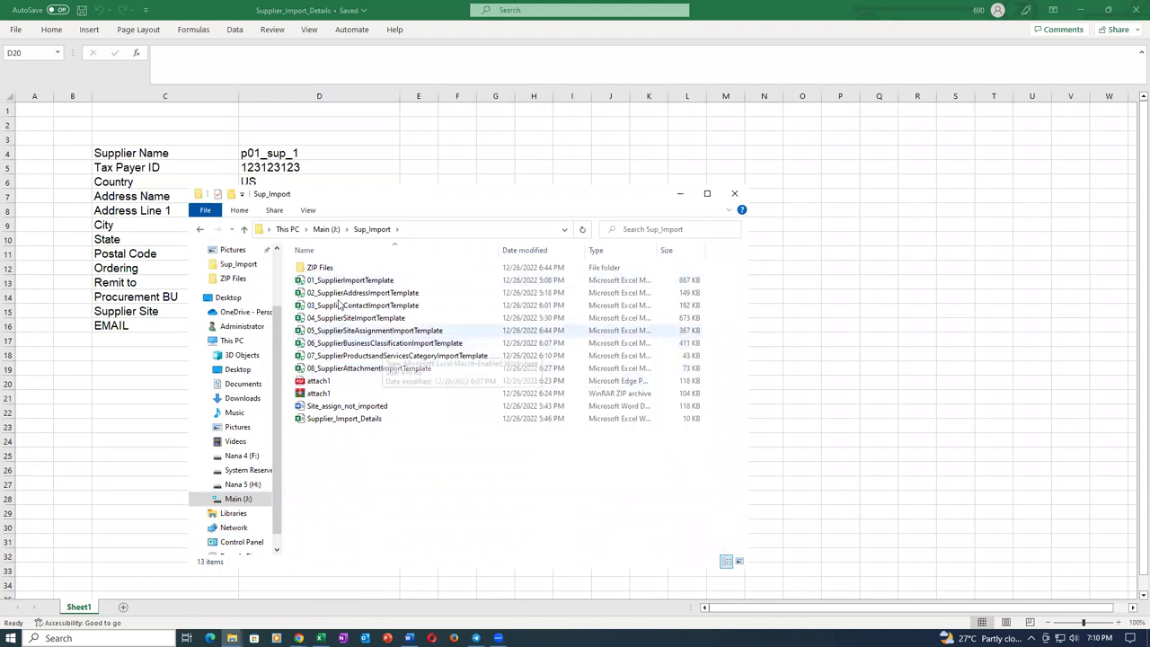
Delete all 26 old files from the ZIP Files folder.
{"action": "double_click", "coordinate": [320, 268]}
{"action": "left_click", "coordinate": [321, 268]}
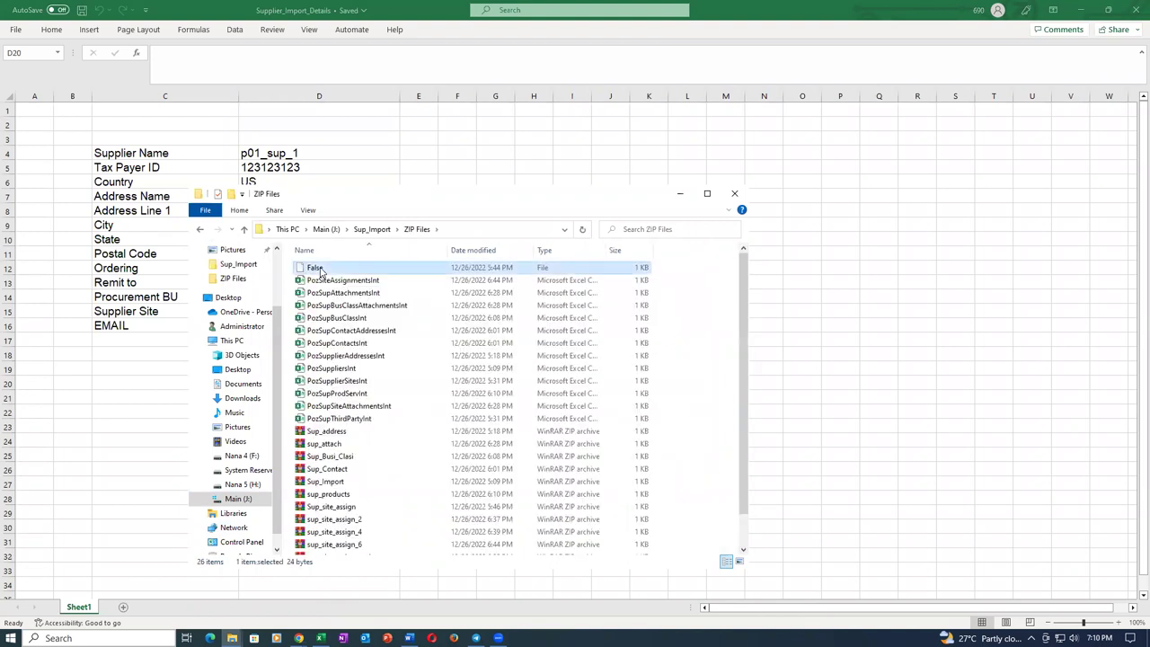
{"action": "key", "text": "ctrl+a"}
{"action": "key", "text": "Delete"}
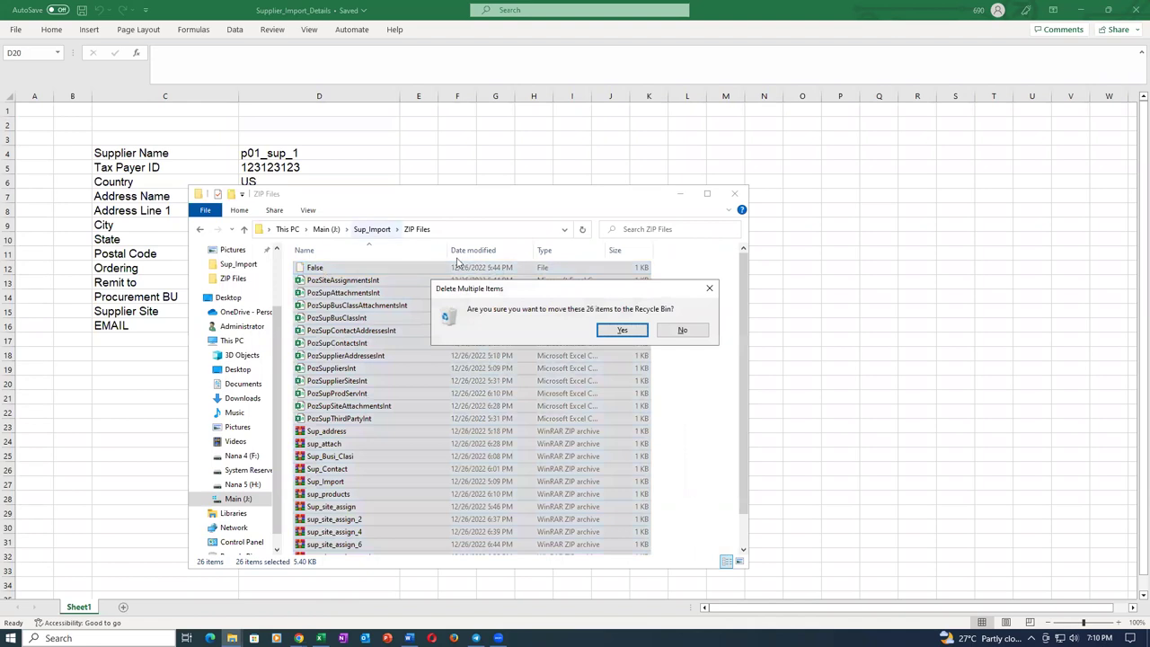
{"action": "left_click", "coordinate": [624, 331]}
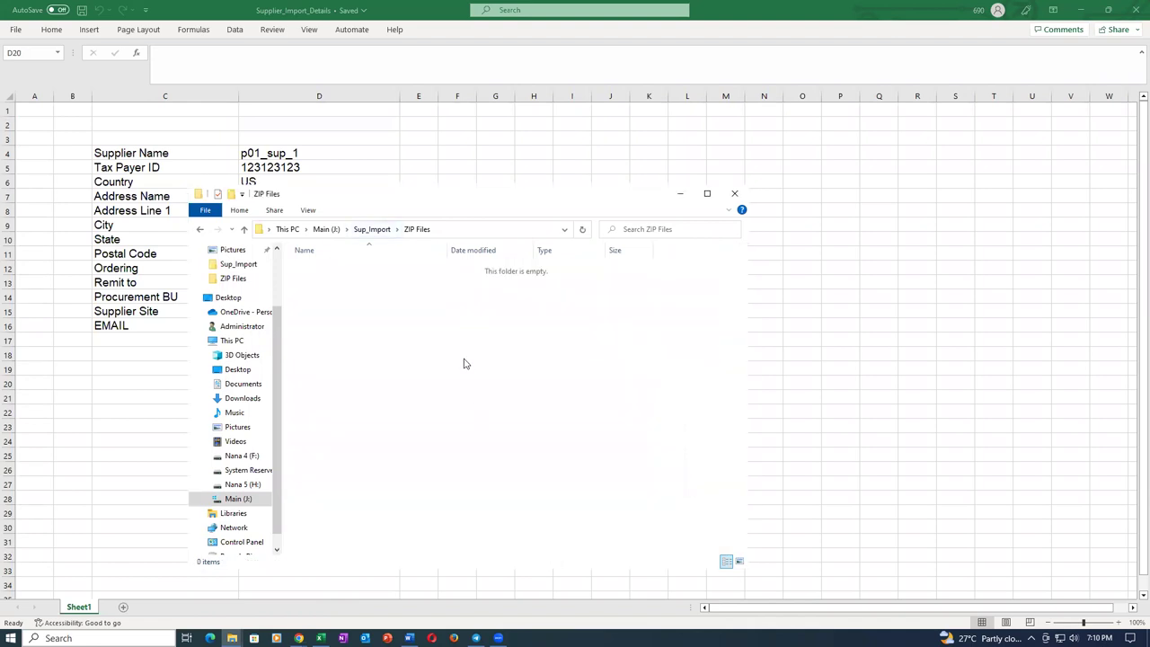
Return to Sup_Import and select the 01_SupplierImportTemplate workbook.
{"action": "left_click", "coordinate": [356, 232]}
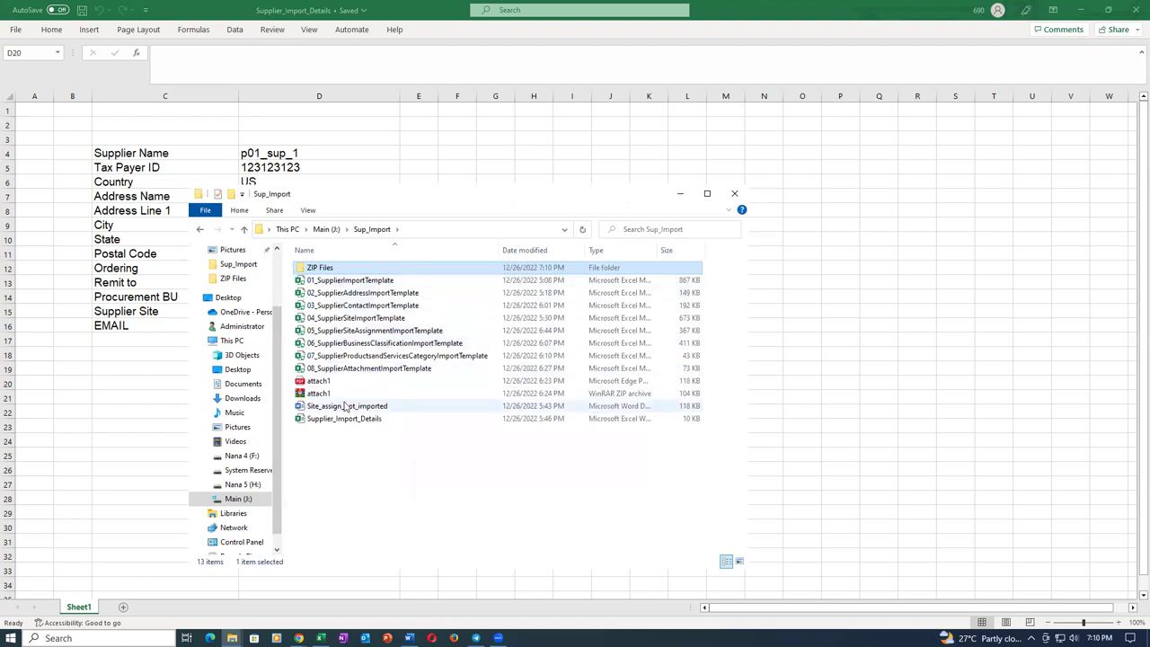
{"action": "left_click", "coordinate": [353, 491]}
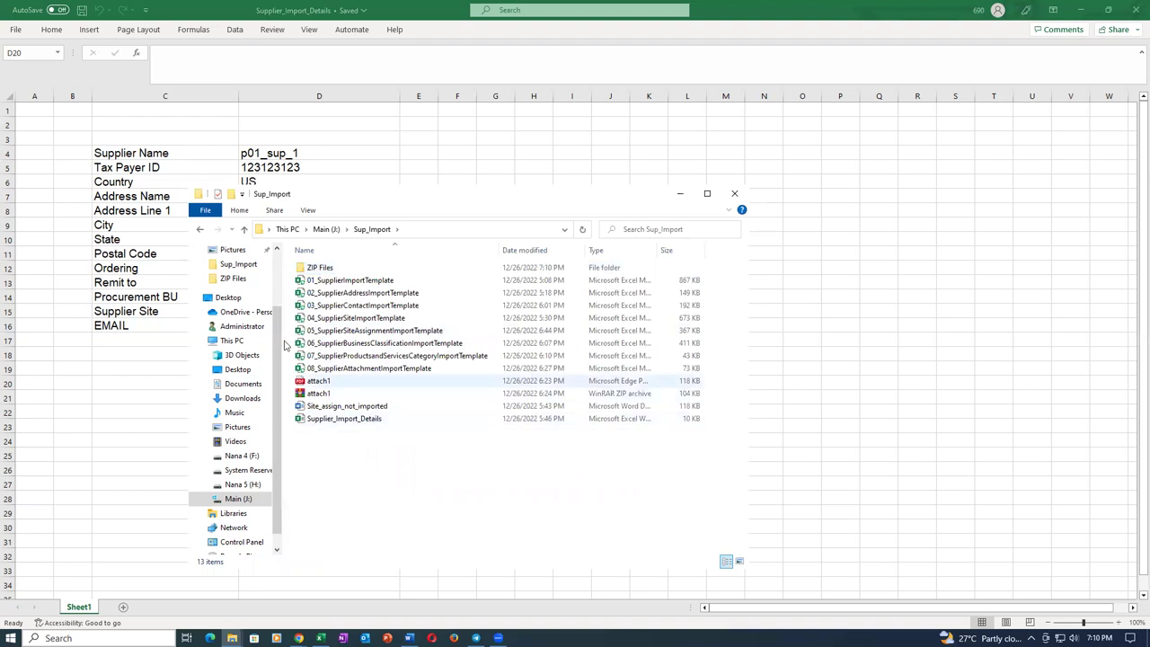
{"action": "left_click", "coordinate": [387, 281]}
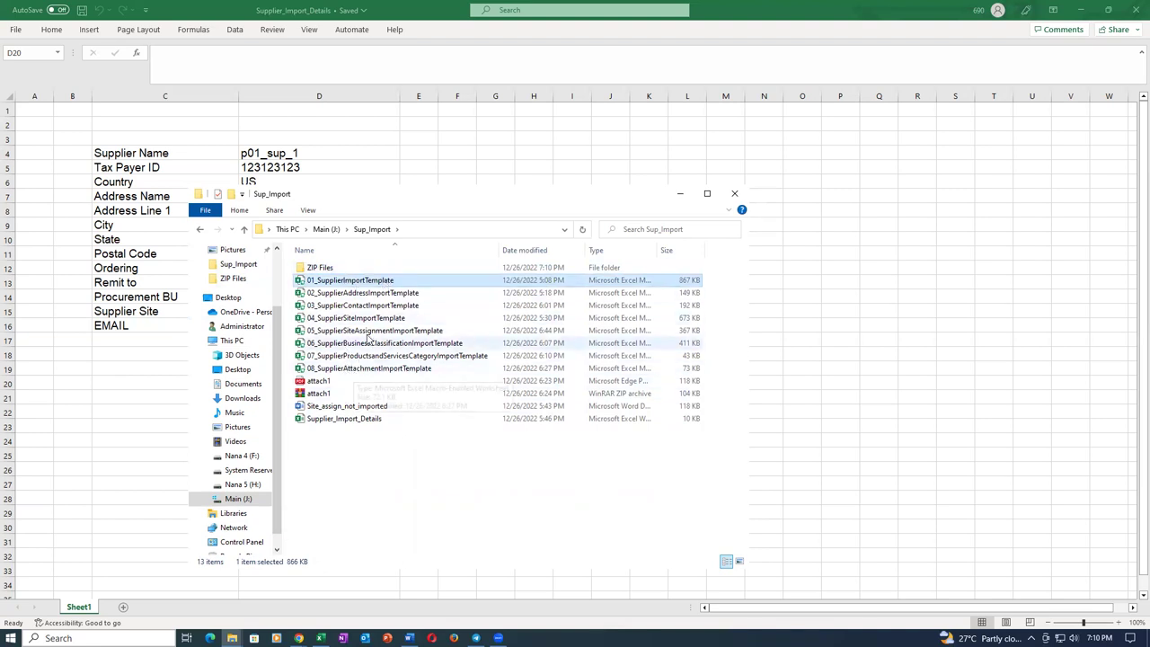
Open 01_SupplierImportTemplate and set Batch ID in A5 to 3003.
{"action": "double_click", "coordinate": [406, 281]}
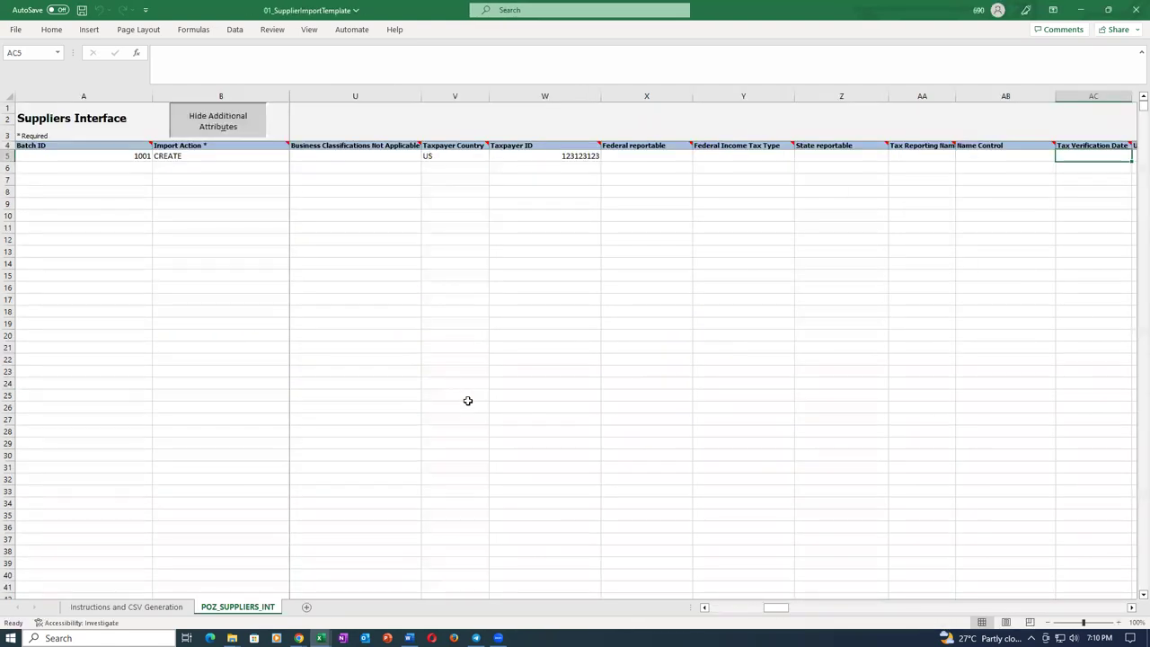
{"action": "left_click", "coordinate": [93, 154]}
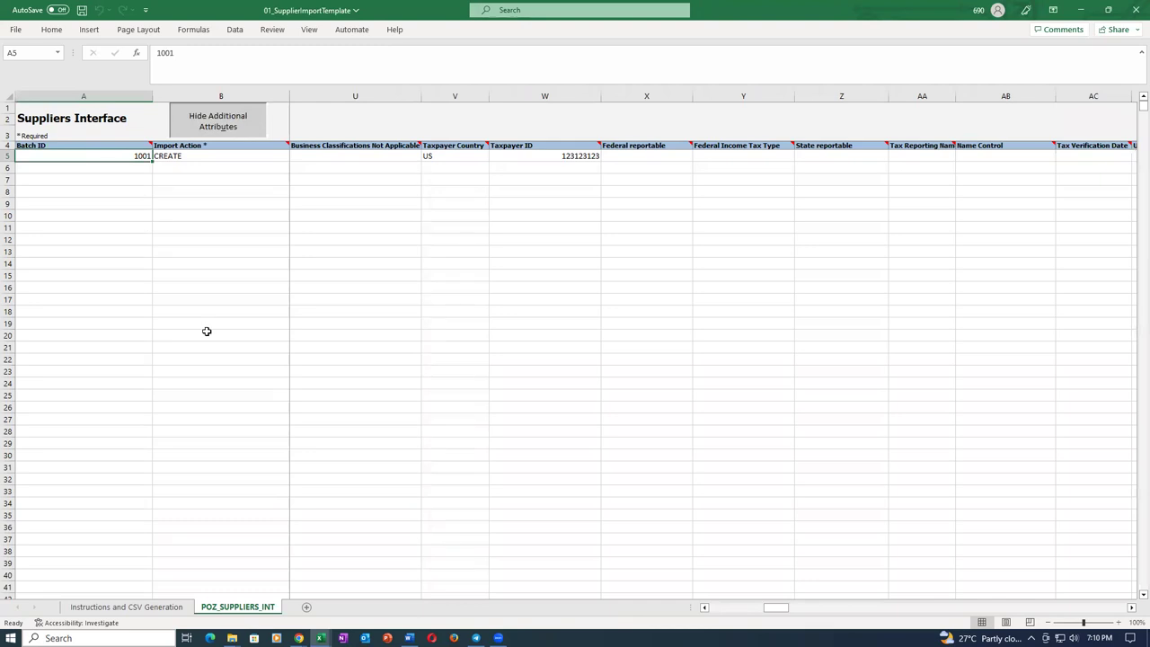
{"action": "type", "text": "3003"}
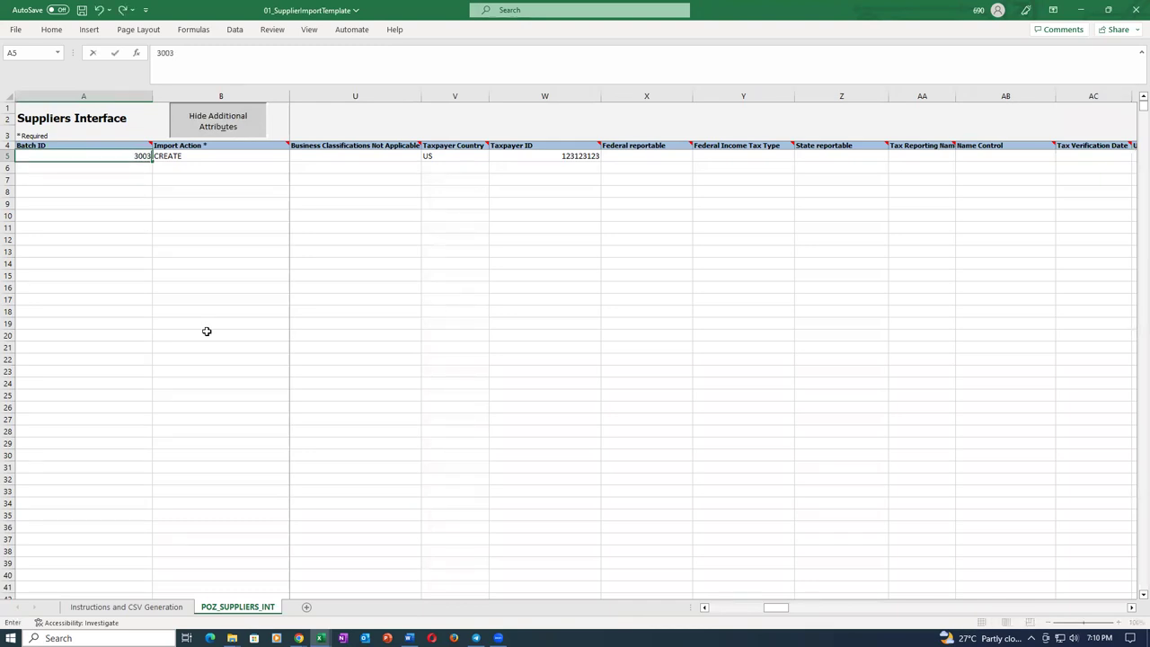
{"action": "key", "text": "Tab"}
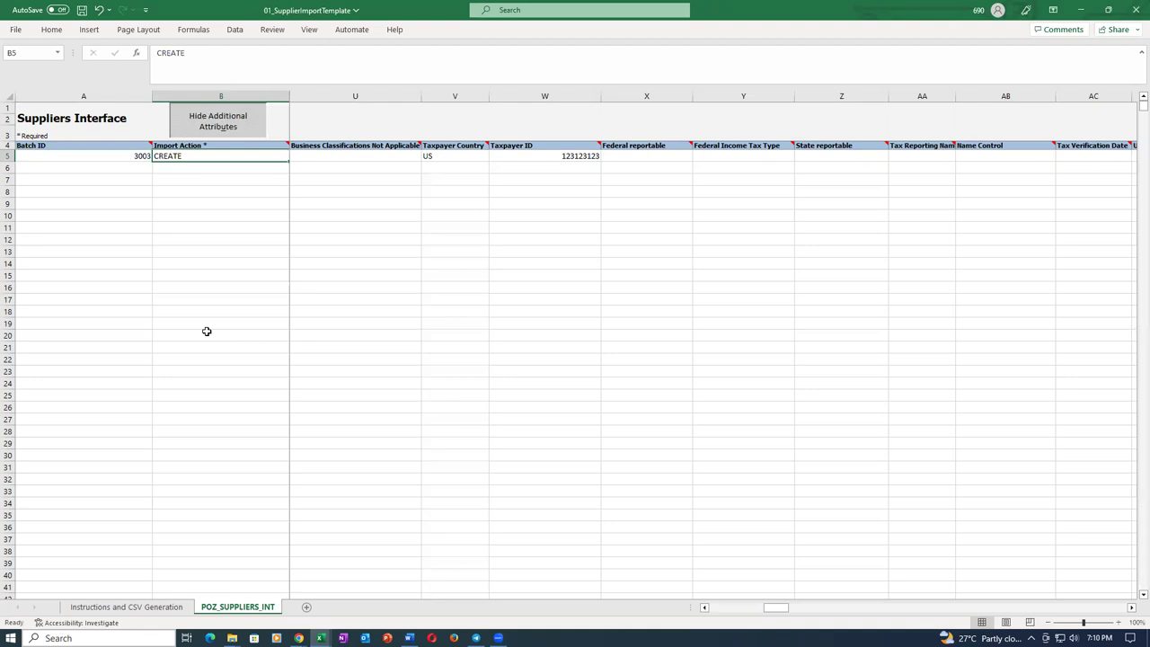
Change the Taxpayer ID in W5 to 123123124.
{"action": "left_click", "coordinate": [460, 156]}
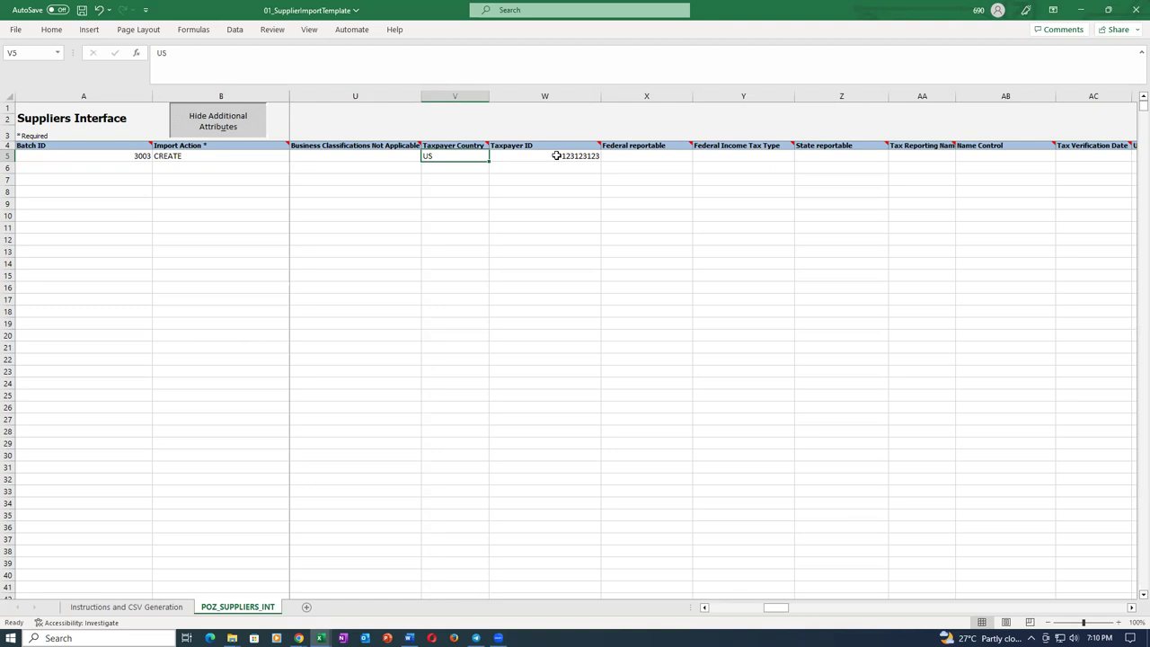
{"action": "double_click", "coordinate": [556, 156]}
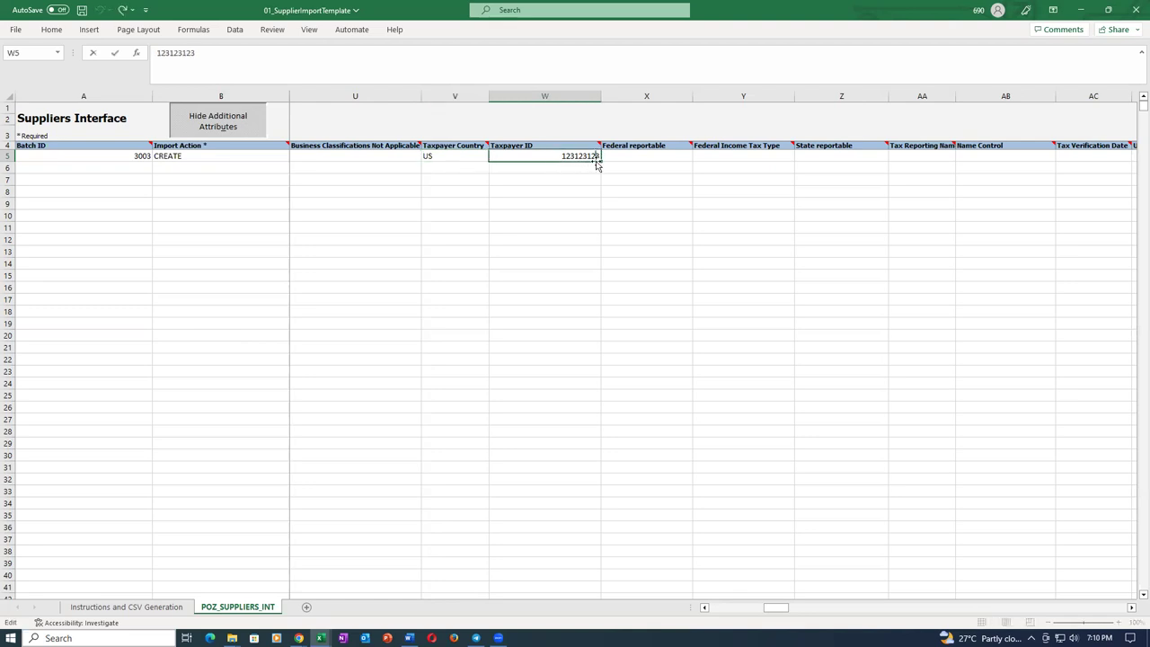
{"action": "key", "text": "Delete"}
{"action": "type", "text": "4"}
{"action": "key", "text": "Tab"}
{"action": "left_click", "coordinate": [645, 241]}
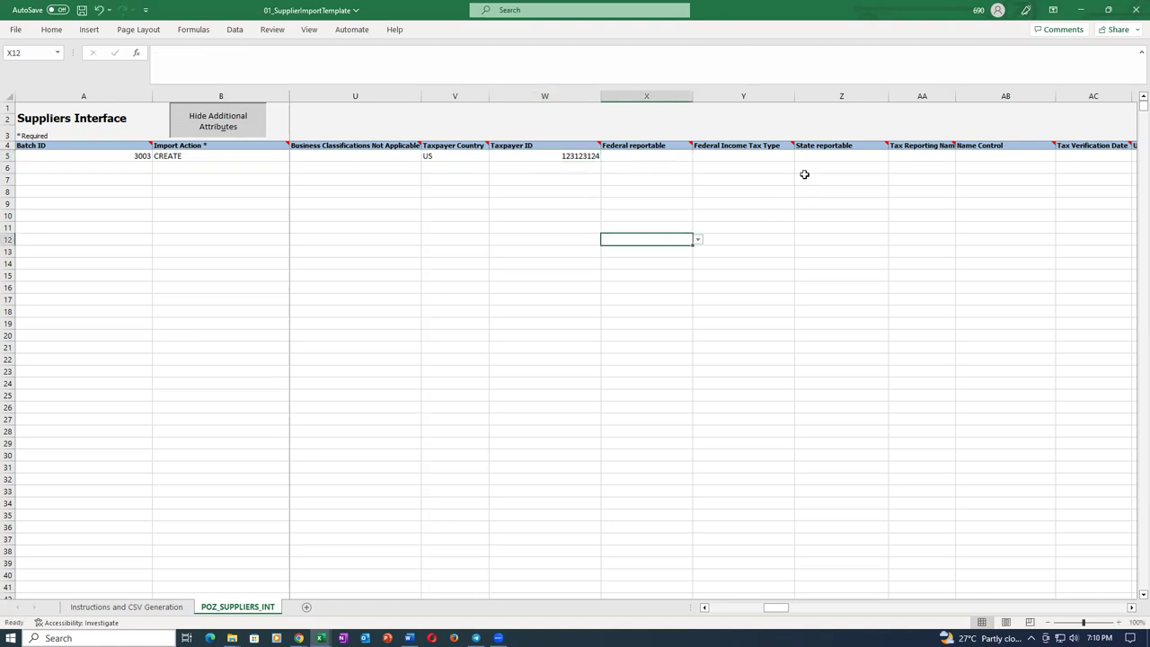
Change the supplier name in C5 to t01_sup_1.
{"action": "left_click", "coordinate": [789, 159]}
{"action": "key", "text": "Tab"}
{"action": "key", "text": "Tab"}
{"action": "key", "text": "Tab"}
{"action": "key", "text": "Tab"}
{"action": "key", "text": "Tab"}
{"action": "key", "text": "Tab"}
{"action": "key", "text": "Tab"}
{"action": "key", "text": "Tab"}
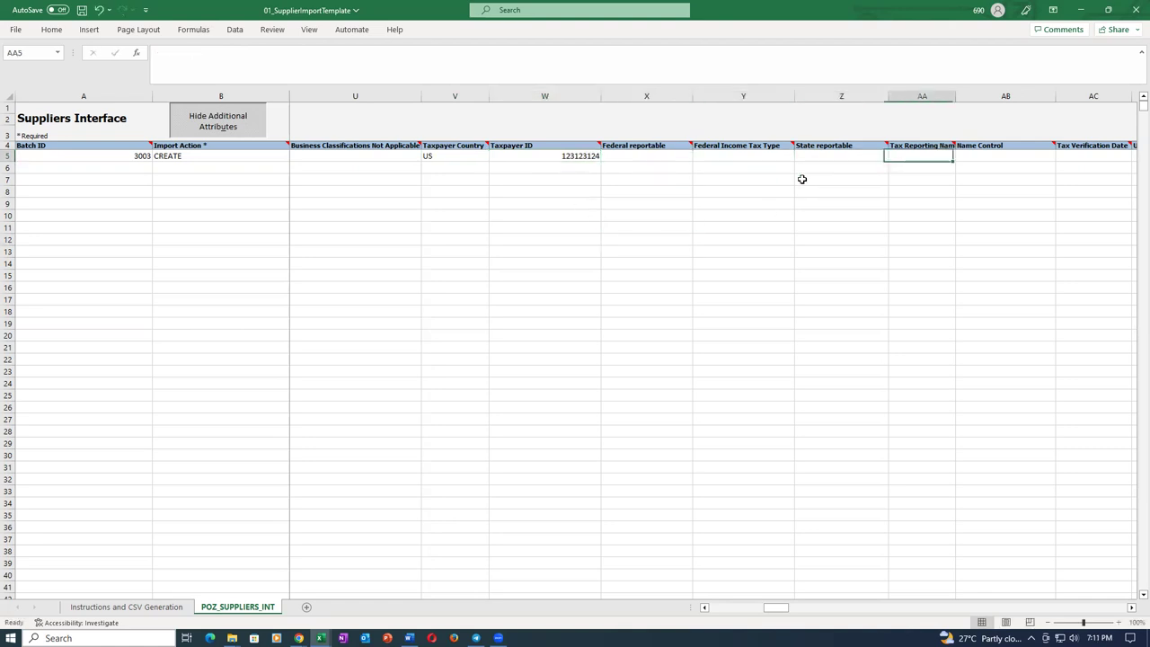
{"action": "key", "text": "Tab"}
{"action": "key", "text": "Tab"}
{"action": "key", "text": "Tab"}
{"action": "key", "text": "Tab"}
{"action": "key", "text": "Tab"}
{"action": "key", "text": "Tab"}
{"action": "key", "text": "Tab"}
{"action": "key", "text": "Tab"}
{"action": "key", "text": "Tab"}
{"action": "key", "text": "Tab"}
{"action": "key", "text": "Tab"}
{"action": "key", "text": "Tab"}
{"action": "key", "text": "Tab"}
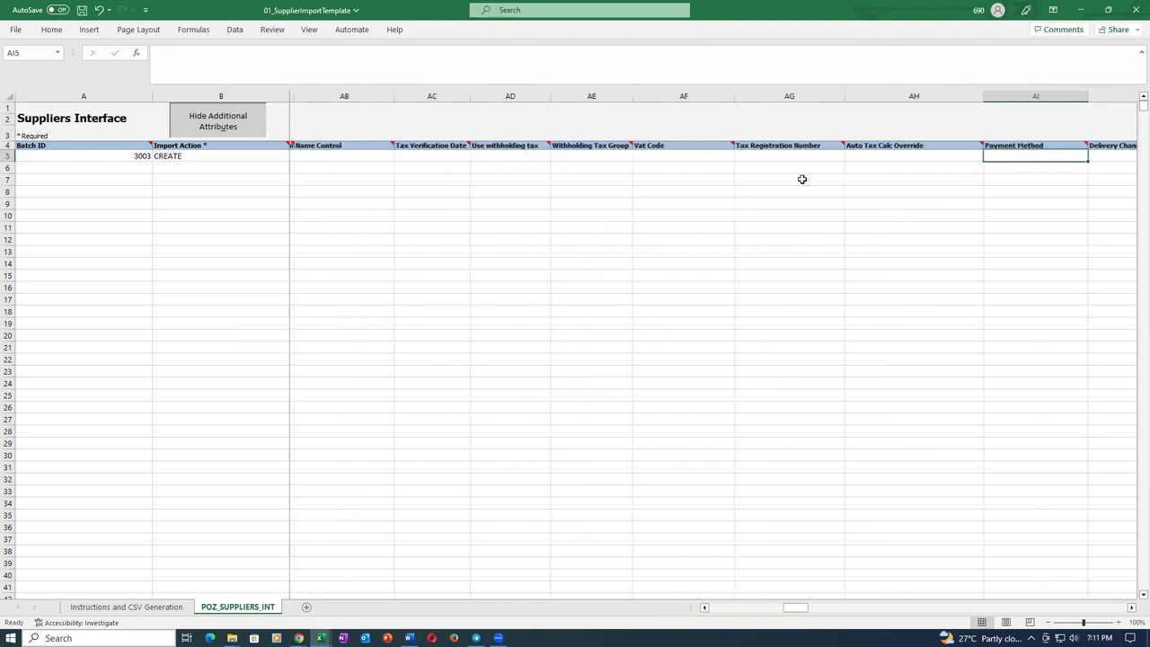
{"action": "key", "text": "Tab"}
{"action": "key", "text": "Tab"}
{"action": "key", "text": "Tab"}
{"action": "key", "text": "Tab"}
{"action": "key", "text": "Tab"}
{"action": "key", "text": "Tab"}
{"action": "key", "text": "Tab"}
{"action": "key", "text": "Tab"}
{"action": "key", "text": "Tab"}
{"action": "key", "text": "Tab"}
{"action": "key", "text": "Tab"}
{"action": "key", "text": "Tab"}
{"action": "key", "text": "Tab"}
{"action": "key", "text": "Tab"}
{"action": "key", "text": "Tab"}
{"action": "key", "text": "Tab"}
{"action": "key", "text": "Tab"}
{"action": "key", "text": "Tab"}
{"action": "key", "text": "Tab"}
{"action": "key", "text": "Tab"}
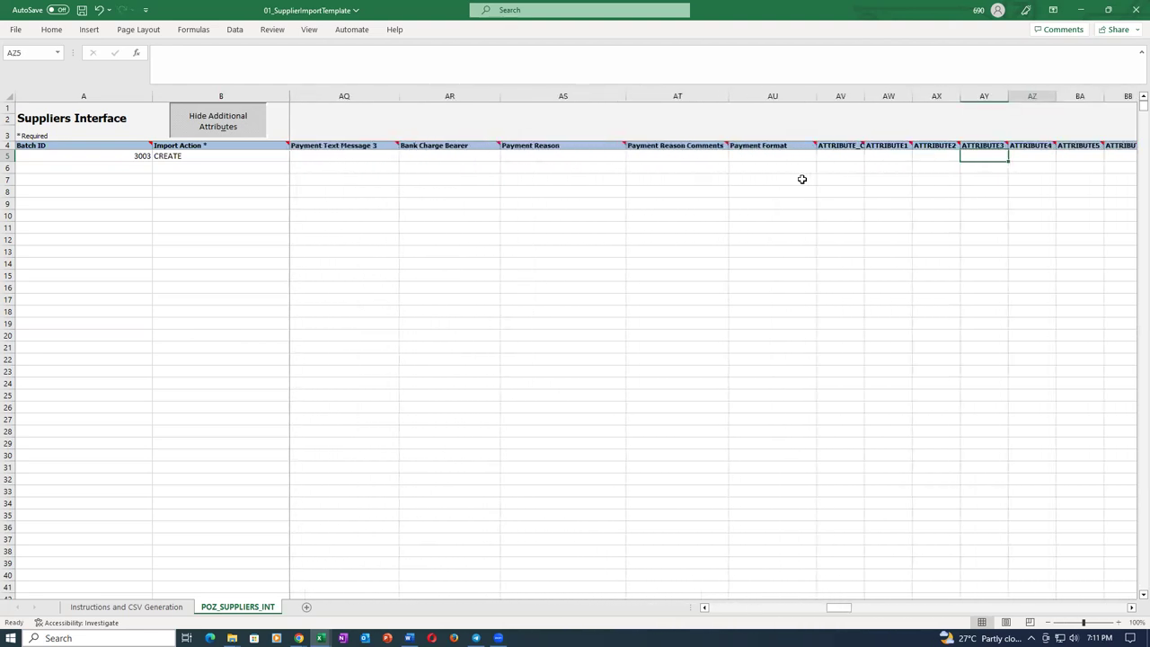
{"action": "key", "text": "Home"}
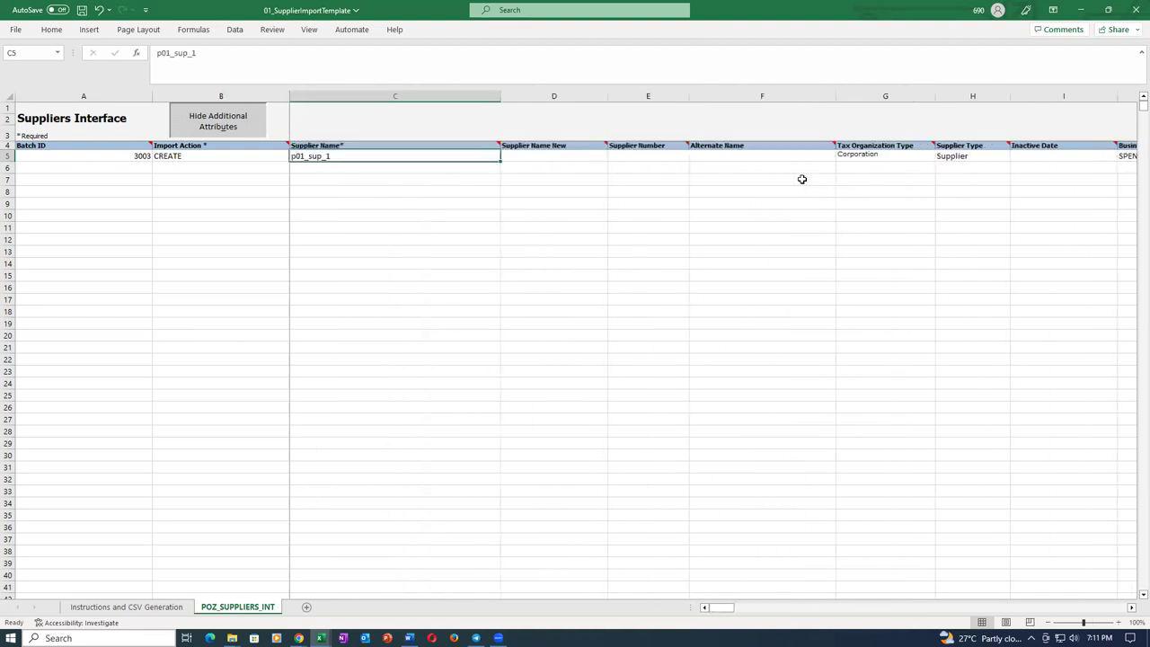
{"action": "key", "text": "Left"}
{"action": "key", "text": "Right"}
{"action": "key", "text": "F2"}
{"action": "key", "text": "BackSpace"}
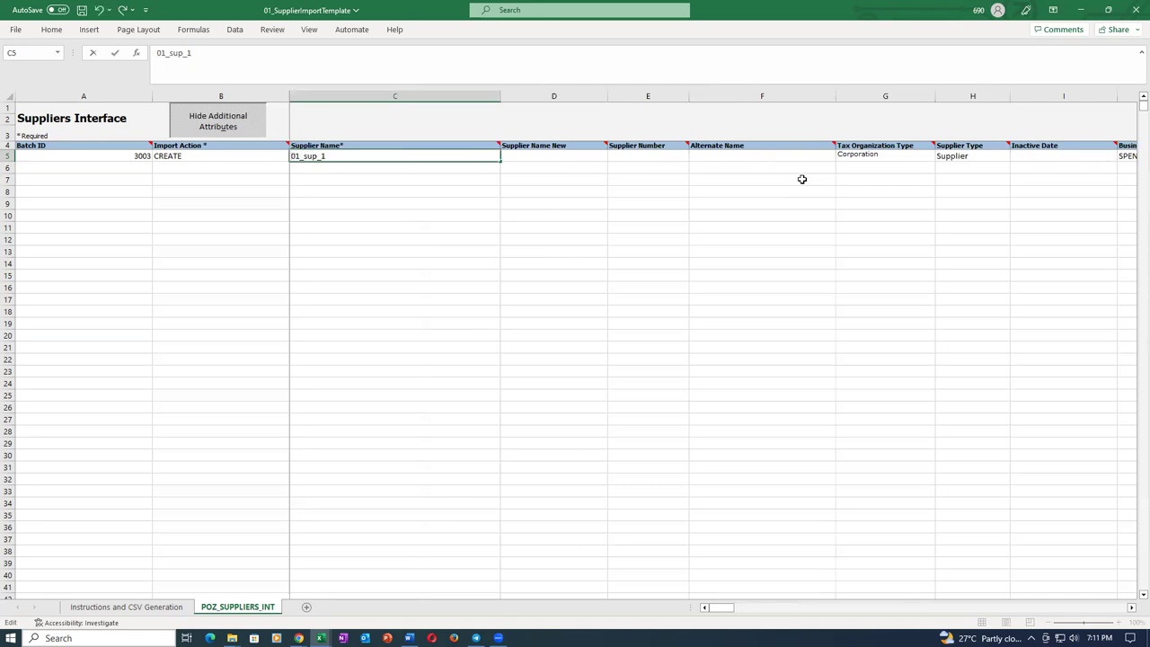
{"action": "type", "text": "t"}
{"action": "key", "text": "Tab"}
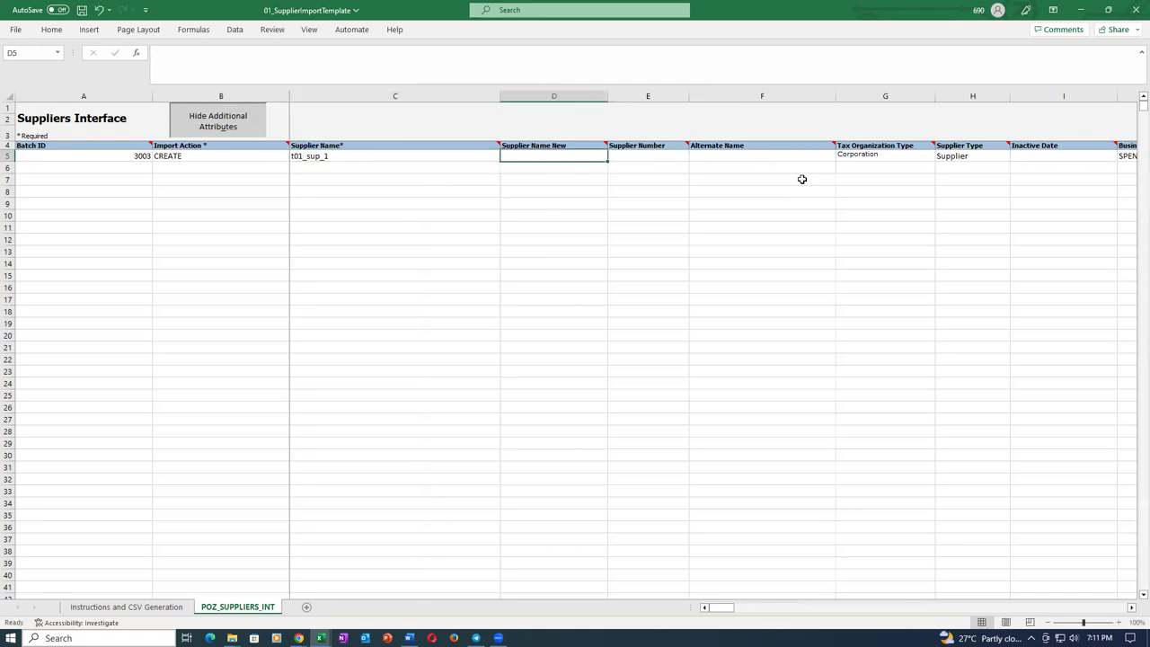
Save the template, check row 5 against Supplier_Import_Details, and save again.
{"action": "key", "text": "ctrl+s"}
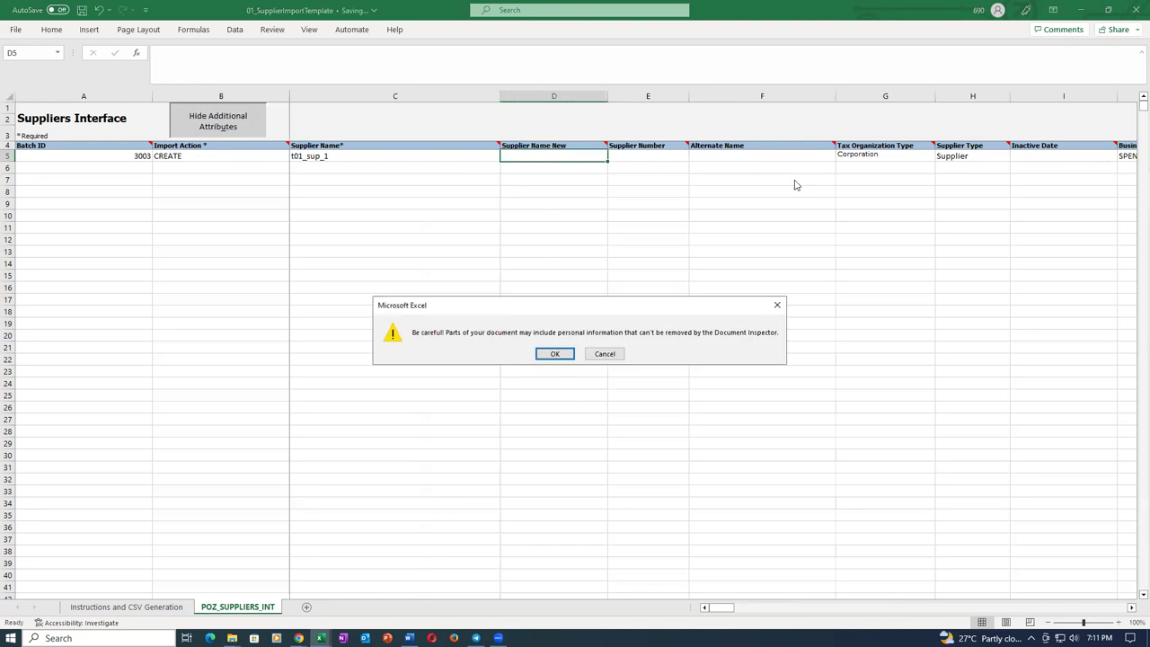
{"action": "left_click", "coordinate": [554, 354]}
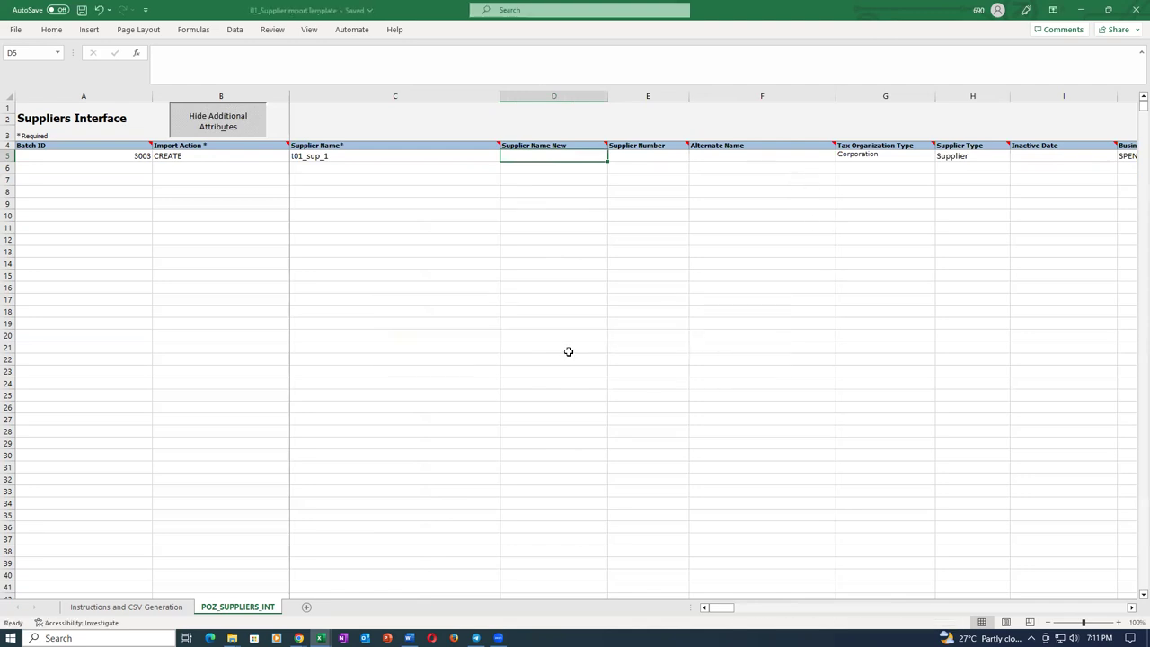
{"action": "key", "text": "alt+Tab"}
{"action": "left_click_drag", "start_coordinate": [134, 155], "coordinate": [149, 322]}
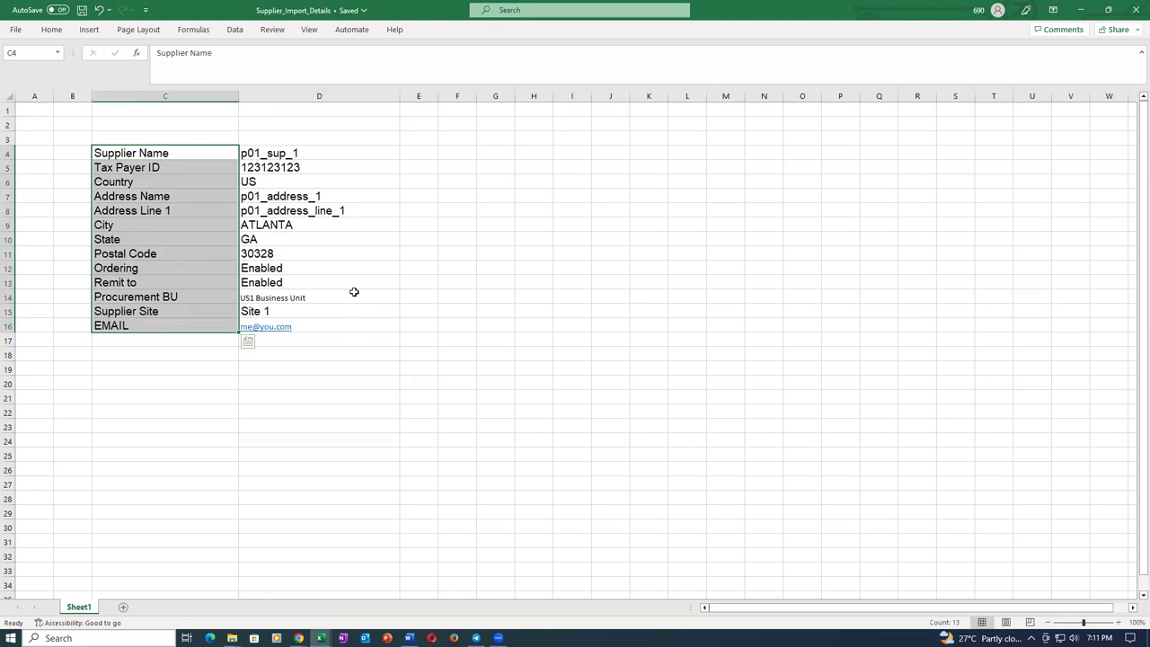
{"action": "key", "text": "alt+Tab"}
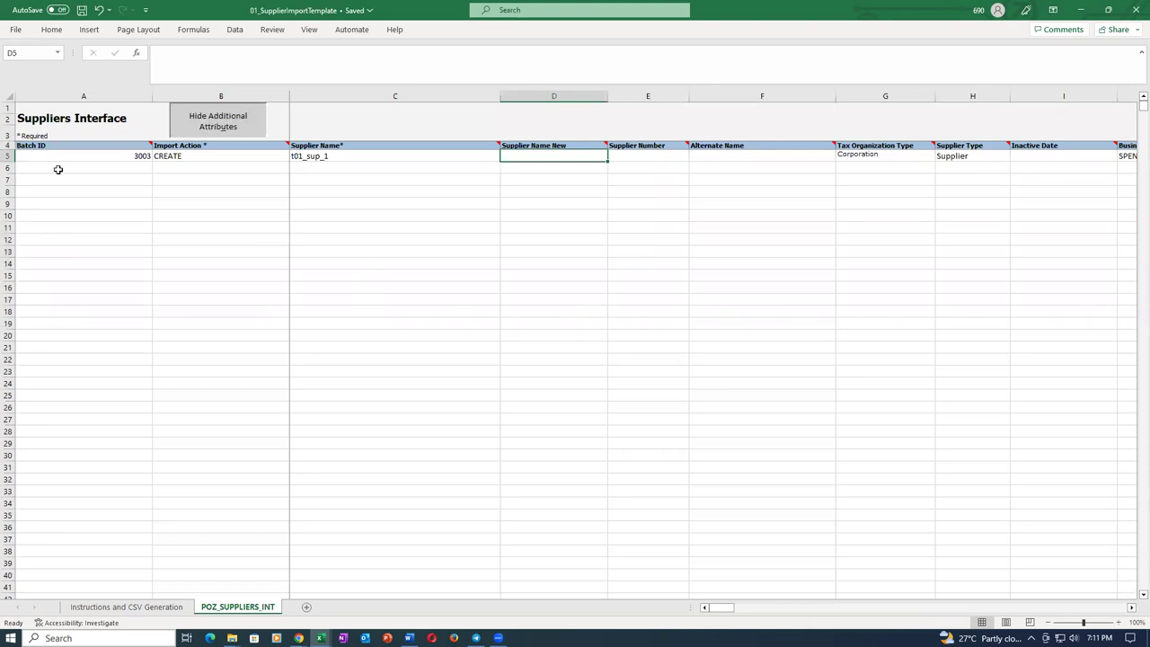
{"action": "left_click", "coordinate": [57, 156]}
{"action": "left_click", "coordinate": [201, 156]}
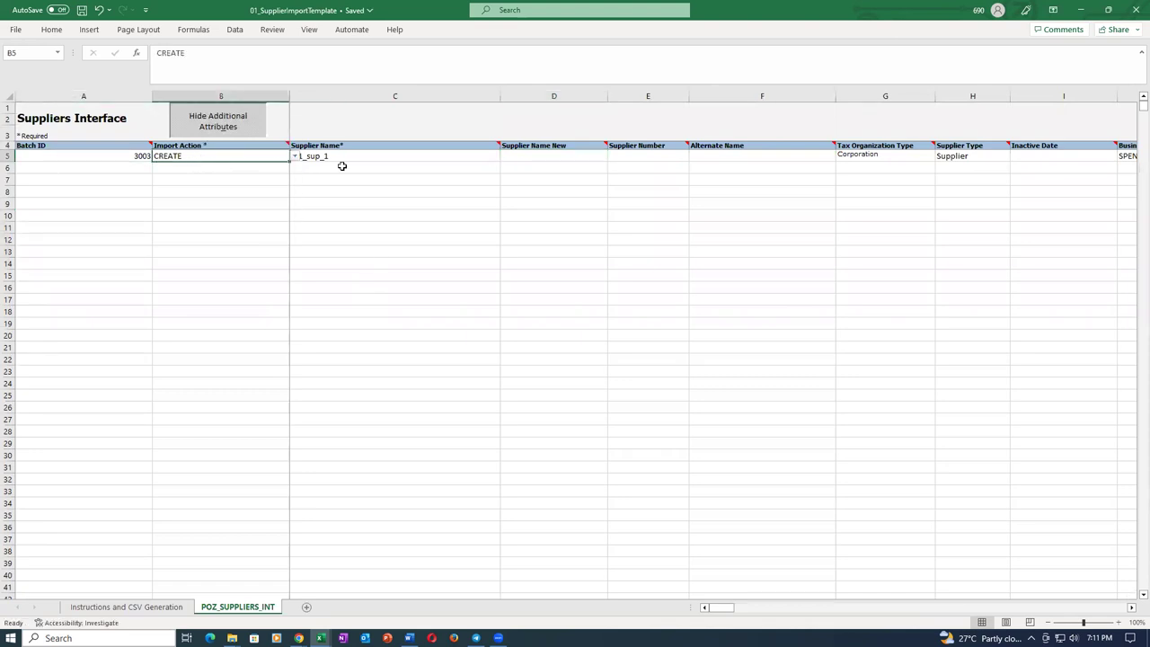
{"action": "left_click", "coordinate": [348, 156]}
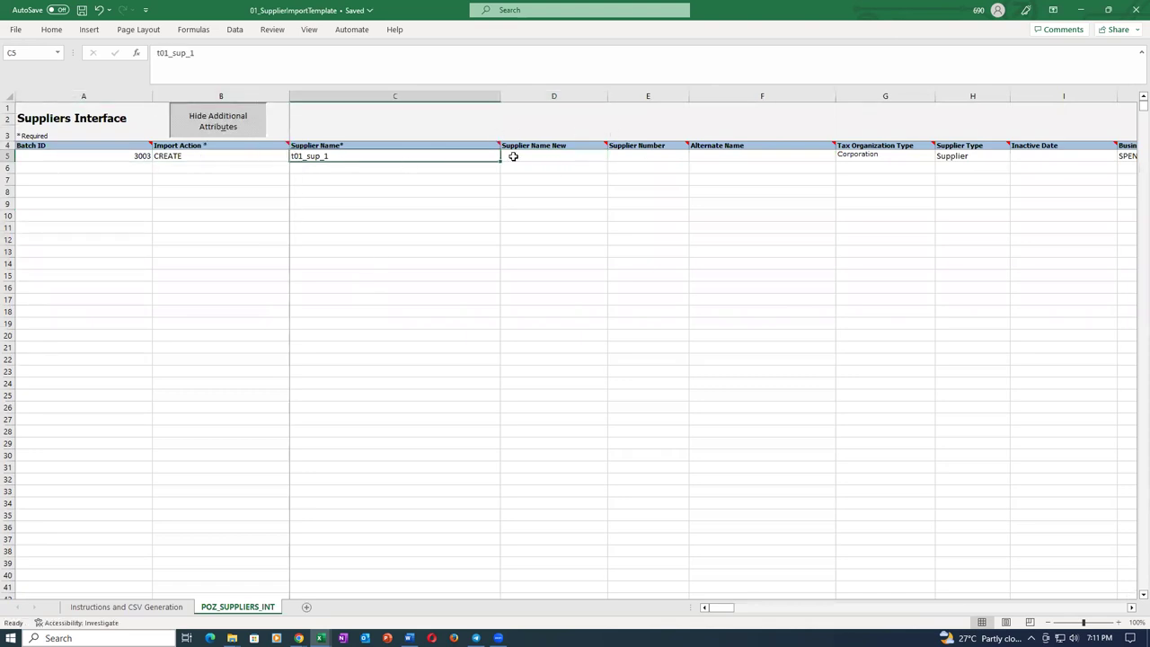
{"action": "key", "text": "ctrl+s"}
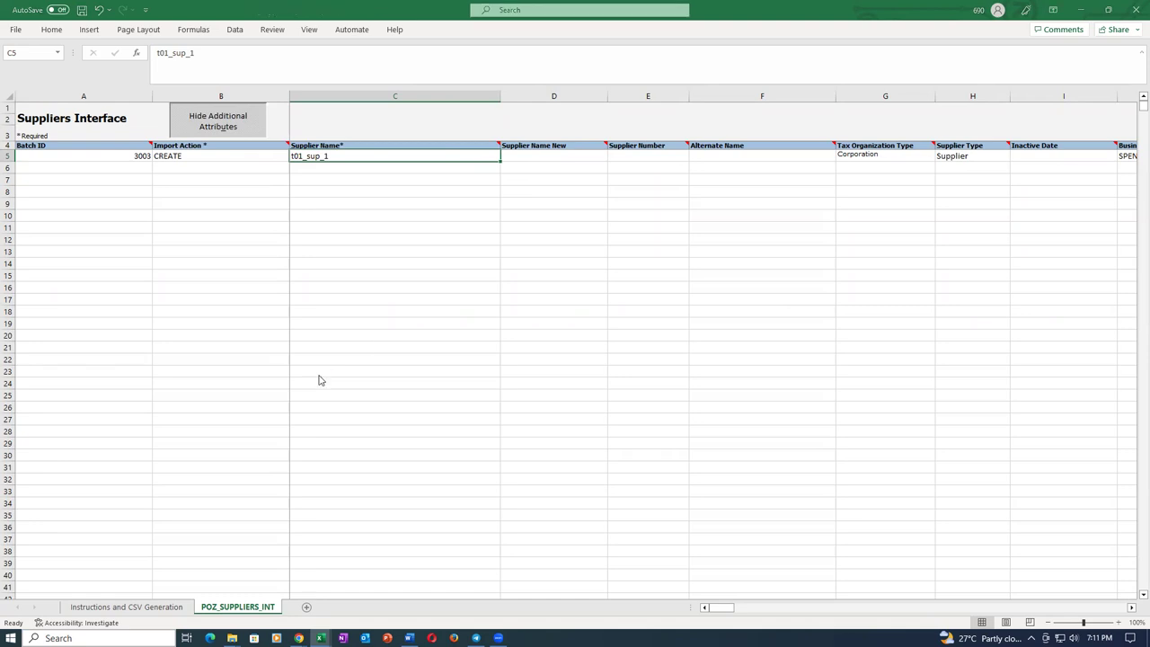
Generate the CSV zip file from the Instructions and CSV Generation sheet as sup_import.
{"action": "left_click", "coordinate": [554, 353]}
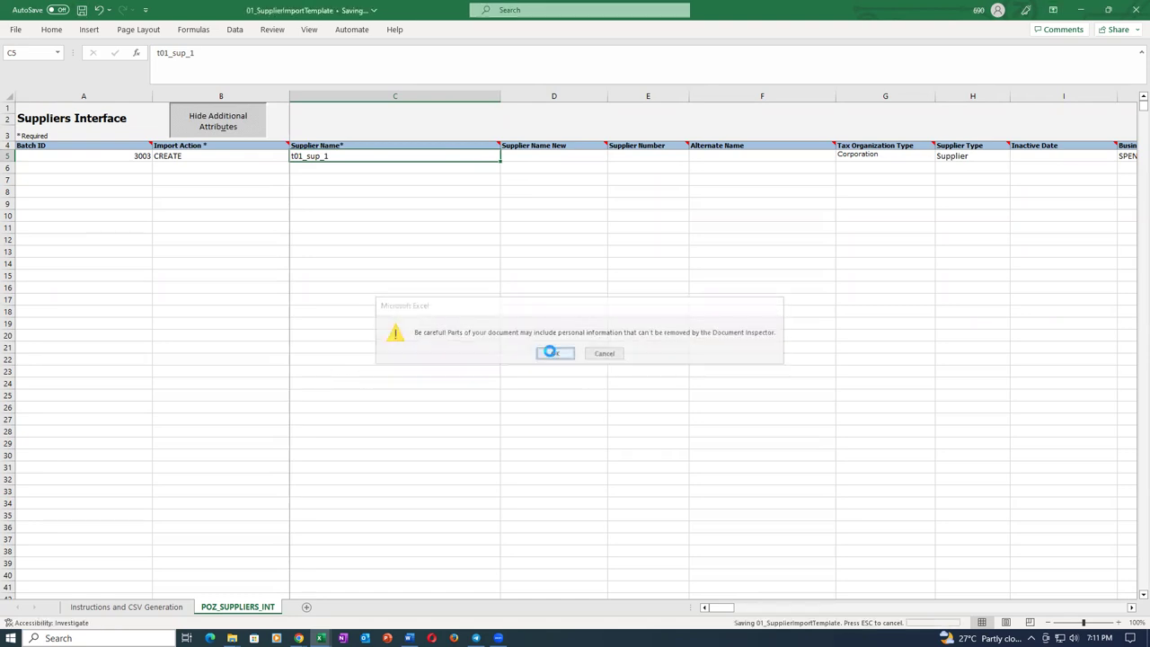
{"action": "left_click", "coordinate": [121, 608]}
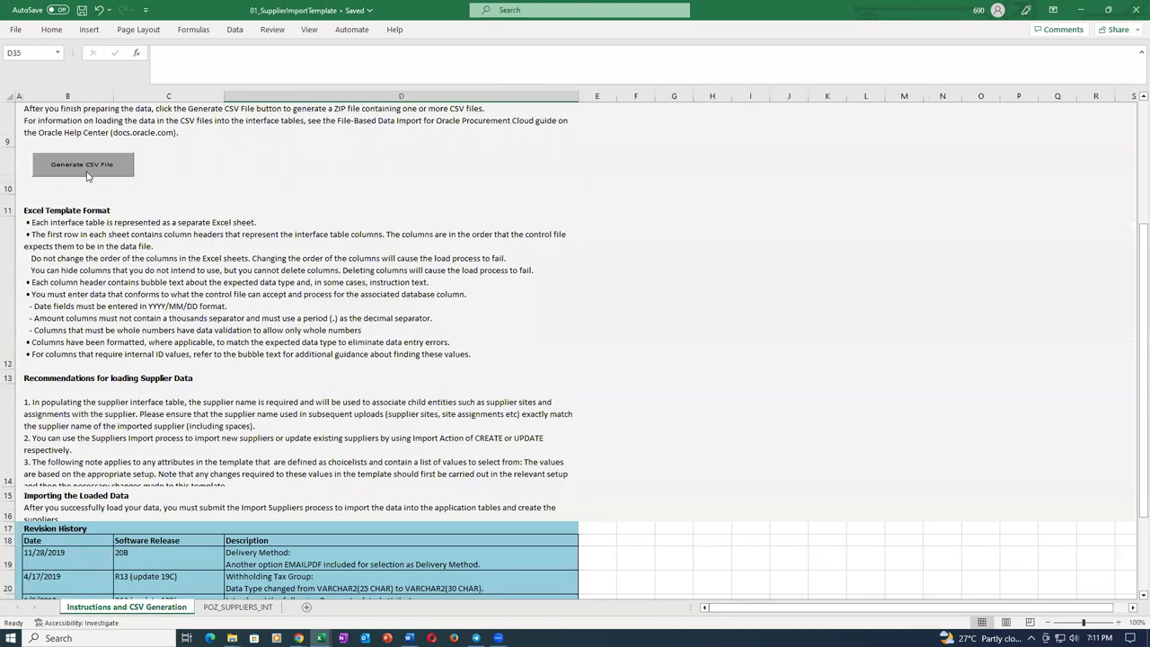
{"action": "left_click", "coordinate": [84, 167]}
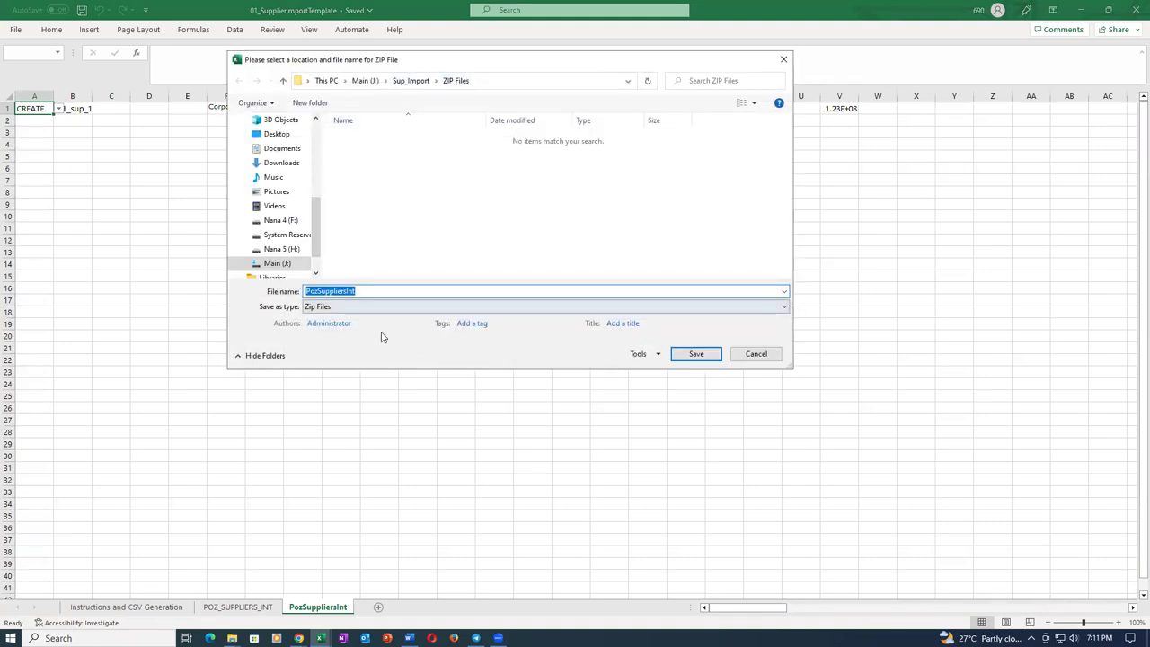
{"action": "type", "text": "sup_import"}
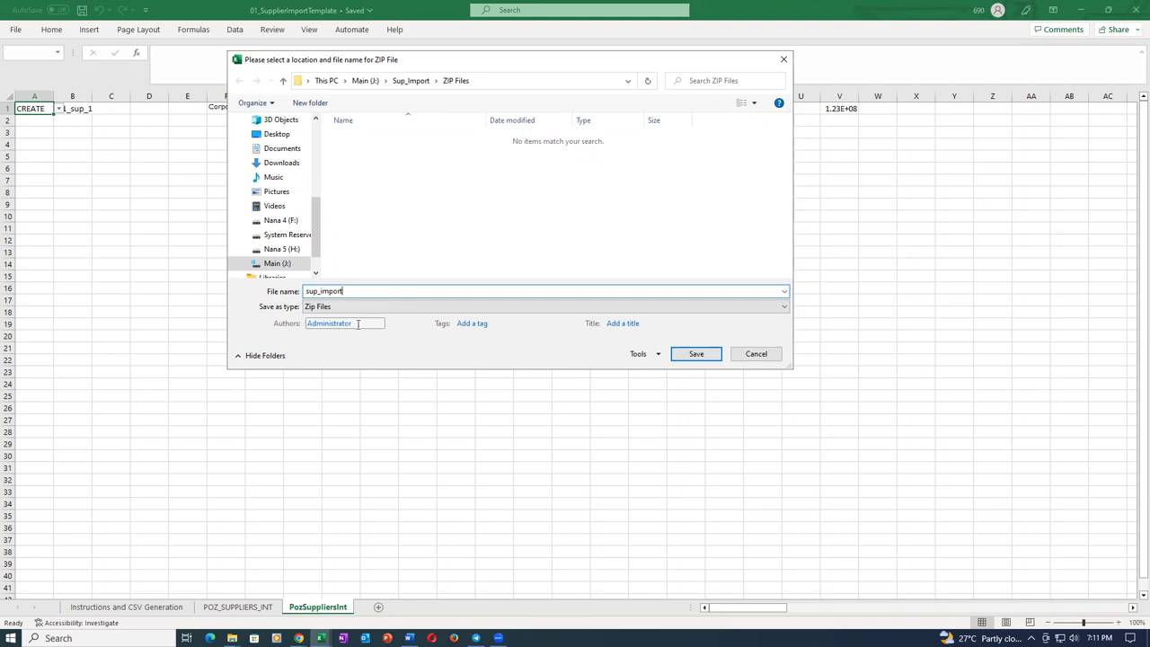
{"action": "left_click", "coordinate": [697, 353]}
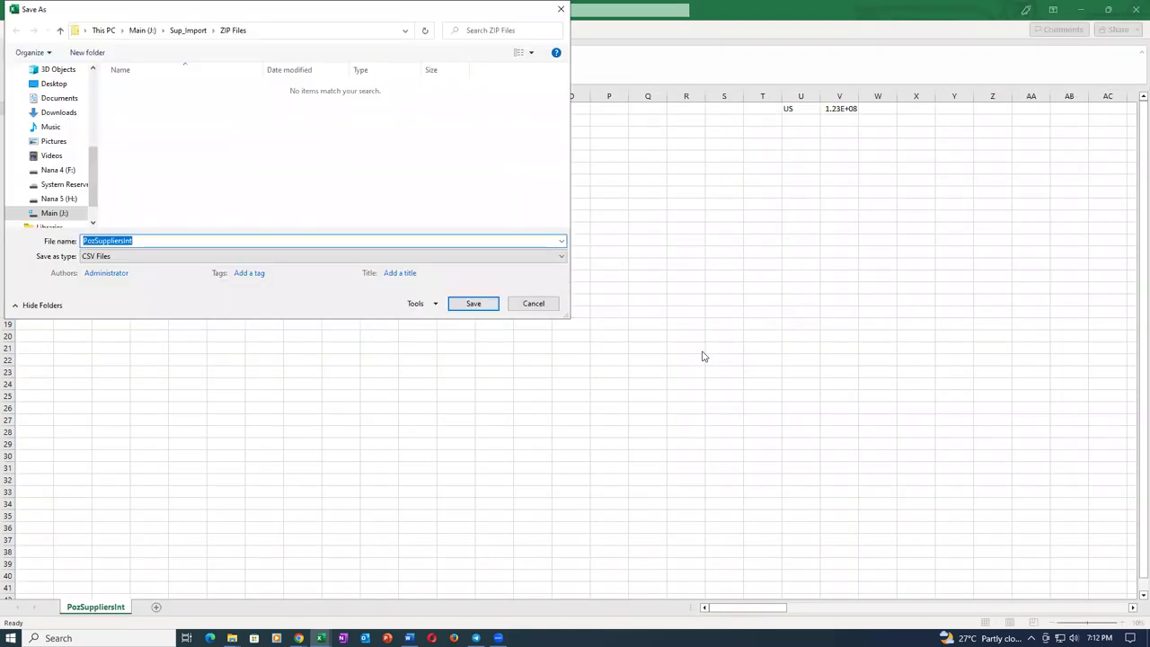
Save the generated CSV file, then close the template without saving changes.
{"action": "left_click", "coordinate": [465, 302]}
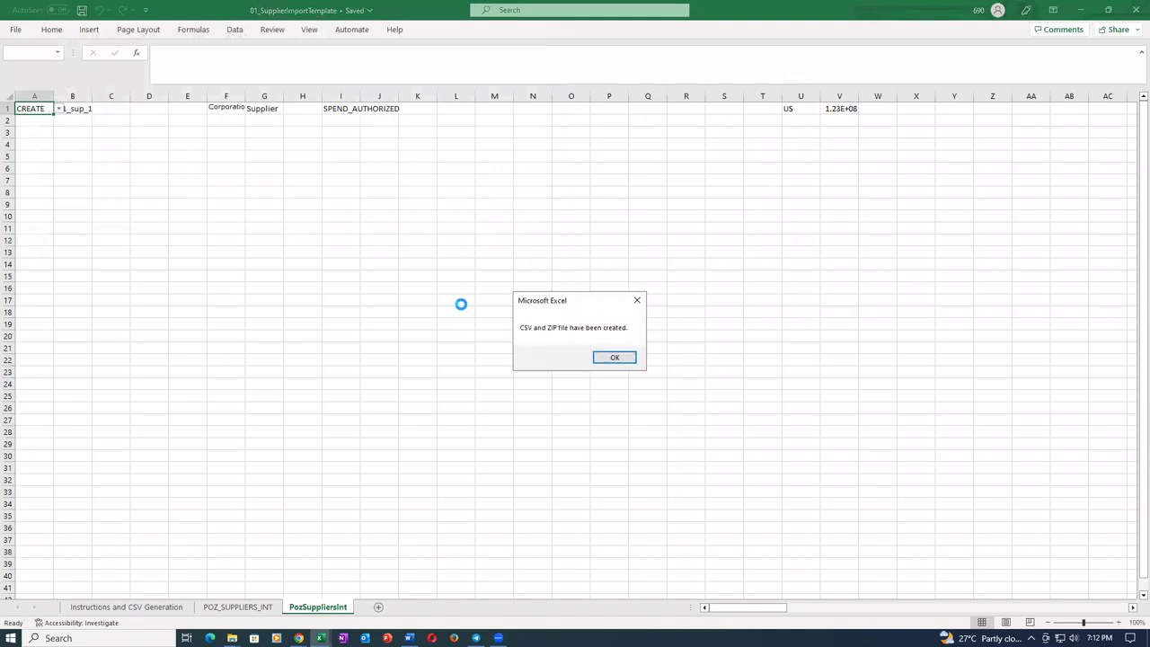
{"action": "left_click", "coordinate": [614, 356]}
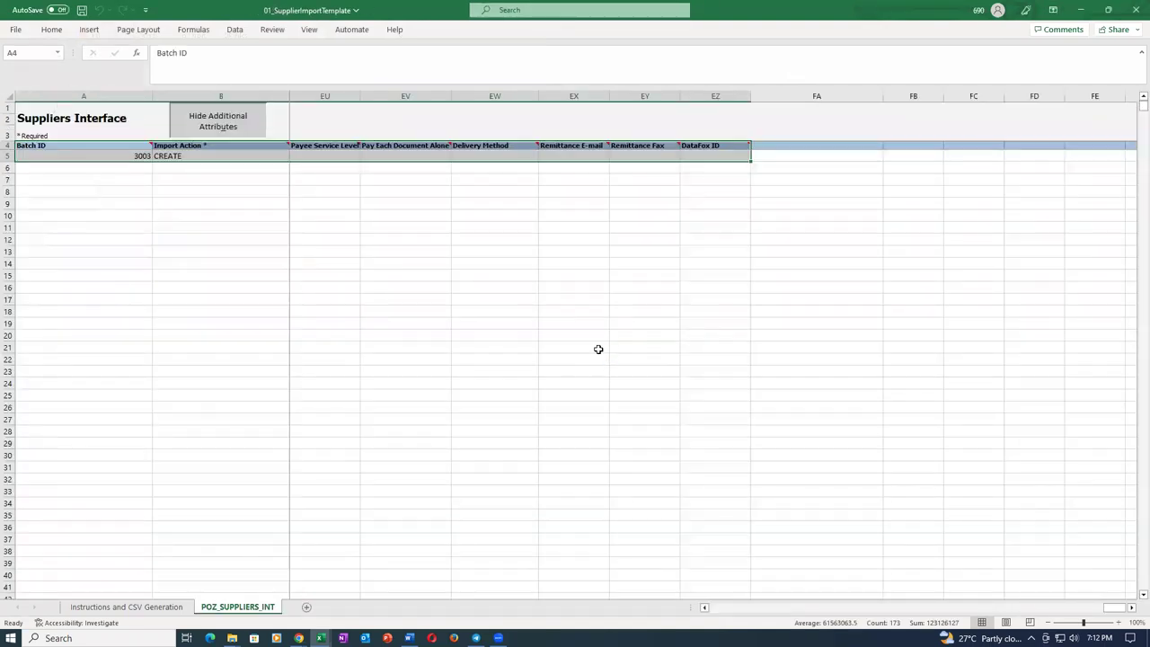
{"action": "left_click", "coordinate": [1135, 10]}
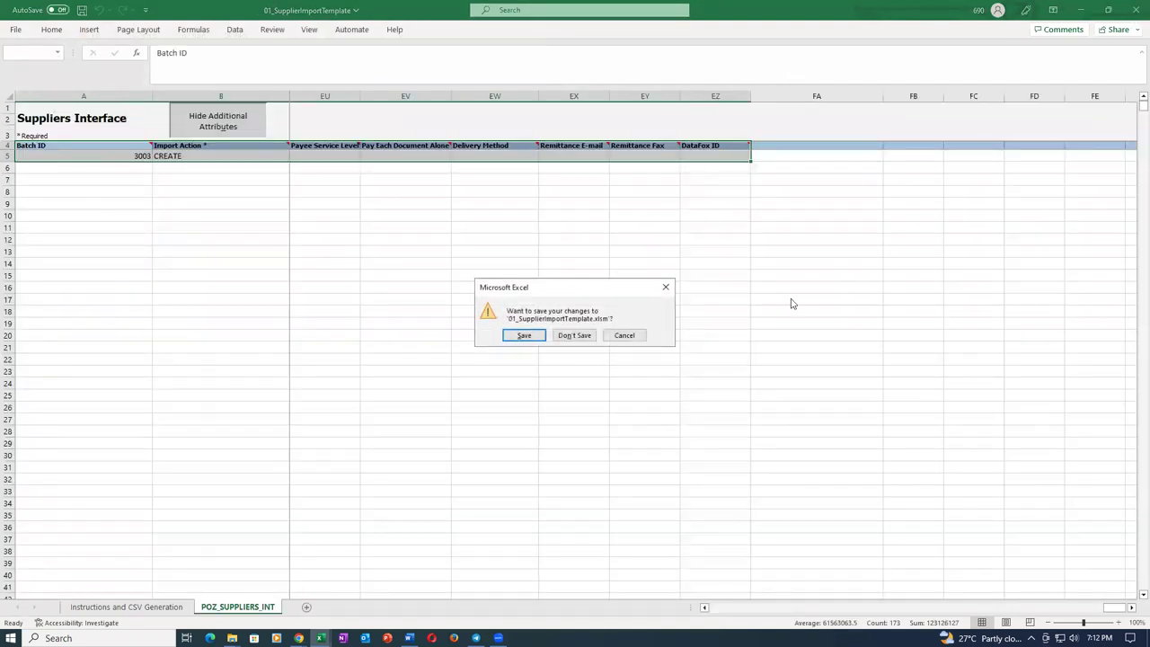
{"action": "left_click", "coordinate": [573, 338]}
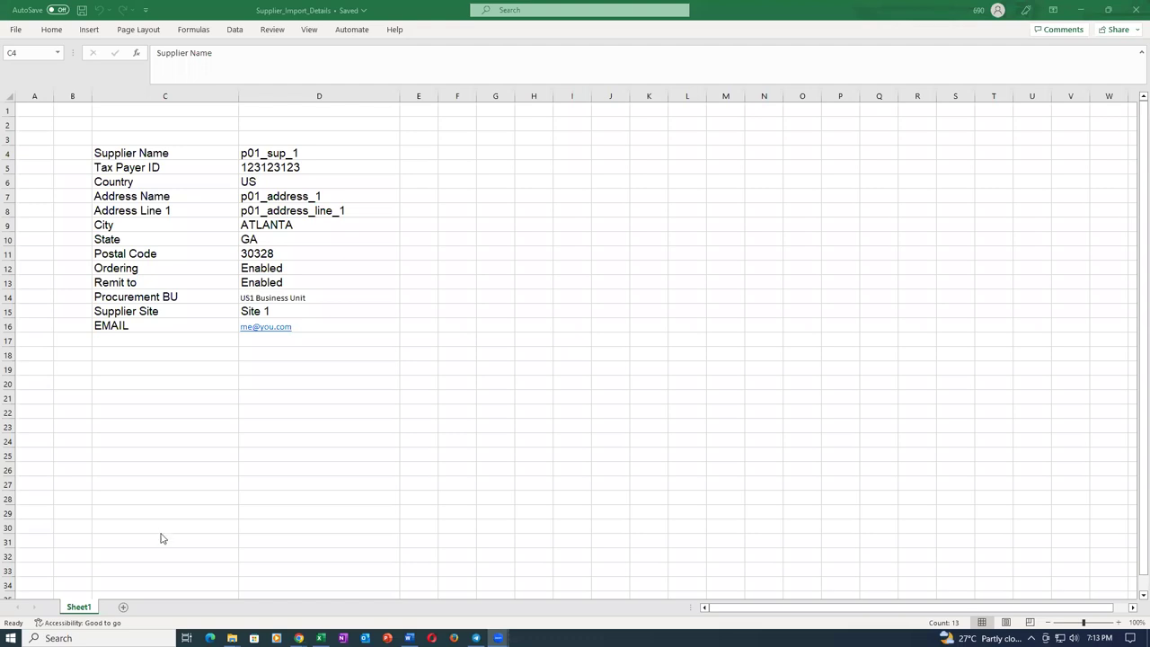
Close Chrome's Downloads and Import Supplier Addresses pages and switch to Monitor Processes.
{"action": "mouse_move", "coordinate": [299, 636]}
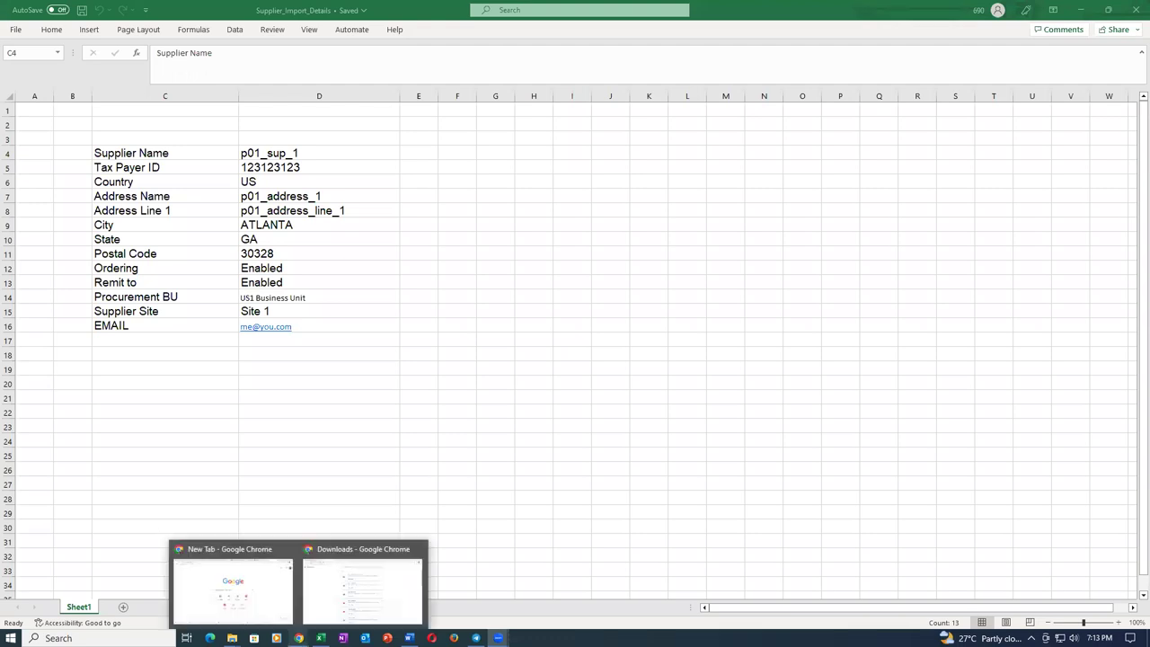
{"action": "left_click", "coordinate": [365, 588]}
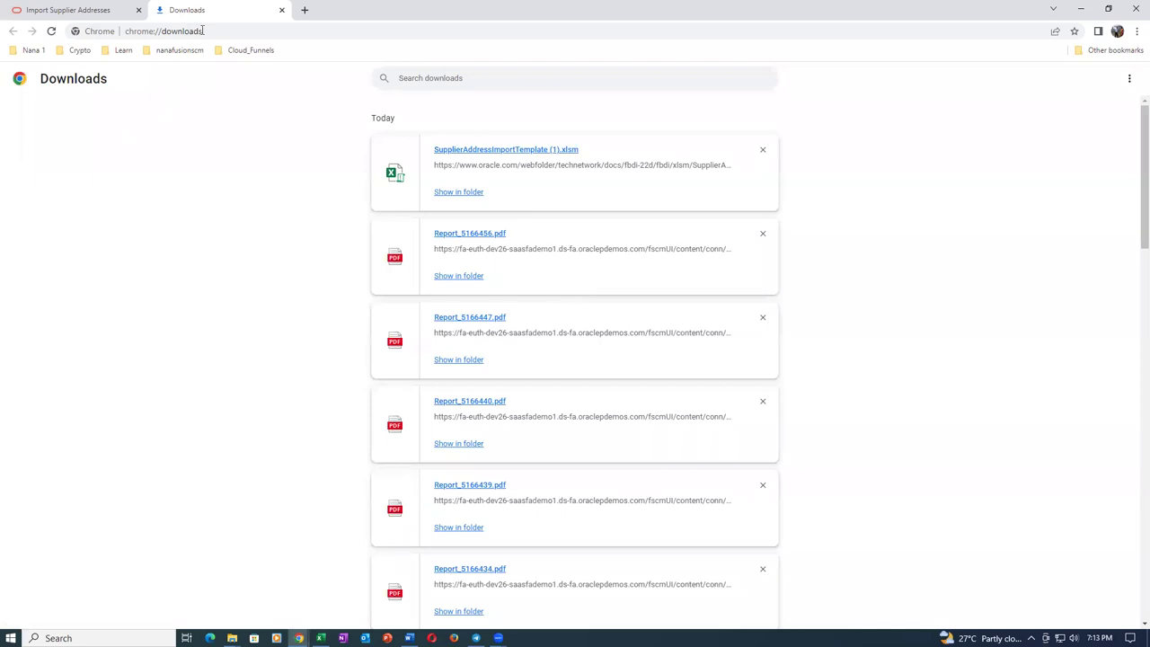
{"action": "left_click", "coordinate": [282, 11]}
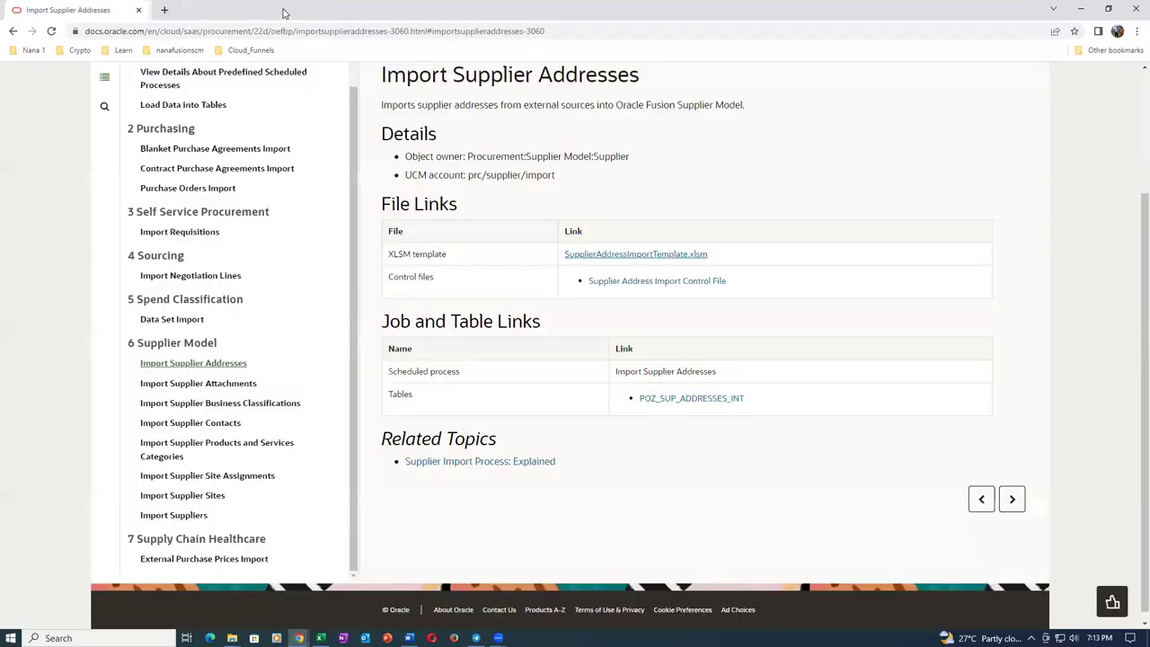
{"action": "left_click", "coordinate": [137, 11]}
{"action": "key", "text": "alt+Tab"}
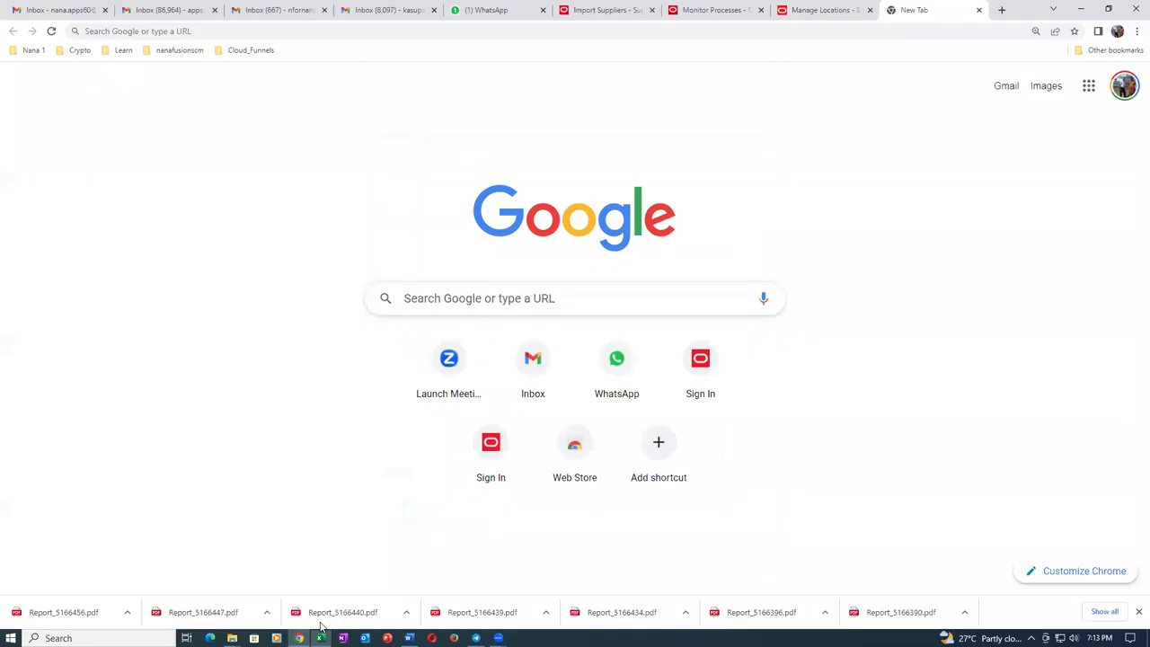
{"action": "left_click", "coordinate": [742, 9]}
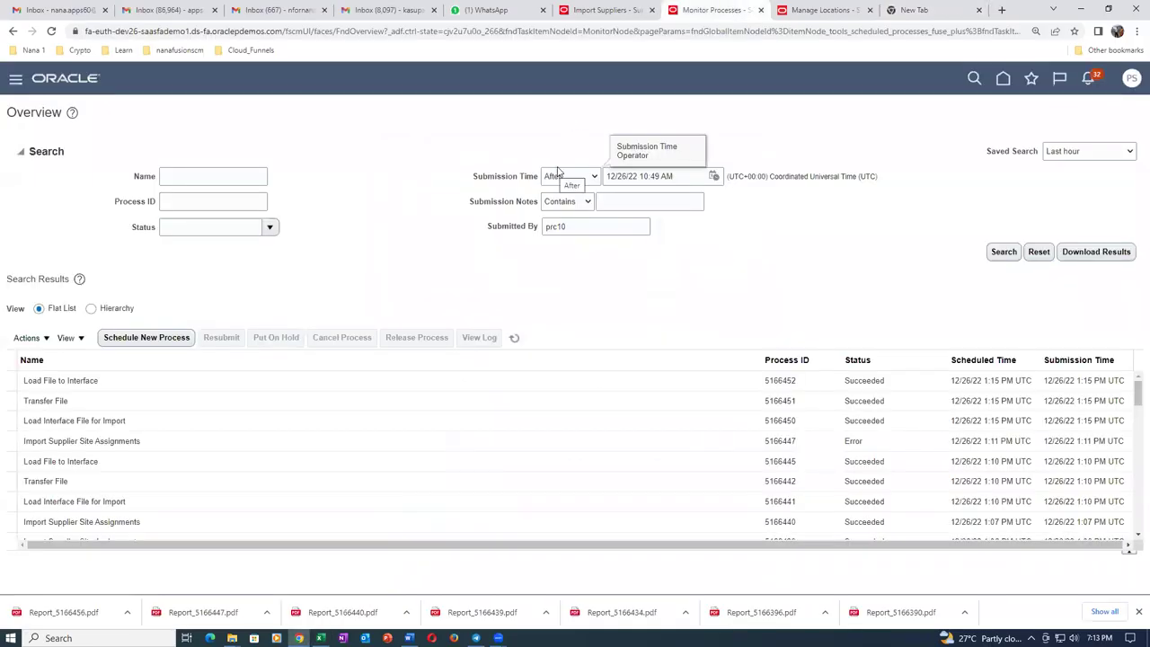
Schedule a Load Interface File for Import job with Import Process Import Suppliers, found via 'Imp%Sup'.
{"action": "left_click", "coordinate": [147, 337]}
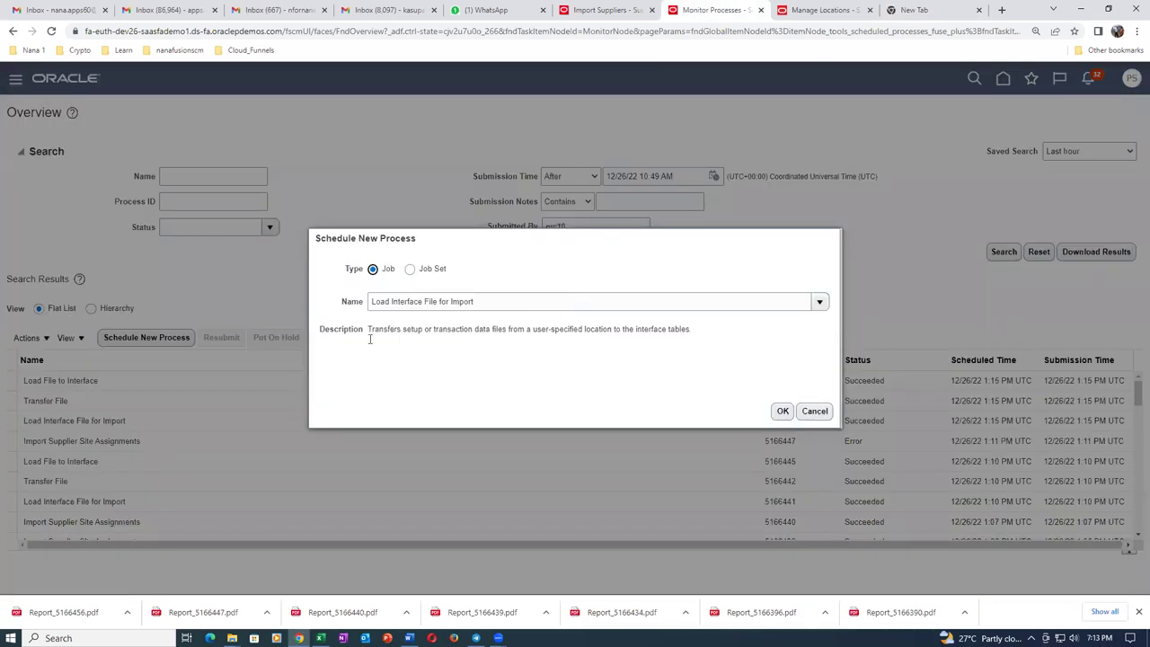
{"action": "left_click", "coordinate": [782, 410]}
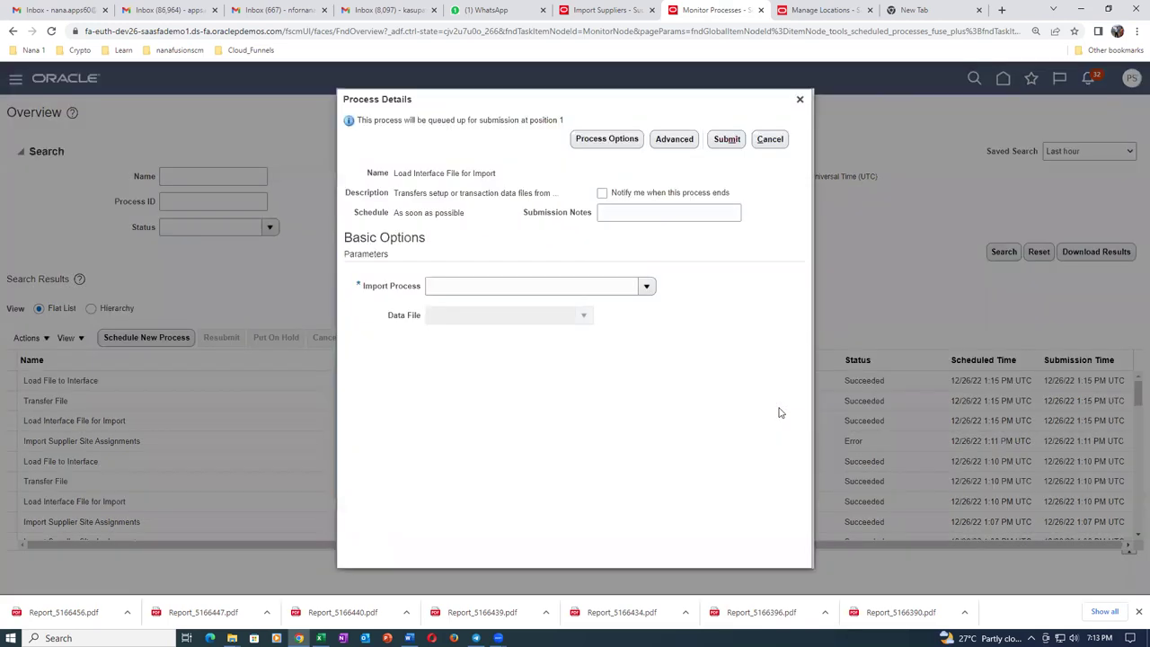
{"action": "left_click", "coordinate": [646, 286]}
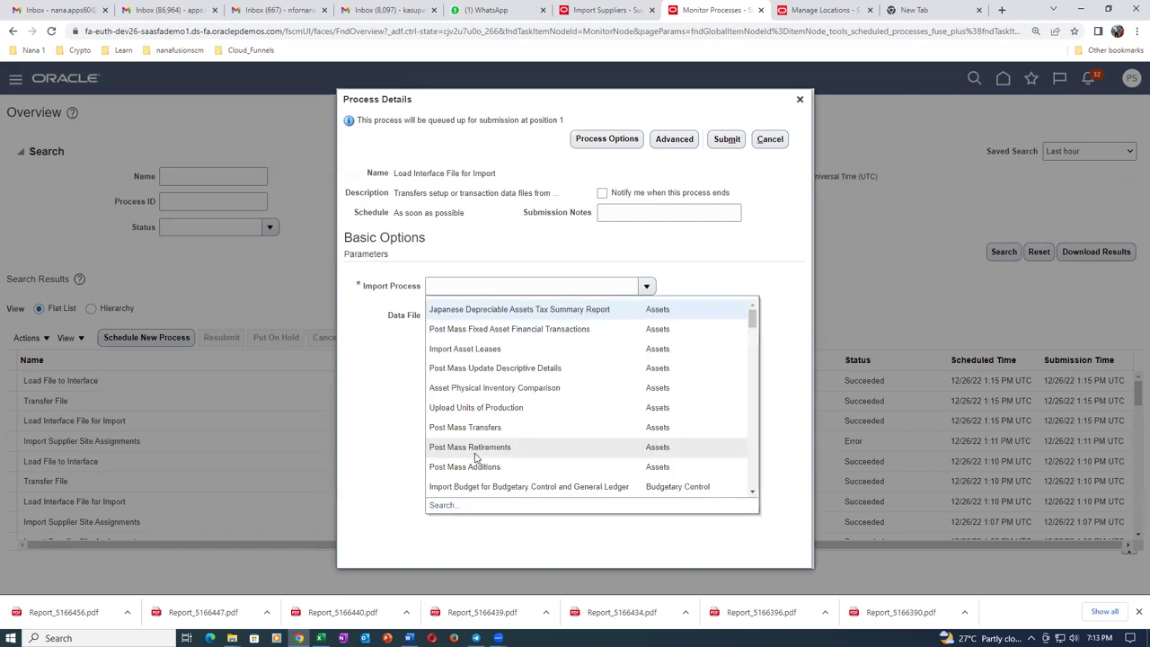
{"action": "left_click", "coordinate": [444, 506]}
{"action": "left_click", "coordinate": [609, 315]}
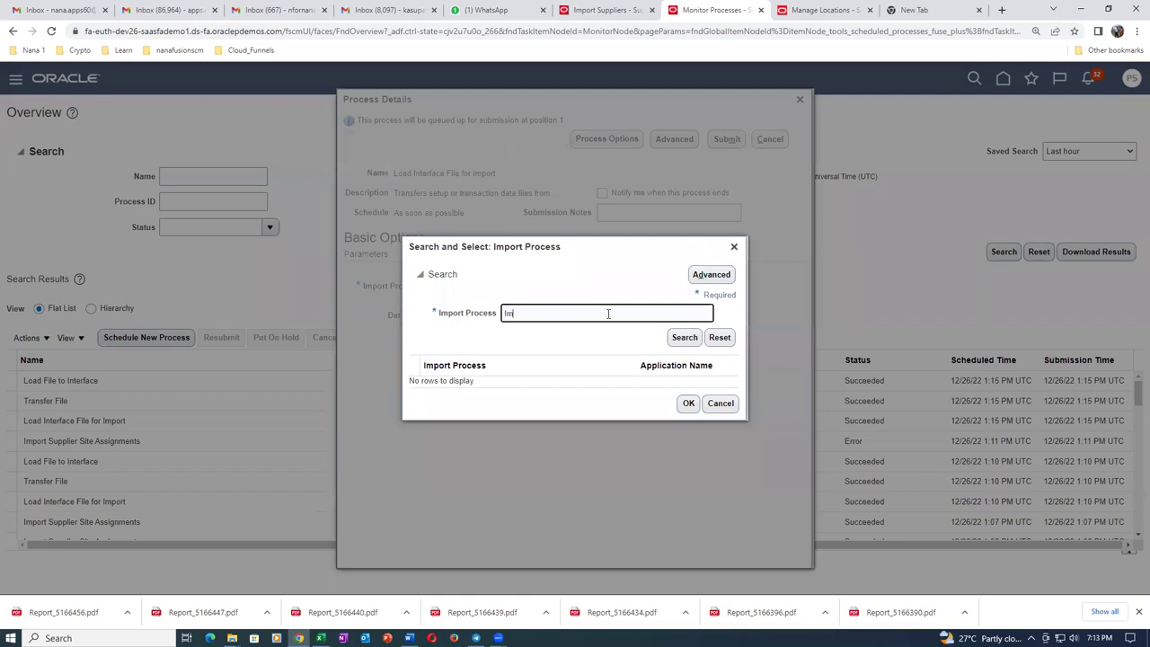
{"action": "type", "text": "Imp%Sup%"}
{"action": "left_click", "coordinate": [677, 339]}
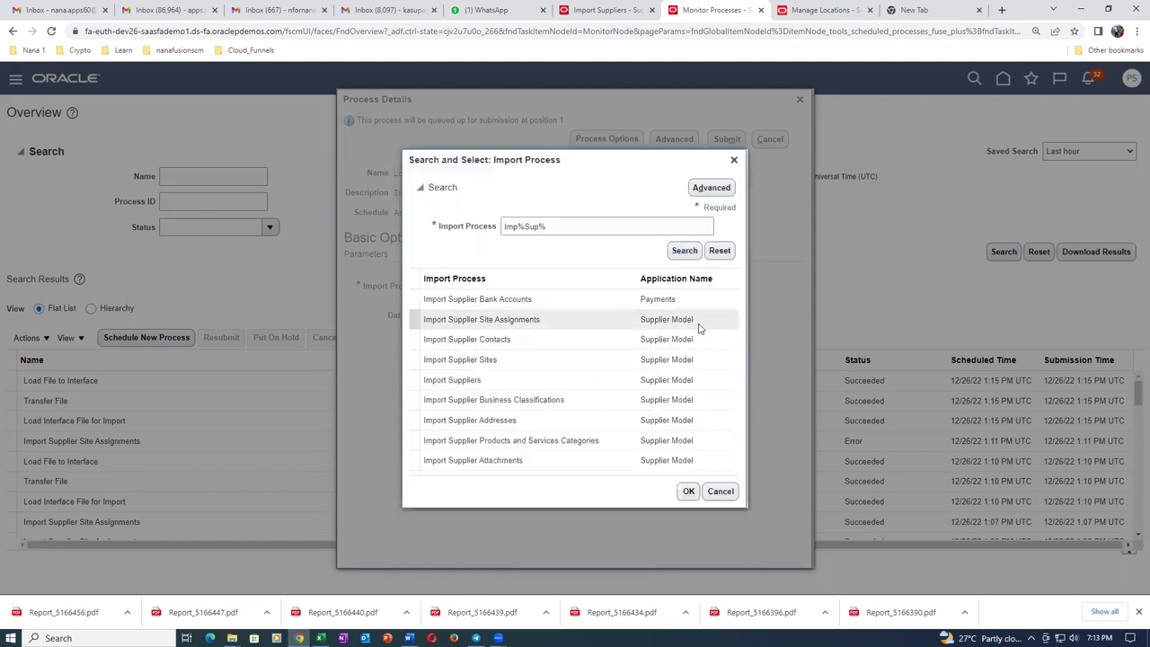
{"action": "left_click", "coordinate": [517, 382]}
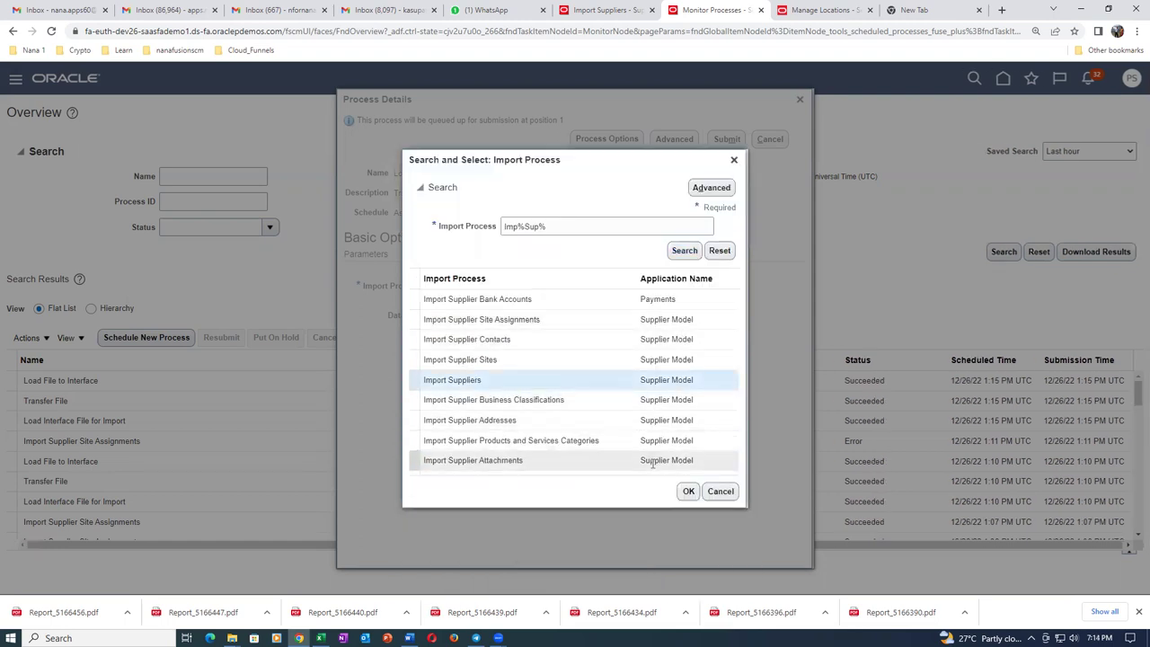
{"action": "left_click", "coordinate": [689, 492]}
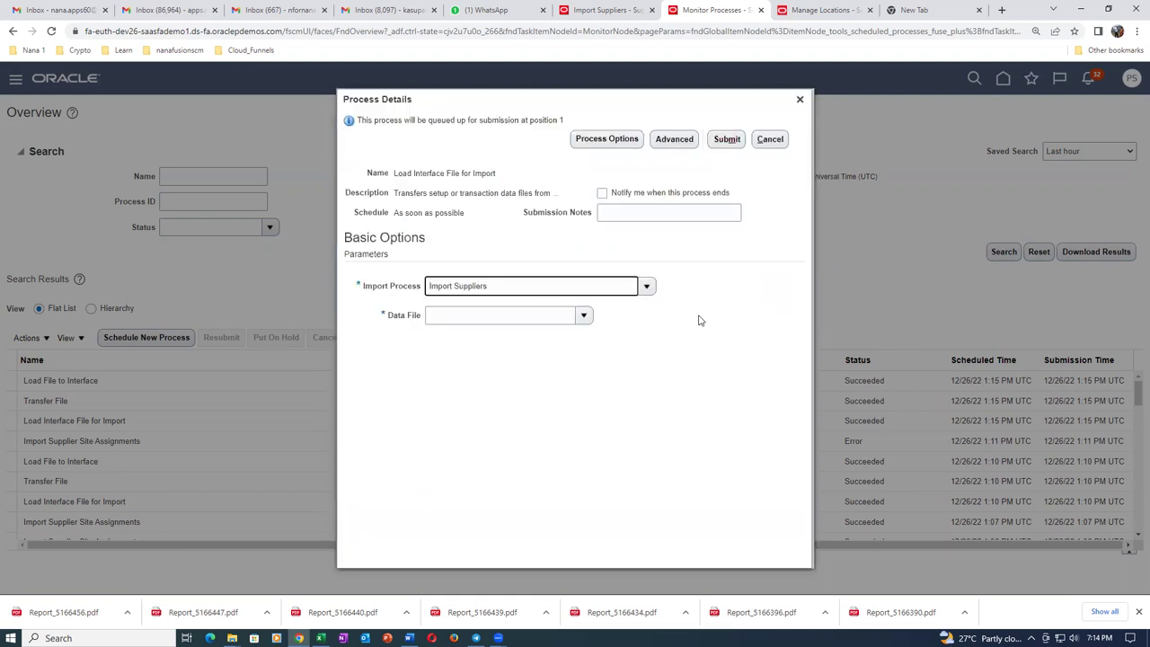
Upload sup_import.zip as the job's Data File.
{"action": "left_click", "coordinate": [582, 316]}
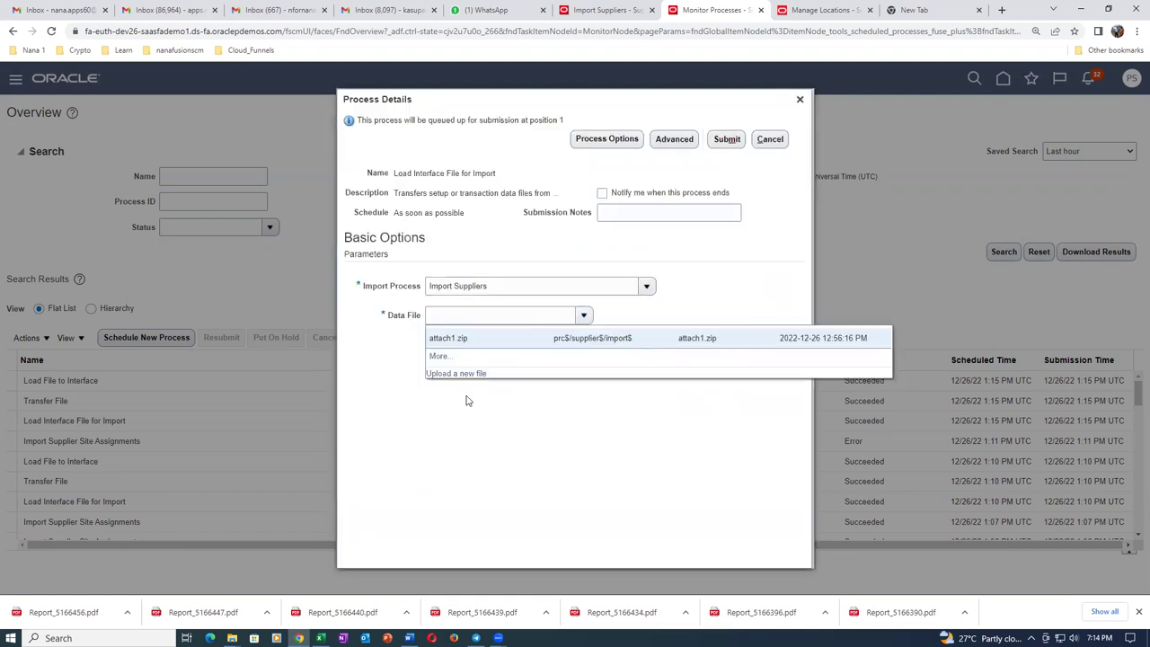
{"action": "left_click", "coordinate": [456, 374]}
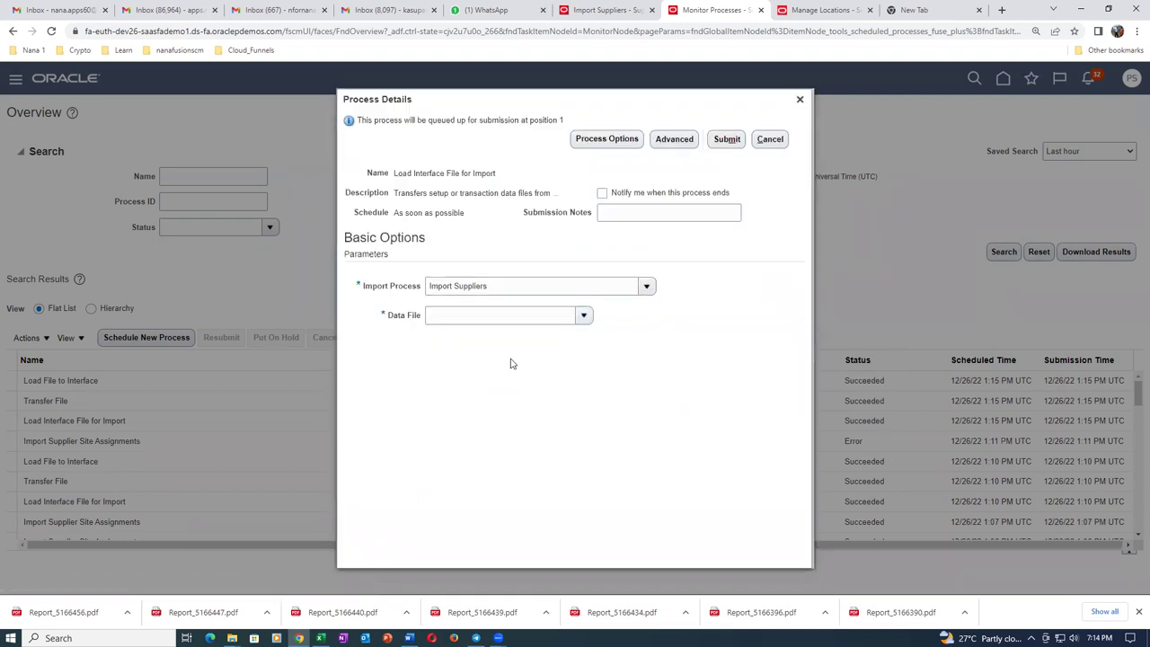
{"action": "left_click", "coordinate": [538, 326]}
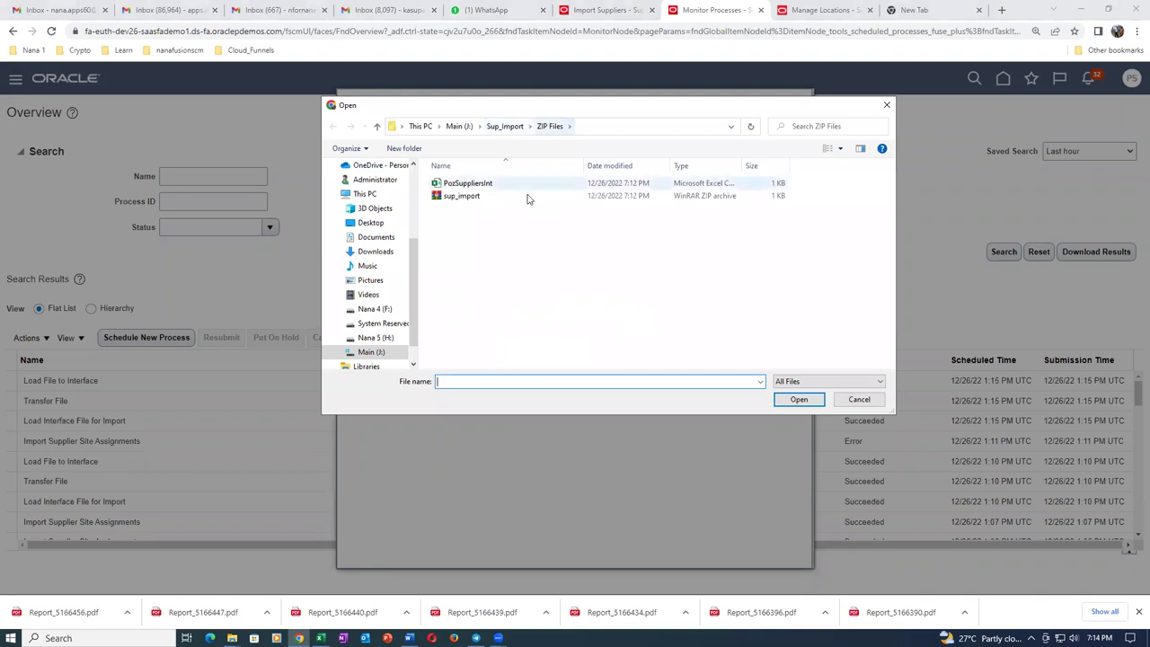
{"action": "left_click", "coordinate": [498, 196]}
{"action": "left_click", "coordinate": [798, 400]}
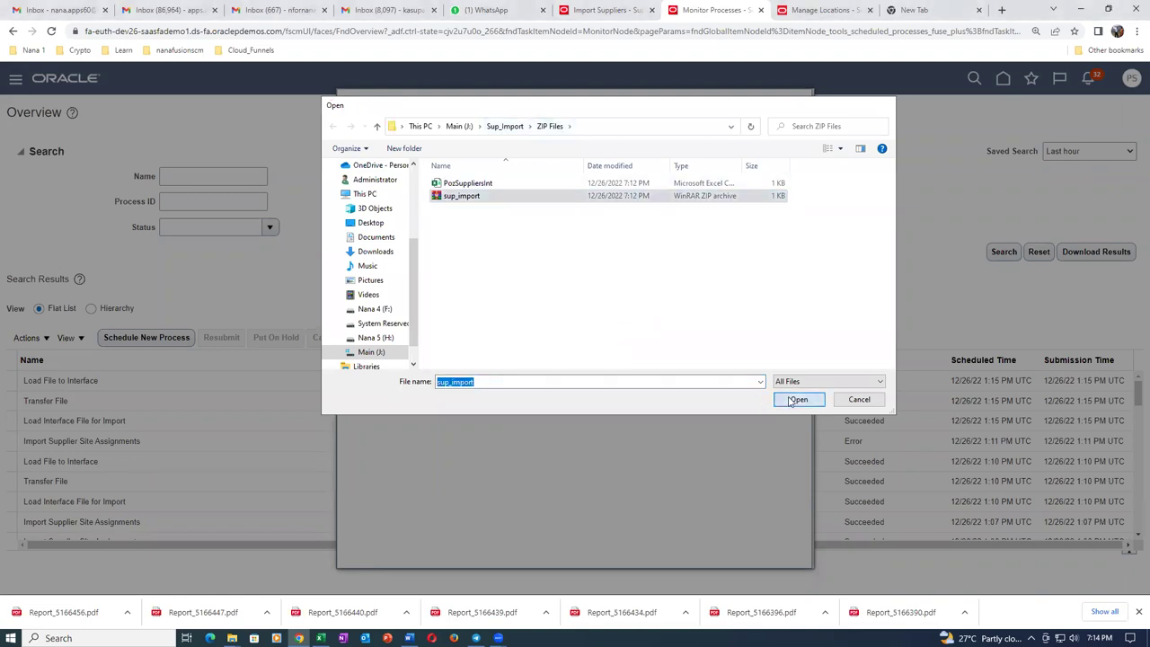
{"action": "left_click", "coordinate": [599, 347]}
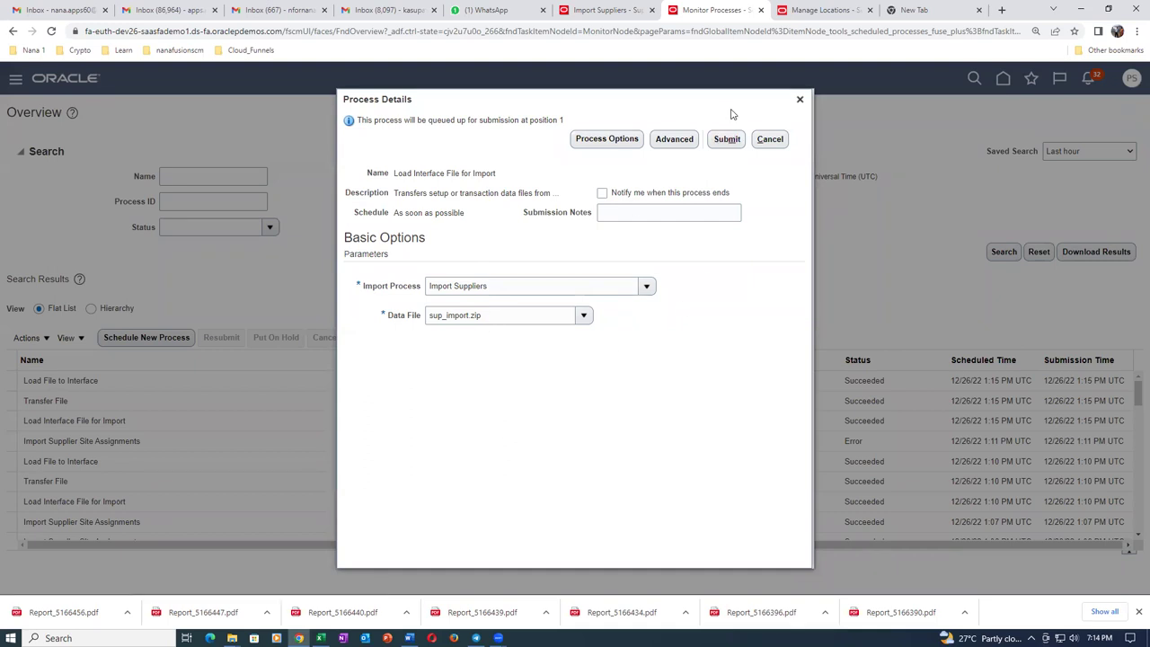
Submit the load job and refresh until job 5166483 completes.
{"action": "left_click", "coordinate": [730, 142]}
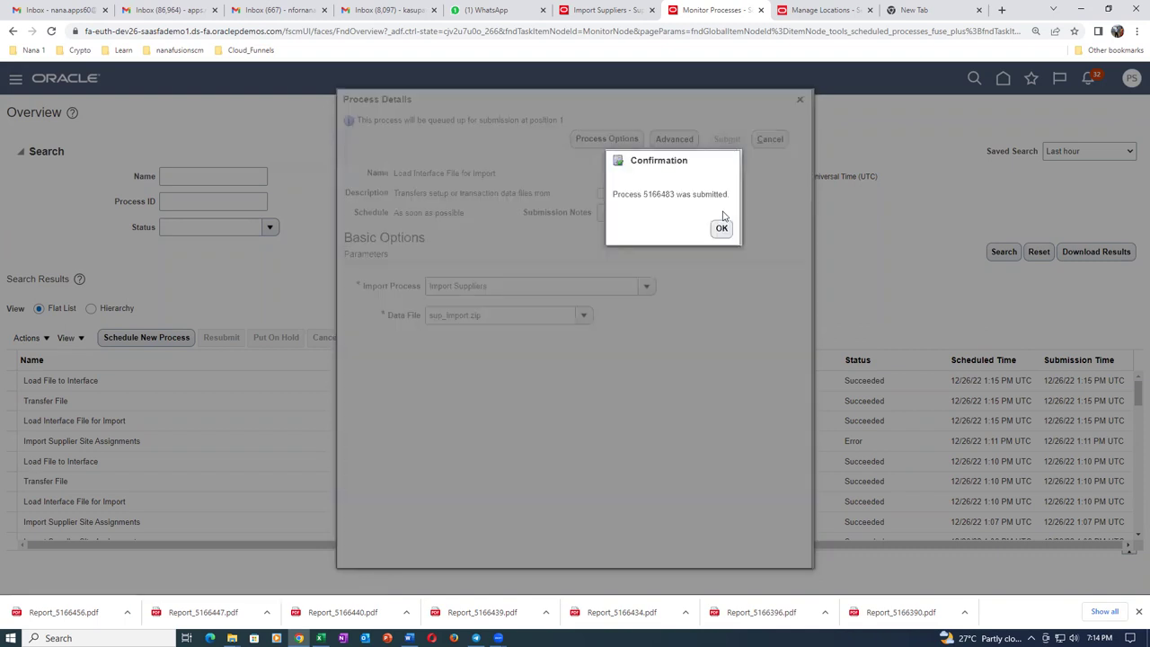
{"action": "left_click", "coordinate": [721, 227]}
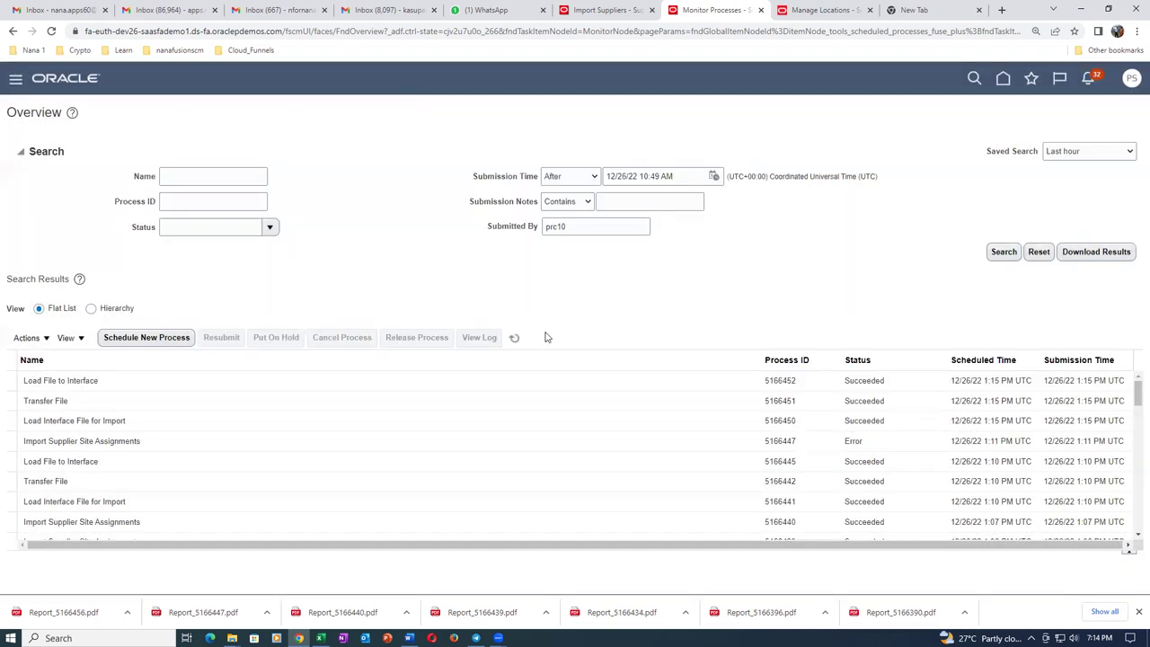
{"action": "left_click", "coordinate": [514, 338]}
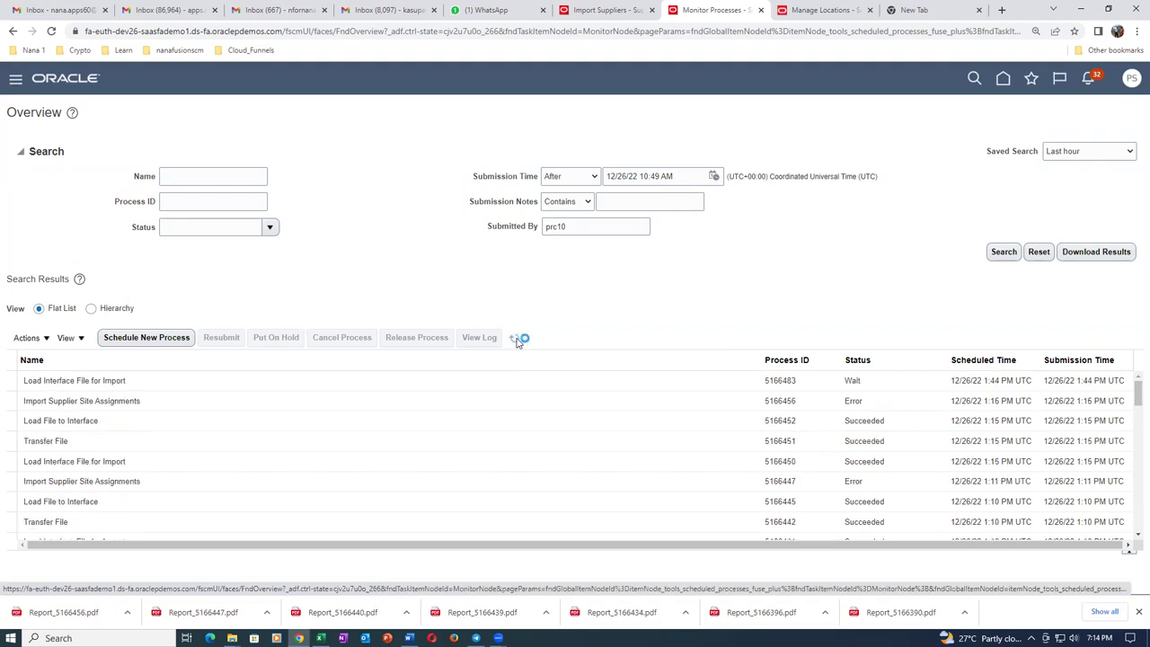
{"action": "left_click", "coordinate": [518, 342]}
{"action": "left_click", "coordinate": [516, 341]}
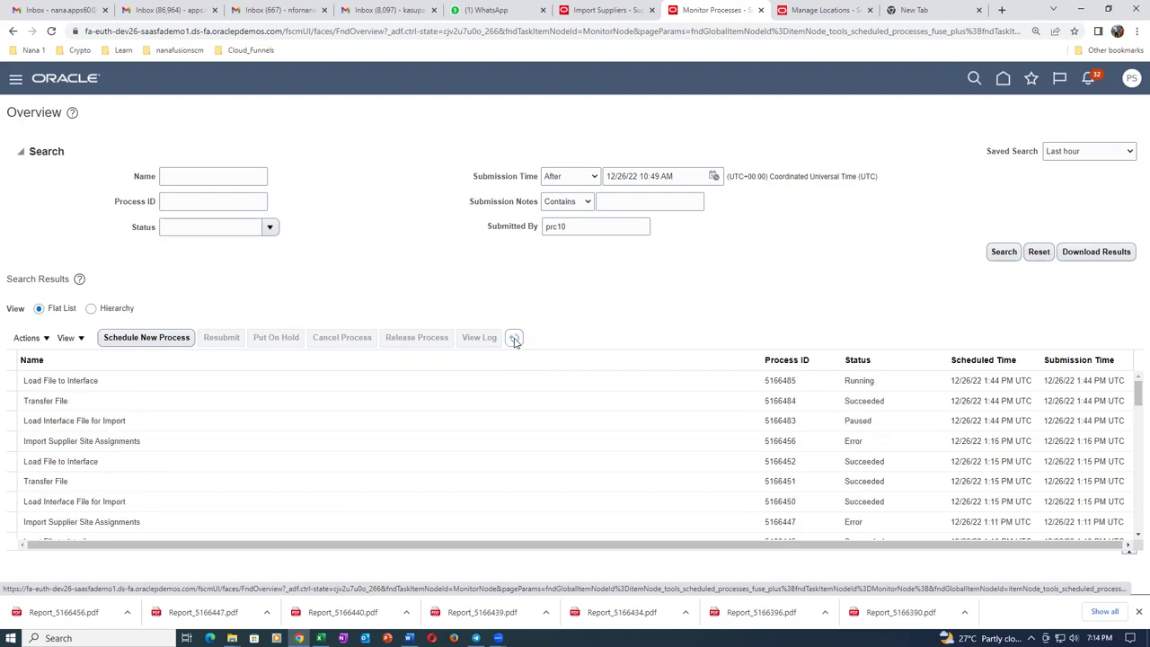
{"action": "left_click", "coordinate": [514, 338]}
{"action": "left_click", "coordinate": [514, 340]}
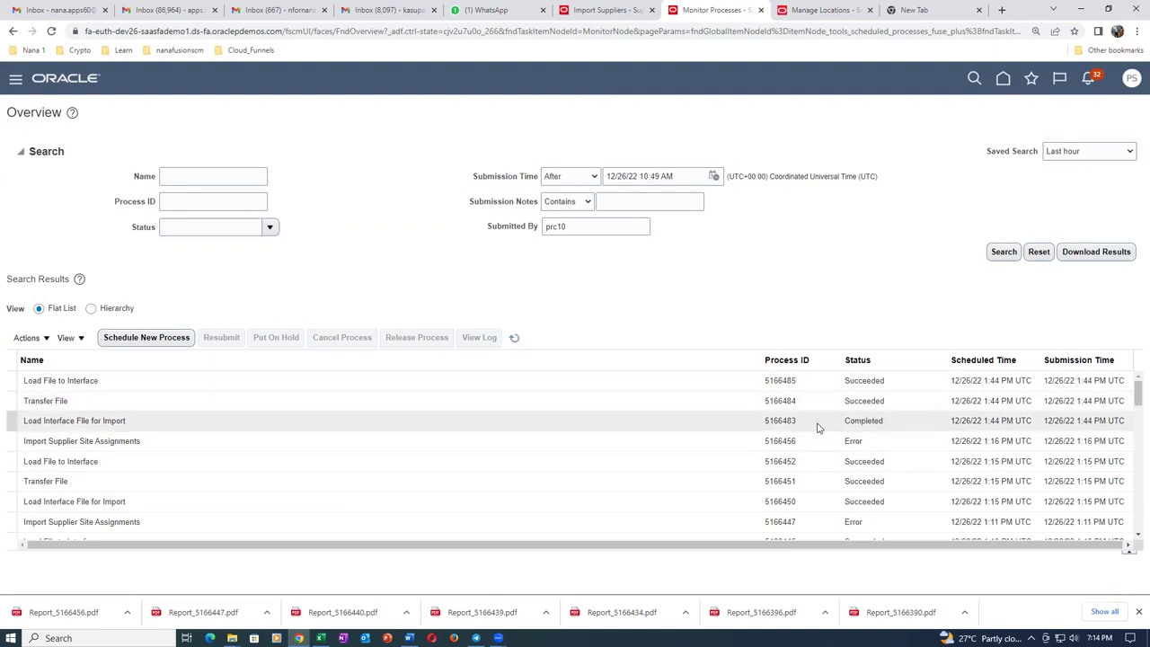
{"action": "left_click", "coordinate": [517, 339]}
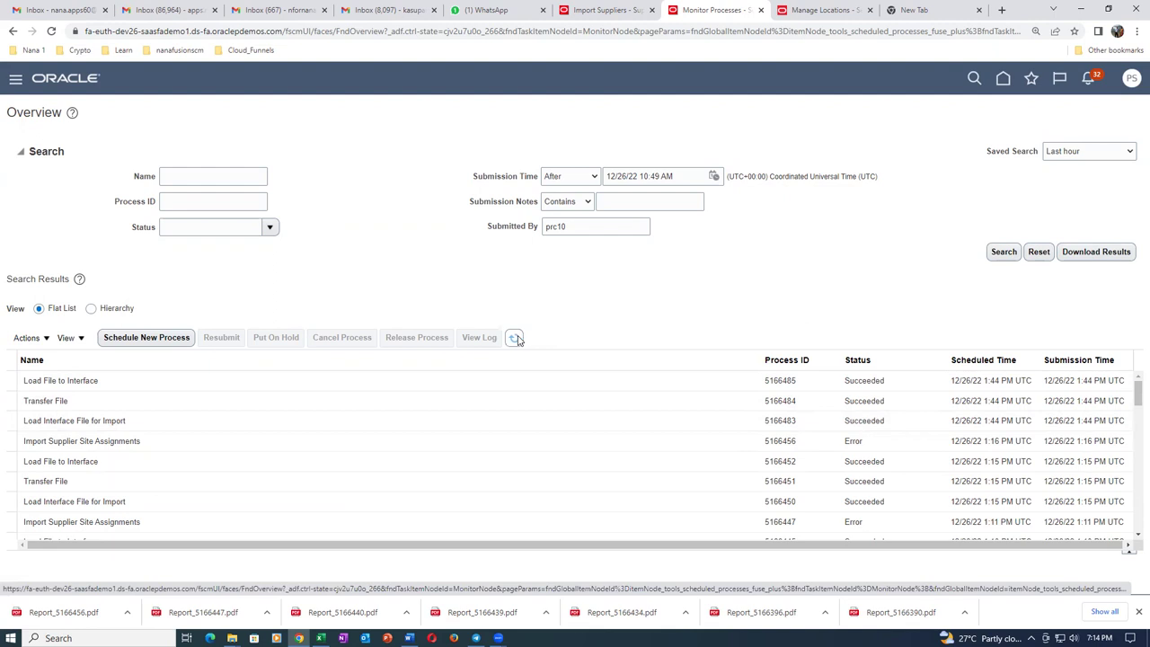
{"action": "key", "text": "ctrl+shift+Tab"}
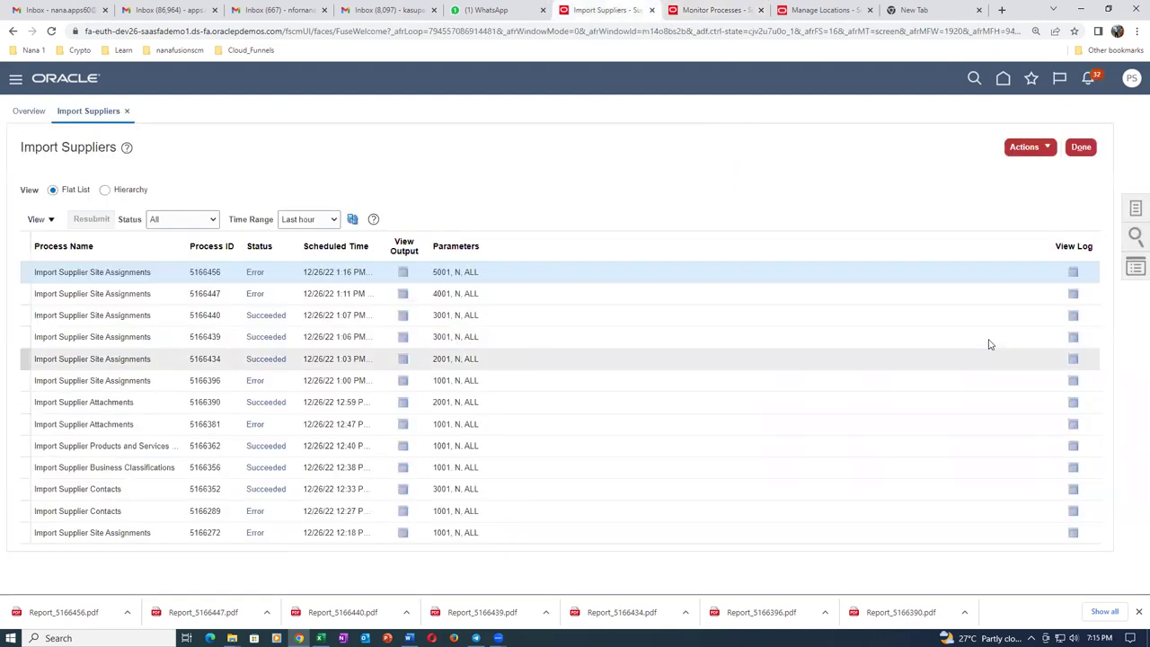
Go from Home through Suppliers Tasks to Import Suppliers and start a new Import Suppliers run.
{"action": "left_click", "coordinate": [1081, 148]}
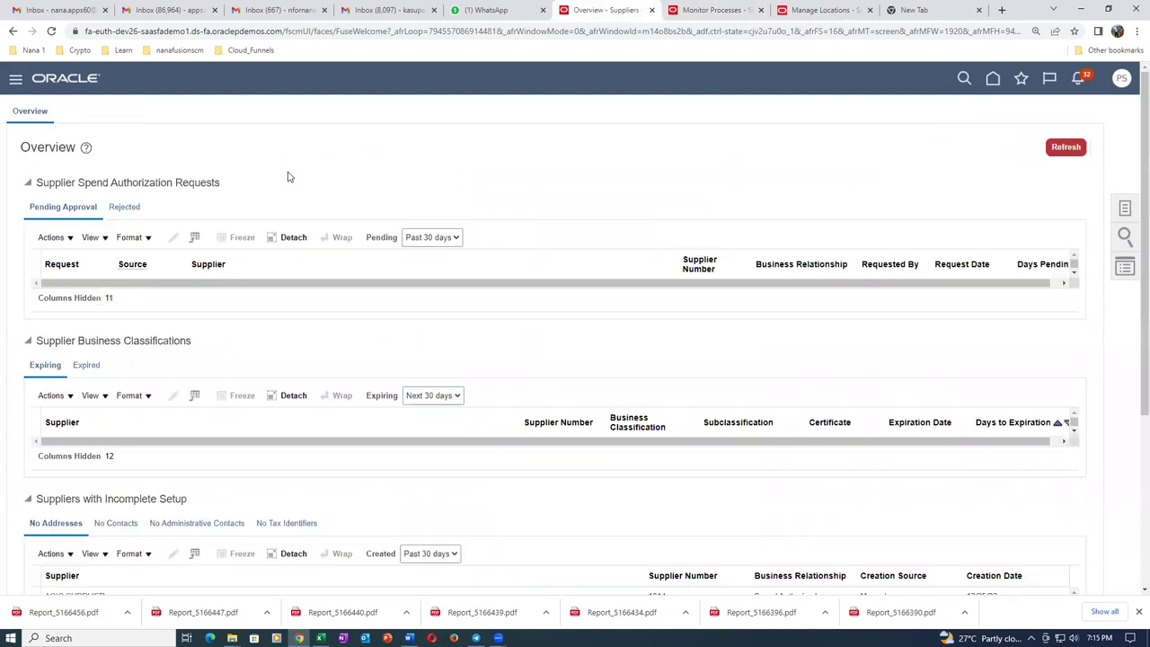
{"action": "left_click", "coordinate": [993, 78]}
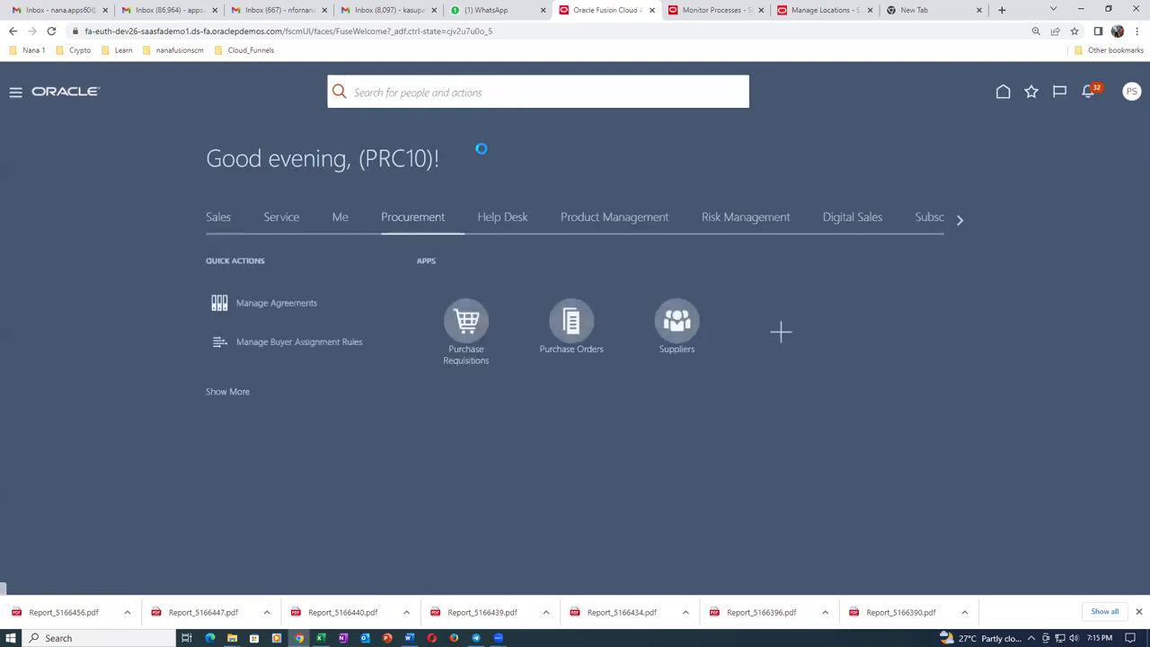
{"action": "left_click", "coordinate": [671, 330]}
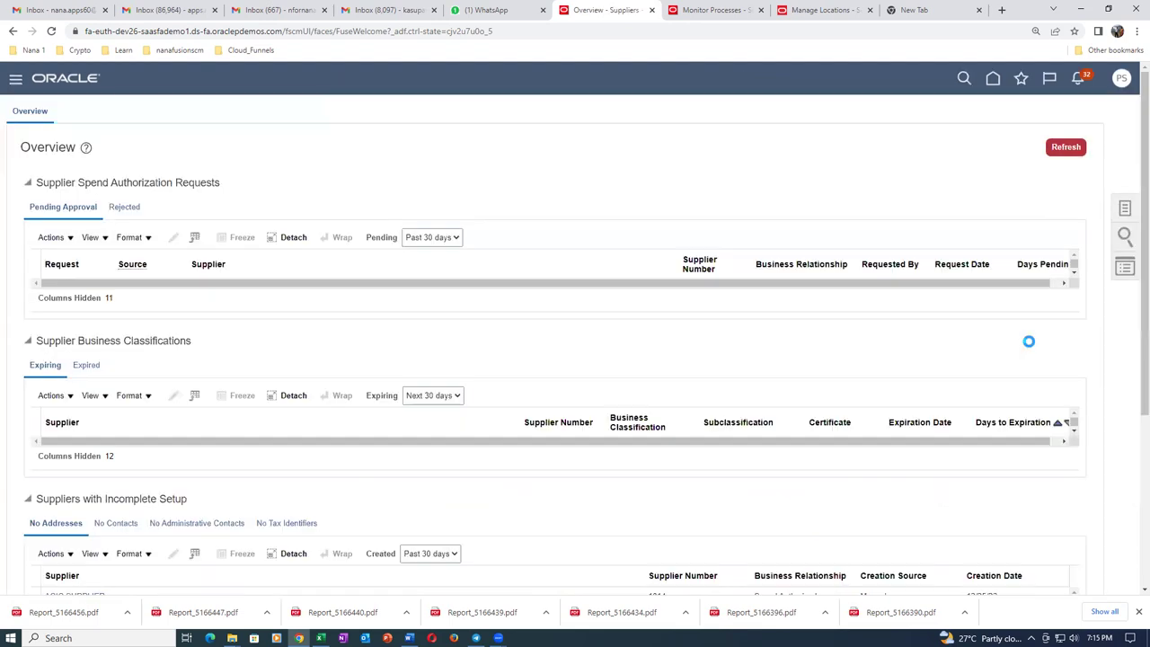
{"action": "left_click", "coordinate": [1124, 209]}
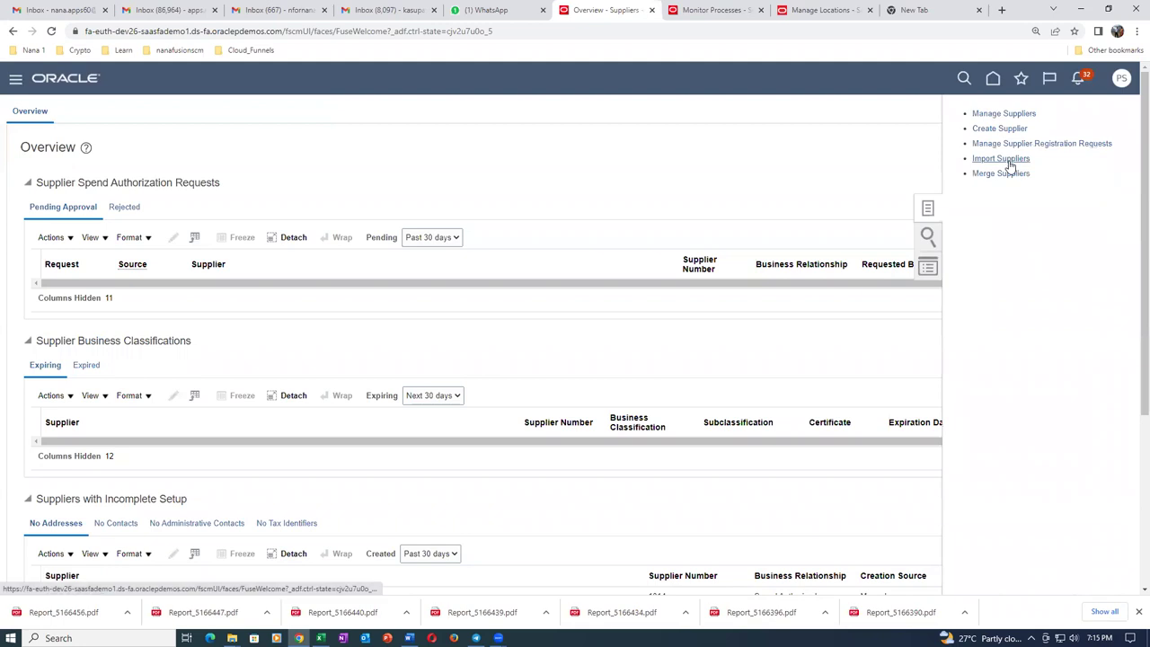
{"action": "left_click", "coordinate": [1006, 159]}
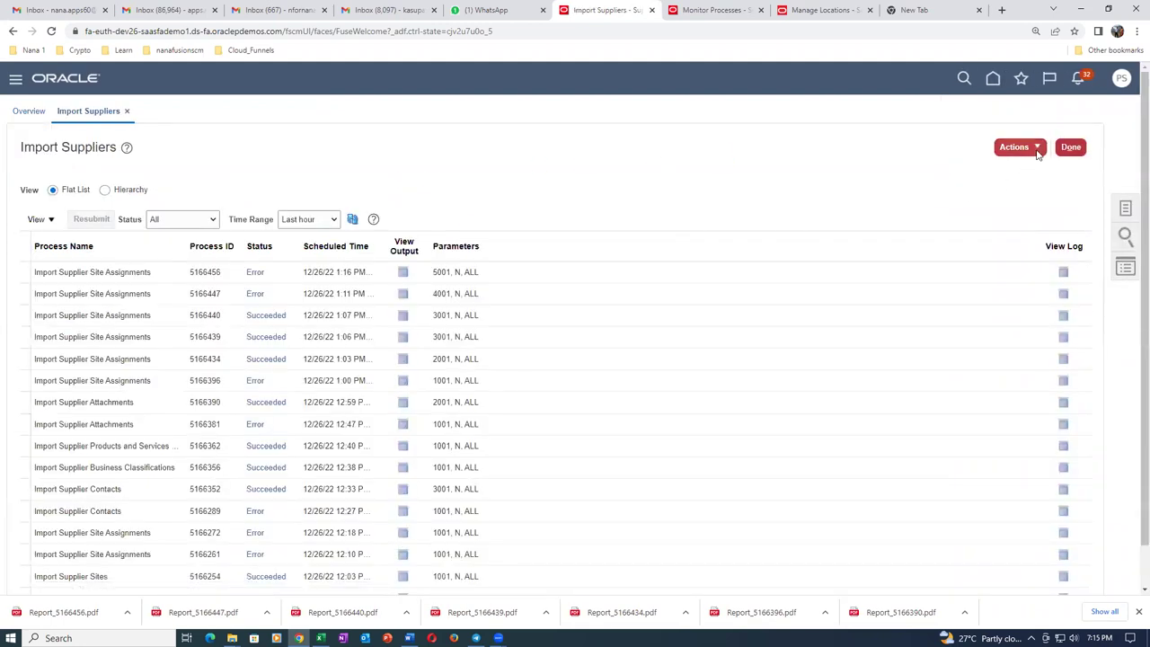
{"action": "left_click", "coordinate": [1020, 147]}
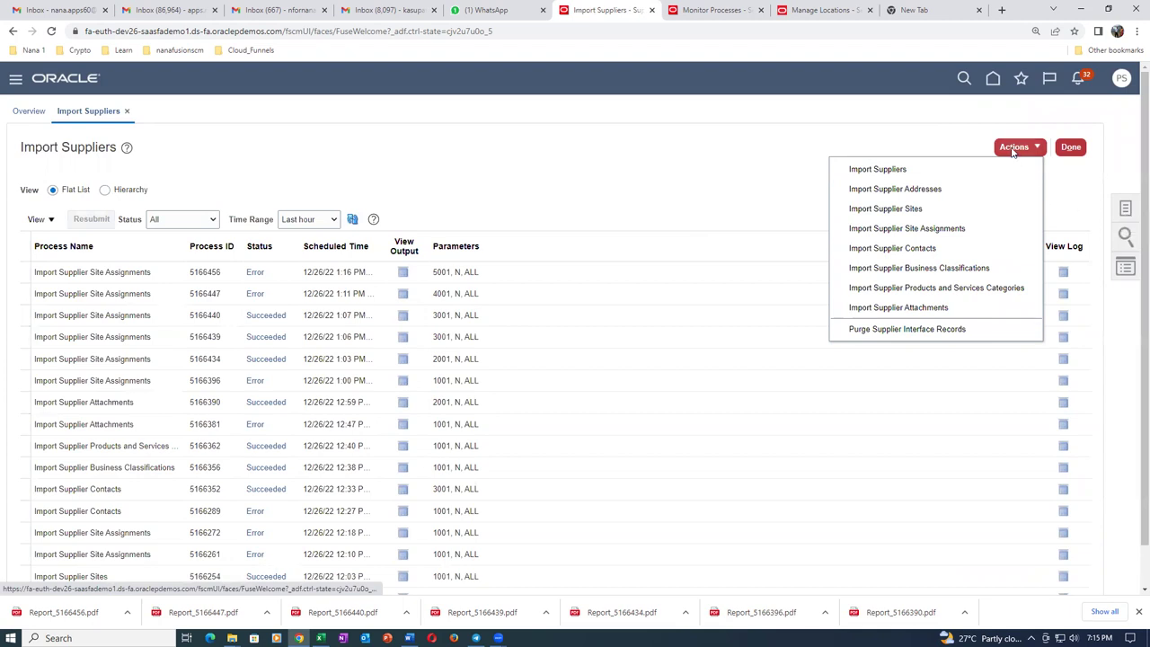
{"action": "left_click", "coordinate": [901, 169]}
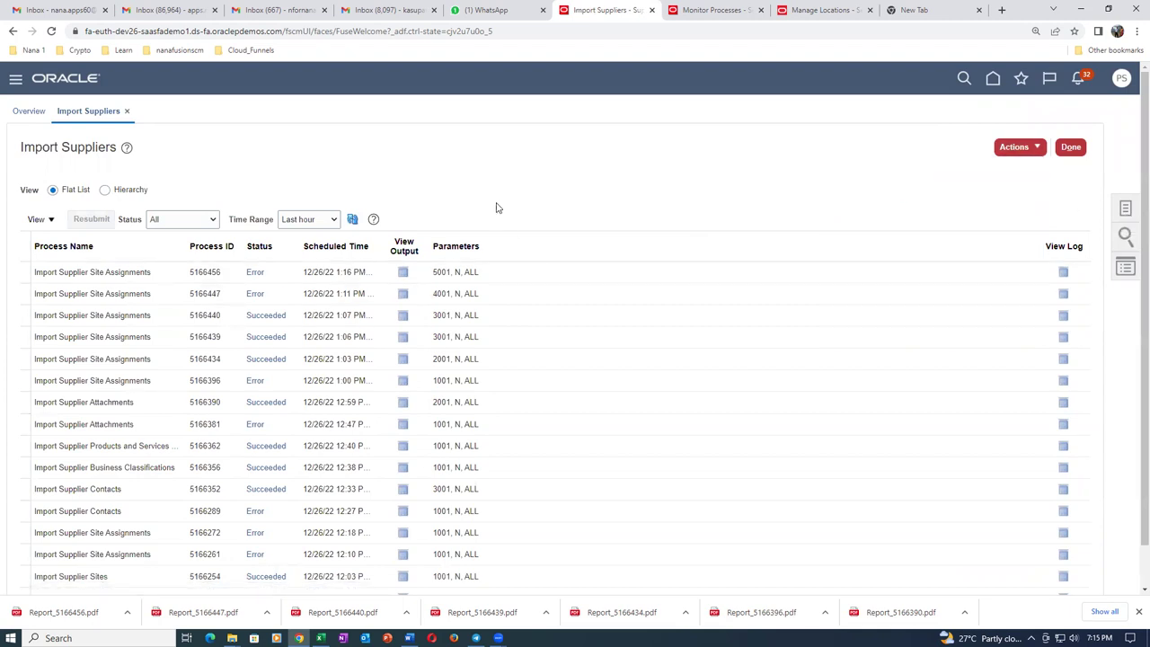
Set Import Options to All with Batch ID 3003, submit, and refresh the list.
{"action": "left_click", "coordinate": [500, 289]}
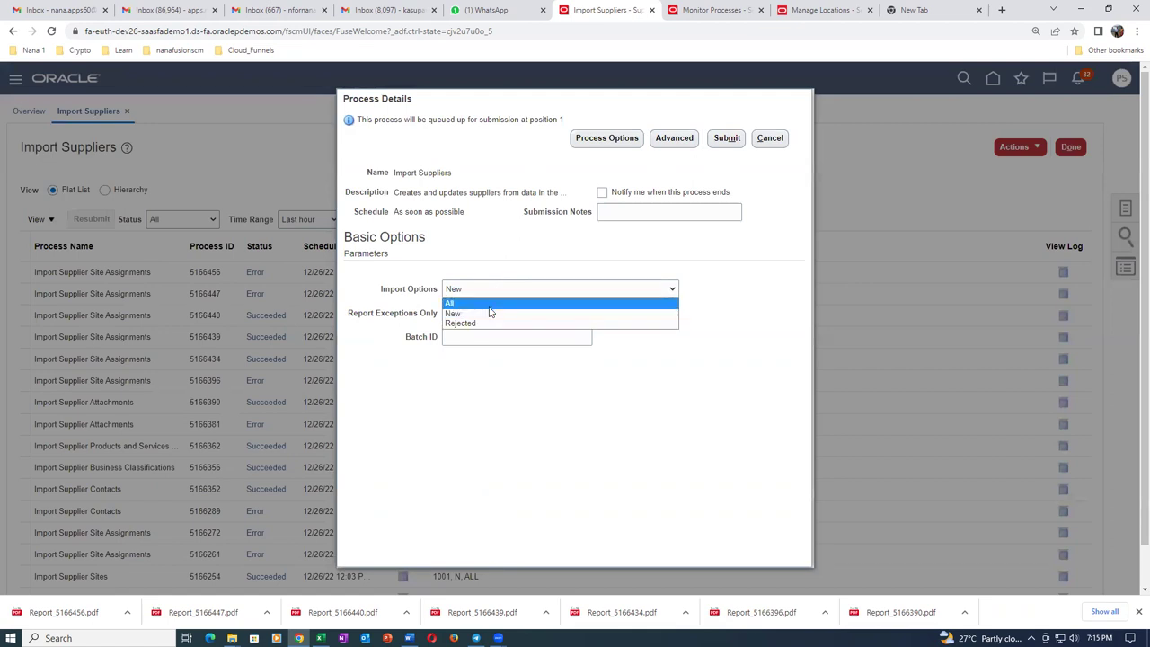
{"action": "left_click", "coordinate": [485, 304]}
{"action": "left_click", "coordinate": [490, 338]}
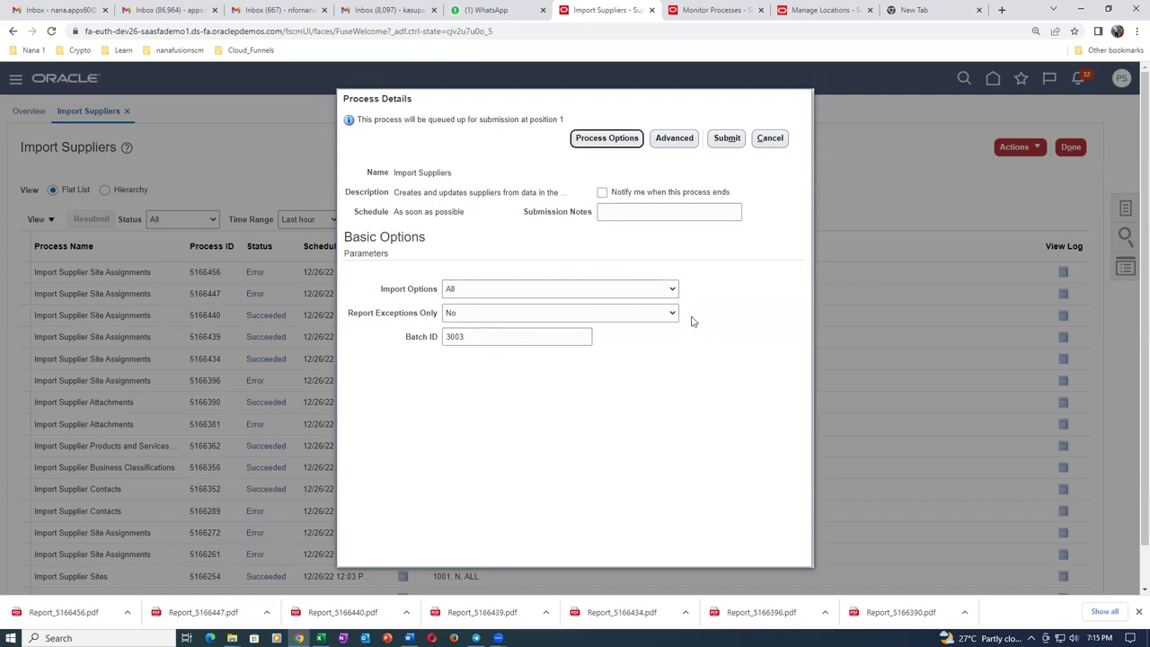
{"action": "left_click", "coordinate": [727, 138]}
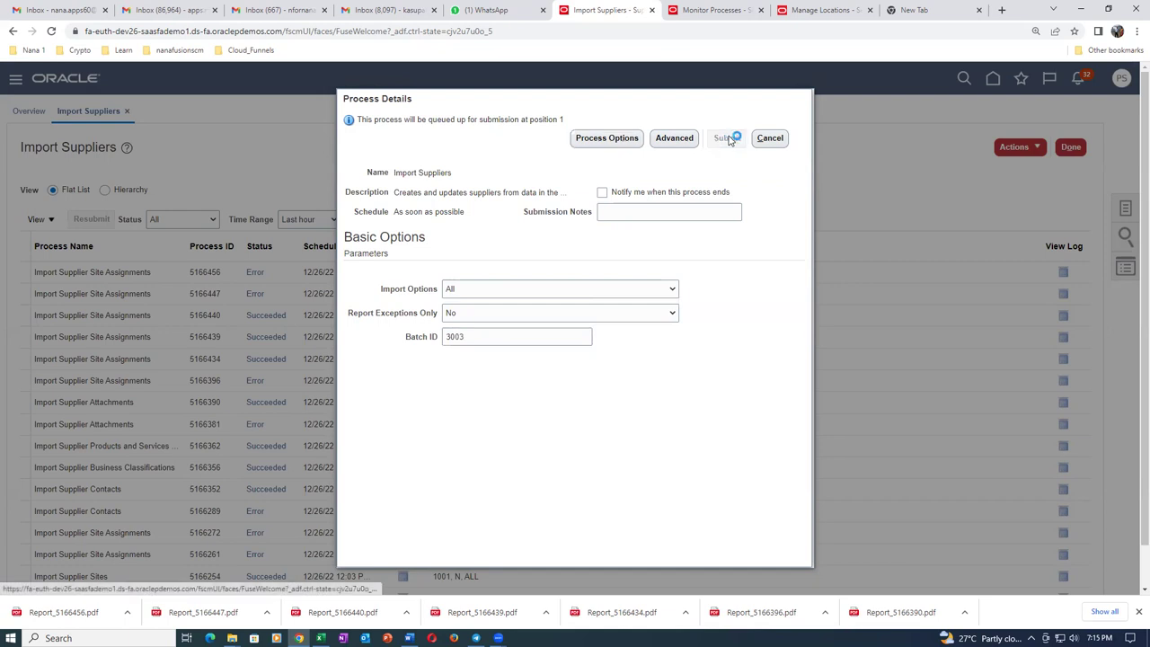
{"action": "left_click", "coordinate": [721, 229]}
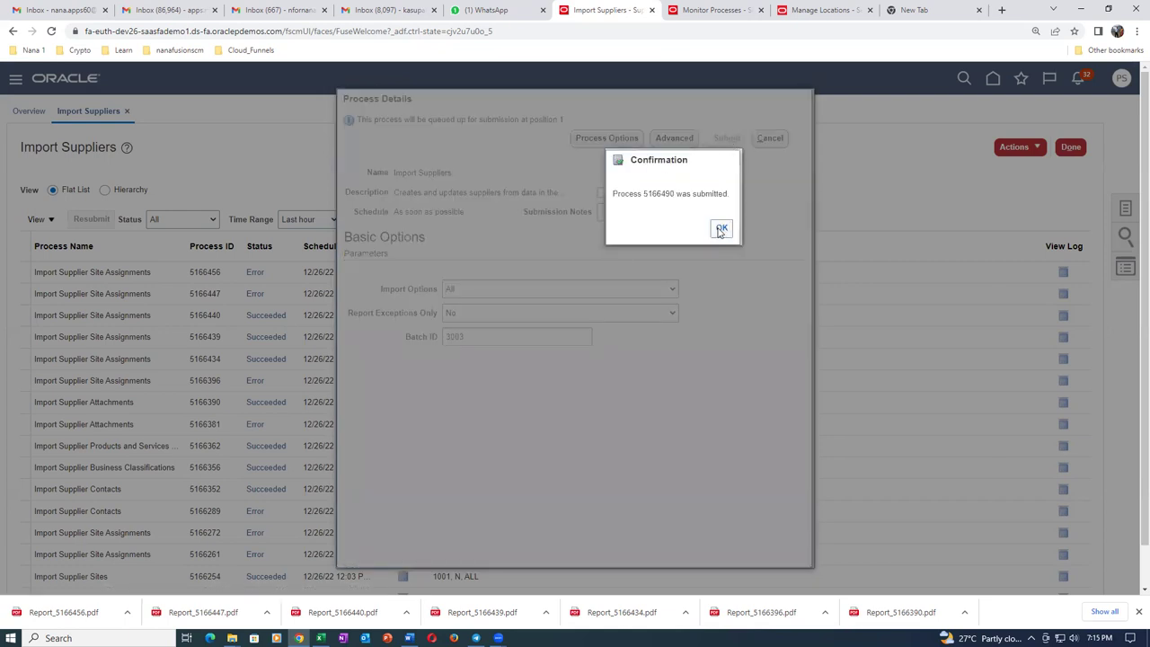
{"action": "left_click", "coordinate": [353, 220]}
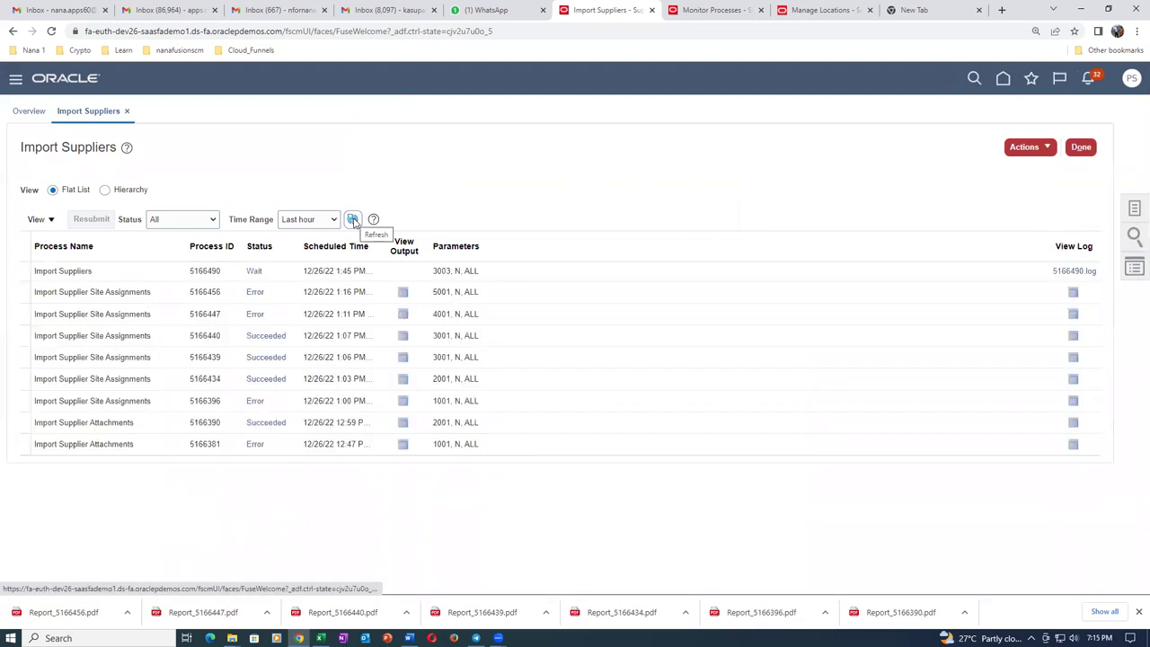
Refresh the process list until import 5166490 shows Succeeded.
{"action": "left_click", "coordinate": [353, 220]}
{"action": "left_click", "coordinate": [353, 220]}
{"action": "left_click", "coordinate": [354, 220]}
{"action": "left_click", "coordinate": [354, 220]}
{"action": "left_click", "coordinate": [354, 220]}
{"action": "left_click", "coordinate": [354, 220]}
{"action": "left_click", "coordinate": [354, 220]}
{"action": "left_click", "coordinate": [354, 220]}
{"action": "left_click", "coordinate": [353, 221]}
{"action": "left_click", "coordinate": [353, 221]}
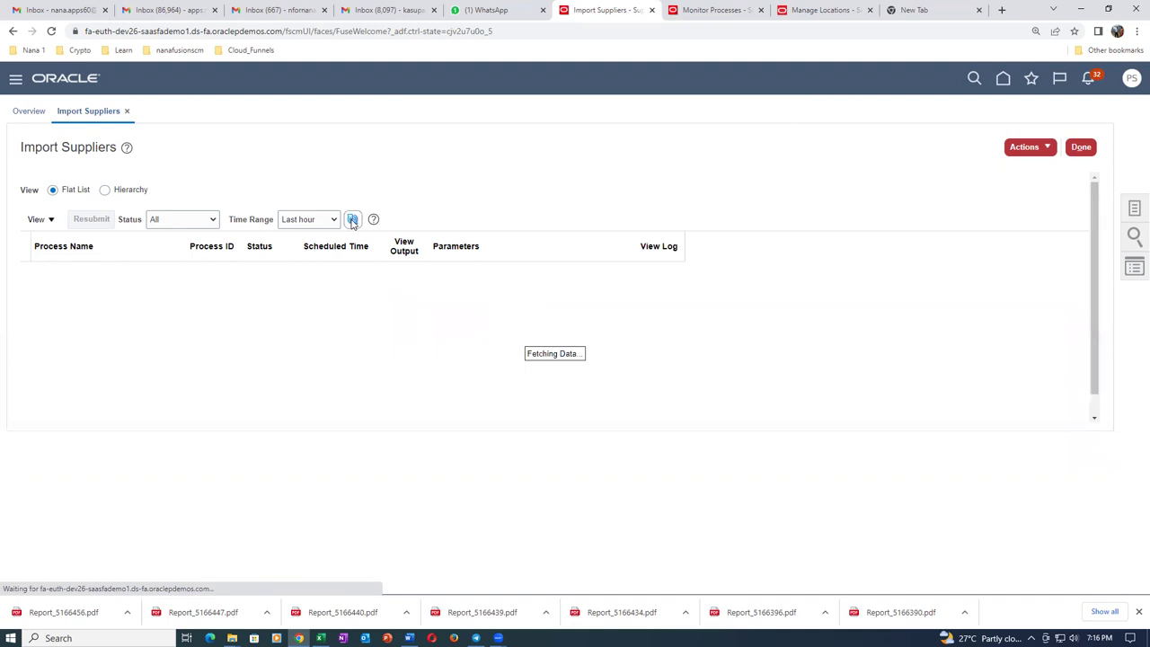
{"action": "left_click", "coordinate": [353, 221]}
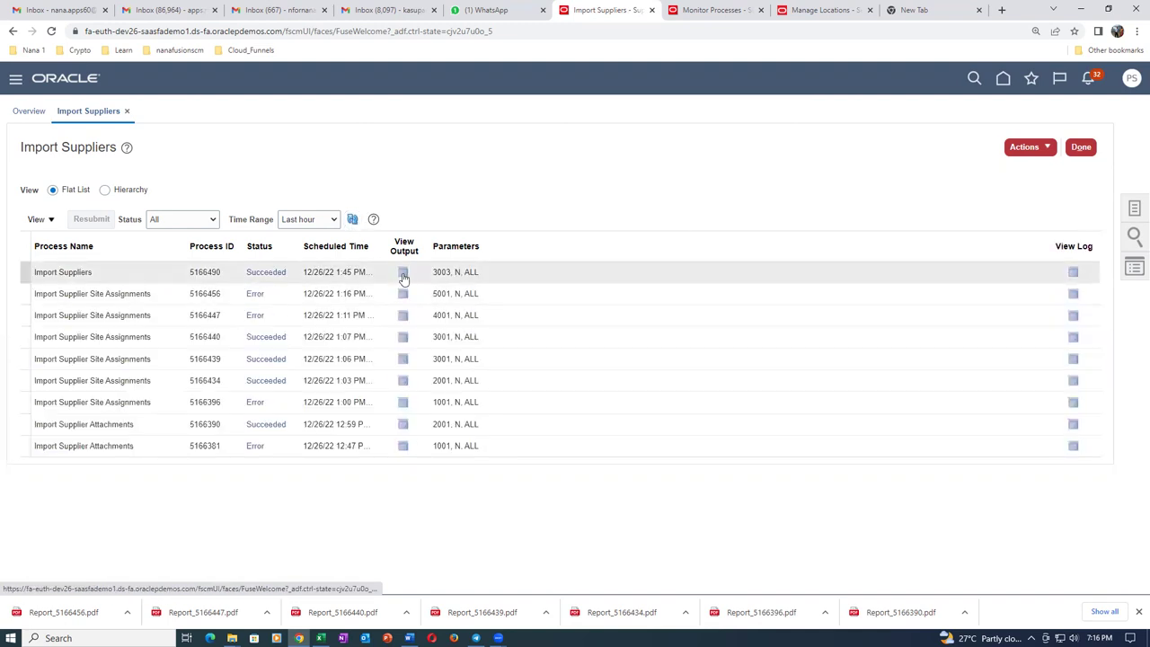
Download the ESS_O_5166490 output and open Report_5166490.pdf.
{"action": "left_click", "coordinate": [403, 272]}
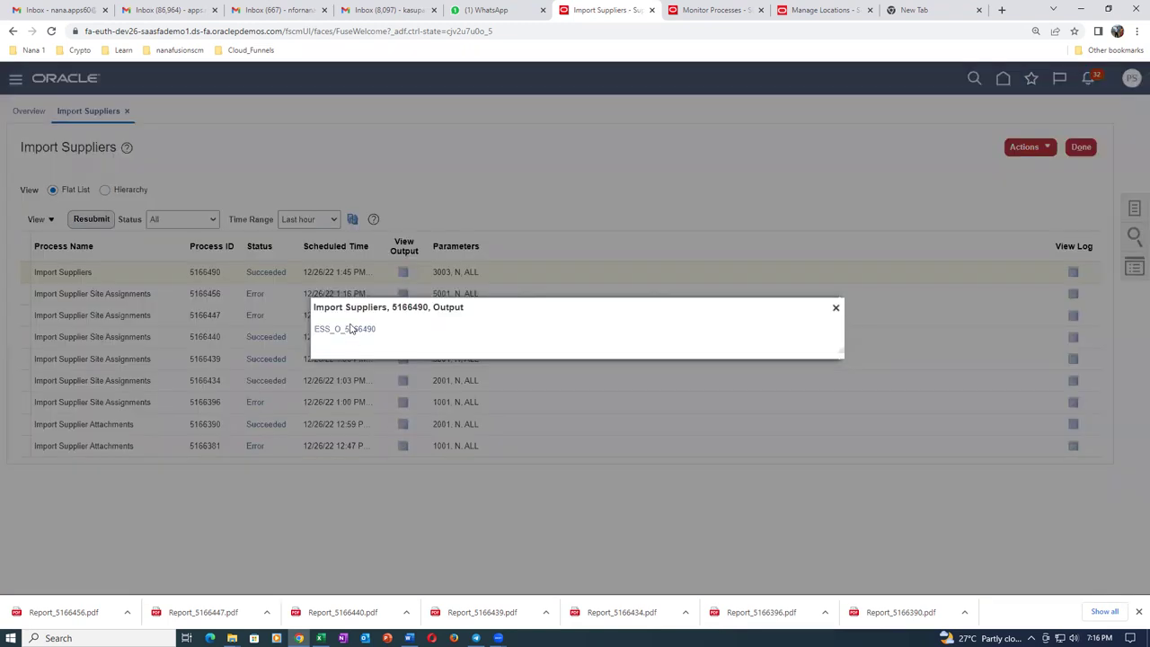
{"action": "left_click", "coordinate": [350, 329]}
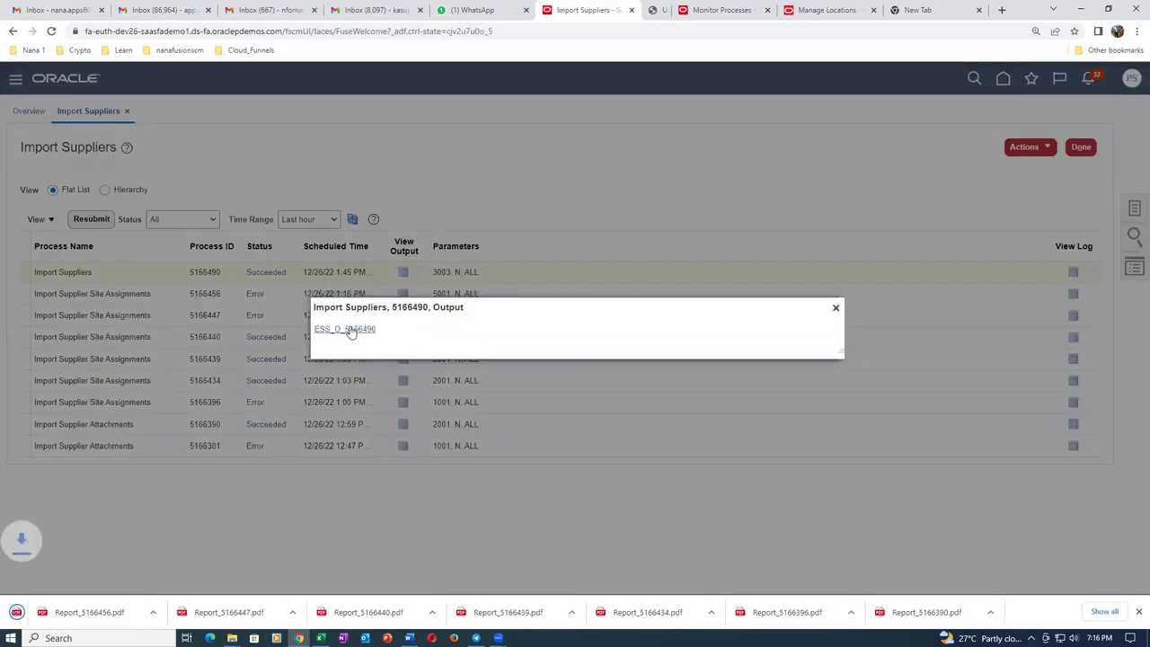
{"action": "left_click", "coordinate": [65, 613]}
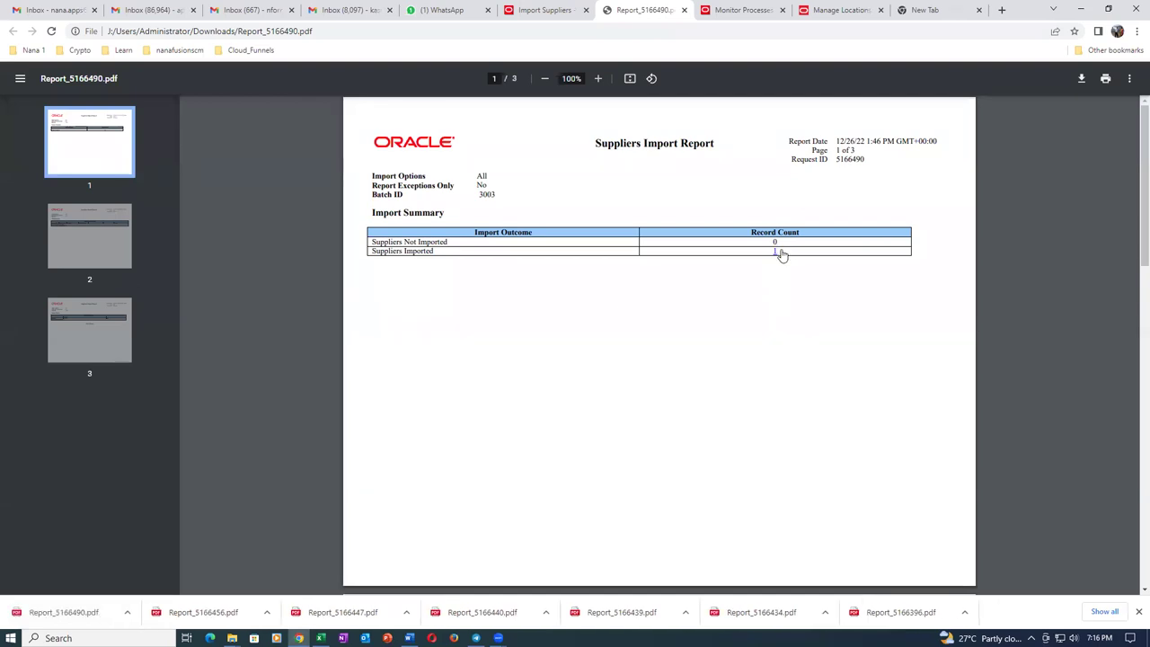
Scroll pages 1–3 of Report_5166490.pdf confirming t01_sup_1 created as supplier 1016, then close it.
{"action": "scroll", "coordinate": [765, 300], "scroll_direction": "down", "scroll_amount": 8}
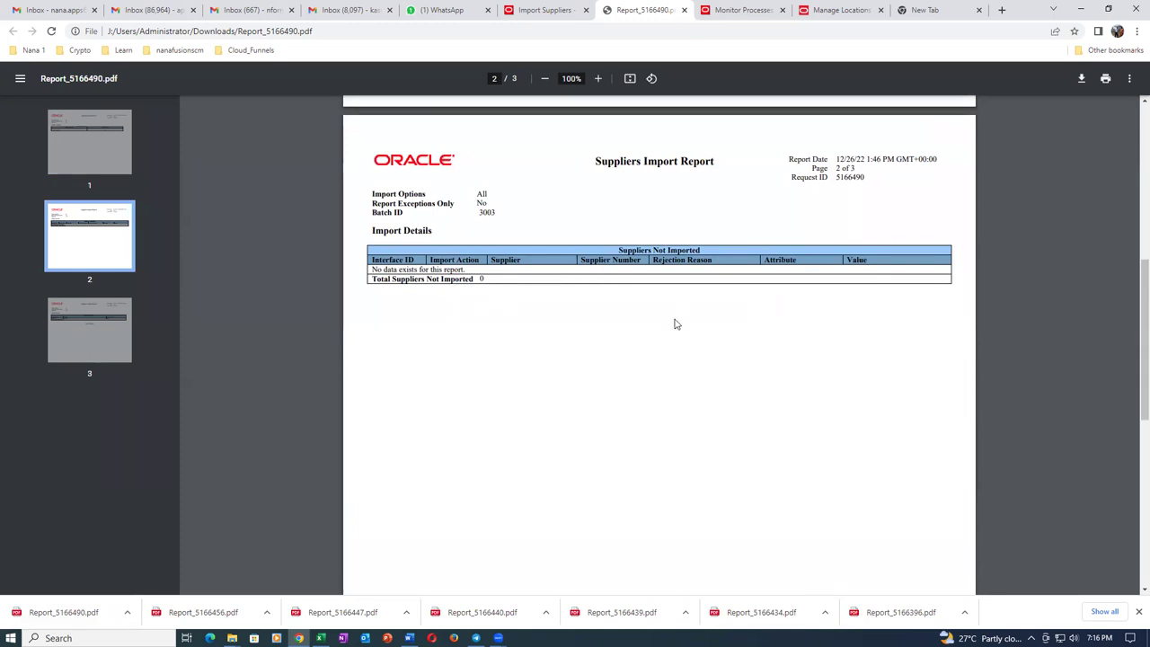
{"action": "scroll", "coordinate": [675, 323], "scroll_direction": "down", "scroll_amount": 8}
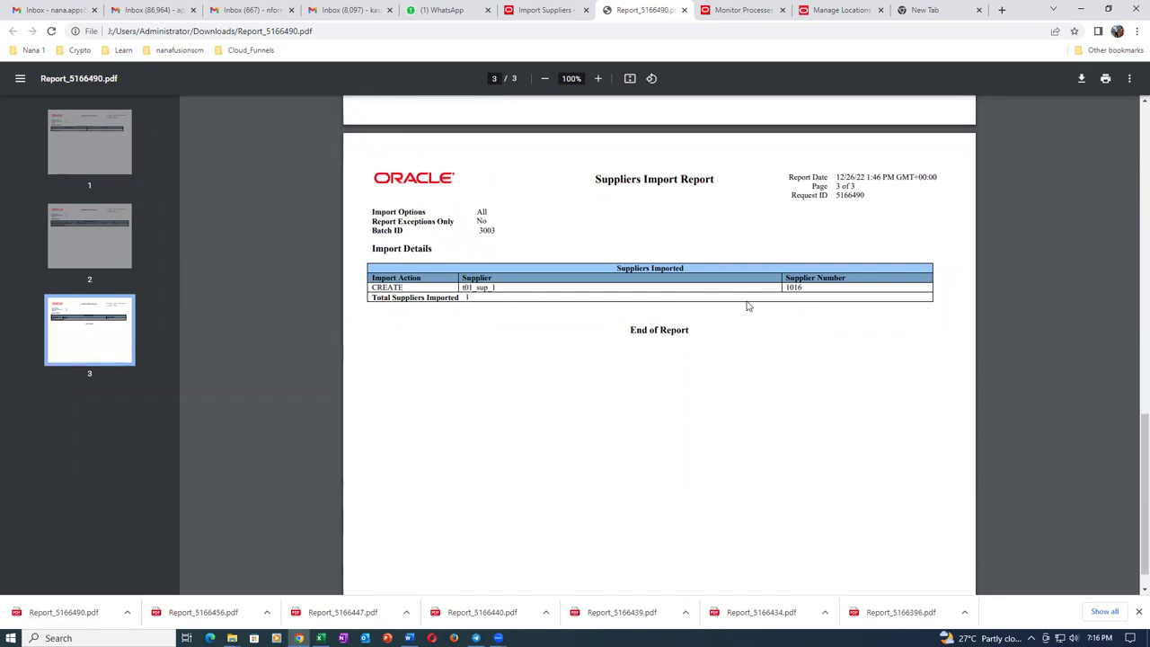
{"action": "scroll", "coordinate": [576, 364], "scroll_direction": "down", "scroll_amount": 1}
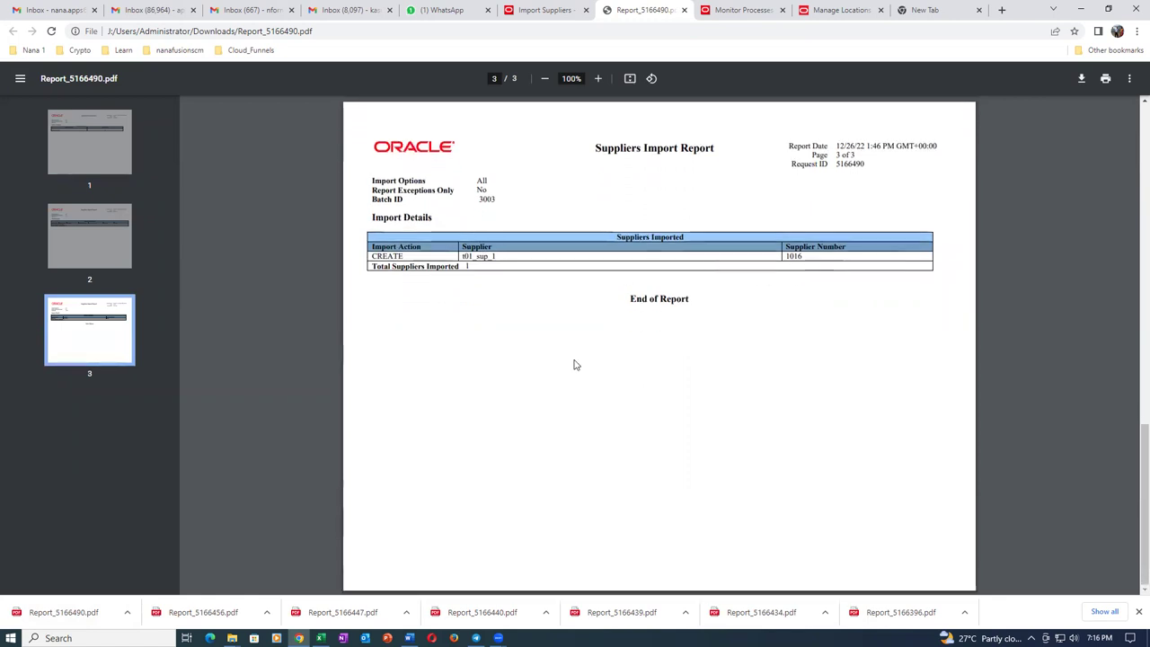
{"action": "scroll", "coordinate": [576, 364], "scroll_direction": "up", "scroll_amount": 3}
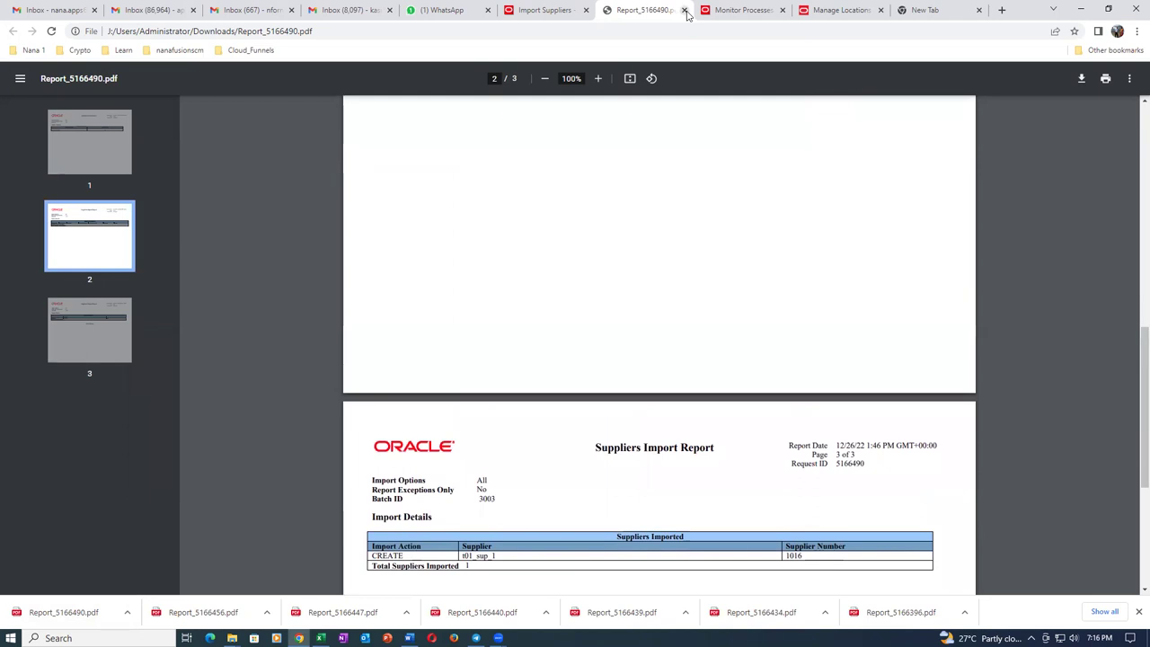
{"action": "left_click", "coordinate": [683, 10]}
Close the output dialog, search Manage Suppliers for t01 and open supplier t01_sup_1.
{"action": "left_click", "coordinate": [834, 310]}
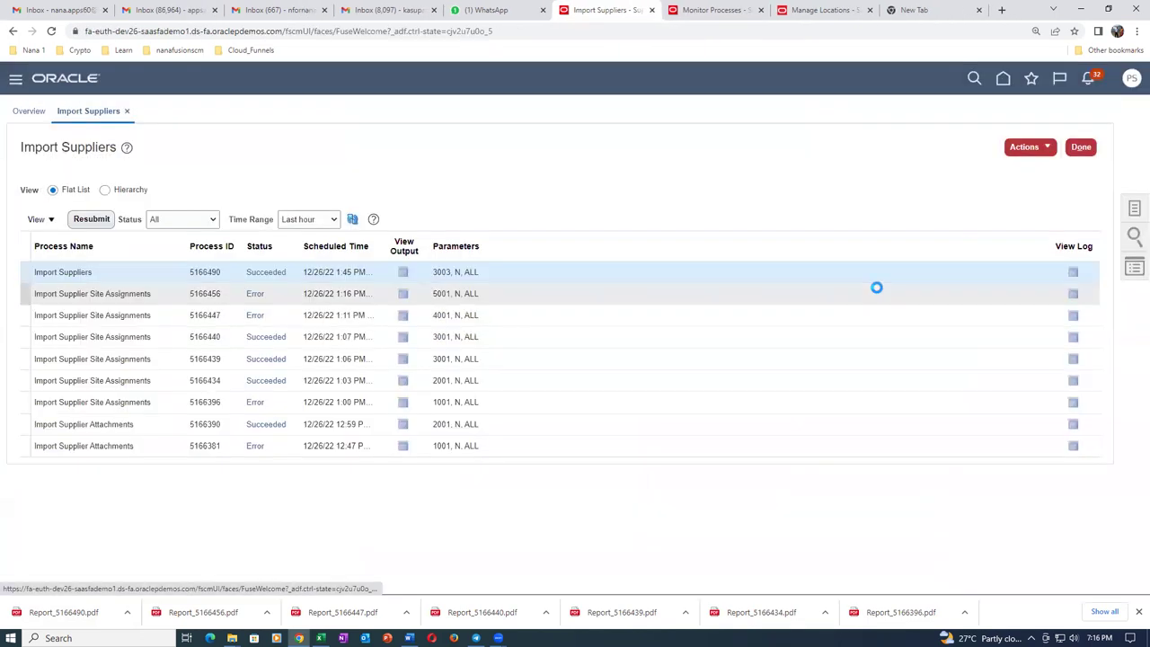
{"action": "left_click", "coordinate": [1134, 209]}
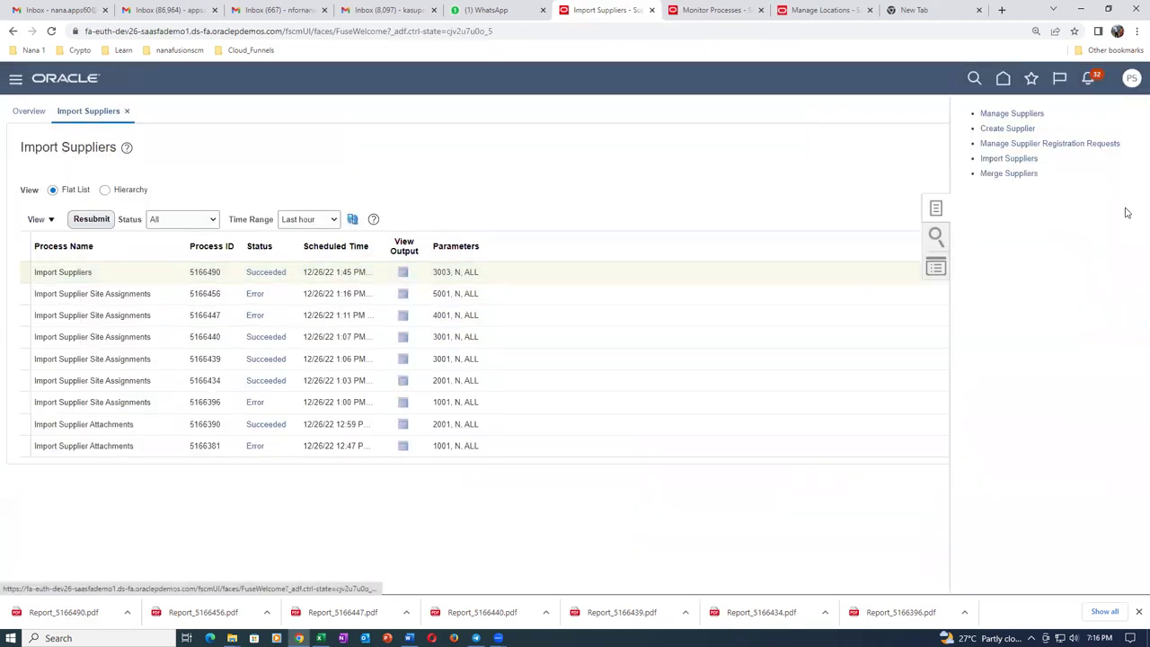
{"action": "left_click", "coordinate": [1031, 115]}
{"action": "left_click", "coordinate": [435, 221]}
{"action": "type", "text": "t01"}
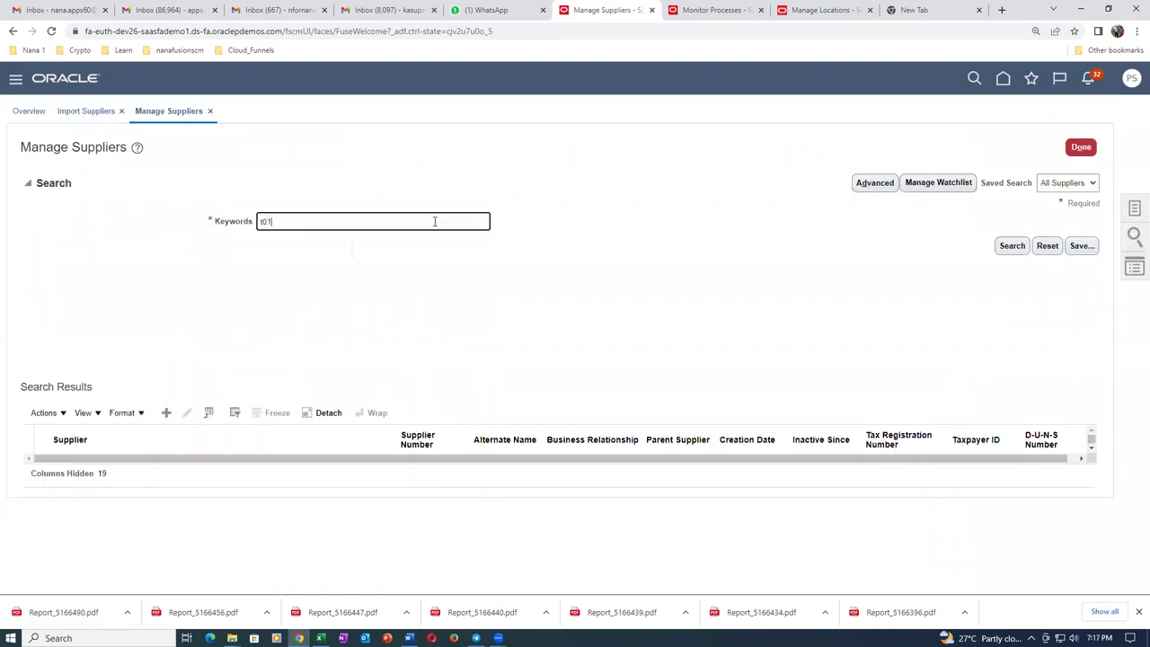
{"action": "left_click", "coordinate": [1022, 246]}
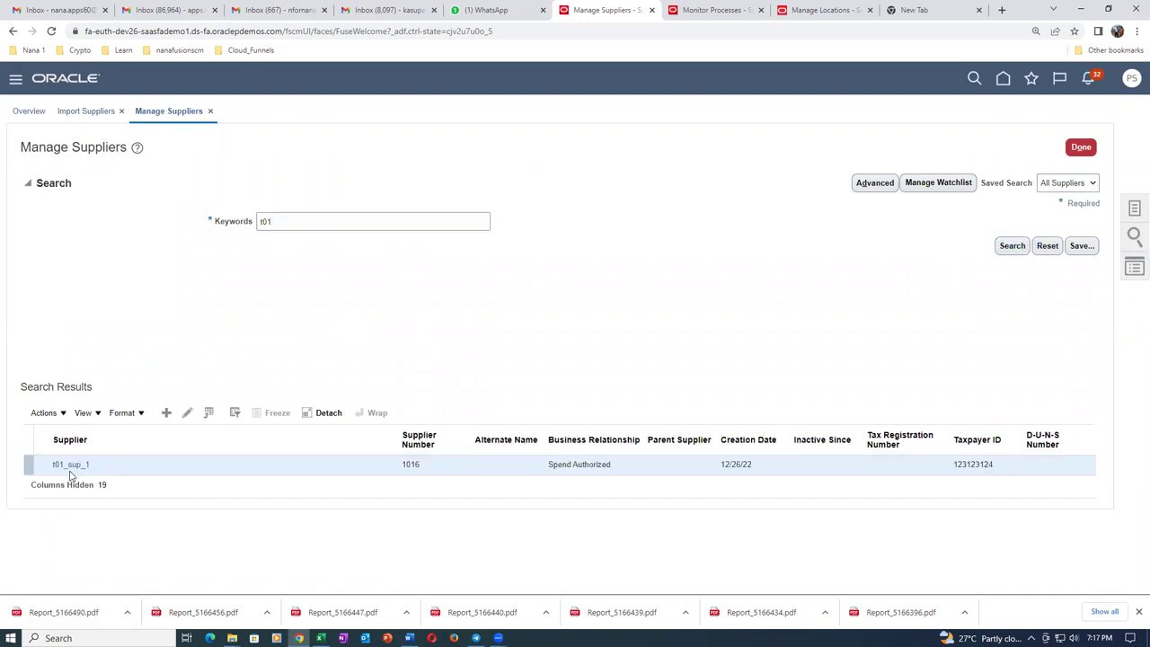
{"action": "left_click", "coordinate": [70, 465]}
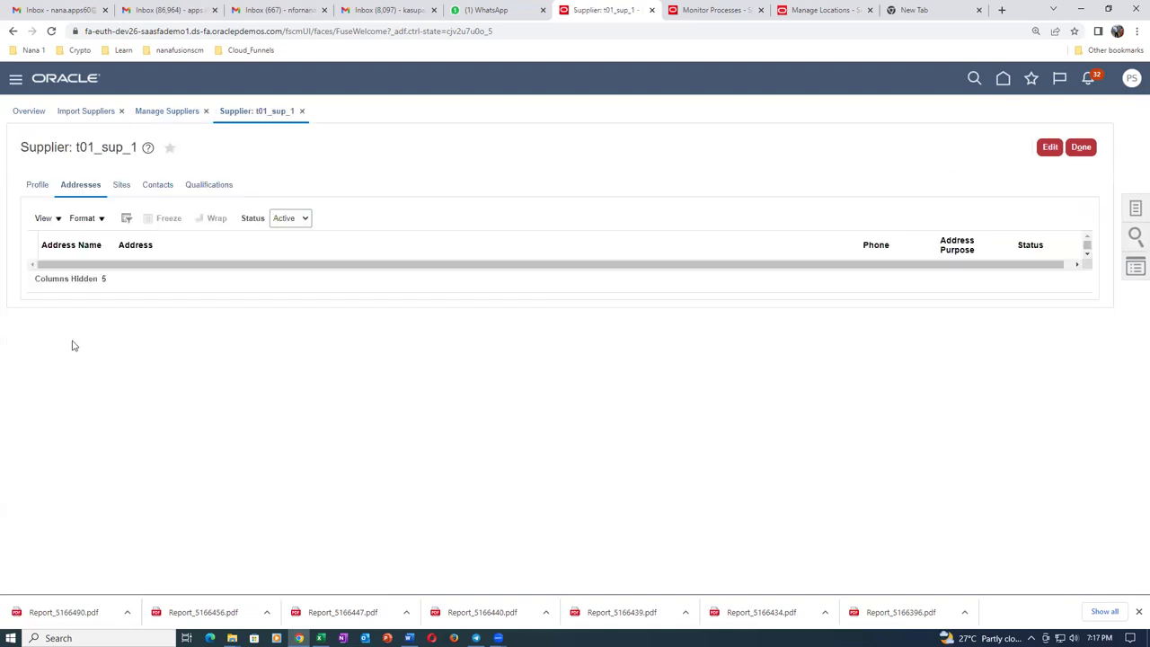
Review the t01_sup_1 profile (number 1016, Active, created by Import), then return to the Sup_Import folder.
{"action": "left_click", "coordinate": [33, 189]}
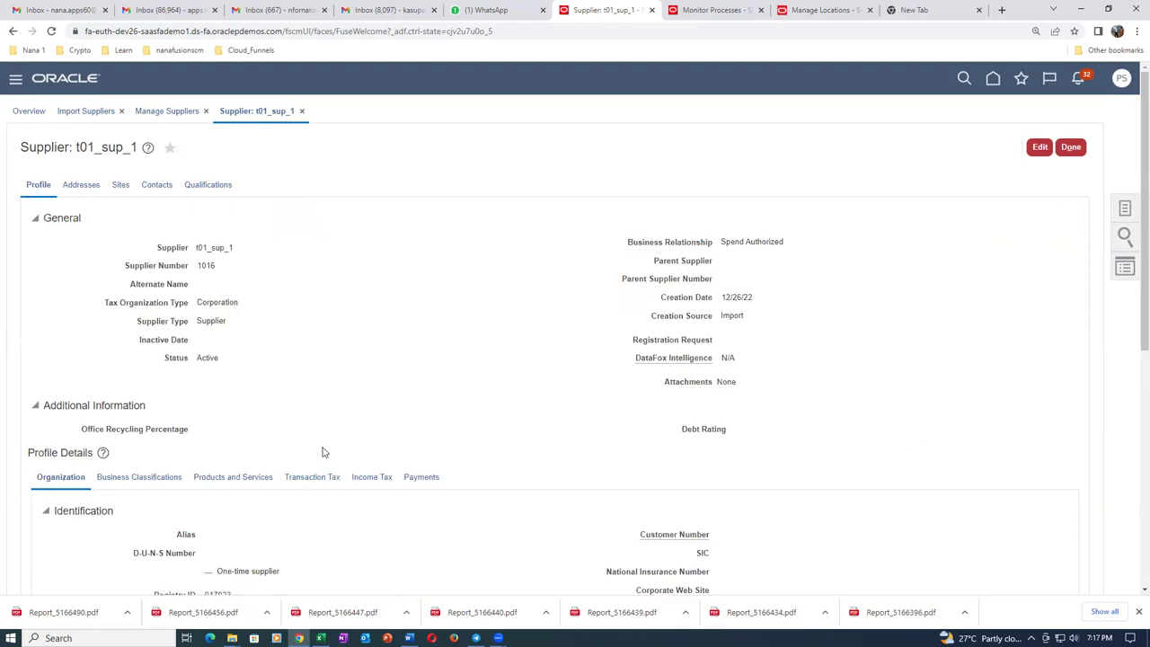
{"action": "scroll", "coordinate": [324, 452], "scroll_direction": "down", "scroll_amount": 2}
{"action": "scroll", "coordinate": [566, 458], "scroll_direction": "down", "scroll_amount": 2}
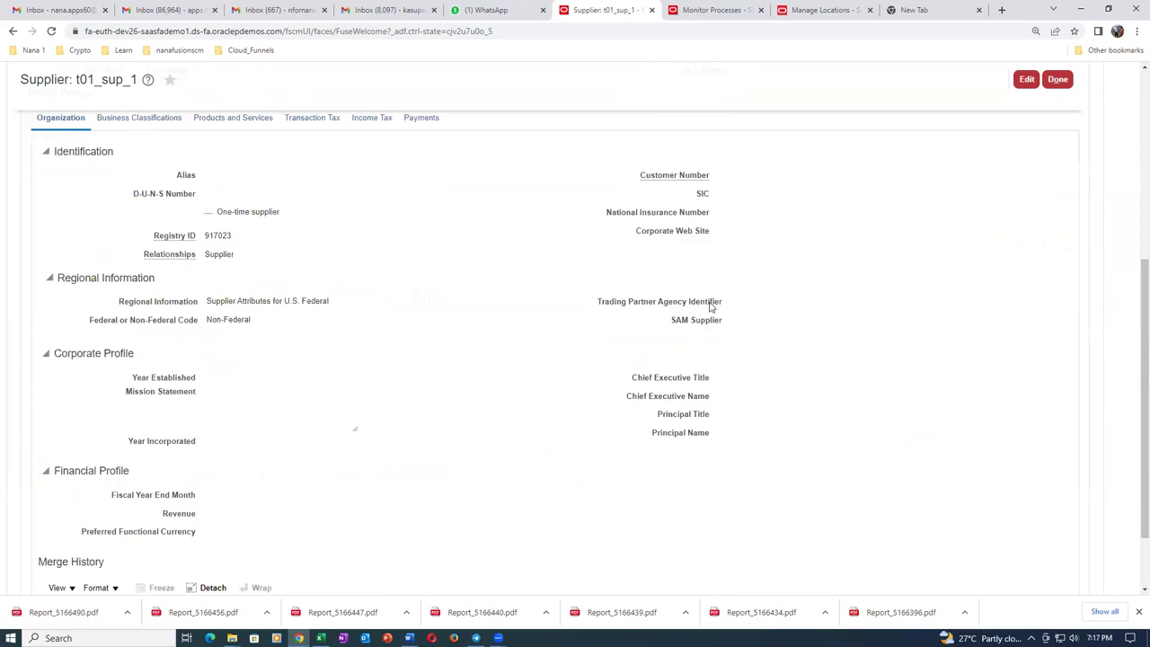
{"action": "scroll", "coordinate": [329, 491], "scroll_direction": "down", "scroll_amount": 1}
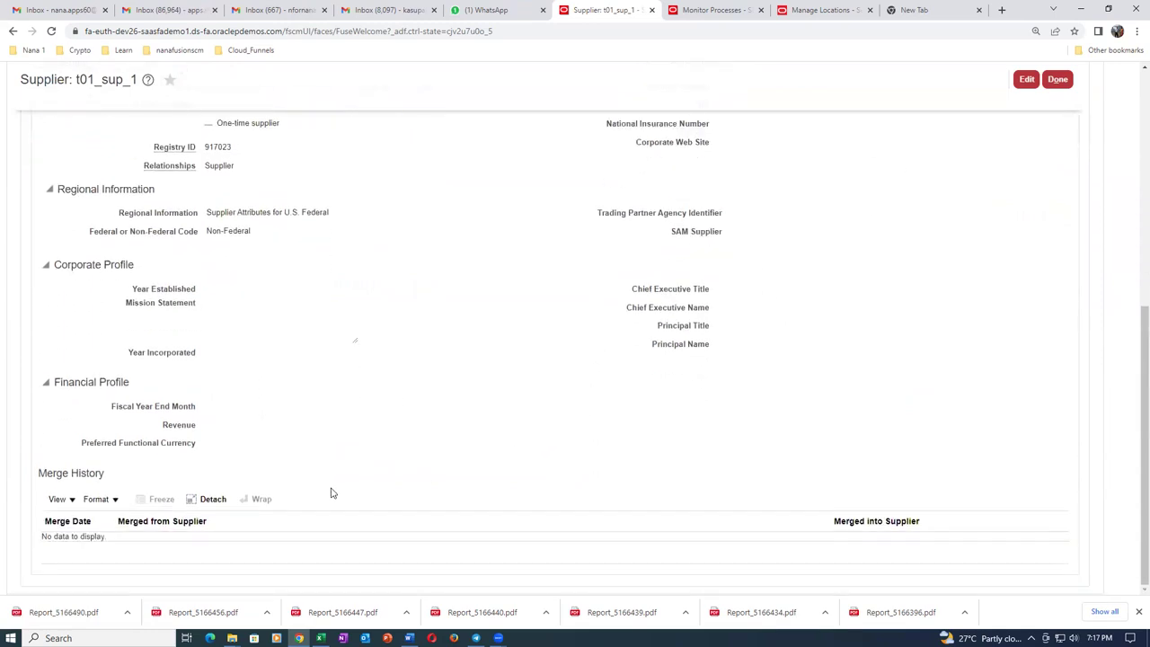
{"action": "scroll", "coordinate": [334, 493], "scroll_direction": "up", "scroll_amount": 5}
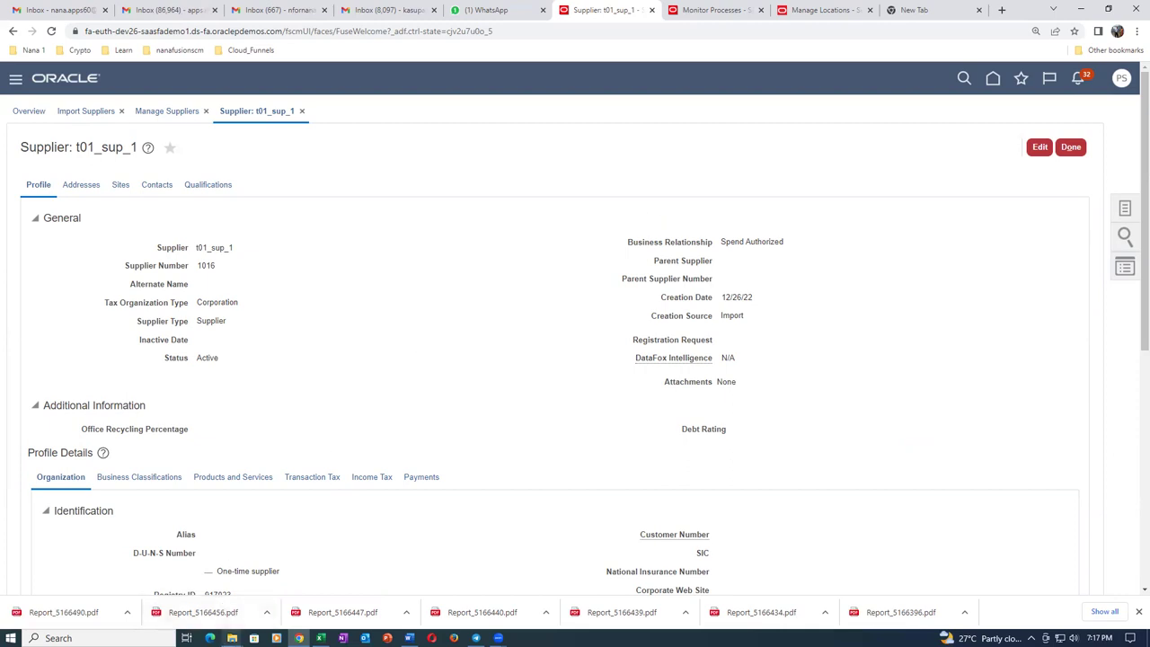
{"action": "mouse_move", "coordinate": [232, 636]}
{"action": "left_click", "coordinate": [253, 612]}
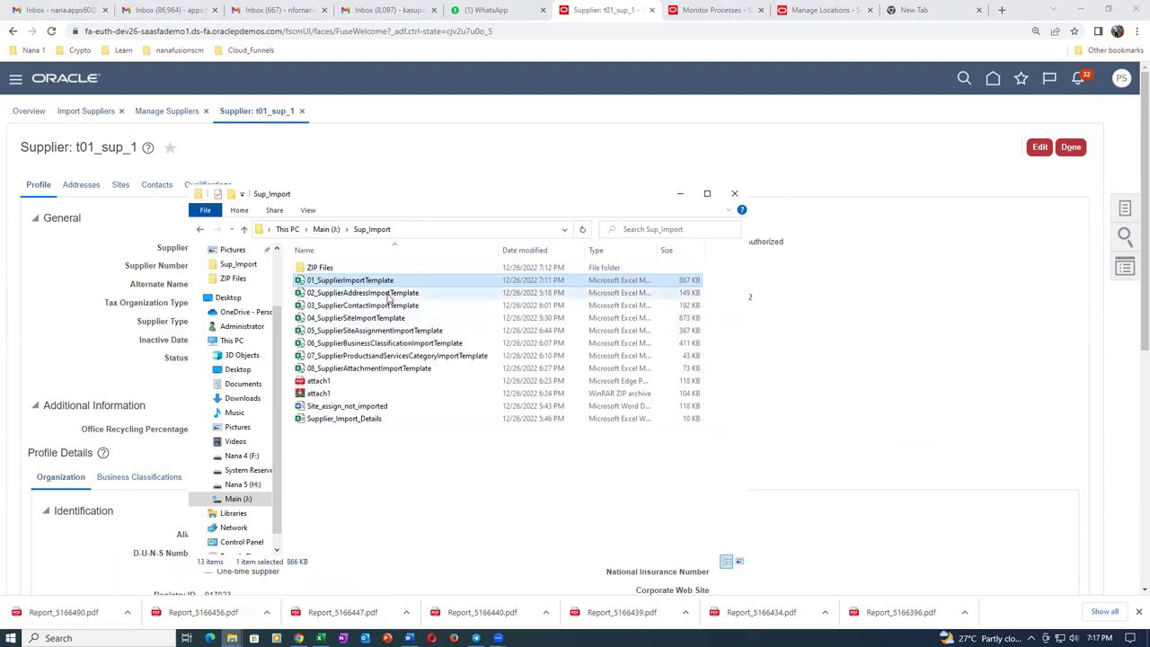
Confirm t01_sup_1 has no addresses yet and open 02_SupplierAddressImportTemplate from Sup_Import.
{"action": "left_click", "coordinate": [402, 171]}
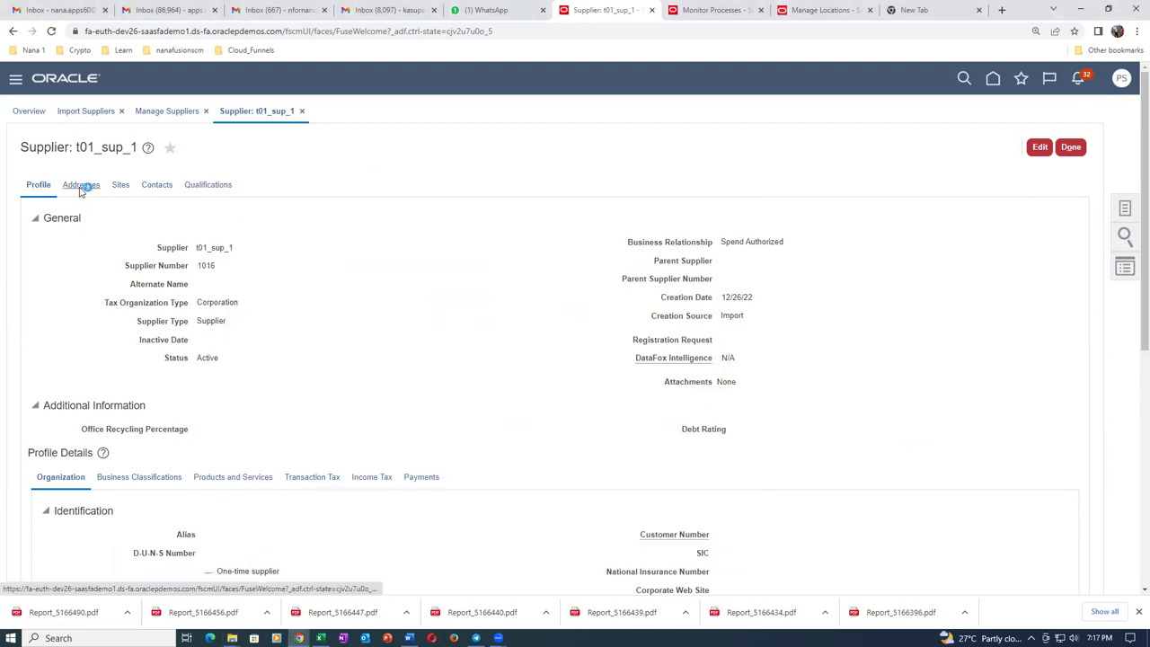
{"action": "left_click", "coordinate": [81, 187]}
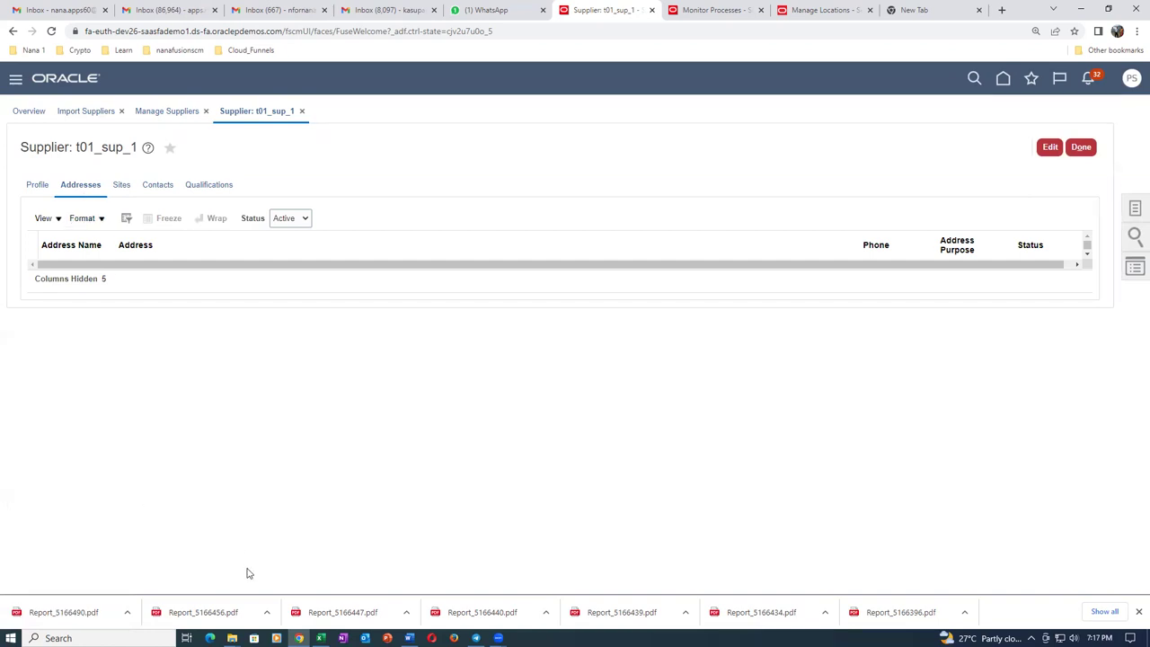
{"action": "mouse_move", "coordinate": [232, 638]}
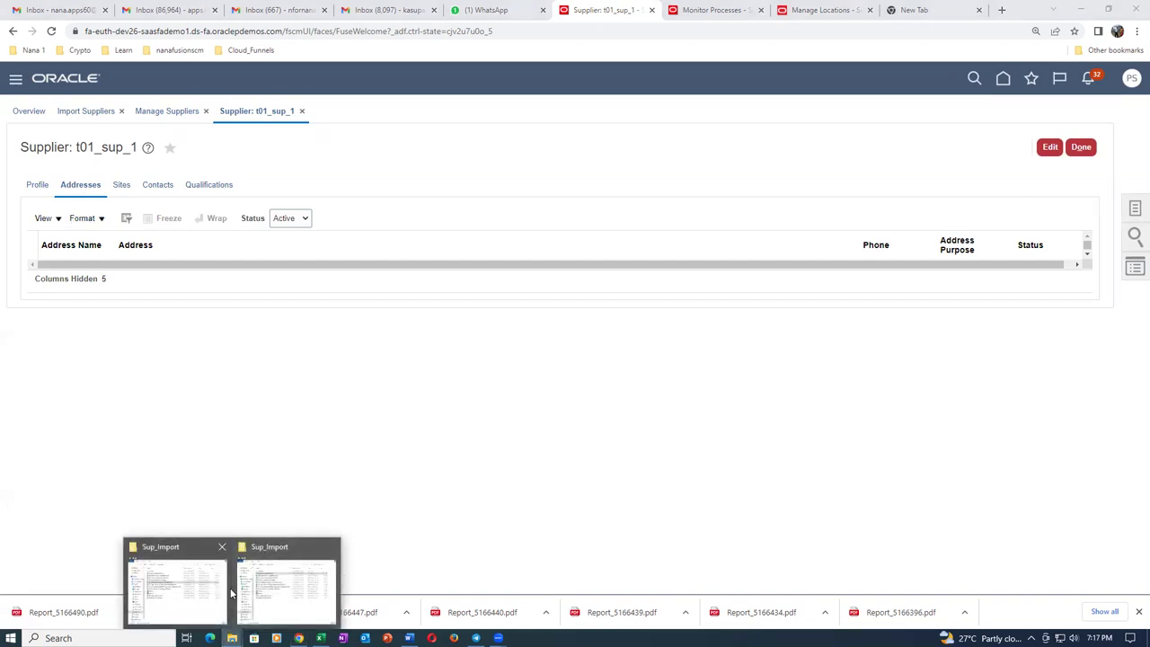
{"action": "left_click", "coordinate": [290, 593]}
{"action": "left_click", "coordinate": [395, 294]}
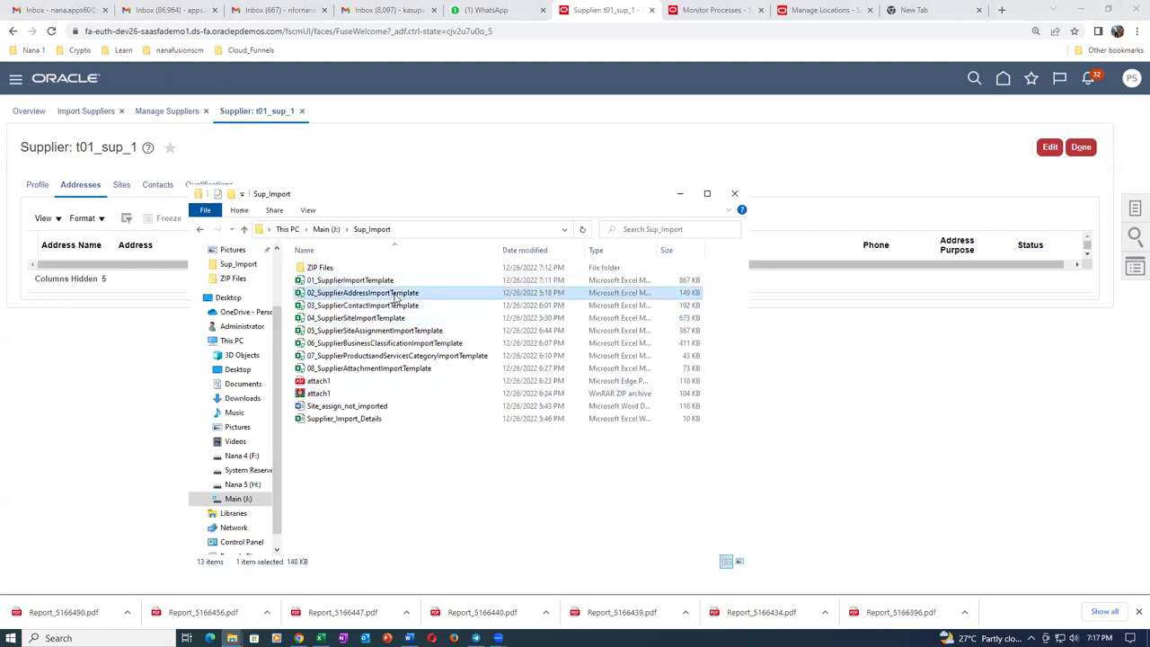
{"action": "key", "text": "alt+Tab"}
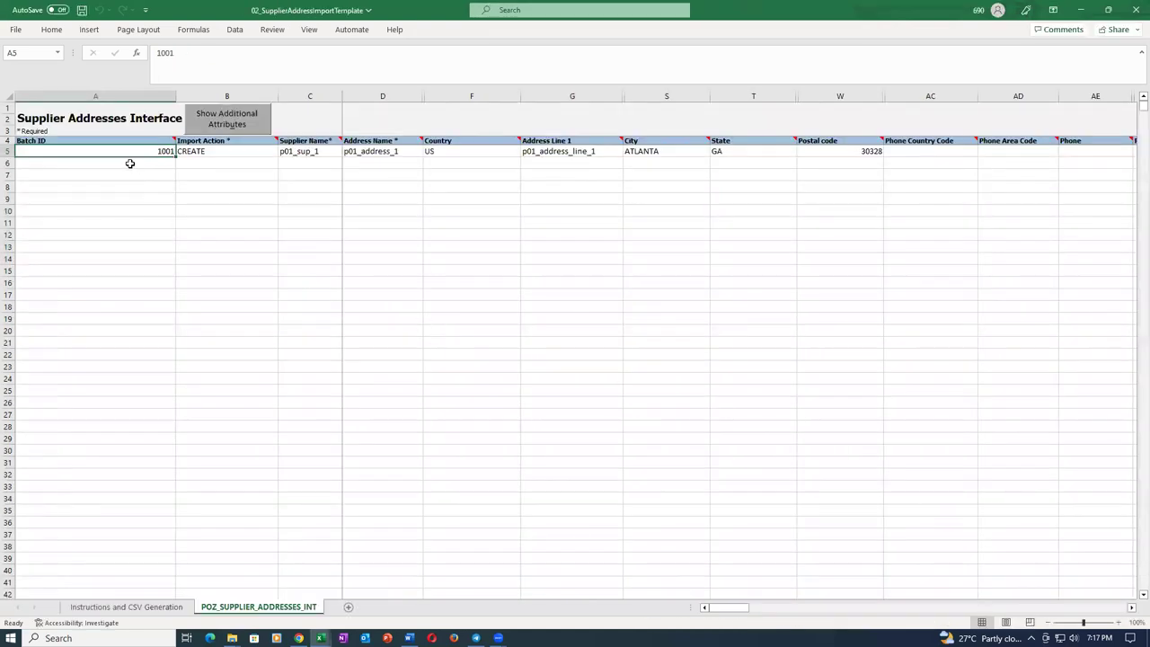
Set batch ID 3003 in A5 and change the supplier name in C5 to t01_sup_1.
{"action": "type", "text": "3003"}
{"action": "key", "text": "Tab"}
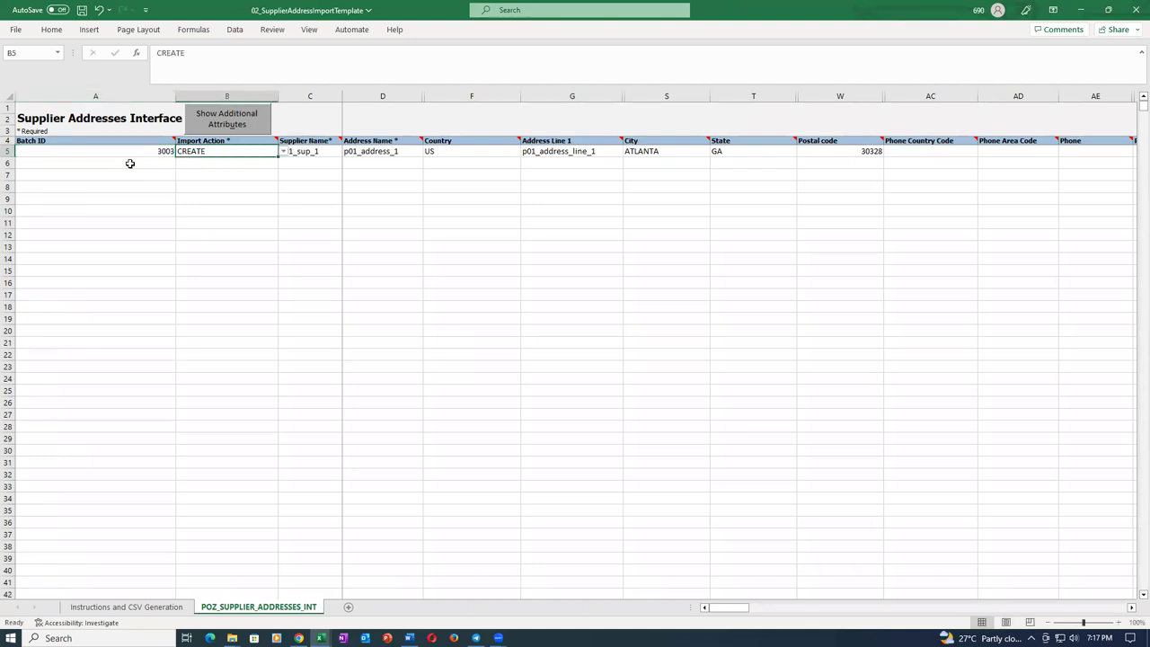
{"action": "key", "text": "Tab"}
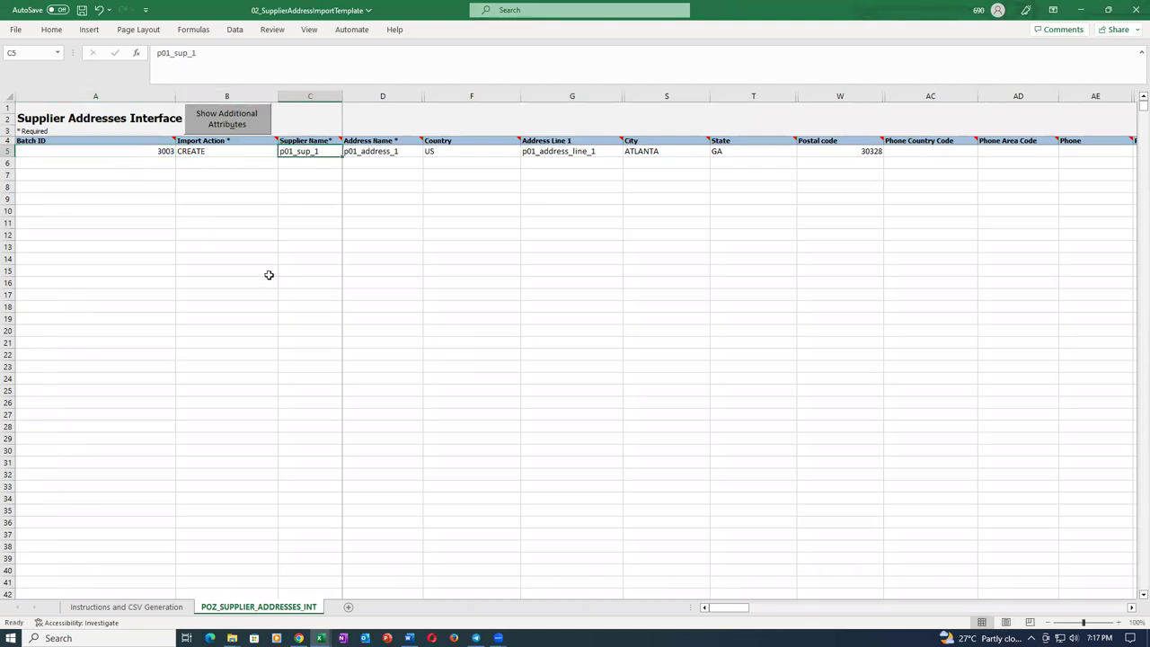
{"action": "key", "text": "F2"}
{"action": "key", "text": "Home"}
{"action": "key", "text": "Delete"}
{"action": "type", "text": "t"}
{"action": "key", "text": "Tab"}
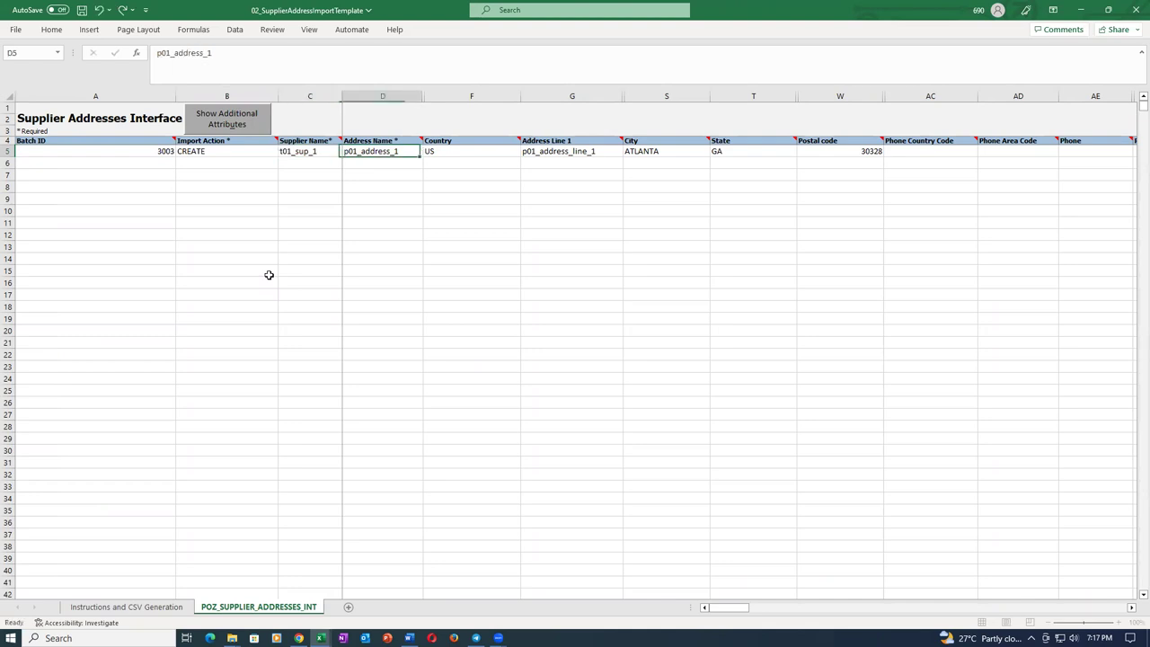
Rename the address to t01_address_1 in D5 and the address line to t01_address_line_1 in G5.
{"action": "key", "text": "F2"}
{"action": "key", "text": "Home"}
{"action": "key", "text": "Delete"}
{"action": "type", "text": "t"}
{"action": "key", "text": "Tab"}
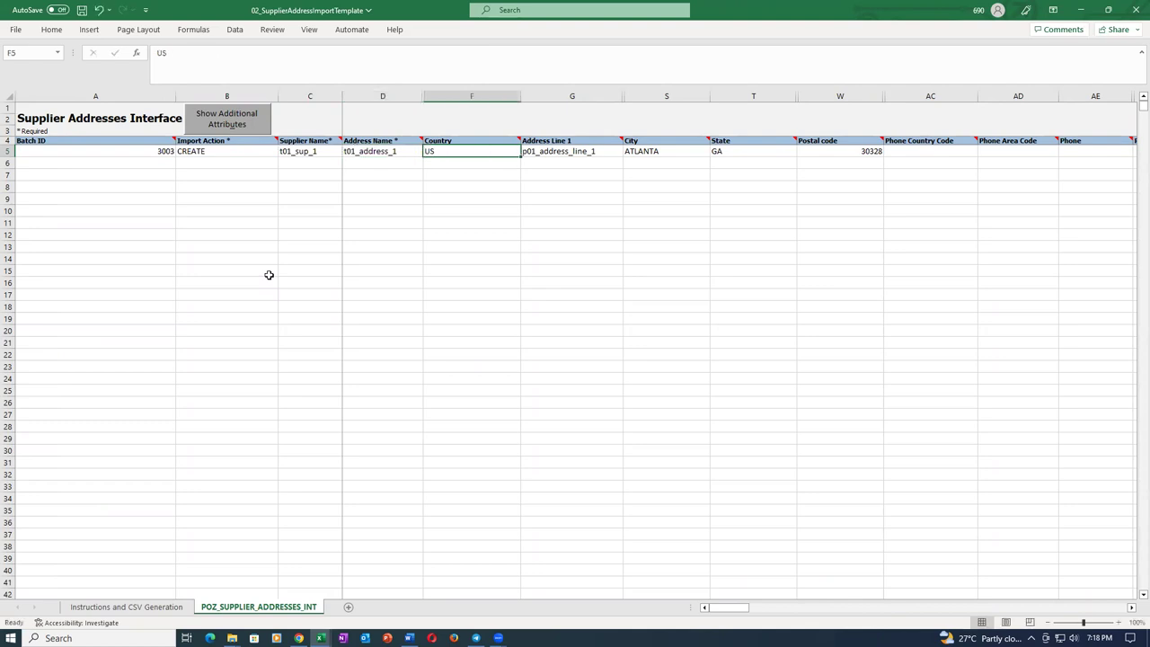
{"action": "left_click", "coordinate": [467, 212]}
{"action": "left_click", "coordinate": [477, 150]}
{"action": "left_click", "coordinate": [594, 153]}
{"action": "double_click", "coordinate": [594, 153]}
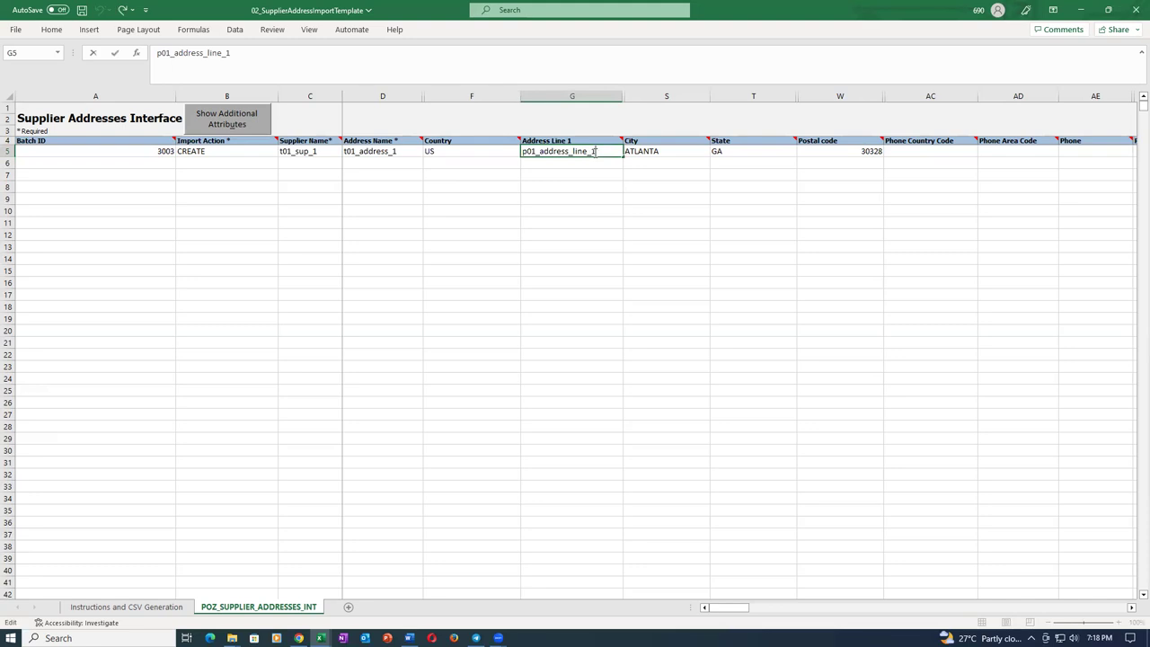
{"action": "key", "text": "Home"}
{"action": "key", "text": "Delete"}
{"action": "type", "text": "t"}
{"action": "key", "text": "Tab"}
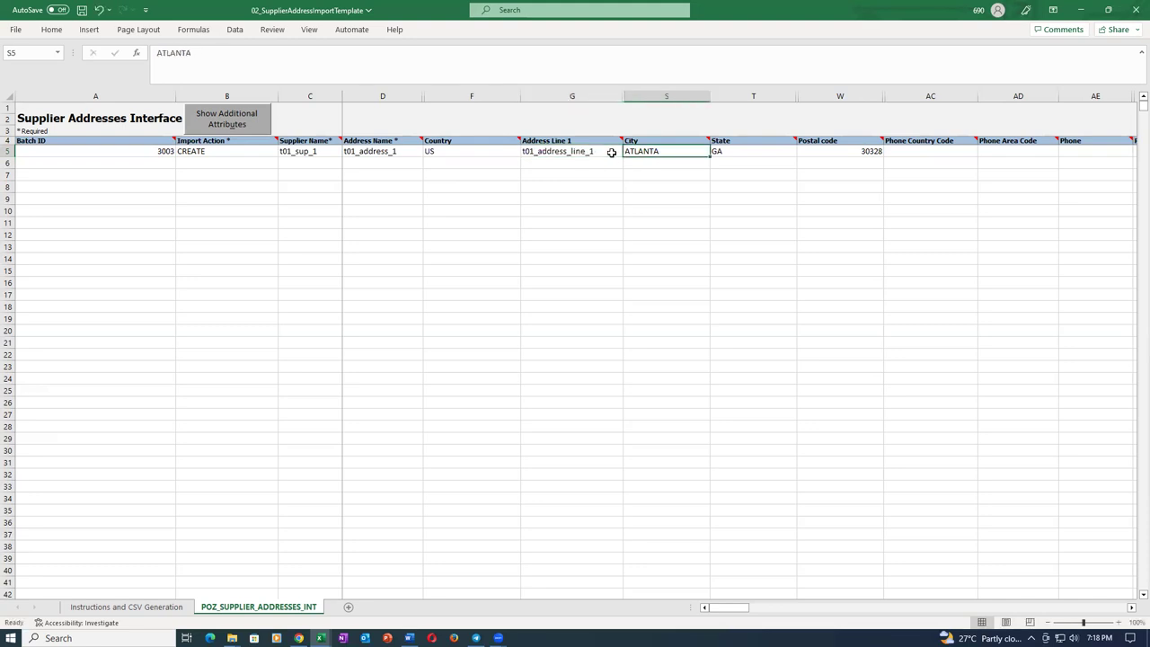
Check the city ATLANTA, state GA and postal code 30328 in row 5.
{"action": "left_click", "coordinate": [667, 212]}
{"action": "left_click", "coordinate": [658, 151]}
{"action": "left_click", "coordinate": [744, 158]}
{"action": "left_click", "coordinate": [870, 159]}
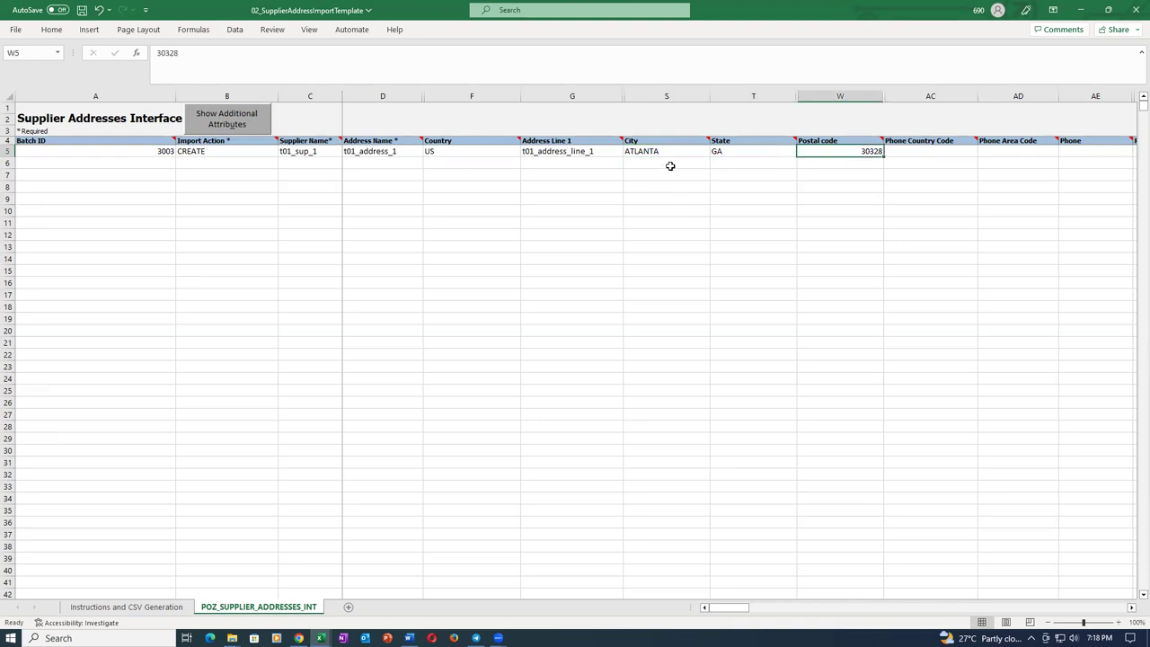
{"action": "left_click", "coordinate": [663, 152]}
{"action": "left_click", "coordinate": [742, 152]}
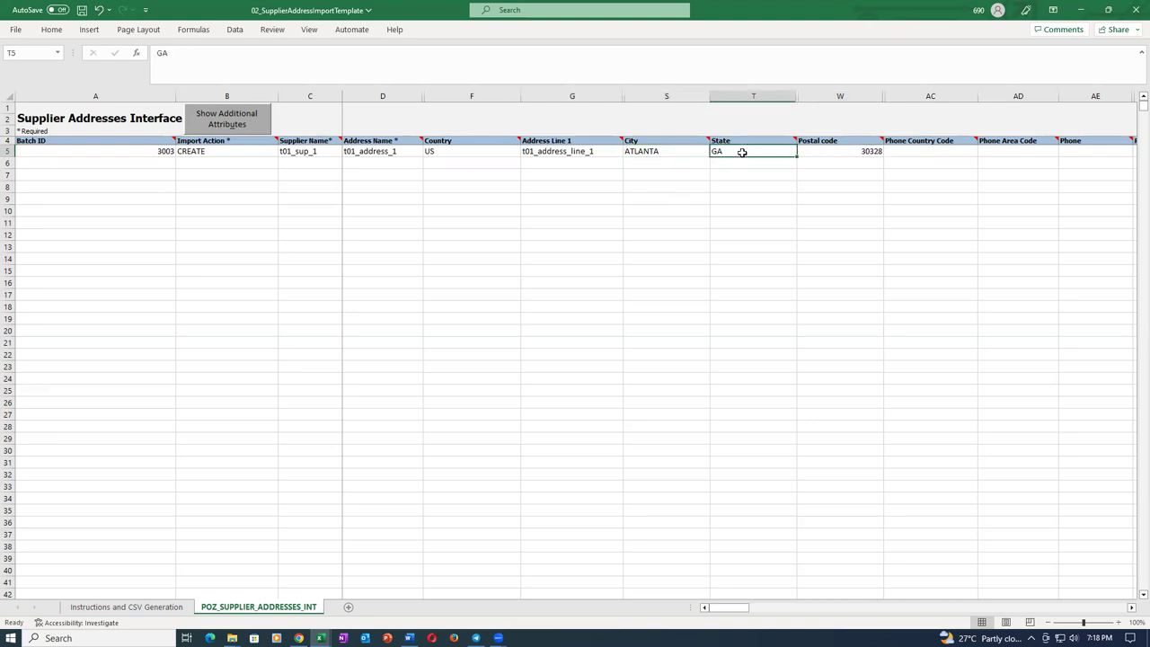
{"action": "left_click", "coordinate": [831, 159]}
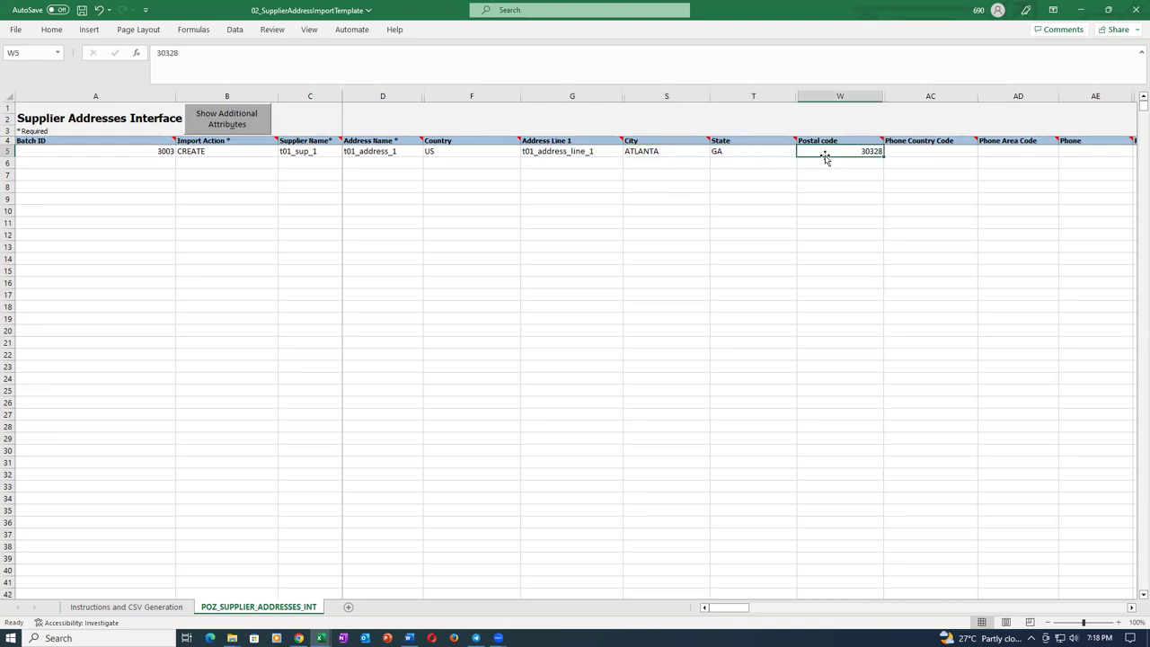
{"action": "left_click", "coordinate": [756, 153]}
{"action": "left_click", "coordinate": [688, 151]}
{"action": "left_click", "coordinate": [784, 156]}
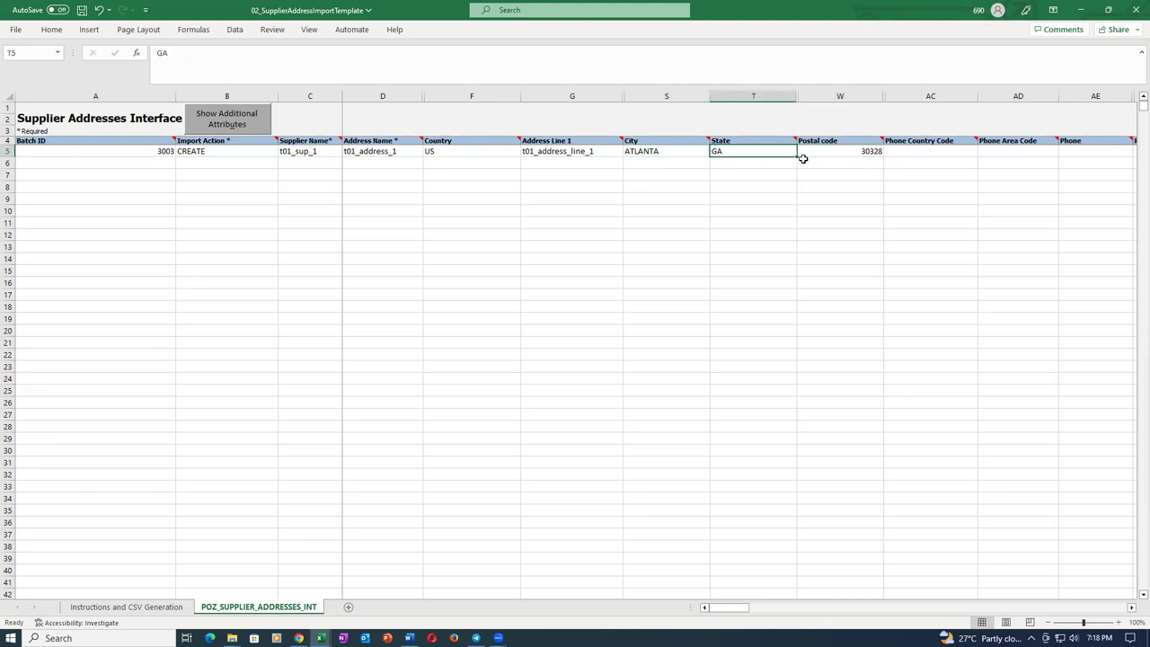
{"action": "left_click", "coordinate": [816, 157]}
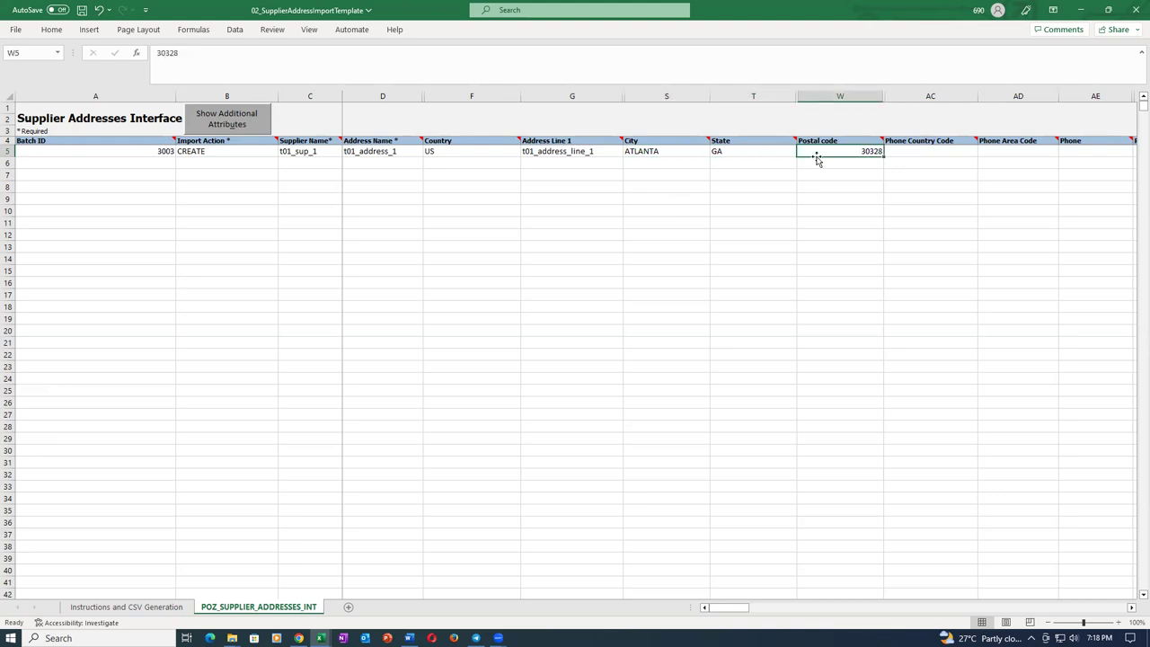
{"action": "left_click", "coordinate": [666, 152]}
{"action": "left_click", "coordinate": [762, 153]}
{"action": "left_click", "coordinate": [828, 153]}
Review the Ordering and Pay values at the end of row 5, then save the workbook.
{"action": "key", "text": "Right"}
{"action": "key", "text": "Right"}
{"action": "key", "text": "Right"}
{"action": "key", "text": "Right"}
{"action": "key", "text": "Right"}
{"action": "key", "text": "Right"}
{"action": "key", "text": "Right"}
{"action": "key", "text": "Right"}
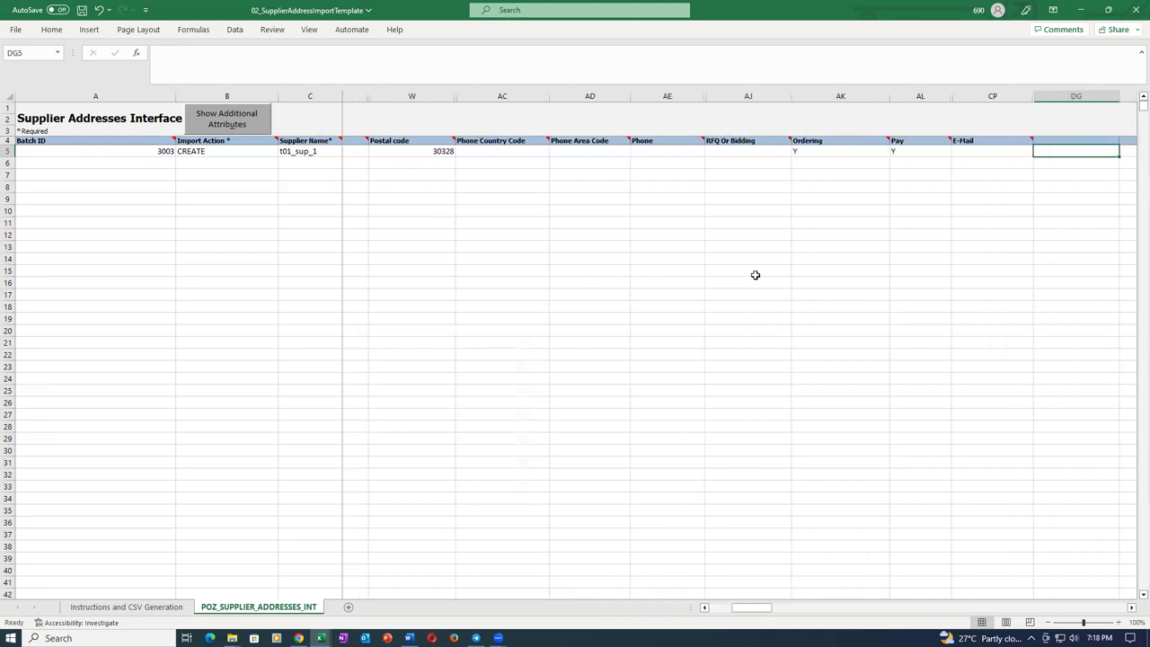
{"action": "key", "text": "Left"}
{"action": "key", "text": "Left"}
{"action": "key", "text": "Left"}
{"action": "key", "text": "Right"}
{"action": "key", "text": "Left"}
{"action": "key", "text": "Right"}
{"action": "key", "text": "Right"}
{"action": "key", "text": "Right"}
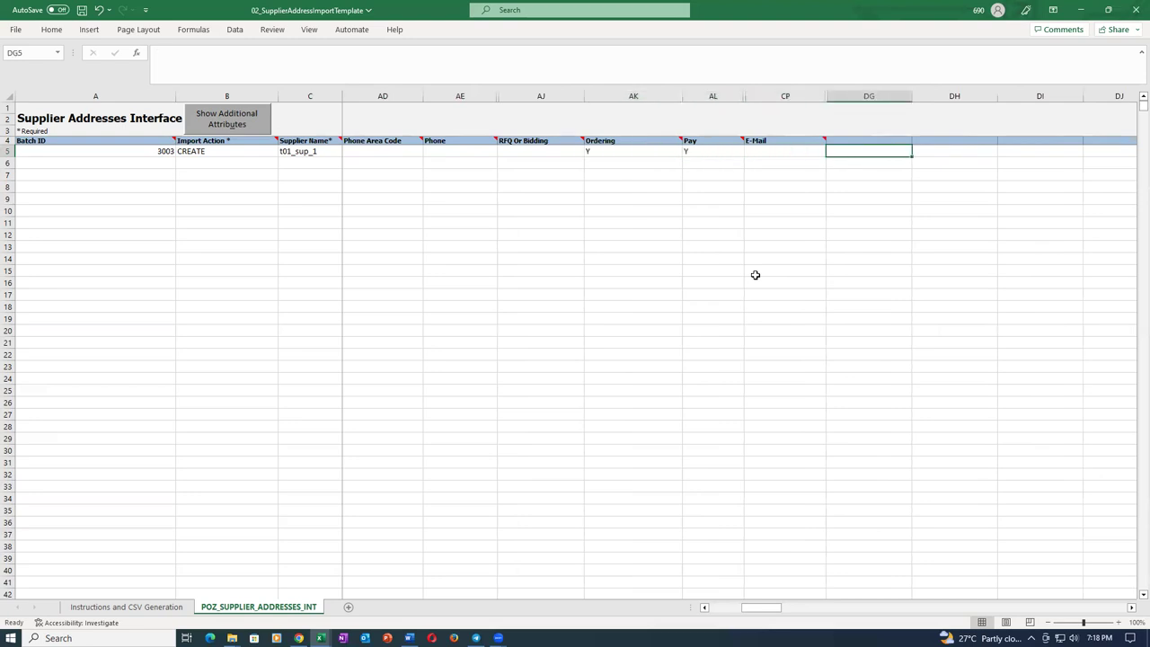
{"action": "key", "text": "Left"}
{"action": "key", "text": "Left"}
{"action": "key", "text": "Left"}
{"action": "key", "text": "Right"}
{"action": "key", "text": "Left"}
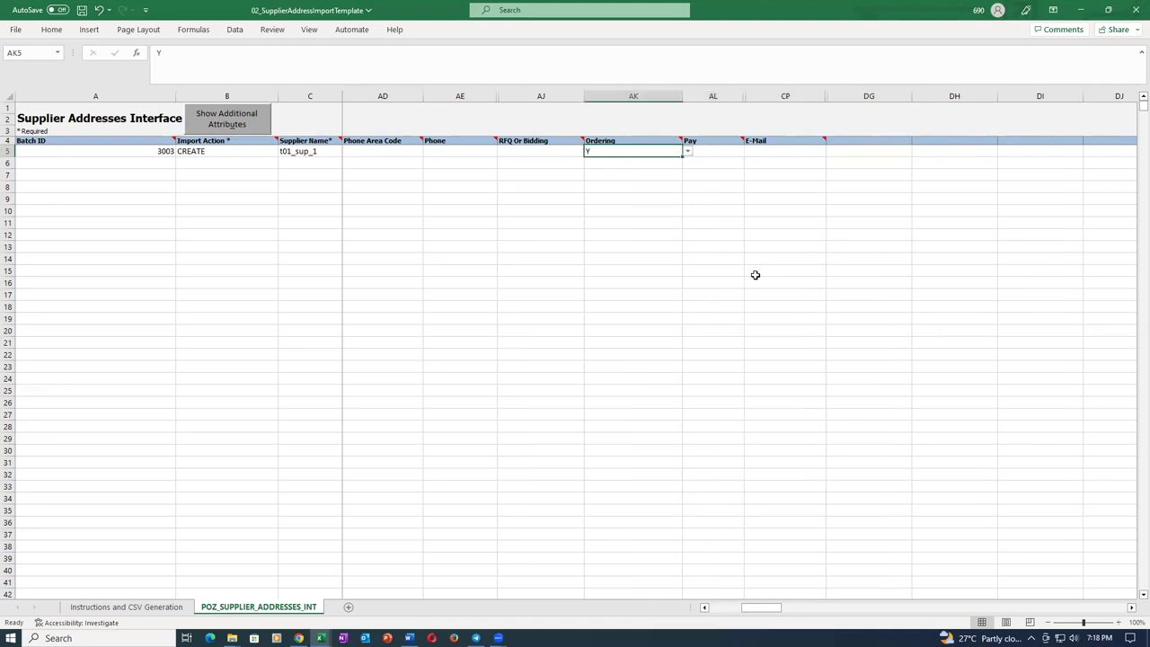
{"action": "key", "text": "Left"}
{"action": "key", "text": "Left"}
{"action": "key", "text": "Left"}
{"action": "key", "text": "Home"}
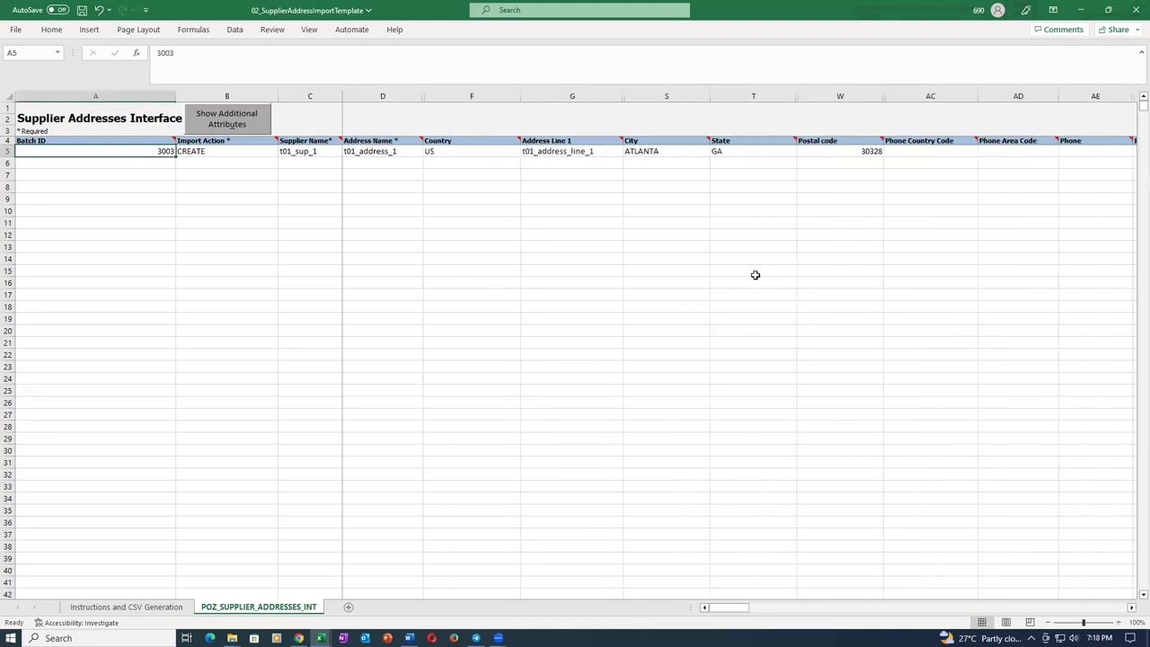
{"action": "key", "text": "ctrl+s"}
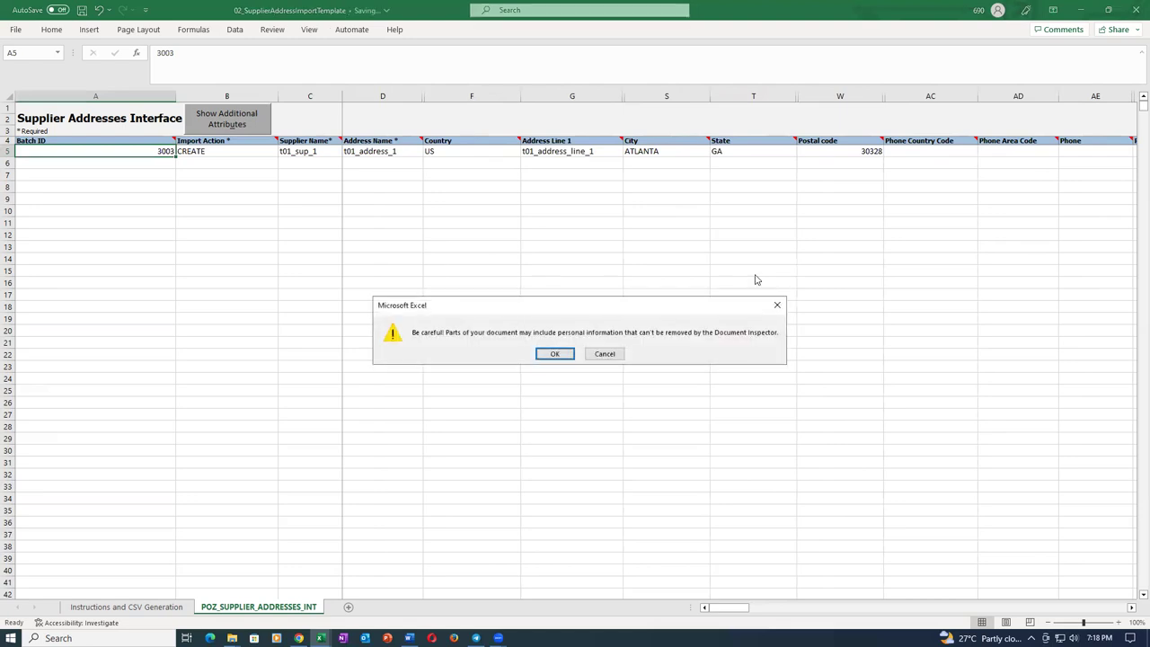
Generate the address CSV and the sup_add ZIP, then close the template without saving.
{"action": "left_click", "coordinate": [555, 354]}
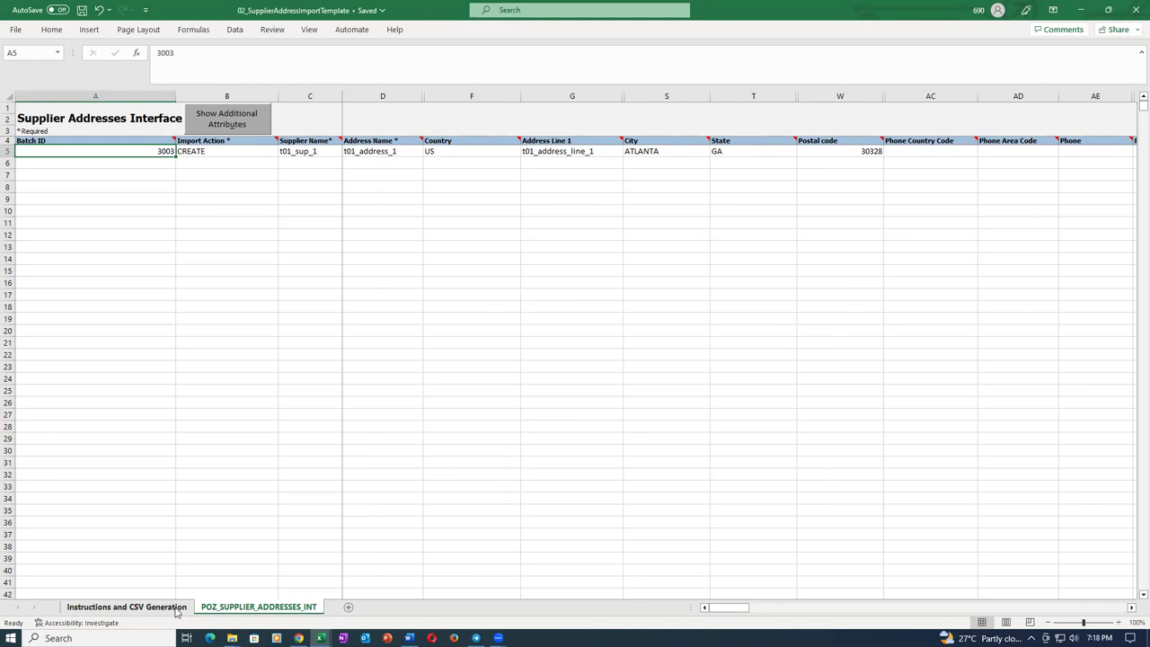
{"action": "left_click", "coordinate": [135, 607]}
{"action": "left_click", "coordinate": [98, 363]}
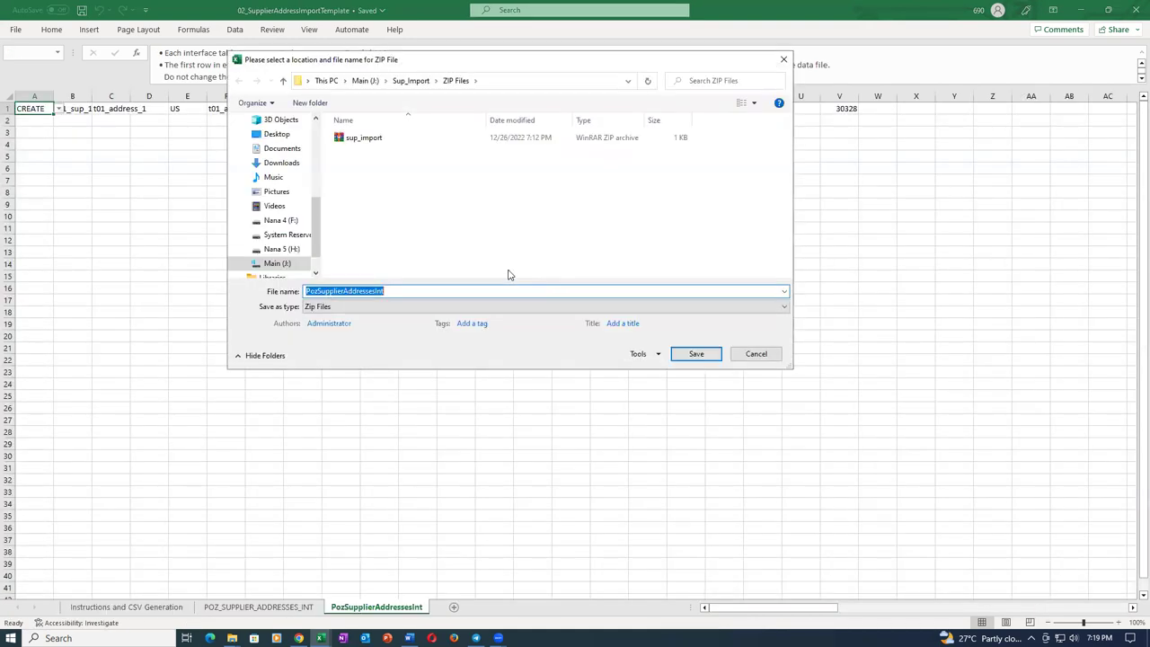
{"action": "type", "text": "sup_address"}
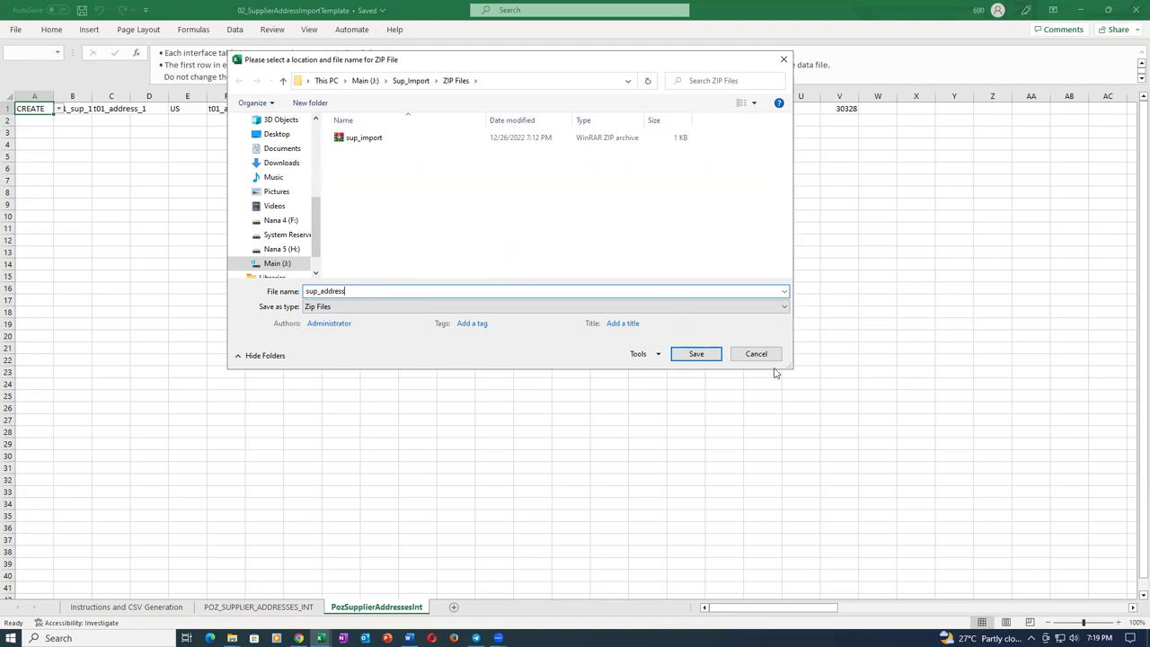
{"action": "left_click", "coordinate": [706, 355]}
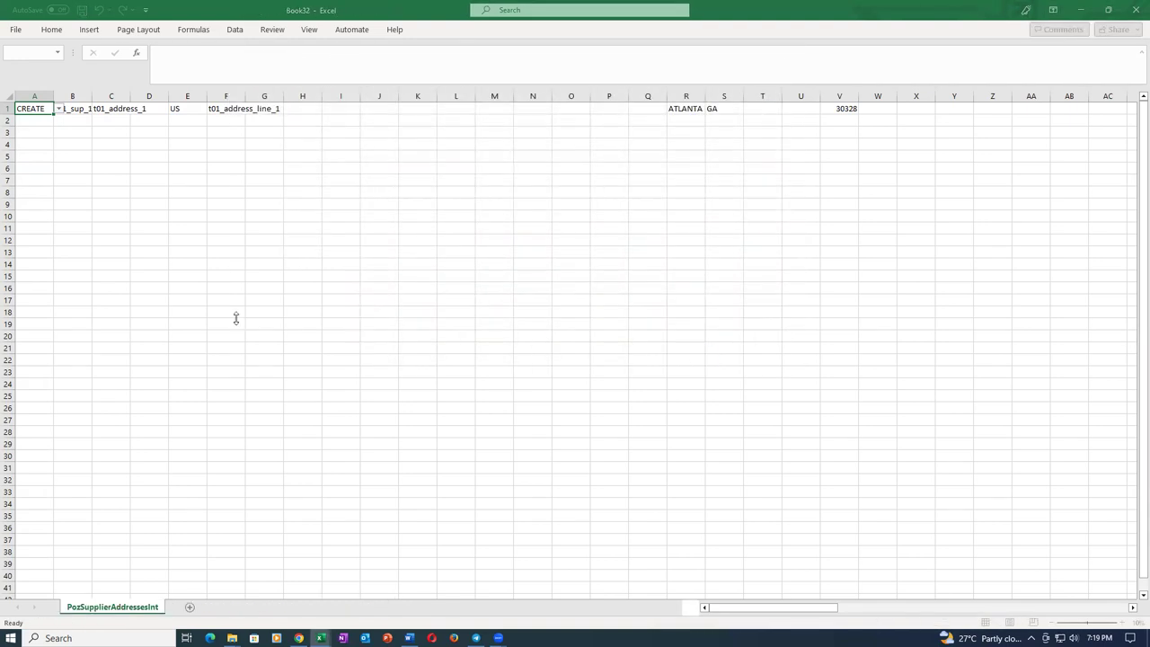
{"action": "left_click", "coordinate": [475, 308]}
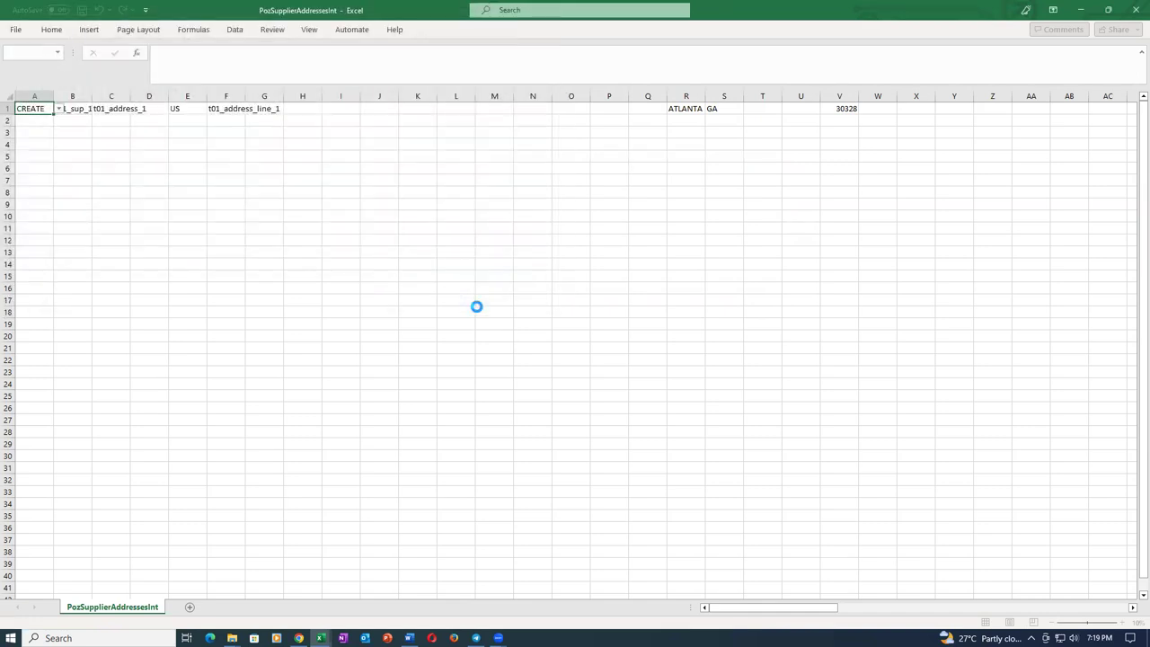
{"action": "left_click", "coordinate": [614, 357]}
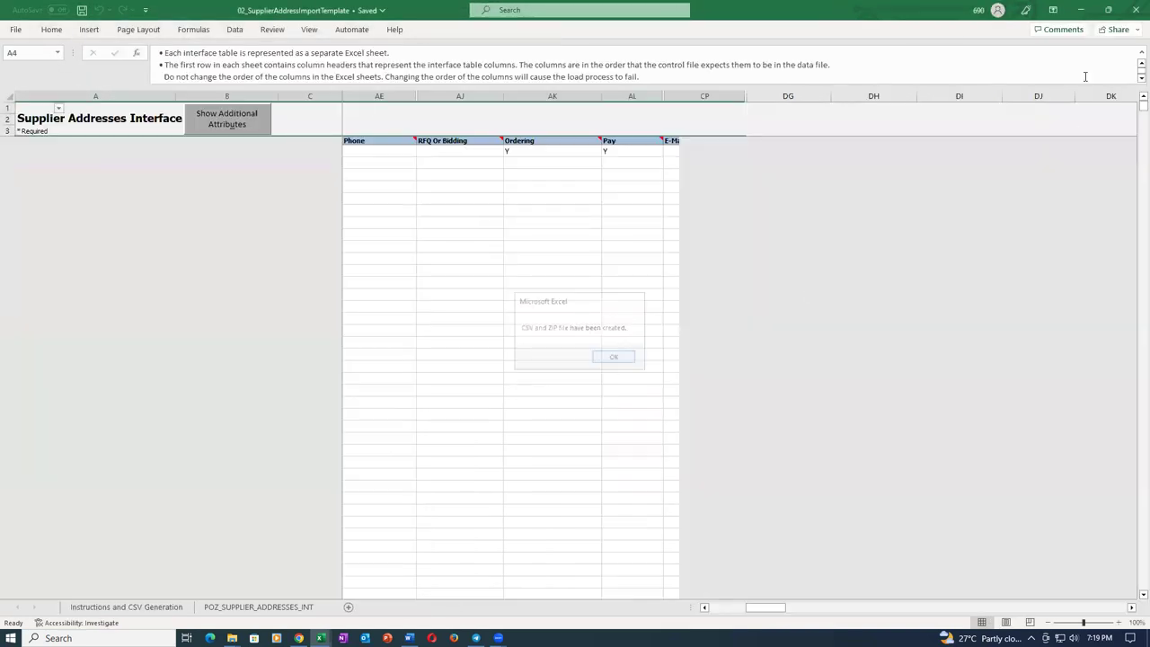
{"action": "left_click", "coordinate": [1134, 10]}
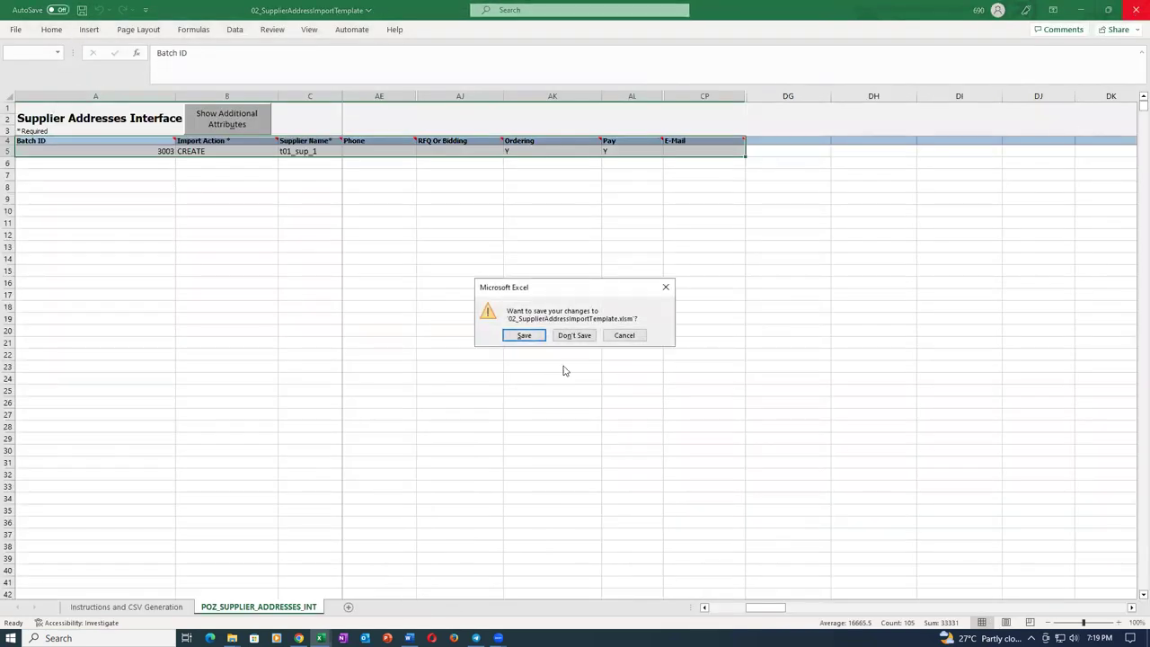
{"action": "left_click", "coordinate": [577, 340]}
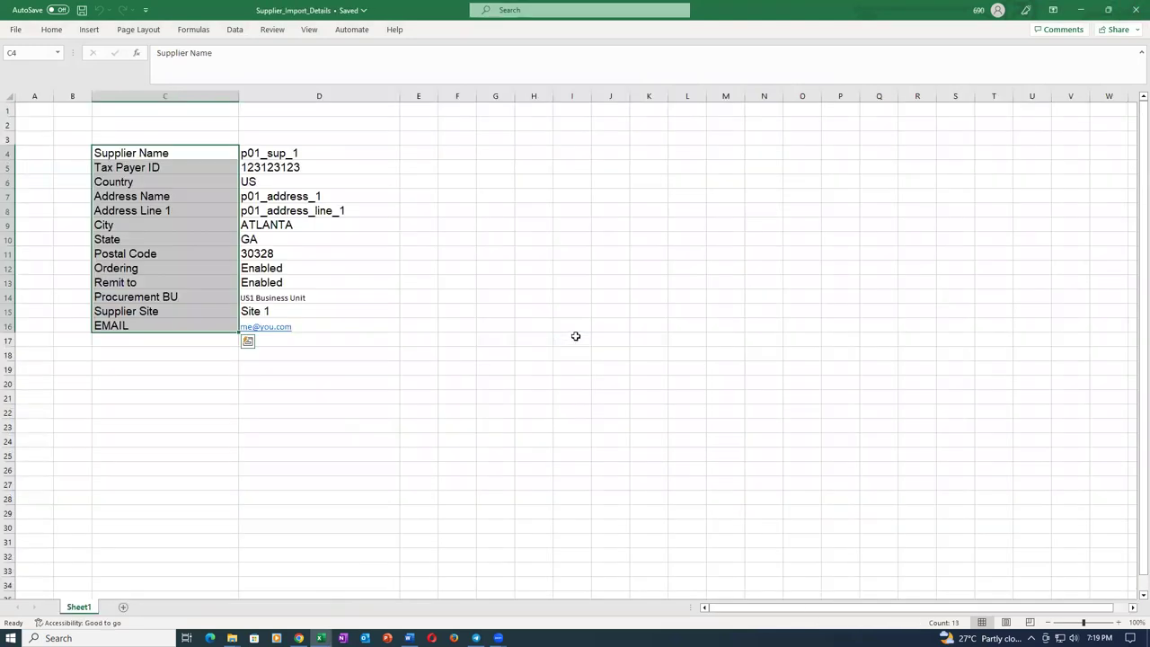
Schedule Load Interface File for Import with Import Supplier Addresses as the import process.
{"action": "left_click", "coordinate": [299, 638]}
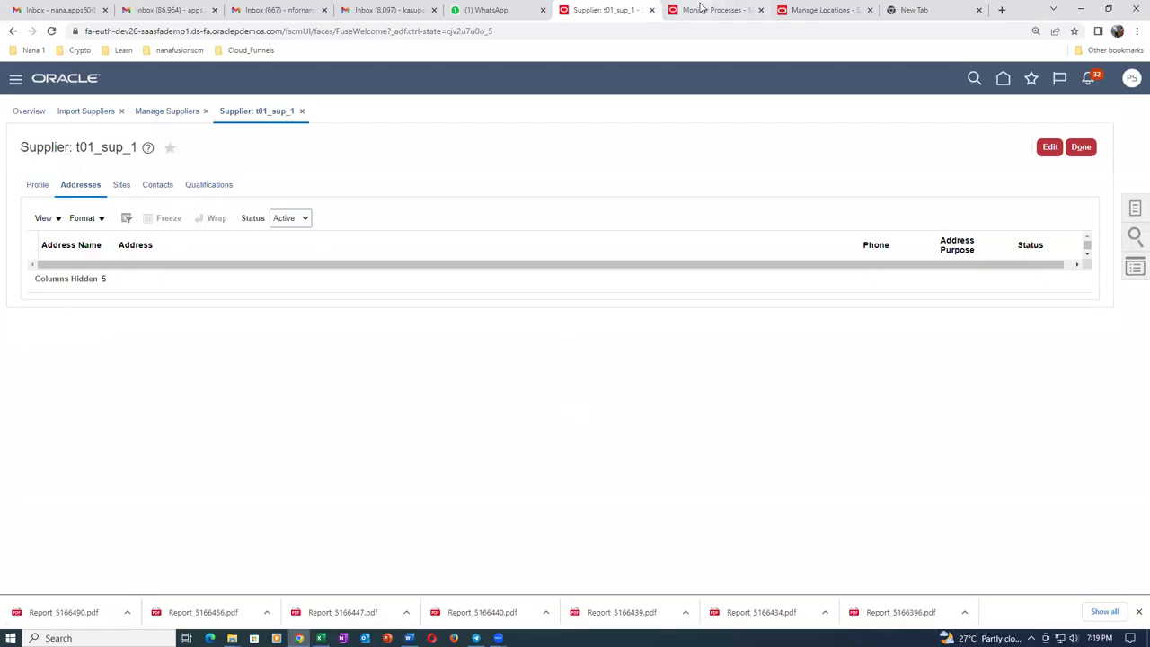
{"action": "left_click", "coordinate": [710, 10]}
{"action": "left_click", "coordinate": [174, 337]}
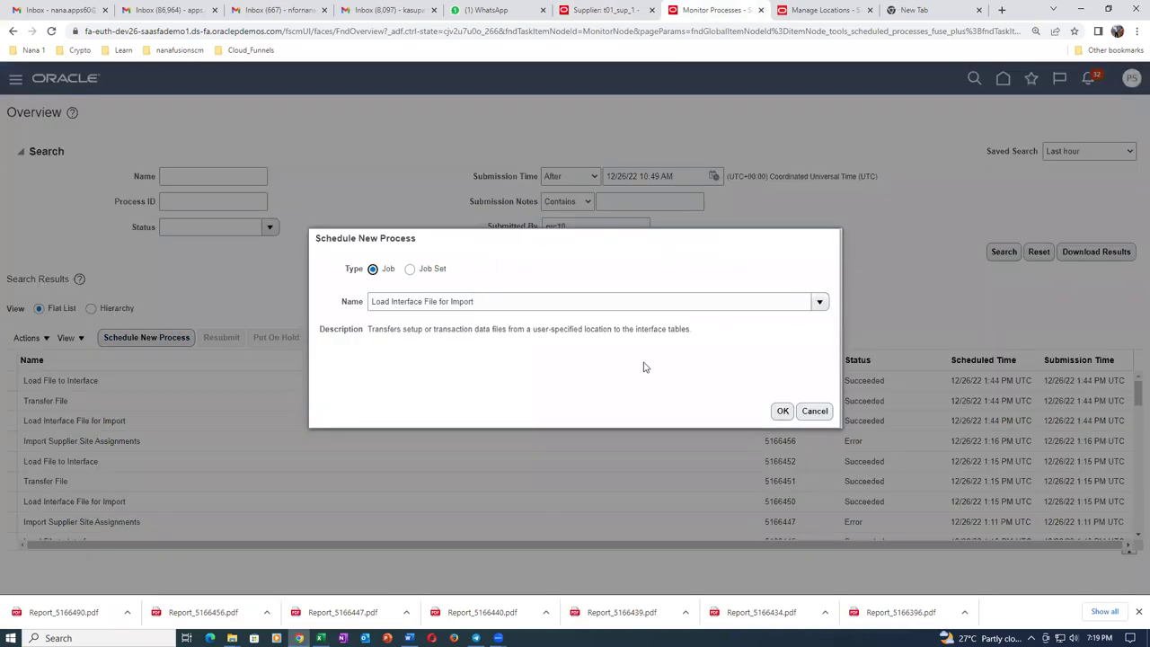
{"action": "left_click", "coordinate": [782, 411]}
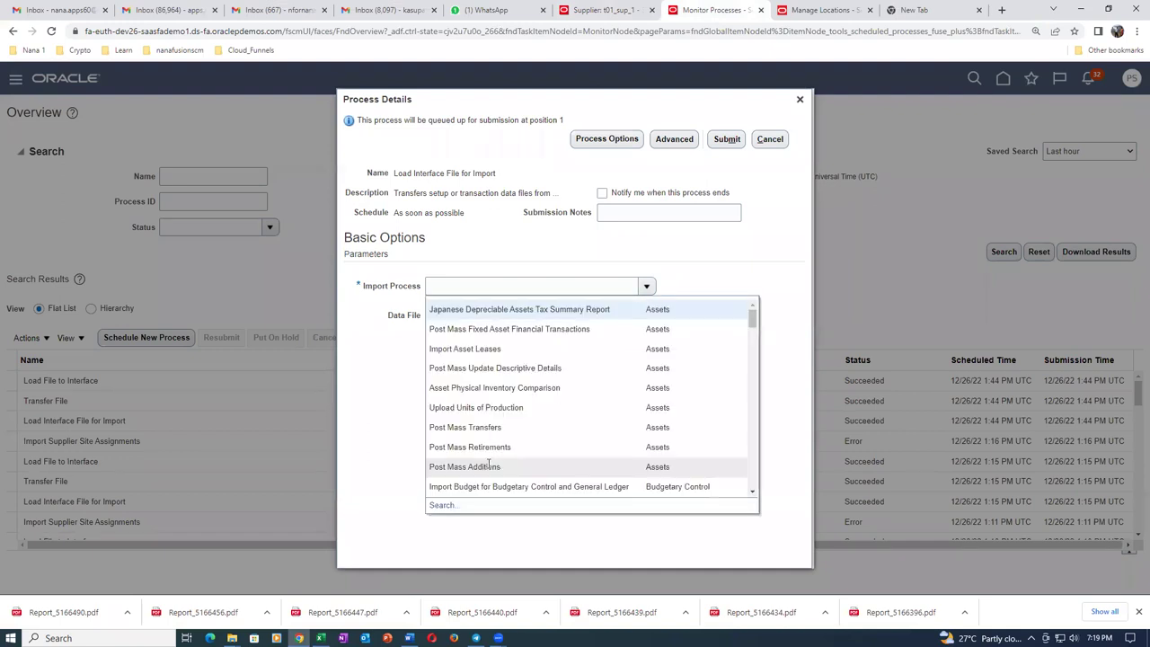
{"action": "left_click", "coordinate": [440, 509]}
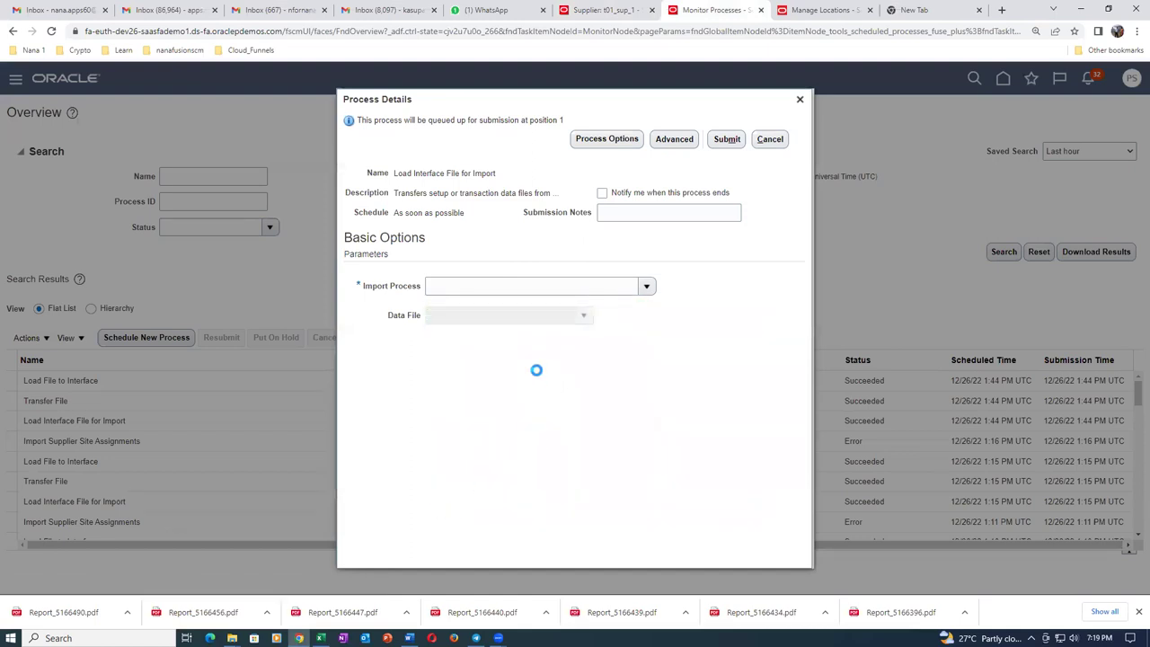
{"action": "left_click", "coordinate": [558, 314]}
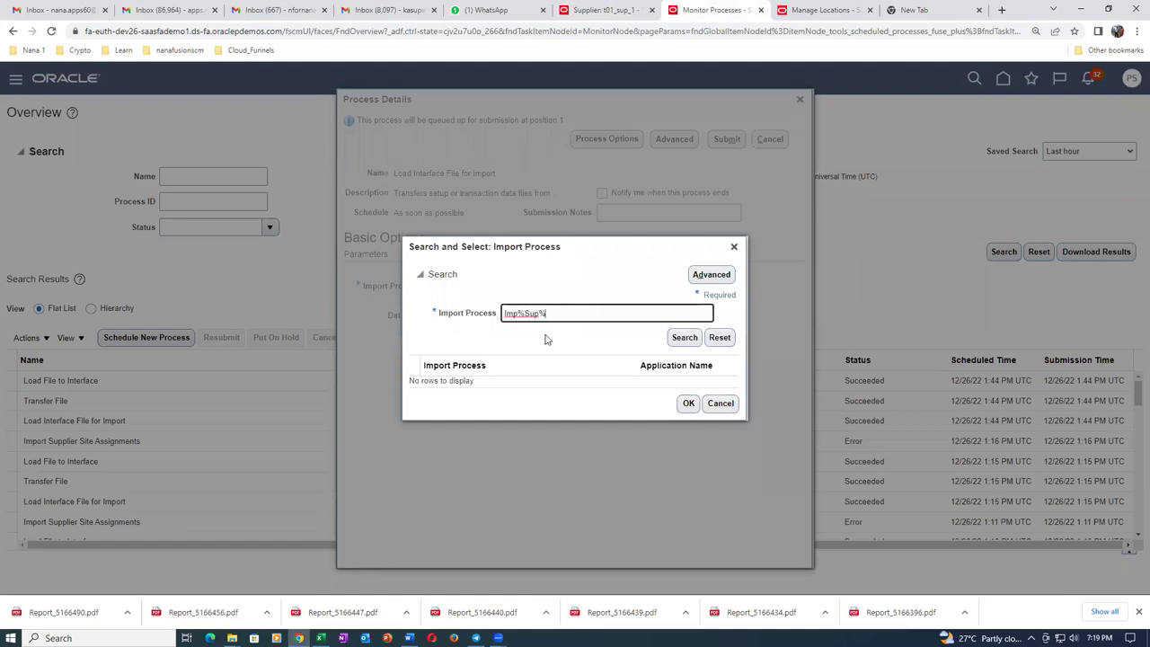
{"action": "left_click", "coordinate": [684, 338]}
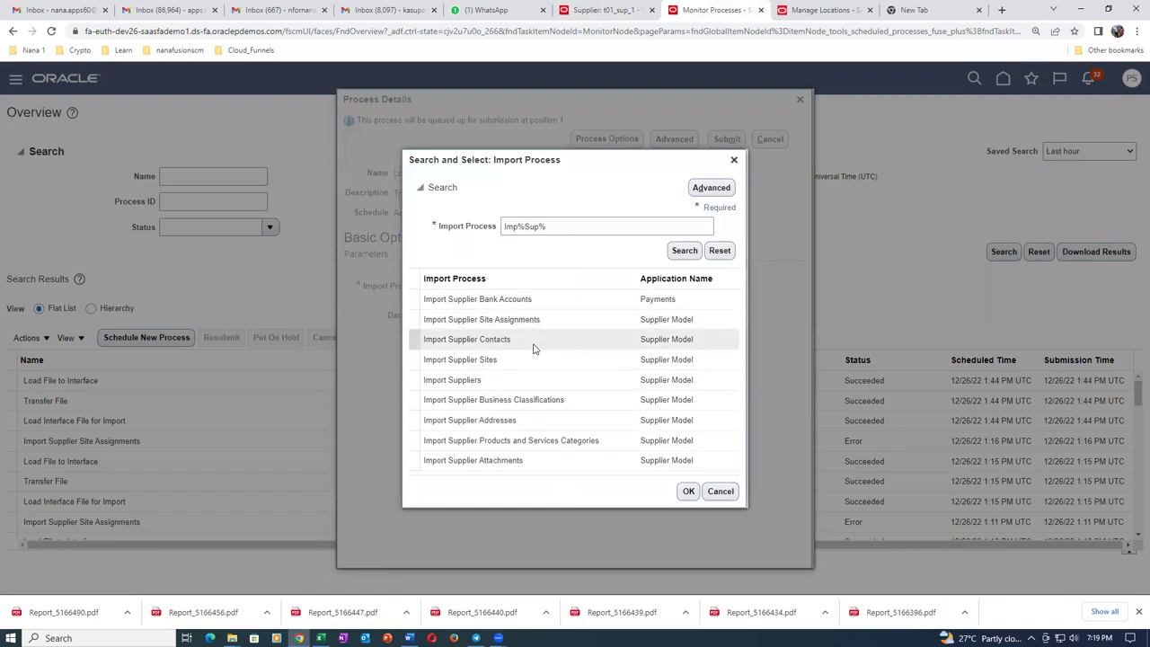
{"action": "left_click", "coordinate": [535, 429]}
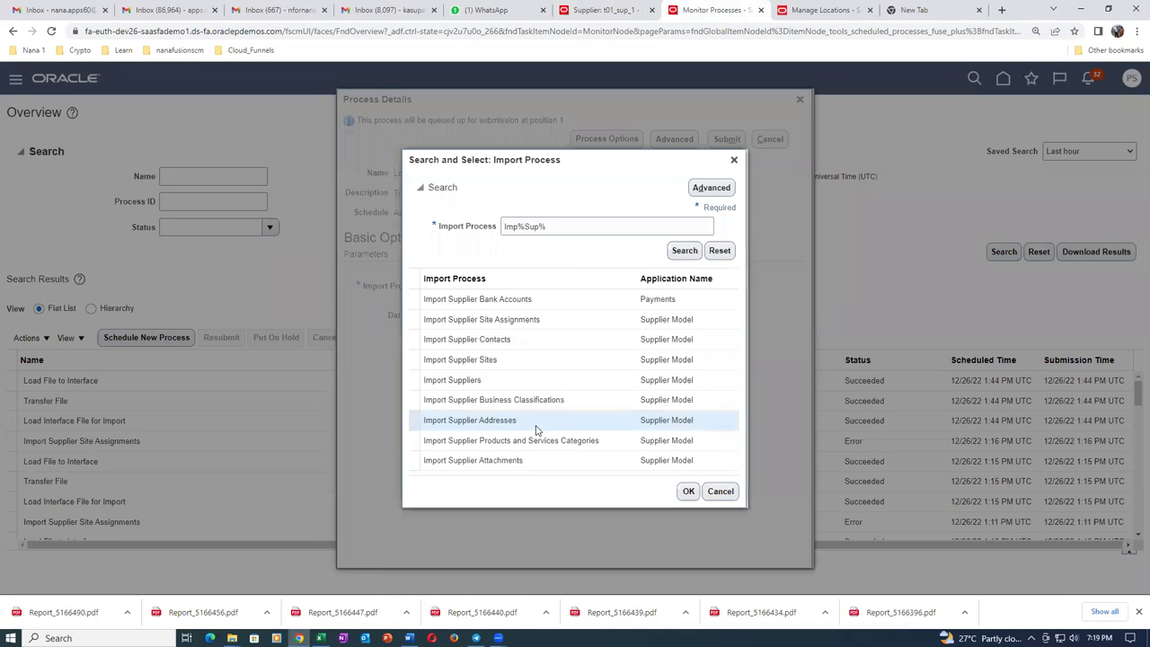
{"action": "left_click", "coordinate": [688, 491]}
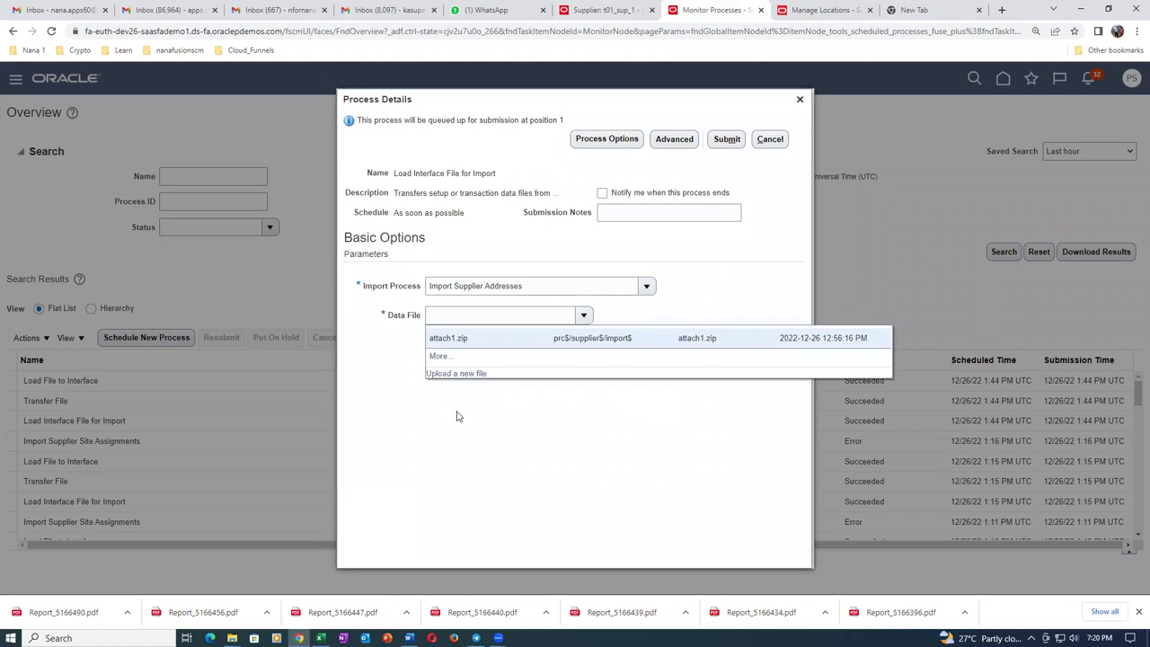
Upload sup_address.zip as the data file and submit the load process.
{"action": "left_click", "coordinate": [456, 375]}
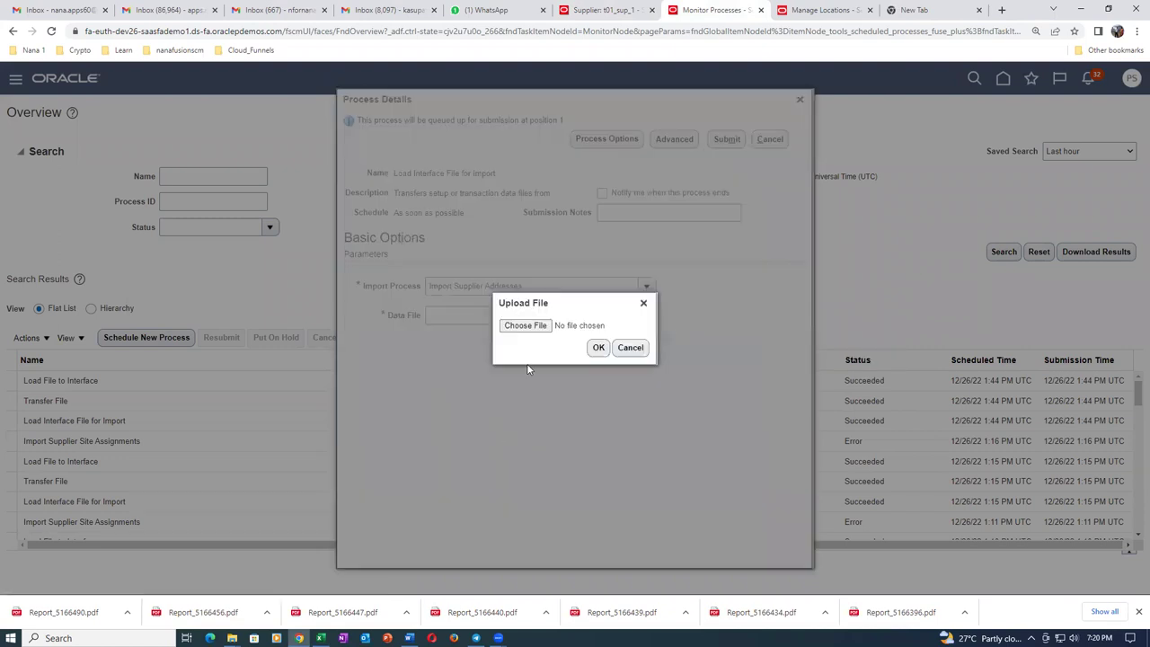
{"action": "left_click", "coordinate": [519, 326]}
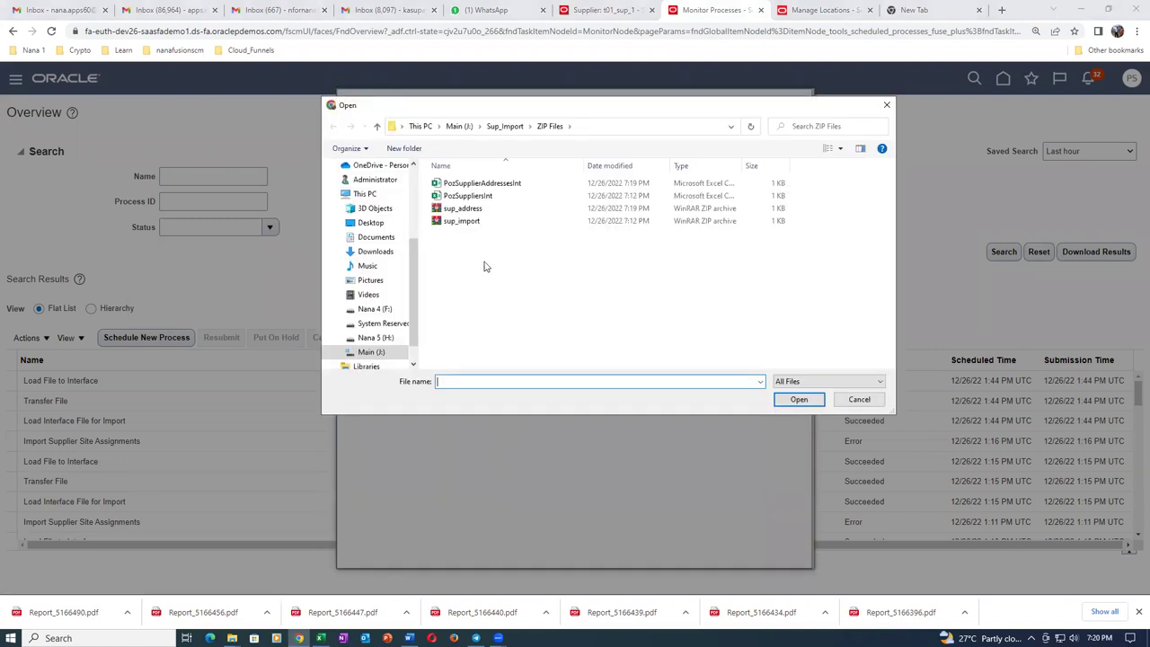
{"action": "left_click", "coordinate": [492, 209]}
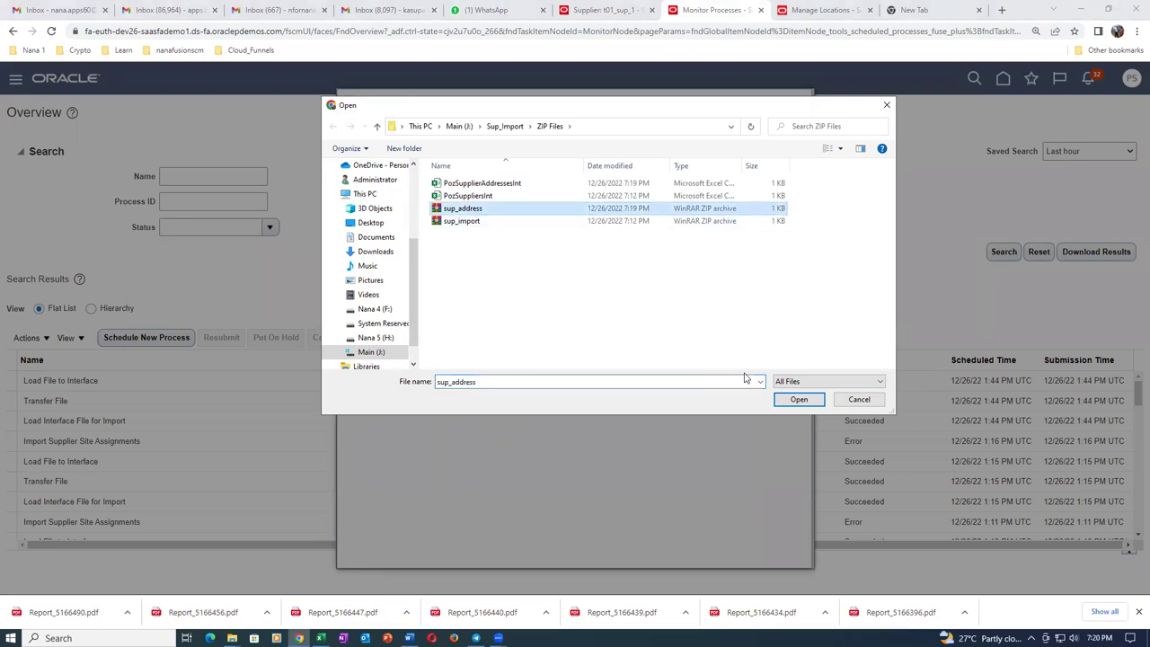
{"action": "left_click", "coordinate": [797, 400]}
{"action": "left_click", "coordinate": [598, 348]}
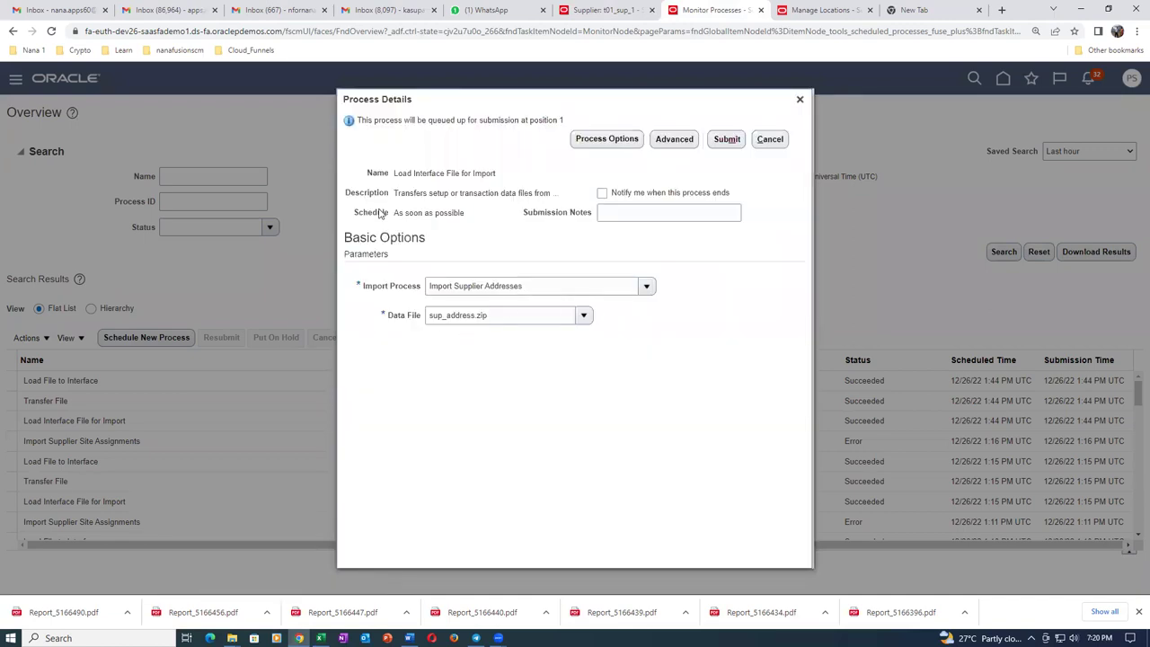
{"action": "left_click", "coordinate": [727, 140]}
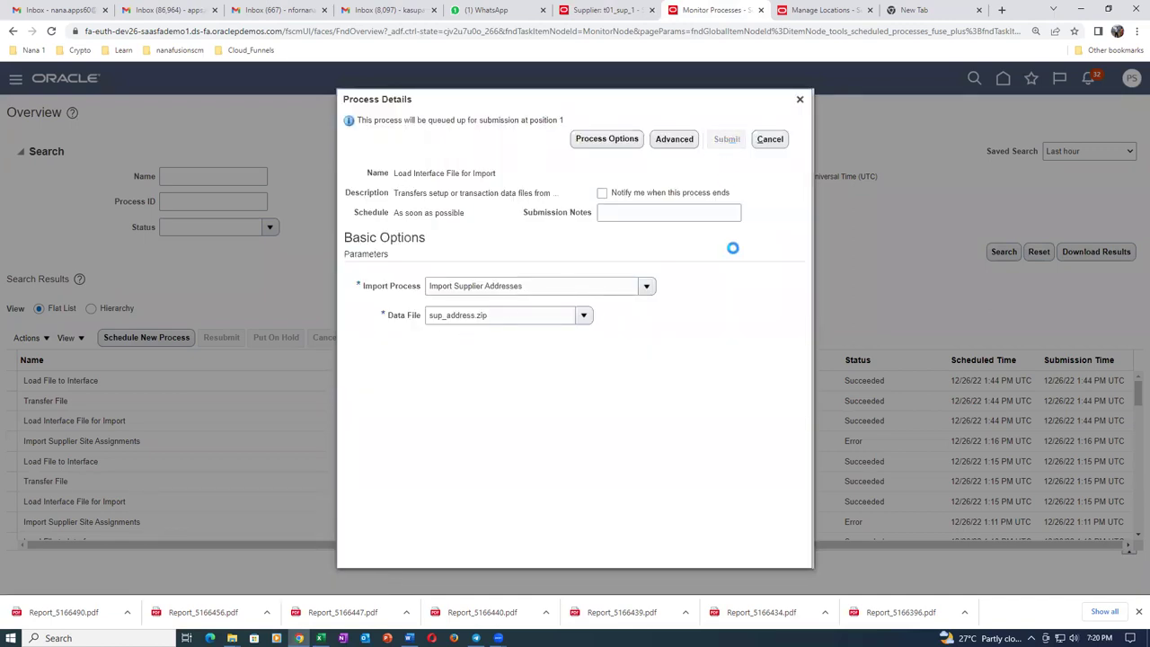
{"action": "left_click", "coordinate": [721, 229]}
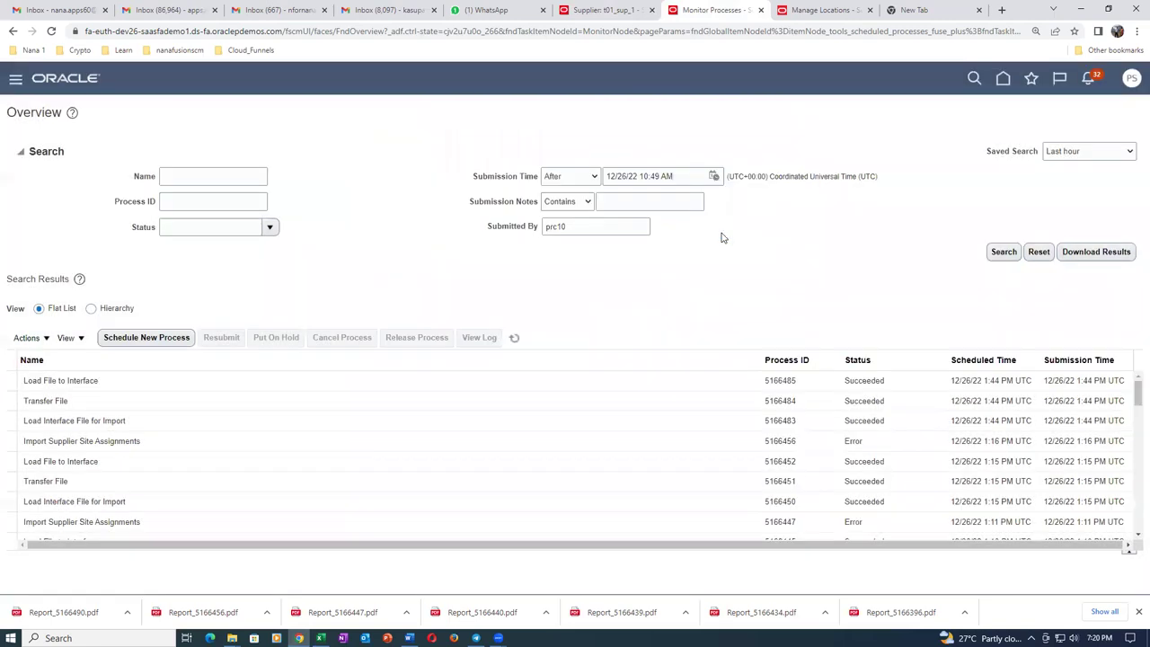
Refresh the process list until job 5166495 succeeds, then return to supplier t01_sup_1.
{"action": "left_click", "coordinate": [514, 339]}
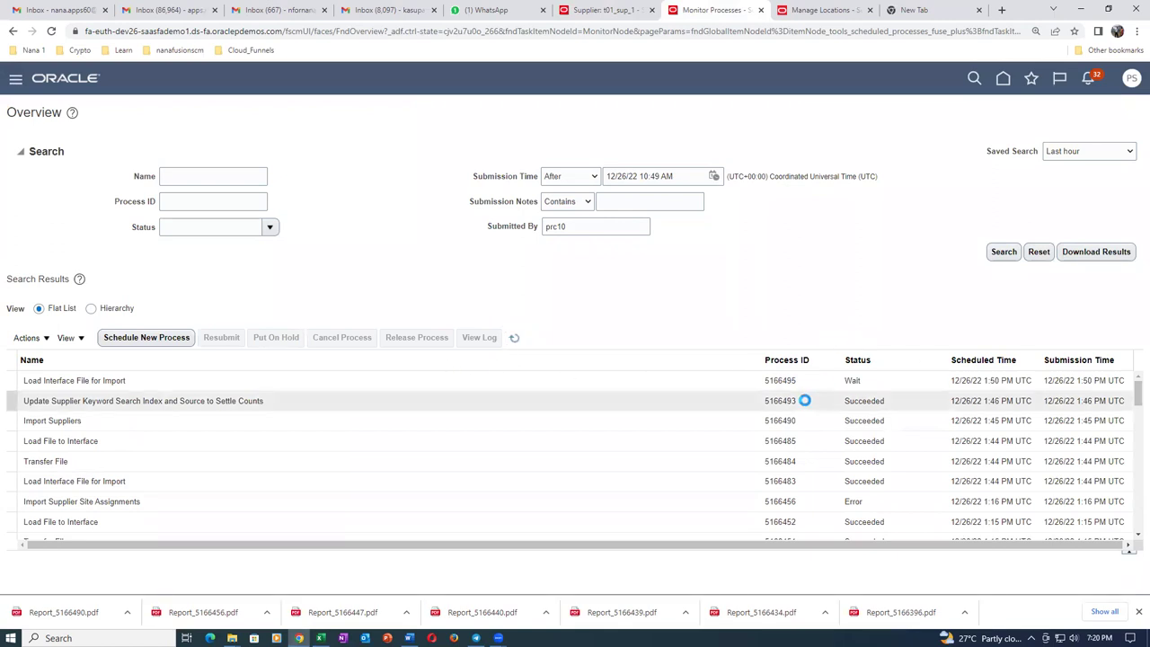
{"action": "left_click", "coordinate": [517, 338]}
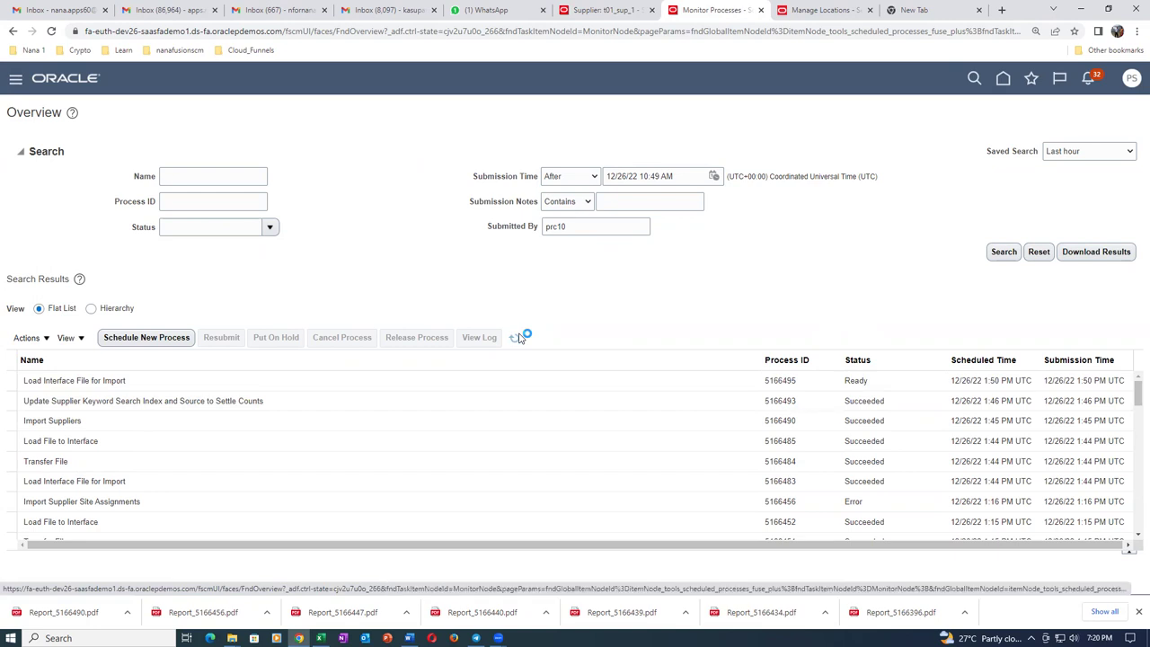
{"action": "left_click", "coordinate": [517, 339]}
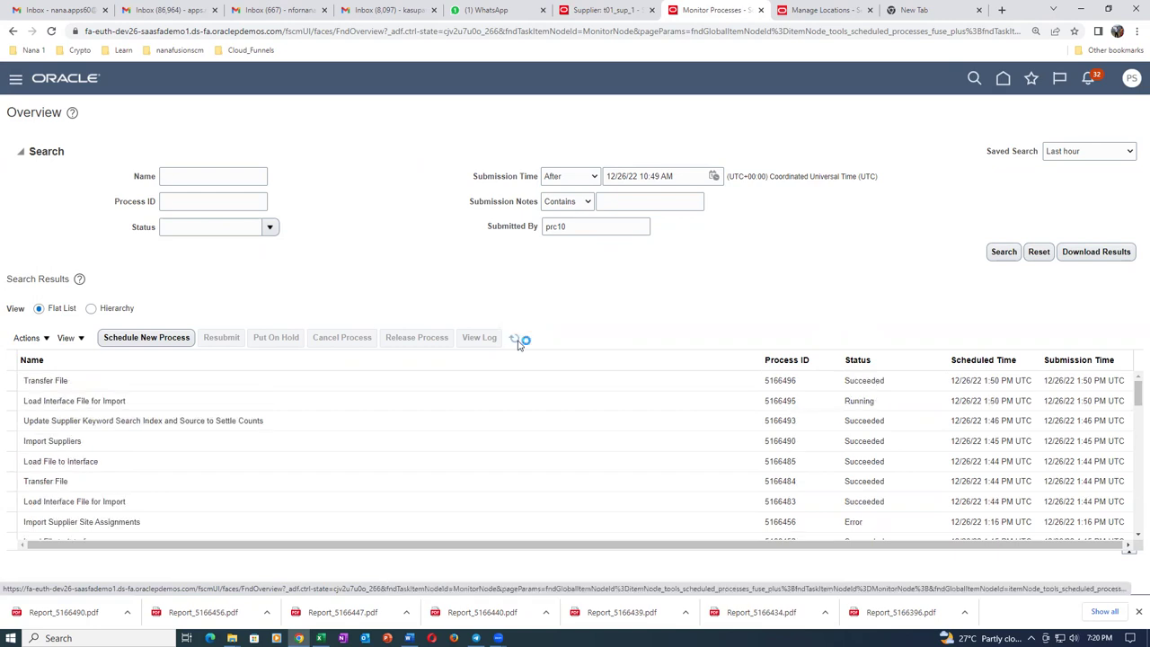
{"action": "left_click", "coordinate": [518, 341]}
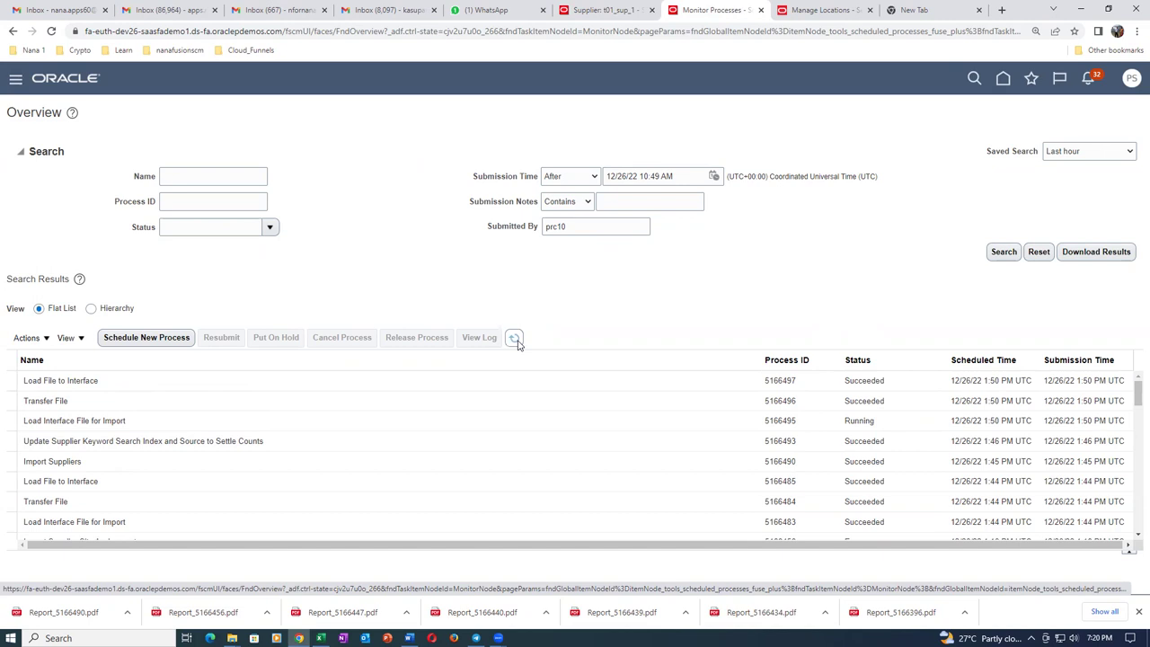
{"action": "left_click", "coordinate": [515, 340]}
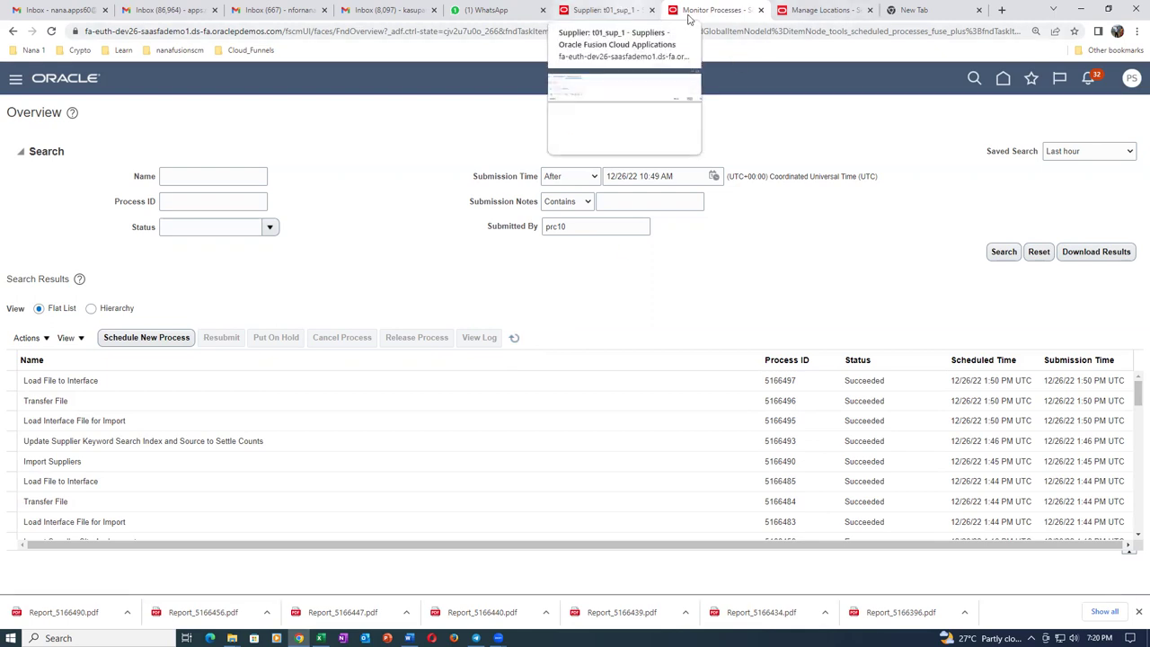
{"action": "left_click", "coordinate": [616, 13]}
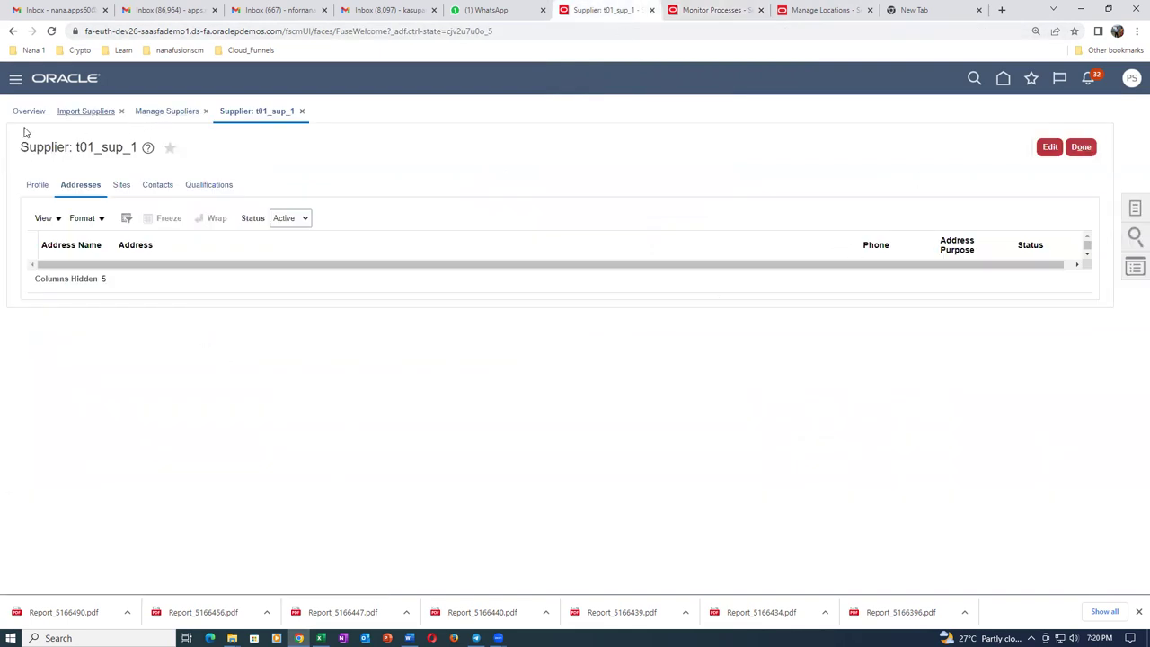
Submit Import Supplier Addresses with import option All for batch 3003.
{"action": "left_click", "coordinate": [81, 112]}
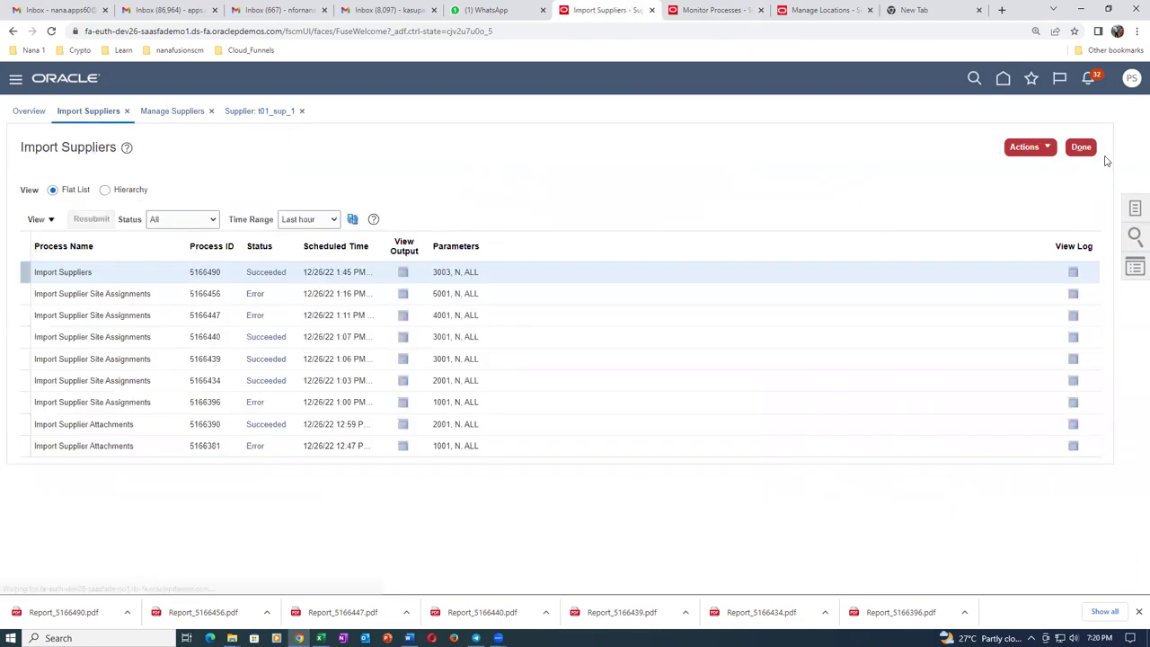
{"action": "left_click", "coordinate": [1020, 149]}
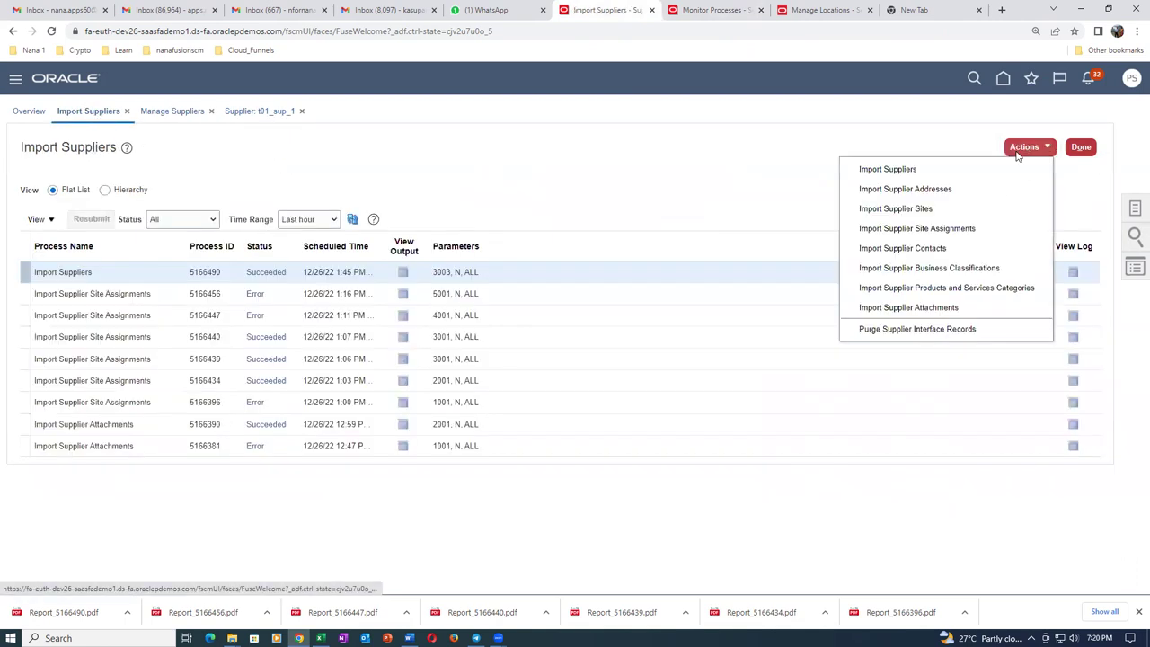
{"action": "left_click", "coordinate": [966, 190]}
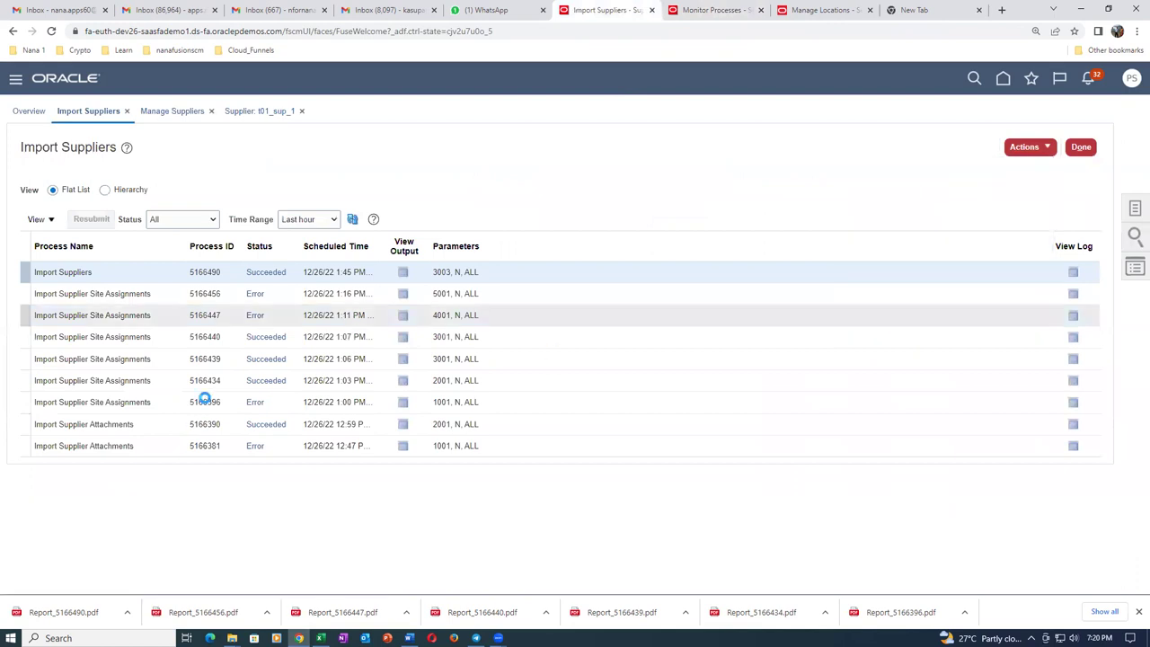
{"action": "left_click", "coordinate": [518, 288]}
{"action": "left_click", "coordinate": [518, 307]}
{"action": "left_click", "coordinate": [509, 338]}
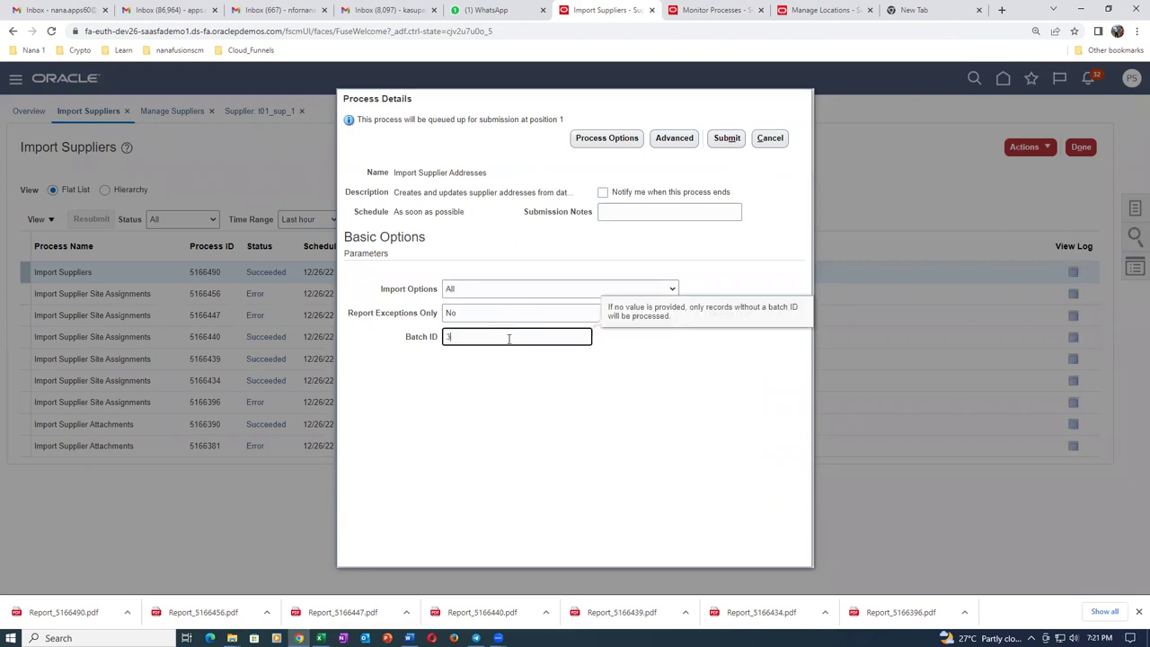
{"action": "left_click", "coordinate": [728, 139]}
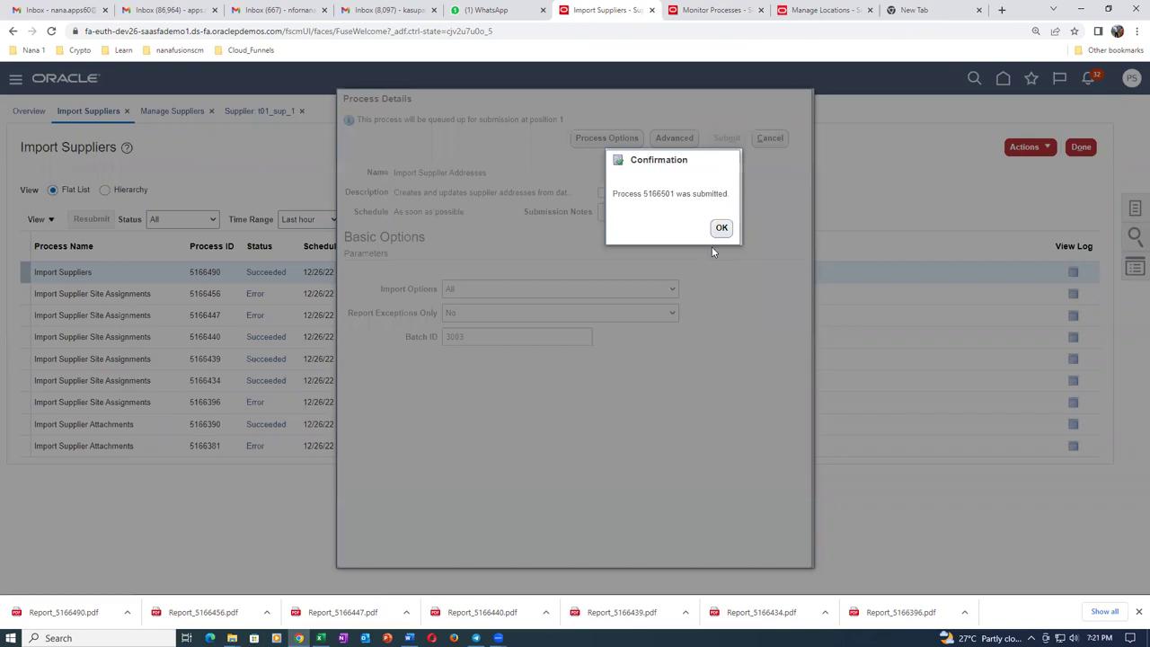
{"action": "left_click", "coordinate": [720, 230]}
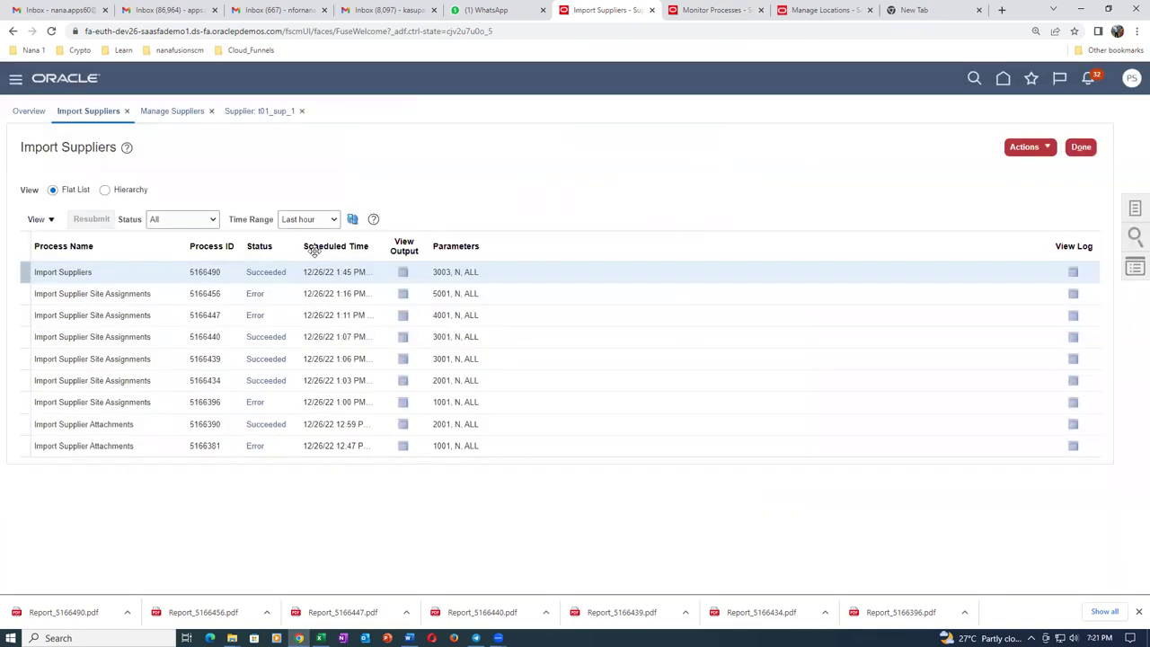
Refresh the import list until process 5166501 shows Succeeded.
{"action": "left_click", "coordinate": [353, 220]}
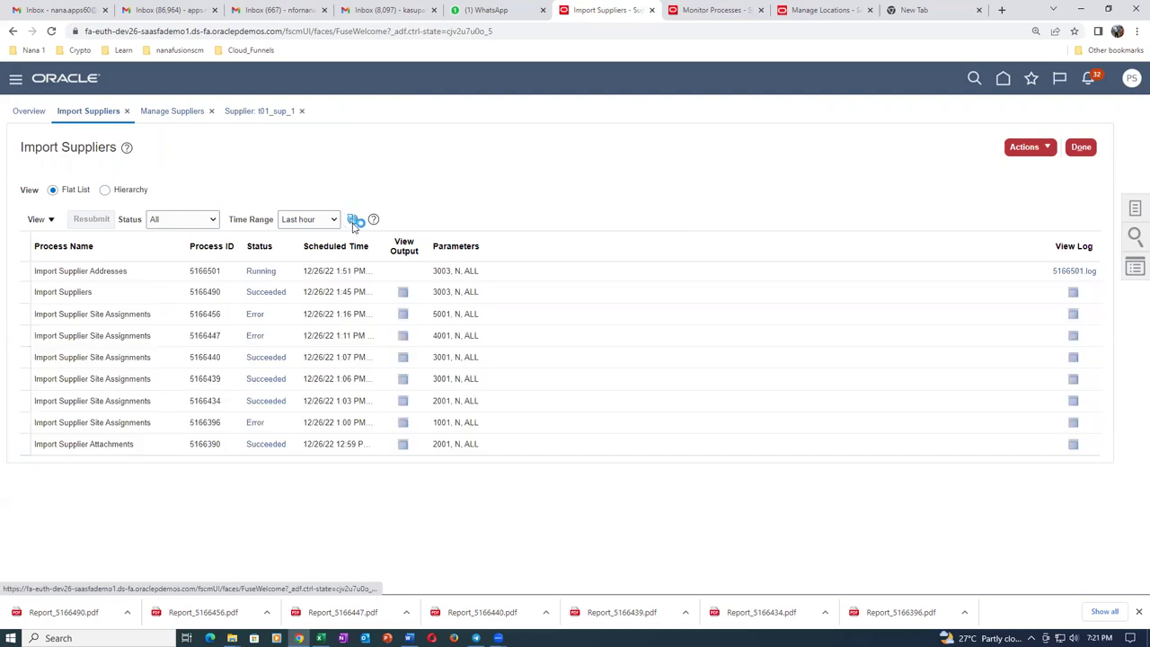
{"action": "left_click", "coordinate": [353, 223]}
{"action": "left_click", "coordinate": [353, 223]}
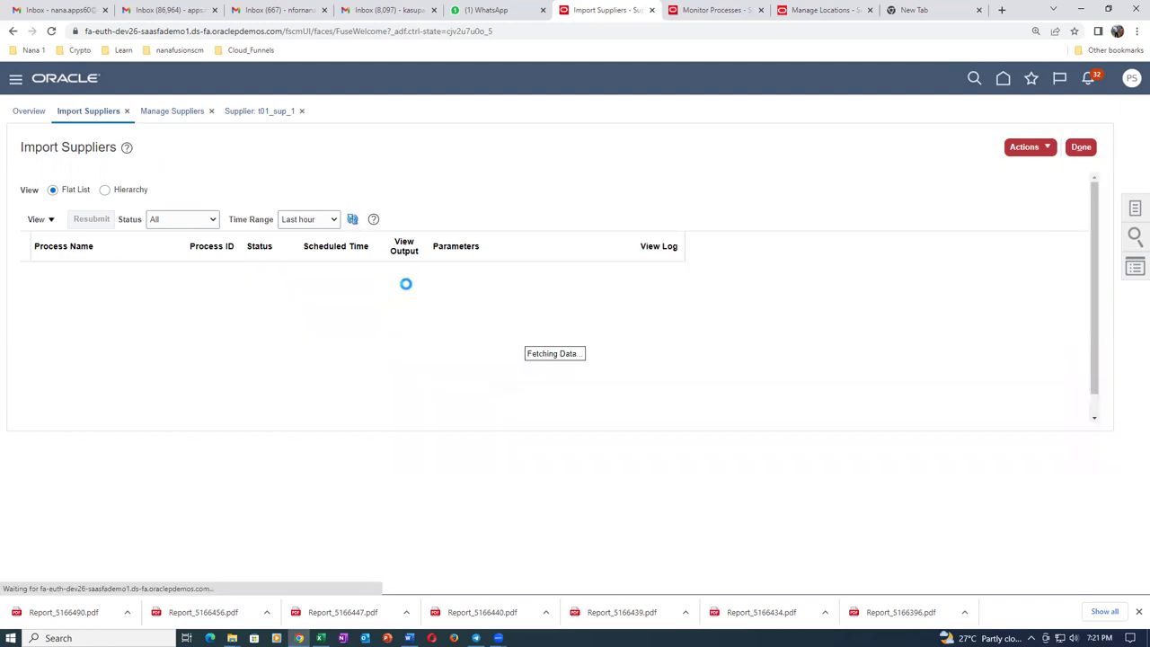
Download Report_5166501.pdf, confirm t01_address_1 imported for supplier 1016 with none rejected, then close it.
{"action": "left_click", "coordinate": [403, 274]}
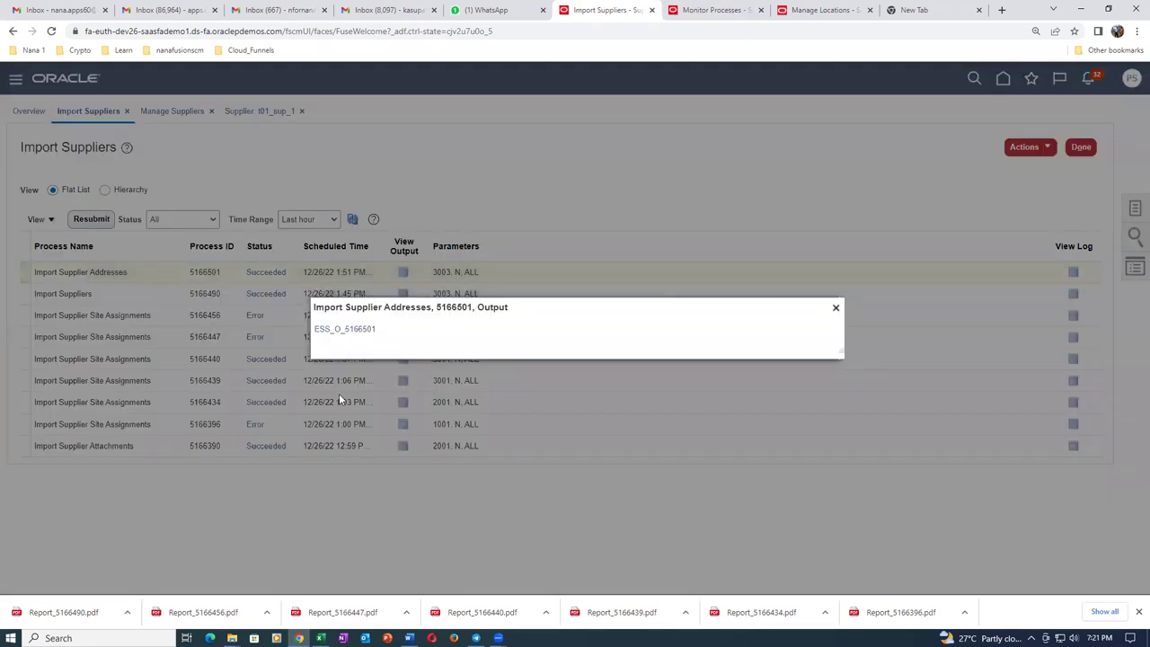
{"action": "left_click", "coordinate": [343, 330]}
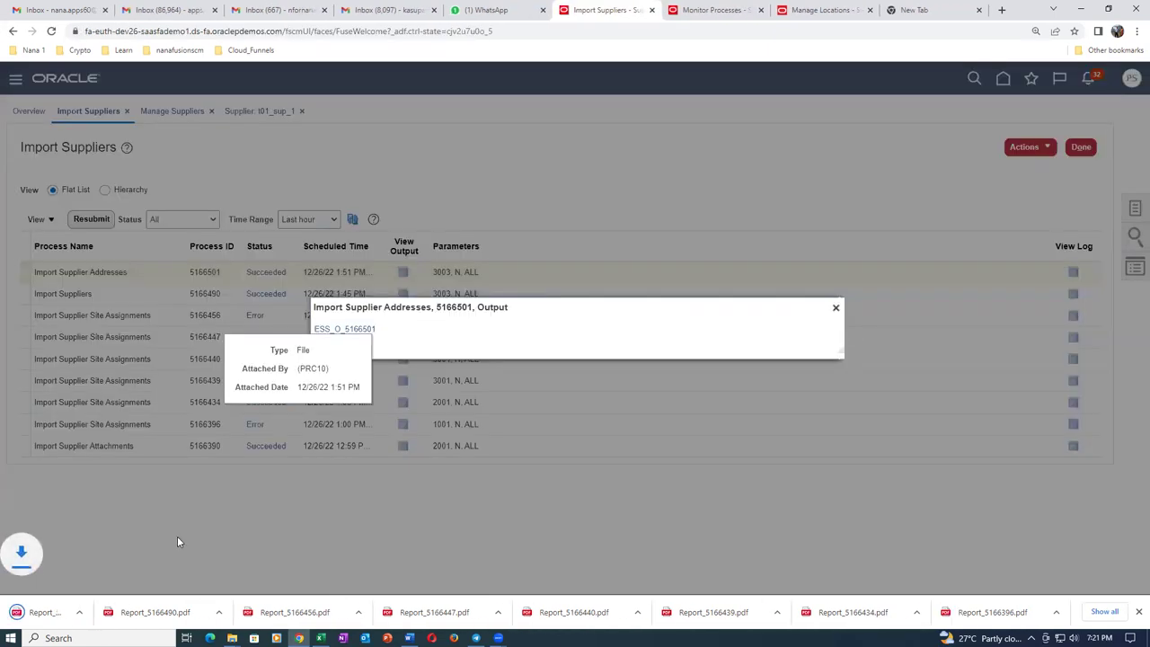
{"action": "left_click", "coordinate": [63, 613]}
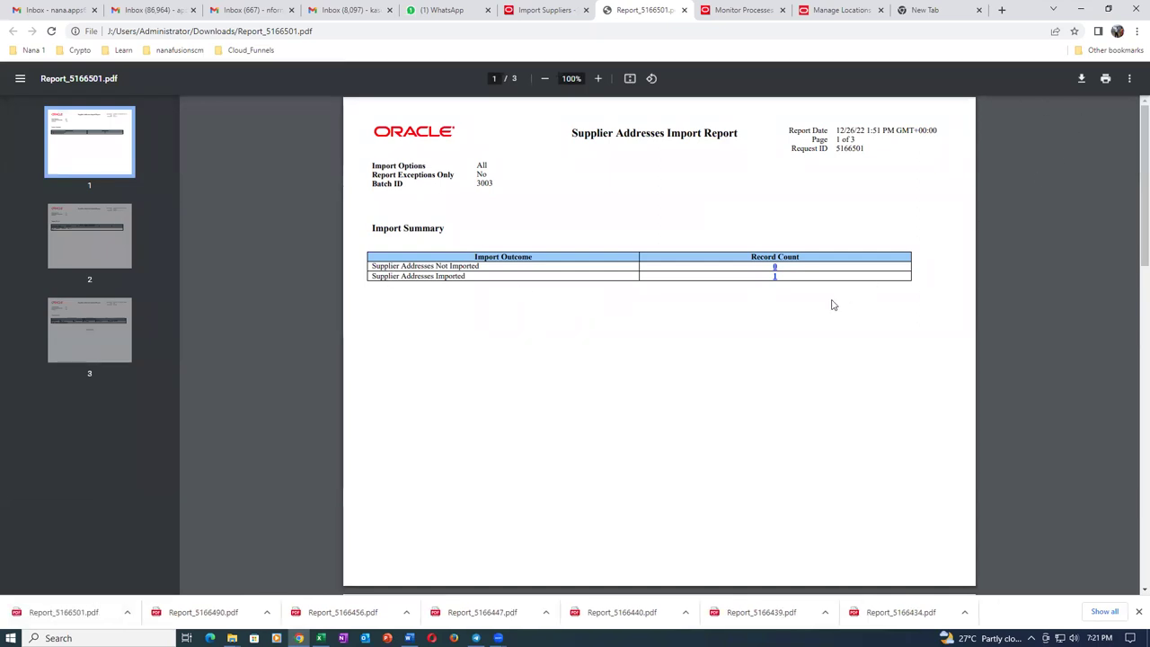
{"action": "scroll", "coordinate": [828, 306], "scroll_direction": "down", "scroll_amount": 7}
{"action": "scroll", "coordinate": [828, 305], "scroll_direction": "down", "scroll_amount": 2}
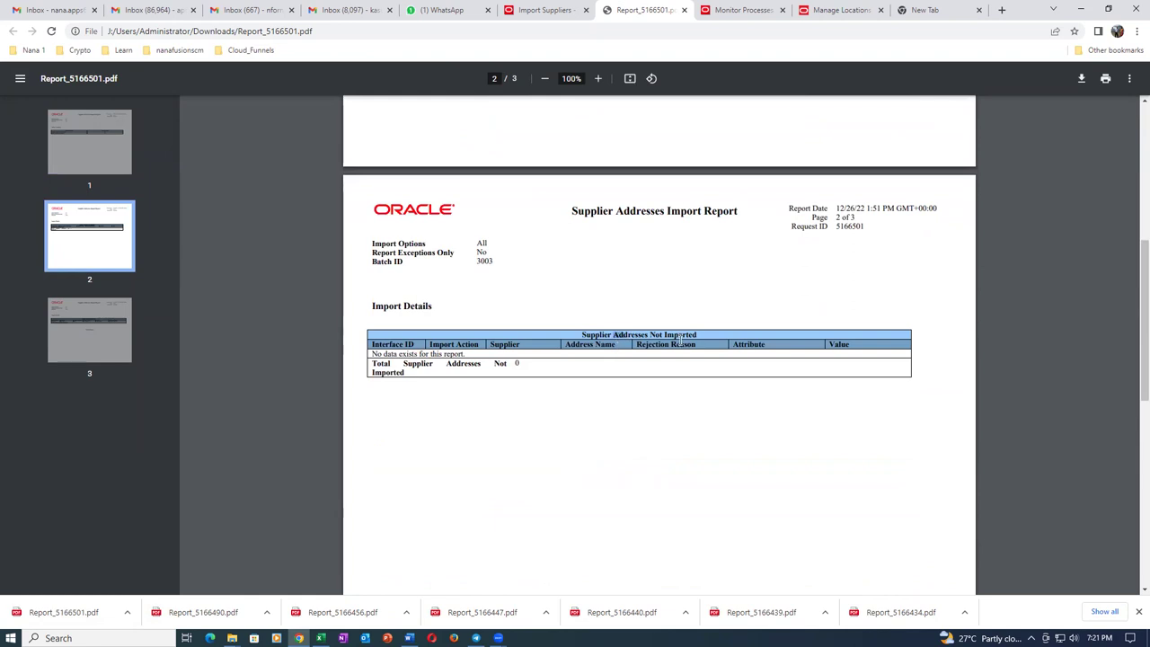
{"action": "scroll", "coordinate": [649, 411], "scroll_direction": "down", "scroll_amount": 6}
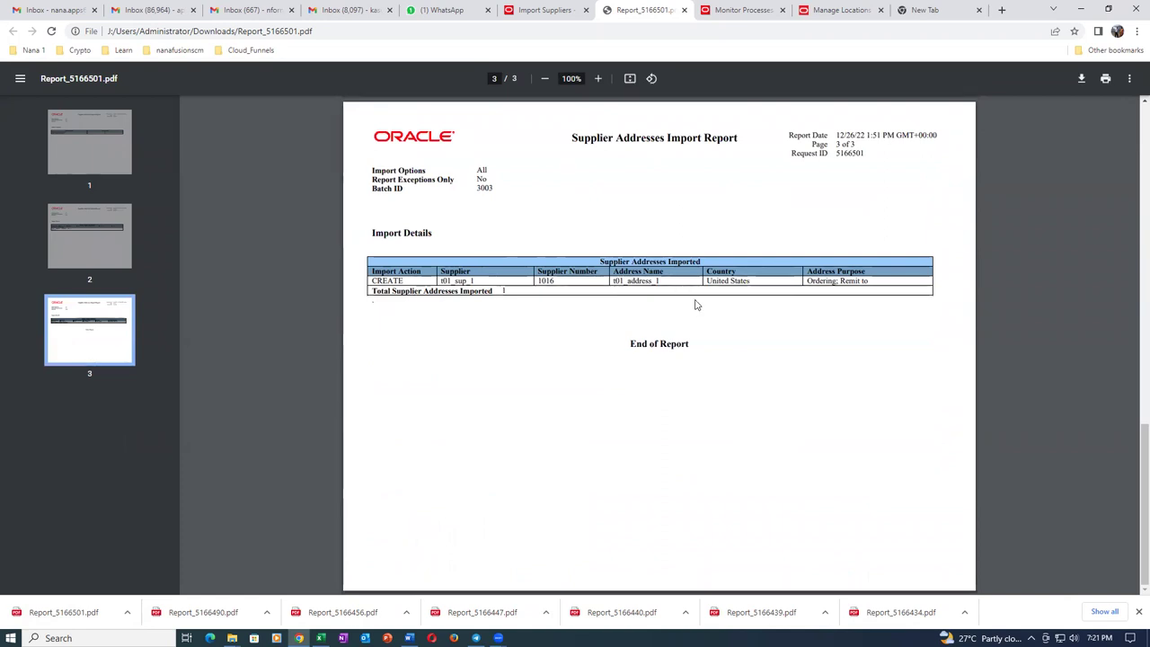
{"action": "left_click_drag", "start_coordinate": [708, 282], "coordinate": [755, 283]}
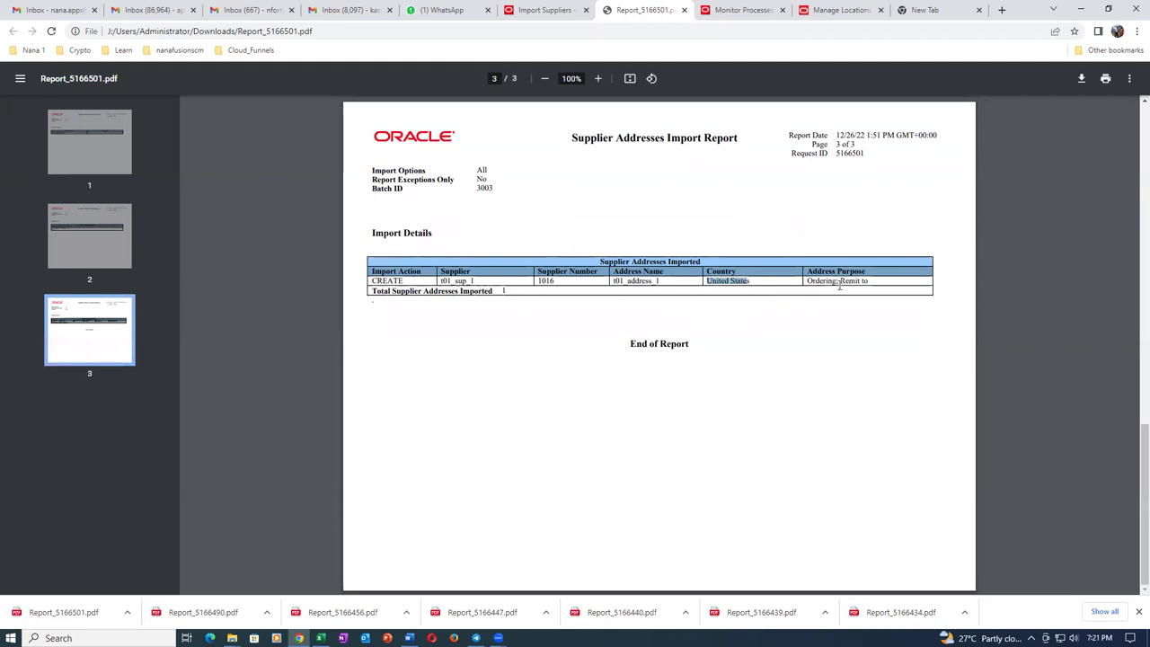
{"action": "left_click", "coordinate": [684, 10]}
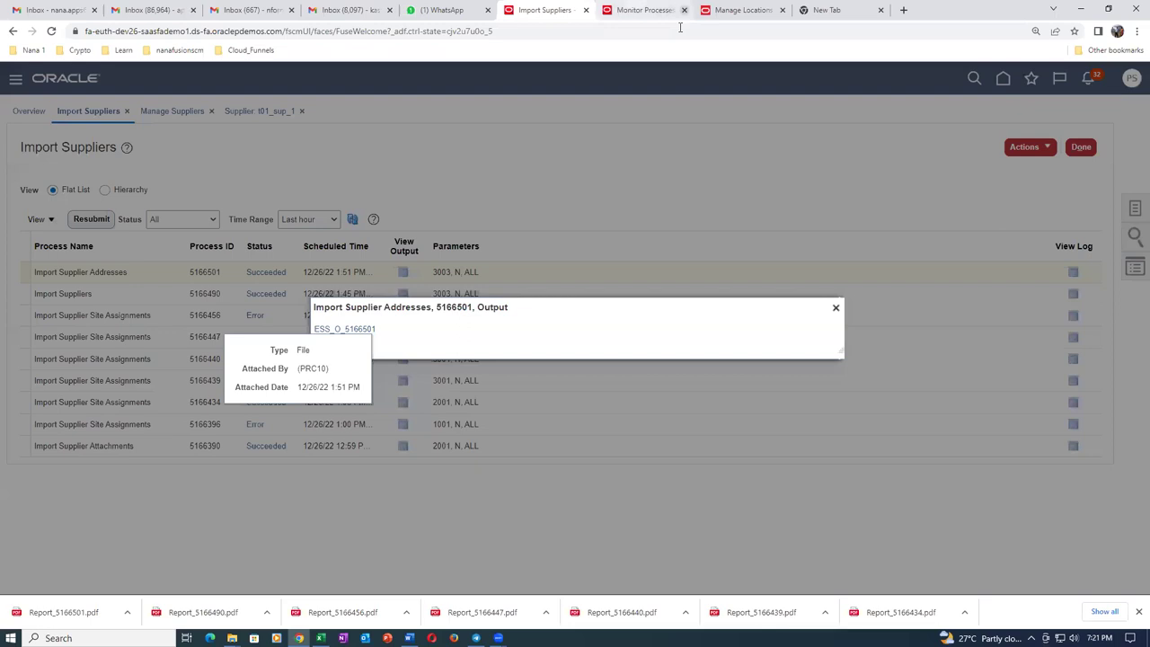
Close the output popup, search t01 and open t01_sup_1's profile and addresses.
{"action": "left_click", "coordinate": [835, 309]}
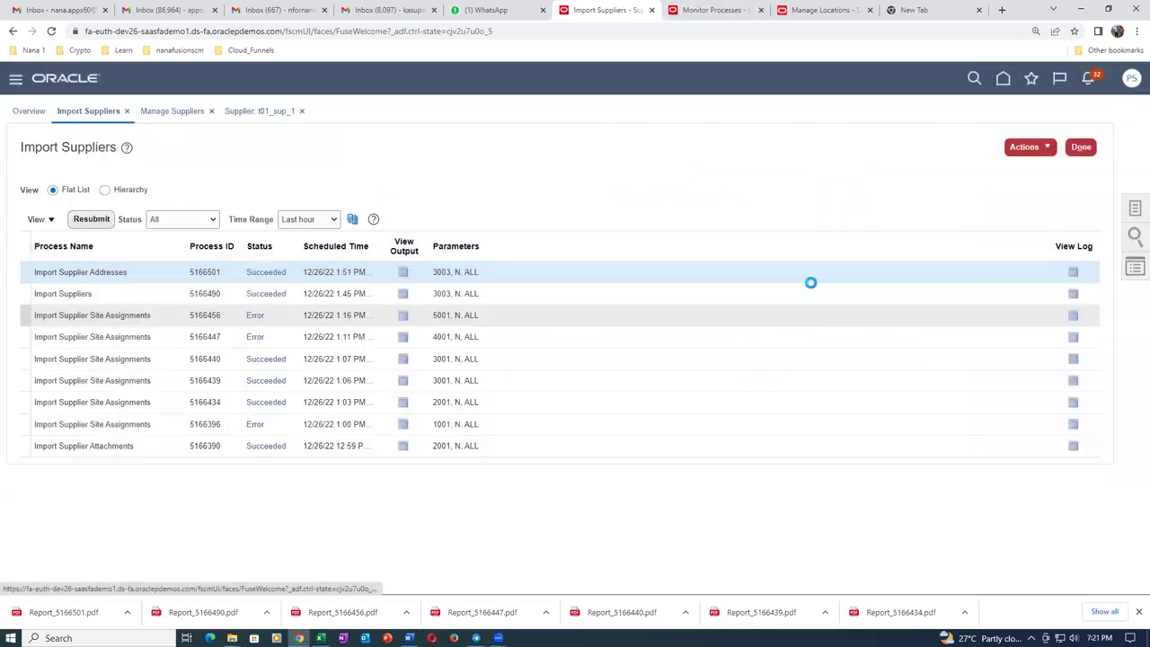
{"action": "left_click", "coordinate": [199, 115]}
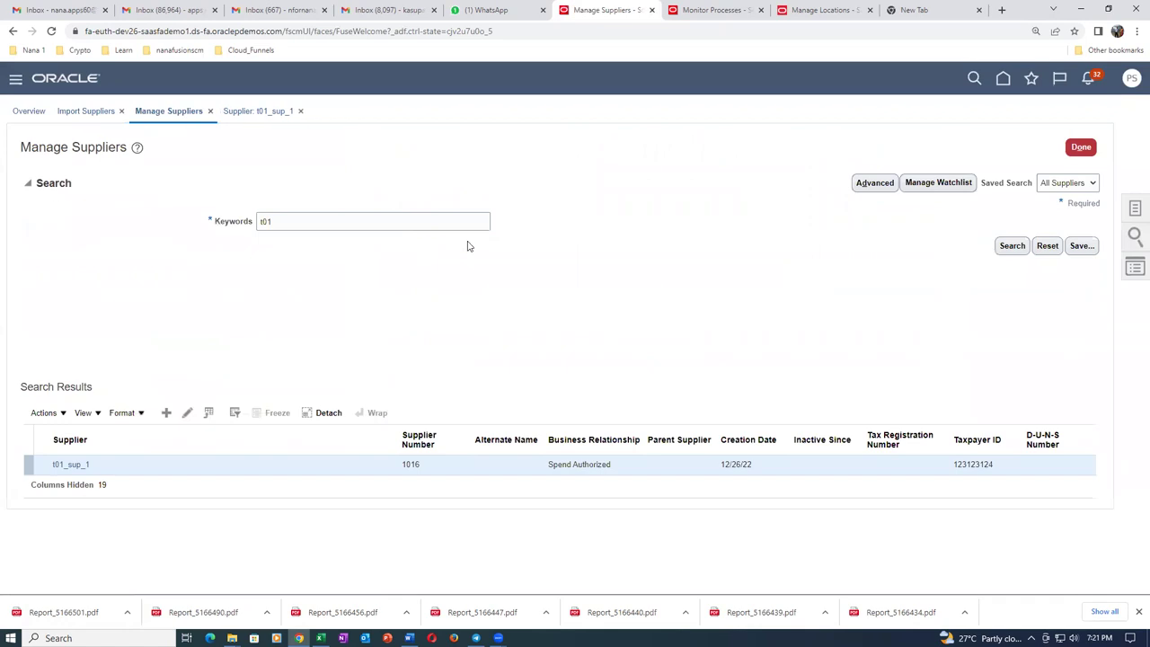
{"action": "left_click", "coordinate": [1014, 248]}
{"action": "left_click", "coordinate": [70, 465]}
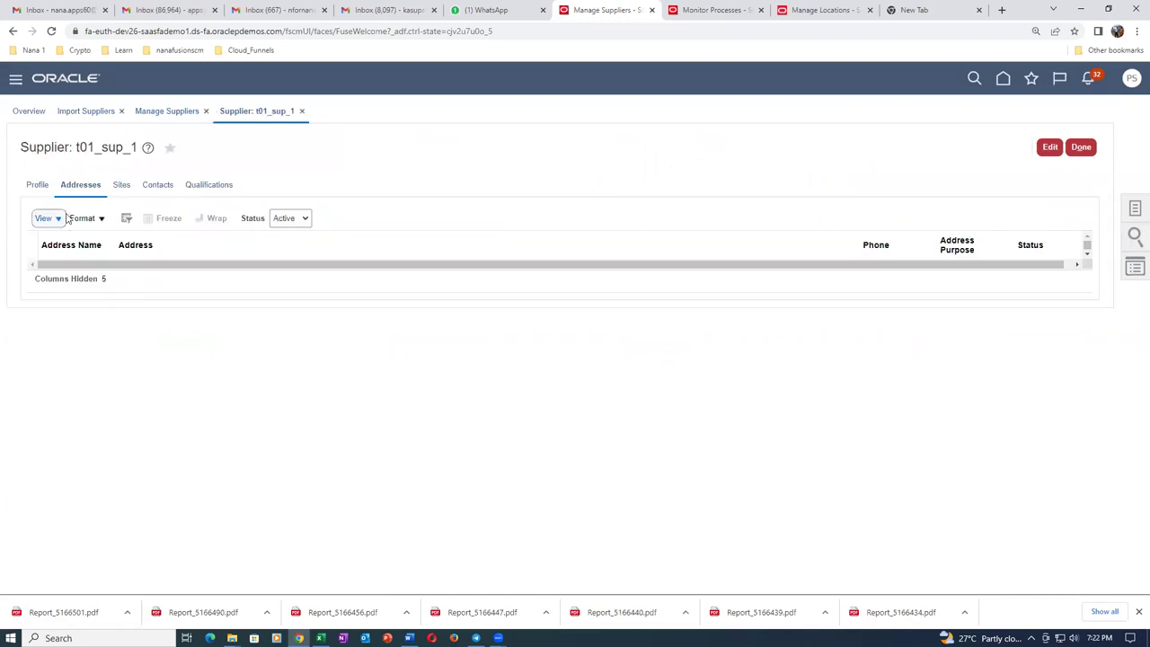
{"action": "left_click", "coordinate": [38, 184]}
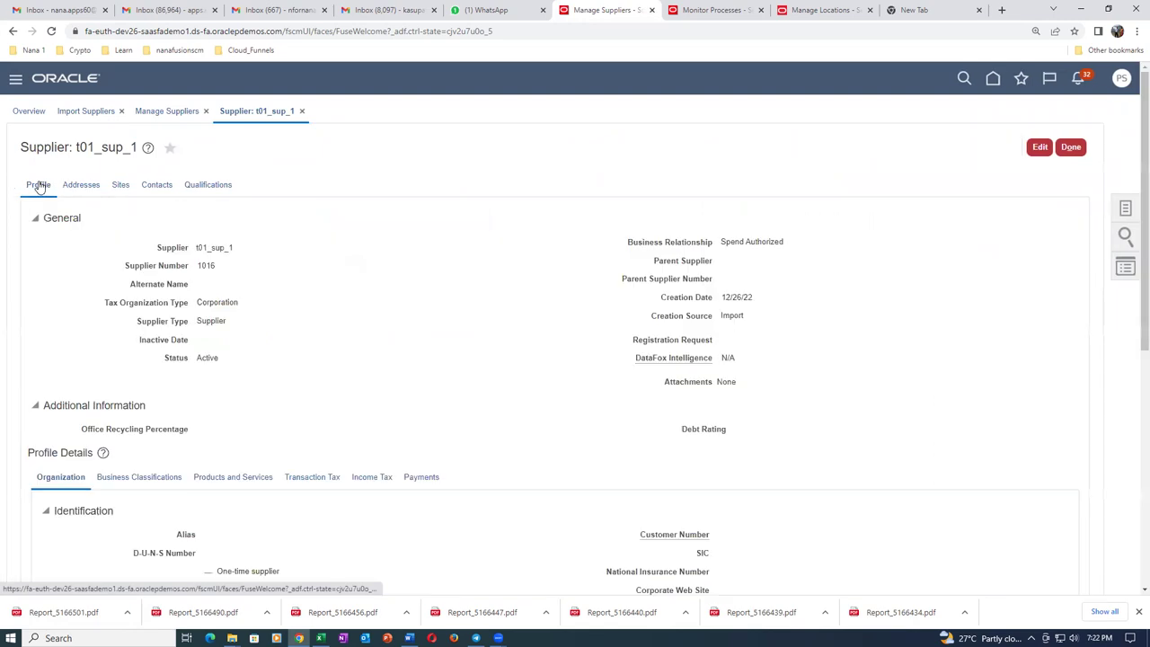
{"action": "left_click", "coordinate": [89, 192]}
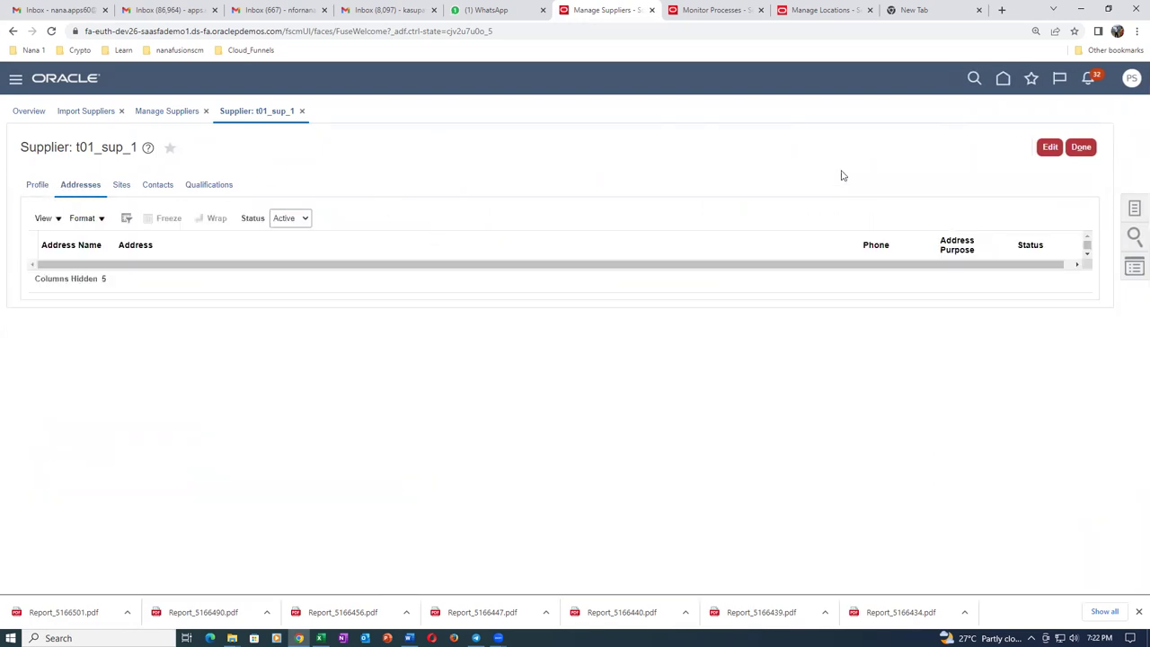
Reopen t01_sup_1 to see t01_address_1 in ATLANTA, GA 30328, and start editing it.
{"action": "left_click", "coordinate": [1083, 147]}
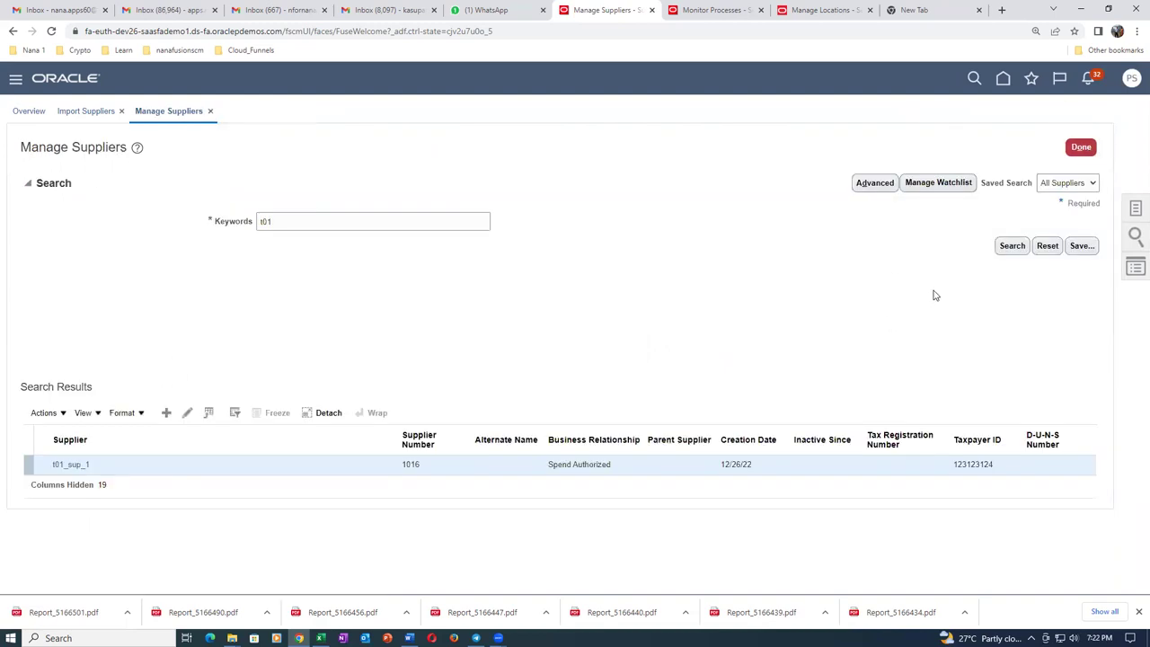
{"action": "left_click", "coordinate": [309, 221]}
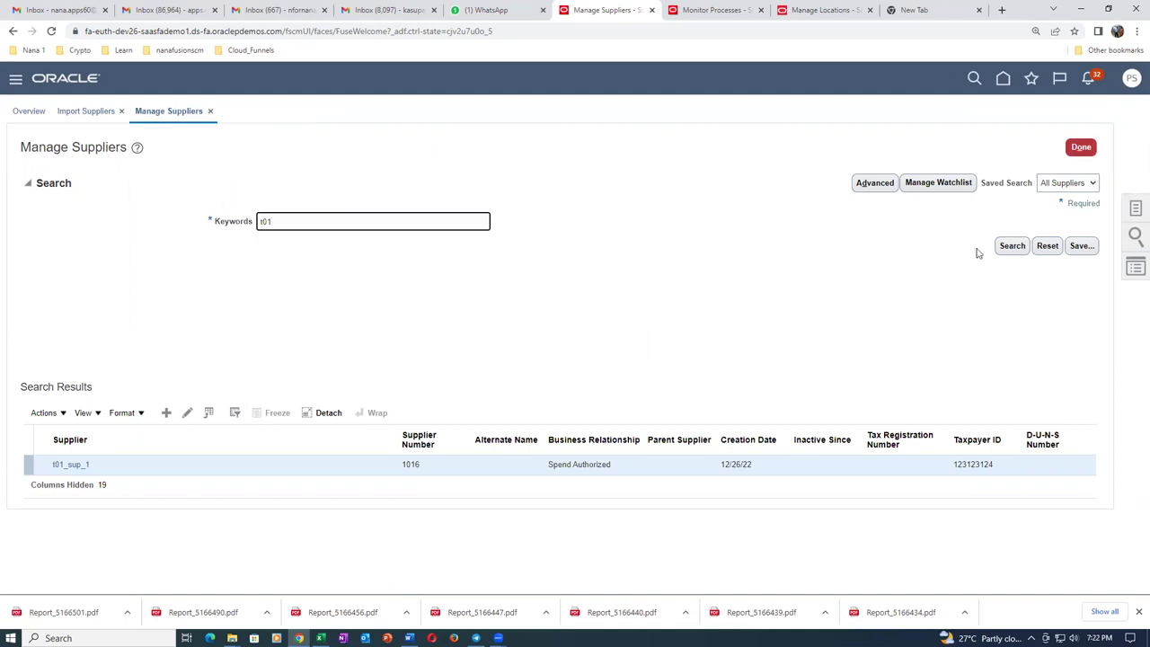
{"action": "left_click", "coordinate": [1010, 246]}
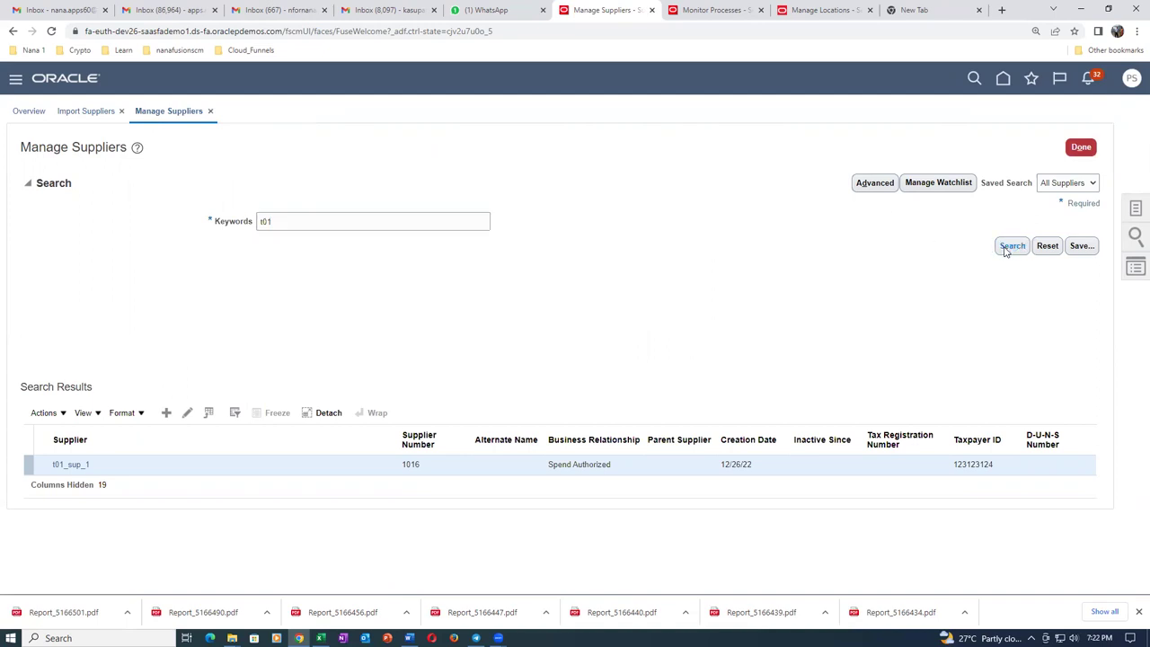
{"action": "left_click", "coordinate": [78, 465]}
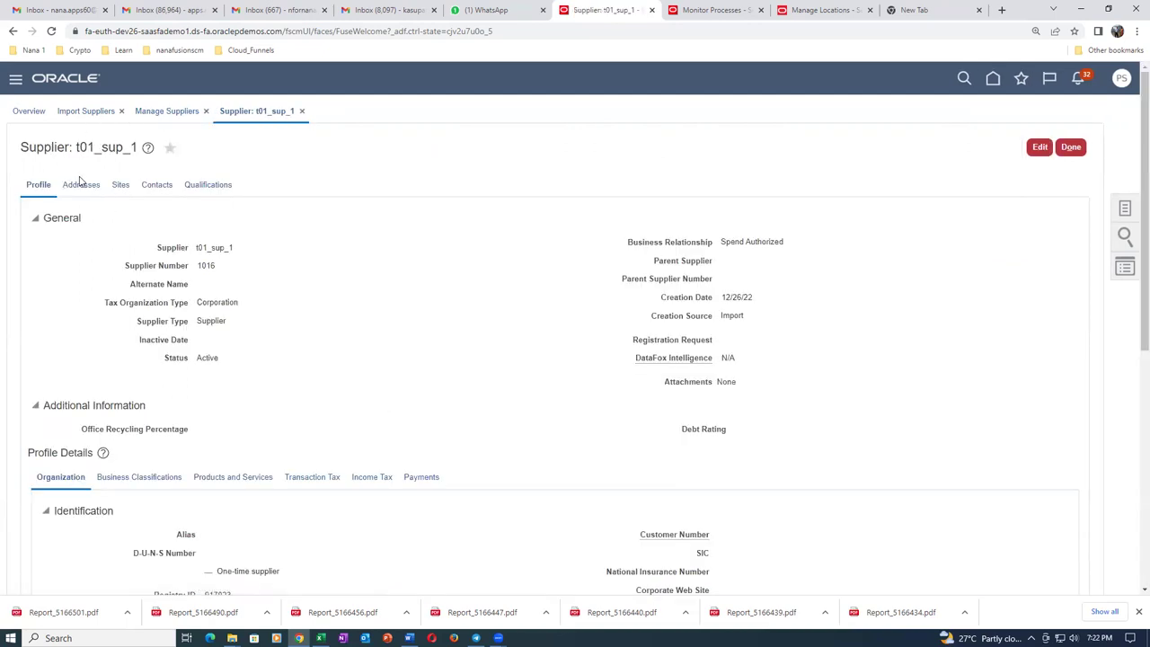
{"action": "left_click", "coordinate": [81, 184]}
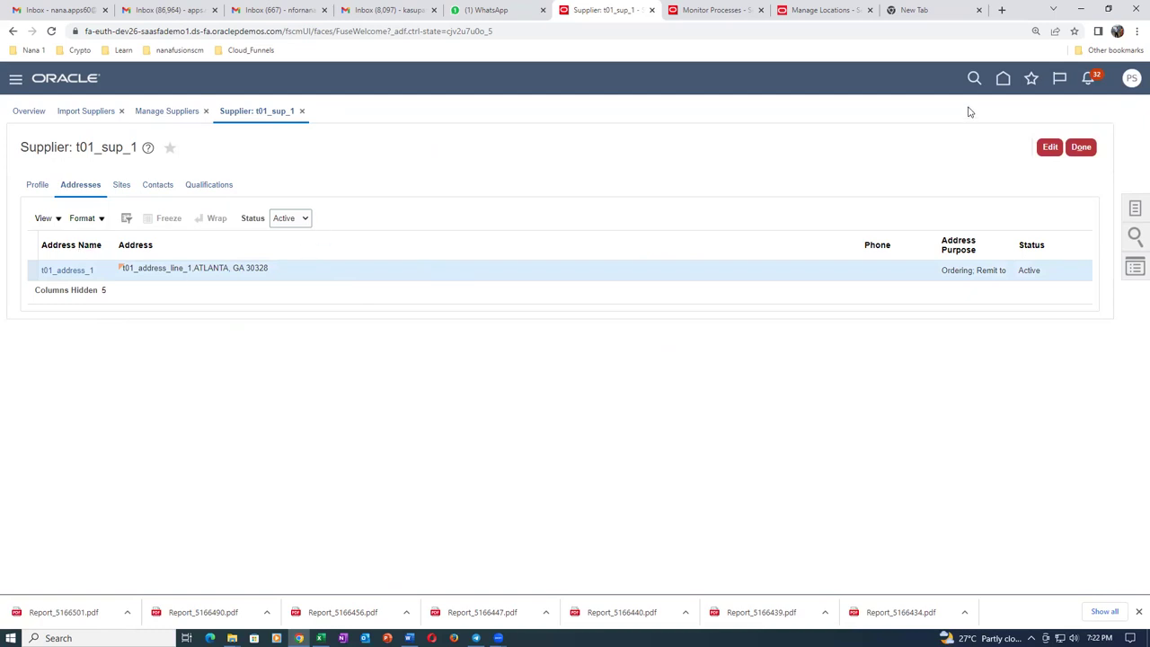
{"action": "left_click", "coordinate": [1050, 146]}
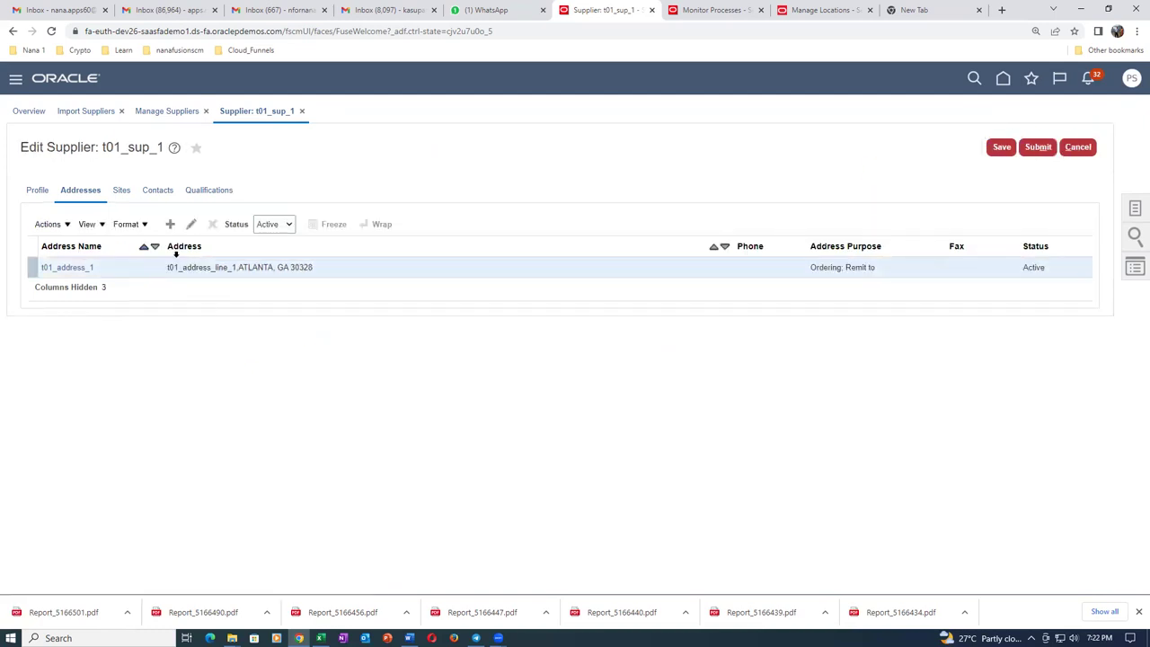
Inspect t01_address_1's city ATLANTA, state and postal code, then cancel the address and supplier edits.
{"action": "left_click", "coordinate": [190, 224]}
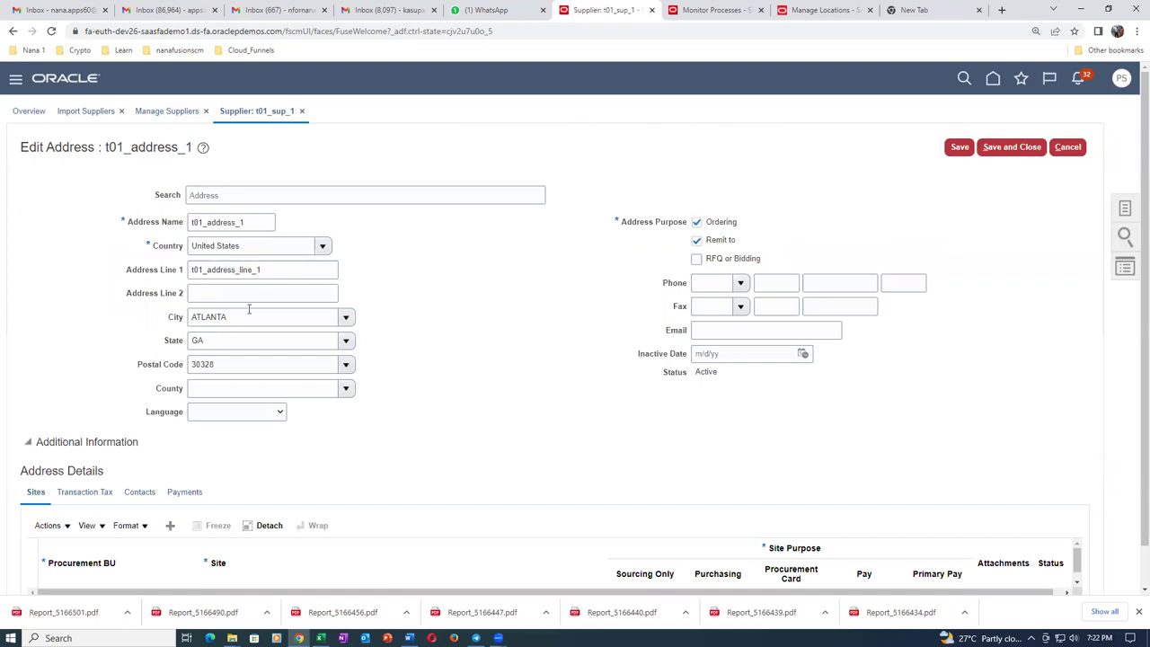
{"action": "double_click", "coordinate": [242, 316]}
{"action": "key", "text": "Tab"}
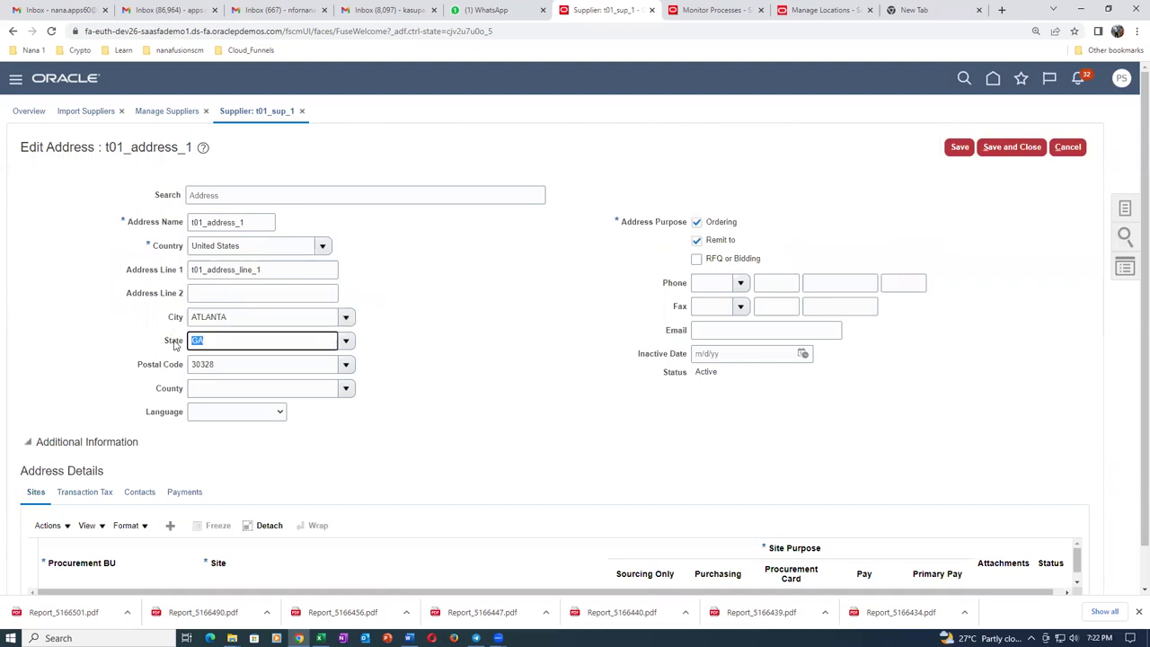
{"action": "key", "text": "Tab"}
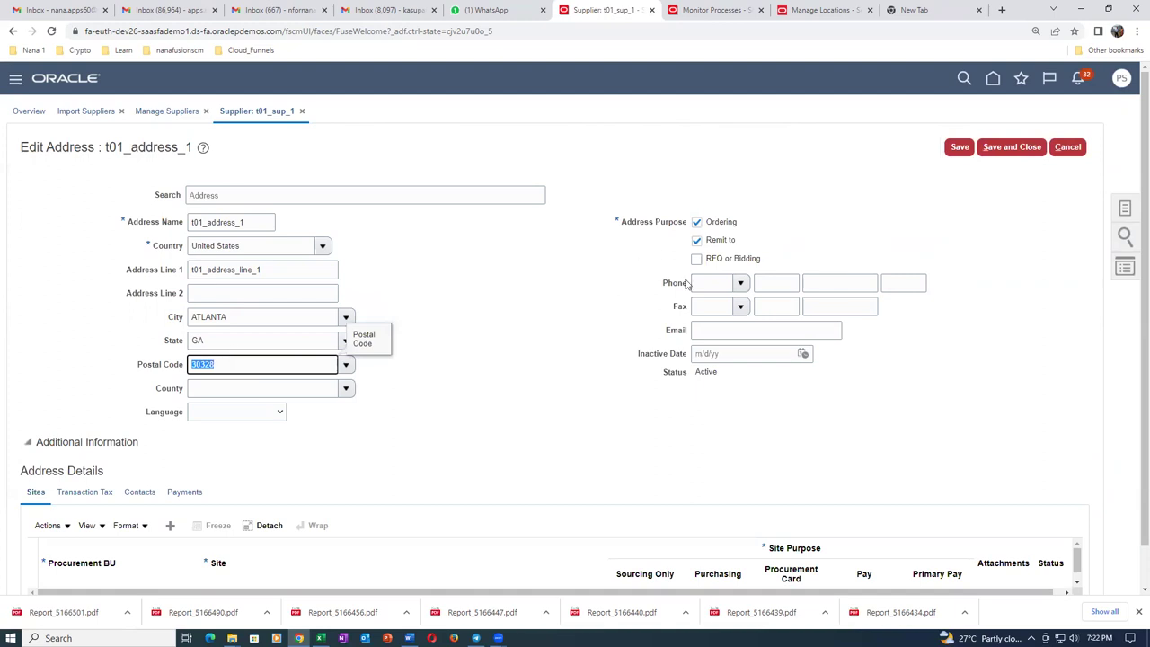
{"action": "scroll", "coordinate": [688, 284], "scroll_direction": "down", "scroll_amount": 1}
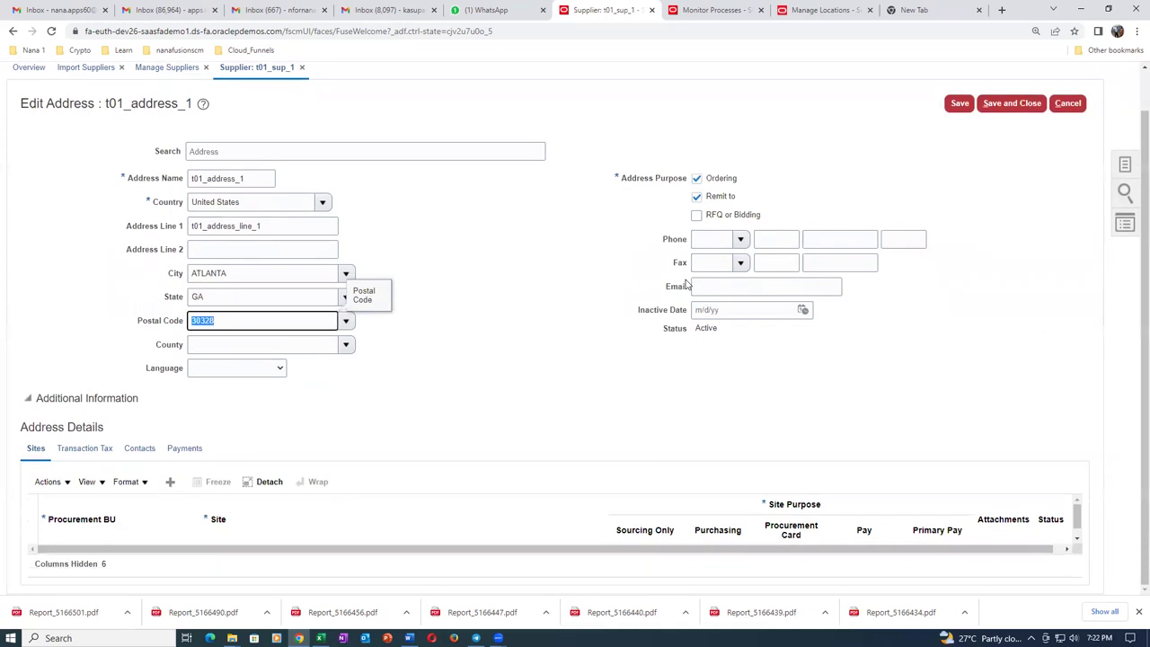
{"action": "scroll", "coordinate": [688, 284], "scroll_direction": "up", "scroll_amount": 1}
{"action": "left_click", "coordinate": [1078, 148]}
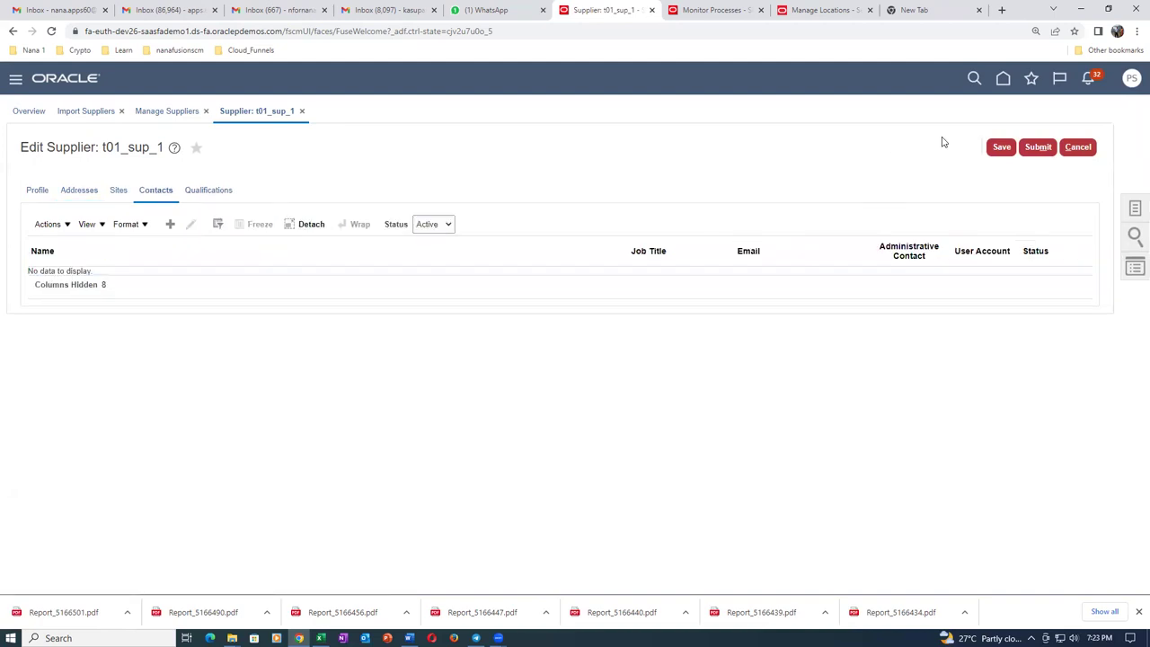
{"action": "left_click", "coordinate": [1079, 147]}
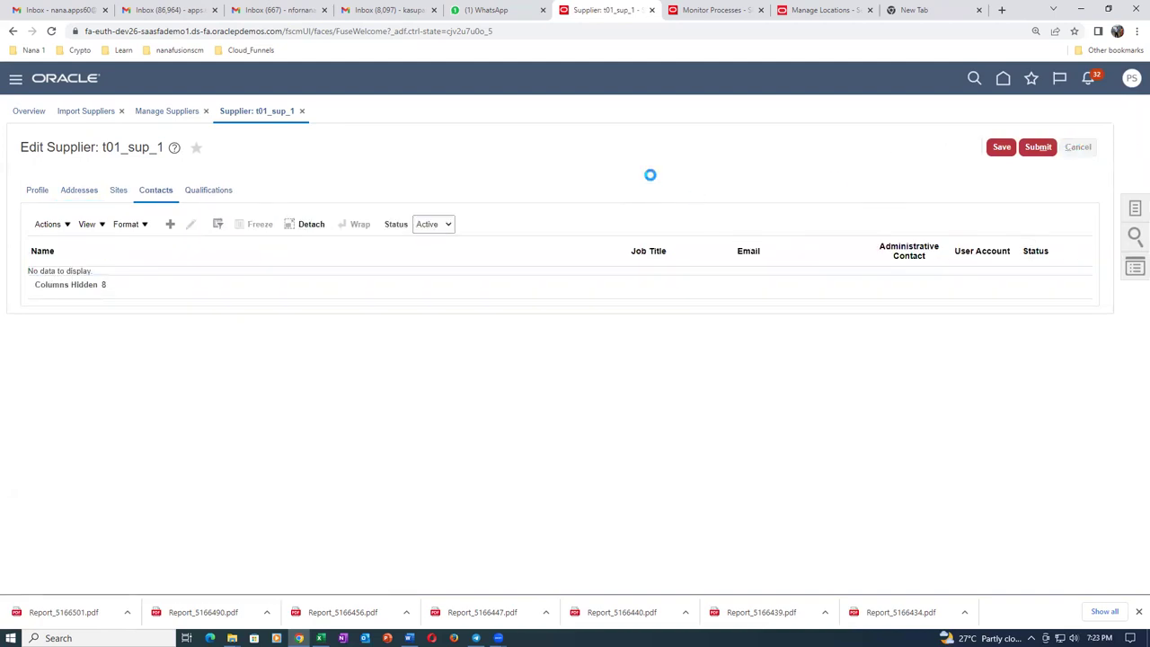
Open 03_SupplierContactImportTemplate from the Sup_Import folder in Excel.
{"action": "mouse_move", "coordinate": [232, 636]}
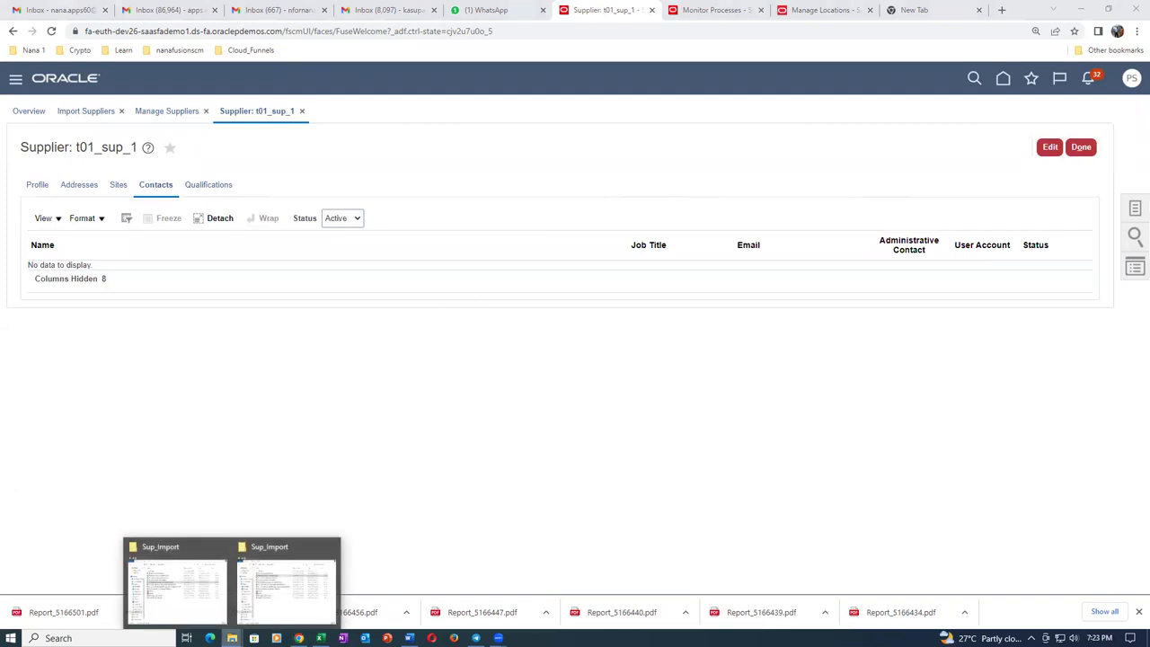
{"action": "left_click", "coordinate": [252, 602]}
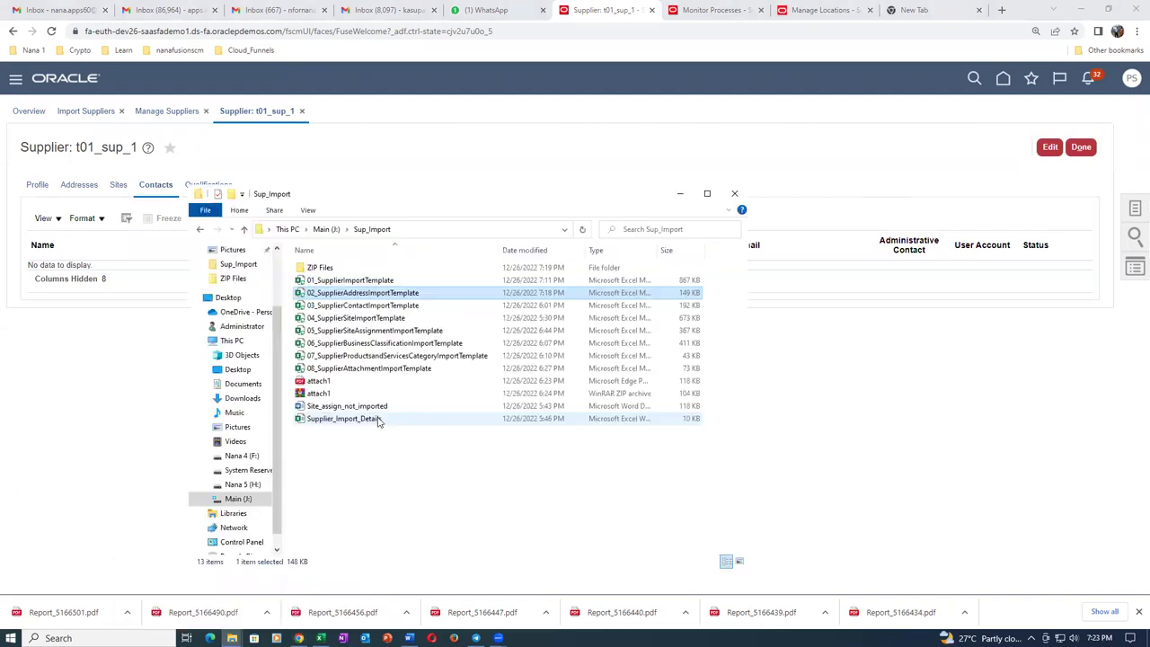
{"action": "left_click", "coordinate": [406, 307]}
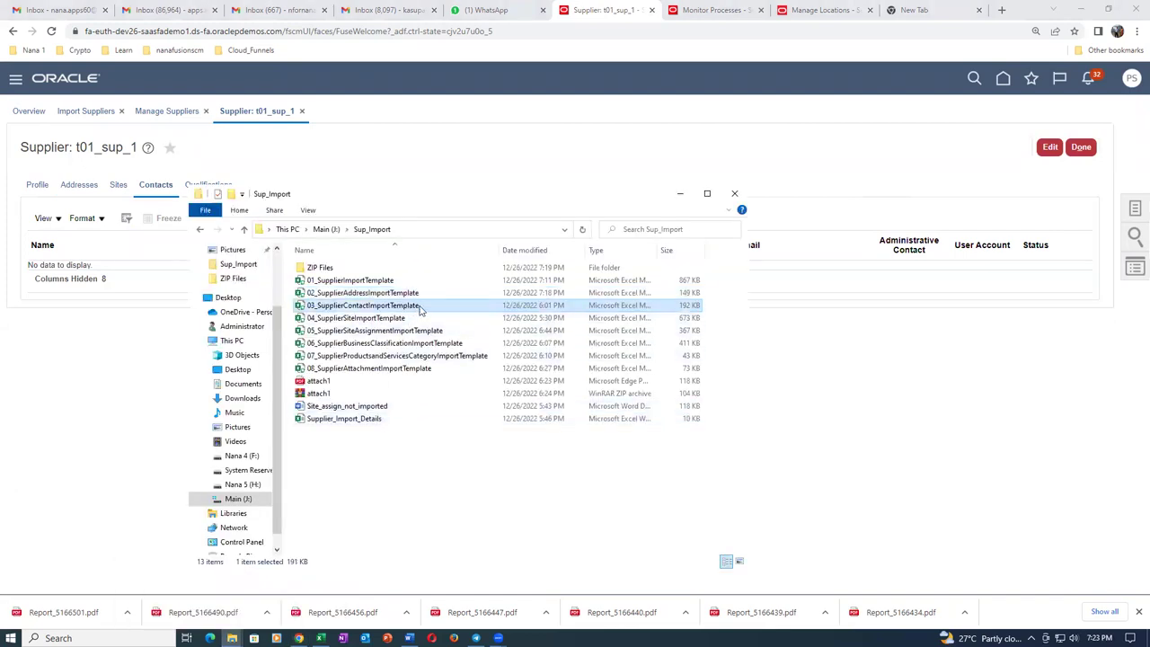
{"action": "key", "text": "alt+Tab"}
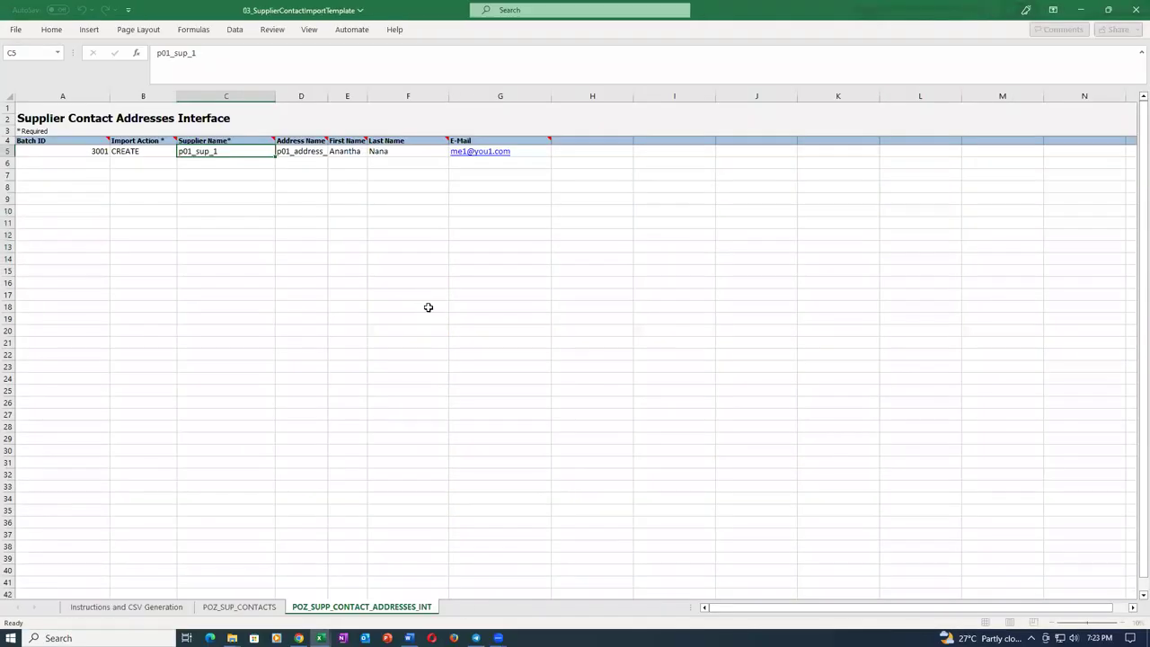
Set Batch ID in A5 to 3003 and correct the C5 supplier name to t01_sup_1.
{"action": "left_click", "coordinate": [57, 151]}
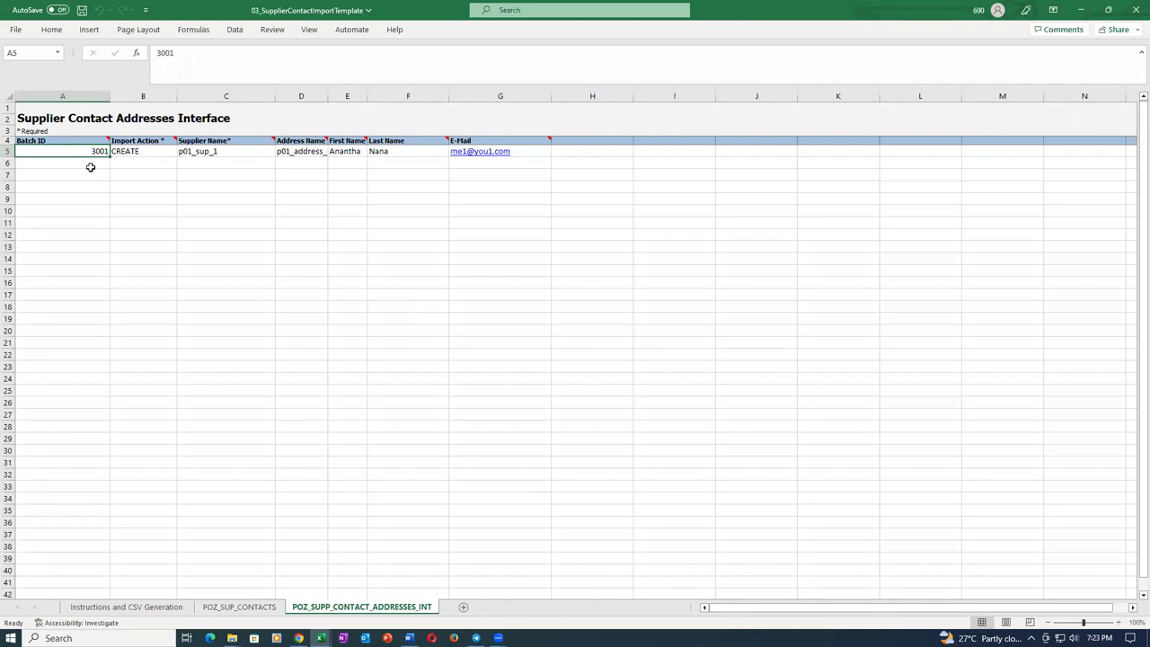
{"action": "type", "text": "3003"}
{"action": "key", "text": "Tab"}
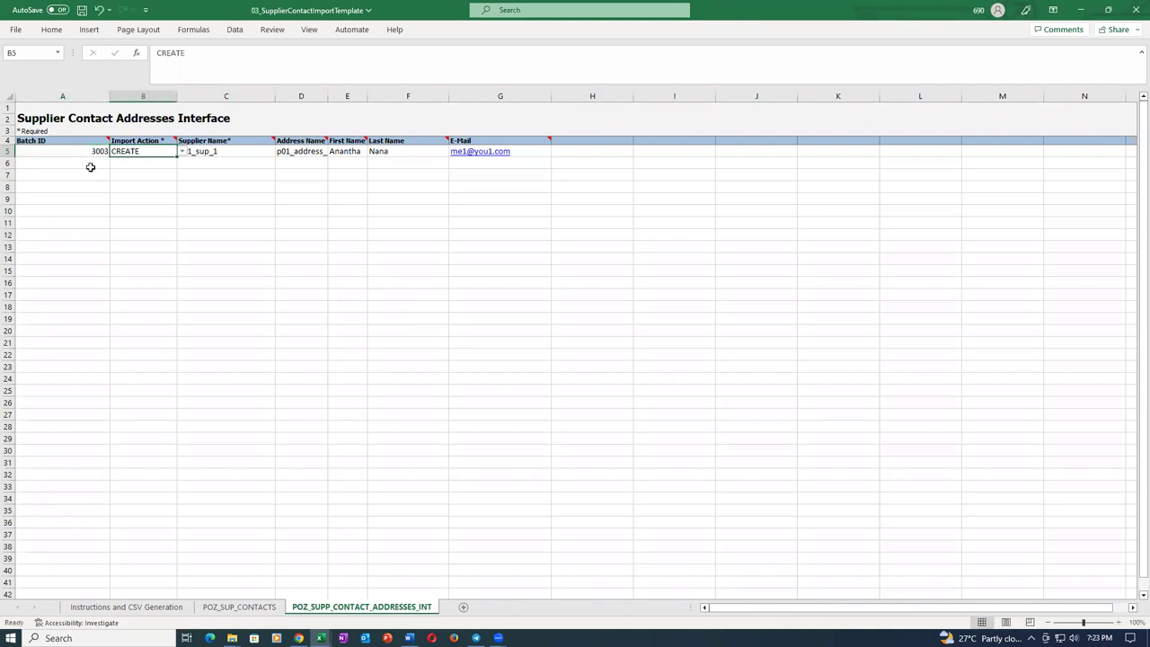
{"action": "double_click", "coordinate": [236, 151]}
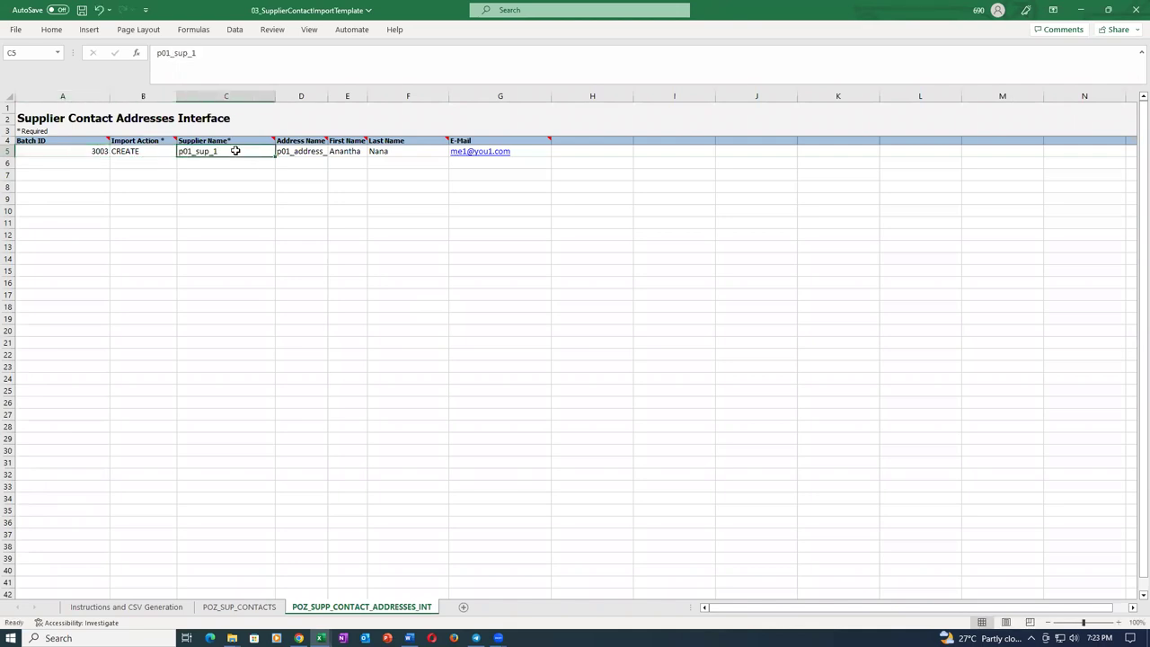
{"action": "key", "text": "Home"}
{"action": "key", "text": "Delete"}
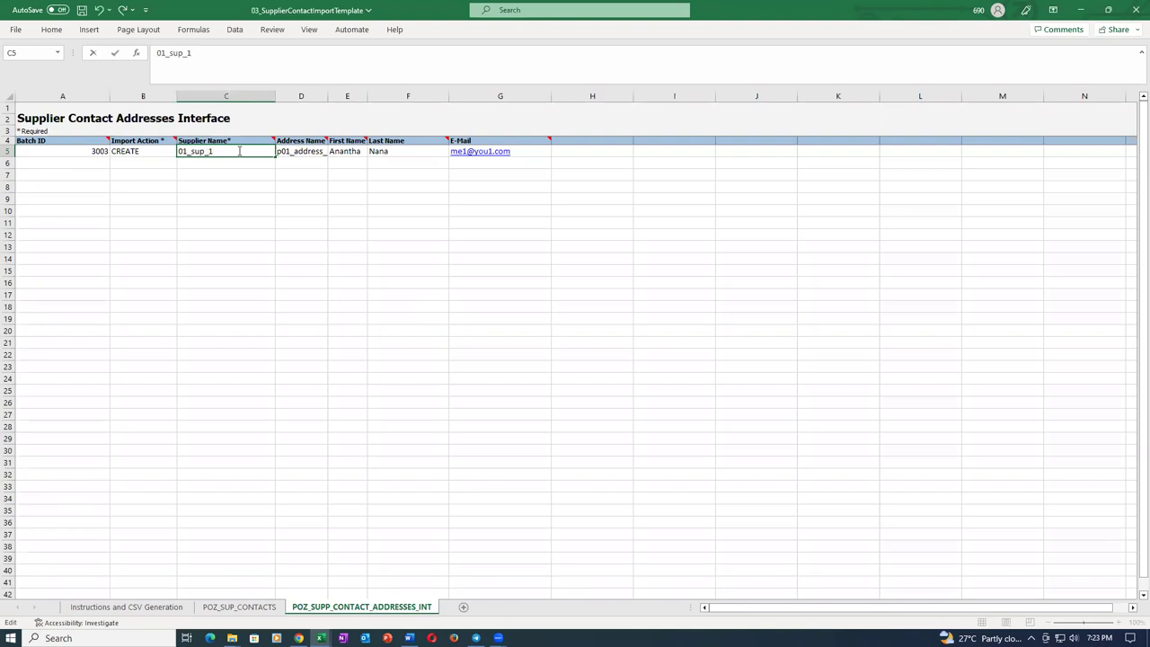
{"action": "type", "text": "t"}
{"action": "key", "text": "Tab"}
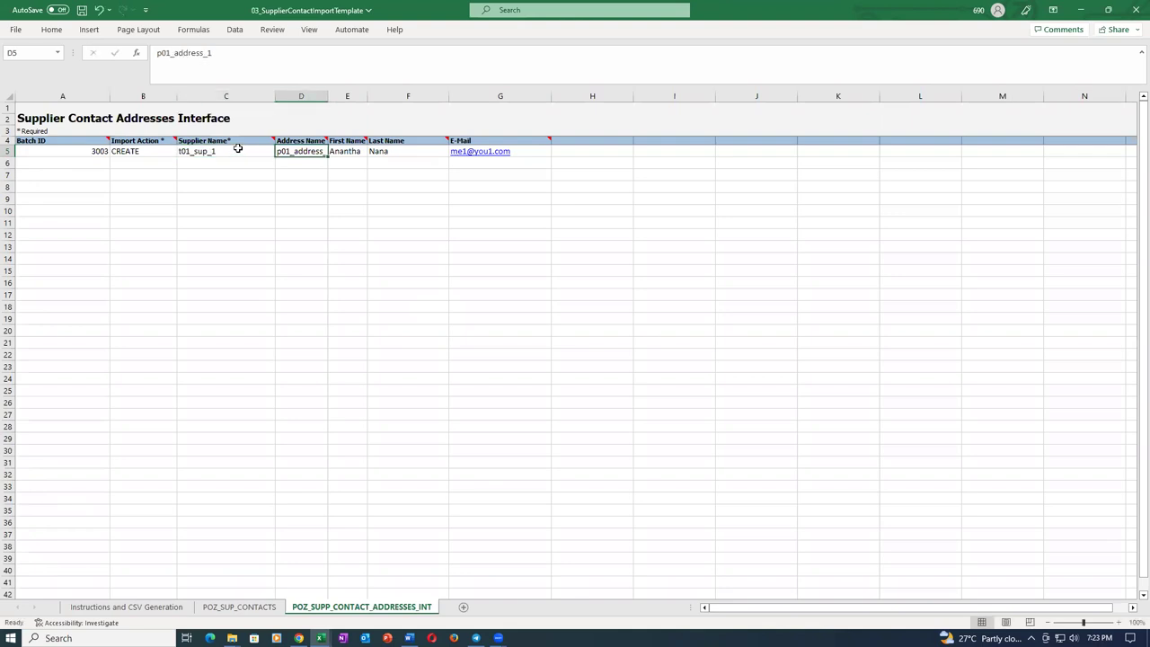
Change the D5 address name to t01_address_1 and append 2 to the first name.
{"action": "key", "text": "F2"}
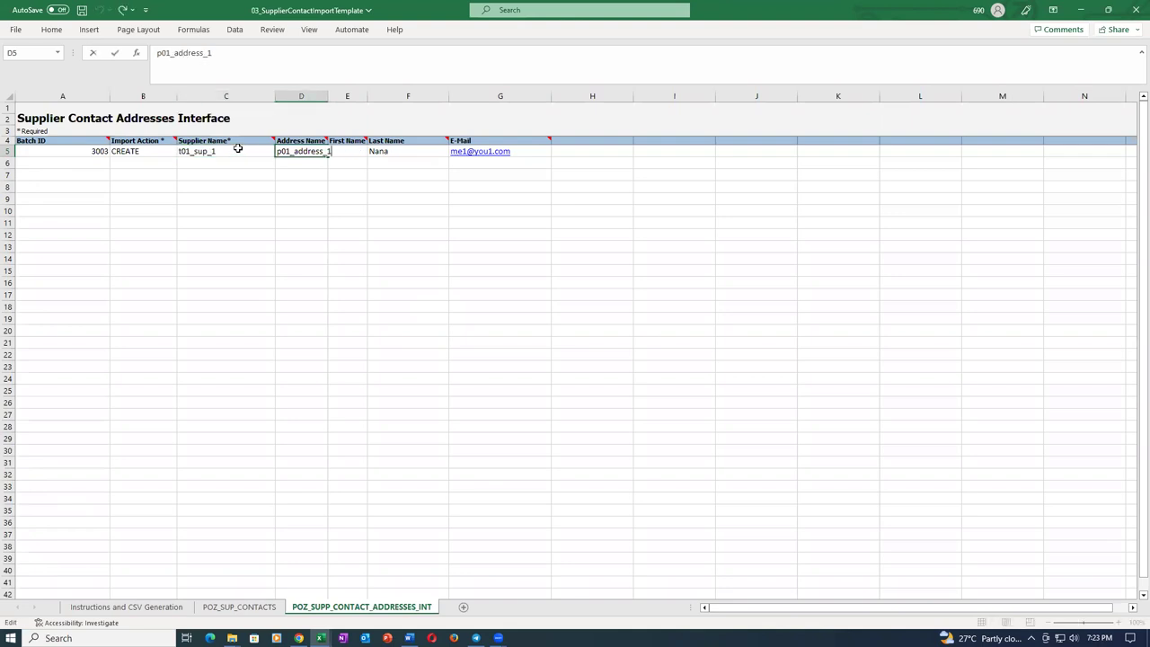
{"action": "key", "text": "Delete"}
{"action": "type", "text": "t"}
{"action": "key", "text": "Tab"}
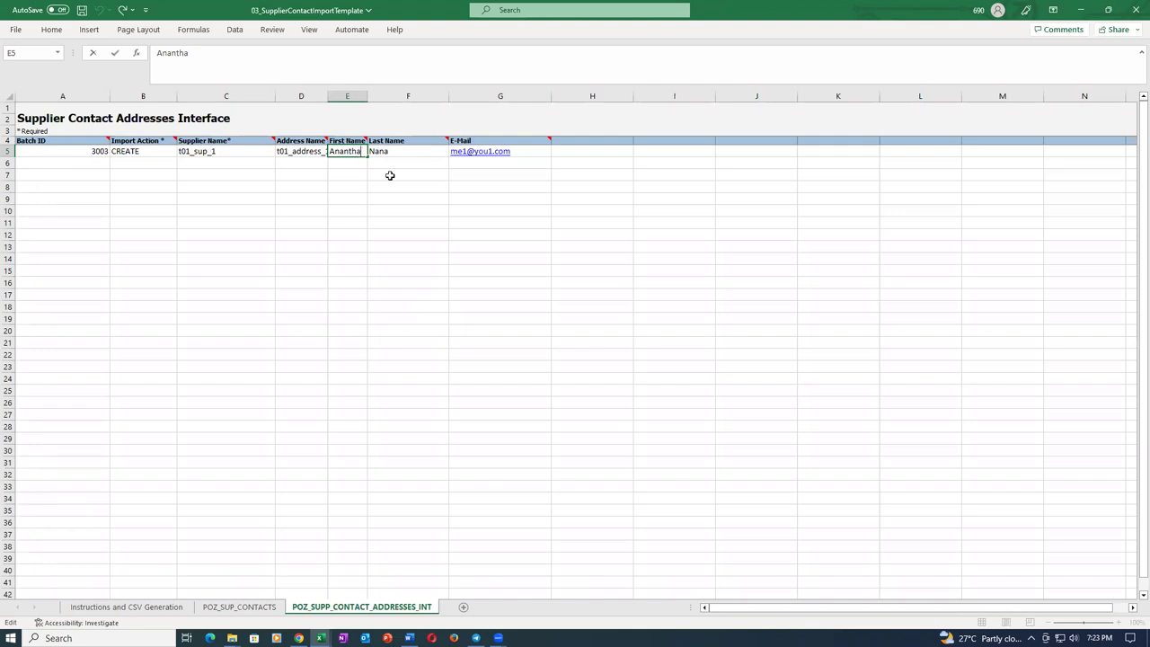
{"action": "type", "text": "2"}
{"action": "key", "text": "Tab"}
{"action": "key", "text": "F2"}
{"action": "key", "text": "Tab"}
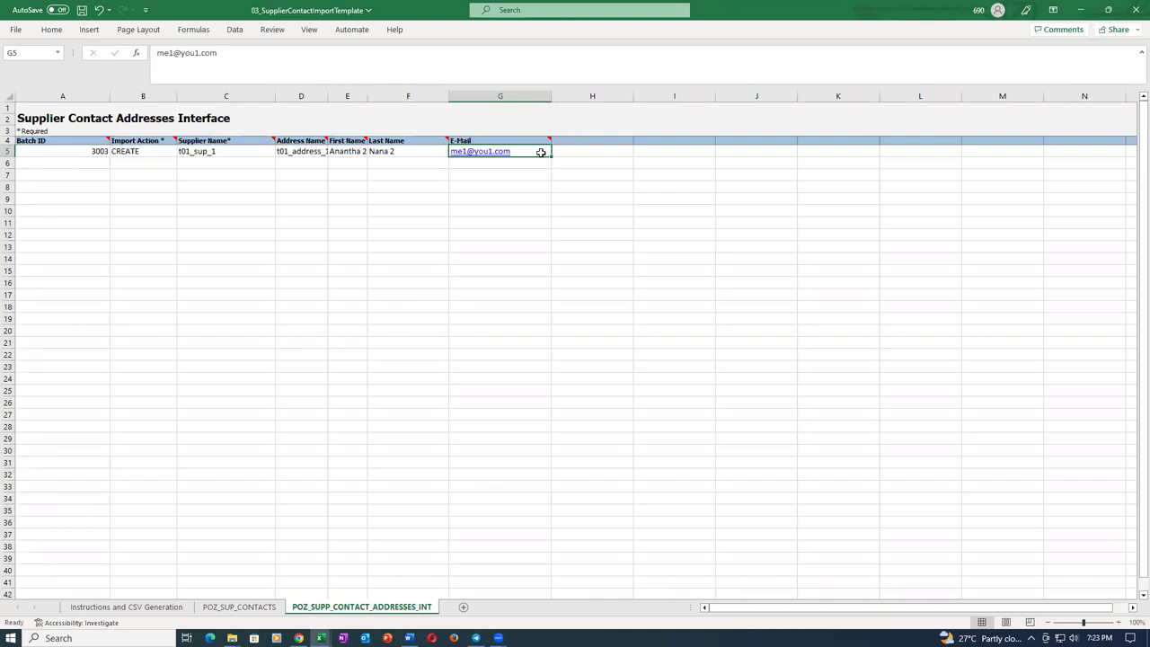
Edit the G5 e-mail, adding 11, and save the workbook past the privacy warning.
{"action": "key", "text": "F2"}
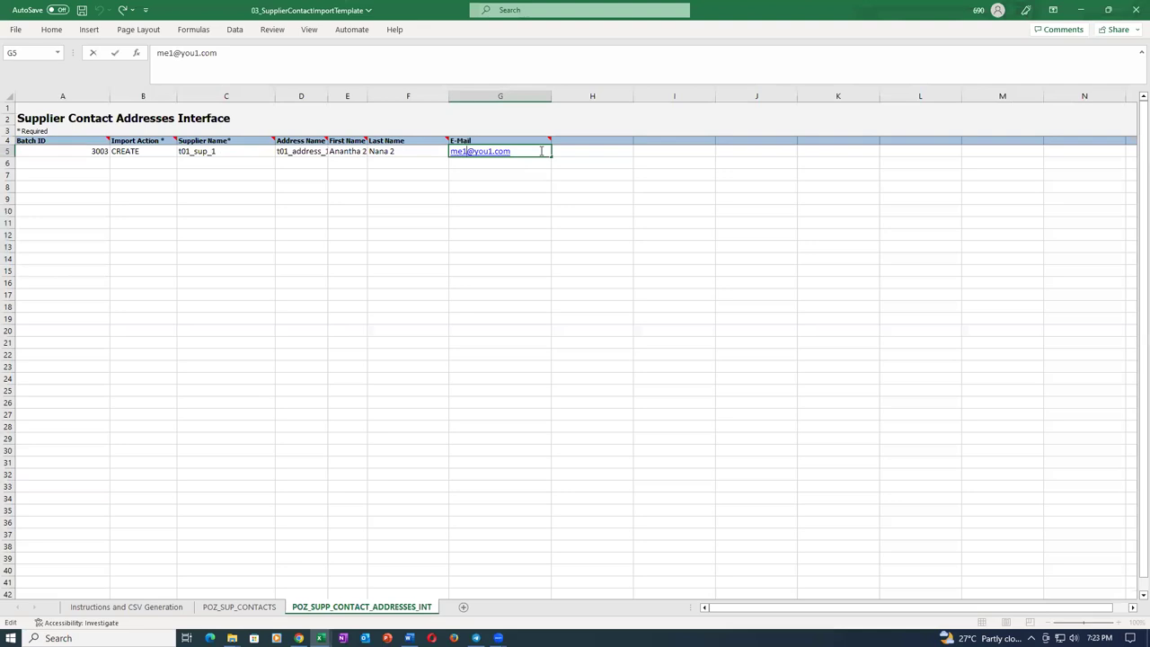
{"action": "type", "text": "11"}
{"action": "key", "text": "Tab"}
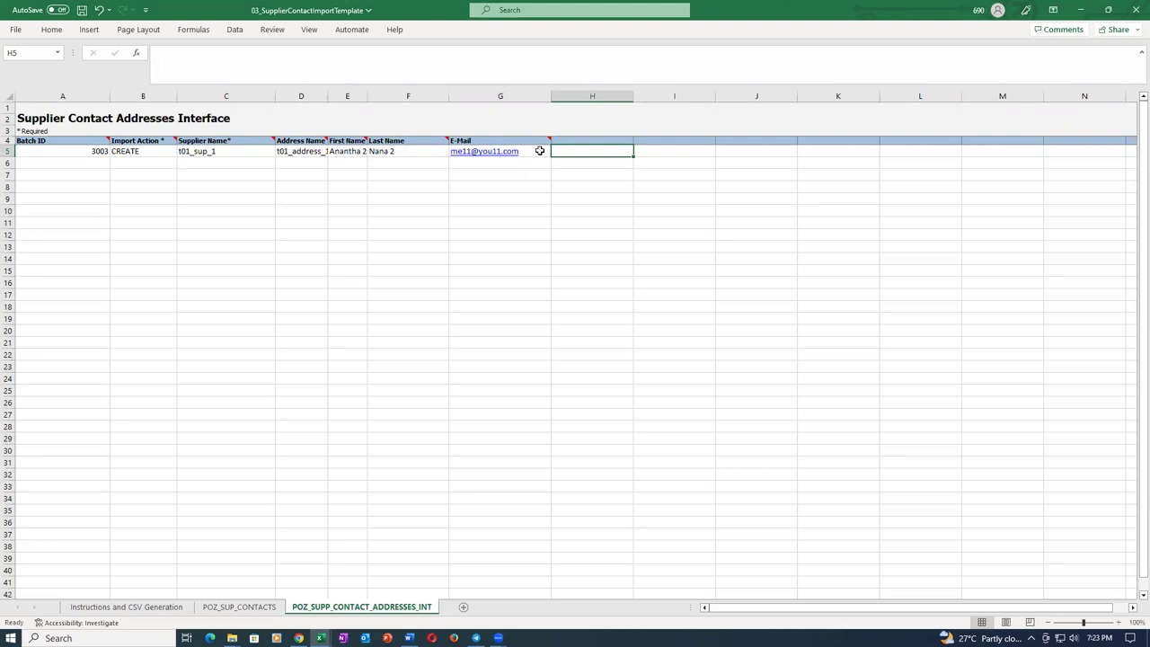
{"action": "key", "text": "ctrl+s"}
{"action": "left_click", "coordinate": [555, 354]}
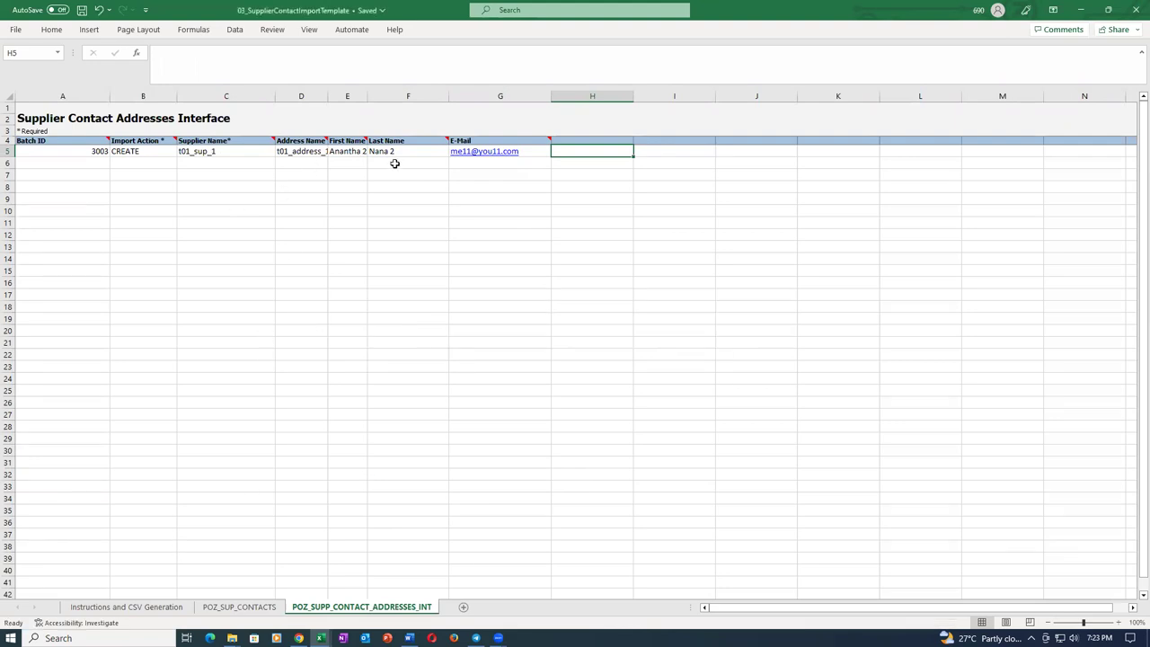
On POZ_SUP_CONTACTS, set Batch ID A5 to 3003 and supplier name C5 to t01_sup_1.
{"action": "left_click", "coordinate": [240, 614]}
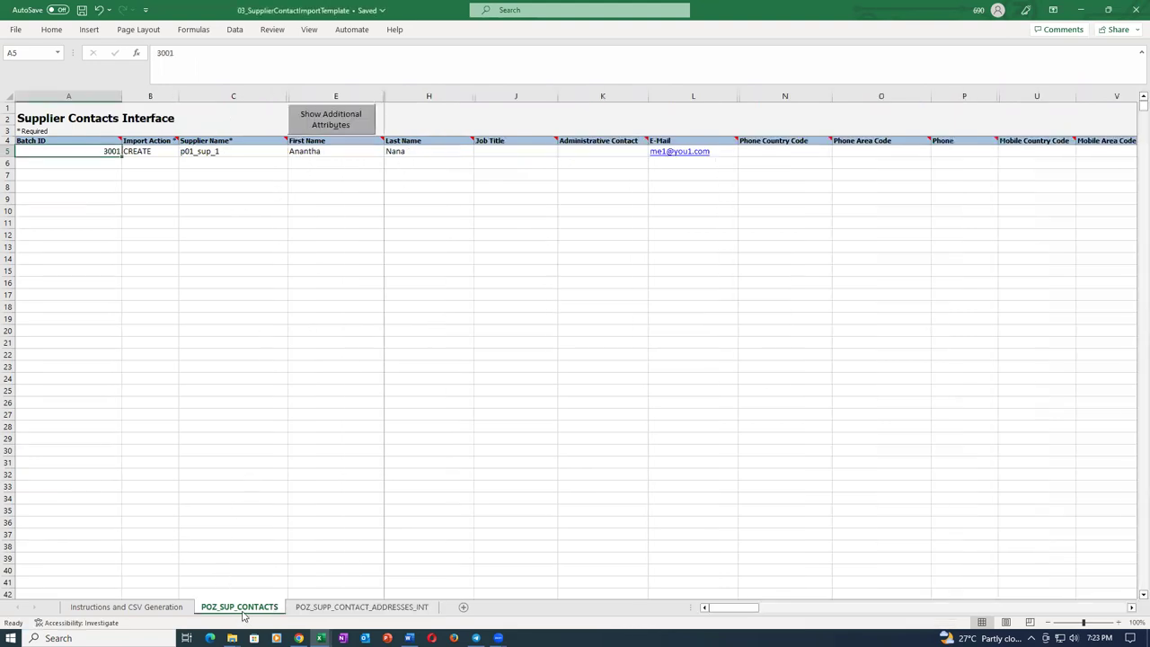
{"action": "double_click", "coordinate": [89, 149]}
{"action": "key", "text": "BackSpace"}
{"action": "type", "text": "3"}
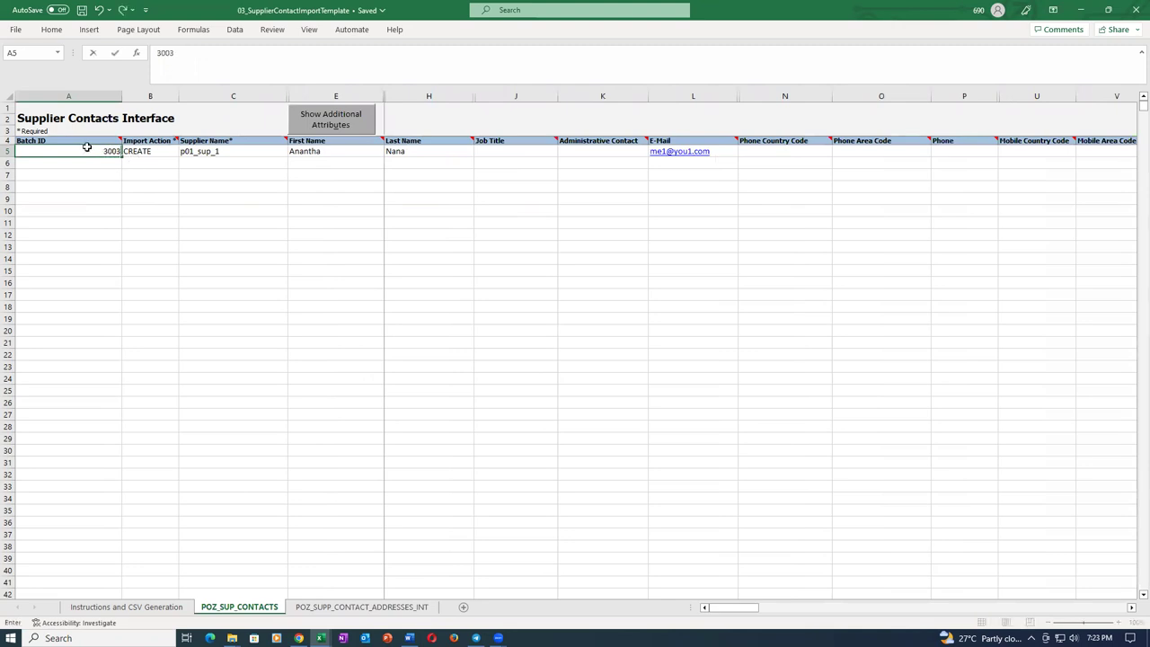
{"action": "key", "text": "Tab"}
{"action": "key", "text": "Tab"}
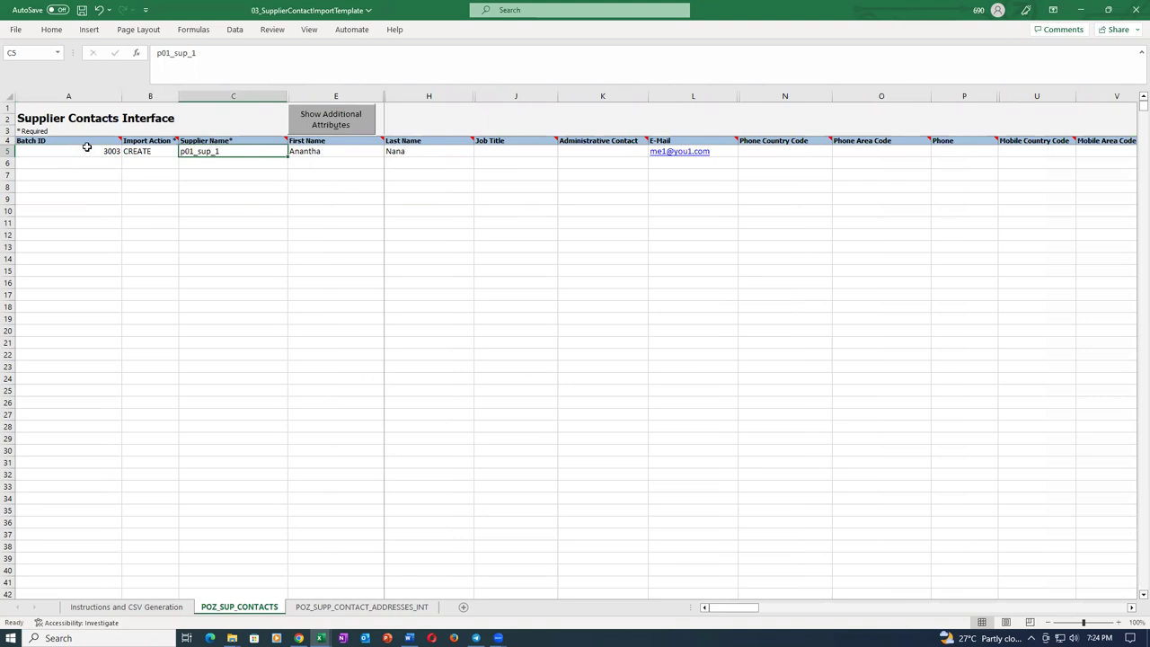
{"action": "key", "text": "F2"}
{"action": "key", "text": "Home"}
{"action": "key", "text": "Delete"}
{"action": "type", "text": "t"}
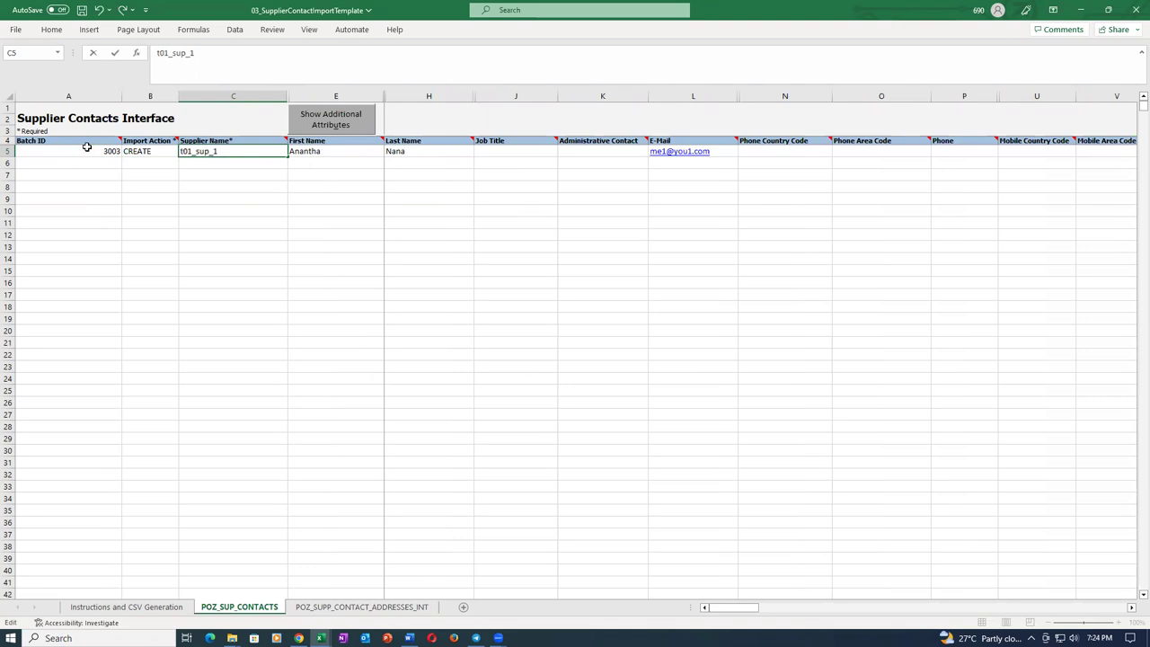
{"action": "key", "text": "Tab"}
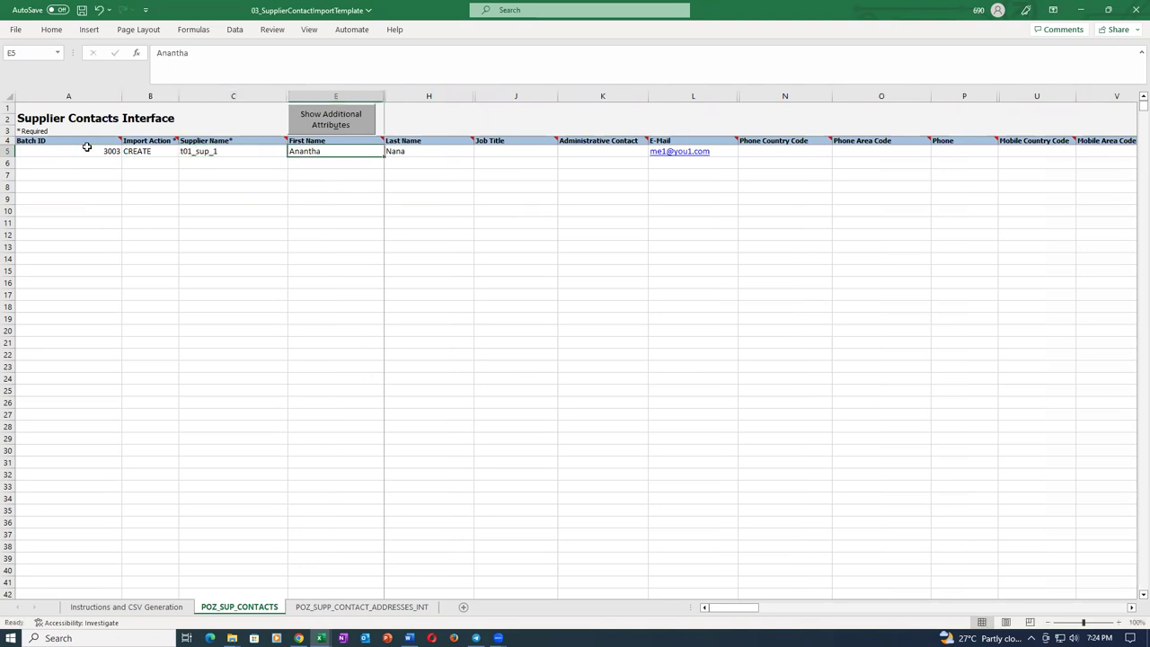
Append 2 to the first name in E5 and the last name in H5.
{"action": "key", "text": "F2"}
{"action": "type", "text": "2"}
{"action": "key", "text": "Tab"}
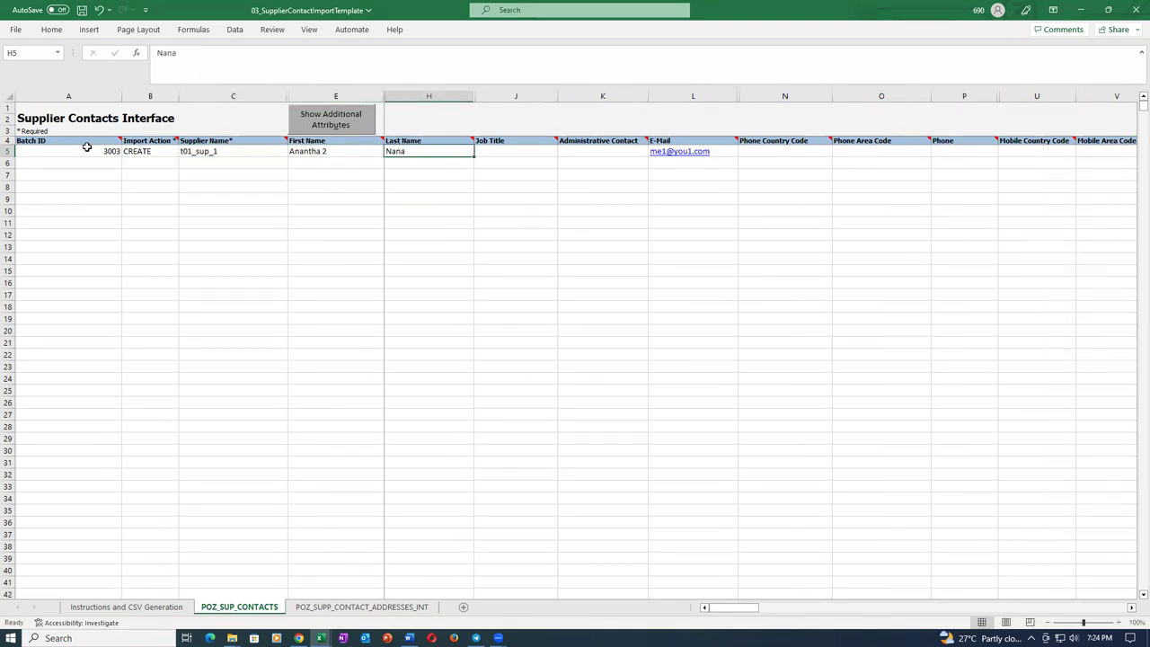
{"action": "key", "text": "F2"}
{"action": "type", "text": "2"}
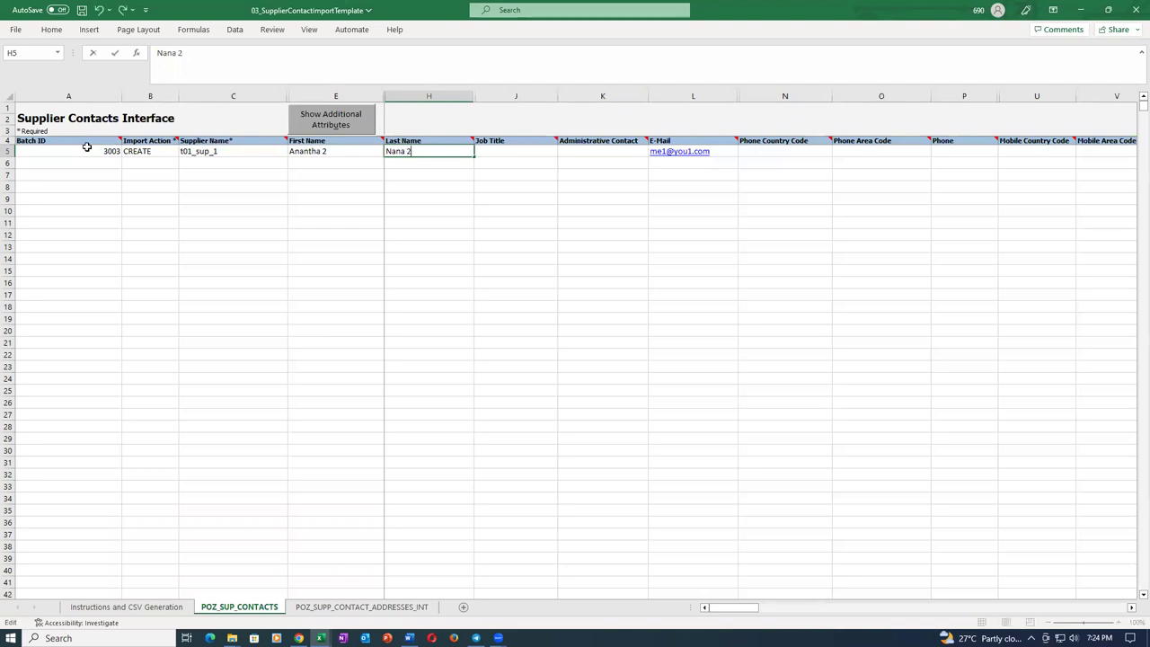
{"action": "key", "text": "Tab"}
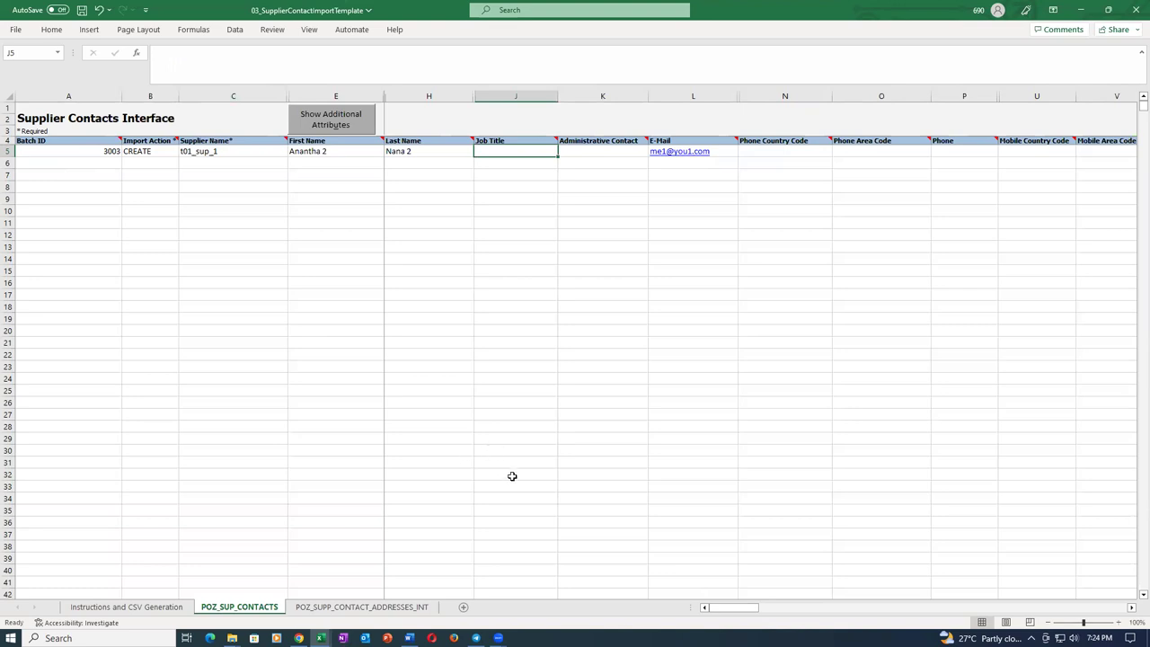
Edit the L5 e-mail, adding 11, and save the workbook.
{"action": "left_click", "coordinate": [610, 156]}
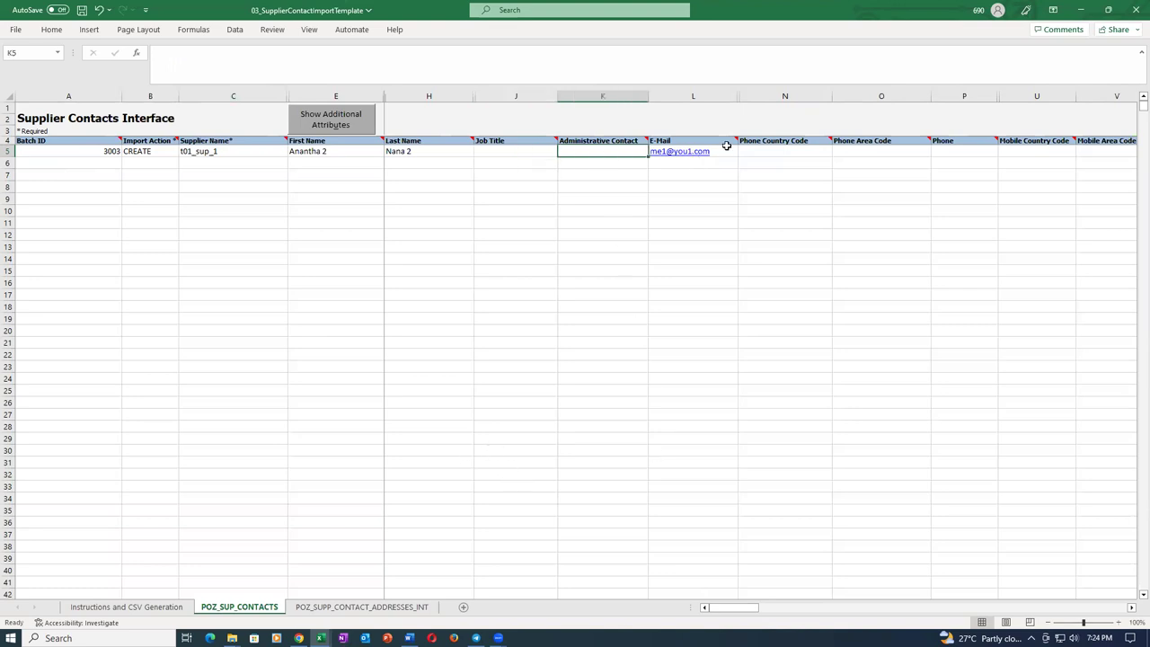
{"action": "left_click", "coordinate": [732, 155]}
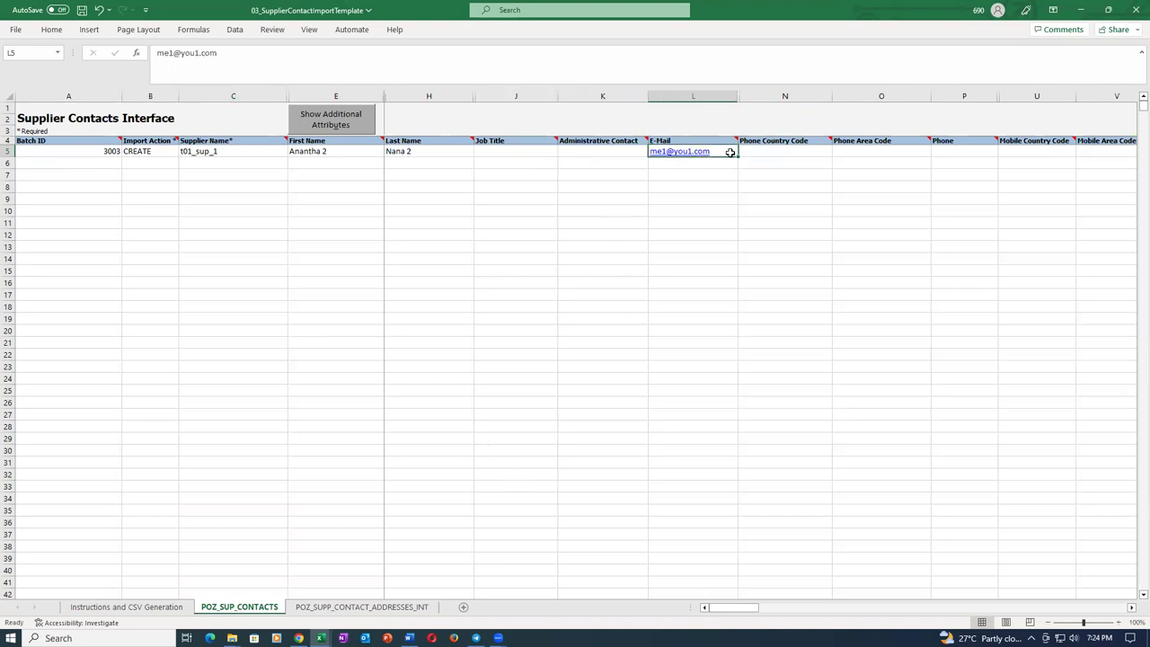
{"action": "double_click", "coordinate": [728, 151]}
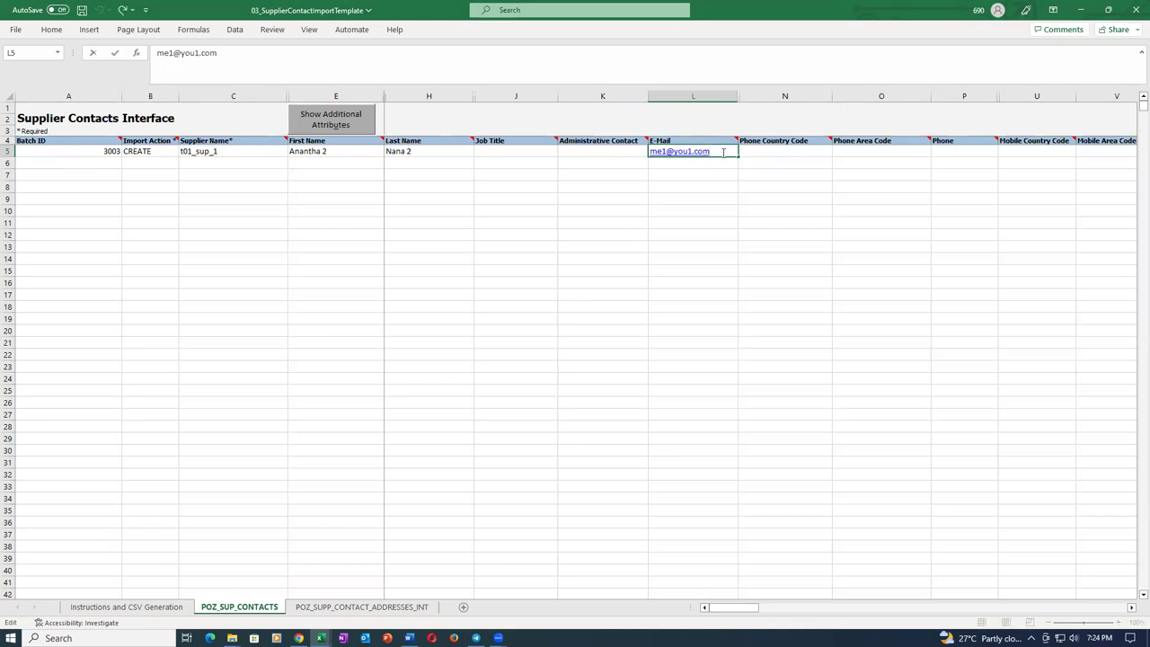
{"action": "type", "text": "11"}
{"action": "key", "text": "Tab"}
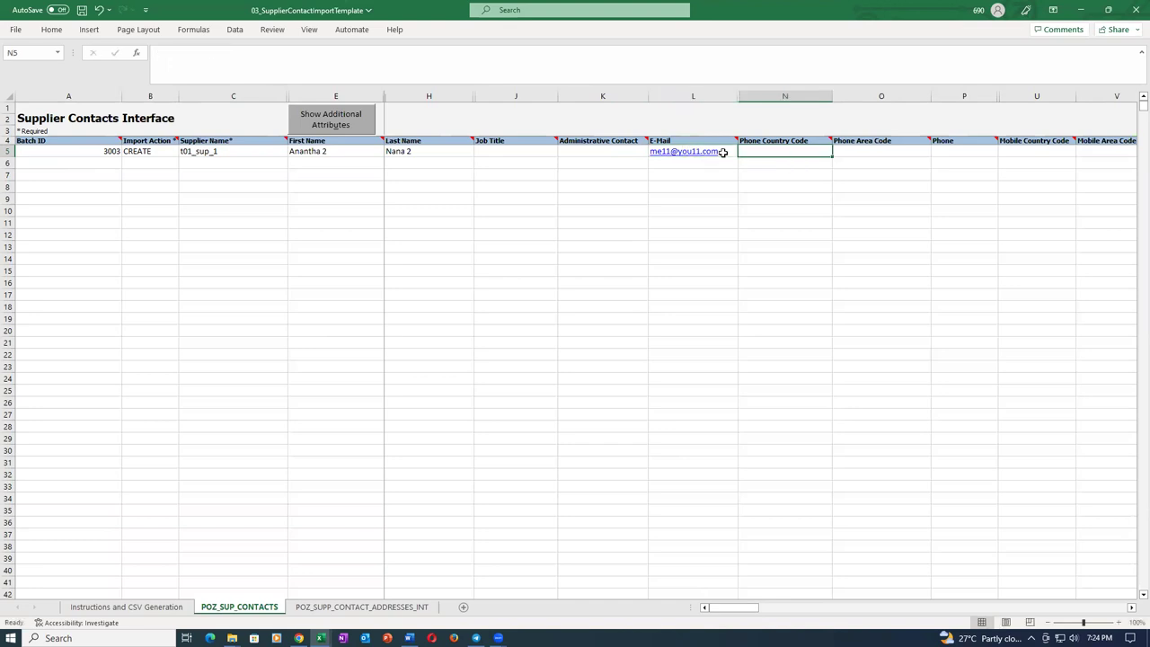
{"action": "key", "text": "ctrl+s"}
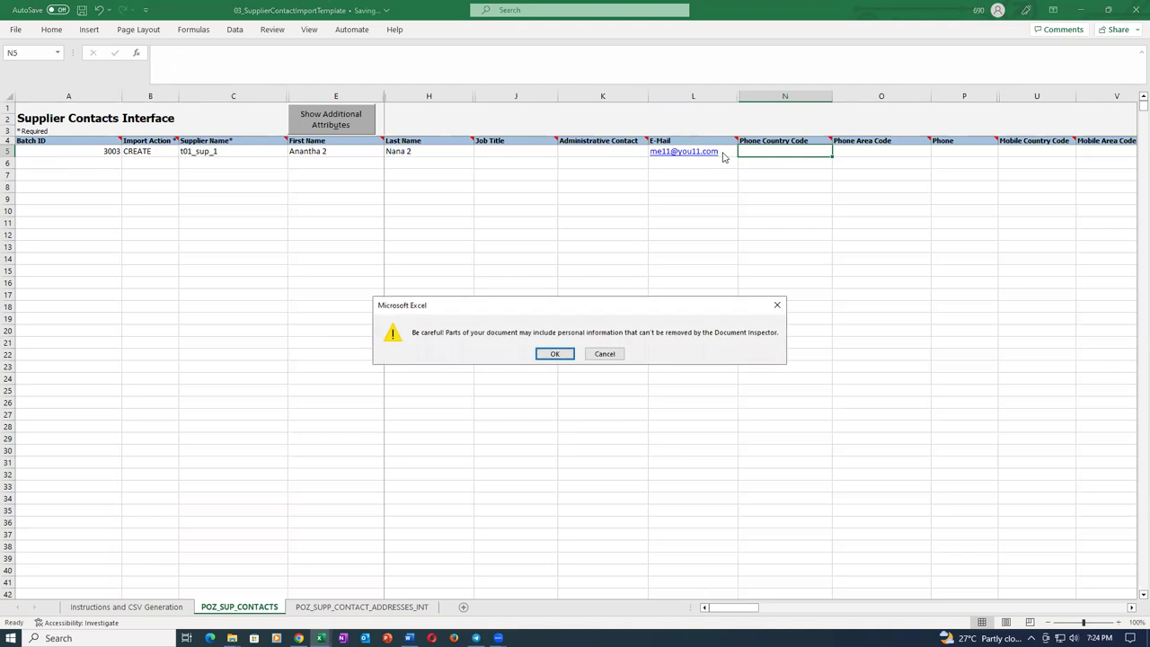
Finish the save, then verify row 5: batch 3003, import action, t01_sup_1, and contact names.
{"action": "left_click", "coordinate": [550, 353]}
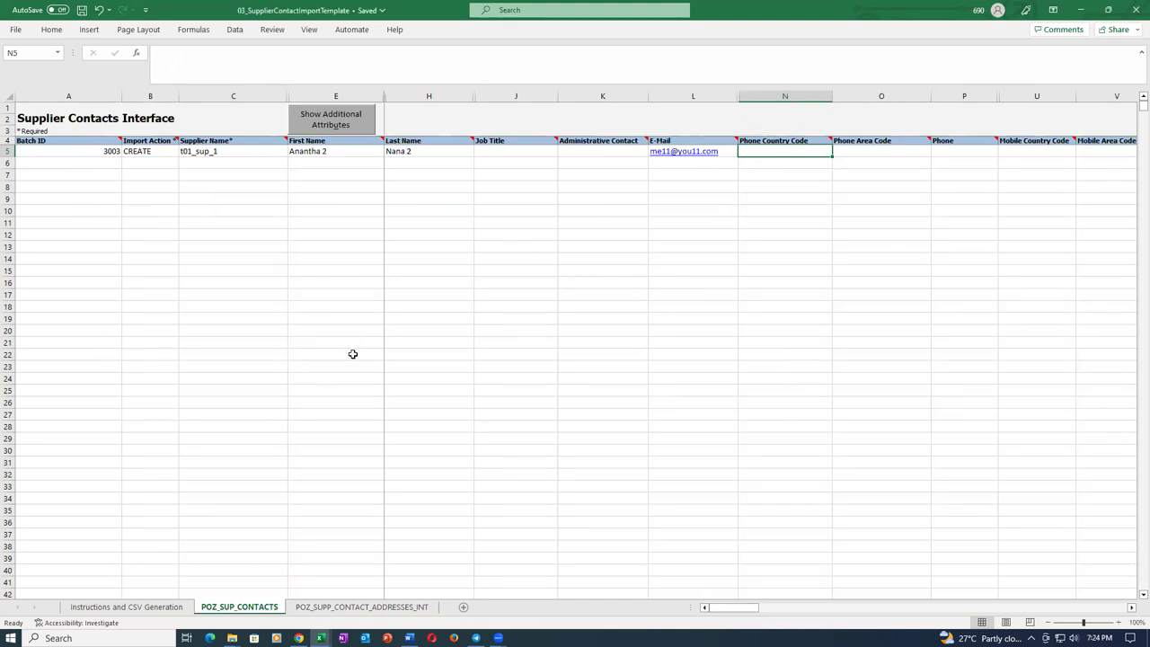
{"action": "left_click", "coordinate": [61, 150]}
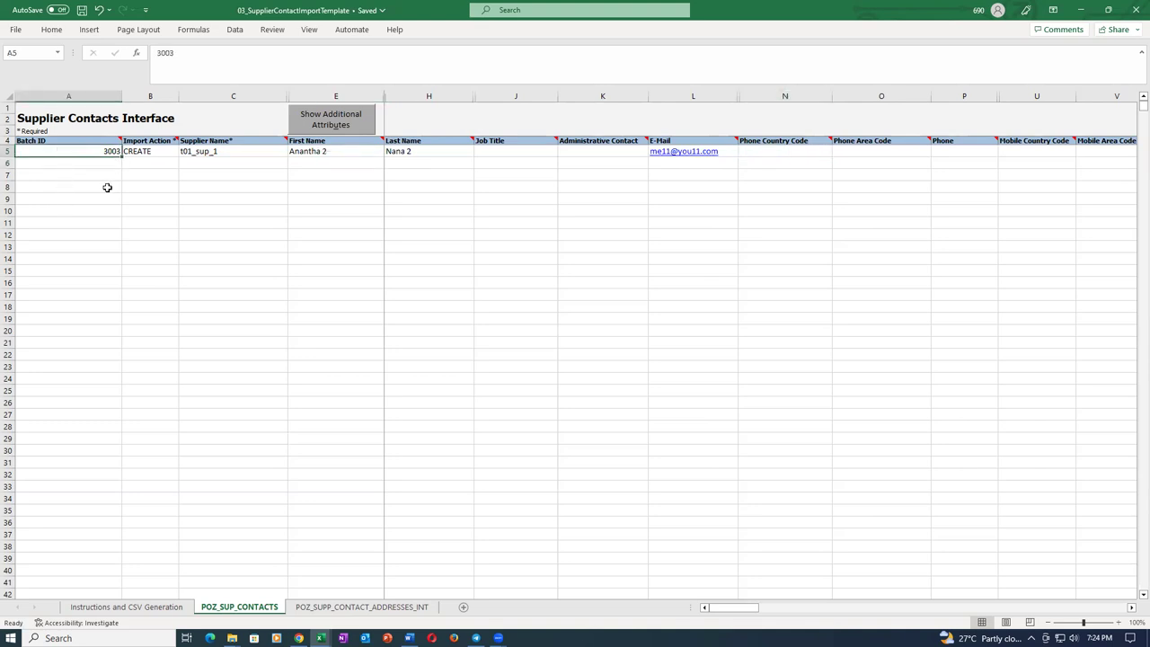
{"action": "left_click", "coordinate": [162, 150]}
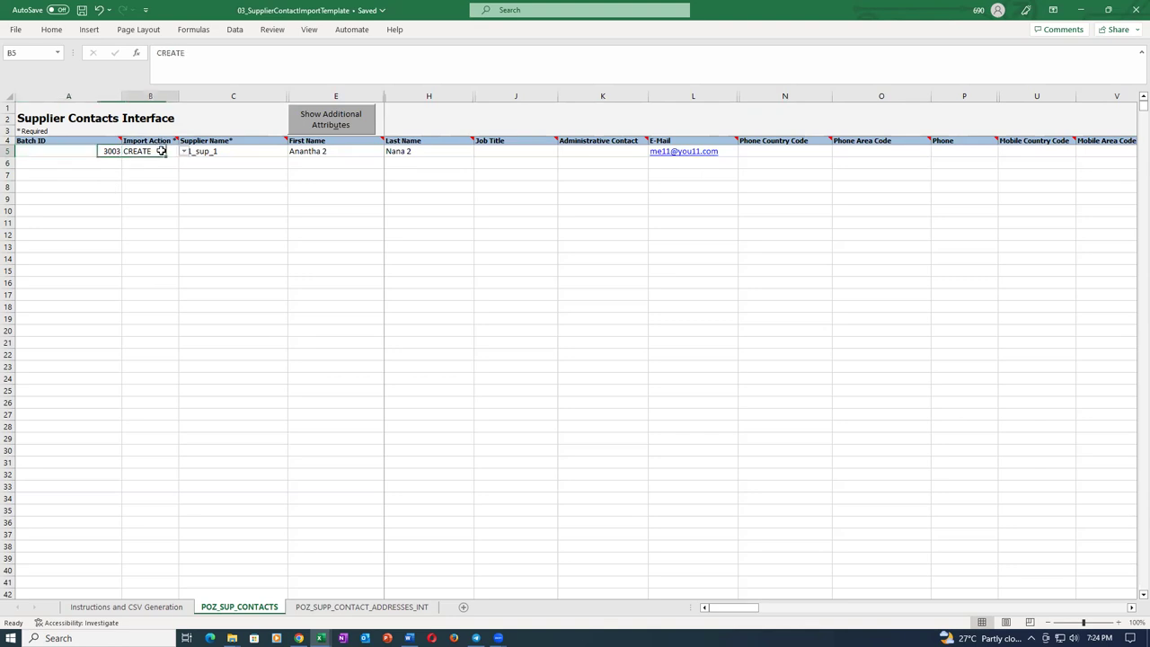
{"action": "left_click", "coordinate": [264, 151]}
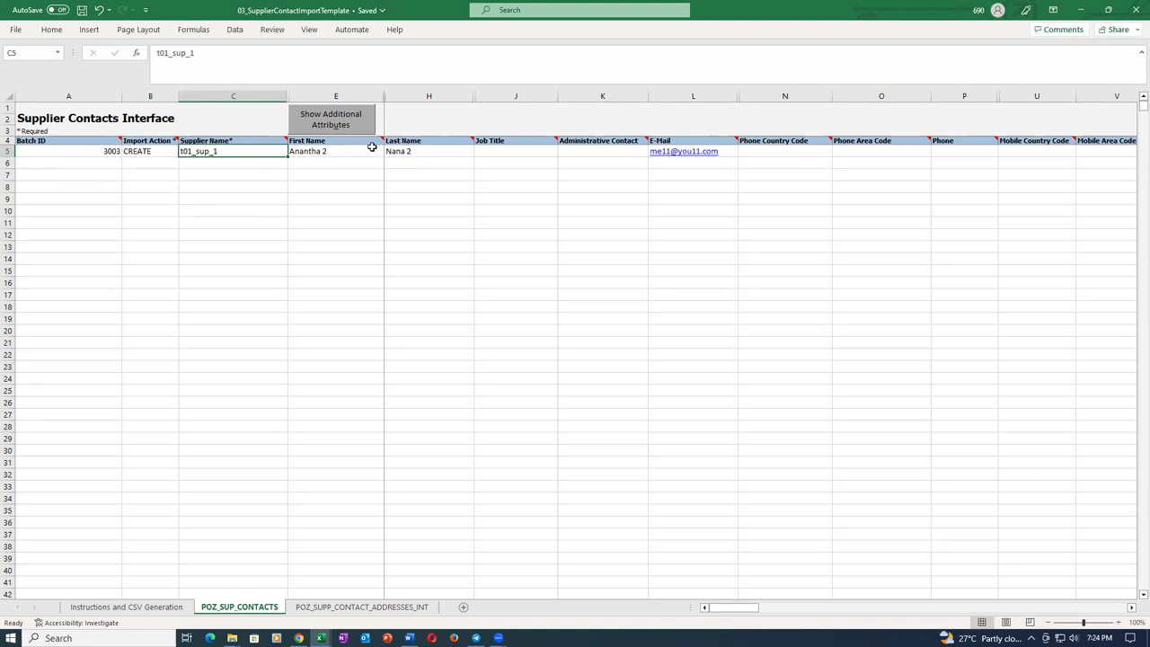
{"action": "left_click", "coordinate": [372, 150]}
{"action": "left_click", "coordinate": [429, 152]}
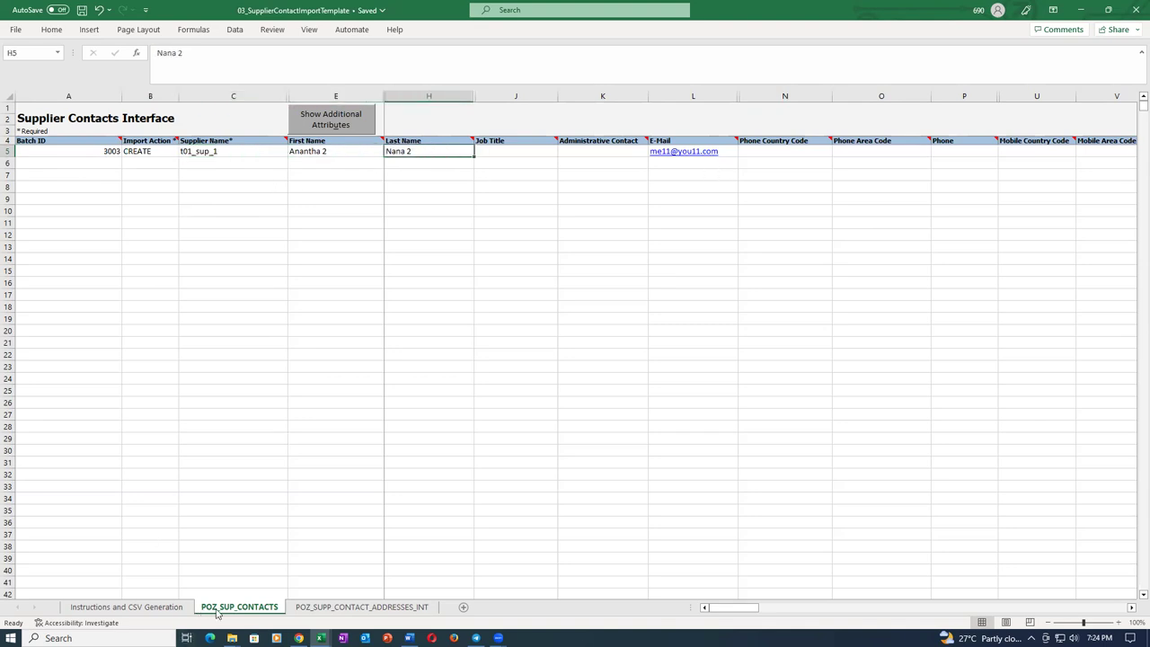
Save the workbook again, accepting the personal-information warning.
{"action": "left_click", "coordinate": [332, 610]}
{"action": "key", "text": "ctrl+s"}
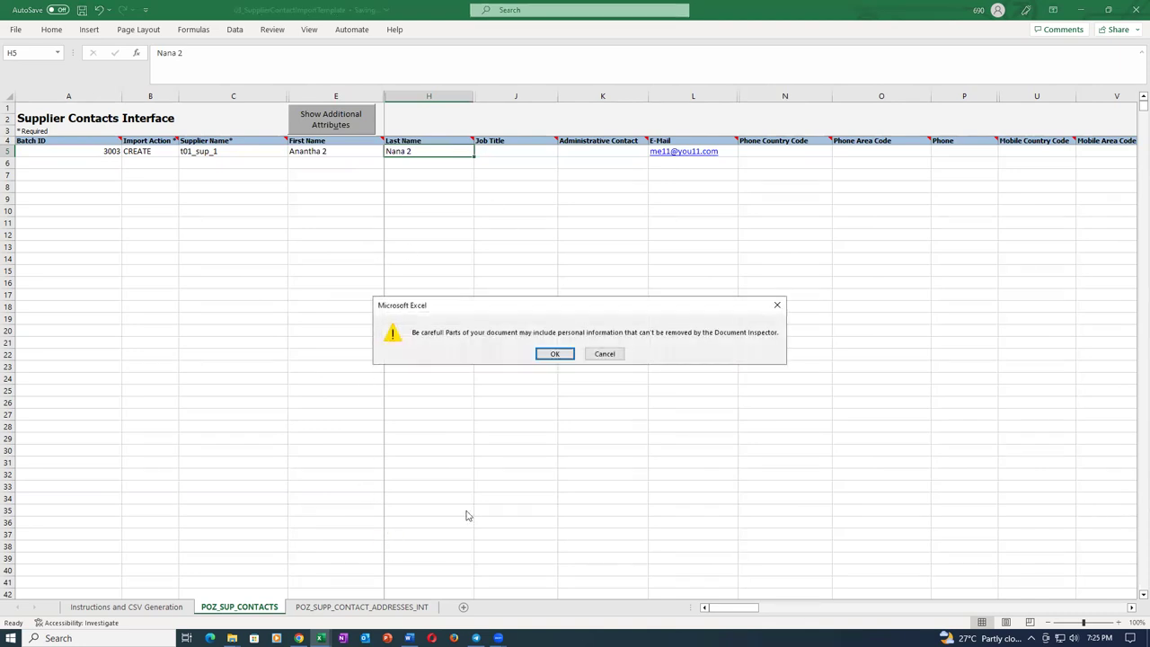
{"action": "left_click", "coordinate": [555, 354]}
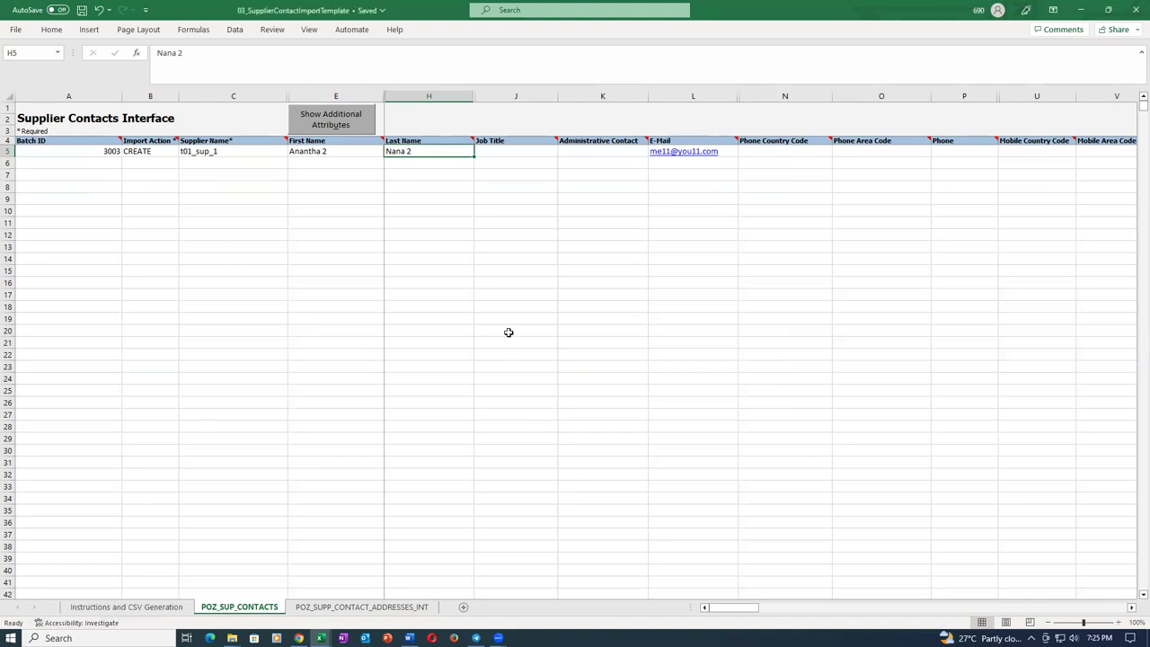
{"action": "left_click", "coordinate": [851, 155]}
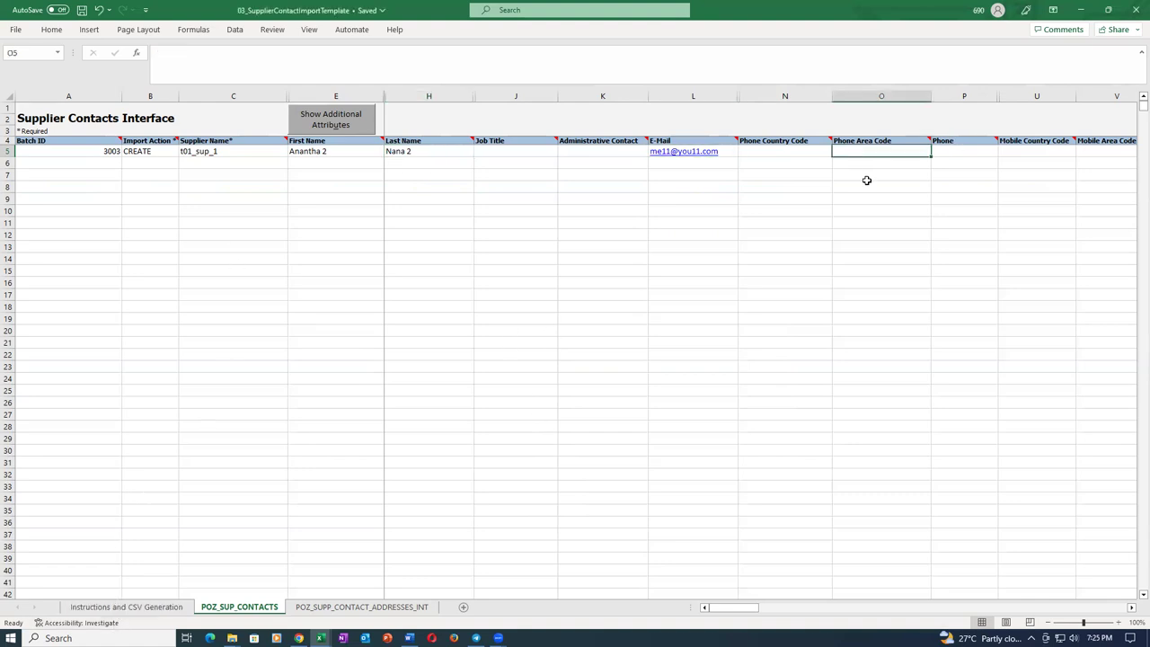
Review row 5's phone, user account action and role columns.
{"action": "key", "text": "Right"}
{"action": "key", "text": "Right"}
{"action": "key", "text": "Right"}
{"action": "key", "text": "Right"}
{"action": "key", "text": "Right"}
{"action": "key", "text": "Right"}
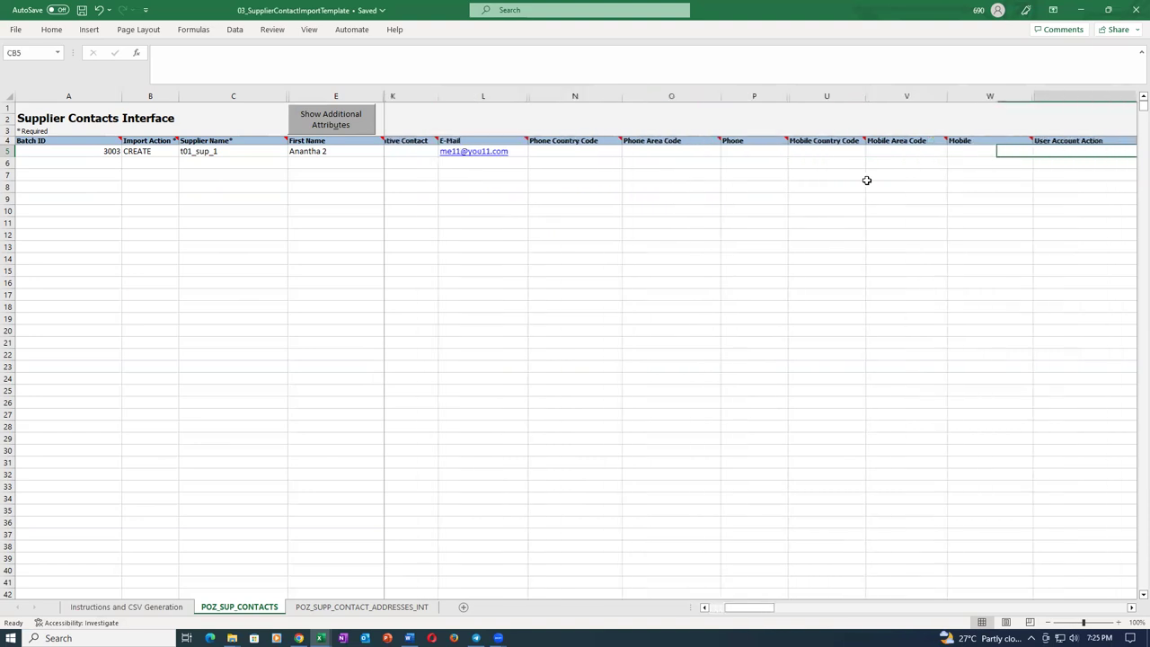
{"action": "key", "text": "Right"}
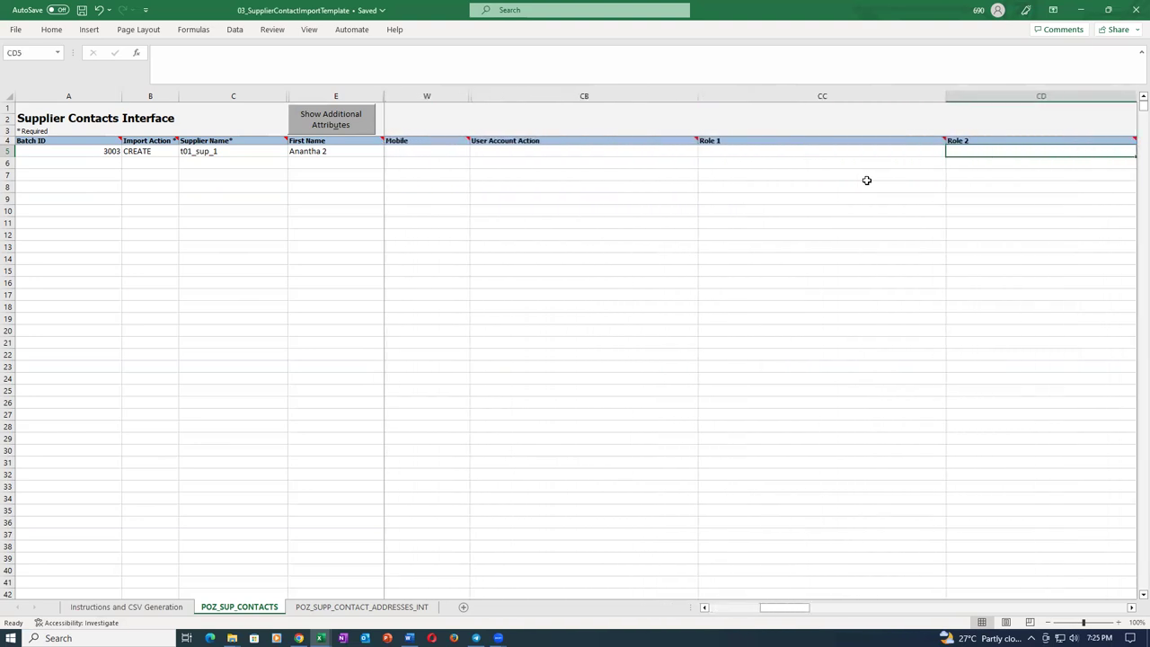
{"action": "key", "text": "Left"}
{"action": "key", "text": "Left"}
{"action": "key", "text": "Right"}
{"action": "key", "text": "Right"}
{"action": "key", "text": "Right"}
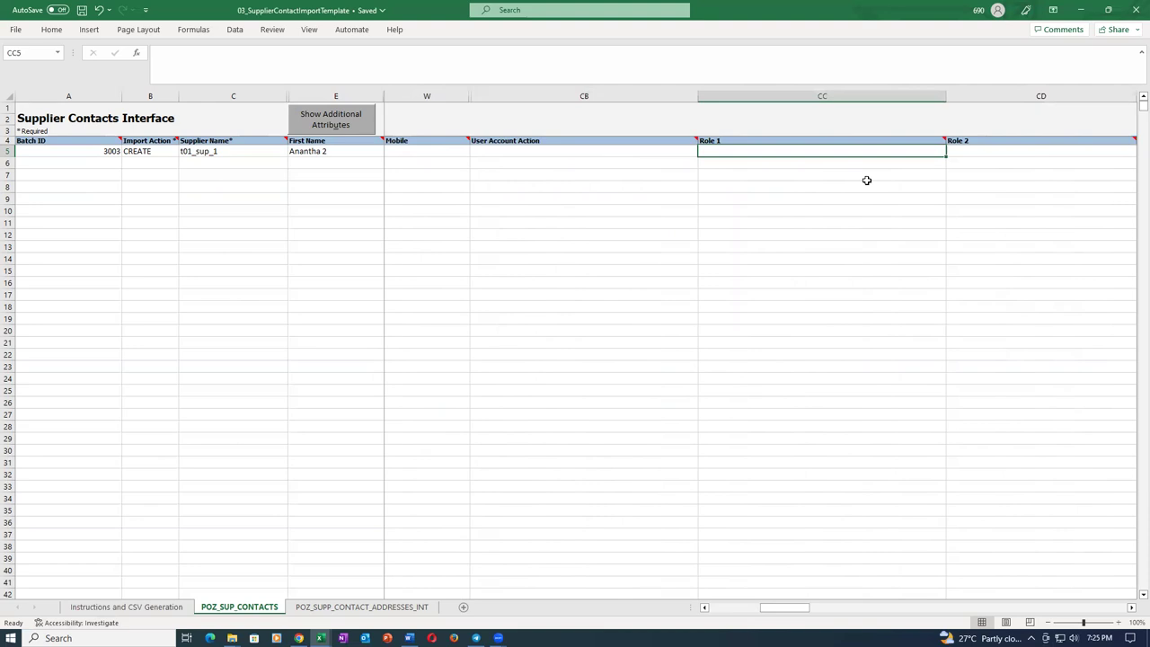
{"action": "key", "text": "Right"}
{"action": "key", "text": "Right"}
{"action": "key", "text": "Right"}
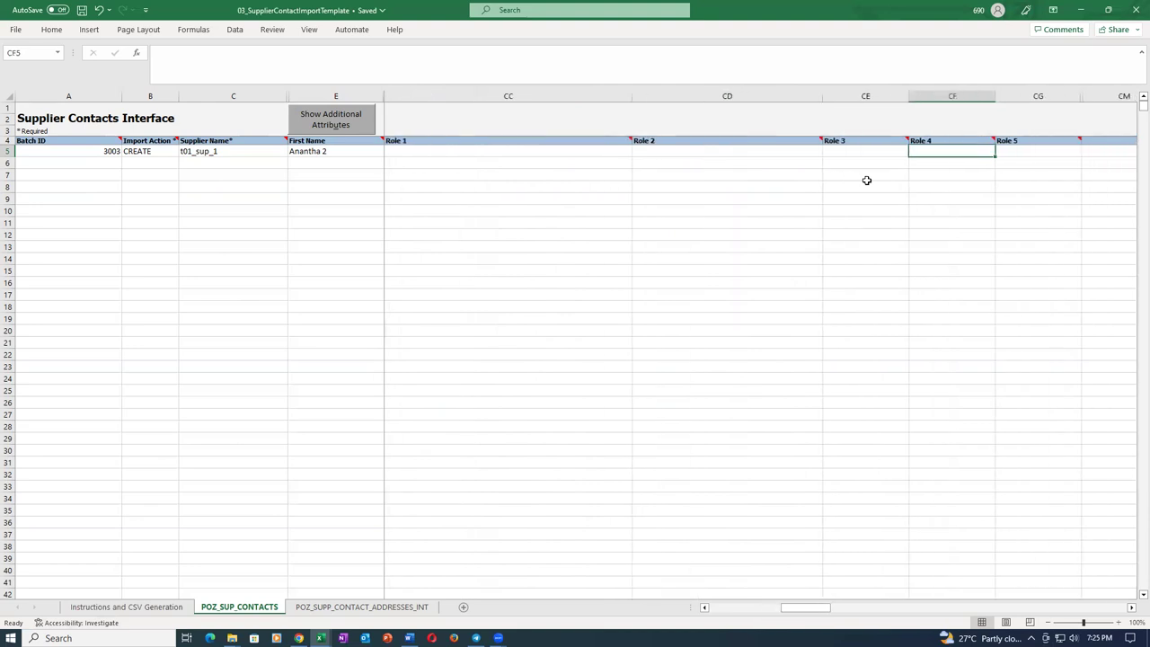
{"action": "key", "text": "Left"}
{"action": "key", "text": "Left"}
{"action": "key", "text": "Left"}
{"action": "key", "text": "Left"}
{"action": "key", "text": "Left"}
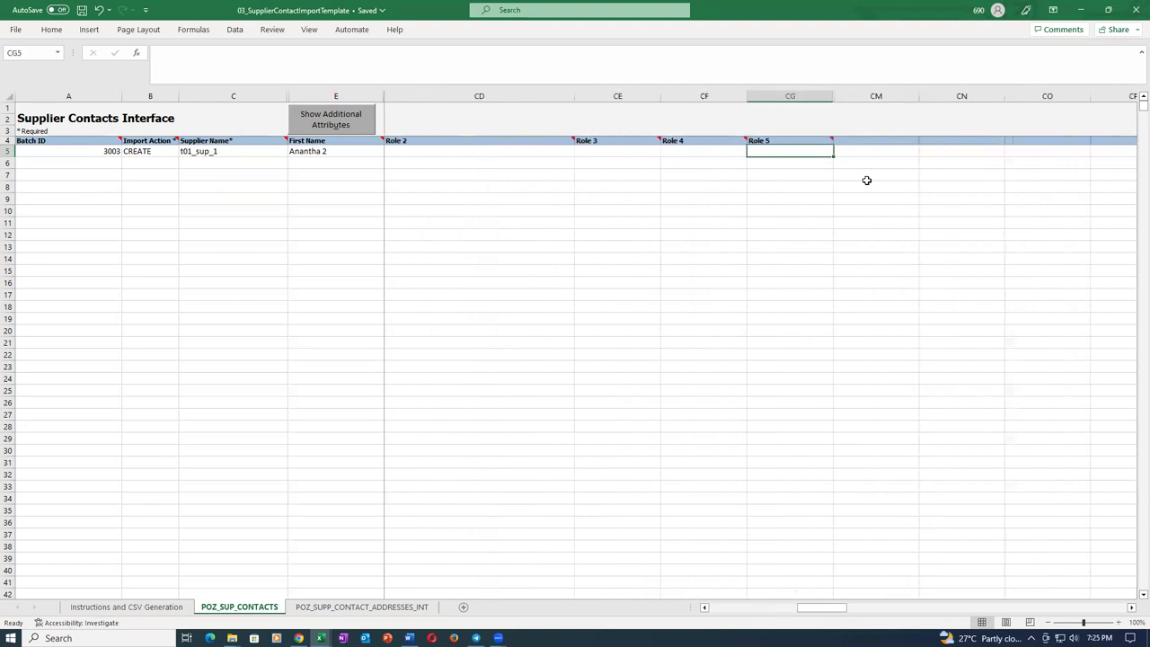
{"action": "key", "text": "Left"}
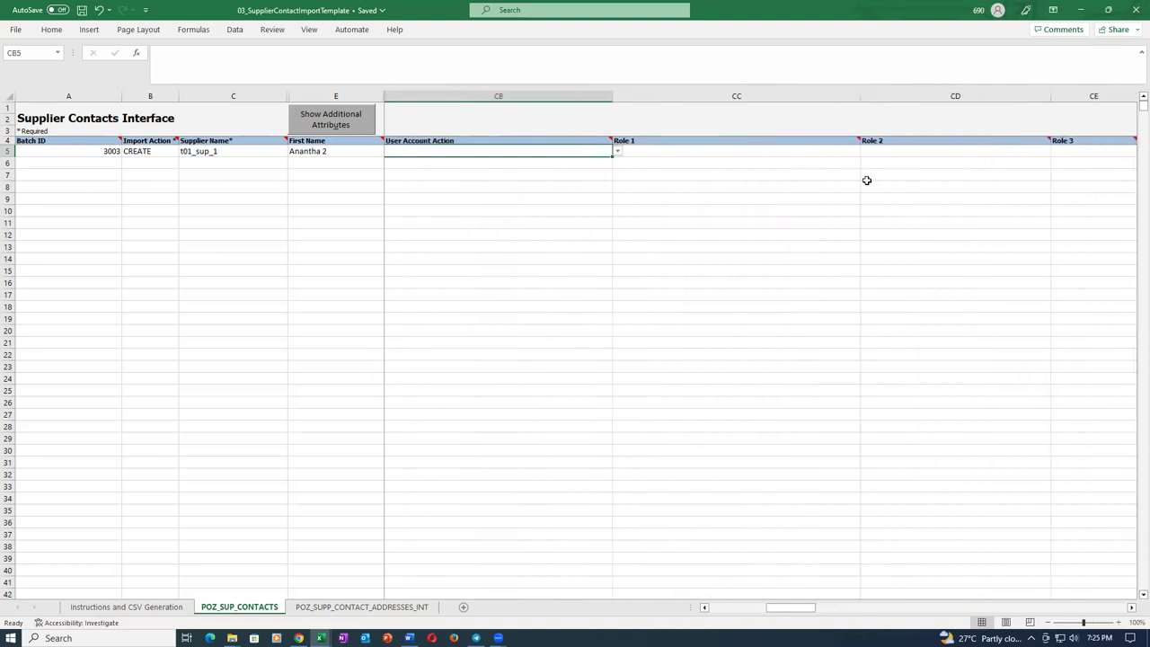
{"action": "key", "text": "Left"}
{"action": "key", "text": "Left"}
{"action": "key", "text": "Left"}
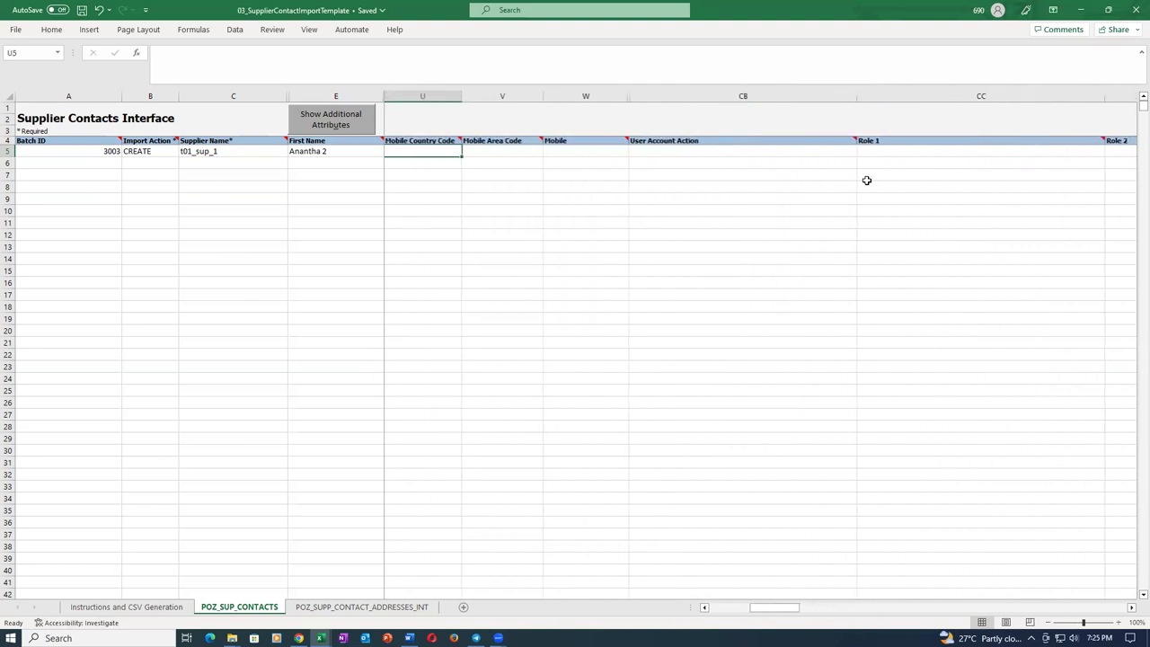
{"action": "key", "text": "Left"}
{"action": "key", "text": "Left"}
{"action": "key", "text": "Left"}
{"action": "key", "text": "Left"}
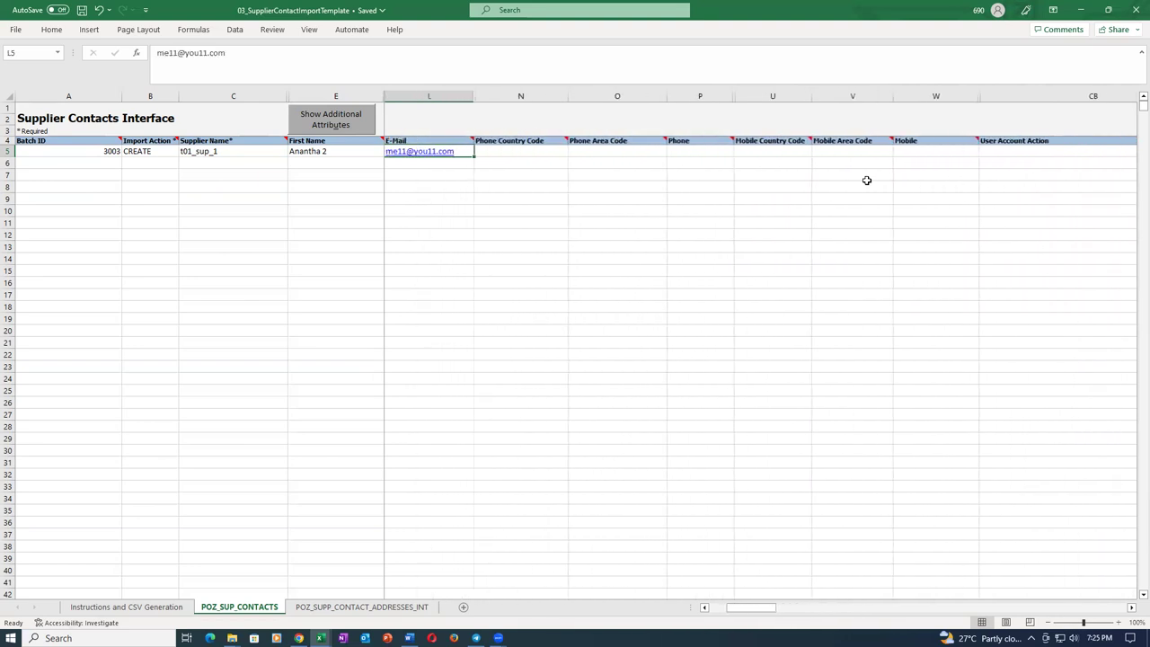
Review row 5 back to the Batch ID, then save the template, acknowledging the warning.
{"action": "key", "text": "Right"}
{"action": "key", "text": "Right"}
{"action": "key", "text": "Right"}
{"action": "key", "text": "Right"}
{"action": "key", "text": "Right"}
{"action": "key", "text": "Right"}
{"action": "key", "text": "Right"}
{"action": "key", "text": "Right"}
{"action": "key", "text": "Right"}
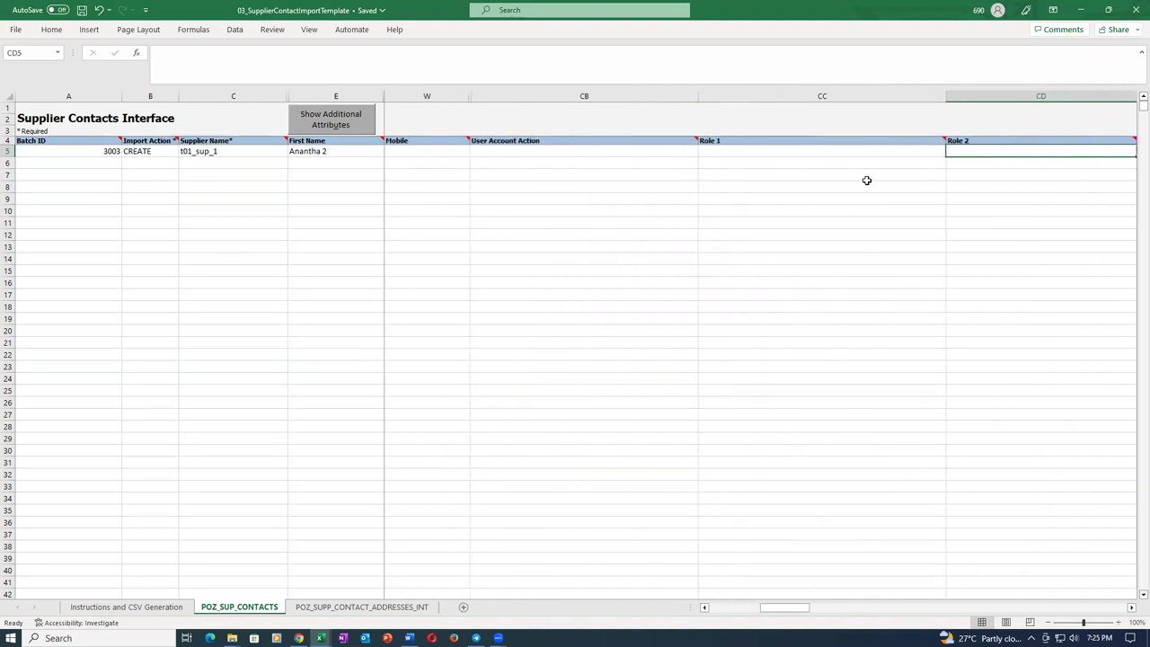
{"action": "key", "text": "Right"}
{"action": "key", "text": "Right"}
{"action": "key", "text": "Right"}
{"action": "key", "text": "Right"}
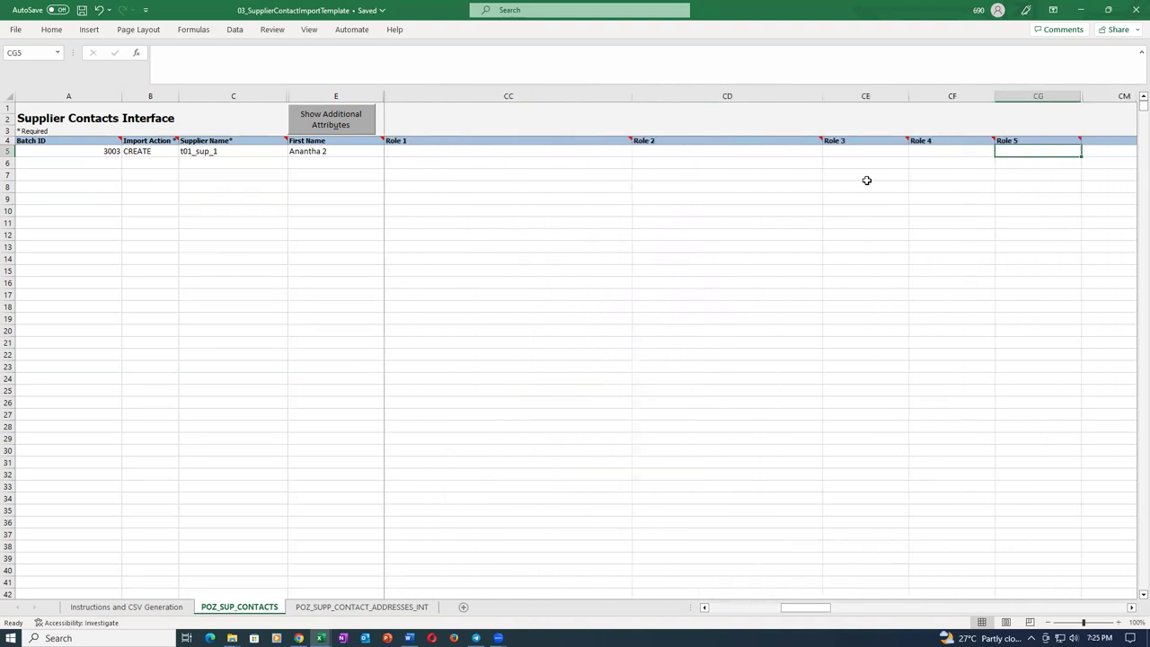
{"action": "key", "text": "Left"}
{"action": "key", "text": "Left"}
{"action": "key", "text": "Left"}
{"action": "key", "text": "Left"}
{"action": "key", "text": "Left"}
{"action": "key", "text": "Left"}
{"action": "key", "text": "Left"}
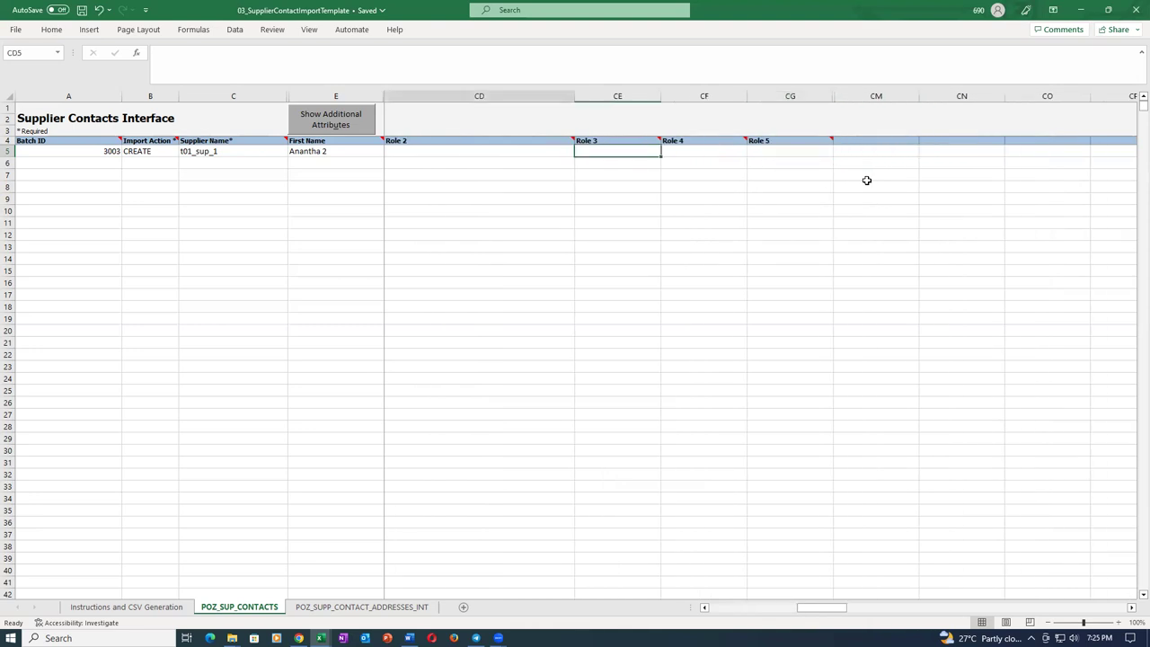
{"action": "key", "text": "Left"}
{"action": "key", "text": "Left"}
{"action": "key", "text": "Left"}
{"action": "key", "text": "Left"}
{"action": "key", "text": "Left"}
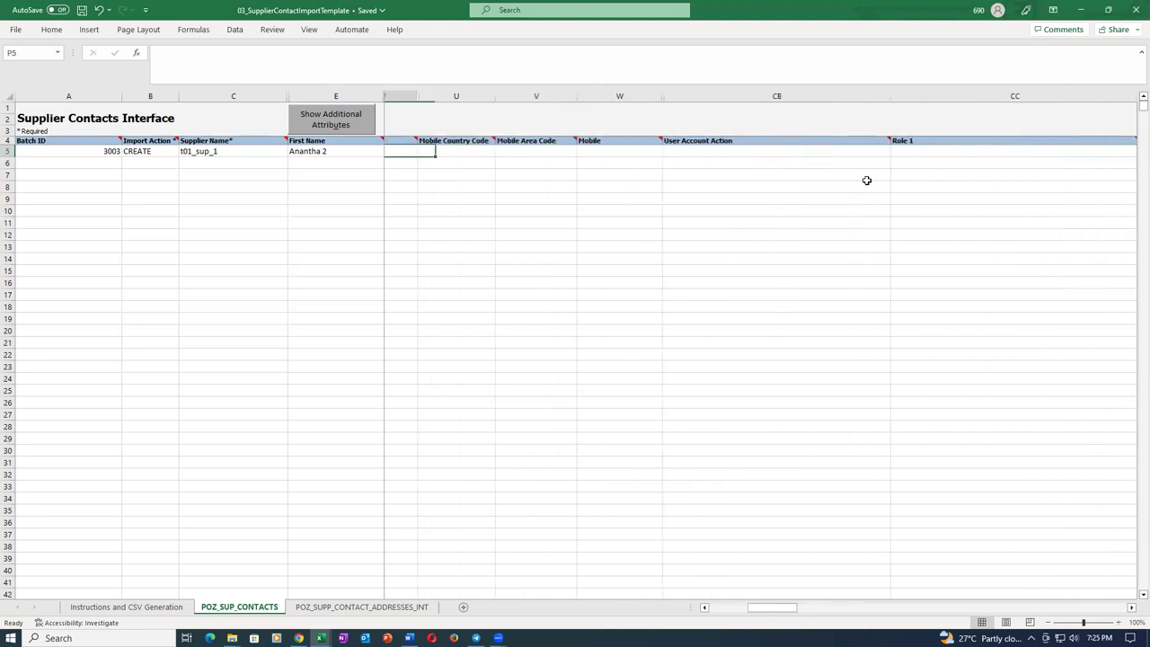
{"action": "key", "text": "Left"}
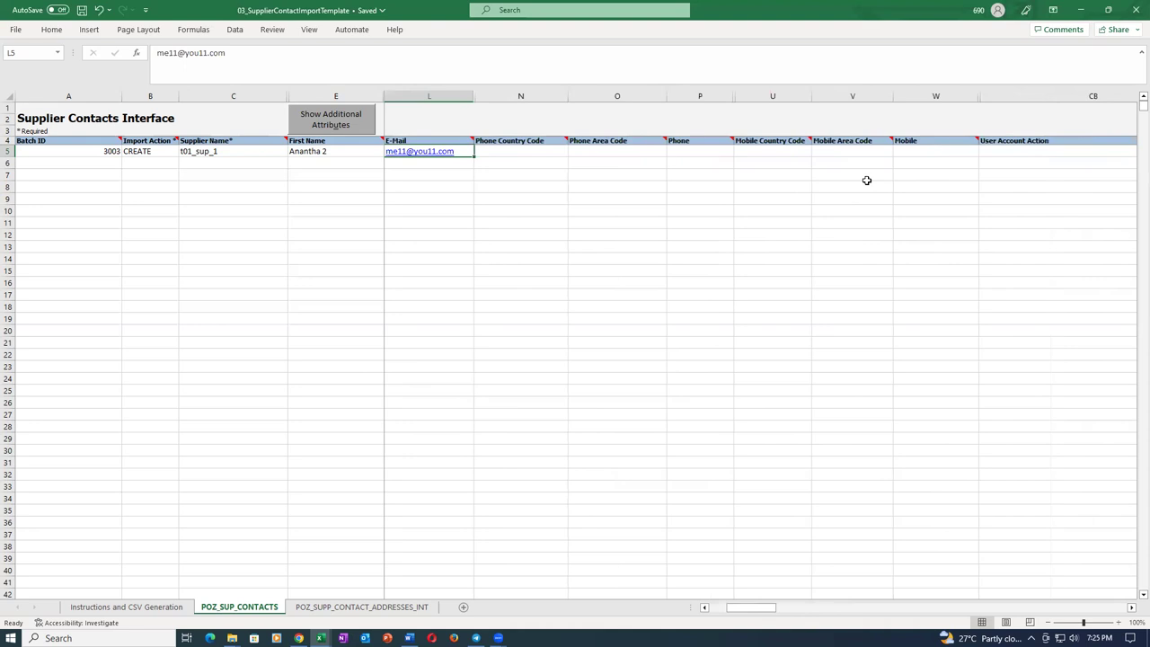
{"action": "key", "text": "Left"}
{"action": "key", "text": "Left"}
{"action": "key", "text": "Left"}
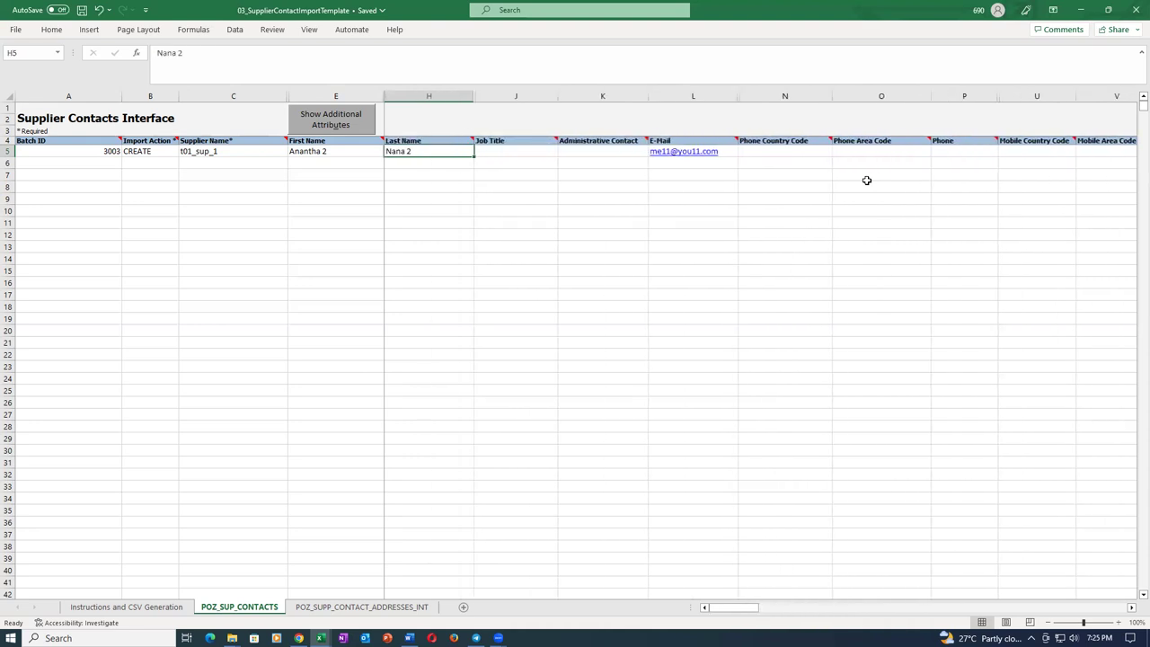
{"action": "key", "text": "Left"}
{"action": "key", "text": "Left"}
{"action": "key", "text": "Left"}
{"action": "key", "text": "Left"}
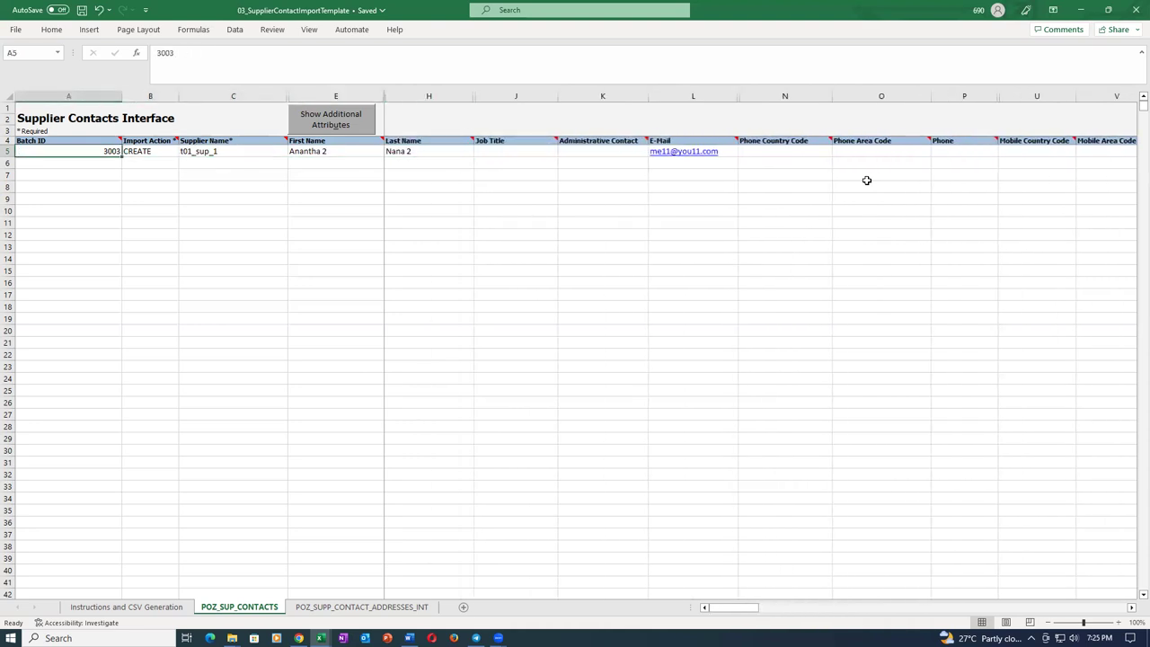
{"action": "key", "text": "ctrl+s"}
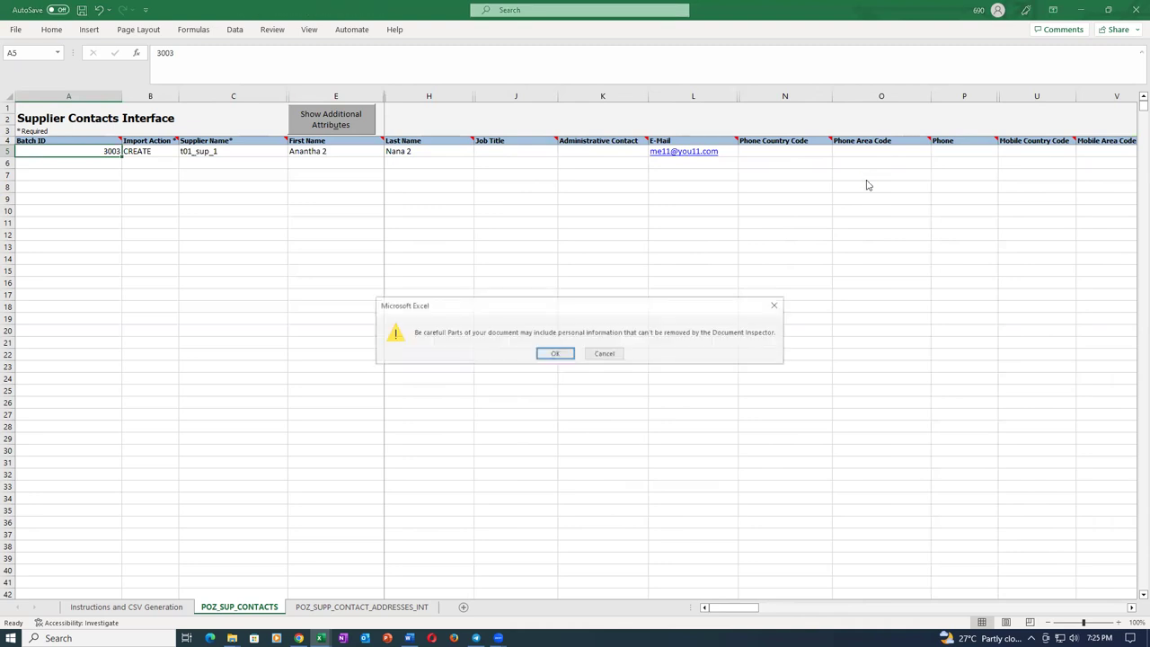
{"action": "left_click", "coordinate": [555, 354]}
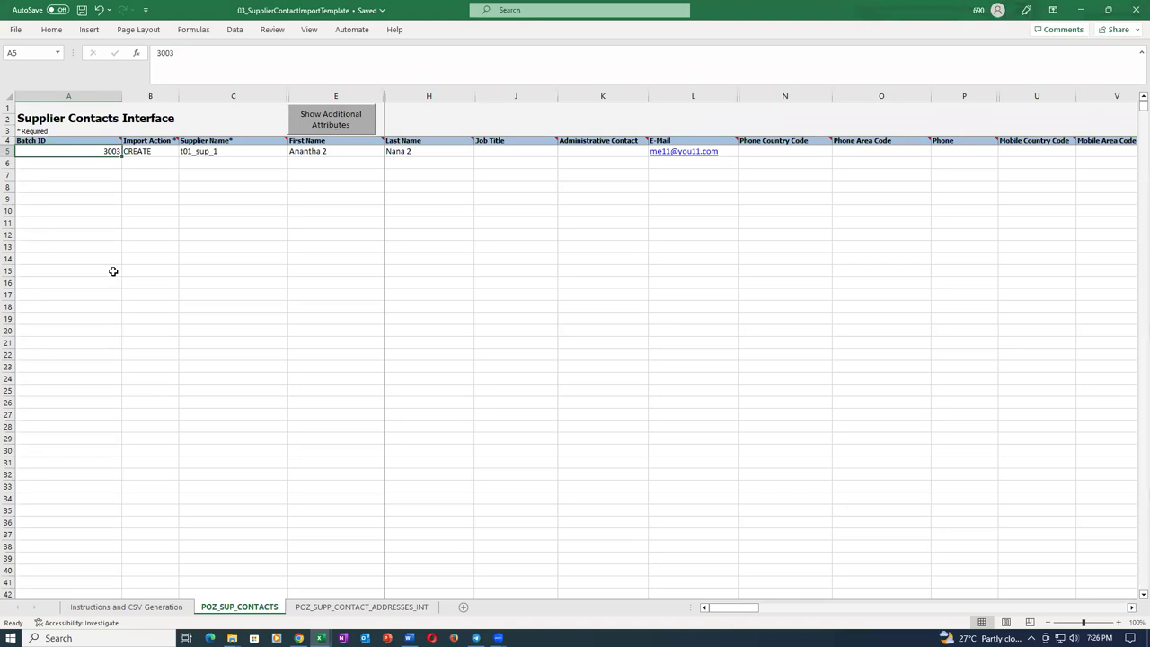
Generate the sup_contact ZIP and both contact CSV files, then close the template without saving.
{"action": "left_click", "coordinate": [146, 608]}
{"action": "left_click", "coordinate": [75, 364]}
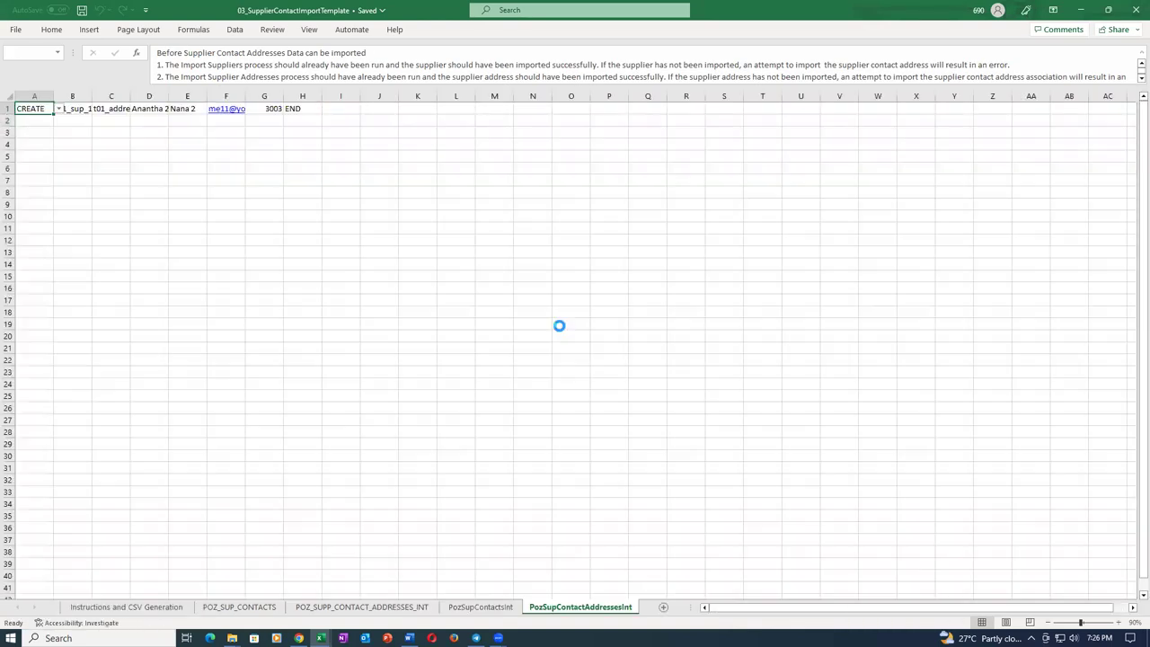
{"action": "type", "text": "sup_contact"}
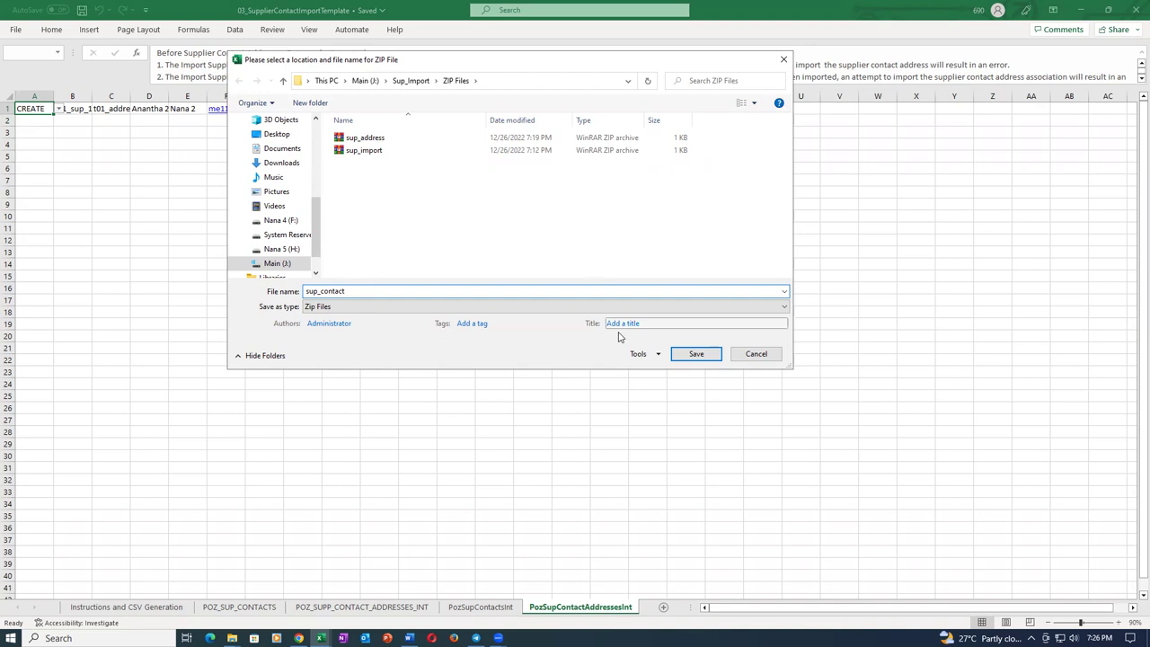
{"action": "left_click", "coordinate": [693, 357]}
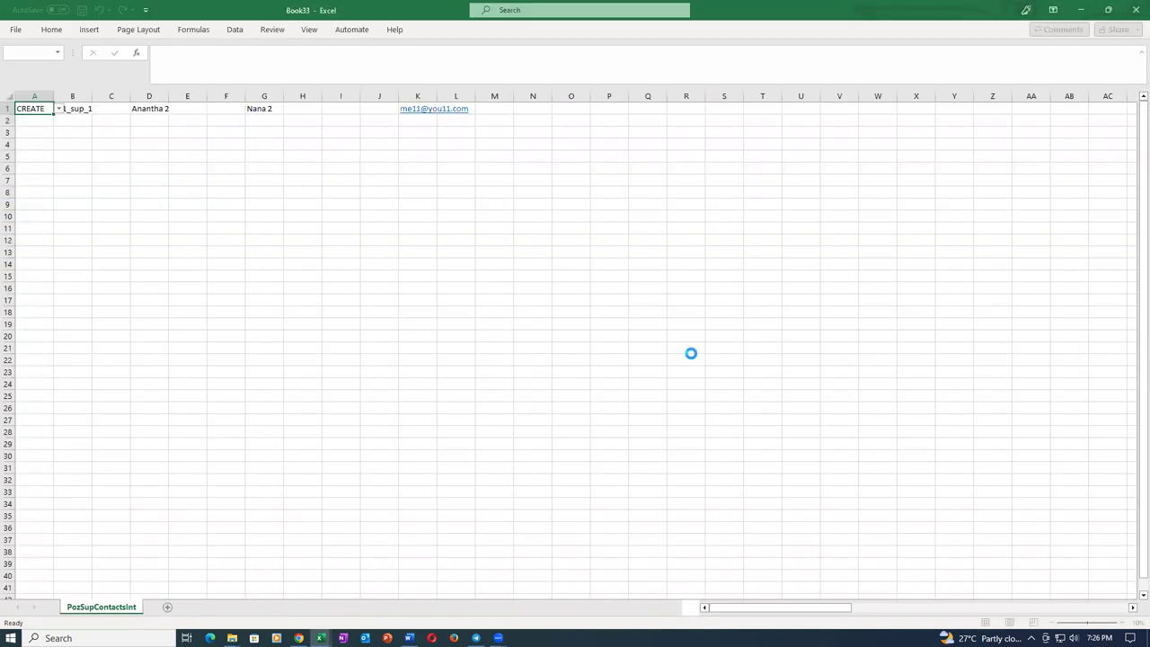
{"action": "left_click", "coordinate": [472, 304]}
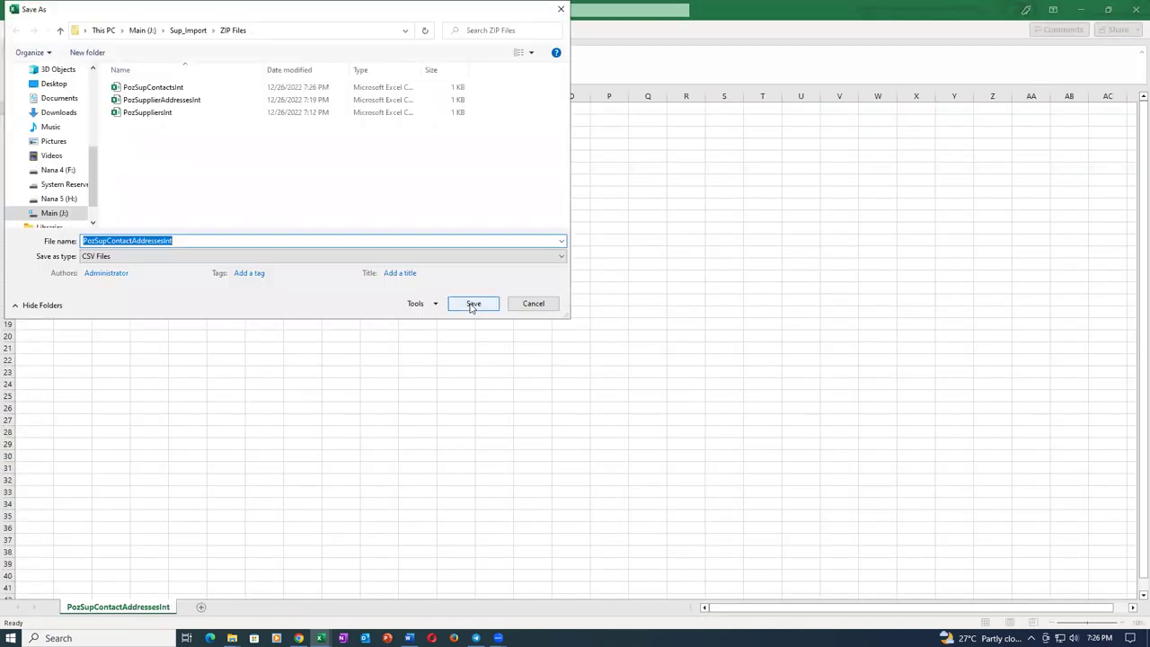
{"action": "left_click", "coordinate": [471, 305]}
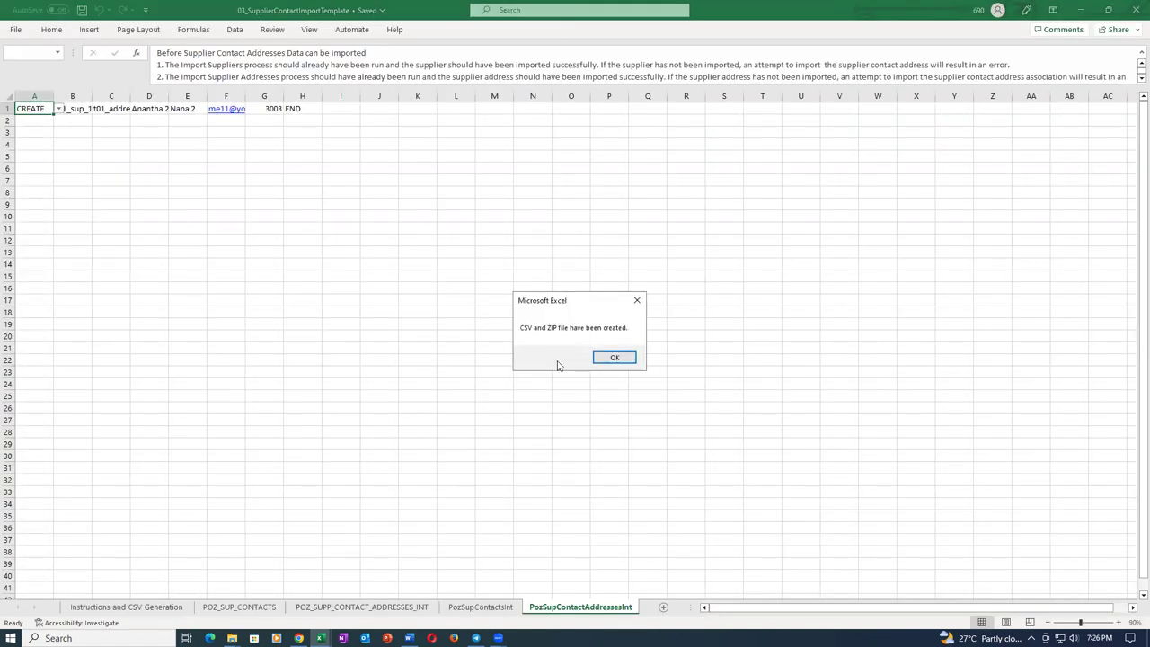
{"action": "left_click", "coordinate": [615, 359]}
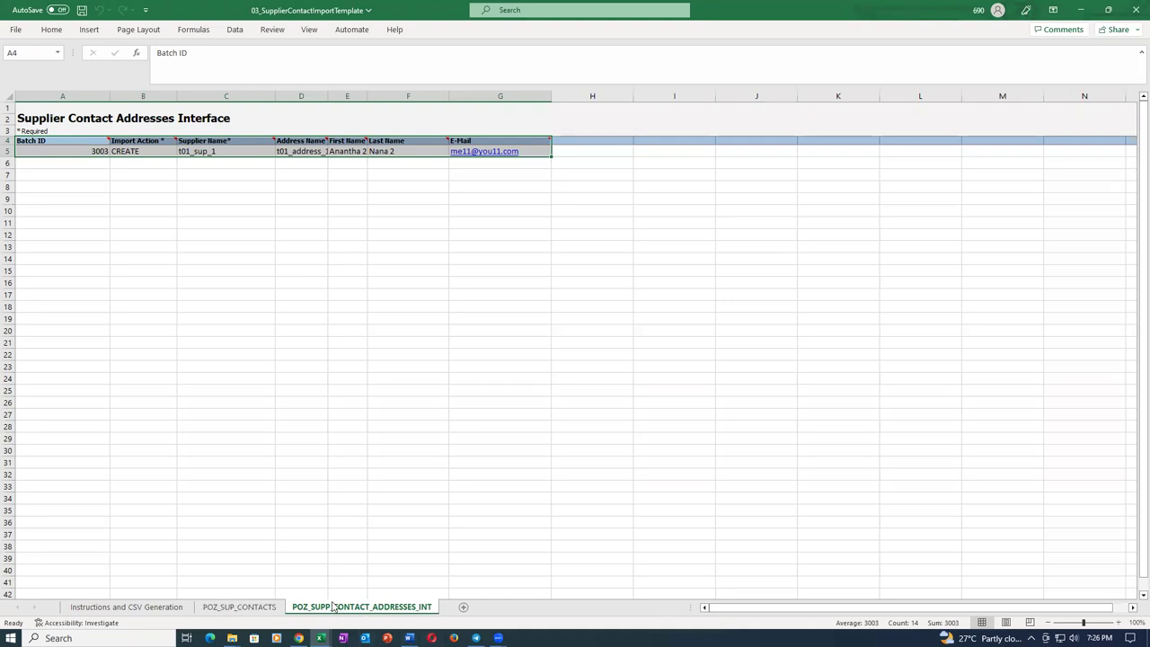
{"action": "left_click", "coordinate": [1133, 13]}
{"action": "left_click", "coordinate": [574, 336]}
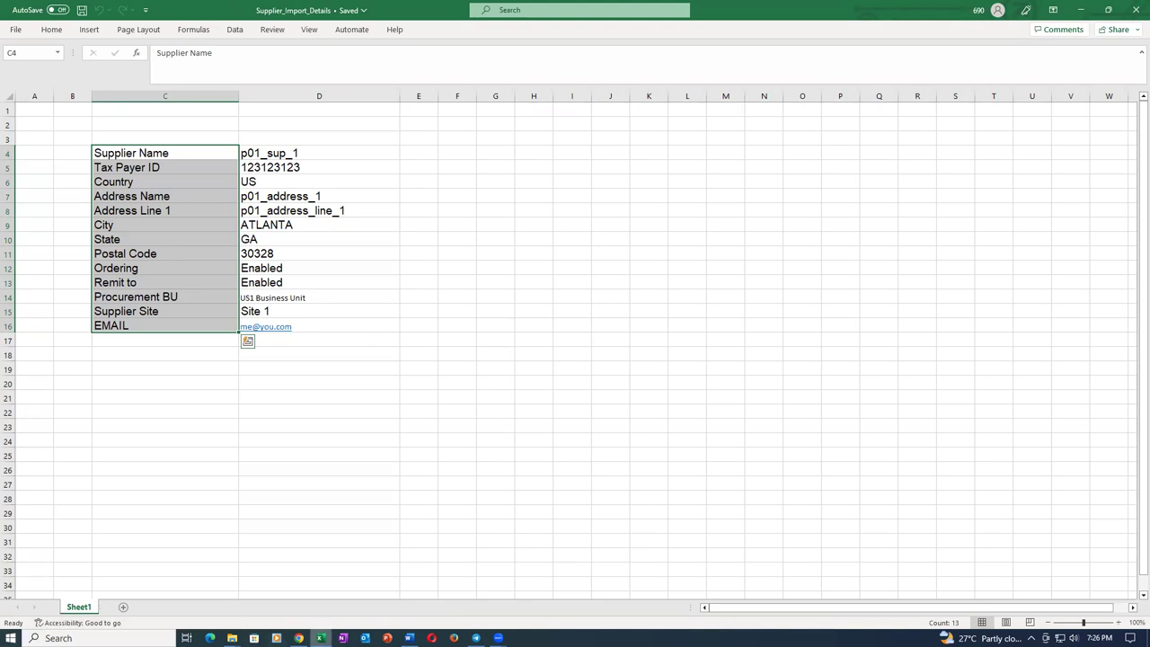
Schedule a Load Interface File for Import job with Import Supplier Contacts as the import process.
{"action": "left_click", "coordinate": [299, 638]}
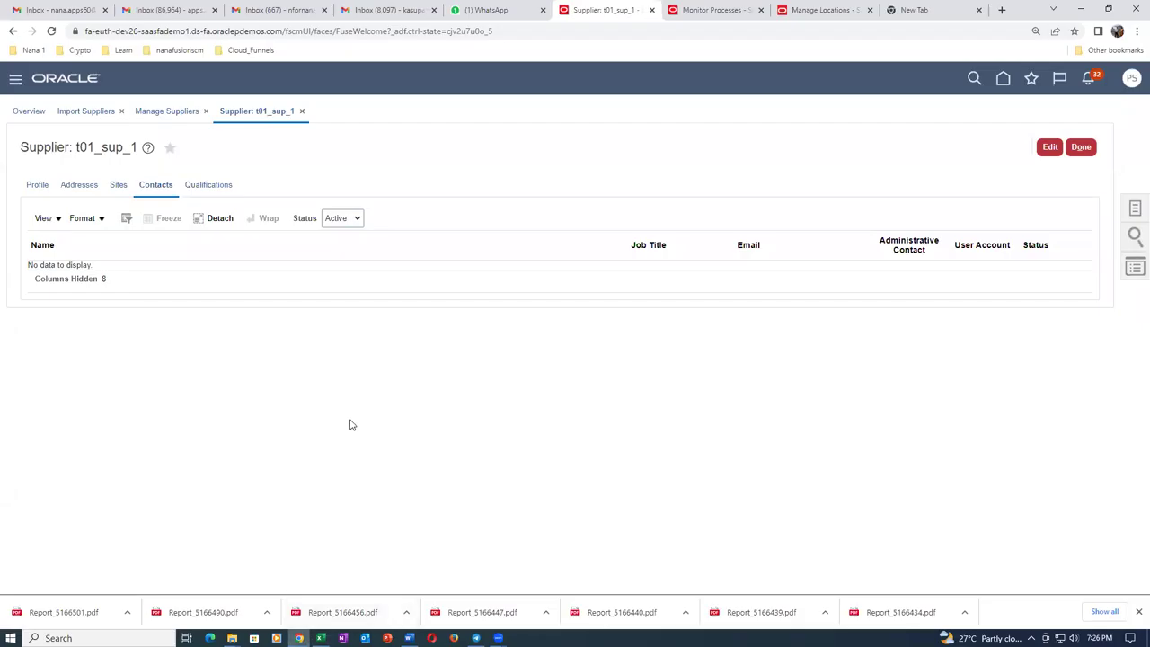
{"action": "left_click", "coordinate": [724, 11]}
{"action": "left_click", "coordinate": [142, 338]}
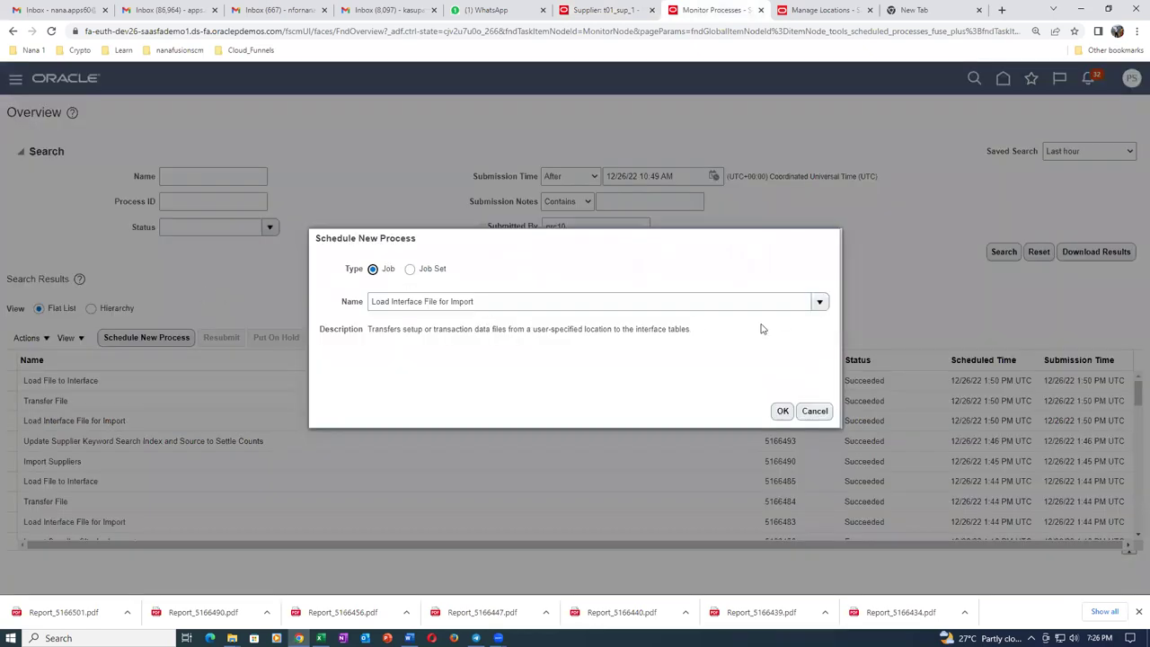
{"action": "left_click", "coordinate": [782, 410]}
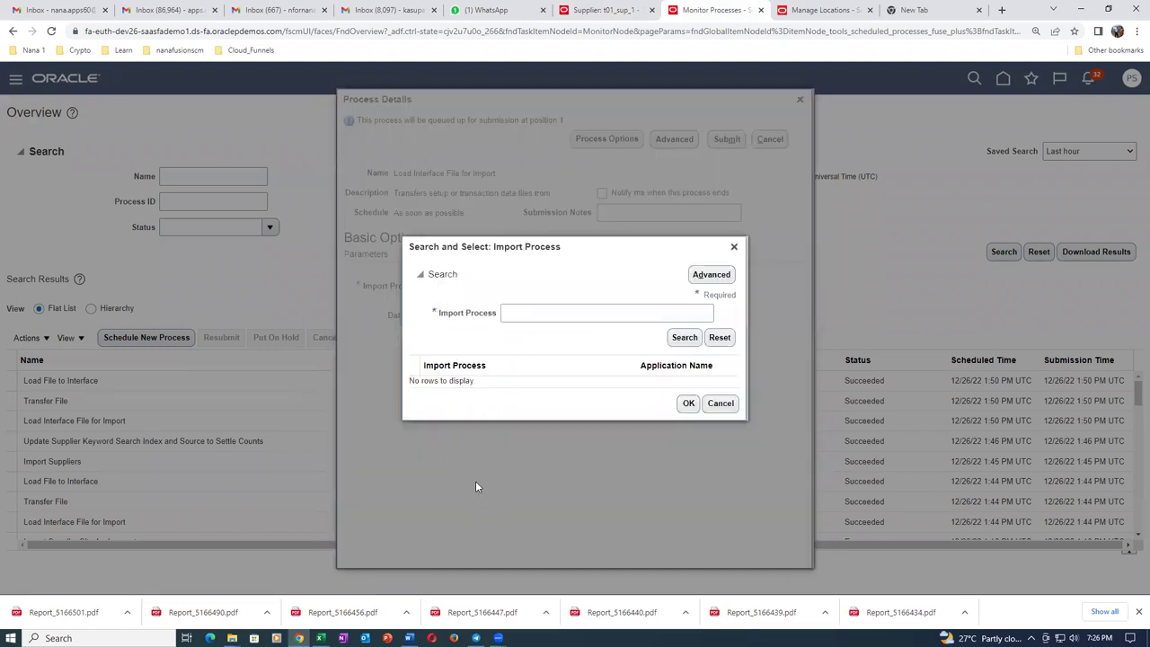
{"action": "left_click", "coordinate": [514, 319]}
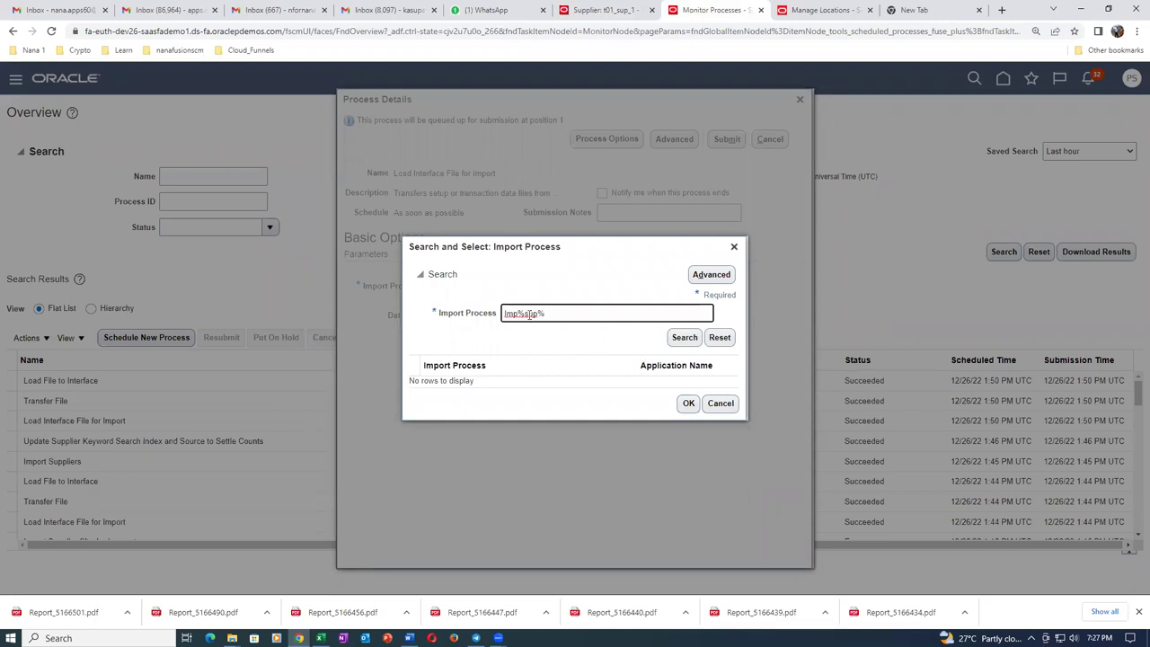
{"action": "key", "text": "BackSpace"}
{"action": "type", "text": "S"}
{"action": "left_click", "coordinate": [698, 341]}
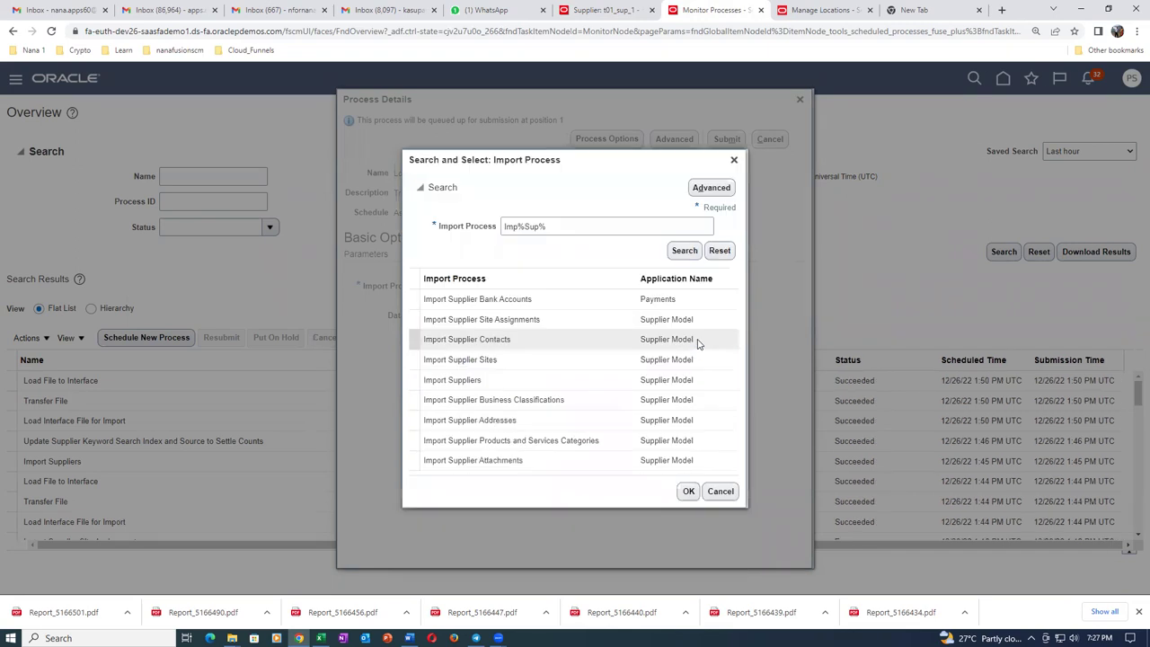
{"action": "left_click", "coordinate": [588, 336]}
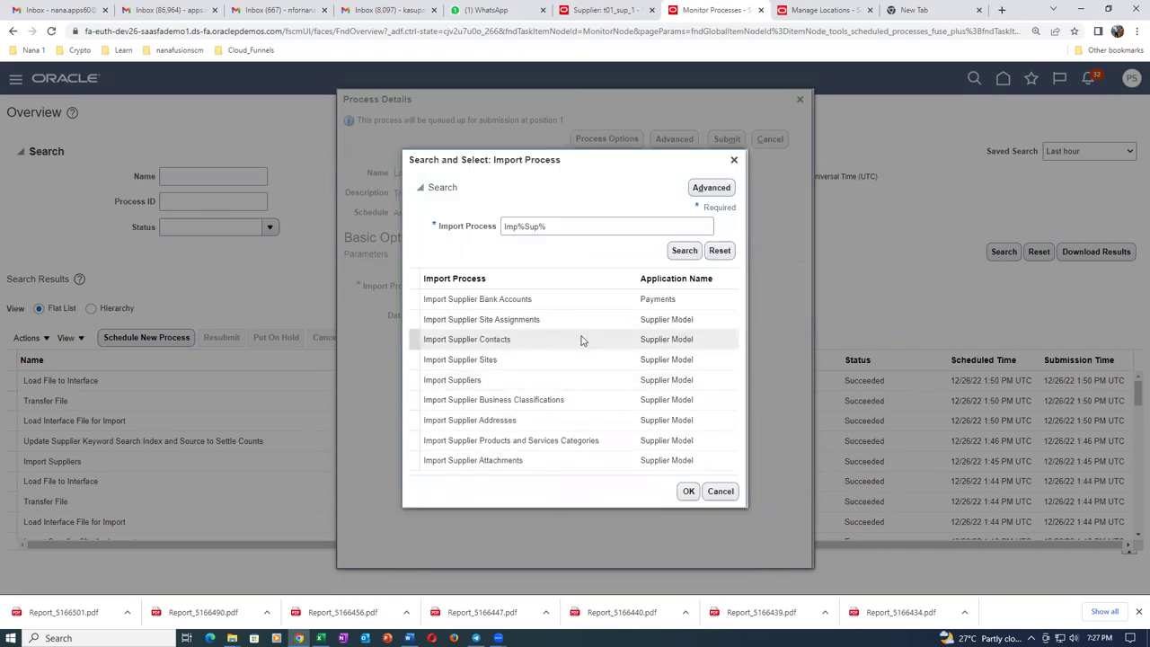
{"action": "left_click", "coordinate": [688, 491]}
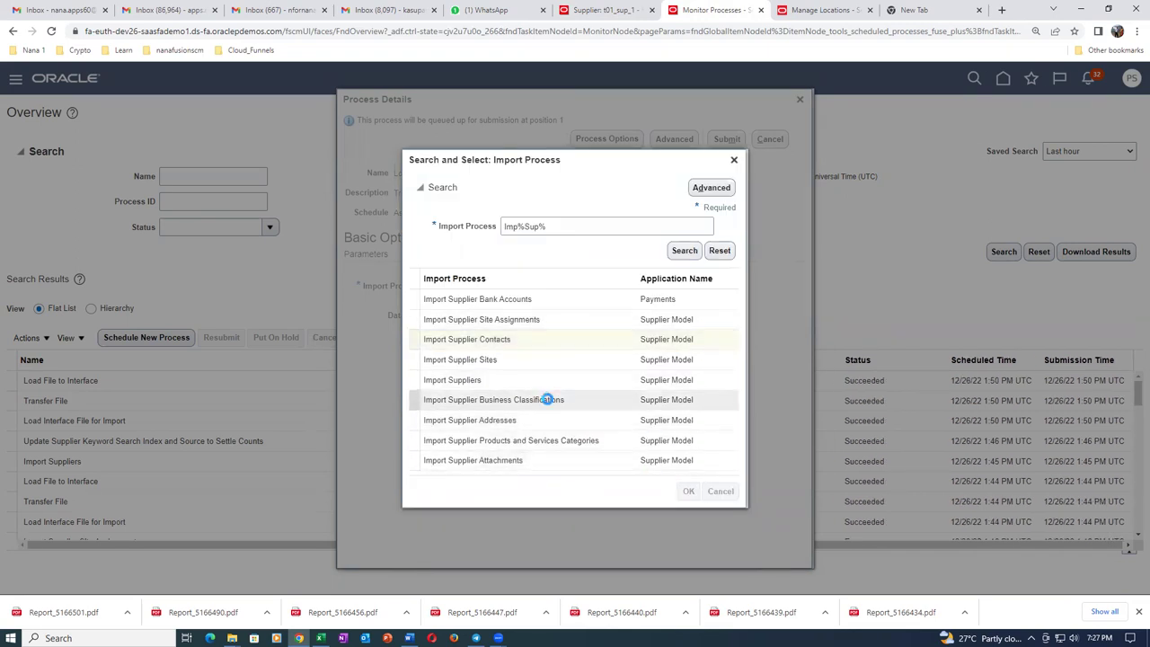
Upload sup_contact.zip as the data file and submit the job, process 5166505.
{"action": "left_click", "coordinate": [584, 314]}
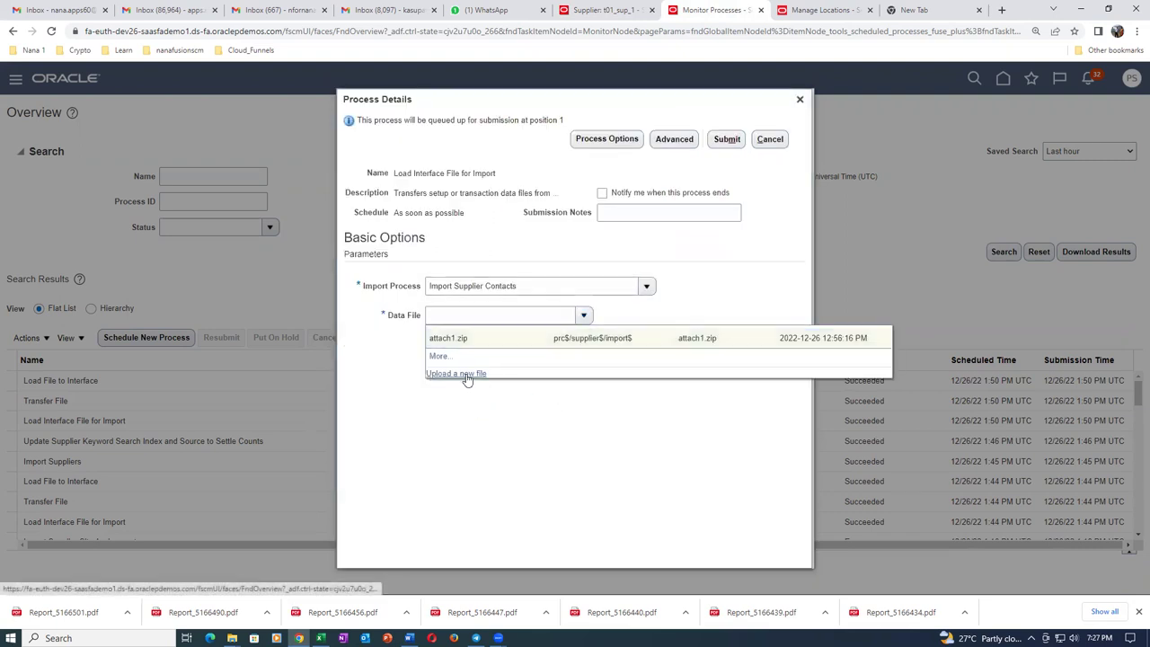
{"action": "left_click", "coordinate": [464, 375]}
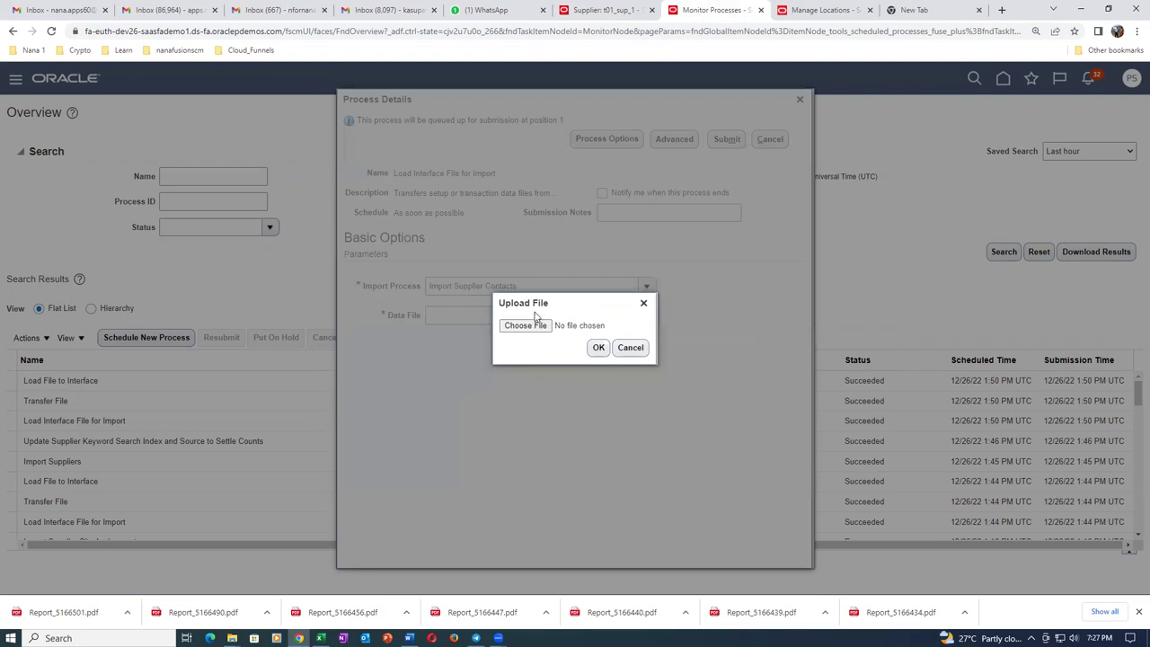
{"action": "left_click", "coordinate": [526, 327]}
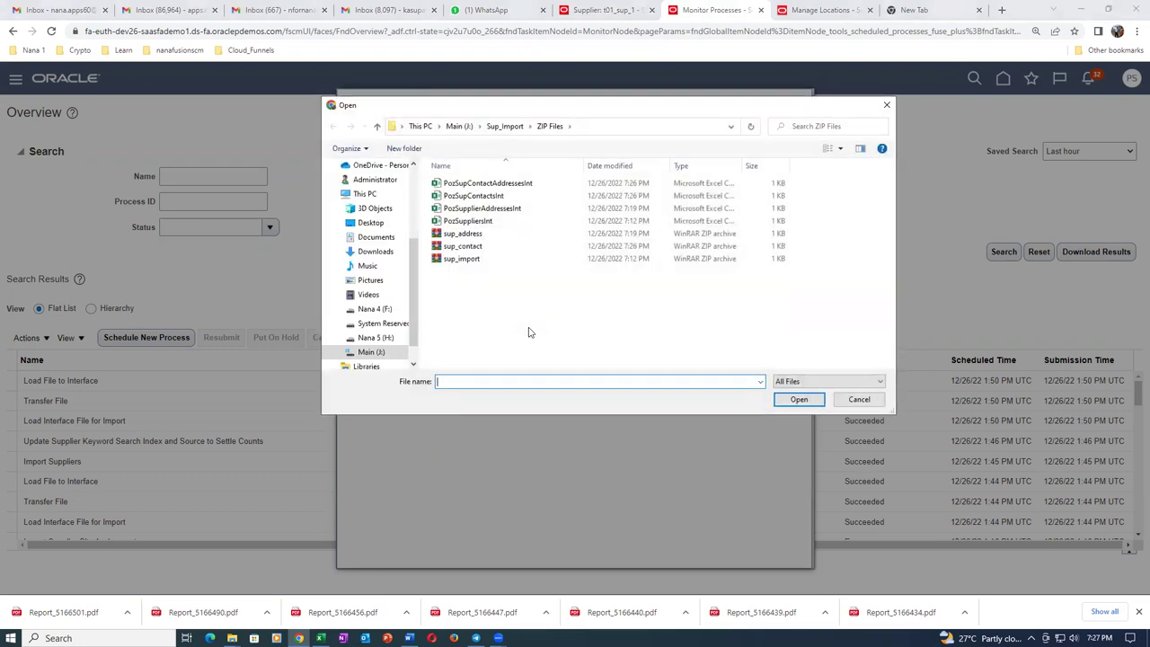
{"action": "left_click", "coordinate": [511, 248]}
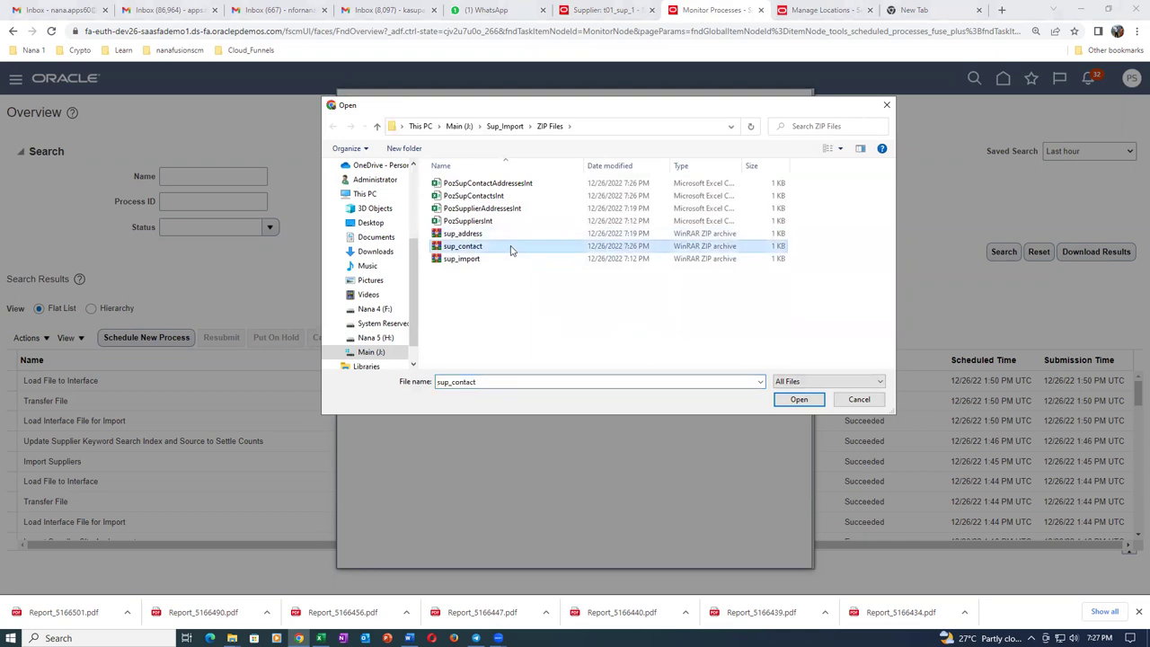
{"action": "left_click", "coordinate": [798, 400]}
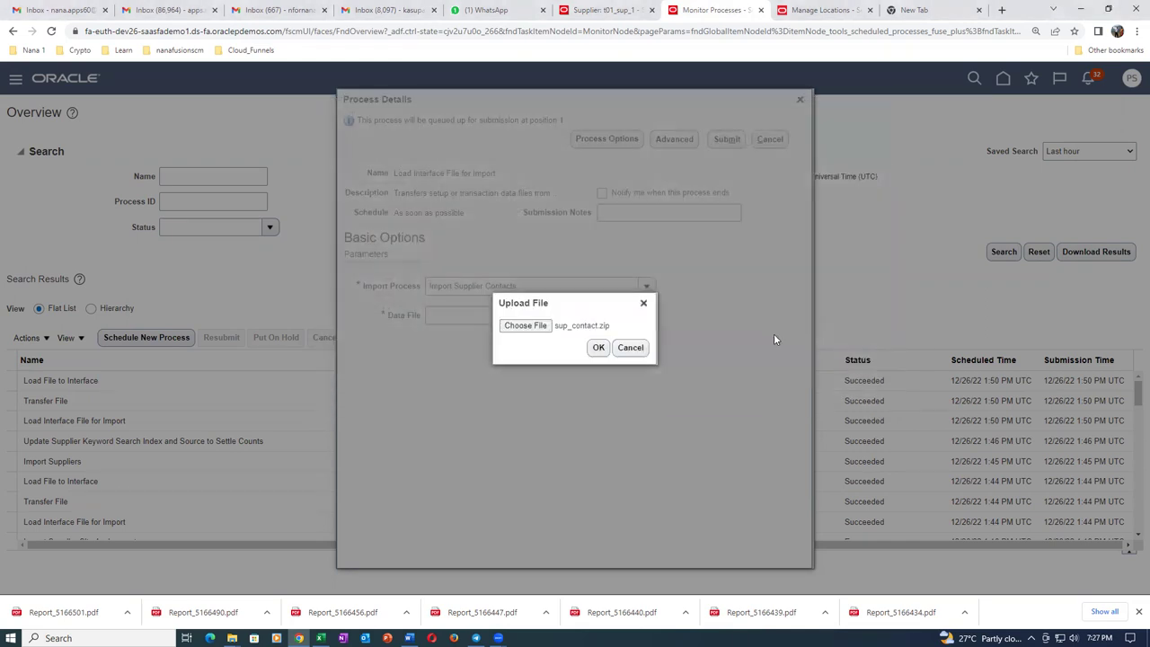
{"action": "left_click", "coordinate": [598, 348]}
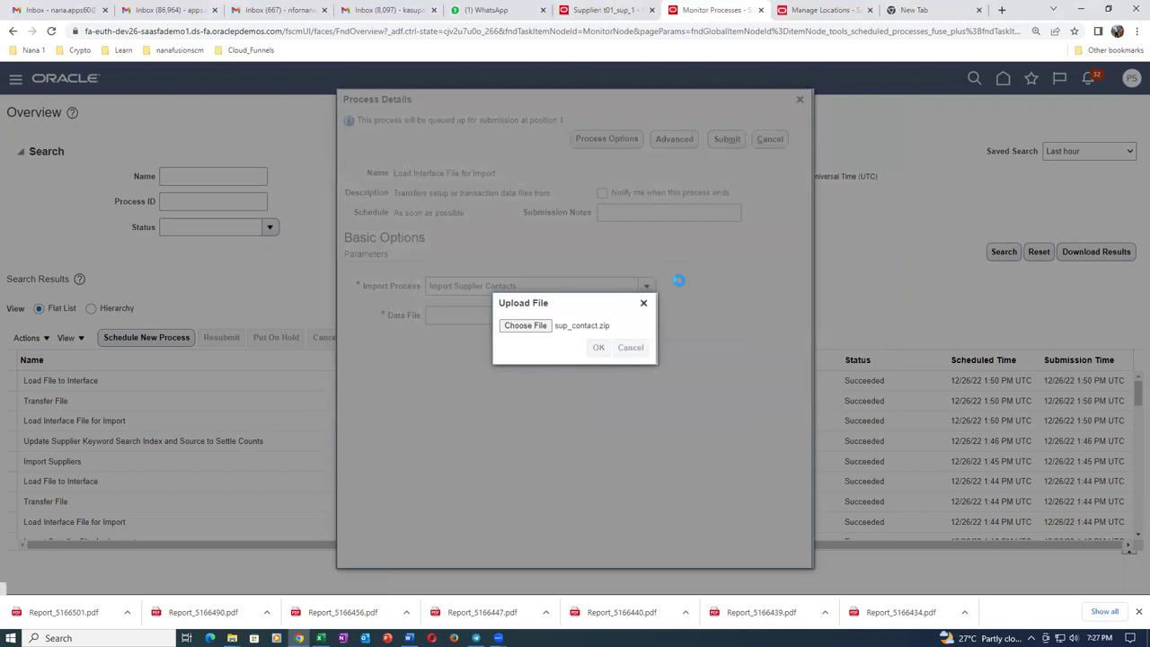
{"action": "left_click", "coordinate": [728, 140]}
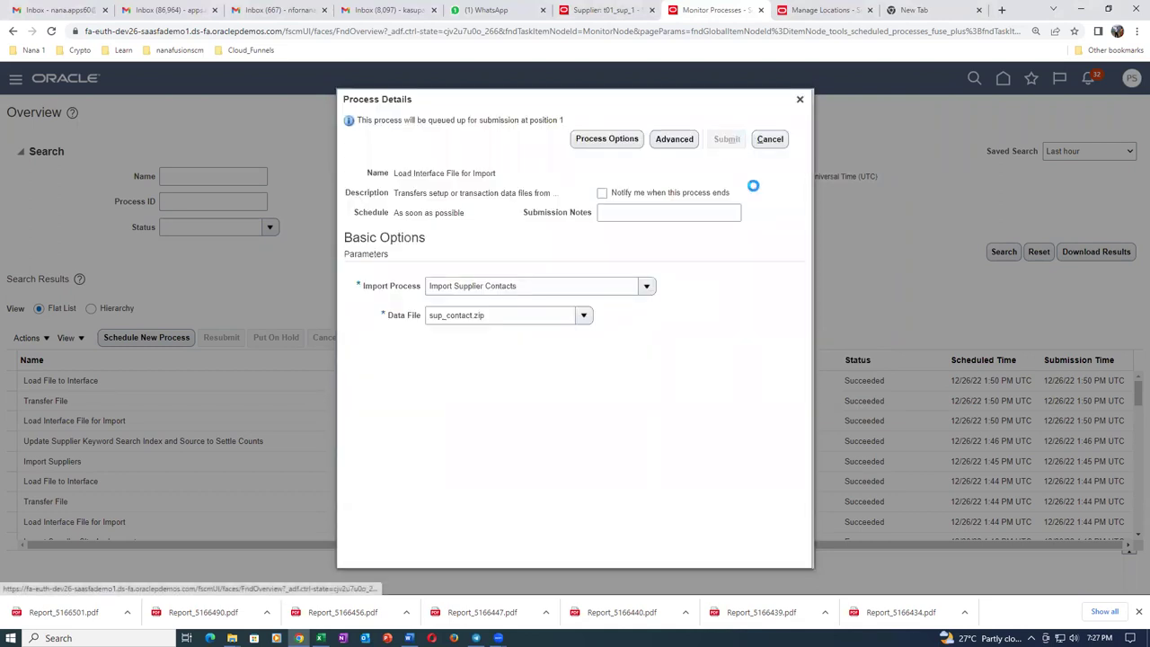
{"action": "left_click", "coordinate": [721, 228]}
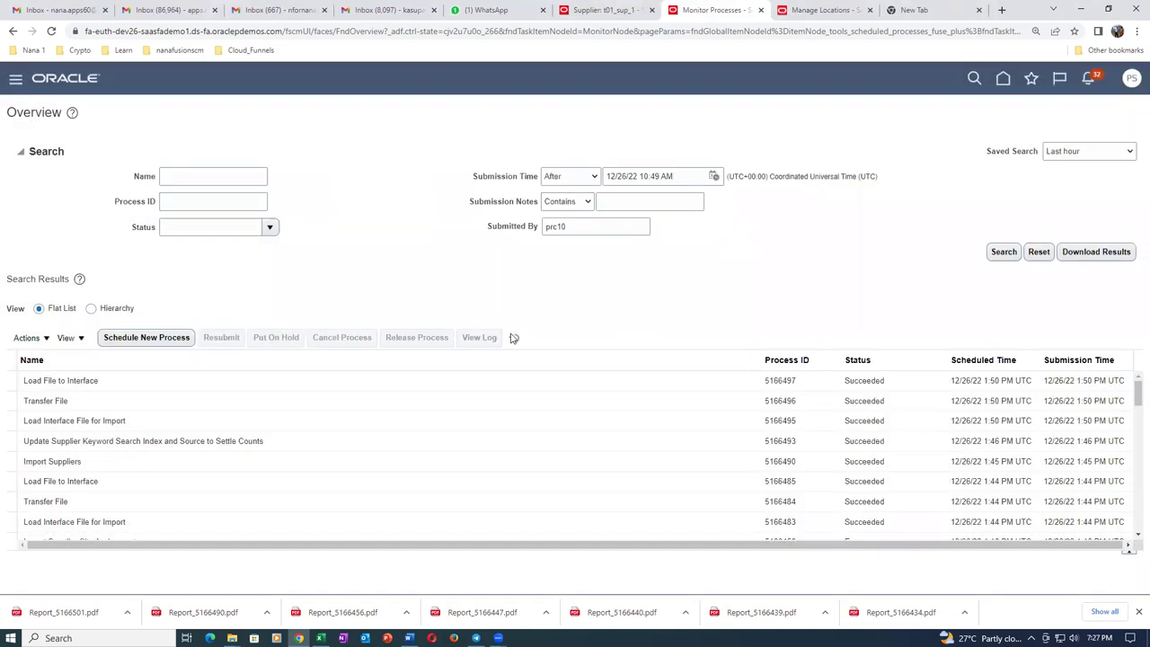
Refresh Monitor Processes until job 5166505 shows Completed.
{"action": "left_click", "coordinate": [515, 338]}
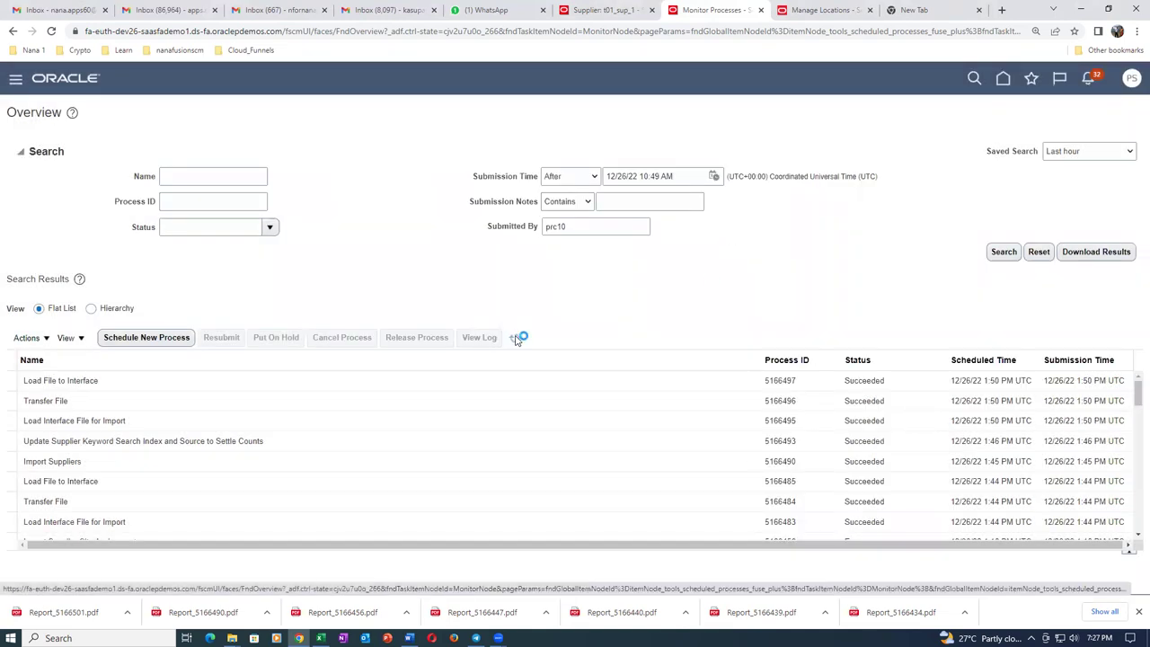
{"action": "left_click", "coordinate": [517, 341]}
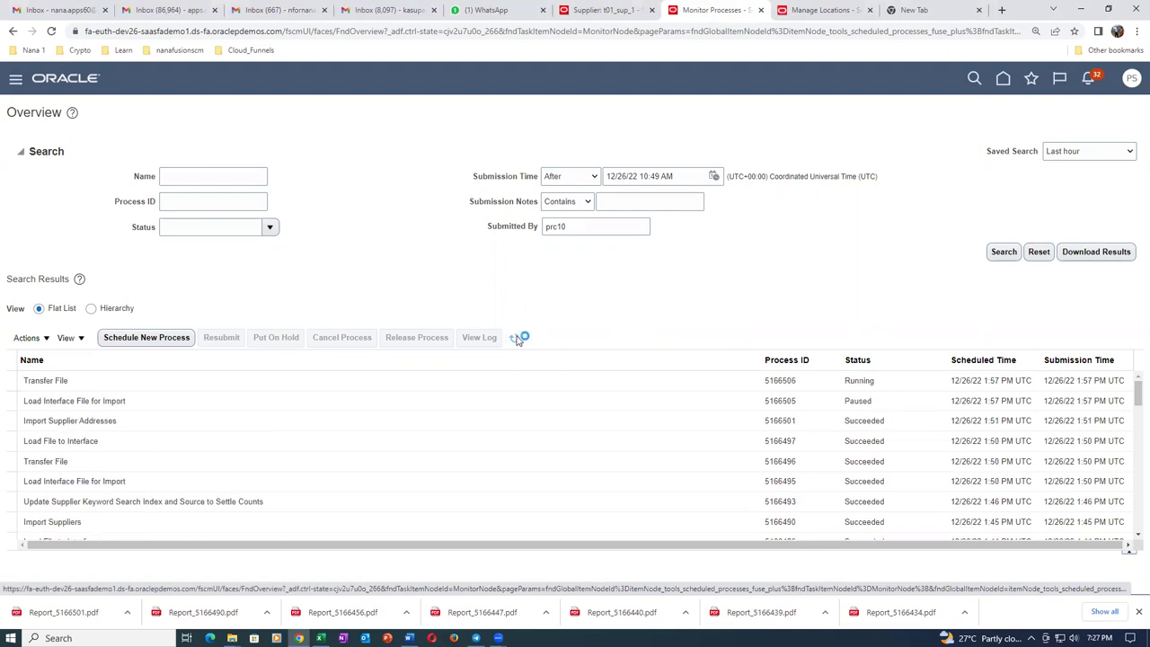
{"action": "left_click", "coordinate": [517, 340]}
{"action": "left_click", "coordinate": [517, 341]}
{"action": "left_click", "coordinate": [519, 342]}
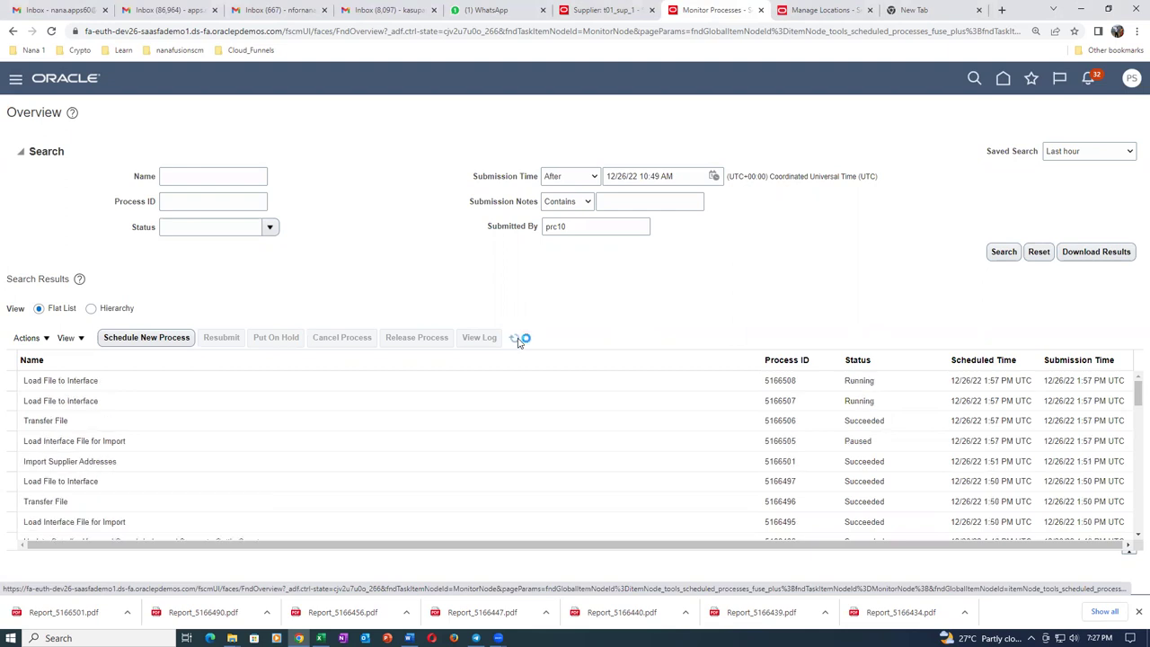
{"action": "left_click", "coordinate": [518, 342]}
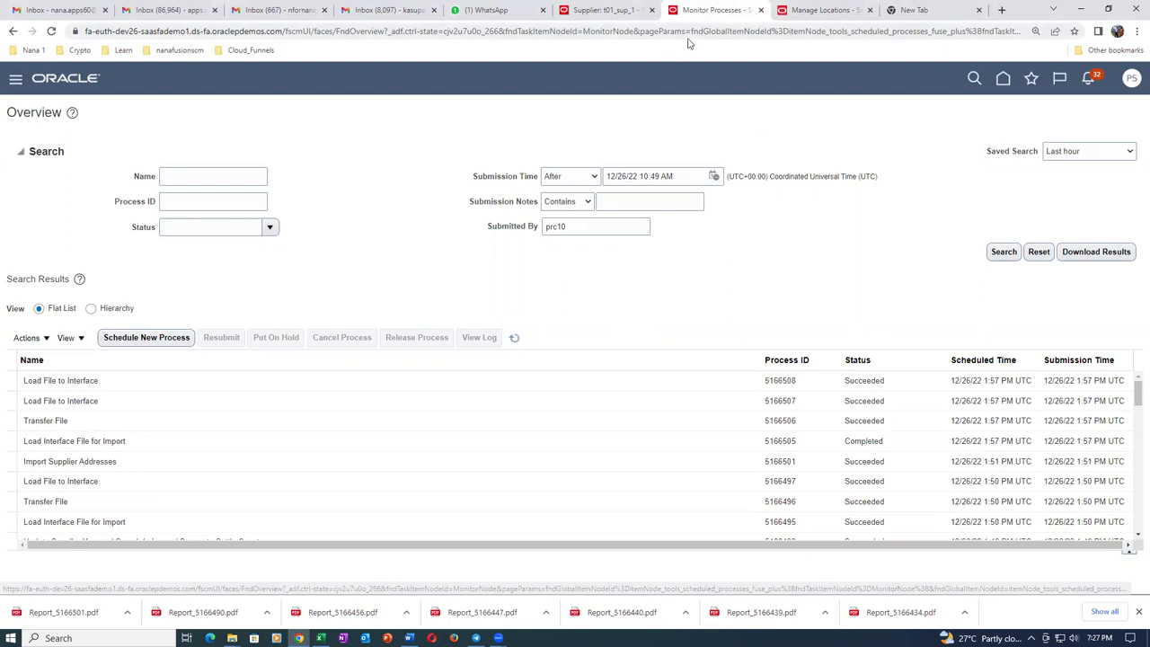
Move through the browser tabs to the Import Suppliers page.
{"action": "left_click", "coordinate": [825, 11]}
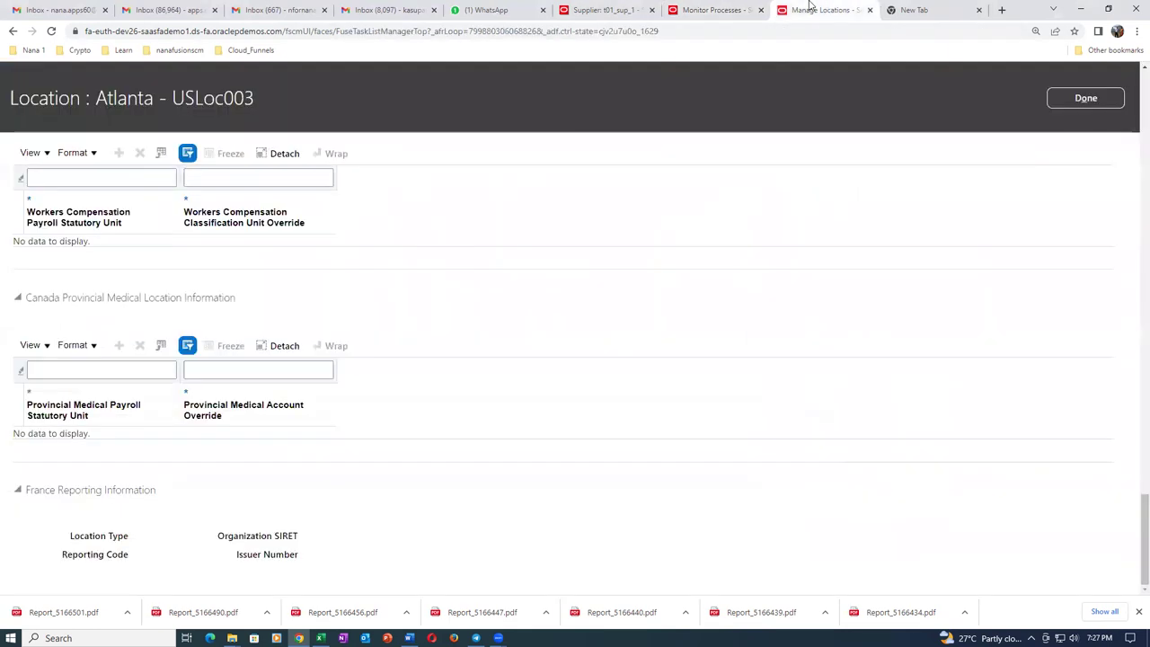
{"action": "left_click", "coordinate": [609, 11]}
{"action": "left_click", "coordinate": [85, 112]}
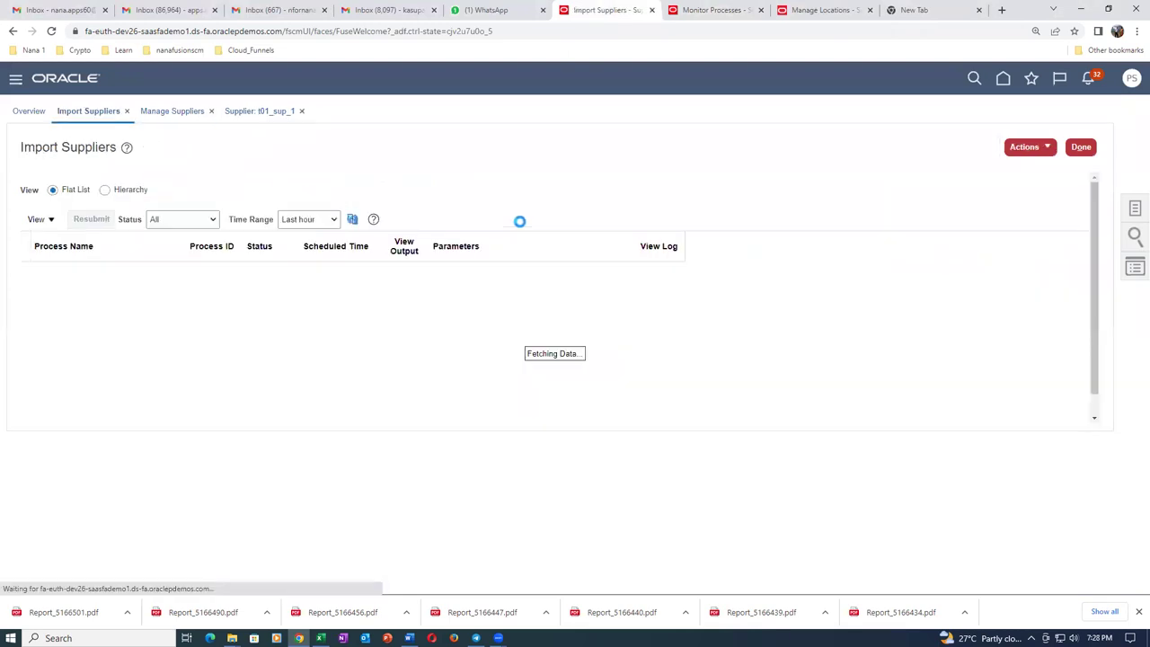
Submit Import Supplier Contacts with Import Options All and Batch ID 3003.
{"action": "left_click", "coordinate": [1022, 153]}
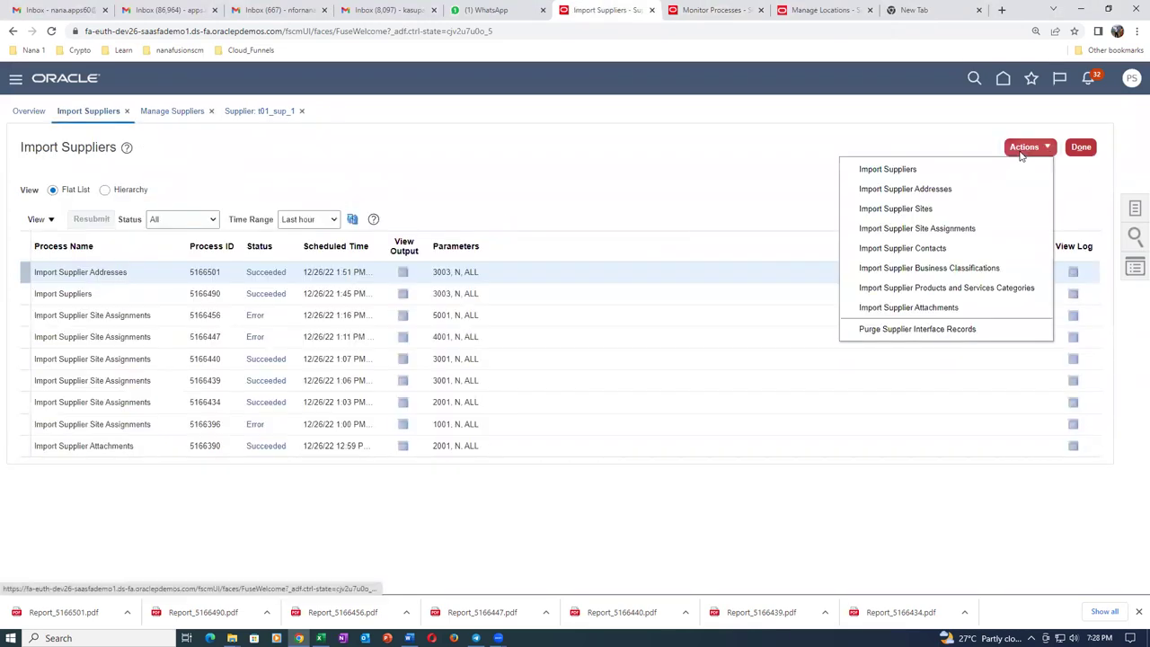
{"action": "left_click", "coordinate": [954, 251]}
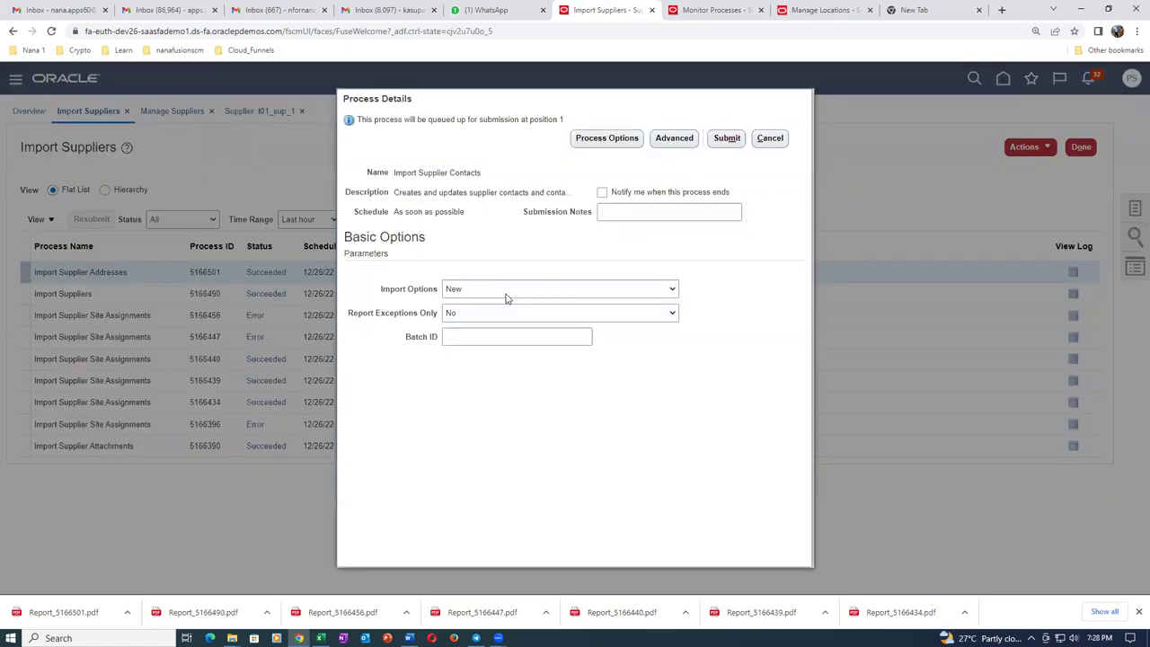
{"action": "left_click", "coordinate": [506, 289]}
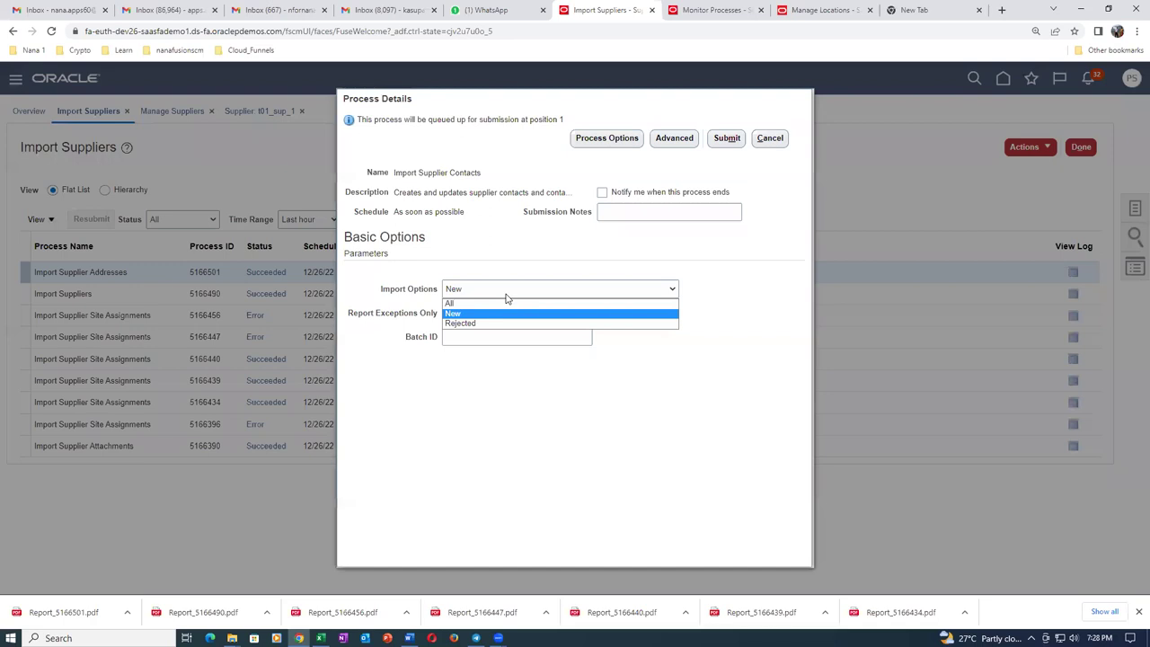
{"action": "left_click", "coordinate": [503, 302]}
{"action": "left_click", "coordinate": [498, 336]}
{"action": "type", "text": "3003"}
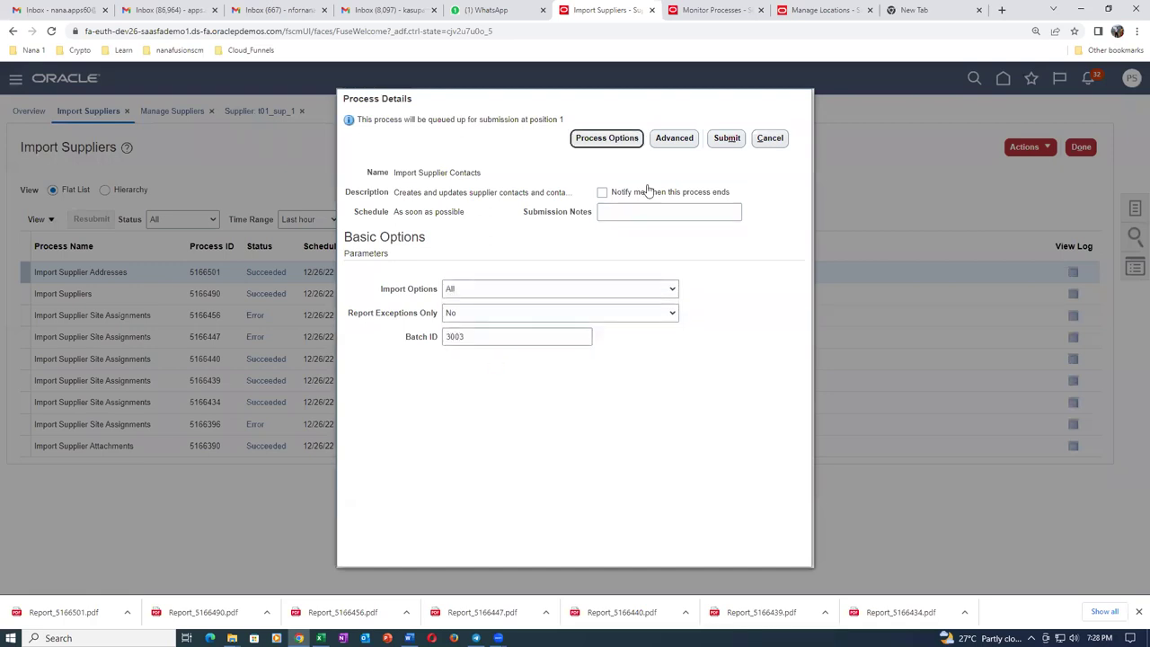
{"action": "left_click", "coordinate": [727, 137]}
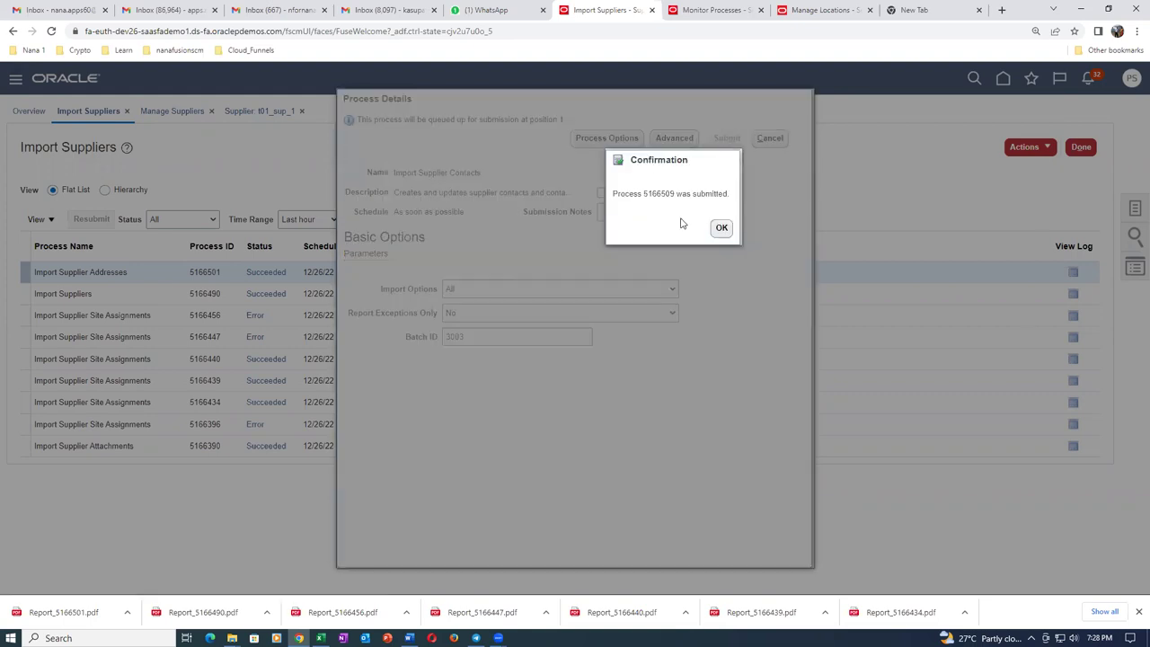
{"action": "left_click", "coordinate": [722, 228]}
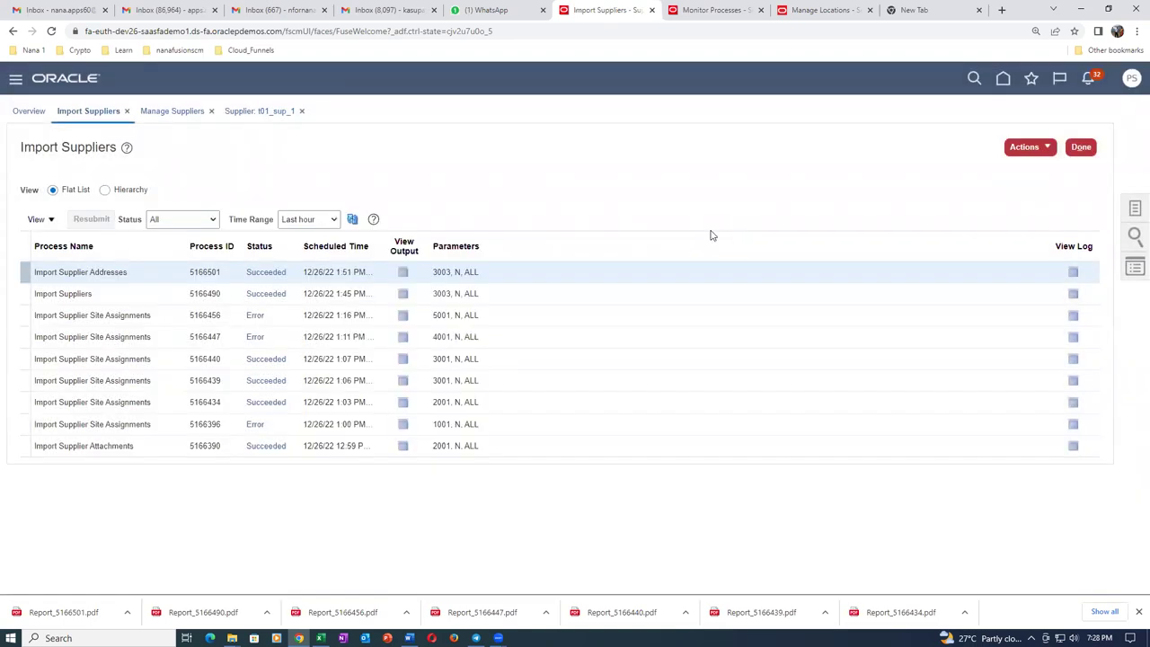
Refresh the process list until import 5166509 shows Succeeded.
{"action": "left_click", "coordinate": [353, 219]}
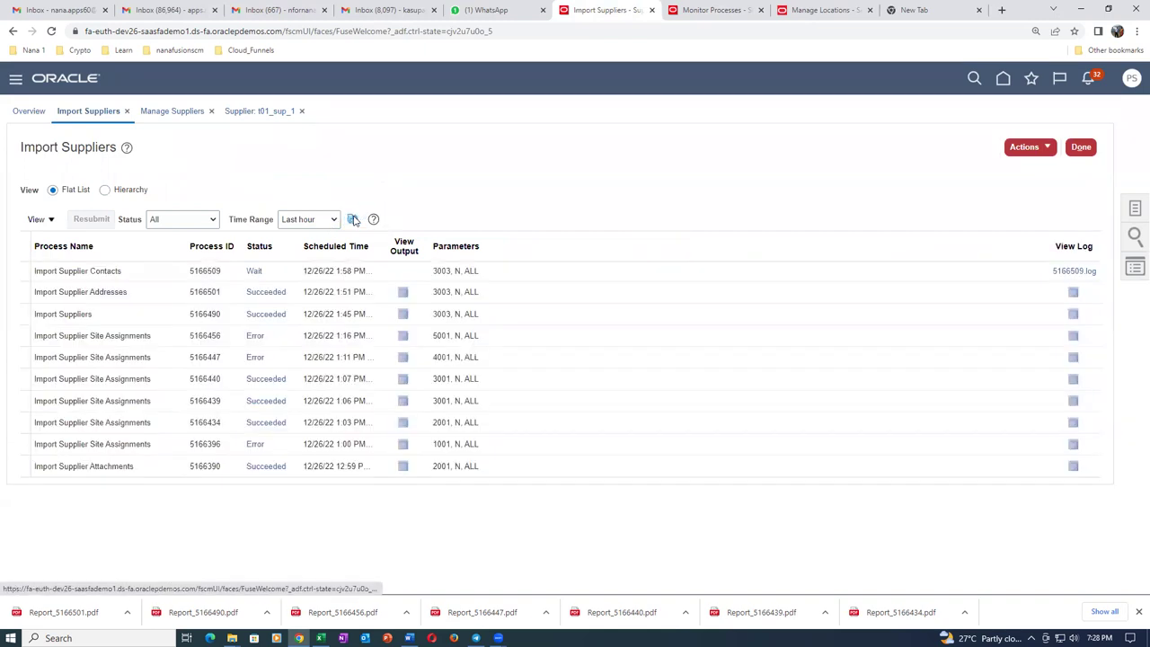
{"action": "left_click", "coordinate": [354, 219]}
{"action": "left_click", "coordinate": [354, 219]}
{"action": "left_click", "coordinate": [353, 219]}
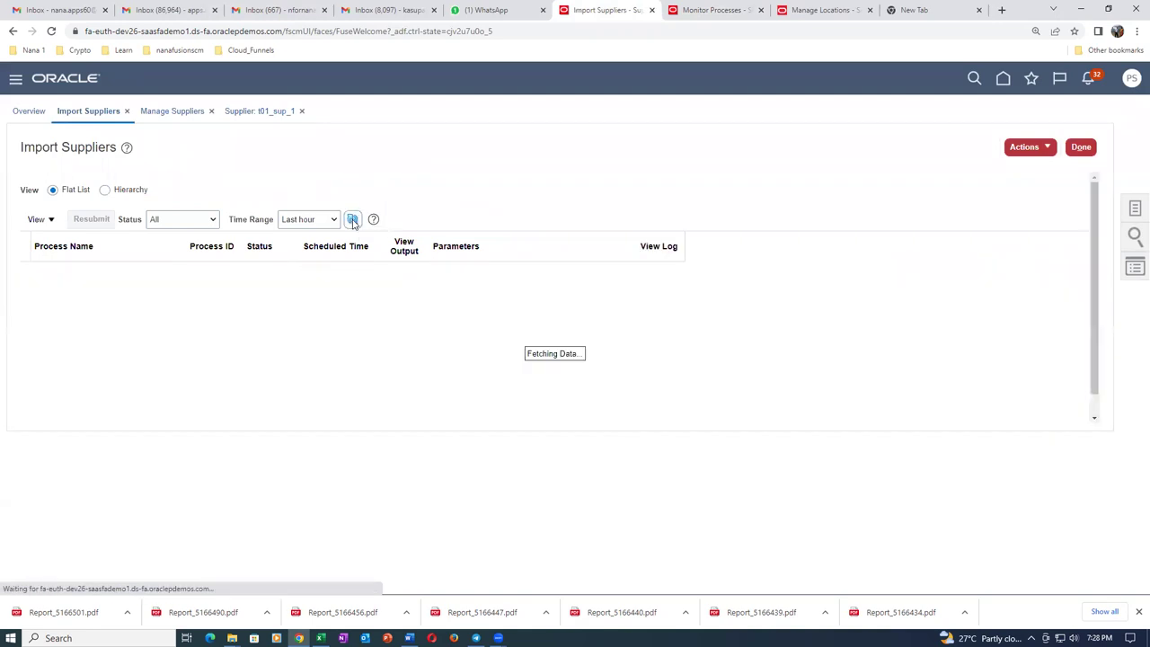
{"action": "left_click", "coordinate": [353, 220]}
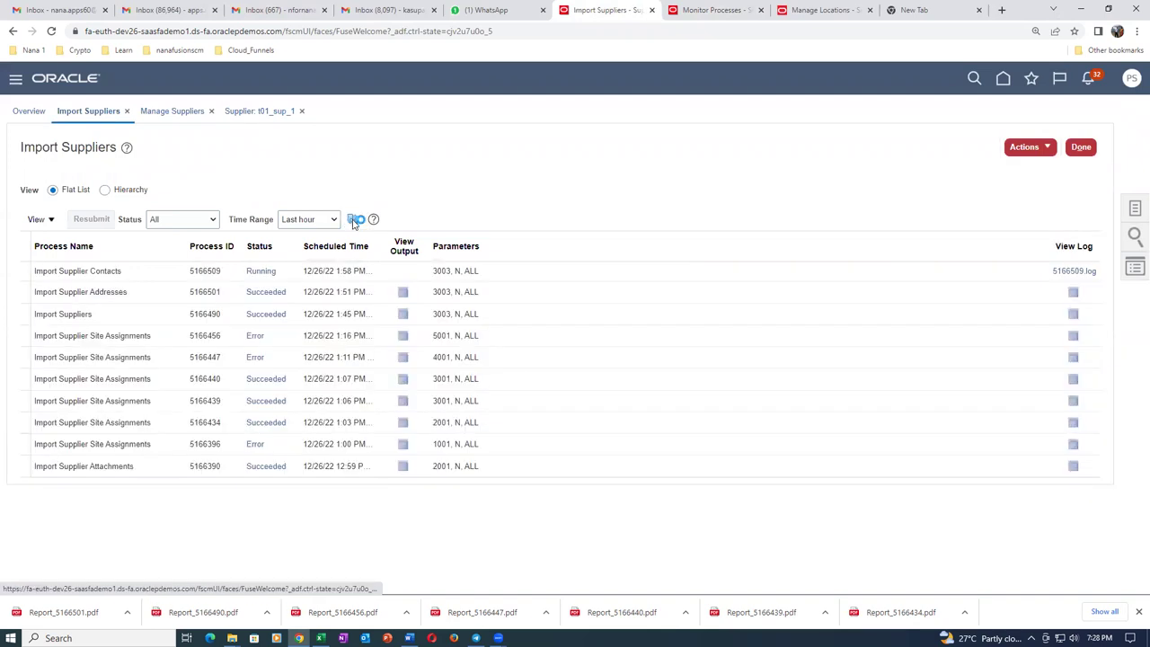
{"action": "left_click", "coordinate": [353, 219]}
{"action": "left_click", "coordinate": [353, 219]}
{"action": "left_click", "coordinate": [353, 220]}
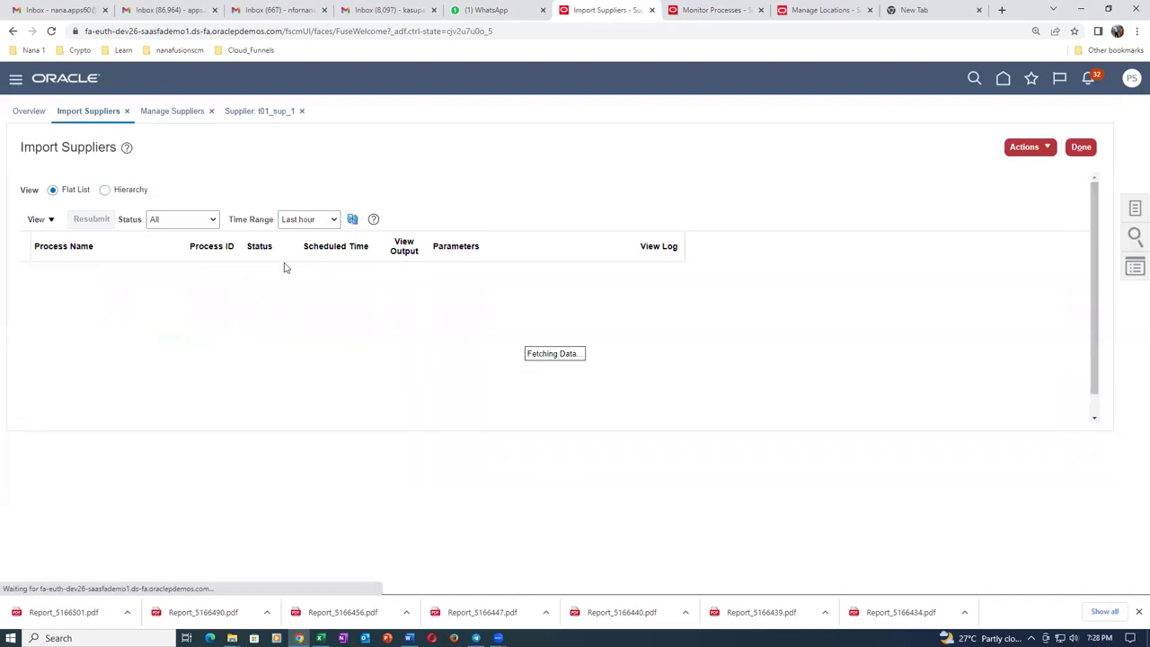
Download and open the import output report Report_5166509.pdf.
{"action": "left_click", "coordinate": [405, 272]}
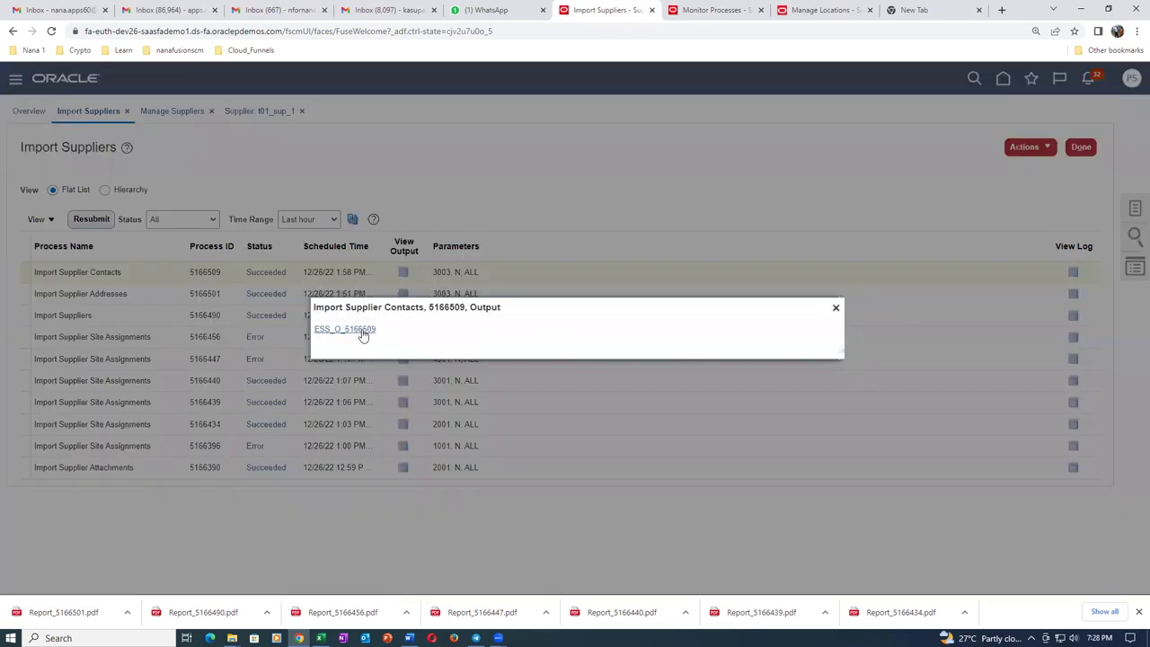
{"action": "left_click", "coordinate": [364, 330]}
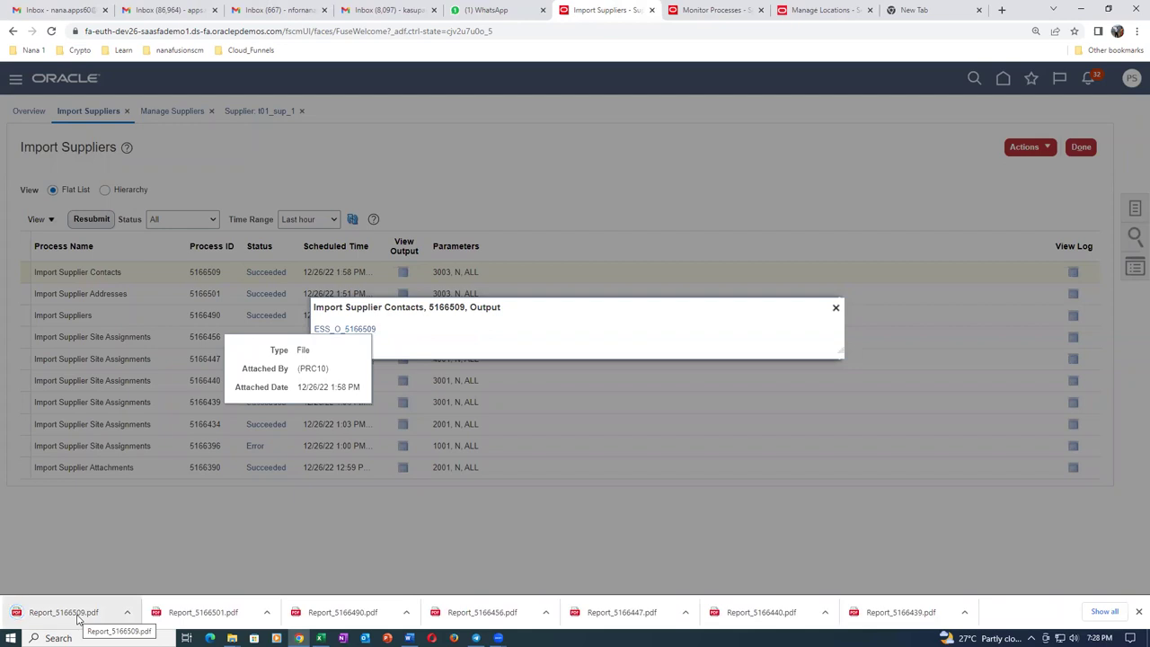
{"action": "left_click", "coordinate": [79, 616]}
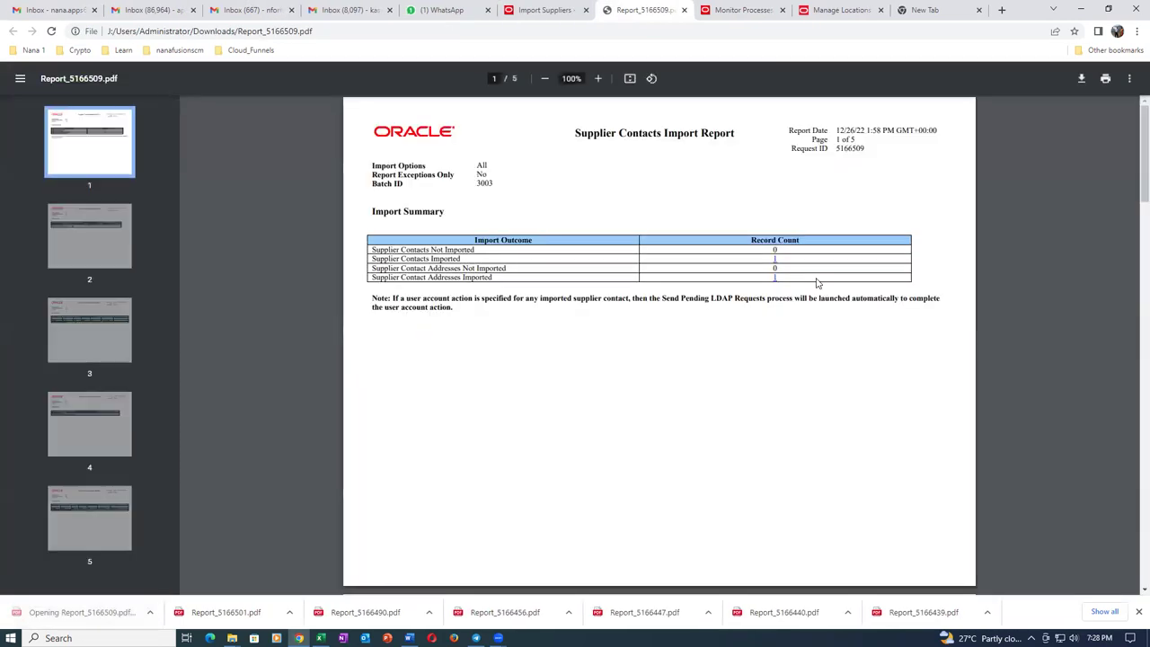
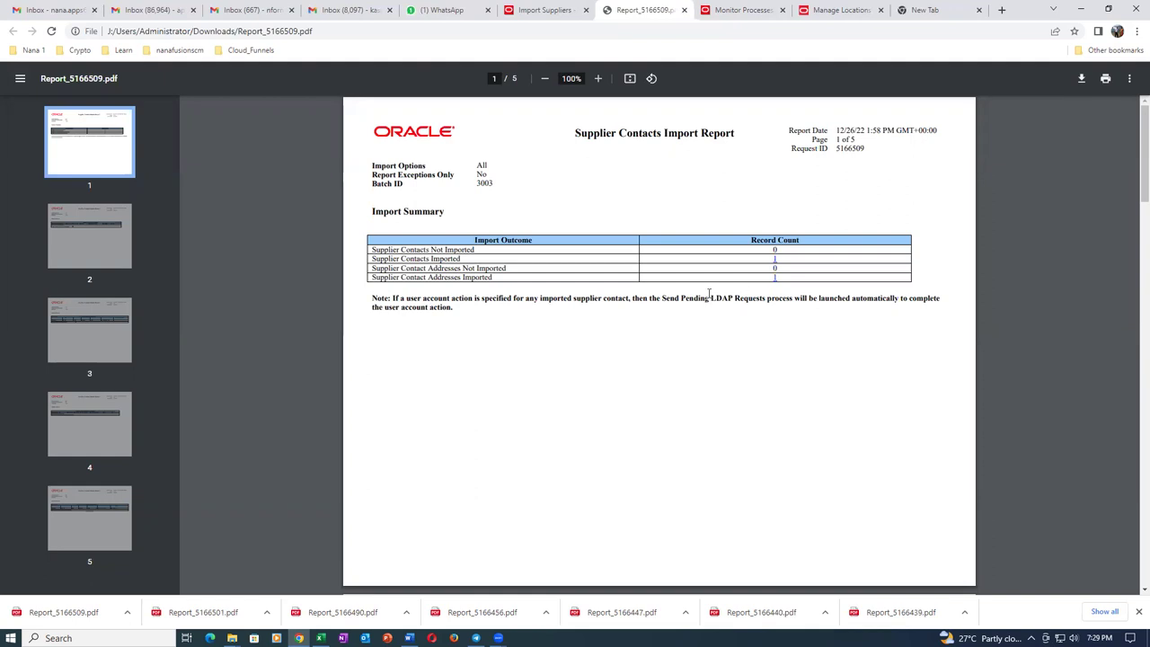
Highlight the LDAP-requests and user-account-action wording in the report note, then bring up the Sup_Import folder.
{"action": "left_click_drag", "start_coordinate": [709, 293], "coordinate": [747, 297]}
{"action": "left_click", "coordinate": [762, 359]}
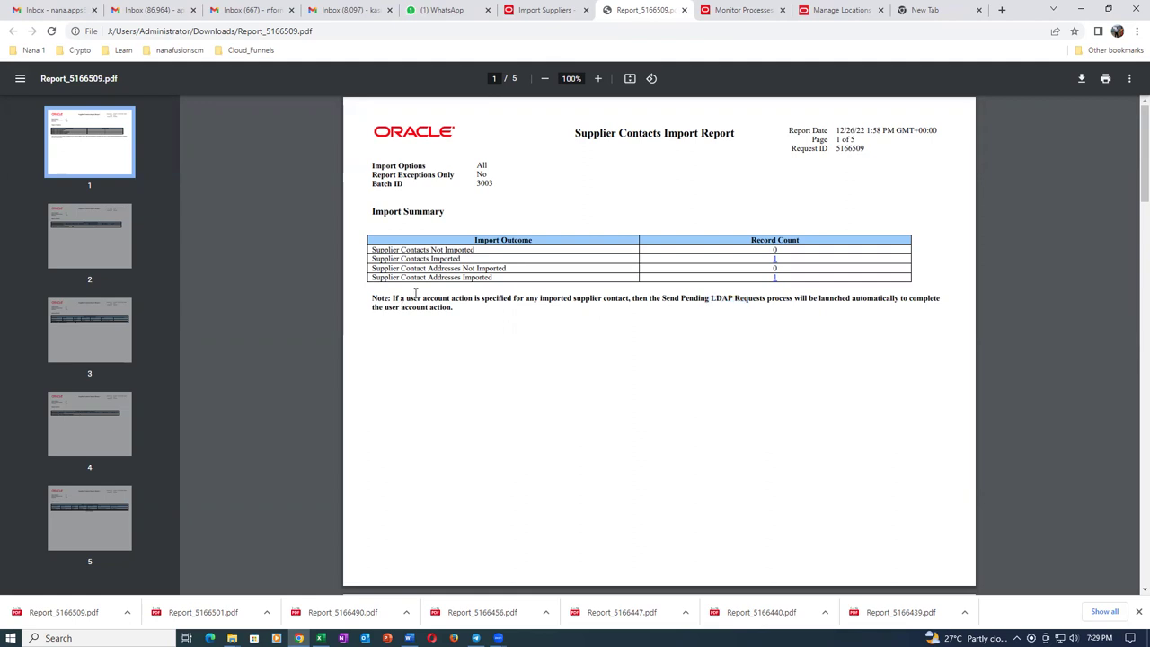
{"action": "left_click_drag", "start_coordinate": [407, 301], "coordinate": [466, 293]}
{"action": "left_click", "coordinate": [416, 327]}
{"action": "mouse_move", "coordinate": [232, 637]}
{"action": "left_click", "coordinate": [274, 596]}
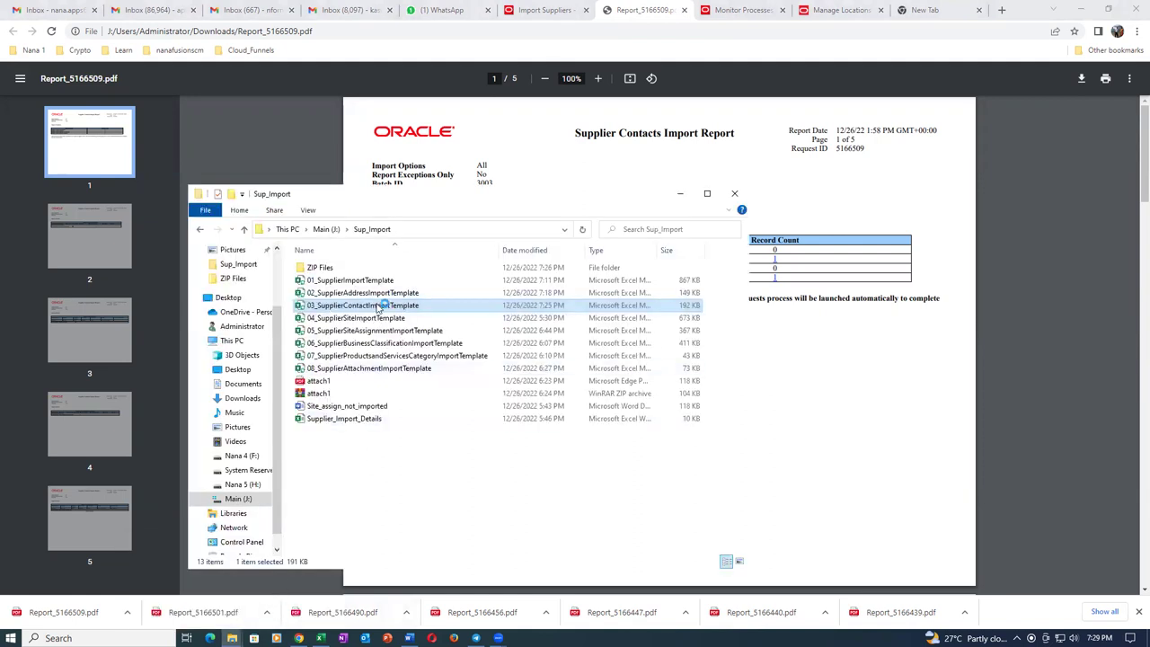
In the contact template, step along row 5 from First Name to the User Account Action column.
{"action": "key", "text": "alt+Tab"}
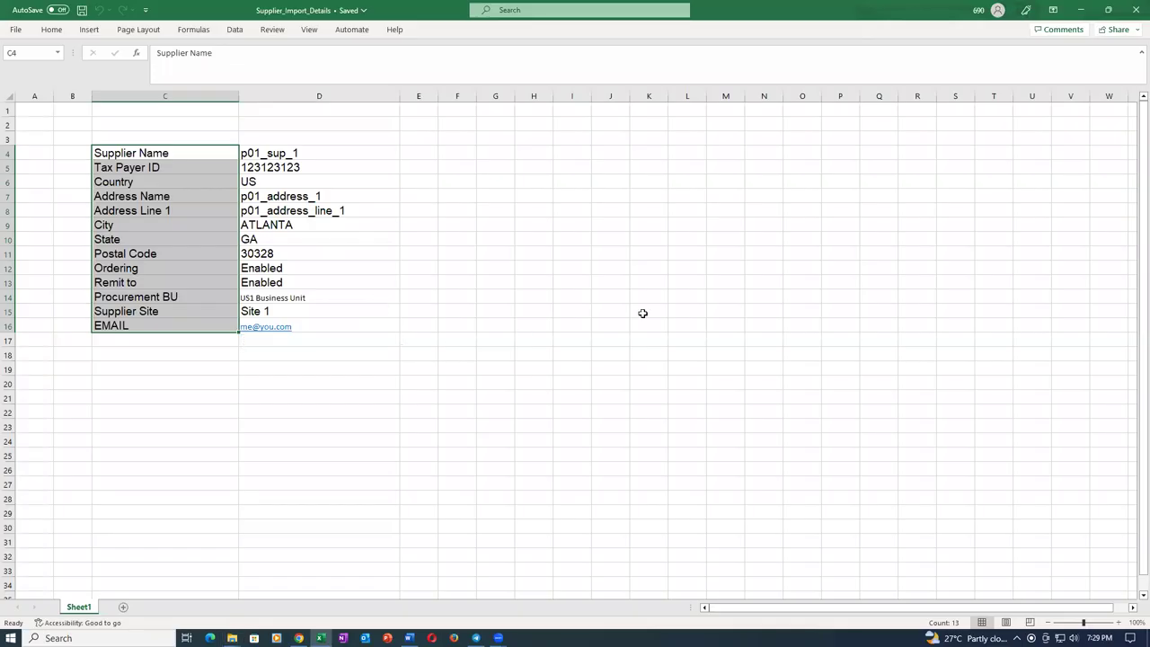
{"action": "key", "text": "alt+Tab"}
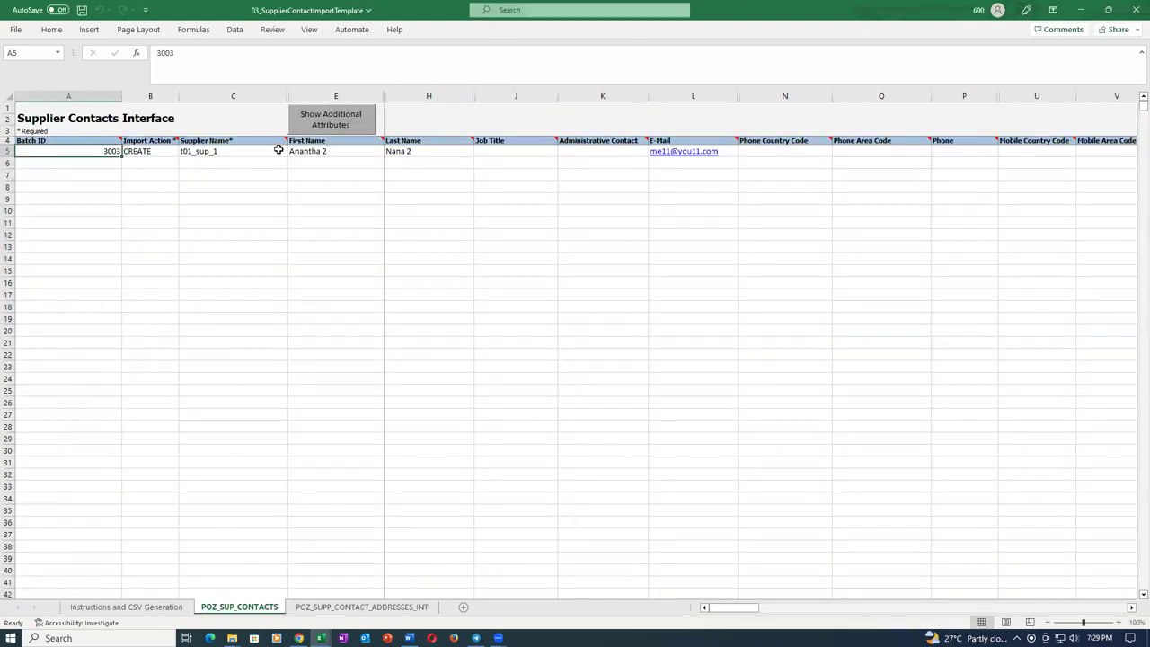
{"action": "left_click", "coordinate": [328, 153]}
{"action": "key", "text": "Right"}
{"action": "key", "text": "Right"}
{"action": "key", "text": "Right"}
{"action": "key", "text": "Right"}
{"action": "key", "text": "Right"}
{"action": "key", "text": "Right"}
{"action": "key", "text": "Right"}
{"action": "key", "text": "Right"}
{"action": "key", "text": "Right"}
{"action": "key", "text": "Right"}
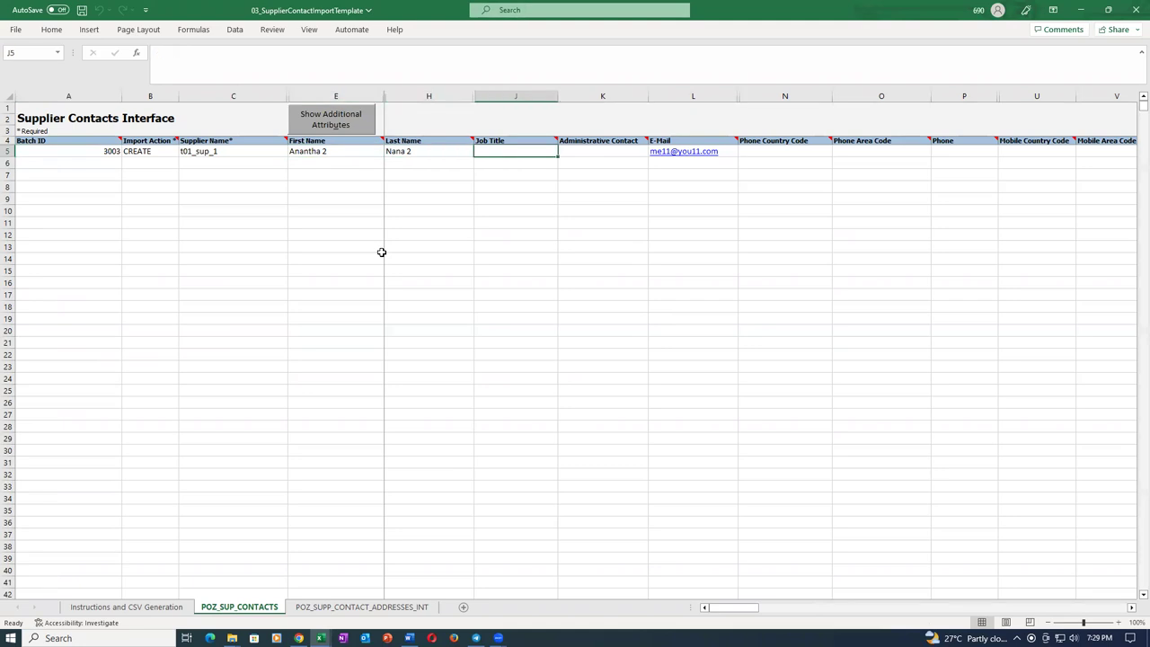
{"action": "key", "text": "Right"}
{"action": "key", "text": "Right"}
{"action": "key", "text": "Right"}
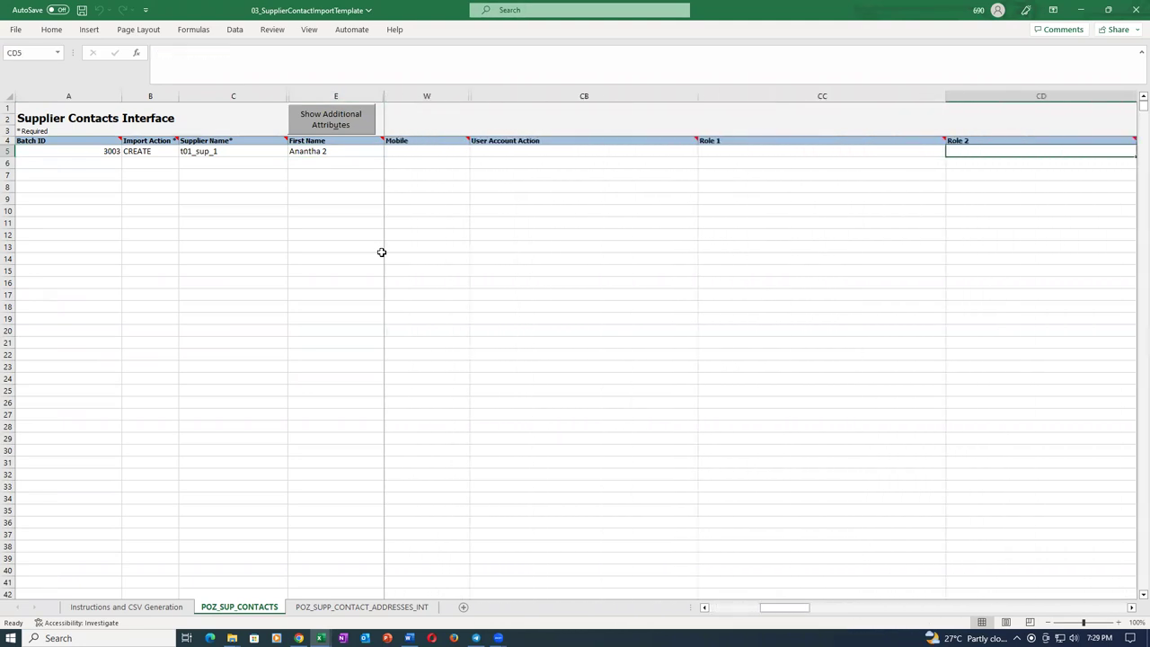
{"action": "key", "text": "Right"}
{"action": "key", "text": "Right"}
{"action": "key", "text": "Right"}
{"action": "key", "text": "Right"}
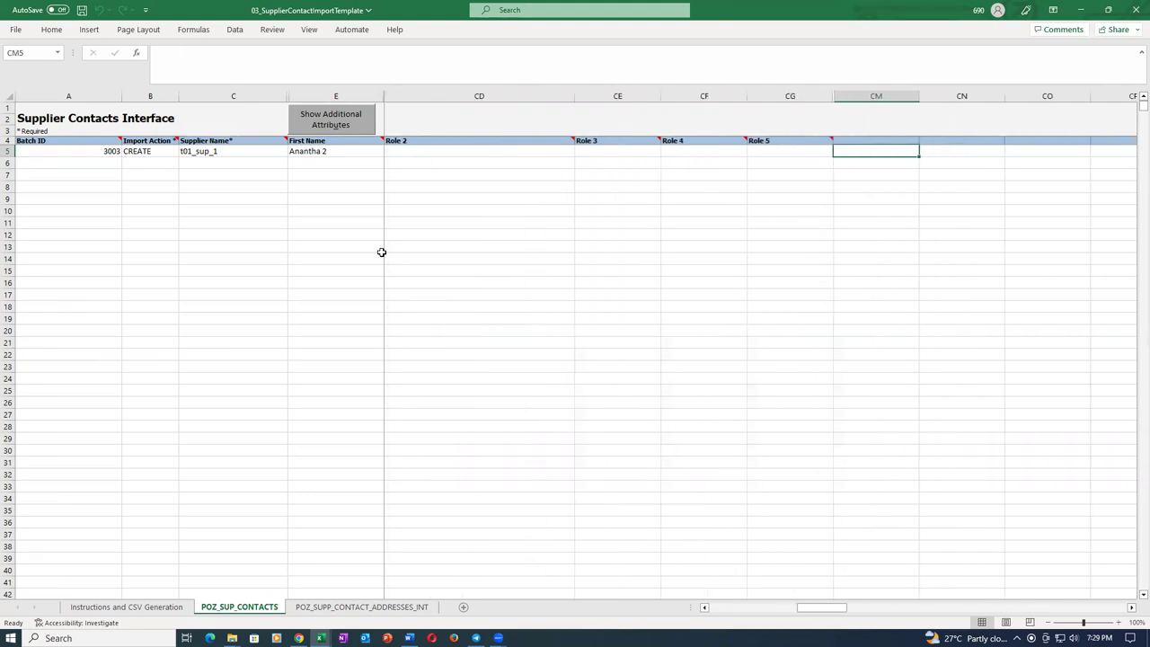
{"action": "key", "text": "Left"}
{"action": "key", "text": "Left"}
{"action": "key", "text": "Left"}
{"action": "key", "text": "Left"}
{"action": "key", "text": "Left"}
{"action": "key", "text": "Left"}
{"action": "key", "text": "Left"}
{"action": "key", "text": "Left"}
{"action": "key", "text": "Left"}
{"action": "key", "text": "Left"}
{"action": "key", "text": "Left"}
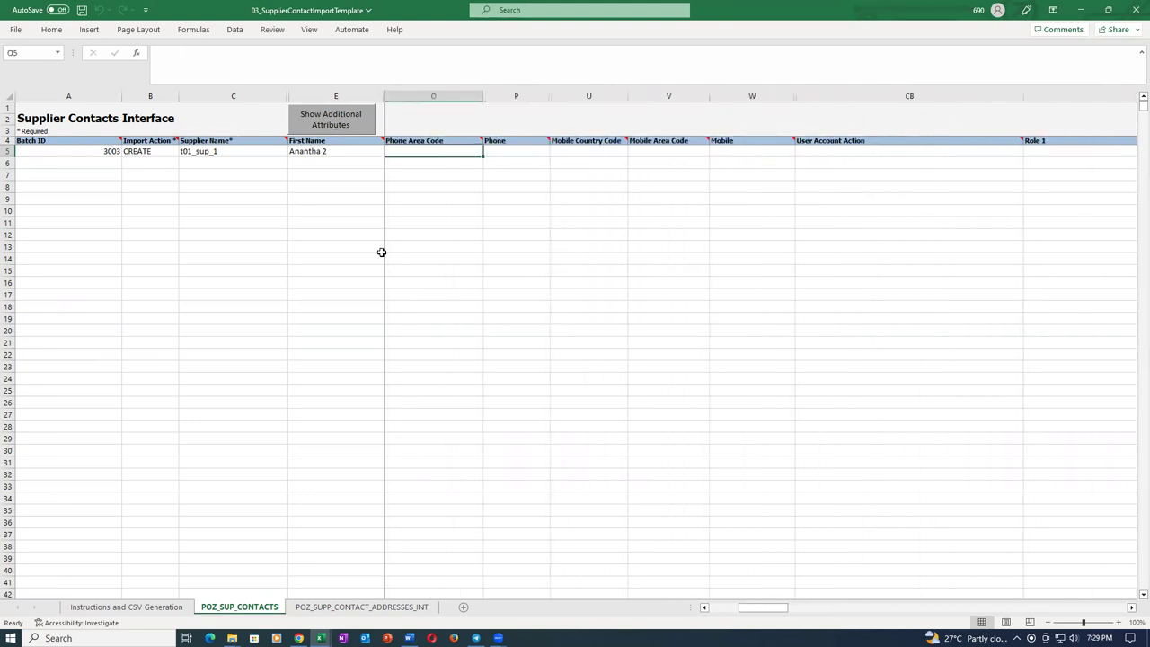
{"action": "key", "text": "Right"}
{"action": "key", "text": "Right"}
{"action": "key", "text": "Right"}
{"action": "key", "text": "Right"}
{"action": "key", "text": "Right"}
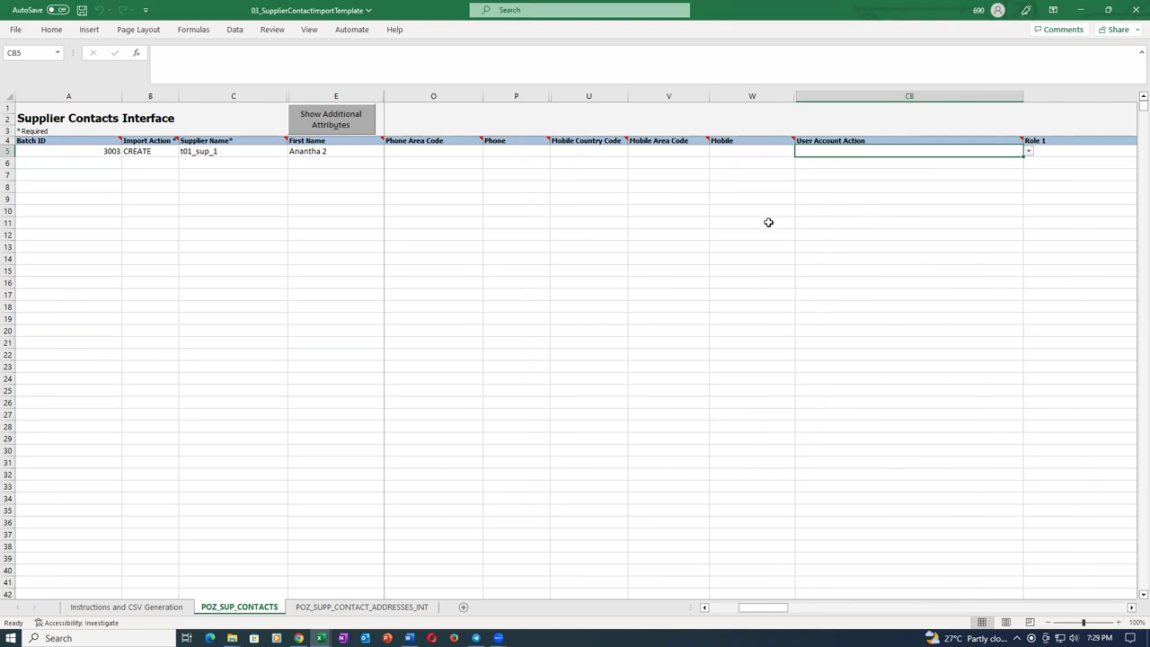
Check the allowed User Account Action values in CB5, then close the template without saving.
{"action": "left_click", "coordinate": [764, 212]}
{"action": "left_click", "coordinate": [733, 151]}
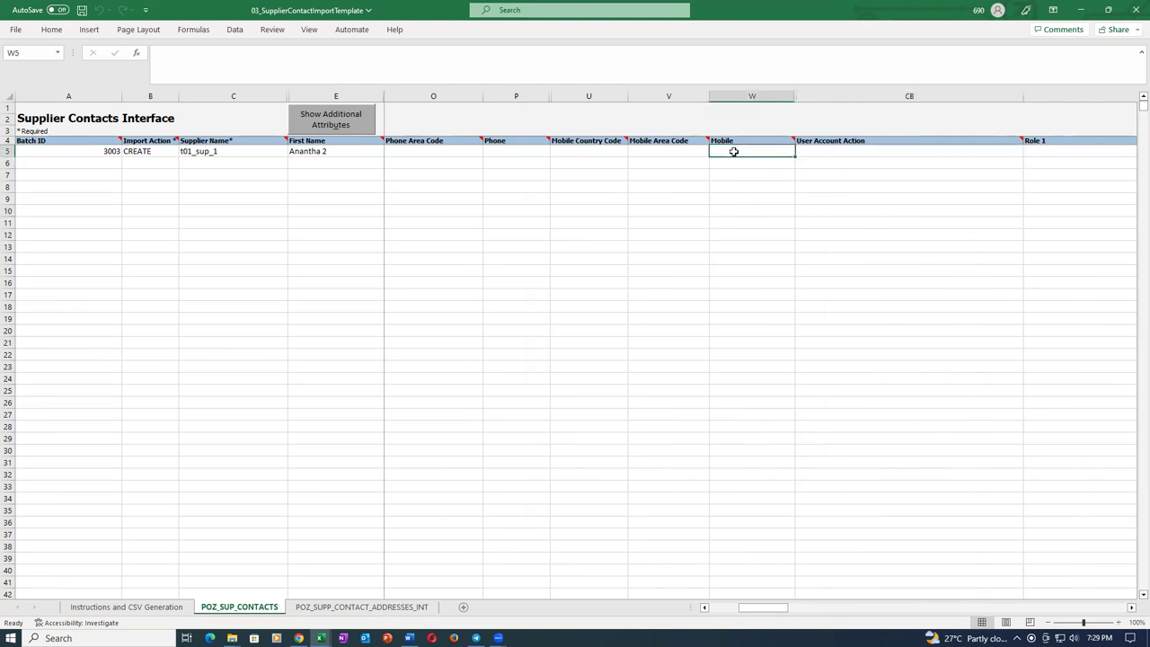
{"action": "left_click", "coordinate": [821, 153]}
{"action": "left_click", "coordinate": [1028, 154]}
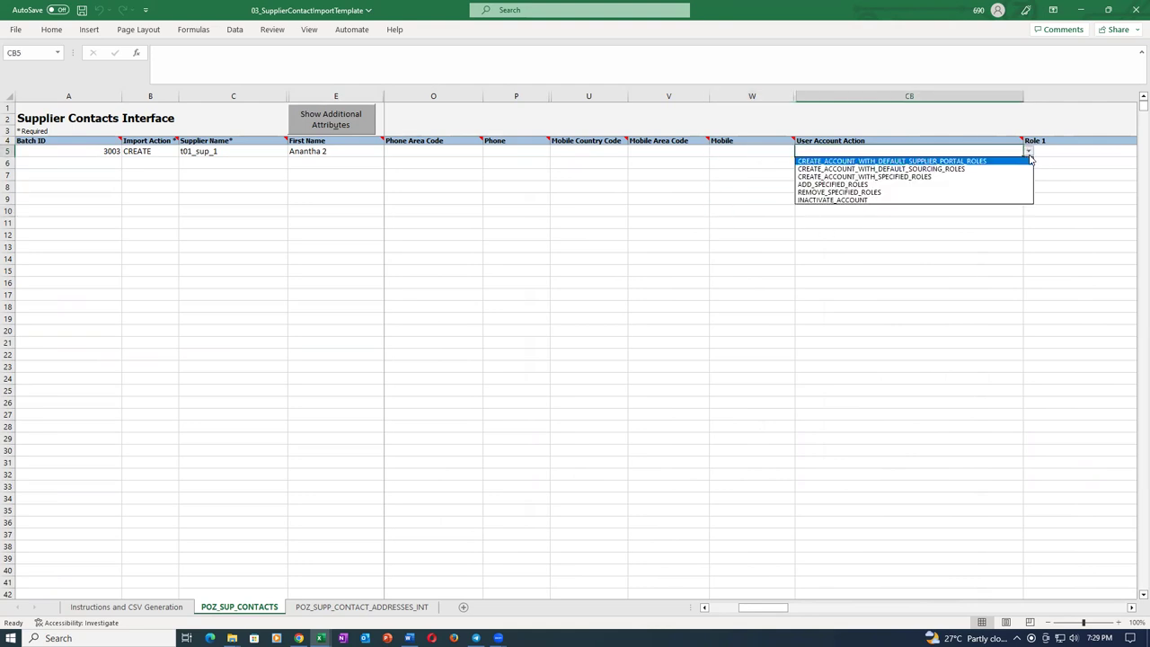
{"action": "left_click", "coordinate": [906, 272]}
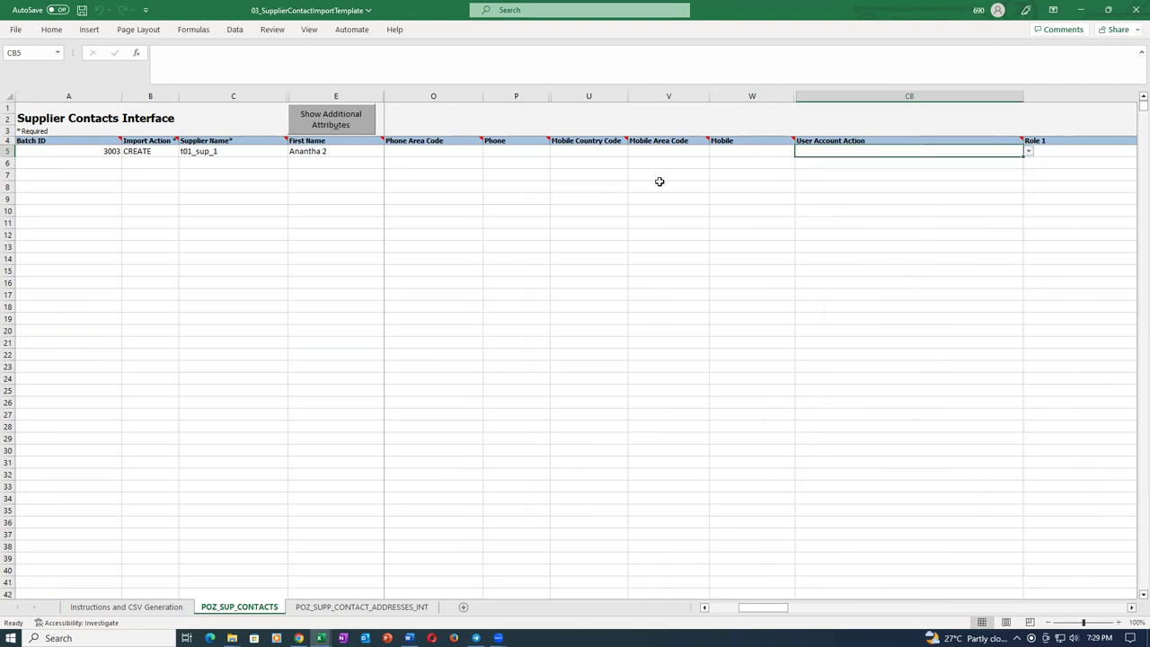
{"action": "left_click", "coordinate": [749, 154]}
{"action": "left_click", "coordinate": [672, 152]}
{"action": "left_click", "coordinate": [901, 150]}
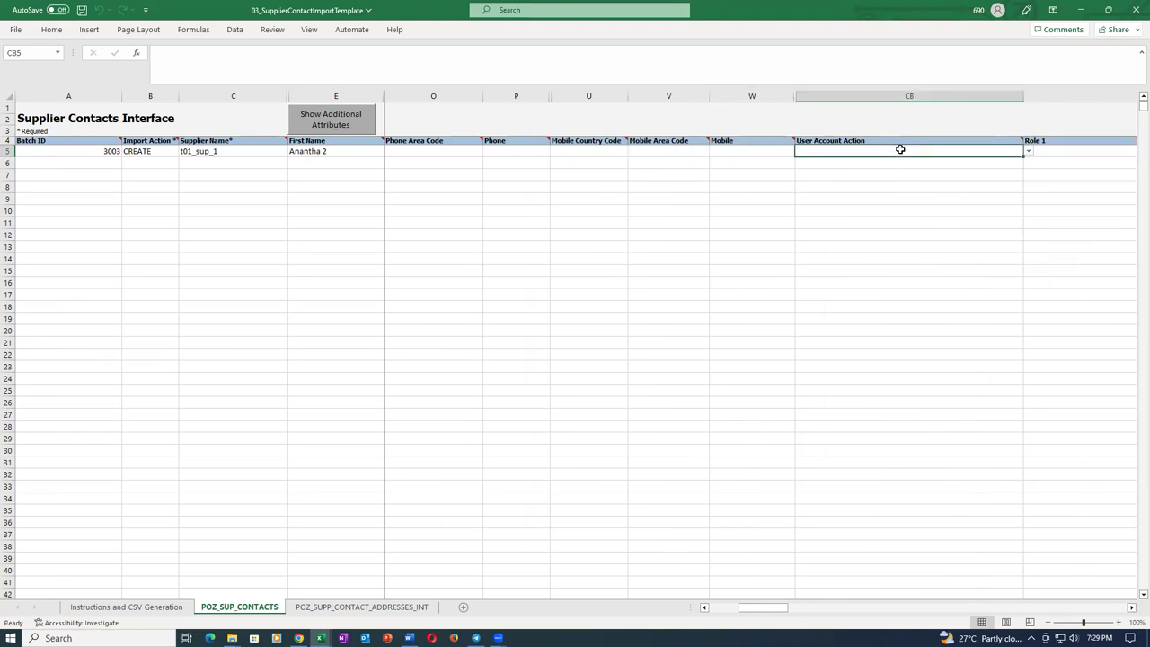
{"action": "left_click", "coordinate": [1135, 10]}
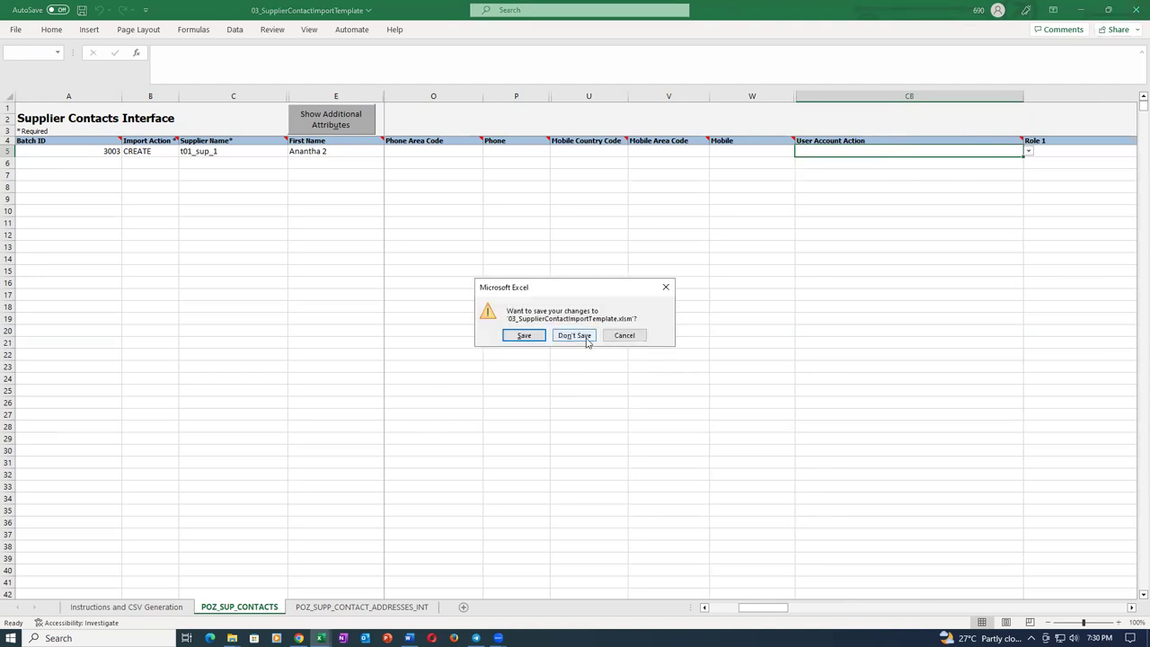
{"action": "left_click", "coordinate": [586, 336]}
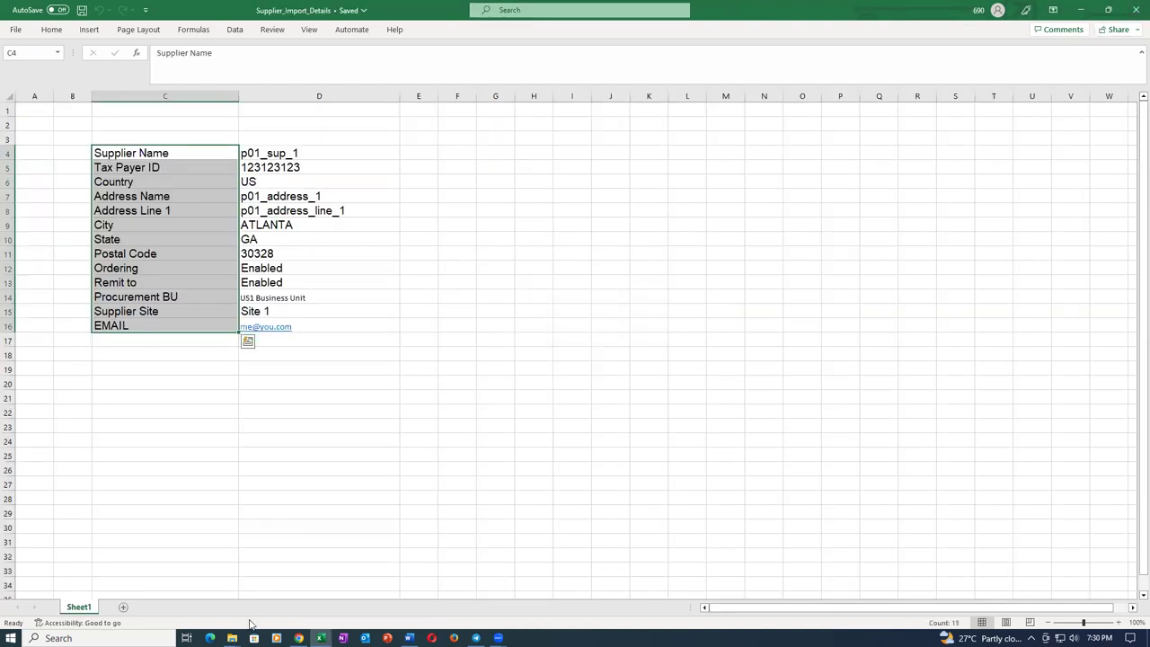
Check the t01_sup_1 contact on page 3 of Report_5166509.pdf, then close the report.
{"action": "left_click", "coordinate": [299, 638]}
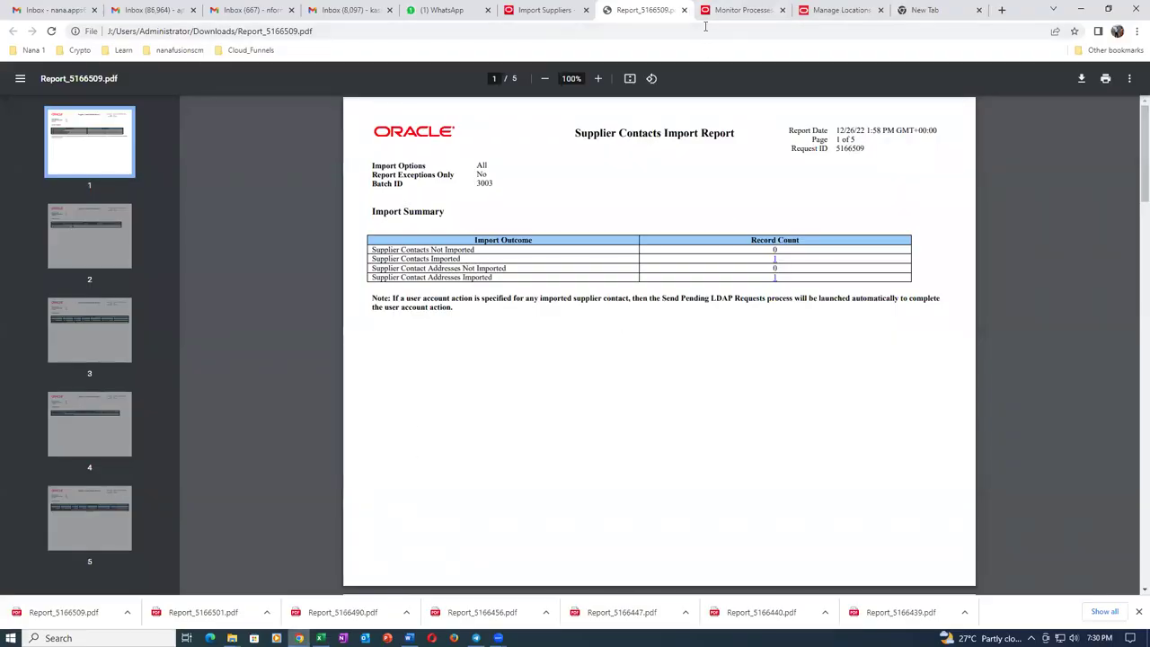
{"action": "scroll", "coordinate": [615, 376], "scroll_direction": "down", "scroll_amount": 8}
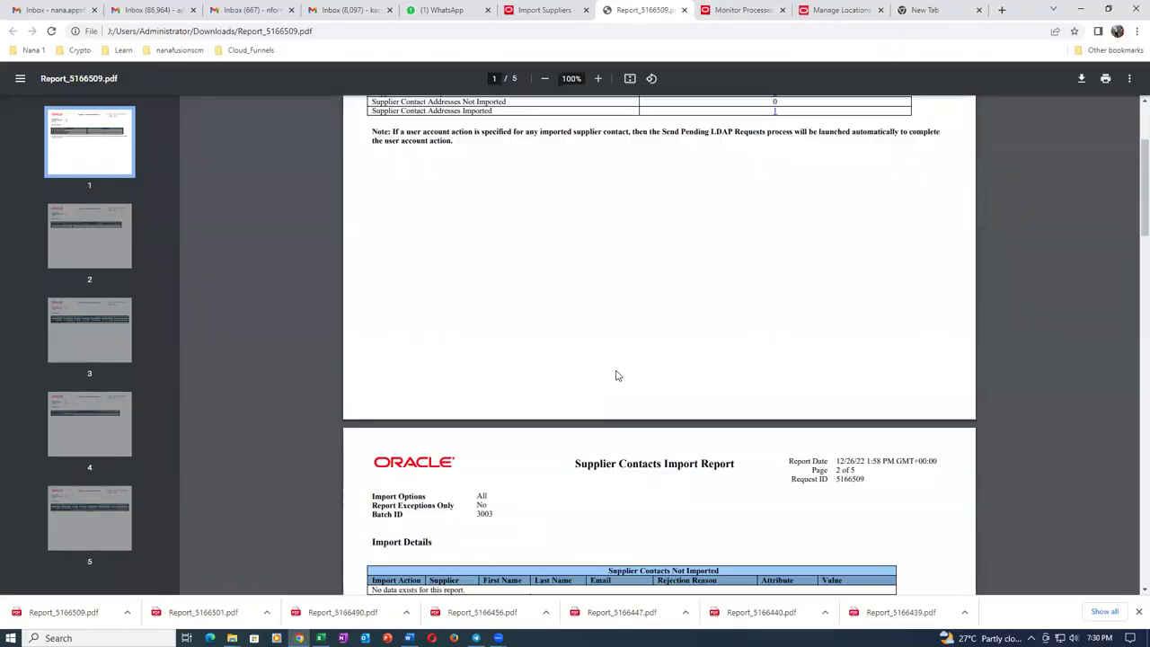
{"action": "scroll", "coordinate": [620, 368], "scroll_direction": "down", "scroll_amount": 6}
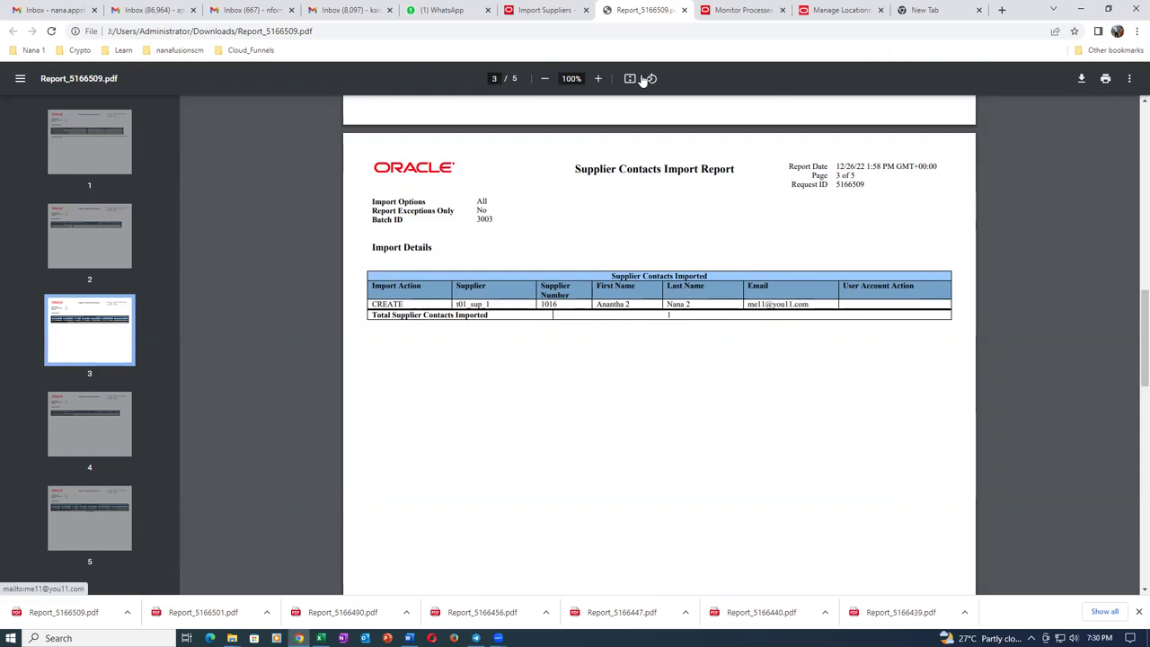
{"action": "left_click", "coordinate": [683, 10]}
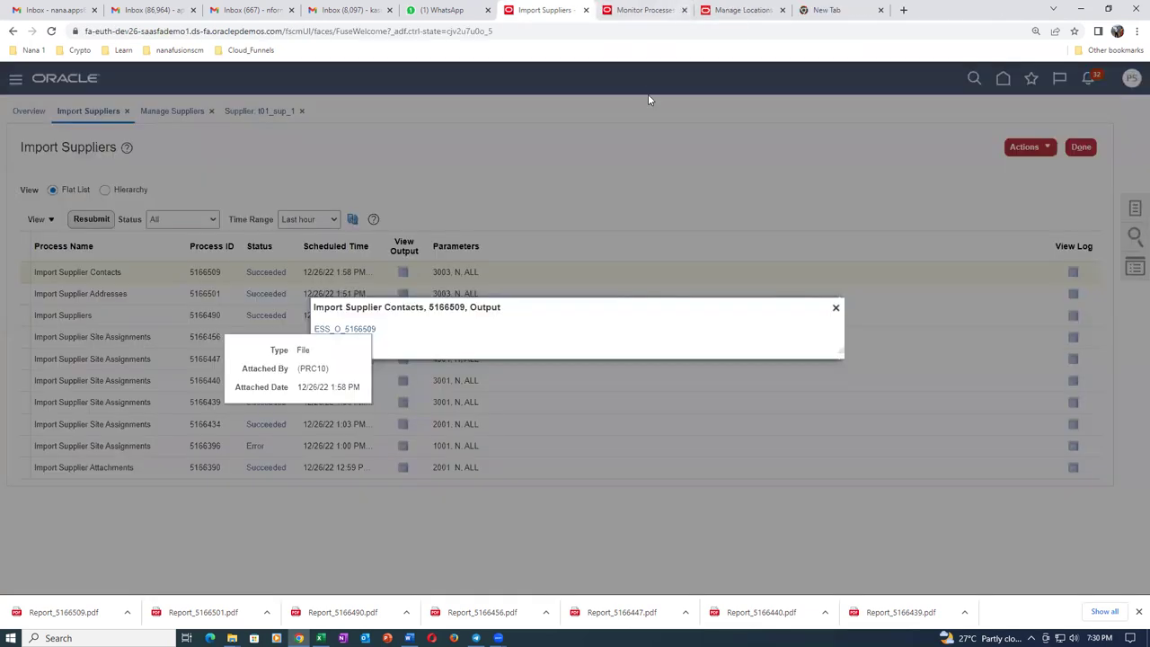
Dismiss the output window, search Manage Suppliers for t01 and open supplier t01_sup_1.
{"action": "left_click", "coordinate": [836, 307]}
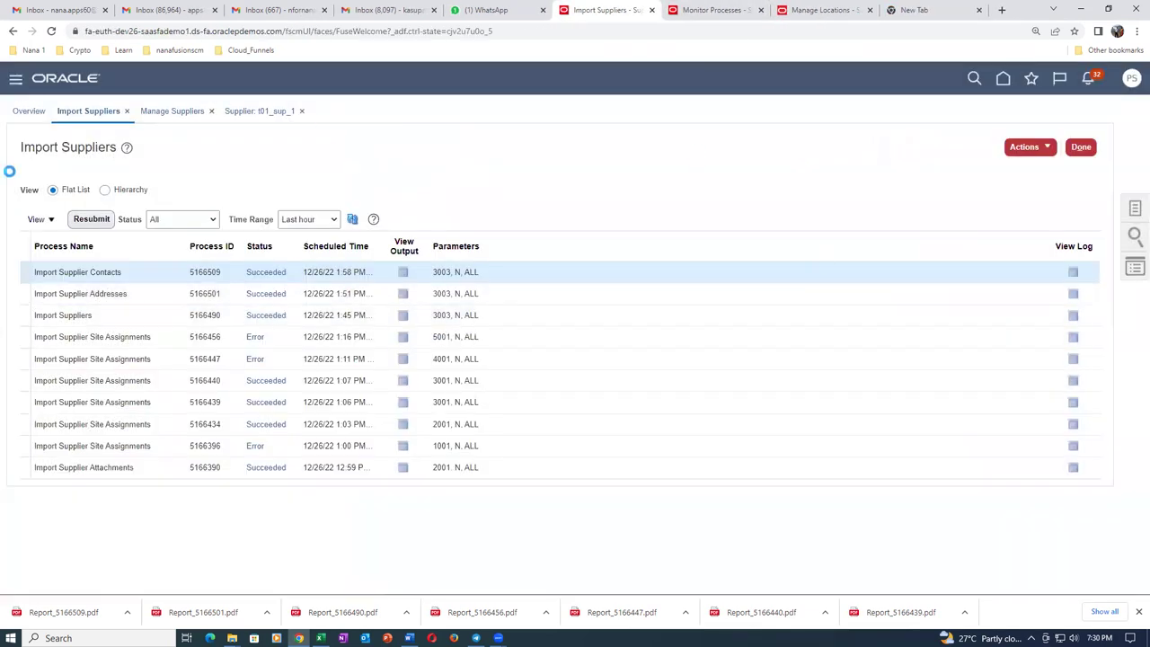
{"action": "left_click", "coordinate": [174, 111]}
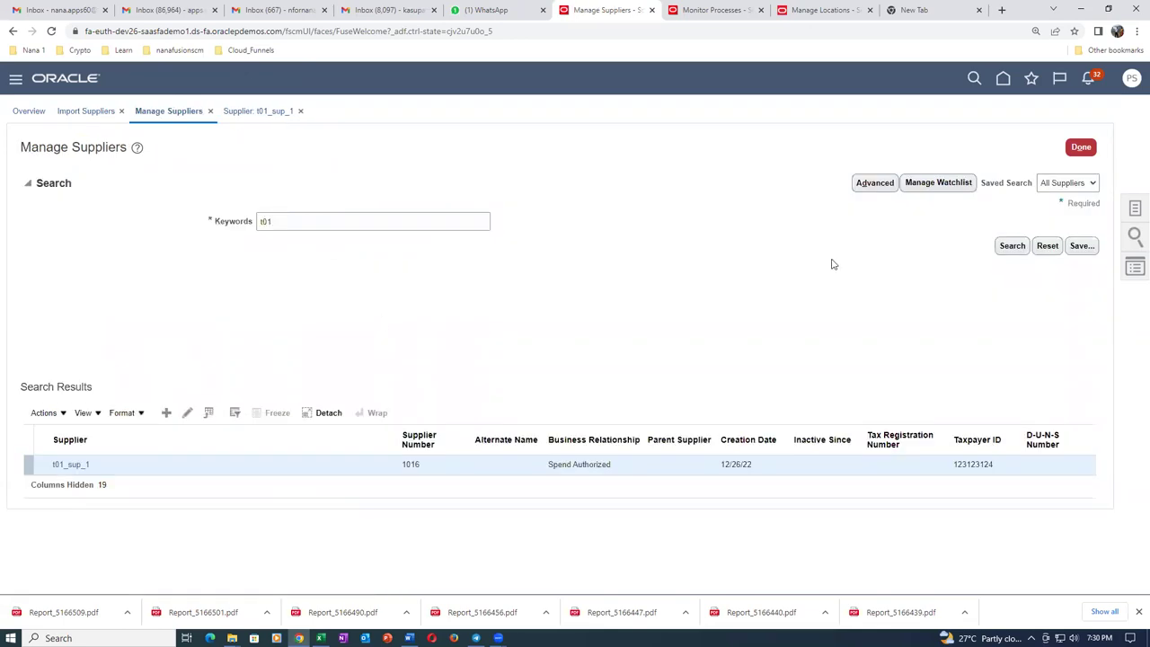
{"action": "left_click", "coordinate": [1010, 251]}
{"action": "left_click", "coordinate": [61, 467]}
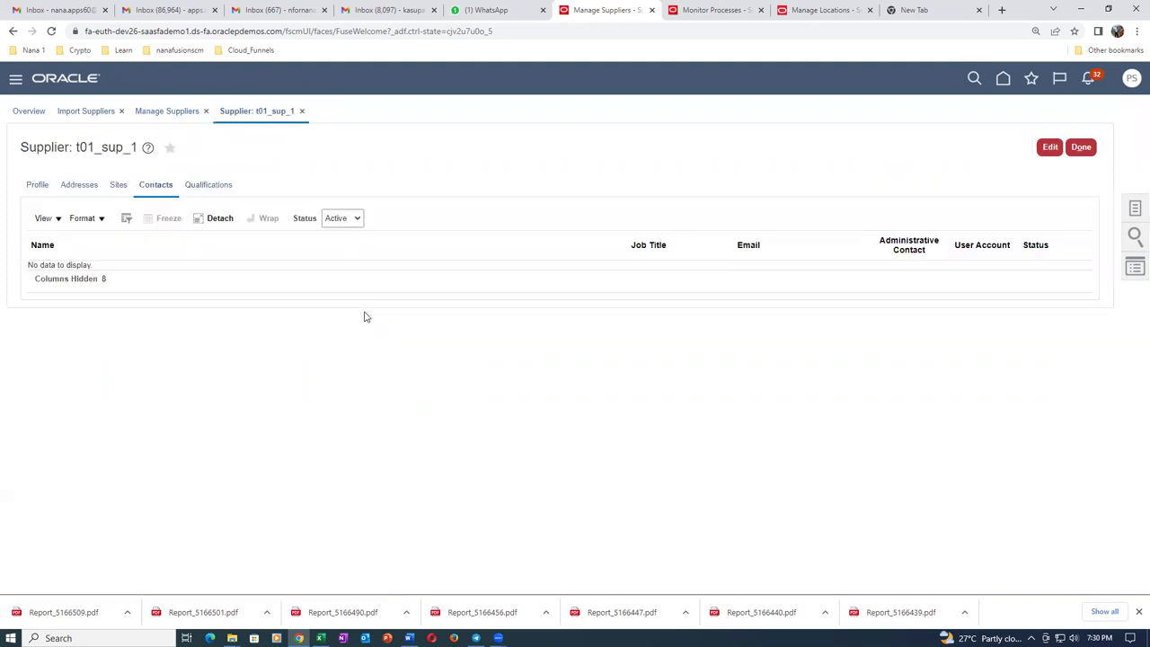
Review the Profile, Addresses and Contacts tabs, reopen the supplier to confirm the active contact, then click Done.
{"action": "left_click", "coordinate": [34, 185]}
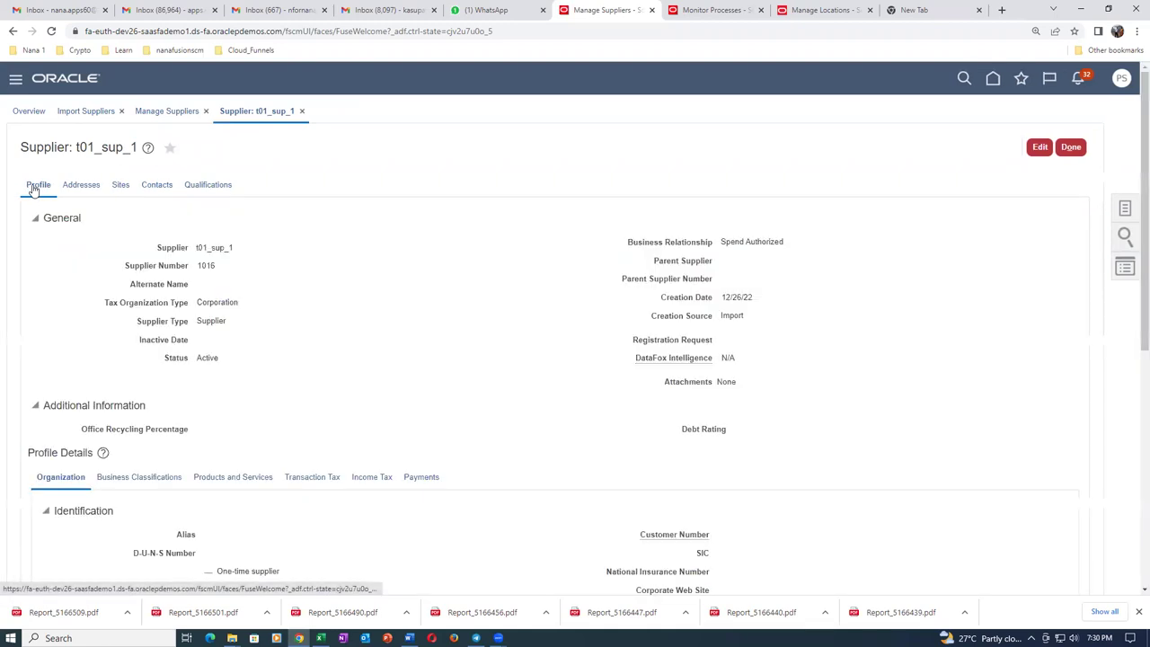
{"action": "left_click", "coordinate": [81, 186]}
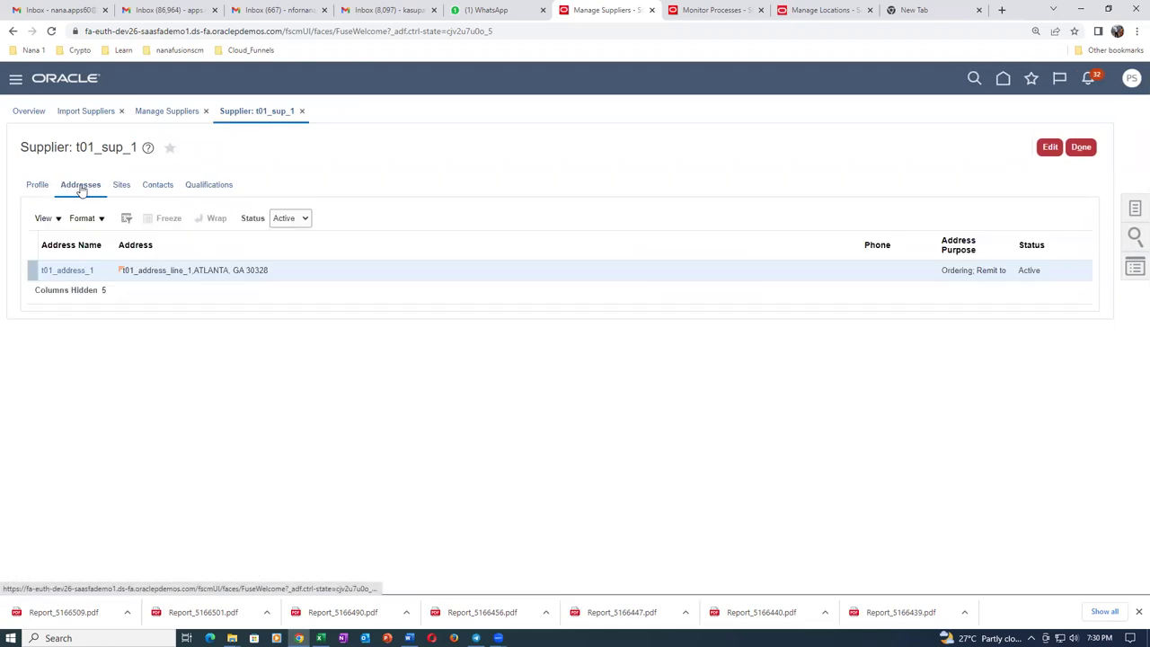
{"action": "left_click", "coordinate": [159, 186]}
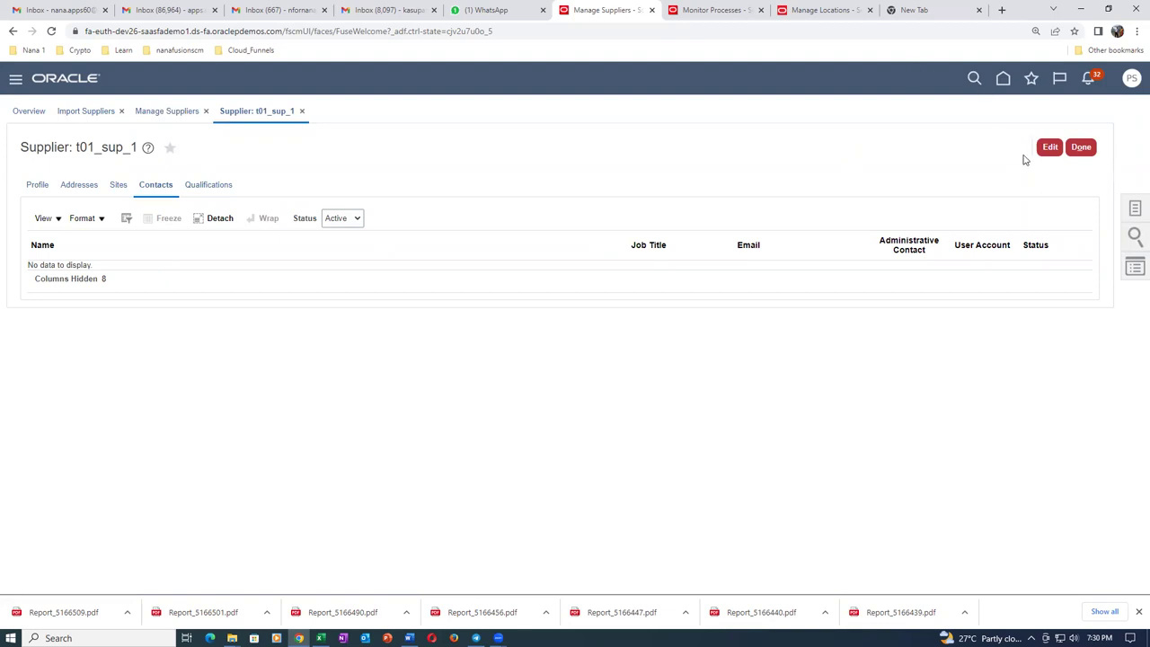
{"action": "left_click", "coordinate": [1049, 146]}
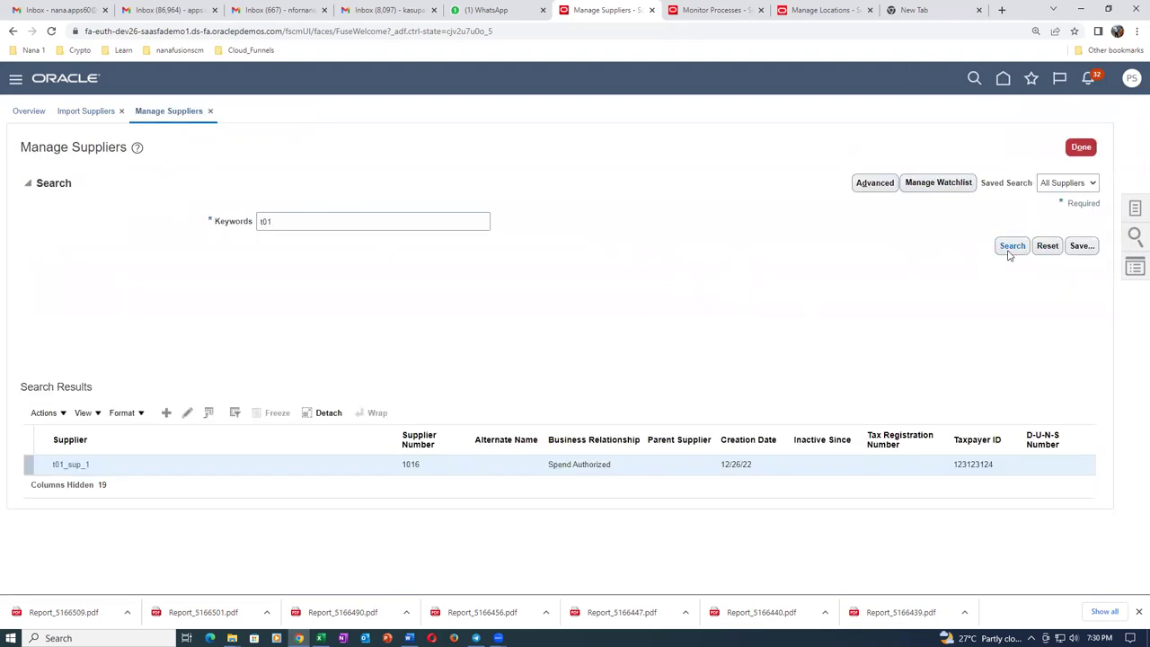
{"action": "left_click", "coordinate": [74, 465]}
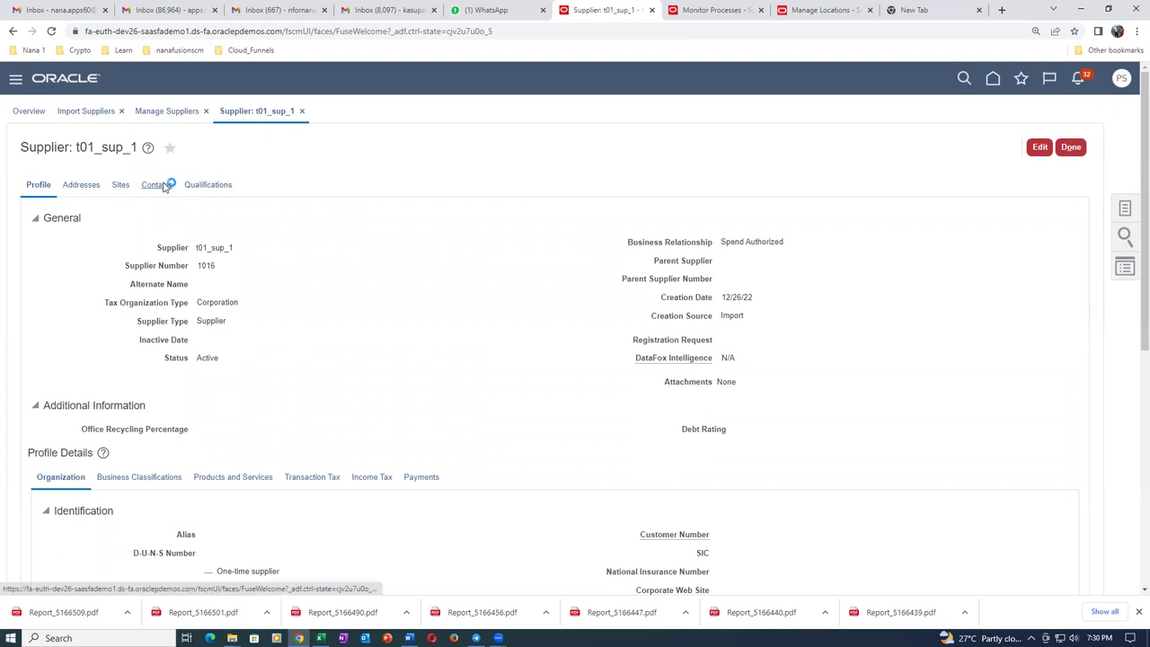
{"action": "left_click", "coordinate": [164, 186]}
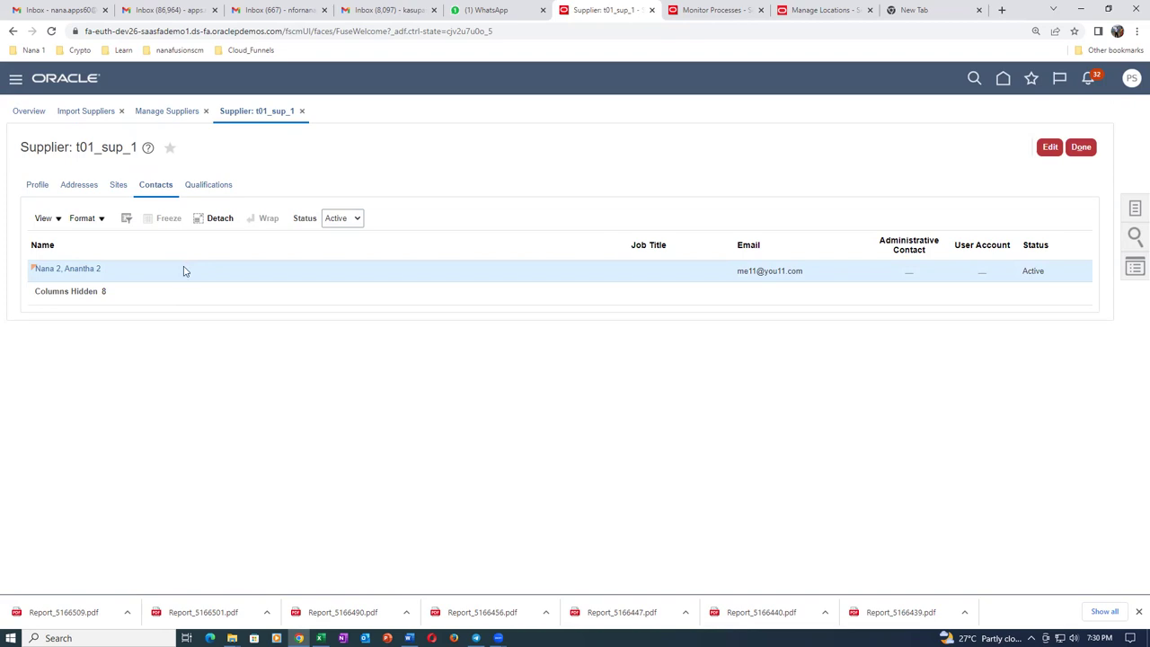
{"action": "left_click", "coordinate": [1080, 147]}
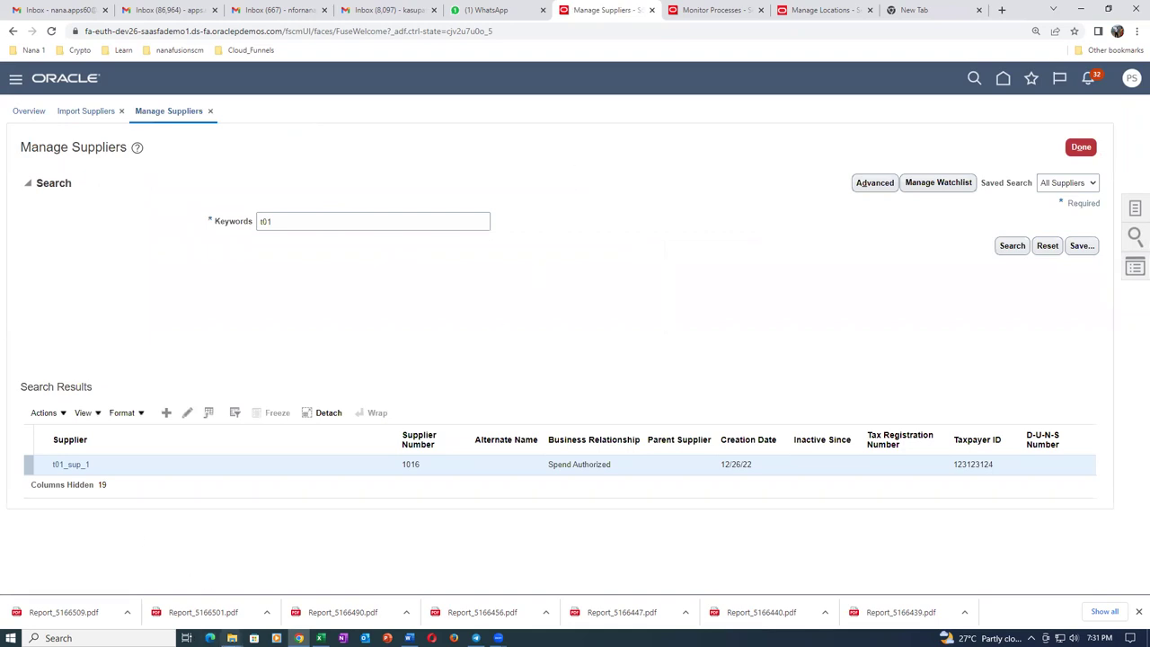
Open 04_SupplierSiteImportTemplate from the Sup_Import folder.
{"action": "mouse_move", "coordinate": [231, 636]}
{"action": "left_click", "coordinate": [274, 575]}
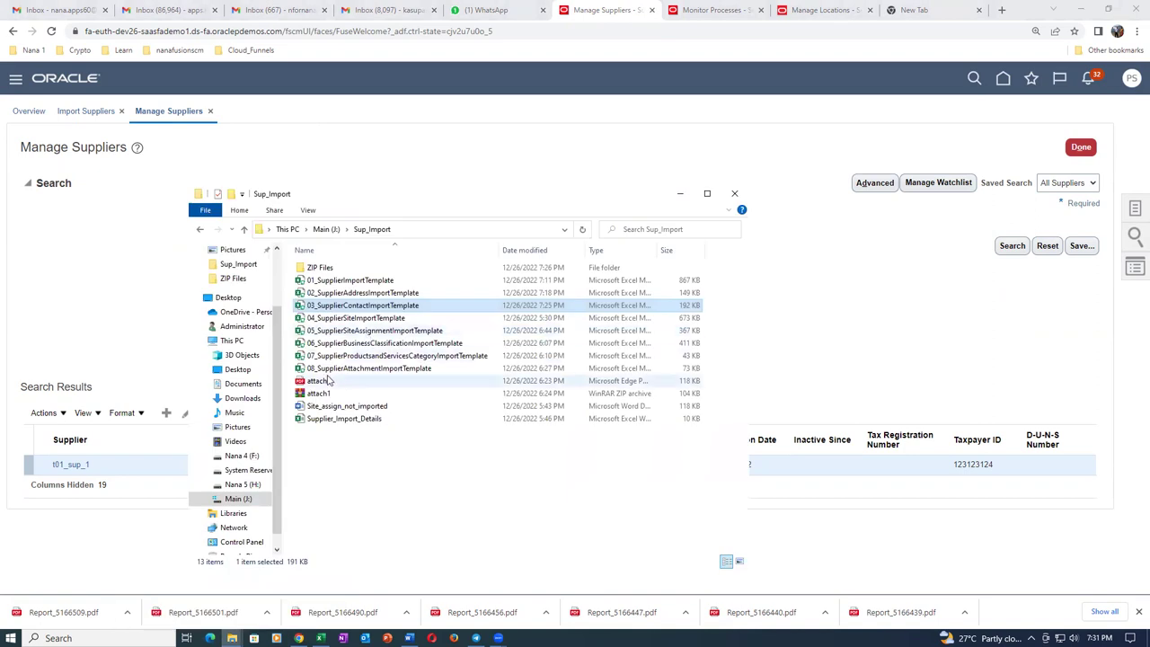
{"action": "left_click", "coordinate": [369, 319]}
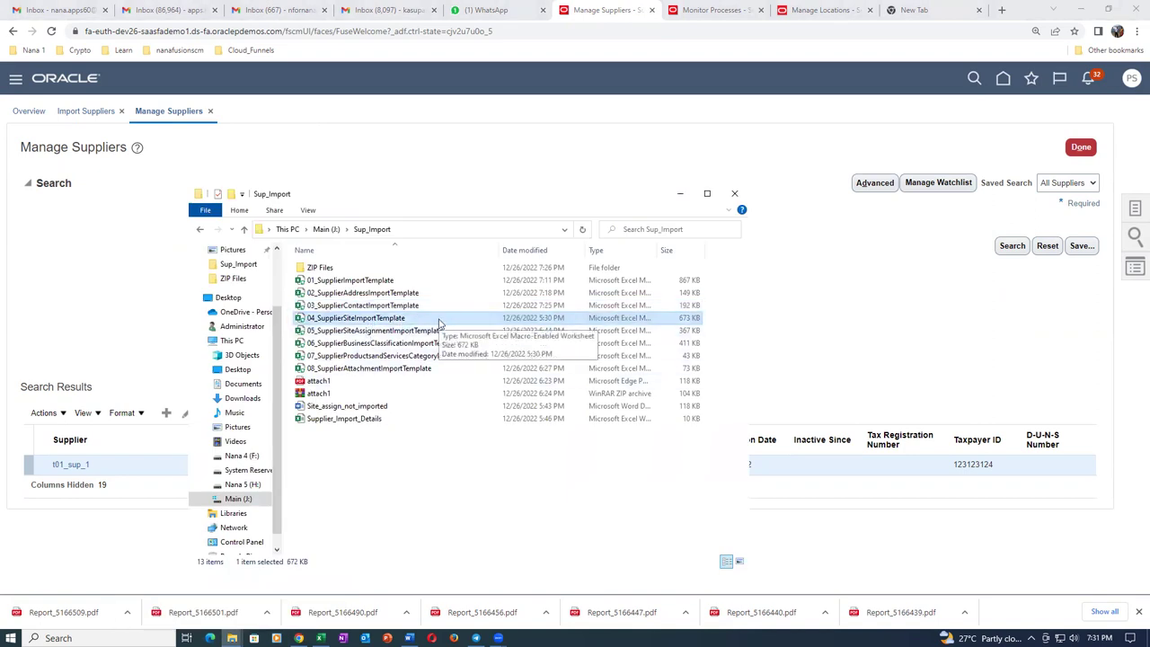
{"action": "double_click", "coordinate": [437, 317]}
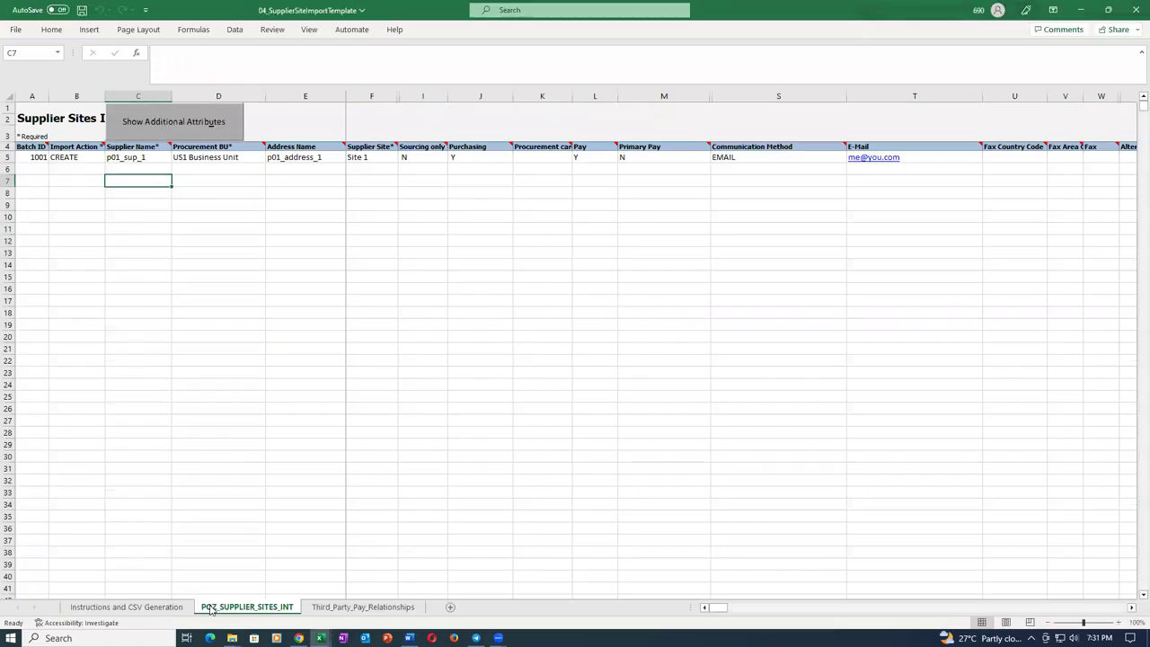
Set batch ID 3003 and change the supplier name to t01_sup_1.
{"action": "left_click", "coordinate": [42, 160]}
{"action": "type", "text": "3003"}
{"action": "key", "text": "Tab"}
{"action": "key", "text": "Tab"}
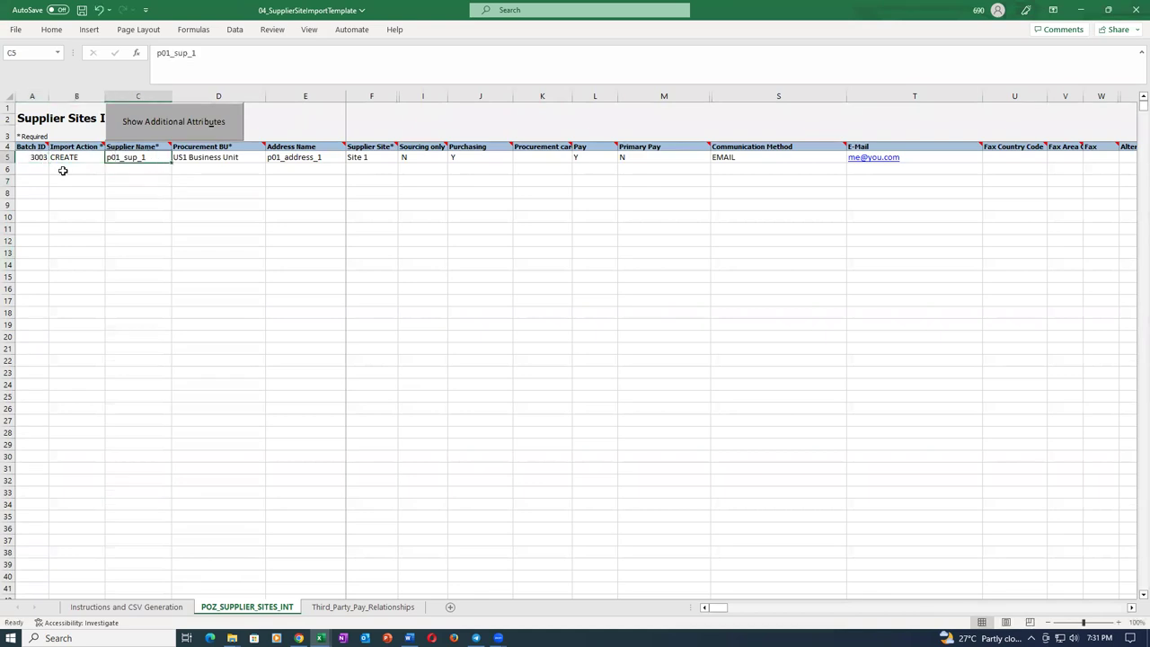
{"action": "key", "text": "F2"}
{"action": "key", "text": "Home"}
{"action": "key", "text": "Delete"}
{"action": "type", "text": "t"}
Change the address name to t01_address_1.
{"action": "key", "text": "Tab"}
{"action": "key", "text": "Tab"}
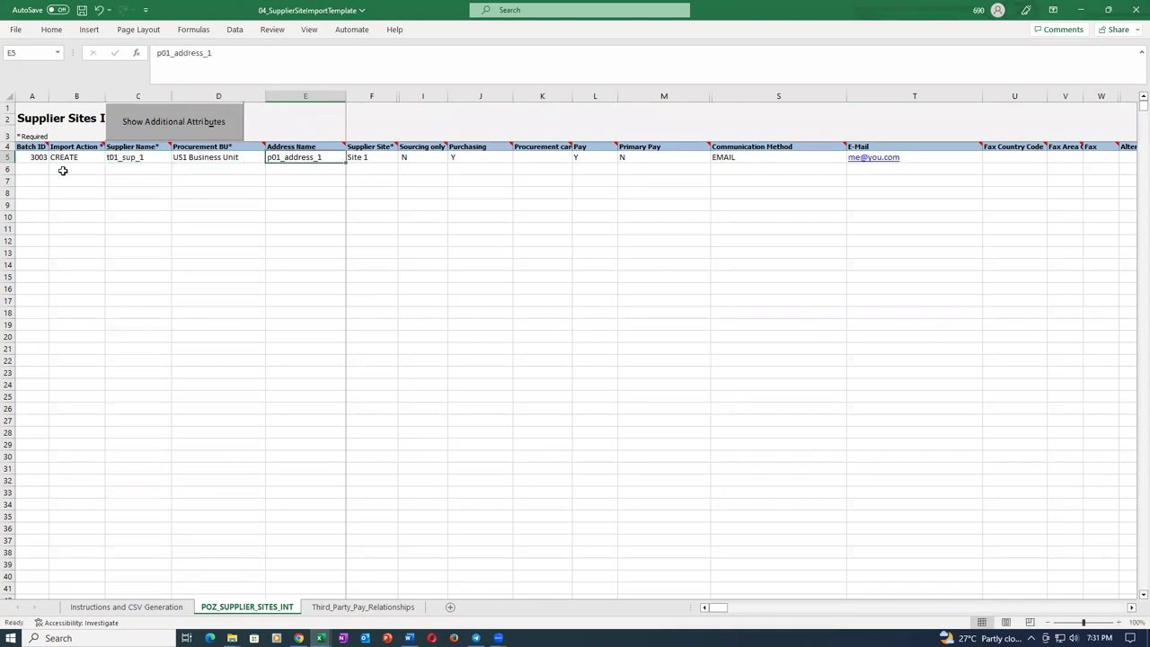
{"action": "key", "text": "F2"}
{"action": "key", "text": "Home"}
{"action": "key", "text": "Delete"}
{"action": "type", "text": "t"}
{"action": "key", "text": "Tab"}
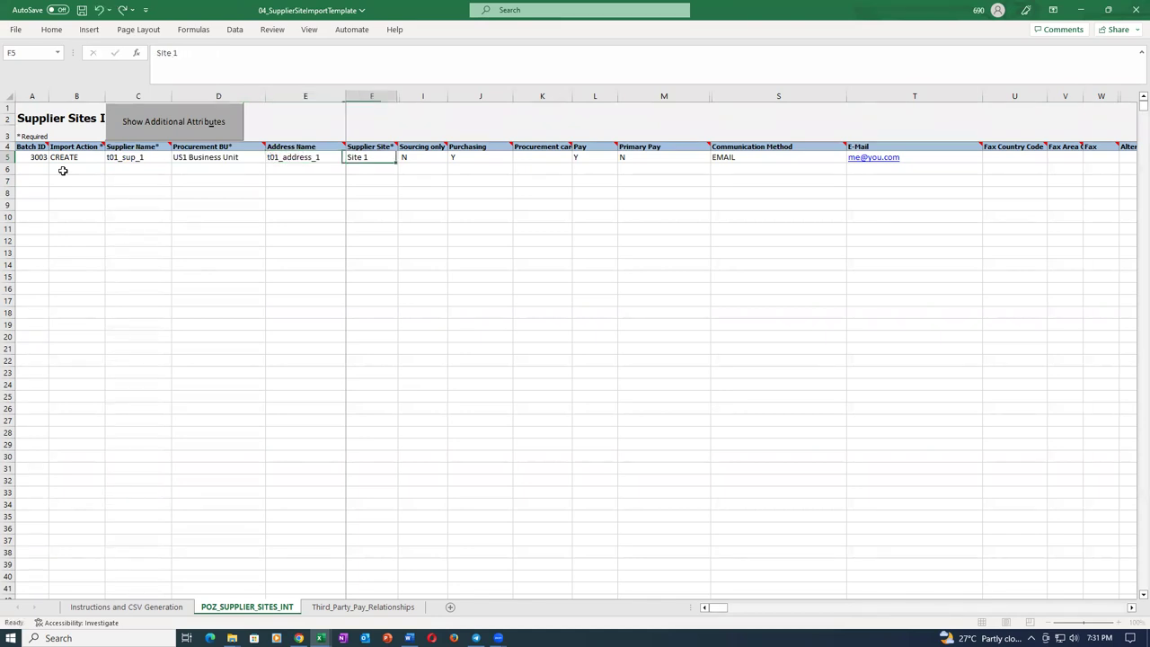
Enter Y and N in the site purpose flags, enter a new e-mail address, and save the workbook.
{"action": "key", "text": "Tab"}
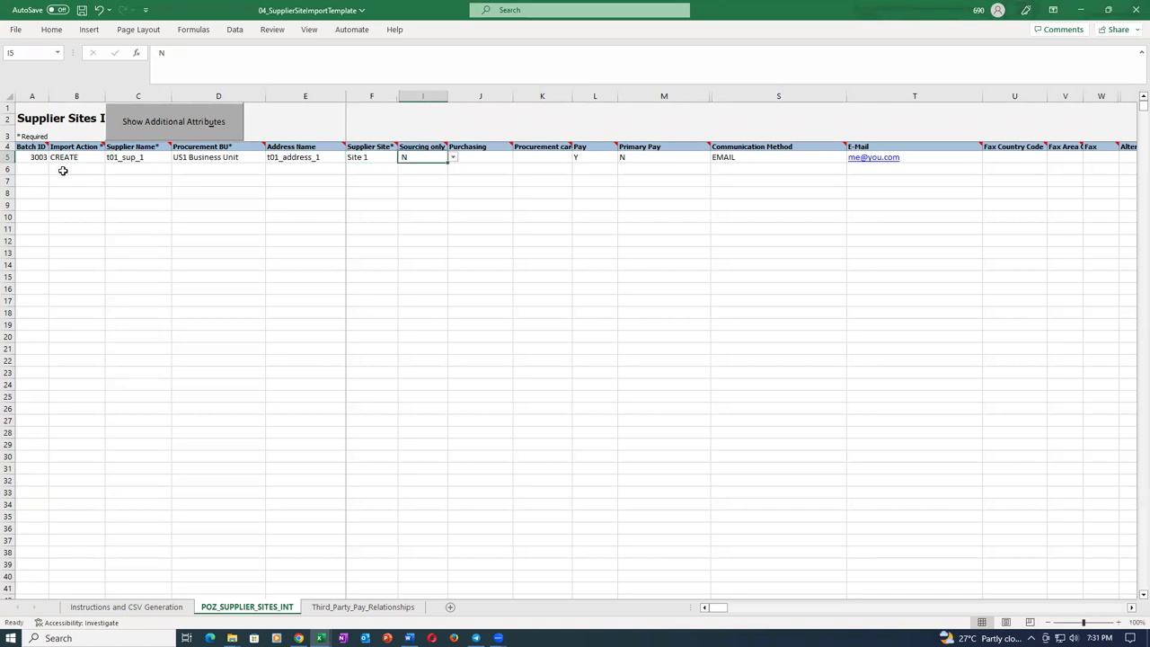
{"action": "key", "text": "Tab"}
{"action": "type", "text": "Y"}
{"action": "key", "text": "Tab"}
{"action": "key", "text": "Tab"}
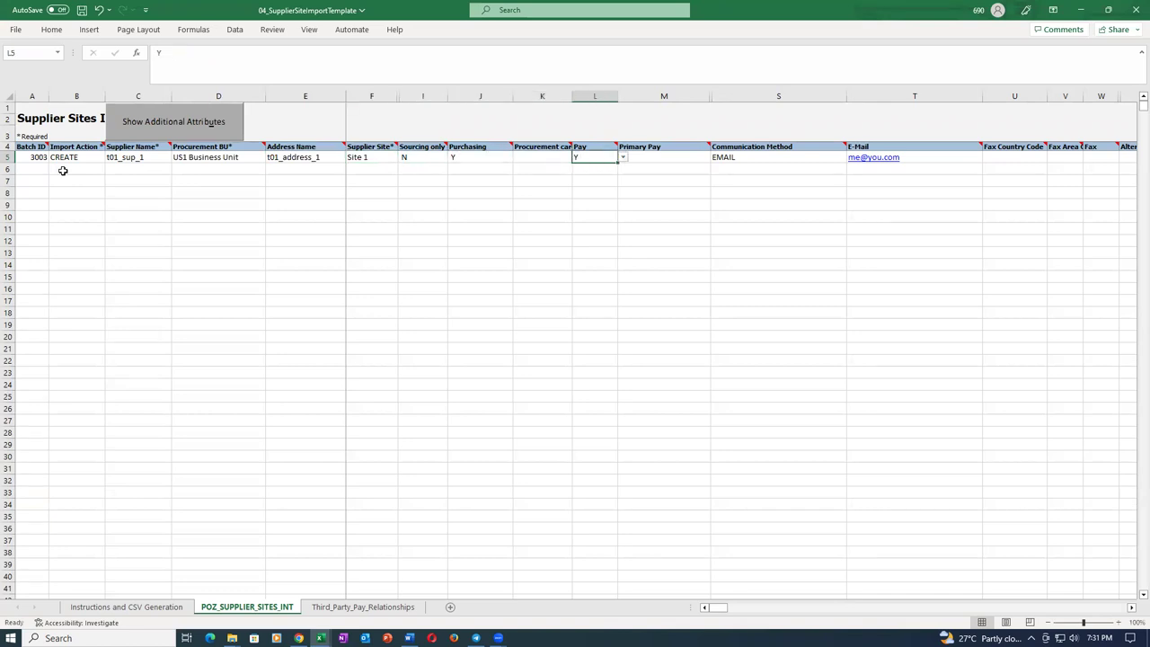
{"action": "key", "text": "Tab"}
{"action": "type", "text": "N"}
{"action": "key", "text": "Tab"}
{"action": "key", "text": "Tab"}
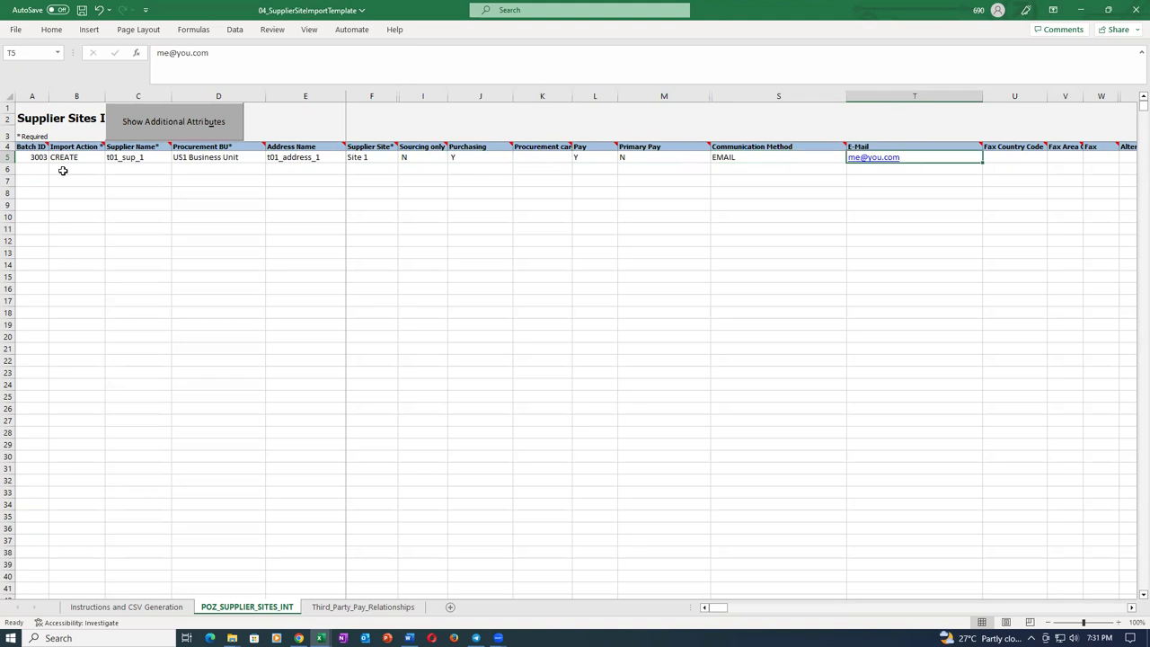
{"action": "key", "text": "F2"}
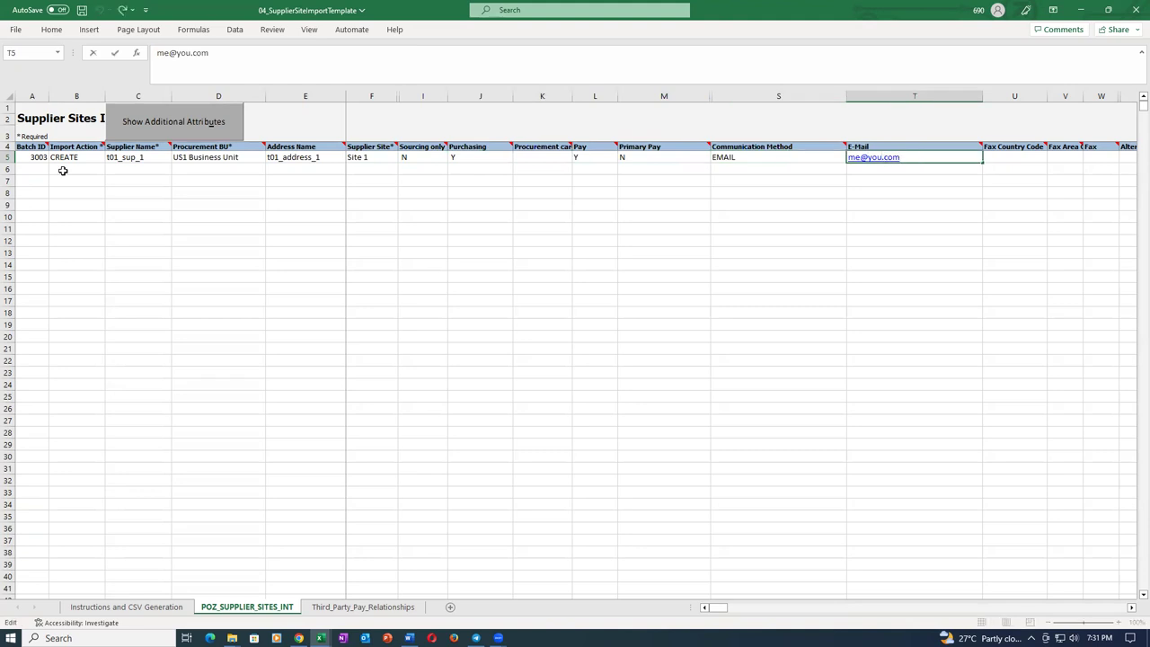
{"action": "type", "text": "111@you111"}
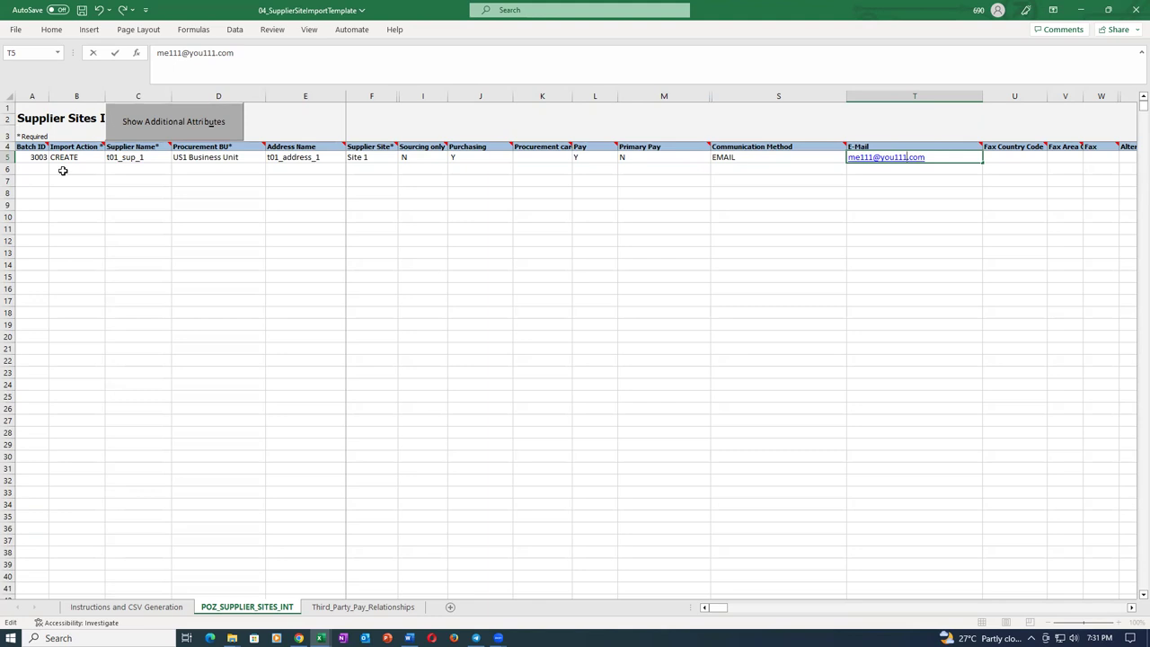
{"action": "key", "text": "Tab"}
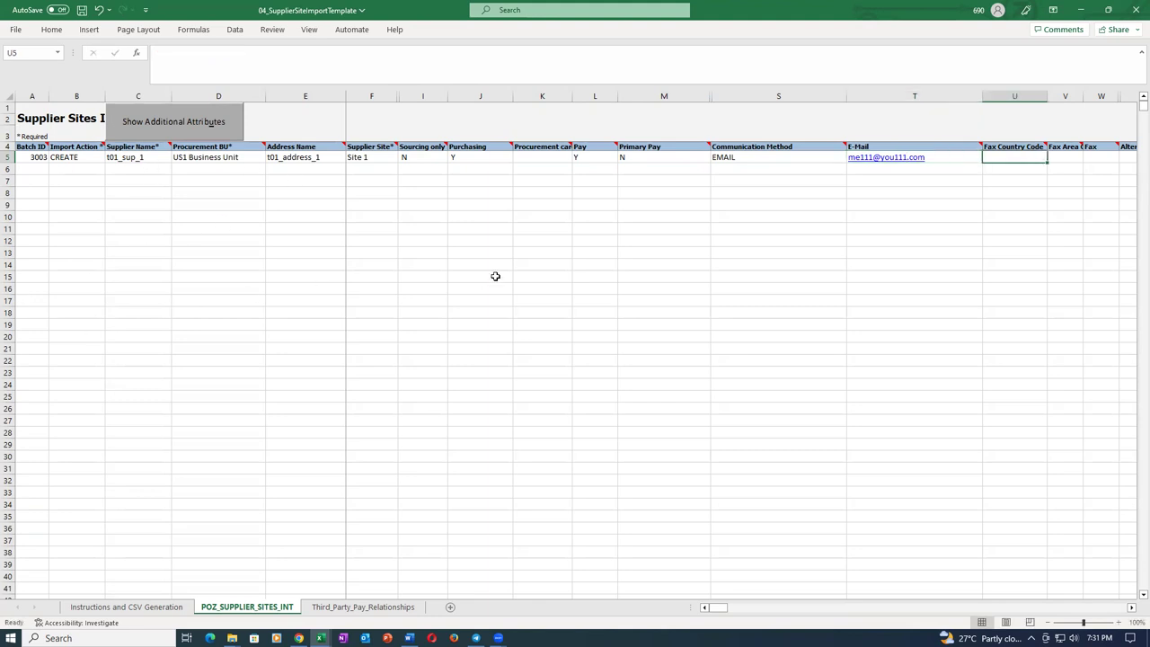
{"action": "left_click", "coordinate": [496, 274]}
{"action": "key", "text": "ctrl+s"}
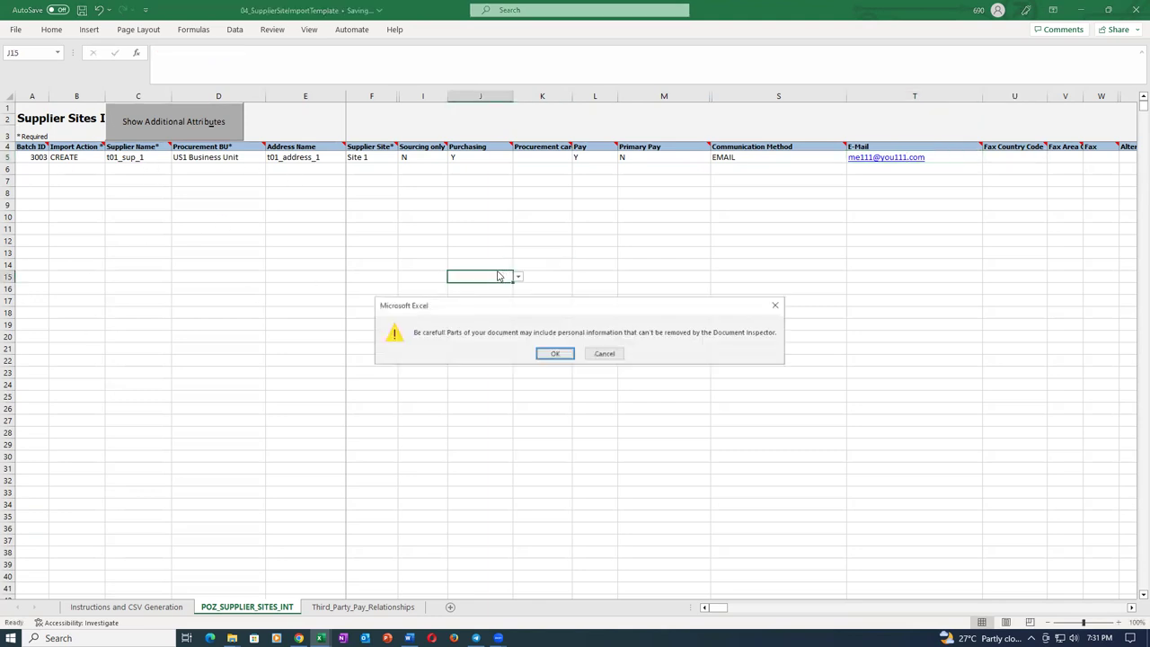
{"action": "left_click", "coordinate": [557, 350]}
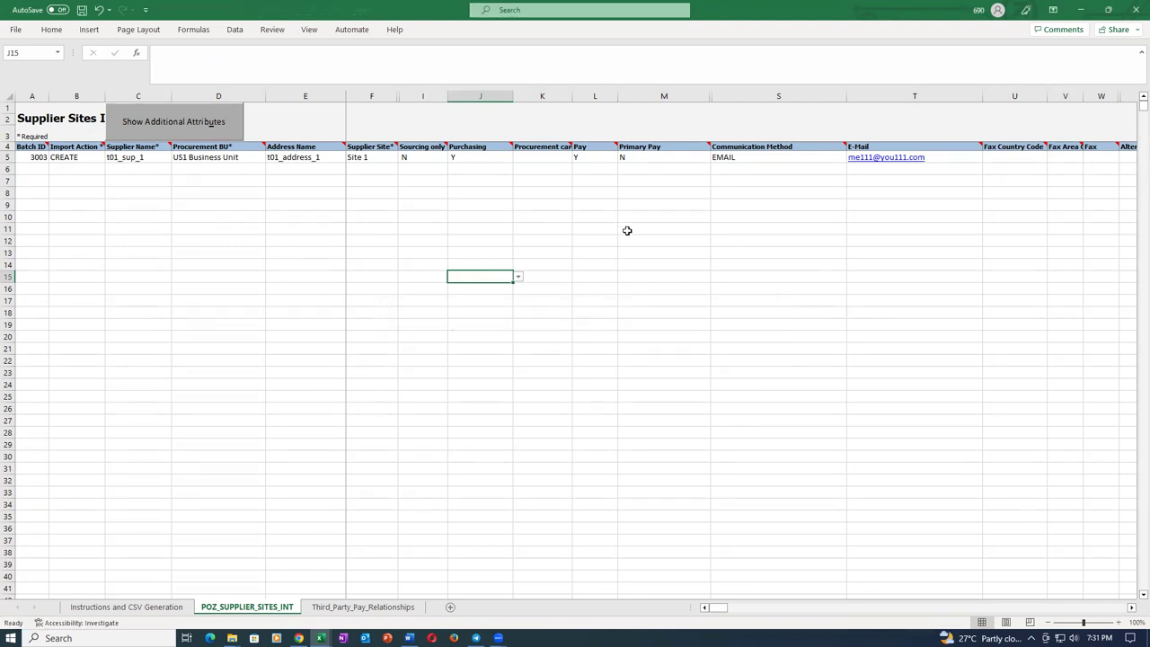
Set the Invoice Currency for row 5 to USD.
{"action": "left_click", "coordinate": [1006, 157]}
{"action": "key", "text": "Right"}
{"action": "key", "text": "Right"}
{"action": "key", "text": "Right"}
{"action": "key", "text": "Right"}
{"action": "key", "text": "Right"}
{"action": "key", "text": "Right"}
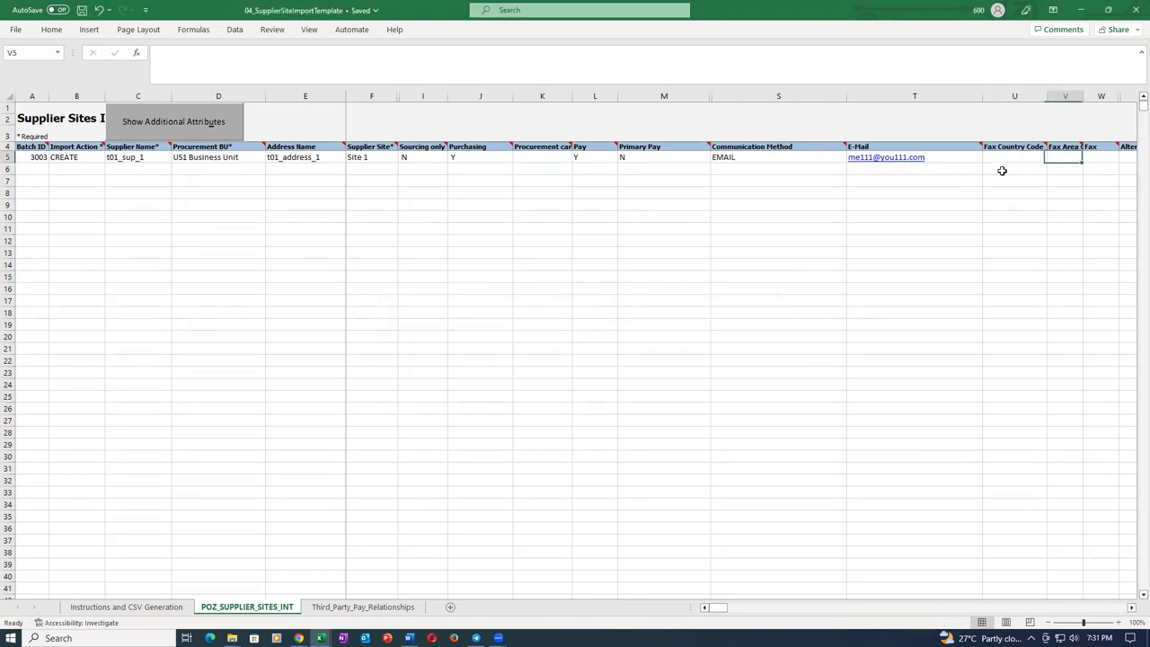
{"action": "key", "text": "Right"}
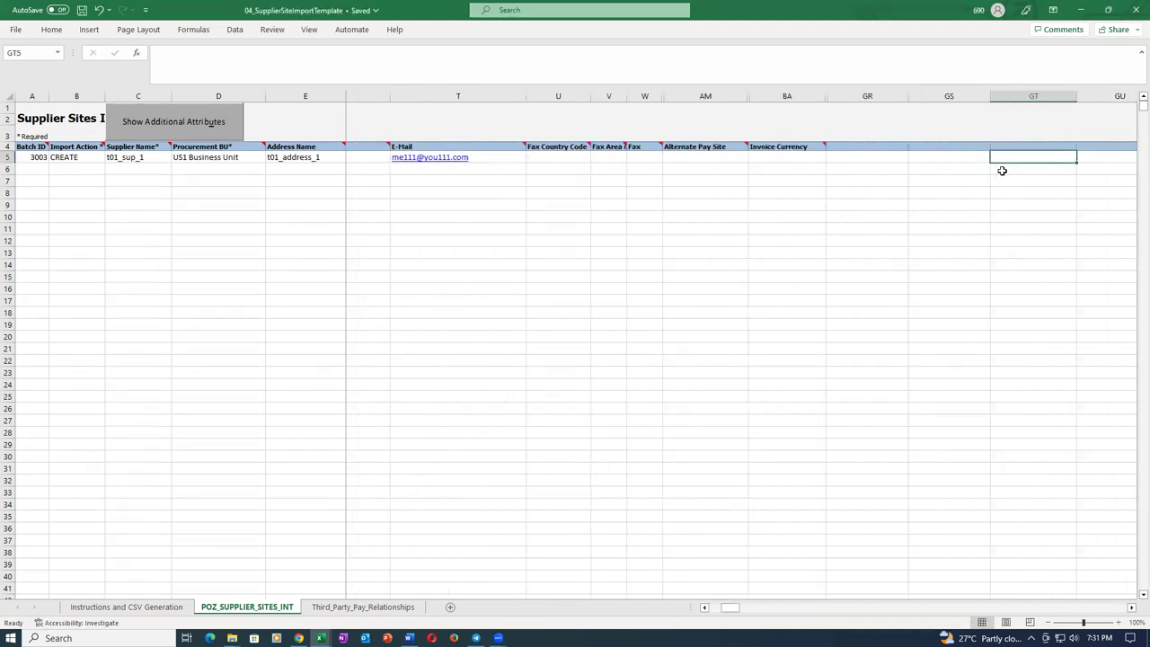
{"action": "key", "text": "Left"}
{"action": "key", "text": "Left"}
{"action": "key", "text": "Left"}
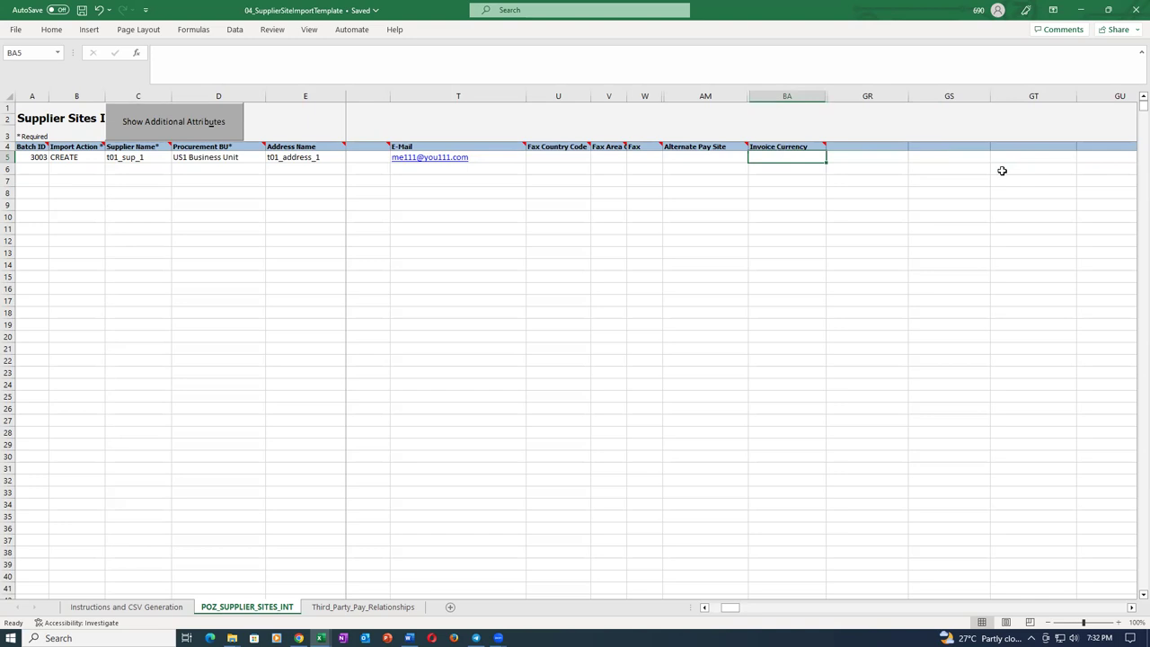
{"action": "type", "text": "USD"}
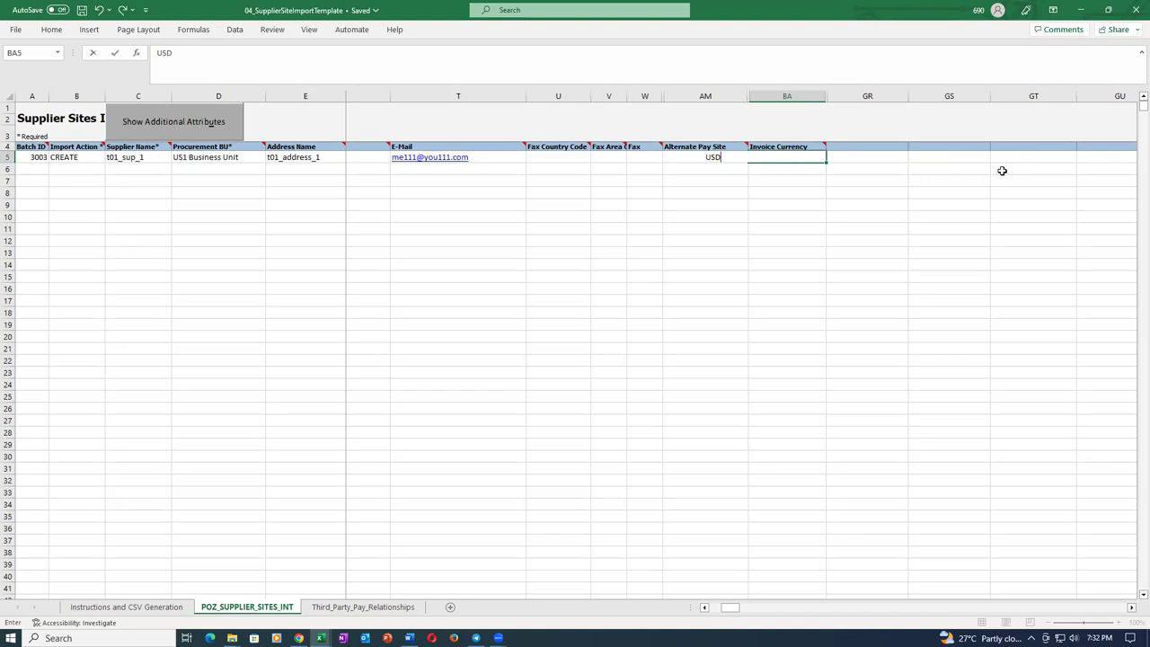
{"action": "key", "text": "Tab"}
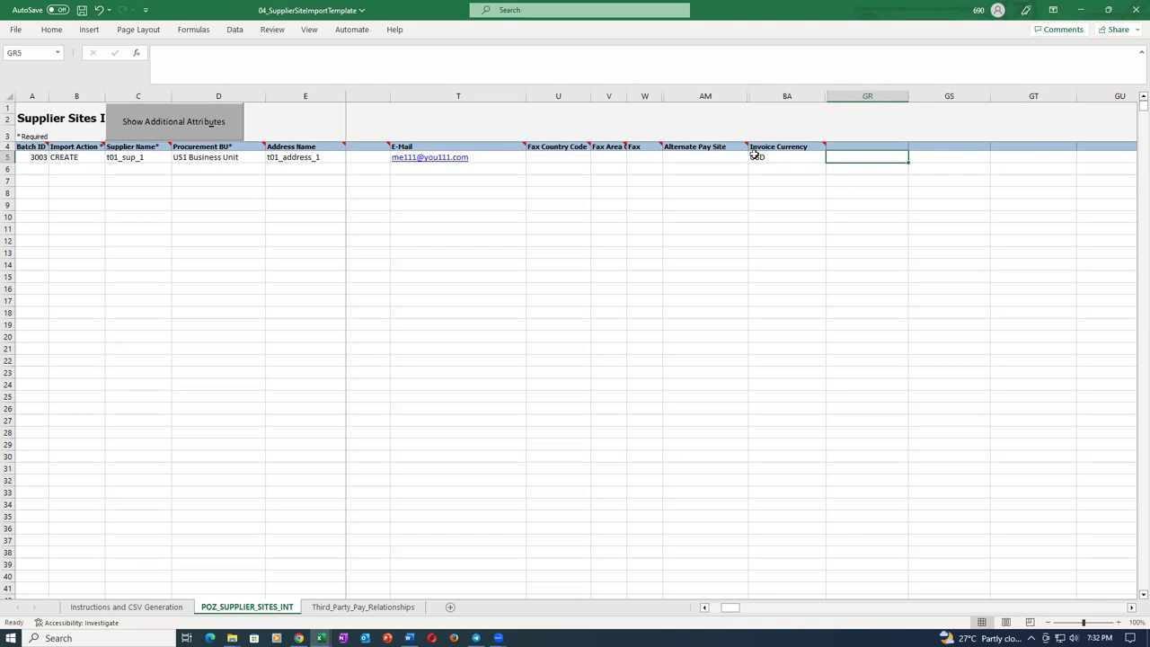
Review the remaining row 5 fields and save the workbook again, accepting the warning.
{"action": "left_click", "coordinate": [672, 160]}
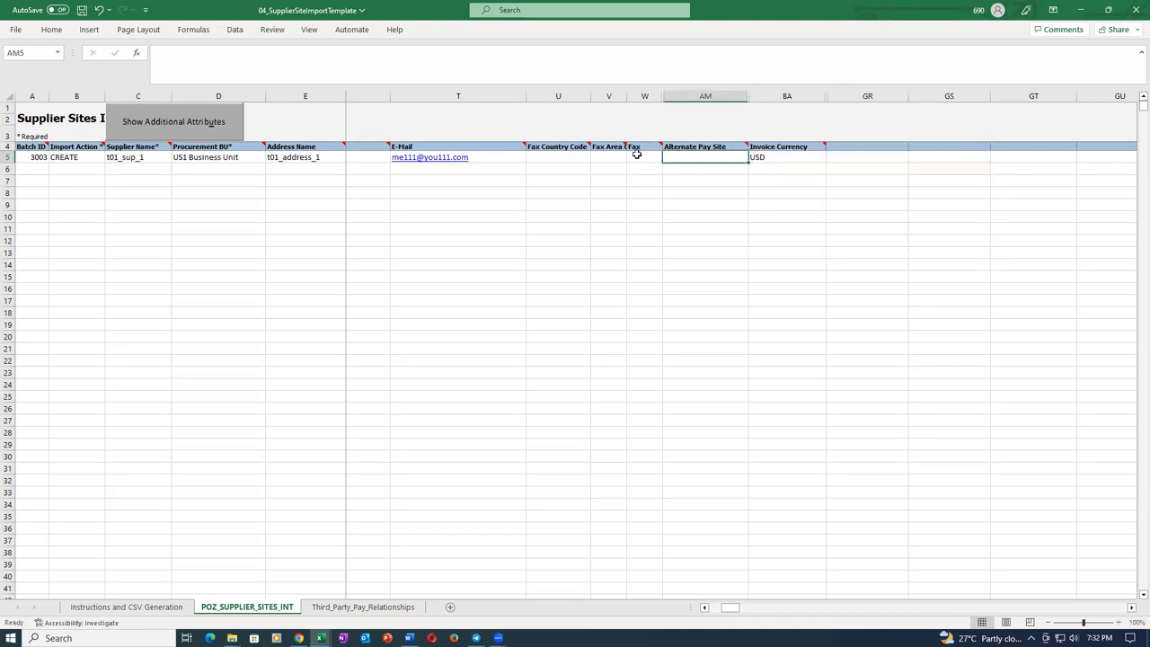
{"action": "left_click", "coordinate": [639, 158]}
{"action": "left_click", "coordinate": [669, 232]}
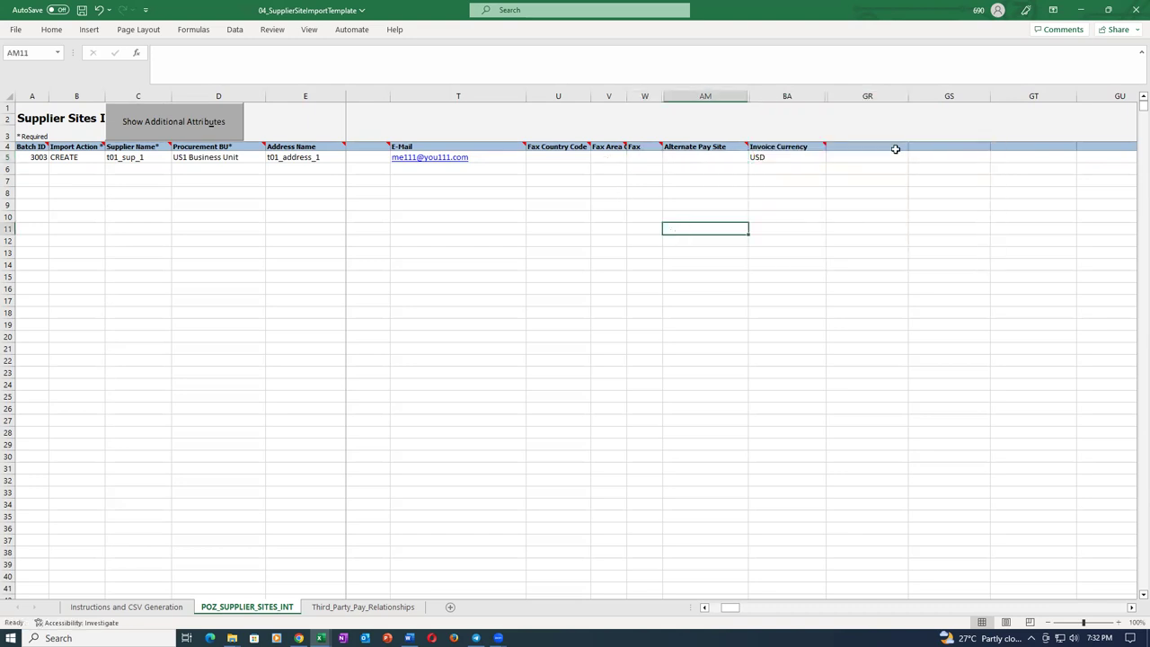
{"action": "left_click", "coordinate": [935, 162]}
{"action": "key", "text": "Right"}
{"action": "key", "text": "Right"}
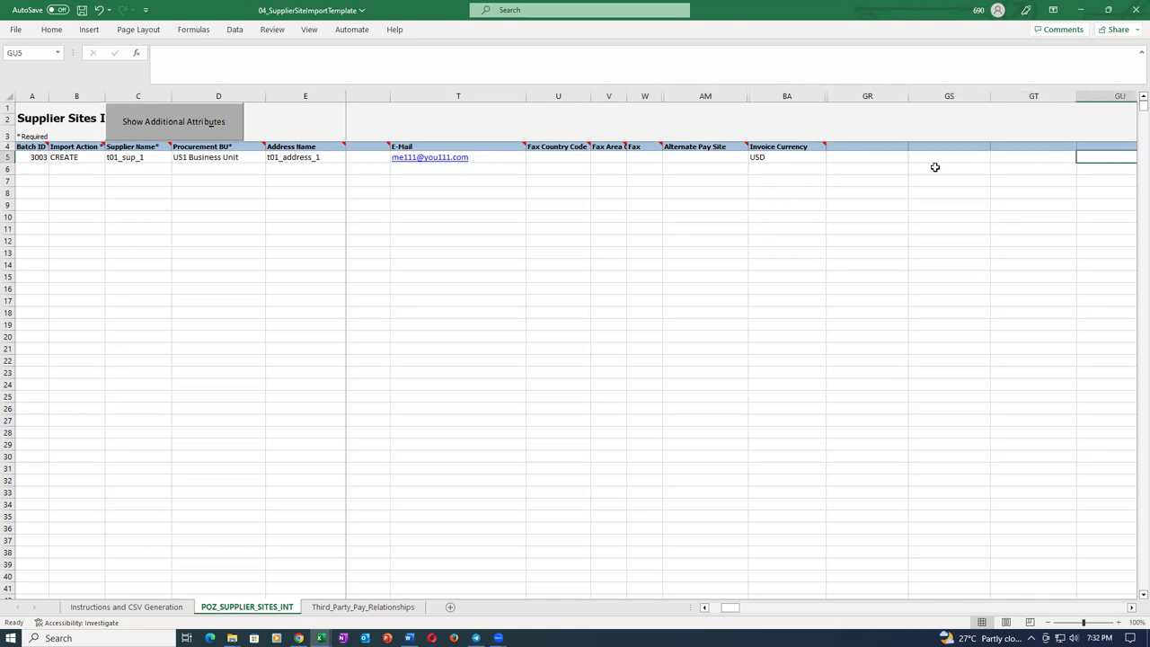
{"action": "key", "text": "Left"}
{"action": "key", "text": "Left"}
{"action": "key", "text": "Left"}
{"action": "key", "text": "Left"}
{"action": "key", "text": "Left"}
{"action": "key", "text": "Left"}
{"action": "key", "text": "Left"}
{"action": "key", "text": "Left"}
{"action": "key", "text": "Left"}
{"action": "key", "text": "Left"}
{"action": "key", "text": "Left"}
{"action": "key", "text": "Left"}
{"action": "key", "text": "Left"}
{"action": "key", "text": "Left"}
{"action": "key", "text": "Left"}
{"action": "key", "text": "Left"}
{"action": "key", "text": "Left"}
{"action": "key", "text": "Left"}
{"action": "key", "text": "Left"}
{"action": "key", "text": "Left"}
{"action": "key", "text": "Left"}
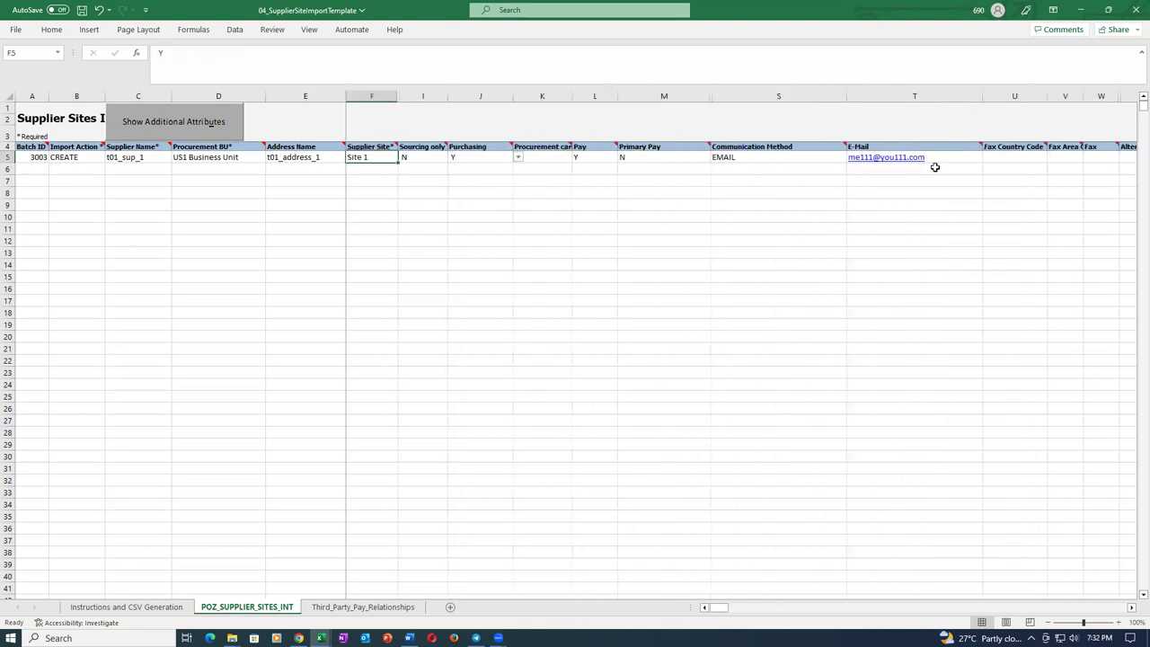
{"action": "key", "text": "ctrl+s"}
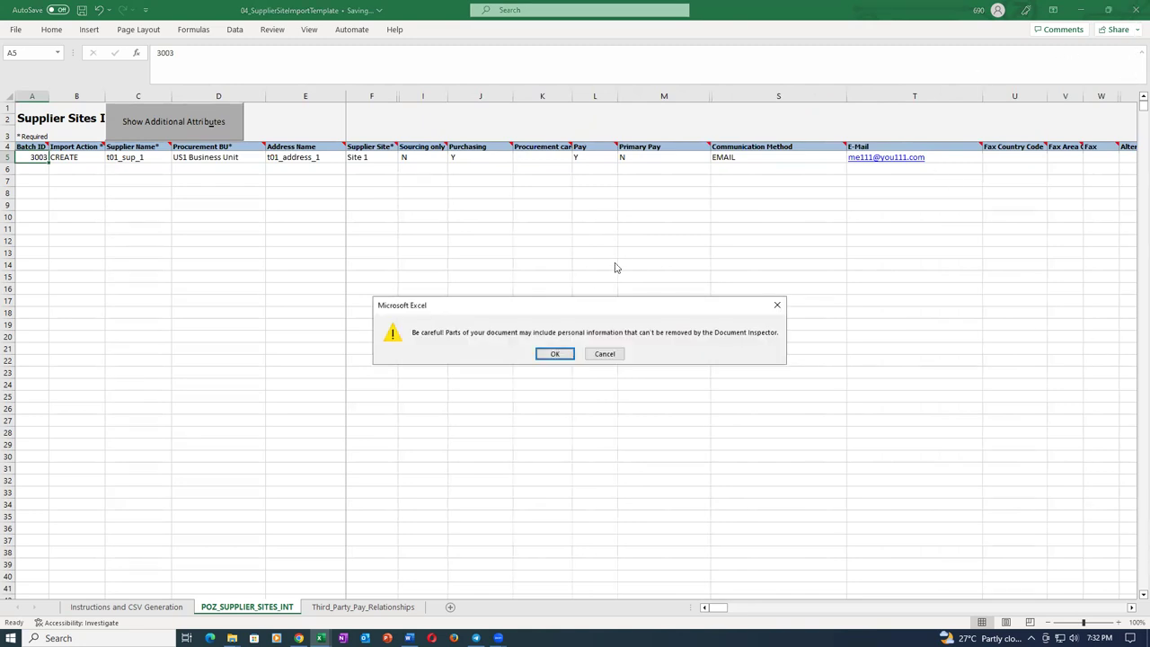
{"action": "left_click", "coordinate": [555, 353]}
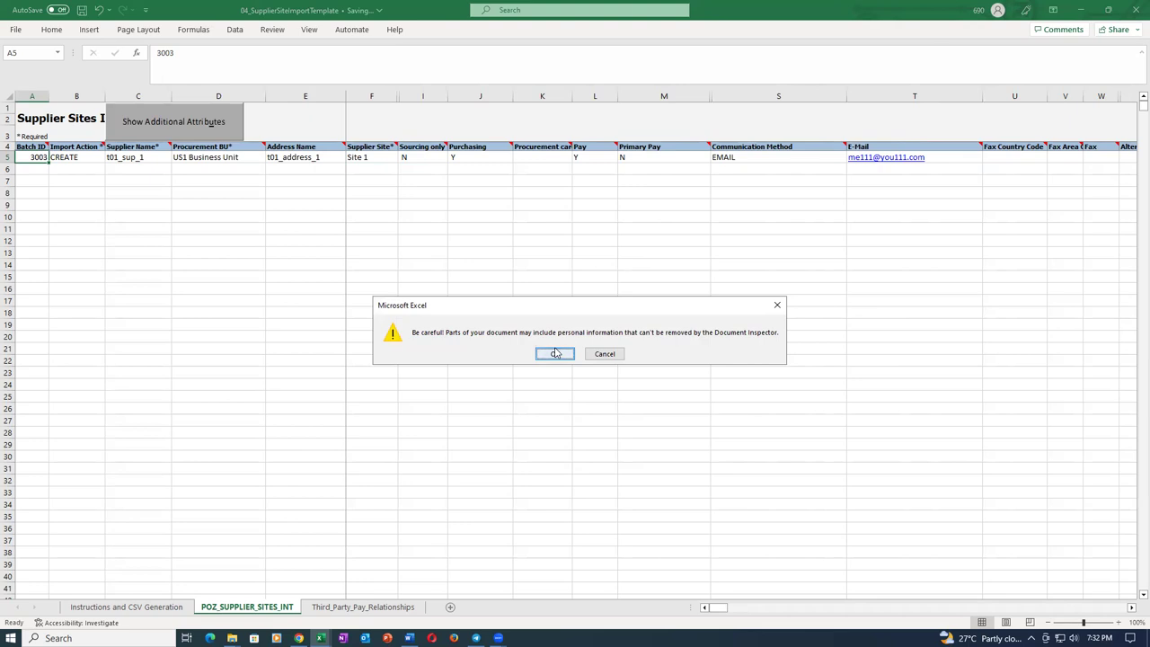
Review the fields on the Third_Party_Pay_Relationships sheet, from Import Action to Description.
{"action": "left_click", "coordinate": [365, 608]}
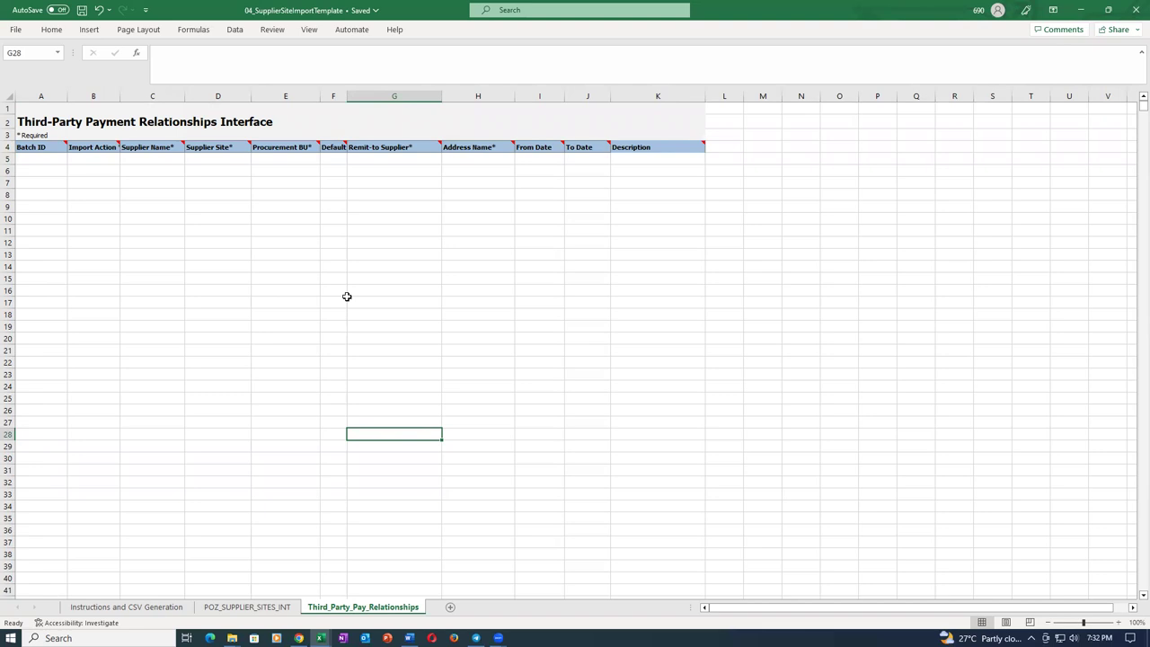
{"action": "left_click", "coordinate": [379, 161]}
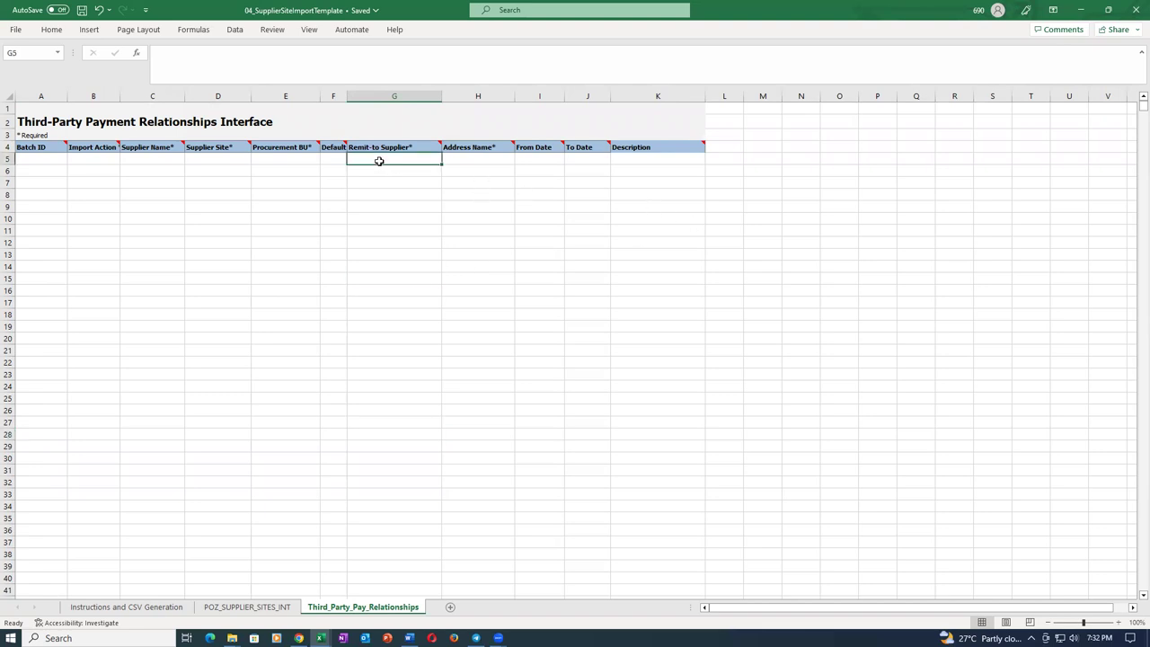
{"action": "left_click", "coordinate": [96, 160]}
{"action": "left_click", "coordinate": [150, 159]}
{"action": "left_click", "coordinate": [225, 158]}
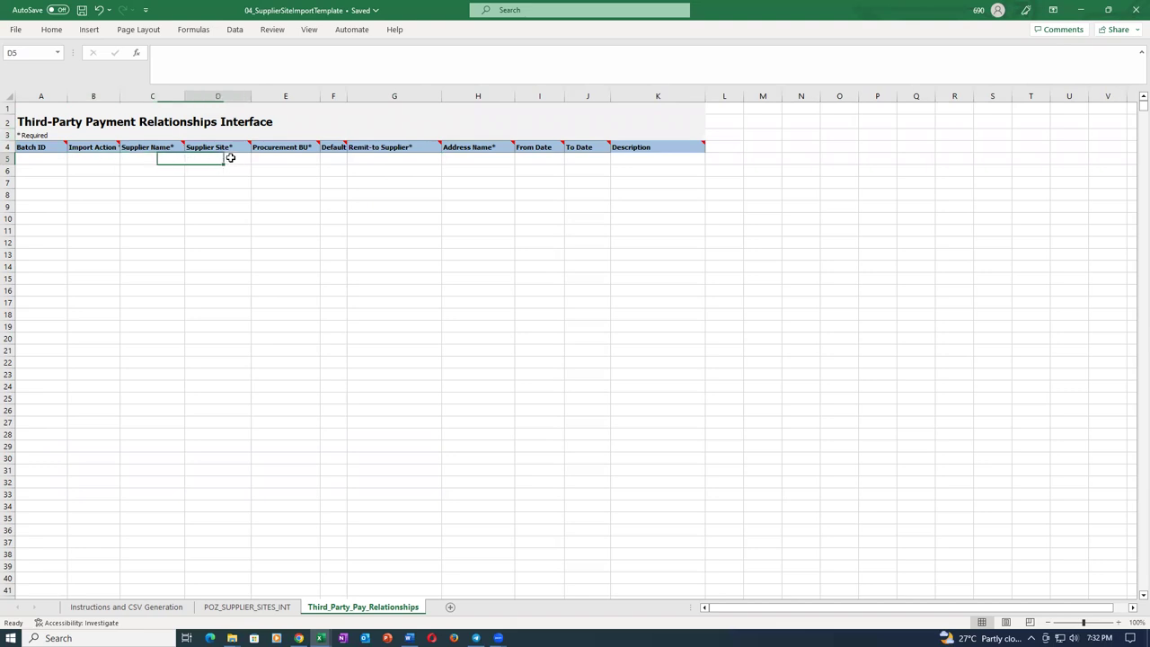
{"action": "left_click", "coordinate": [301, 162]}
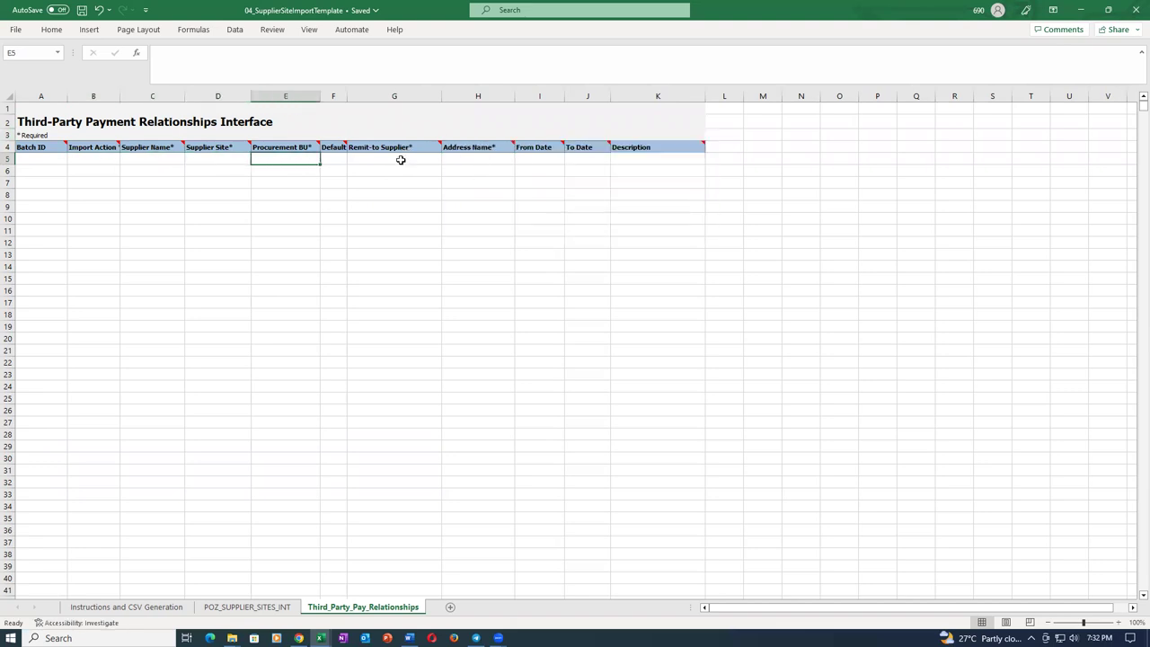
{"action": "left_click", "coordinate": [401, 160]}
{"action": "left_click", "coordinate": [458, 162]}
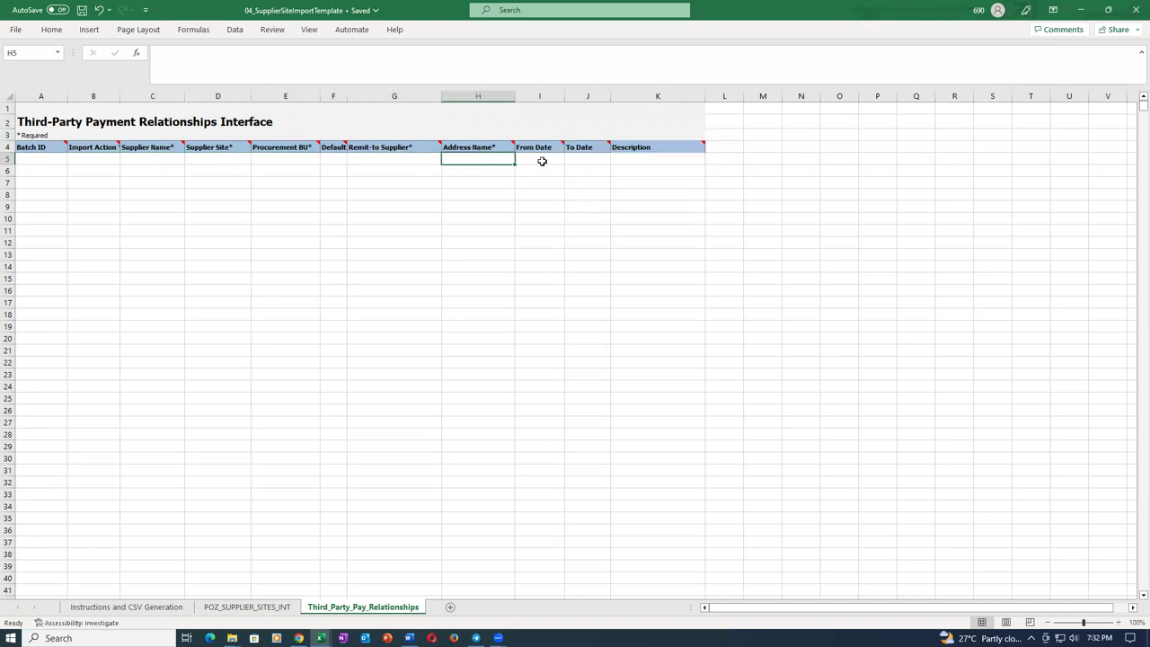
{"action": "left_click", "coordinate": [541, 162]}
{"action": "left_click", "coordinate": [595, 161]}
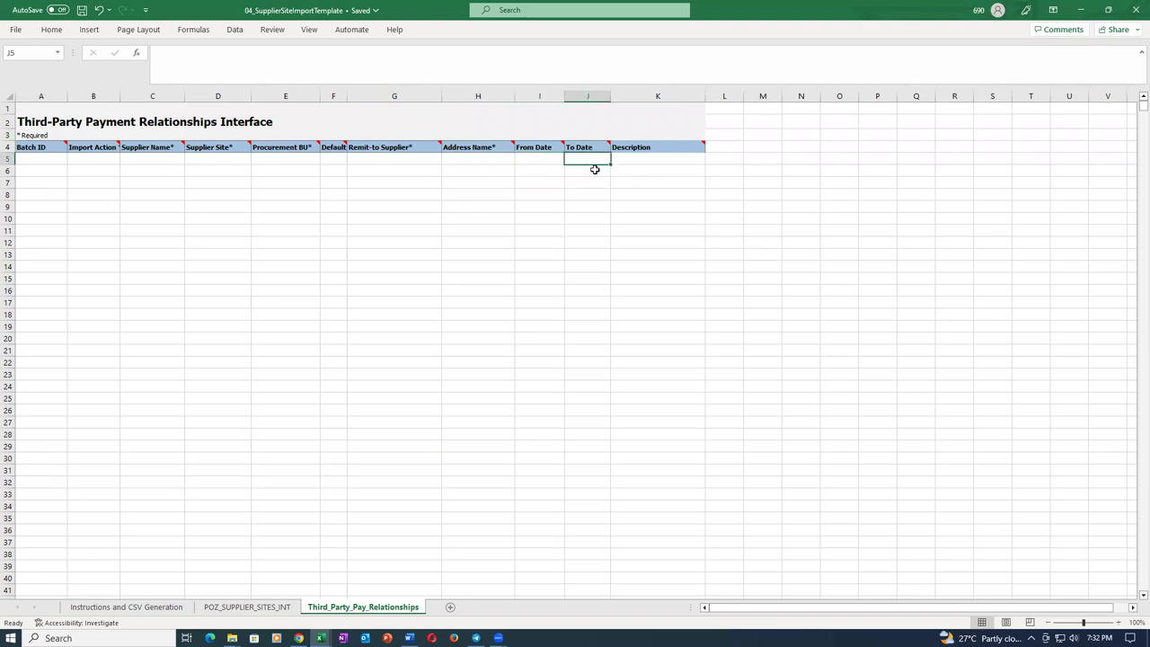
{"action": "left_click", "coordinate": [638, 162]}
{"action": "left_click", "coordinate": [18, 158]}
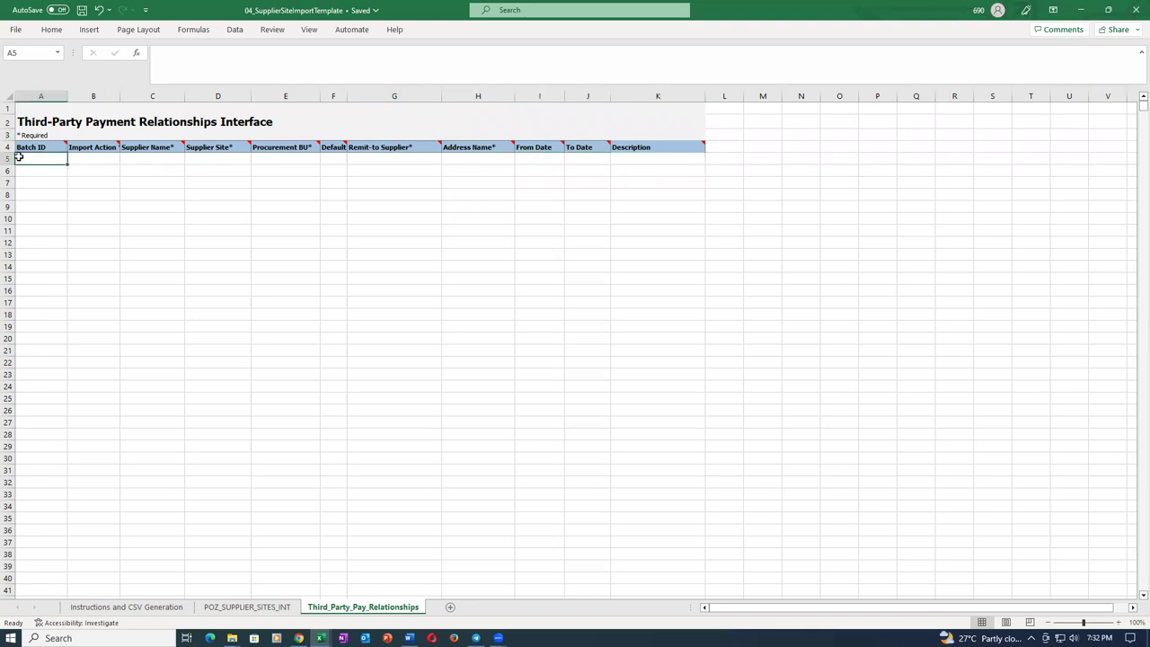
Back on POZ_SUPPLIER_SITES_INT, review the site row and save, acknowledging the warning.
{"action": "left_click", "coordinate": [249, 608]}
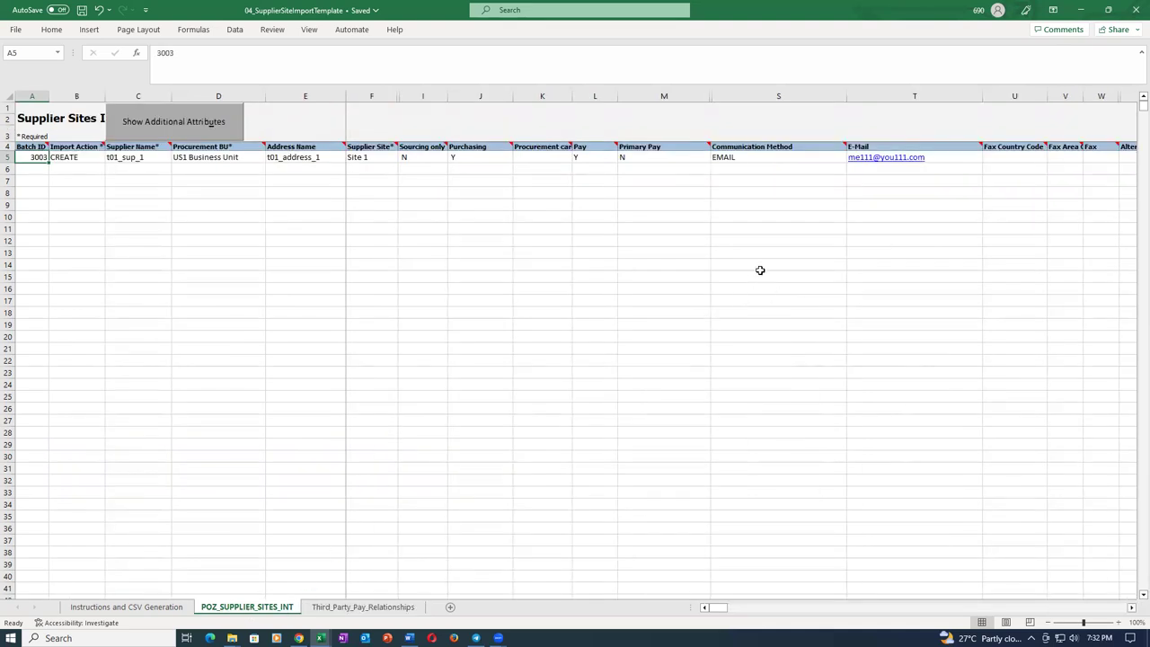
{"action": "key", "text": "Right"}
{"action": "key", "text": "Right"}
{"action": "key", "text": "Right"}
{"action": "key", "text": "Right"}
{"action": "key", "text": "Right"}
{"action": "key", "text": "Right"}
{"action": "key", "text": "Right"}
{"action": "key", "text": "Right"}
{"action": "key", "text": "Right"}
{"action": "key", "text": "Right"}
{"action": "key", "text": "Right"}
{"action": "key", "text": "Right"}
{"action": "key", "text": "Right"}
{"action": "key", "text": "Right"}
{"action": "key", "text": "Right"}
{"action": "key", "text": "Right"}
{"action": "key", "text": "Right"}
{"action": "key", "text": "Right"}
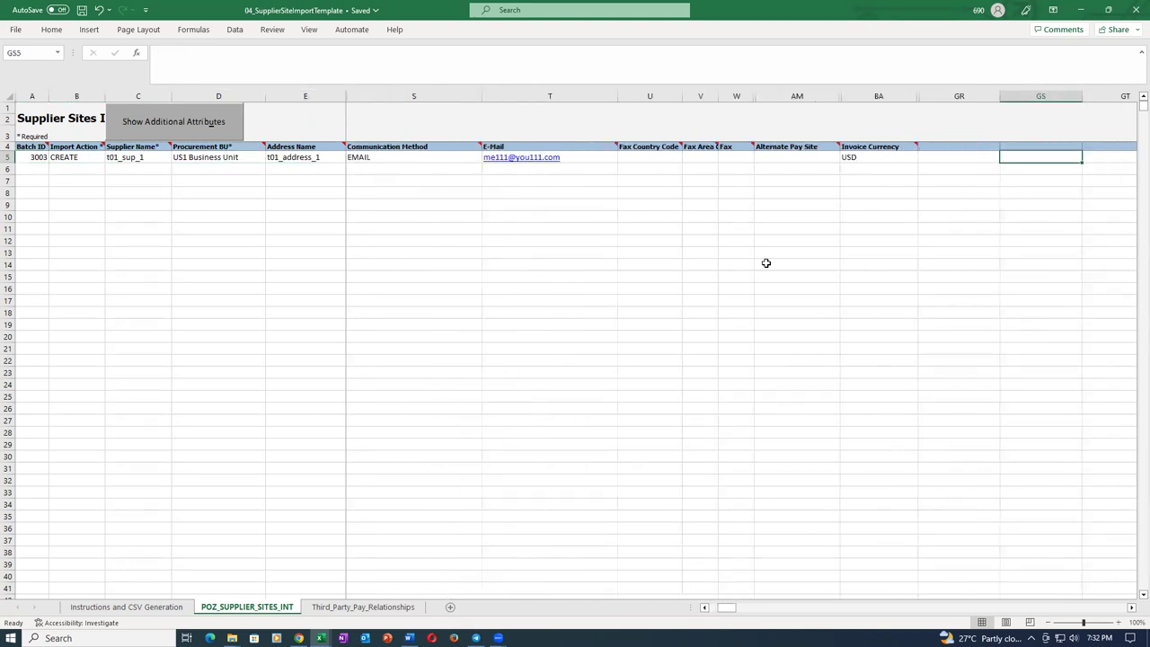
{"action": "key", "text": "Left"}
{"action": "key", "text": "Left"}
{"action": "key", "text": "Left"}
{"action": "key", "text": "Left"}
{"action": "key", "text": "Left"}
{"action": "key", "text": "Left"}
{"action": "key", "text": "Left"}
{"action": "key", "text": "Left"}
{"action": "key", "text": "Left"}
{"action": "key", "text": "Left"}
{"action": "key", "text": "Left"}
{"action": "key", "text": "Left"}
{"action": "key", "text": "Left"}
{"action": "key", "text": "Left"}
{"action": "key", "text": "Left"}
{"action": "key", "text": "Left"}
{"action": "key", "text": "Left"}
{"action": "key", "text": "Left"}
{"action": "key", "text": "Left"}
{"action": "key", "text": "ctrl+s"}
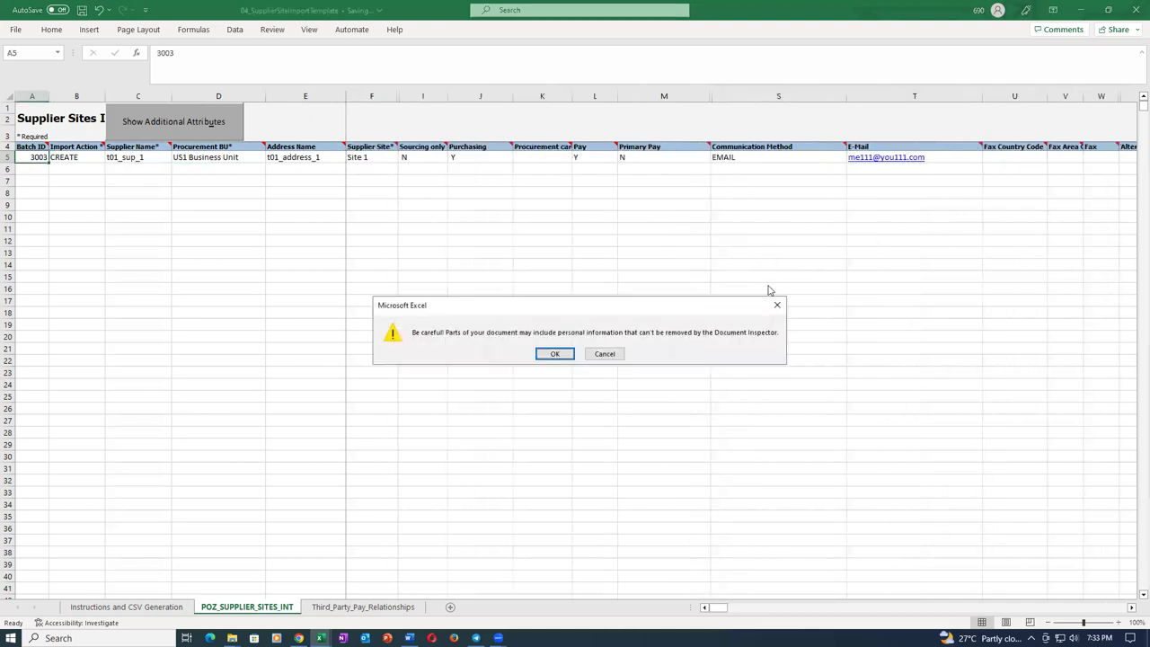
{"action": "left_click", "coordinate": [556, 354]}
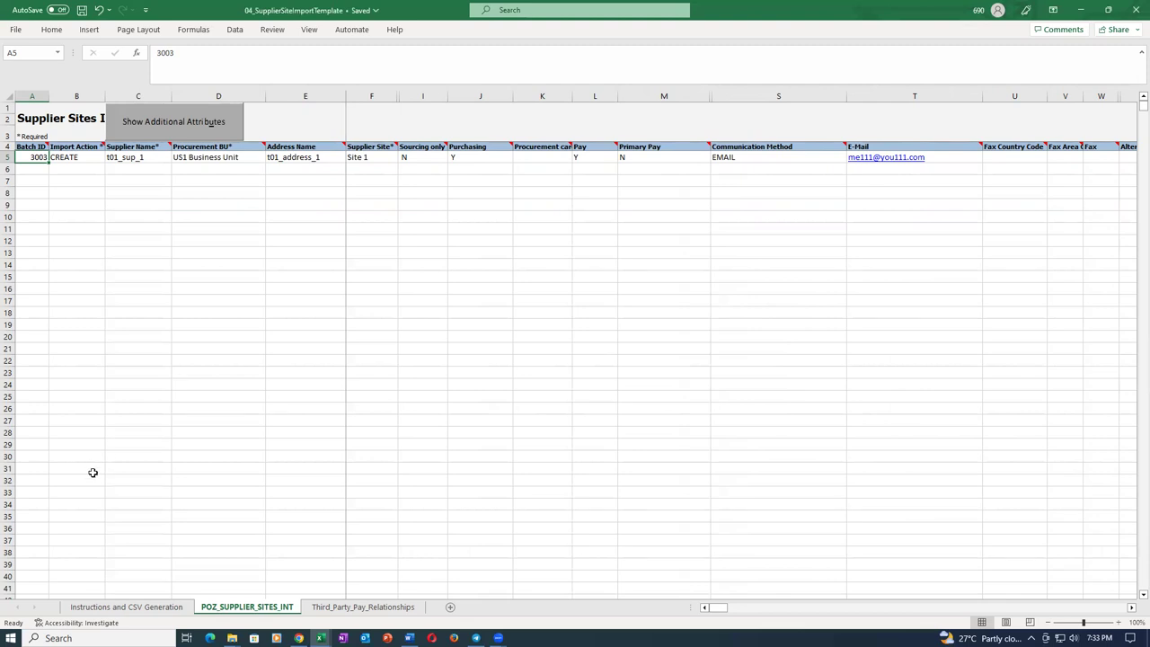
Generate the CSV and ZIP files from the Instructions and CSV Generation sheet.
{"action": "left_click", "coordinate": [126, 607]}
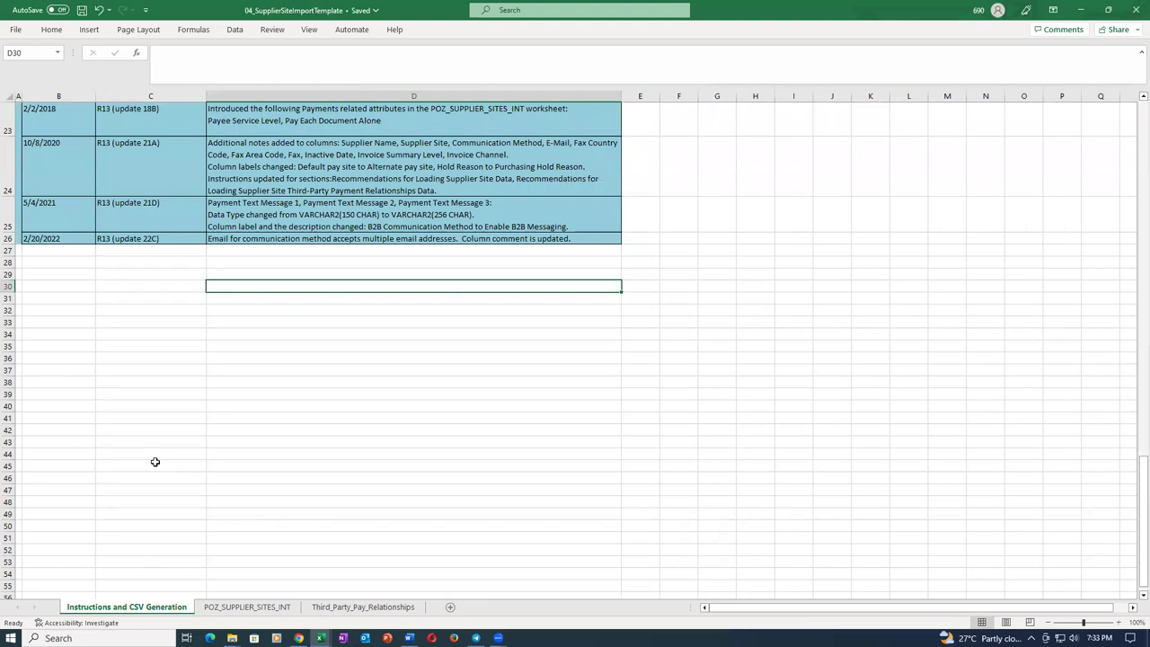
{"action": "scroll", "coordinate": [156, 463], "scroll_direction": "up", "scroll_amount": 8}
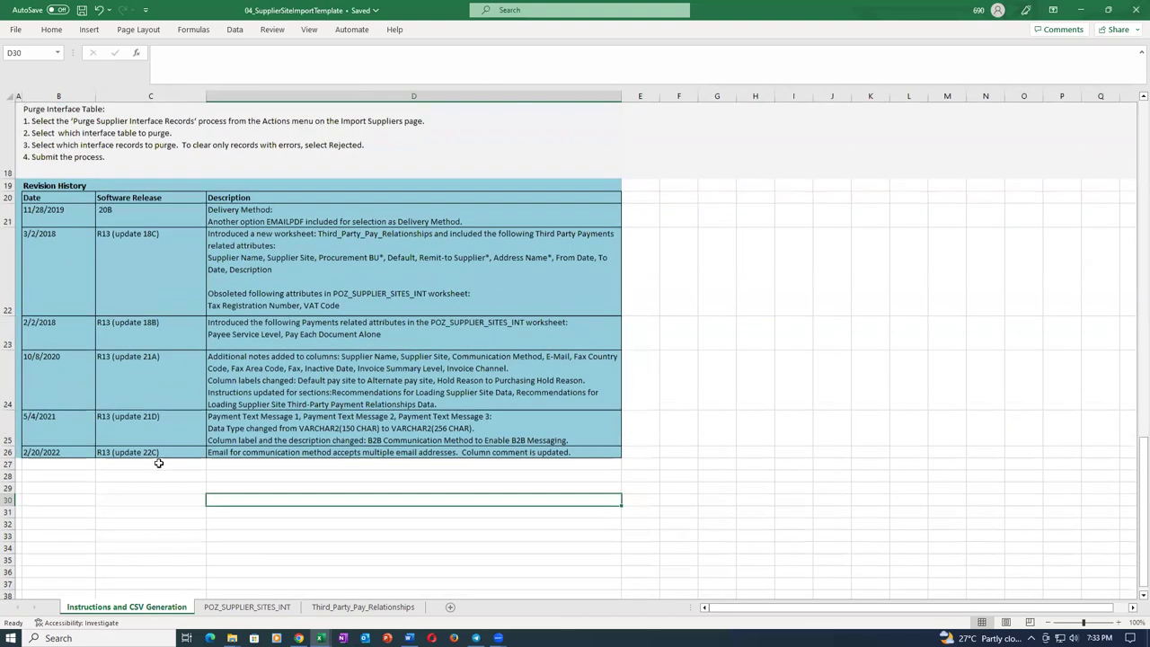
{"action": "scroll", "coordinate": [173, 463], "scroll_direction": "up", "scroll_amount": 10}
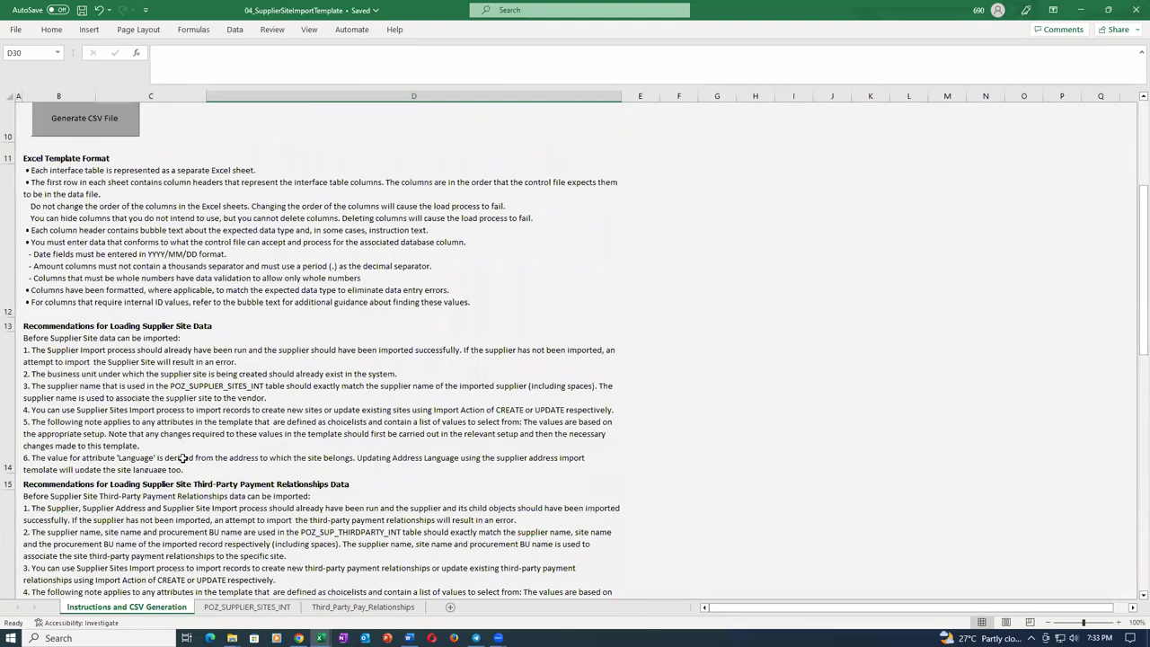
{"action": "left_click", "coordinate": [96, 275]}
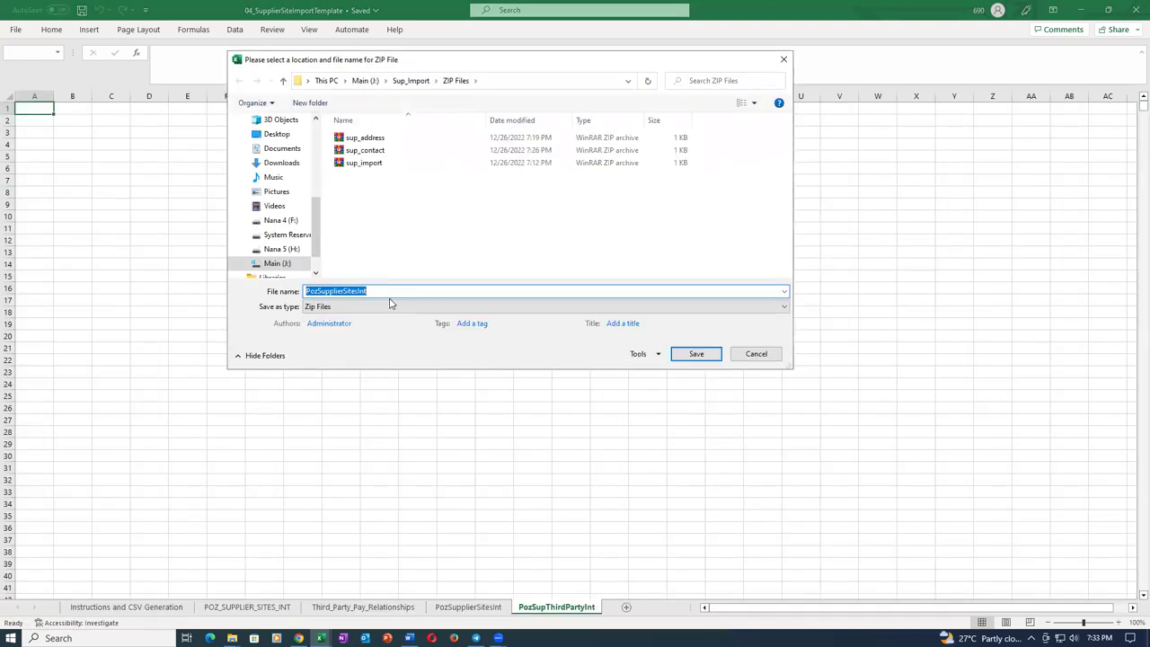
Save the ZIP as sup_site_import with the PozSupplierSitesInt and PozSupThirdPartyInt CSV files.
{"action": "type", "text": "sup_"}
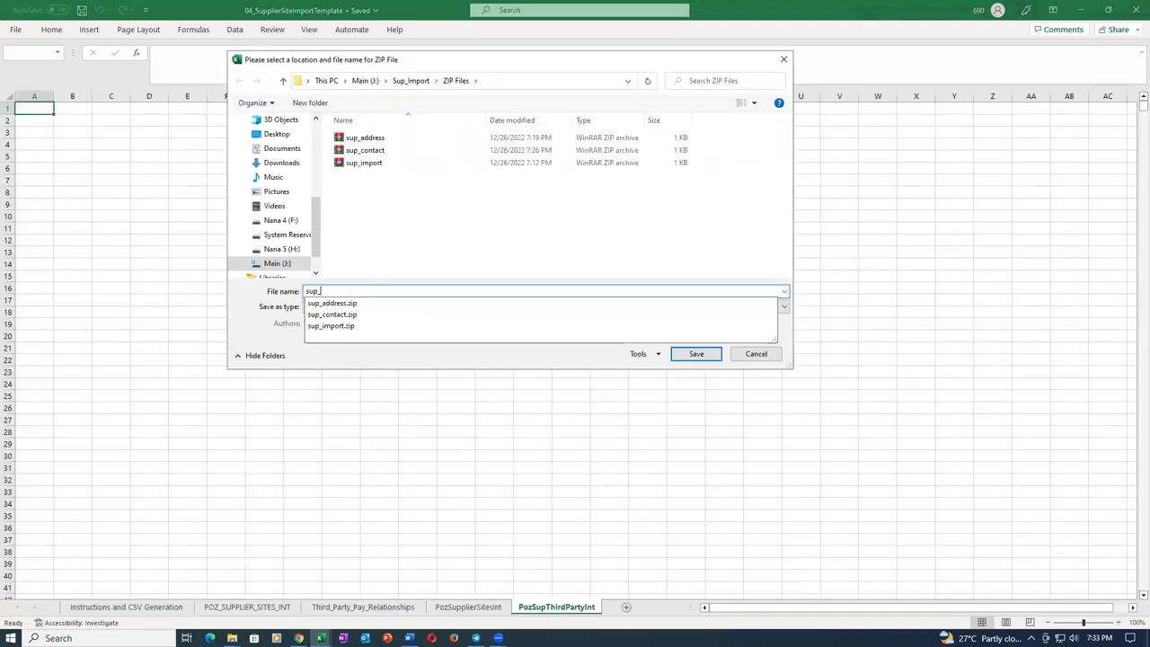
{"action": "type", "text": "site"}
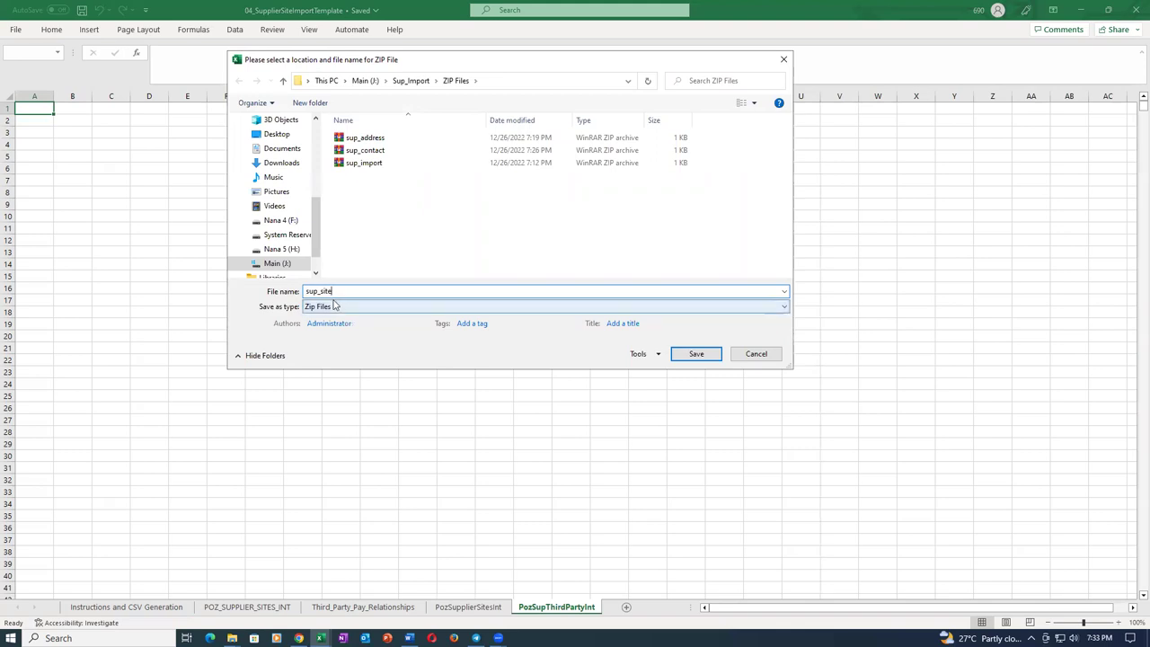
{"action": "type", "text": "_import"}
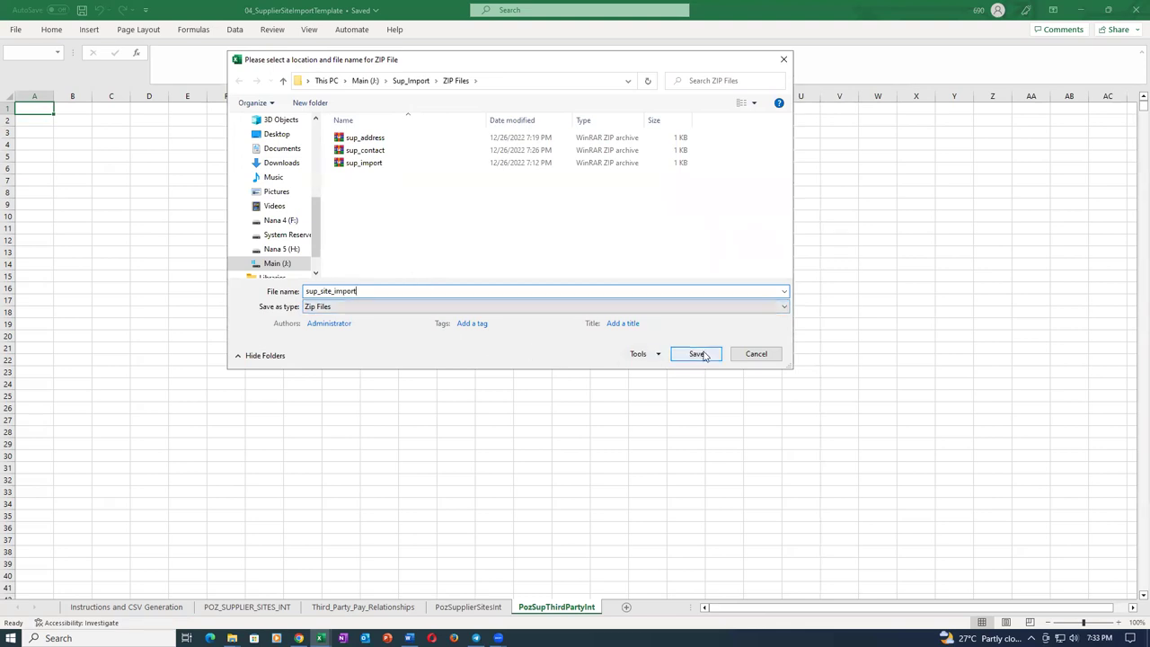
{"action": "left_click", "coordinate": [703, 355]}
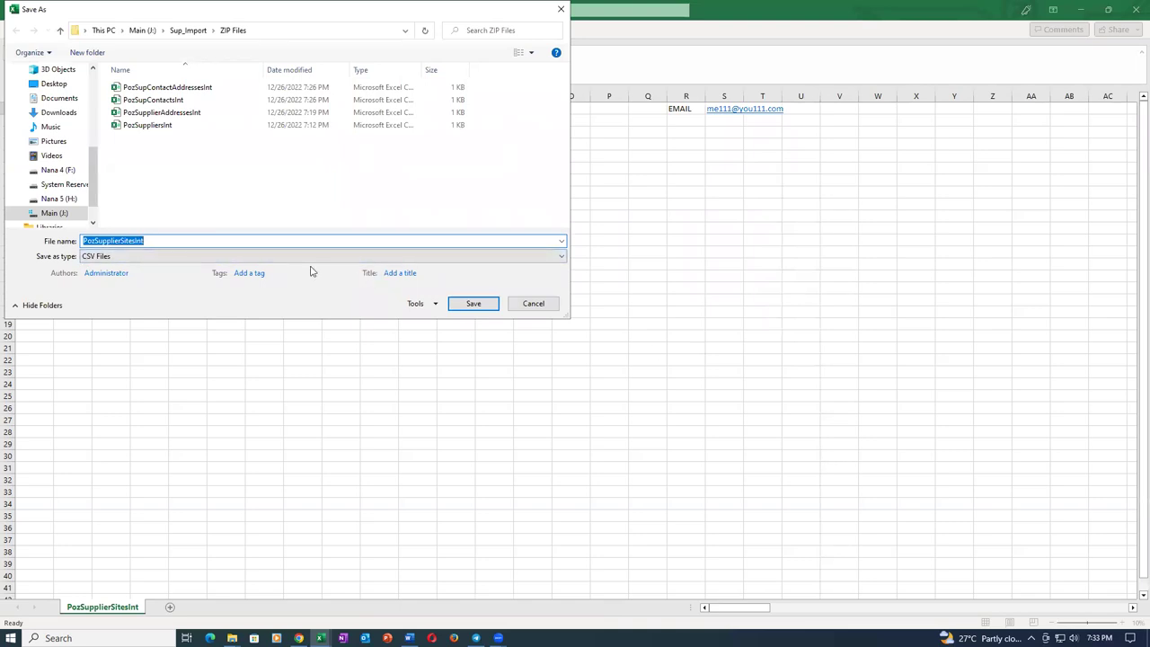
{"action": "left_click", "coordinate": [476, 306]}
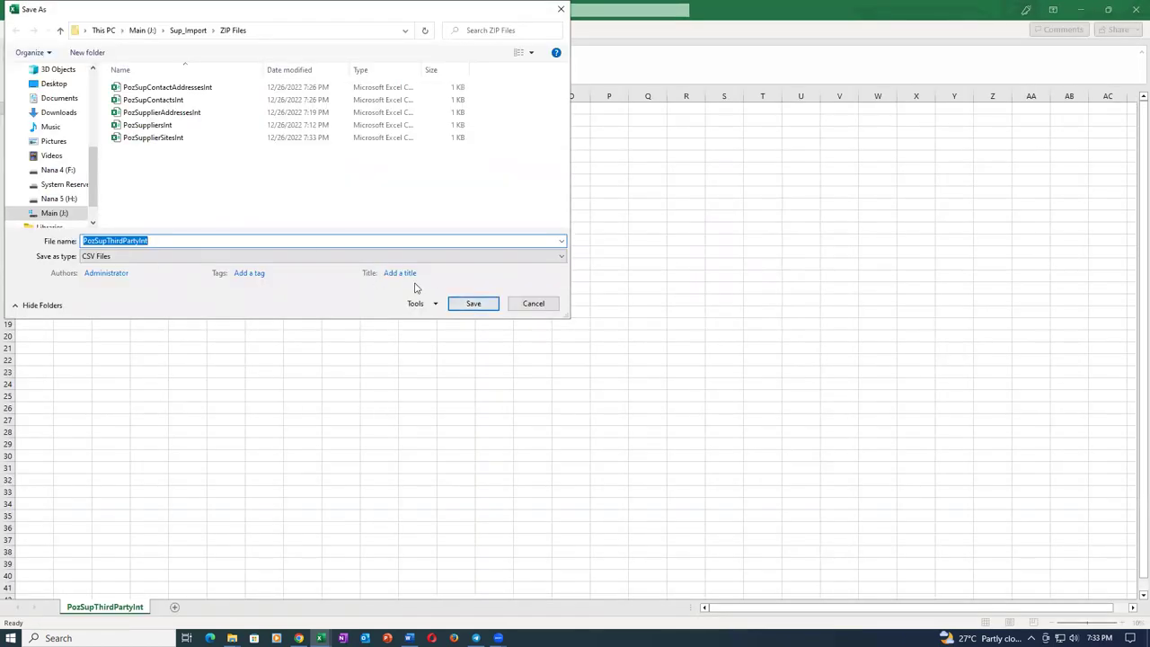
{"action": "left_click", "coordinate": [486, 304]}
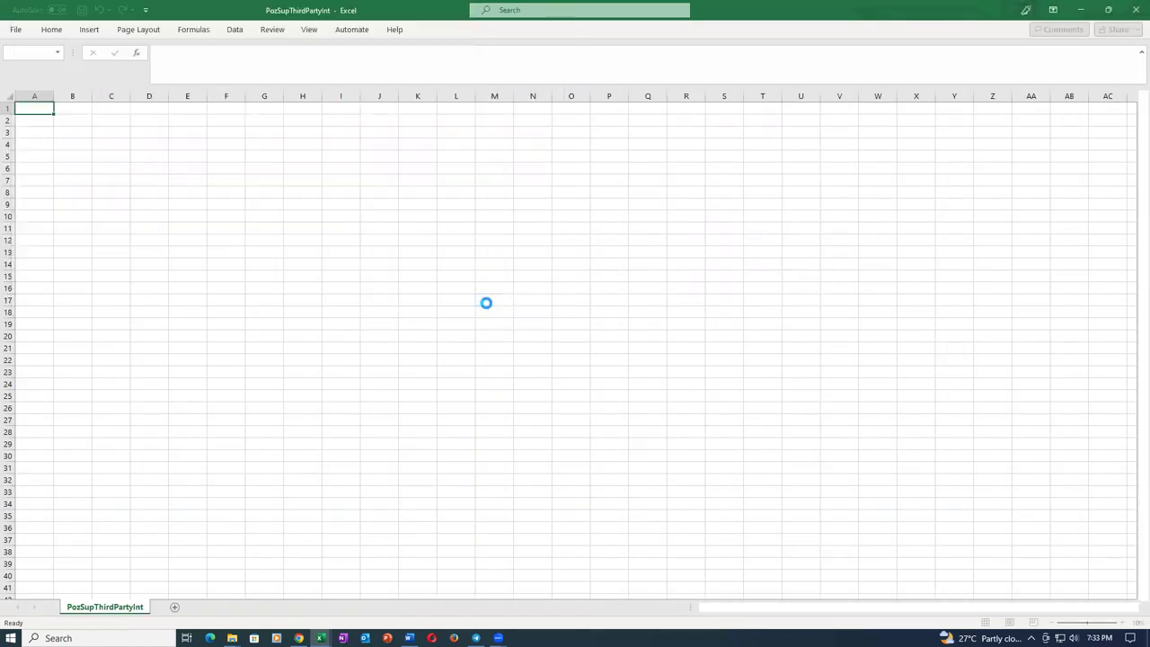
{"action": "left_click", "coordinate": [615, 359]}
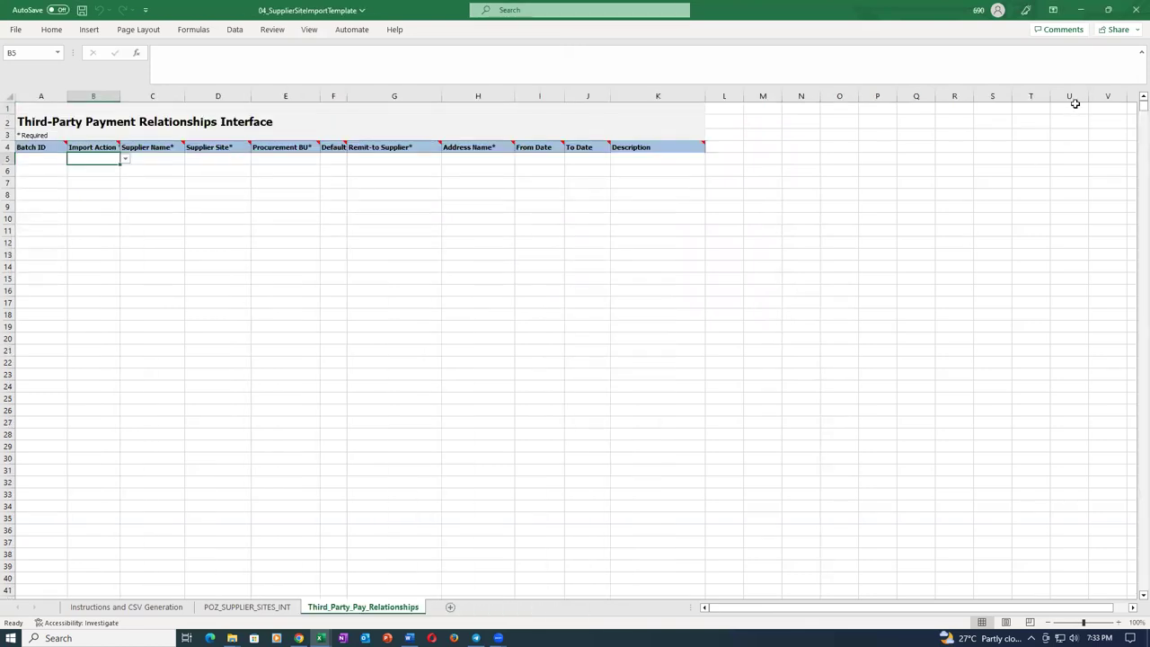
Close the site template without saving and bring the Oracle browser to the front.
{"action": "left_click", "coordinate": [1135, 11]}
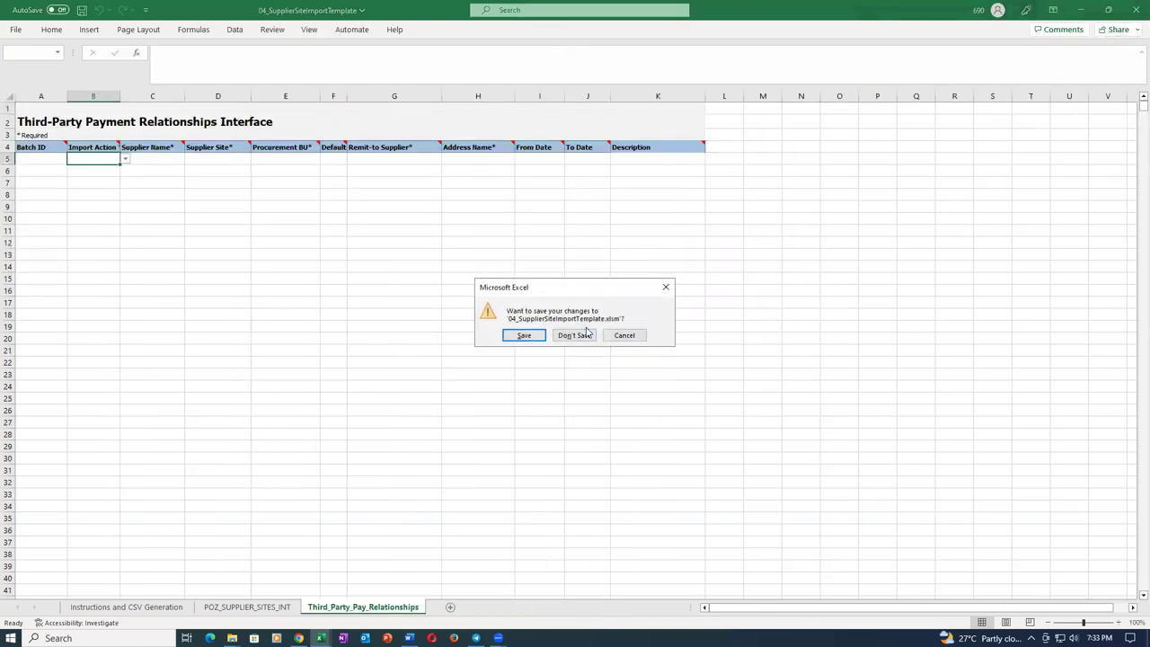
{"action": "left_click", "coordinate": [589, 338]}
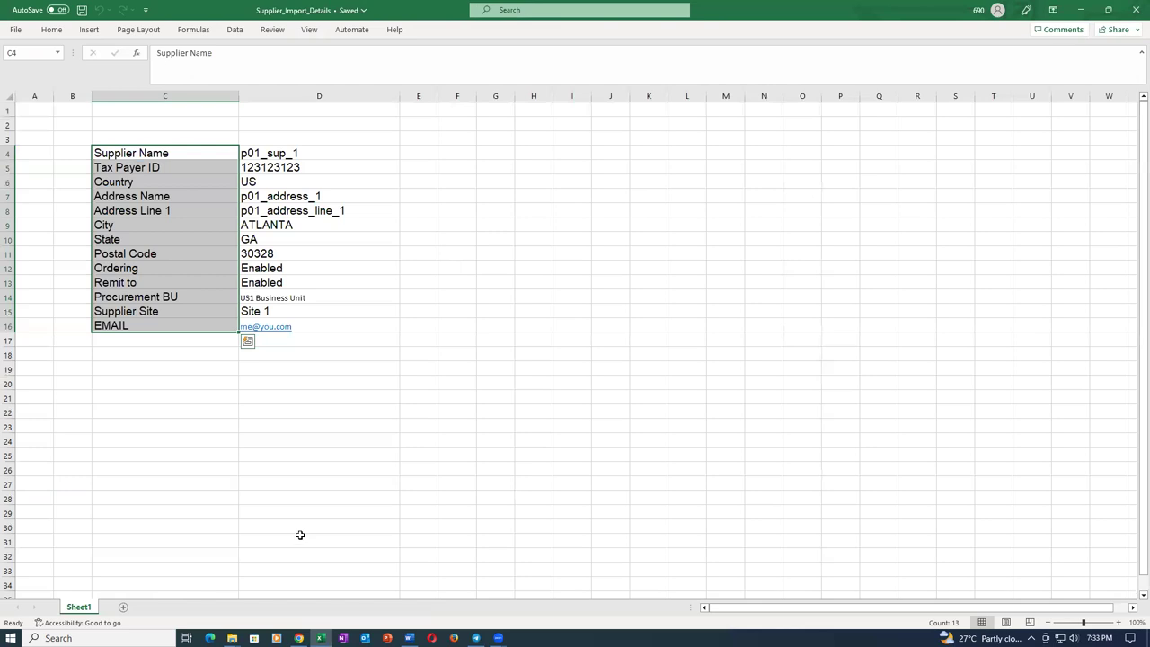
{"action": "left_click", "coordinate": [298, 638]}
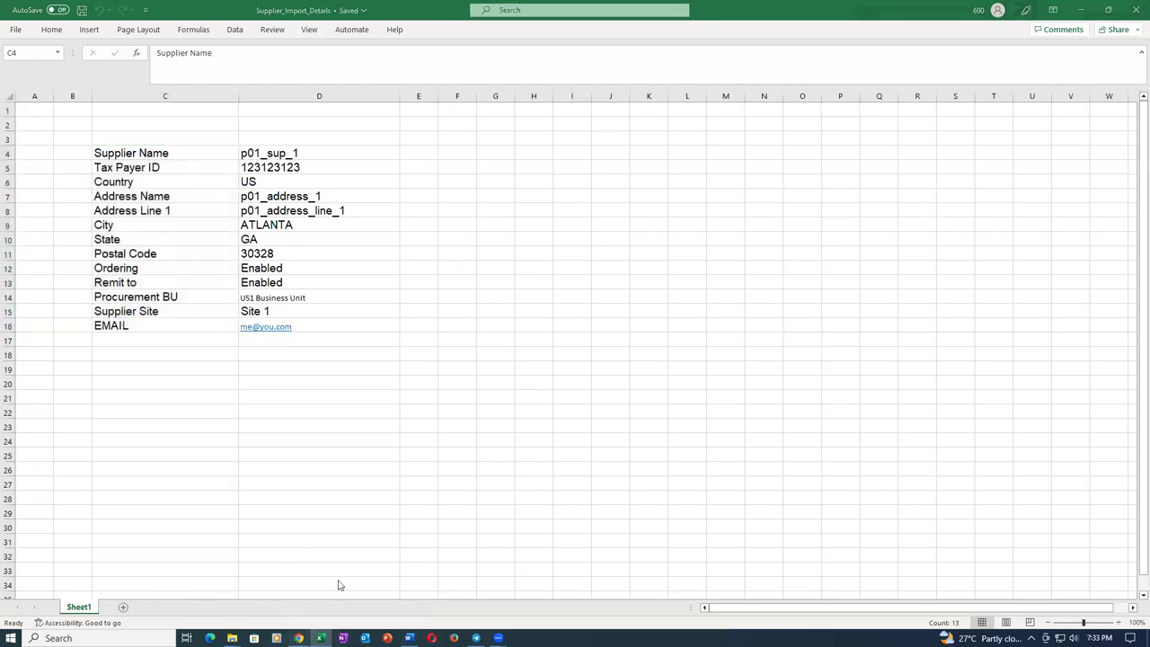
Schedule a Load Interface File for Import job with Import Supplier Sites as the import process.
{"action": "left_click", "coordinate": [727, 10]}
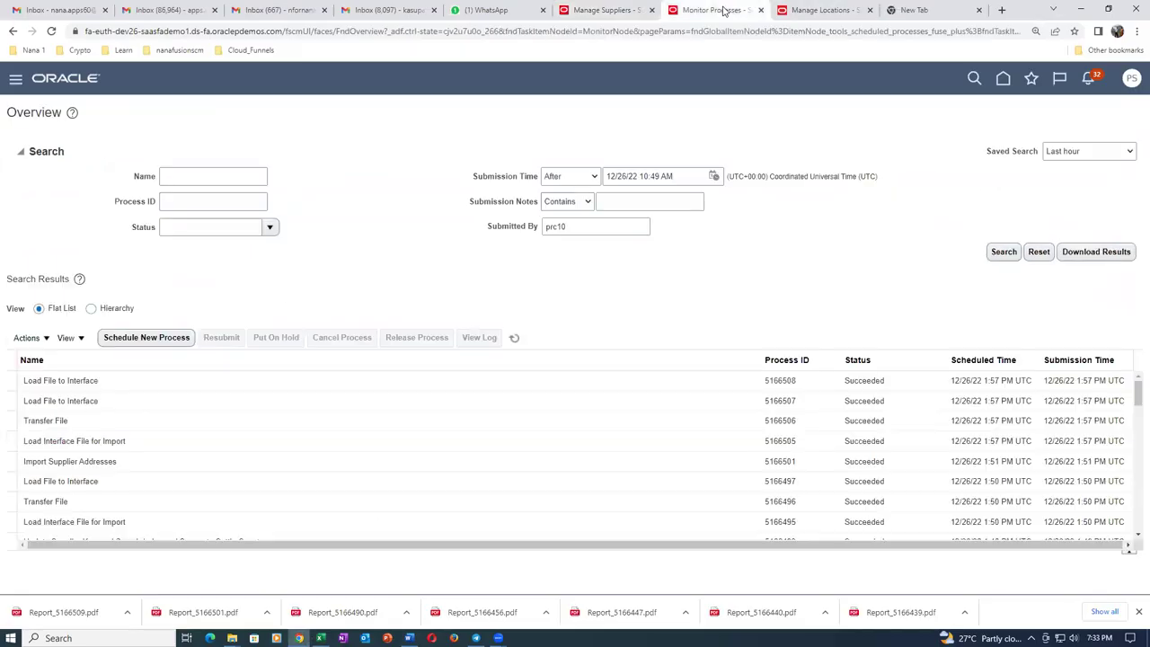
{"action": "left_click", "coordinate": [160, 339]}
{"action": "left_click", "coordinate": [785, 411]}
{"action": "left_click", "coordinate": [646, 288]}
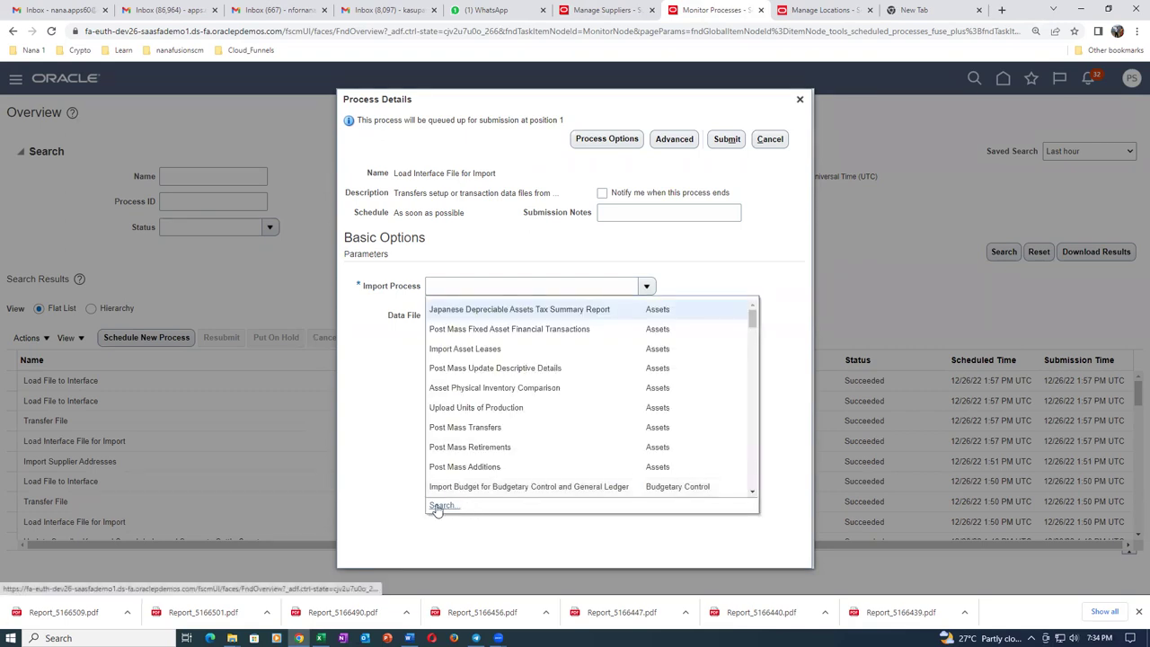
{"action": "left_click", "coordinate": [434, 505]}
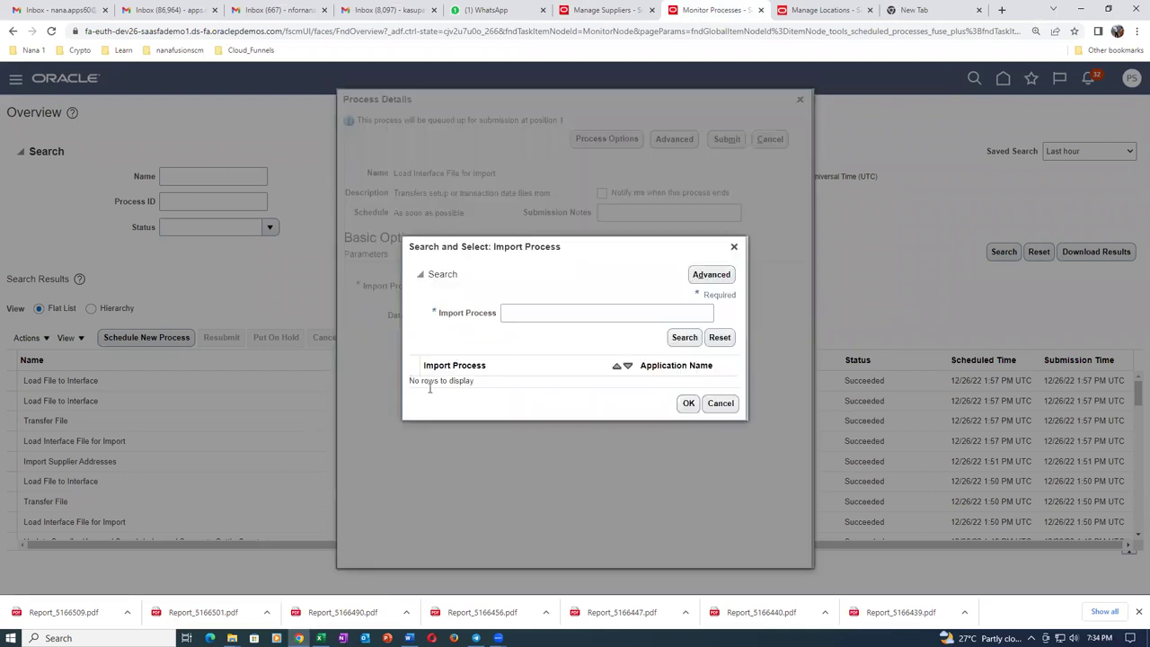
{"action": "left_click", "coordinate": [525, 315]}
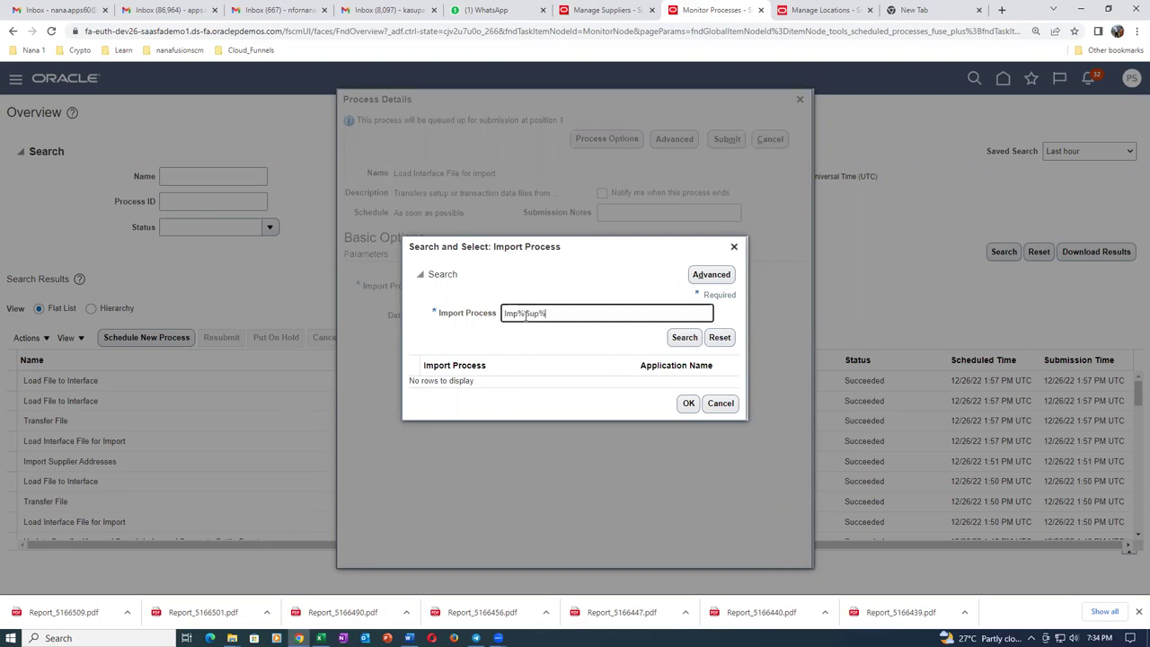
{"action": "left_click", "coordinate": [682, 338]}
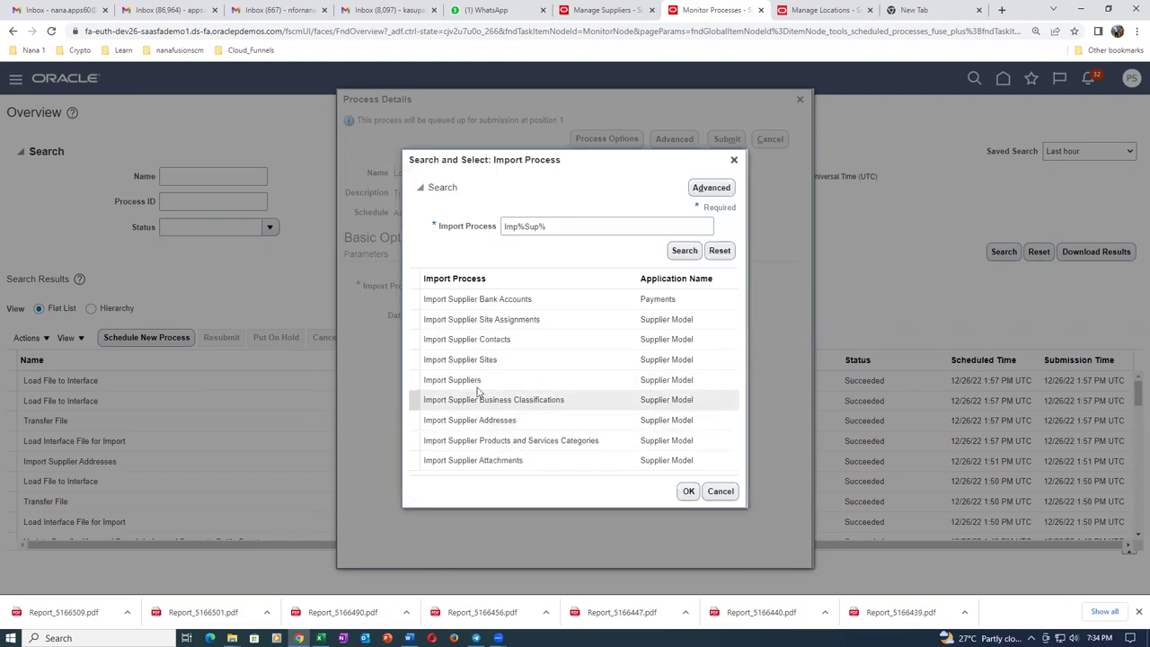
{"action": "left_click", "coordinate": [525, 368]}
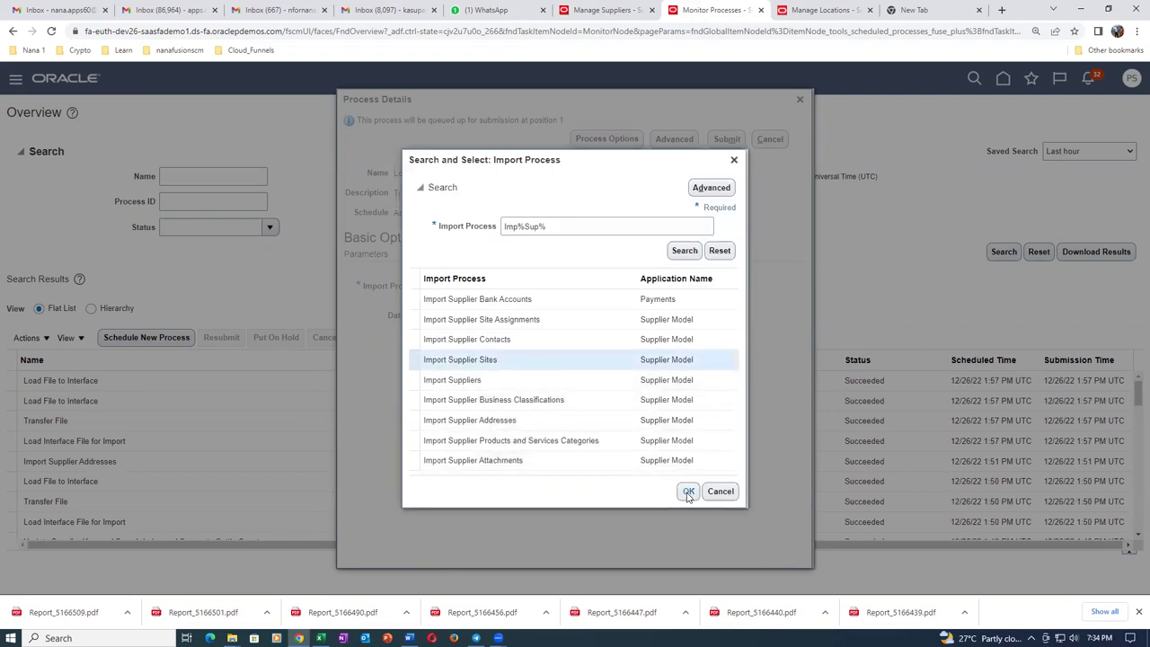
{"action": "left_click", "coordinate": [688, 493]}
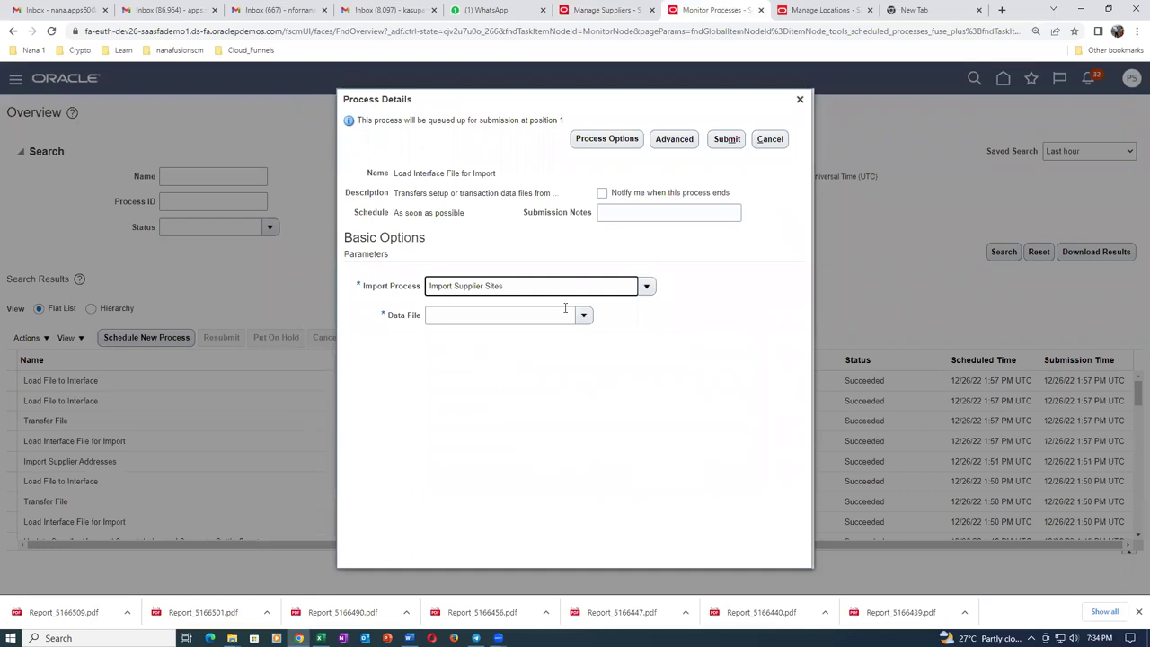
Upload sup_site_import.zip as the data file and submit the job.
{"action": "left_click", "coordinate": [583, 315]}
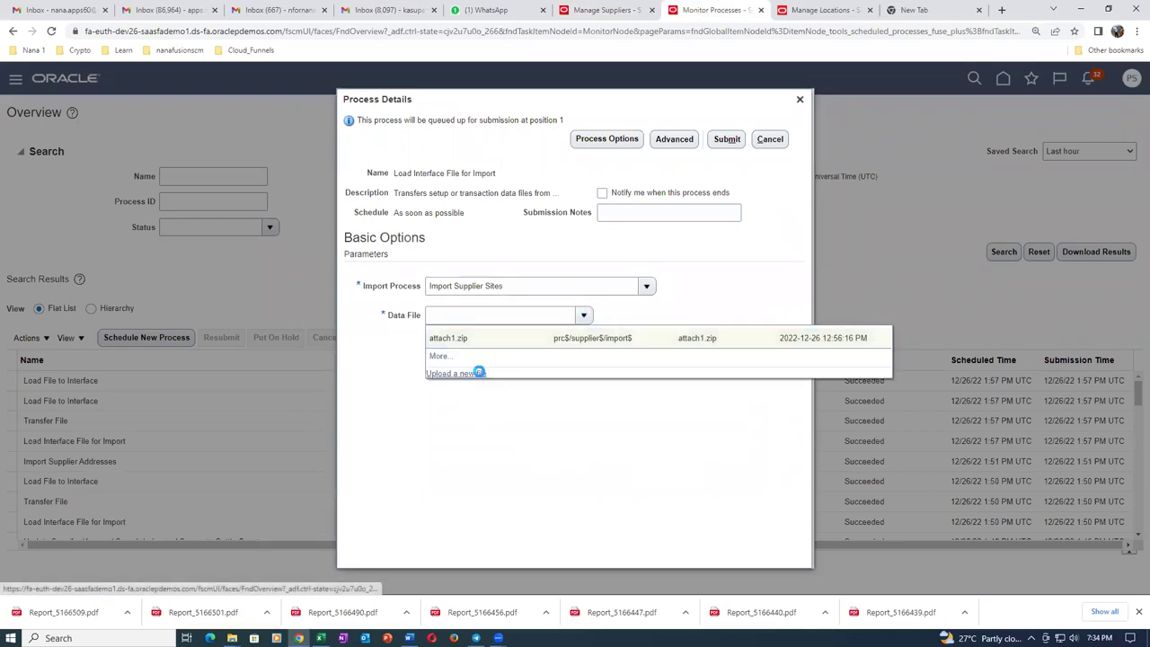
{"action": "left_click", "coordinate": [477, 371]}
{"action": "left_click", "coordinate": [530, 325]}
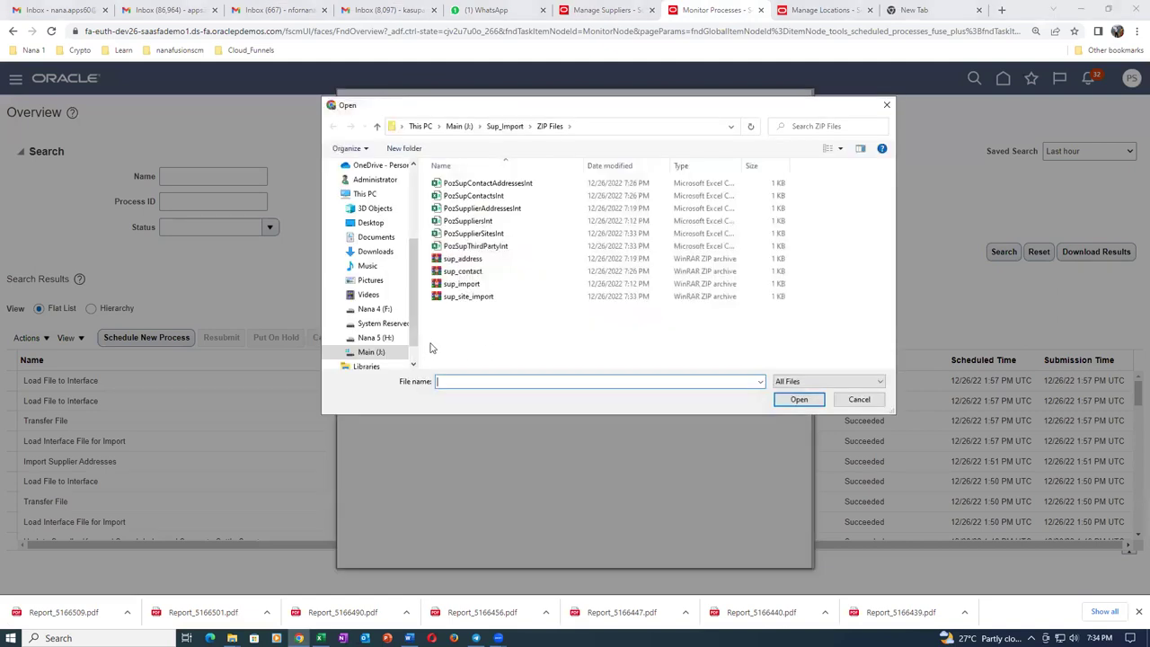
{"action": "left_click", "coordinate": [488, 298]}
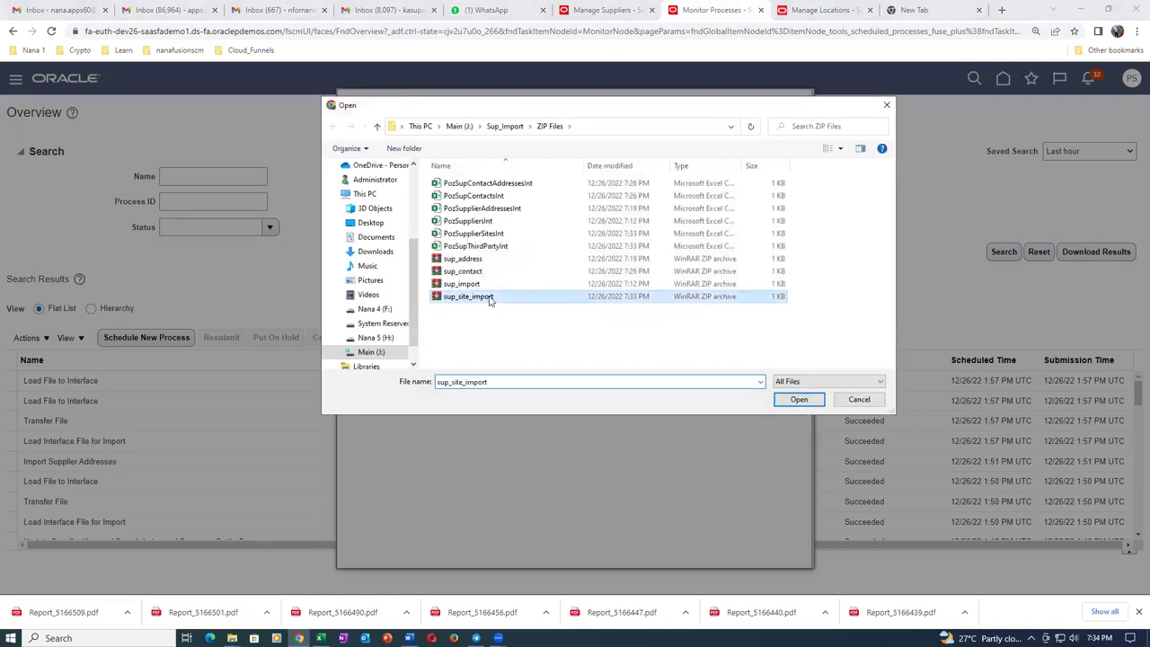
{"action": "left_click", "coordinate": [782, 402]}
{"action": "left_click", "coordinate": [599, 348]}
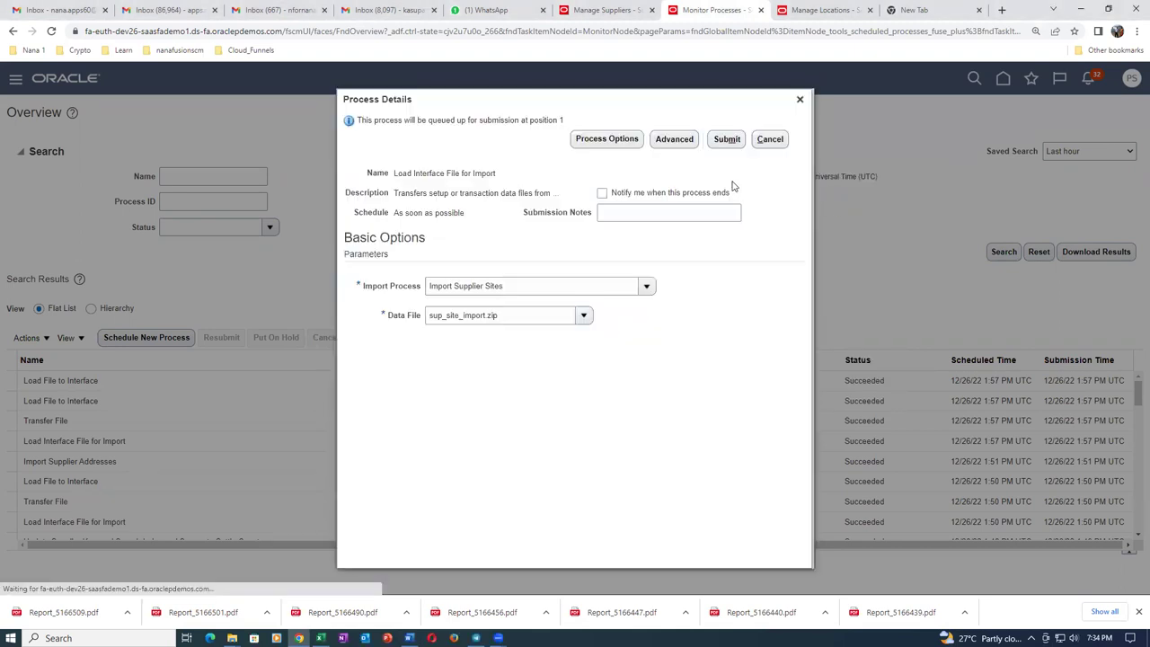
{"action": "left_click", "coordinate": [726, 141]}
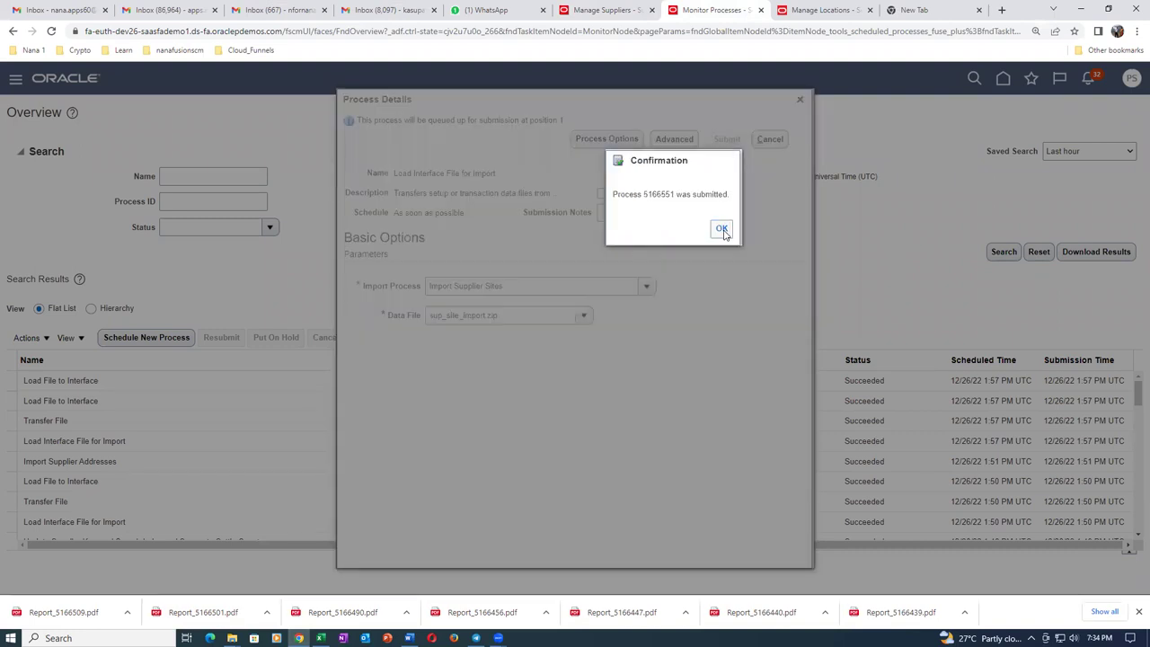
{"action": "left_click", "coordinate": [724, 231]}
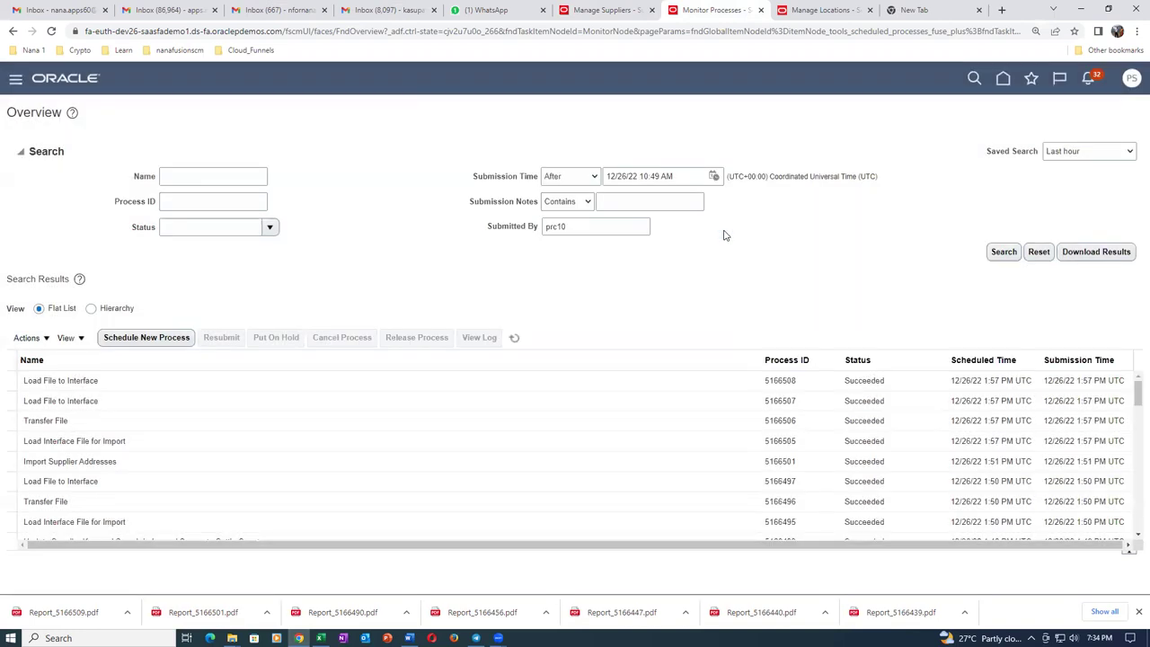
Refresh until process 5166551 and its child jobs show Succeeded, then switch to Supplier_Import_Details.
{"action": "left_click", "coordinate": [518, 341]}
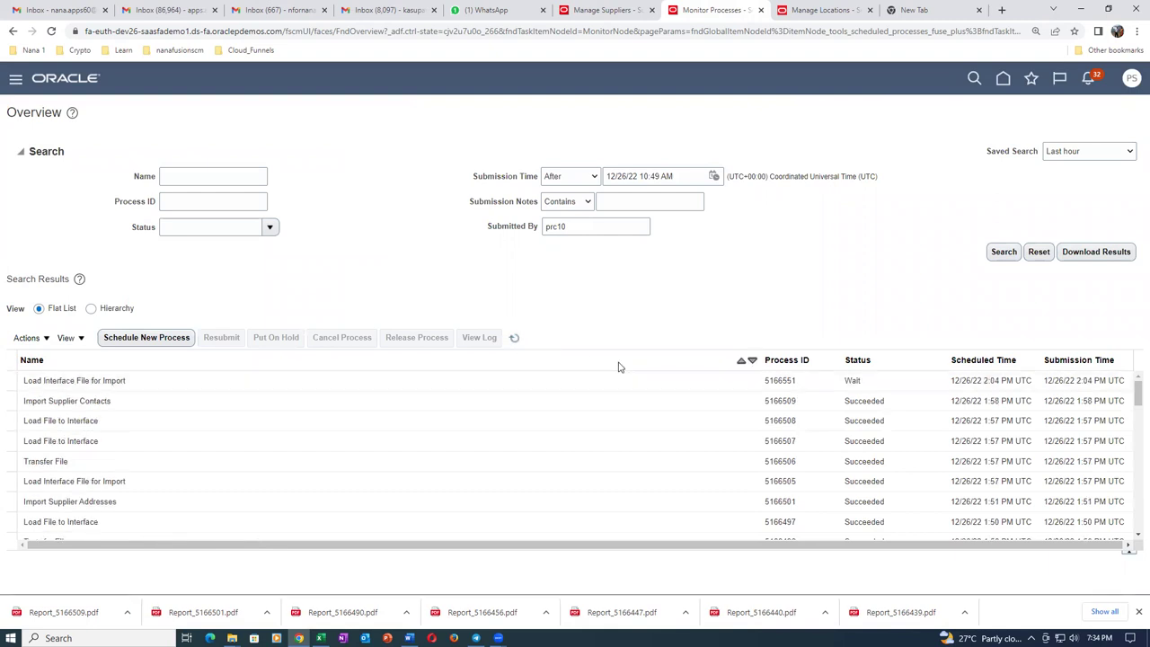
{"action": "left_click", "coordinate": [516, 340]}
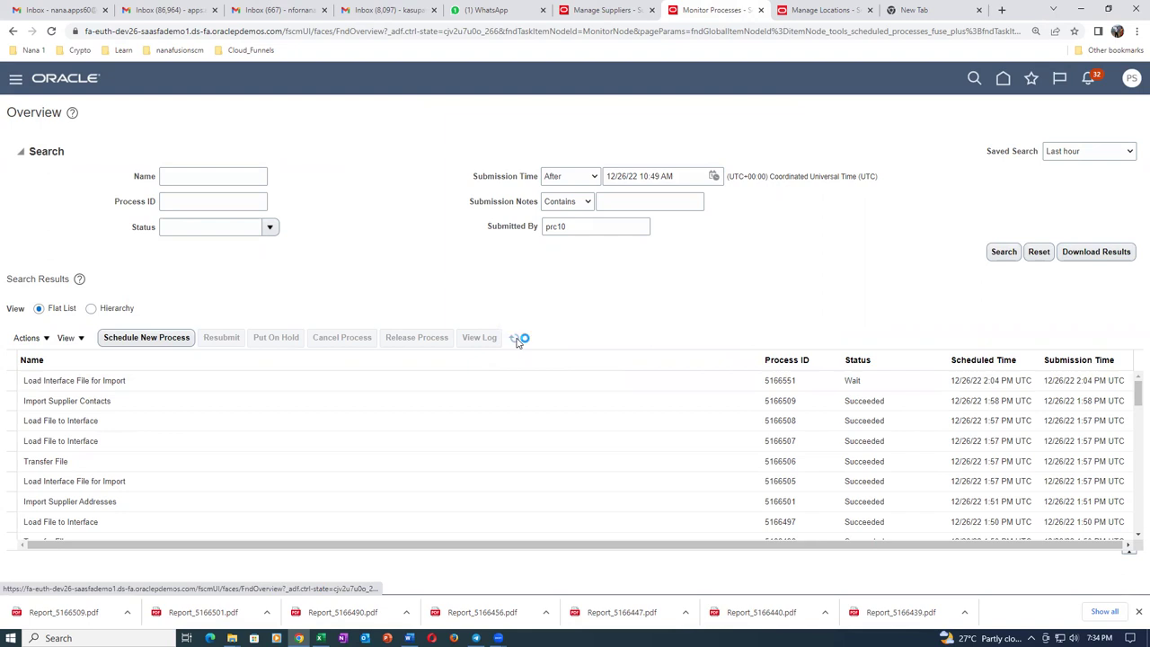
{"action": "left_click", "coordinate": [516, 340]}
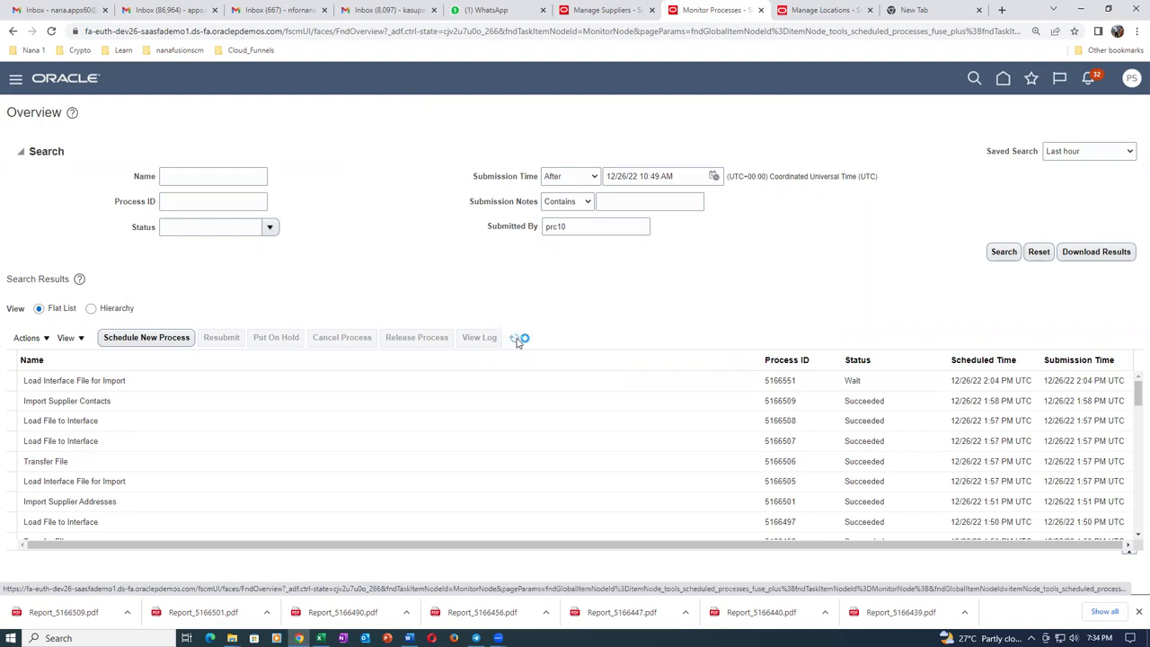
{"action": "left_click", "coordinate": [516, 339]}
{"action": "left_click", "coordinate": [516, 339]}
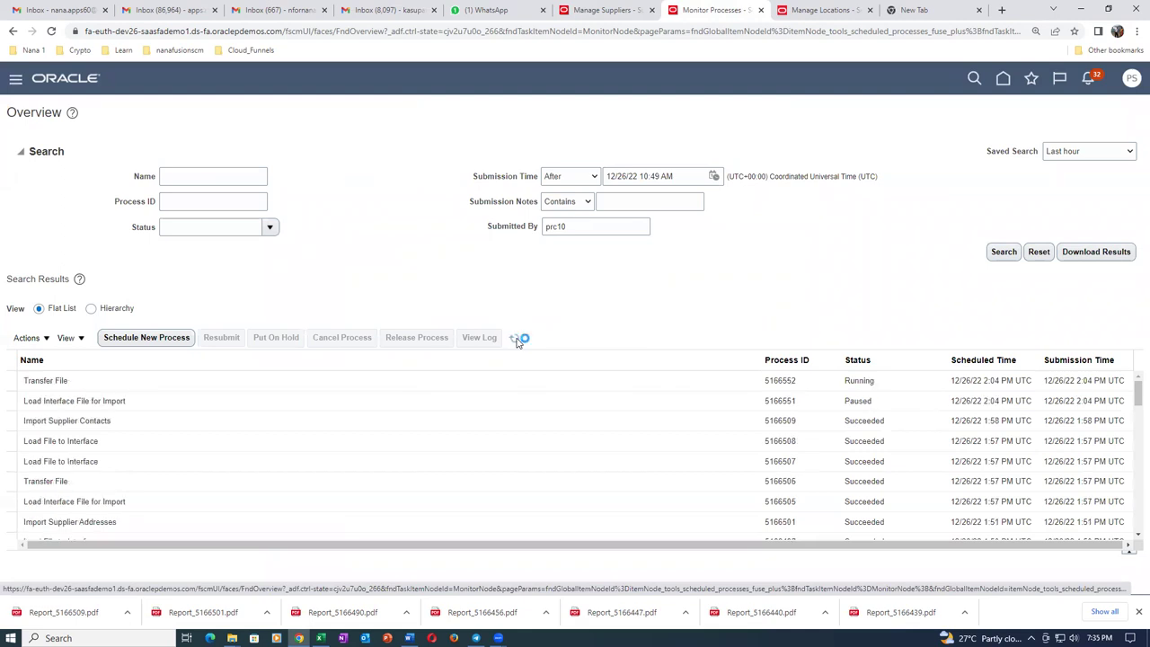
{"action": "left_click", "coordinate": [516, 340]}
{"action": "left_click", "coordinate": [517, 340]}
{"action": "left_click", "coordinate": [515, 338]}
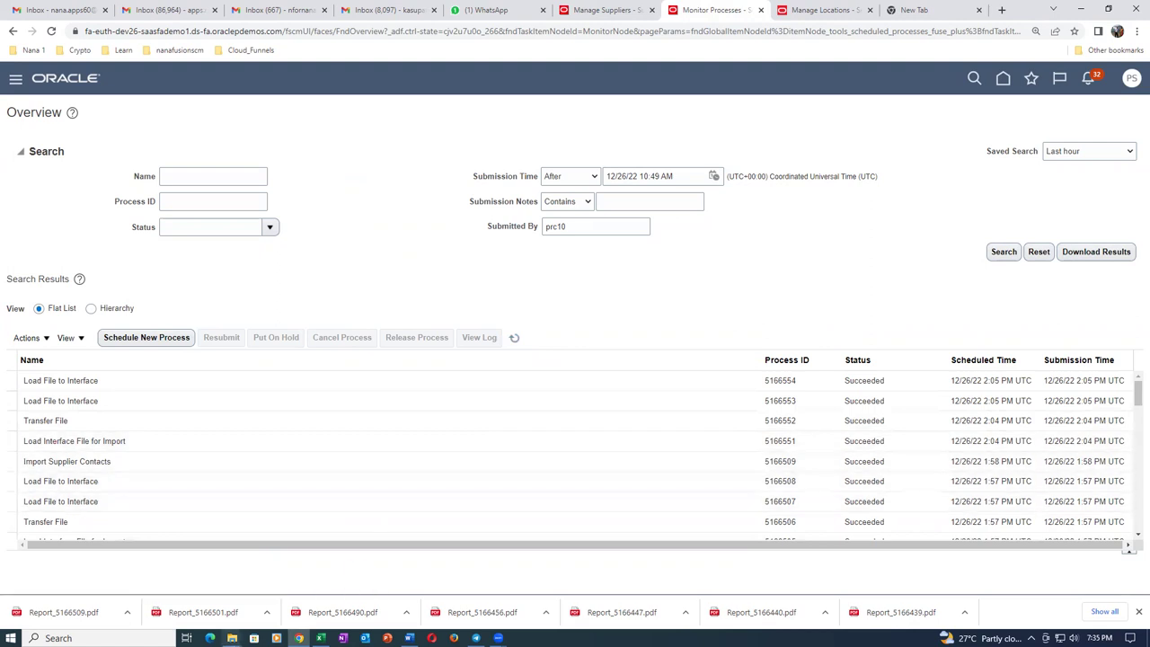
{"action": "left_click", "coordinate": [321, 638]}
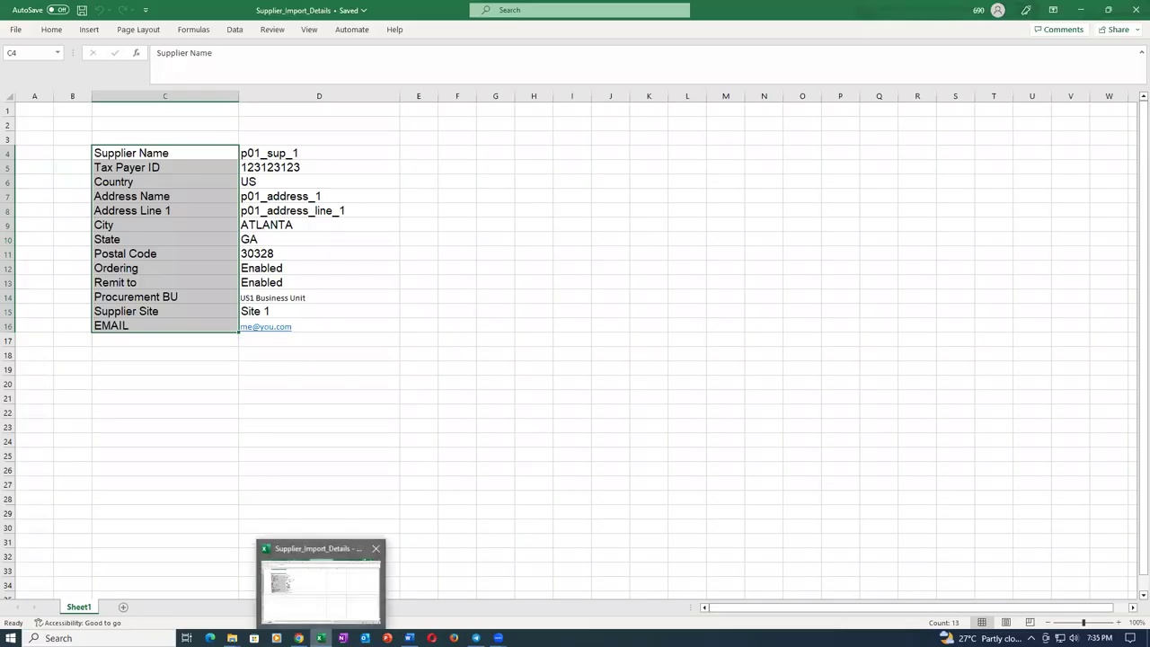
Reopen 04_SupplierSiteImportTemplate, check its POZ_SUPPLIER_SITES_INT and Third_Party_Pay_Relationships sheets, then close it.
{"action": "left_click", "coordinate": [16, 29]}
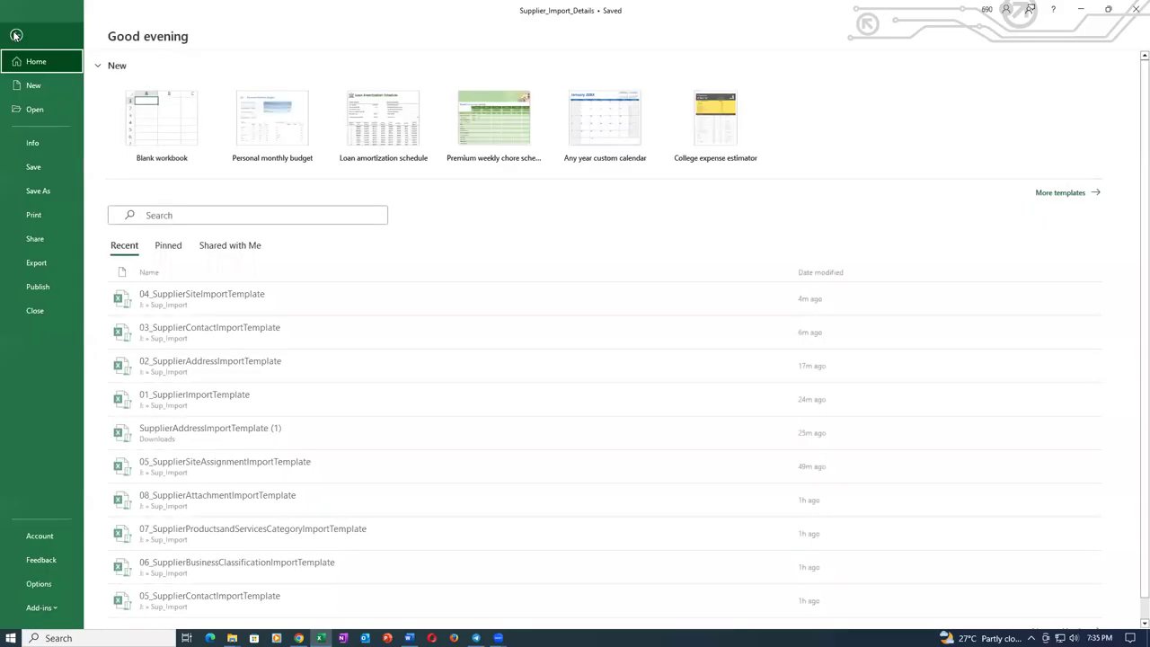
{"action": "left_click", "coordinate": [307, 311]}
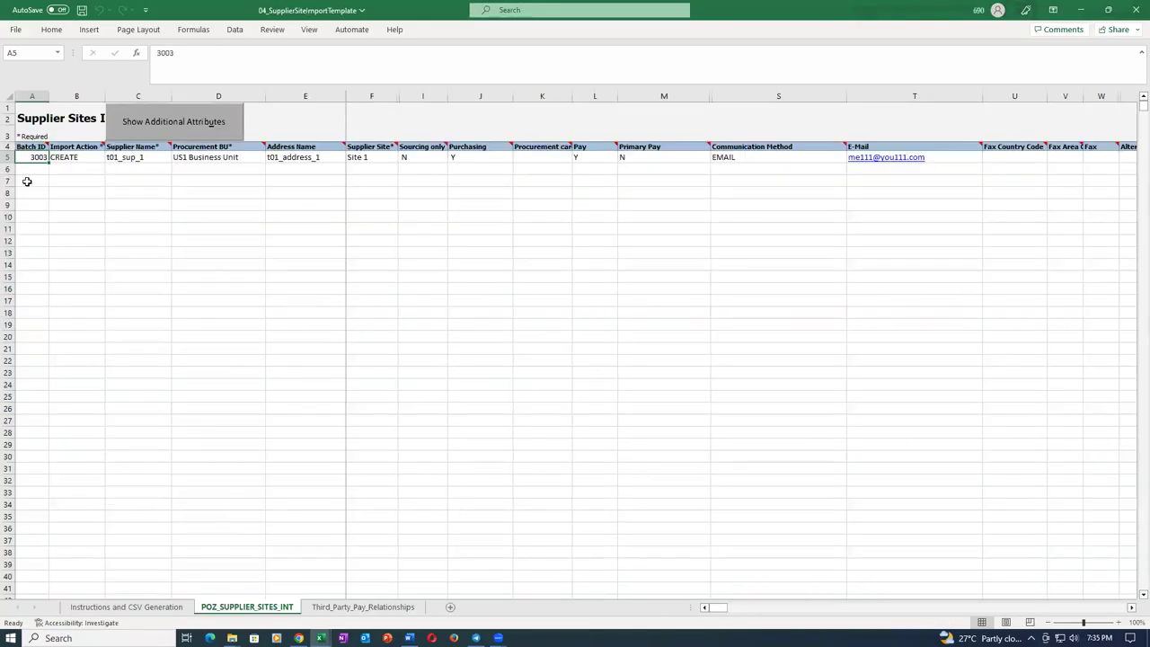
{"action": "left_click", "coordinate": [369, 609]}
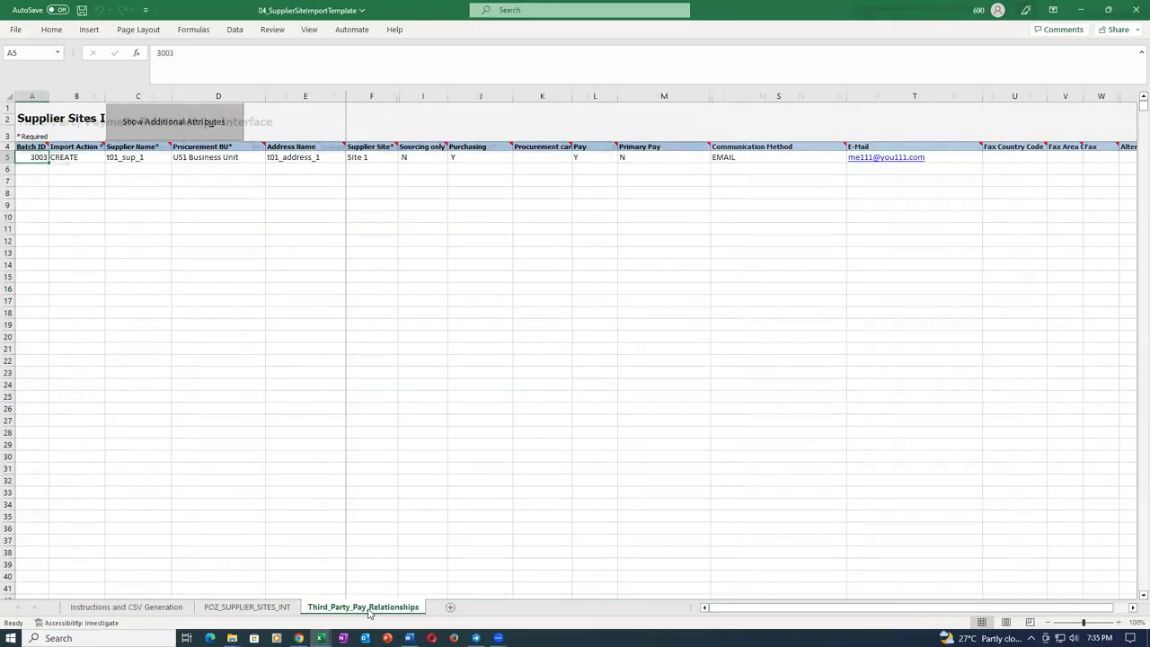
{"action": "left_click", "coordinate": [270, 609]}
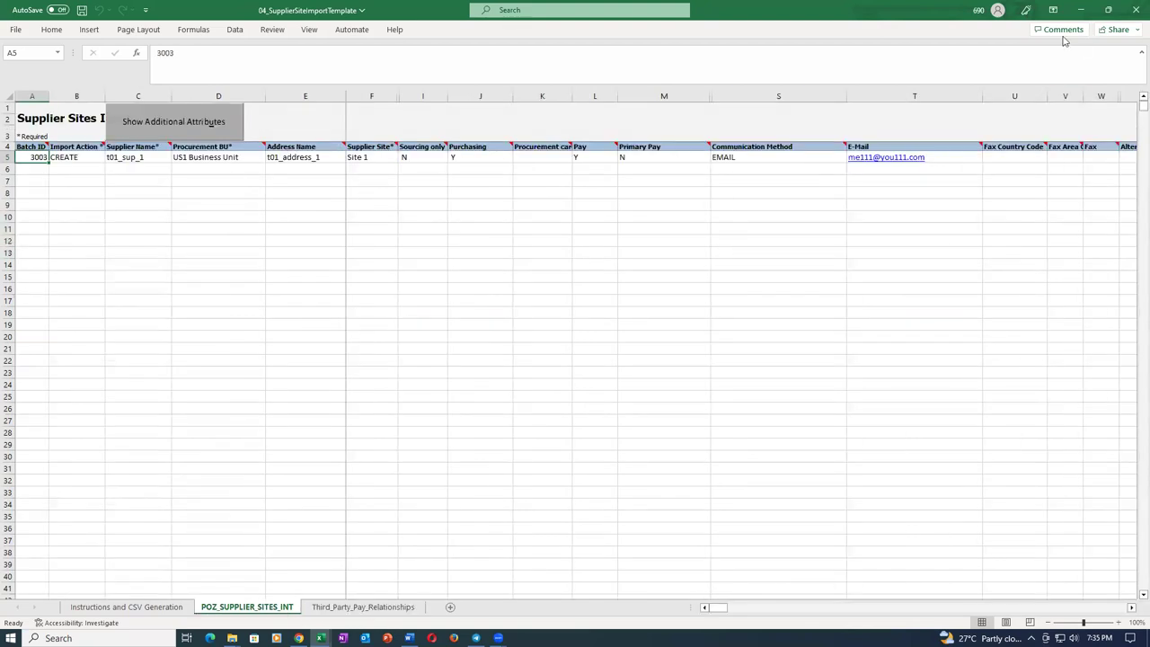
{"action": "left_click", "coordinate": [1136, 9]}
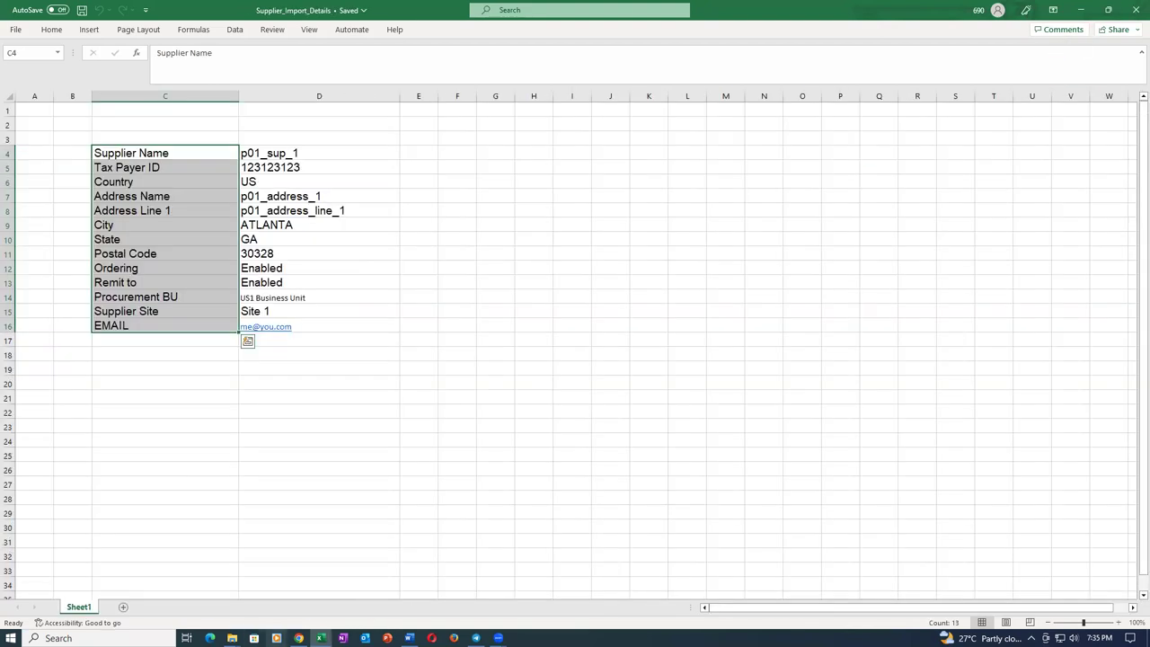
{"action": "left_click", "coordinate": [299, 638]}
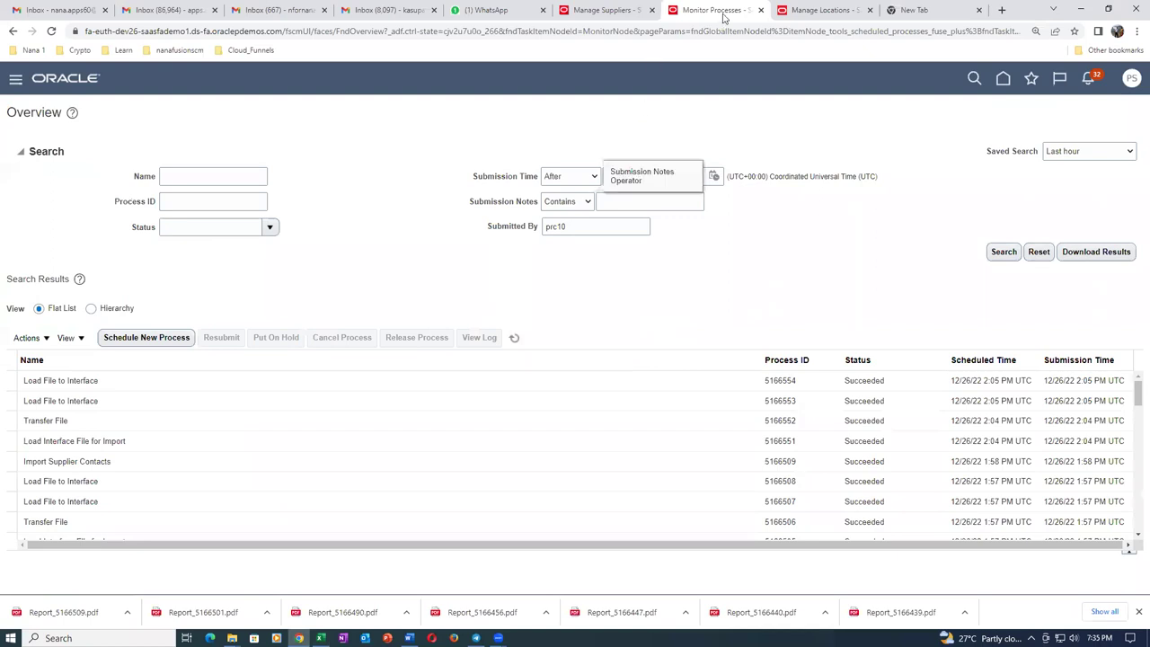
From Import Suppliers, submit Import Supplier Sites with Import Options All and Batch ID 3003 (process 5166558).
{"action": "left_click", "coordinate": [598, 9]}
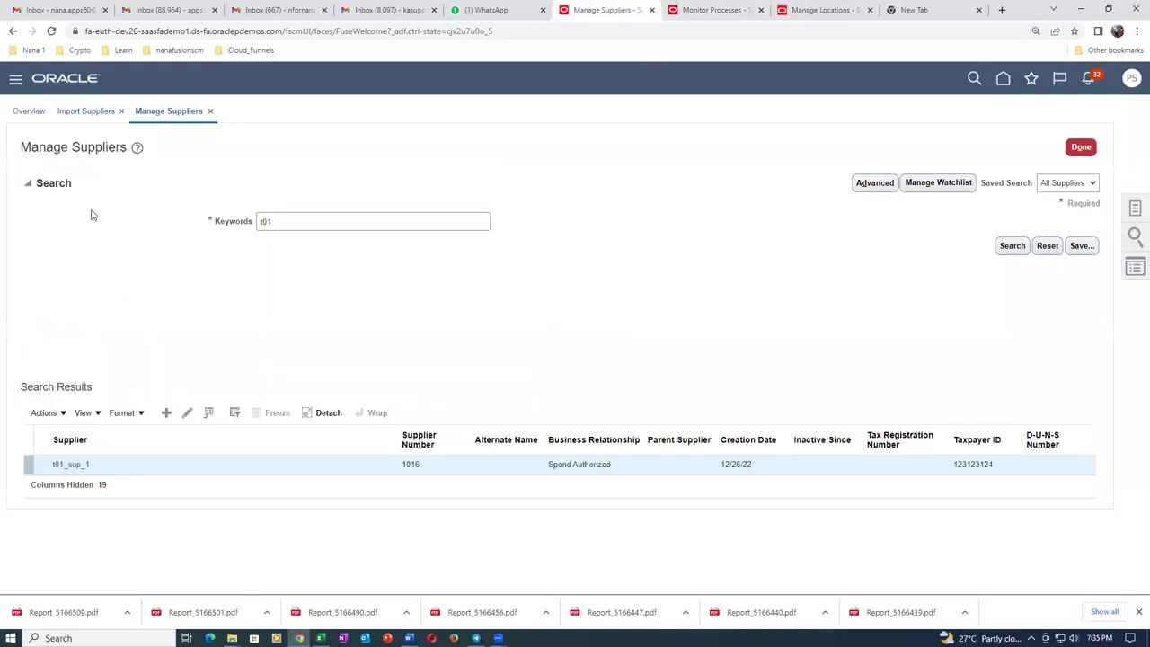
{"action": "left_click", "coordinate": [72, 111]}
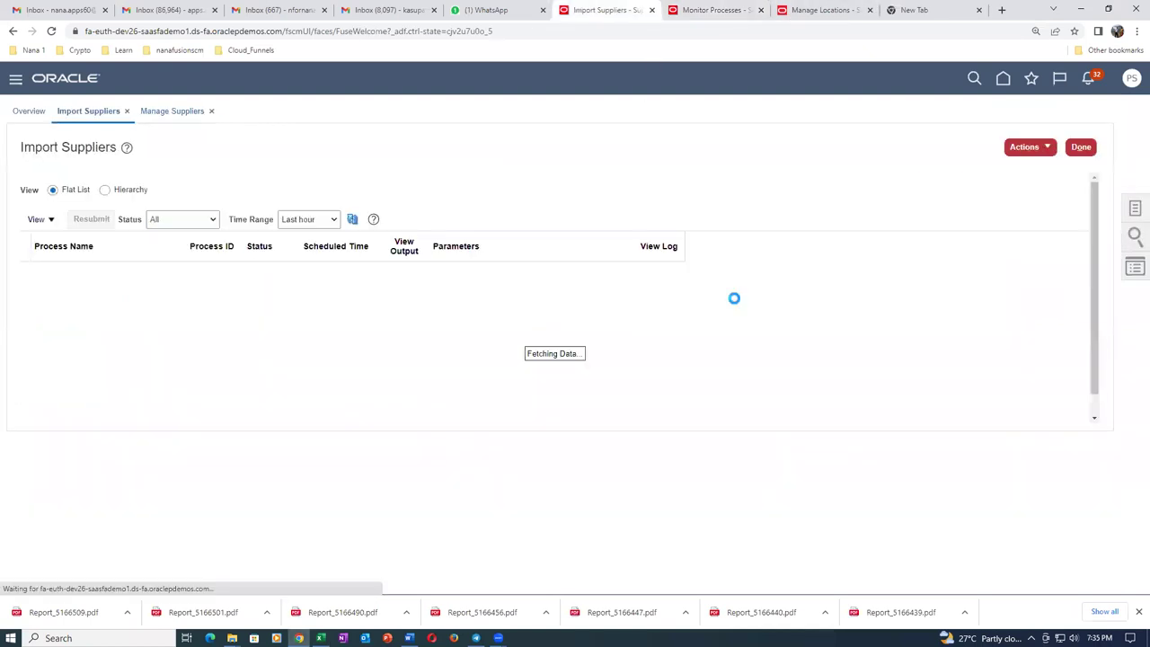
{"action": "left_click", "coordinate": [1027, 147]}
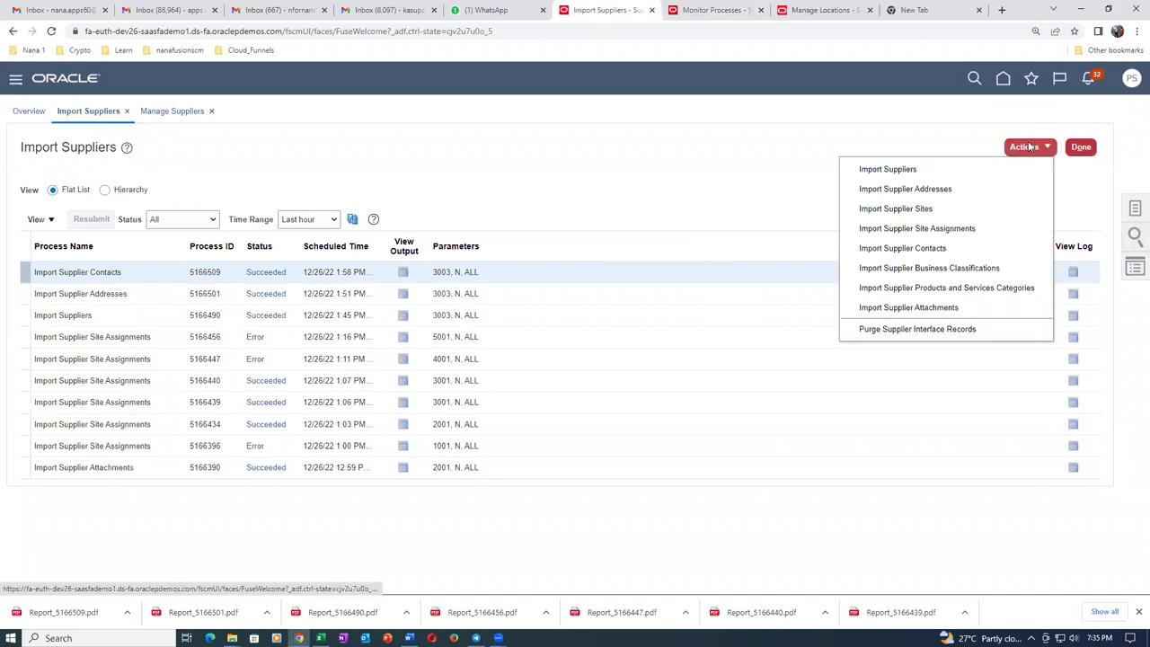
{"action": "left_click", "coordinate": [945, 209]}
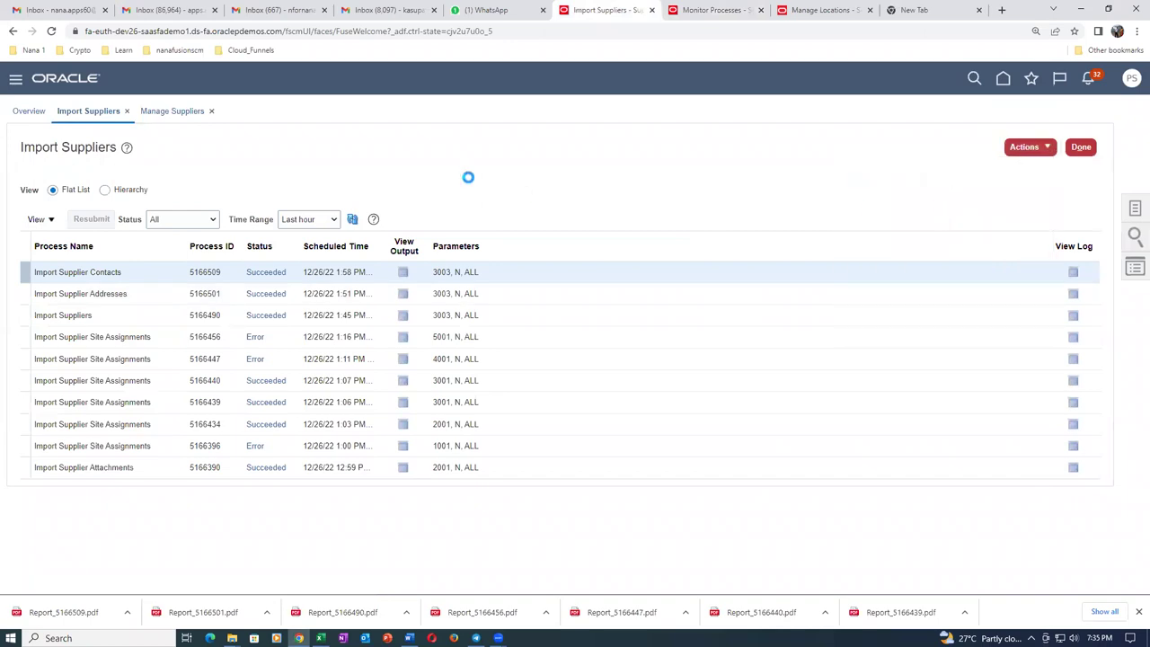
{"action": "left_click", "coordinate": [484, 289]}
{"action": "left_click", "coordinate": [476, 310]}
{"action": "left_click", "coordinate": [491, 338]}
{"action": "type", "text": "3003"}
{"action": "key", "text": "Tab"}
{"action": "left_click", "coordinate": [727, 137]}
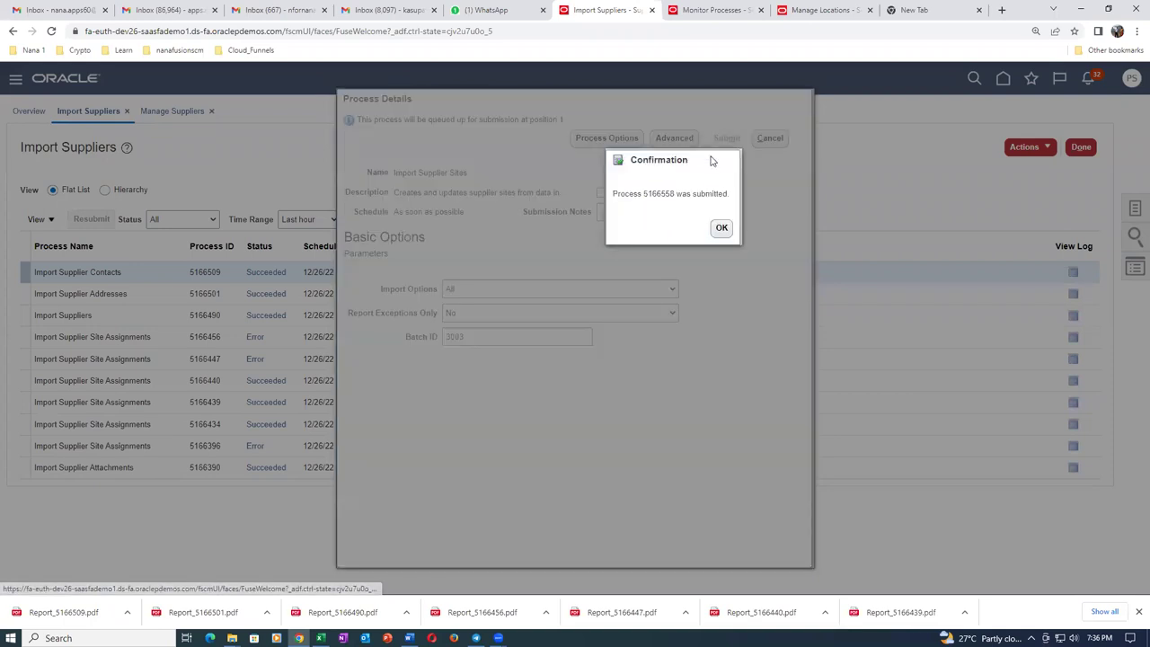
{"action": "left_click", "coordinate": [720, 228]}
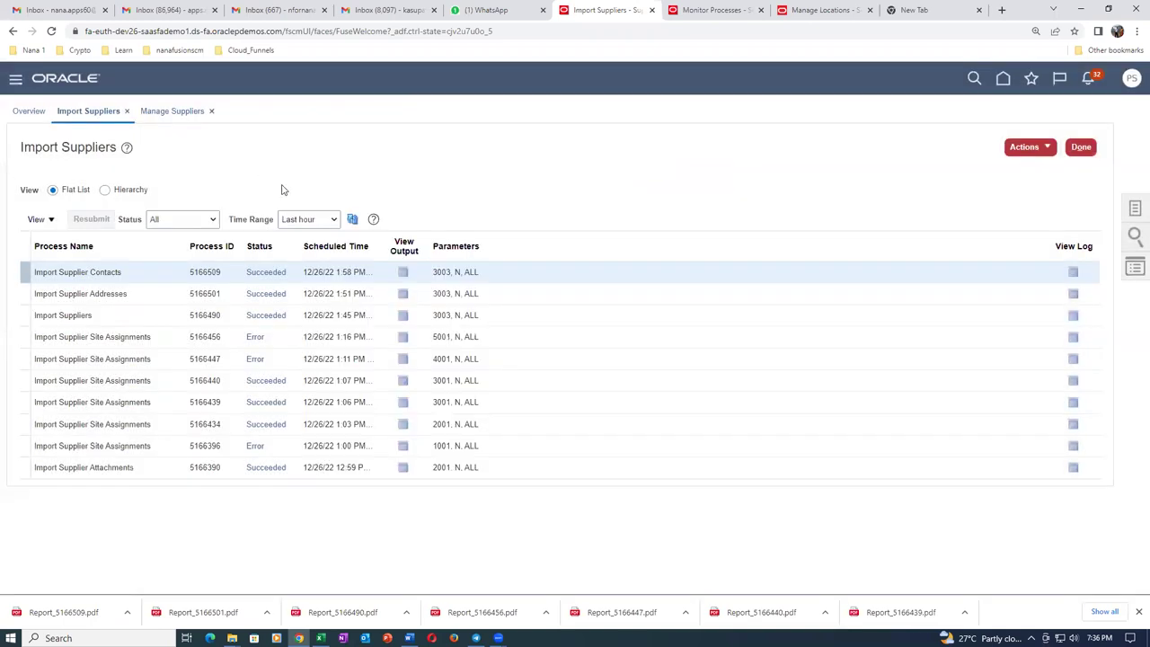
Refresh until process 5166558 shows Succeeded, then open its ESS_O_5166558 output report.
{"action": "left_click", "coordinate": [351, 221]}
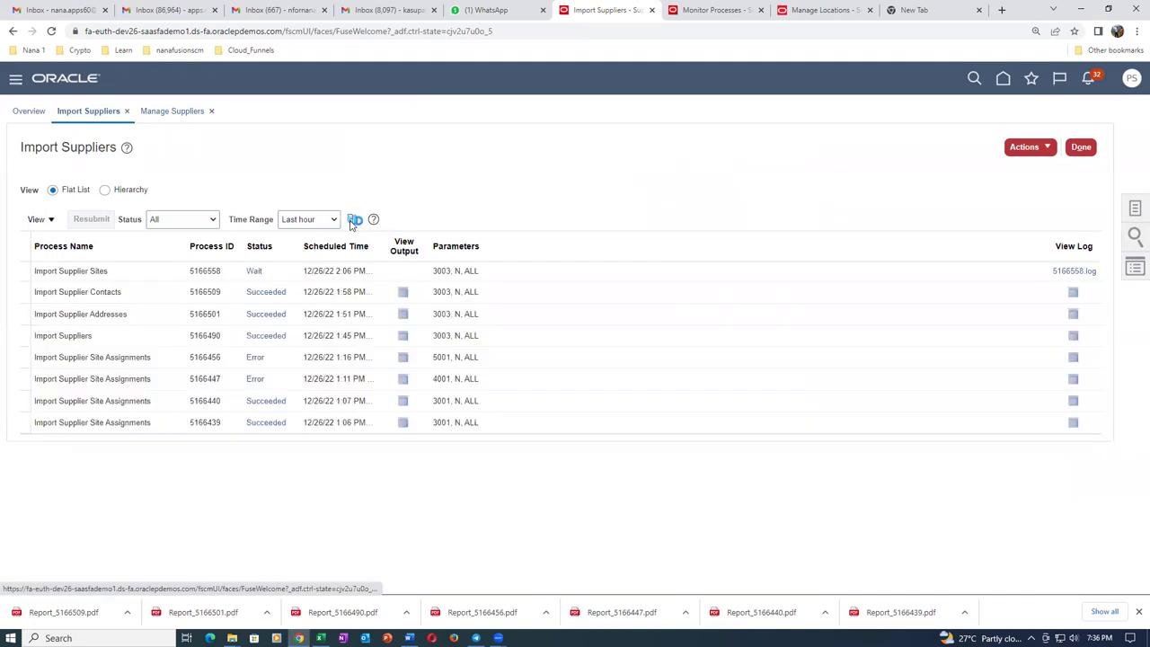
{"action": "left_click", "coordinate": [352, 221]}
{"action": "left_click", "coordinate": [352, 220]}
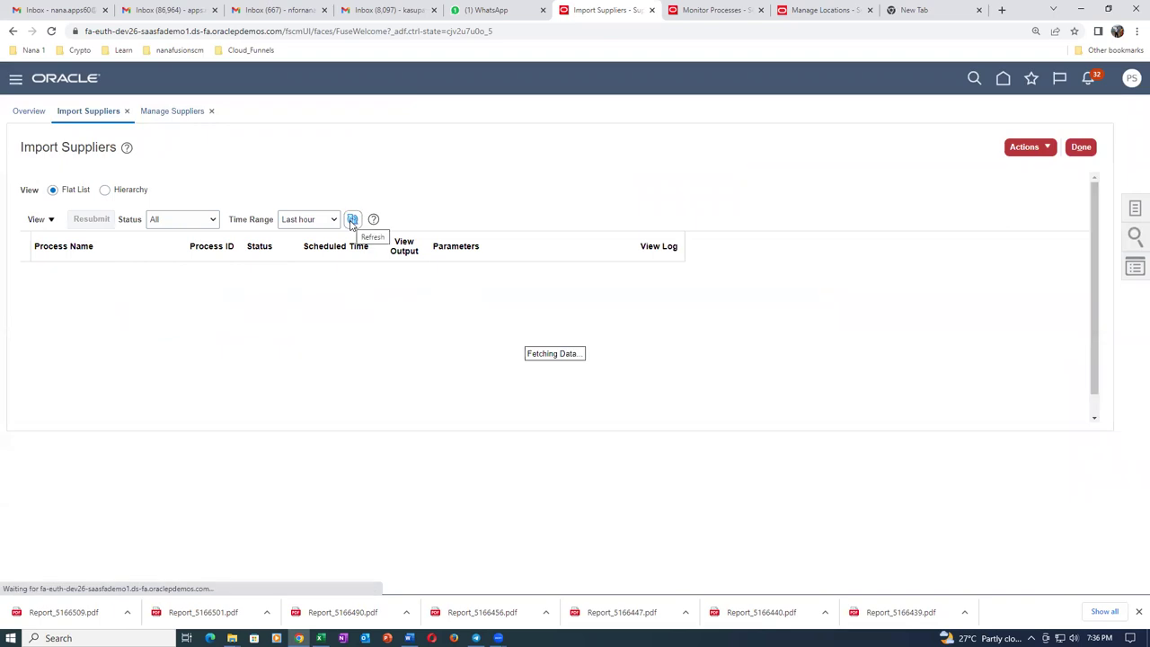
{"action": "left_click", "coordinate": [353, 220]}
{"action": "left_click", "coordinate": [353, 220]}
{"action": "left_click", "coordinate": [352, 221]}
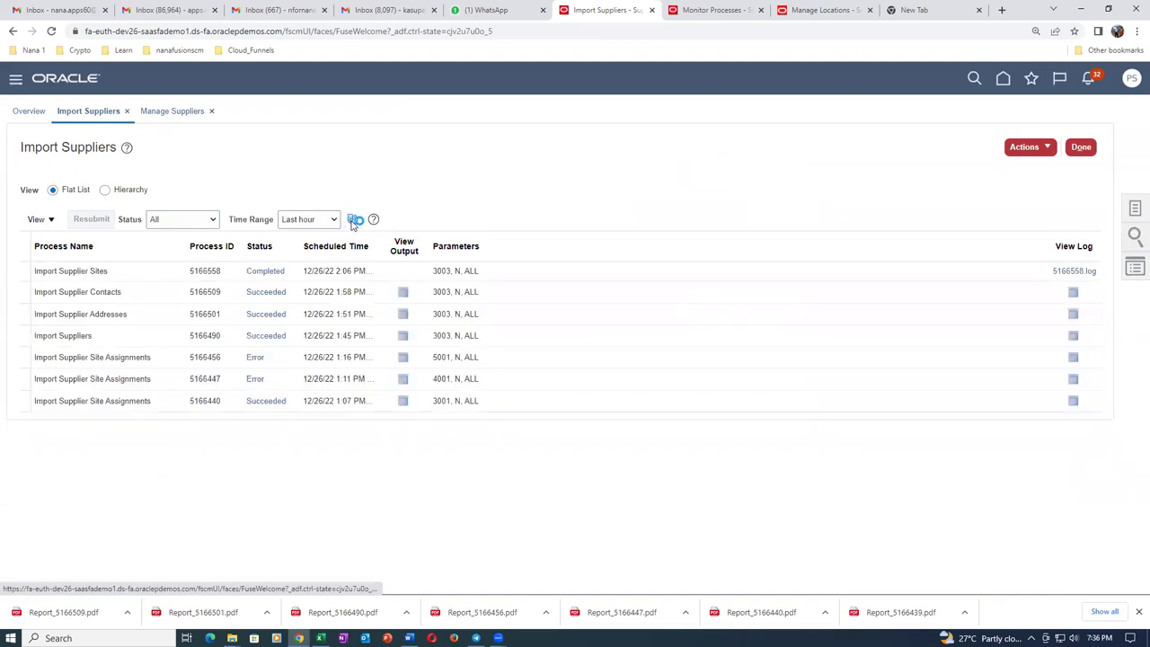
{"action": "left_click", "coordinate": [352, 220]}
{"action": "left_click", "coordinate": [353, 221]}
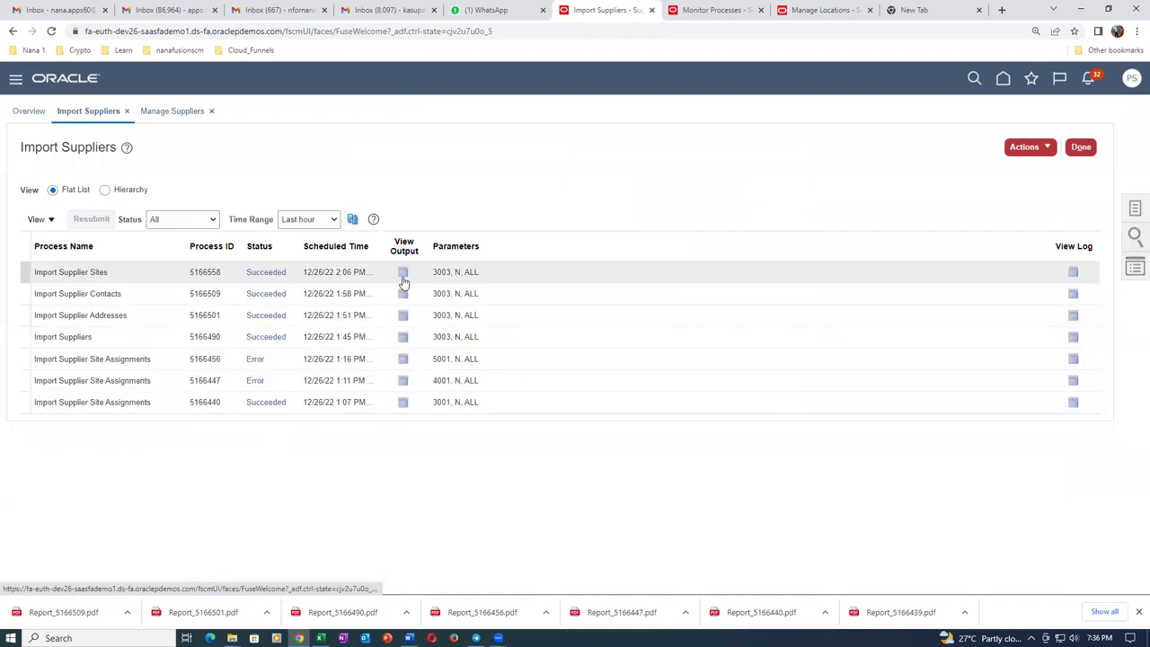
{"action": "left_click", "coordinate": [311, 281]}
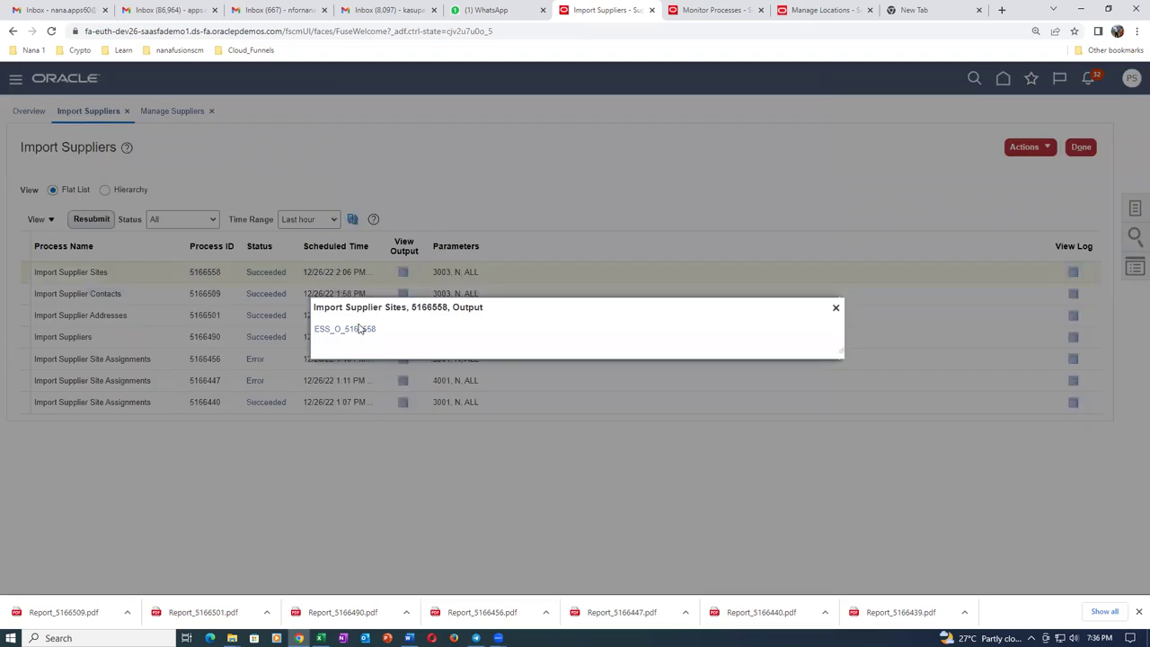
{"action": "left_click", "coordinate": [358, 329]}
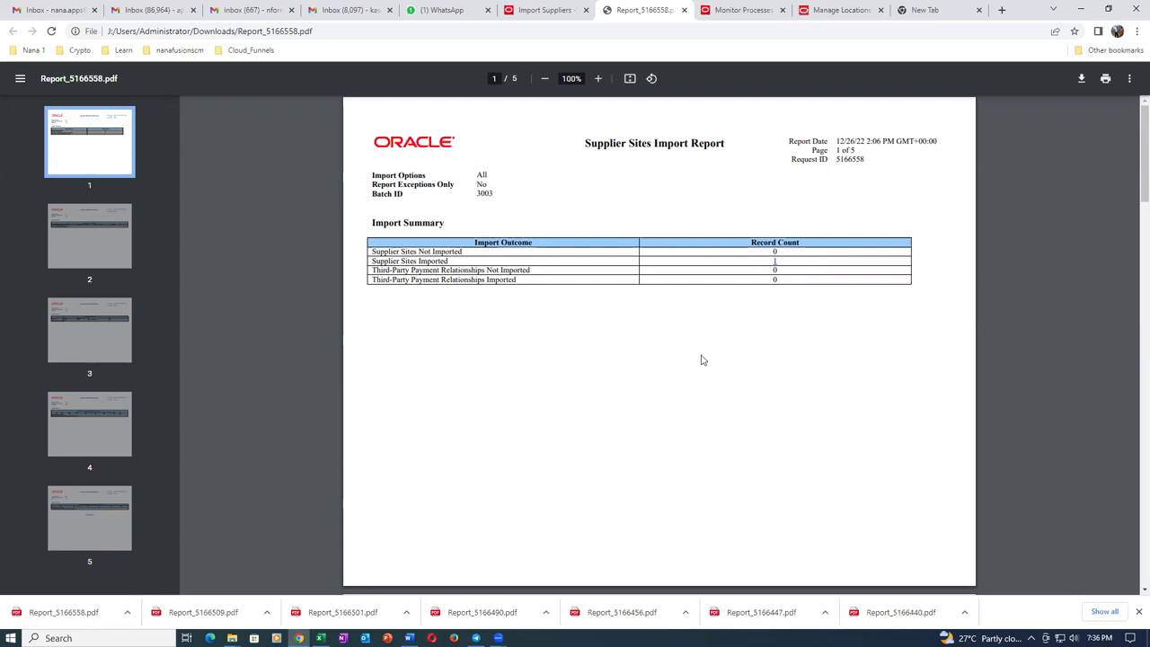
Scroll through pages 1–4 of Report_5166558.pdf to the Third-Party Payment Relationships Not Imported section.
{"action": "scroll", "coordinate": [702, 360], "scroll_direction": "down", "scroll_amount": 4}
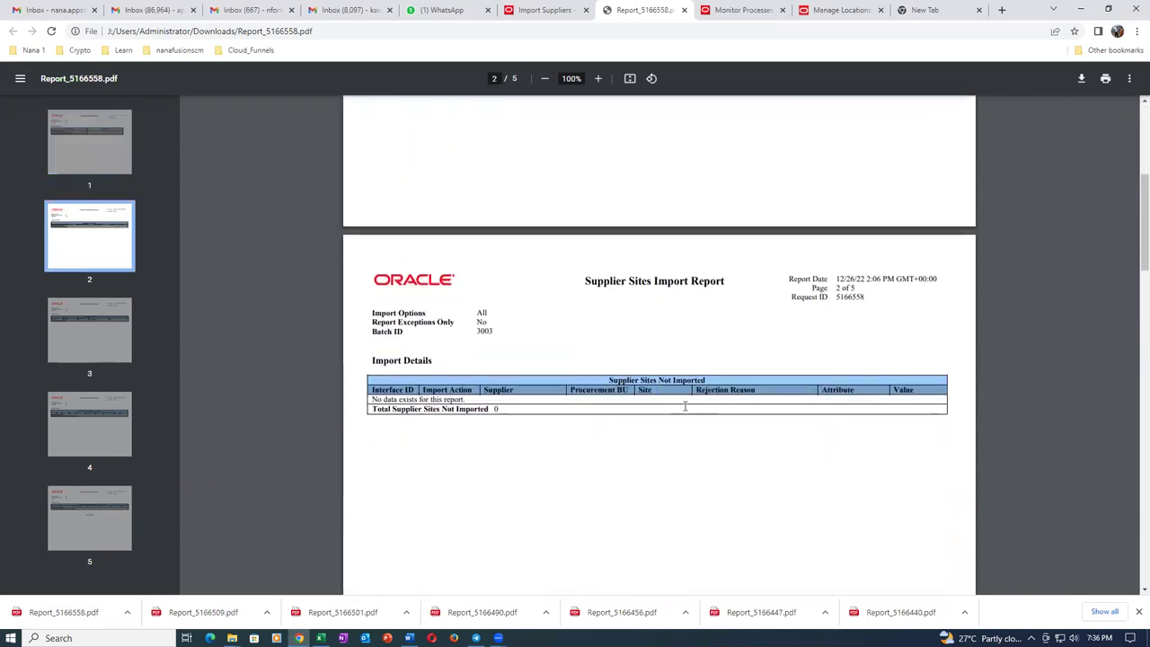
{"action": "scroll", "coordinate": [673, 416], "scroll_direction": "down", "scroll_amount": 5}
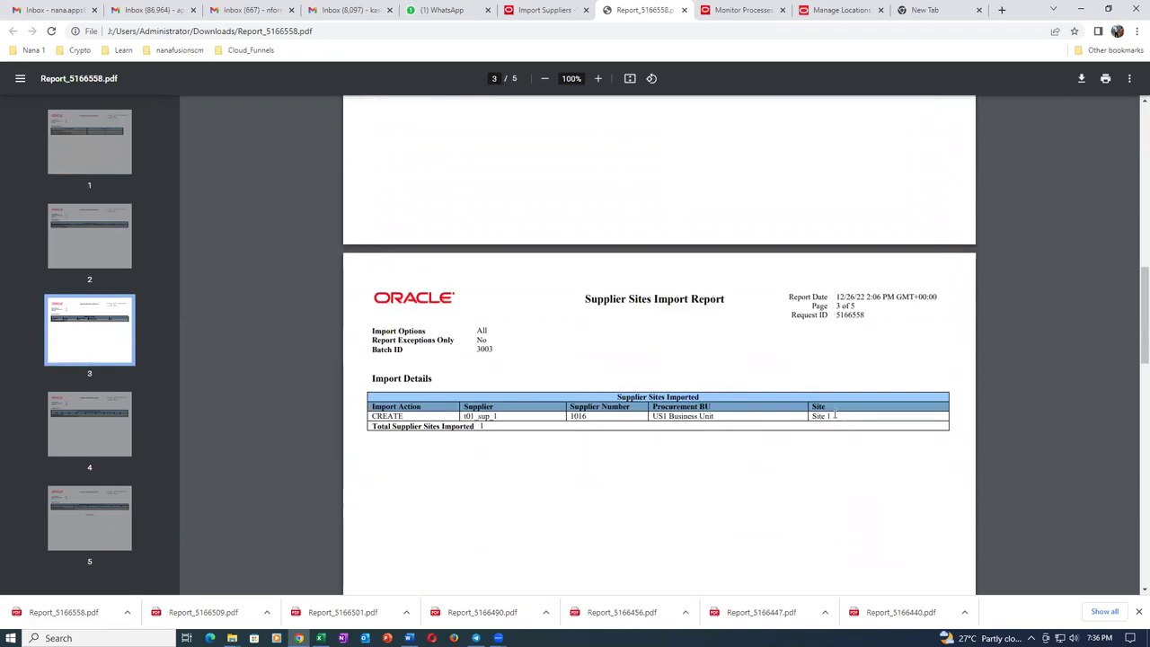
{"action": "scroll", "coordinate": [481, 447], "scroll_direction": "down", "scroll_amount": 8}
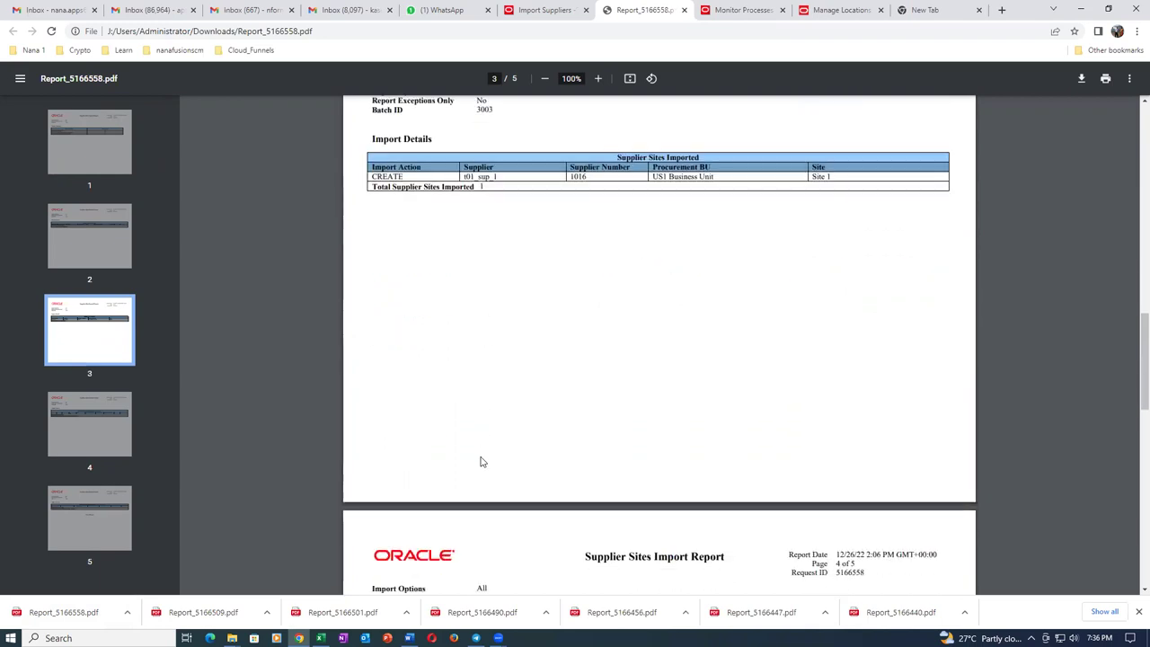
{"action": "scroll", "coordinate": [482, 461], "scroll_direction": "down", "scroll_amount": 2}
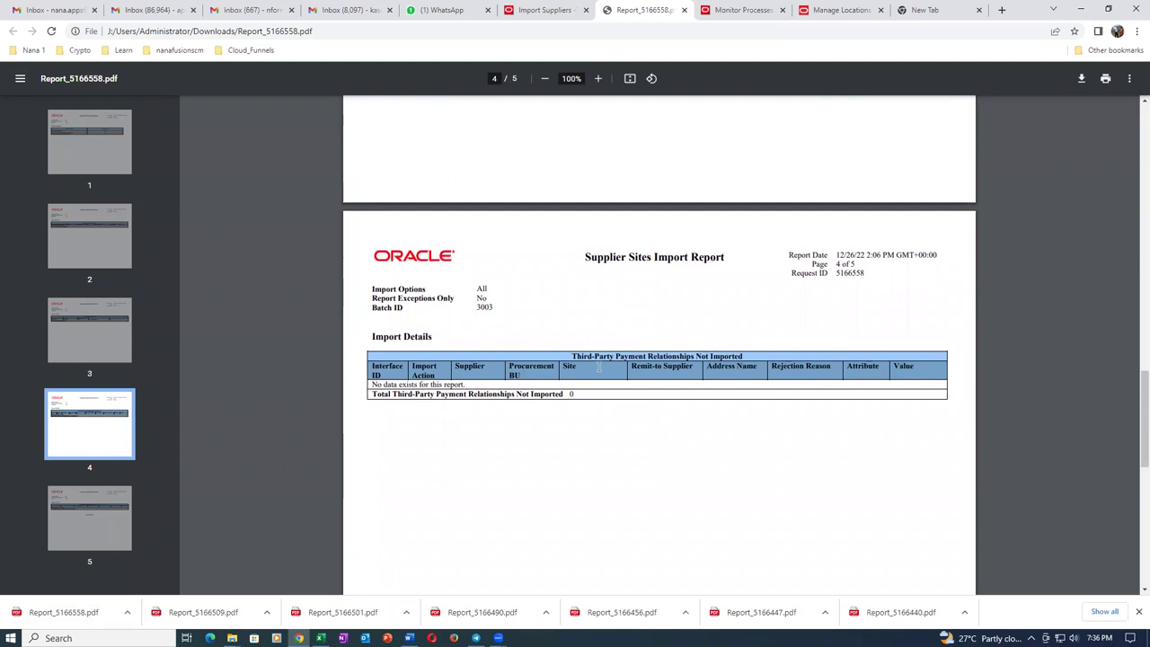
{"action": "left_click_drag", "start_coordinate": [572, 356], "coordinate": [740, 357]}
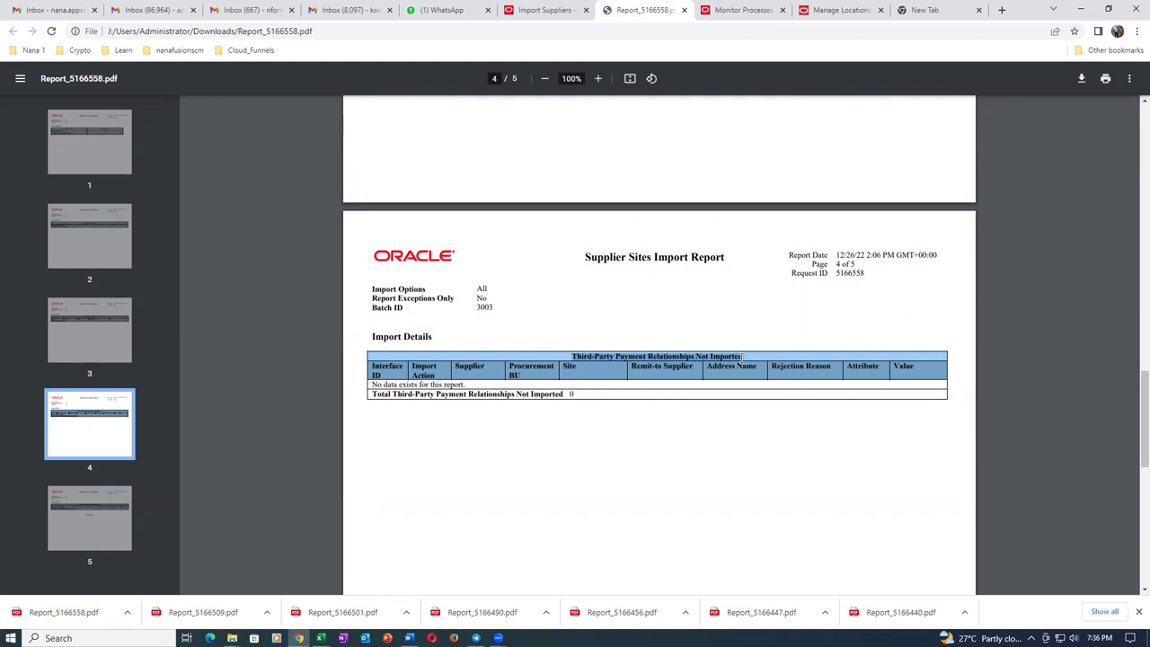
{"action": "left_click", "coordinate": [732, 370]}
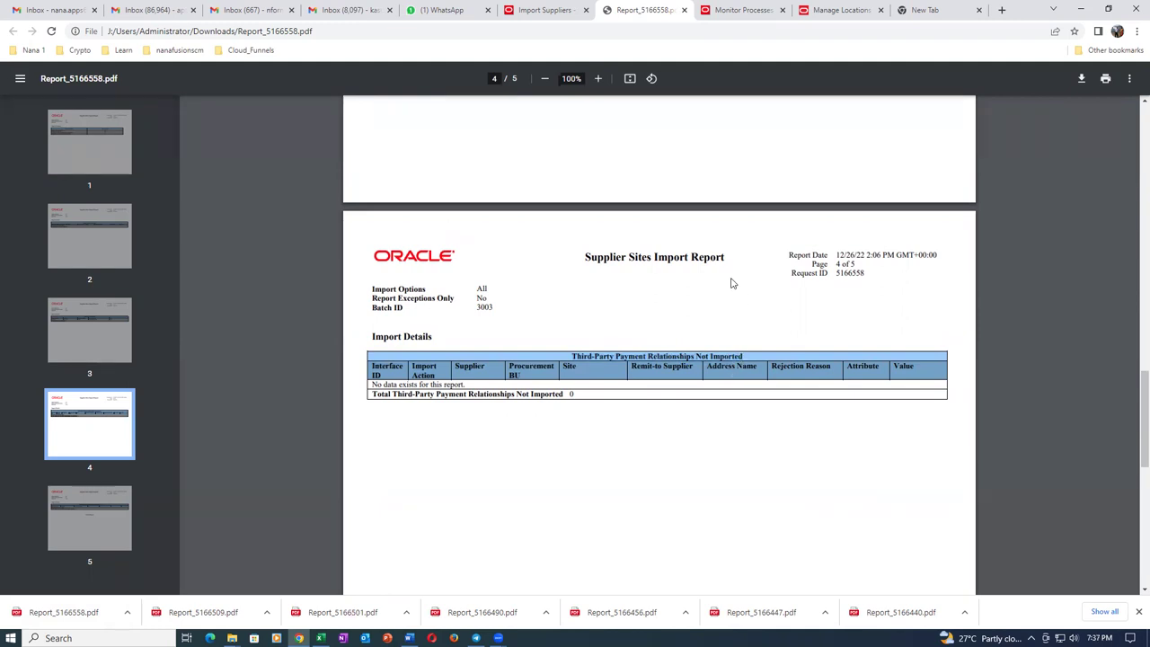
Close the report and reopen supplier t01_sup_1's sites from the t01 supplier search.
{"action": "left_click", "coordinate": [684, 10]}
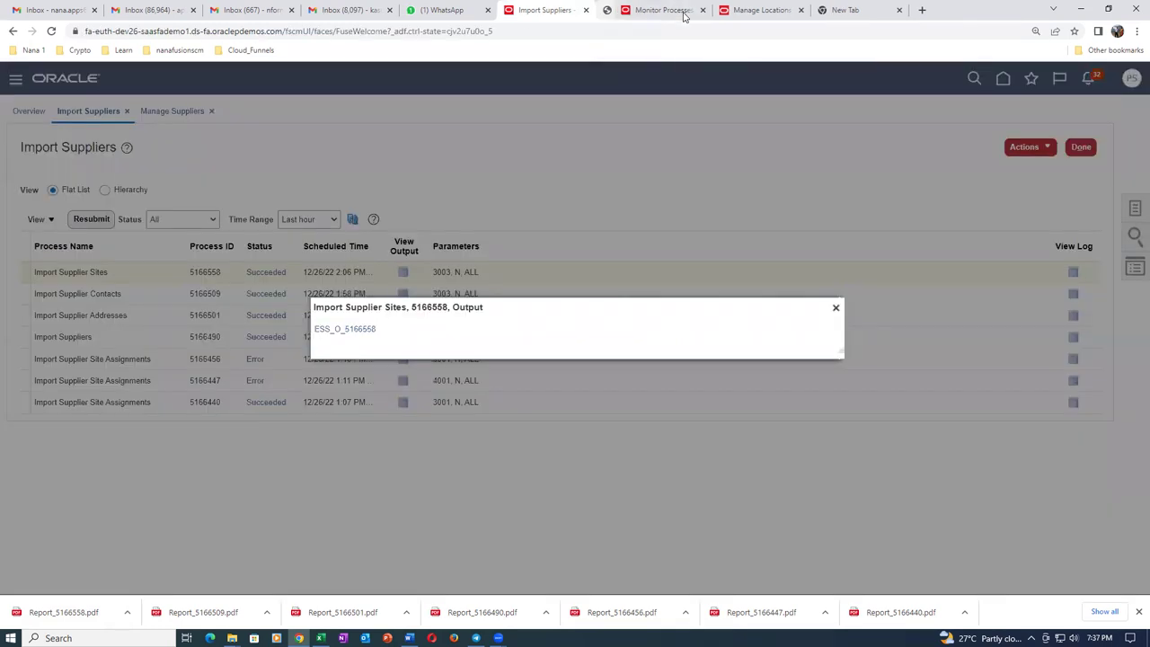
{"action": "left_click", "coordinate": [835, 310]}
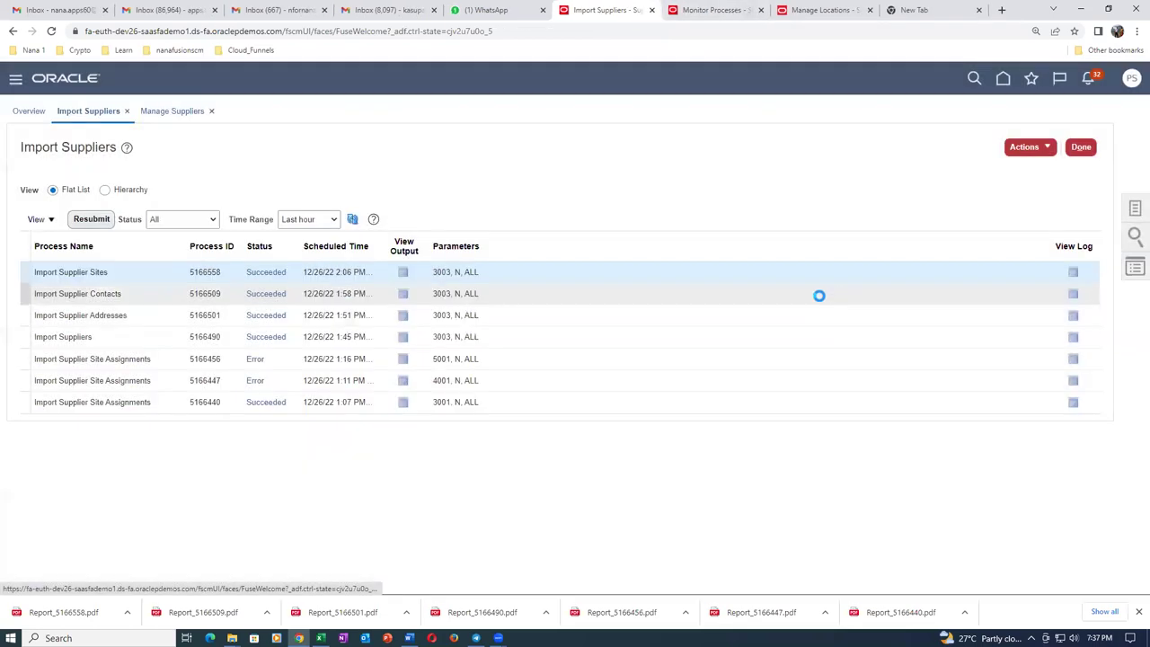
{"action": "left_click", "coordinate": [179, 111]}
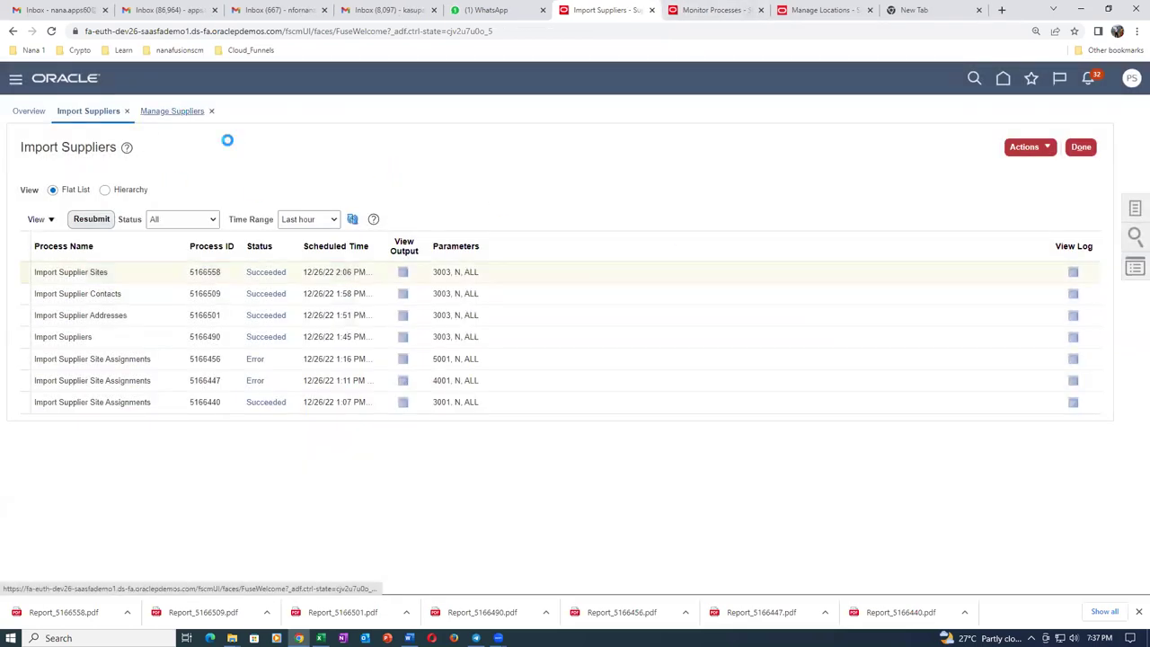
{"action": "left_click", "coordinate": [1011, 251]}
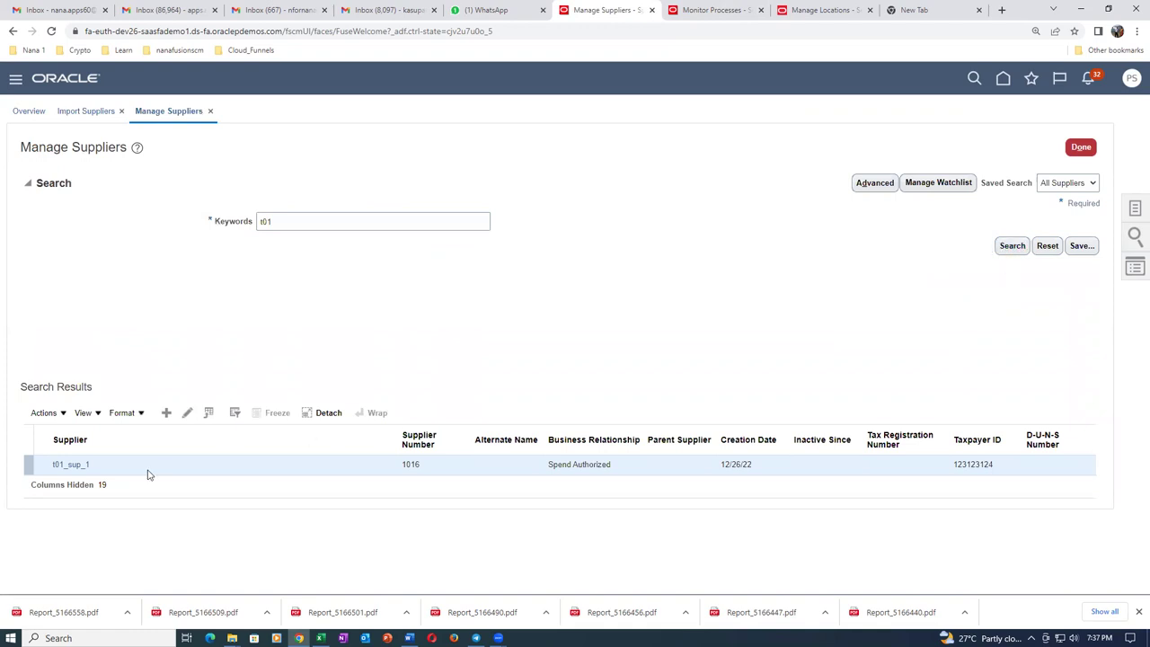
{"action": "left_click", "coordinate": [61, 465]}
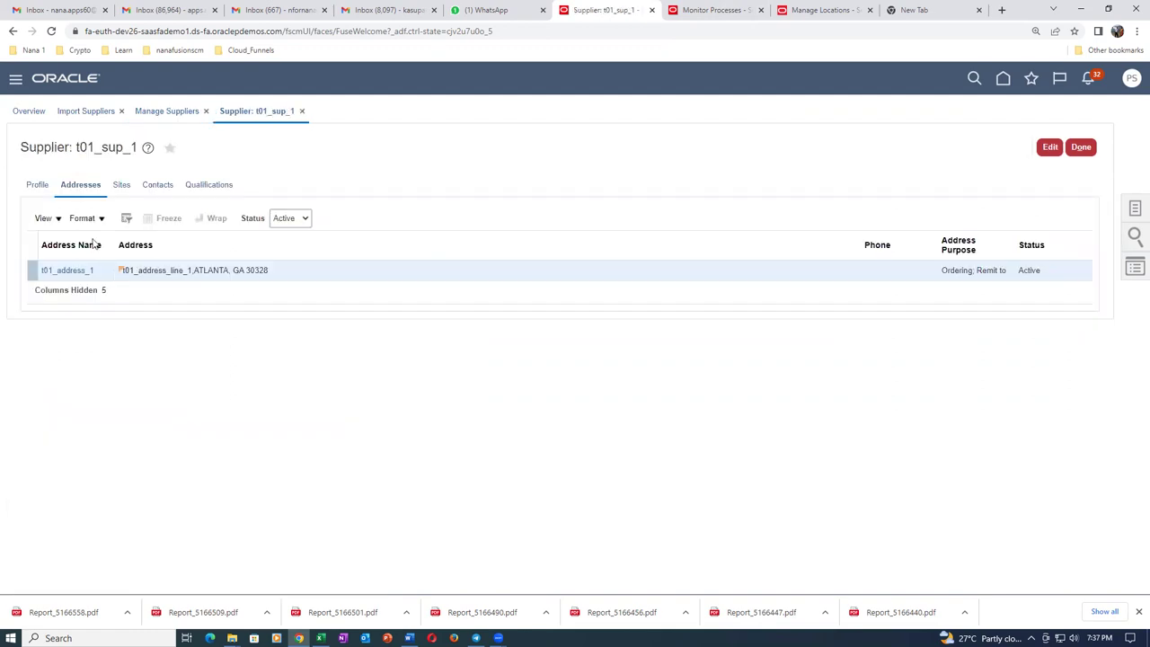
{"action": "left_click", "coordinate": [122, 185]}
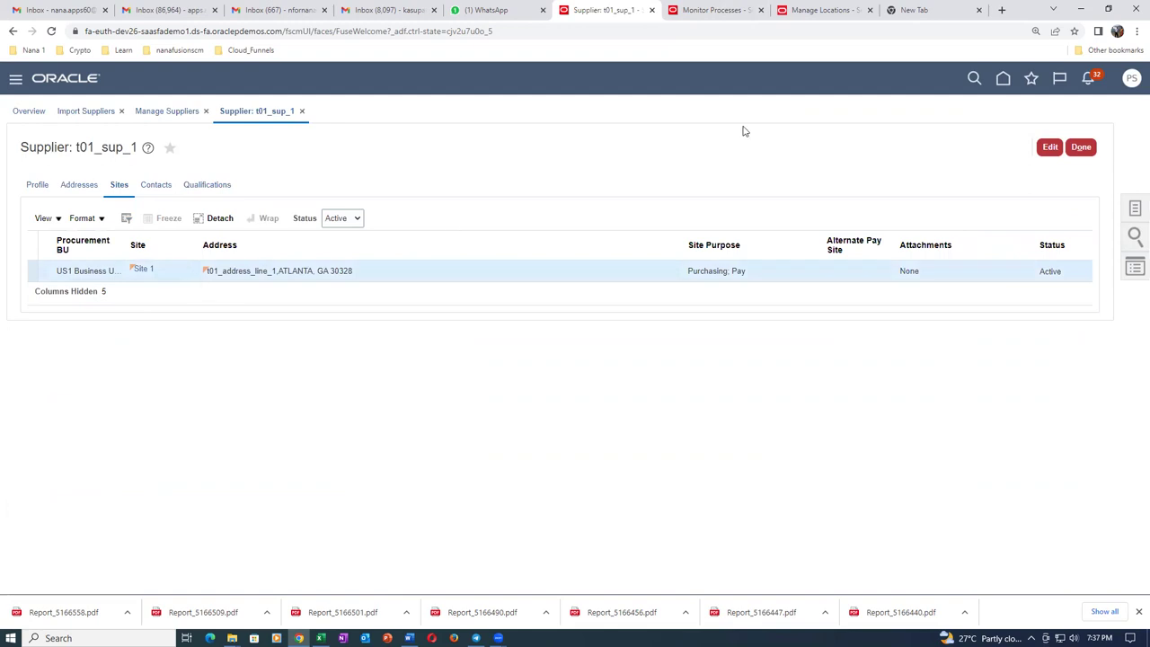
Edit Site 1 of t01_sup_1, check its empty site assignments, then view the Atlanta location.
{"action": "left_click", "coordinate": [1050, 146]}
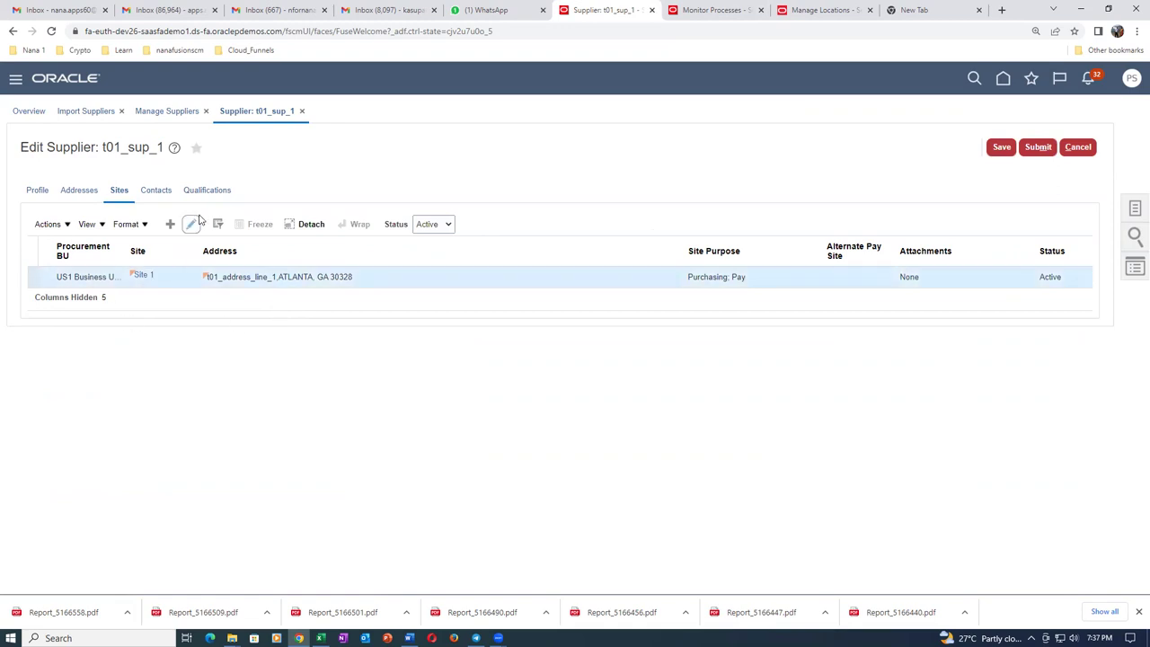
{"action": "left_click", "coordinate": [192, 224]}
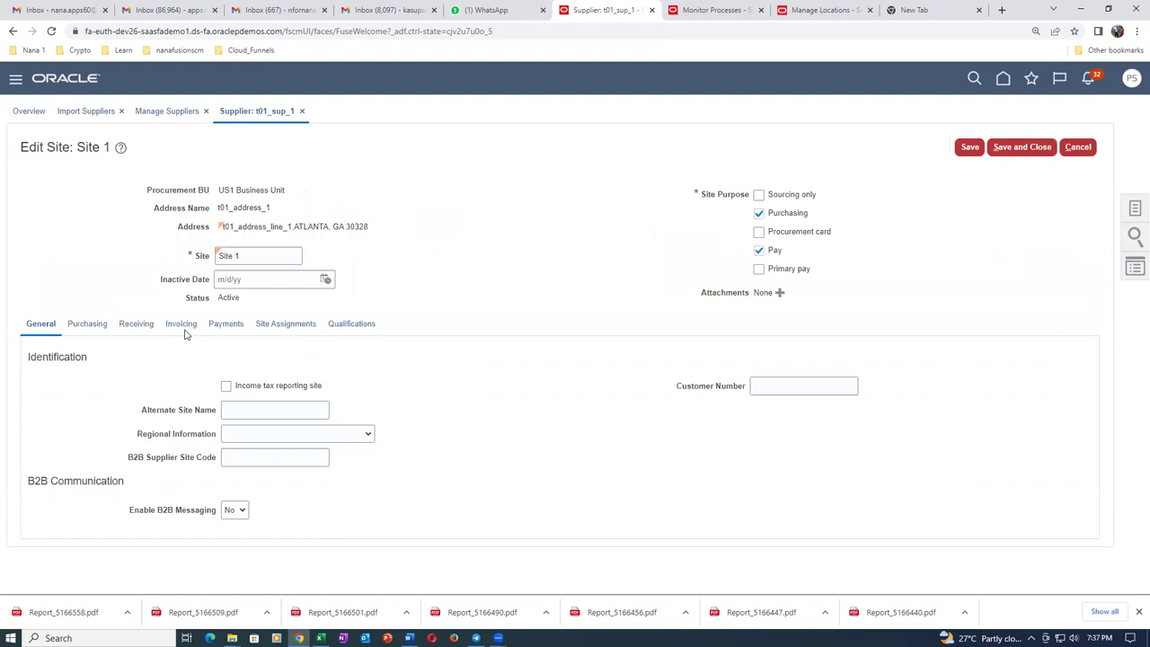
{"action": "left_click", "coordinate": [182, 329]}
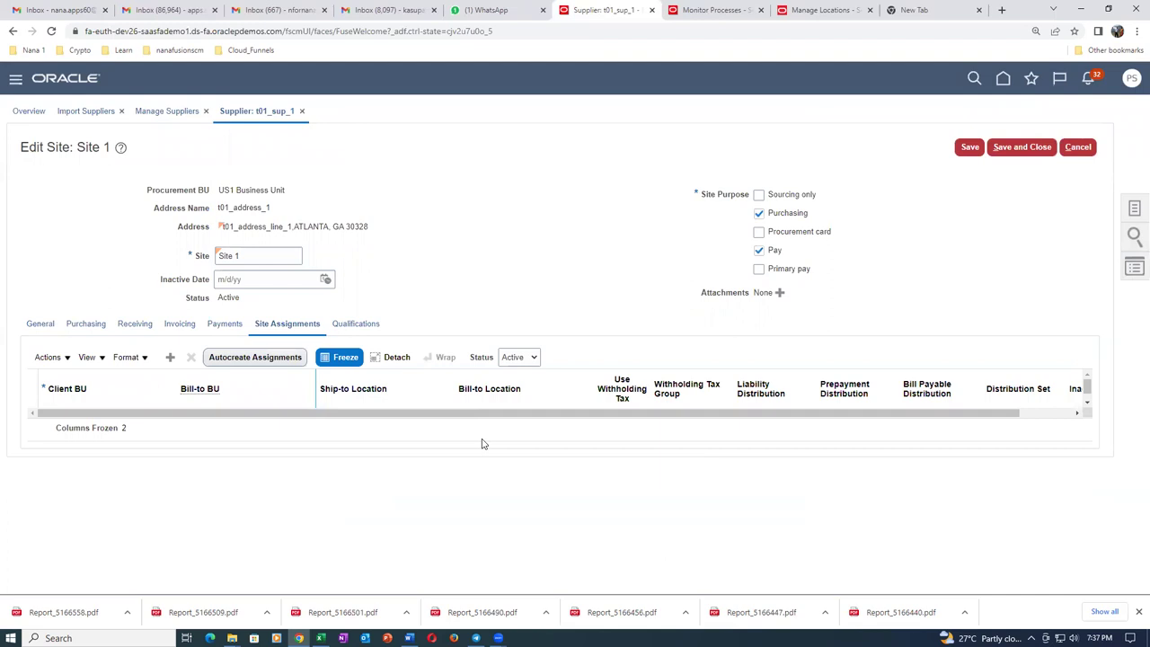
{"action": "left_click", "coordinate": [817, 12]}
{"action": "scroll", "coordinate": [363, 315], "scroll_direction": "up", "scroll_amount": 5}
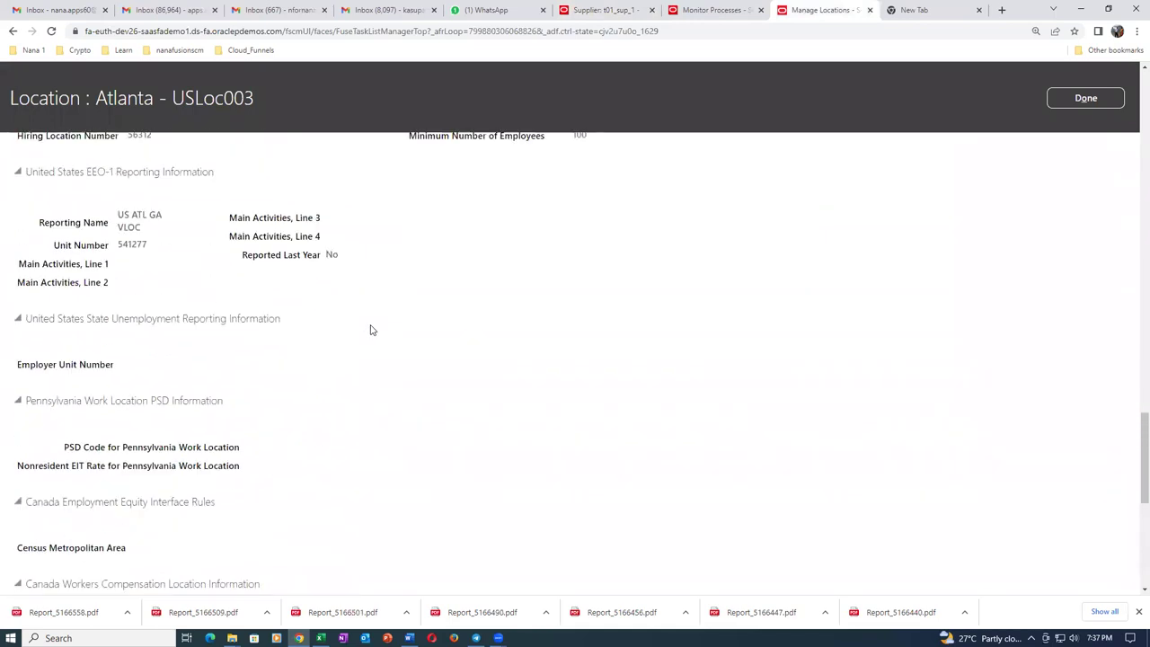
{"action": "scroll", "coordinate": [372, 330], "scroll_direction": "up", "scroll_amount": 15}
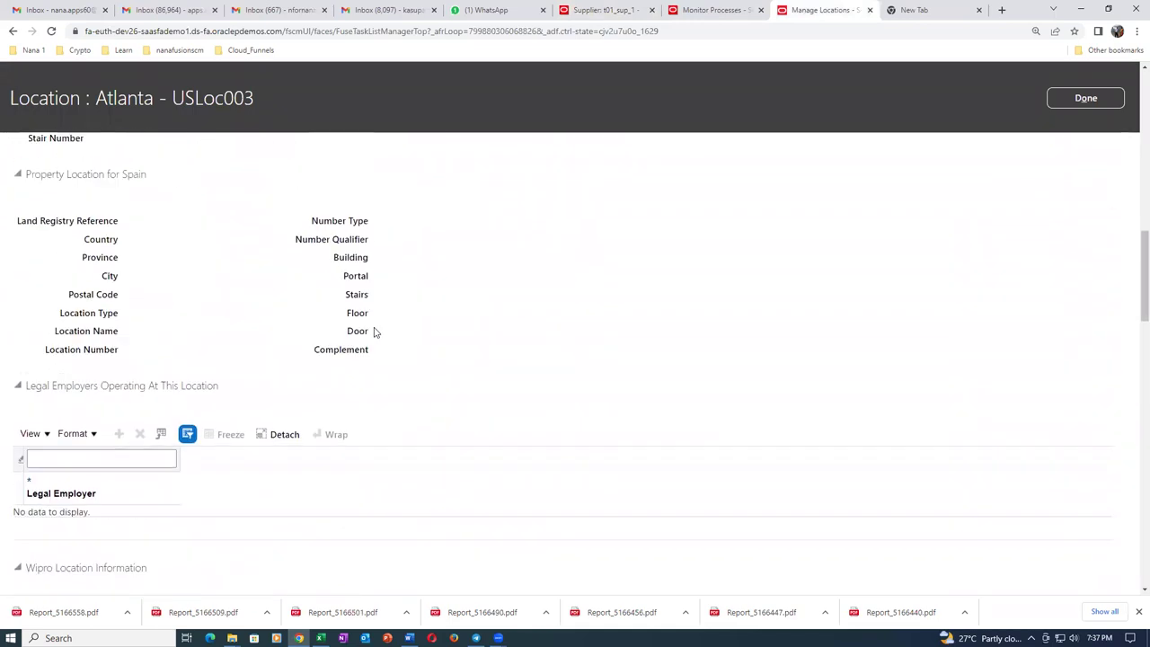
{"action": "scroll", "coordinate": [376, 332], "scroll_direction": "up", "scroll_amount": 15}
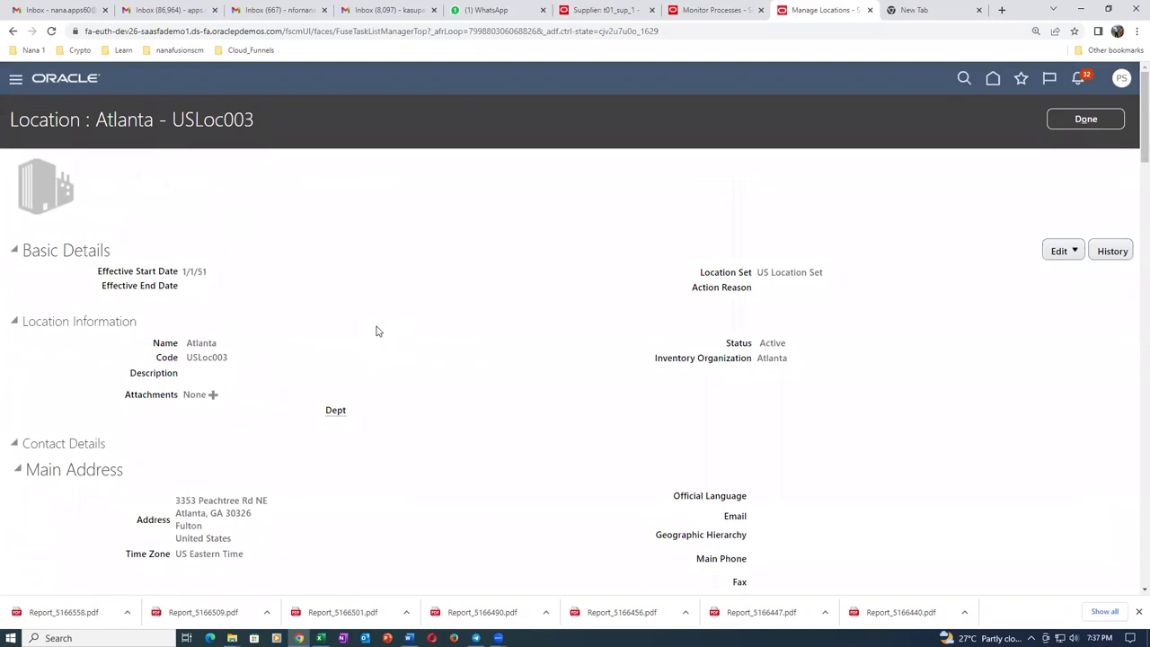
{"action": "left_click_drag", "start_coordinate": [187, 343], "coordinate": [227, 349]}
{"action": "left_click_drag", "start_coordinate": [188, 358], "coordinate": [239, 363]}
{"action": "scroll", "coordinate": [406, 484], "scroll_direction": "down", "scroll_amount": 3}
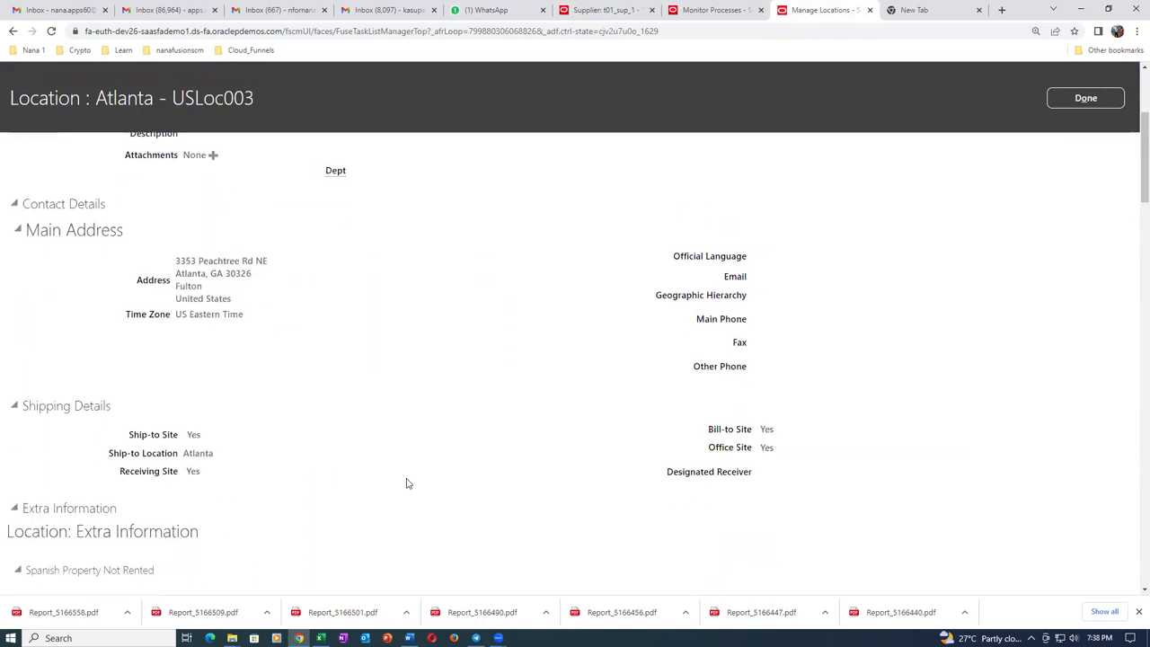
{"action": "scroll", "coordinate": [406, 484], "scroll_direction": "down", "scroll_amount": 5}
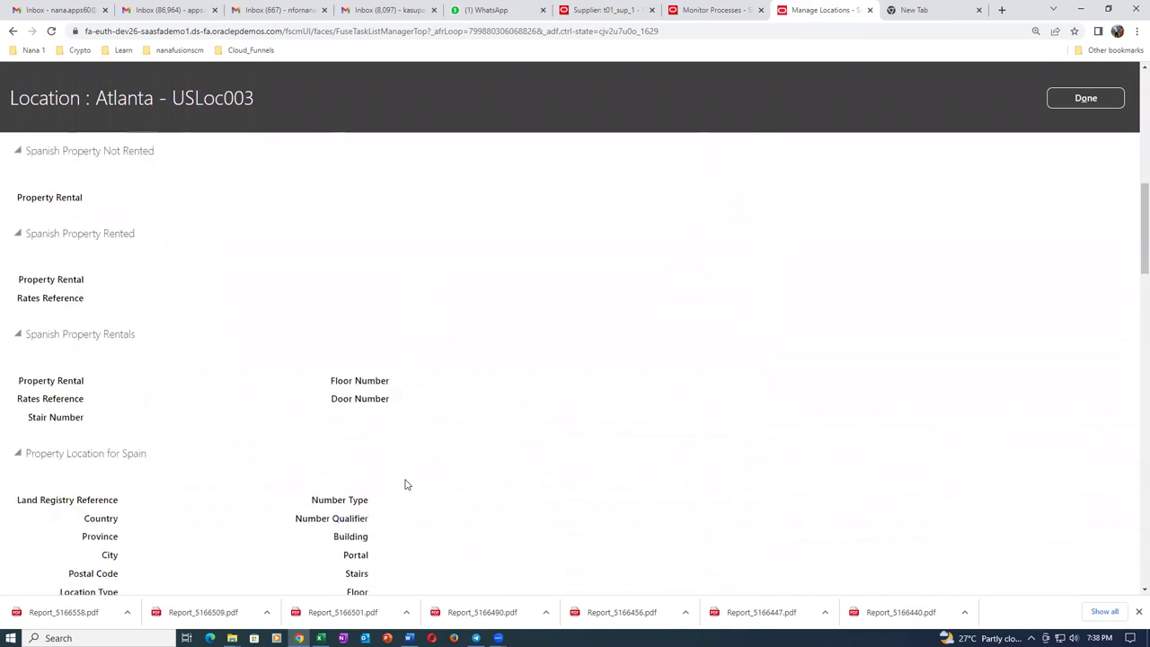
{"action": "scroll", "coordinate": [405, 484], "scroll_direction": "down", "scroll_amount": 5}
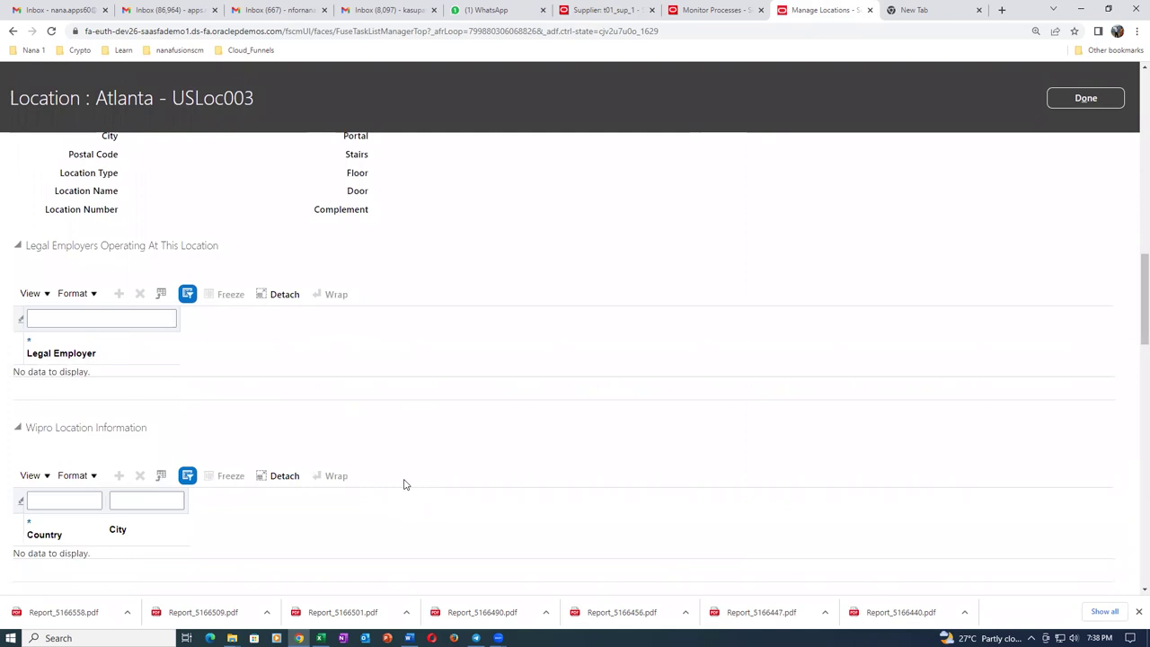
{"action": "scroll", "coordinate": [403, 480], "scroll_direction": "up", "scroll_amount": 3}
{"action": "scroll", "coordinate": [426, 369], "scroll_direction": "up", "scroll_amount": 7}
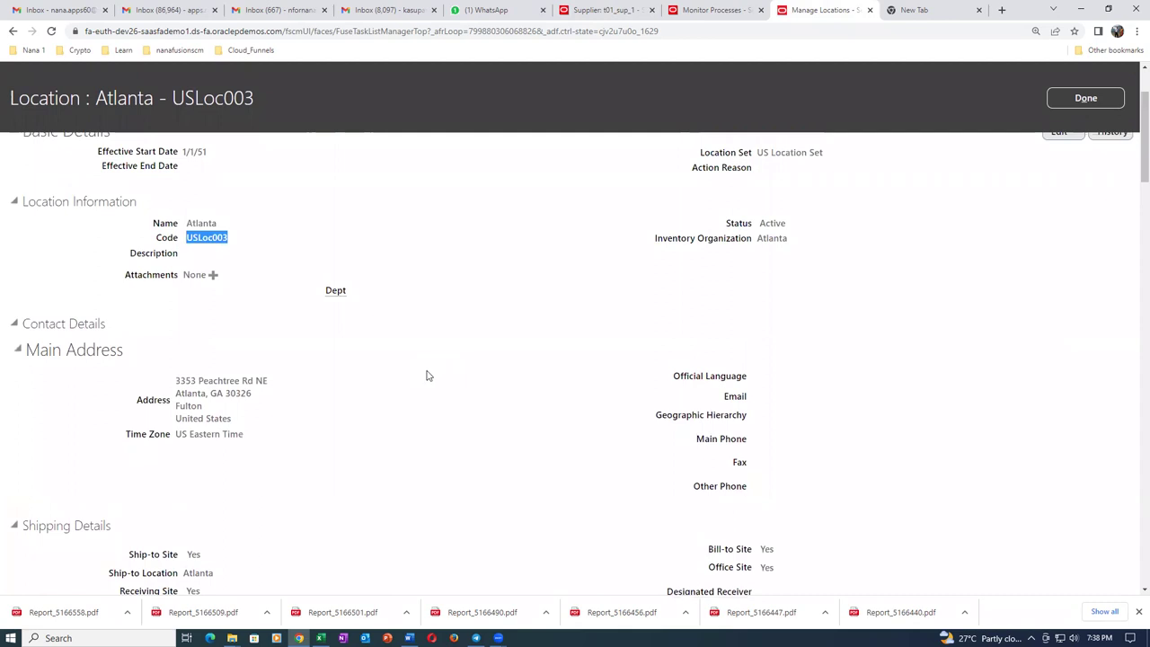
{"action": "left_click", "coordinate": [403, 360]}
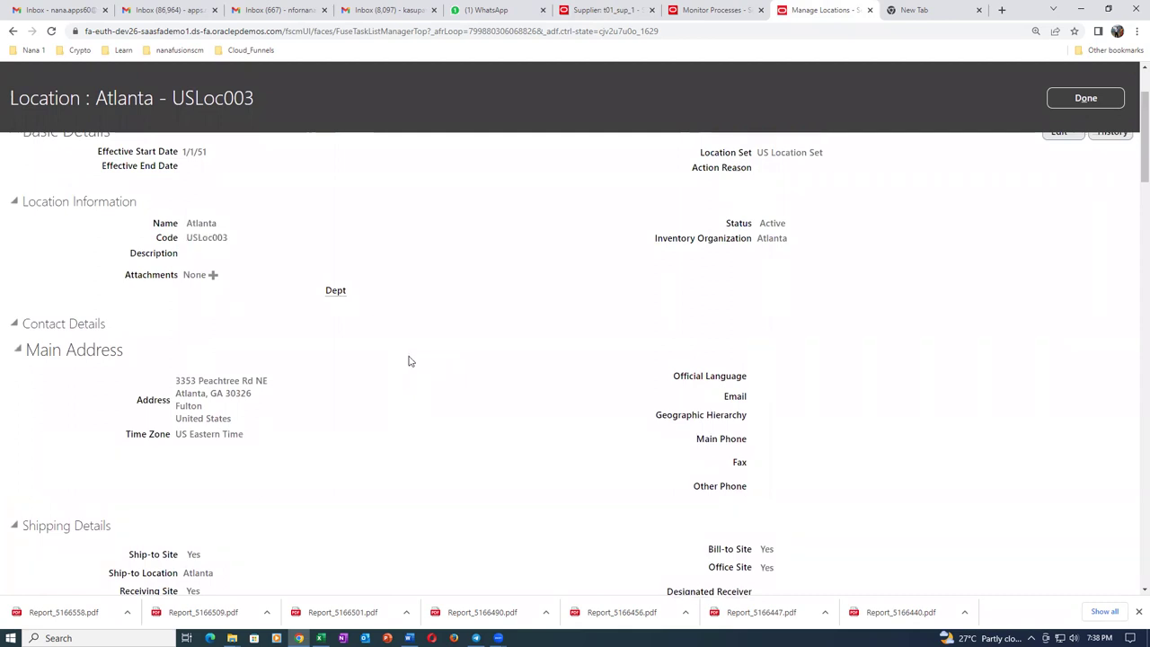
{"action": "scroll", "coordinate": [409, 361], "scroll_direction": "up", "scroll_amount": 2}
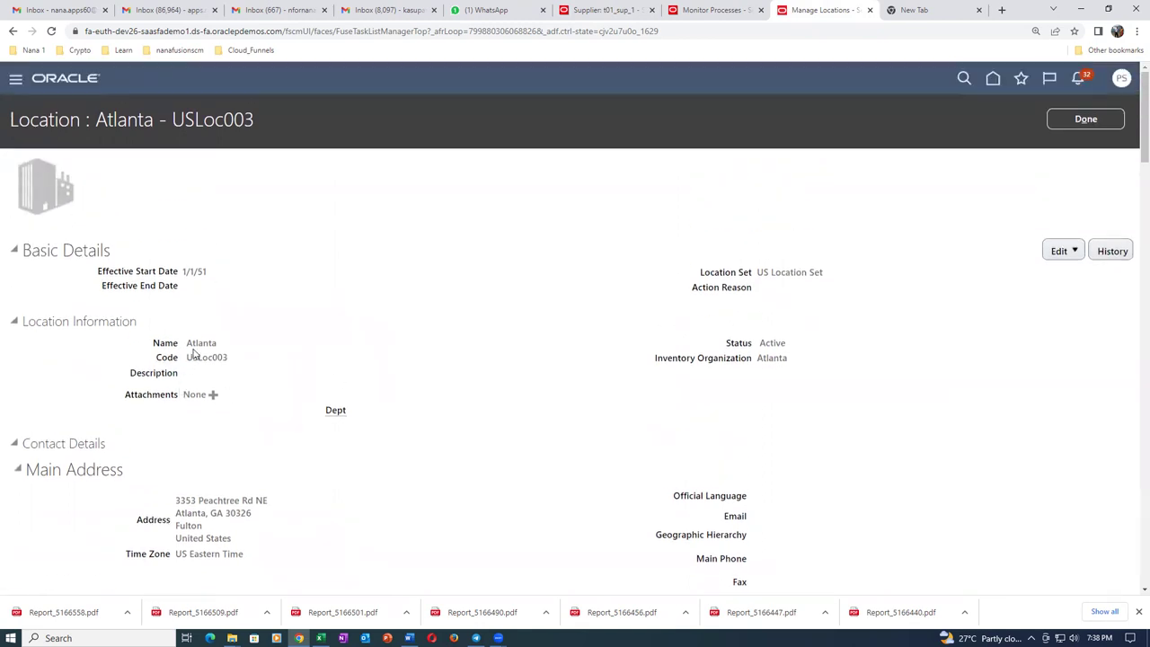
{"action": "left_click_drag", "start_coordinate": [189, 356], "coordinate": [228, 359]}
{"action": "right_click", "coordinate": [850, 9]}
In a duplicated tab, go to Setup and Maintenance's task search page.
{"action": "left_click", "coordinate": [879, 91]}
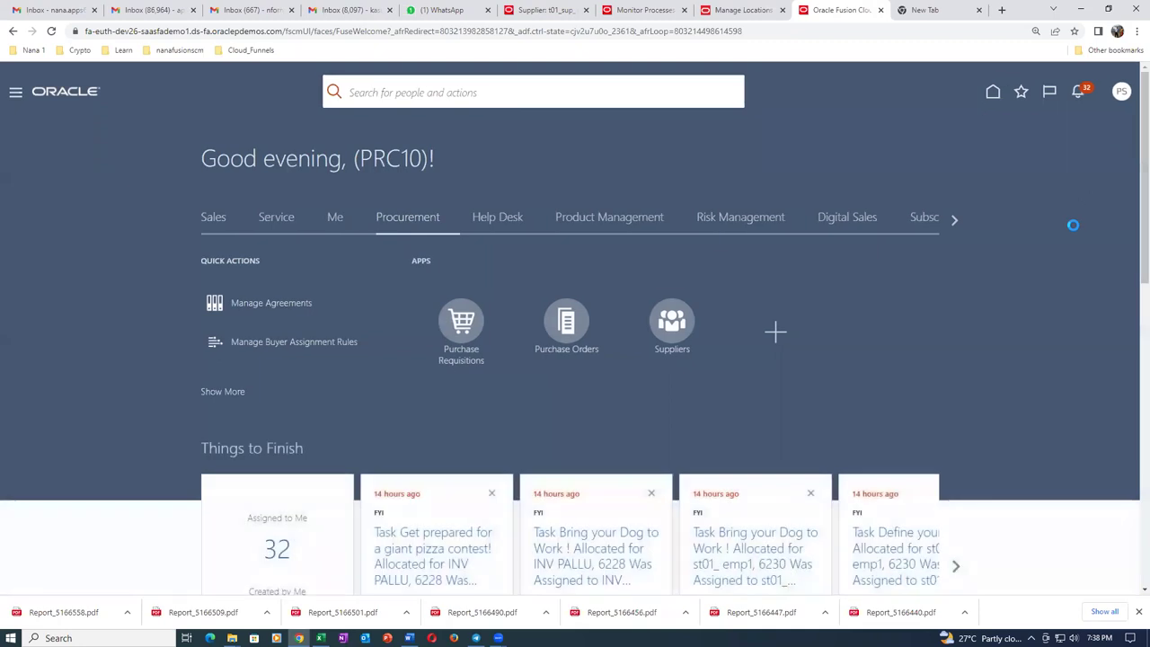
{"action": "left_click", "coordinate": [1121, 91]}
{"action": "left_click", "coordinate": [878, 290]}
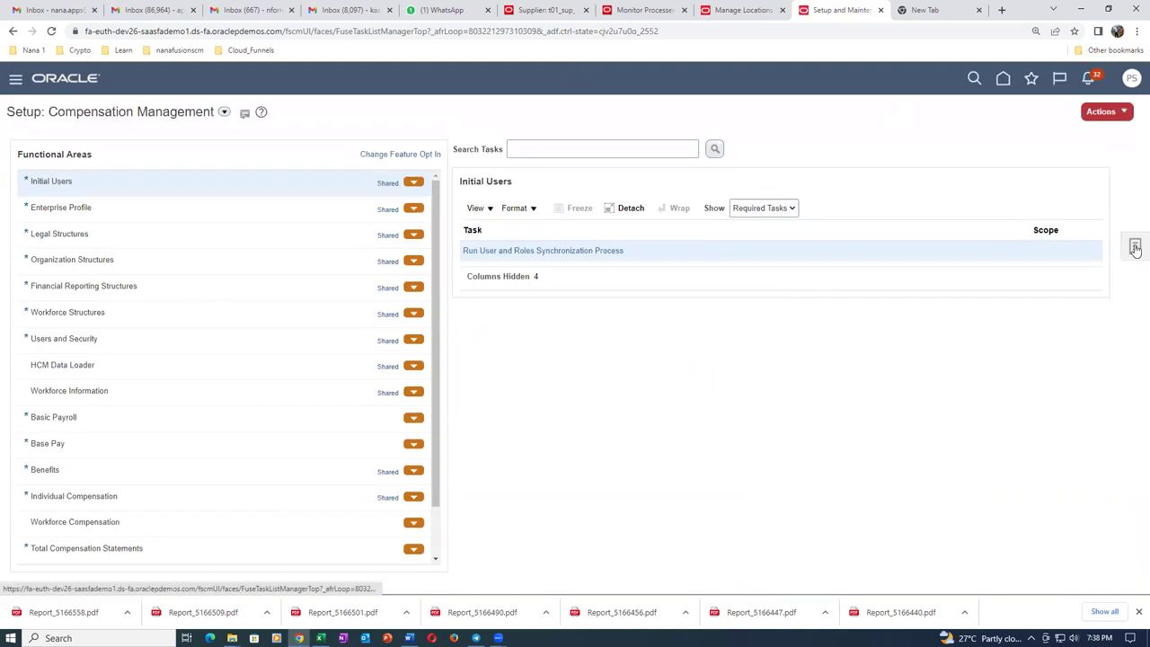
{"action": "left_click", "coordinate": [1135, 248]}
{"action": "left_click", "coordinate": [985, 251]}
Search tasks for man%with%hold% and open Manage Withholding Tax Classifications.
{"action": "left_click", "coordinate": [352, 151]}
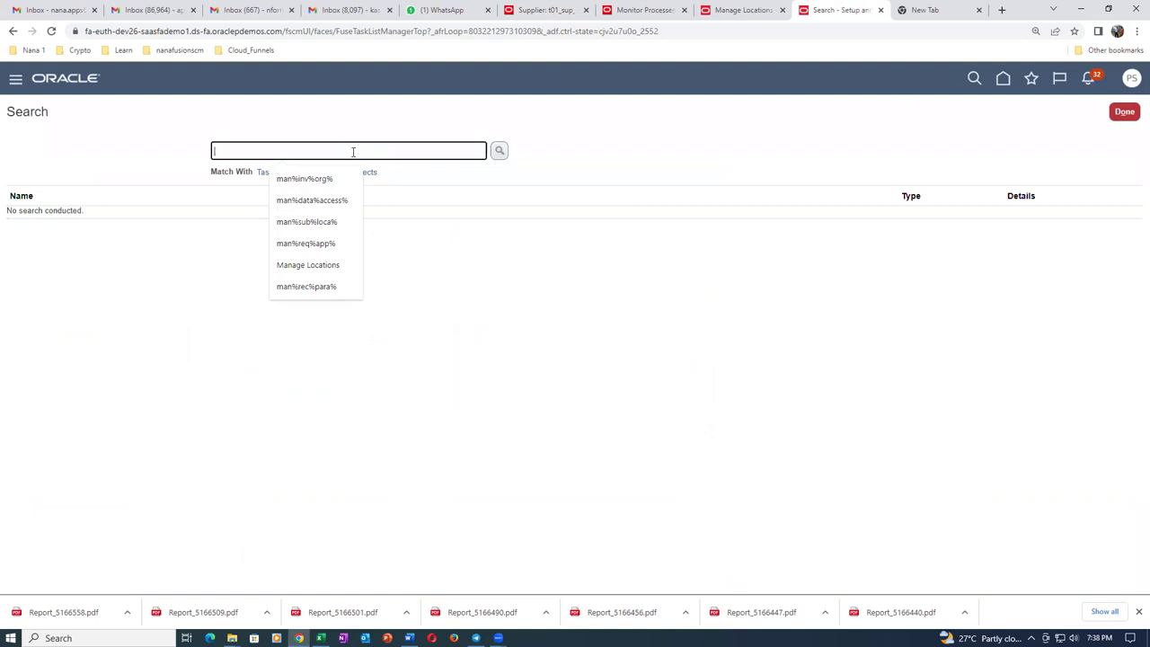
{"action": "type", "text": "man%wi"}
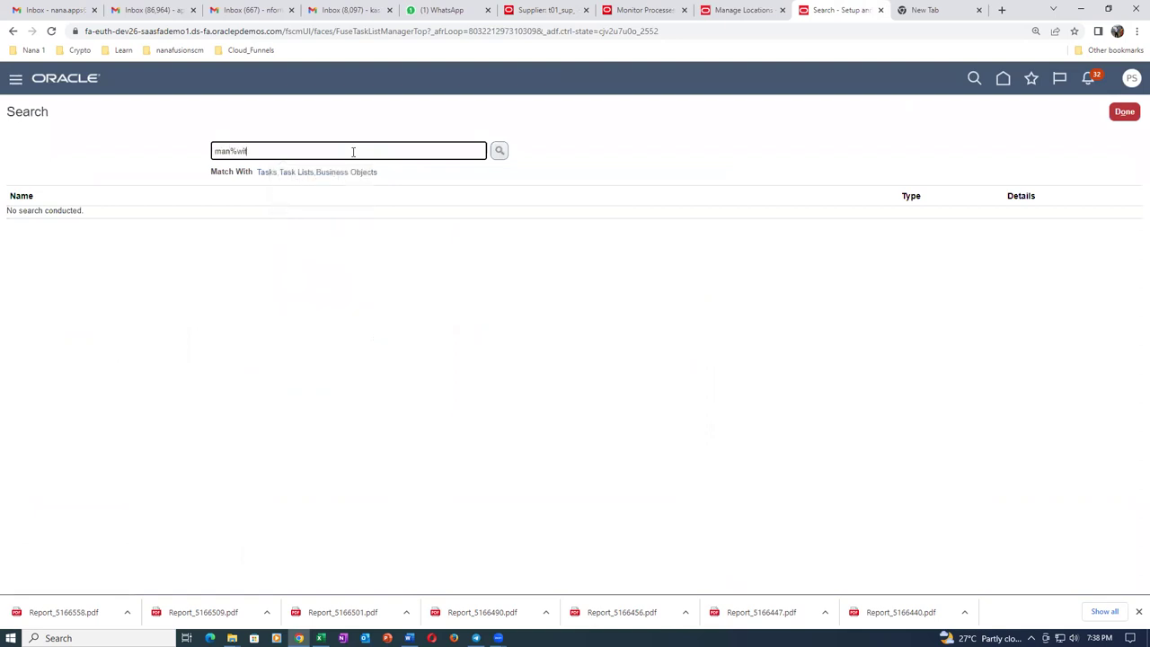
{"action": "type", "text": "th^hold%"}
{"action": "key", "text": "Return"}
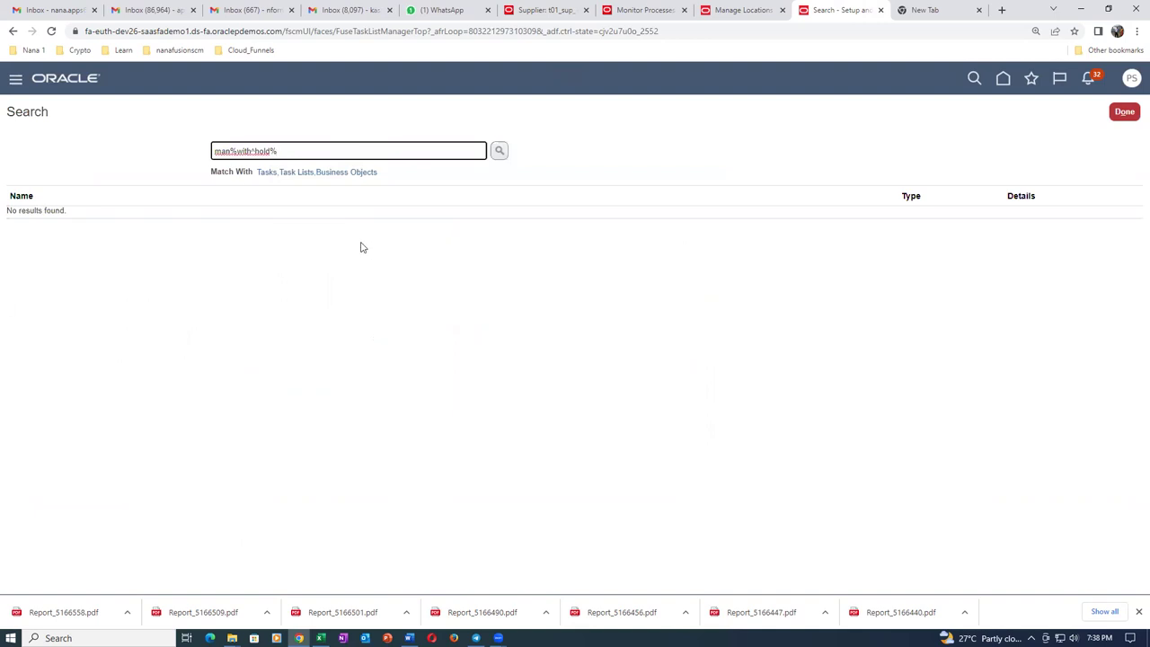
{"action": "key", "text": "Left"}
{"action": "key", "text": "Left"}
{"action": "key", "text": "Left"}
{"action": "key", "text": "Left"}
{"action": "key", "text": "Left"}
{"action": "key", "text": "BackSpace"}
{"action": "type", "text": "%"}
{"action": "key", "text": "Return"}
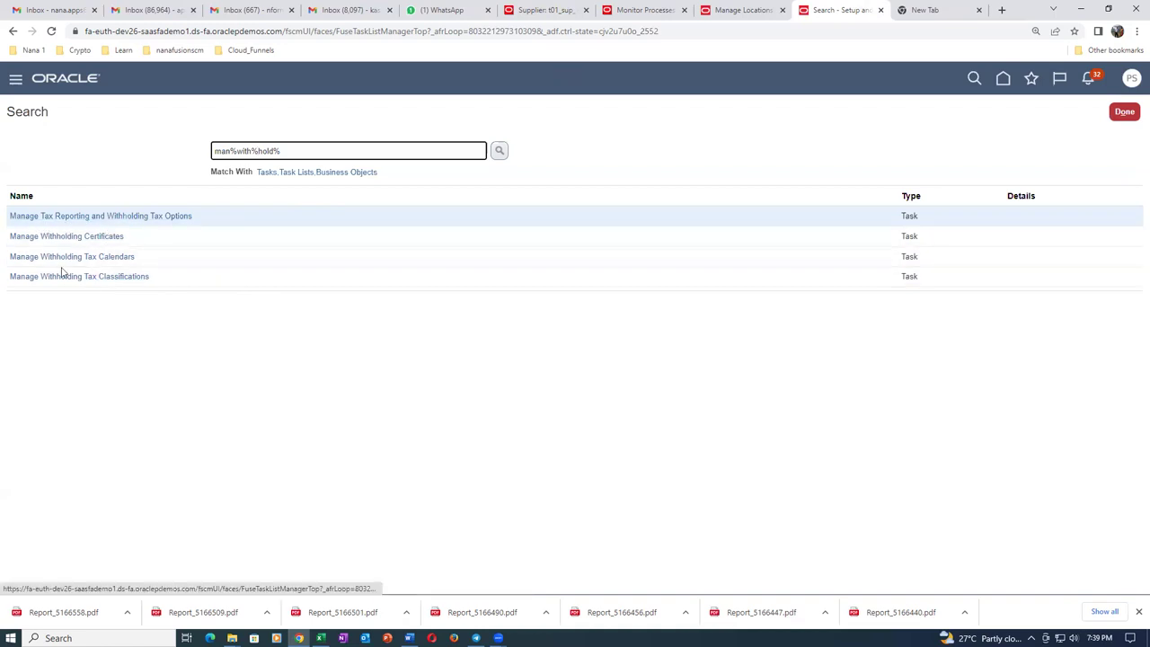
{"action": "left_click", "coordinate": [86, 281]}
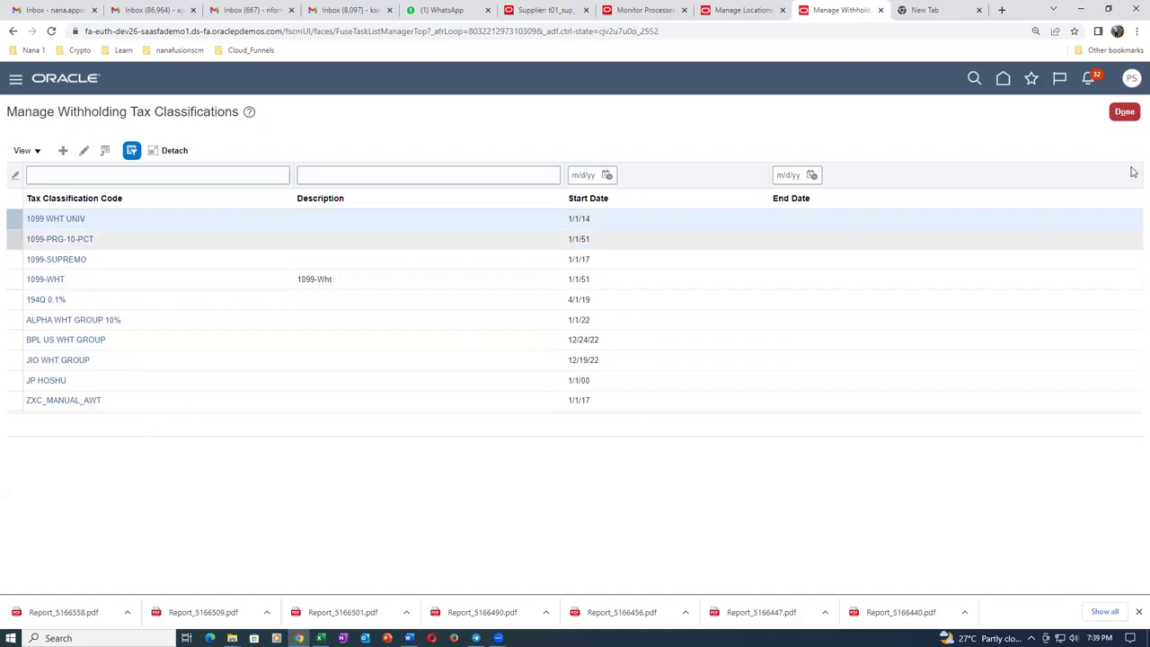
Leave the classifications and open Manage Tax Reporting and Withholding Tax Options, starting an event-class filter.
{"action": "left_click", "coordinate": [1125, 111]}
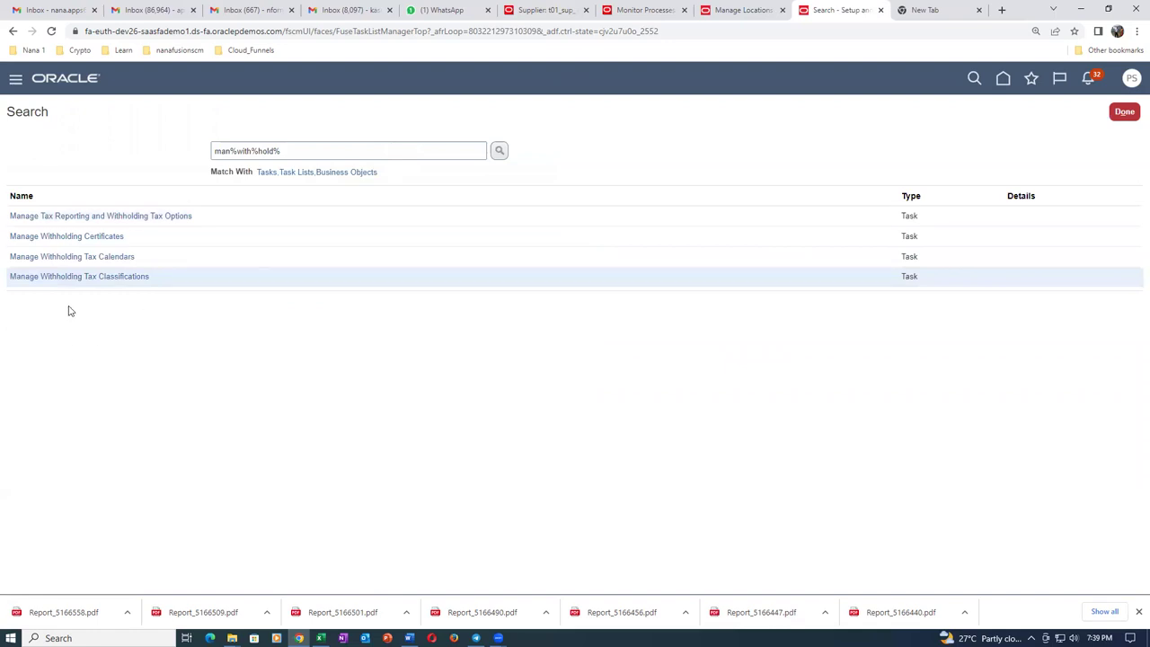
{"action": "left_click", "coordinate": [61, 219]}
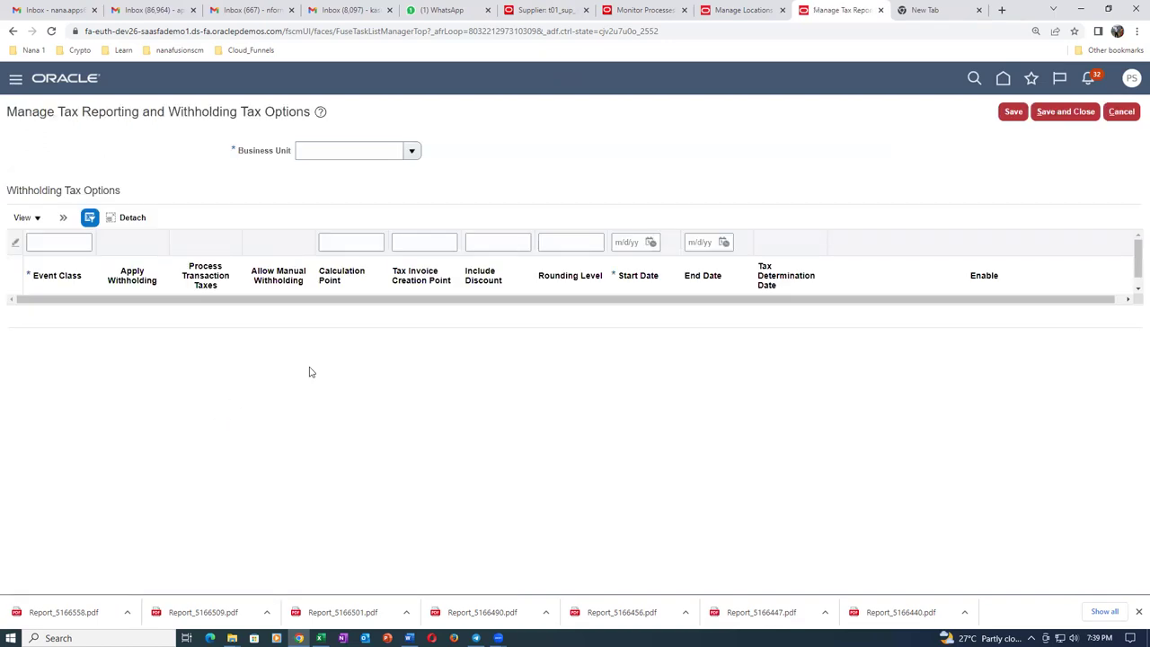
{"action": "left_click", "coordinate": [57, 235]}
{"action": "left_click", "coordinate": [229, 612]}
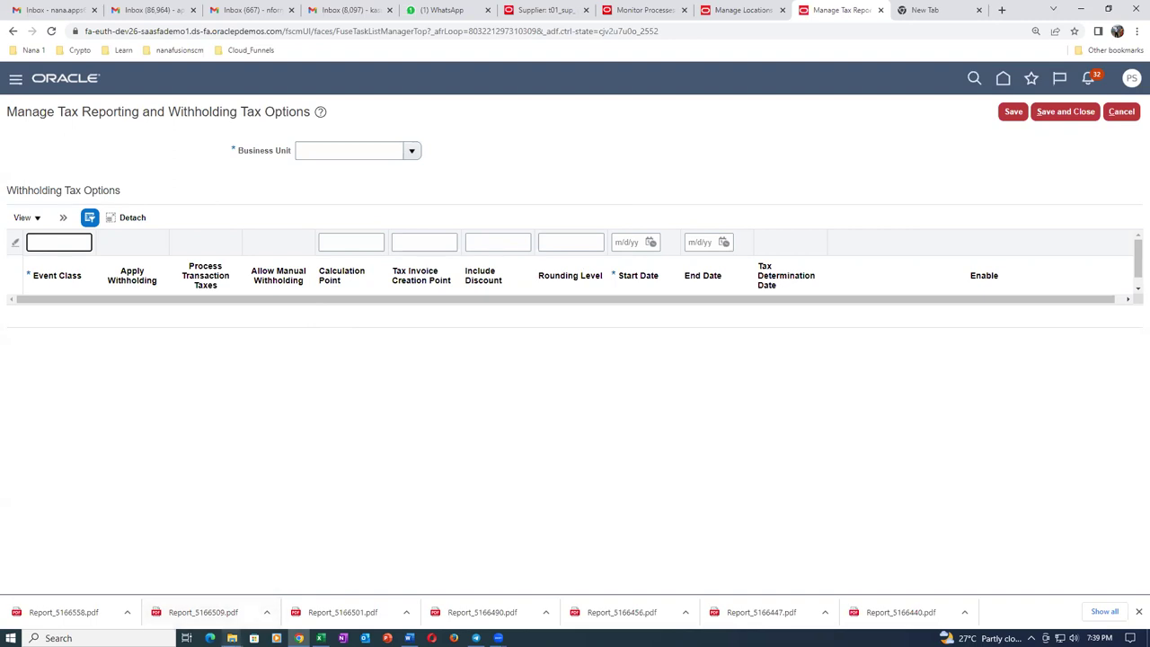
Open 05_SupplierSiteAssignmentImportTemplate from the Sup_Import folder.
{"action": "mouse_move", "coordinate": [232, 638]}
{"action": "left_click", "coordinate": [274, 597]}
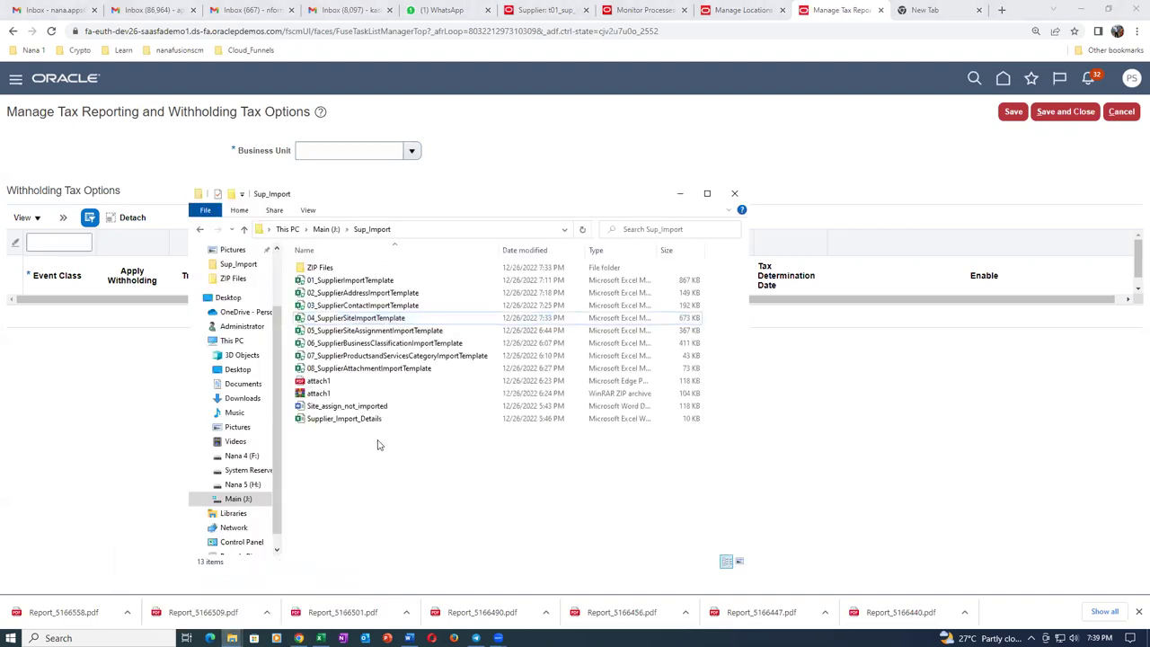
{"action": "left_click", "coordinate": [400, 331]}
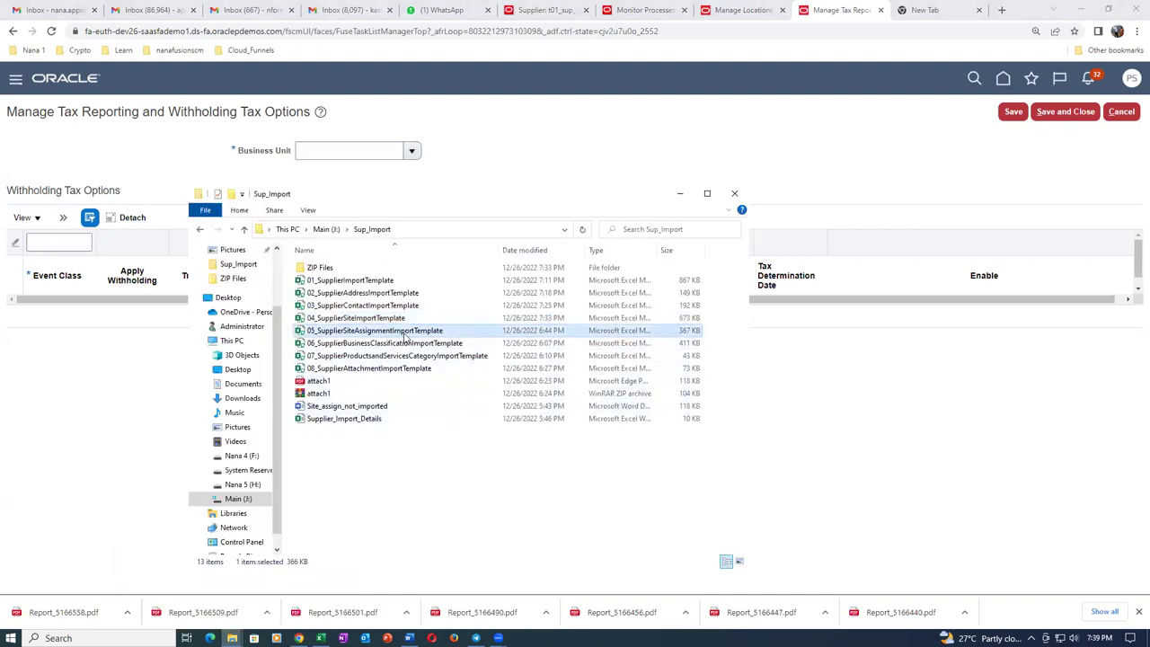
{"action": "key", "text": "alt+Tab"}
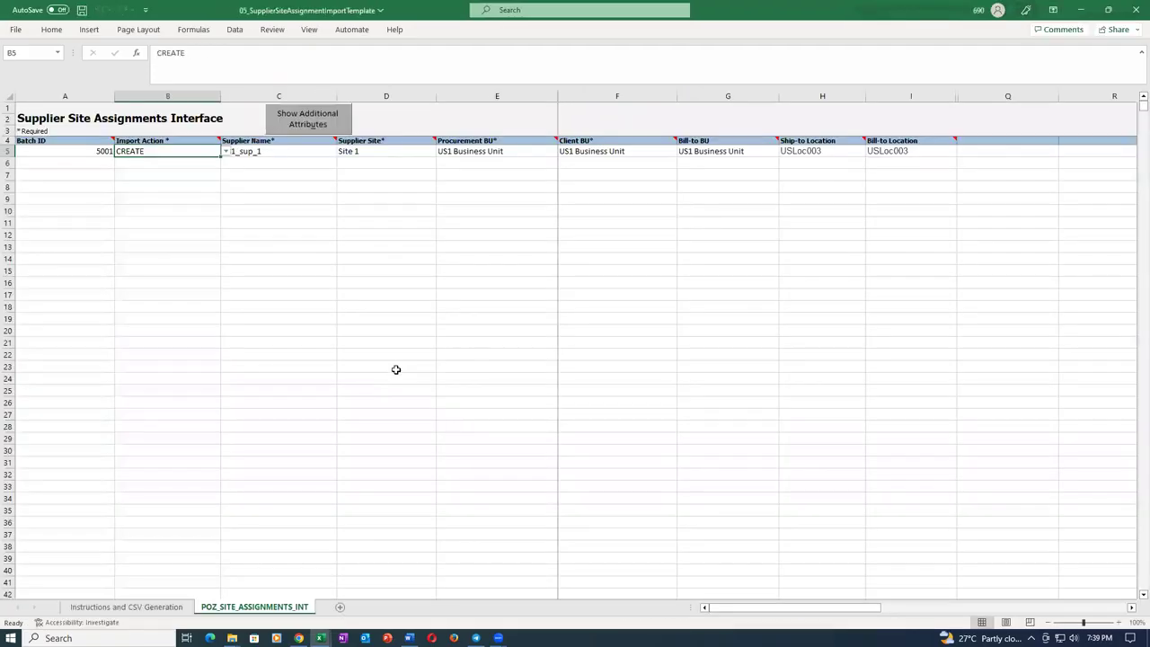
Enter batch 3003 in A5, change C5 from p01_sup_1 to t01_sup_1, and check the H5/I5 locations.
{"action": "left_click", "coordinate": [94, 152]}
{"action": "type", "text": "3003"}
{"action": "key", "text": "Tab"}
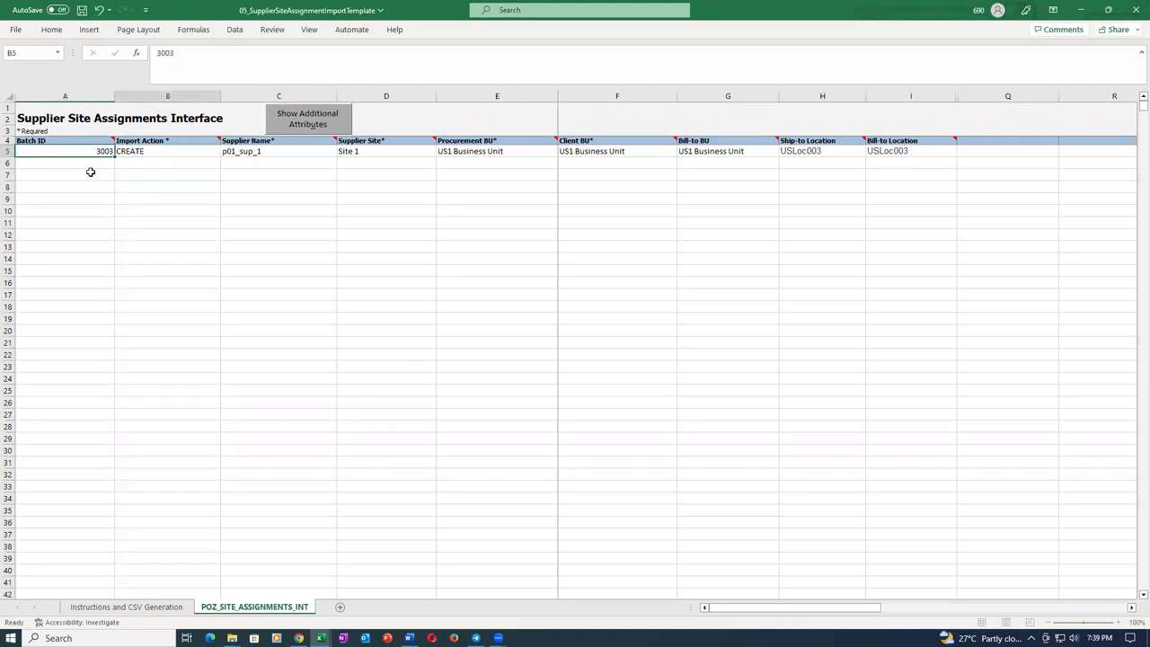
{"action": "double_click", "coordinate": [313, 151]}
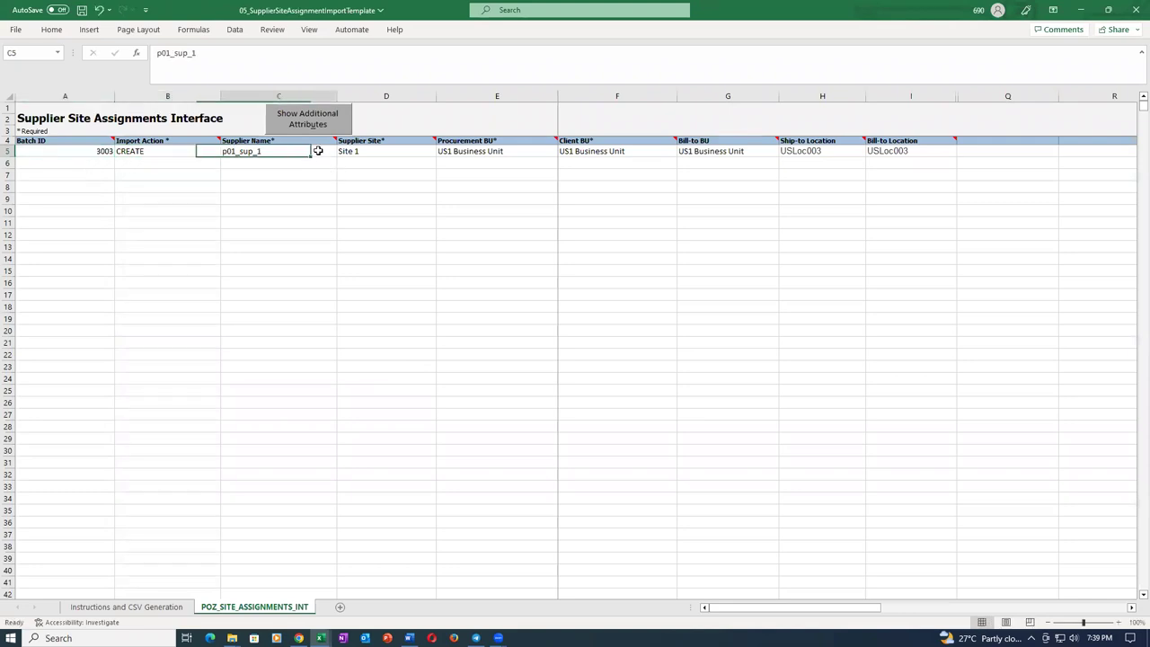
{"action": "key", "text": "Home"}
{"action": "key", "text": "Delete"}
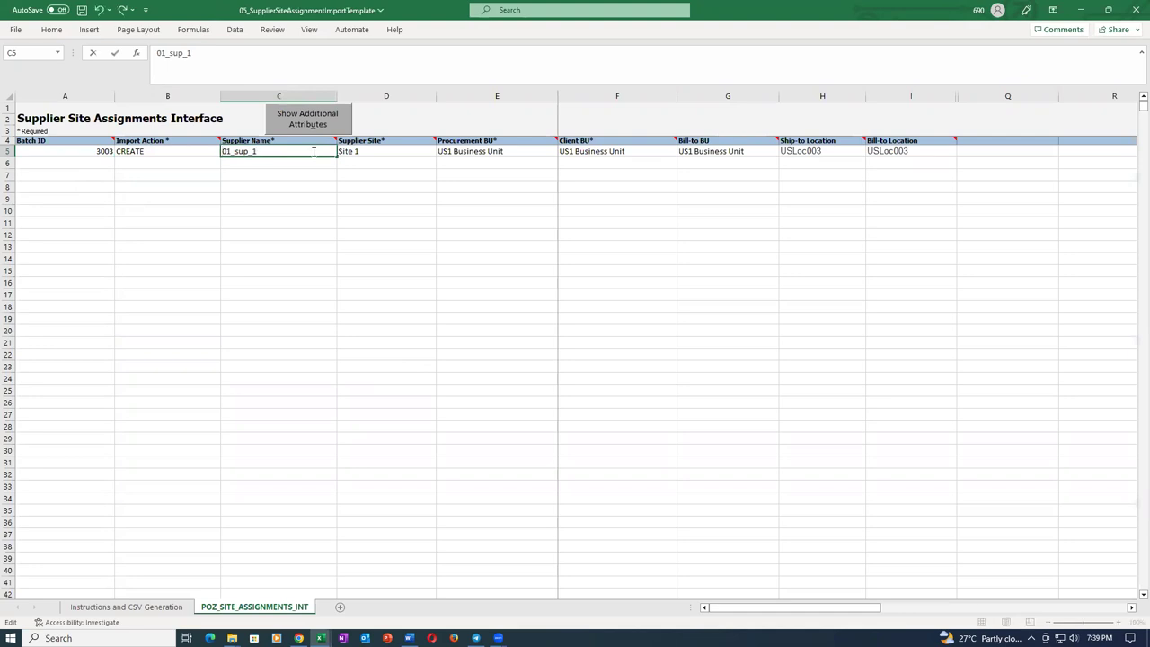
{"action": "type", "text": "t"}
{"action": "key", "text": "Tab"}
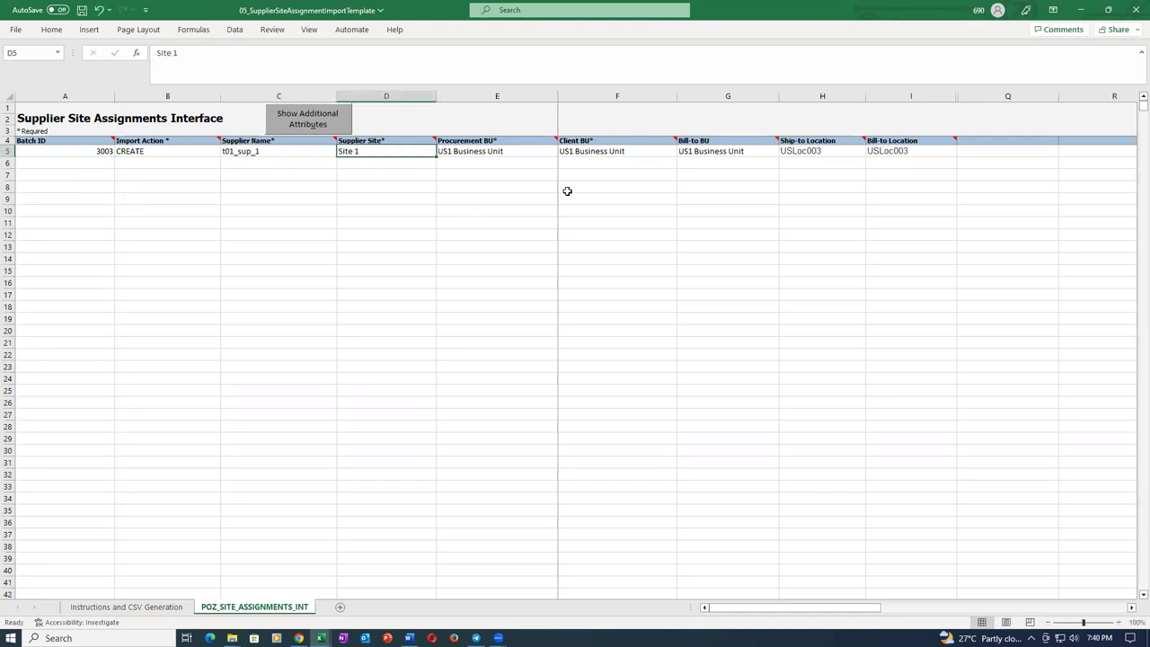
{"action": "left_click", "coordinate": [831, 151]}
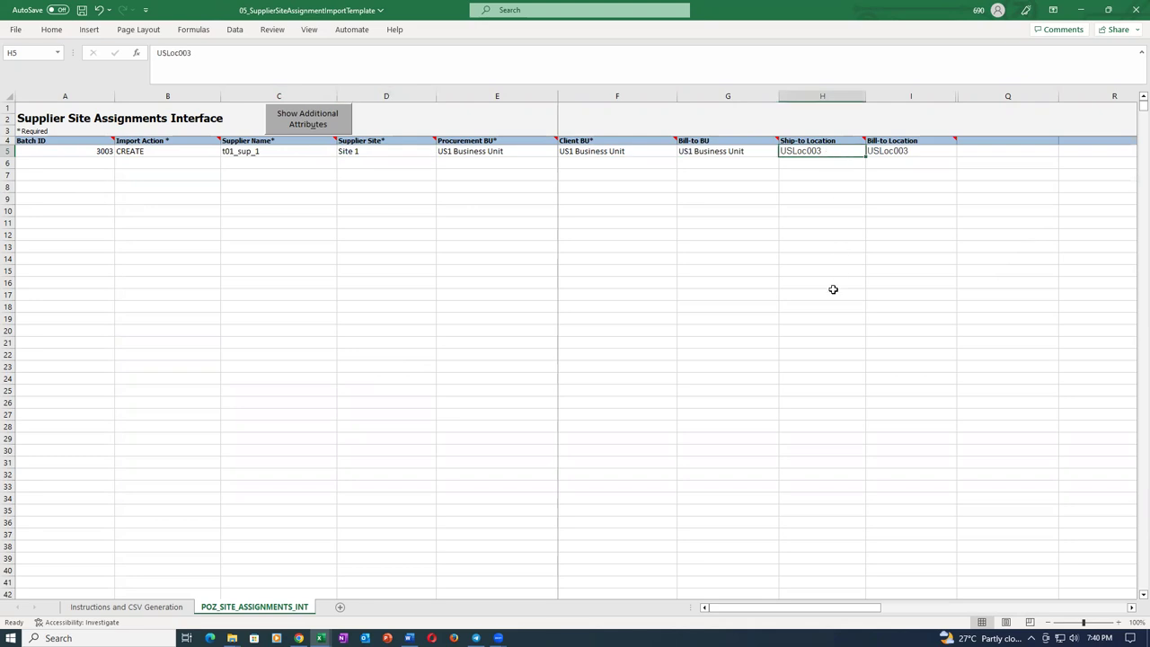
{"action": "left_click", "coordinate": [929, 154]}
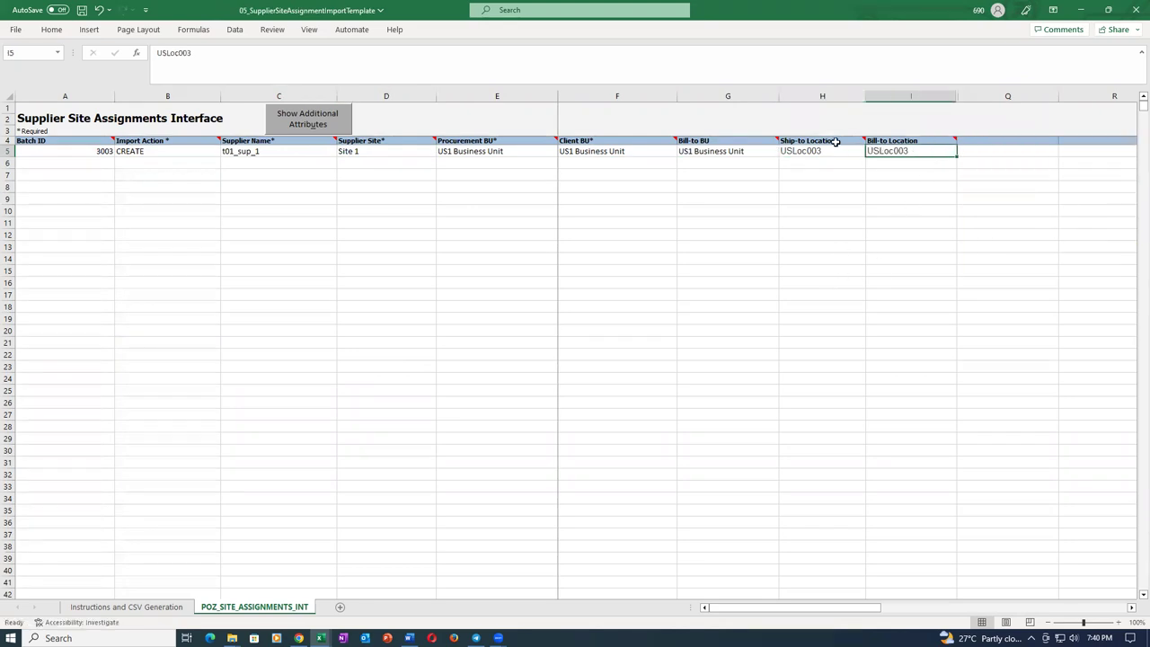
{"action": "mouse_move", "coordinate": [836, 141]}
Confirm the Atlanta location code is USLoc003, then return to the site assignment template workbook.
{"action": "key", "text": "alt+Tab"}
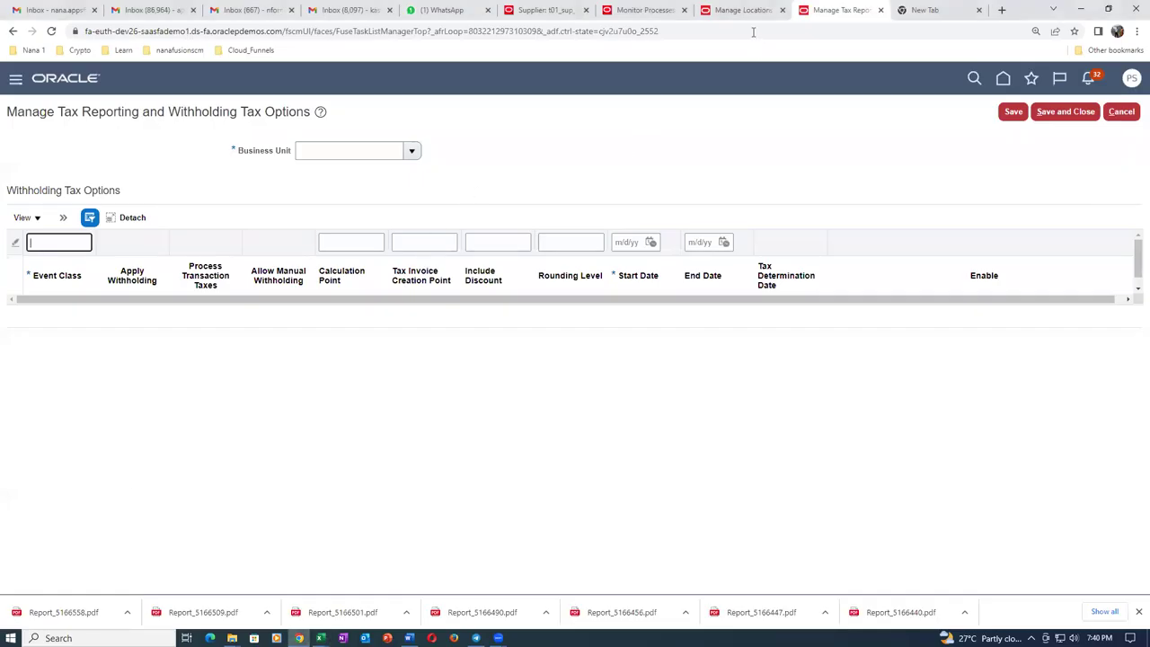
{"action": "left_click", "coordinate": [744, 11]}
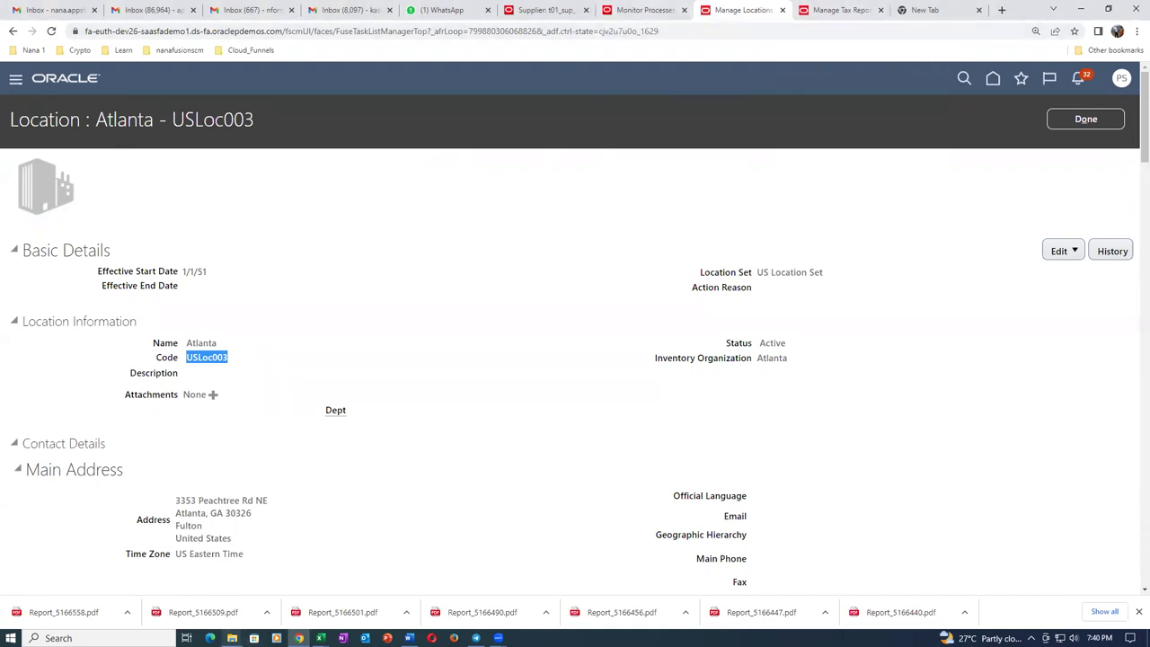
{"action": "mouse_move", "coordinate": [321, 636]}
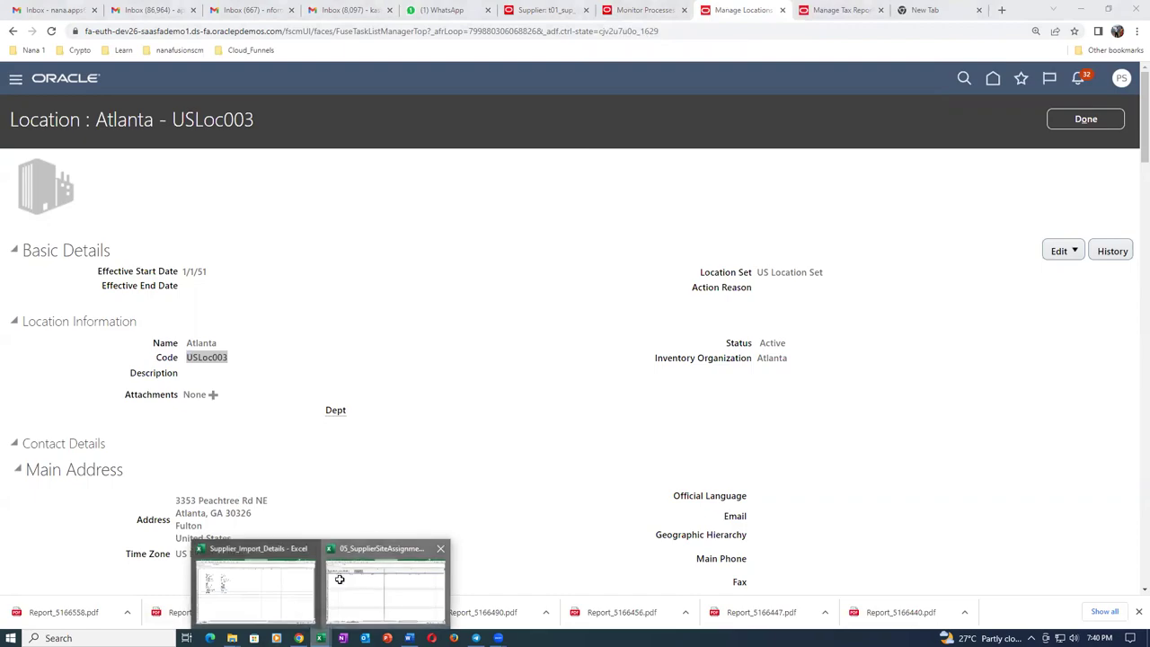
{"action": "left_click", "coordinate": [340, 584]}
{"action": "left_click", "coordinate": [857, 198]}
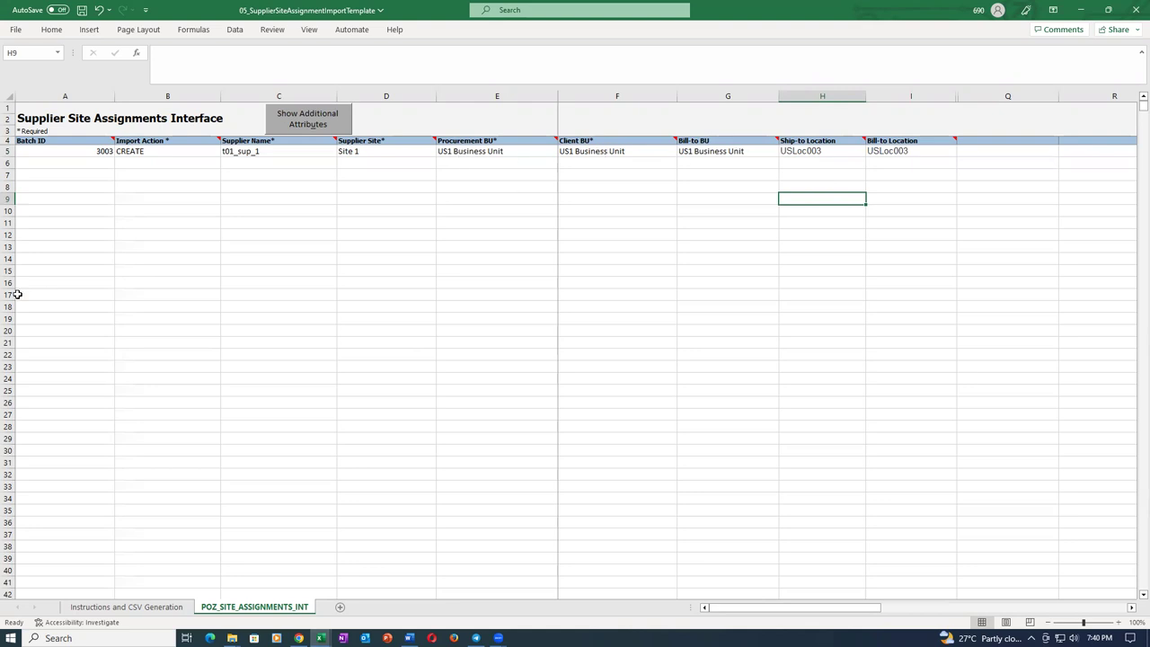
Save the site assignment template, accepting the personal-information warning.
{"action": "left_click", "coordinate": [79, 152]}
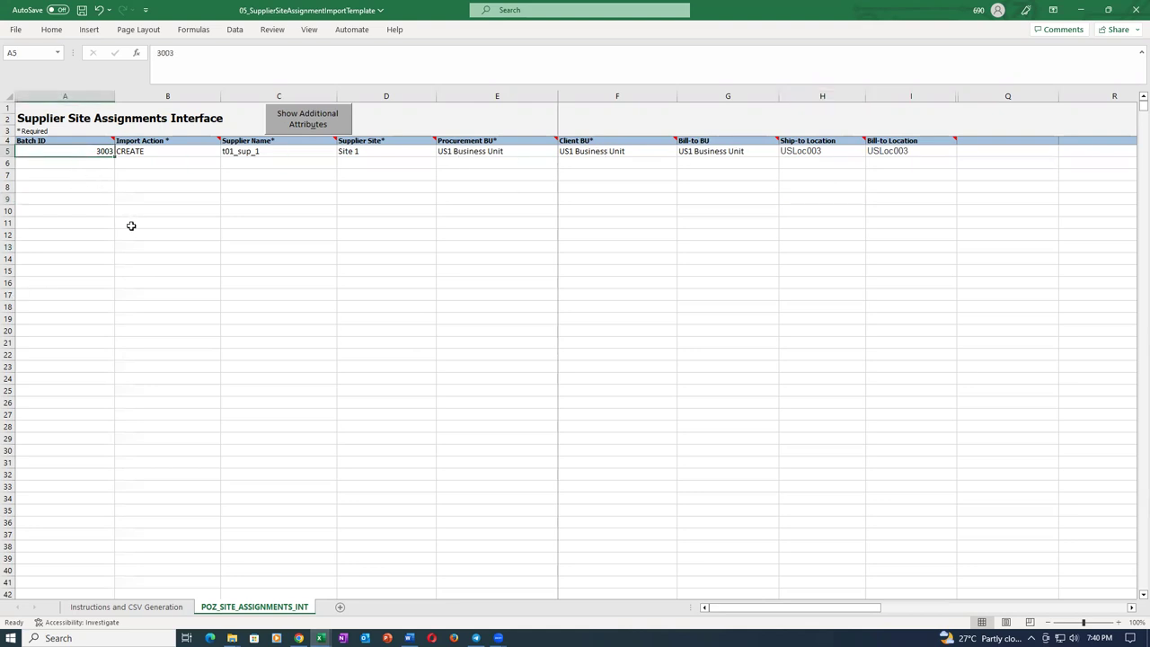
{"action": "key", "text": "ctrl+s"}
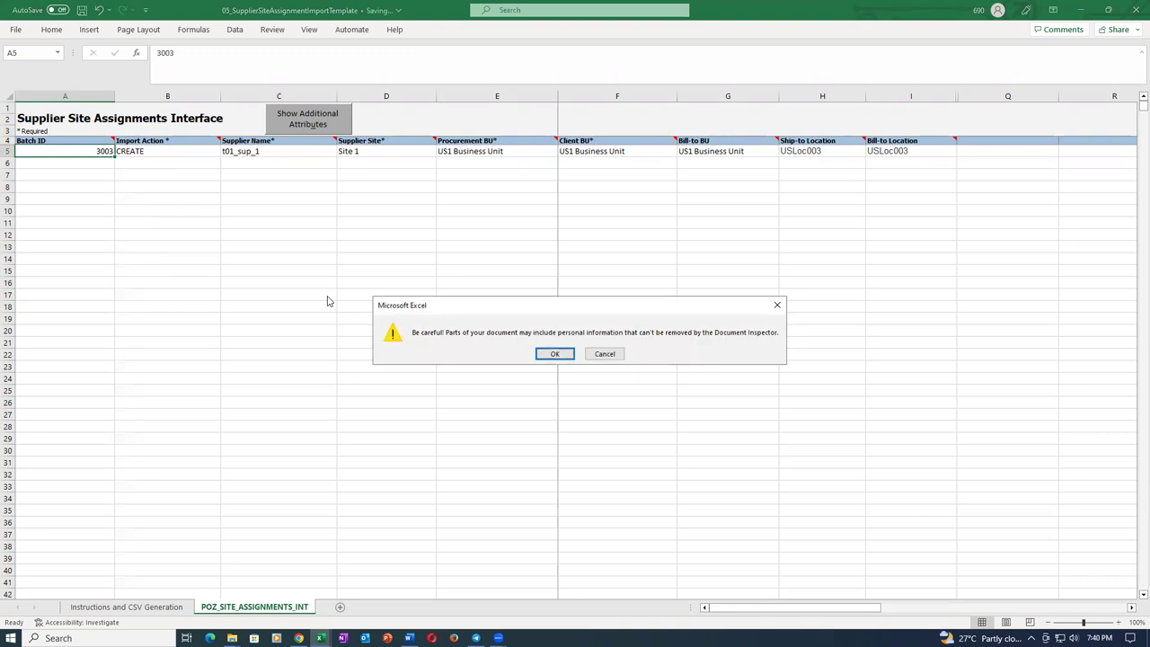
{"action": "left_click", "coordinate": [555, 353]}
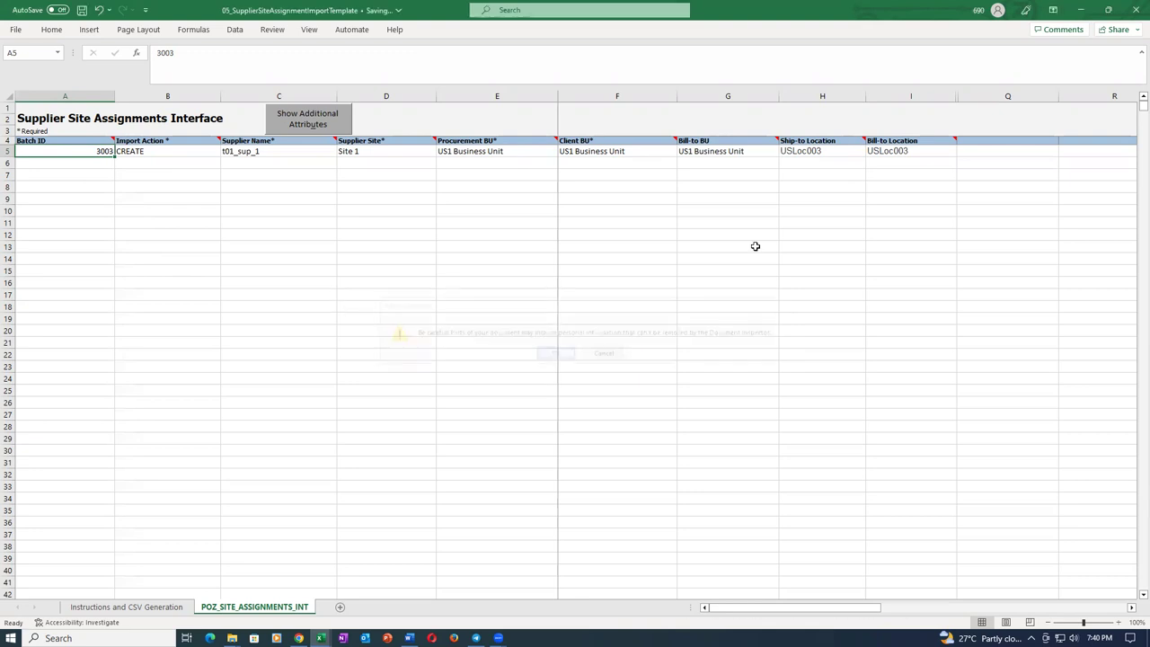
Generate the CSV and save it in the ZIP file sup_site_assign_11.
{"action": "left_click", "coordinate": [167, 607]}
{"action": "left_click", "coordinate": [81, 356]}
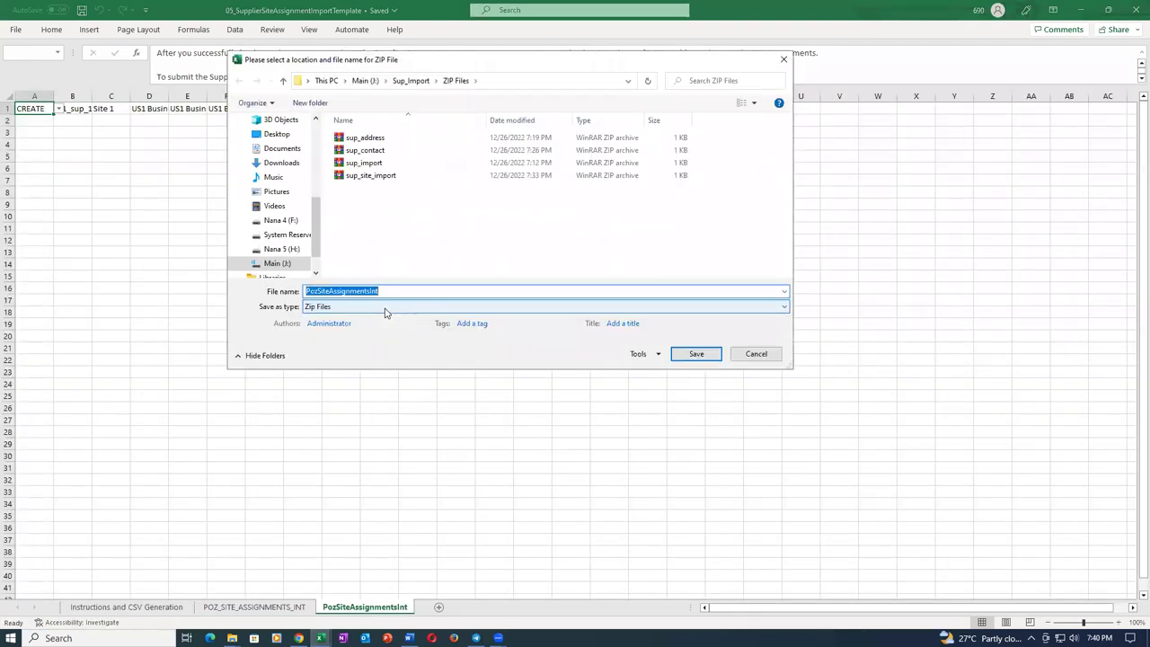
{"action": "type", "text": "su"}
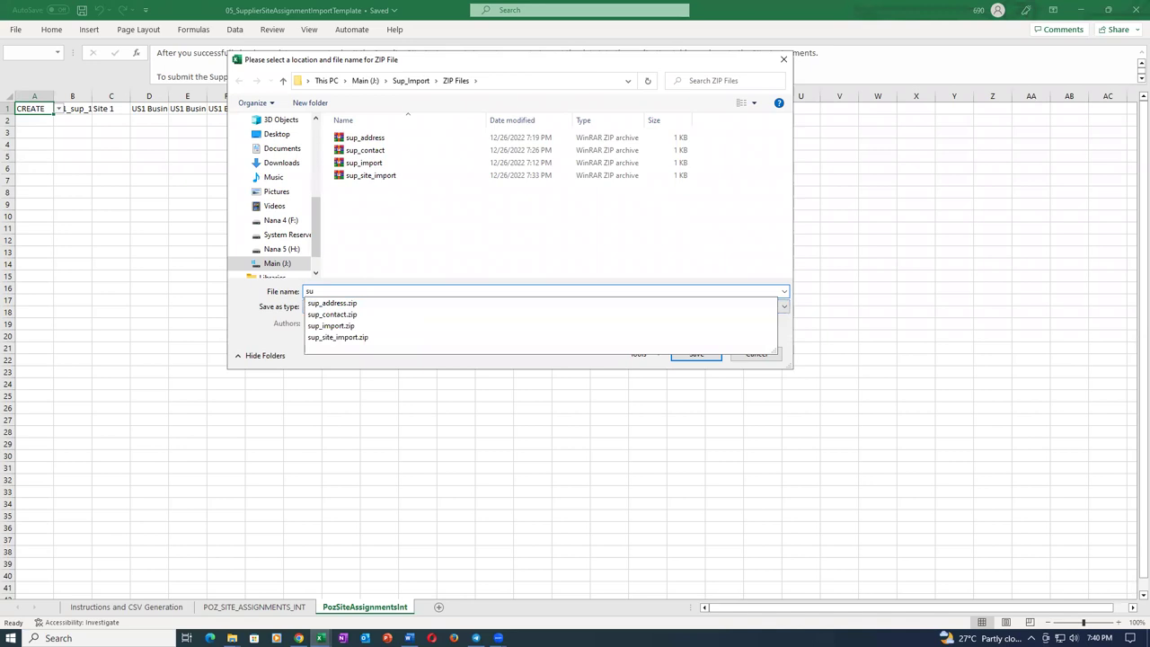
{"action": "key", "text": "BackSpace"}
{"action": "key", "text": "BackSpace"}
{"action": "type", "text": "sup_site_assign_11"}
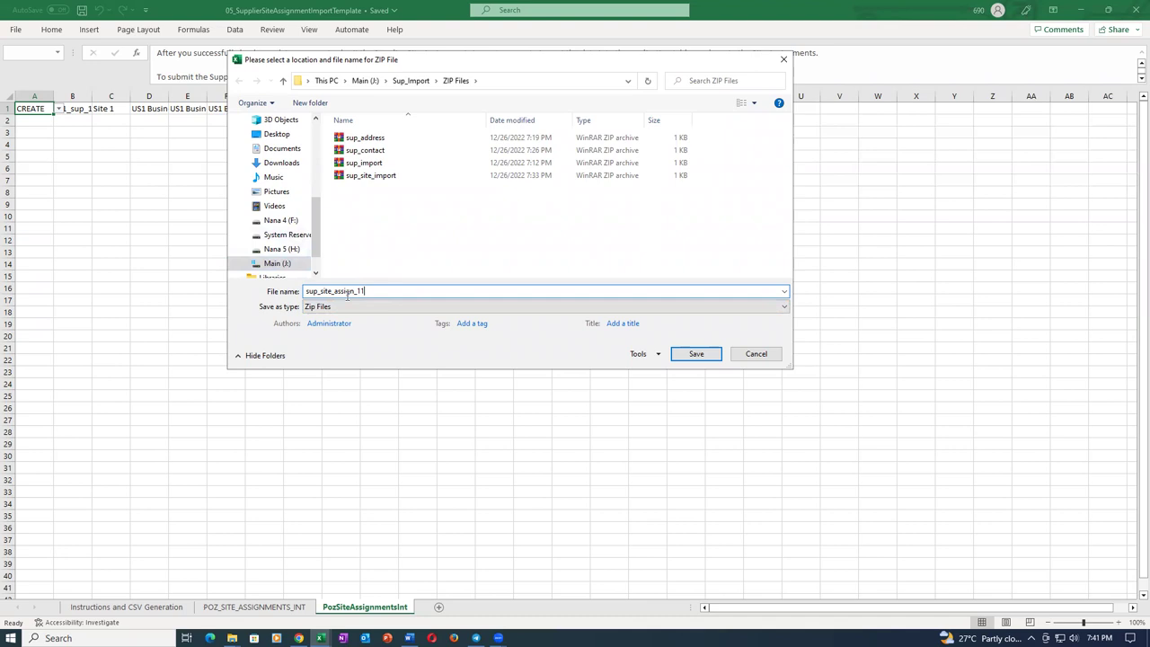
{"action": "left_click", "coordinate": [697, 355]}
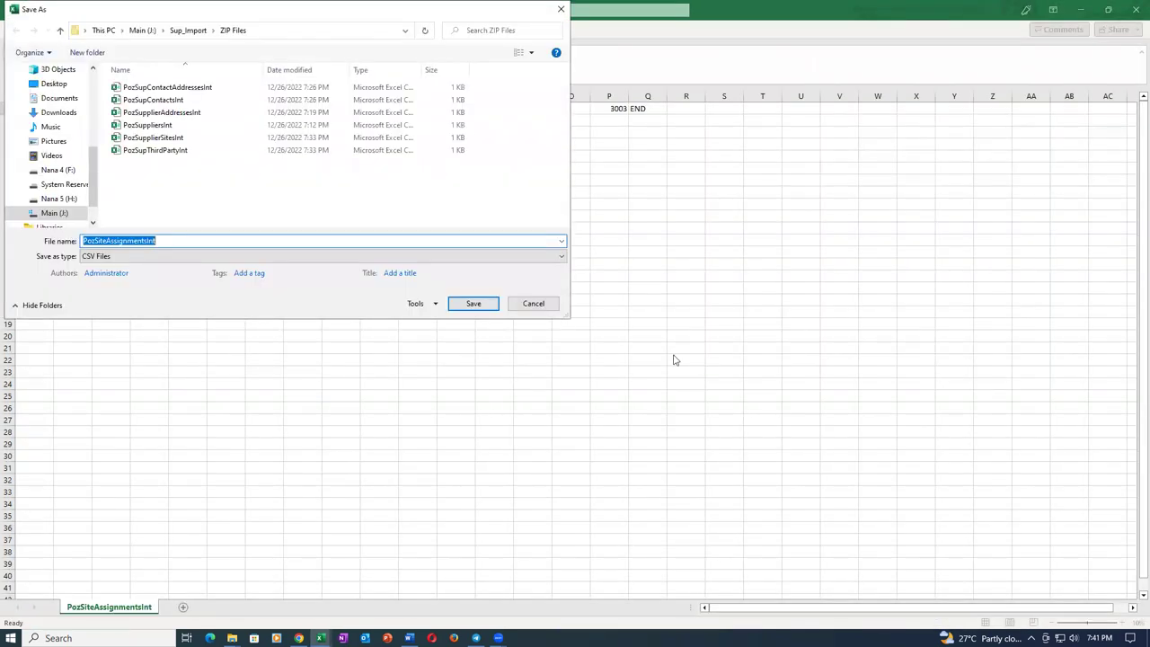
{"action": "left_click", "coordinate": [490, 307]}
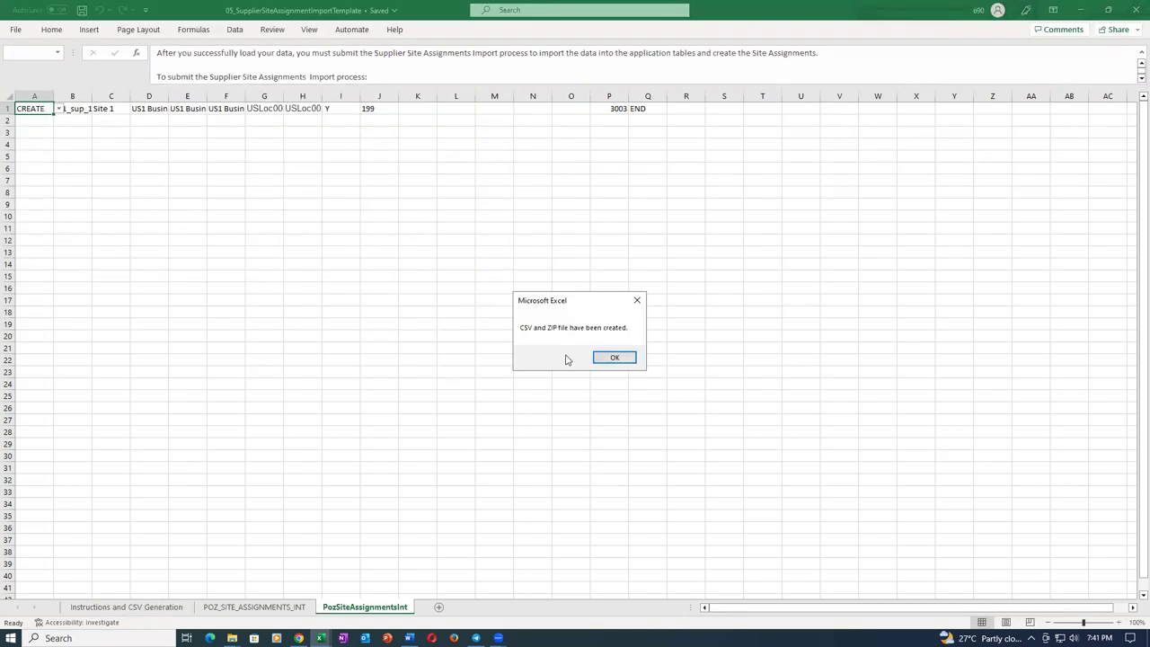
{"action": "left_click", "coordinate": [615, 358]}
Close the template workbook without saving and return to Oracle in the browser.
{"action": "left_click", "coordinate": [1133, 11]}
{"action": "left_click", "coordinate": [572, 337]}
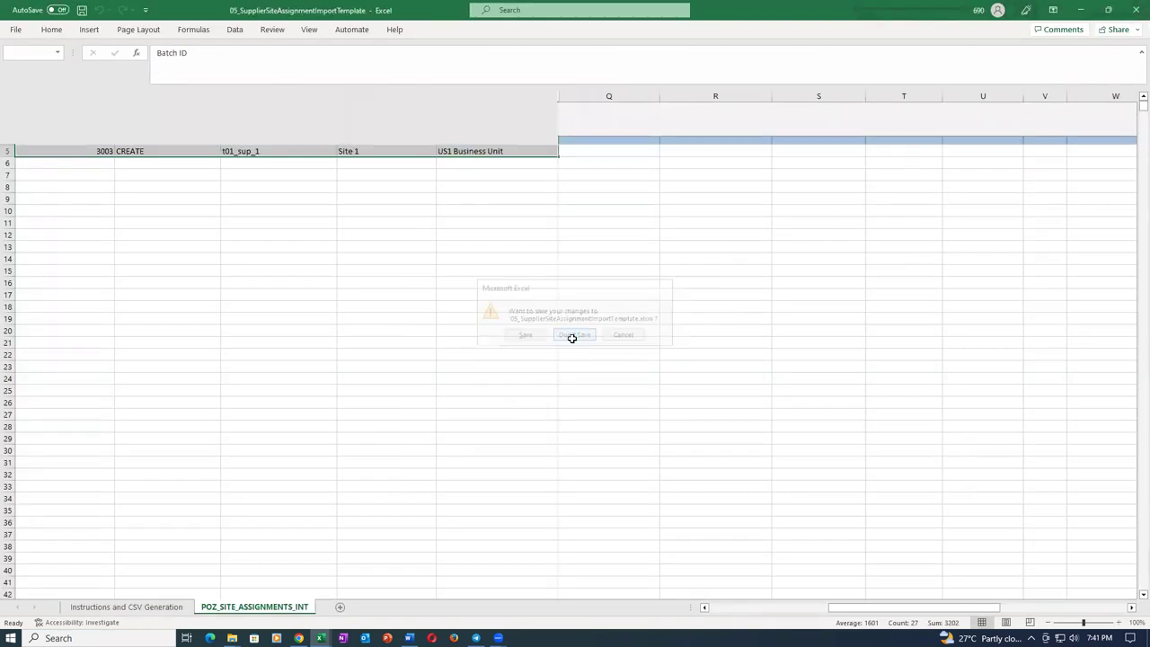
{"action": "left_click", "coordinate": [300, 638]}
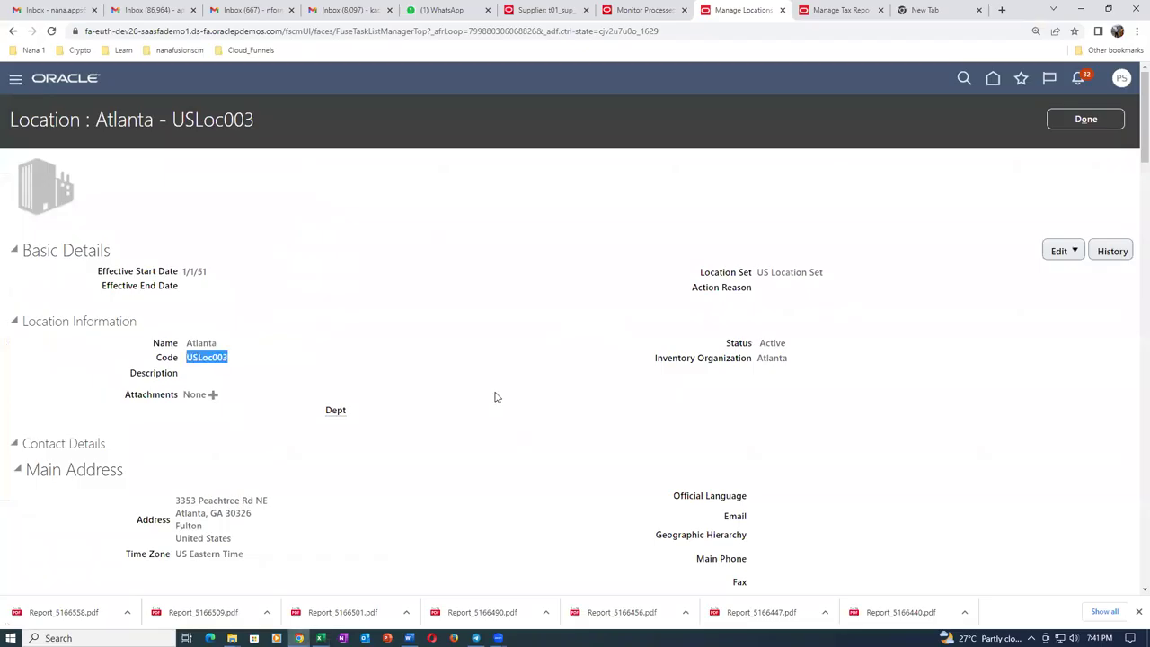
Schedule Load Interface File for Import with Import Supplier Site Assignments as the import process.
{"action": "left_click", "coordinate": [644, 11]}
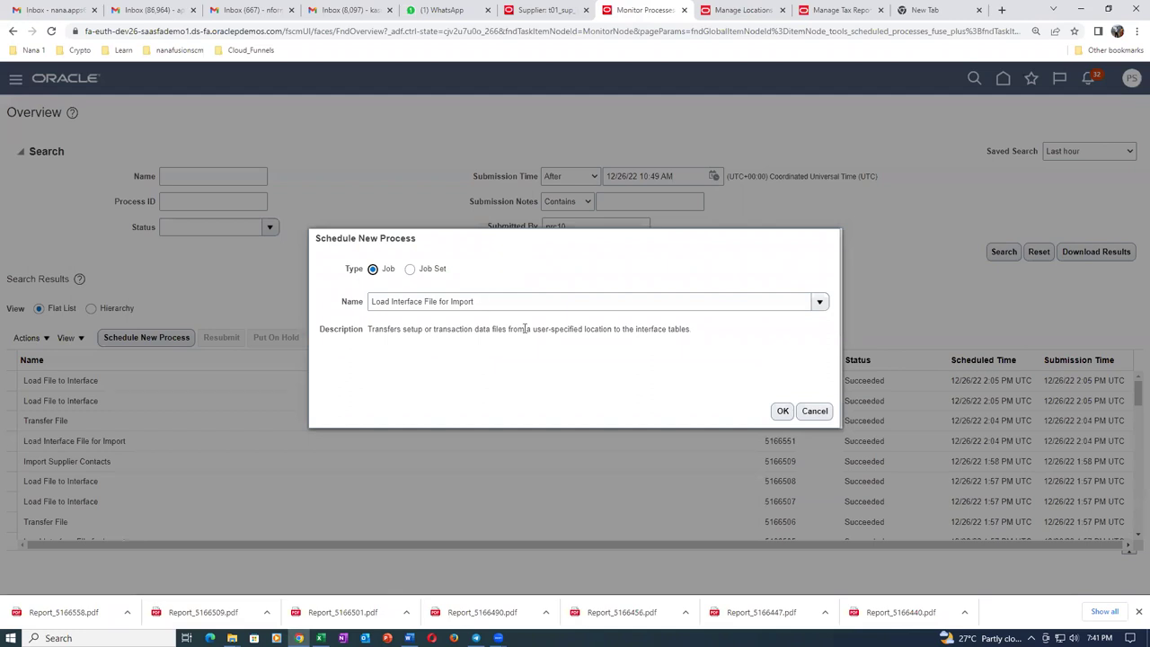
{"action": "left_click", "coordinate": [782, 411]}
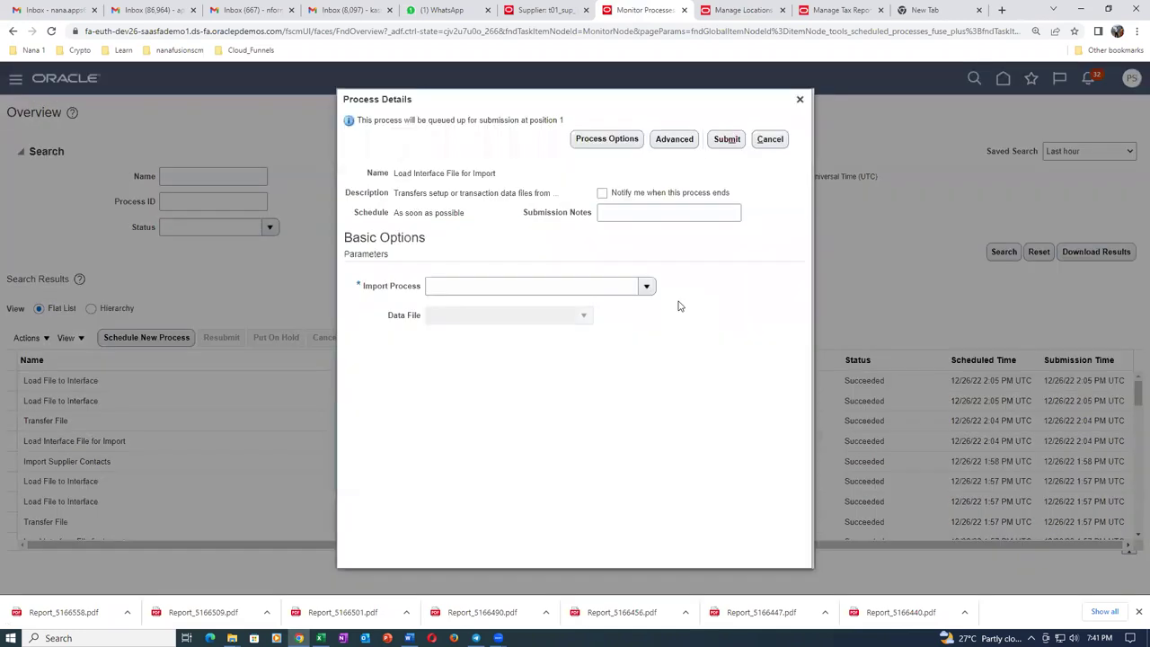
{"action": "left_click", "coordinate": [647, 286]}
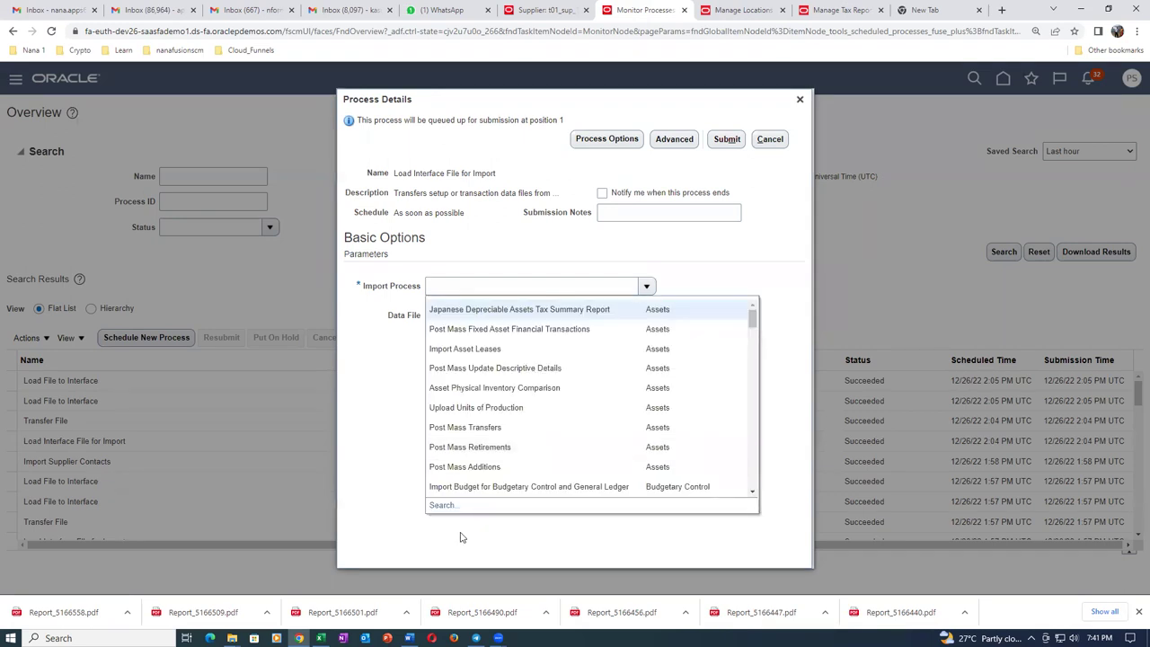
{"action": "left_click", "coordinate": [442, 505]}
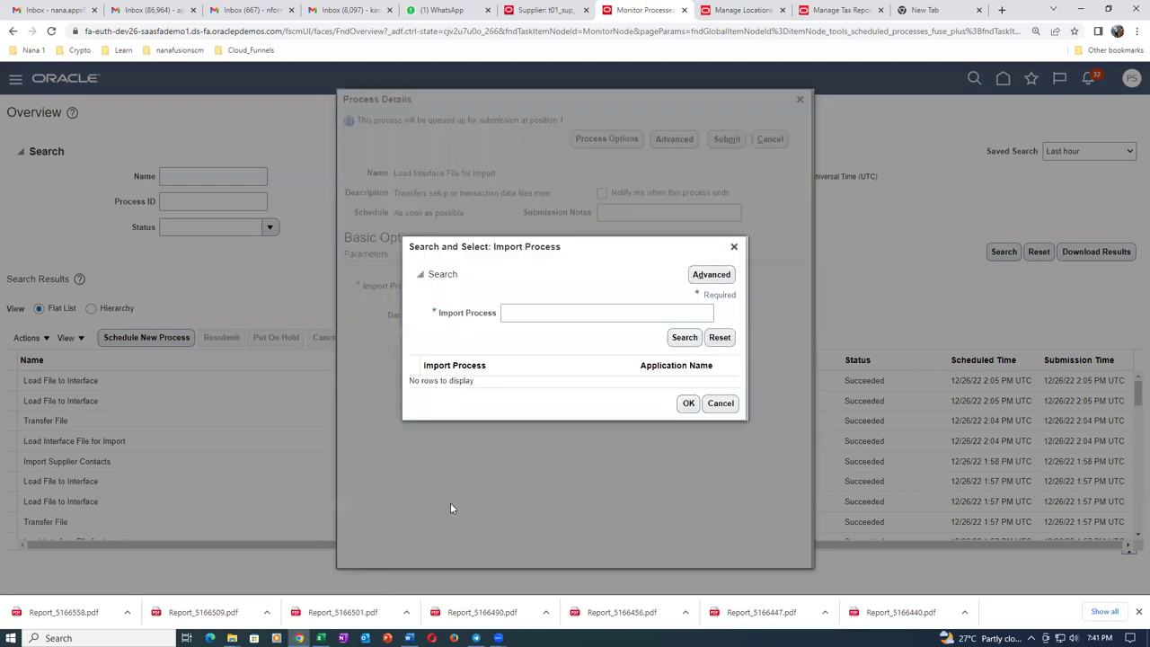
{"action": "left_click", "coordinate": [588, 315]}
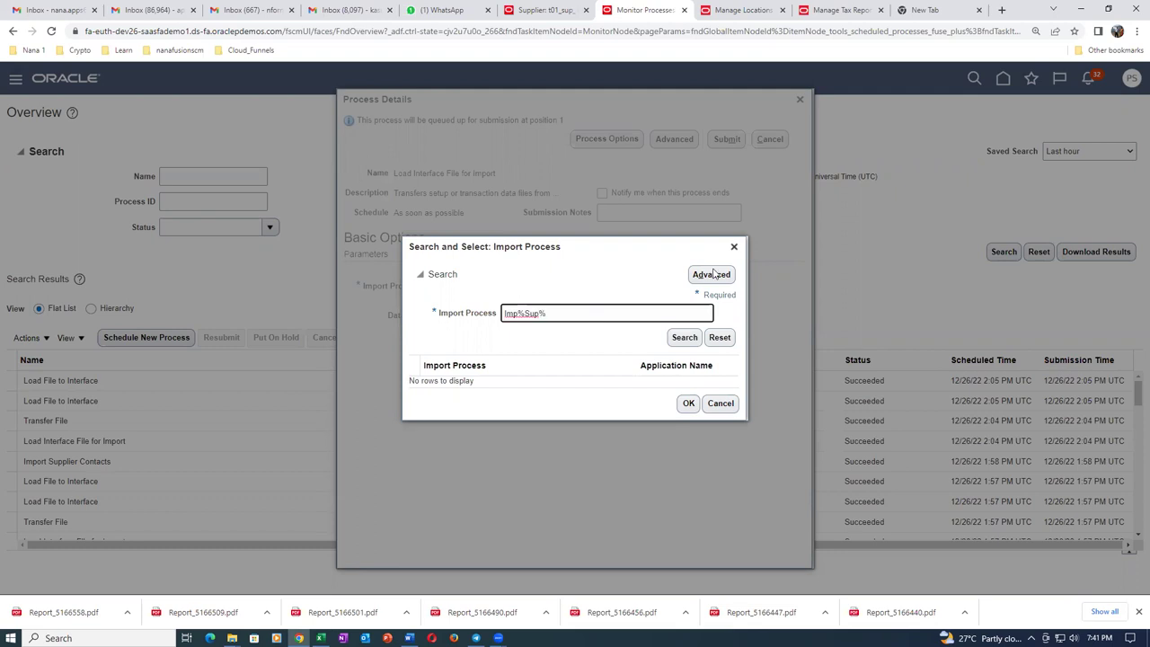
{"action": "left_click", "coordinate": [685, 338]}
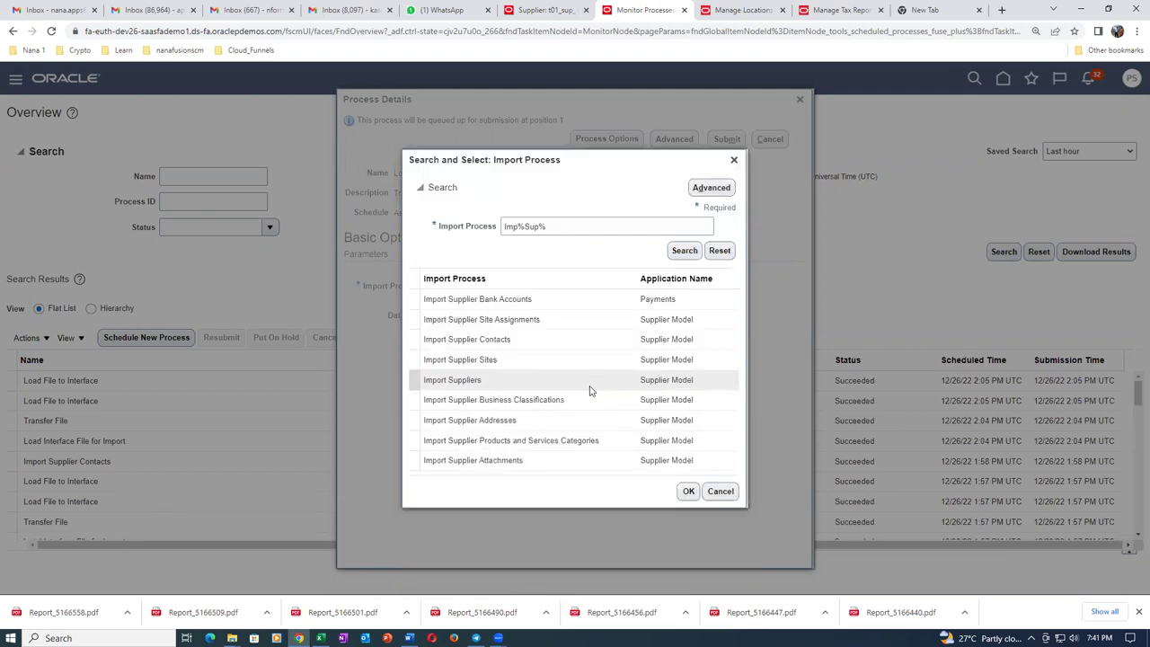
{"action": "left_click", "coordinate": [561, 322]}
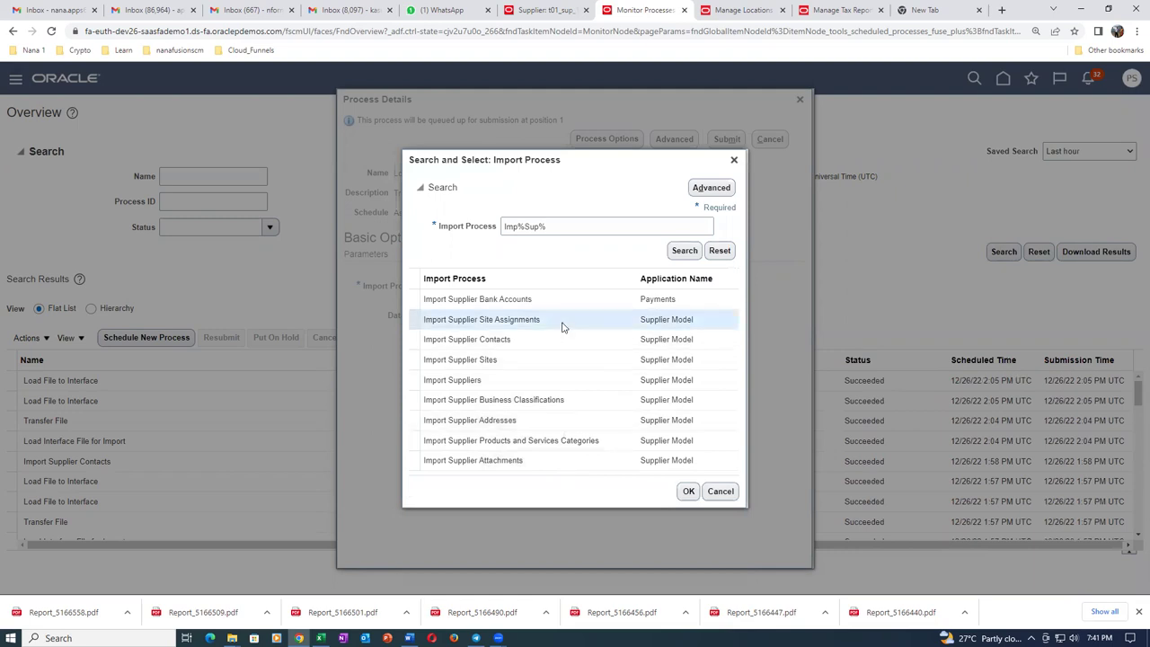
{"action": "left_click", "coordinate": [688, 492]}
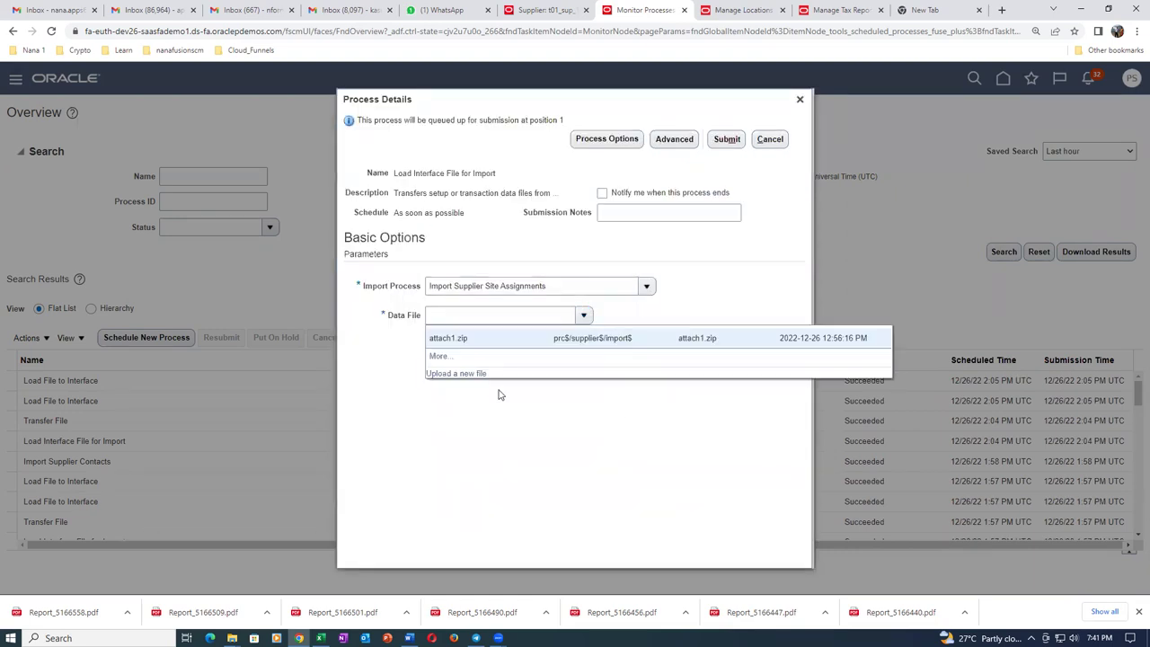
Upload sup_site_assign_11.zip as the data file and submit the load process.
{"action": "left_click", "coordinate": [463, 371]}
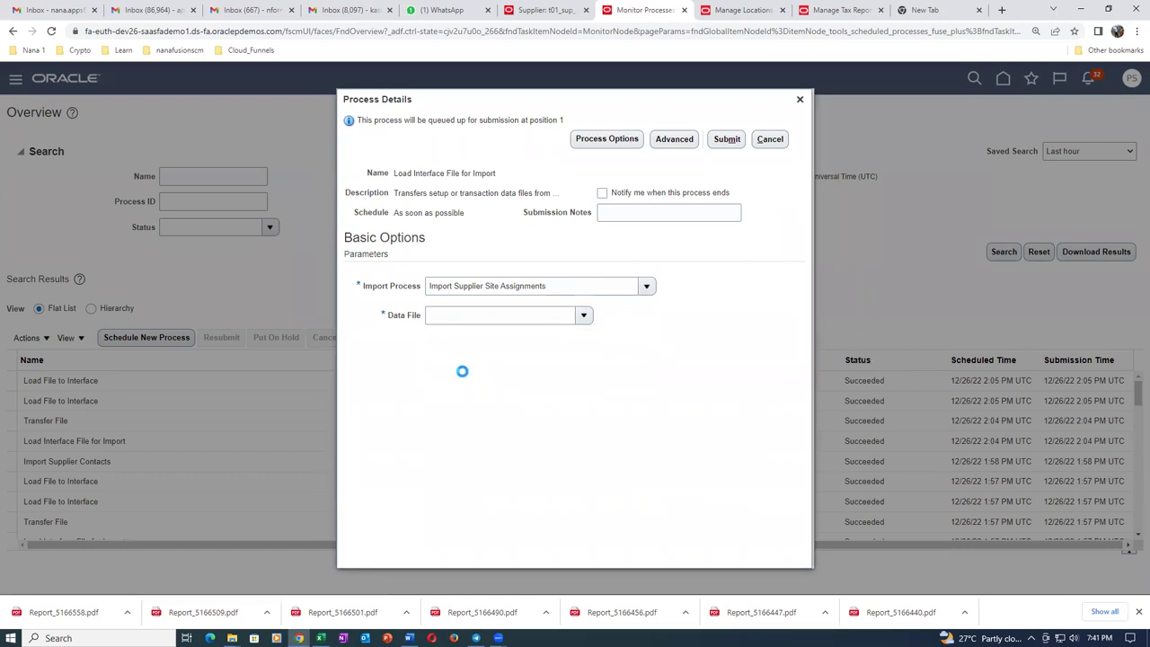
{"action": "left_click", "coordinate": [528, 329]}
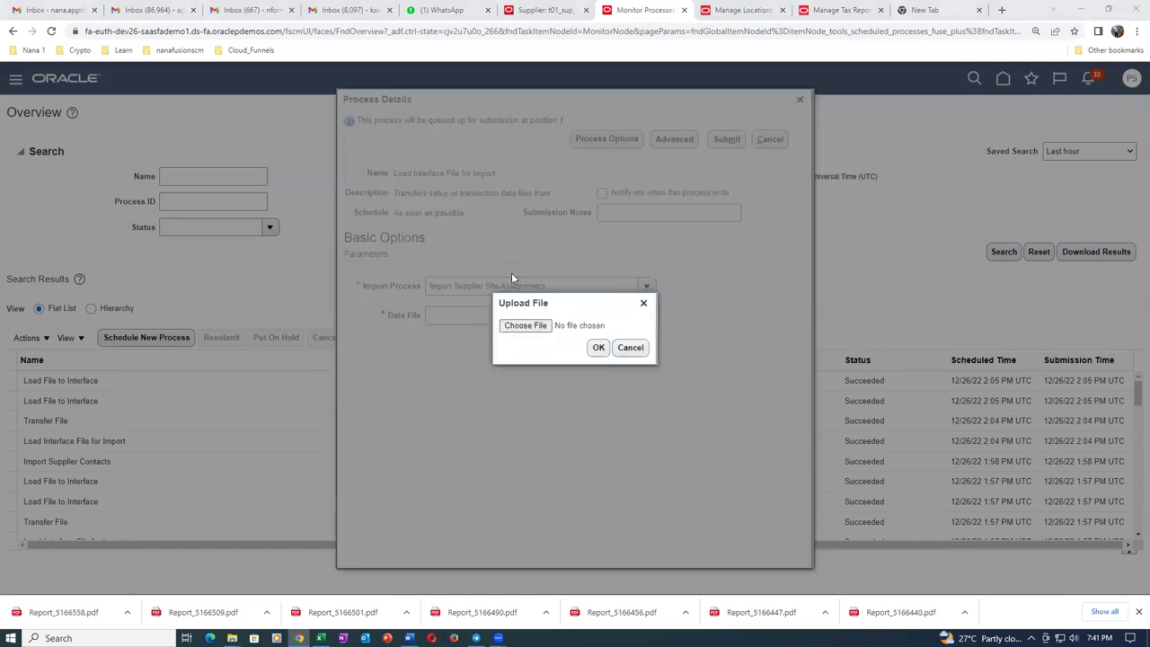
{"action": "left_click", "coordinate": [513, 309]}
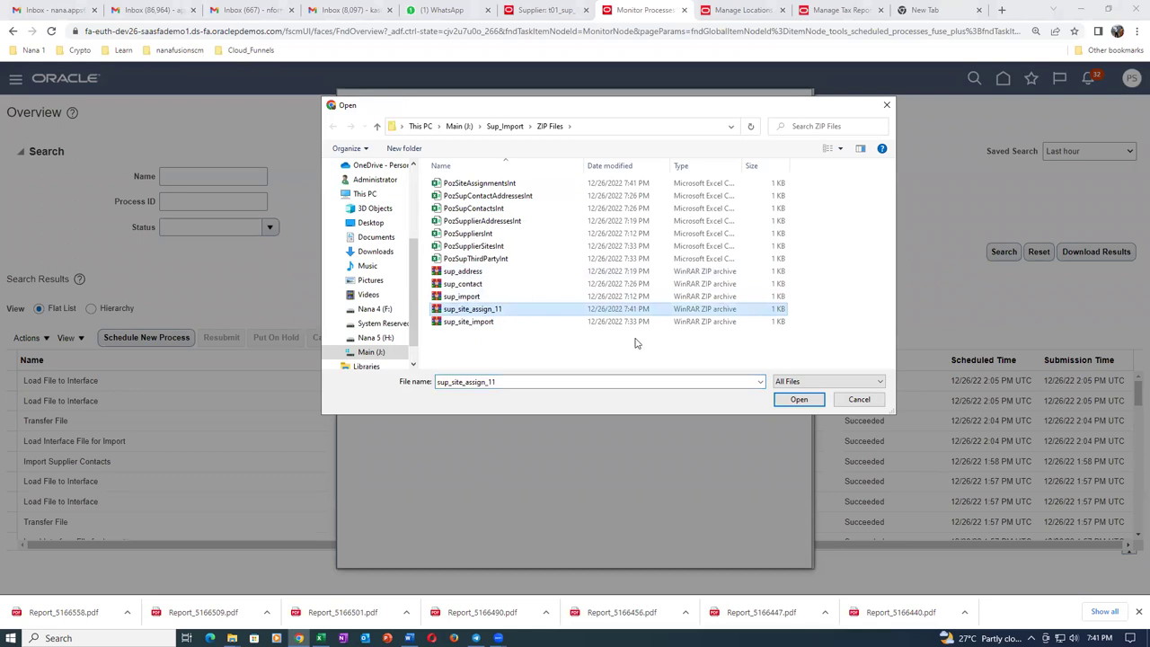
{"action": "left_click", "coordinate": [797, 400]}
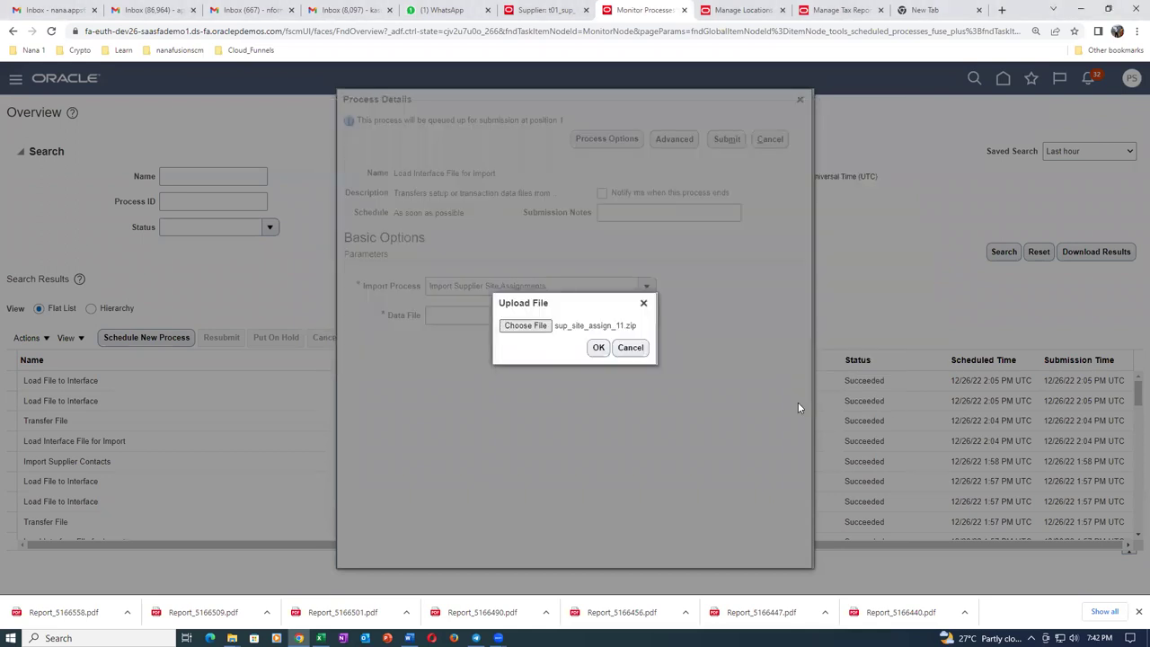
{"action": "left_click", "coordinate": [598, 348]}
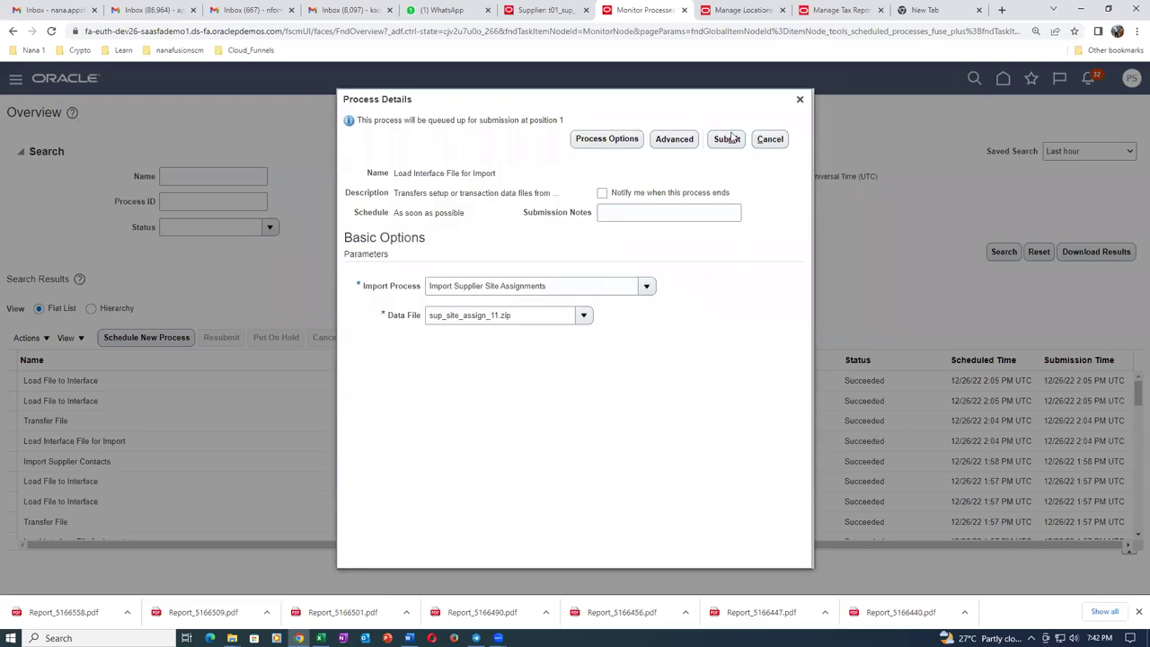
{"action": "left_click", "coordinate": [729, 140]}
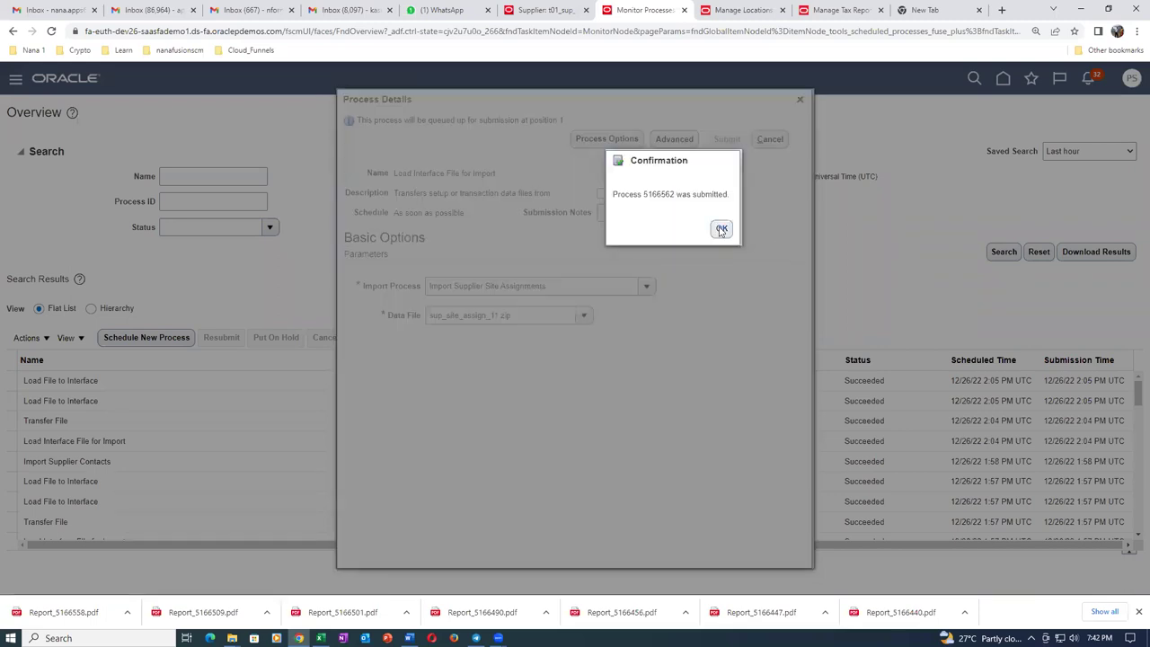
{"action": "left_click", "coordinate": [722, 231]}
Refresh until load job 5166562 and child jobs 5166563 and 5166564 show Succeeded.
{"action": "left_click", "coordinate": [520, 340]}
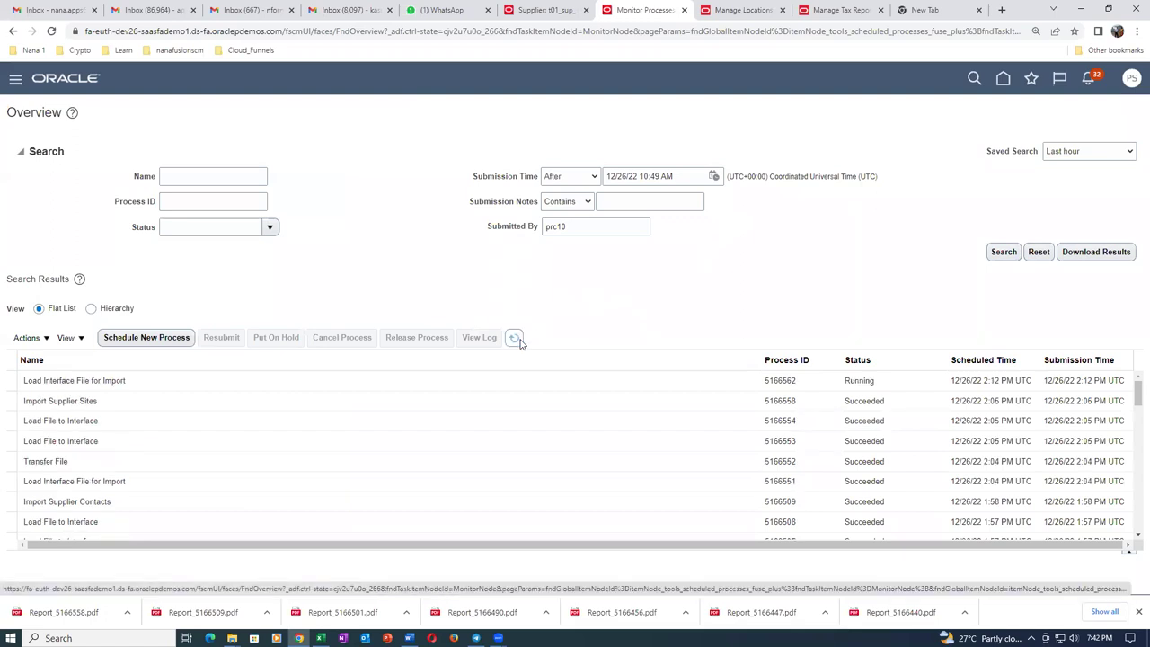
{"action": "left_click", "coordinate": [518, 343]}
{"action": "left_click", "coordinate": [519, 342]}
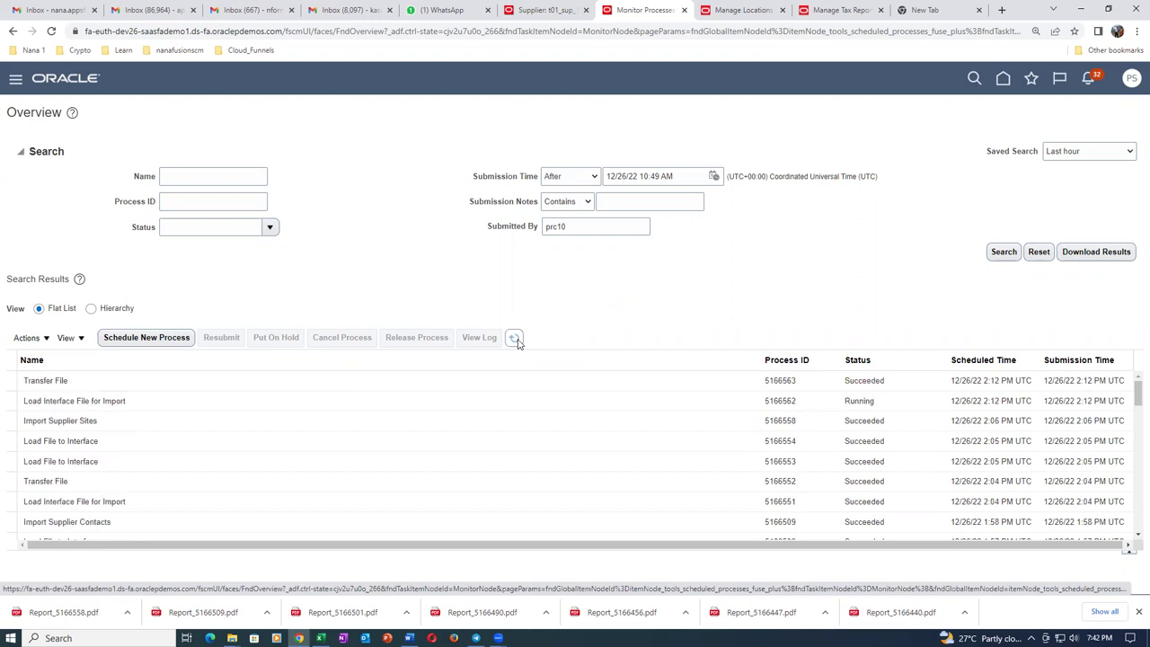
{"action": "left_click", "coordinate": [515, 339]}
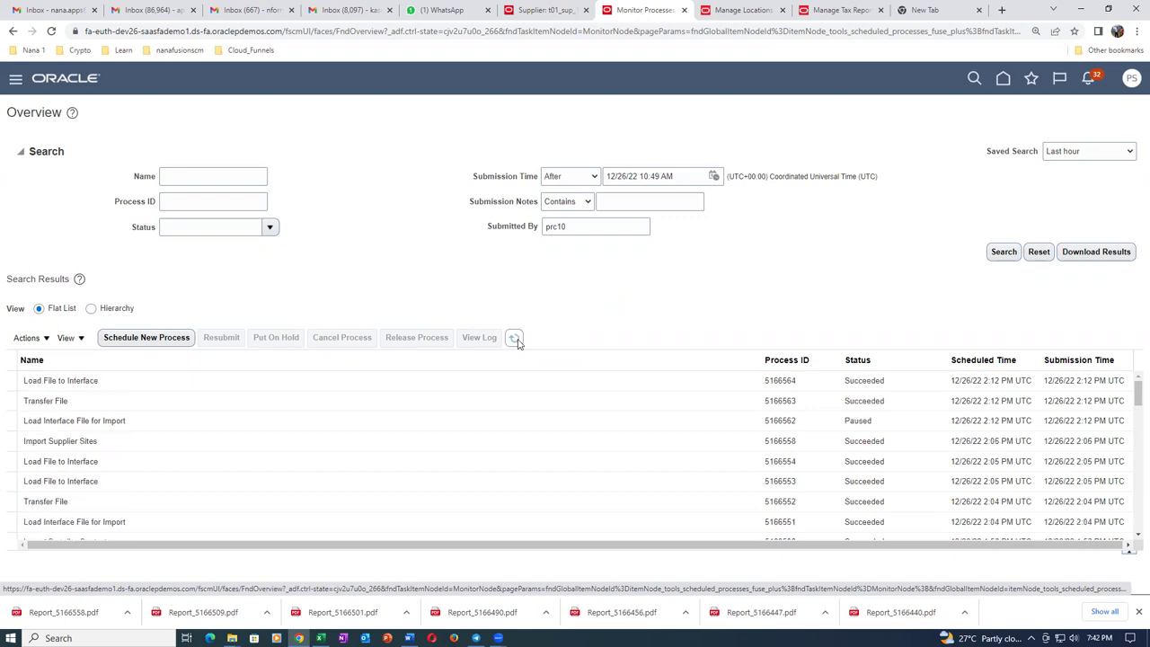
{"action": "left_click", "coordinate": [515, 338]}
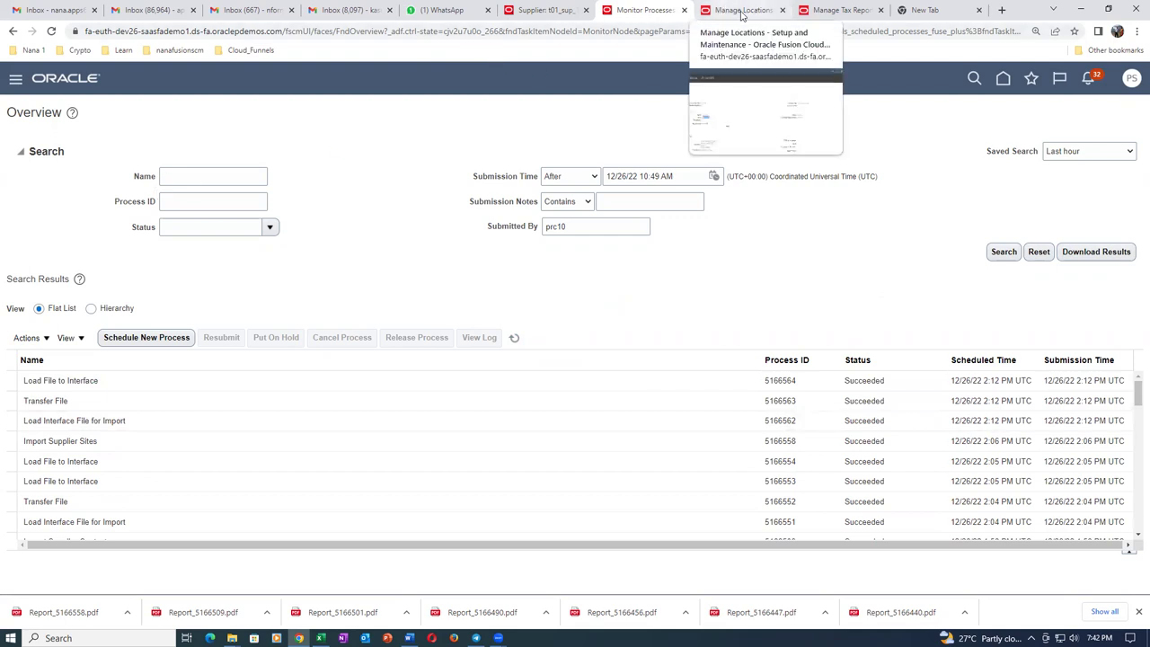
Run Import Supplier Site Assignments with Import Options All and Batch ID 3003.
{"action": "left_click", "coordinate": [535, 11]}
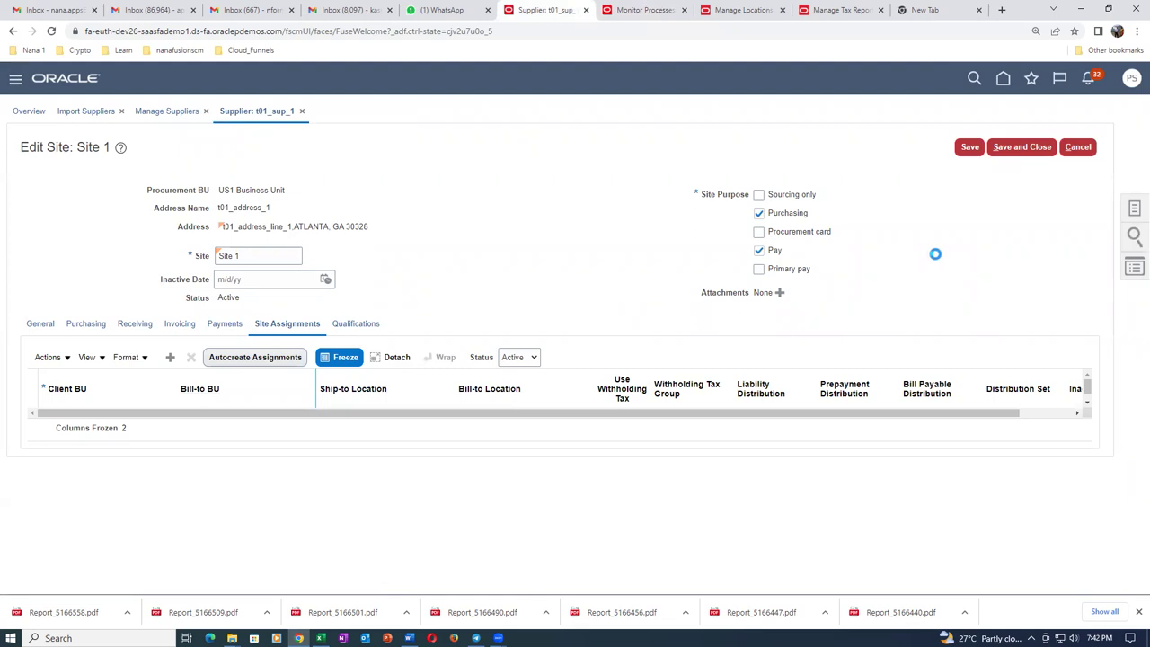
{"action": "left_click", "coordinate": [1029, 149]}
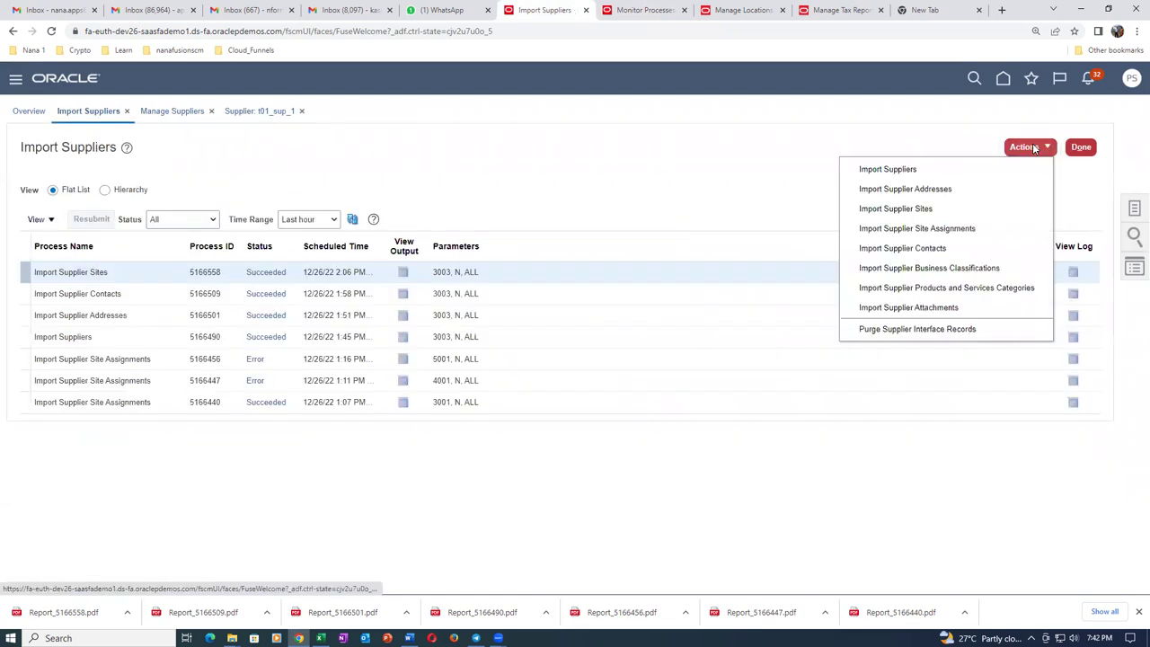
{"action": "left_click", "coordinate": [996, 229]}
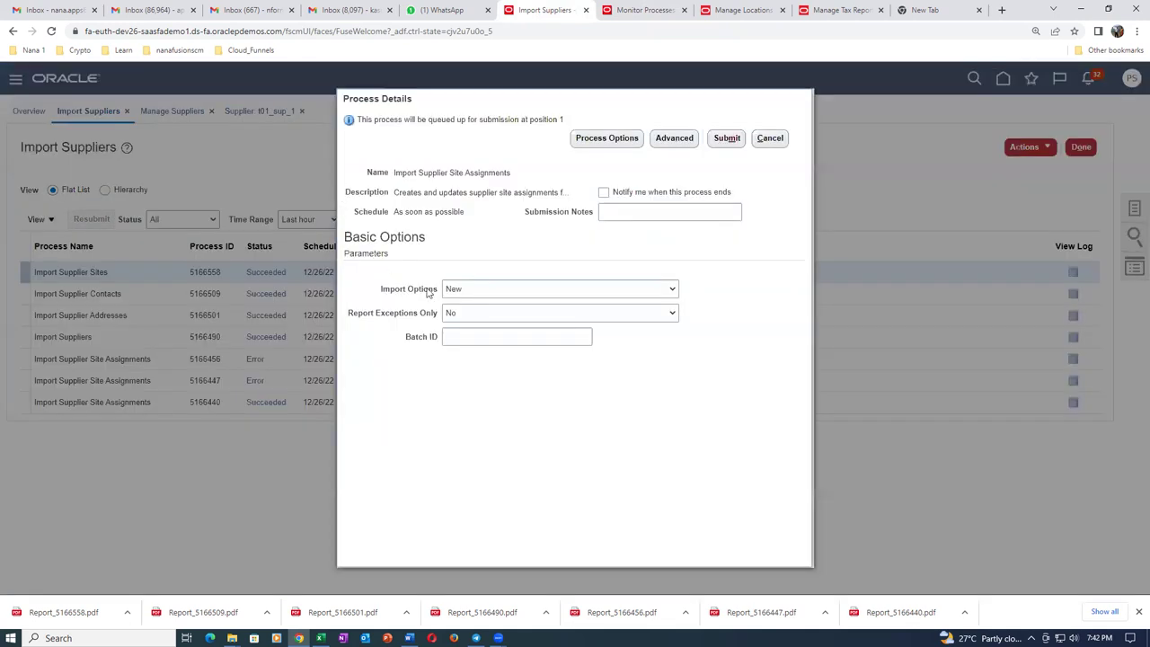
{"action": "left_click", "coordinate": [449, 292]}
{"action": "left_click", "coordinate": [458, 302]}
{"action": "left_click", "coordinate": [469, 343]}
{"action": "type", "text": "3003"}
{"action": "key", "text": "Tab"}
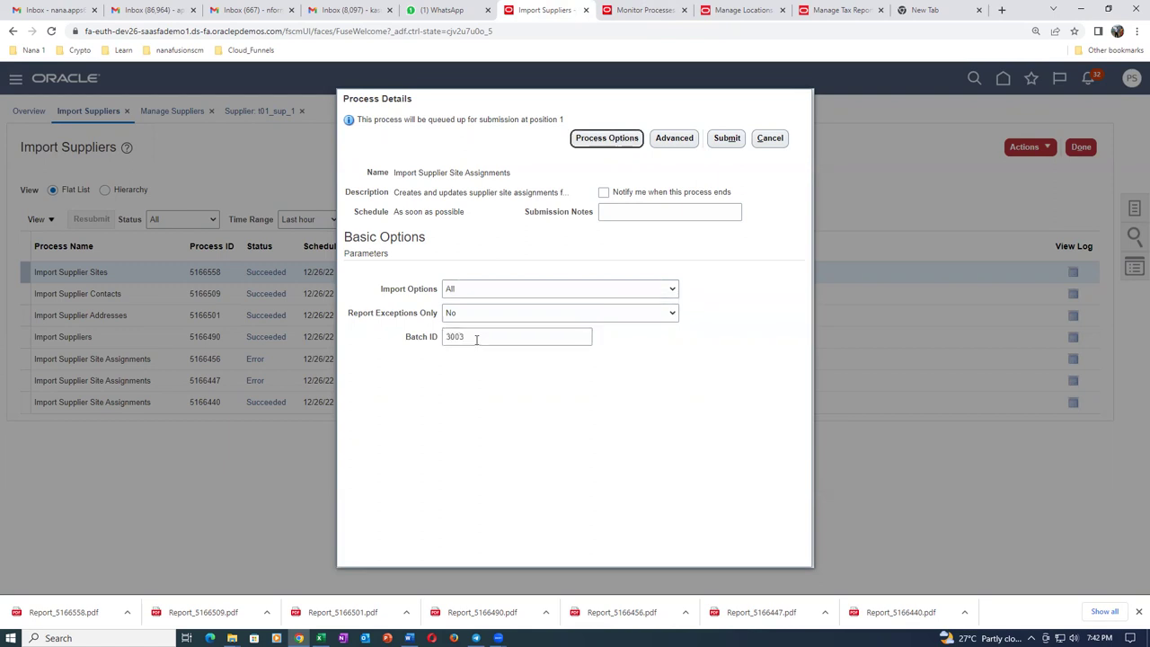
{"action": "left_click", "coordinate": [729, 139]}
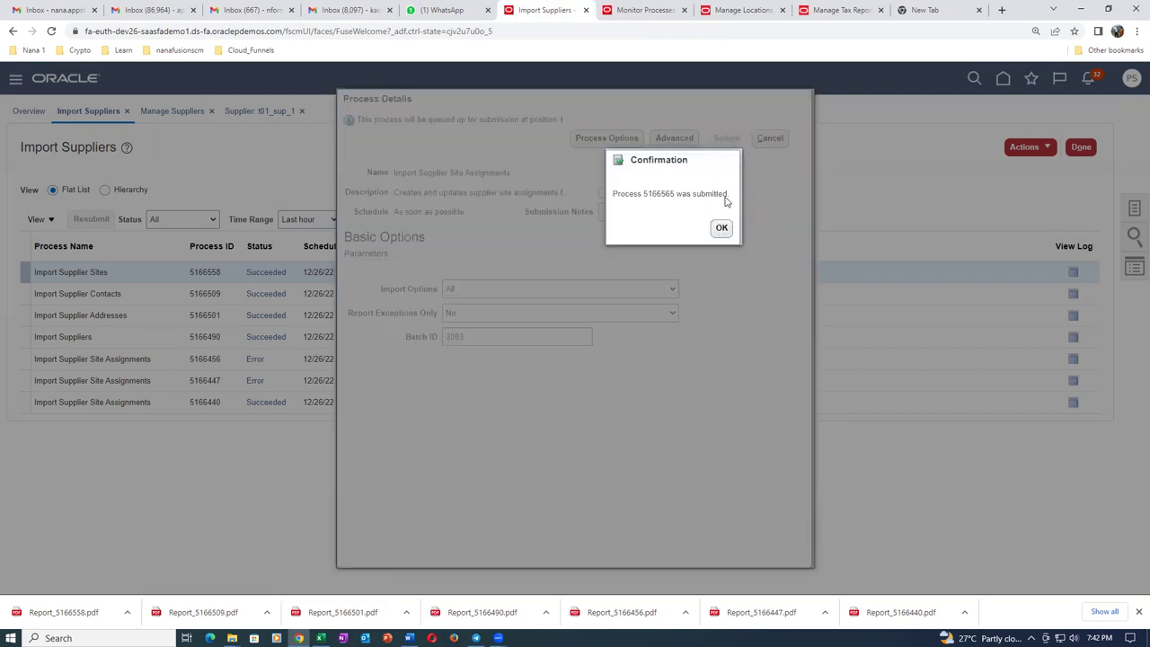
{"action": "left_click", "coordinate": [721, 229]}
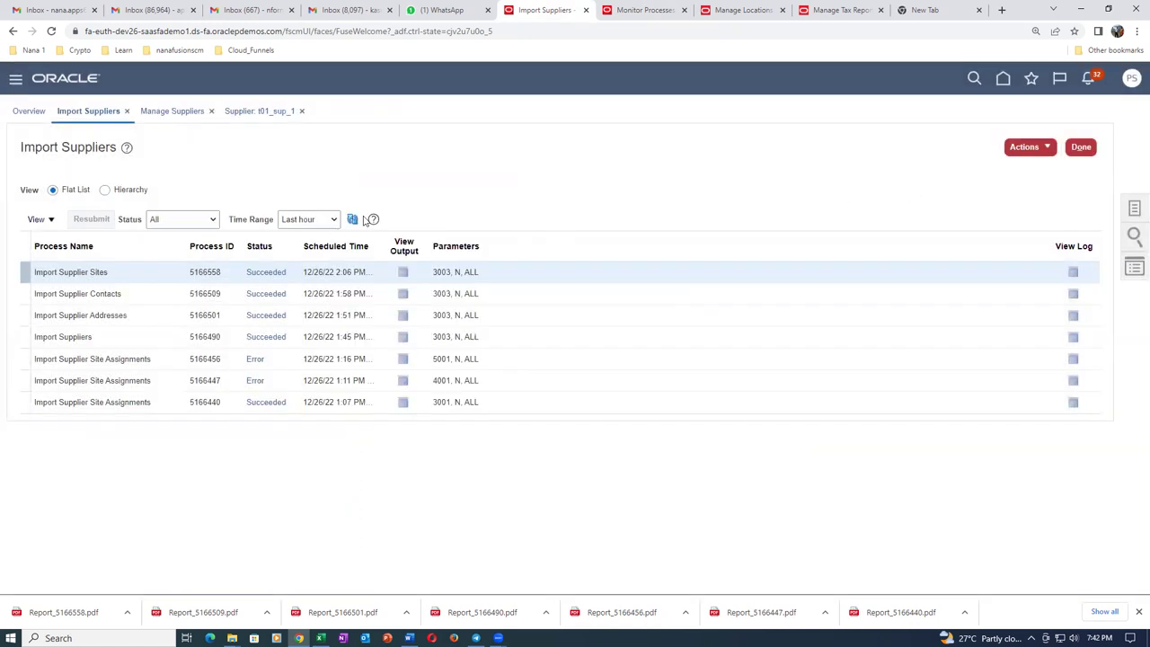
Refresh until import 5166565 shows Error, then download its output report ESS_O_5166565.
{"action": "left_click", "coordinate": [354, 220]}
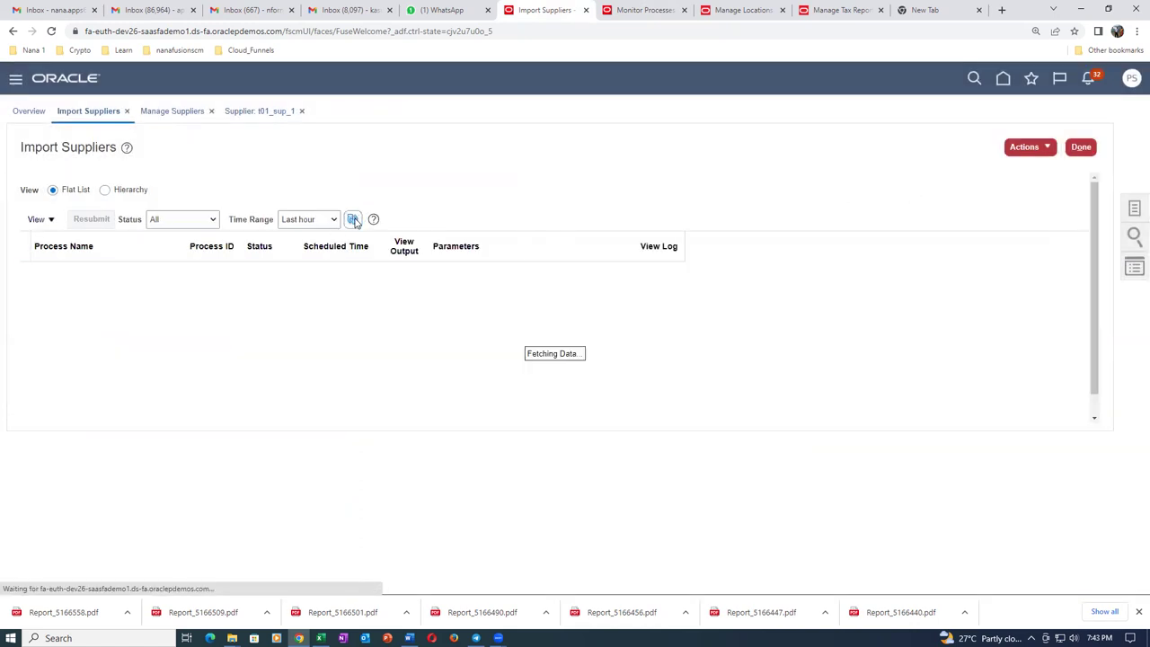
{"action": "left_click", "coordinate": [355, 221]}
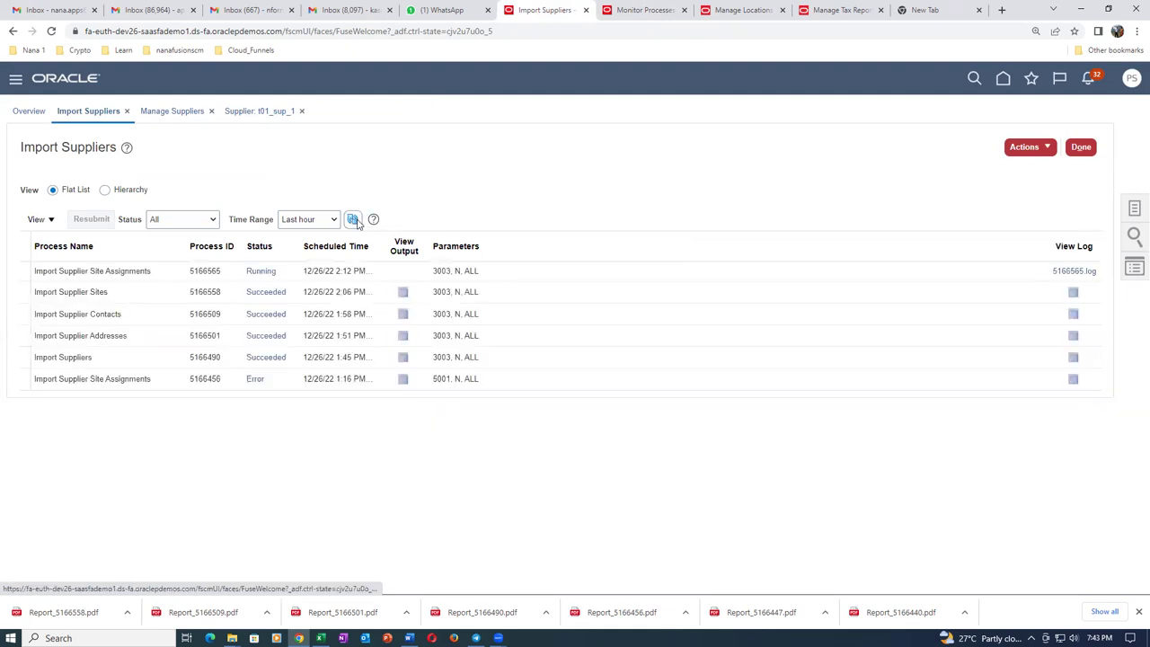
{"action": "left_click", "coordinate": [354, 220]}
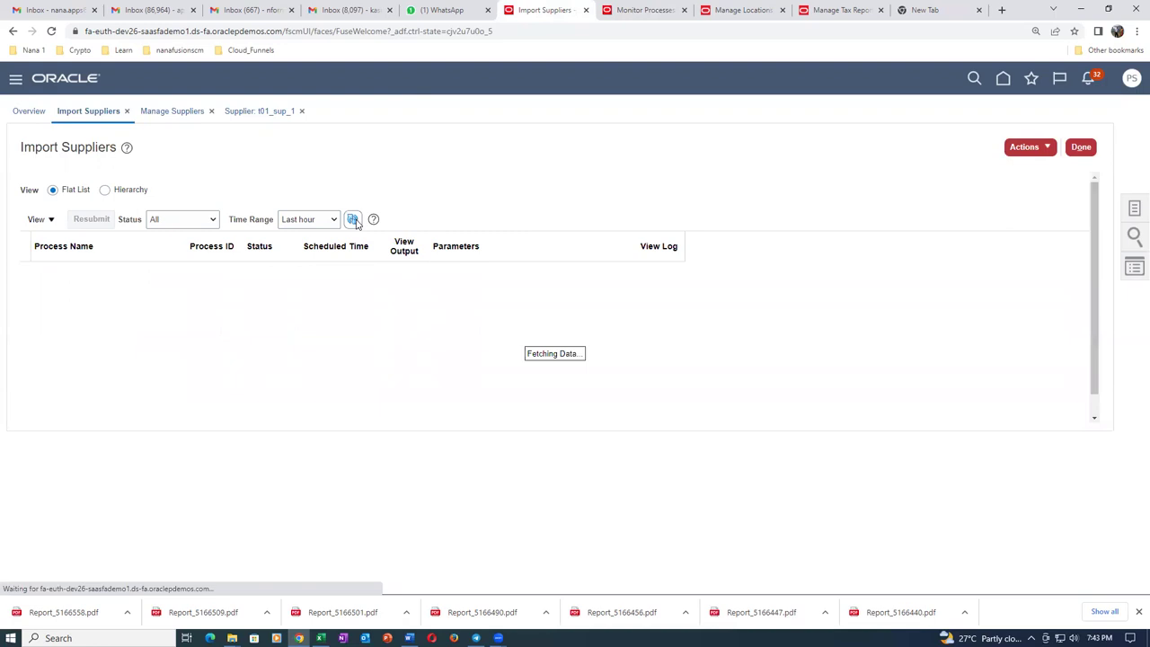
{"action": "left_click", "coordinate": [353, 220]}
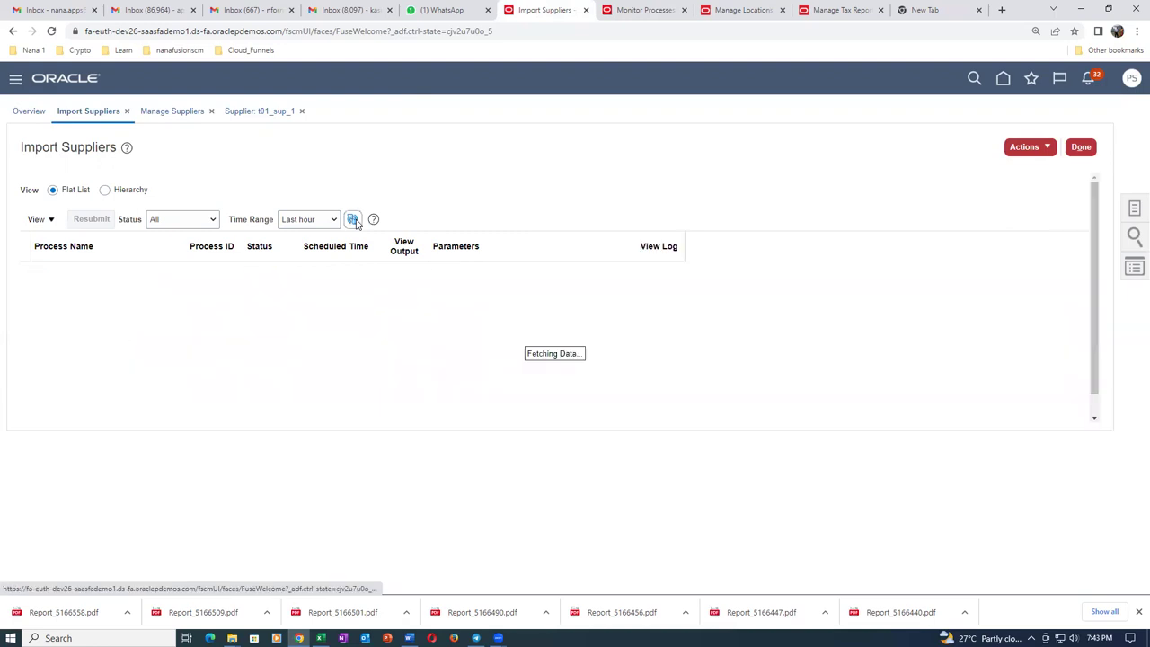
{"action": "left_click", "coordinate": [354, 220]}
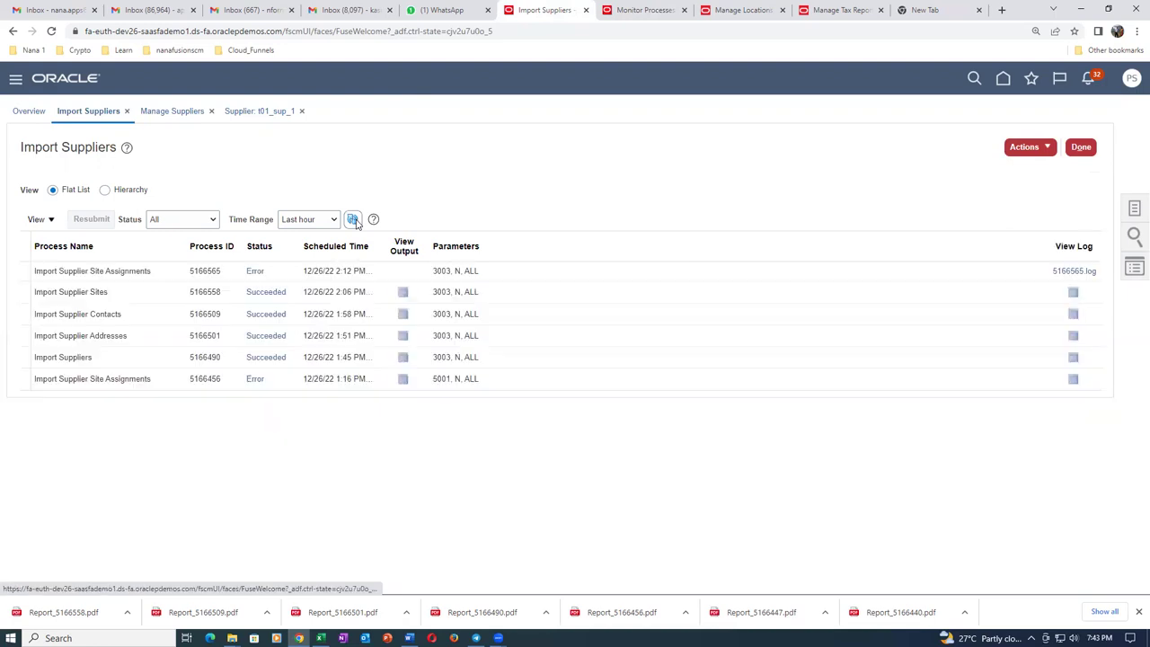
{"action": "left_click", "coordinate": [354, 222]}
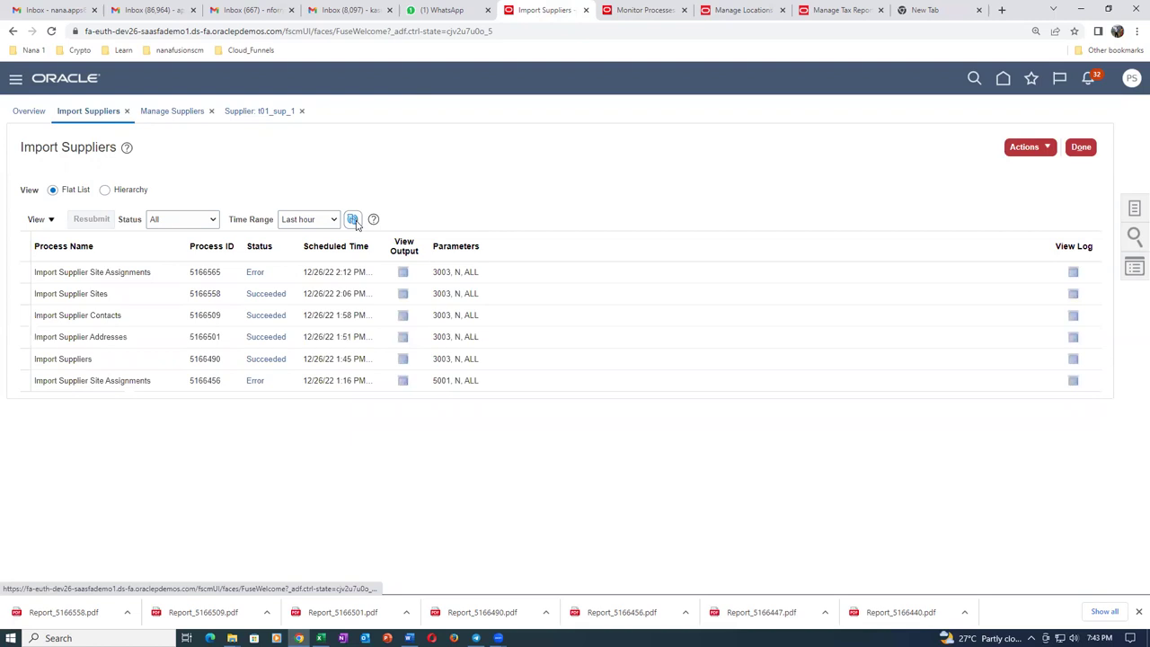
{"action": "left_click", "coordinate": [403, 271]}
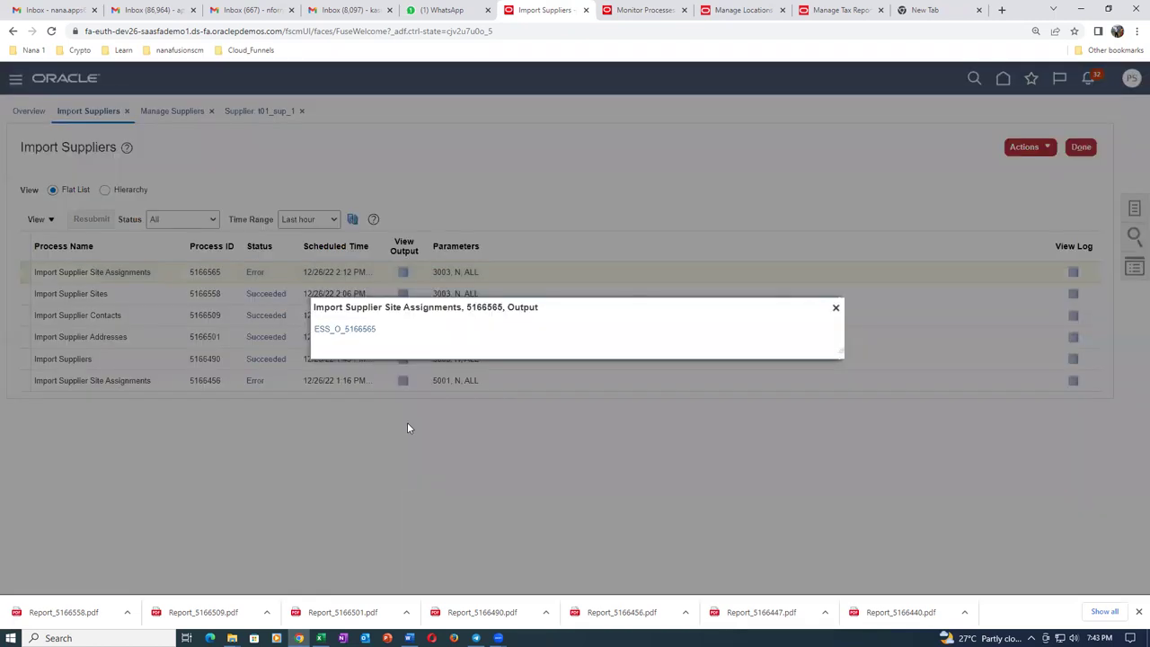
{"action": "left_click", "coordinate": [357, 331]}
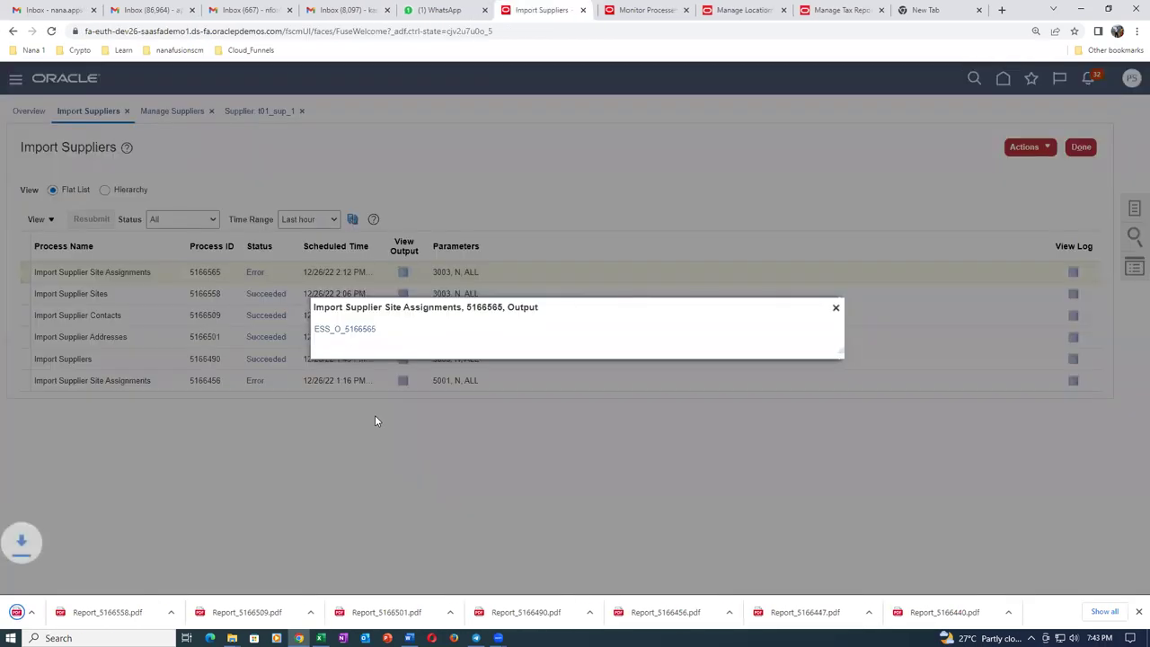
Open Report_5166565.pdf and highlight the AWT_GROUP_NAME and ALLOW_AWT_FLAG rejection reasons.
{"action": "left_click", "coordinate": [54, 615]}
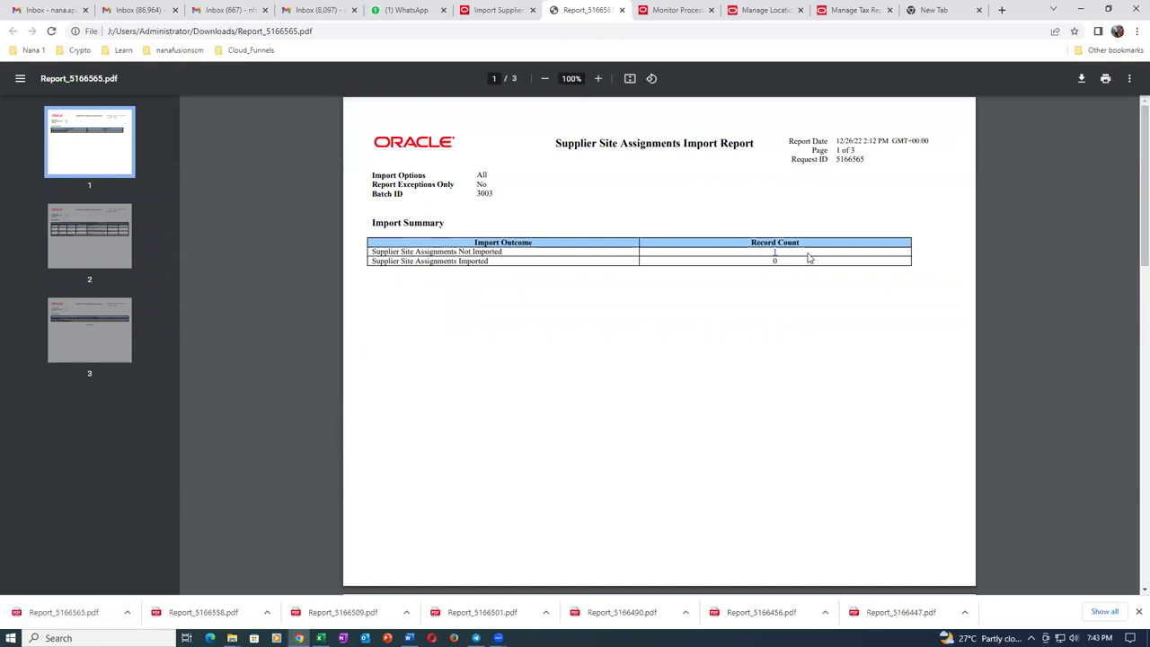
{"action": "scroll", "coordinate": [785, 316], "scroll_direction": "down", "scroll_amount": 8}
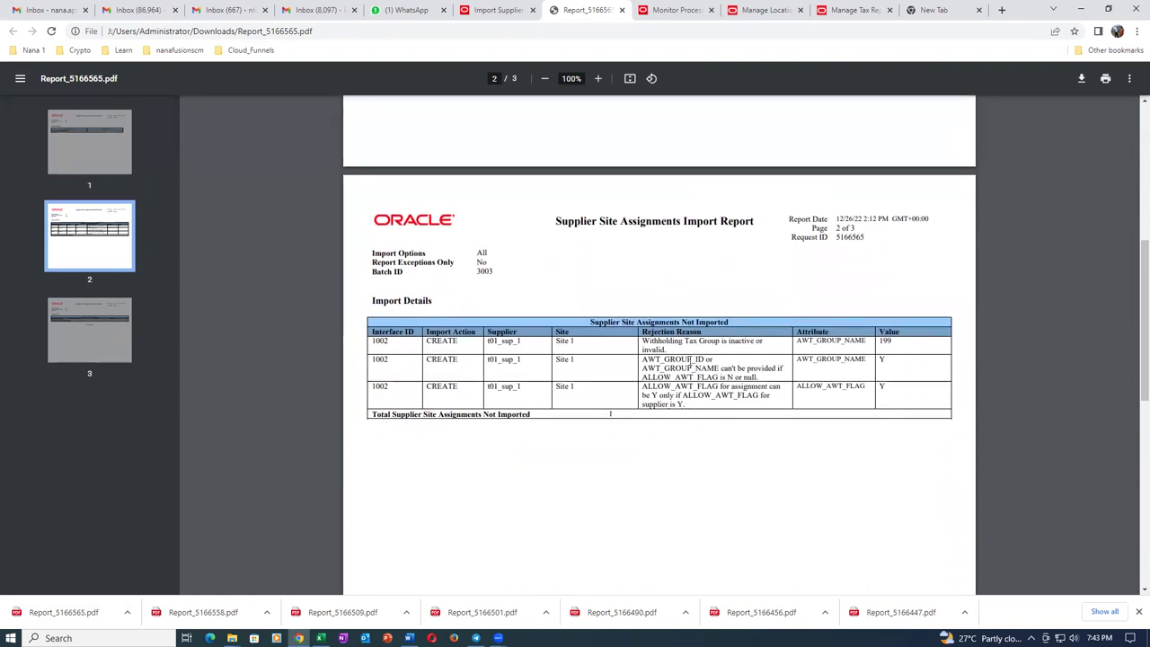
{"action": "left_click_drag", "start_coordinate": [688, 361], "coordinate": [726, 375]}
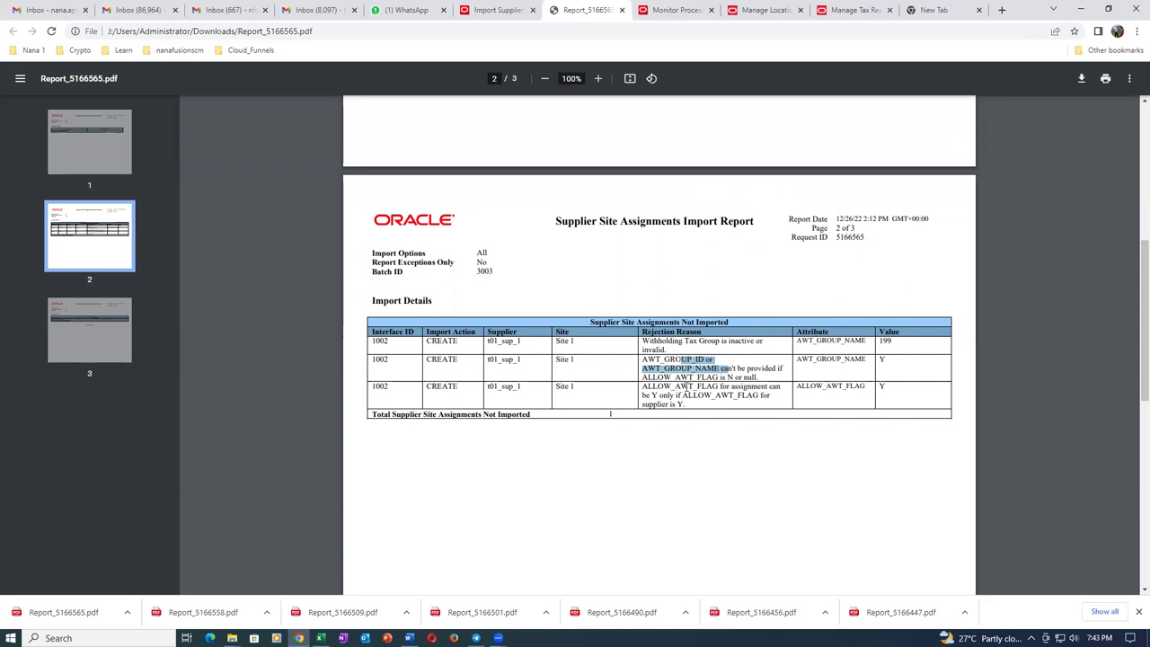
{"action": "left_click_drag", "start_coordinate": [685, 388], "coordinate": [694, 405]}
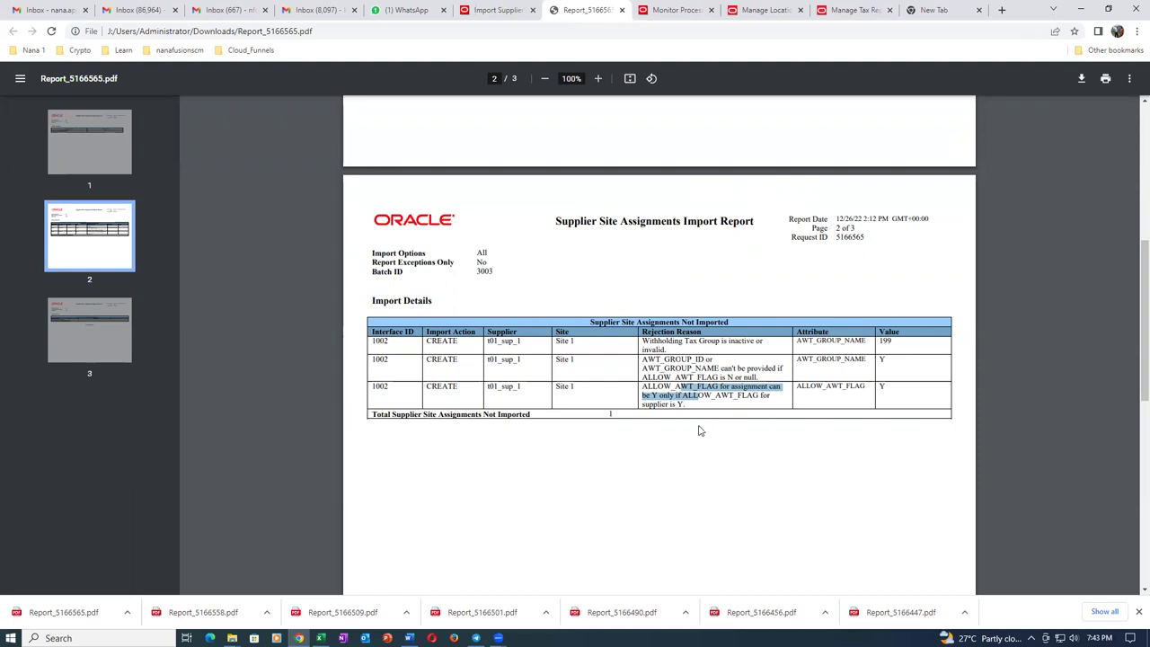
{"action": "left_click", "coordinate": [690, 455]}
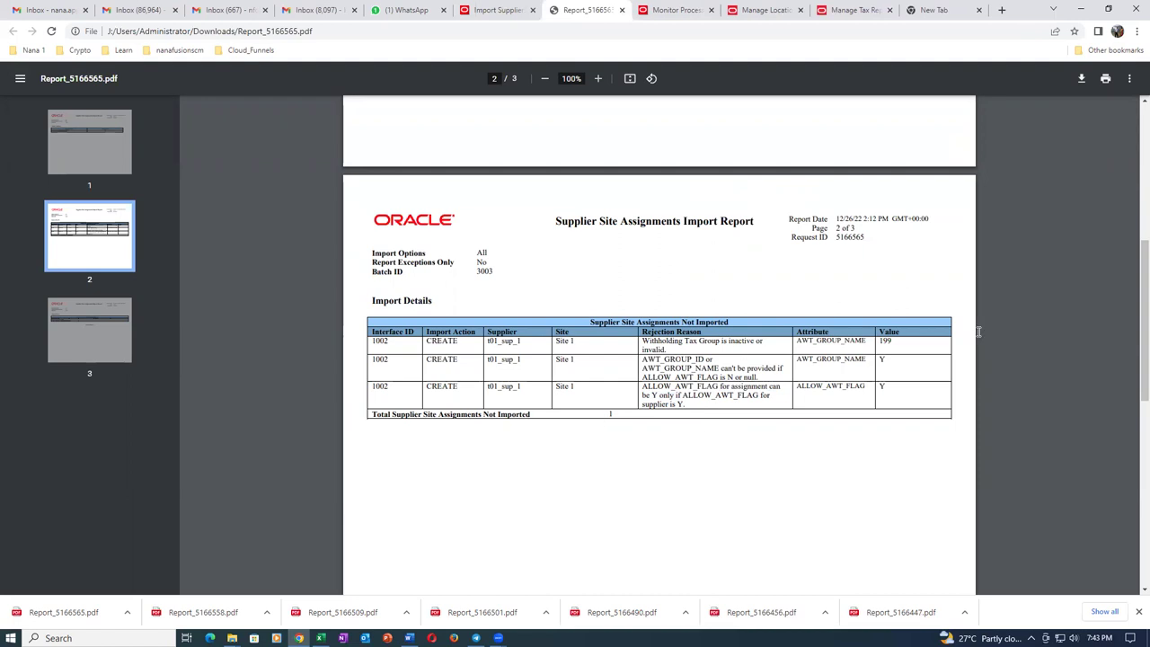
{"action": "left_click_drag", "start_coordinate": [804, 341], "coordinate": [796, 466]}
{"action": "left_click", "coordinate": [796, 466]}
Scroll through the report's remaining pages, then return to the Import Suppliers page.
{"action": "scroll", "coordinate": [769, 461], "scroll_direction": "down", "scroll_amount": 5}
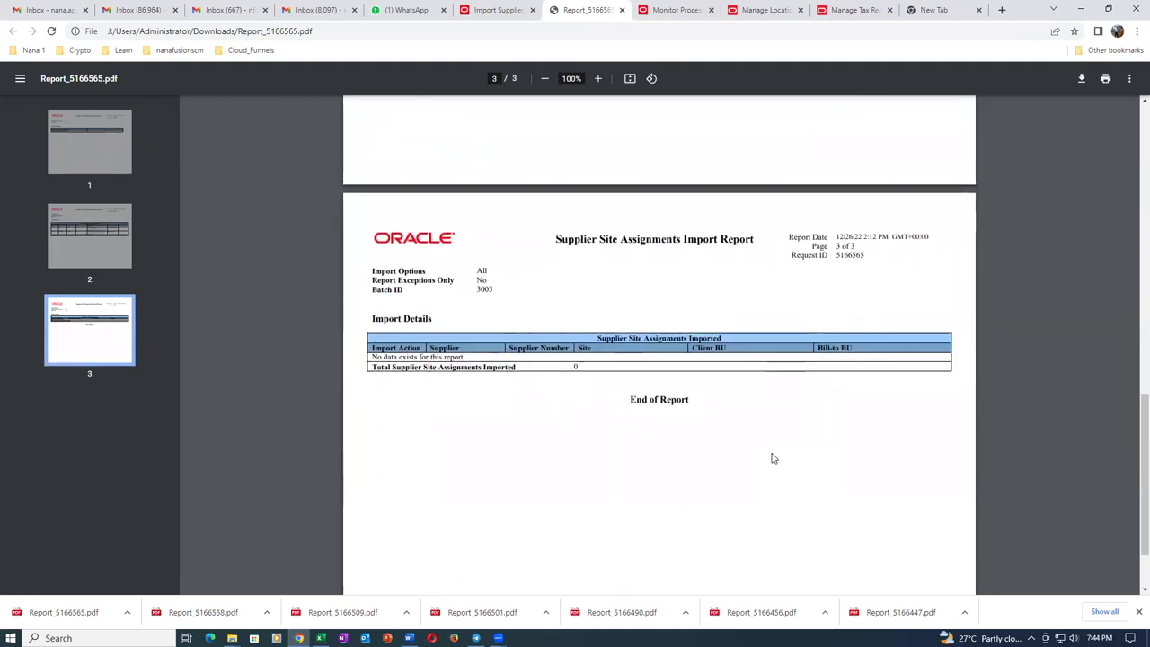
{"action": "scroll", "coordinate": [772, 458], "scroll_direction": "down", "scroll_amount": 1}
{"action": "scroll", "coordinate": [771, 458], "scroll_direction": "up", "scroll_amount": 10}
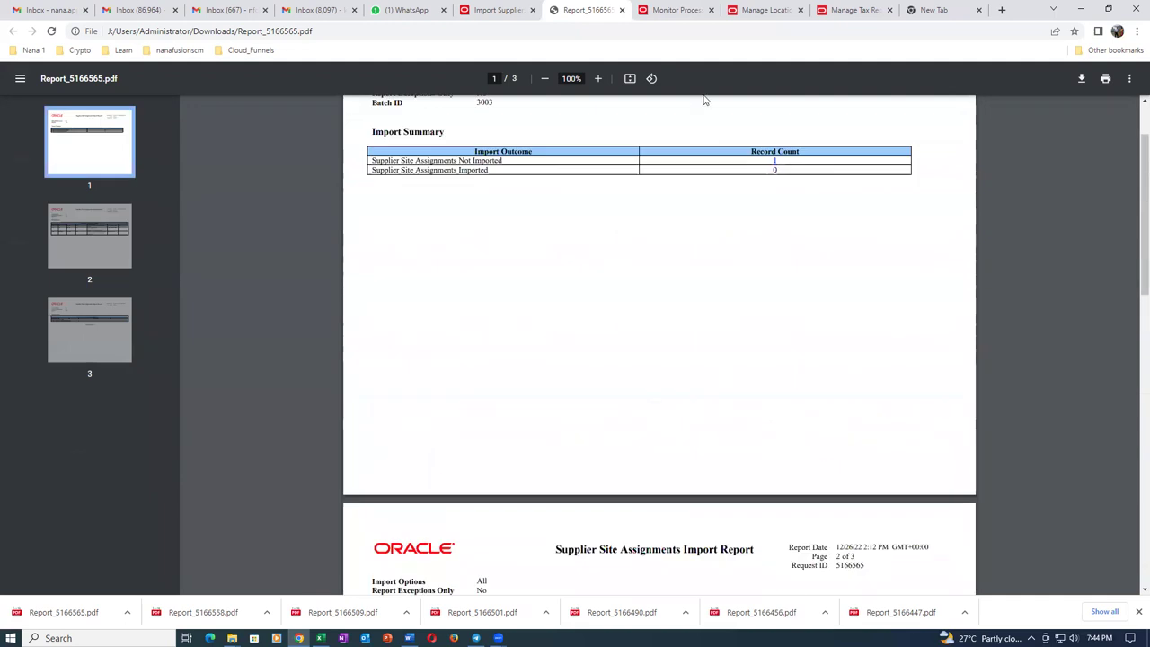
{"action": "scroll", "coordinate": [658, 275], "scroll_direction": "down", "scroll_amount": 1}
{"action": "scroll", "coordinate": [659, 275], "scroll_direction": "down", "scroll_amount": 4}
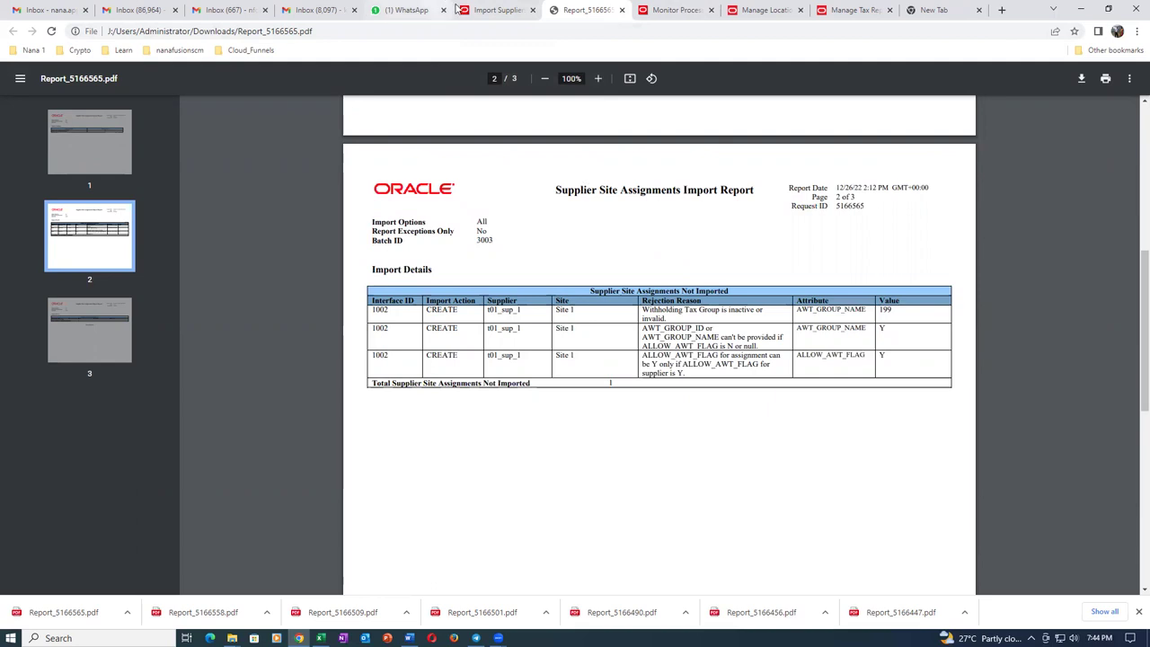
{"action": "left_click", "coordinate": [496, 10]}
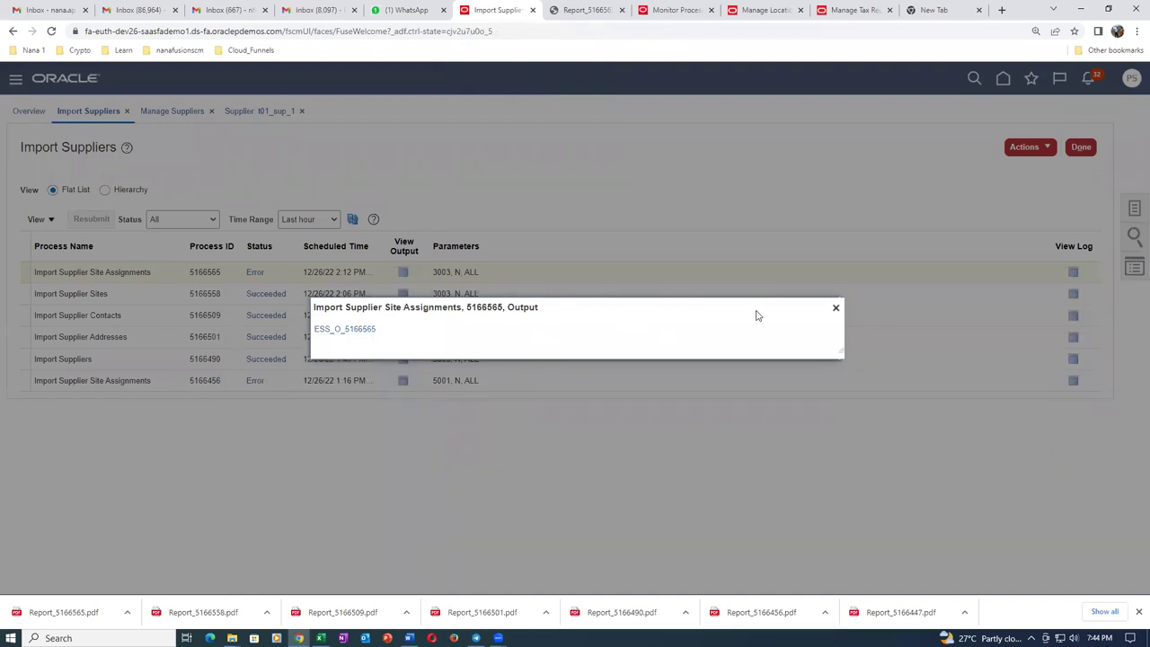
Close the Output dialog, search suppliers on Manage Suppliers, and open t01_sup_1.
{"action": "left_click", "coordinate": [836, 307]}
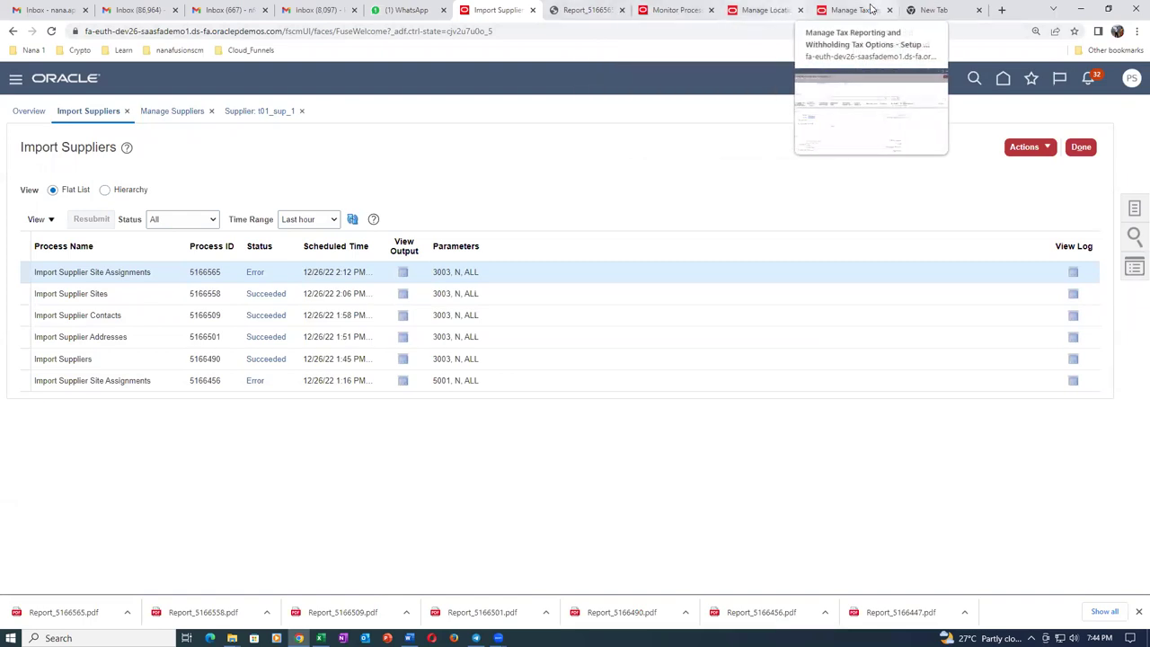
{"action": "left_click", "coordinate": [172, 115]}
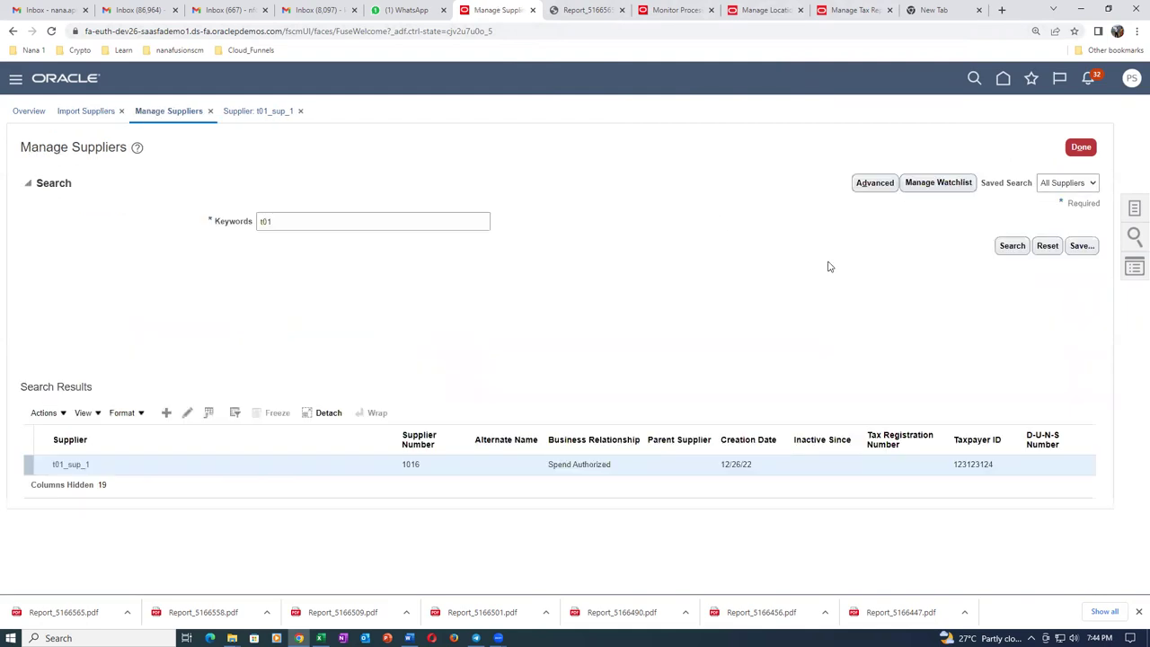
{"action": "left_click", "coordinate": [1024, 247]}
{"action": "left_click", "coordinate": [70, 463]}
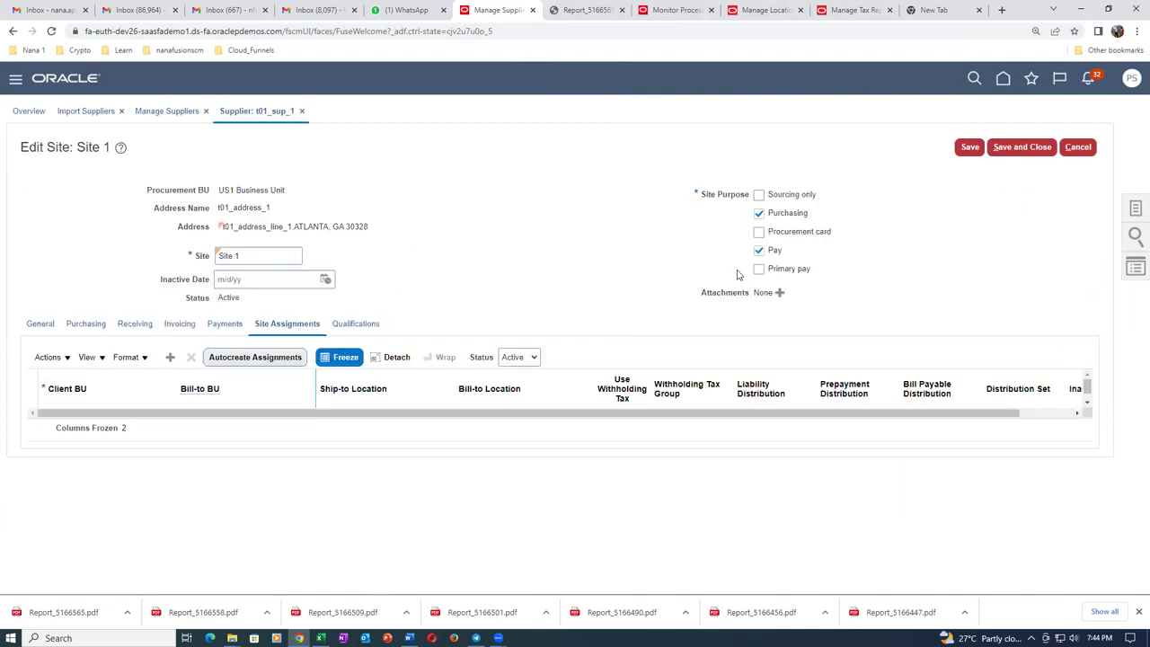
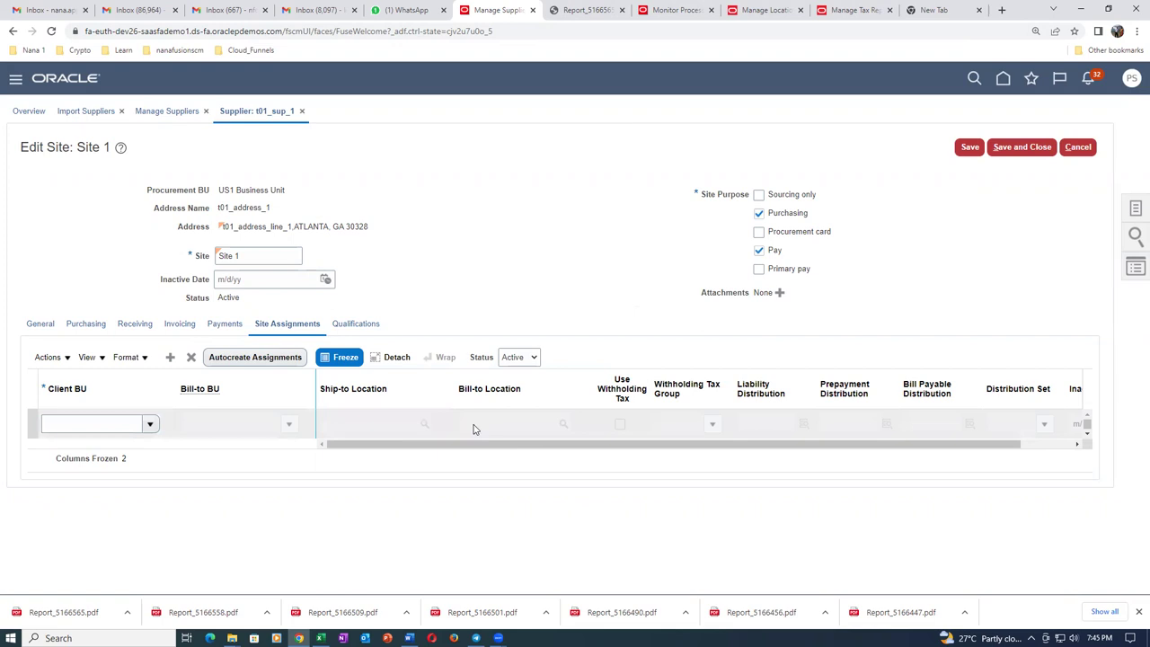
Cancel the Site 1 assignment edit for supplier t01_sup_1 and switch to Manage Location.
{"action": "left_click", "coordinate": [1085, 148]}
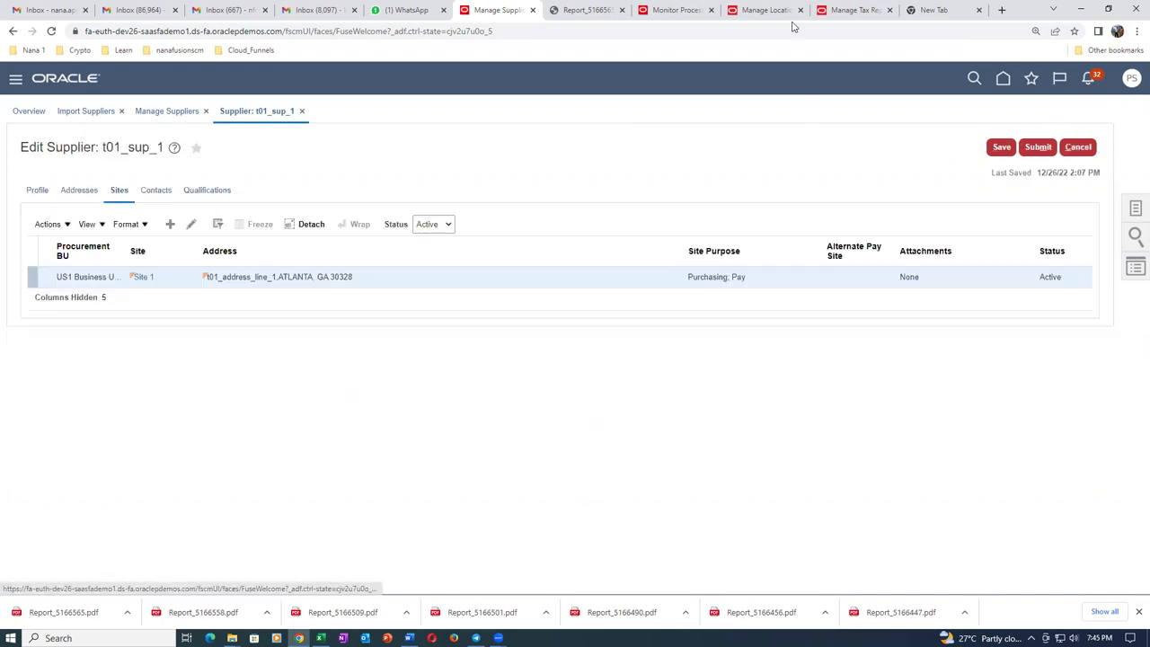
{"action": "left_click", "coordinate": [768, 11]}
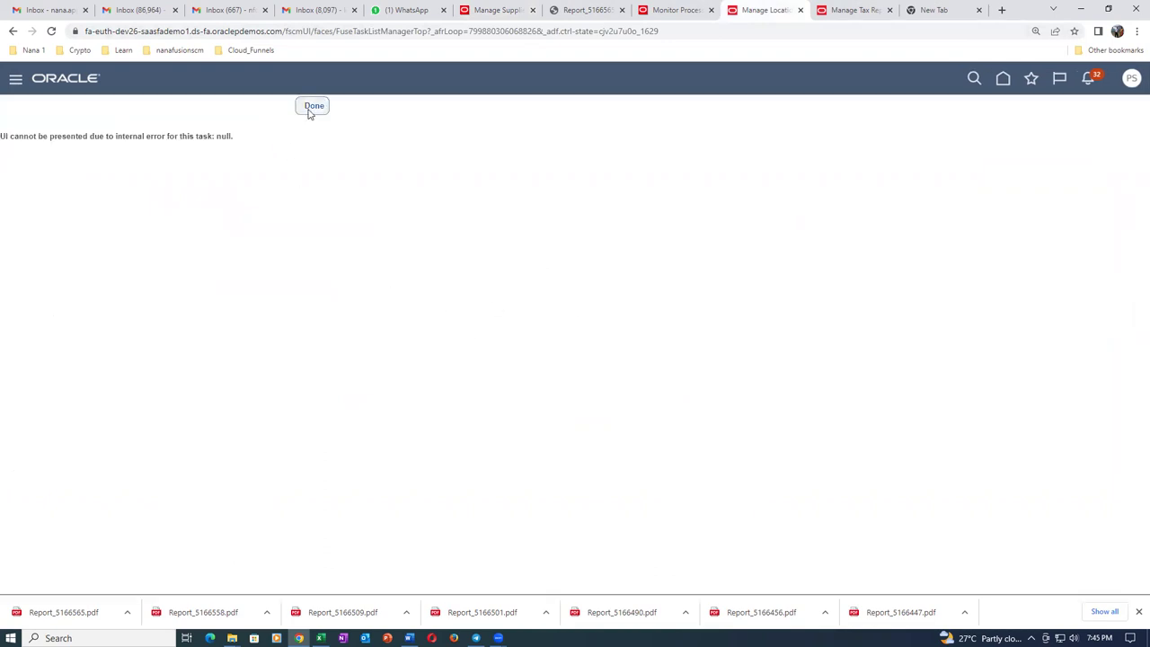
Leave the failed location task page and start a new location from Manage Locations.
{"action": "left_click", "coordinate": [312, 109]}
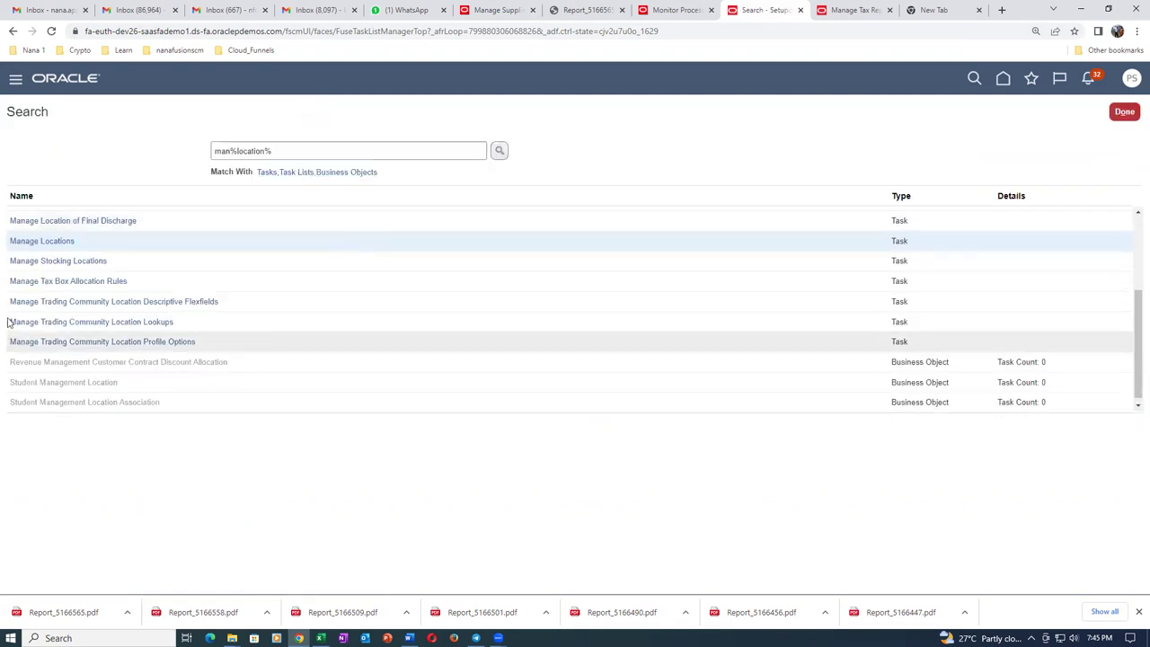
{"action": "left_click", "coordinate": [45, 242]}
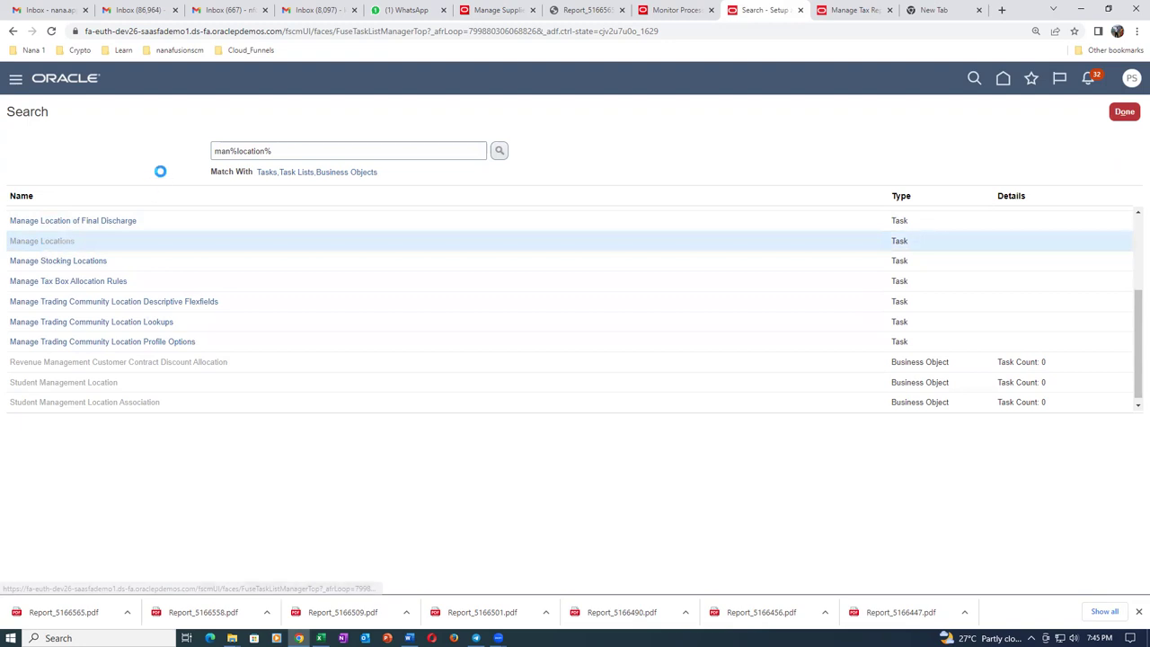
{"action": "left_click", "coordinate": [143, 427]}
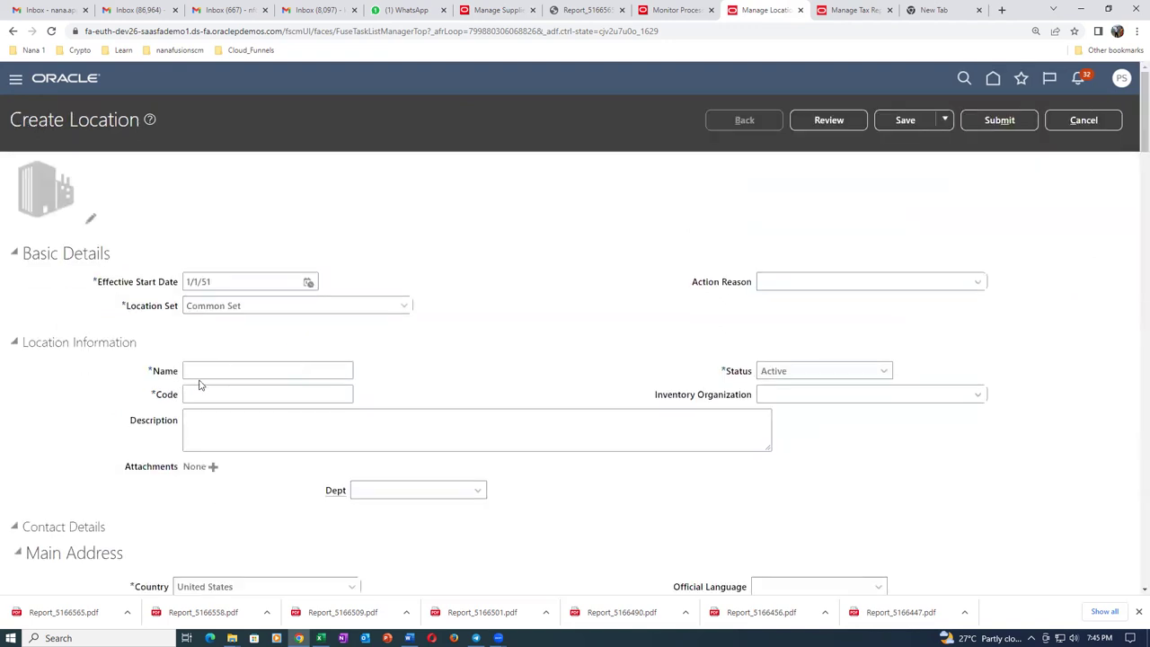
Enter t01_loc_1 as the location's name, code and description.
{"action": "left_click", "coordinate": [203, 373]}
{"action": "type", "text": "t01_loc_"}
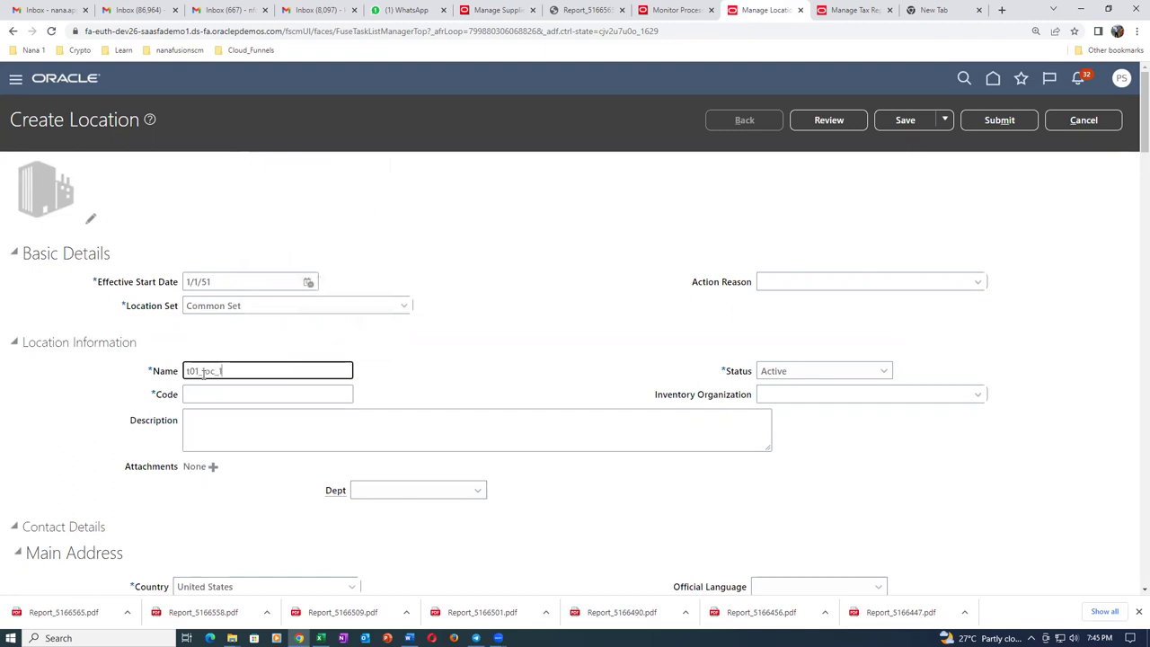
{"action": "left_click_drag", "start_coordinate": [270, 372], "coordinate": [51, 404]}
{"action": "key", "text": "ctrl+c"}
{"action": "left_click", "coordinate": [219, 393]}
{"action": "key", "text": "ctrl+v"}
{"action": "left_click", "coordinate": [232, 429]}
{"action": "key", "text": "ctrl+v"}
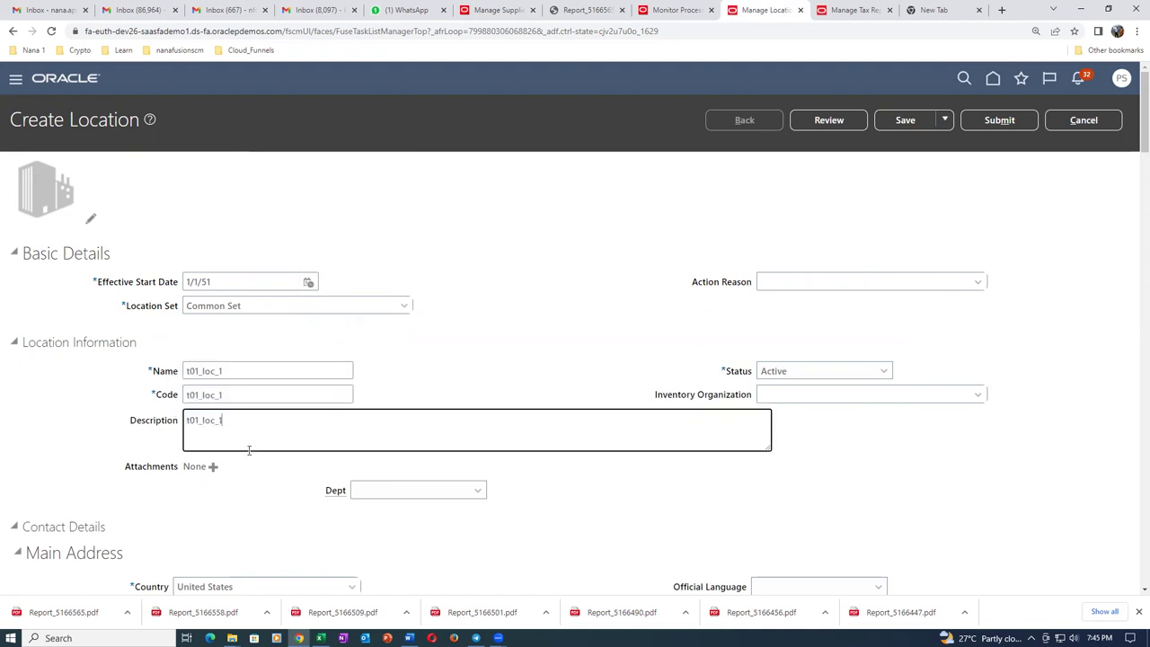
{"action": "scroll", "coordinate": [249, 454], "scroll_direction": "down", "scroll_amount": 4}
Set ZIP 10020 (Manhattan, NY) and address line t01 addr 1, then submit the location.
{"action": "left_click", "coordinate": [194, 324]}
{"action": "type", "text": "10020"}
{"action": "key", "text": "Tab"}
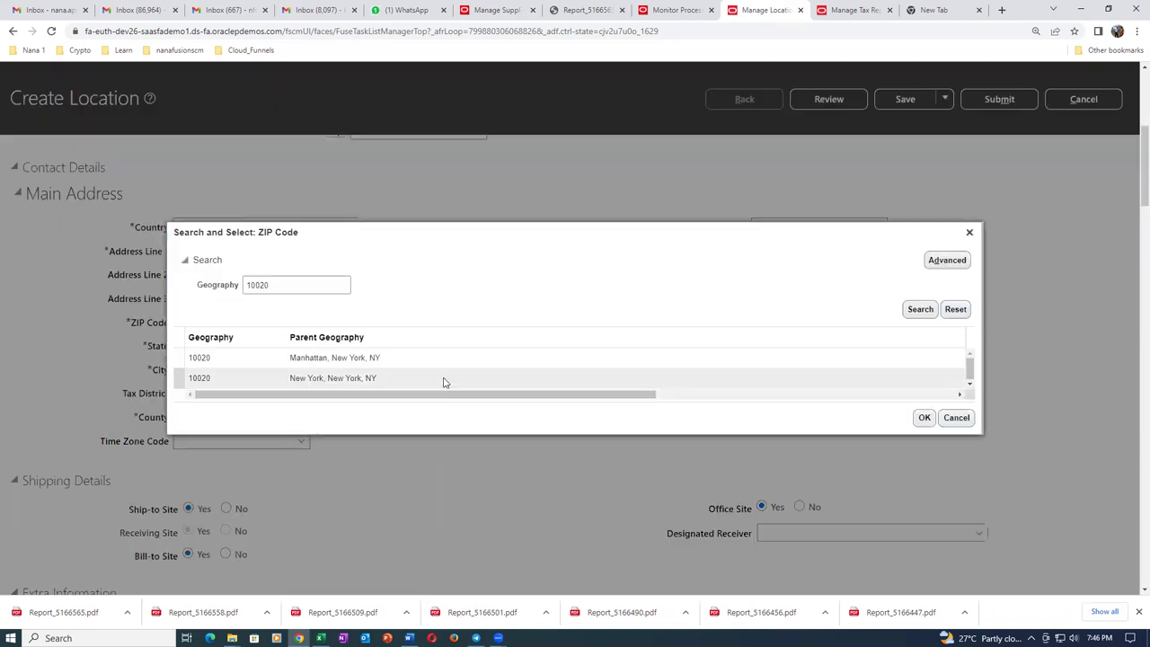
{"action": "left_click", "coordinate": [451, 365]}
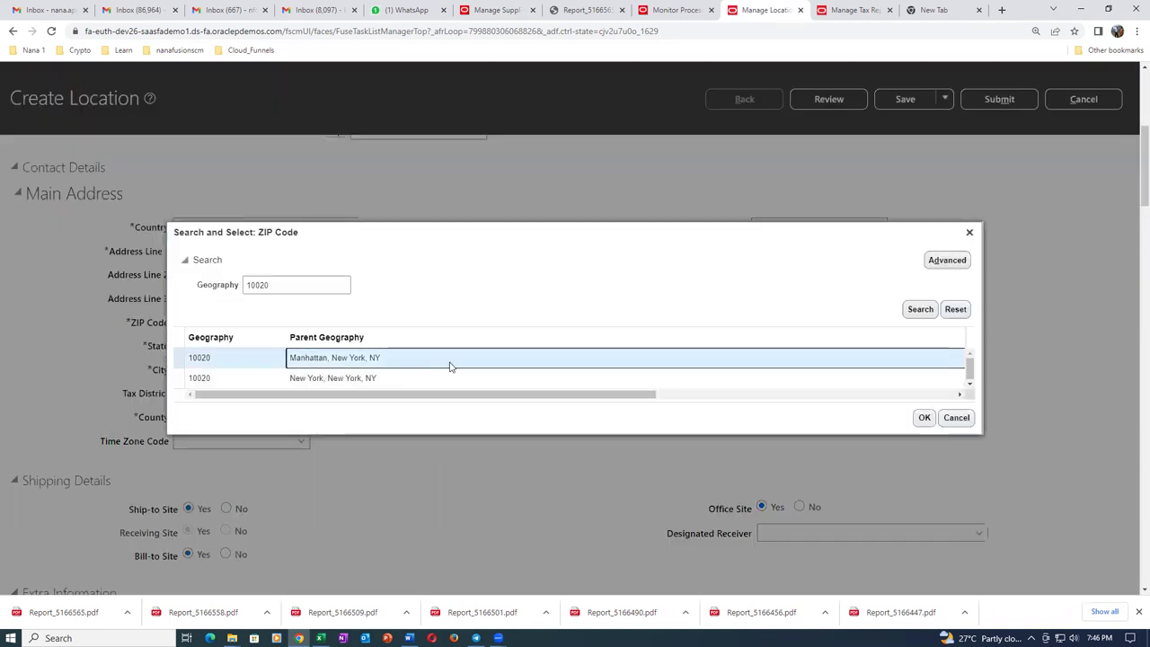
{"action": "left_click", "coordinate": [923, 417]}
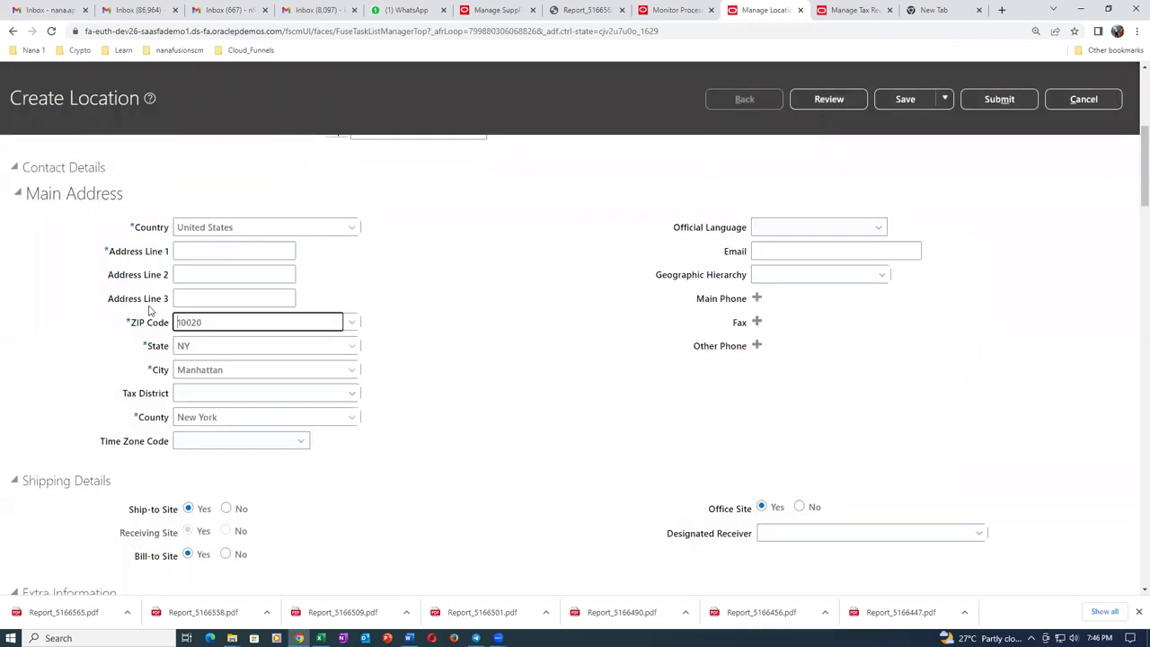
{"action": "left_click", "coordinate": [218, 254]}
{"action": "type", "text": "101 addr"}
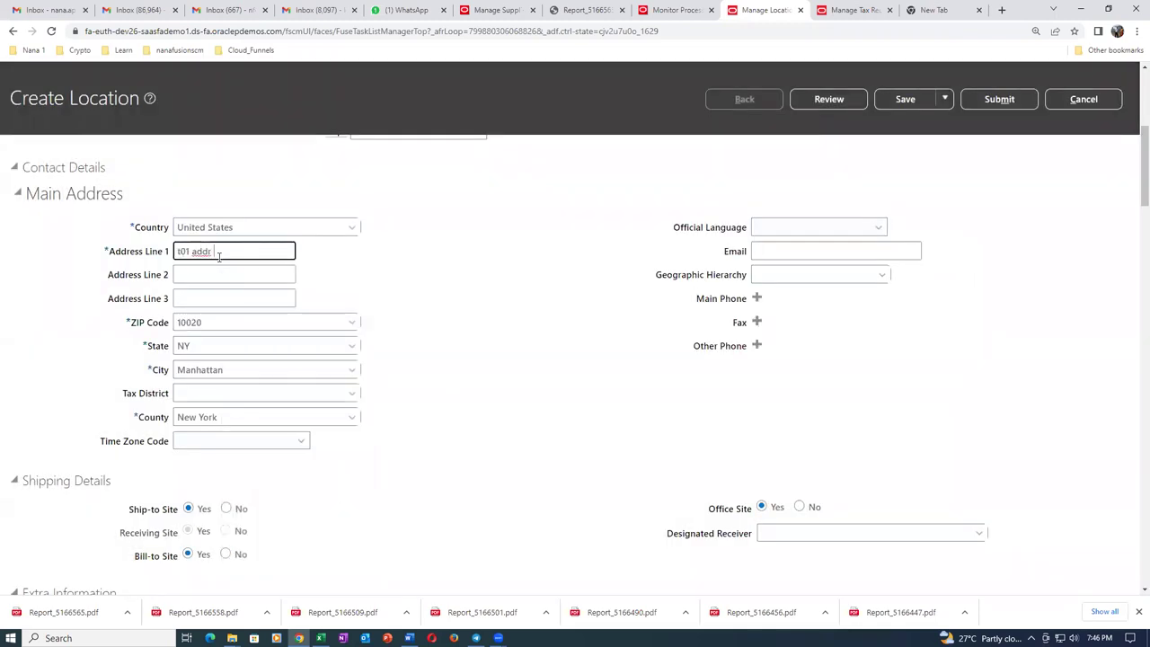
{"action": "type", "text": " 1"}
{"action": "key", "text": "Tab"}
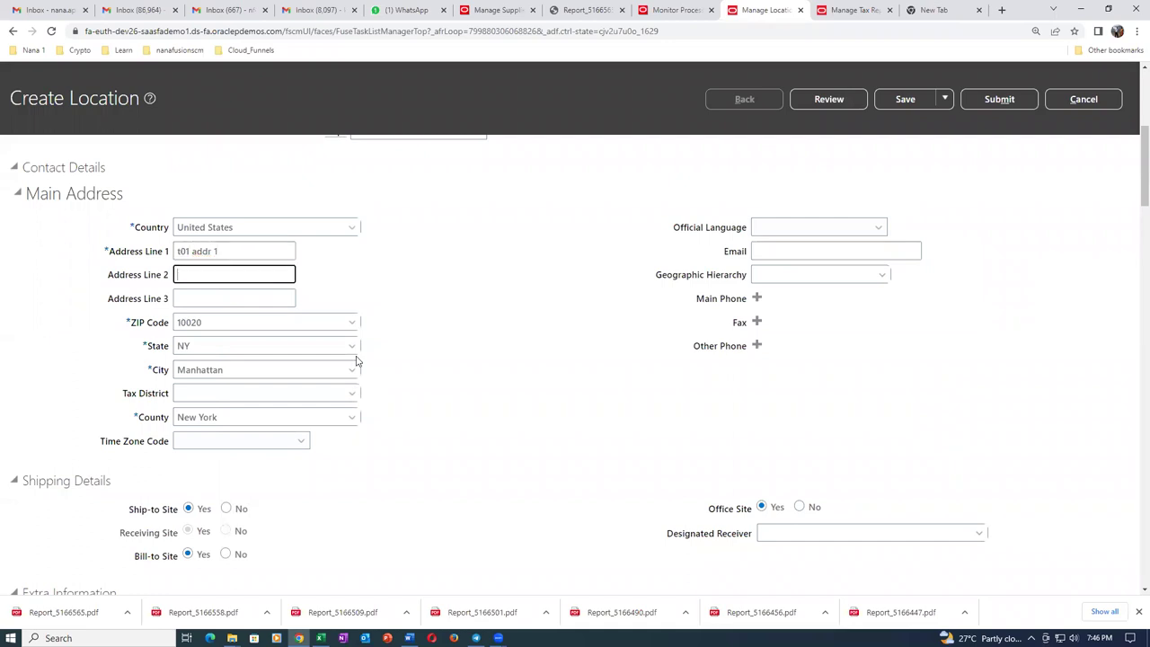
{"action": "scroll", "coordinate": [356, 360], "scroll_direction": "up", "scroll_amount": 2}
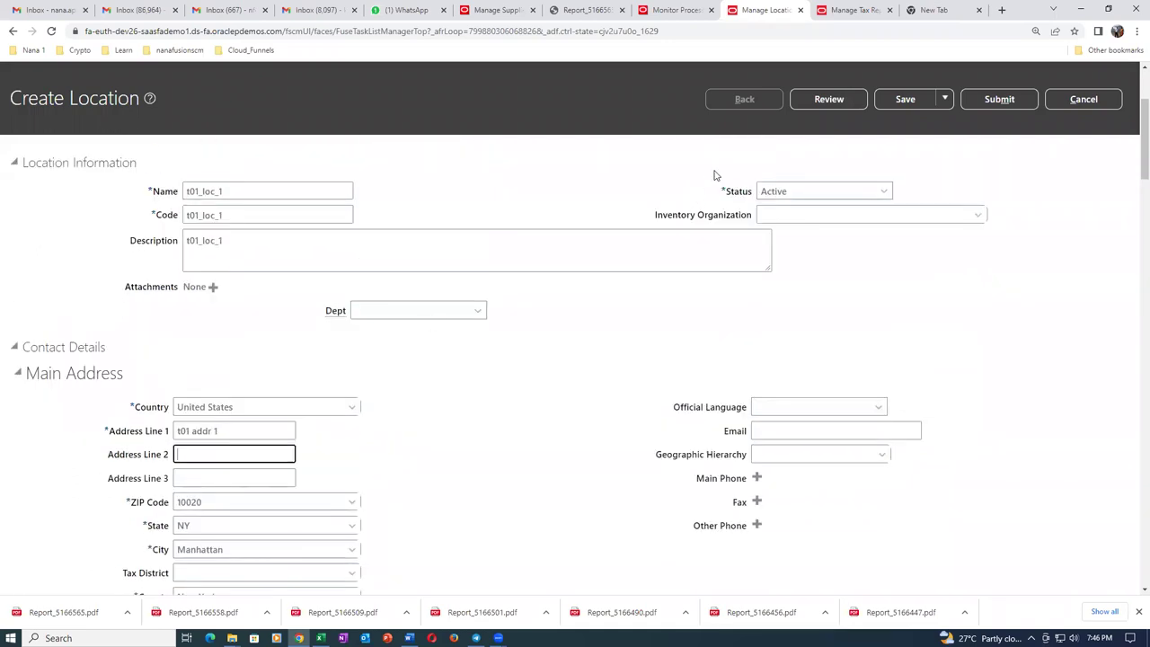
{"action": "left_click", "coordinate": [999, 99]}
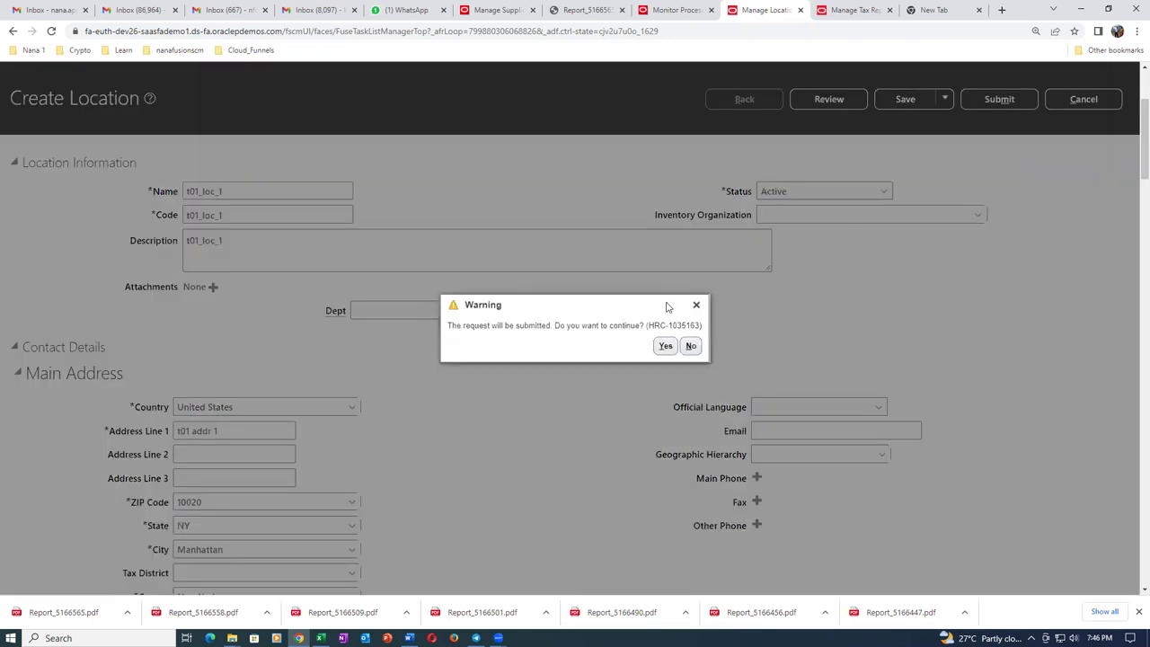
{"action": "left_click", "coordinate": [665, 346]}
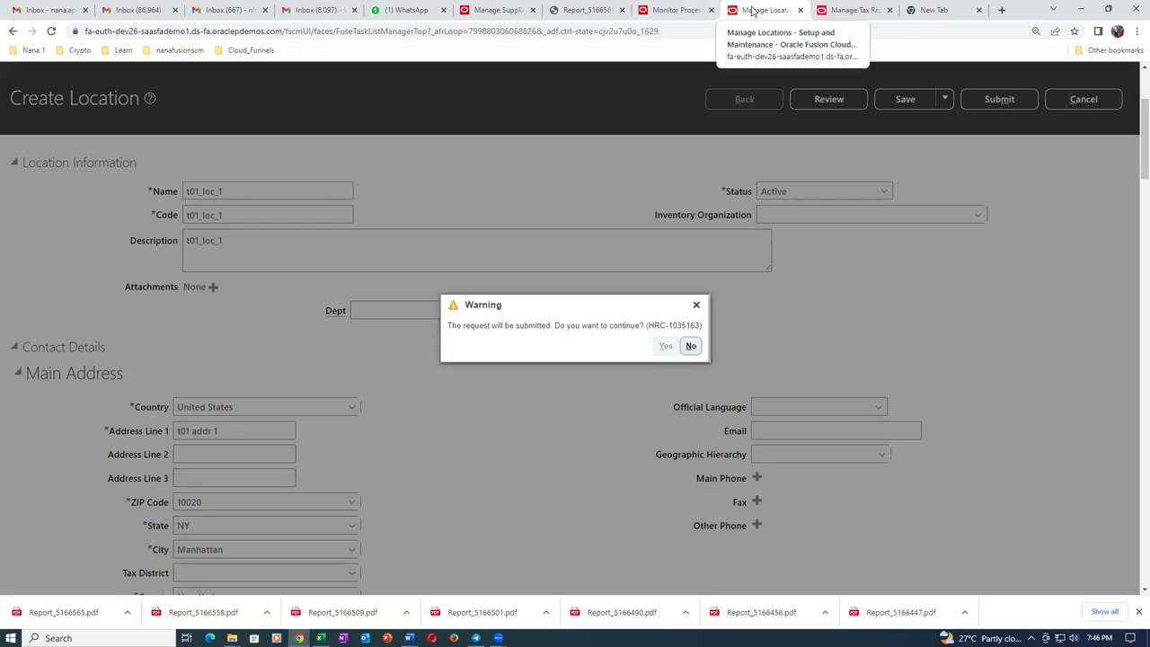
Leave the tax reporting options page without saving and go to Setup and Maintenance.
{"action": "left_click", "coordinate": [854, 10]}
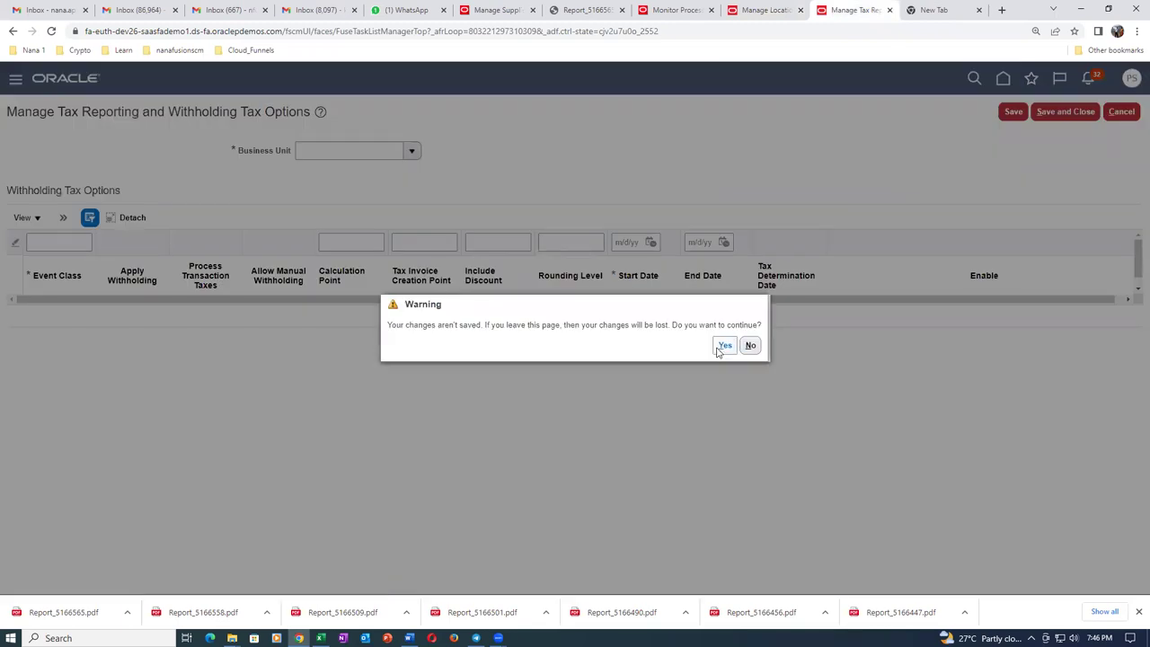
{"action": "left_click", "coordinate": [724, 346]}
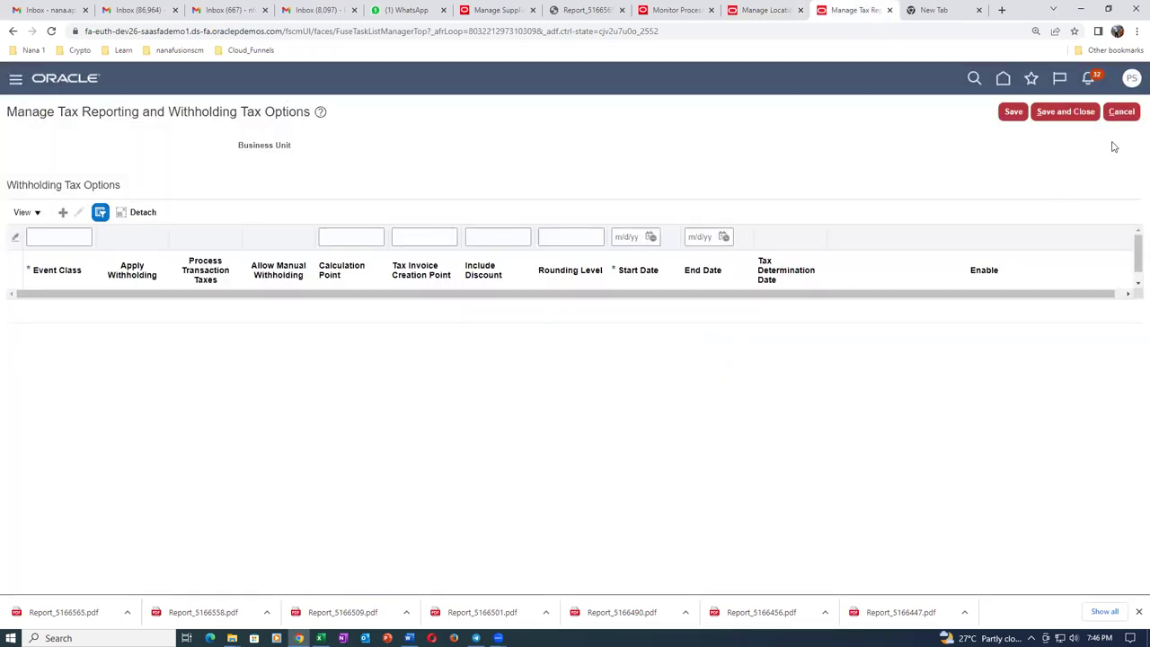
{"action": "left_click", "coordinate": [1125, 112]}
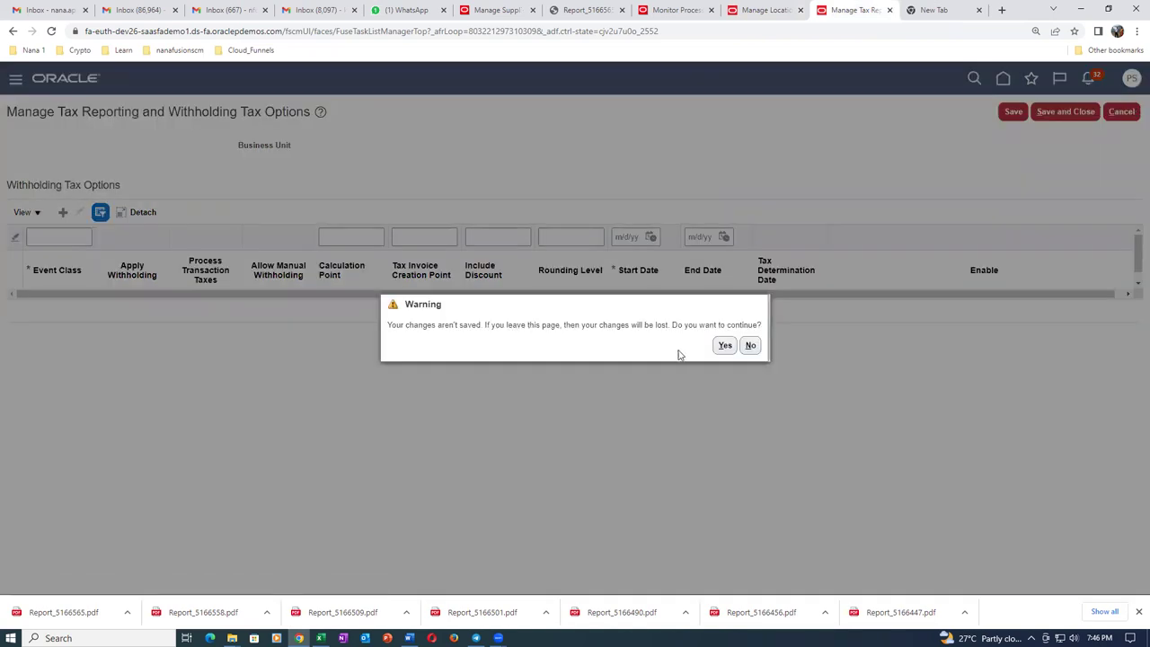
{"action": "left_click", "coordinate": [725, 345]}
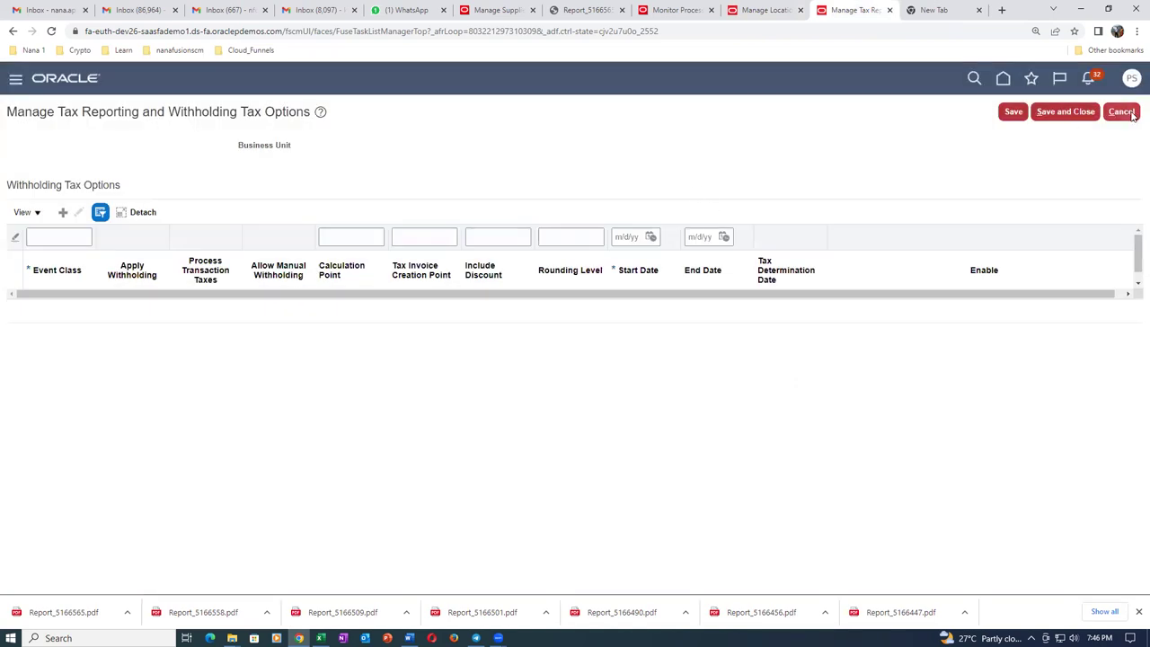
{"action": "left_click", "coordinate": [1134, 84]}
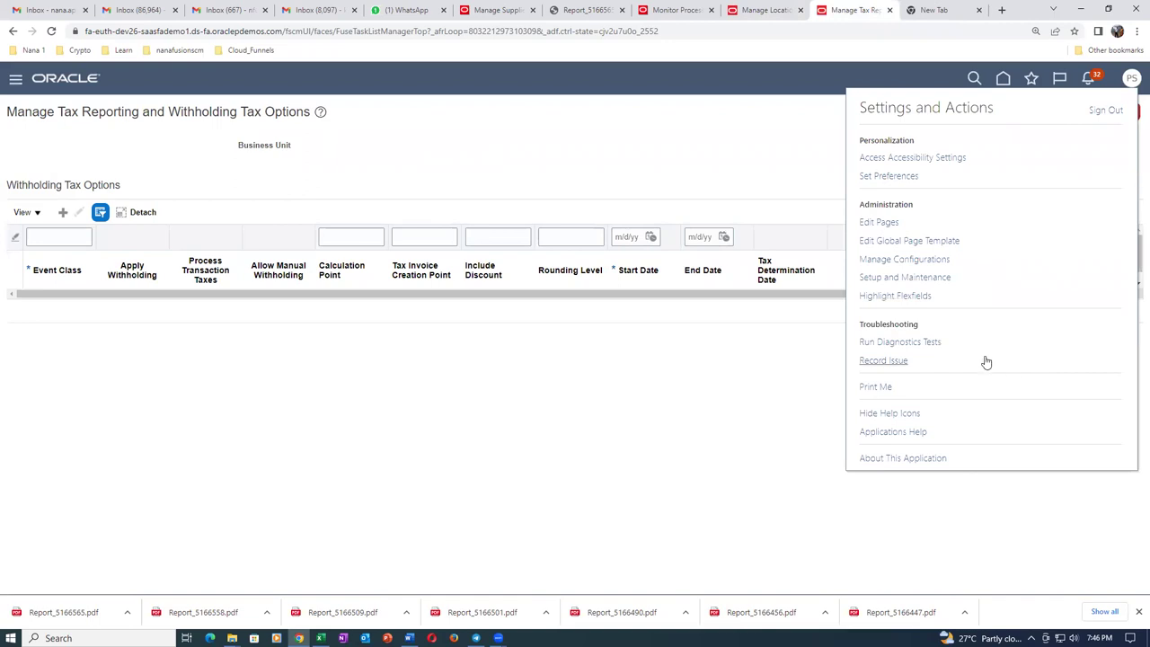
{"action": "left_click", "coordinate": [925, 280]}
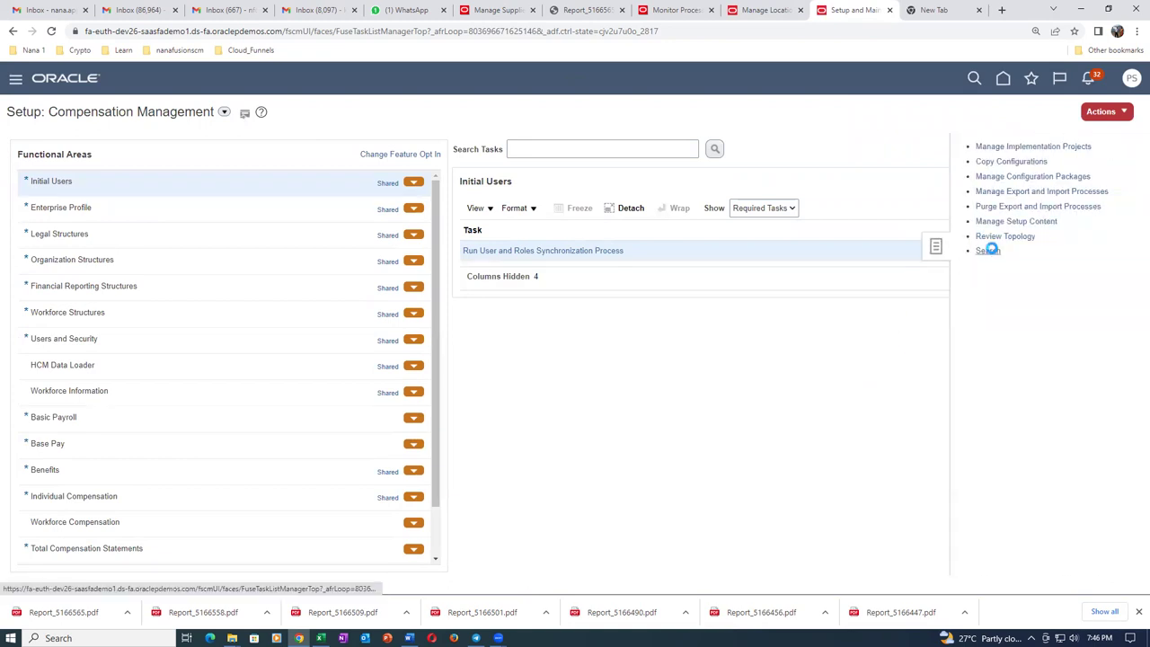
Search setup tasks for man%inv%org% and open Manage Inventory Organizations.
{"action": "left_click", "coordinate": [989, 251]}
{"action": "left_click", "coordinate": [376, 151]}
{"action": "type", "text": "man%inv%"}
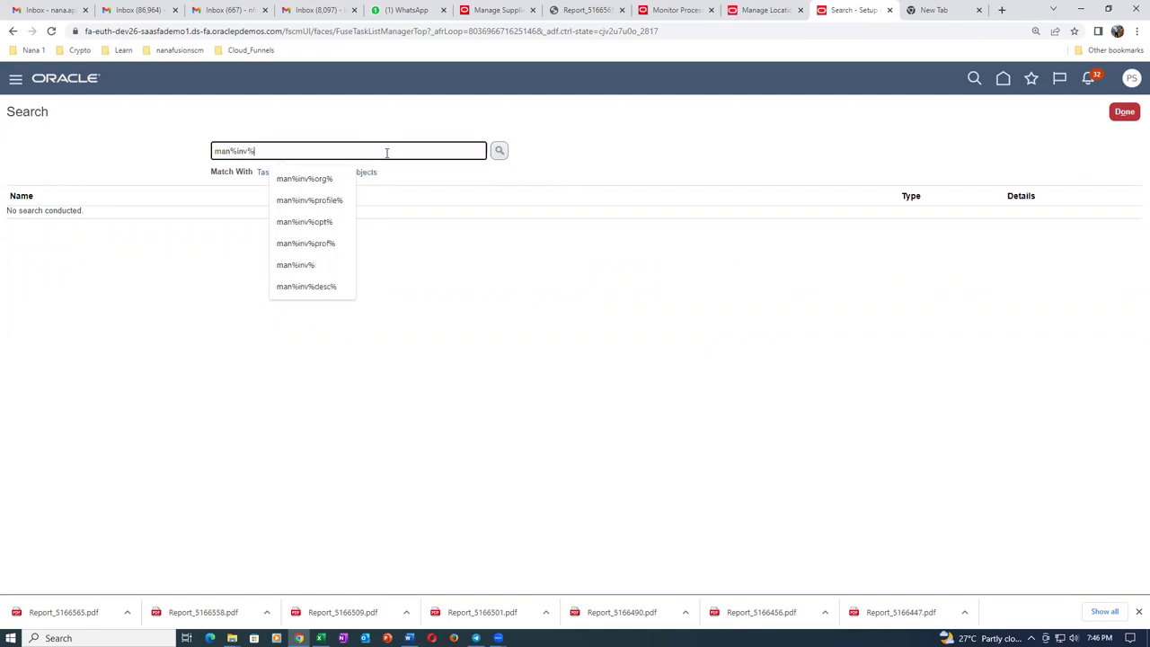
{"action": "type", "text": "org%"}
{"action": "key", "text": "Return"}
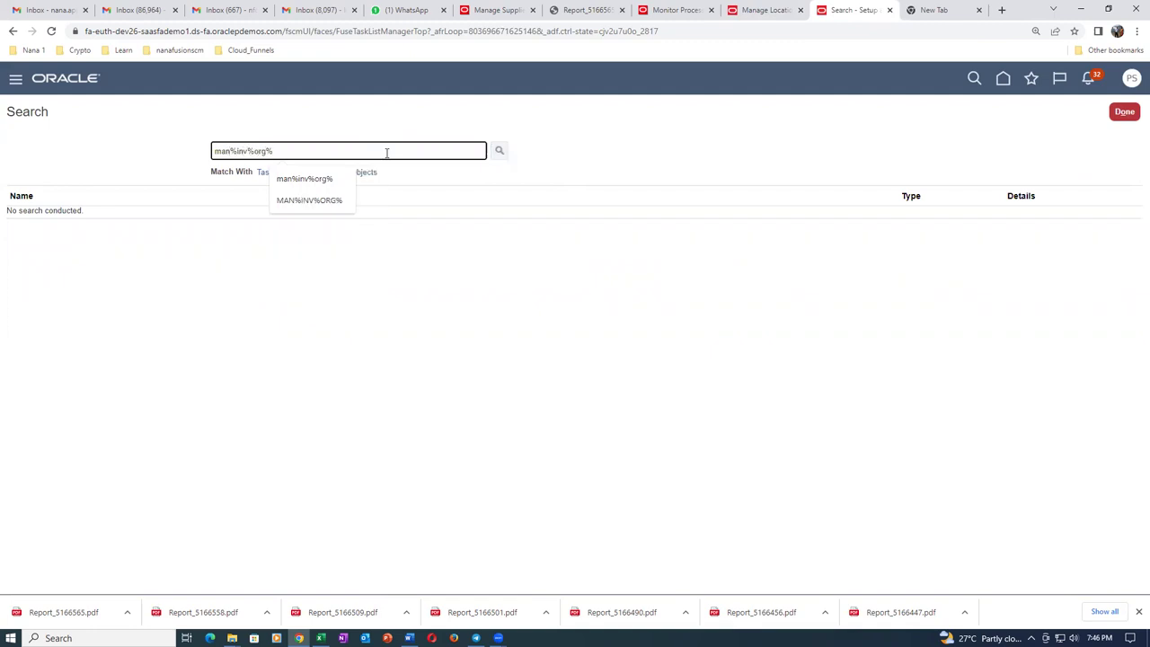
{"action": "left_click", "coordinate": [37, 257]}
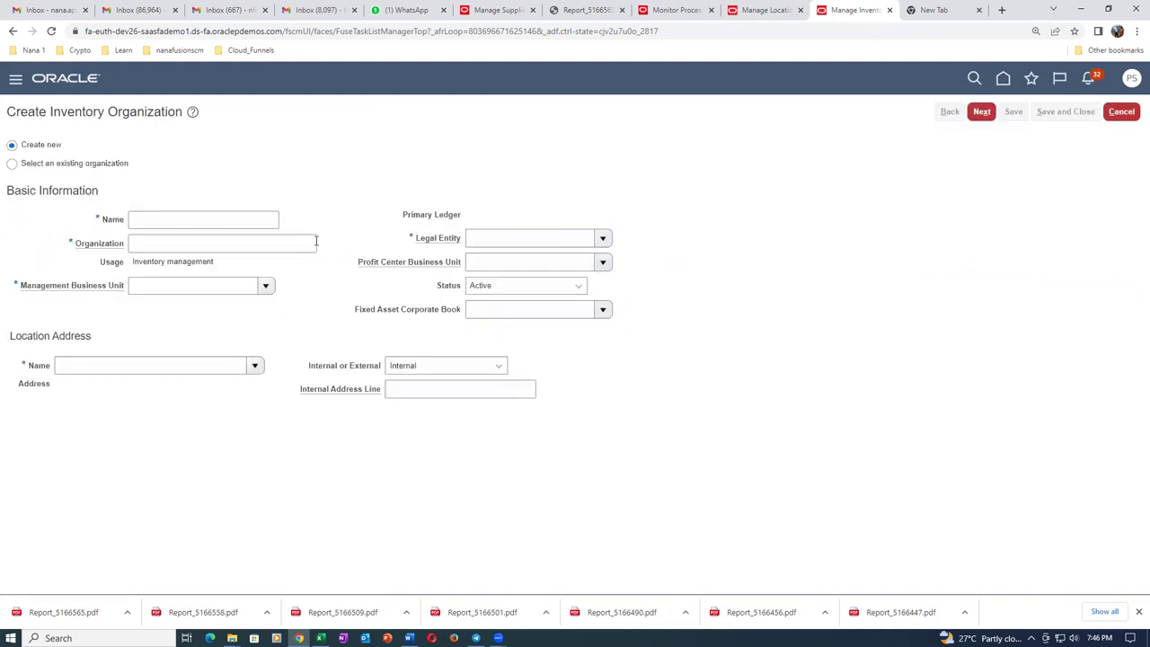
Name the new organization t01_child_1 with code T011 under US1 Business Unit.
{"action": "left_click", "coordinate": [240, 219]}
{"action": "type", "text": "t0"}
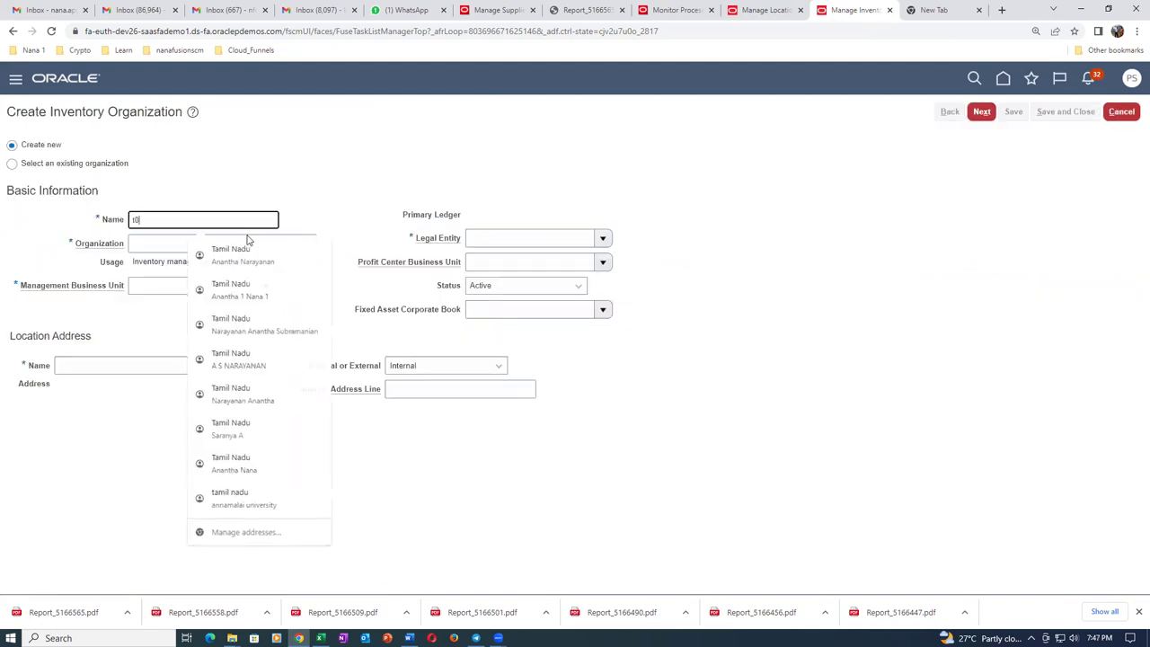
{"action": "type", "text": "1_child_1"}
{"action": "key", "text": "Tab"}
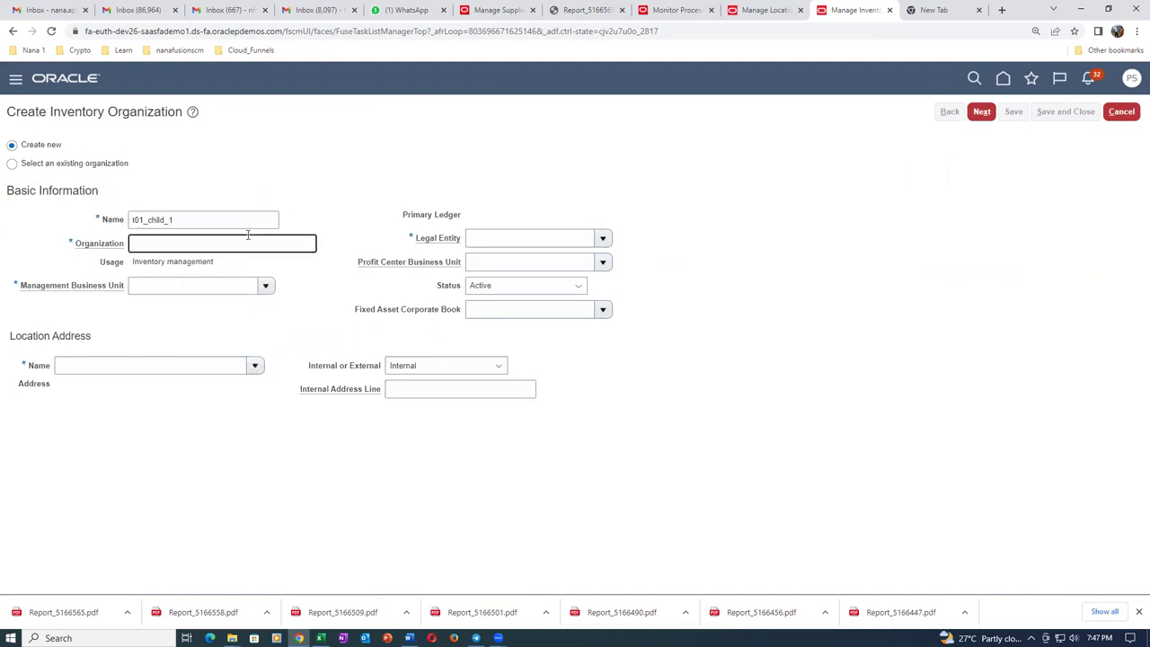
{"action": "type", "text": "T011"}
{"action": "key", "text": "Tab"}
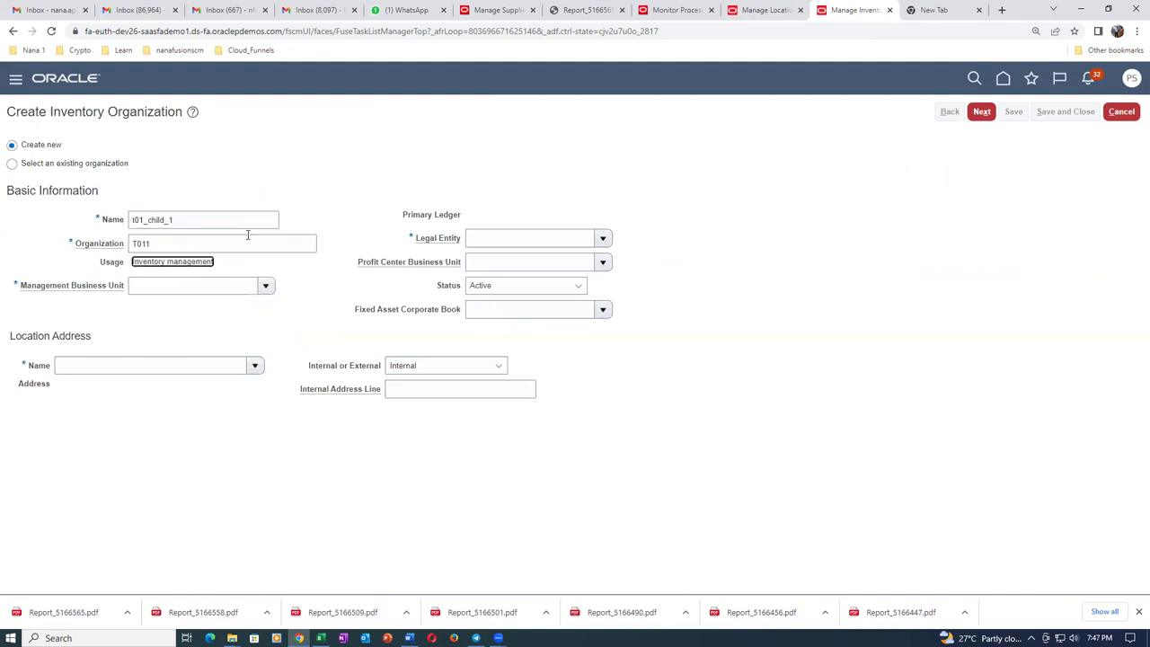
{"action": "left_click", "coordinate": [154, 286]}
{"action": "type", "text": "US1"}
{"action": "key", "text": "Tab"}
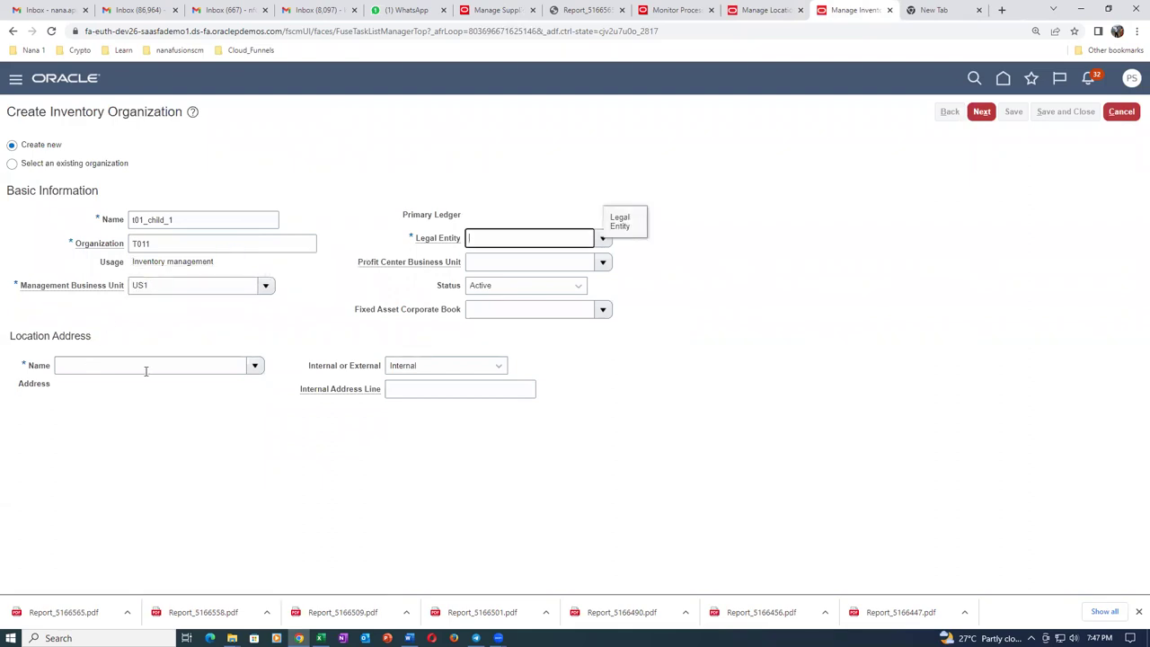
Set location t01_loc_1 and legal entity US1, then continue to parameters.
{"action": "left_click", "coordinate": [145, 370]}
{"action": "left_click_drag", "start_coordinate": [145, 370], "coordinate": [43, 393]}
{"action": "type", "text": "t01"}
{"action": "key", "text": "Tab"}
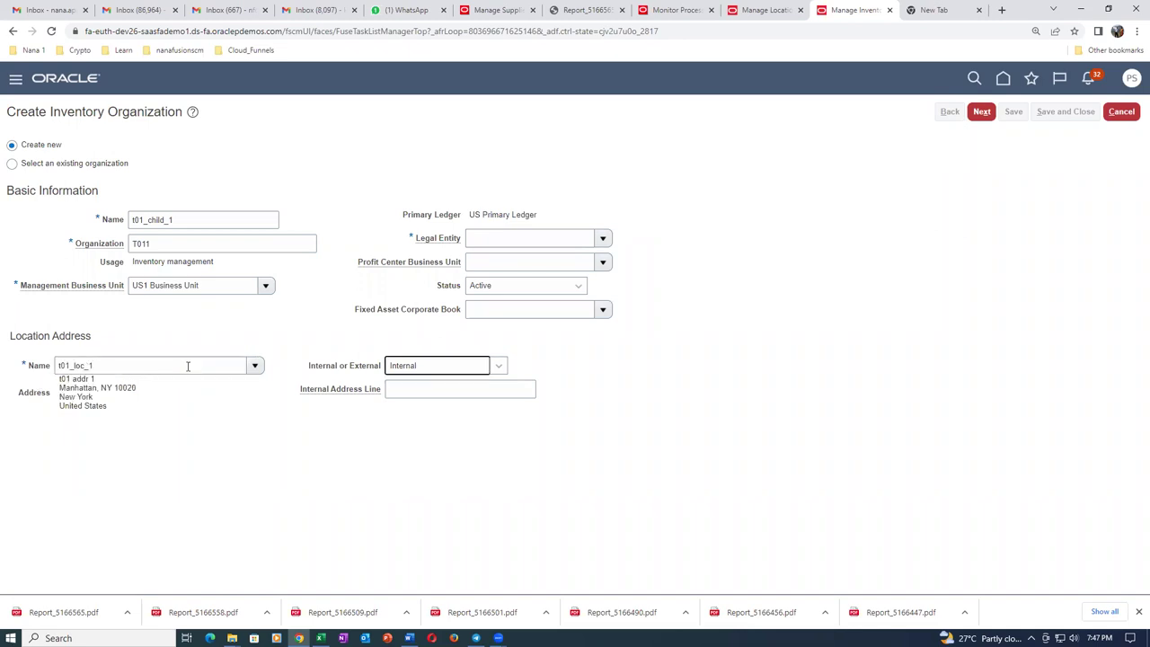
{"action": "left_click", "coordinate": [603, 238]}
{"action": "left_click", "coordinate": [579, 264]}
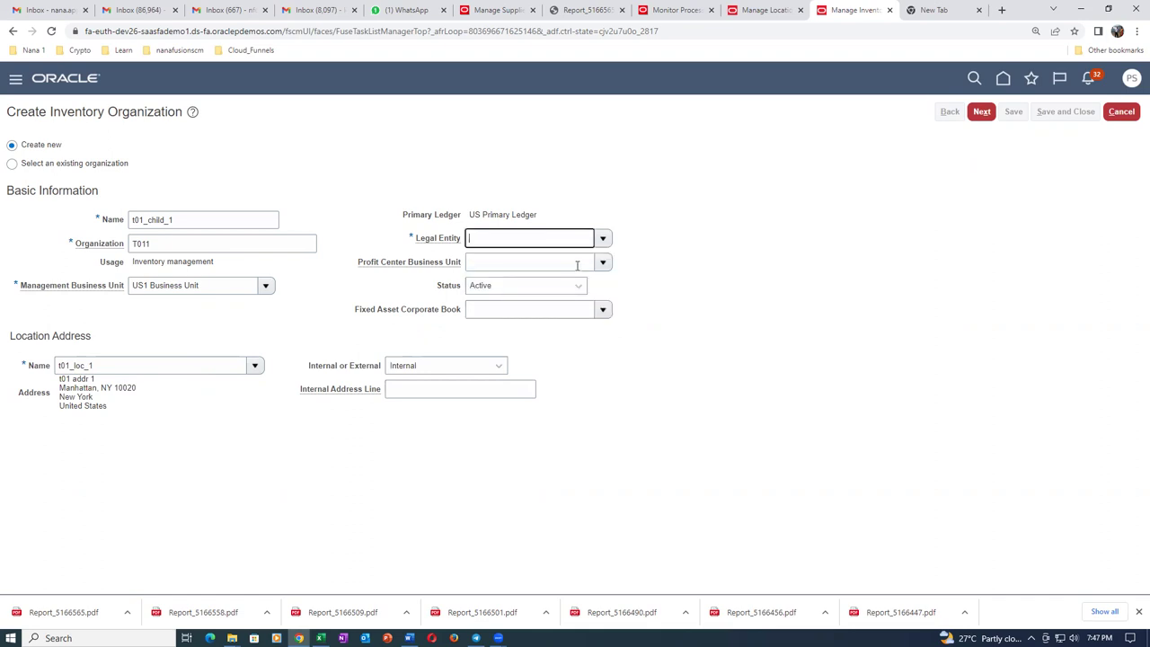
{"action": "left_click", "coordinate": [982, 112]}
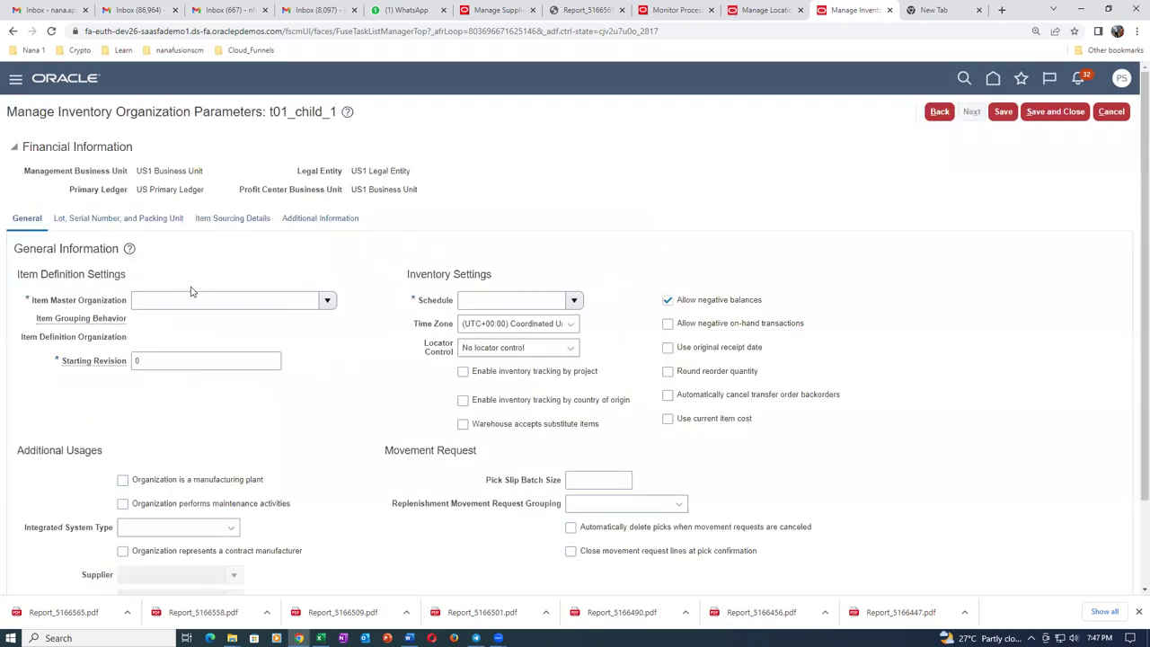
Set item master organization to Operations and item grouping behavior to Definition Organization.
{"action": "left_click", "coordinate": [182, 302]}
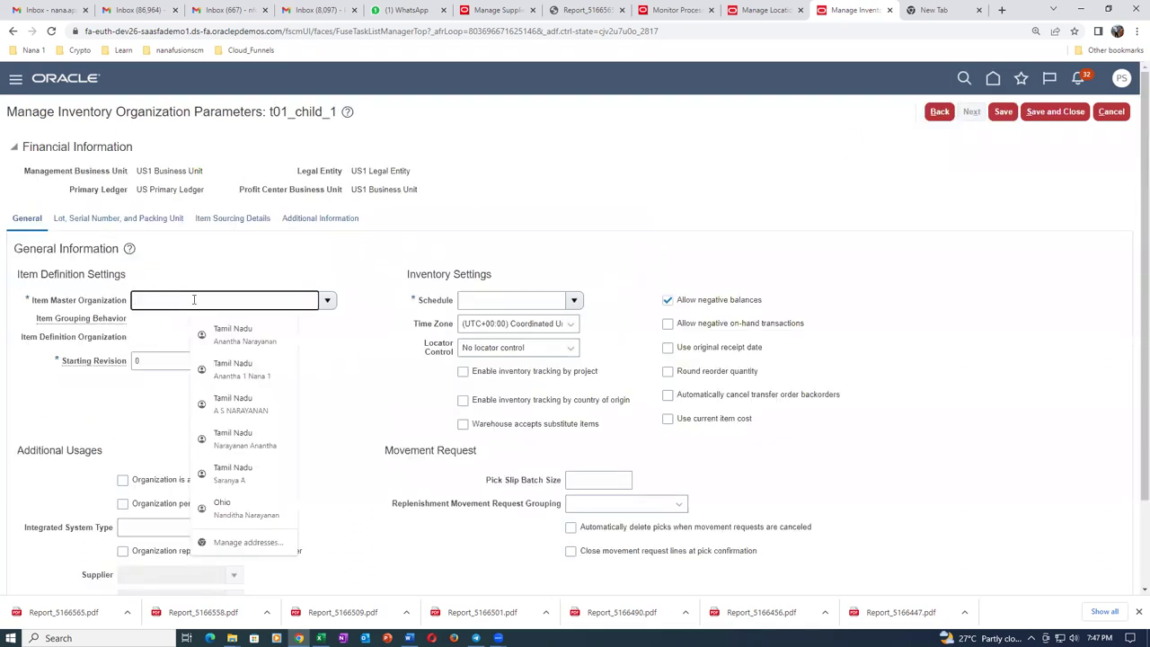
{"action": "type", "text": "Operat"}
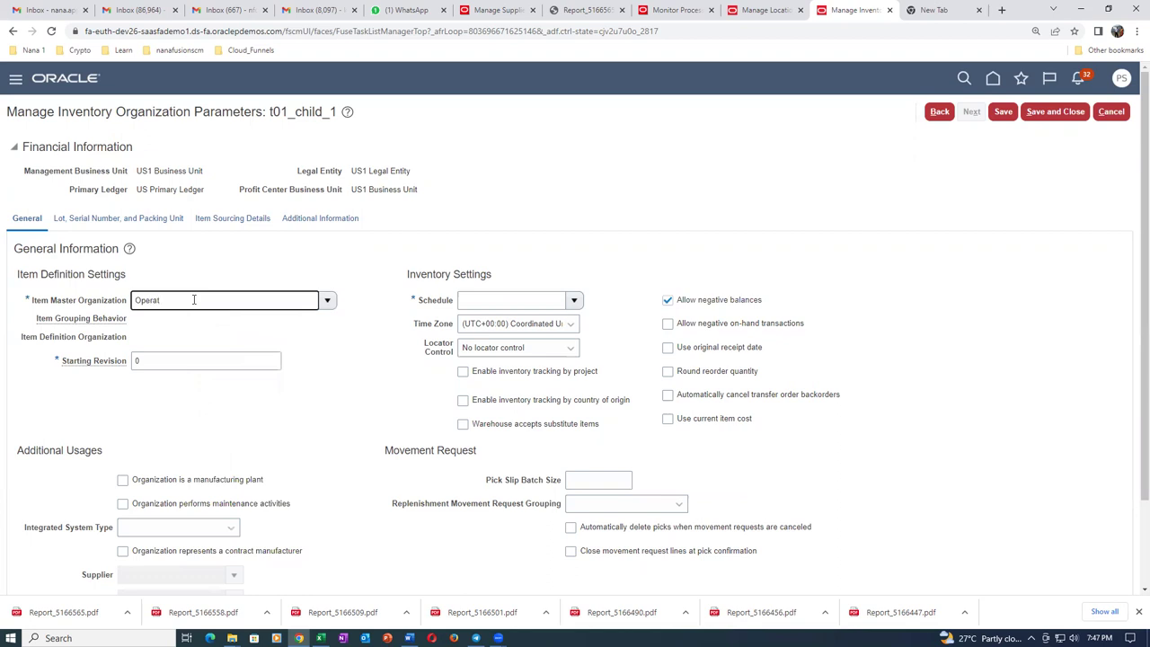
{"action": "key", "text": "Tab"}
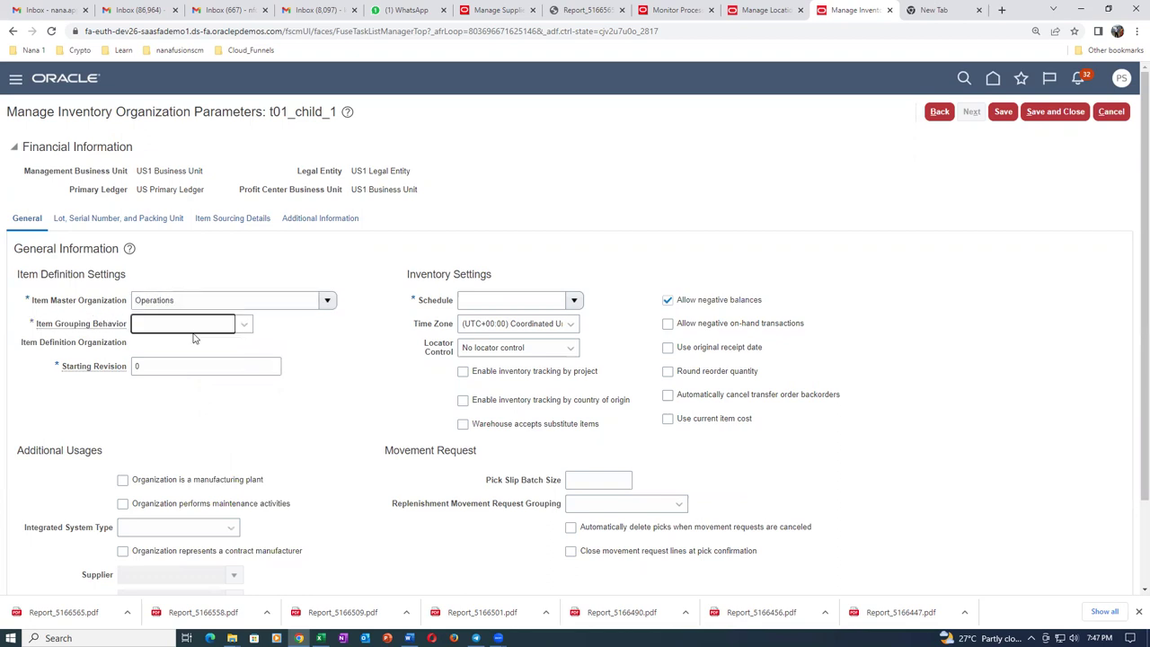
{"action": "left_click", "coordinate": [191, 334]}
{"action": "left_click", "coordinate": [188, 361]}
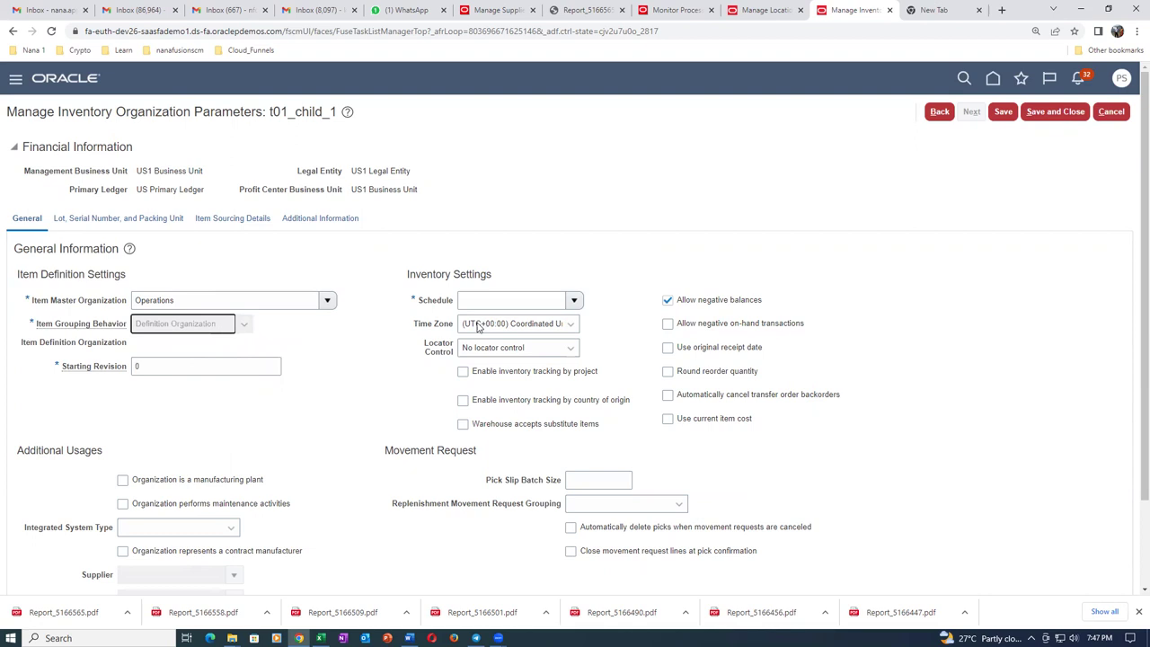
Set schedule Operations, subinventory-level locator control, enable manufacturing and maintenance, and save.
{"action": "left_click", "coordinate": [497, 303]}
{"action": "type", "text": "Operat"}
{"action": "key", "text": "Tab"}
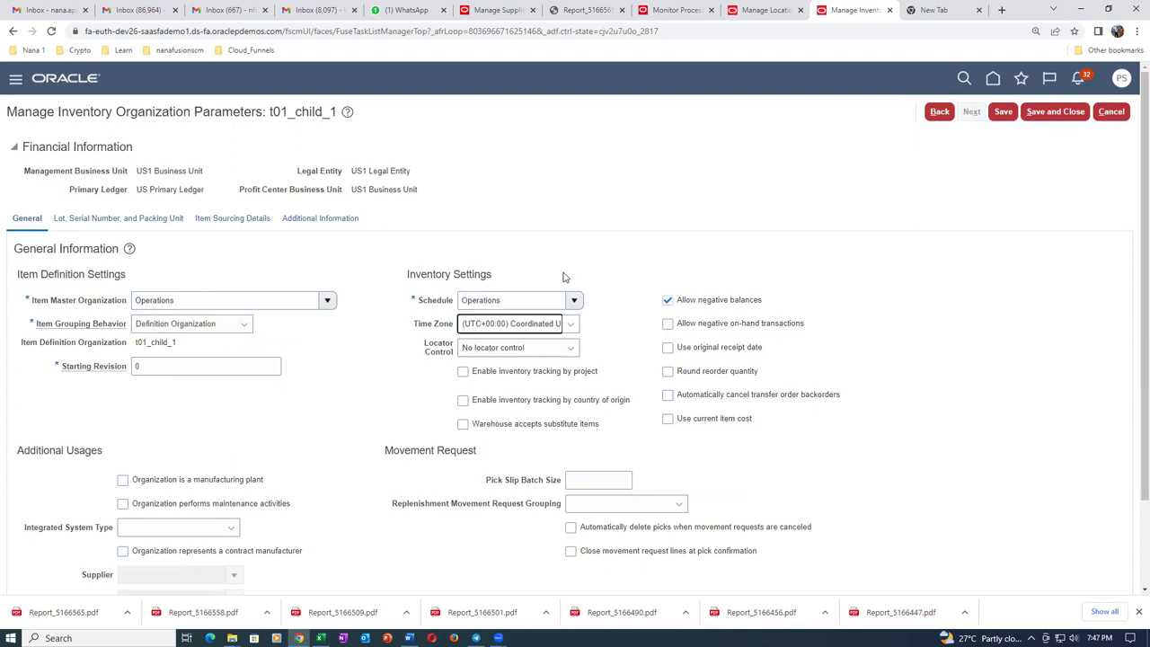
{"action": "left_click", "coordinate": [510, 350]}
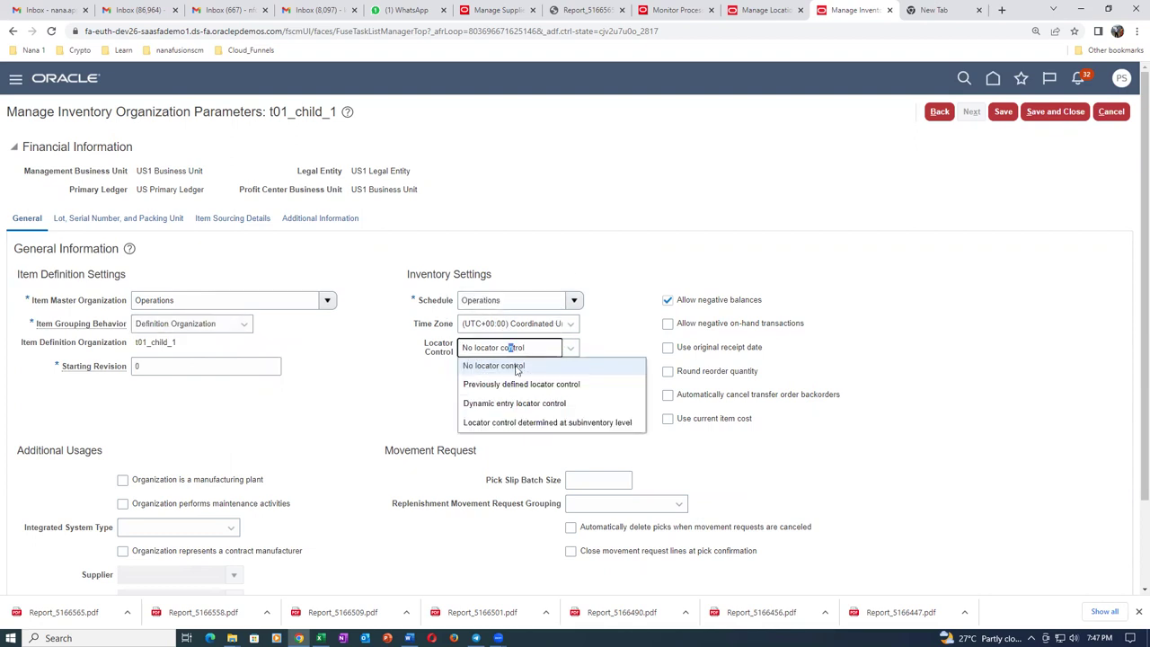
{"action": "left_click", "coordinate": [518, 423]}
{"action": "left_click", "coordinate": [122, 480]}
{"action": "left_click", "coordinate": [122, 503]}
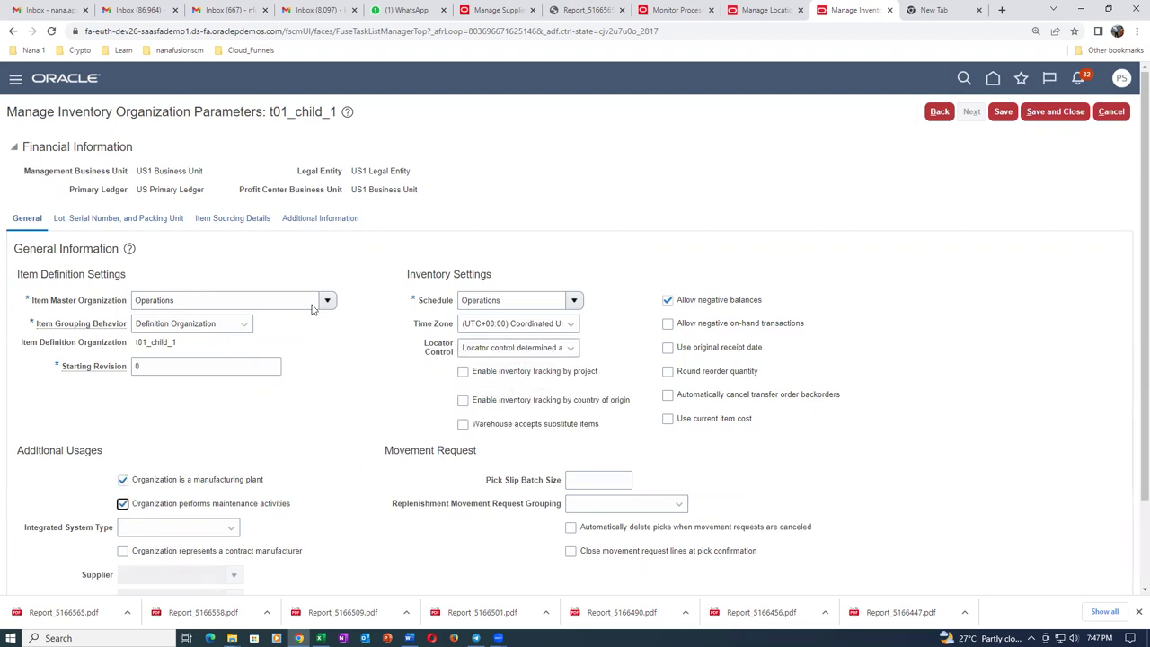
{"action": "left_click", "coordinate": [1056, 111]}
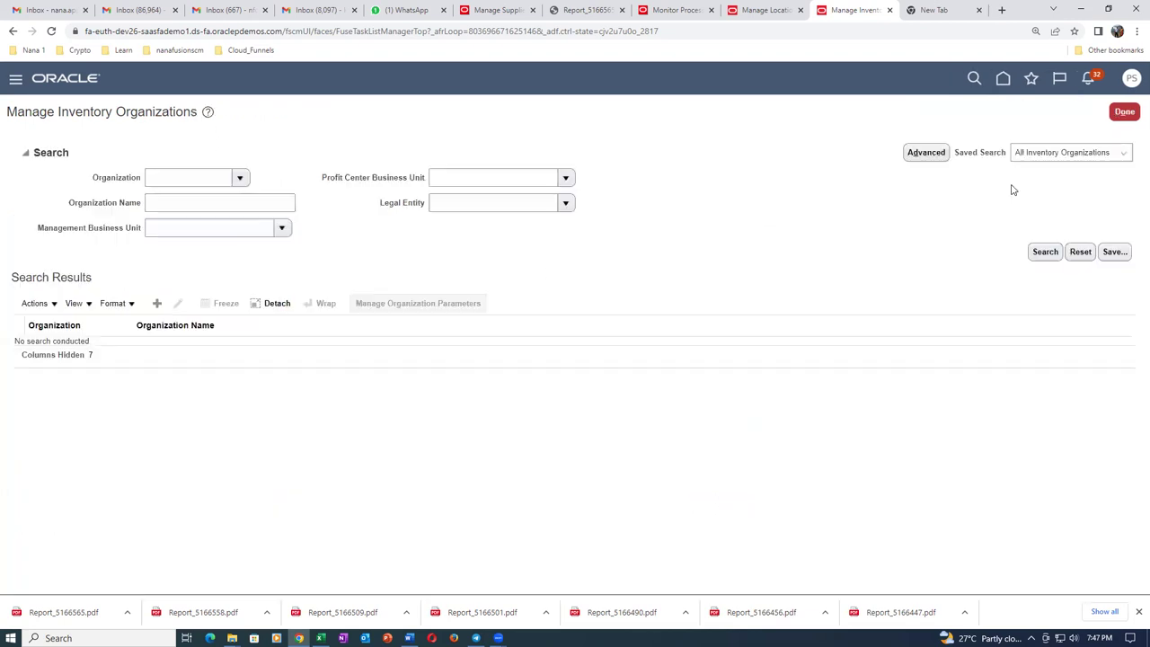
Search inventory organizations by name t01 to find T011 t01_child_1.
{"action": "left_click", "coordinate": [176, 202]}
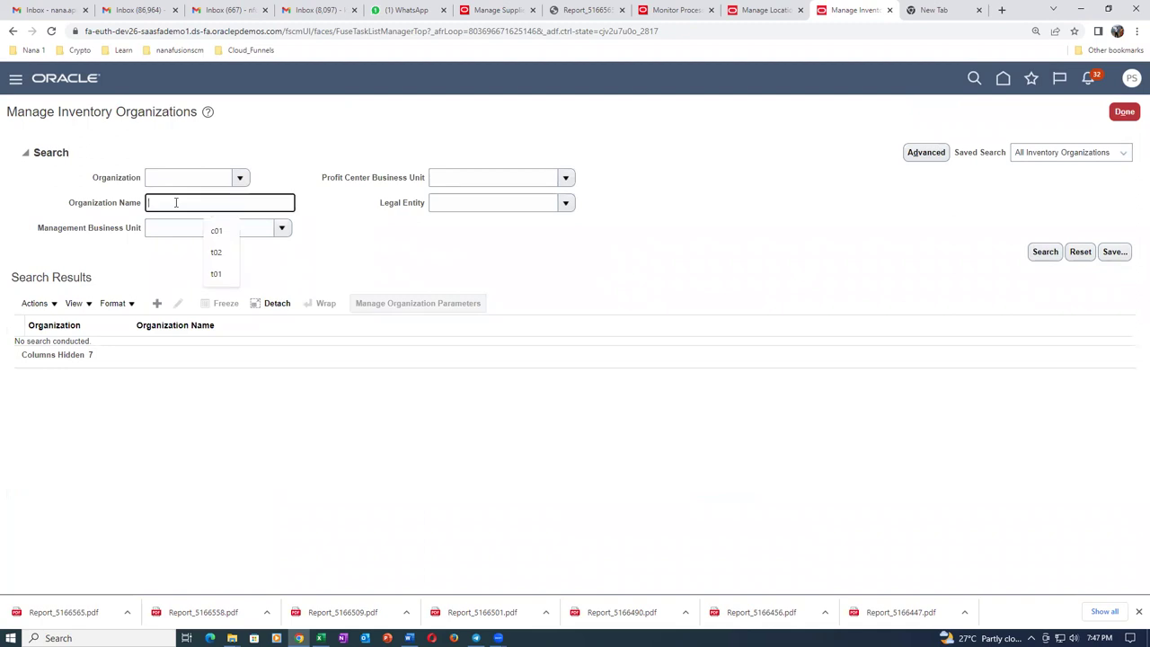
{"action": "type", "text": "t01"}
{"action": "left_click", "coordinate": [1057, 255]}
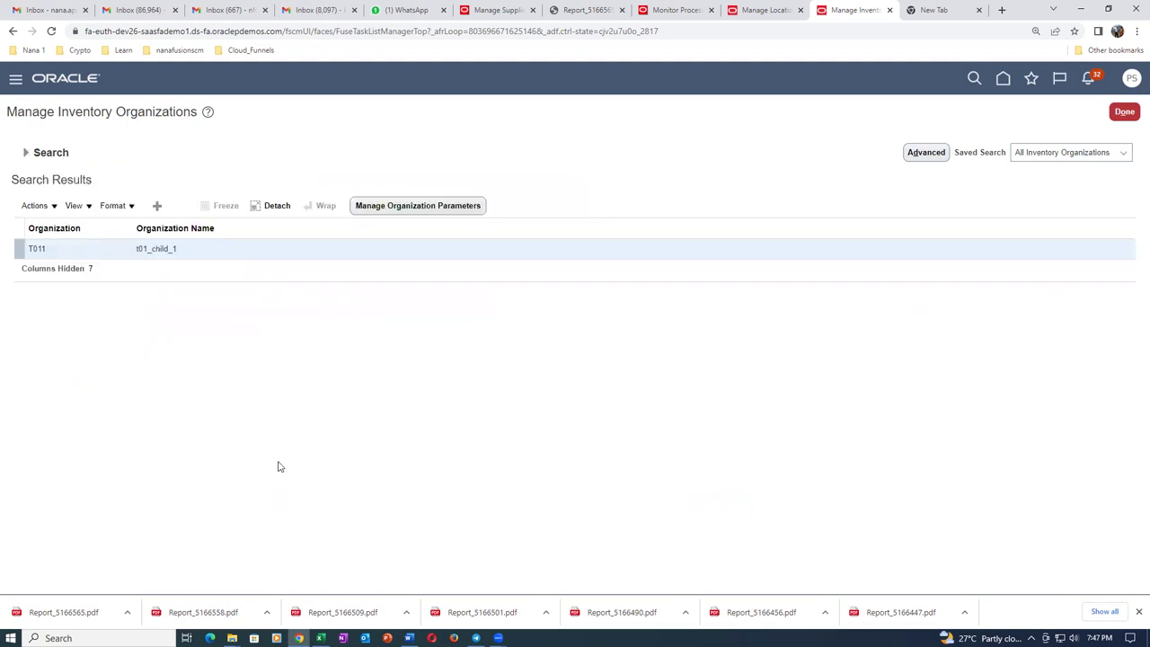
Finish with inventory organizations and return to Manage Locations, dismissing the submission confirmation.
{"action": "left_click", "coordinate": [1124, 112]}
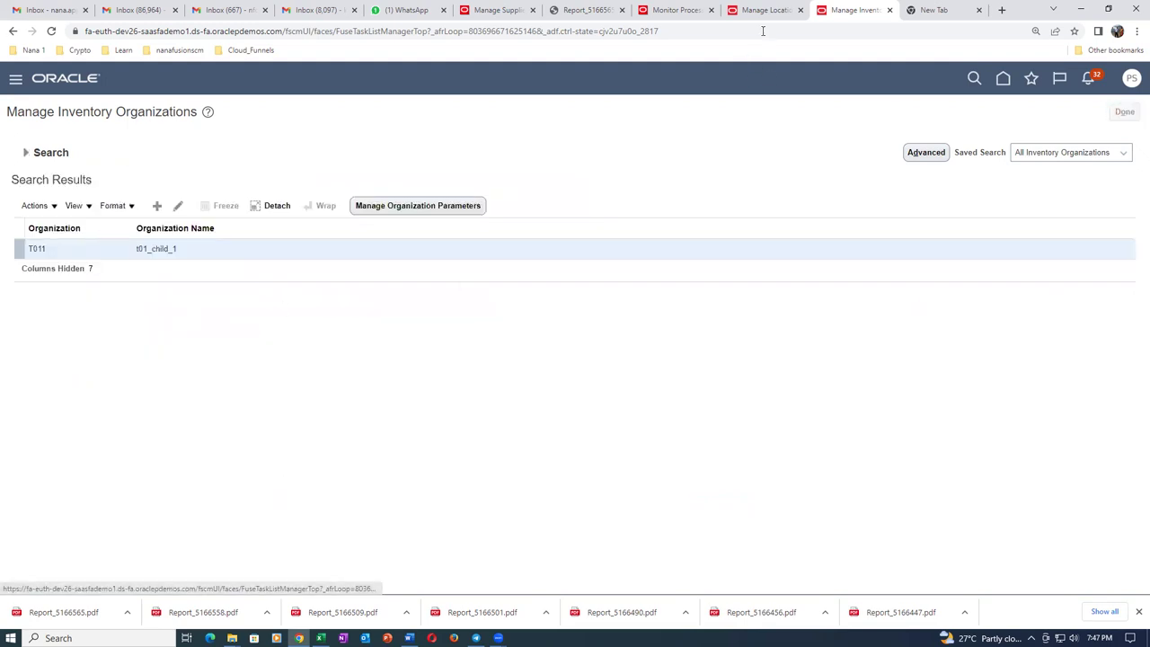
{"action": "left_click", "coordinate": [765, 12]}
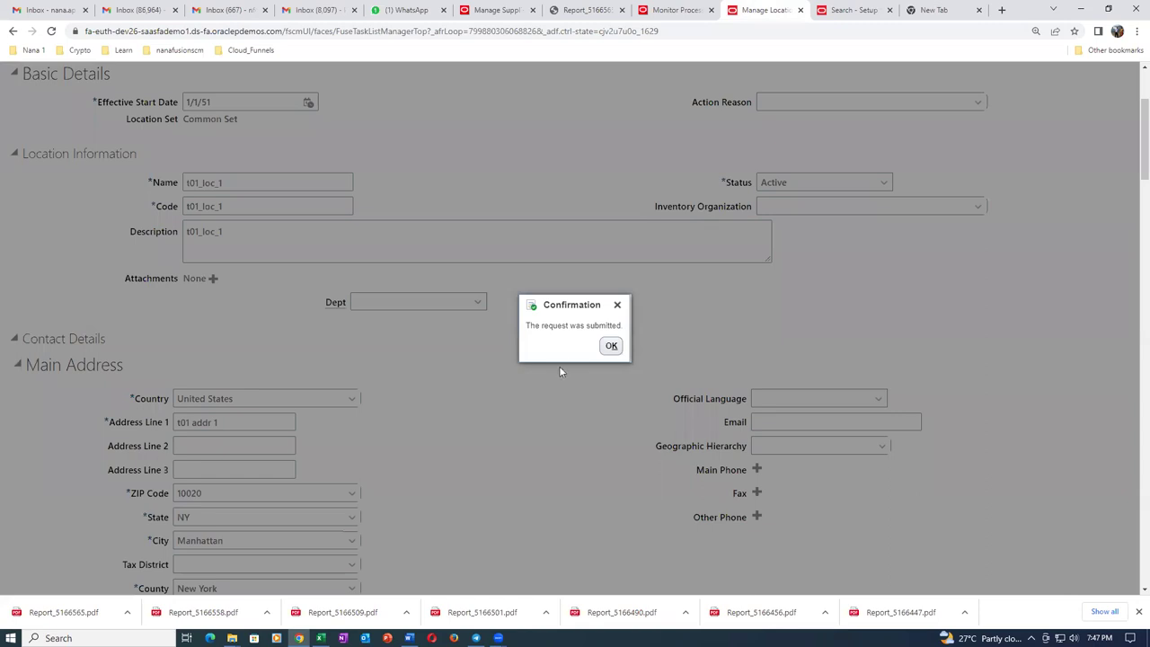
{"action": "left_click", "coordinate": [608, 348]}
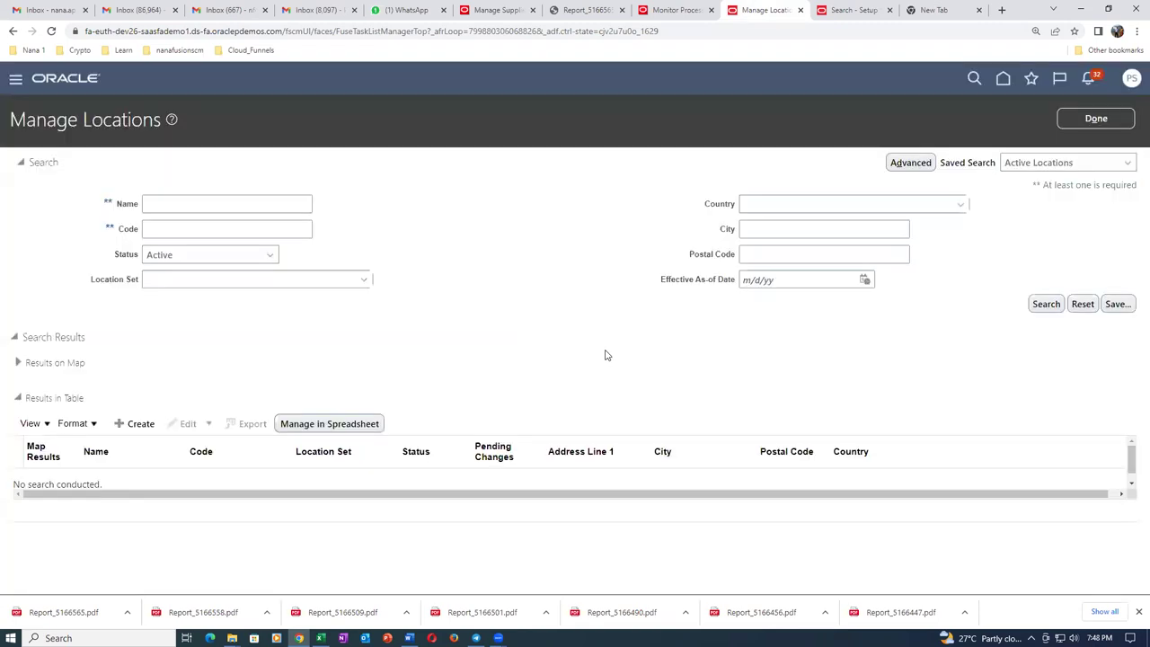
Search locations named t01 and choose Update on t01_loc_1.
{"action": "left_click", "coordinate": [198, 206]}
{"action": "type", "text": "t01"}
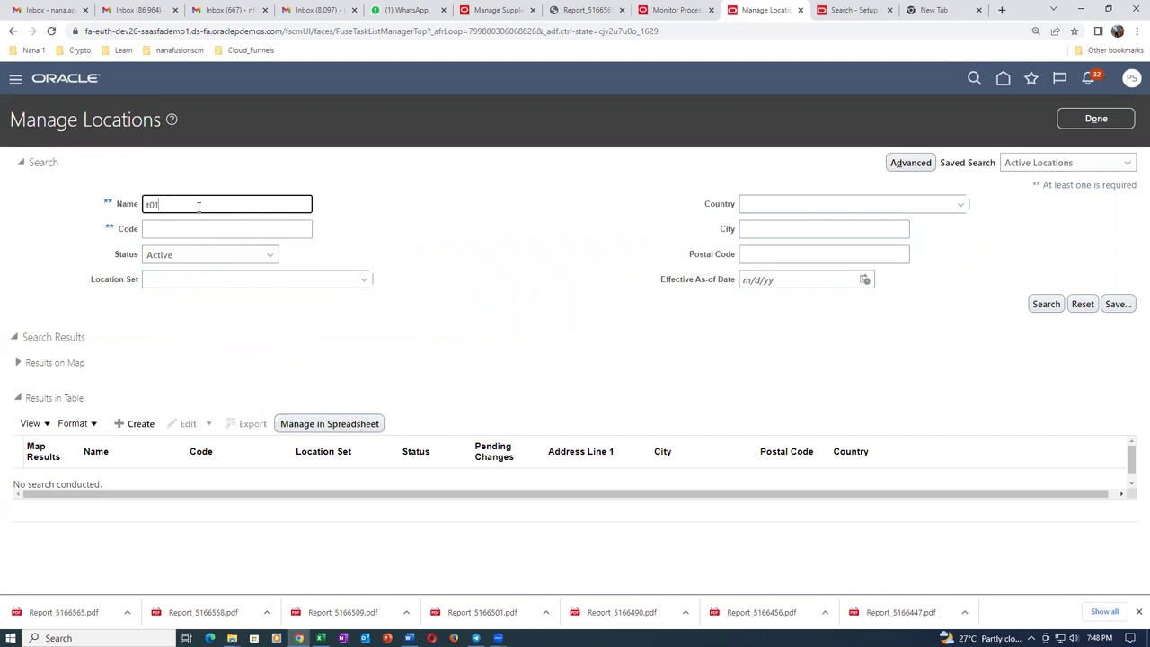
{"action": "key", "text": "Return"}
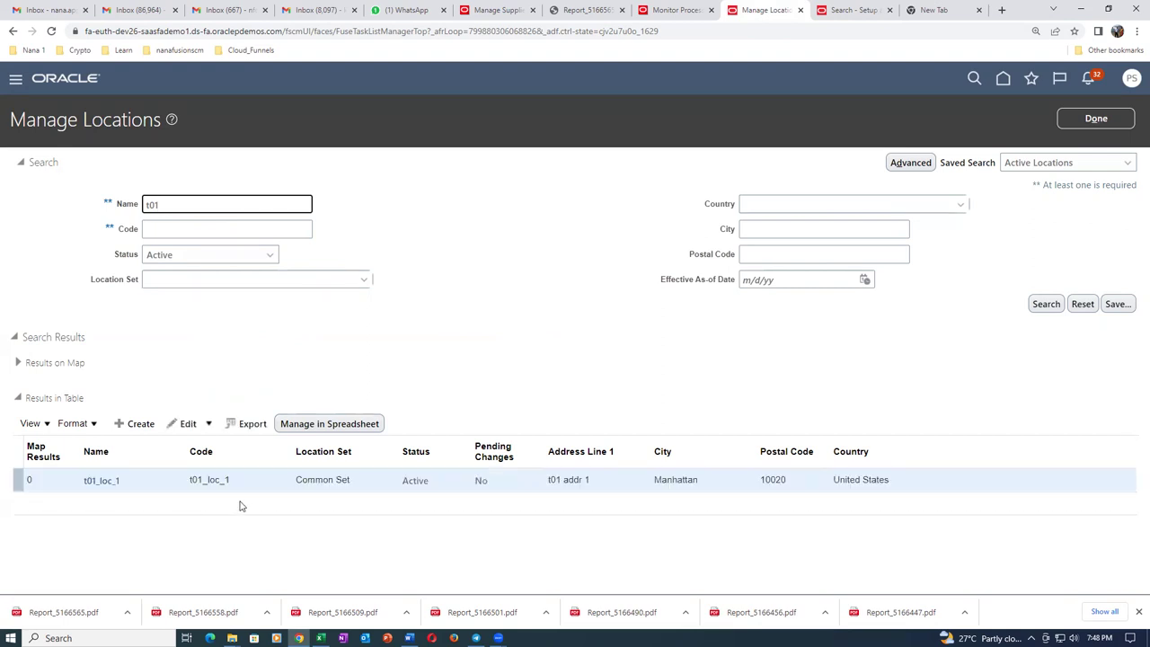
{"action": "left_click", "coordinate": [208, 423]}
{"action": "left_click", "coordinate": [194, 441]}
Set t01_loc_1's inventory organization to t01_child_1 and submit the update.
{"action": "left_click", "coordinate": [672, 365]}
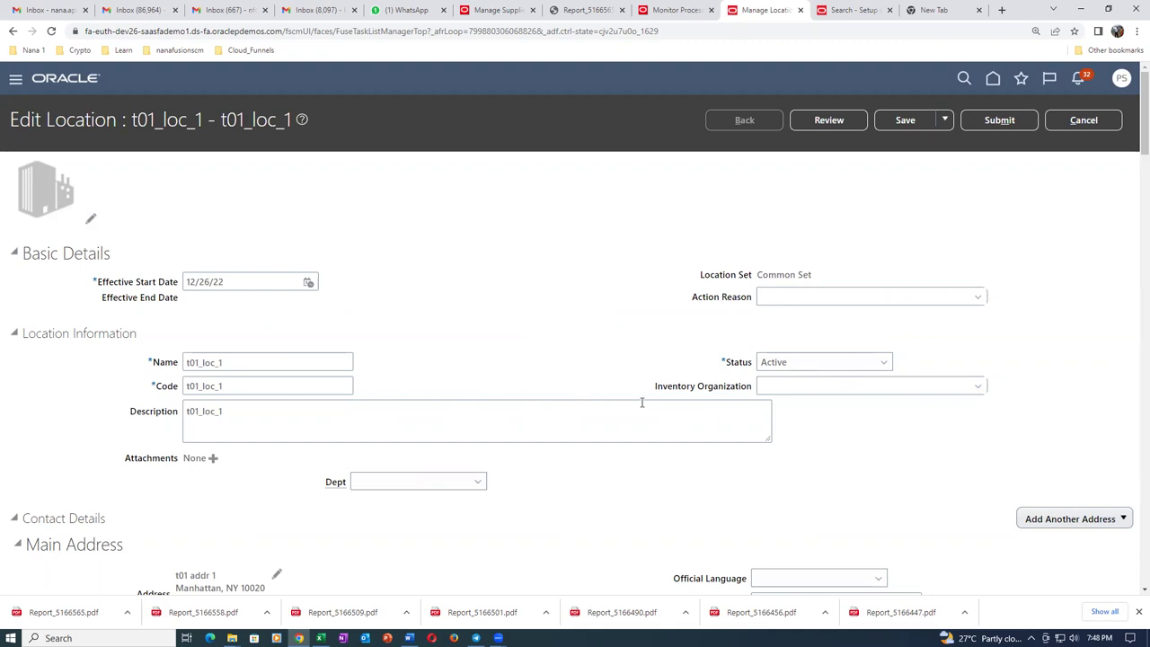
{"action": "left_click", "coordinate": [831, 385]}
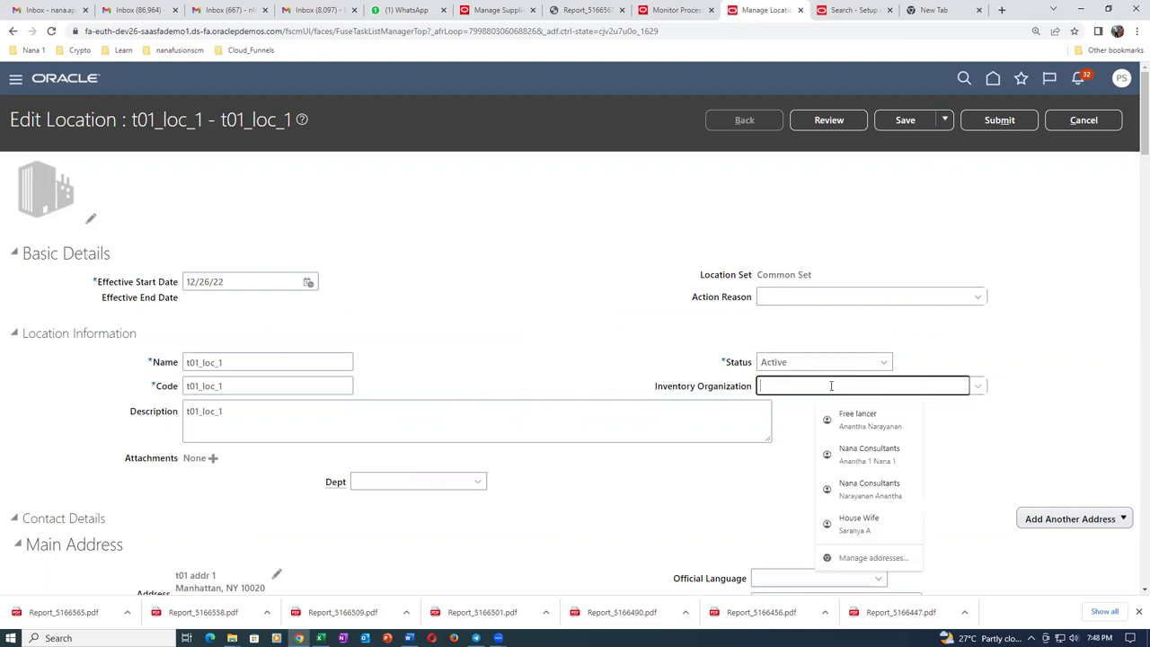
{"action": "type", "text": "t01"}
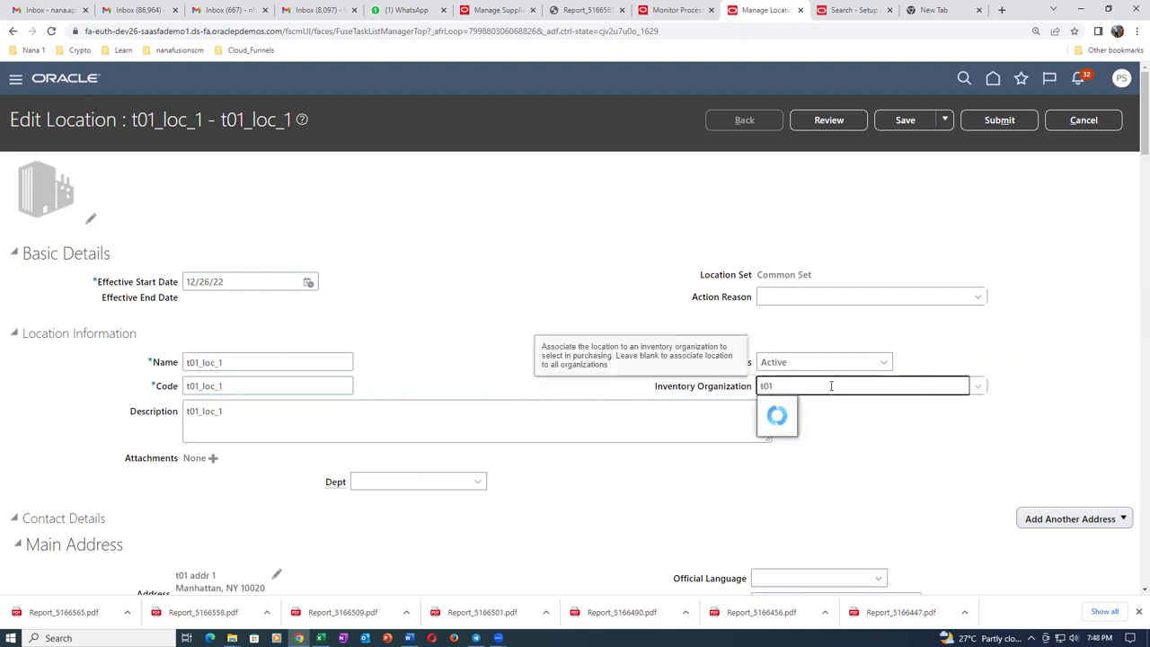
{"action": "left_click", "coordinate": [821, 406]}
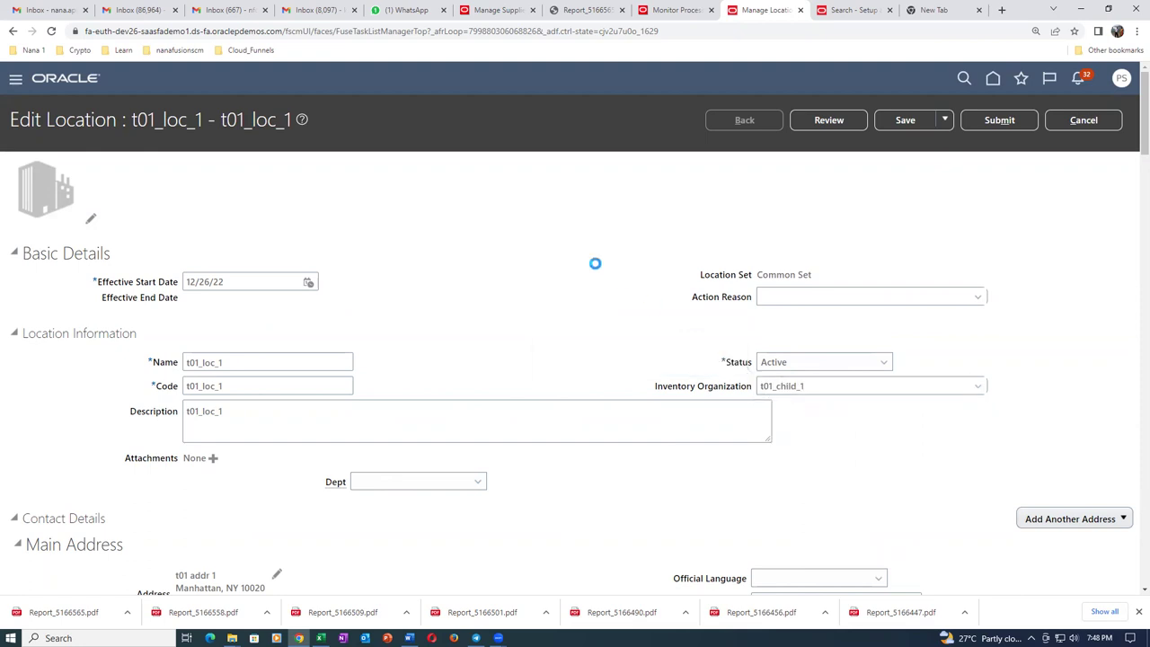
{"action": "left_click", "coordinate": [1004, 124]}
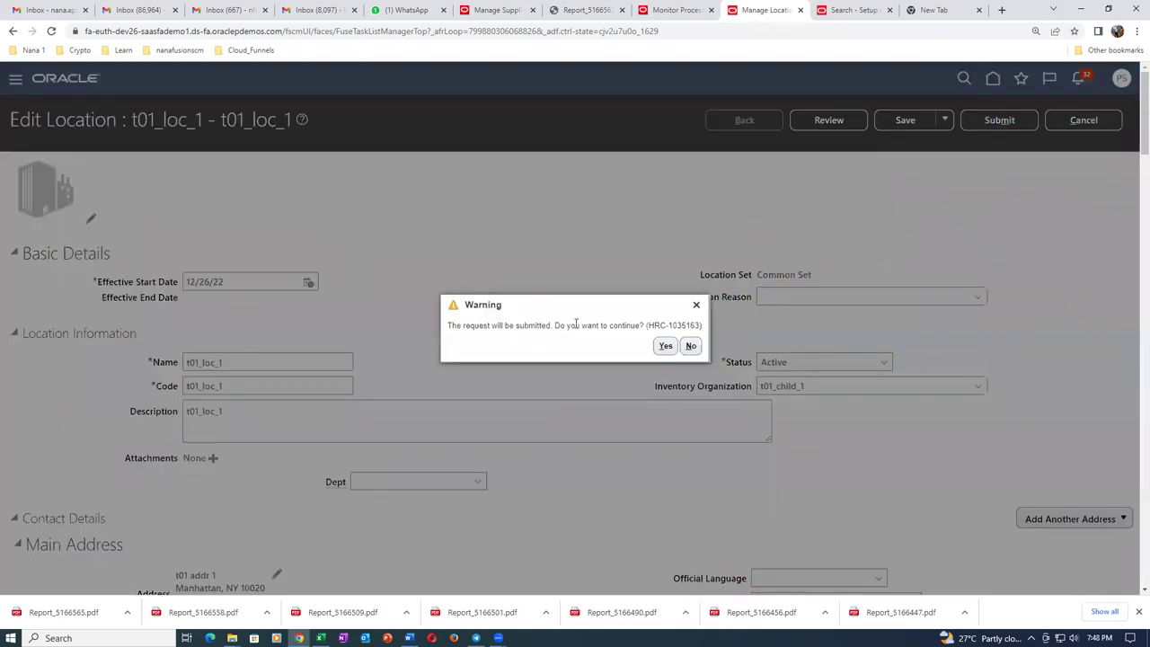
{"action": "left_click", "coordinate": [665, 346]}
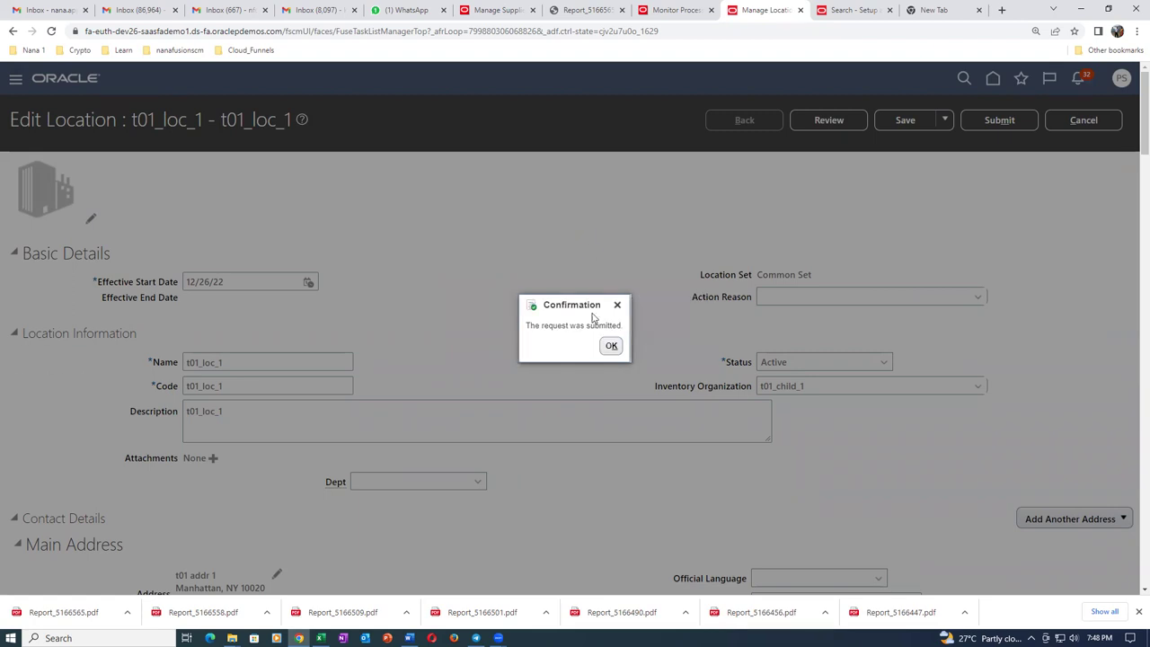
{"action": "left_click", "coordinate": [613, 347]}
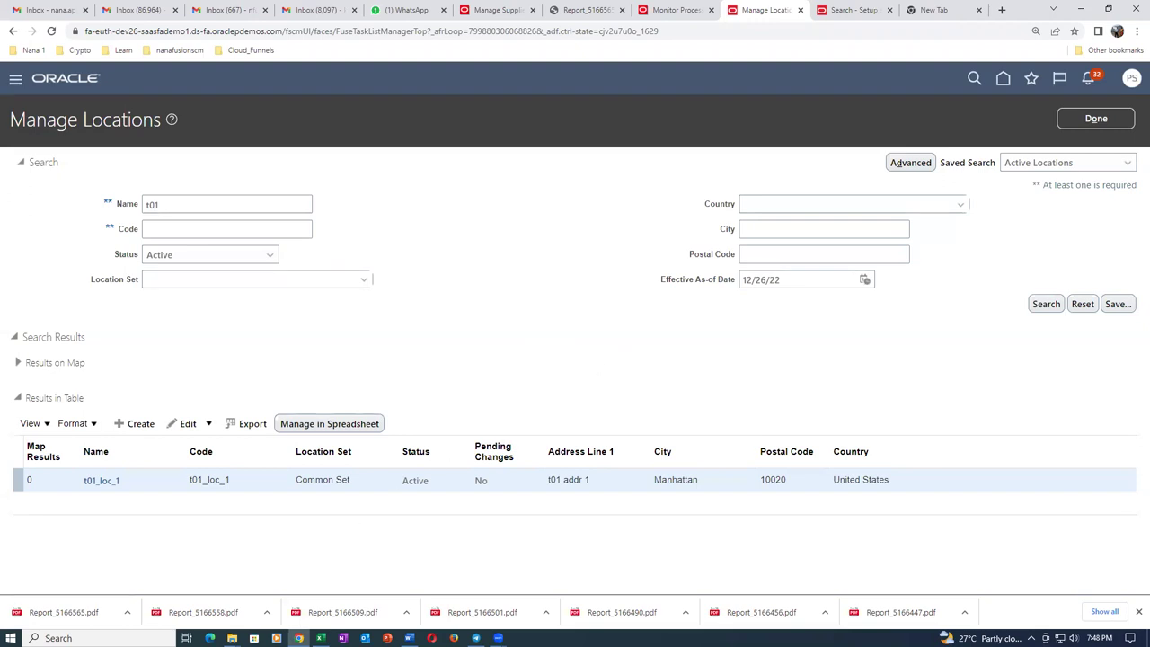
Open the supplier site assignment import template in Excel.
{"action": "left_click", "coordinate": [321, 638]}
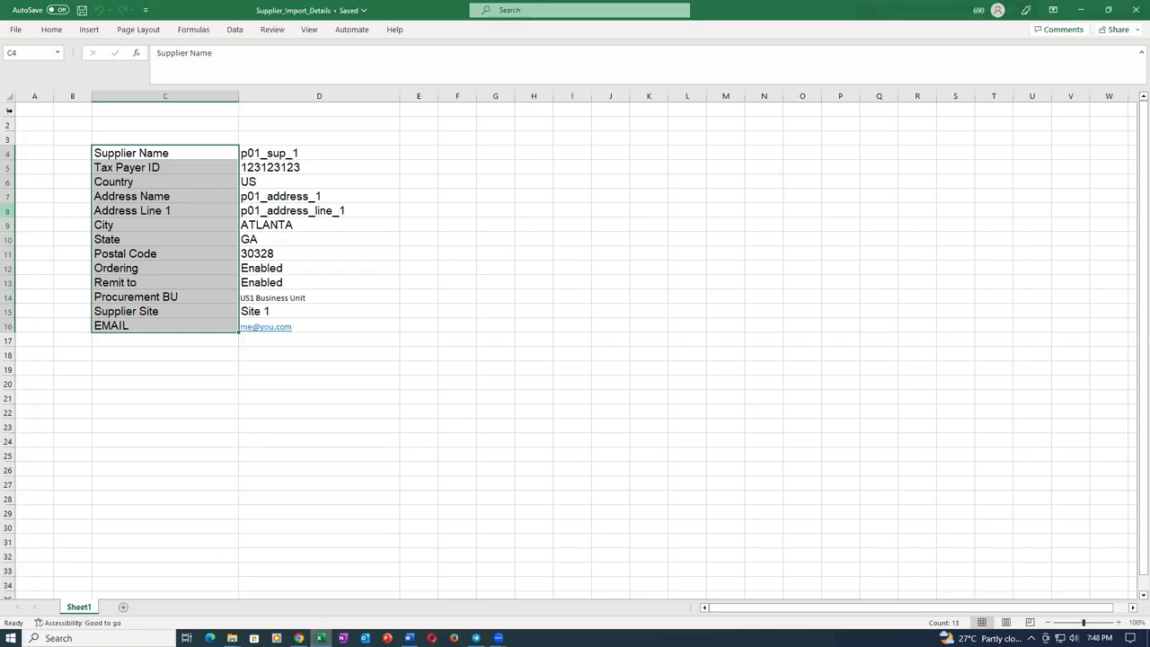
{"action": "left_click", "coordinate": [15, 35]}
{"action": "left_click", "coordinate": [297, 297]}
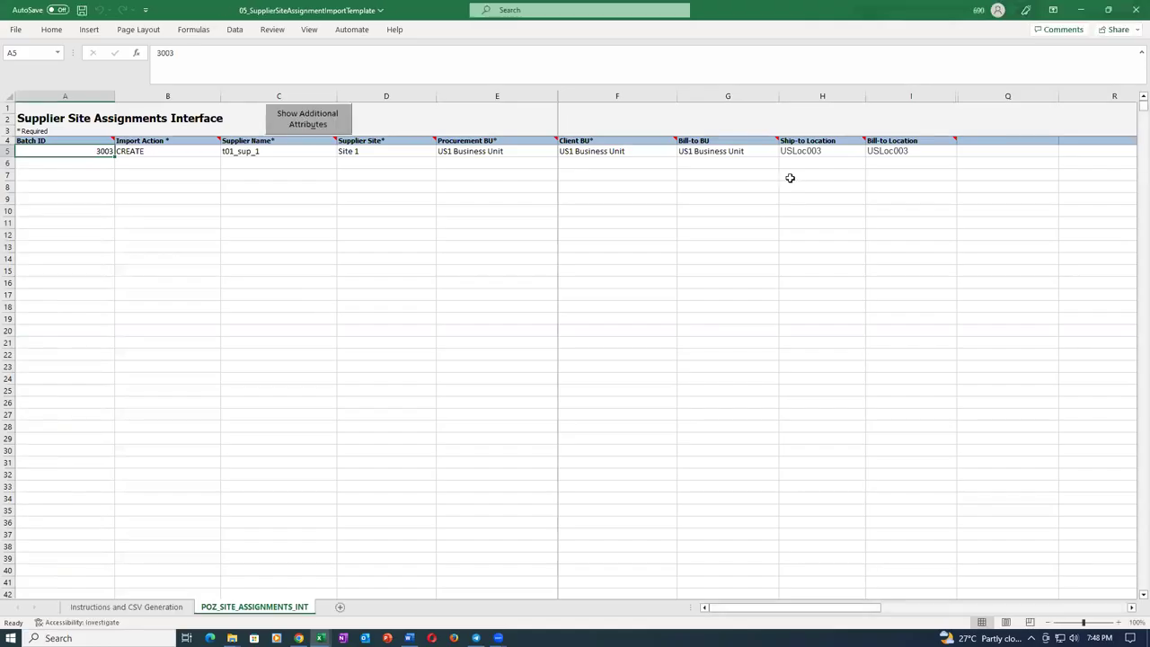
Enter t01_loc_1 as both Ship-to Location (H5) and Bill-to Location (I5).
{"action": "left_click", "coordinate": [833, 150]}
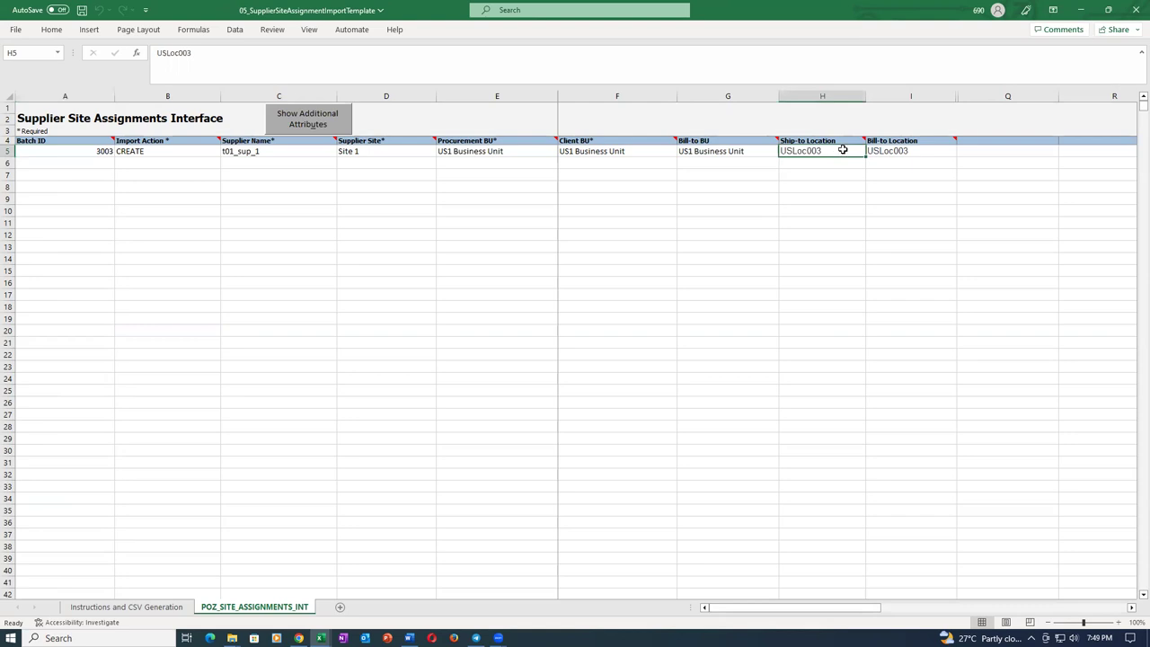
{"action": "type", "text": "t01_"}
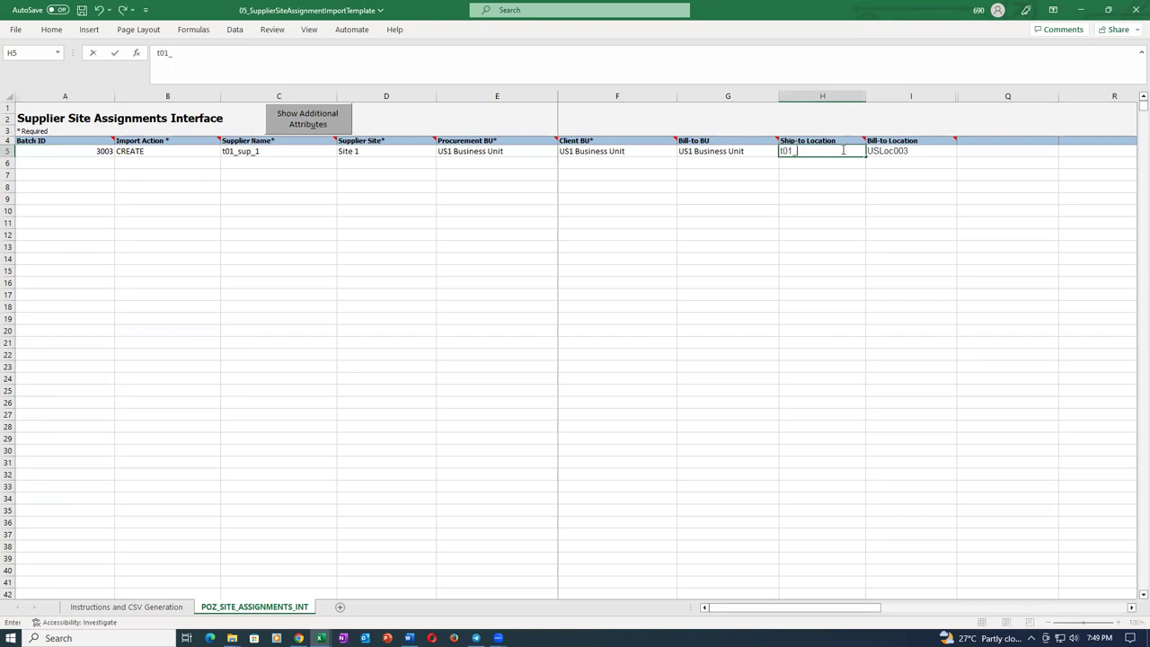
{"action": "type", "text": "loc_1"}
{"action": "key", "text": "Tab"}
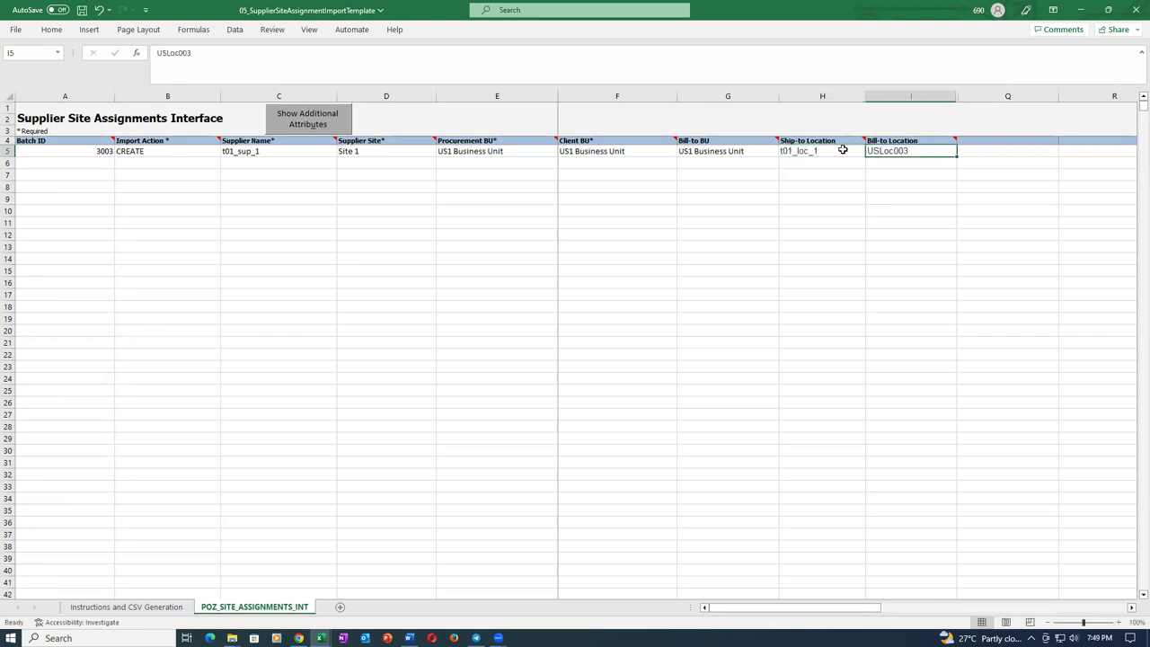
{"action": "type", "text": "t01_l"}
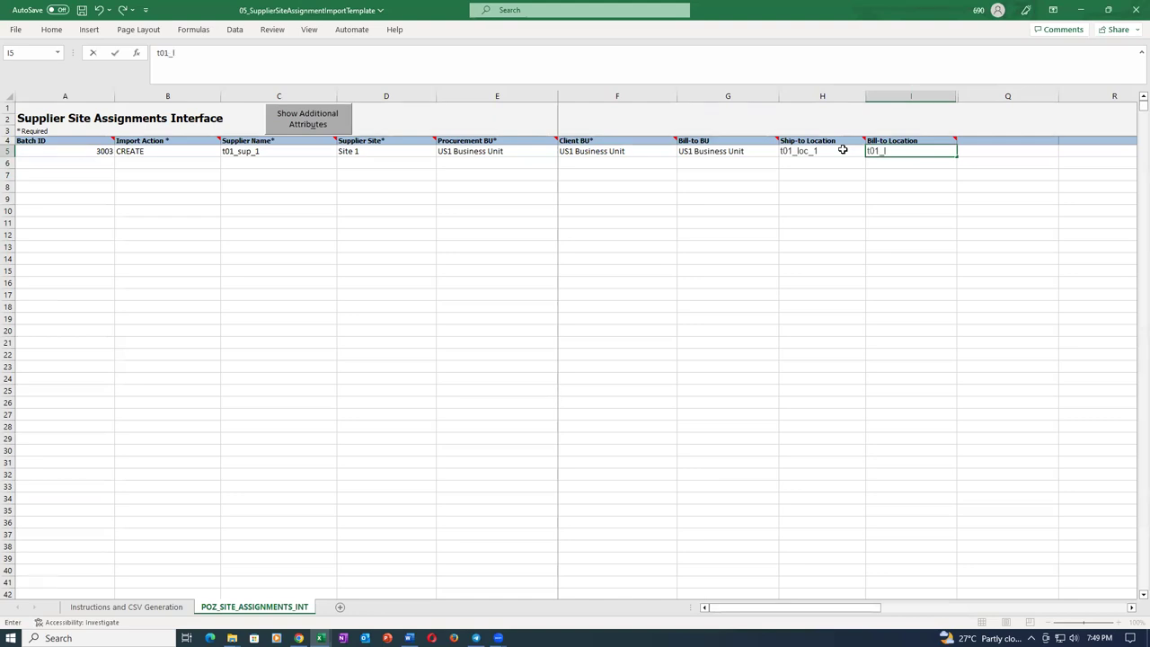
{"action": "type", "text": "oc_1"}
{"action": "key", "text": "Tab"}
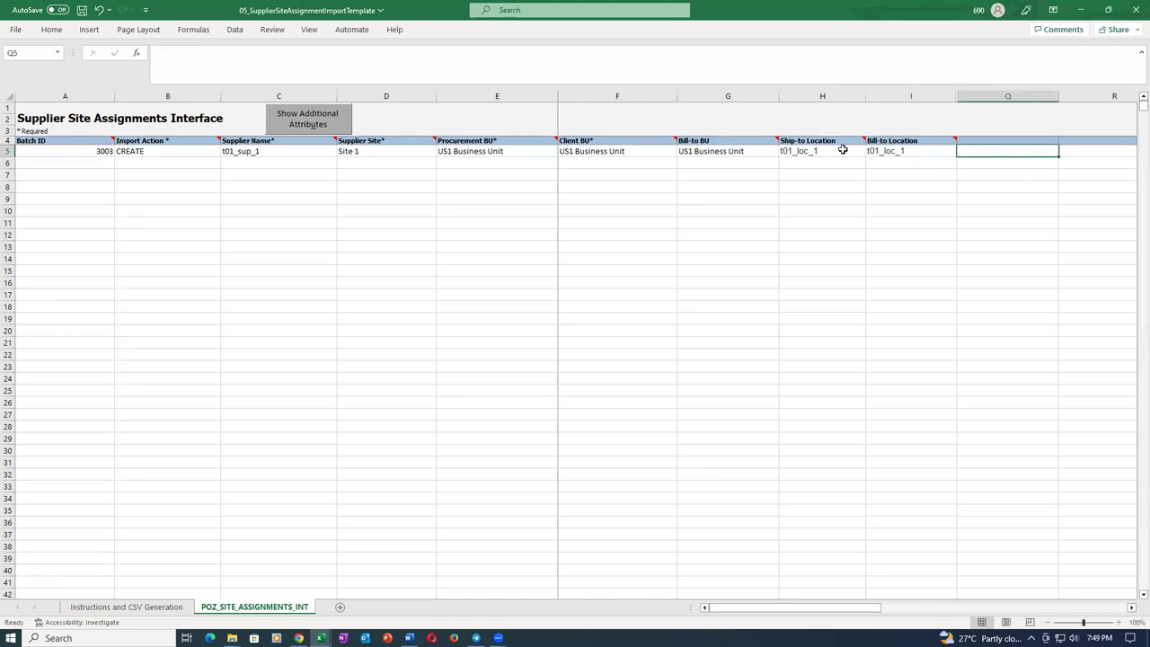
{"action": "left_click", "coordinate": [835, 150]}
{"action": "left_click", "coordinate": [907, 152]}
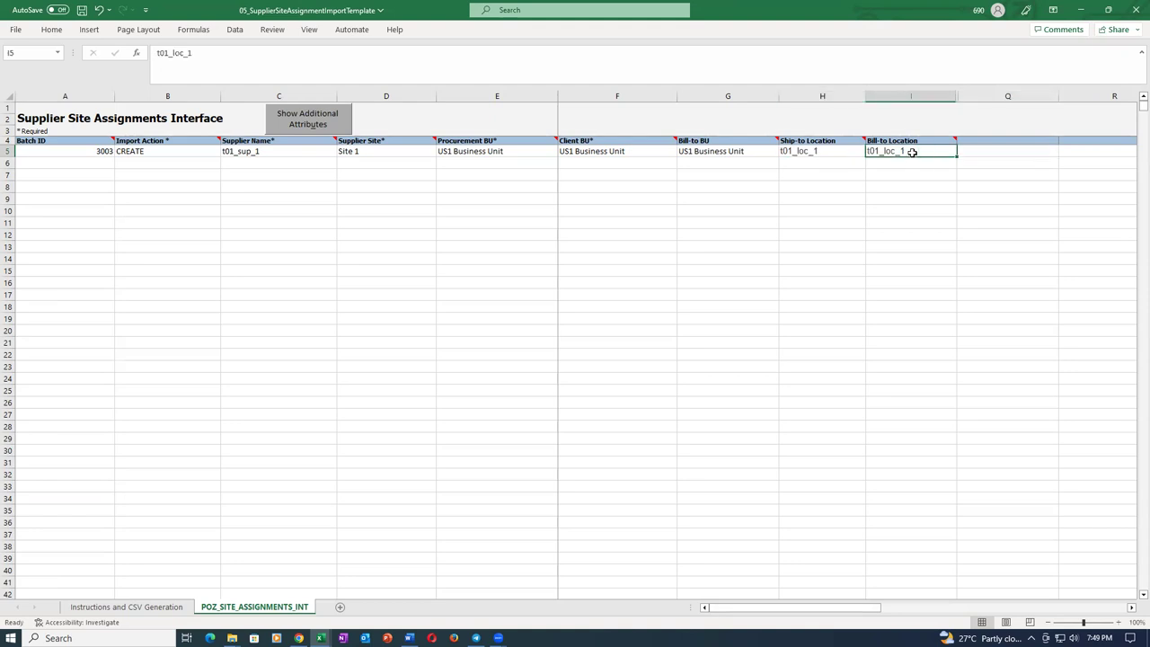
{"action": "left_click", "coordinate": [837, 142]}
{"action": "left_click", "coordinate": [835, 151]}
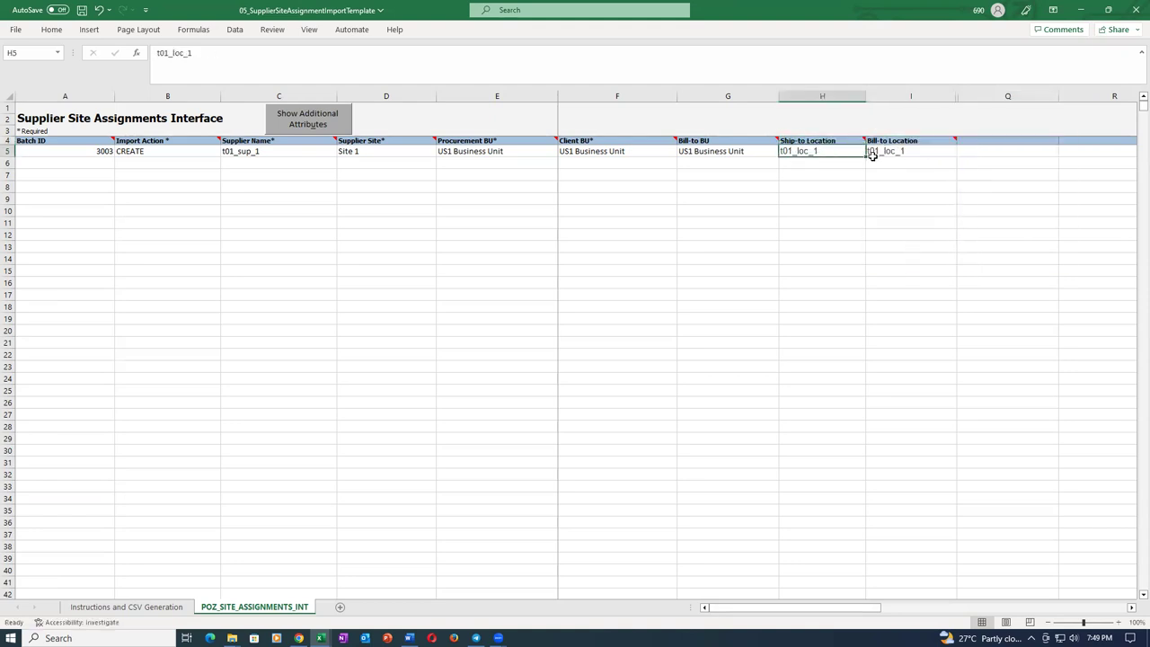
Save the template, accepting the Document Inspector personal information warning.
{"action": "key", "text": "ctrl+s"}
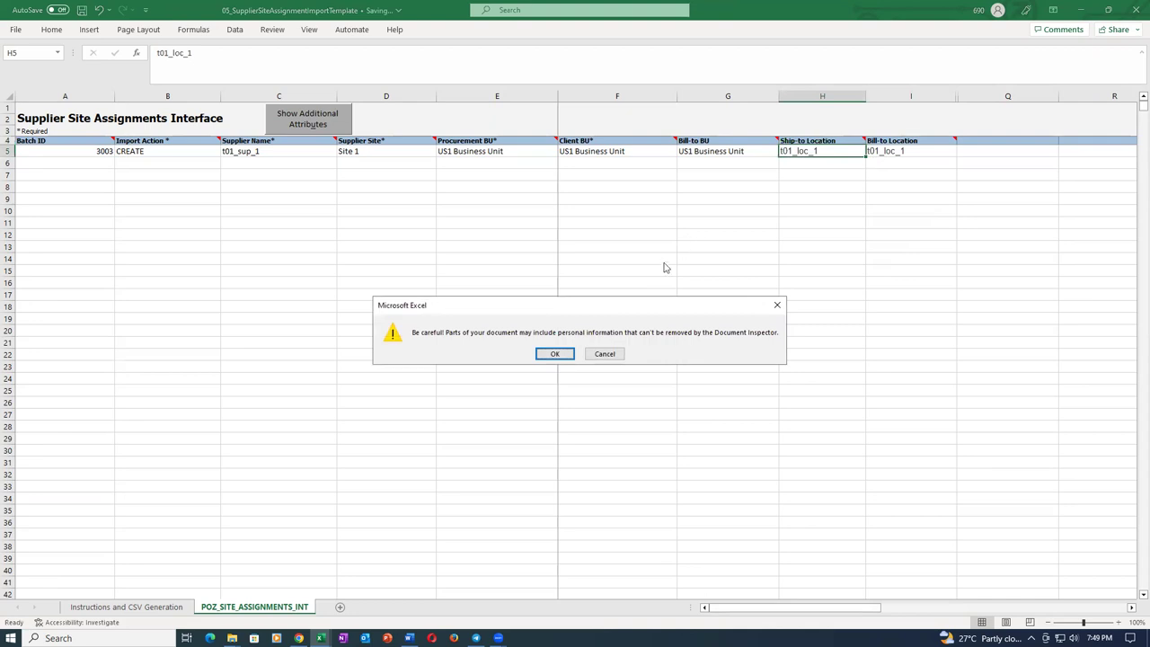
{"action": "left_click", "coordinate": [556, 354]}
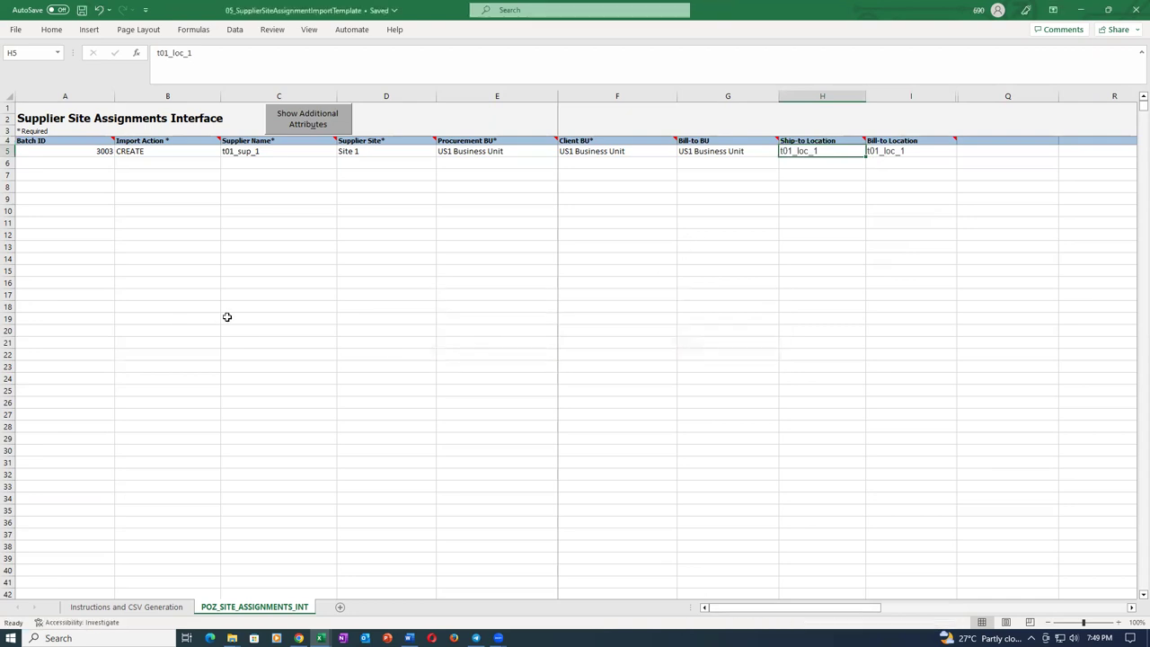
{"action": "left_click", "coordinate": [179, 151]}
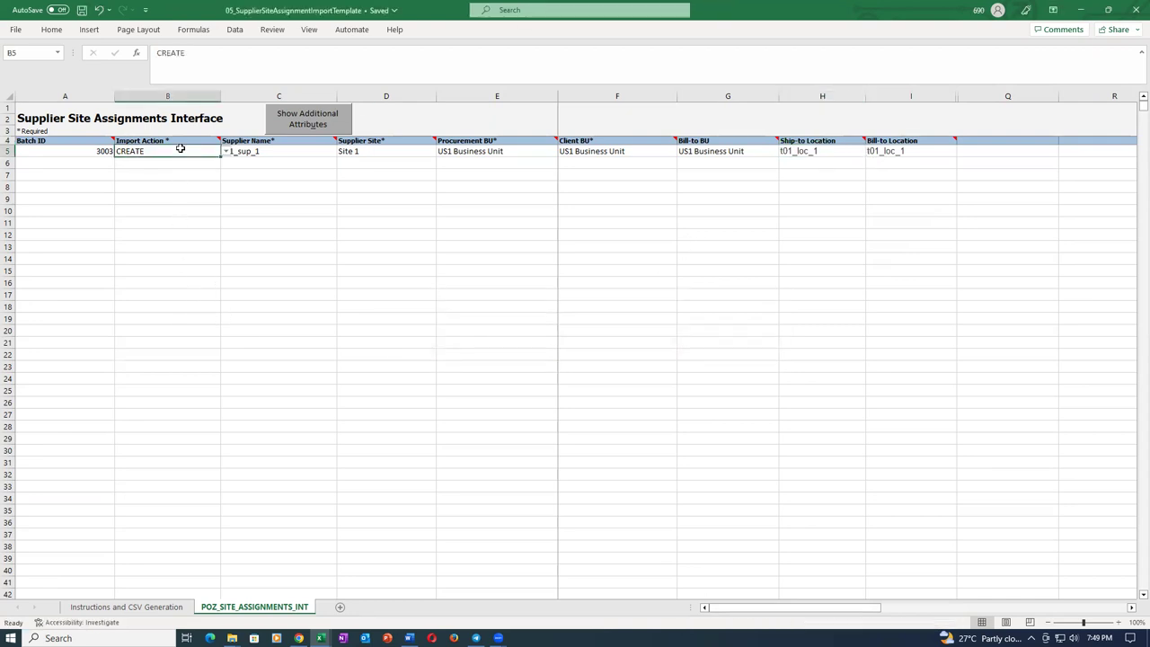
{"action": "key", "text": "ctrl+s"}
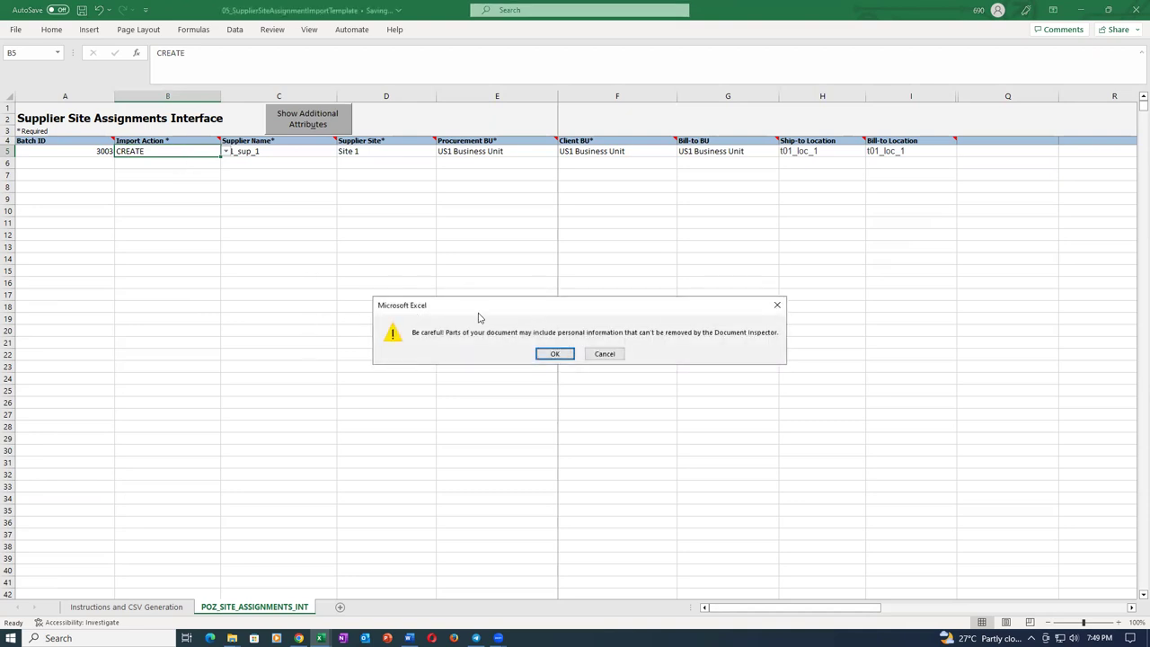
{"action": "left_click", "coordinate": [567, 357]}
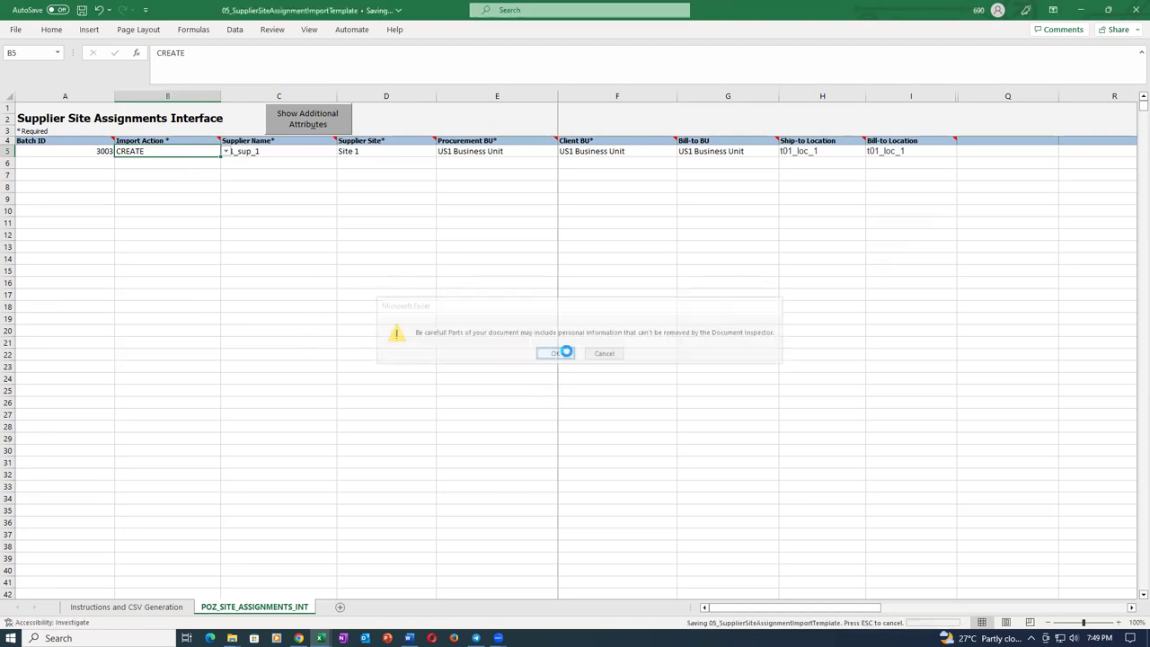
{"action": "left_click", "coordinate": [149, 608]}
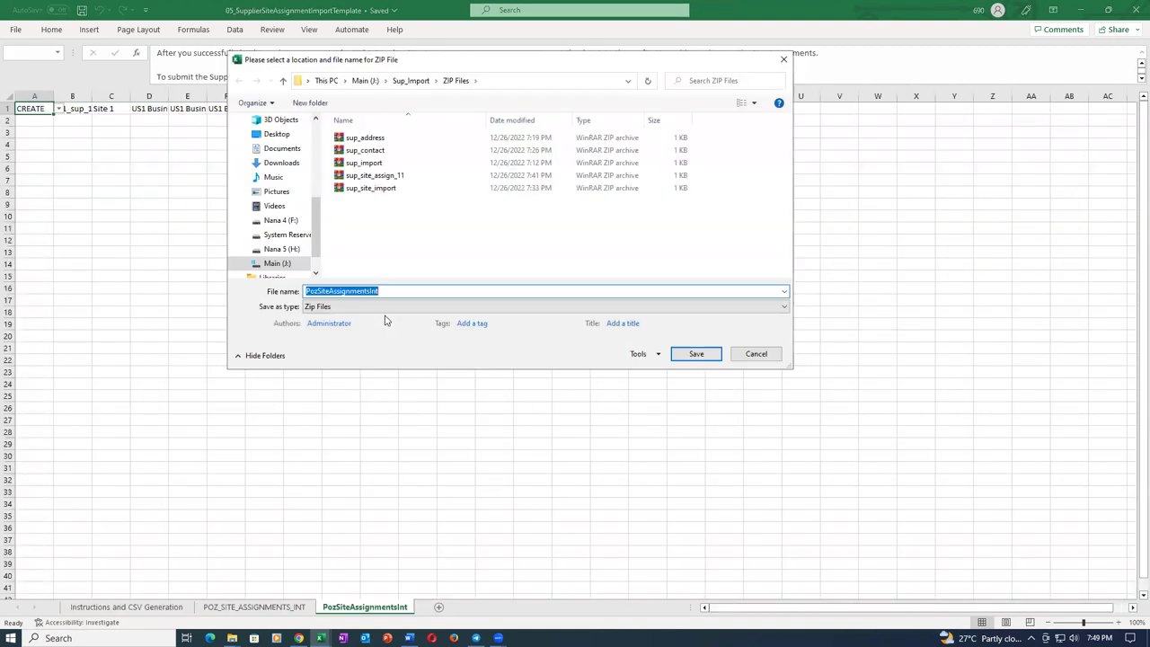
Save the ZIP as sup_site_assign_22 with its CSV, then close the template without saving.
{"action": "type", "text": "sup_site_"}
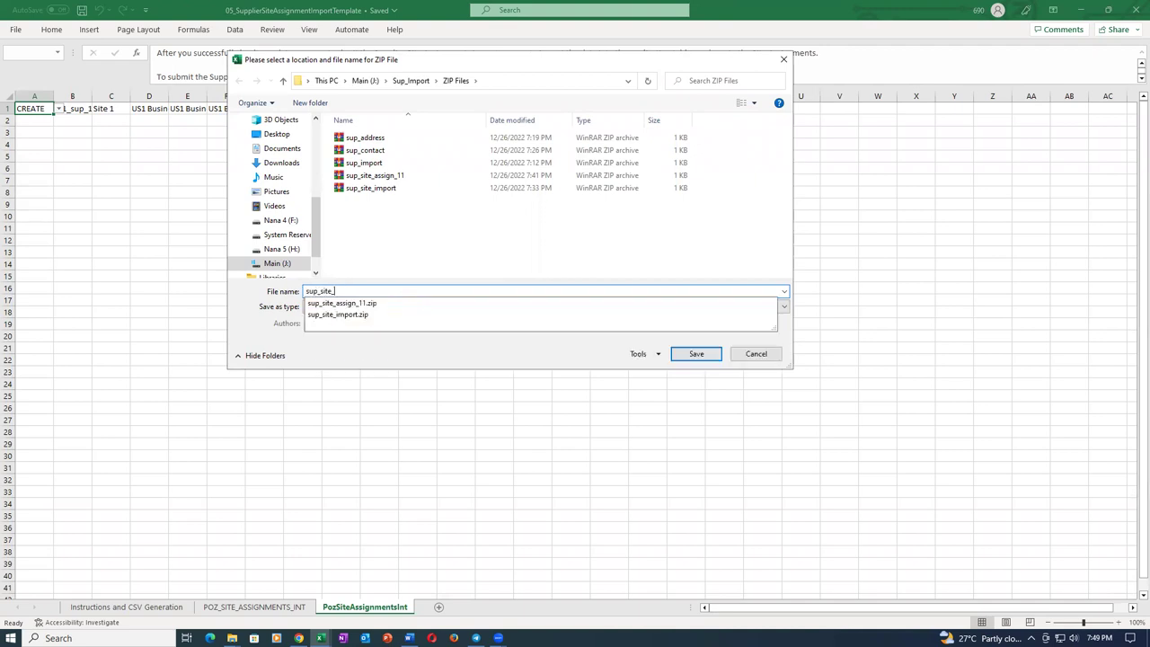
{"action": "type", "text": "ass"}
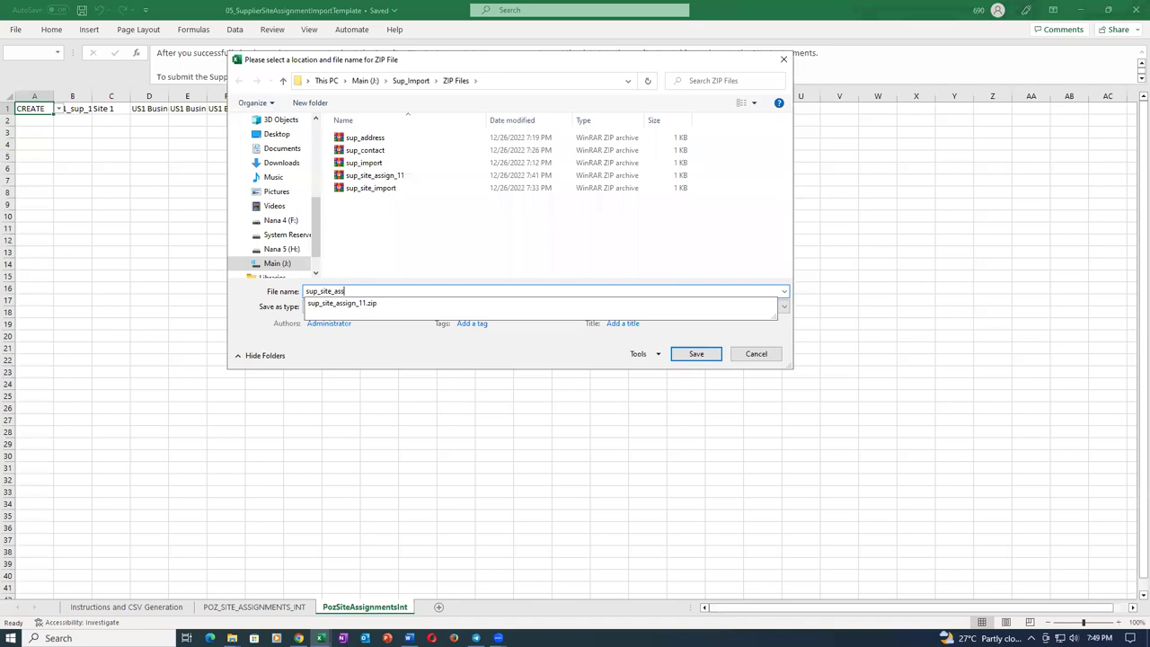
{"action": "type", "text": "ign_22"}
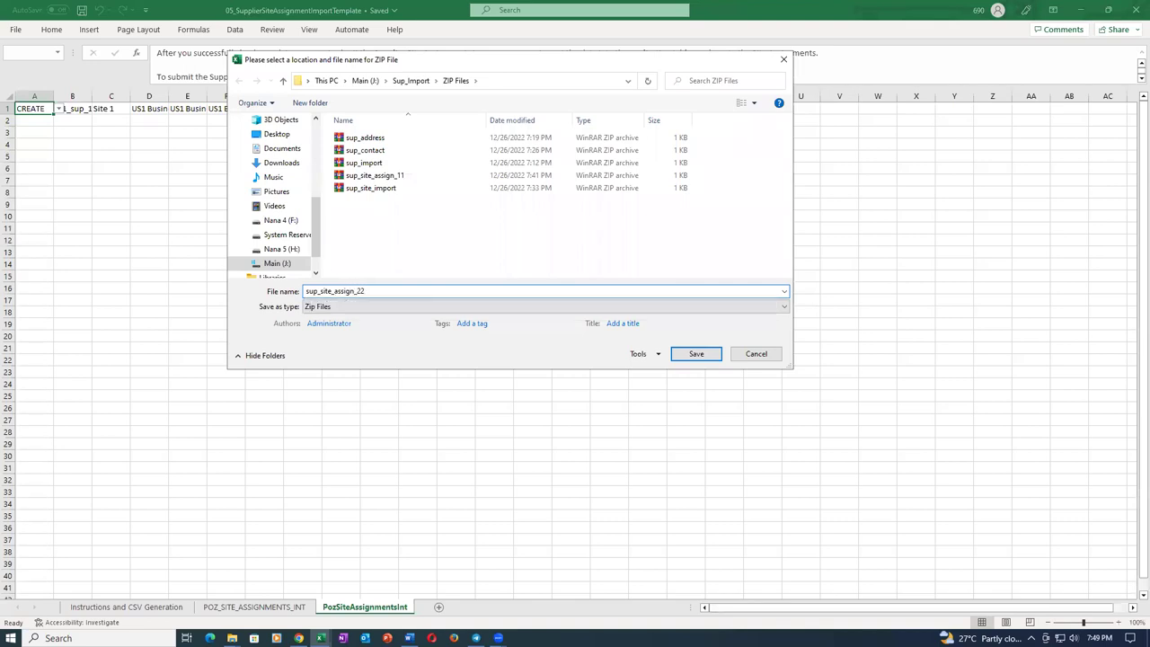
{"action": "left_click", "coordinate": [697, 354]}
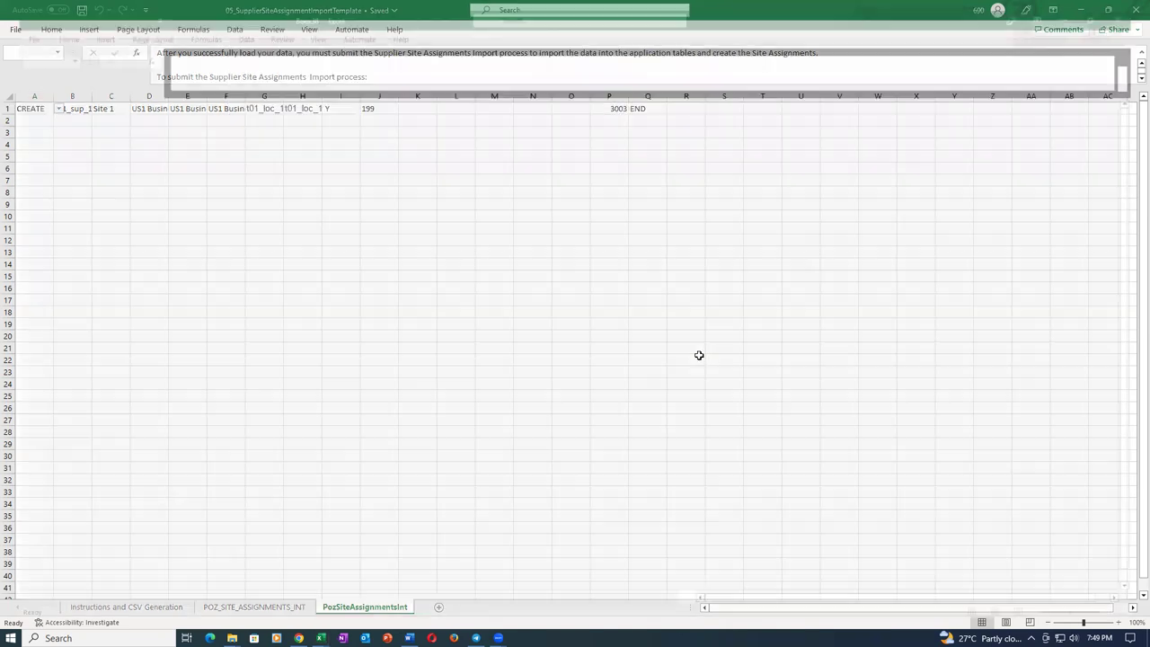
{"action": "left_click", "coordinate": [471, 307]}
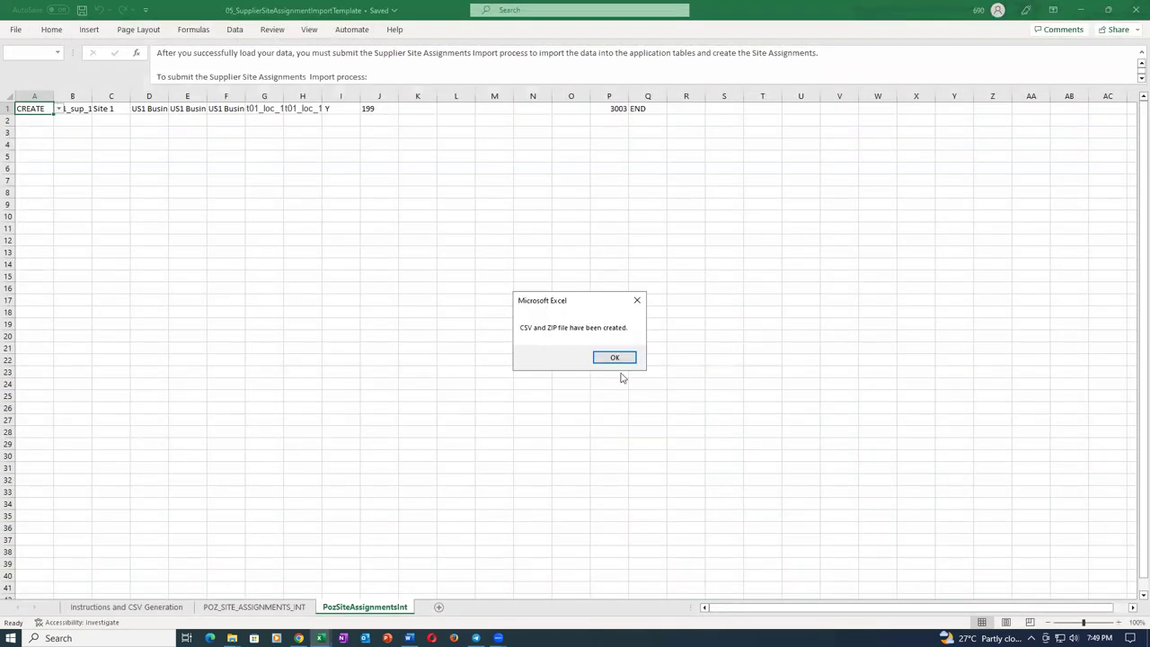
{"action": "left_click", "coordinate": [602, 359]}
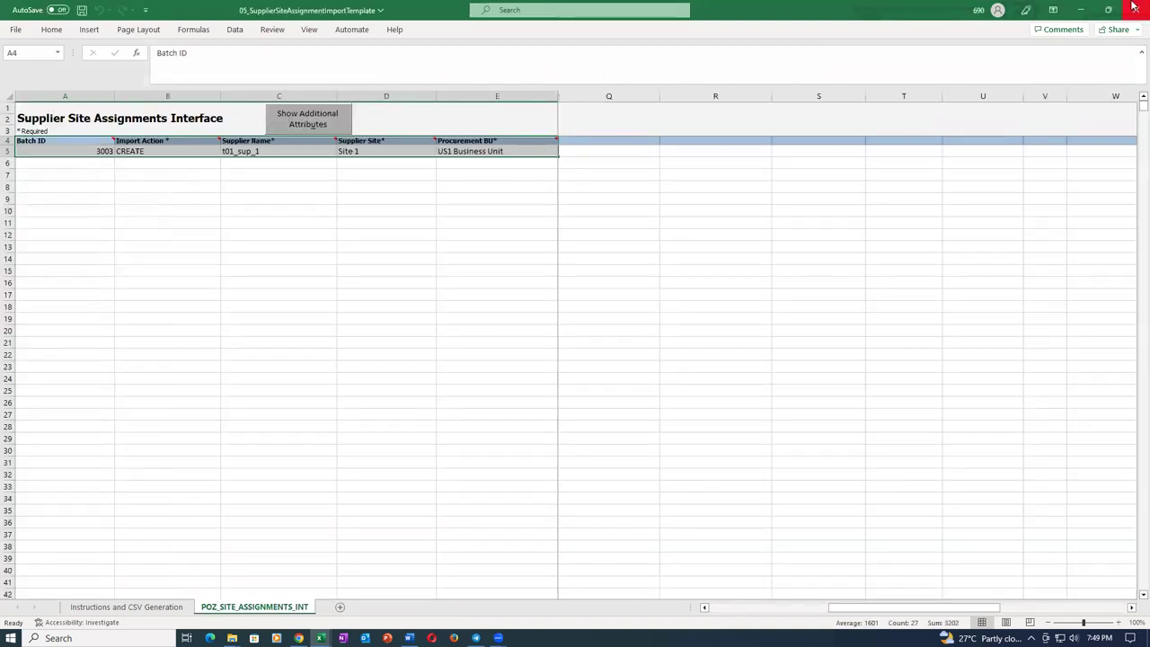
{"action": "left_click", "coordinate": [562, 335]}
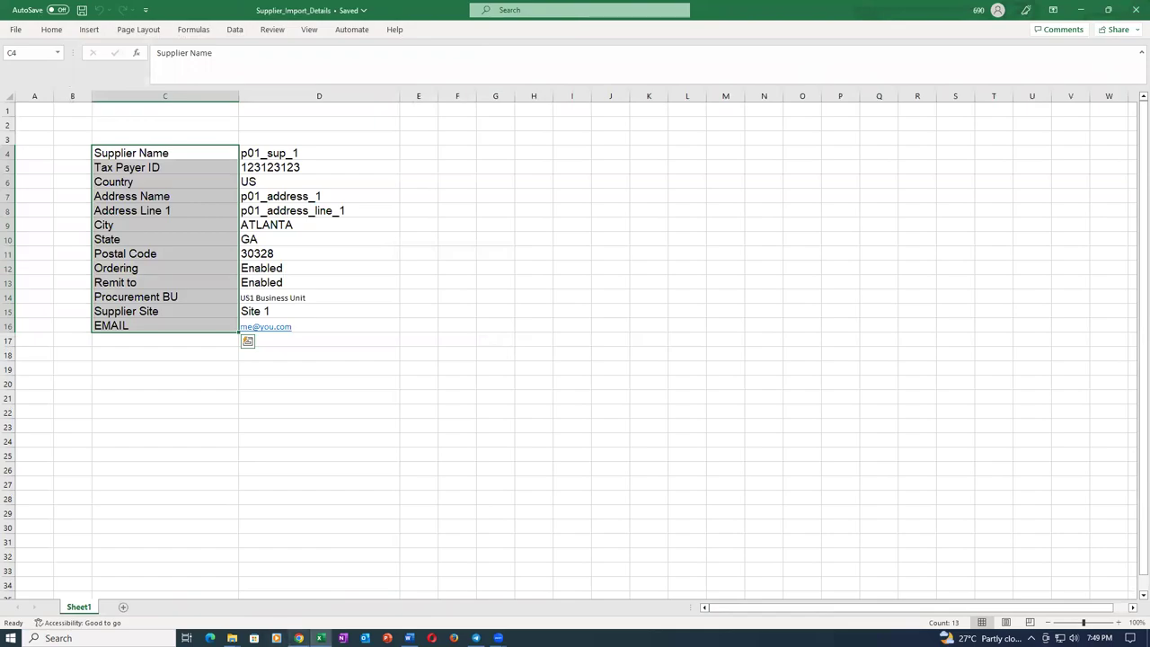
{"action": "left_click", "coordinate": [298, 638]}
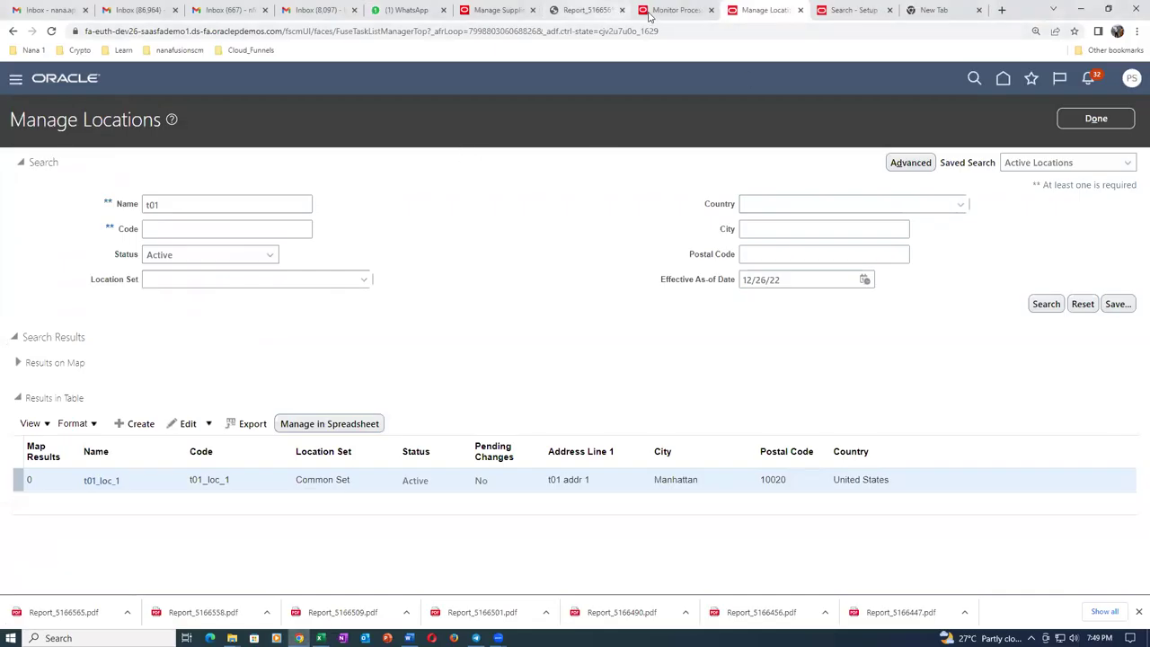
Schedule Load Interface File for Import with Import Supplier Site Assignments as the import process.
{"action": "left_click", "coordinate": [660, 11]}
{"action": "left_click", "coordinate": [165, 338]}
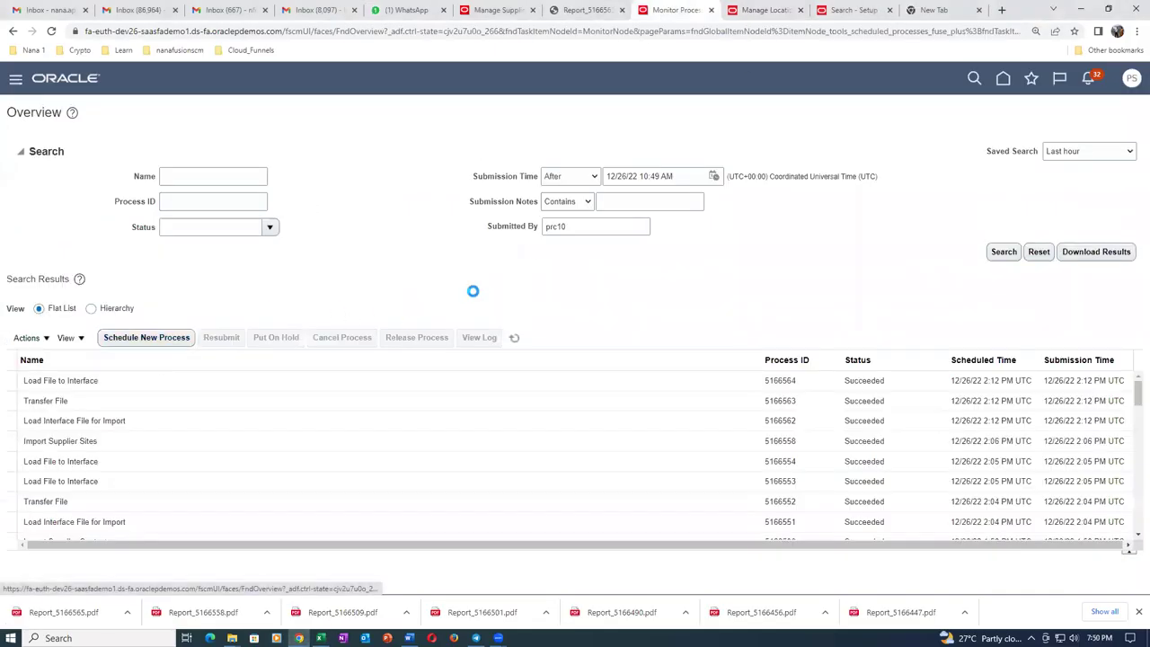
{"action": "left_click", "coordinate": [782, 411]}
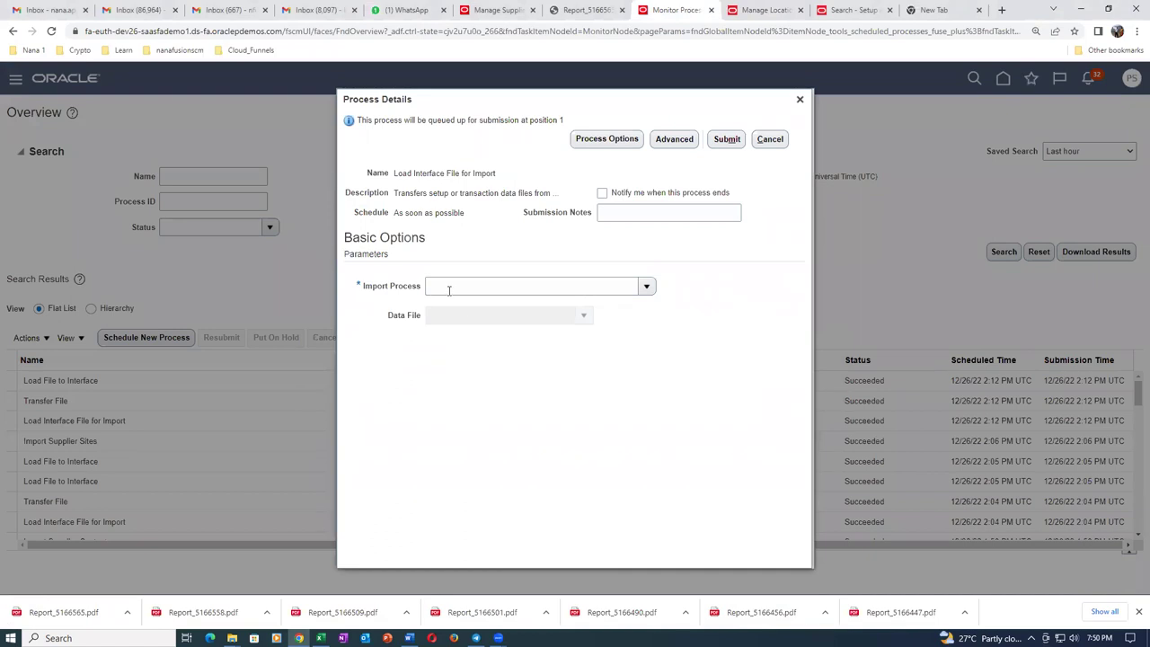
{"action": "left_click", "coordinate": [647, 286]}
{"action": "left_click", "coordinate": [442, 507]}
{"action": "left_click", "coordinate": [578, 313]}
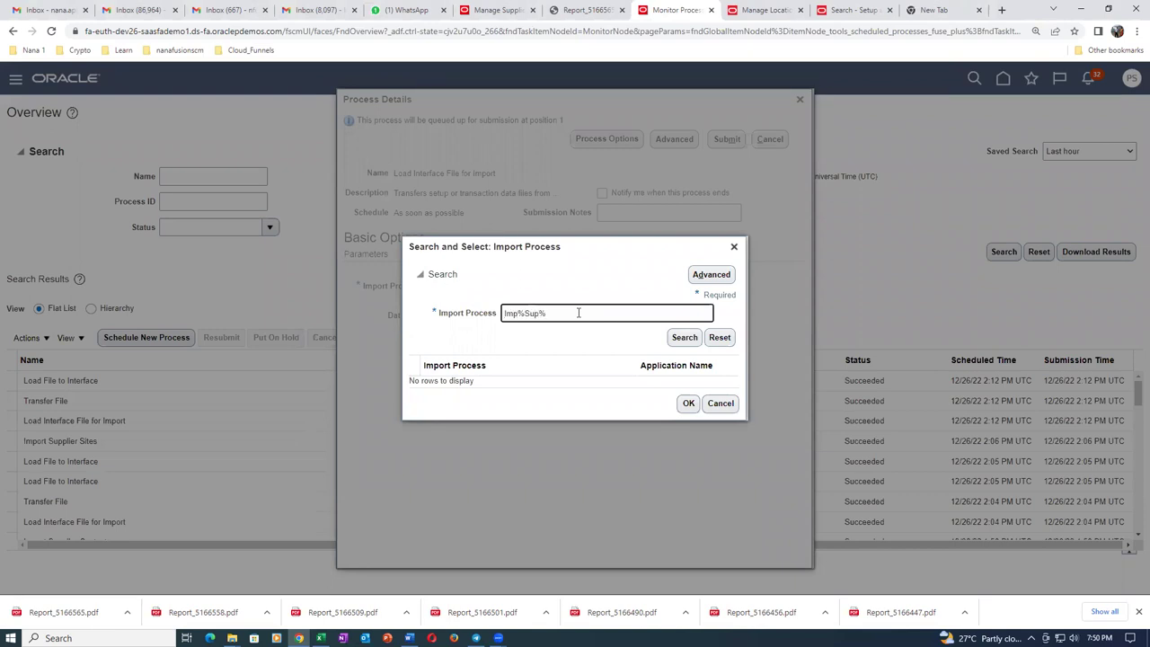
{"action": "left_click", "coordinate": [683, 337]}
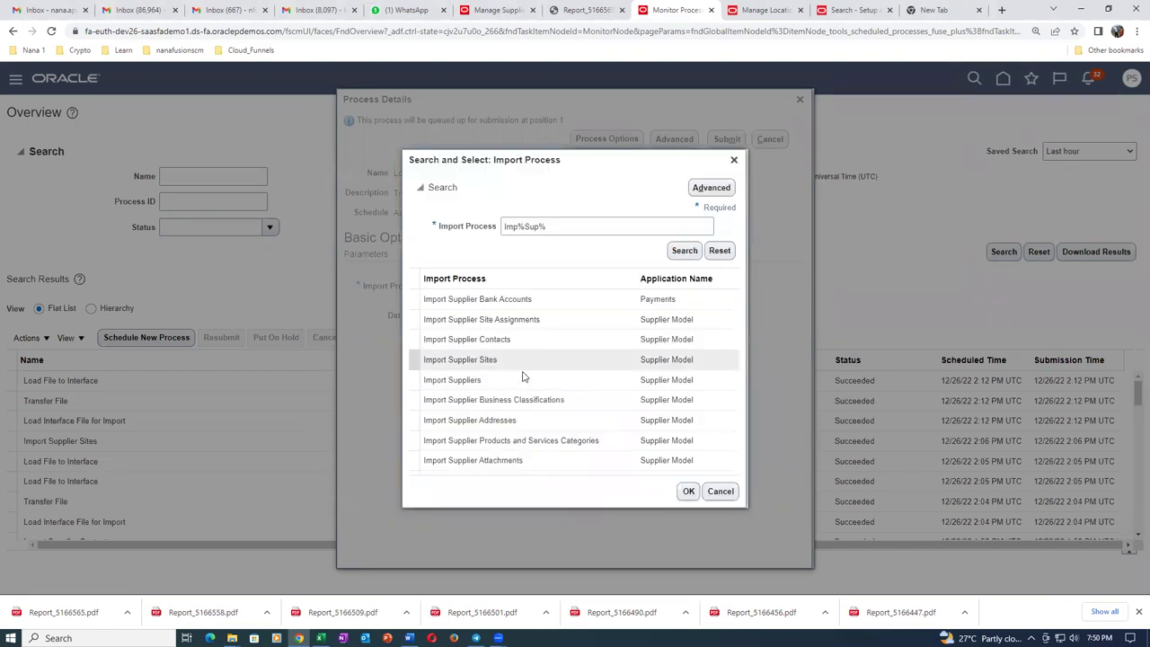
{"action": "left_click", "coordinate": [558, 325]}
{"action": "left_click", "coordinate": [690, 492]}
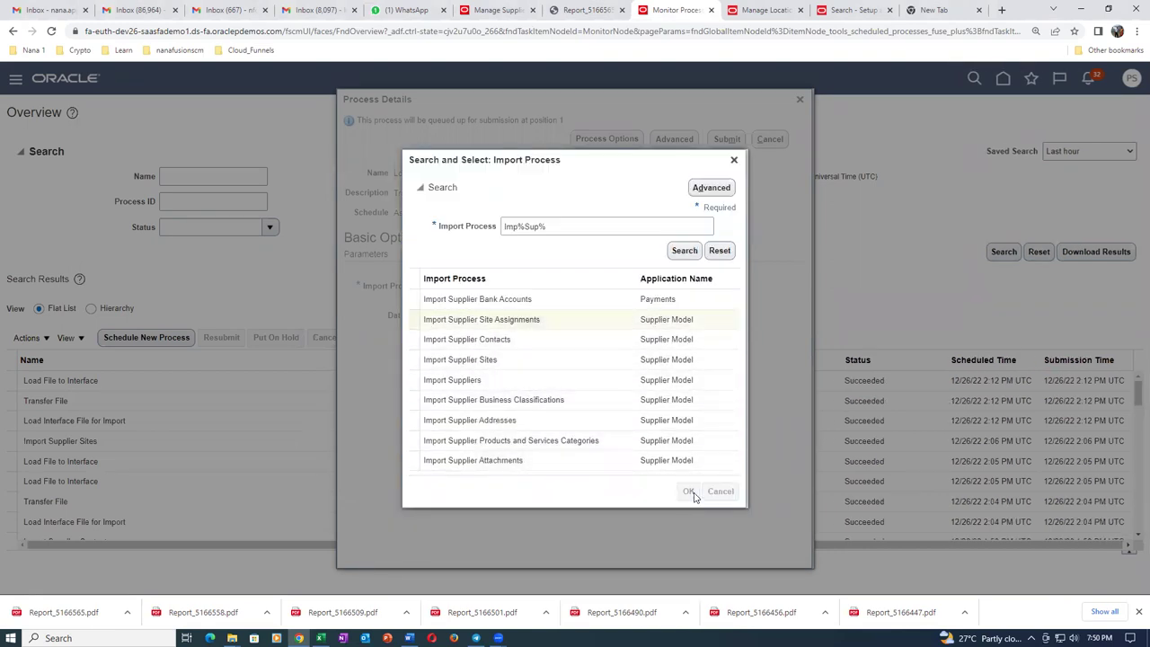
Upload sup_site_assign_22.zip as the data file and submit the load process.
{"action": "left_click", "coordinate": [584, 322]}
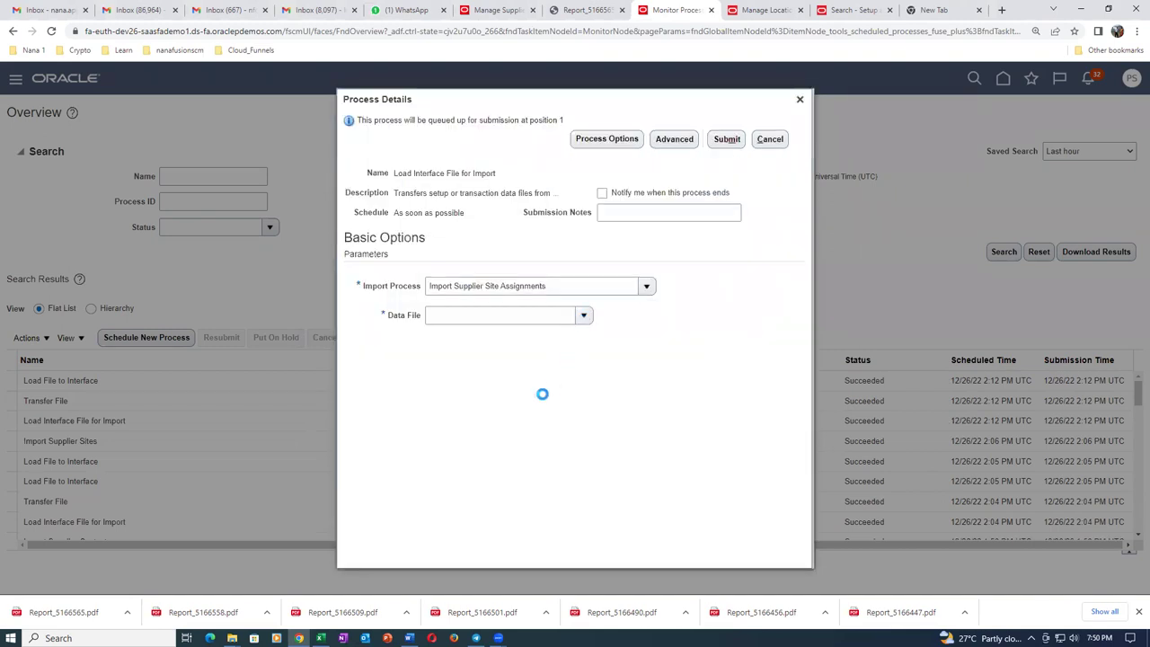
{"action": "left_click", "coordinate": [458, 374]}
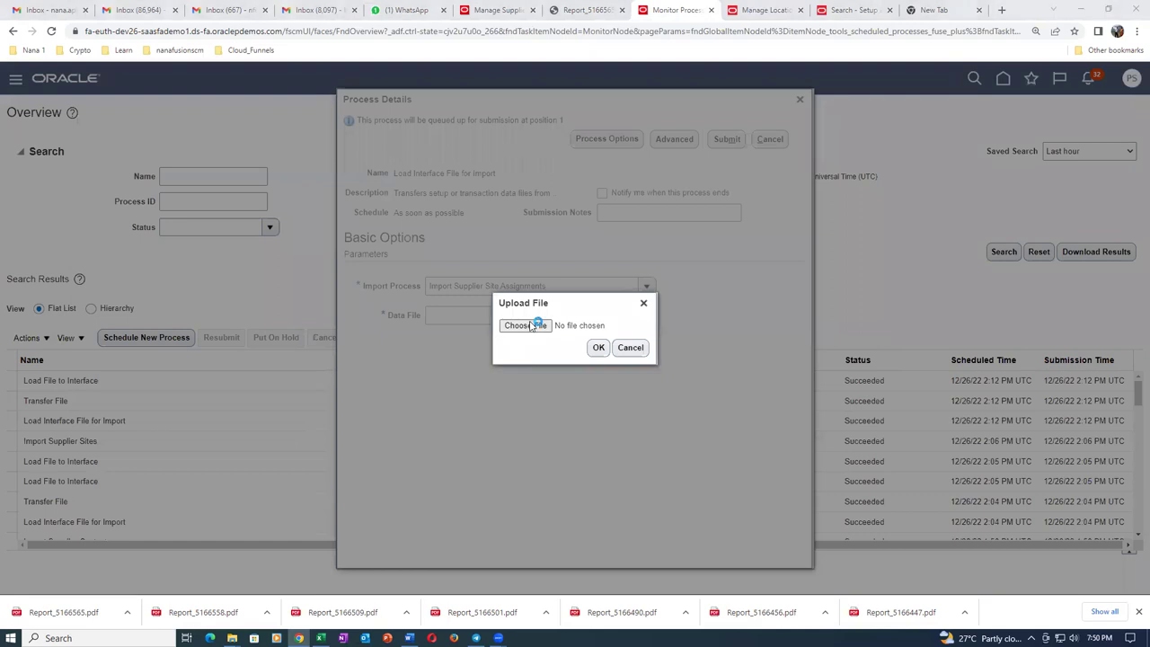
{"action": "left_click", "coordinate": [535, 325]}
{"action": "left_click", "coordinate": [528, 326]}
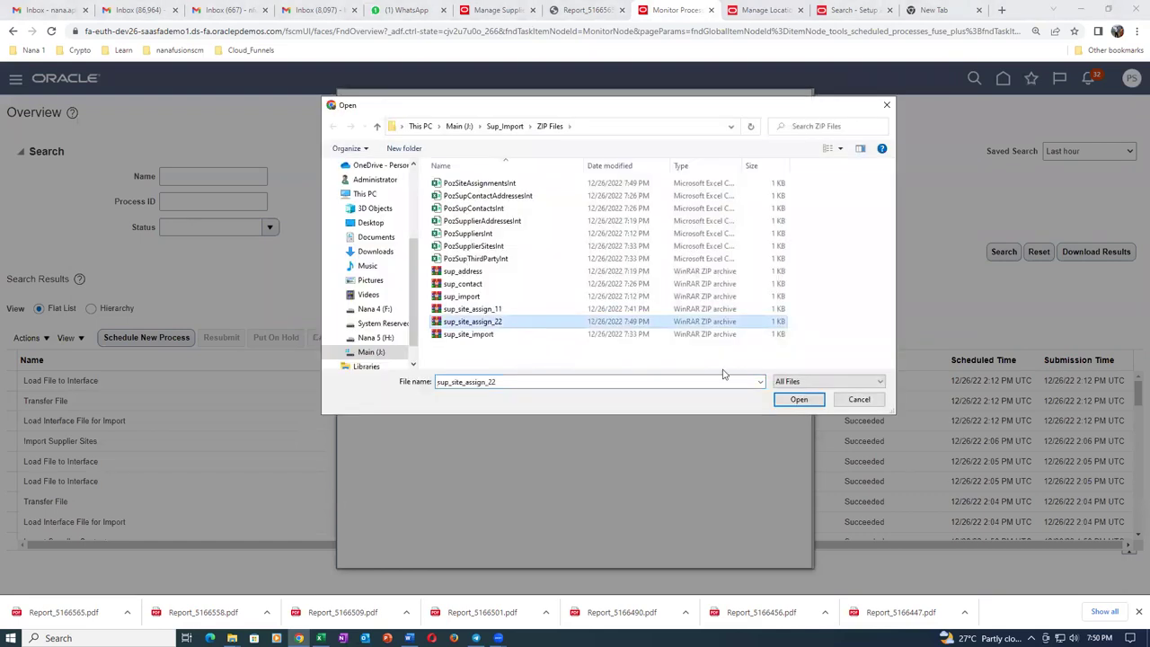
{"action": "left_click", "coordinate": [798, 399]}
{"action": "left_click", "coordinate": [598, 347]}
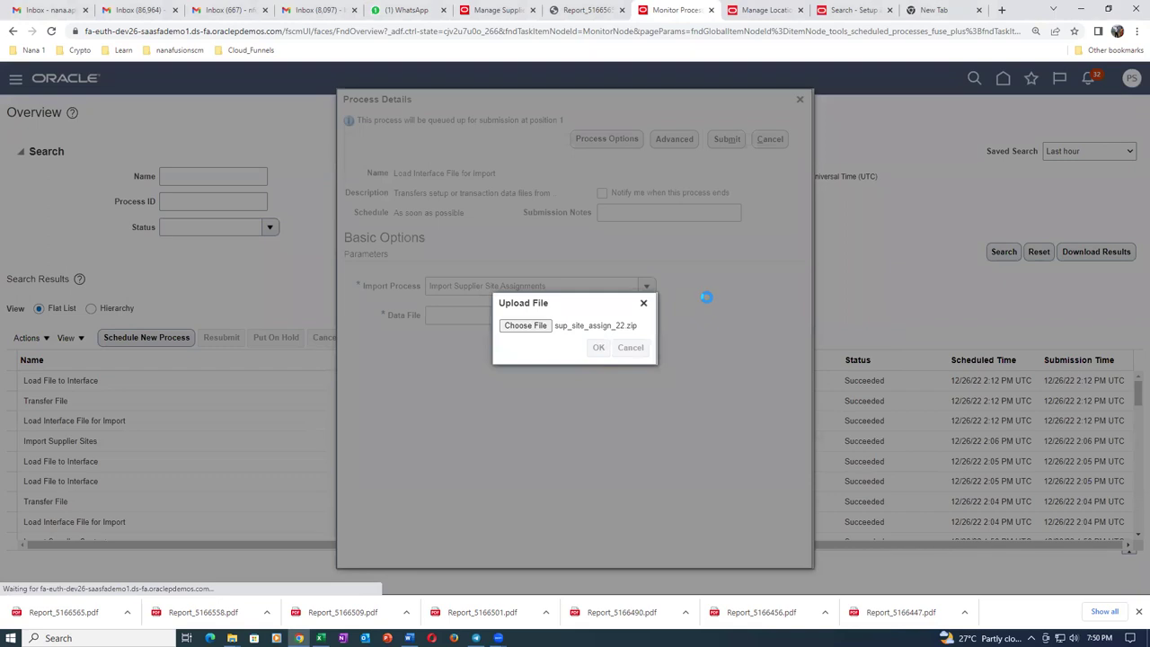
{"action": "left_click", "coordinate": [733, 139]}
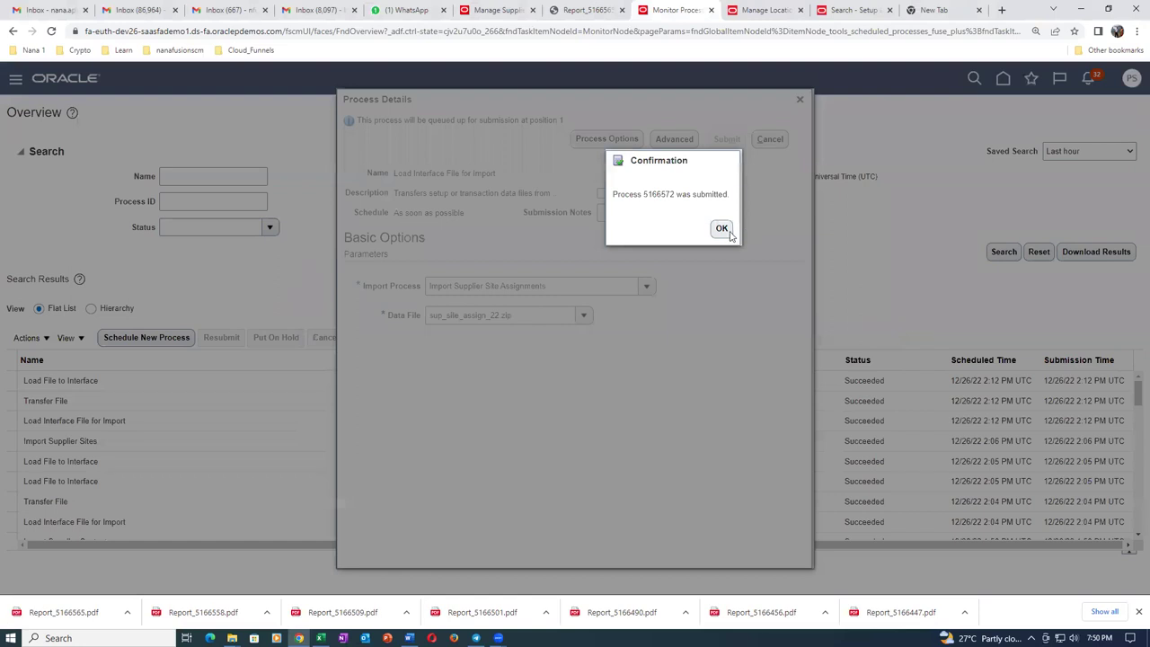
{"action": "left_click", "coordinate": [722, 229]}
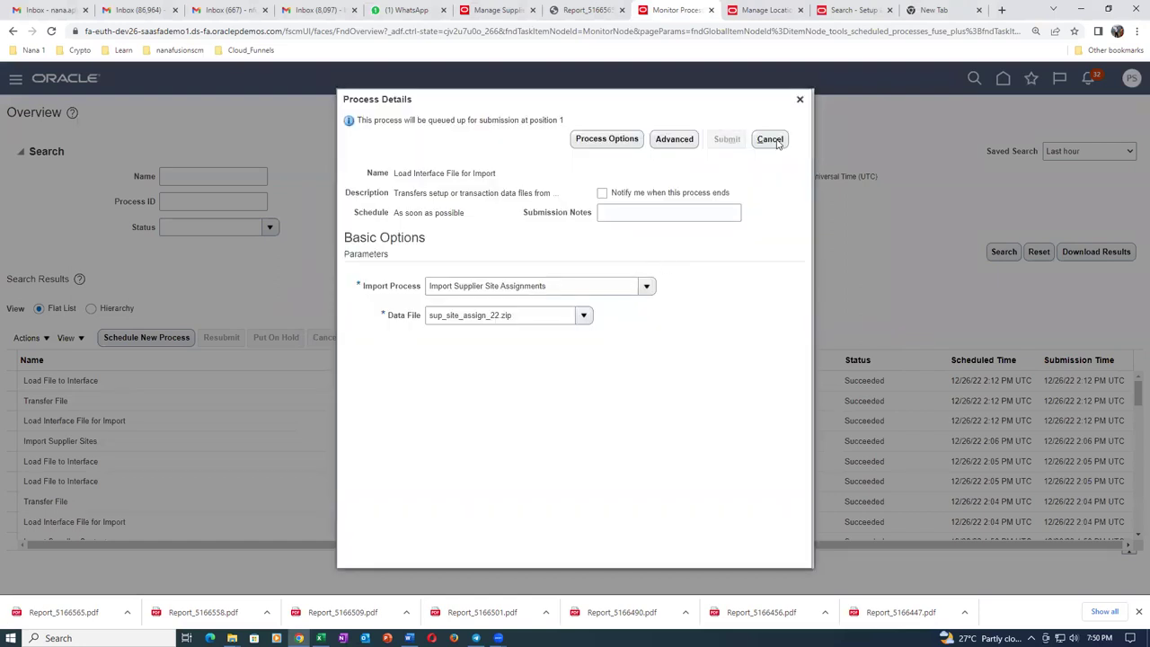
{"action": "left_click", "coordinate": [800, 99]}
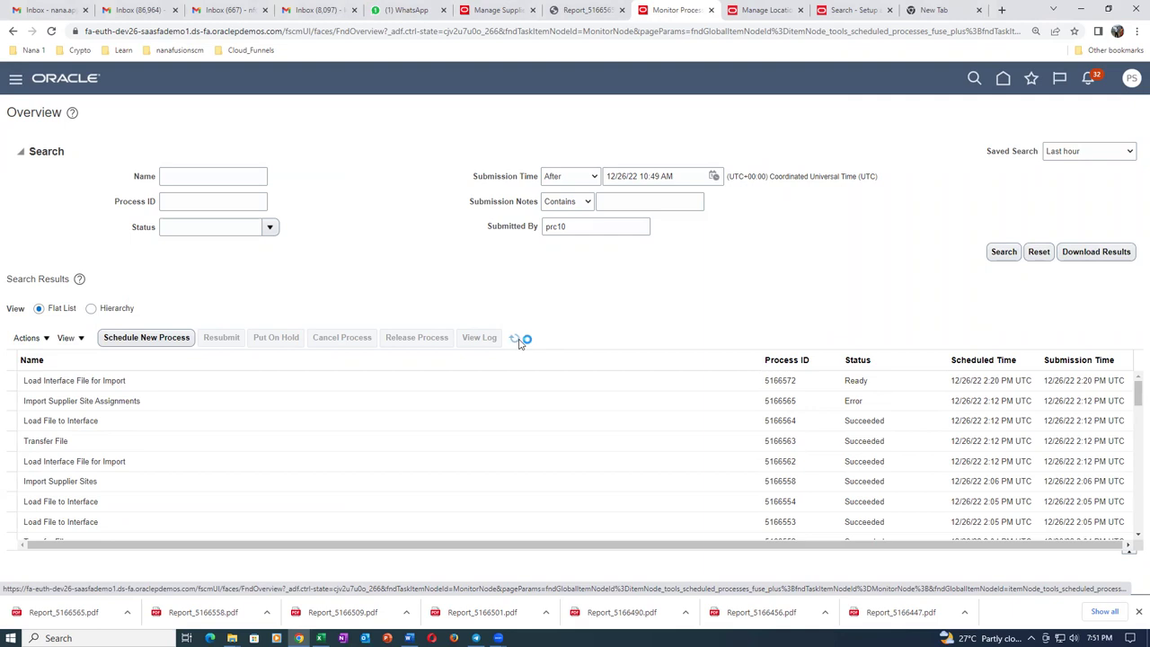
Refresh the process list, close Report_5166565.pdf, and return to the Import Suppliers page.
{"action": "left_click", "coordinate": [516, 340]}
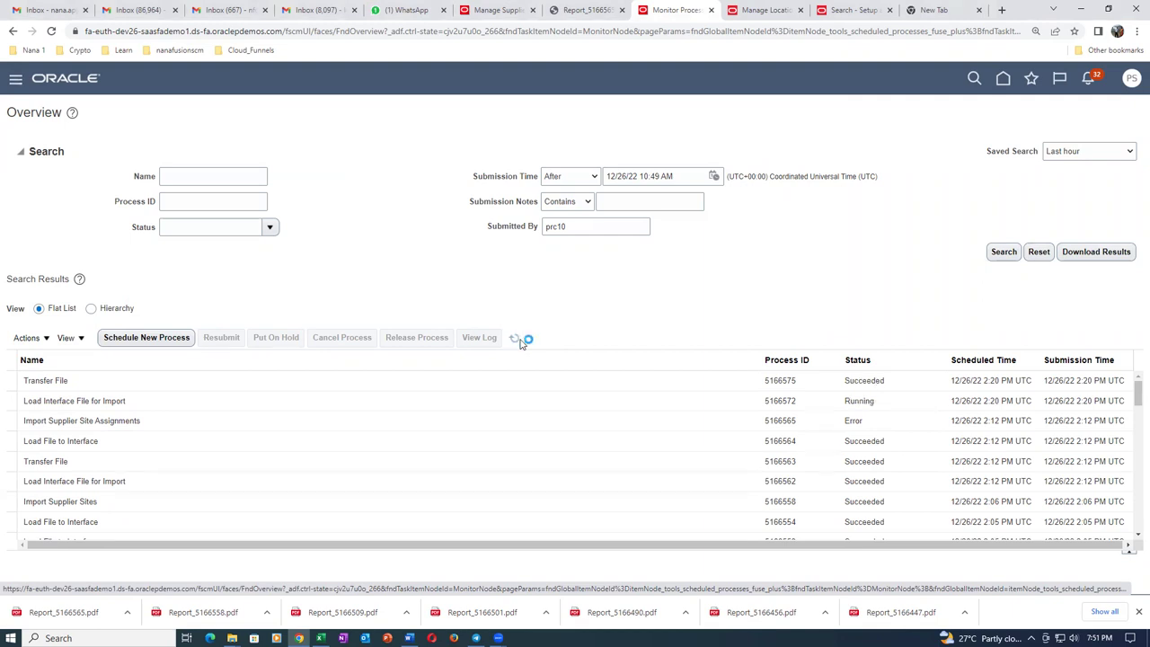
{"action": "left_click", "coordinate": [519, 340]}
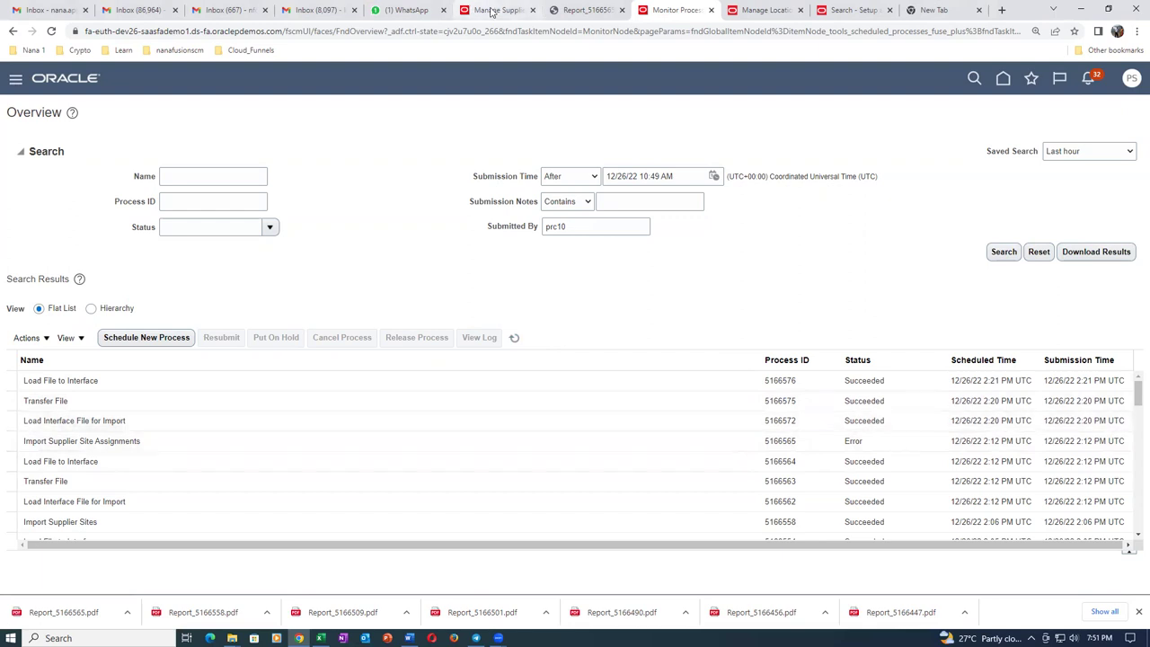
{"action": "left_click", "coordinate": [573, 11]}
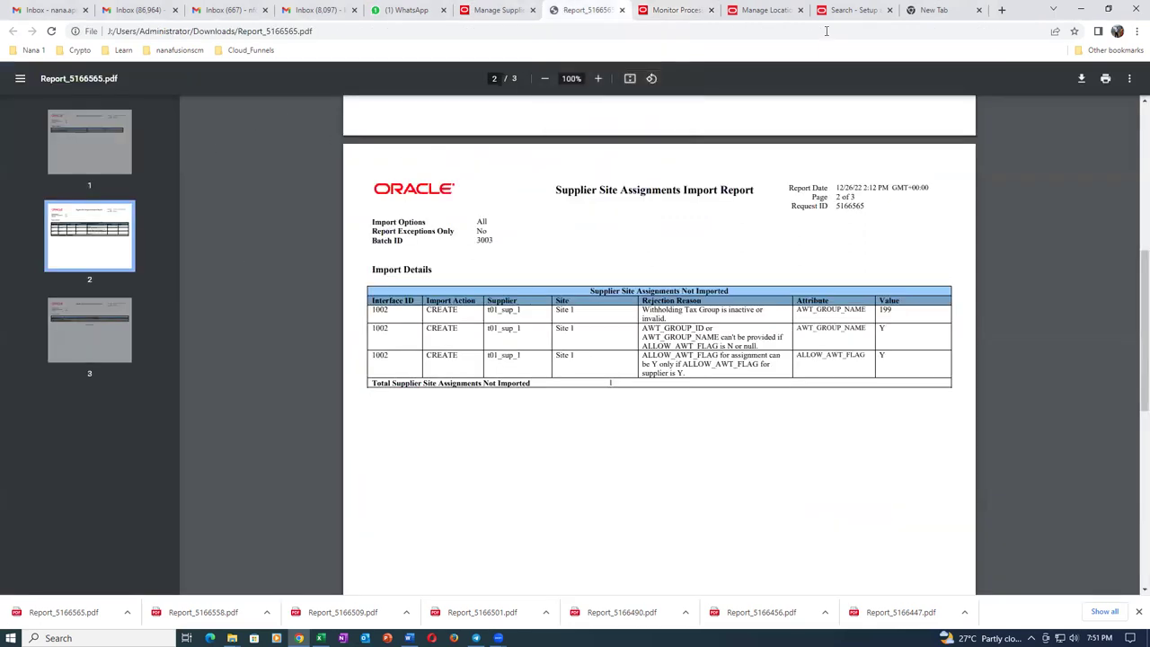
{"action": "left_click", "coordinate": [622, 13]}
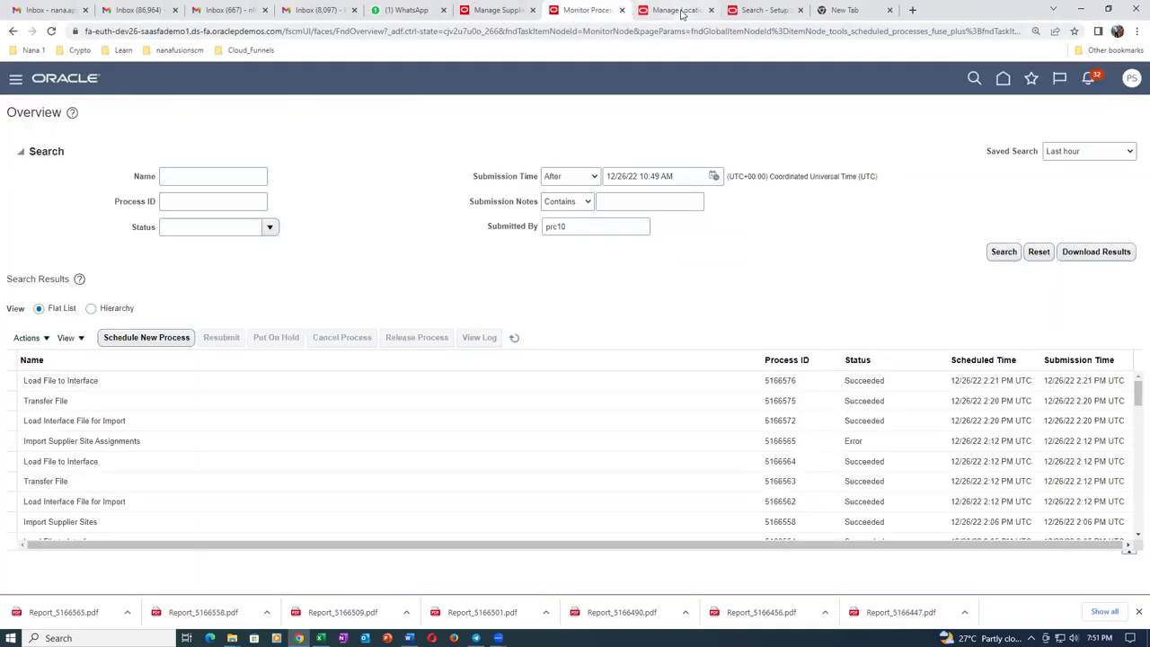
{"action": "left_click", "coordinate": [502, 10]}
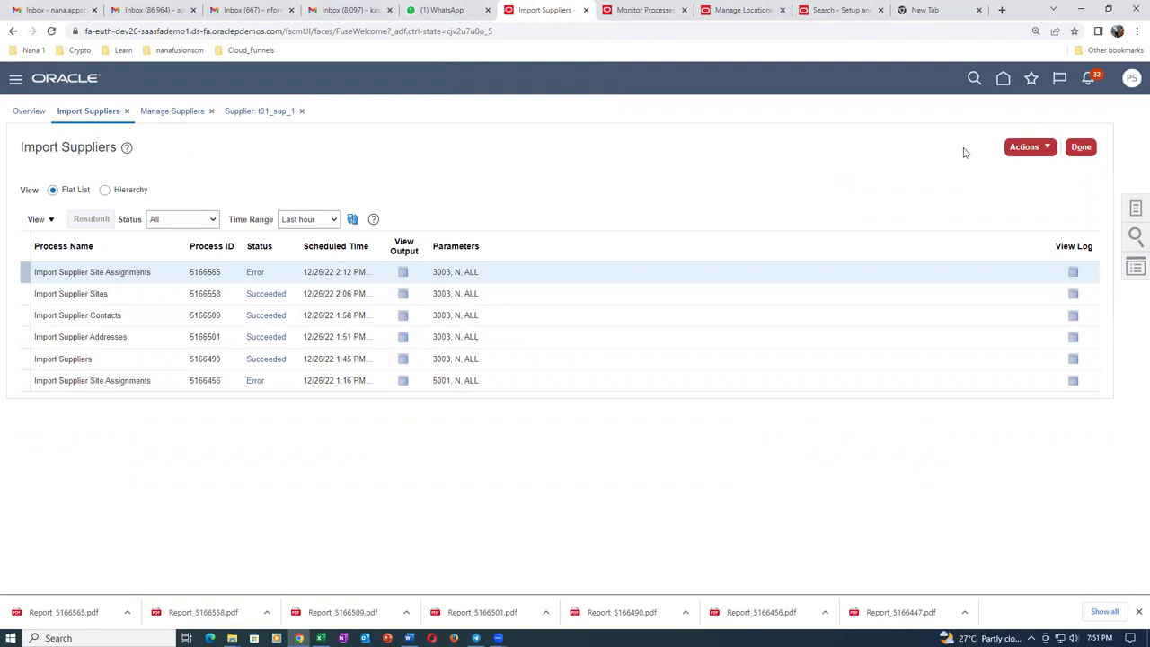
Cancel the pending Import Supplier Site Assignments submission and close the Import Suppliers tab.
{"action": "left_click", "coordinate": [1036, 148]}
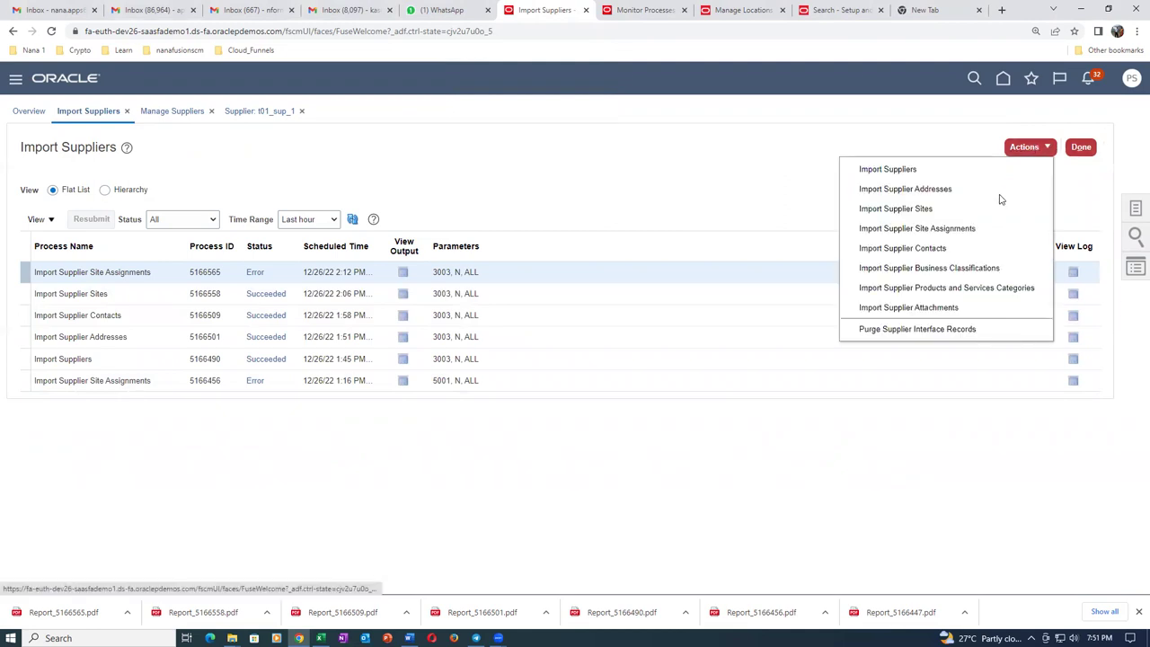
{"action": "left_click", "coordinate": [992, 228]}
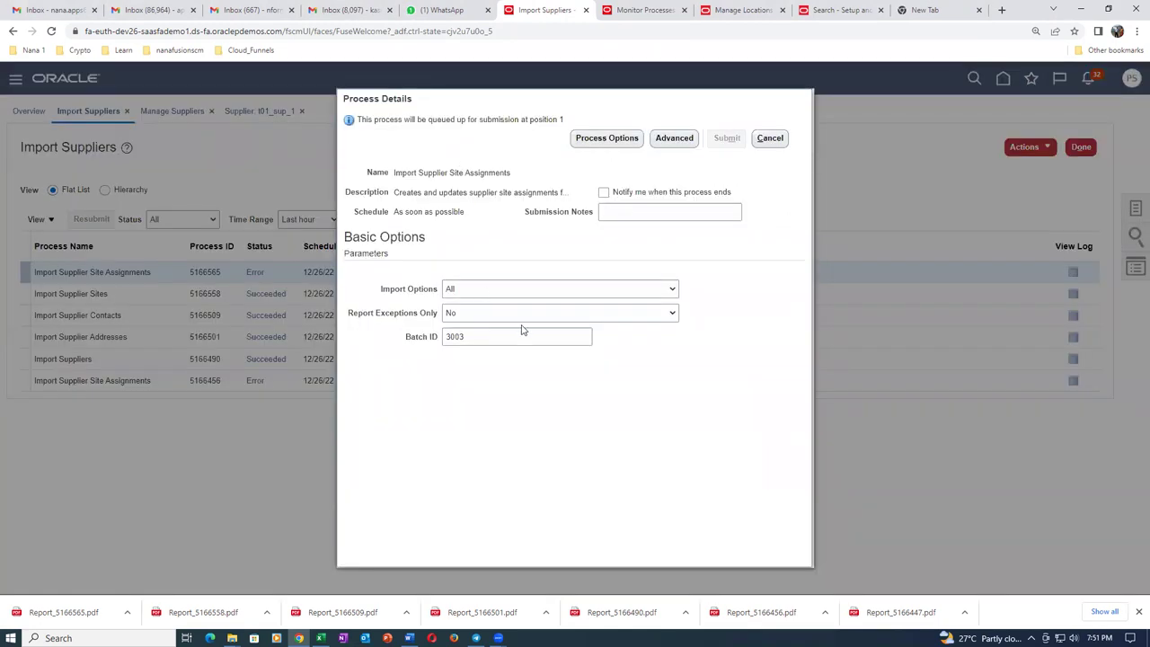
{"action": "left_click", "coordinate": [773, 139]}
{"action": "left_click", "coordinate": [585, 12]}
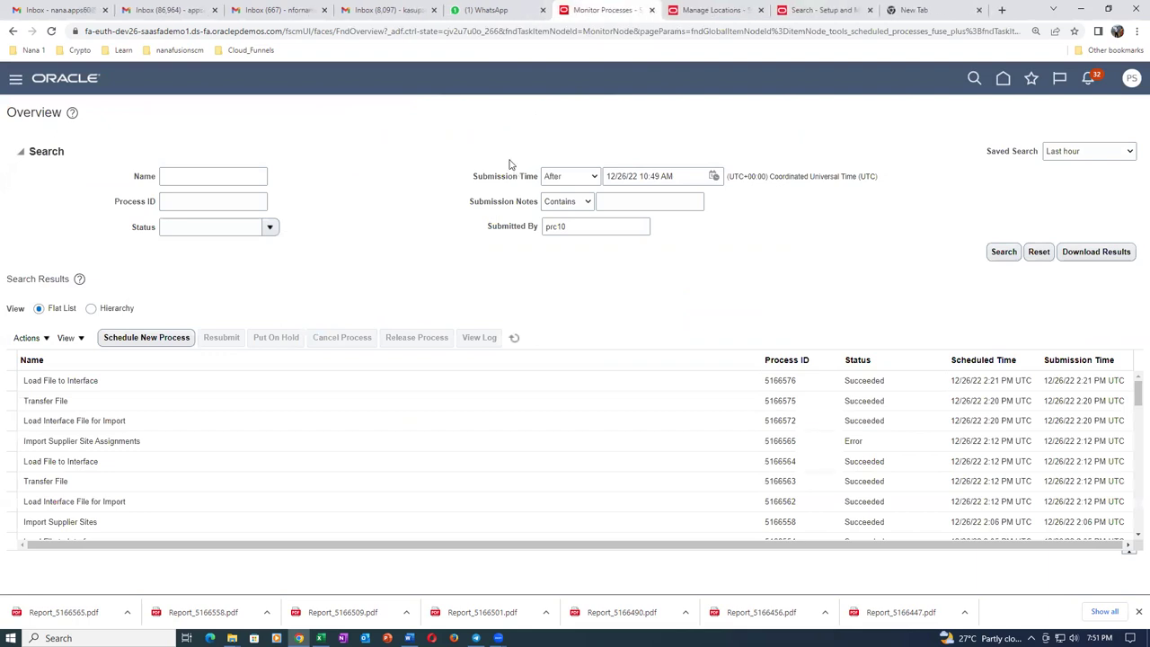
Duplicate the Monitor Processes tab and show favourites and recent items.
{"action": "right_click", "coordinate": [604, 11]}
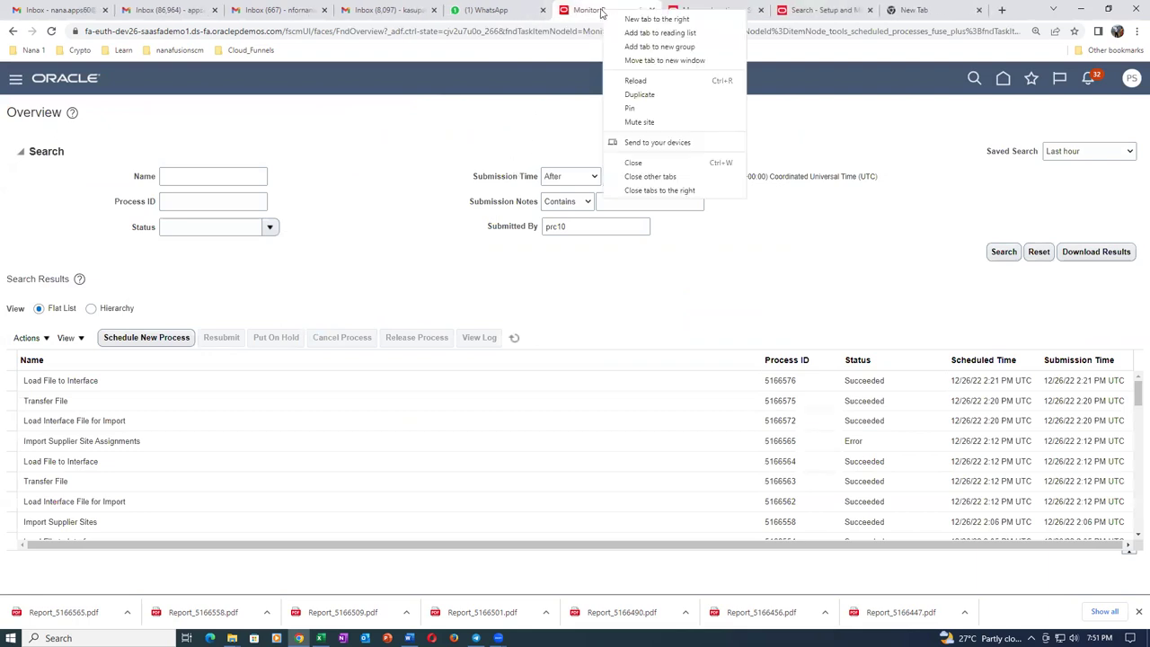
{"action": "left_click", "coordinate": [634, 95]}
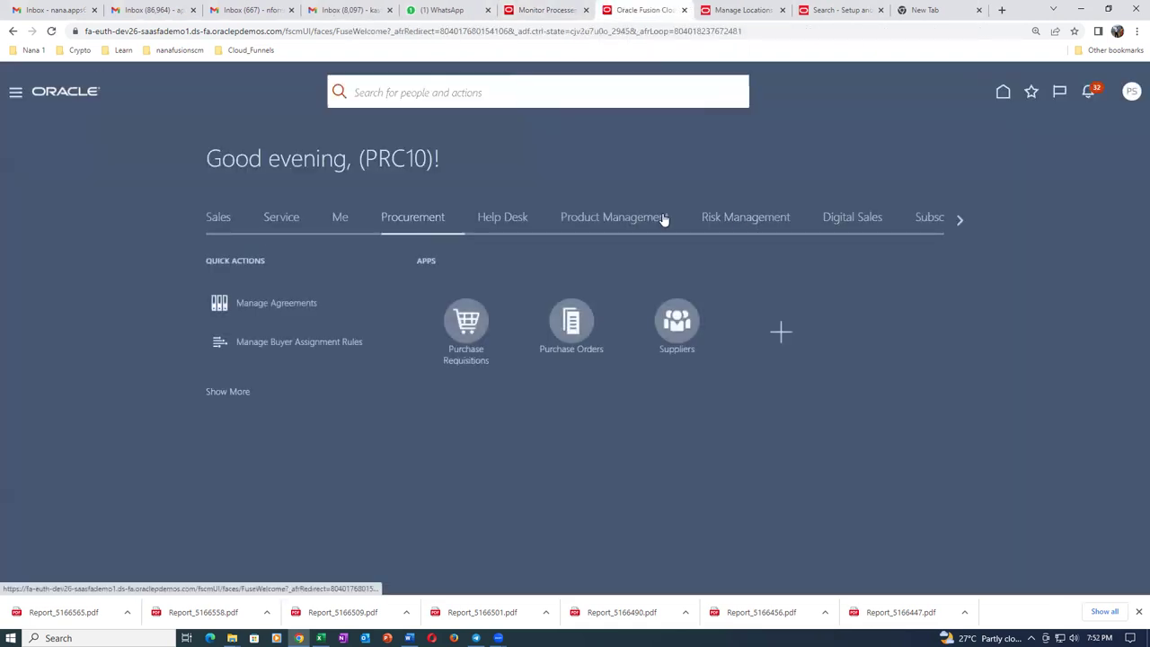
{"action": "left_click", "coordinate": [1021, 92]}
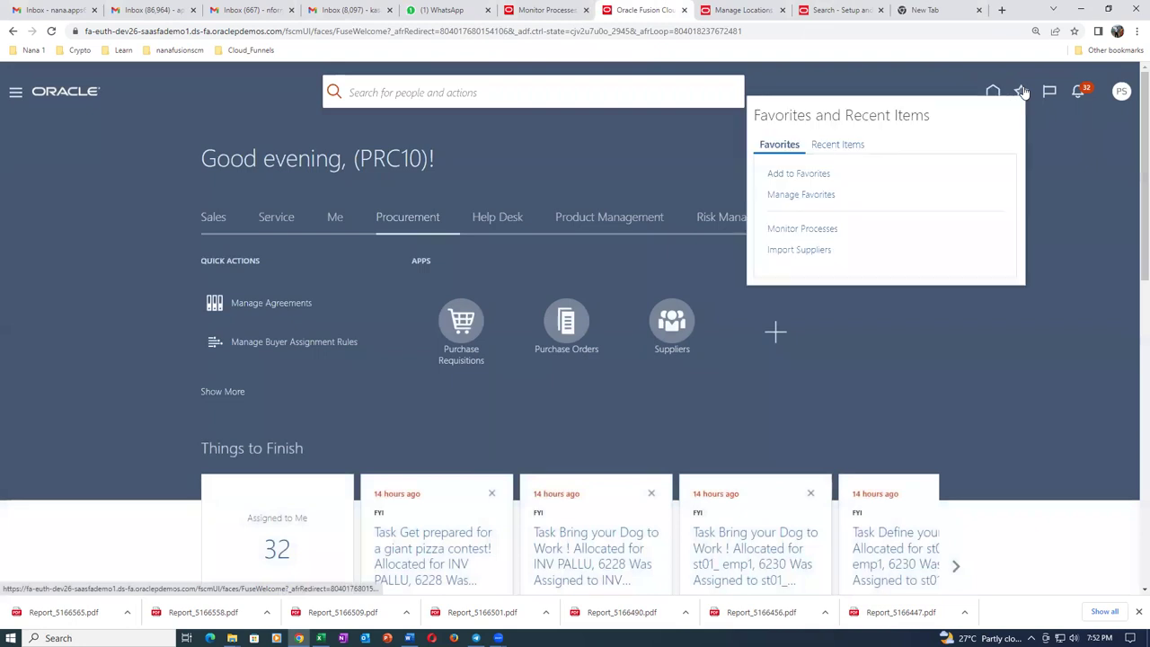
From Import Suppliers, set up Import Supplier Site Assignments with import option All and batch ID 3003.
{"action": "left_click", "coordinate": [804, 255]}
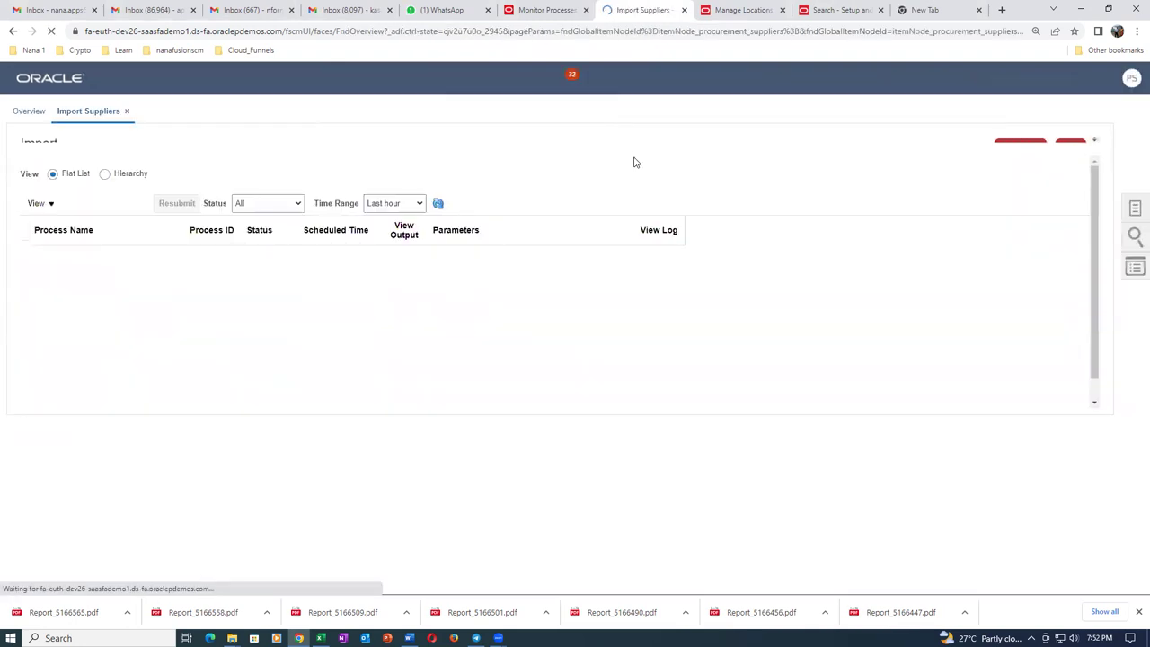
{"action": "left_click", "coordinate": [1029, 146]}
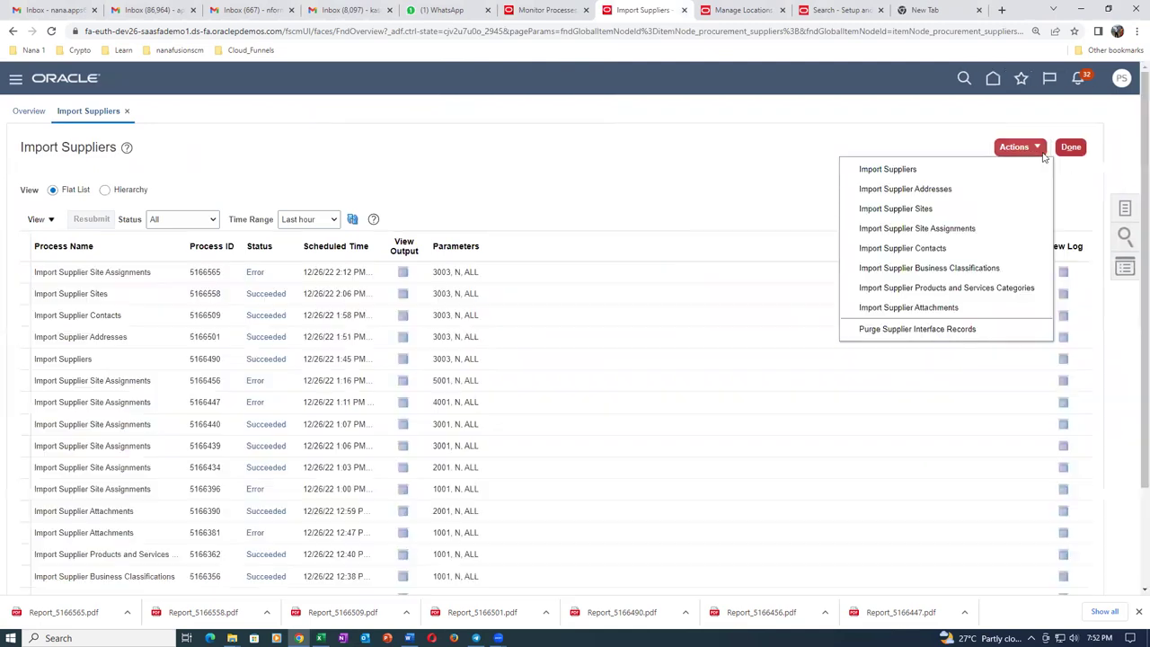
{"action": "left_click", "coordinate": [989, 229]}
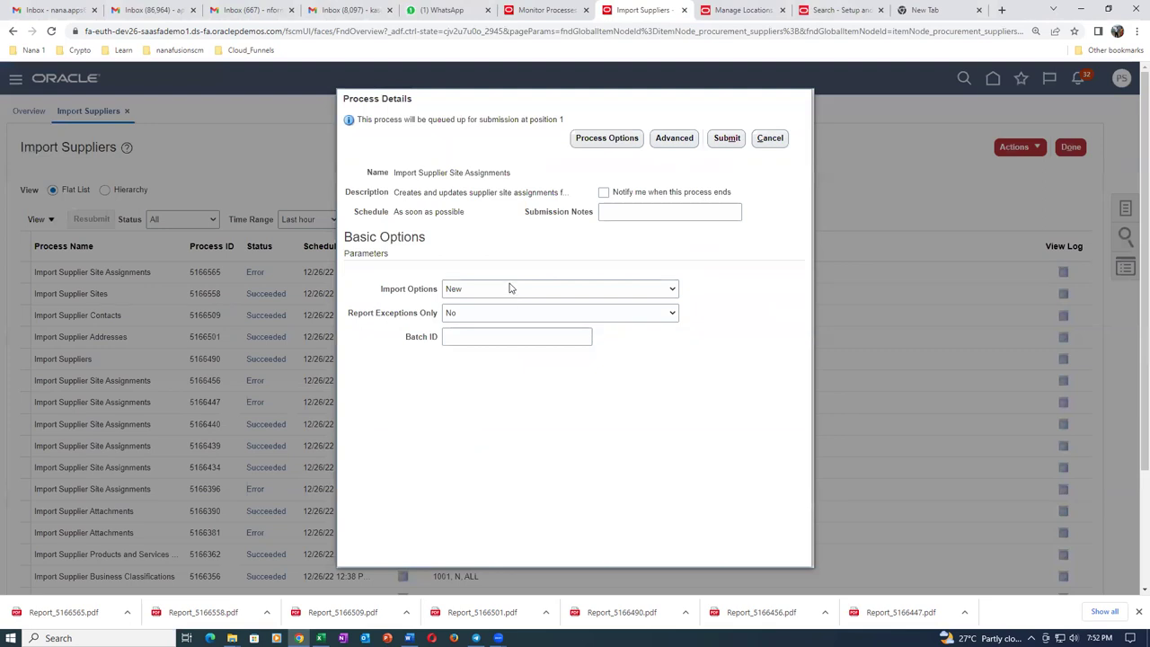
{"action": "left_click", "coordinate": [508, 288]}
{"action": "left_click", "coordinate": [503, 305]}
{"action": "left_click", "coordinate": [497, 339]}
{"action": "type", "text": "3003"}
{"action": "key", "text": "Tab"}
Submit the site assignments import, dismiss the confirmation, and refresh the process list.
{"action": "left_click", "coordinate": [728, 138]}
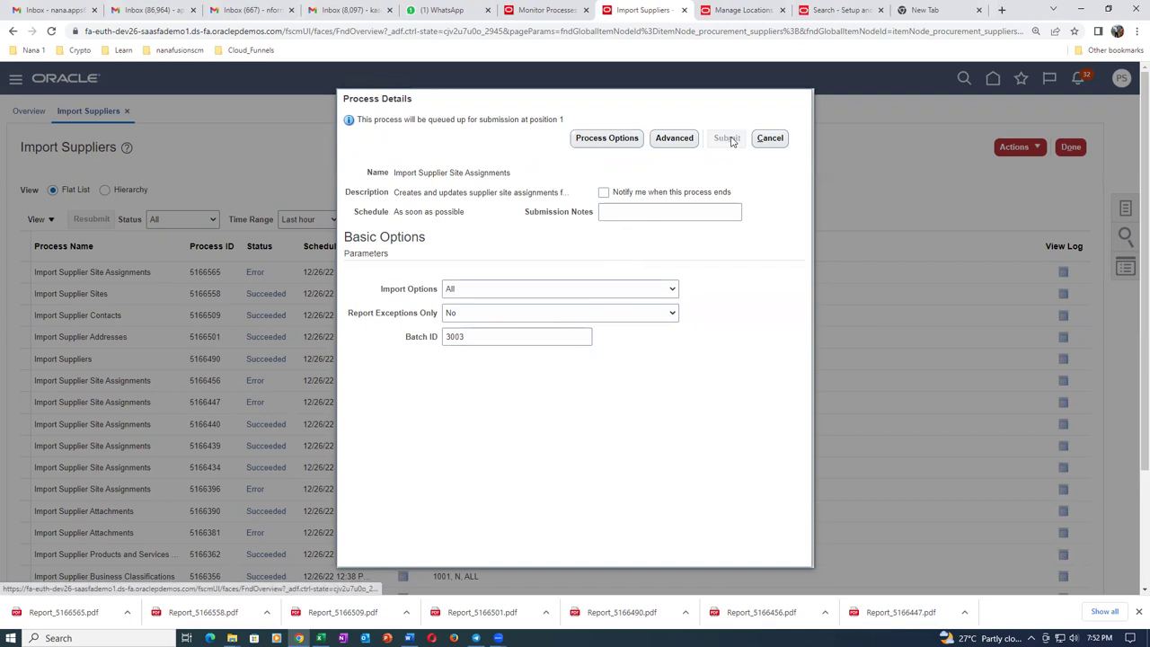
{"action": "key", "text": "Return"}
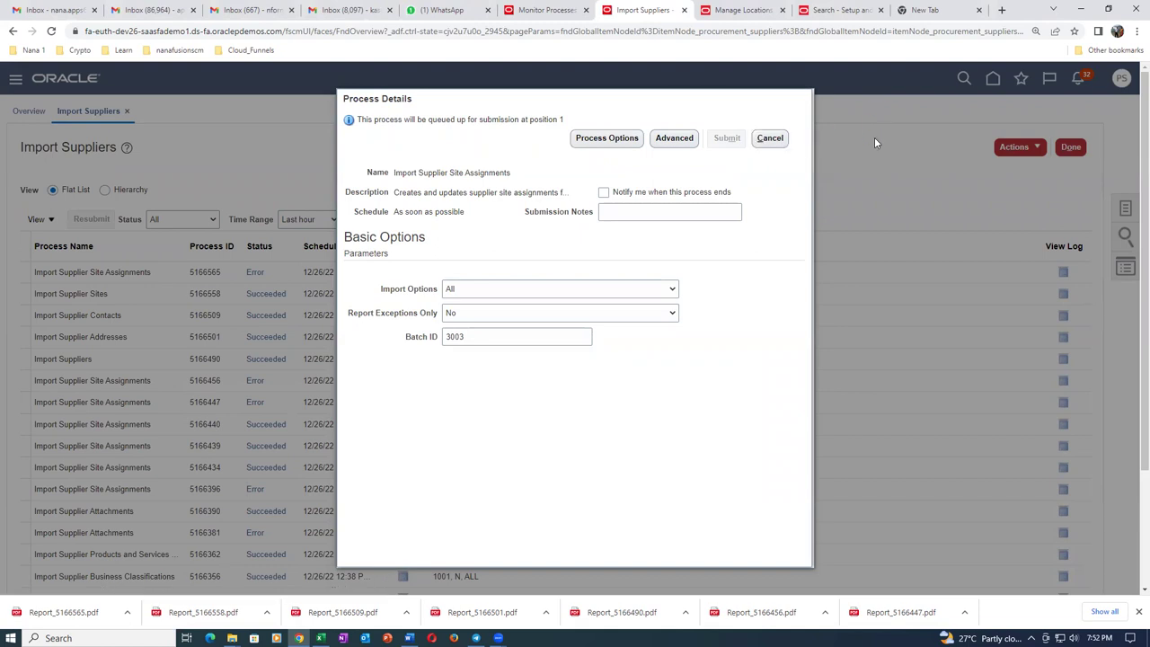
{"action": "key", "text": "Escape"}
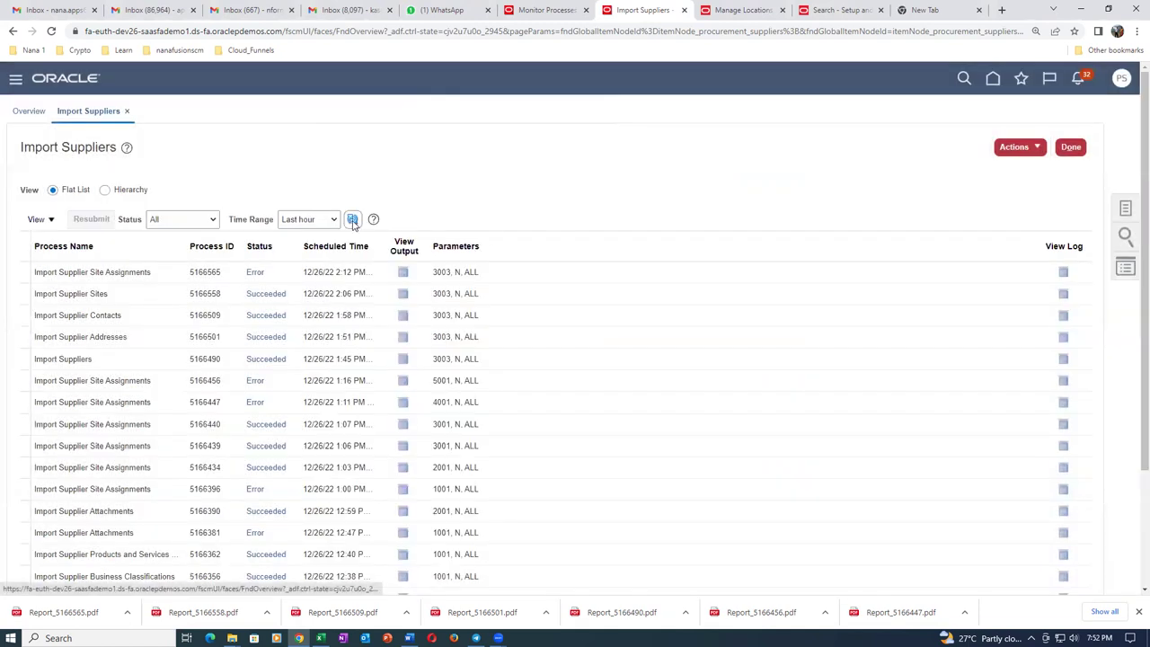
{"action": "left_click", "coordinate": [353, 220]}
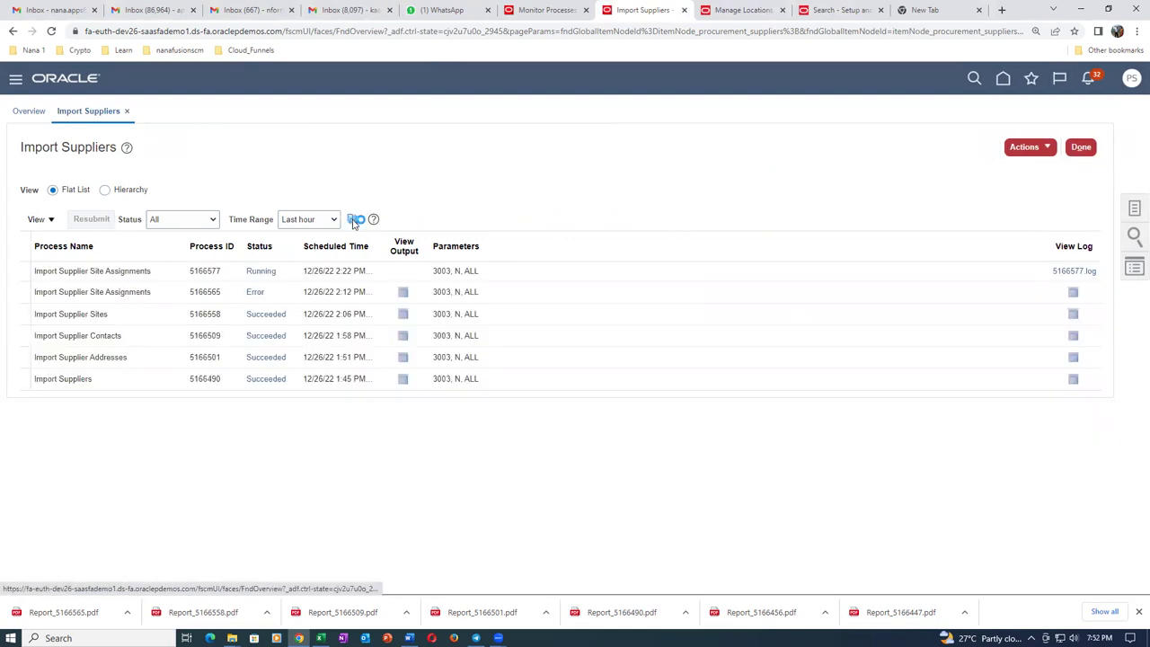
Refresh until run 5166577 shows Error, then download and open its ESS_O_5166577 report.
{"action": "left_click", "coordinate": [354, 221]}
{"action": "left_click", "coordinate": [354, 220]}
{"action": "left_click", "coordinate": [354, 220]}
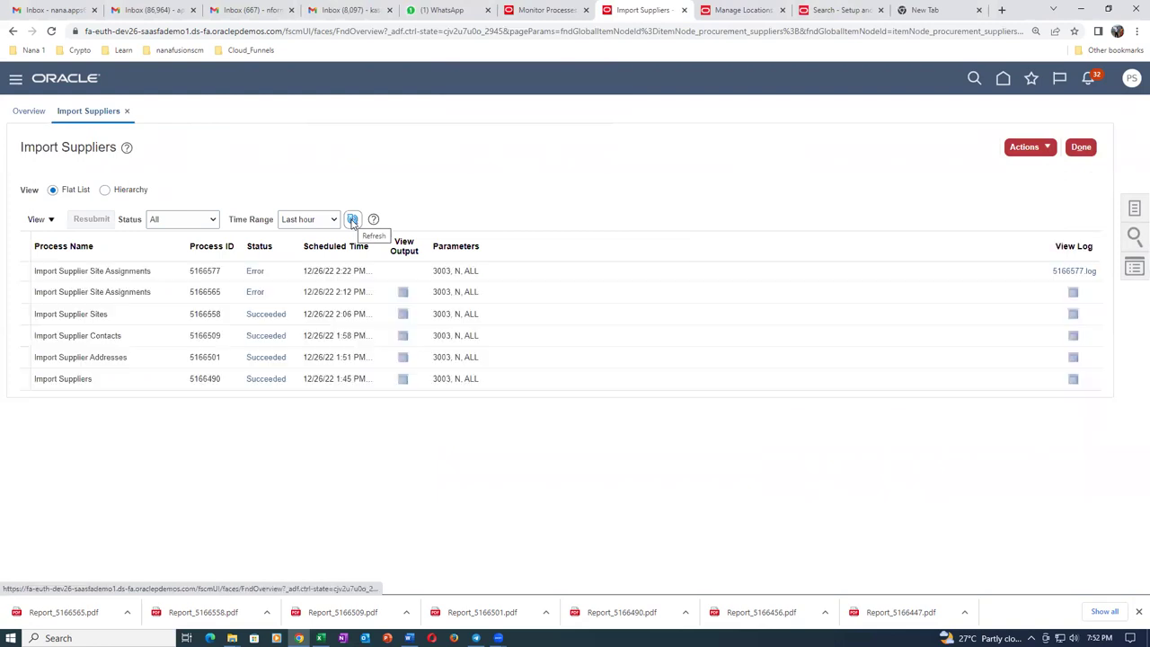
{"action": "left_click", "coordinate": [353, 221]}
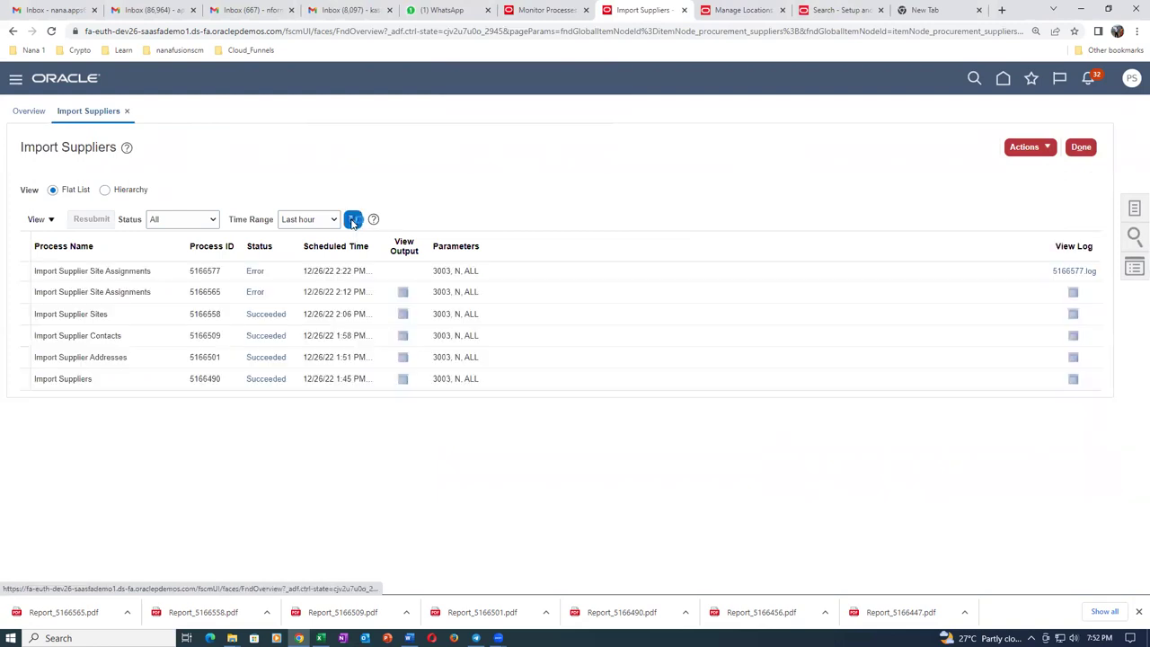
{"action": "left_click", "coordinate": [404, 274]}
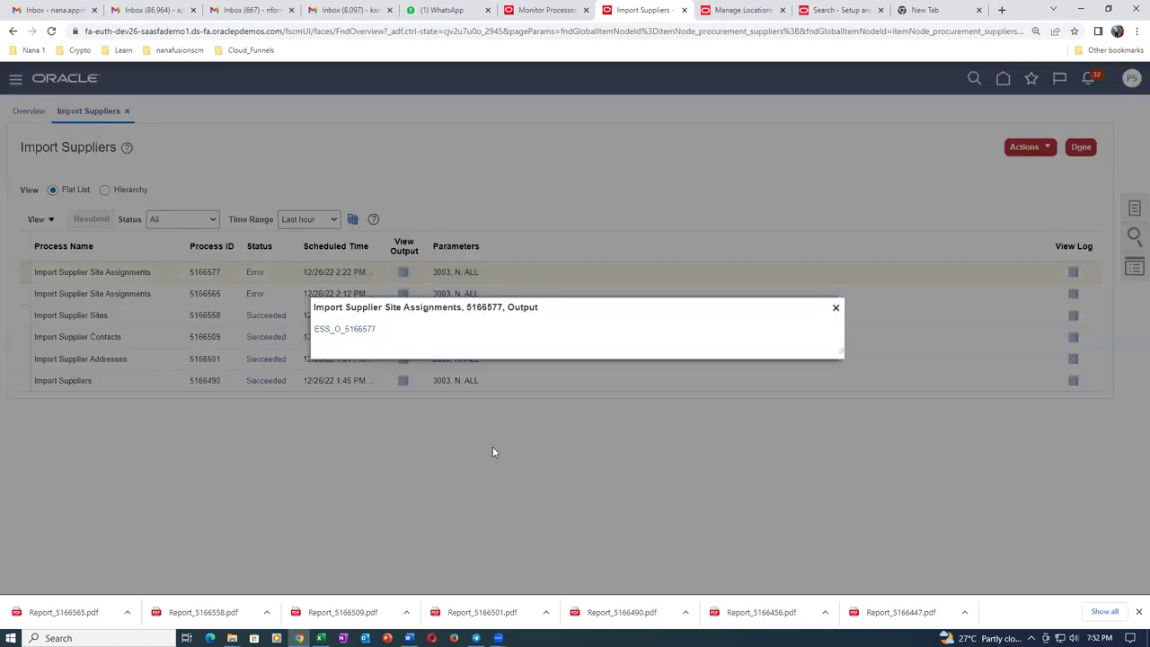
{"action": "left_click", "coordinate": [357, 331]}
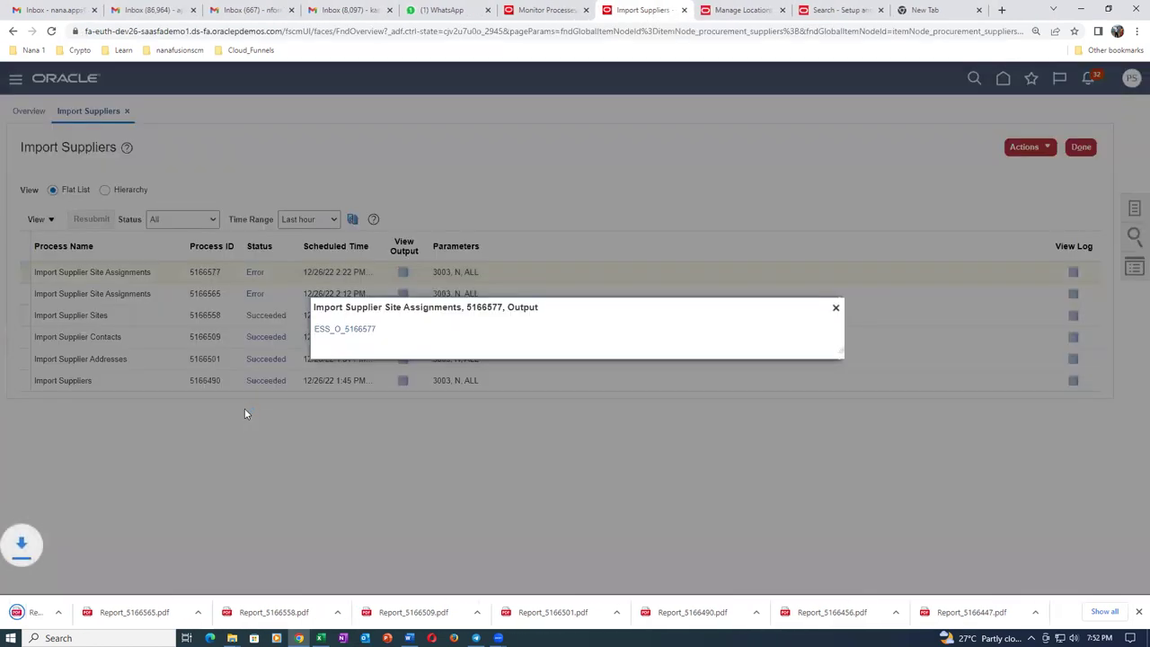
{"action": "left_click", "coordinate": [63, 612]}
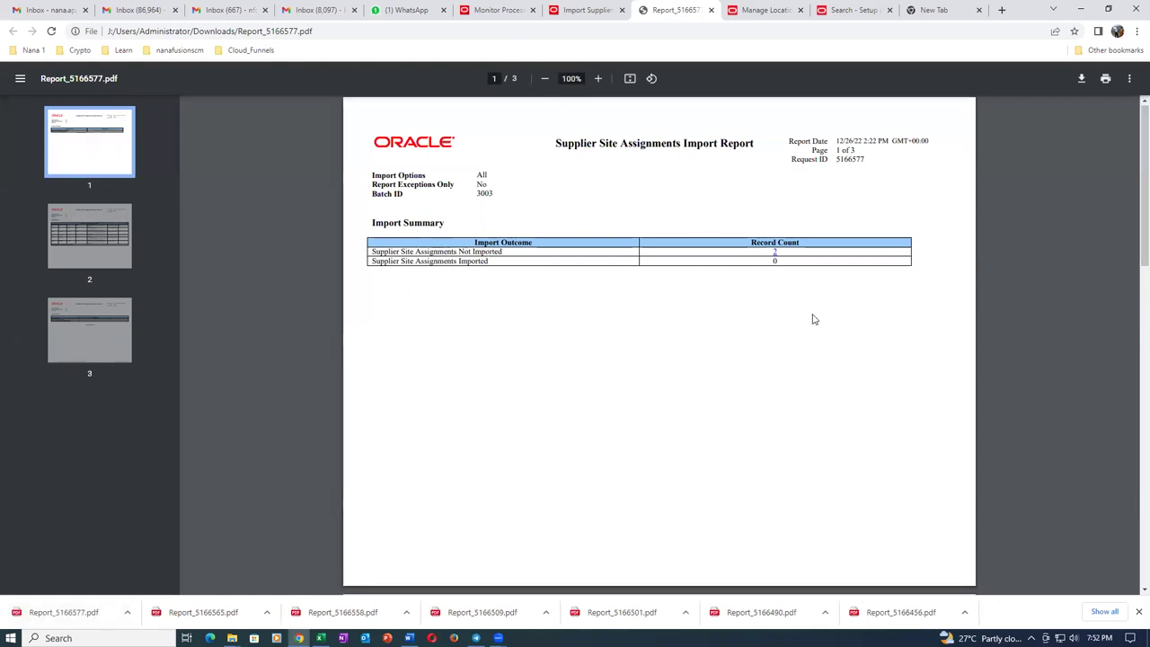
Read pages 2 and 3 of Report_5166577.pdf for the rejection reasons, then close both report copies.
{"action": "scroll", "coordinate": [813, 318], "scroll_direction": "down", "scroll_amount": 6}
{"action": "scroll", "coordinate": [827, 315], "scroll_direction": "down", "scroll_amount": 2}
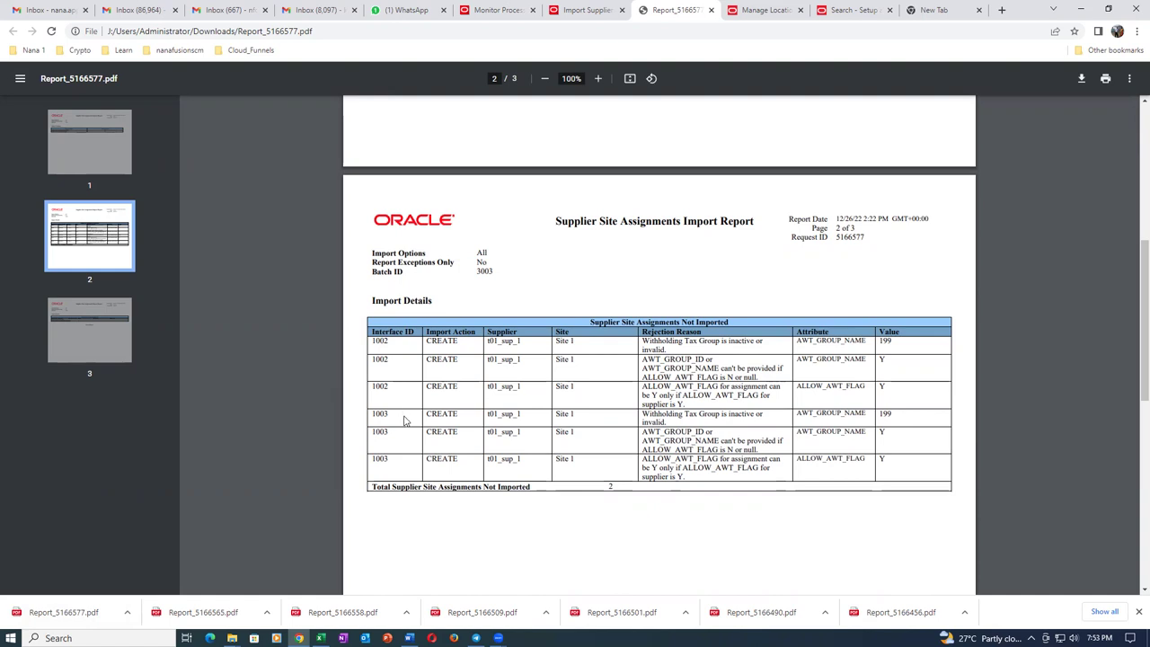
{"action": "scroll", "coordinate": [404, 420], "scroll_direction": "down", "scroll_amount": 5}
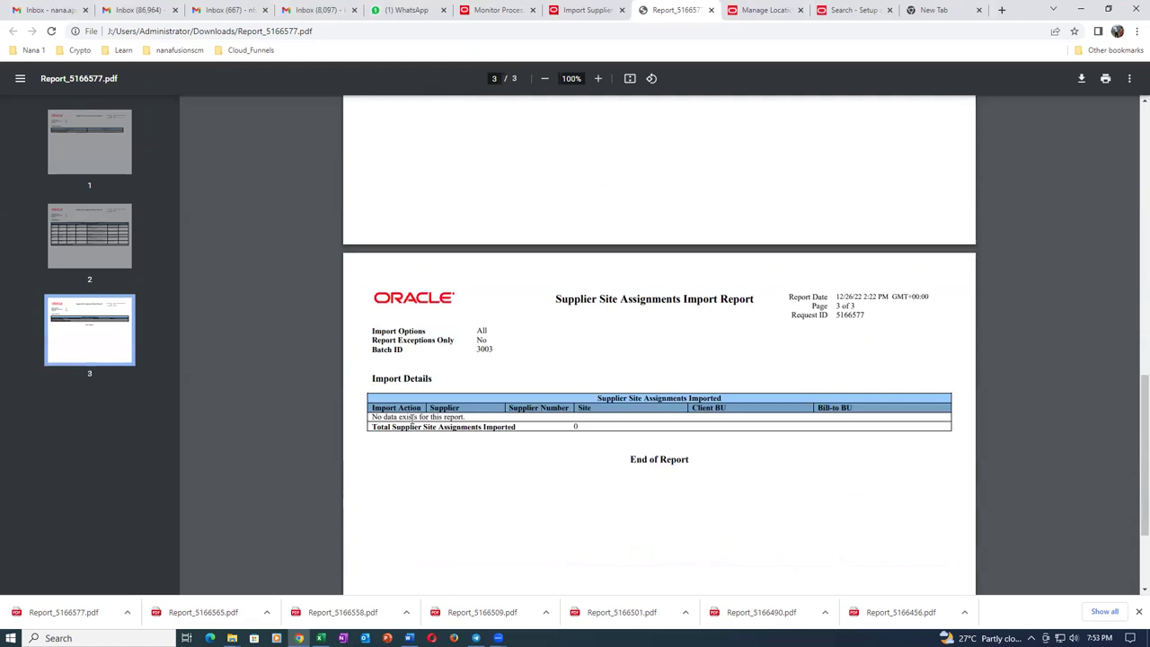
{"action": "scroll", "coordinate": [413, 419], "scroll_direction": "up", "scroll_amount": 5}
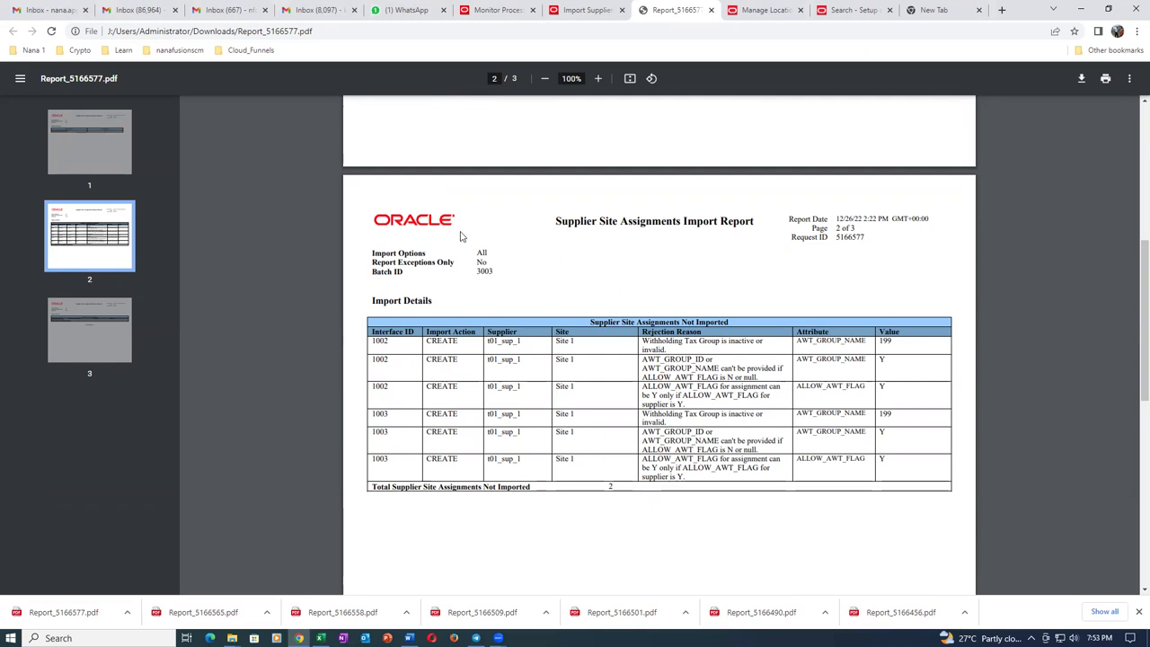
{"action": "left_click", "coordinate": [710, 11]}
{"action": "left_click", "coordinate": [709, 10]}
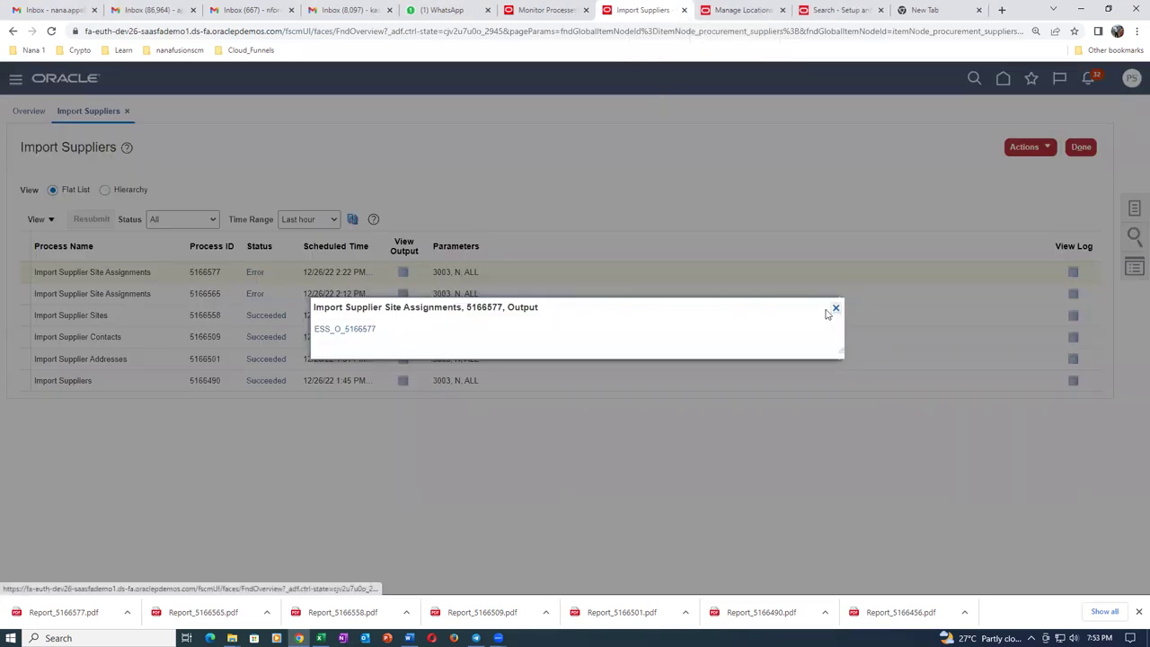
Download and reopen the run 5166577 import report and scroll through it.
{"action": "left_click", "coordinate": [356, 332]}
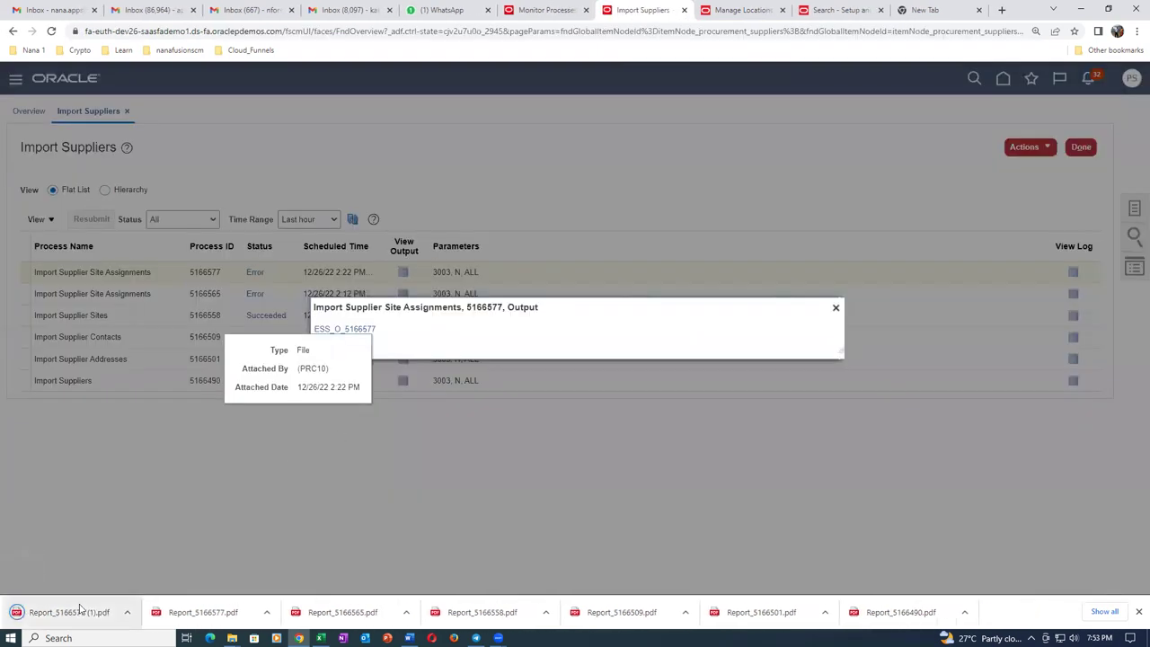
{"action": "left_click", "coordinate": [58, 611]}
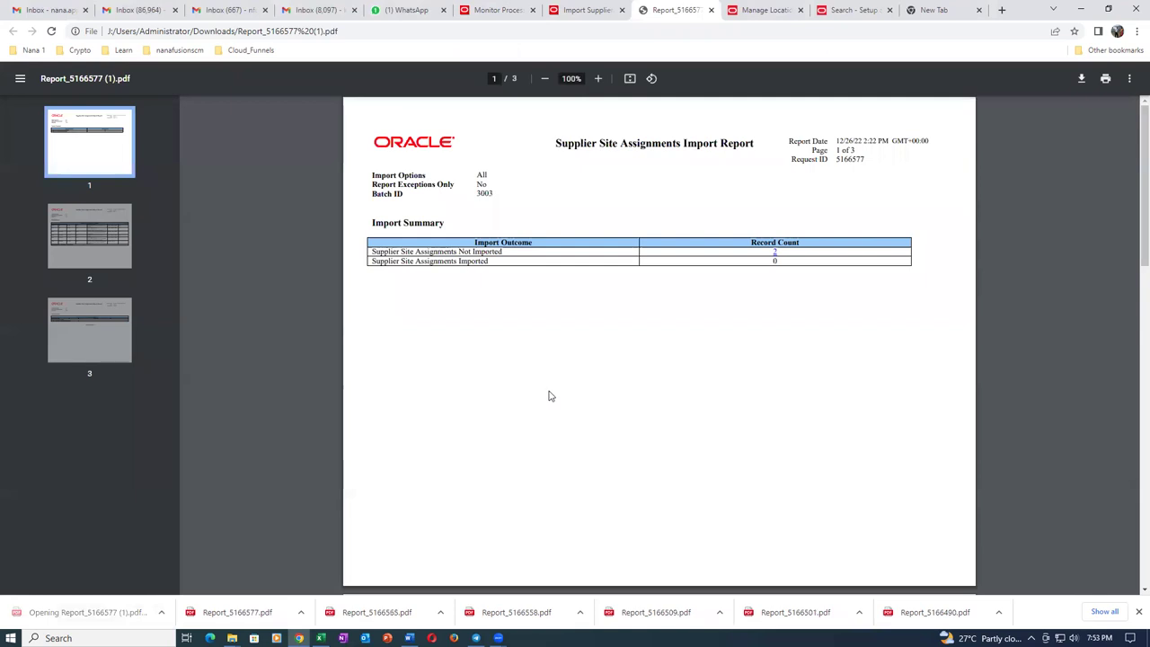
{"action": "scroll", "coordinate": [550, 396], "scroll_direction": "down", "scroll_amount": 6}
{"action": "scroll", "coordinate": [550, 396], "scroll_direction": "down", "scroll_amount": 3}
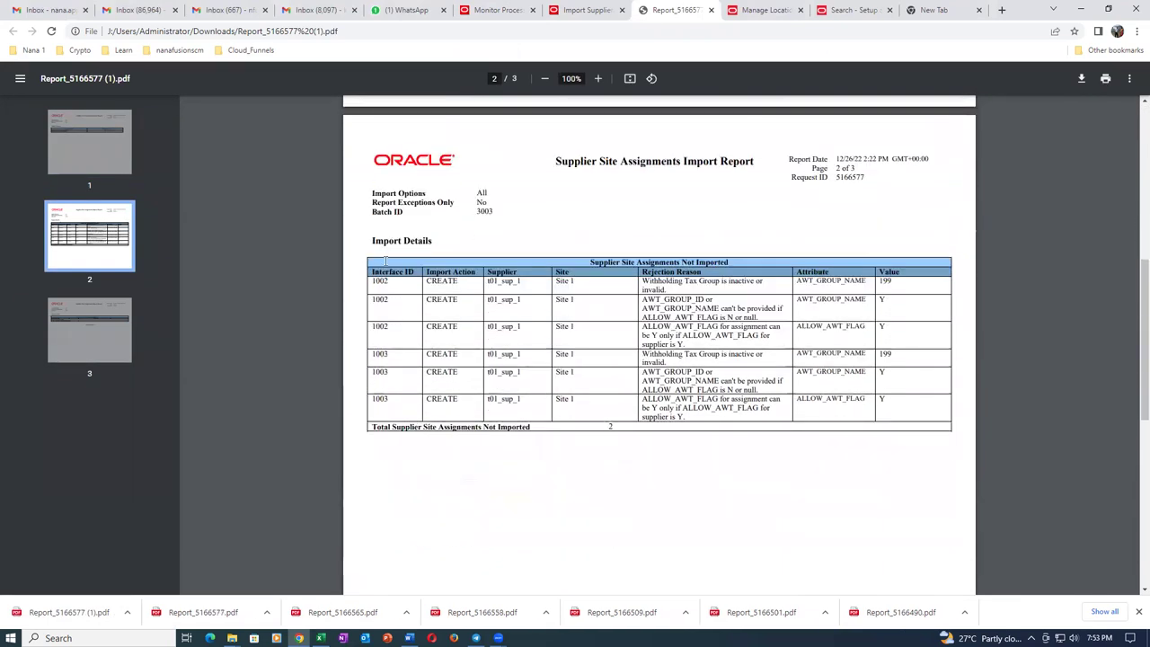
{"action": "scroll", "coordinate": [535, 263], "scroll_direction": "up", "scroll_amount": 3}
{"action": "scroll", "coordinate": [535, 263], "scroll_direction": "up", "scroll_amount": 5}
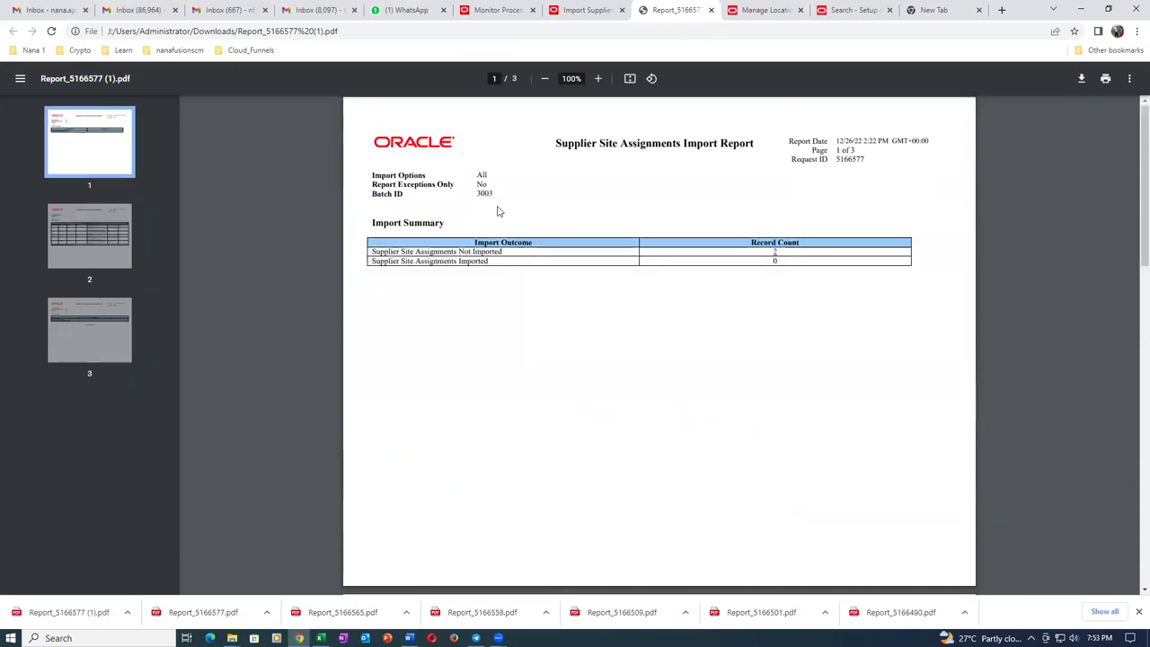
Highlight batch ID 3003 on the report's first and second pages.
{"action": "left_click_drag", "start_coordinate": [478, 191], "coordinate": [494, 192]}
{"action": "left_click", "coordinate": [538, 221]}
{"action": "scroll", "coordinate": [559, 321], "scroll_direction": "down", "scroll_amount": 5}
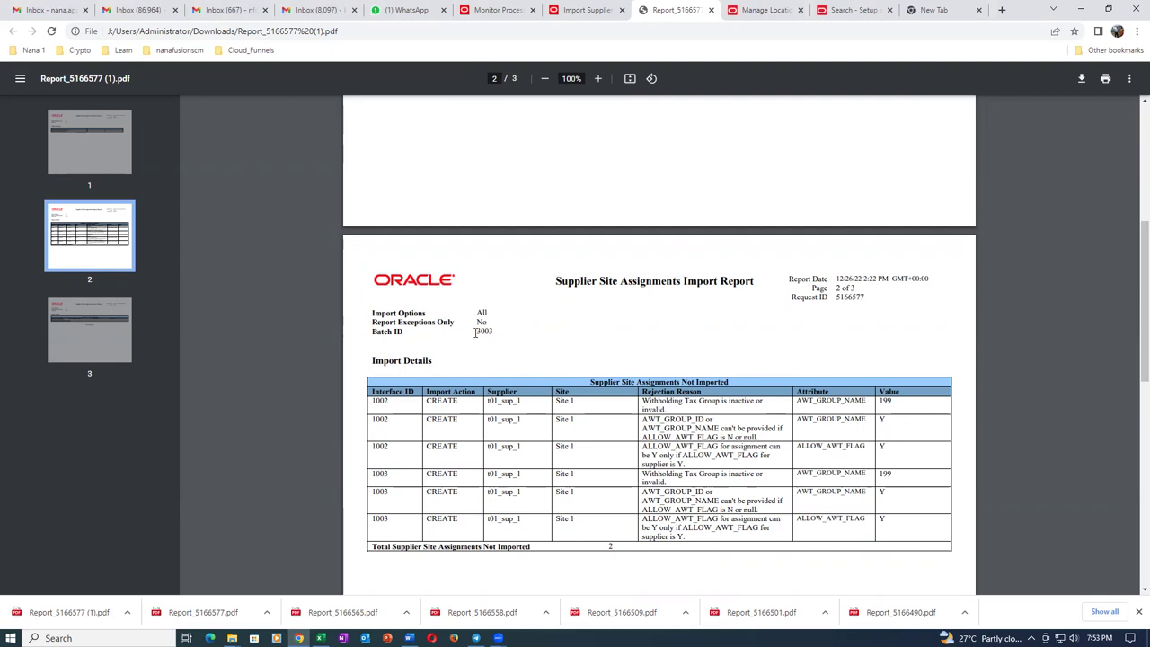
{"action": "left_click_drag", "start_coordinate": [477, 330], "coordinate": [496, 333]}
{"action": "left_click", "coordinate": [539, 338]}
{"action": "left_click_drag", "start_coordinate": [477, 330], "coordinate": [497, 330]}
Close the report PDF and the process output dialog, then open the Sup_Import folder.
{"action": "left_click", "coordinate": [711, 10]}
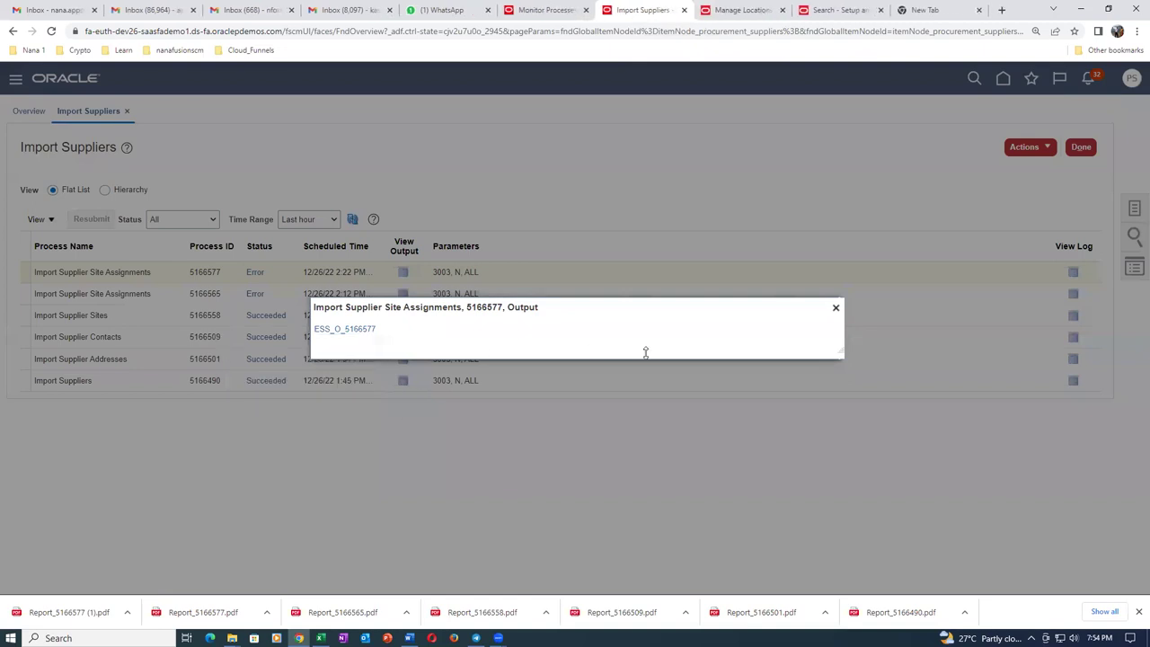
{"action": "left_click", "coordinate": [836, 308]}
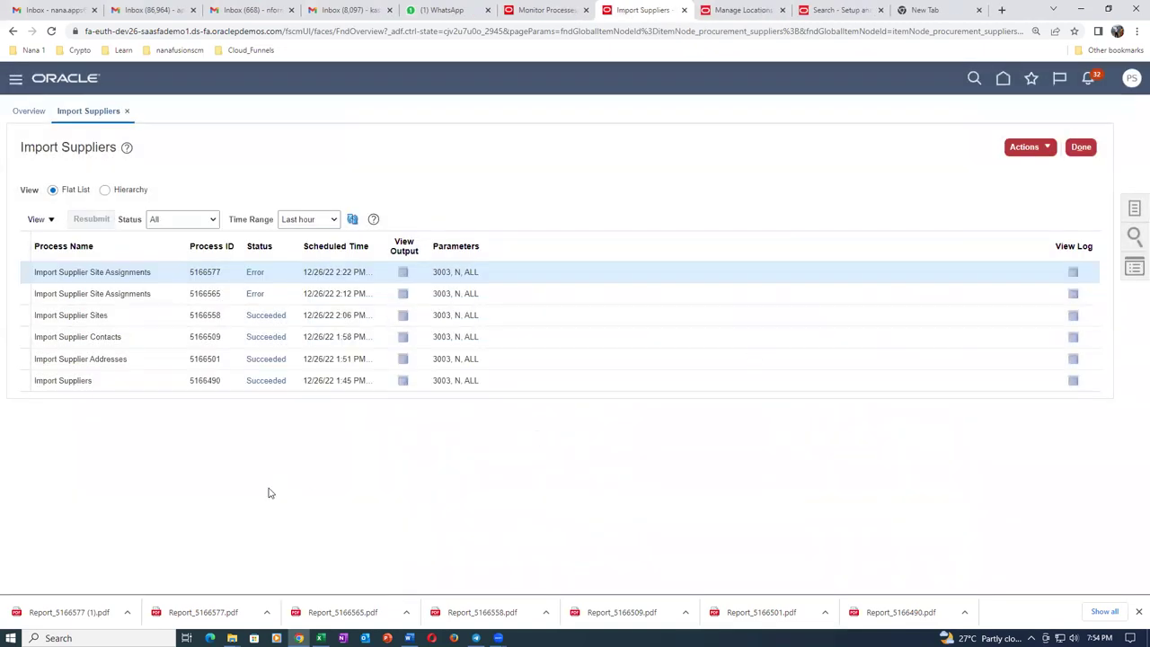
{"action": "mouse_move", "coordinate": [232, 637]}
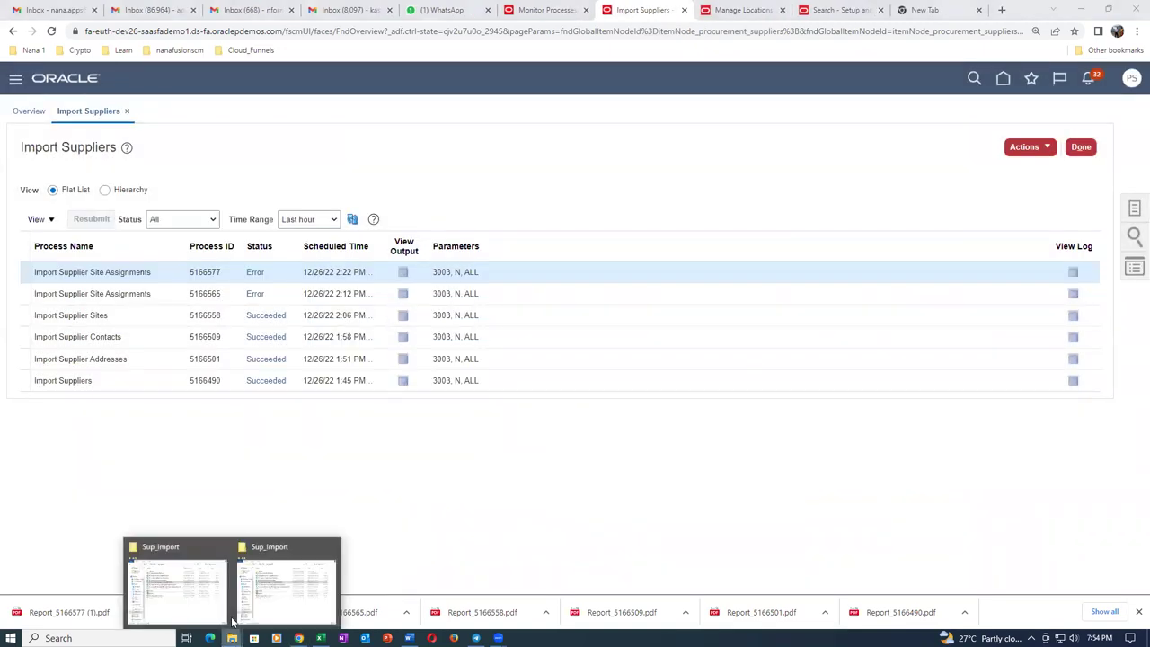
{"action": "left_click", "coordinate": [170, 566]}
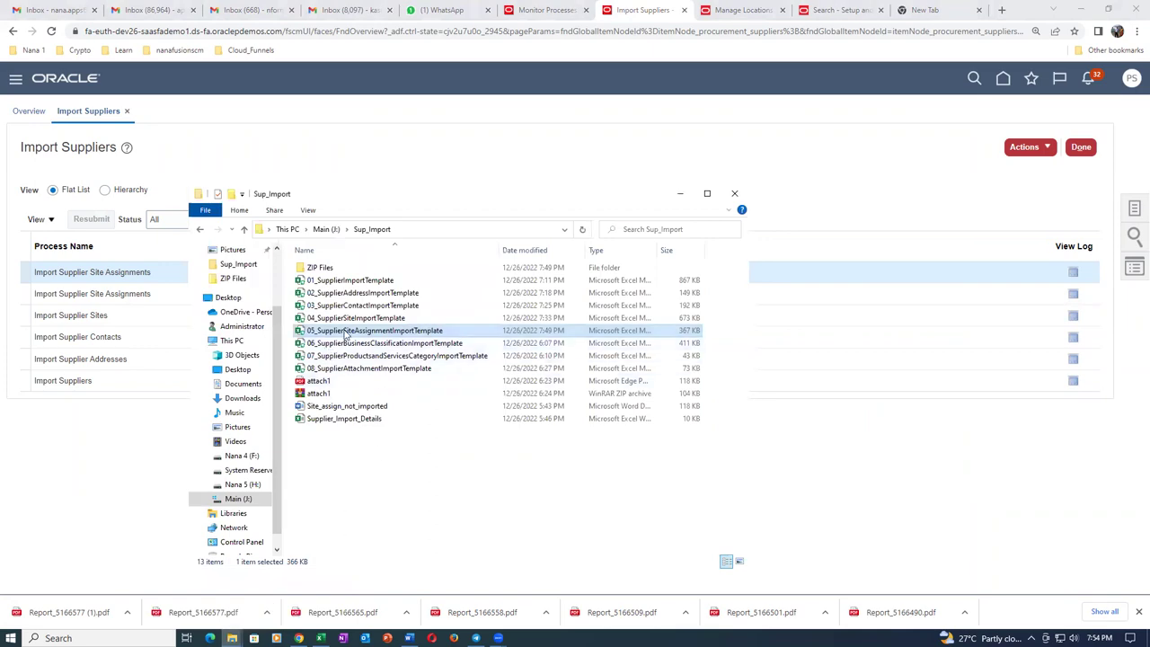
Change Batch ID in cell A5 to 3004 and save the template.
{"action": "key", "text": "alt+Tab"}
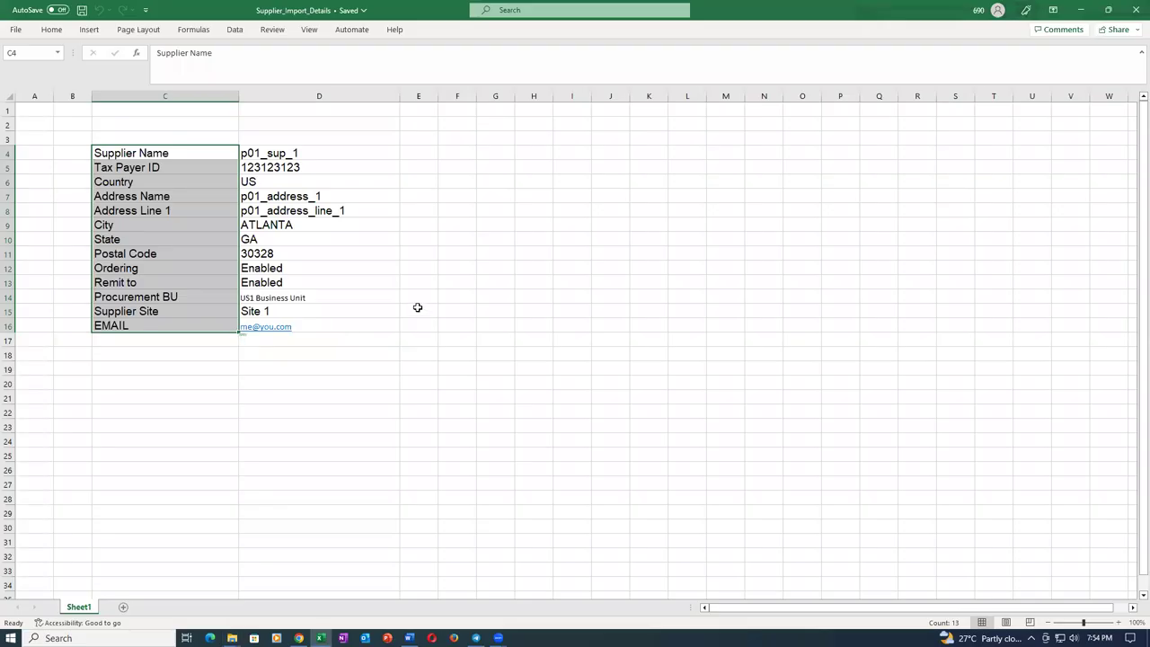
{"action": "left_click", "coordinate": [89, 151]}
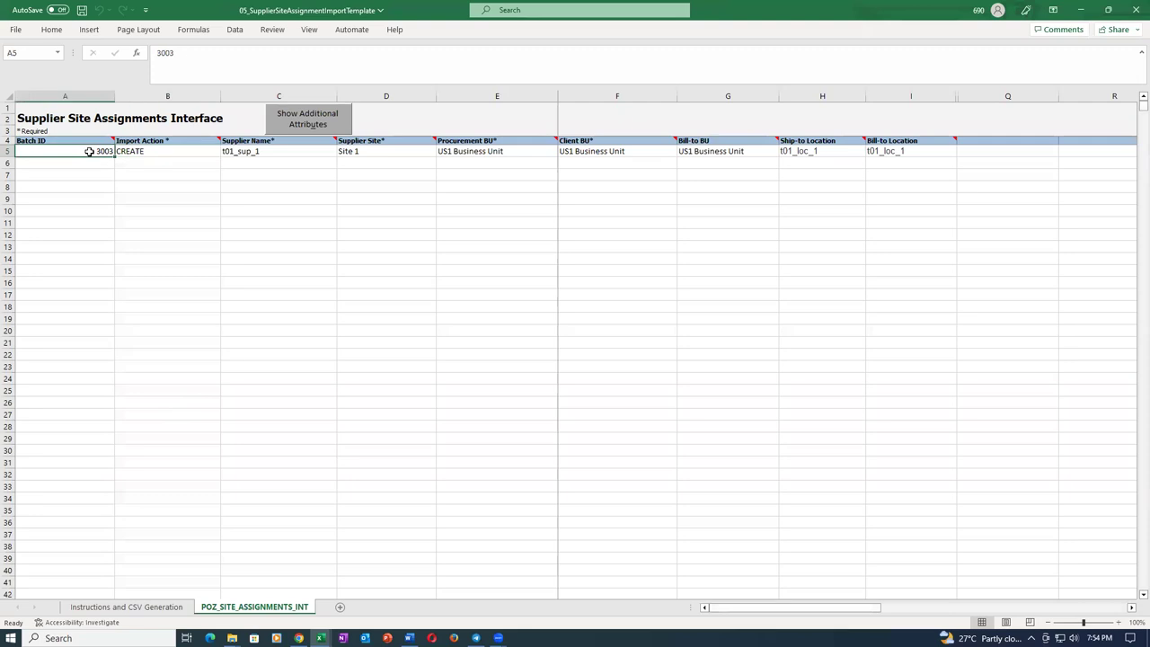
{"action": "type", "text": "3004"}
{"action": "key", "text": "Tab"}
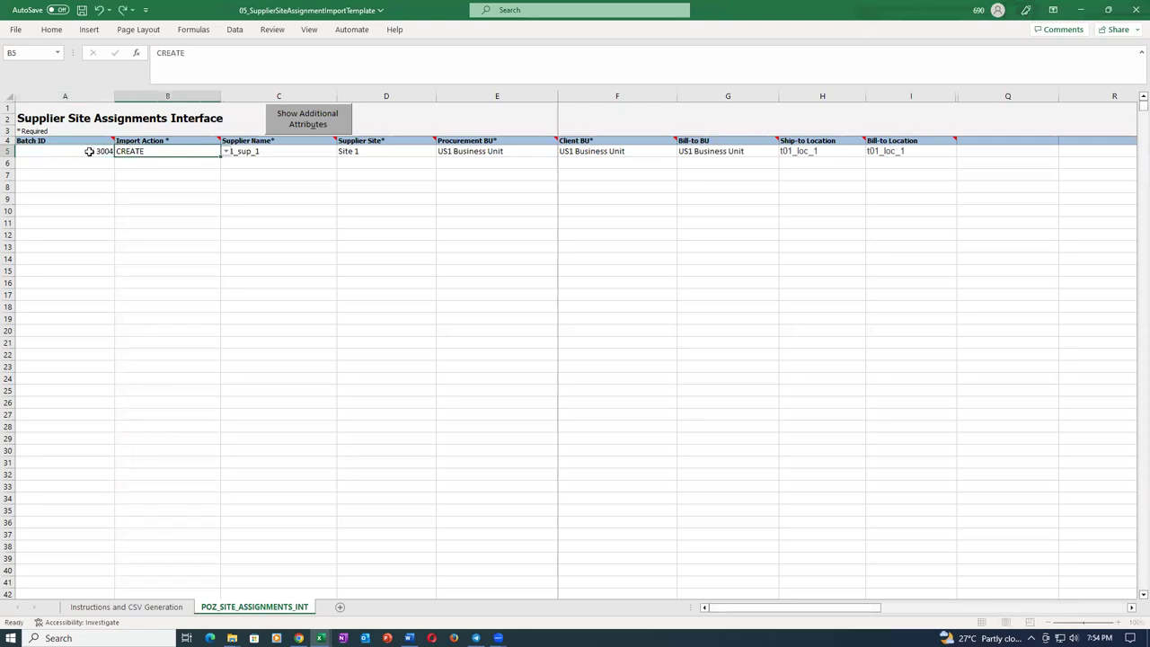
{"action": "key", "text": "ctrl+s"}
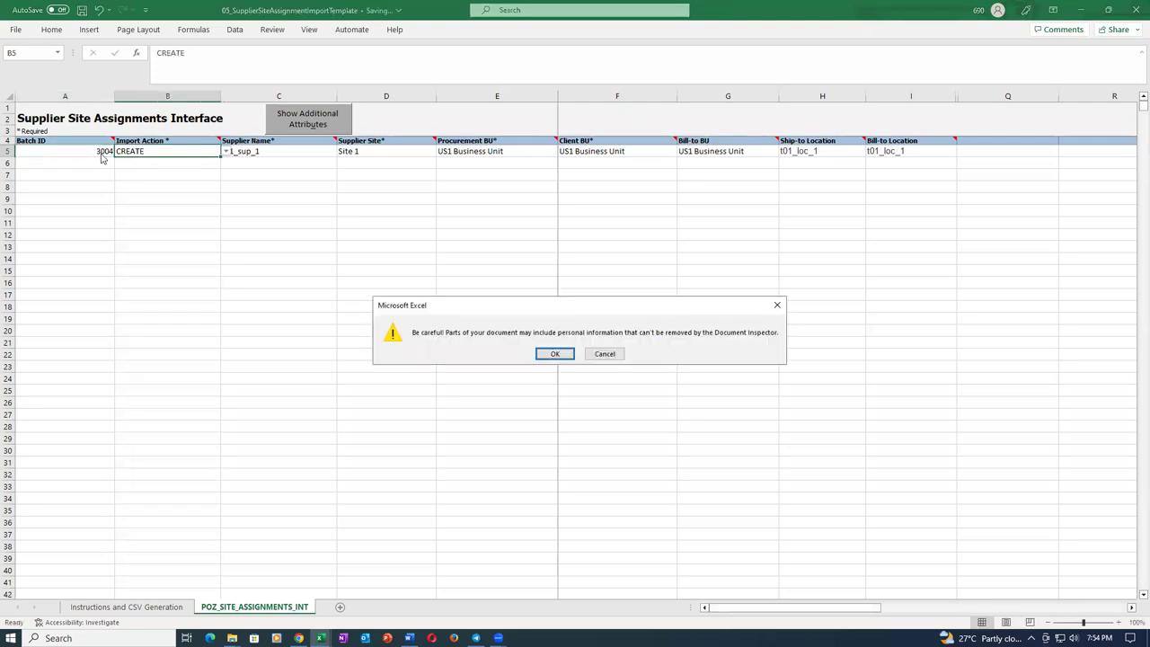
{"action": "left_click", "coordinate": [550, 356]}
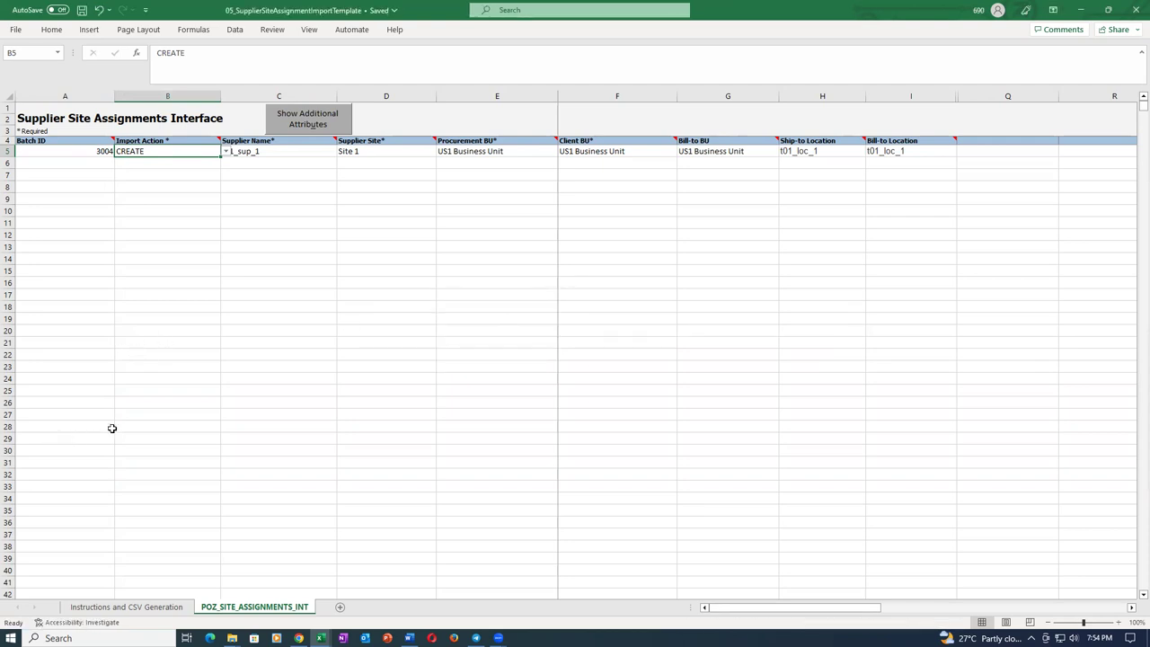
Compare the supplier name in C5 against the supplier site in D5.
{"action": "left_click", "coordinate": [388, 154]}
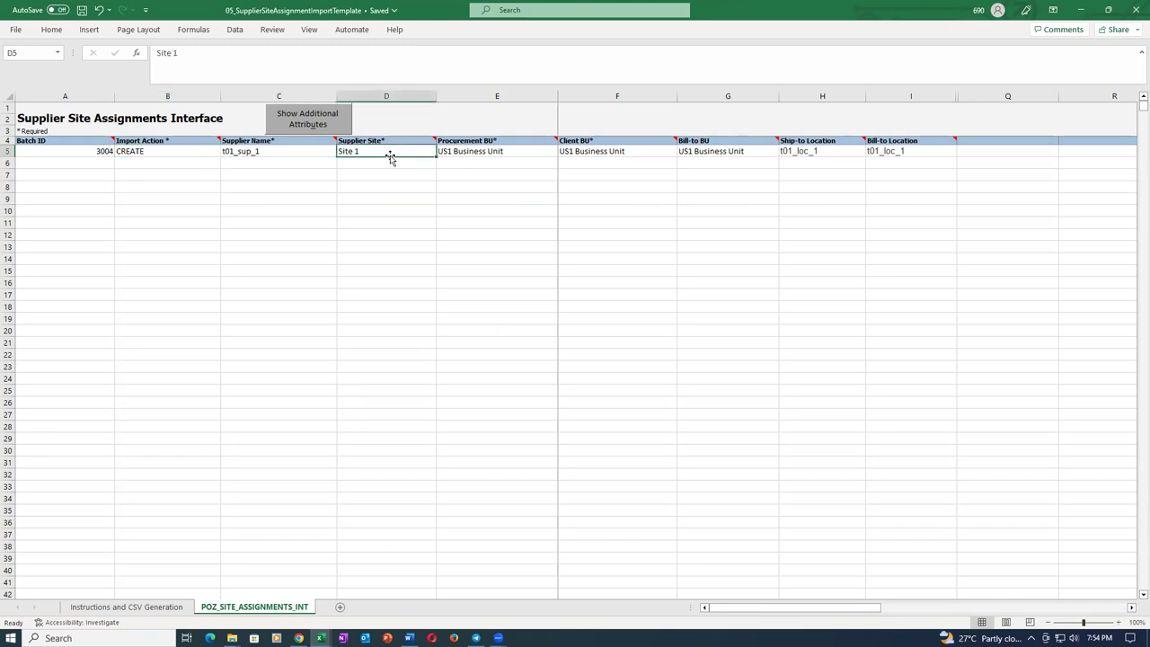
{"action": "left_click", "coordinate": [286, 153]}
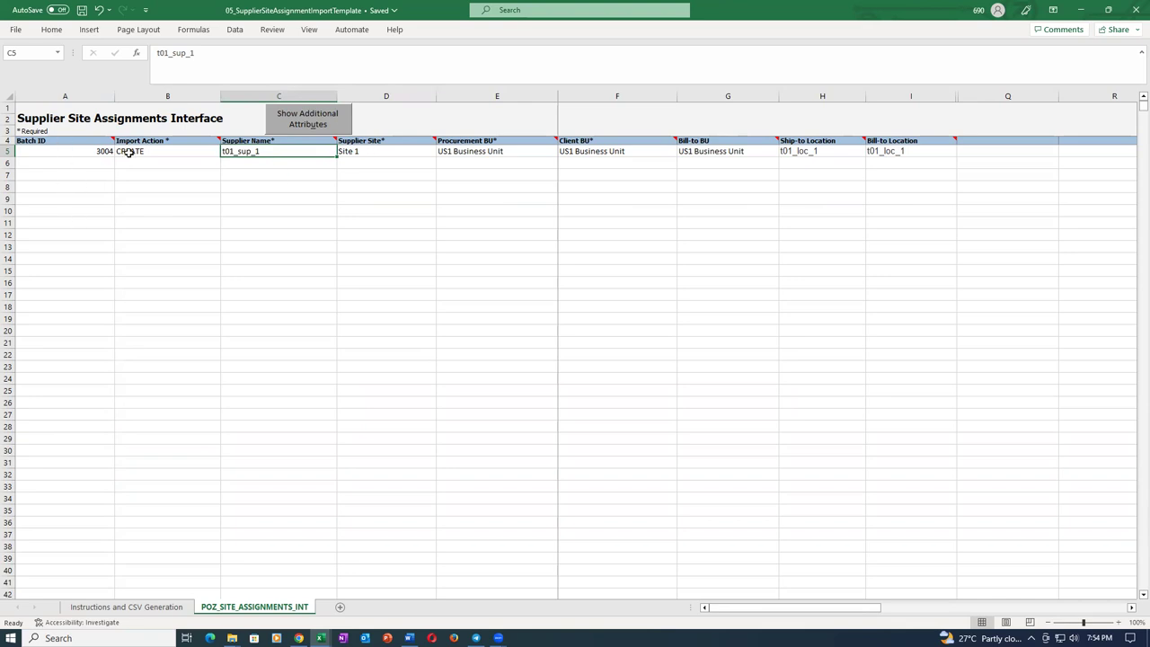
{"action": "left_click", "coordinate": [399, 150]}
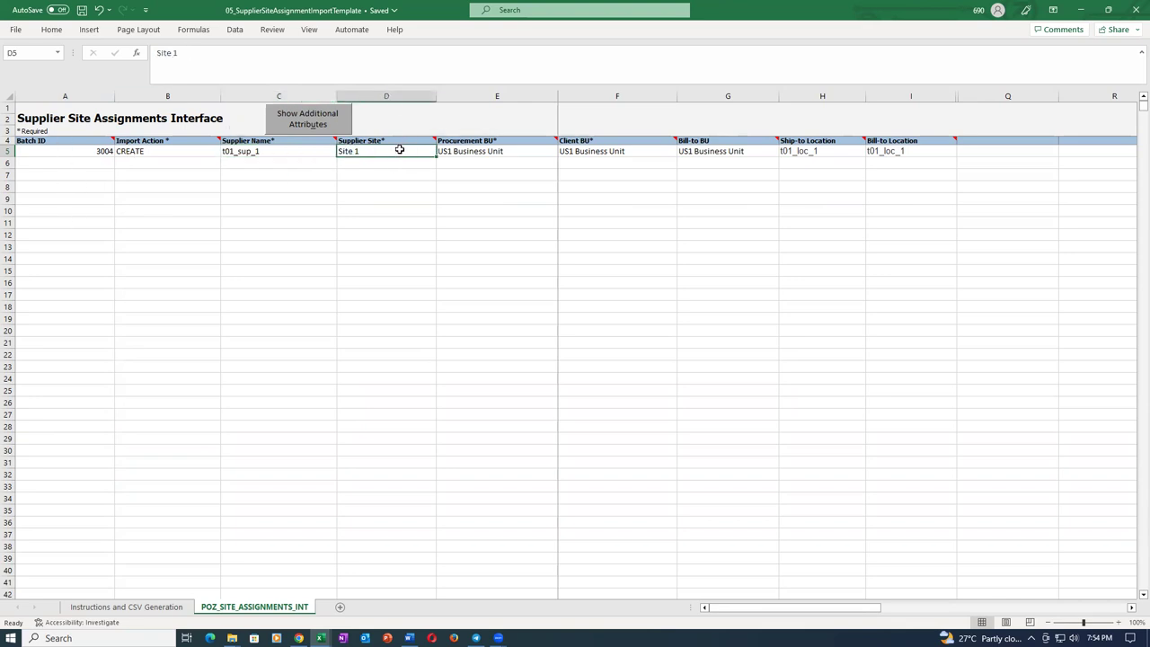
{"action": "left_click", "coordinate": [292, 154]}
{"action": "left_click", "coordinate": [372, 154]}
{"action": "left_click", "coordinate": [287, 155]}
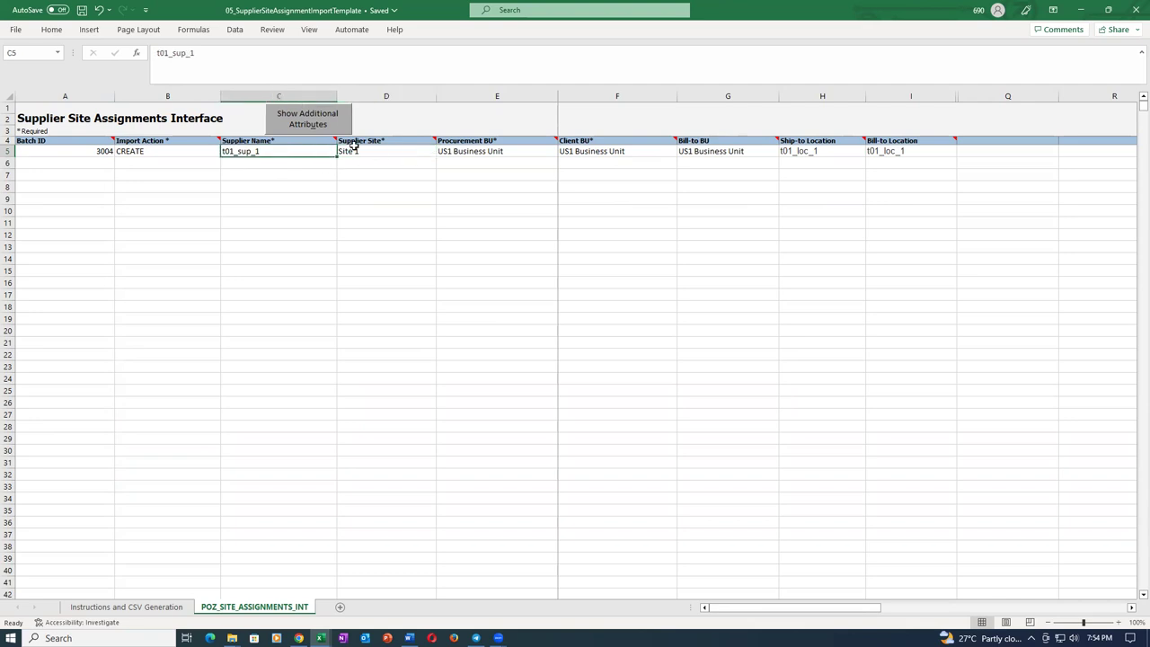
{"action": "left_click", "coordinate": [369, 155]}
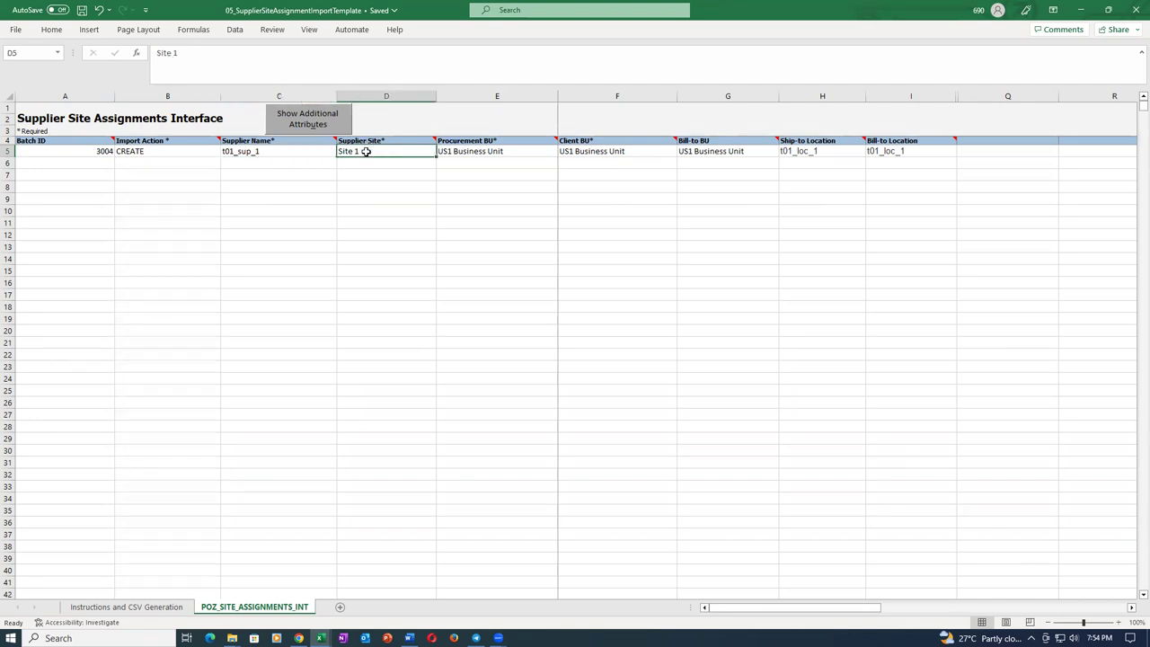
Reselect A5, save the template again, and go to the Instructions and CSV Generation sheet.
{"action": "left_click", "coordinate": [60, 151]}
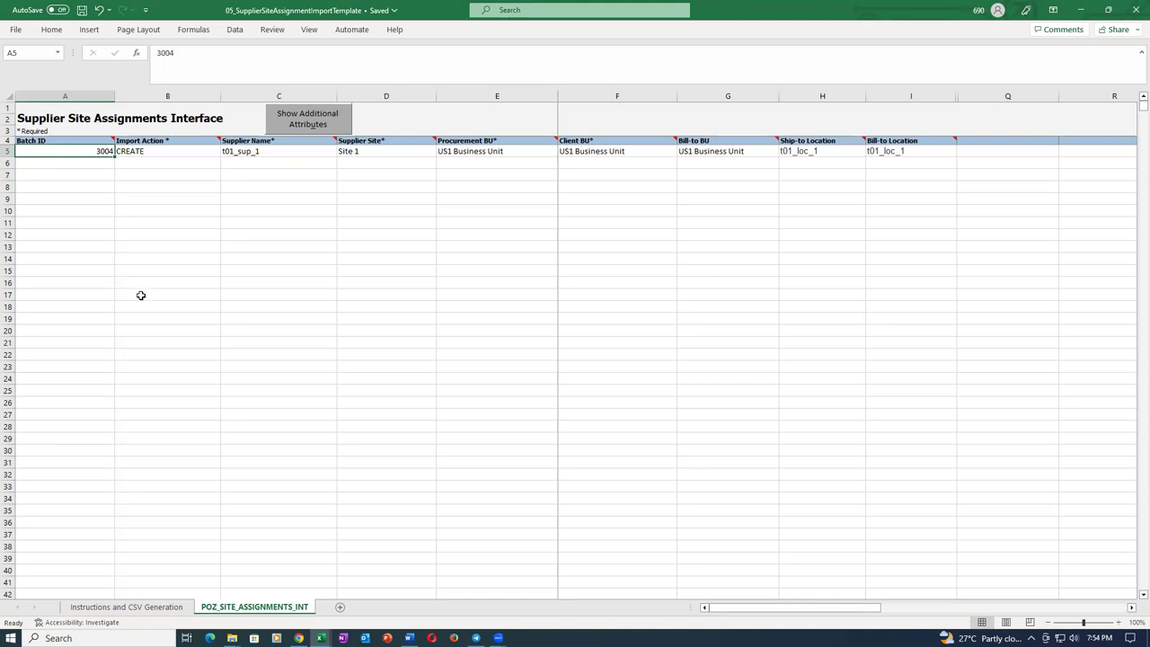
{"action": "key", "text": "ctrl+s"}
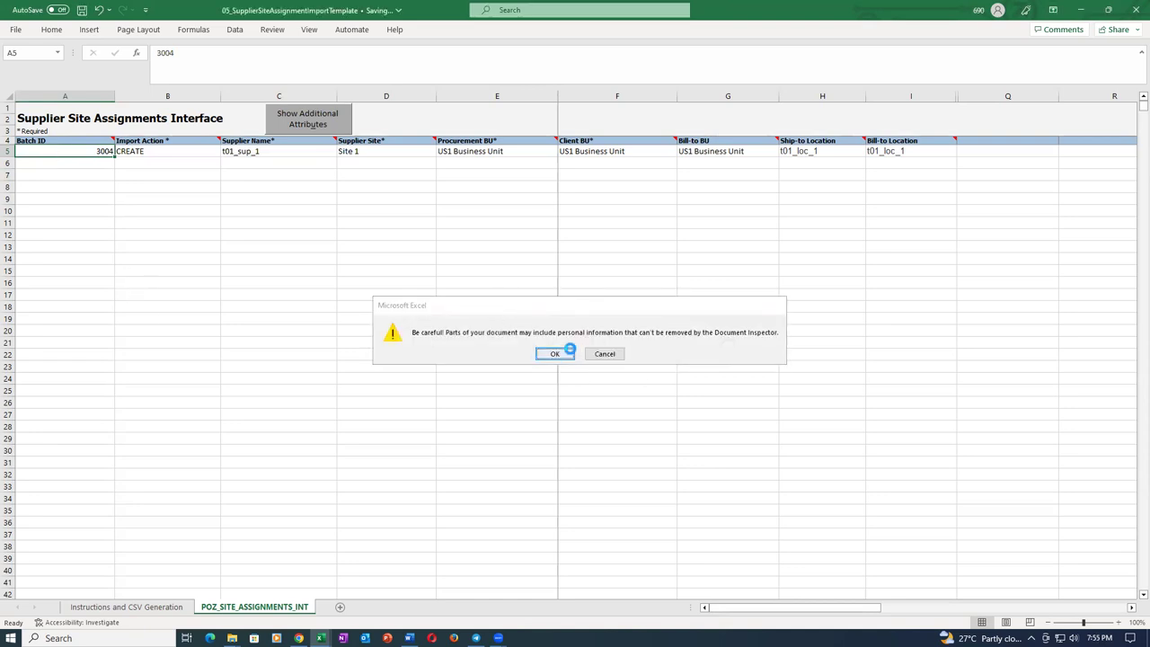
{"action": "left_click", "coordinate": [555, 354]}
{"action": "left_click", "coordinate": [126, 606]}
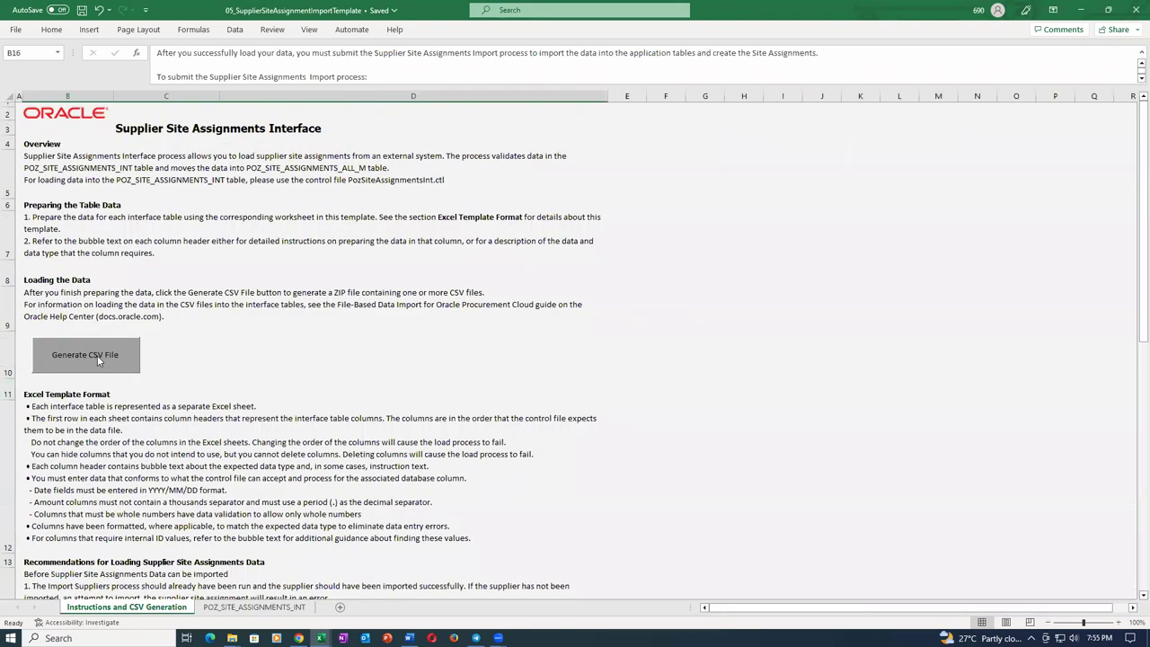
Generate the site assignment ZIP sup_site_assign_33 and its PozSiteAssignmentsInt CSV file.
{"action": "left_click", "coordinate": [97, 359]}
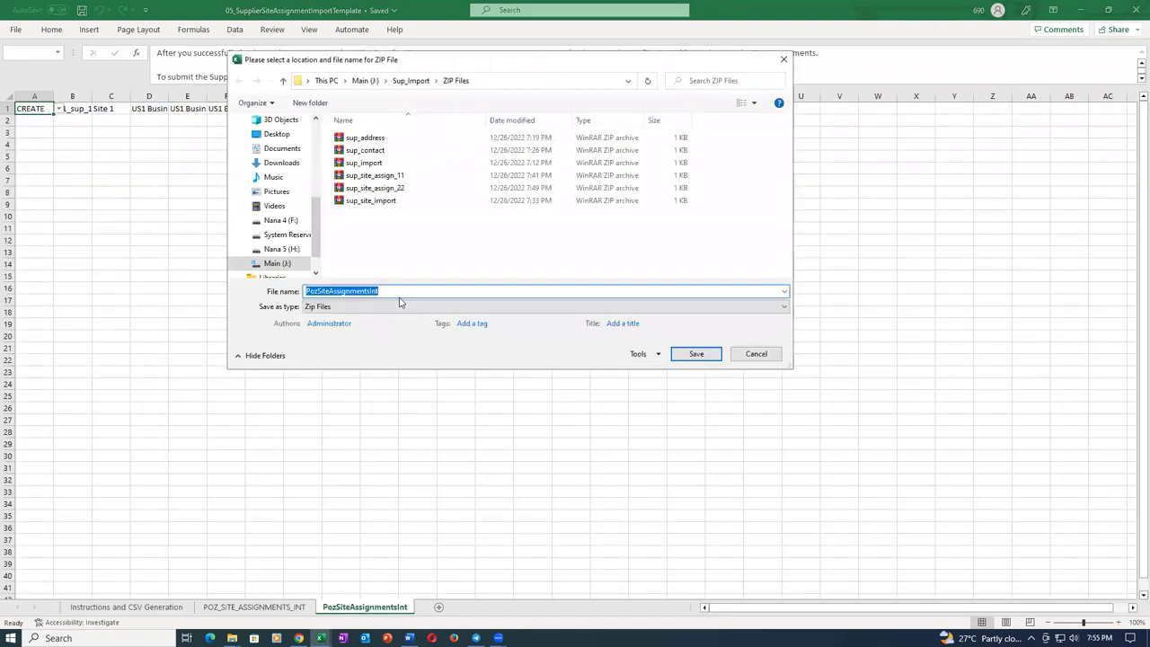
{"action": "type", "text": "sup_site_"}
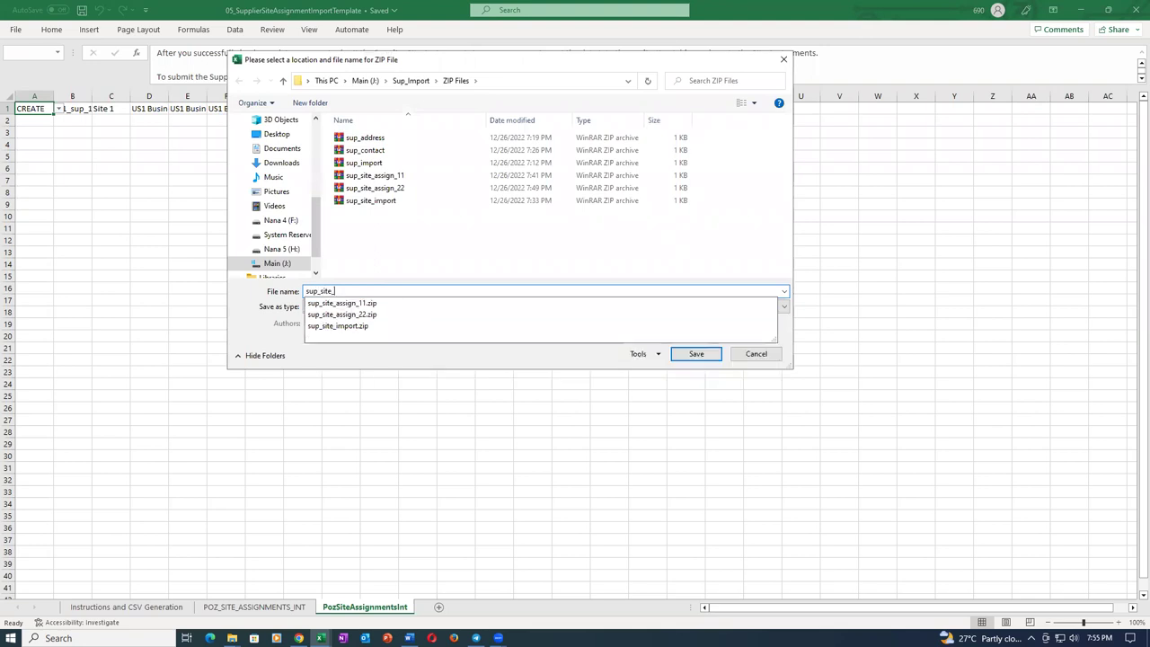
{"action": "type", "text": "assign_33"}
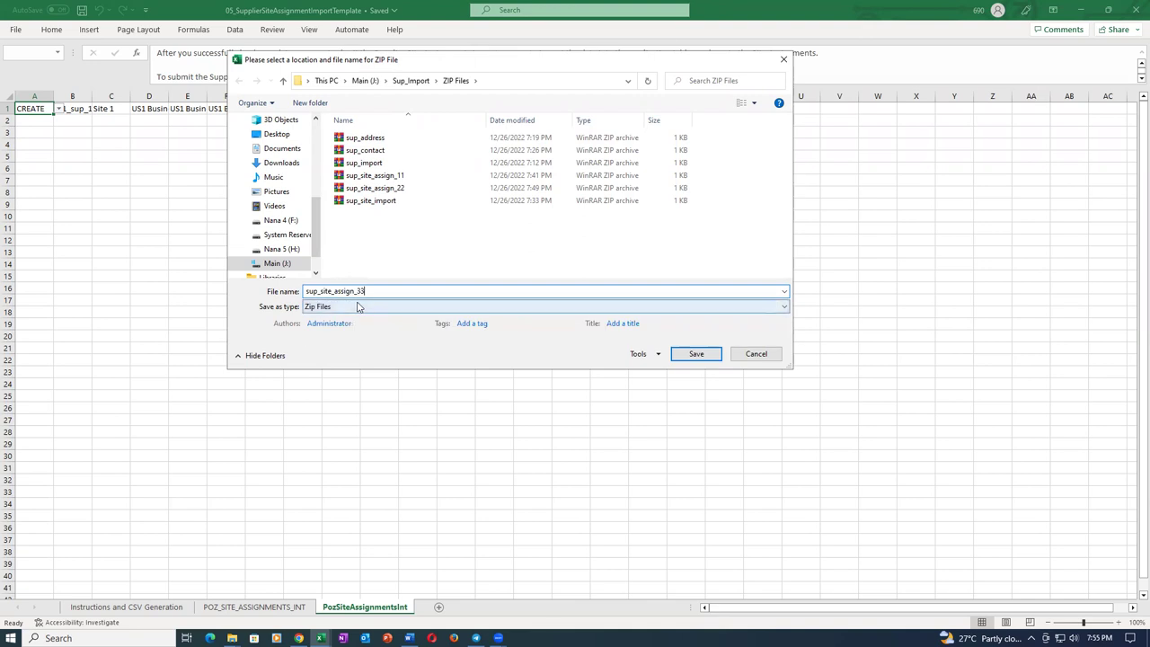
{"action": "left_click", "coordinate": [698, 355]}
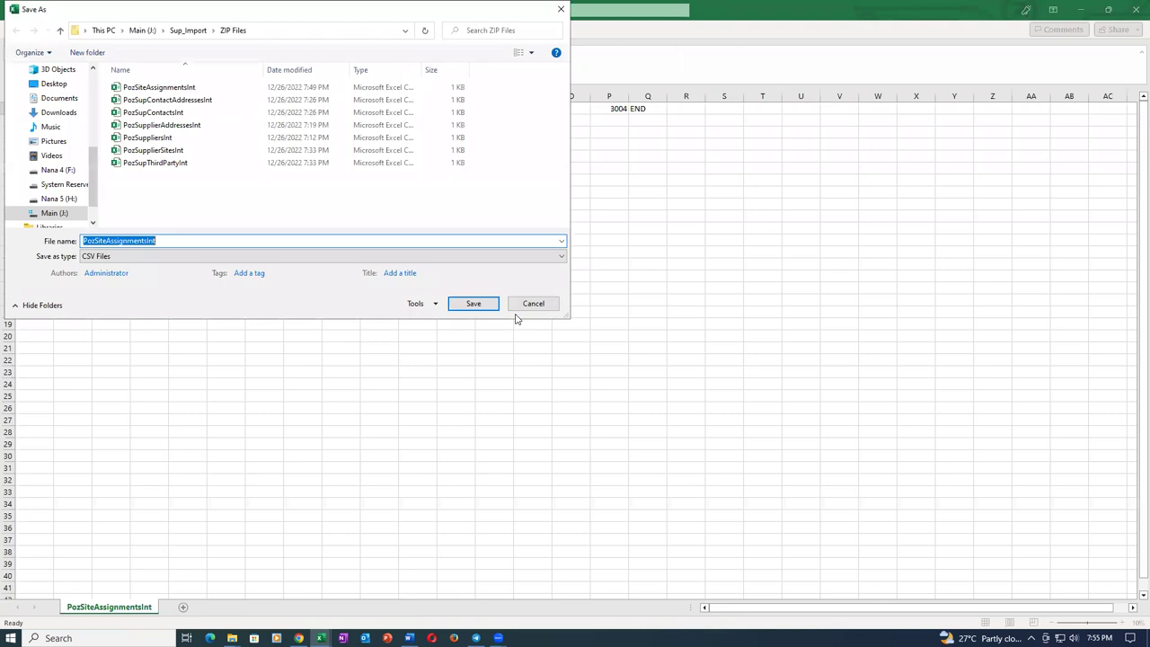
{"action": "left_click", "coordinate": [492, 306]}
{"action": "left_click", "coordinate": [615, 357]}
Close the site assignment template without saving and minimise Excel.
{"action": "left_click", "coordinate": [1133, 12]}
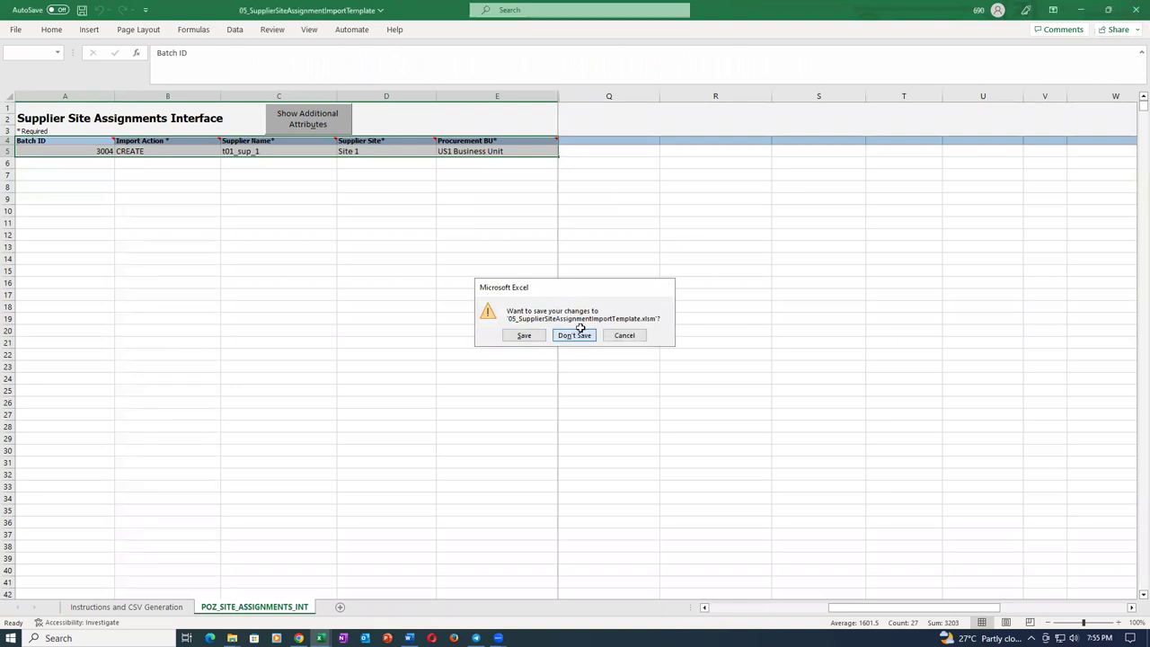
{"action": "left_click", "coordinate": [575, 335]}
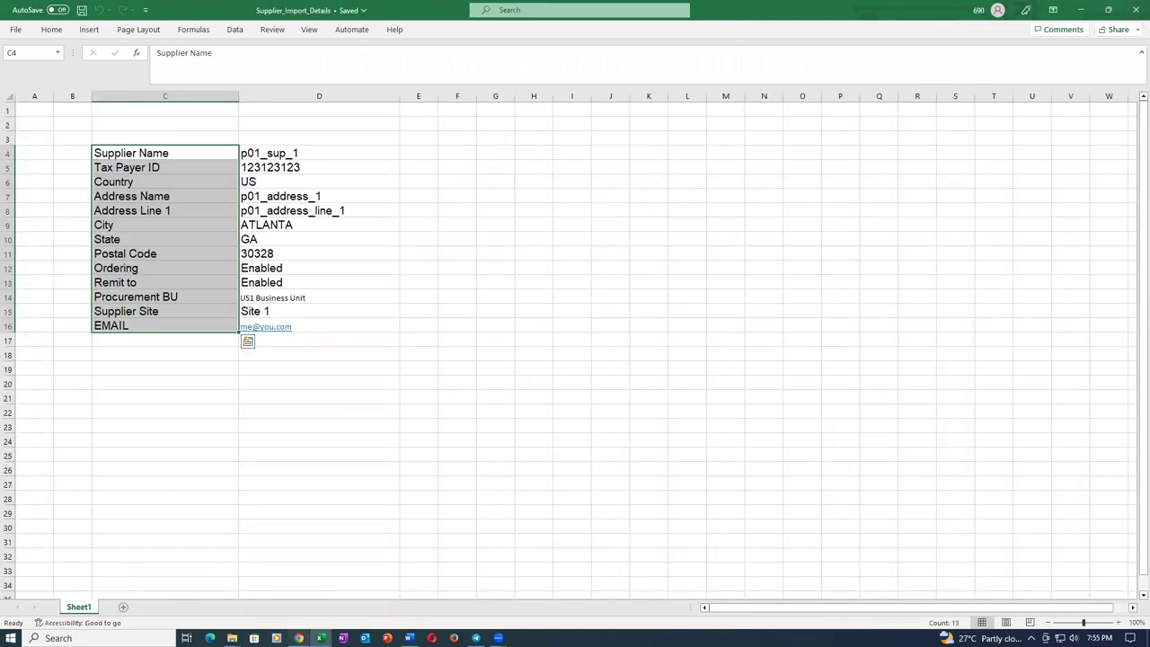
{"action": "left_click", "coordinate": [319, 638]}
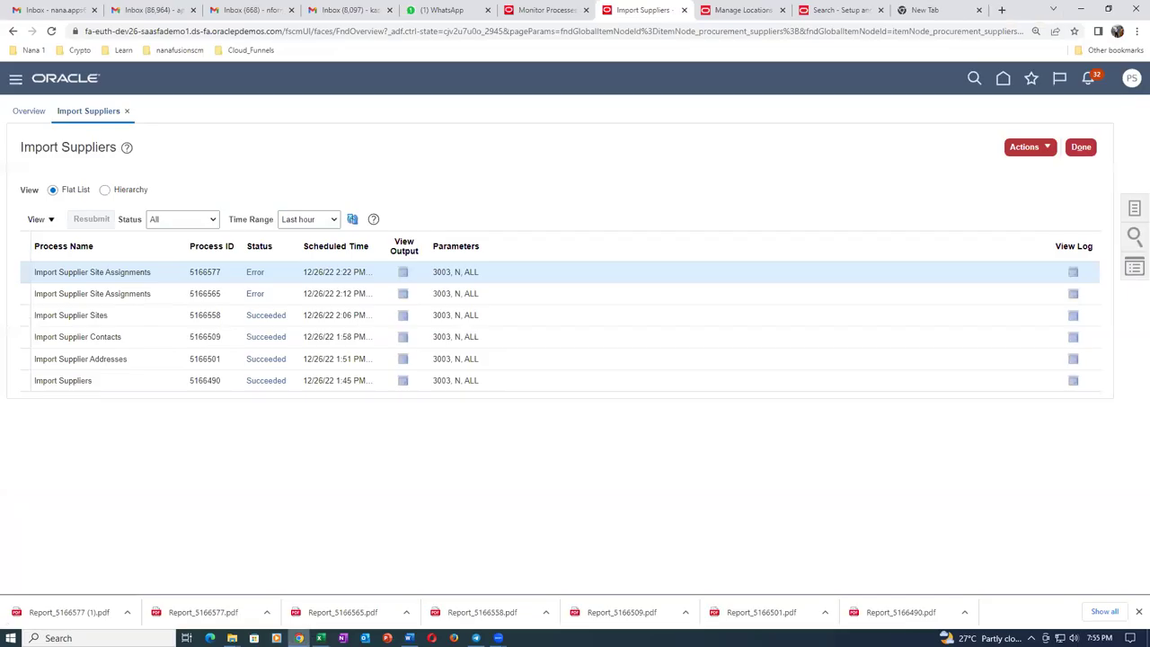
Schedule Load Interface File for Import with Import Supplier Site Assignments as the import process.
{"action": "left_click", "coordinate": [535, 11]}
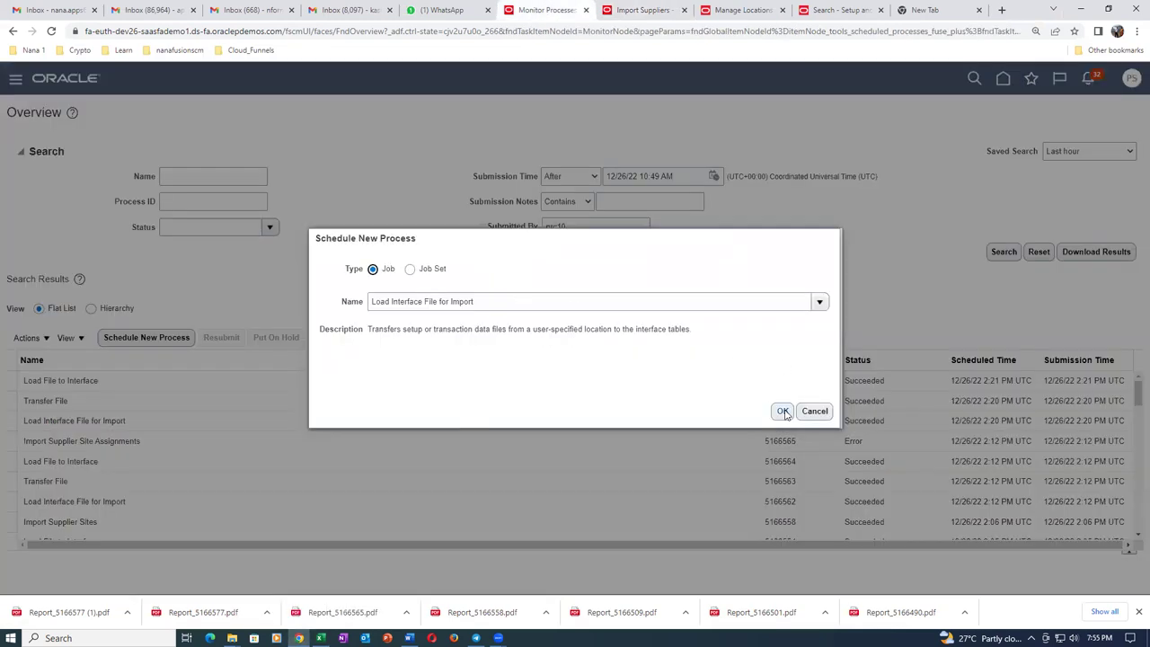
{"action": "left_click", "coordinate": [783, 411]}
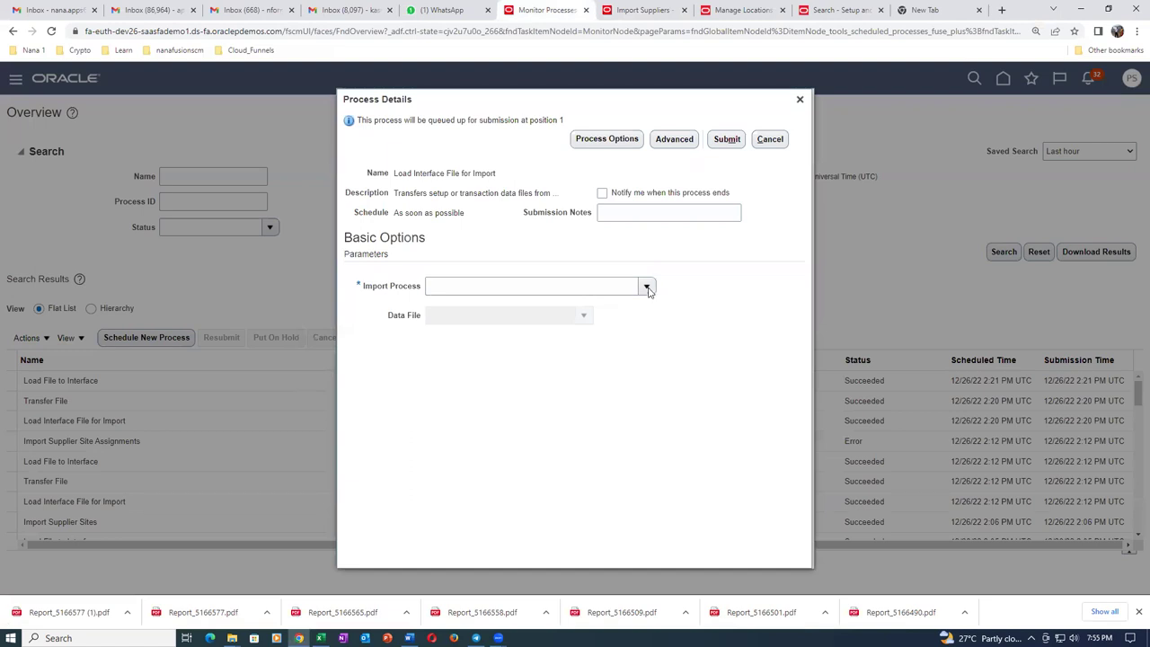
{"action": "left_click", "coordinate": [647, 286]}
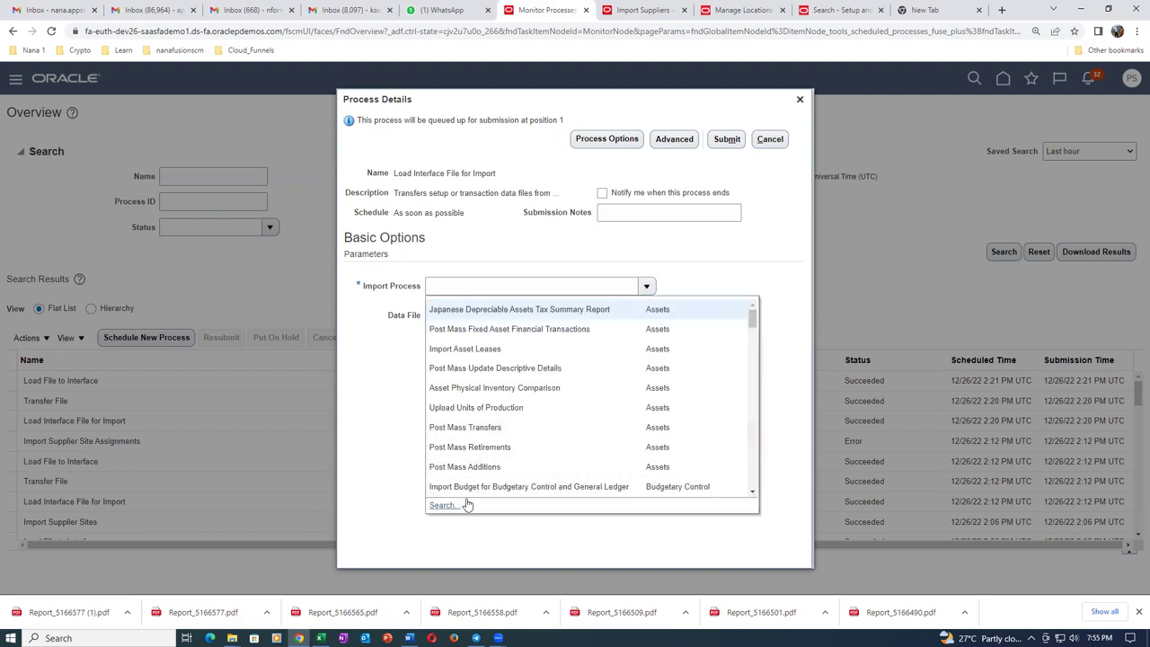
{"action": "left_click", "coordinate": [452, 504]}
{"action": "left_click", "coordinate": [606, 314]}
{"action": "type", "text": "Import%Sup%"}
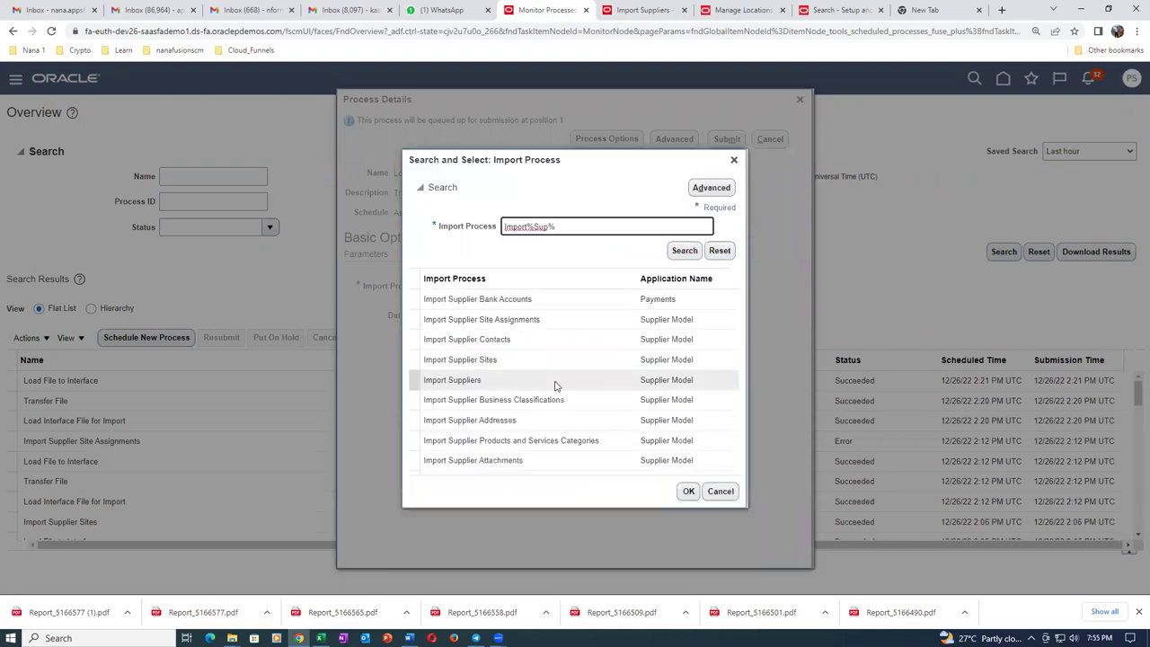
{"action": "left_click", "coordinate": [577, 320]}
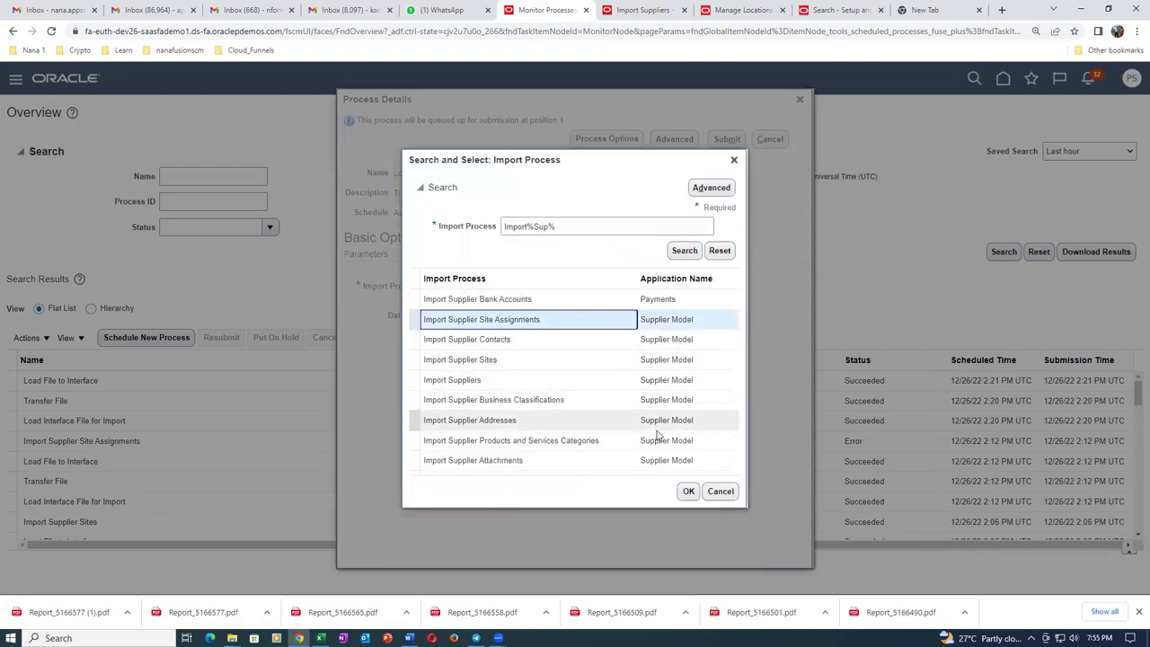
{"action": "left_click", "coordinate": [688, 491]}
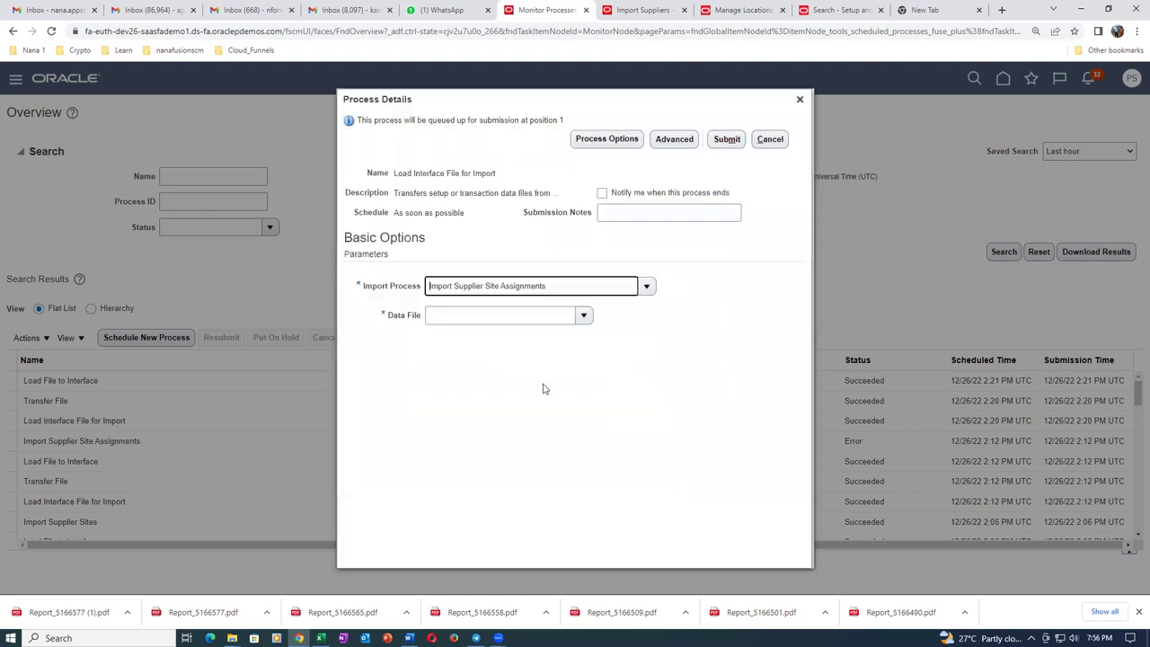
Upload sup_site_assign_33.zip as a new data file and submit, queuing process 5166581.
{"action": "left_click", "coordinate": [584, 315]}
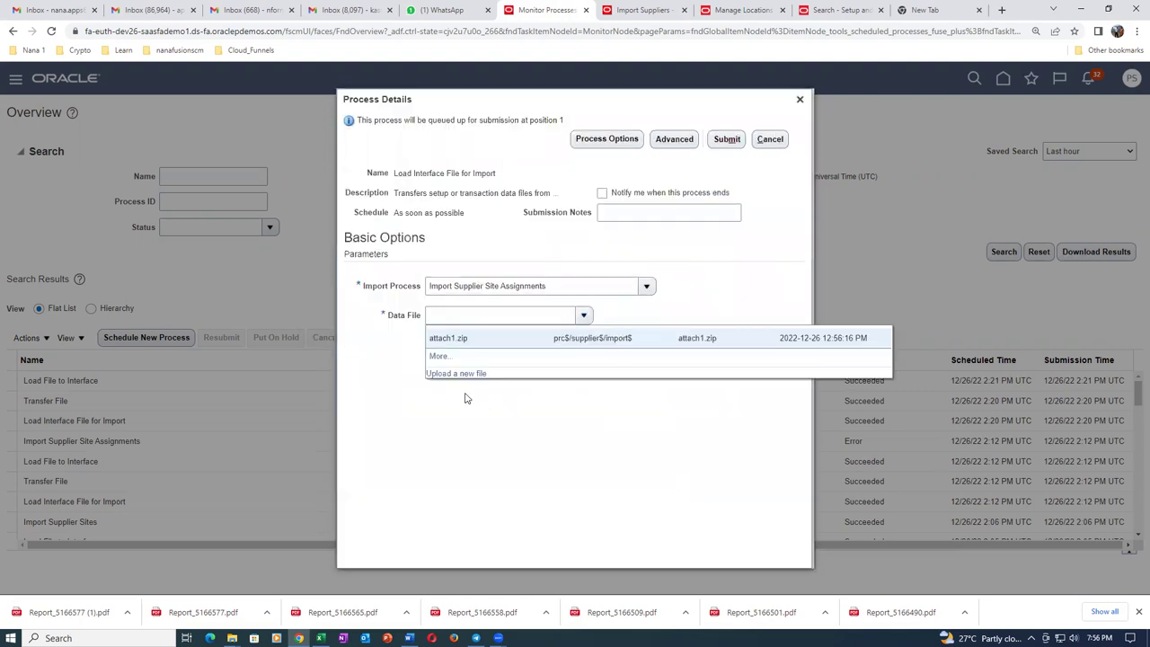
{"action": "left_click", "coordinate": [475, 378]}
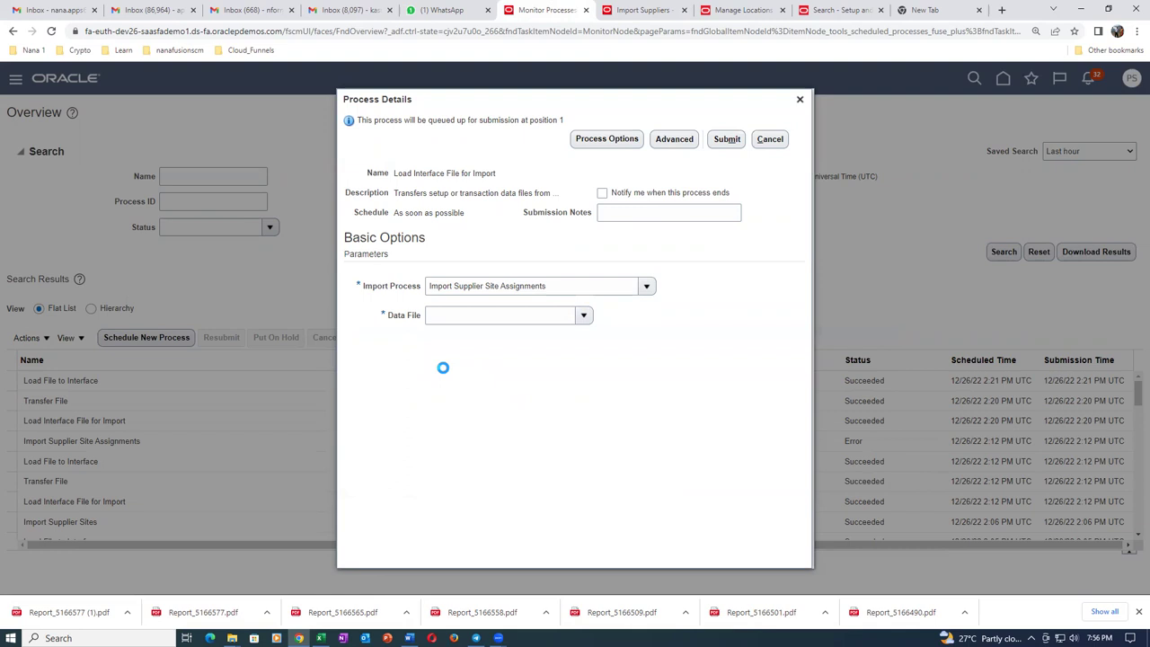
{"action": "left_click", "coordinate": [529, 329]}
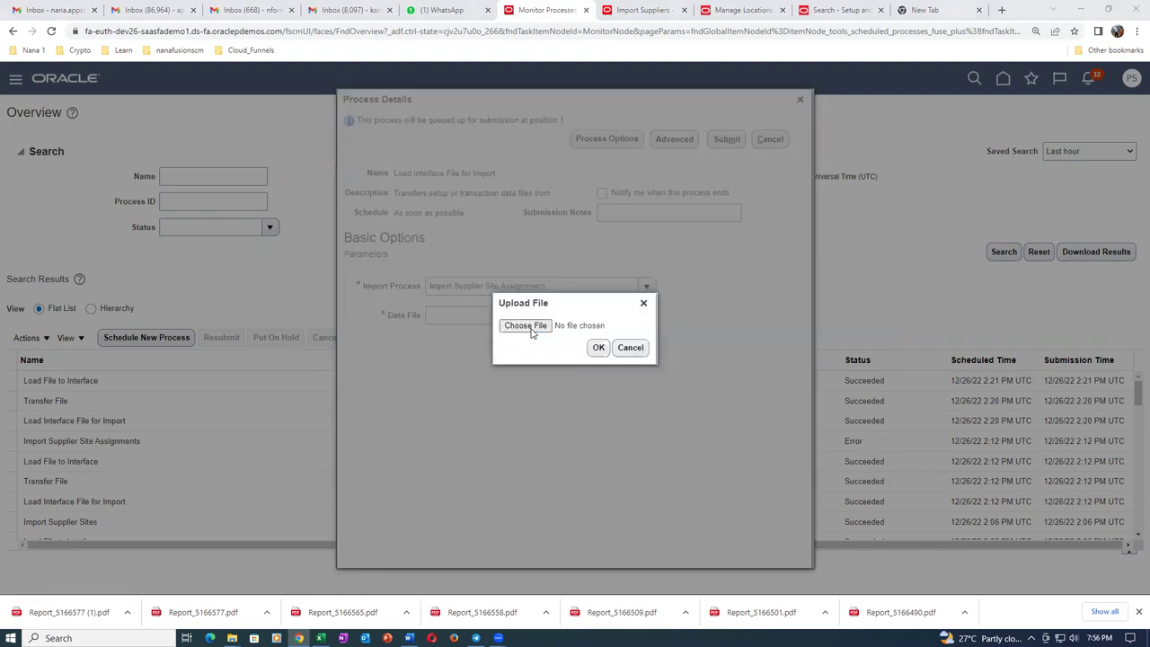
{"action": "left_click", "coordinate": [514, 334]}
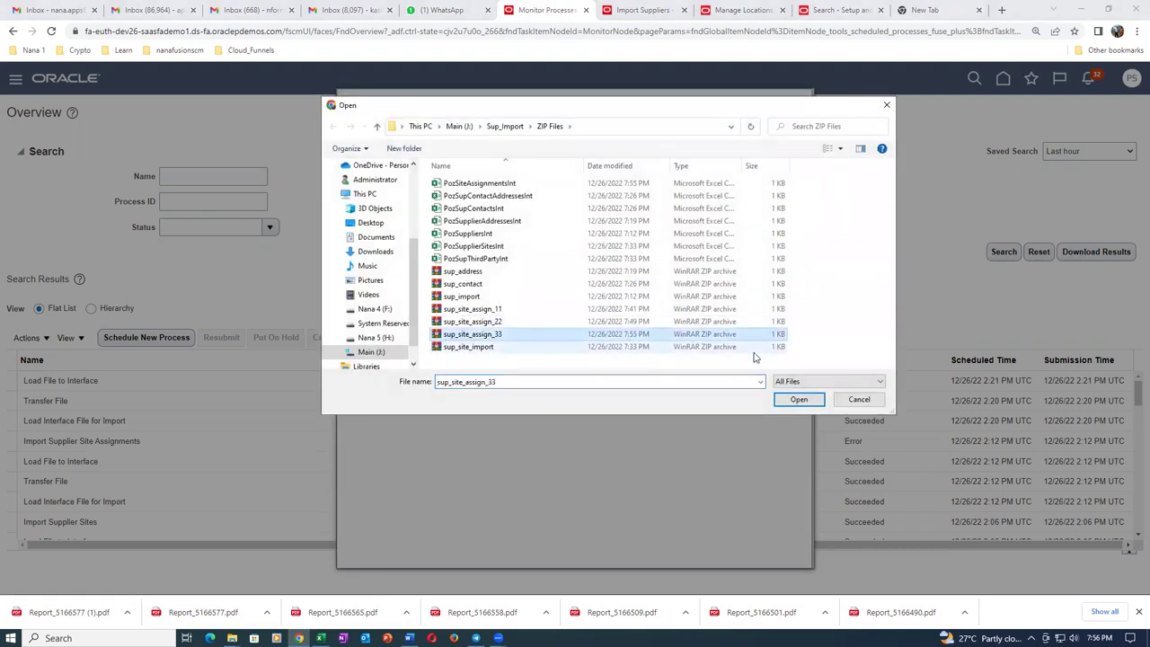
{"action": "left_click", "coordinate": [781, 399]}
{"action": "left_click", "coordinate": [598, 348]}
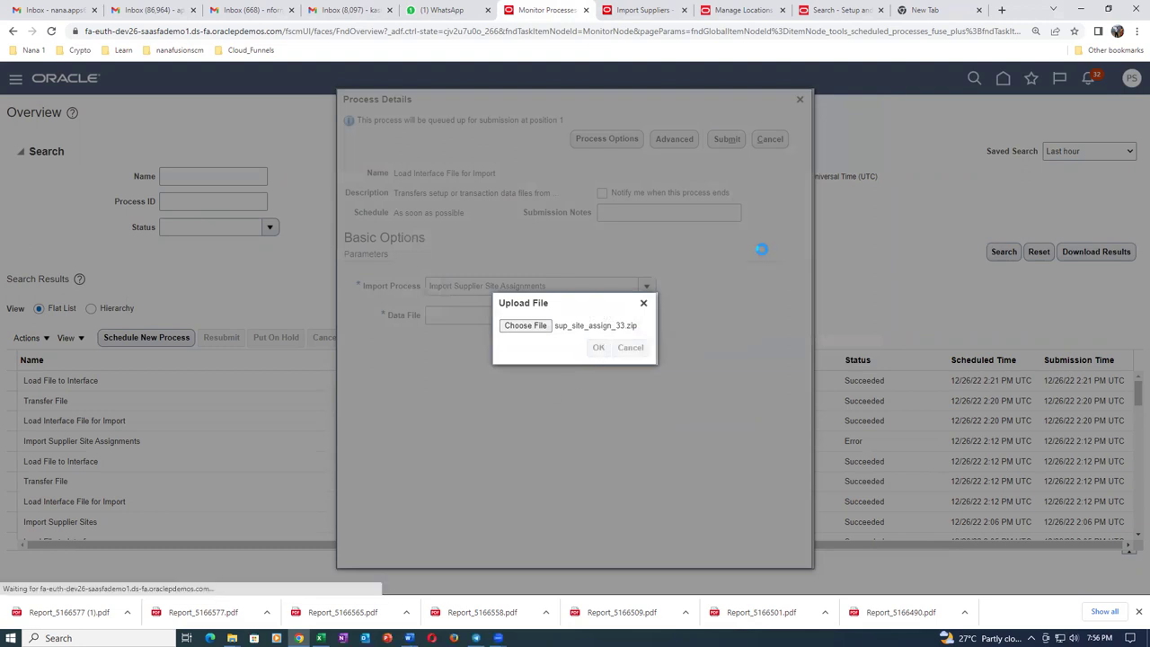
{"action": "left_click", "coordinate": [727, 139]}
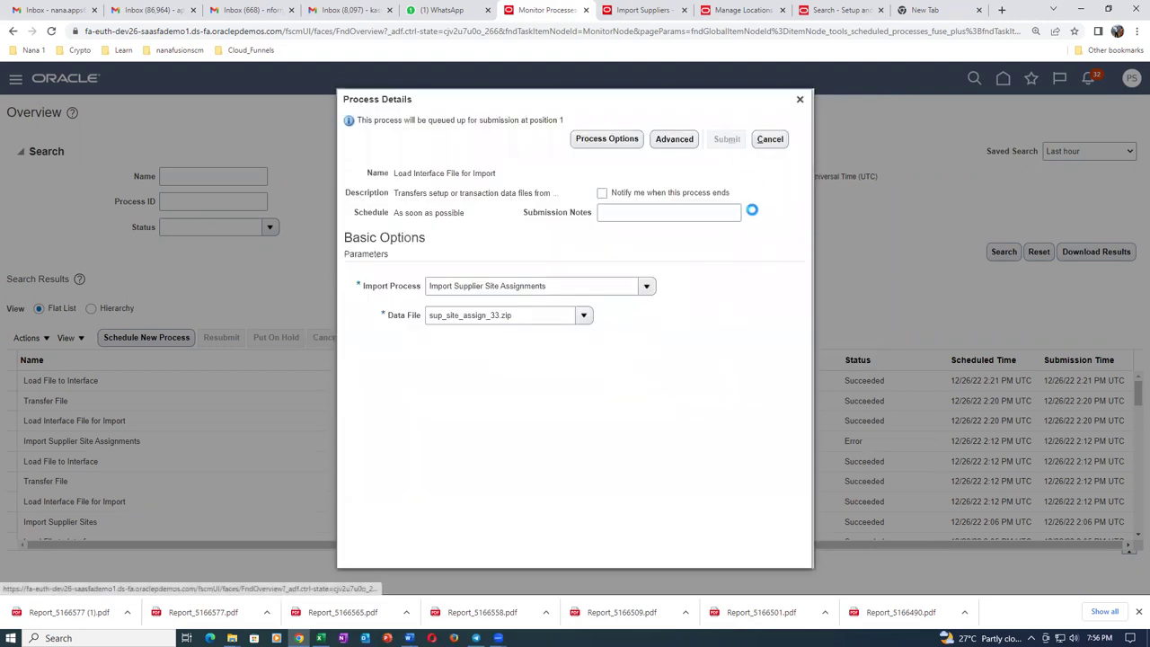
{"action": "left_click", "coordinate": [722, 227]}
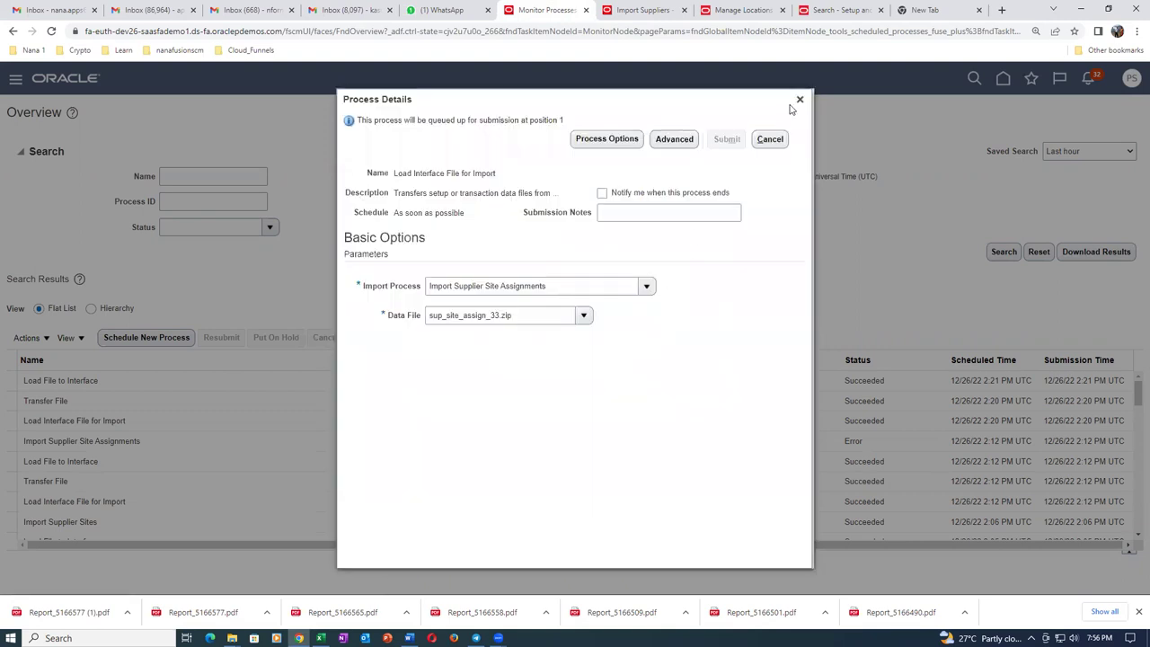
{"action": "left_click", "coordinate": [798, 100]}
{"action": "left_click", "coordinate": [515, 339]}
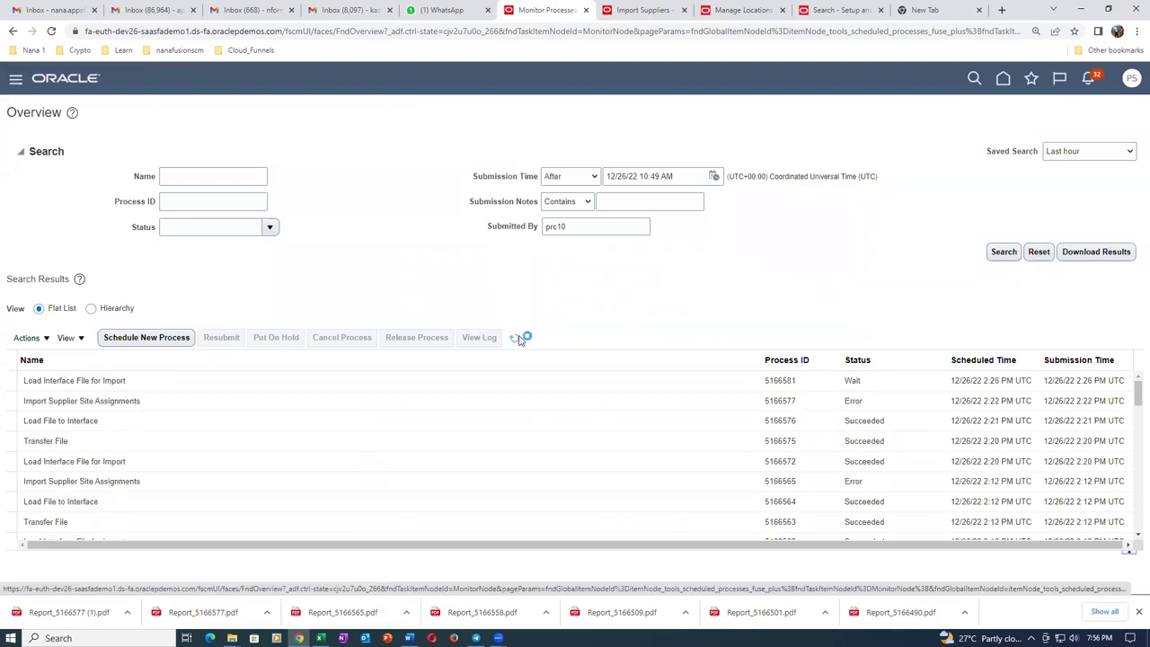
Refresh Monitor Processes until 5166581's transfer and load jobs succeed, then return to Import Suppliers.
{"action": "left_click", "coordinate": [516, 340]}
{"action": "left_click", "coordinate": [516, 340]}
{"action": "left_click", "coordinate": [515, 339]}
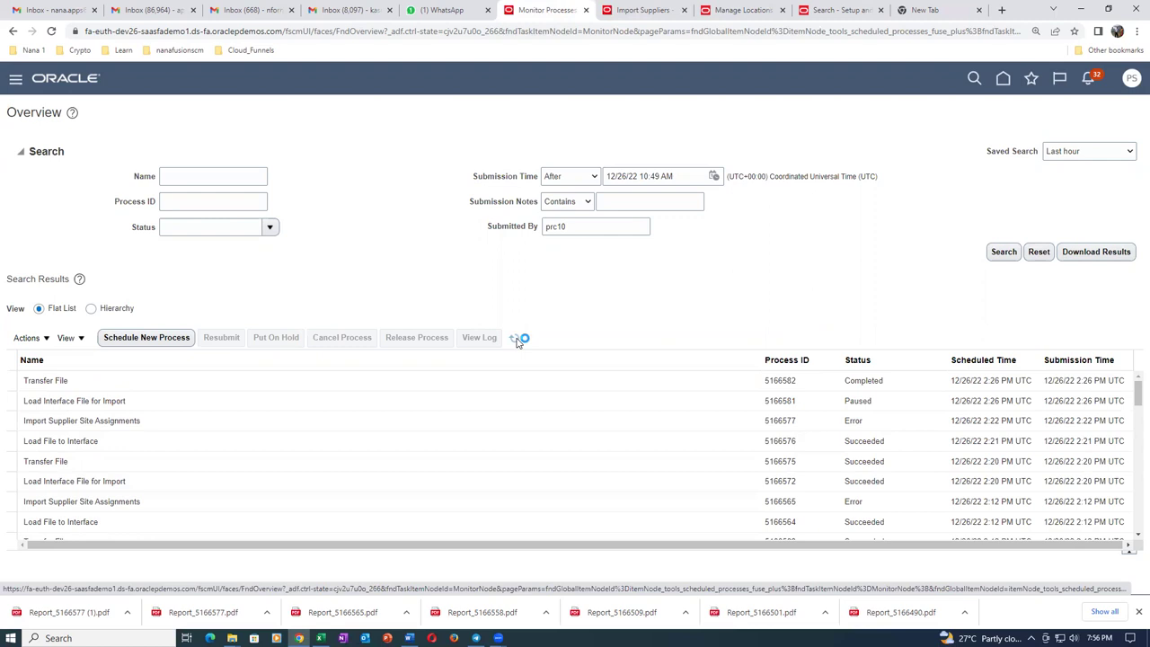
{"action": "left_click", "coordinate": [517, 341]}
{"action": "left_click", "coordinate": [517, 342]}
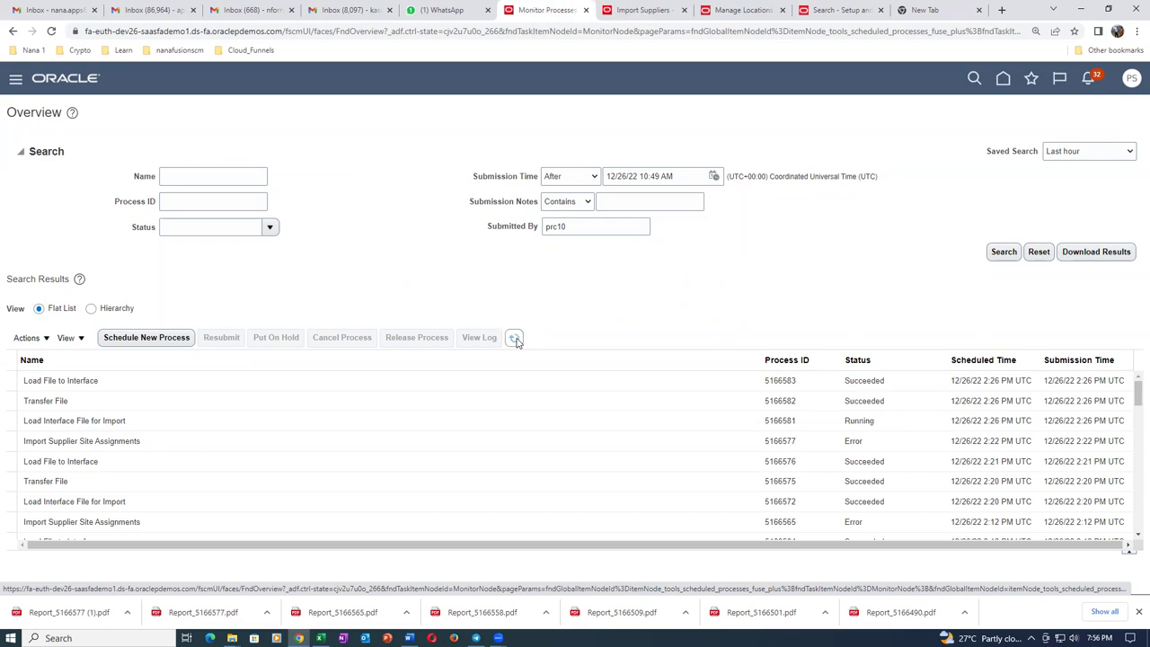
{"action": "left_click", "coordinate": [515, 339]}
{"action": "left_click", "coordinate": [640, 11]}
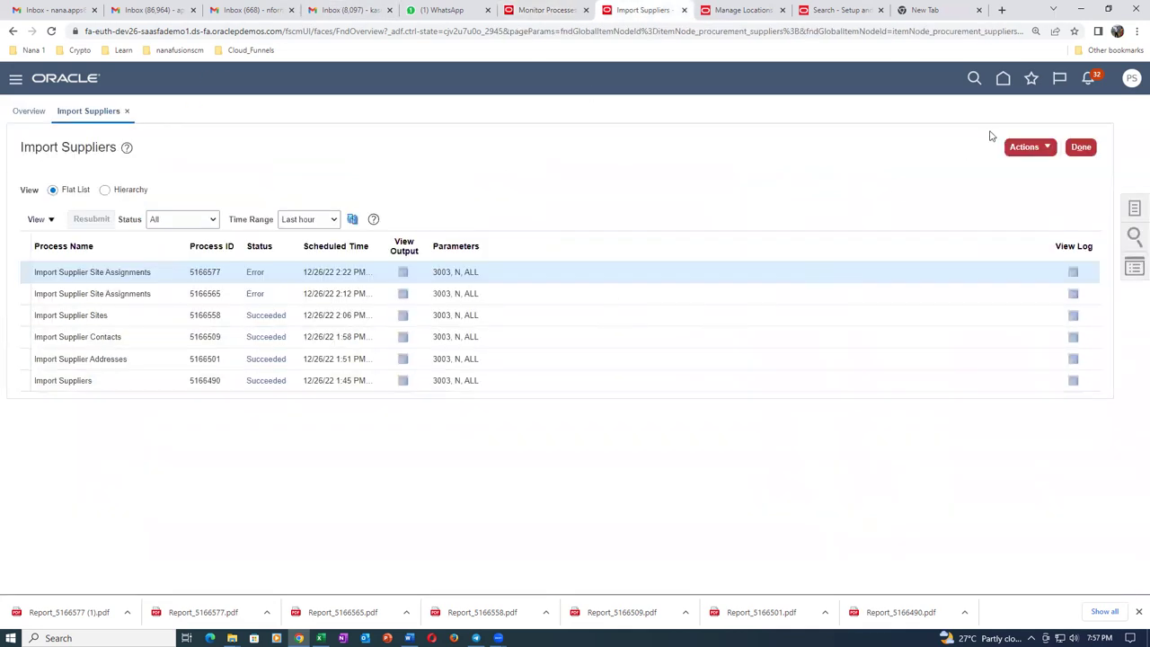
Prepare an Import Supplier Site Assignments run with Batch ID 3004, then cancel it.
{"action": "left_click", "coordinate": [1027, 147]}
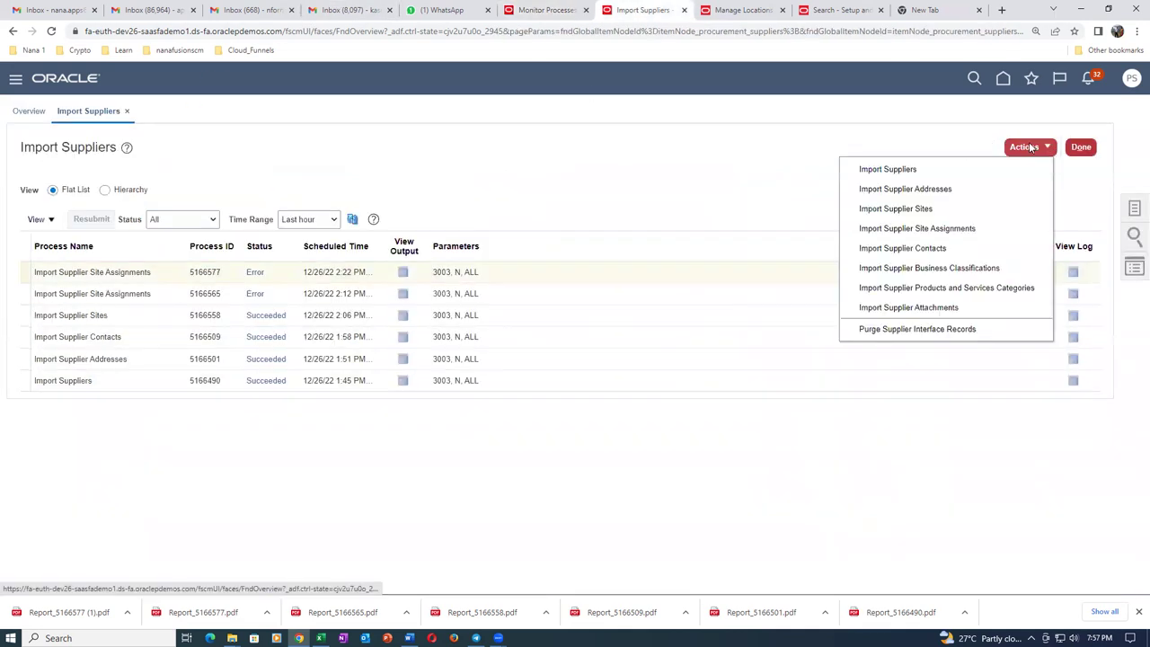
{"action": "left_click", "coordinate": [977, 228]}
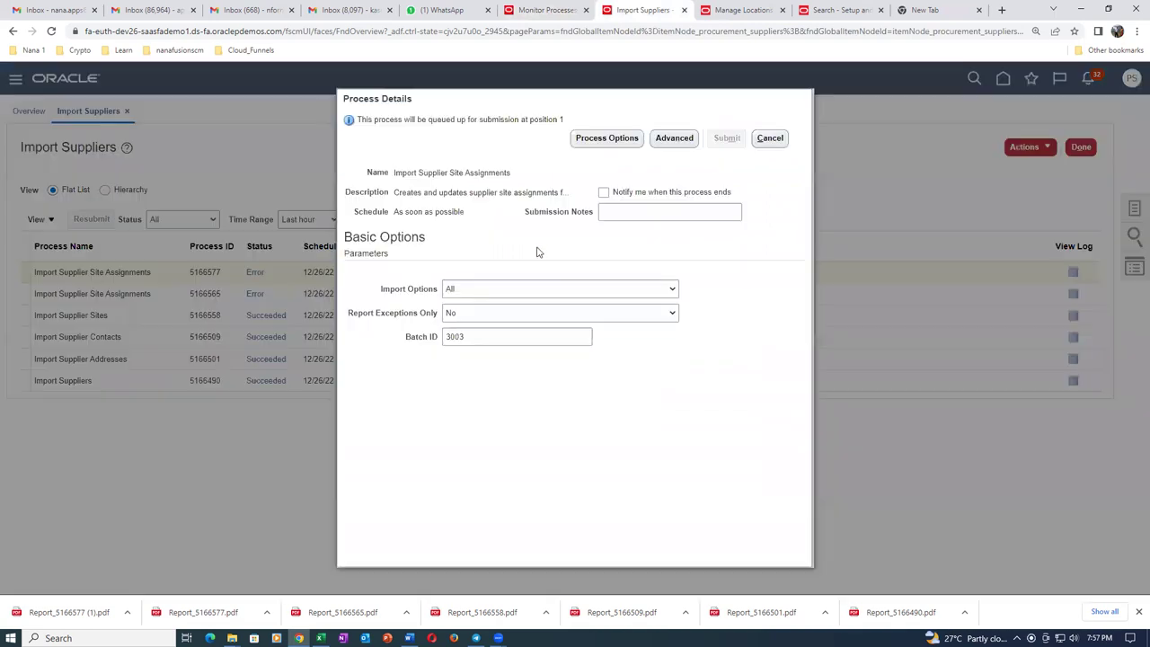
{"action": "left_click", "coordinate": [518, 288]}
{"action": "left_click", "coordinate": [481, 338]}
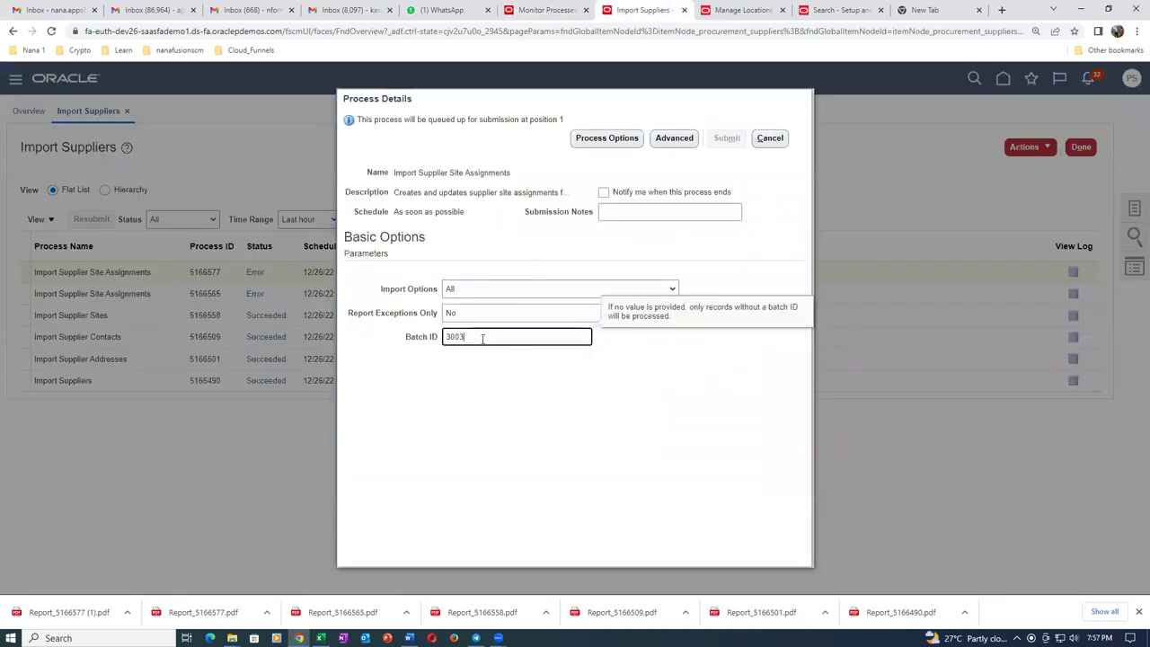
{"action": "type", "text": "3004"}
{"action": "key", "text": "Tab"}
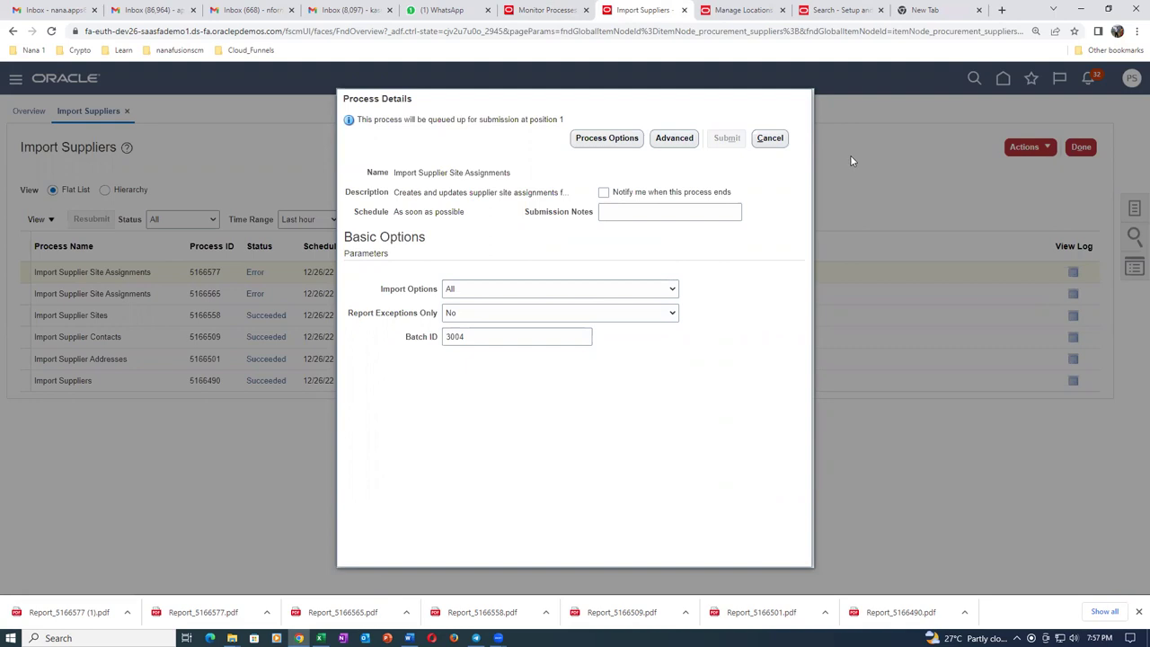
{"action": "left_click", "coordinate": [774, 137]}
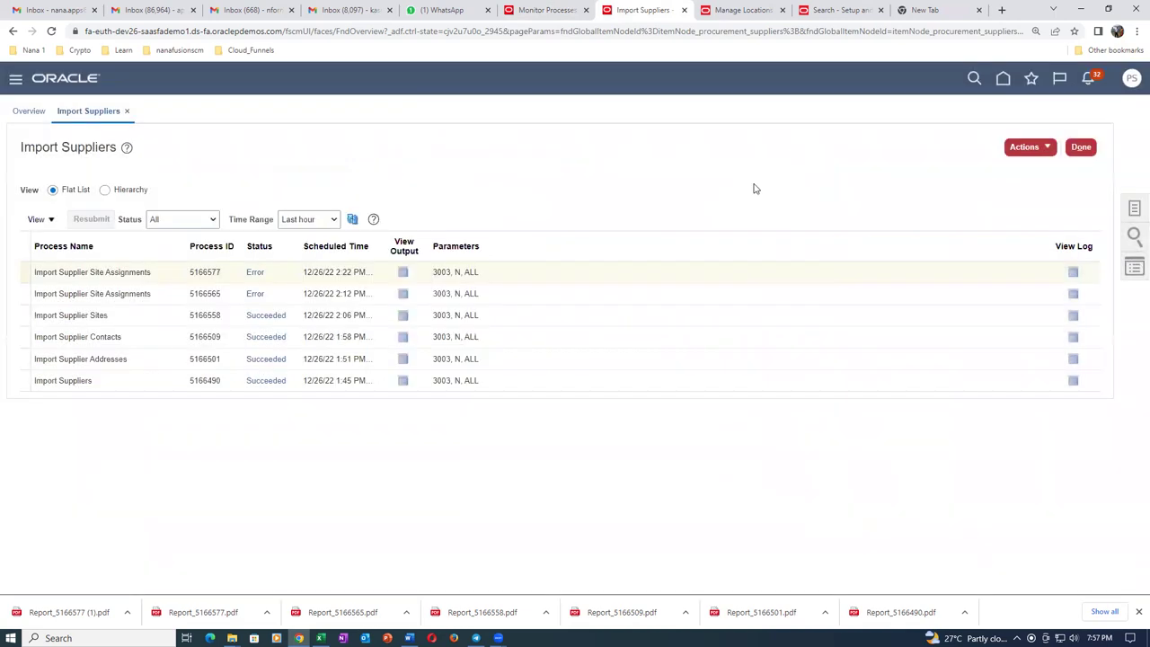
{"action": "left_click", "coordinate": [1026, 146]}
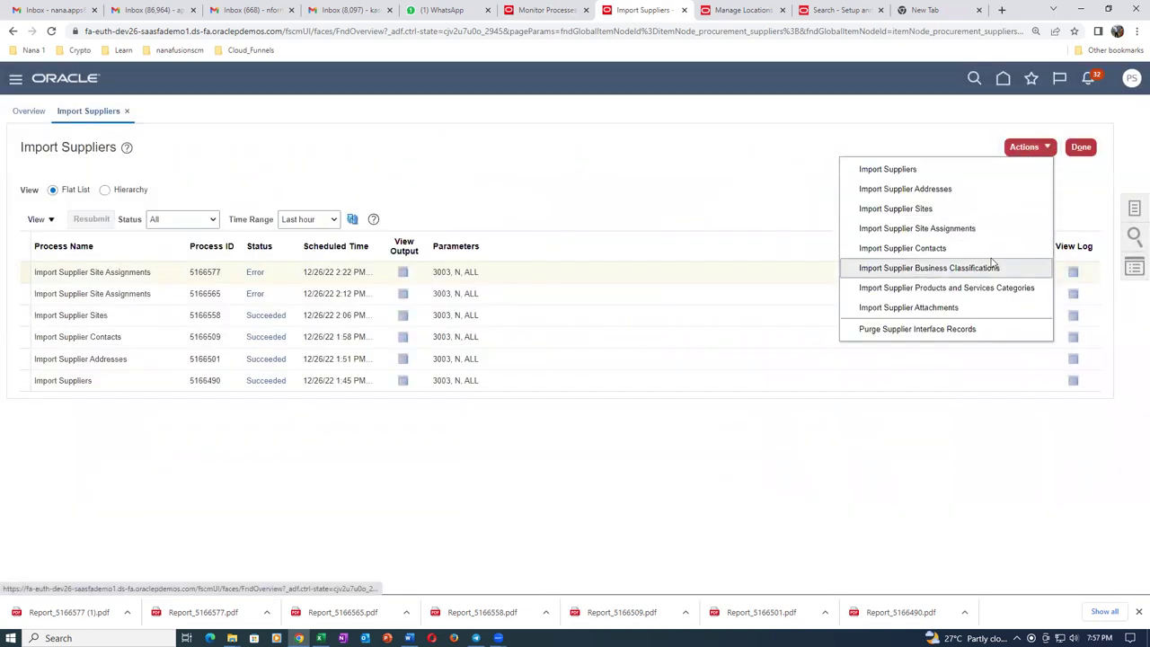
{"action": "left_click", "coordinate": [994, 236]}
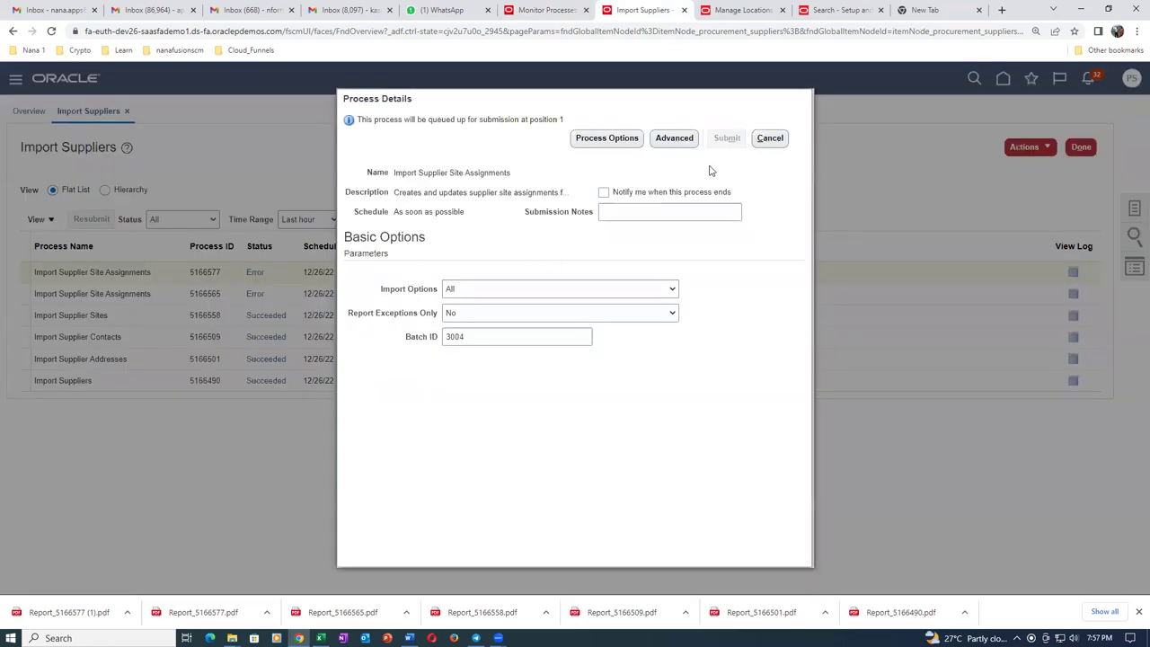
{"action": "key", "text": "Escape"}
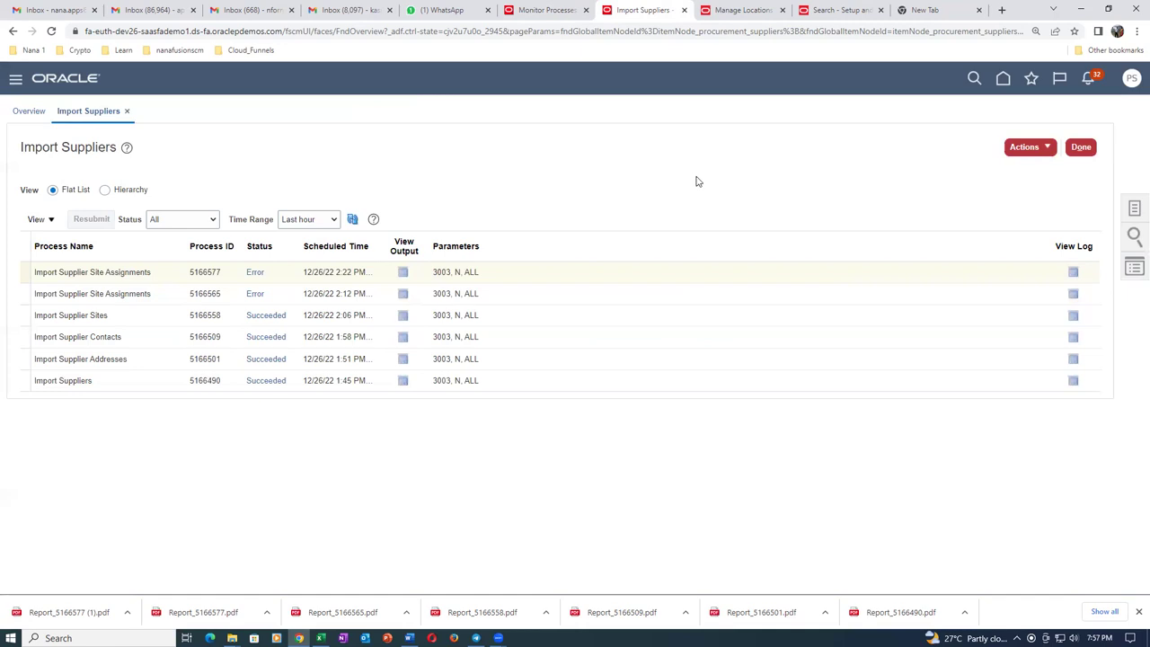
Close the Import Suppliers tab, duplicate Monitor Processes, and reopen Import Suppliers from Favorites.
{"action": "left_click", "coordinate": [683, 11]}
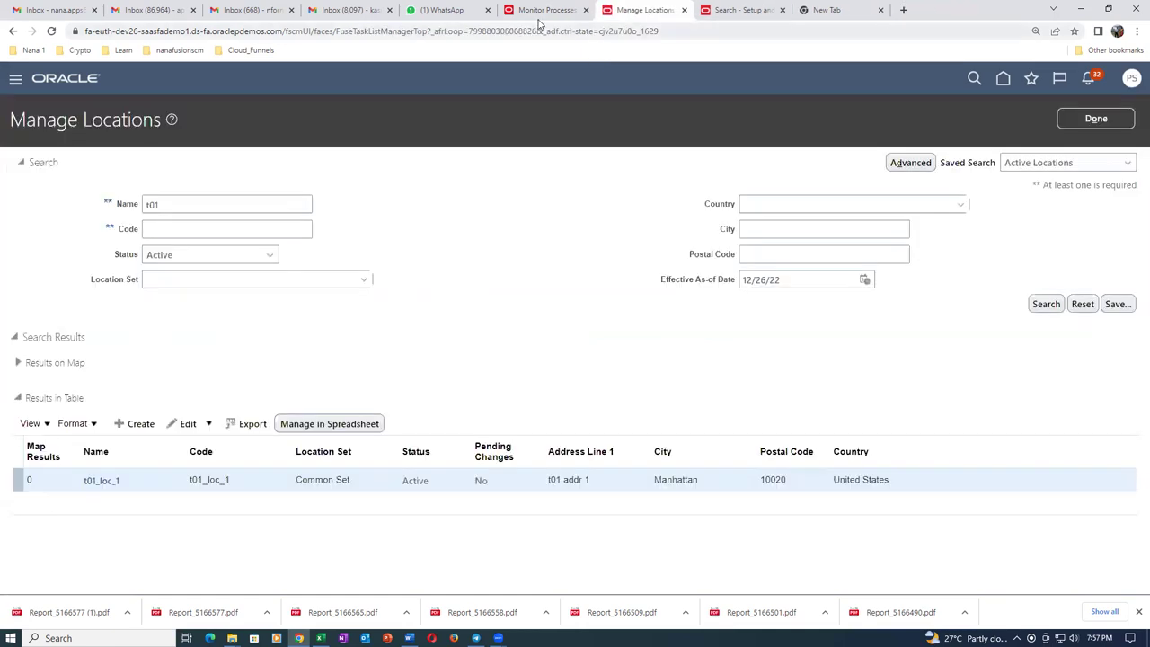
{"action": "left_click", "coordinate": [537, 13]}
{"action": "right_click", "coordinate": [539, 13]}
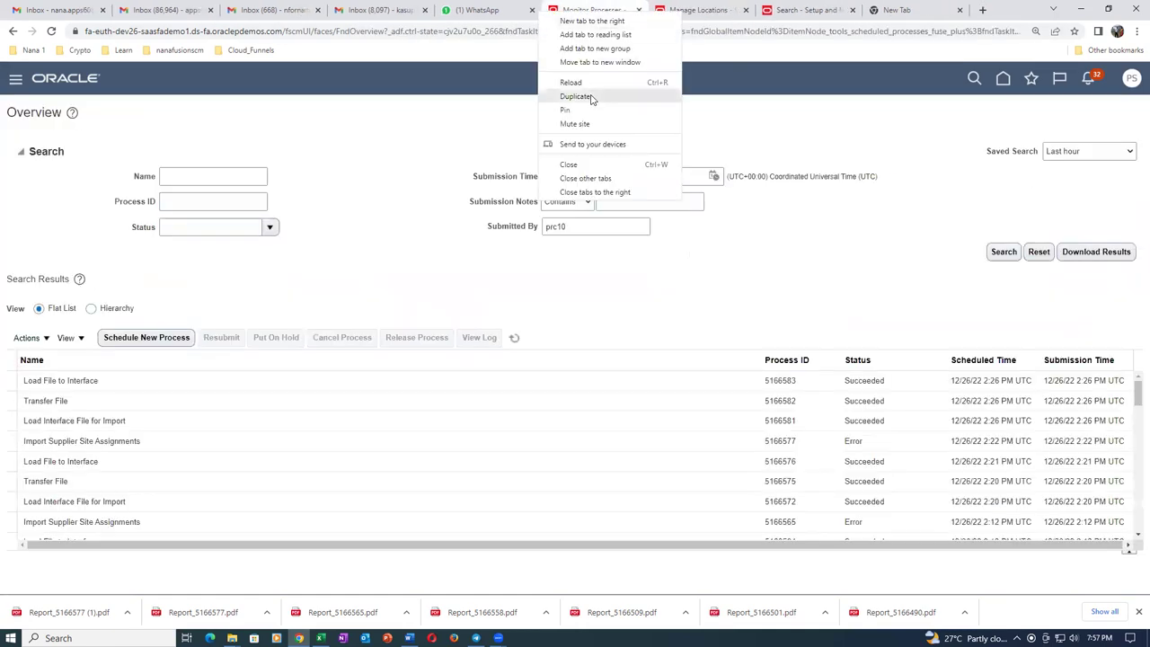
{"action": "left_click", "coordinate": [624, 95]}
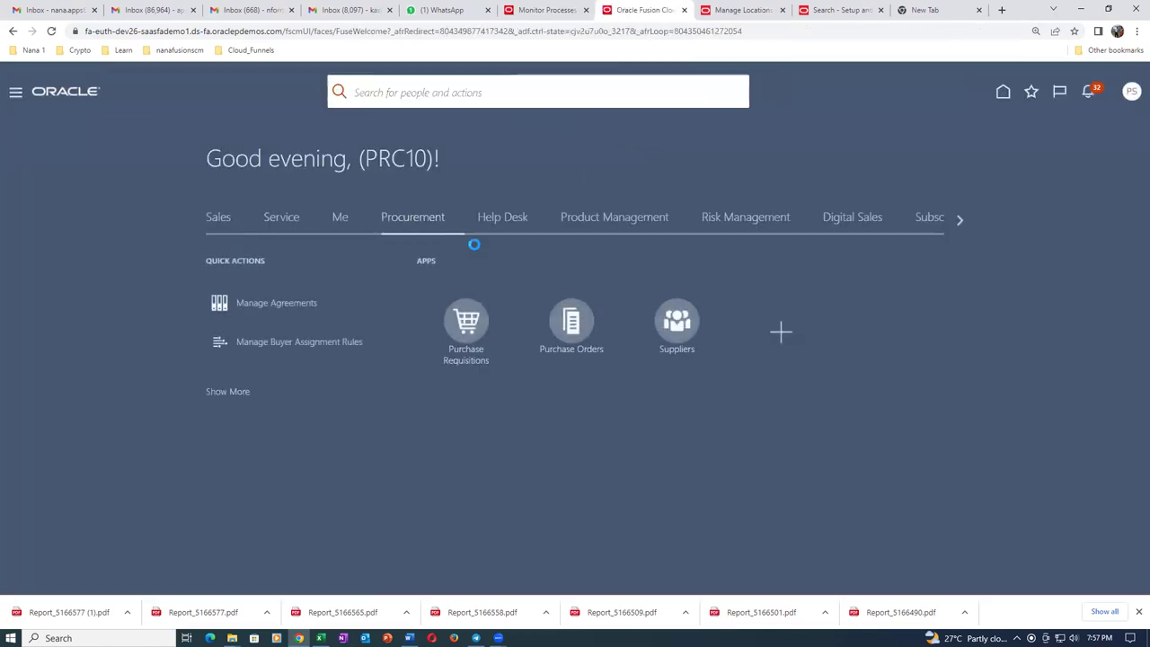
{"action": "left_click", "coordinate": [1020, 95]}
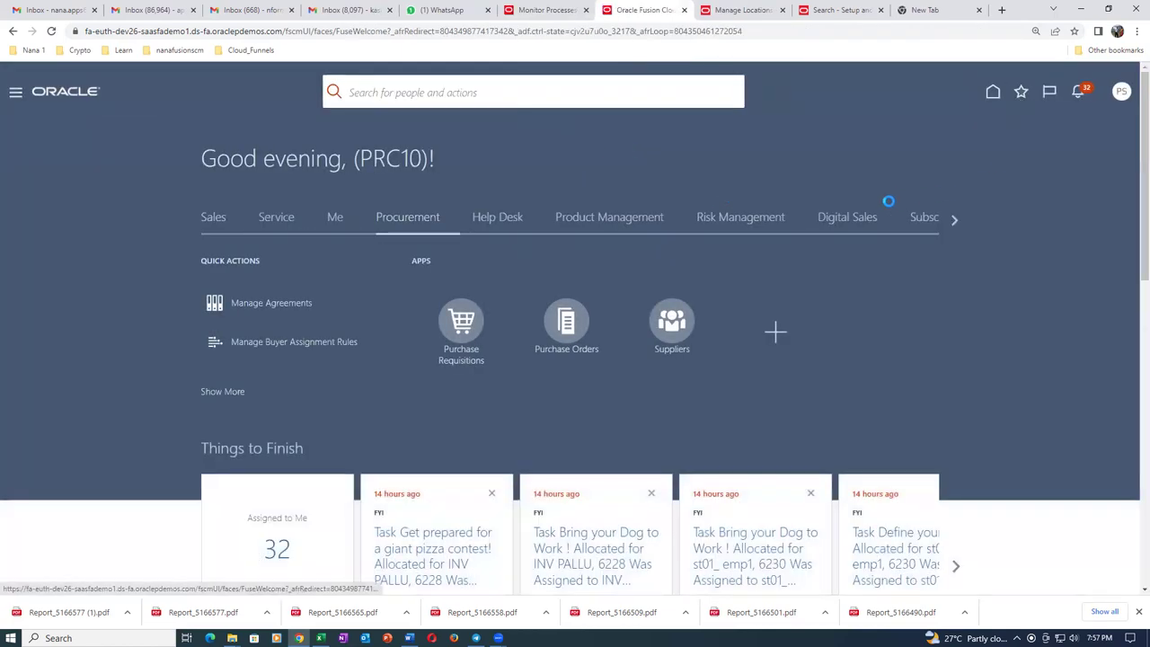
{"action": "left_click", "coordinate": [826, 251]}
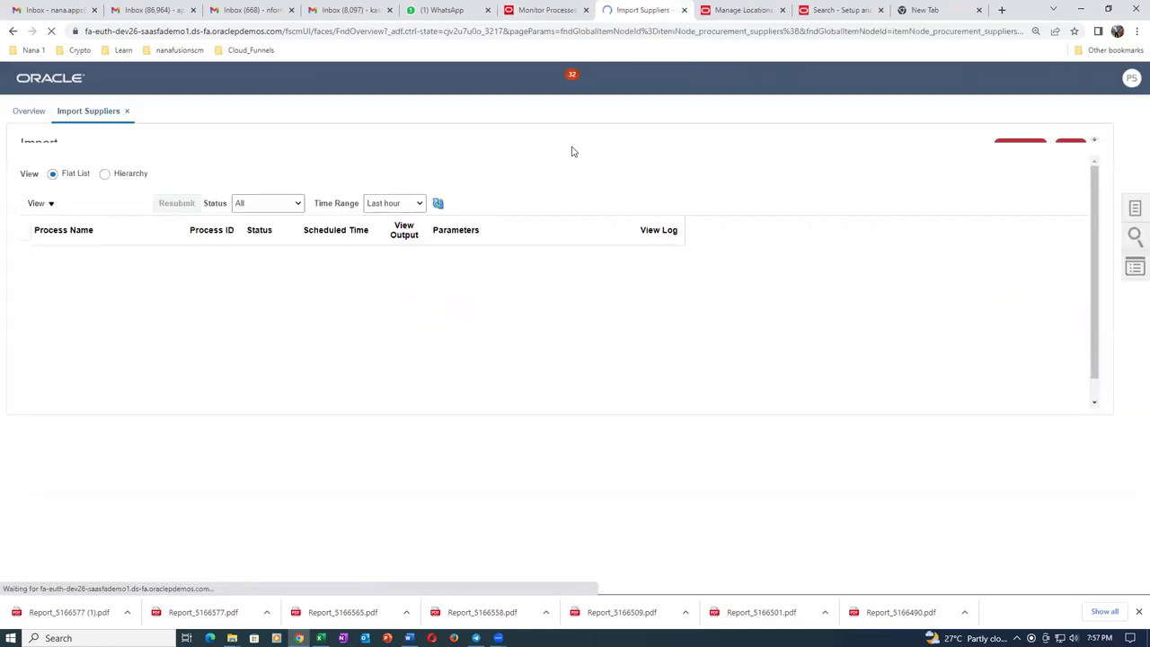
Submit Import Supplier Site Assignments with Import Options All and Batch ID 3004, queuing process 5166584.
{"action": "left_click", "coordinate": [1021, 156]}
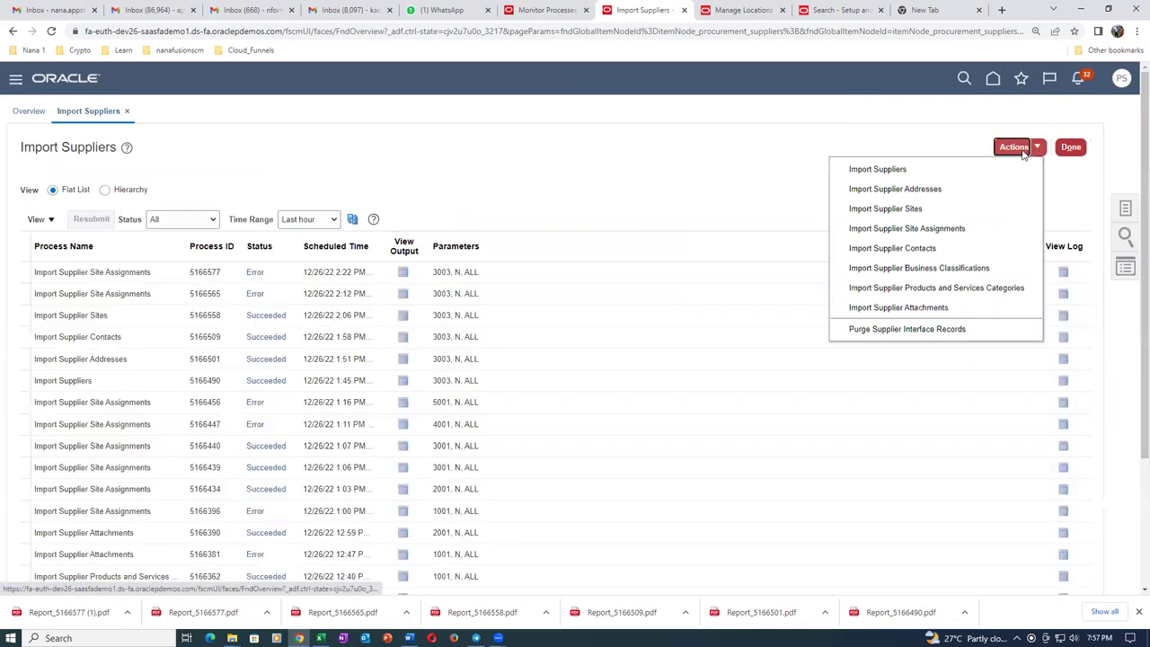
{"action": "left_click", "coordinate": [994, 229]}
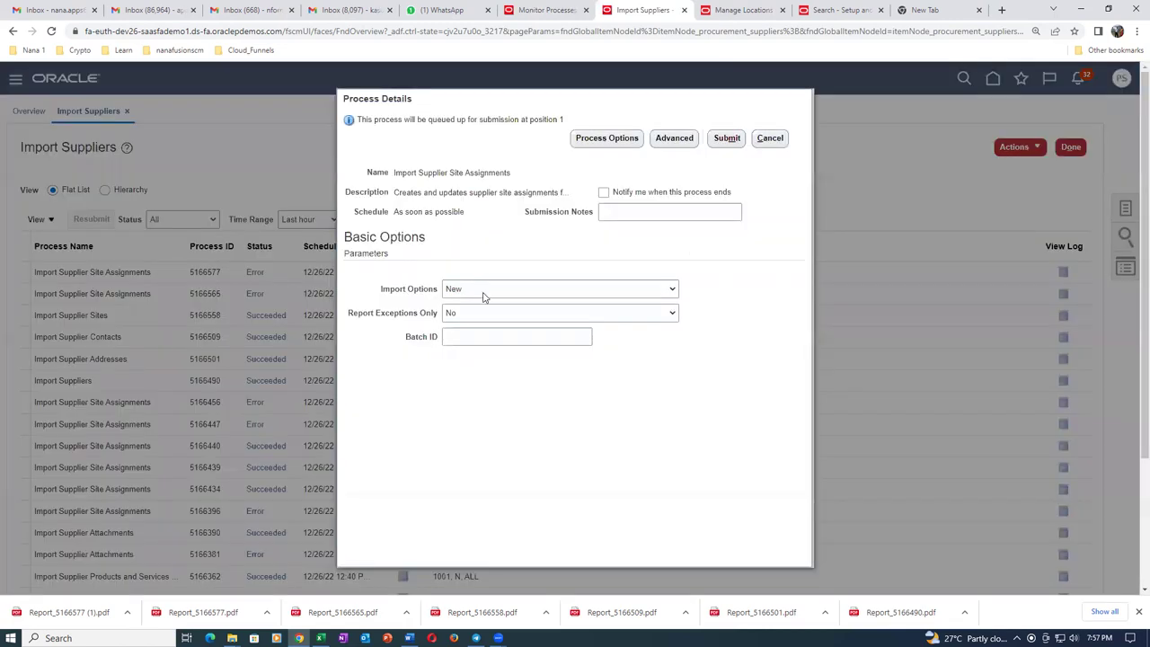
{"action": "left_click", "coordinate": [482, 288]}
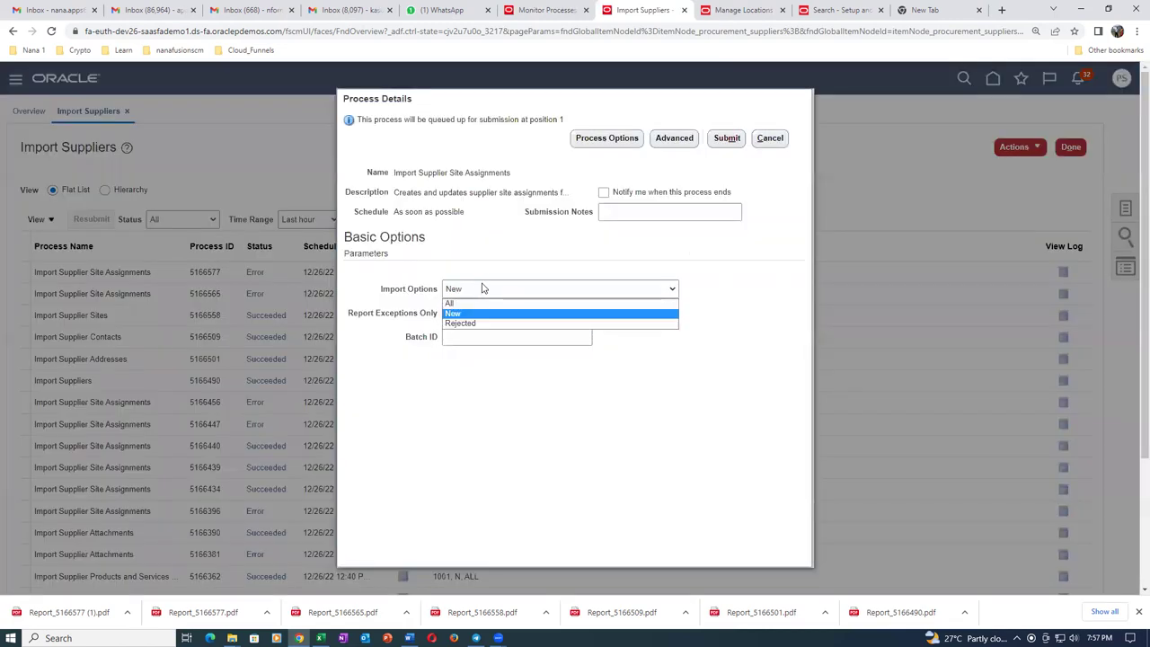
{"action": "left_click", "coordinate": [482, 306]}
{"action": "left_click", "coordinate": [477, 338]}
{"action": "type", "text": "3004"}
{"action": "left_click", "coordinate": [727, 137]}
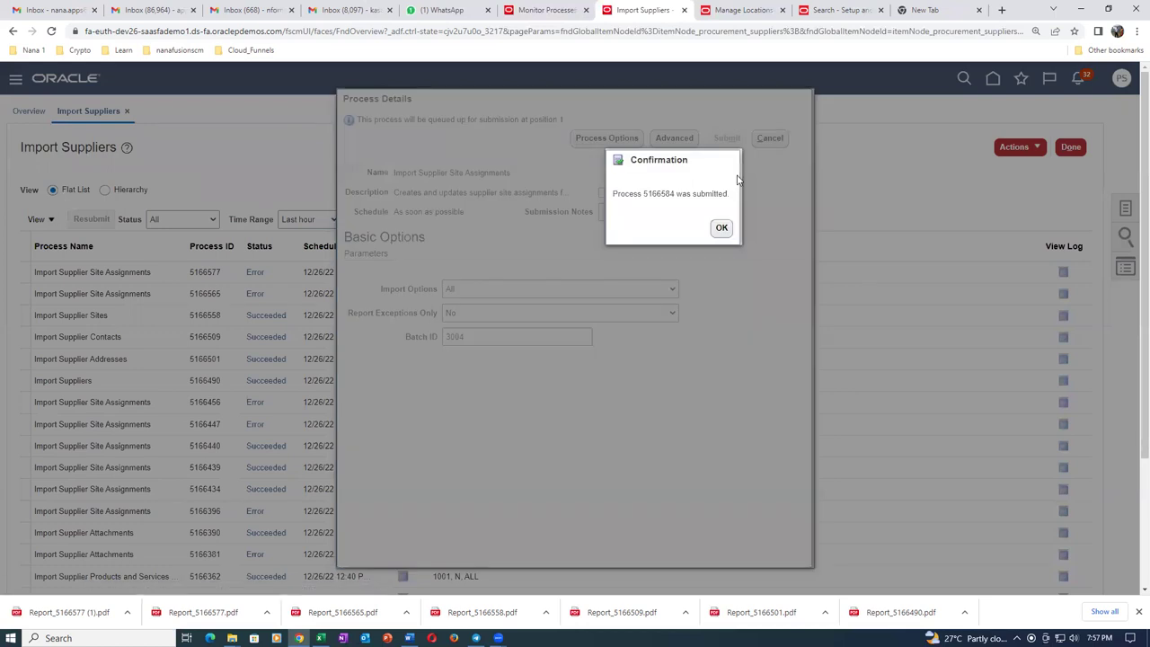
{"action": "key", "text": "Return"}
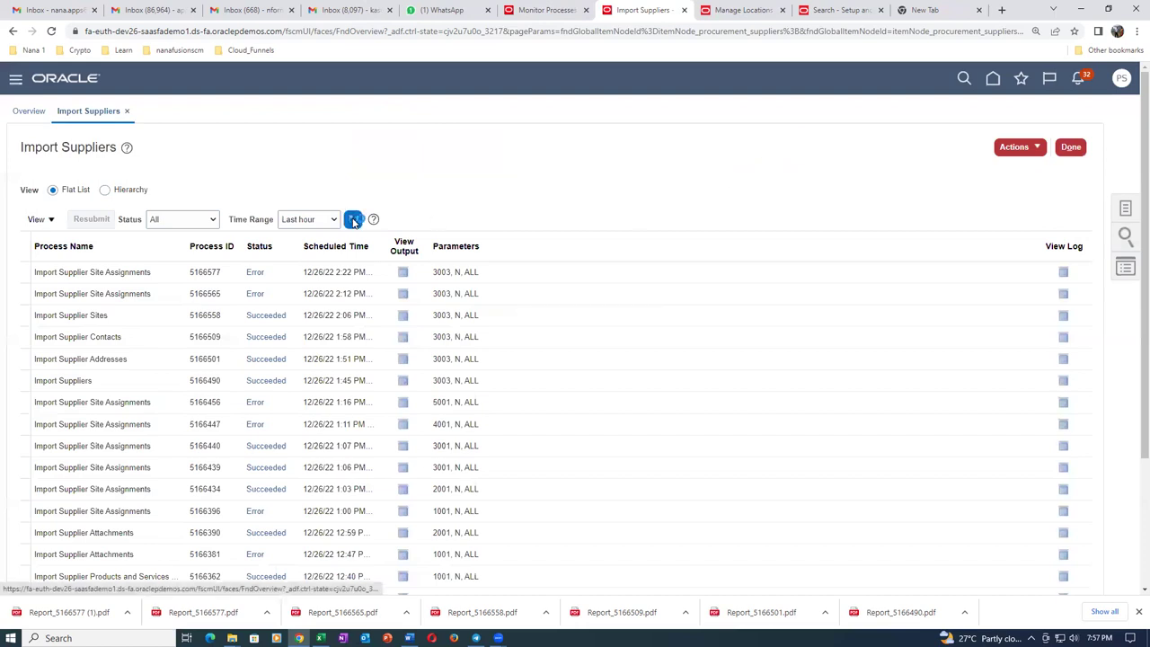
{"action": "left_click", "coordinate": [353, 221]}
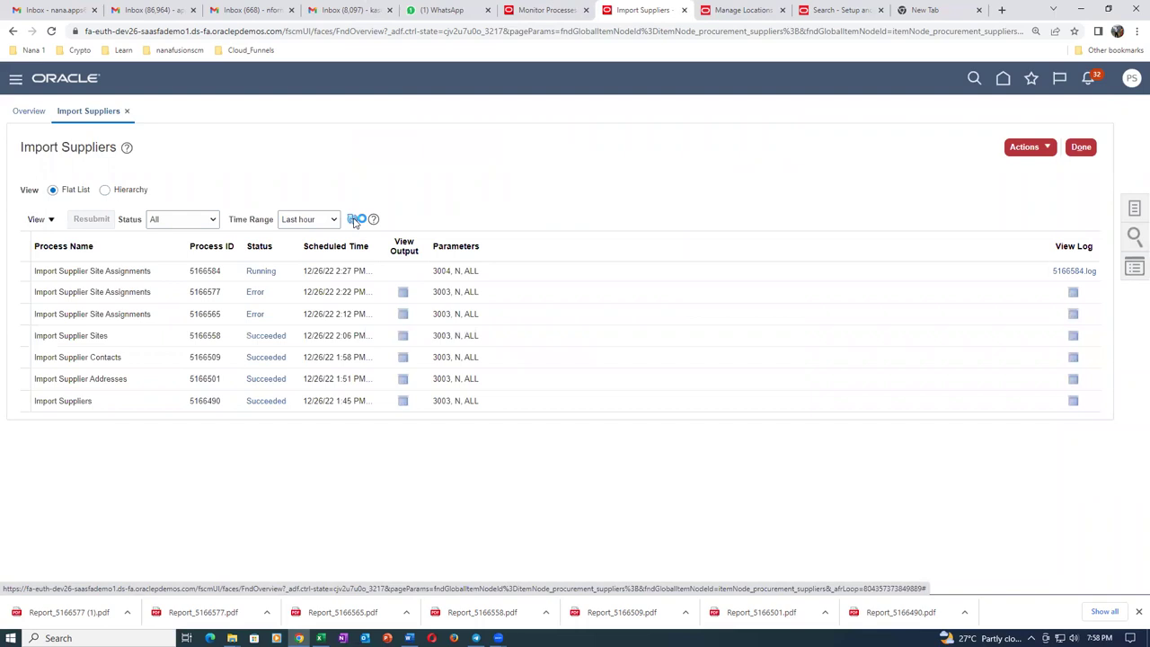
Refresh until process 5166584 shows Error, then bring up its output ESS_O_5166584.
{"action": "left_click", "coordinate": [354, 221]}
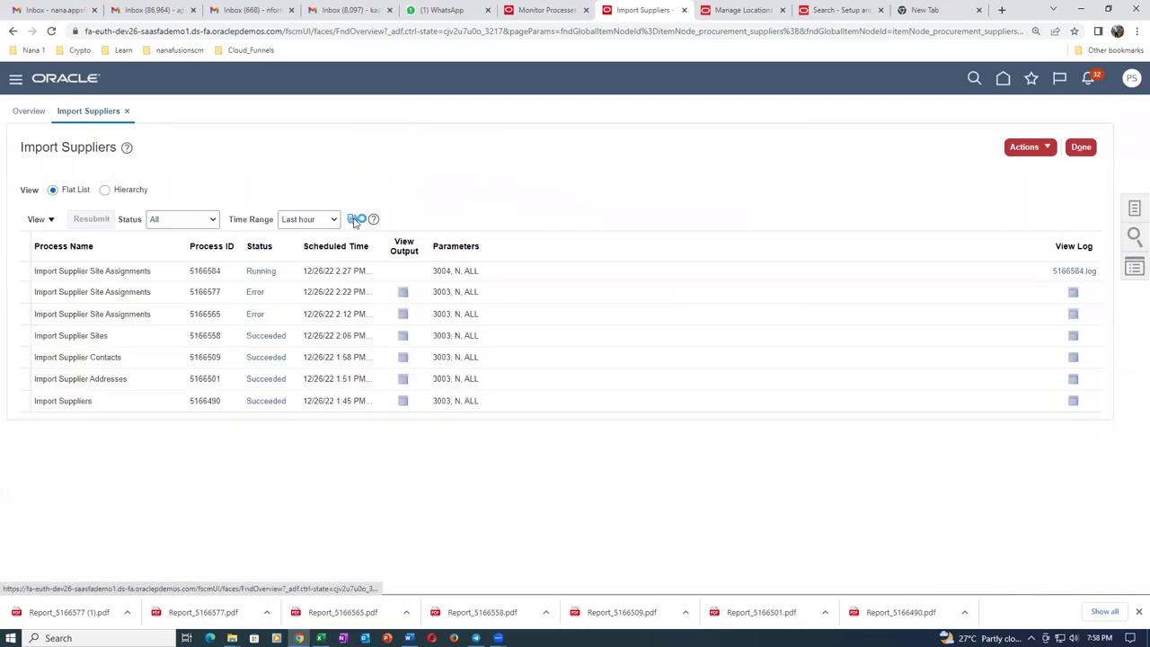
{"action": "left_click", "coordinate": [354, 221]}
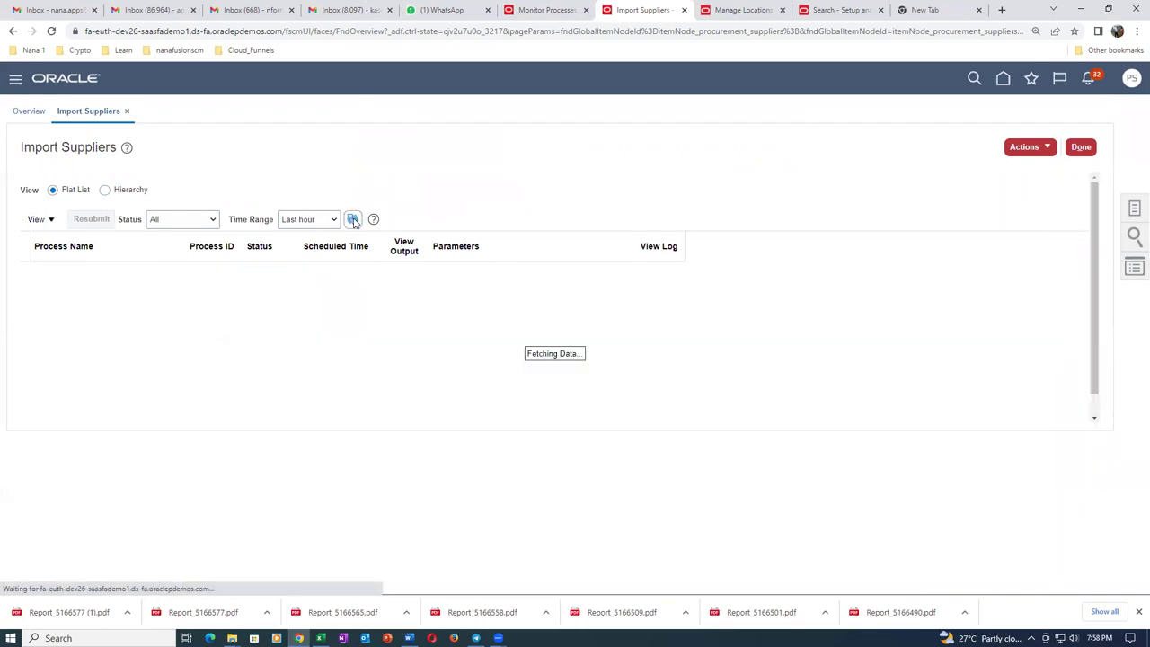
{"action": "left_click", "coordinate": [354, 221]}
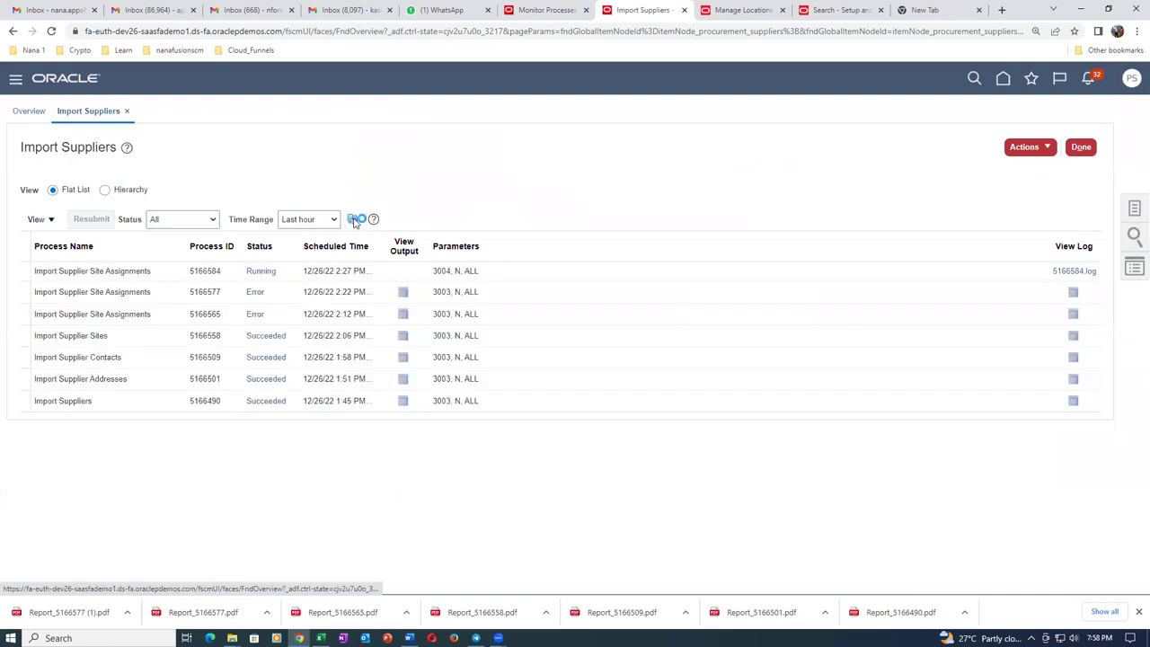
{"action": "left_click", "coordinate": [353, 221]}
{"action": "left_click", "coordinate": [353, 221]}
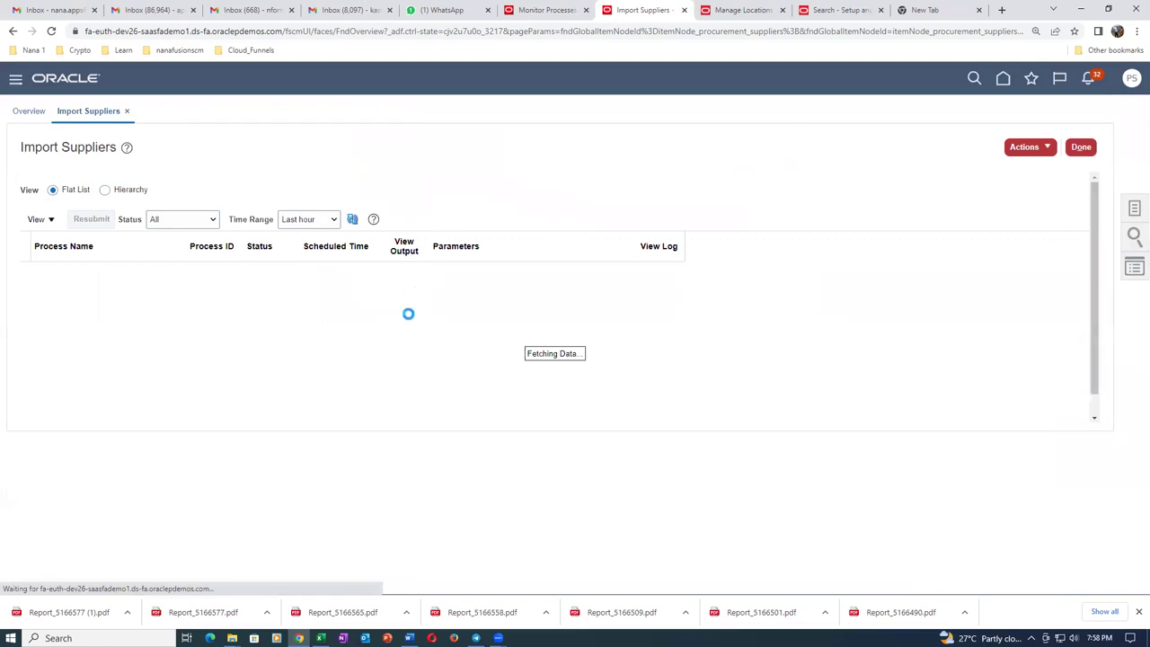
{"action": "left_click", "coordinate": [404, 271]}
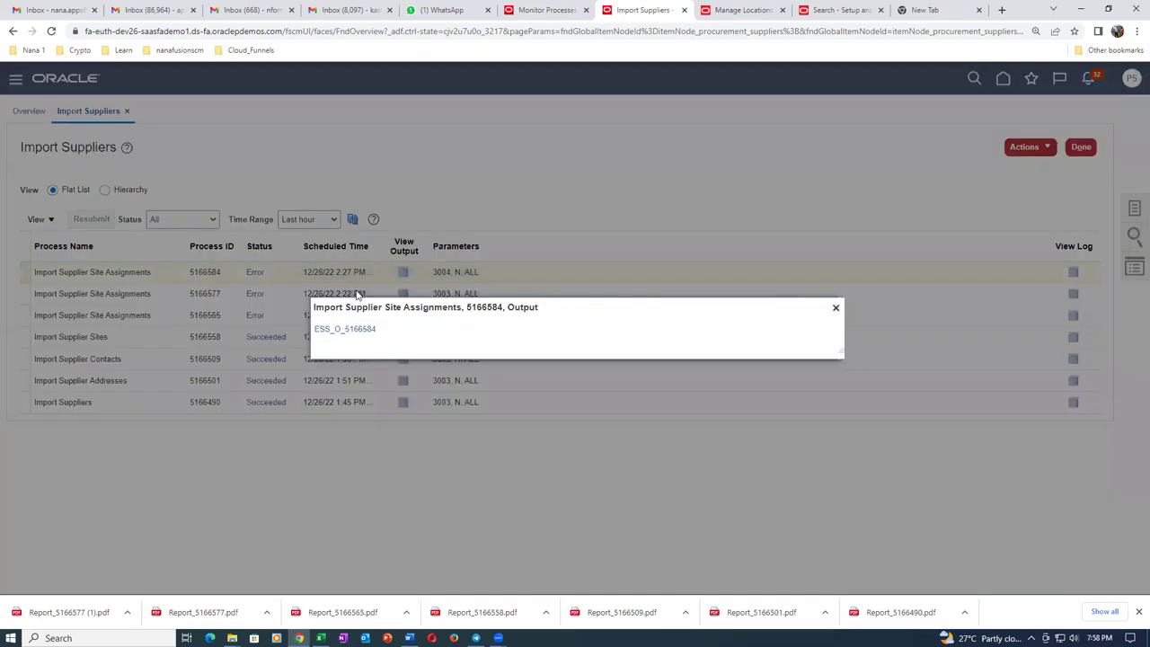
Read Report_5166584.pdf: the batch 3004 site assignment was rejected over the ALLOW_AWT_FLAG withholding tax setting.
{"action": "left_click", "coordinate": [344, 329]}
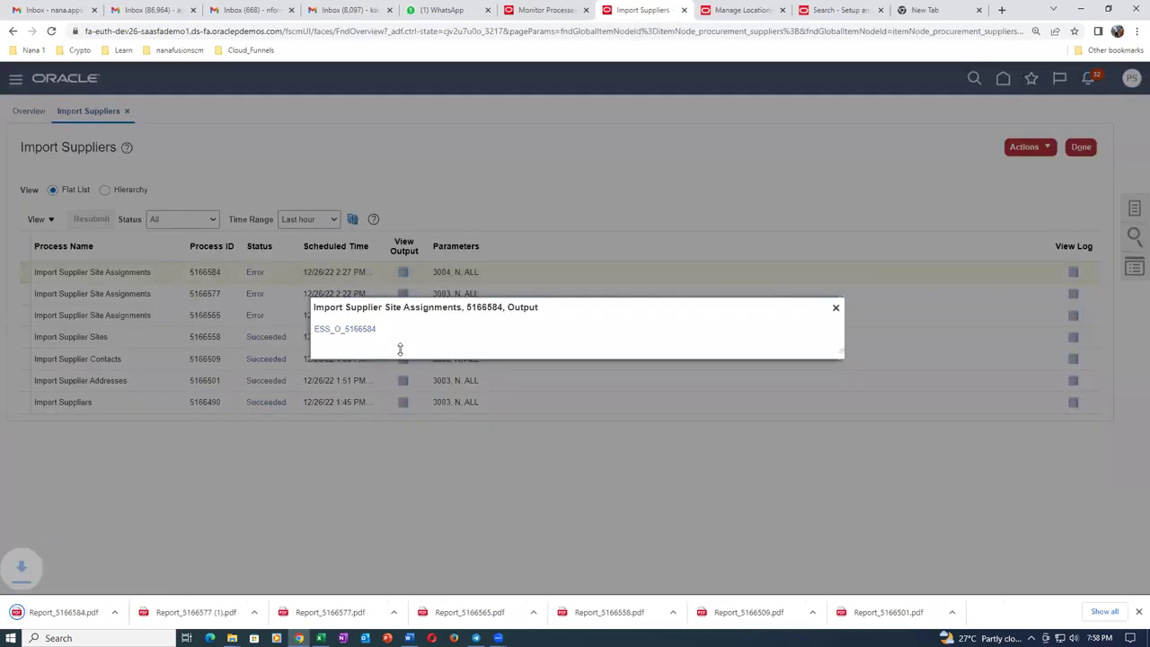
{"action": "left_click", "coordinate": [63, 612]}
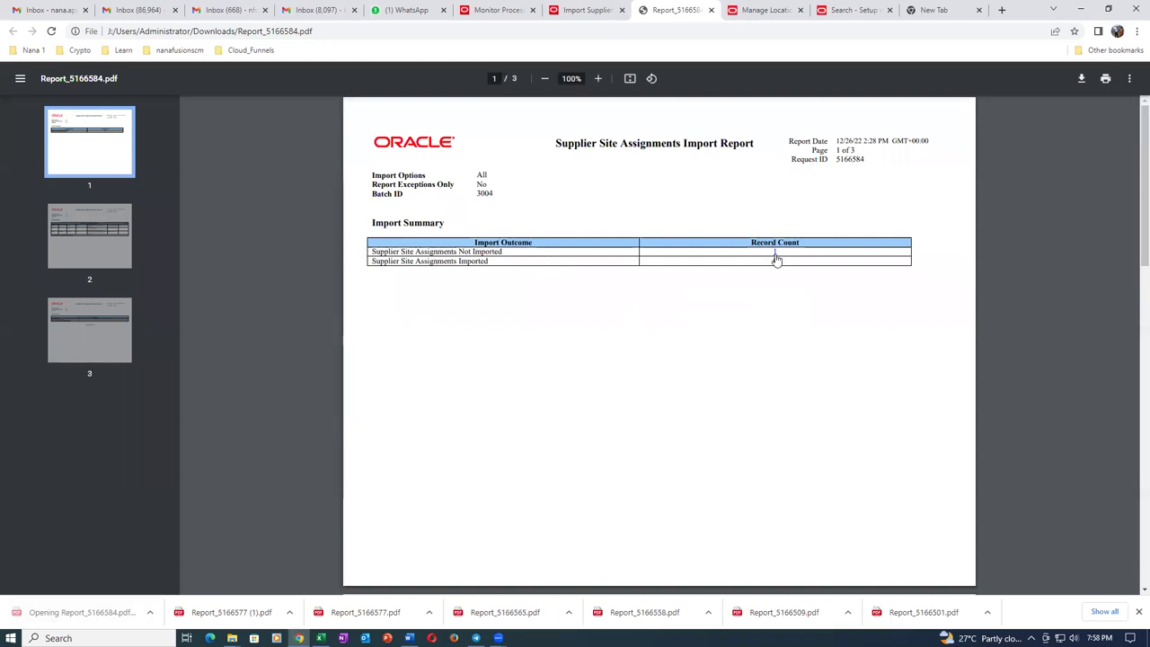
{"action": "left_click_drag", "start_coordinate": [474, 192], "coordinate": [509, 192]}
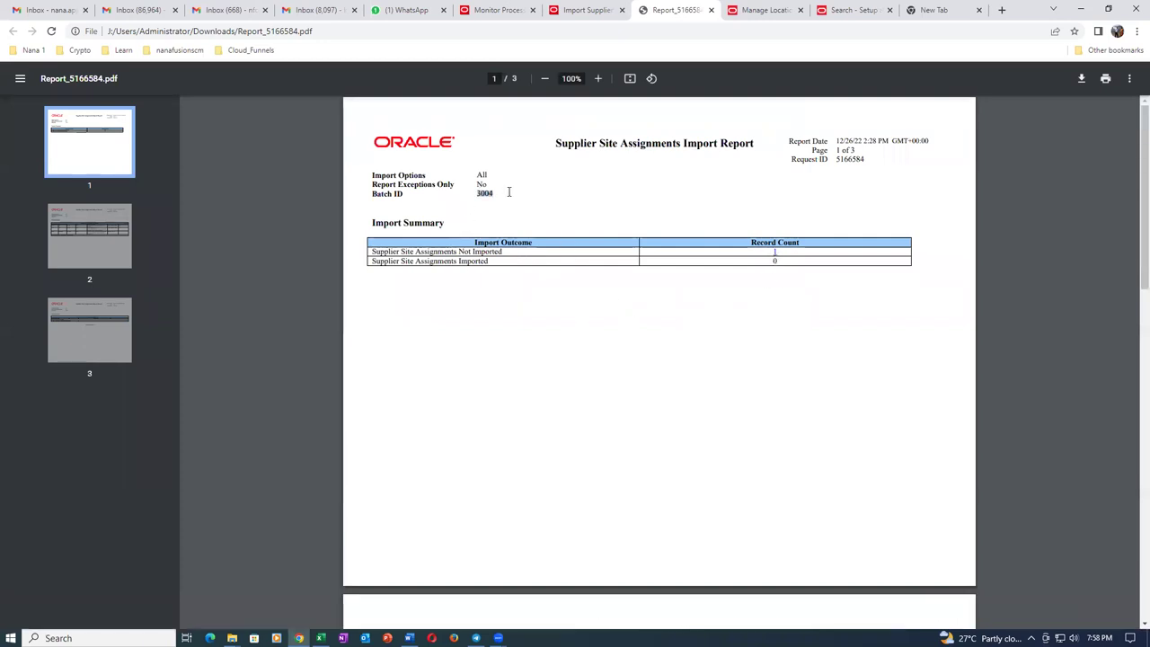
{"action": "scroll", "coordinate": [547, 323], "scroll_direction": "down", "scroll_amount": 4}
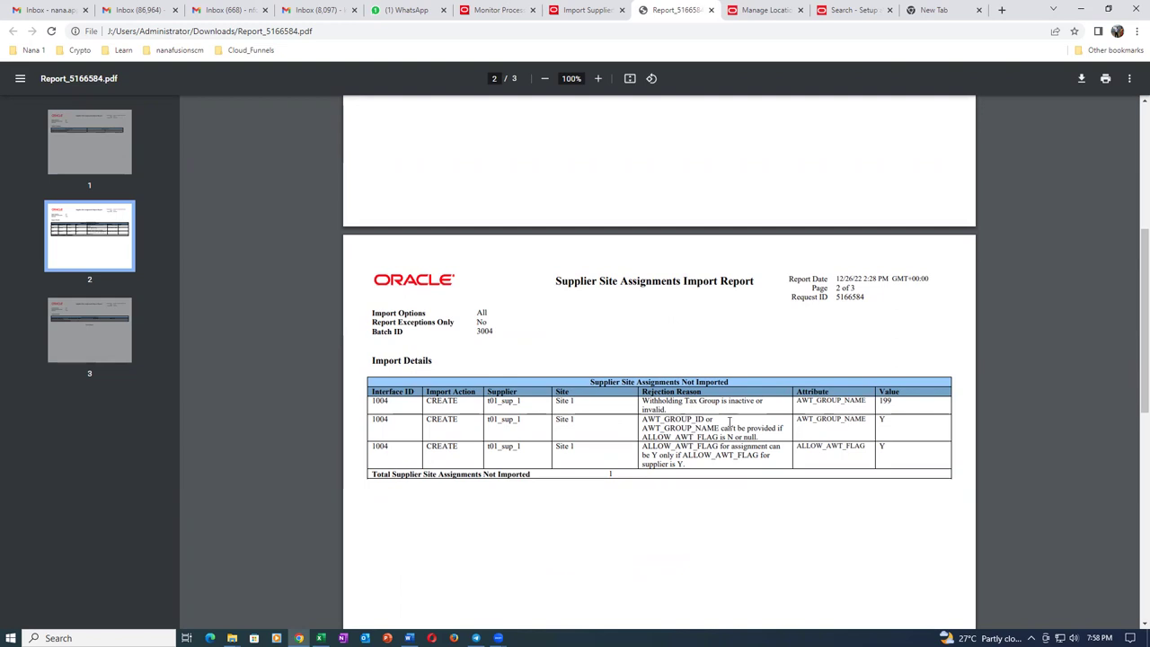
{"action": "left_click_drag", "start_coordinate": [709, 419], "coordinate": [692, 469]}
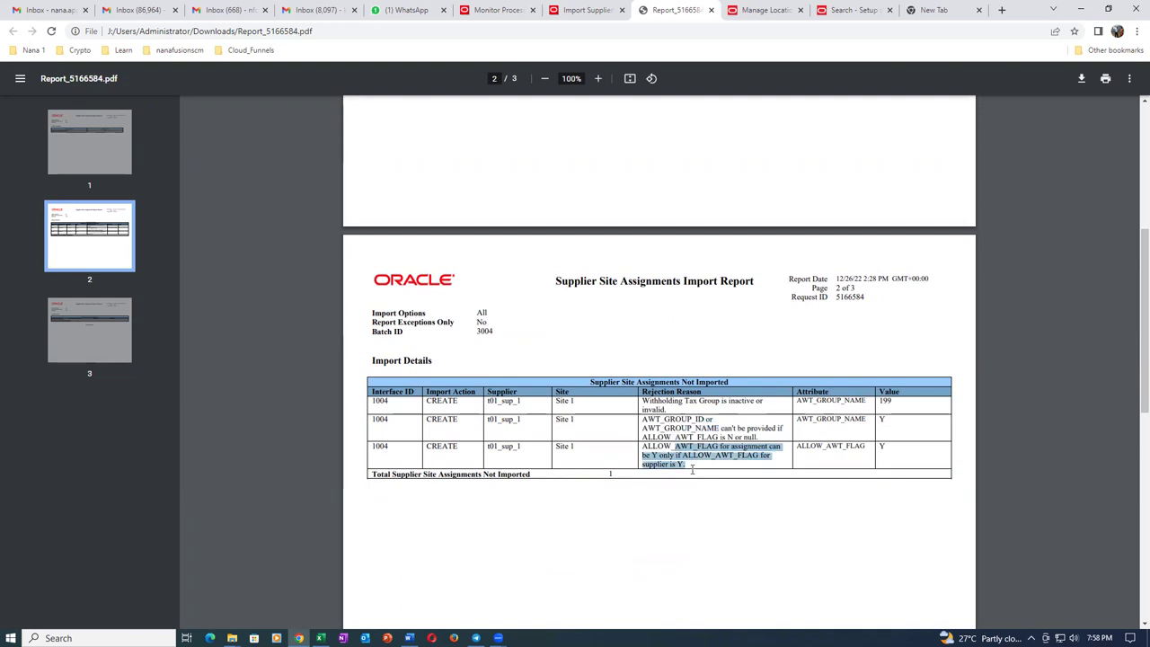
{"action": "left_click", "coordinate": [657, 524]}
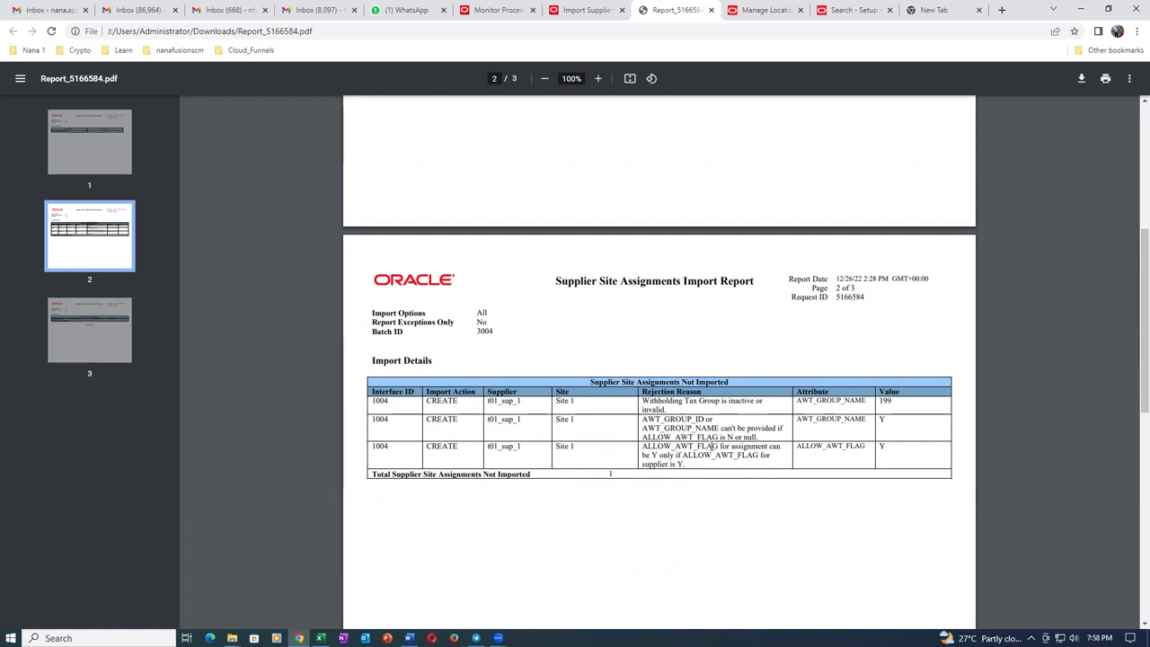
{"action": "left_click_drag", "start_coordinate": [781, 453], "coordinate": [677, 404]}
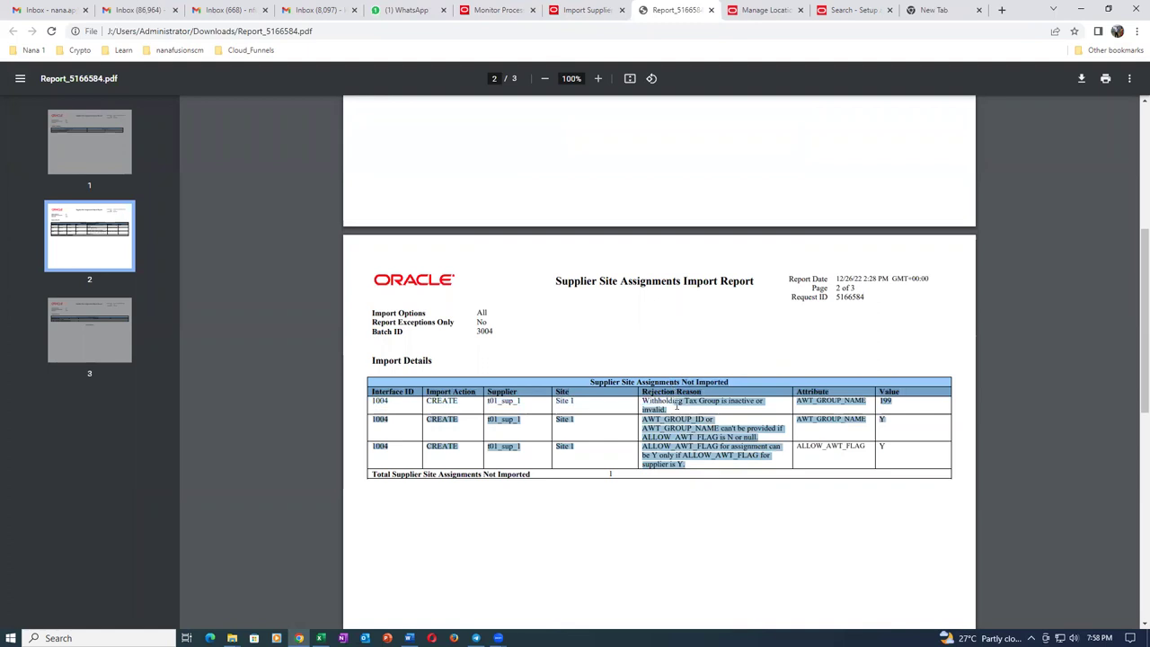
{"action": "left_click", "coordinate": [711, 364]}
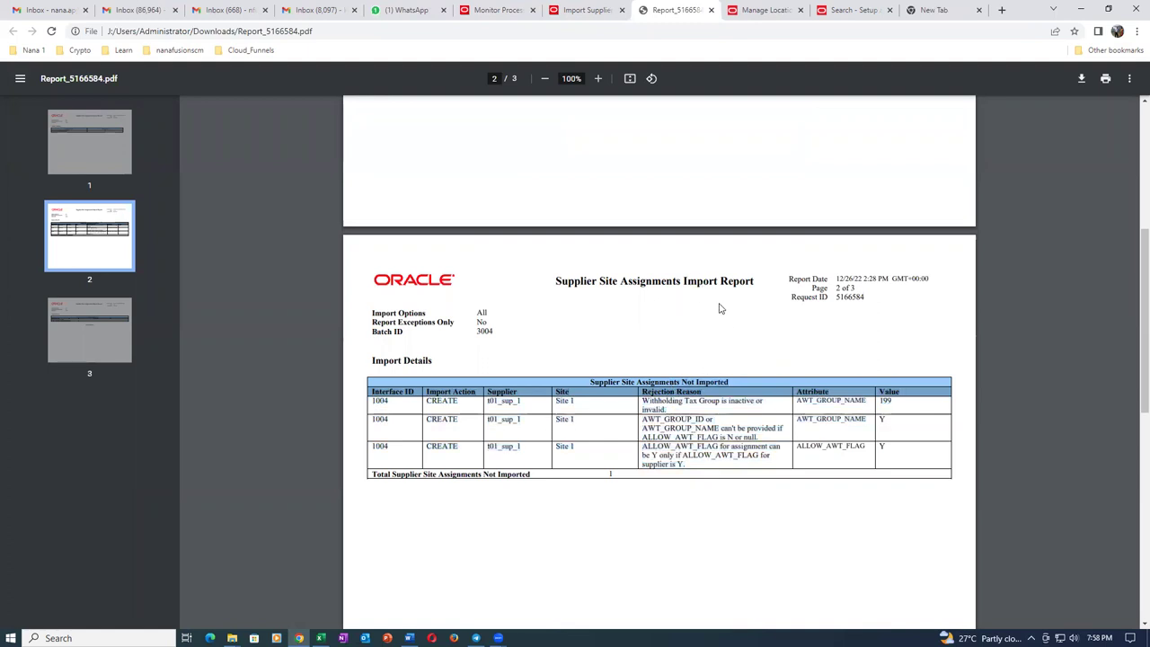
{"action": "left_click", "coordinate": [710, 11]}
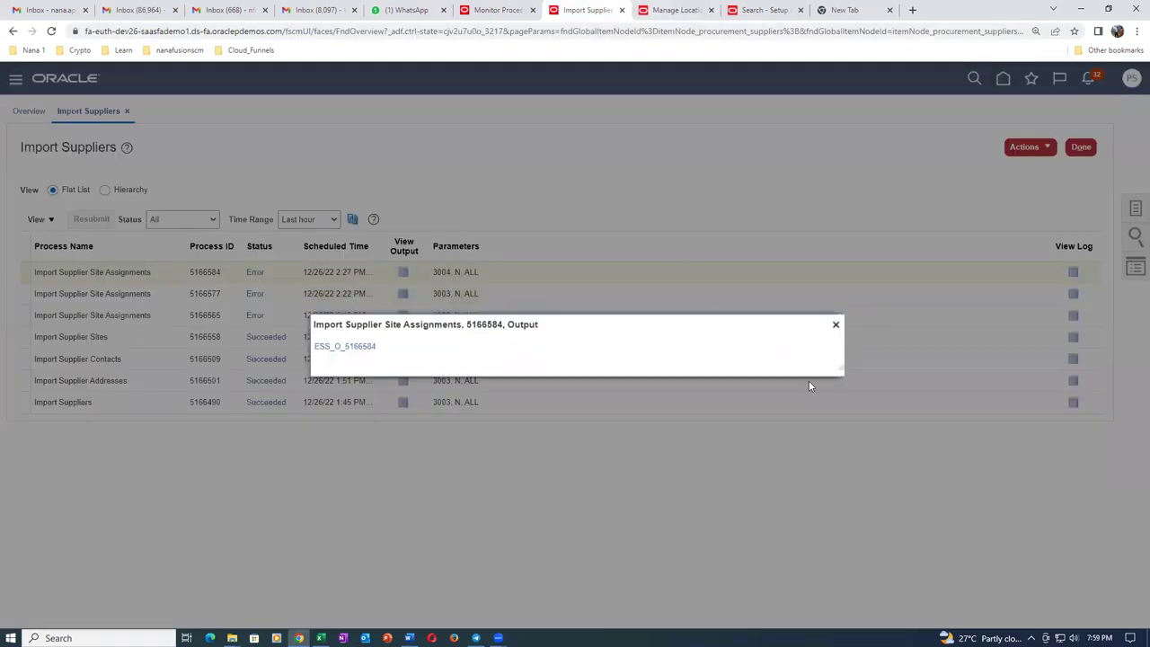
Search Manage Suppliers for keyword t01 and edit Site 1 of t01_sup_1.
{"action": "left_click", "coordinate": [835, 325]}
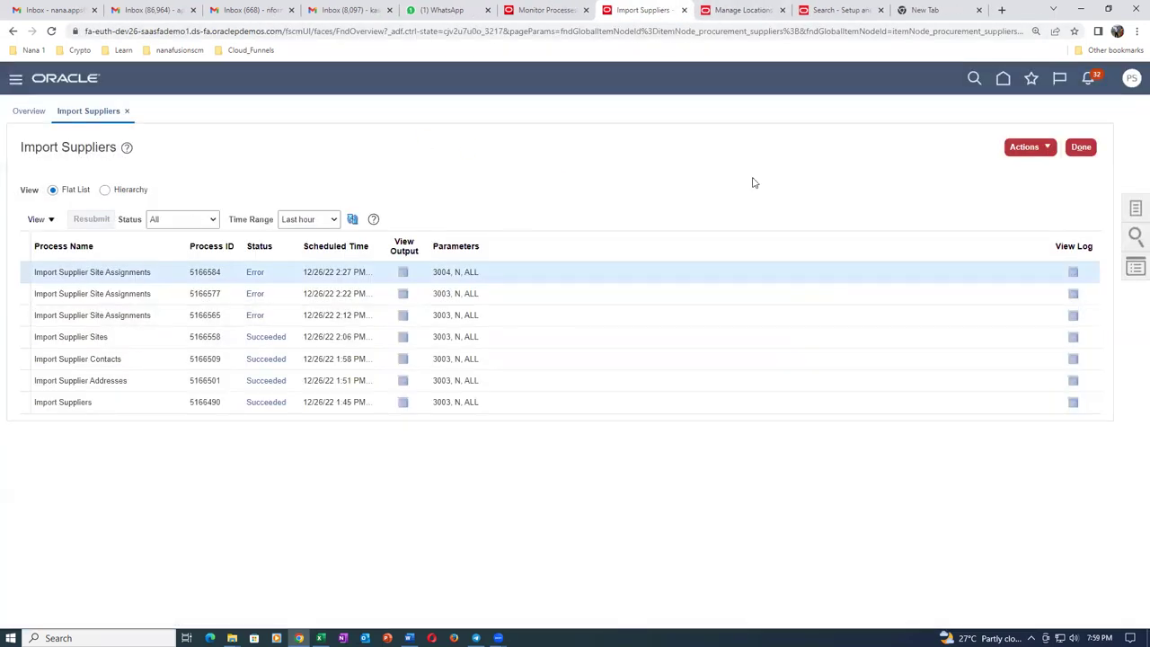
{"action": "left_click", "coordinate": [1135, 208]}
{"action": "left_click", "coordinate": [1008, 114]}
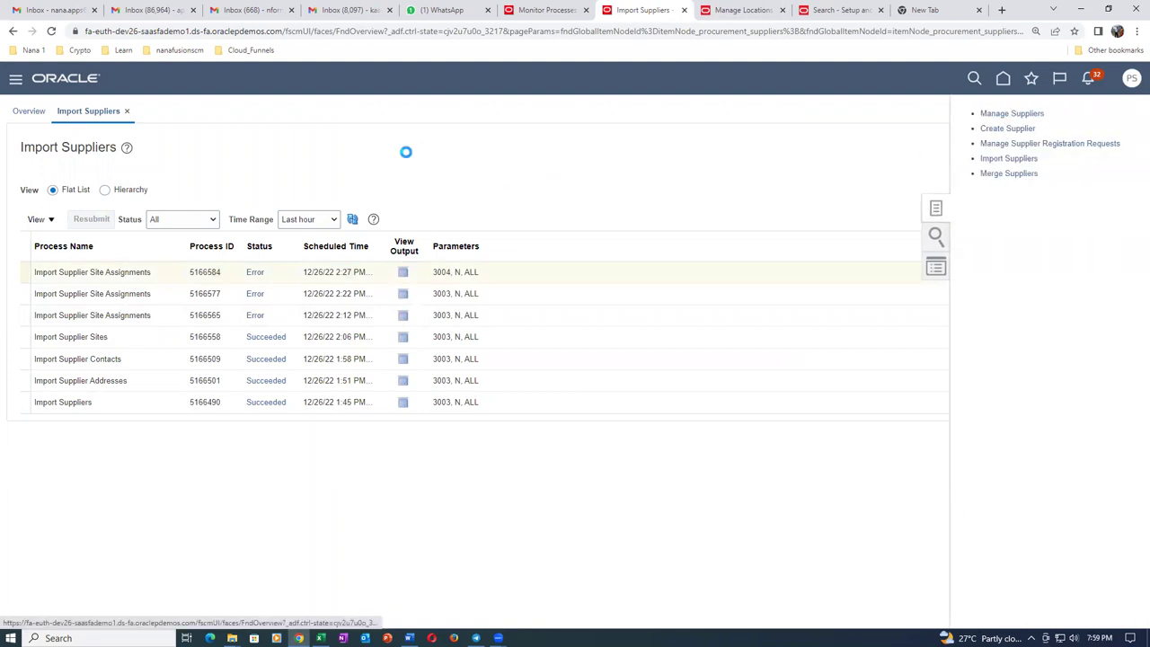
{"action": "left_click", "coordinate": [372, 220]}
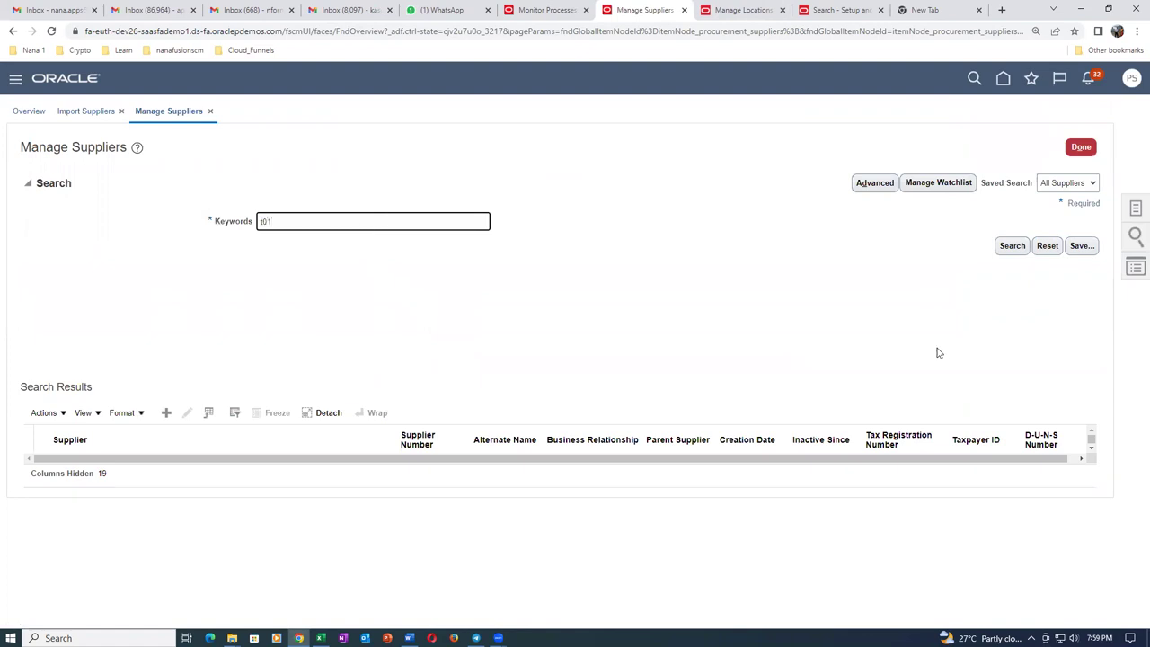
{"action": "left_click", "coordinate": [1013, 247]}
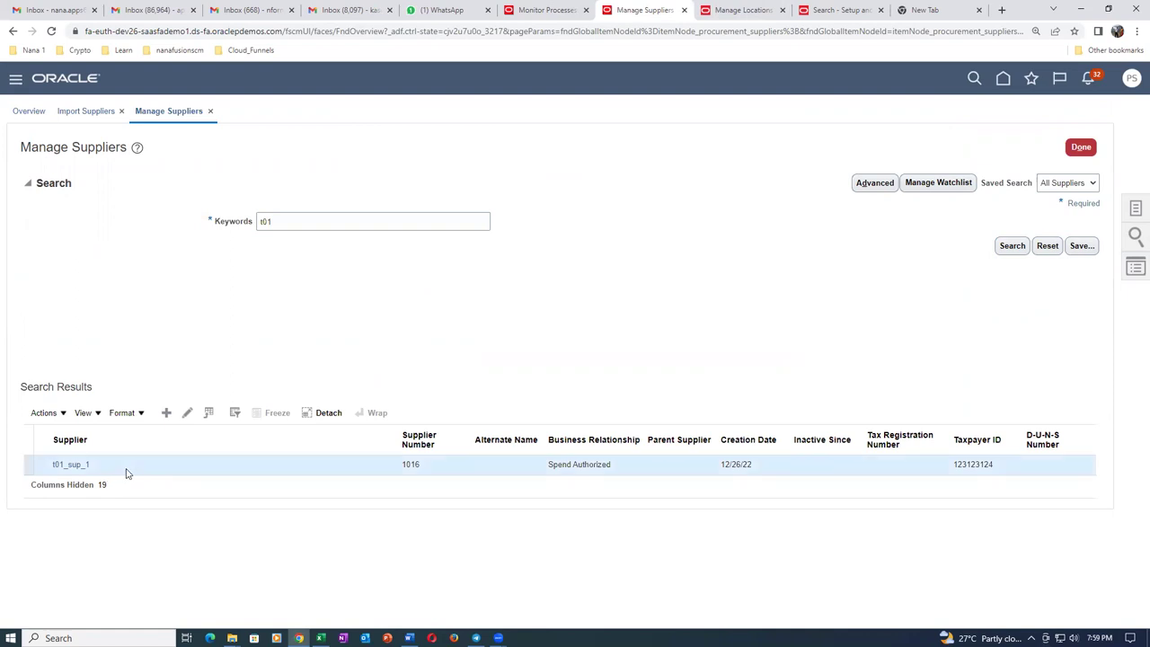
{"action": "left_click", "coordinate": [187, 412]}
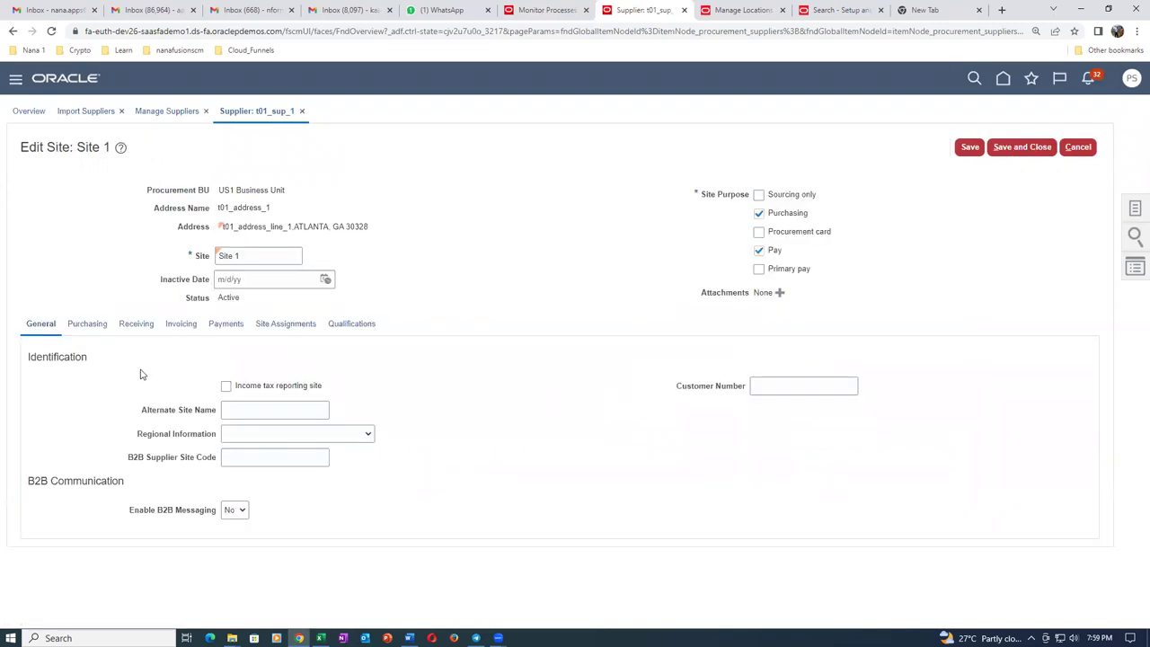
Add a US1 Business Unit site assignment with t01_loc_1 as ship-to and bill-to location, then save.
{"action": "left_click", "coordinate": [281, 326]}
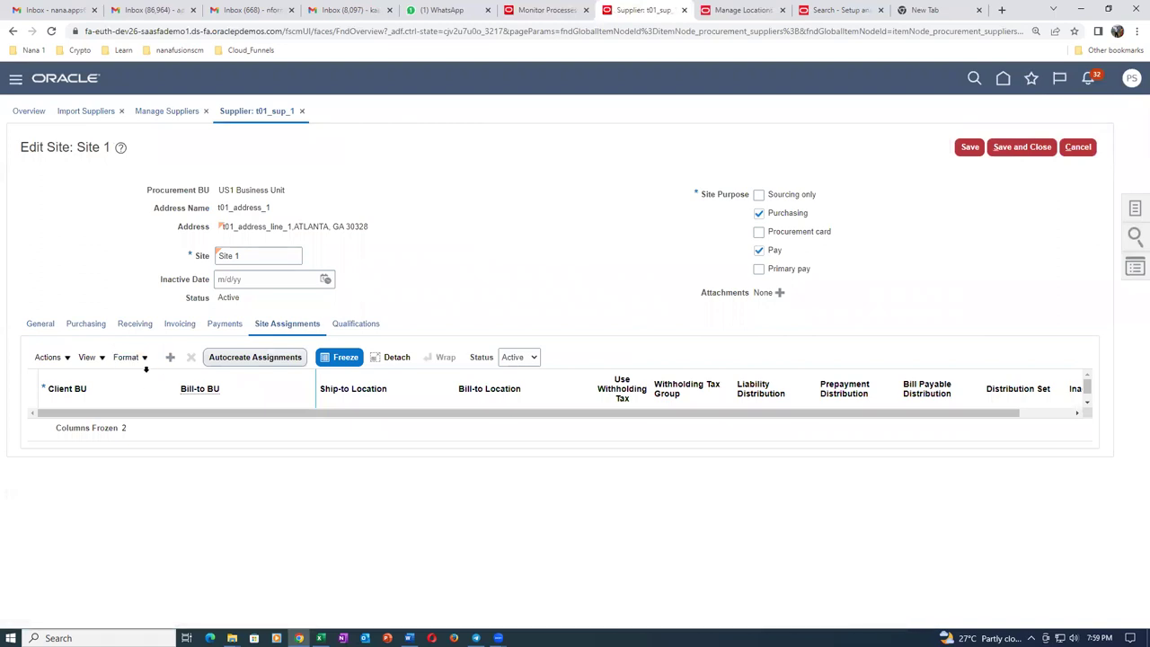
{"action": "left_click", "coordinate": [170, 357]}
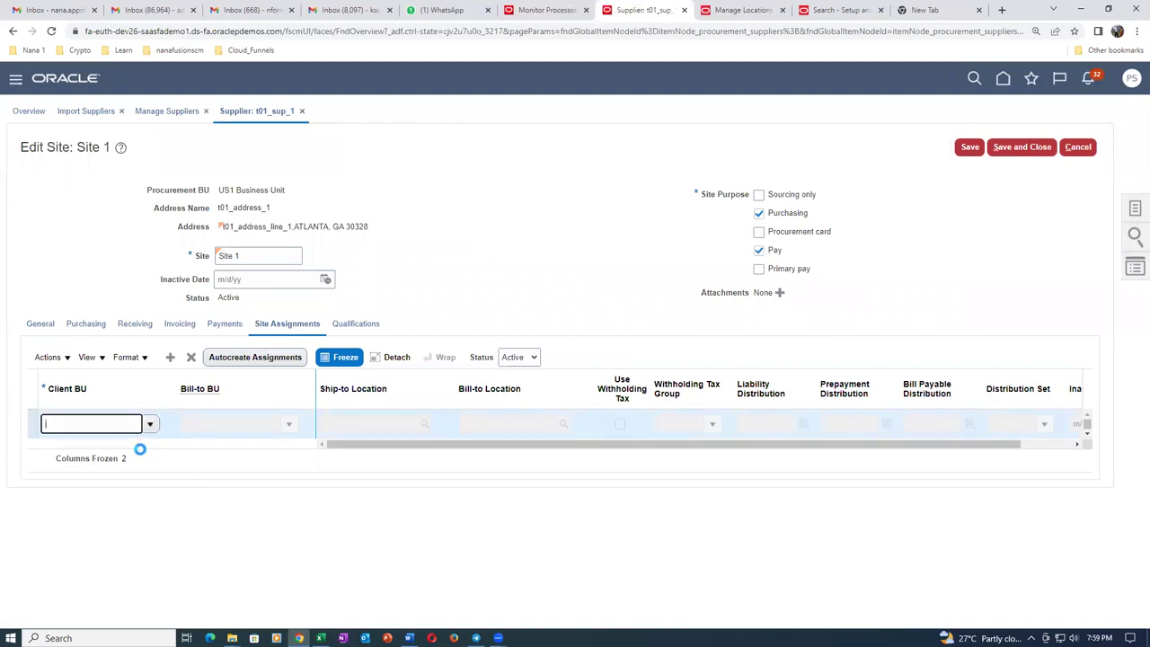
{"action": "left_click", "coordinate": [143, 466]}
{"action": "left_click", "coordinate": [341, 423]}
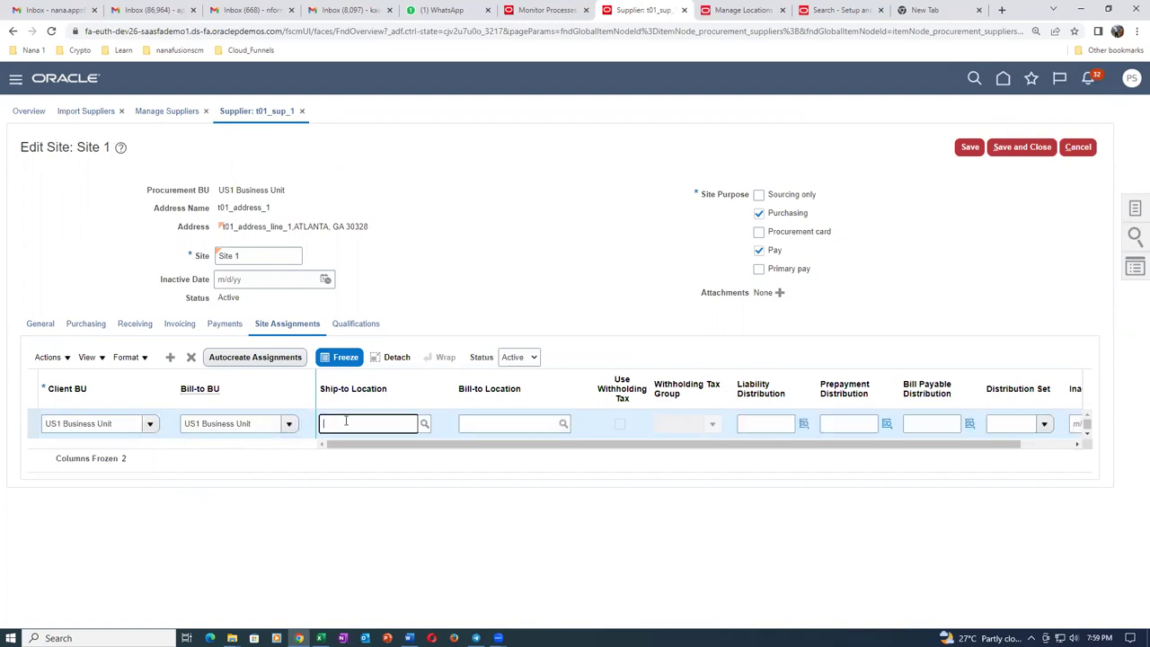
{"action": "type", "text": "t01"}
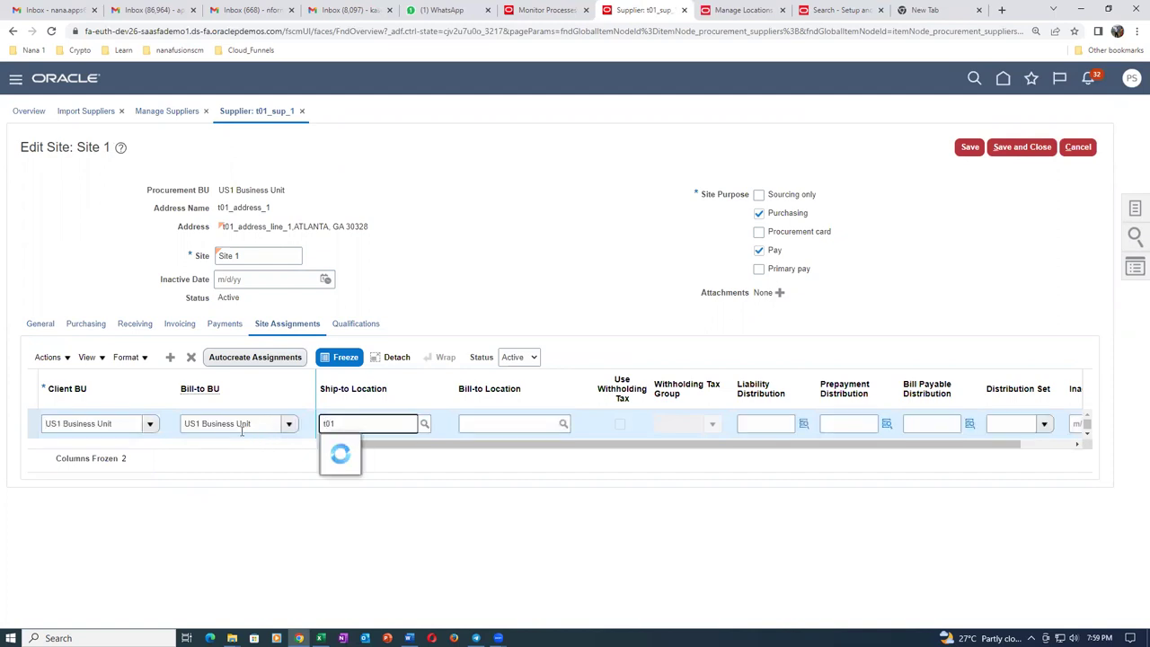
{"action": "left_click", "coordinate": [370, 447]}
{"action": "left_click", "coordinate": [497, 424]}
{"action": "type", "text": "t01"}
{"action": "left_click", "coordinate": [493, 445]}
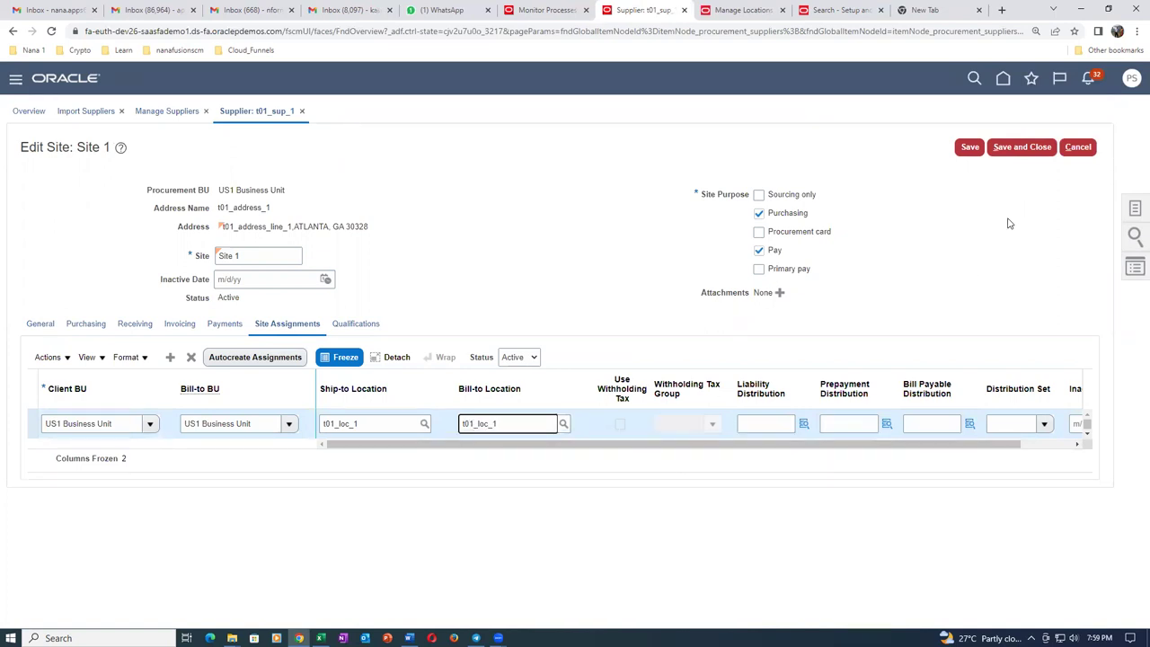
{"action": "left_click", "coordinate": [1021, 147]}
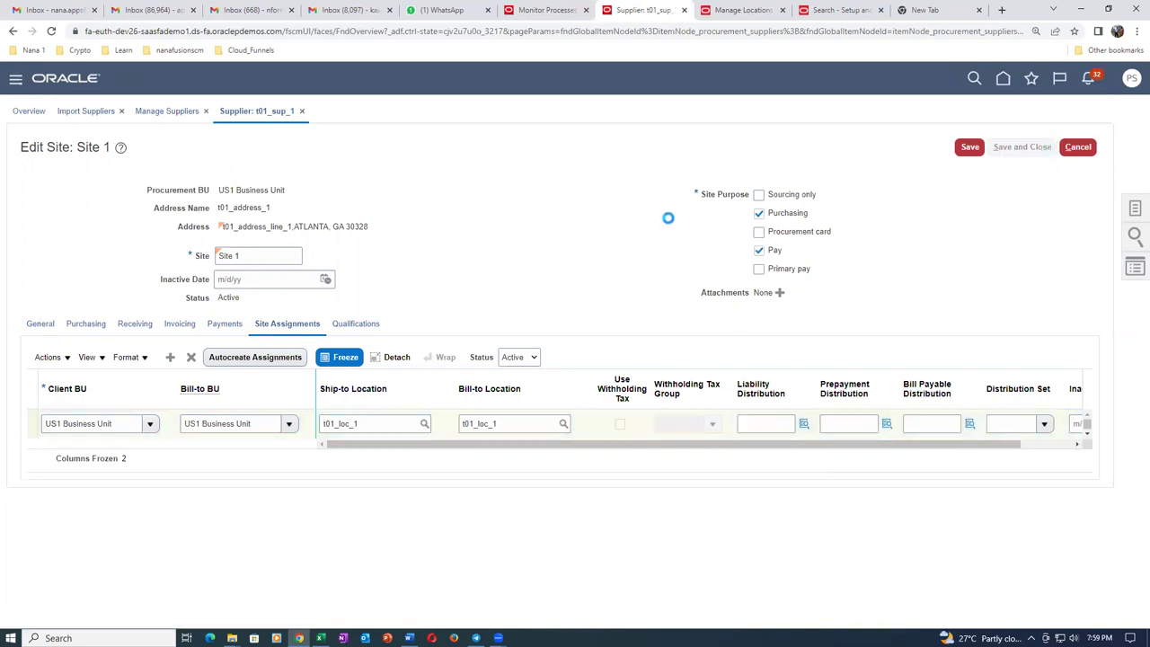
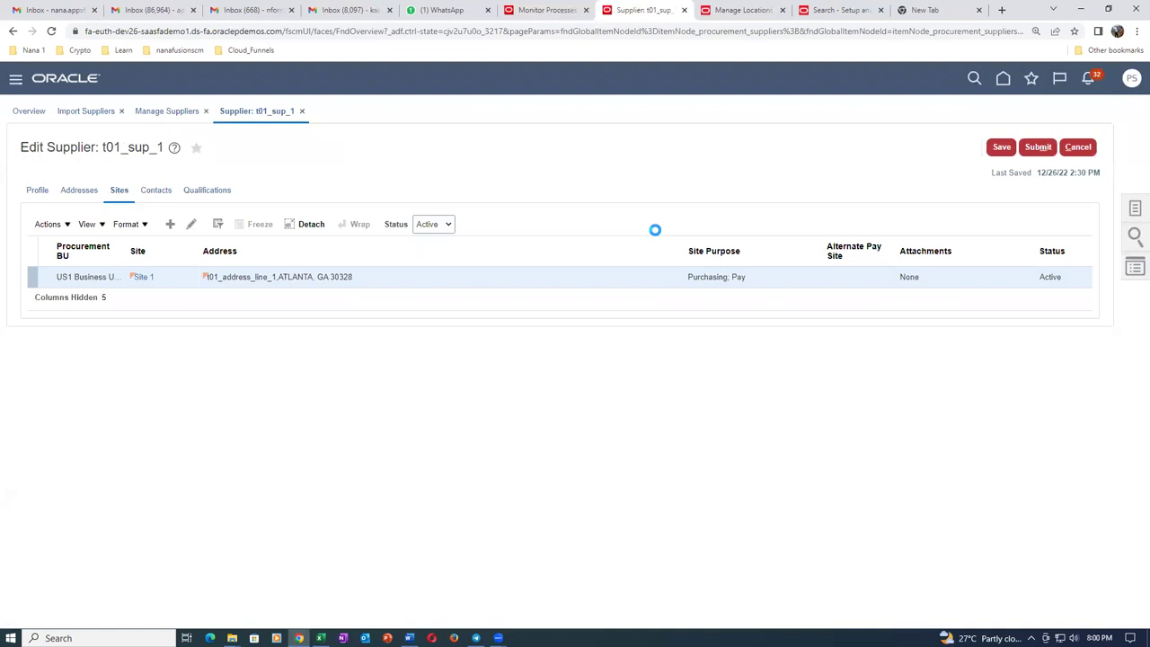
Acknowledge the confirmation, submit and save supplier t01_sup_1's site changes, then click Done.
{"action": "left_click", "coordinate": [609, 362]}
{"action": "left_click", "coordinate": [1043, 149]}
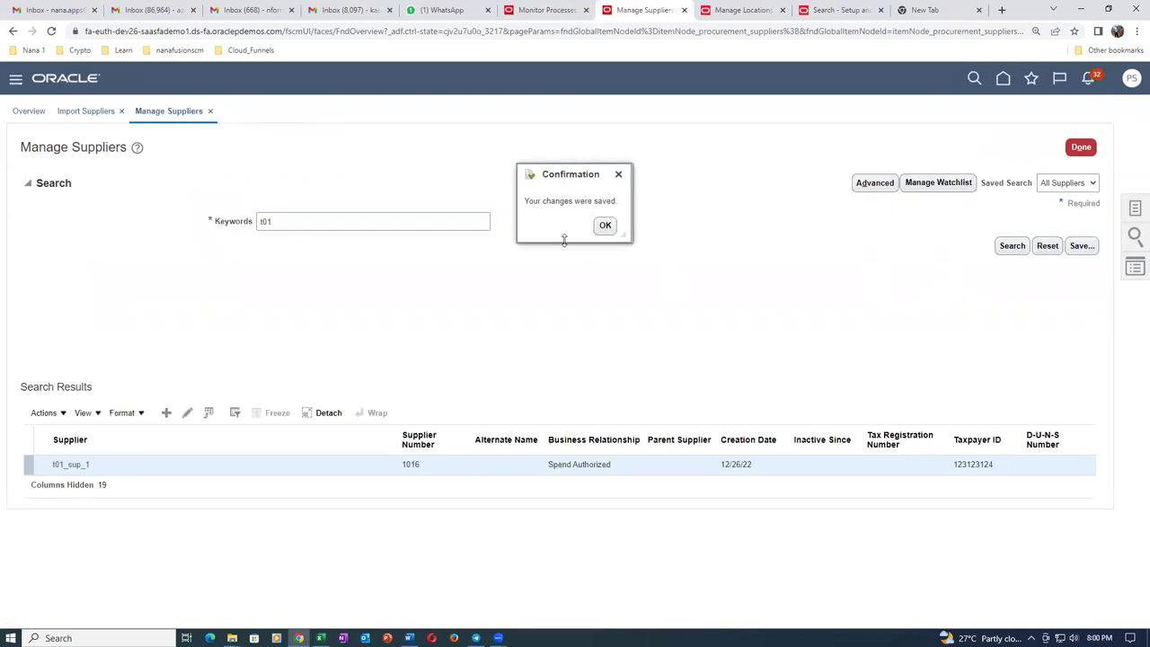
{"action": "left_click", "coordinate": [605, 227]}
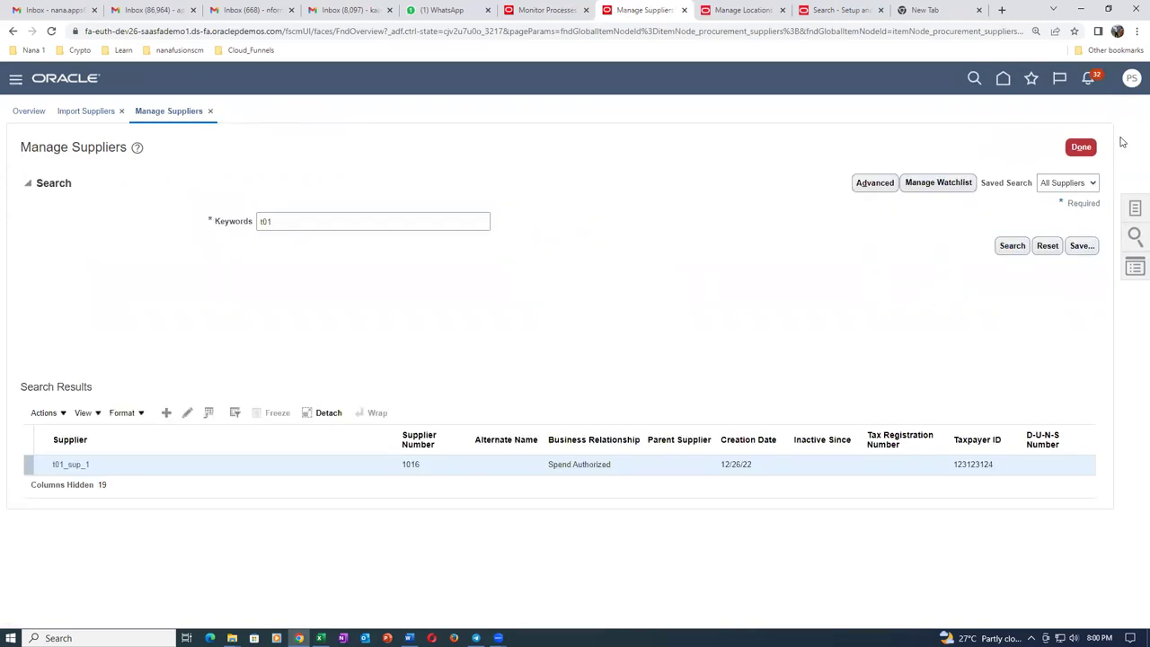
{"action": "left_click", "coordinate": [1081, 147]}
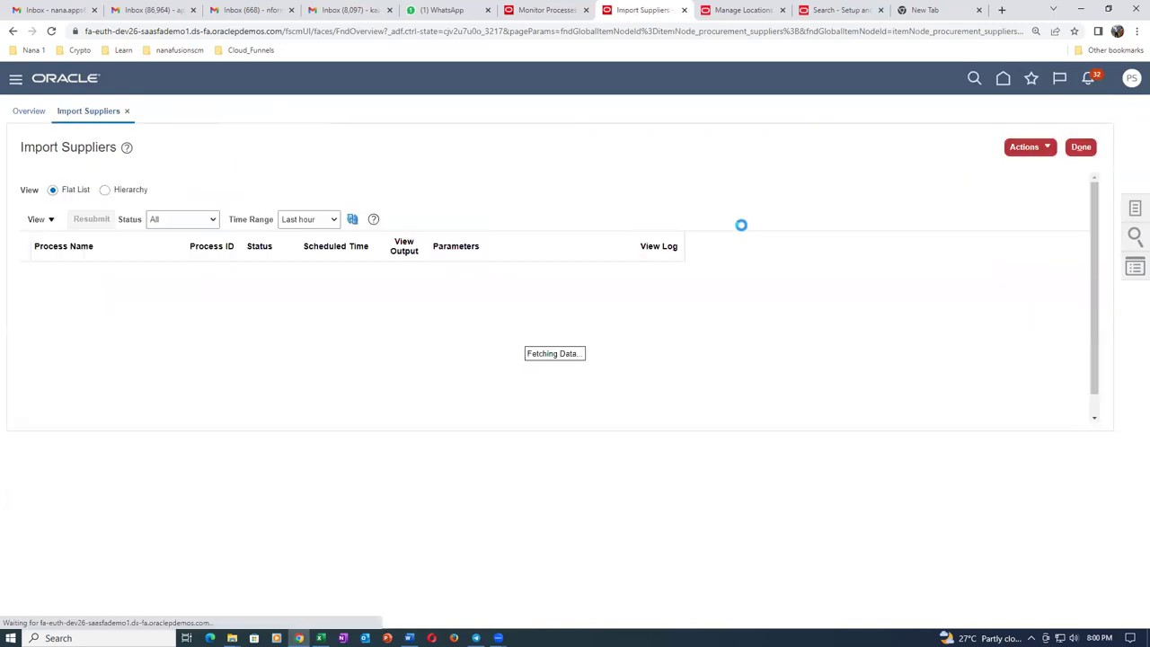
Visit the Fusion Overview home page, glance at its Tasks panel, then bring up the Supplier_Import_Details workbook.
{"action": "left_click", "coordinate": [1004, 79]}
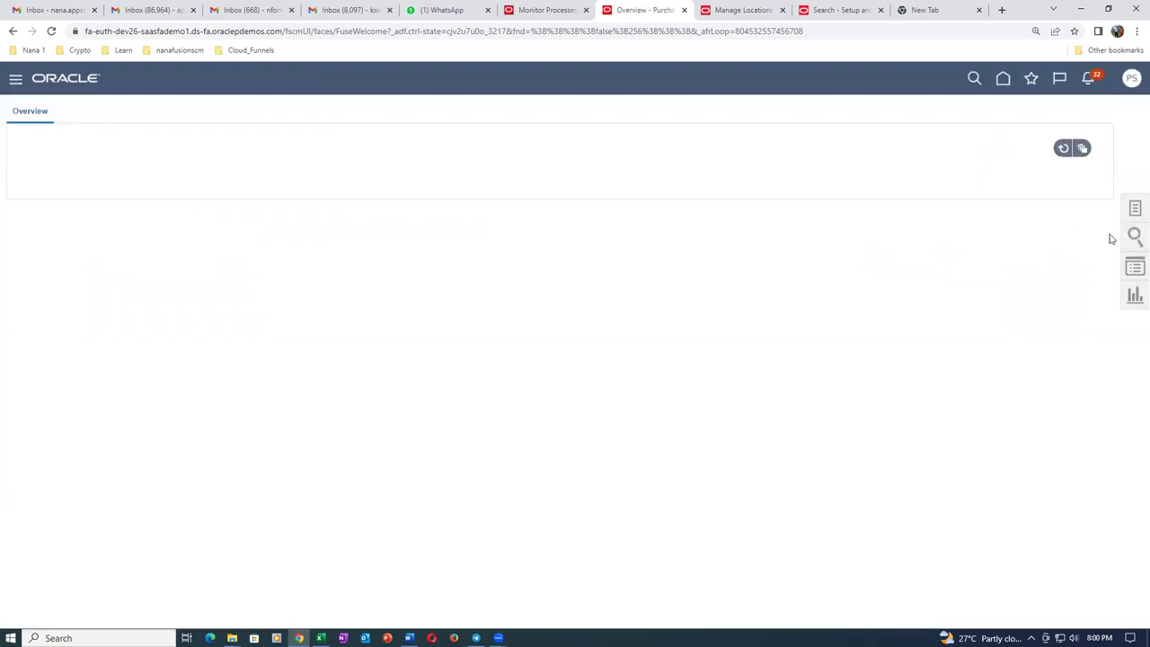
{"action": "left_click", "coordinate": [1134, 213]}
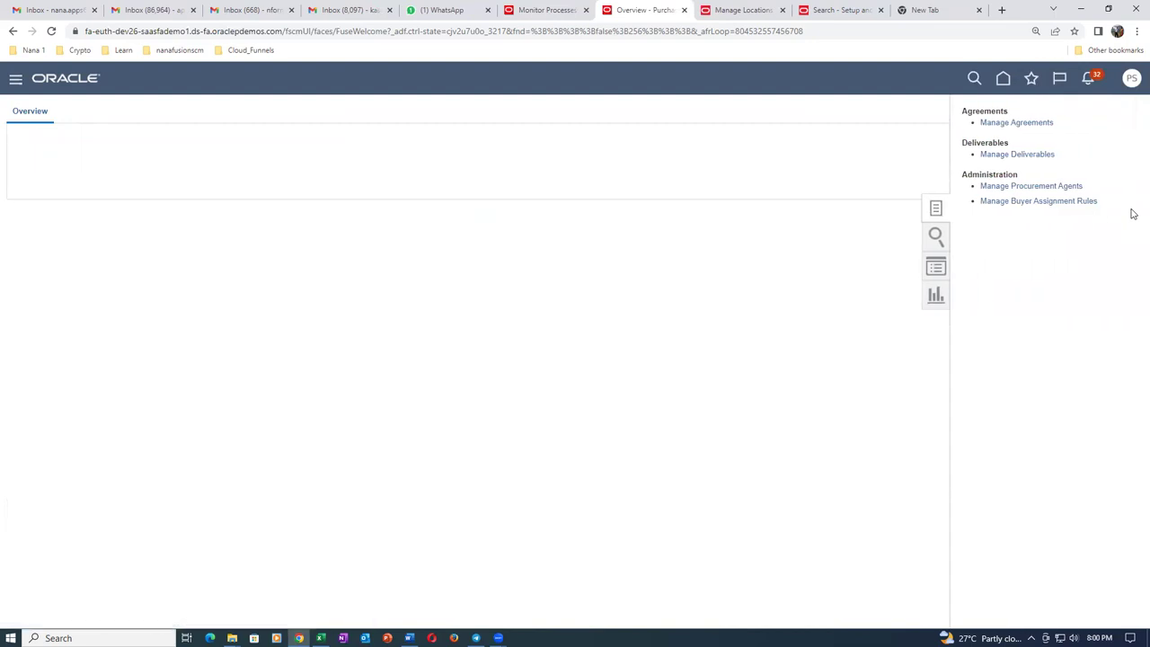
{"action": "left_click", "coordinate": [824, 192]}
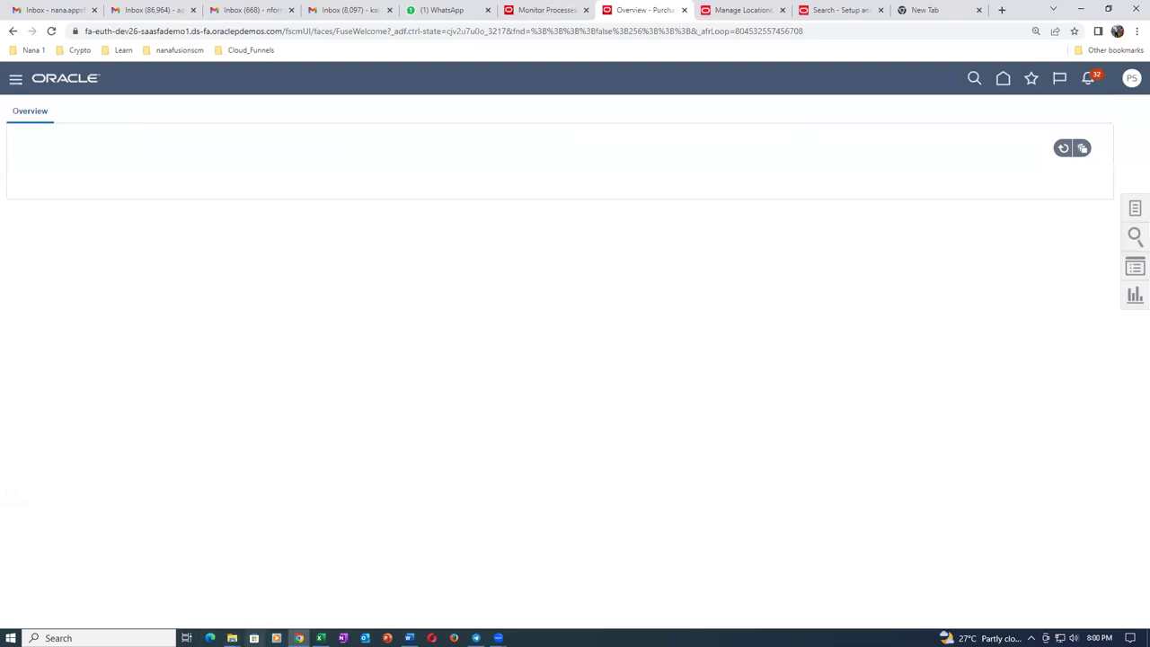
{"action": "left_click", "coordinate": [321, 638]}
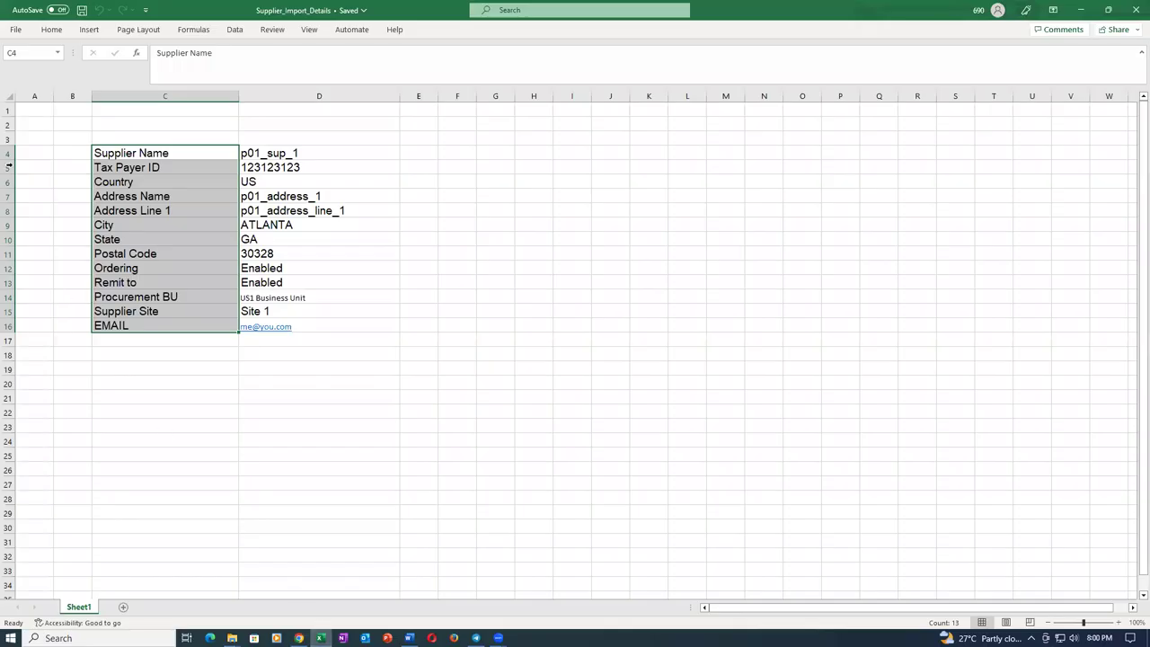
Open 05_SupplierSiteAssignmentImportTemplate from Recent, review batch 3004's row 5 values, then close it.
{"action": "left_click", "coordinate": [15, 30]}
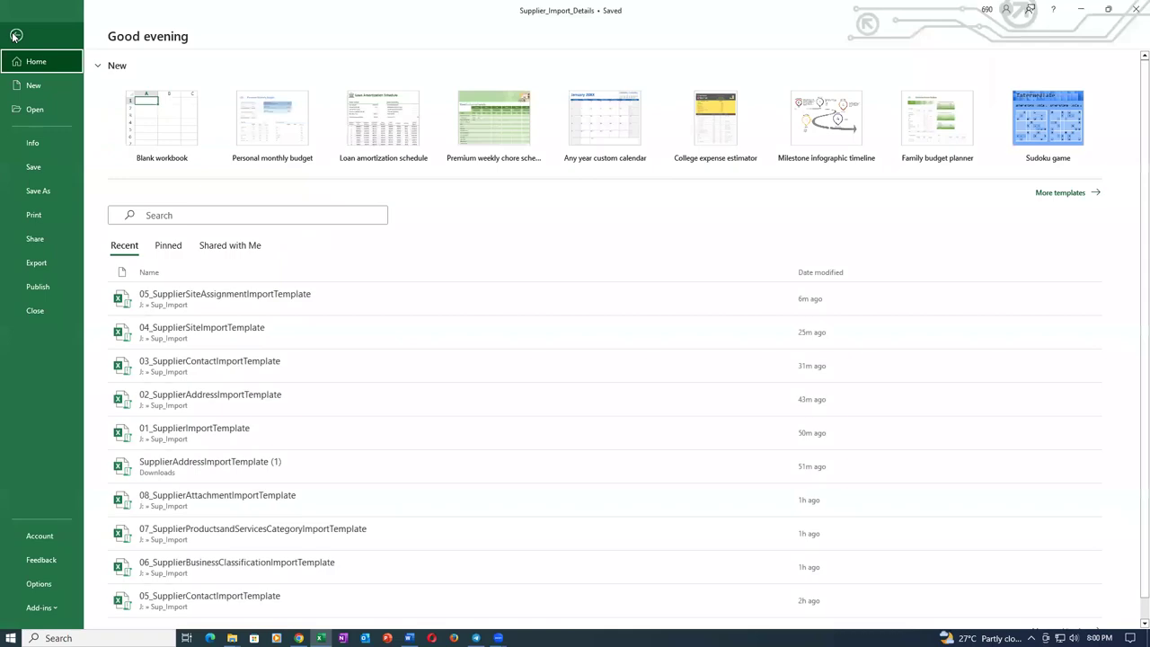
{"action": "left_click", "coordinate": [312, 314]}
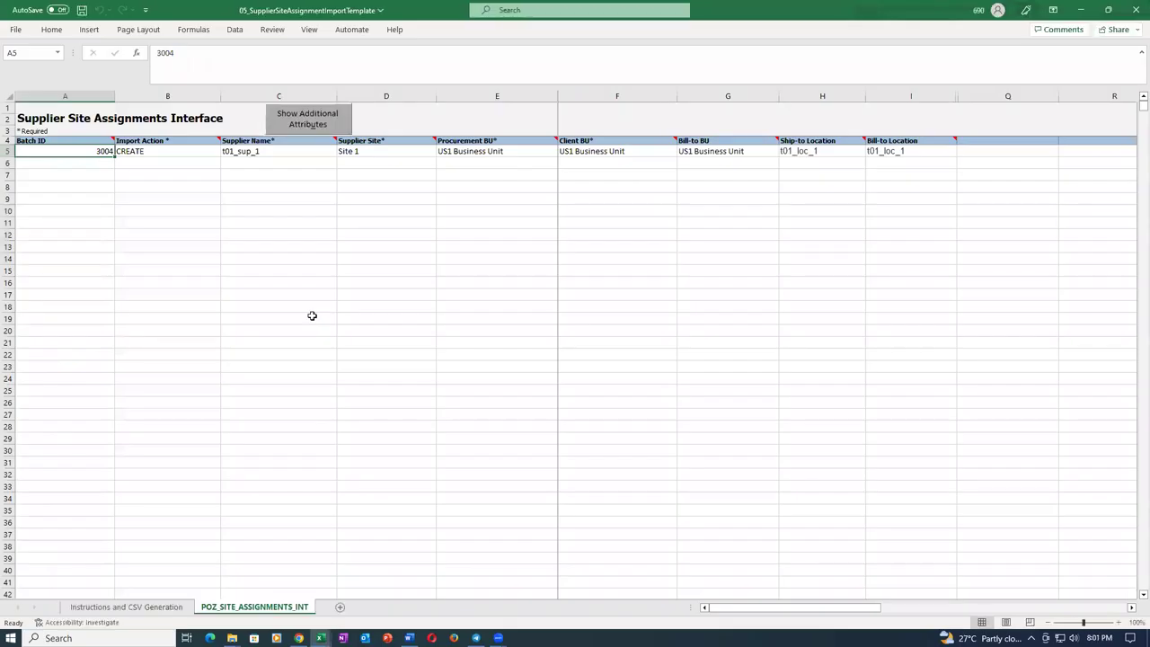
{"action": "key", "text": "Right"}
{"action": "key", "text": "Right"}
{"action": "key", "text": "Right"}
{"action": "key", "text": "Right"}
{"action": "key", "text": "Right"}
{"action": "key", "text": "Right"}
{"action": "key", "text": "Right"}
{"action": "key", "text": "Right"}
{"action": "key", "text": "Right"}
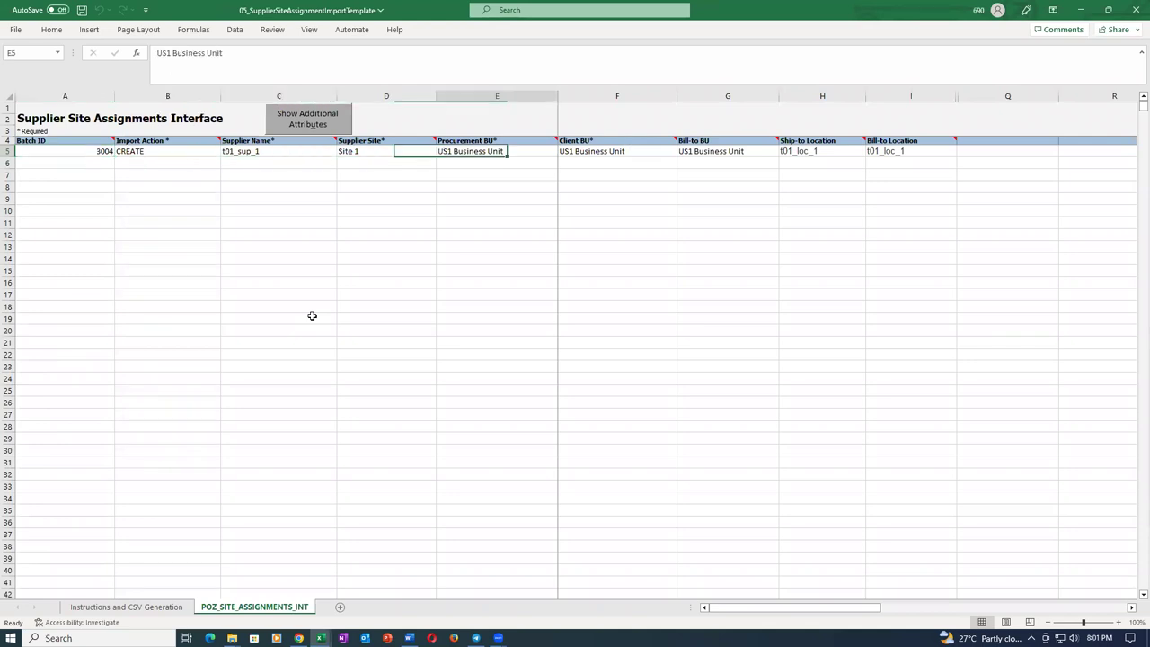
{"action": "key", "text": "Left"}
{"action": "key", "text": "Left"}
{"action": "key", "text": "Left"}
{"action": "key", "text": "Left"}
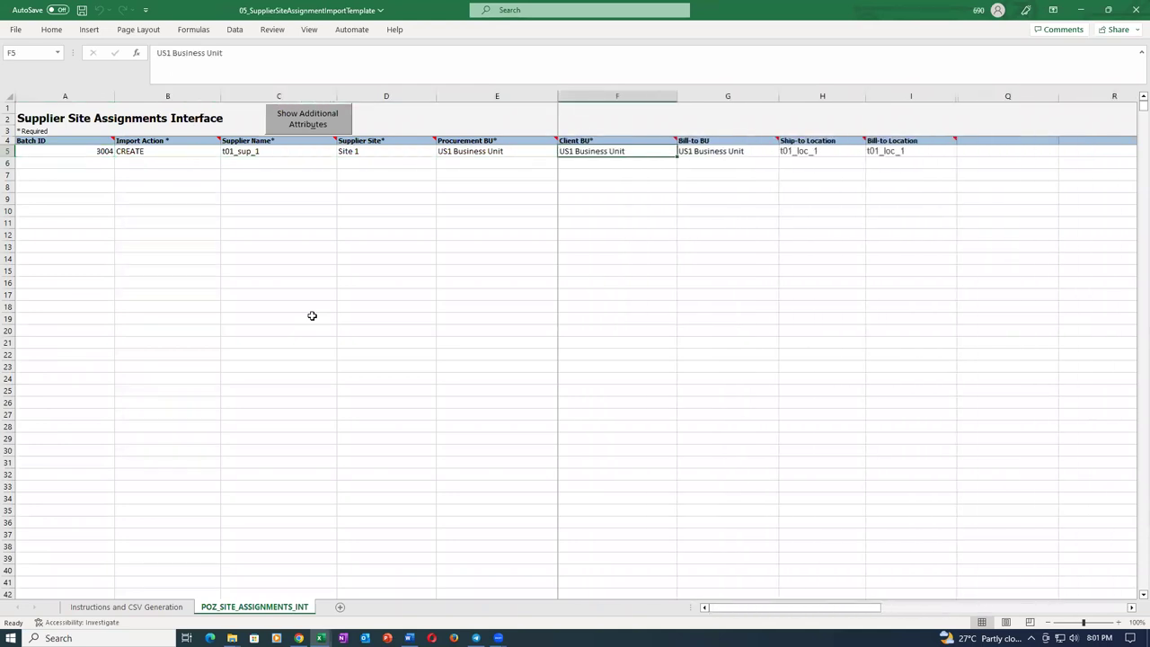
{"action": "key", "text": "Left"}
{"action": "key", "text": "Left"}
{"action": "key", "text": "Left"}
{"action": "key", "text": "Left"}
{"action": "key", "text": "Left"}
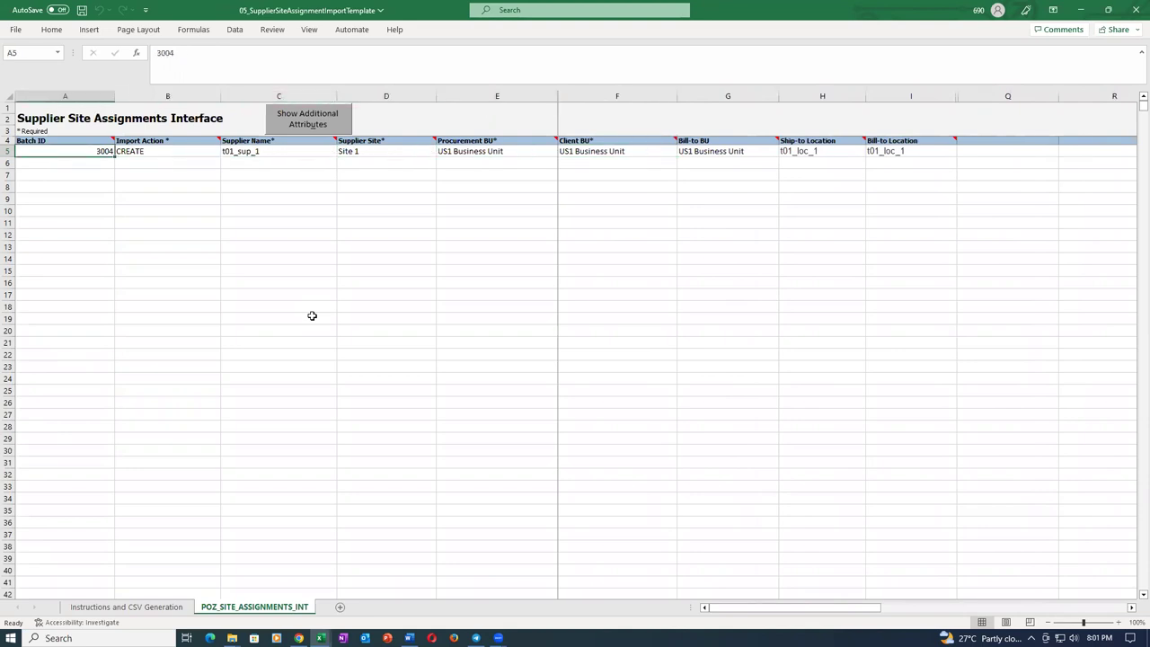
{"action": "left_click", "coordinate": [1135, 10]}
Check the Oracle Overview page's Tasks panel, then switch back to the Supplier_Import_Details workbook.
{"action": "left_click", "coordinate": [299, 638]}
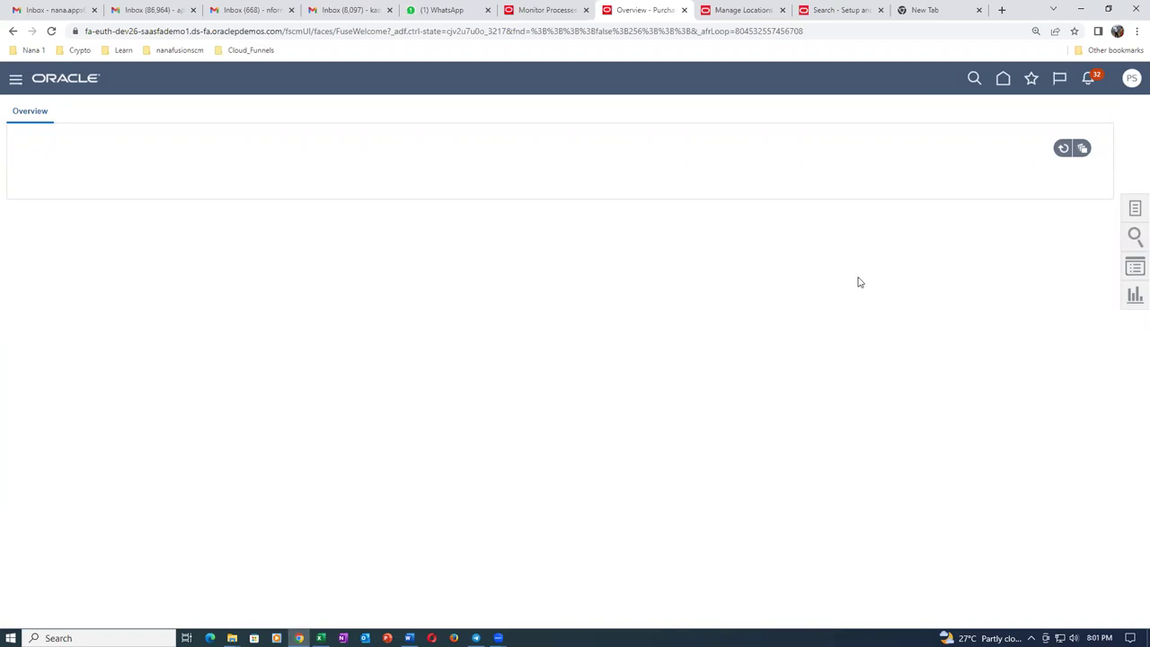
{"action": "left_click", "coordinate": [1133, 211]}
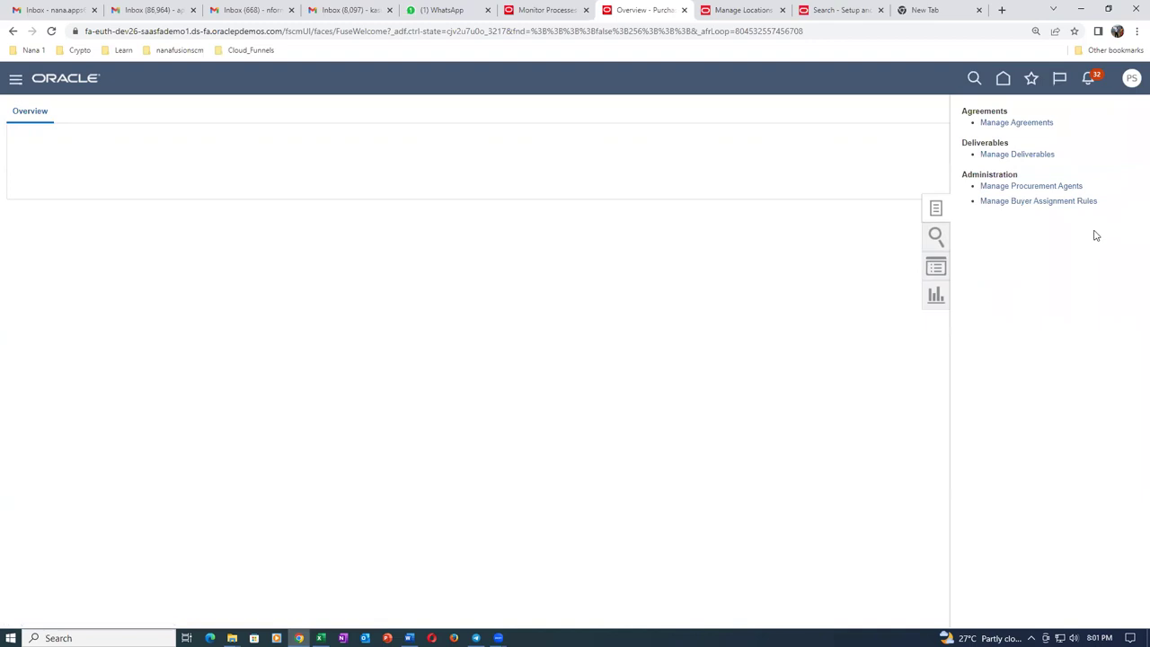
{"action": "left_click", "coordinate": [850, 164]}
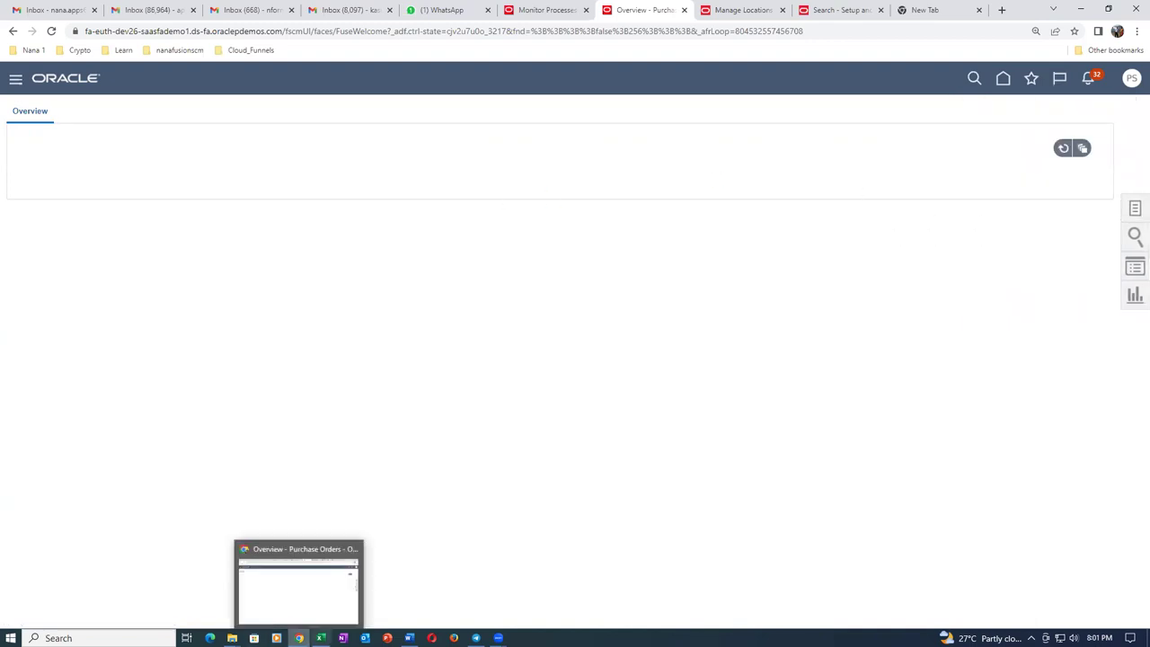
{"action": "left_click", "coordinate": [321, 638]}
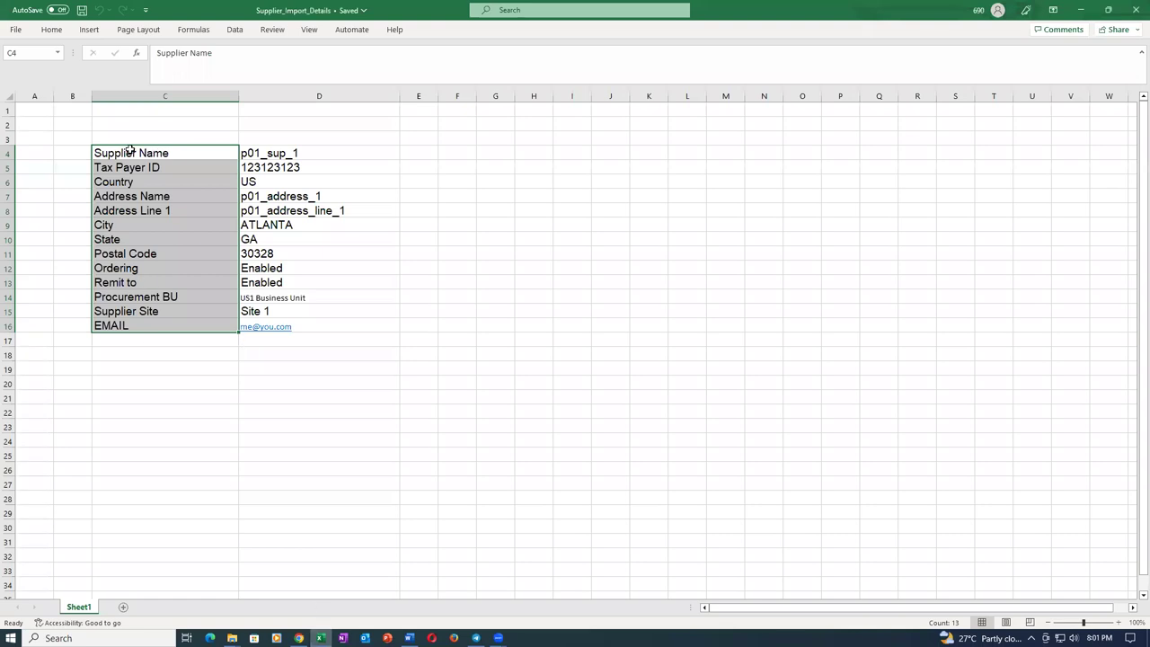
Reopen the site assignment template and unhide columns J–P, Use Withholding Tax through Inactive Date.
{"action": "left_click", "coordinate": [15, 30]}
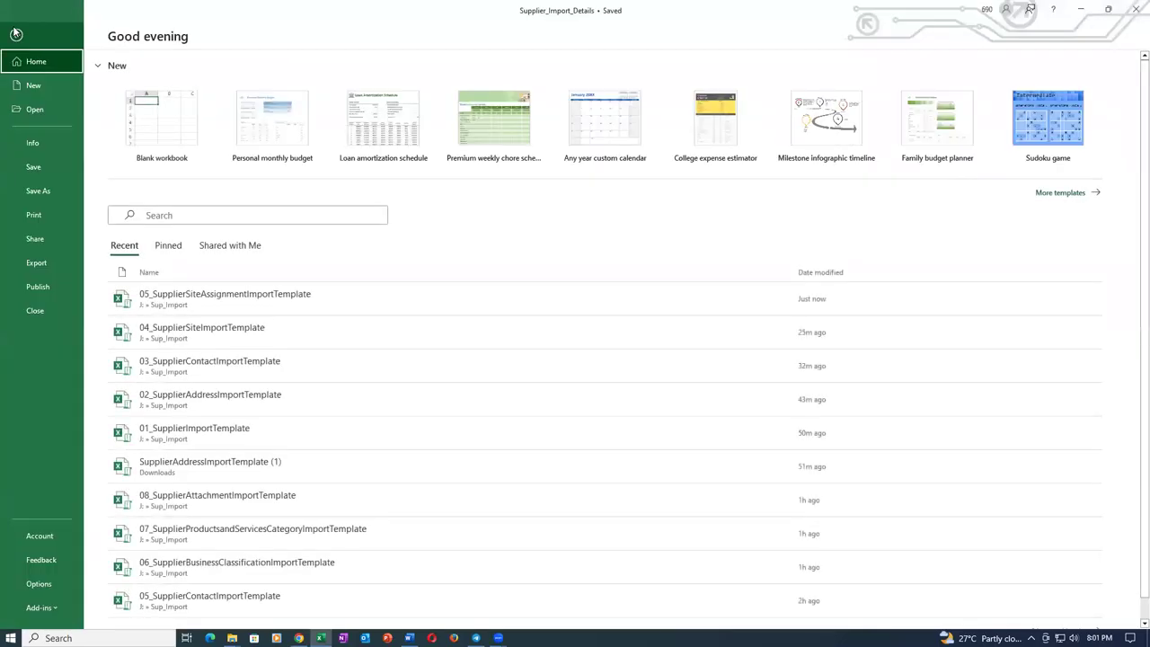
{"action": "left_click", "coordinate": [239, 299]}
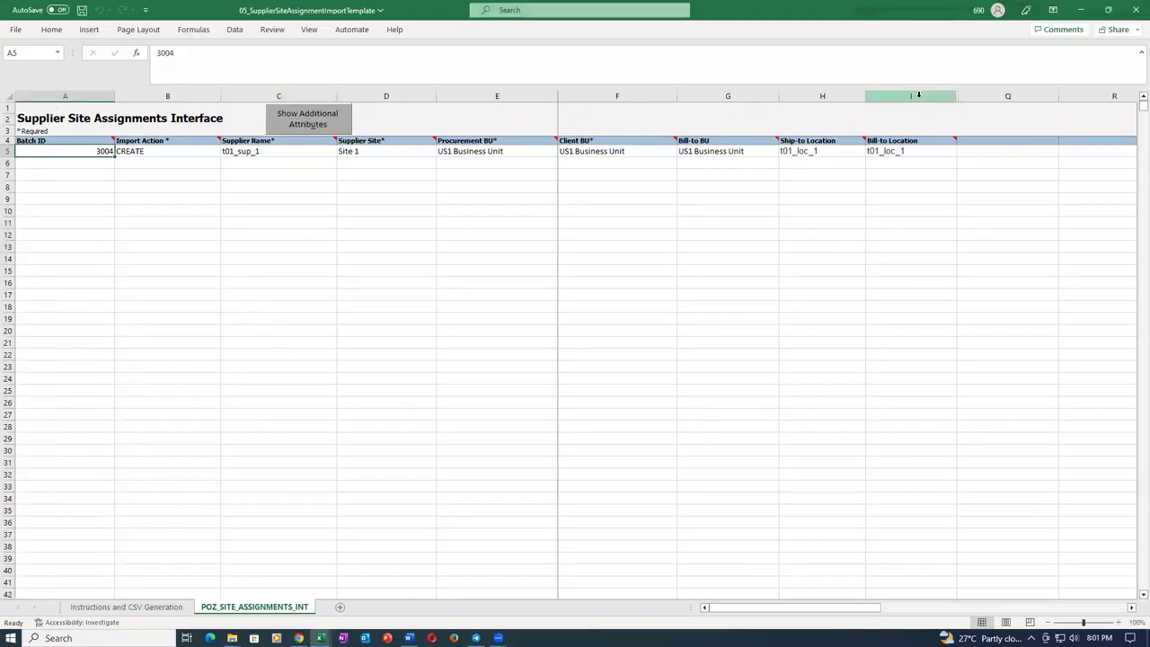
{"action": "left_click", "coordinate": [945, 189]}
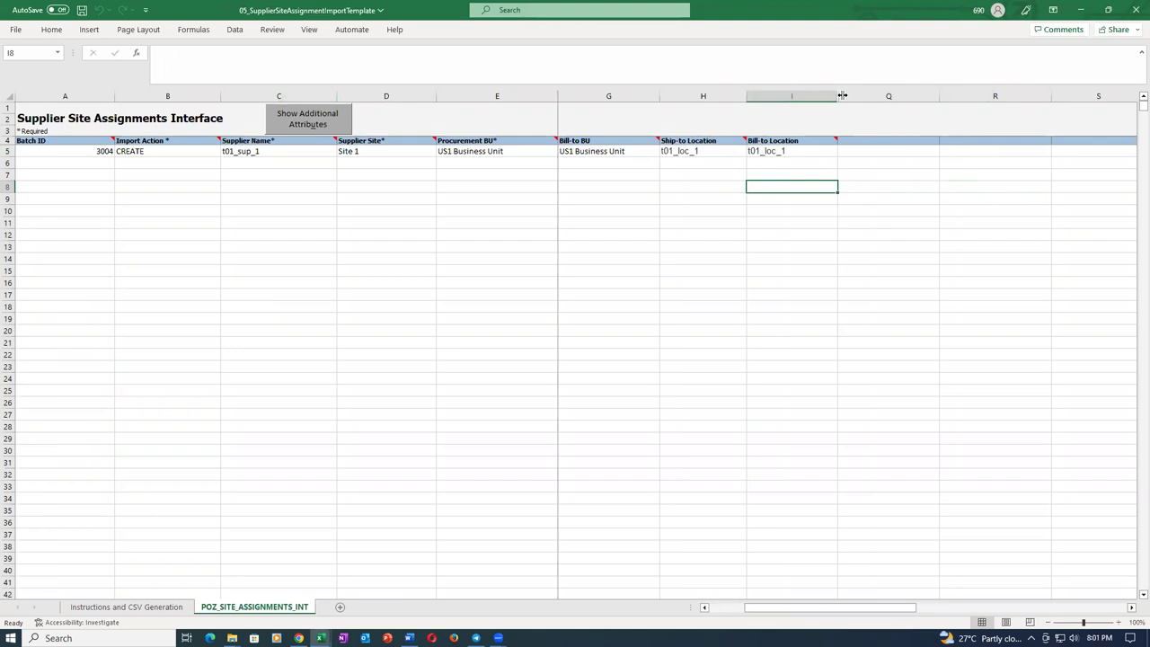
{"action": "double_click", "coordinate": [841, 95]}
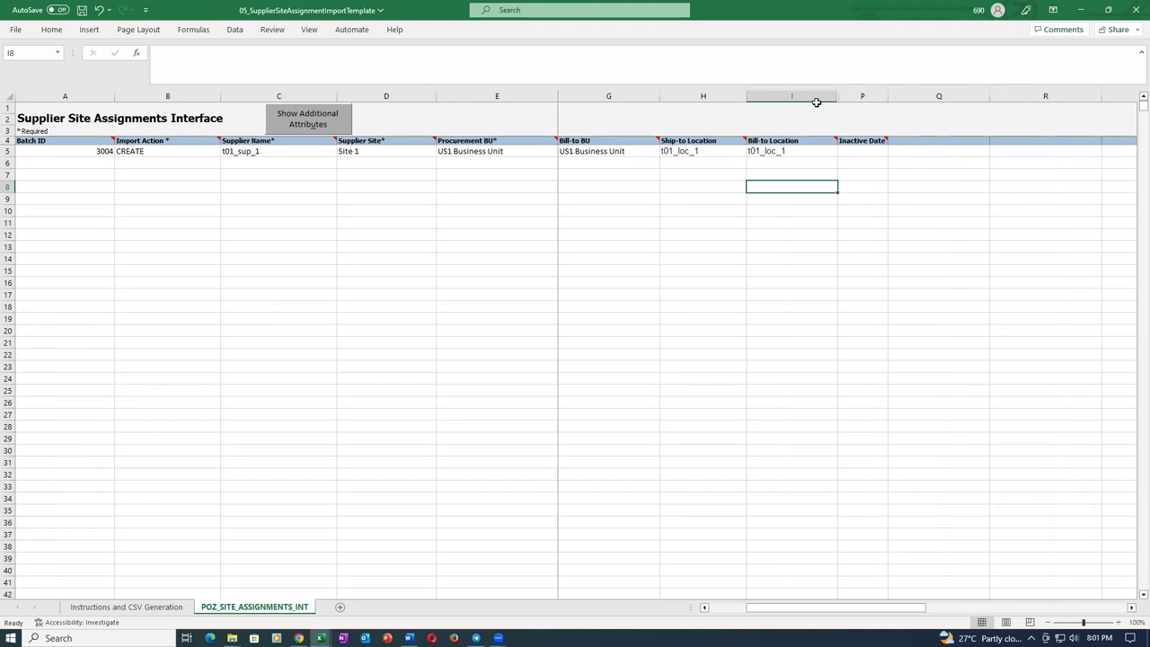
{"action": "double_click", "coordinate": [838, 96]}
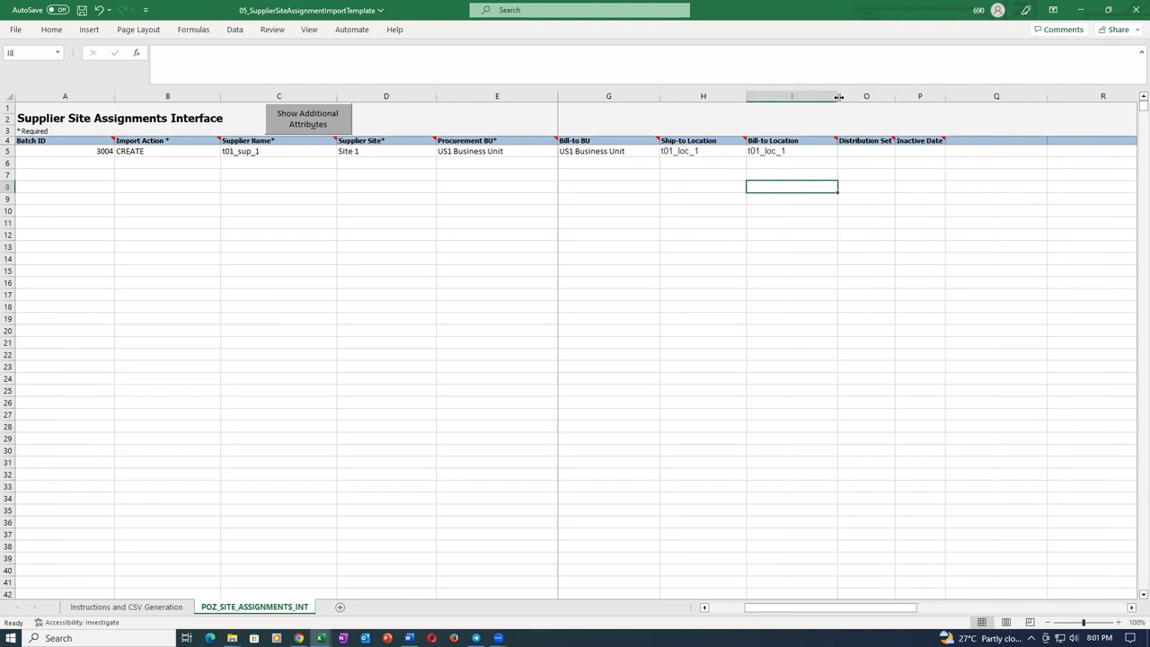
{"action": "double_click", "coordinate": [839, 96]}
{"action": "double_click", "coordinate": [840, 97]}
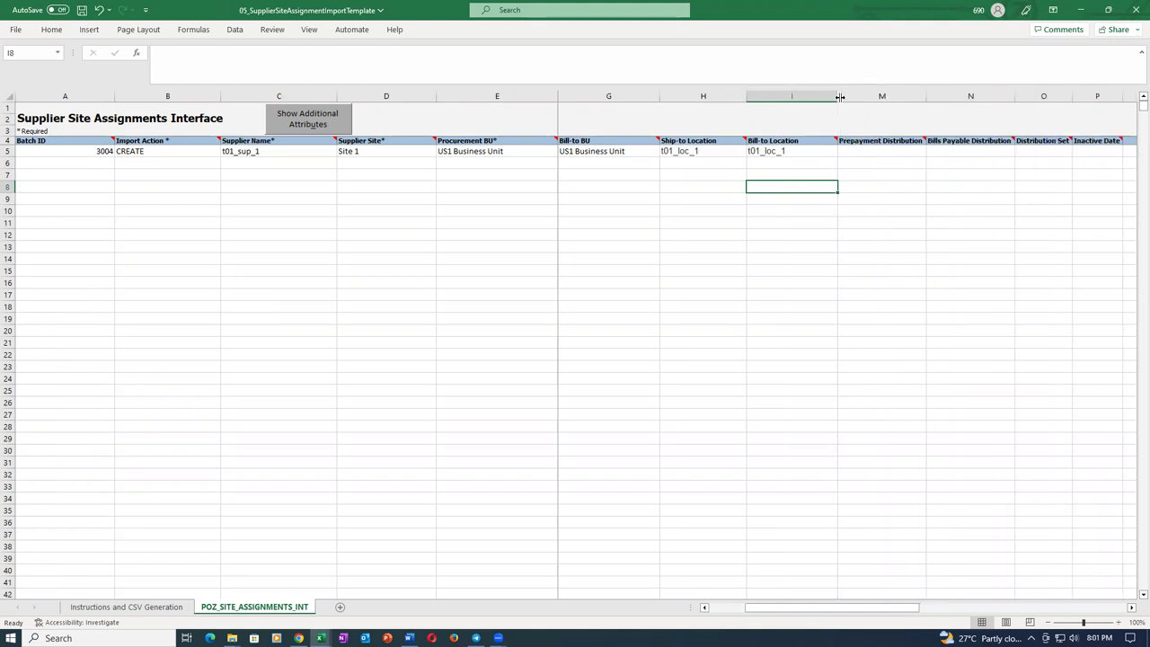
{"action": "double_click", "coordinate": [840, 97]}
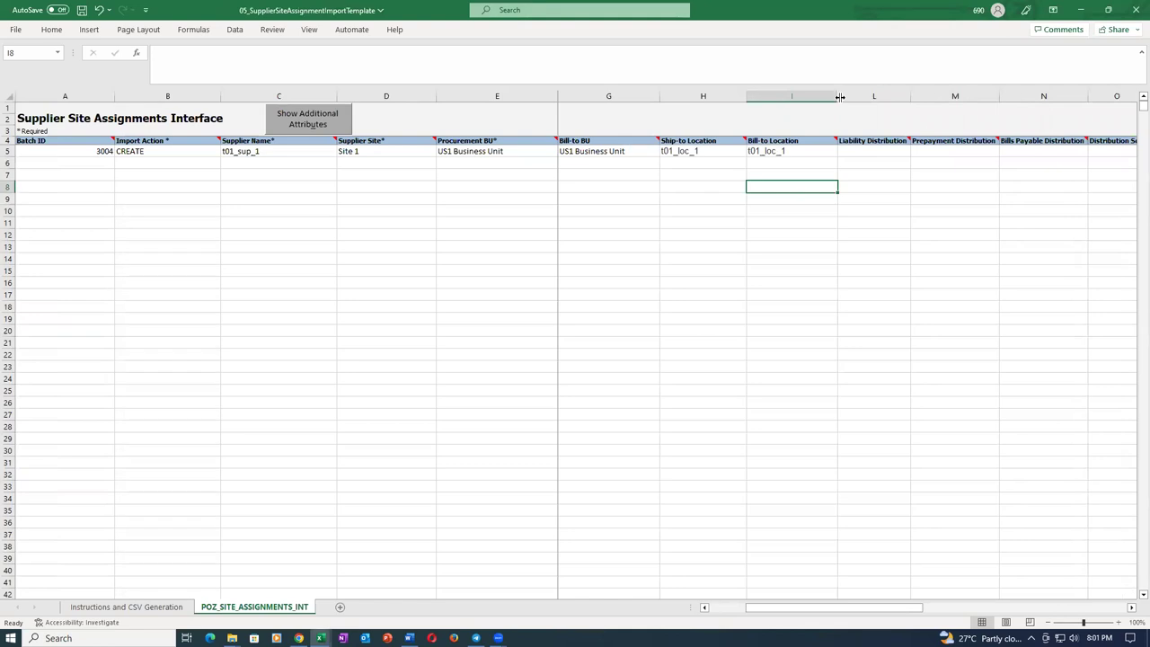
{"action": "double_click", "coordinate": [839, 96]}
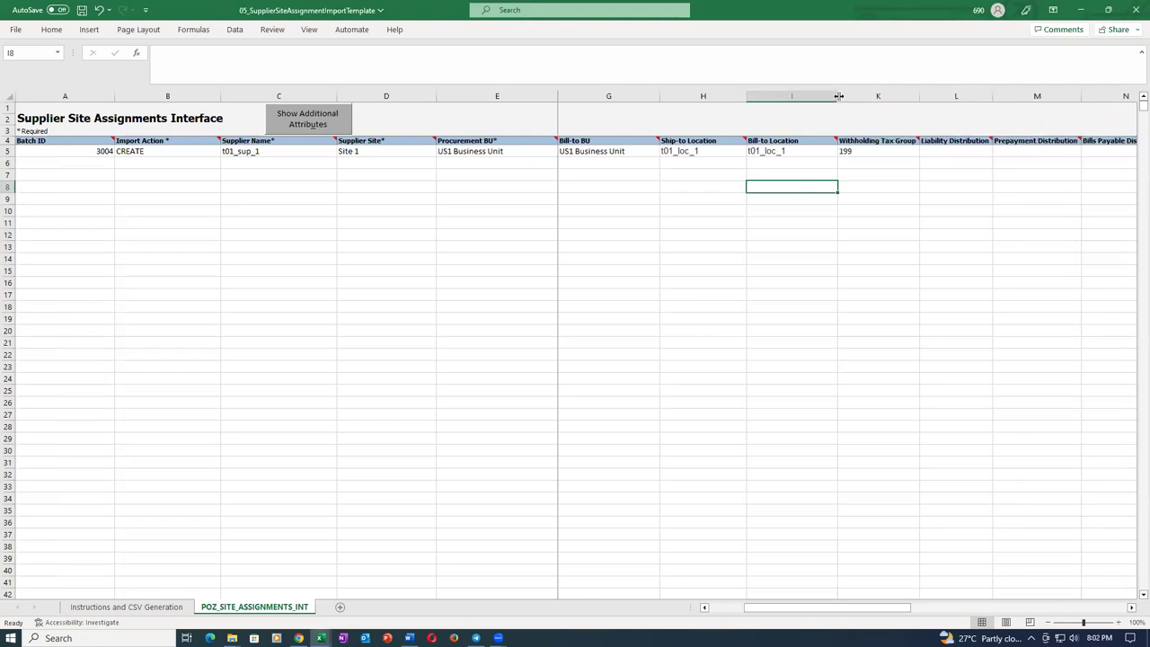
{"action": "double_click", "coordinate": [839, 97]}
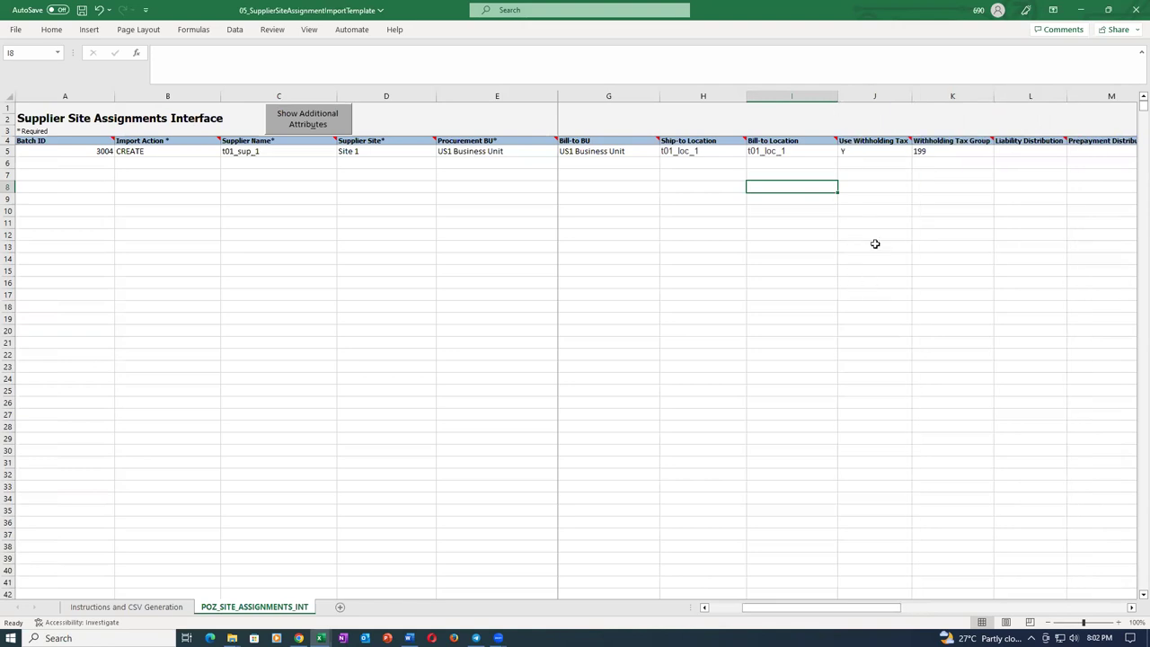
Set Use Withholding Tax to N, clear Withholding Tax Group 199, and save the workbook.
{"action": "left_click", "coordinate": [893, 156]}
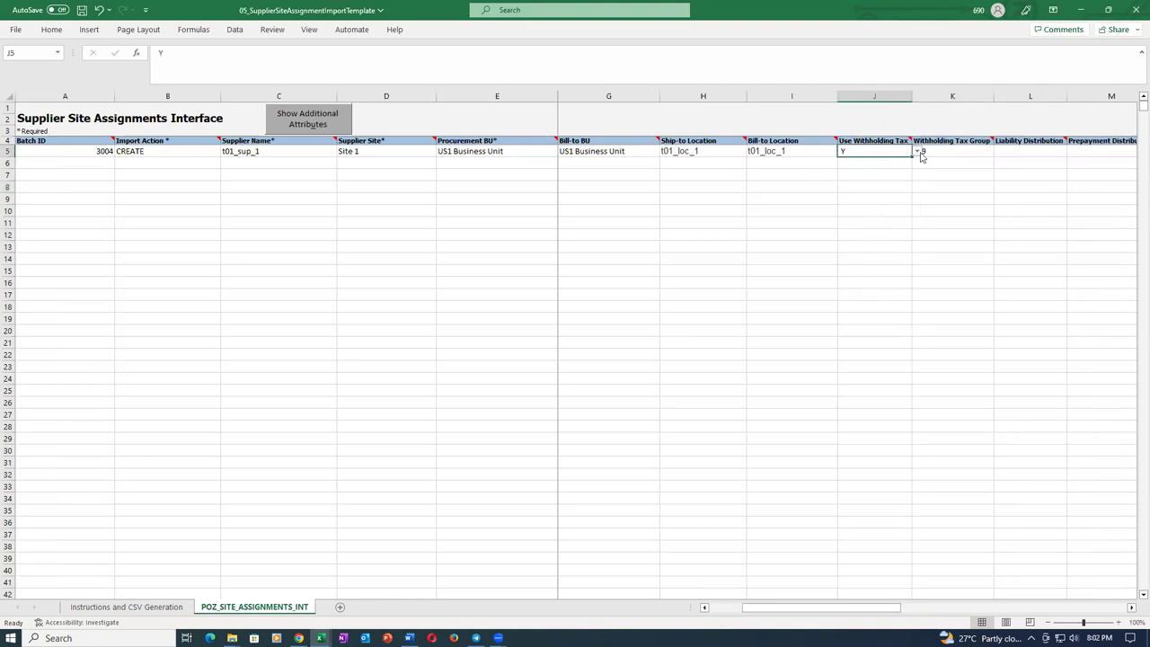
{"action": "left_click", "coordinate": [918, 153]}
{"action": "left_click", "coordinate": [897, 171]}
{"action": "left_click", "coordinate": [963, 153]}
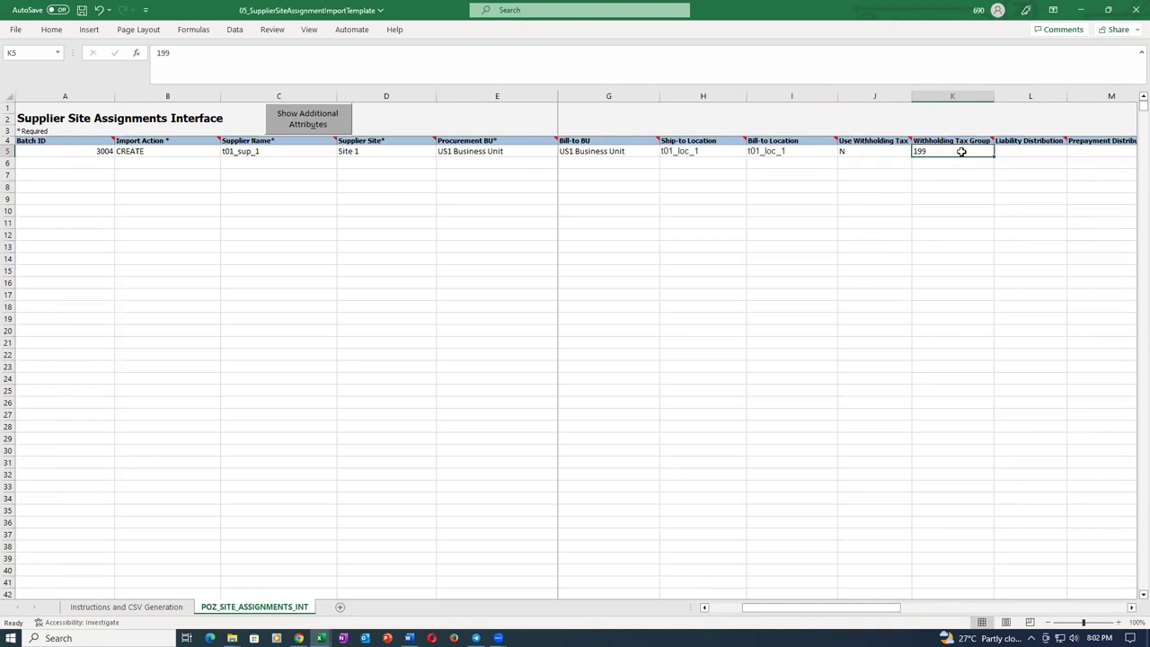
{"action": "left_click", "coordinate": [930, 231]}
{"action": "left_click", "coordinate": [885, 199]}
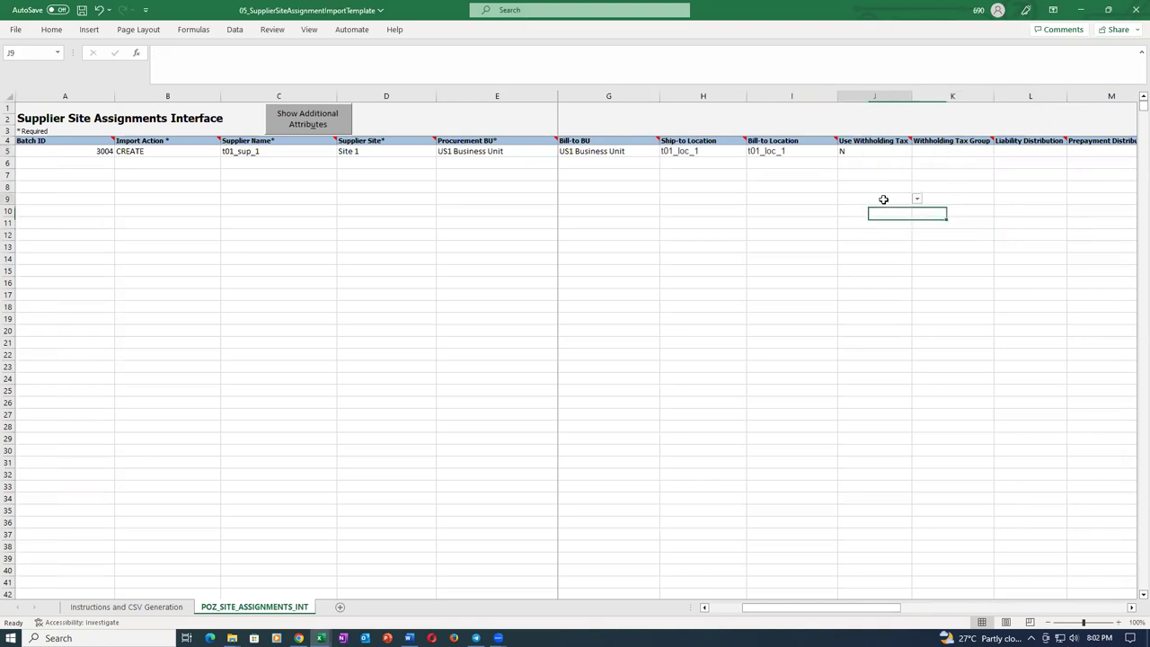
{"action": "left_click", "coordinate": [886, 154]}
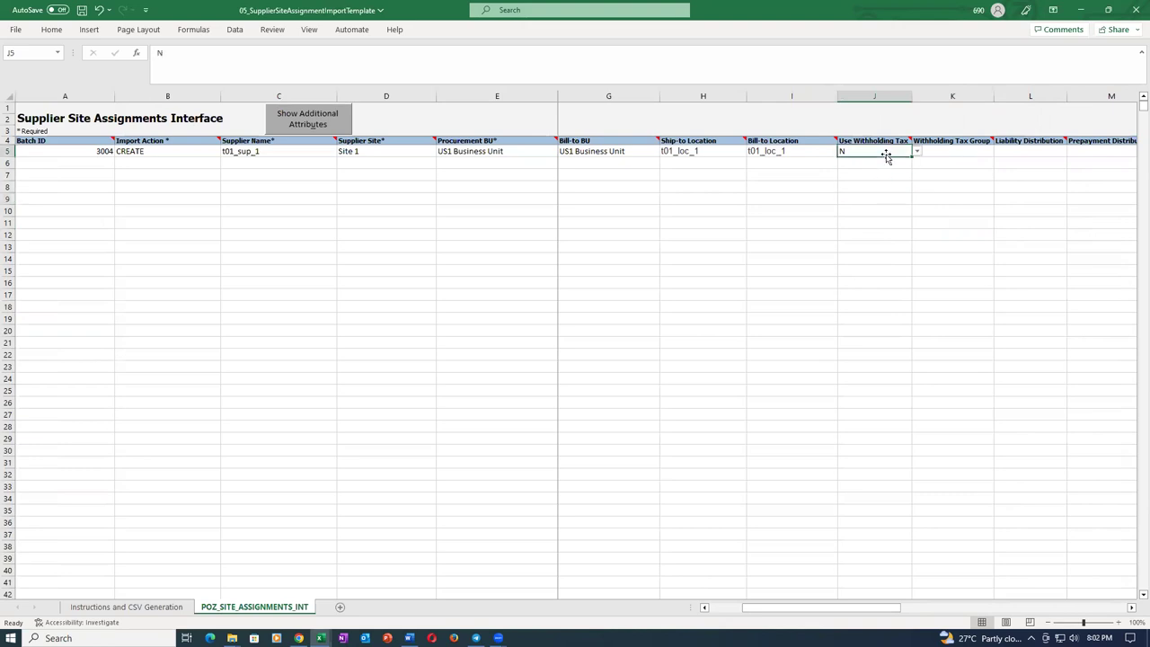
{"action": "left_click", "coordinate": [890, 208]}
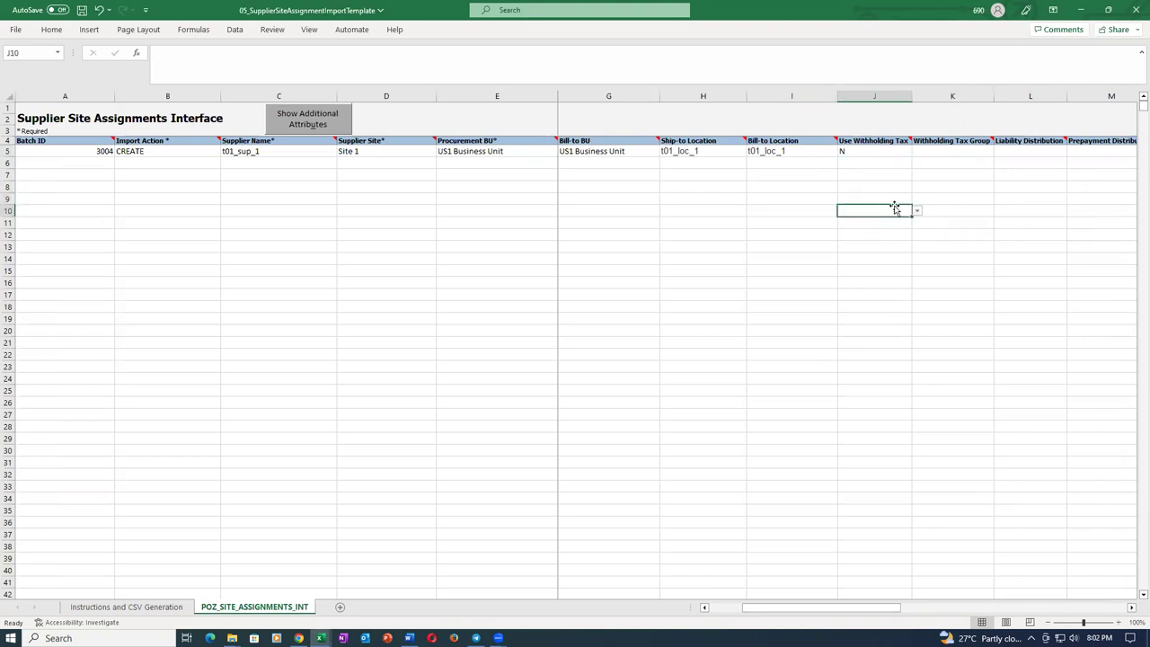
{"action": "key", "text": "ctrl+s"}
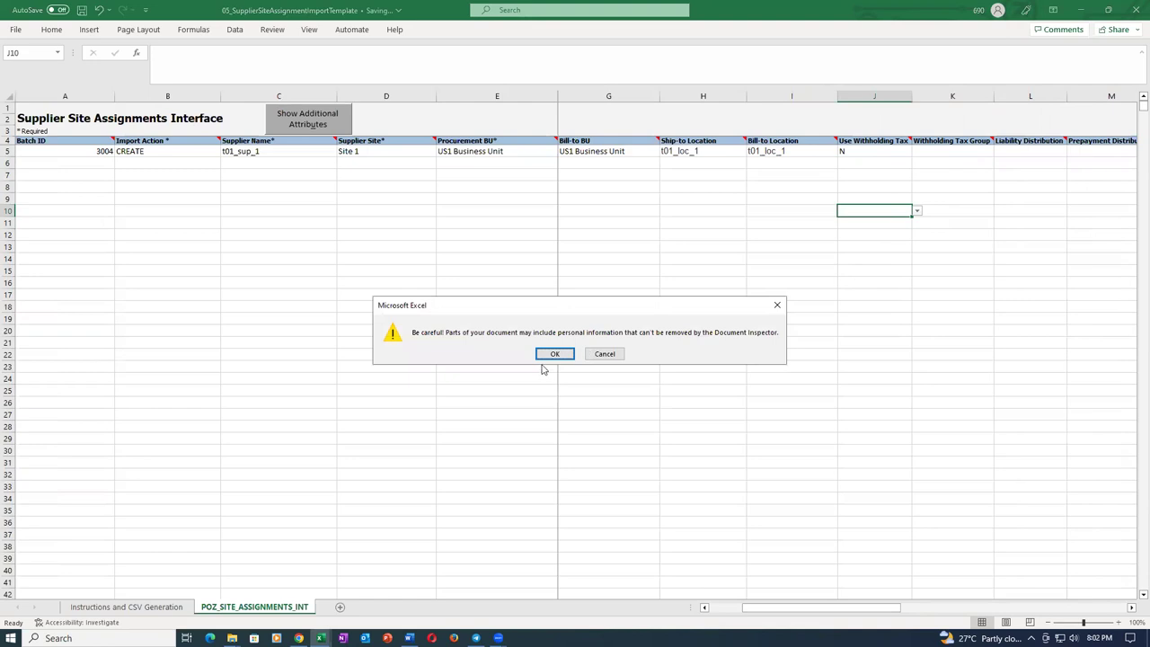
{"action": "left_click", "coordinate": [553, 354]}
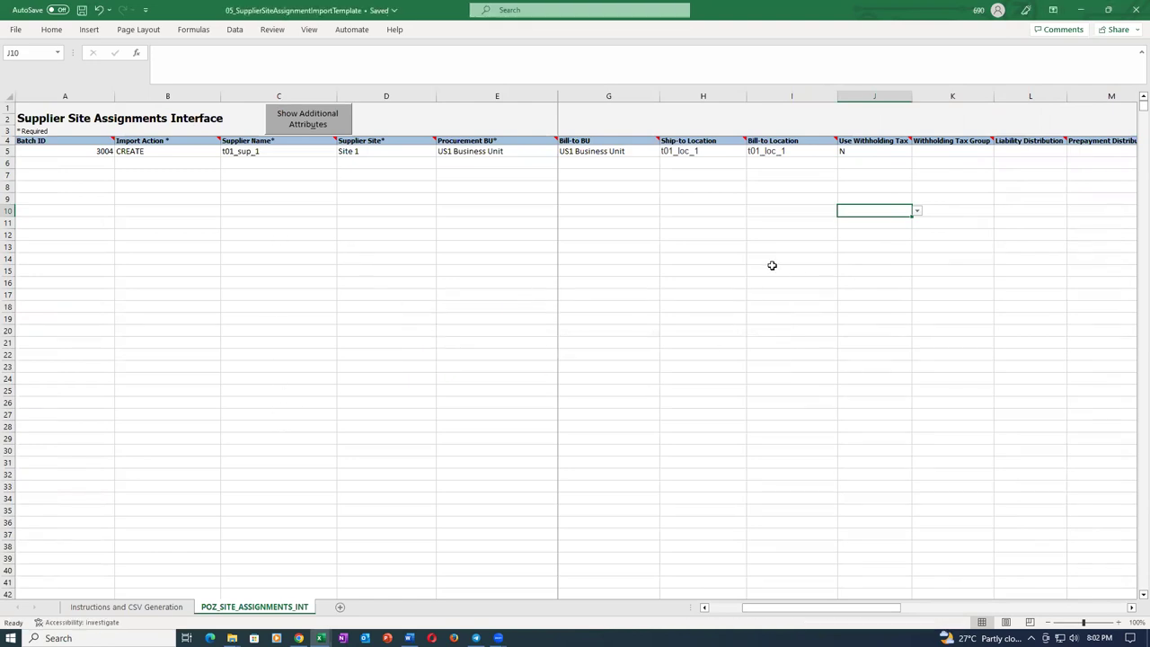
Recheck row 5's Ship-to and Bill-to Location t01_loc_1, Use Withholding Tax N and the Withholding Tax Group cell.
{"action": "left_click", "coordinate": [814, 206]}
{"action": "left_click", "coordinate": [802, 151]}
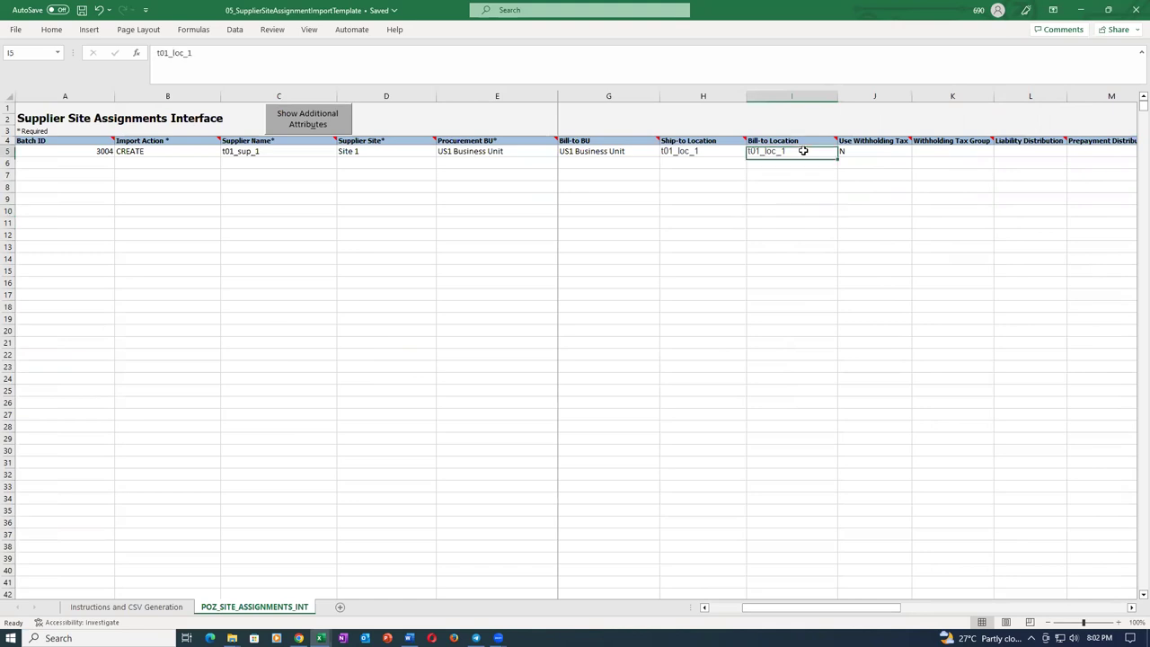
{"action": "left_click", "coordinate": [713, 152]}
{"action": "left_click", "coordinate": [799, 152]}
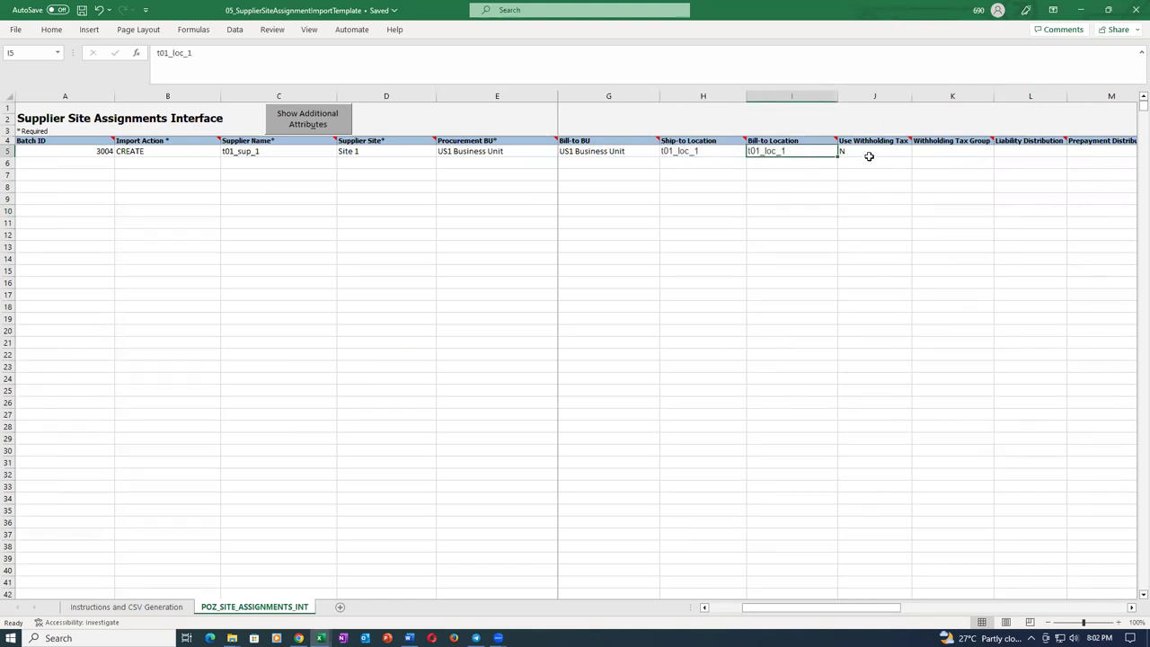
{"action": "left_click", "coordinate": [849, 152]}
{"action": "left_click", "coordinate": [802, 158]}
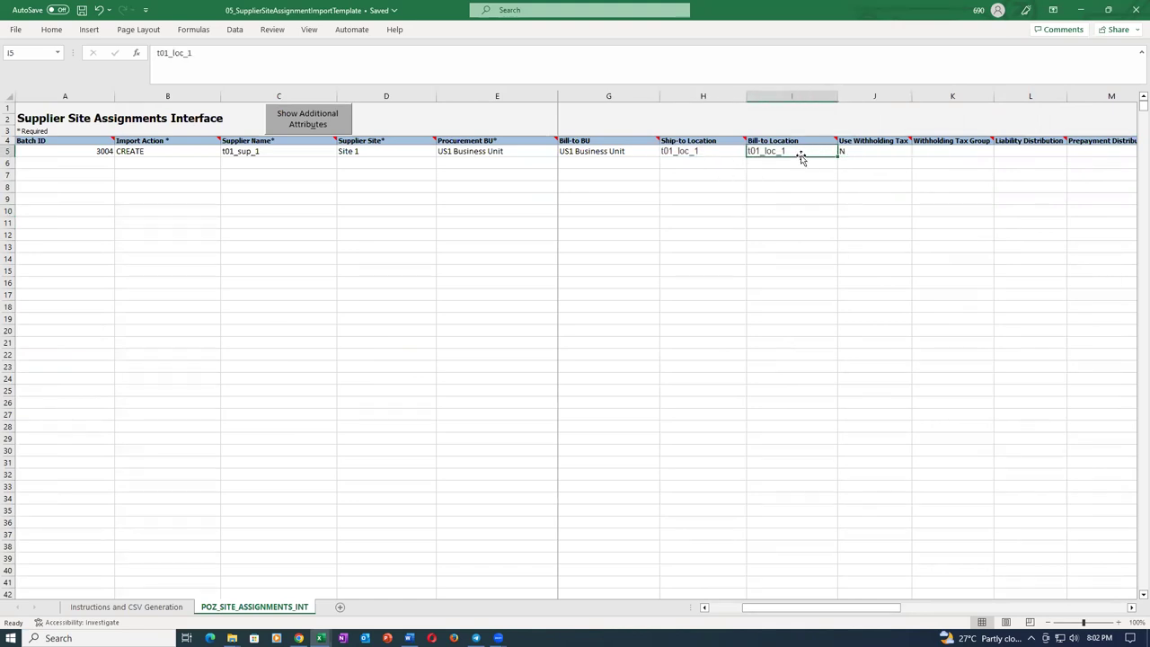
{"action": "left_click", "coordinate": [690, 153]}
{"action": "left_click", "coordinate": [867, 153]}
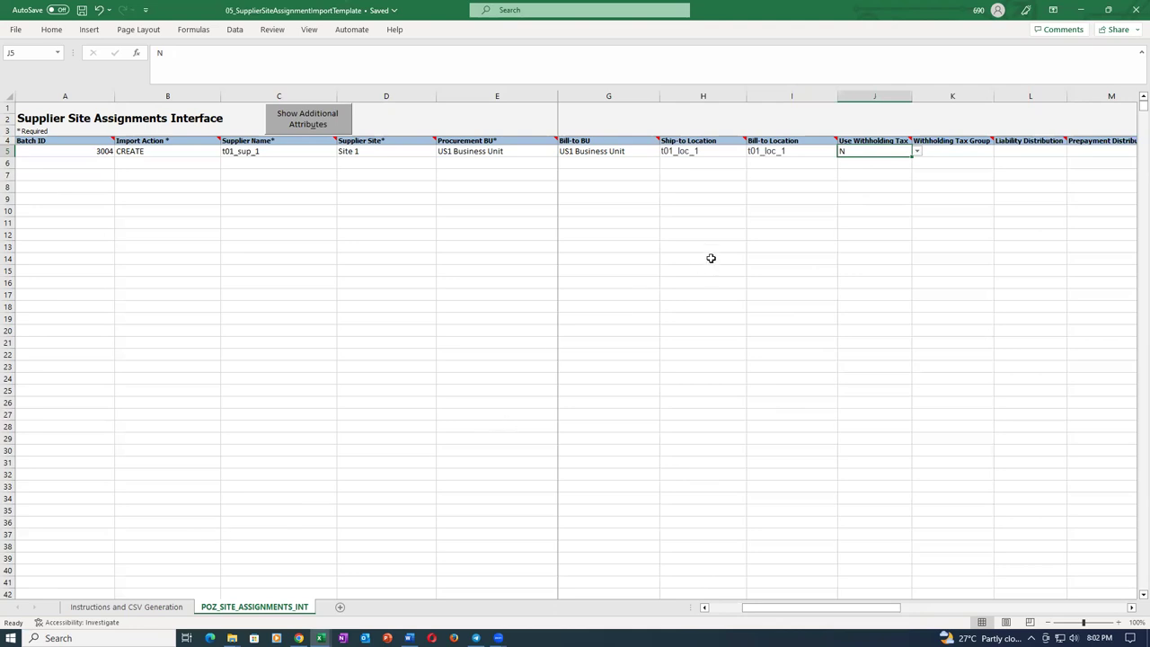
{"action": "left_click", "coordinate": [885, 189]}
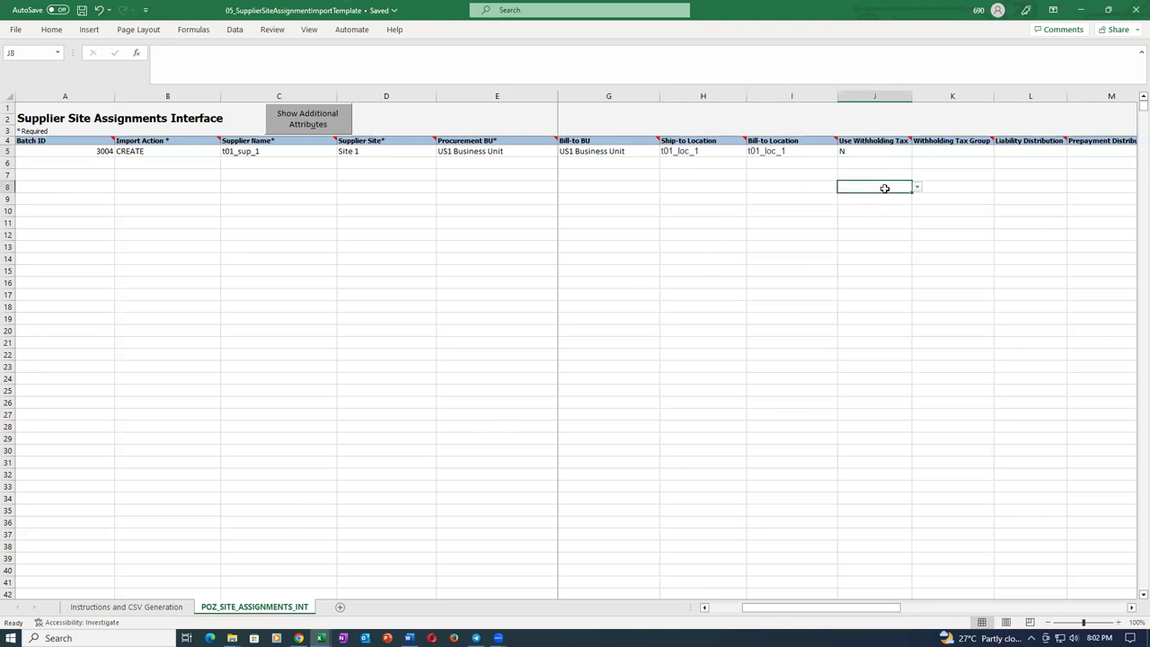
{"action": "left_click", "coordinate": [949, 152]}
{"action": "left_click", "coordinate": [885, 150]}
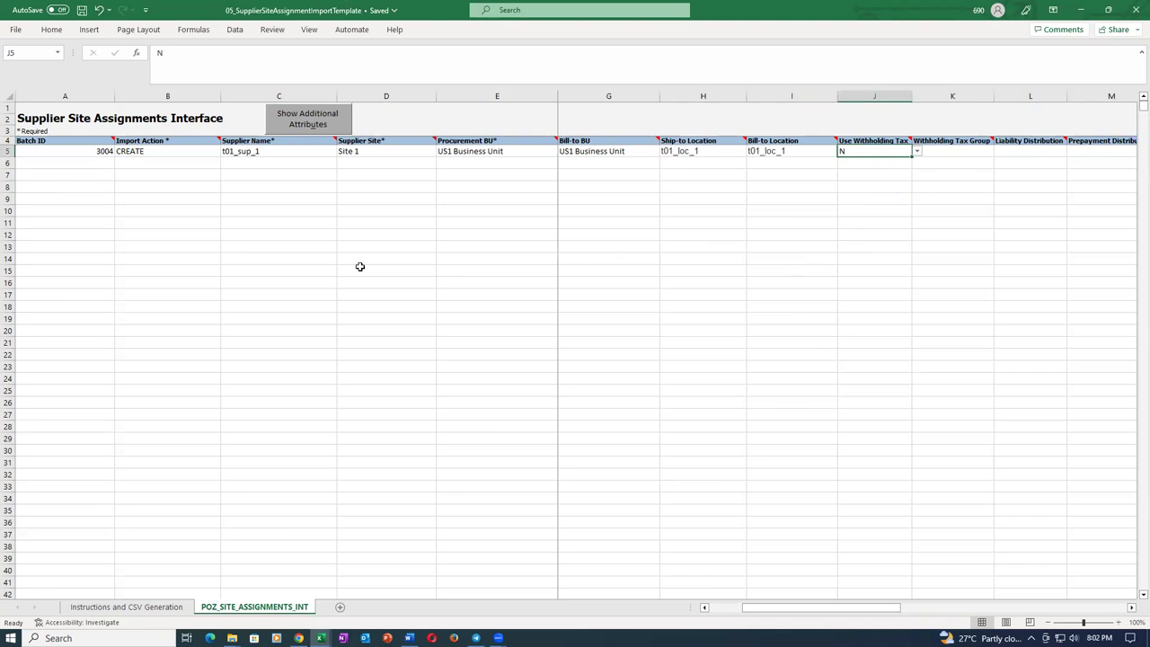
{"action": "left_click", "coordinate": [298, 638]}
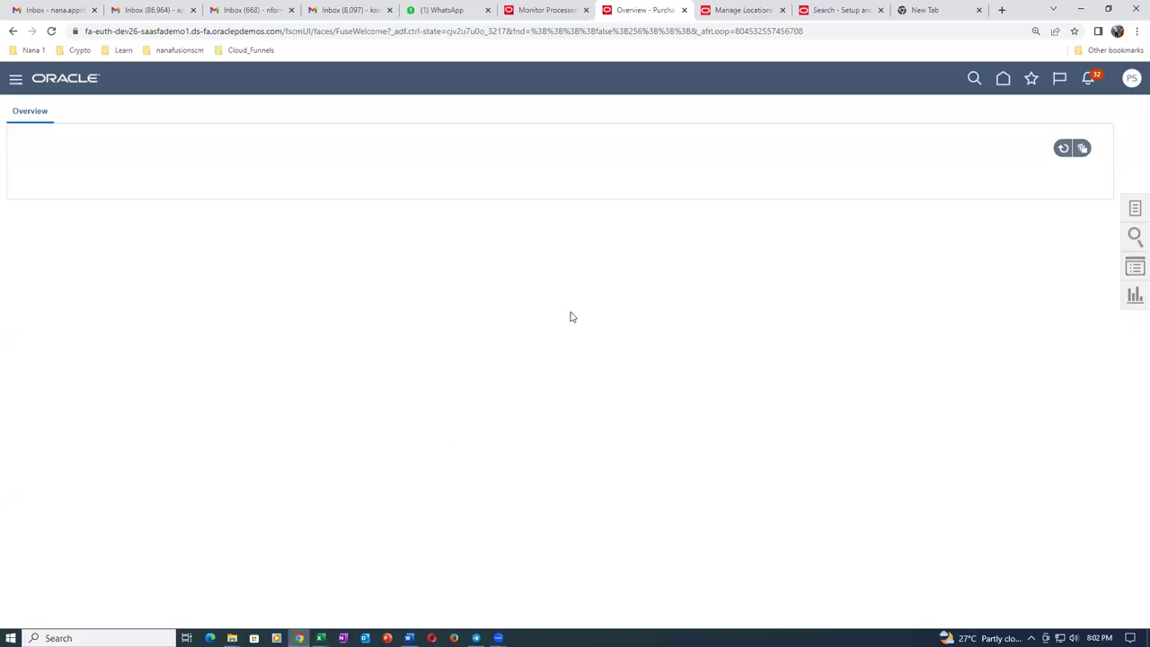
Look over the Purchase Orders overview and its task list, then return to the Procurement home page.
{"action": "left_click", "coordinate": [1062, 149]}
{"action": "left_click", "coordinate": [1003, 79]}
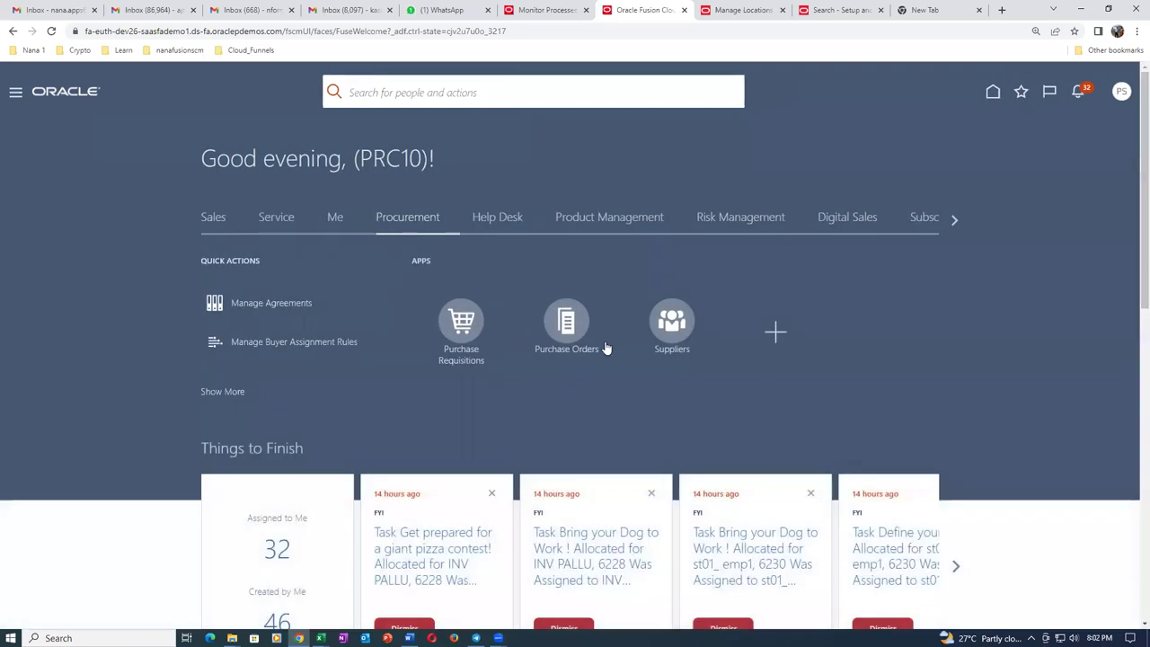
{"action": "left_click", "coordinate": [566, 332]}
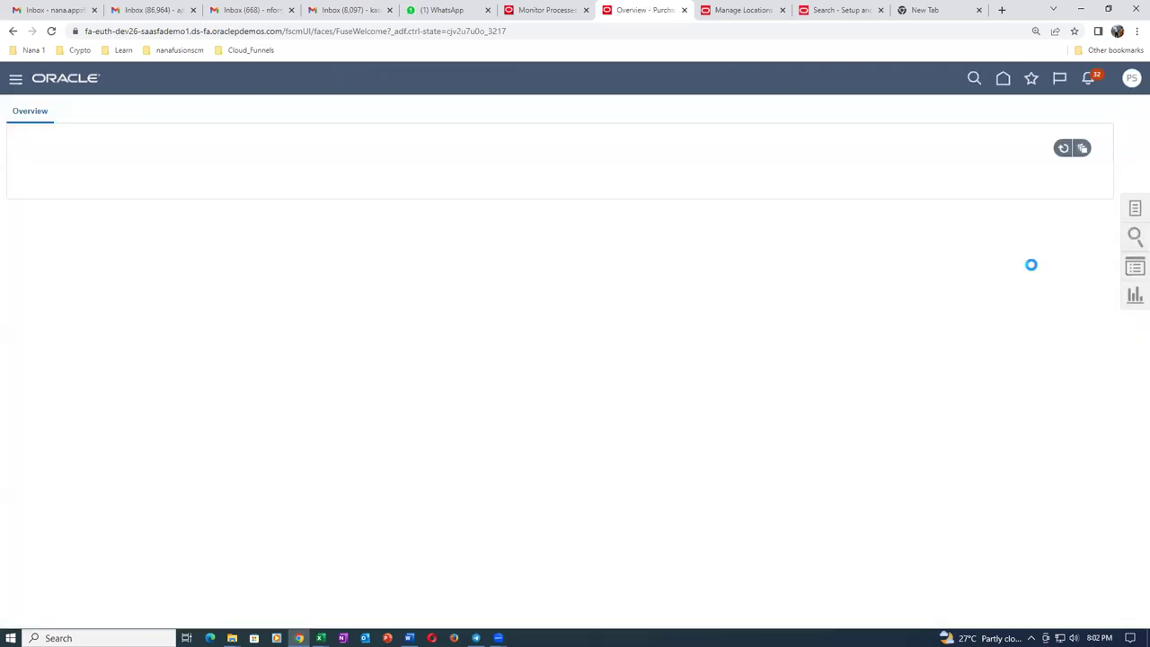
{"action": "left_click", "coordinate": [1135, 210]}
{"action": "left_click", "coordinate": [1002, 79]}
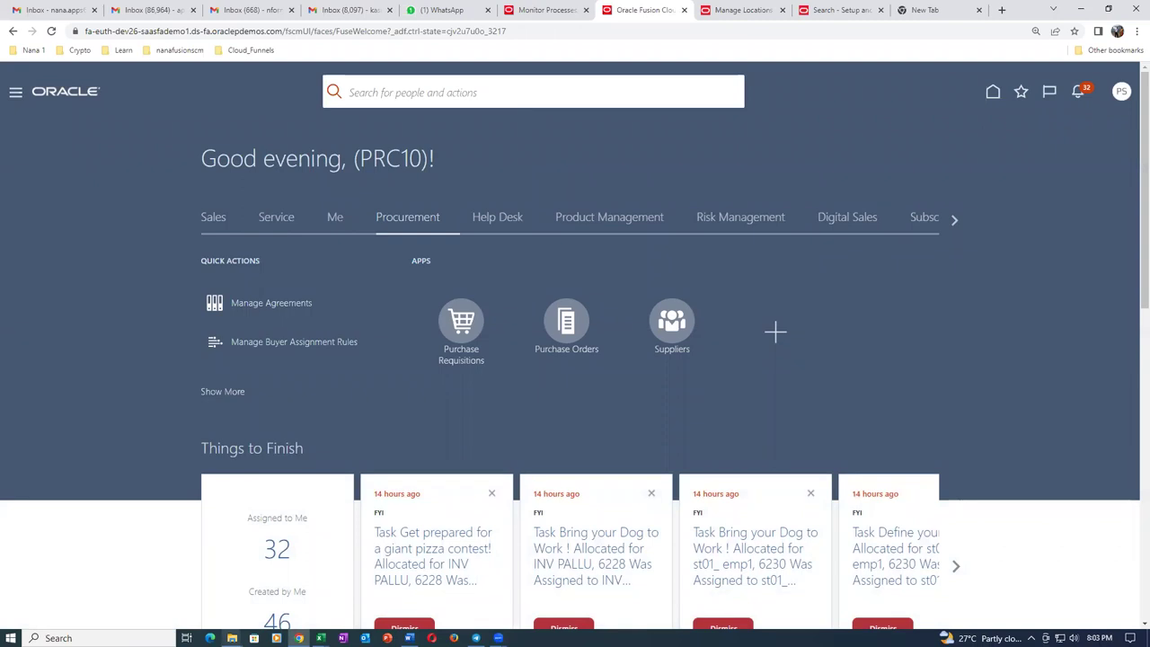
{"action": "mouse_move", "coordinate": [232, 638]}
{"action": "left_click", "coordinate": [180, 575]}
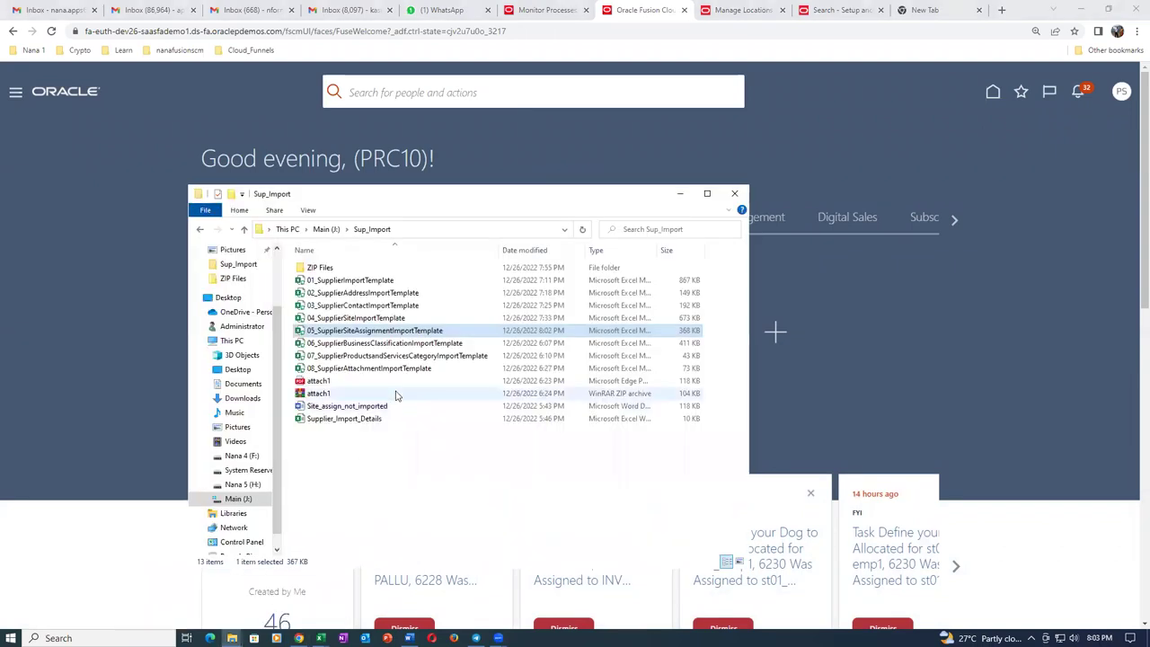
{"action": "left_click", "coordinate": [402, 347]}
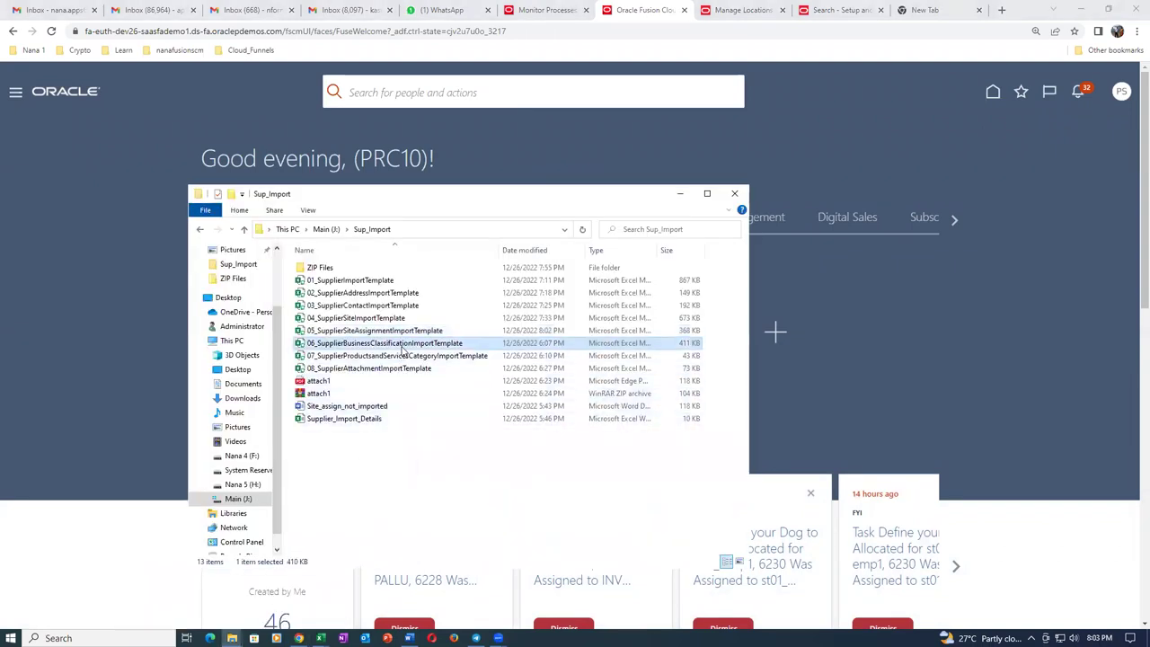
{"action": "left_click", "coordinate": [402, 356]}
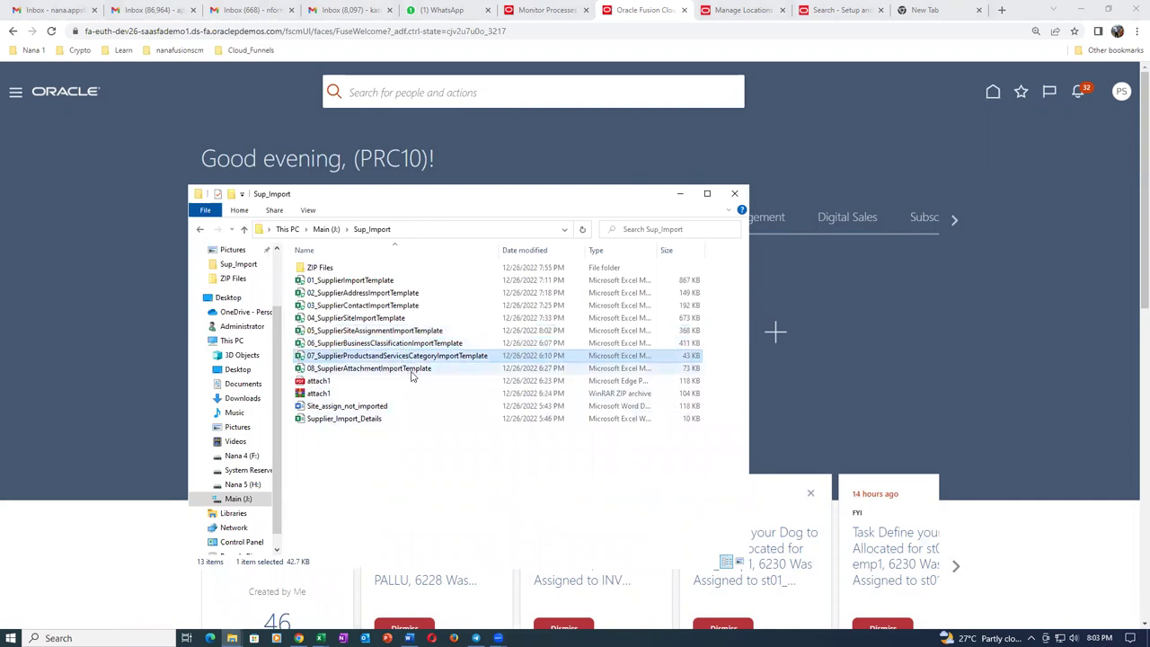
{"action": "left_click", "coordinate": [410, 369]}
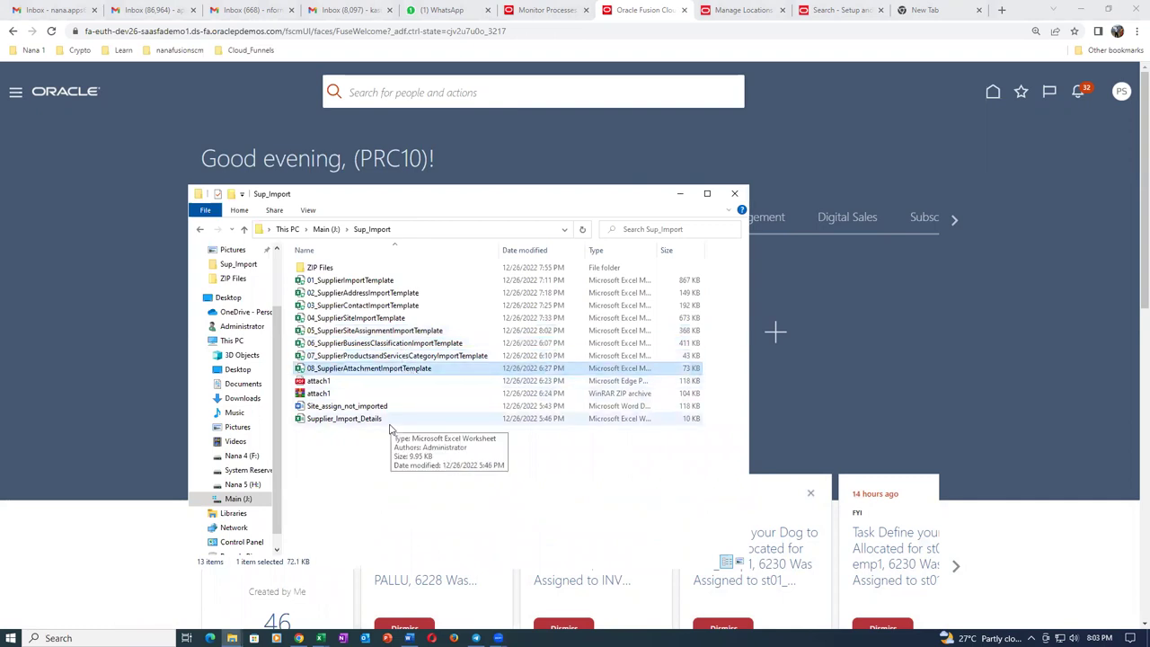
{"action": "left_click", "coordinate": [458, 344]}
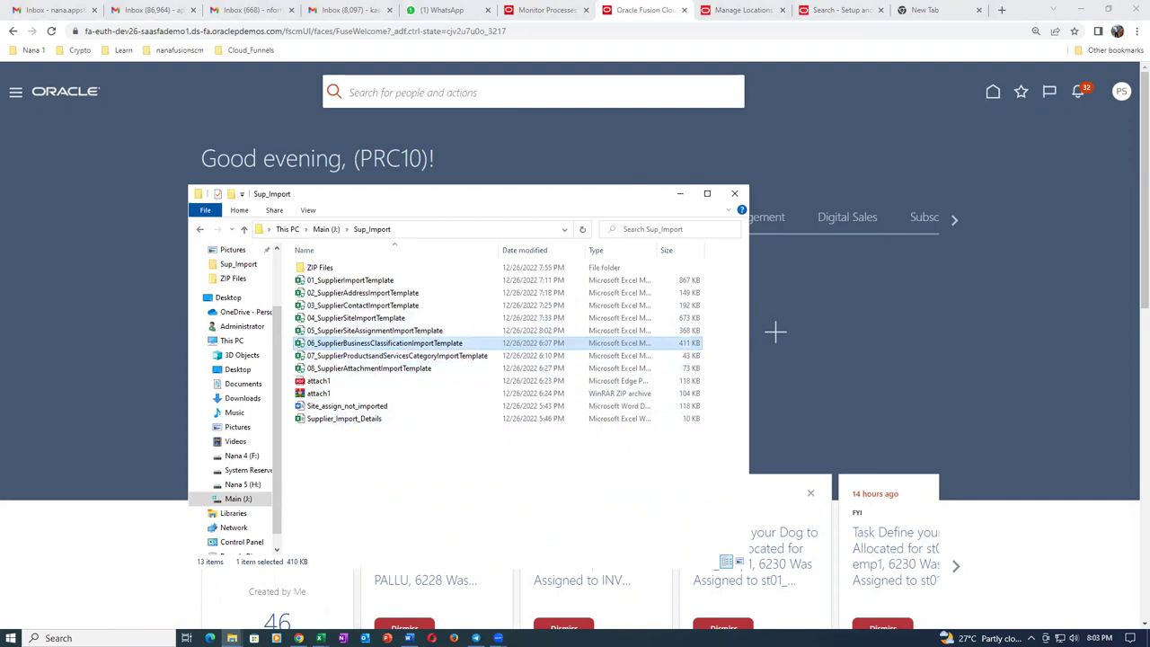
{"action": "left_click", "coordinate": [1043, 192]}
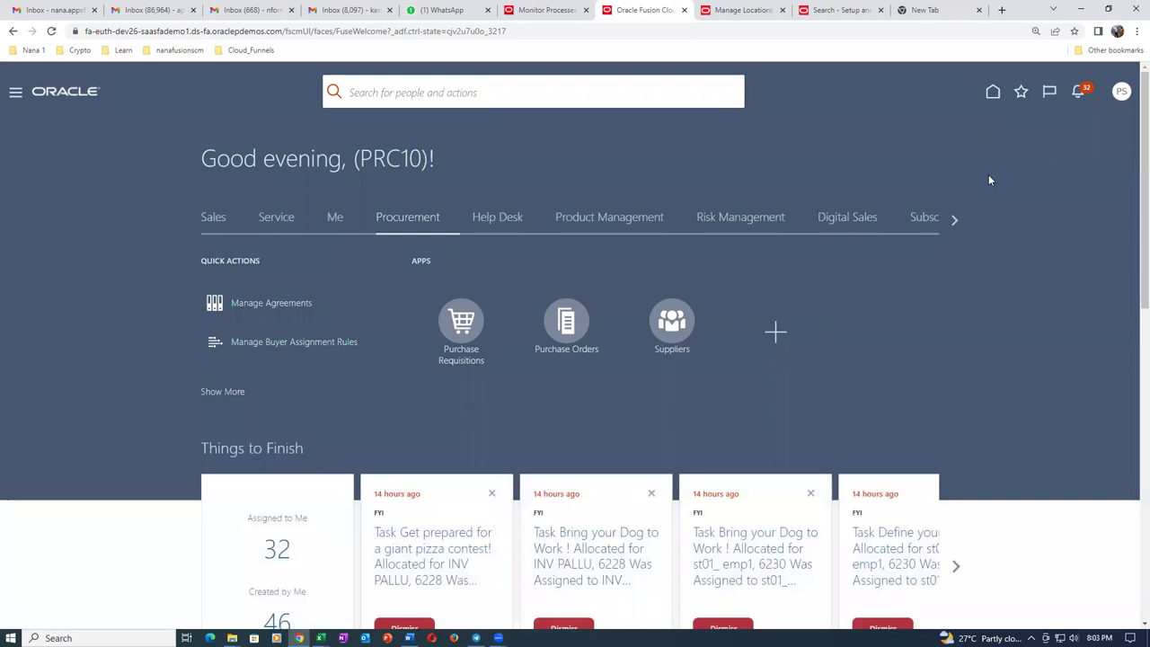
Close the unused new tab and reload Oracle Fusion from its base domain address.
{"action": "left_click", "coordinate": [835, 13]}
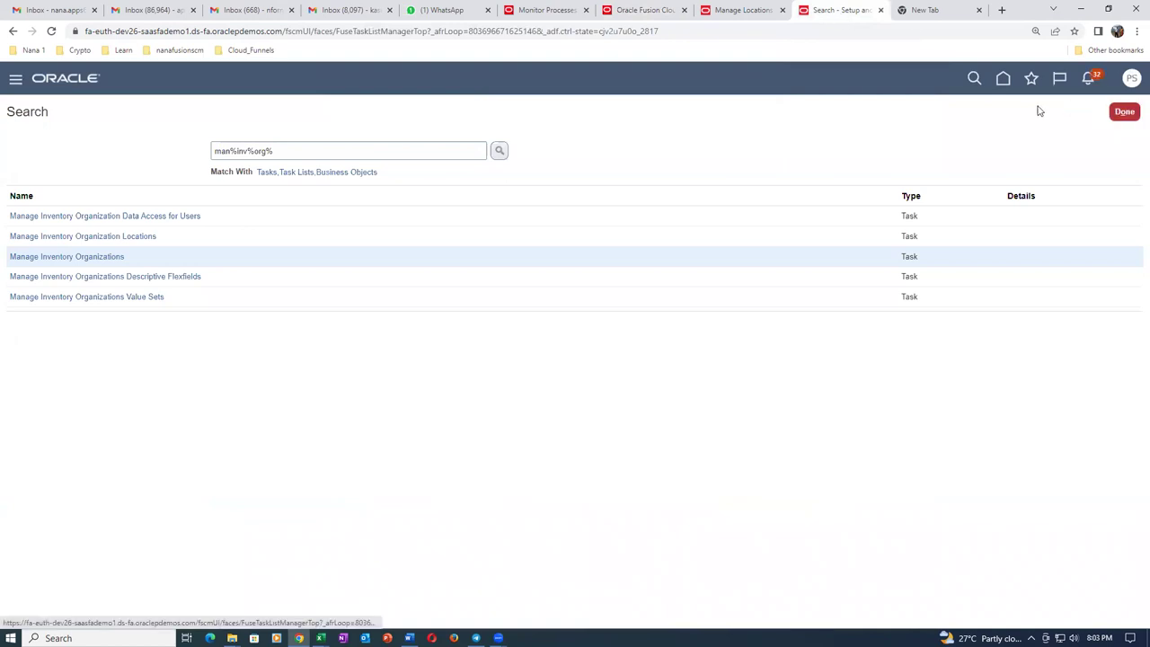
{"action": "left_click", "coordinate": [1002, 79]}
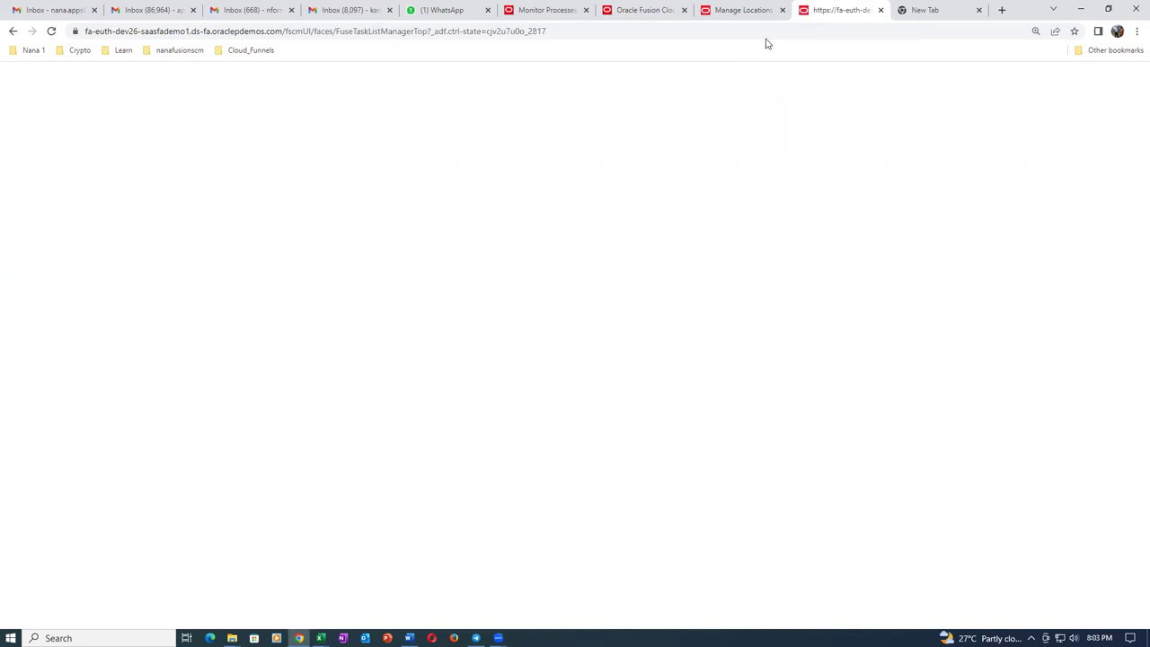
{"action": "left_click", "coordinate": [935, 11]}
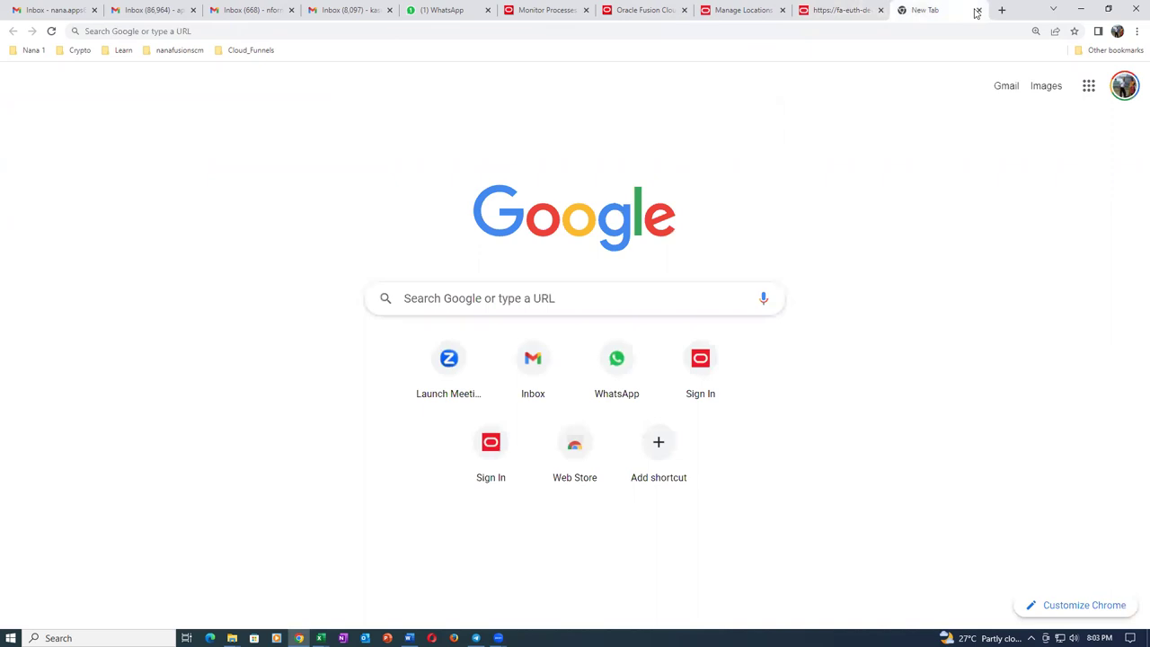
{"action": "left_click", "coordinate": [978, 10]}
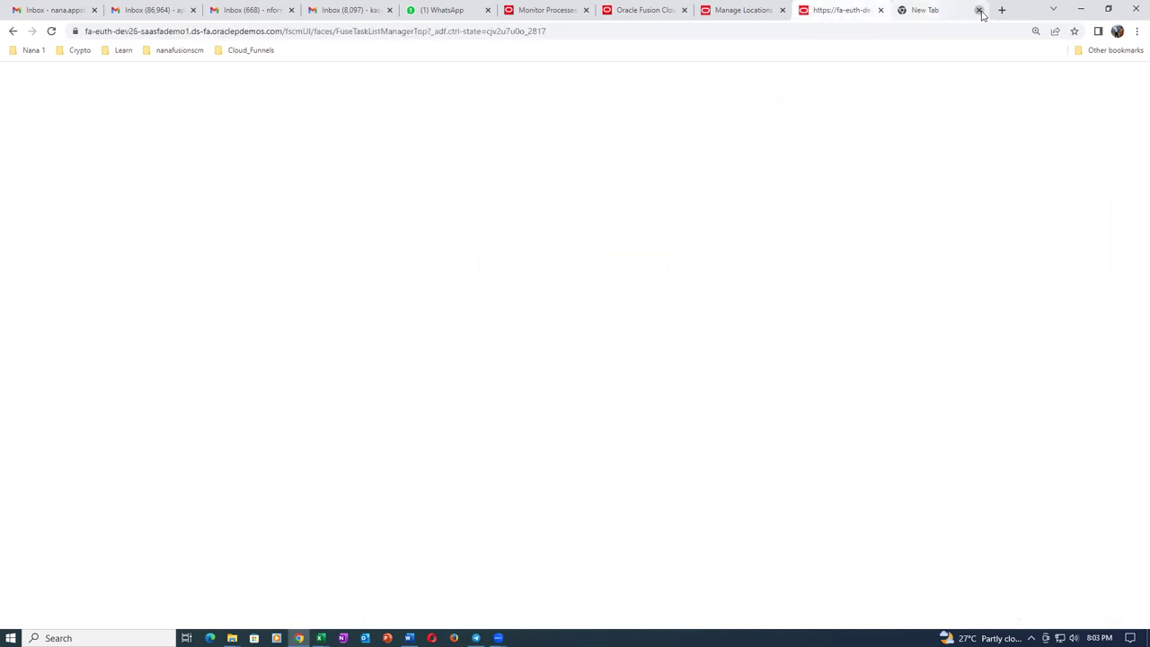
{"action": "left_click", "coordinate": [323, 32]}
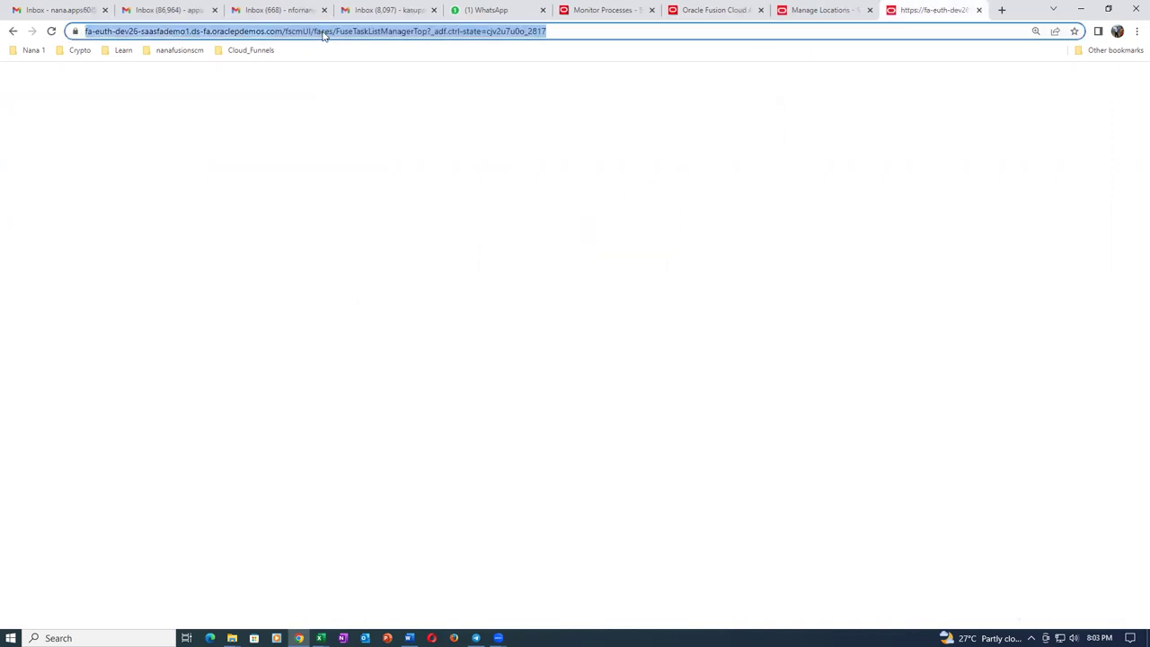
{"action": "left_click", "coordinate": [562, 33]}
{"action": "key", "text": "BackSpace"}
{"action": "key", "text": "BackSpace"}
{"action": "key", "text": "BackSpace"}
{"action": "key", "text": "BackSpace"}
{"action": "key", "text": "BackSpace"}
{"action": "key", "text": "BackSpace"}
{"action": "key", "text": "BackSpace"}
{"action": "key", "text": "BackSpace"}
{"action": "key", "text": "BackSpace"}
{"action": "key", "text": "BackSpace"}
{"action": "key", "text": "BackSpace"}
{"action": "key", "text": "BackSpace"}
{"action": "key", "text": "BackSpace"}
{"action": "key", "text": "BackSpace"}
{"action": "key", "text": "BackSpace"}
{"action": "key", "text": "BackSpace"}
{"action": "key", "text": "BackSpace"}
{"action": "key", "text": "BackSpace"}
{"action": "key", "text": "BackSpace"}
{"action": "key", "text": "BackSpace"}
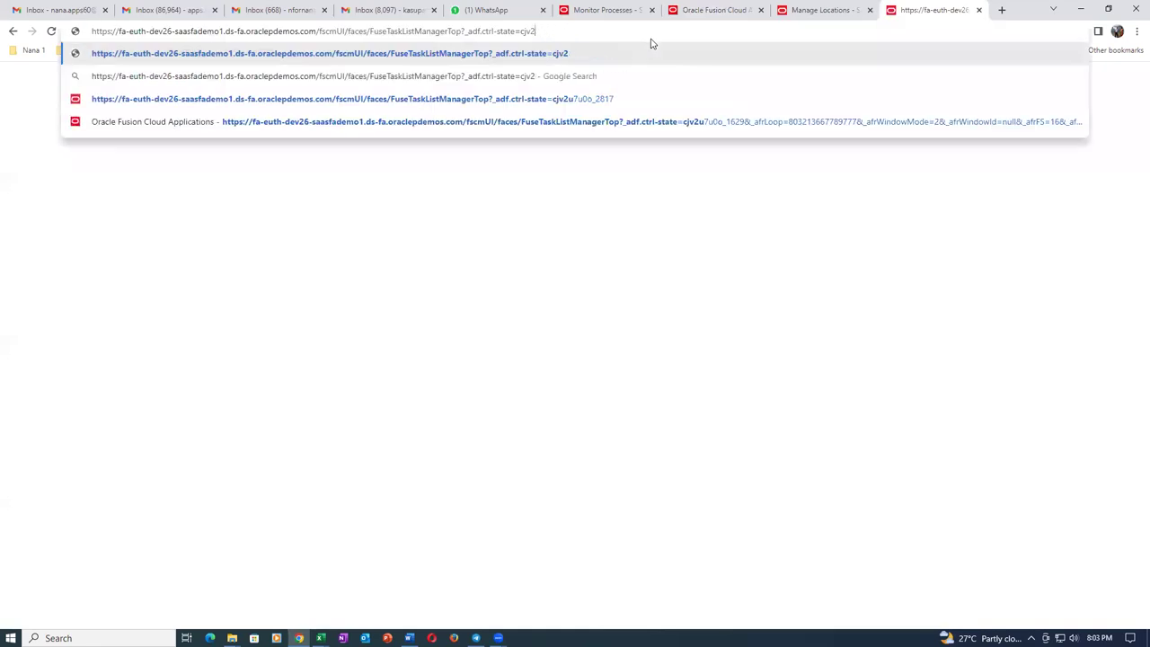
{"action": "key", "text": "BackSpace"}
{"action": "key", "text": "BackSpace"}
{"action": "key", "text": "BackSpace"}
{"action": "key", "text": "BackSpace"}
{"action": "key", "text": "BackSpace"}
{"action": "key", "text": "BackSpace"}
{"action": "key", "text": "BackSpace"}
{"action": "key", "text": "BackSpace"}
{"action": "key", "text": "BackSpace"}
{"action": "key", "text": "BackSpace"}
{"action": "key", "text": "BackSpace"}
{"action": "key", "text": "BackSpace"}
{"action": "key", "text": "BackSpace"}
{"action": "key", "text": "BackSpace"}
{"action": "key", "text": "BackSpace"}
{"action": "key", "text": "BackSpace"}
{"action": "key", "text": "BackSpace"}
{"action": "key", "text": "BackSpace"}
{"action": "key", "text": "BackSpace"}
{"action": "key", "text": "BackSpace"}
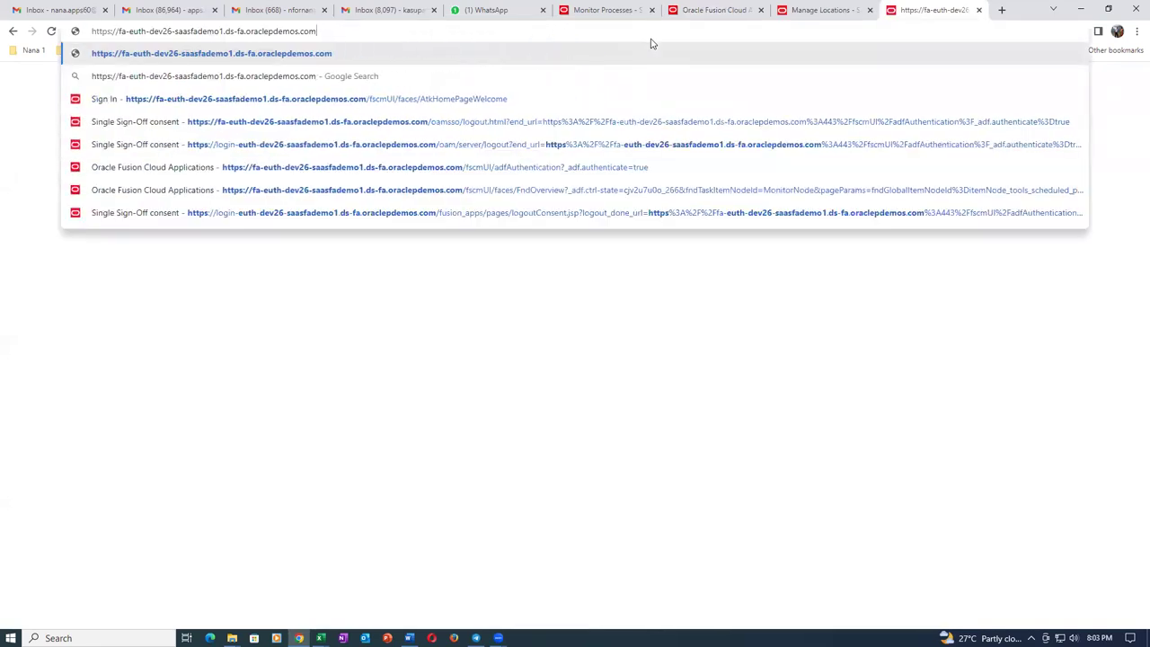
{"action": "key", "text": "Return"}
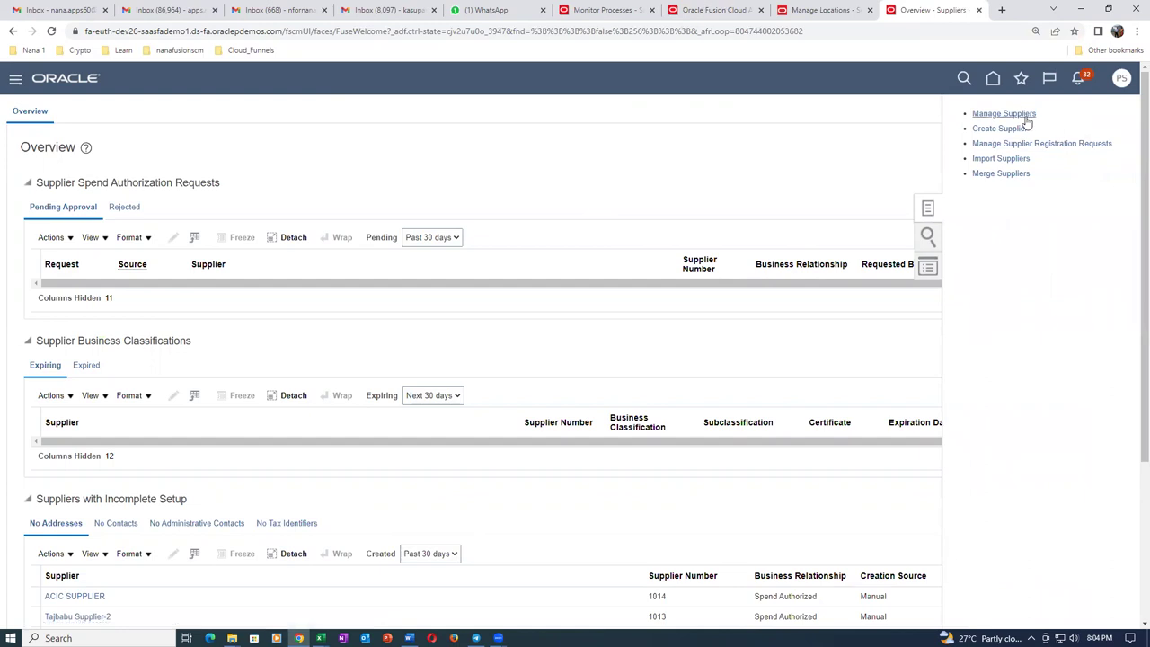
Search Manage Suppliers for ABC Consulting and check its empty Business Classifications and Products and Services tabs.
{"action": "left_click", "coordinate": [1025, 113]}
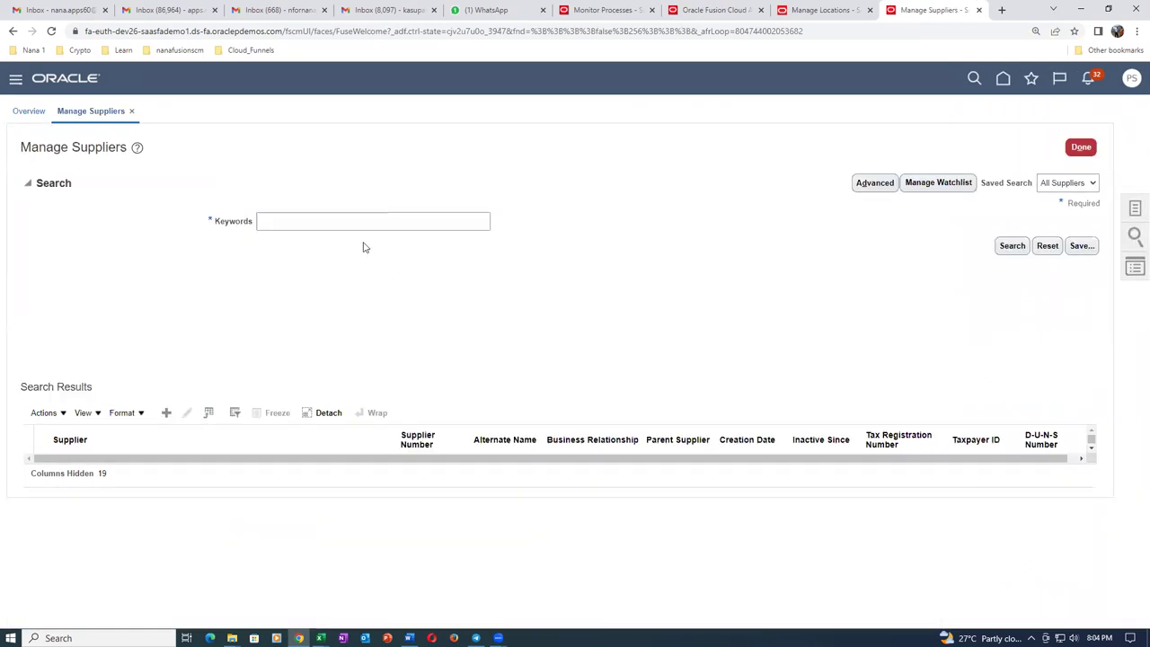
{"action": "left_click", "coordinate": [346, 223]}
{"action": "type", "text": "abc"}
{"action": "key", "text": "Return"}
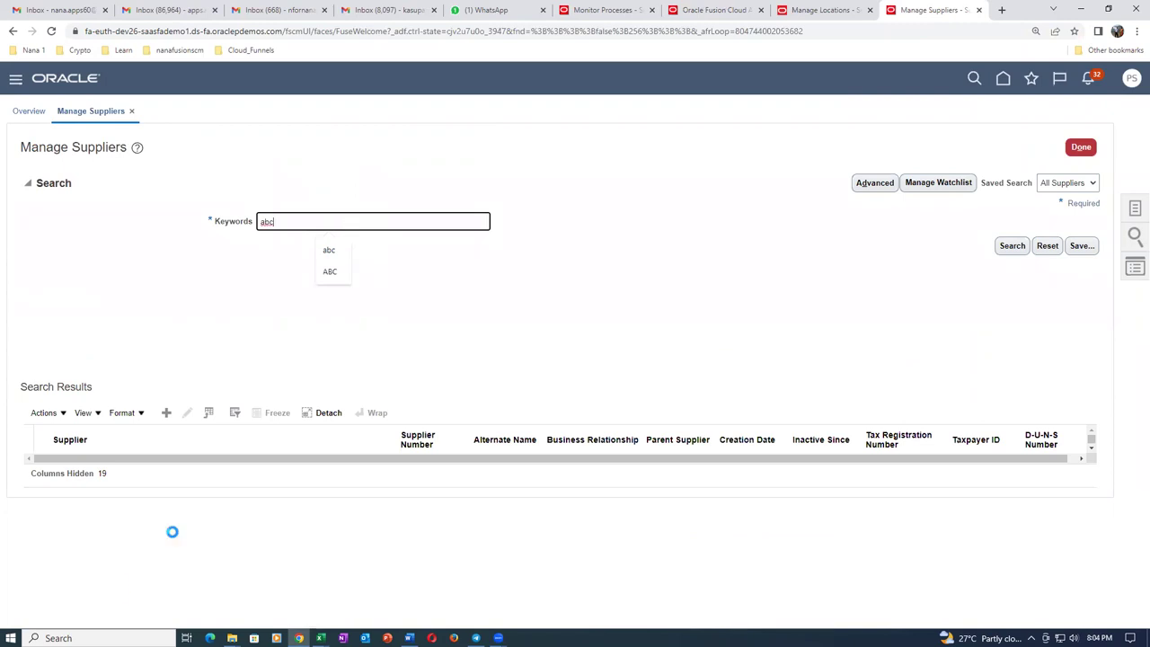
{"action": "left_click", "coordinate": [85, 485]}
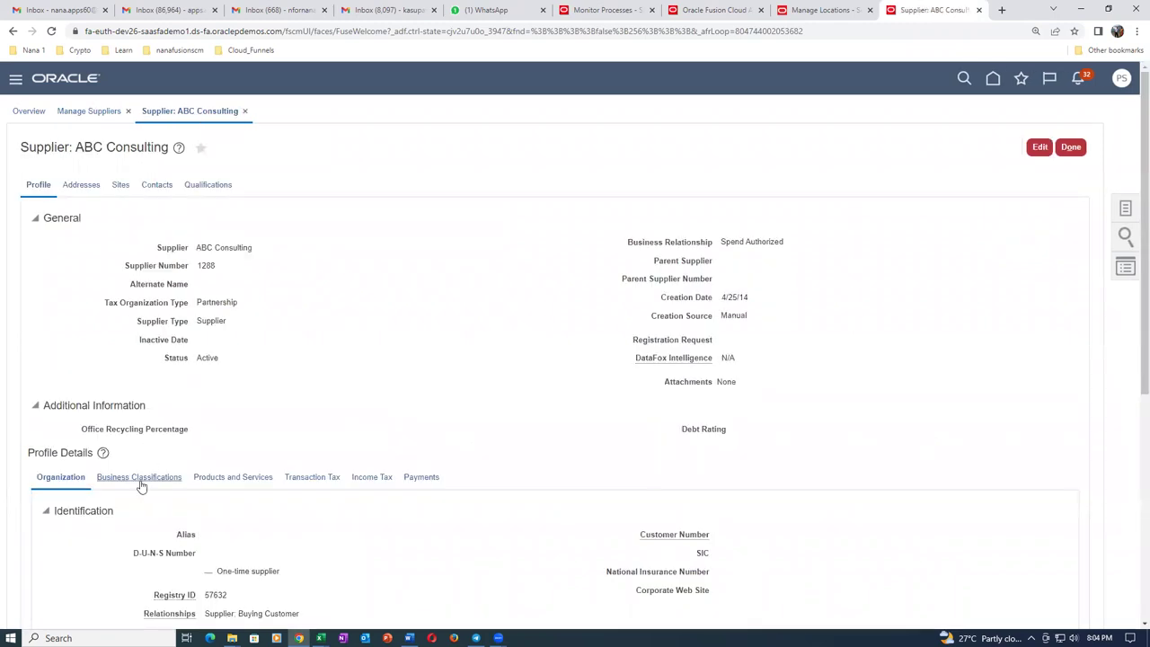
{"action": "left_click", "coordinate": [139, 477]}
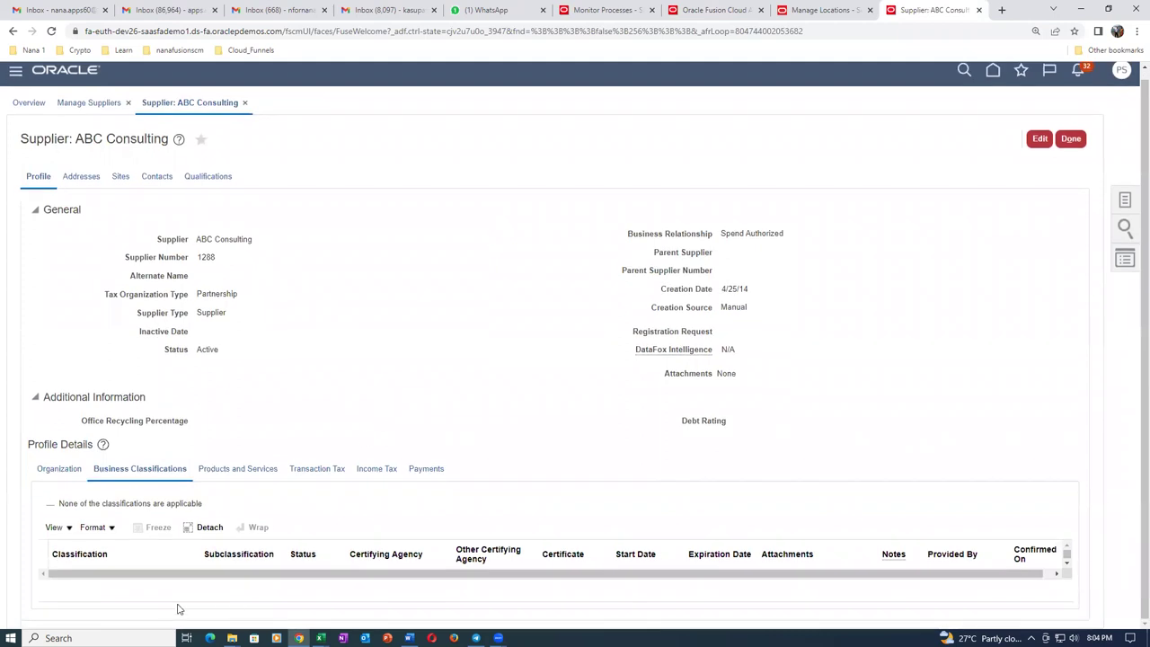
{"action": "left_click", "coordinate": [235, 470]}
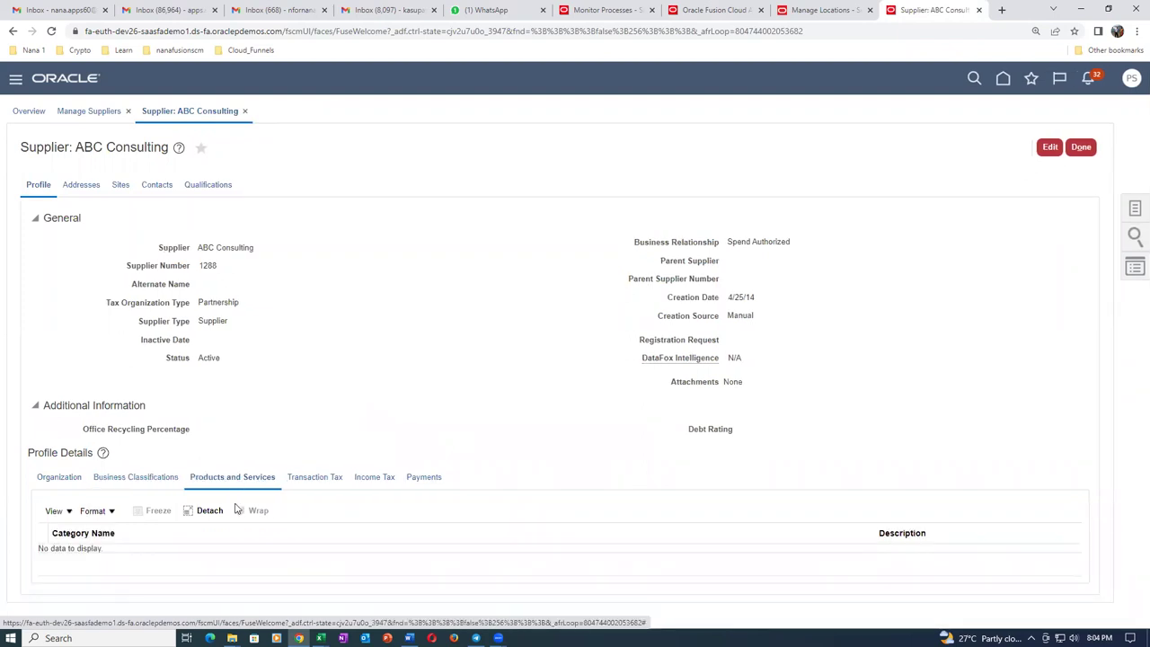
Go to docs.oracle.com and list all books for Procurement 22D.
{"action": "left_click", "coordinate": [1002, 9]}
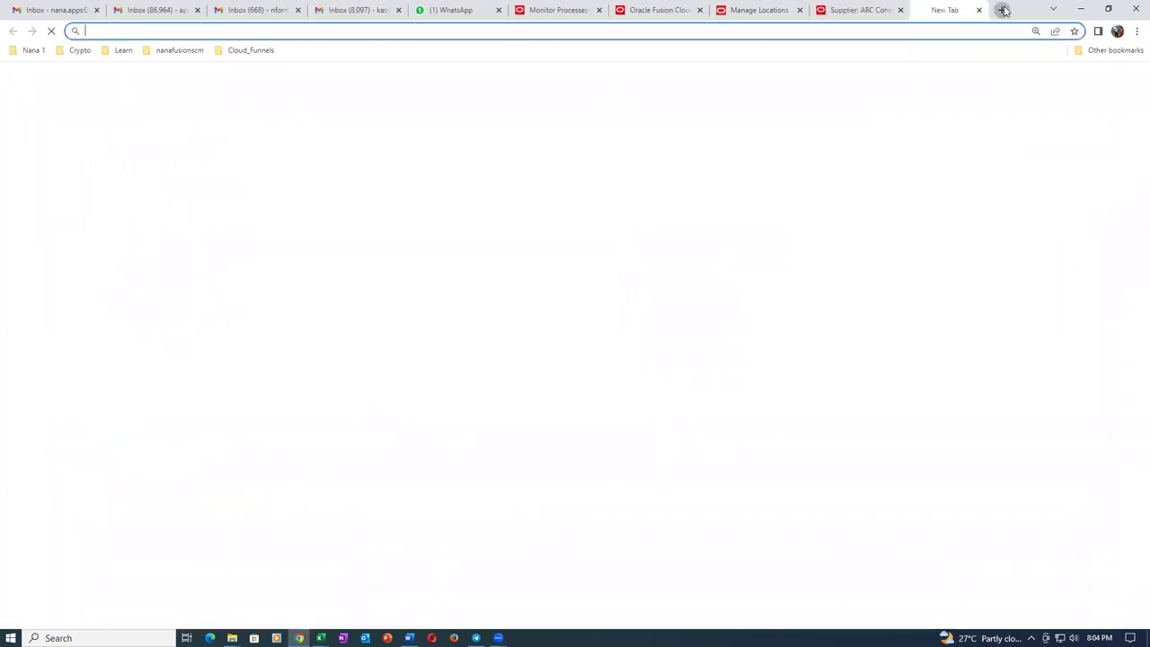
{"action": "type", "text": "docs"}
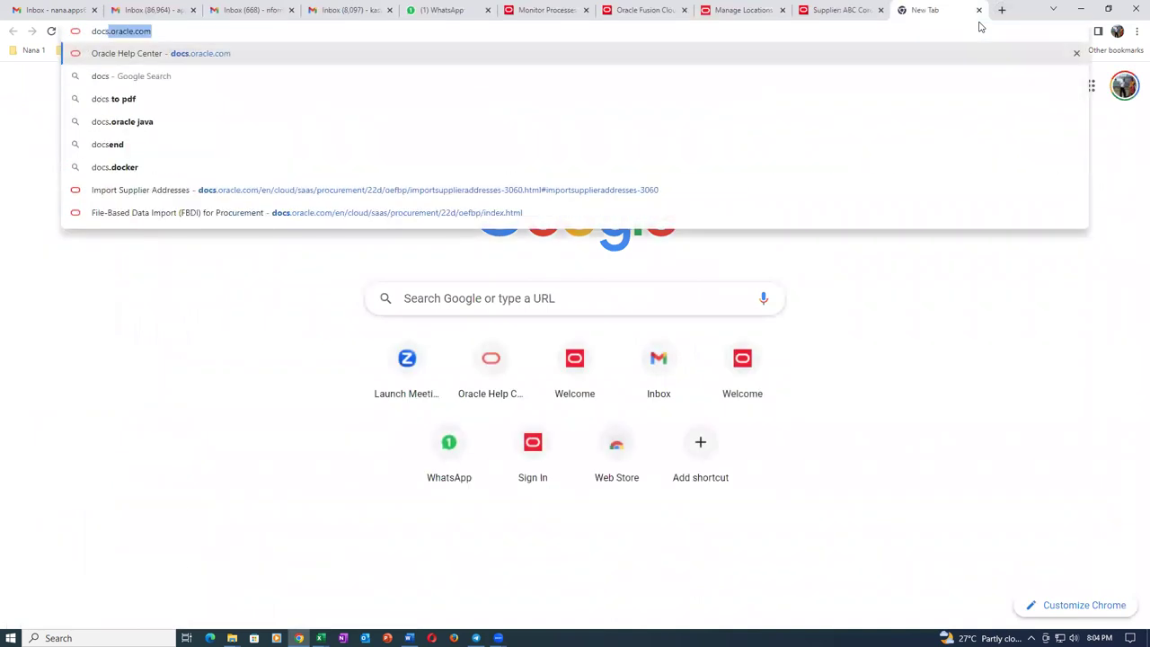
{"action": "type", "text": ".oracle.com"}
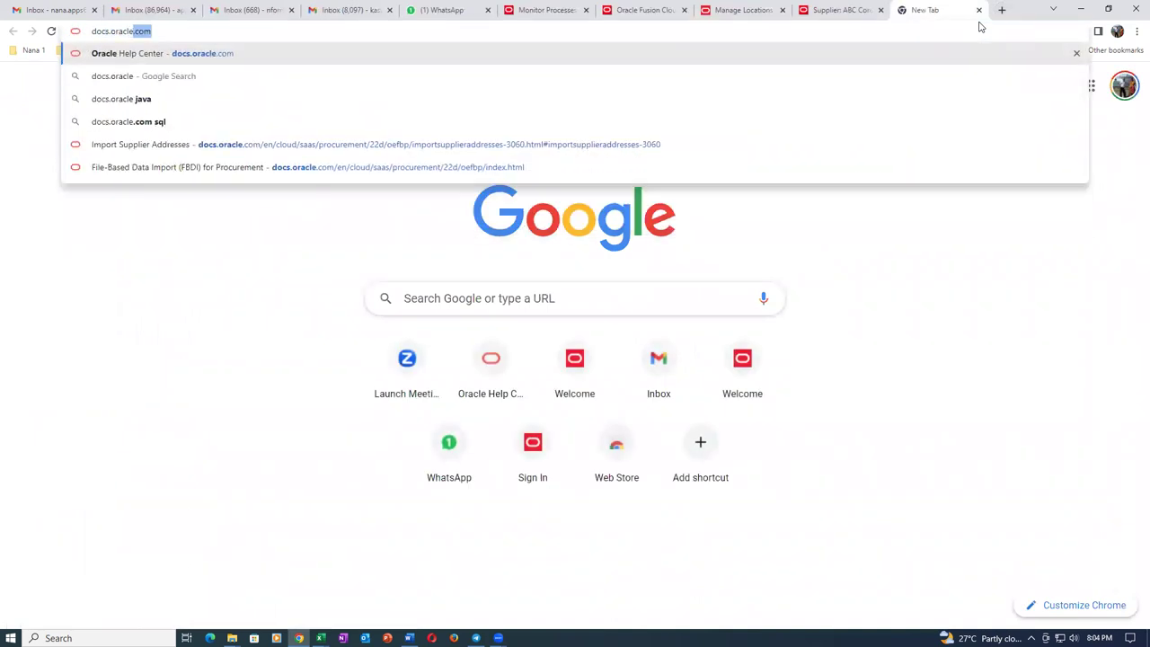
{"action": "key", "text": "Return"}
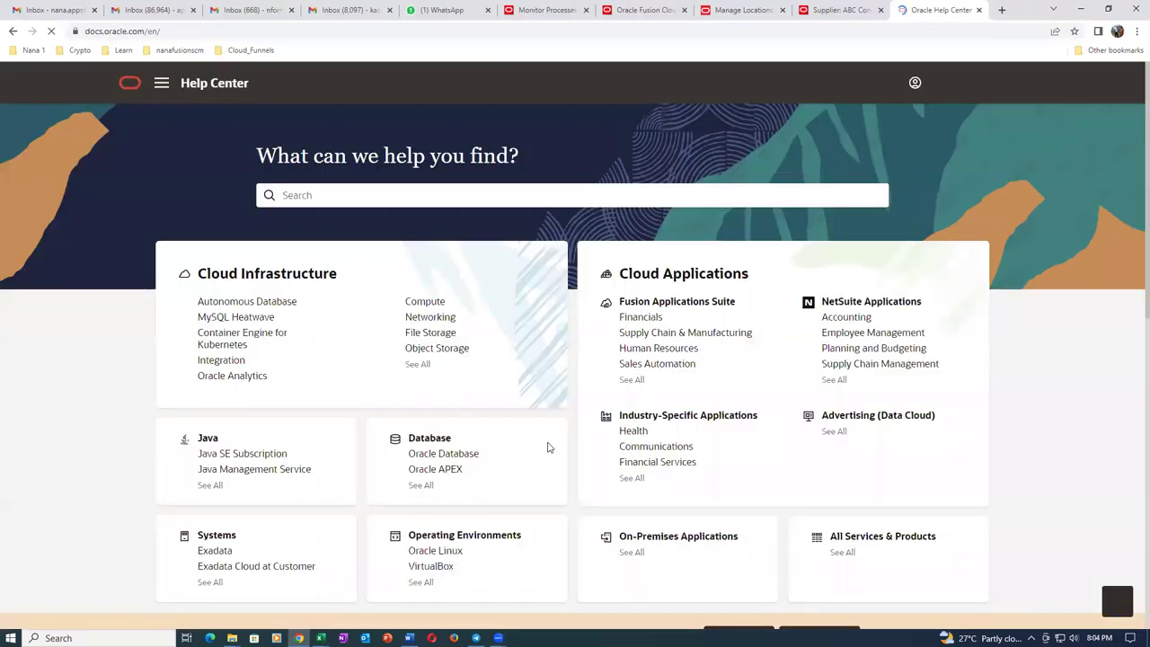
{"action": "left_click", "coordinate": [630, 381]}
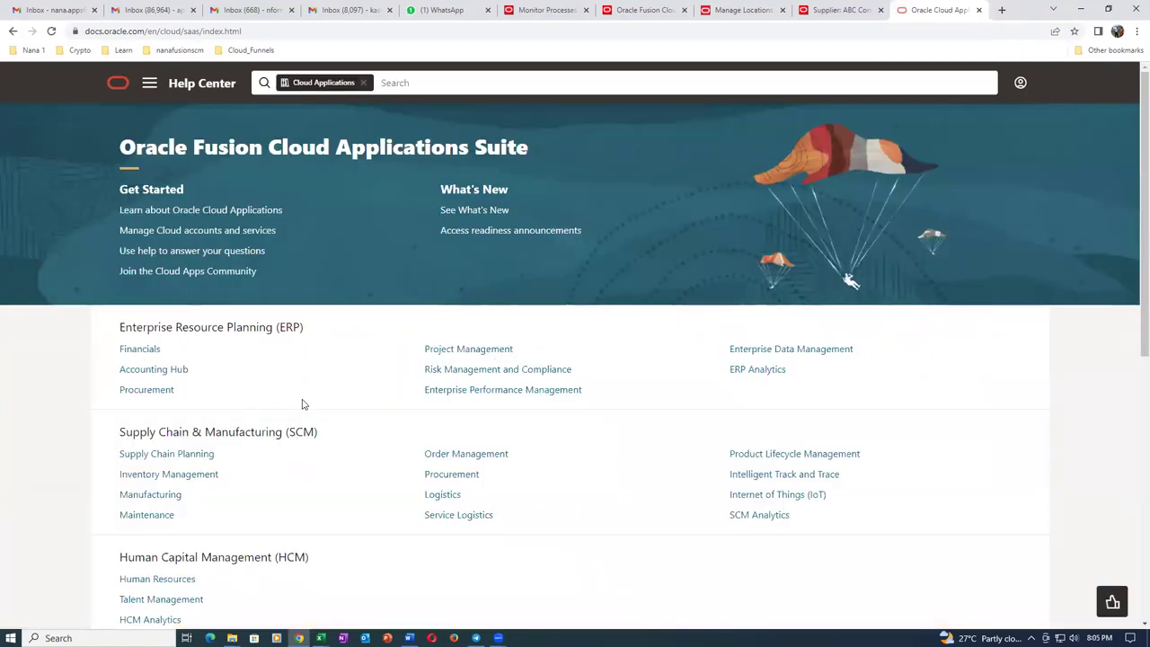
{"action": "left_click", "coordinate": [447, 475]}
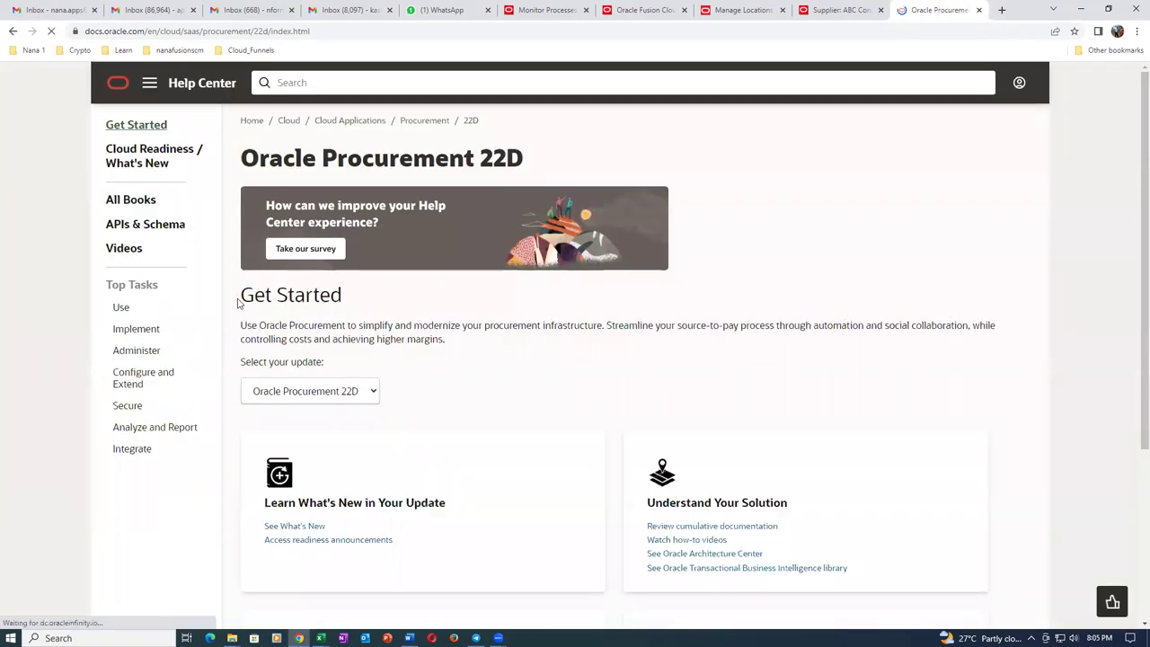
{"action": "left_click", "coordinate": [150, 83]}
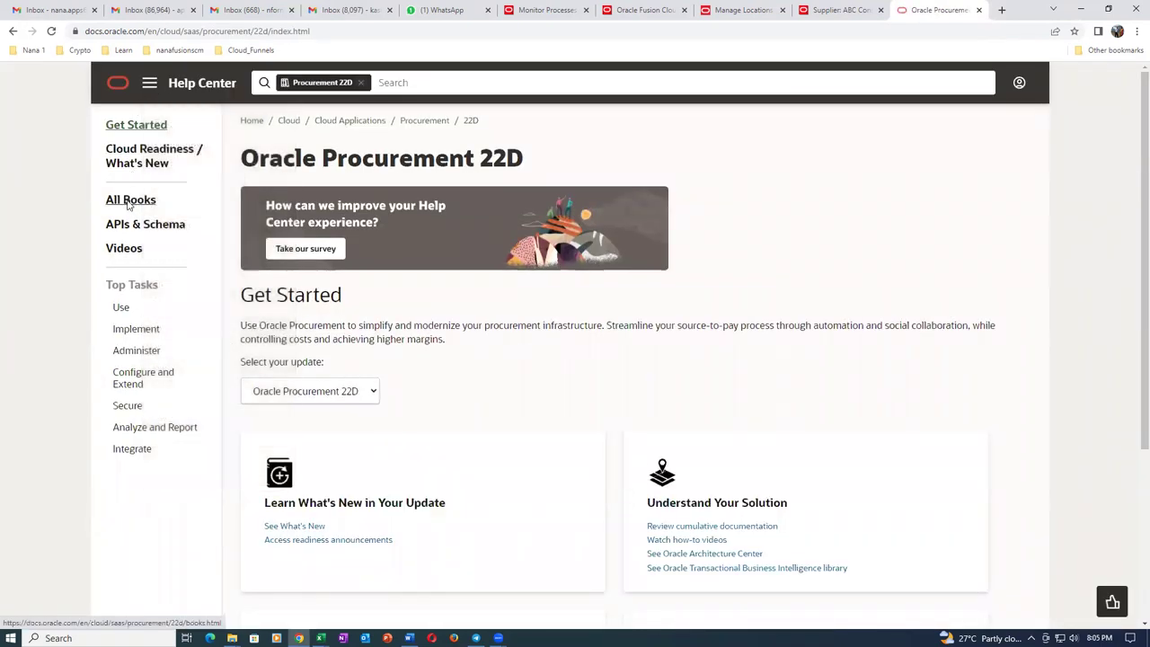
{"action": "left_click", "coordinate": [125, 199]}
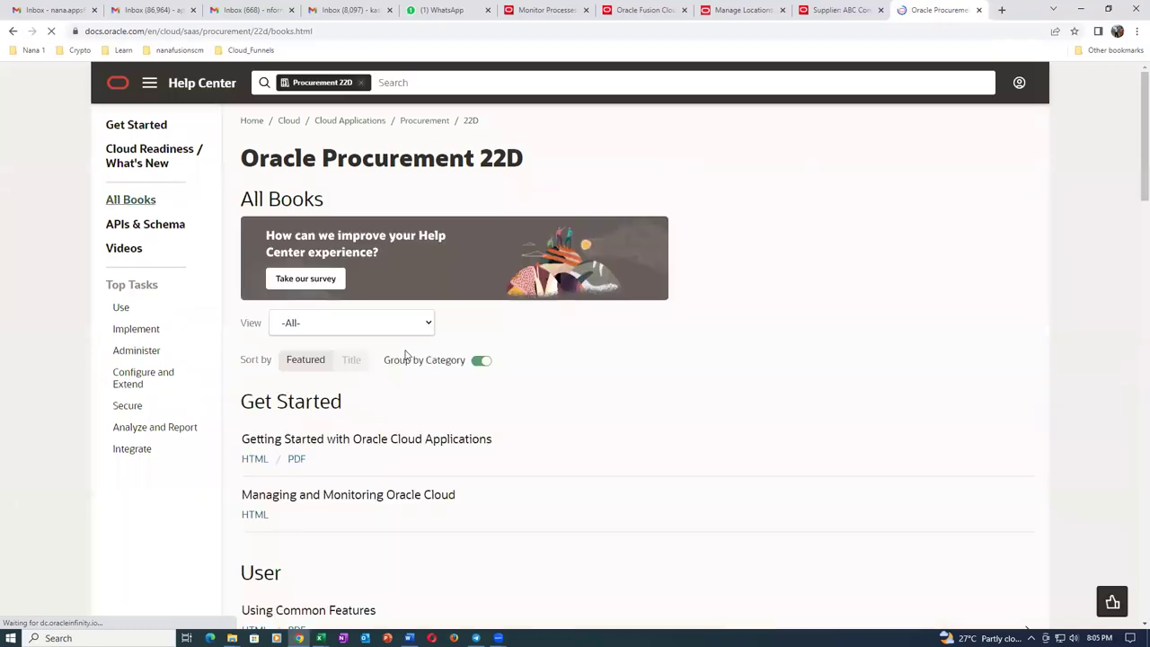
From the FBDI for Procurement HTML guide, download the Import Supplier Business Classifications XLSM template.
{"action": "scroll", "coordinate": [330, 441], "scroll_direction": "down", "scroll_amount": 2}
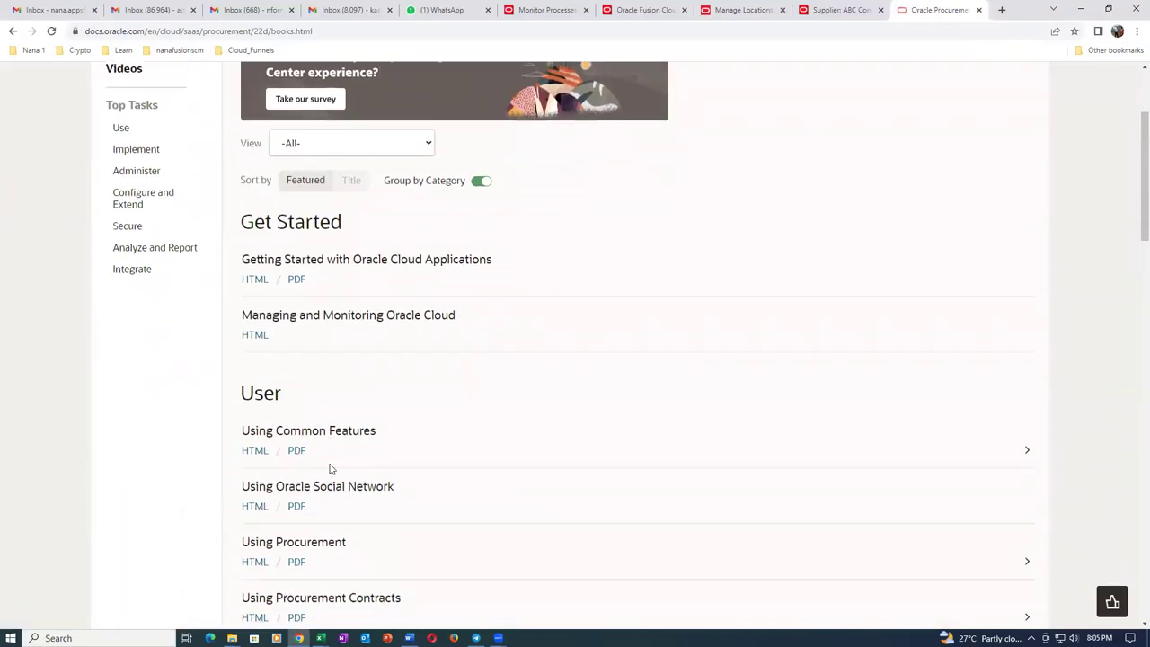
{"action": "scroll", "coordinate": [334, 458], "scroll_direction": "down", "scroll_amount": 3}
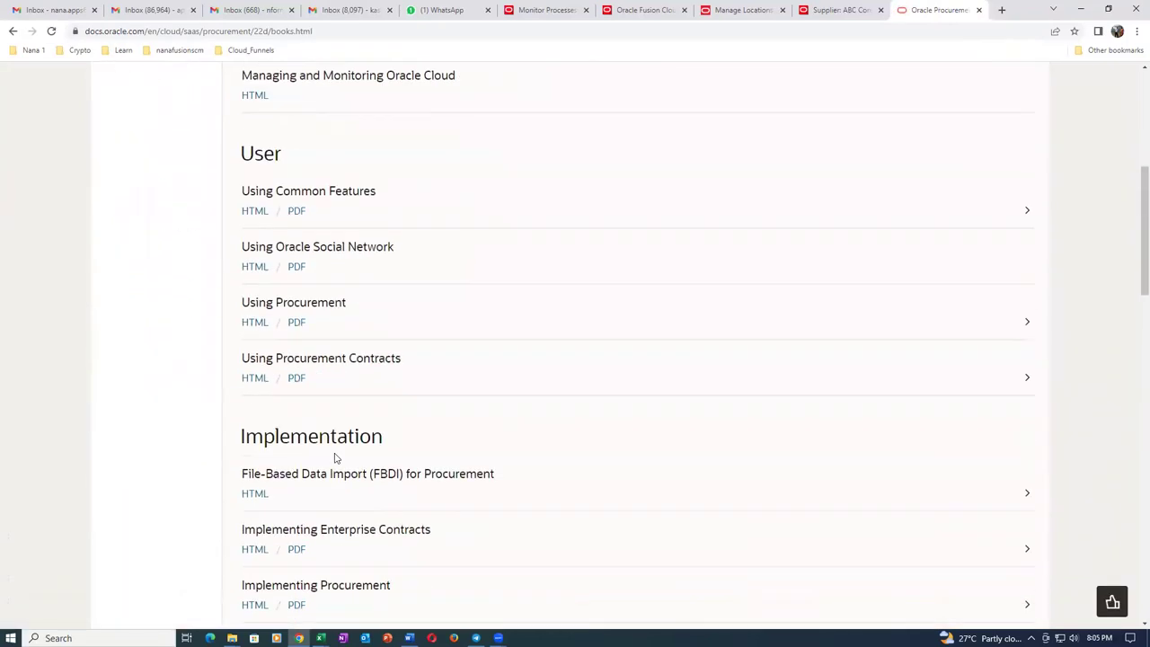
{"action": "left_click", "coordinate": [249, 496]}
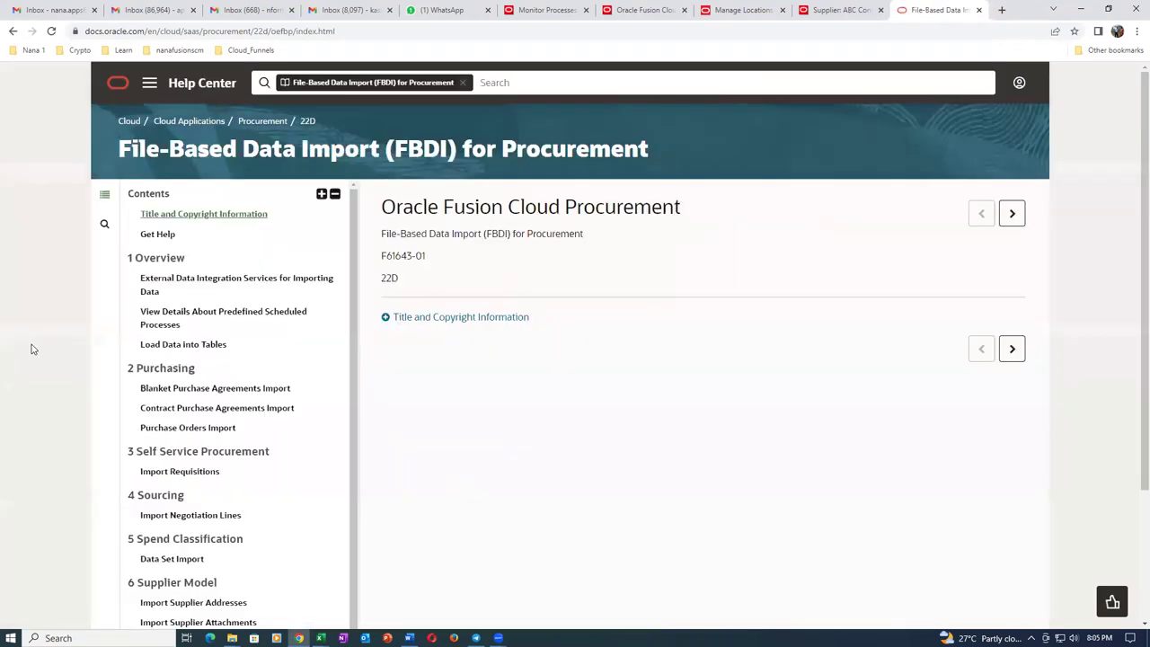
{"action": "scroll", "coordinate": [154, 346], "scroll_direction": "down", "scroll_amount": 1}
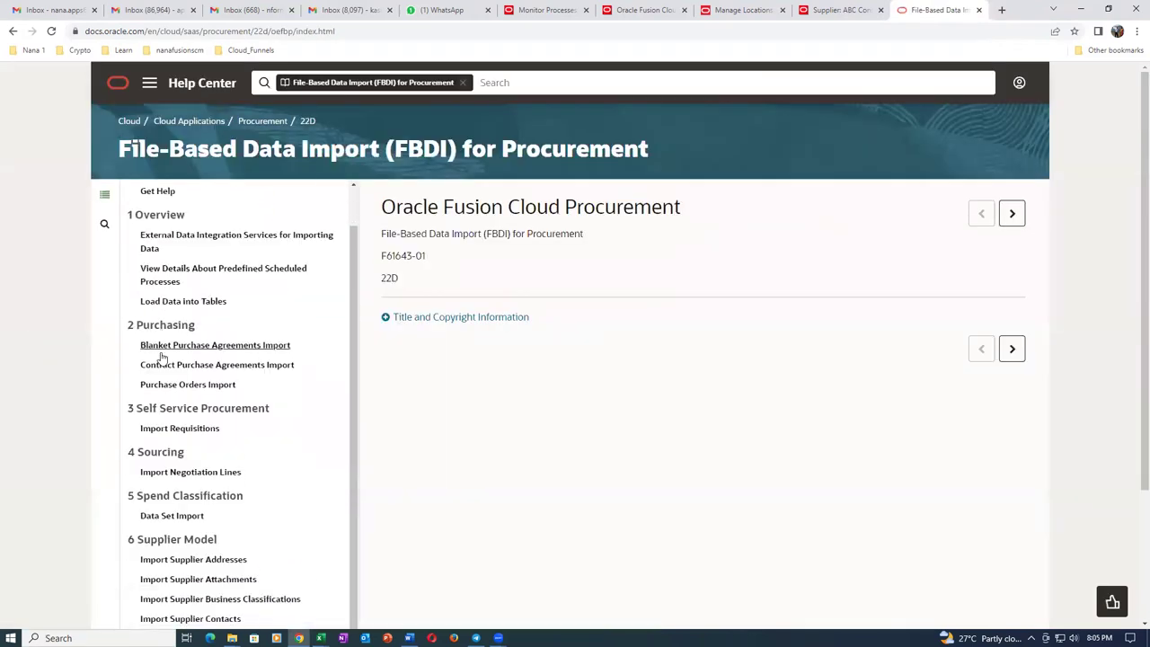
{"action": "scroll", "coordinate": [163, 366], "scroll_direction": "down", "scroll_amount": 2}
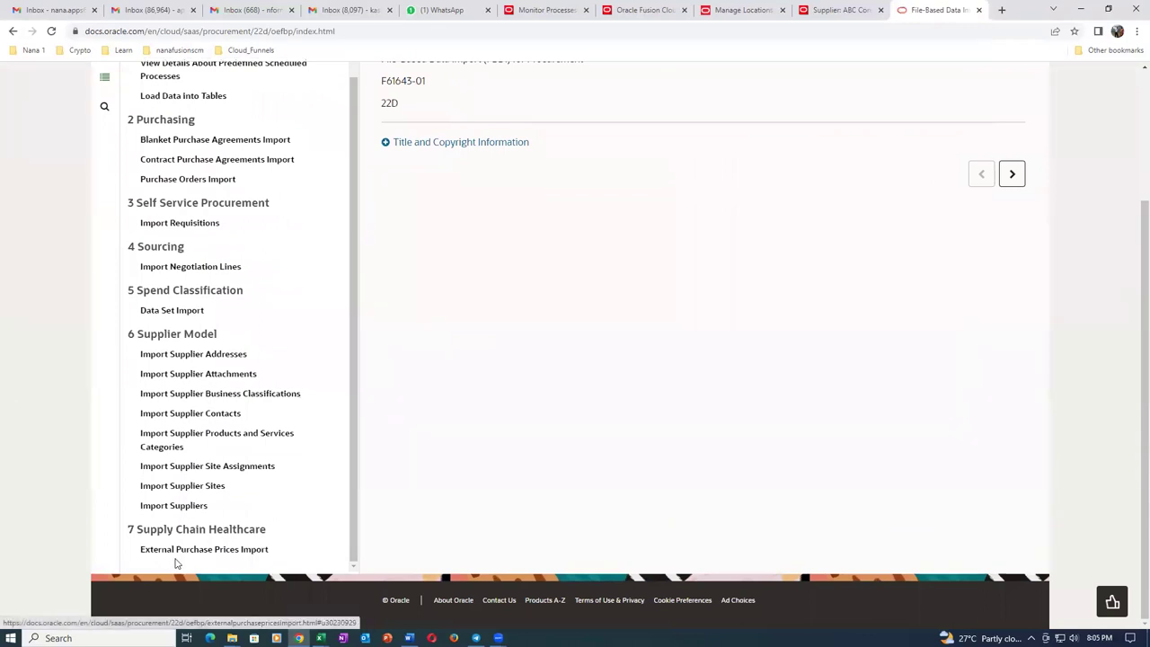
{"action": "left_click", "coordinate": [252, 404]}
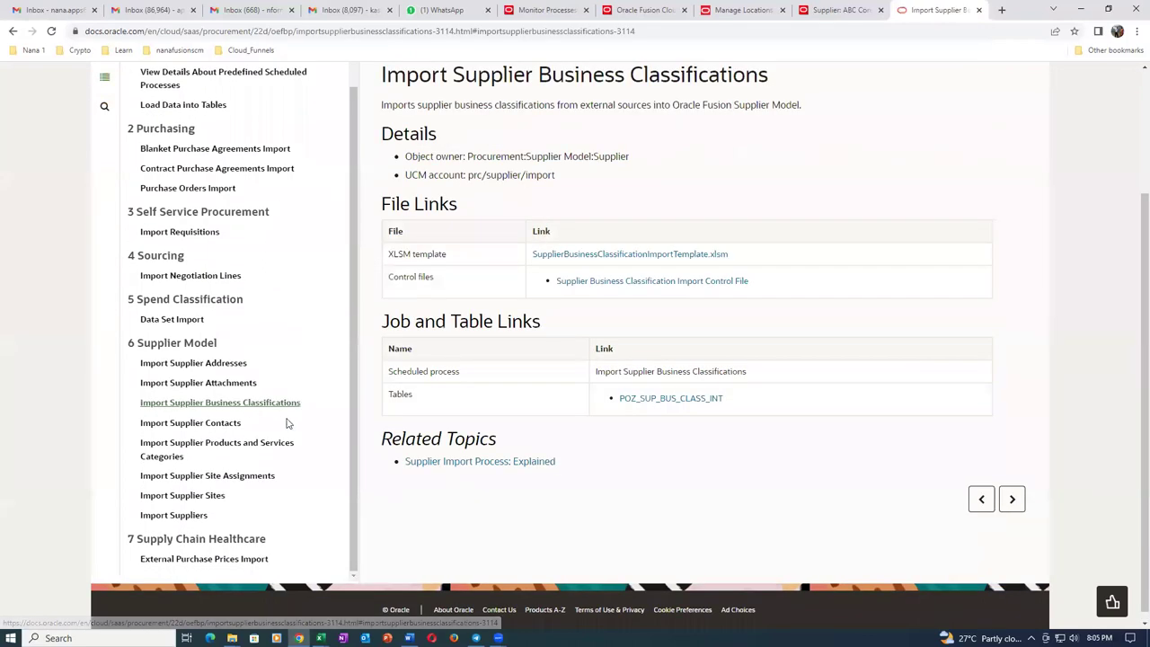
{"action": "left_click", "coordinate": [660, 257]}
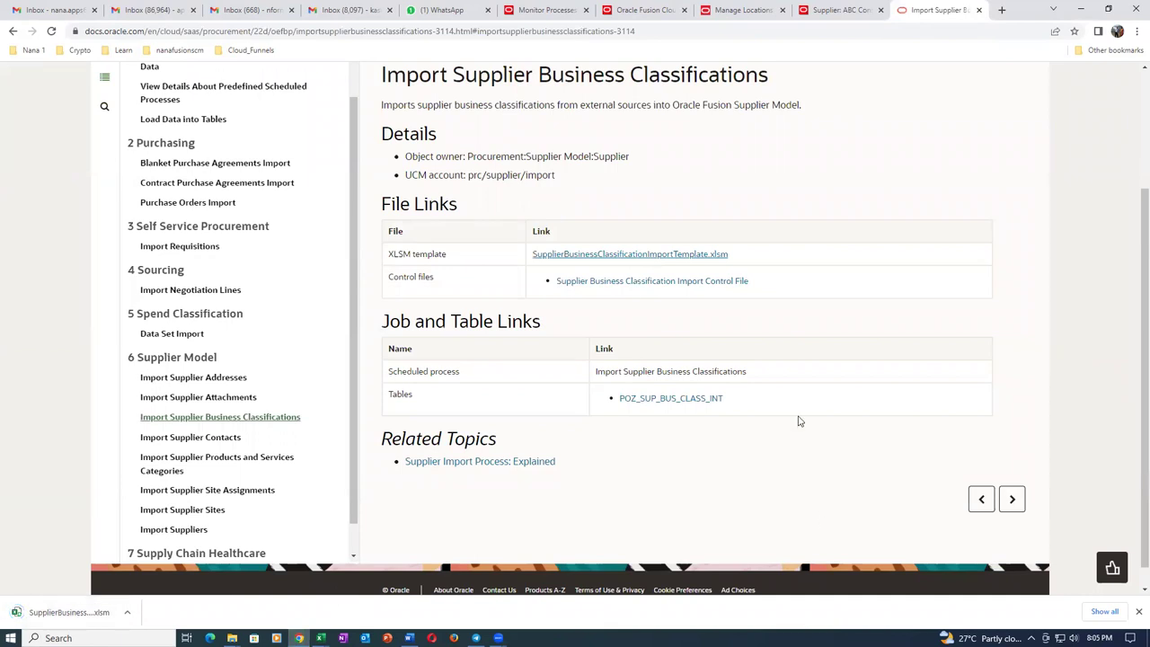
{"action": "left_click", "coordinate": [1105, 612]}
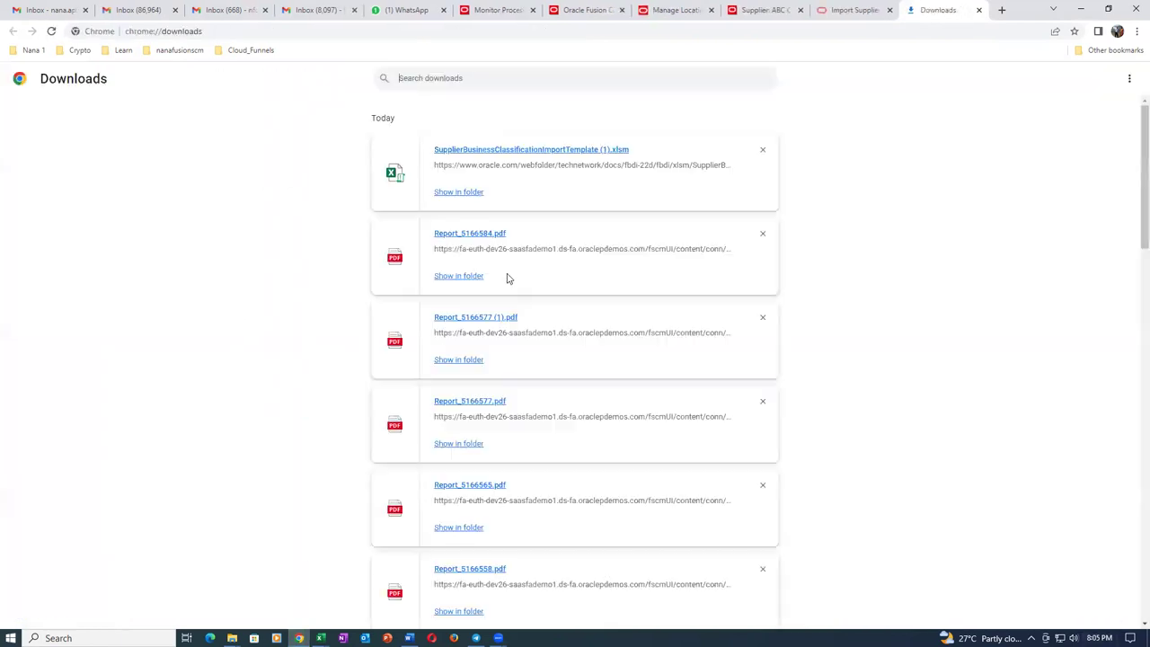
Unblock the downloaded business classification template in its file Properties.
{"action": "left_click", "coordinate": [458, 192]}
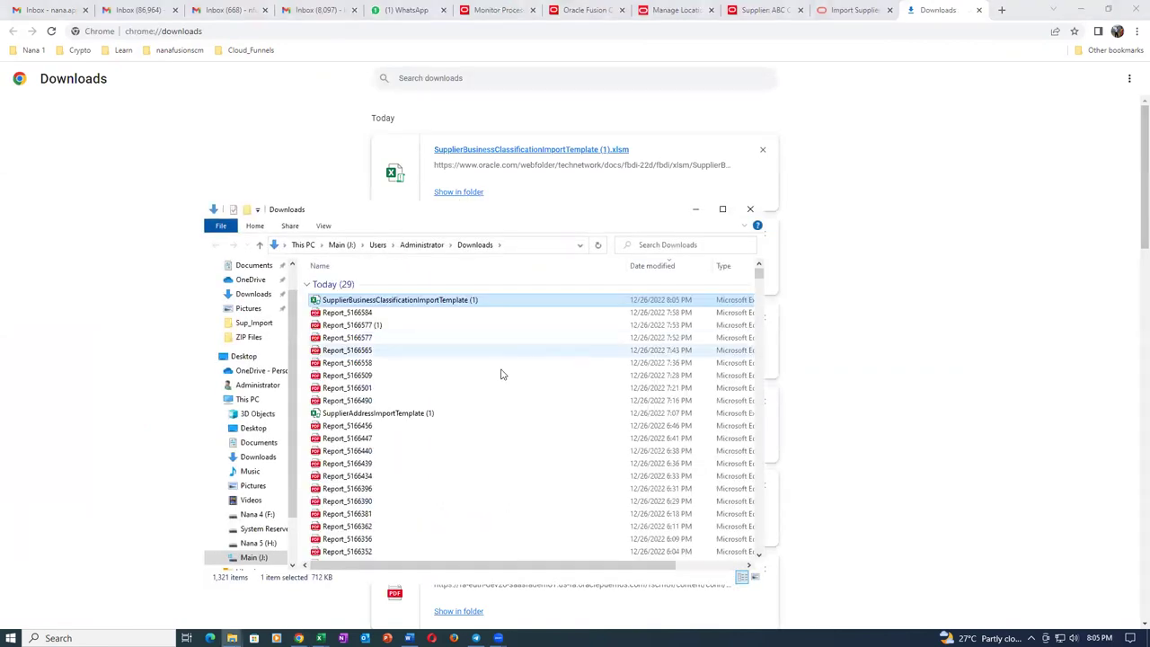
{"action": "left_click", "coordinate": [395, 363]}
{"action": "left_click", "coordinate": [433, 302]}
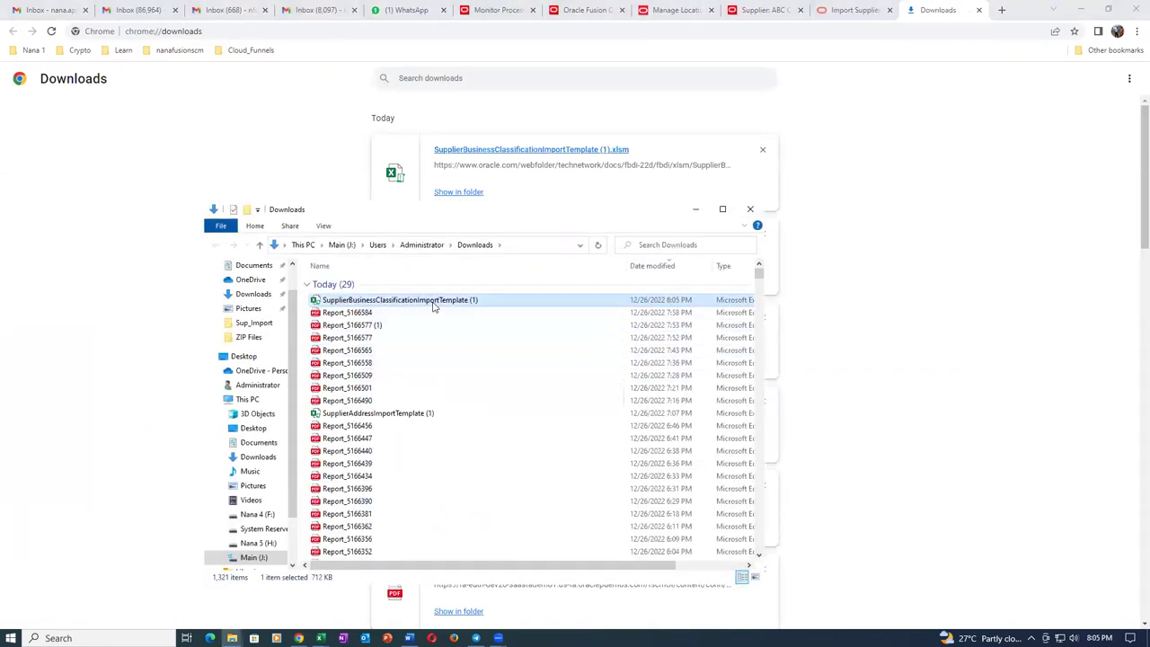
{"action": "right_click", "coordinate": [433, 303]}
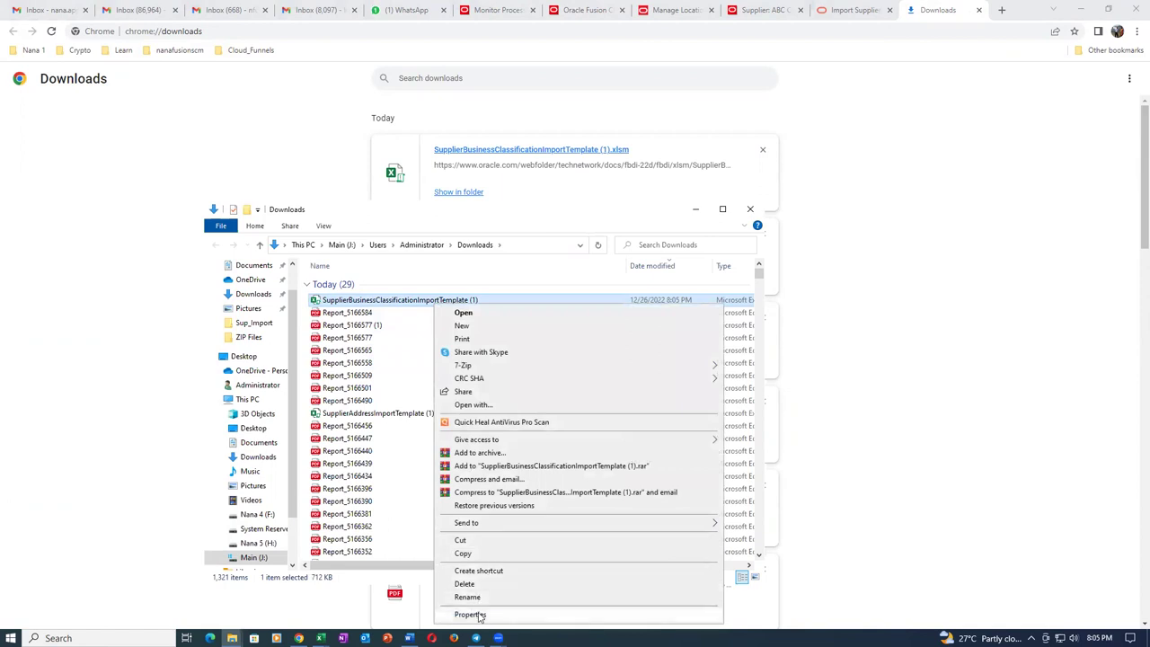
{"action": "left_click", "coordinate": [470, 615]}
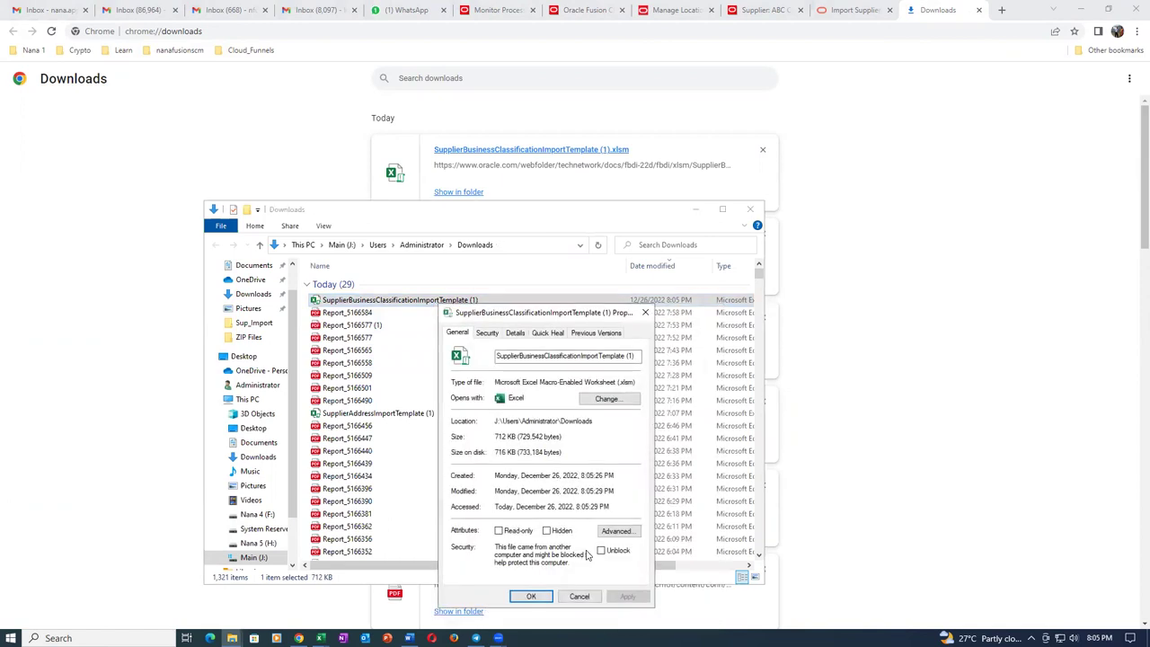
{"action": "left_click", "coordinate": [601, 552]}
{"action": "left_click", "coordinate": [627, 596]}
{"action": "left_click", "coordinate": [532, 597]}
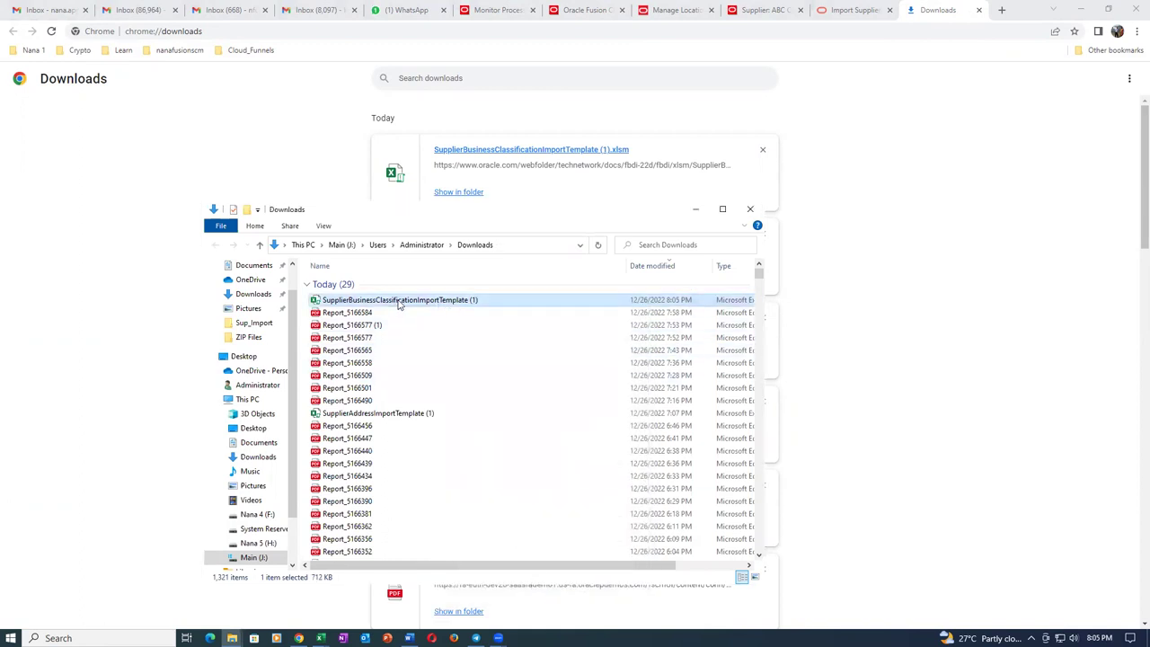
Paste a copy of the template into J:\Sup_Import and open it in Excel.
{"action": "scroll", "coordinate": [265, 504], "scroll_direction": "down", "scroll_amount": 1}
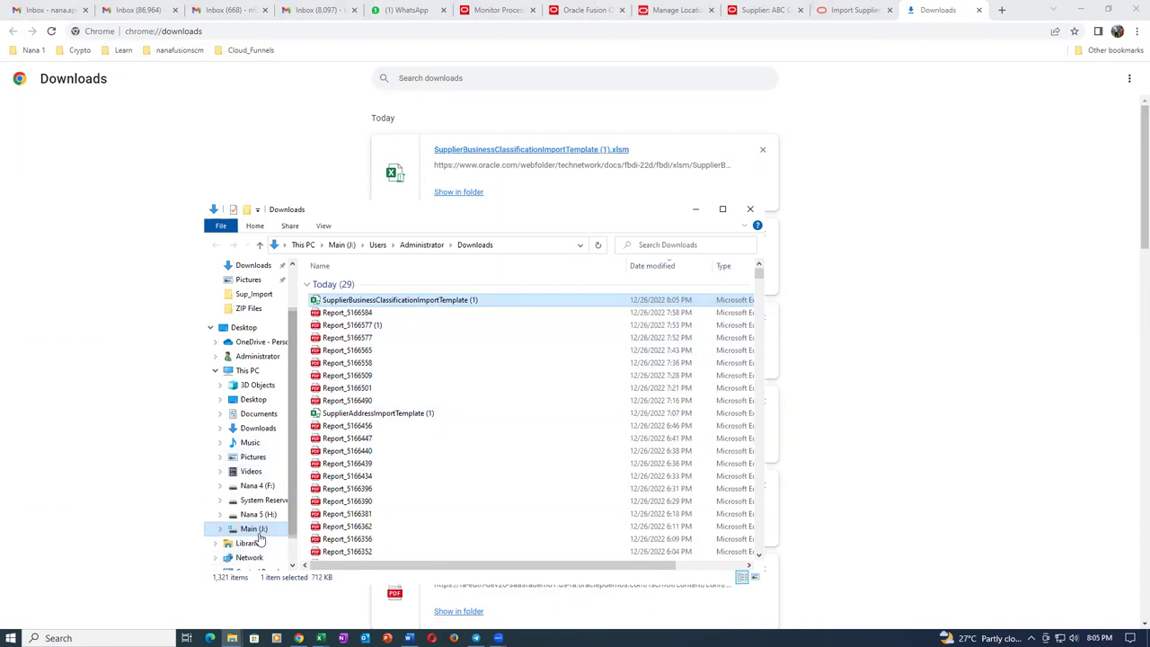
{"action": "left_click", "coordinate": [257, 532]}
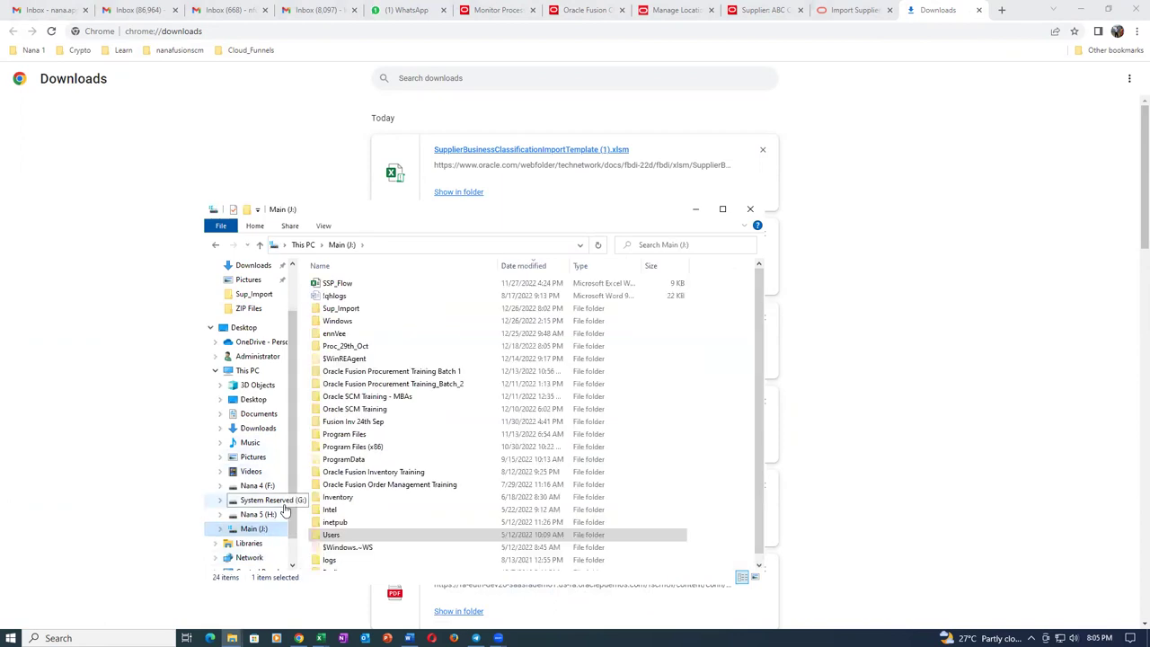
{"action": "double_click", "coordinate": [357, 310]}
{"action": "key", "text": "ctrl+v"}
{"action": "left_click", "coordinate": [439, 477]}
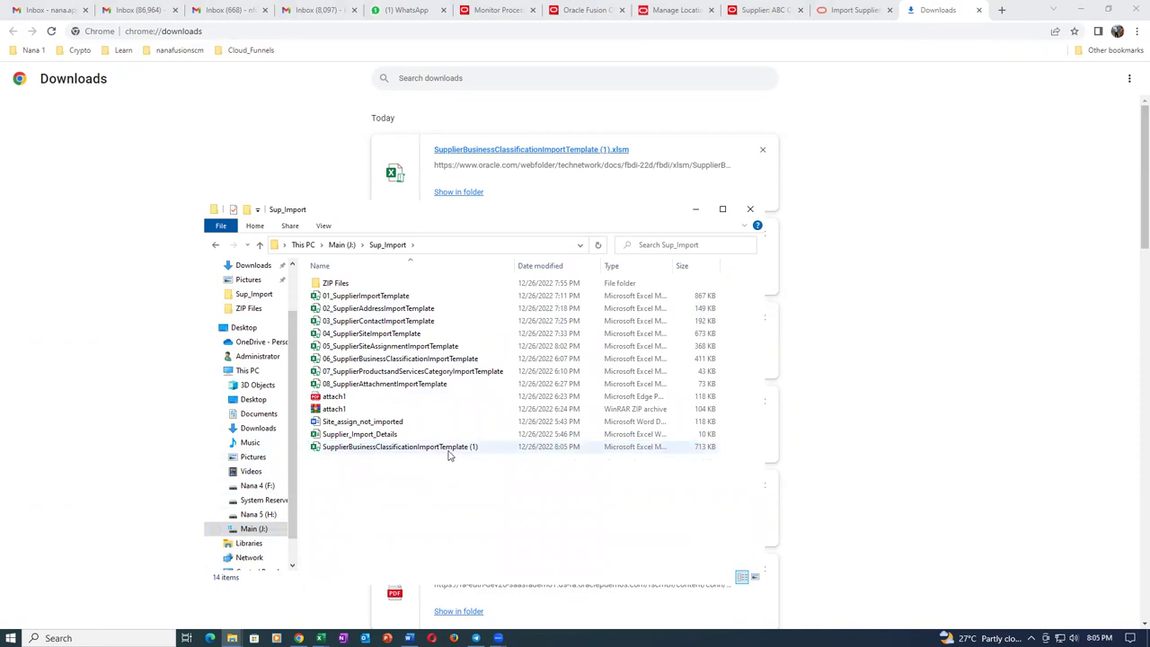
{"action": "left_click", "coordinate": [449, 454]}
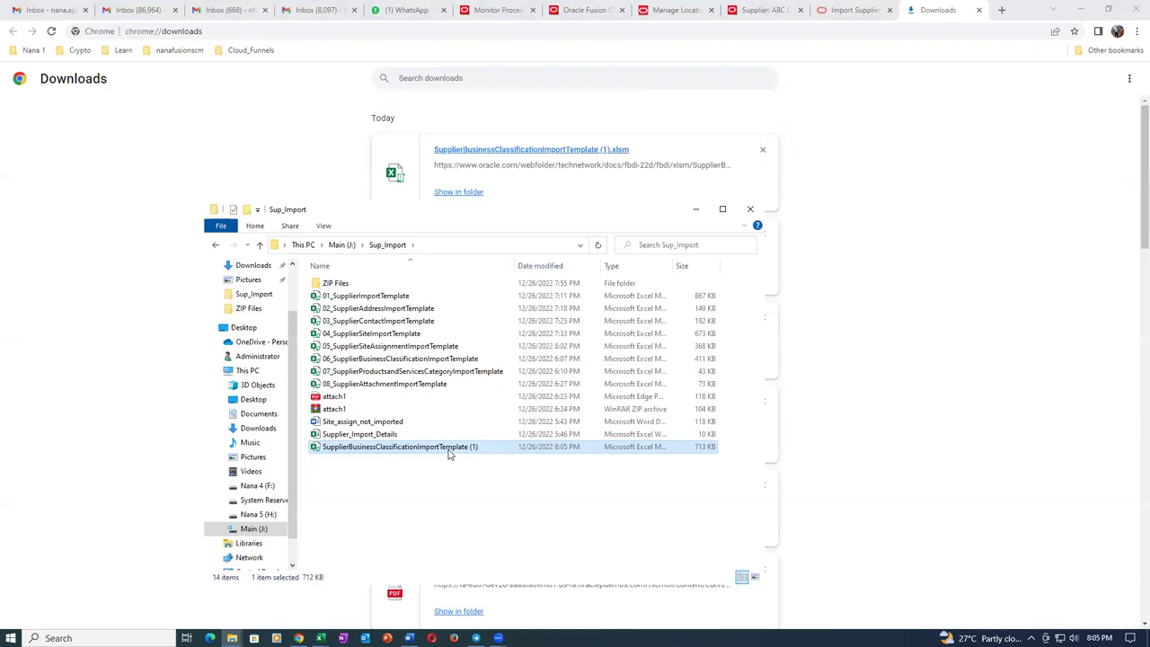
{"action": "double_click", "coordinate": [449, 448]}
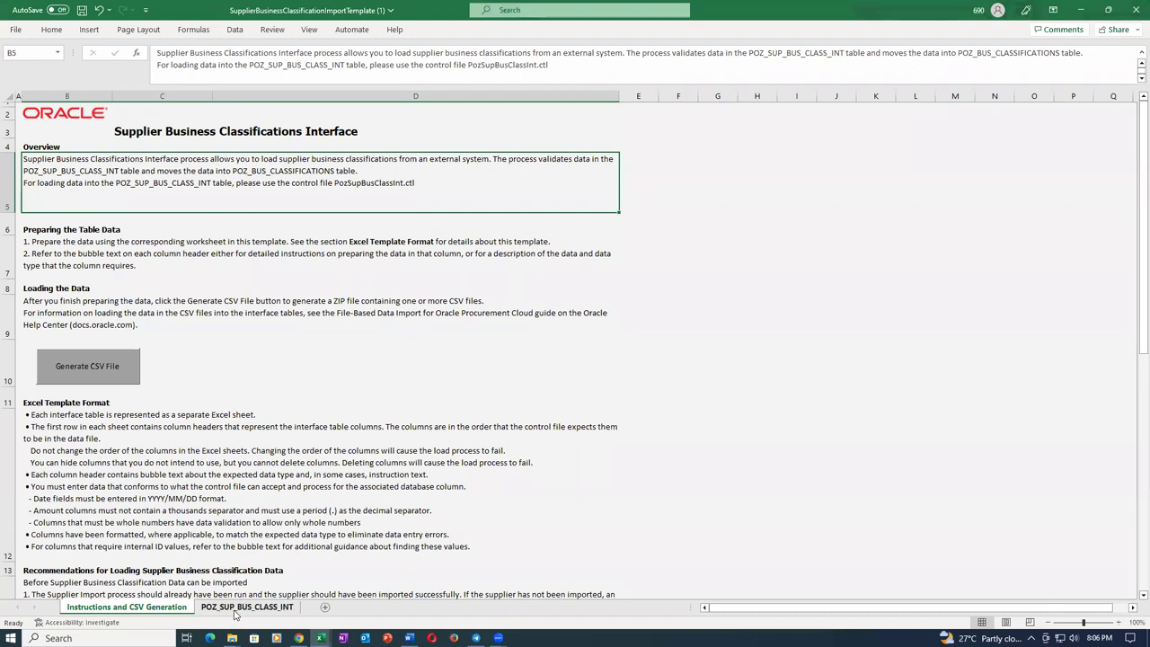
On the POZ_SUP_BUS_CLASS_INT sheet, enter batch ID 3003 and supplier t01_sup_1 in row 5.
{"action": "left_click", "coordinate": [235, 608]}
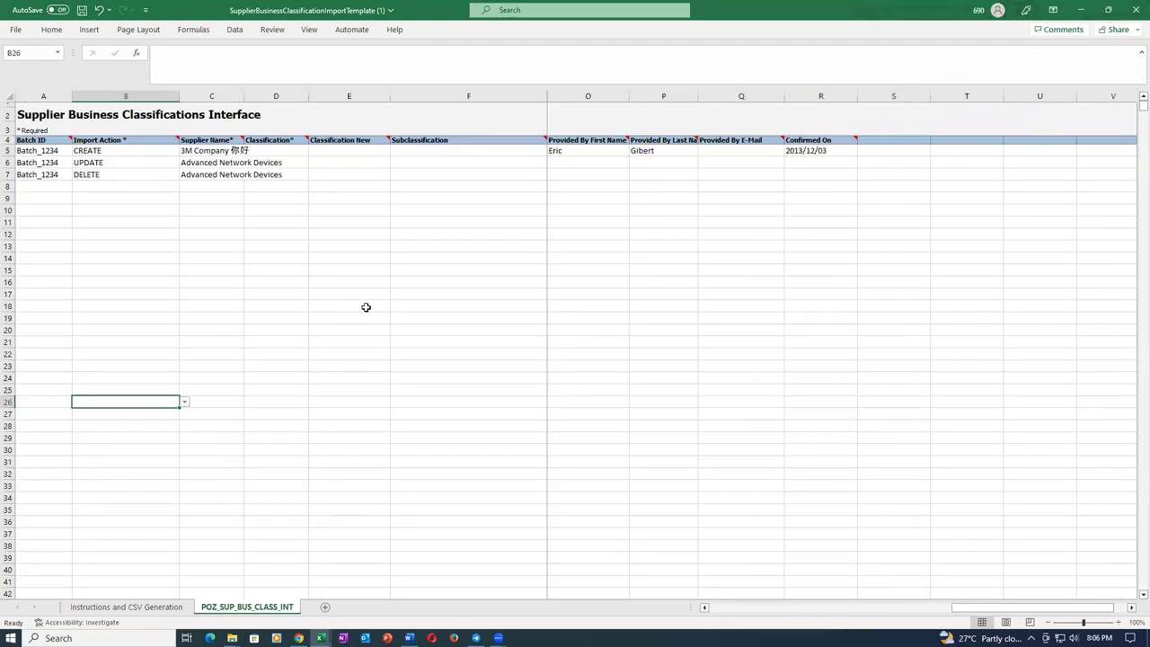
{"action": "left_click", "coordinate": [41, 153]}
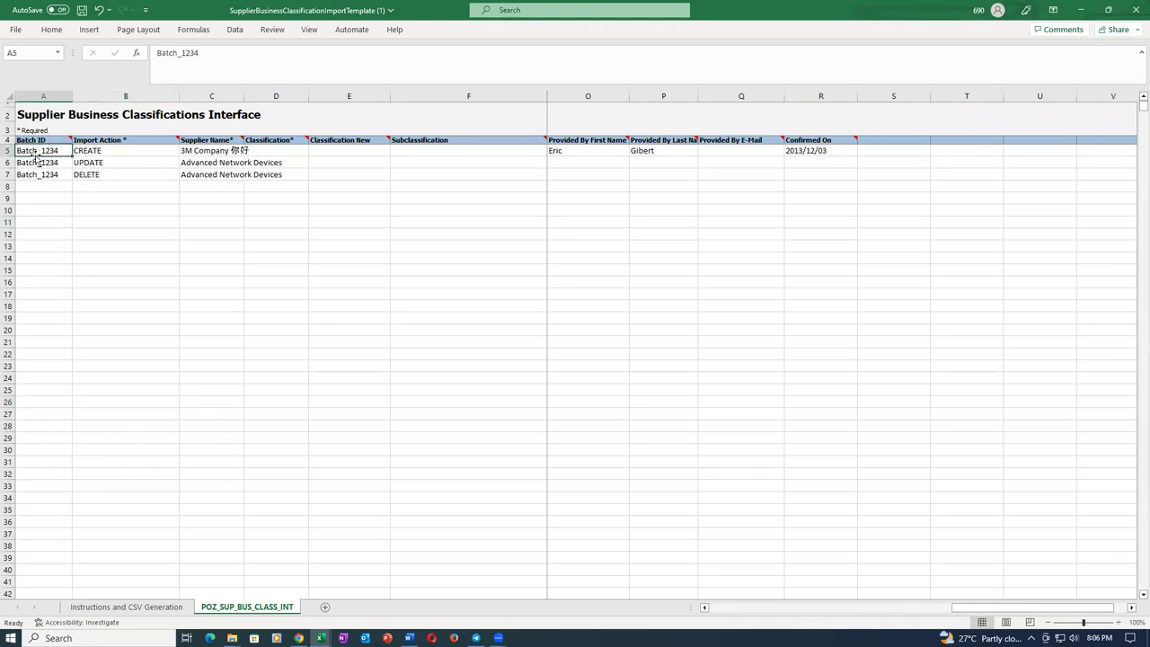
{"action": "type", "text": "1003"}
{"action": "key", "text": "Tab"}
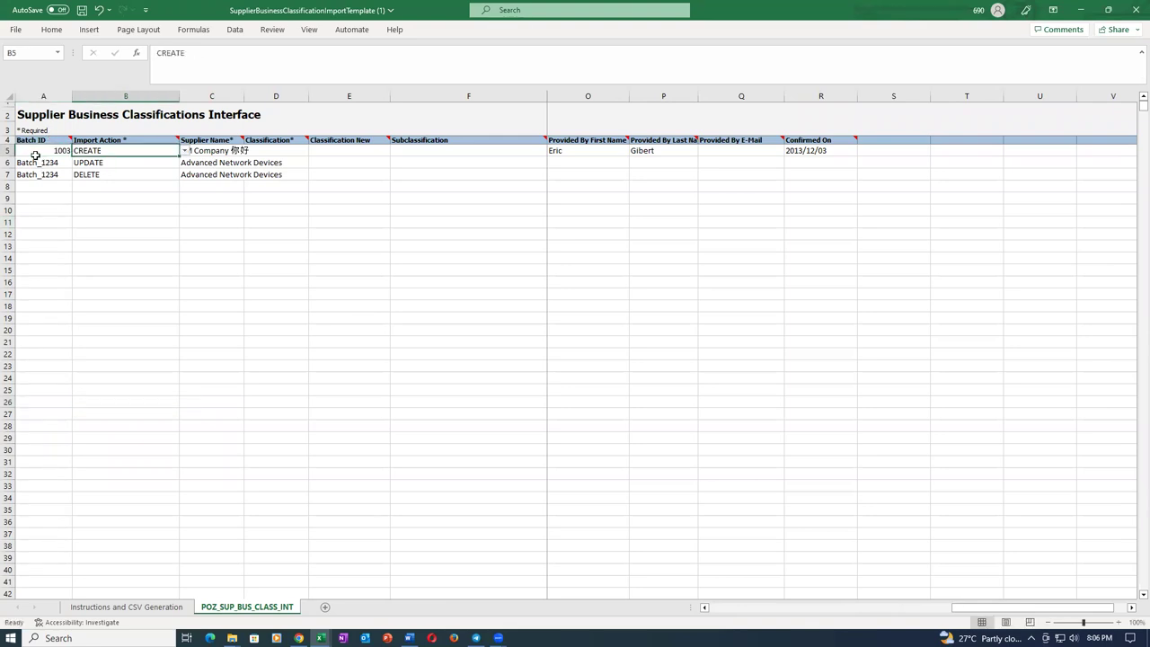
{"action": "key", "text": "Tab"}
{"action": "type", "text": "t"}
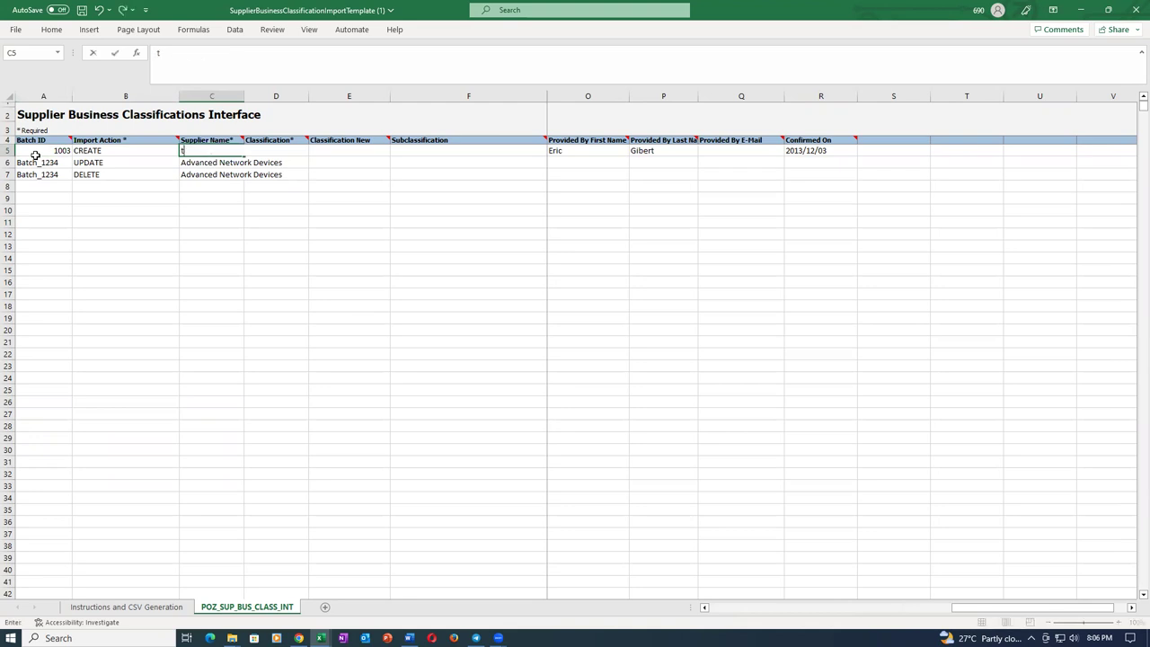
{"action": "type", "text": "01_sup_1"}
{"action": "key", "text": "Tab"}
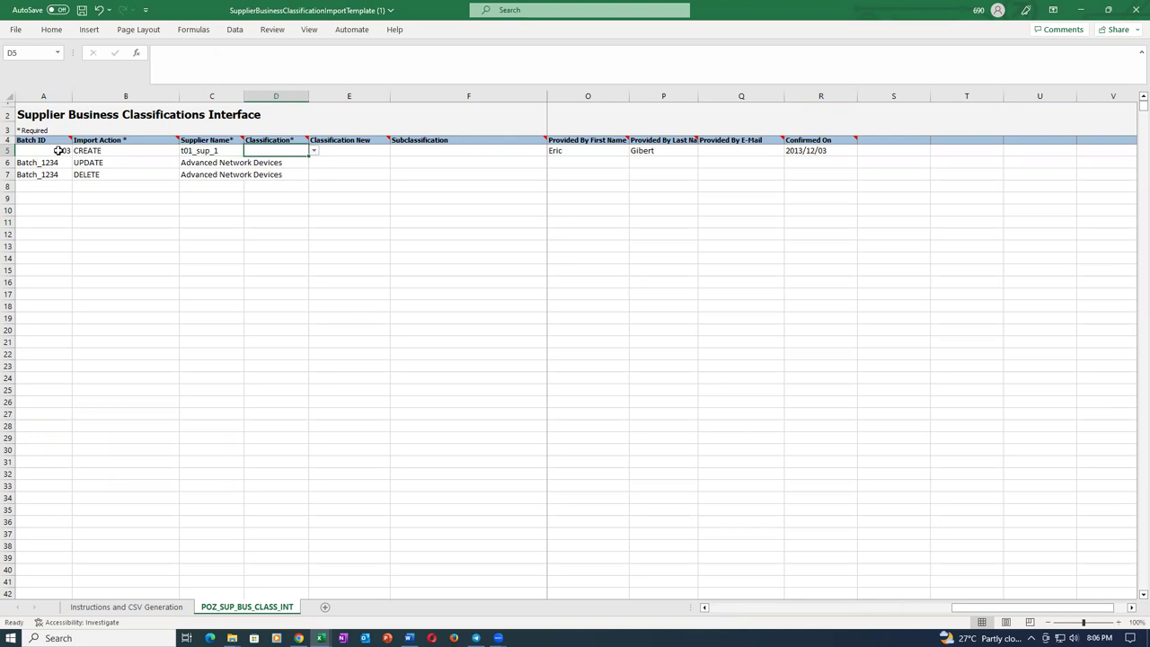
{"action": "left_click", "coordinate": [58, 150]}
{"action": "type", "text": "3"}
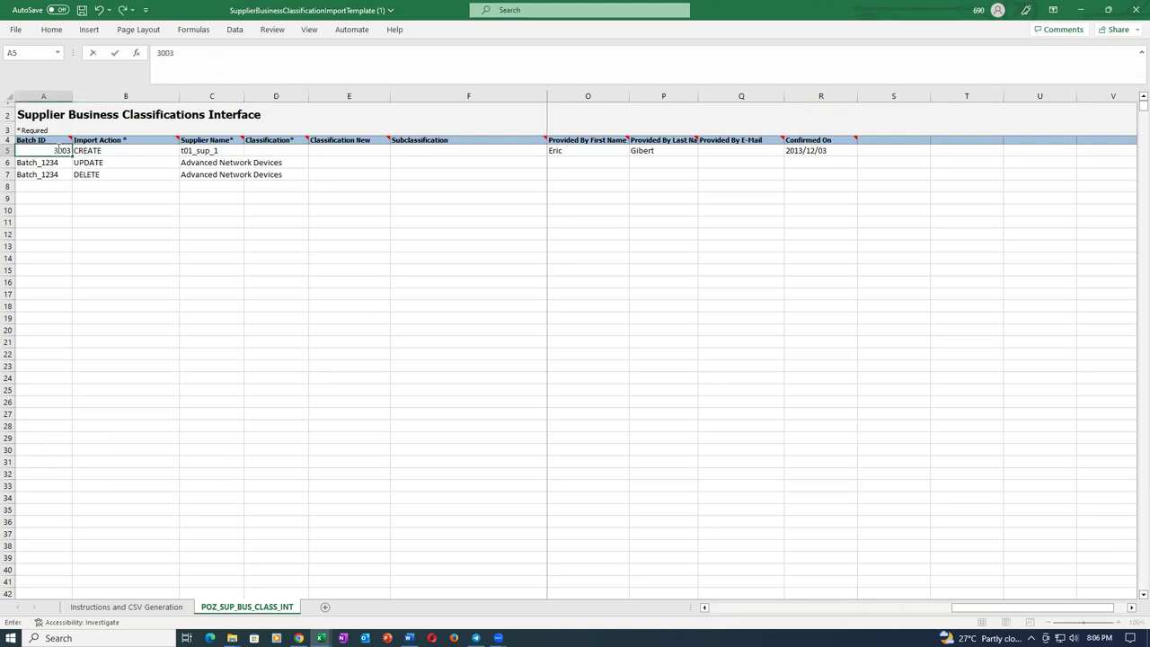
{"action": "key", "text": "Tab"}
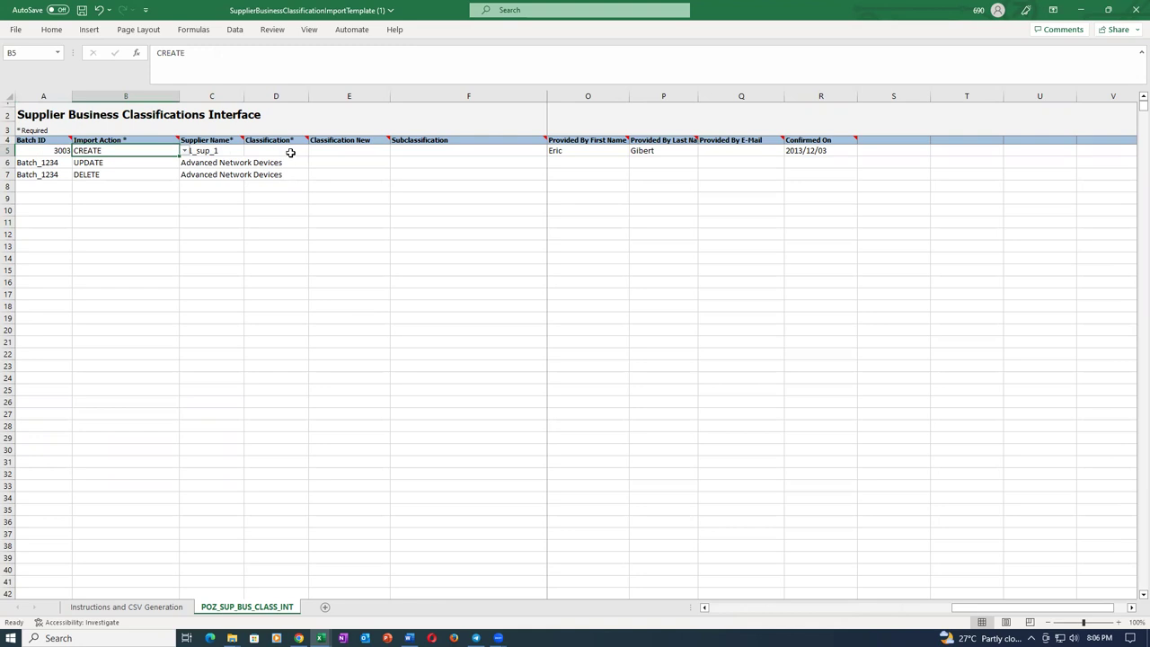
Choose SMALL_BUSINESS as the CREATE row's classification from the dropdown.
{"action": "left_click", "coordinate": [290, 151]}
{"action": "left_click", "coordinate": [292, 163]}
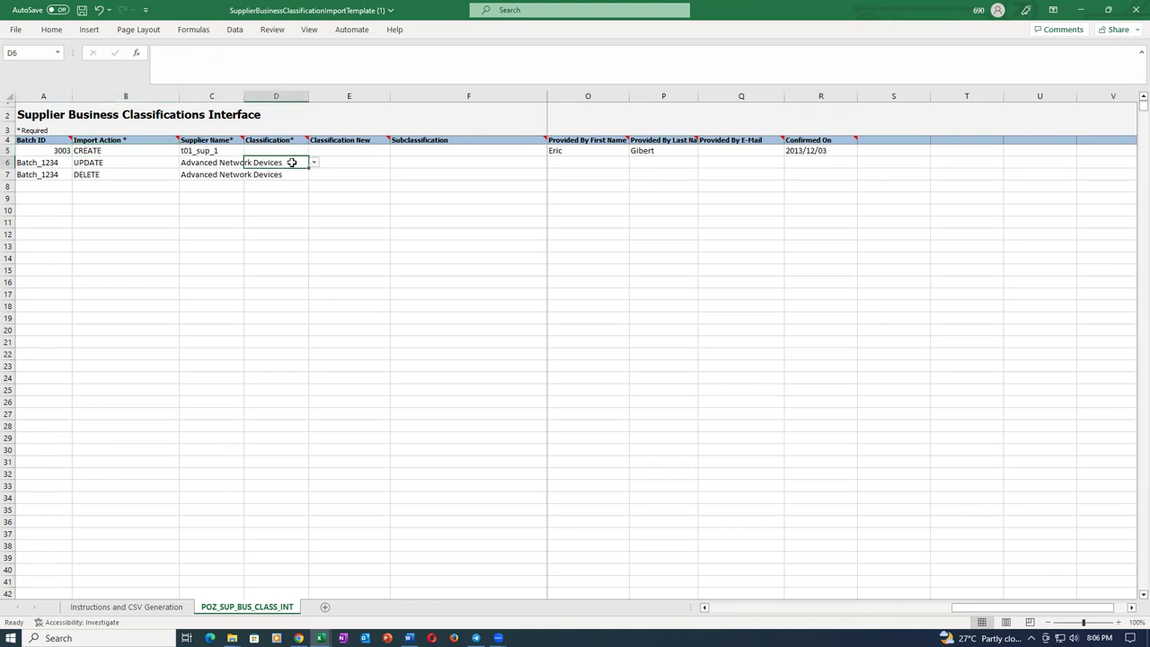
{"action": "left_click", "coordinate": [290, 174]}
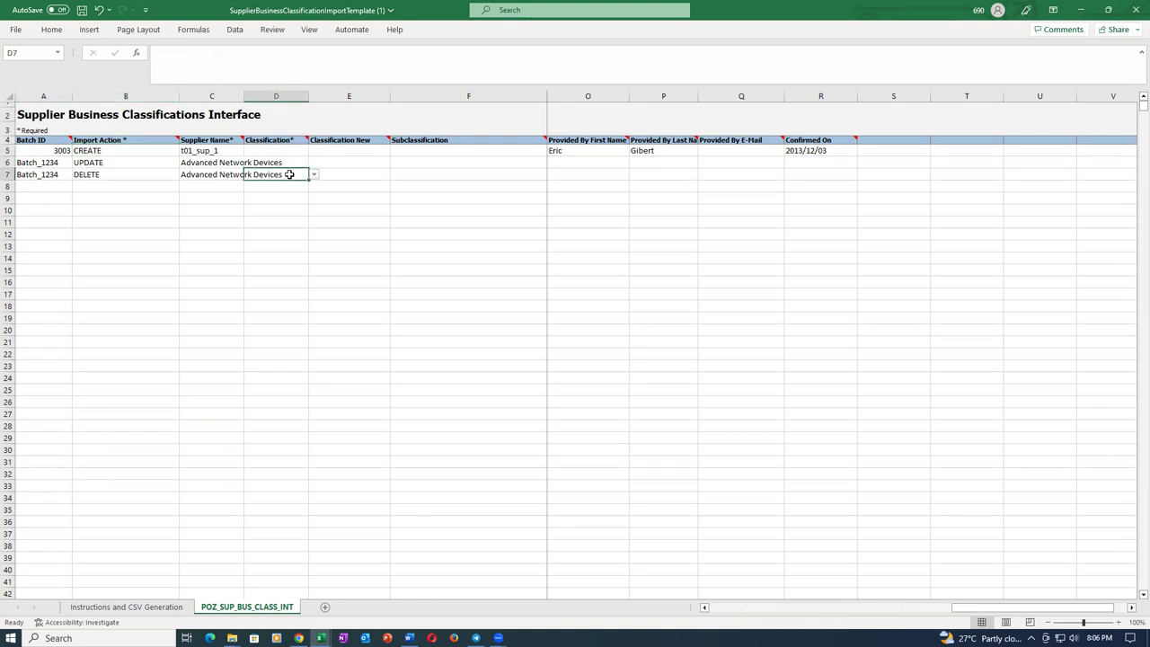
{"action": "left_click", "coordinate": [295, 151]}
{"action": "left_click", "coordinate": [314, 153]}
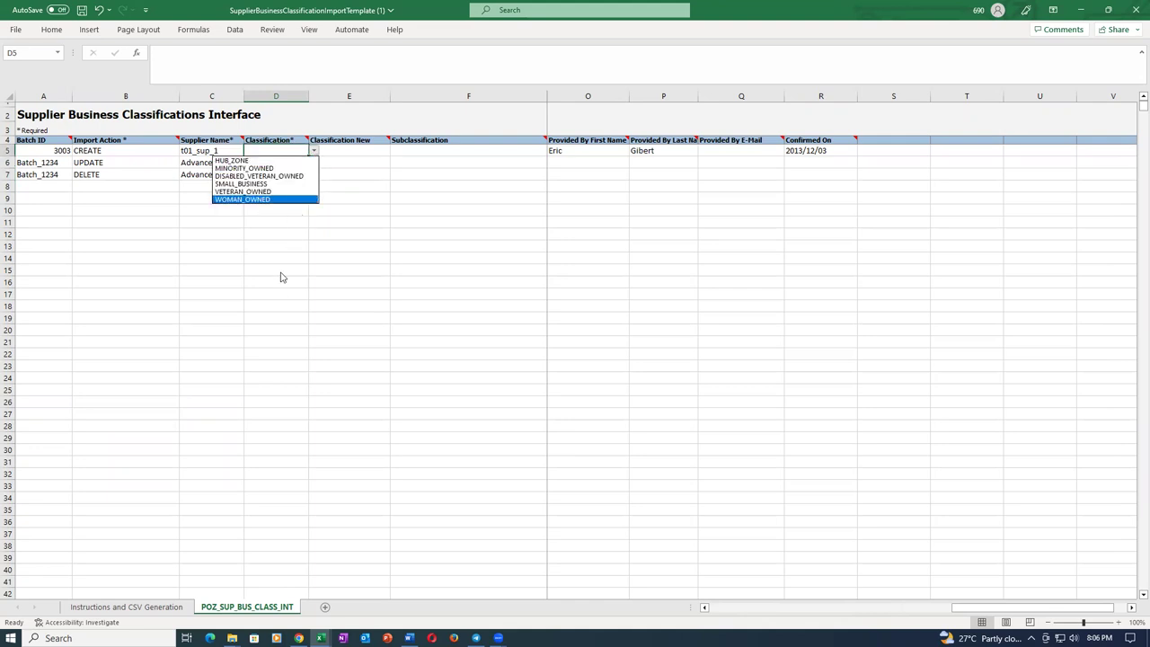
{"action": "left_click", "coordinate": [274, 184]}
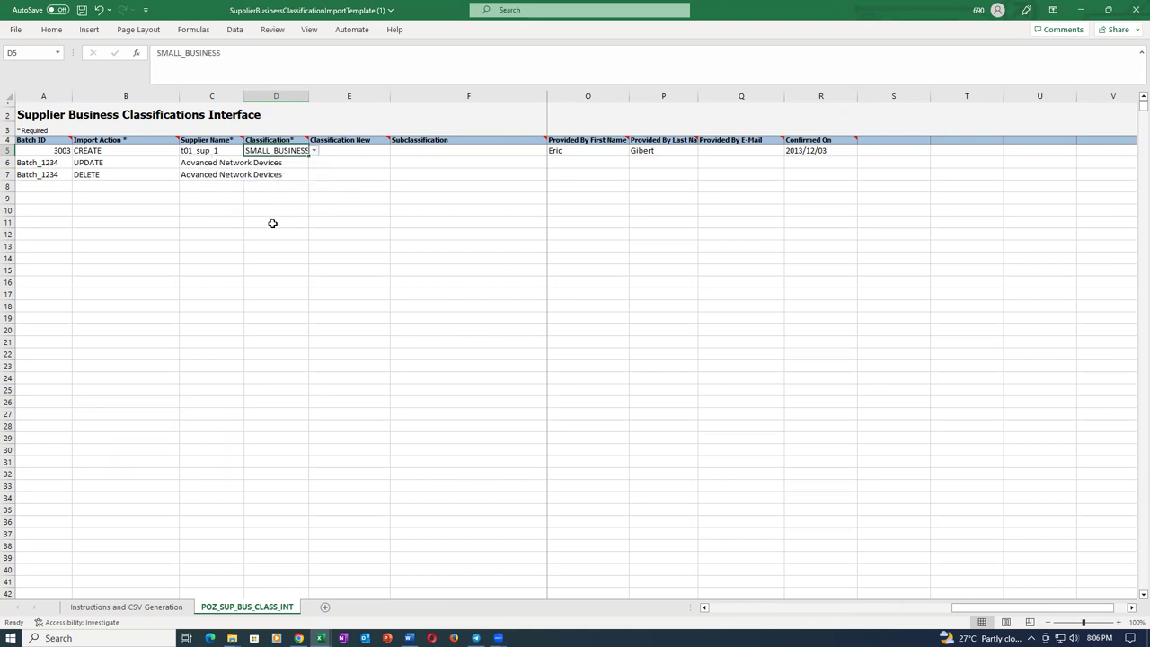
{"action": "left_click", "coordinate": [273, 223]}
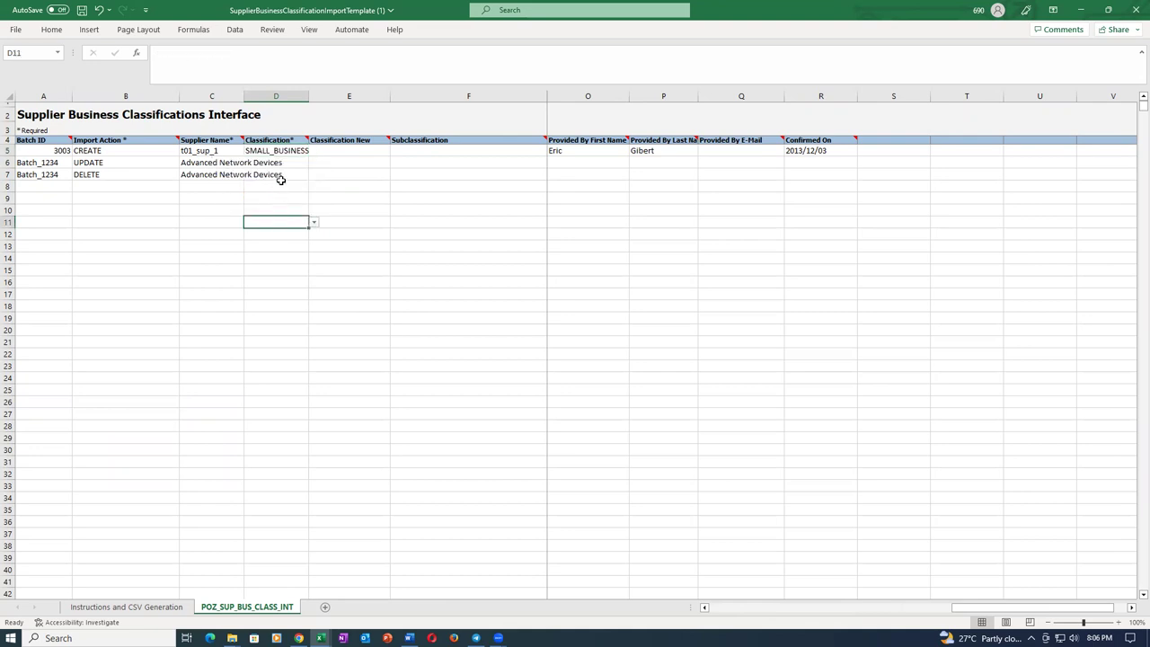
{"action": "left_click", "coordinate": [283, 151]}
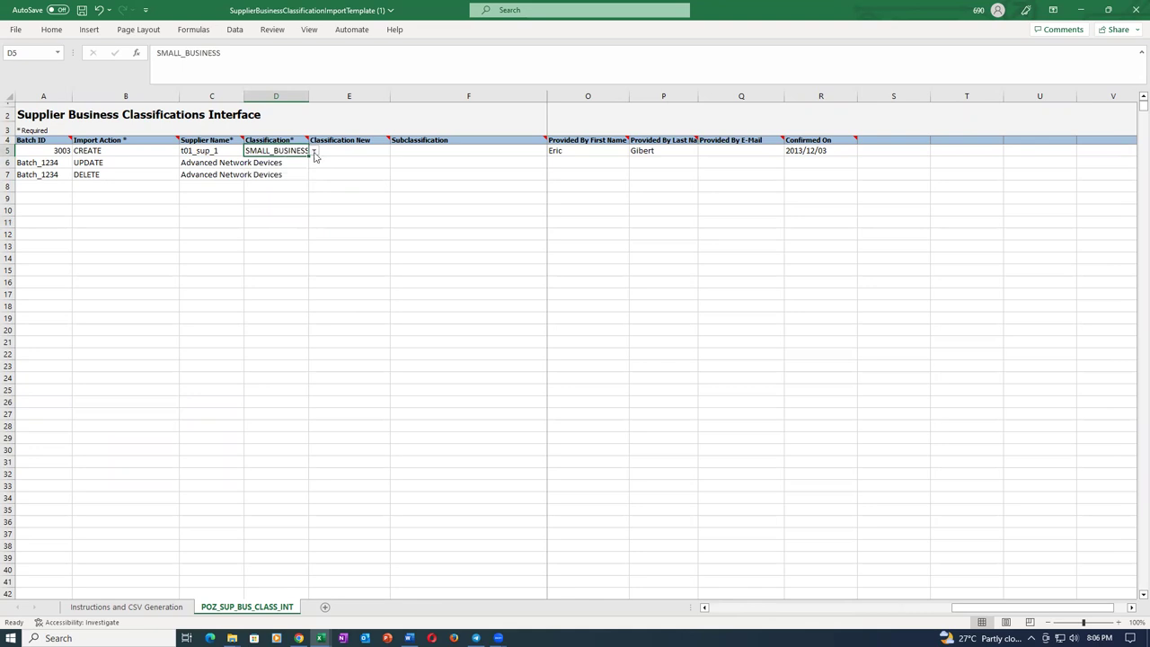
{"action": "left_click", "coordinate": [314, 151]}
{"action": "left_click", "coordinate": [314, 153]}
Check the provider name and 2013/12/03 confirmed date, leaving Classification New empty.
{"action": "left_click", "coordinate": [589, 160]}
{"action": "left_click", "coordinate": [611, 151]}
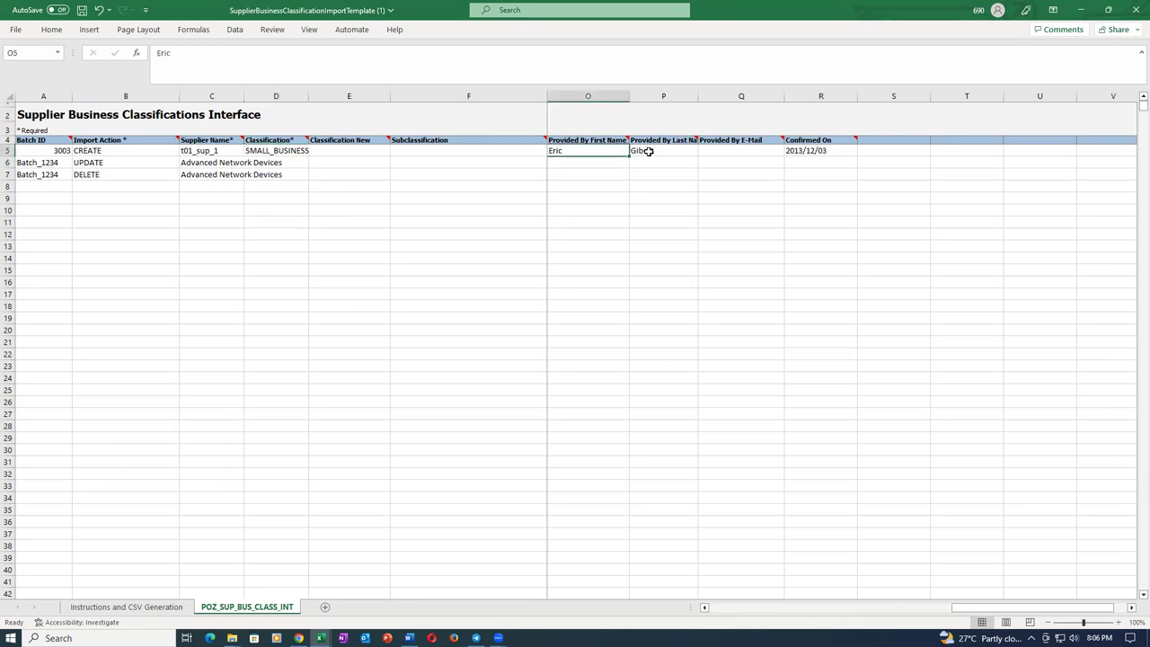
{"action": "left_click", "coordinate": [649, 151]}
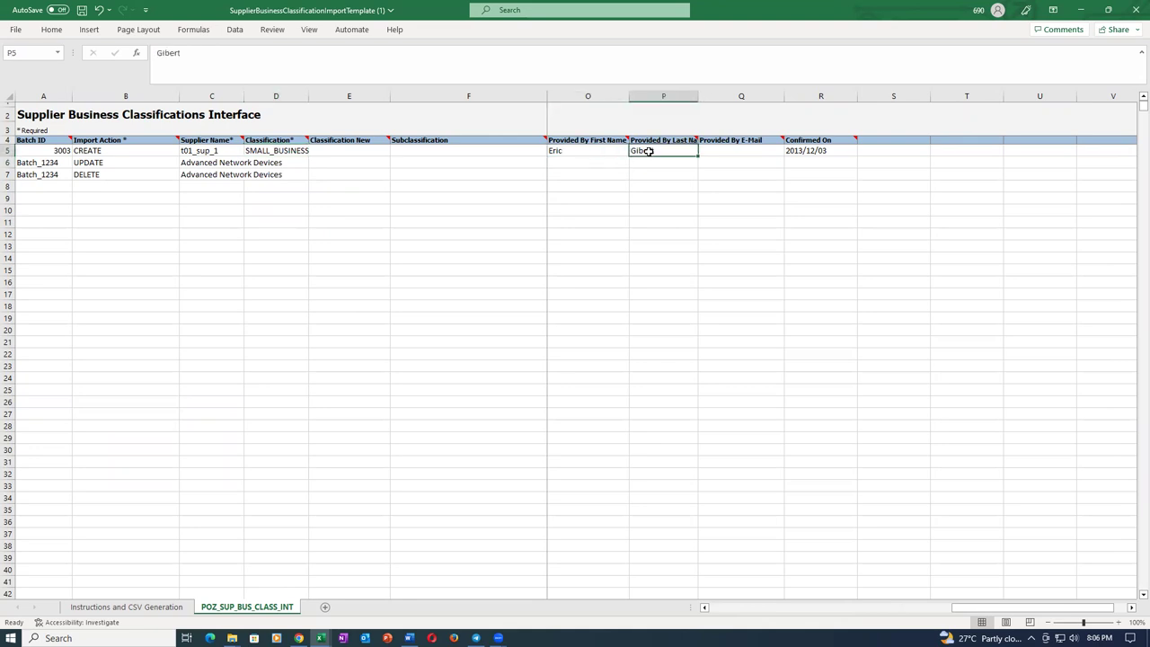
{"action": "left_click", "coordinate": [821, 151]}
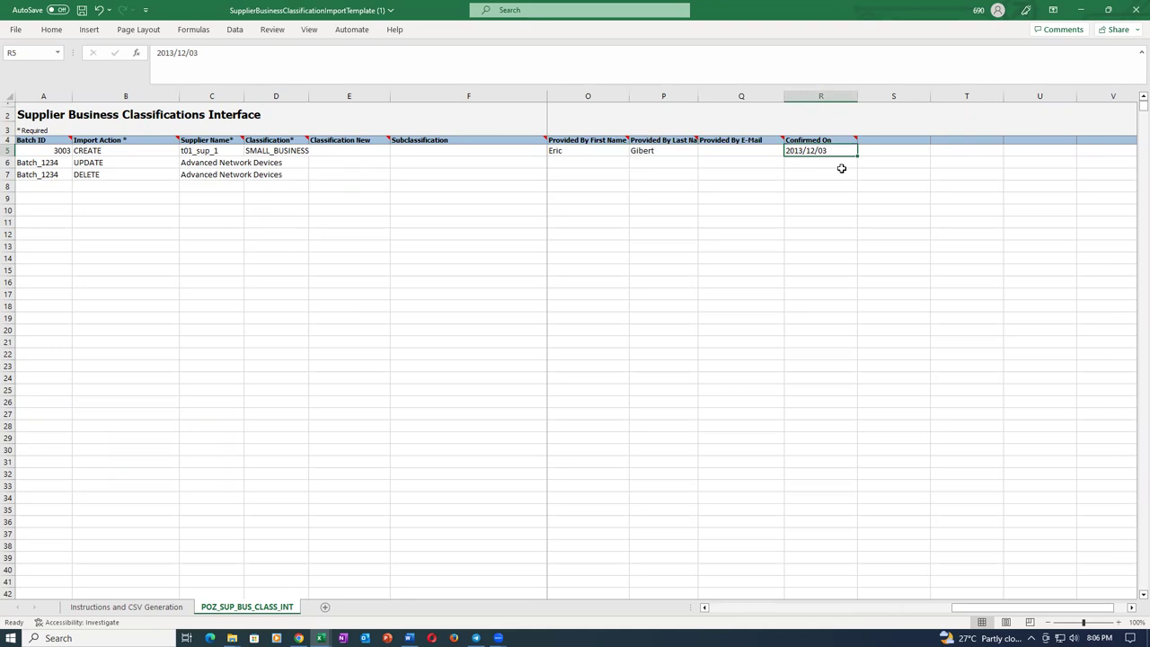
{"action": "left_click", "coordinate": [351, 150]}
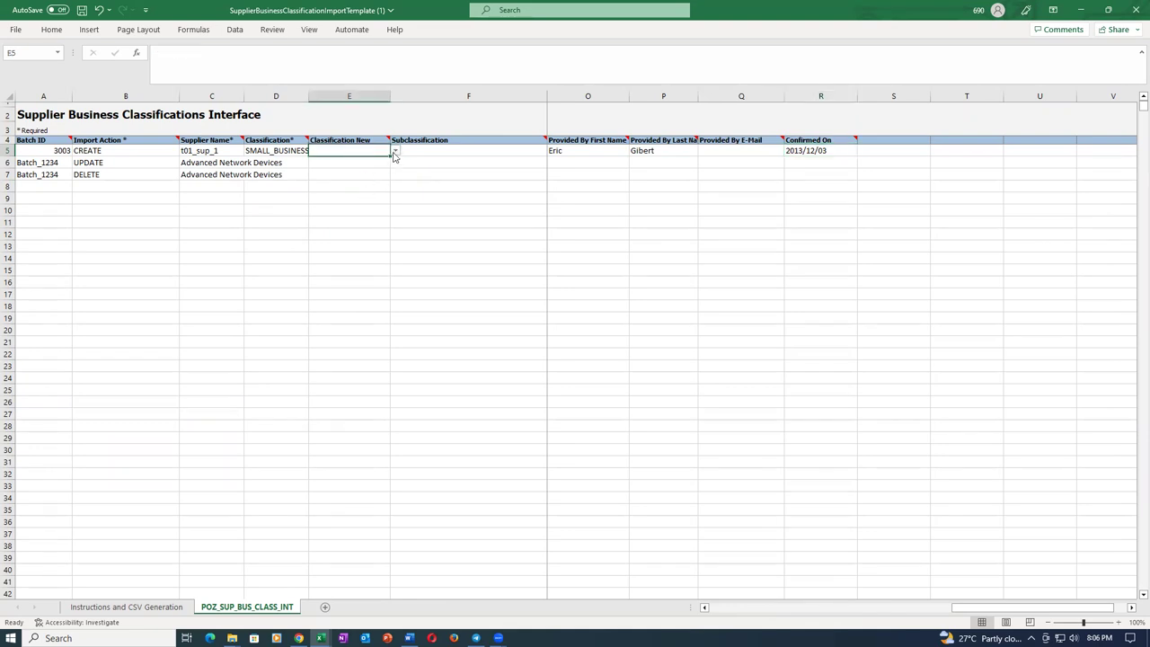
{"action": "left_click", "coordinate": [394, 153]}
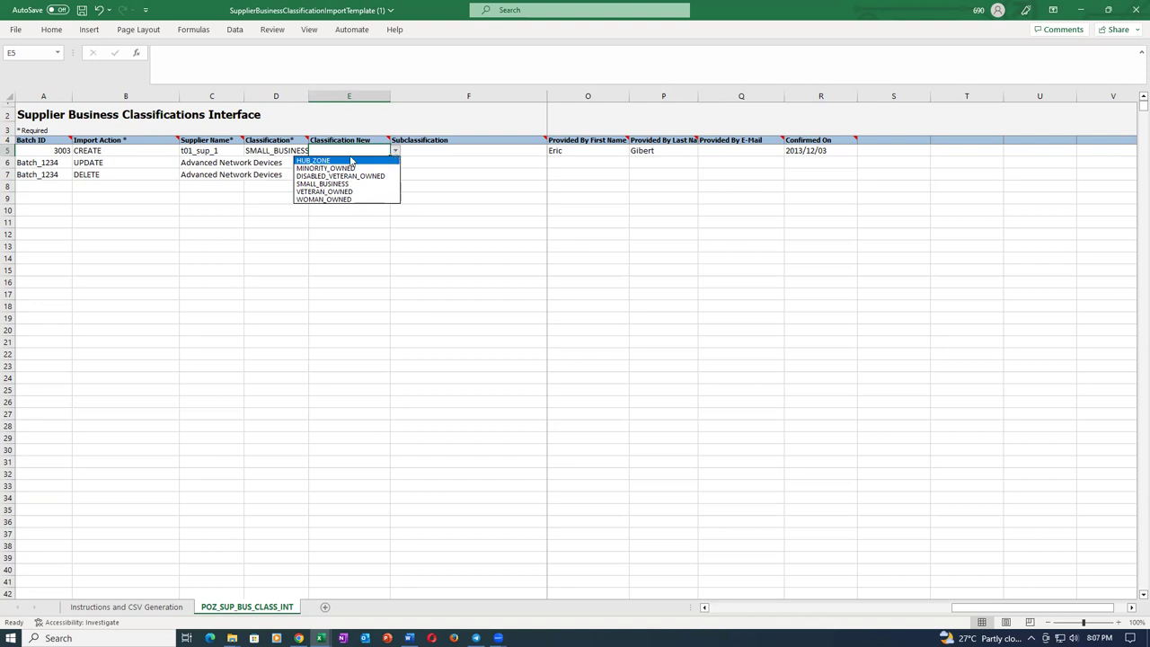
{"action": "left_click", "coordinate": [331, 260]}
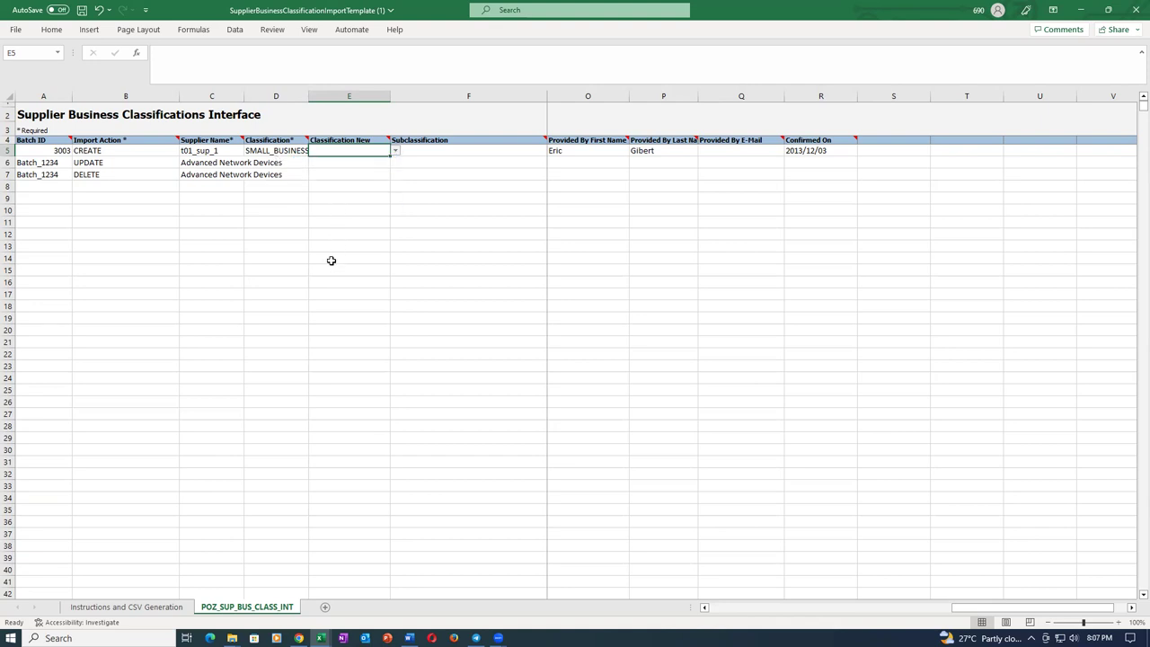
Clear the UPDATE and DELETE example rows 6 and 7.
{"action": "left_click_drag", "start_coordinate": [7, 163], "coordinate": [7, 174]}
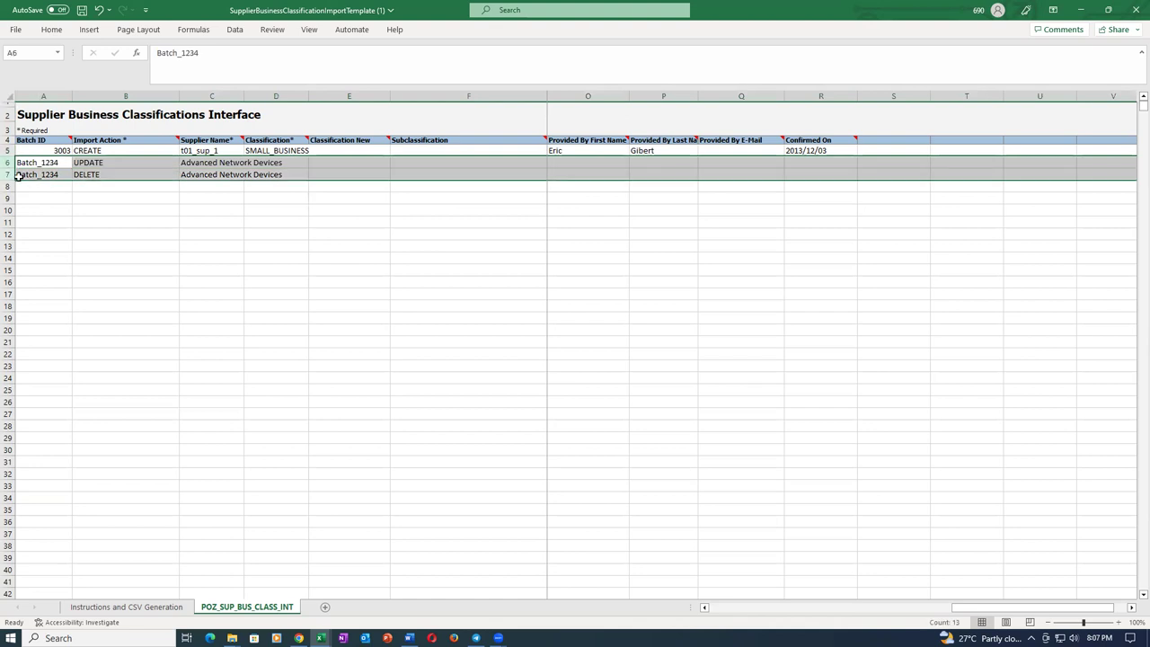
{"action": "key", "text": "Delete"}
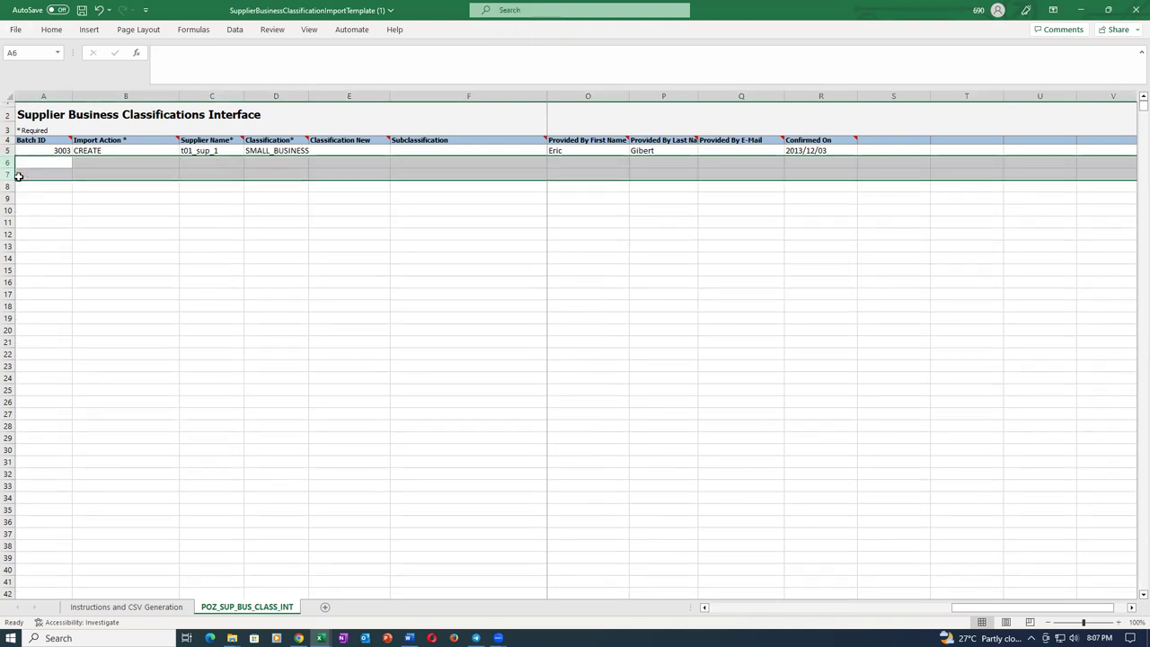
{"action": "left_click", "coordinate": [153, 226]}
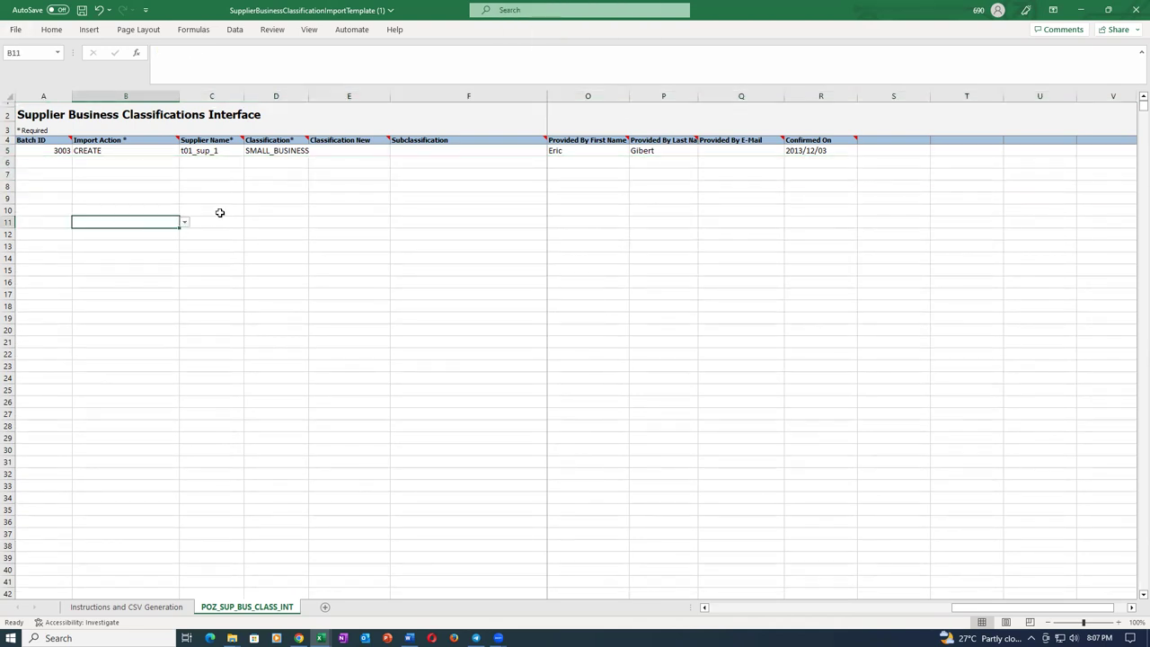
{"action": "left_click", "coordinate": [386, 153]}
{"action": "left_click", "coordinate": [415, 151]}
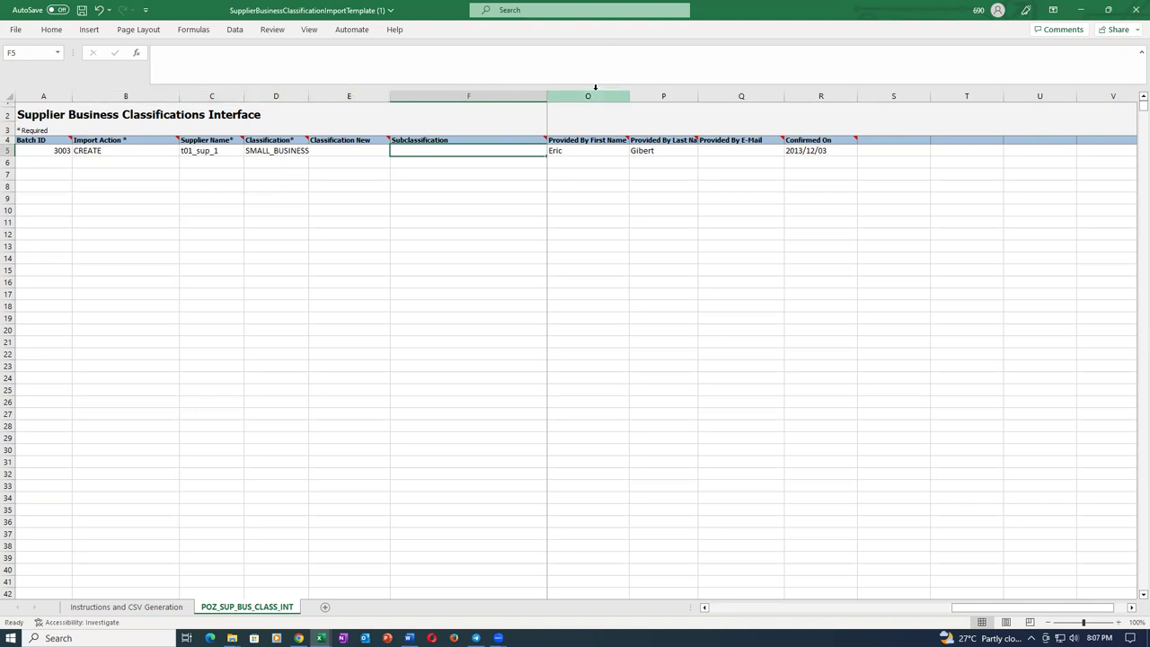
Auto-fit the Subclassification column F and scroll left to reveal the Certifying Agency columns.
{"action": "left_click", "coordinate": [548, 97]}
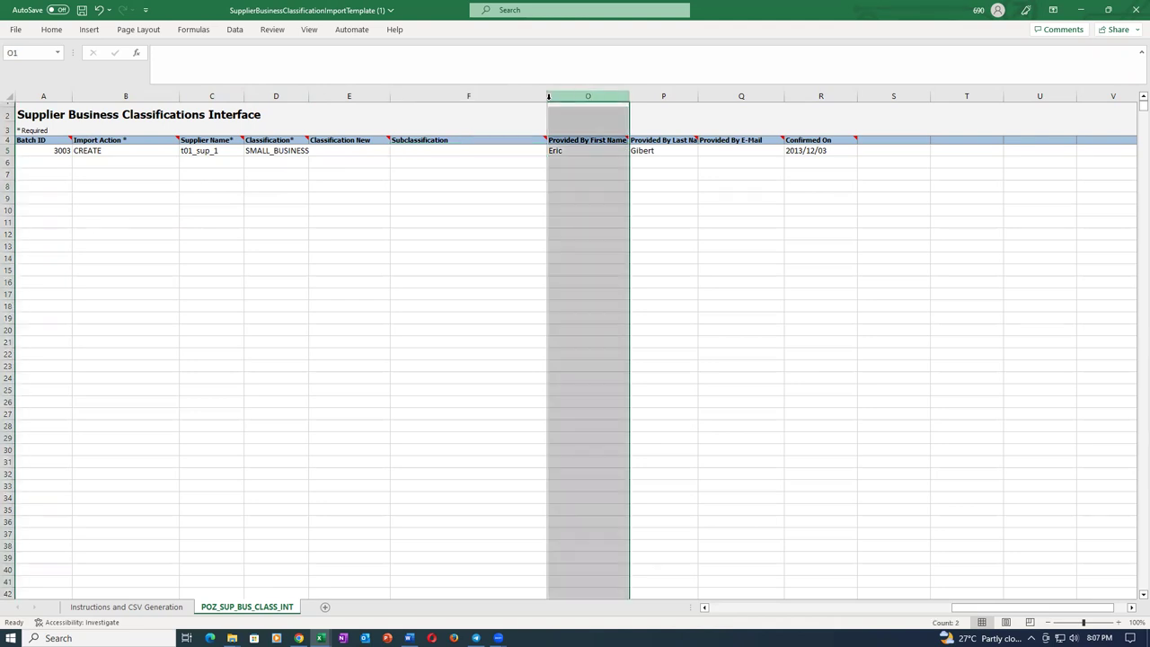
{"action": "double_click", "coordinate": [546, 96]}
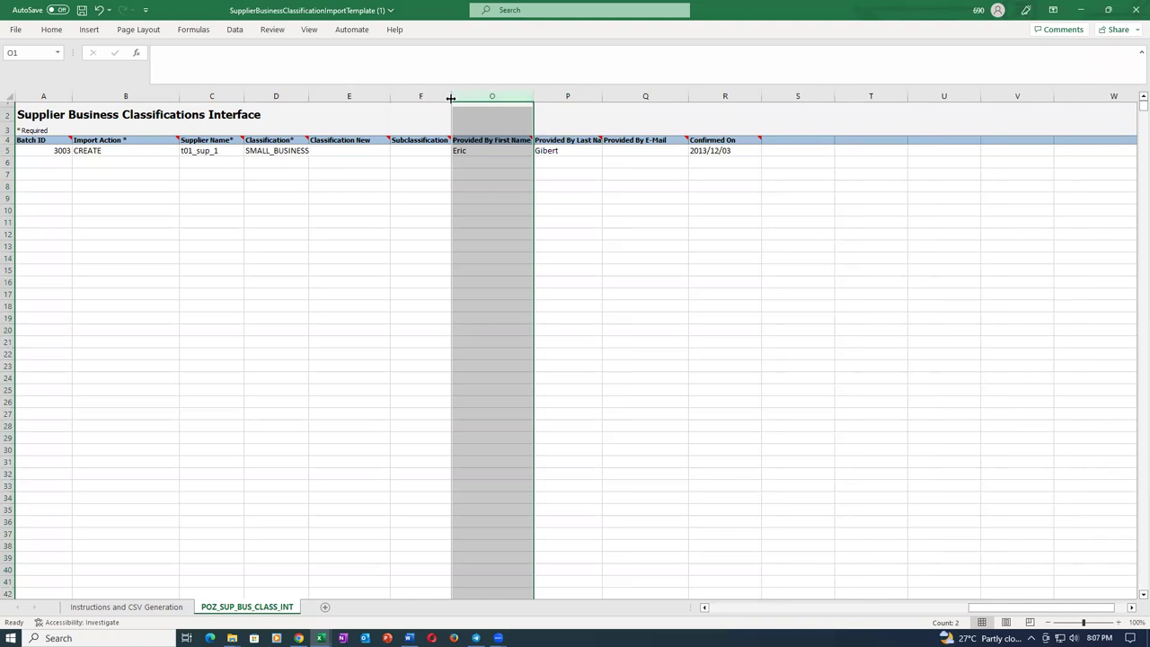
{"action": "left_click", "coordinate": [434, 123]}
{"action": "left_click", "coordinate": [486, 123]}
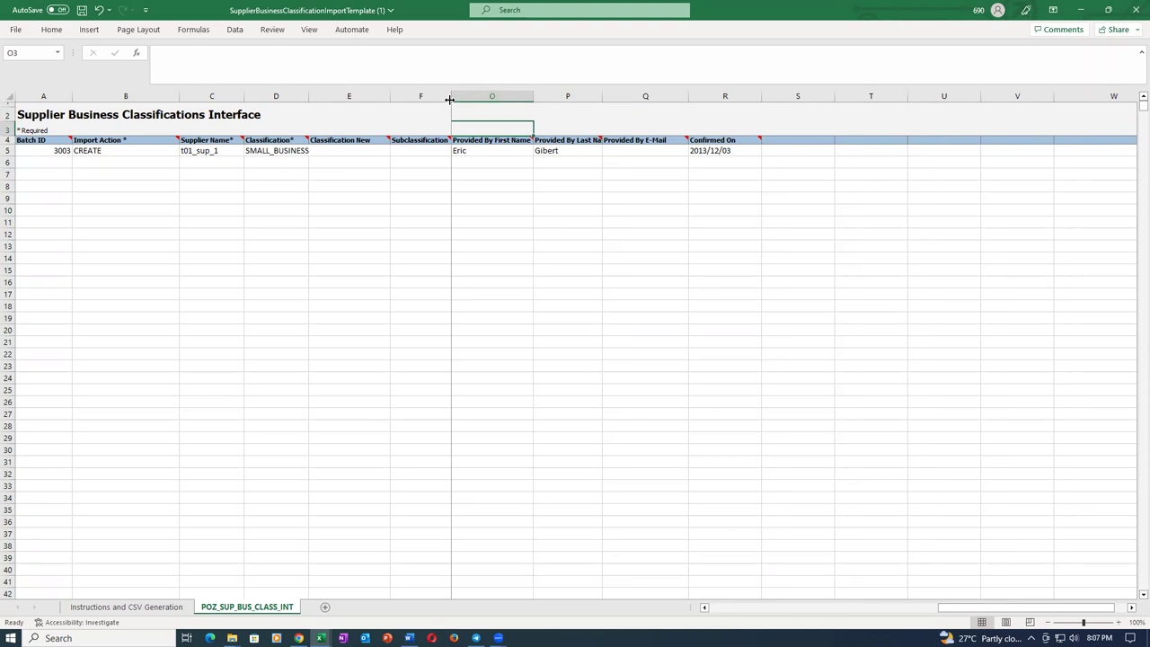
{"action": "left_click", "coordinate": [519, 117]}
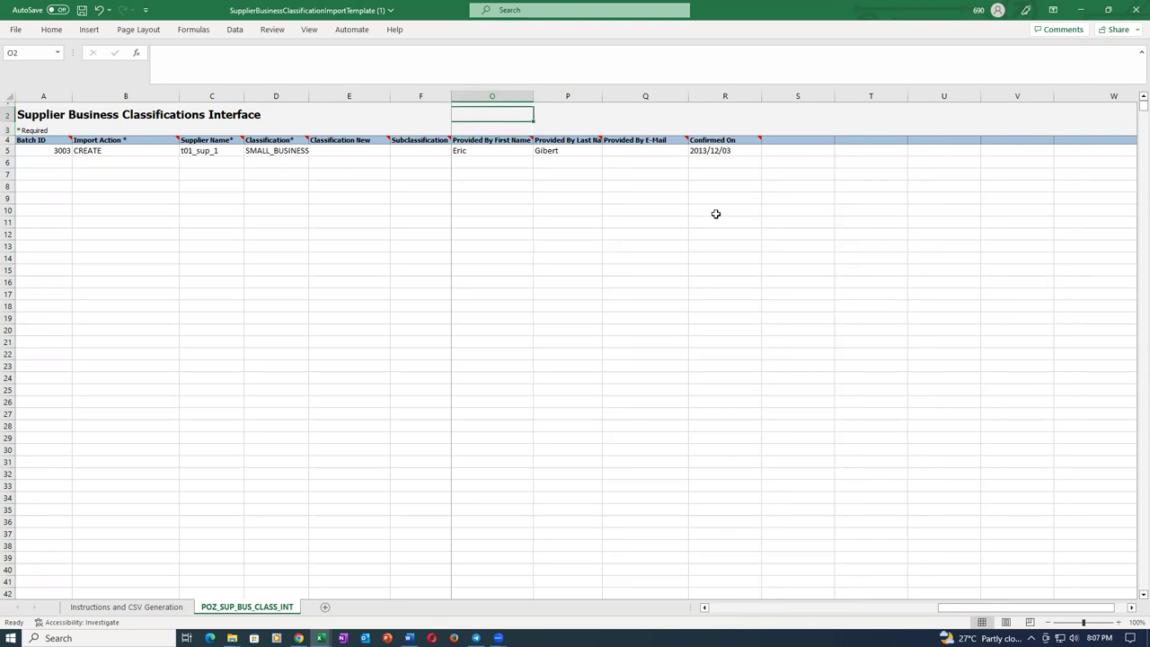
{"action": "key", "text": "Left"}
{"action": "key", "text": "Left"}
{"action": "key", "text": "Left"}
{"action": "key", "text": "Left"}
{"action": "key", "text": "Left"}
{"action": "key", "text": "Left"}
{"action": "key", "text": "Left"}
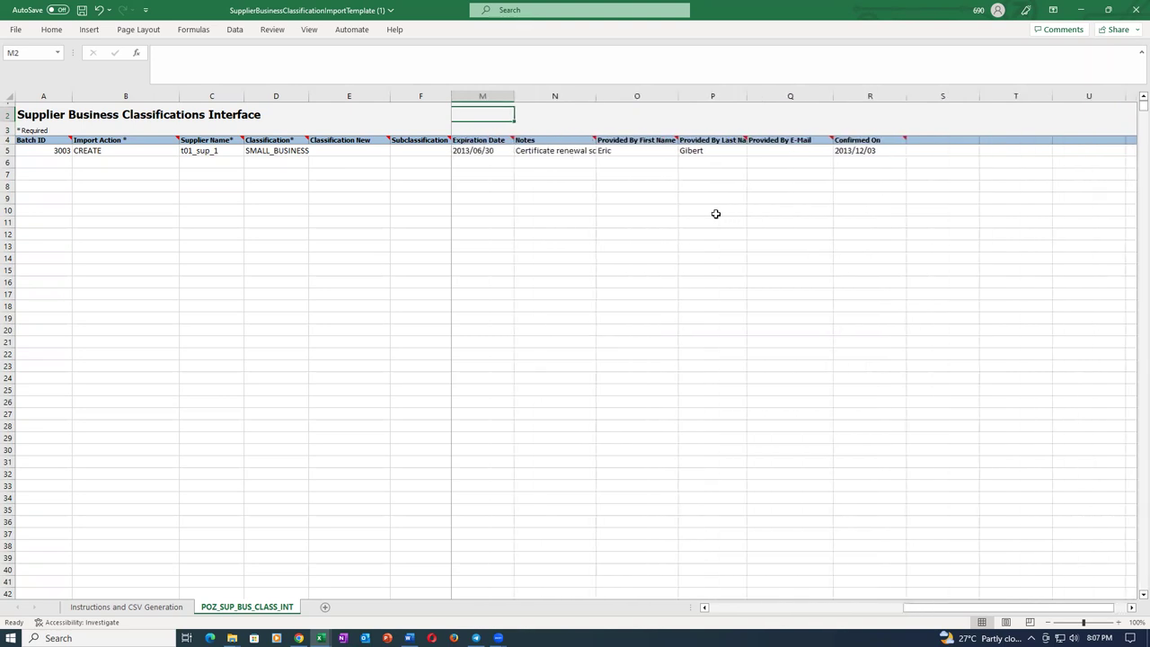
{"action": "key", "text": "Left"}
{"action": "key", "text": "Left"}
{"action": "key", "text": "Left"}
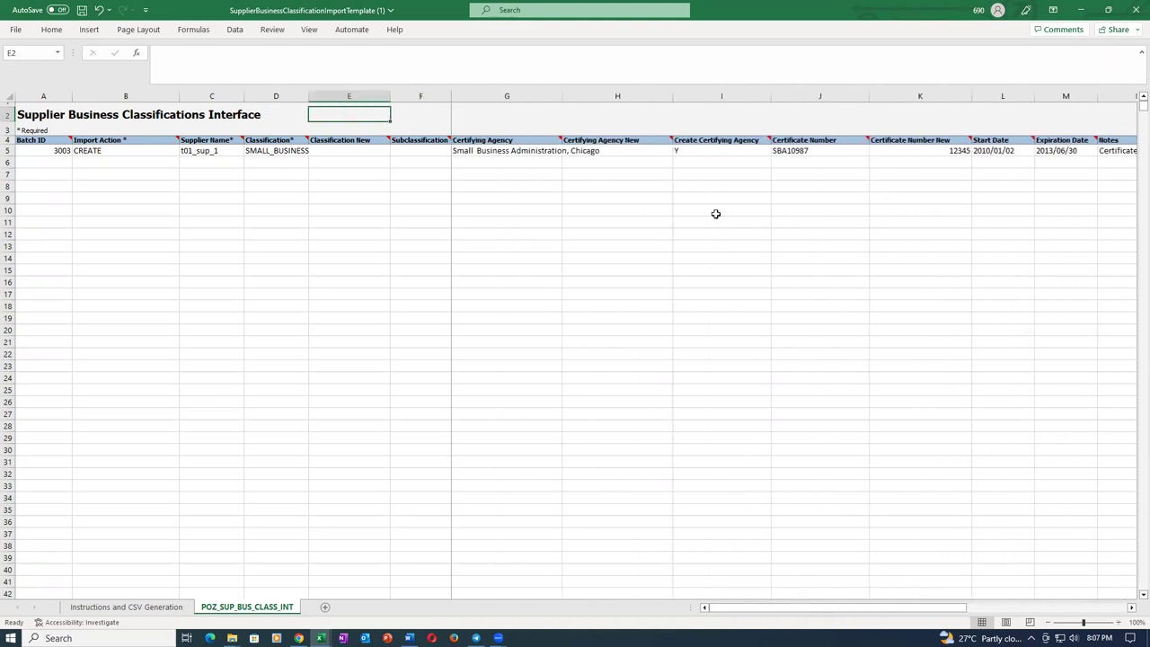
Review the certifying agency and certificate SBA10955, and set Certificate Number New to 98712345.
{"action": "left_click", "coordinate": [491, 150]}
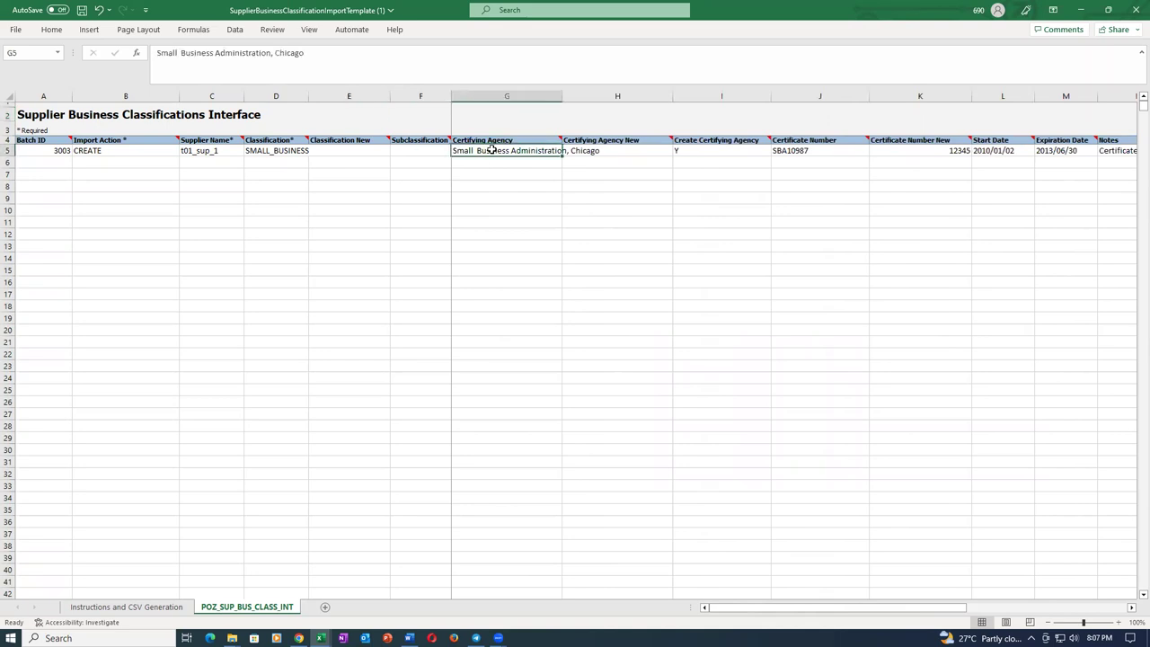
{"action": "left_click", "coordinate": [618, 152]}
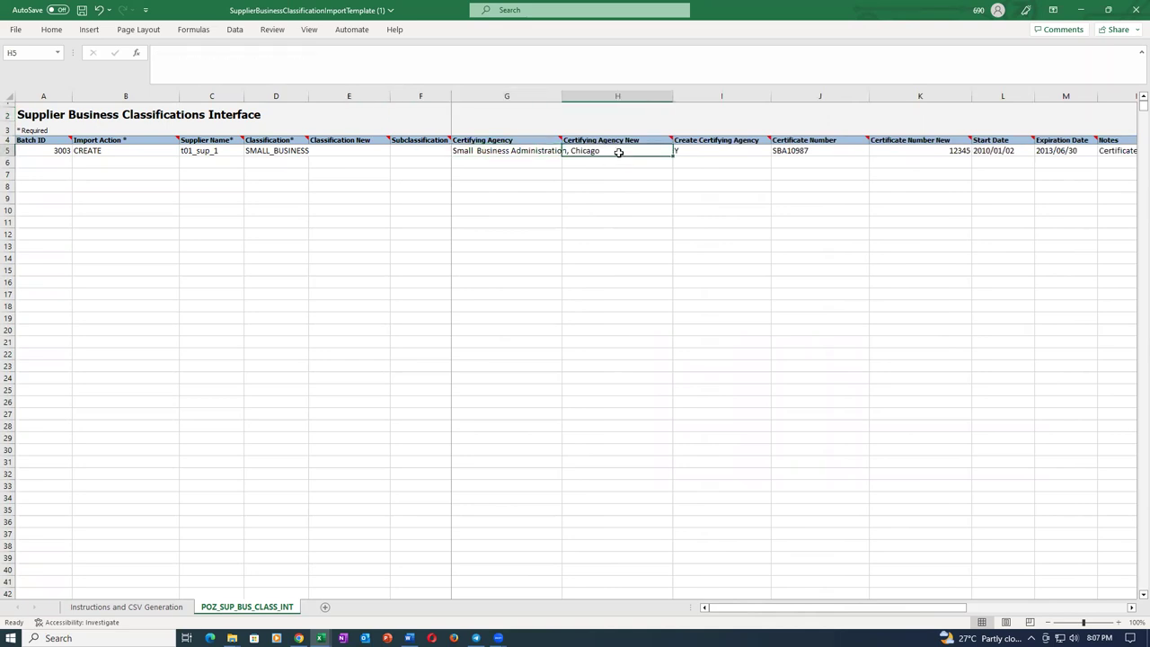
{"action": "left_click", "coordinate": [850, 154]}
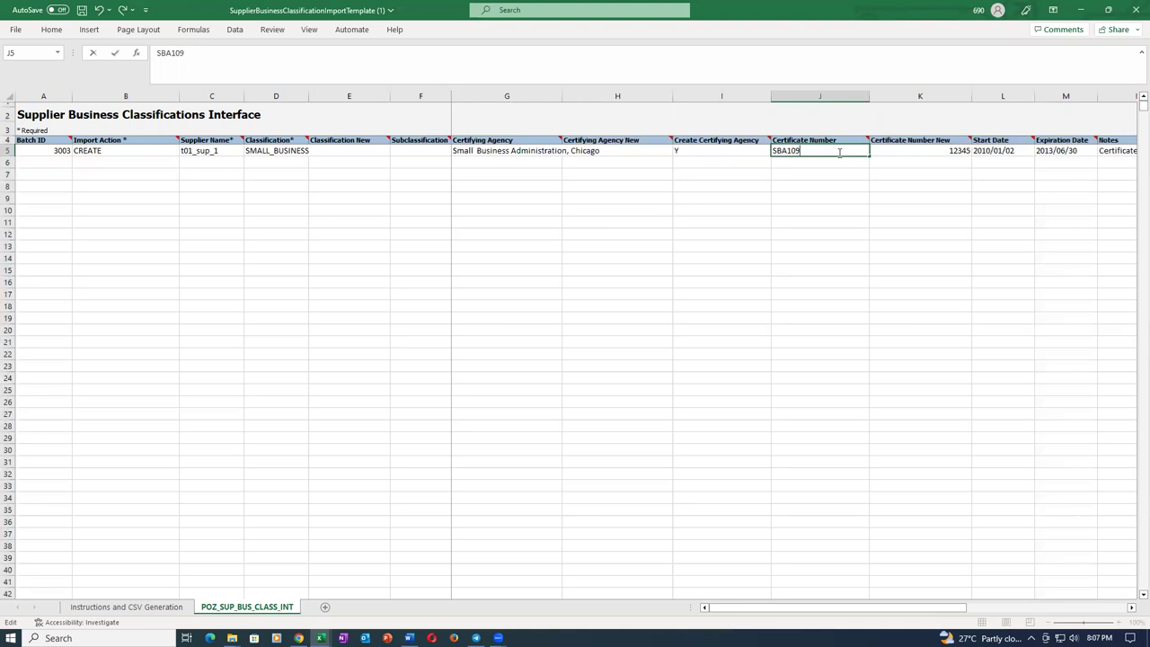
{"action": "key", "text": "Tab"}
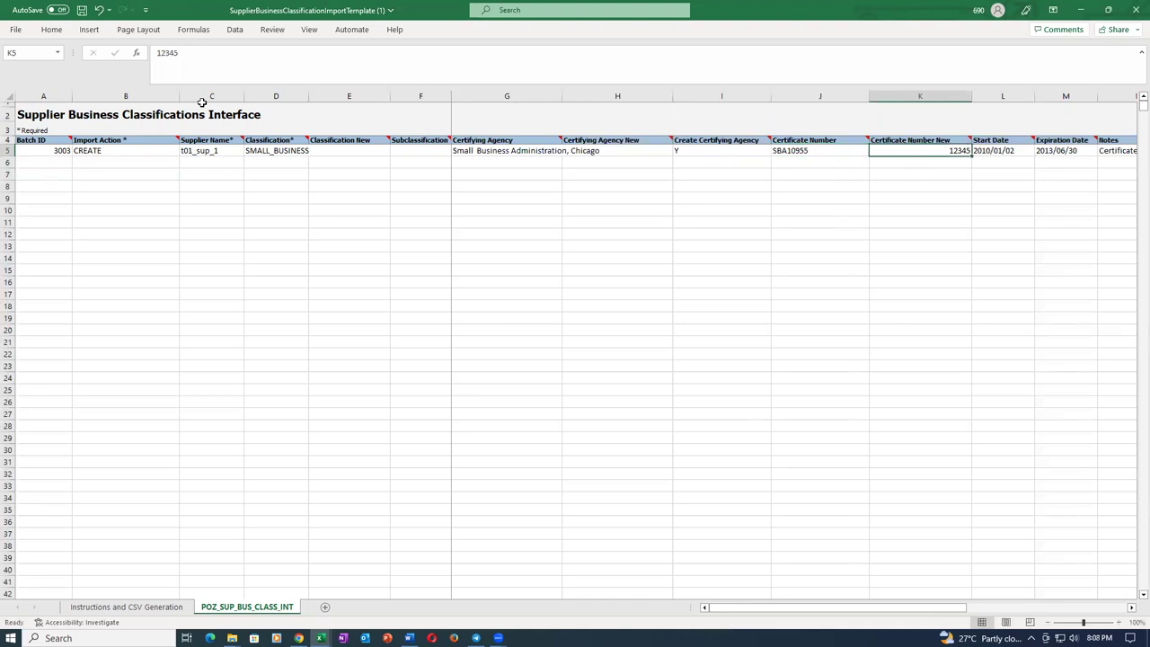
{"action": "double_click", "coordinate": [931, 152]}
{"action": "type", "text": "987"}
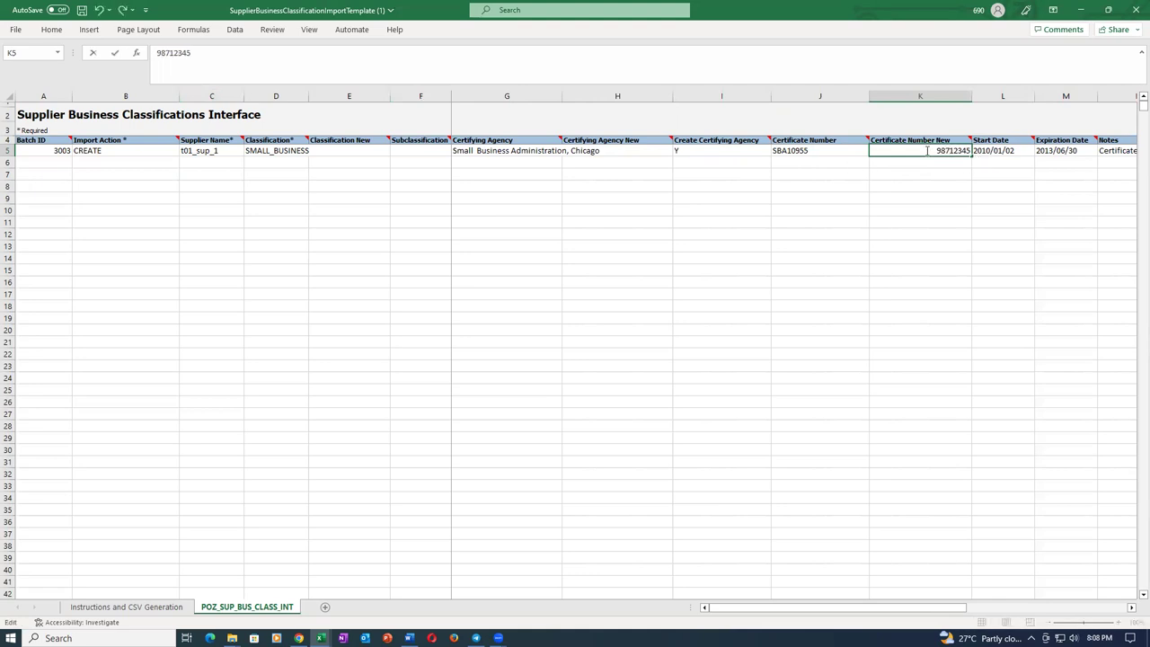
{"action": "key", "text": "Tab"}
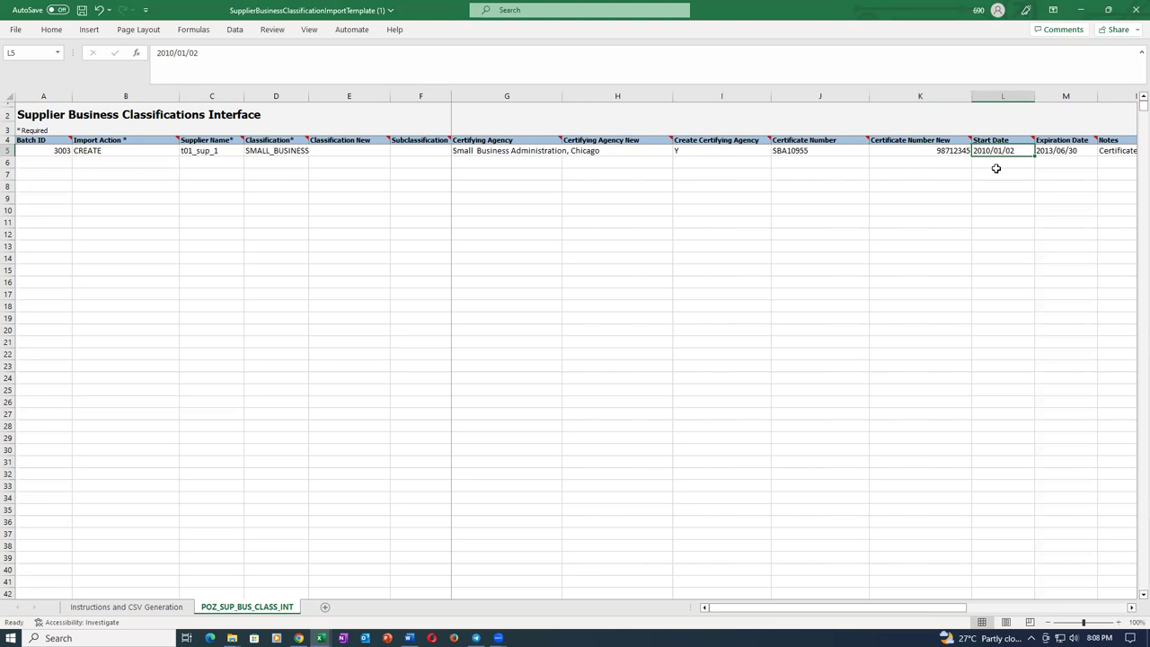
{"action": "key", "text": "Tab"}
{"action": "key", "text": "Tab"}
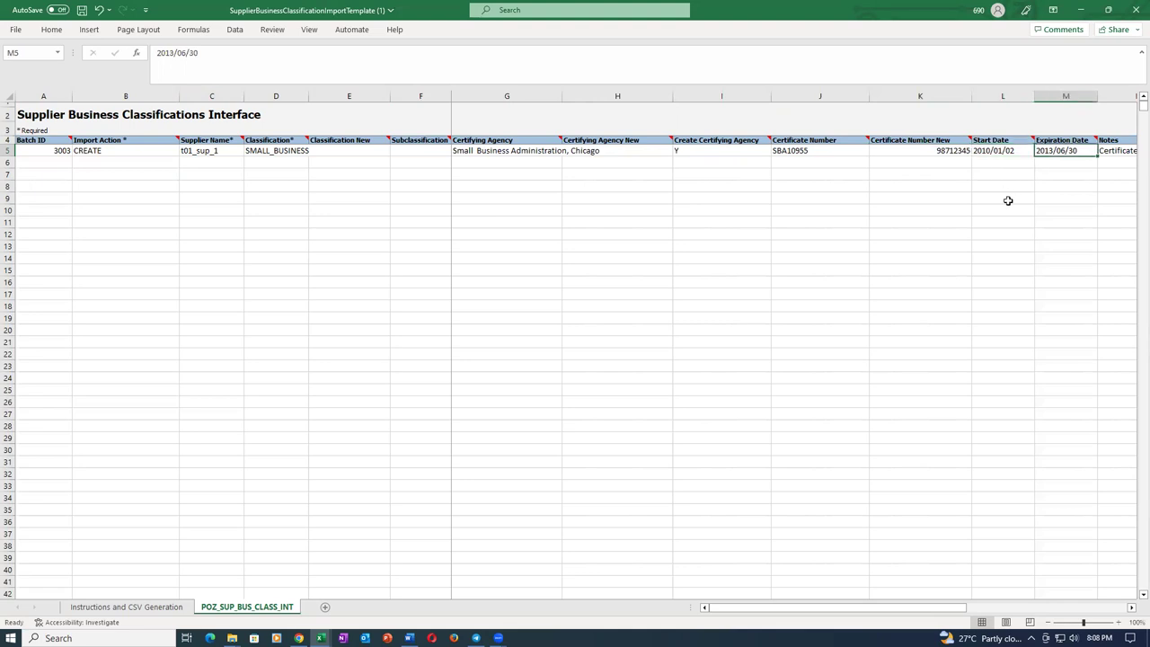
Change cell M5's expiration year so it reads 2023/06/30, then return to A5.
{"action": "key", "text": "shift+Tab"}
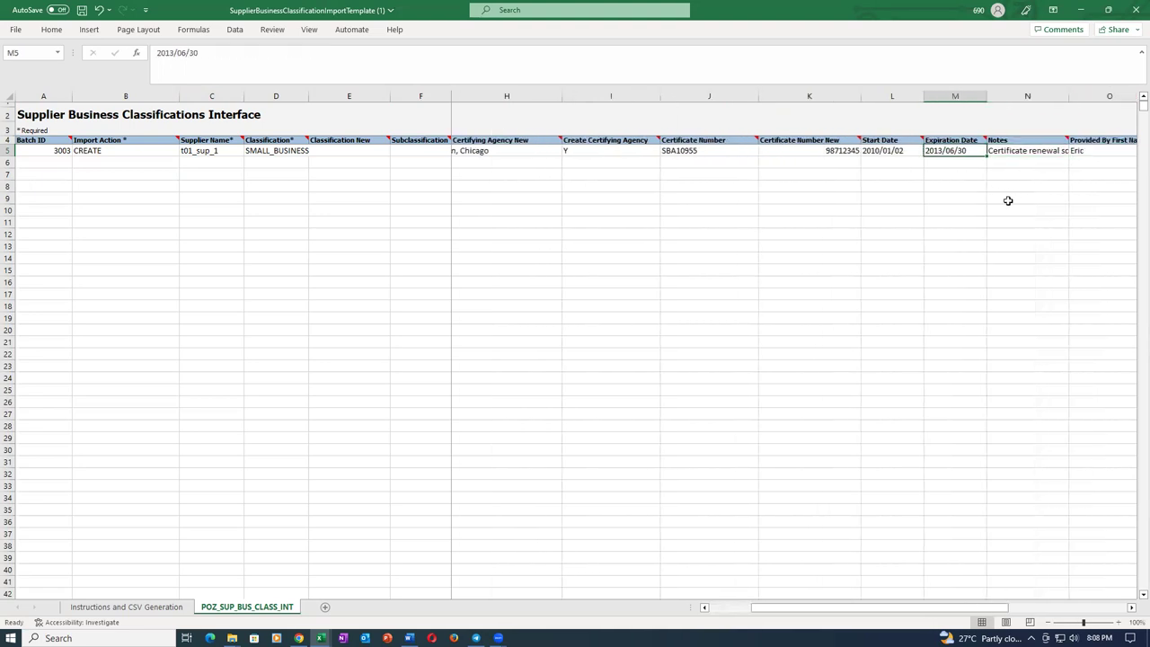
{"action": "key", "text": "F2"}
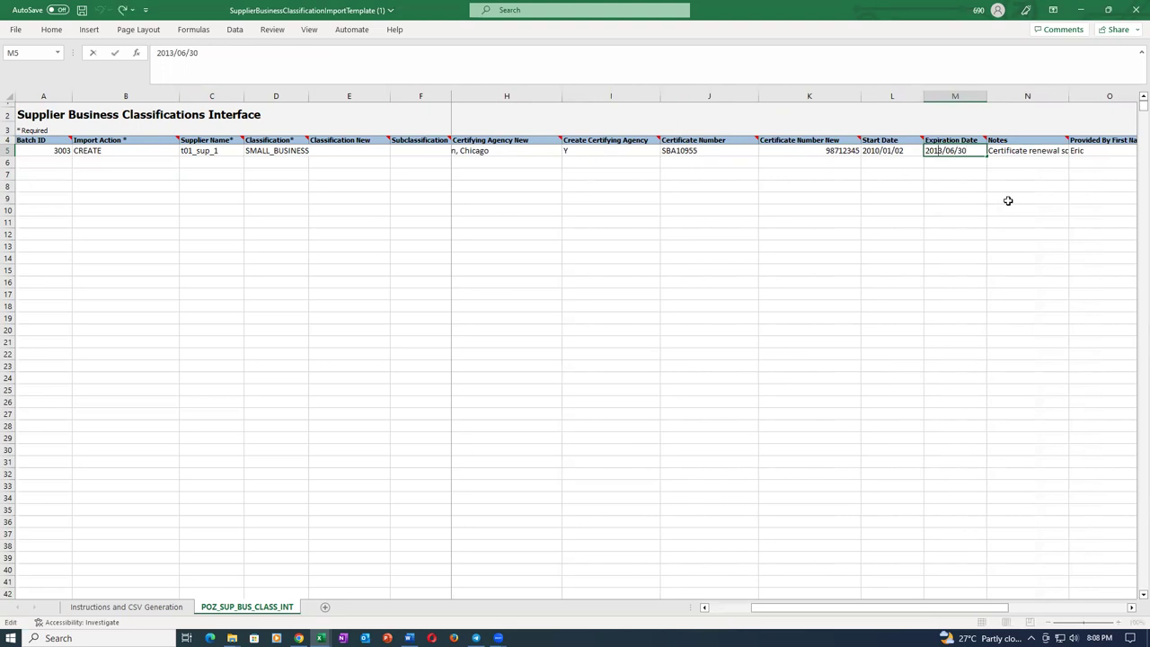
{"action": "key", "text": "BackSpace"}
{"action": "type", "text": "2"}
{"action": "key", "text": "Tab"}
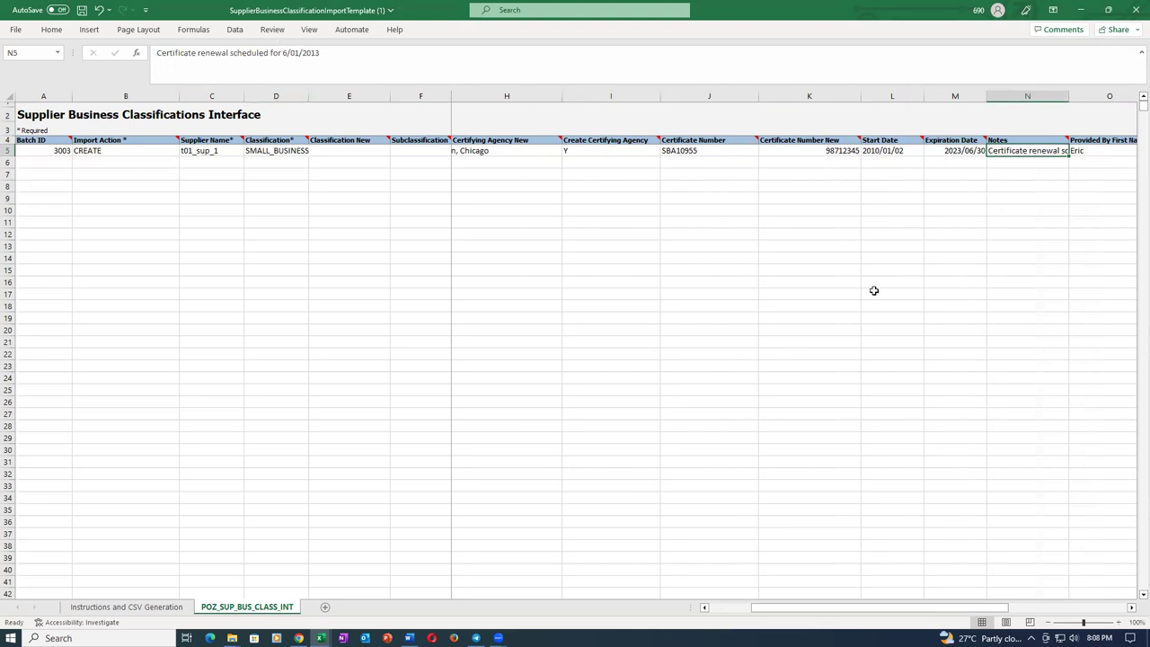
{"action": "key", "text": "Tab"}
{"action": "key", "text": "Tab"}
{"action": "key", "text": "Tab"}
{"action": "key", "text": "Tab"}
{"action": "key", "text": "Tab"}
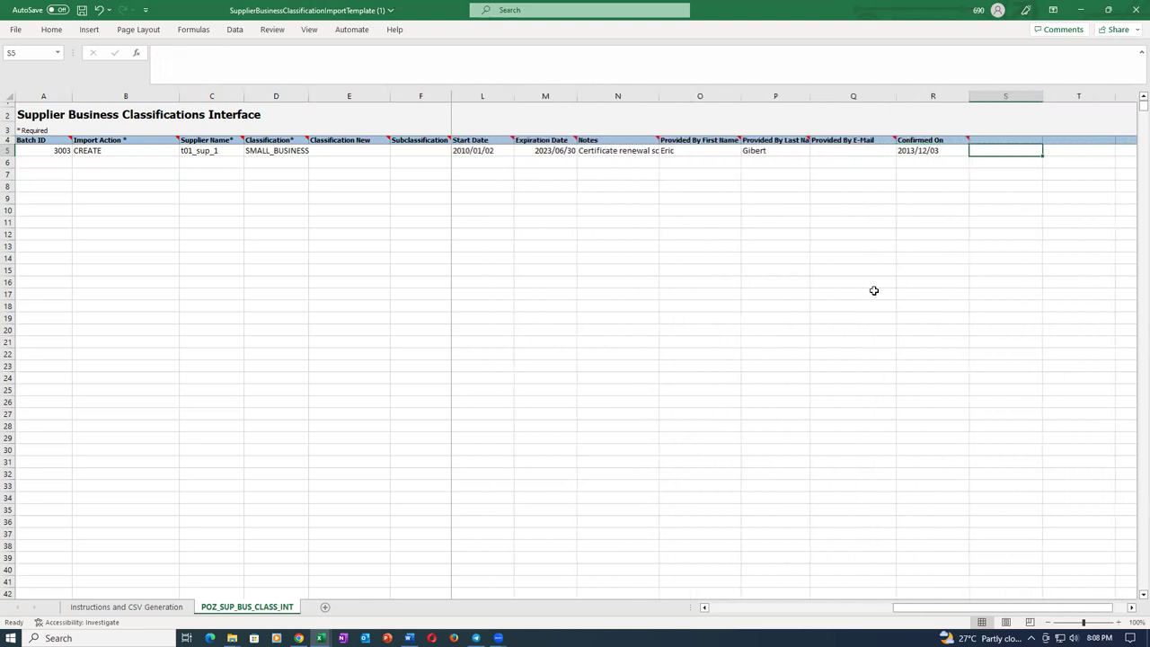
{"action": "key", "text": "shift+Tab"}
{"action": "key", "text": "shift+Tab"}
{"action": "key", "text": "shift+Tab"}
{"action": "key", "text": "shift+Tab"}
{"action": "key", "text": "shift+Tab"}
{"action": "key", "text": "shift+Tab"}
{"action": "key", "text": "shift+Tab"}
{"action": "key", "text": "shift+Tab"}
{"action": "key", "text": "shift+Tab"}
{"action": "key", "text": "shift+Tab"}
{"action": "key", "text": "shift+Tab"}
{"action": "key", "text": "shift+Tab"}
{"action": "key", "text": "shift+Tab"}
{"action": "key", "text": "shift+Tab"}
{"action": "key", "text": "shift+Tab"}
{"action": "key", "text": "shift+Tab"}
{"action": "key", "text": "shift+Tab"}
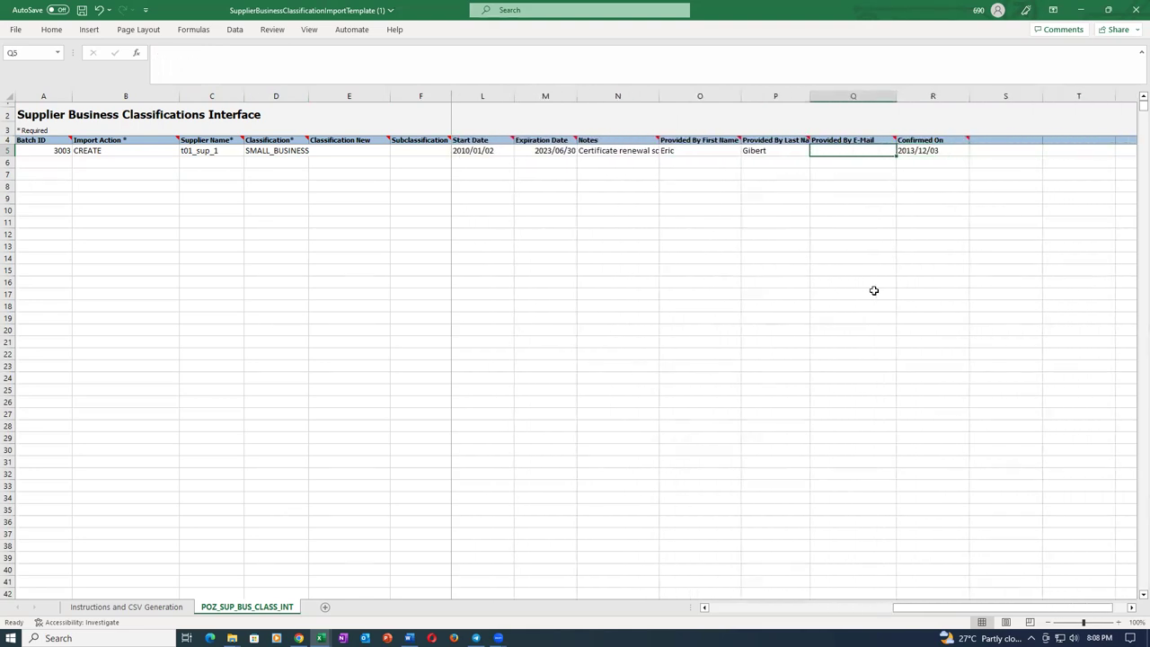
{"action": "key", "text": "shift+Tab"}
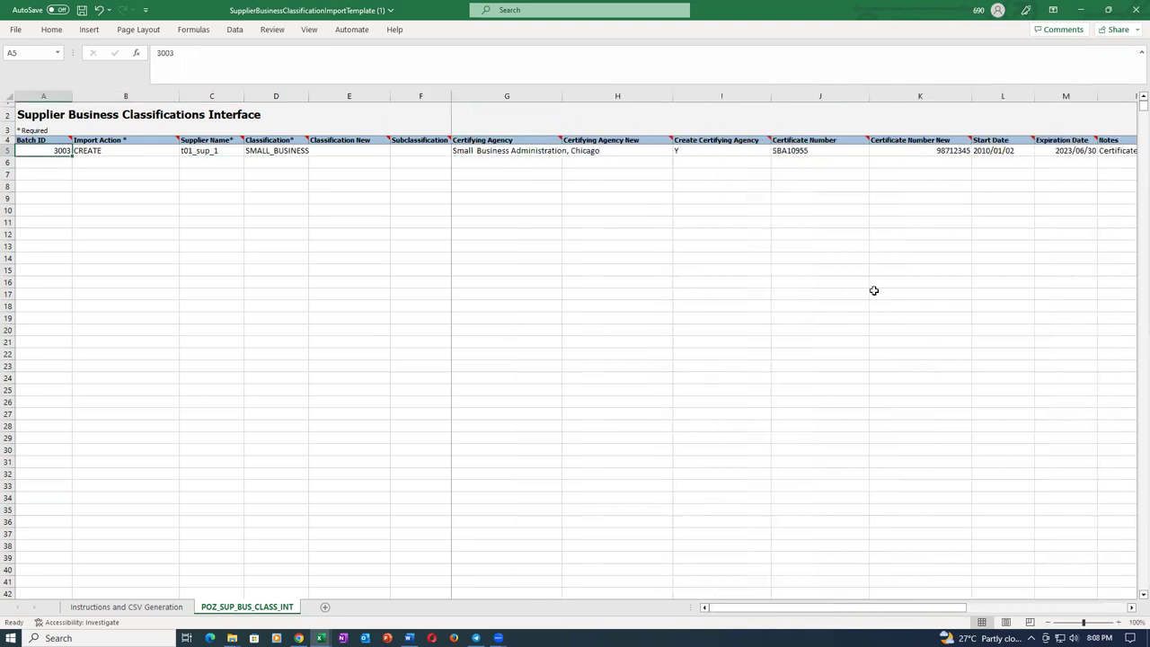
Save the workbook past the personal-information warning and review row 5's values.
{"action": "key", "text": "ctrl+s"}
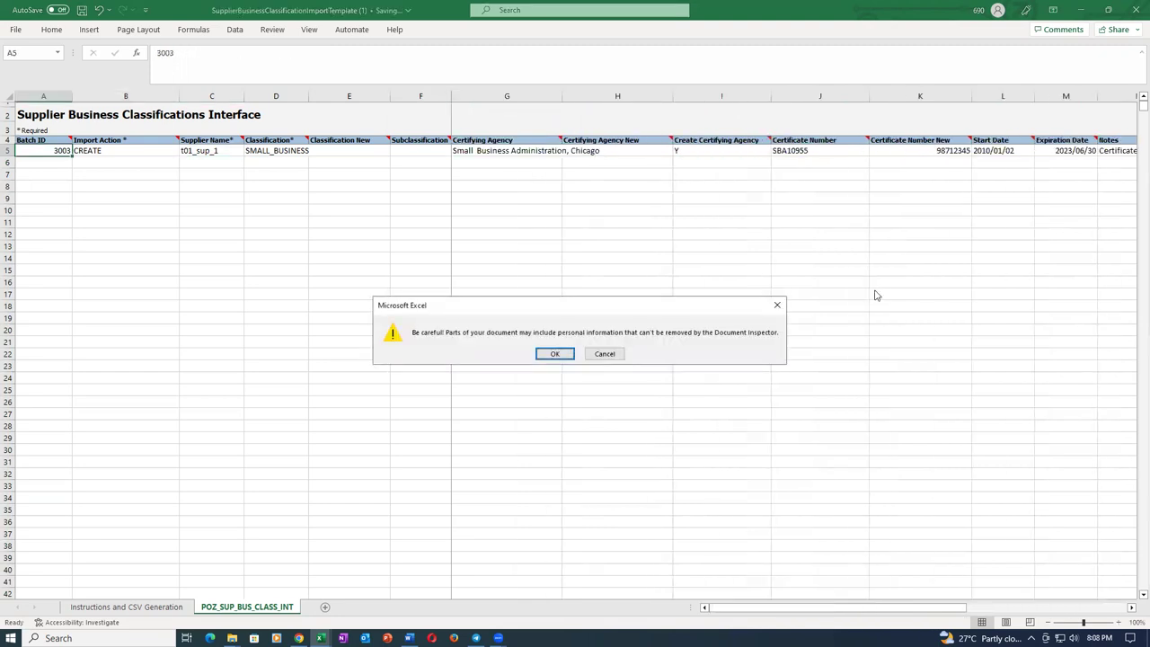
{"action": "left_click", "coordinate": [555, 354]}
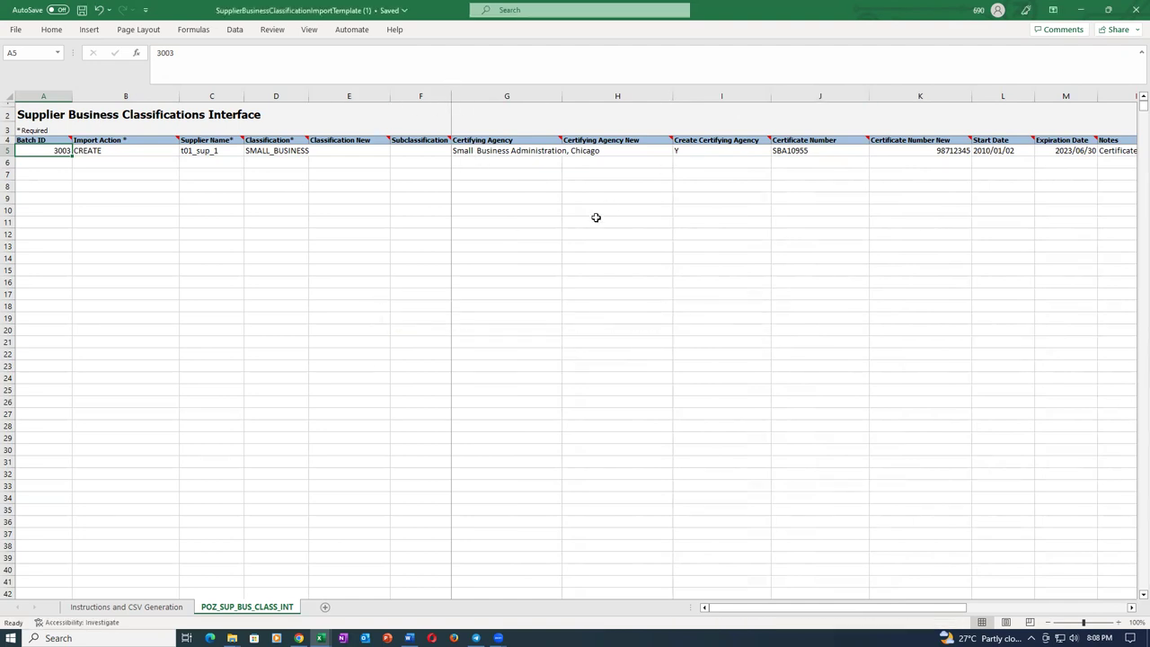
{"action": "left_click", "coordinate": [507, 232]}
{"action": "left_click", "coordinate": [508, 152]}
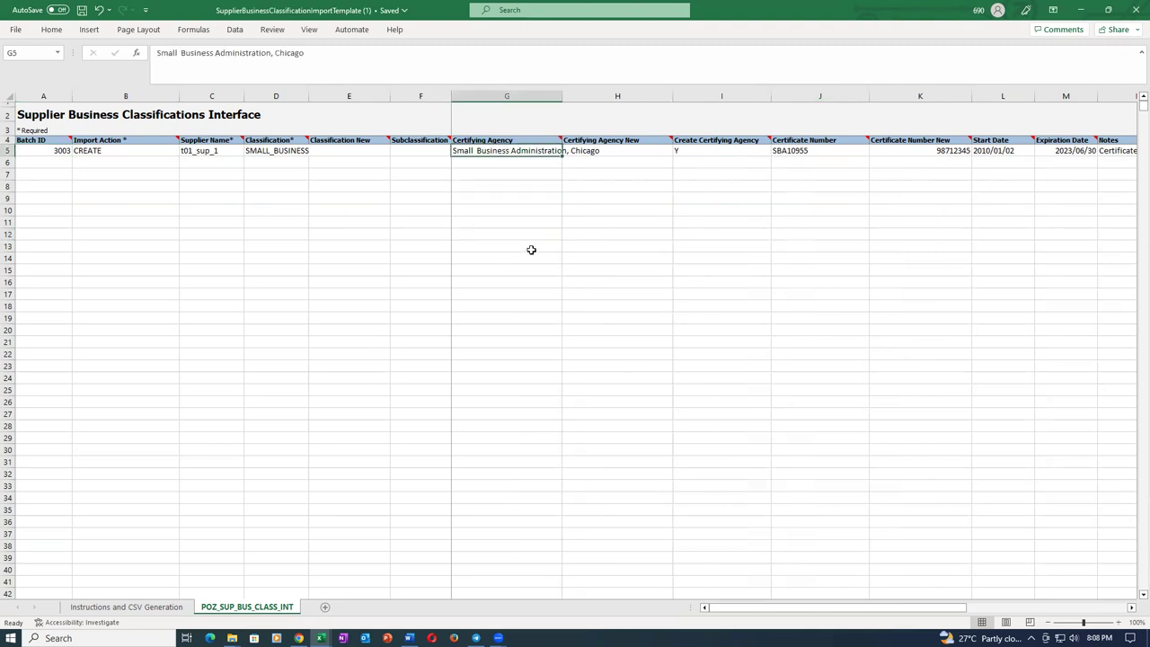
{"action": "key", "text": "Left"}
{"action": "key", "text": "Left"}
{"action": "key", "text": "Left"}
{"action": "key", "text": "Left"}
{"action": "key", "text": "Left"}
{"action": "key", "text": "Left"}
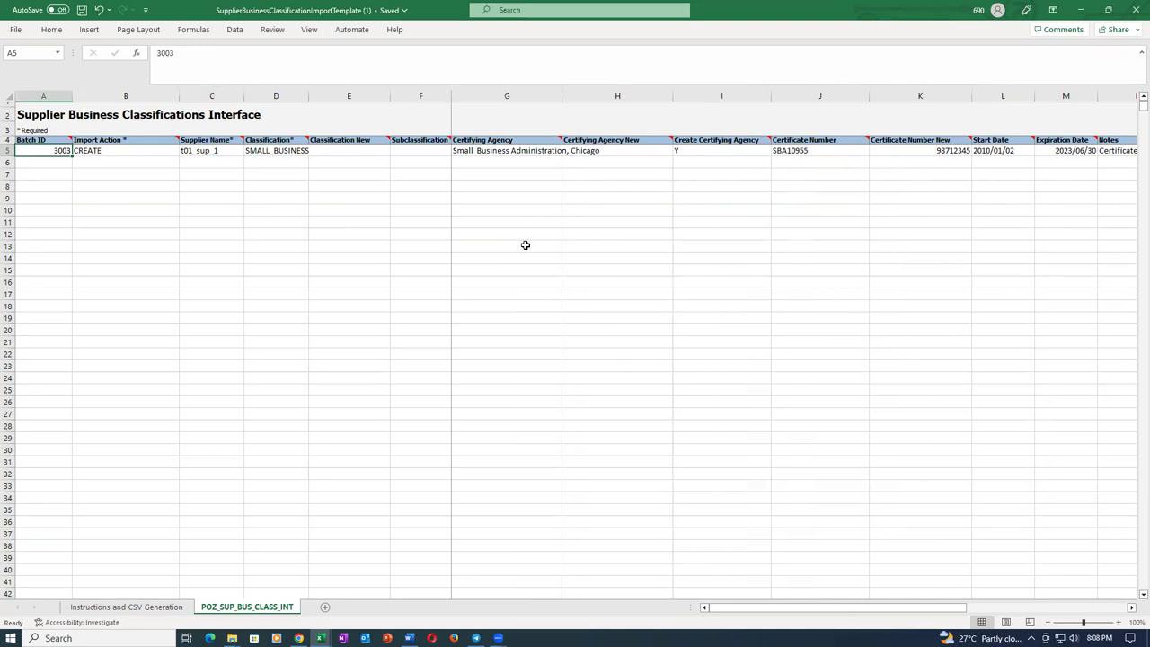
{"action": "key", "text": "Right"}
{"action": "key", "text": "Right"}
{"action": "key", "text": "Right"}
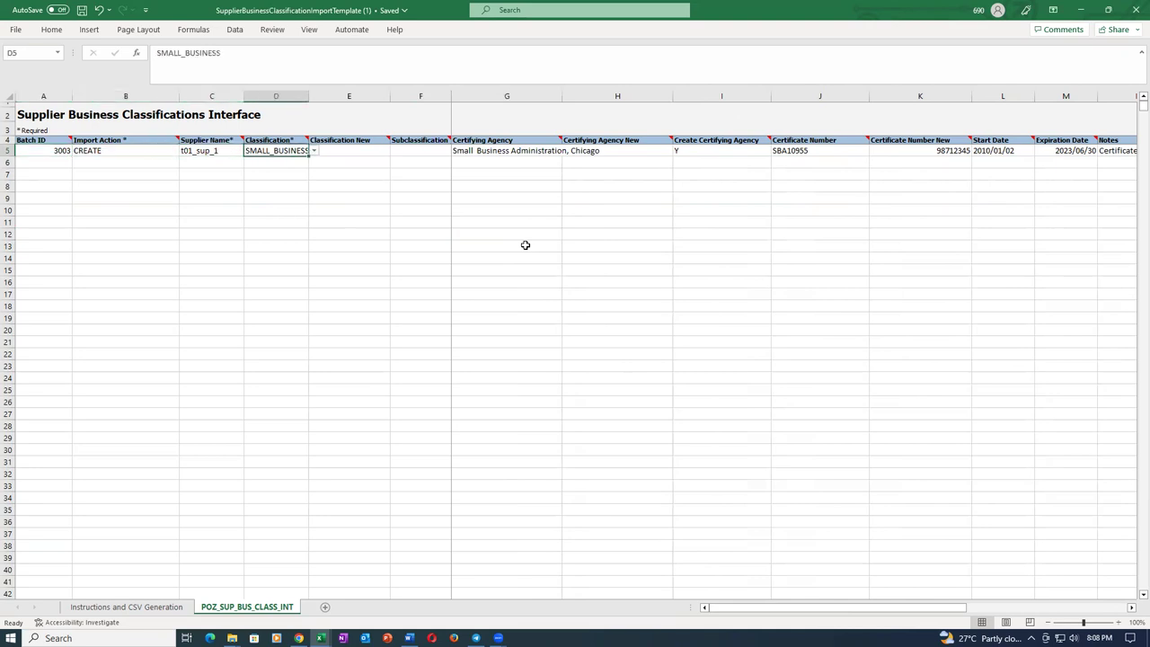
{"action": "key", "text": "Right"}
{"action": "key", "text": "Right"}
{"action": "key", "text": "Right"}
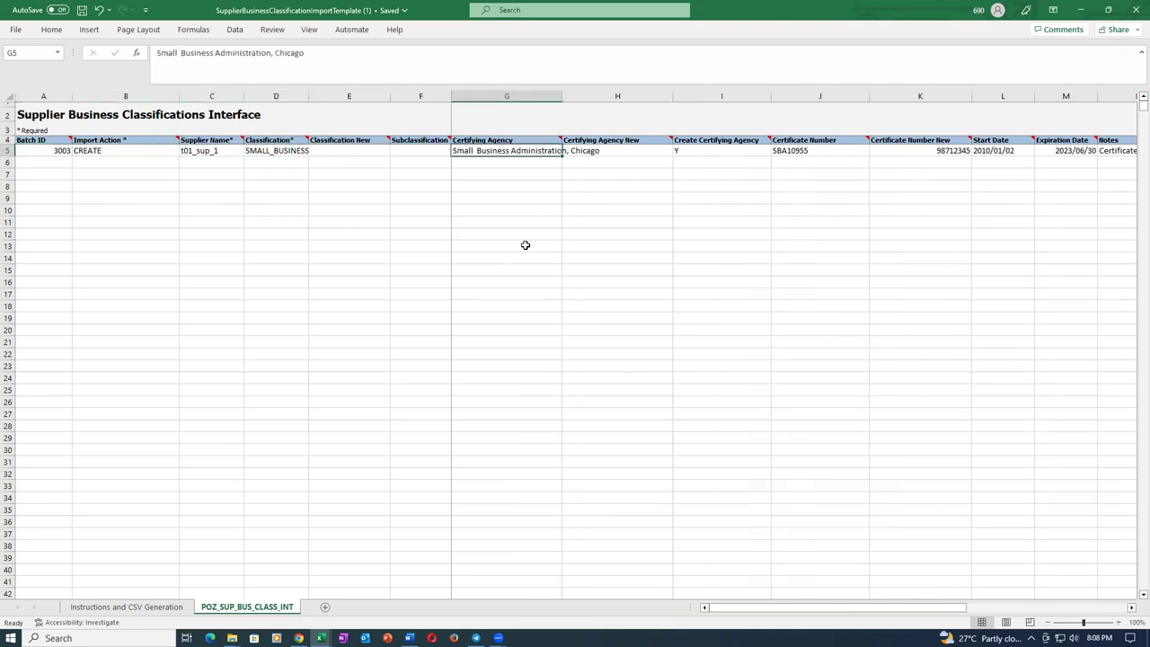
{"action": "key", "text": "Right"}
{"action": "key", "text": "Right"}
{"action": "key", "text": "Right"}
{"action": "key", "text": "Right"}
{"action": "key", "text": "Right"}
{"action": "key", "text": "Right"}
{"action": "key", "text": "Right"}
{"action": "key", "text": "Right"}
{"action": "key", "text": "Right"}
{"action": "key", "text": "Right"}
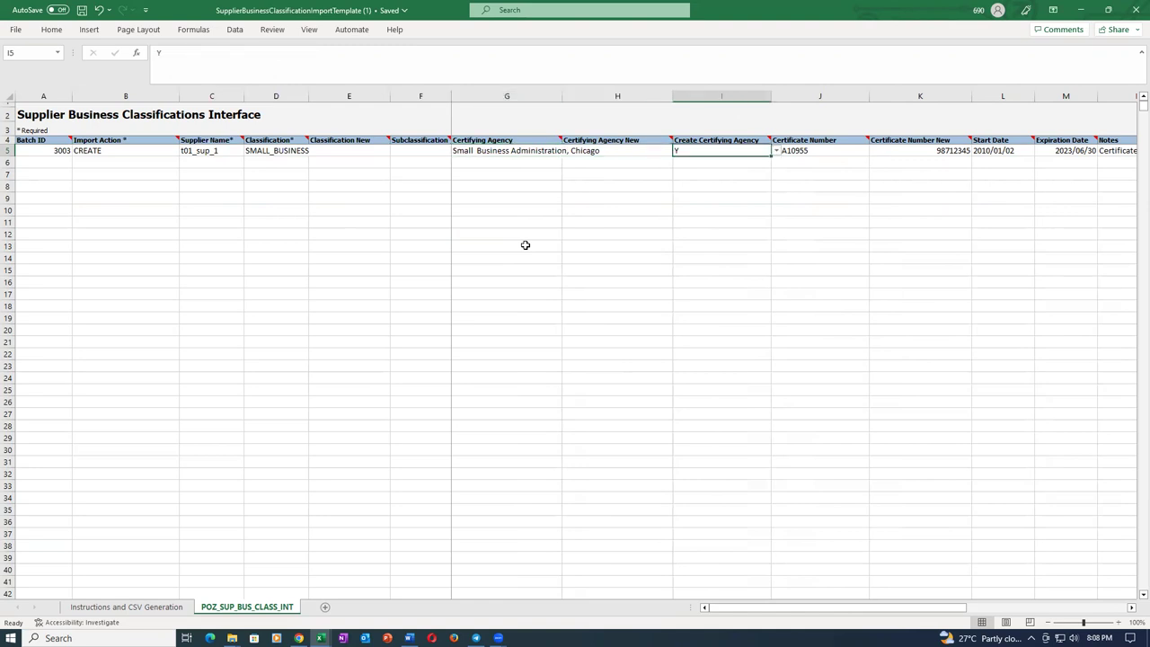
{"action": "key", "text": "Right"}
{"action": "key", "text": "Right"}
{"action": "key", "text": "Right"}
{"action": "key", "text": "Right"}
{"action": "key", "text": "Right"}
{"action": "key", "text": "Right"}
{"action": "key", "text": "Right"}
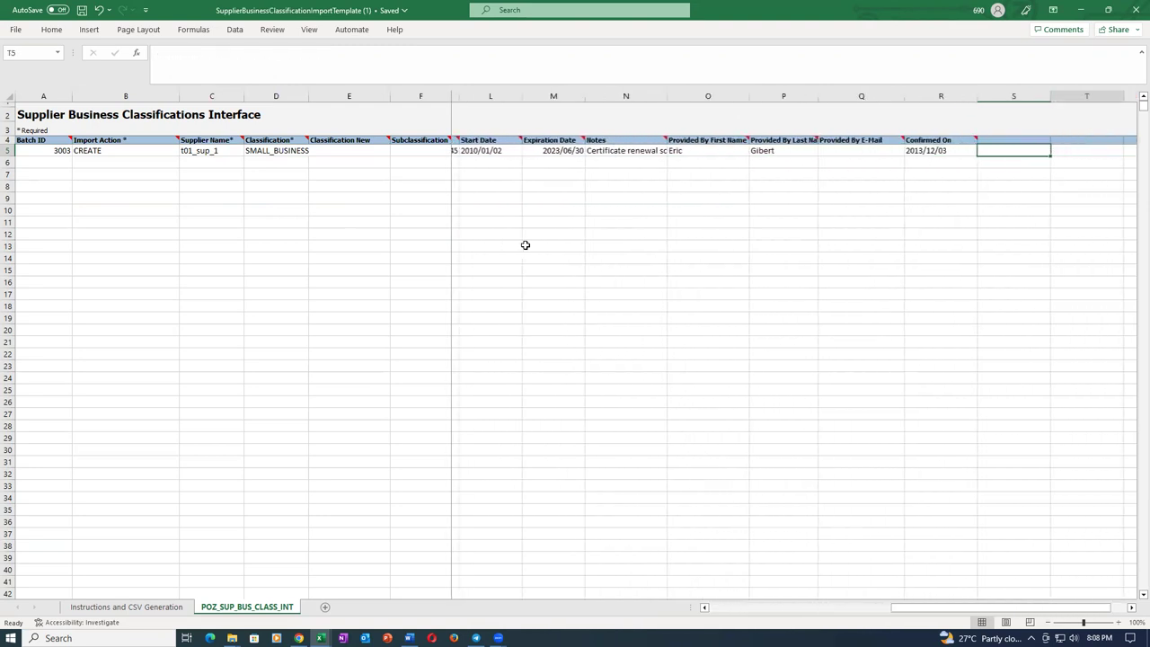
{"action": "key", "text": "Home"}
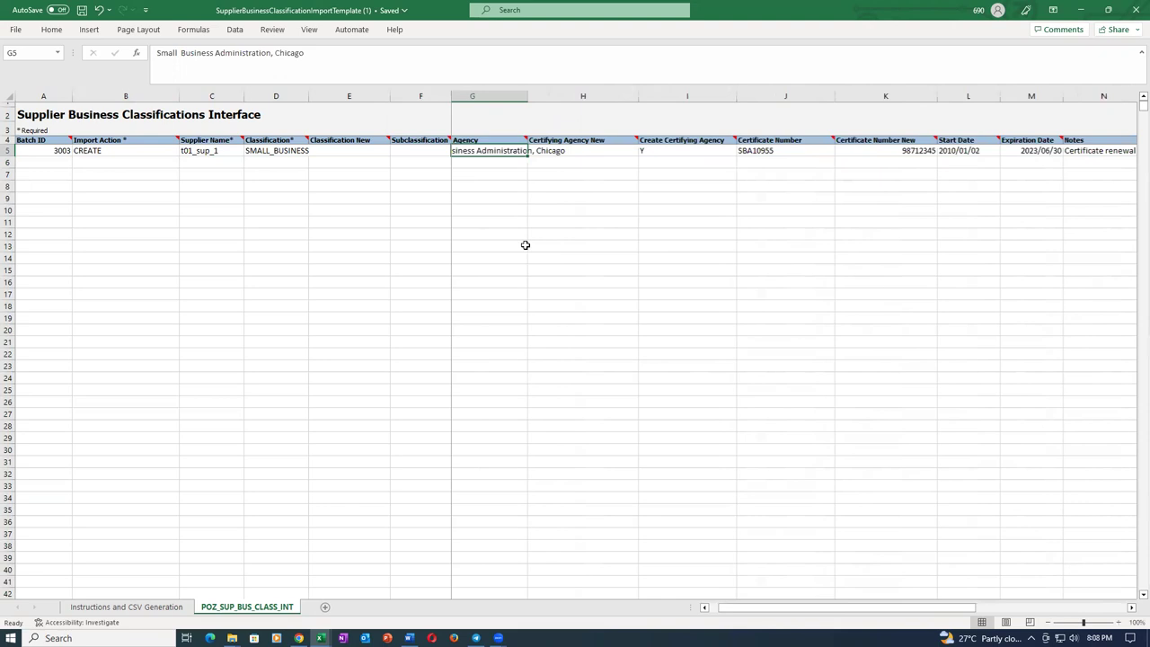
Recheck cells F5 and A5 and save the workbook again.
{"action": "left_click", "coordinate": [498, 227]}
{"action": "left_click", "coordinate": [416, 151]}
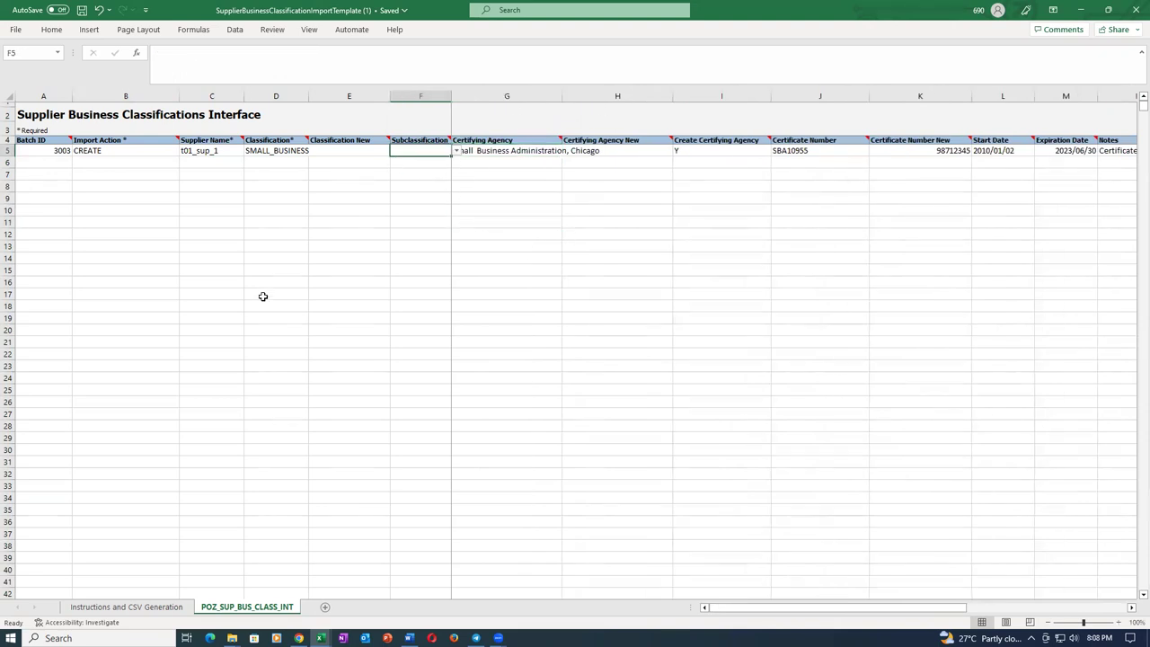
{"action": "left_click", "coordinate": [51, 151]}
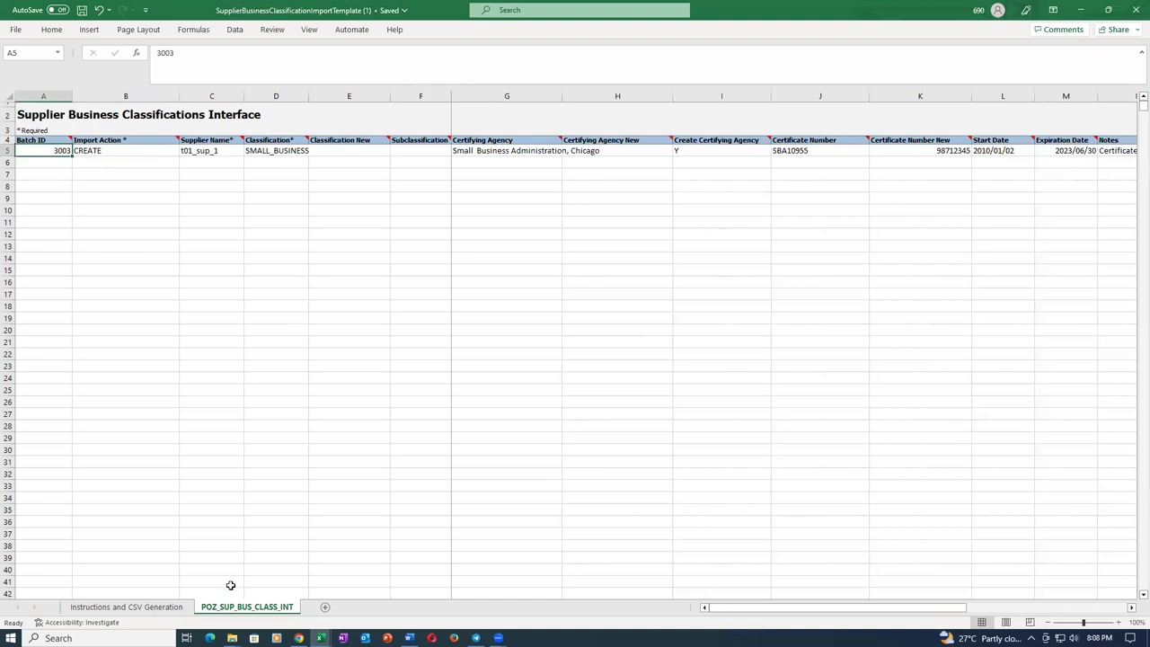
{"action": "key", "text": "ctrl+s"}
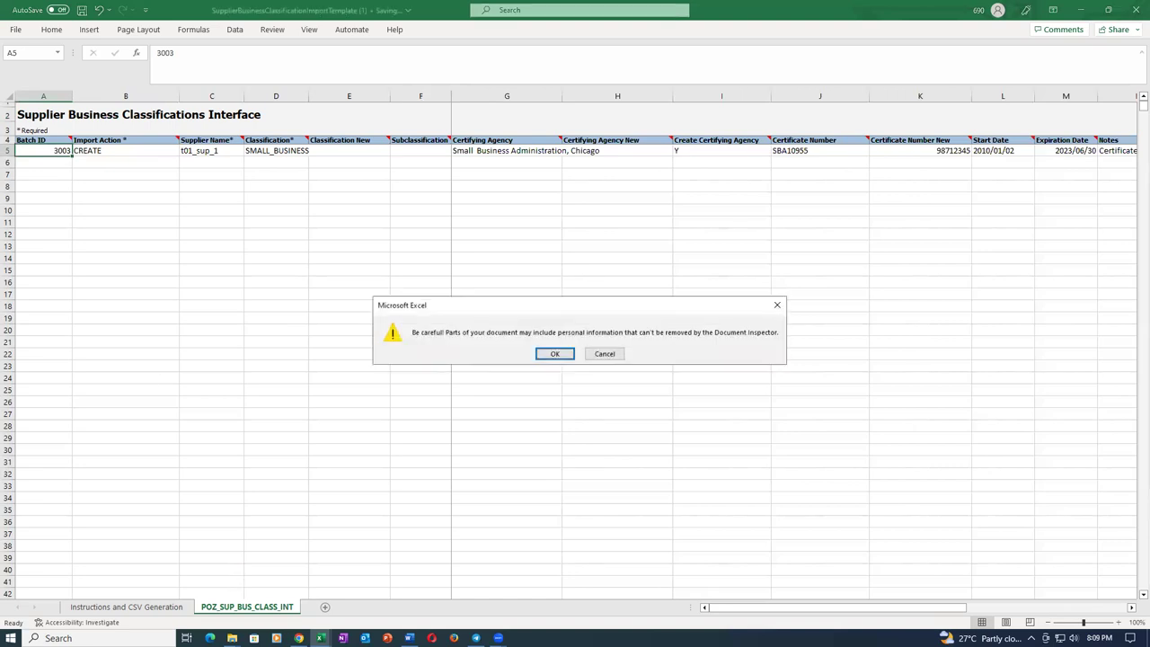
{"action": "left_click", "coordinate": [555, 354]}
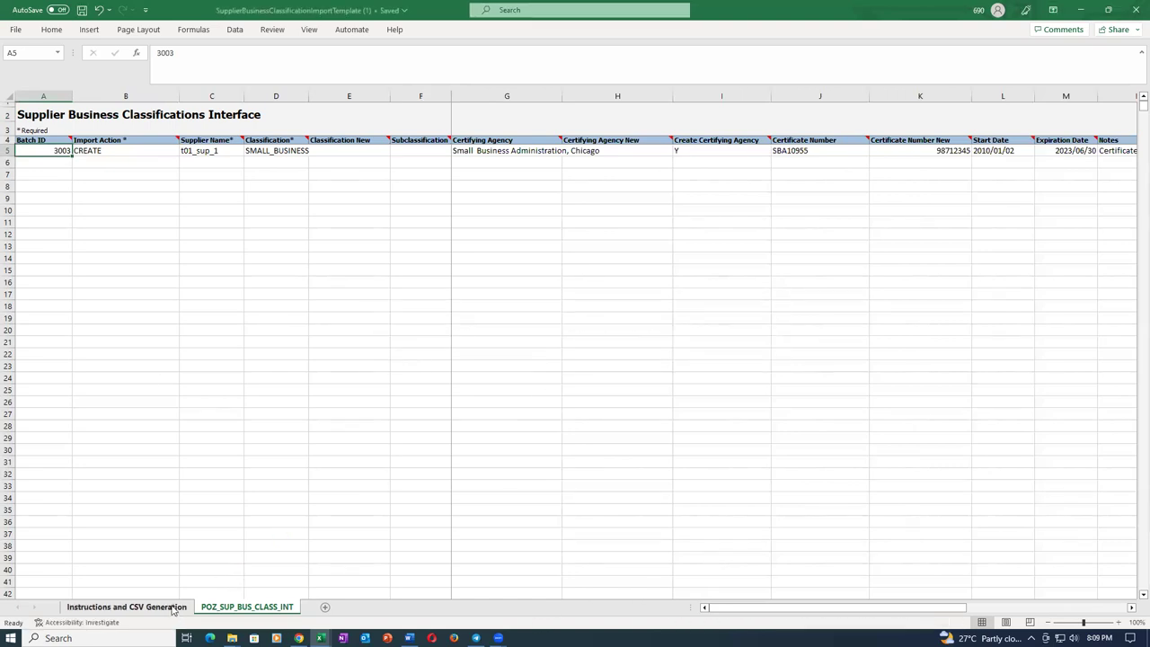
{"action": "left_click", "coordinate": [166, 607]}
Generate the PozSupBusClassInt CSV and save the ZIP as sup_busi_clasi.
{"action": "left_click", "coordinate": [124, 369]}
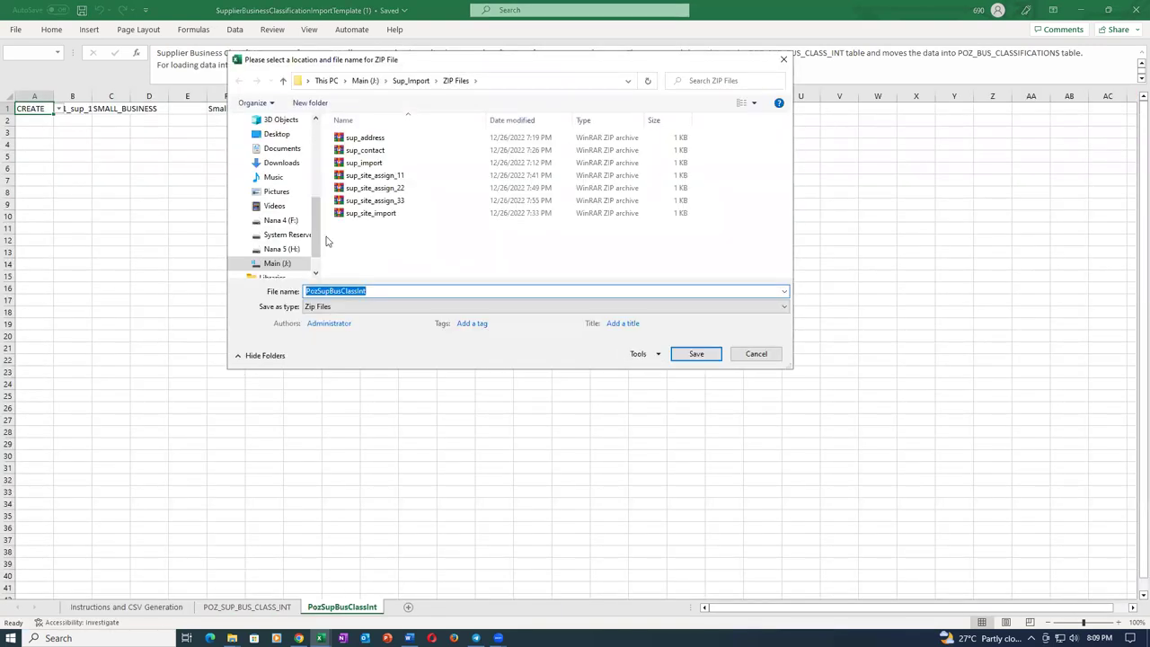
{"action": "type", "text": "sup_busi_clasi"}
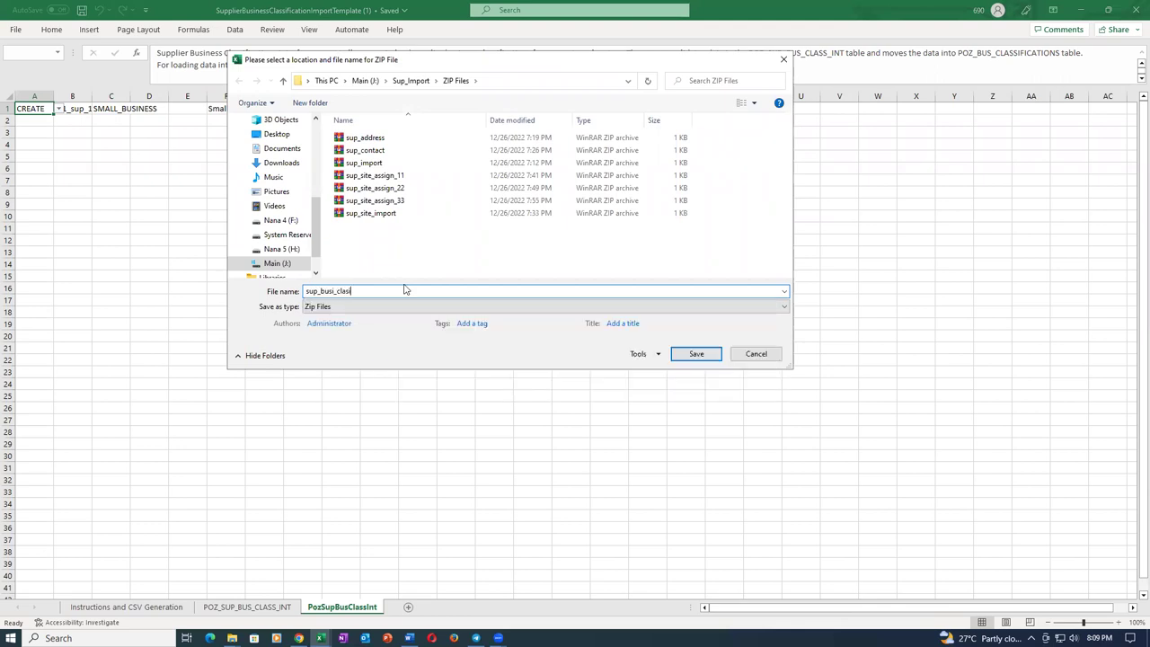
{"action": "left_click", "coordinate": [697, 354]}
{"action": "left_click", "coordinate": [476, 303]}
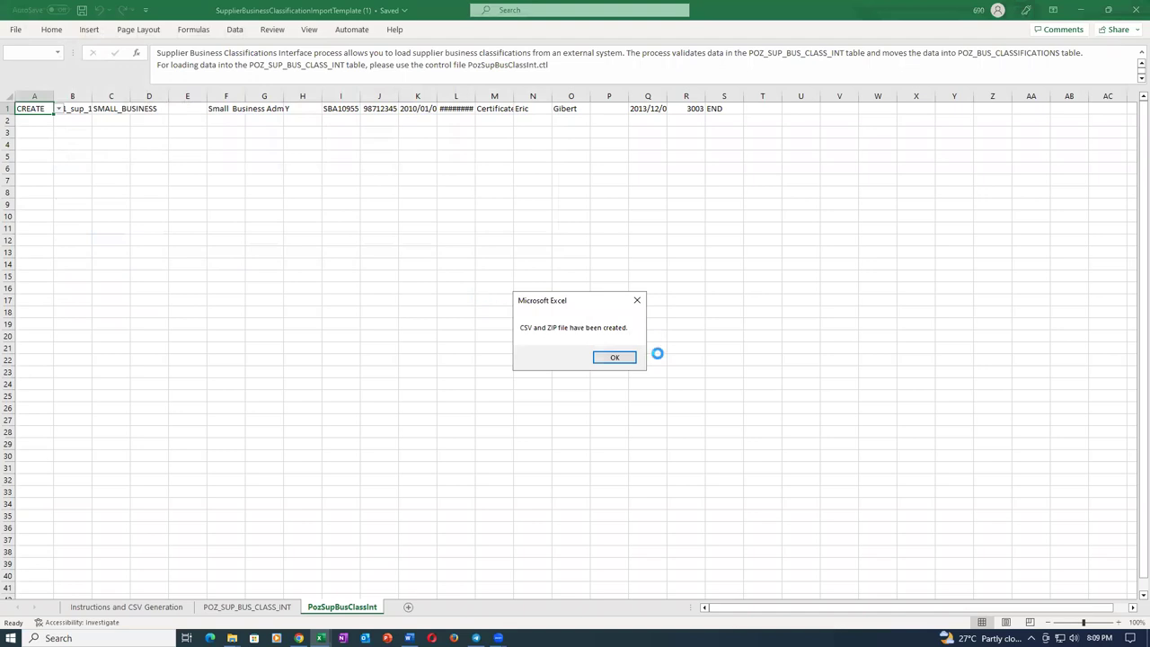
{"action": "left_click", "coordinate": [620, 357]}
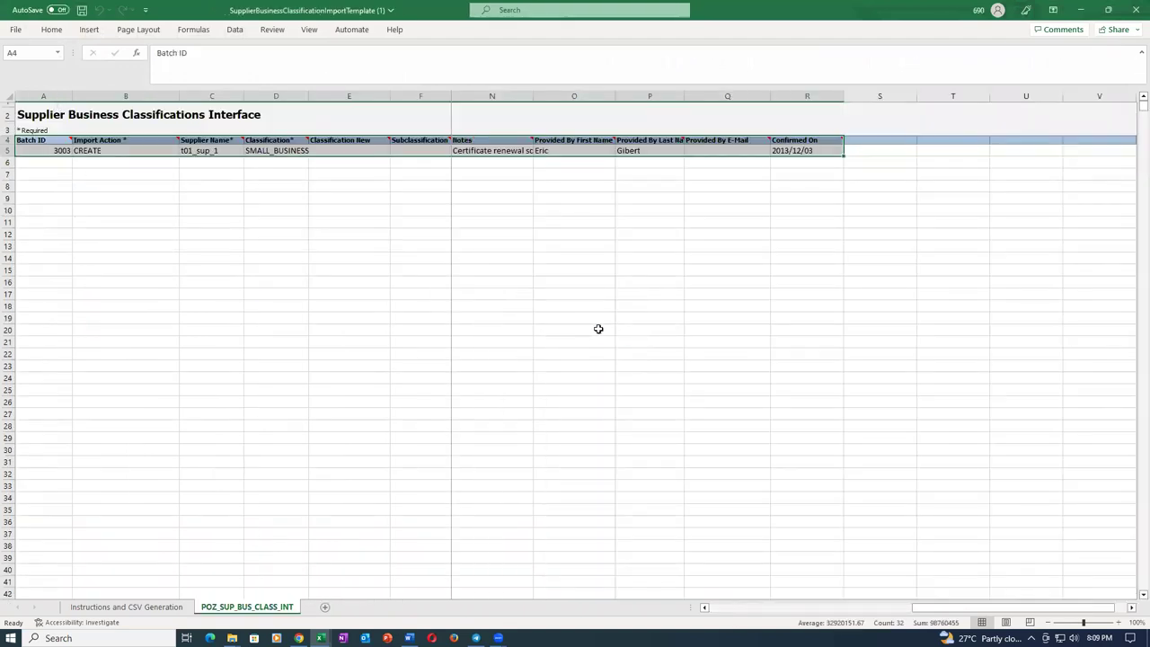
Close the classification template and site assignments workbooks without saving.
{"action": "left_click", "coordinate": [1131, 10]}
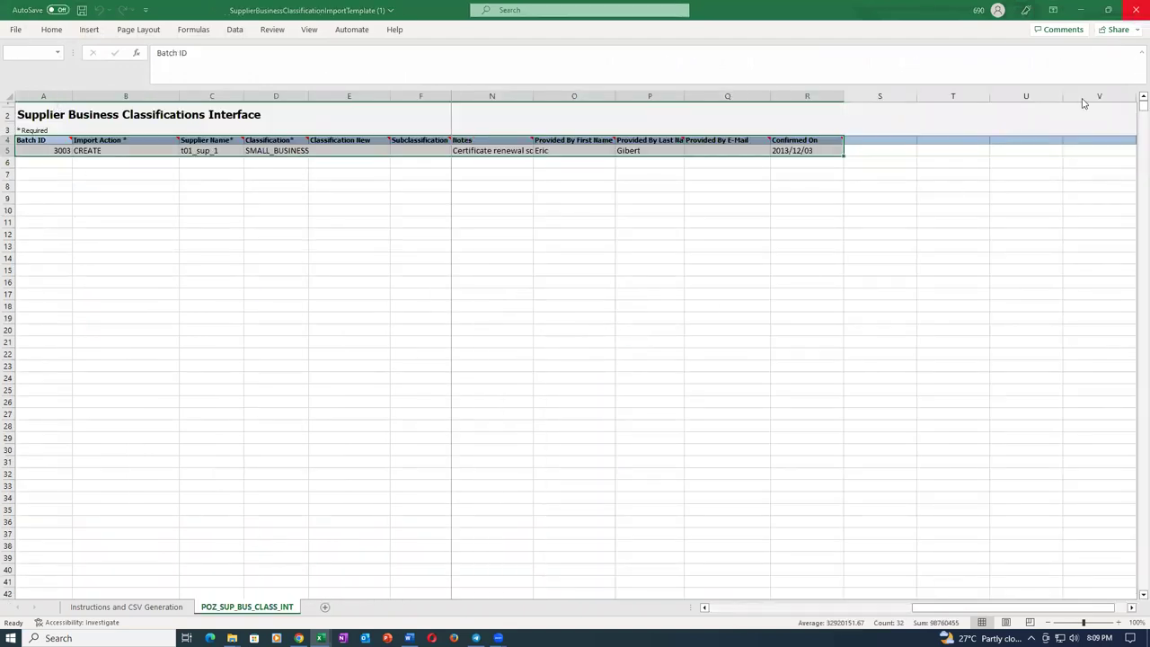
{"action": "left_click", "coordinate": [590, 340]}
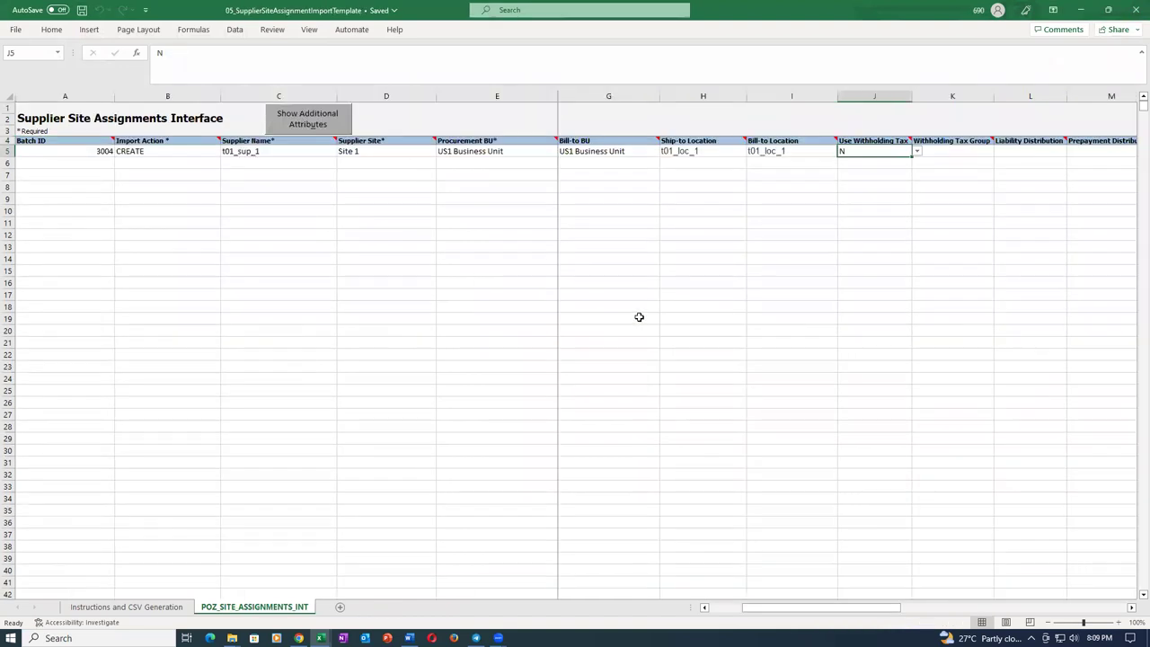
{"action": "left_click", "coordinate": [1131, 10]}
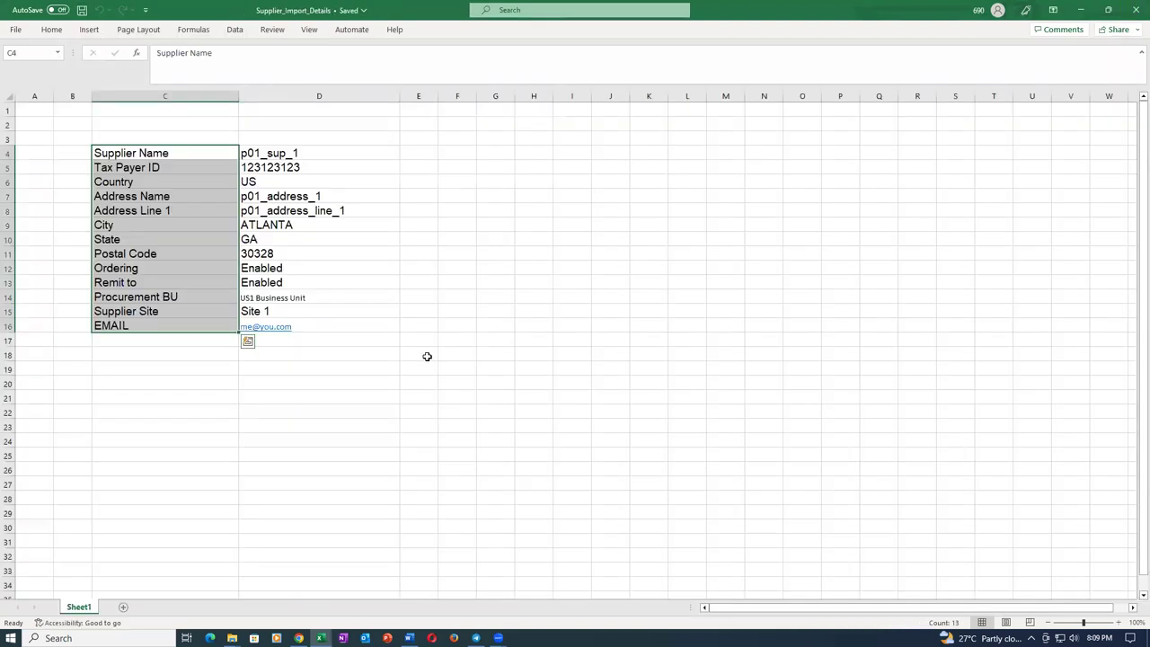
{"action": "left_click", "coordinate": [495, 333]}
In Load Interface File for Import, select Import Supplier Business Classifications and choose to upload a new data file.
{"action": "left_click", "coordinate": [299, 638]}
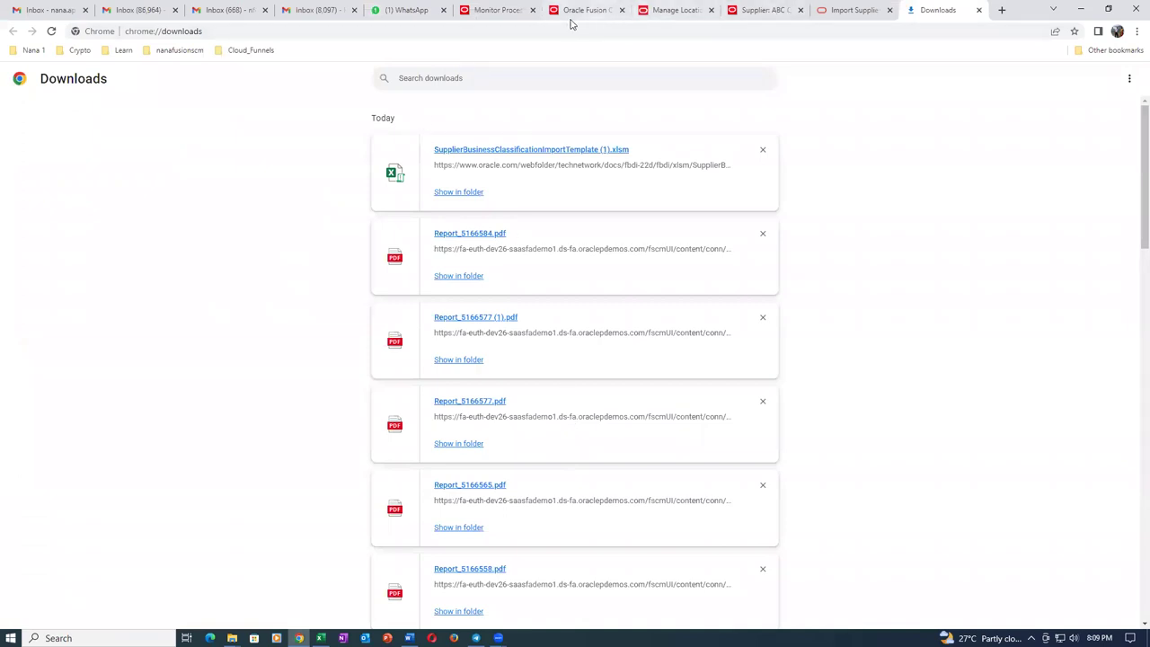
{"action": "left_click", "coordinate": [511, 10]}
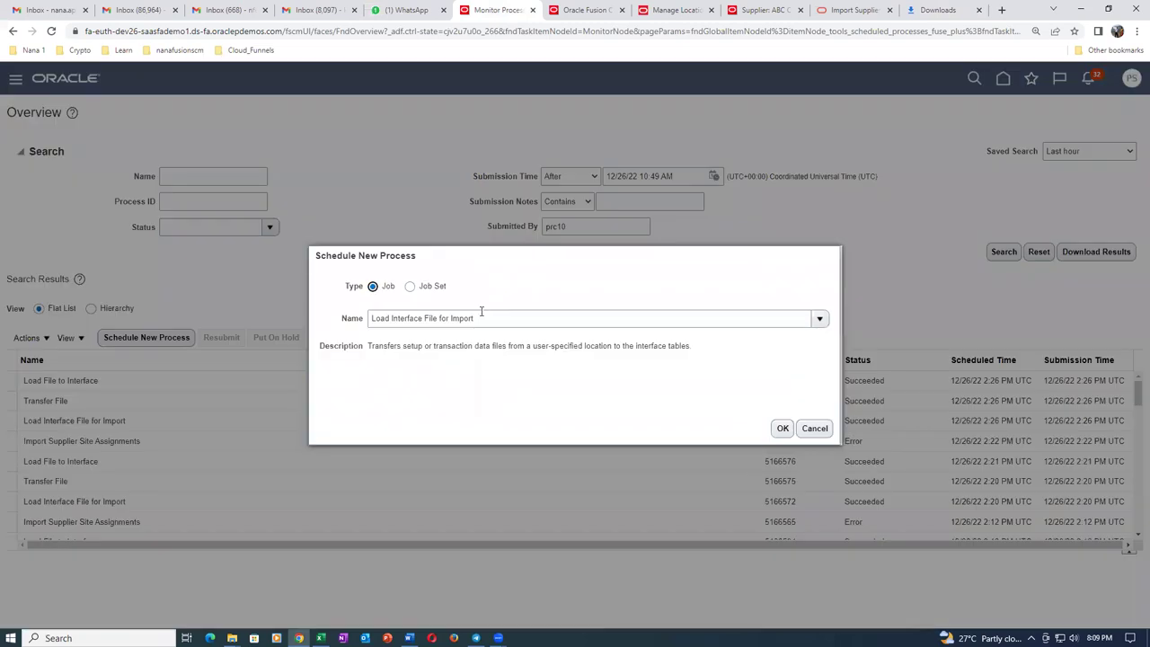
{"action": "key", "text": "Return"}
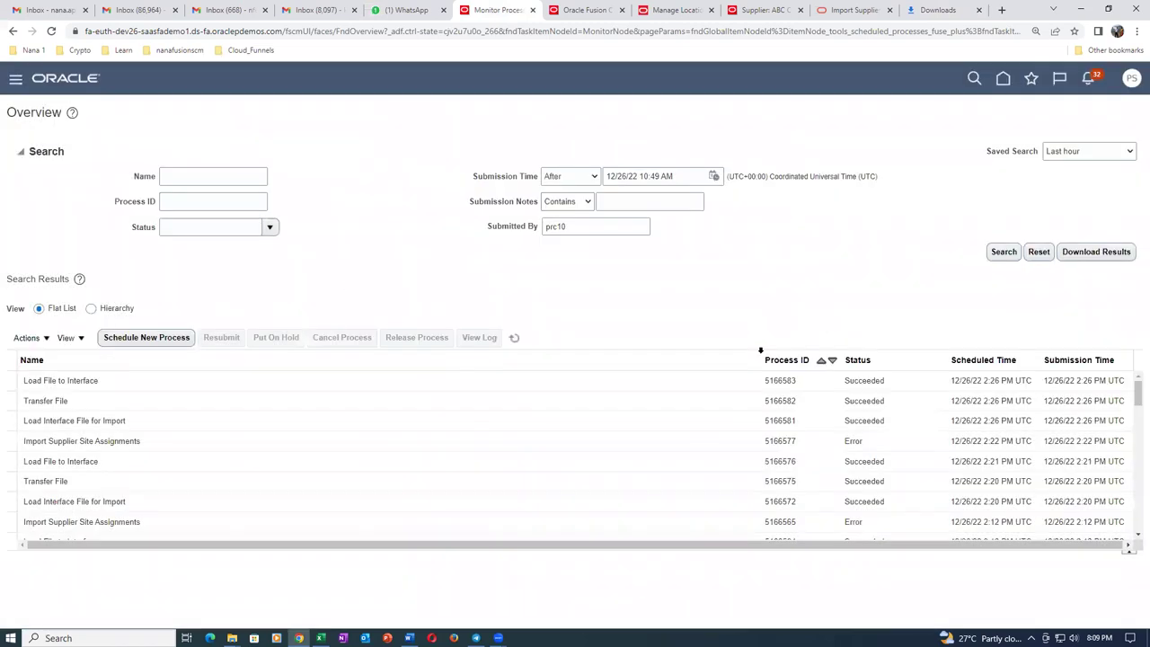
{"action": "left_click", "coordinate": [646, 303]}
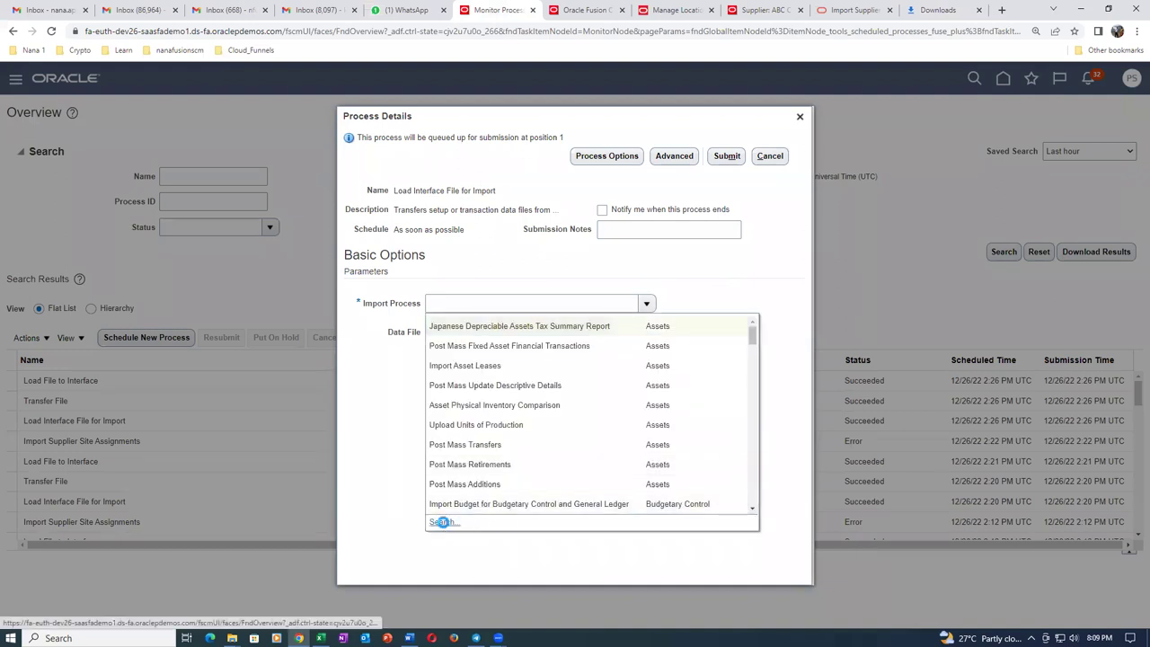
{"action": "left_click", "coordinate": [442, 522]}
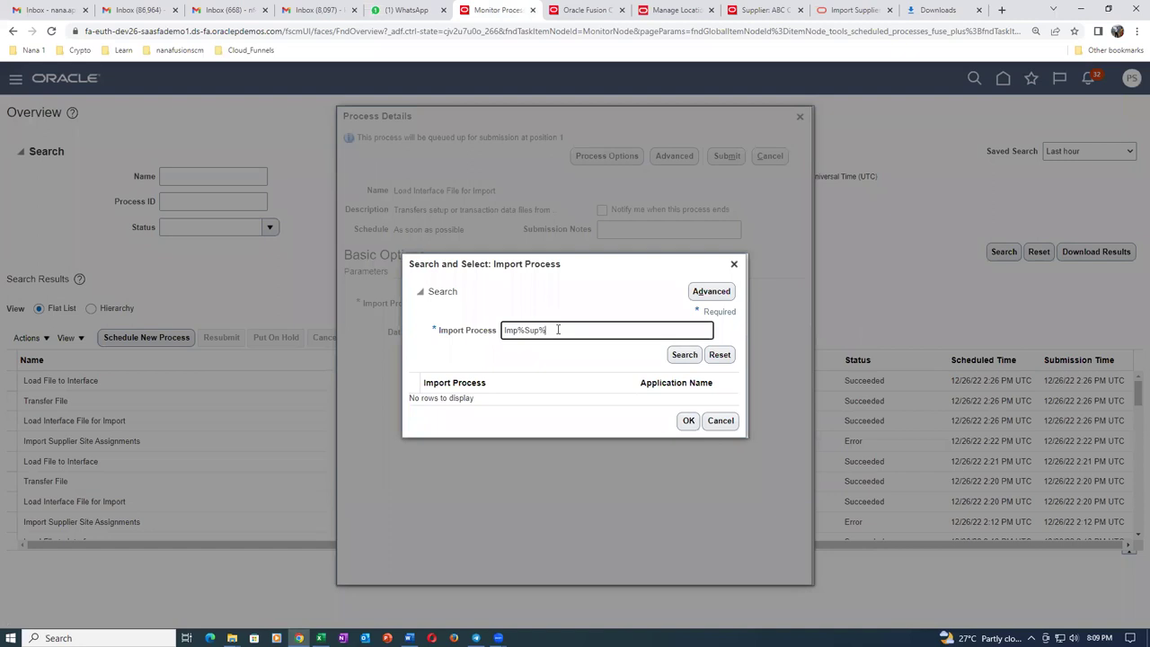
{"action": "left_click", "coordinate": [674, 356]}
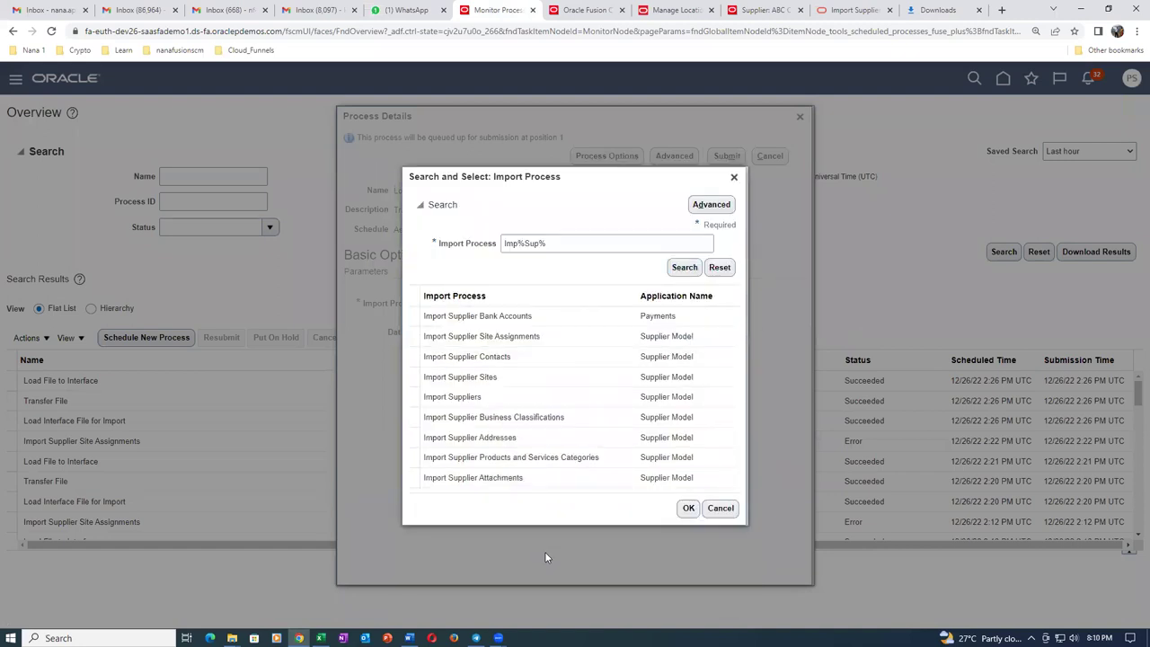
{"action": "left_click", "coordinate": [578, 419]}
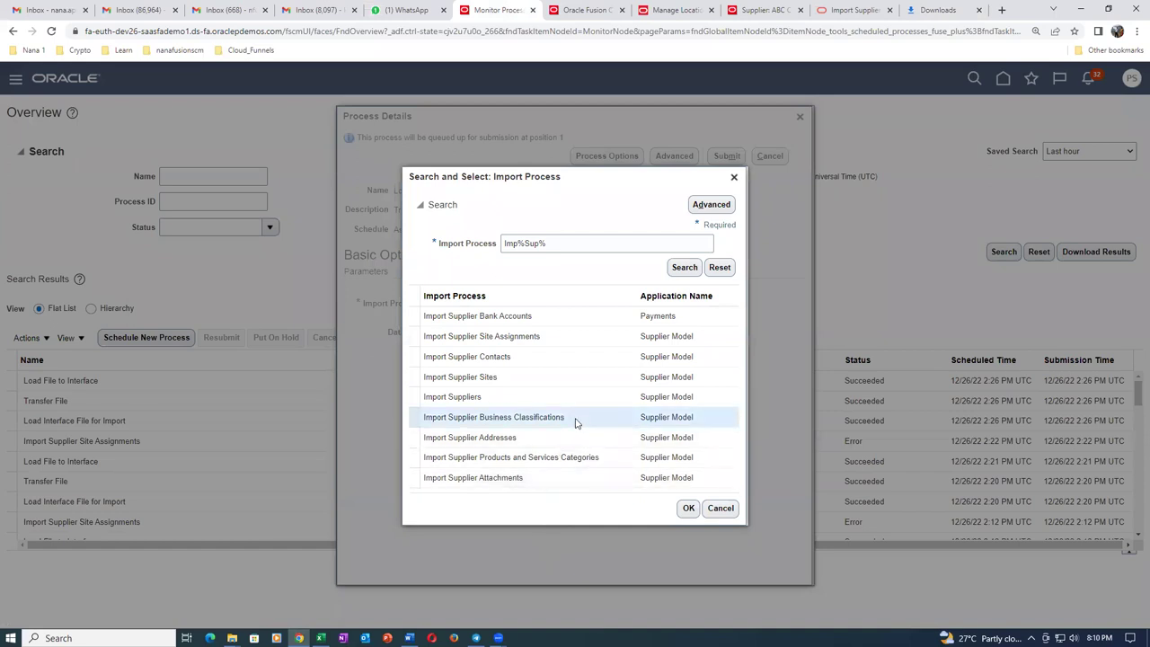
{"action": "left_click", "coordinate": [688, 509]}
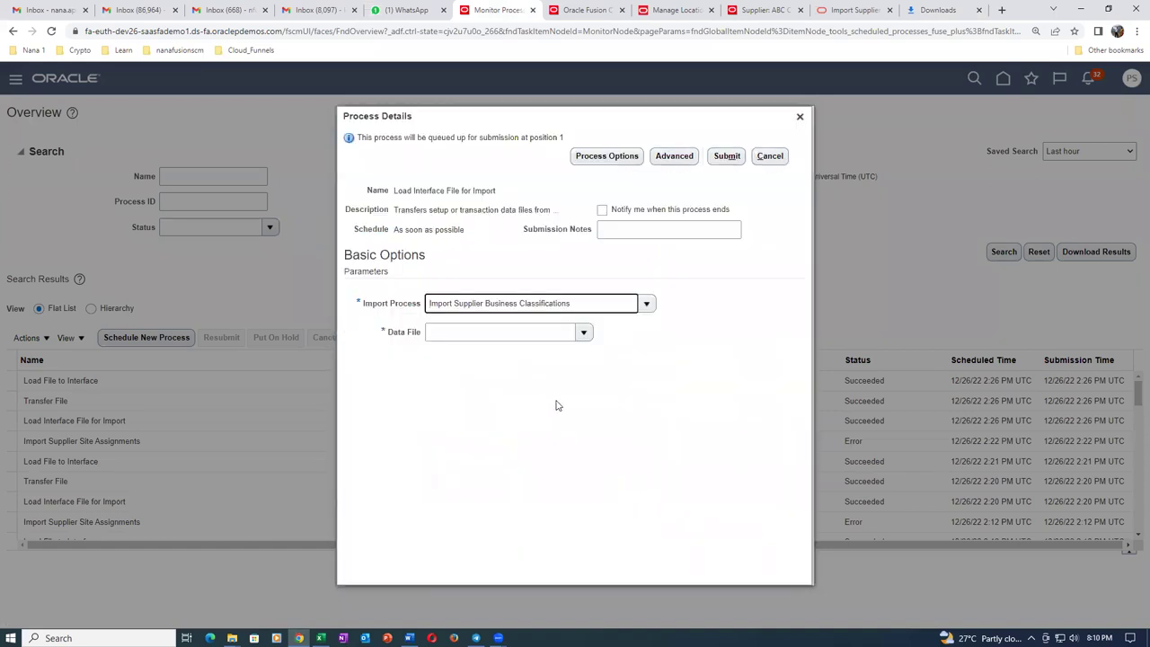
{"action": "left_click", "coordinate": [584, 332]}
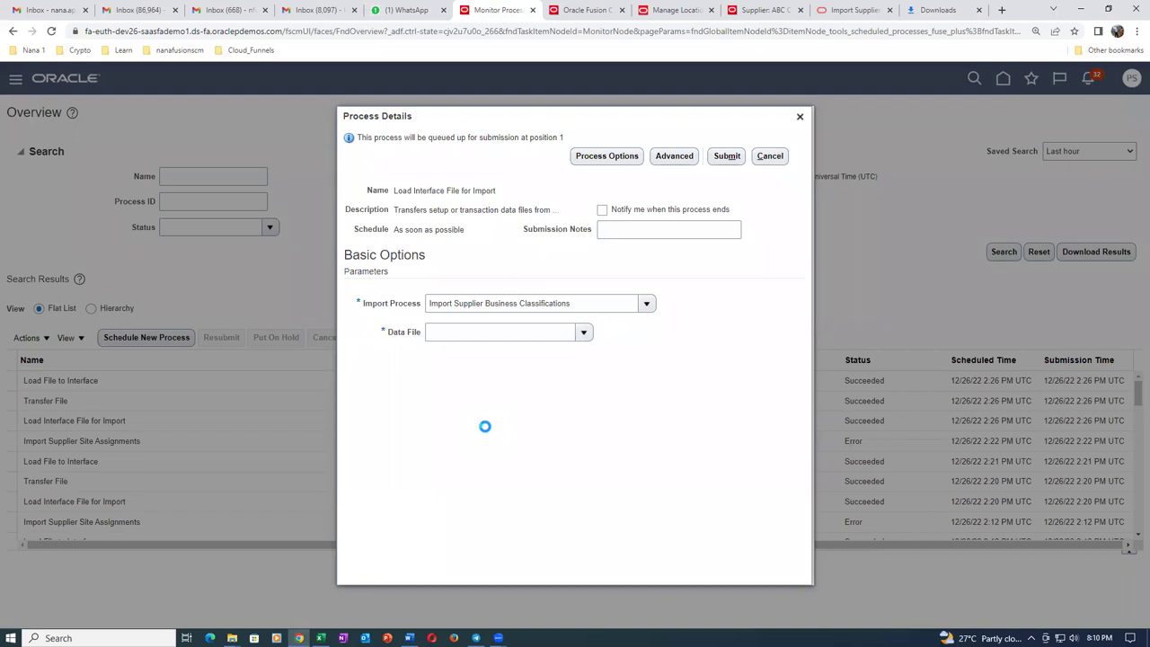
{"action": "left_click", "coordinate": [470, 393]}
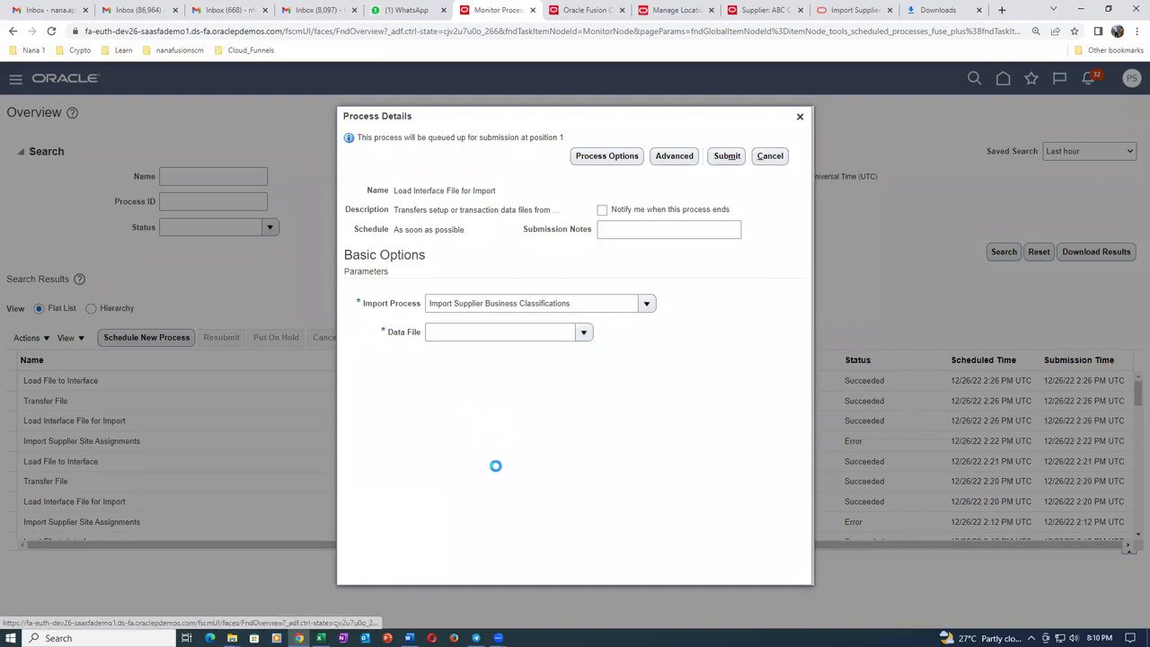
Upload sup_busi_clasi.zip from the ZIP Files folder as the data file.
{"action": "left_click", "coordinate": [543, 343]}
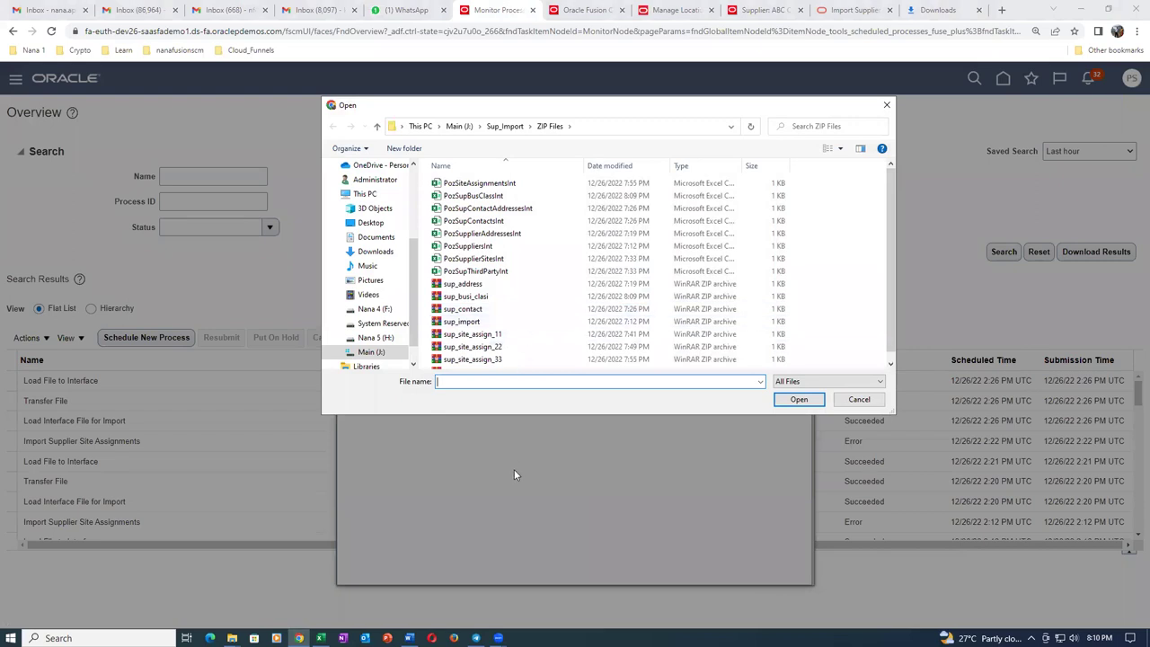
{"action": "scroll", "coordinate": [887, 337], "scroll_direction": "down", "scroll_amount": 1}
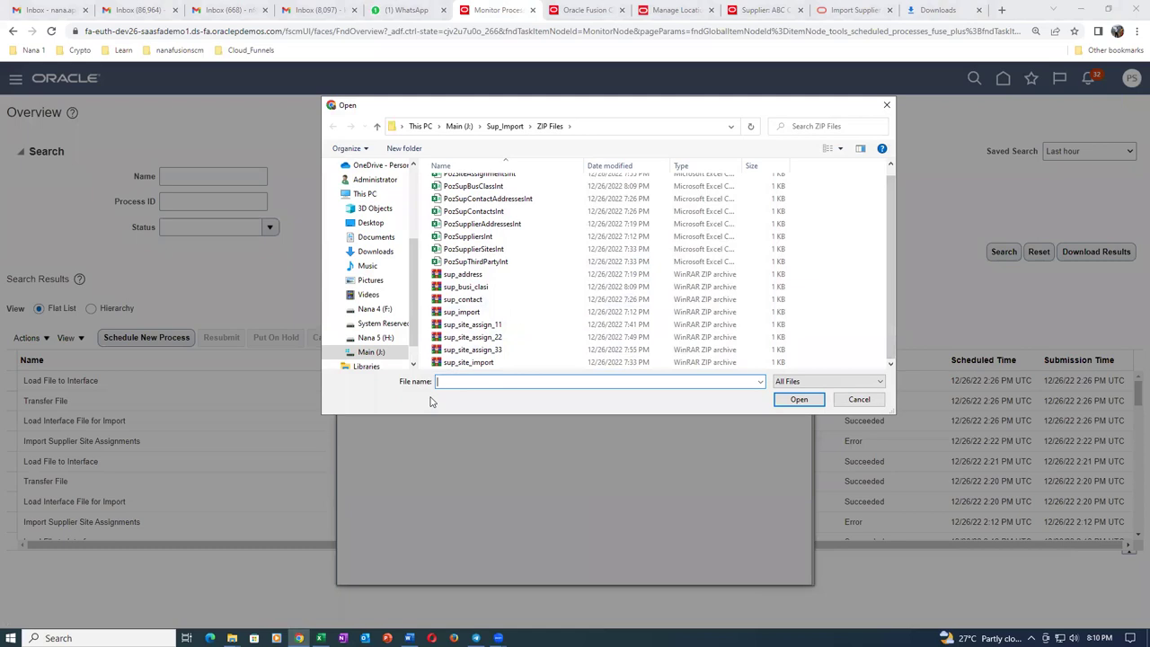
{"action": "left_click", "coordinate": [476, 288]}
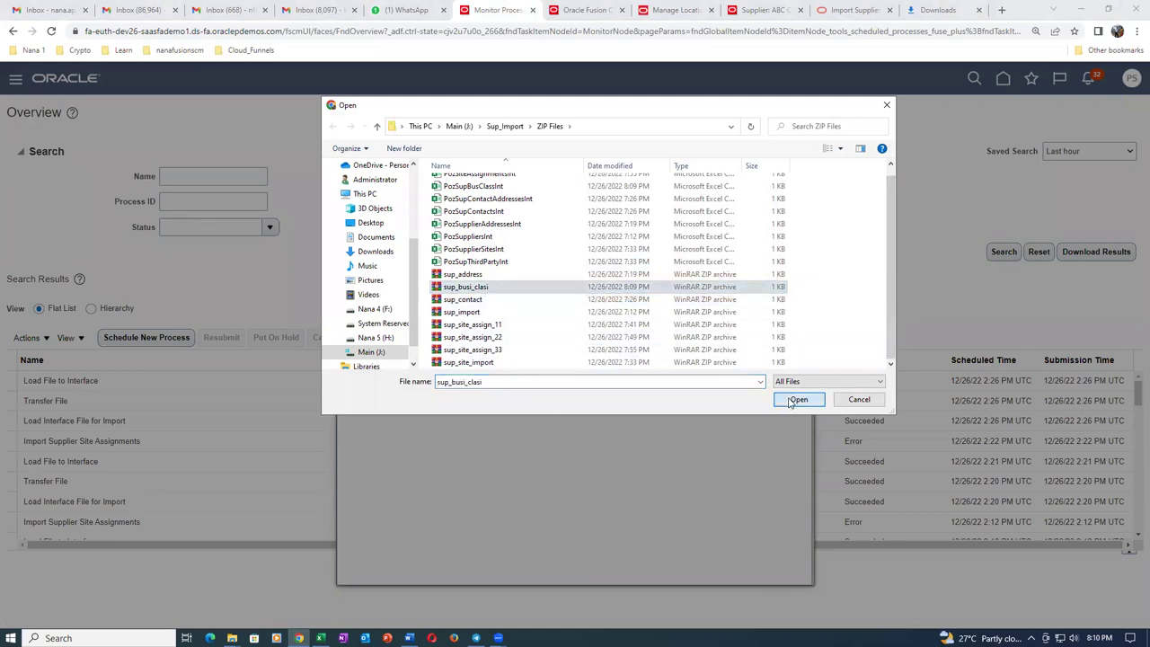
{"action": "left_click", "coordinate": [789, 399]}
{"action": "left_click", "coordinate": [600, 366]}
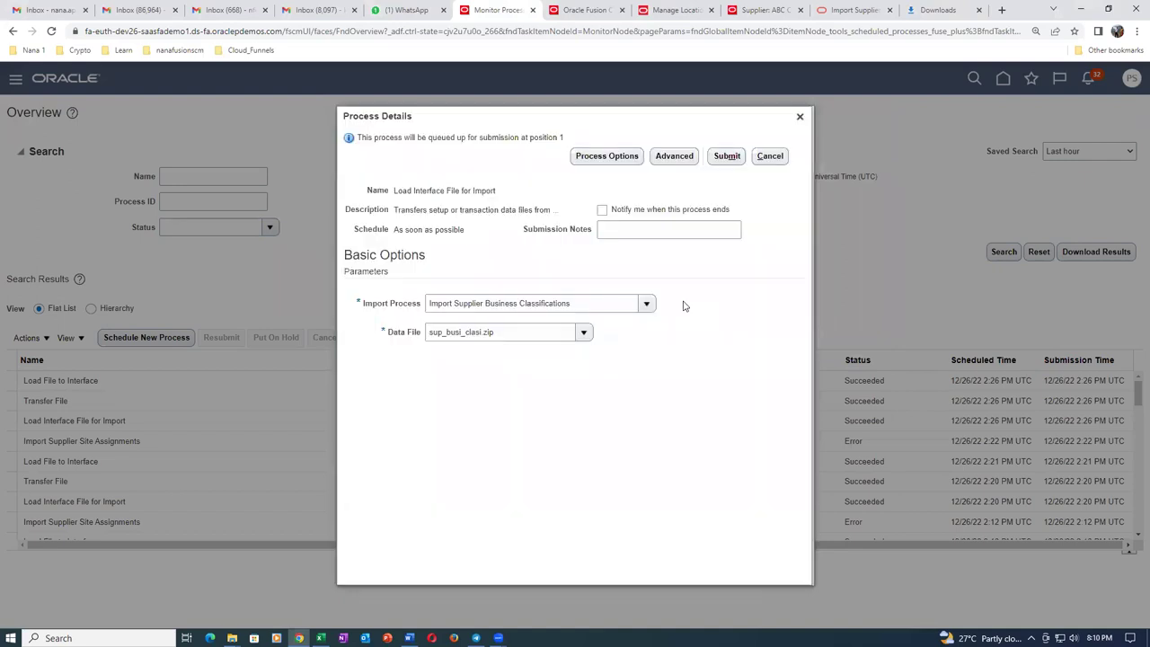
Submit the load job, dismiss the confirmation, and close the process details.
{"action": "left_click", "coordinate": [727, 155]}
{"action": "left_click", "coordinate": [719, 248]}
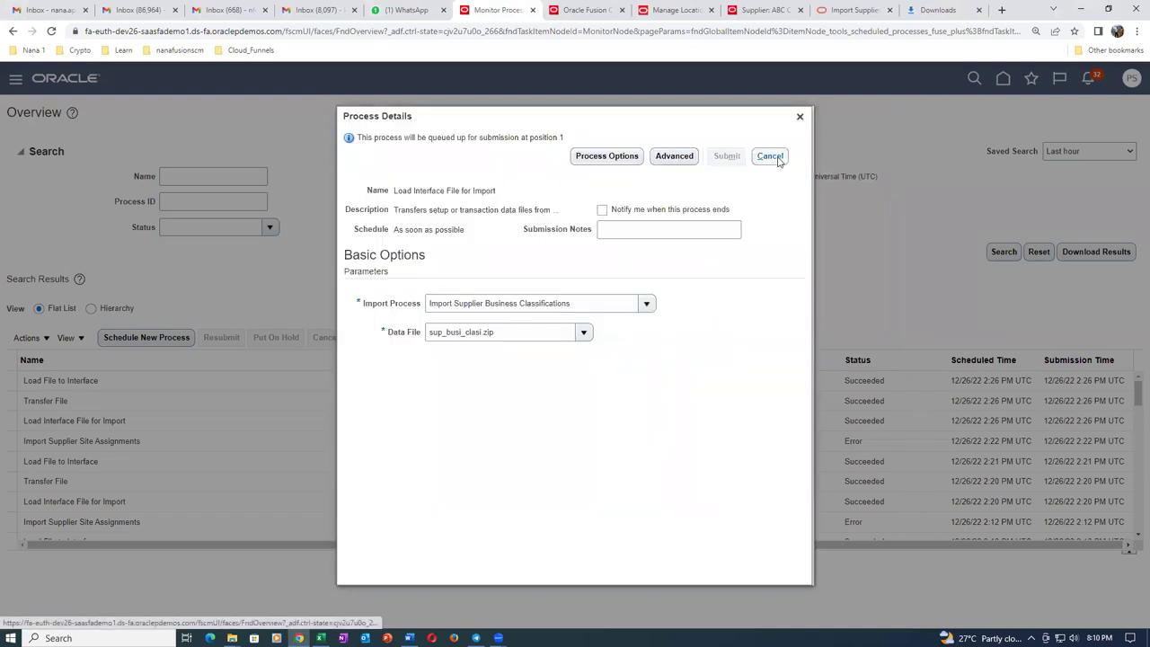
{"action": "left_click", "coordinate": [800, 117]}
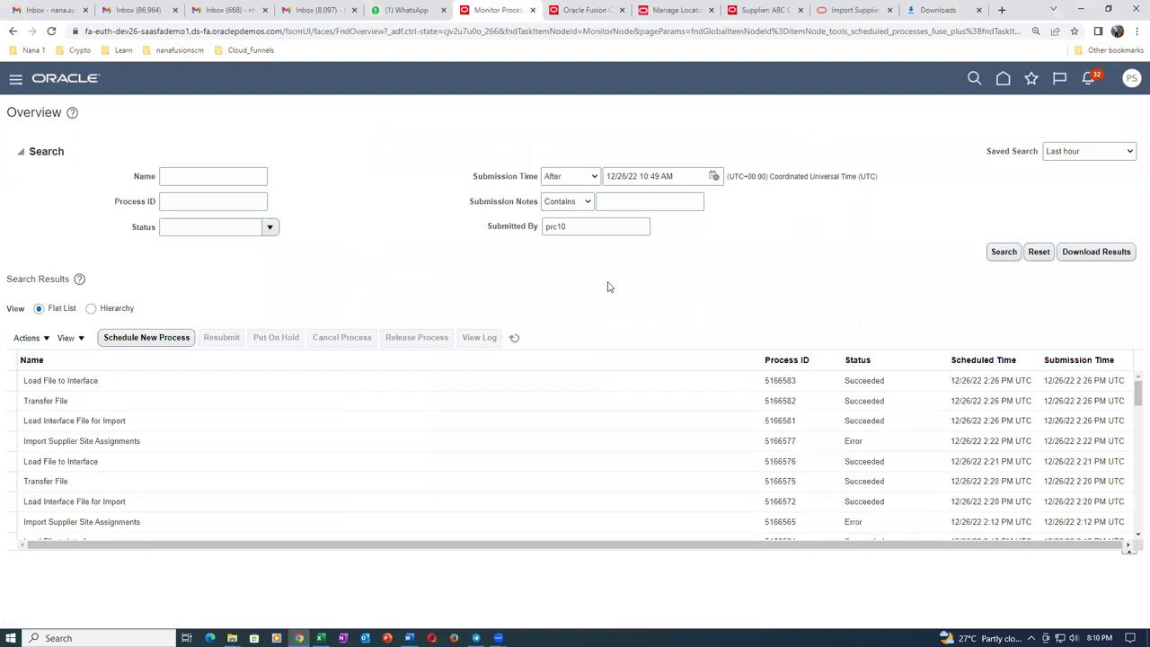
Refresh the process list until load jobs 5166594–5166596 show Succeeded, then go to the home page.
{"action": "left_click", "coordinate": [515, 338]}
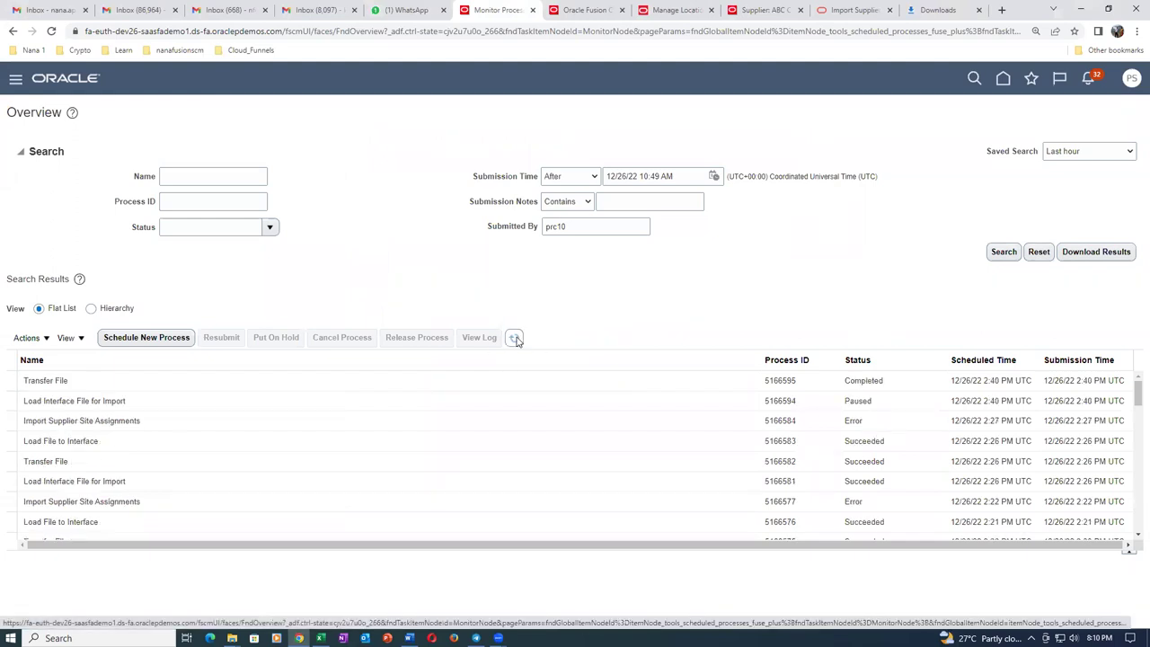
{"action": "left_click", "coordinate": [515, 339]}
{"action": "left_click", "coordinate": [515, 340]}
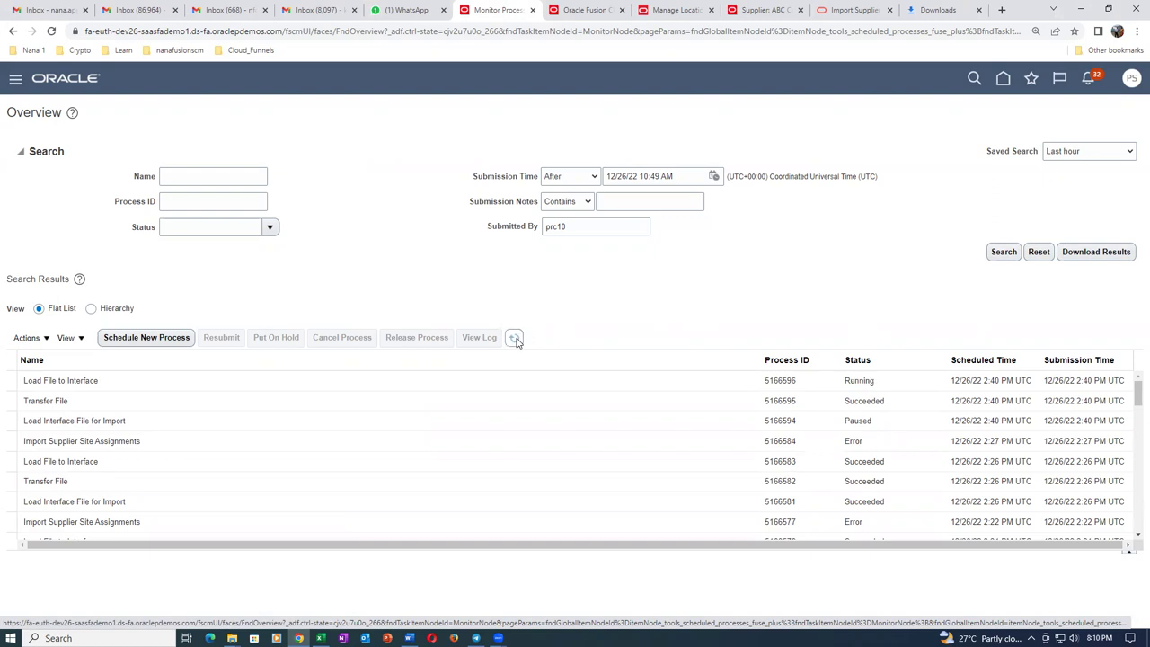
{"action": "left_click", "coordinate": [516, 339]}
{"action": "left_click", "coordinate": [517, 341]}
{"action": "left_click", "coordinate": [517, 340]}
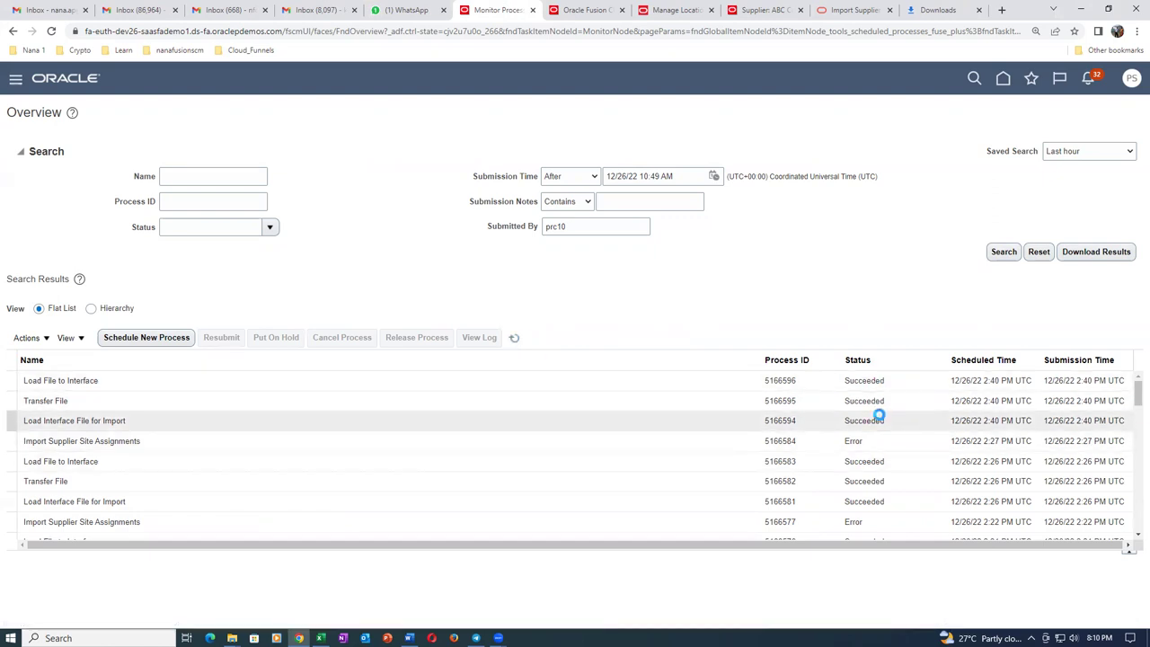
{"action": "left_click", "coordinate": [602, 11]}
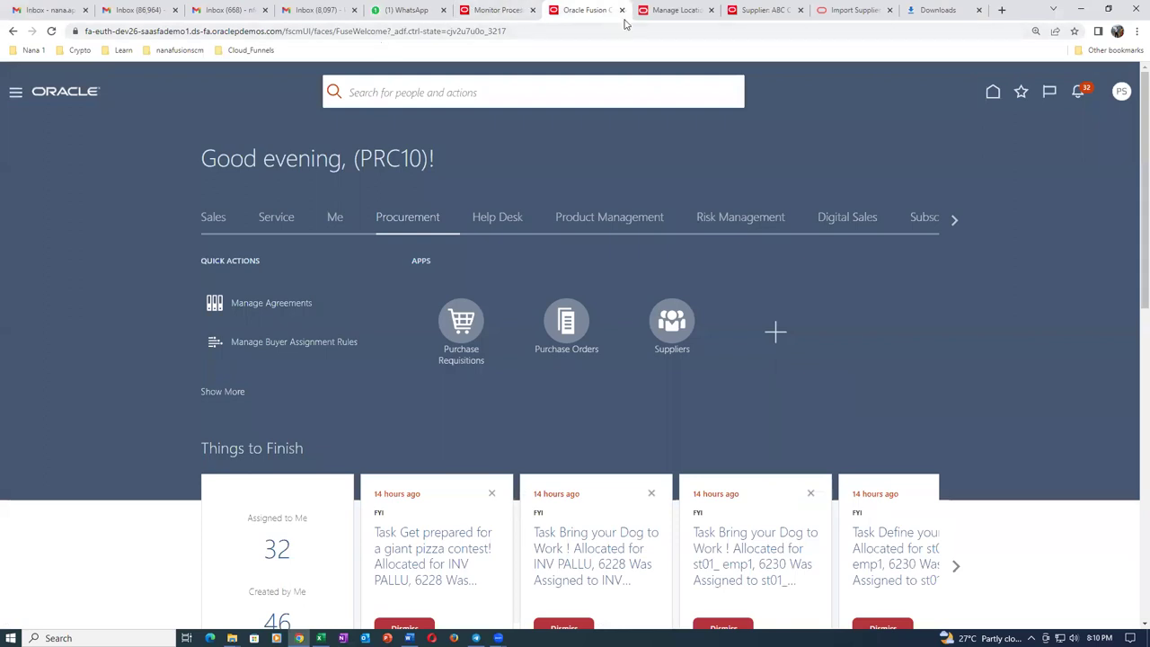
Close the ABC Consulting supplier page, go to Import Suppliers, and start an Import Supplier Business Classifications process.
{"action": "left_click", "coordinate": [784, 8]}
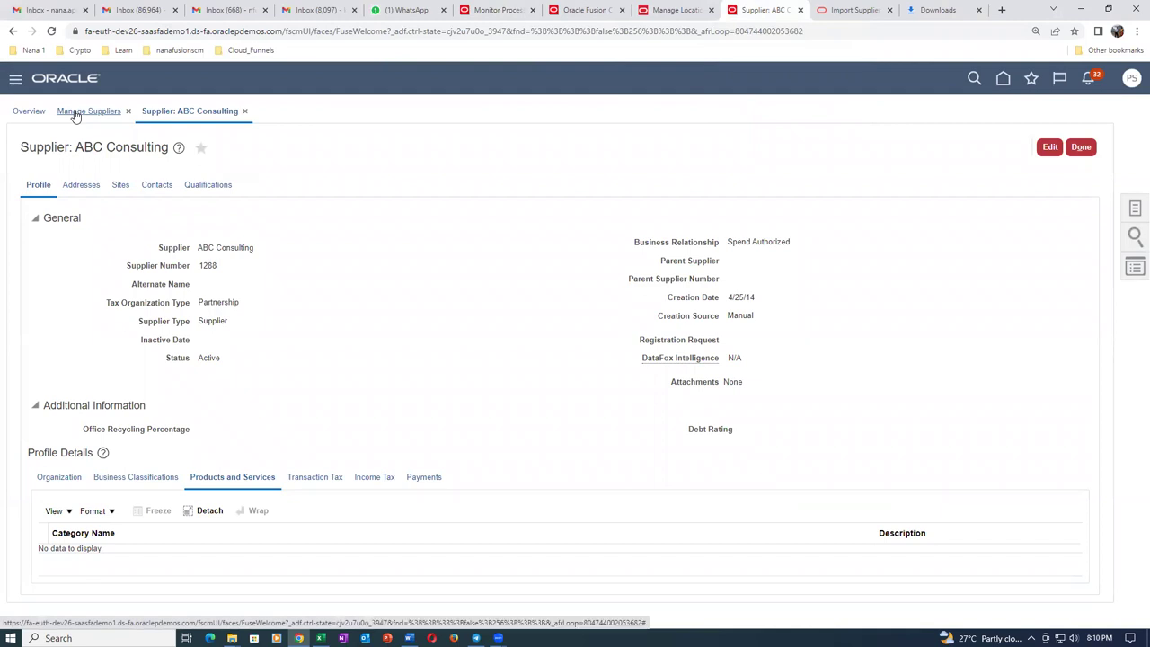
{"action": "left_click", "coordinate": [246, 112]}
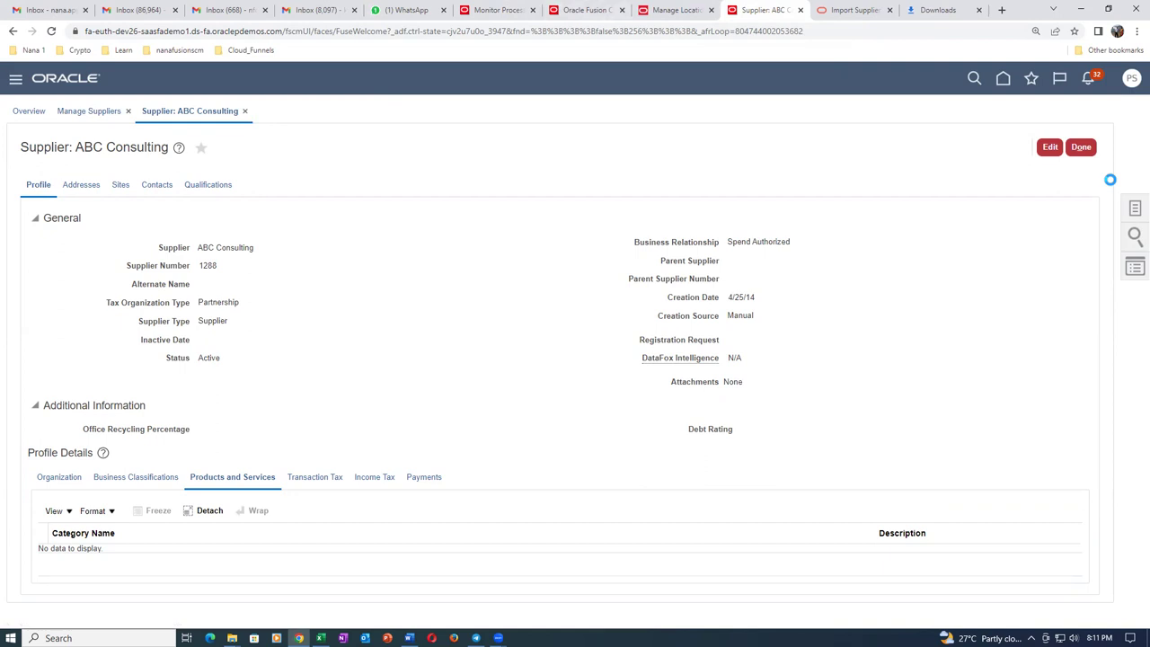
{"action": "left_click", "coordinate": [1134, 209]}
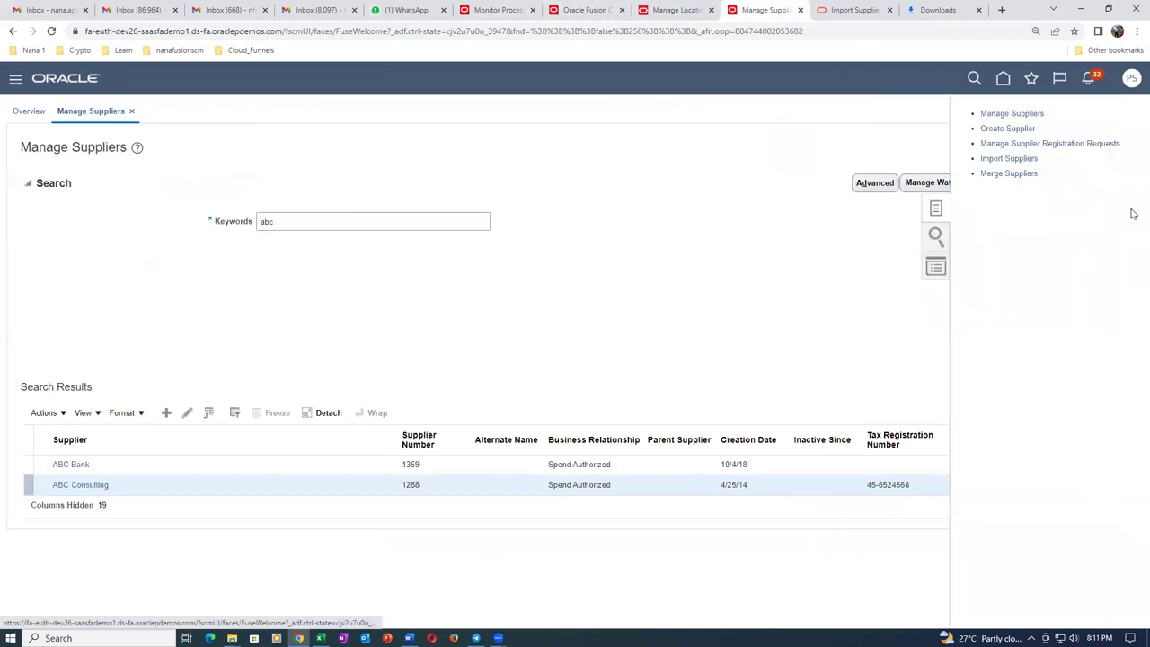
{"action": "left_click", "coordinate": [1007, 158]}
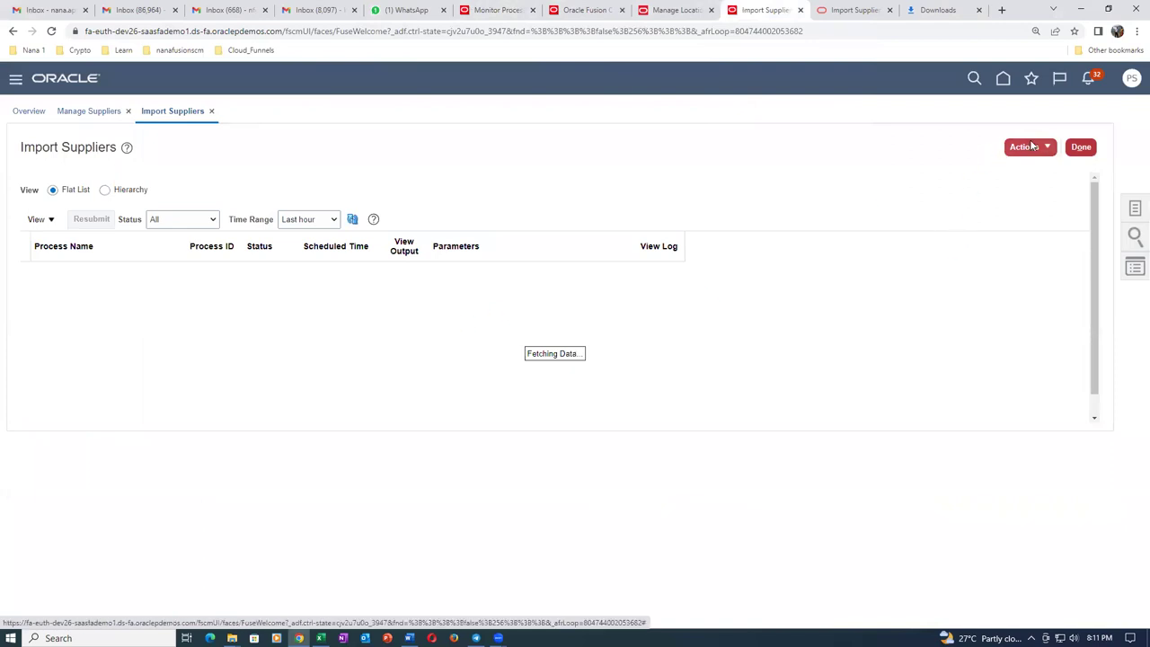
{"action": "left_click", "coordinate": [1032, 147]}
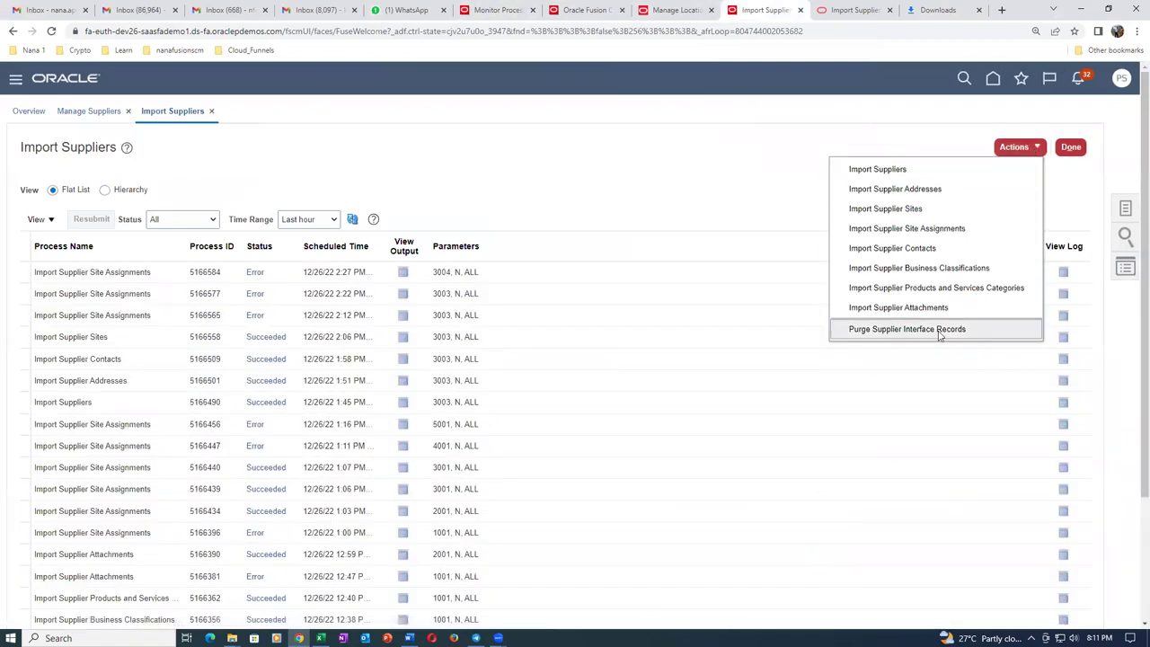
{"action": "left_click", "coordinate": [966, 269]}
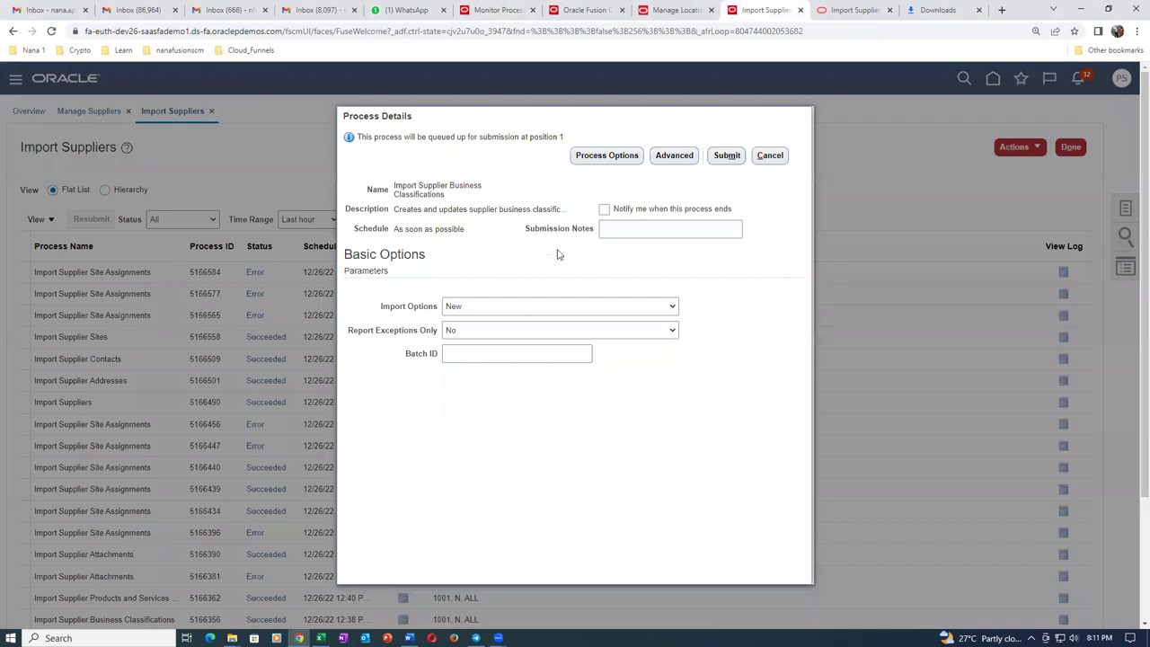
Submit Import Supplier Business Classifications for batch 3003 with import option All.
{"action": "left_click", "coordinate": [526, 307]}
{"action": "left_click", "coordinate": [519, 319]}
{"action": "left_click", "coordinate": [514, 355]}
{"action": "type", "text": "3003"}
{"action": "key", "text": "Tab"}
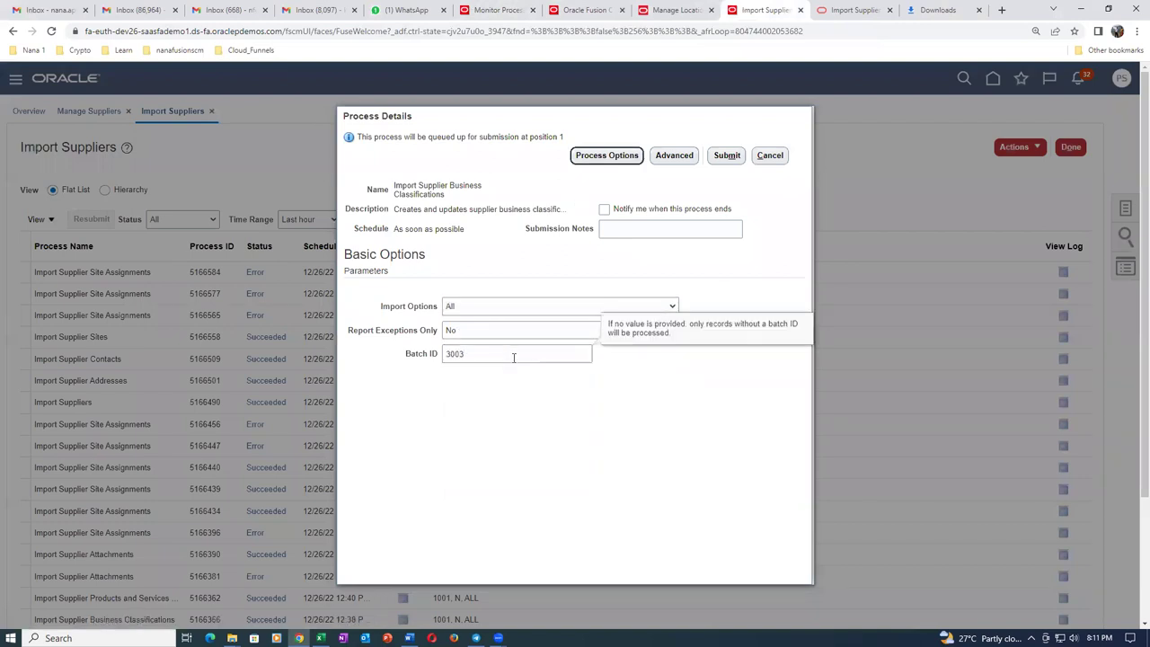
{"action": "left_click", "coordinate": [726, 154]}
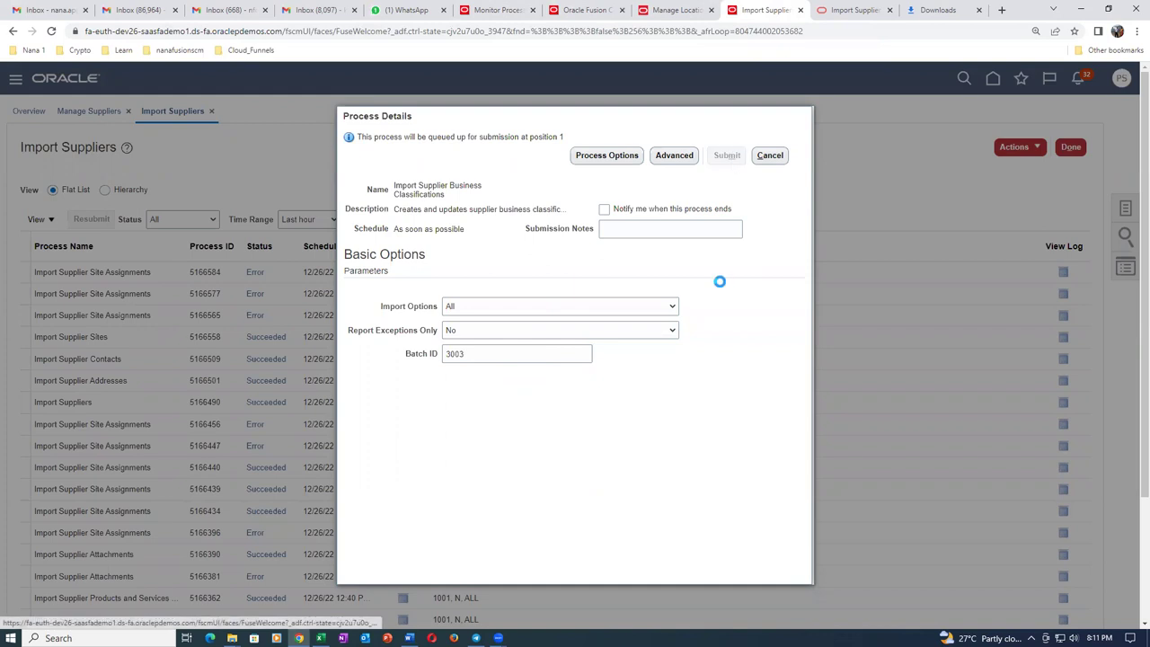
{"action": "left_click", "coordinate": [722, 245]}
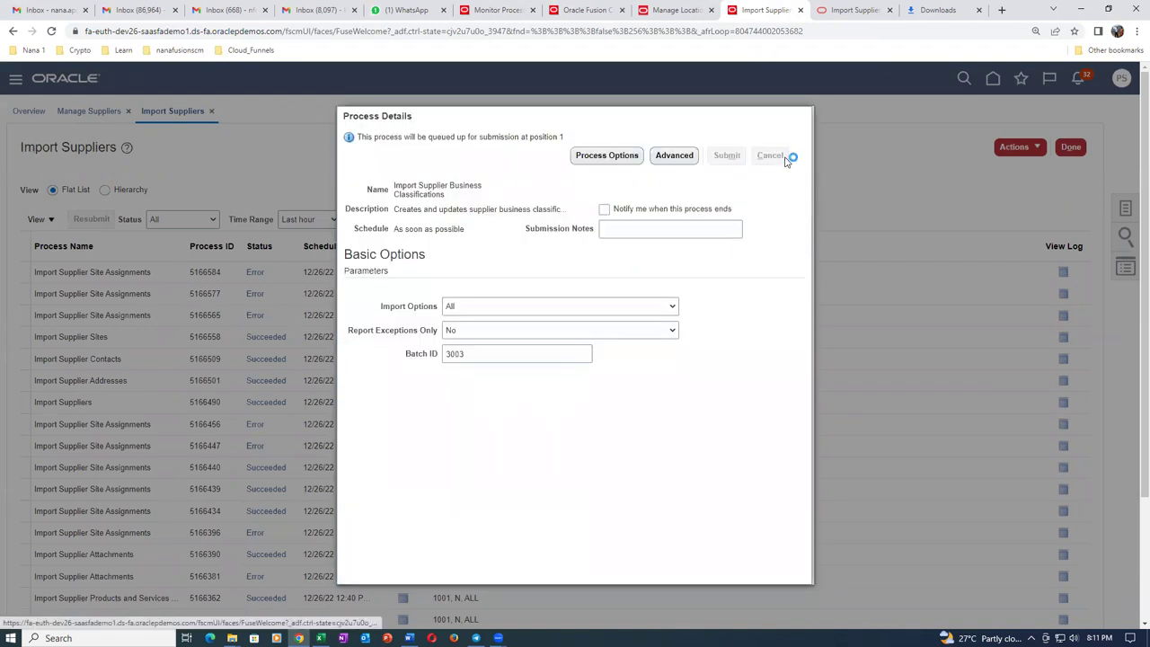
{"action": "left_click", "coordinate": [781, 160]}
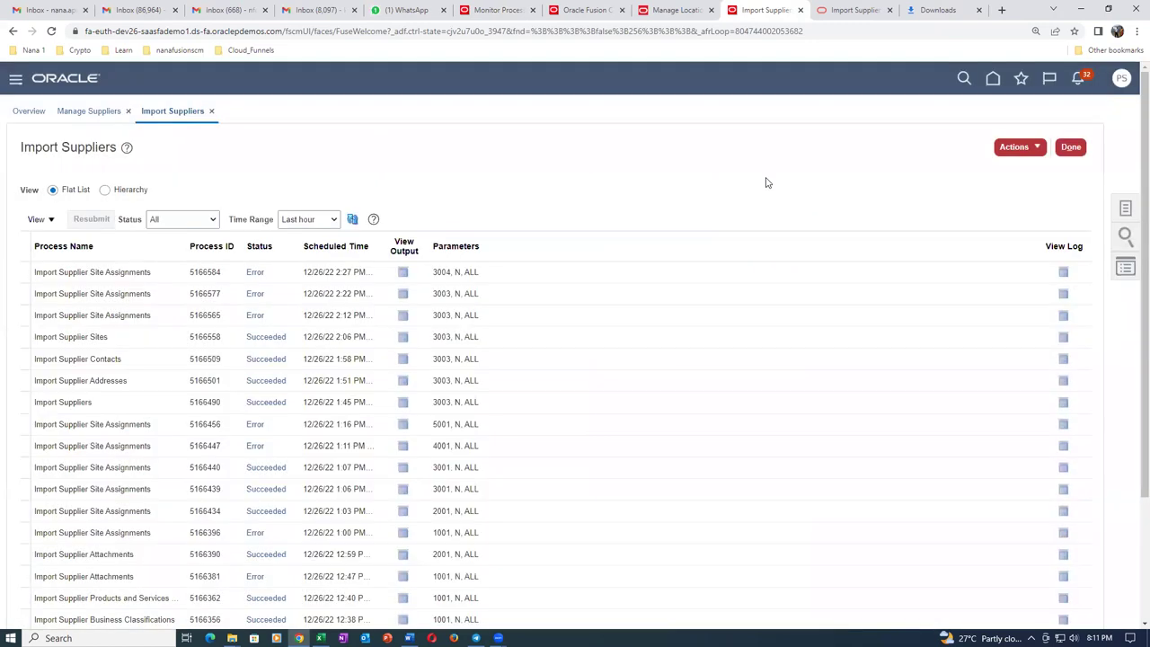
Refresh the process list until new process 5166600 appears as Running.
{"action": "left_click", "coordinate": [355, 221]}
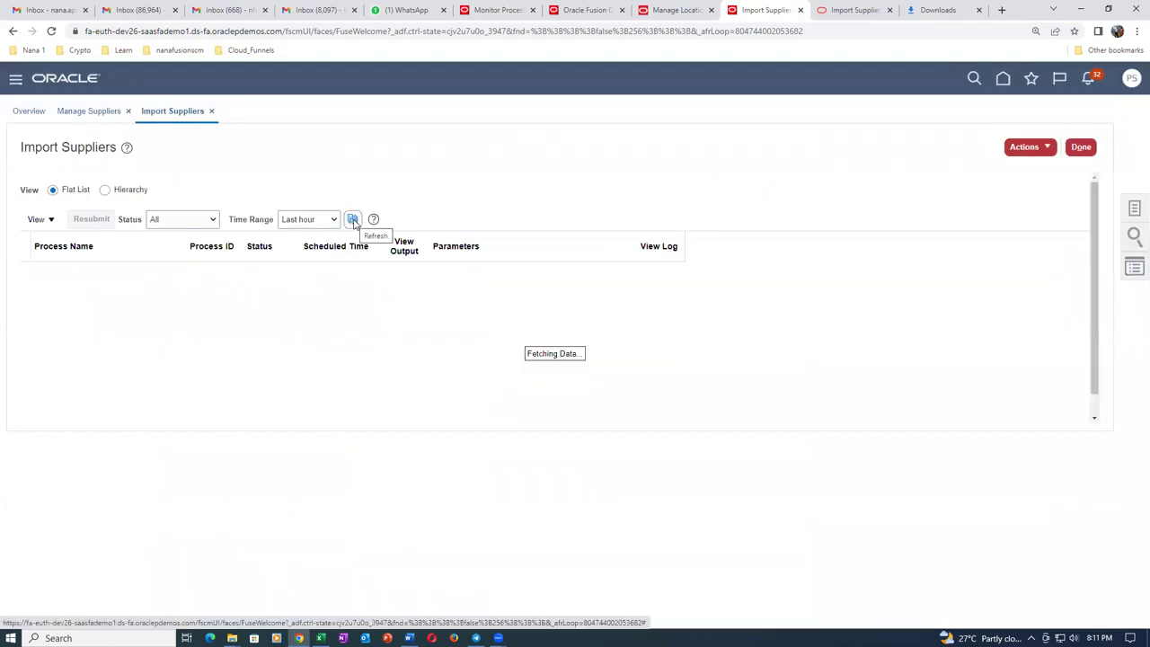
{"action": "left_click", "coordinate": [354, 221]}
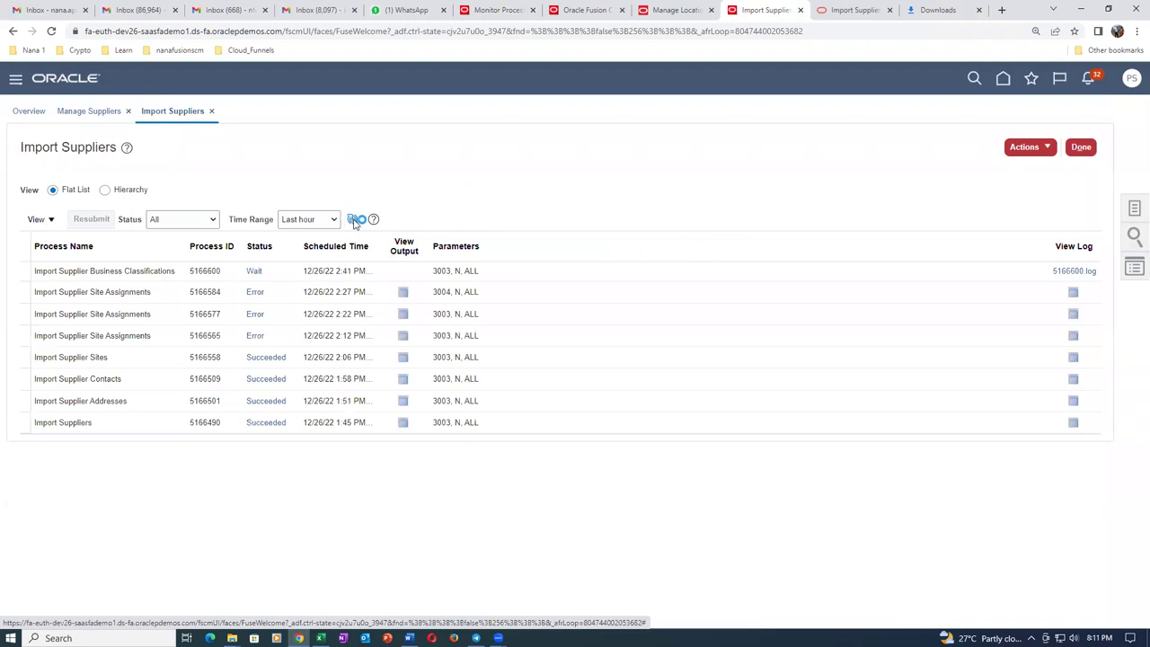
{"action": "left_click", "coordinate": [353, 221]}
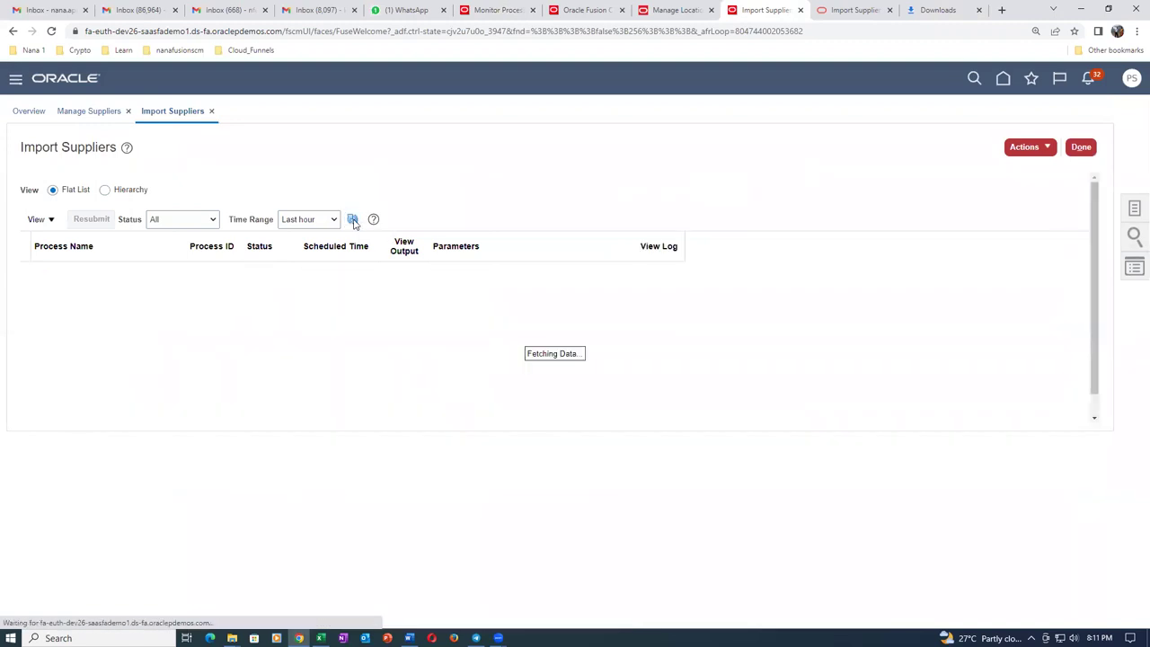
{"action": "left_click", "coordinate": [353, 221]}
{"action": "left_click", "coordinate": [354, 221]}
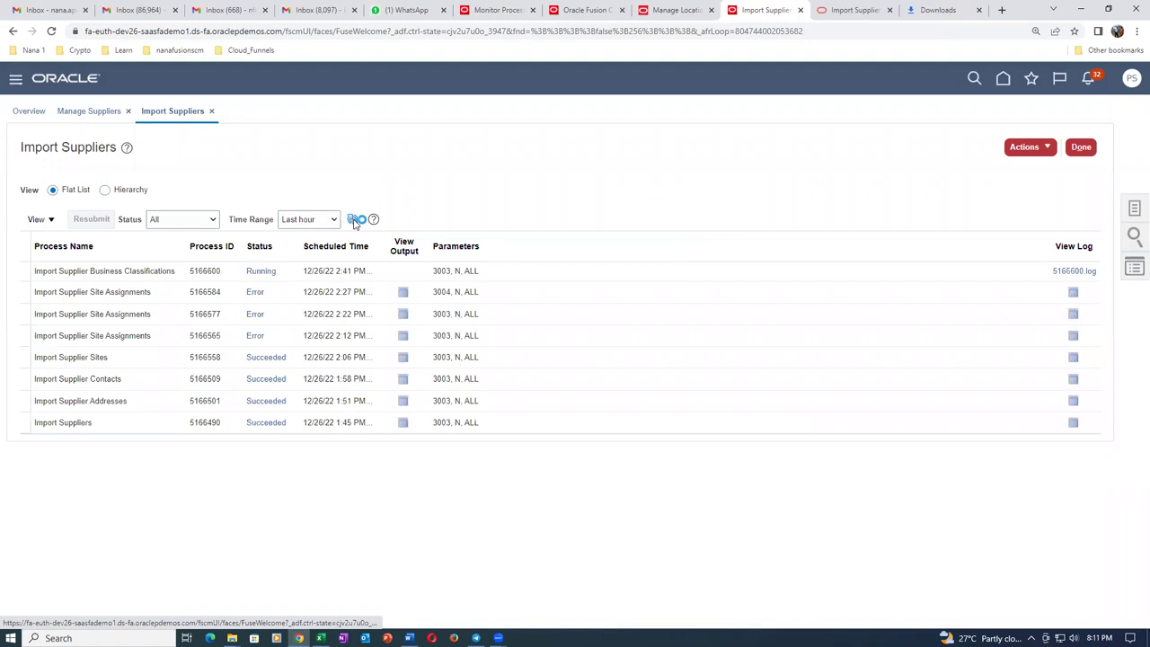
{"action": "left_click", "coordinate": [354, 221]}
Refresh until process 5166600 shows Error, then download its output Report_5166600.pdf.
{"action": "left_click", "coordinate": [354, 221]}
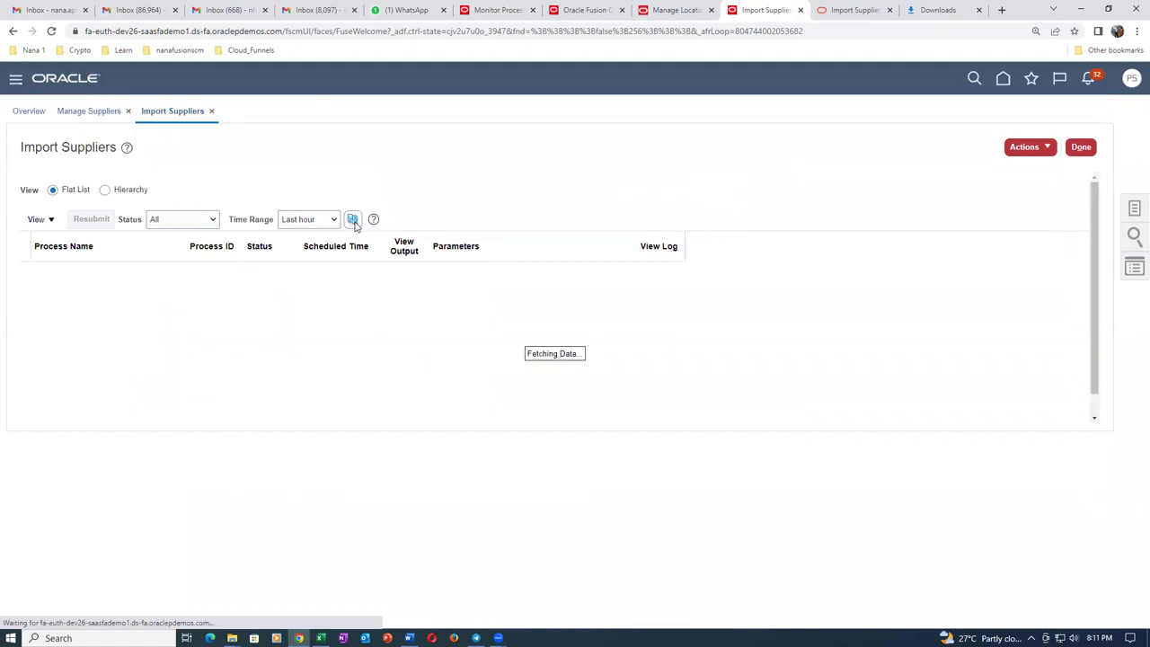
{"action": "left_click", "coordinate": [353, 221]}
{"action": "left_click", "coordinate": [353, 221]}
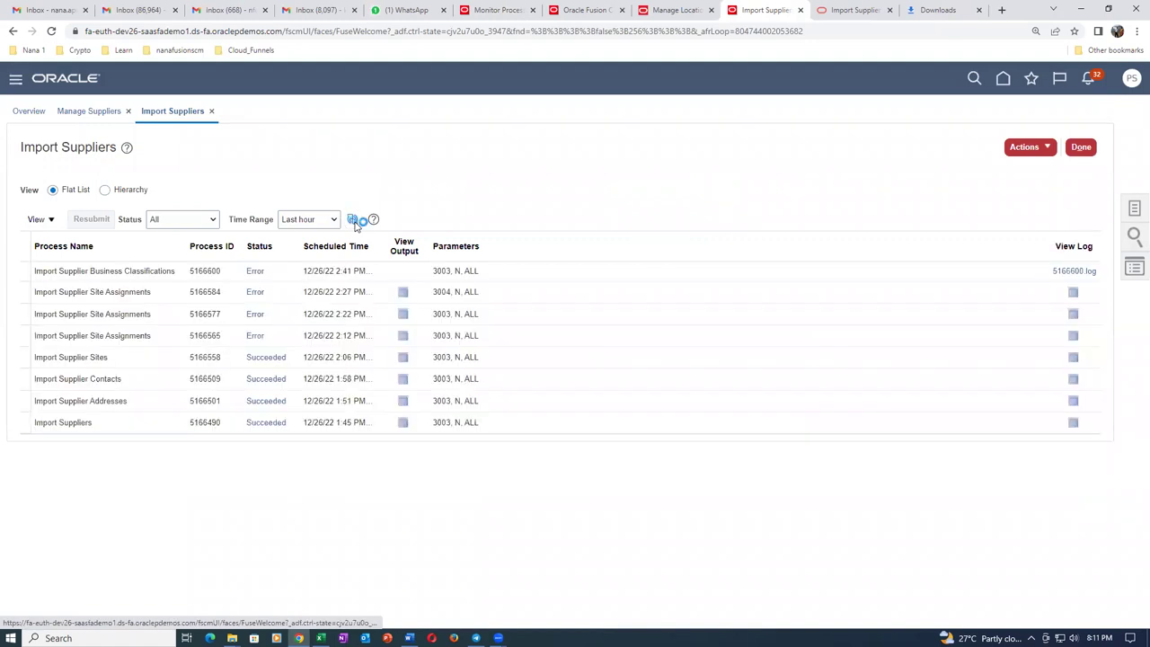
{"action": "left_click", "coordinate": [353, 221]}
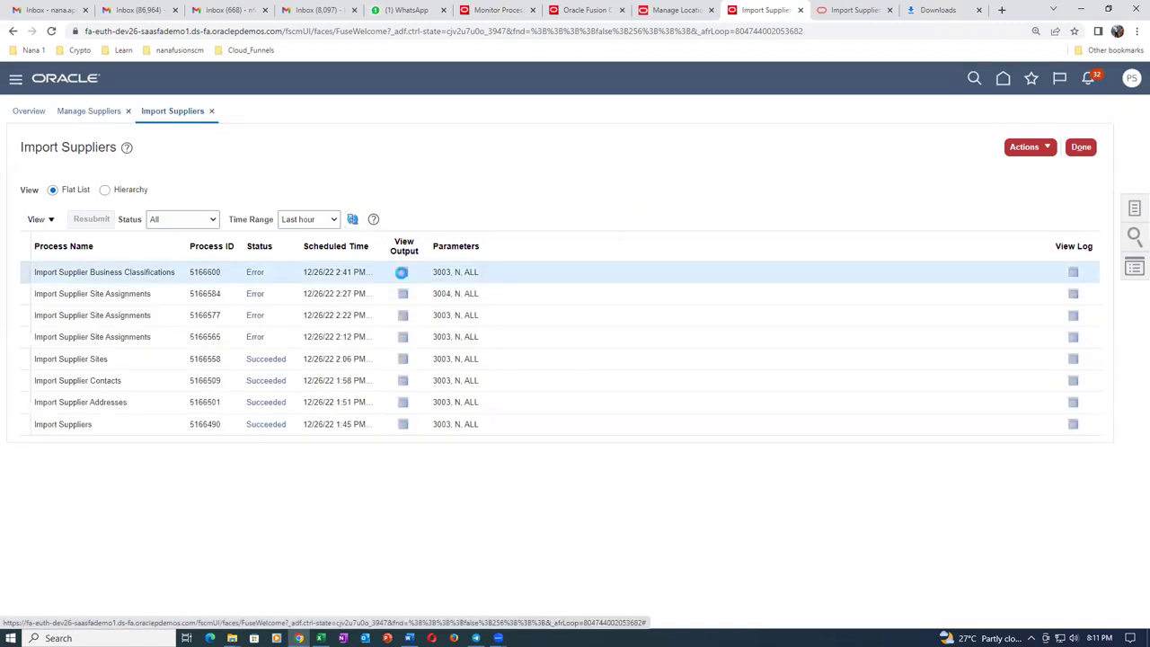
{"action": "left_click", "coordinate": [402, 273]}
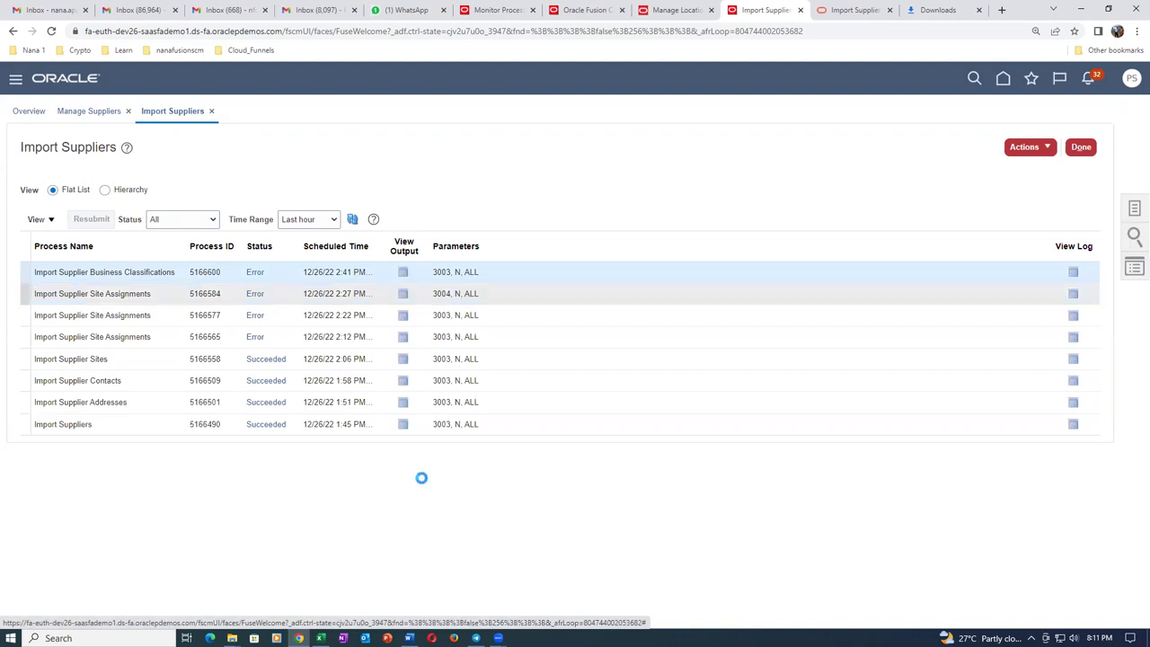
{"action": "left_click", "coordinate": [352, 348]}
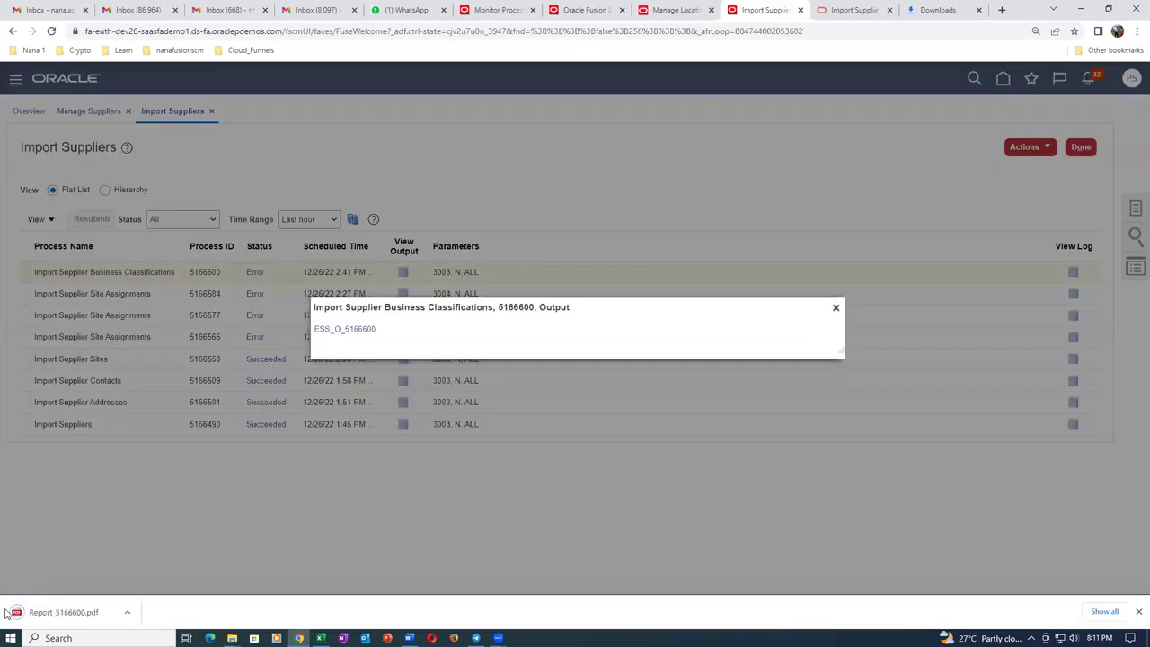
Open Report_5166600.pdf and highlight page 2's certificate number SBA10955 and rejected value 98712345.
{"action": "left_click", "coordinate": [58, 614]}
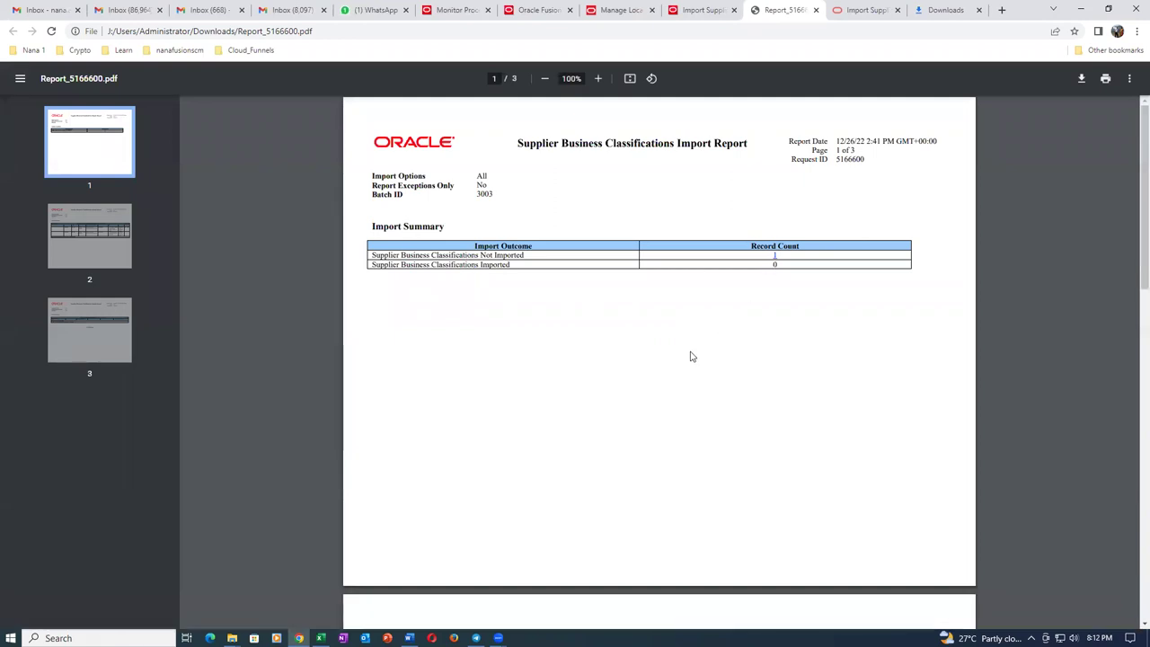
{"action": "scroll", "coordinate": [692, 356], "scroll_direction": "down", "scroll_amount": 3}
{"action": "scroll", "coordinate": [702, 356], "scroll_direction": "down", "scroll_amount": 2}
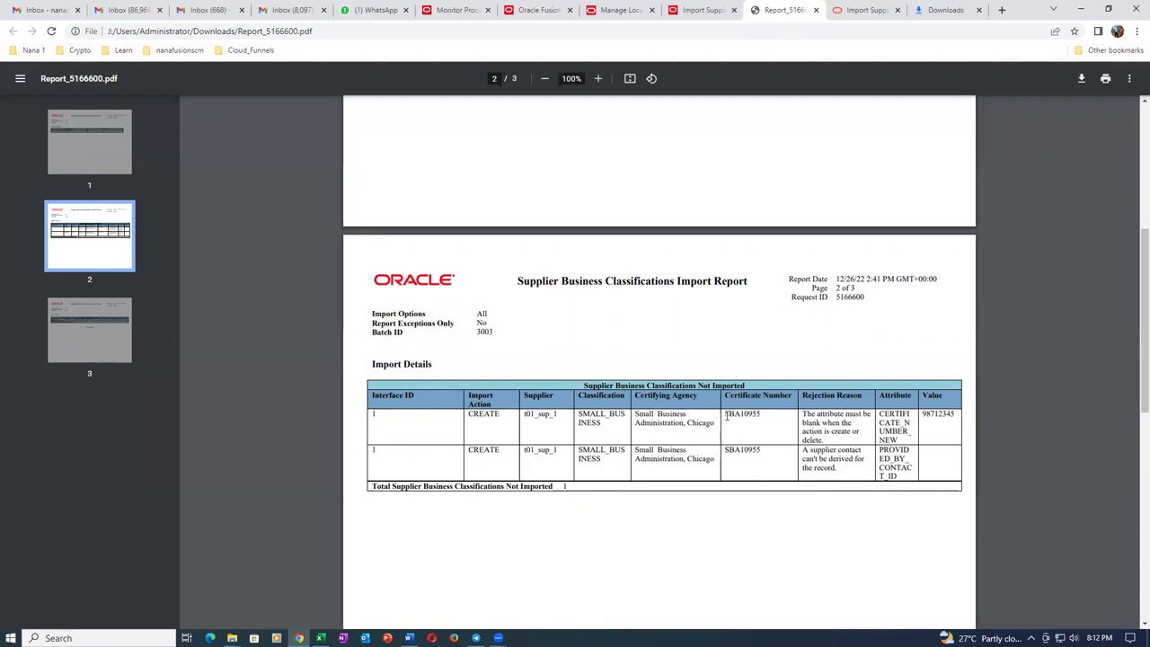
{"action": "left_click_drag", "start_coordinate": [726, 414], "coordinate": [769, 414]}
{"action": "left_click", "coordinate": [805, 437]}
{"action": "left_click_drag", "start_coordinate": [924, 413], "coordinate": [961, 413]}
{"action": "left_click", "coordinate": [957, 440]}
{"action": "left_click_drag", "start_coordinate": [921, 413], "coordinate": [958, 414]}
{"action": "left_click", "coordinate": [321, 638]}
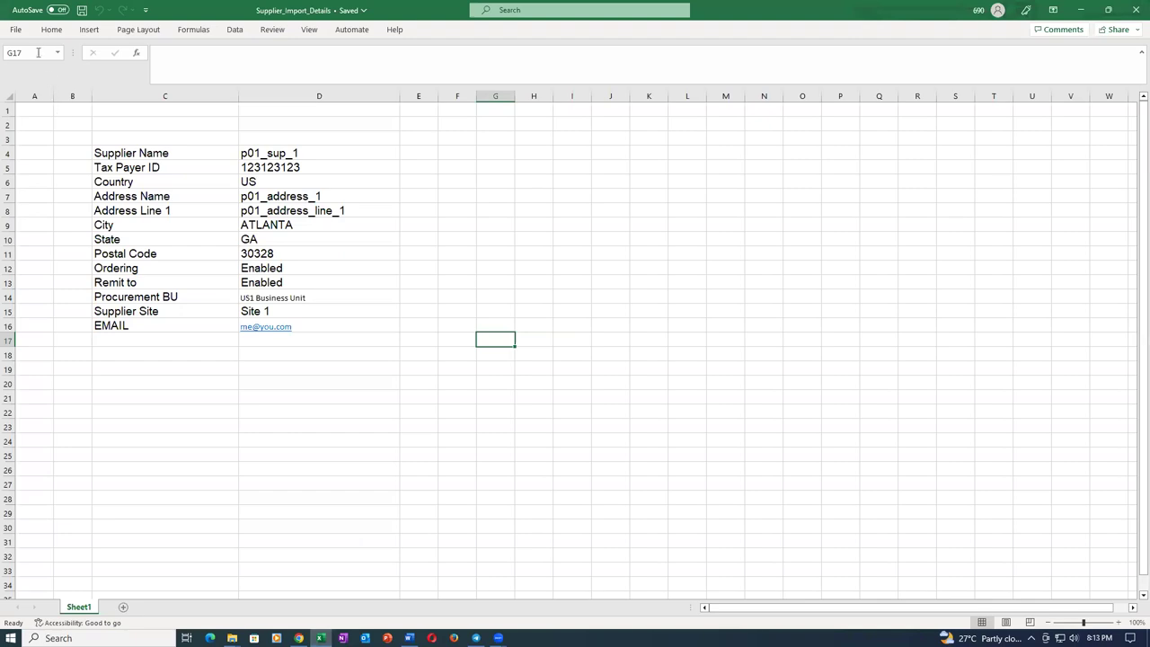
Open the classification import template from Recent and delete the 98712345 value in K5.
{"action": "left_click", "coordinate": [15, 28]}
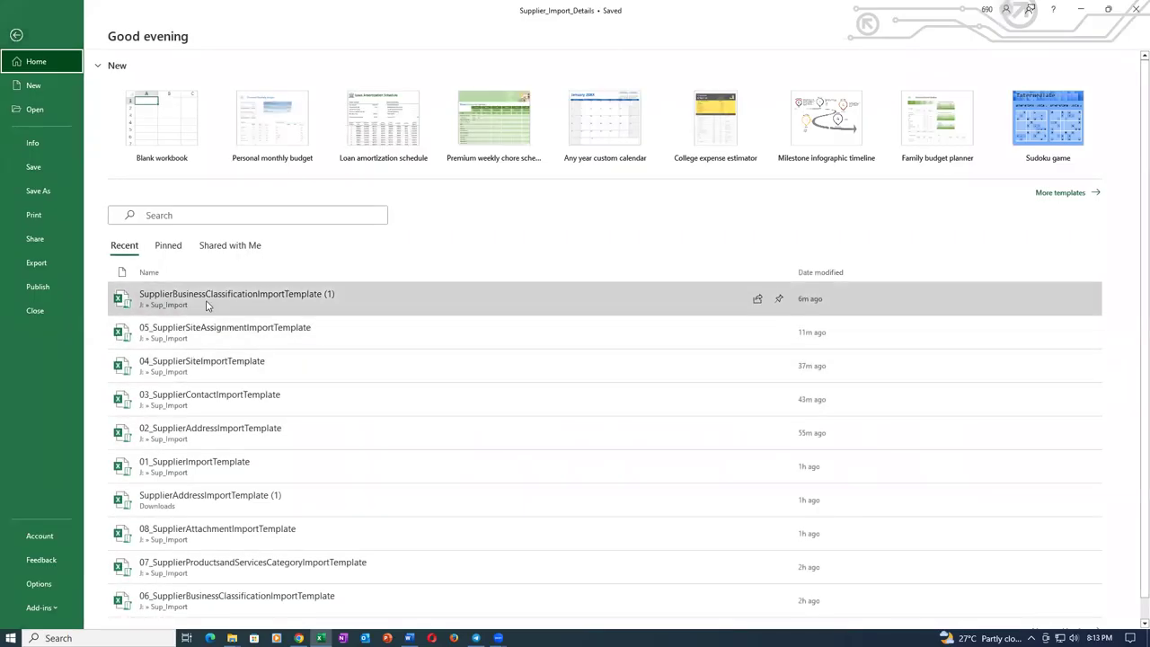
{"action": "left_click", "coordinate": [206, 305]}
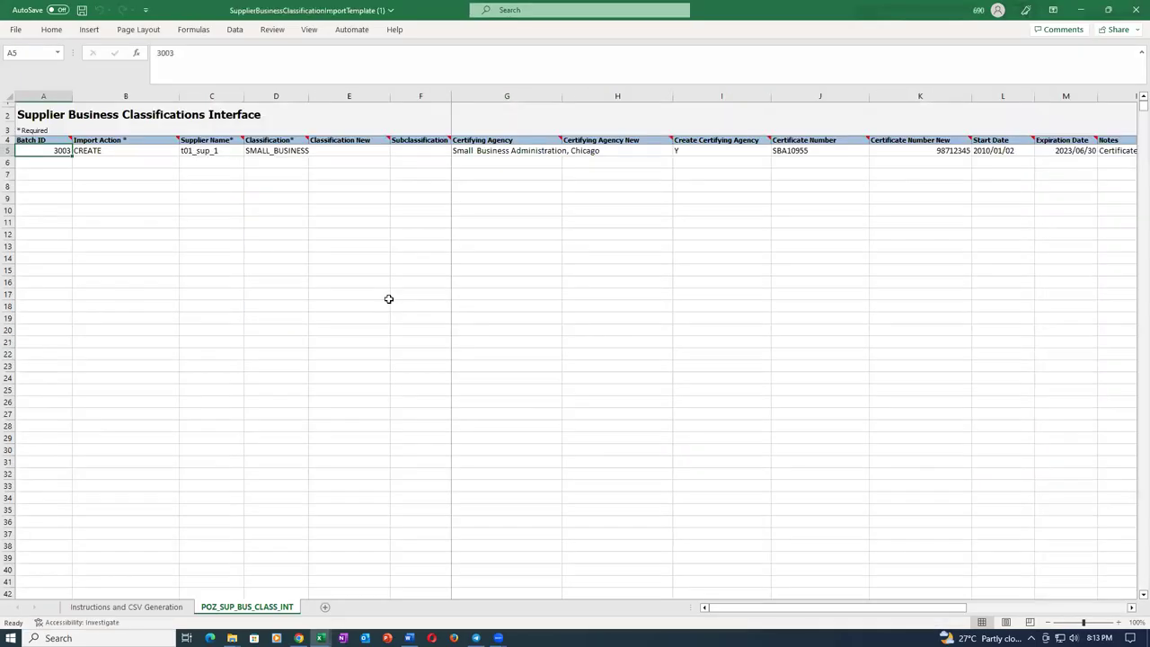
{"action": "left_click", "coordinate": [585, 281]}
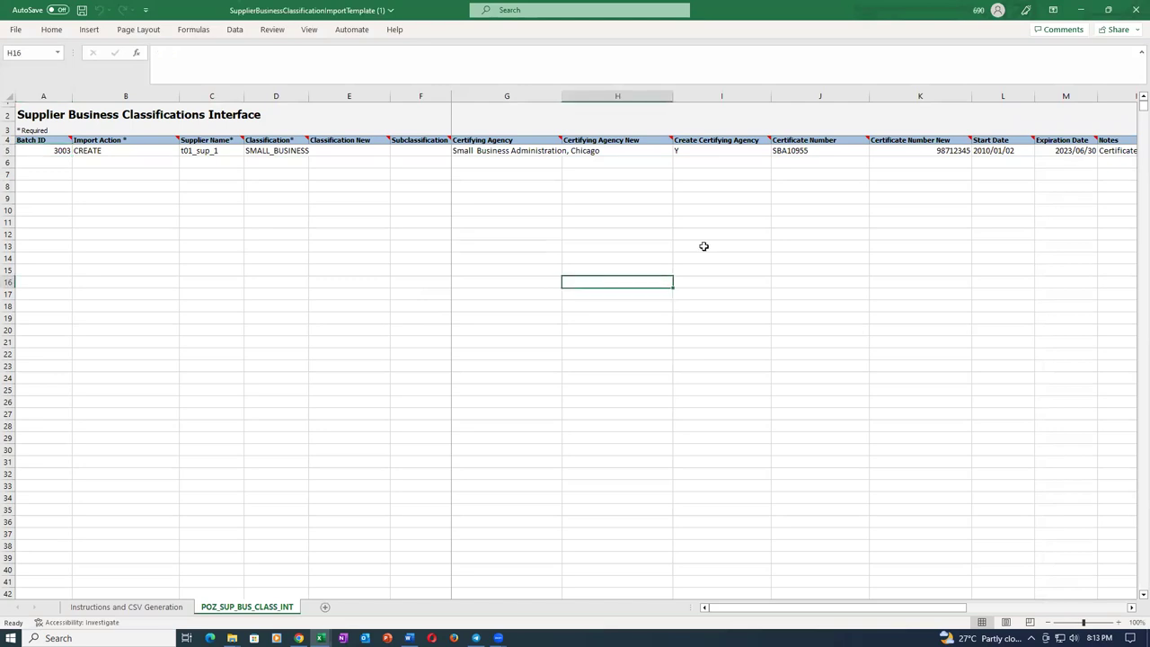
{"action": "left_click", "coordinate": [841, 151]}
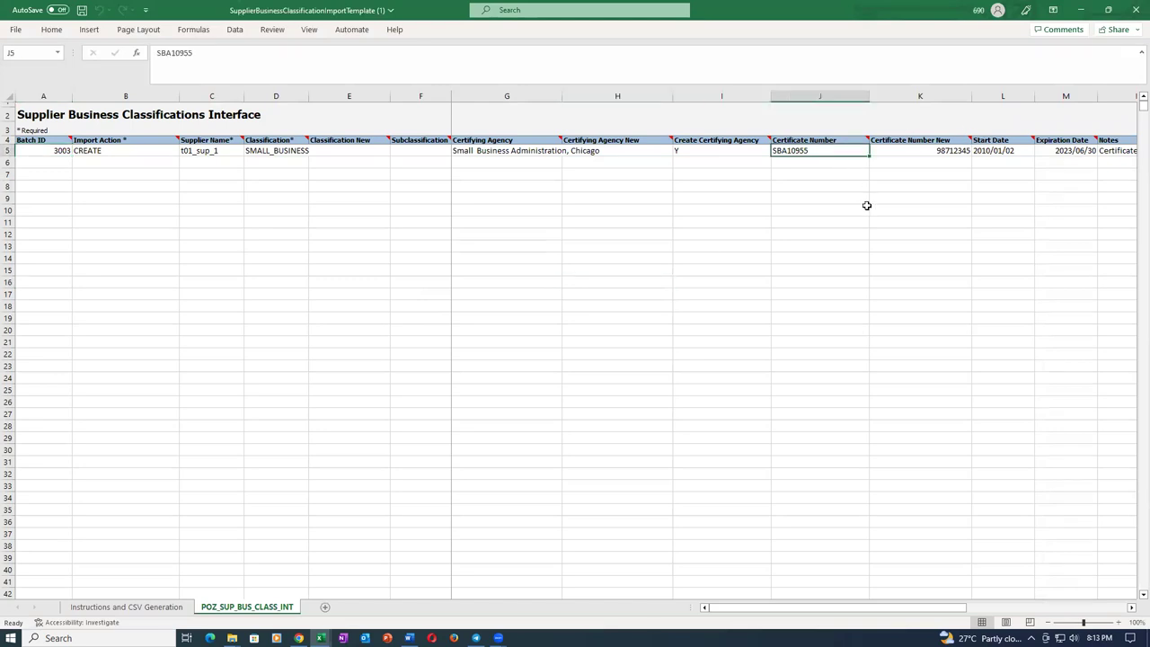
{"action": "left_click", "coordinate": [909, 152]}
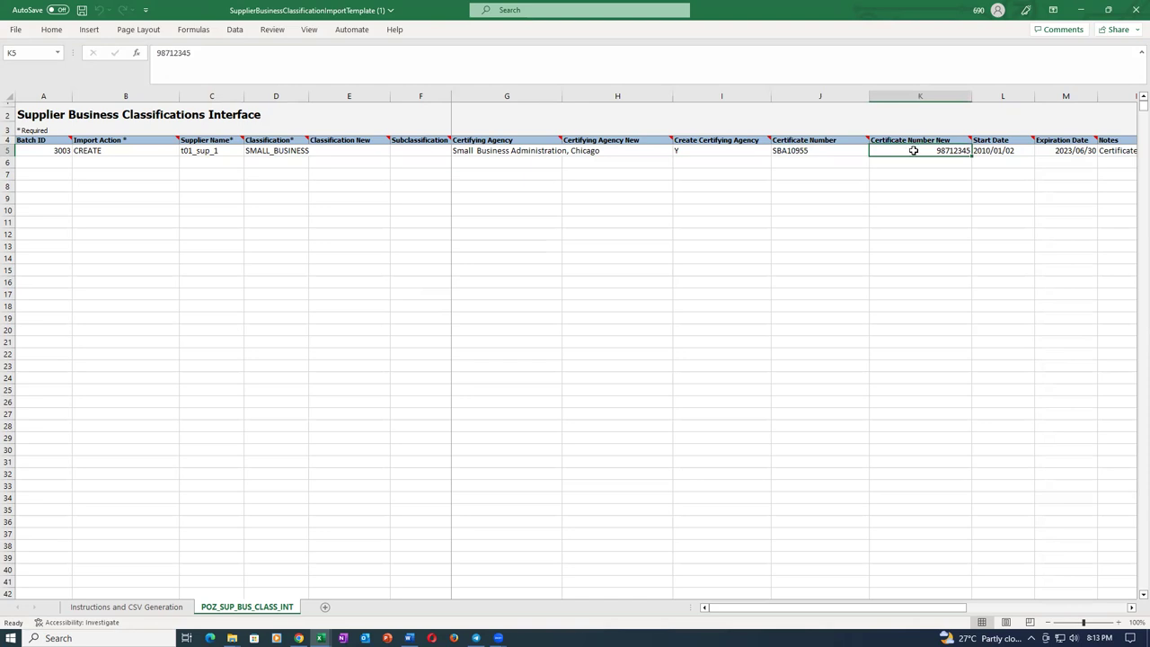
{"action": "key", "text": "Delete"}
{"action": "key", "text": "alt+Tab"}
{"action": "key", "text": "alt+Tab"}
{"action": "key", "text": "alt+Tab"}
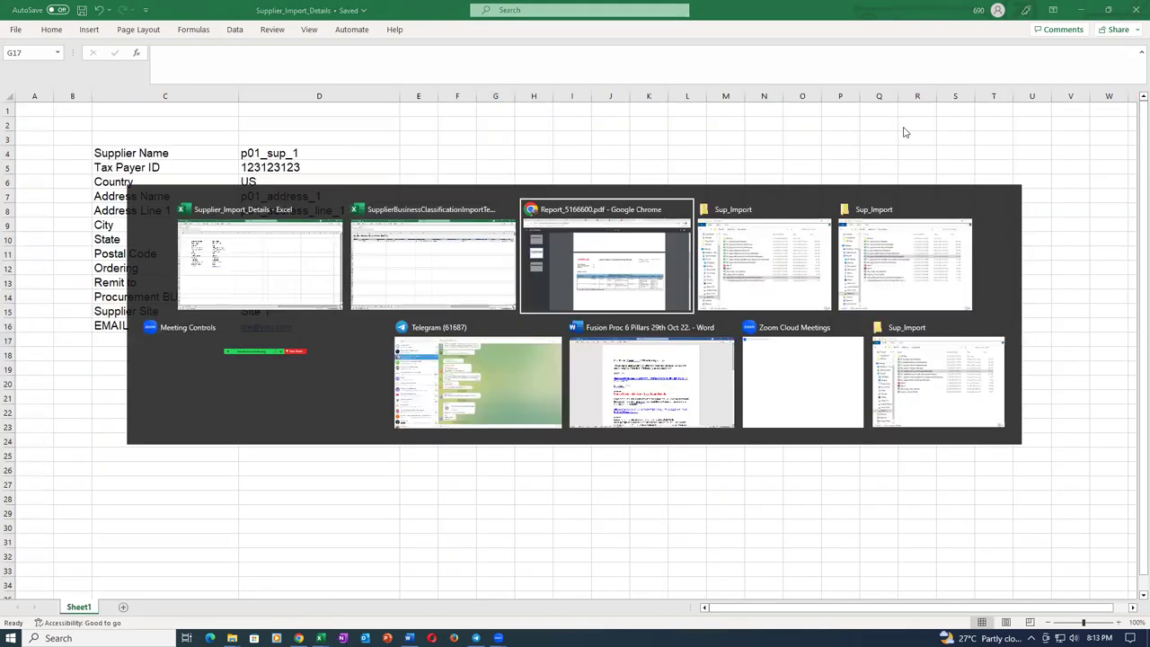
{"action": "left_click", "coordinate": [948, 414]}
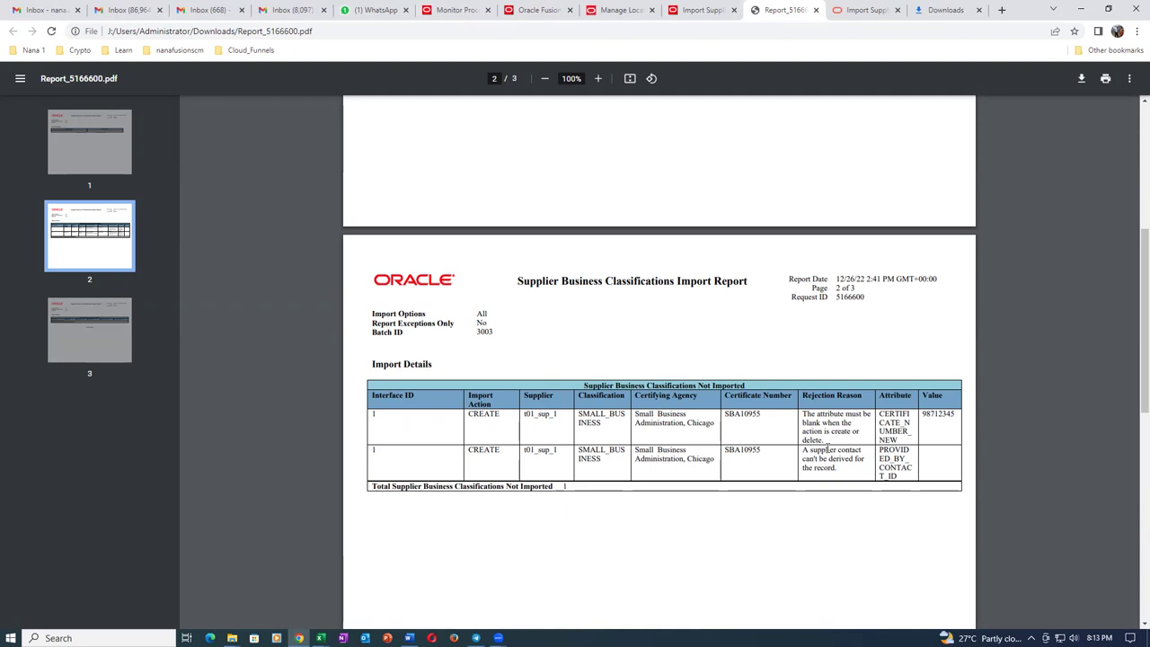
Back in the template, review Create Certifying Agency in I5 and the later row 5 columns.
{"action": "key", "text": "alt+Tab"}
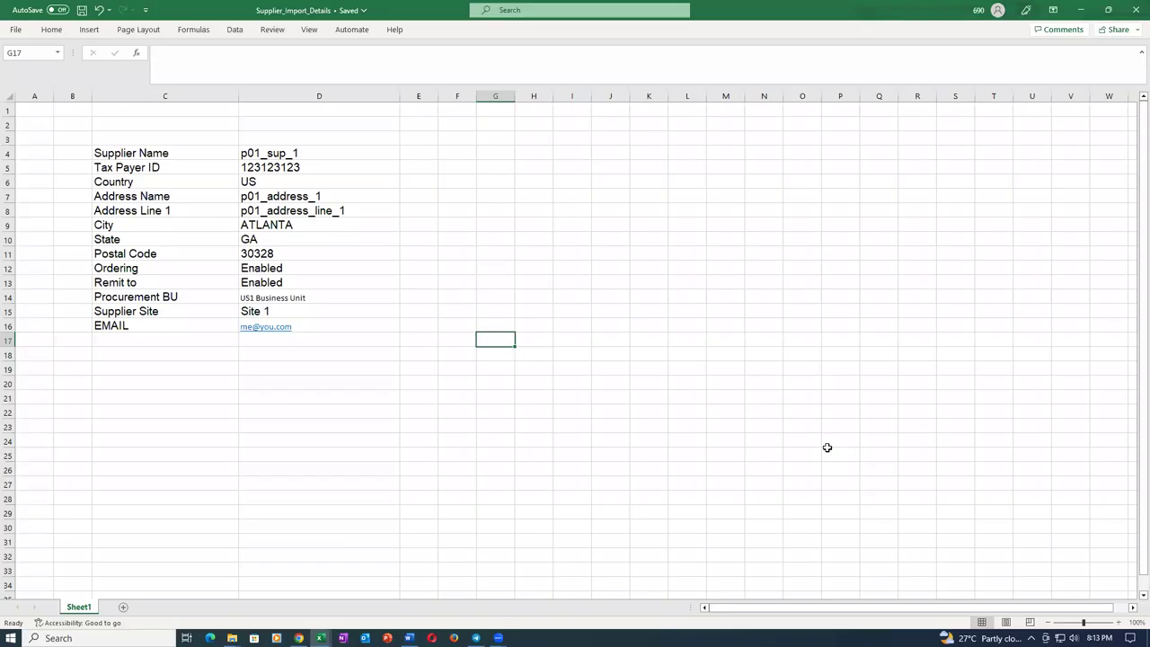
{"action": "key", "text": "alt+Tab"}
{"action": "key", "text": "alt+Tab"}
{"action": "key", "text": "Tab"}
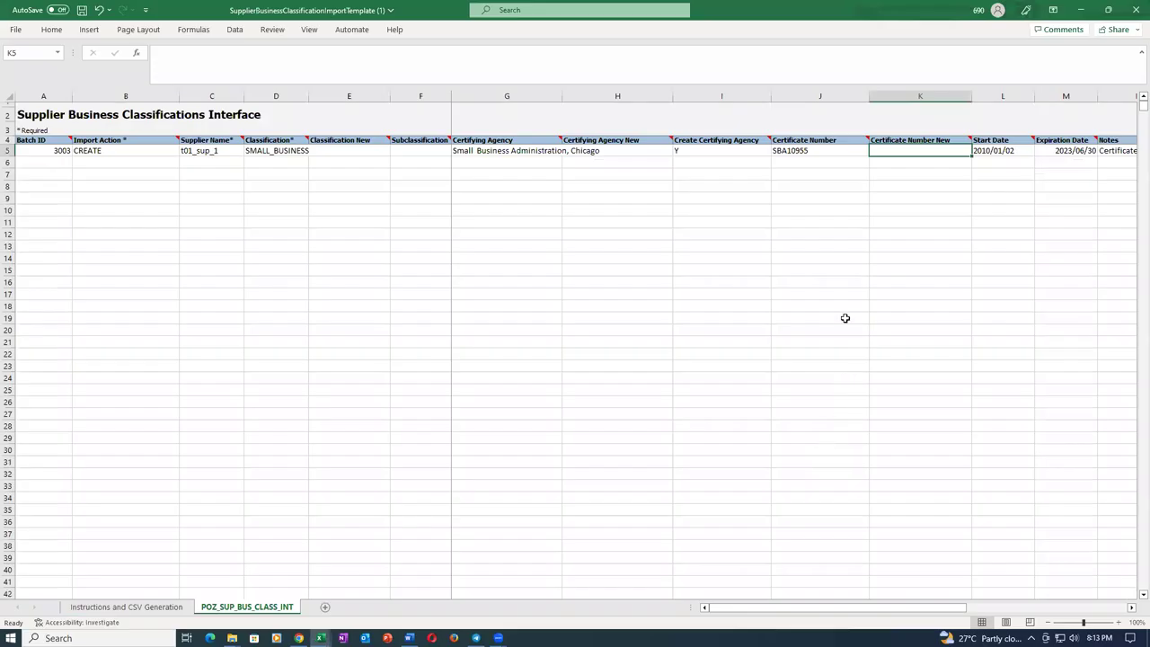
{"action": "left_click", "coordinate": [828, 271]}
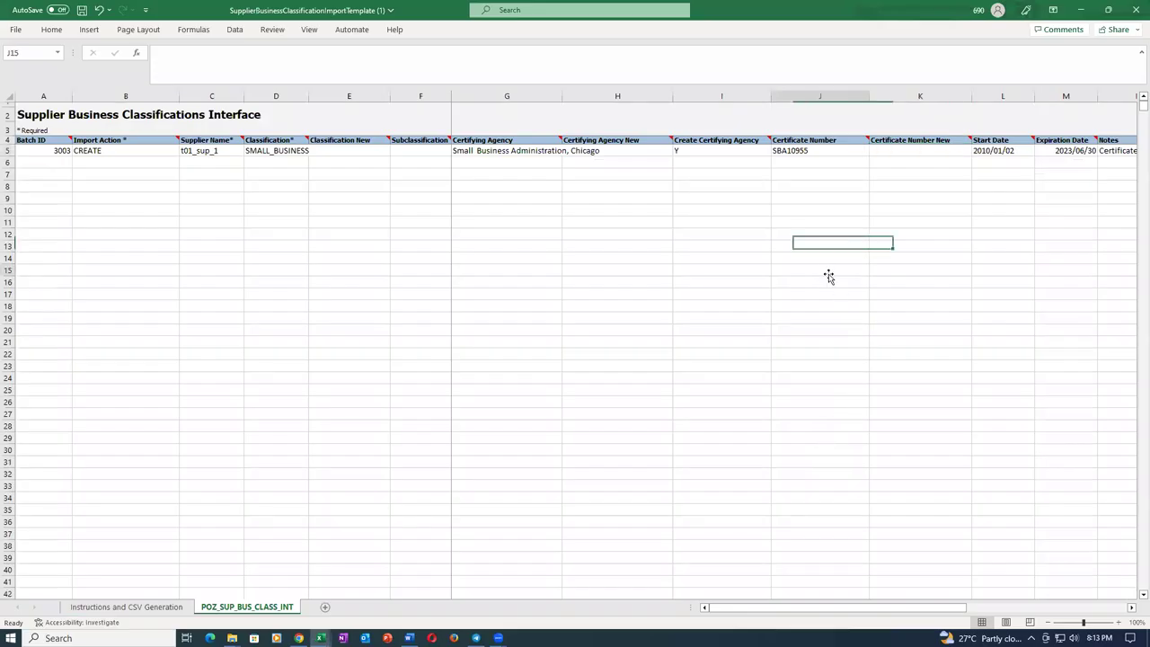
{"action": "left_click", "coordinate": [718, 151]}
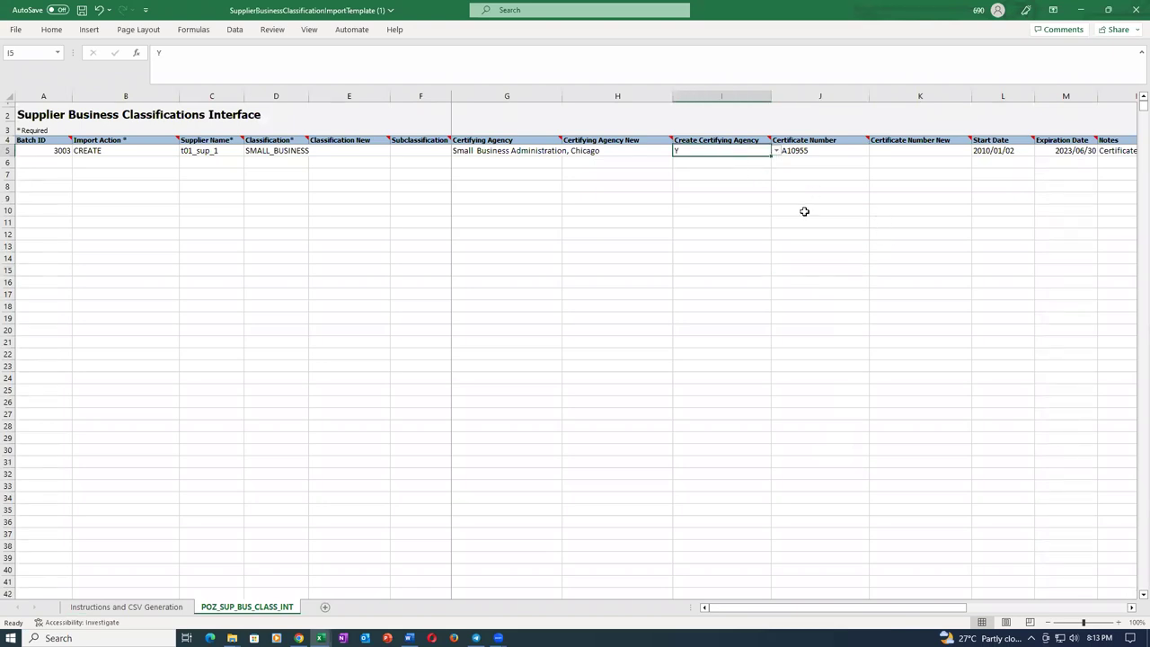
{"action": "key", "text": "Right"}
{"action": "key", "text": "Right"}
{"action": "key", "text": "Right"}
{"action": "key", "text": "Right"}
{"action": "key", "text": "Right"}
{"action": "key", "text": "Right"}
{"action": "key", "text": "Right"}
{"action": "key", "text": "Right"}
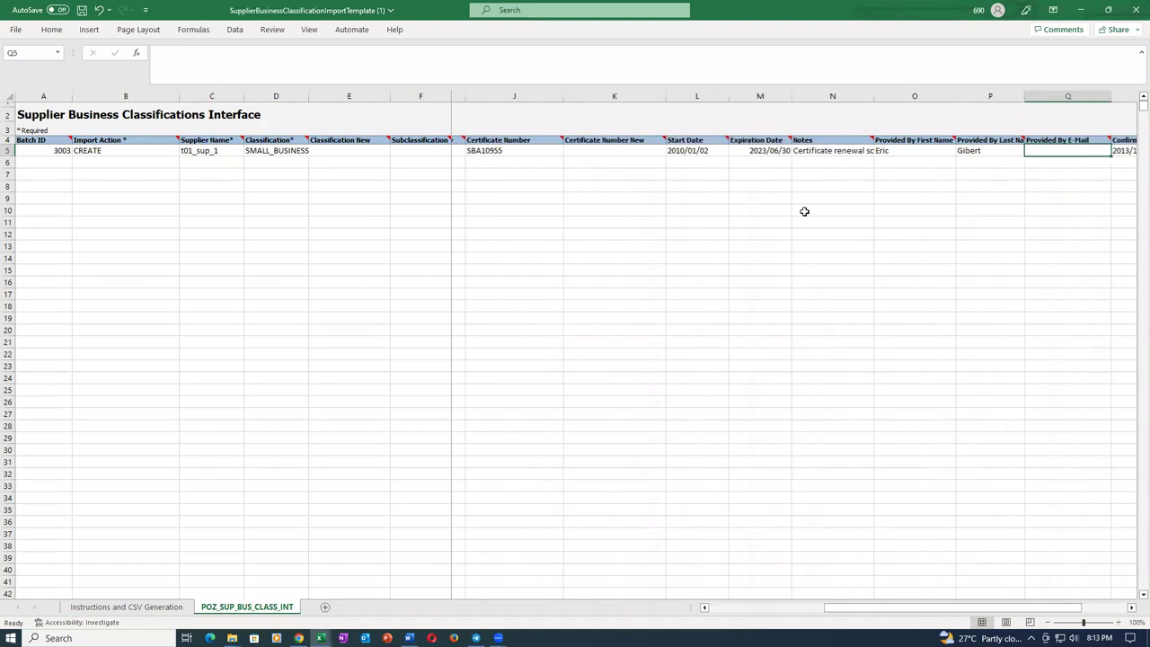
{"action": "key", "text": "Right"}
{"action": "key", "text": "Right"}
{"action": "key", "text": "Right"}
{"action": "key", "text": "Right"}
{"action": "key", "text": "Right"}
{"action": "key", "text": "Right"}
{"action": "key", "text": "Right"}
{"action": "key", "text": "Right"}
{"action": "key", "text": "Right"}
{"action": "key", "text": "Right"}
{"action": "key", "text": "Right"}
{"action": "key", "text": "Right"}
{"action": "key", "text": "Right"}
{"action": "key", "text": "Right"}
{"action": "key", "text": "Right"}
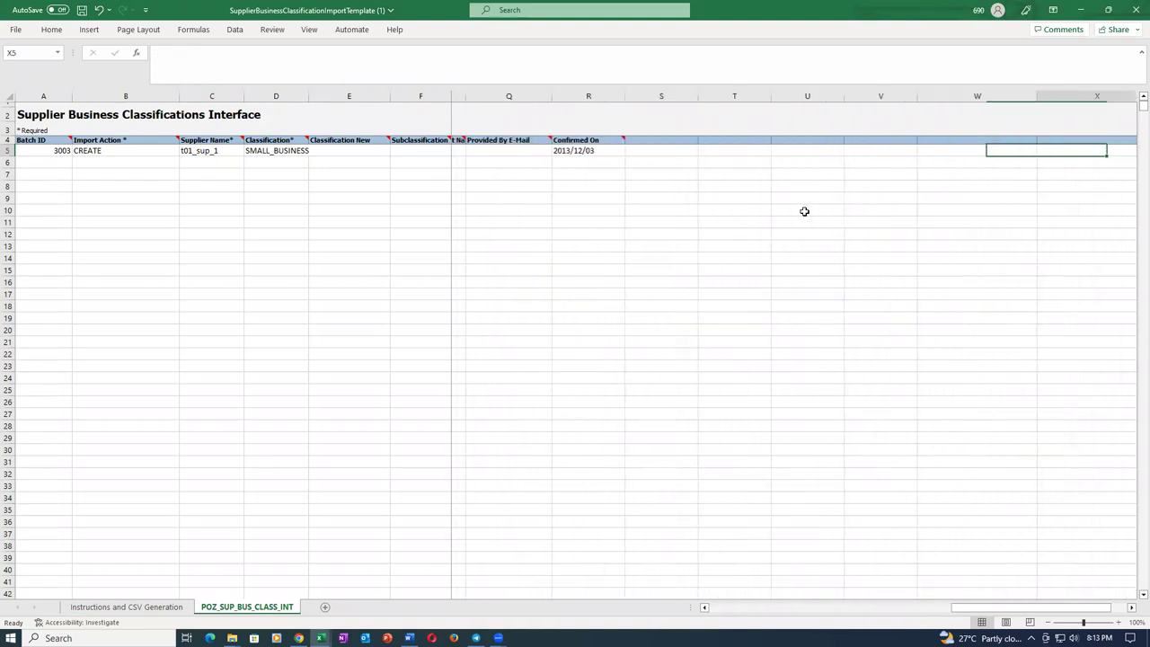
Check Batch ID A5 and Classification cells D5 and E5 against the import report.
{"action": "key", "text": "Home"}
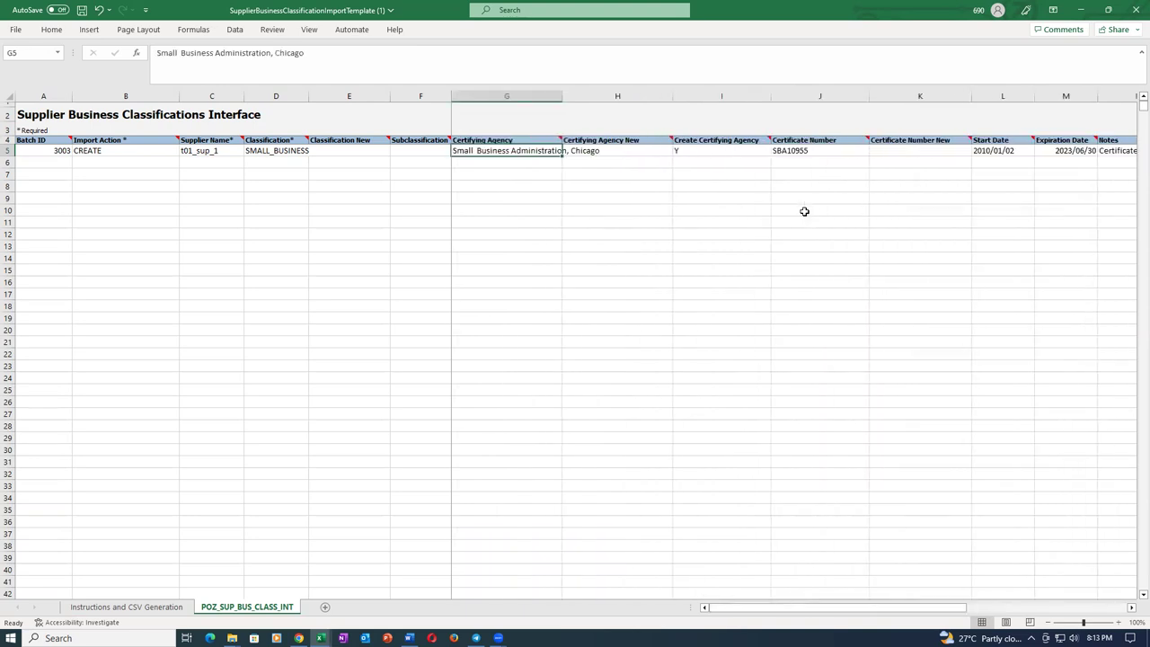
{"action": "key", "text": "Left"}
{"action": "key", "text": "Left"}
{"action": "key", "text": "Left"}
{"action": "key", "text": "Left"}
{"action": "key", "text": "Left"}
{"action": "key", "text": "Left"}
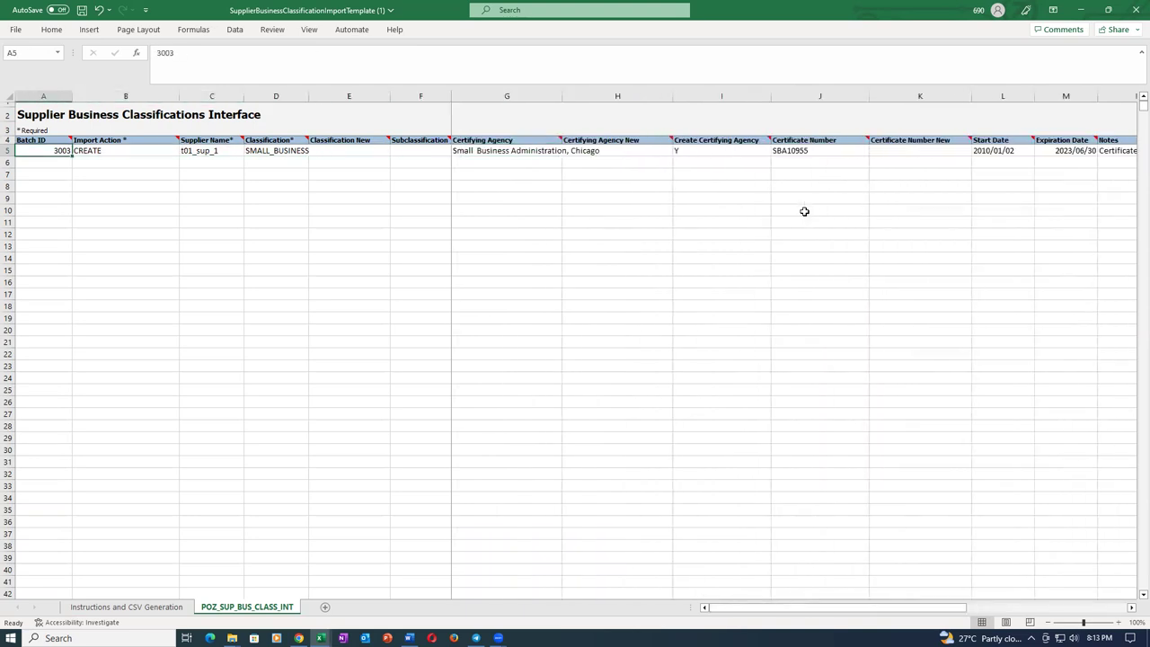
{"action": "key", "text": "Right"}
{"action": "key", "text": "Right"}
{"action": "key", "text": "Right"}
{"action": "key", "text": "Right"}
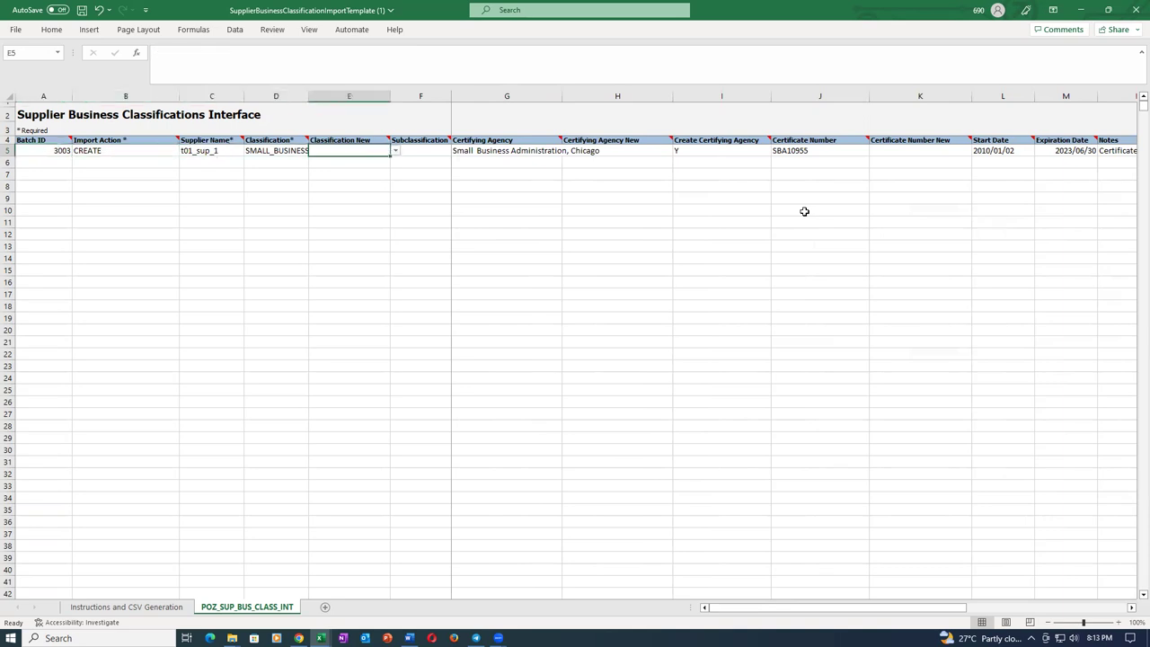
{"action": "key", "text": "Right"}
{"action": "key", "text": "Right"}
{"action": "key", "text": "Right"}
{"action": "key", "text": "Right"}
{"action": "key", "text": "Right"}
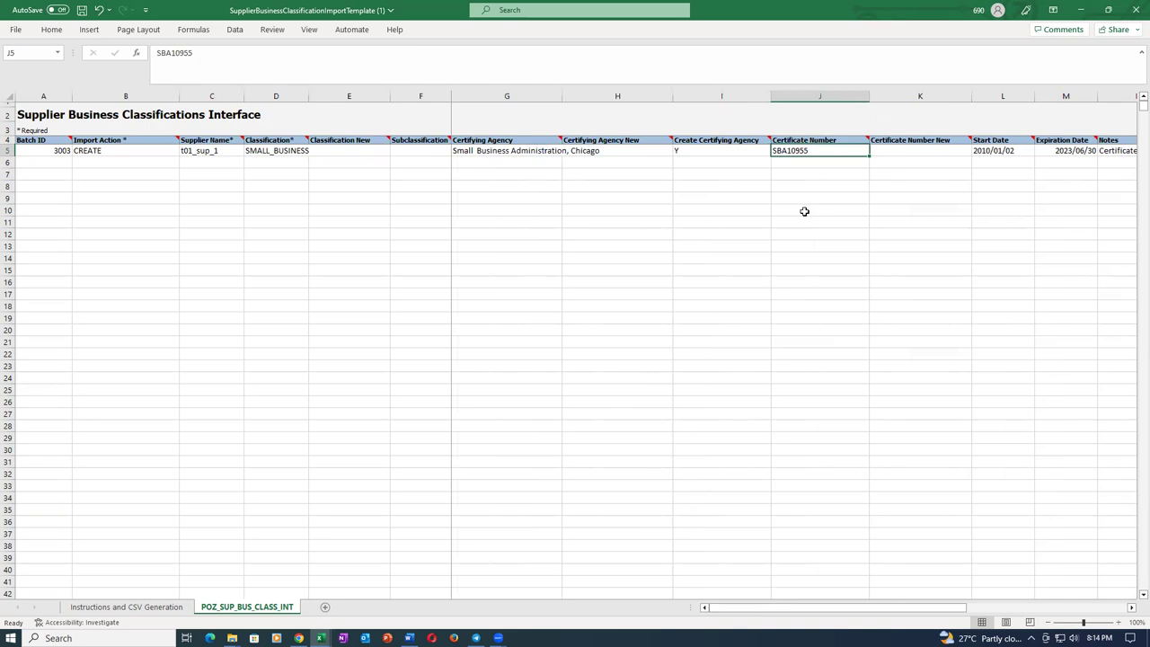
{"action": "key", "text": "Left"}
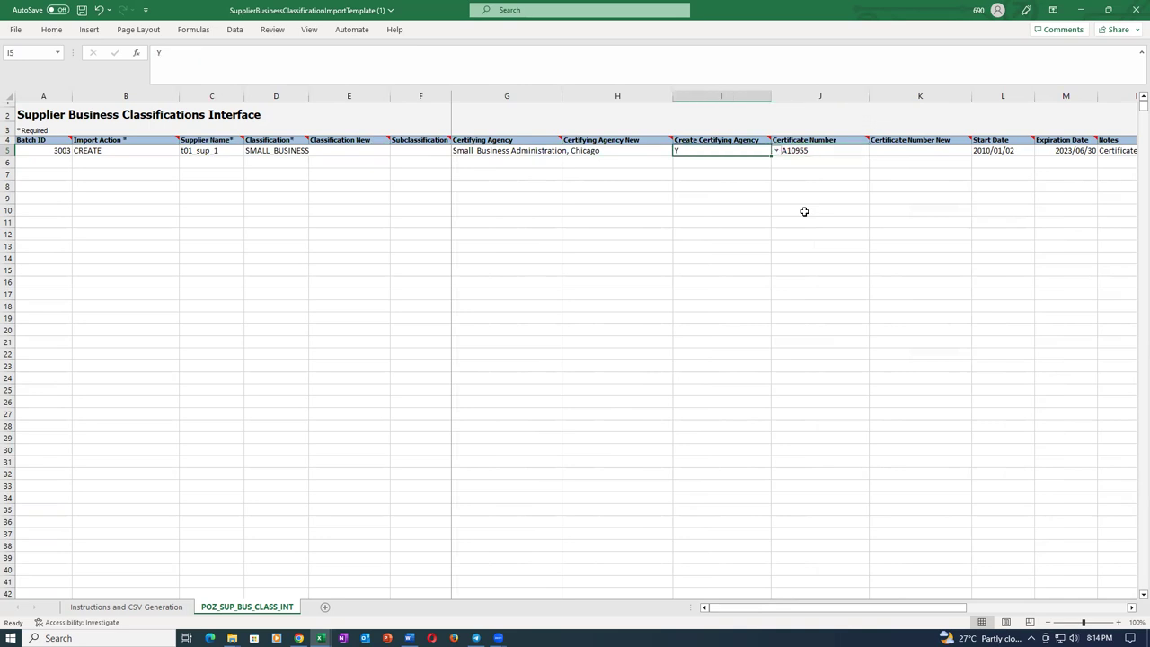
{"action": "key", "text": "alt+Tab"}
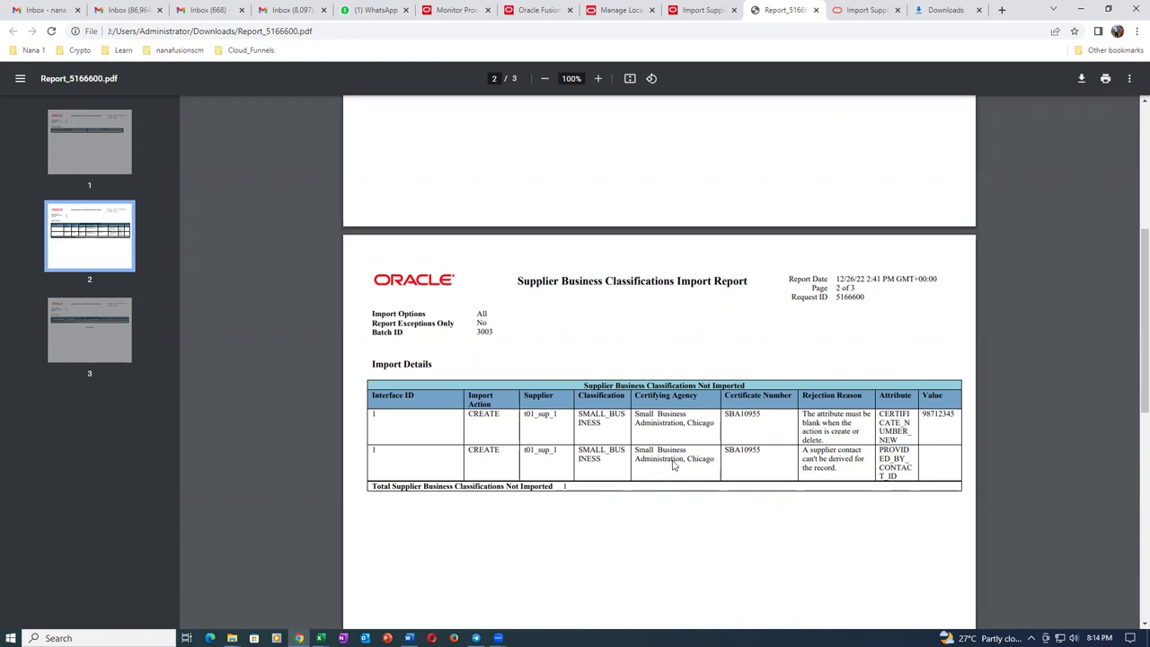
{"action": "key", "text": "alt+Tab"}
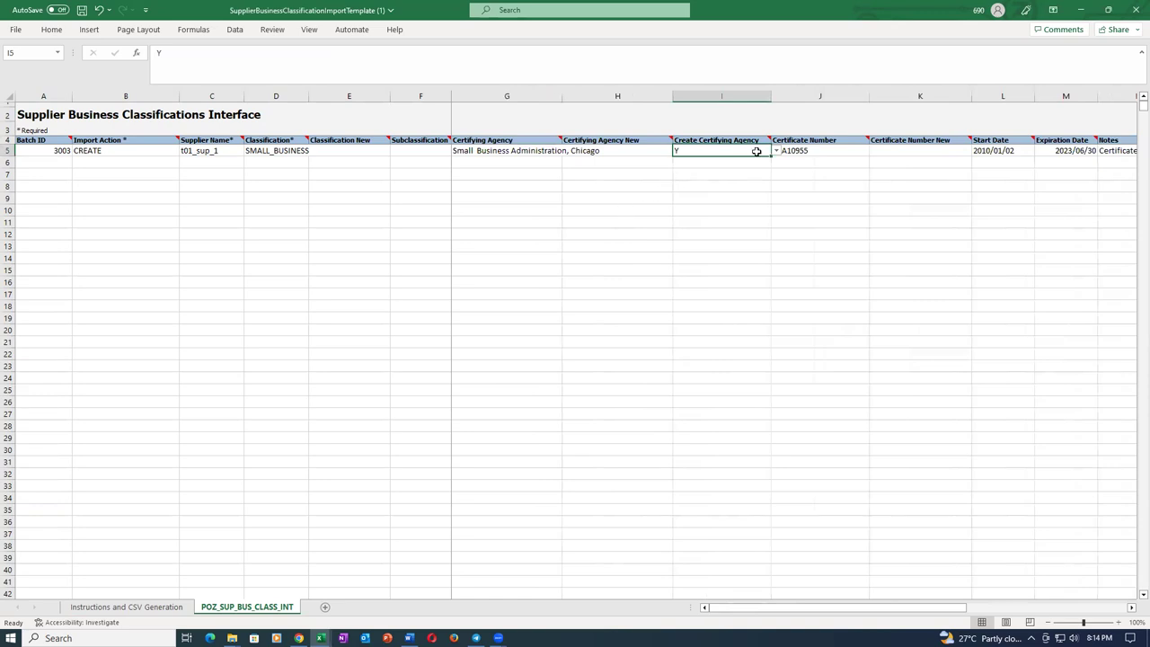
Set Create Certifying Agency in I5 to N and save the template.
{"action": "left_click", "coordinate": [776, 151]}
{"action": "left_click", "coordinate": [733, 168]}
{"action": "left_click", "coordinate": [686, 259]}
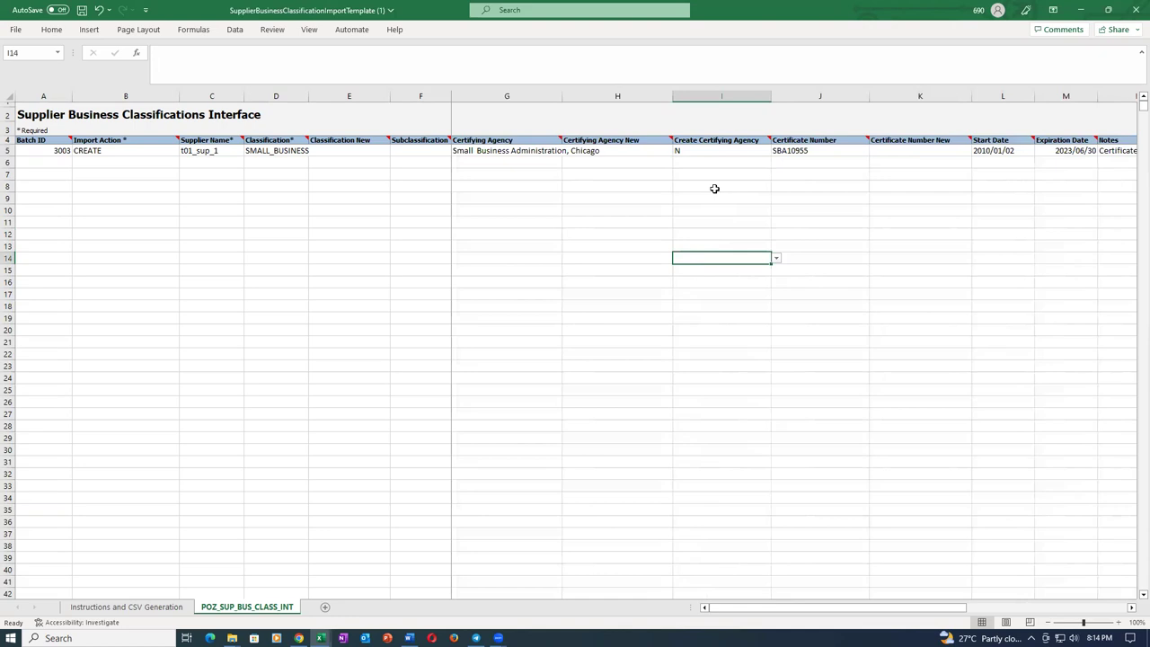
{"action": "key", "text": "ctrl+s"}
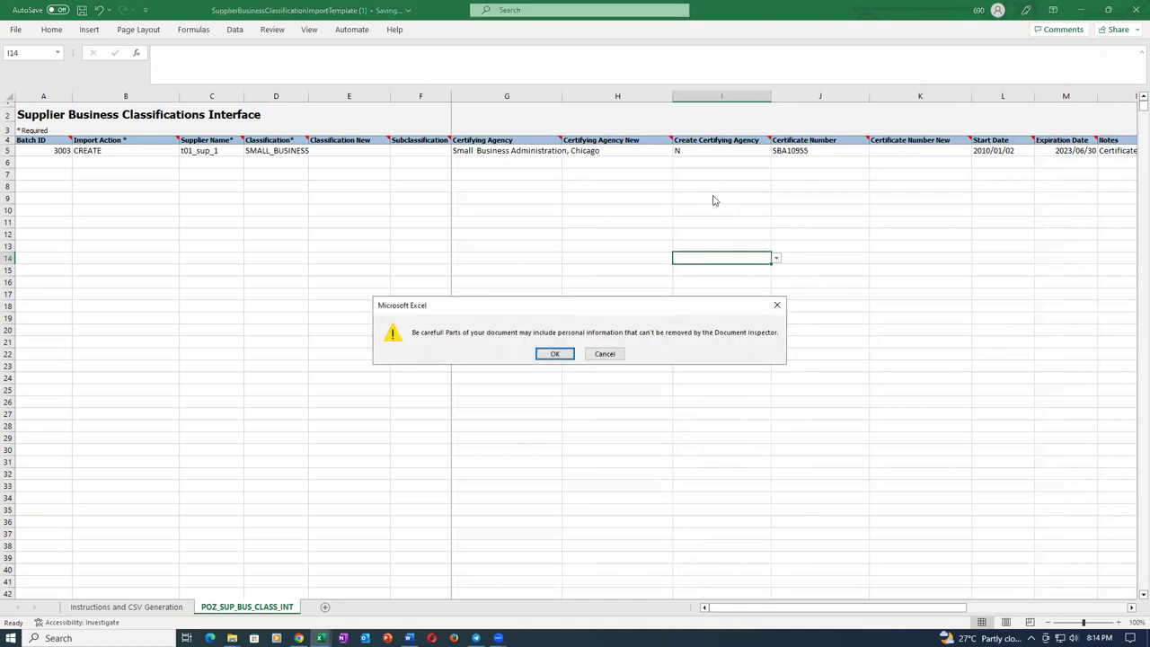
{"action": "left_click", "coordinate": [555, 354]}
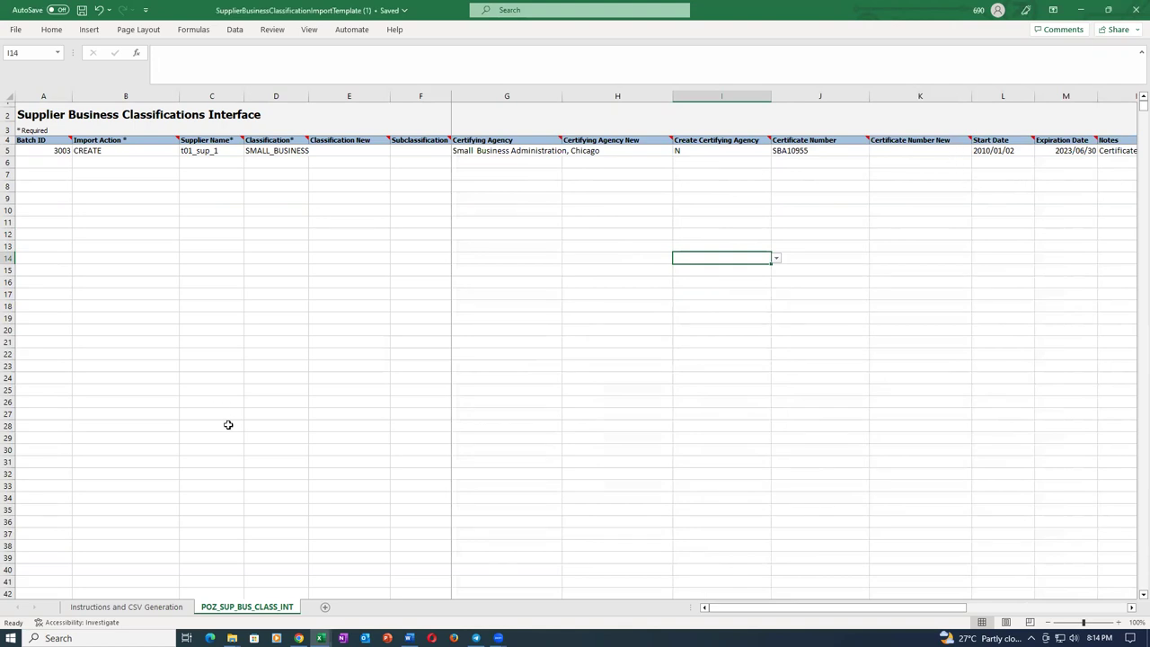
Change the Batch ID in A5 from 3003 to 3004 and save the workbook.
{"action": "left_click", "coordinate": [120, 607]}
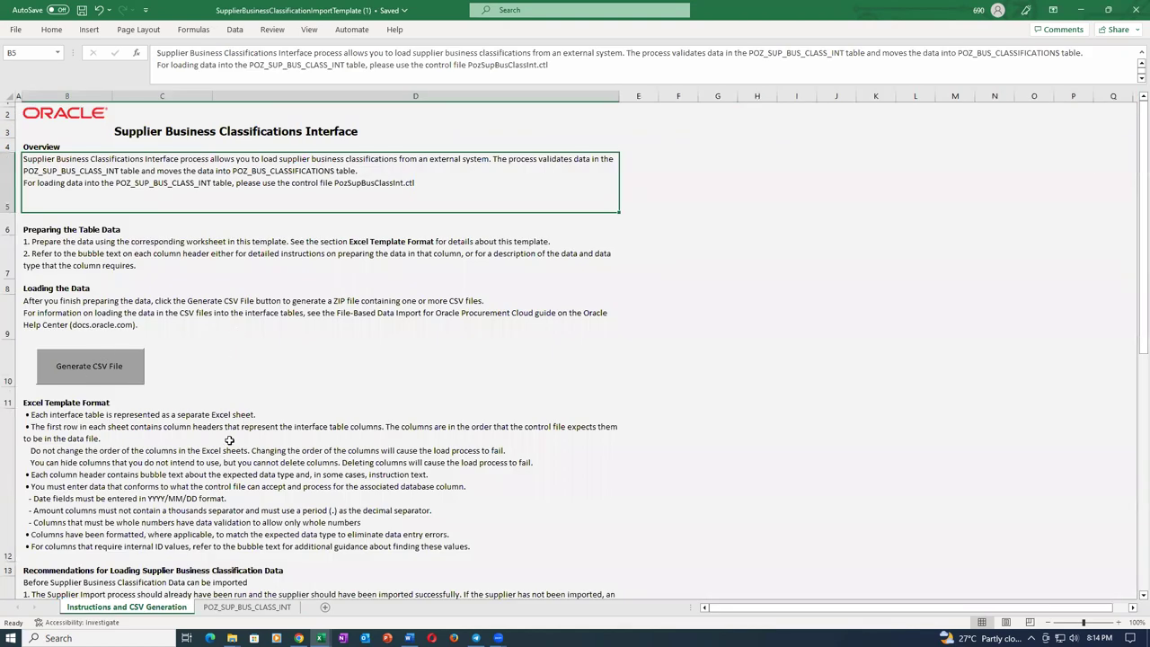
{"action": "left_click", "coordinate": [247, 607]}
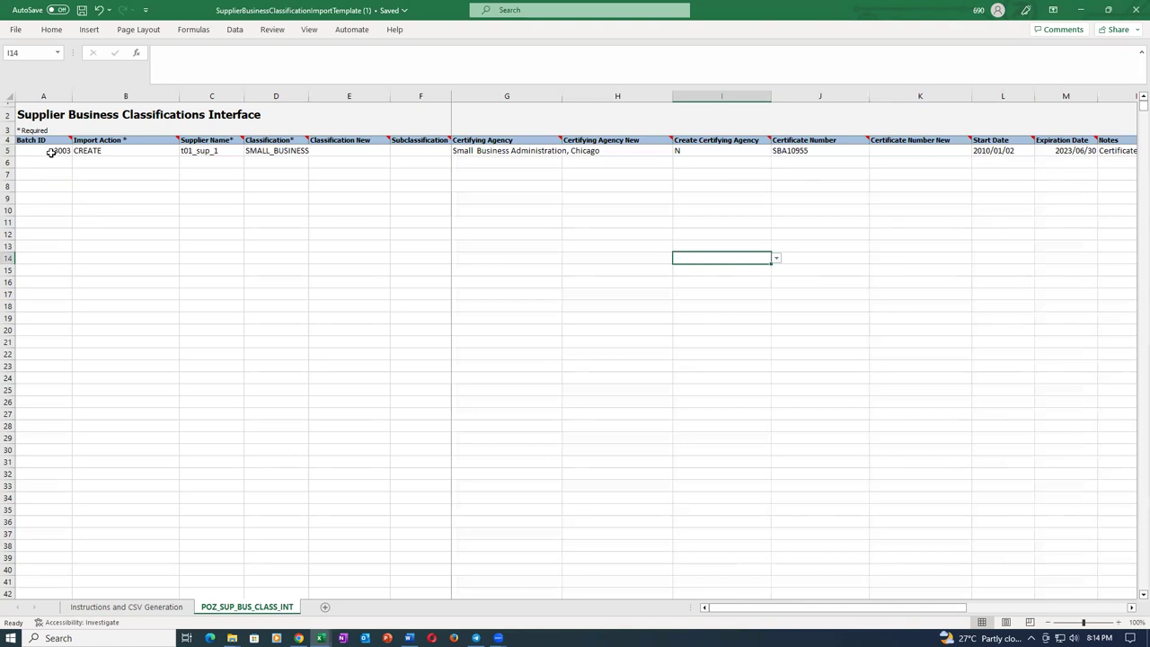
{"action": "left_click", "coordinate": [51, 152]}
{"action": "type", "text": "3004"}
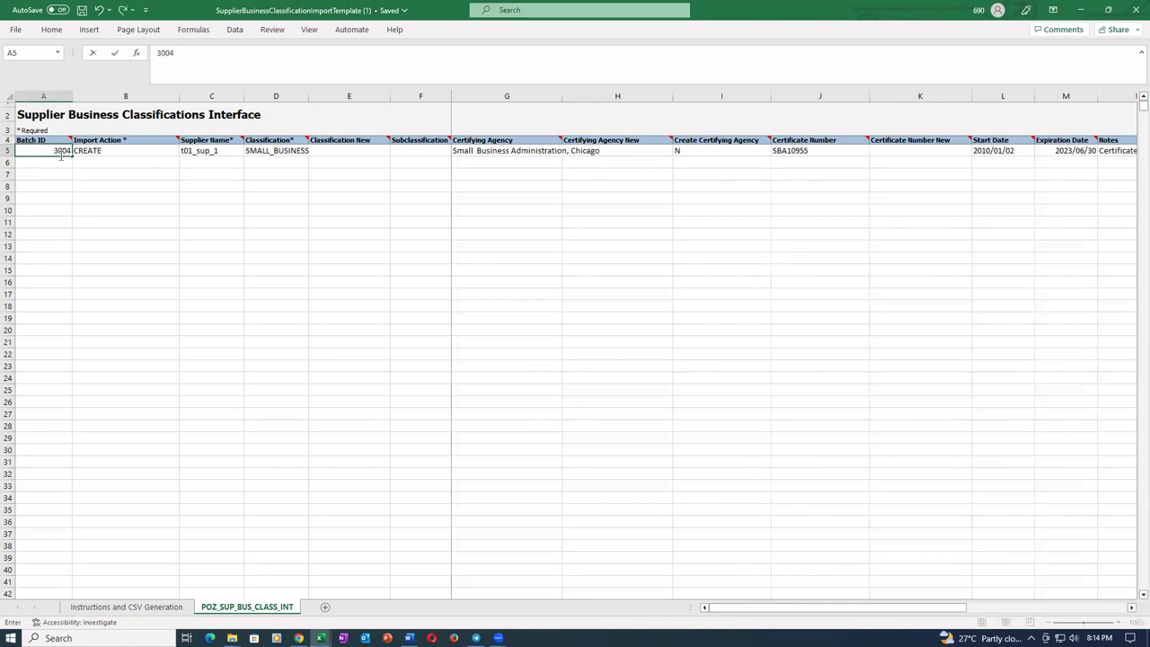
{"action": "key", "text": "Tab"}
{"action": "key", "text": "ctrl+s"}
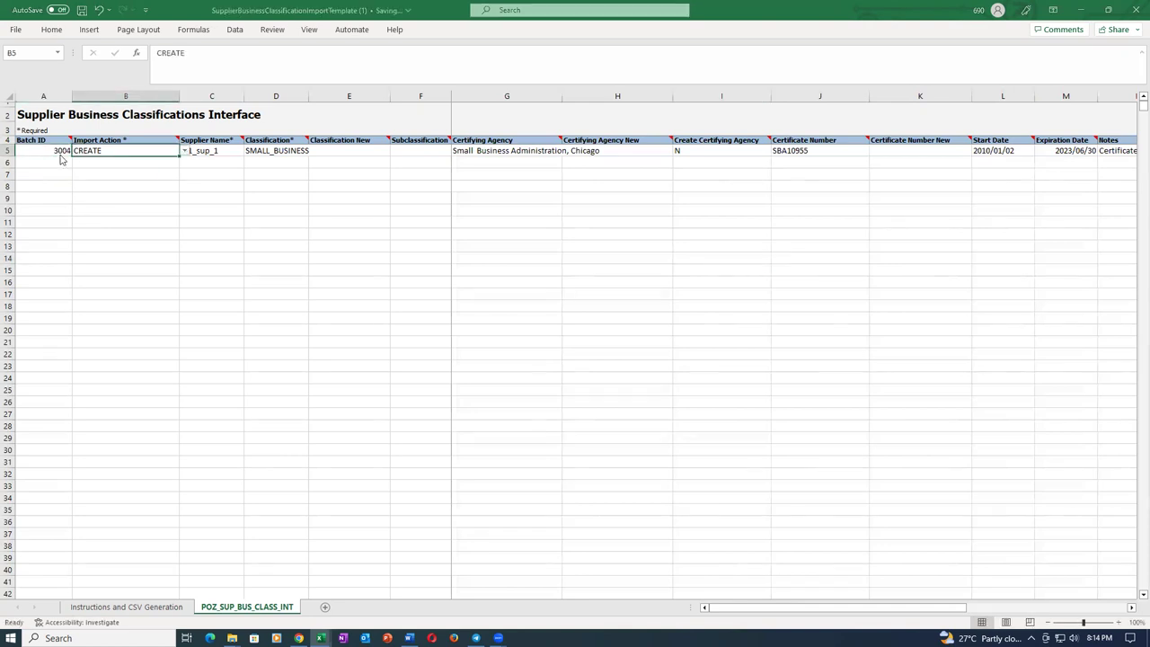
{"action": "left_click", "coordinate": [569, 355]}
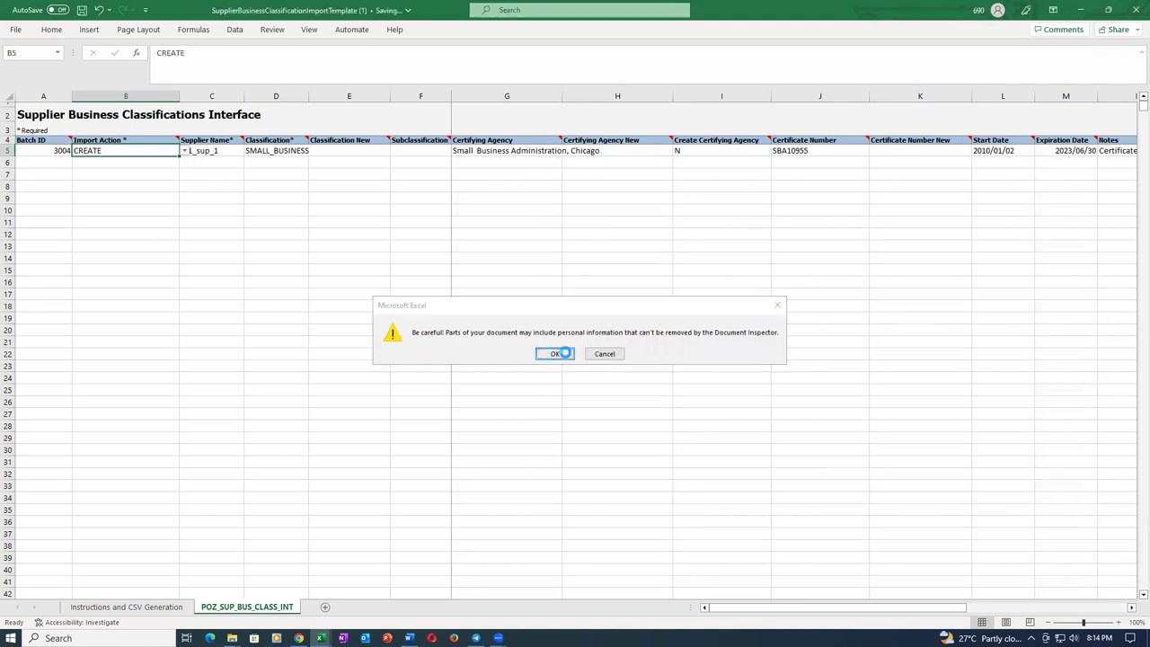
{"action": "left_click", "coordinate": [39, 150]}
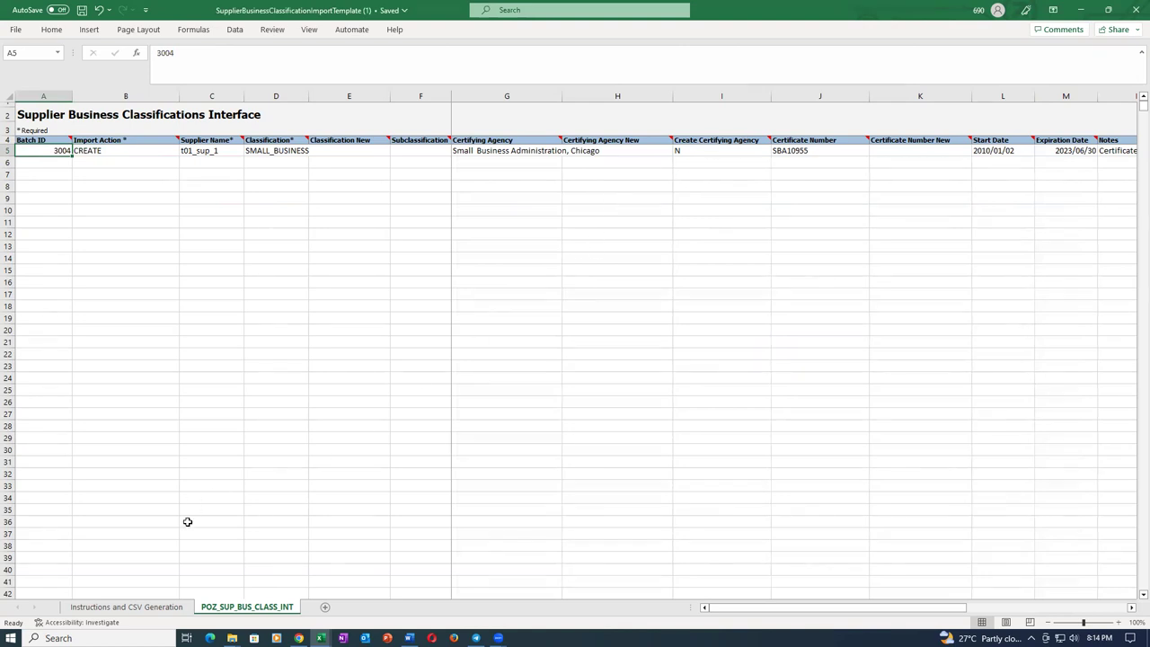
Generate the PozSupBusClassInt CSV and sup_busi_22 ZIP, then close the template with Don't Save.
{"action": "left_click", "coordinate": [134, 609]}
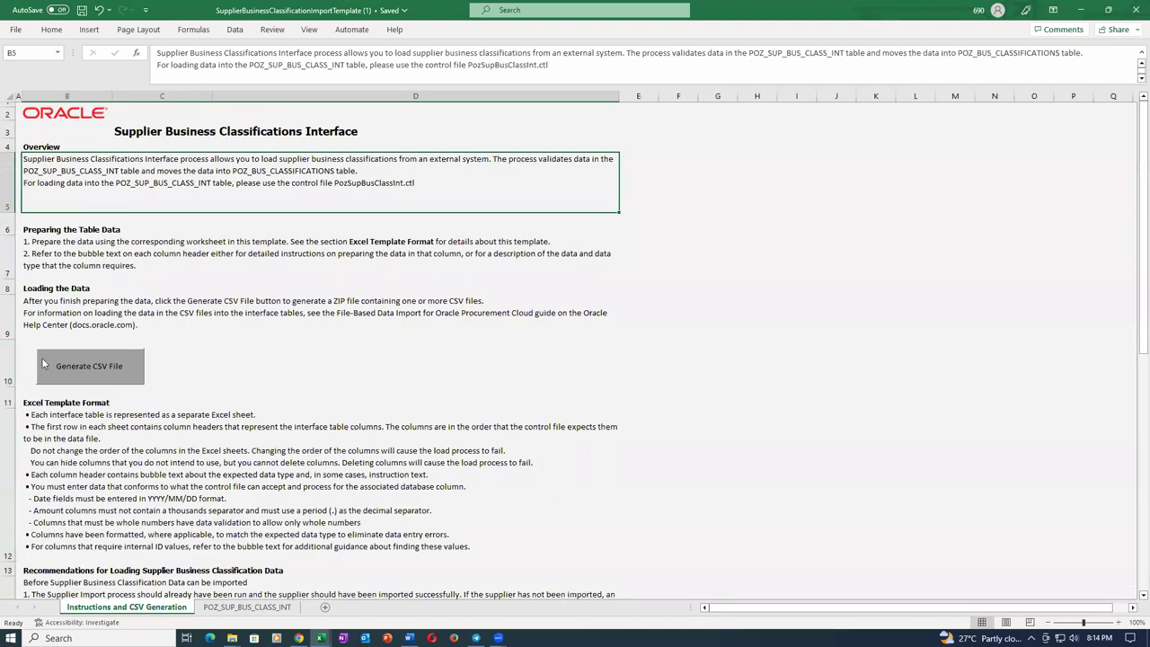
{"action": "left_click", "coordinate": [95, 373]}
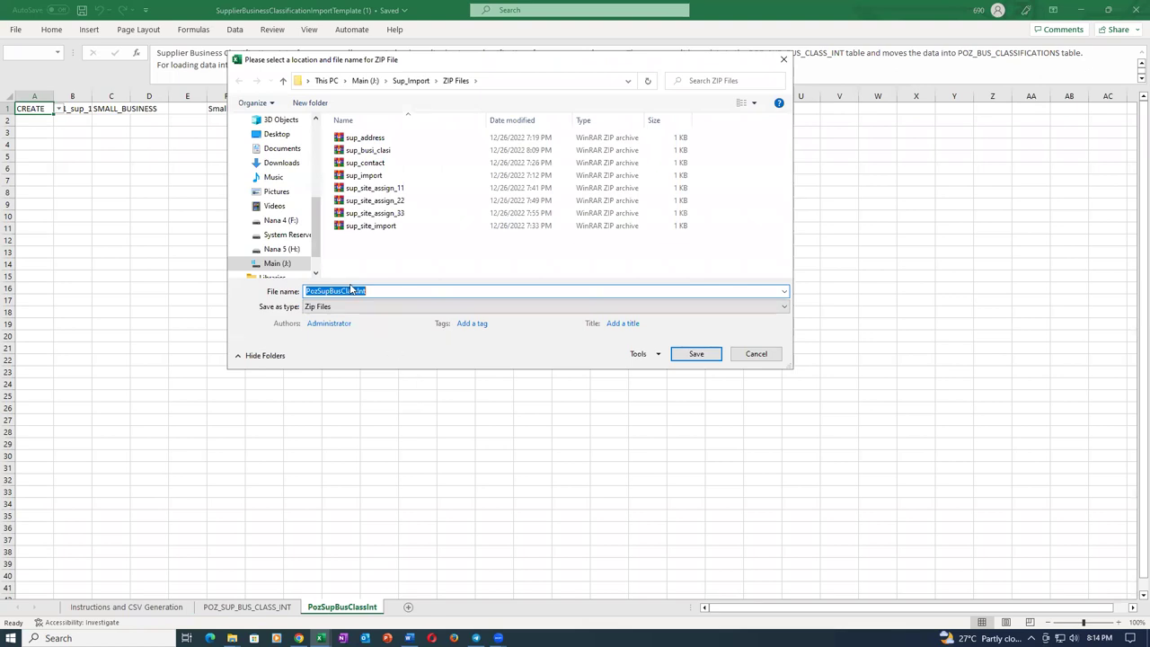
{"action": "key", "text": "BackSpace"}
{"action": "type", "text": "sup_busi_22"}
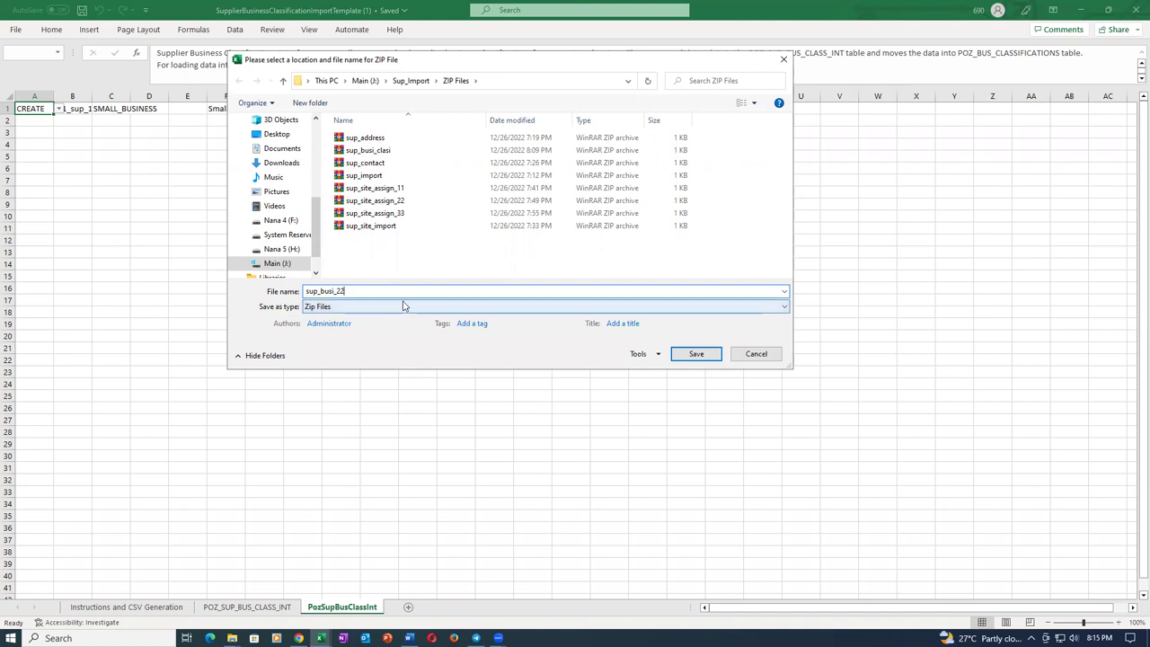
{"action": "left_click", "coordinate": [695, 354]}
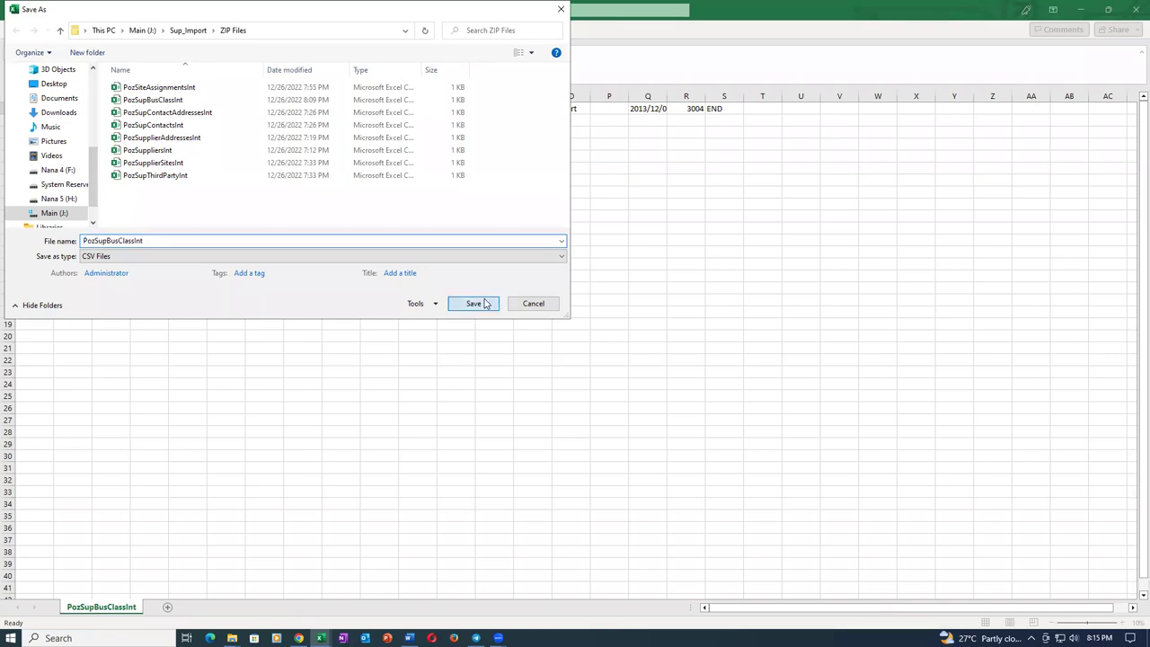
{"action": "left_click", "coordinate": [475, 302]}
{"action": "left_click", "coordinate": [615, 357]}
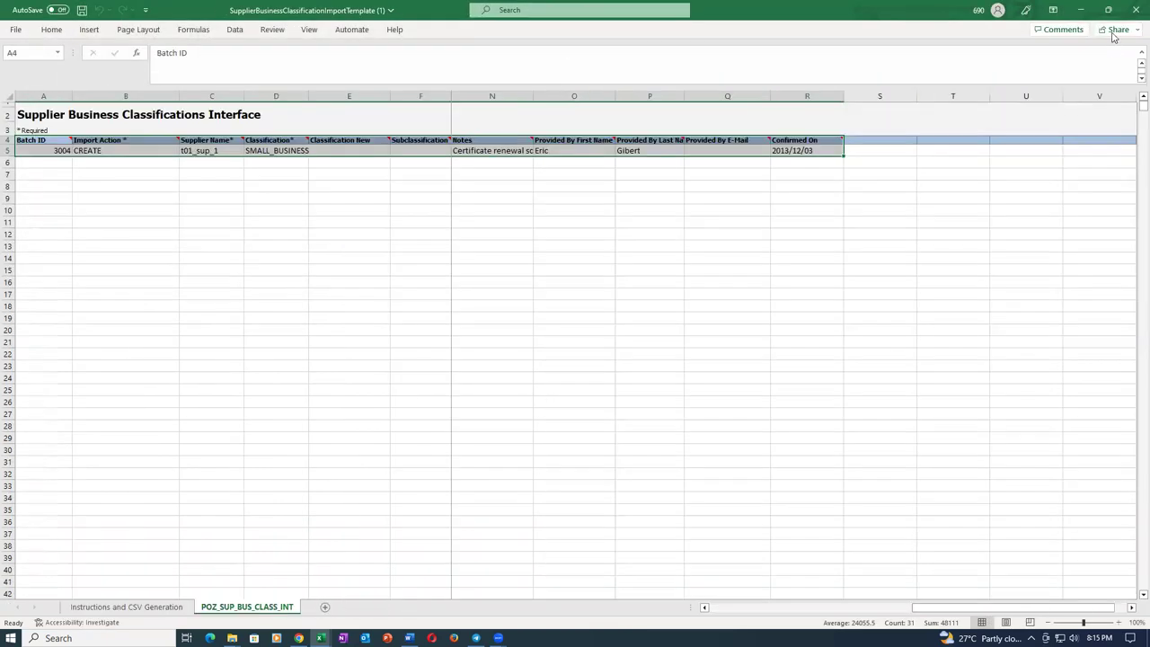
{"action": "left_click", "coordinate": [1136, 9]}
{"action": "left_click", "coordinate": [574, 340]}
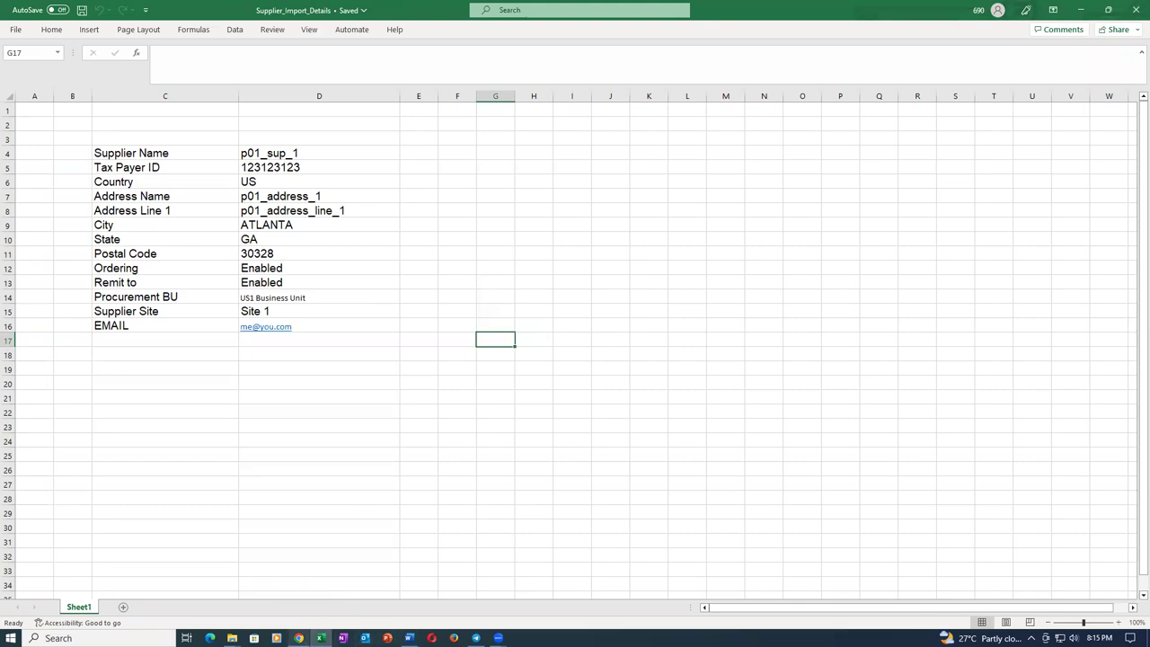
Back in the browser, close the Report_5166600 PDF tab and the process Output popup.
{"action": "left_click", "coordinate": [298, 638]}
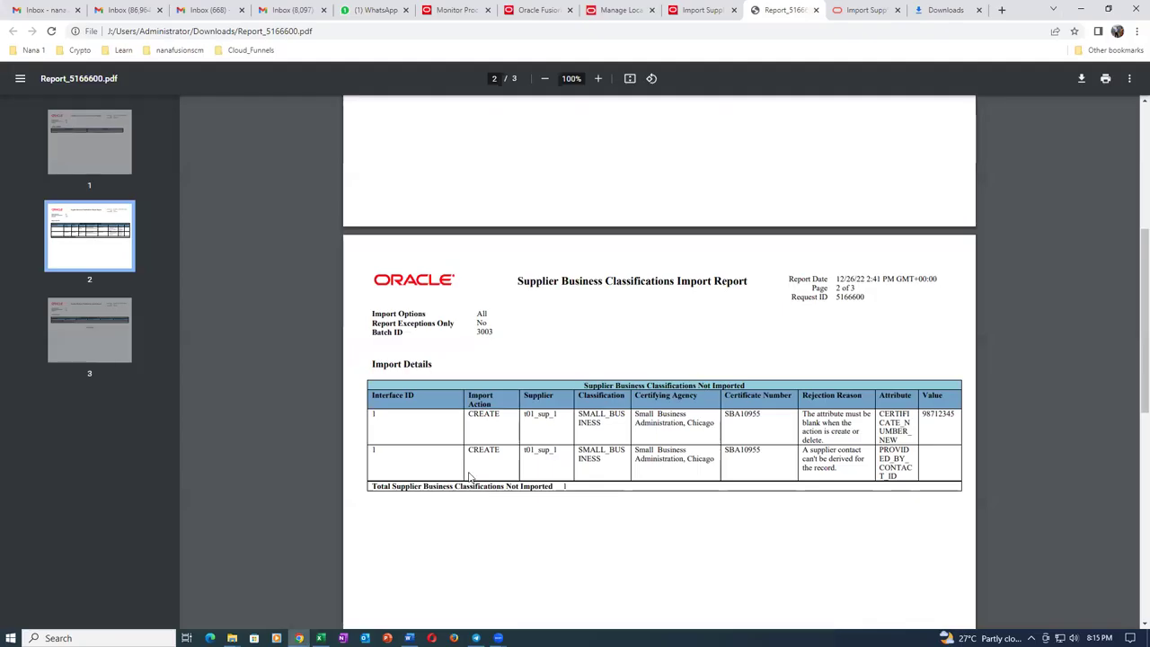
{"action": "left_click", "coordinate": [816, 10]}
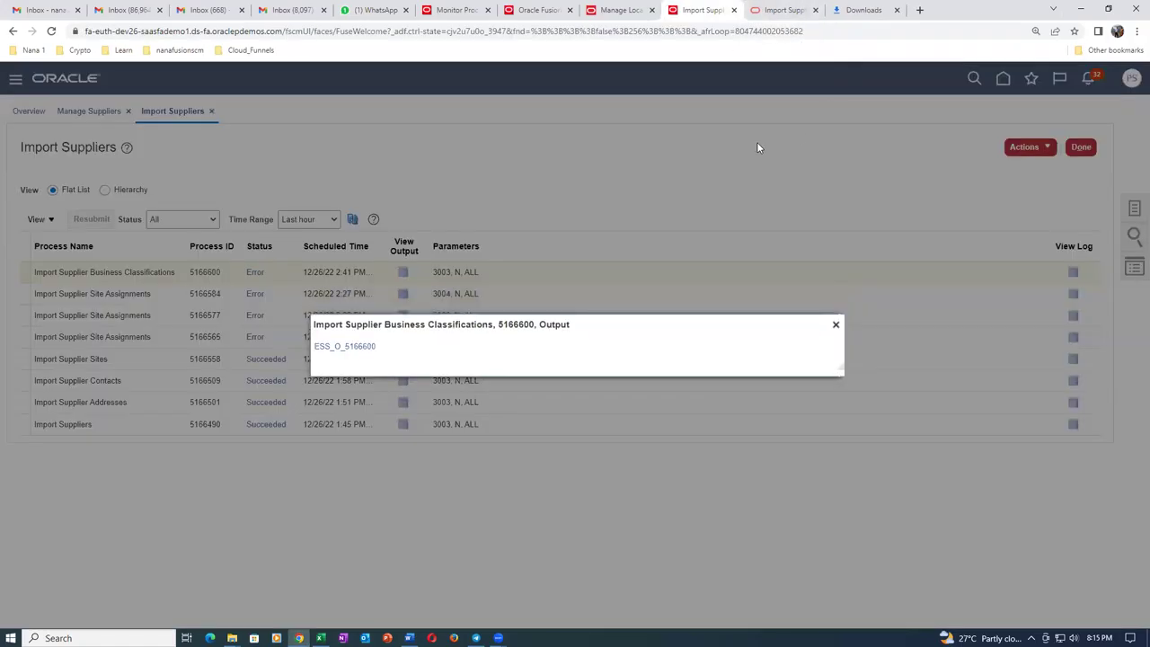
{"action": "left_click", "coordinate": [835, 326]}
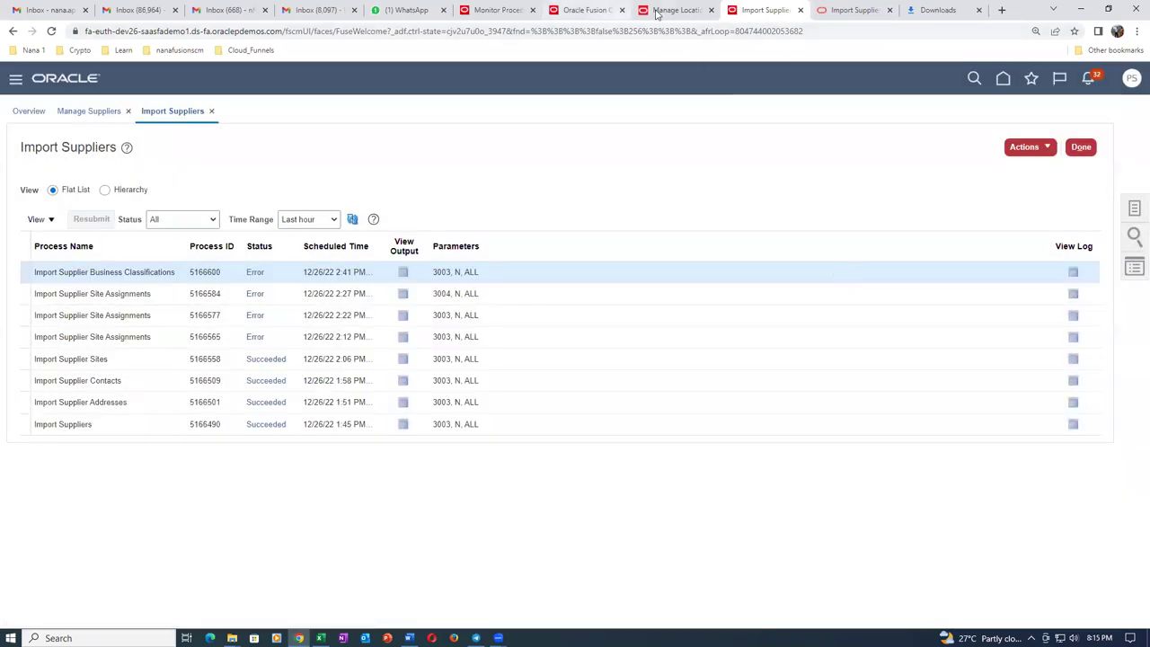
Schedule Load Interface File for Import with Import Supplier Business Classifications, found by searching Imp%Sup%.
{"action": "left_click", "coordinate": [499, 10]}
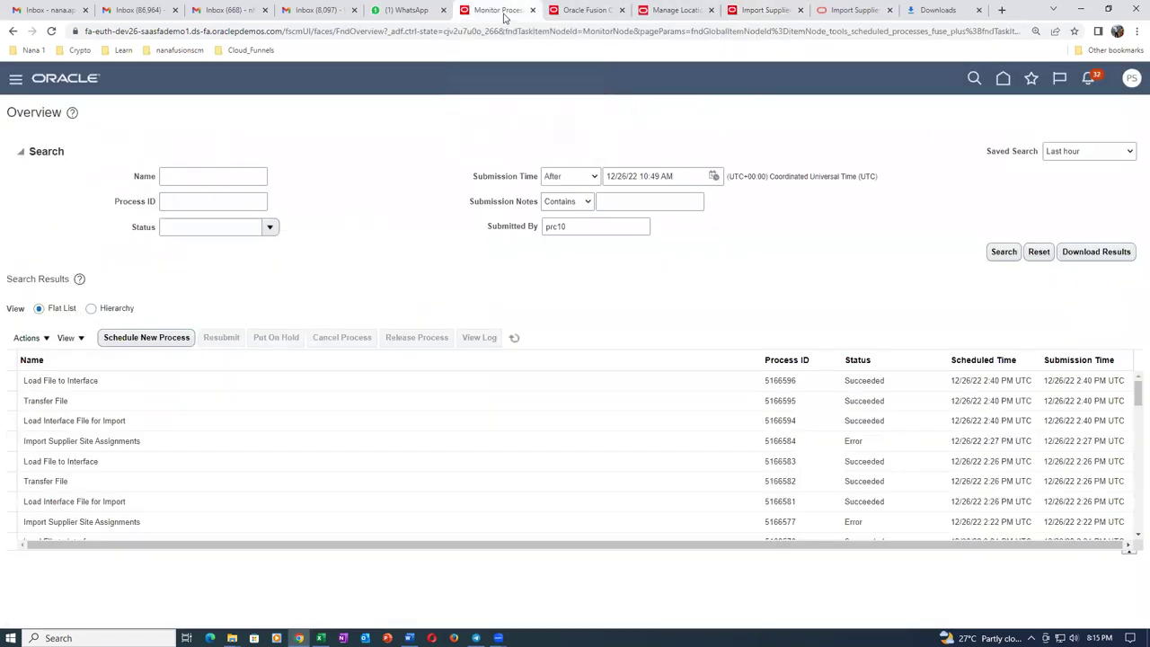
{"action": "left_click", "coordinate": [173, 341]}
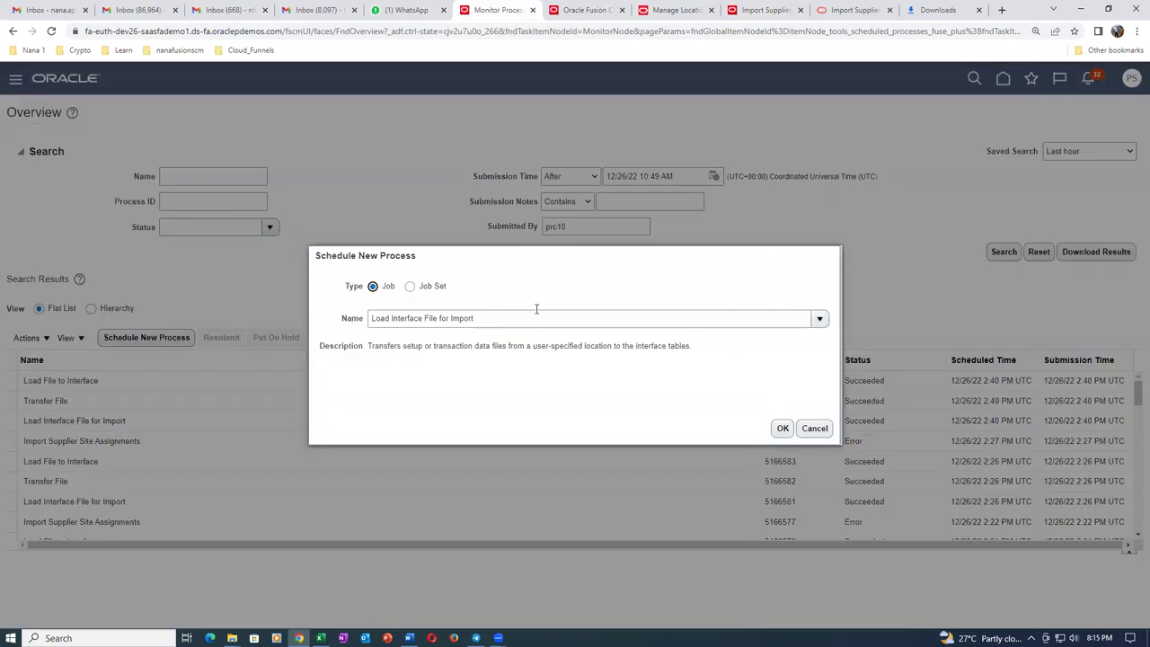
{"action": "left_click", "coordinate": [783, 429]}
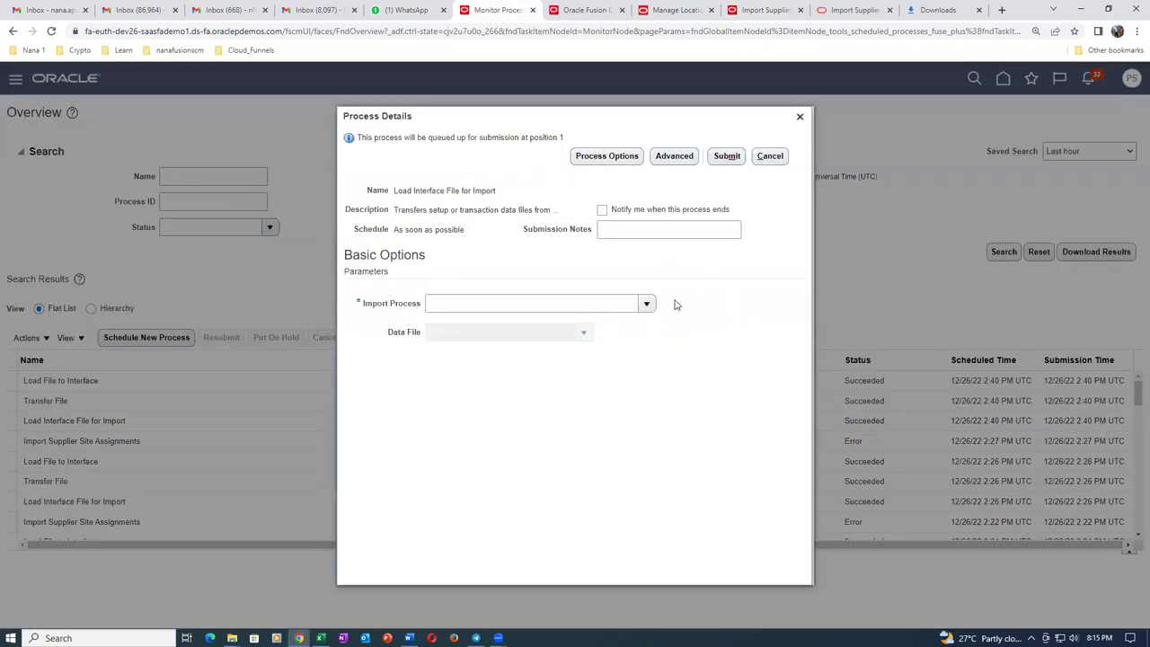
{"action": "left_click", "coordinate": [647, 304]}
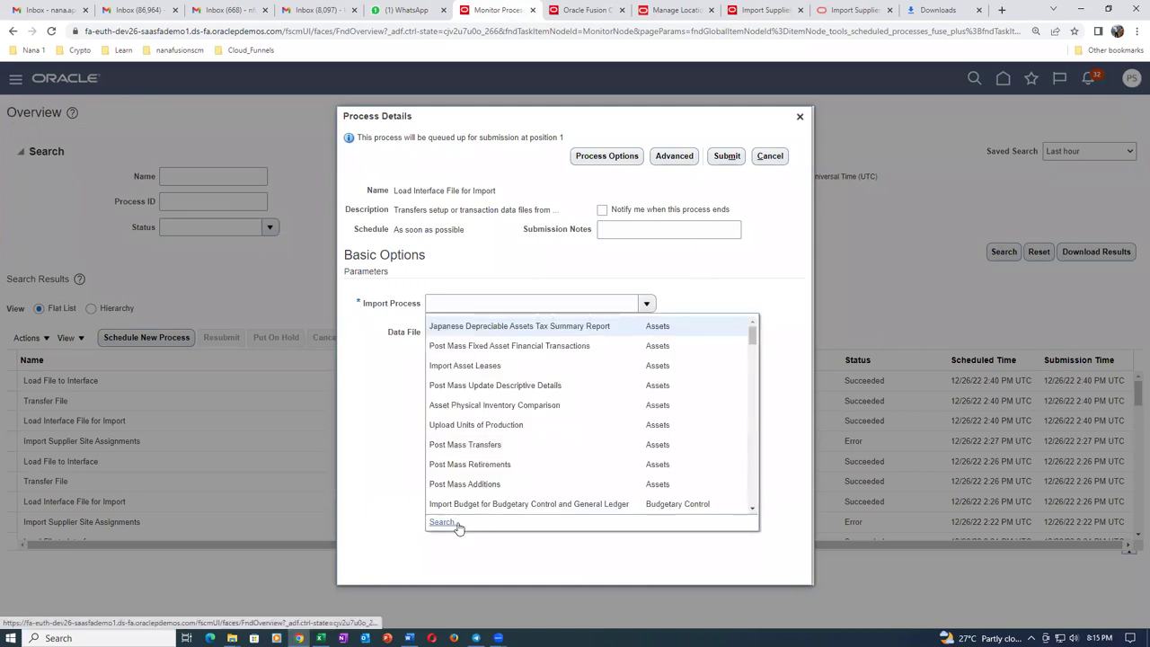
{"action": "left_click", "coordinate": [450, 521]}
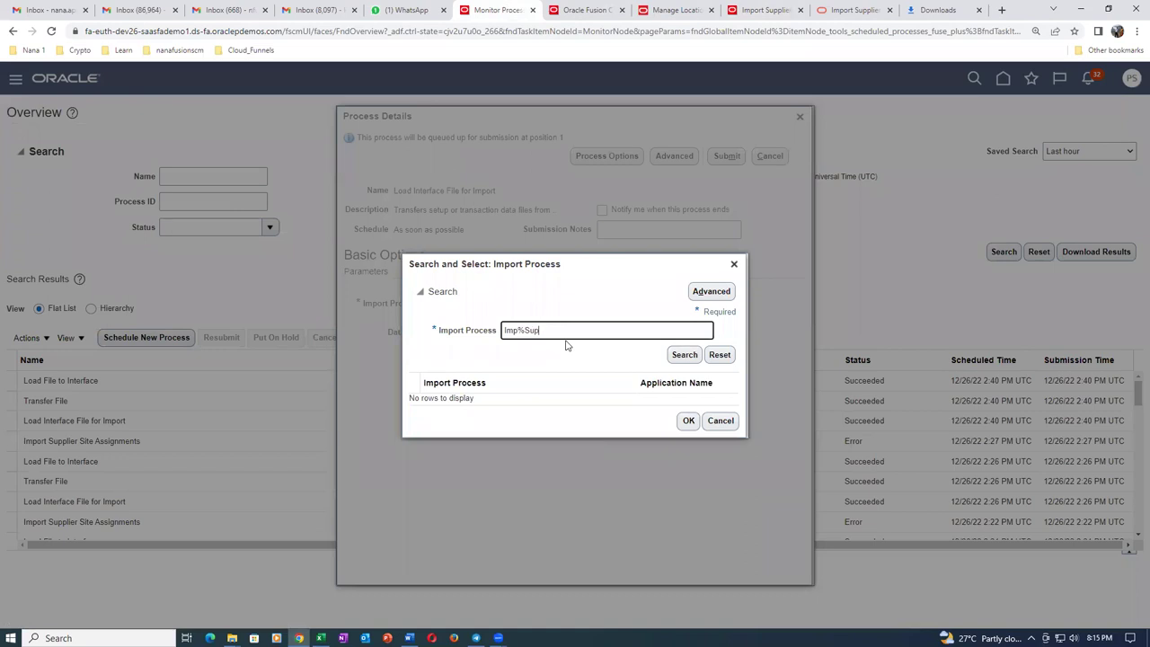
{"action": "type", "text": "Imp%Sup%"}
{"action": "key", "text": "Return"}
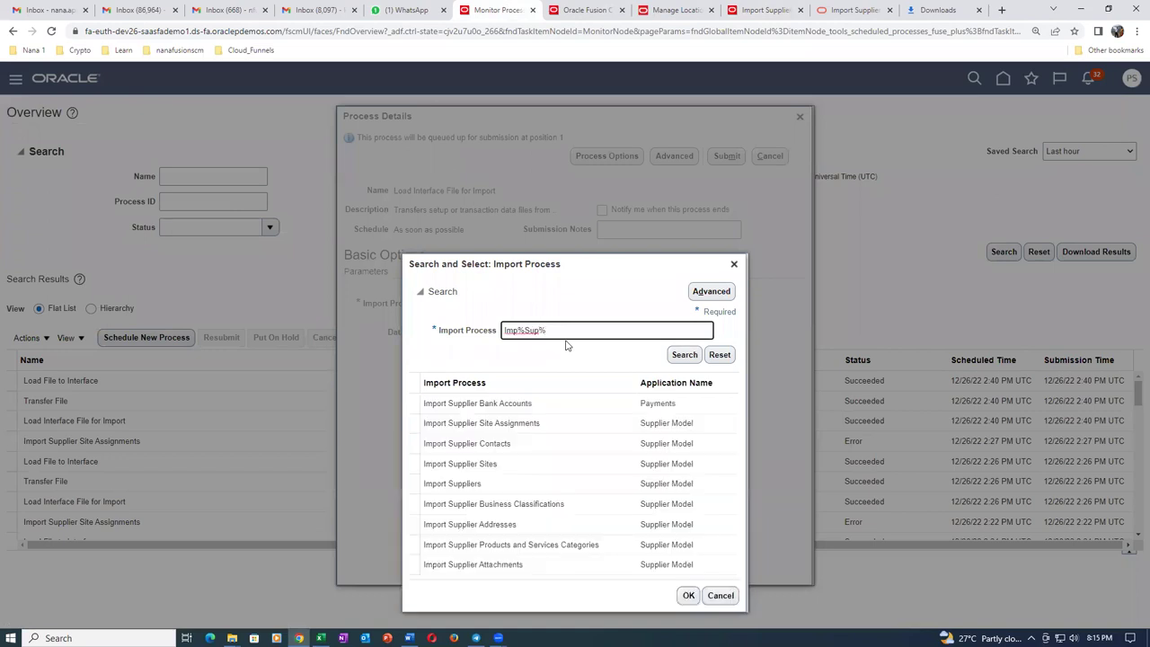
{"action": "left_click", "coordinate": [589, 417]}
{"action": "left_click", "coordinate": [690, 509]}
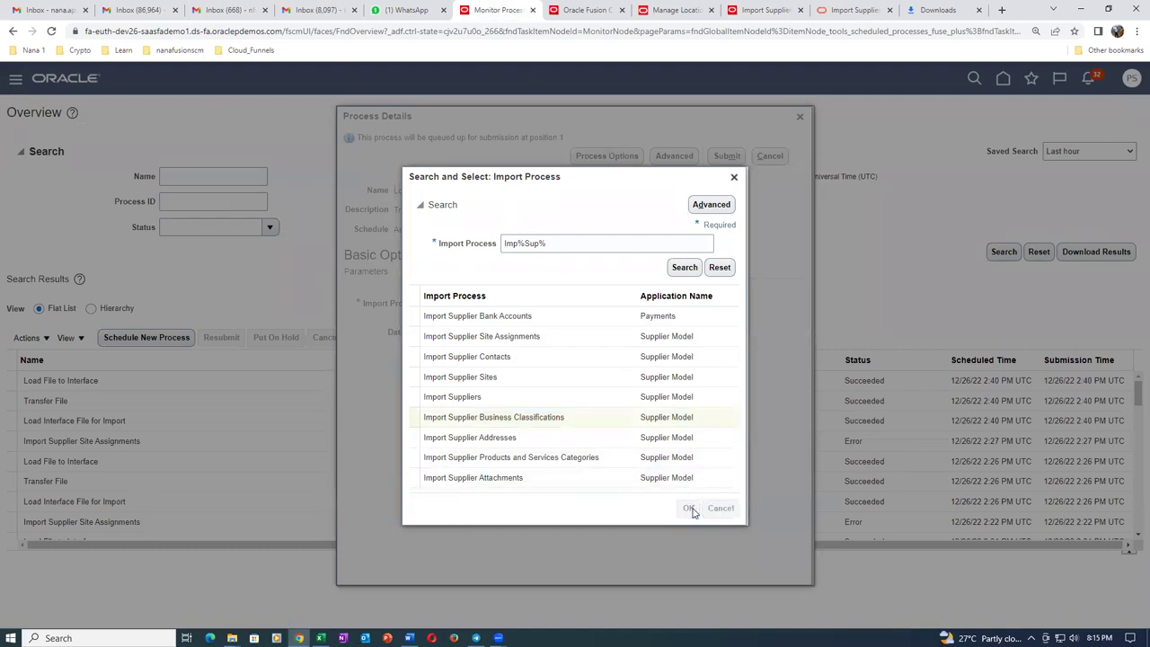
Upload sup_busi_22.zip as the data file and submit, creating process 5166607.
{"action": "left_click", "coordinate": [583, 332]}
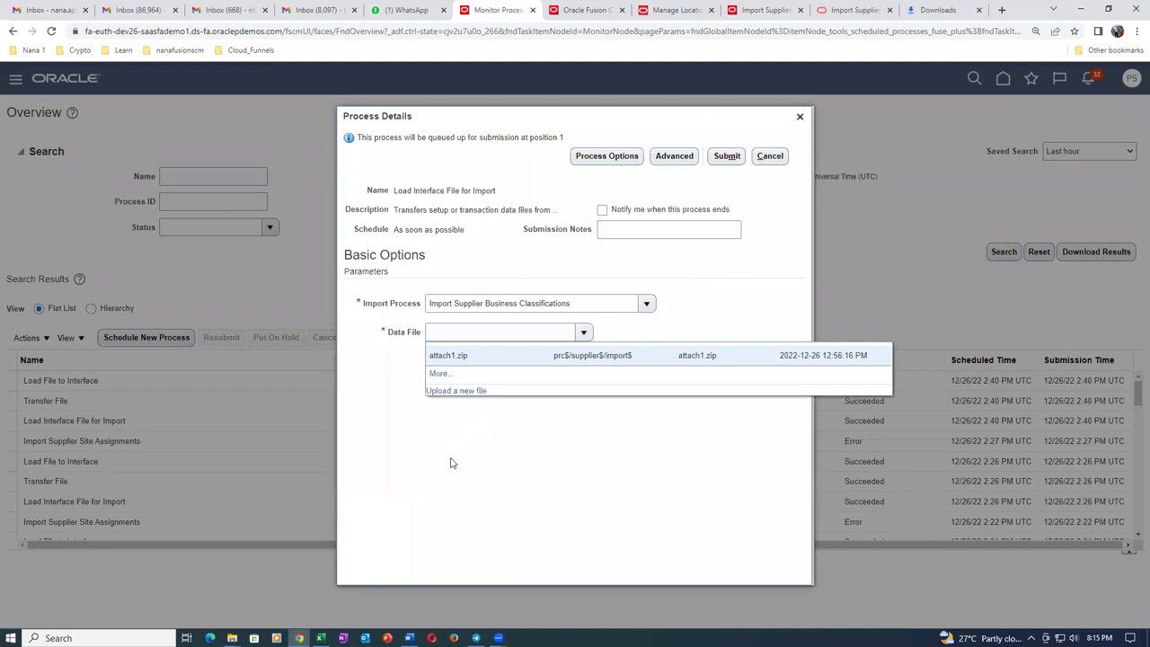
{"action": "left_click", "coordinate": [473, 393]}
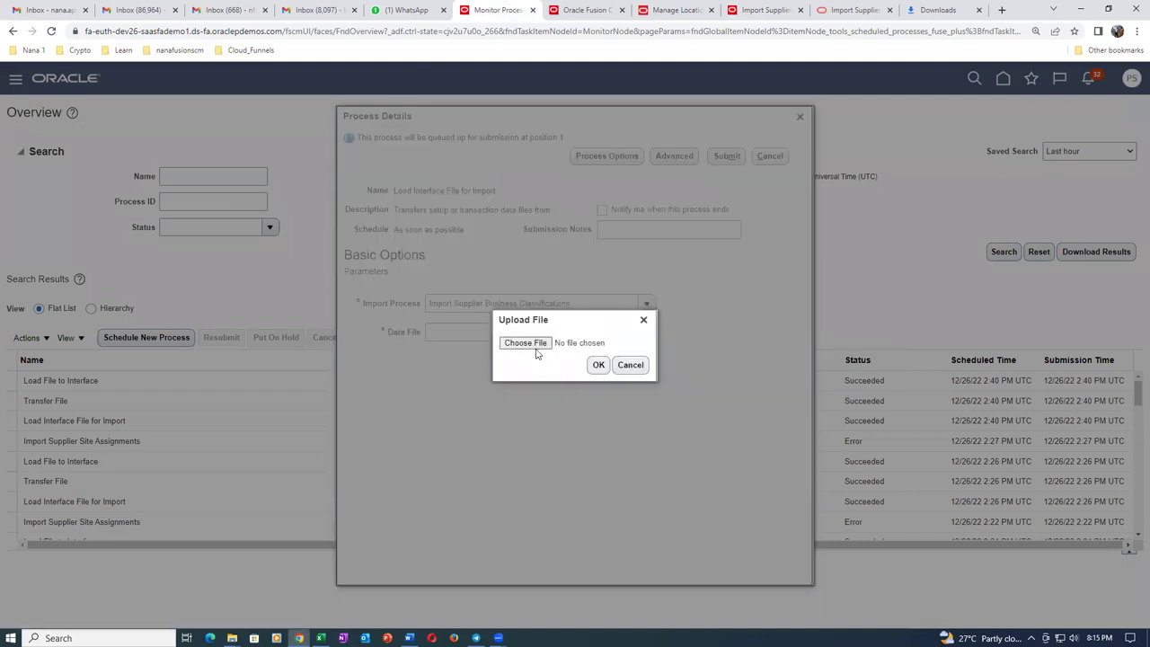
{"action": "left_click", "coordinate": [546, 345]}
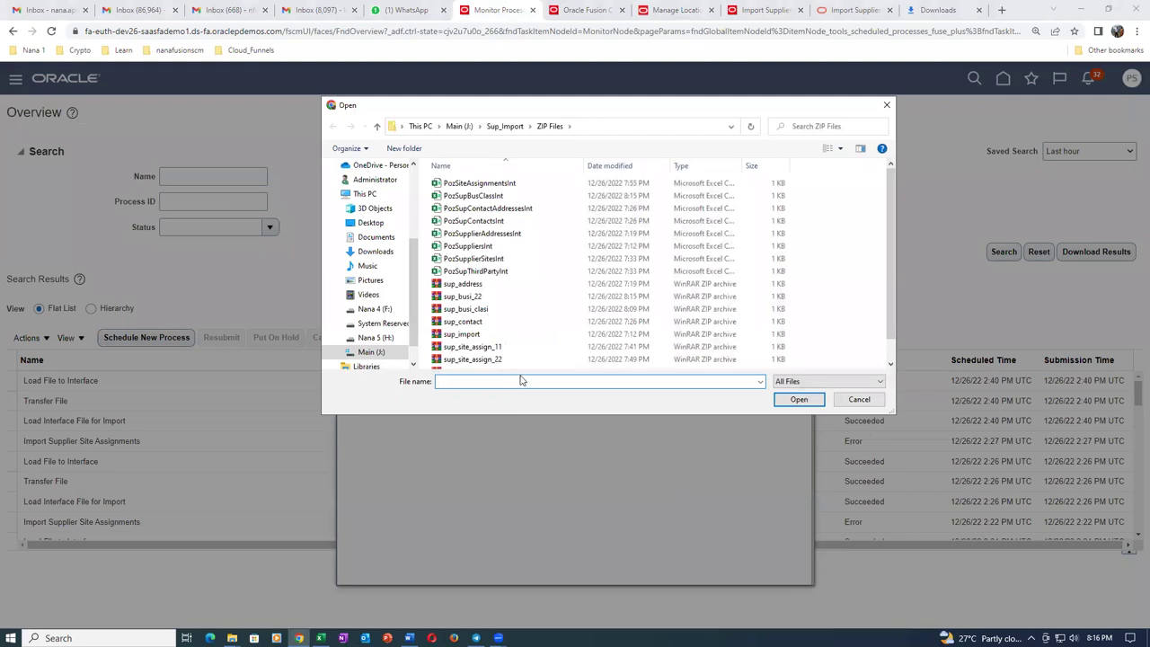
{"action": "left_click", "coordinate": [491, 297]}
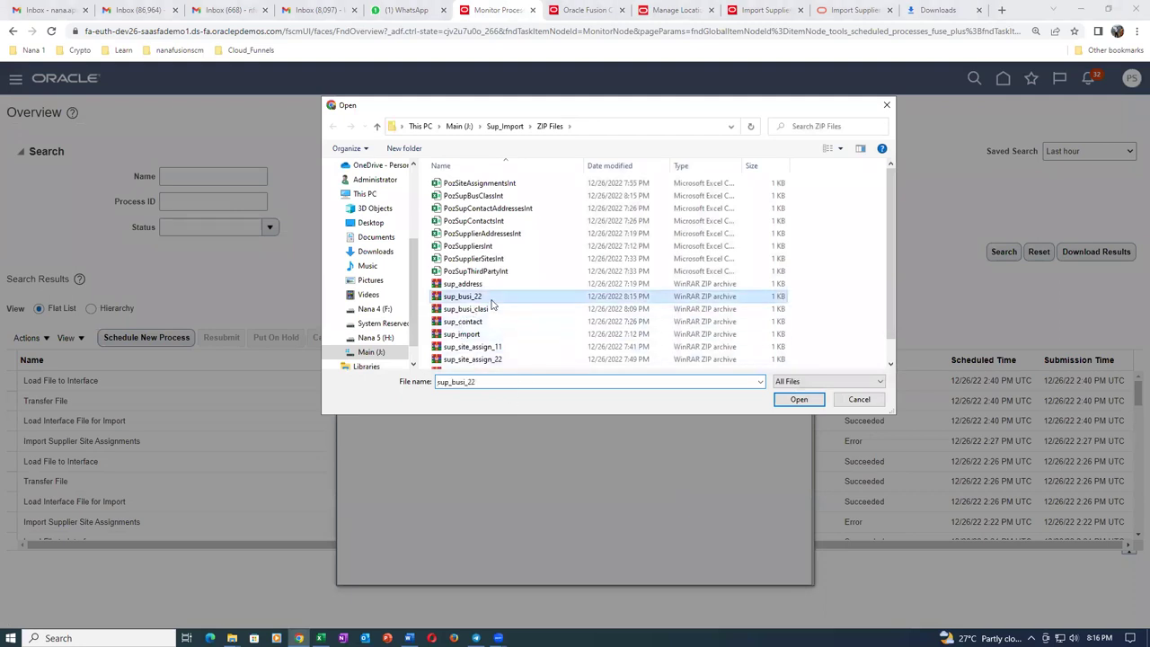
{"action": "left_click", "coordinate": [799, 399]}
{"action": "left_click", "coordinate": [599, 366]}
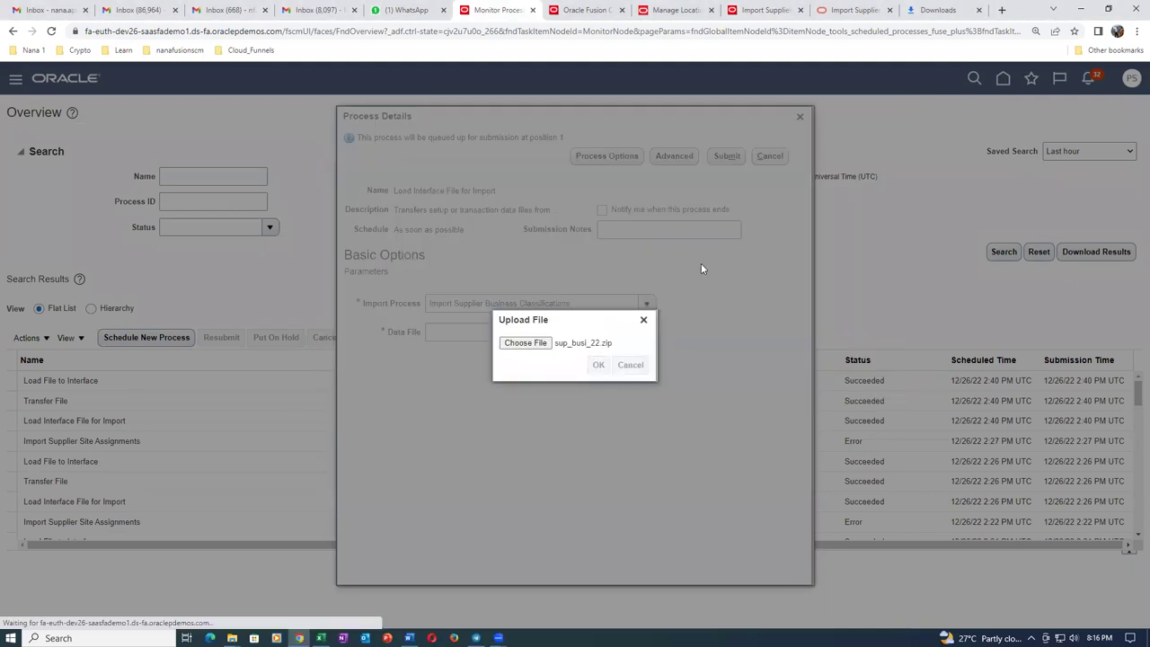
{"action": "left_click", "coordinate": [727, 159]}
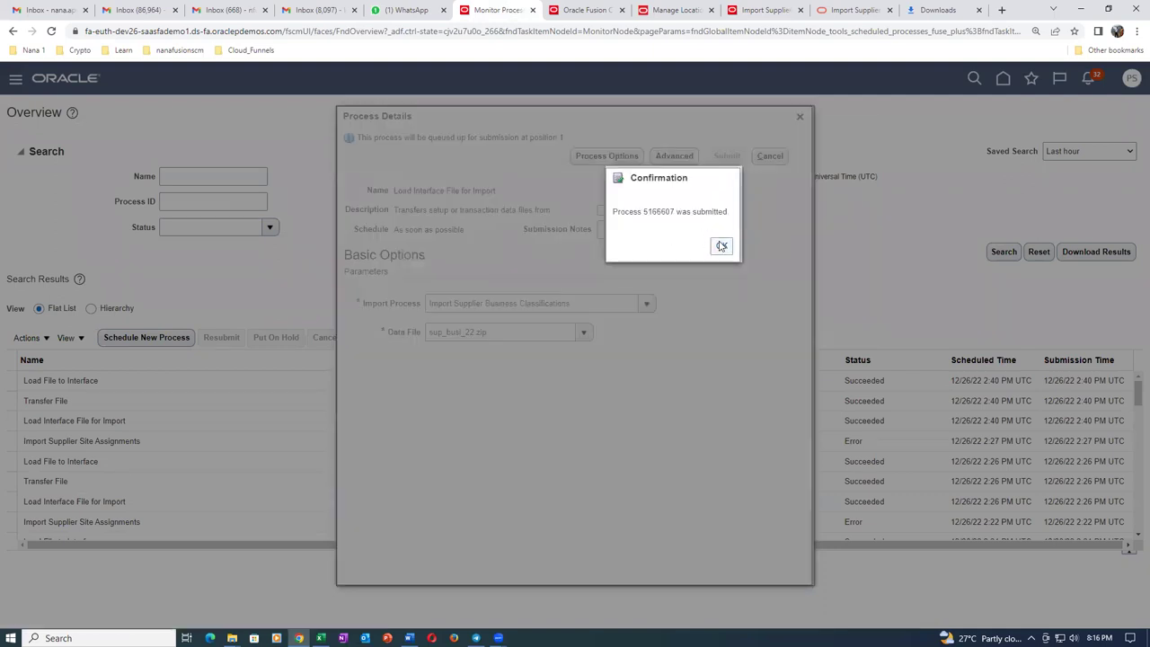
{"action": "left_click", "coordinate": [721, 247]}
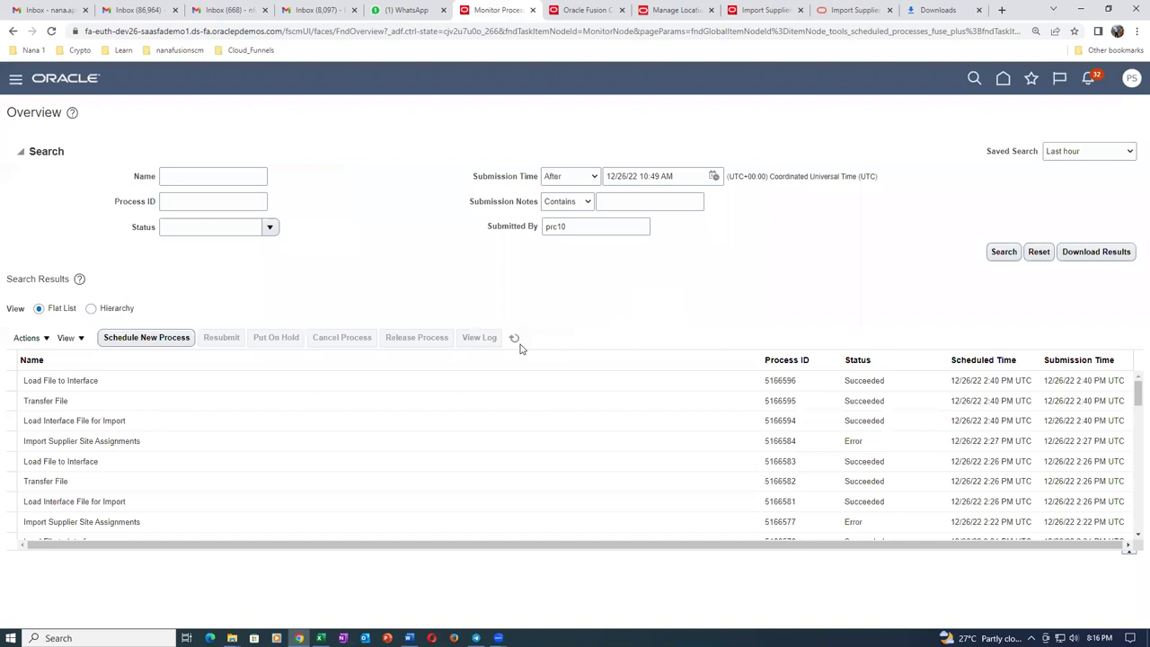
Refresh the search results until jobs 5166607–5166609 all show Succeeded, then return to Import Suppliers.
{"action": "left_click", "coordinate": [516, 343]}
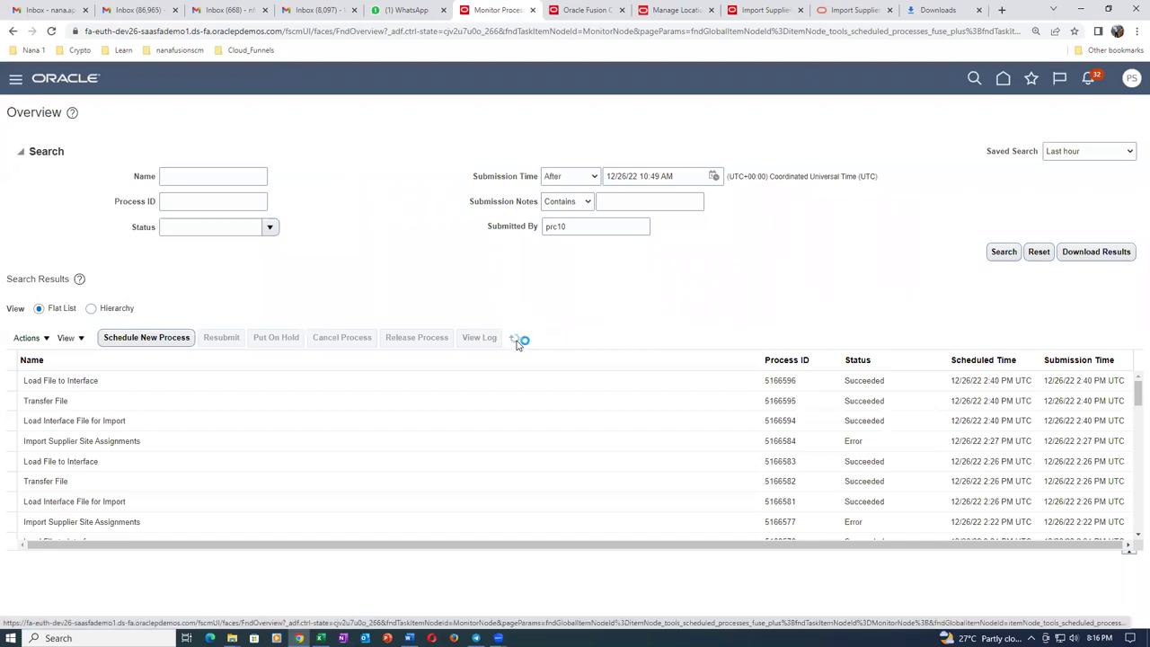
{"action": "left_click", "coordinate": [519, 343]}
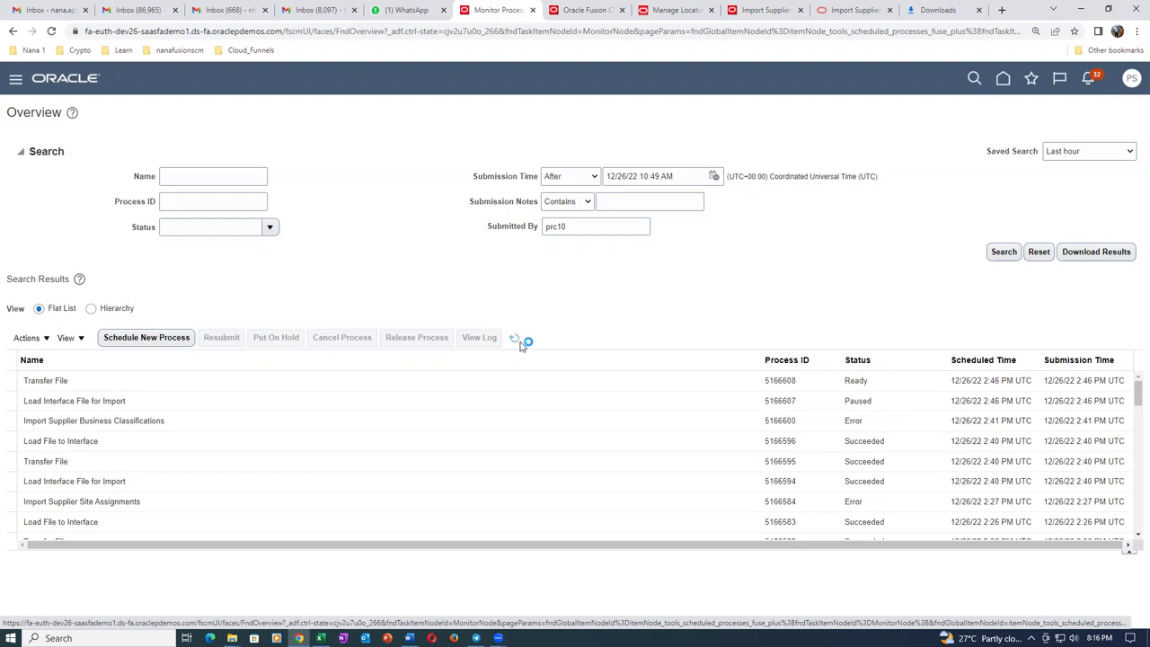
{"action": "left_click", "coordinate": [520, 342]}
{"action": "left_click", "coordinate": [515, 340]}
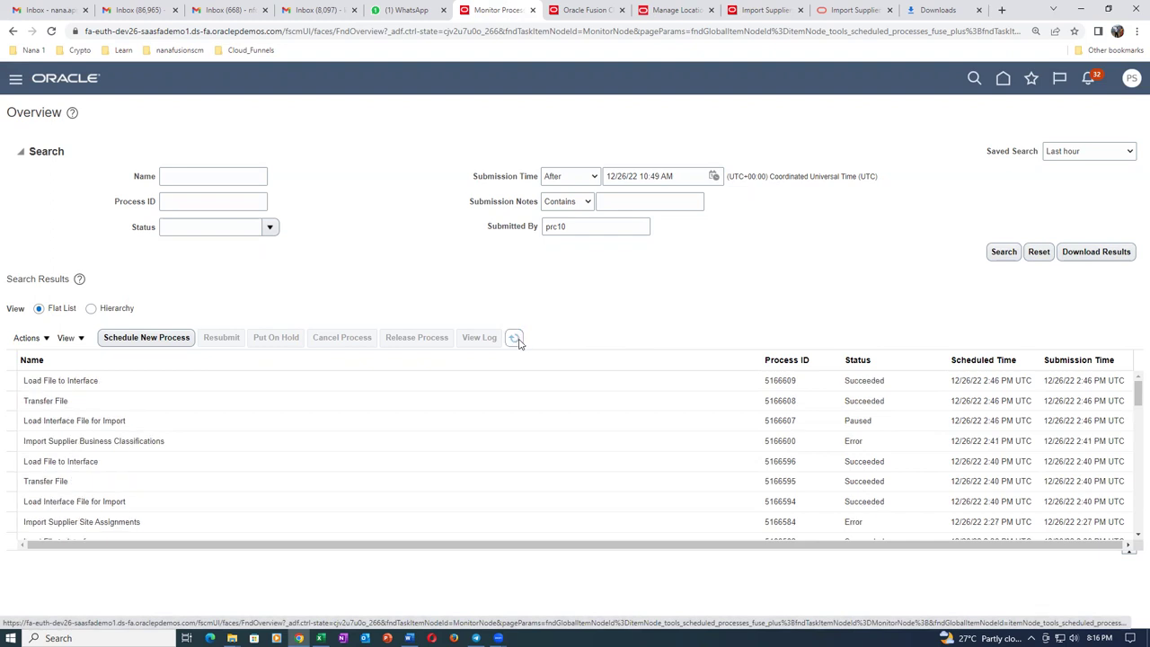
{"action": "left_click", "coordinate": [516, 340]}
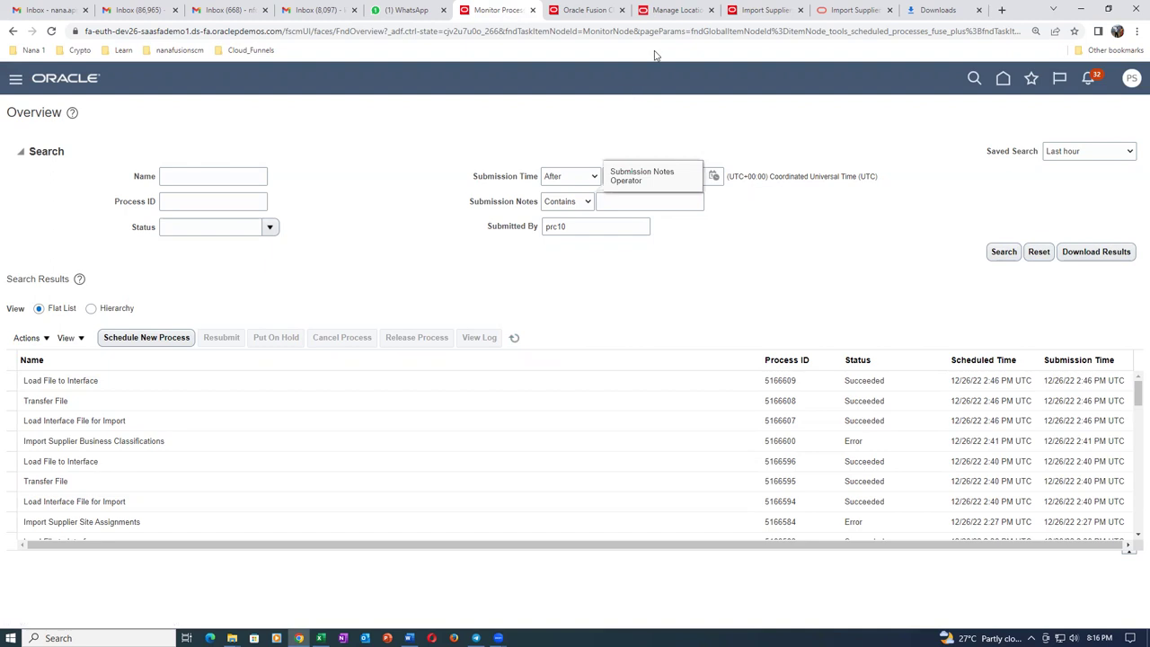
{"action": "left_click", "coordinate": [748, 11]}
Open the business classifications import, dismiss it unsubmitted, and reload the Import Suppliers page.
{"action": "left_click", "coordinate": [1021, 151]}
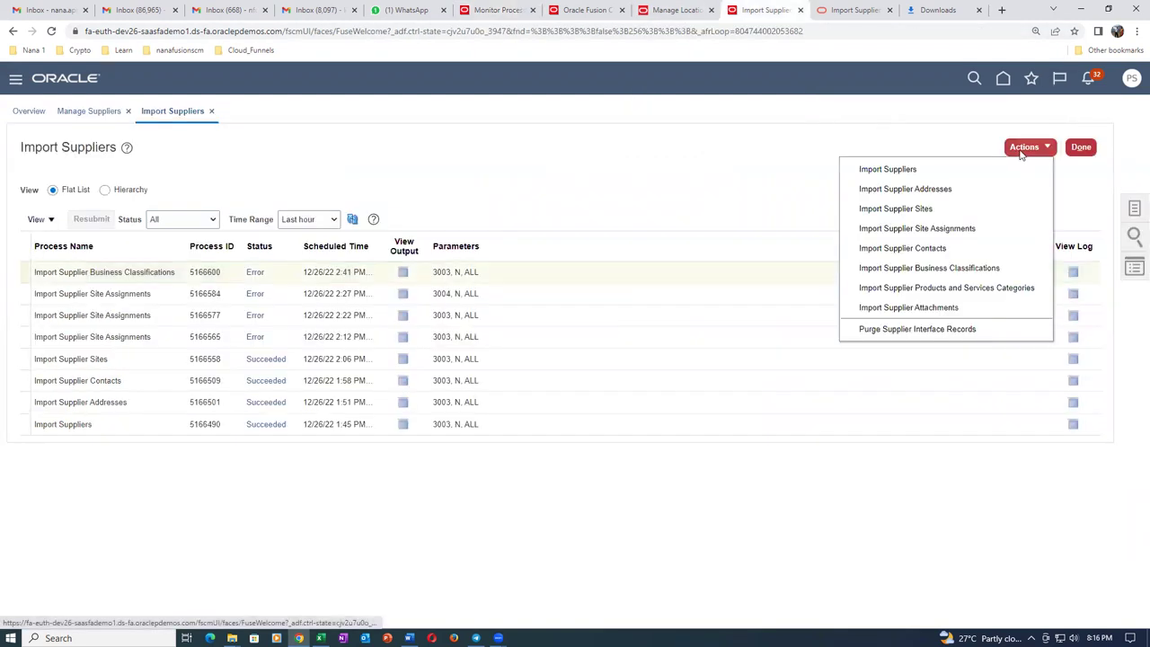
{"action": "left_click", "coordinate": [997, 268]}
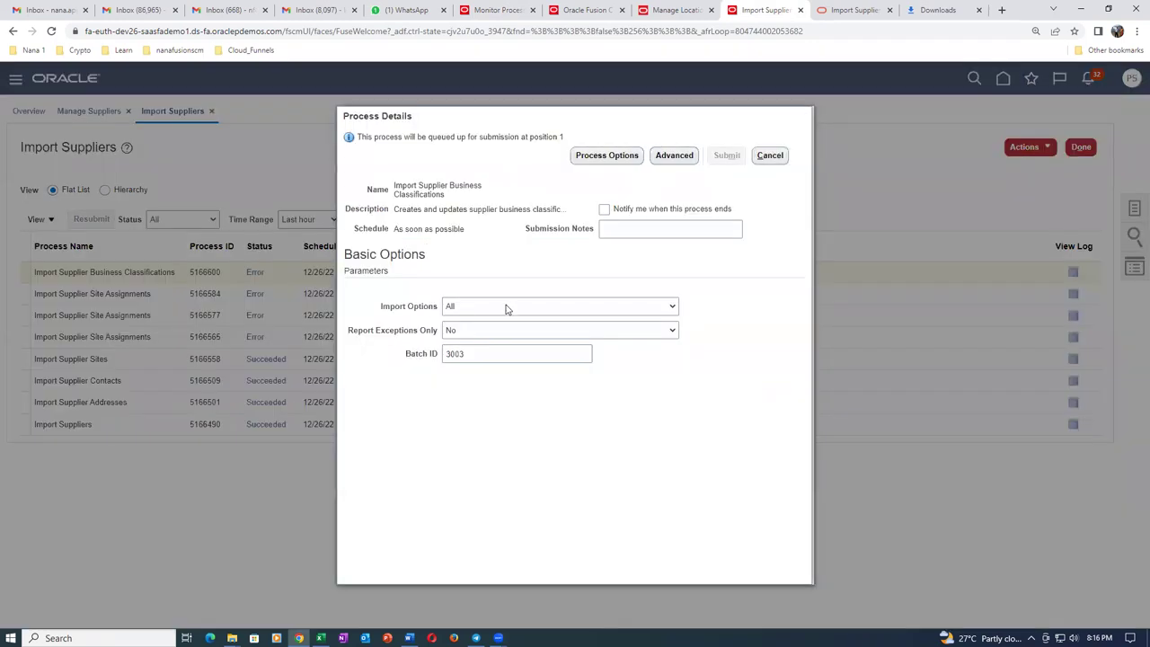
{"action": "left_click", "coordinate": [499, 355]}
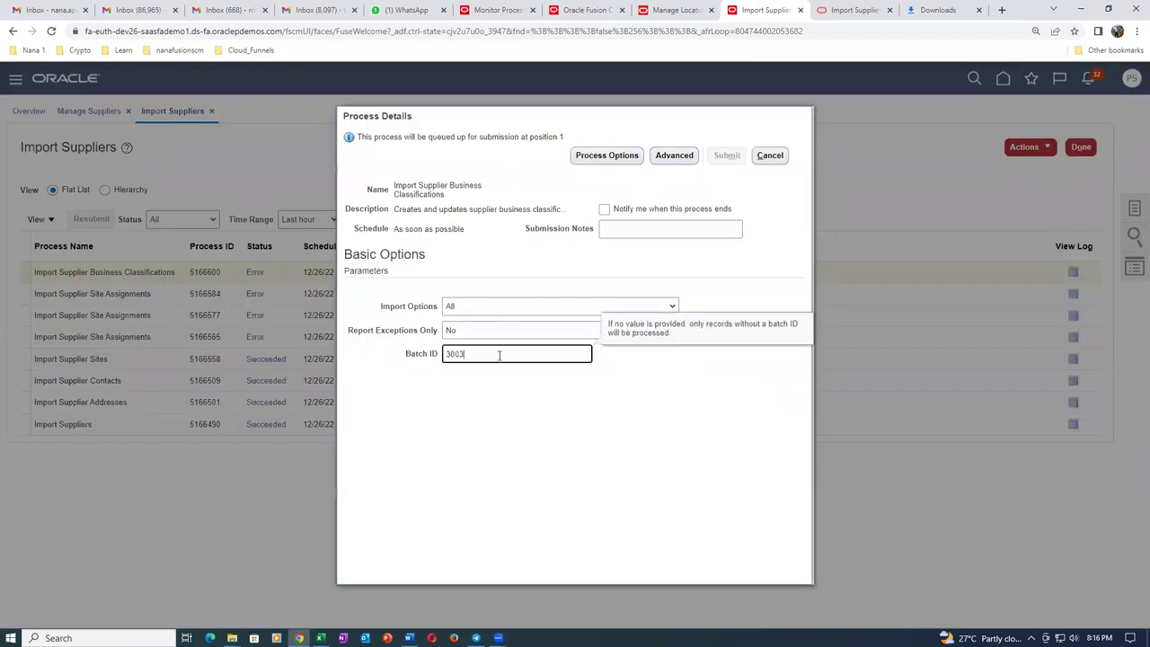
{"action": "key", "text": "Tab"}
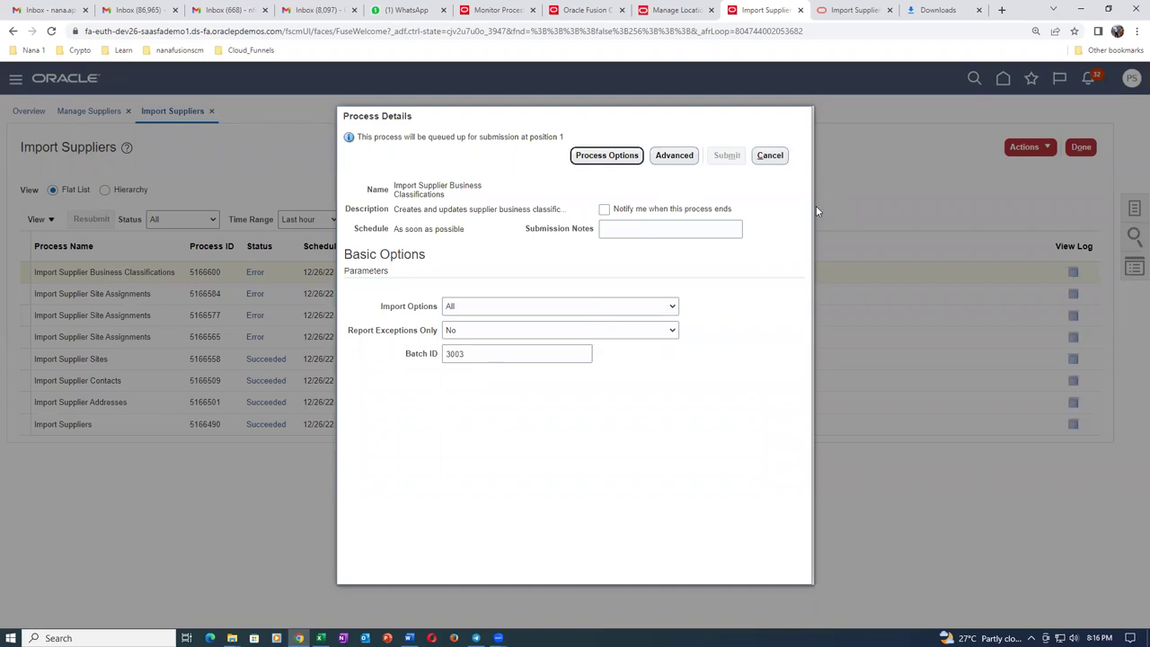
{"action": "key", "text": "Escape"}
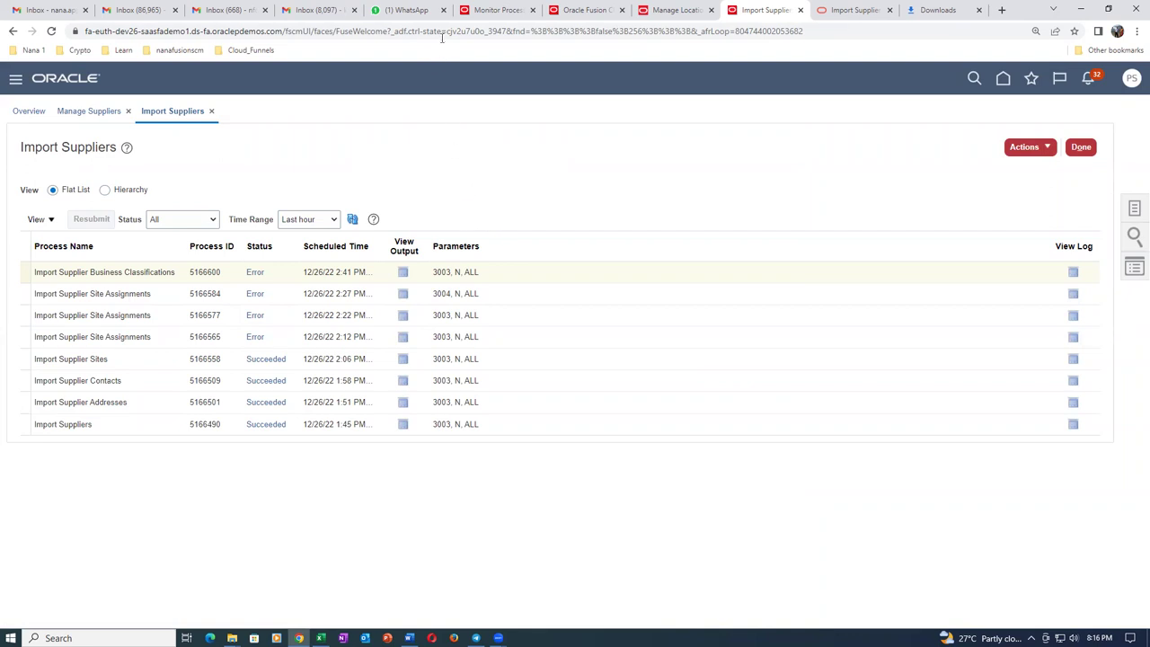
{"action": "left_click", "coordinate": [443, 37]}
{"action": "key", "text": "Return"}
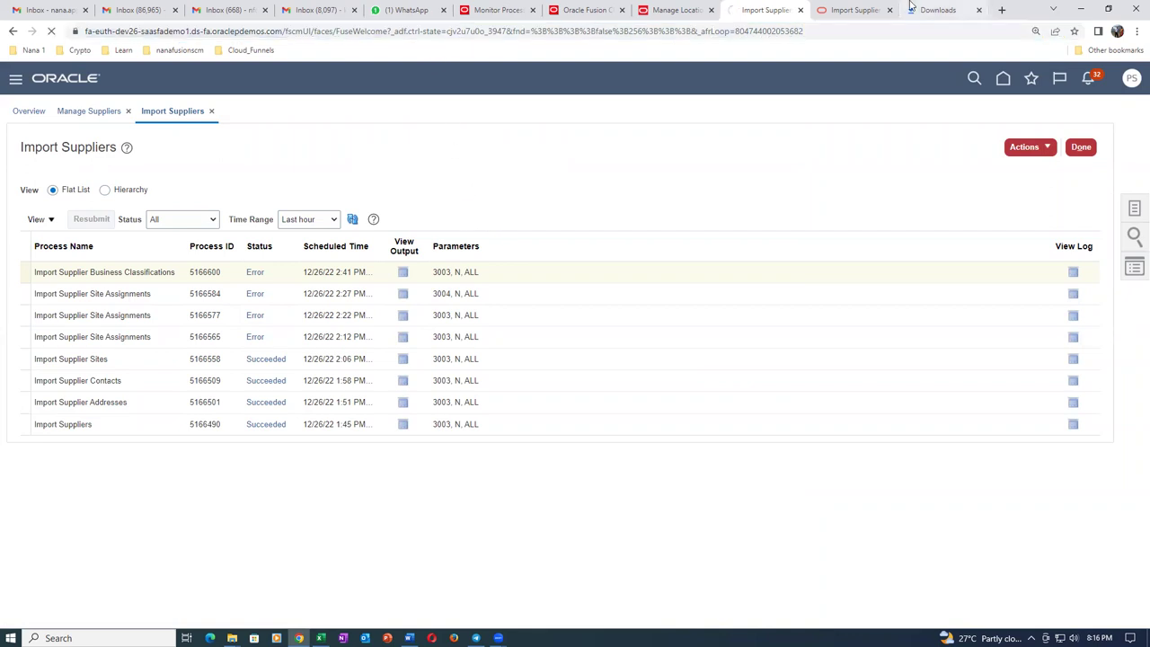
Reopen Import Supplier Business Classifications with Import Options All and Batch ID 3004.
{"action": "left_click", "coordinate": [1029, 153]}
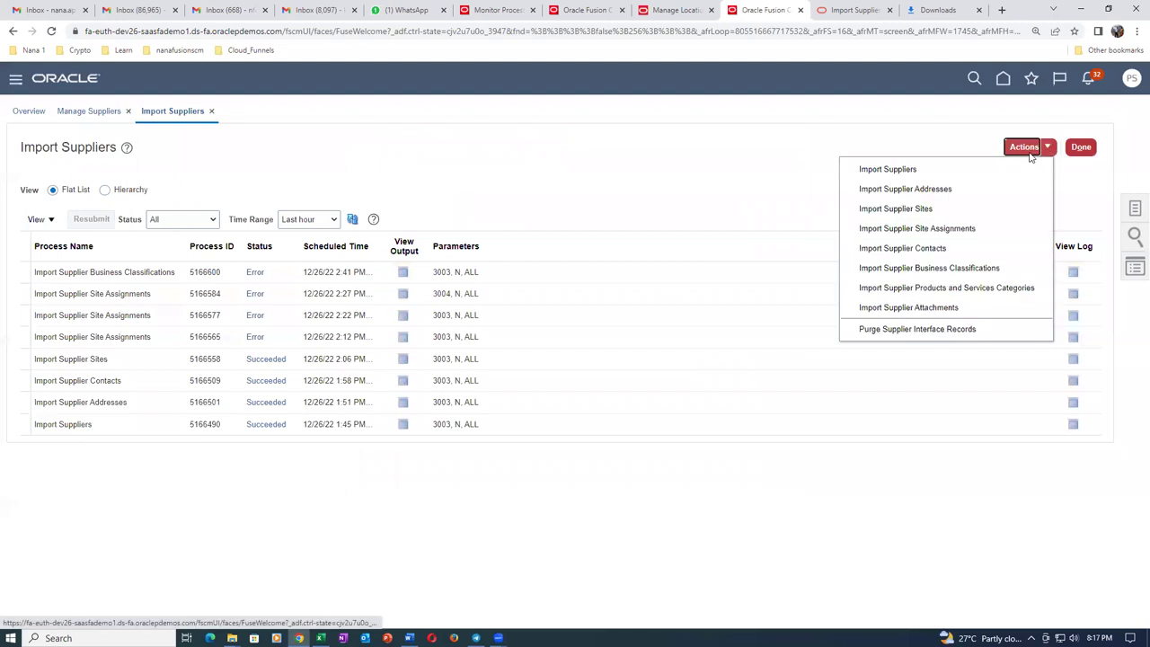
{"action": "left_click", "coordinate": [992, 268]}
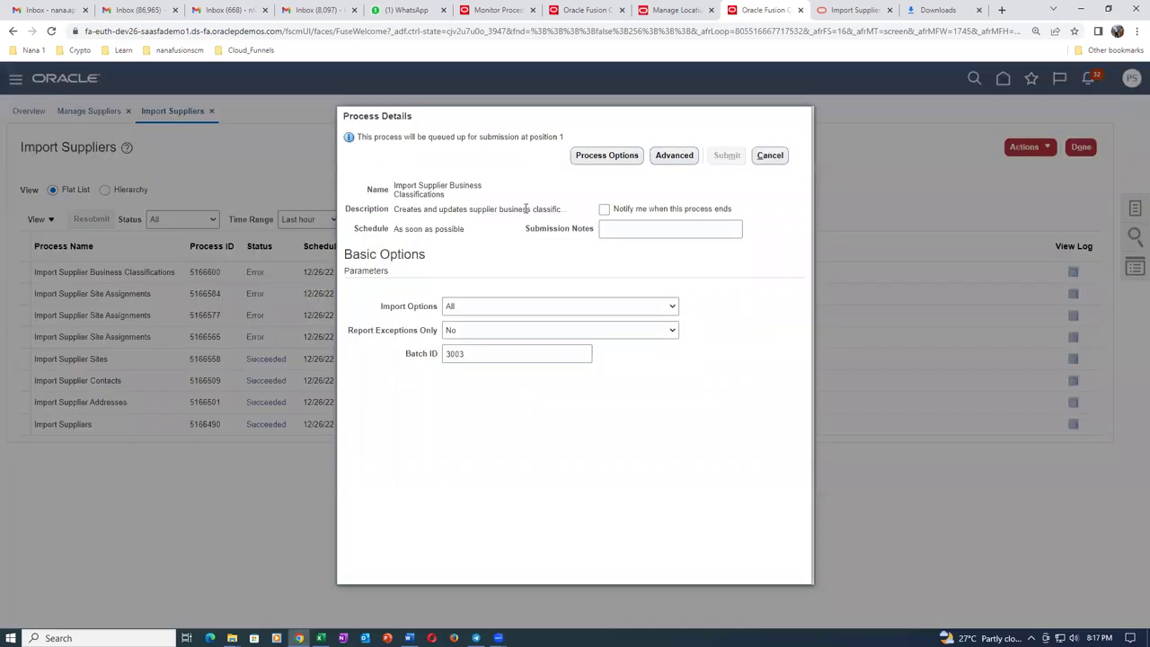
{"action": "left_click", "coordinate": [488, 307]}
{"action": "left_click", "coordinate": [491, 315]}
{"action": "left_click", "coordinate": [476, 355]}
{"action": "type", "text": "3003"}
{"action": "key", "text": "BackSpace"}
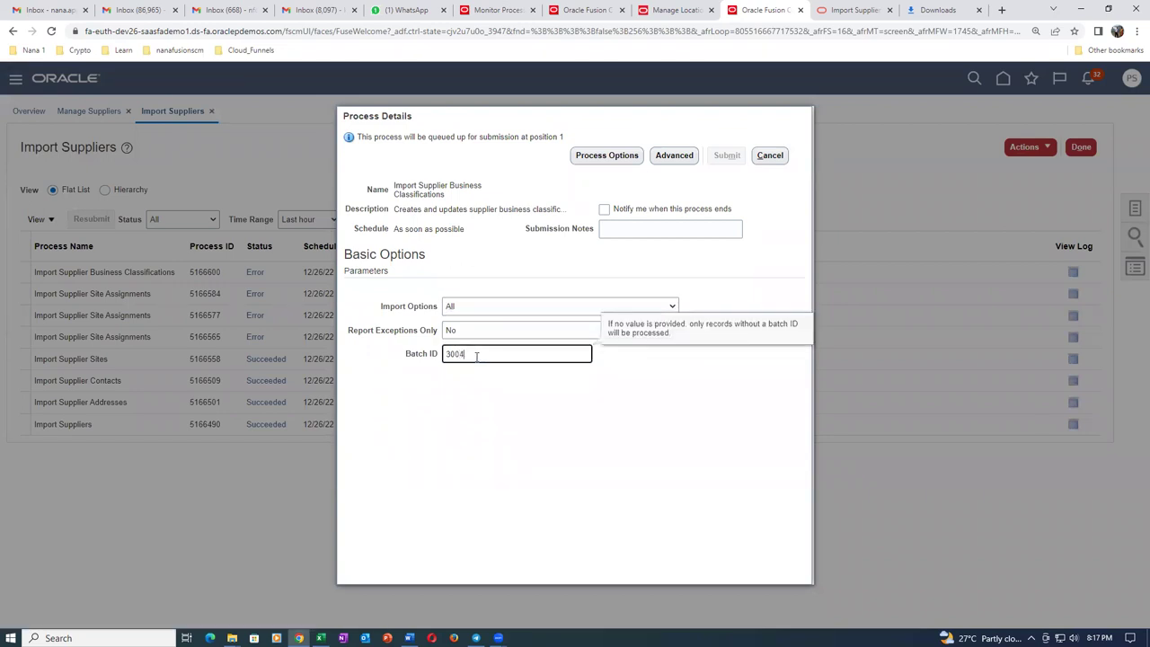
{"action": "key", "text": "Tab"}
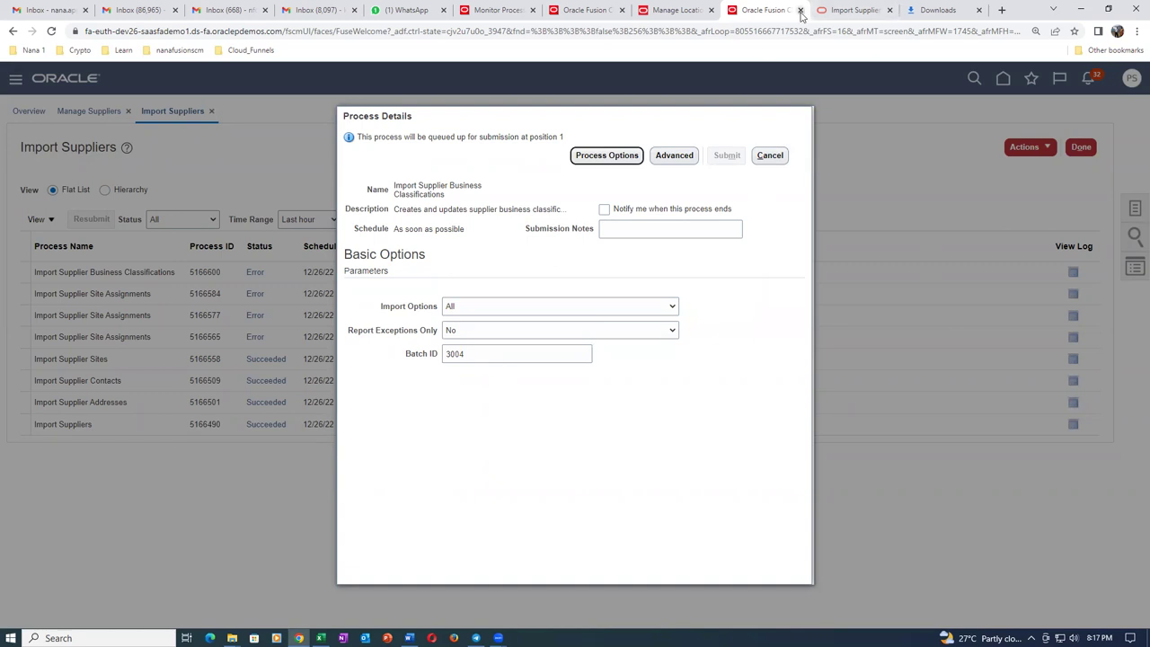
Close the Import Suppliers tab and duplicate the Manage Locations tab to reach home.
{"action": "left_click", "coordinate": [800, 10]}
{"action": "left_click", "coordinate": [728, 13]}
{"action": "right_click", "coordinate": [729, 12]}
{"action": "left_click", "coordinate": [761, 99]}
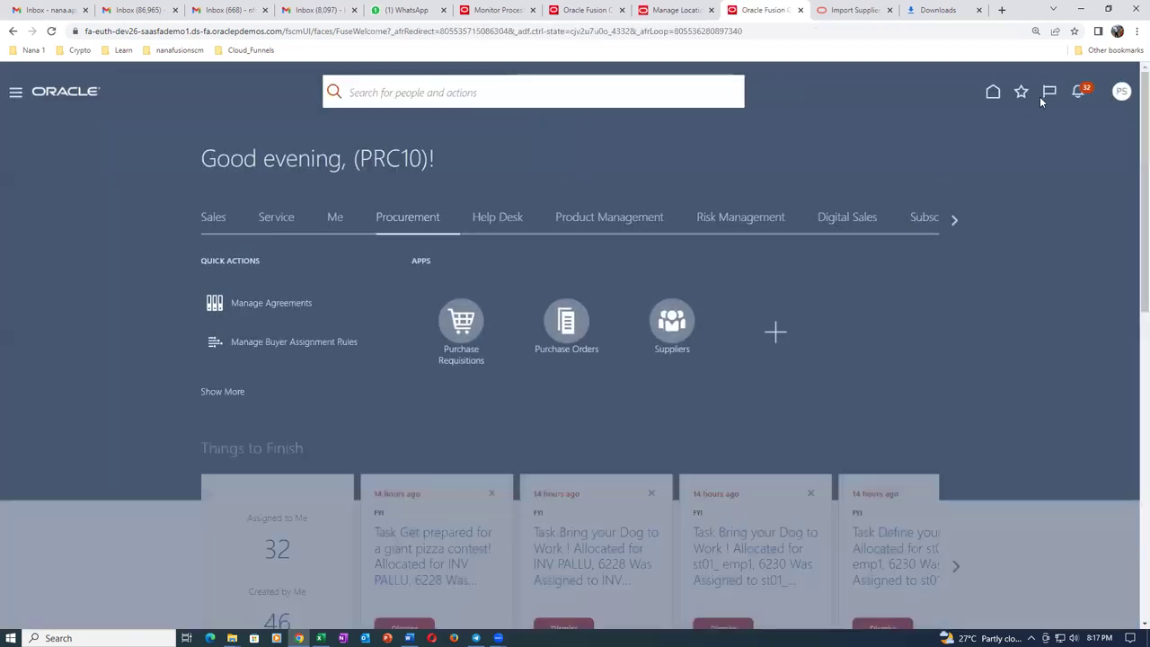
From Favorites, start Import Supplier Business Classifications with Import Options All and Batch ID 3004.
{"action": "left_click", "coordinate": [1021, 92]}
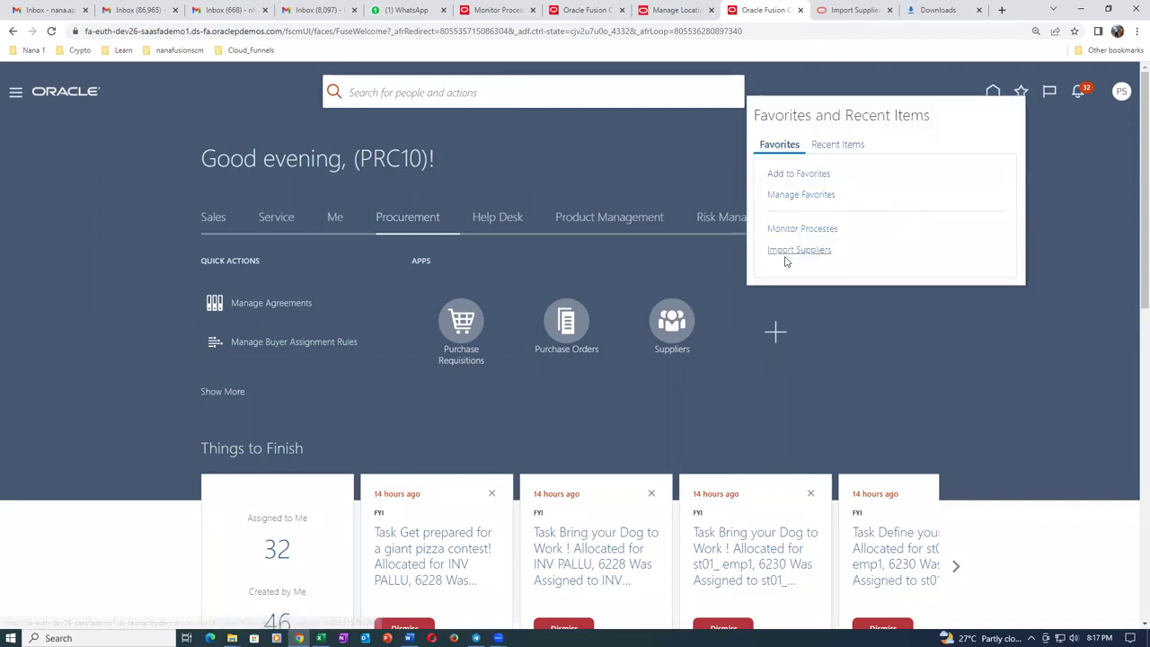
{"action": "left_click", "coordinate": [790, 250]}
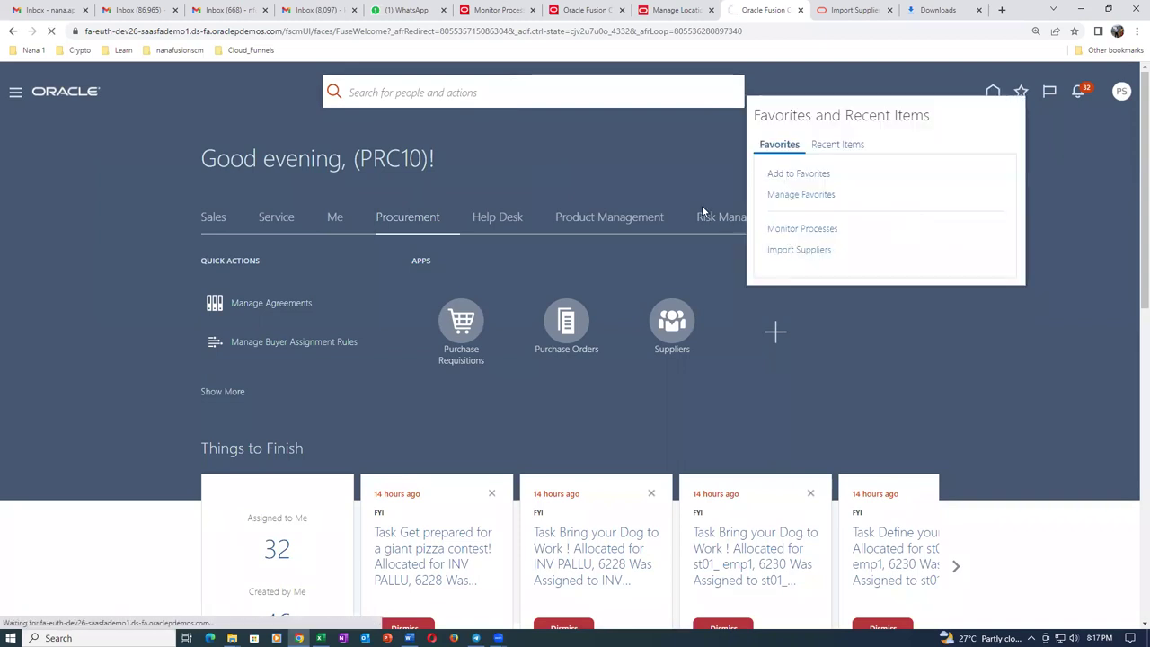
{"action": "left_click", "coordinate": [1027, 150]}
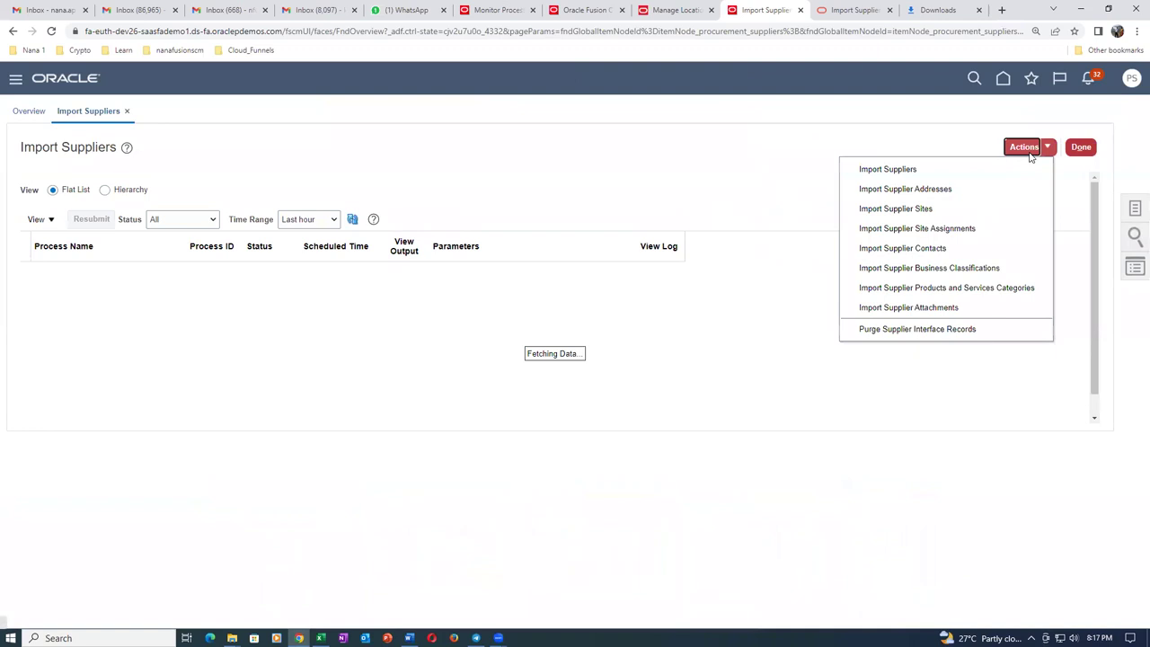
{"action": "left_click", "coordinate": [952, 268]}
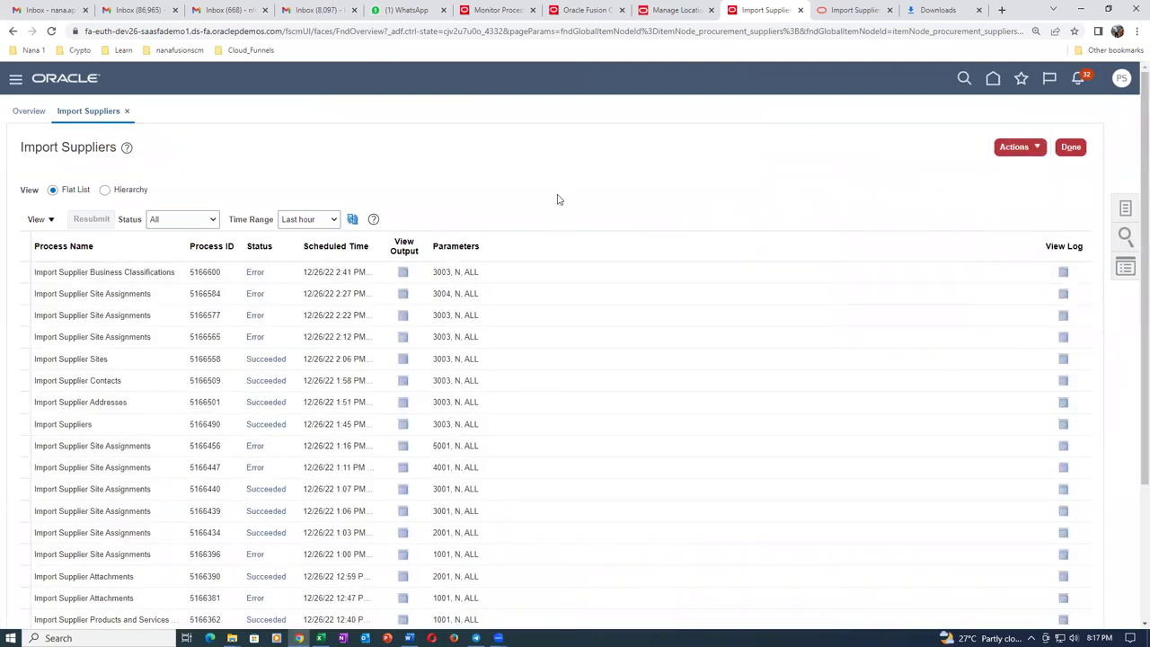
{"action": "left_click", "coordinate": [494, 306]}
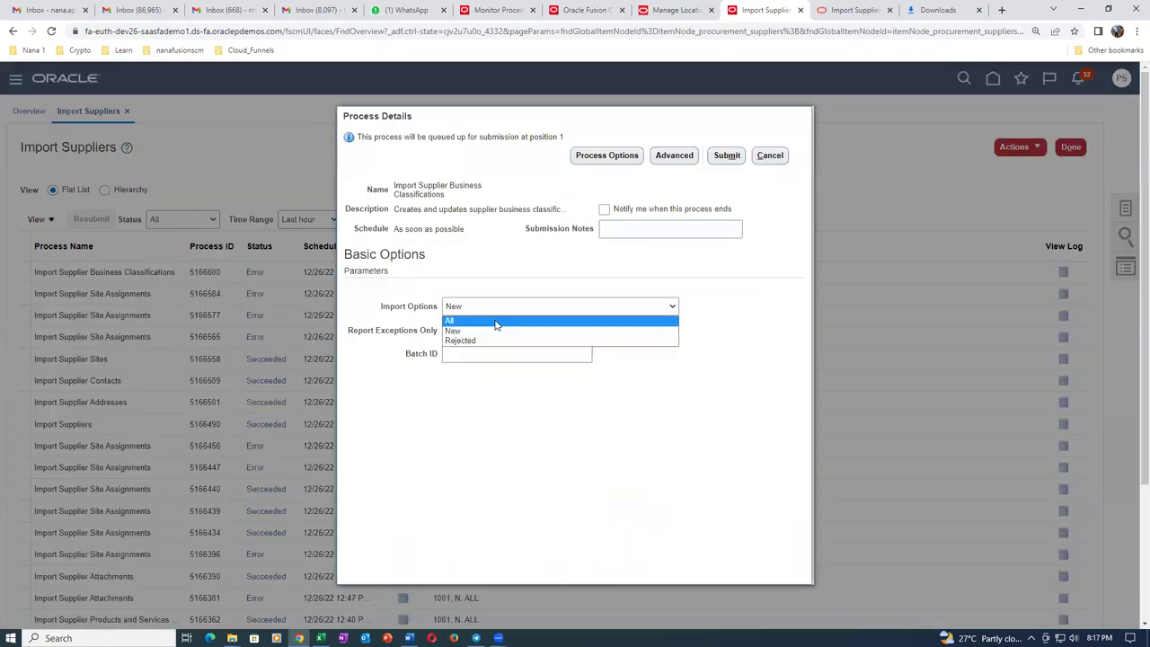
{"action": "left_click", "coordinate": [495, 321]}
{"action": "left_click", "coordinate": [501, 359]}
{"action": "type", "text": "3004"}
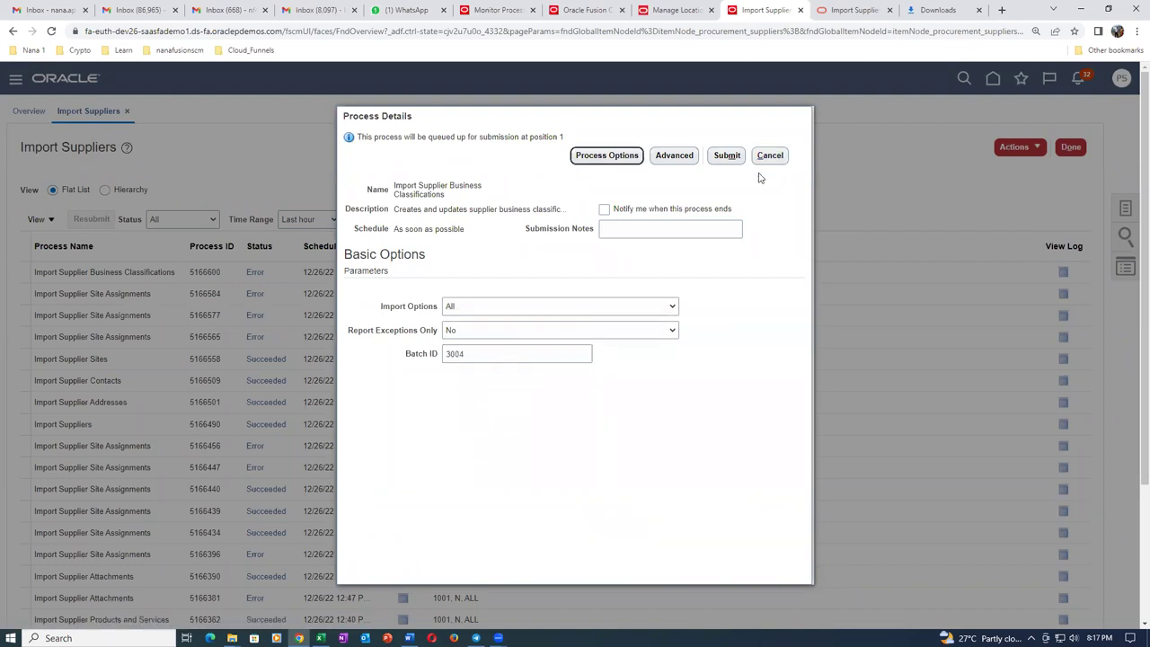
Submit the batch 3004 import, refresh until it ends in Error, and open its output.
{"action": "left_click", "coordinate": [727, 156]}
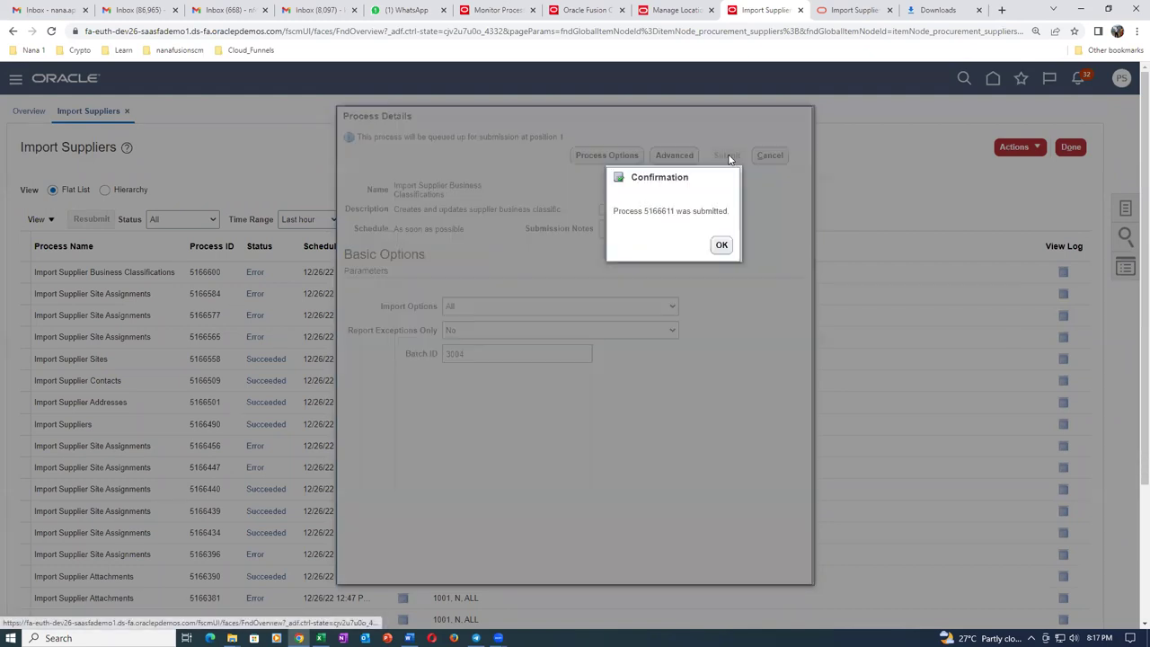
{"action": "left_click", "coordinate": [720, 246]}
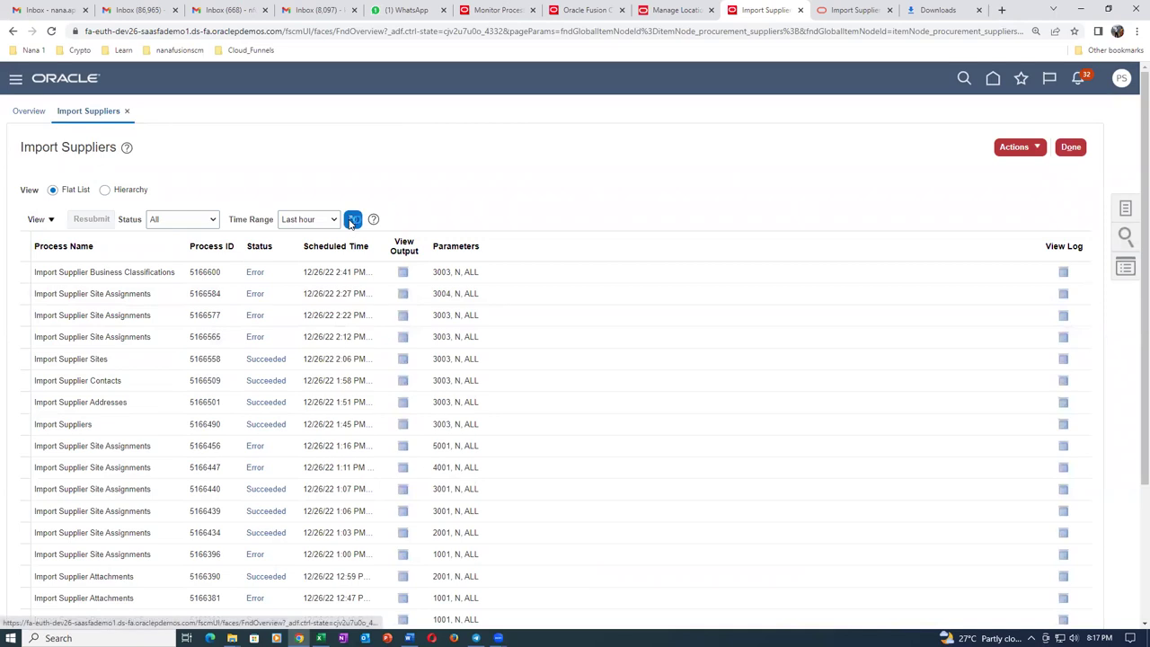
{"action": "left_click", "coordinate": [352, 220]}
{"action": "left_click", "coordinate": [352, 221]}
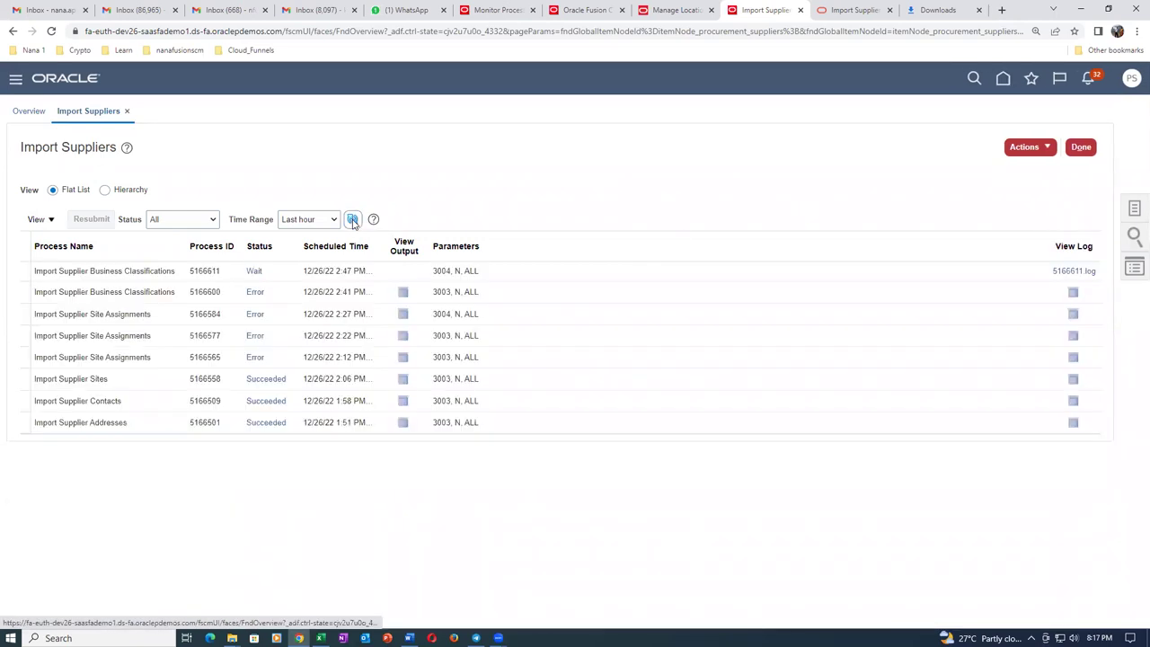
{"action": "left_click", "coordinate": [354, 221]}
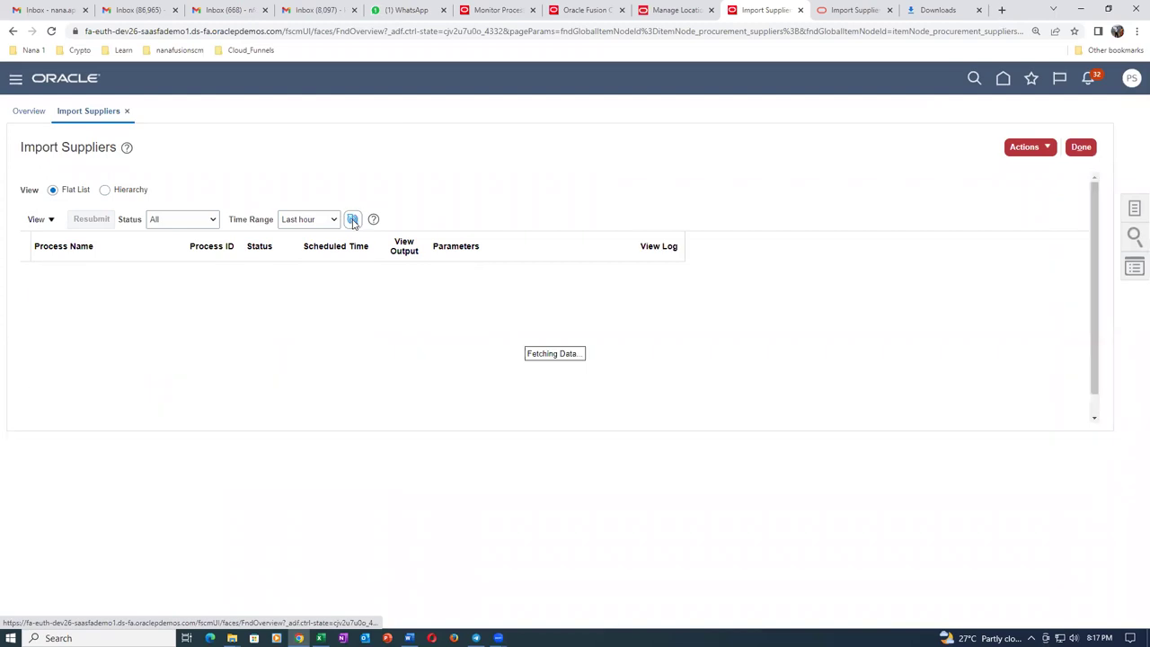
{"action": "left_click", "coordinate": [353, 221]}
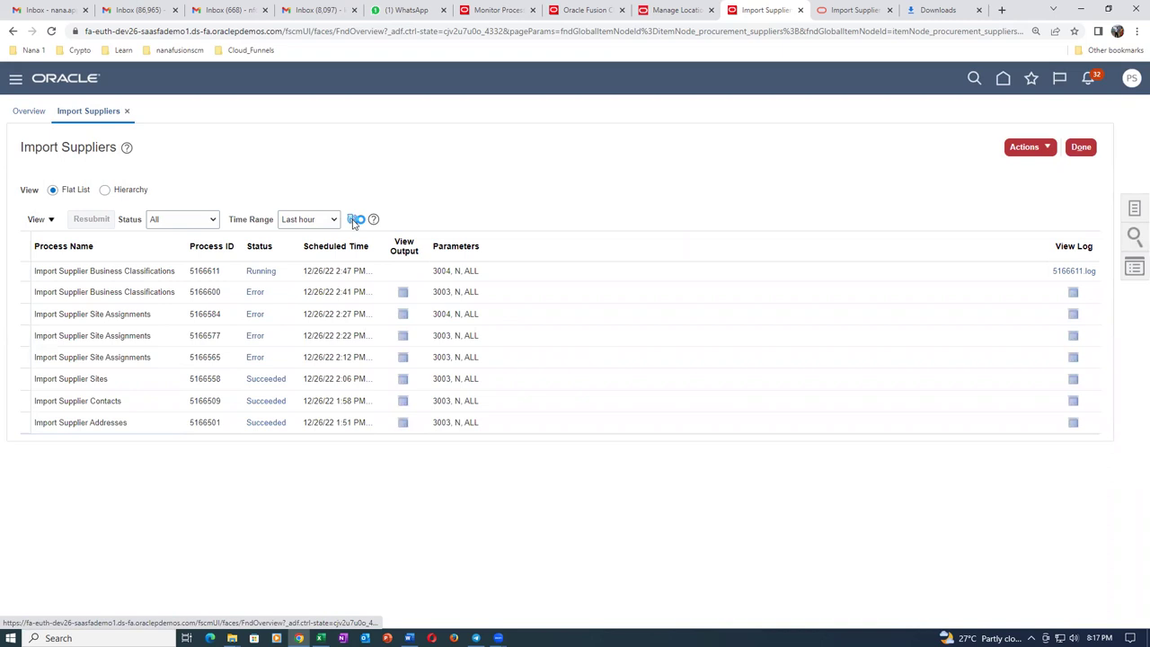
{"action": "left_click", "coordinate": [354, 221]}
{"action": "left_click", "coordinate": [354, 221]}
{"action": "left_click", "coordinate": [354, 220]}
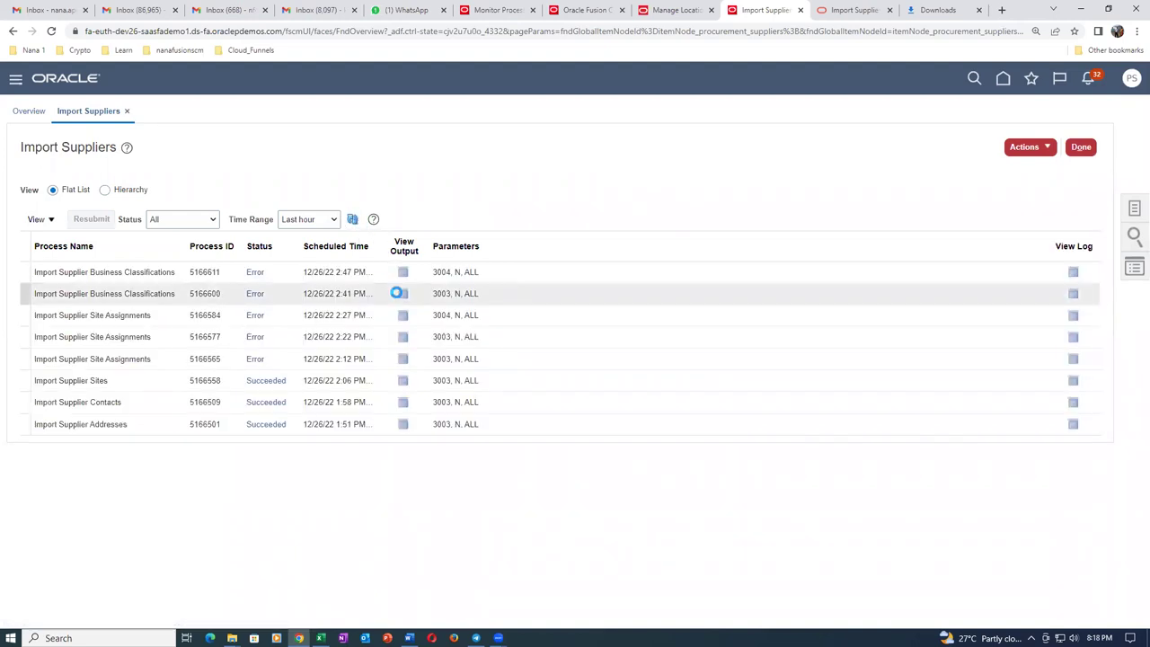
{"action": "left_click", "coordinate": [406, 276]}
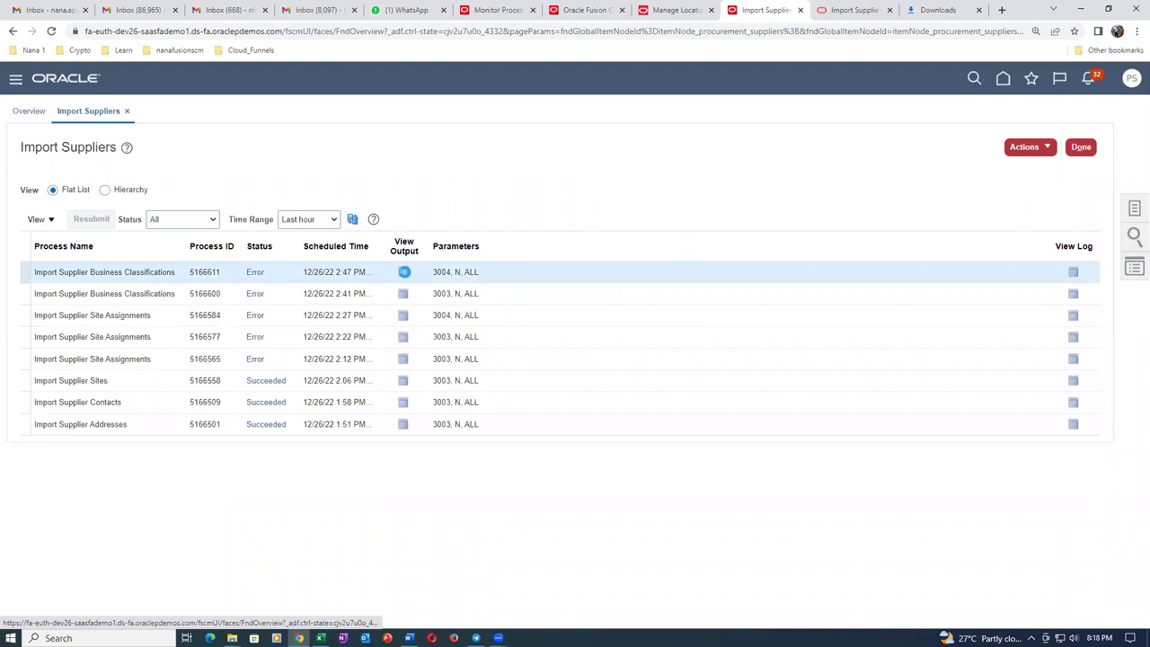
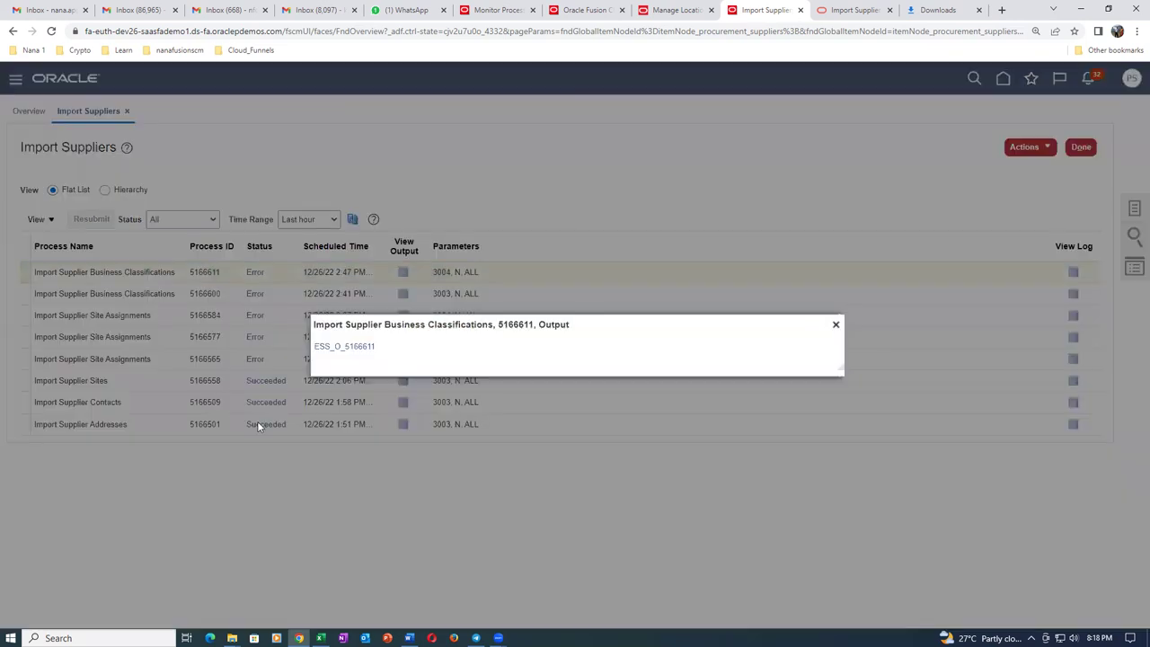
Download and open Report_5166611.pdf for the failed classifications import request 5166611.
{"action": "left_click", "coordinate": [333, 350]}
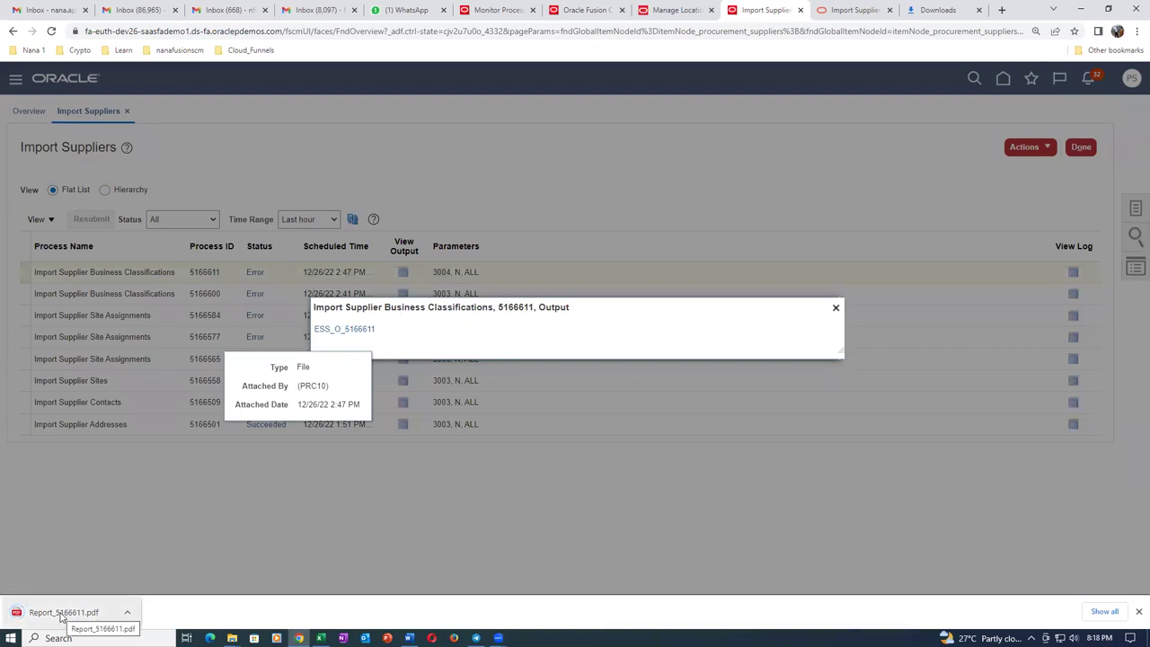
{"action": "left_click", "coordinate": [61, 617]}
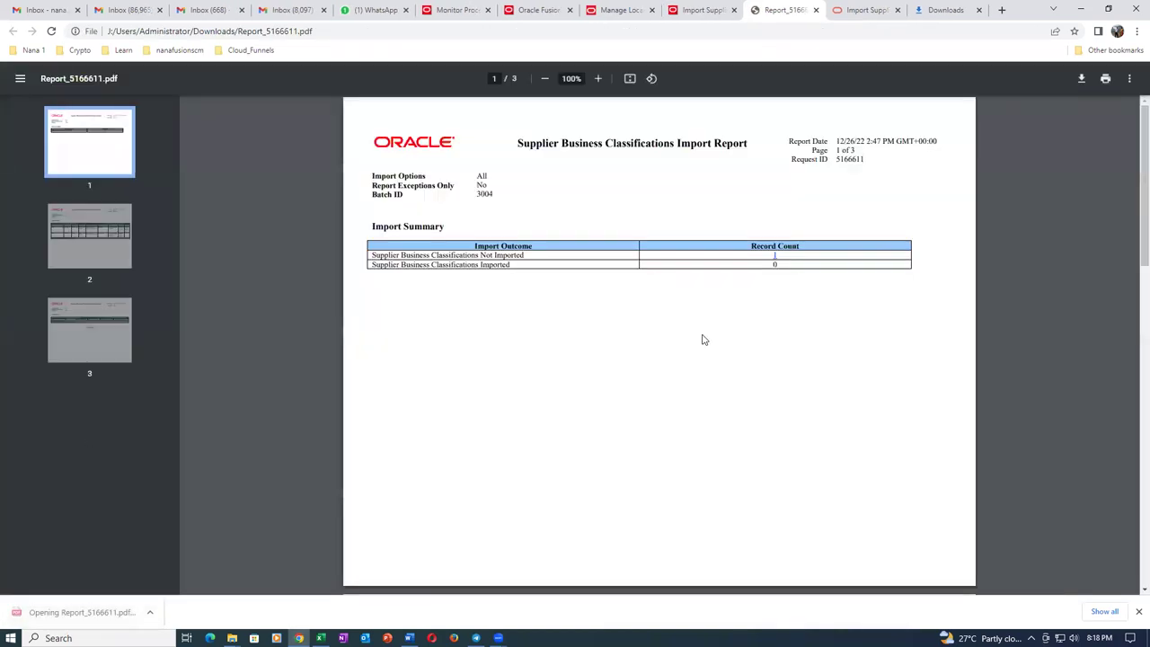
Highlight the rejected Certifying Agency in both rows on report page 2, then return to Excel.
{"action": "scroll", "coordinate": [756, 297], "scroll_direction": "down", "scroll_amount": 5}
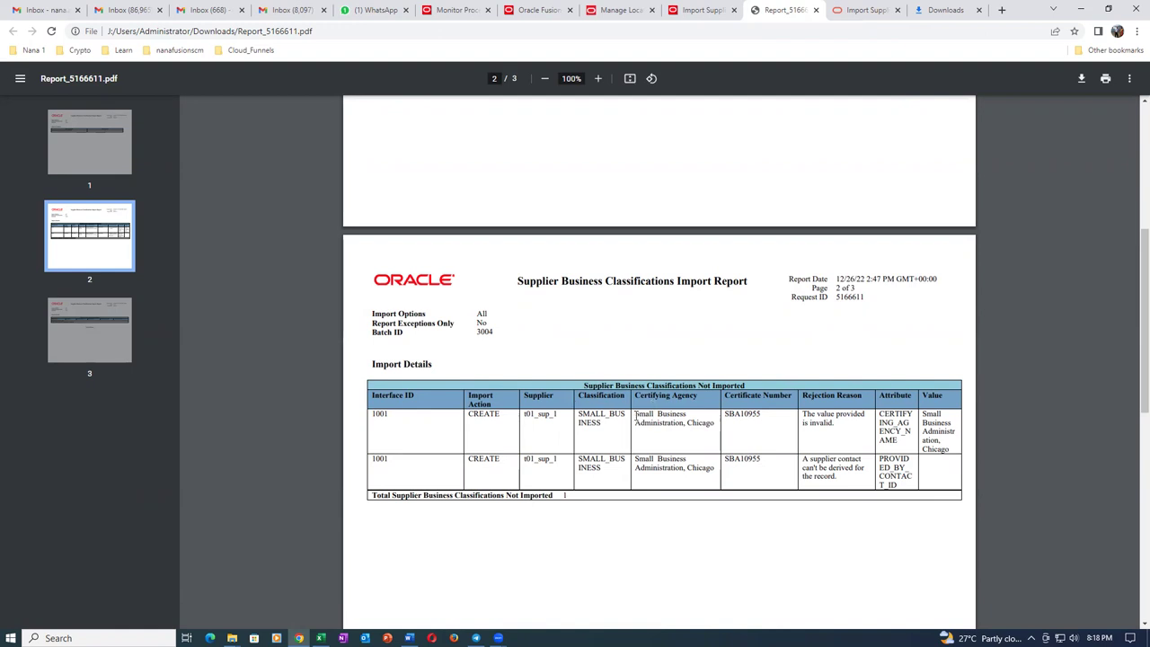
{"action": "left_click_drag", "start_coordinate": [634, 415], "coordinate": [719, 423]}
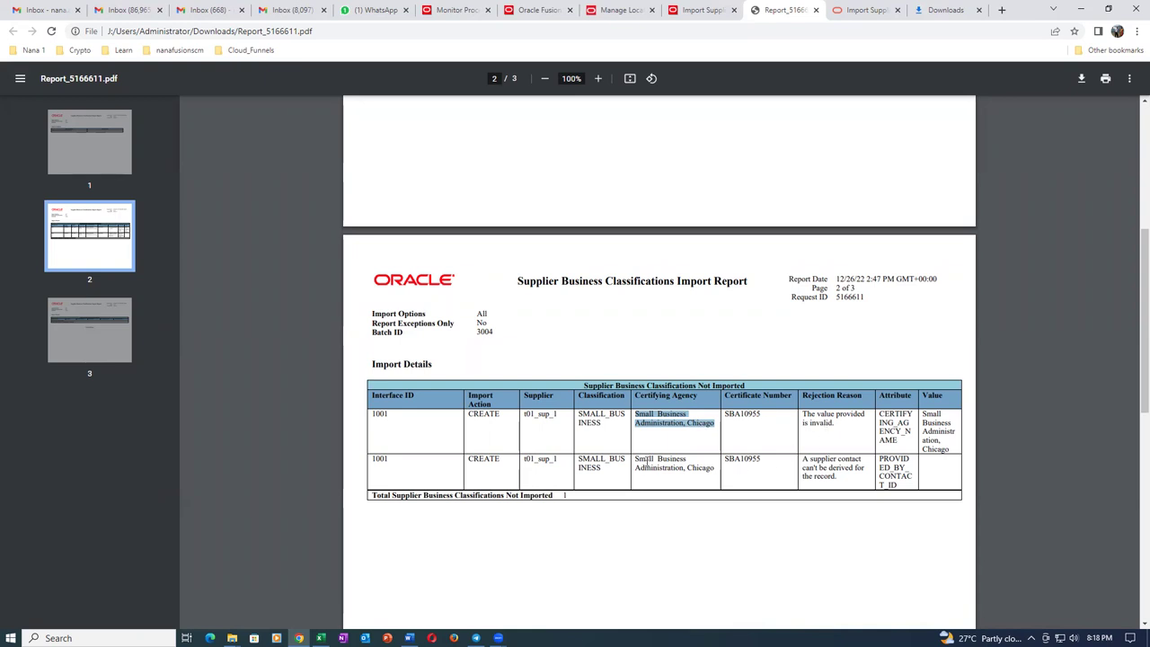
{"action": "left_click_drag", "start_coordinate": [636, 460], "coordinate": [722, 472]}
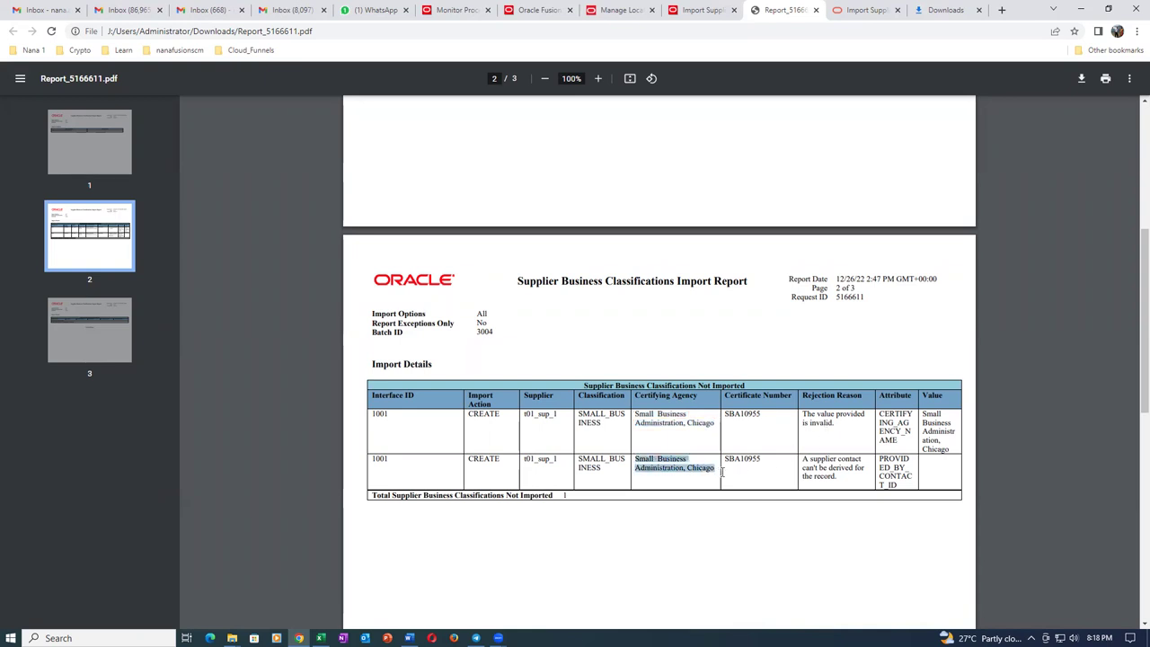
{"action": "left_click", "coordinate": [320, 638]}
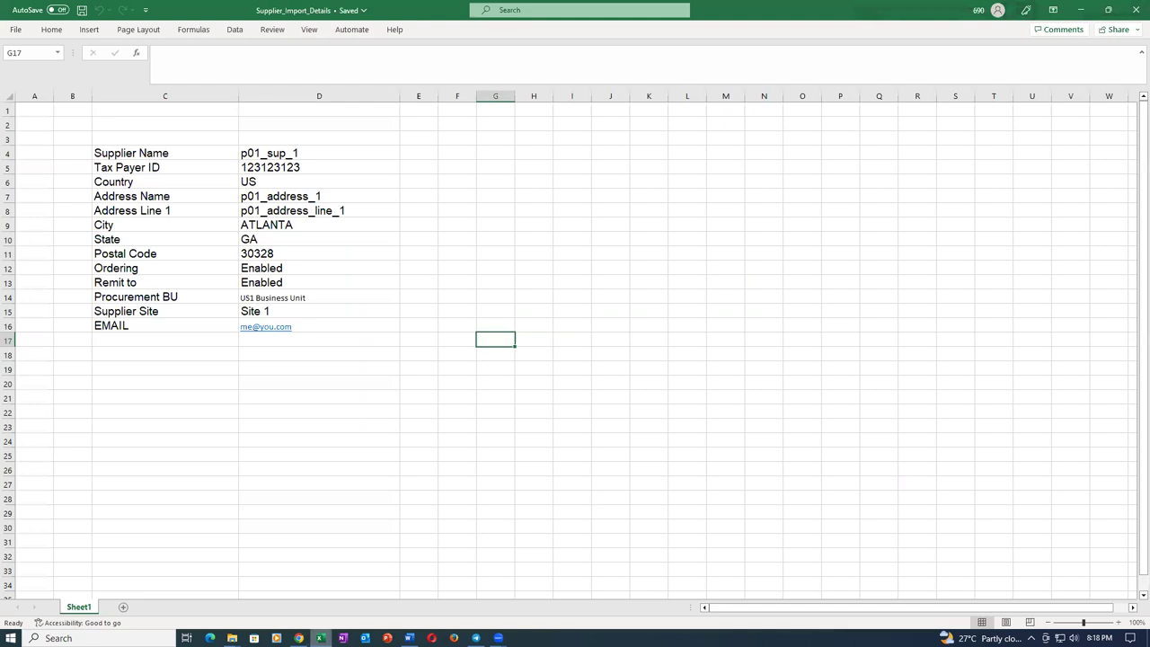
Open the classifications import template and clear agency, certificate number and dates in G5, J5, L5, M5.
{"action": "left_click", "coordinate": [15, 32]}
{"action": "left_click", "coordinate": [236, 296]}
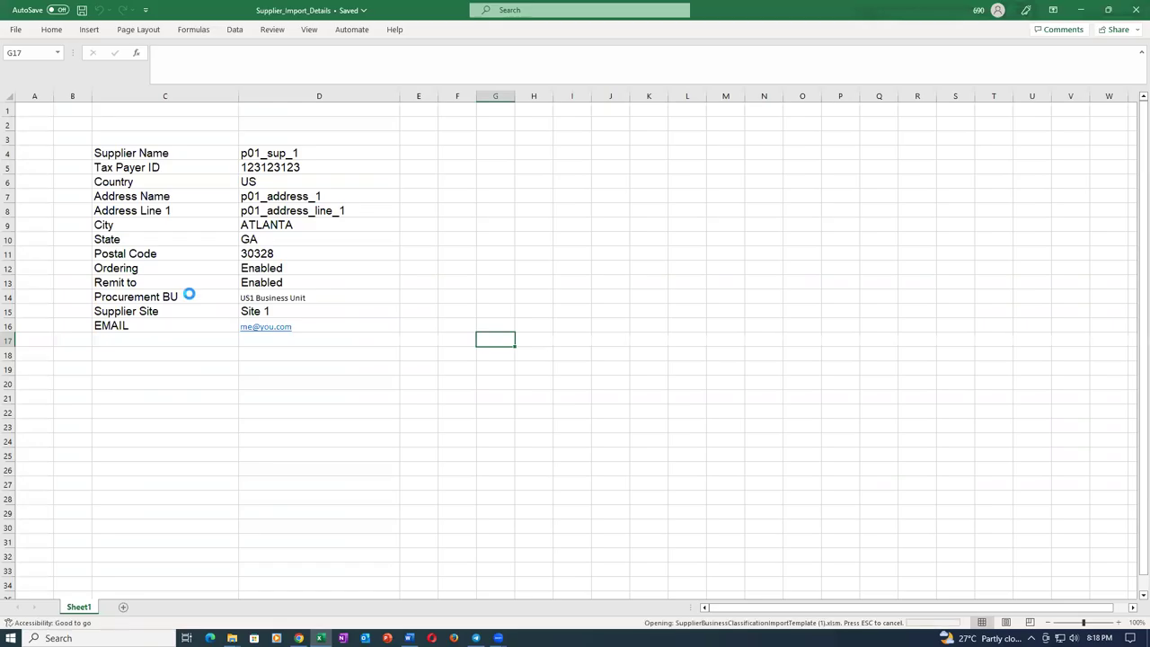
{"action": "left_click", "coordinate": [515, 149]}
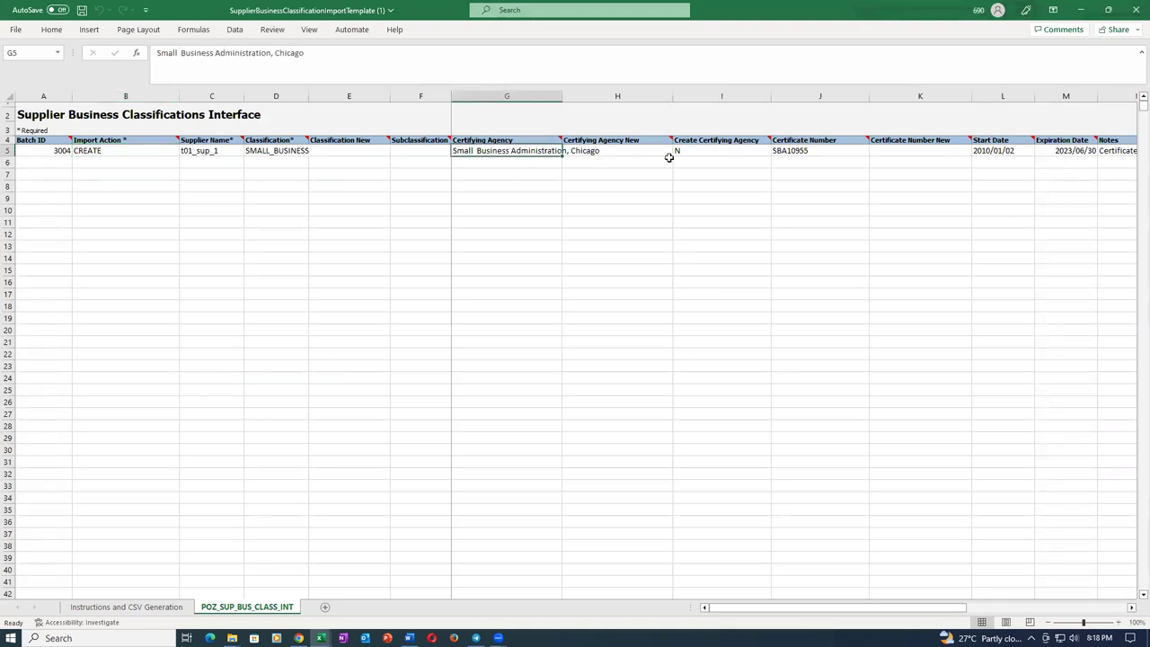
{"action": "key", "text": "Delete"}
{"action": "left_click", "coordinate": [546, 222]}
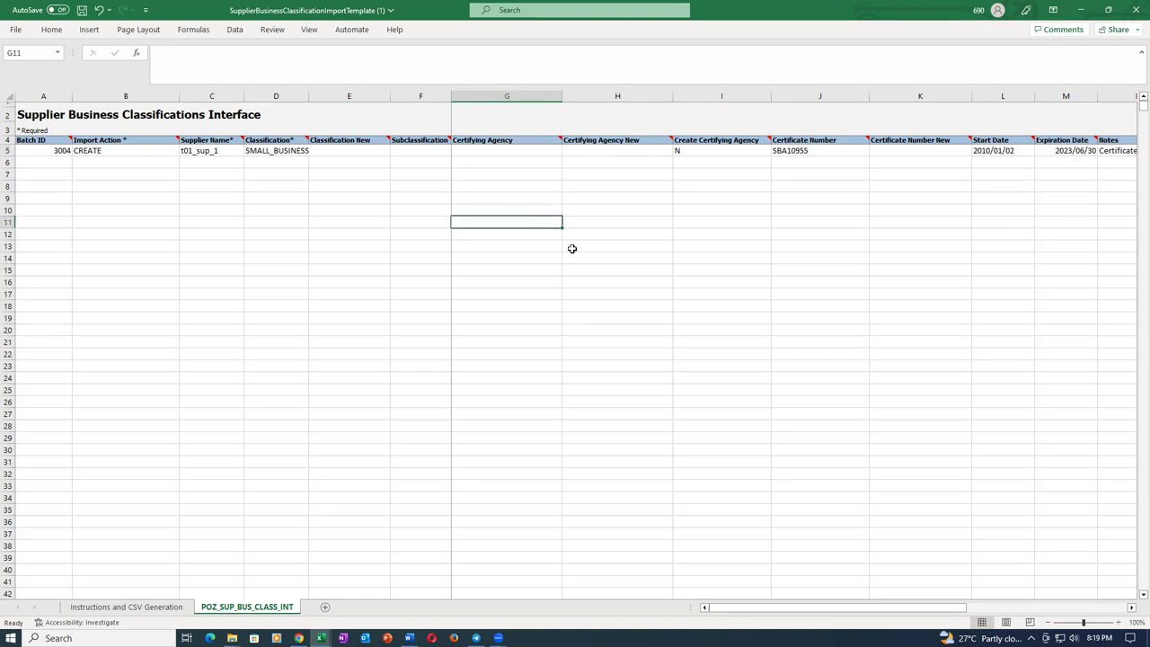
{"action": "left_click", "coordinate": [834, 149]}
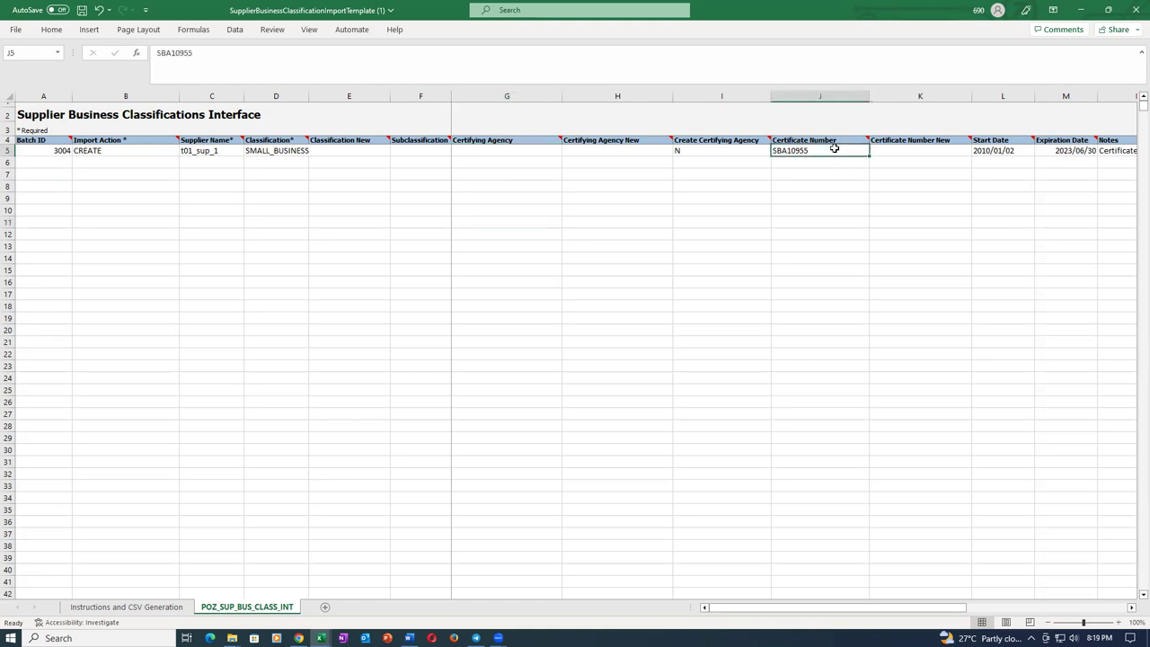
{"action": "key", "text": "Delete"}
{"action": "left_click", "coordinate": [806, 247]}
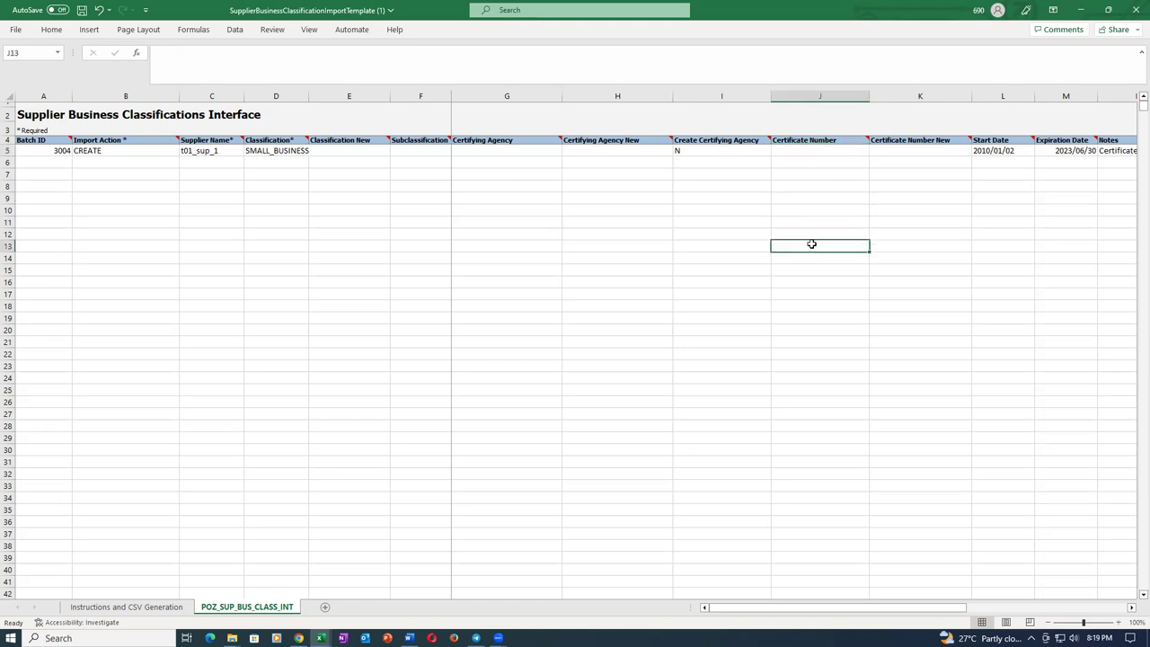
{"action": "left_click", "coordinate": [1023, 149]}
{"action": "key", "text": "Delete"}
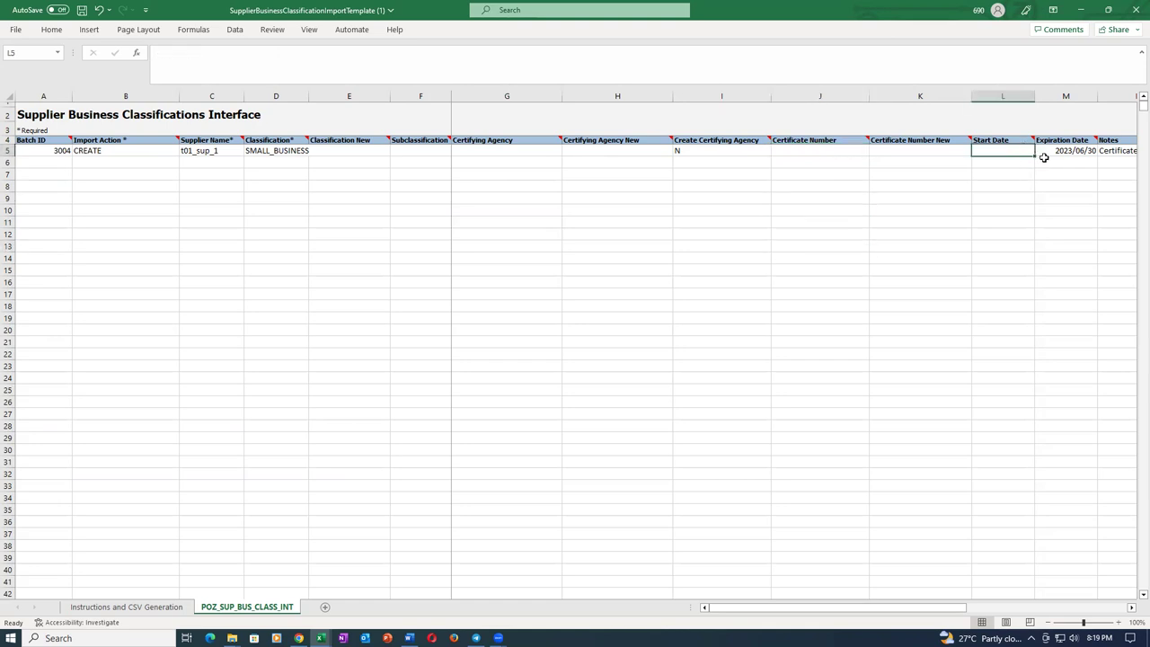
{"action": "left_click", "coordinate": [1057, 152]}
{"action": "key", "text": "Delete"}
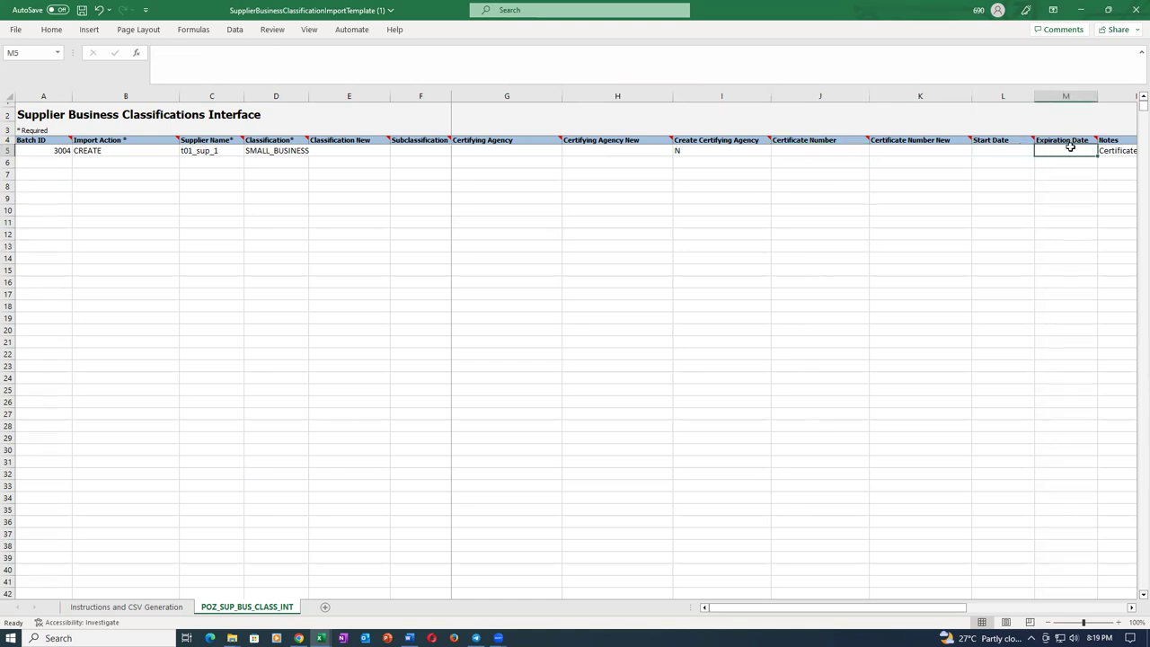
Clear the renewal note and contact first and last names in N5, O5 and P5.
{"action": "key", "text": "Right"}
{"action": "key", "text": "Right"}
{"action": "key", "text": "Right"}
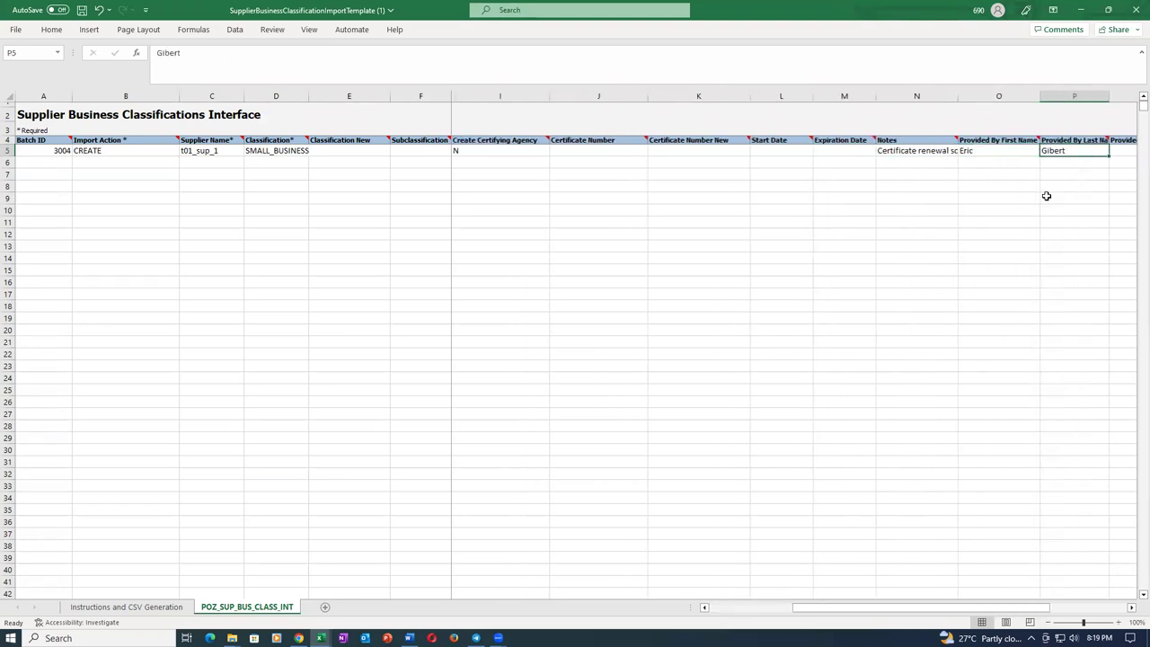
{"action": "left_click", "coordinate": [883, 153]}
{"action": "key", "text": "Delete"}
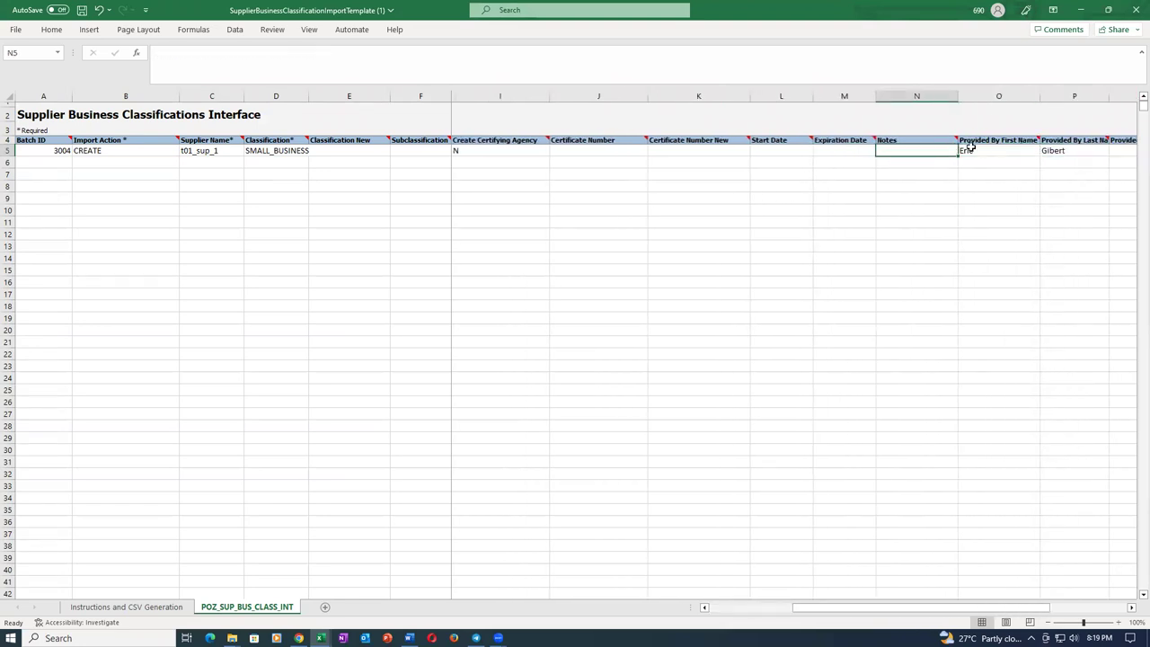
{"action": "left_click", "coordinate": [989, 152]}
{"action": "key", "text": "Delete"}
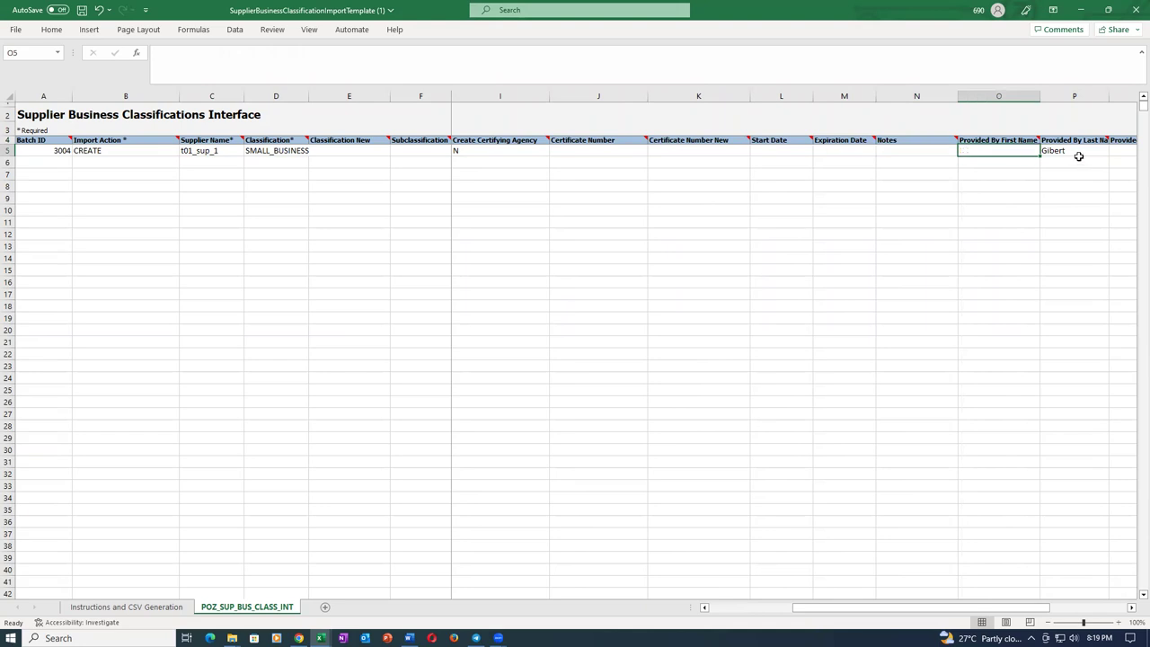
{"action": "left_click", "coordinate": [1076, 150]}
{"action": "key", "text": "Delete"}
{"action": "key", "text": "Right"}
{"action": "key", "text": "Right"}
{"action": "key", "text": "Right"}
{"action": "key", "text": "Left"}
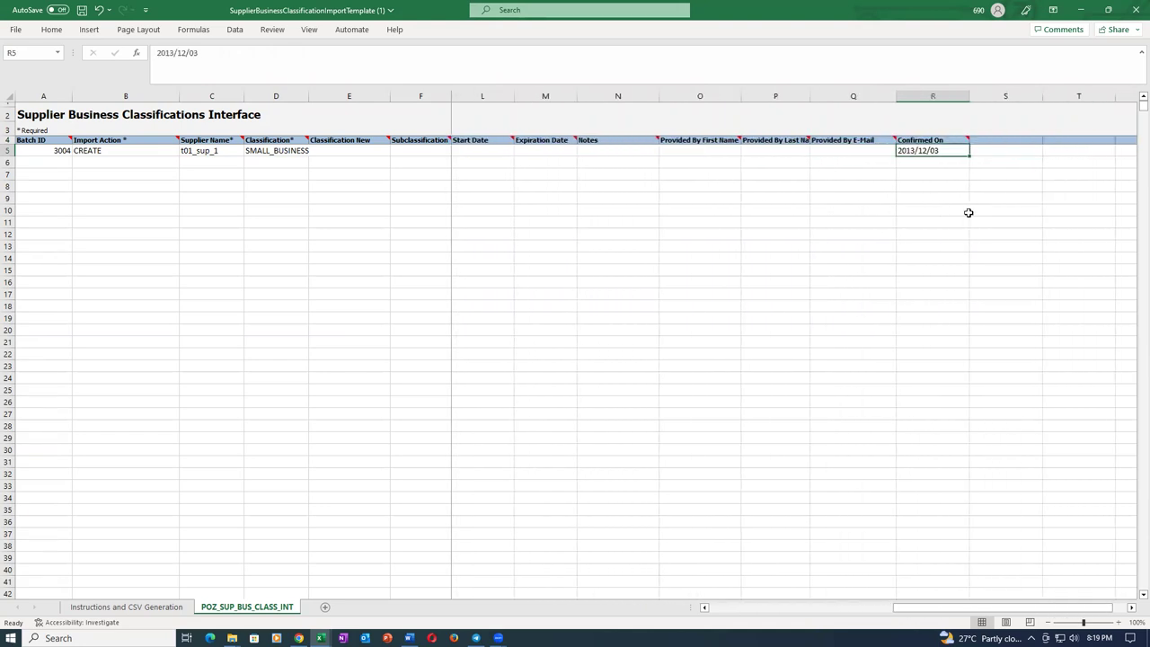
{"action": "key", "text": "Left"}
{"action": "key", "text": "Left"}
{"action": "key", "text": "Left"}
{"action": "key", "text": "Left"}
{"action": "key", "text": "Left"}
{"action": "key", "text": "Left"}
{"action": "key", "text": "Left"}
{"action": "key", "text": "Left"}
{"action": "key", "text": "Left"}
{"action": "key", "text": "Left"}
{"action": "key", "text": "Left"}
{"action": "key", "text": "Left"}
{"action": "key", "text": "Left"}
{"action": "key", "text": "Left"}
{"action": "key", "text": "Left"}
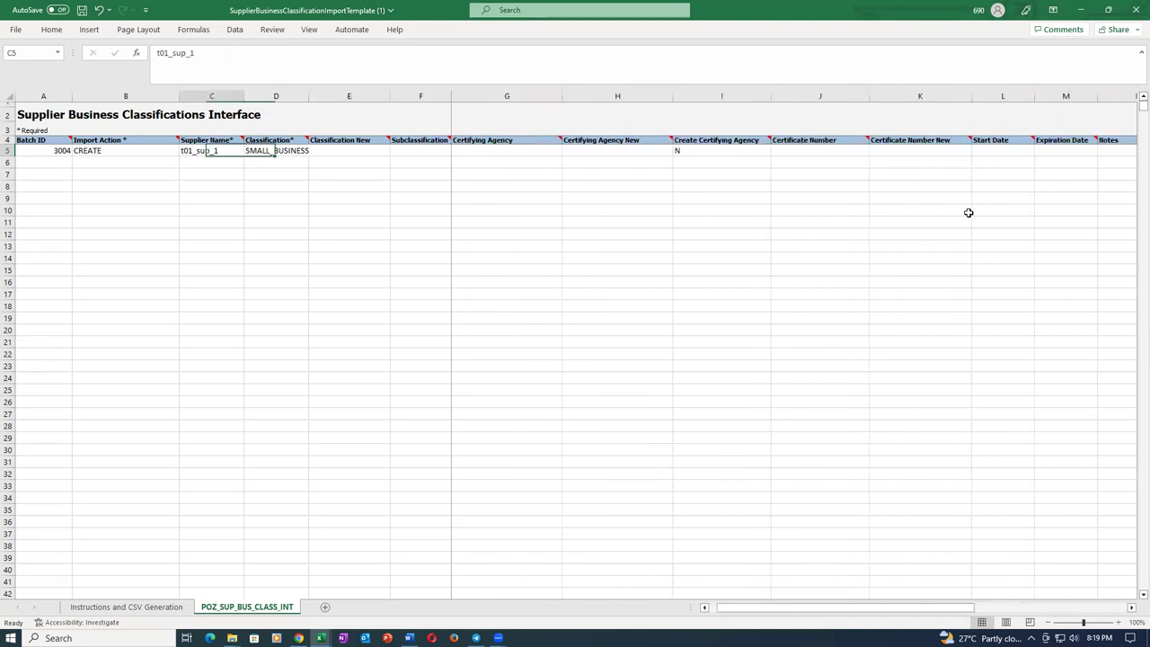
{"action": "key", "text": "Left"}
{"action": "key", "text": "Left"}
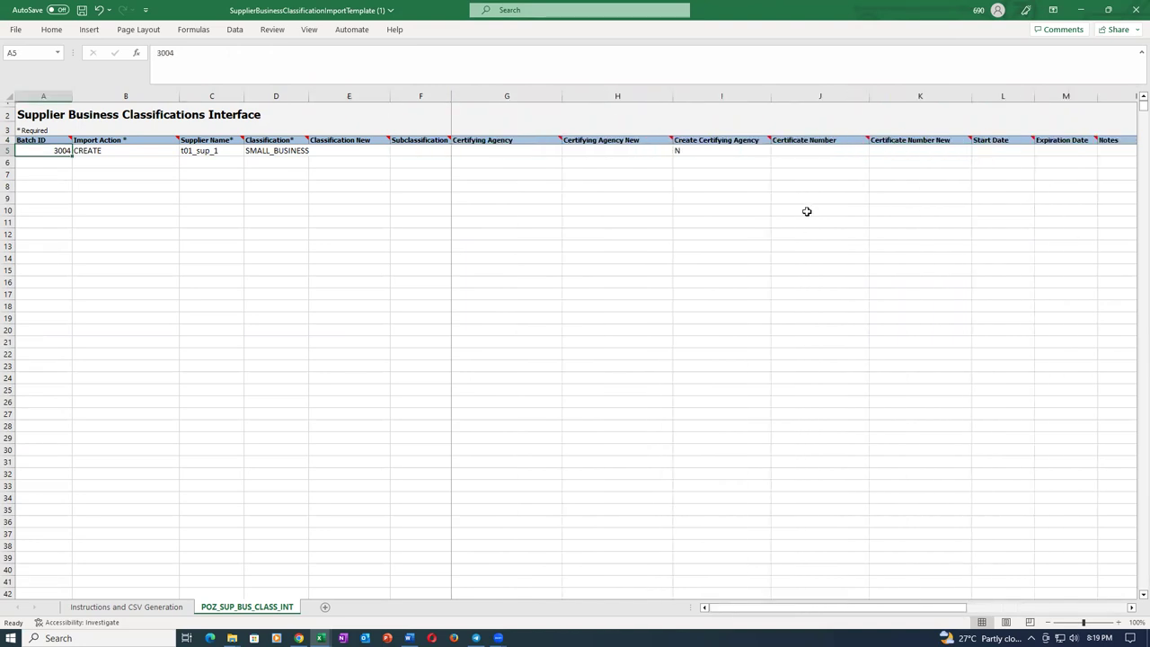
Change the Batch ID in A5 to 3005.
{"action": "left_click", "coordinate": [751, 153]}
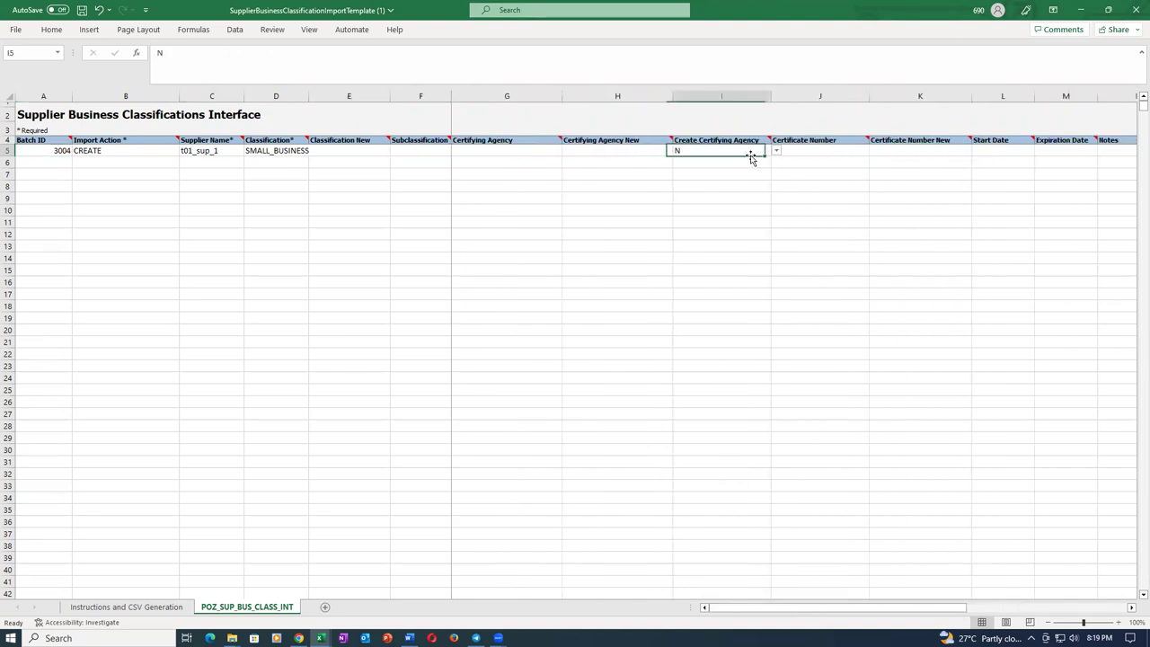
{"action": "left_click", "coordinate": [255, 234]}
{"action": "left_click", "coordinate": [142, 153]}
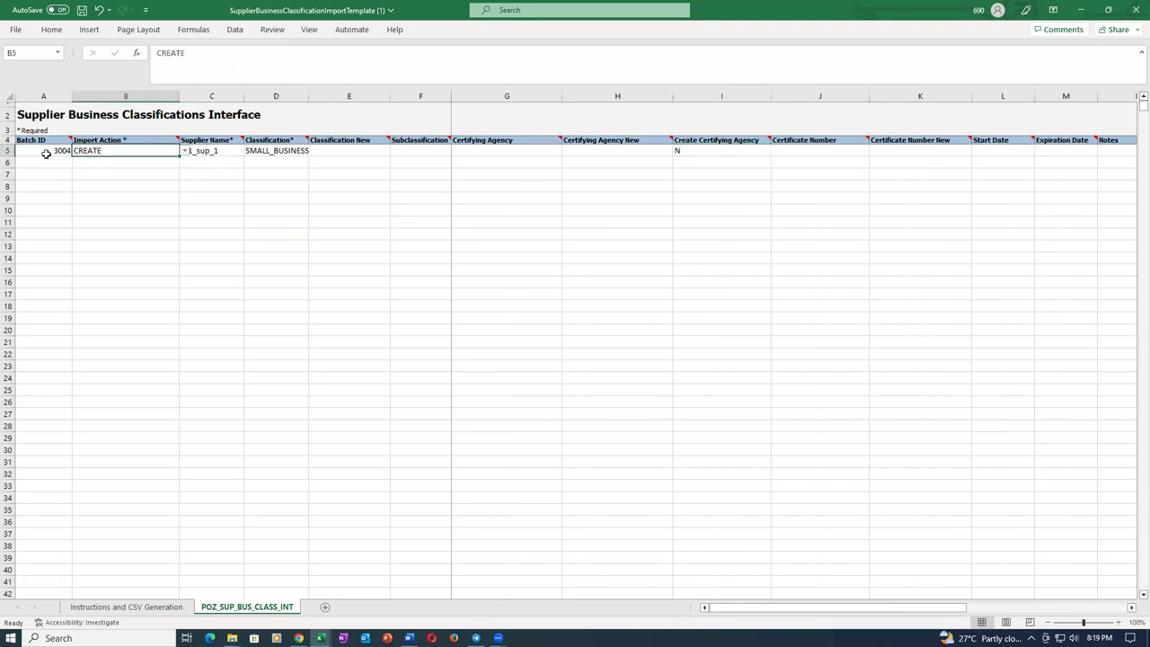
{"action": "left_click", "coordinate": [45, 152]}
{"action": "double_click", "coordinate": [47, 151]}
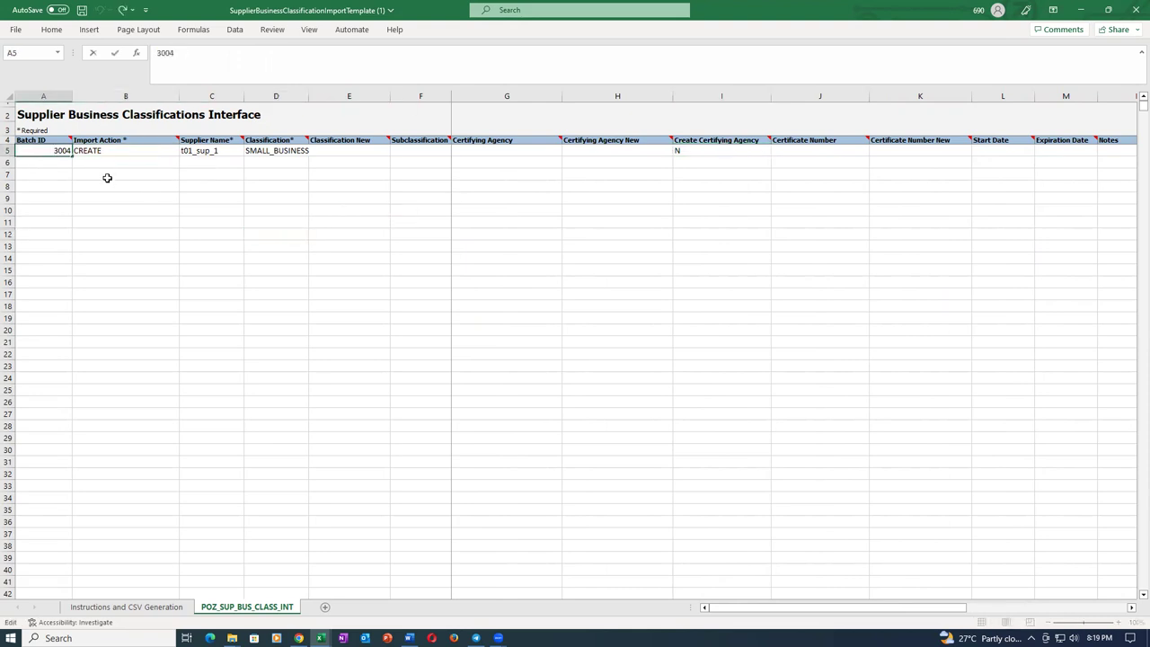
{"action": "key", "text": "BackSpace"}
{"action": "type", "text": "5"}
{"action": "key", "text": "Tab"}
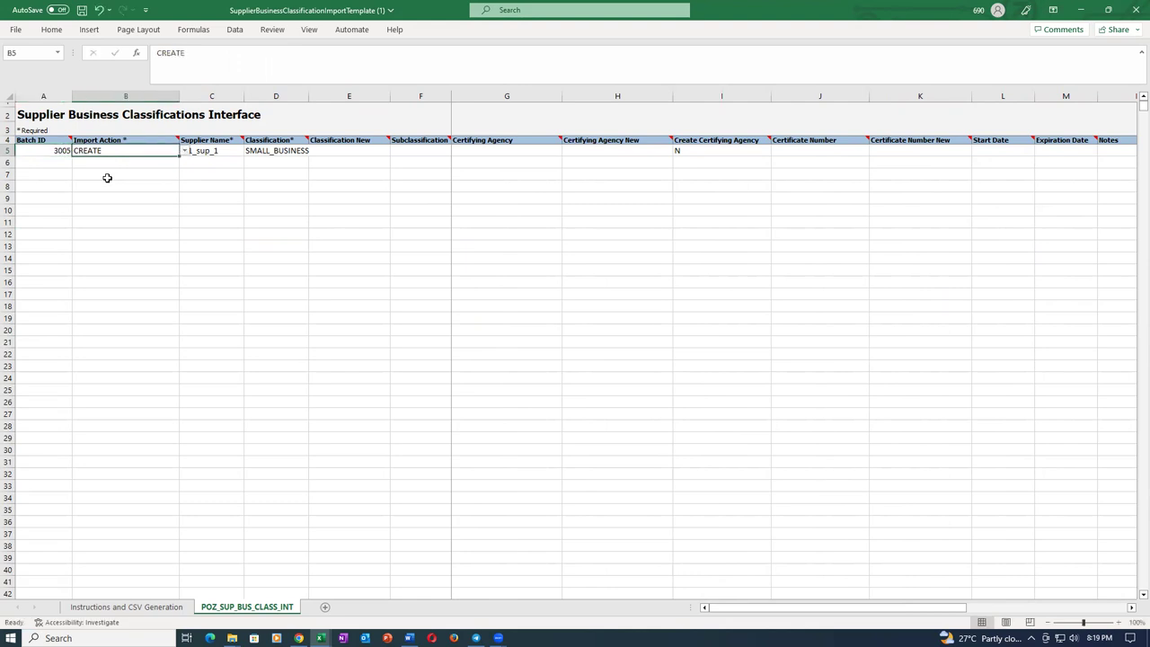
Save the template, accepting the personal-information warning.
{"action": "key", "text": "ctrl+s"}
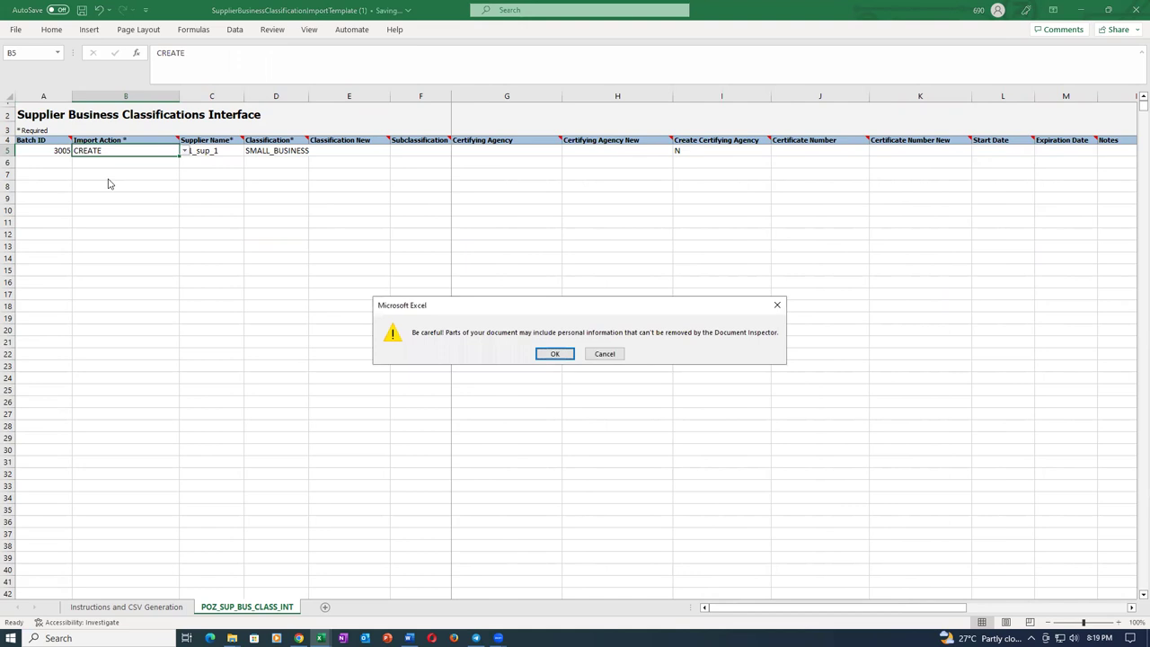
{"action": "left_click", "coordinate": [555, 353]}
{"action": "left_click", "coordinate": [393, 223]}
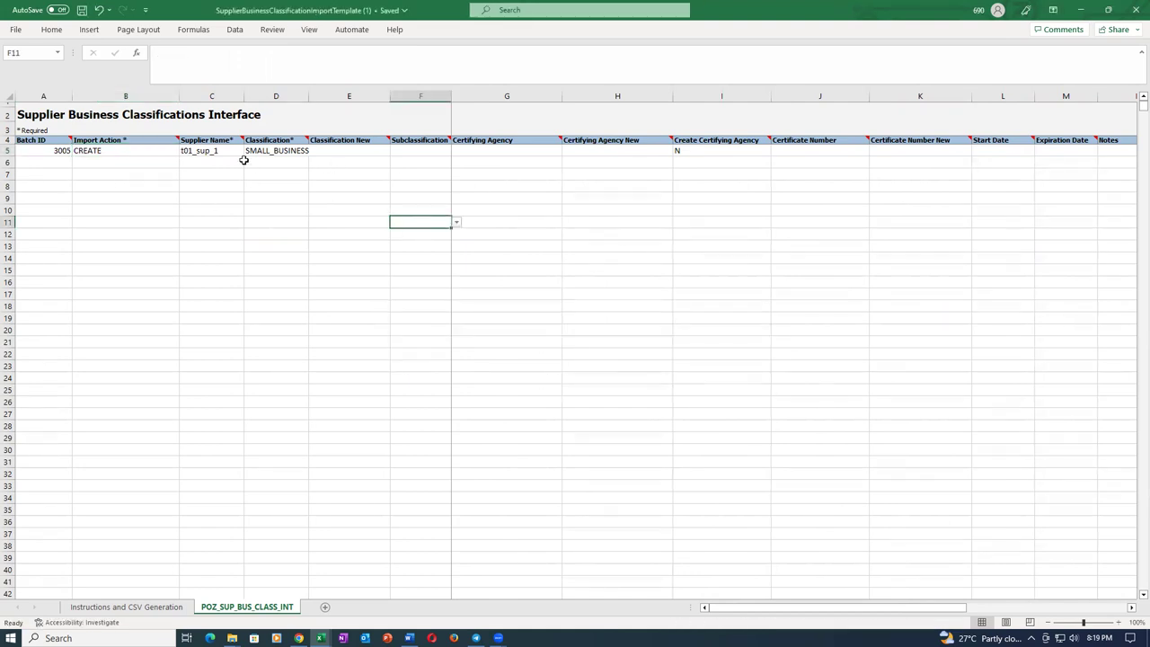
Review row 5: batch 3005, CREATE action, supplier t01_sup_1, SMALL_BUSINESS classification.
{"action": "left_click", "coordinate": [233, 151]}
{"action": "left_click", "coordinate": [284, 151]}
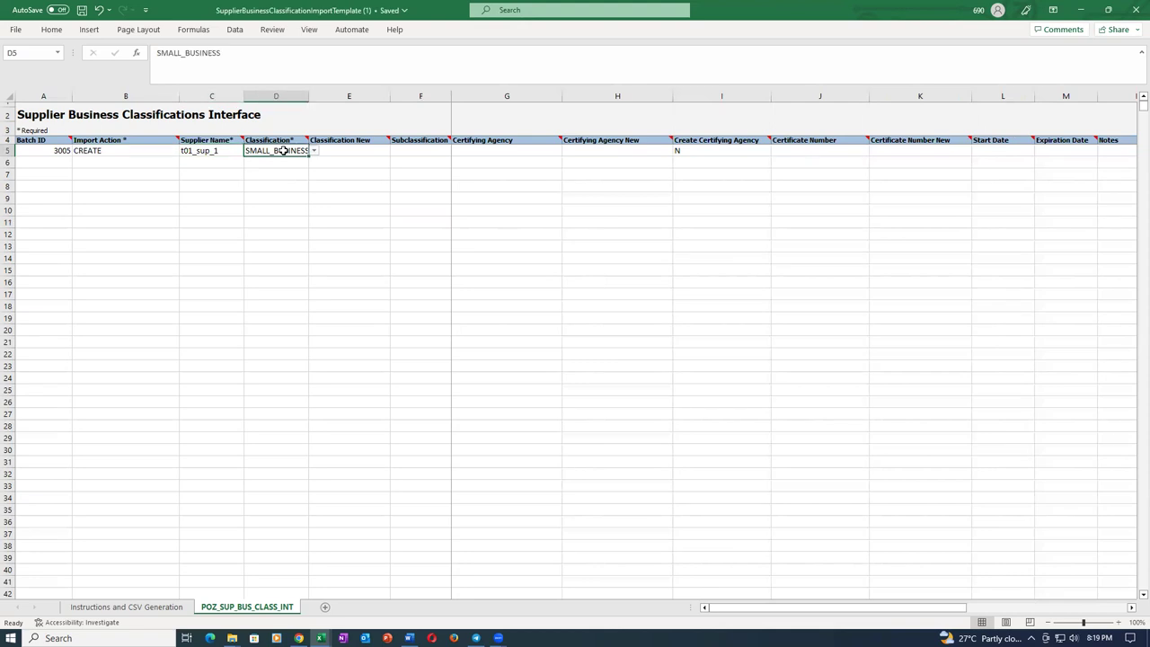
{"action": "left_click", "coordinate": [143, 151]}
{"action": "left_click", "coordinate": [221, 151]}
{"action": "left_click", "coordinate": [261, 151]}
{"action": "left_click", "coordinate": [64, 151]}
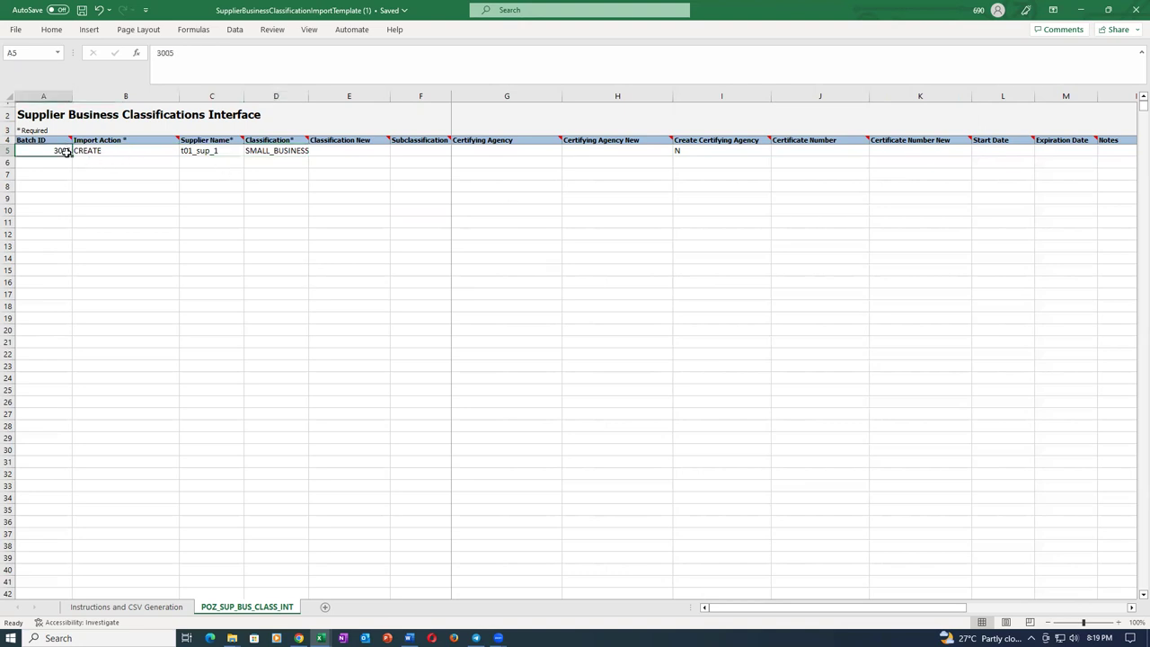
{"action": "left_click", "coordinate": [114, 150]}
{"action": "left_click", "coordinate": [225, 151]}
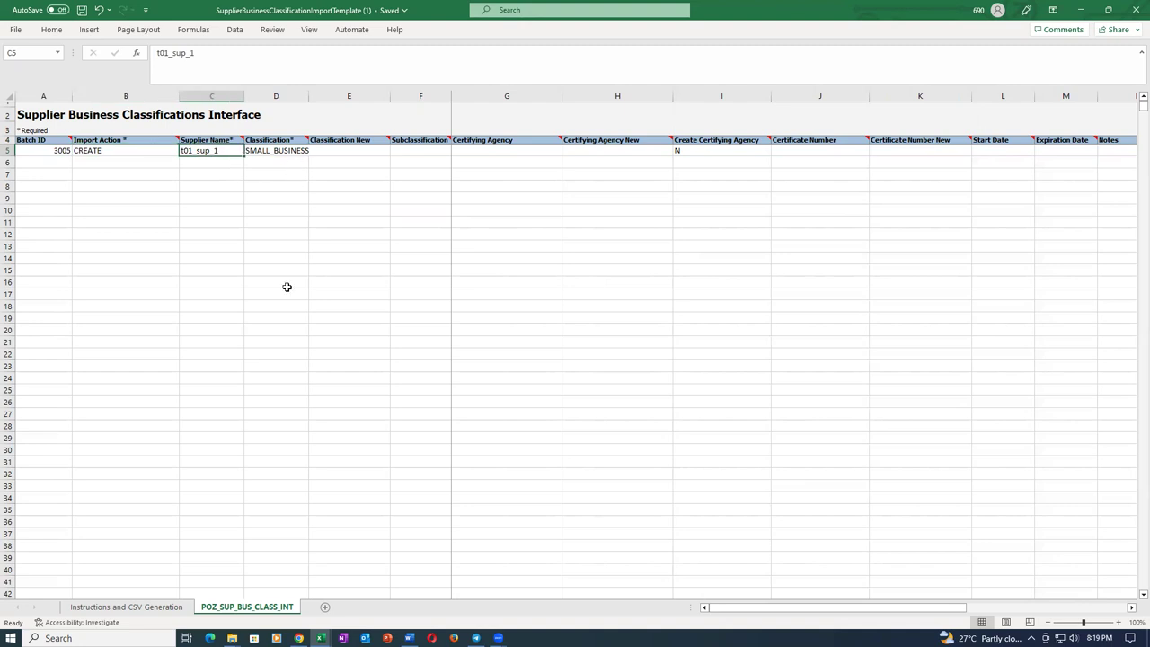
Generate the CSV and ZIP files named sup_busi_33, then close the template without saving.
{"action": "left_click", "coordinate": [141, 610]}
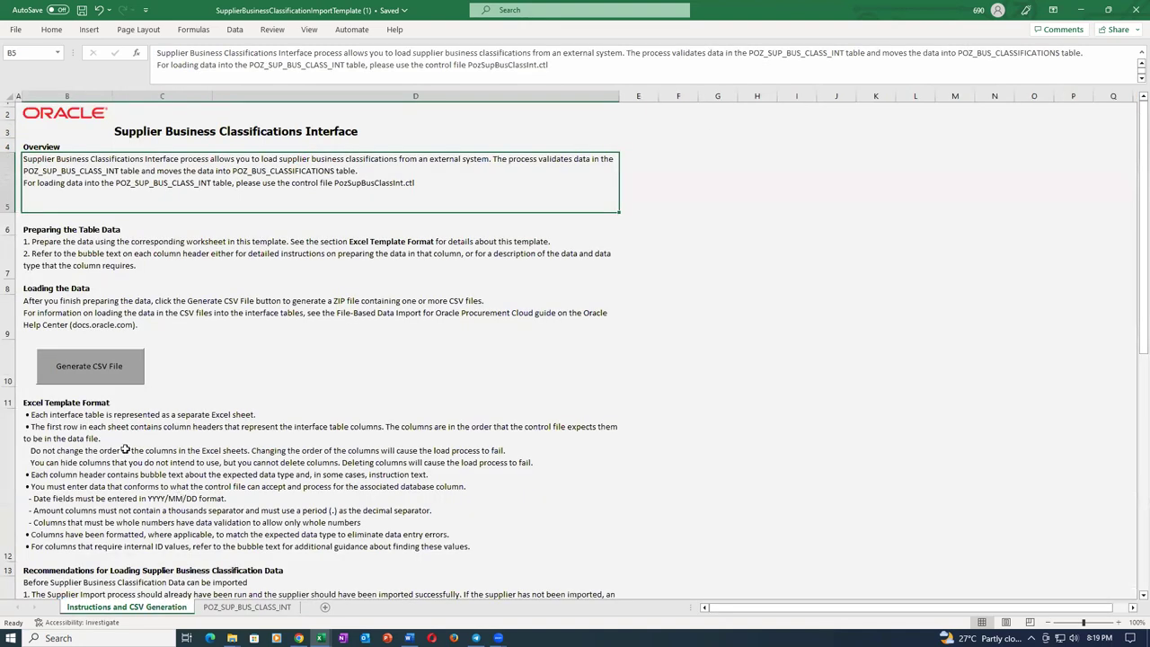
{"action": "left_click", "coordinate": [101, 368]}
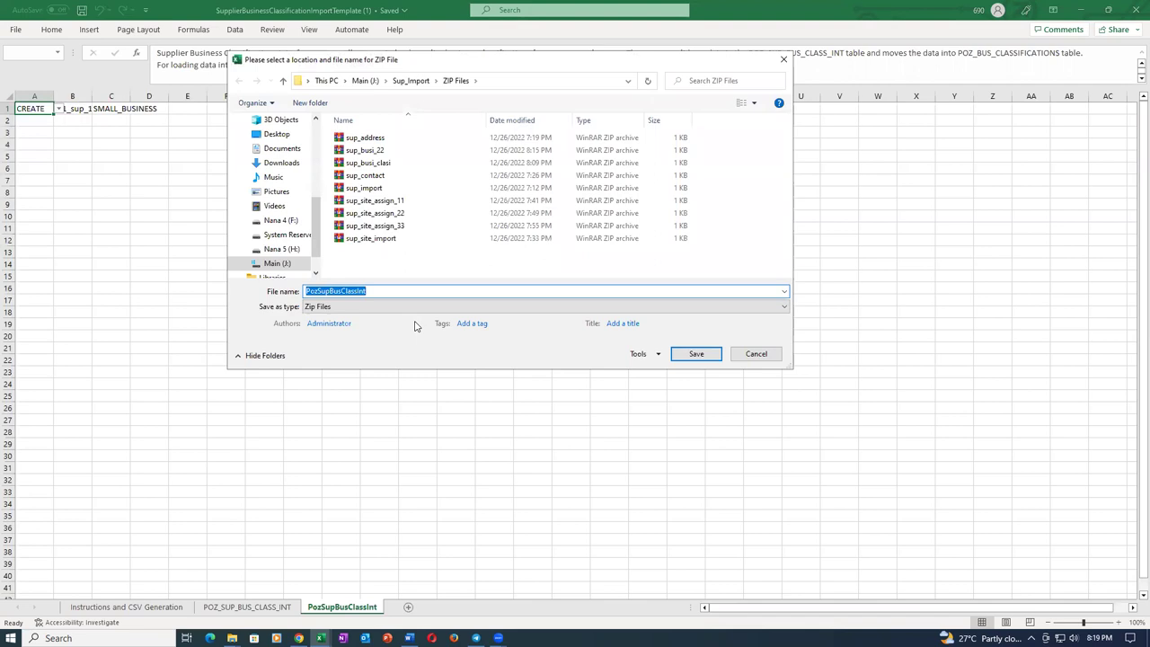
{"action": "type", "text": "sup_bus"}
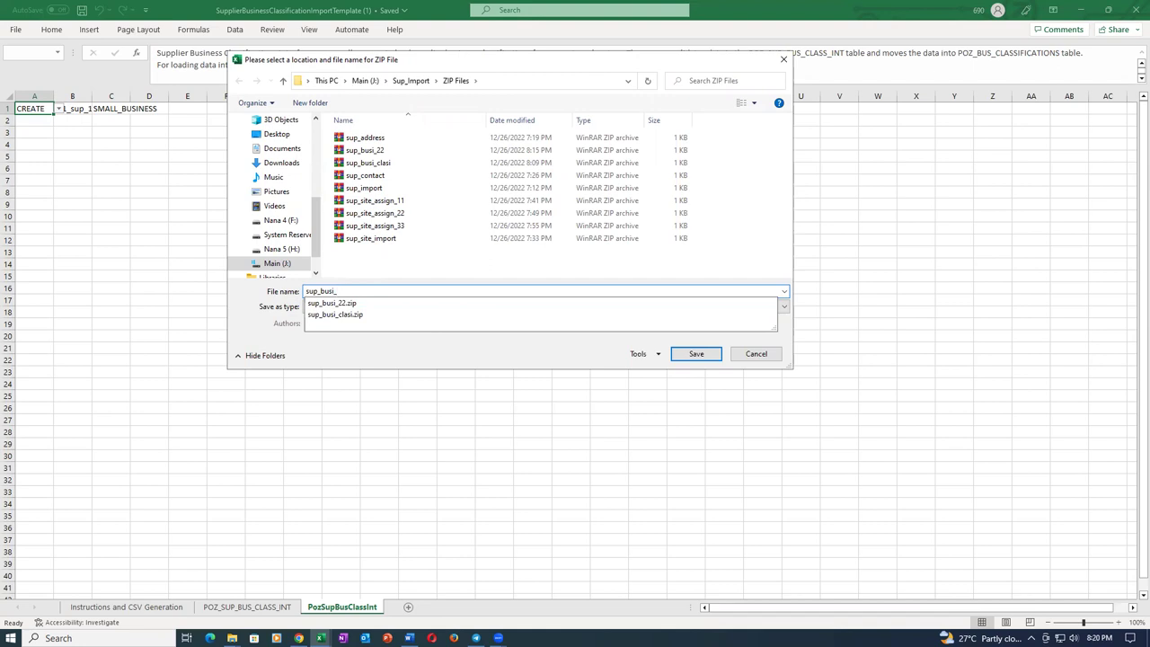
{"action": "type", "text": "i_33"}
{"action": "left_click", "coordinate": [696, 353]}
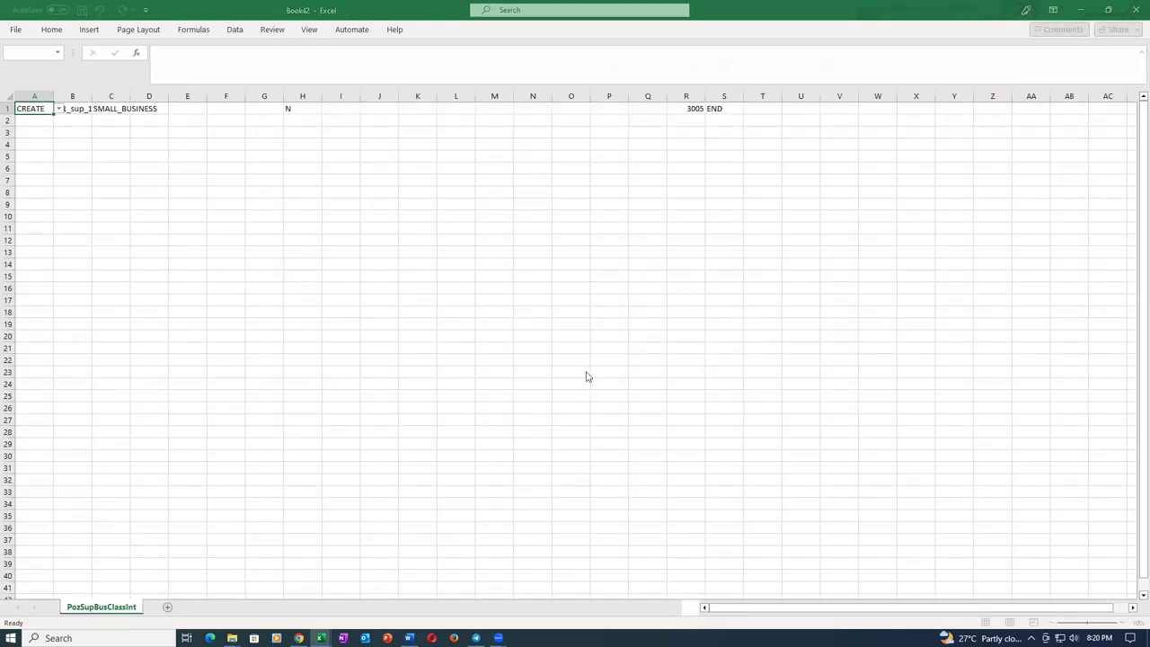
{"action": "left_click", "coordinate": [476, 307]}
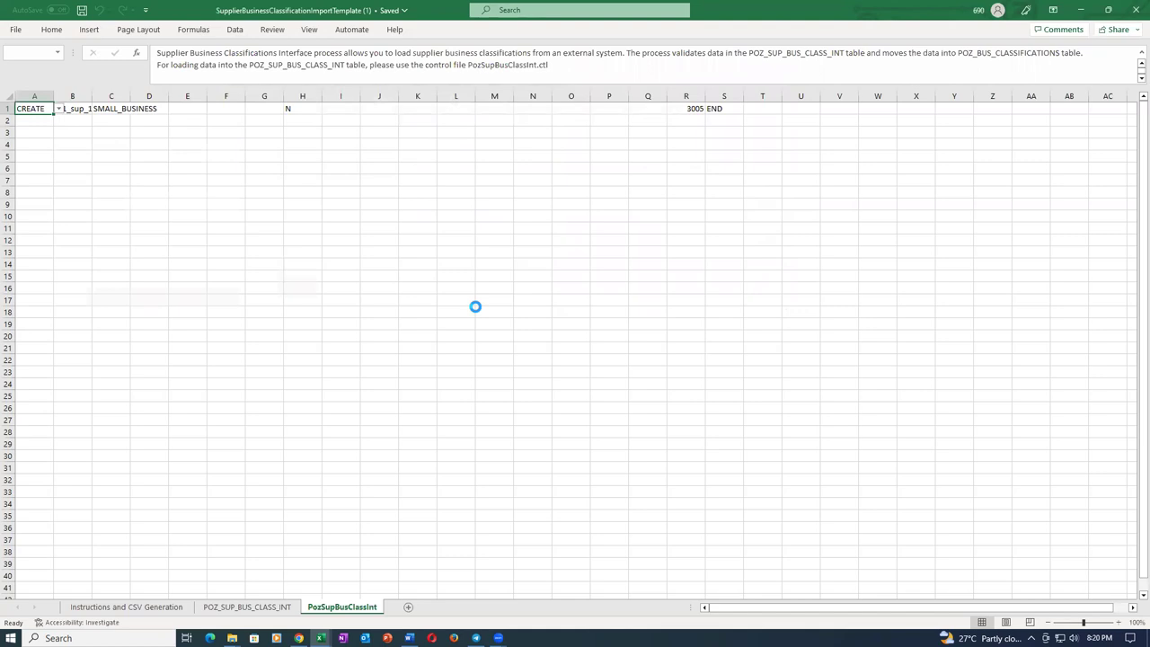
{"action": "left_click", "coordinate": [616, 358]}
{"action": "left_click", "coordinate": [1134, 10]}
{"action": "left_click", "coordinate": [573, 339]}
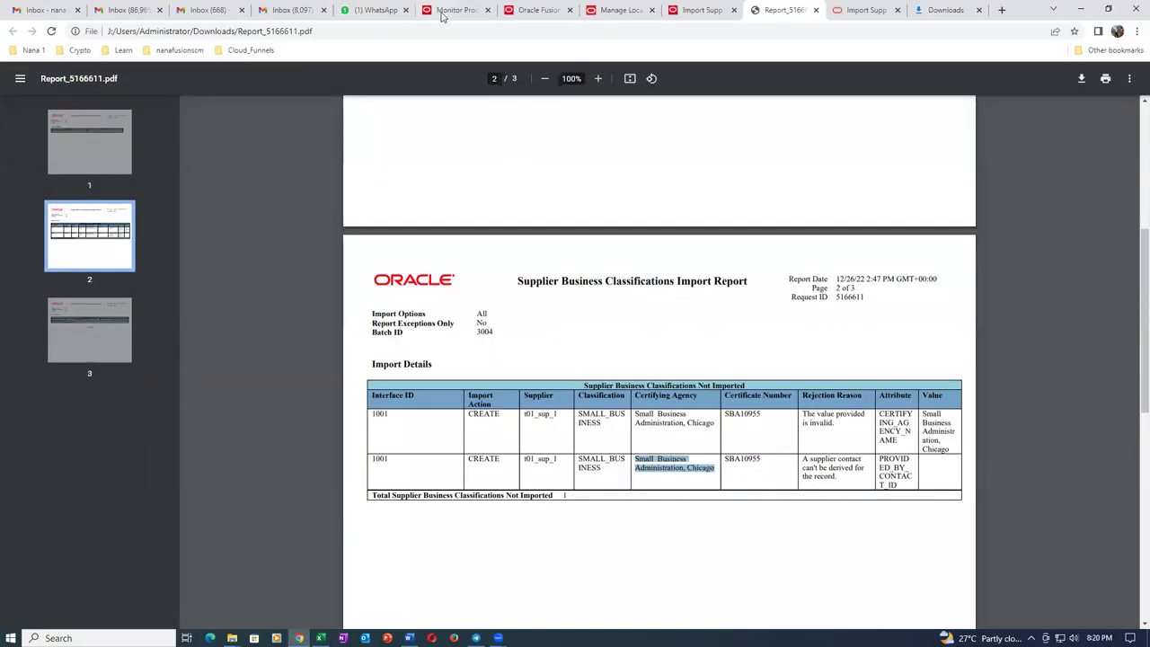
Schedule Load Interface File for Import with Import Process set to Import Supplier Business Classifications.
{"action": "left_click", "coordinate": [443, 13]}
{"action": "left_click", "coordinate": [158, 338]}
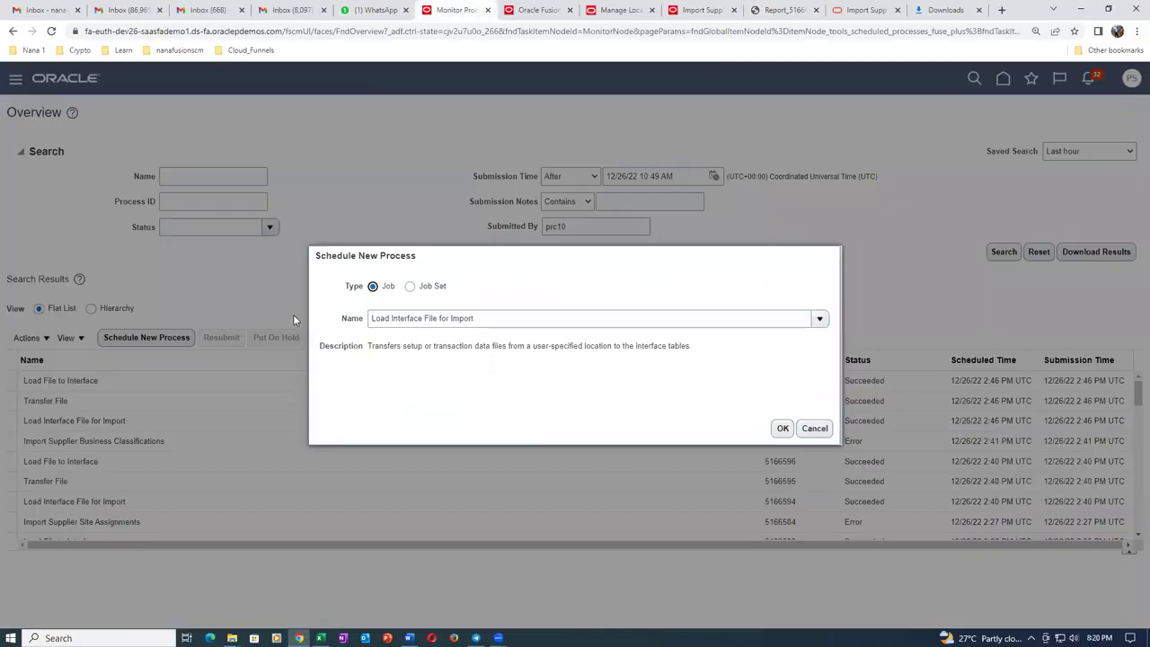
{"action": "left_click", "coordinate": [783, 428]}
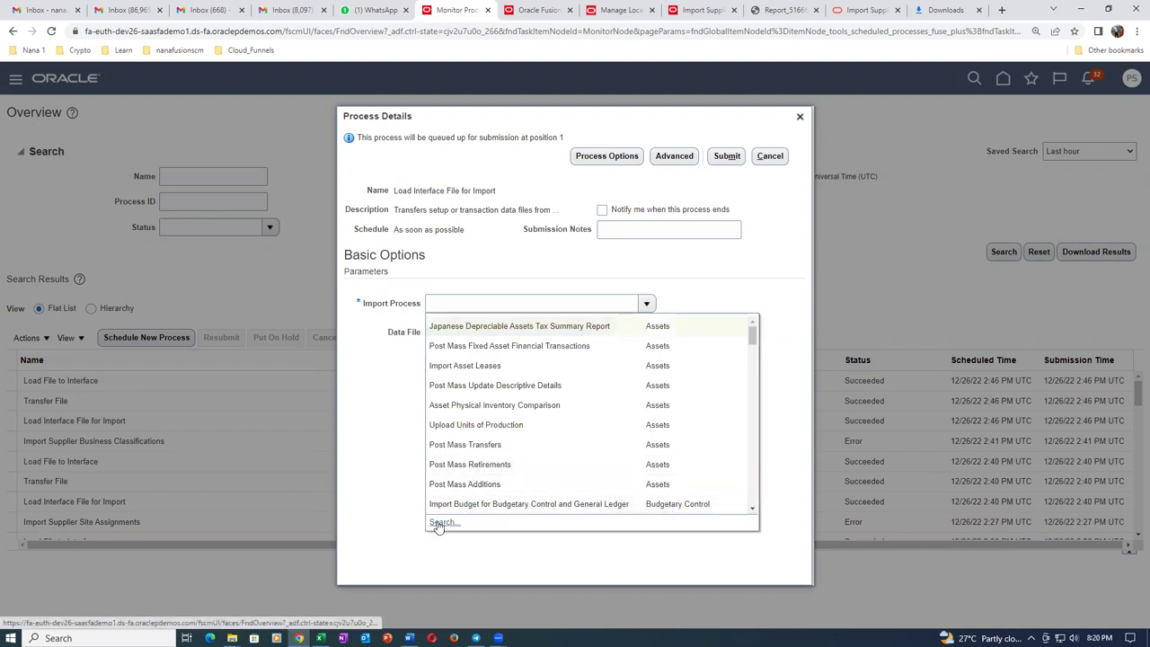
{"action": "left_click", "coordinate": [441, 523]}
{"action": "left_click", "coordinate": [551, 327]}
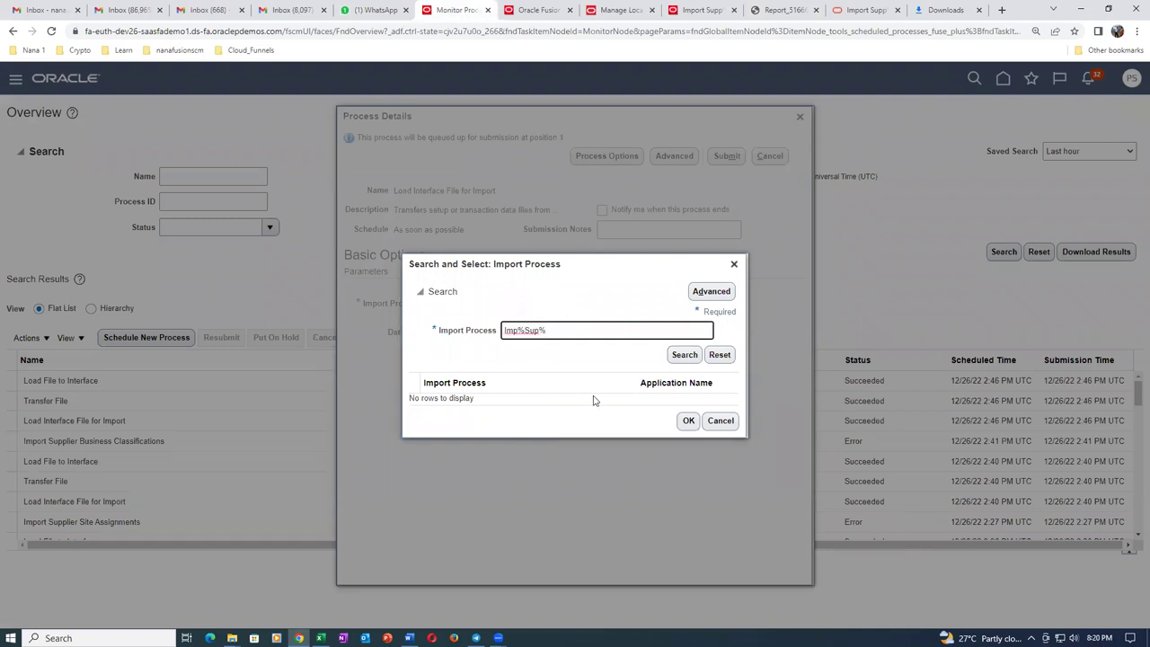
{"action": "left_click", "coordinate": [568, 424]}
{"action": "left_click", "coordinate": [688, 507]}
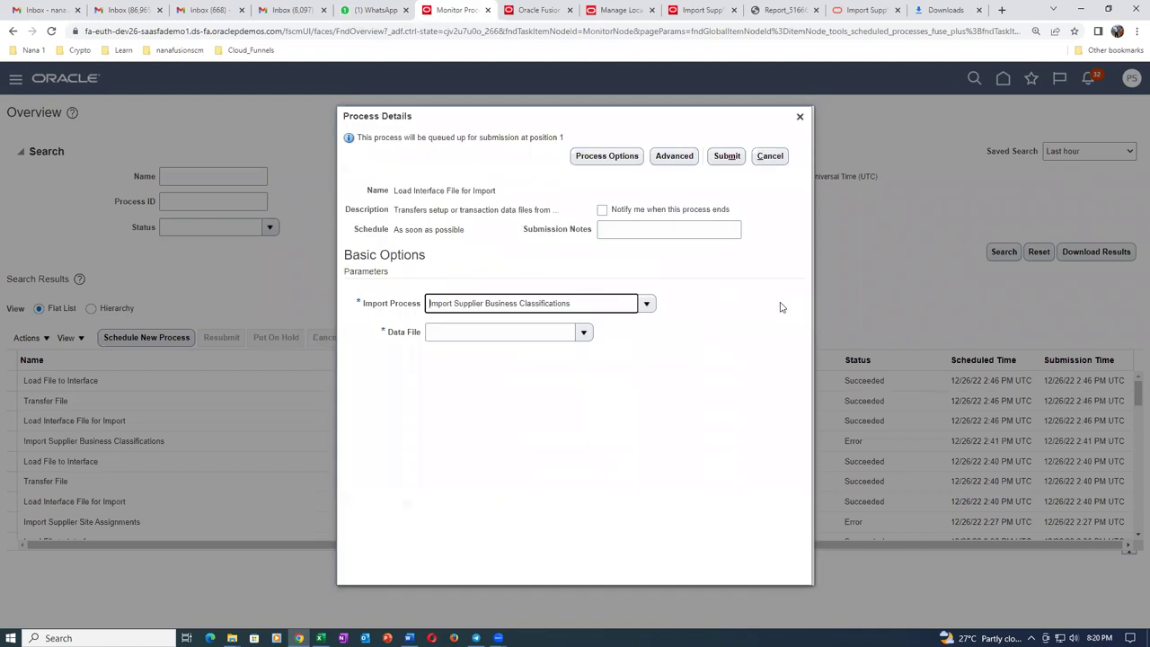
Upload sup_busi_33.zip as the data file and submit the load process.
{"action": "left_click", "coordinate": [583, 332]}
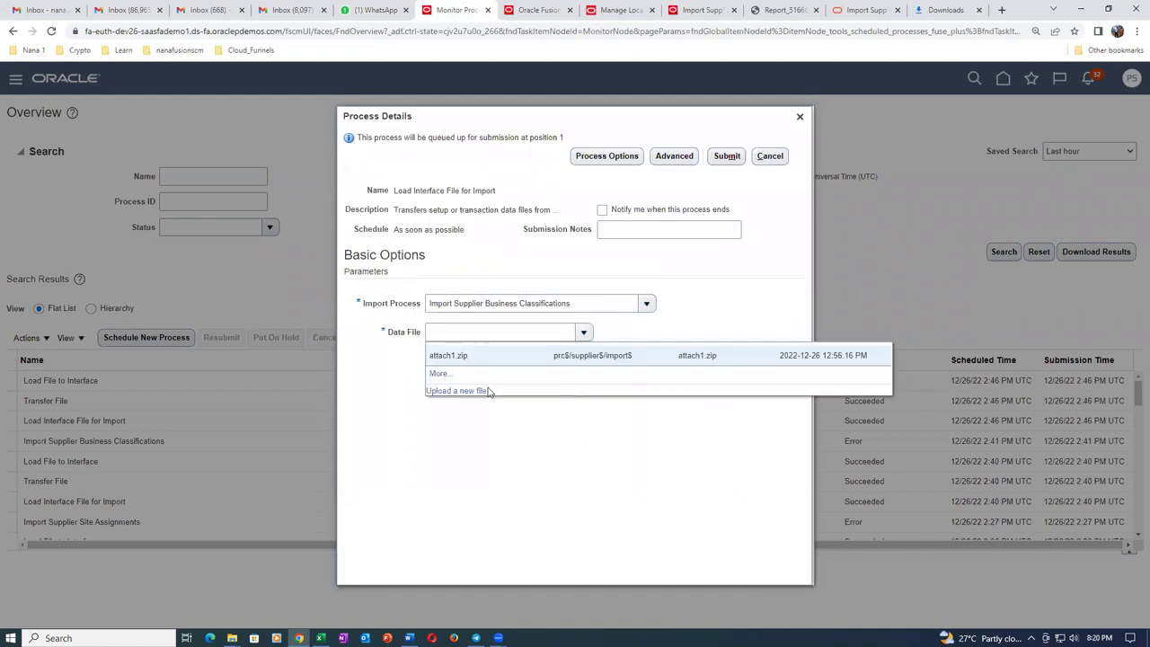
{"action": "left_click", "coordinate": [457, 392]}
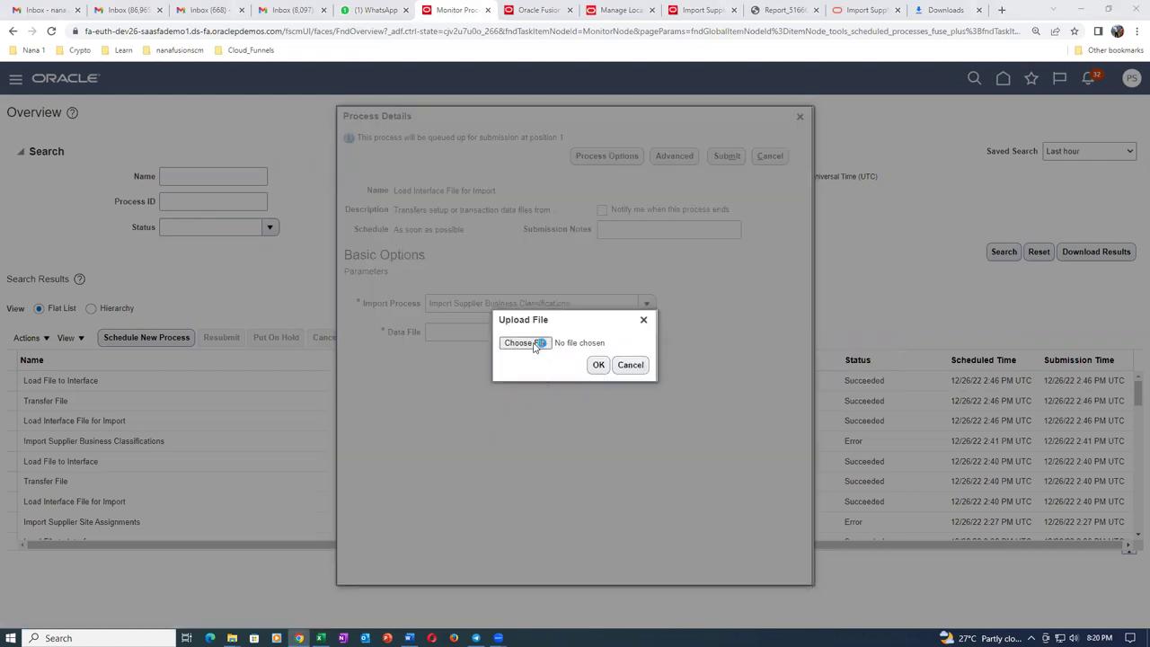
{"action": "left_click", "coordinate": [536, 345]}
{"action": "left_click", "coordinate": [516, 310]}
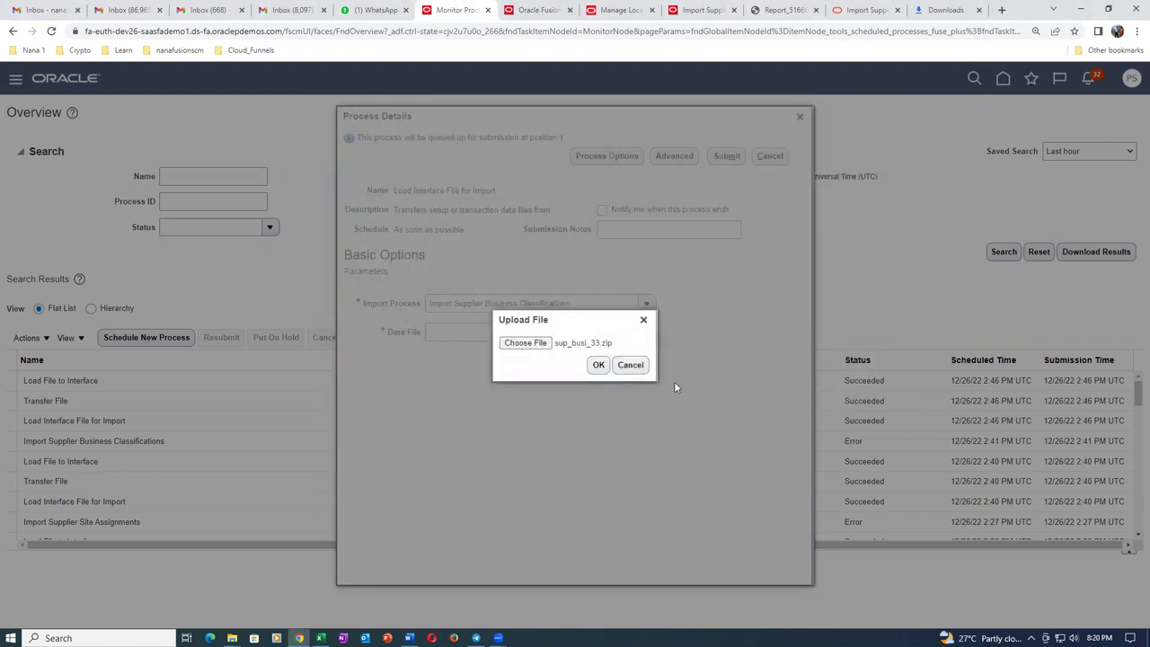
{"action": "left_click", "coordinate": [599, 364]}
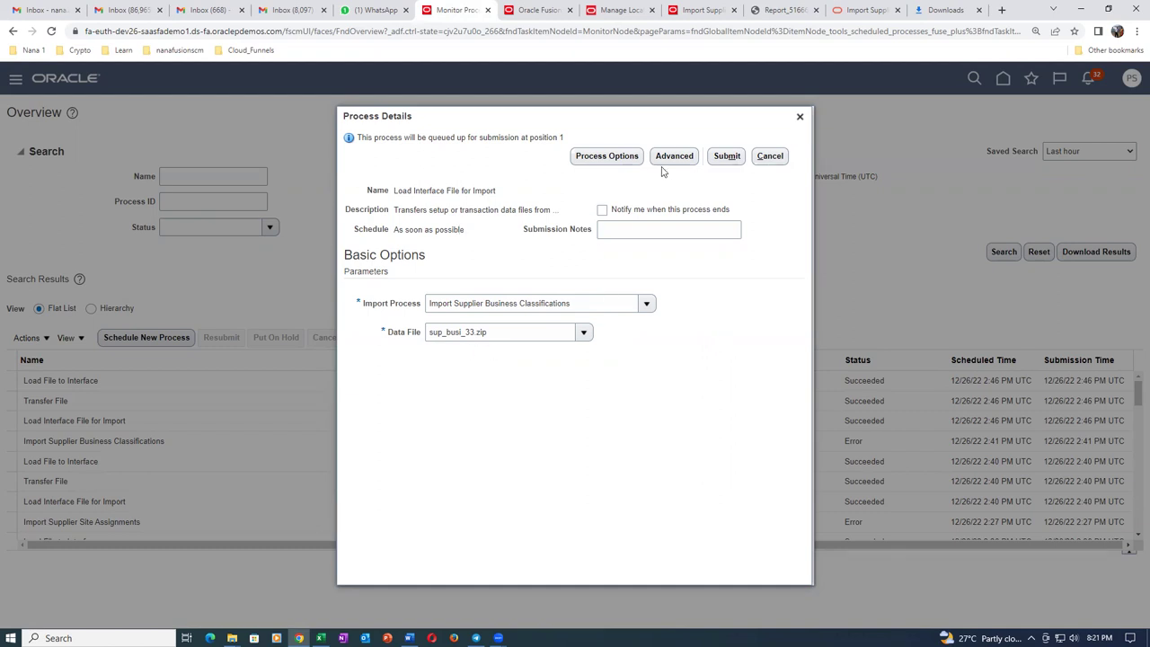
{"action": "left_click", "coordinate": [729, 158]}
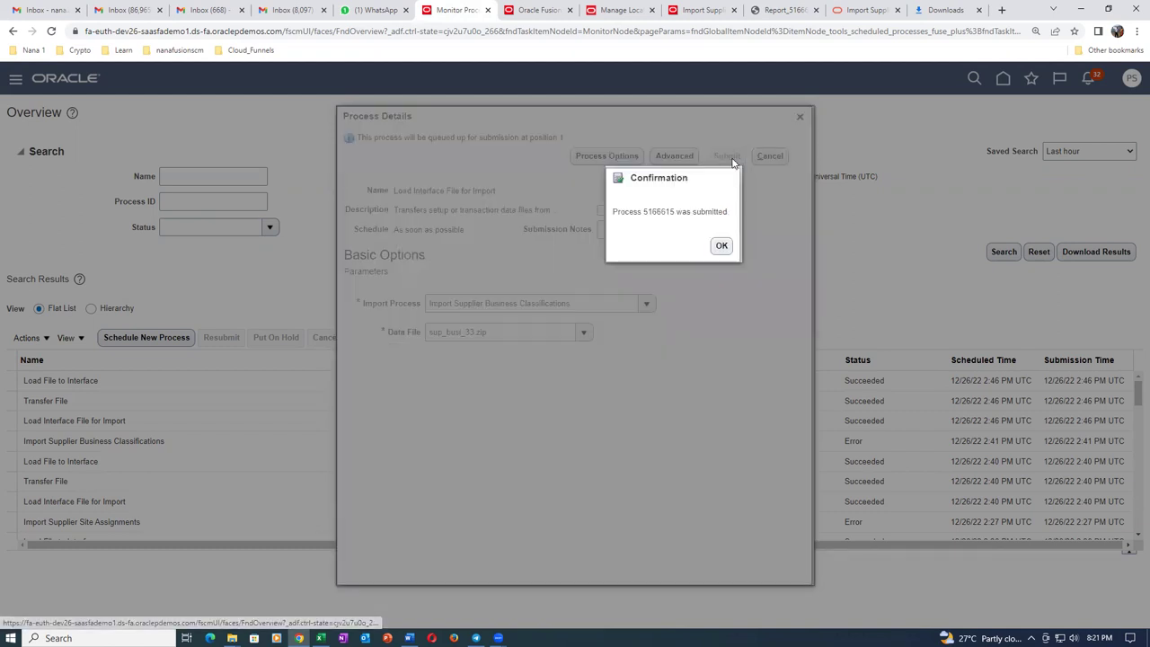
{"action": "left_click", "coordinate": [722, 246]}
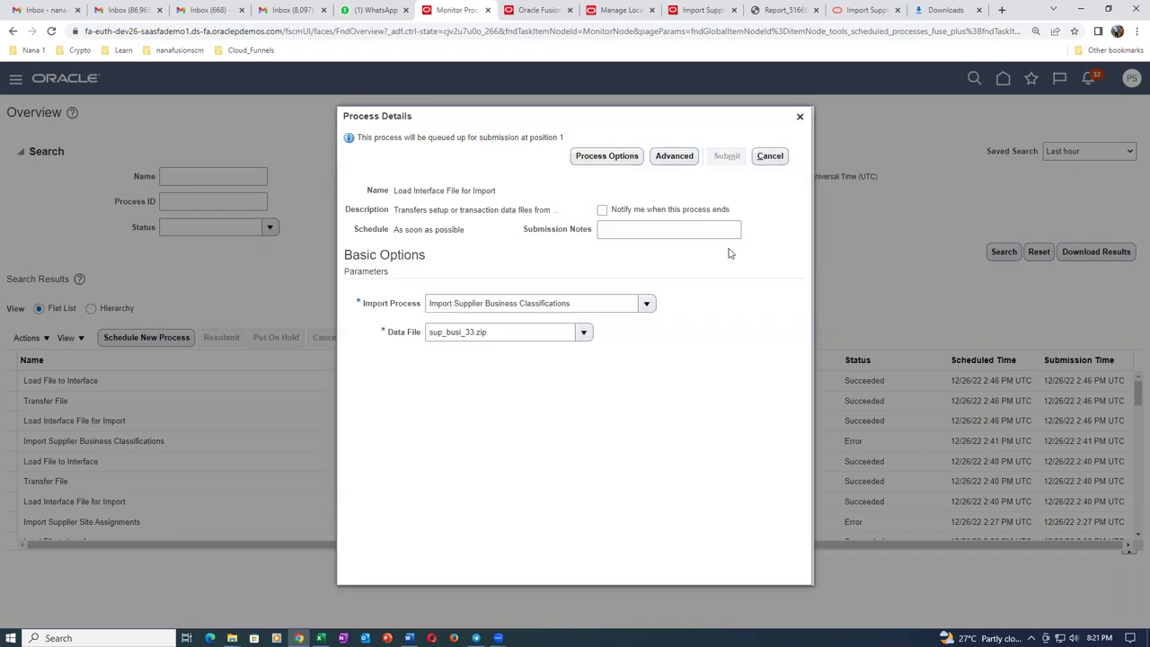
{"action": "left_click", "coordinate": [771, 158]}
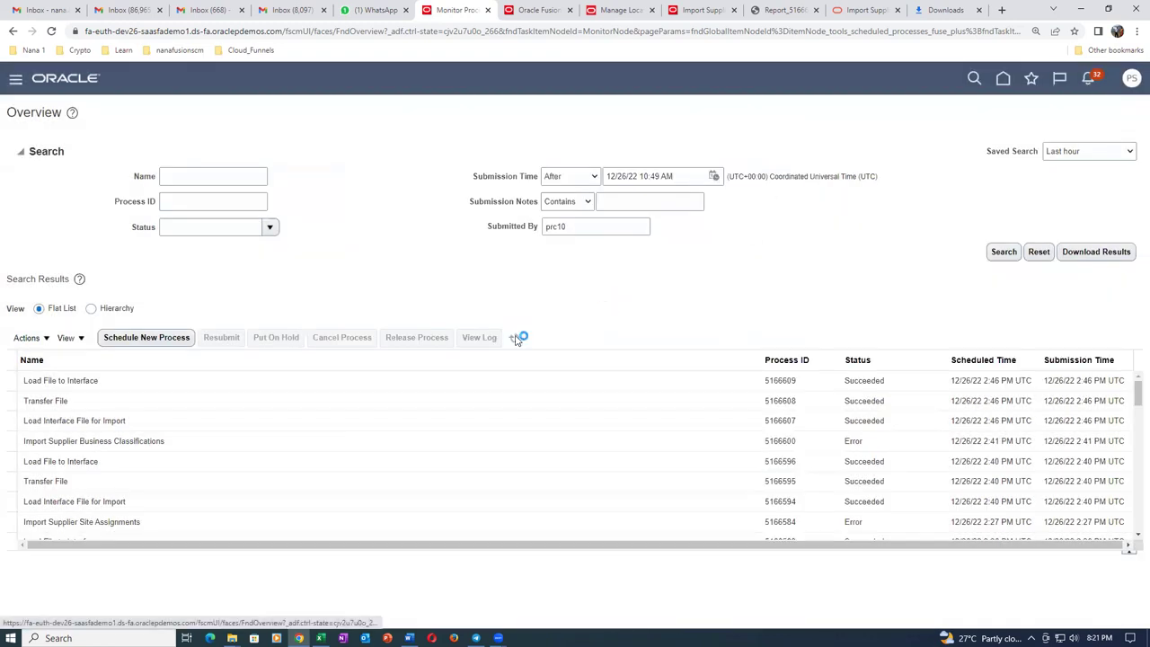
{"action": "left_click", "coordinate": [515, 339]}
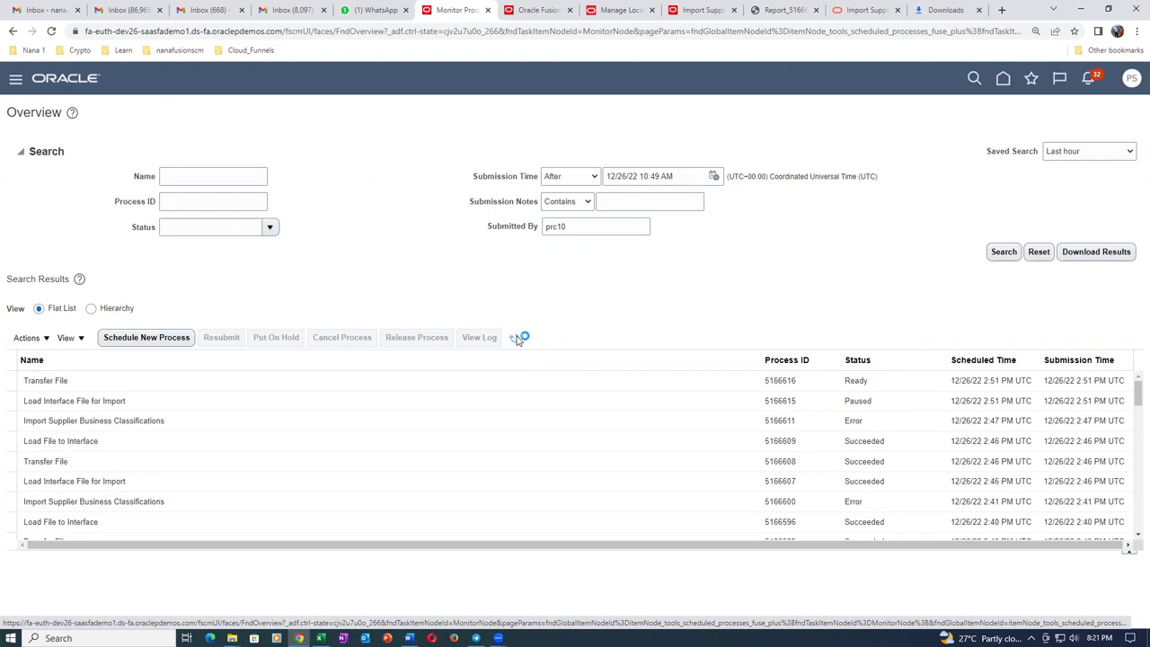
Refresh the process list until 5166615, 5166616 and 5166617 all show Succeeded.
{"action": "left_click", "coordinate": [516, 339]}
{"action": "left_click", "coordinate": [516, 339]}
{"action": "left_click", "coordinate": [518, 342]}
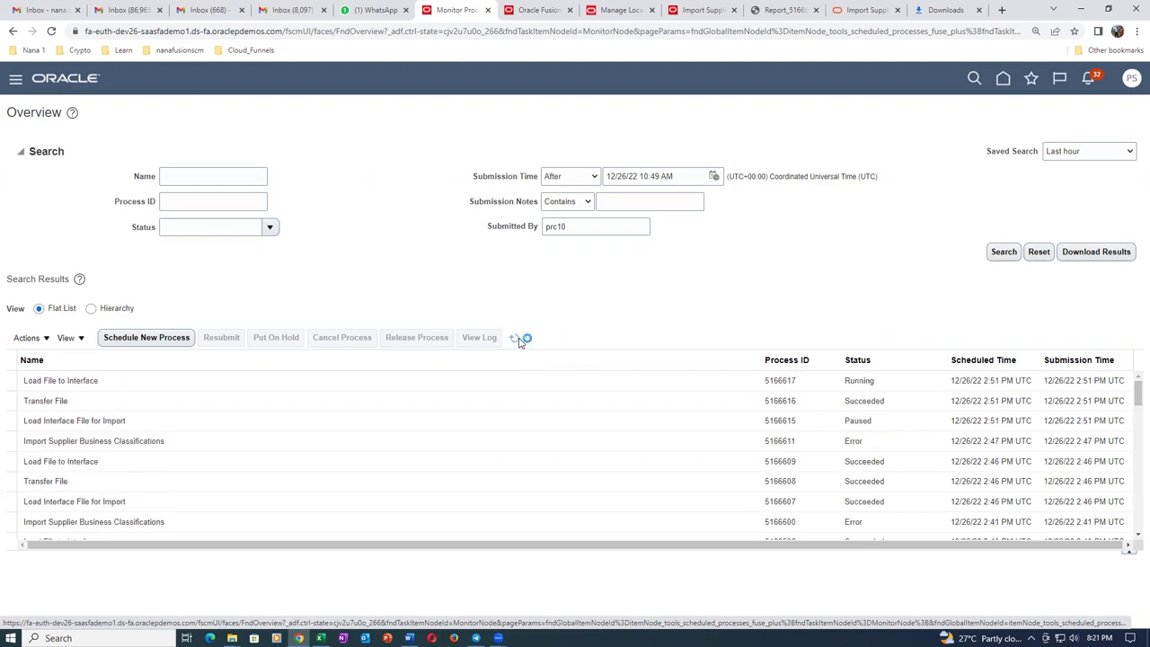
{"action": "left_click", "coordinate": [517, 343]}
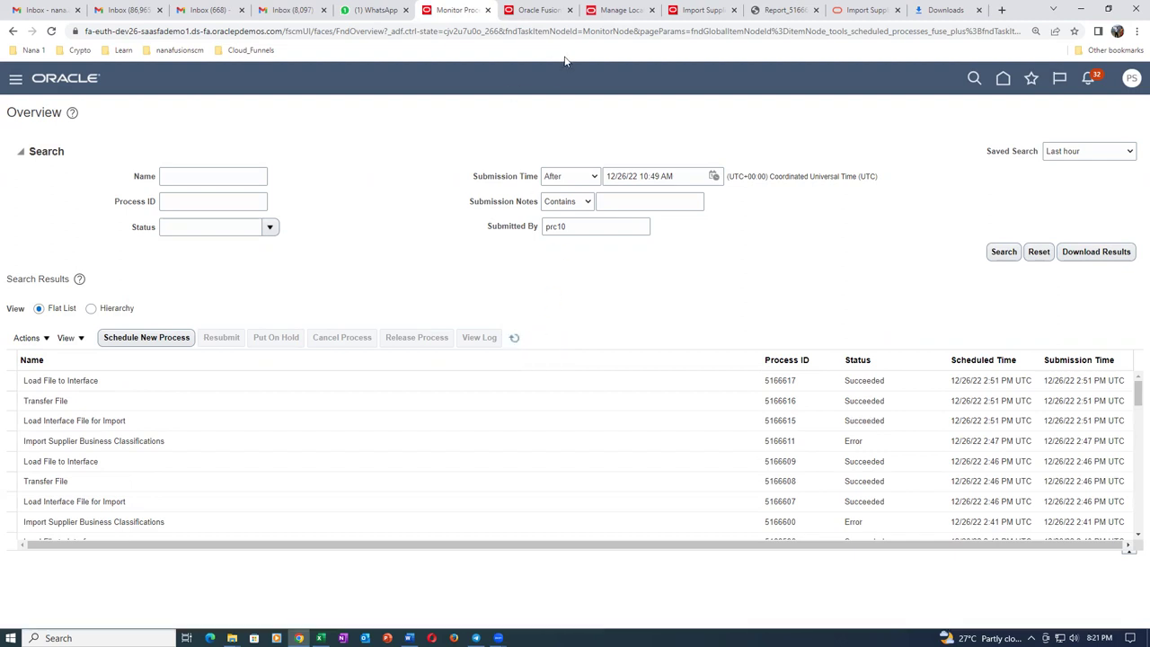
From Import Suppliers, start Import Supplier Business Classifications and enter batch ID 3005.
{"action": "left_click", "coordinate": [539, 9]}
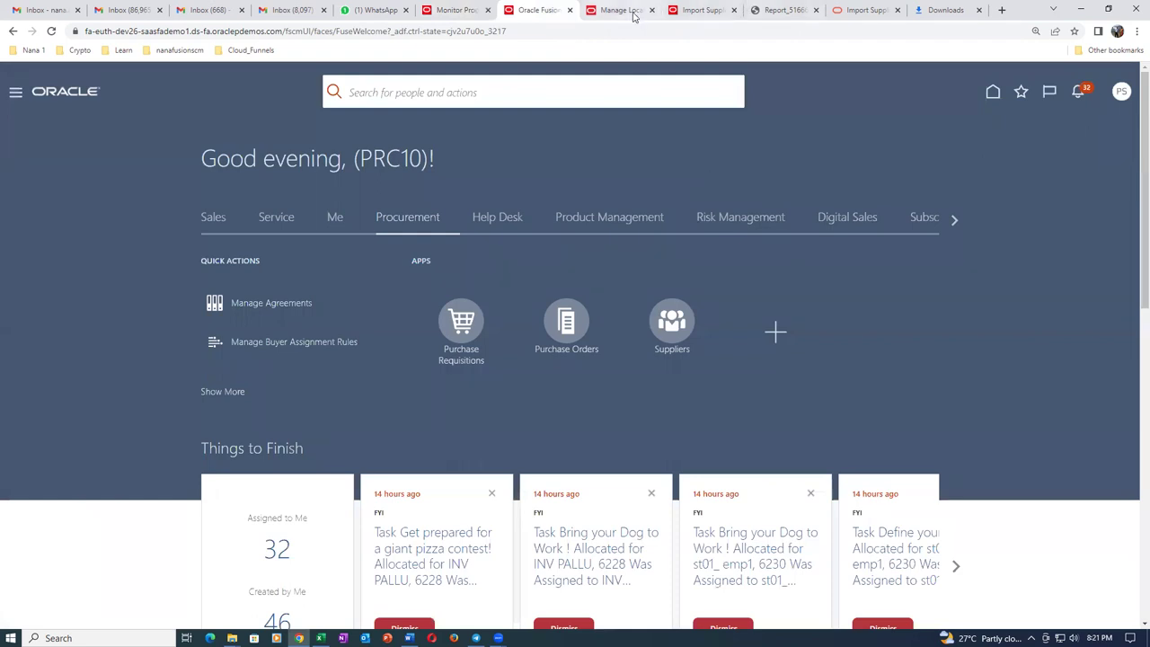
{"action": "left_click", "coordinate": [701, 10]}
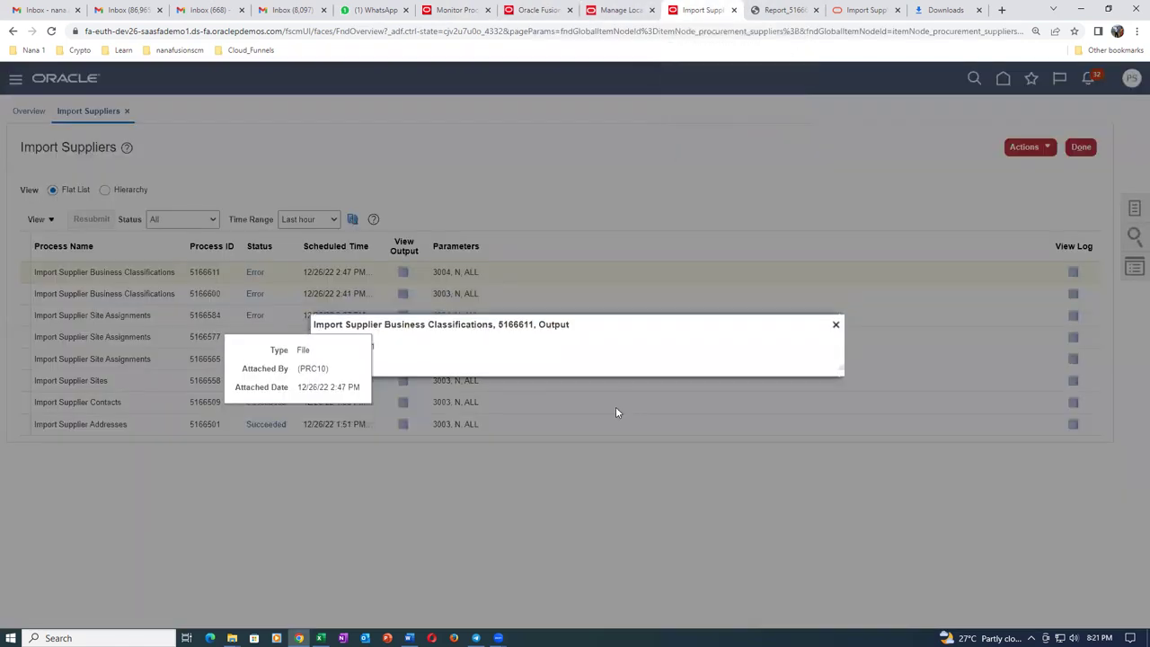
{"action": "left_click", "coordinate": [834, 326]}
{"action": "left_click", "coordinate": [1021, 148]}
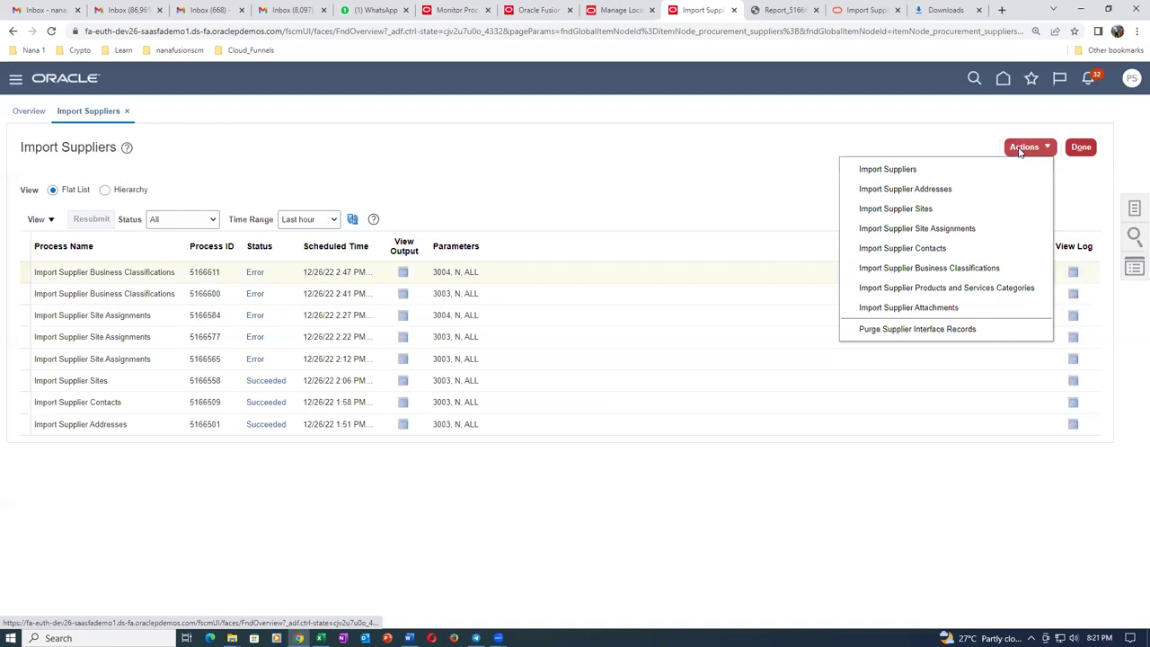
{"action": "left_click", "coordinate": [985, 268]}
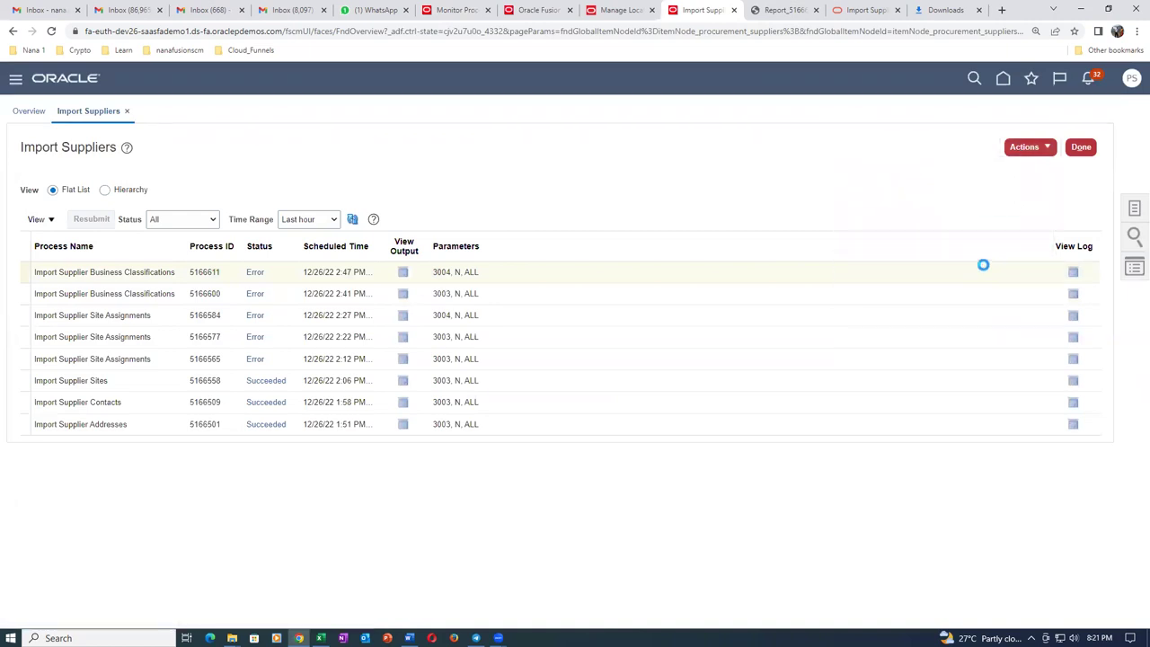
{"action": "left_click", "coordinate": [489, 354]}
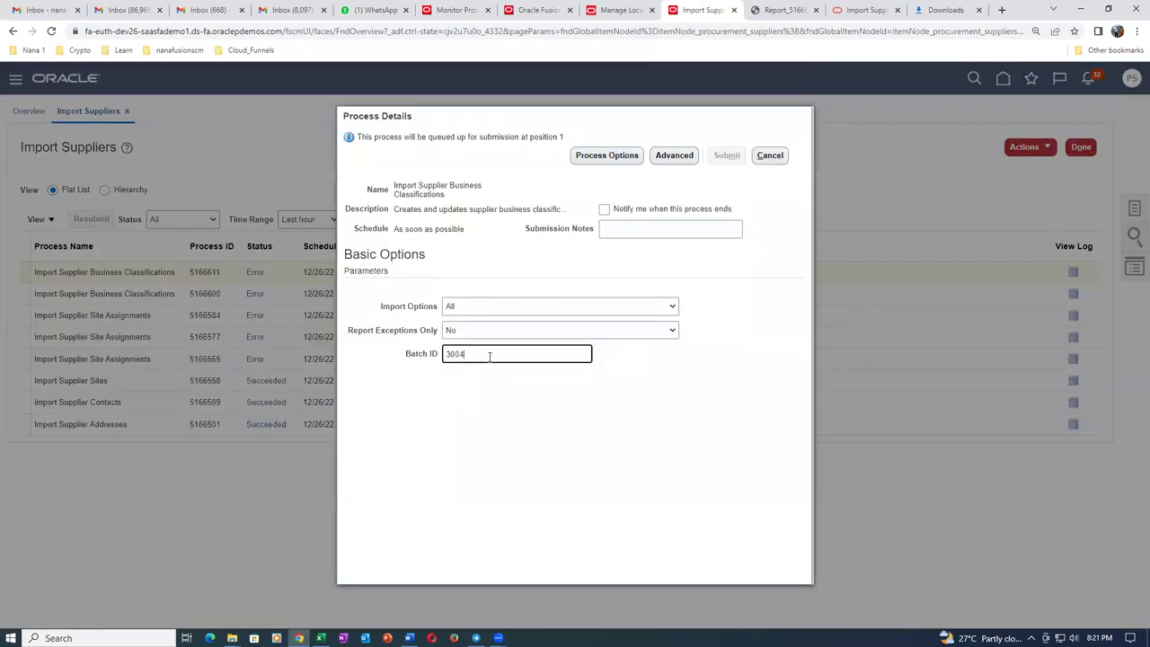
{"action": "type", "text": "3005"}
{"action": "key", "text": "Tab"}
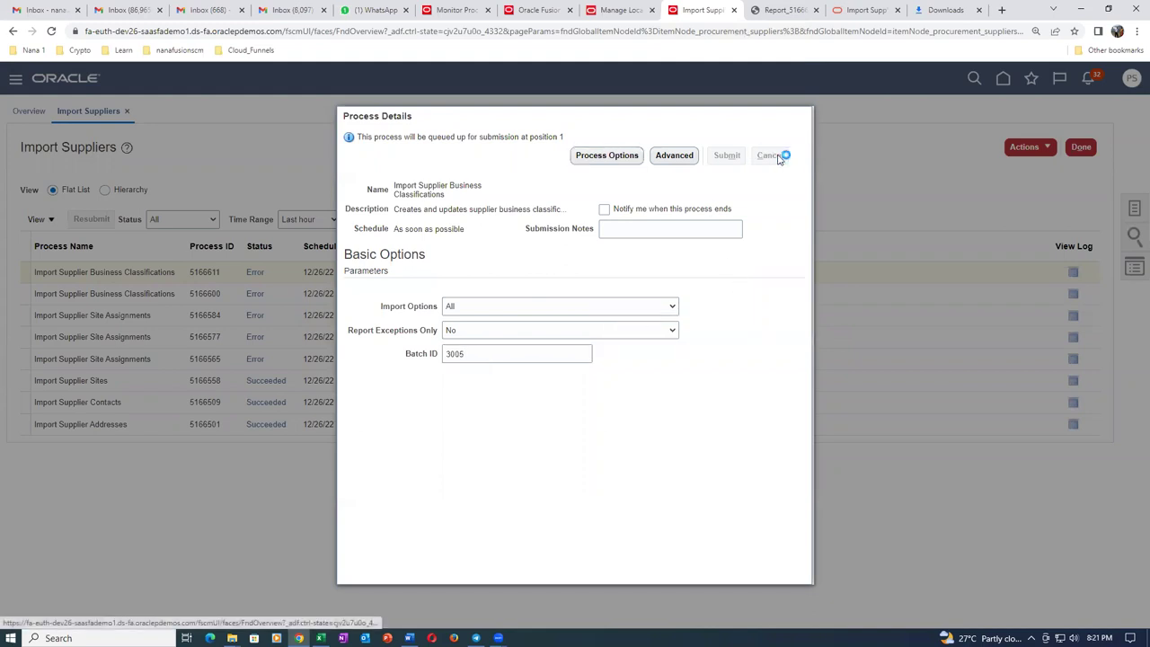
Duplicate the Manage Locations tab and return to Import Suppliers through recently visited pages.
{"action": "left_click", "coordinate": [734, 10]}
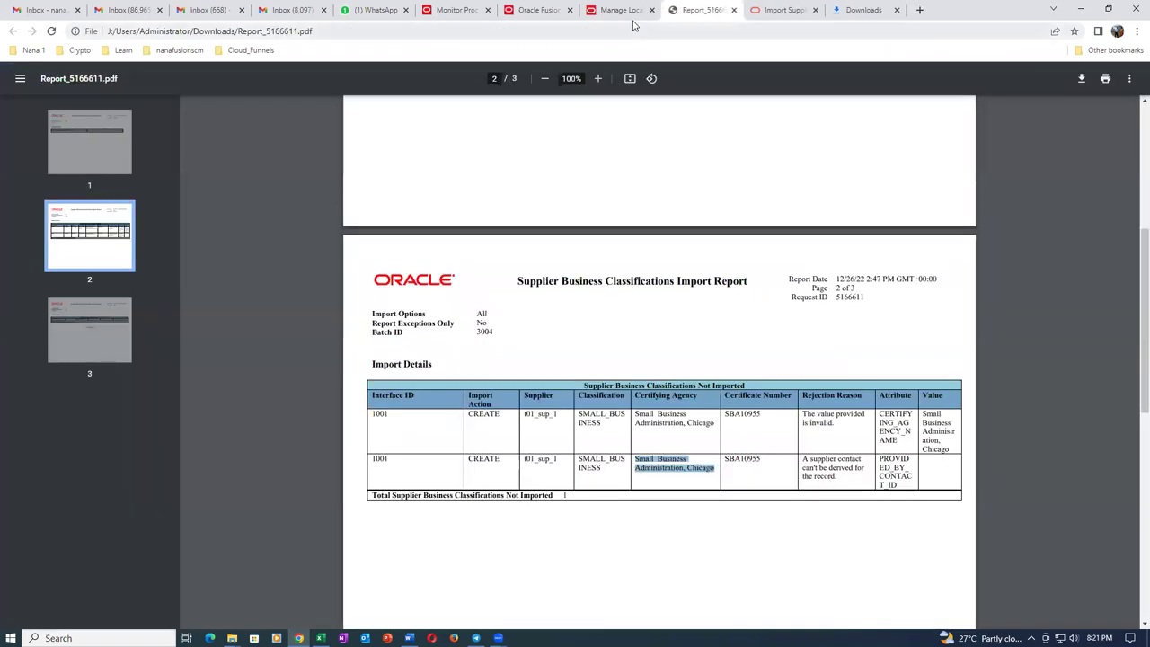
{"action": "left_click", "coordinate": [632, 12]}
{"action": "right_click", "coordinate": [632, 12]}
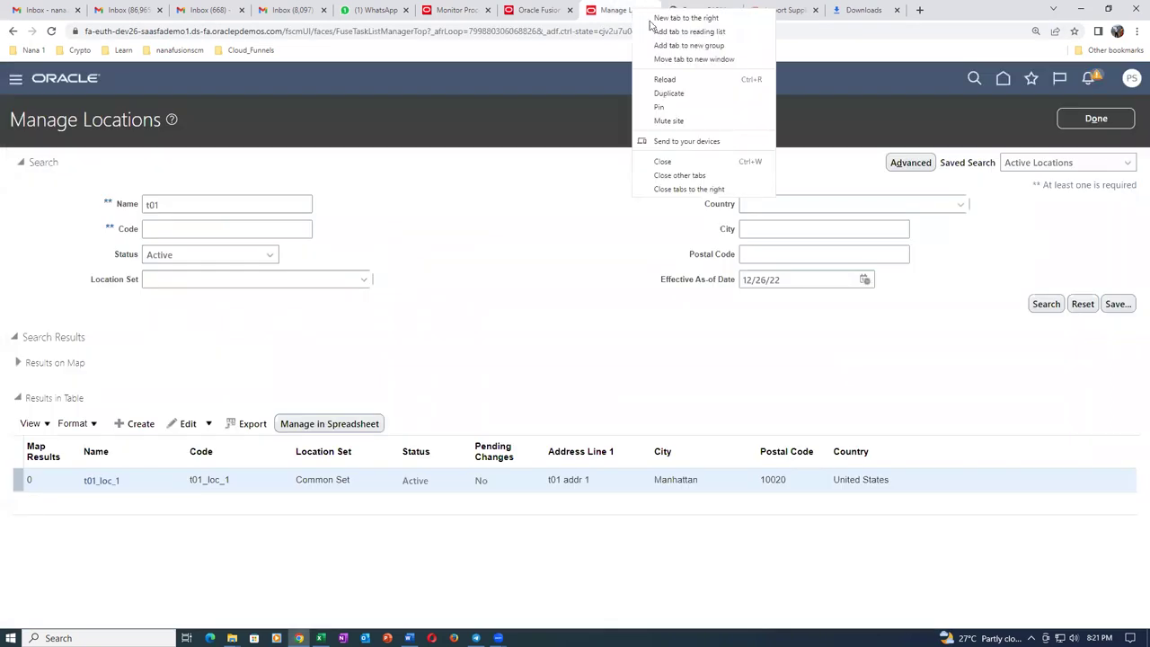
{"action": "left_click", "coordinate": [669, 94]}
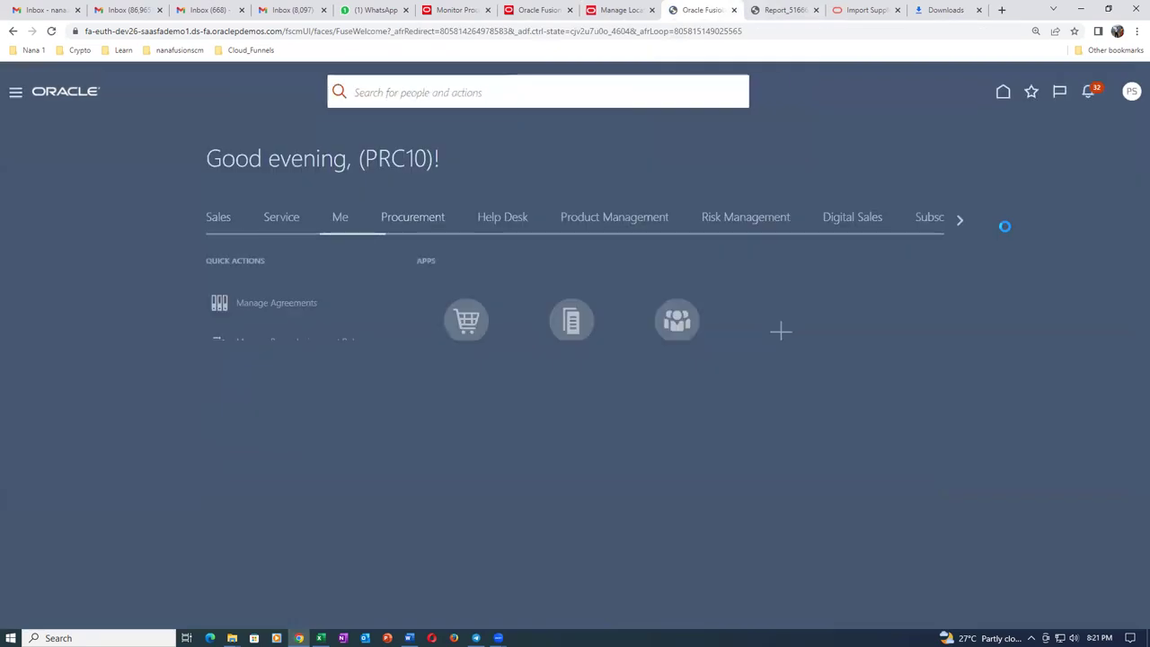
{"action": "left_click", "coordinate": [1021, 95]}
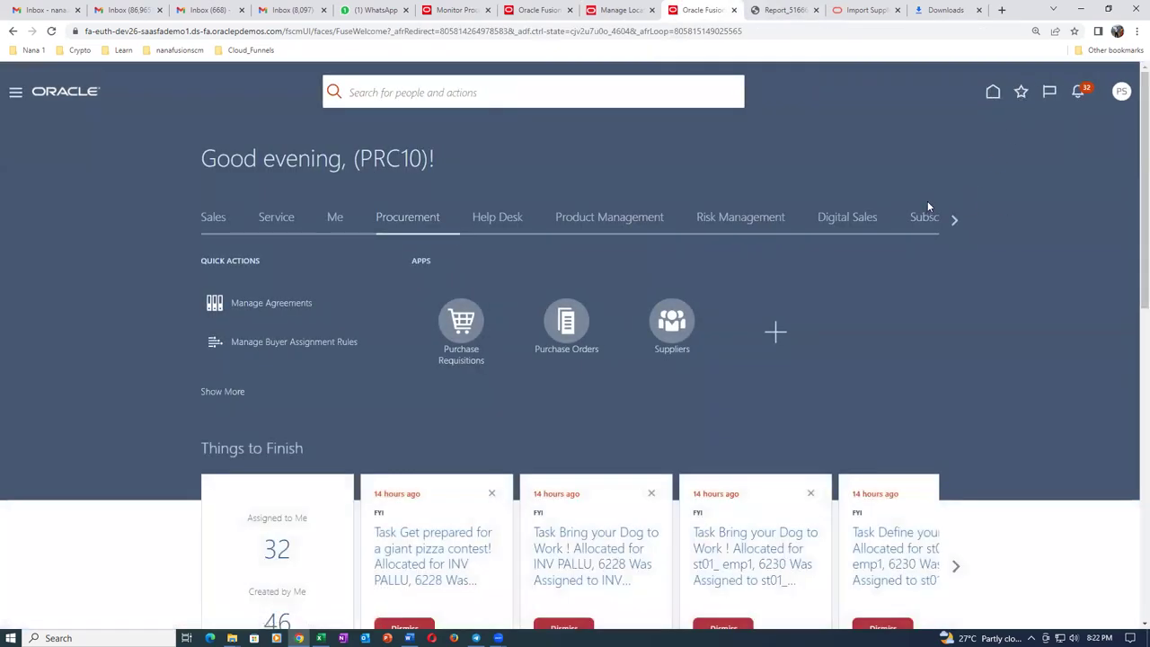
{"action": "left_click", "coordinate": [798, 250]}
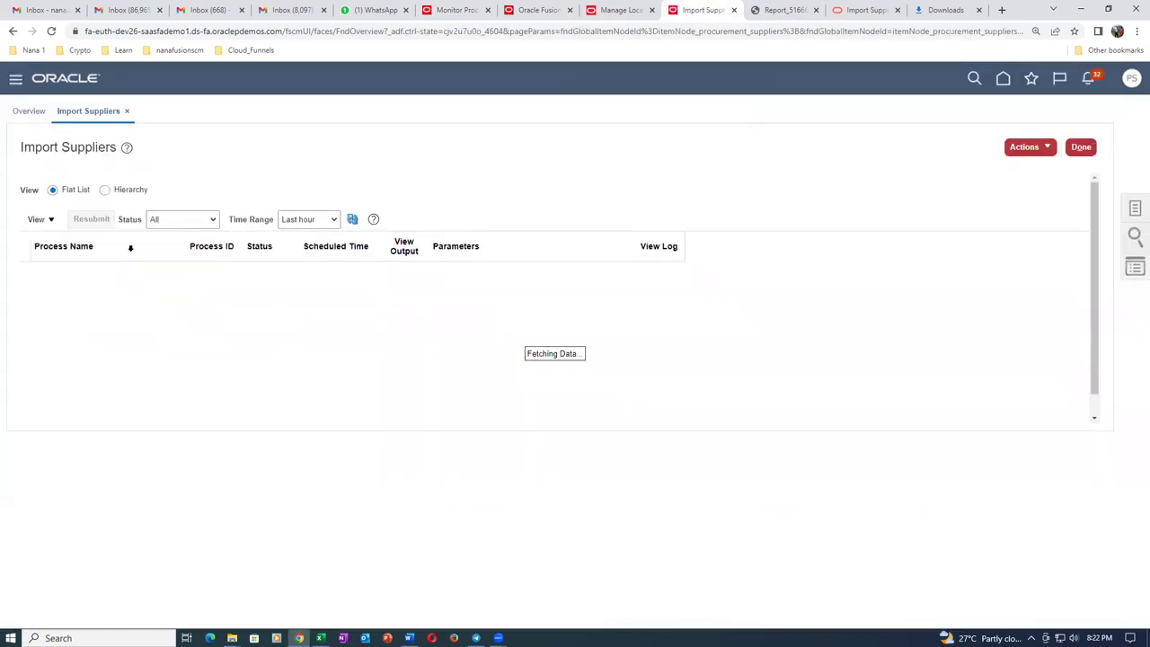
Submit Import Supplier Business Classifications for batch 3005 with Import Options All.
{"action": "left_click", "coordinate": [1015, 147]}
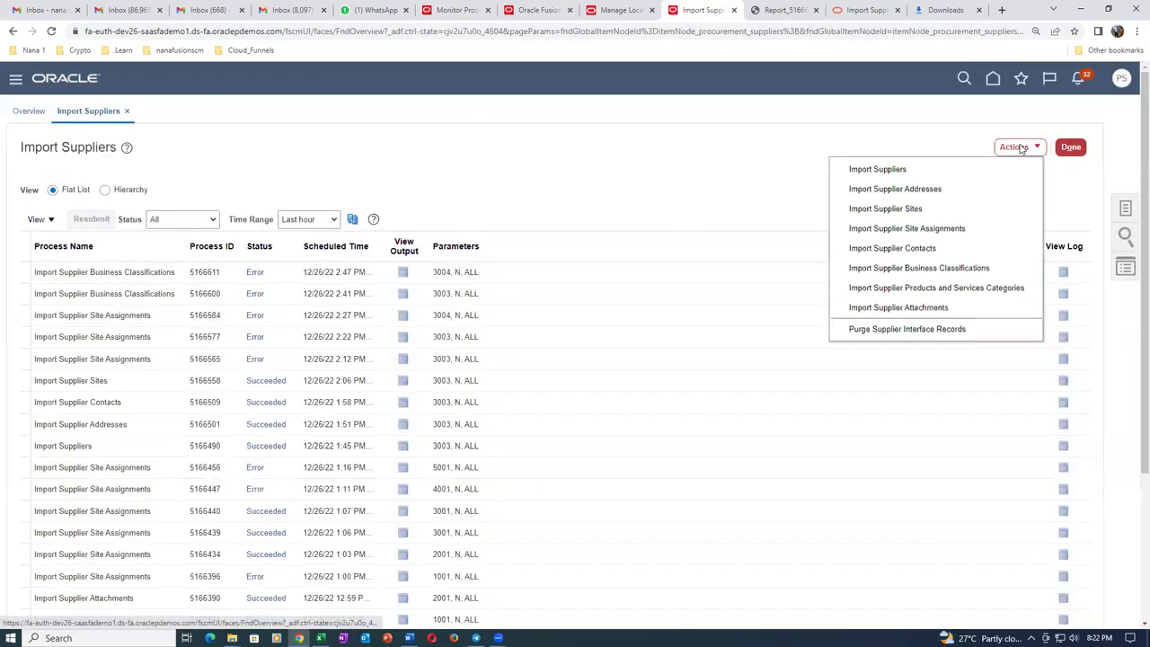
{"action": "left_click", "coordinate": [1006, 269]}
{"action": "left_click", "coordinate": [478, 305]}
{"action": "left_click", "coordinate": [480, 321]}
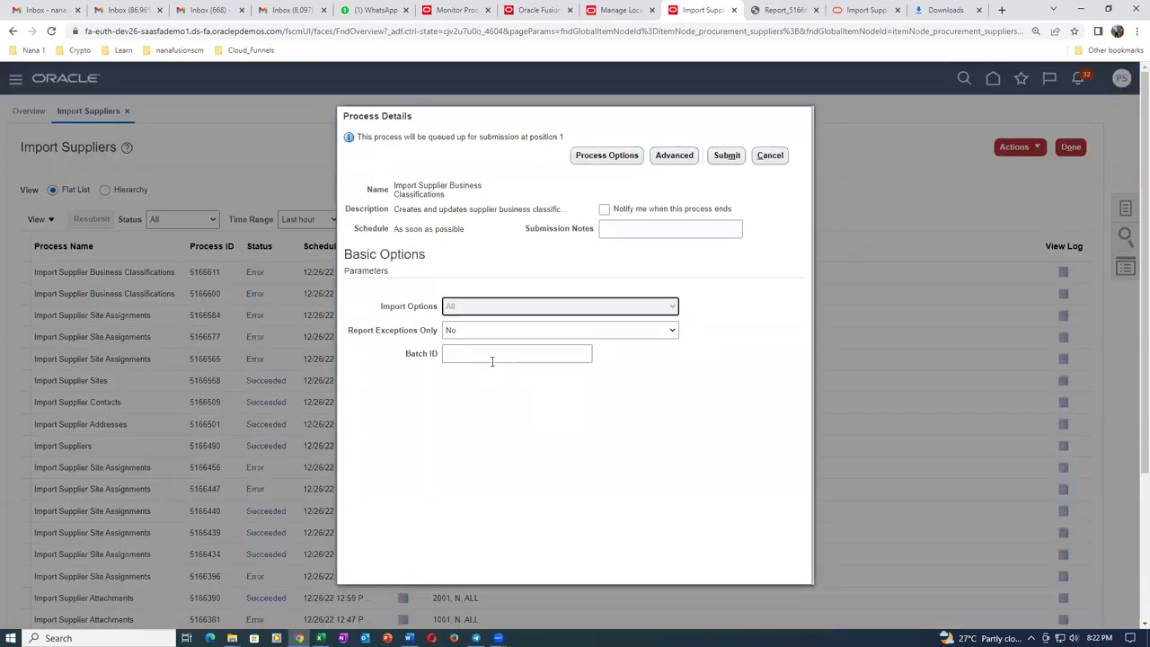
{"action": "left_click", "coordinate": [495, 355]}
{"action": "type", "text": "3005"}
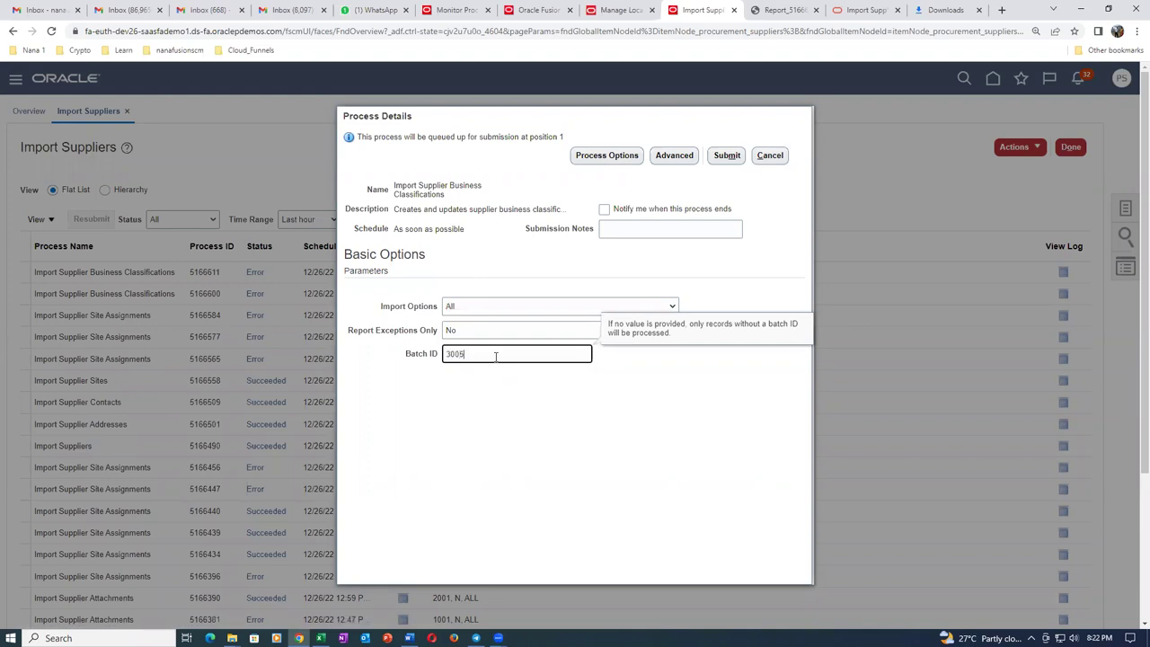
{"action": "key", "text": "Tab"}
{"action": "left_click", "coordinate": [727, 156]}
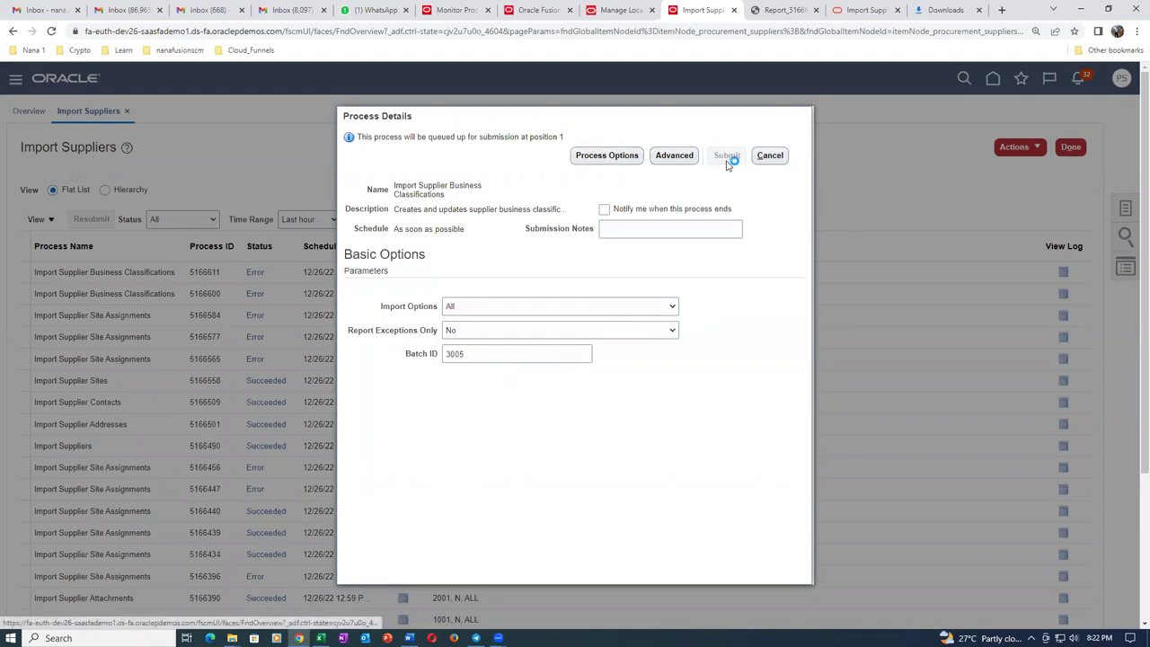
{"action": "left_click", "coordinate": [722, 244]}
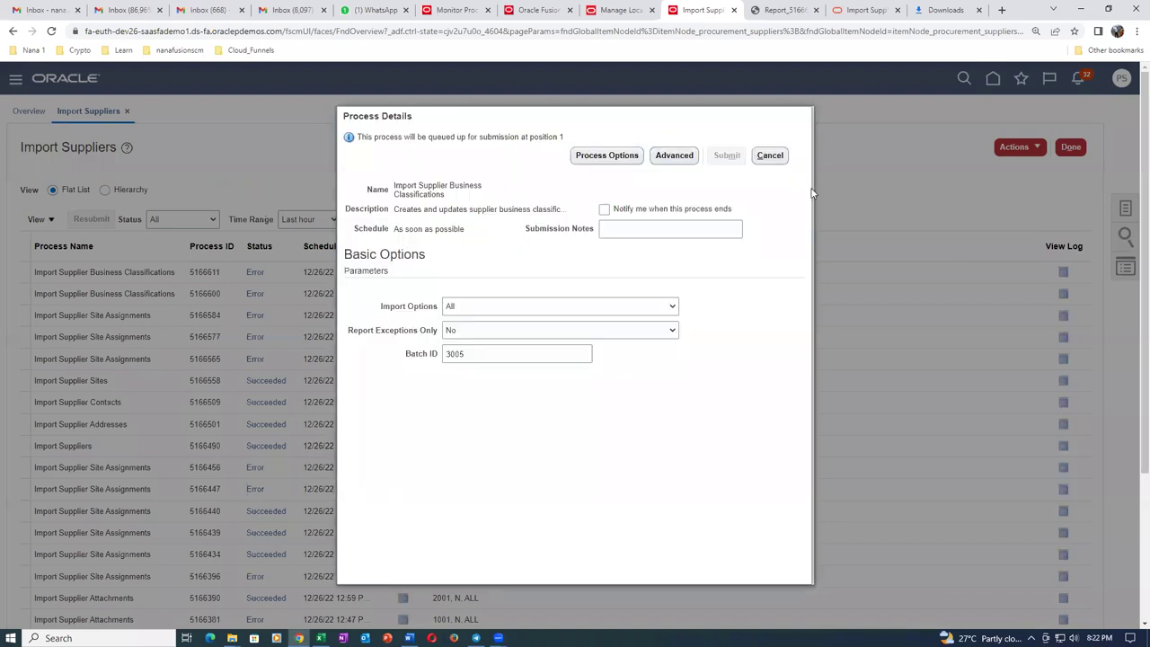
Close the process details and refresh until process 5166618 shows Succeeded.
{"action": "left_click", "coordinate": [770, 155]}
{"action": "left_click", "coordinate": [353, 220]}
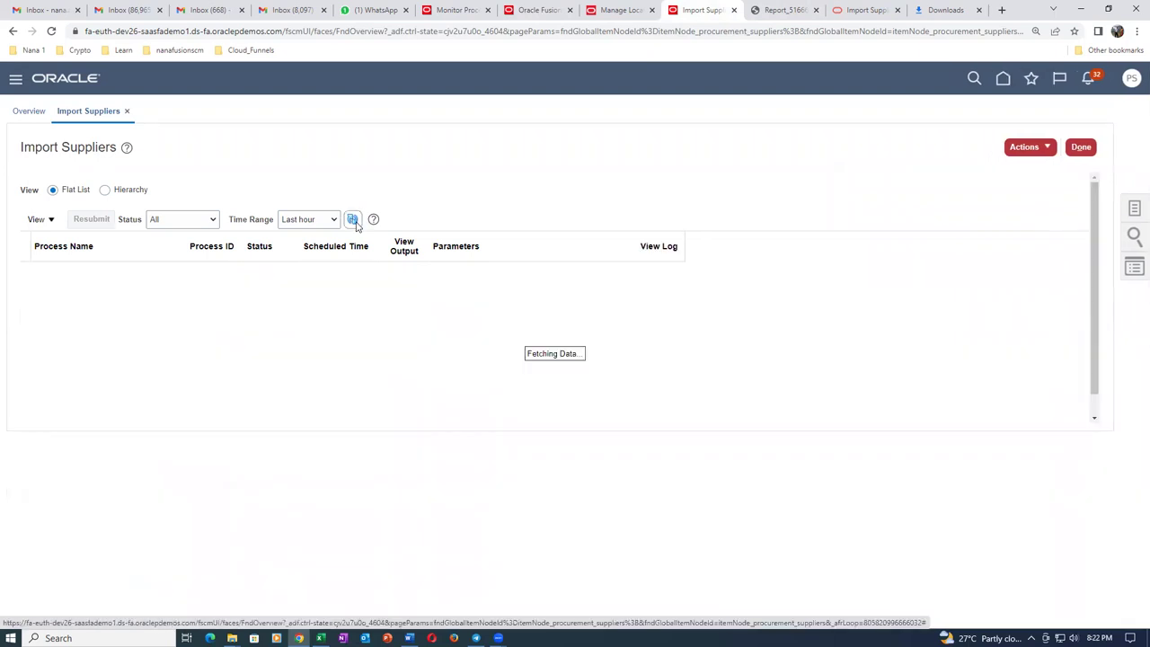
{"action": "left_click", "coordinate": [353, 220]}
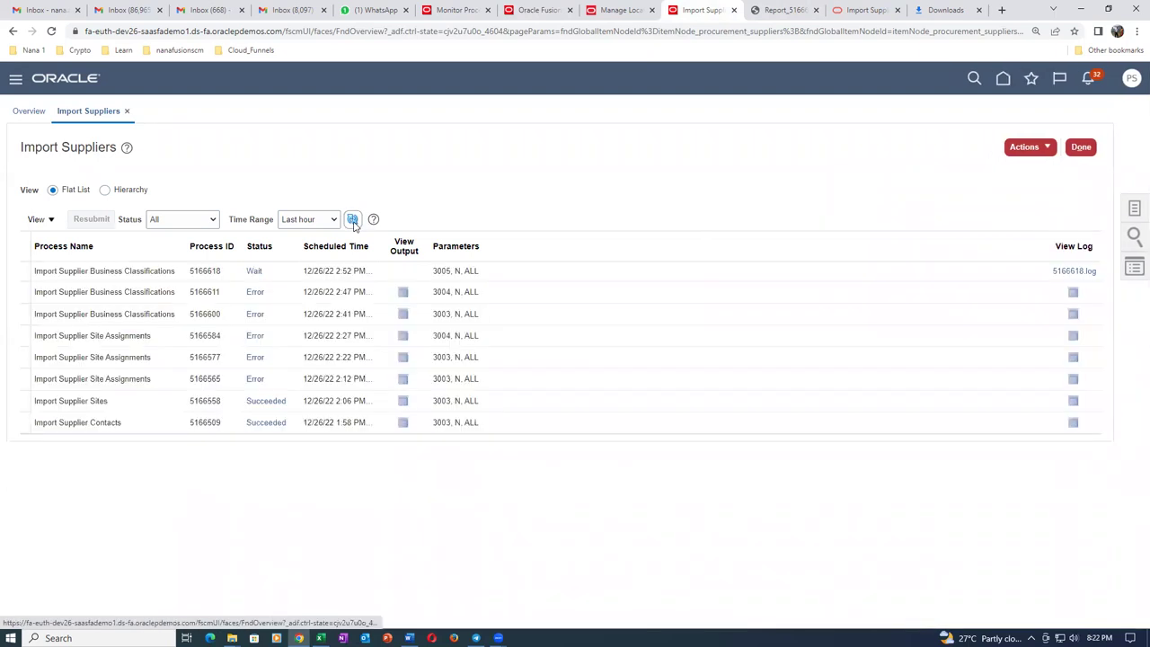
{"action": "left_click", "coordinate": [353, 220]}
{"action": "left_click", "coordinate": [353, 220]}
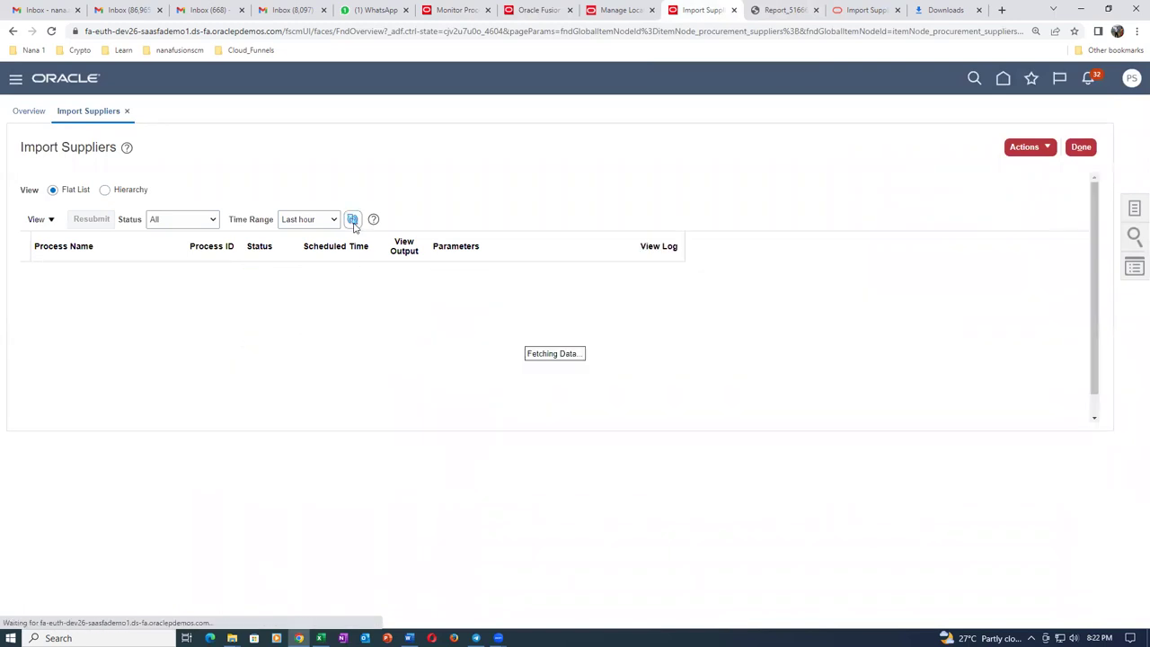
{"action": "left_click", "coordinate": [353, 220]}
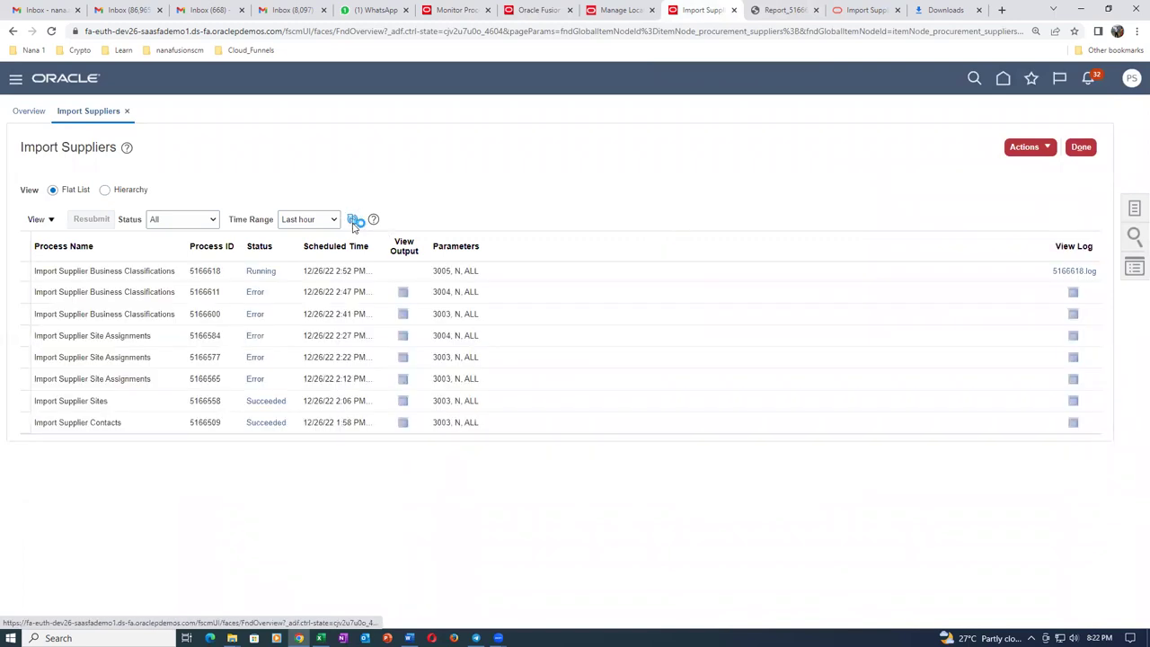
{"action": "left_click", "coordinate": [353, 220]}
{"action": "left_click", "coordinate": [353, 220]}
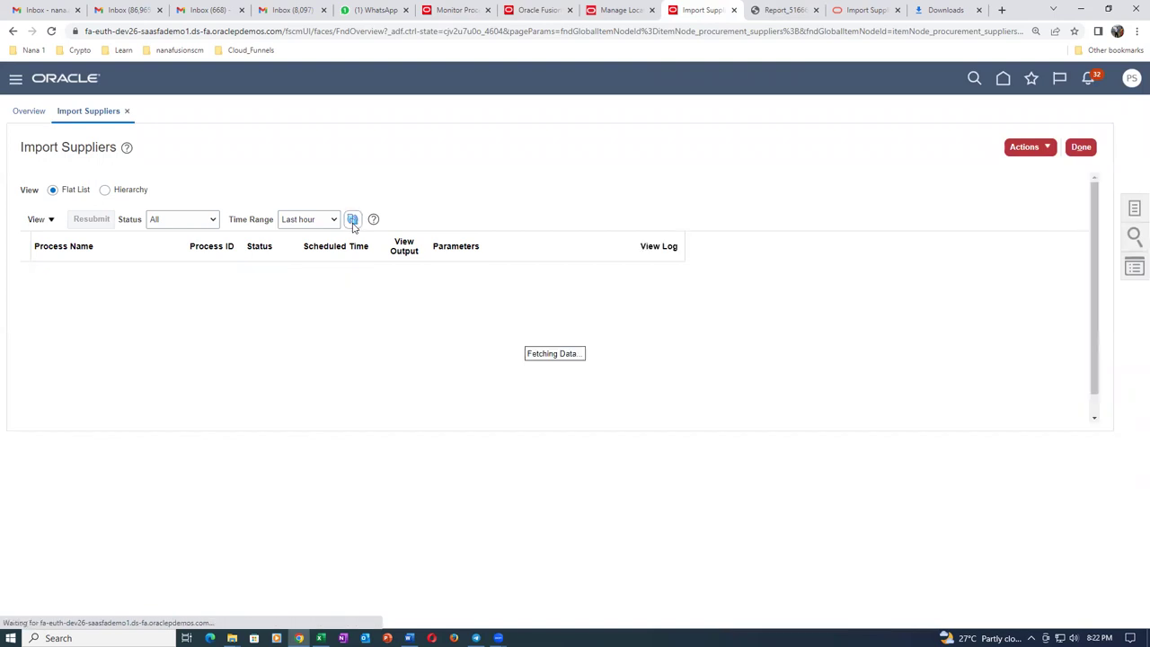
{"action": "left_click", "coordinate": [353, 220]}
{"action": "left_click", "coordinate": [353, 220]}
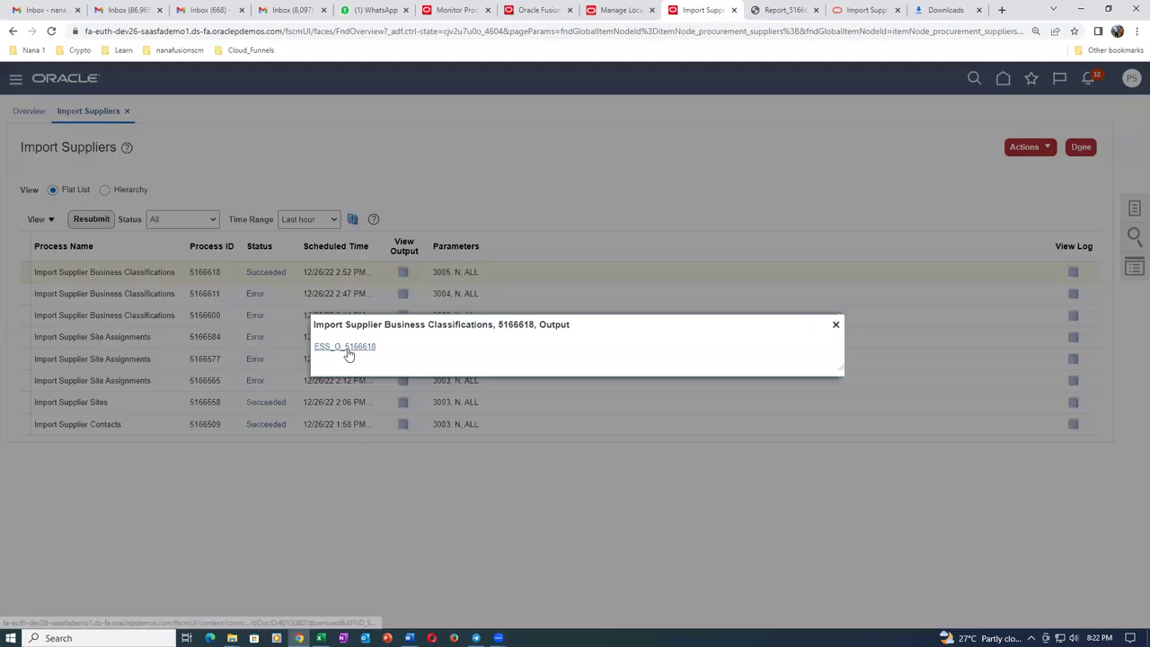
Open Report_5166618.pdf, confirm one classification imported and none rejected, then close it.
{"action": "left_click", "coordinate": [345, 347]}
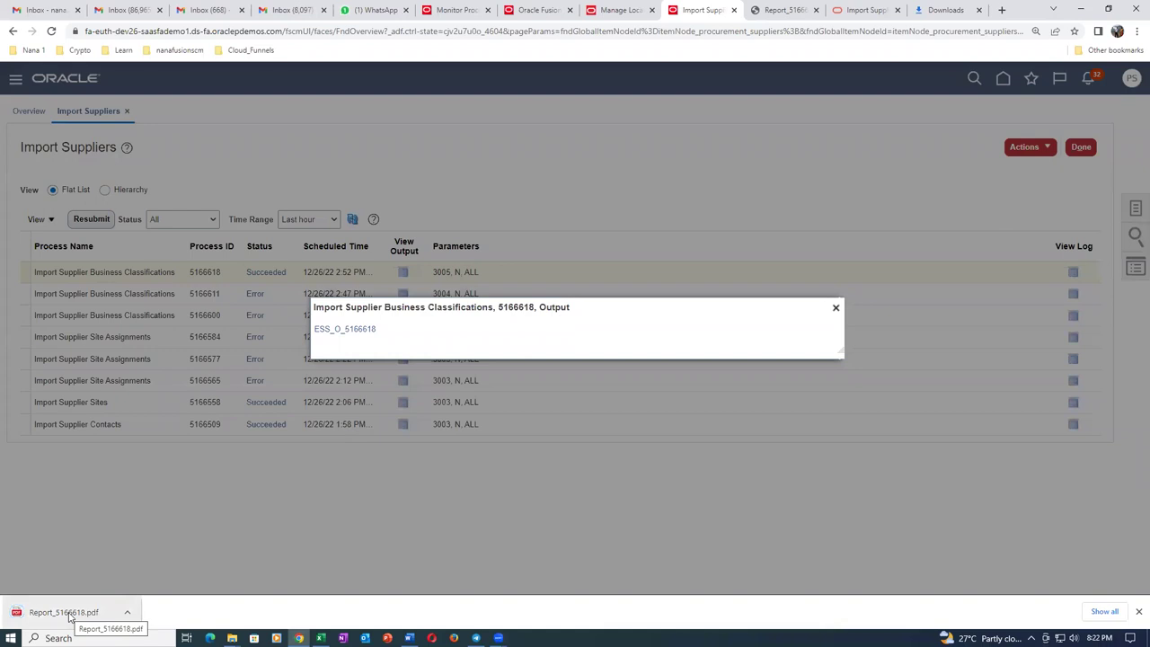
{"action": "left_click", "coordinate": [65, 613]}
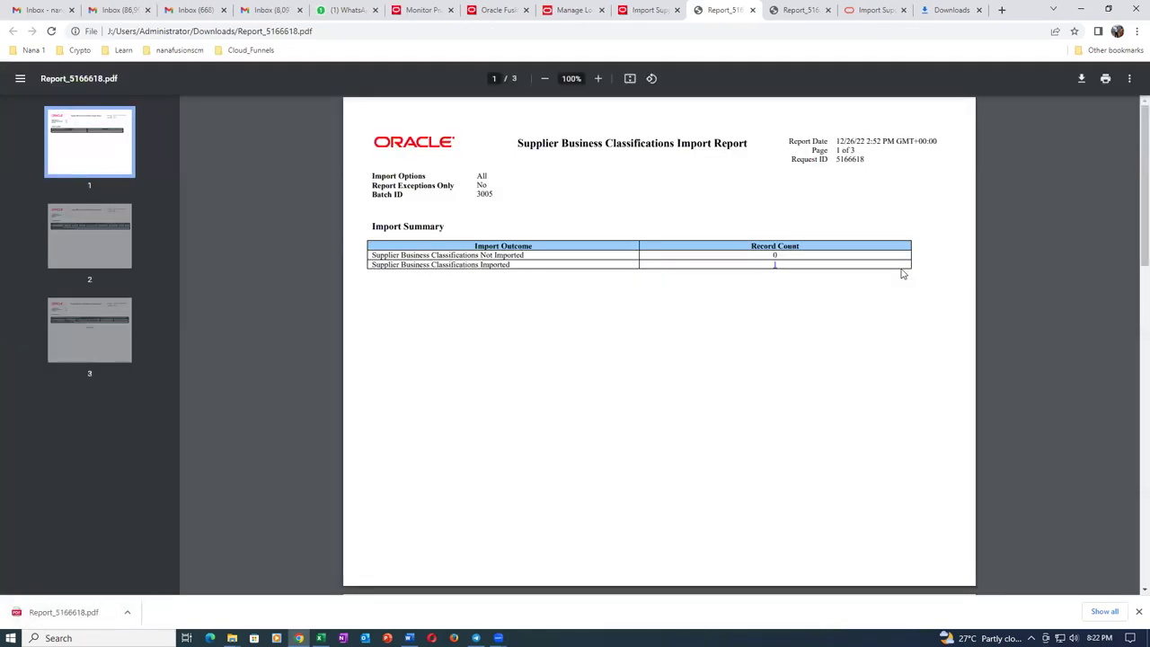
{"action": "scroll", "coordinate": [839, 319], "scroll_direction": "down", "scroll_amount": 8}
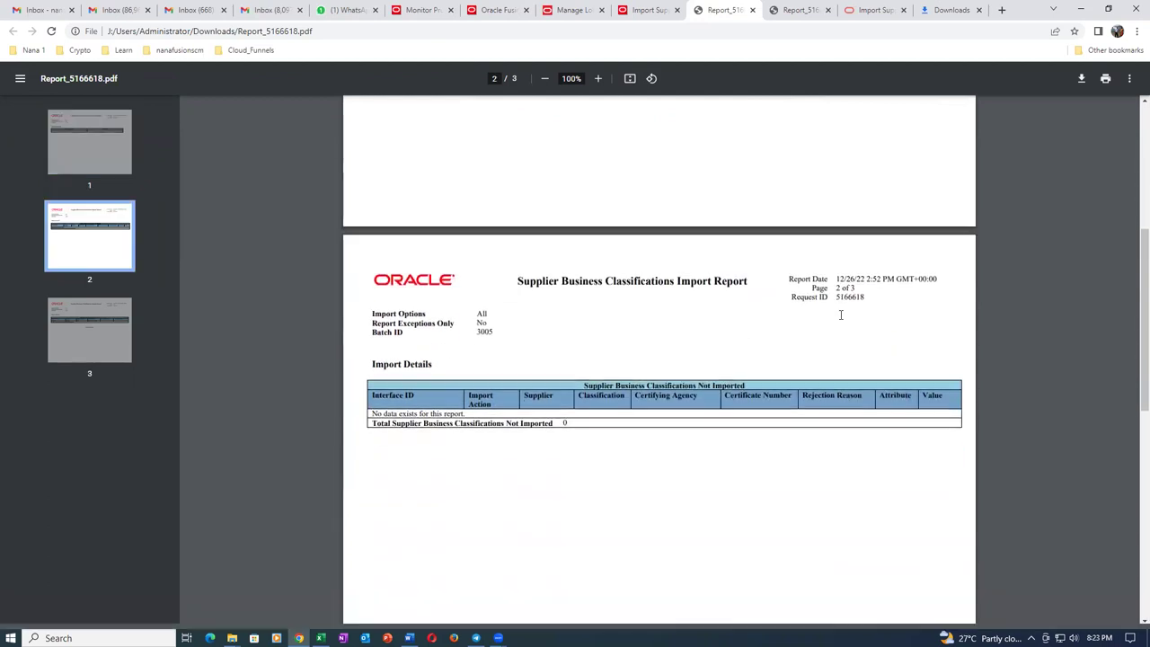
{"action": "scroll", "coordinate": [845, 320], "scroll_direction": "down", "scroll_amount": 10}
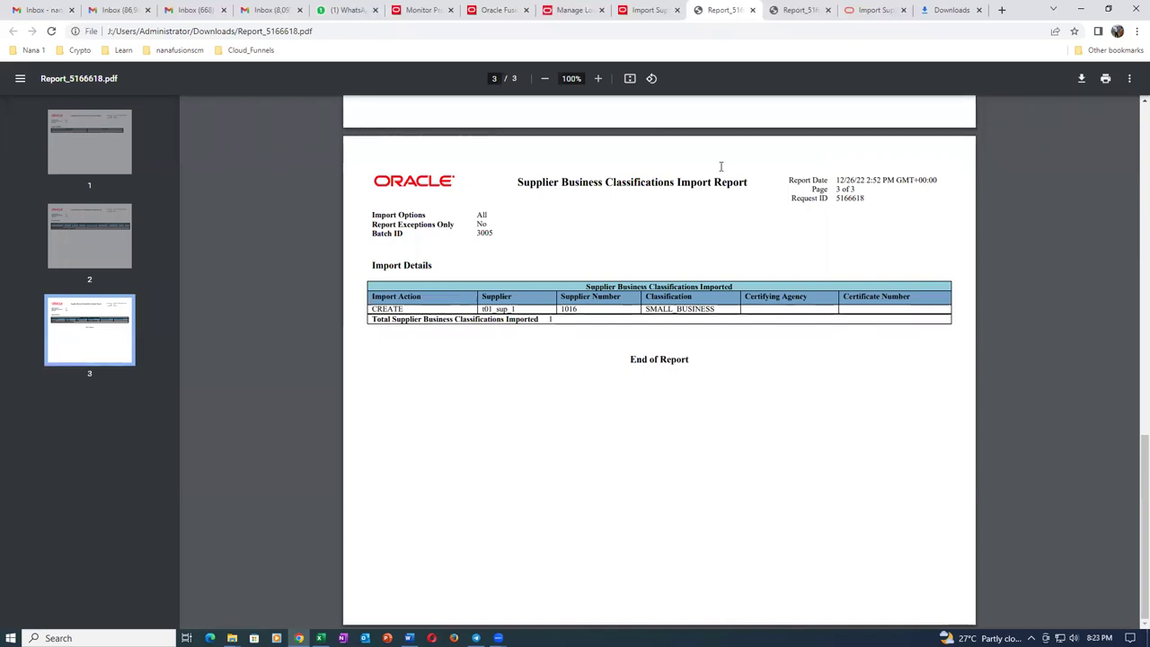
{"action": "left_click", "coordinate": [752, 10]}
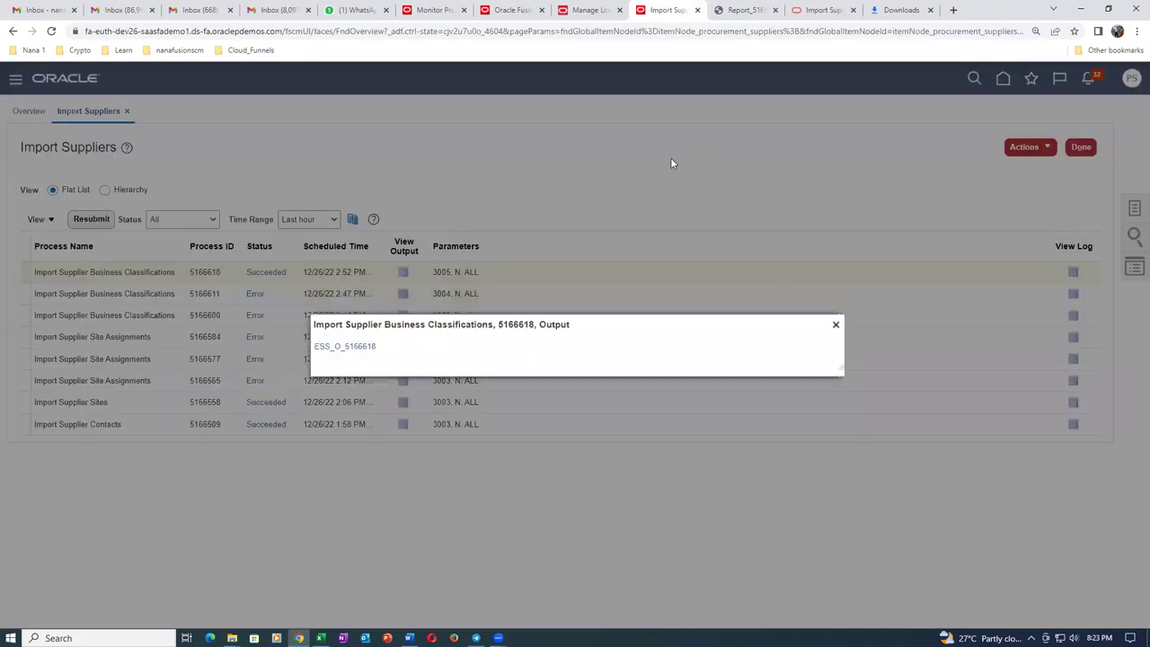
Search Manage Suppliers for t01 and open supplier t01_sup_1.
{"action": "left_click", "coordinate": [835, 324]}
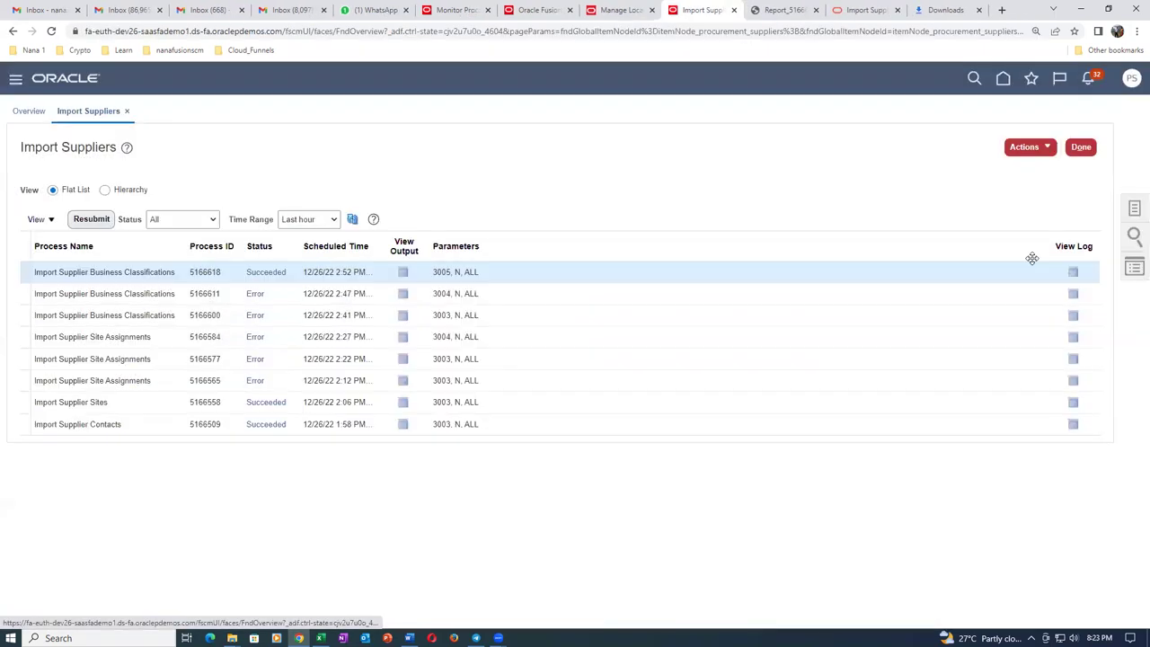
{"action": "left_click", "coordinate": [1134, 209]}
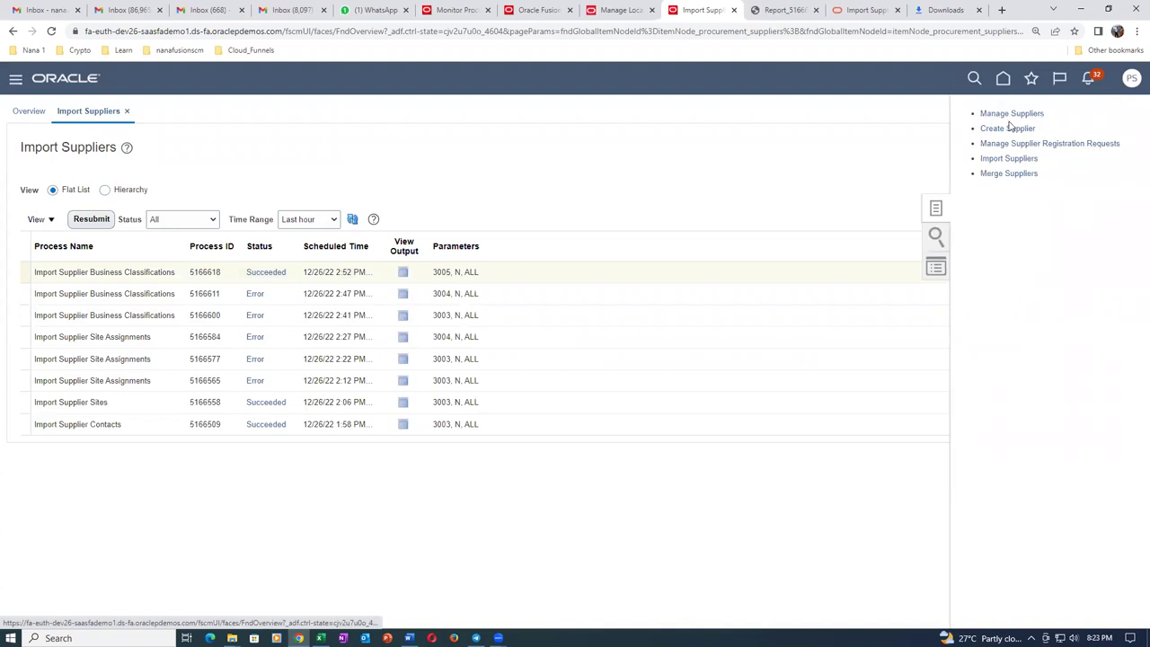
{"action": "left_click", "coordinate": [1009, 115]}
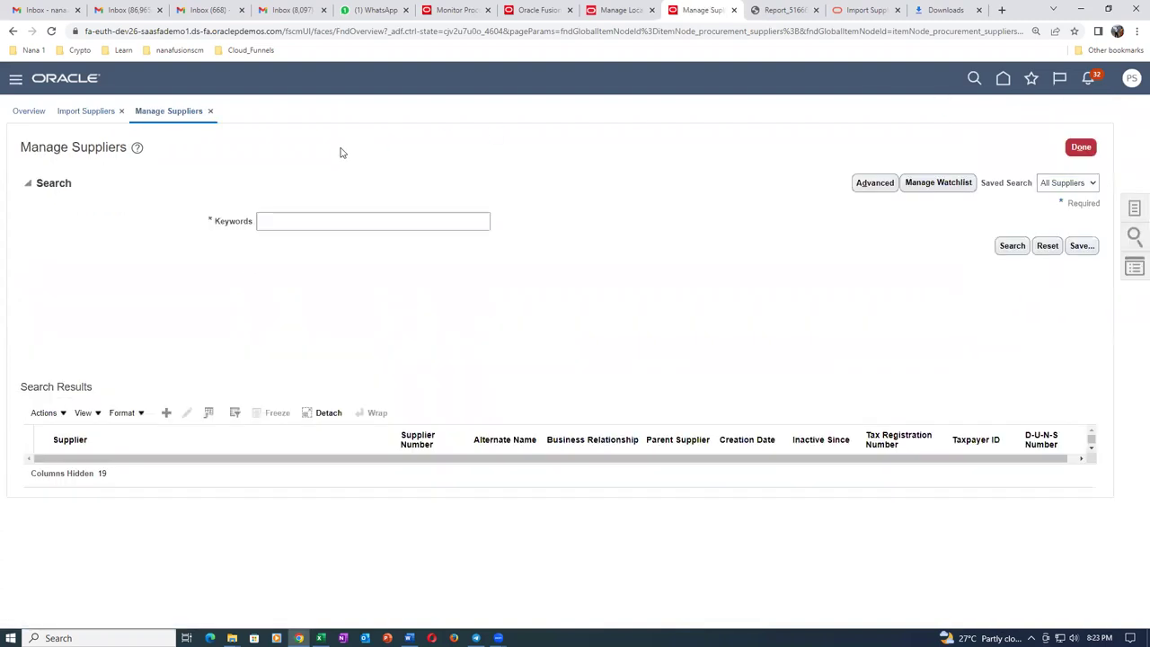
{"action": "left_click", "coordinate": [288, 226]}
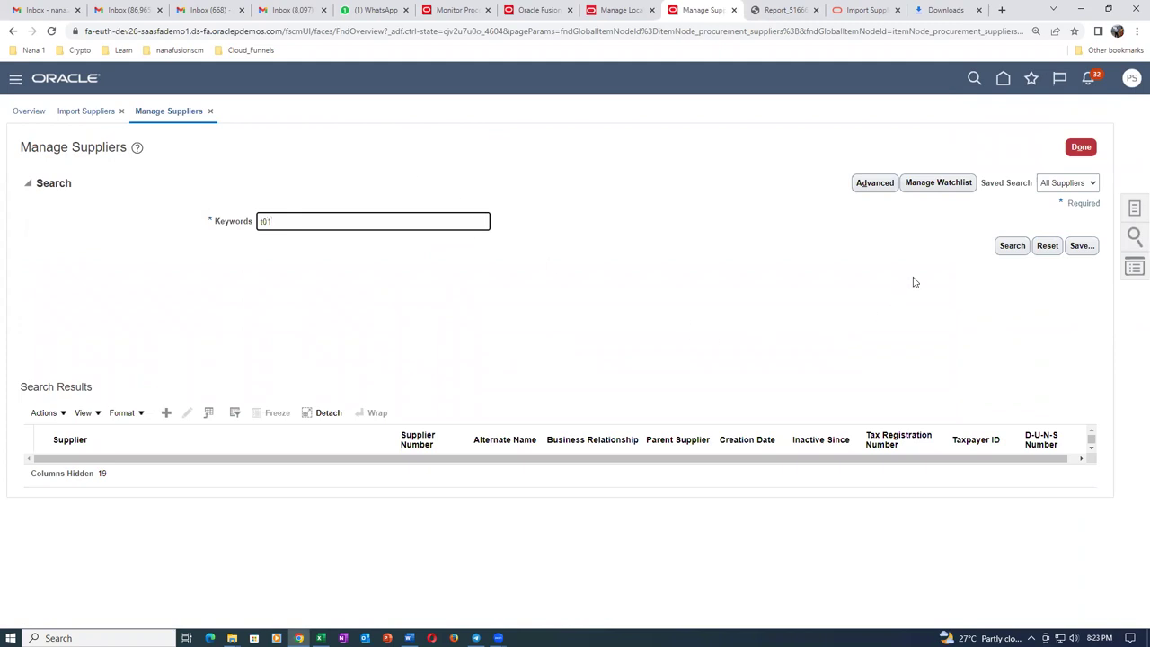
{"action": "left_click", "coordinate": [1015, 248]}
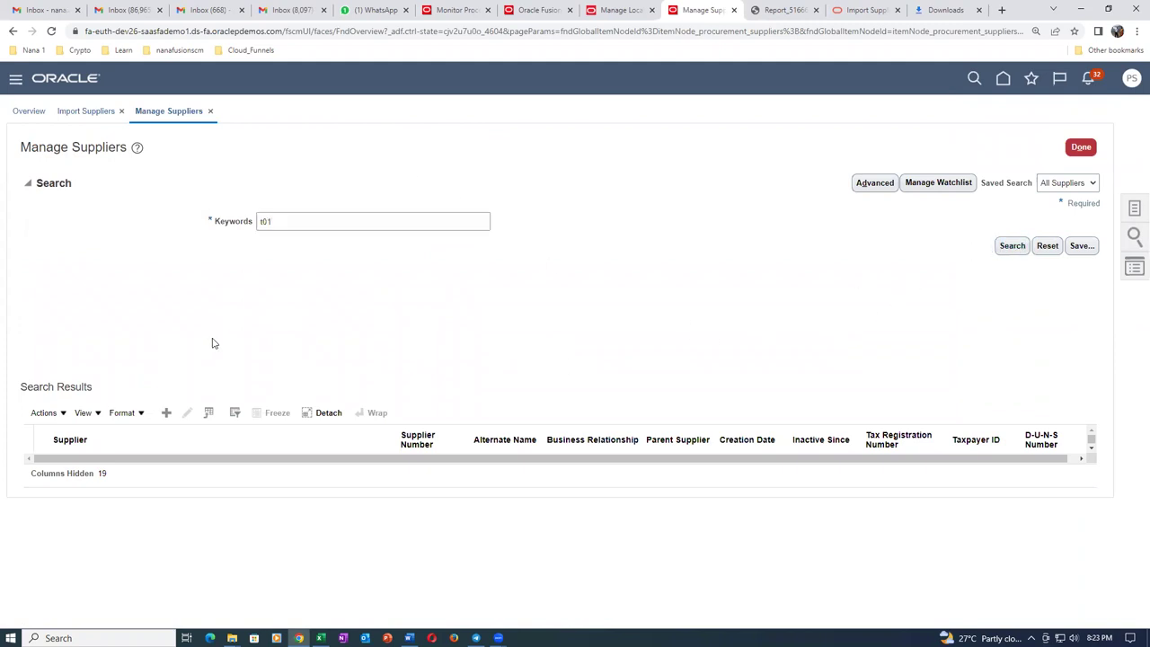
{"action": "left_click", "coordinate": [79, 465]}
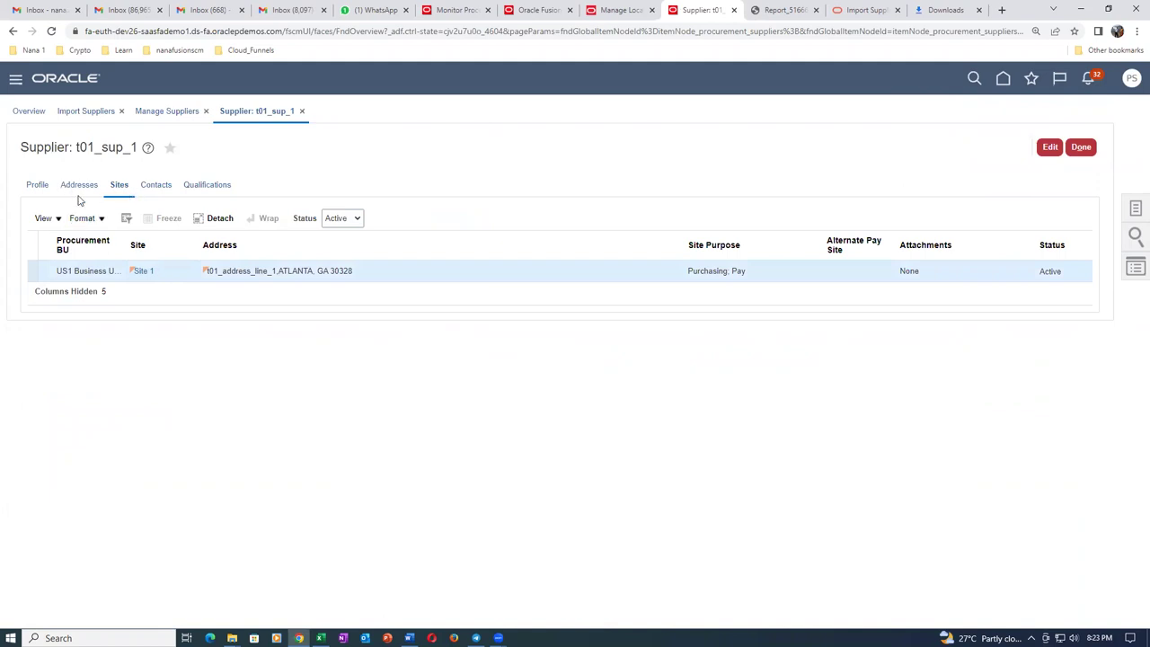
Confirm a current Small Business classification on the profile, then close both supplier tabs.
{"action": "left_click", "coordinate": [37, 185]}
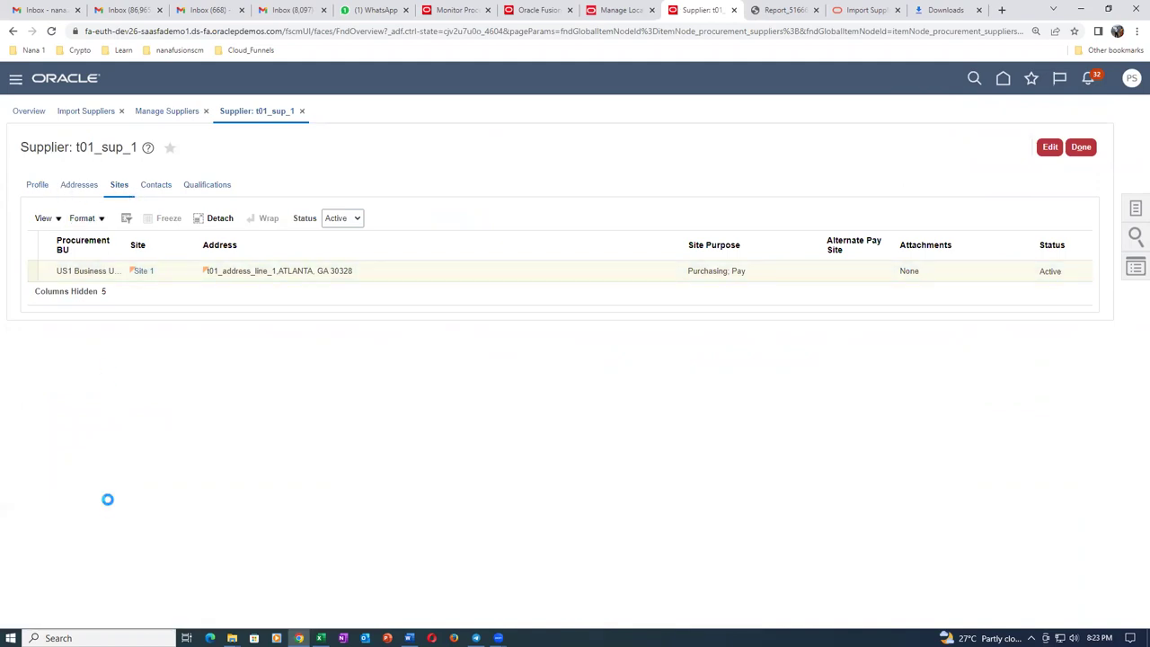
{"action": "left_click", "coordinate": [154, 477]}
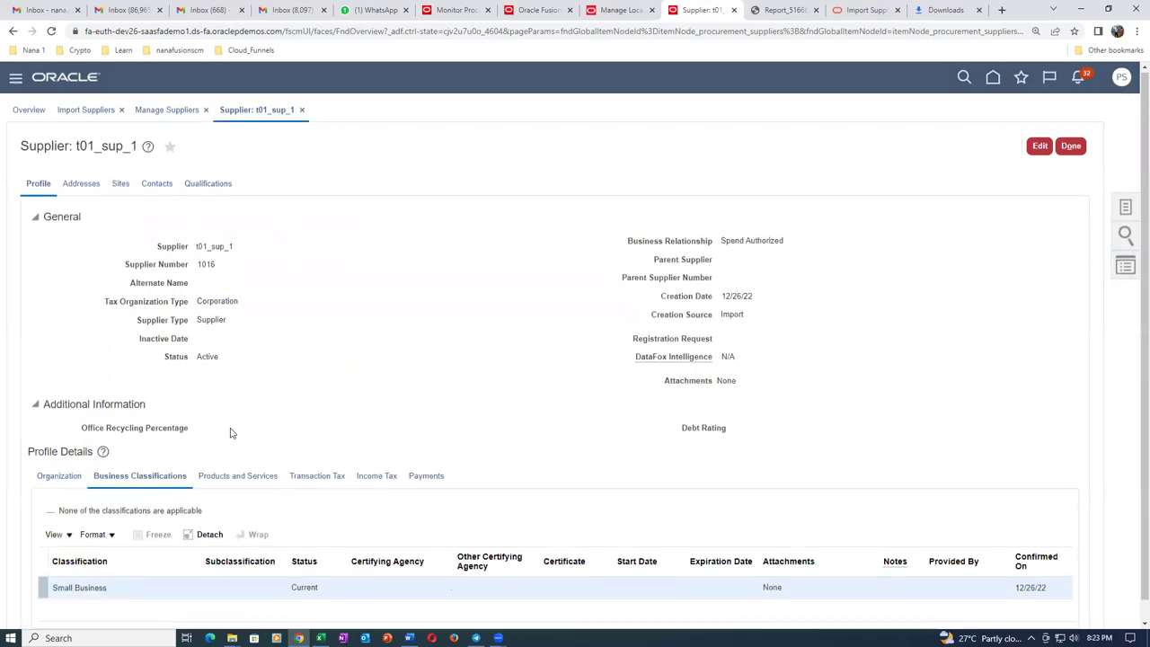
{"action": "scroll", "coordinate": [180, 467], "scroll_direction": "down", "scroll_amount": 1}
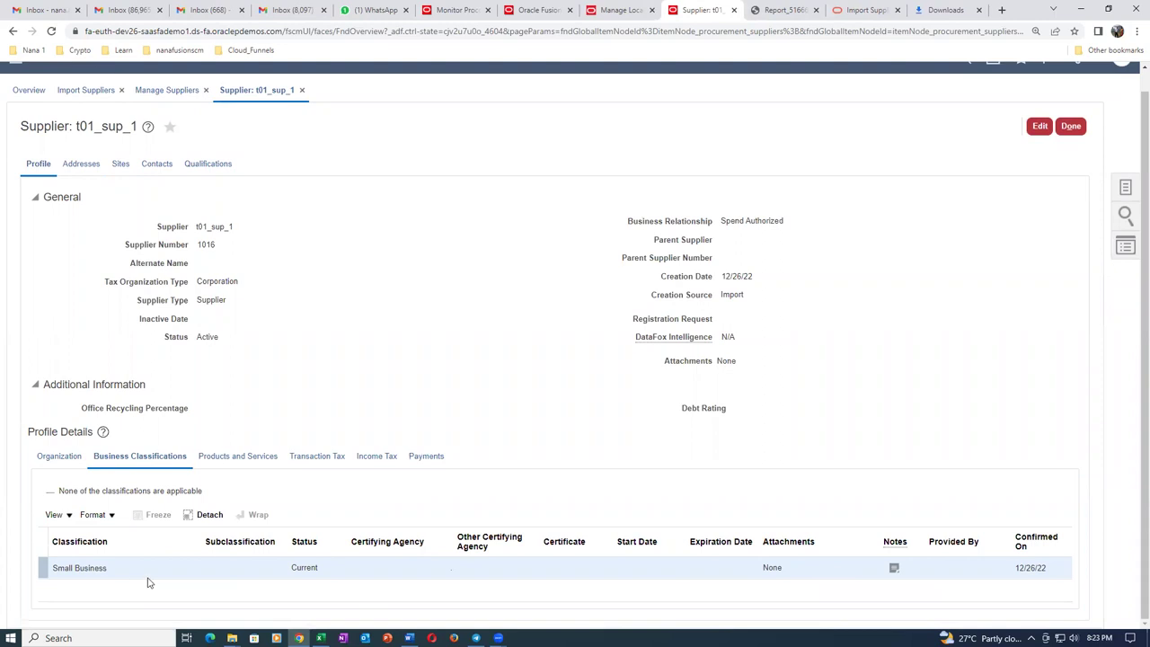
{"action": "left_click", "coordinate": [302, 90]}
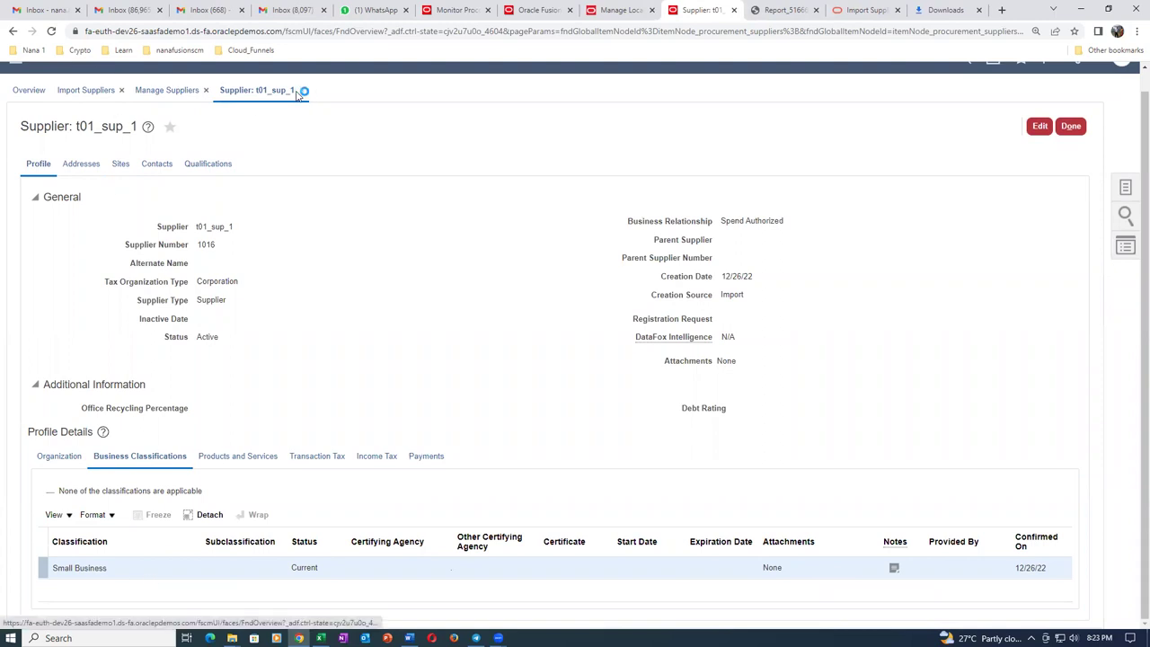
{"action": "left_click", "coordinate": [210, 111]}
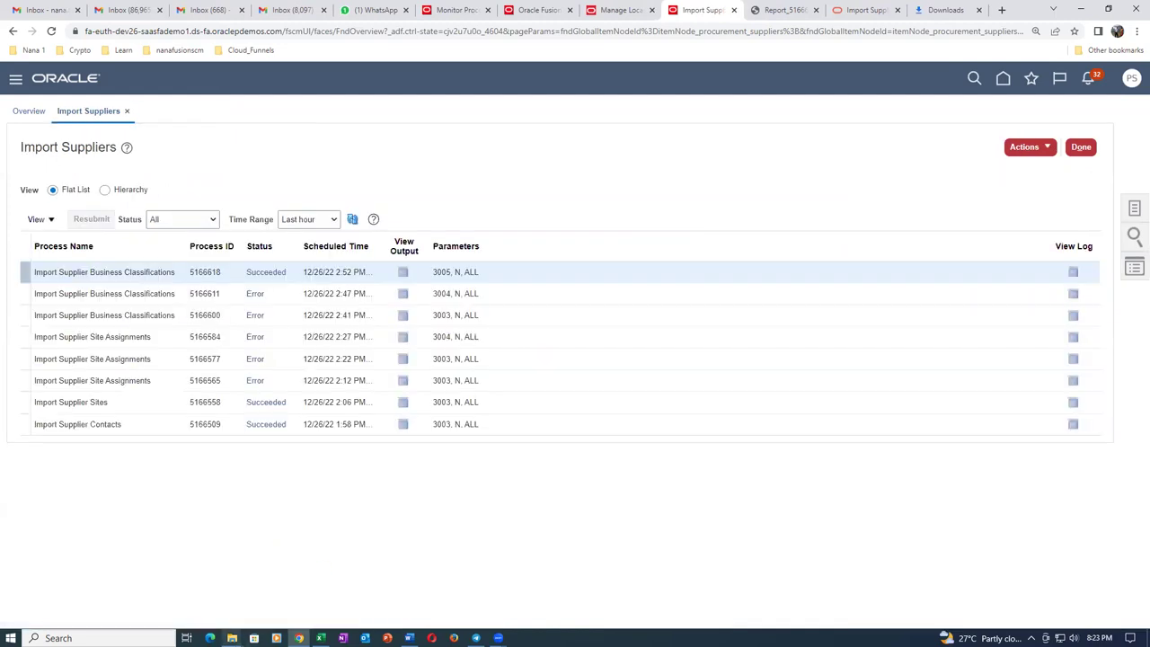
In the Sup_Import folder, select 07_SupplierProductsandServicesCategoryImportTemplate and open the workbook.
{"action": "mouse_move", "coordinate": [232, 638]}
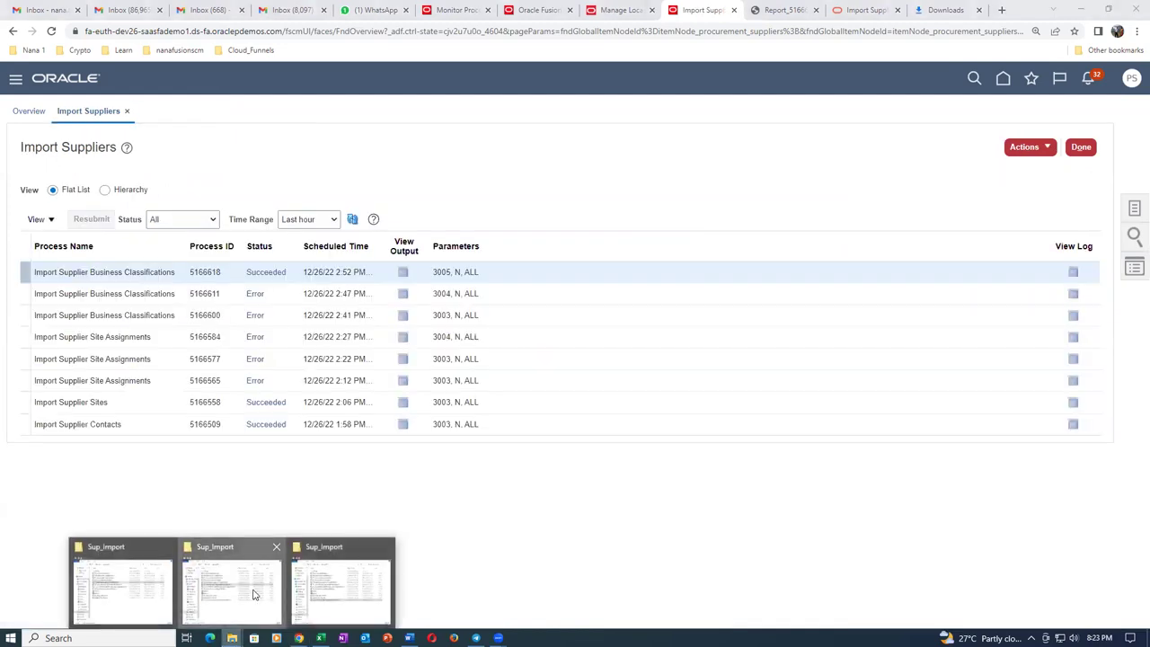
{"action": "left_click", "coordinate": [252, 595]}
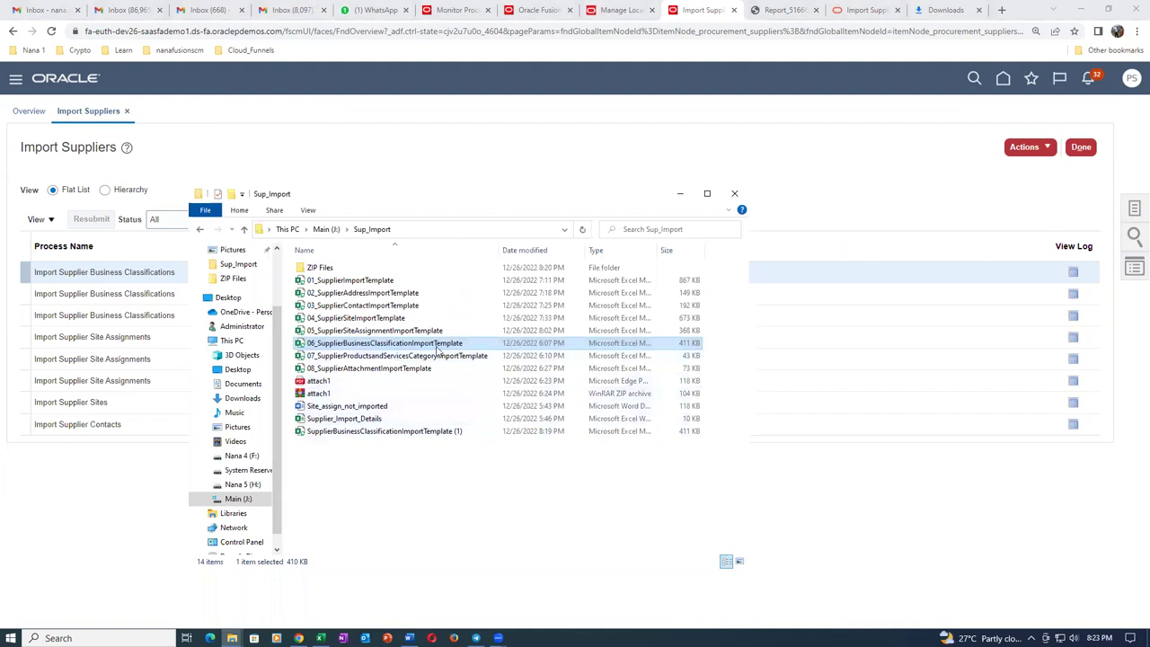
{"action": "left_click", "coordinate": [393, 359]}
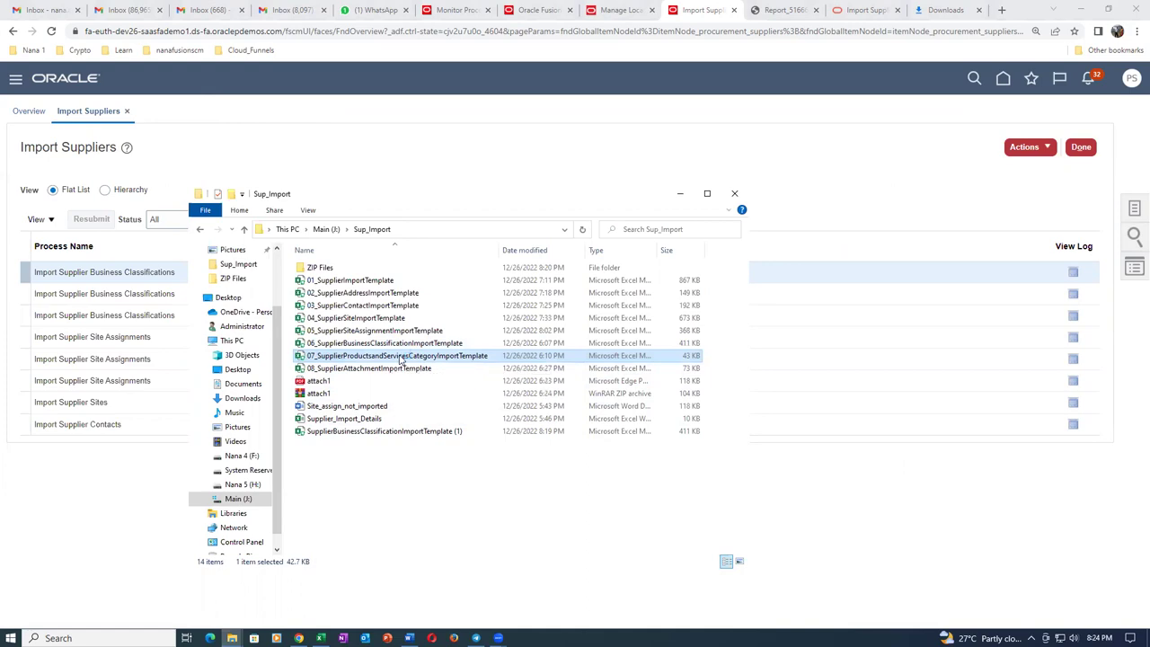
{"action": "key", "text": "alt+Tab"}
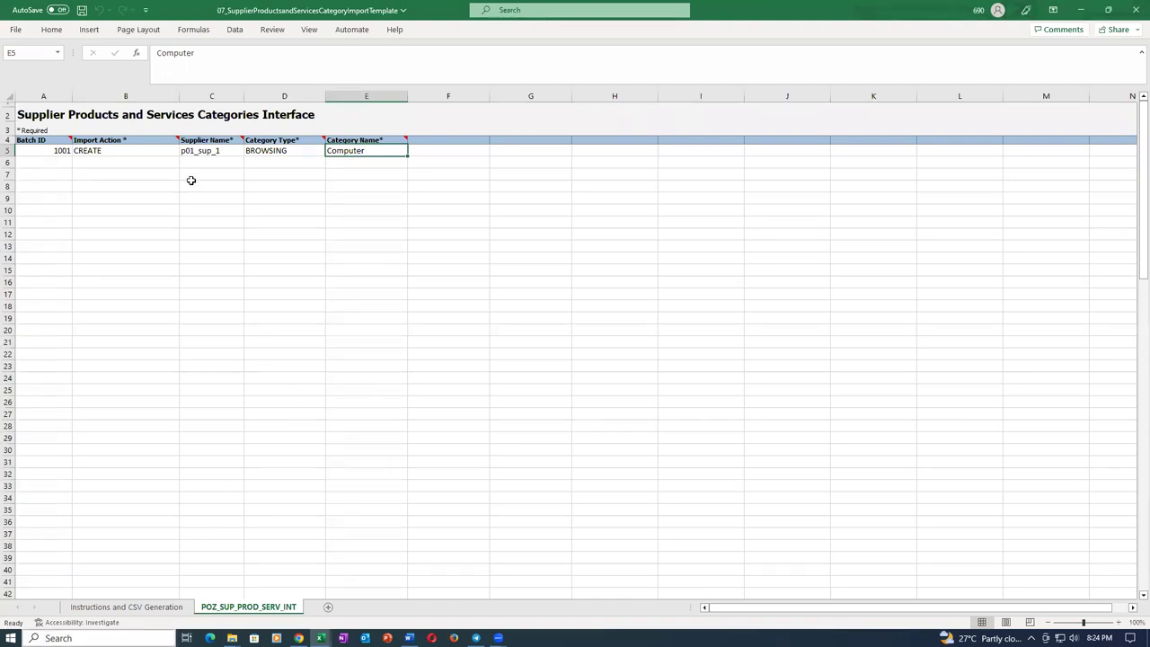
Enter batch ID 3003 in cell A5 of the category template.
{"action": "left_click", "coordinate": [30, 152]}
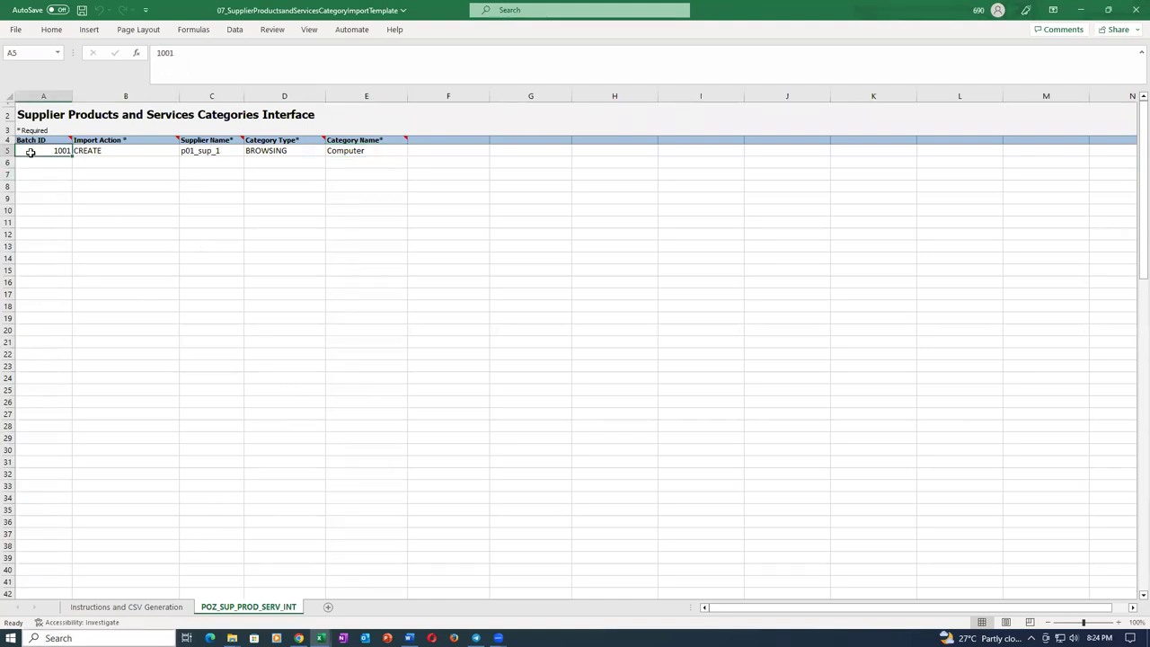
{"action": "type", "text": "3003"}
{"action": "key", "text": "Tab"}
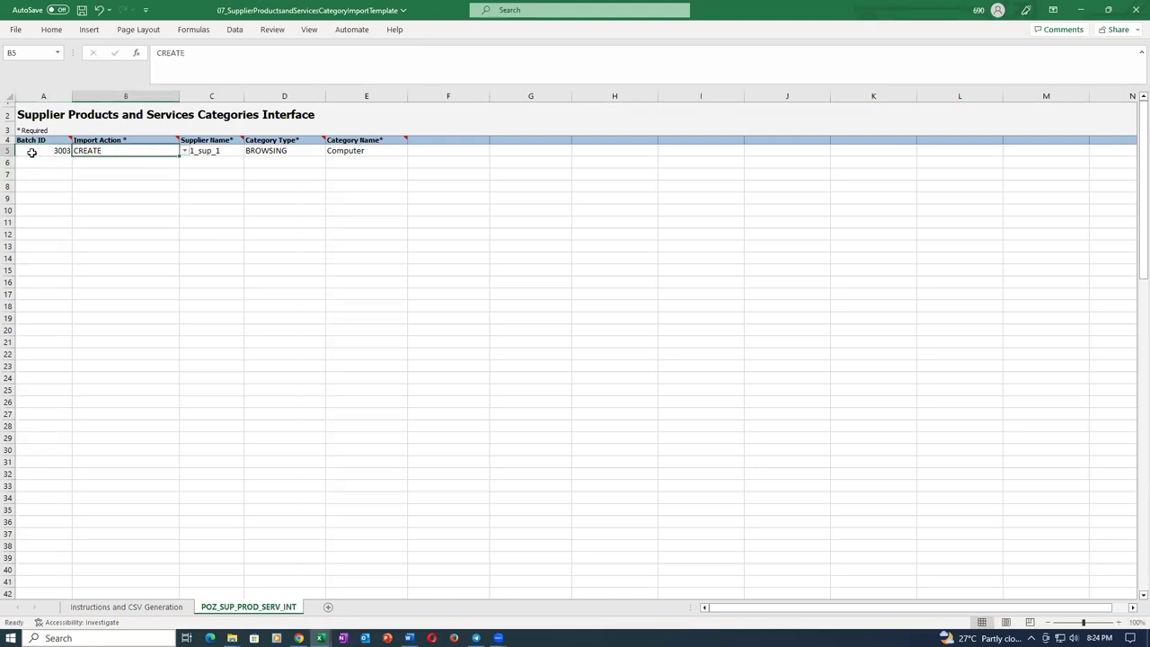
{"action": "left_click", "coordinate": [184, 220]}
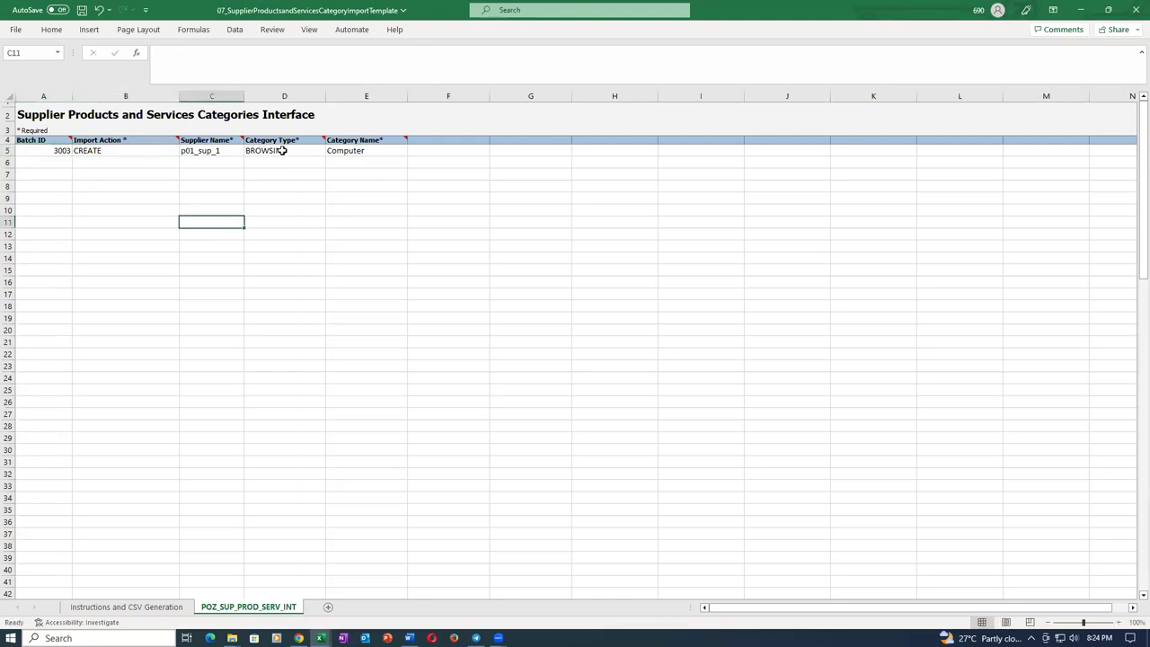
Change row 5's Category Type in D5 from BROWSING to PURCHASING.
{"action": "left_click", "coordinate": [282, 151]}
{"action": "left_click", "coordinate": [331, 153]}
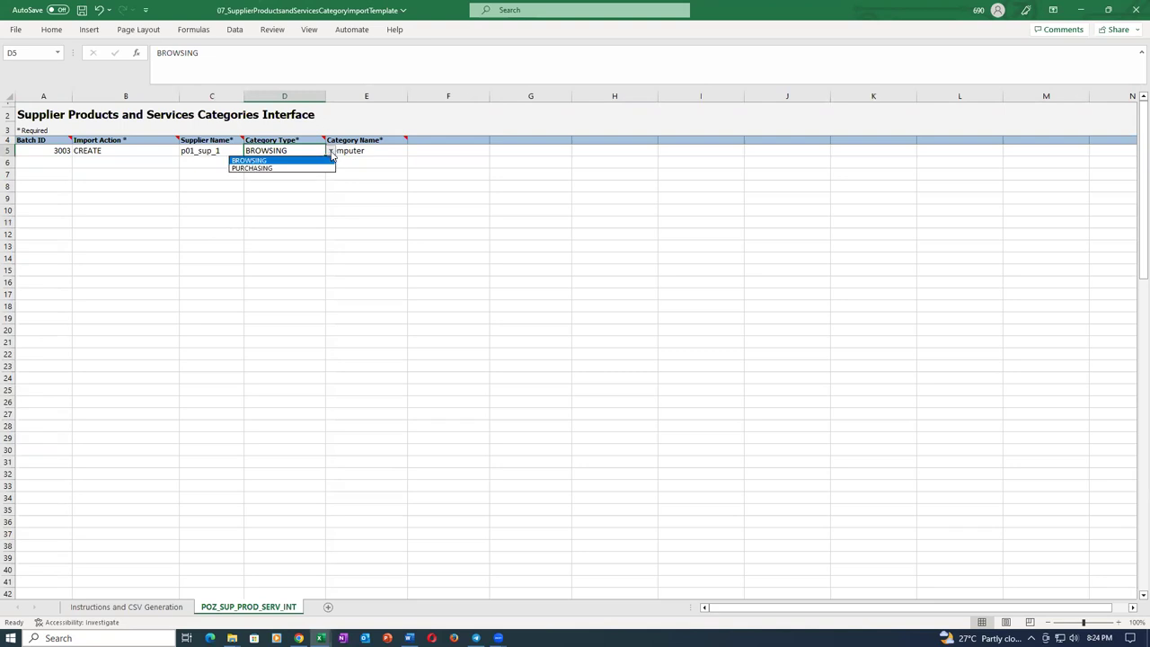
{"action": "left_click", "coordinate": [302, 168]}
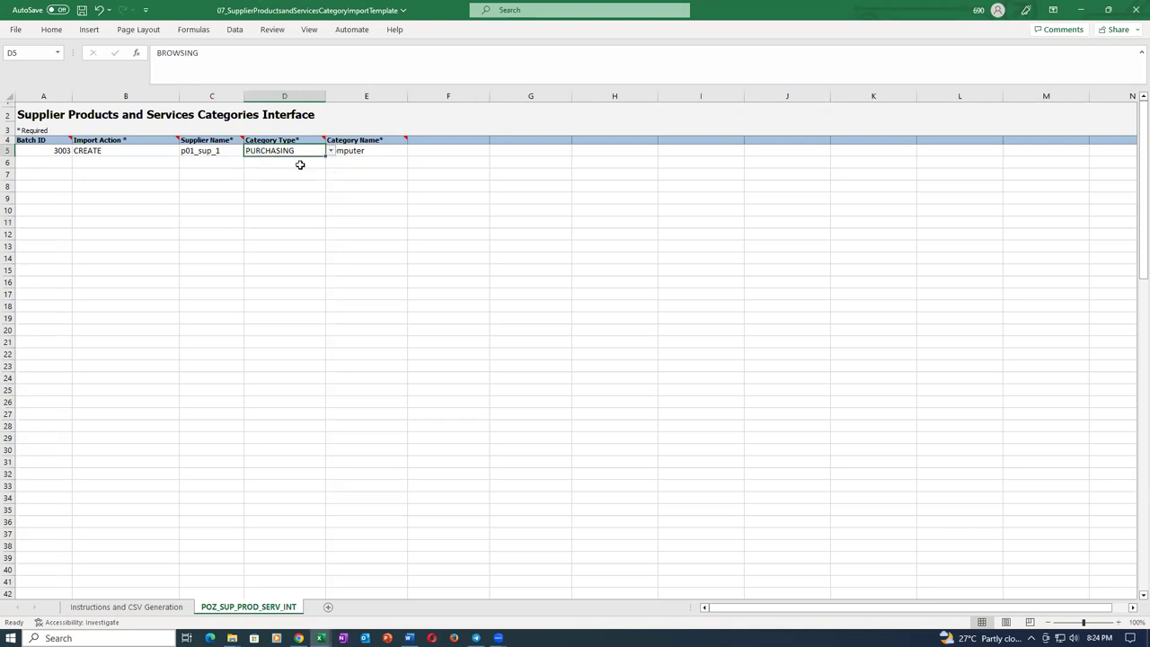
{"action": "left_click", "coordinate": [285, 209]}
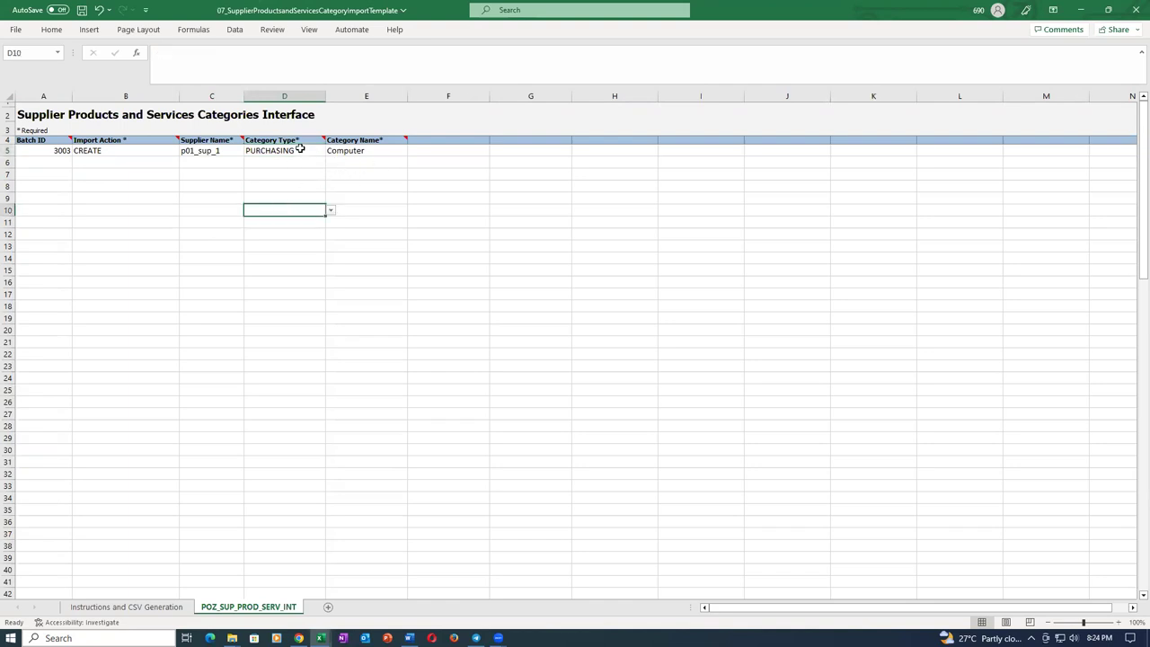
{"action": "left_click", "coordinate": [300, 150]}
{"action": "left_click", "coordinate": [309, 197]}
Select the Category Name cell E5, then switch back to the Oracle Import Suppliers page.
{"action": "left_click", "coordinate": [390, 151]}
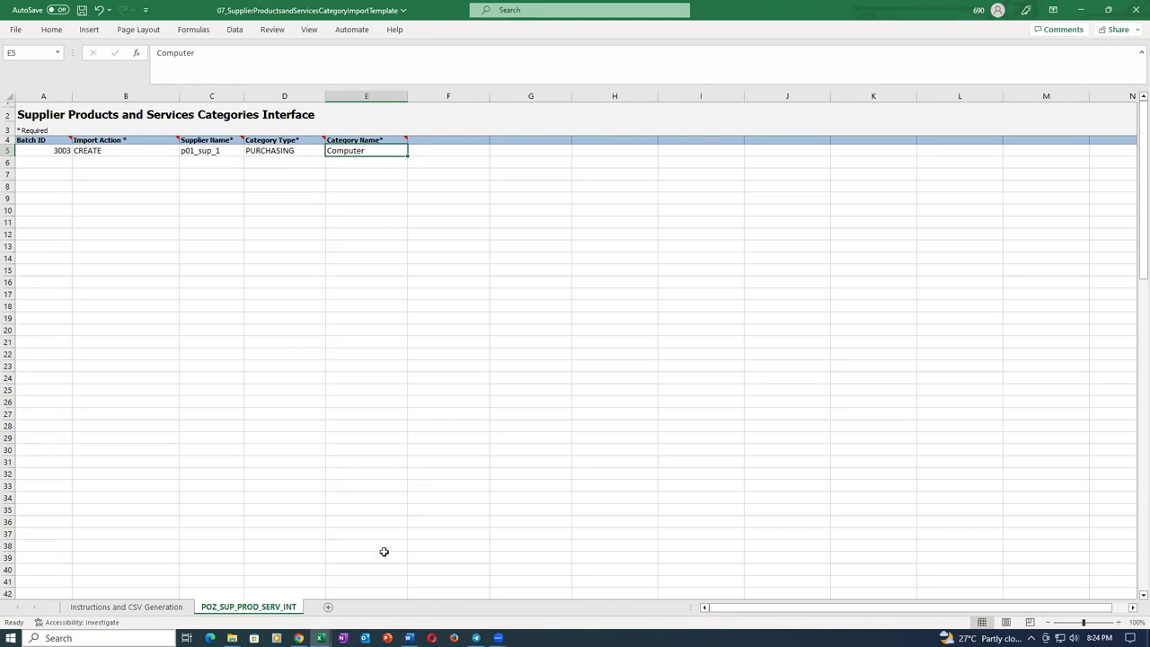
{"action": "mouse_move", "coordinate": [299, 636]}
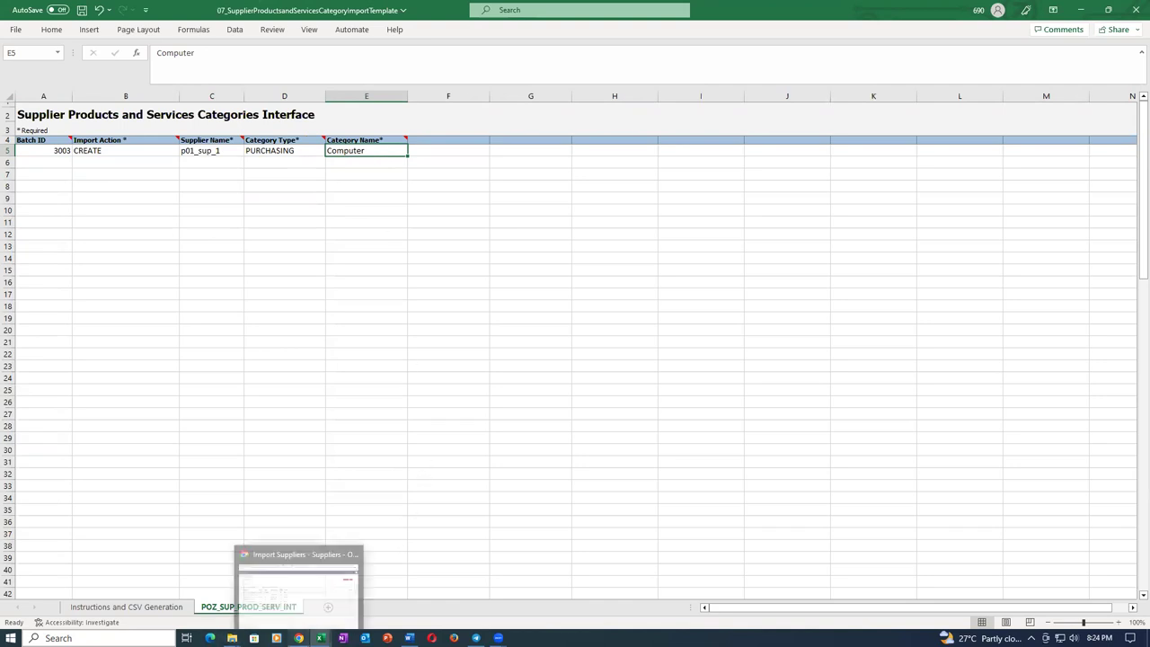
{"action": "left_click", "coordinate": [297, 584]}
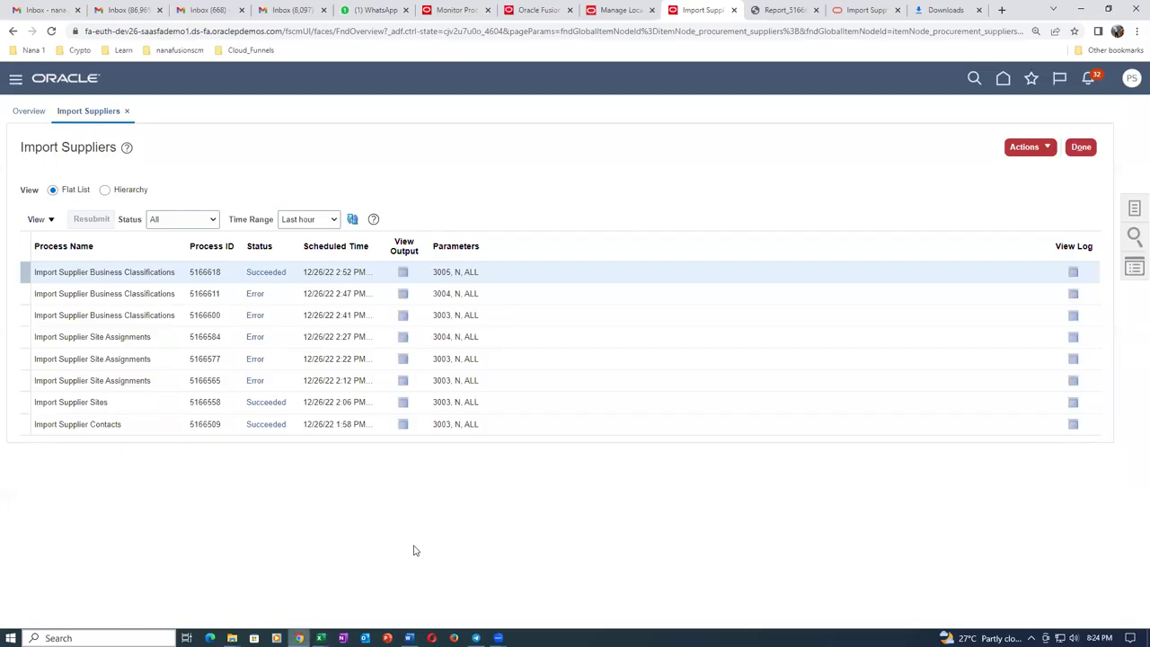
Duplicate the Import Suppliers tab and go to Setup and Maintenance in the copy.
{"action": "right_click", "coordinate": [711, 11]}
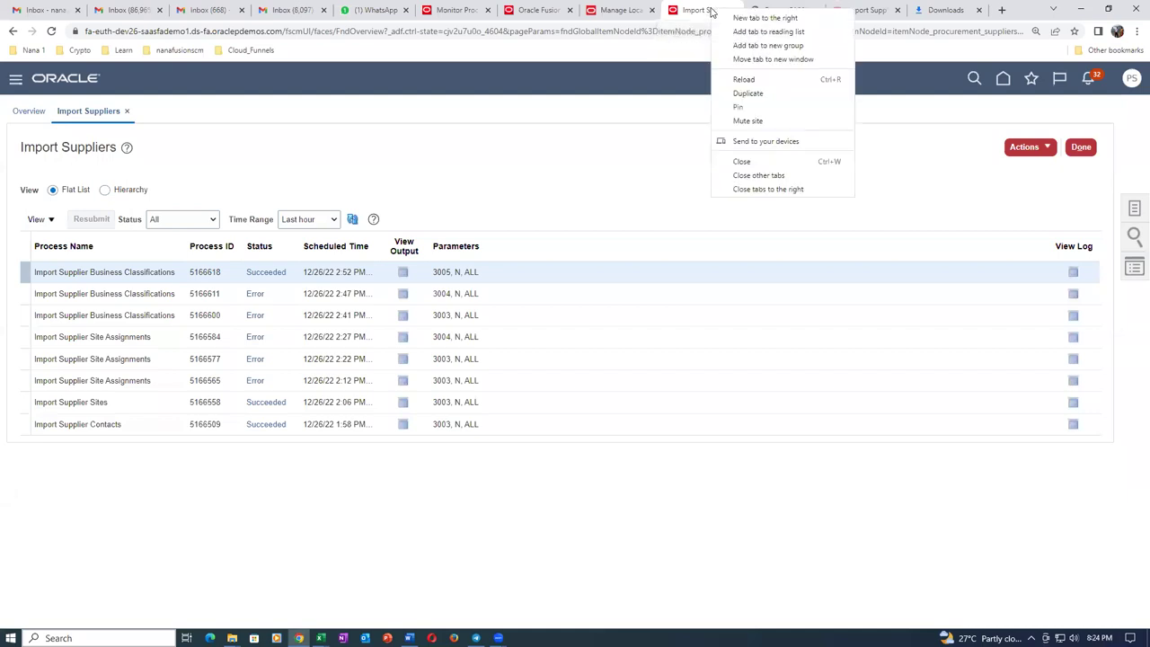
{"action": "left_click", "coordinate": [742, 95]}
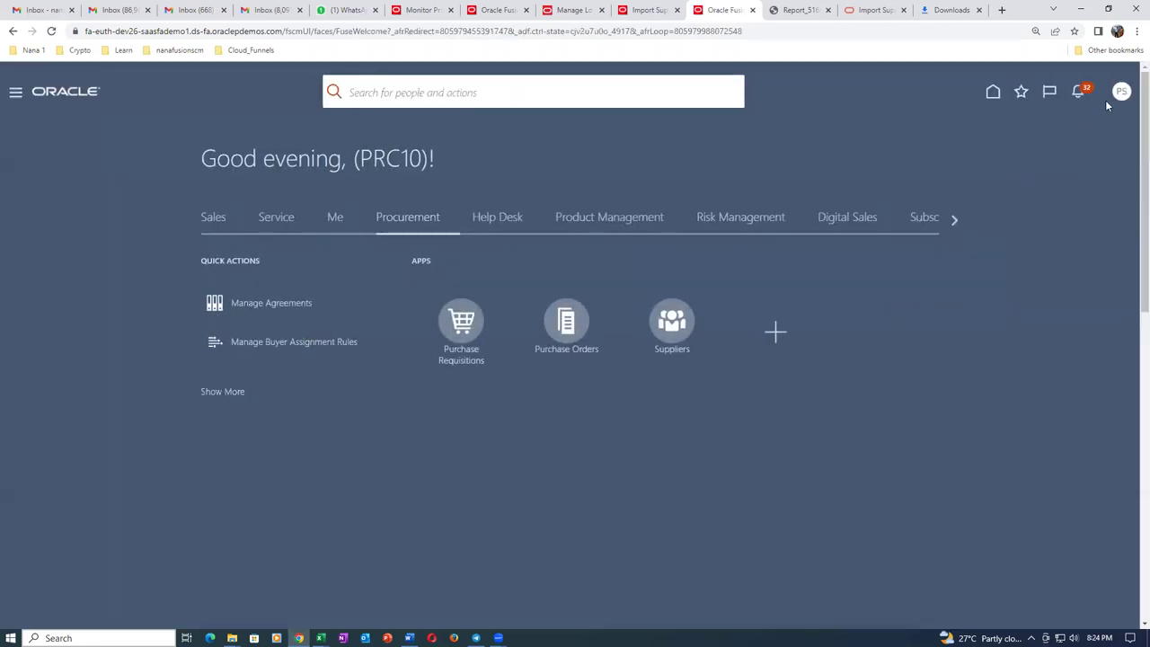
{"action": "left_click", "coordinate": [1122, 91]}
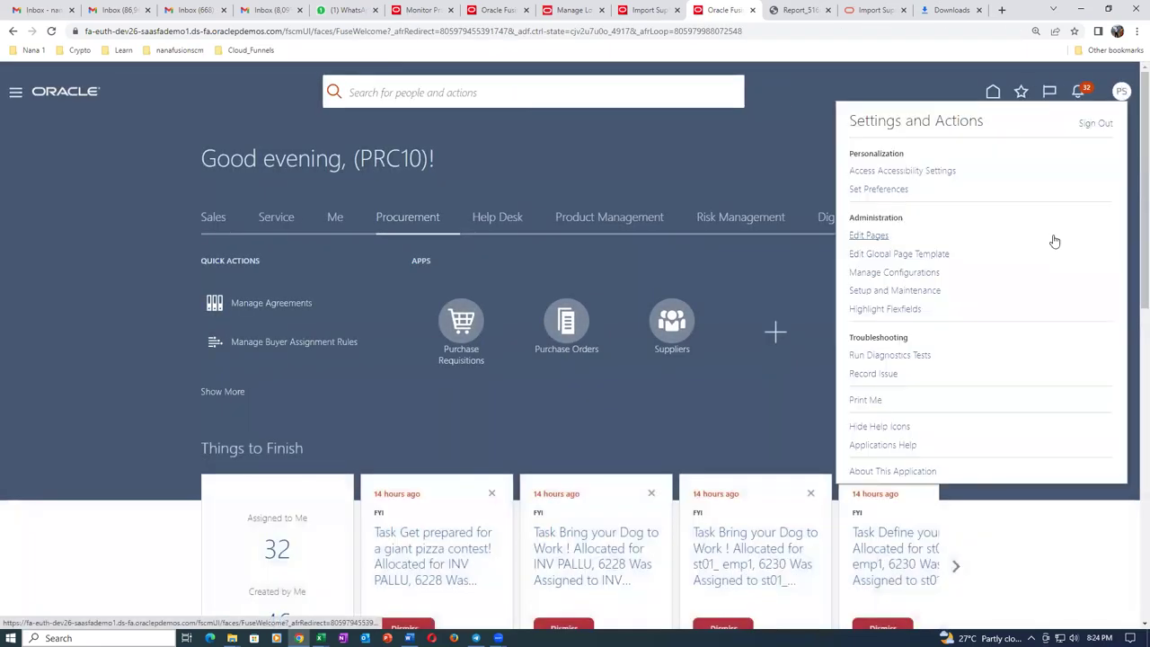
{"action": "left_click", "coordinate": [902, 289]}
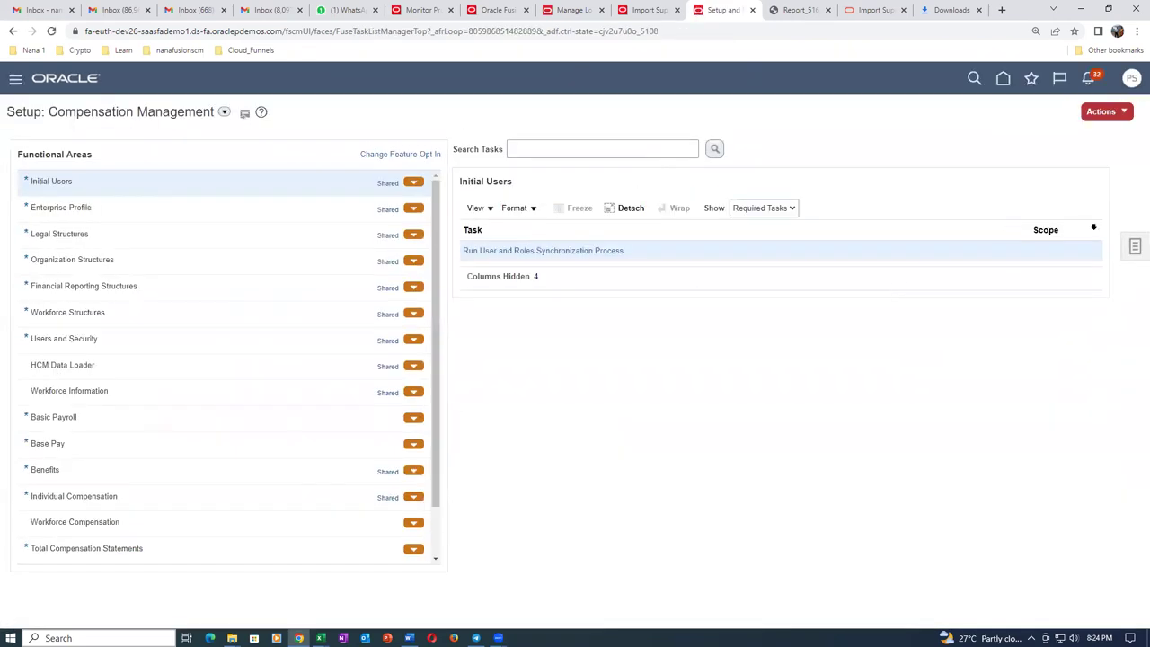
Search setup tasks for man%funct%cata% and open Manage Functional Area Catalogs.
{"action": "left_click", "coordinate": [1135, 257]}
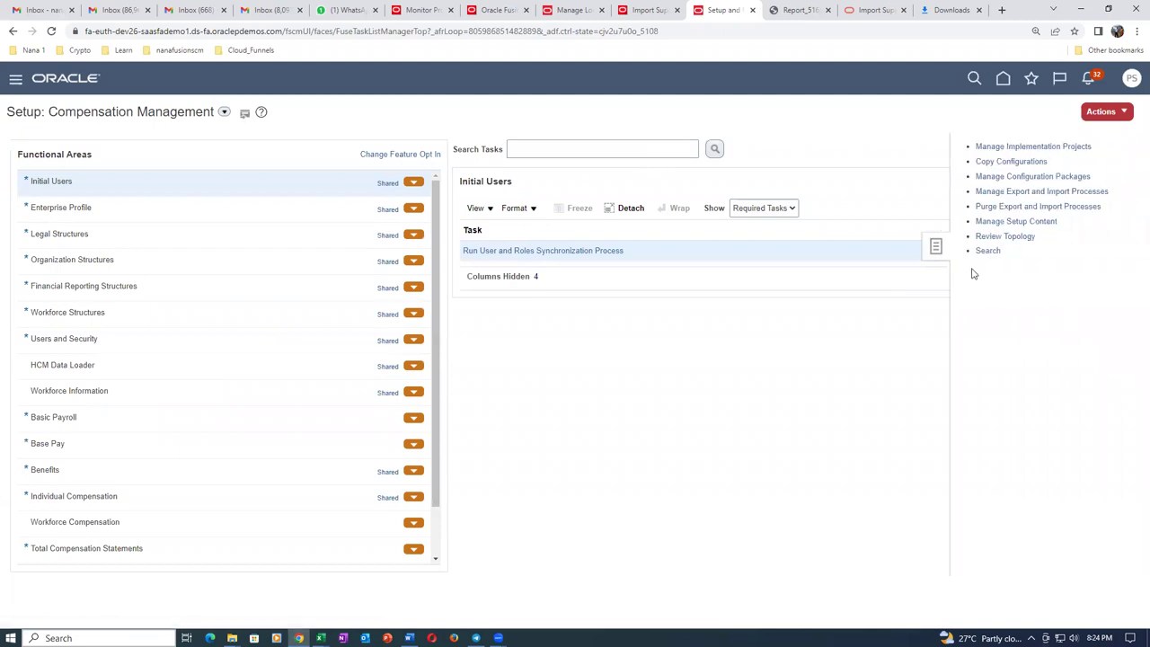
{"action": "left_click", "coordinate": [984, 252]}
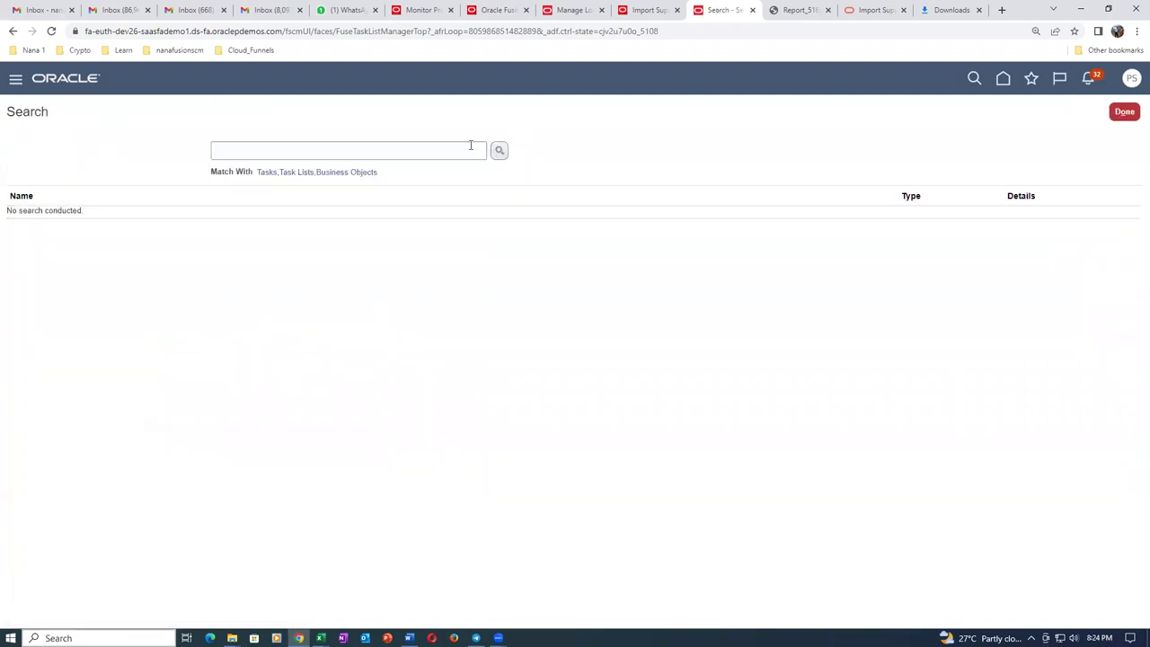
{"action": "left_click", "coordinate": [474, 148]}
{"action": "type", "text": "man%"}
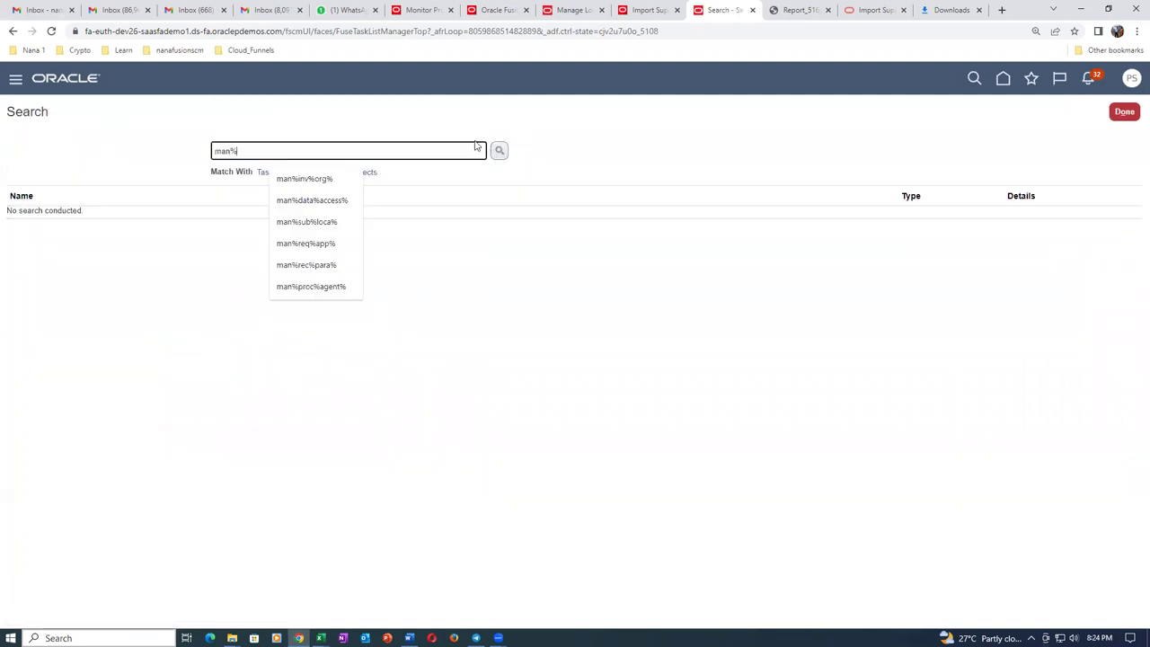
{"action": "type", "text": "fun"}
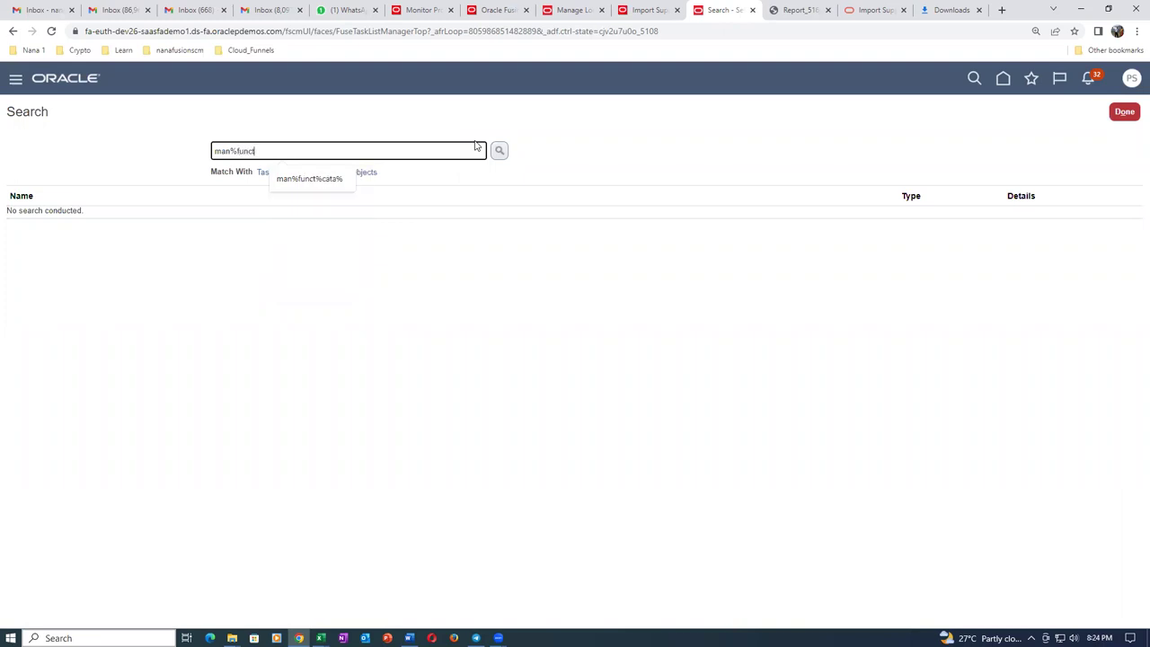
{"action": "type", "text": "ct%cata%"}
{"action": "key", "text": "Return"}
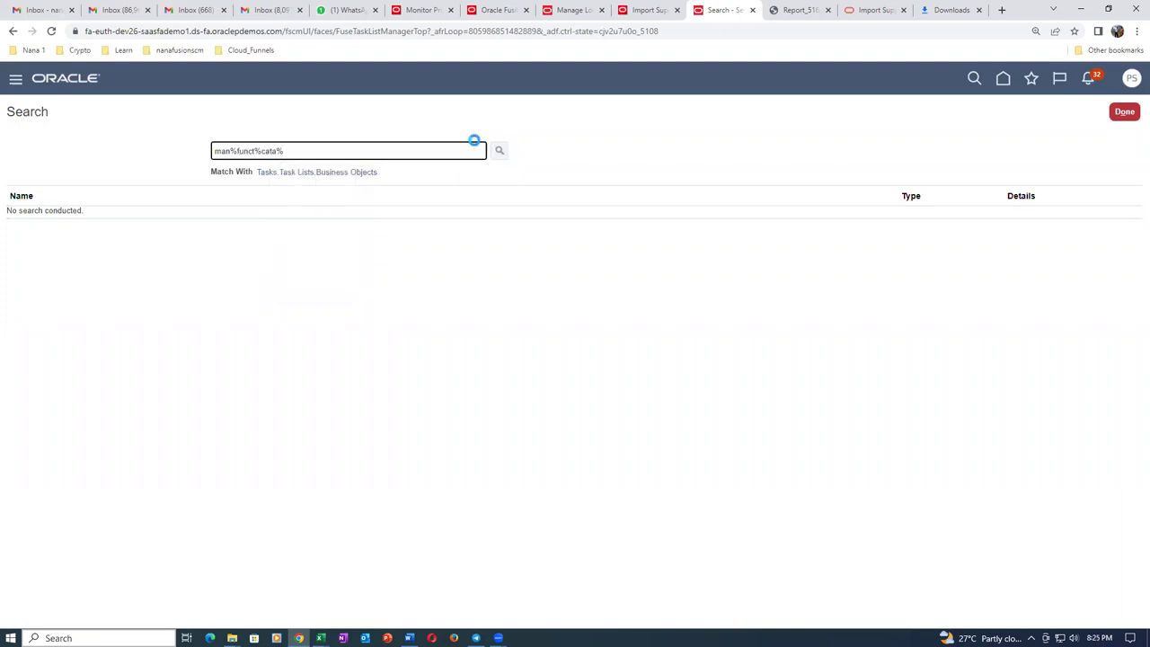
{"action": "left_click", "coordinate": [36, 220]}
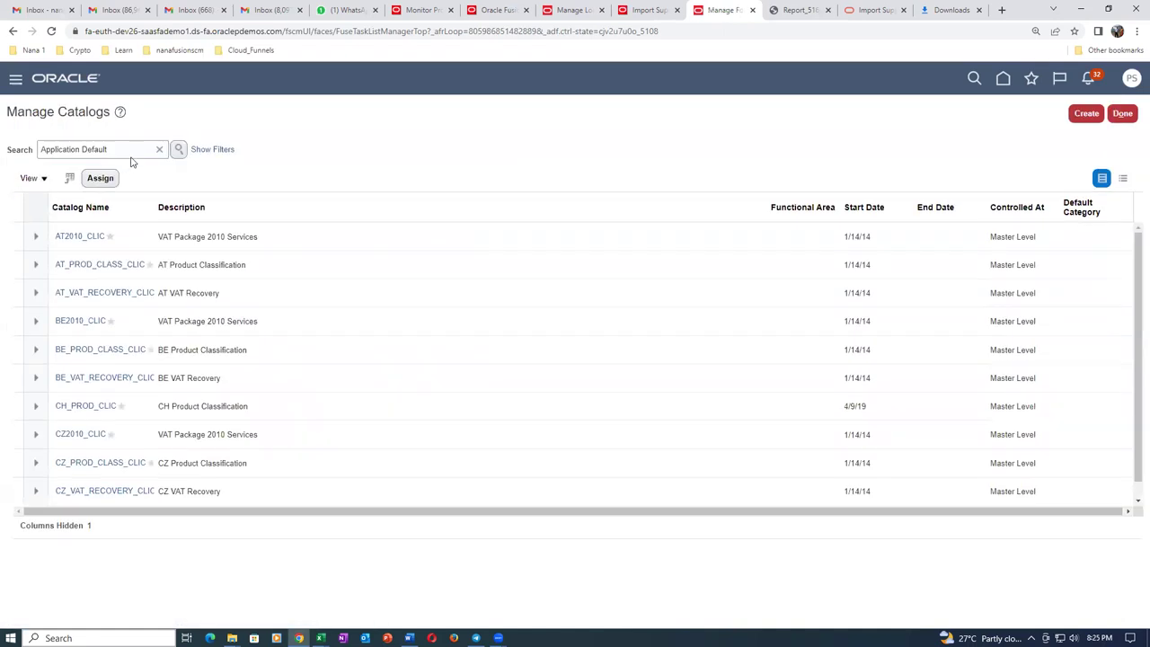
Find the Purchasing catalog by searching 'Pur', open it, and expand the Purchasing node.
{"action": "left_click_drag", "start_coordinate": [130, 156], "coordinate": [31, 169]}
{"action": "type", "text": "Pur"}
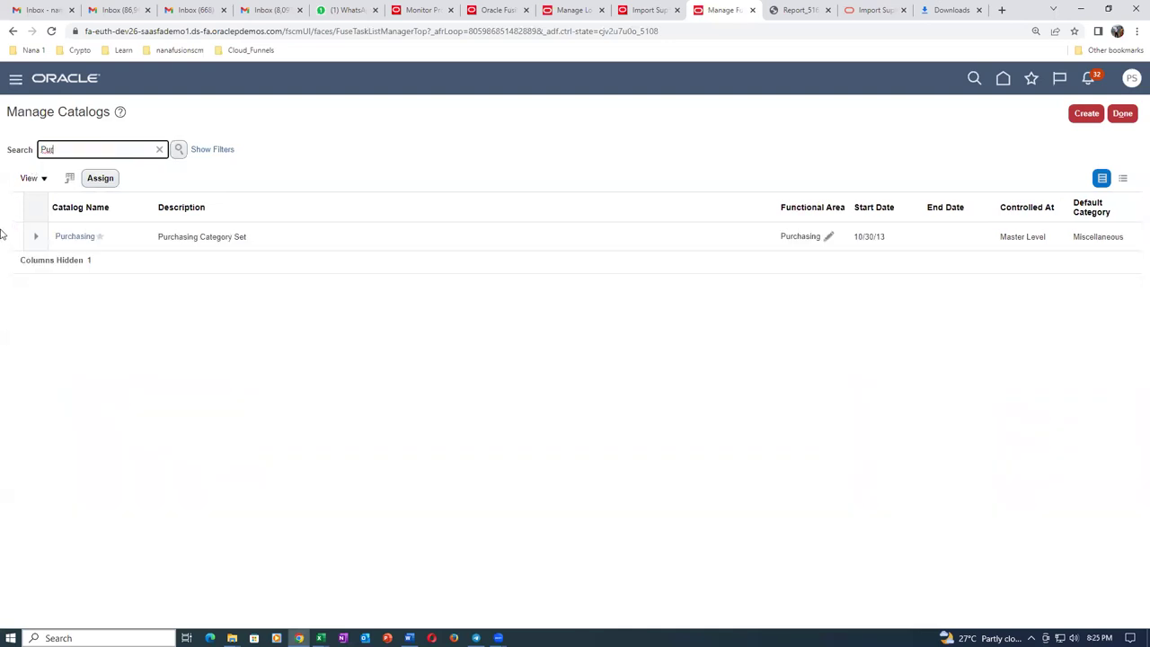
{"action": "left_click", "coordinate": [76, 237]}
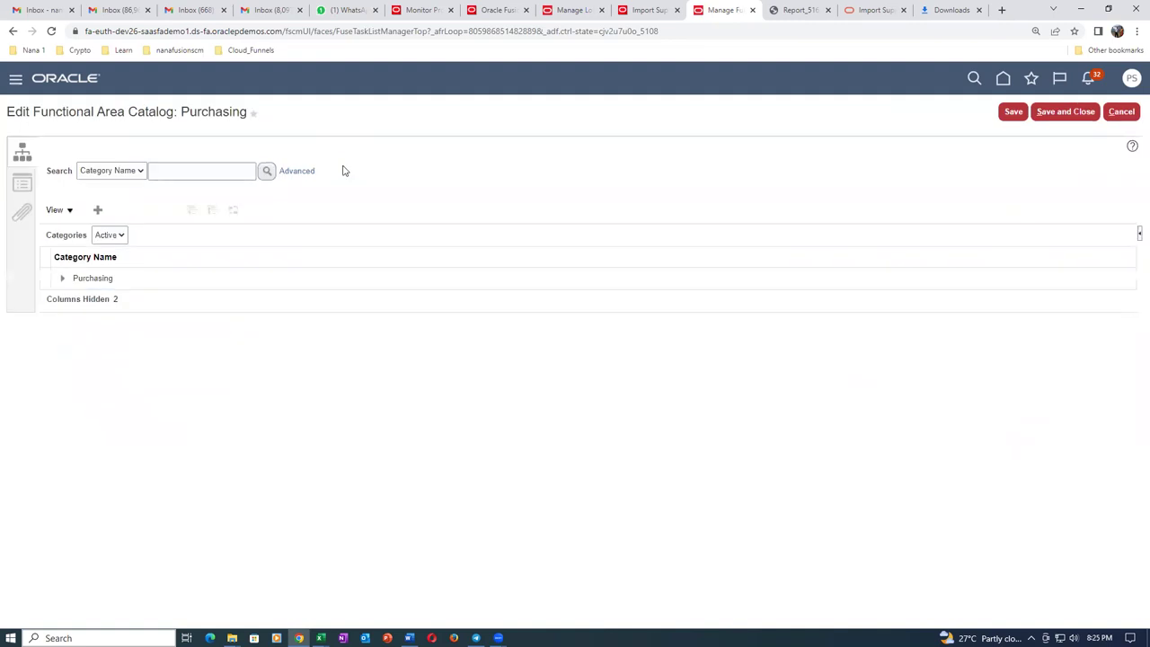
{"action": "left_click", "coordinate": [87, 282]}
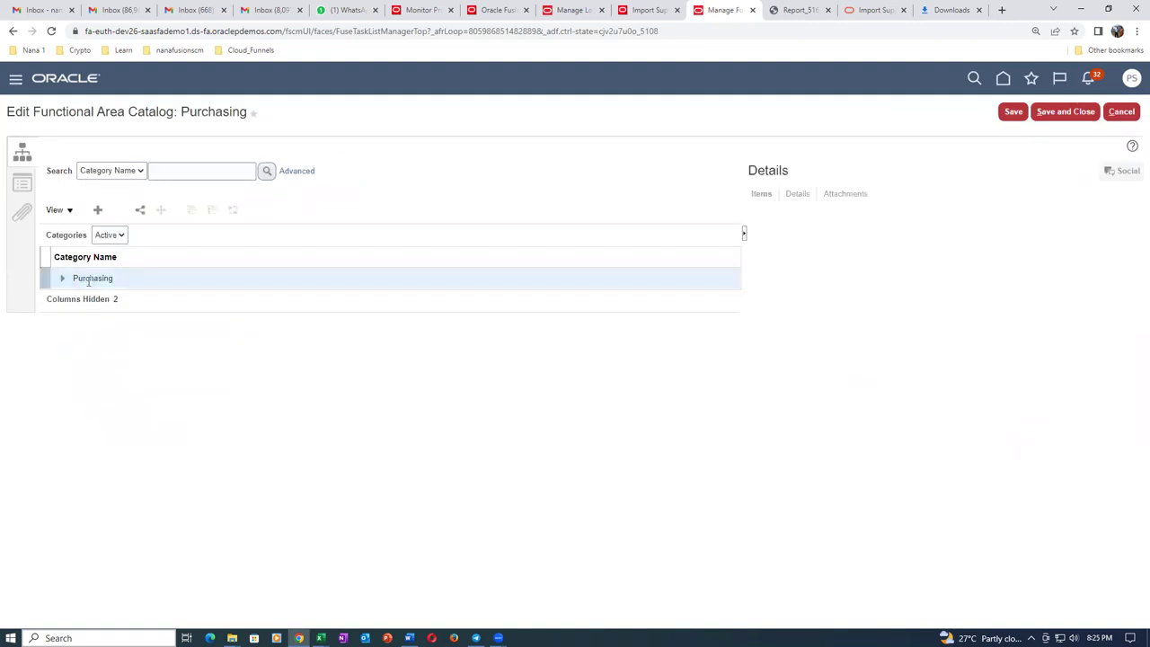
{"action": "left_click", "coordinate": [63, 280]}
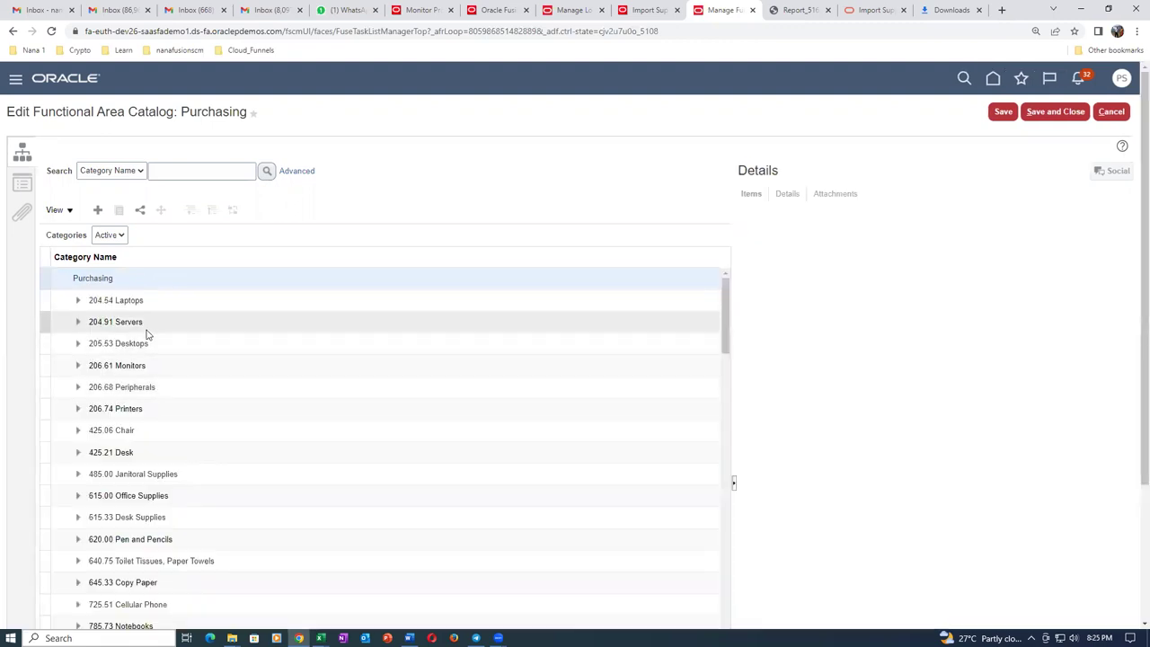
{"action": "left_click", "coordinate": [172, 497]}
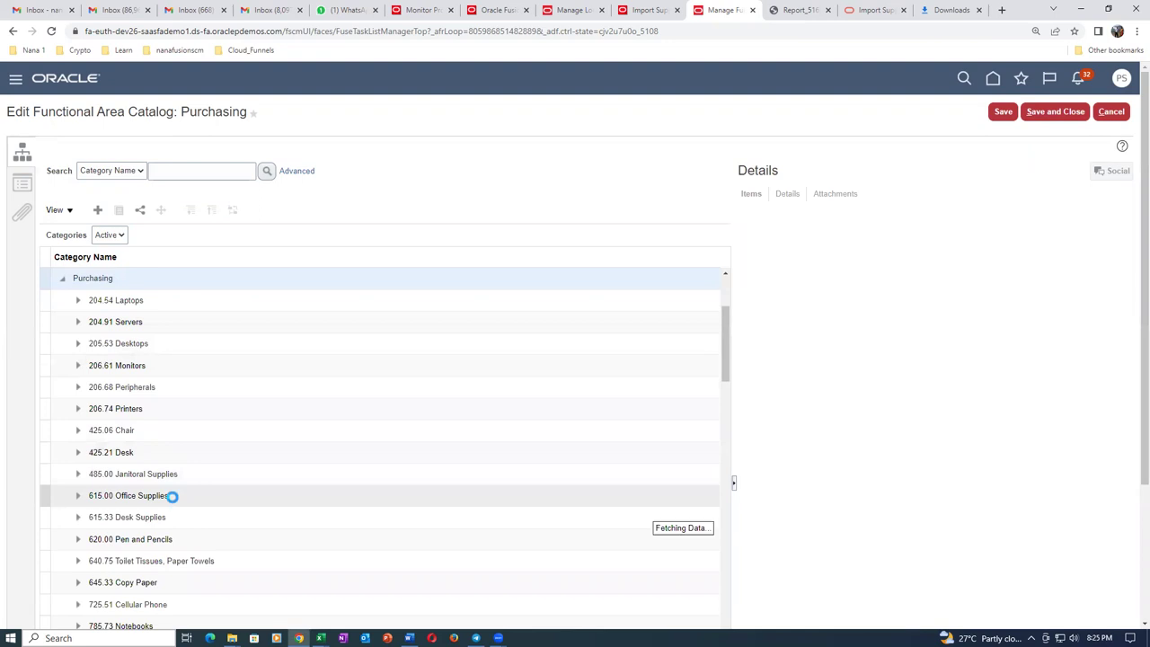
Search category names for 'Comp', review Computer Packaging and Computer Supplies, then cancel.
{"action": "left_click", "coordinate": [172, 170]}
{"action": "type", "text": "Comp"}
{"action": "left_click", "coordinate": [267, 170]}
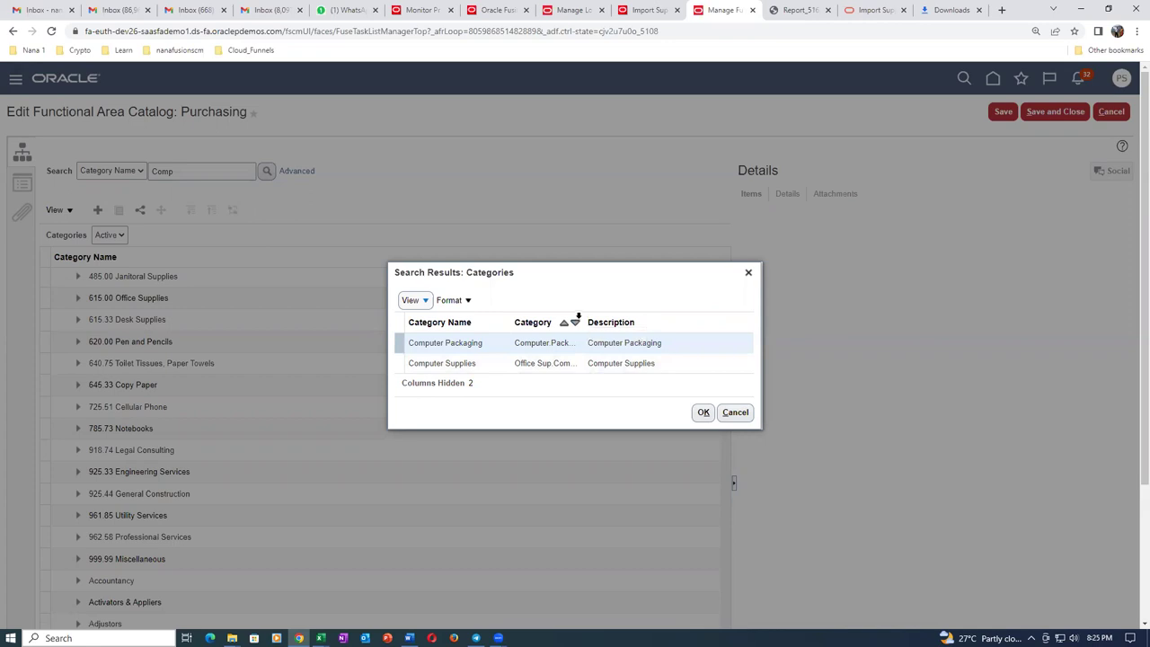
{"action": "left_click", "coordinate": [580, 318]}
{"action": "left_click_drag", "start_coordinate": [582, 318], "coordinate": [644, 323]}
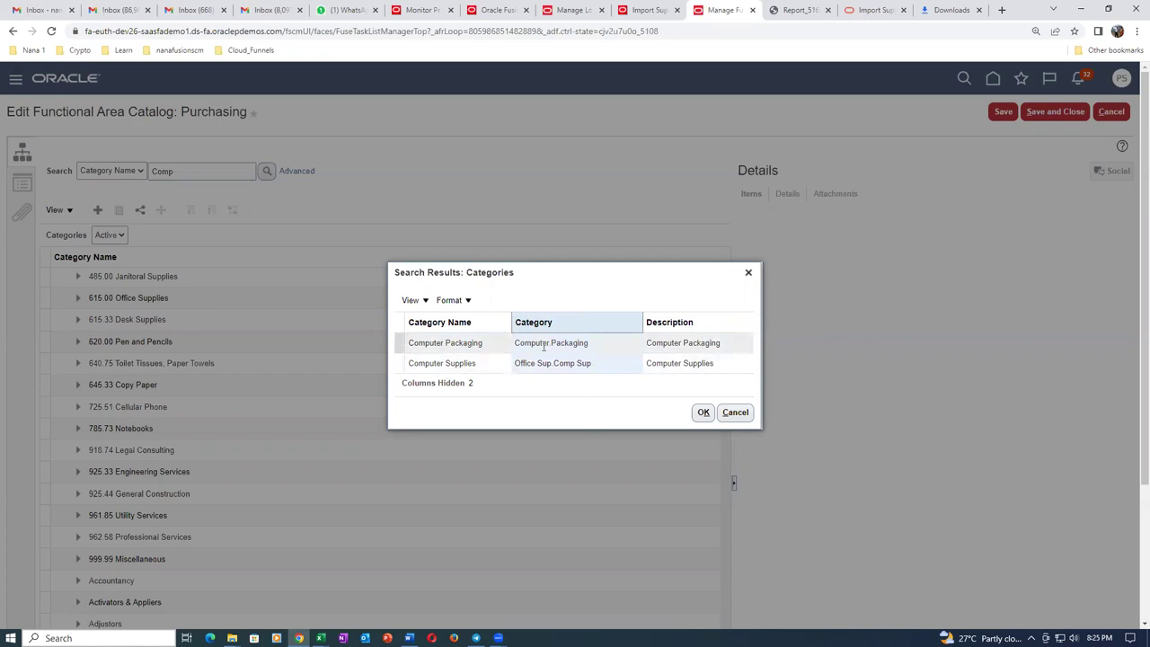
{"action": "left_click", "coordinate": [736, 413]}
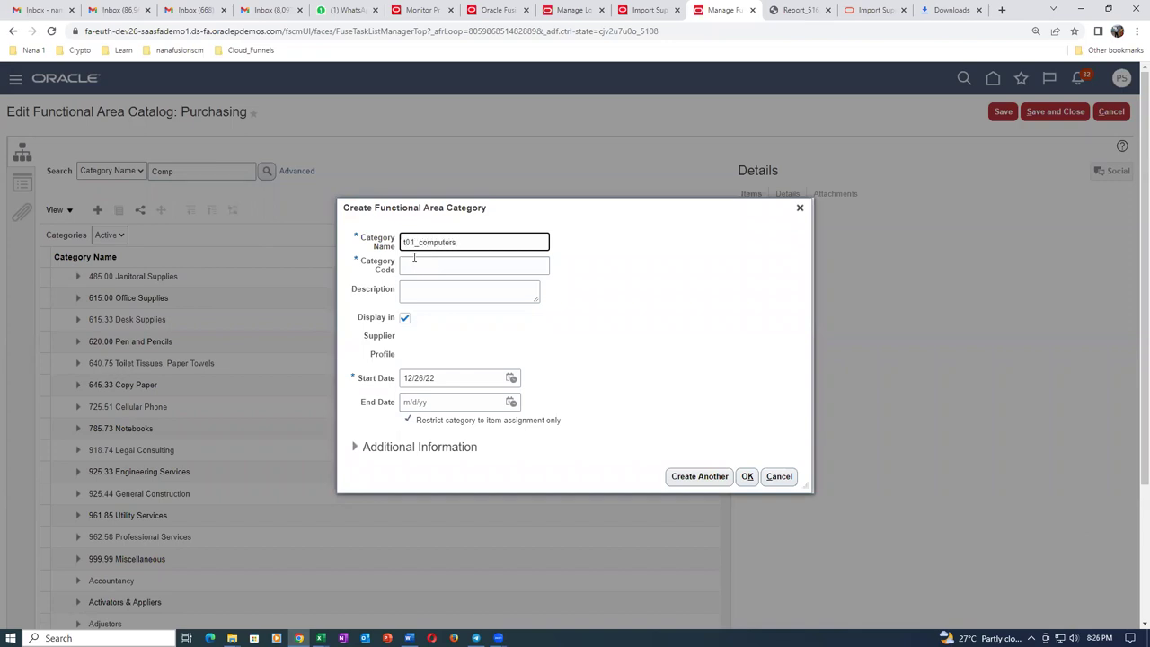
Create category t01_computers under Purchasing, reusing the name as its code and description.
{"action": "key", "text": "ctrl+a"}
{"action": "key", "text": "ctrl+c"}
{"action": "left_click", "coordinate": [425, 268]}
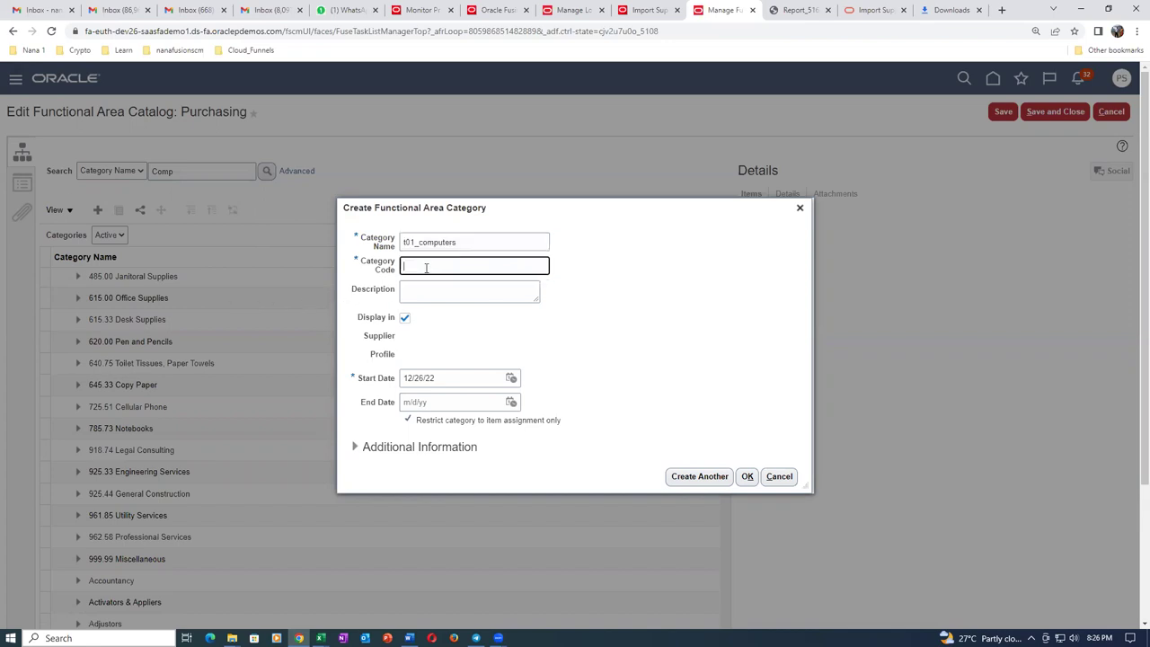
{"action": "key", "text": "ctrl+v"}
{"action": "left_click", "coordinate": [436, 295]}
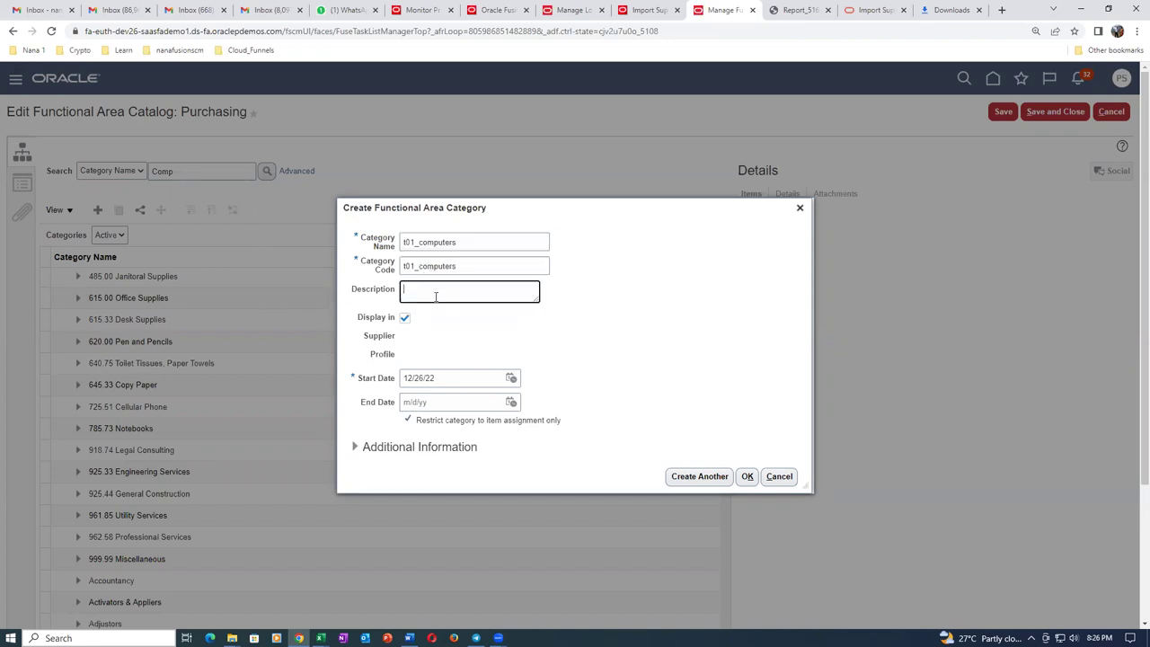
{"action": "key", "text": "ctrl+v"}
{"action": "left_click", "coordinate": [747, 476]}
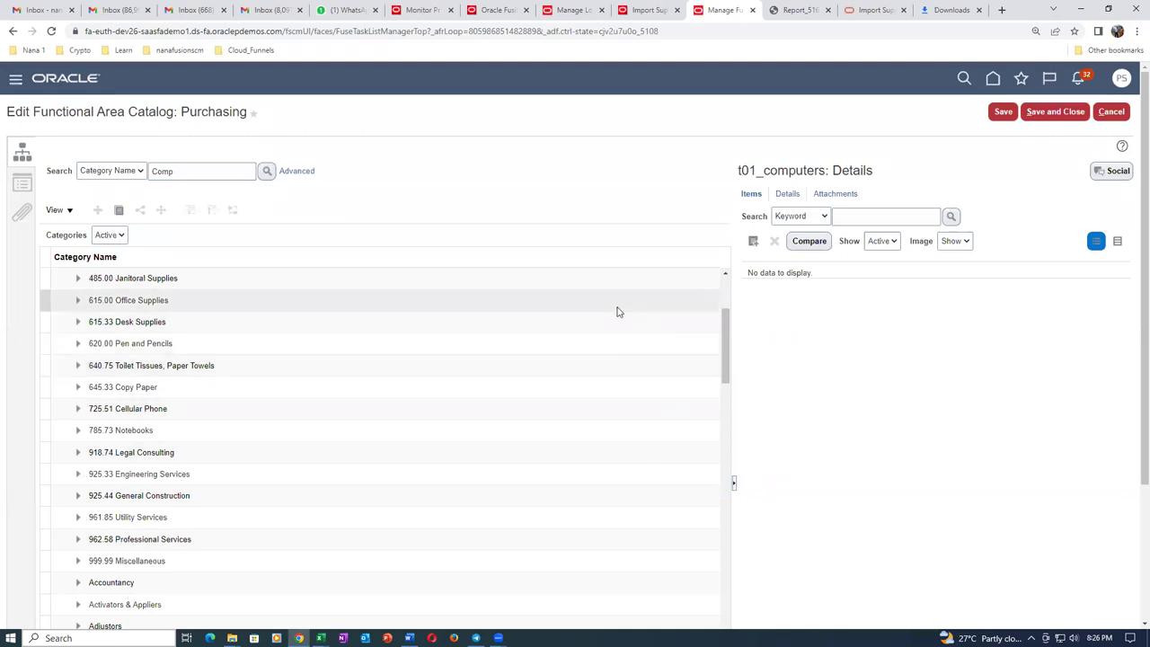
{"action": "left_click_drag", "start_coordinate": [725, 359], "coordinate": [742, 295]}
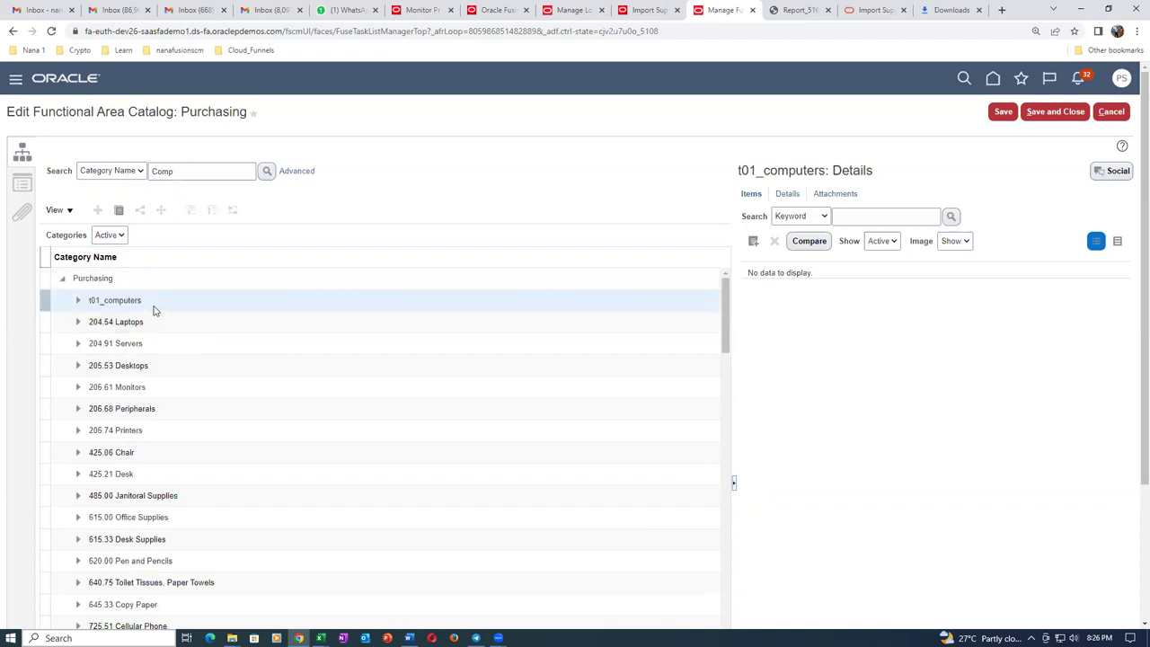
{"action": "key", "text": "alt+Tab"}
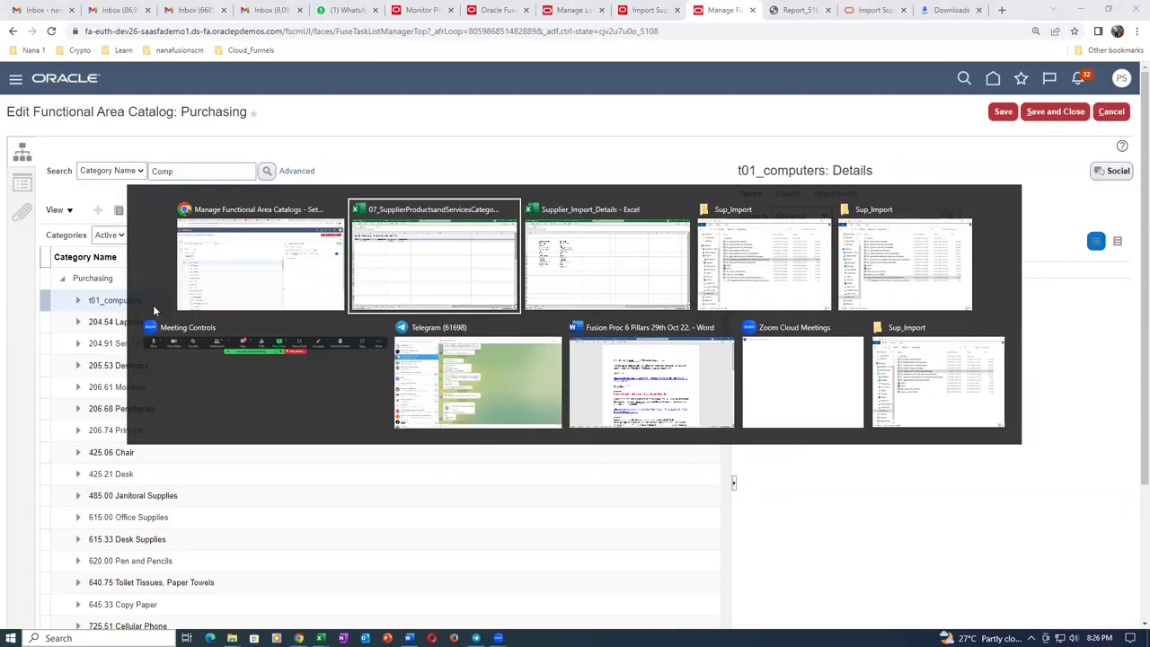
Enter t01_computers as the Category Name in E5 and save the workbook past the privacy warnings.
{"action": "type", "text": "t"}
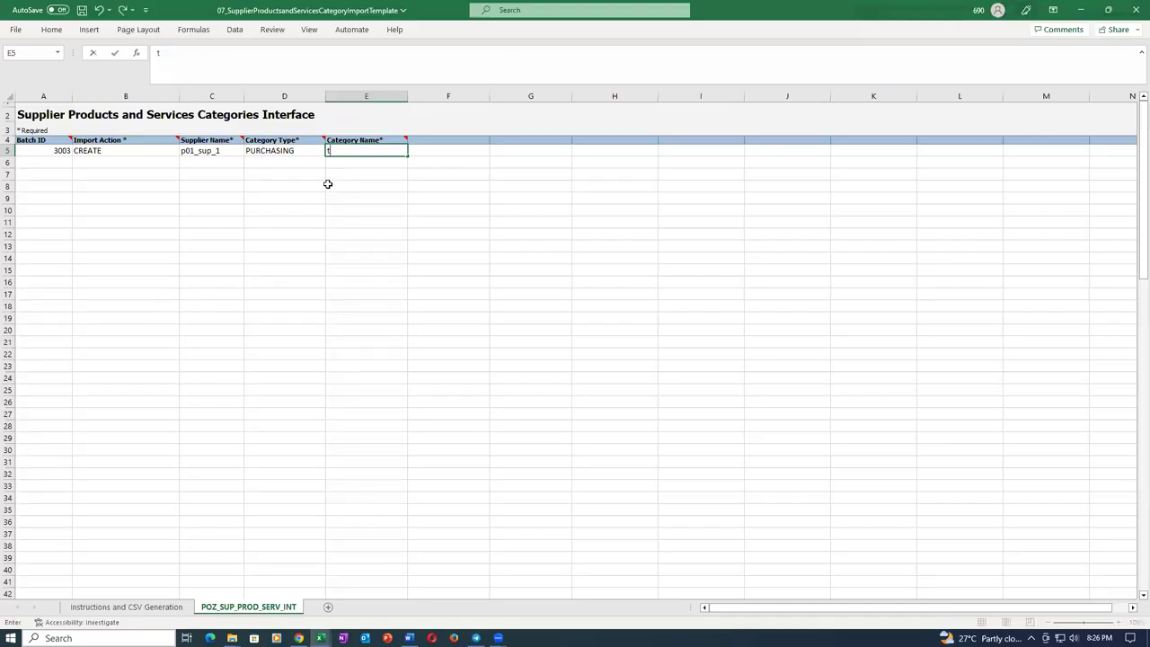
{"action": "type", "text": "01_computers"}
{"action": "key", "text": "Tab"}
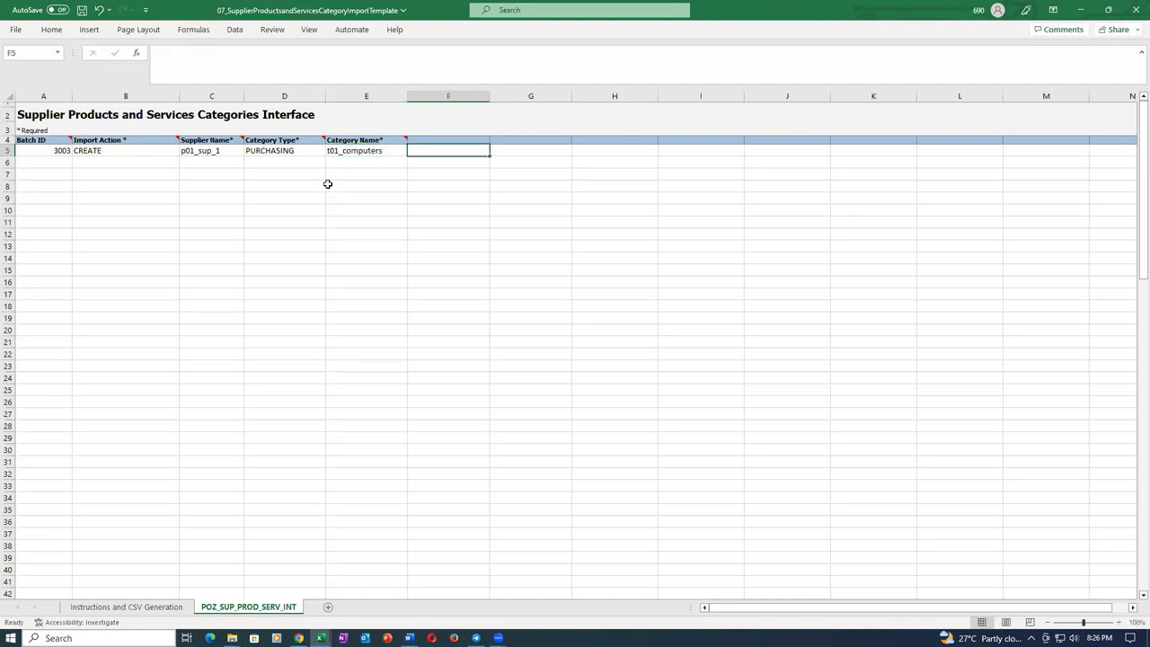
{"action": "key", "text": "ctrl+s"}
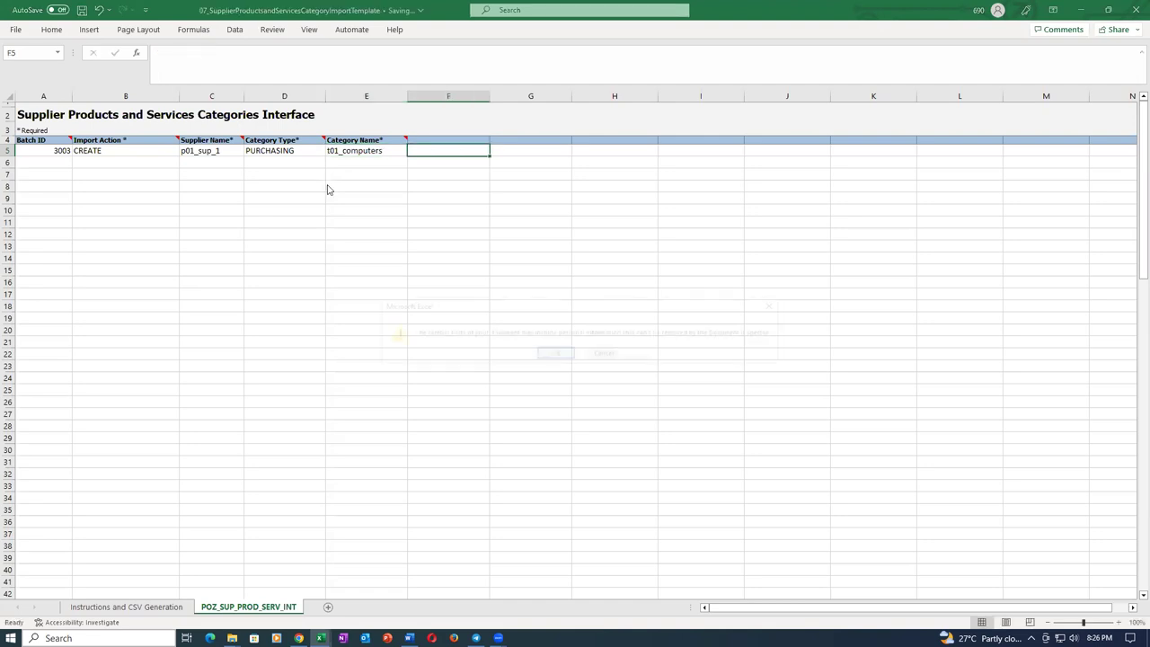
{"action": "left_click", "coordinate": [554, 354]}
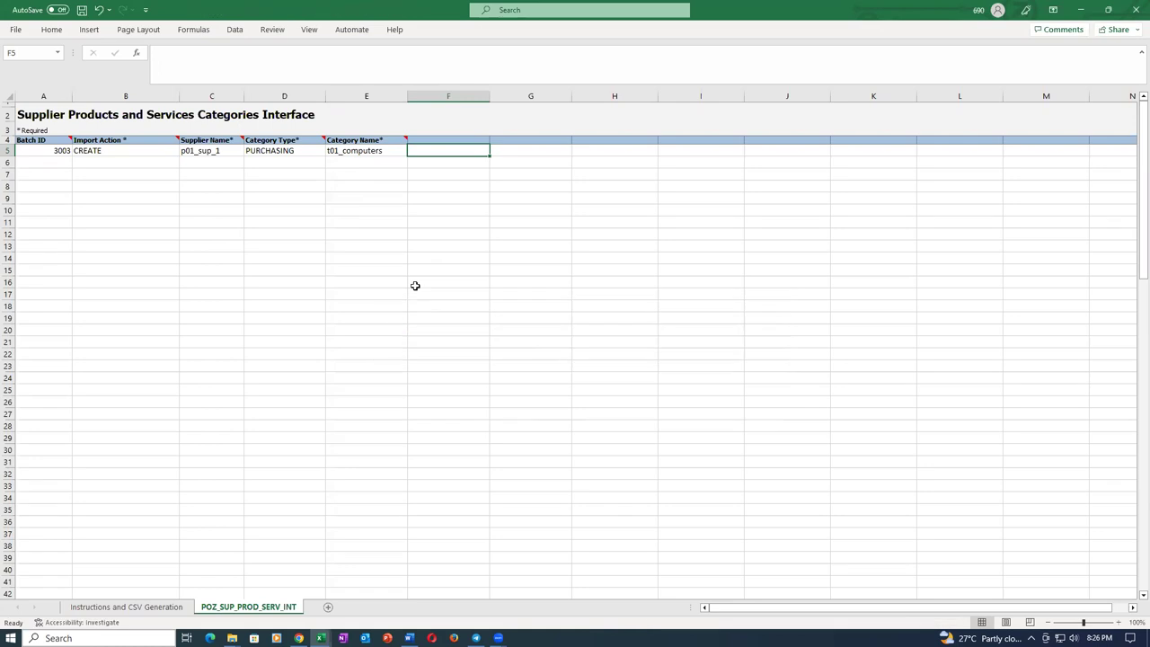
{"action": "left_click", "coordinate": [318, 266]}
{"action": "key", "text": "ctrl+s"}
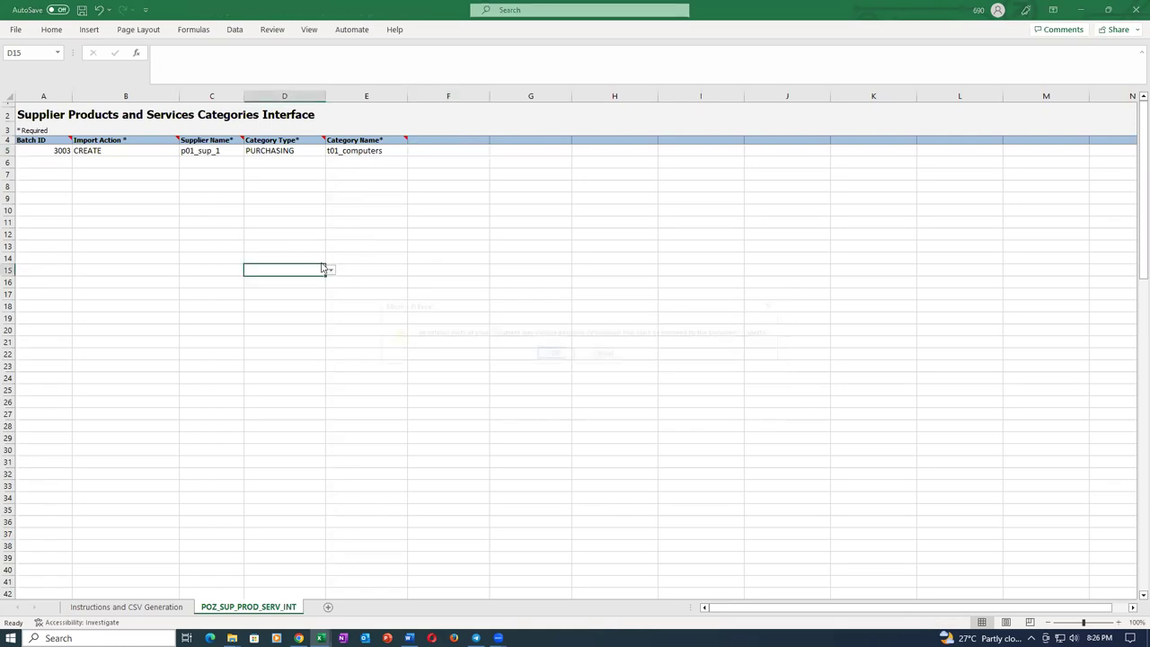
{"action": "left_click", "coordinate": [548, 354]}
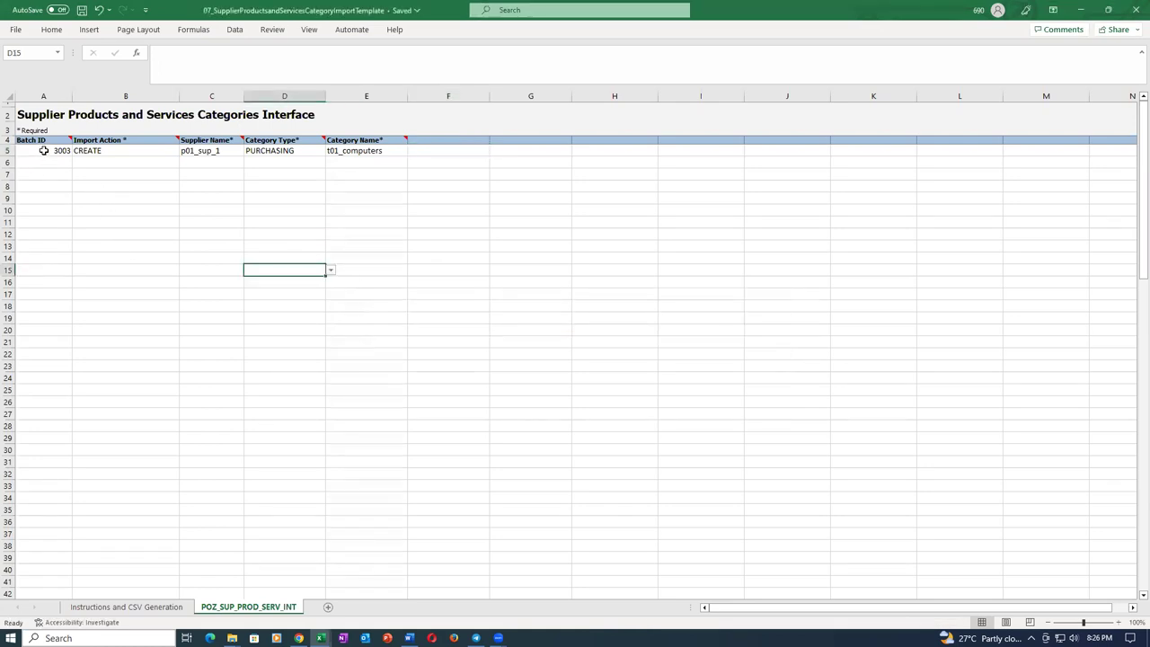
{"action": "left_click", "coordinate": [43, 151]}
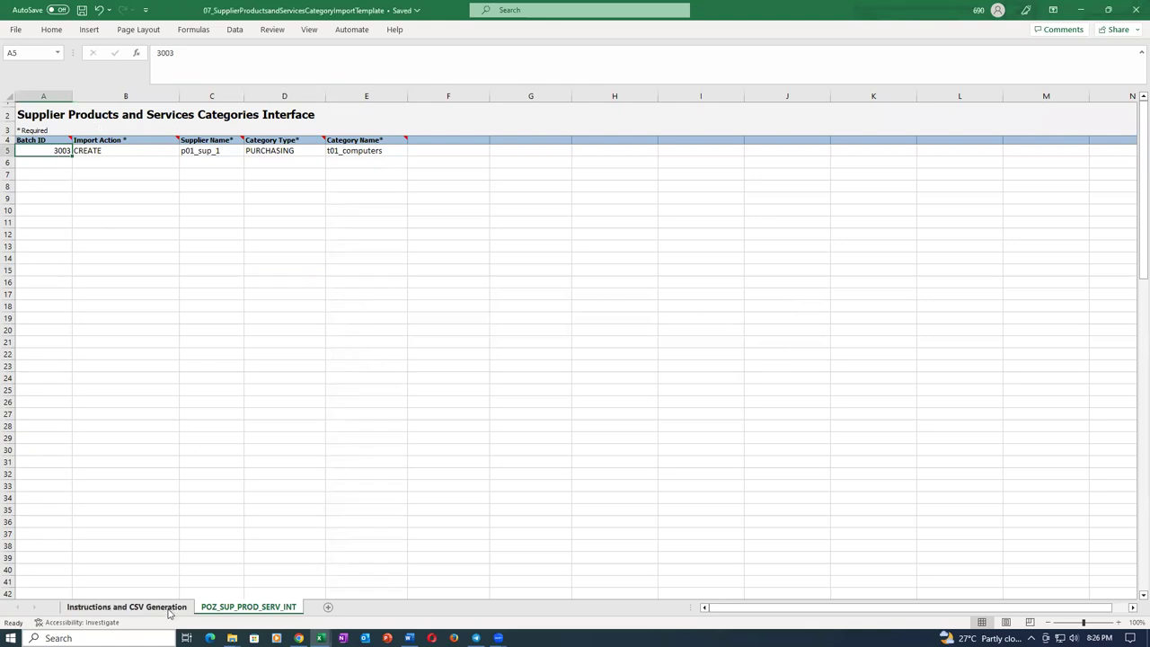
{"action": "left_click", "coordinate": [168, 611]}
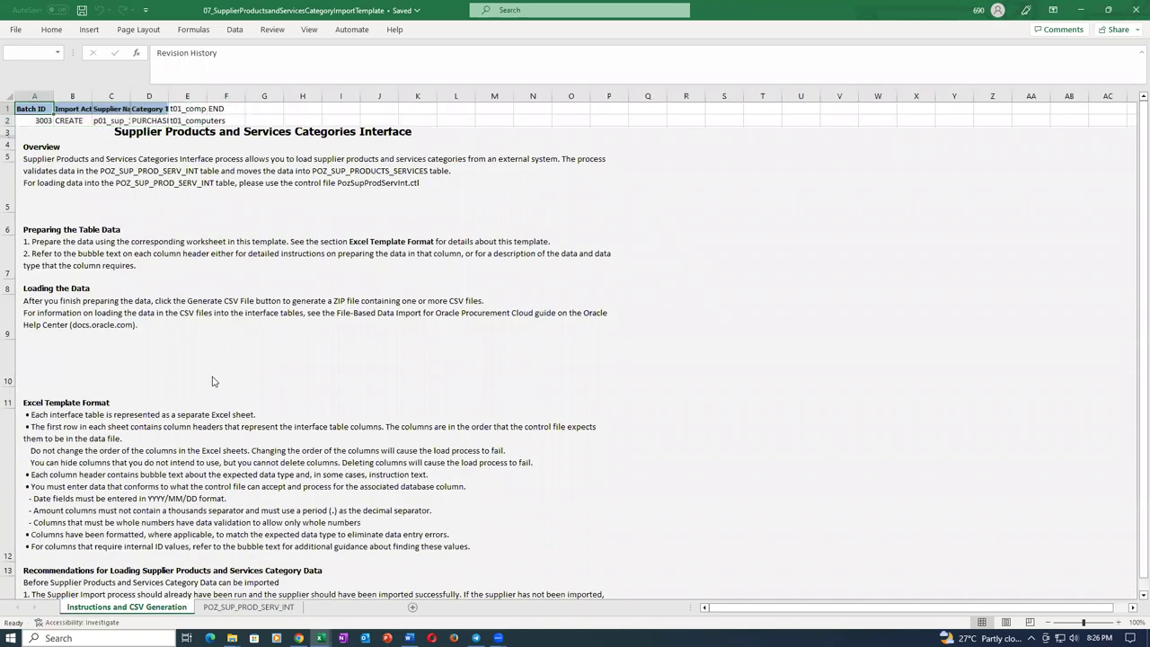
Generate the CSV and ZIP files from the template, saving the ZIP as sup_product_1.
{"action": "left_click", "coordinate": [213, 381]}
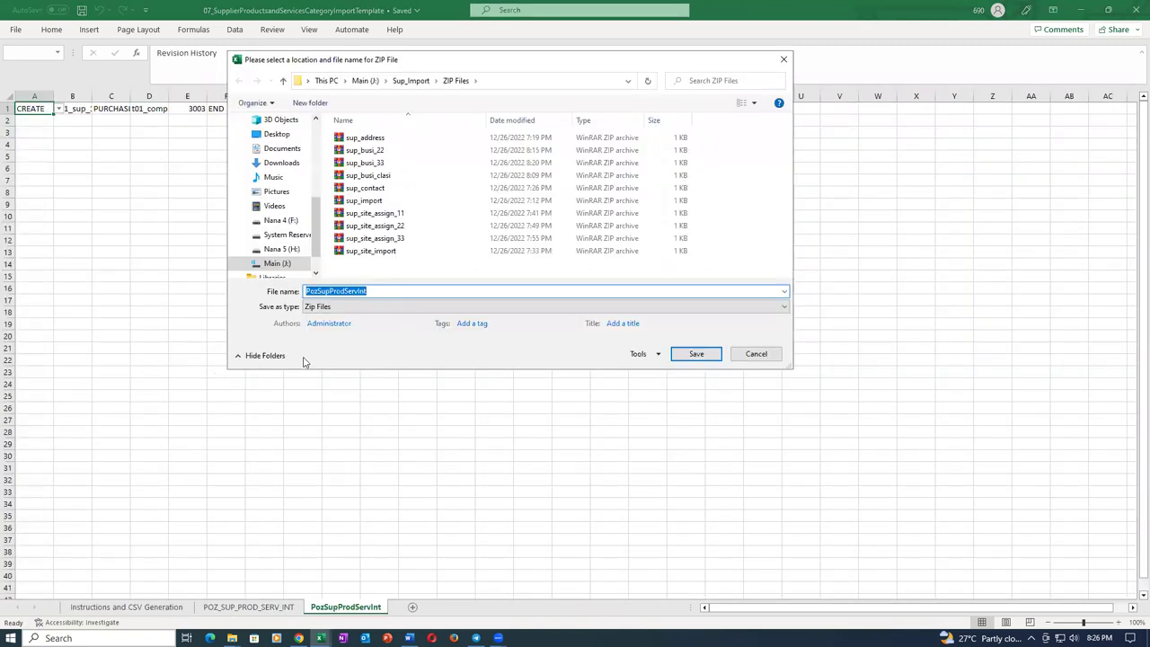
{"action": "type", "text": "sup_product_1"}
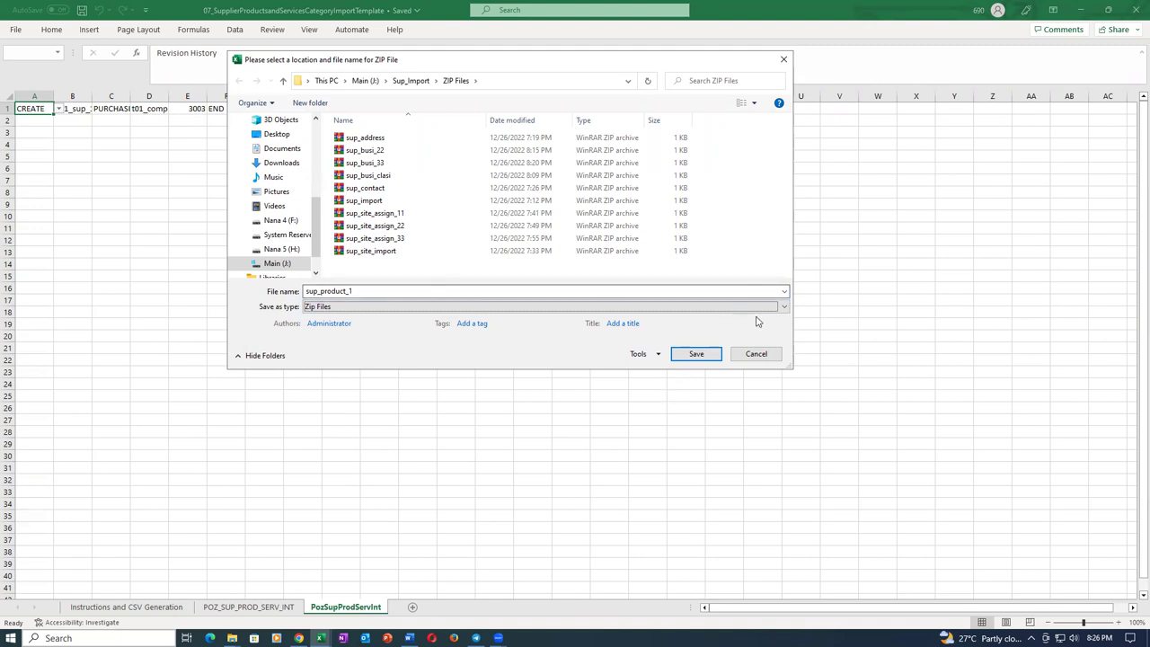
{"action": "left_click", "coordinate": [696, 355]}
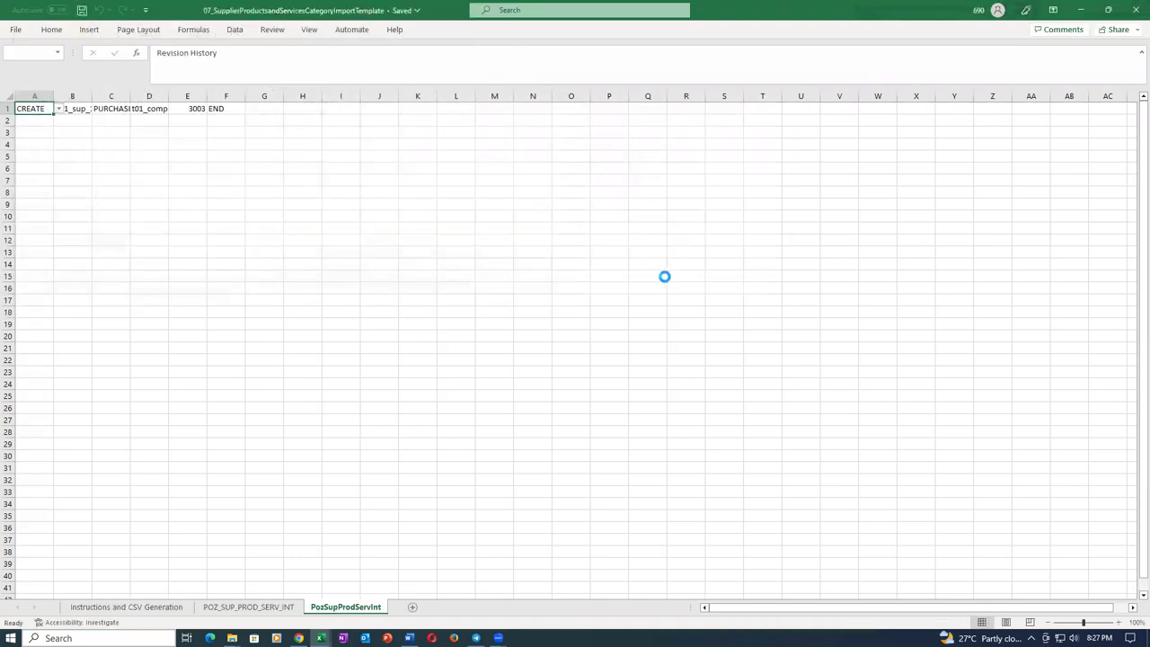
{"action": "left_click", "coordinate": [620, 358]}
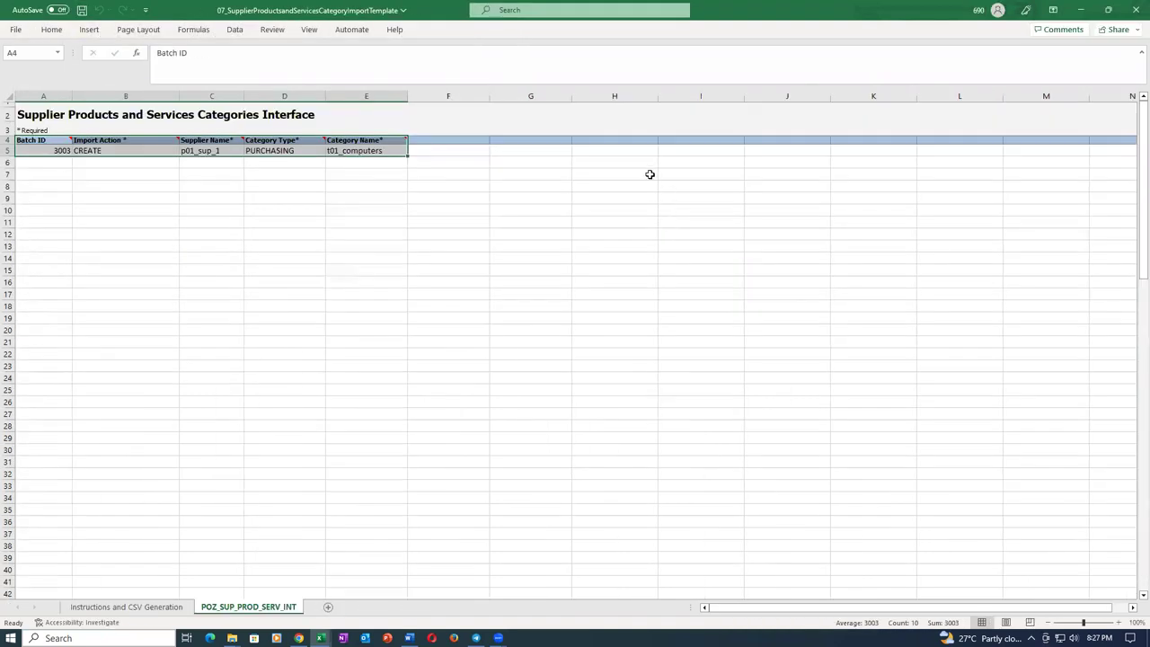
Close the template workbook without saving and return to Chrome's Import Suppliers tab.
{"action": "left_click", "coordinate": [1134, 6]}
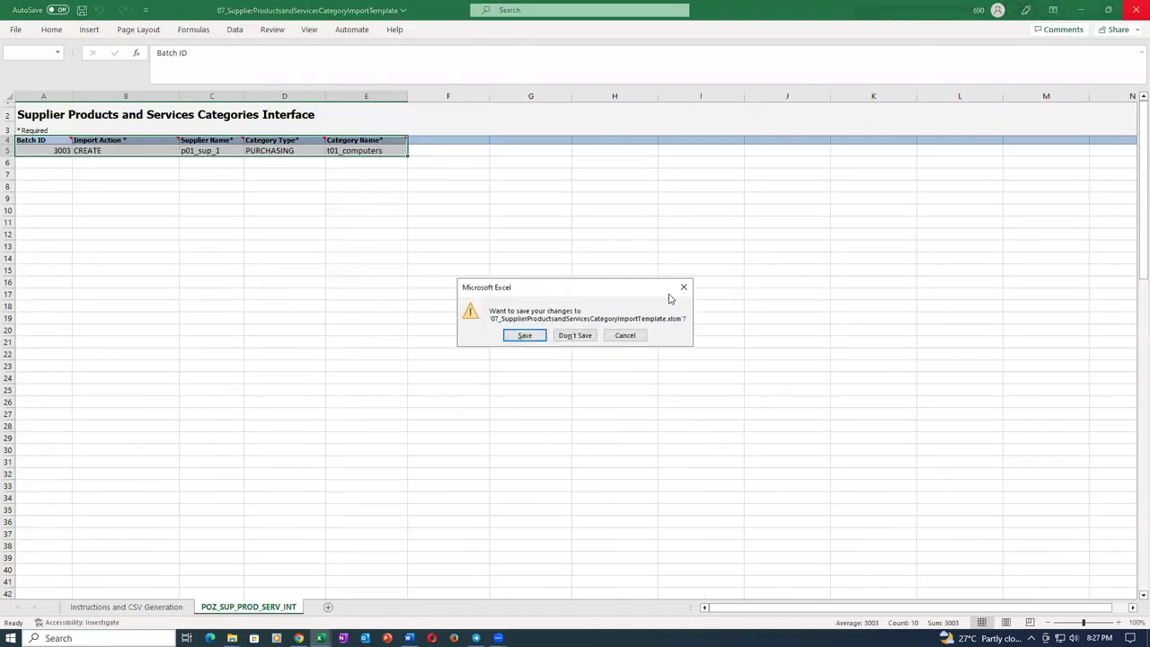
{"action": "left_click", "coordinate": [585, 335]}
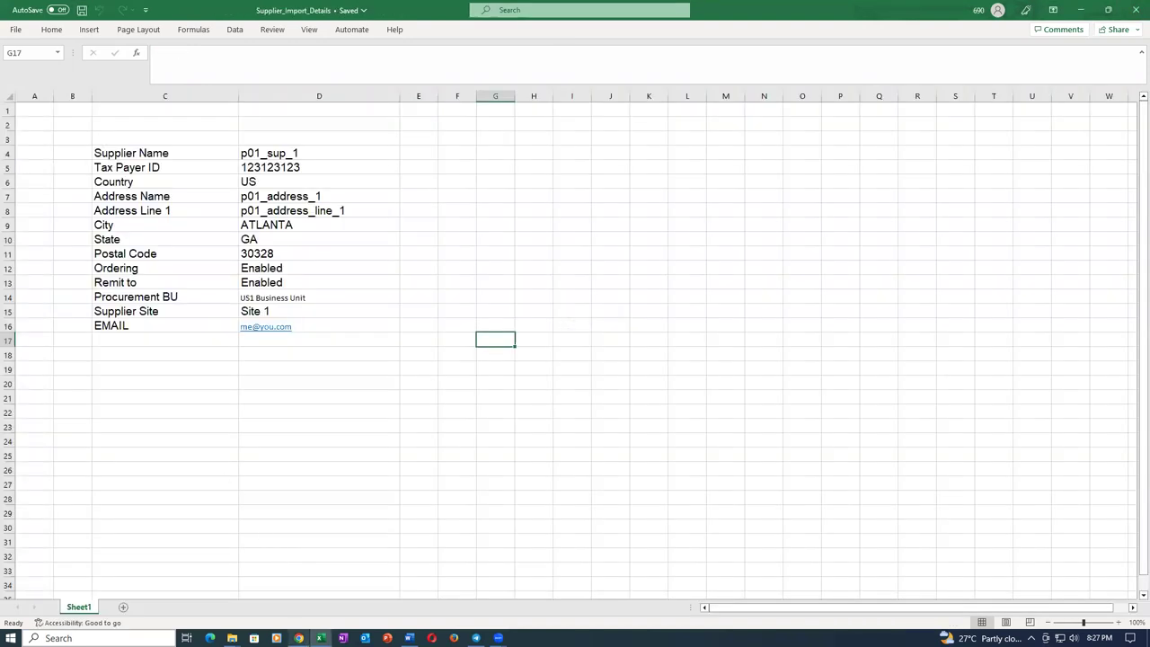
{"action": "left_click", "coordinate": [298, 638]}
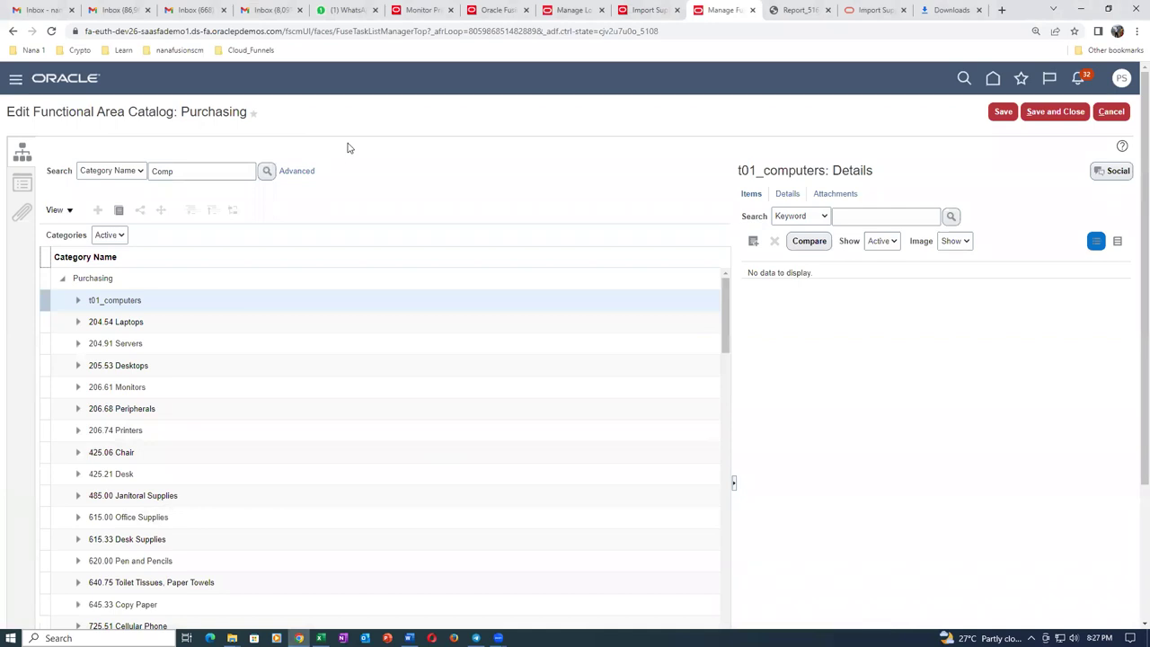
{"action": "left_click", "coordinate": [648, 11]}
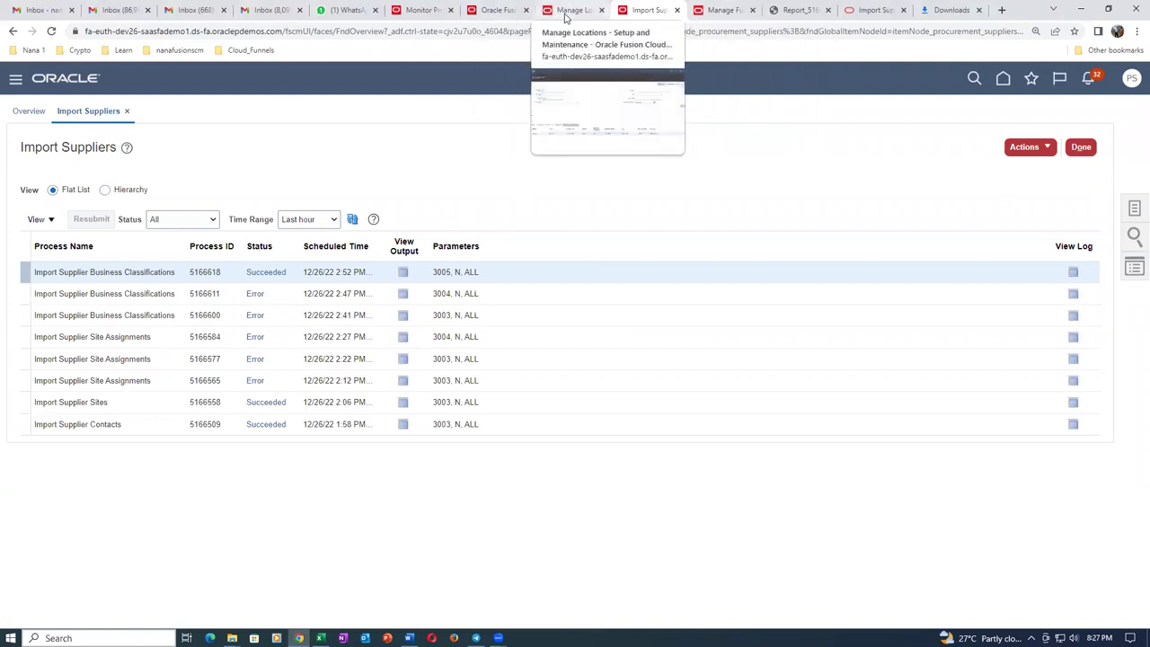
Schedule Load Interface File for Import, choosing Import Supplier Products and Services Categories via search Imp%Sup%.
{"action": "left_click", "coordinate": [409, 11]}
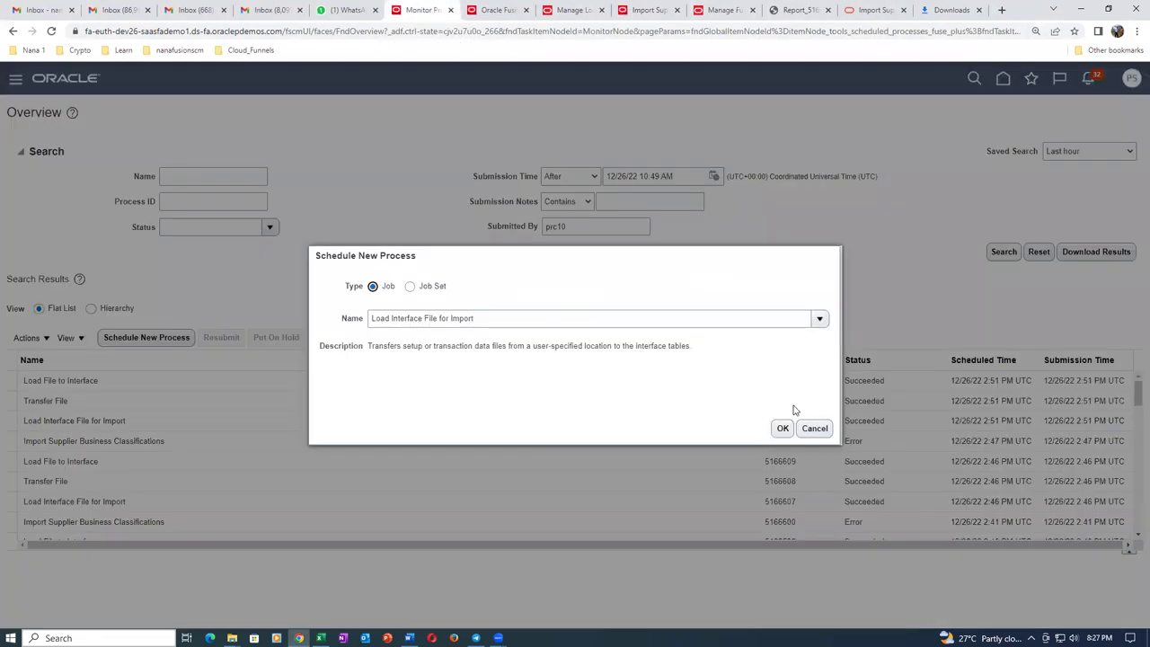
{"action": "left_click", "coordinate": [782, 428]}
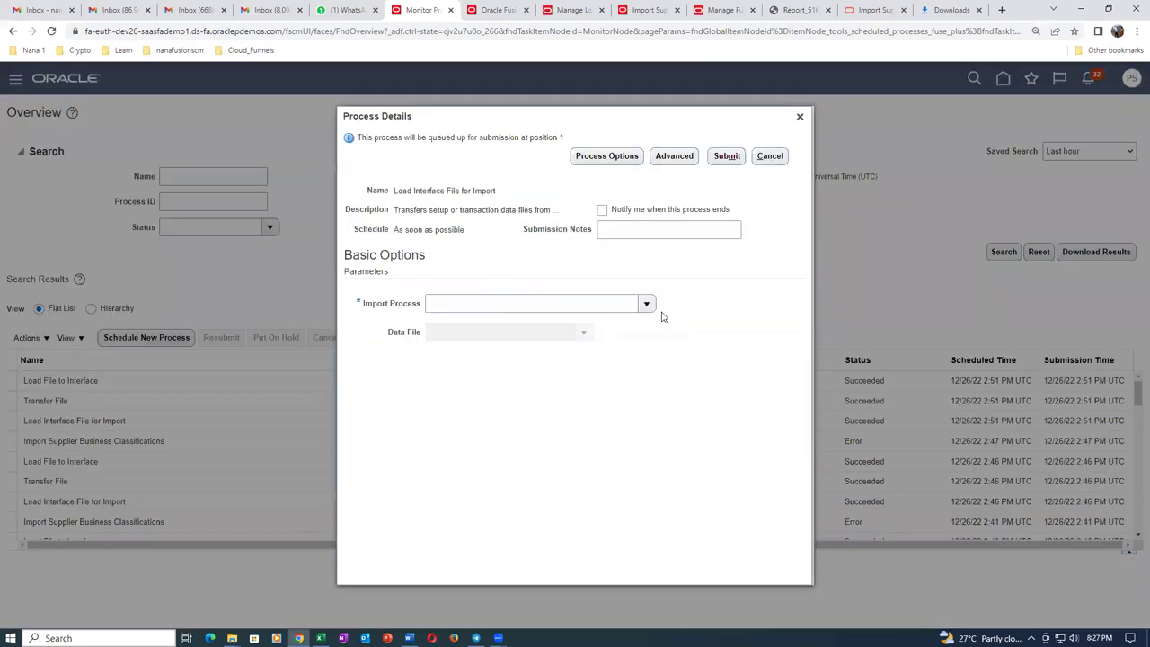
{"action": "left_click", "coordinate": [646, 304]}
{"action": "left_click", "coordinate": [441, 523]}
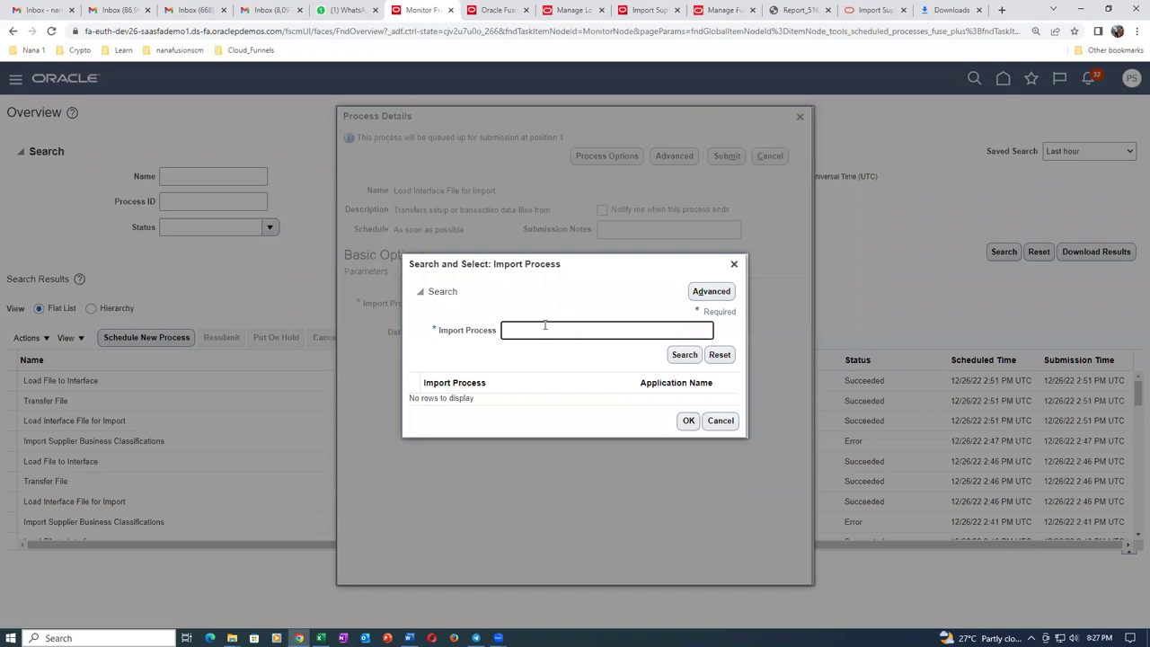
{"action": "type", "text": "Imp%Sup%"}
{"action": "left_click", "coordinate": [681, 357]}
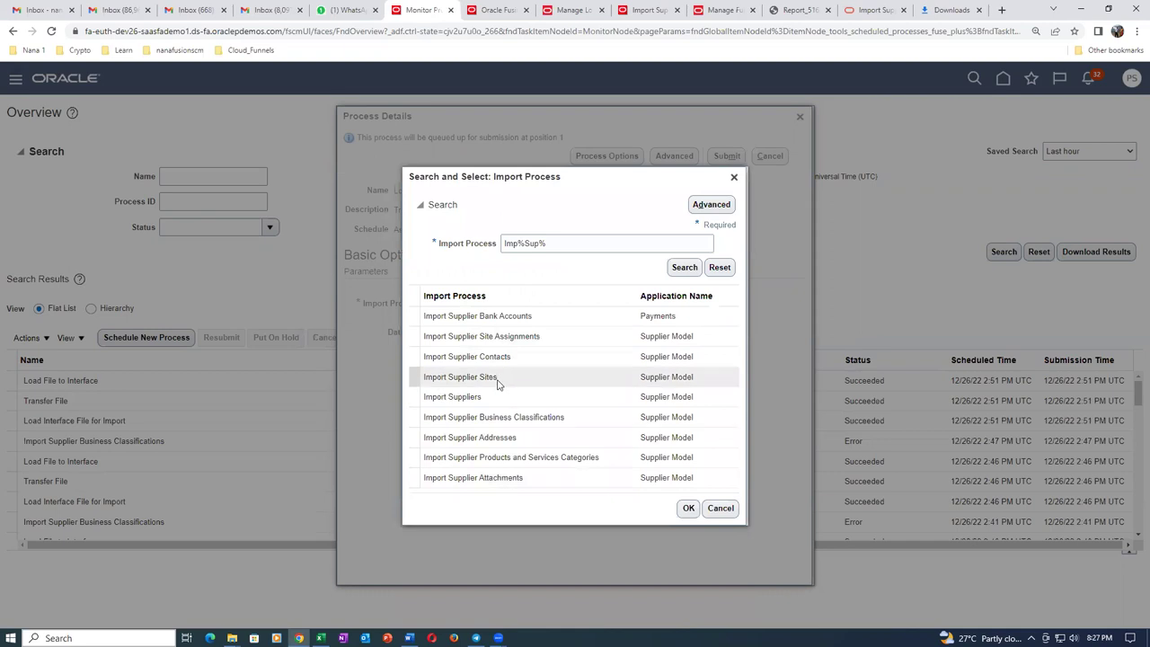
{"action": "left_click", "coordinate": [548, 457]}
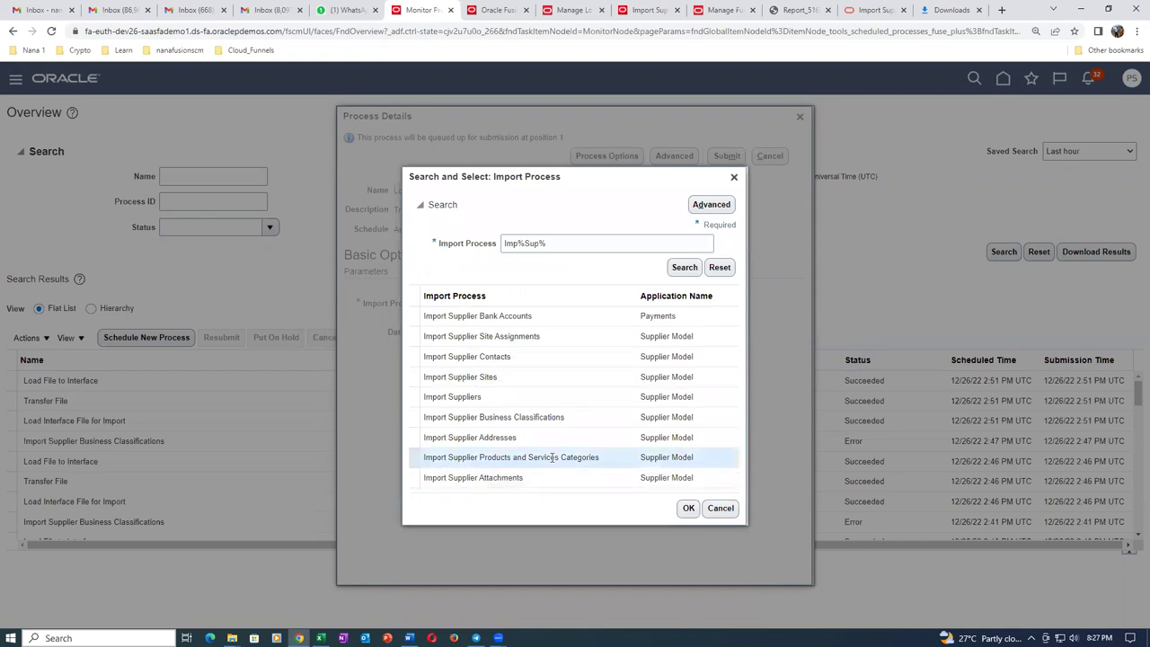
{"action": "left_click", "coordinate": [688, 509]}
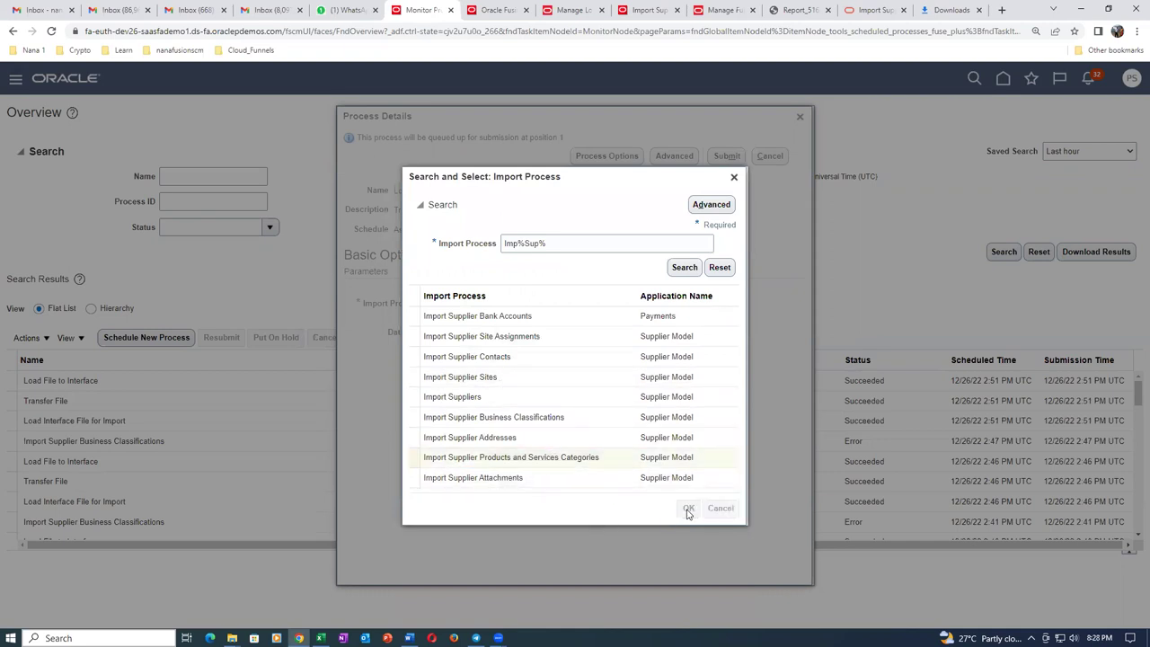
Upload sup_product_1.zip as the data file and submit the load process.
{"action": "left_click", "coordinate": [588, 335]}
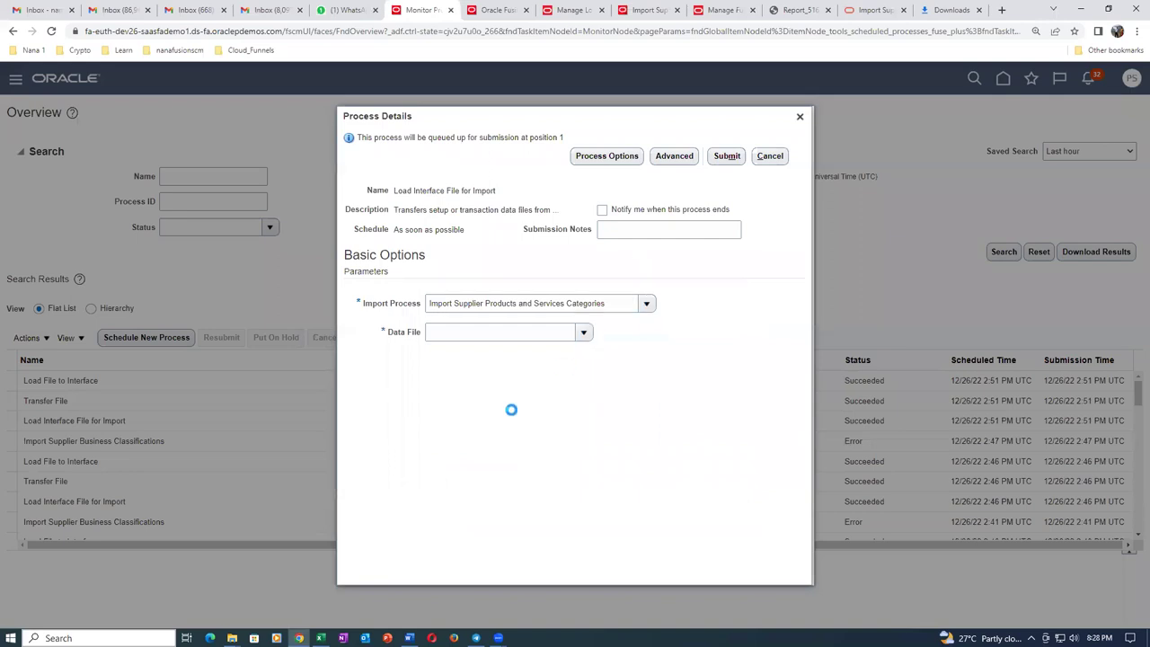
{"action": "left_click", "coordinate": [469, 394]}
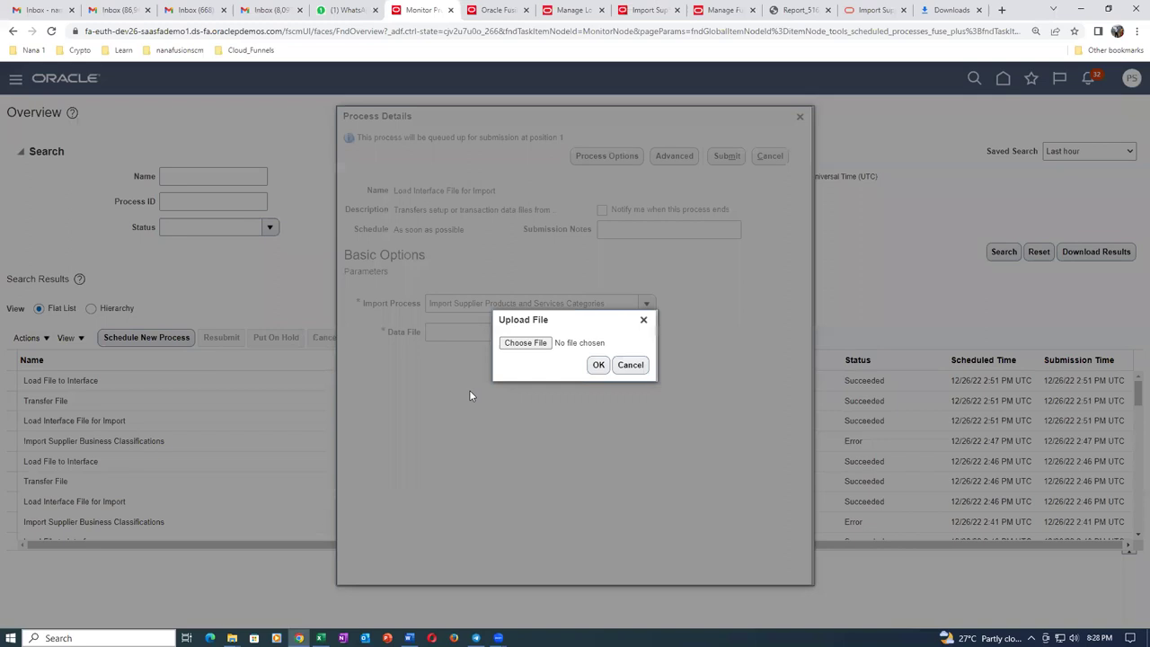
{"action": "left_click", "coordinate": [526, 344]}
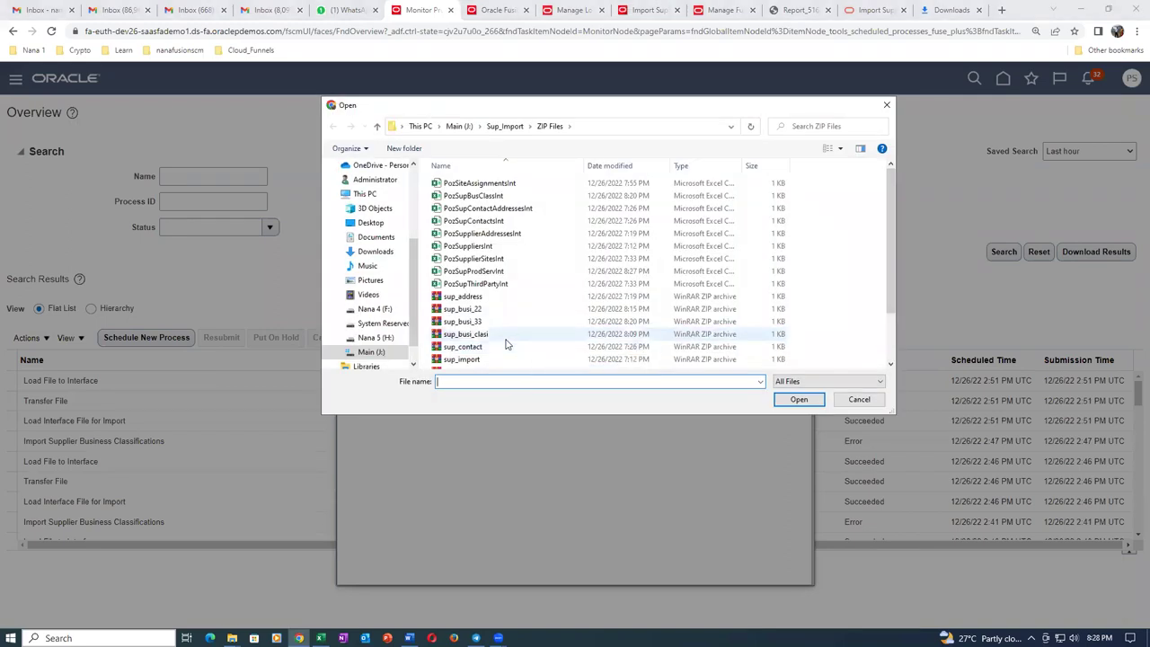
{"action": "scroll", "coordinate": [506, 342], "scroll_direction": "down", "scroll_amount": 2}
{"action": "left_click", "coordinate": [503, 313]}
{"action": "left_click", "coordinate": [798, 399]}
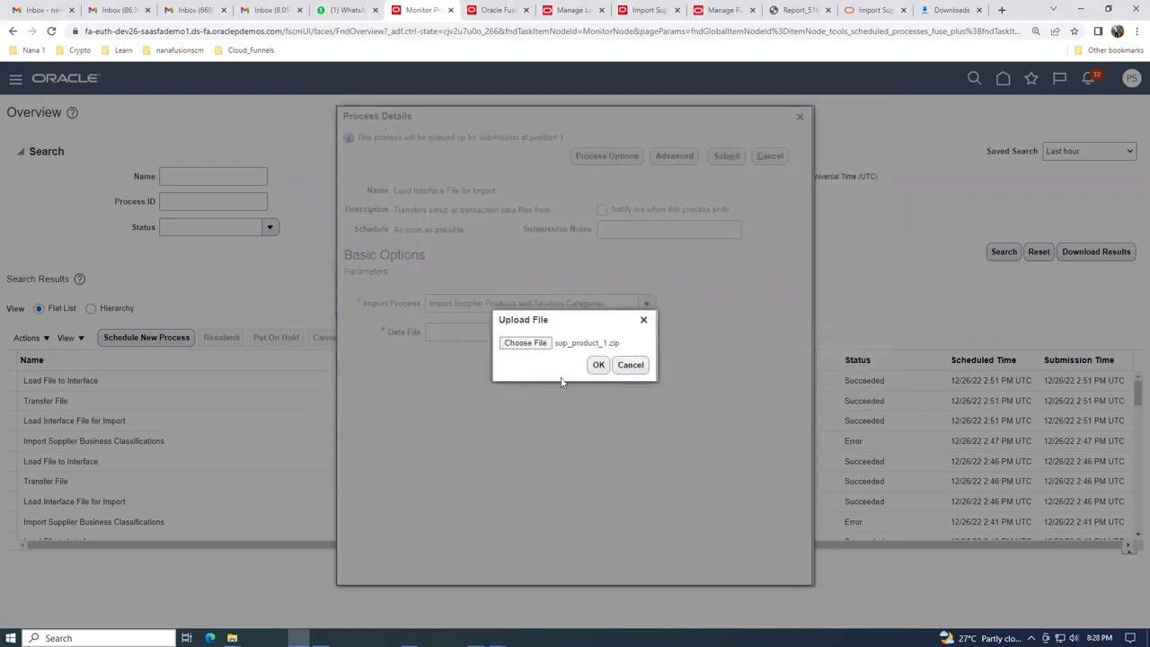
{"action": "left_click", "coordinate": [598, 366]}
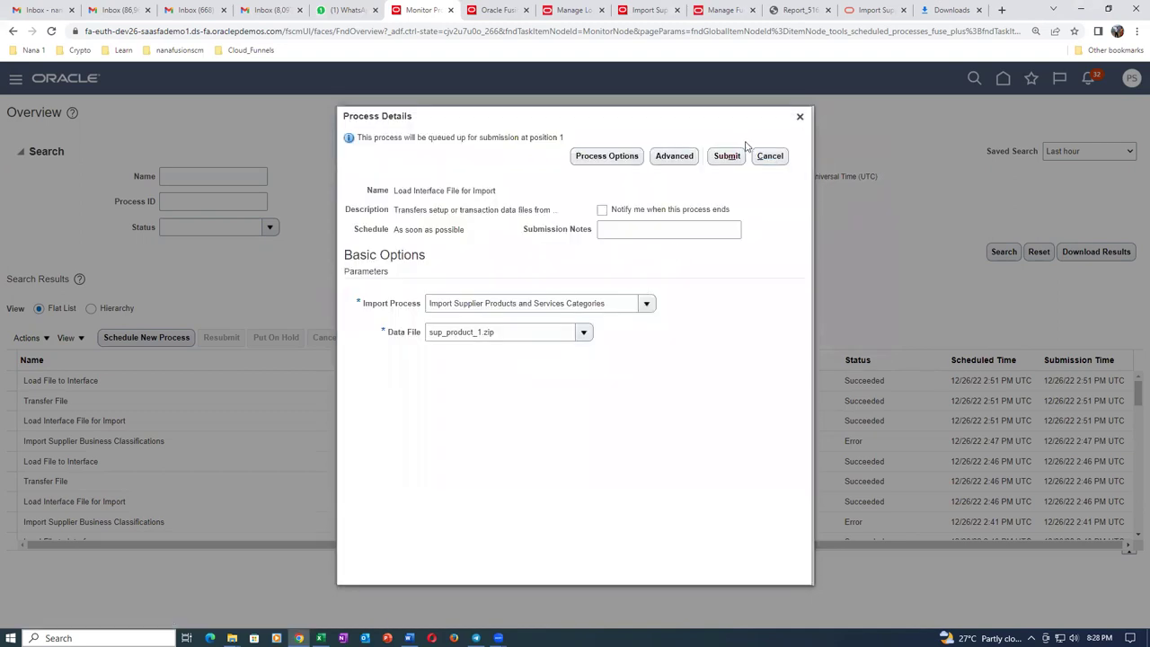
{"action": "left_click", "coordinate": [728, 159]}
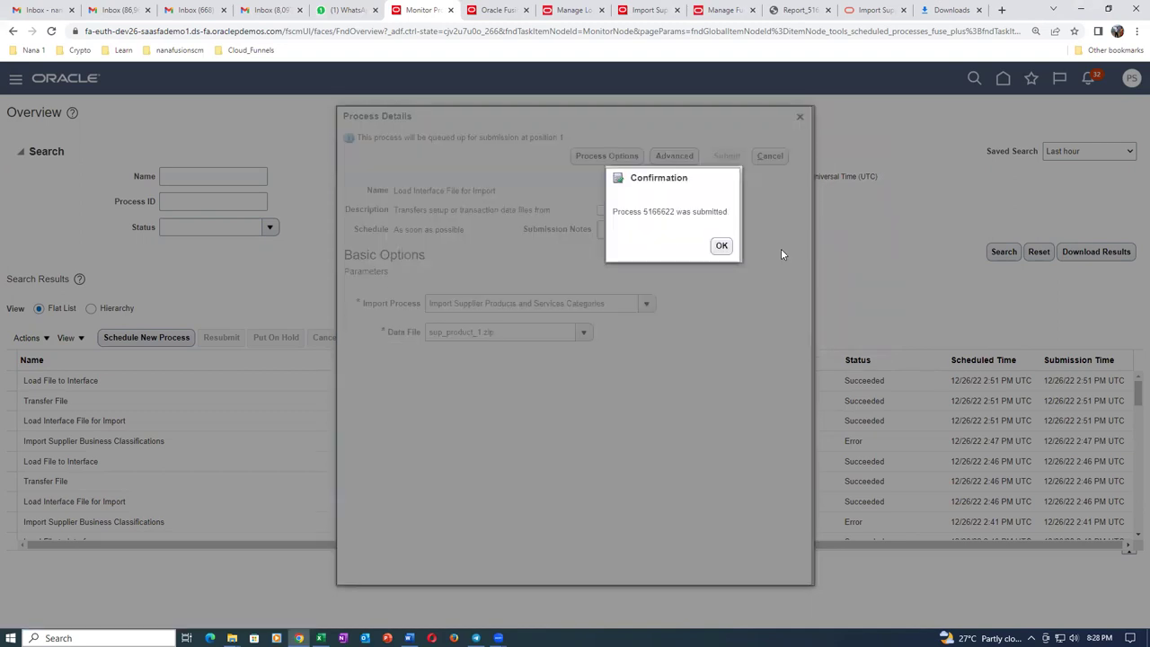
Dismiss the confirmation and refresh until processes 5166622, 5166623 and 5166624 show Succeeded.
{"action": "left_click", "coordinate": [717, 245]}
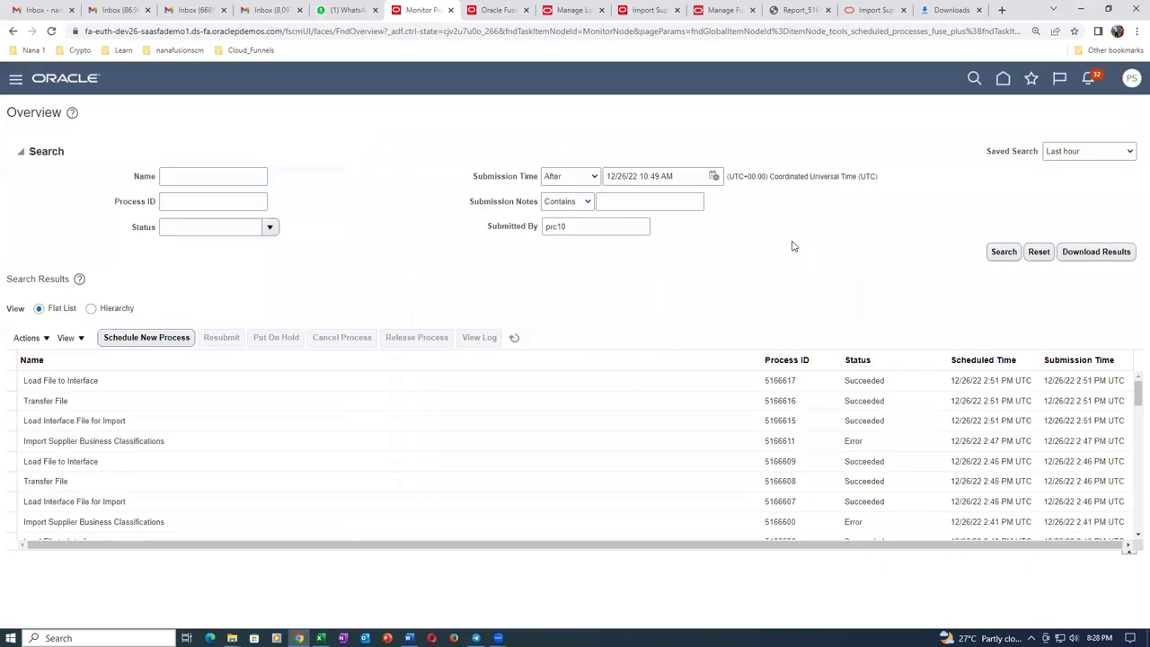
{"action": "left_click", "coordinate": [514, 339]}
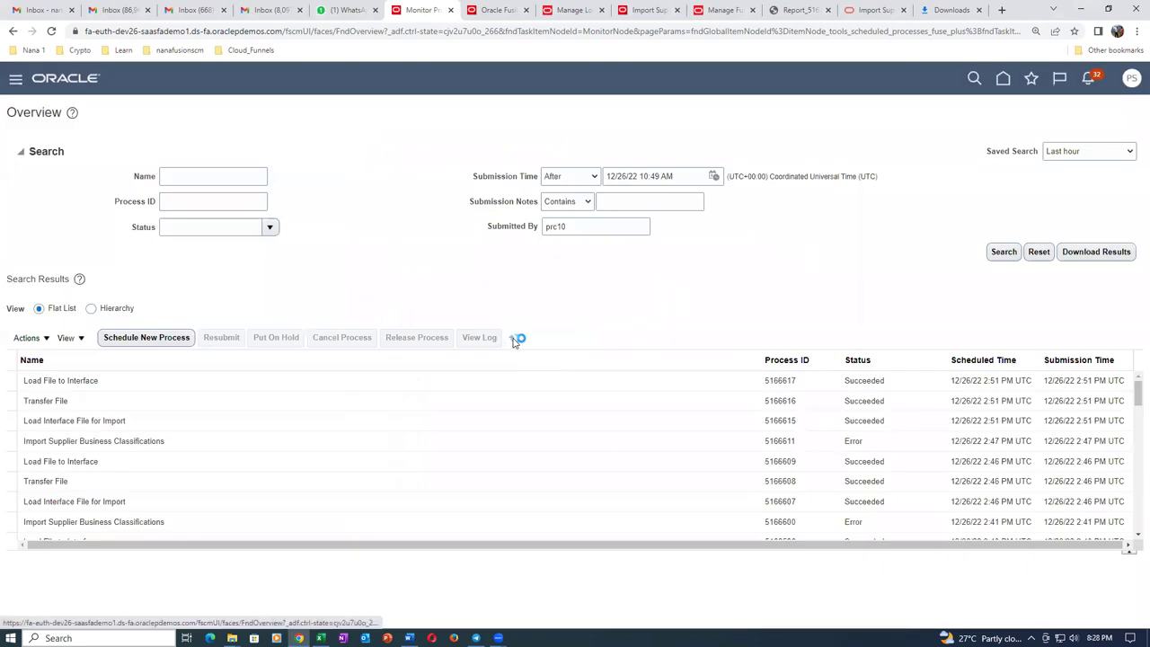
{"action": "left_click", "coordinate": [515, 338]}
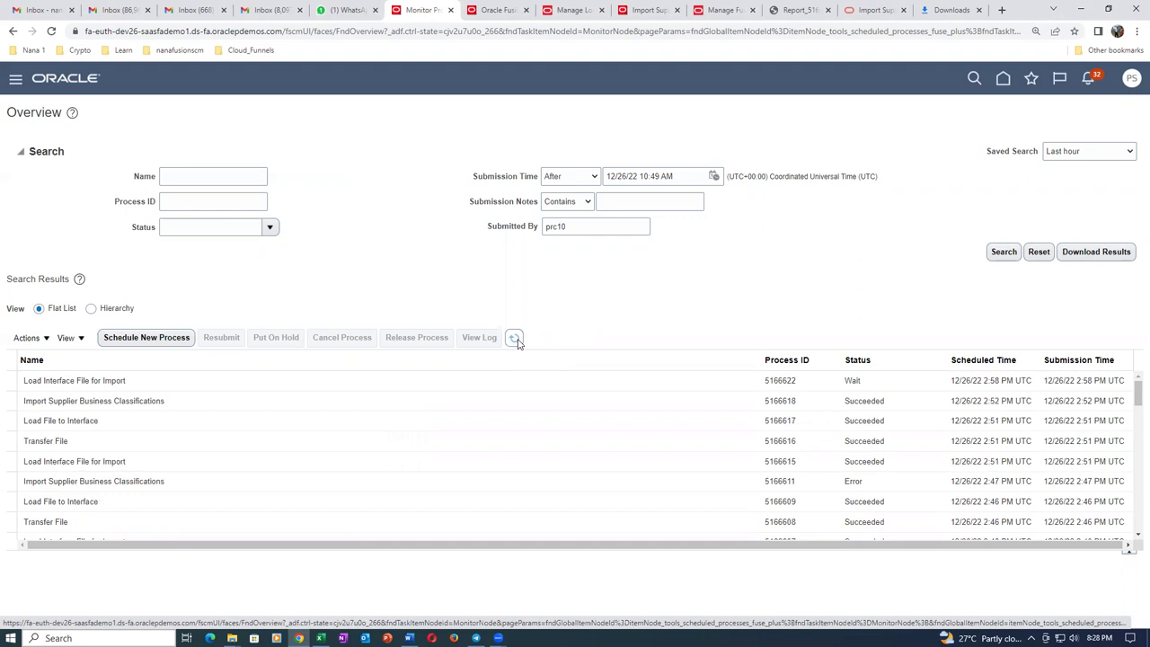
{"action": "left_click", "coordinate": [515, 339]}
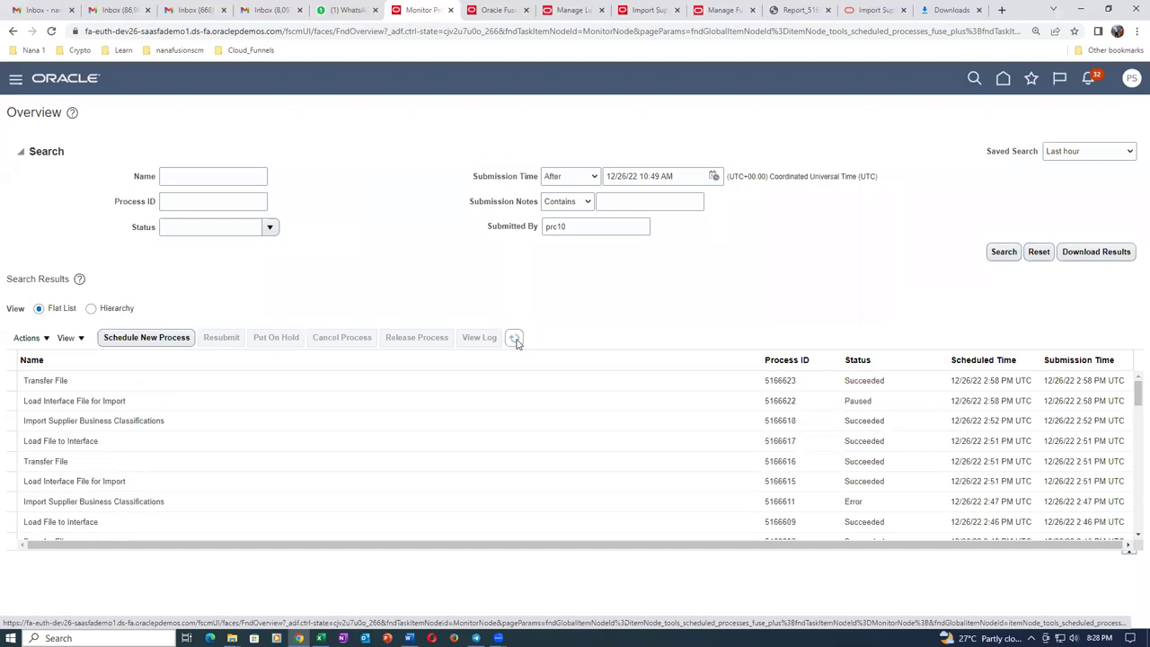
{"action": "left_click", "coordinate": [516, 341]}
{"action": "left_click", "coordinate": [515, 341]}
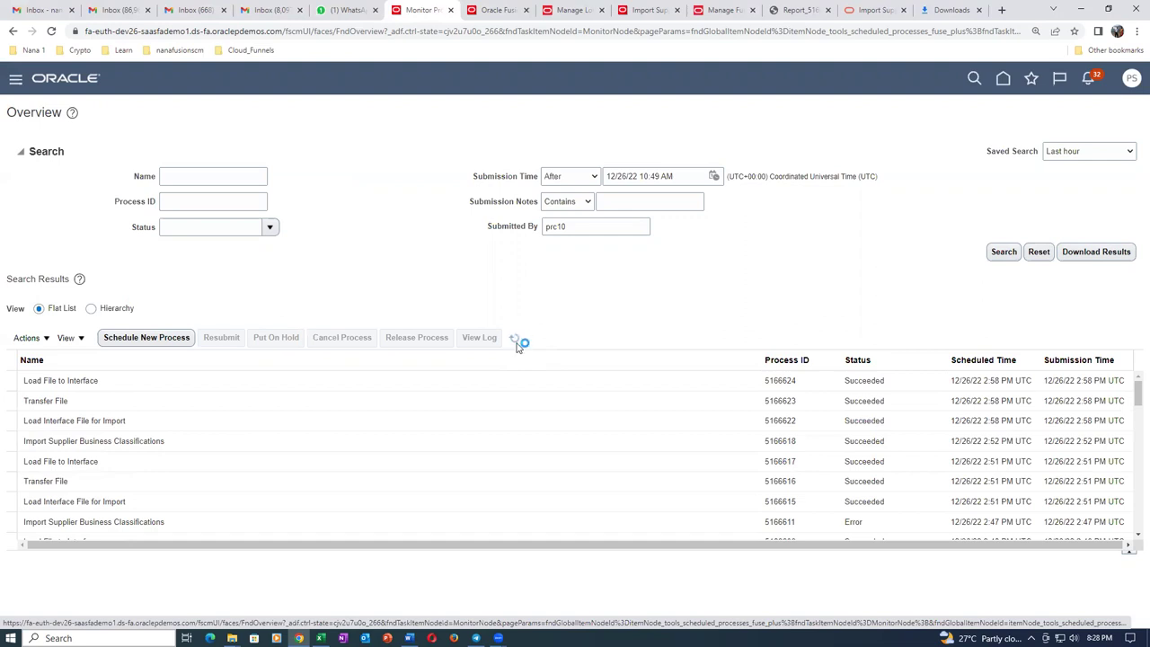
Submit Import Supplier Products and Services Categories with Import Options All and Batch ID 3003.
{"action": "left_click", "coordinate": [648, 10]}
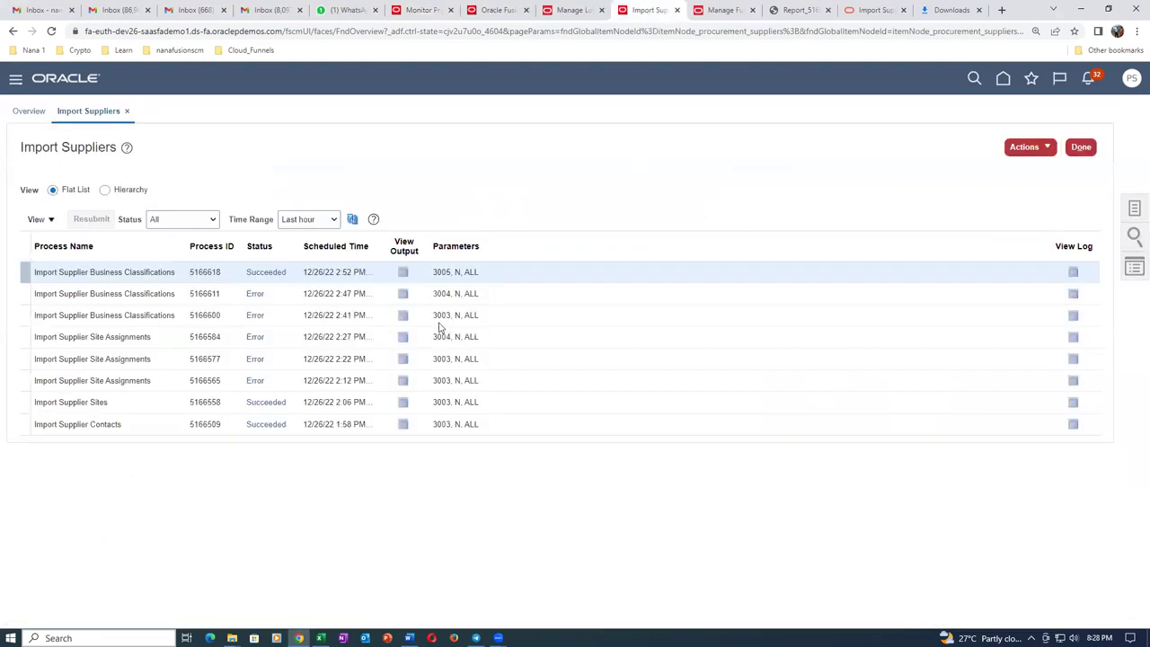
{"action": "left_click", "coordinate": [1029, 147]}
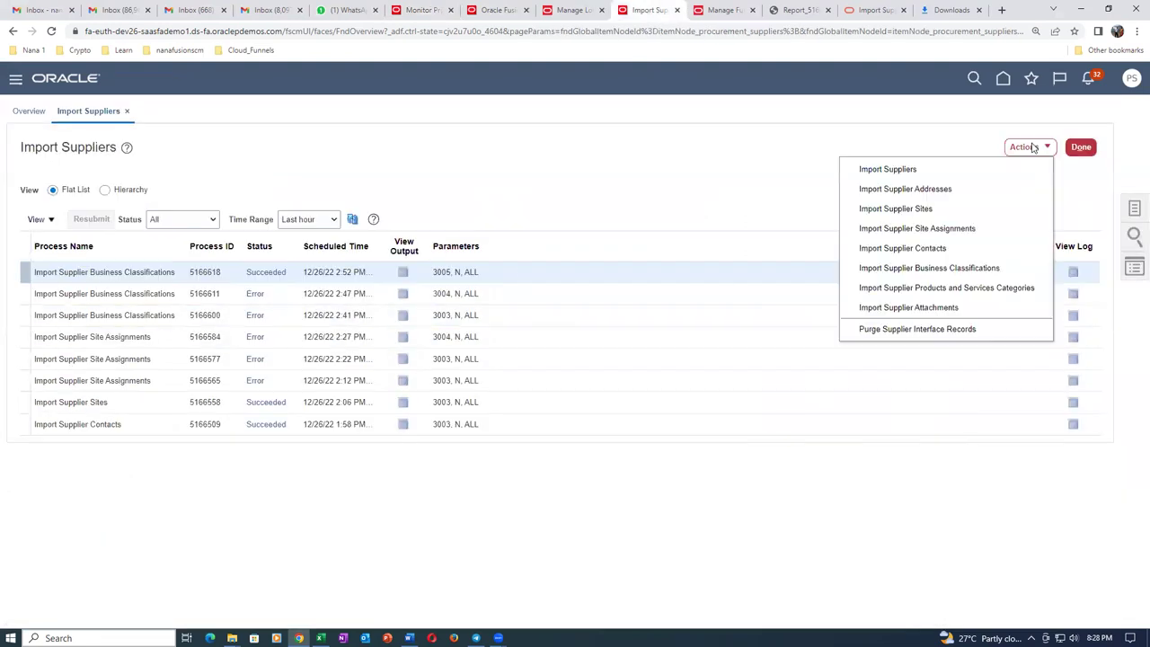
{"action": "left_click", "coordinate": [975, 288]}
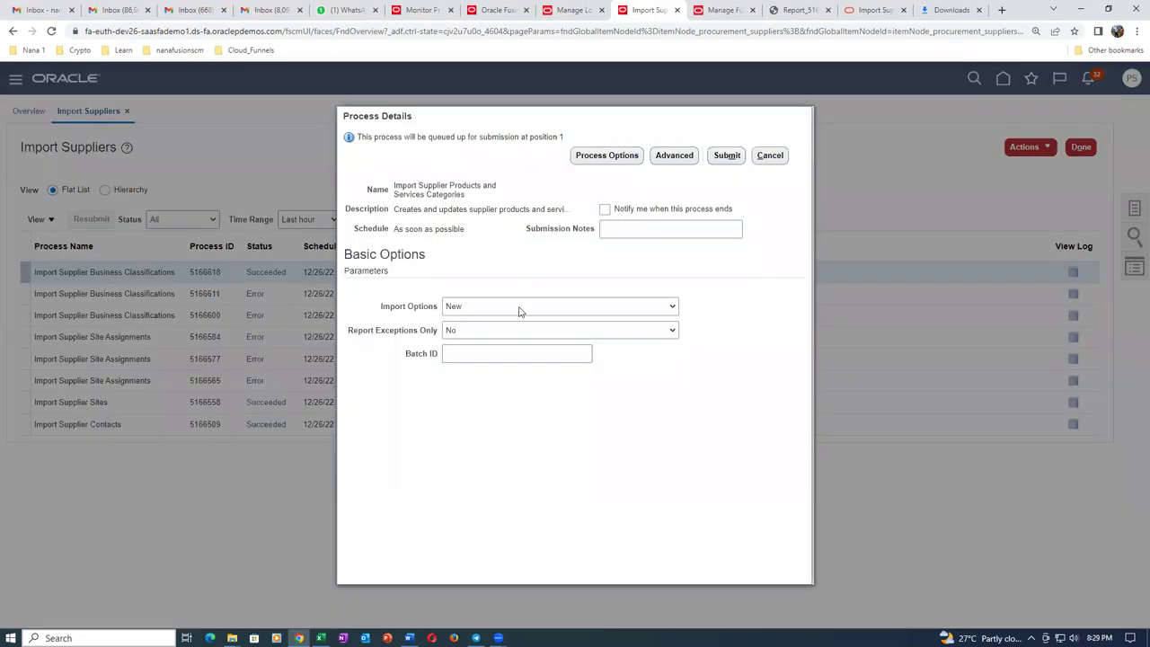
{"action": "left_click", "coordinate": [521, 310]}
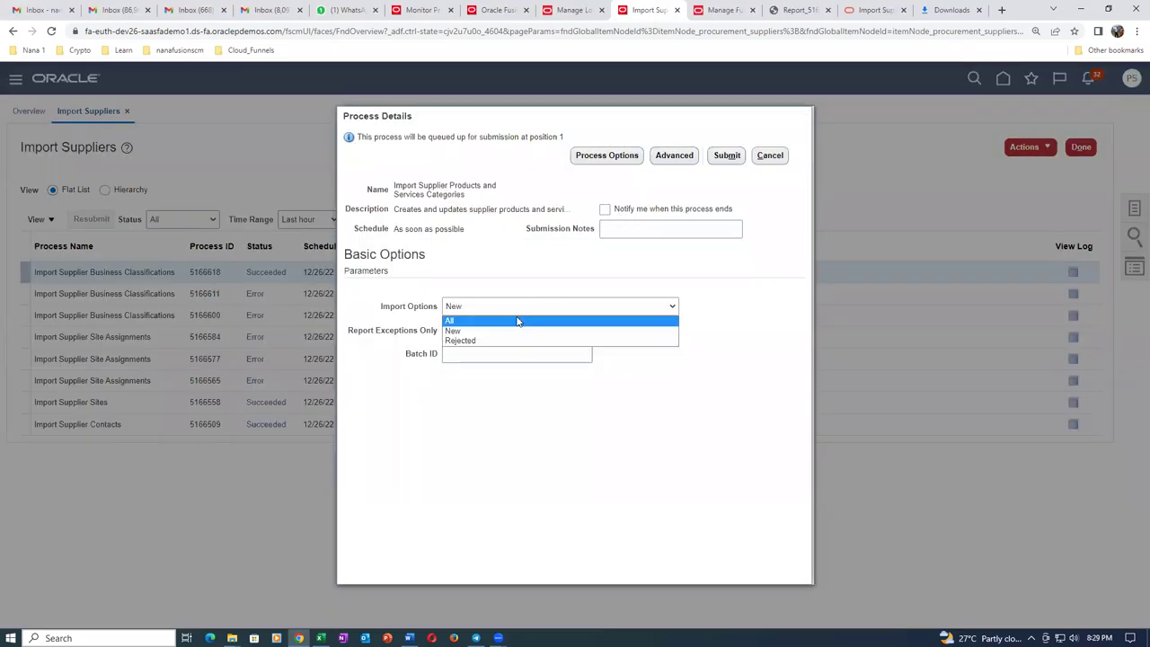
{"action": "left_click", "coordinate": [520, 320]}
{"action": "left_click", "coordinate": [516, 356]}
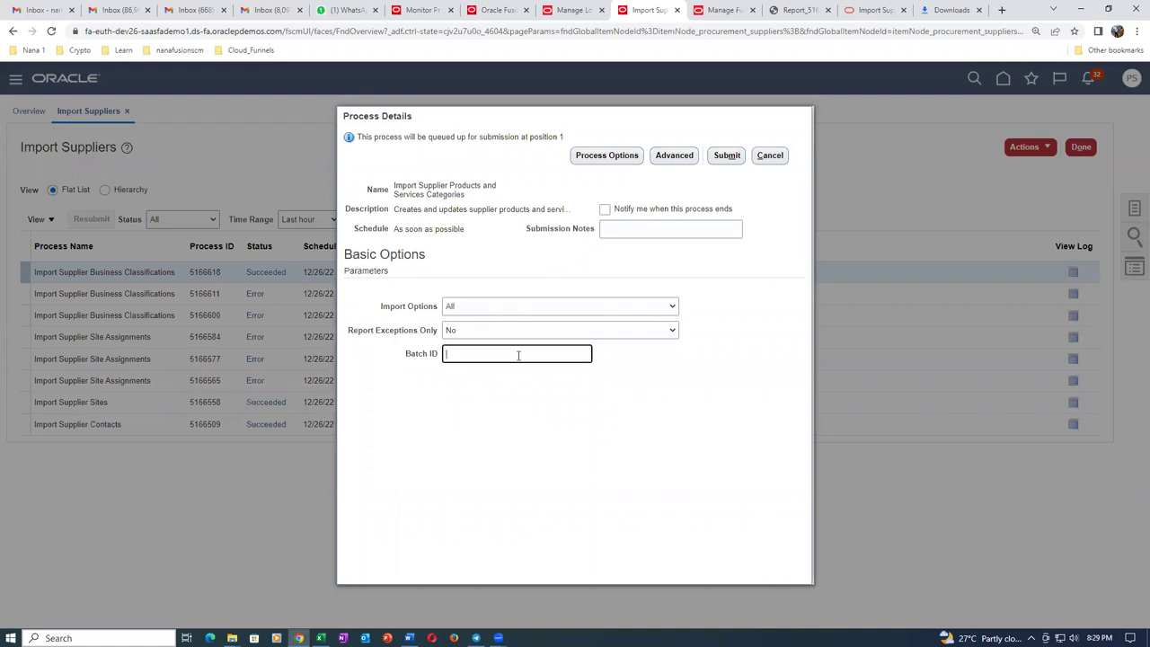
{"action": "type", "text": "3003"}
{"action": "key", "text": "Tab"}
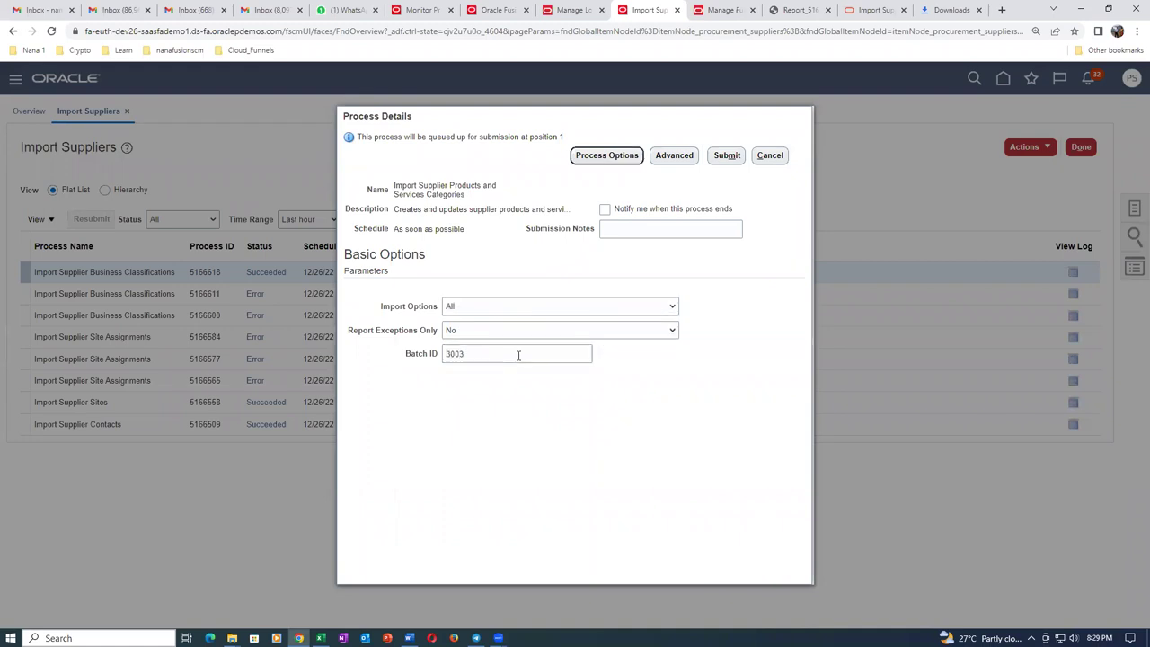
{"action": "left_click", "coordinate": [726, 156]}
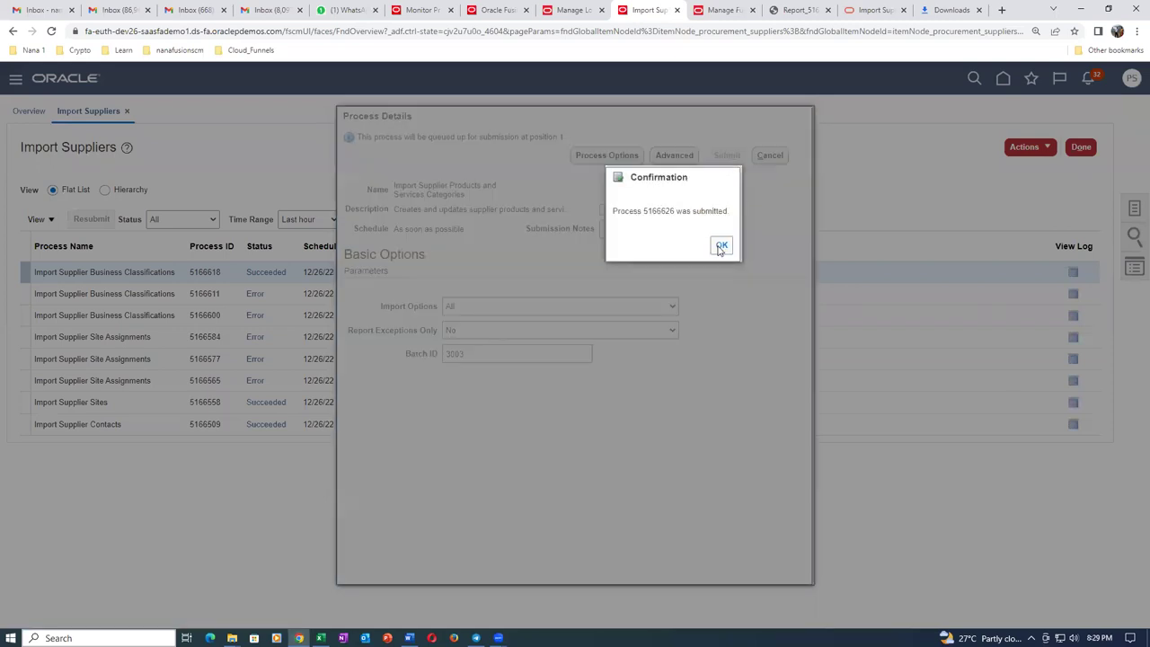
{"action": "left_click", "coordinate": [722, 245]}
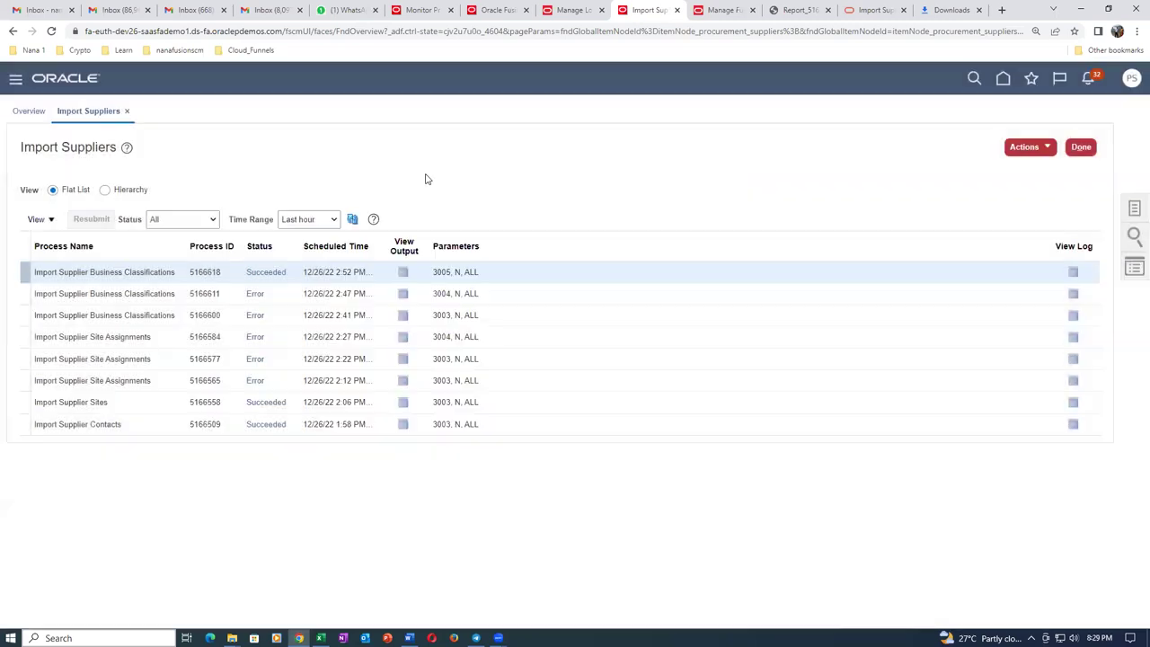
Refresh until process 5166626 ends in Error, then download its Report_5166626.pdf output.
{"action": "left_click", "coordinate": [352, 224]}
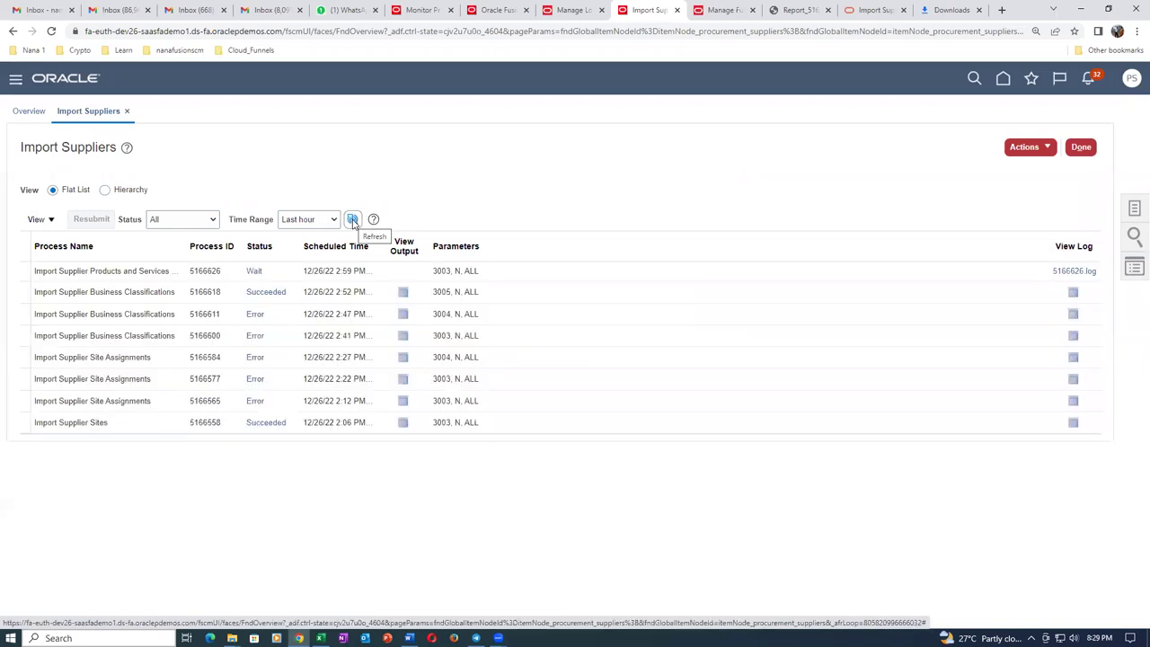
{"action": "left_click", "coordinate": [353, 222]}
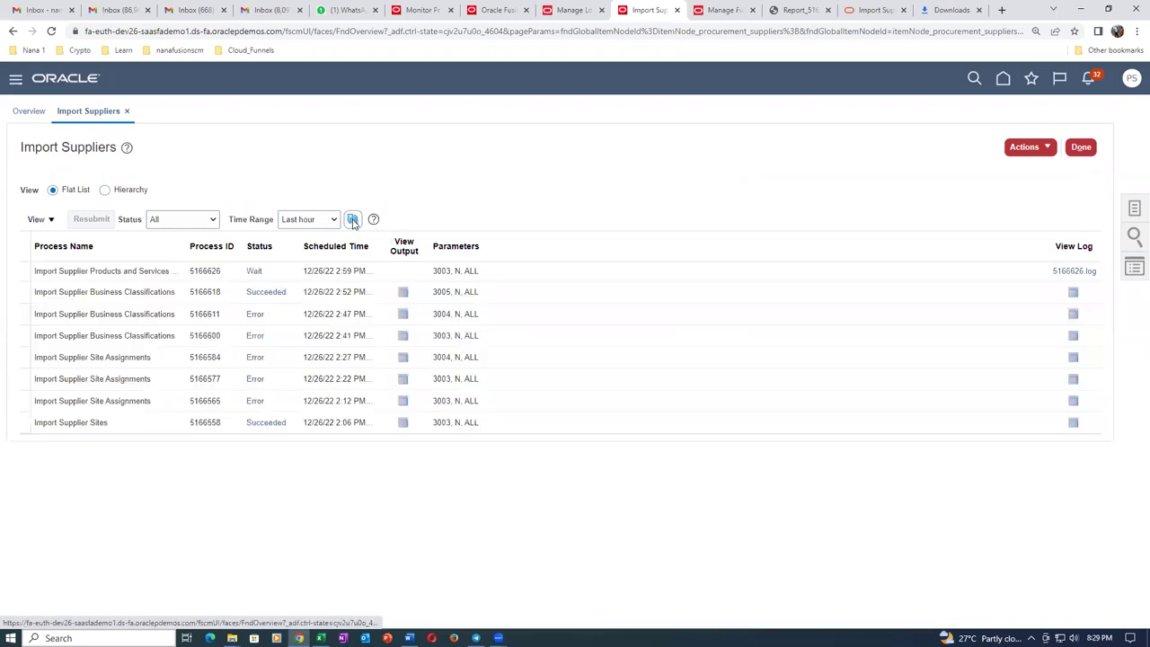
{"action": "left_click", "coordinate": [353, 222]}
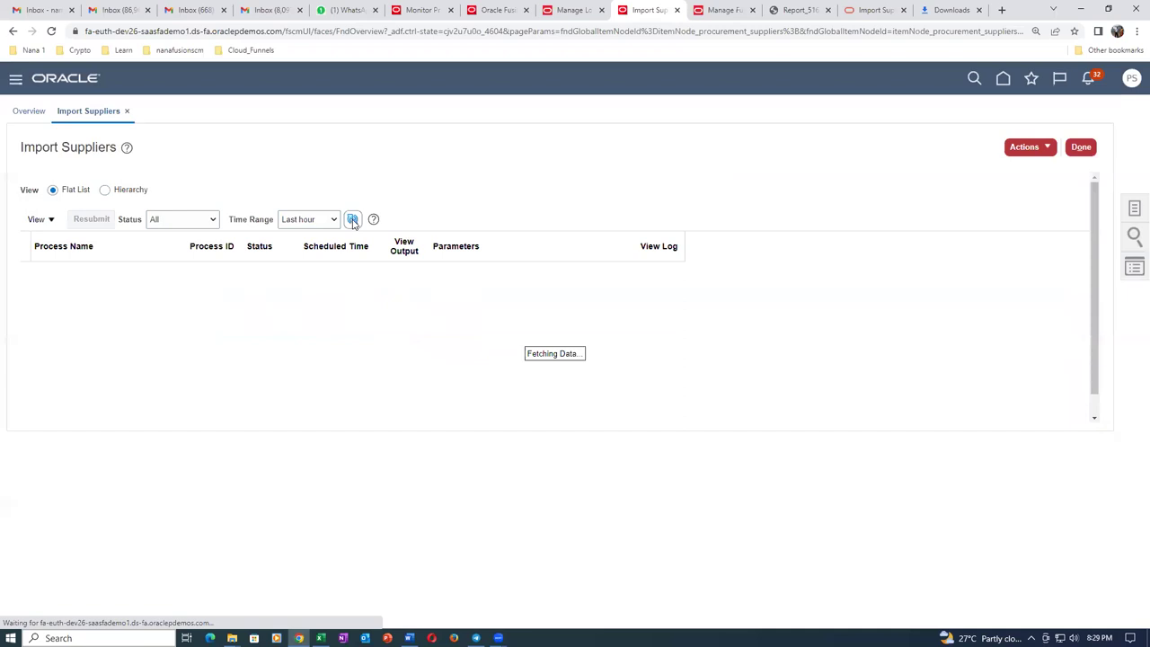
{"action": "left_click", "coordinate": [354, 221]}
{"action": "left_click", "coordinate": [354, 220]}
{"action": "left_click", "coordinate": [354, 220]}
{"action": "left_click", "coordinate": [403, 274]}
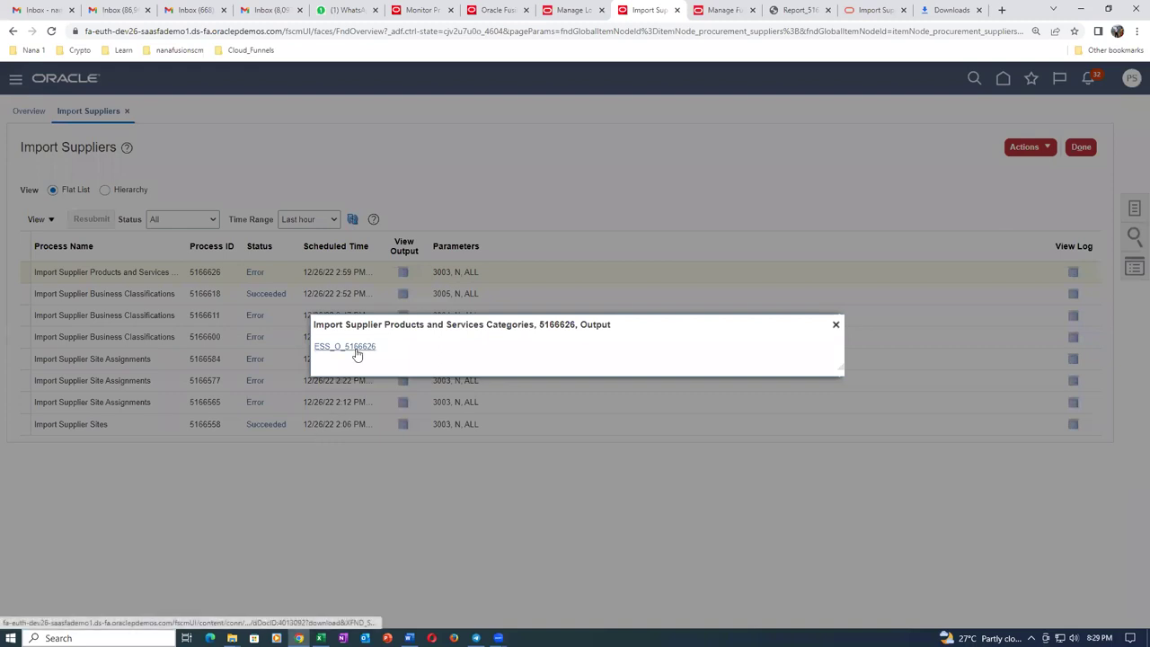
{"action": "left_click", "coordinate": [357, 355]}
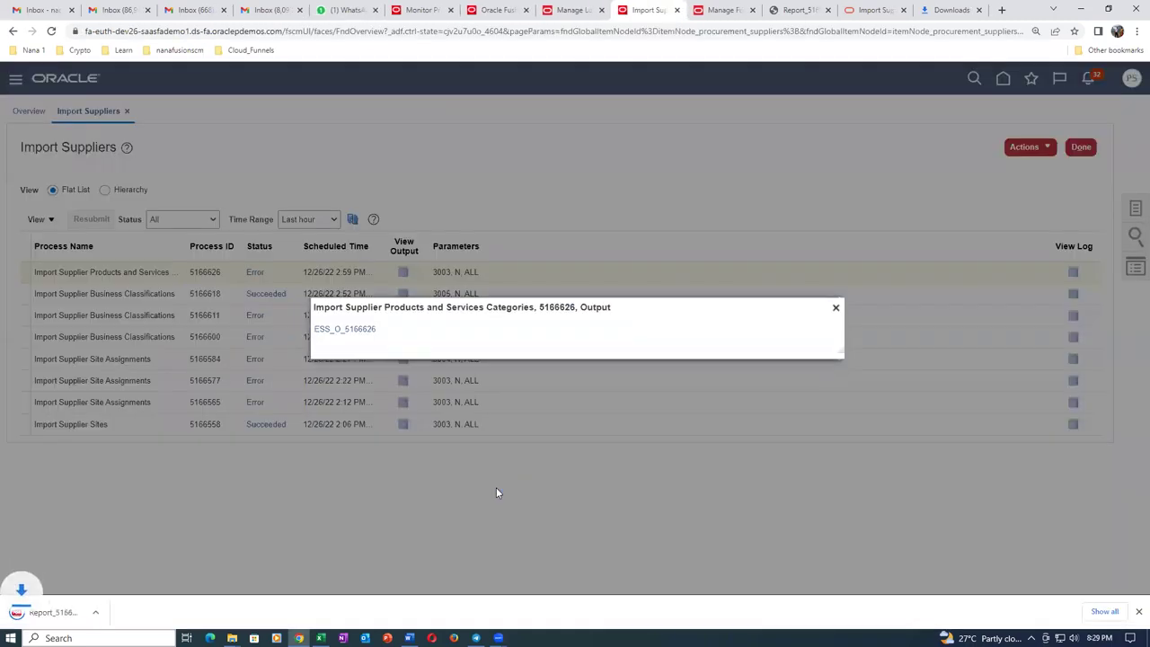
Read page 2 of Report_5166626.pdf, which shows t01_computers rejected, then go back to the catalog tab.
{"action": "left_click", "coordinate": [51, 613]}
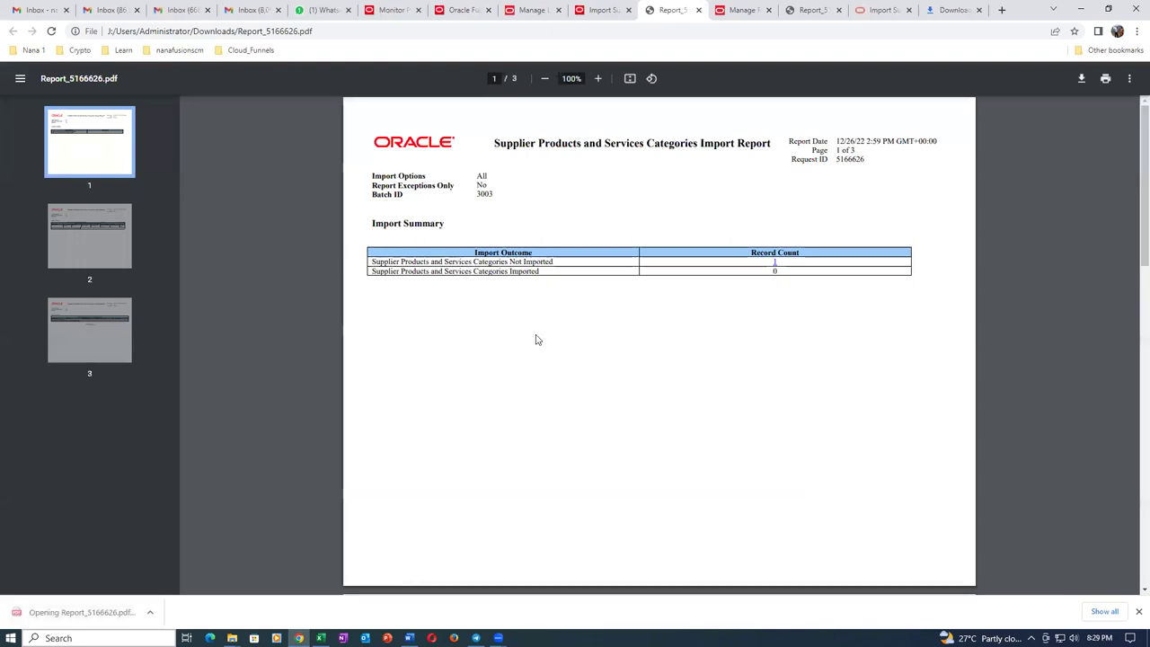
{"action": "scroll", "coordinate": [609, 329], "scroll_direction": "down", "scroll_amount": 8}
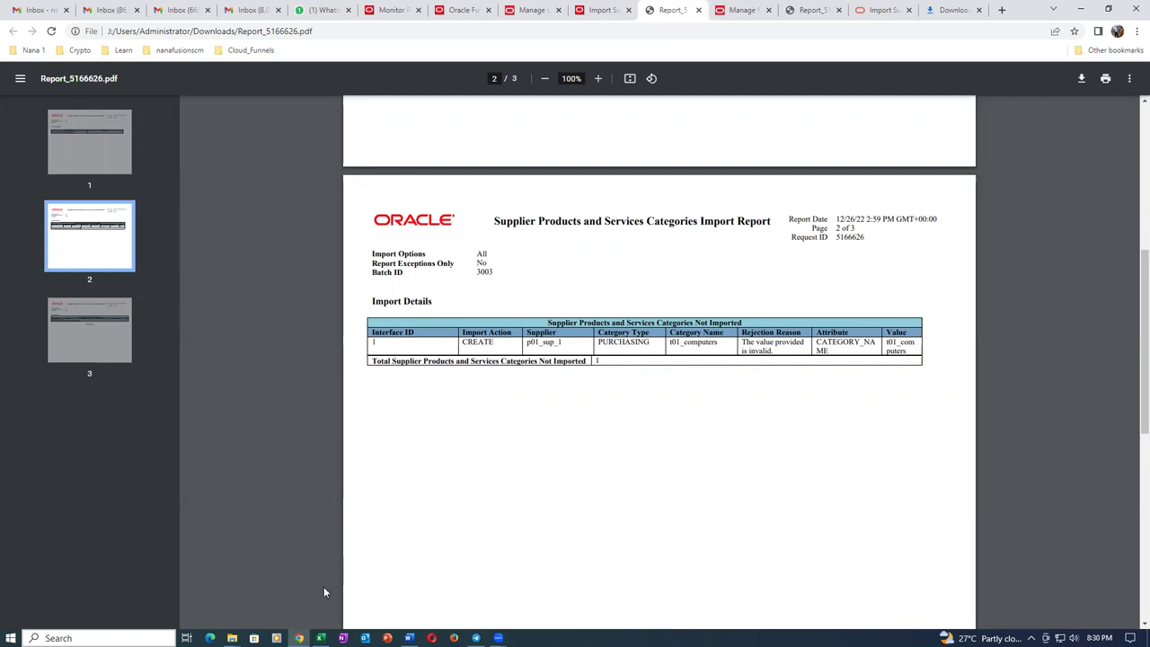
{"action": "left_click", "coordinate": [321, 638]}
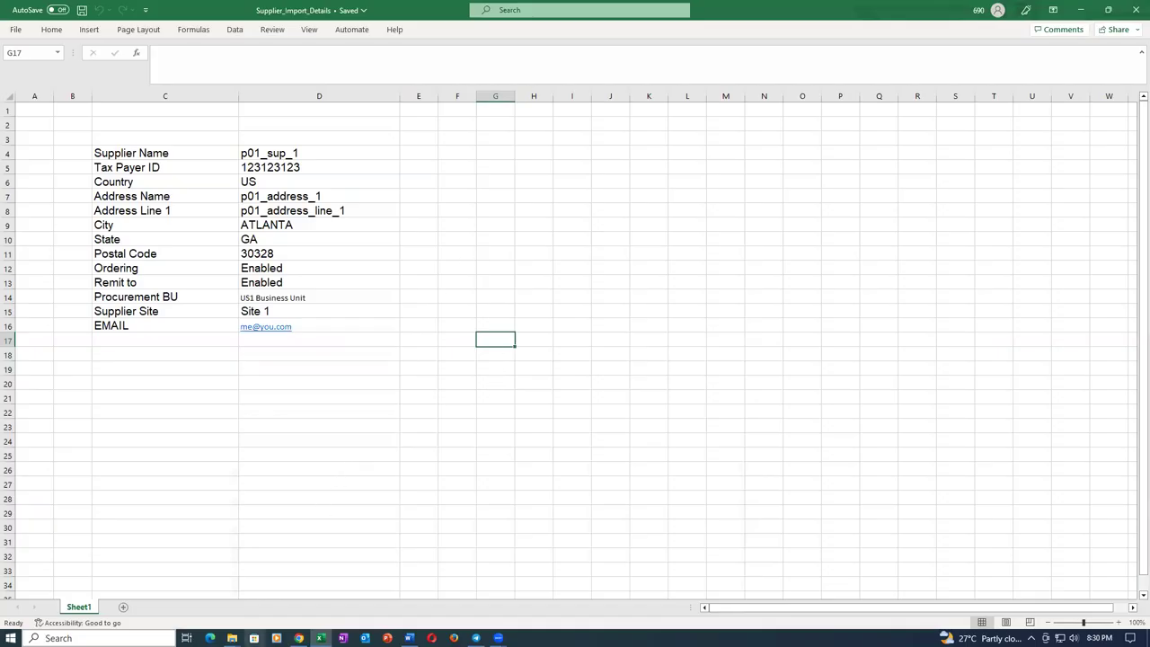
{"action": "key", "text": "alt+Tab"}
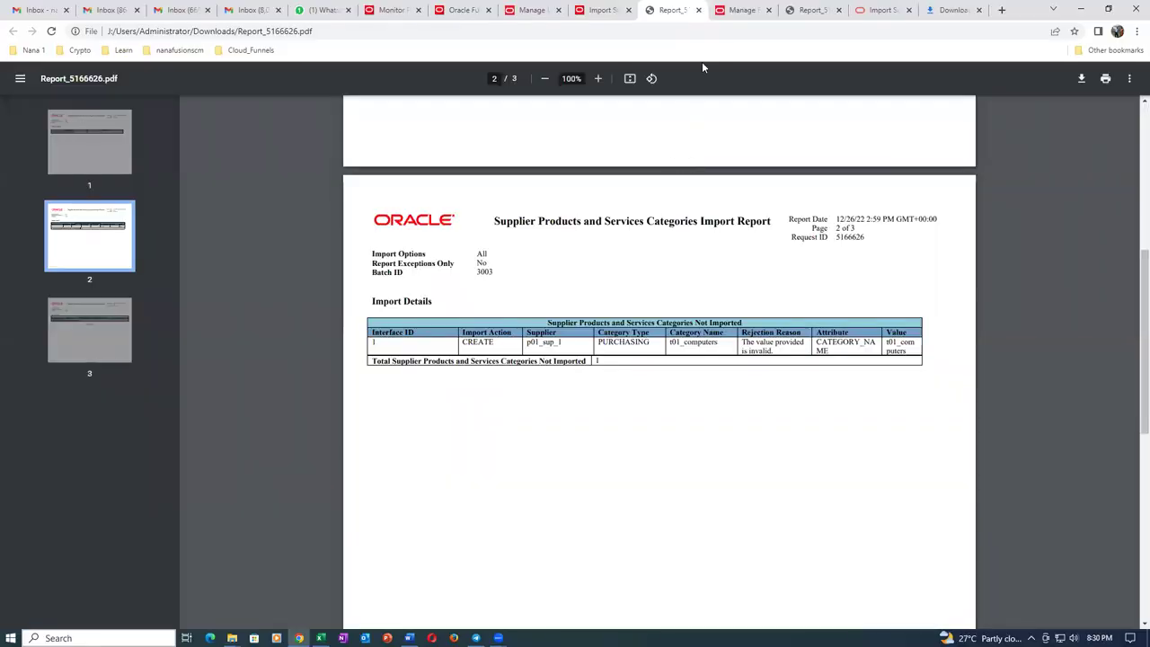
{"action": "left_click", "coordinate": [742, 10]}
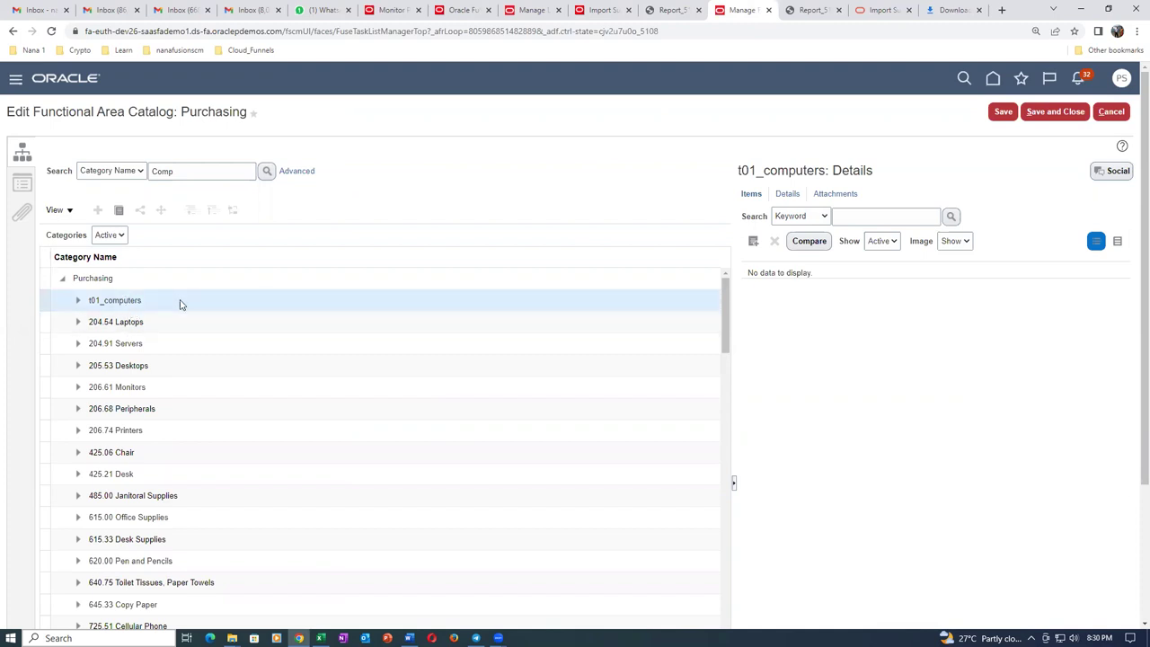
Show the t01_computers category details and duplicate the browser tab.
{"action": "left_click", "coordinate": [789, 193]}
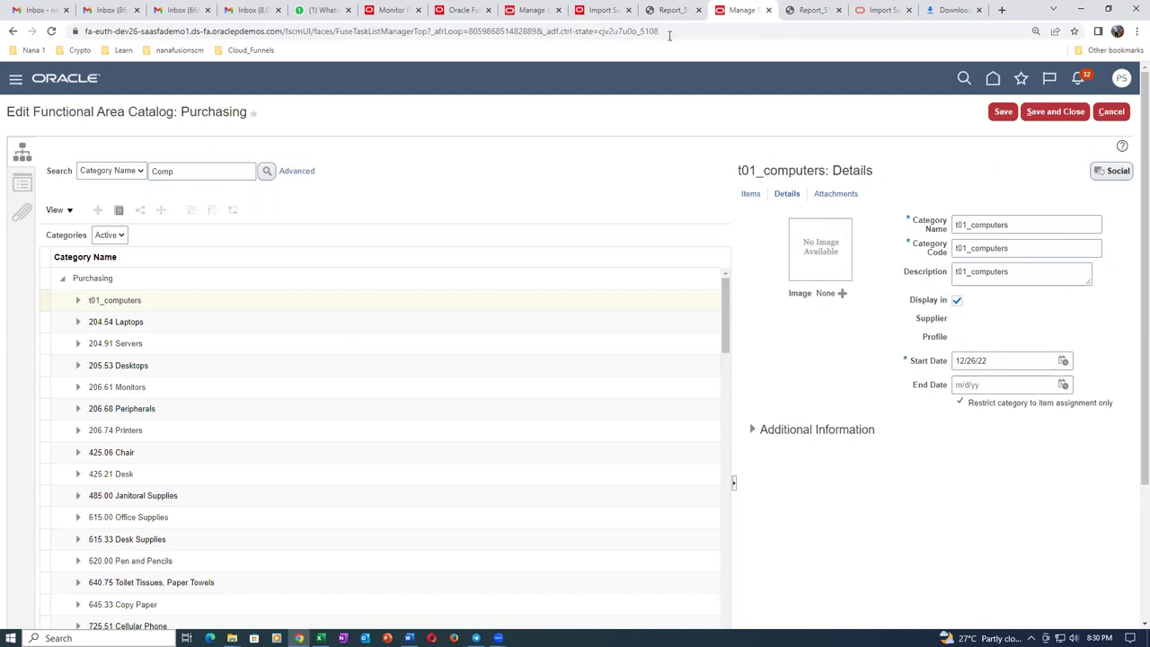
{"action": "right_click", "coordinate": [750, 11]}
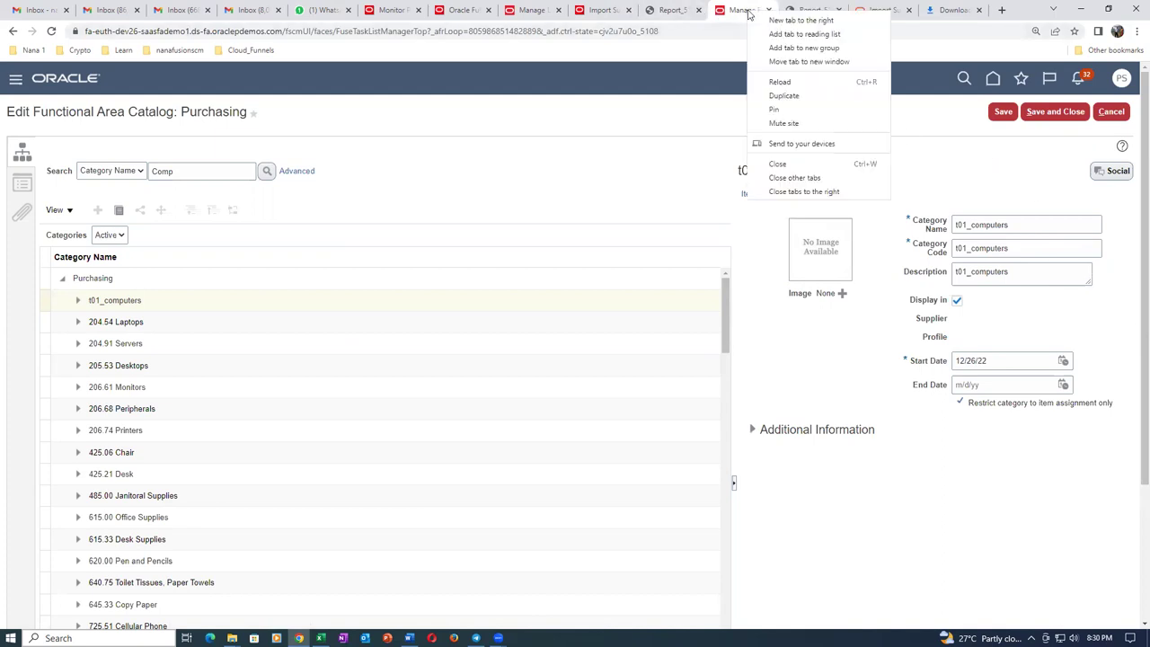
{"action": "left_click", "coordinate": [784, 97]}
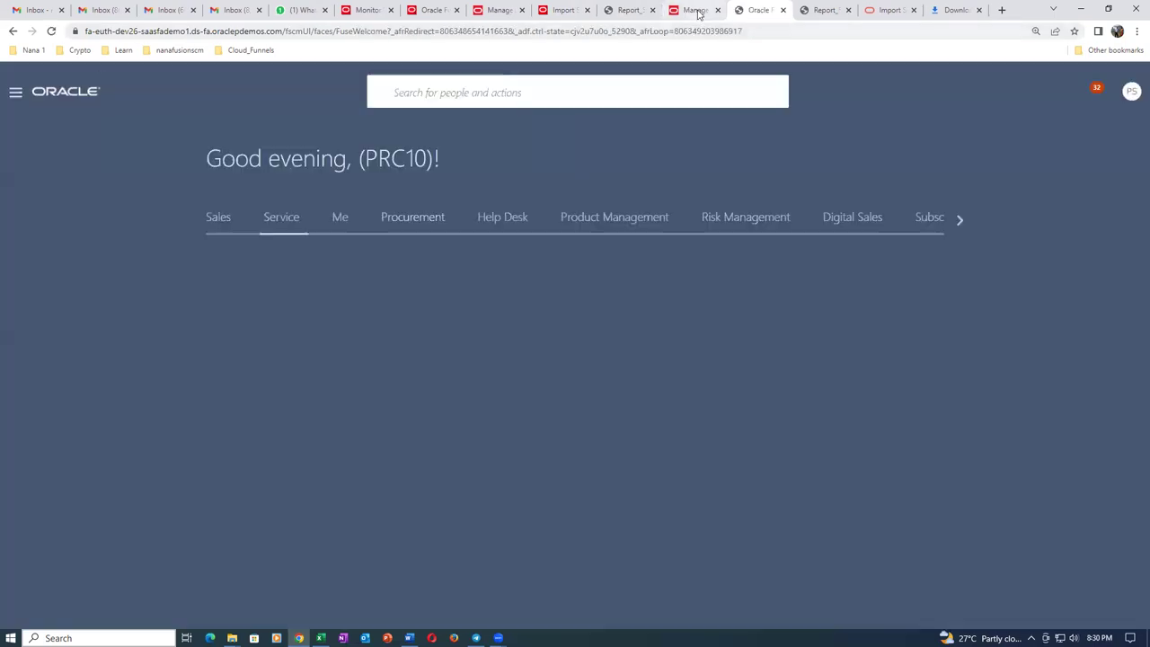
Review the t01_computers start date and description, then move to the duplicated tab.
{"action": "left_click", "coordinate": [695, 10]}
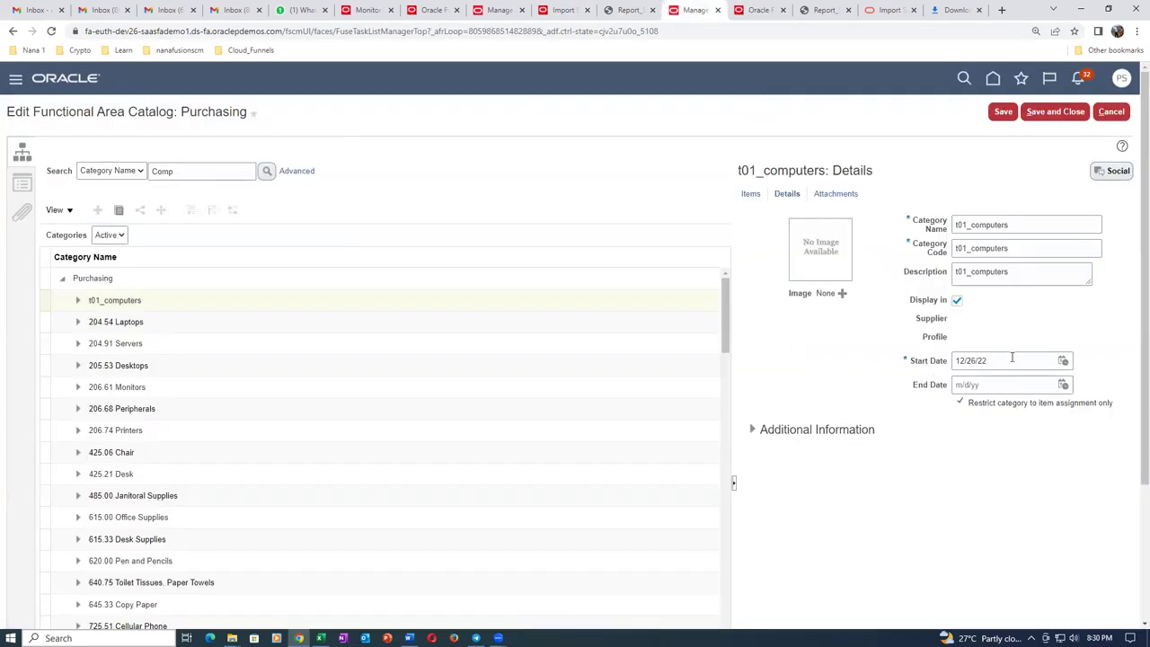
{"action": "left_click_drag", "start_coordinate": [997, 359], "coordinate": [898, 375]}
{"action": "left_click", "coordinate": [828, 384]}
{"action": "left_click", "coordinate": [1037, 268]}
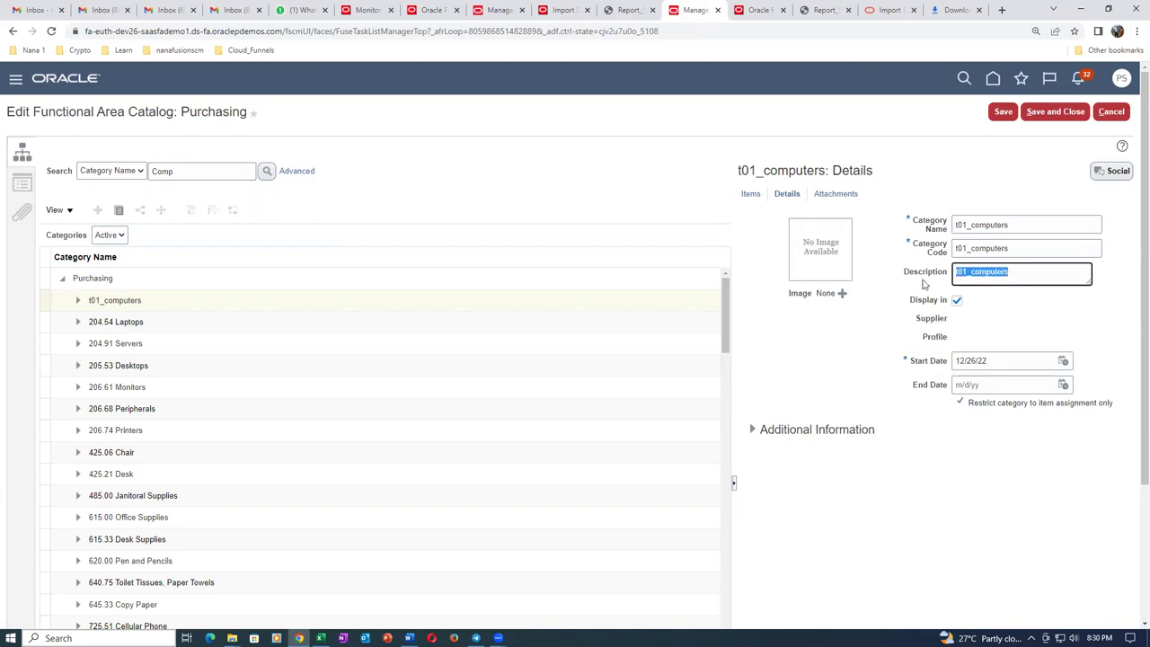
{"action": "left_click", "coordinate": [758, 11]}
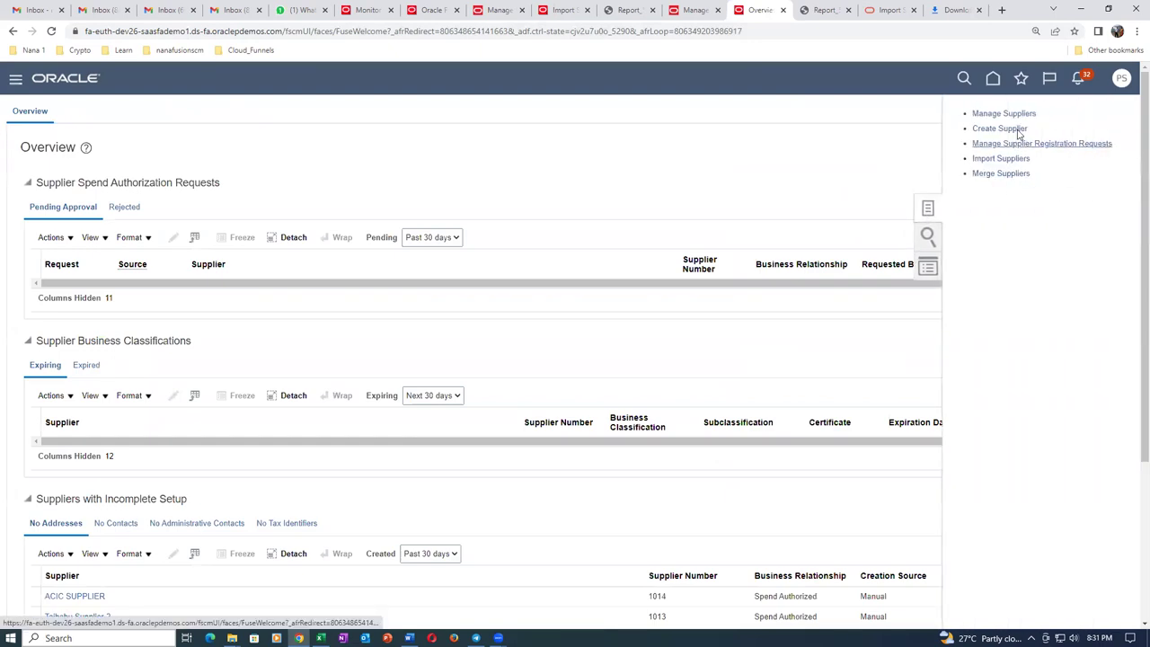
Search Manage Suppliers for keyword 'abc' and open the ABC Consulting record.
{"action": "left_click", "coordinate": [1007, 114]}
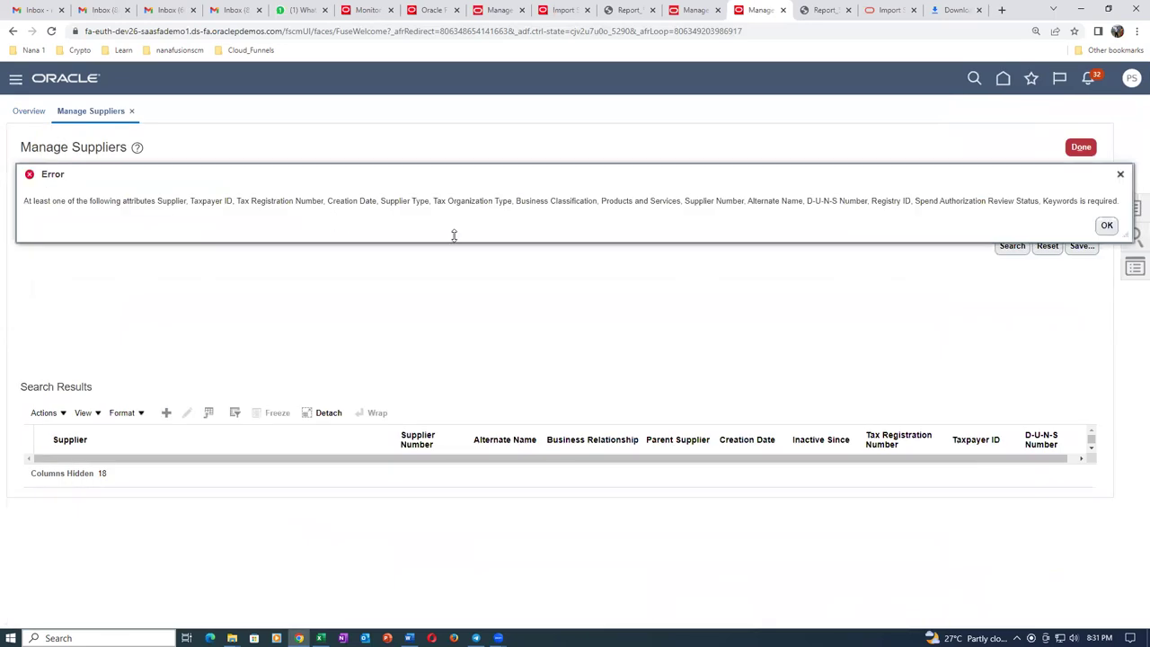
{"action": "left_click", "coordinate": [1107, 226]}
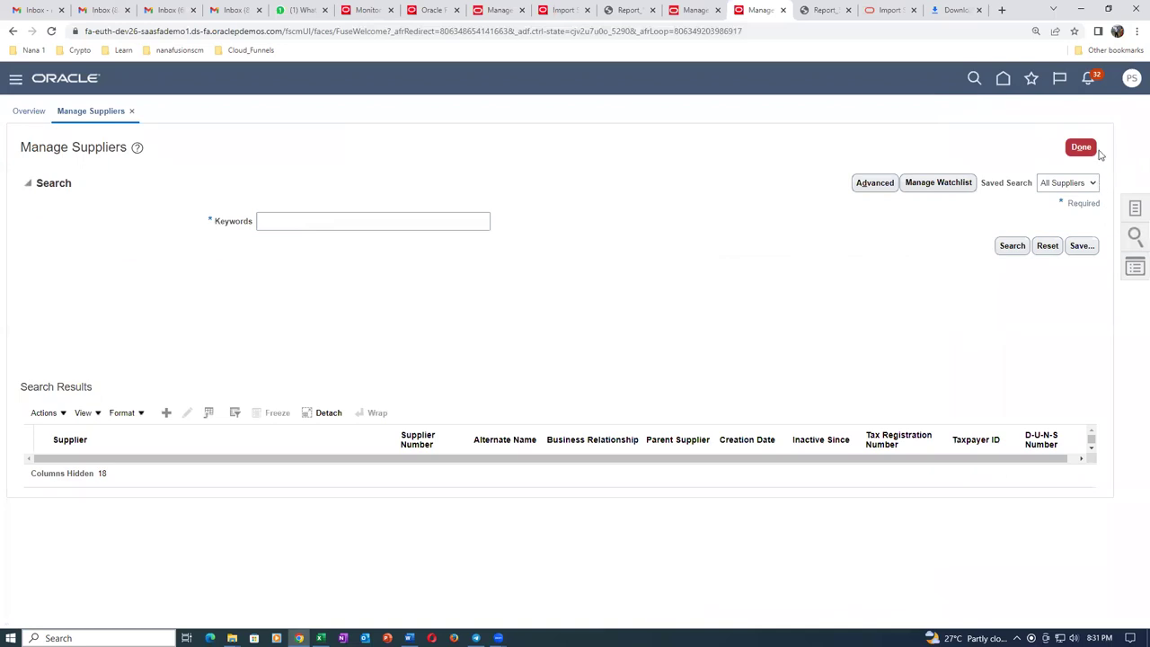
{"action": "left_click", "coordinate": [354, 221]}
{"action": "type", "text": "abc"}
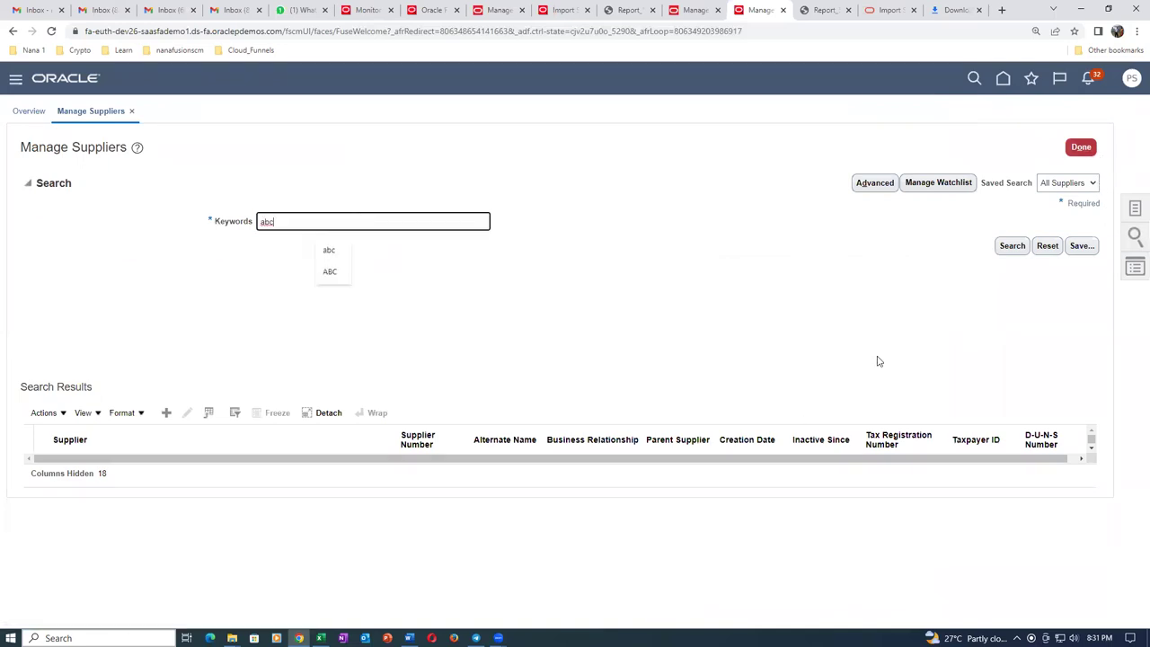
{"action": "left_click", "coordinate": [1009, 248]}
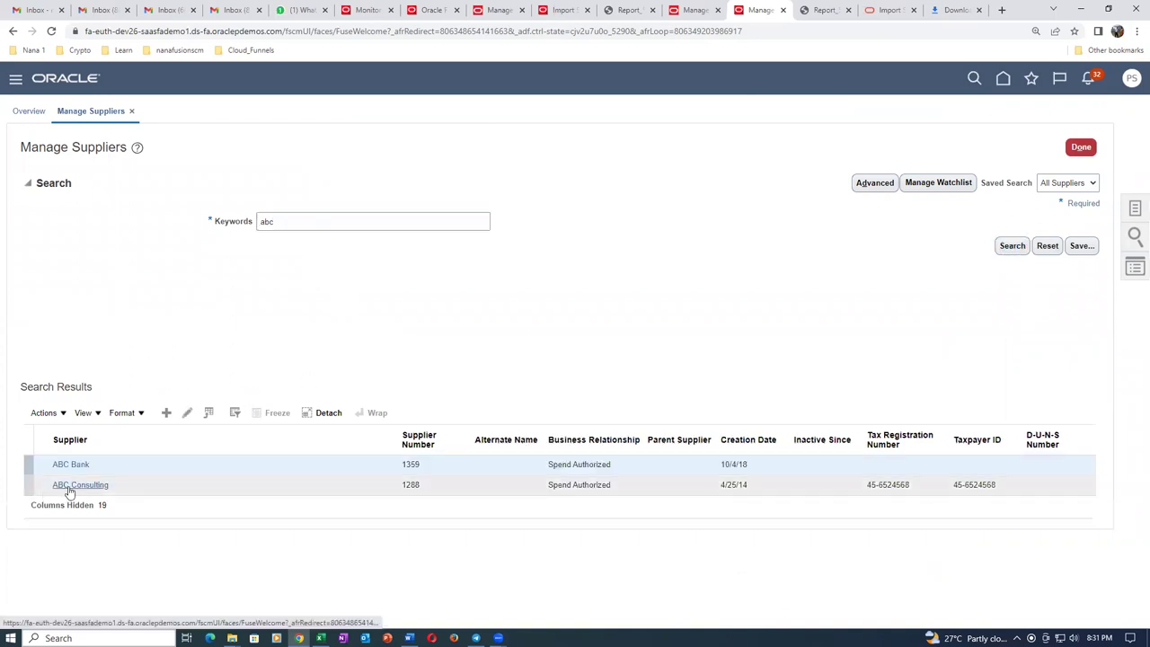
{"action": "left_click", "coordinate": [67, 485]}
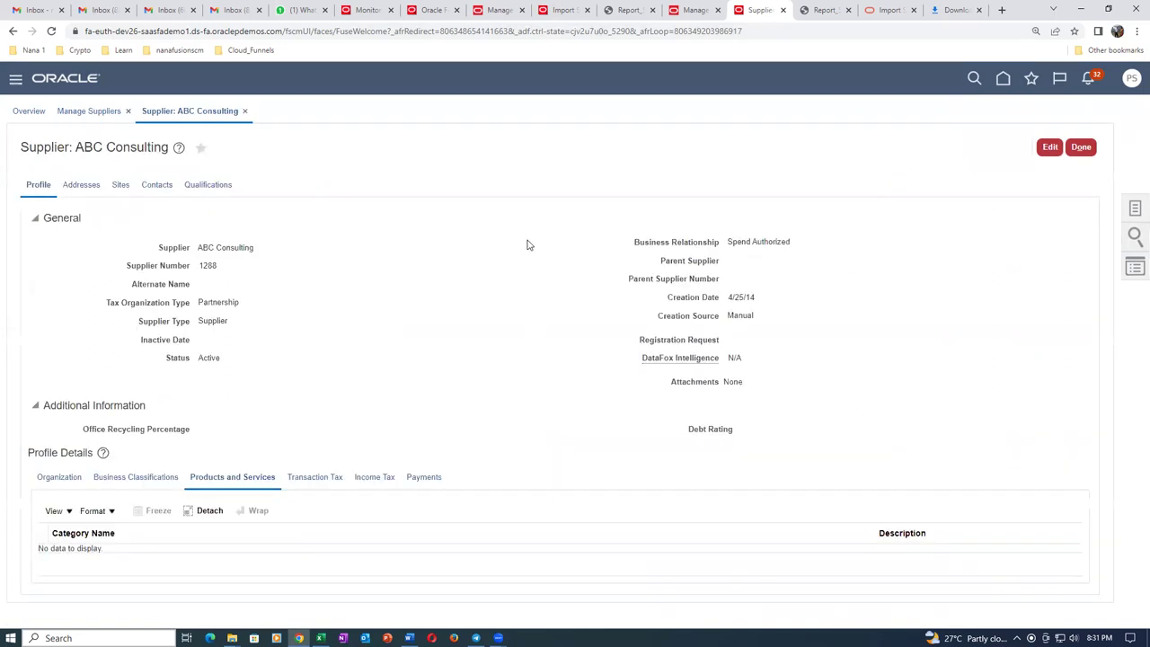
Edit ABC Consulting and bring up Select and Add for its products and services categories.
{"action": "left_click", "coordinate": [1047, 148]}
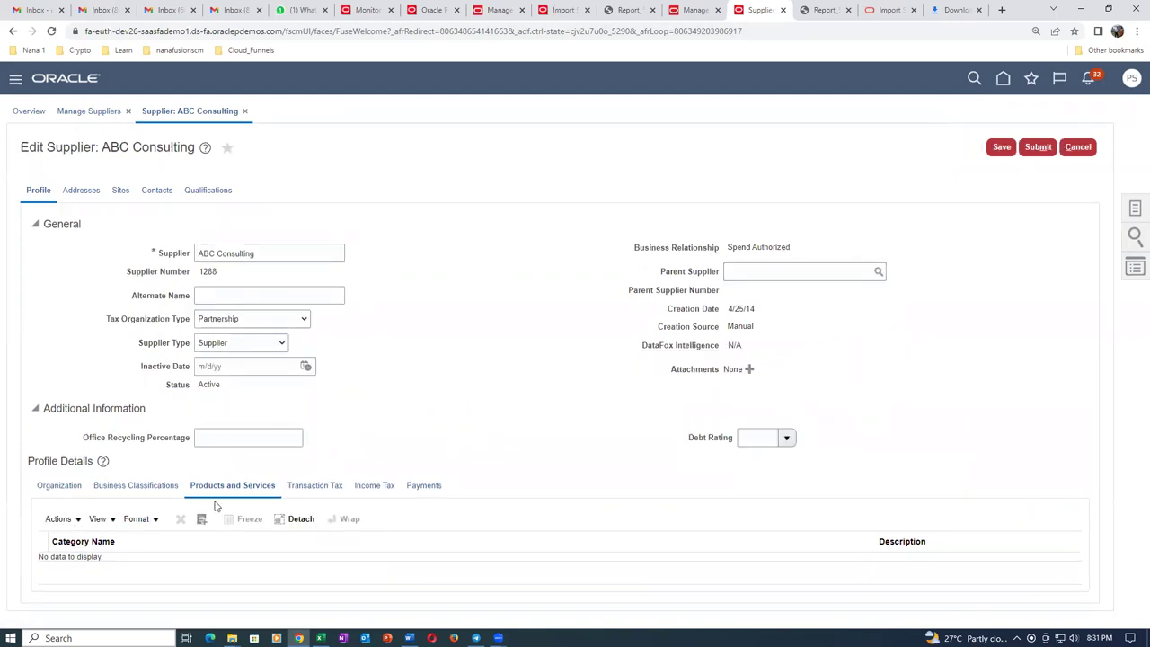
{"action": "left_click", "coordinate": [58, 521]}
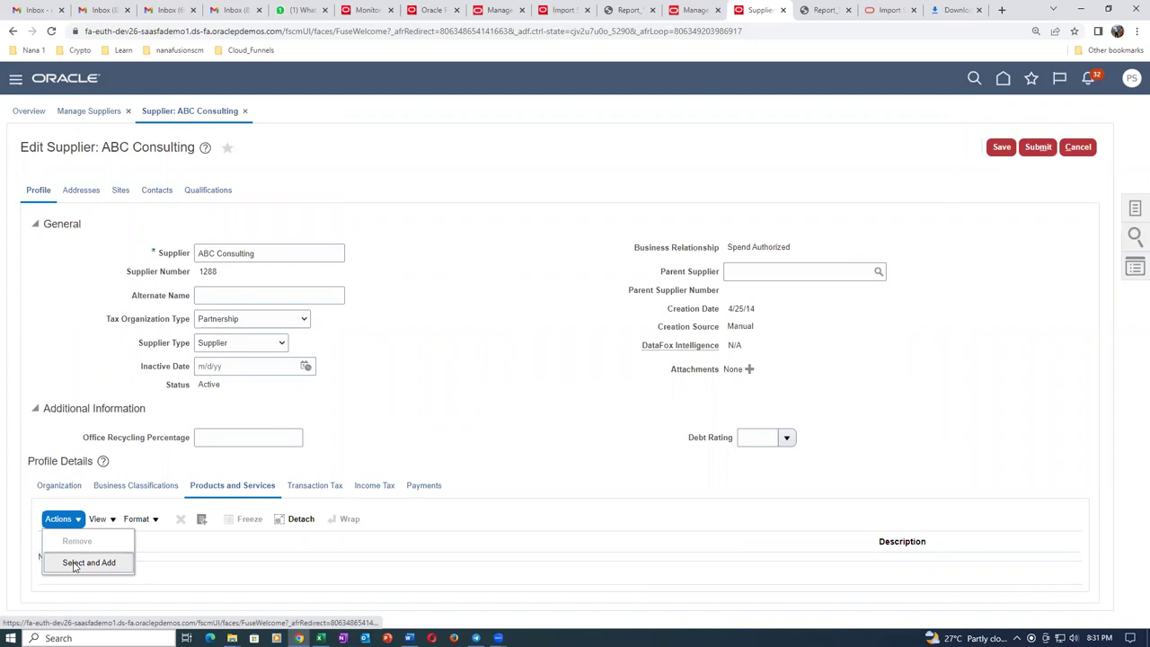
{"action": "left_click", "coordinate": [81, 562]}
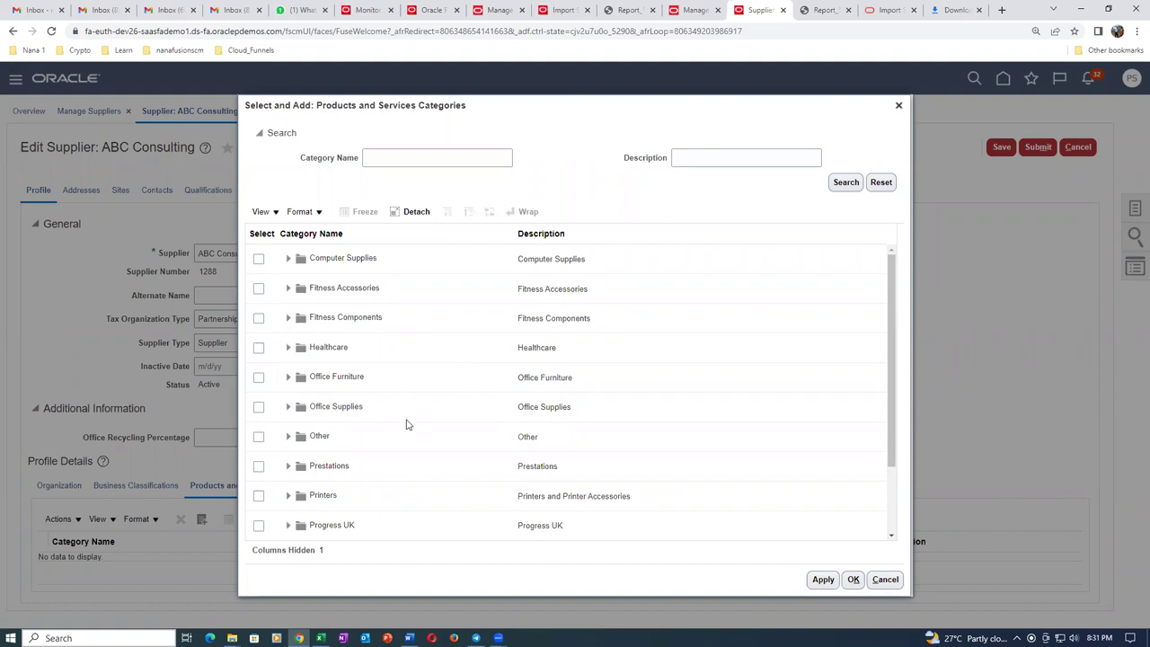
Expand Computer Supplies and Computer Packaging, and scroll through the category list.
{"action": "left_click", "coordinate": [289, 260]}
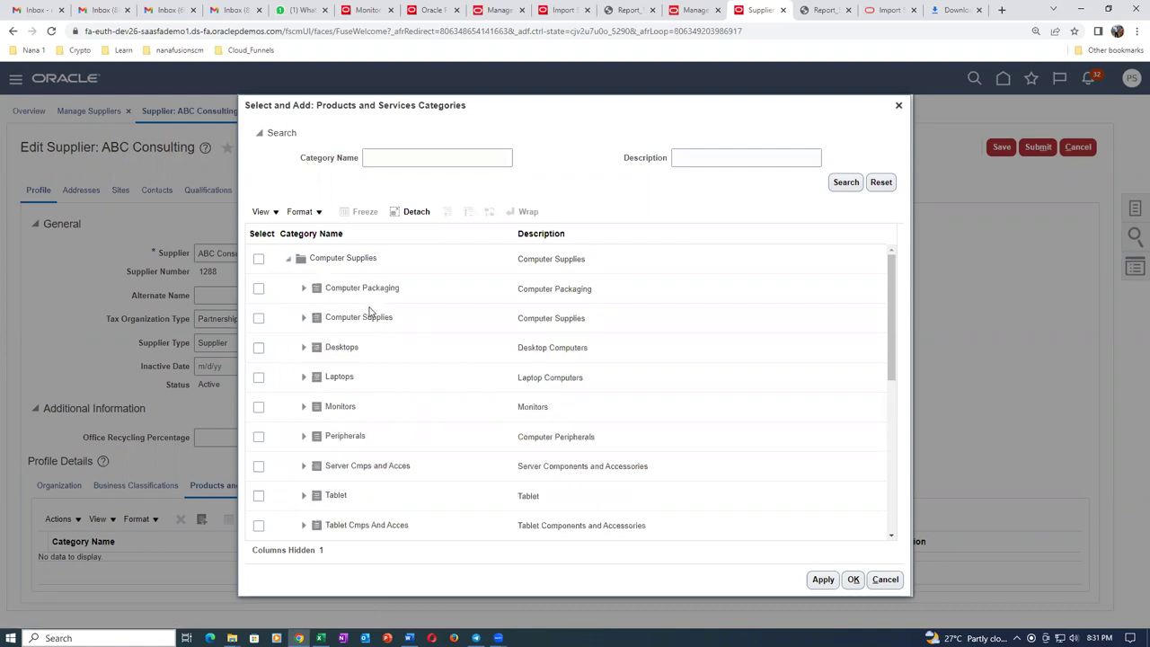
{"action": "left_click", "coordinate": [304, 288]}
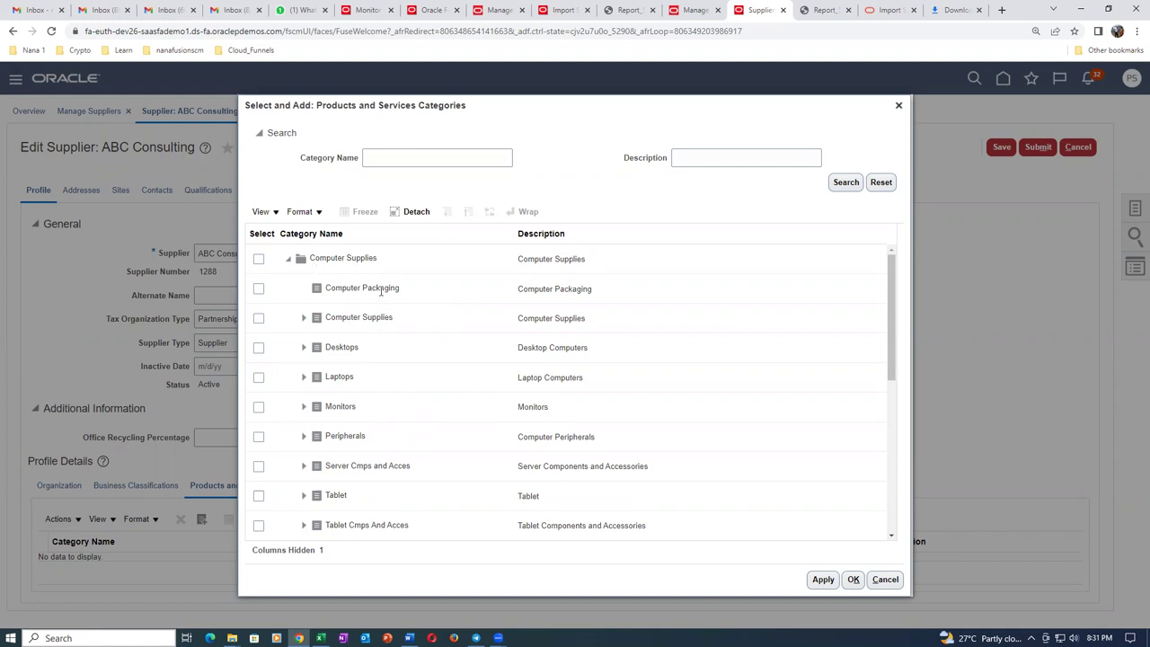
{"action": "left_click", "coordinate": [894, 321]}
{"action": "left_click_drag", "start_coordinate": [893, 320], "coordinate": [927, 429]}
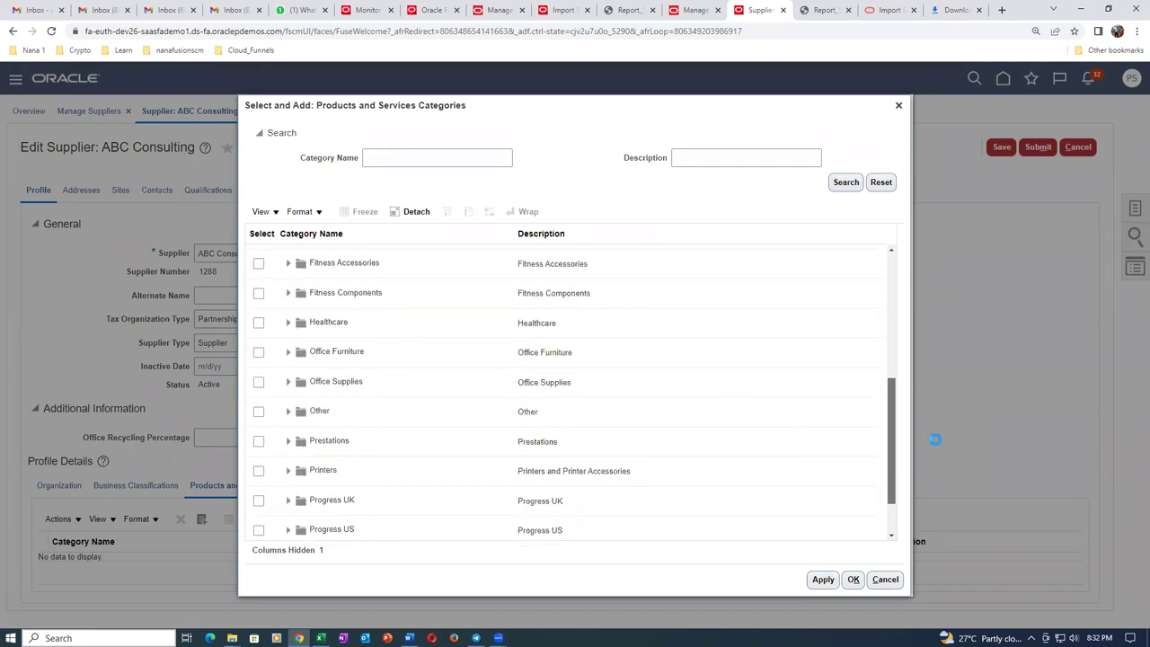
Search categories for 't01', then search with a blank name to list all categories.
{"action": "left_click", "coordinate": [504, 159]}
{"action": "type", "text": "t01"}
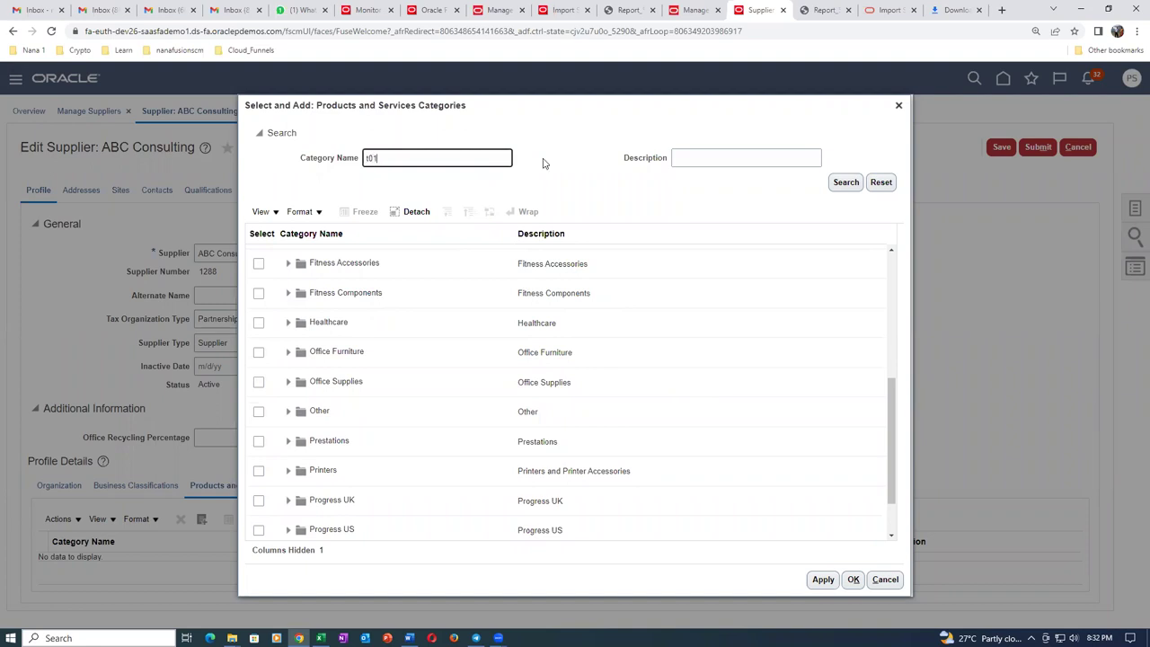
{"action": "left_click", "coordinate": [845, 183]}
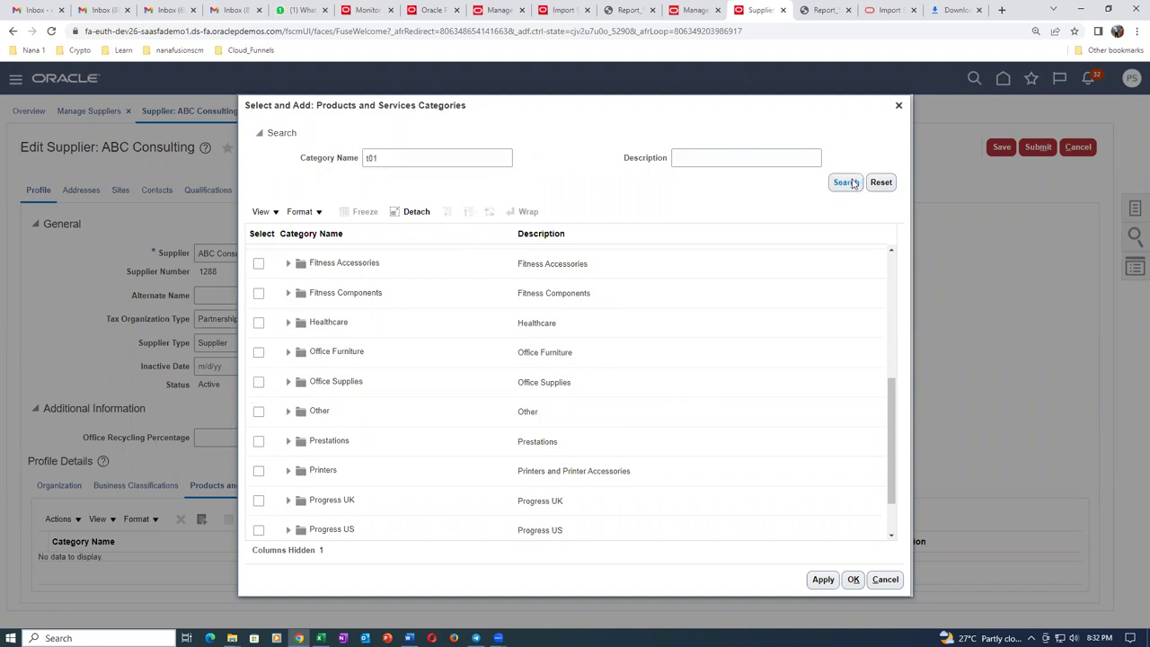
{"action": "left_click", "coordinate": [476, 305]}
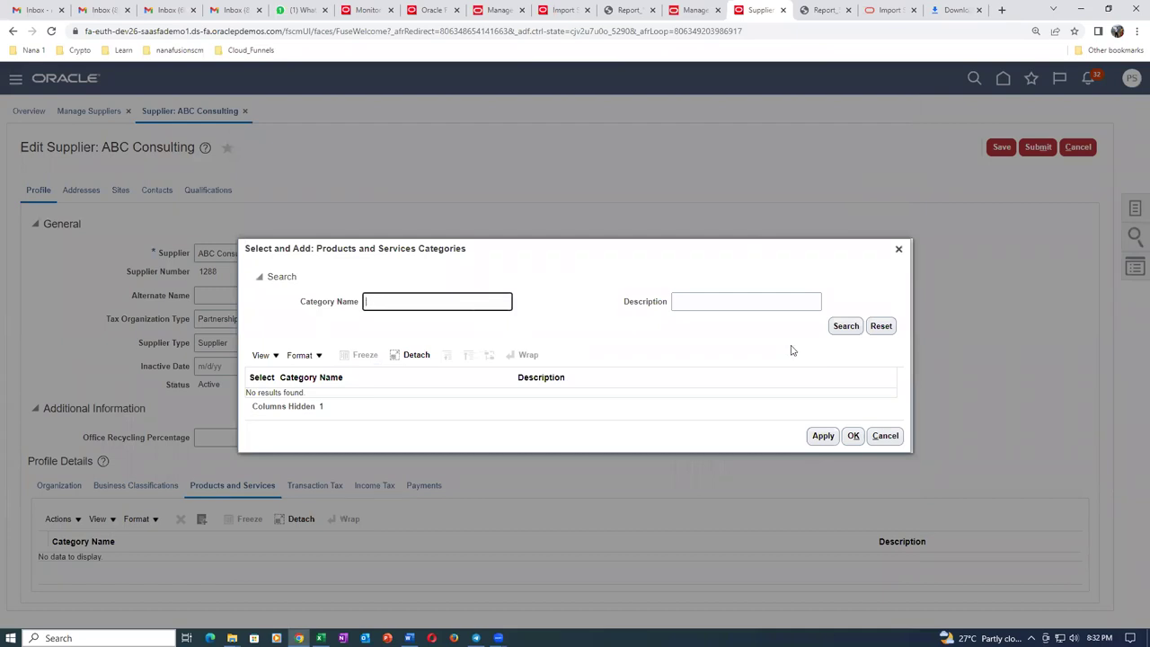
{"action": "left_click", "coordinate": [845, 325]}
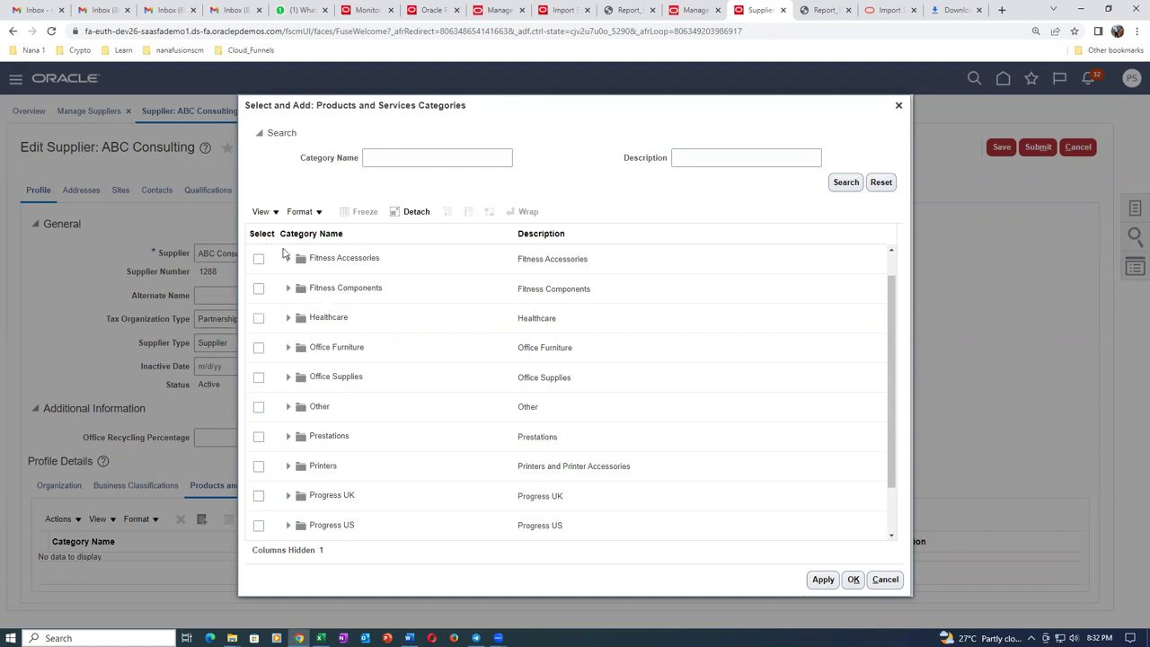
Expand Fitness Accessories and copy the 'Fitness Accessory' subcategory name for Excel.
{"action": "left_click_drag", "start_coordinate": [272, 107], "coordinate": [393, 110]}
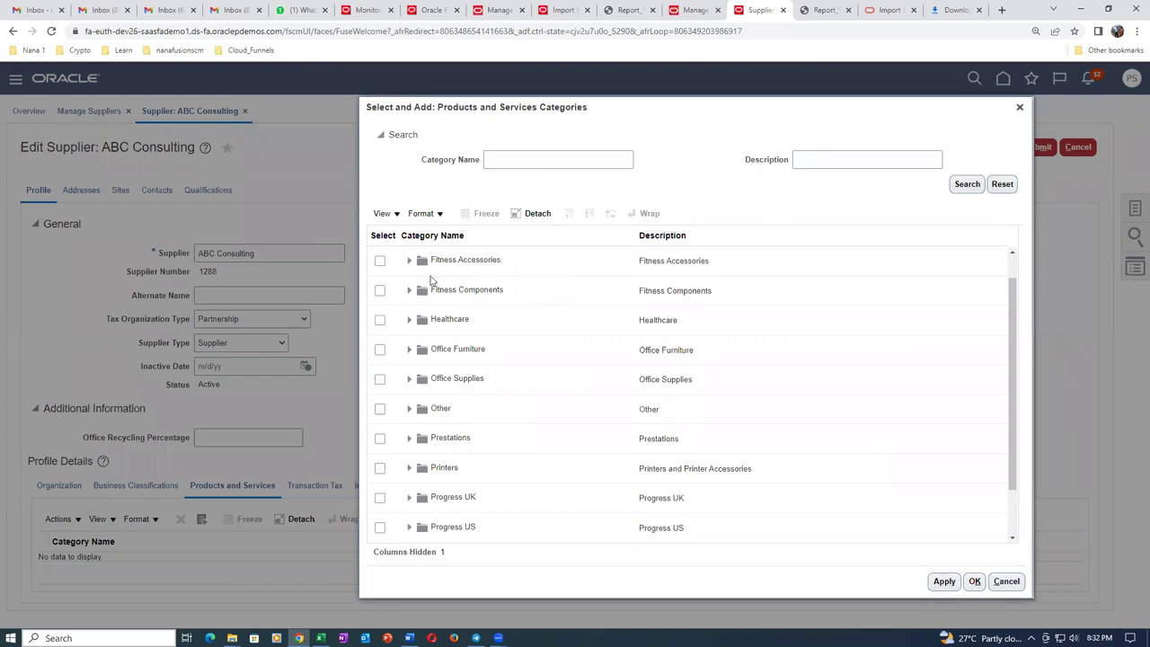
{"action": "left_click", "coordinate": [410, 261]}
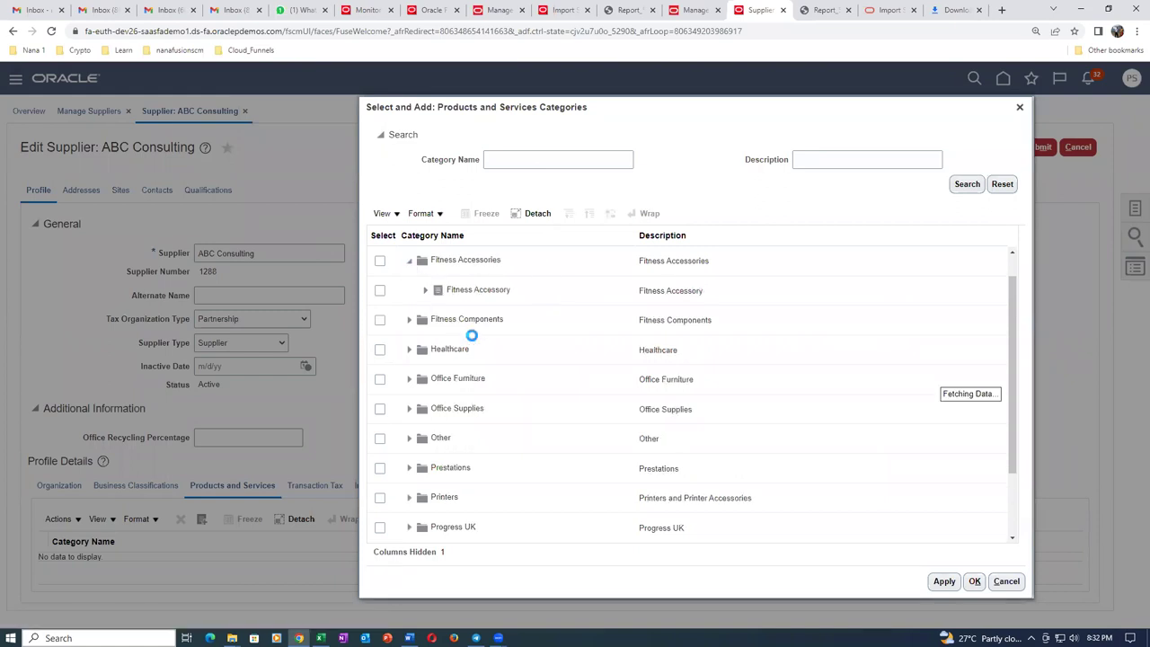
{"action": "left_click", "coordinate": [424, 290]}
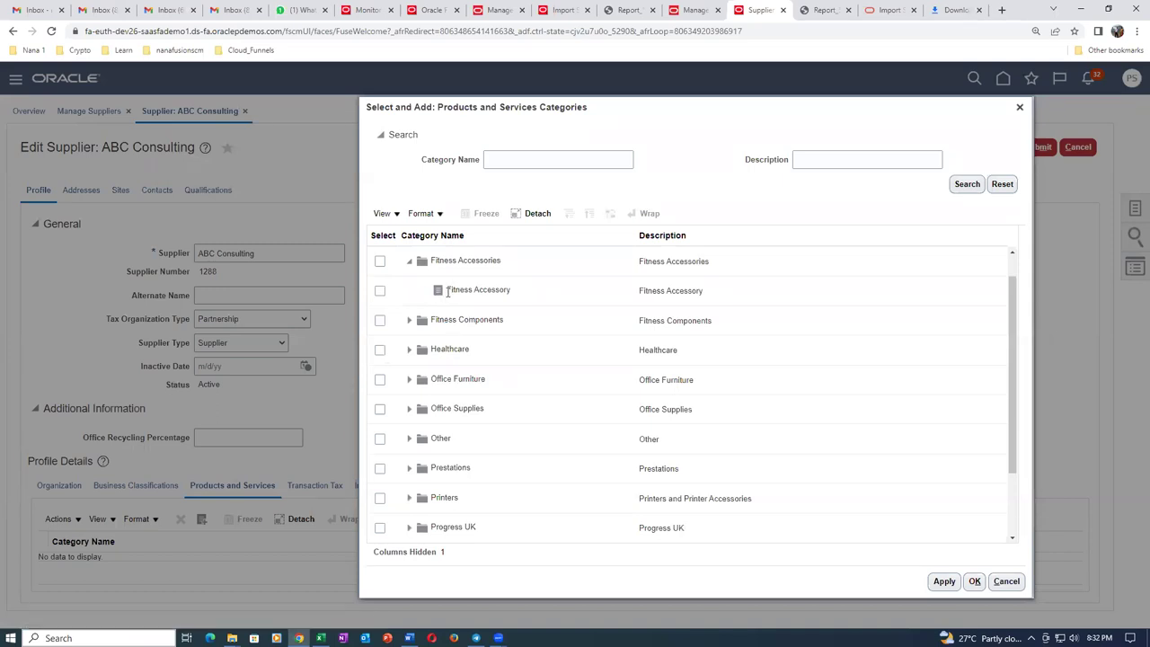
{"action": "left_click_drag", "start_coordinate": [448, 286], "coordinate": [518, 296]}
{"action": "key", "text": "ctrl+c"}
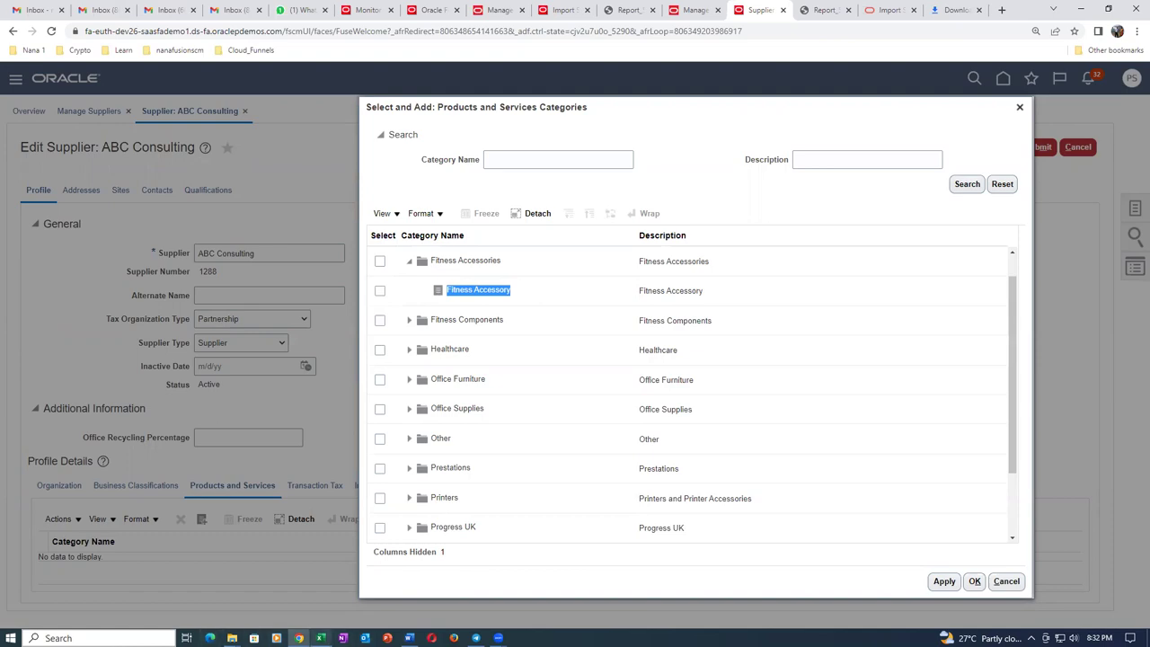
{"action": "left_click", "coordinate": [320, 638]}
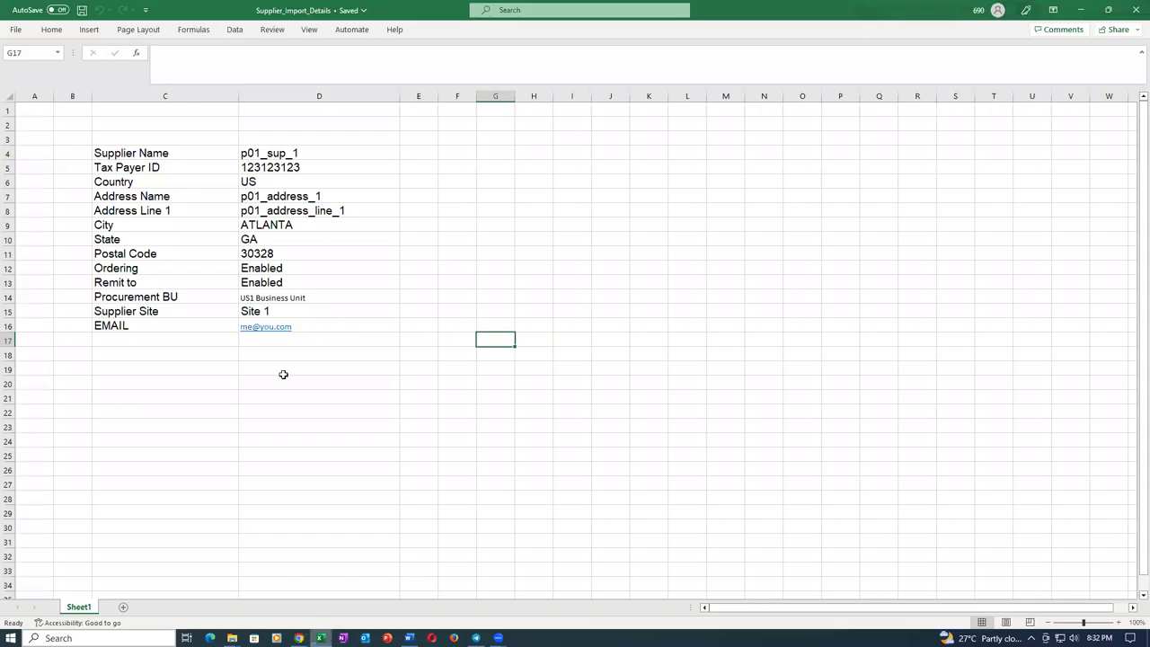
Open the recent category import template, paste Fitness Accessory into E5, and save.
{"action": "left_click", "coordinate": [16, 31]}
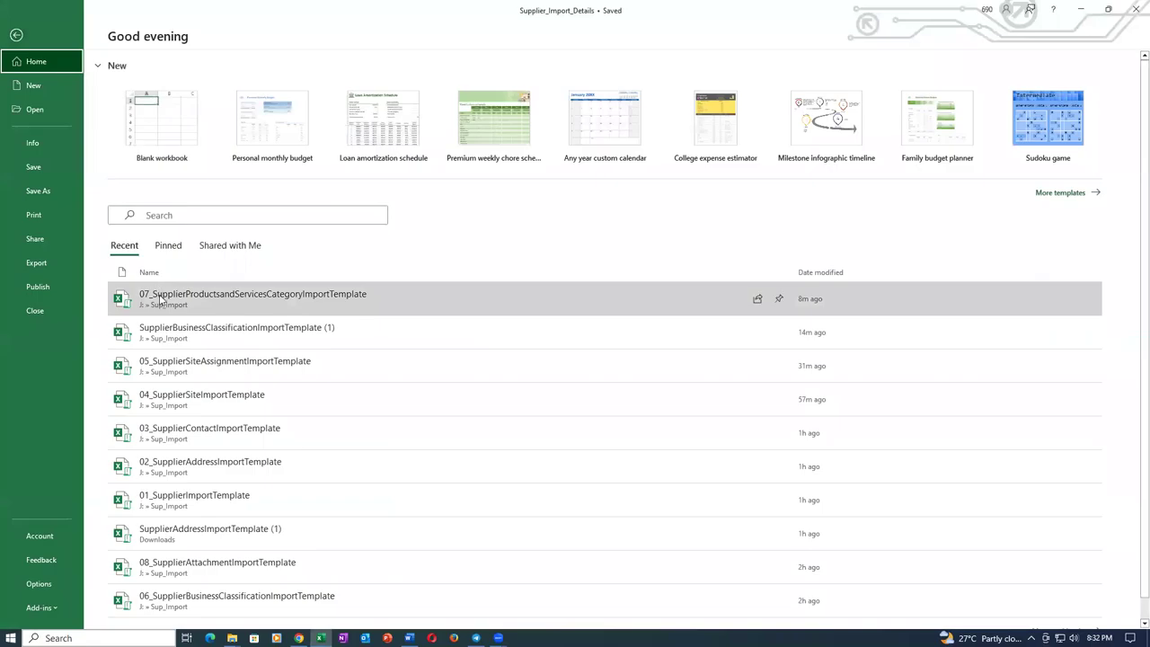
{"action": "left_click", "coordinate": [184, 298]}
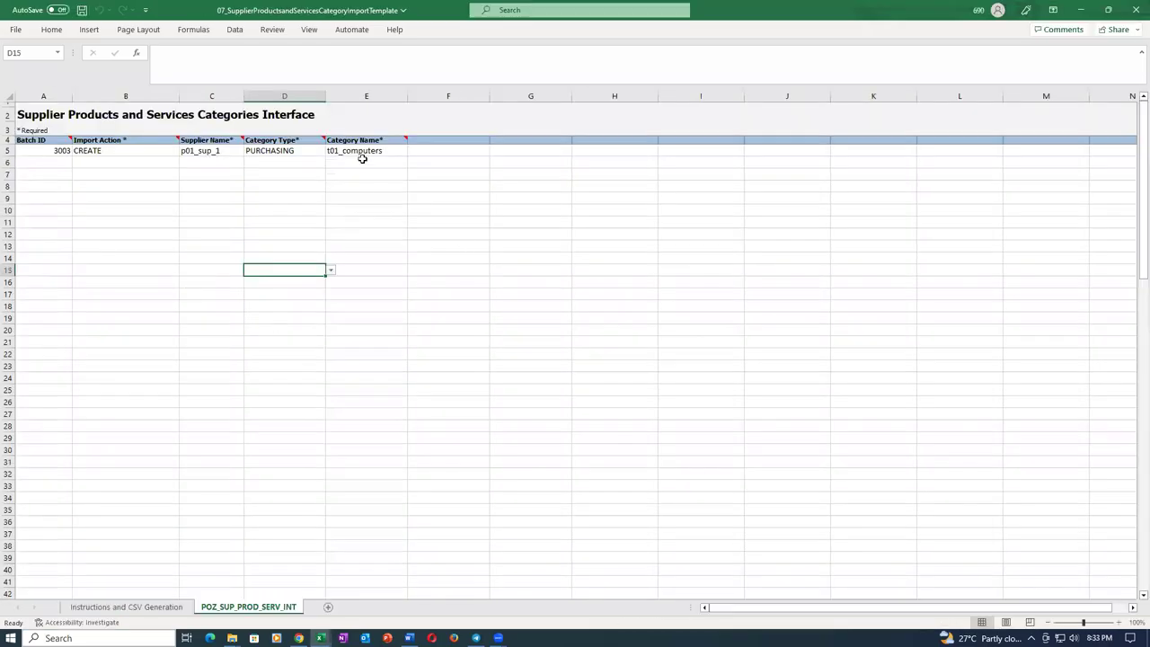
{"action": "left_click", "coordinate": [364, 153]}
{"action": "key", "text": "ctrl+v"}
{"action": "left_click", "coordinate": [392, 226]}
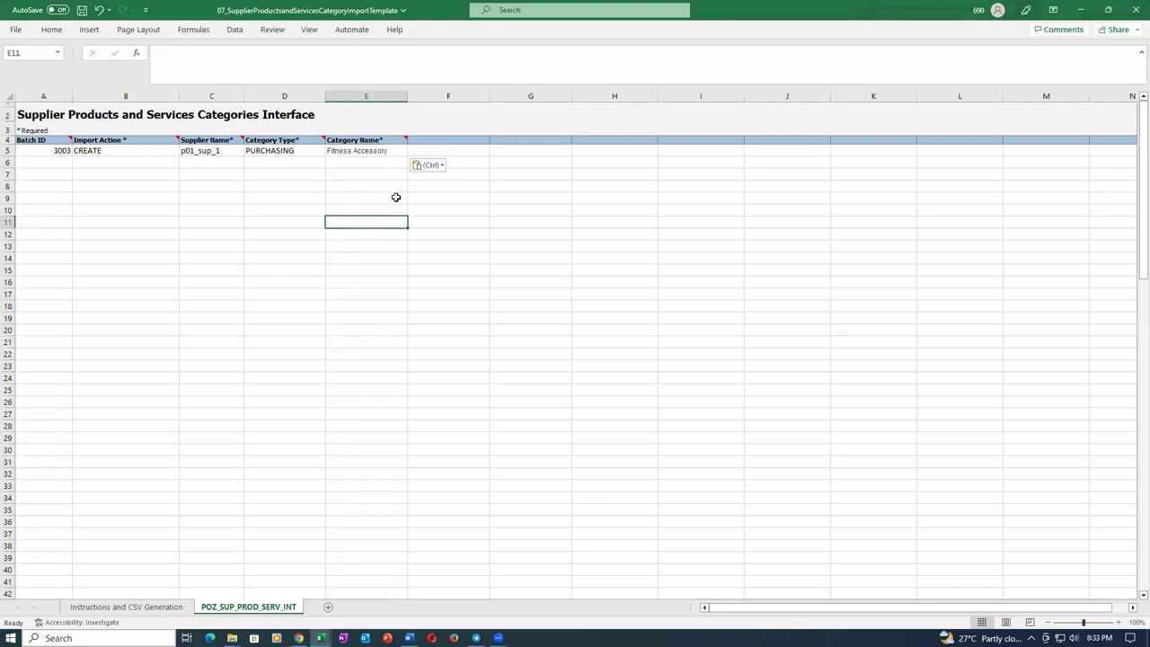
{"action": "key", "text": "ctrl+s"}
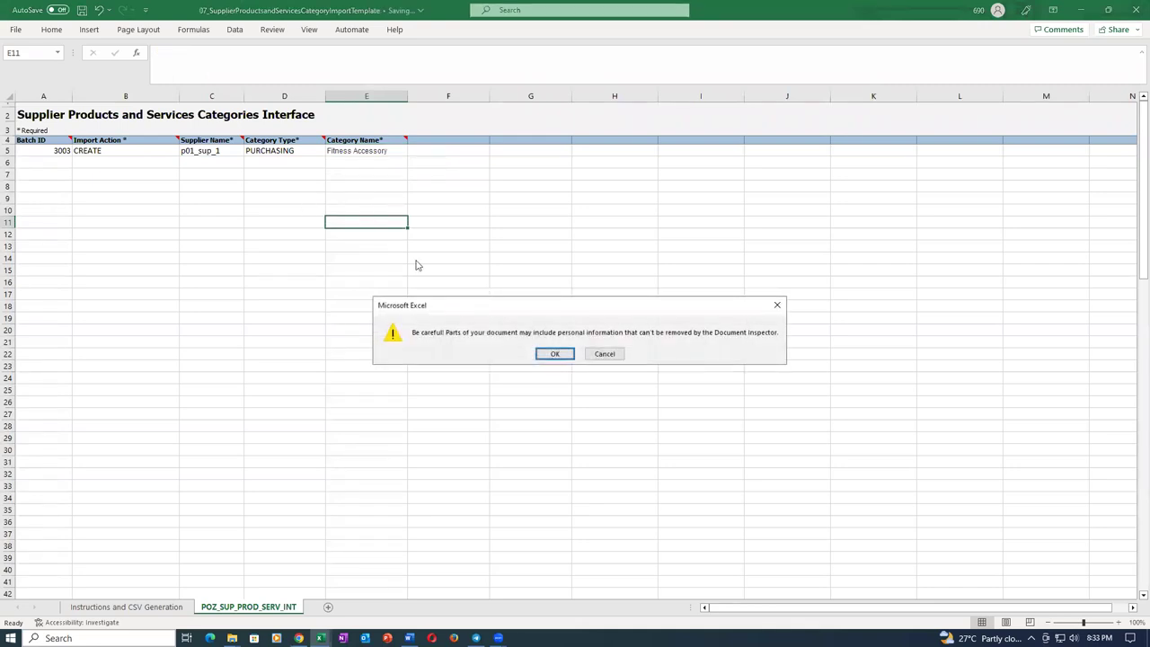
{"action": "left_click", "coordinate": [554, 354]}
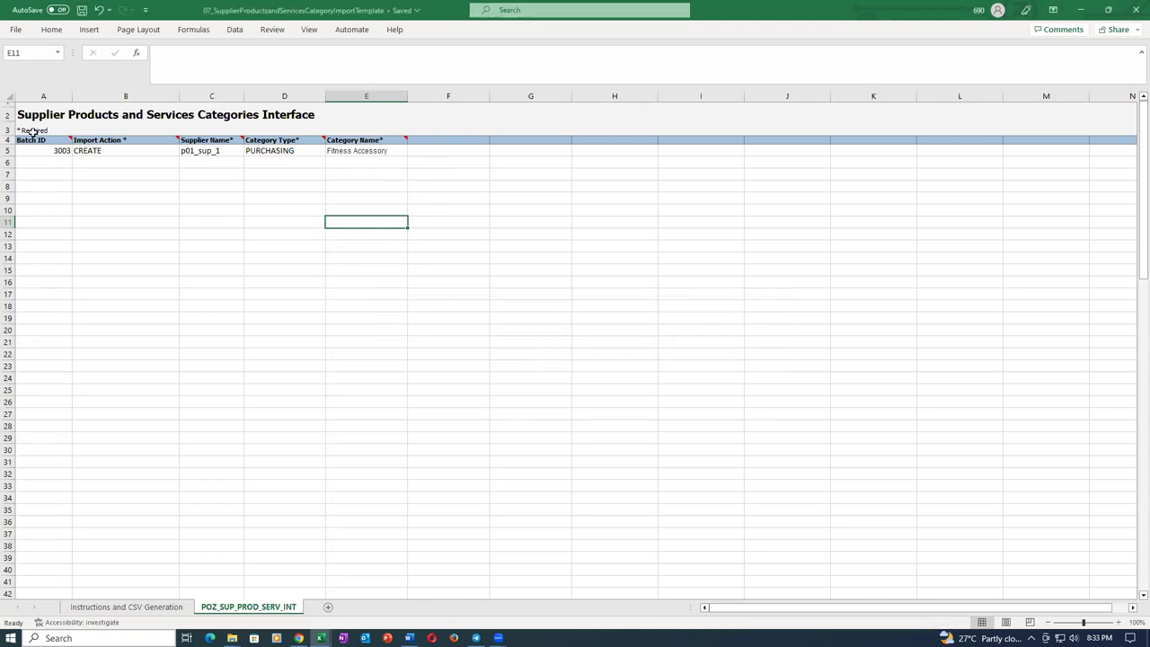
Change the Batch ID in A5 to 3004, save, and show the Instructions and CSV Generation sheet.
{"action": "double_click", "coordinate": [56, 151]}
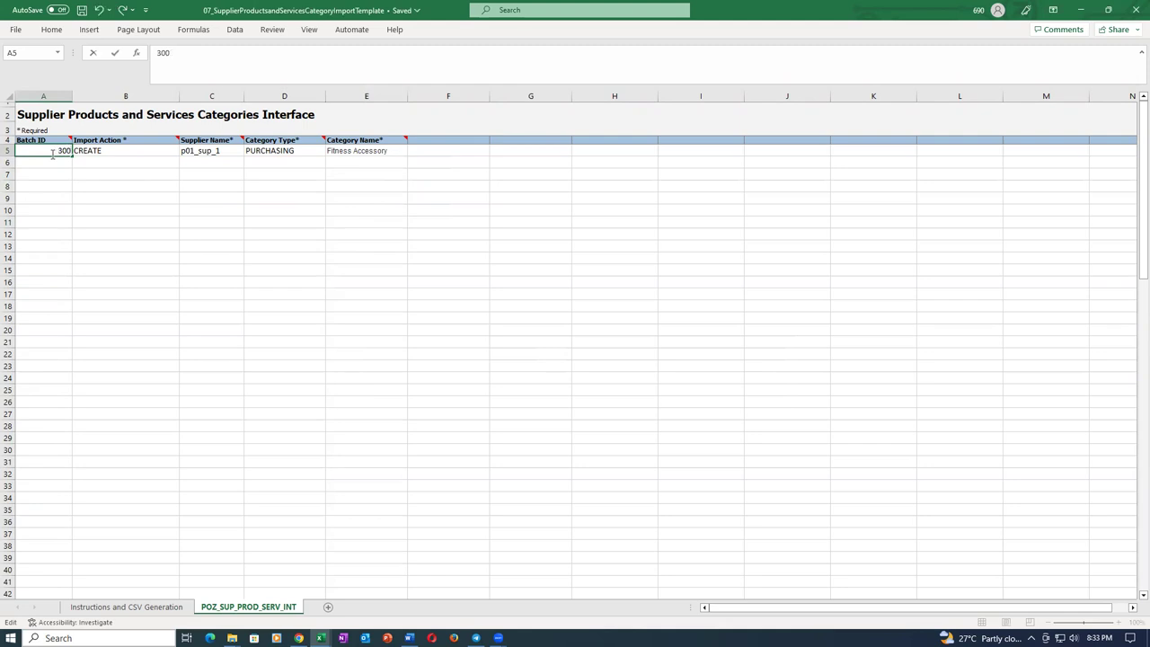
{"action": "key", "text": "Tab"}
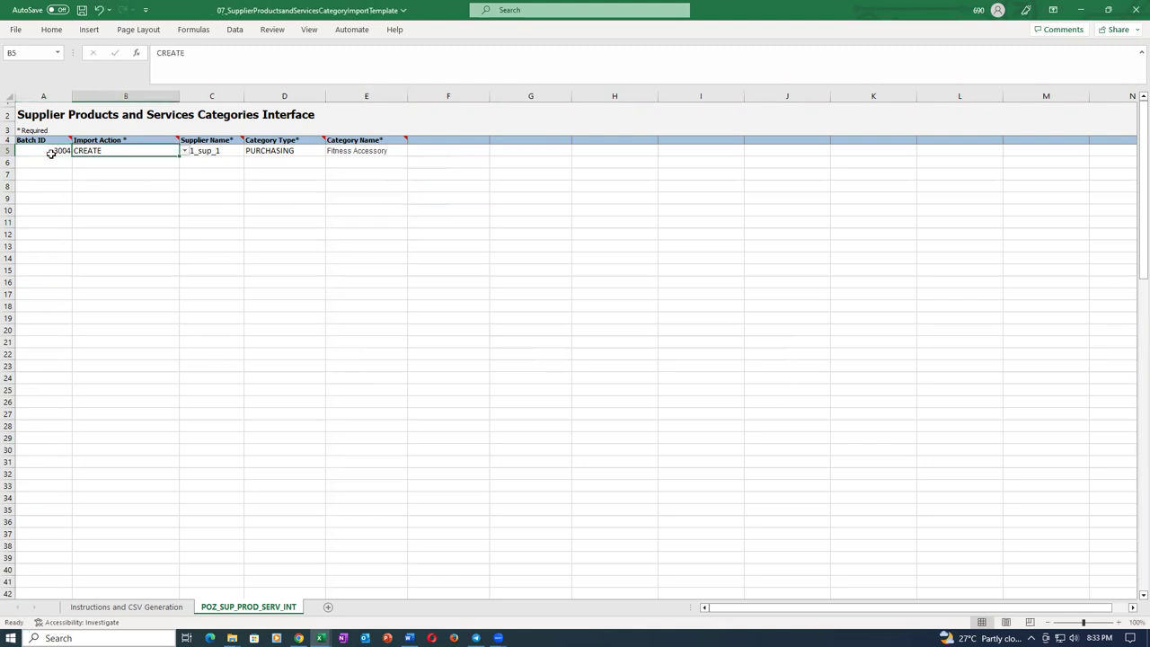
{"action": "key", "text": "ctrl+s"}
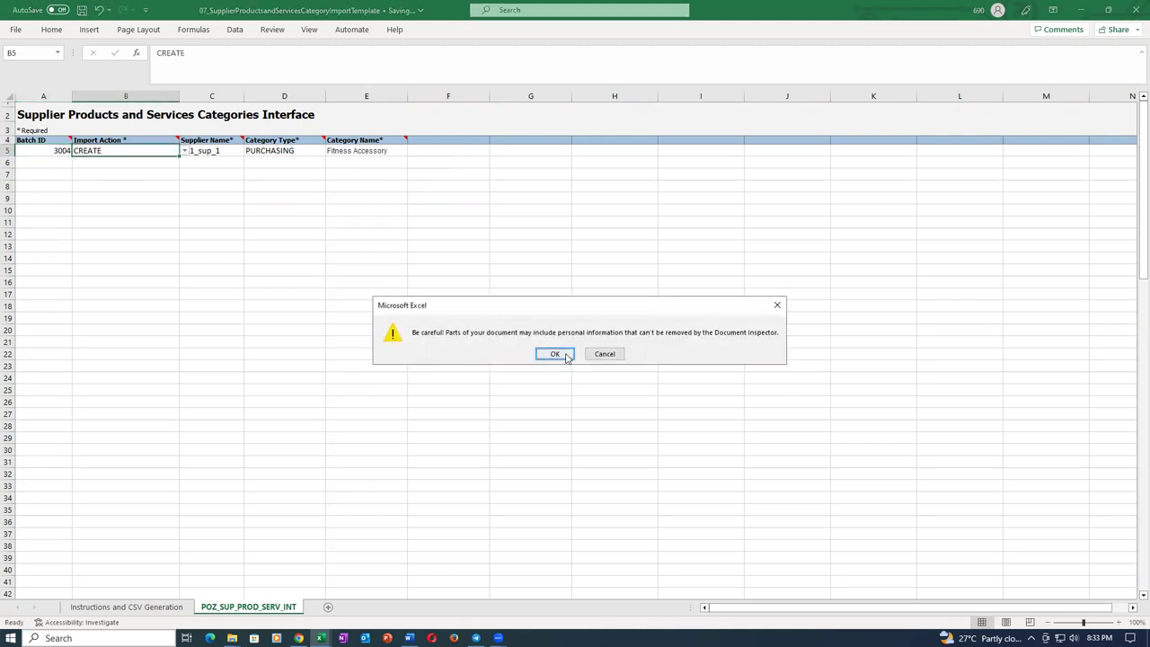
{"action": "left_click", "coordinate": [556, 354]}
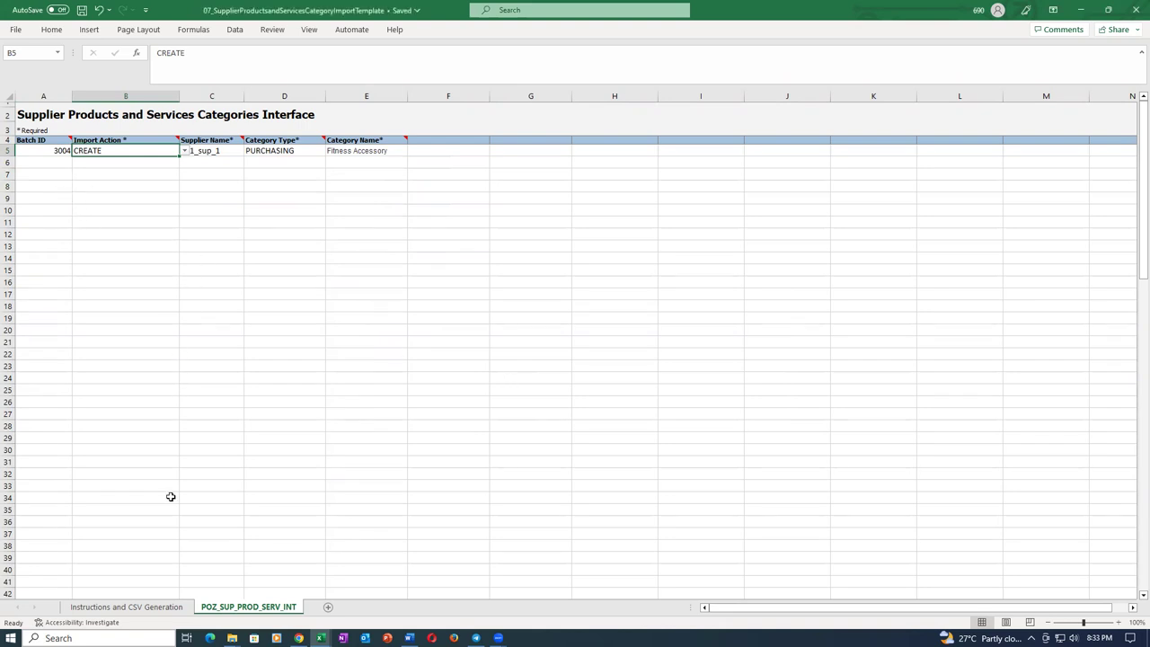
{"action": "left_click", "coordinate": [148, 609]}
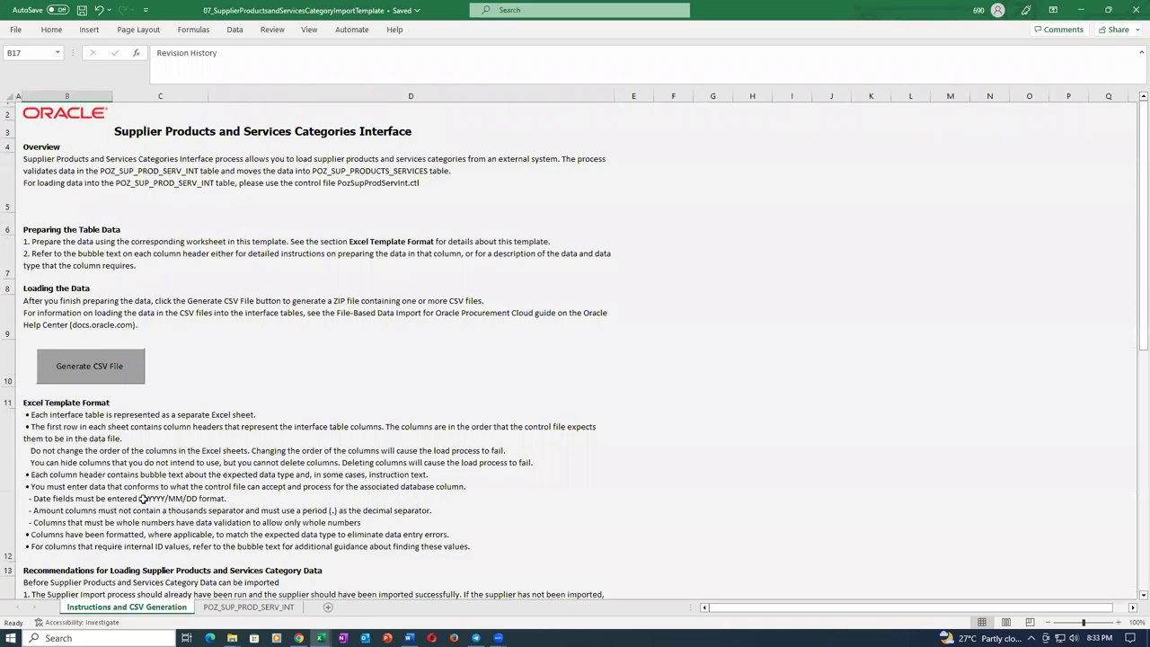
Generate the batch 3004 CSV and ZIP as sup_product_2, then close the template without saving.
{"action": "left_click", "coordinate": [97, 375]}
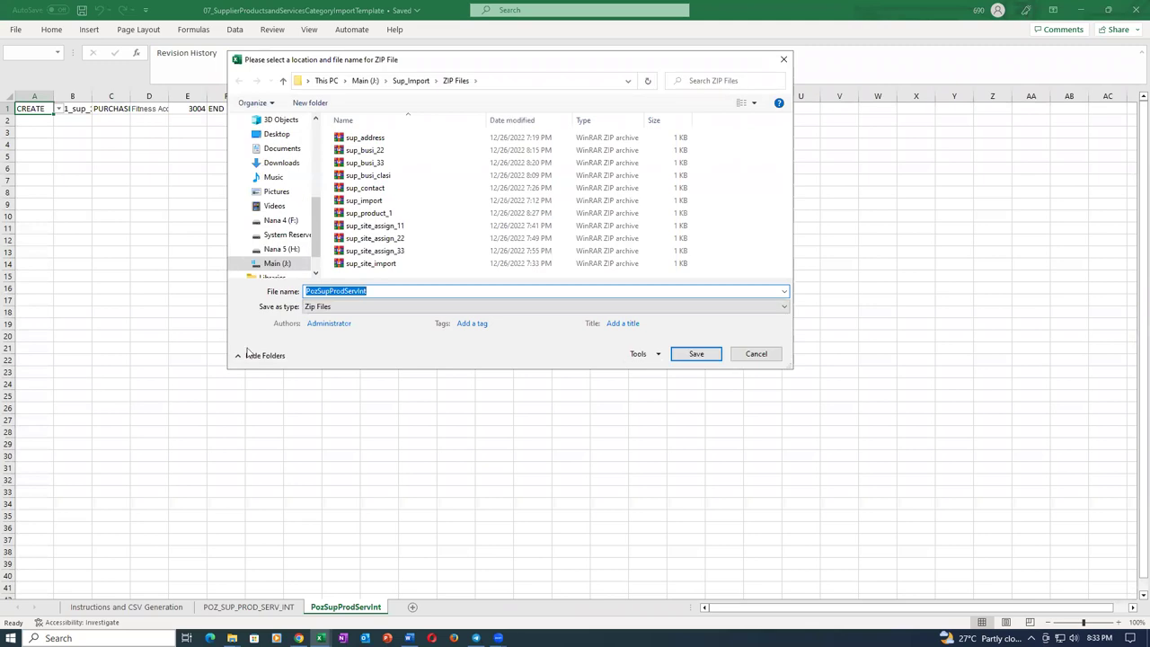
{"action": "type", "text": "sup_"}
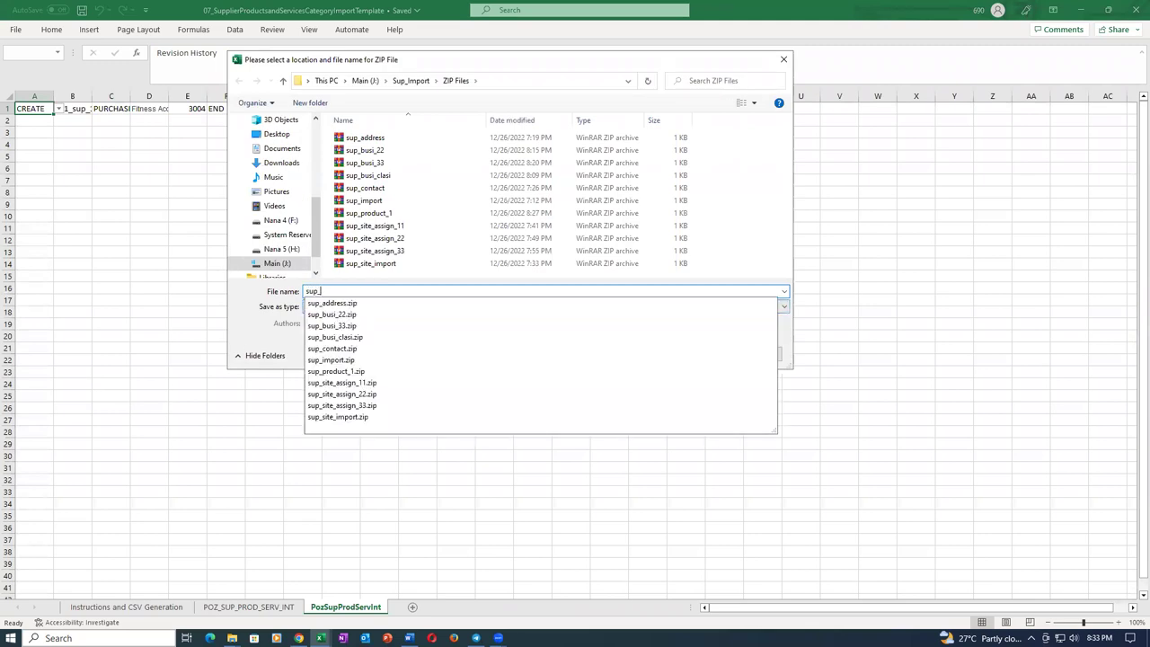
{"action": "type", "text": "product"}
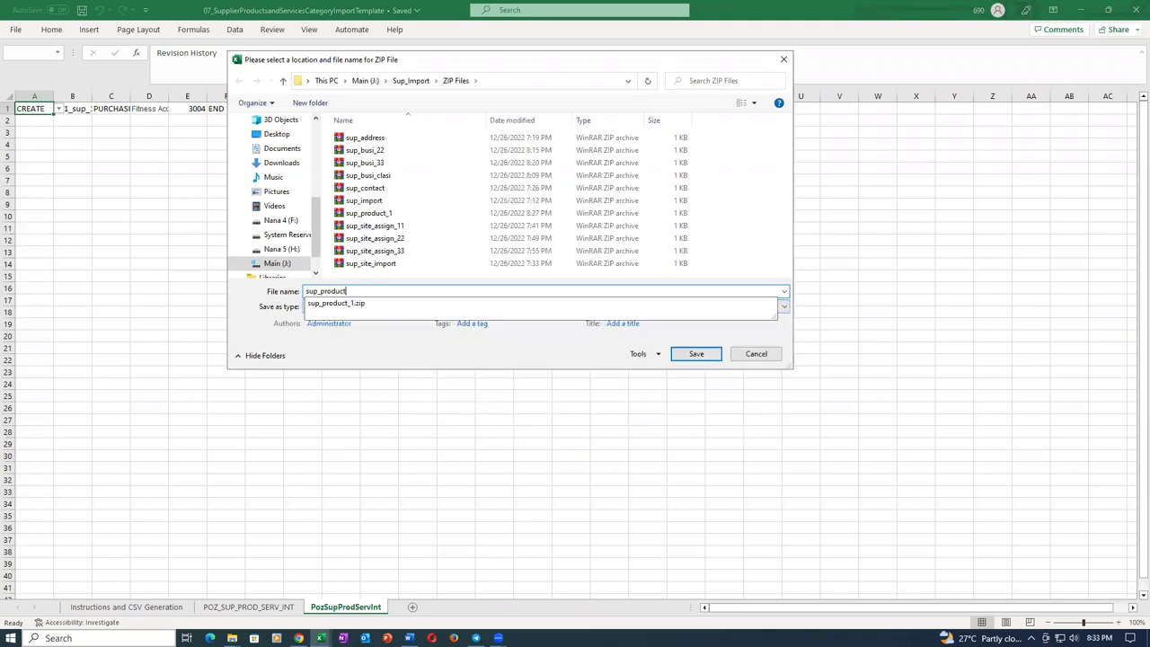
{"action": "type", "text": "_2"}
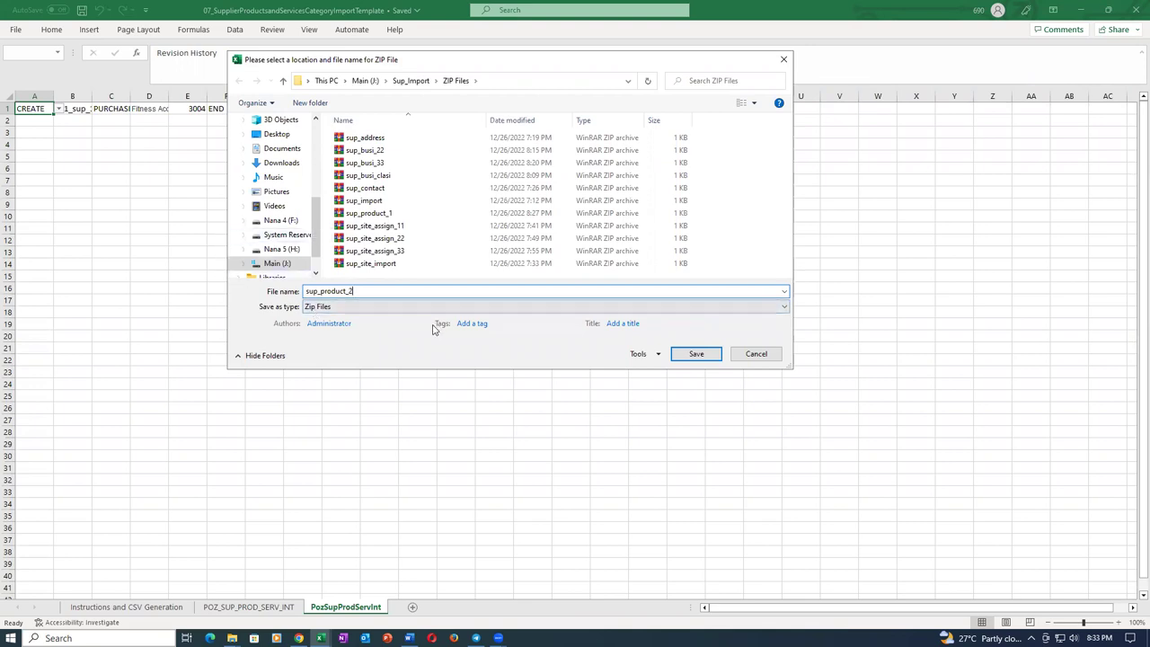
{"action": "left_click", "coordinate": [700, 355]}
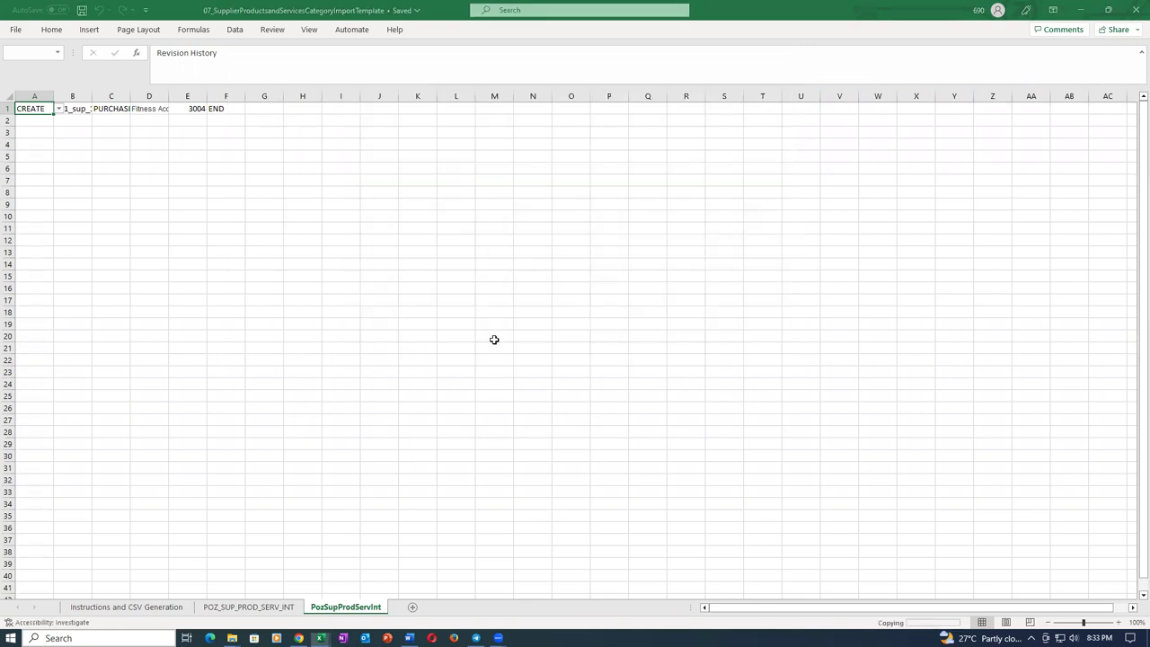
{"action": "left_click", "coordinate": [486, 307]}
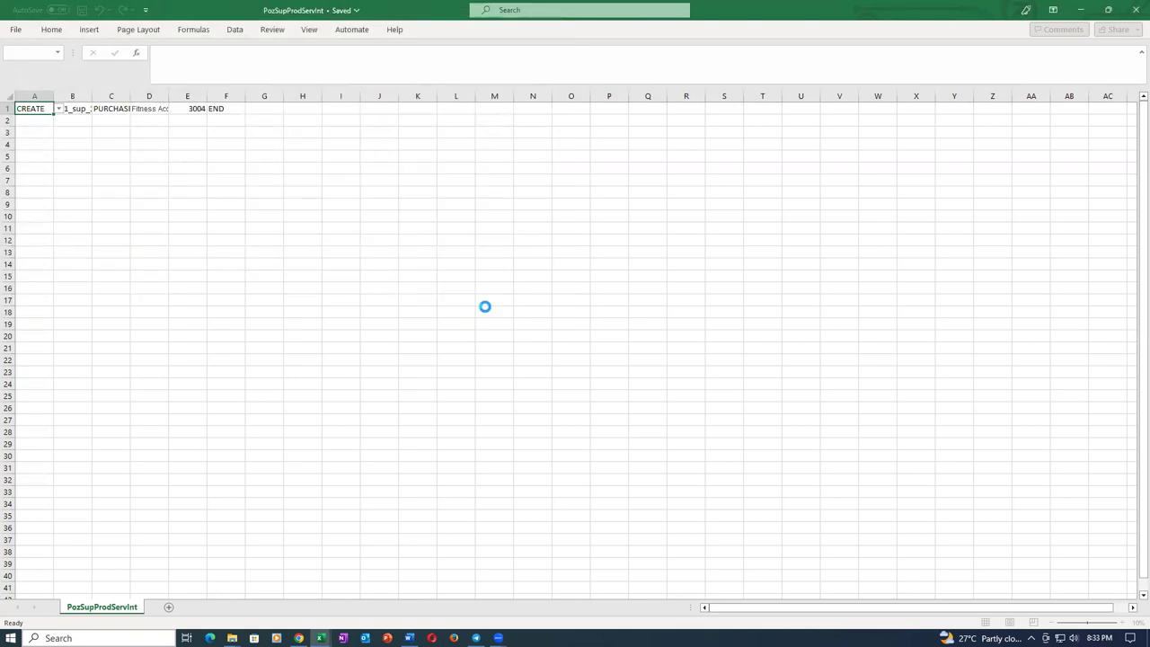
{"action": "left_click", "coordinate": [626, 357]}
{"action": "left_click", "coordinate": [1136, 10]}
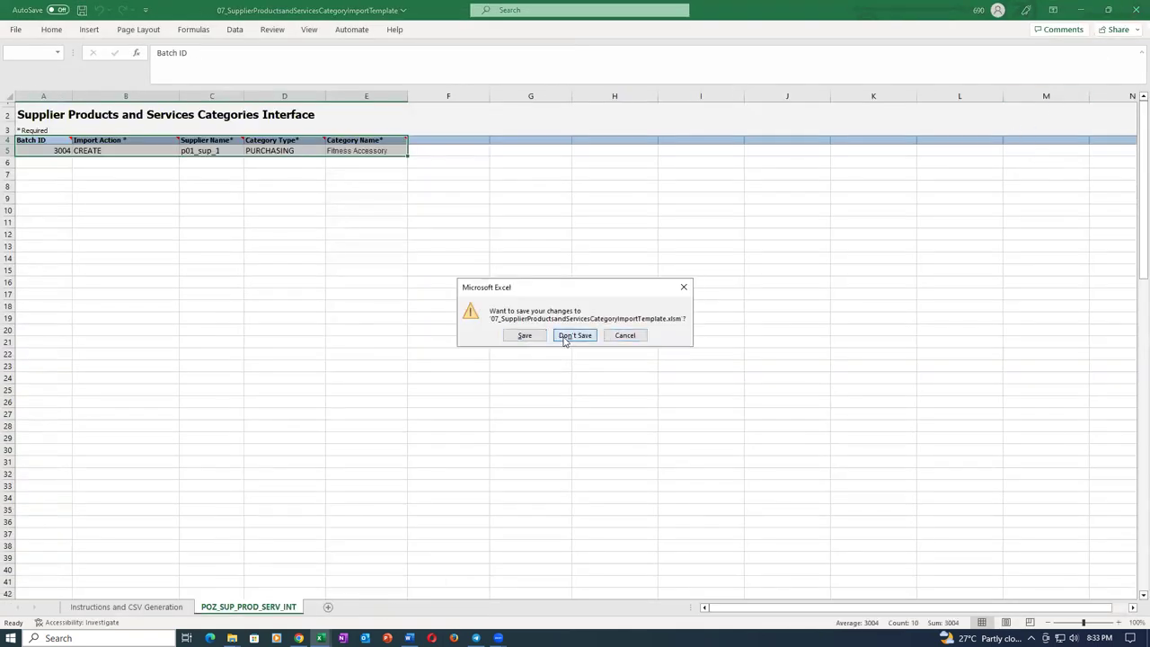
{"action": "left_click", "coordinate": [575, 336]}
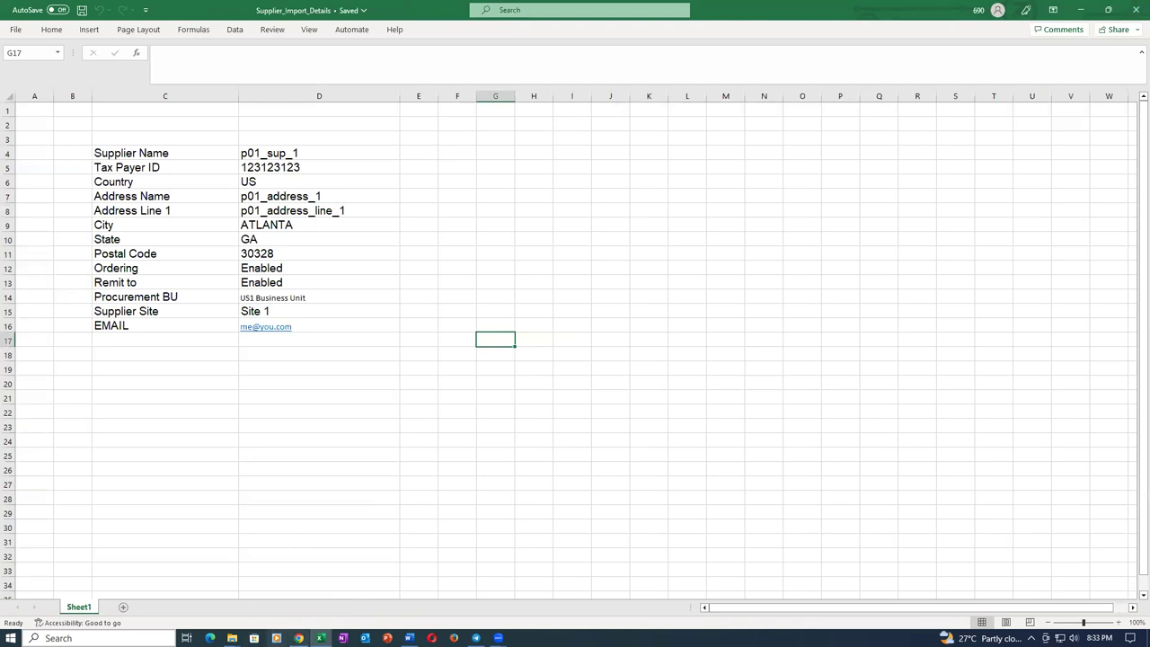
Schedule Load Interface File for Import with the Import Supplier Products and Services Categories process.
{"action": "left_click", "coordinate": [297, 579]}
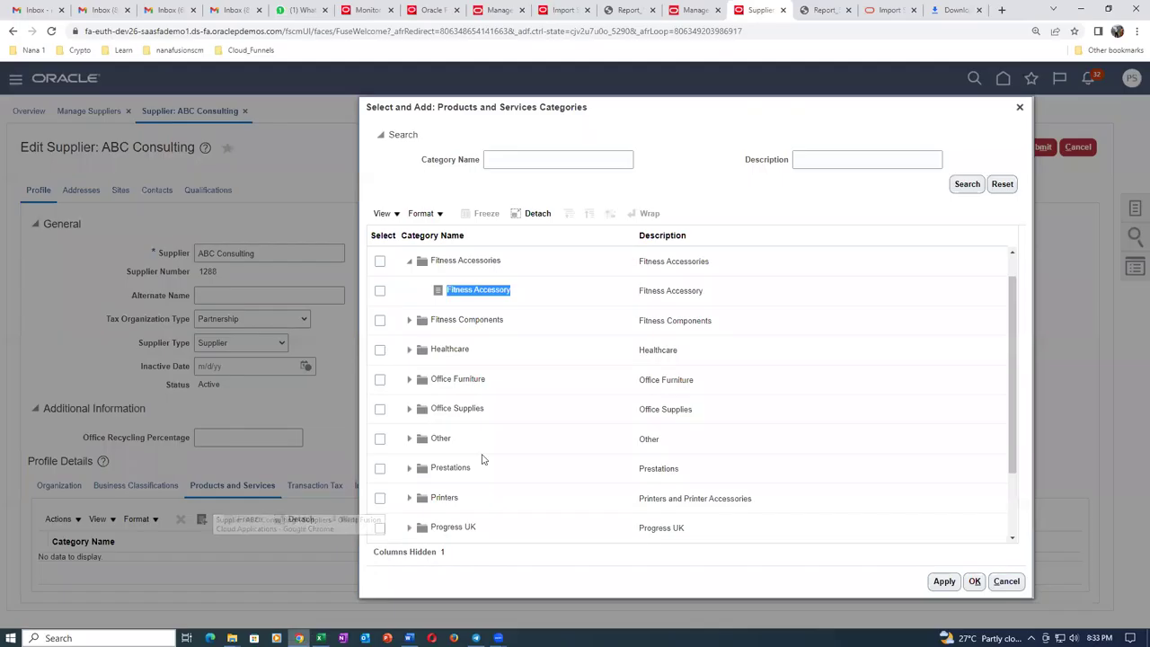
{"action": "left_click", "coordinate": [377, 11]}
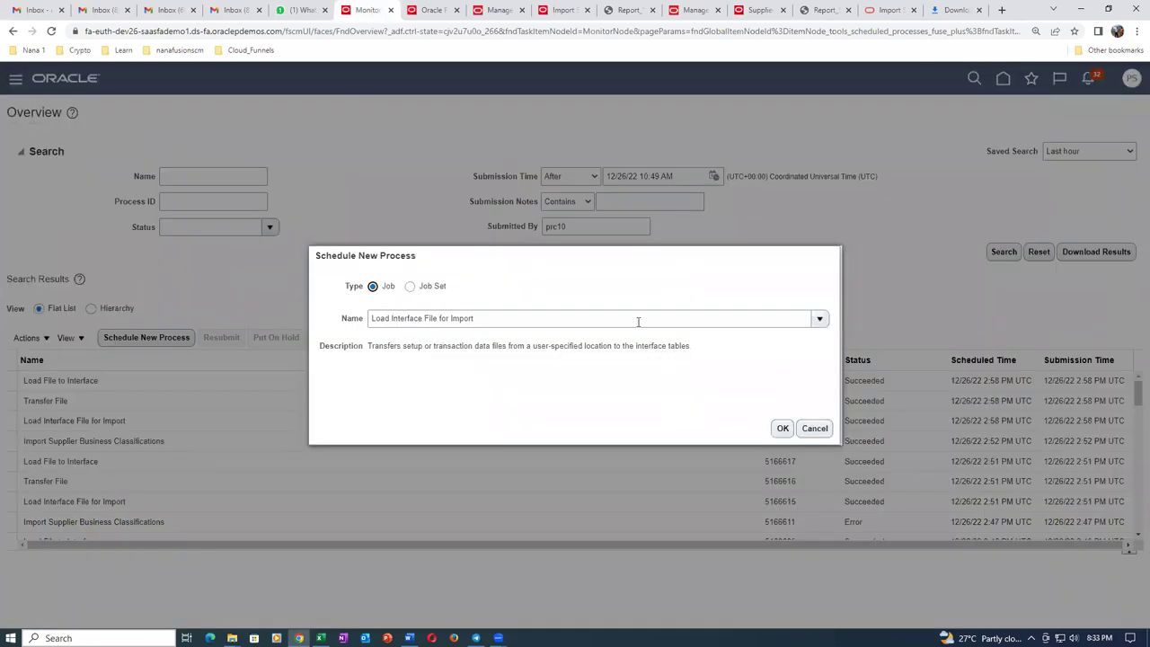
{"action": "left_click", "coordinate": [781, 429]}
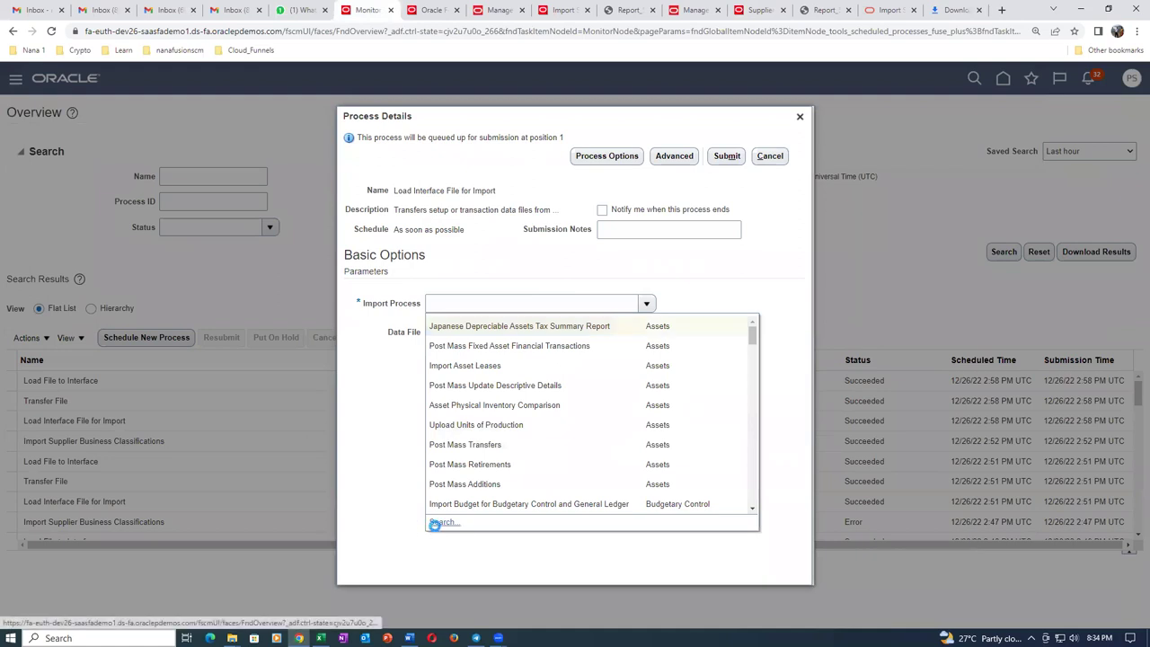
{"action": "left_click", "coordinate": [437, 523]}
{"action": "left_click", "coordinate": [561, 330]}
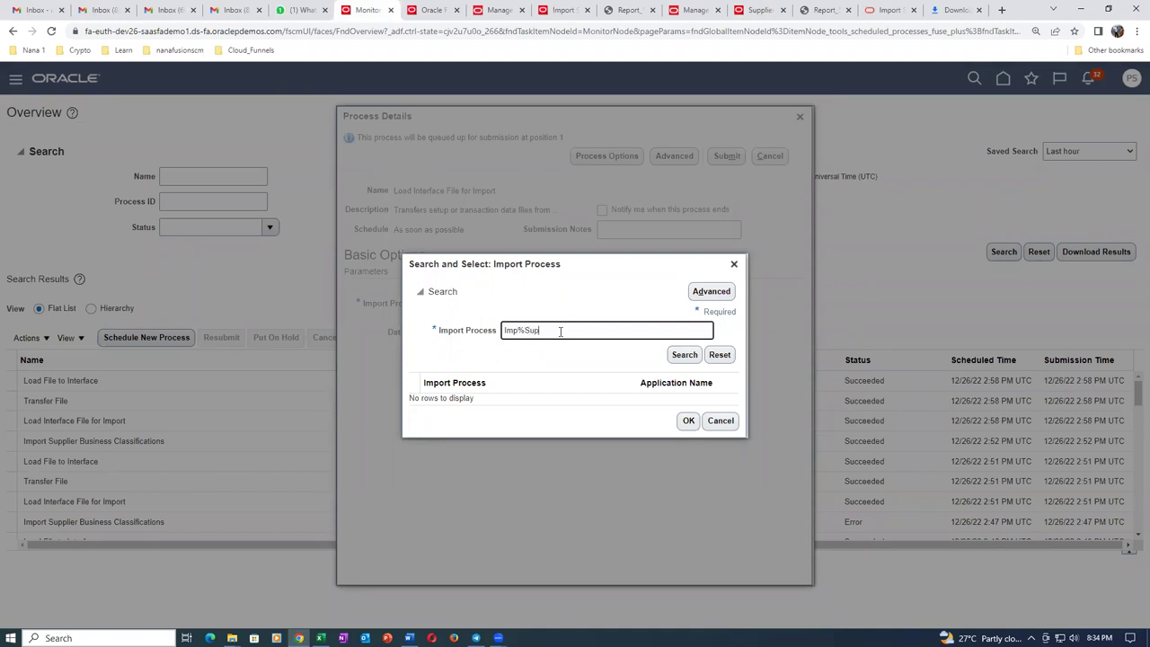
{"action": "left_click", "coordinate": [694, 355]}
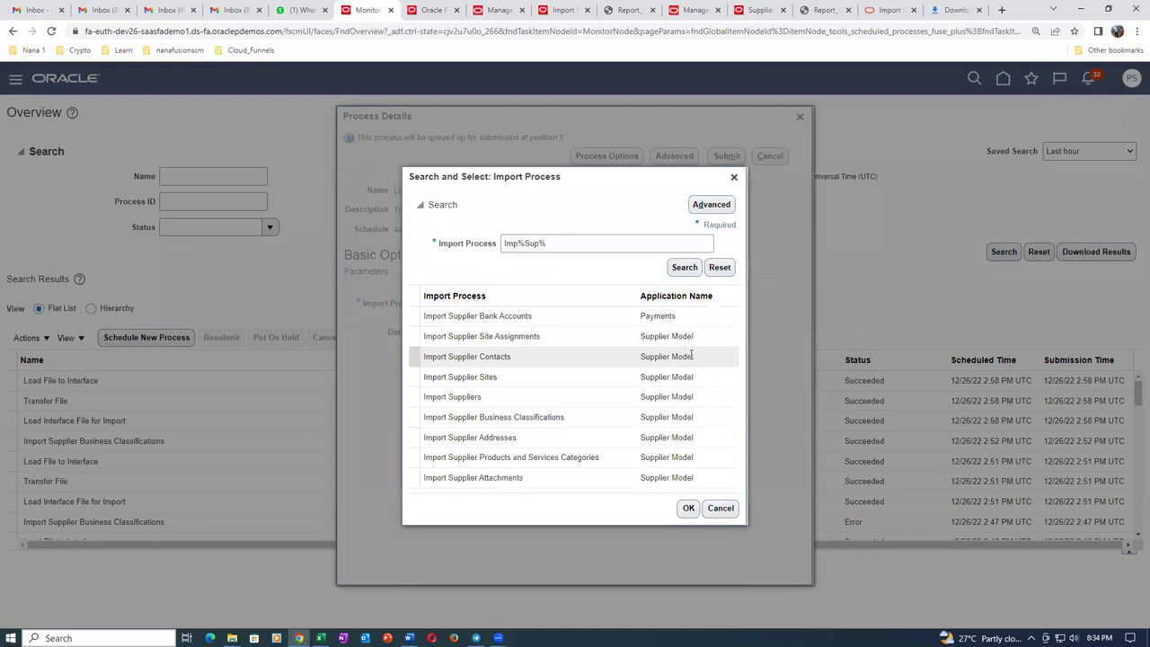
{"action": "left_click", "coordinate": [553, 458]}
{"action": "left_click", "coordinate": [688, 509]}
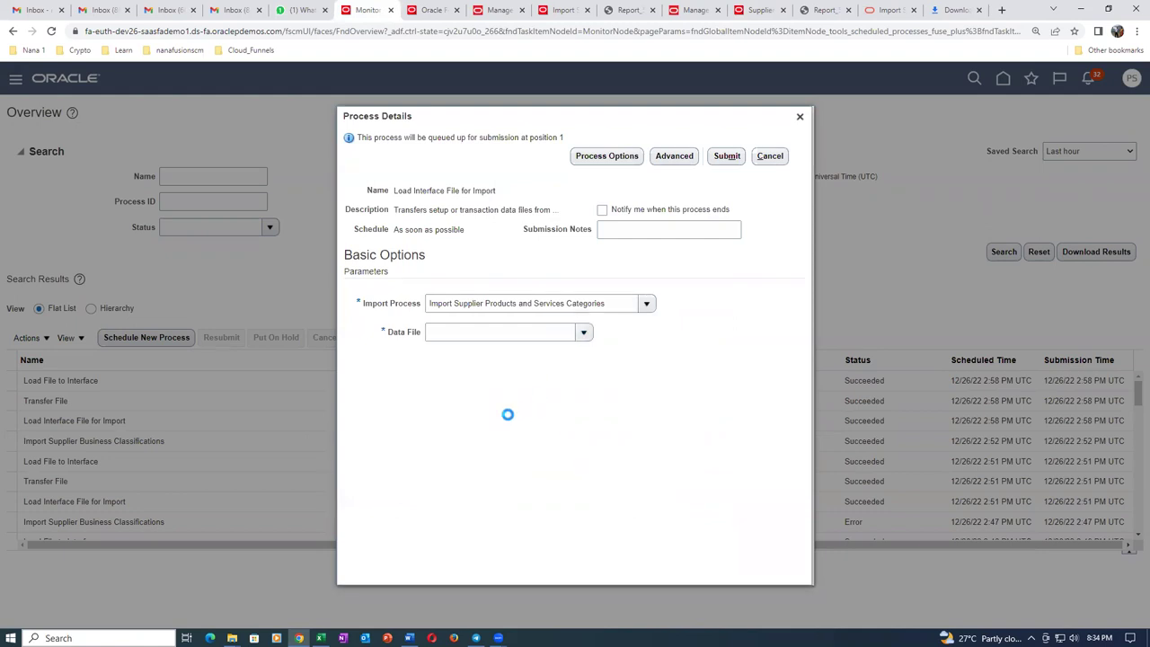
Upload sup_product_2.zip as the job's data file.
{"action": "left_click", "coordinate": [458, 391]}
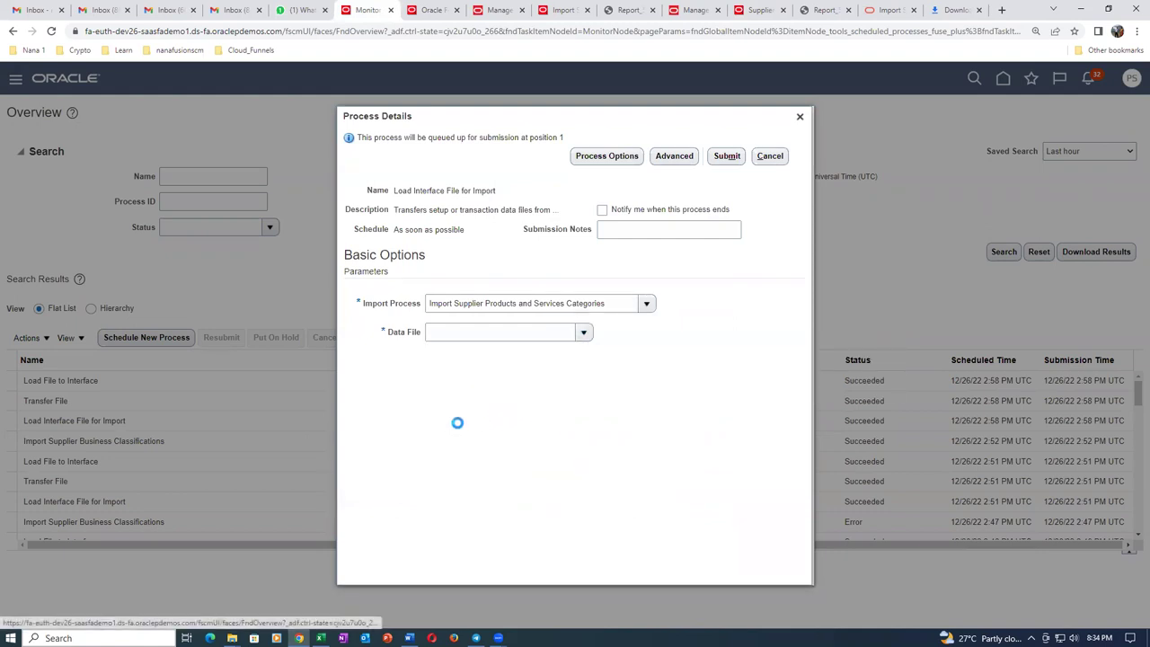
{"action": "left_click", "coordinate": [523, 343]}
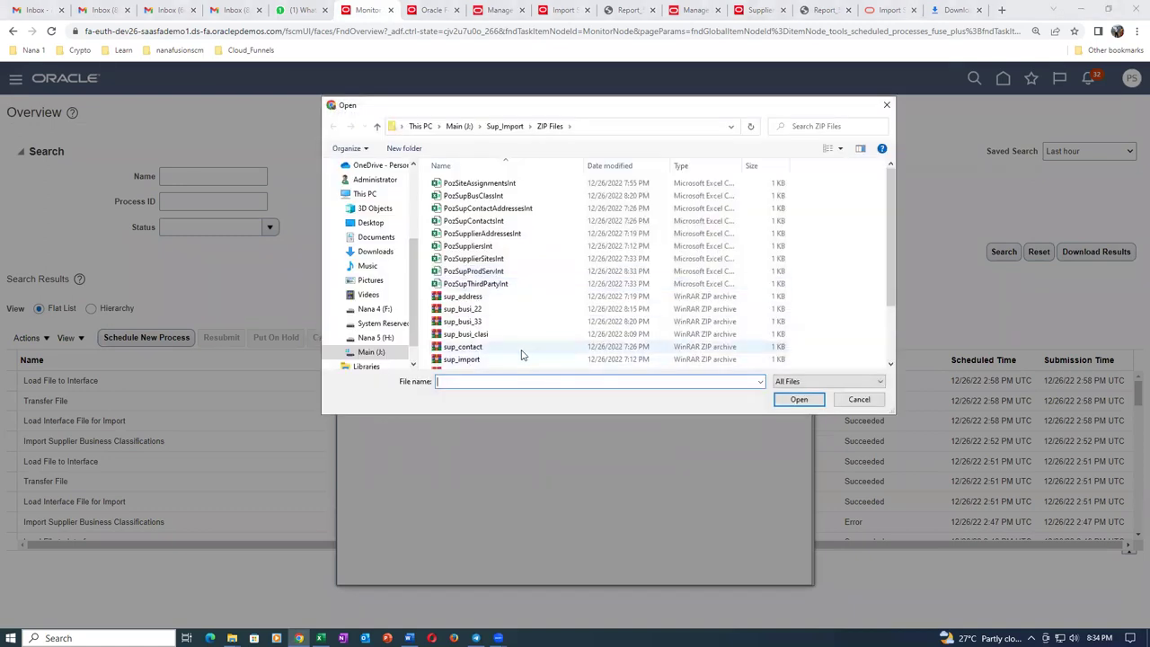
{"action": "scroll", "coordinate": [521, 359], "scroll_direction": "down", "scroll_amount": 1}
{"action": "left_click", "coordinate": [503, 349]}
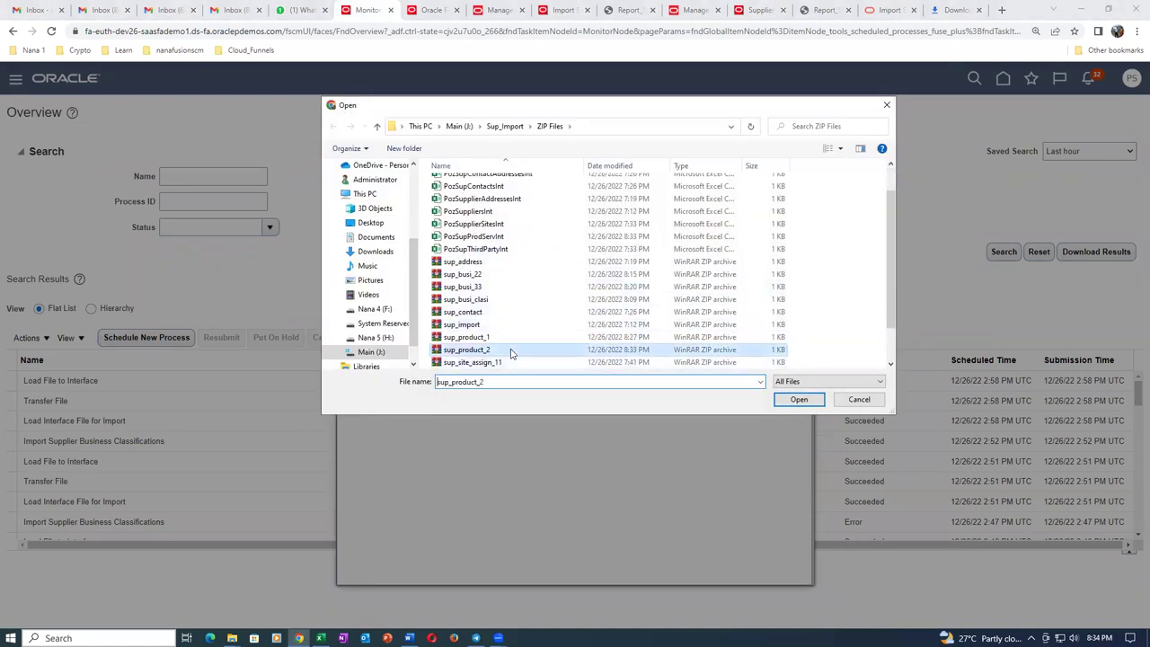
{"action": "left_click", "coordinate": [808, 400]}
{"action": "left_click", "coordinate": [599, 365]}
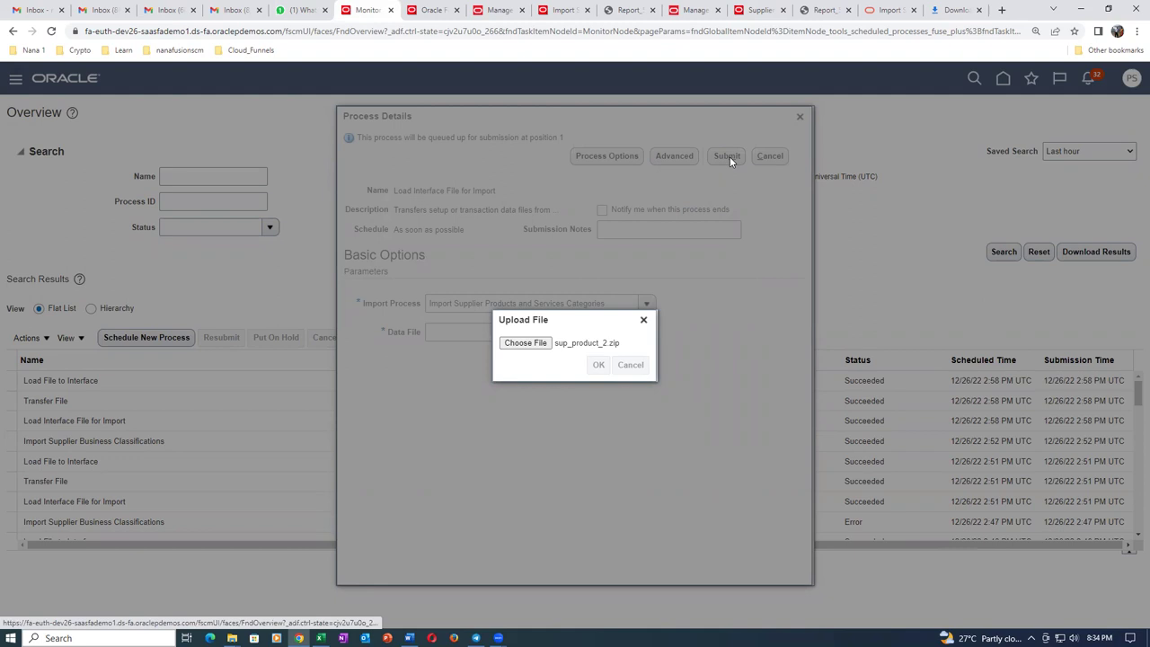
Submit the load and refresh until process 5166670 appears waiting.
{"action": "left_click", "coordinate": [727, 156]}
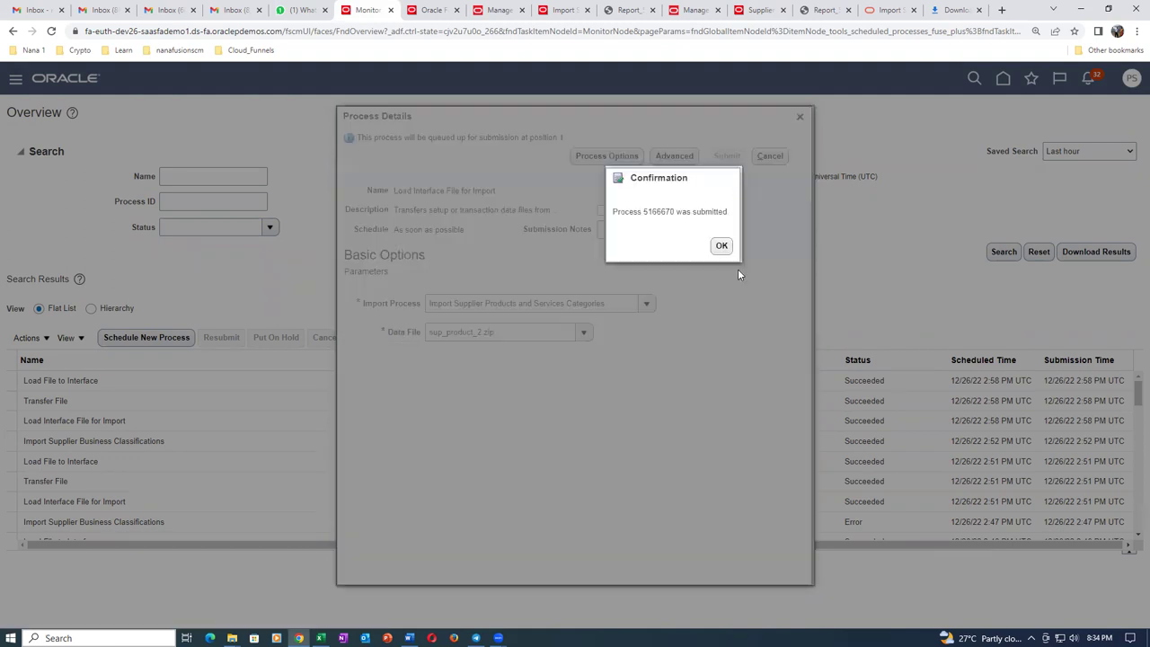
{"action": "left_click", "coordinate": [724, 246]}
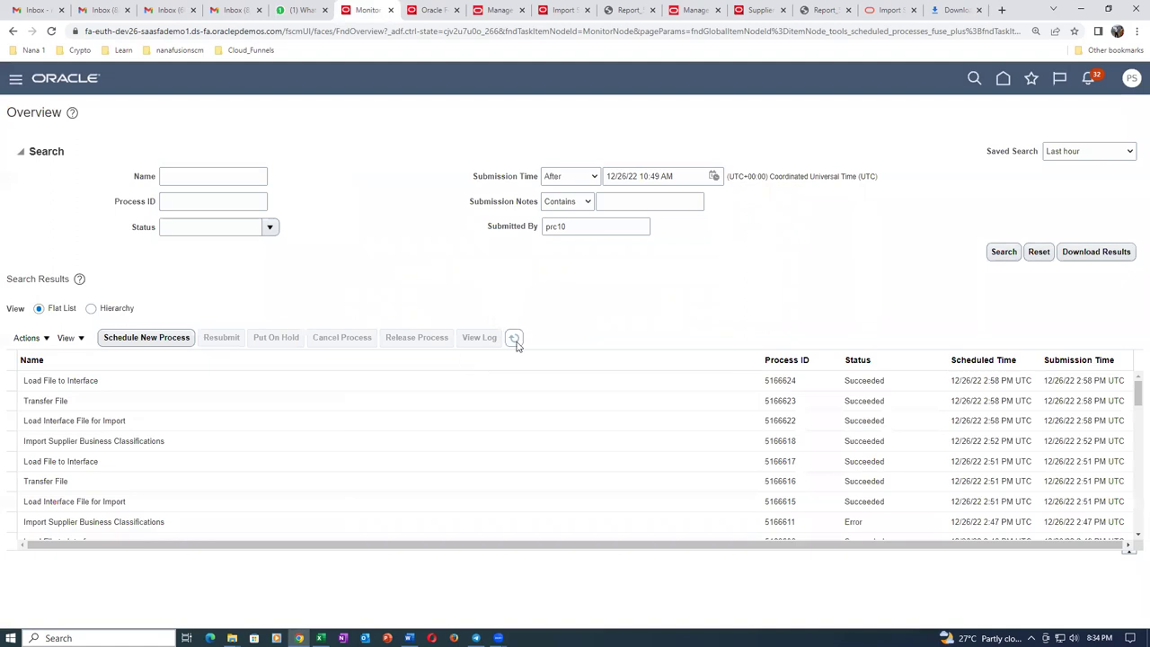
{"action": "left_click", "coordinate": [515, 340]}
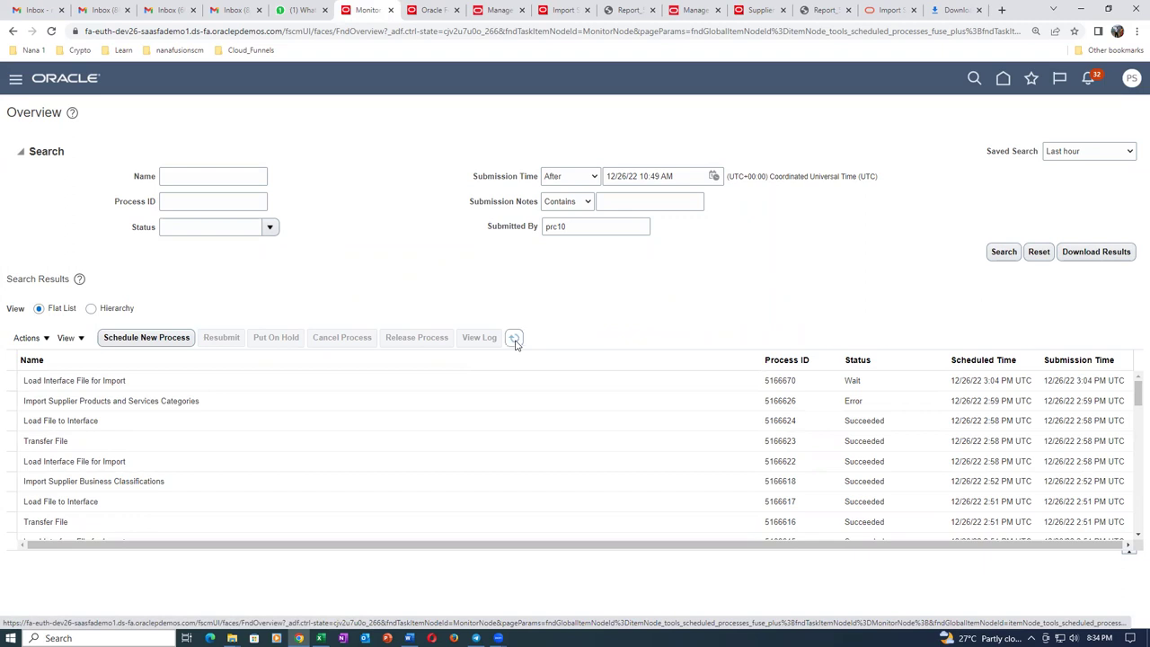
{"action": "left_click", "coordinate": [515, 341]}
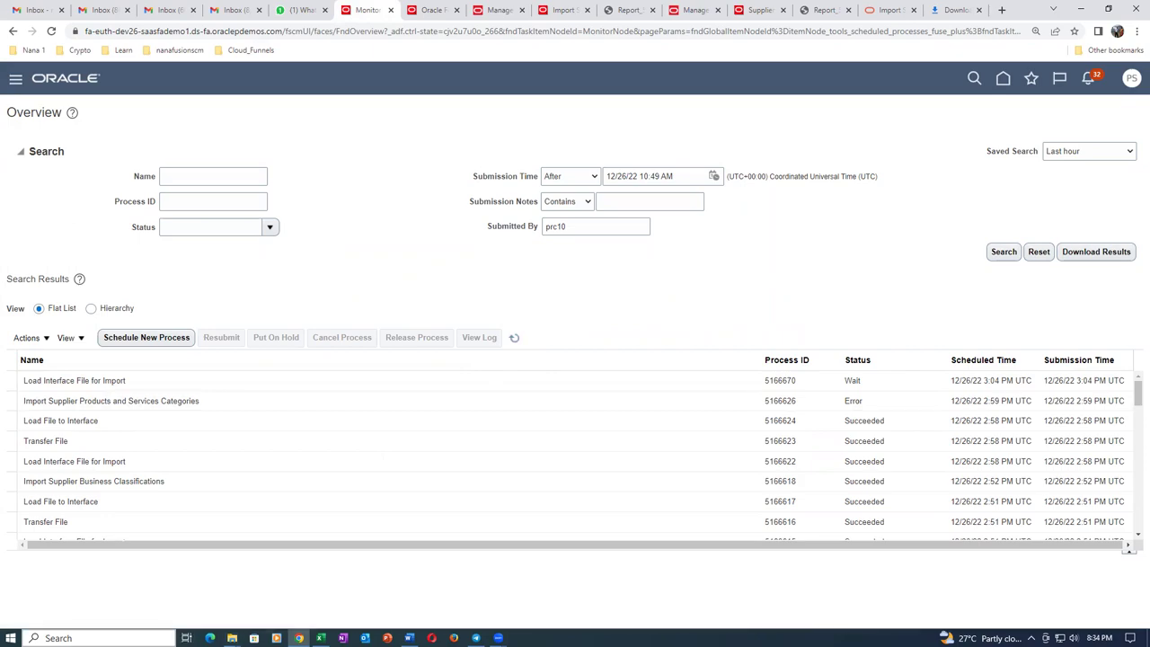
{"action": "left_click", "coordinate": [321, 638]}
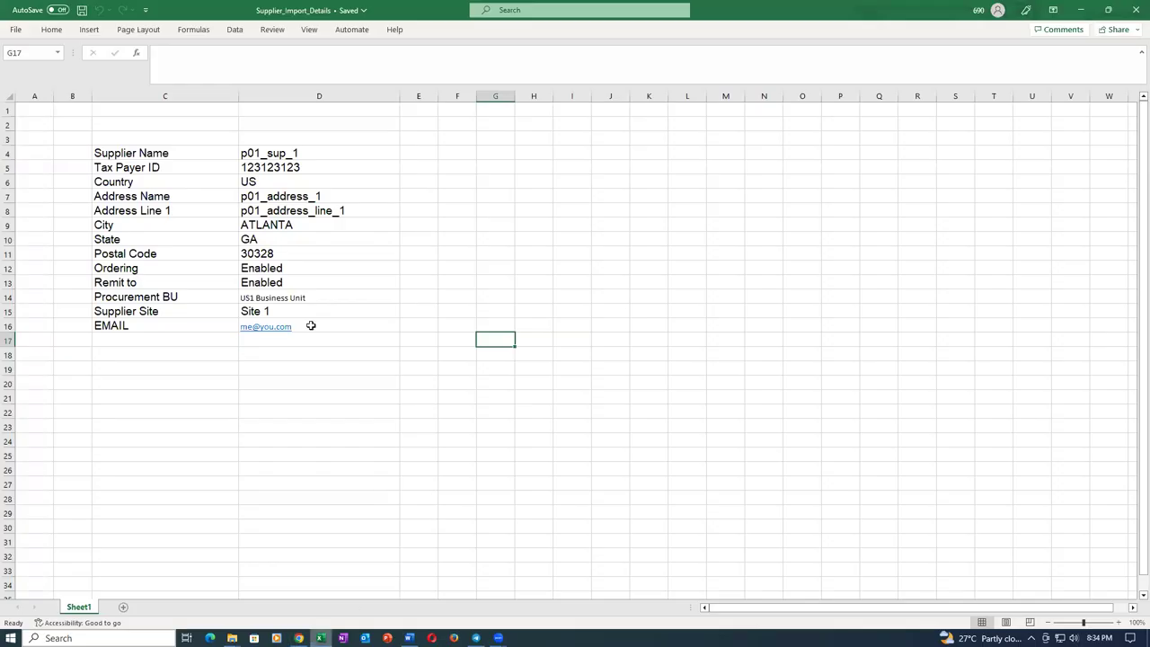
Browse to Main (J:) > Proc_29th_Oct and open Fusion_Procurement_Work_Sheet.
{"action": "left_click", "coordinate": [16, 31]}
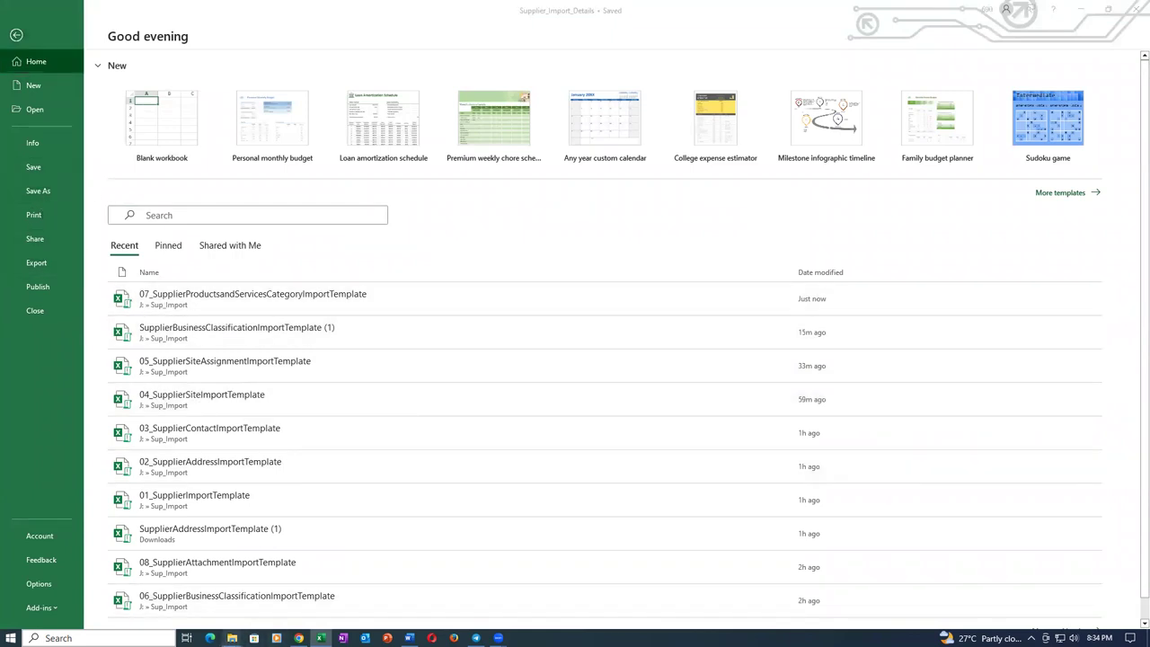
{"action": "mouse_move", "coordinate": [232, 638]}
{"action": "left_click", "coordinate": [301, 600]}
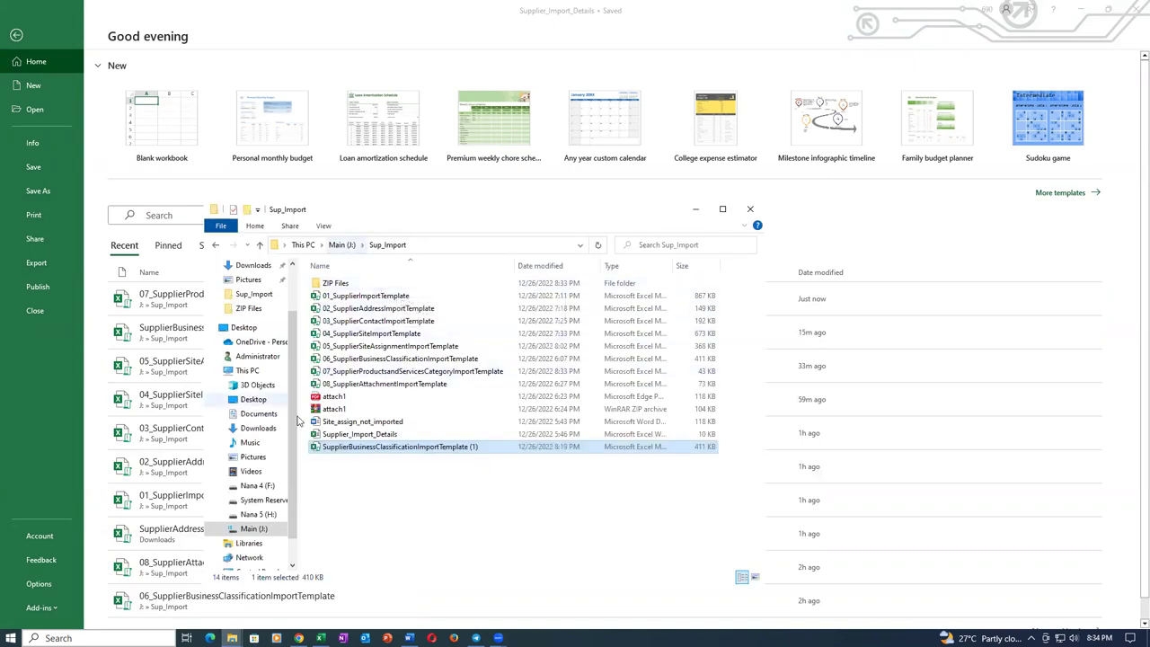
{"action": "left_click", "coordinate": [255, 528]}
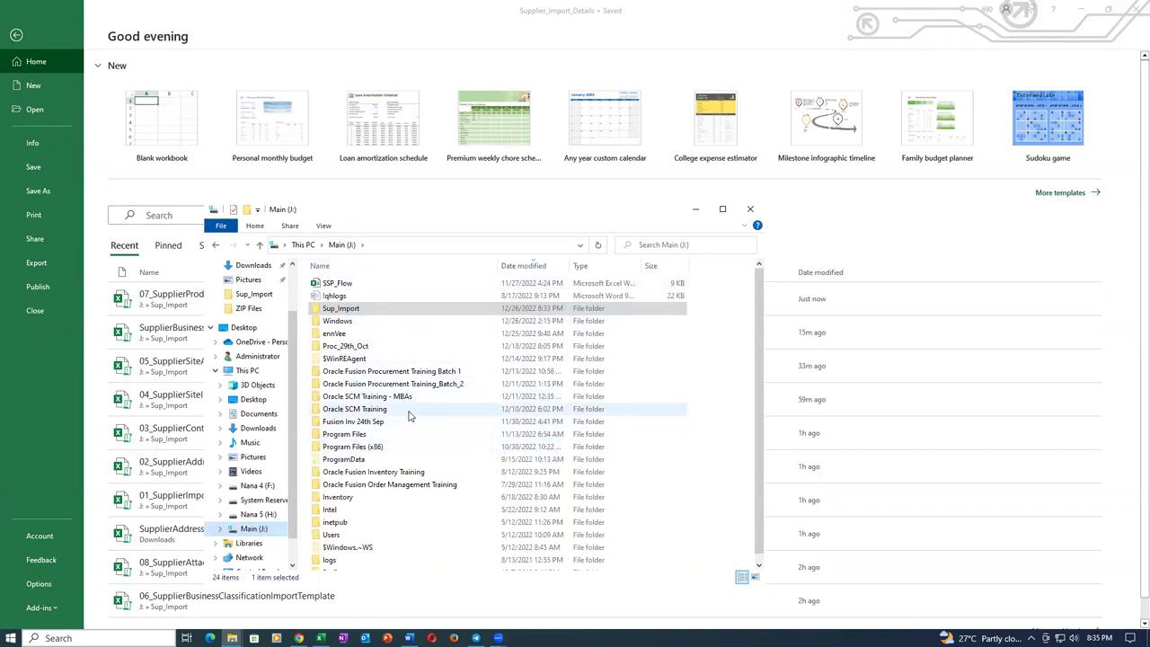
{"action": "double_click", "coordinate": [392, 347]}
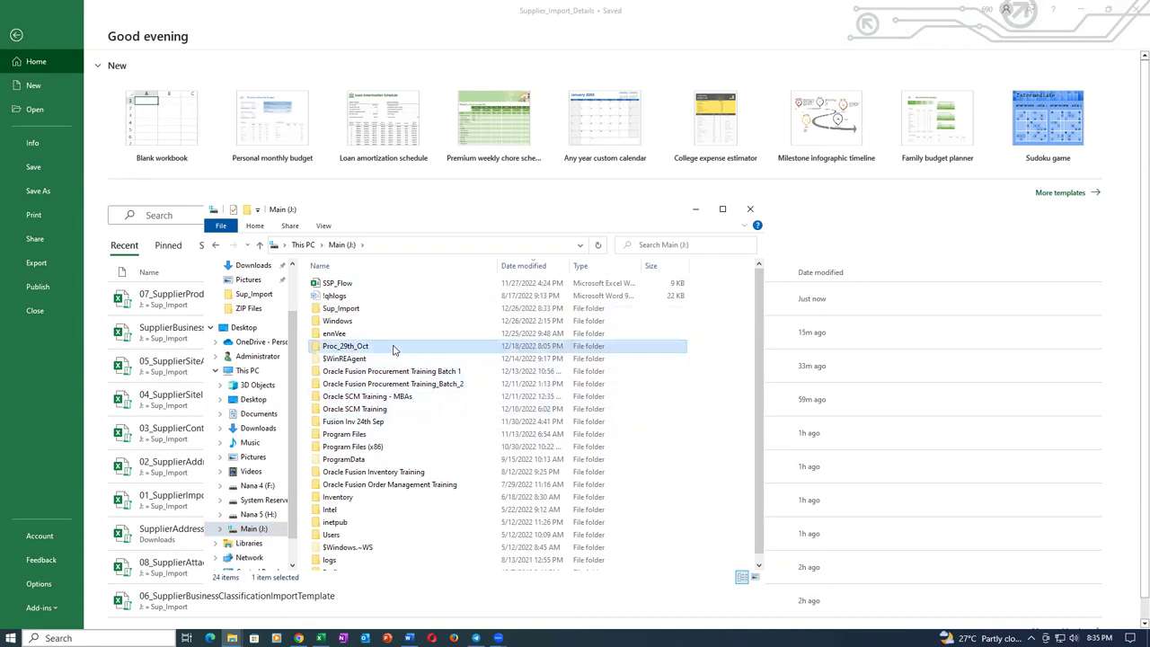
{"action": "scroll", "coordinate": [422, 446], "scroll_direction": "down", "scroll_amount": 15}
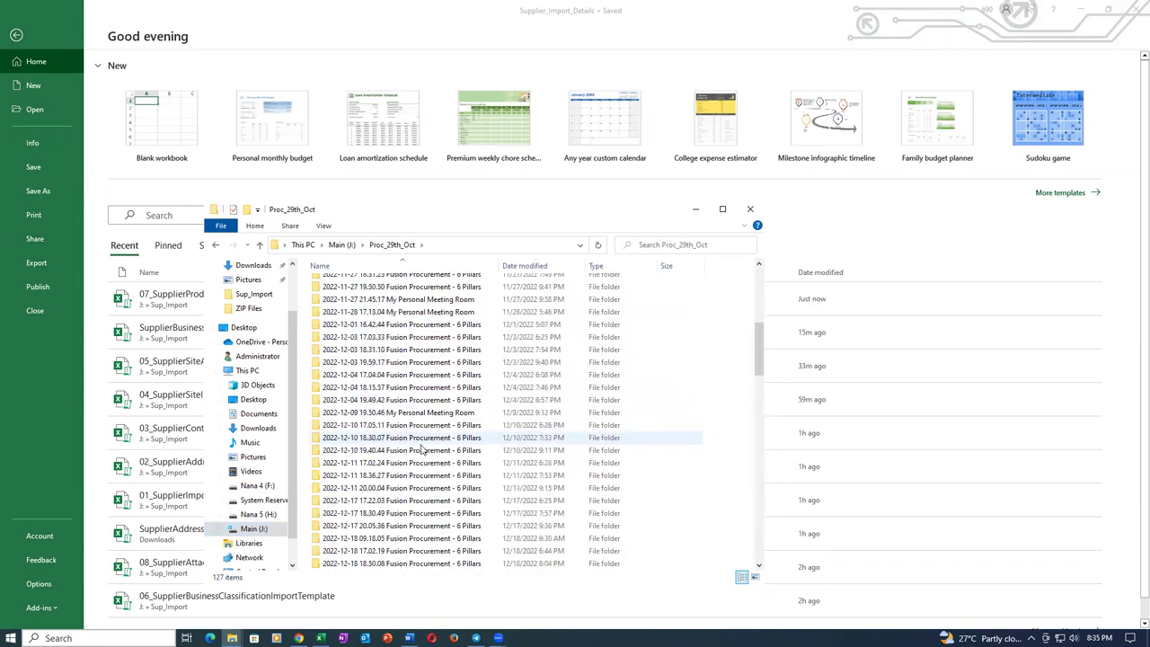
{"action": "scroll", "coordinate": [423, 449], "scroll_direction": "down", "scroll_amount": 15}
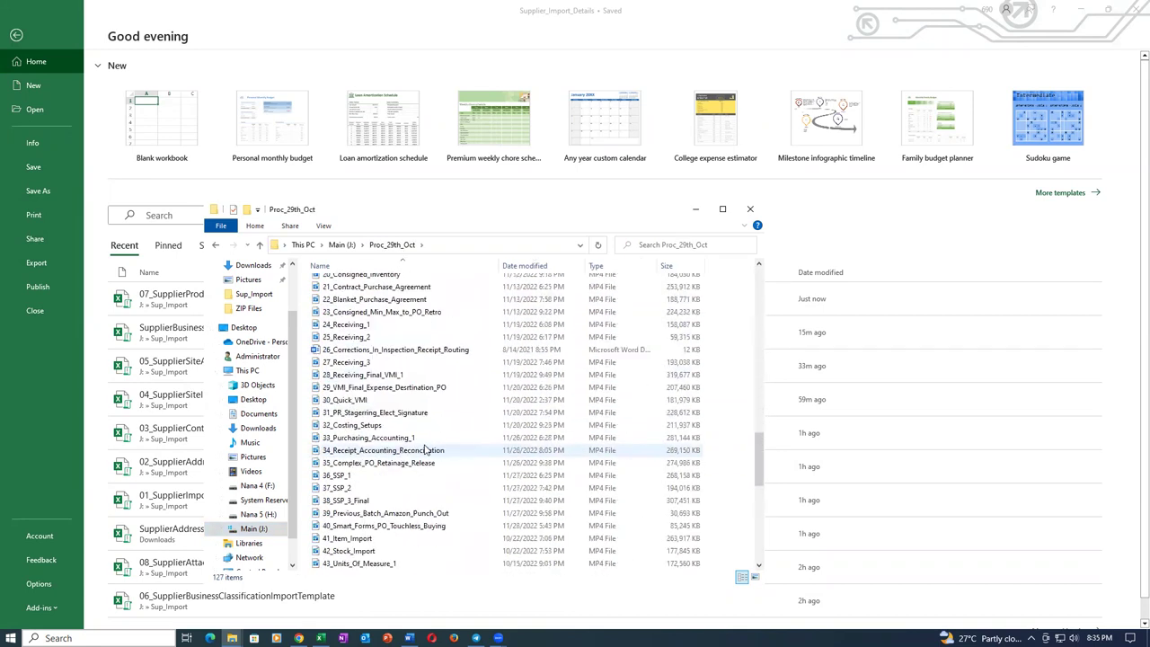
{"action": "scroll", "coordinate": [428, 450], "scroll_direction": "down", "scroll_amount": 5}
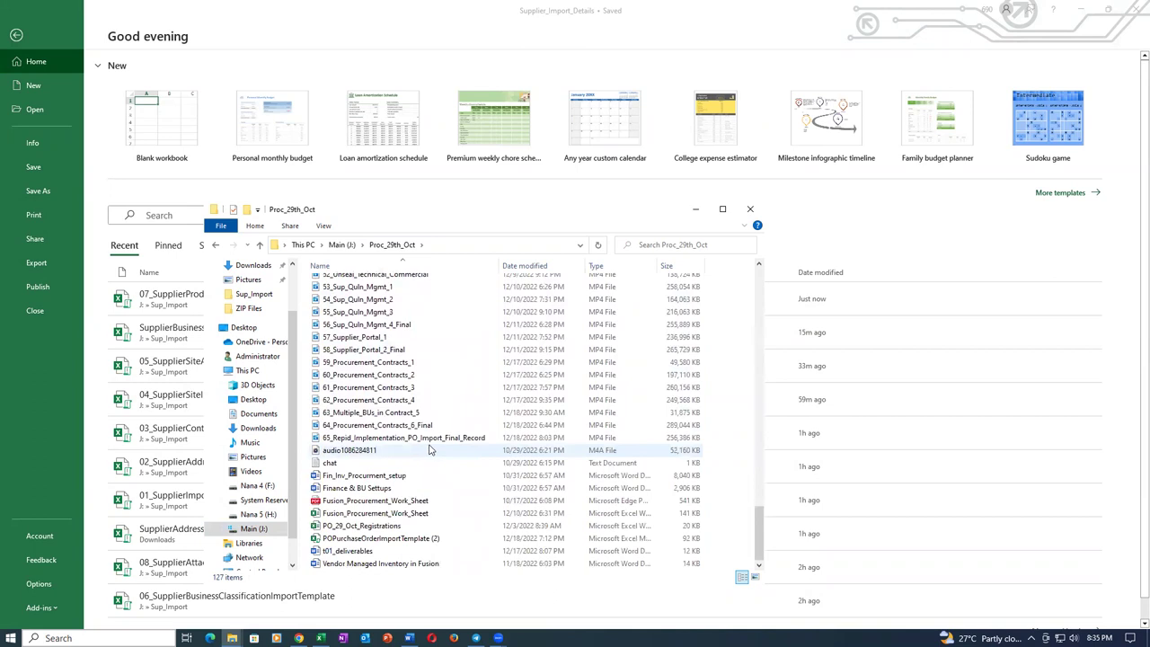
{"action": "double_click", "coordinate": [411, 514]}
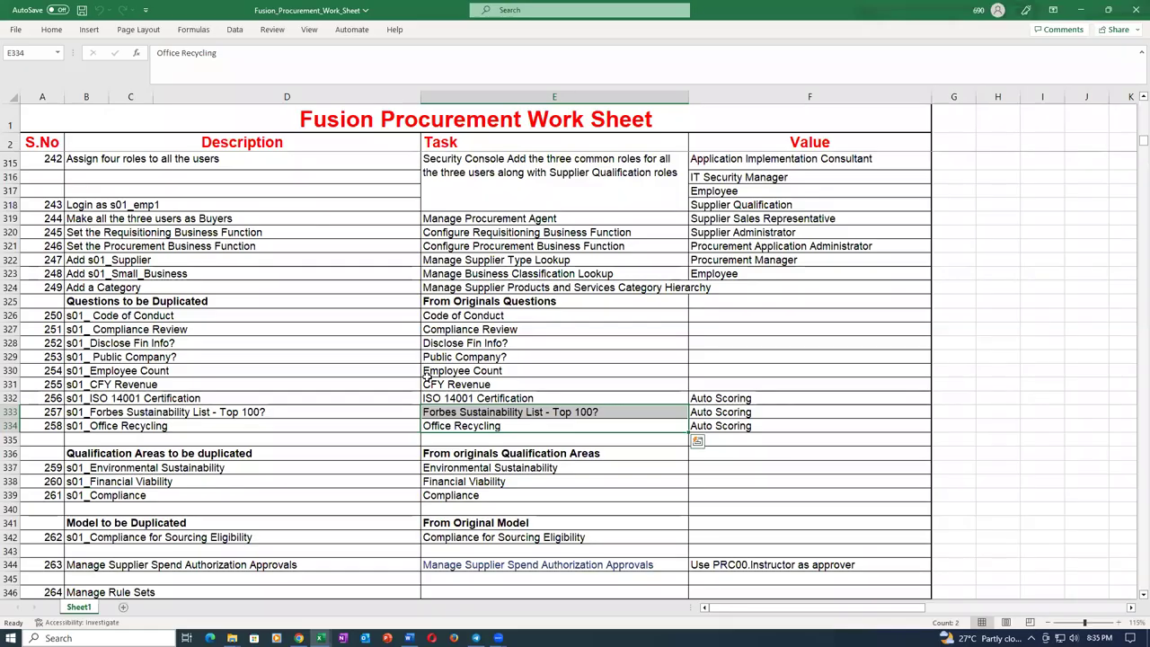
{"action": "left_click", "coordinate": [387, 381]}
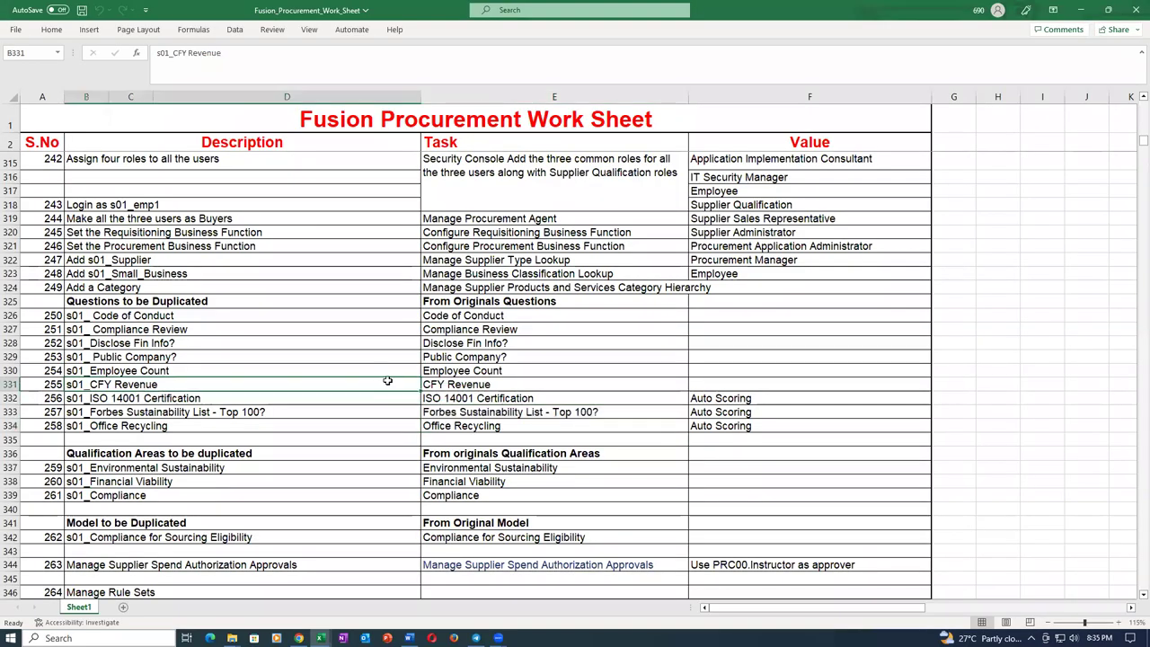
Page through the Self Service Procurement and Procurement Contracts sections down to the 6th Pillar rows.
{"action": "key", "text": "Page_Down"}
{"action": "key", "text": "Page_Down"}
{"action": "key", "text": "Page_Down"}
{"action": "key", "text": "Page_Down"}
{"action": "key", "text": "Page_Down"}
{"action": "key", "text": "Page_Down"}
{"action": "key", "text": "Page_Down"}
{"action": "key", "text": "Page_Down"}
{"action": "key", "text": "Page_Down"}
{"action": "key", "text": "Page_Down"}
{"action": "key", "text": "Page_Down"}
{"action": "key", "text": "Page_Down"}
{"action": "key", "text": "Page_Down"}
{"action": "key", "text": "Page_Down"}
{"action": "key", "text": "Page_Down"}
{"action": "key", "text": "Page_Down"}
{"action": "key", "text": "Page_Down"}
{"action": "key", "text": "Page_Down"}
{"action": "key", "text": "Page_Down"}
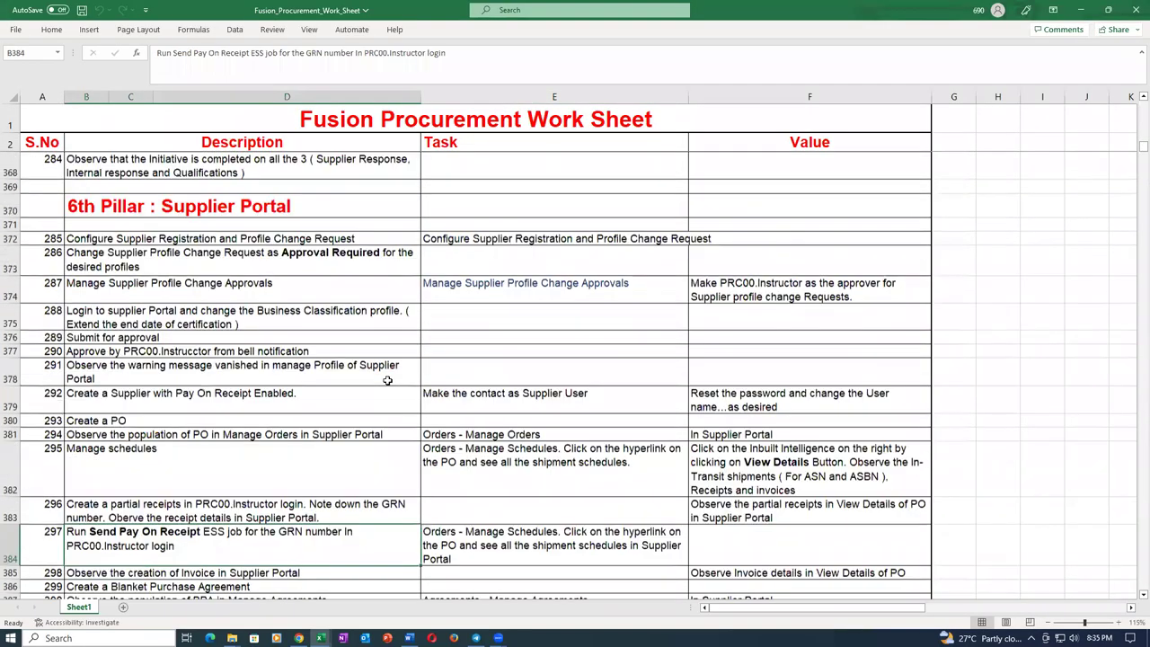
{"action": "key", "text": "Page_Up"}
{"action": "key", "text": "Page_Up"}
{"action": "key", "text": "Page_Up"}
{"action": "key", "text": "Page_Up"}
{"action": "key", "text": "Page_Up"}
{"action": "key", "text": "Page_Up"}
{"action": "key", "text": "Page_Up"}
{"action": "key", "text": "Page_Up"}
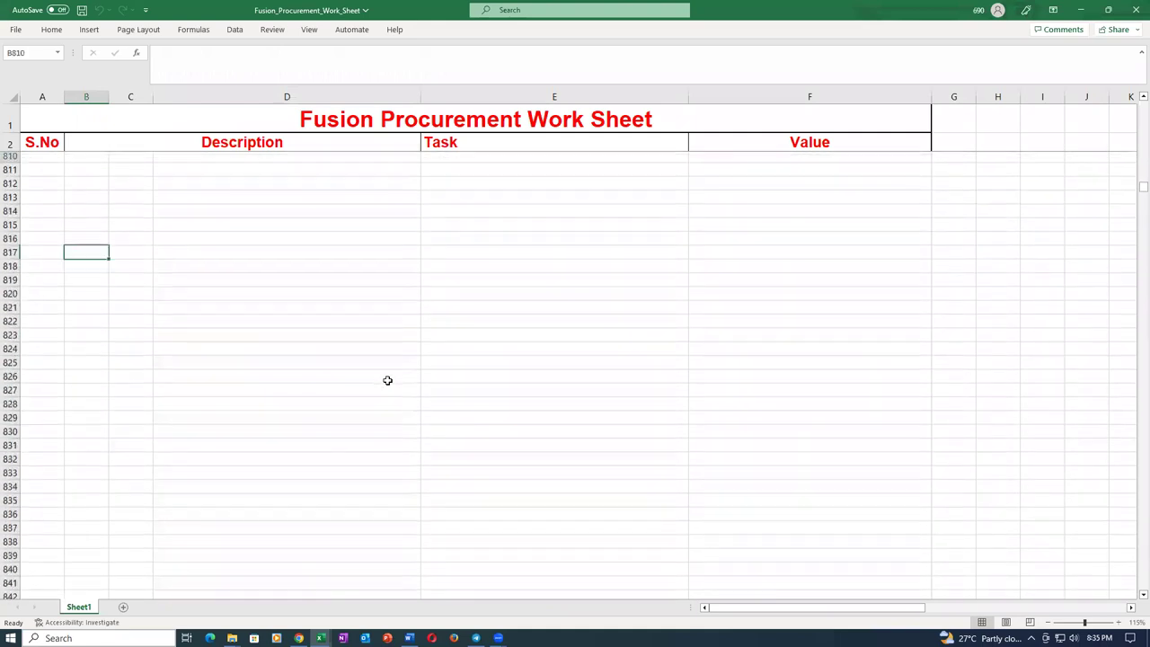
{"action": "key", "text": "Page_Up"}
{"action": "key", "text": "Page_Up"}
{"action": "key", "text": "Page_Up"}
{"action": "key", "text": "Page_Up"}
{"action": "key", "text": "Page_Up"}
{"action": "key", "text": "Page_Up"}
{"action": "key", "text": "Page_Up"}
{"action": "key", "text": "Page_Up"}
{"action": "key", "text": "Page_Up"}
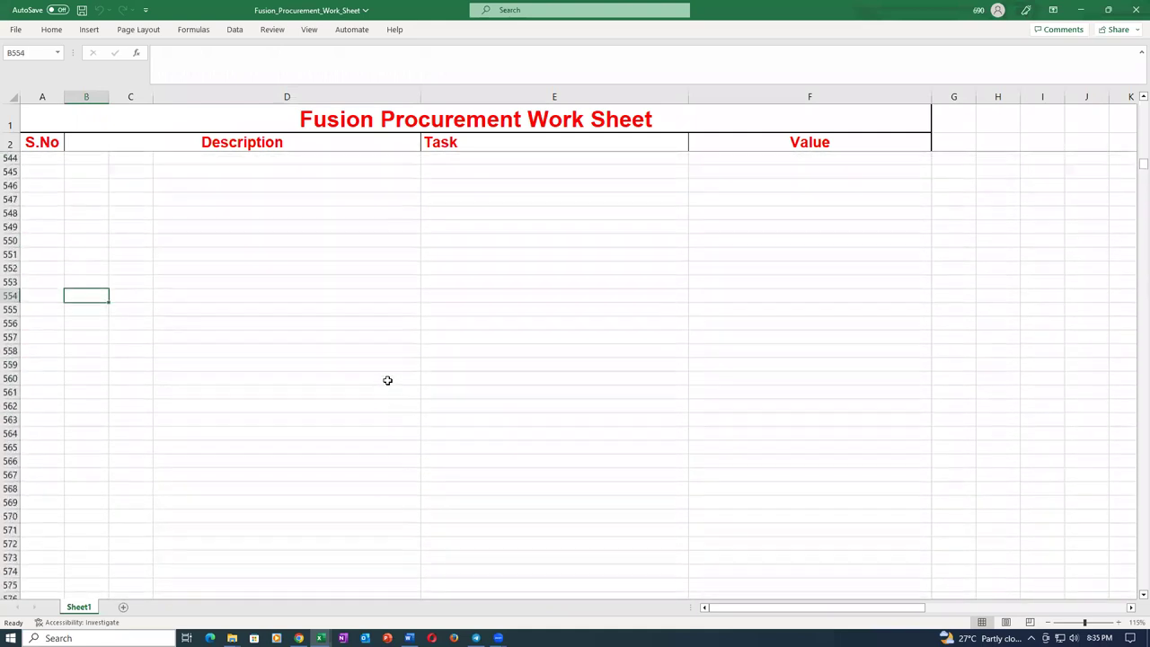
{"action": "key", "text": "Page_Up"}
{"action": "key", "text": "Page_Up"}
{"action": "key", "text": "Page_Up"}
{"action": "key", "text": "Page_Up"}
{"action": "key", "text": "Page_Up"}
{"action": "key", "text": "Page_Up"}
{"action": "key", "text": "Page_Up"}
{"action": "key", "text": "Page_Up"}
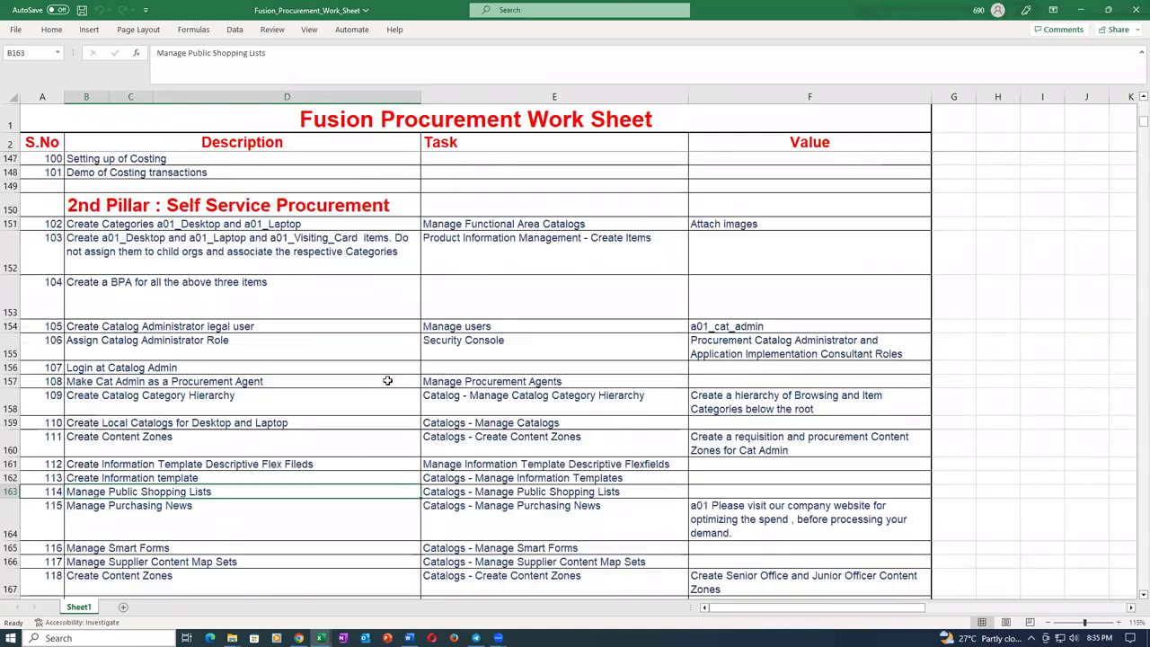
{"action": "key", "text": "Page_Down"}
{"action": "key", "text": "Page_Down"}
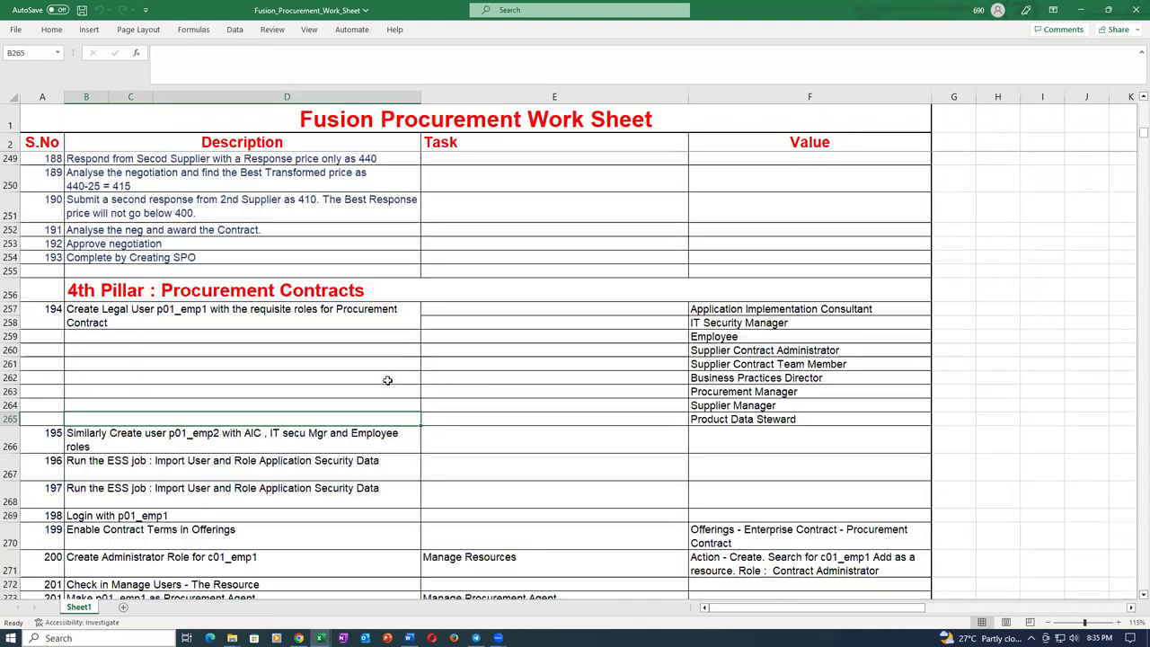
{"action": "key", "text": "Page_Down"}
{"action": "key", "text": "Page_Down"}
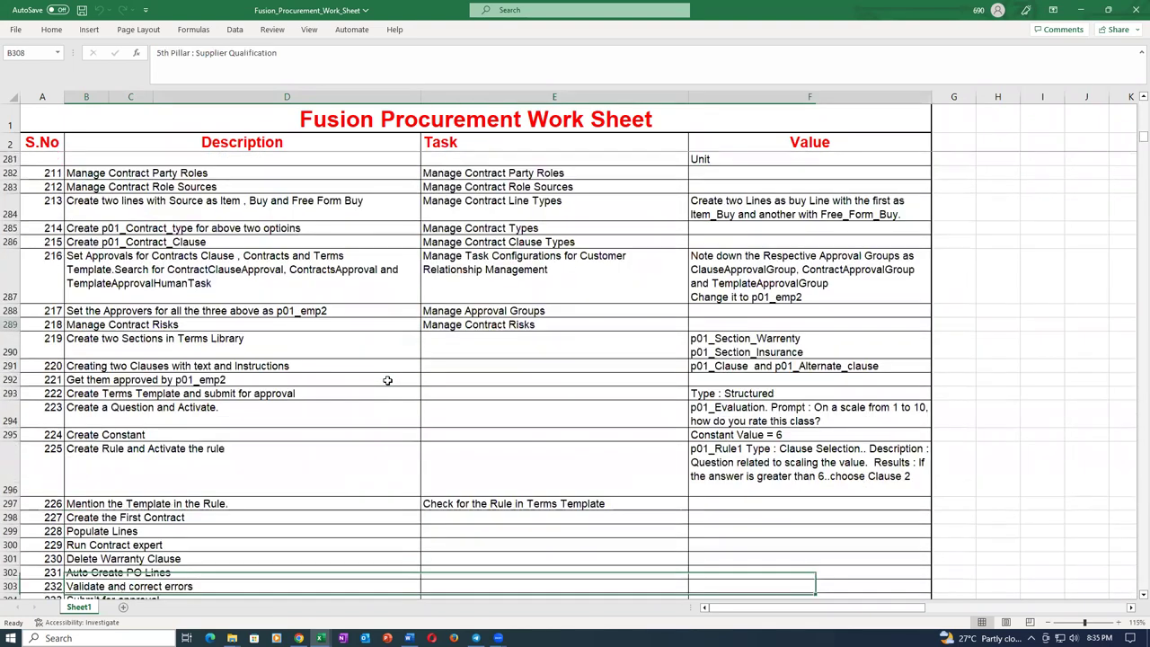
{"action": "scroll", "coordinate": [388, 380], "scroll_direction": "down", "scroll_amount": 1}
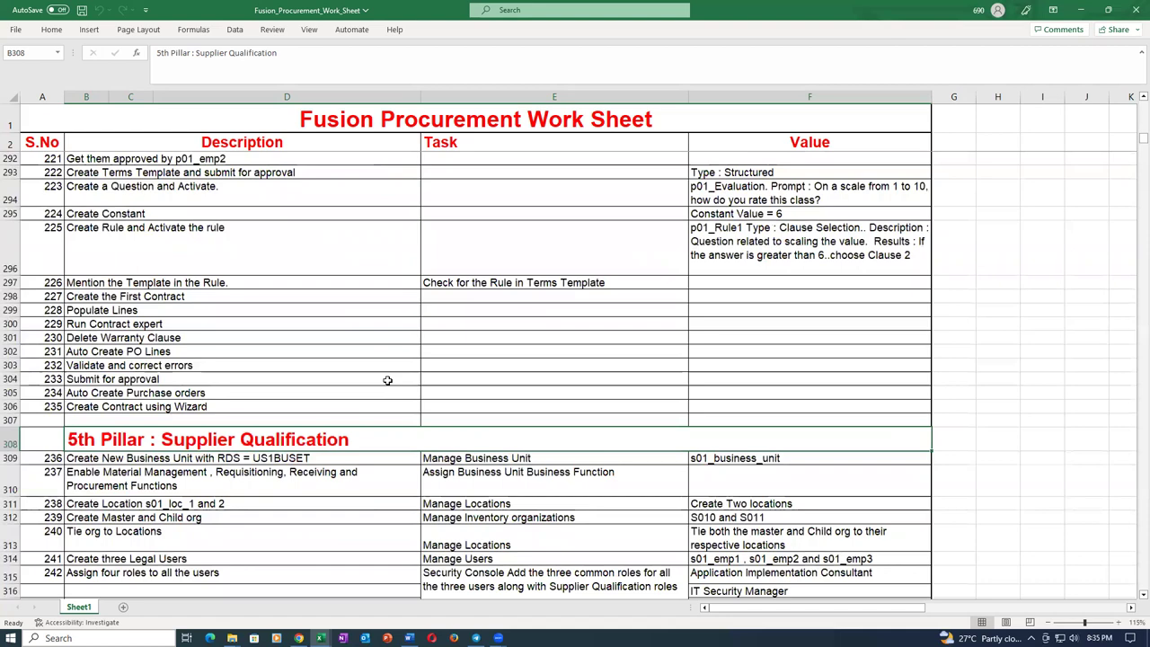
{"action": "key", "text": "Page_Down"}
{"action": "key", "text": "Page_Down"}
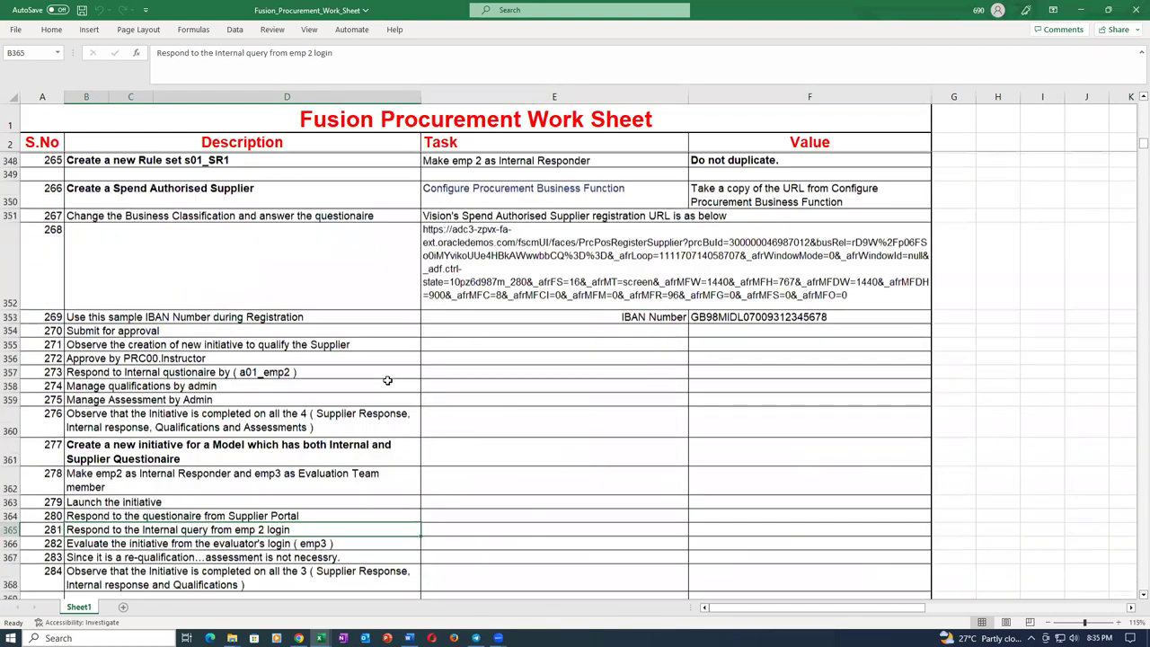
{"action": "key", "text": "Page_Down"}
{"action": "scroll", "coordinate": [387, 381], "scroll_direction": "down", "scroll_amount": 2}
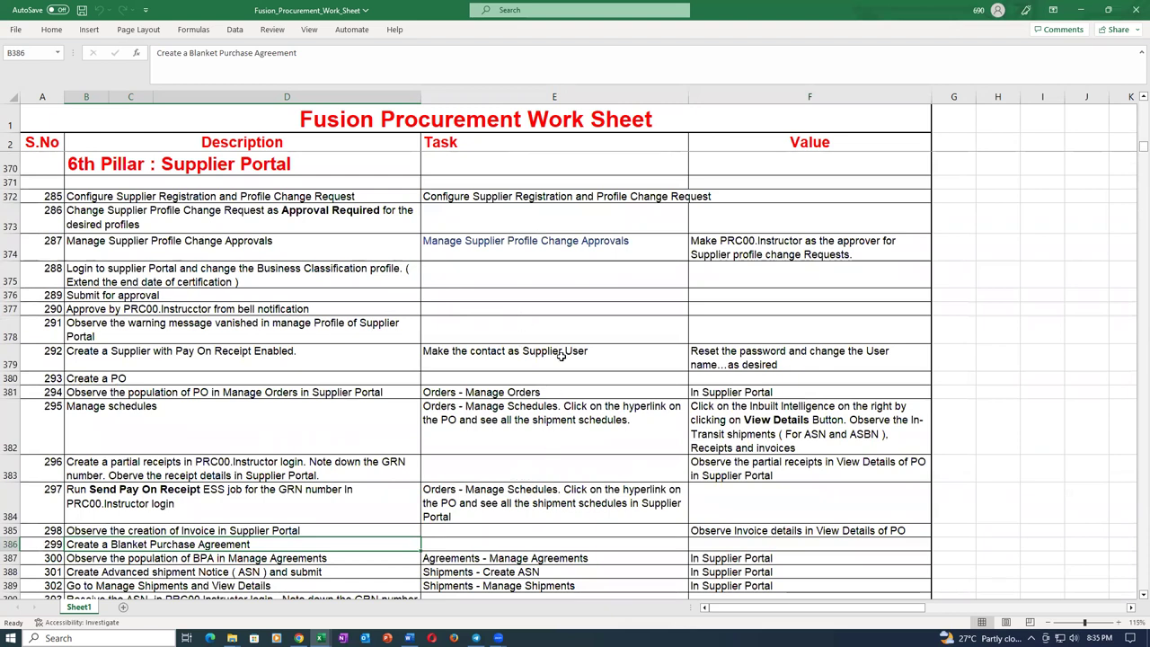
Check supplier task entries like Manage Supplier Profile Change Approvals, scrolling further down the worksheet.
{"action": "left_click", "coordinate": [595, 356]}
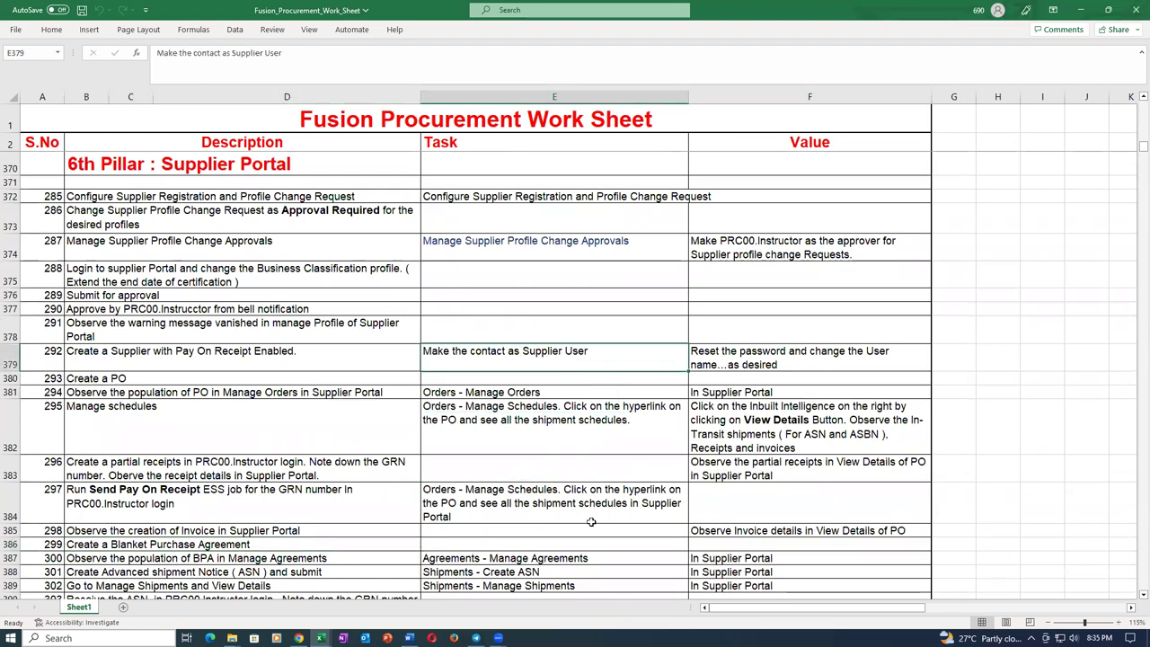
{"action": "left_click", "coordinate": [532, 255]}
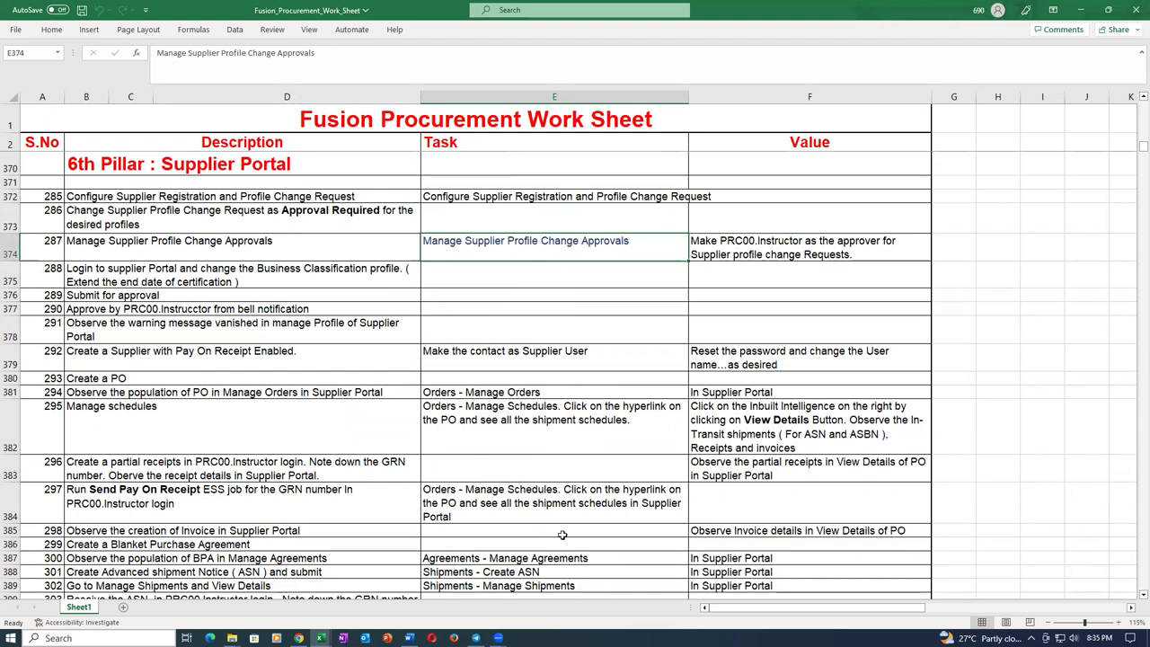
{"action": "scroll", "coordinate": [563, 532], "scroll_direction": "down", "scroll_amount": 1}
{"action": "scroll", "coordinate": [564, 532], "scroll_direction": "down", "scroll_amount": 1}
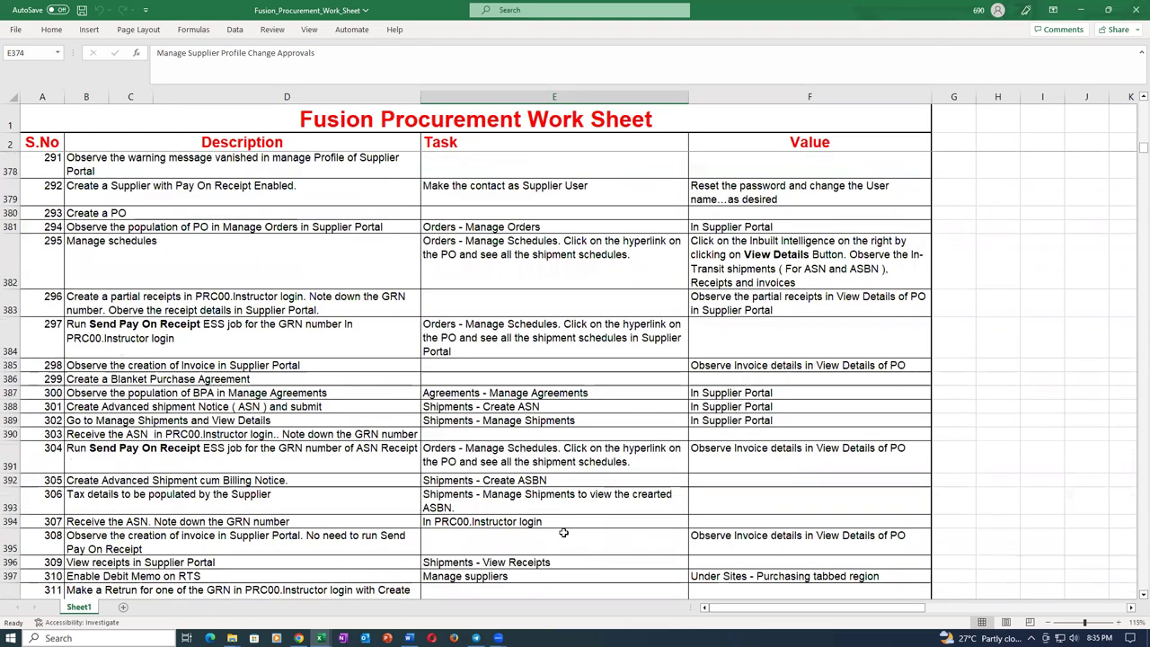
{"action": "scroll", "coordinate": [563, 532], "scroll_direction": "down", "scroll_amount": 1}
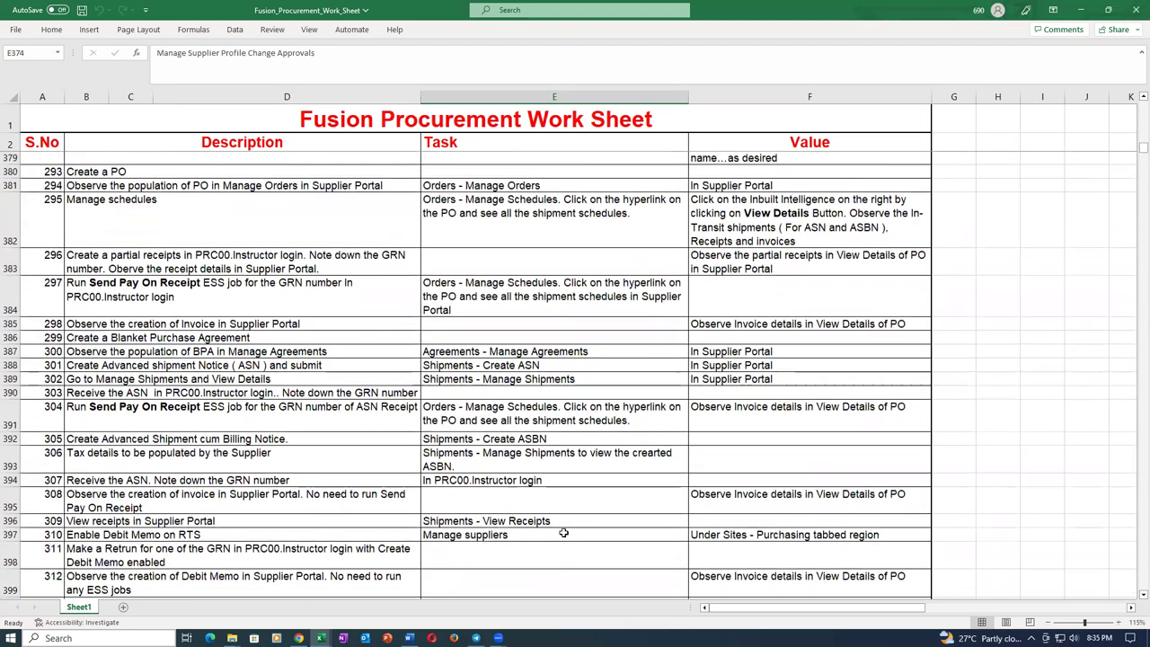
{"action": "scroll", "coordinate": [563, 533], "scroll_direction": "down", "scroll_amount": 2}
{"action": "scroll", "coordinate": [564, 533], "scroll_direction": "down", "scroll_amount": 1}
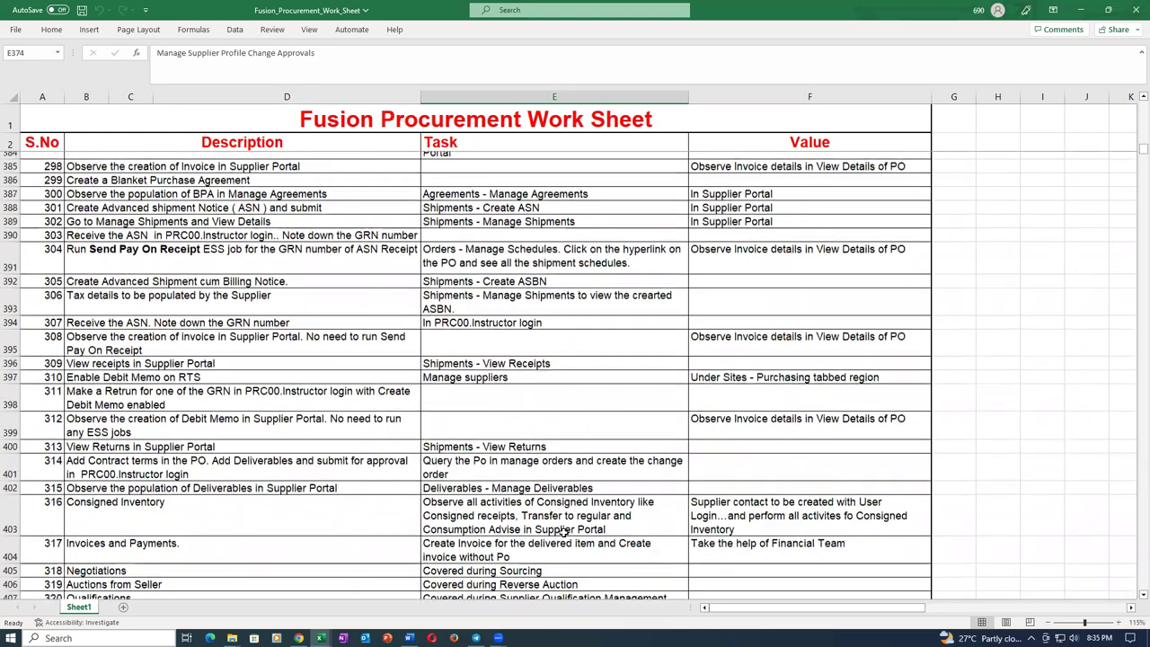
{"action": "scroll", "coordinate": [563, 532], "scroll_direction": "down", "scroll_amount": 1}
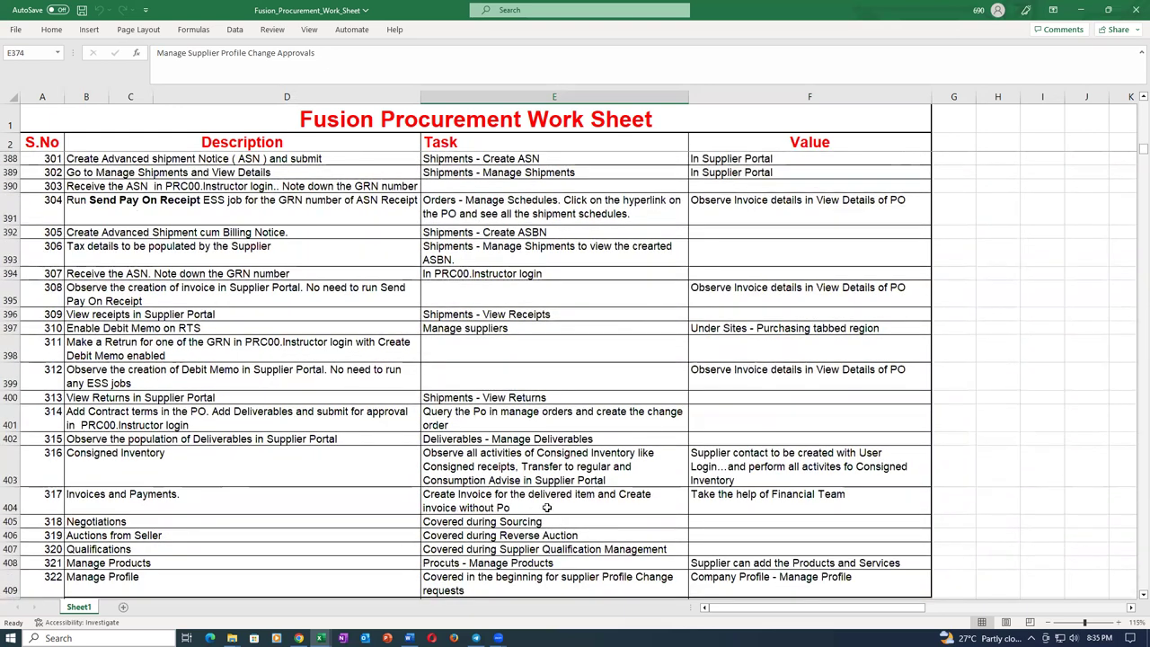
{"action": "scroll", "coordinate": [546, 508], "scroll_direction": "down", "scroll_amount": 1}
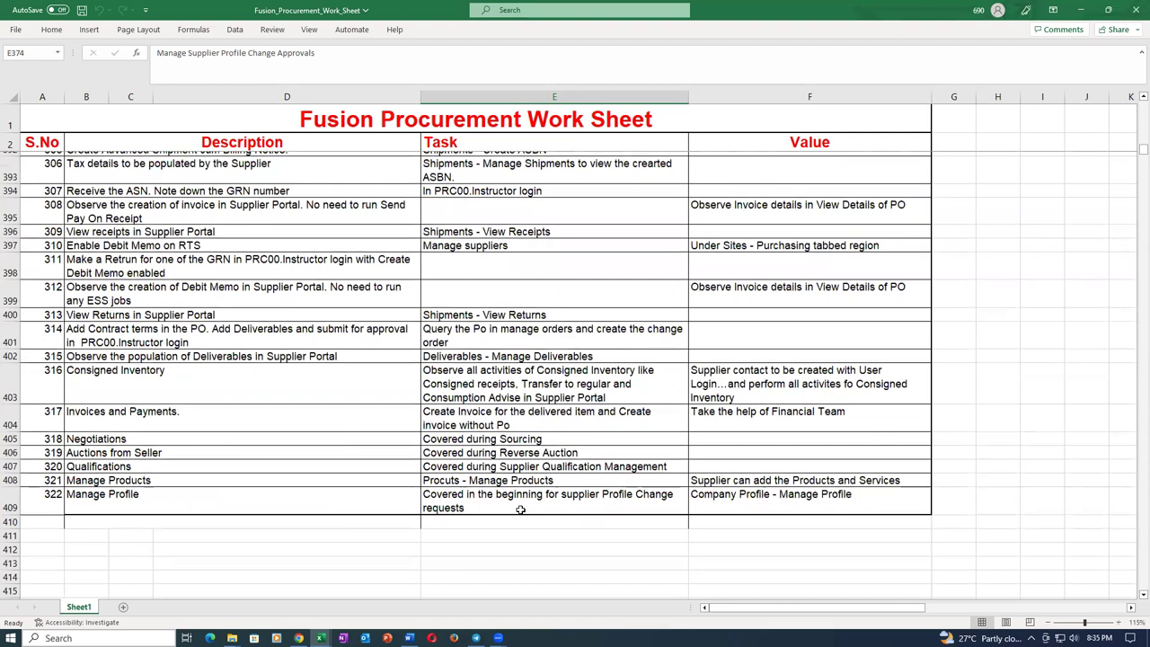
{"action": "left_click", "coordinate": [515, 455]}
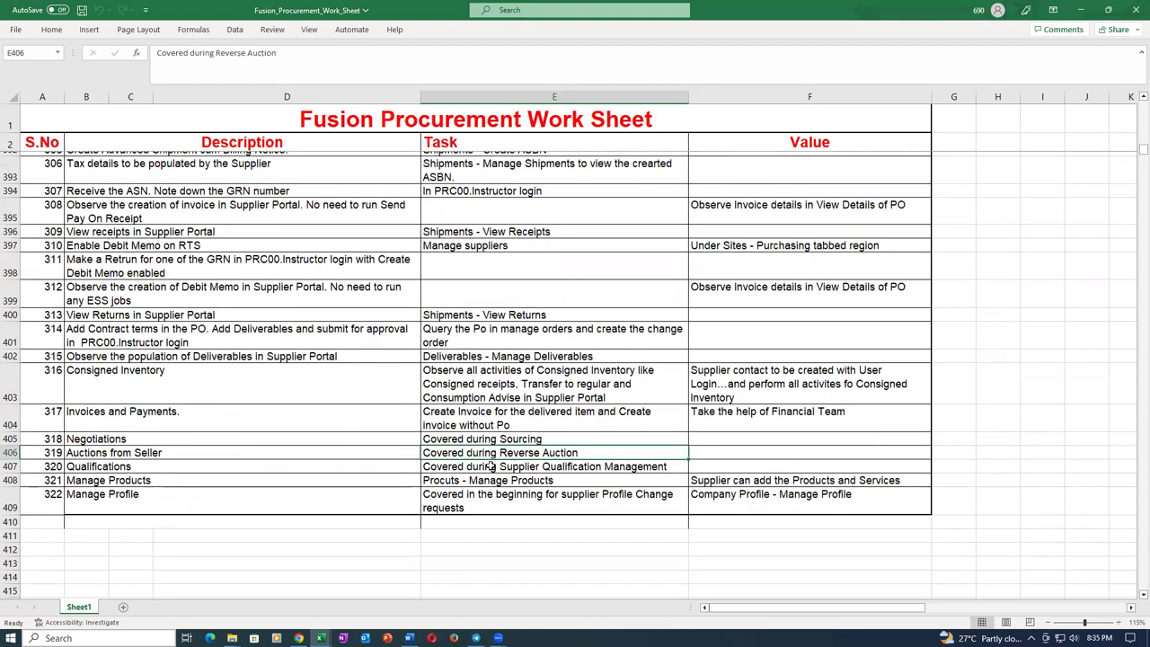
Pick the Manage Supplier Products and Services Category Hierarchy task in E324 and return to the browser.
{"action": "key", "text": "Up"}
{"action": "key", "text": "Up"}
{"action": "key", "text": "Up"}
{"action": "key", "text": "Up"}
{"action": "key", "text": "Up"}
{"action": "key", "text": "Up"}
{"action": "key", "text": "Up"}
{"action": "key", "text": "Up"}
{"action": "key", "text": "Up"}
{"action": "key", "text": "Up"}
{"action": "key", "text": "Up"}
{"action": "key", "text": "Up"}
{"action": "key", "text": "Up"}
{"action": "key", "text": "Up"}
{"action": "key", "text": "Up"}
{"action": "key", "text": "Up"}
{"action": "key", "text": "Up"}
{"action": "key", "text": "Up"}
{"action": "key", "text": "Up"}
{"action": "key", "text": "Up"}
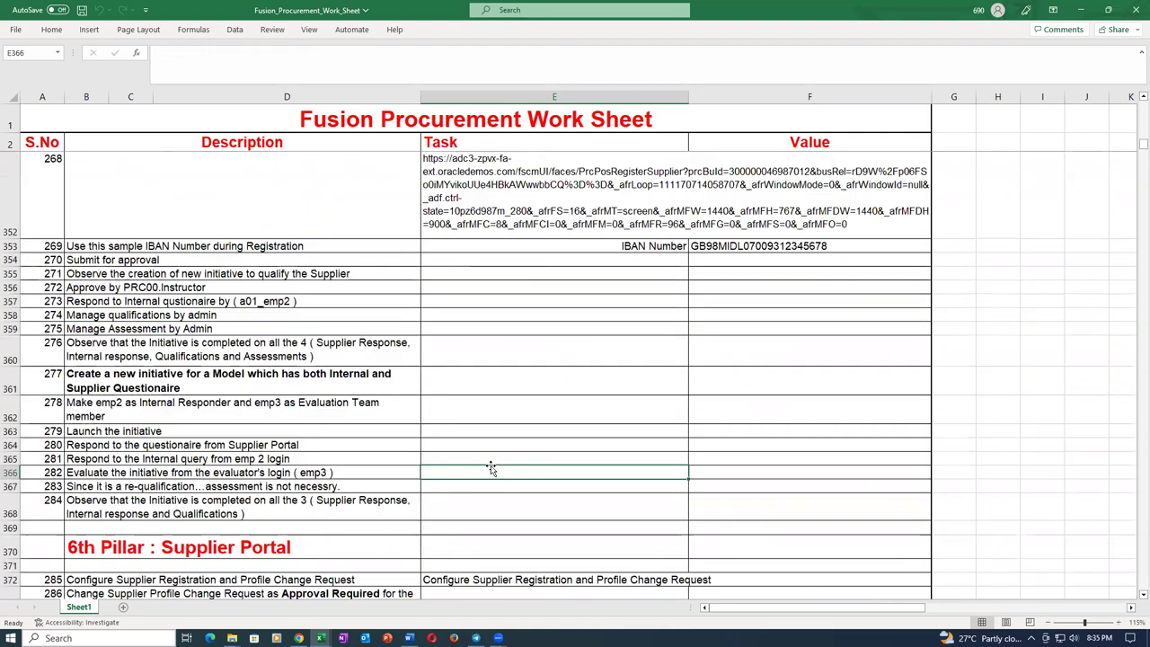
{"action": "scroll", "coordinate": [491, 465], "scroll_direction": "up", "scroll_amount": 5}
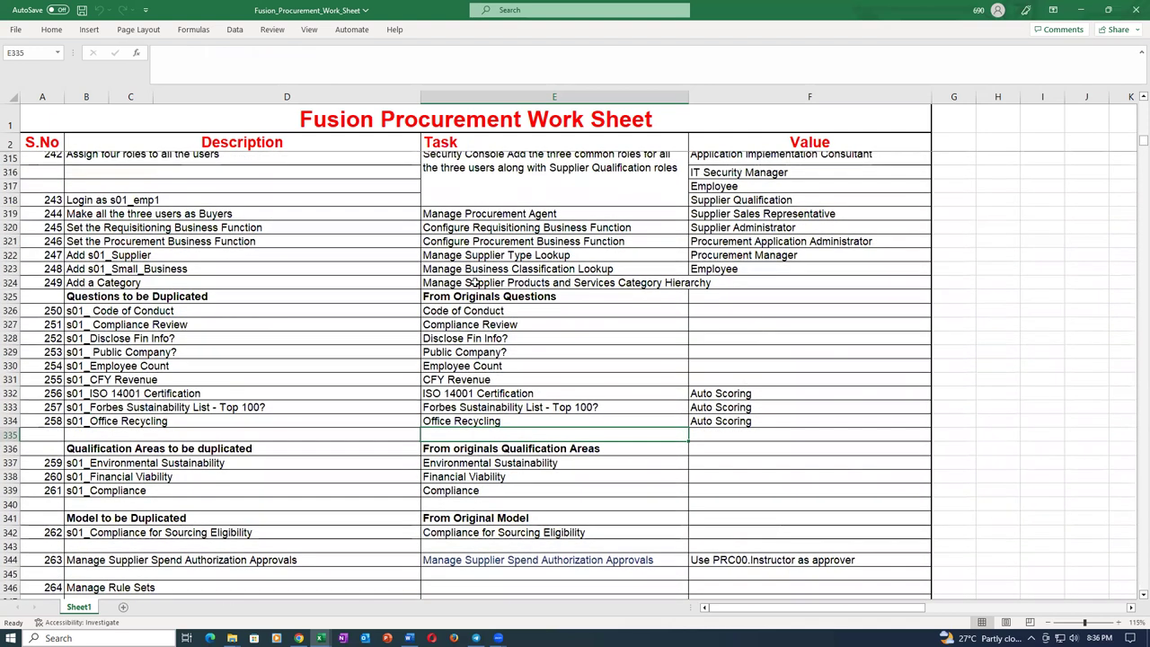
{"action": "left_click", "coordinate": [475, 282]}
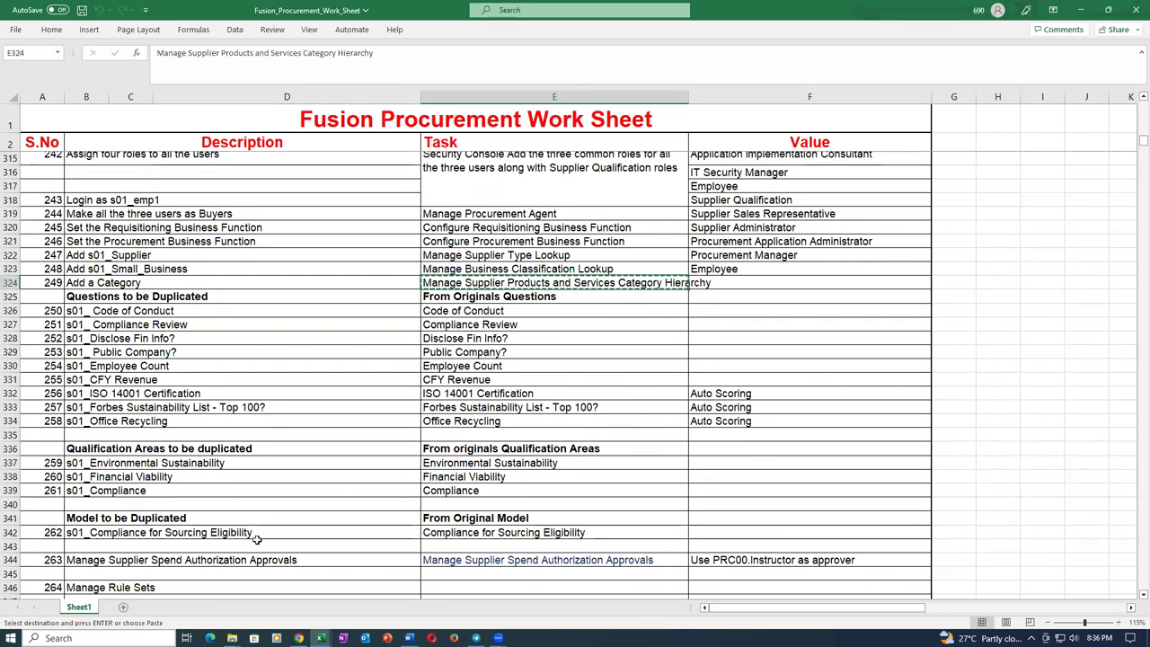
{"action": "left_click", "coordinate": [300, 638]}
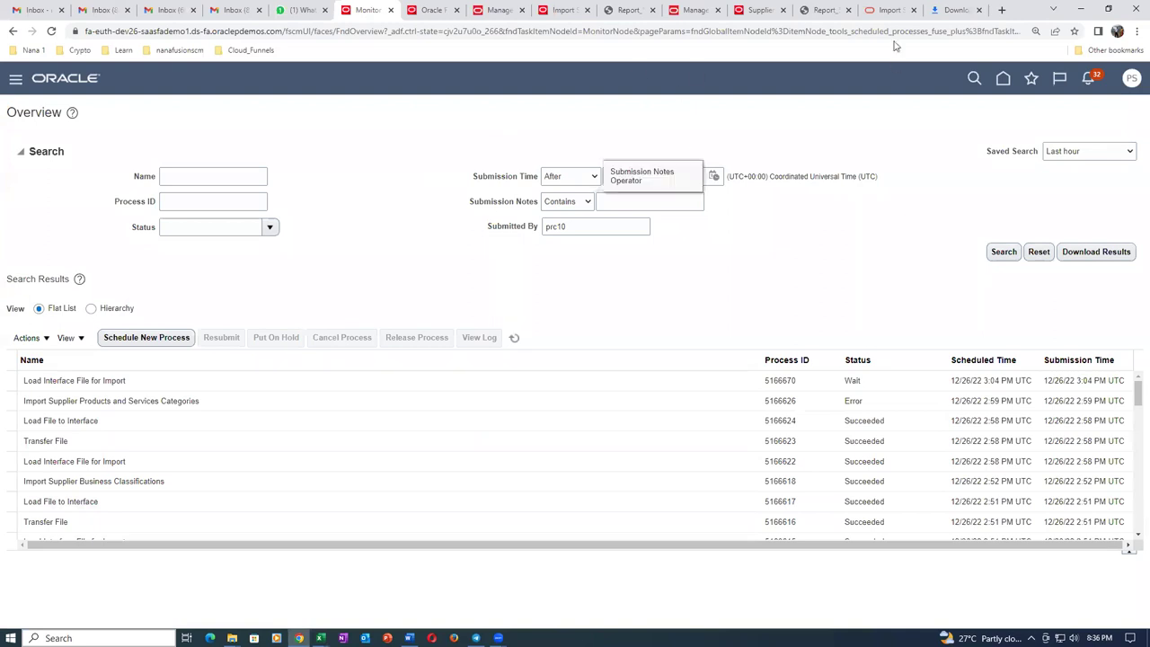
Close the product and service categories dialog and duplicate the supplier page tab.
{"action": "left_click", "coordinate": [758, 11]}
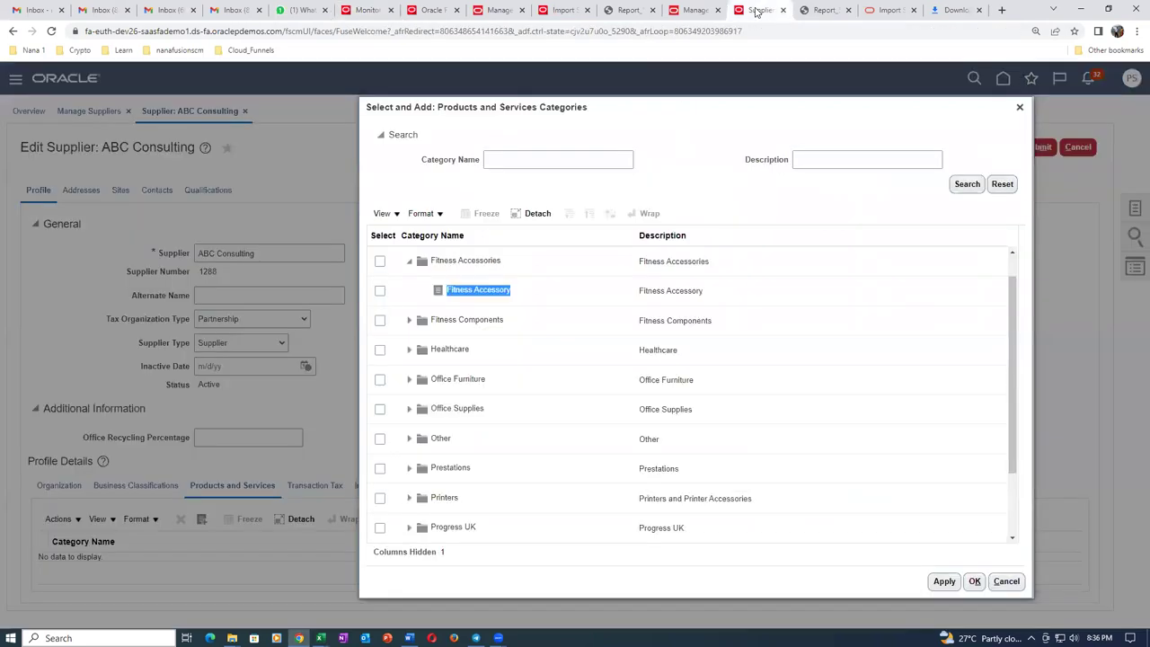
{"action": "left_click", "coordinate": [1019, 108]}
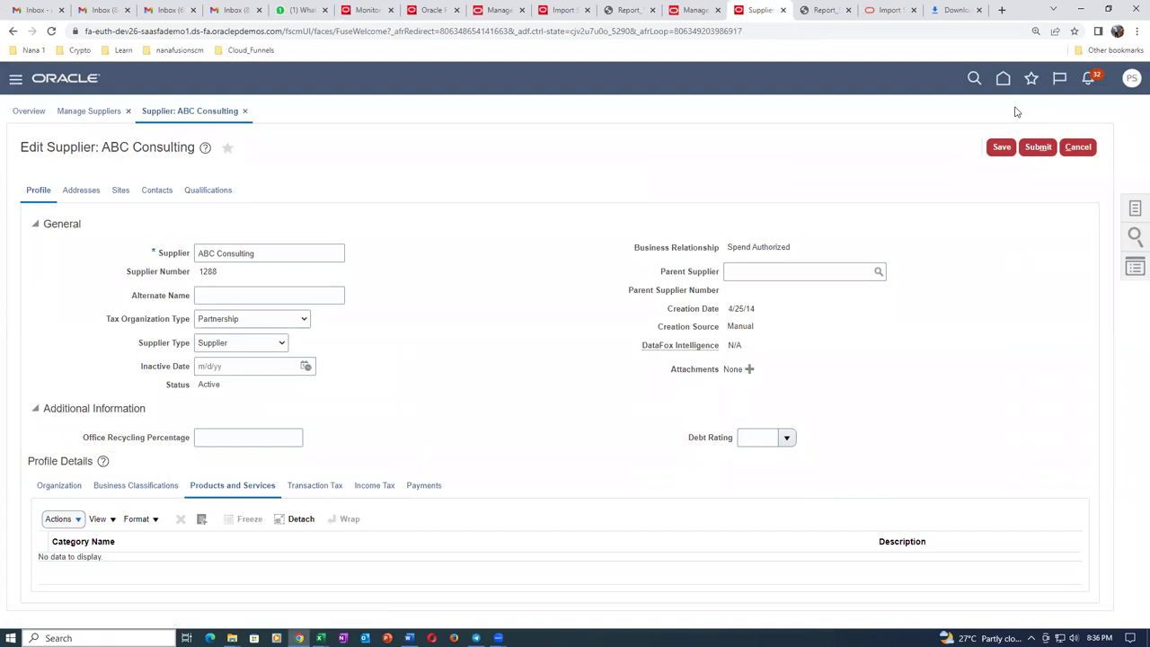
{"action": "right_click", "coordinate": [777, 16]}
{"action": "left_click", "coordinate": [800, 92]}
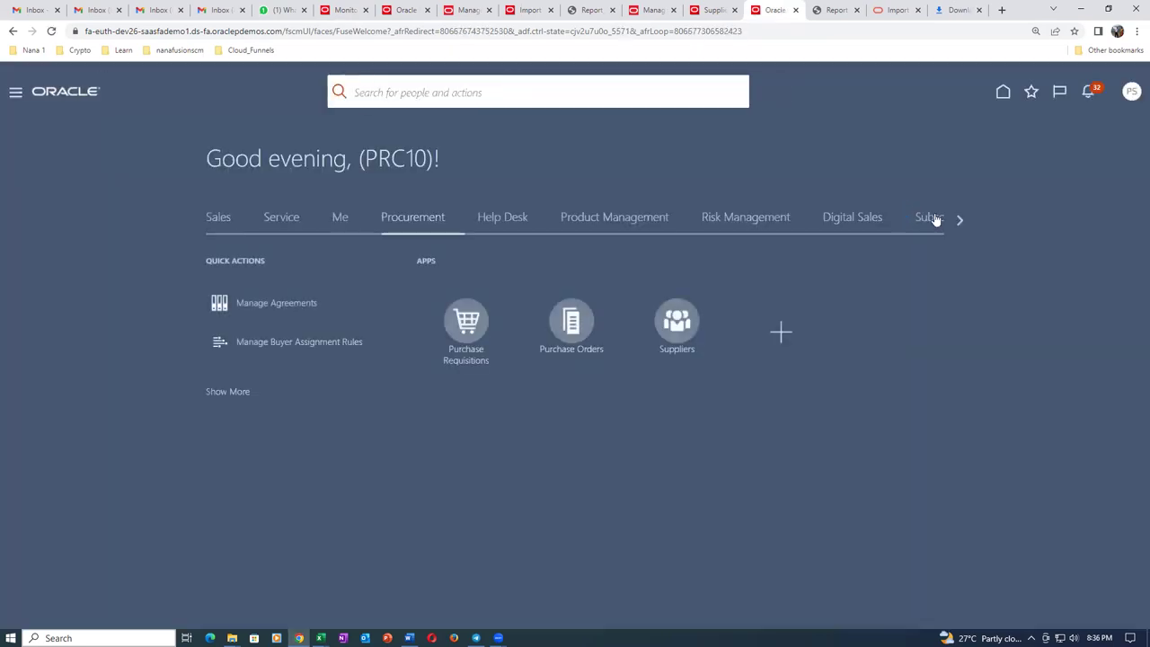
In Setup and Maintenance, search for and open the Manage Supplier Products and Services Category Hierarchy task.
{"action": "left_click", "coordinate": [1121, 91]}
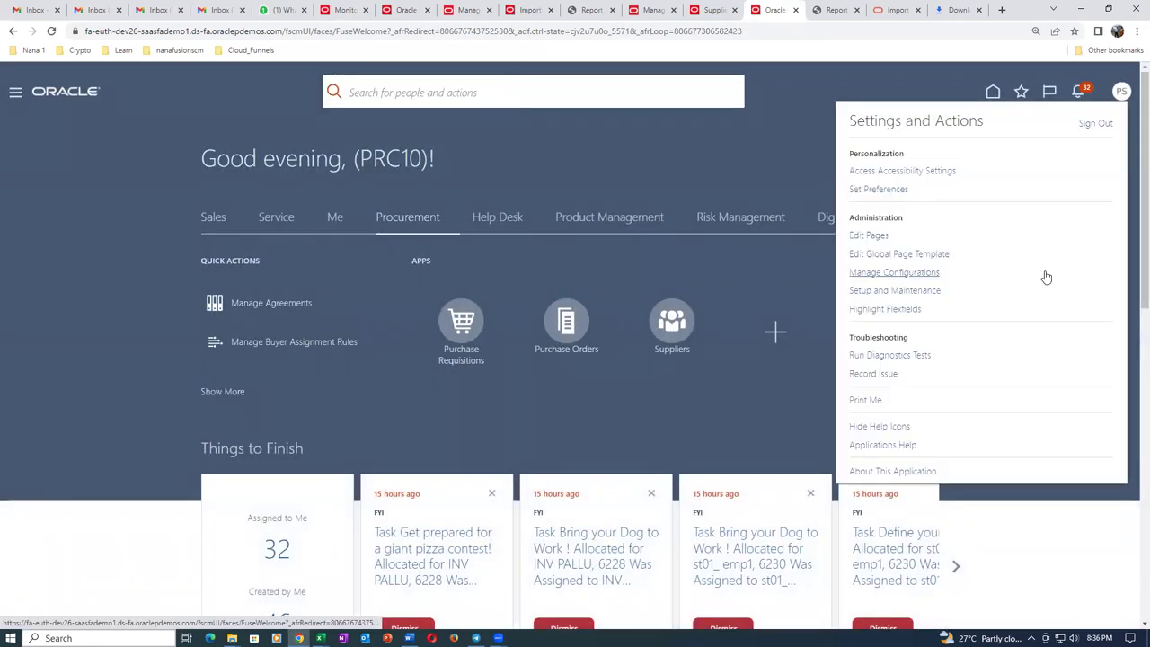
{"action": "left_click", "coordinate": [917, 296]}
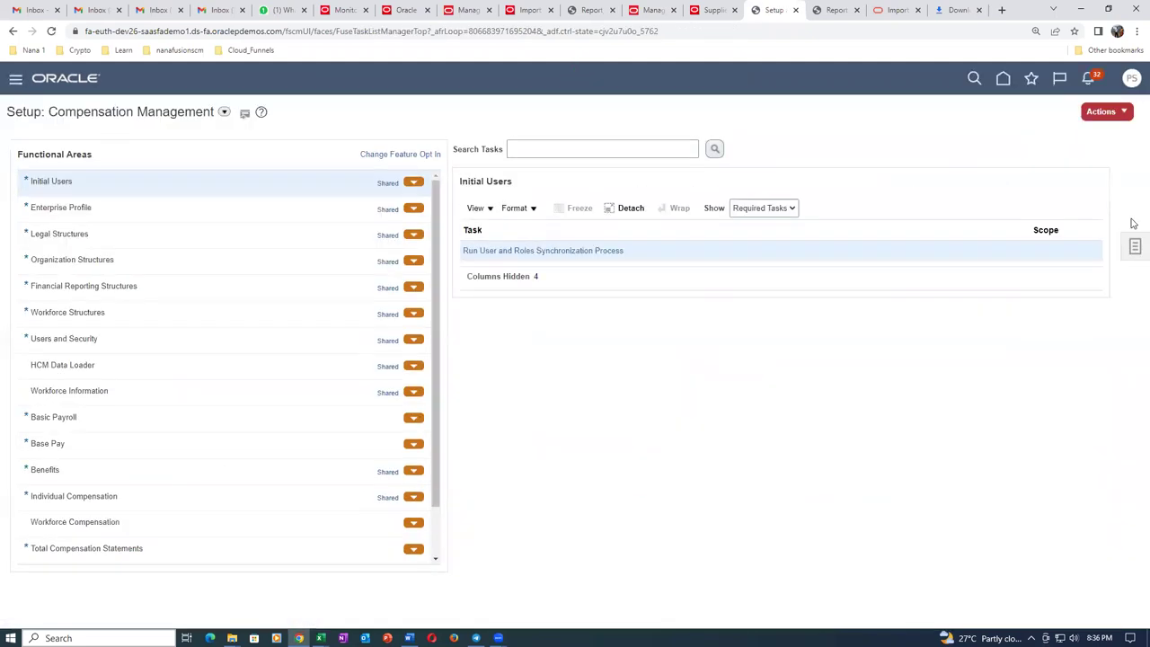
{"action": "left_click", "coordinate": [1135, 247]}
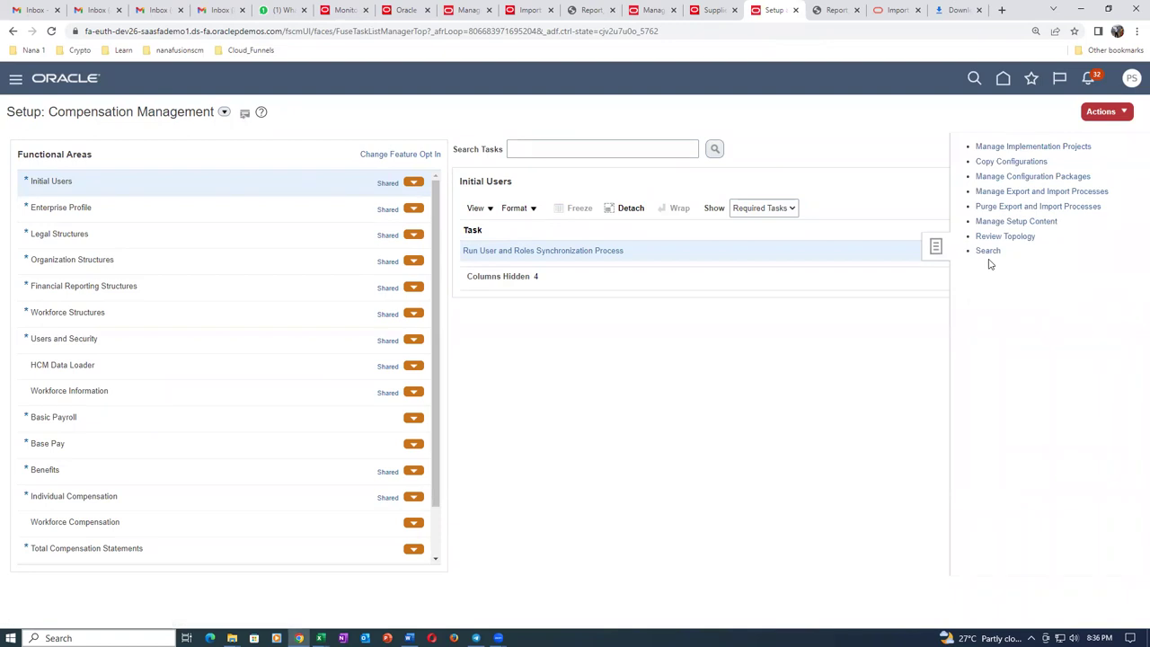
{"action": "left_click", "coordinate": [988, 252]}
{"action": "left_click", "coordinate": [471, 150]}
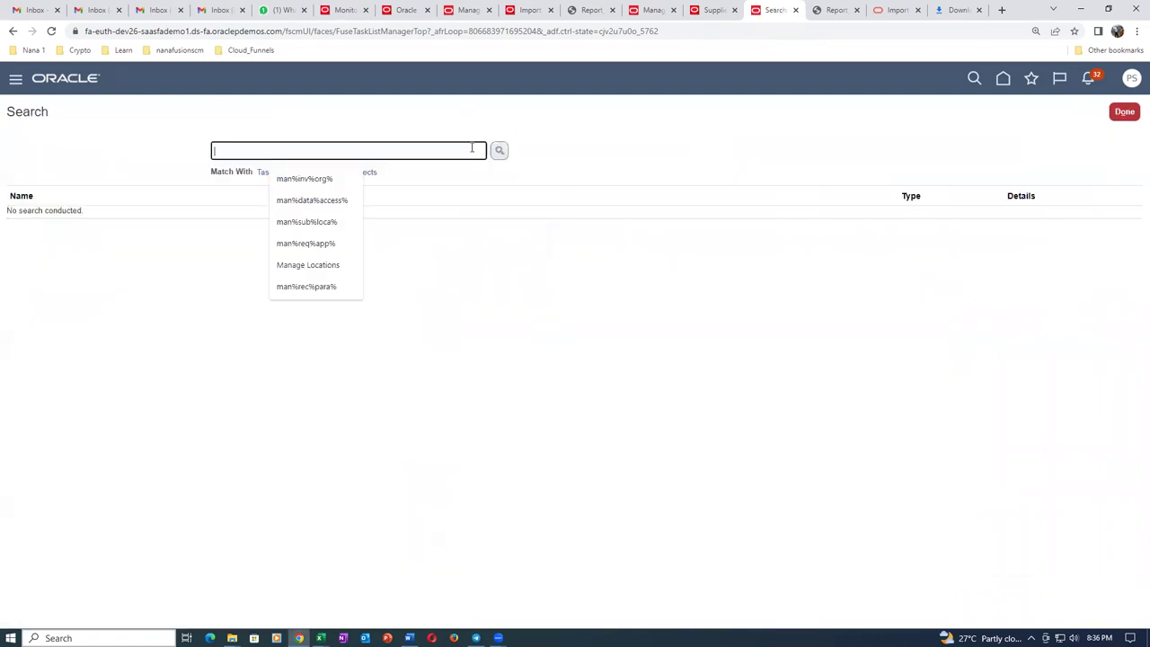
{"action": "type", "text": "Manage Supplier Products and Services Category Hierarchy"}
{"action": "left_click", "coordinate": [498, 151]}
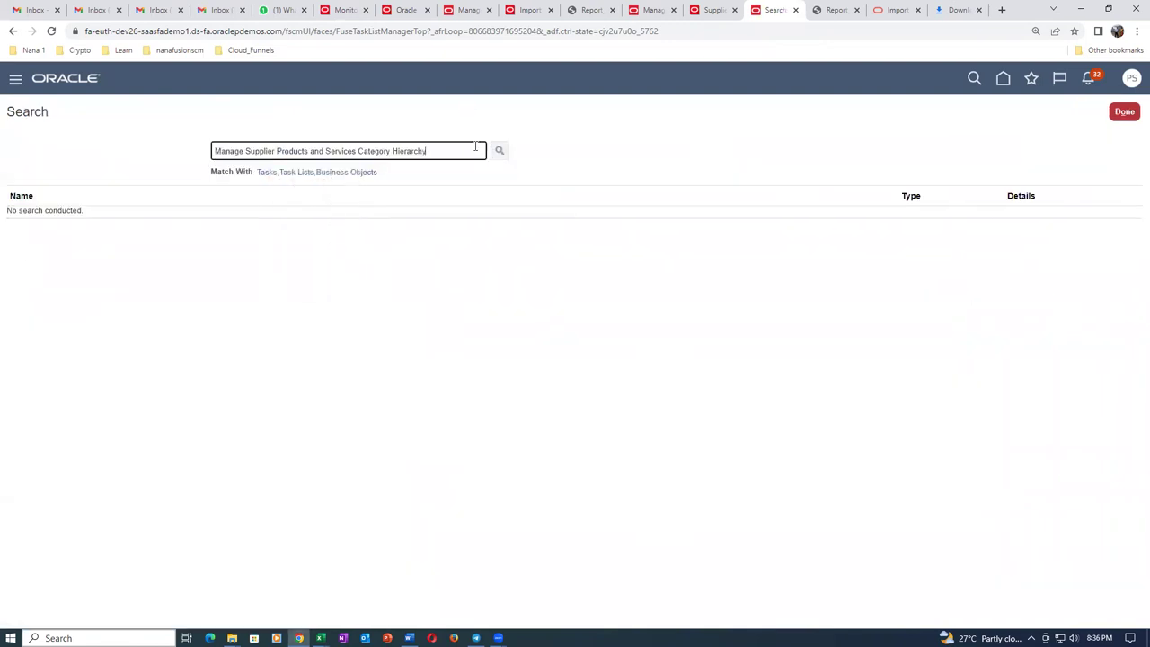
{"action": "left_click", "coordinate": [94, 217]}
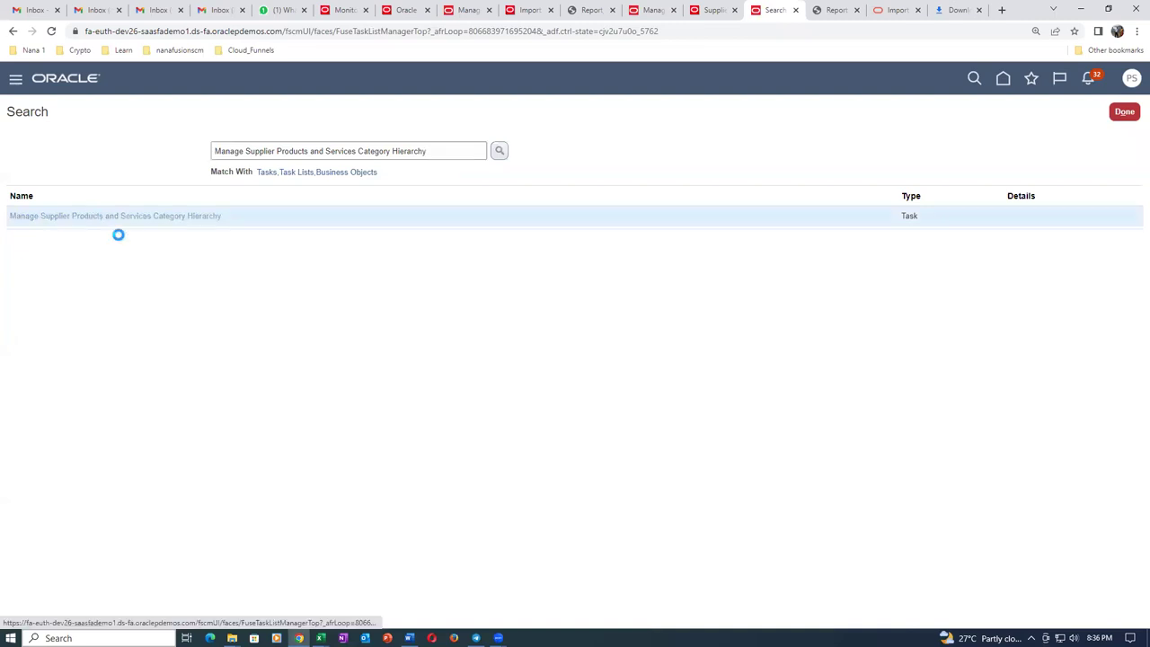
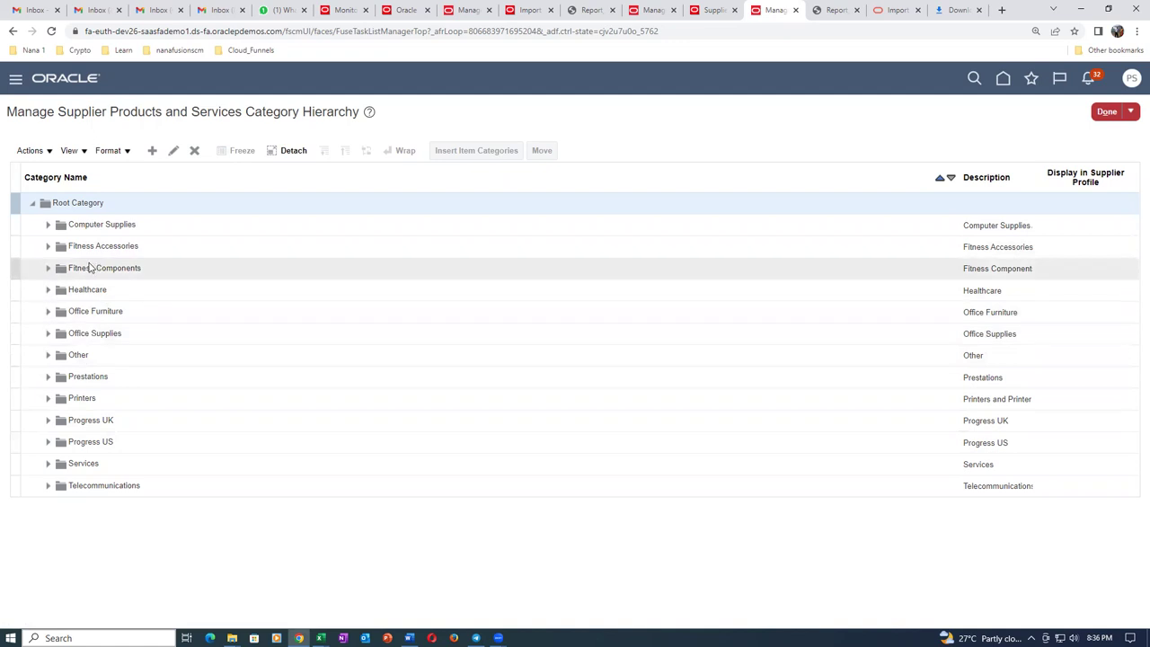
Search for a t01 item category to insert under Computer Supplies by name, finding none.
{"action": "left_click", "coordinate": [49, 225]}
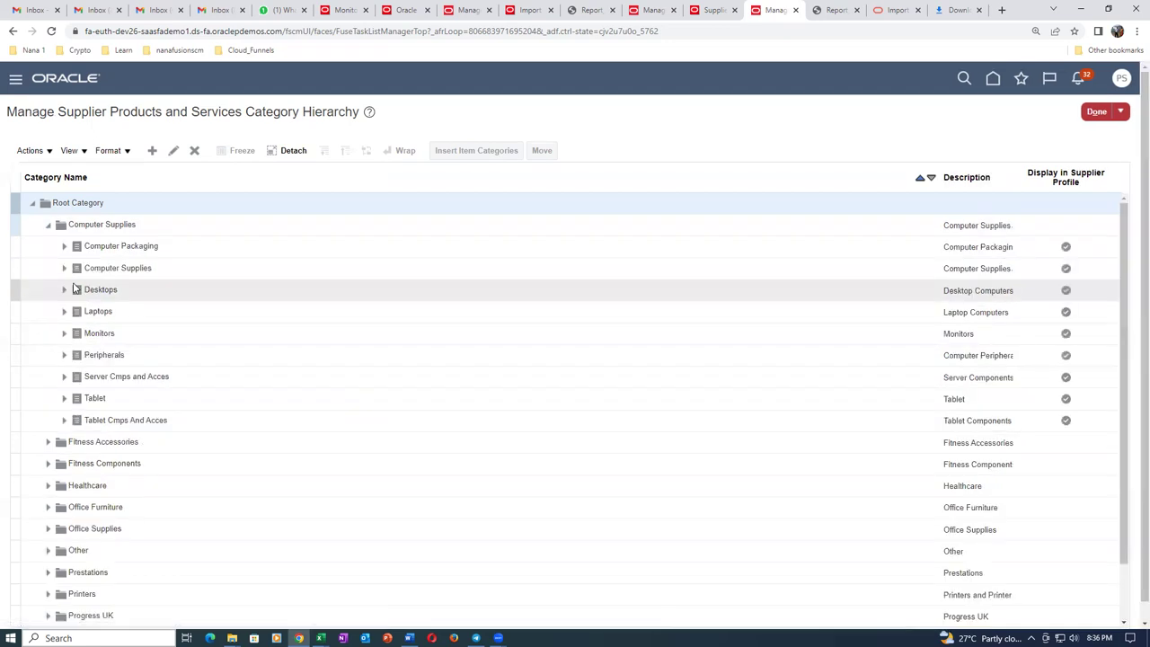
{"action": "left_click", "coordinate": [135, 228]}
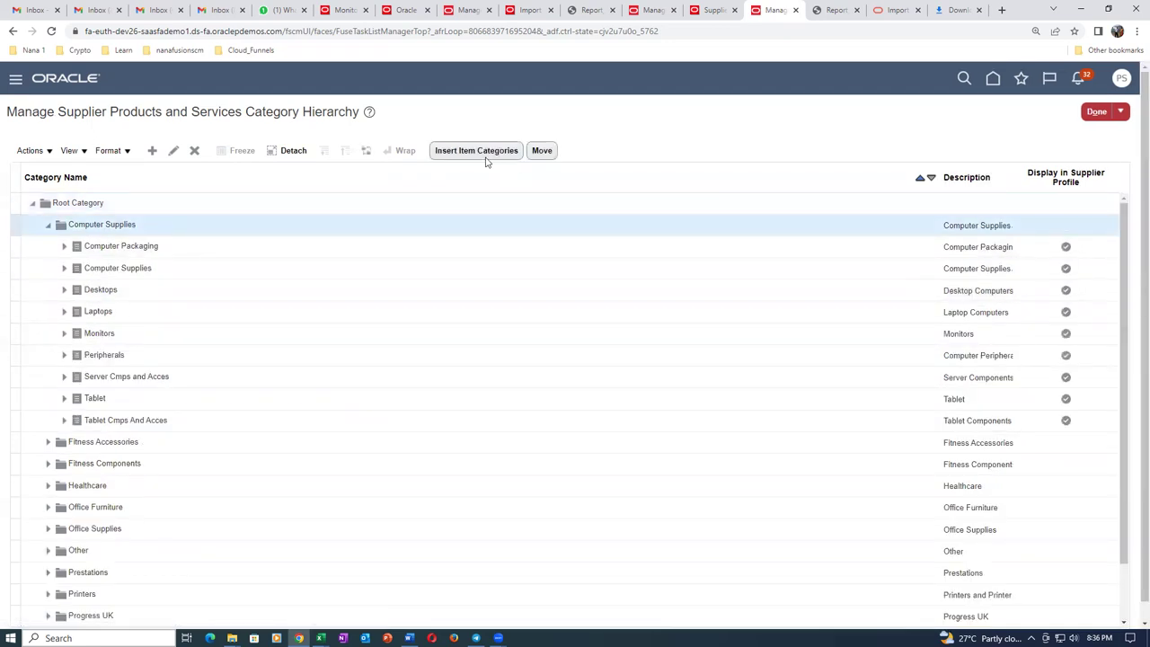
{"action": "left_click", "coordinate": [488, 155]}
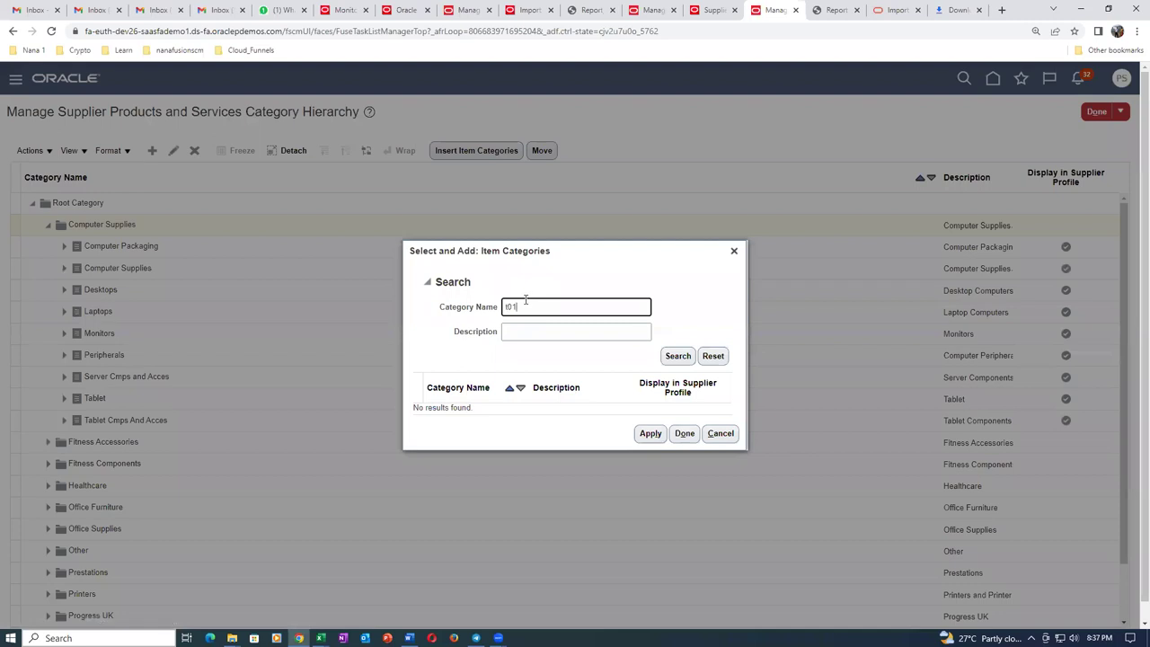
{"action": "type", "text": "t01"}
{"action": "left_click", "coordinate": [677, 359]}
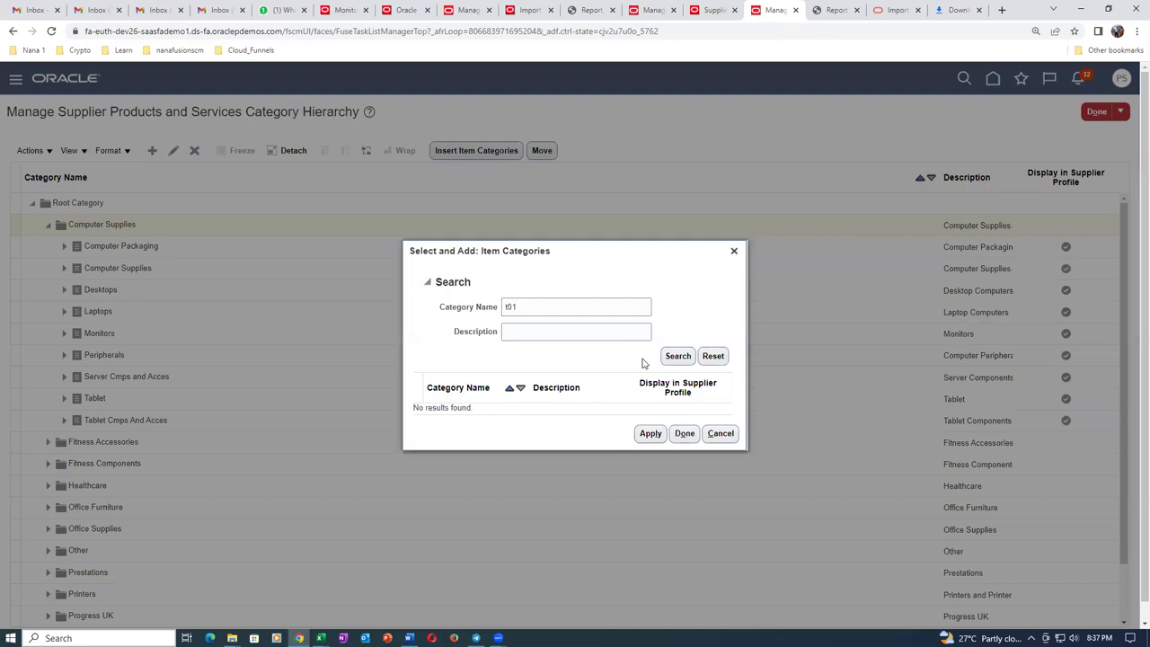
{"action": "left_click", "coordinate": [677, 358]}
{"action": "left_click", "coordinate": [721, 433]}
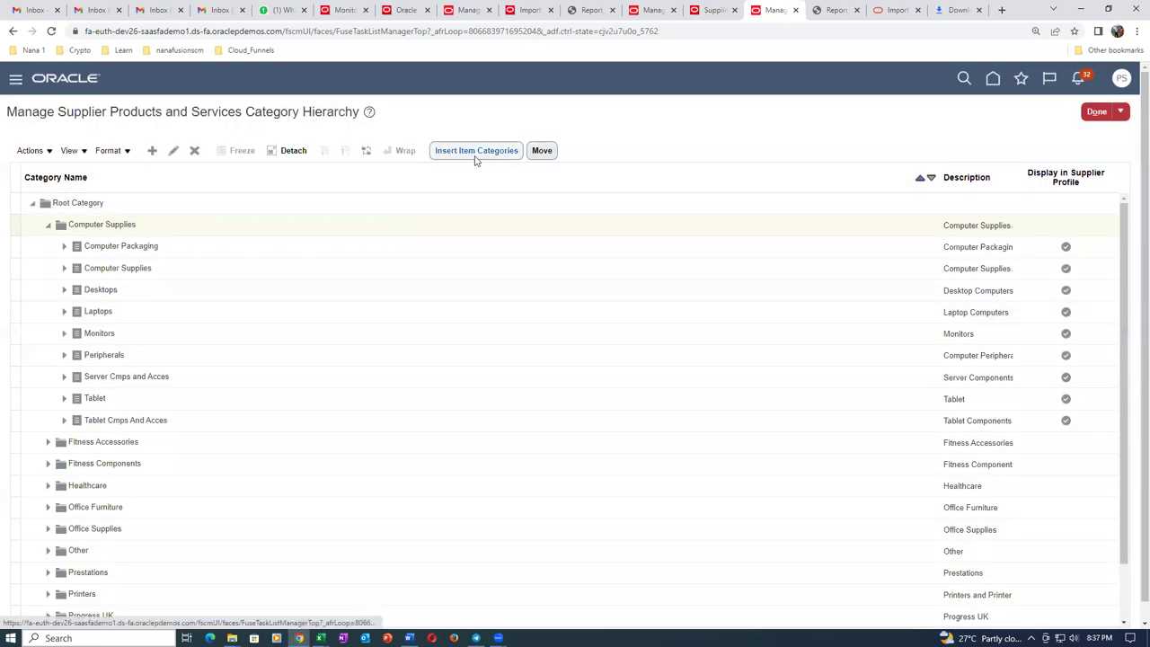
Retry the t01 search by description, cancel without adding anything, and finish the hierarchy page.
{"action": "left_click", "coordinate": [194, 230]}
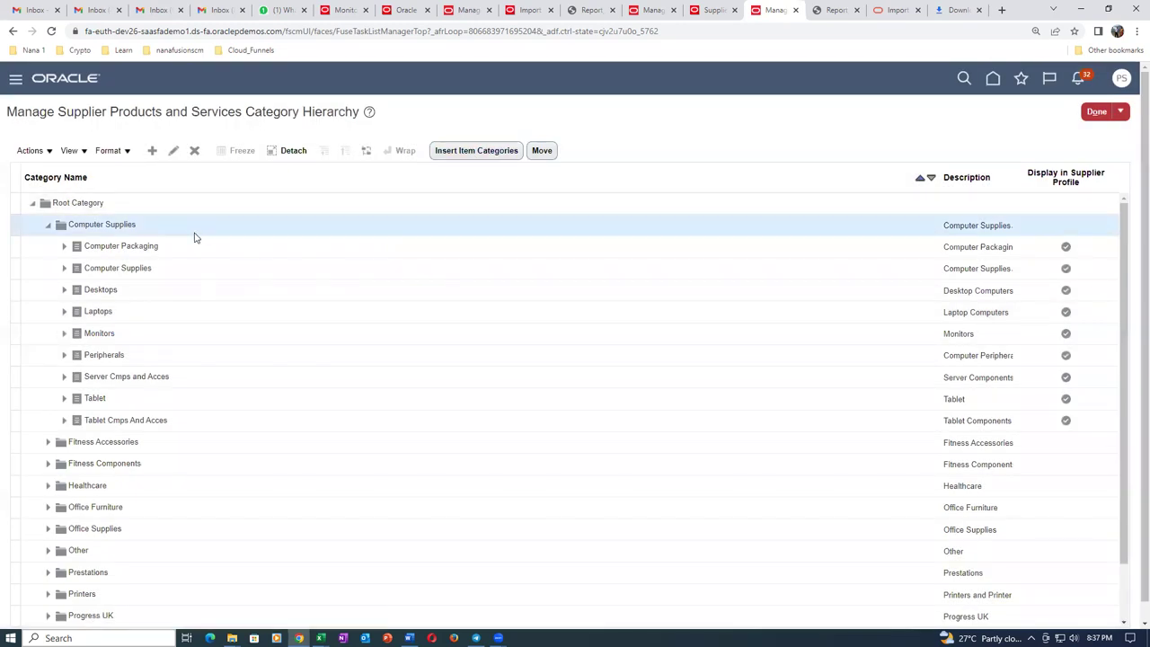
{"action": "left_click", "coordinate": [65, 256]}
{"action": "left_click", "coordinate": [485, 152]}
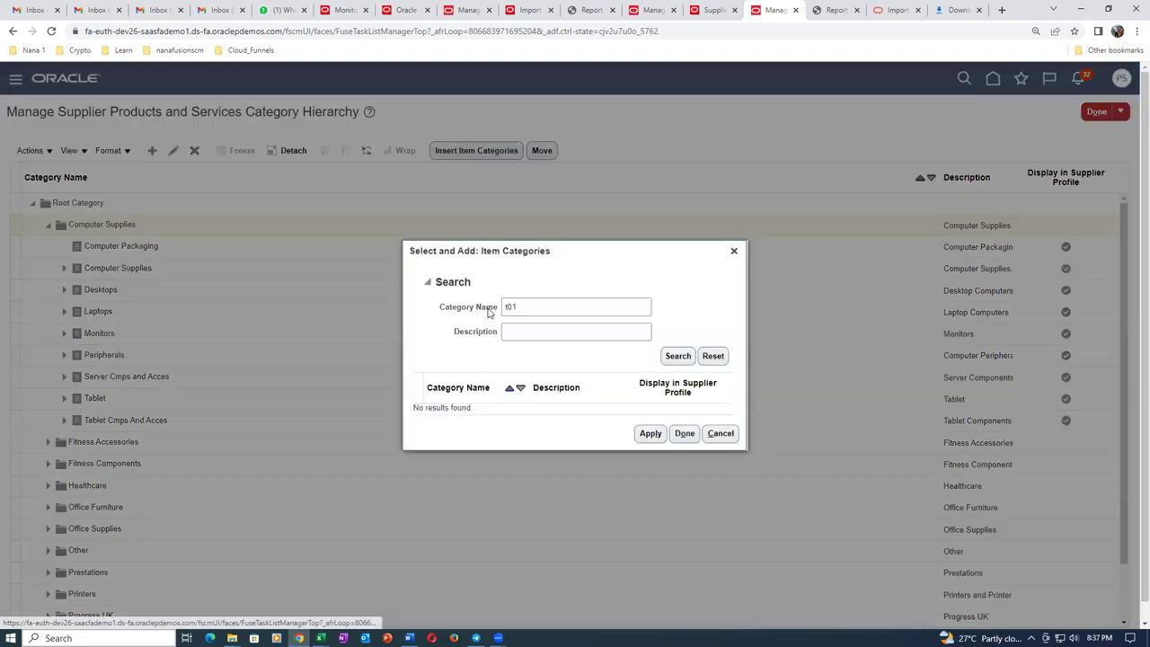
{"action": "left_click", "coordinate": [536, 307]}
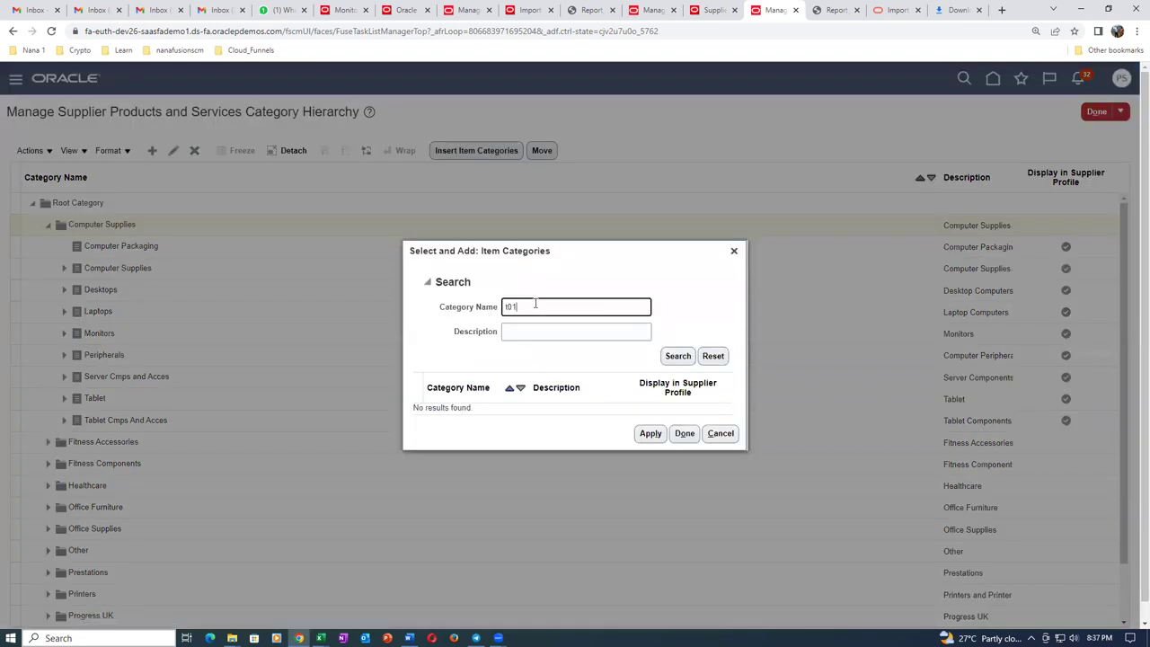
{"action": "left_click", "coordinate": [678, 363]}
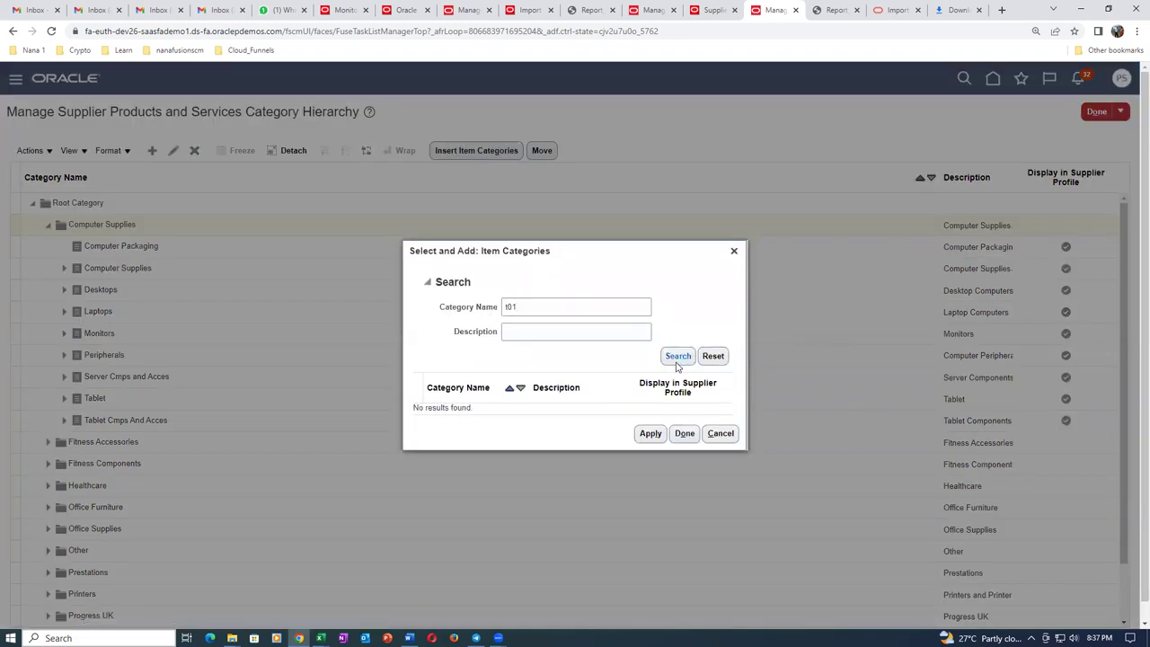
{"action": "left_click", "coordinate": [562, 310]}
{"action": "key", "text": "BackSpace"}
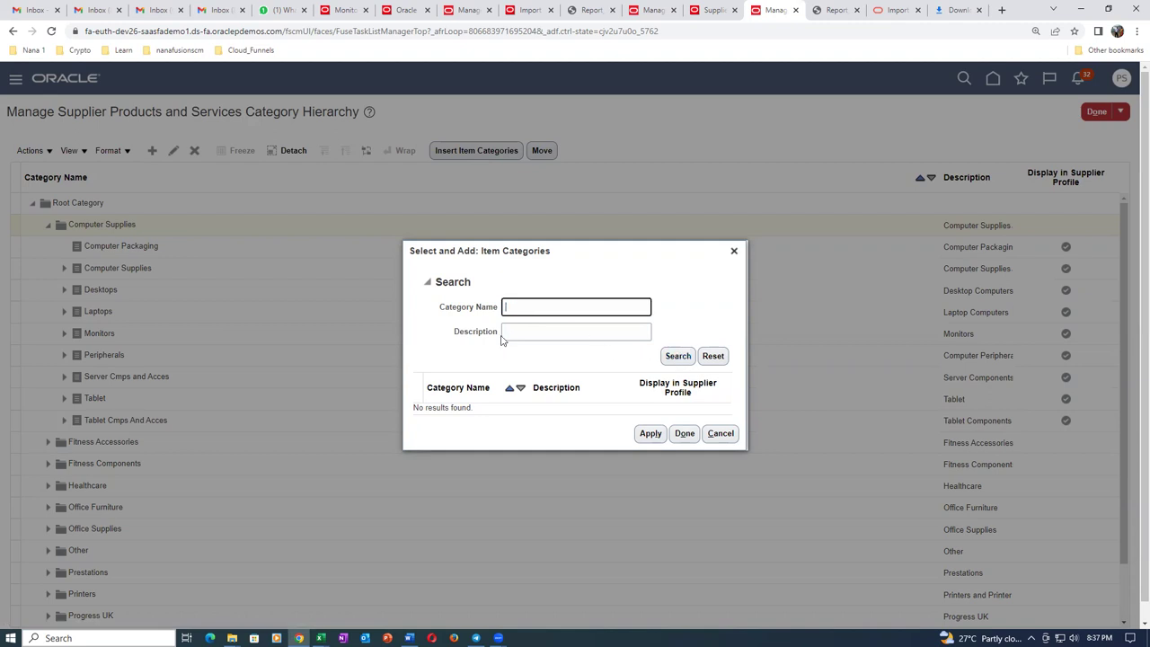
{"action": "left_click", "coordinate": [530, 325]}
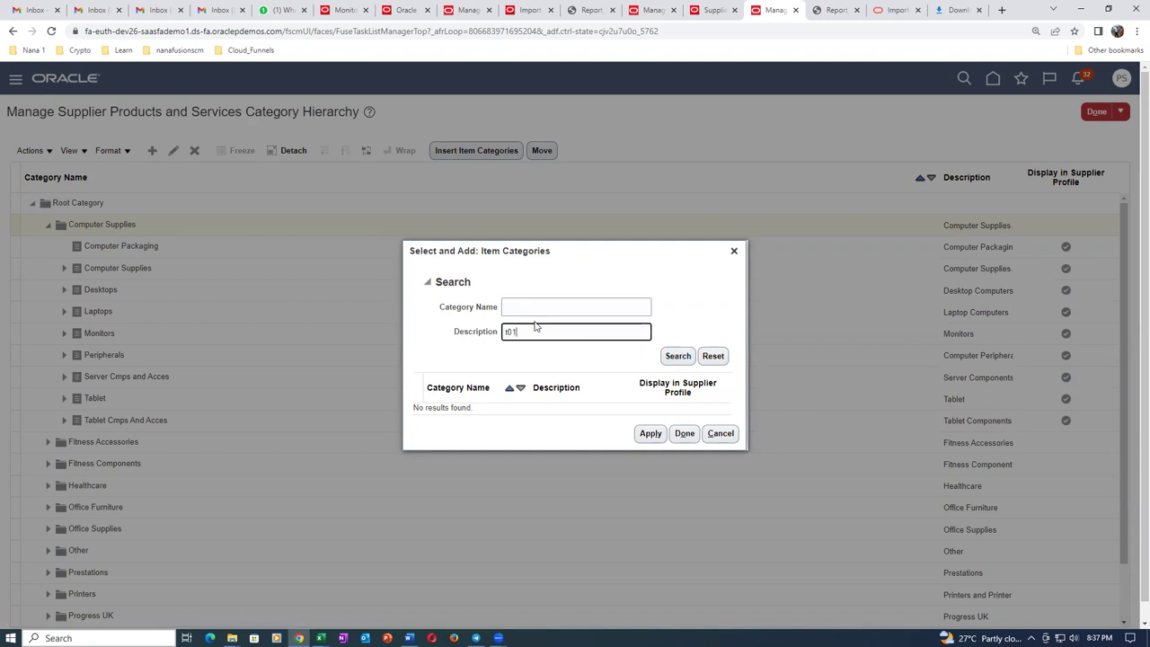
{"action": "left_click", "coordinate": [669, 360]}
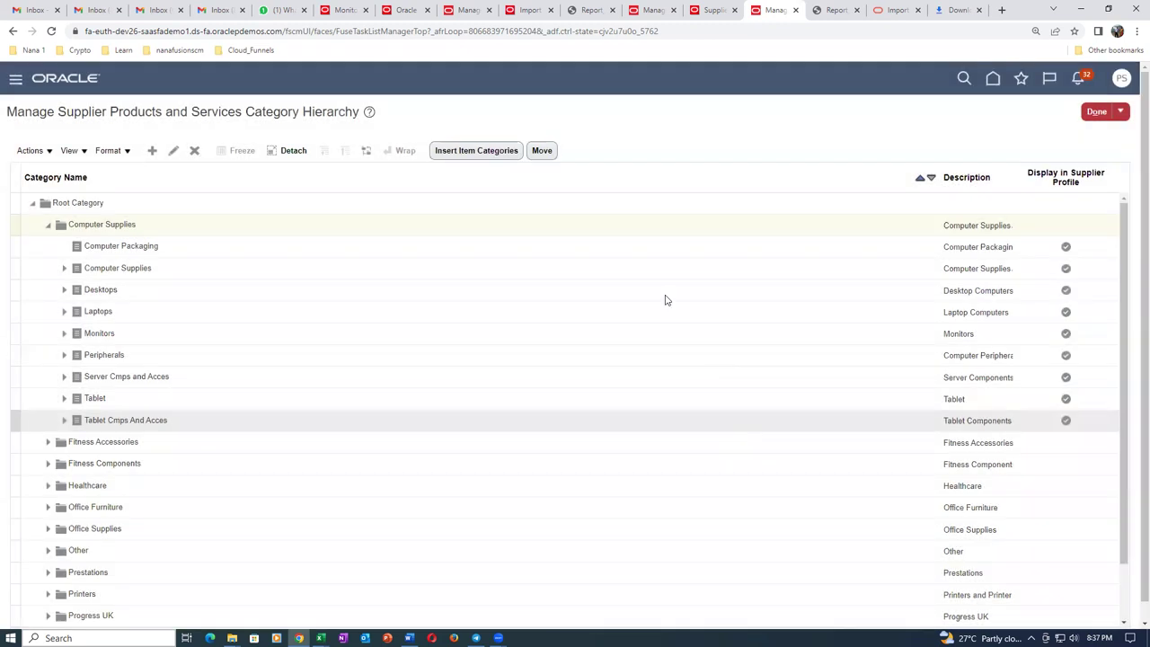
{"action": "left_click", "coordinate": [722, 434]}
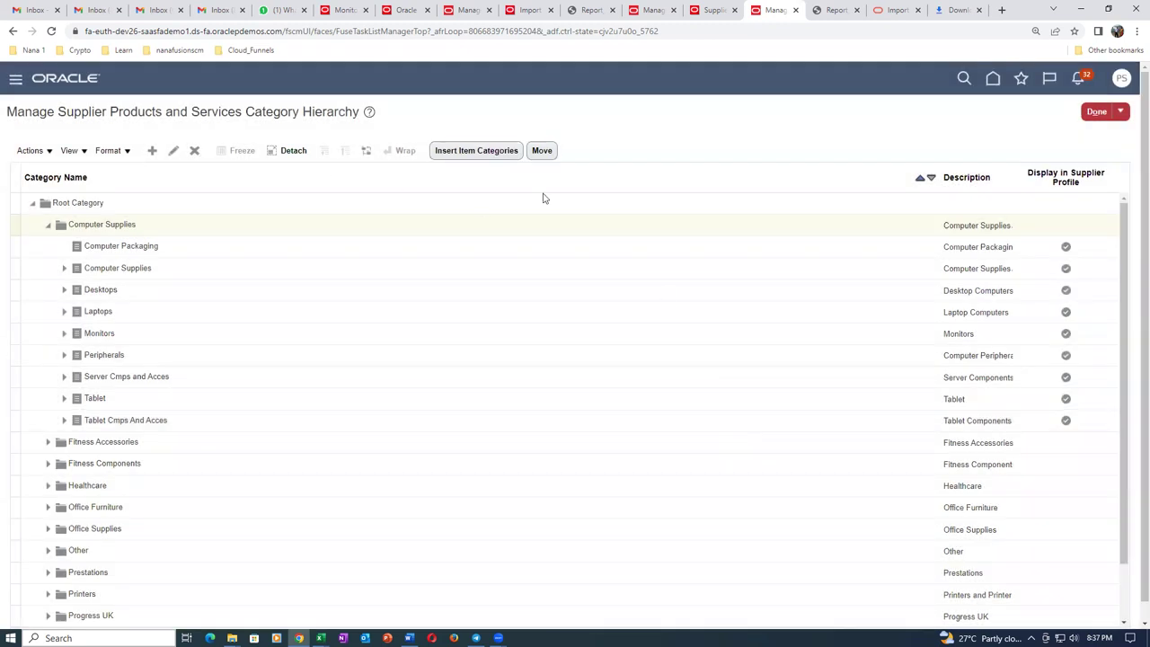
{"action": "left_click", "coordinate": [1096, 111]}
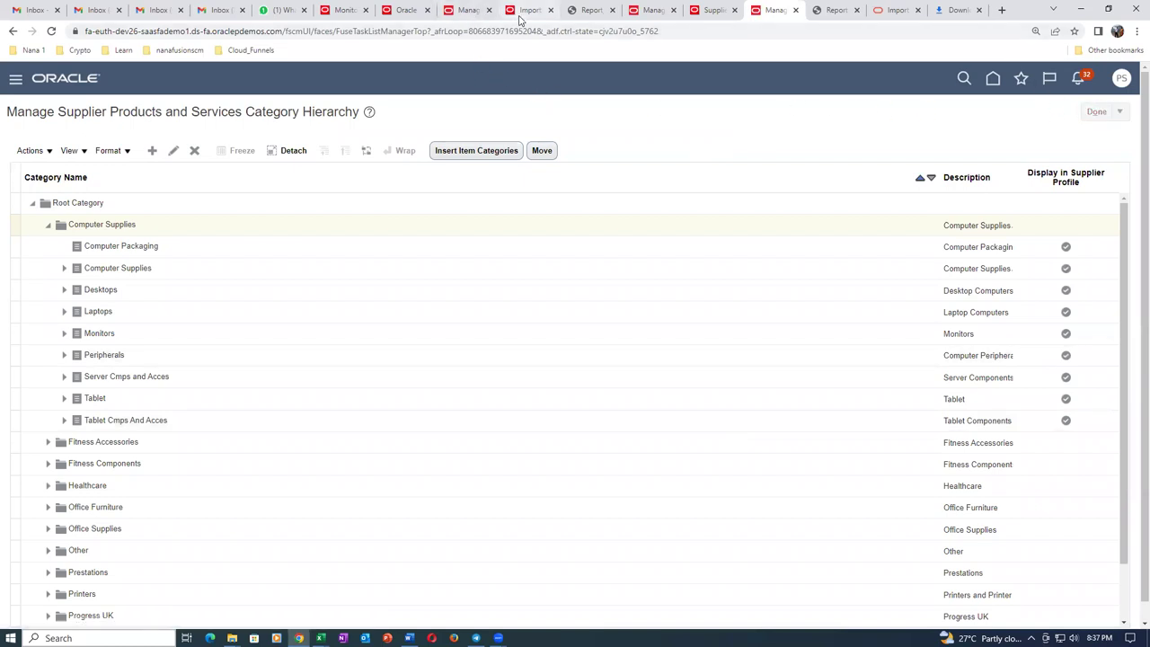
Refresh the scheduled processes list to check the queued category hierarchy processes.
{"action": "left_click", "coordinate": [464, 11]}
{"action": "left_click", "coordinate": [350, 16]}
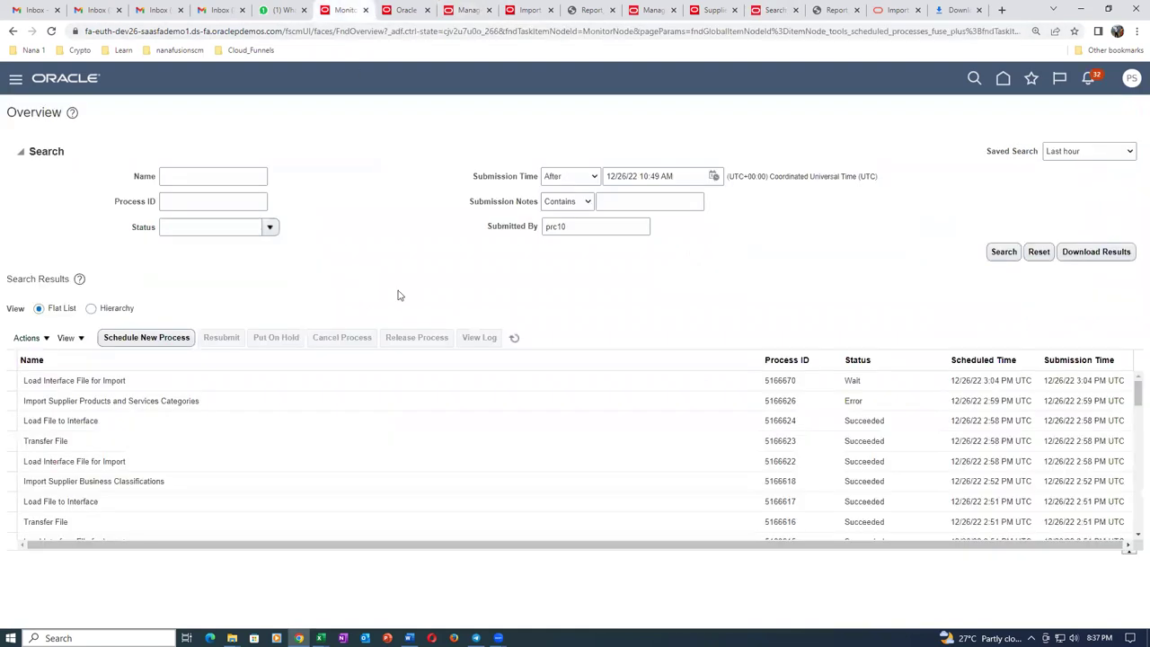
{"action": "left_click", "coordinate": [512, 339]}
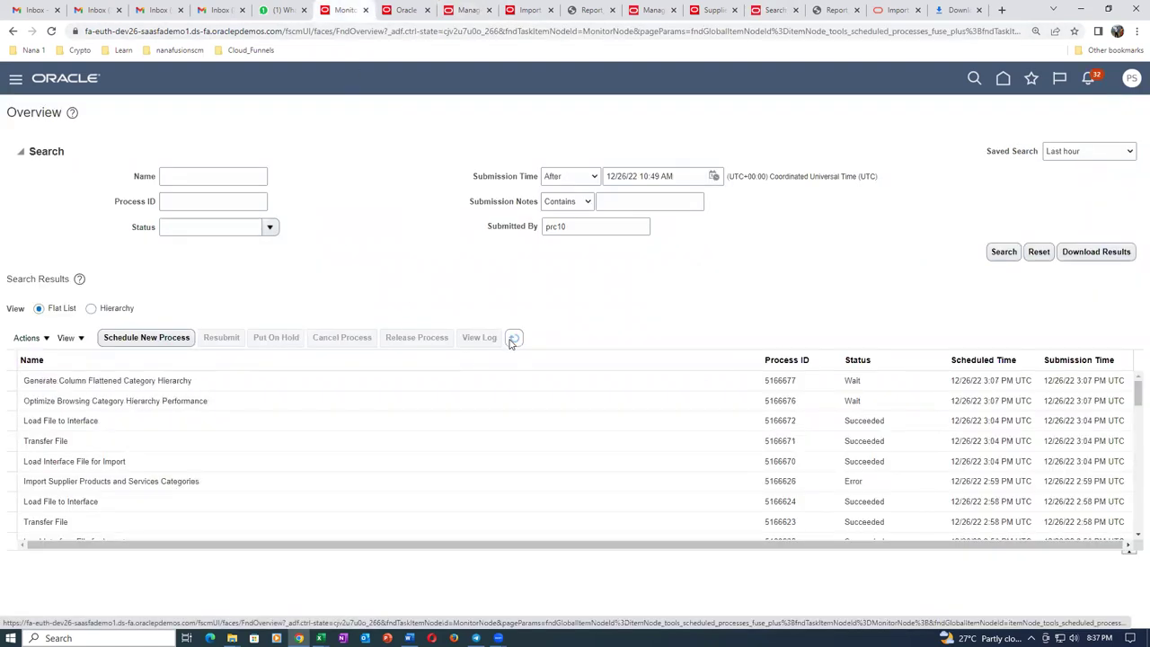
{"action": "left_click", "coordinate": [510, 340]}
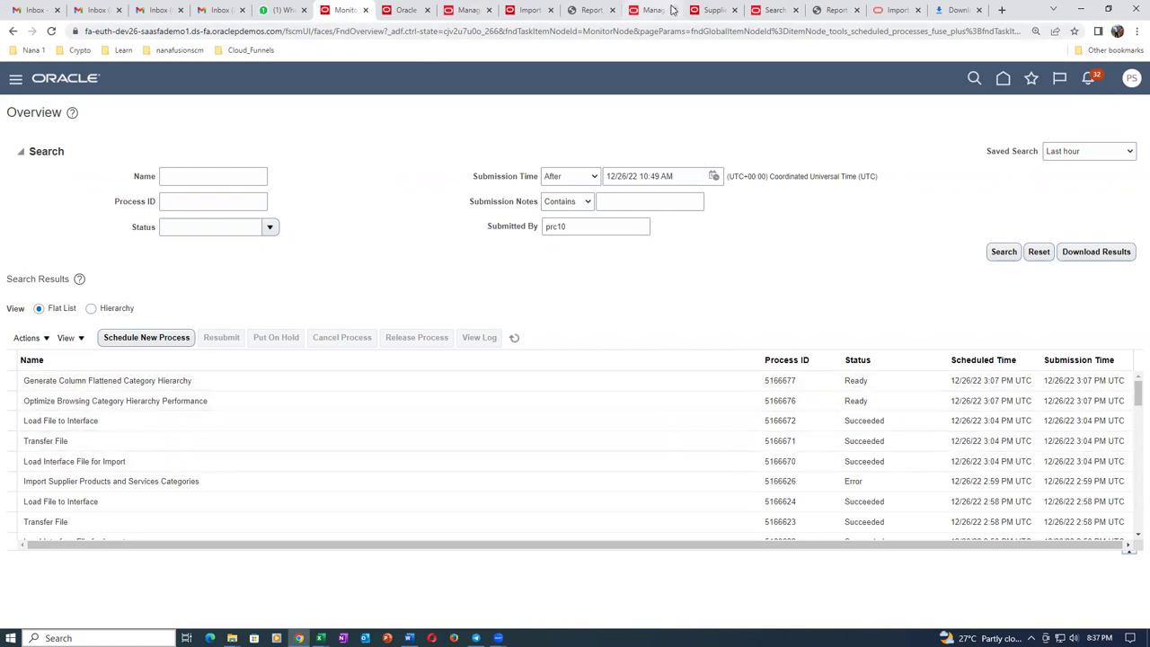
Cancel the ABC Consulting supplier edit and go to Import Suppliers.
{"action": "left_click", "coordinate": [714, 10]}
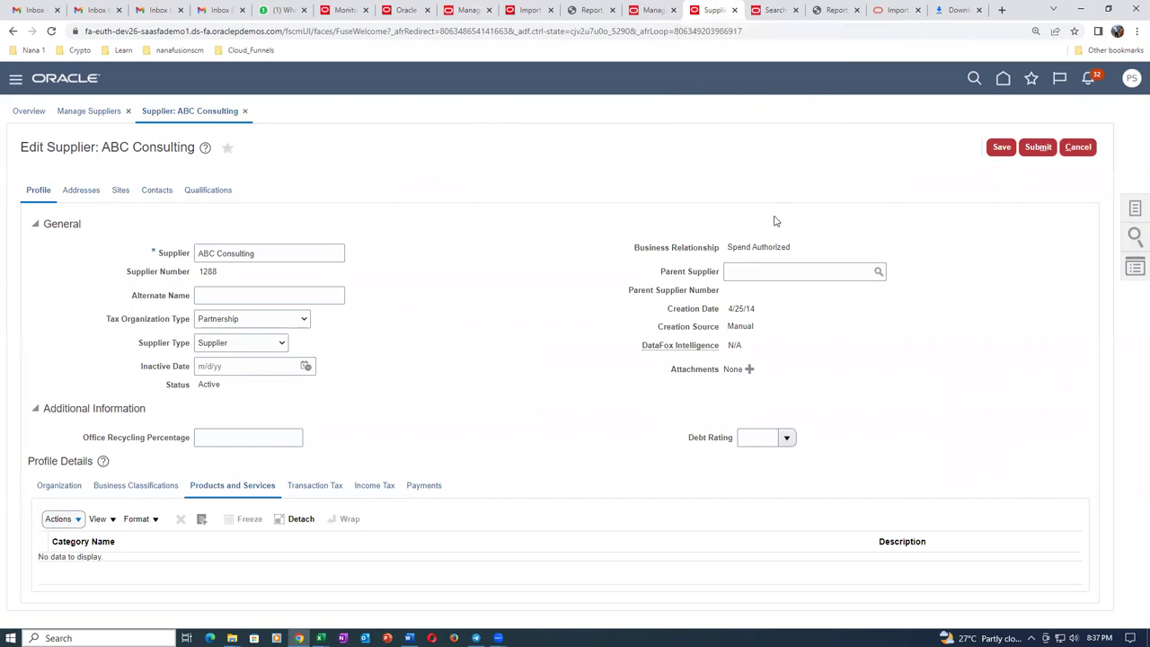
{"action": "left_click", "coordinate": [1077, 147]}
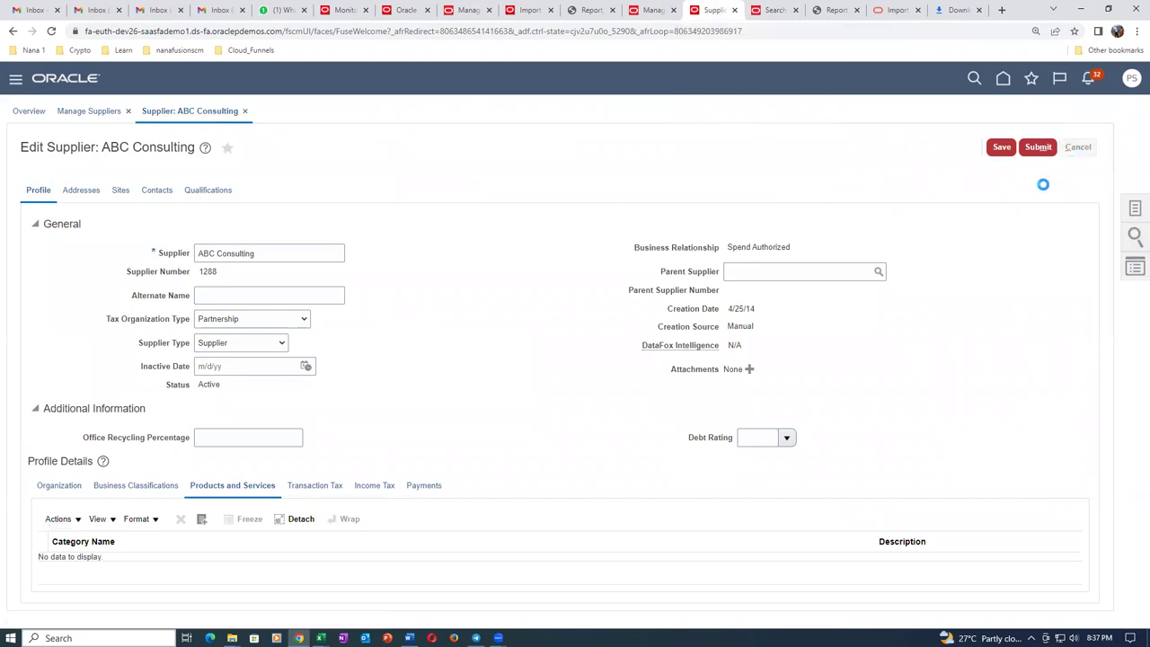
{"action": "left_click", "coordinate": [1135, 208]}
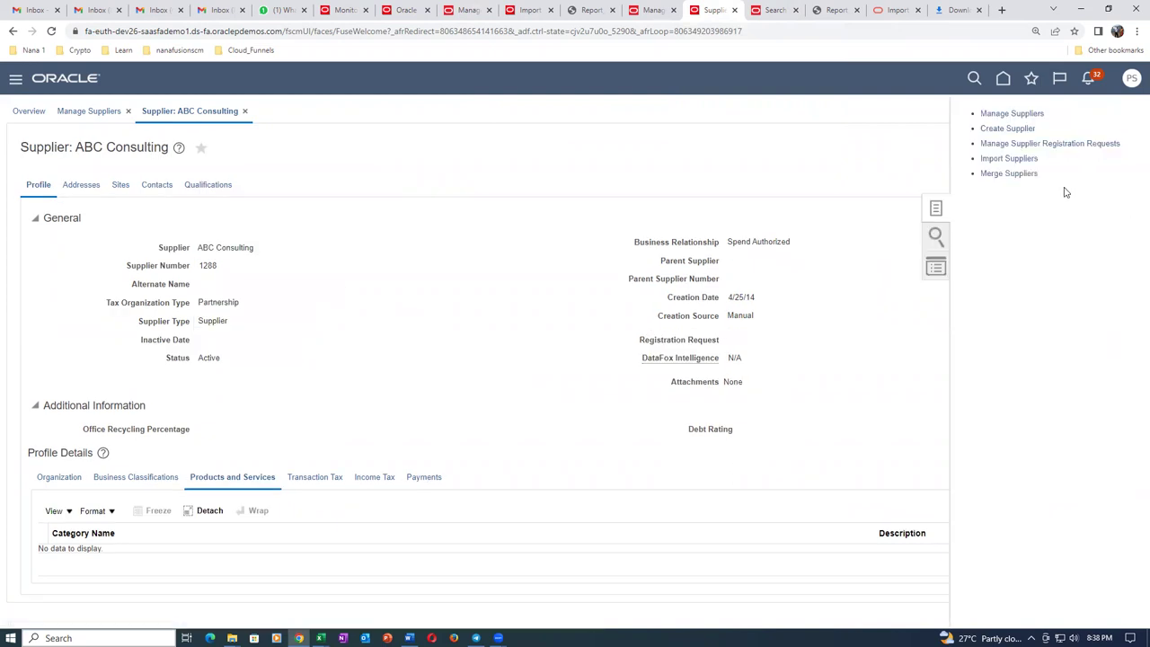
{"action": "left_click", "coordinate": [1025, 159]}
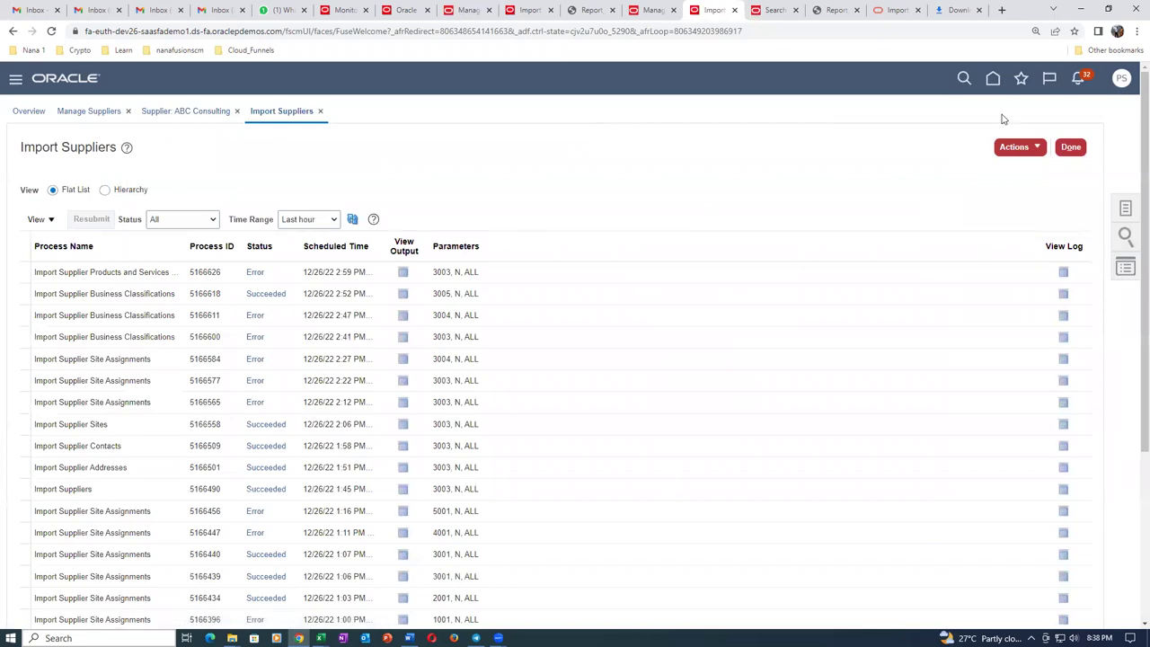
Submit Import Supplier Products and Services Categories for batch 3004 with import options All, then refresh.
{"action": "left_click", "coordinate": [1013, 149]}
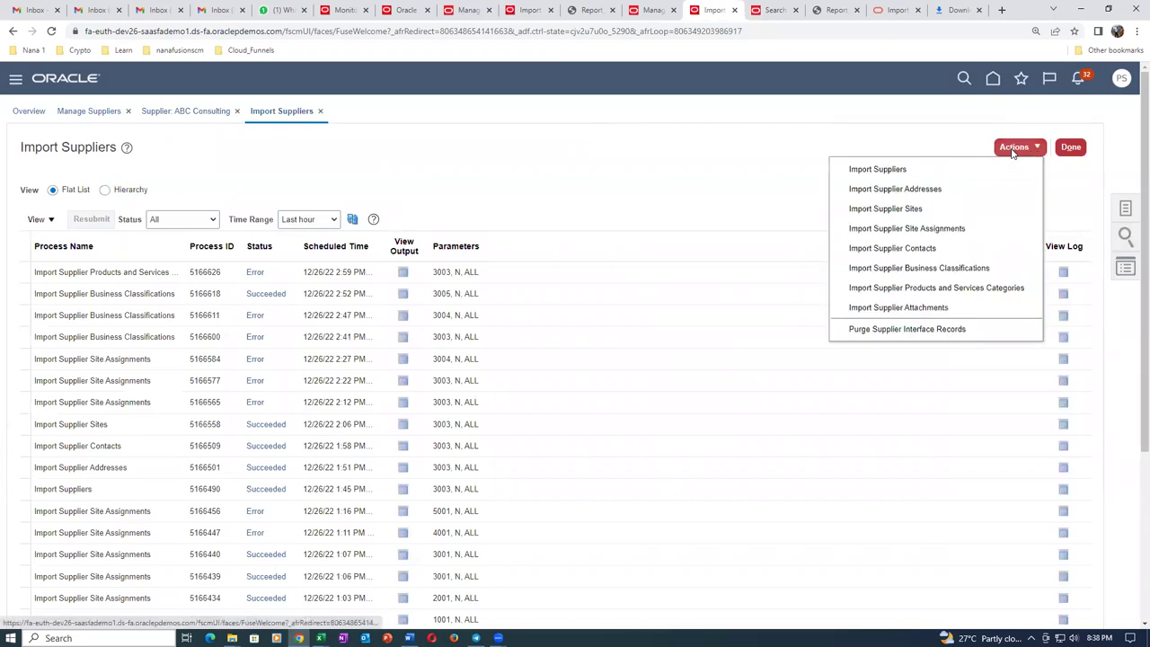
{"action": "left_click", "coordinate": [970, 289]}
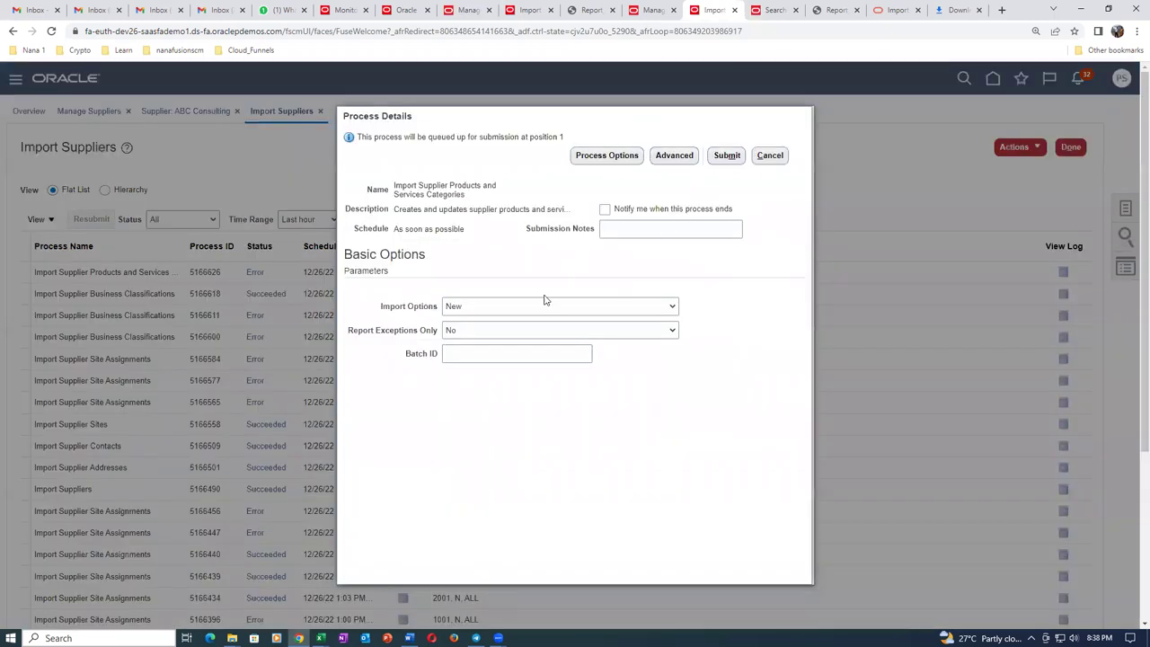
{"action": "left_click", "coordinate": [545, 305]}
{"action": "left_click", "coordinate": [542, 323]}
{"action": "left_click", "coordinate": [516, 355]}
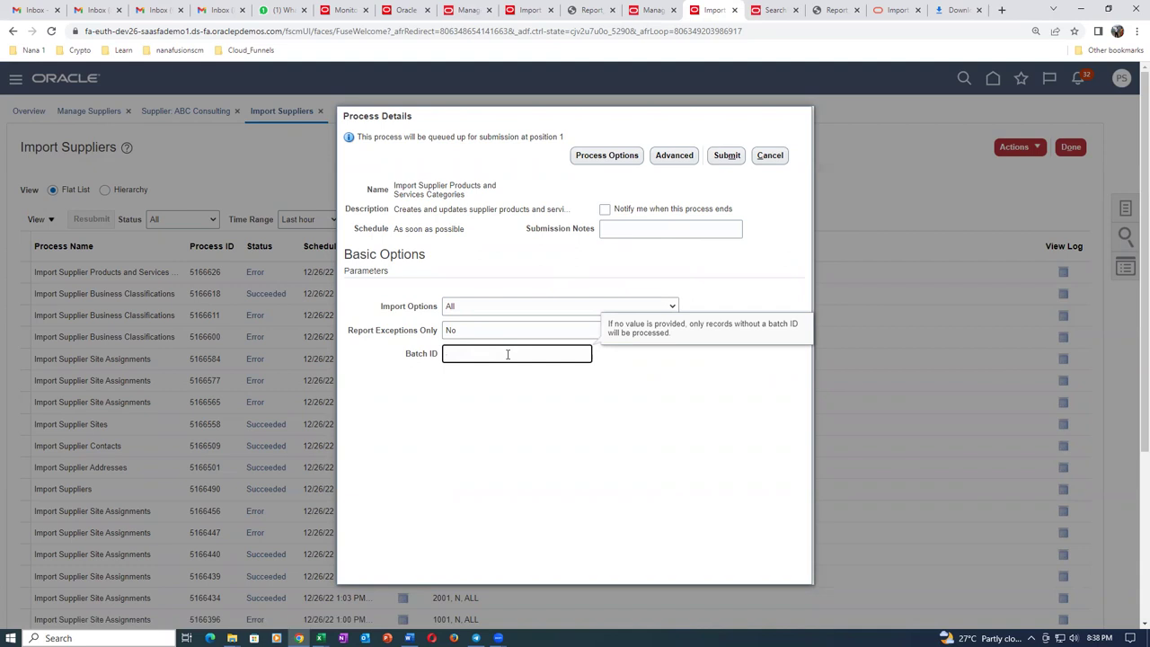
{"action": "key", "text": "Tab"}
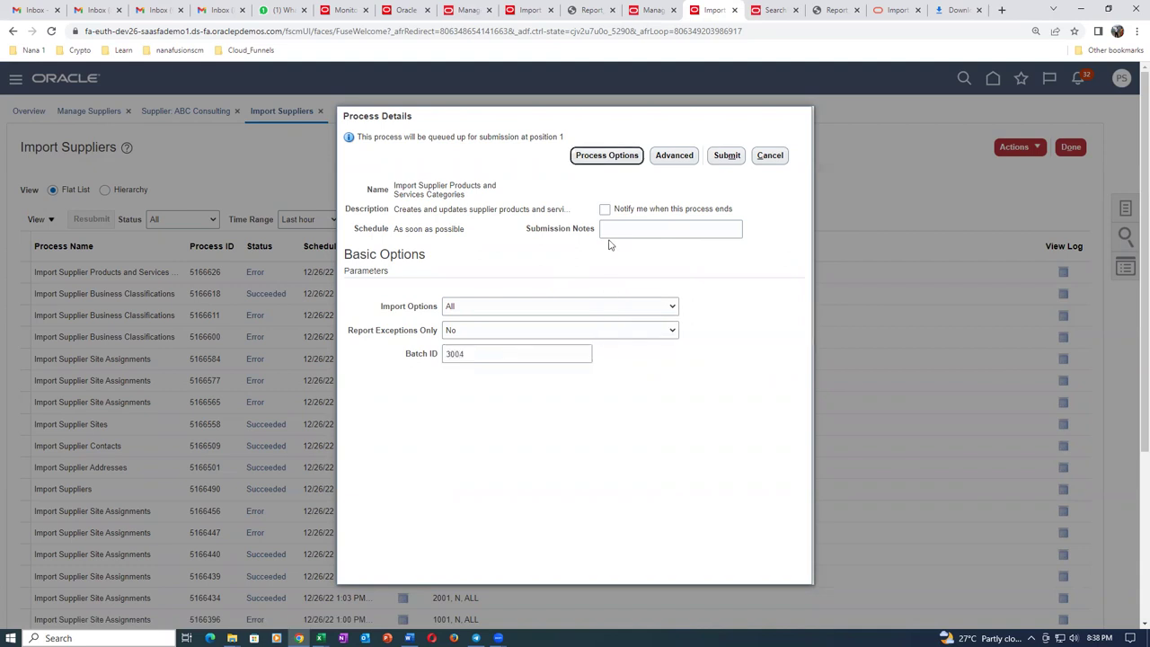
{"action": "left_click", "coordinate": [727, 155]}
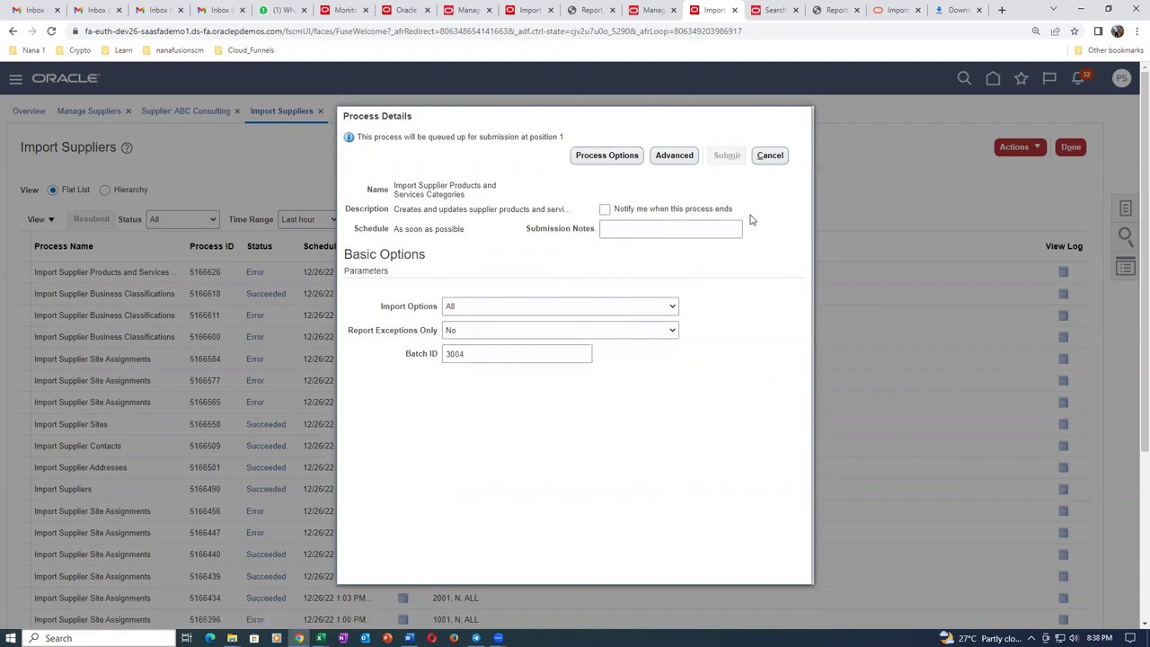
{"action": "left_click", "coordinate": [722, 244]}
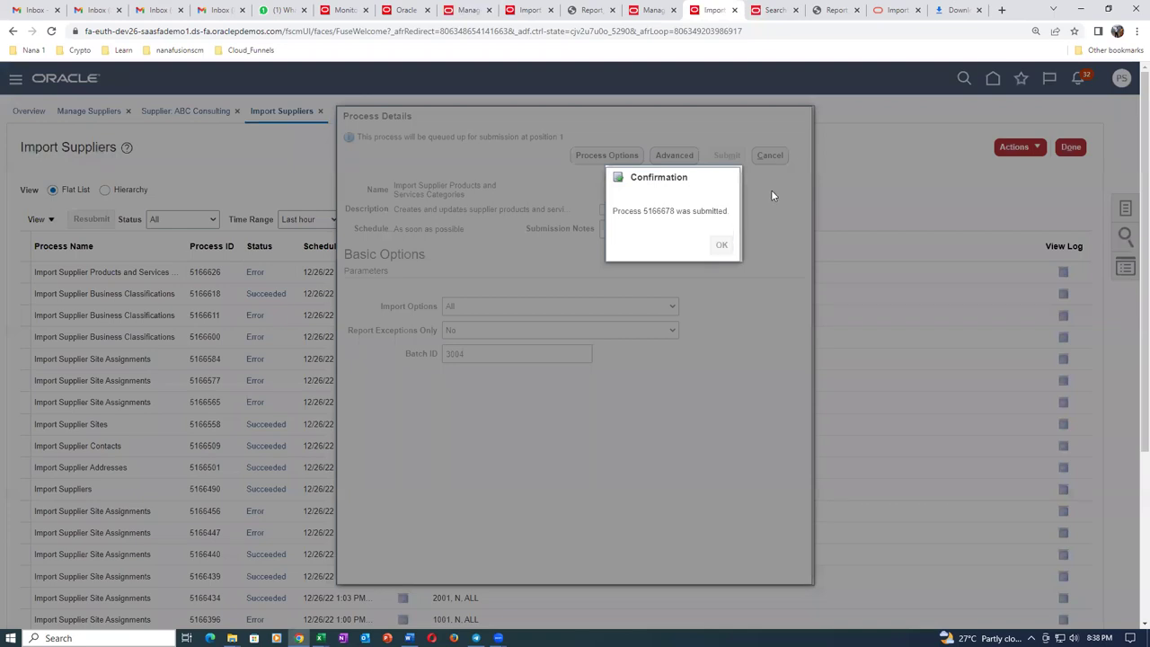
{"action": "left_click", "coordinate": [356, 221]}
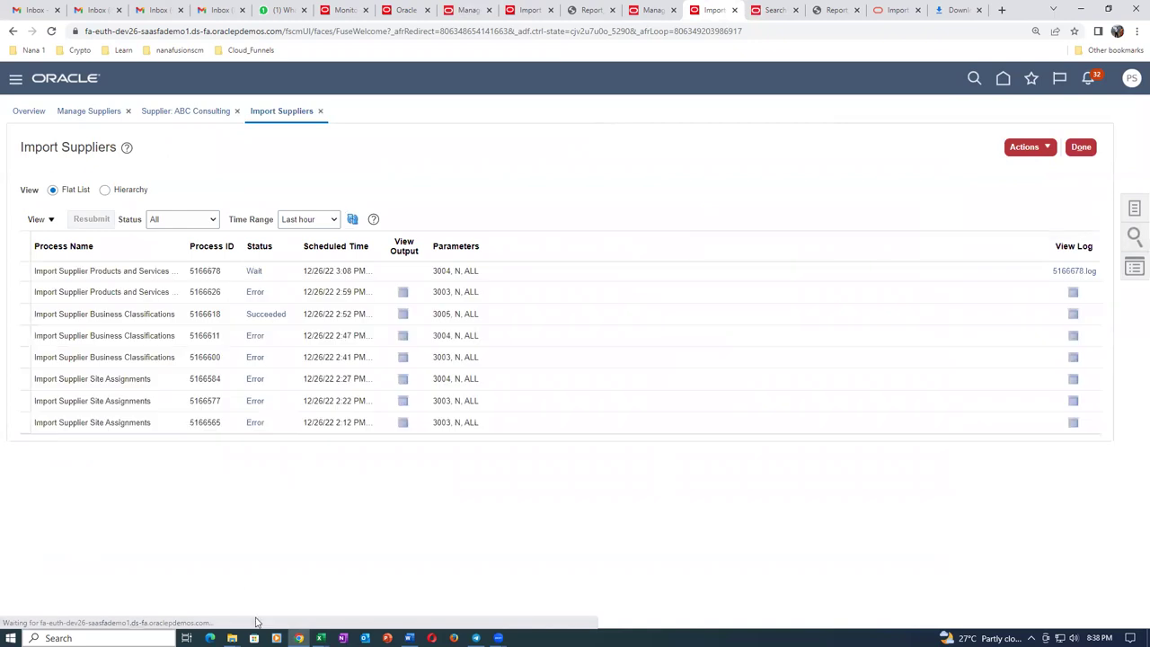
Review 07_SupplierProductsandServicesCategoryImportTemplate in Excel, close it, and return to Chrome.
{"action": "mouse_move", "coordinate": [321, 636]}
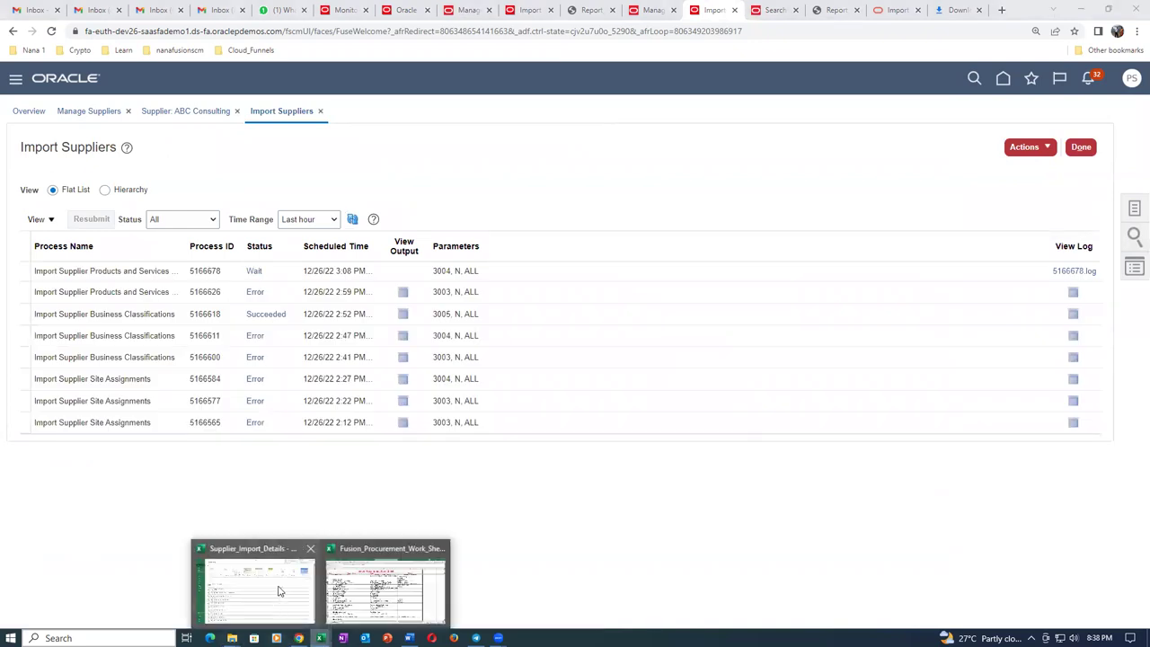
{"action": "left_click", "coordinate": [334, 595]}
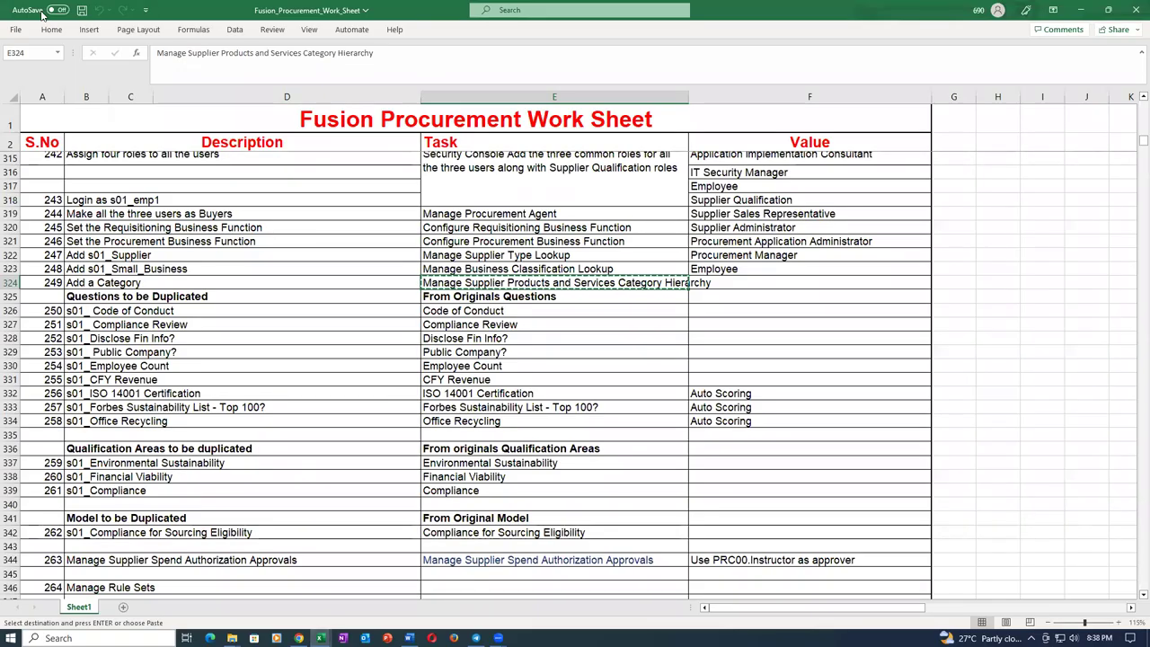
{"action": "left_click", "coordinate": [16, 30]}
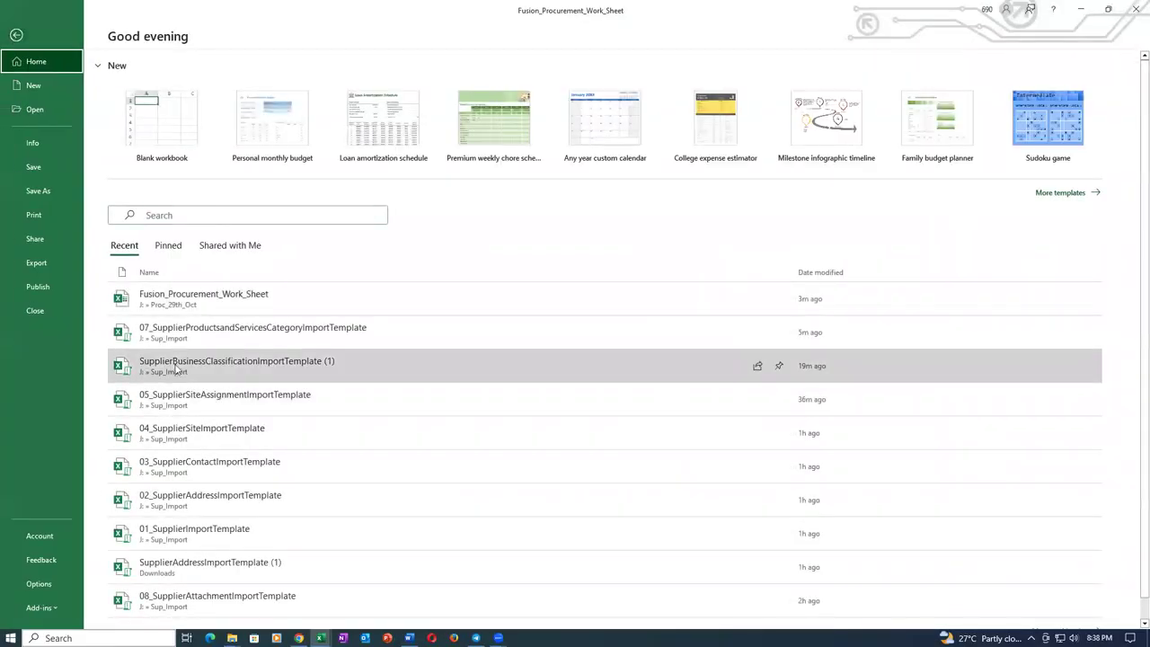
{"action": "left_click", "coordinate": [183, 338]}
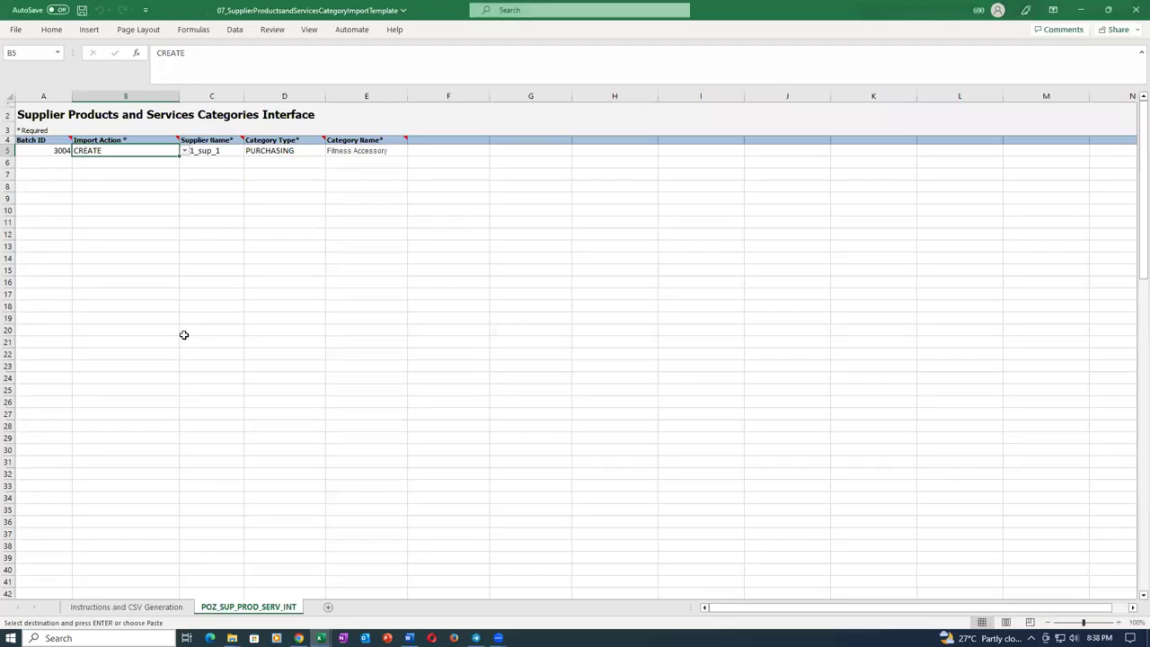
{"action": "left_click", "coordinate": [1134, 9]}
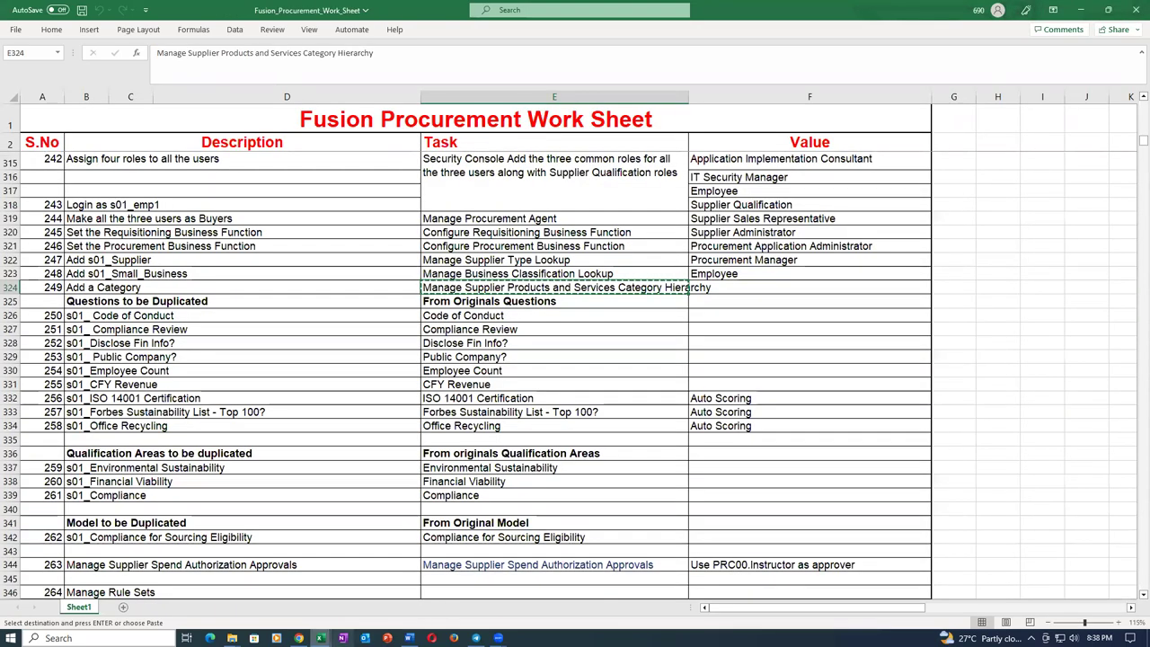
{"action": "left_click", "coordinate": [298, 638]}
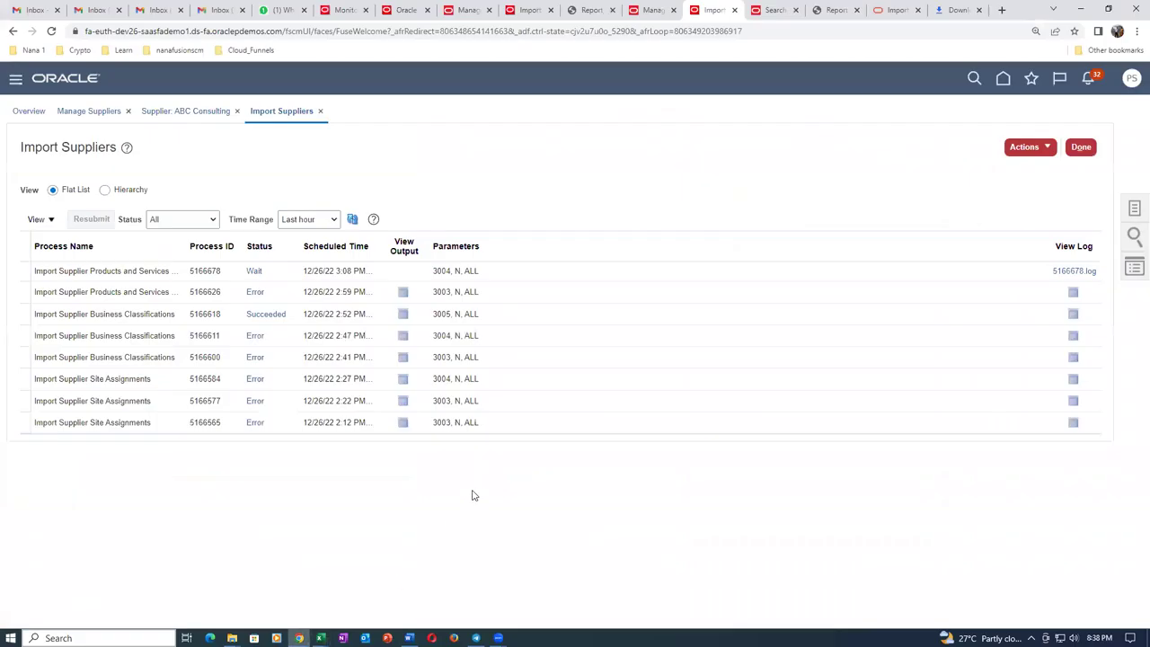
Refresh until process 5166678 succeeds and download its ESS_O_5166678 output.
{"action": "left_click", "coordinate": [353, 223]}
{"action": "left_click", "coordinate": [353, 221]}
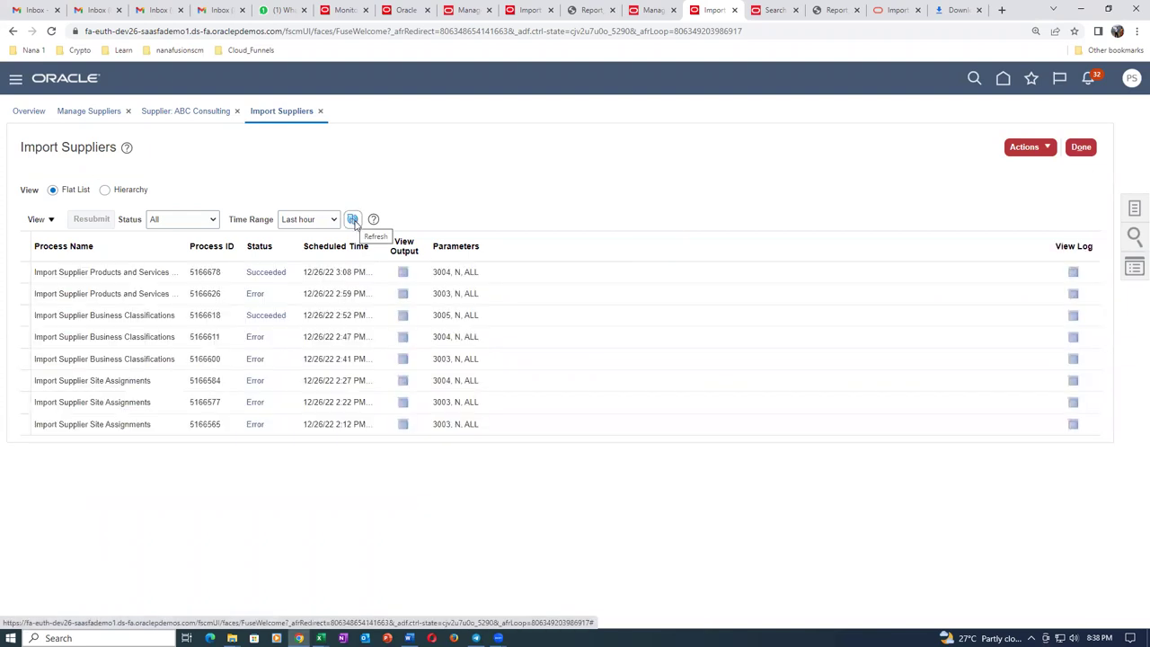
{"action": "left_click", "coordinate": [404, 275]}
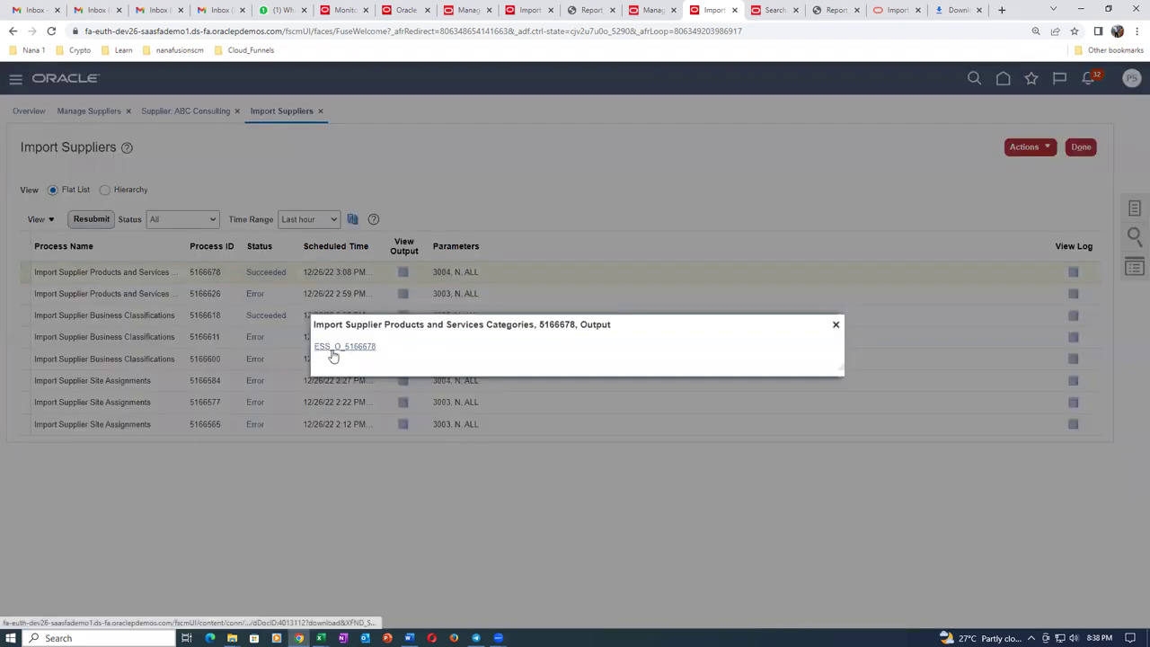
{"action": "left_click", "coordinate": [332, 349]}
Review Report_5166678.pdf showing one Fitness Accessory category imported, then close it and the Output dialog.
{"action": "left_click", "coordinate": [63, 612]}
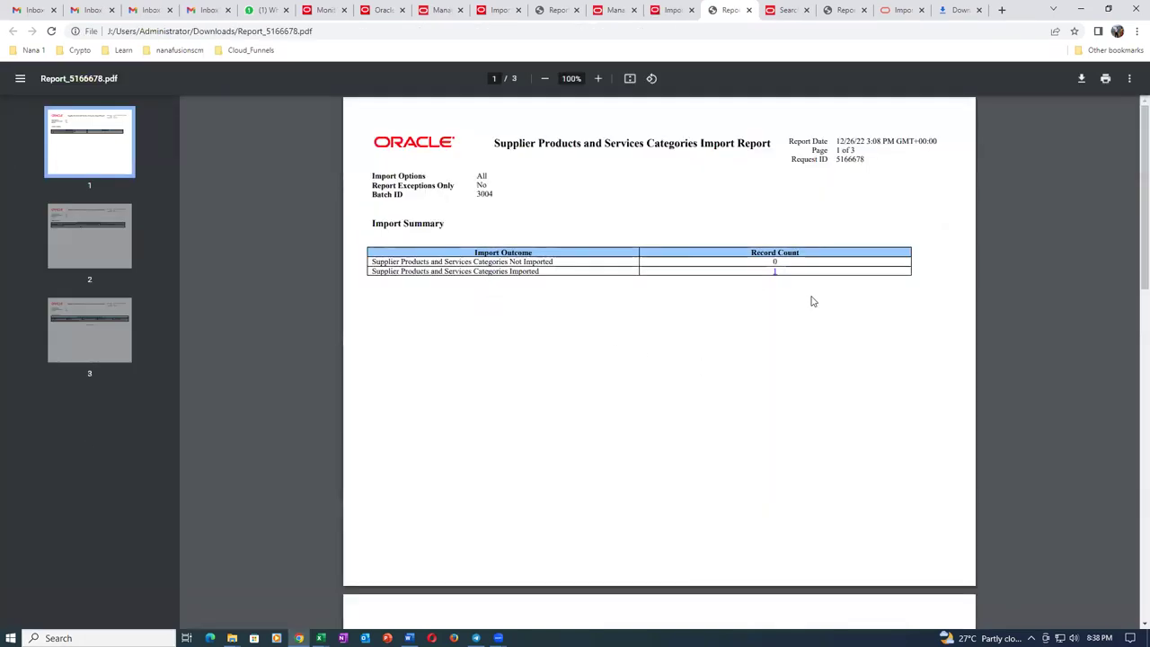
{"action": "scroll", "coordinate": [763, 357], "scroll_direction": "down", "scroll_amount": 6}
{"action": "scroll", "coordinate": [766, 357], "scroll_direction": "down", "scroll_amount": 2}
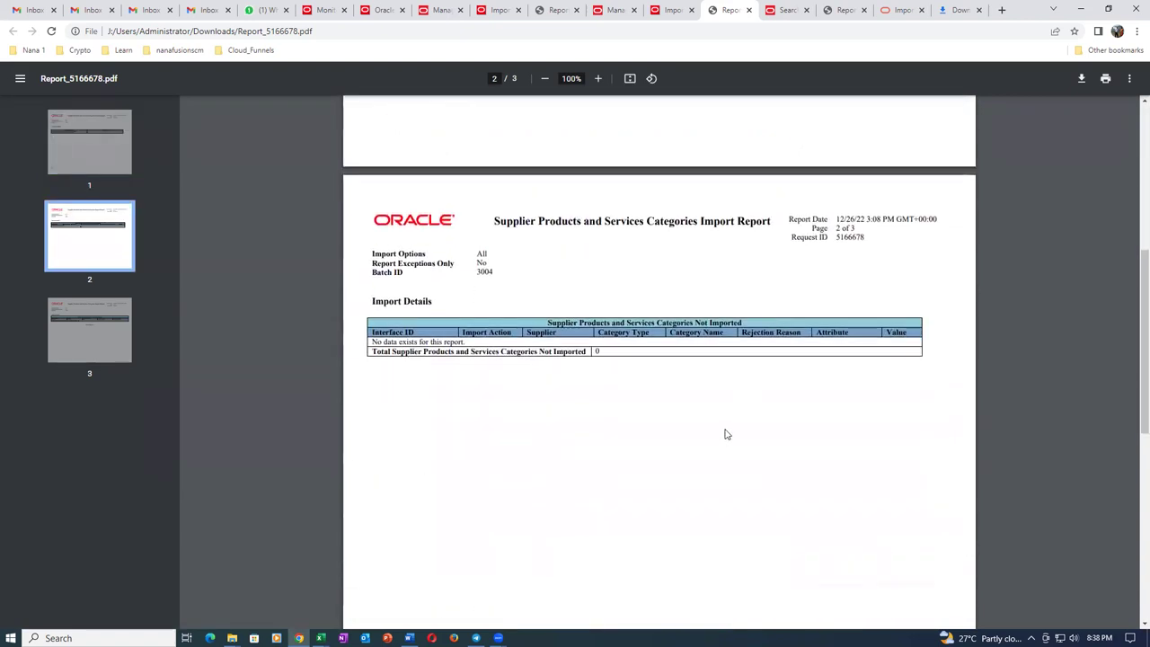
{"action": "scroll", "coordinate": [733, 431], "scroll_direction": "down", "scroll_amount": 5}
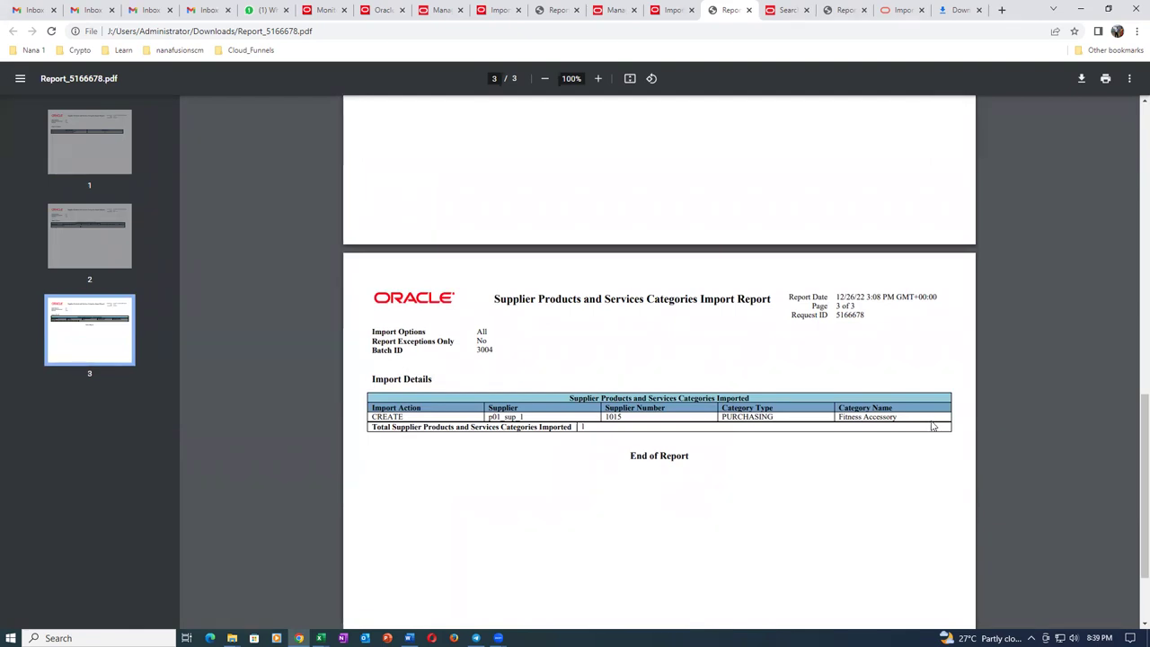
{"action": "left_click", "coordinate": [748, 10]}
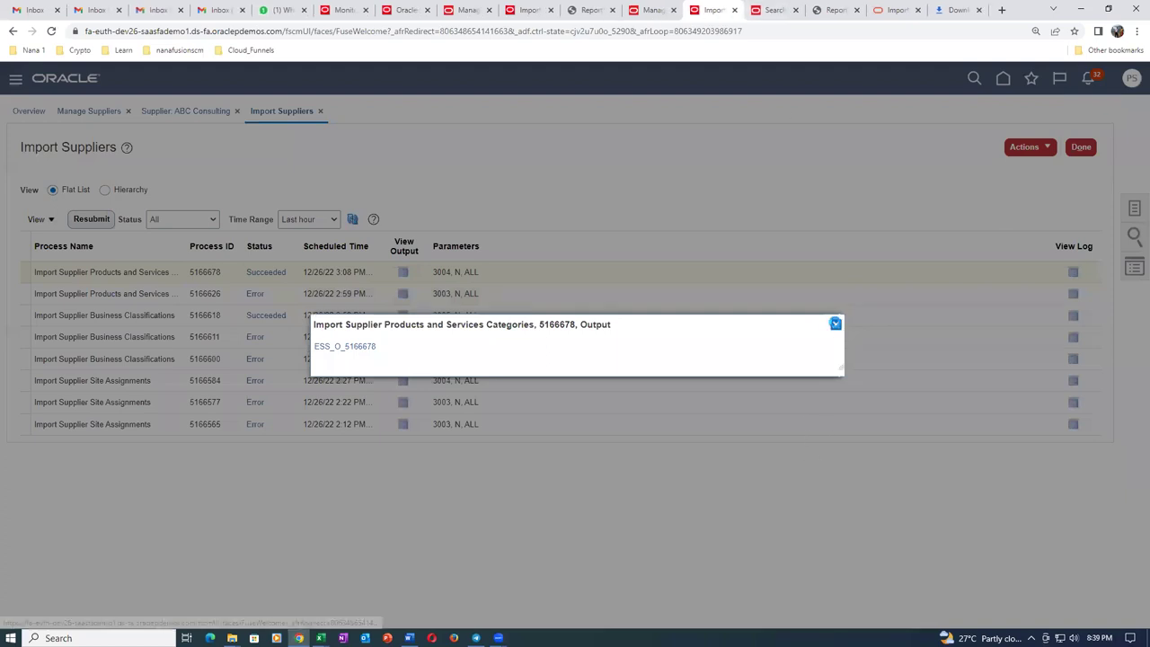
{"action": "left_click", "coordinate": [836, 324]}
Search Manage Suppliers for keyword t01, returning ABC Bank and ABC Consulting, then reload the page.
{"action": "left_click", "coordinate": [85, 112]}
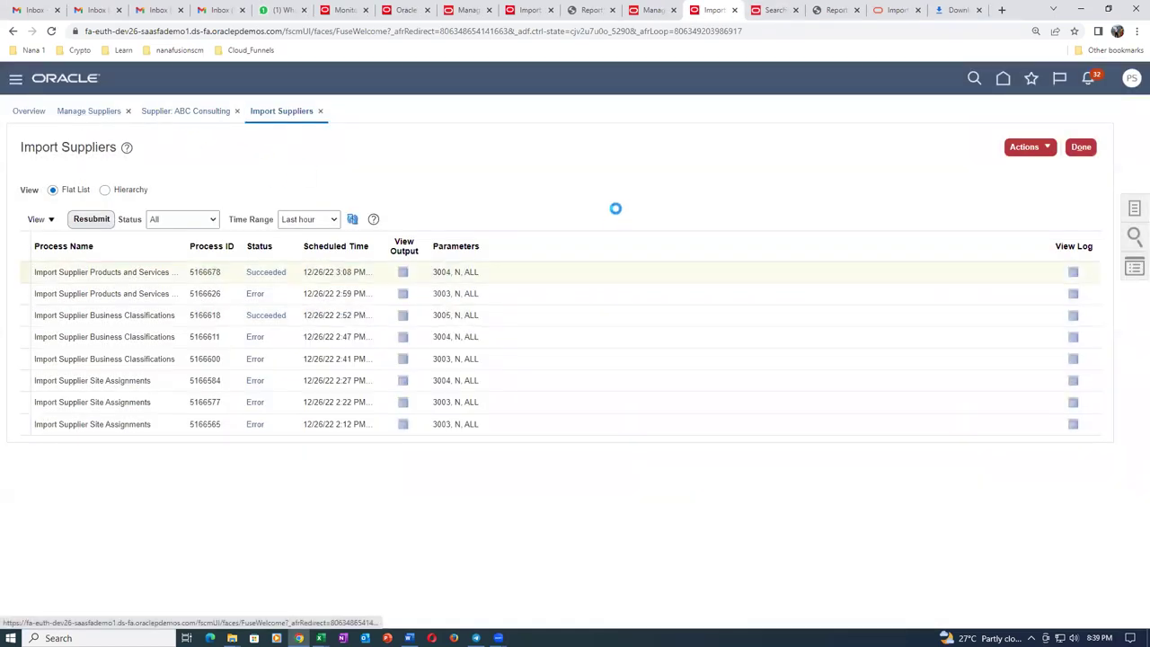
{"action": "left_click", "coordinate": [294, 217]}
{"action": "key", "text": "ctrl+a"}
{"action": "type", "text": "t01"}
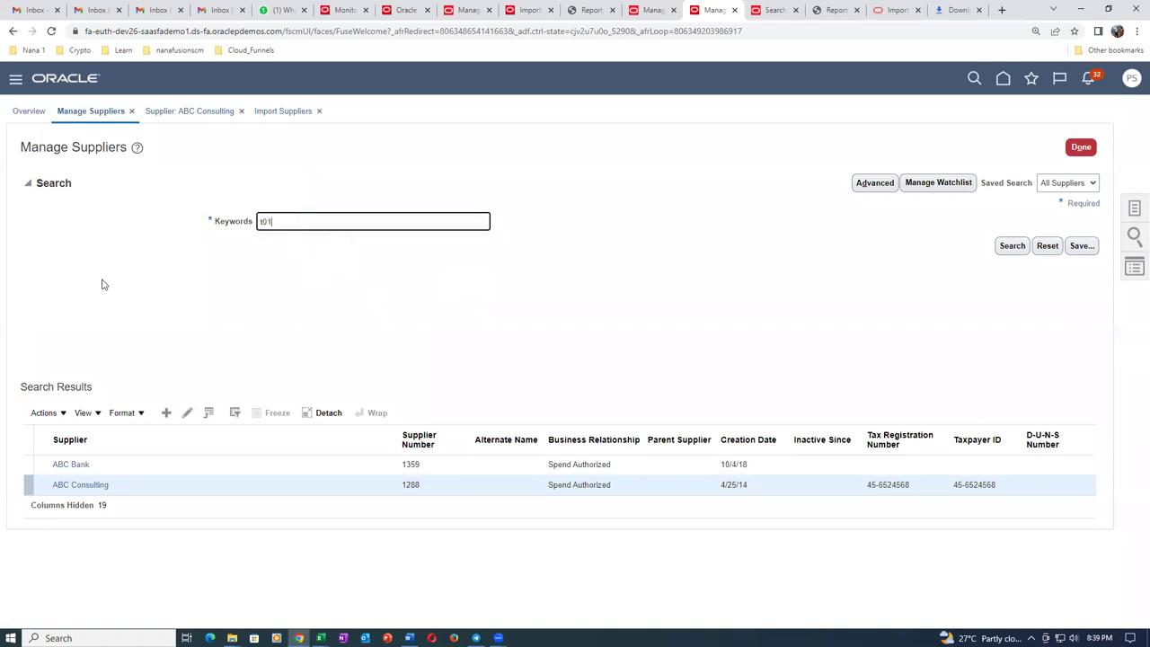
{"action": "left_click", "coordinate": [1013, 245]}
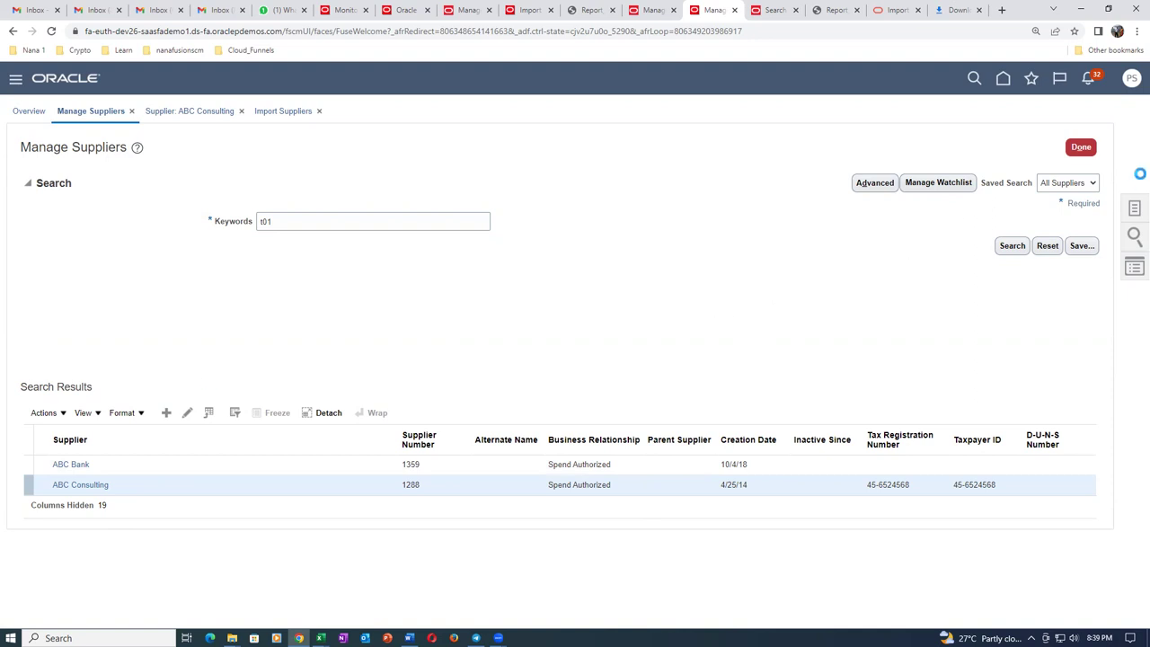
{"action": "left_click", "coordinate": [1010, 252]}
{"action": "left_click", "coordinate": [319, 222]}
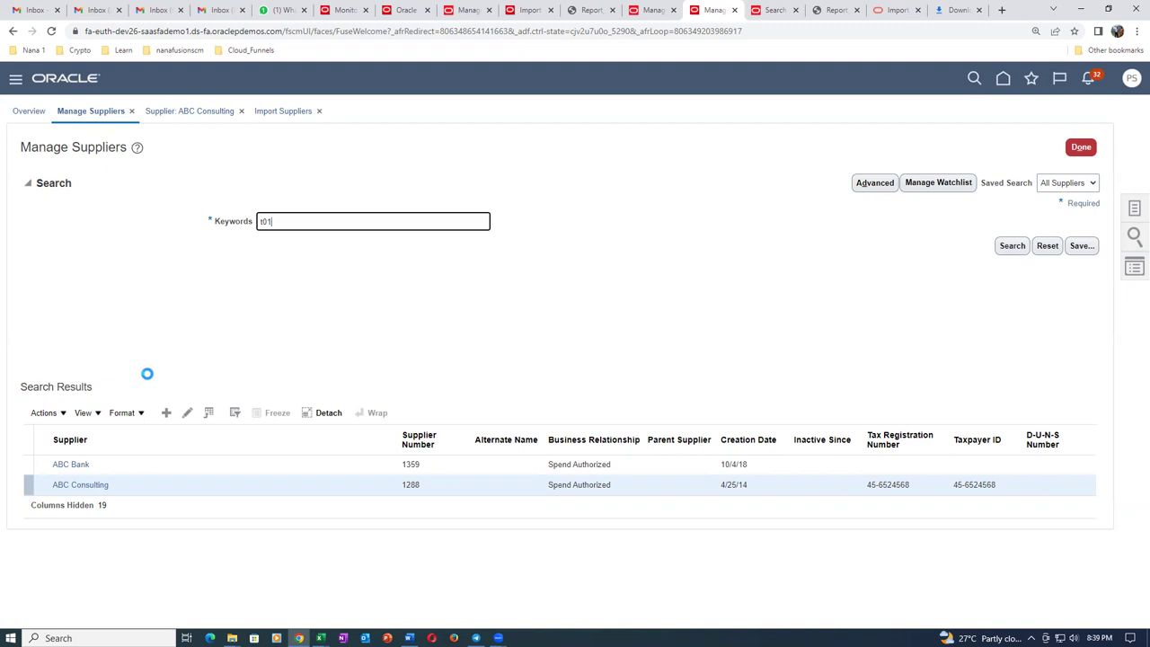
{"action": "left_click", "coordinate": [526, 30]}
{"action": "key", "text": "Return"}
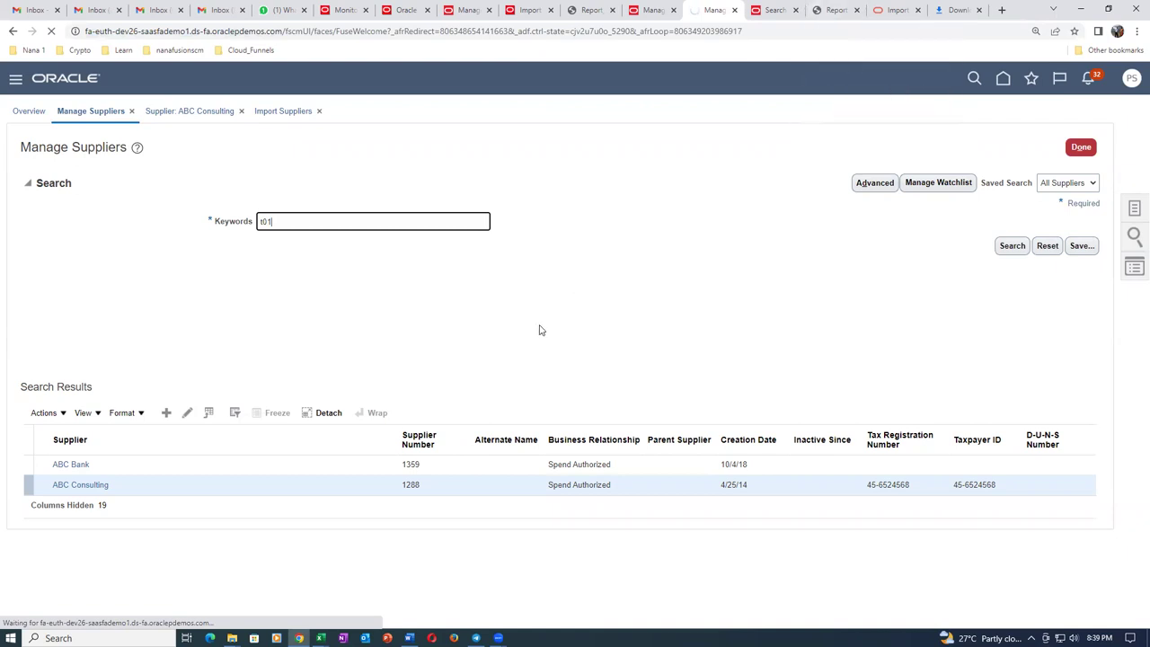
Close the stalled Manage Suppliers tab and duplicate the Purchasing catalog tab.
{"action": "left_click", "coordinate": [734, 11]}
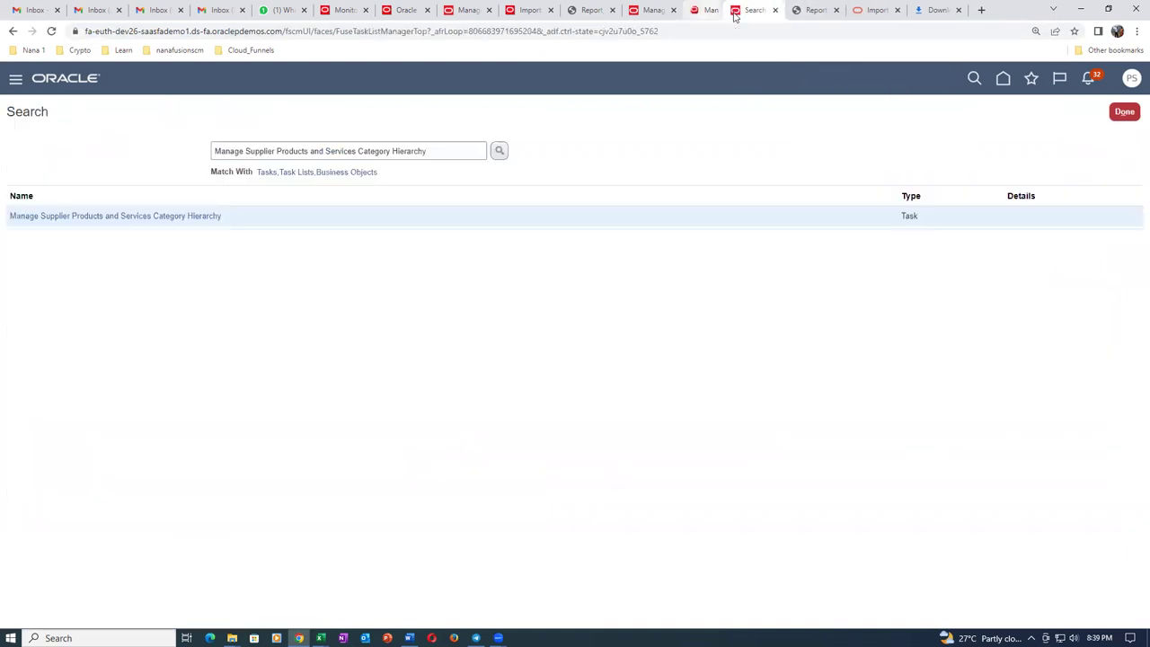
{"action": "left_click", "coordinate": [657, 9]}
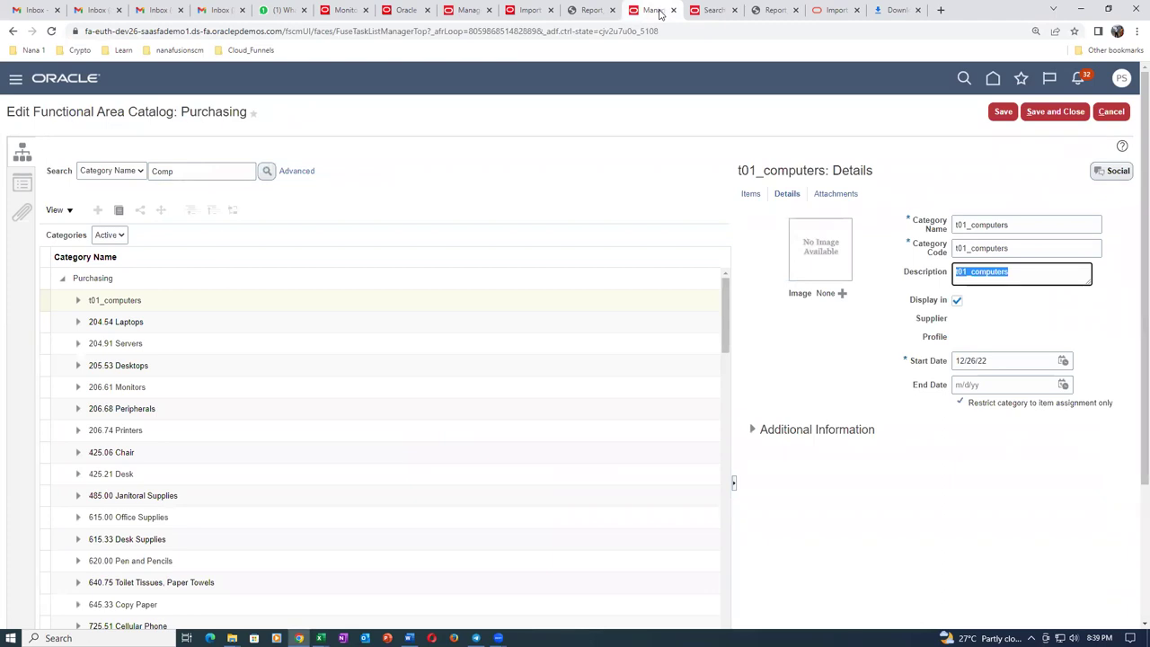
{"action": "right_click", "coordinate": [660, 13]}
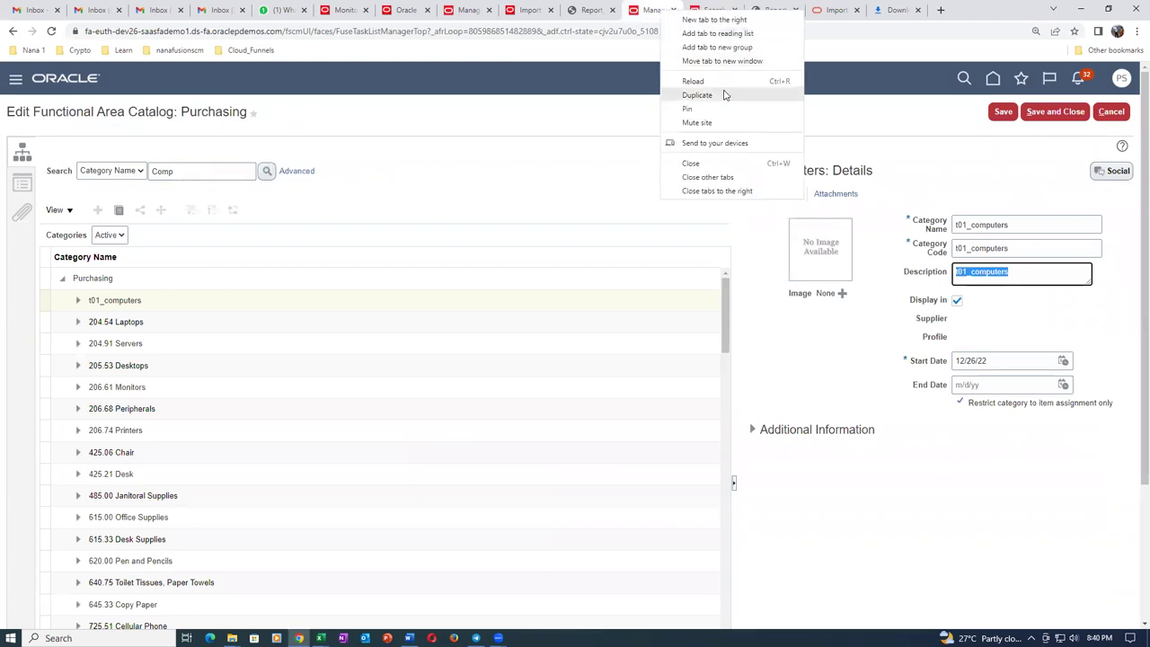
{"action": "left_click", "coordinate": [721, 94]}
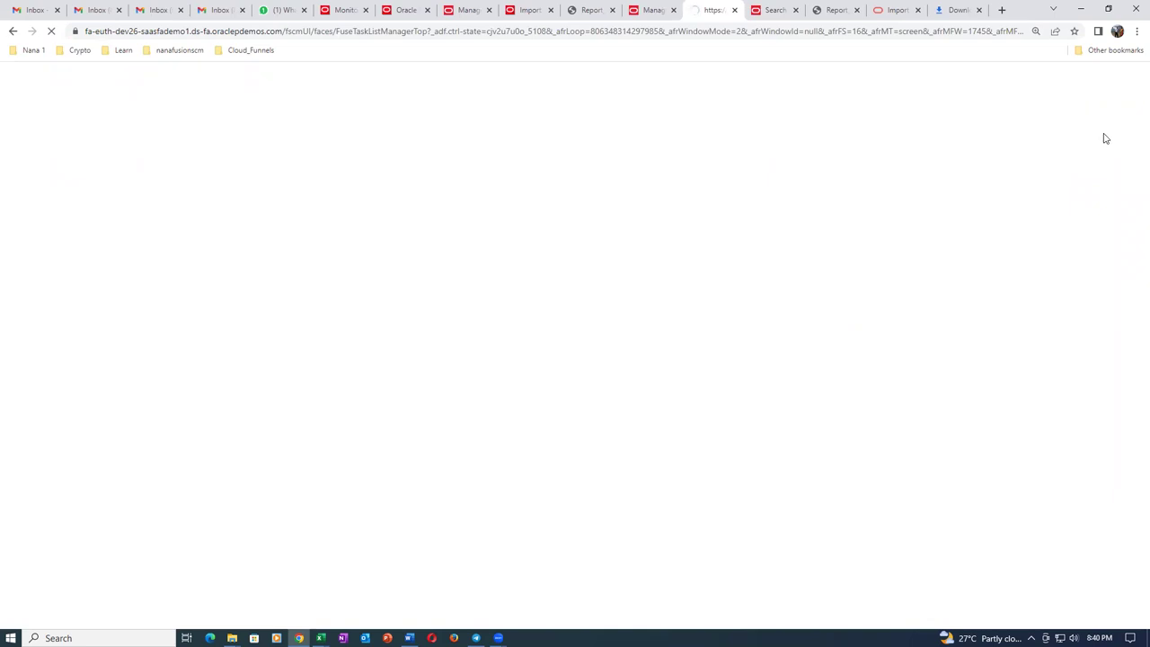
{"action": "left_click", "coordinate": [779, 36]}
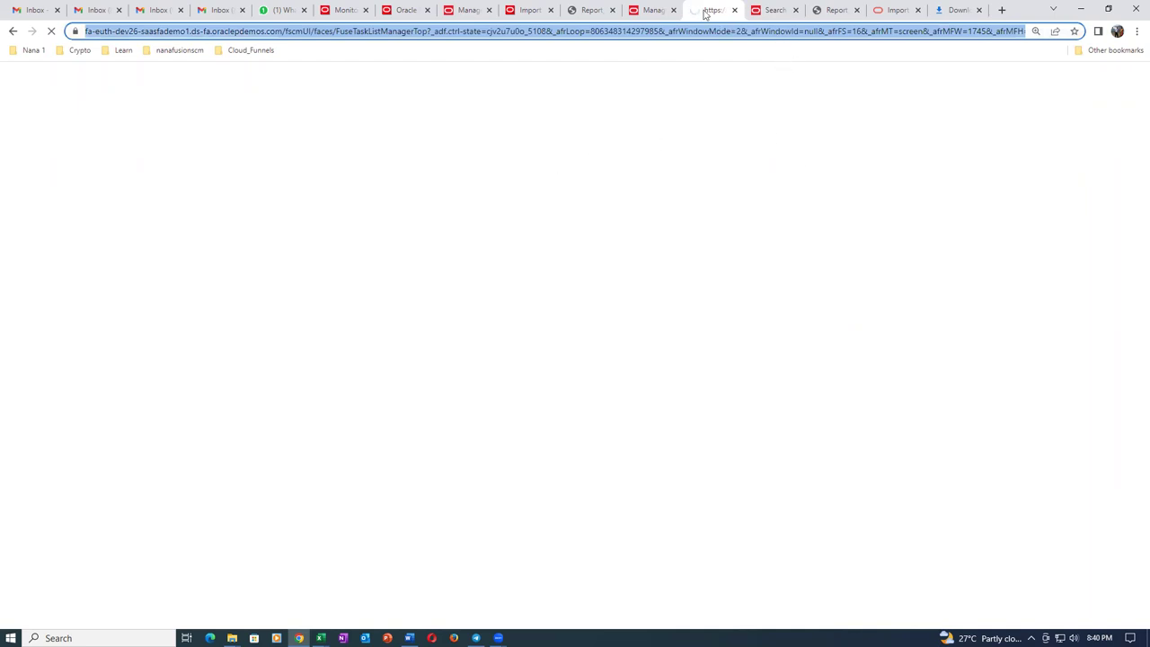
Check the Downloads list showing Report_5166678.pdf and other report PDFs, then close it.
{"action": "left_click", "coordinate": [653, 12]}
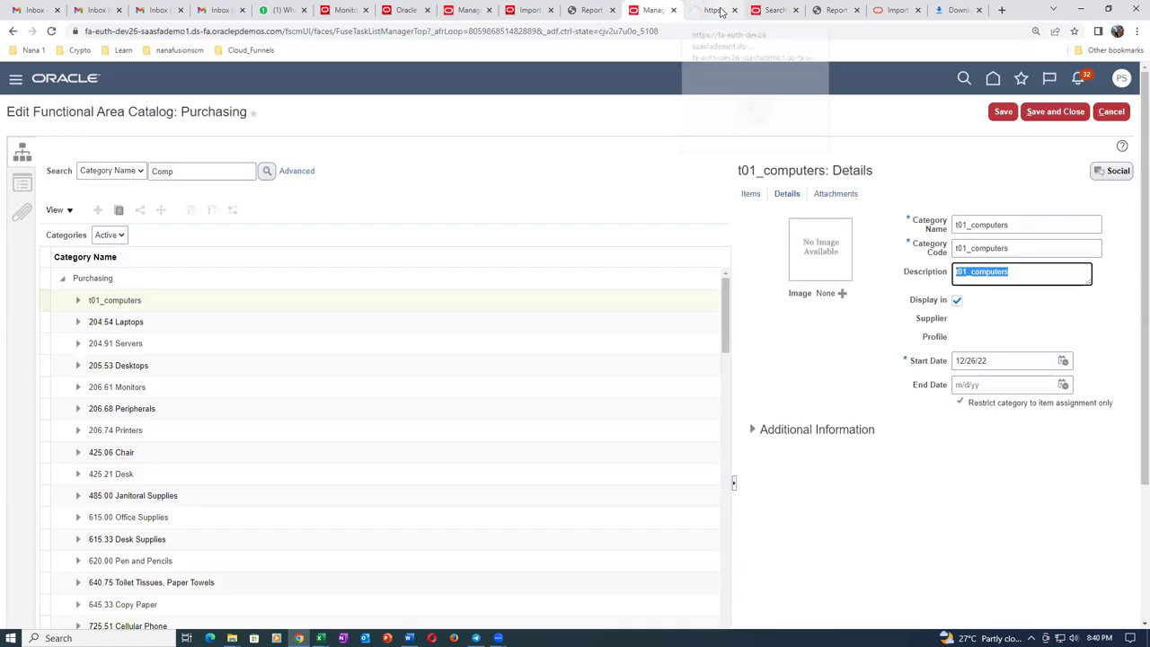
{"action": "left_click", "coordinate": [723, 10]}
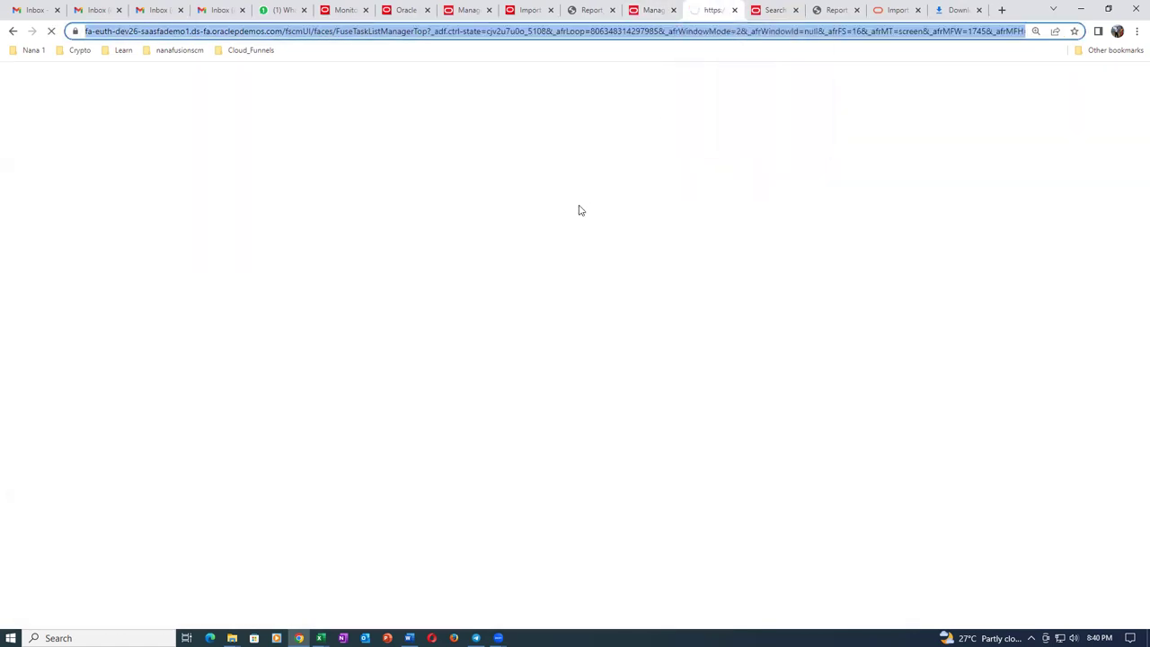
{"action": "left_click", "coordinate": [960, 10]}
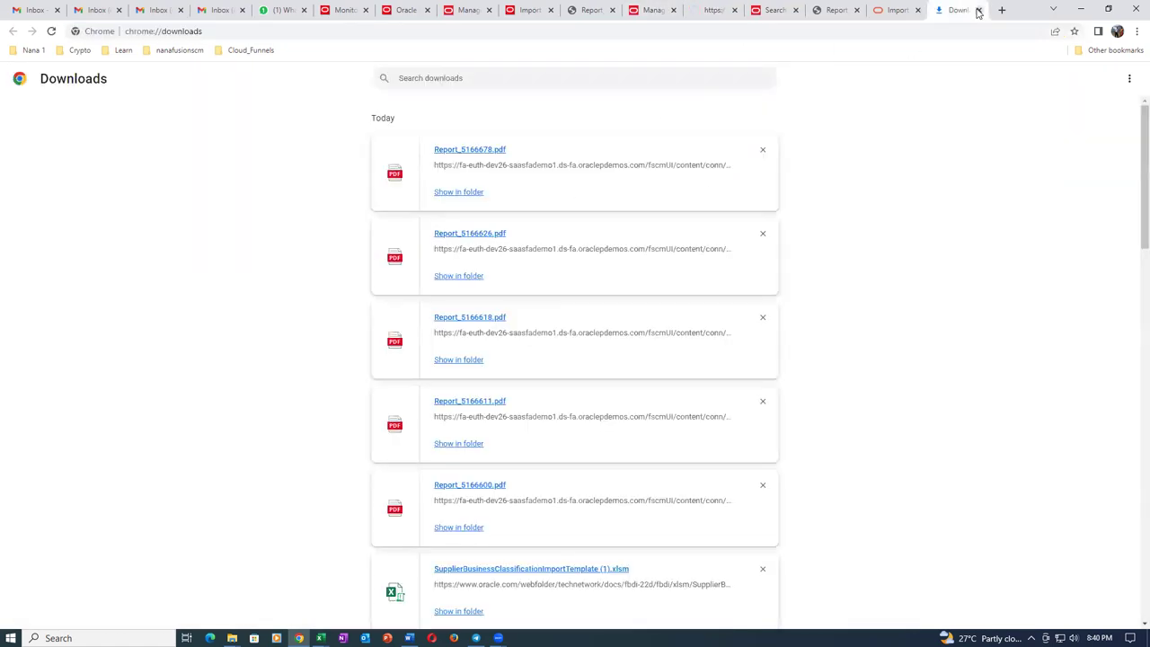
{"action": "left_click", "coordinate": [979, 10]}
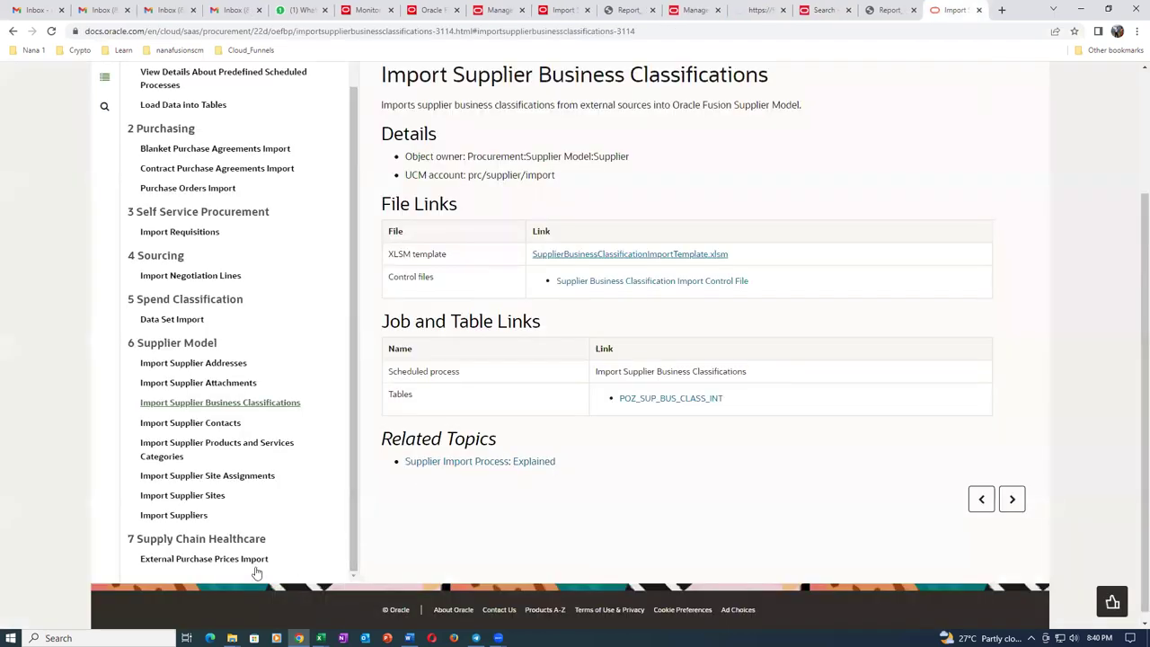
Look at the 08_SupplierAttachmentImportTemplate file in the Sup_Import folder.
{"action": "mouse_move", "coordinate": [231, 636]}
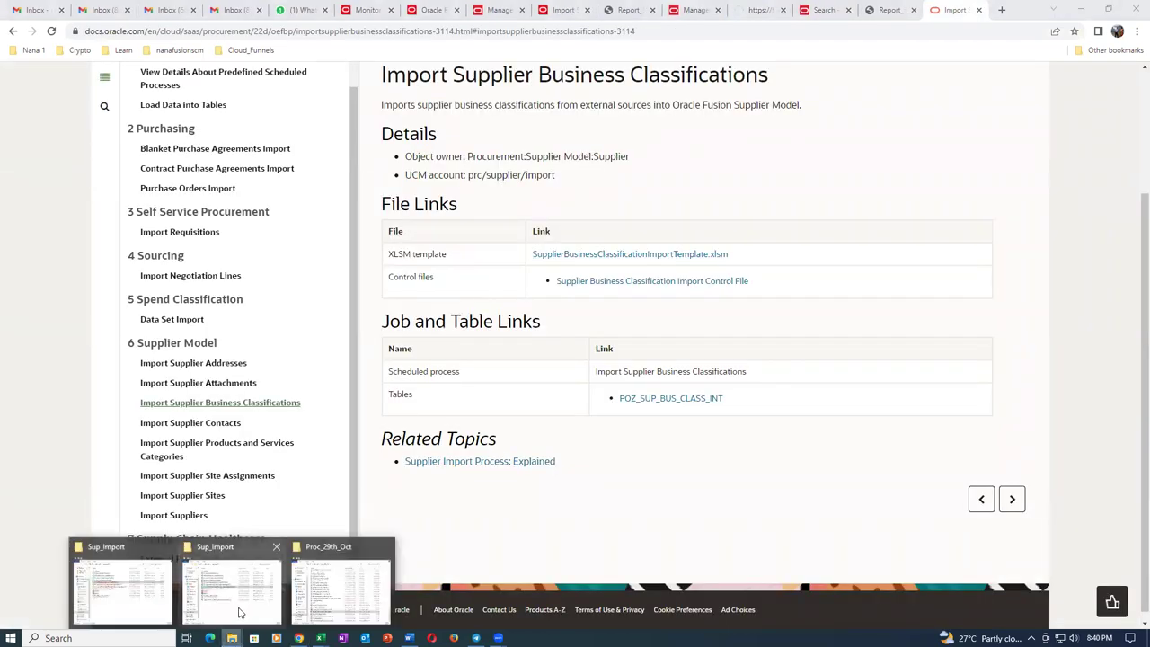
{"action": "left_click", "coordinate": [239, 613]}
{"action": "left_click", "coordinate": [412, 369]}
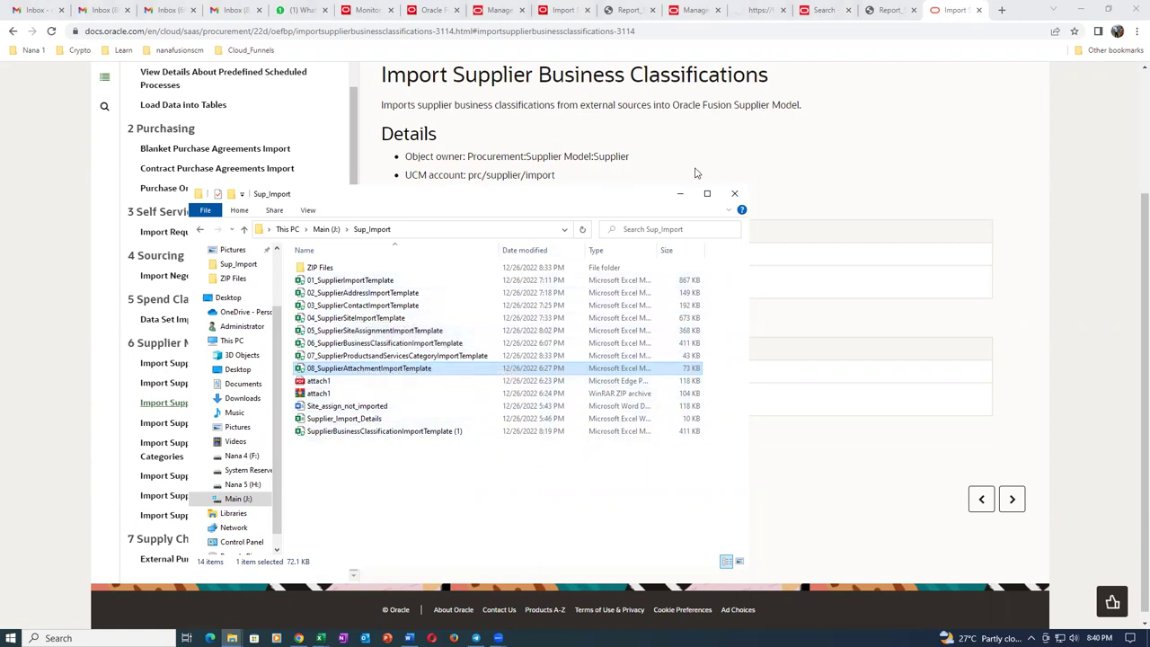
Download SupplierAttachmentImportTemplate.xlsm from the Import Supplier Attachments help page and show all downloads.
{"action": "left_click", "coordinate": [870, 99]}
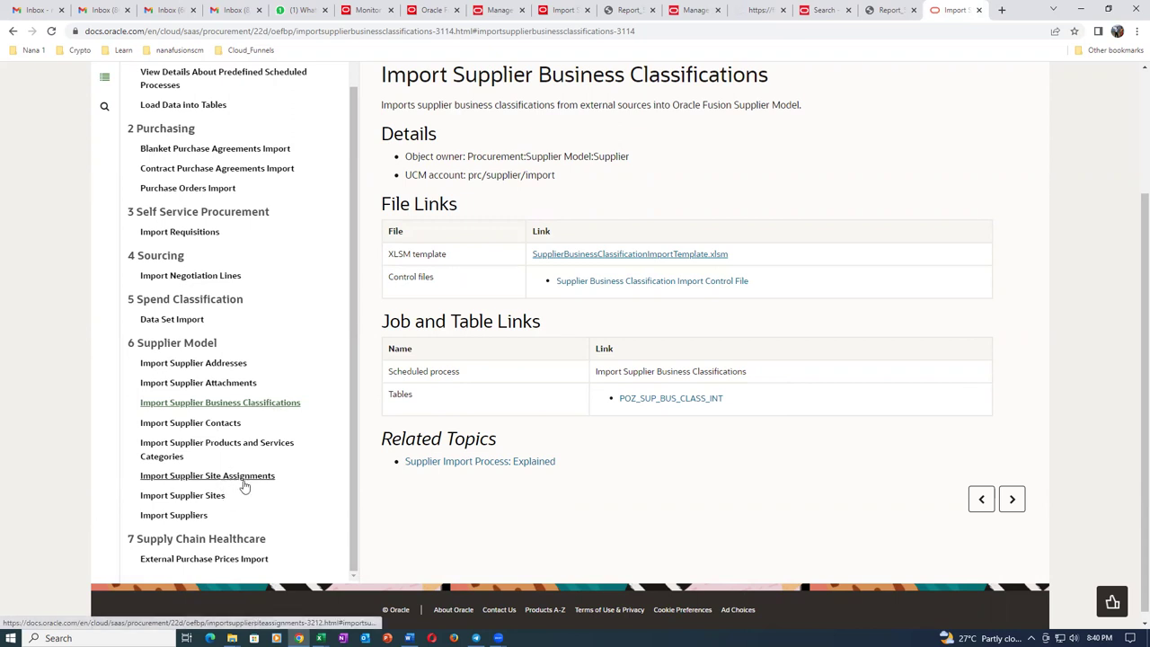
{"action": "left_click", "coordinate": [185, 386]}
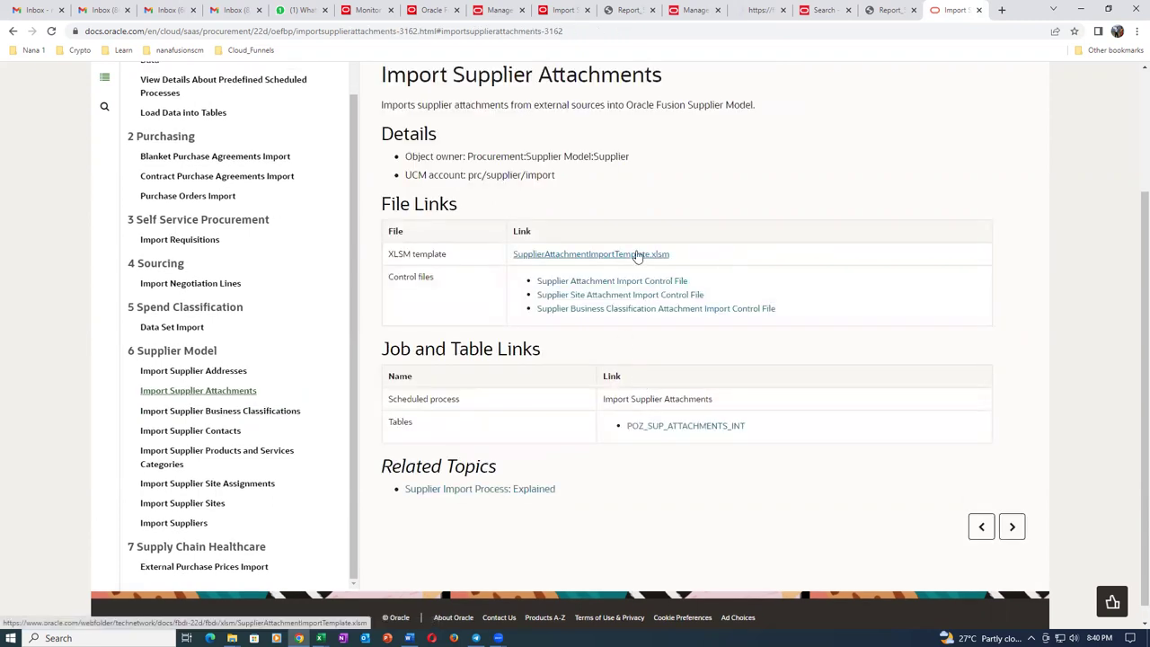
{"action": "left_click", "coordinate": [635, 255]}
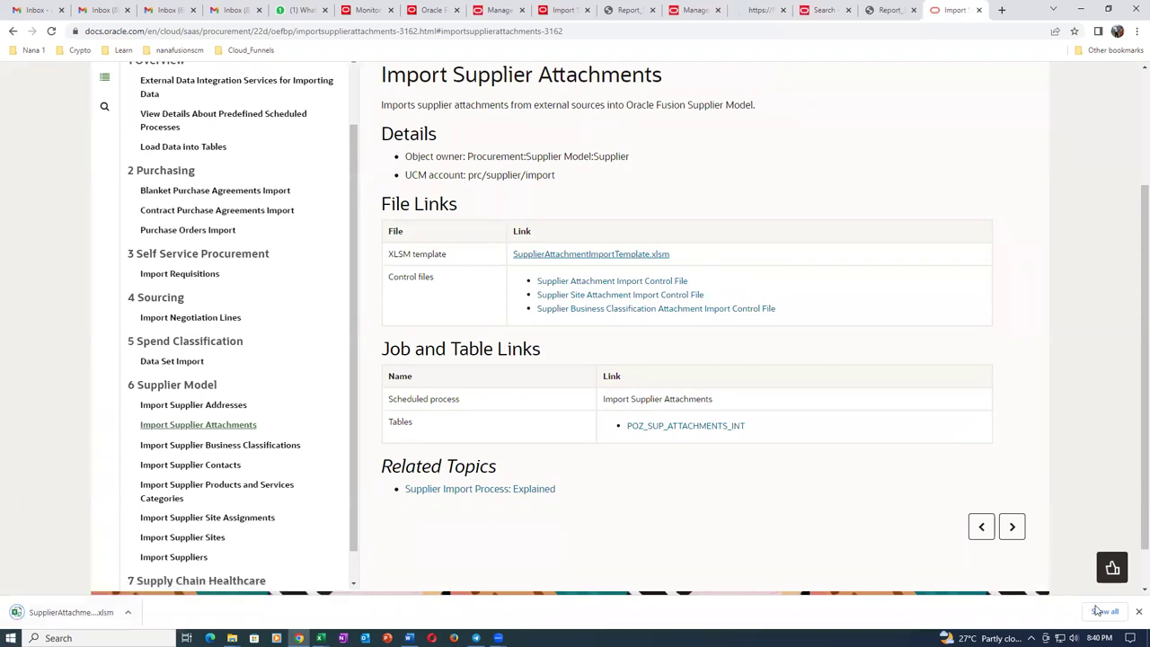
{"action": "left_click", "coordinate": [1103, 611]}
Unblock the downloaded SupplierAttachmentImportTemplate file in its Properties.
{"action": "left_click", "coordinate": [472, 192]}
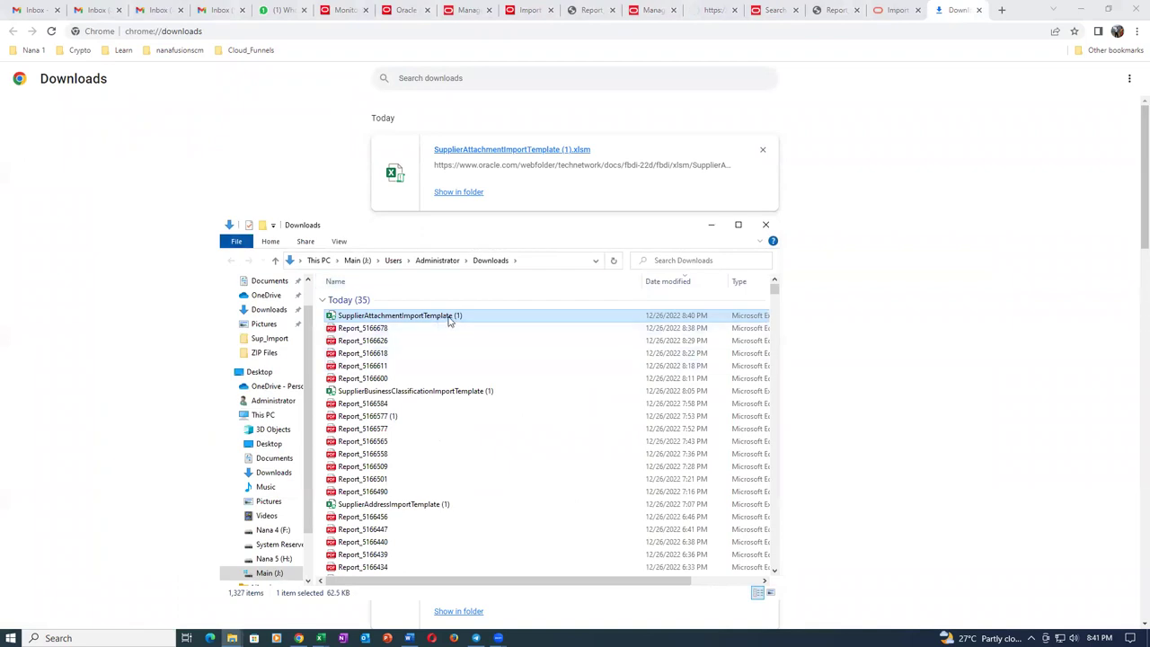
{"action": "right_click", "coordinate": [449, 318]}
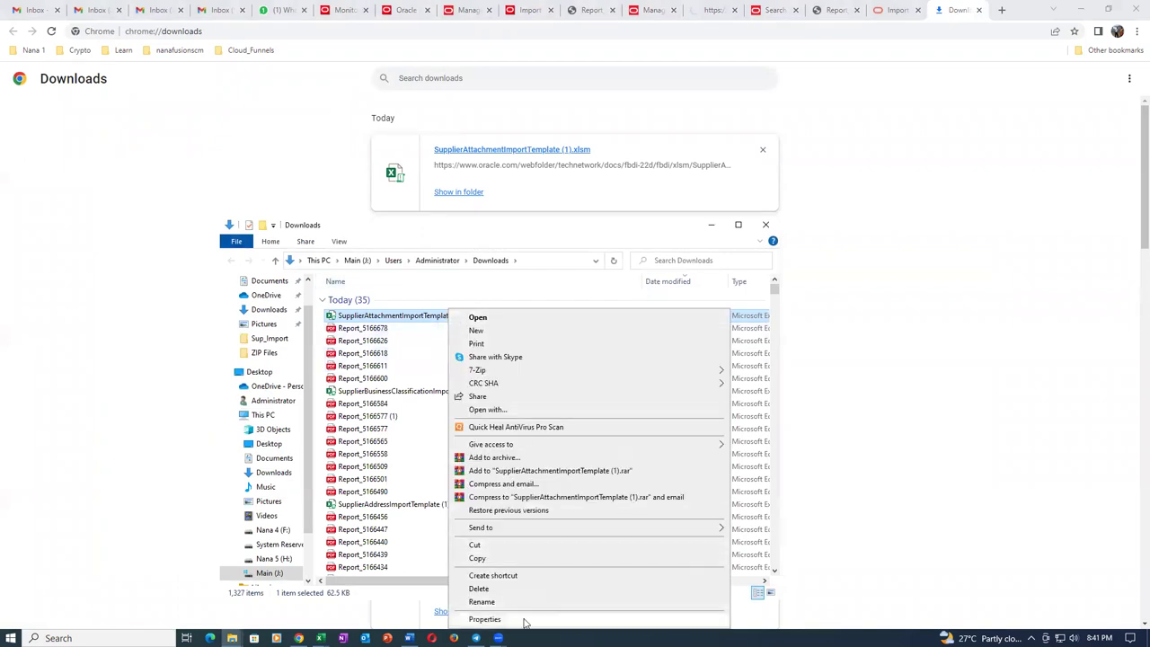
{"action": "left_click", "coordinate": [526, 620]}
{"action": "left_click", "coordinate": [615, 563]}
{"action": "left_click", "coordinate": [640, 609]}
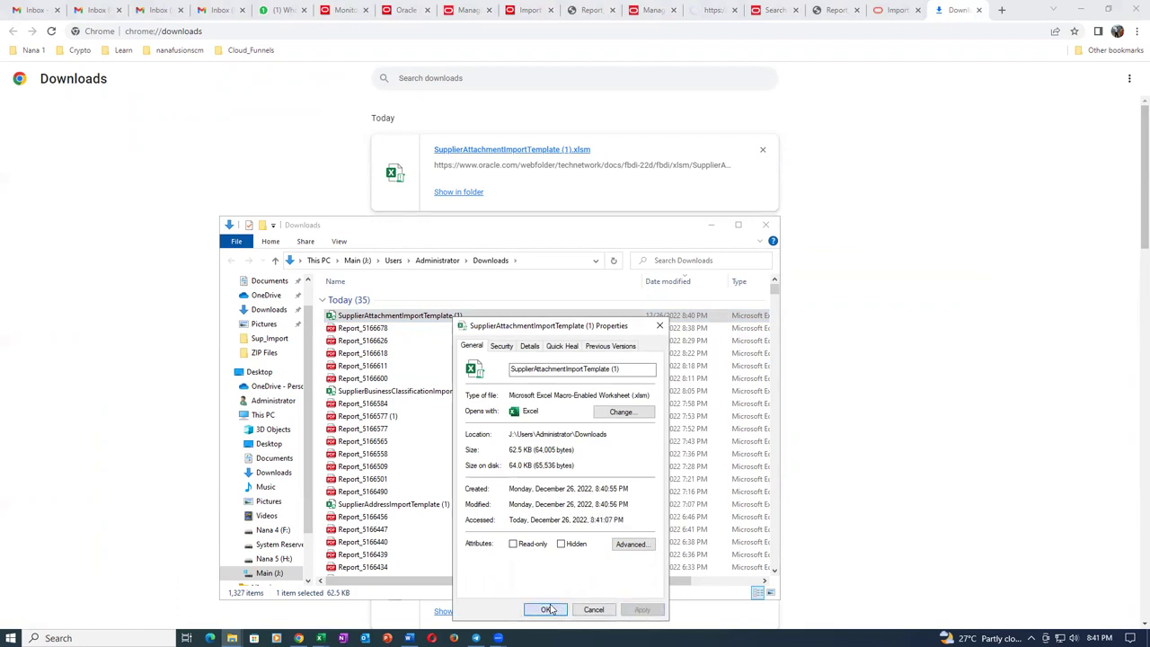
{"action": "left_click", "coordinate": [545, 610]}
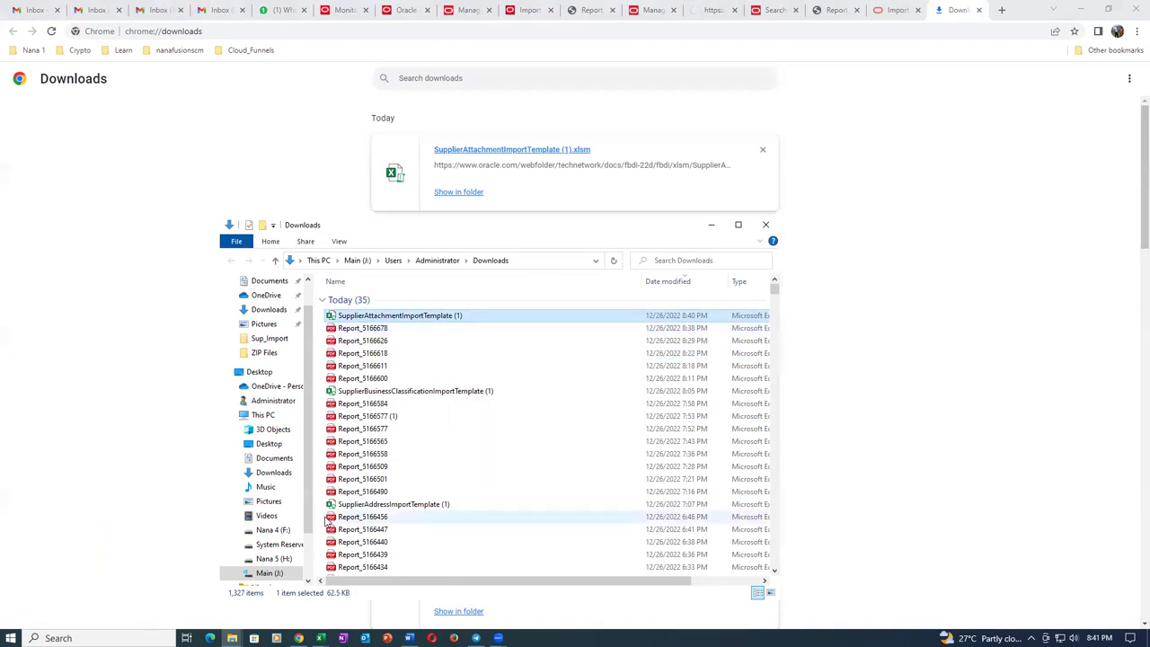
Paste the template into Main (J:) > Sup_Import and open SupplierAttachmentImportTemplate (1) in Excel.
{"action": "scroll", "coordinate": [291, 544], "scroll_direction": "down", "scroll_amount": 1}
{"action": "left_click", "coordinate": [287, 530]}
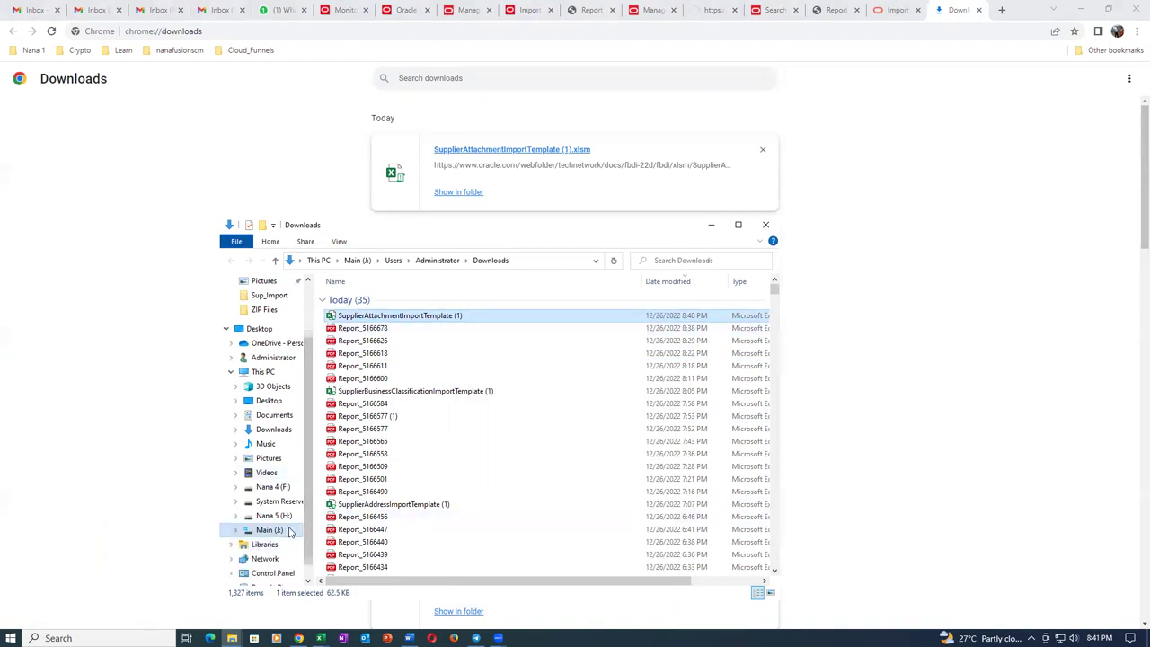
{"action": "double_click", "coordinate": [418, 330]}
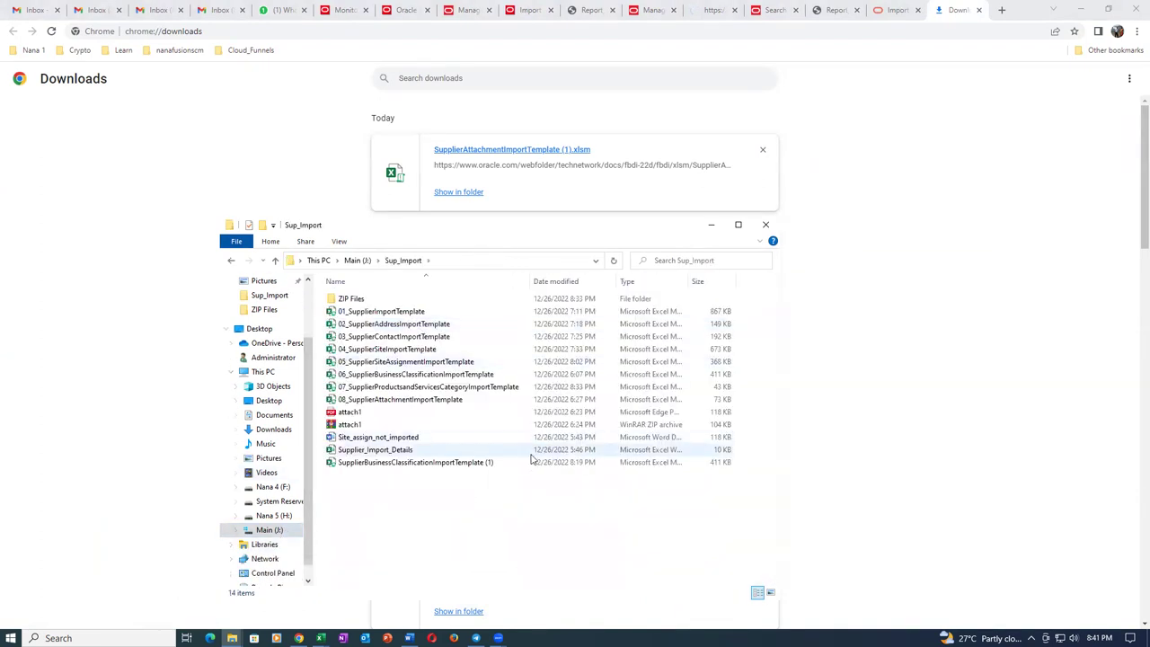
{"action": "key", "text": "ctrl+v"}
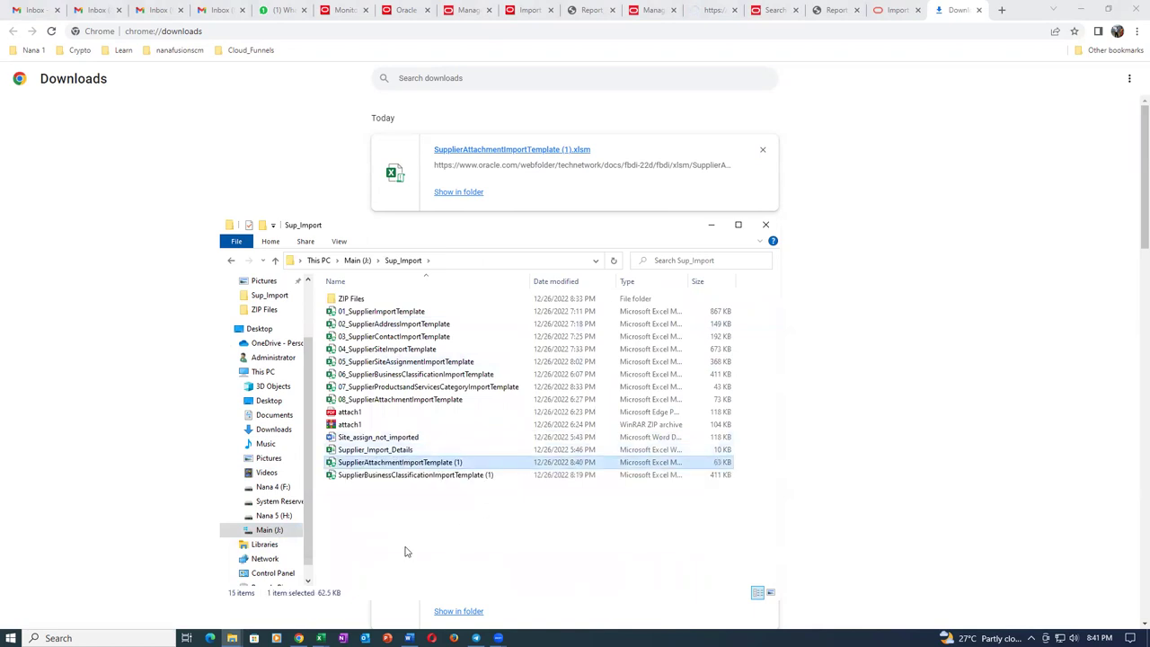
{"action": "double_click", "coordinate": [484, 461]}
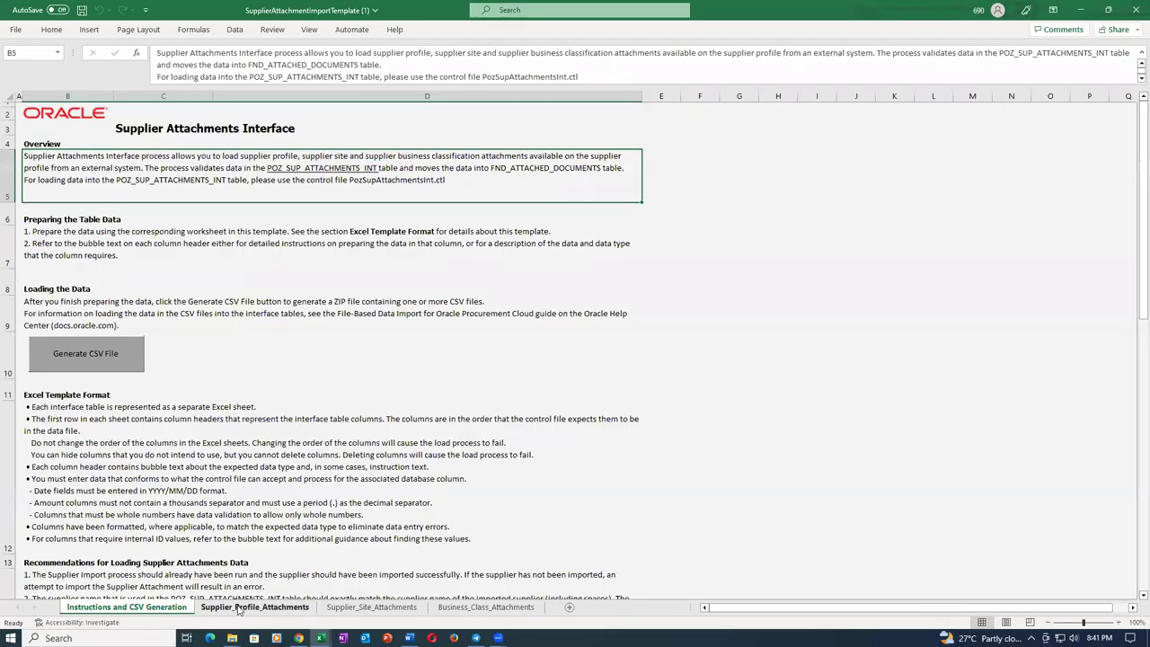
Fill row 5 of Supplier_Profile_Attachments with batch ID 3003 and supplier name t01_sup_1.
{"action": "left_click", "coordinate": [239, 609]}
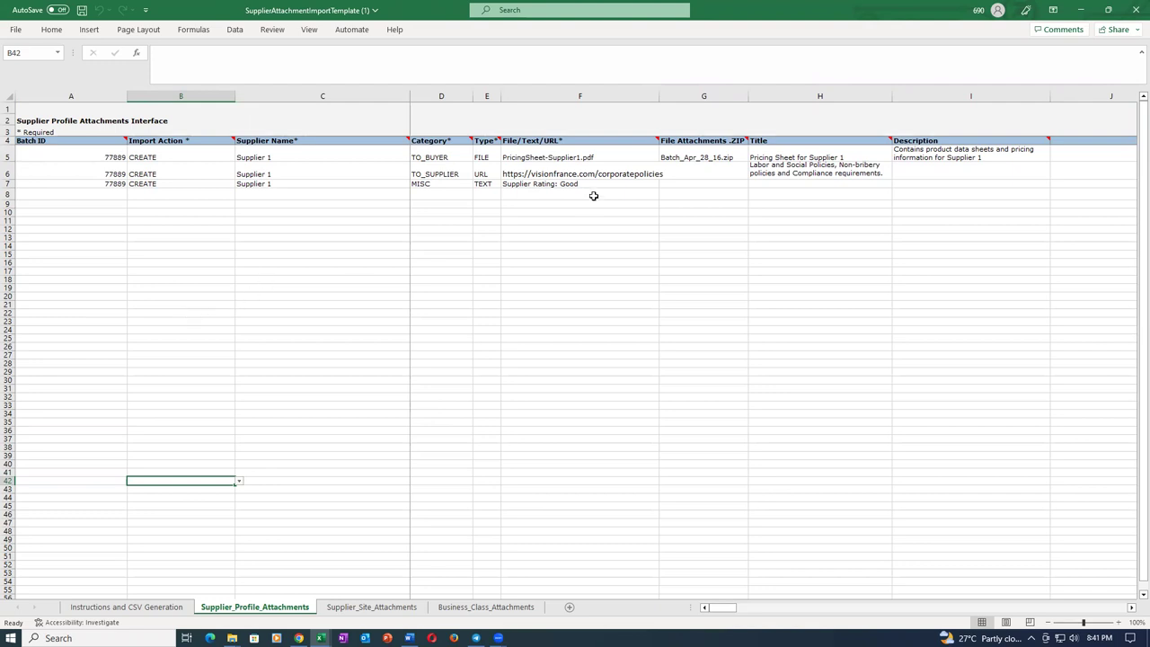
{"action": "left_click", "coordinate": [459, 161]}
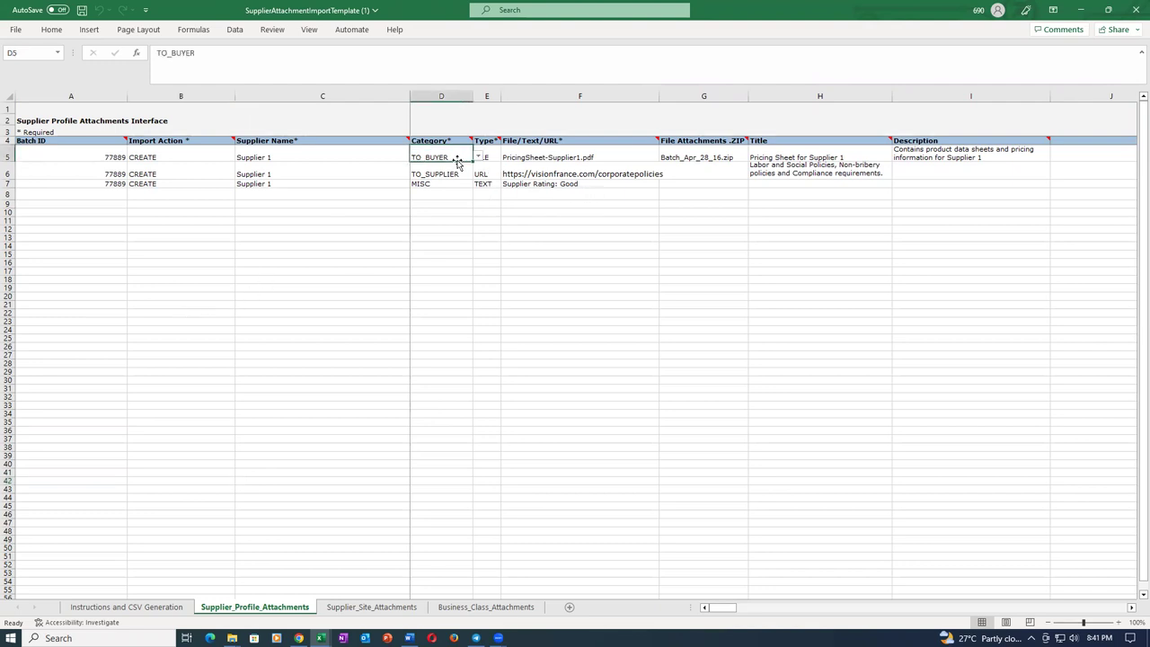
{"action": "left_click", "coordinate": [91, 158]}
{"action": "type", "text": "3003"}
{"action": "key", "text": "Tab"}
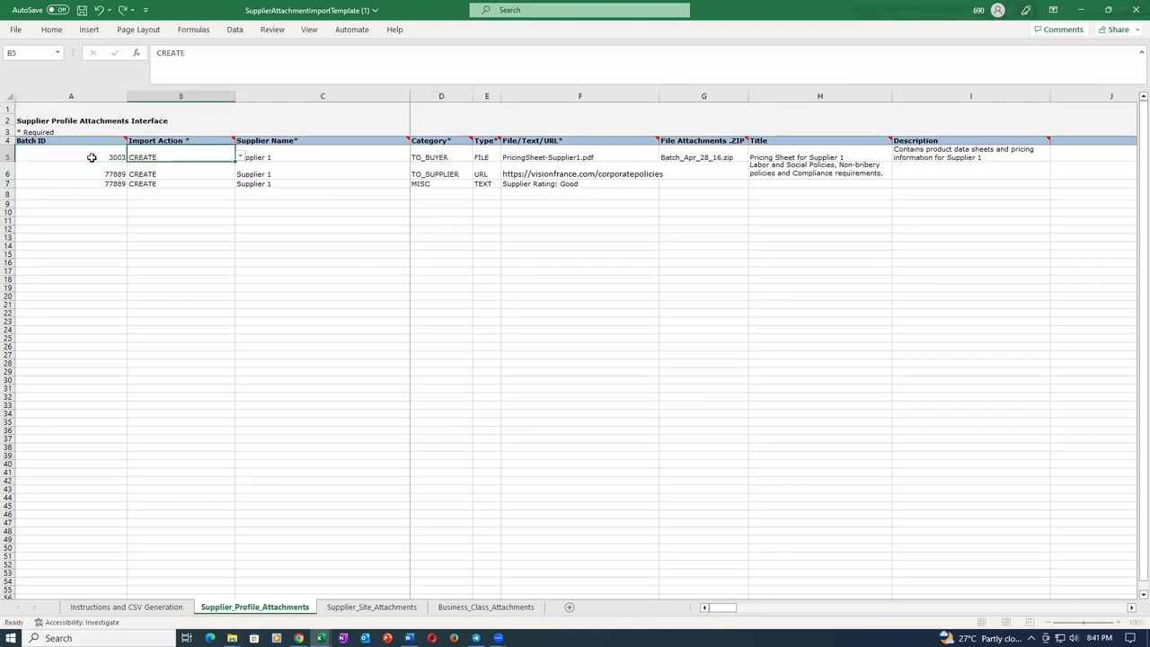
{"action": "key", "text": "Tab"}
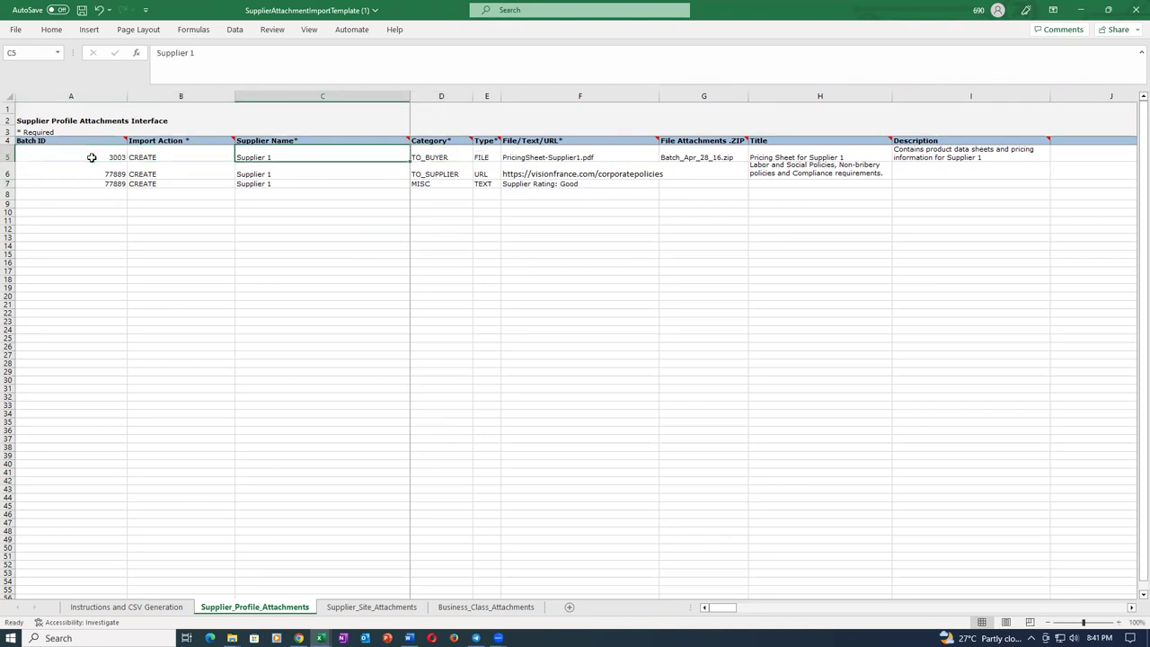
{"action": "type", "text": "t01_sup_1"}
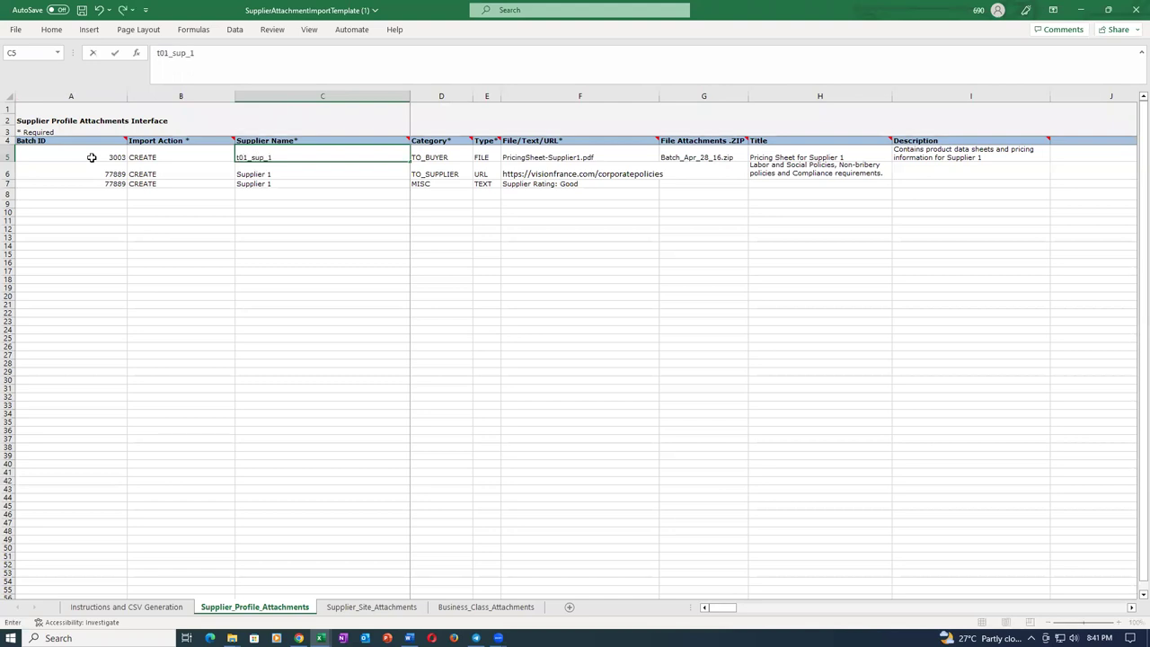
{"action": "key", "text": "Tab"}
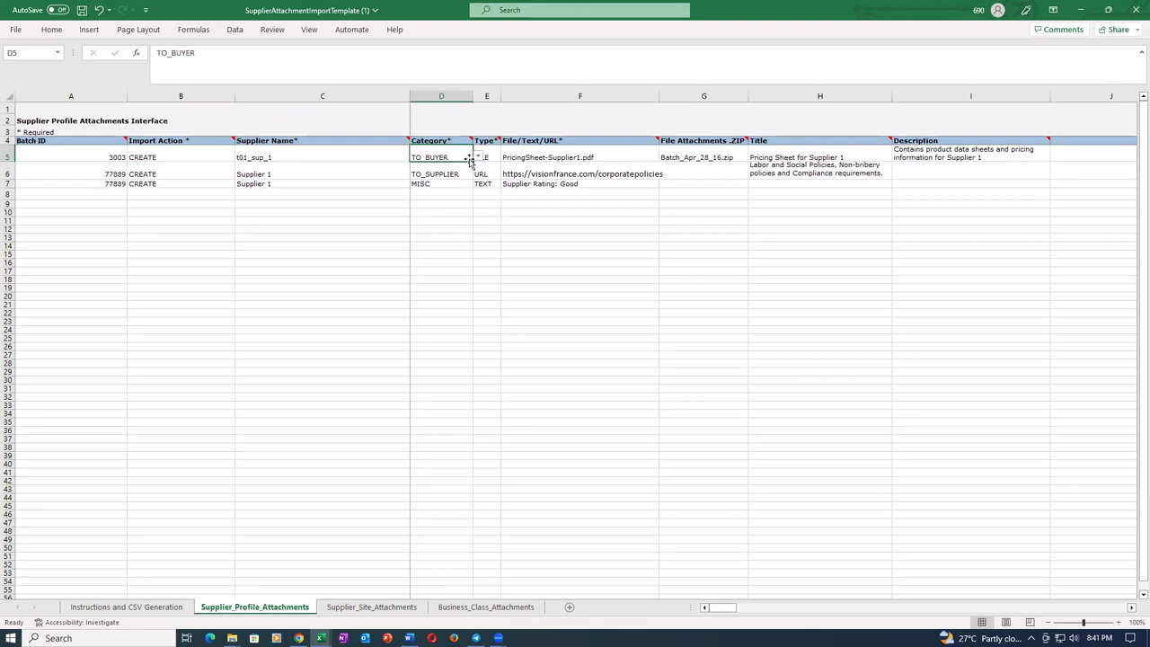
Check the allowed Category values for D5, which stays TO_BUYER.
{"action": "left_click", "coordinate": [455, 272]}
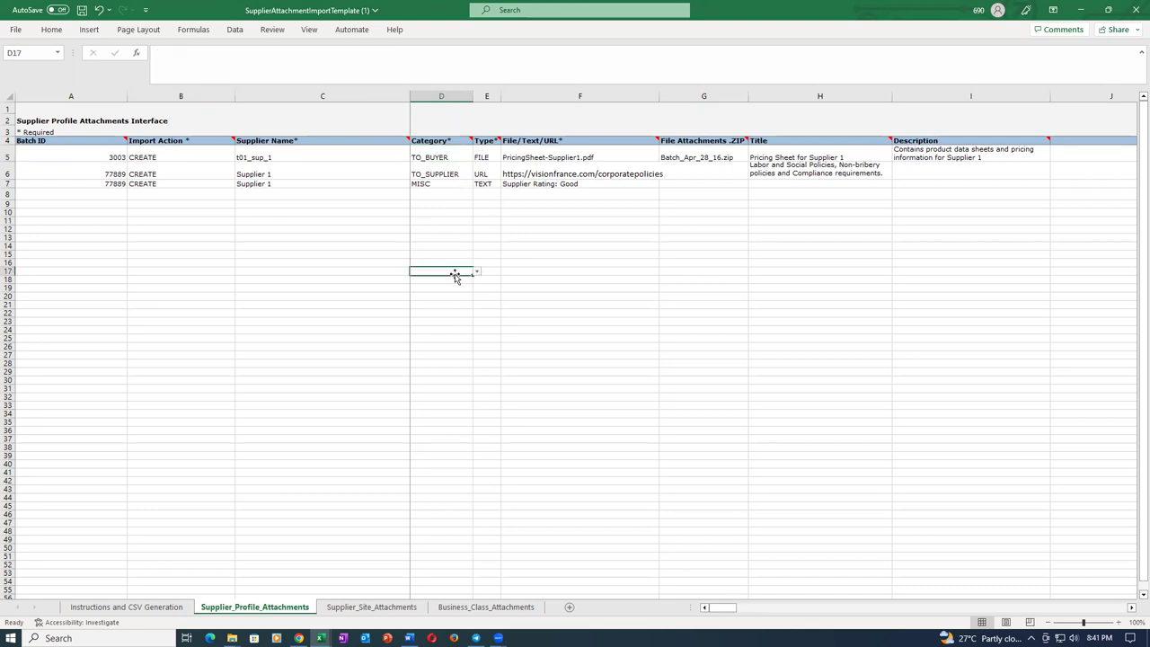
{"action": "left_click", "coordinate": [459, 152]}
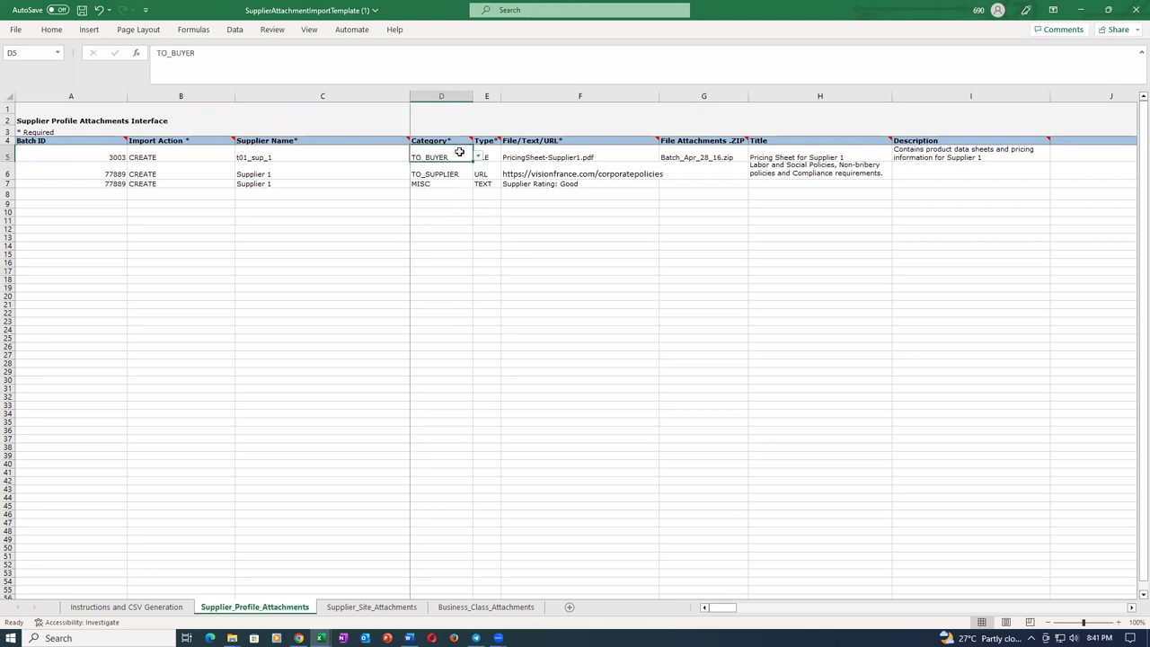
{"action": "left_click", "coordinate": [463, 271]}
{"action": "left_click", "coordinate": [458, 156]}
{"action": "left_click", "coordinate": [478, 157]}
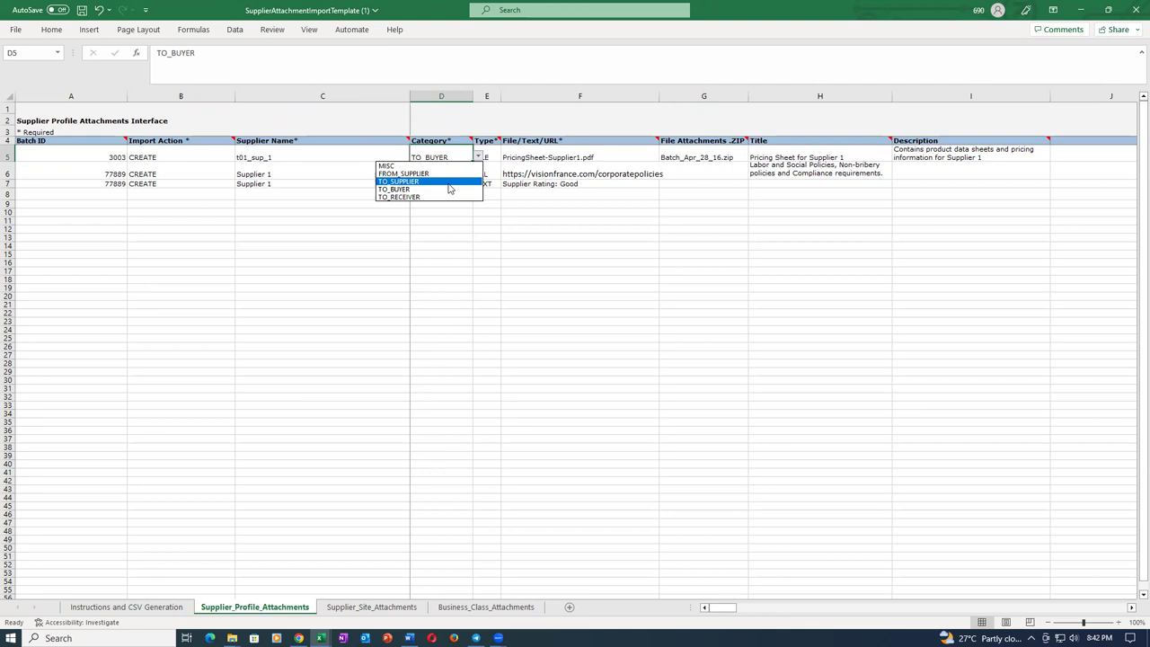
Set D5's category to TO_SUPPLIER and E5's attachment type to TEXT.
{"action": "left_click", "coordinate": [449, 183]}
{"action": "left_click", "coordinate": [457, 270]}
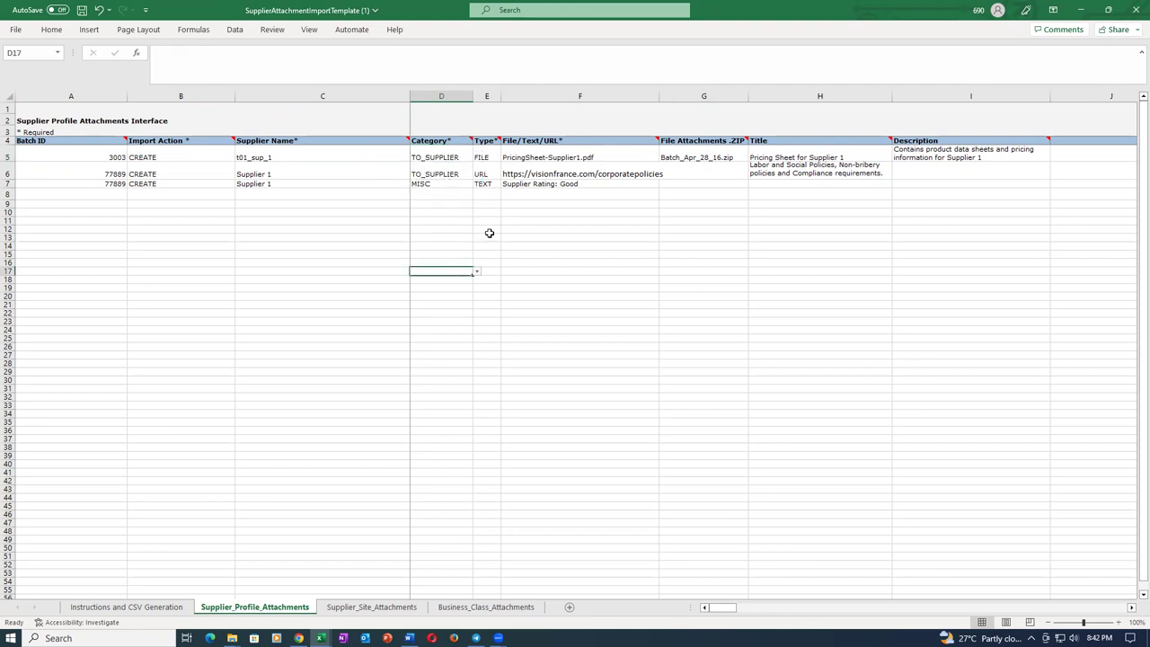
{"action": "left_click", "coordinate": [490, 158]}
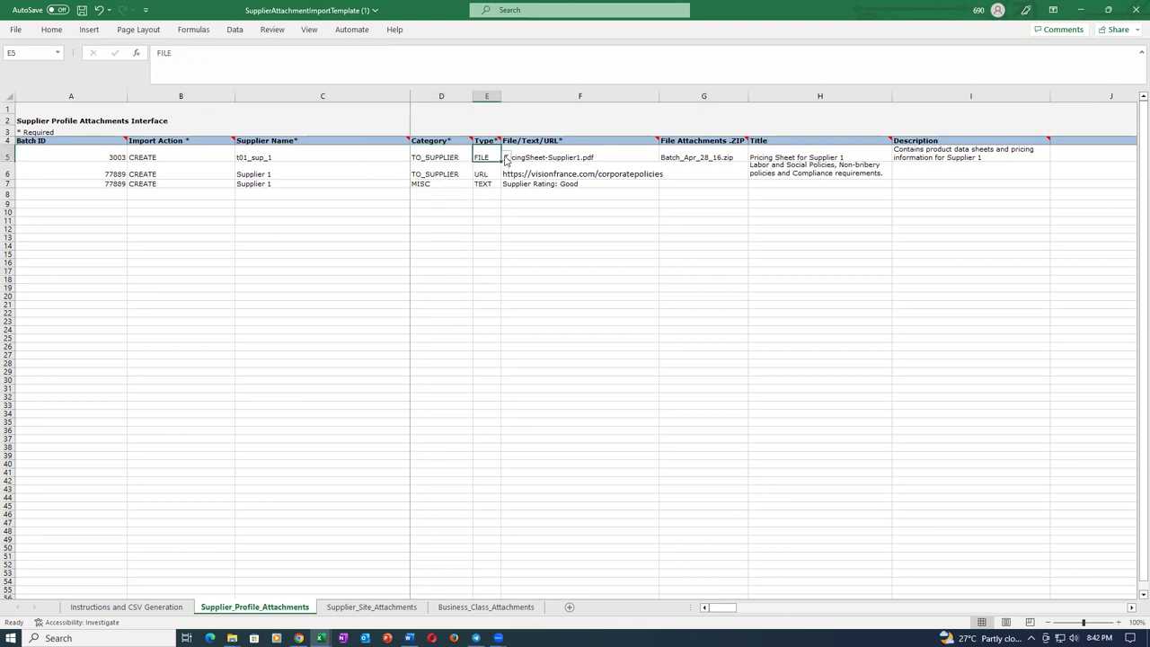
{"action": "left_click", "coordinate": [506, 158]}
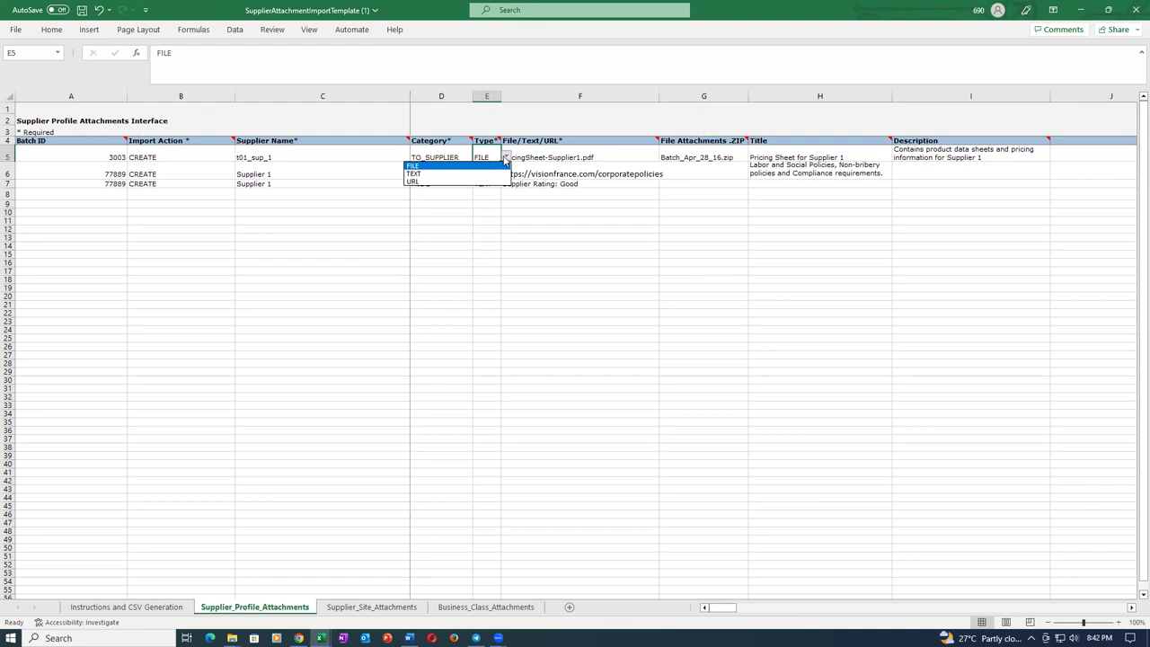
{"action": "left_click", "coordinate": [418, 181]}
{"action": "left_click", "coordinate": [442, 270]}
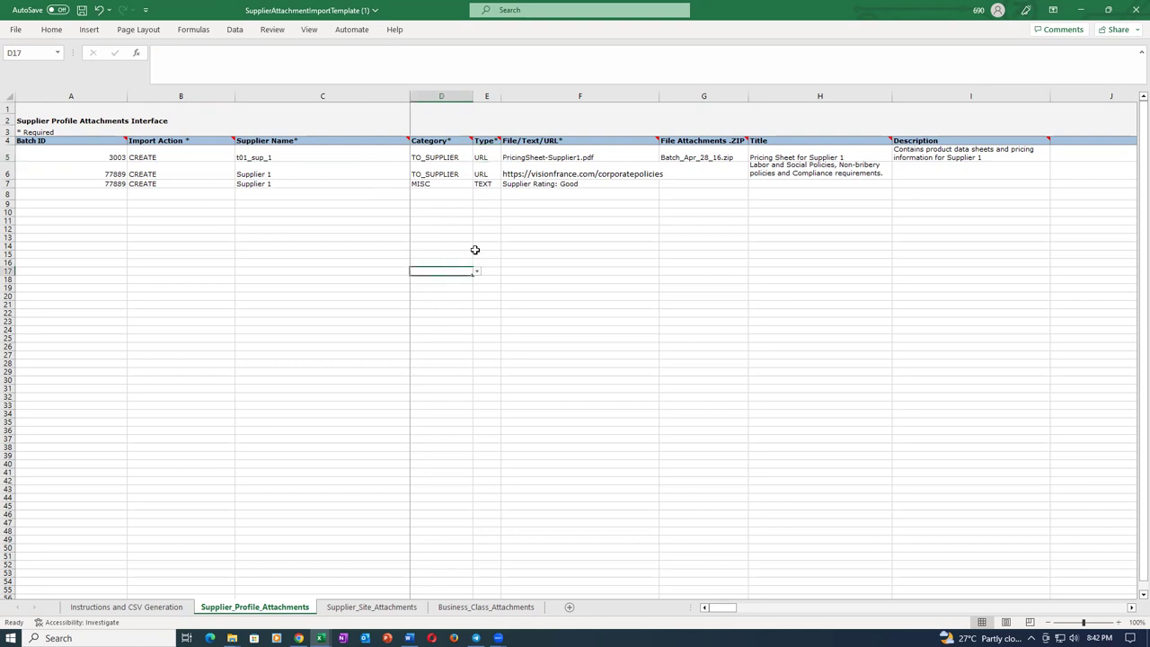
{"action": "left_click", "coordinate": [491, 152]}
{"action": "left_click", "coordinate": [506, 159]}
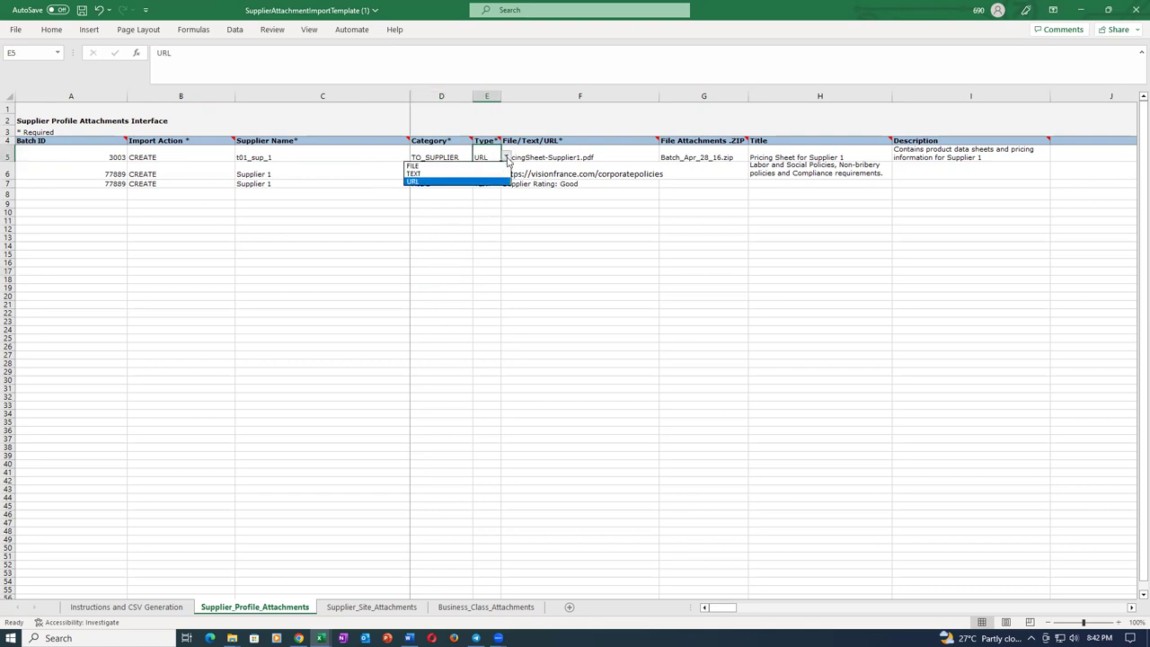
{"action": "left_click", "coordinate": [444, 173]}
{"action": "left_click", "coordinate": [505, 258]}
Enter 'Test Text' in F5, clear the ZIP file name in G5, and review title and description.
{"action": "left_click", "coordinate": [532, 160]}
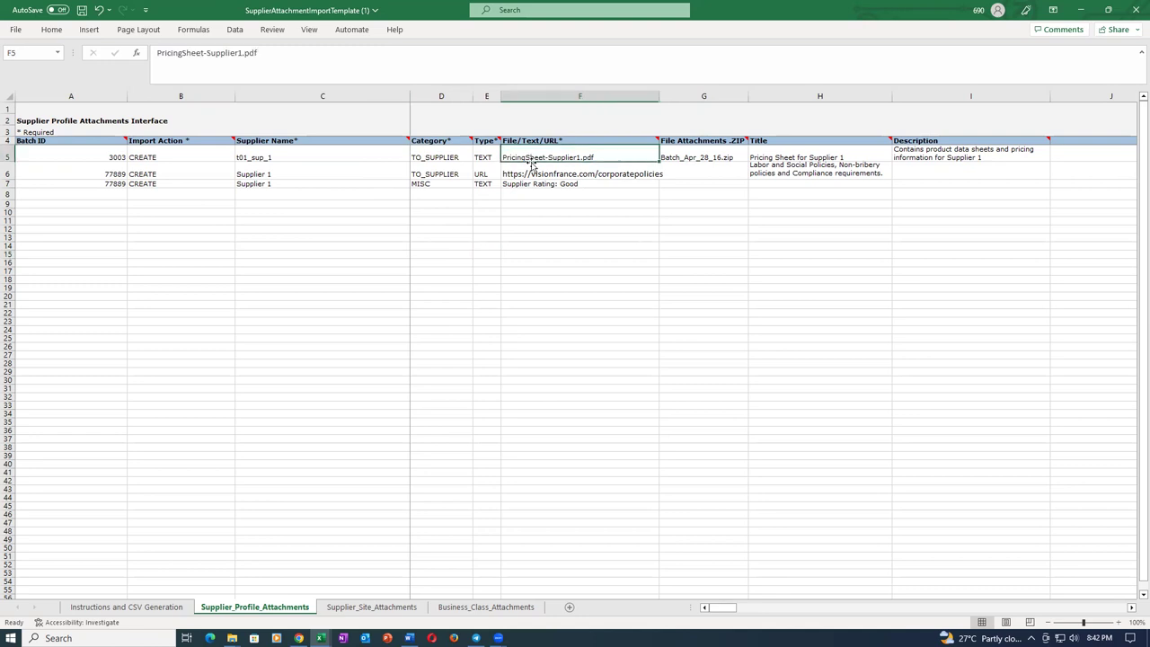
{"action": "type", "text": "Test Te"}
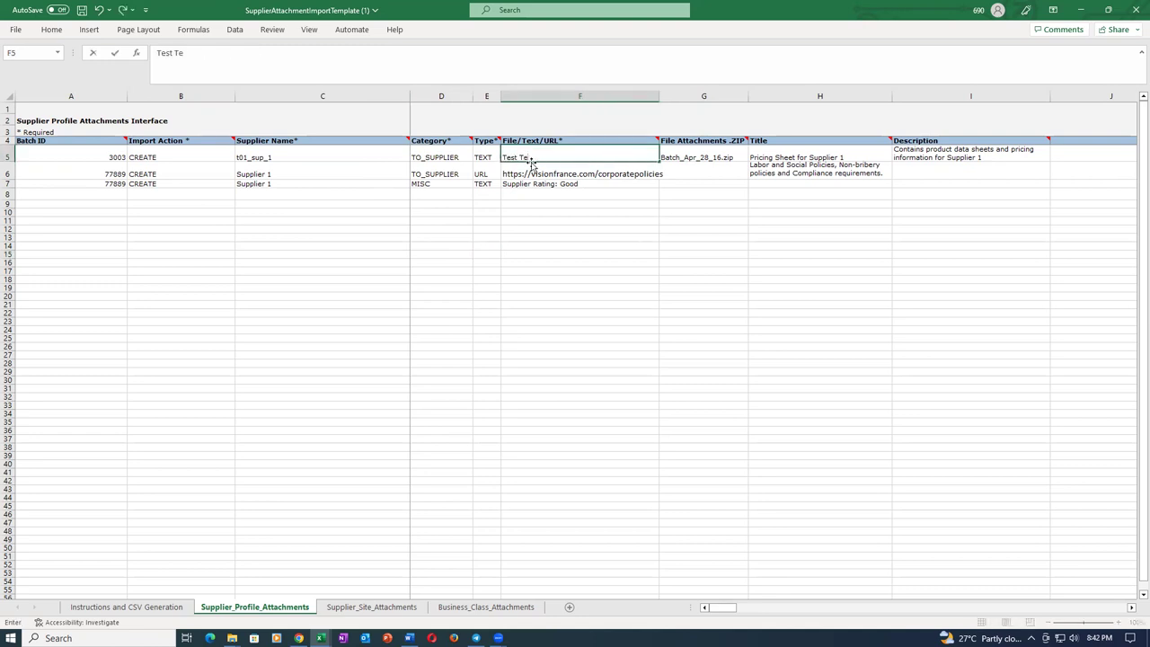
{"action": "key", "text": "Tab"}
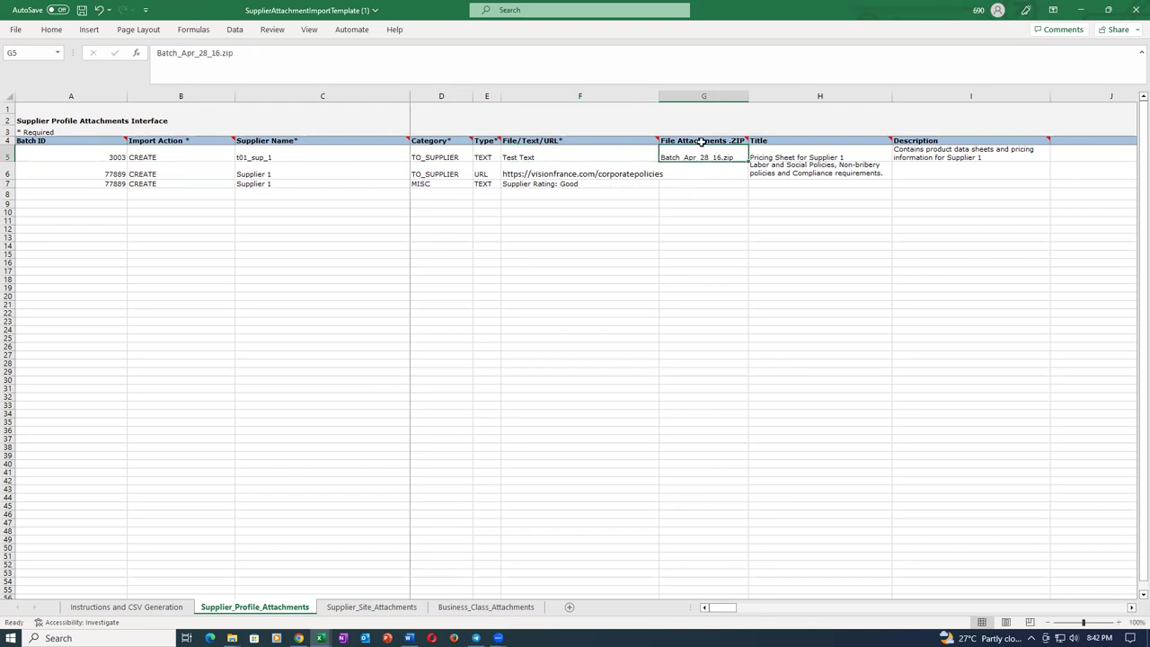
{"action": "mouse_move", "coordinate": [702, 141]}
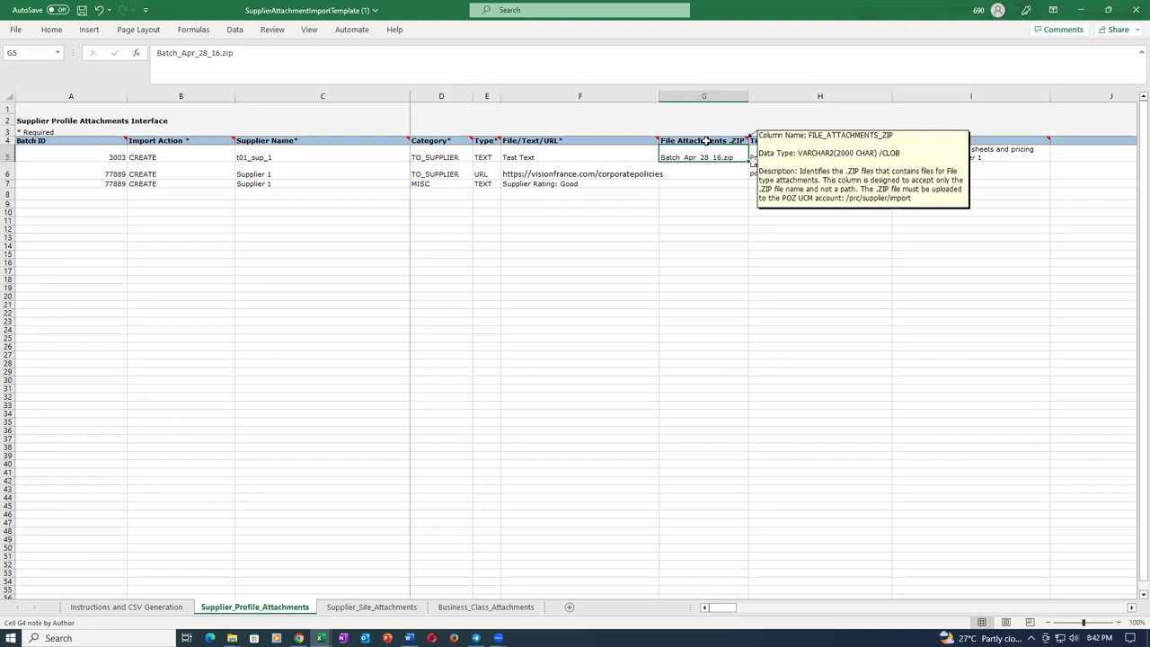
{"action": "left_click", "coordinate": [706, 200]}
{"action": "left_click", "coordinate": [701, 157]}
{"action": "key", "text": "Delete"}
{"action": "left_click", "coordinate": [697, 214]}
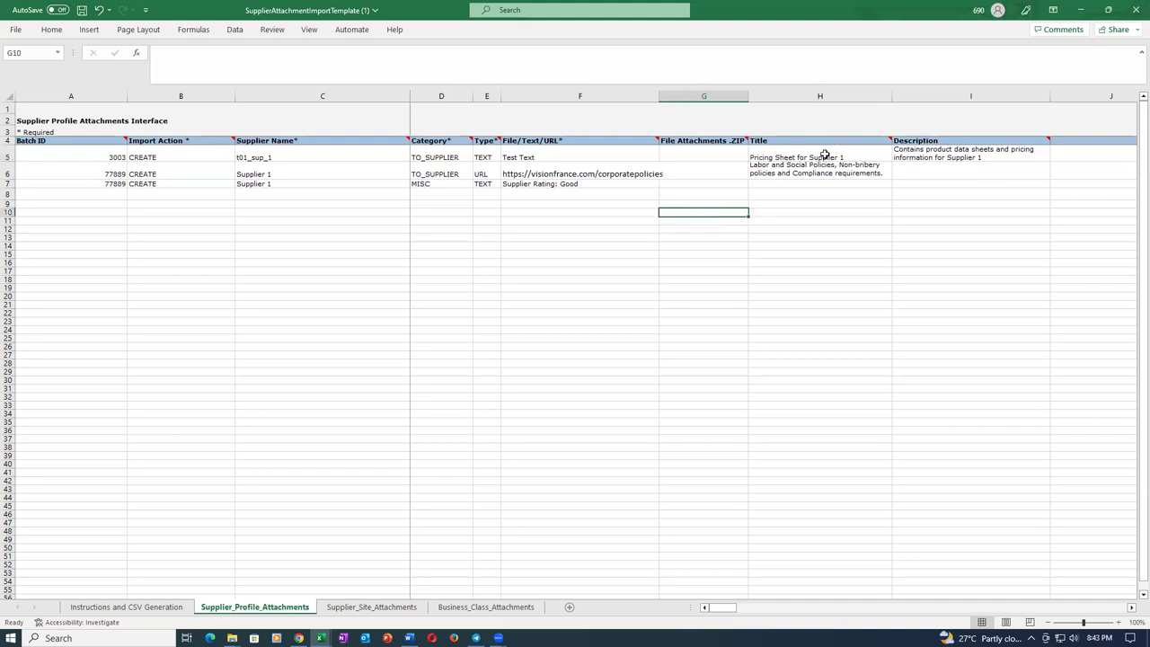
{"action": "left_click", "coordinate": [825, 154]}
{"action": "left_click", "coordinate": [940, 157]}
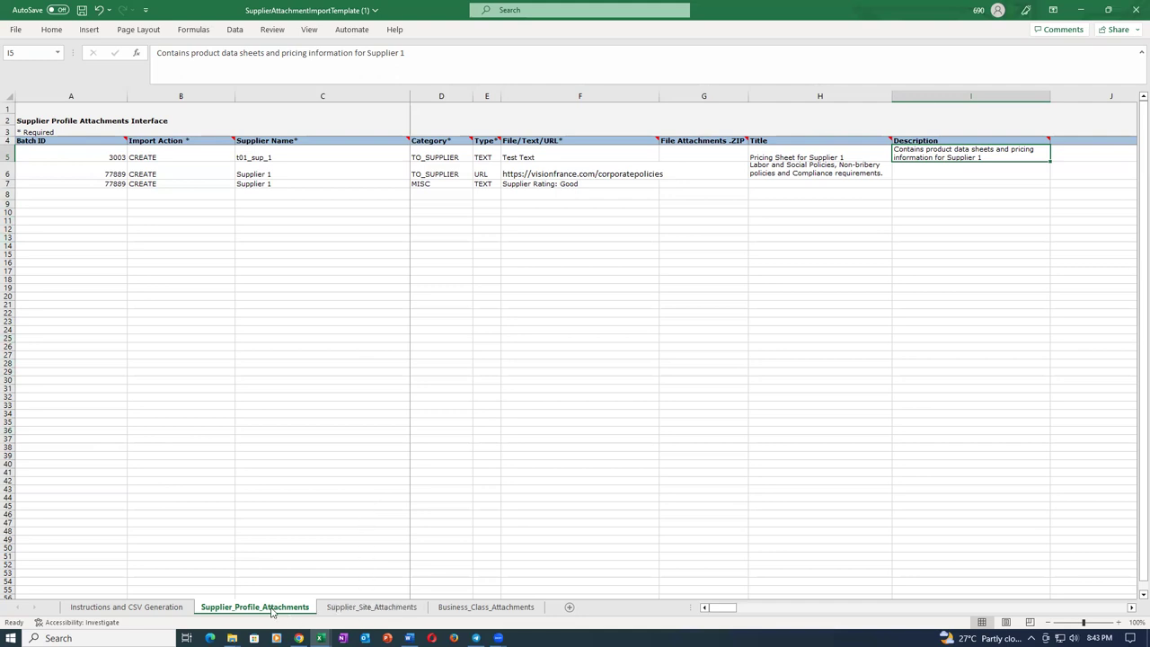
On Supplier_Site_Attachments row 5, enter batch 3003, keep CREATE, and enter supplier t01_sup_1.
{"action": "left_click", "coordinate": [364, 608]}
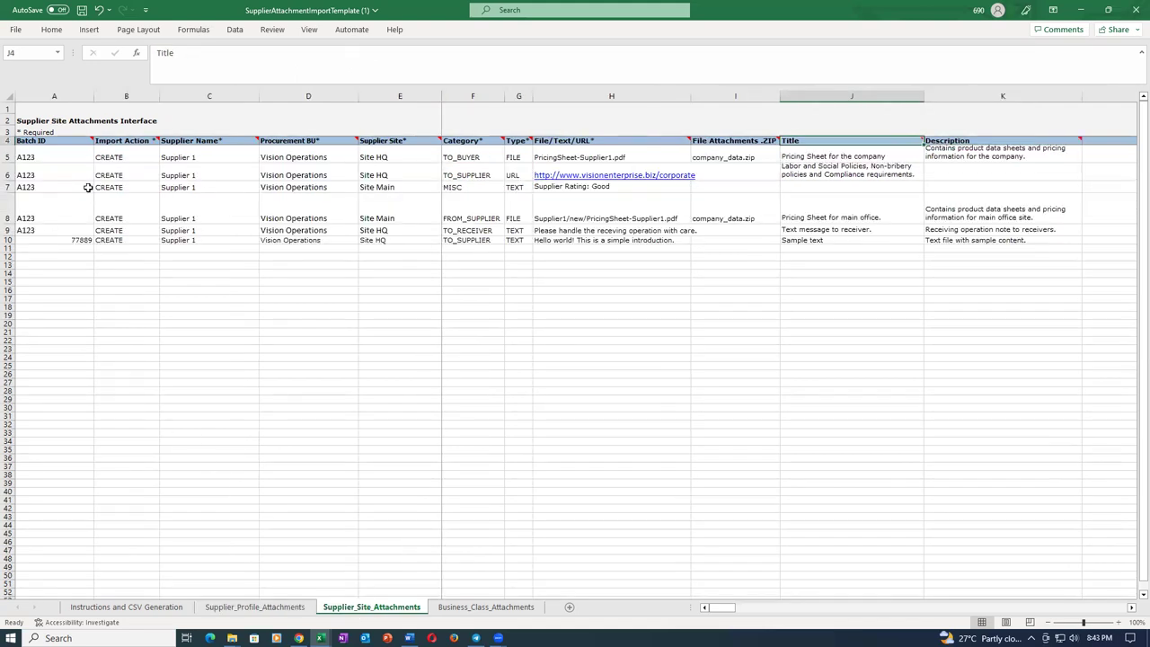
{"action": "left_click", "coordinate": [70, 158]}
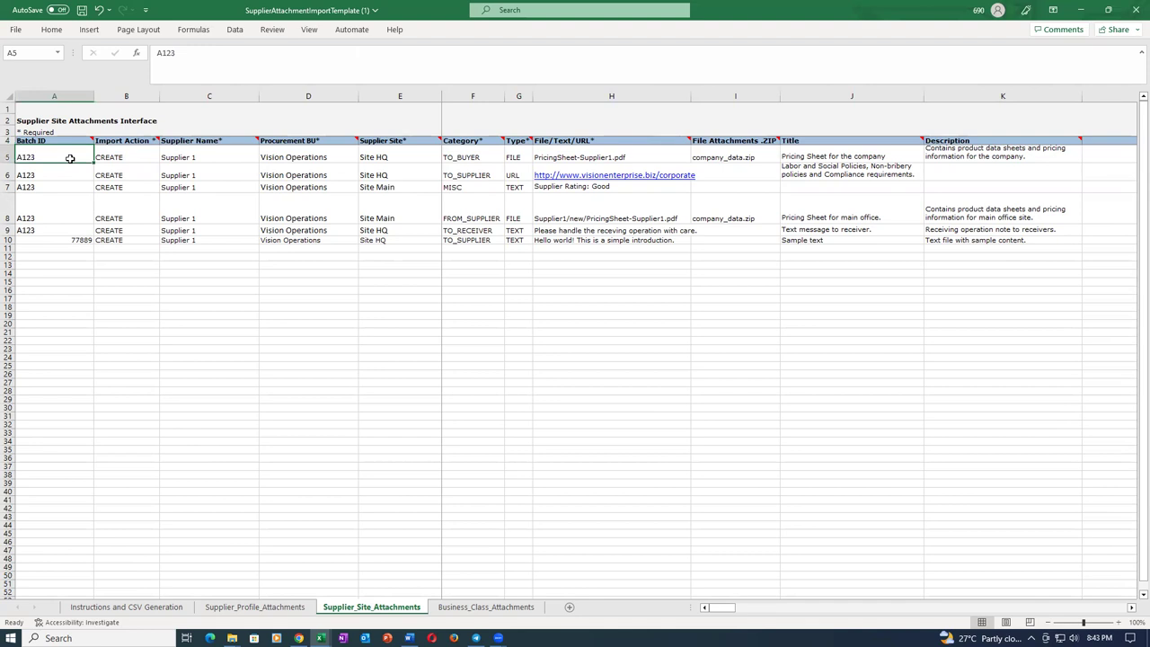
{"action": "type", "text": "23003"}
{"action": "key", "text": "Tab"}
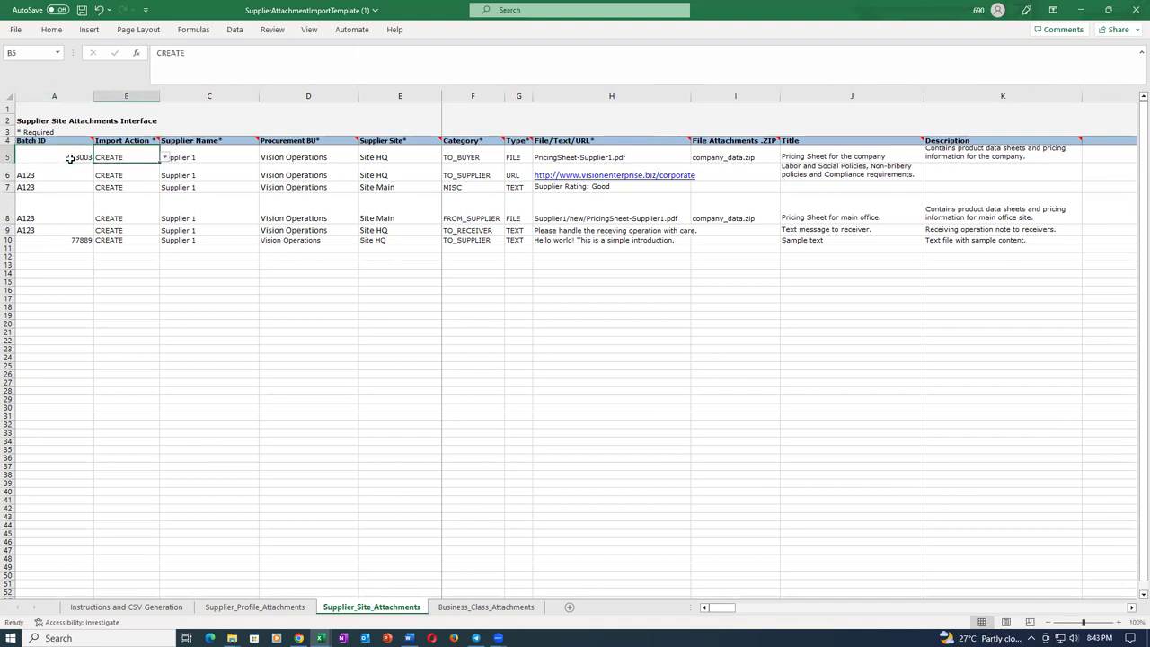
{"action": "left_click", "coordinate": [165, 158]}
{"action": "left_click", "coordinate": [167, 160]}
{"action": "left_click", "coordinate": [227, 159]}
{"action": "type", "text": "t01_sup_1"}
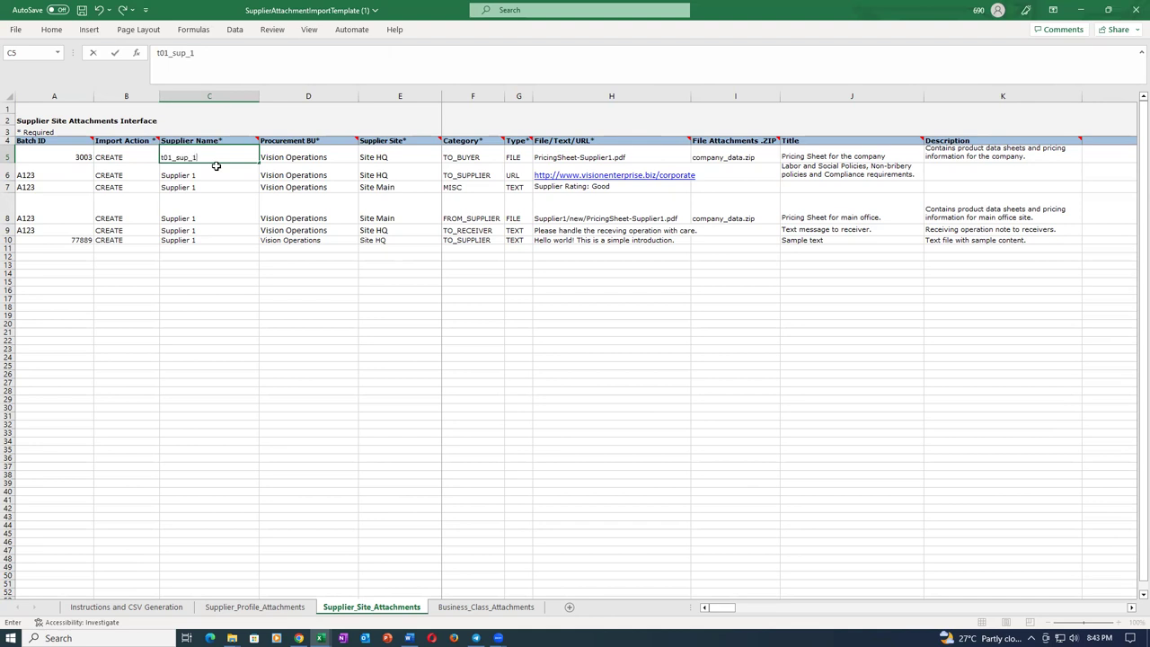
{"action": "key", "text": "Tab"}
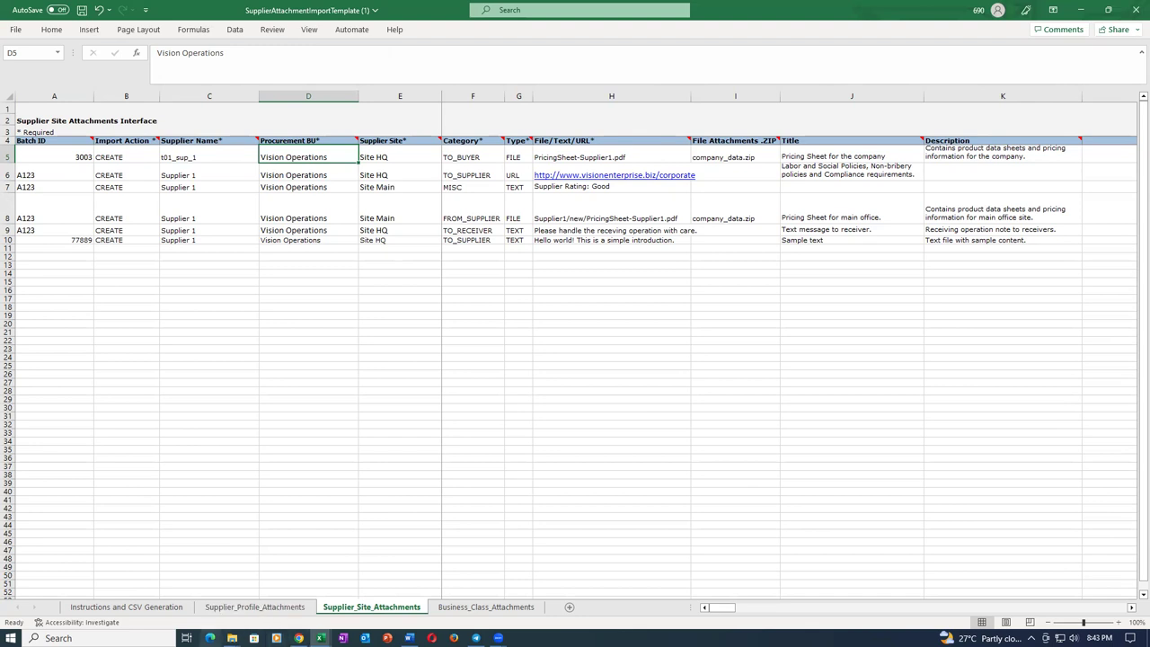
{"action": "mouse_move", "coordinate": [232, 638]}
{"action": "left_click", "coordinate": [266, 539]}
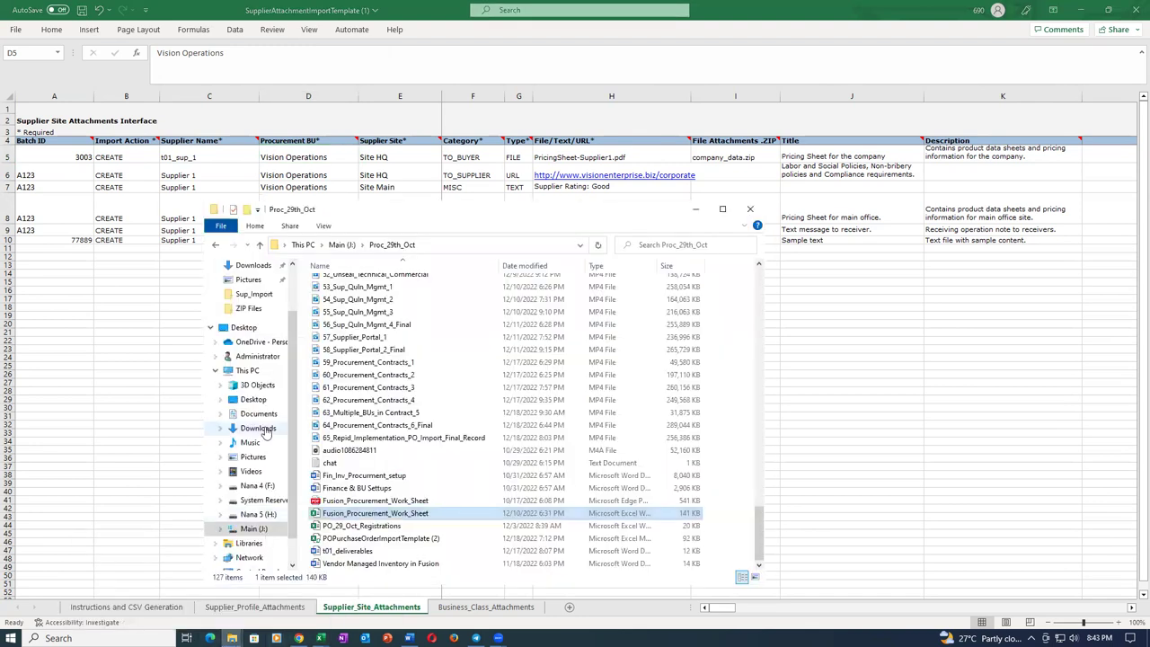
Open 04_SupplierSiteImportTemplate from the Sup_Import folder on the Main (J:) drive.
{"action": "left_click", "coordinate": [254, 529]}
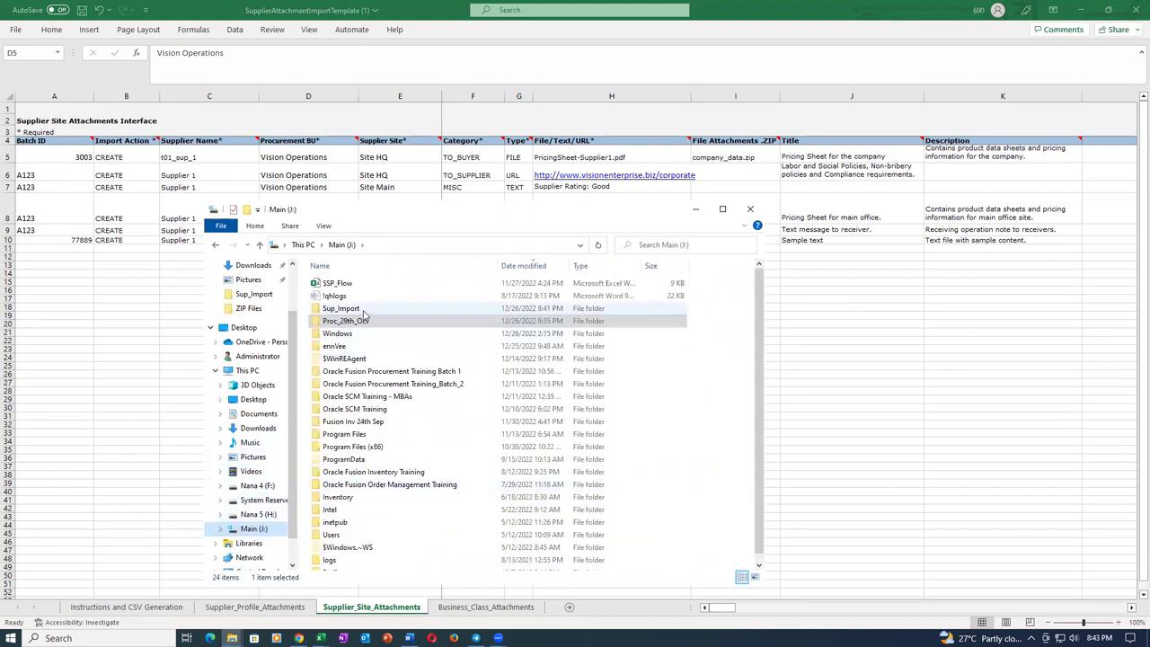
{"action": "double_click", "coordinate": [363, 310]}
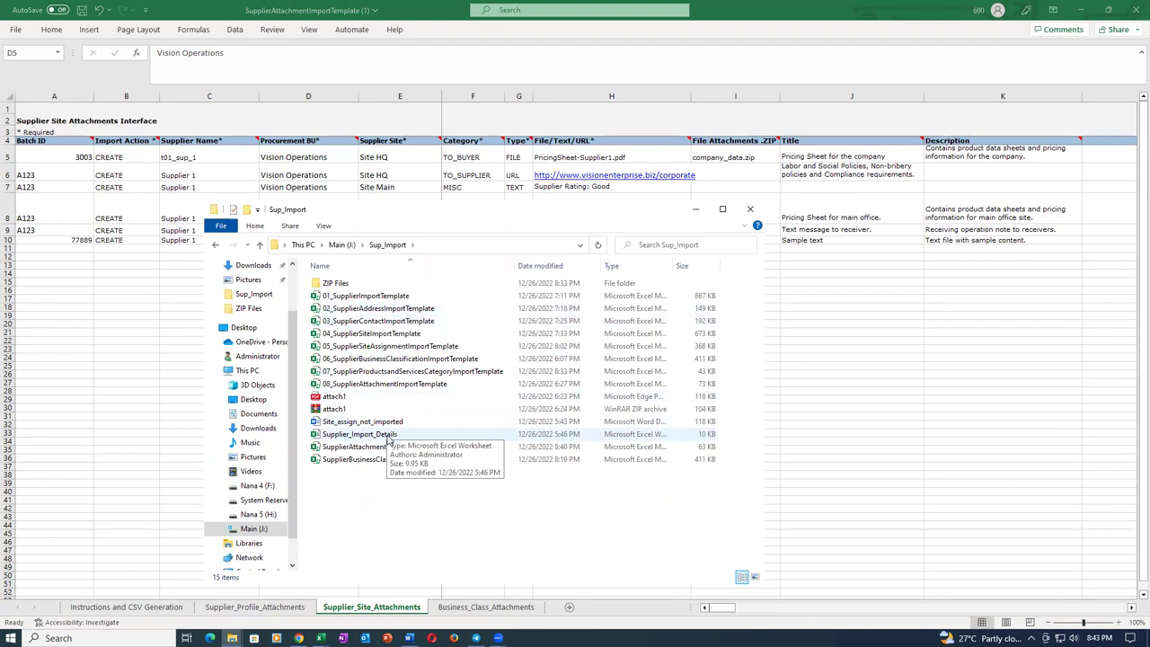
{"action": "left_click", "coordinate": [409, 309]}
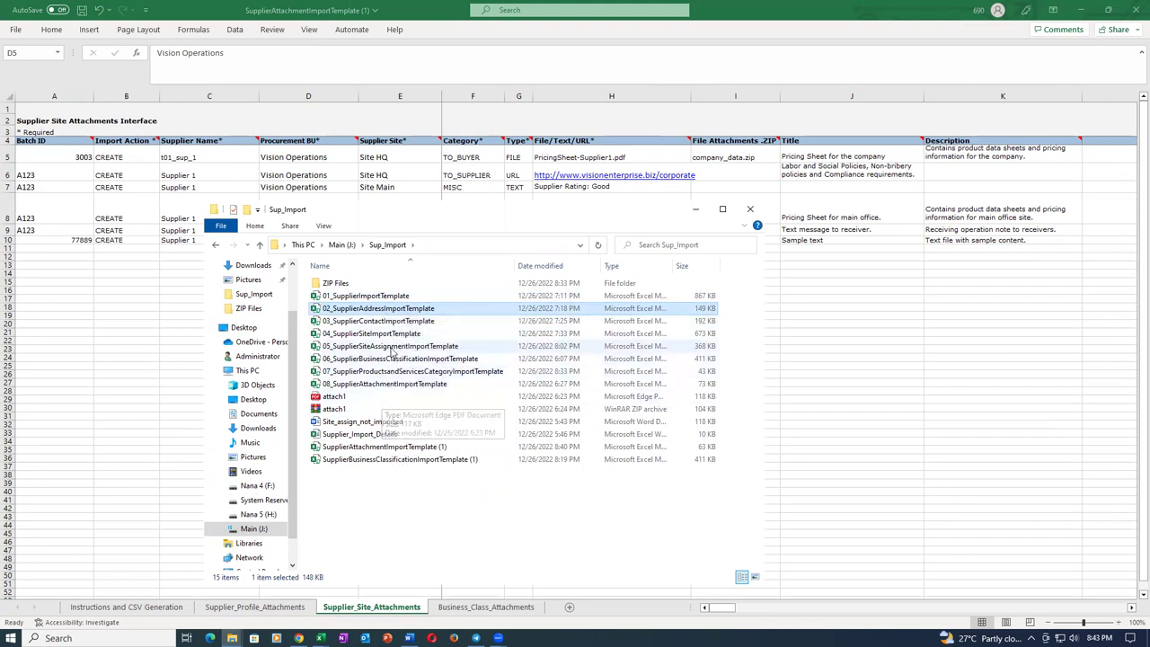
{"action": "left_click", "coordinate": [392, 336]}
{"action": "double_click", "coordinate": [391, 334]}
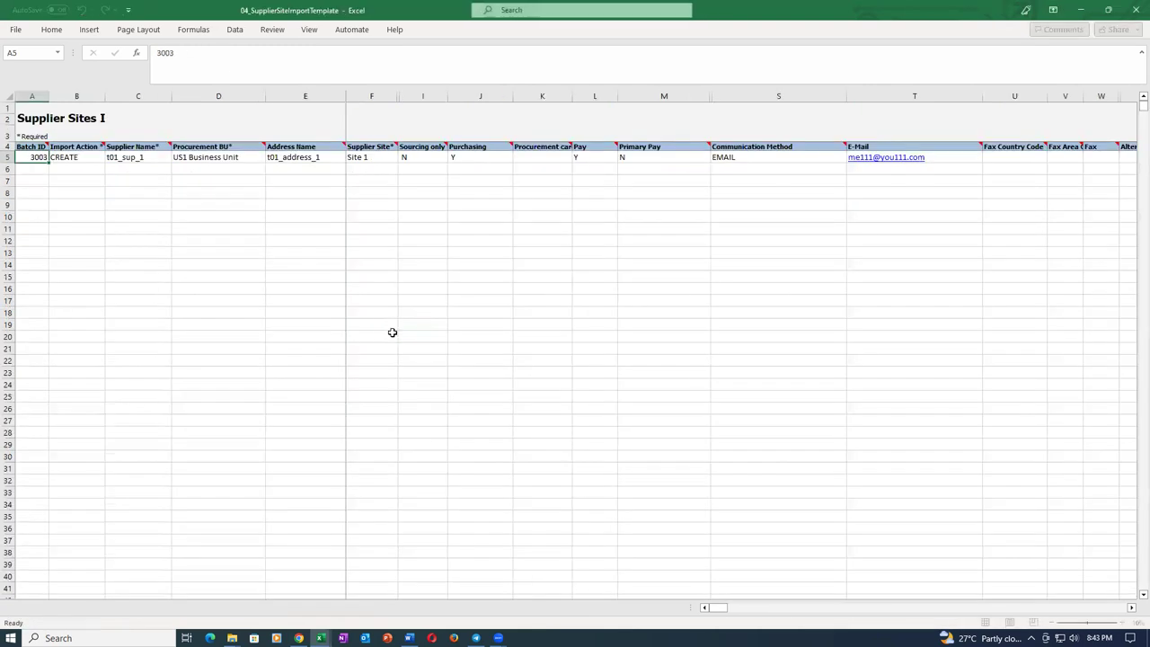
Copy the US1 Business Unit from the site template into D5 and enter Site 1 as the supplier site.
{"action": "left_click", "coordinate": [200, 161]}
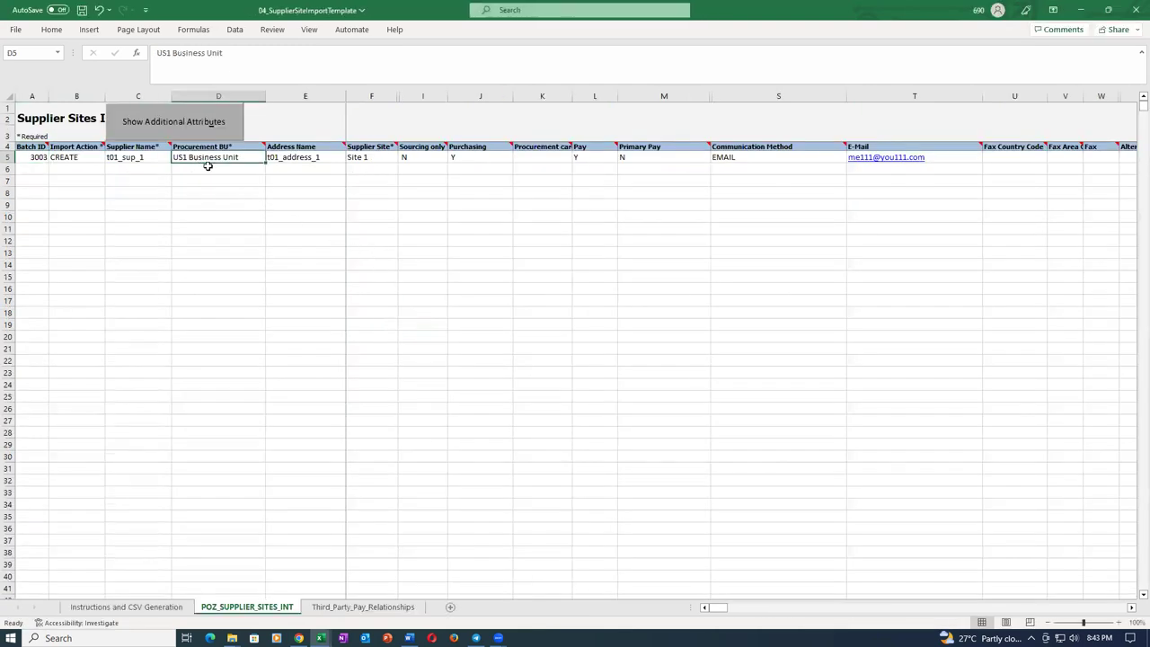
{"action": "key", "text": "ctrl+c"}
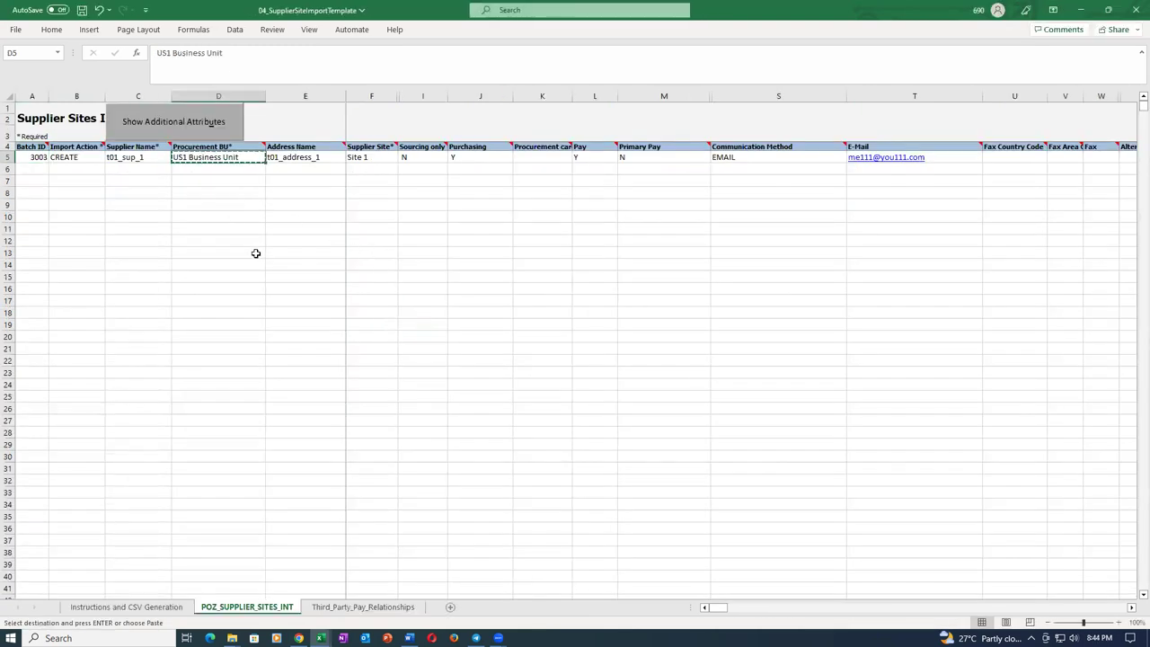
{"action": "key", "text": "alt+Tab"}
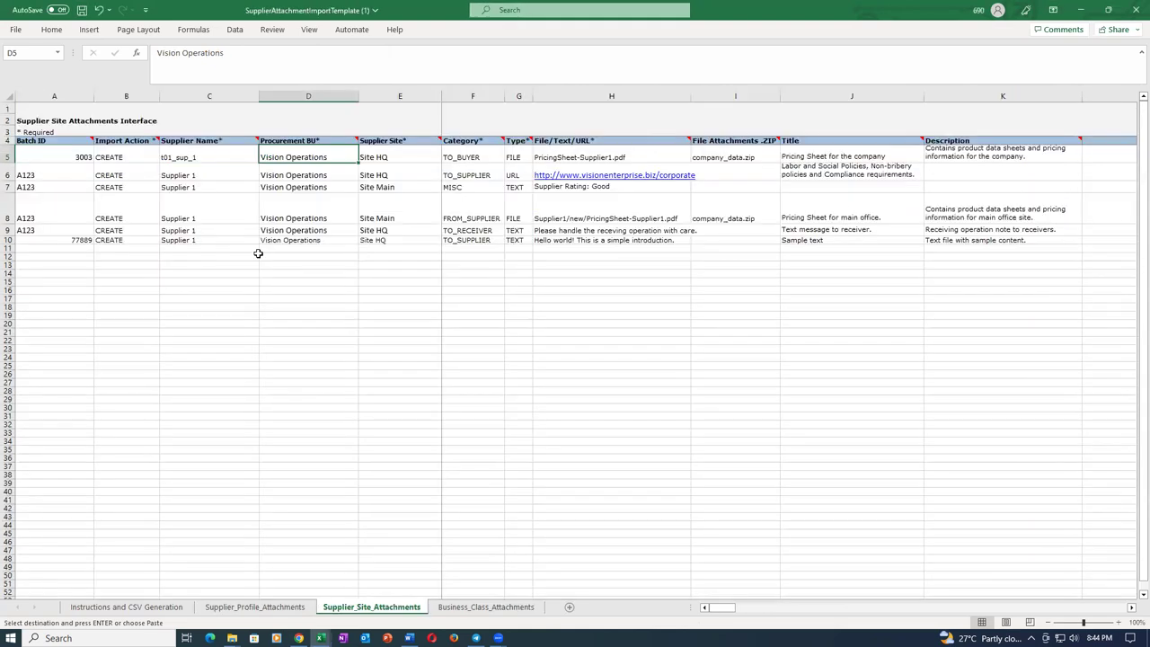
{"action": "key", "text": "ctrl+v"}
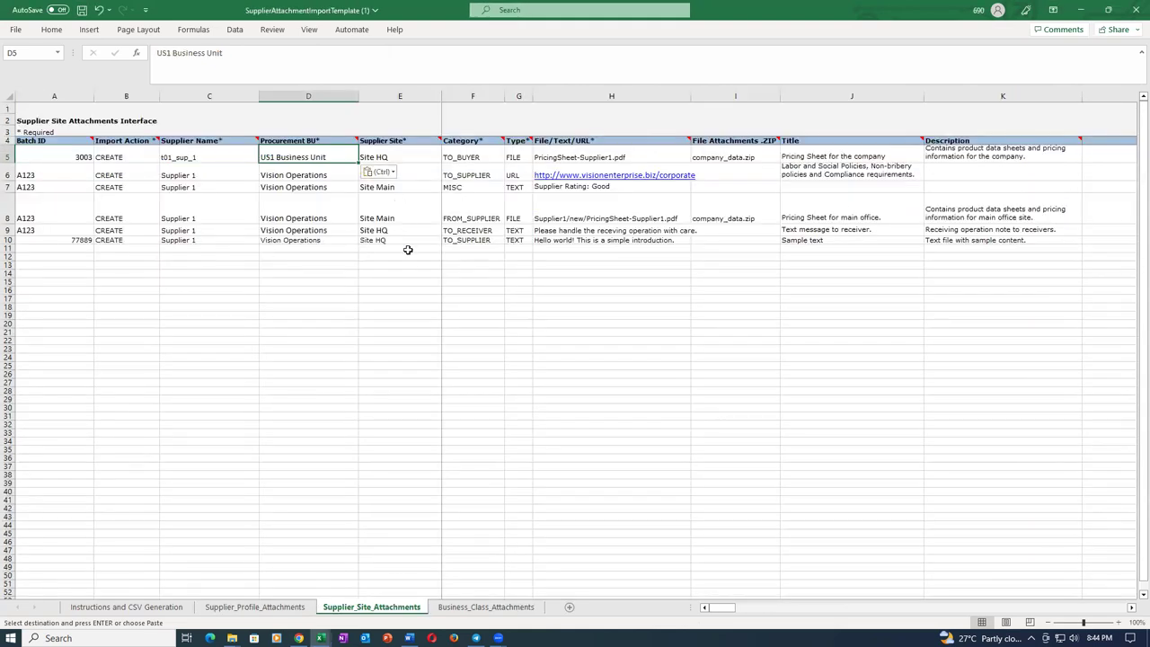
{"action": "key", "text": "Right"}
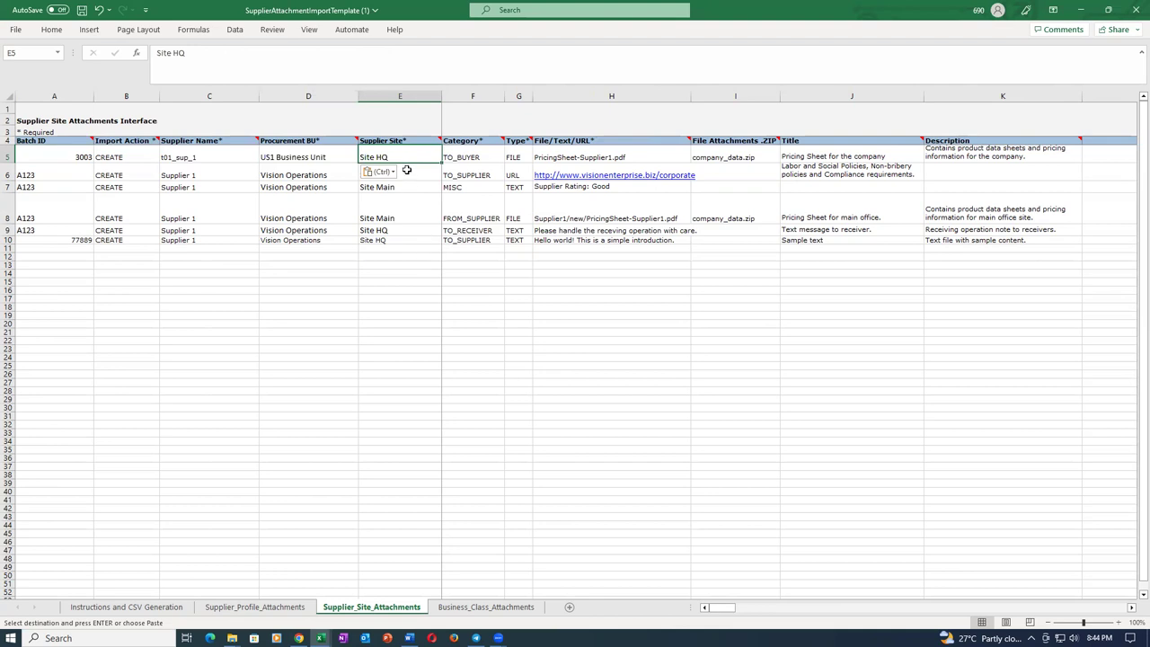
{"action": "type", "text": "Si"}
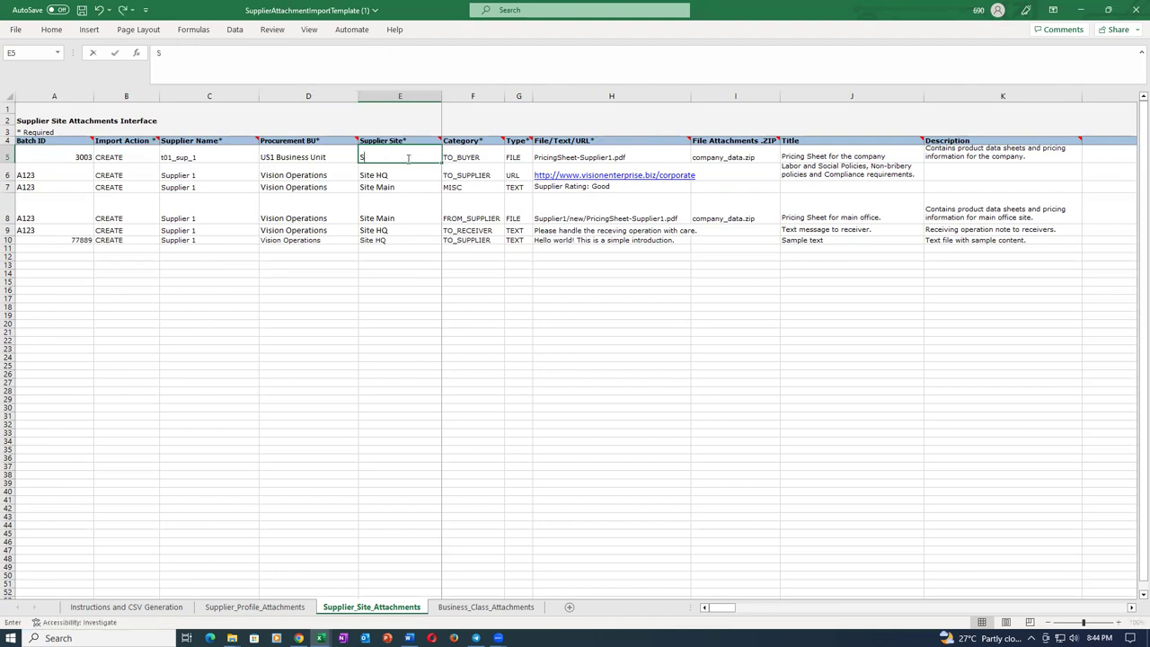
{"action": "key", "text": "Tab"}
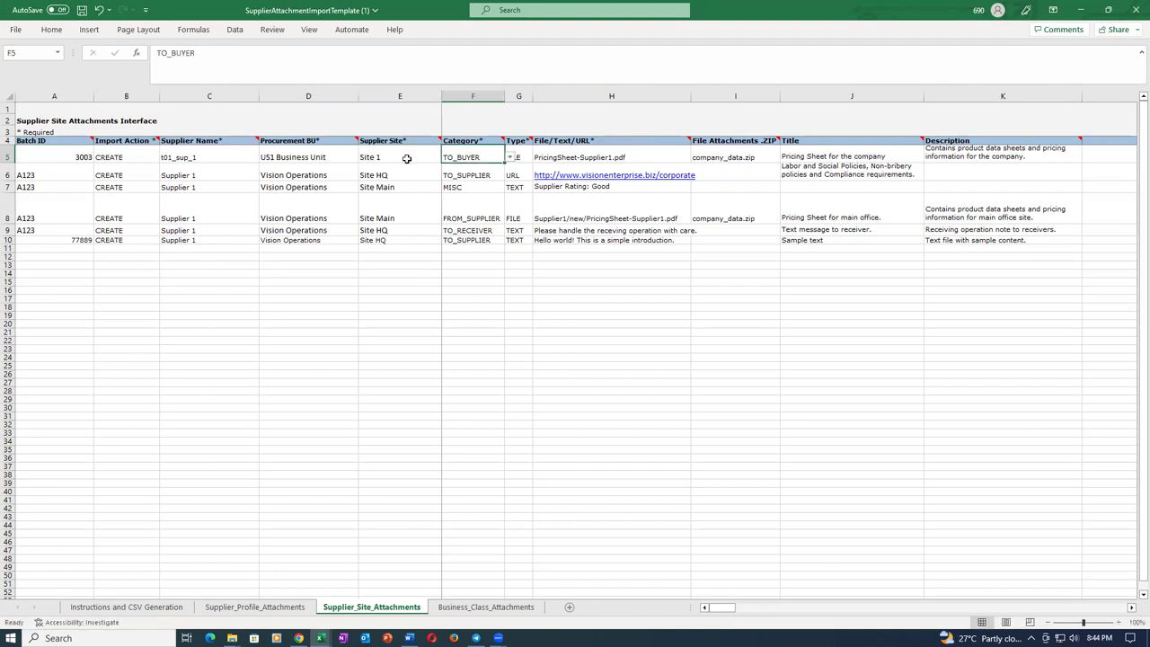
Make G5 a TEXT attachment reading 'Test text 2' and clear the ZIP file name in I5.
{"action": "left_click", "coordinate": [523, 159]}
{"action": "left_click", "coordinate": [538, 159]}
{"action": "left_click", "coordinate": [488, 182]}
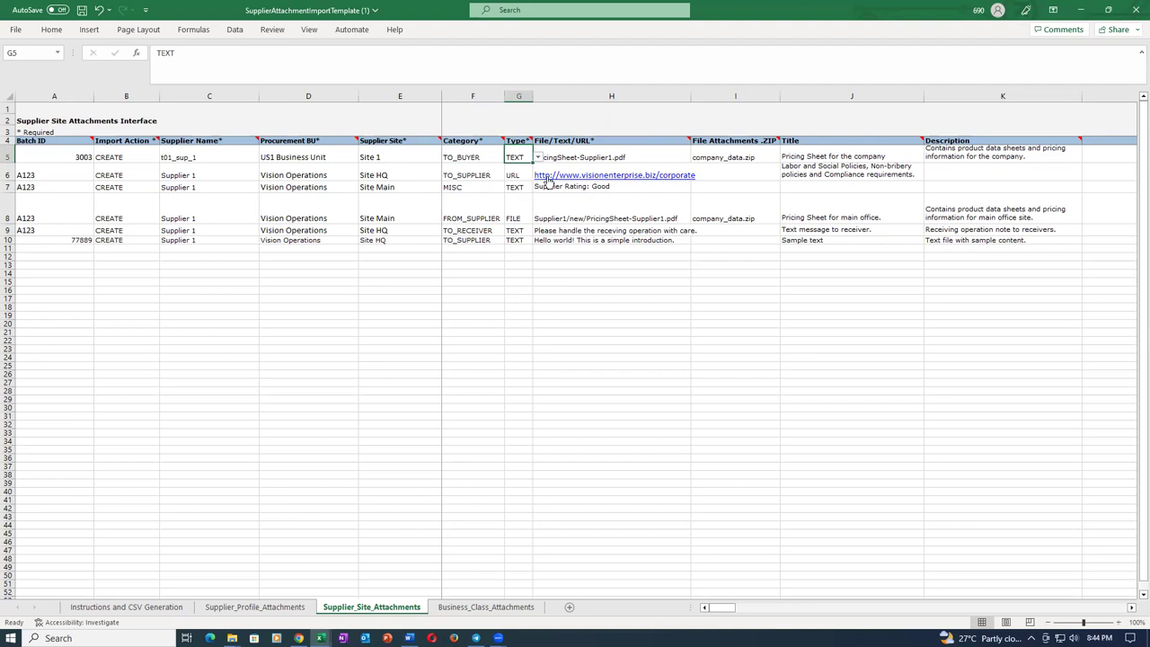
{"action": "left_click", "coordinate": [647, 157]}
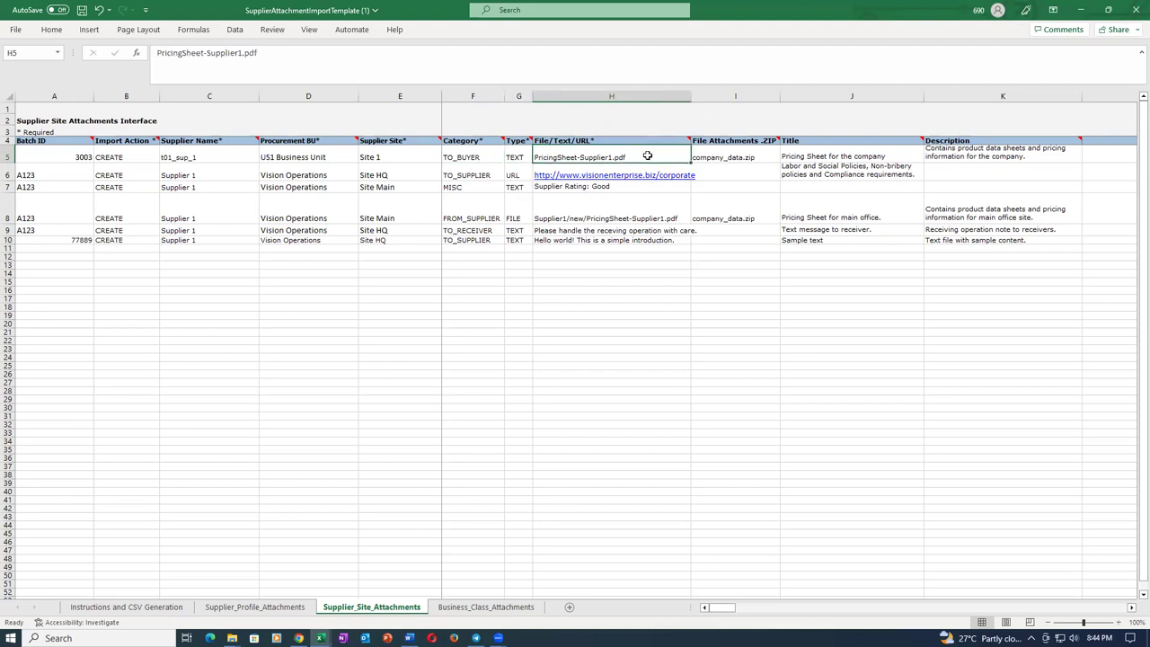
{"action": "type", "text": "Test text 2"}
{"action": "key", "text": "Tab"}
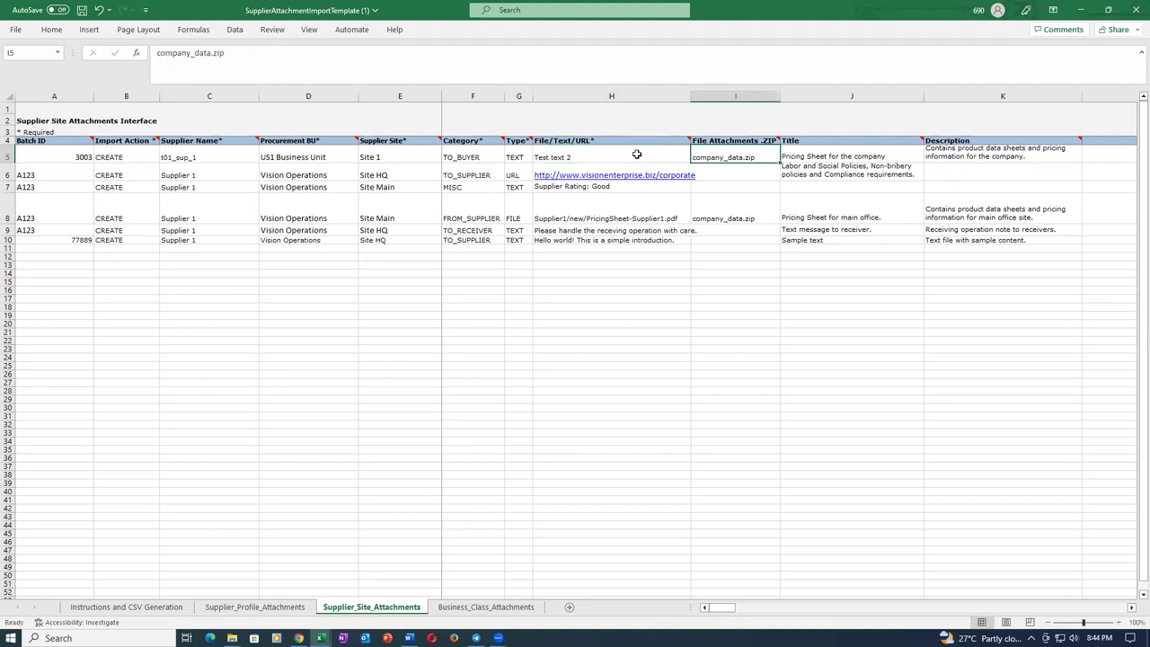
{"action": "key", "text": "Delete"}
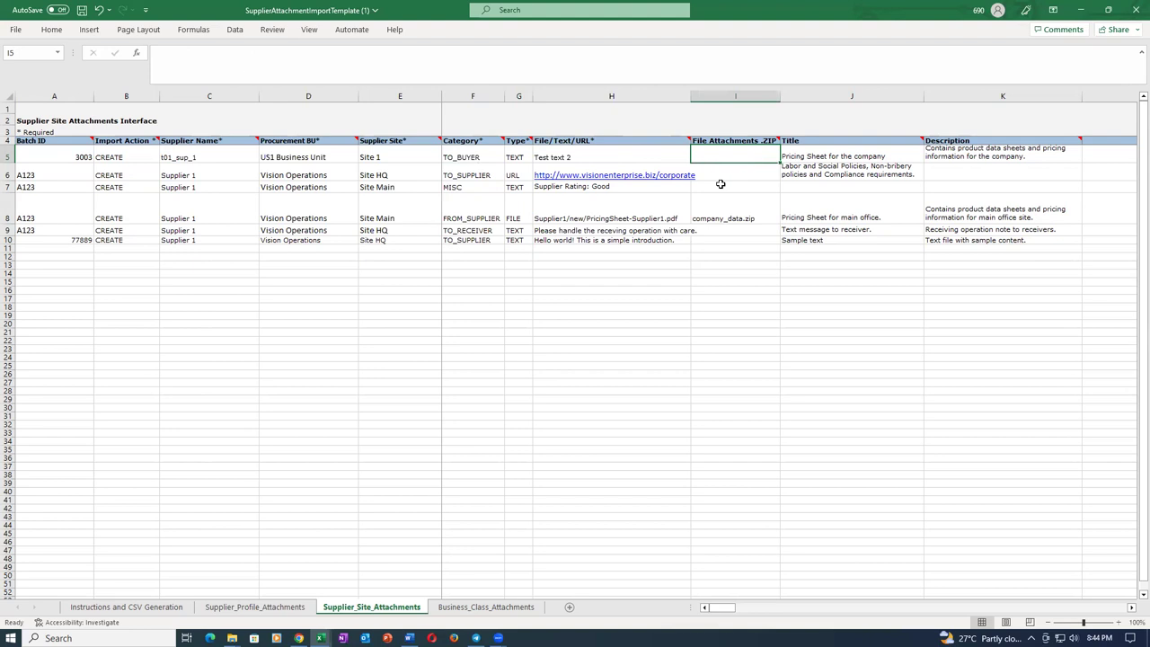
{"action": "left_click", "coordinate": [798, 160]}
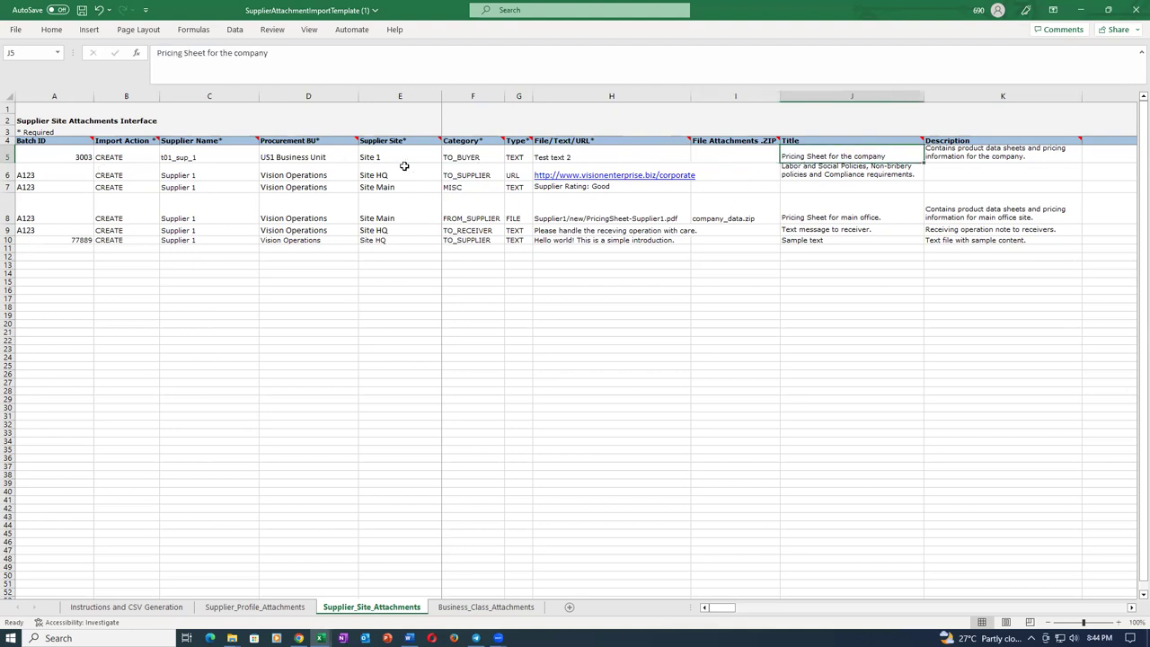
{"action": "left_click", "coordinate": [237, 607]}
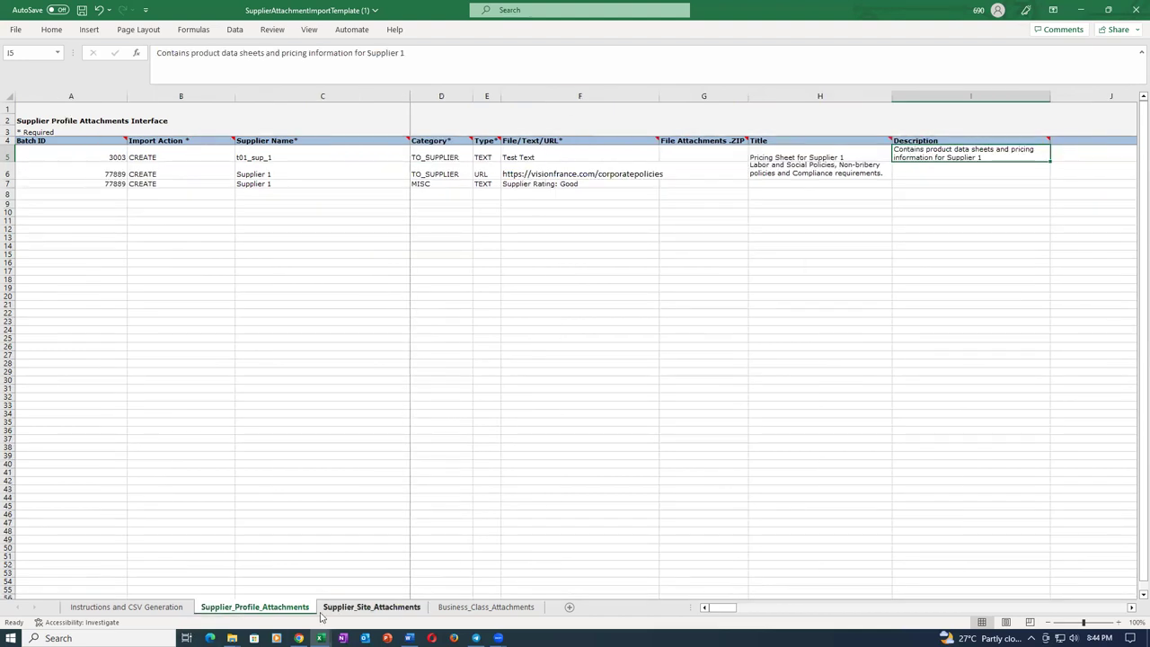
{"action": "left_click", "coordinate": [368, 607]}
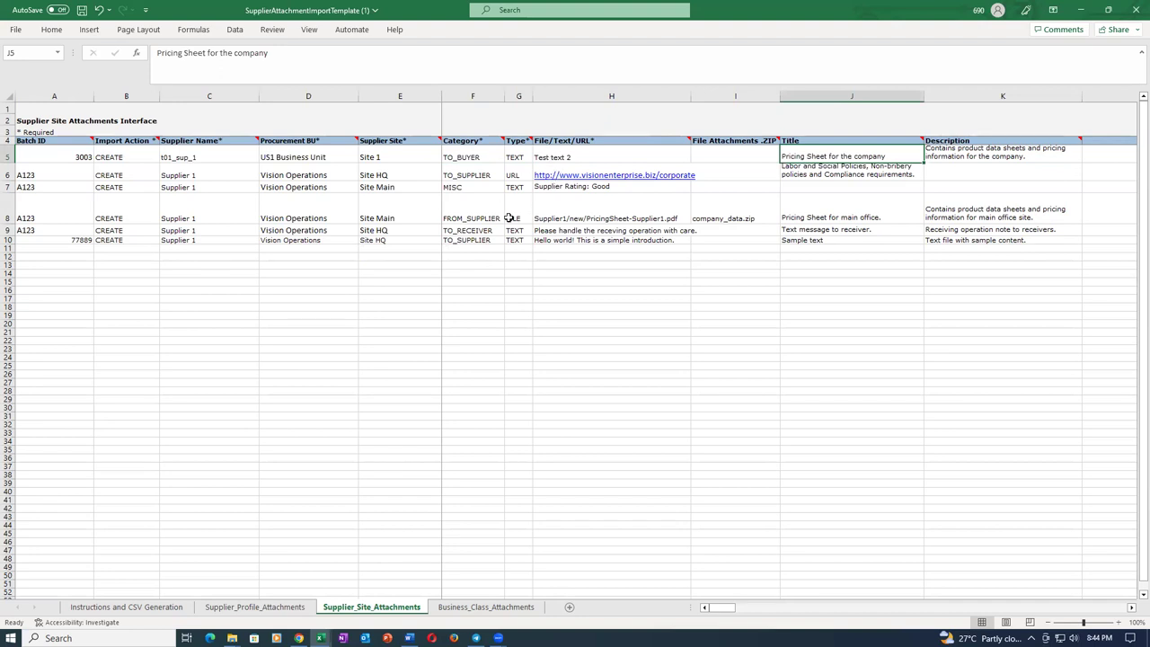
{"action": "left_click", "coordinate": [485, 607]}
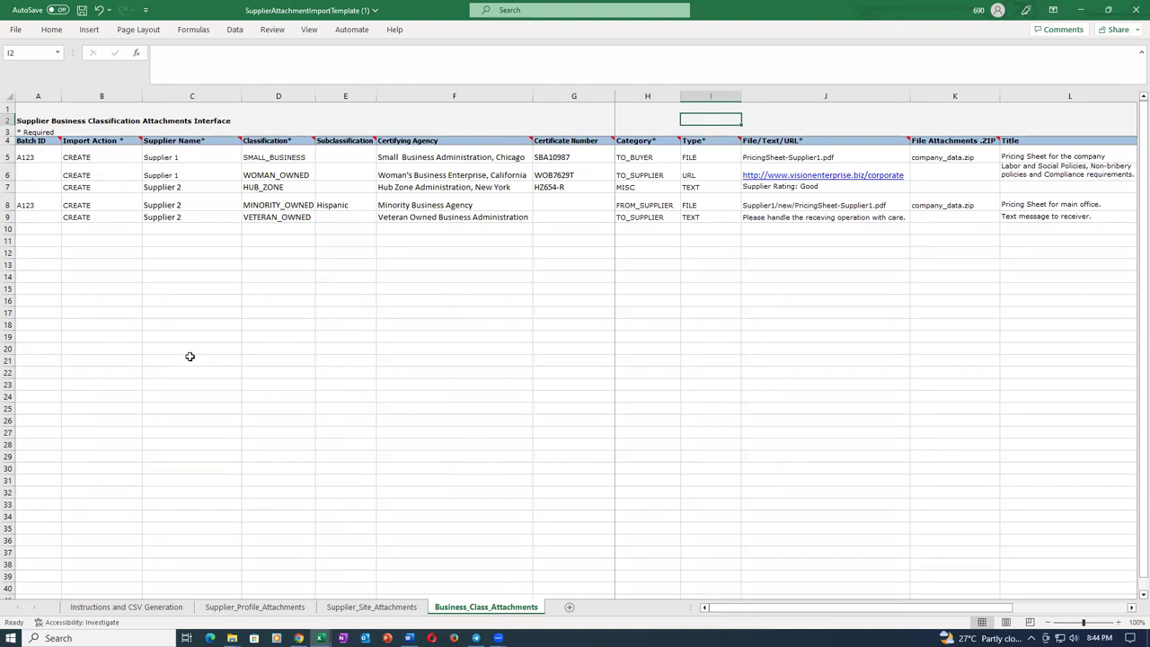
Clear the certifying agency, certificate number and TO_BUYER category from F5, G5 and H5.
{"action": "left_click", "coordinate": [290, 153]}
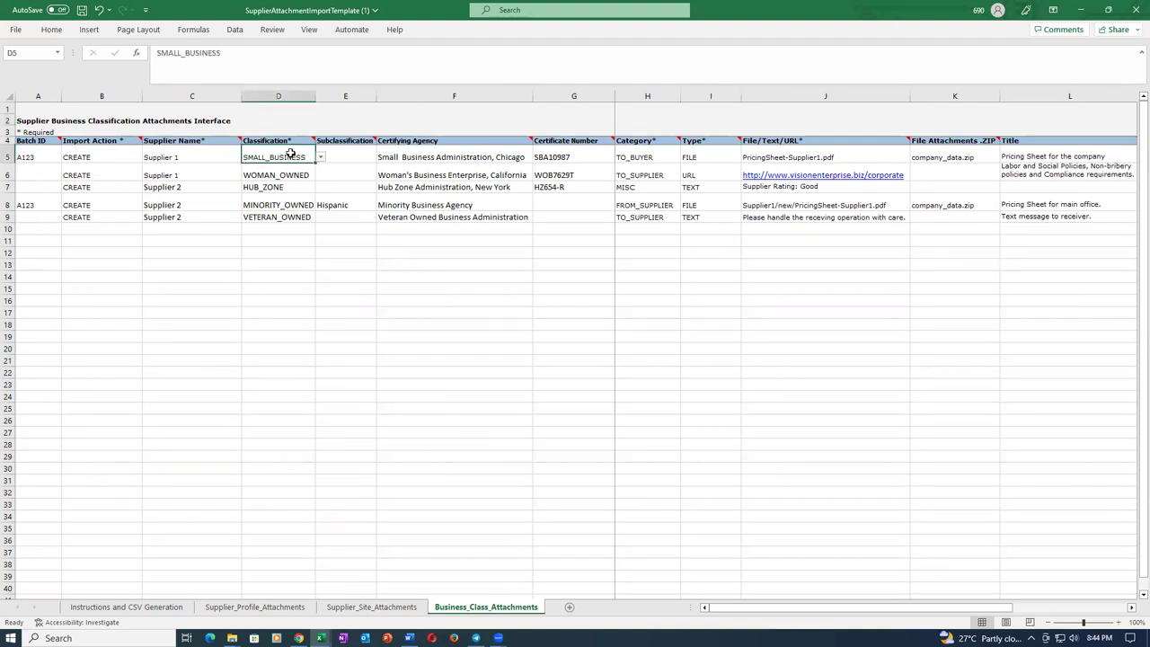
{"action": "left_click", "coordinate": [468, 155]}
{"action": "key", "text": "Delete"}
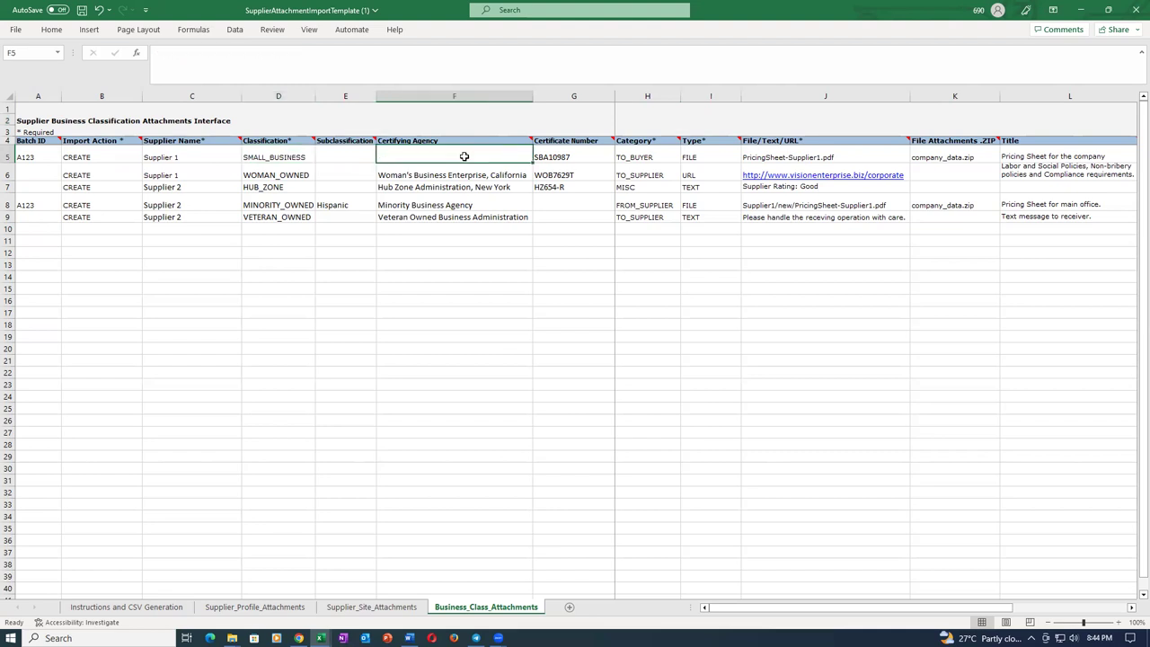
{"action": "left_click", "coordinate": [569, 157]}
{"action": "key", "text": "Delete"}
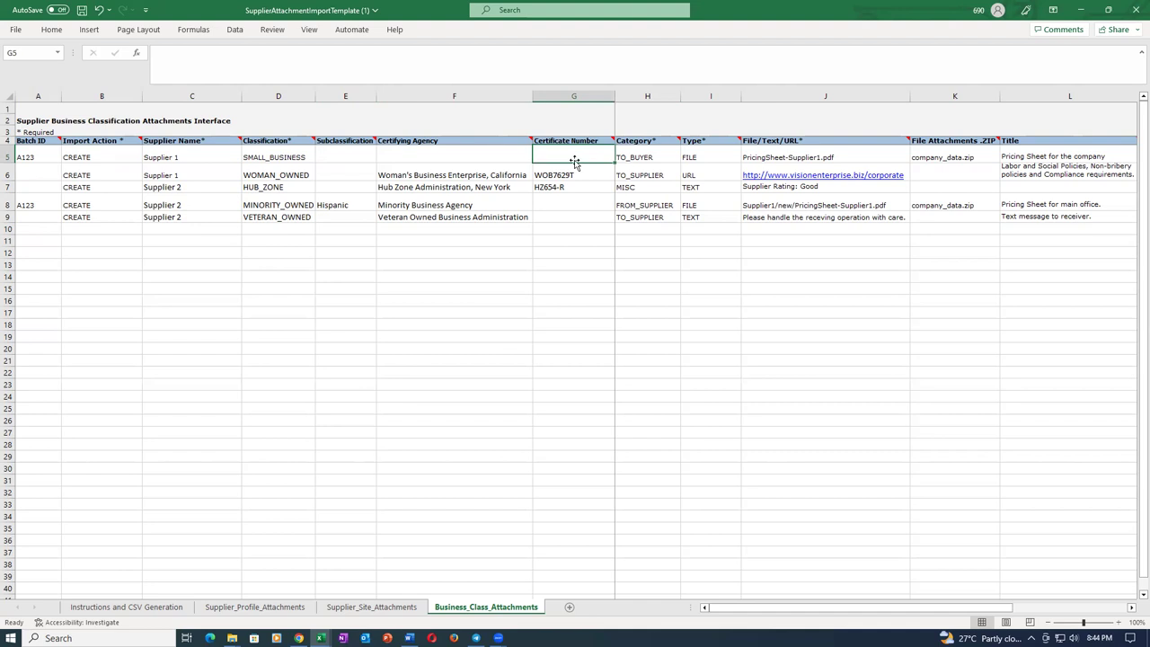
{"action": "left_click", "coordinate": [649, 157]}
{"action": "key", "text": "Delete"}
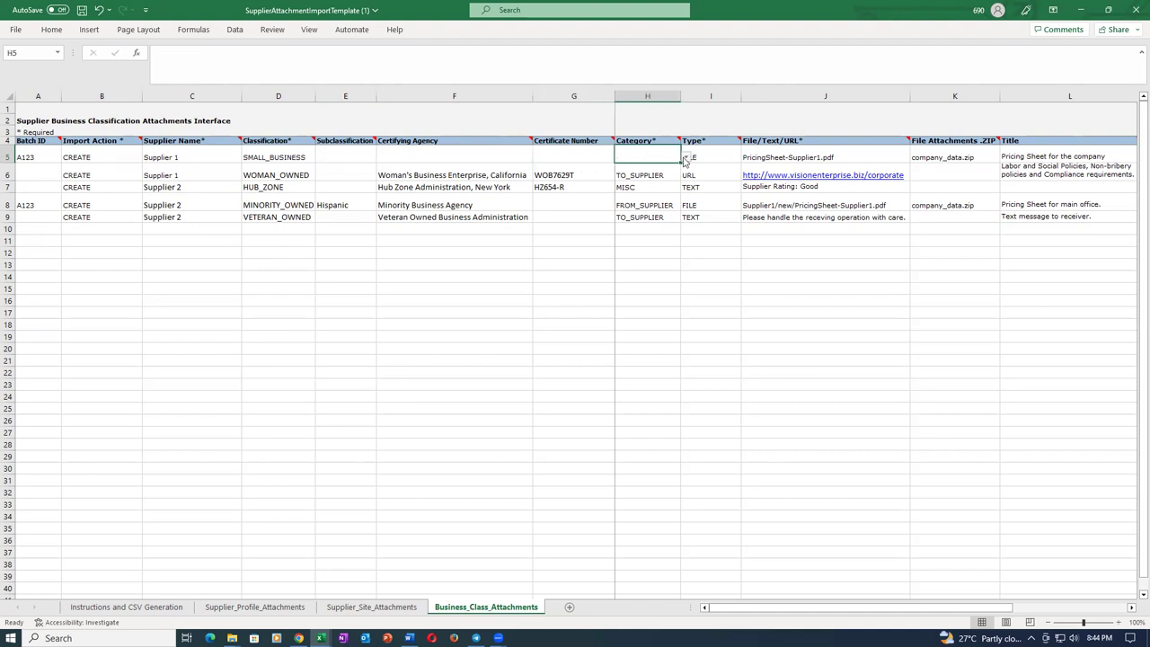
Set I5's attachment type to TEXT with text 'tst text 3' in J5.
{"action": "left_click", "coordinate": [722, 154]}
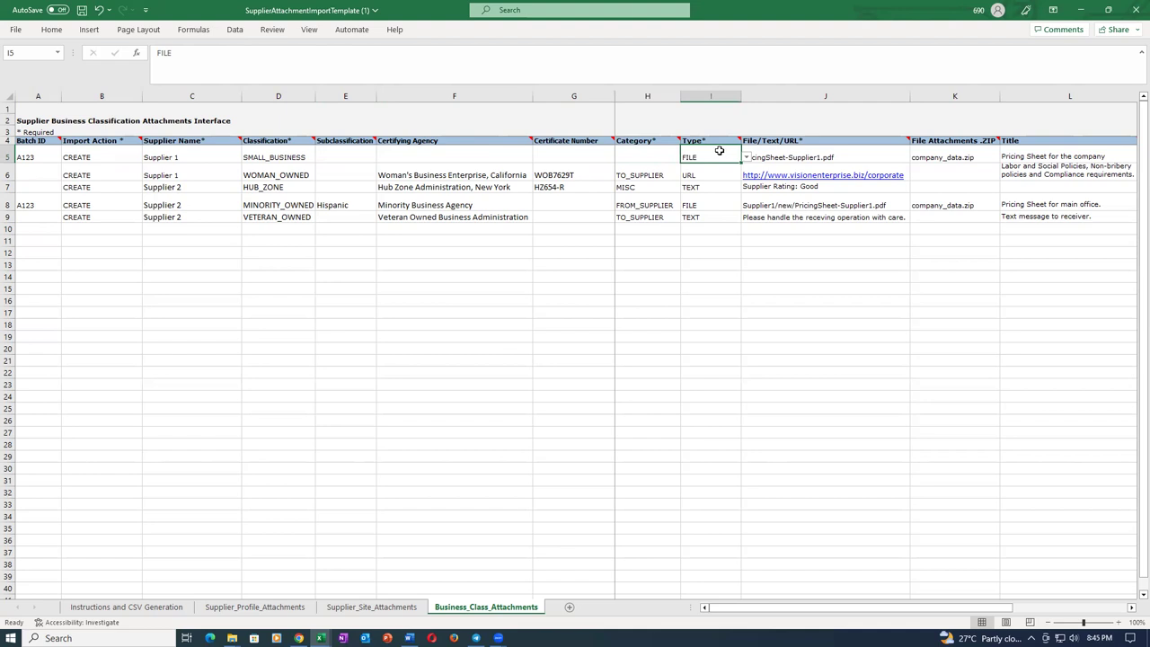
{"action": "left_click", "coordinate": [745, 157]}
{"action": "left_click", "coordinate": [709, 180]}
{"action": "left_click", "coordinate": [813, 157]}
{"action": "type", "text": "t"}
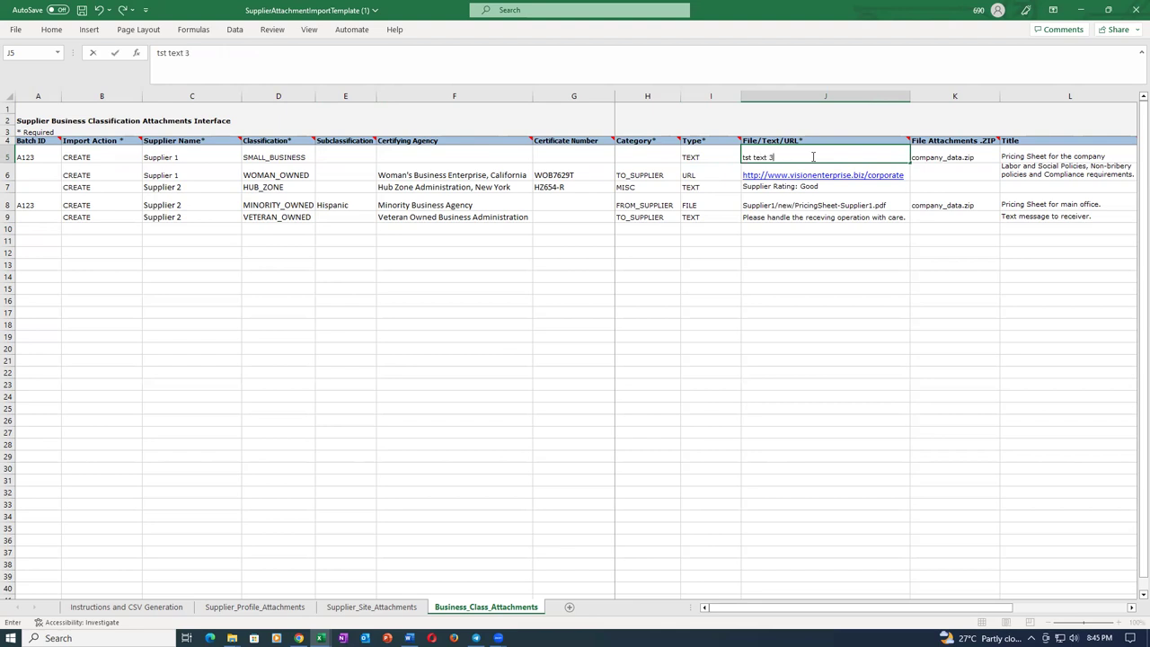
{"action": "type", "text": "st text 3"}
{"action": "key", "text": "Tab"}
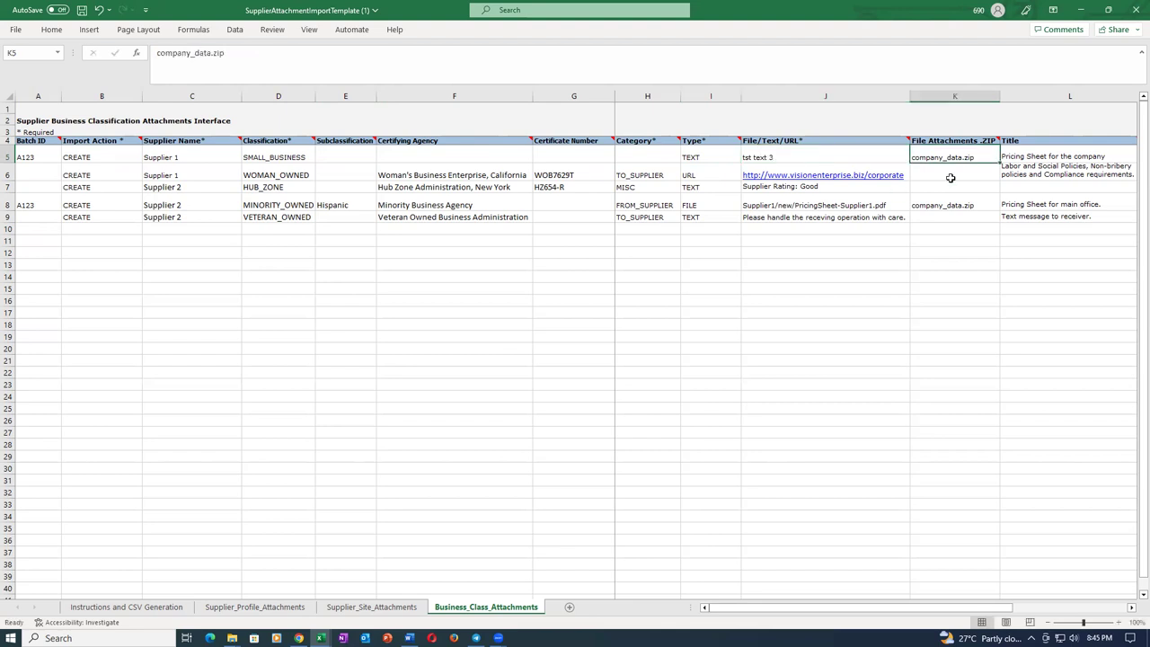
{"action": "left_click", "coordinate": [1015, 160]}
{"action": "left_click", "coordinate": [584, 237]}
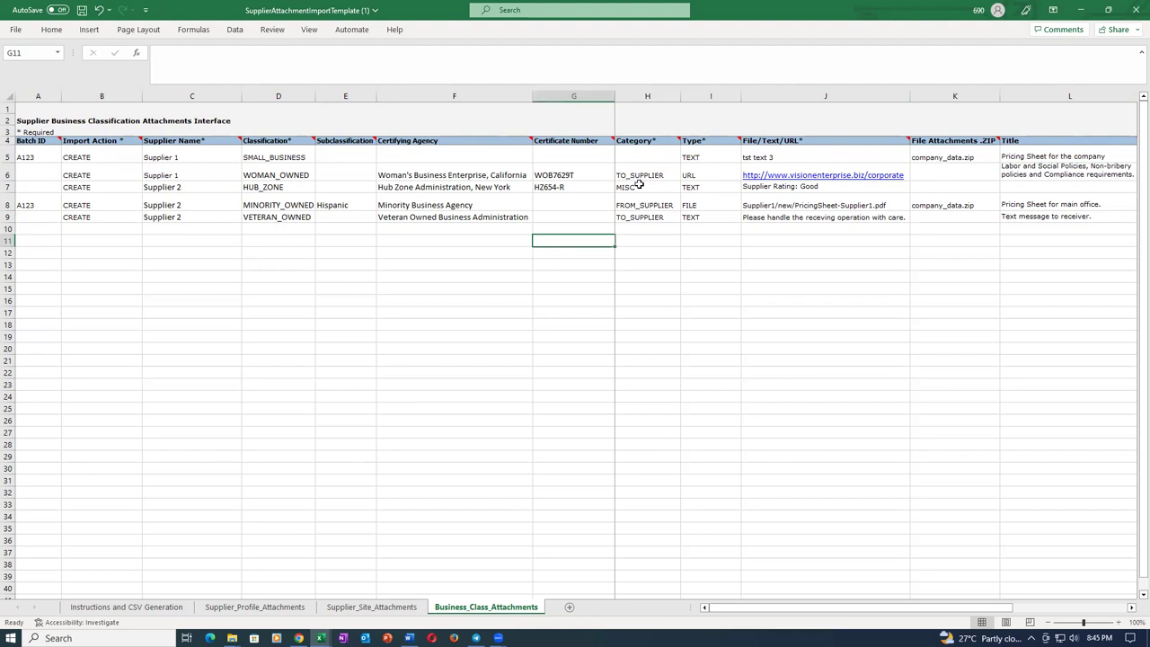
Set the batch ID in A5 to 3003 and clear sample rows 6 to 11.
{"action": "left_click", "coordinate": [36, 157]}
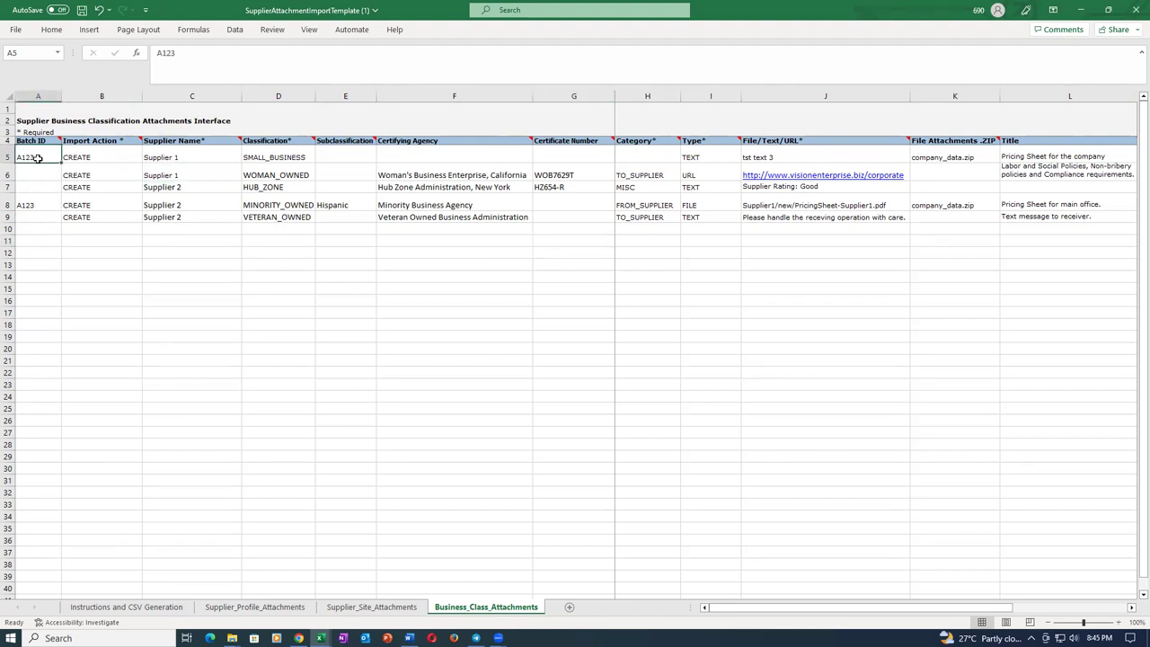
{"action": "type", "text": "3003"}
{"action": "key", "text": "Tab"}
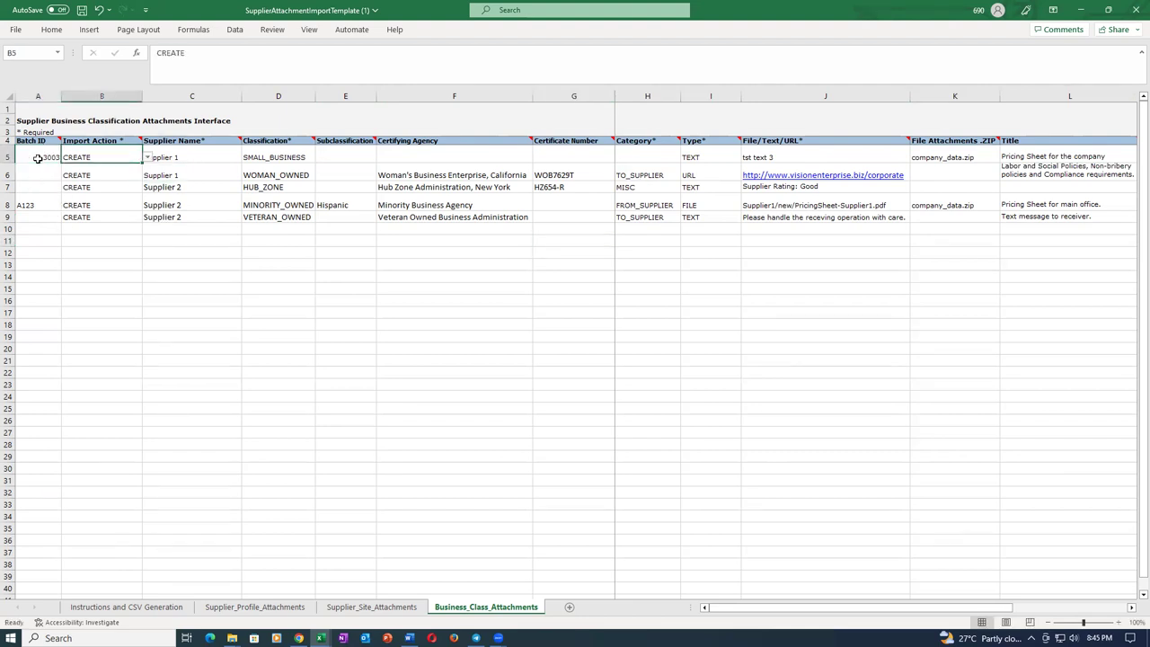
{"action": "left_click", "coordinate": [82, 240]}
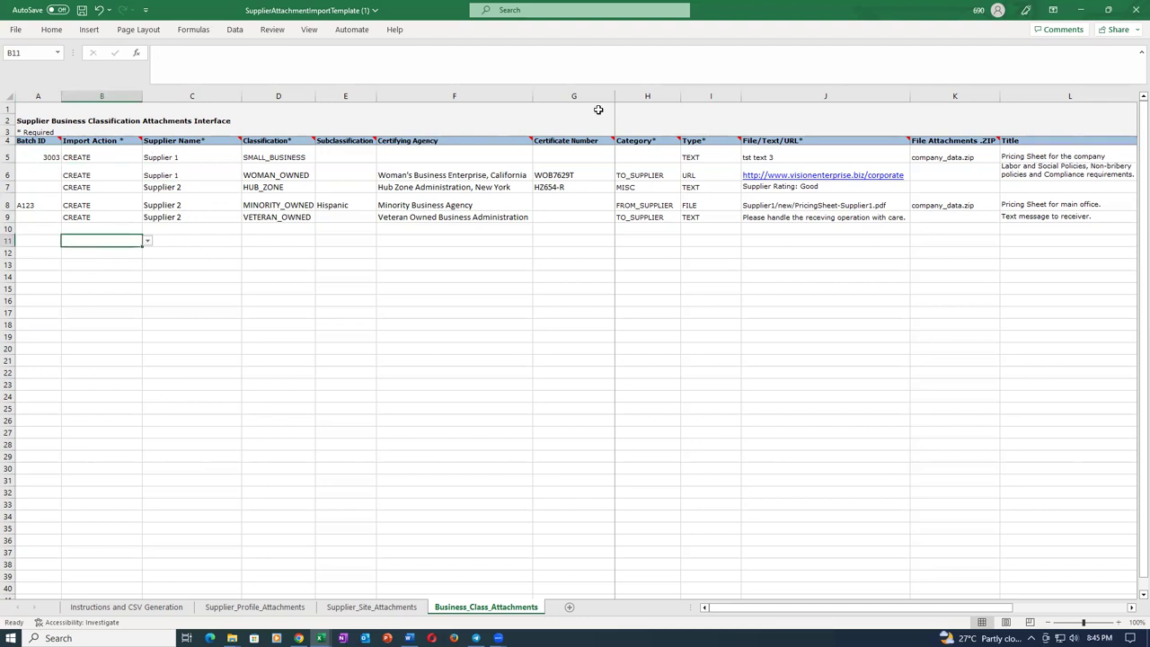
{"action": "left_click_drag", "start_coordinate": [9, 175], "coordinate": [8, 240]}
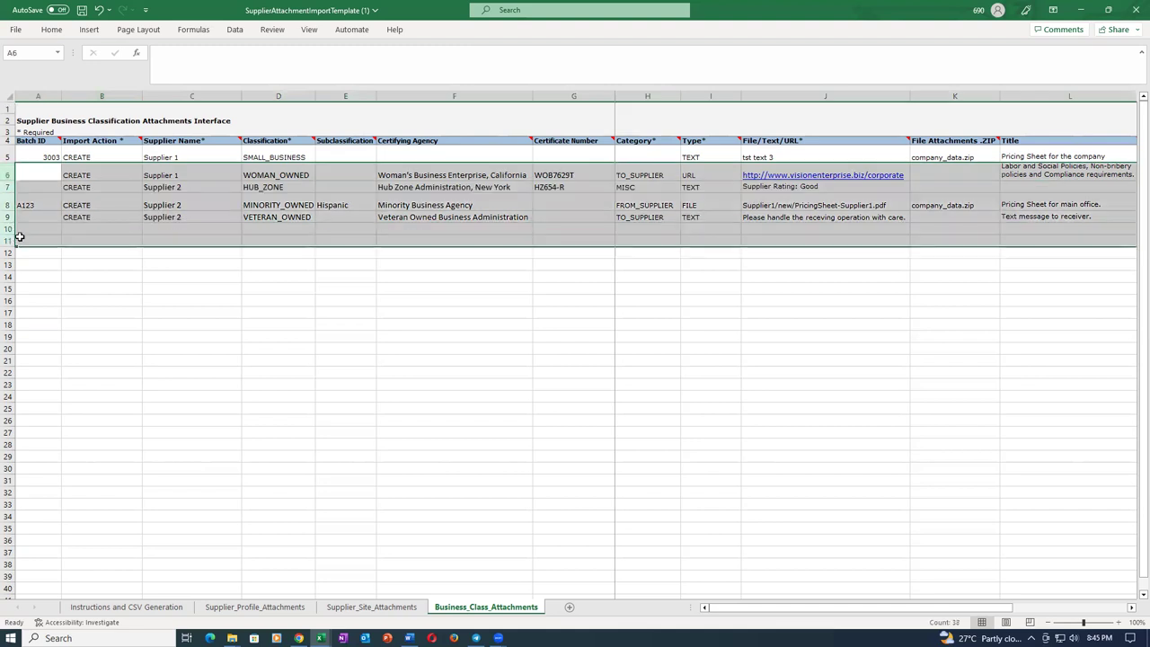
{"action": "key", "text": "Delete"}
{"action": "left_click", "coordinate": [601, 236]}
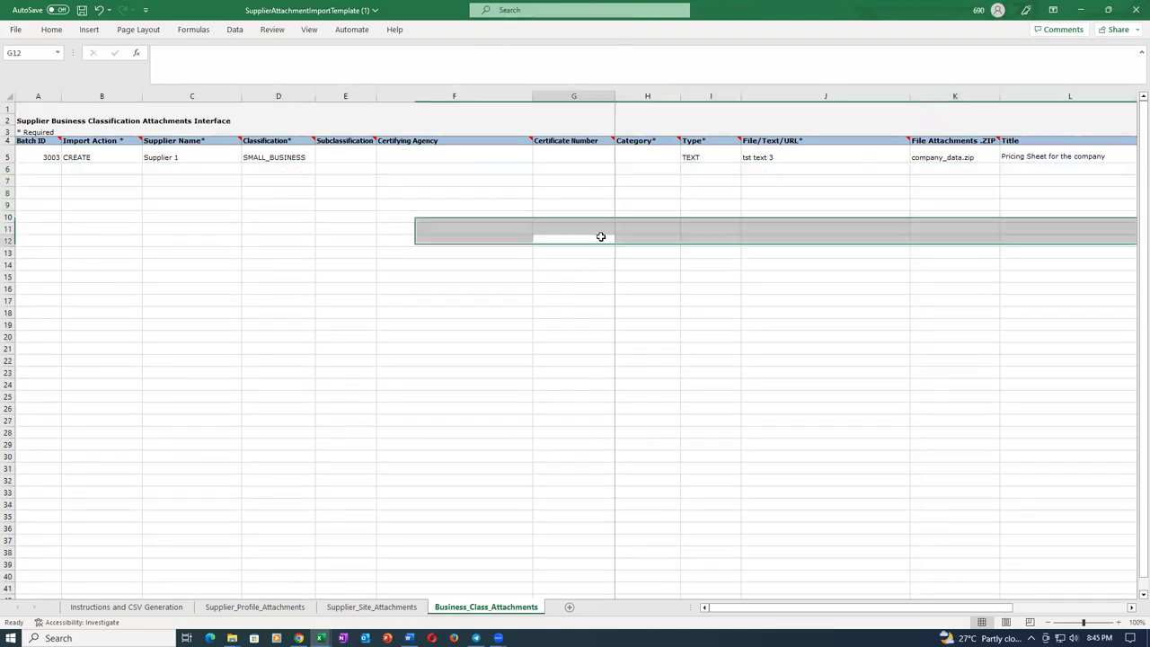
Correct J5 to 'test text 3' and clear the ZIP file name from K5.
{"action": "left_click", "coordinate": [743, 157]}
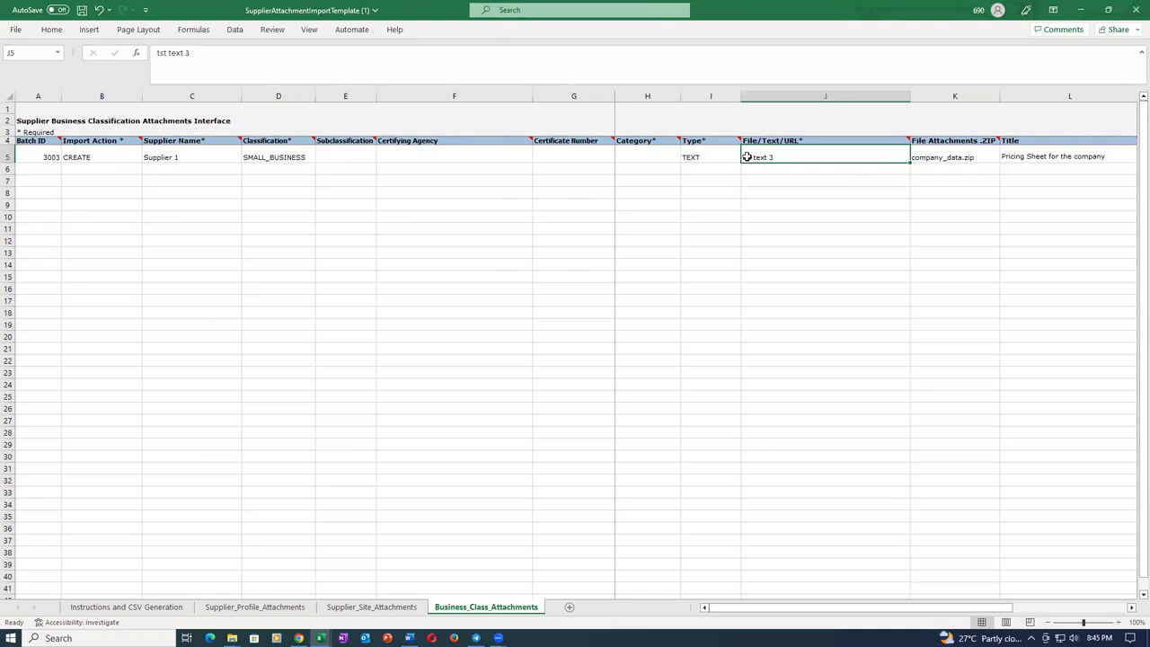
{"action": "double_click", "coordinate": [746, 157]}
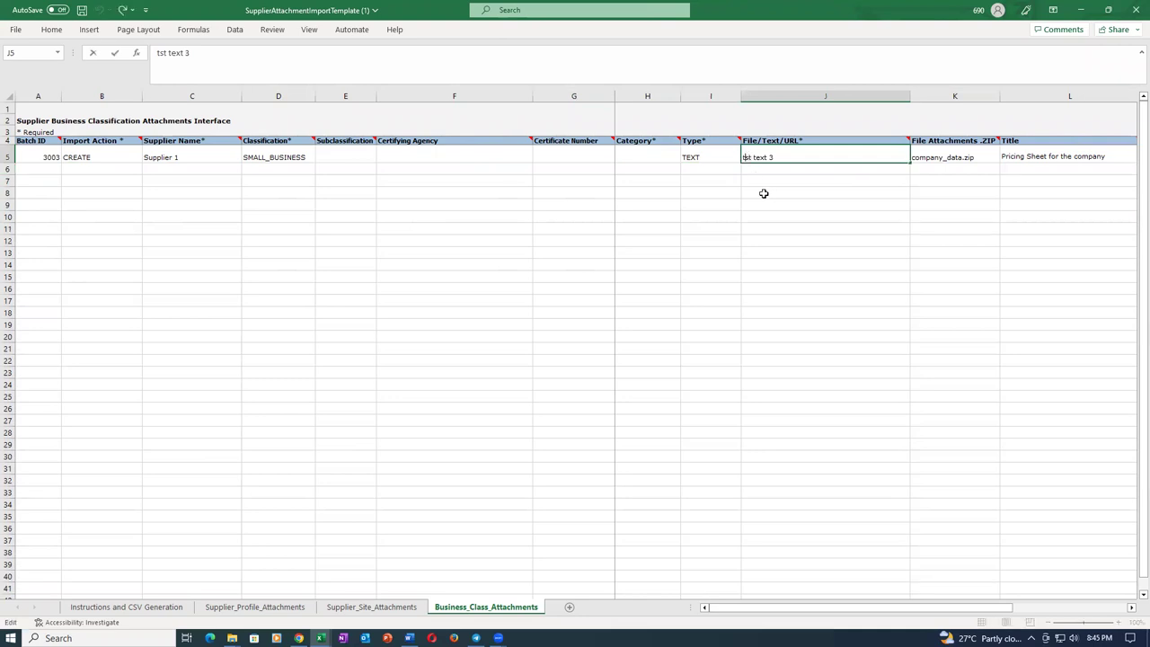
{"action": "type", "text": "e"}
{"action": "key", "text": "Tab"}
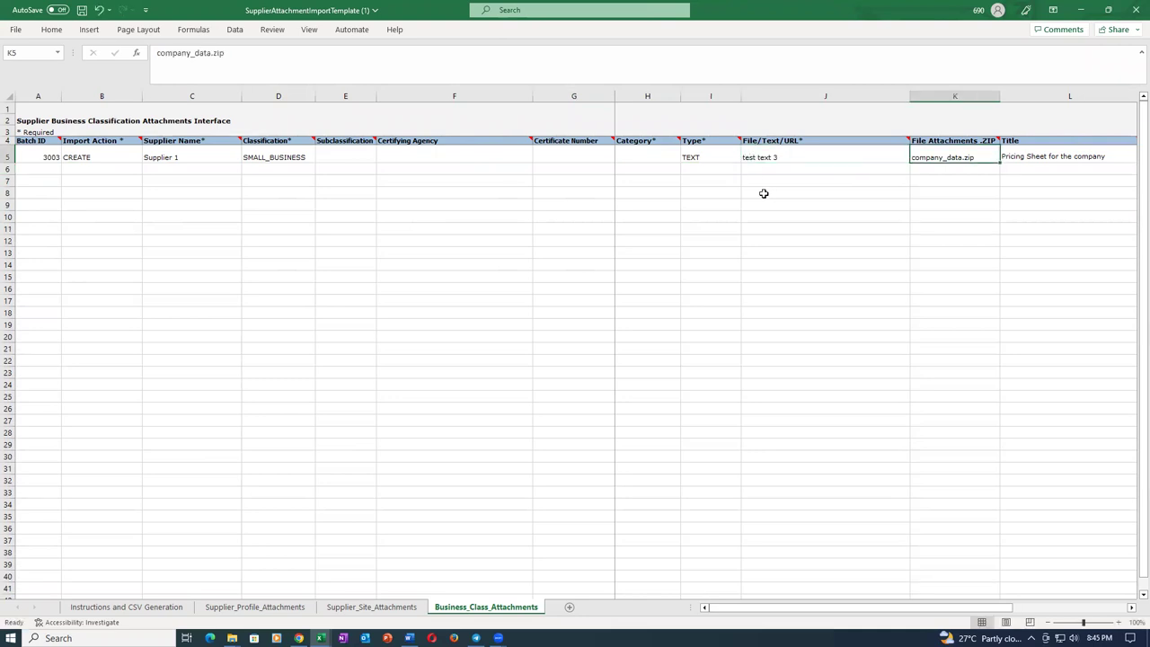
{"action": "left_click", "coordinate": [835, 233]}
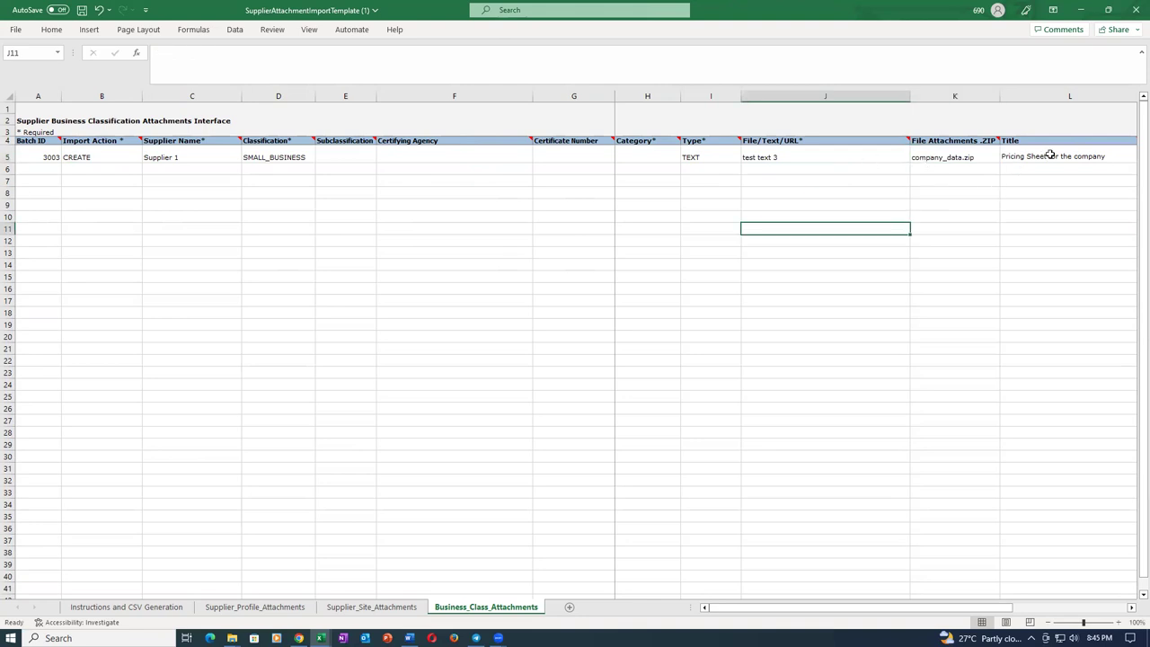
{"action": "left_click", "coordinate": [962, 154]}
{"action": "key", "text": "Delete"}
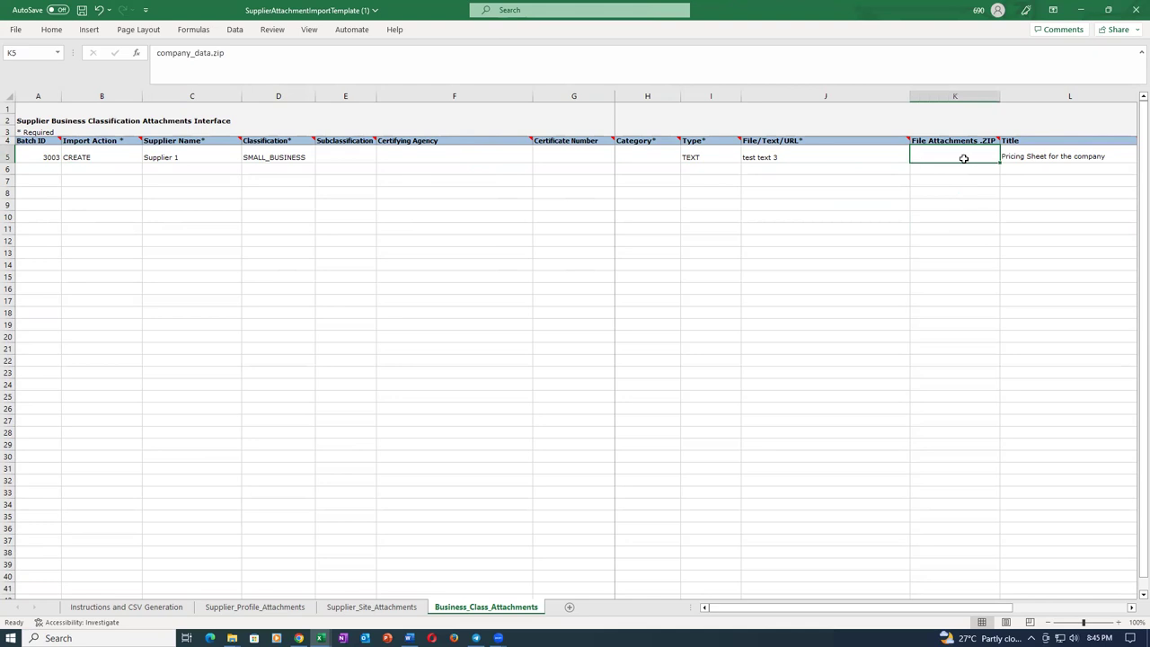
{"action": "left_click", "coordinate": [952, 249]}
{"action": "left_click", "coordinate": [1023, 155]}
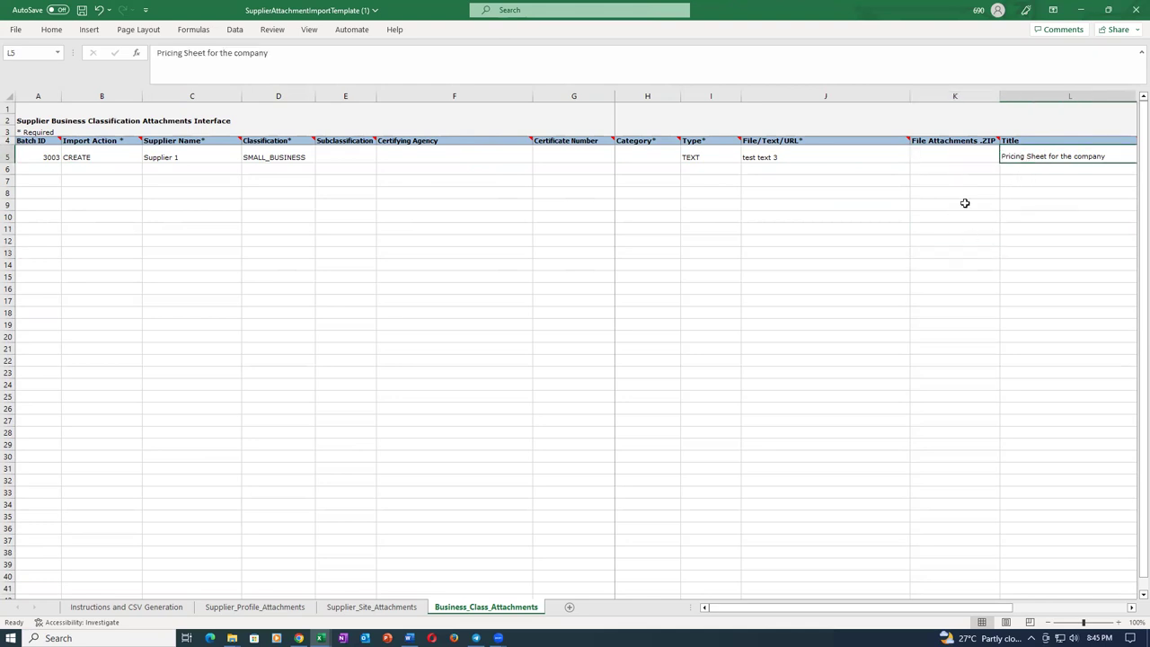
{"action": "key", "text": "Right"}
{"action": "key", "text": "Right"}
{"action": "key", "text": "Left"}
{"action": "key", "text": "Left"}
{"action": "key", "text": "Left"}
{"action": "key", "text": "Left"}
{"action": "key", "text": "Left"}
{"action": "key", "text": "Left"}
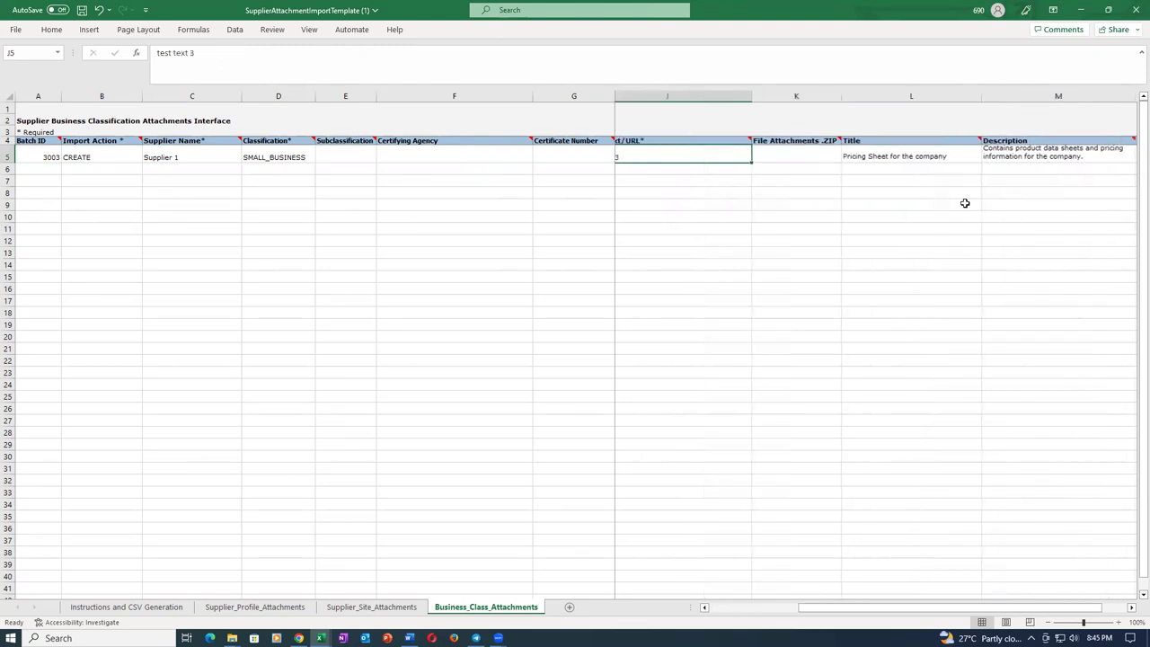
{"action": "key", "text": "Left"}
{"action": "key", "text": "Left"}
{"action": "key", "text": "Left"}
{"action": "key", "text": "Left"}
{"action": "key", "text": "Left"}
{"action": "key", "text": "Left"}
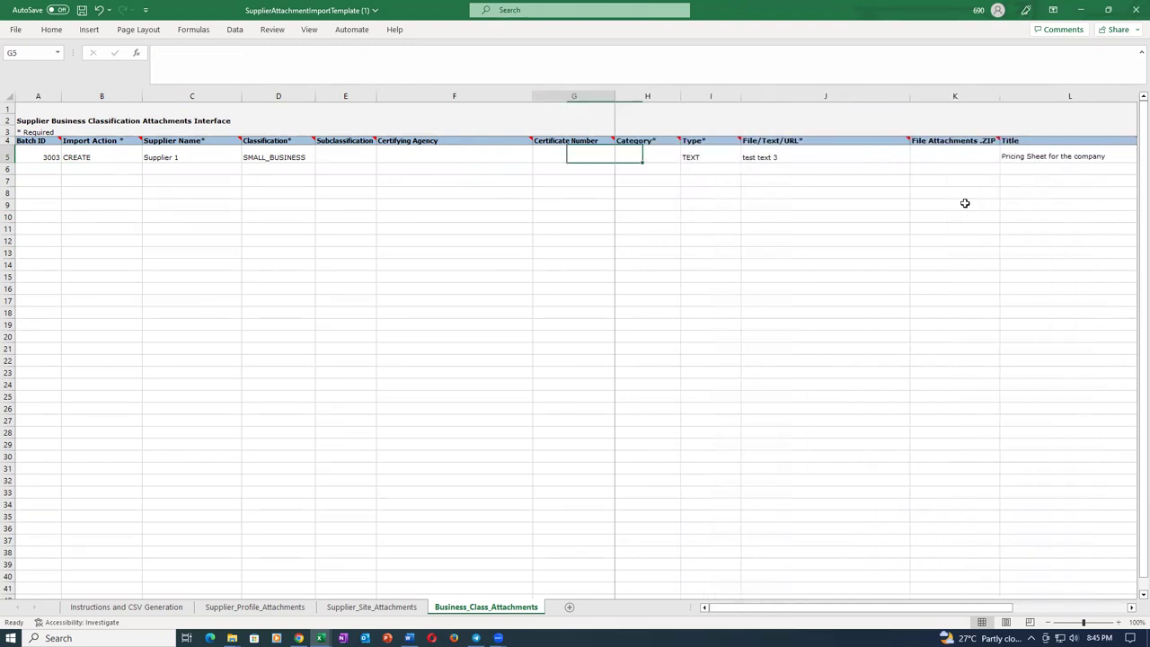
{"action": "key", "text": "Left"}
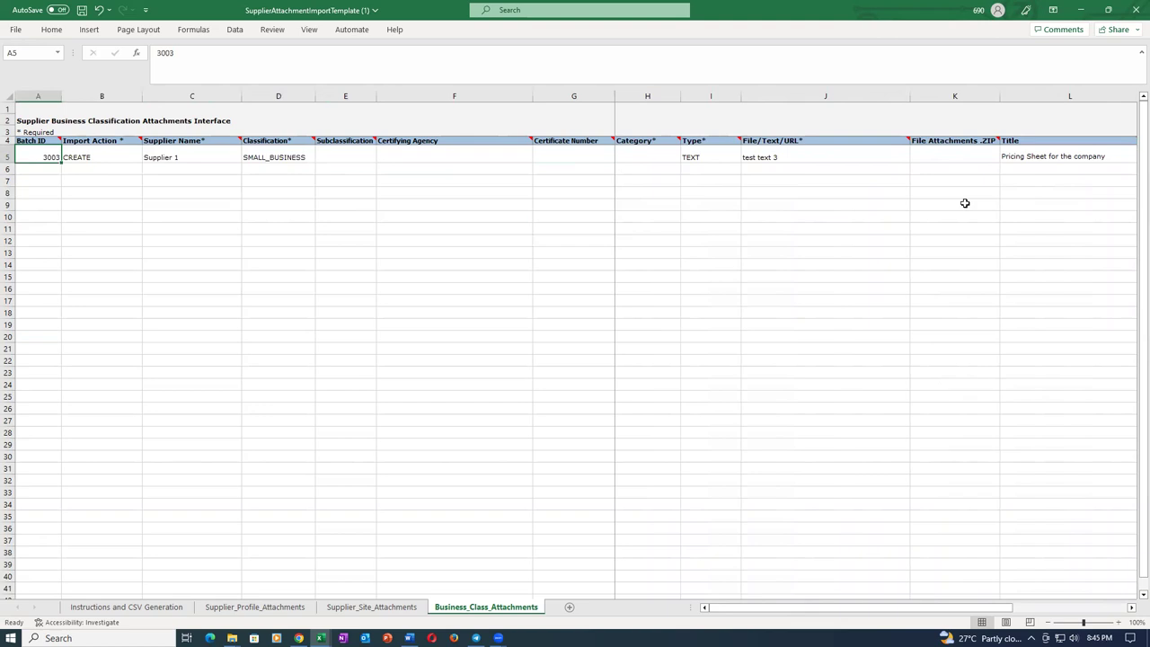
Save the workbook, accepting the personal-information warning.
{"action": "key", "text": "ctrl+s"}
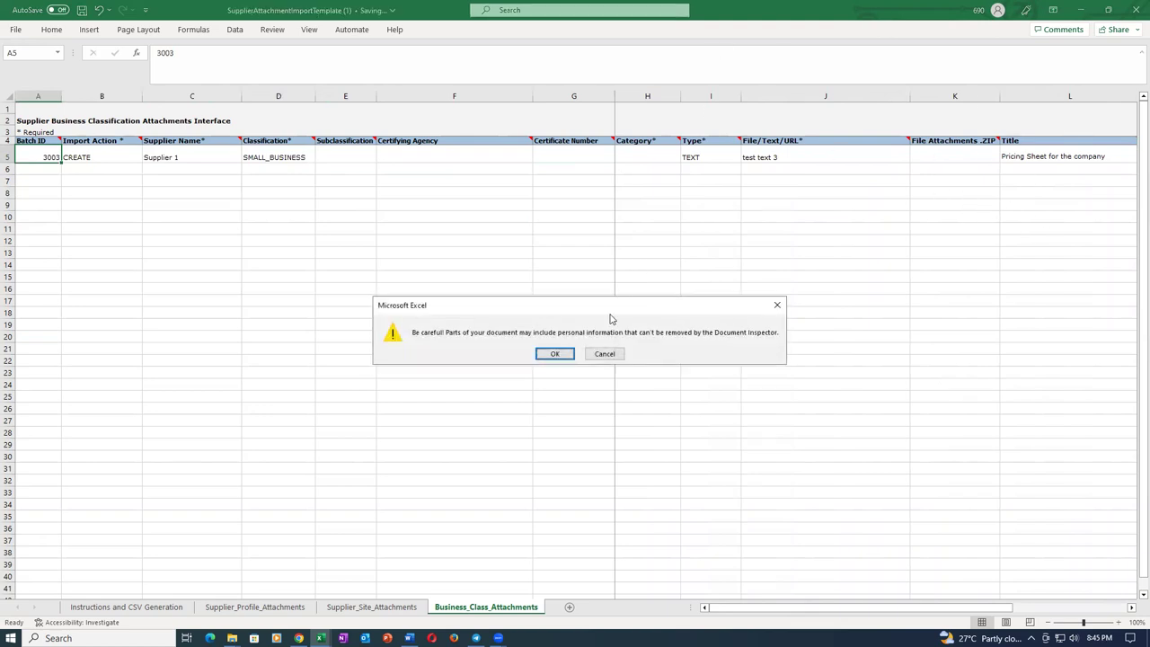
{"action": "left_click", "coordinate": [554, 353]}
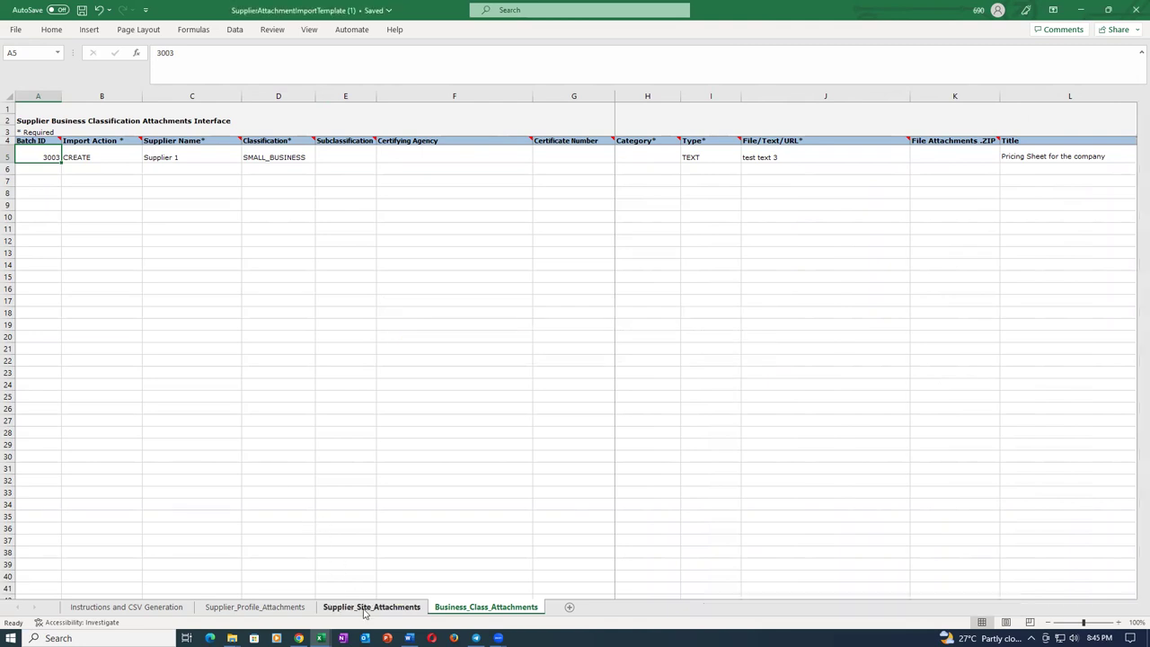
{"action": "left_click", "coordinate": [372, 606]}
Clear sample rows 6 to 13 on Supplier_Site_Attachments and save the workbook.
{"action": "left_click_drag", "start_coordinate": [7, 175], "coordinate": [23, 272]}
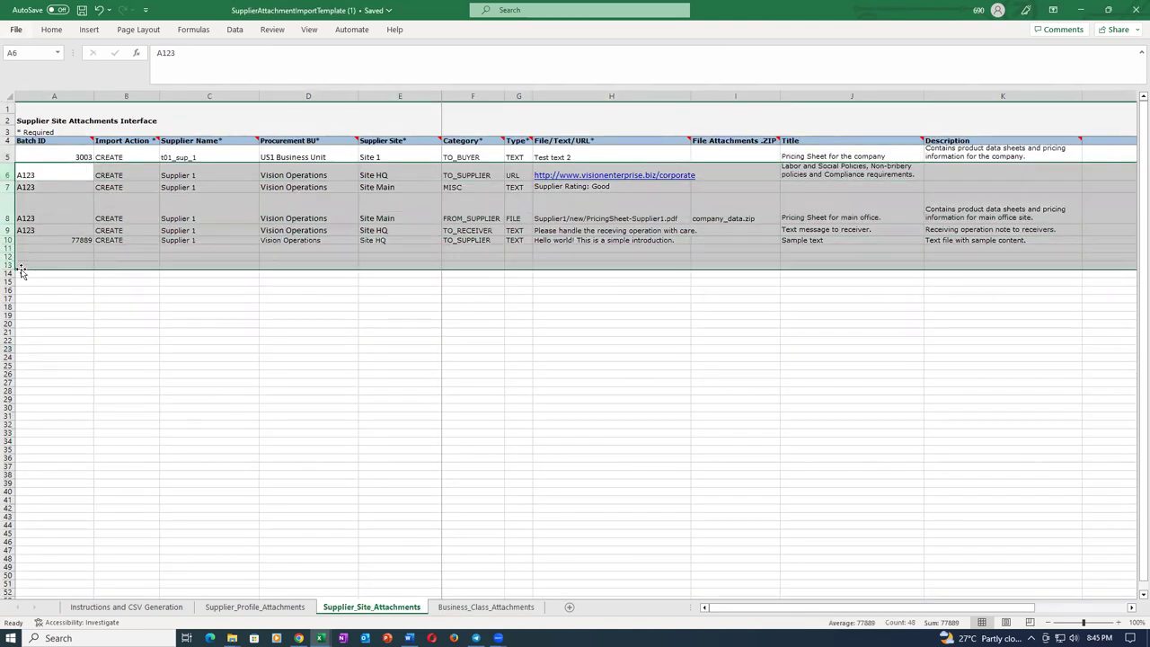
{"action": "key", "text": "Delete"}
{"action": "left_click", "coordinate": [115, 256]}
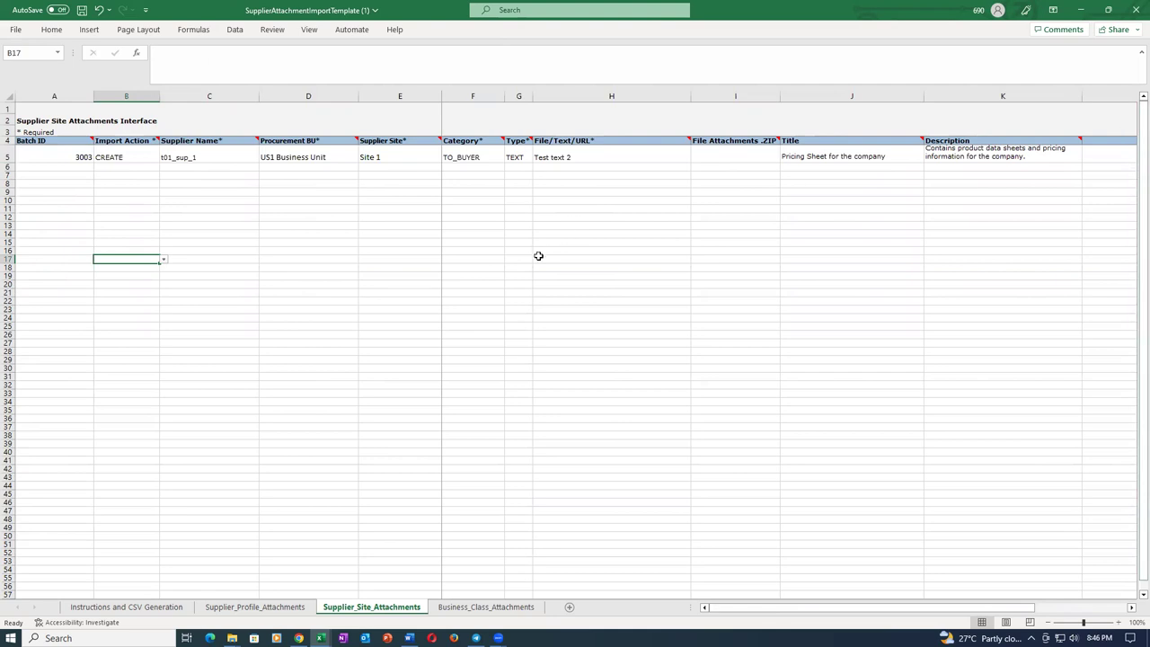
{"action": "key", "text": "ctrl+s"}
{"action": "left_click", "coordinate": [553, 356]}
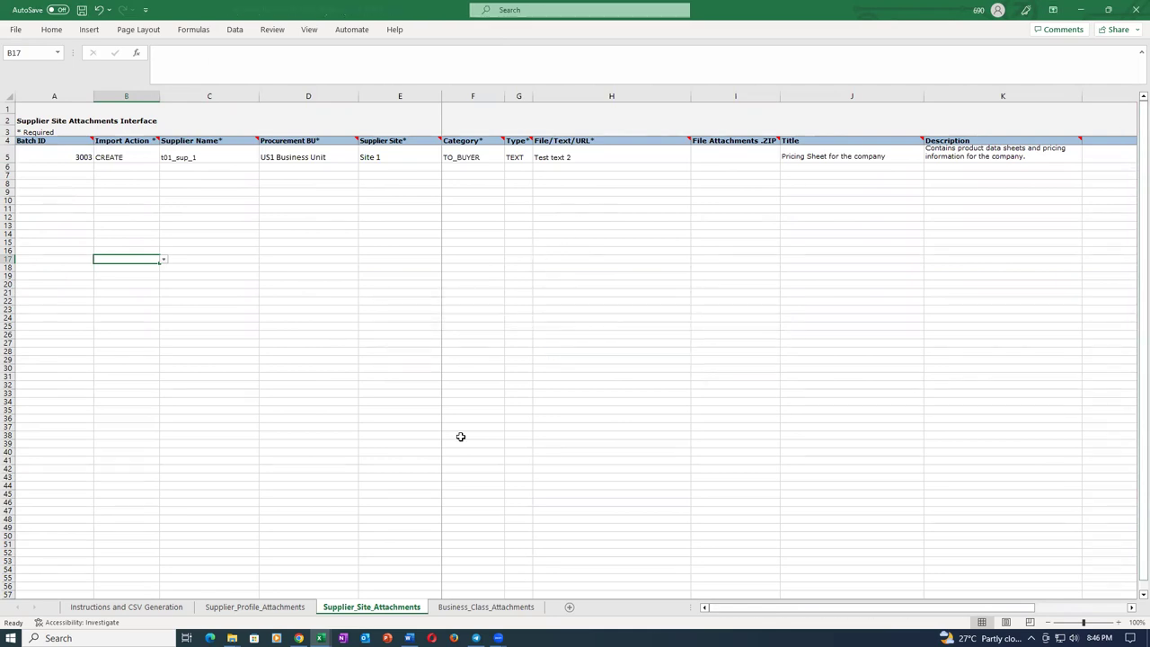
On Supplier_Profile_Attachments, clear rows 6 to 9, change F5 to 'Test Text 1', and save.
{"action": "left_click", "coordinate": [254, 606]}
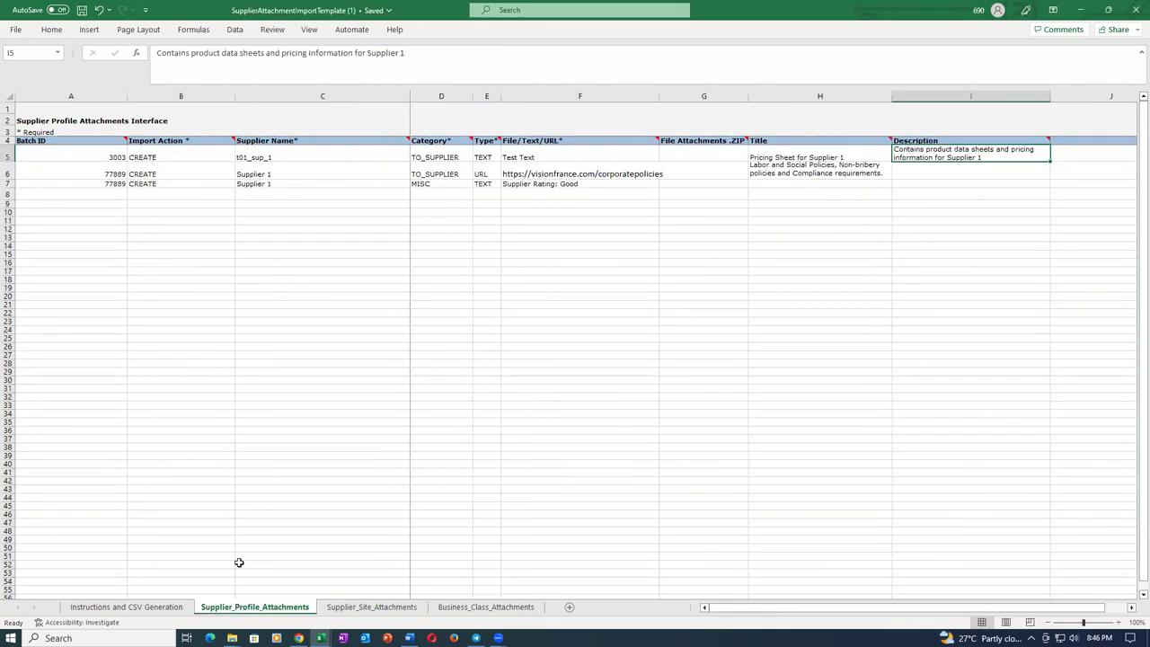
{"action": "left_click_drag", "start_coordinate": [7, 174], "coordinate": [8, 202]}
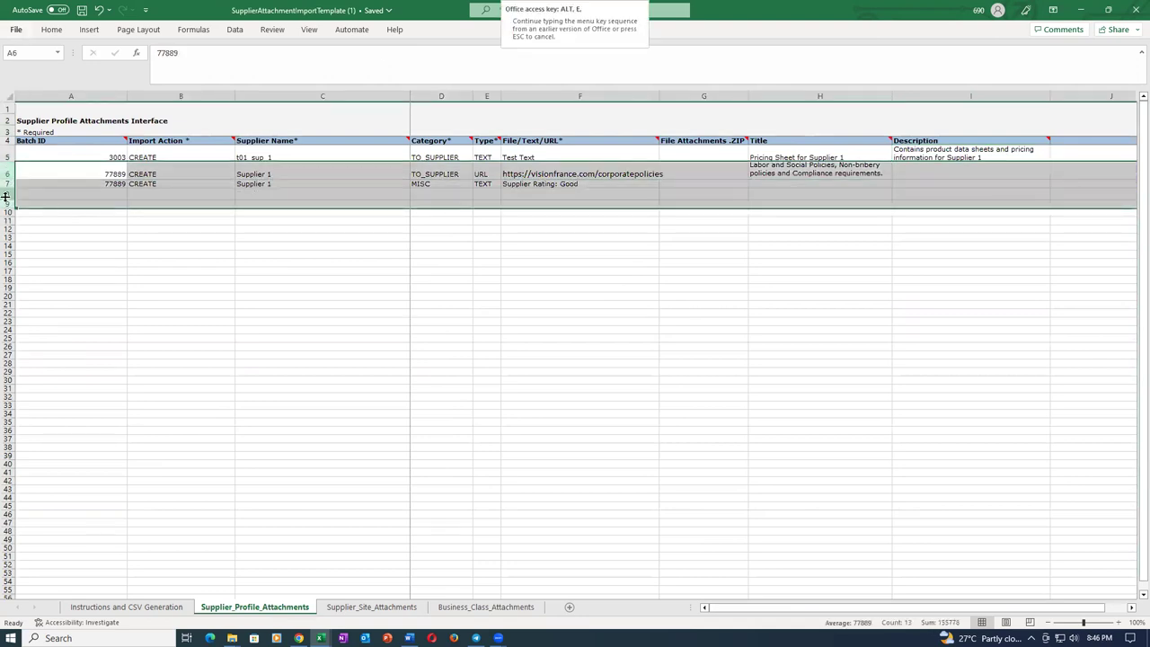
{"action": "key", "text": "Delete"}
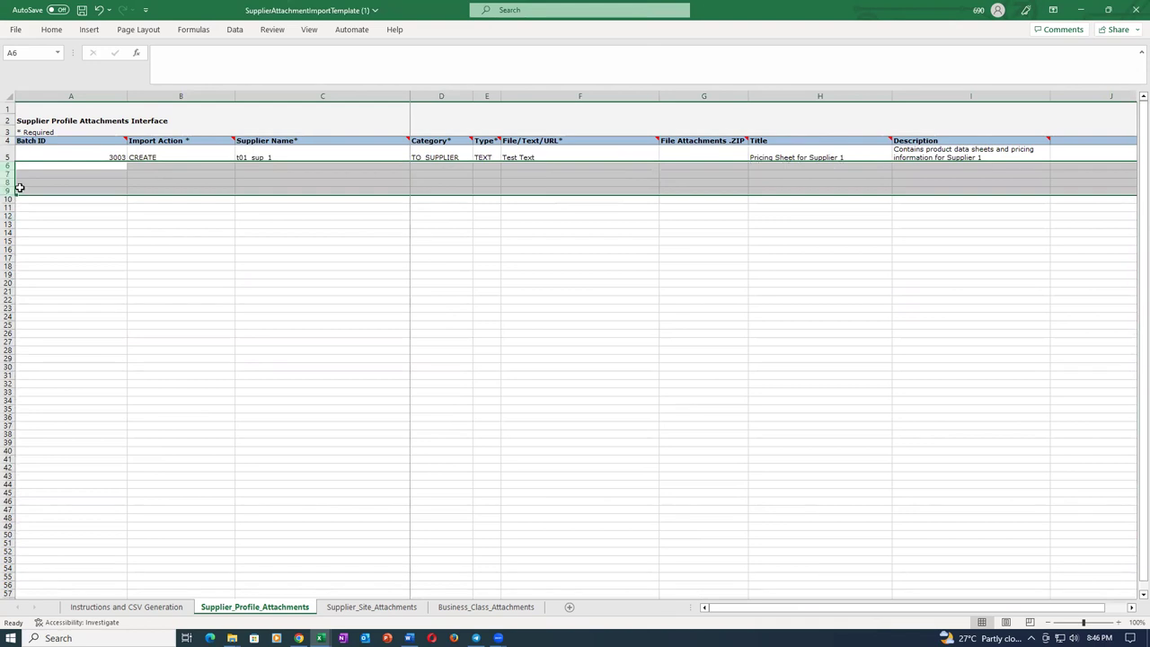
{"action": "left_click", "coordinate": [300, 232]}
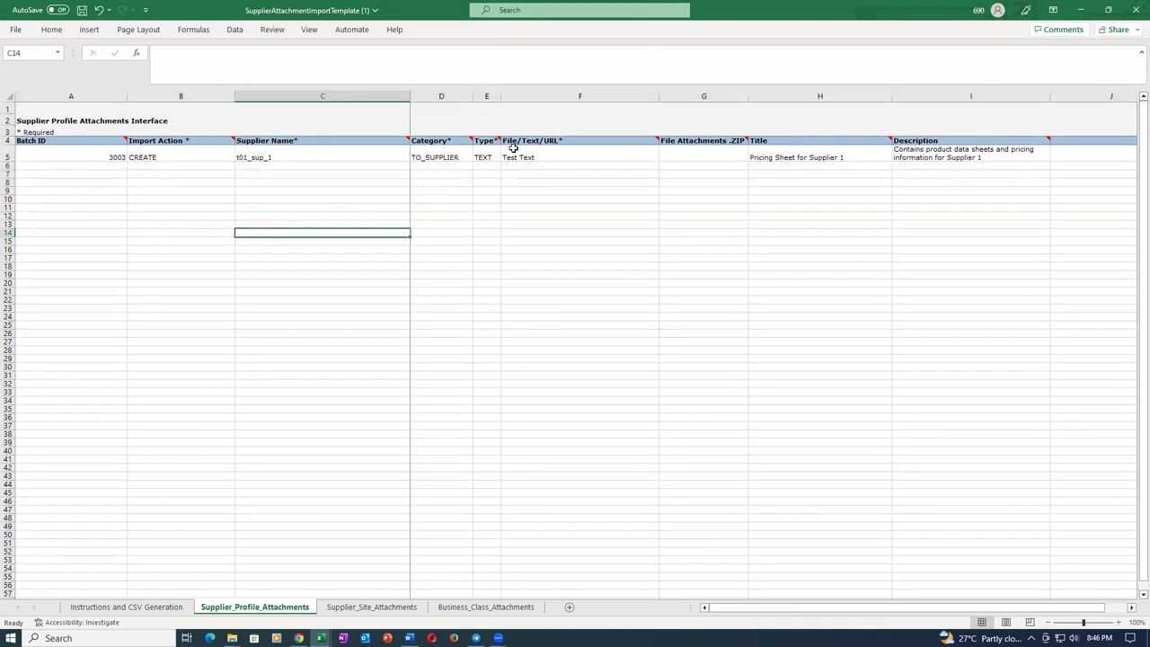
{"action": "double_click", "coordinate": [578, 157]}
{"action": "type", "text": "1"}
{"action": "key", "text": "Tab"}
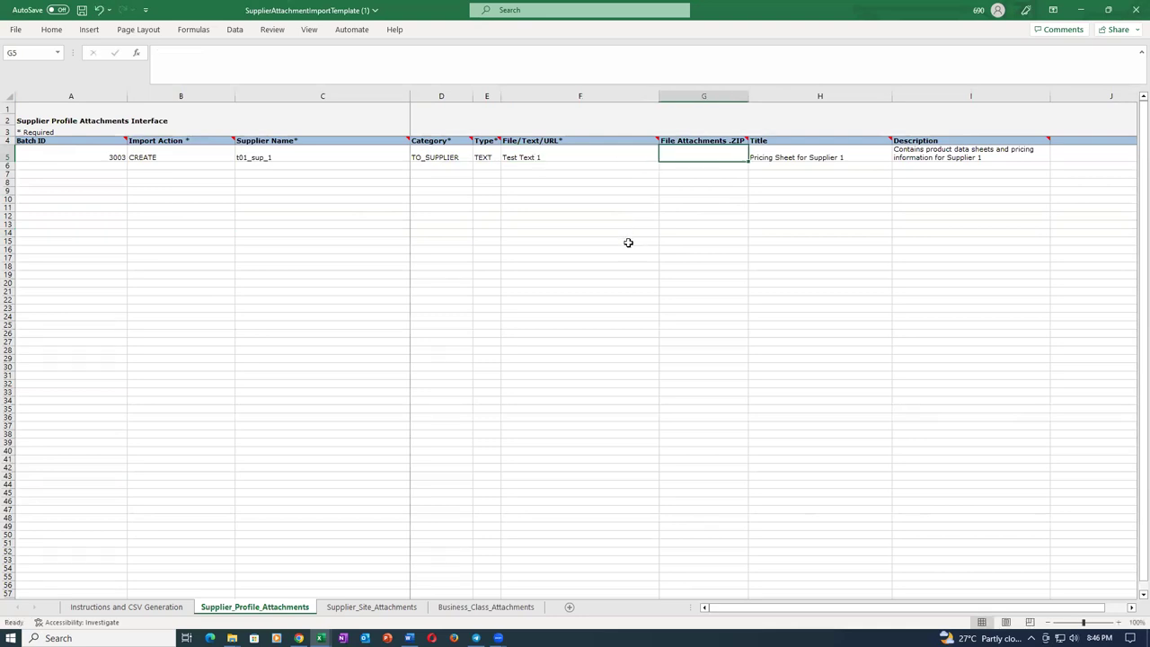
{"action": "left_click", "coordinate": [788, 241]}
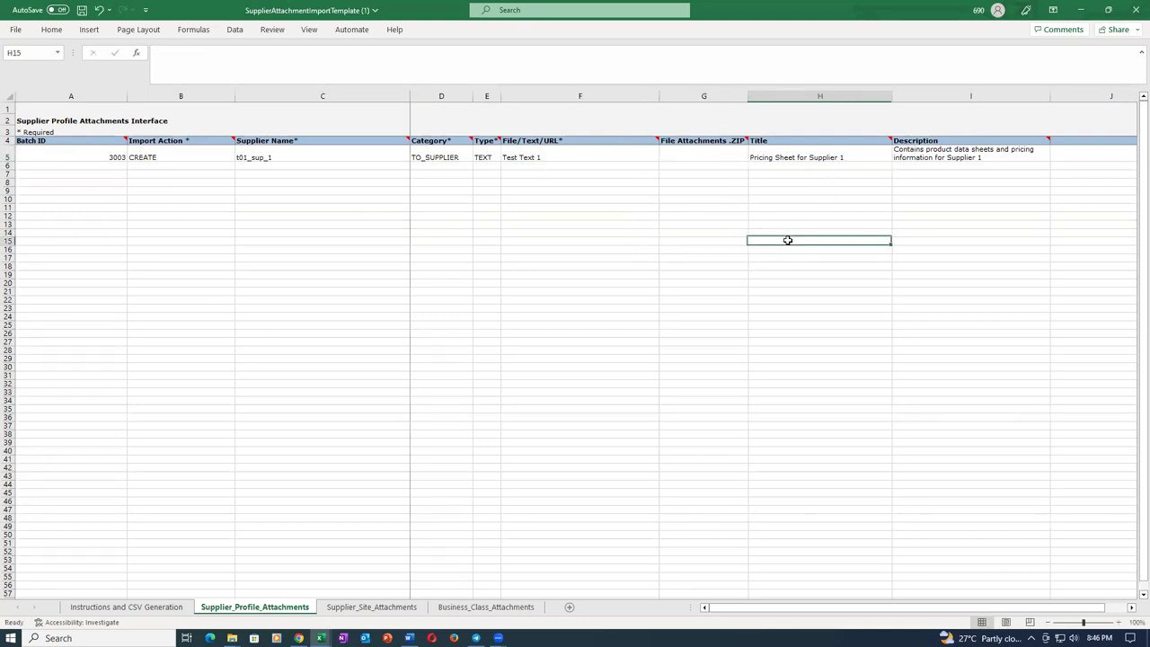
{"action": "key", "text": "ctrl+s"}
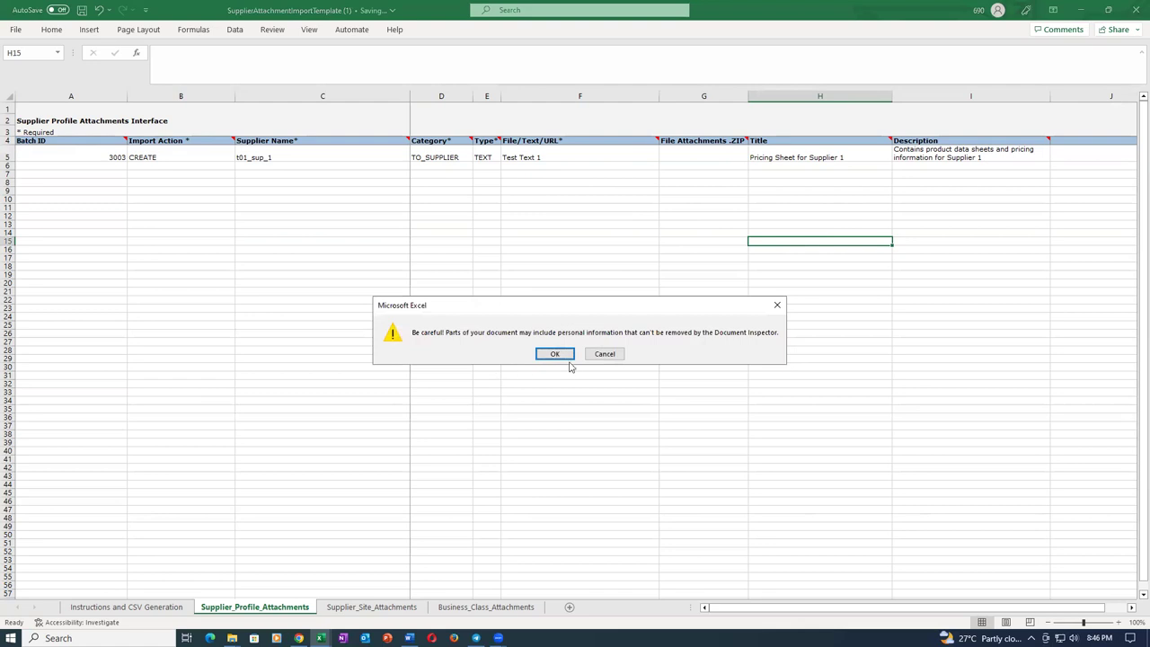
{"action": "left_click", "coordinate": [556, 353]}
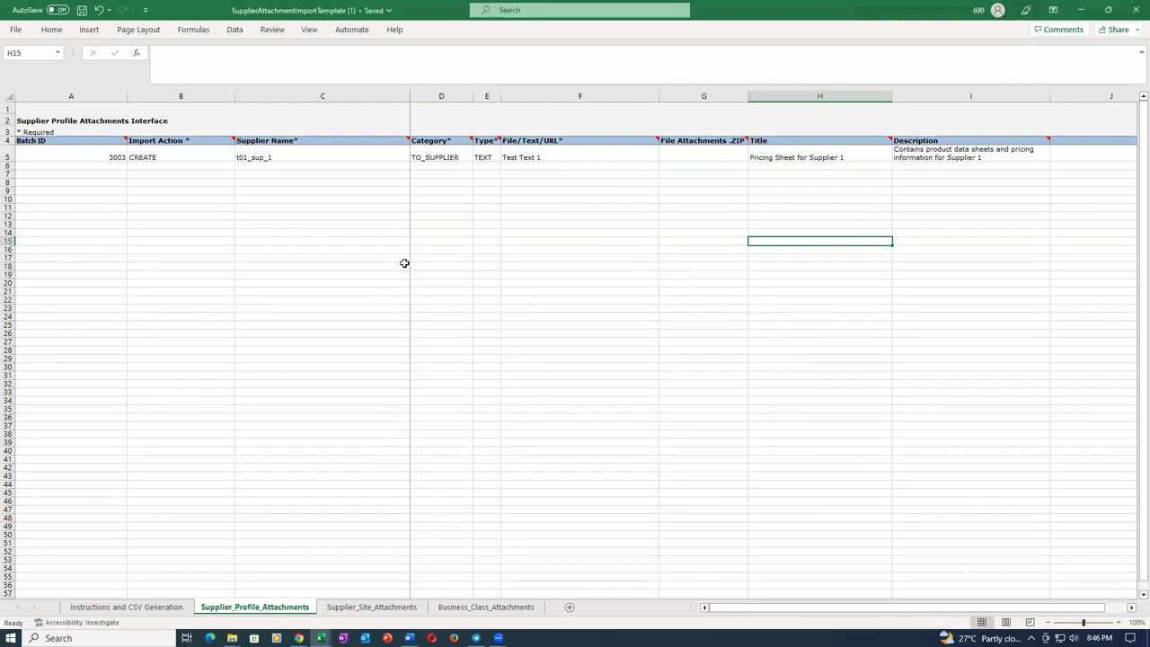
{"action": "left_click", "coordinate": [371, 607]}
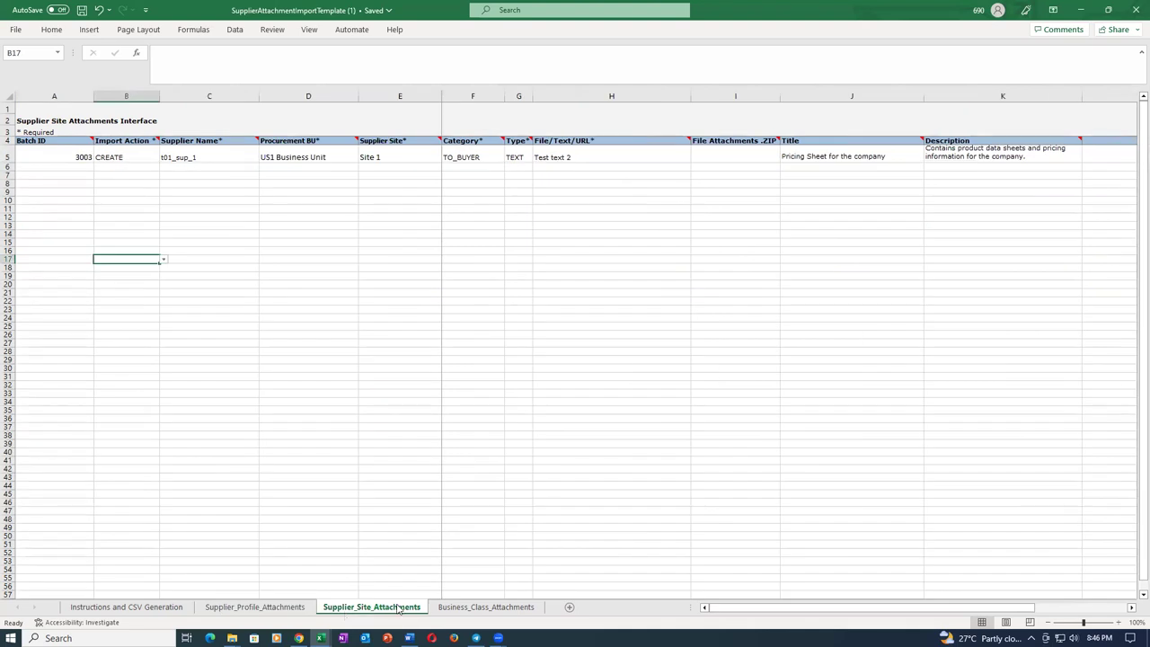
Generate the CSV files and ZIP archive, saving the ZIP as sup_attach_1.
{"action": "left_click", "coordinate": [466, 609]}
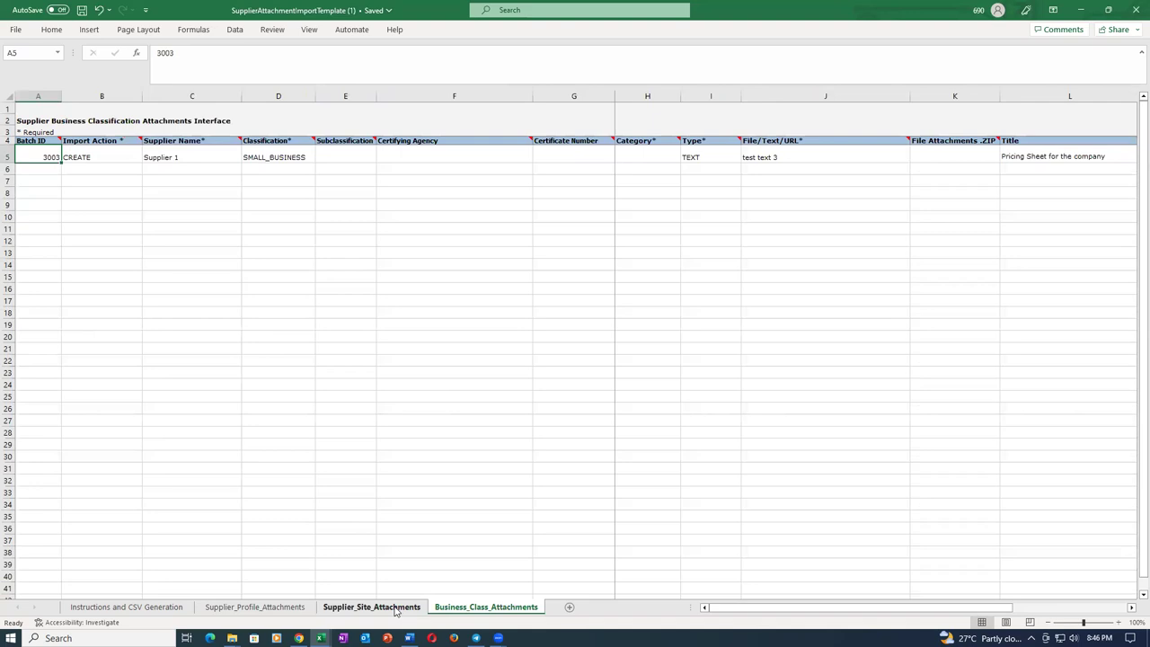
{"action": "left_click", "coordinate": [395, 609]}
{"action": "left_click", "coordinate": [251, 609]}
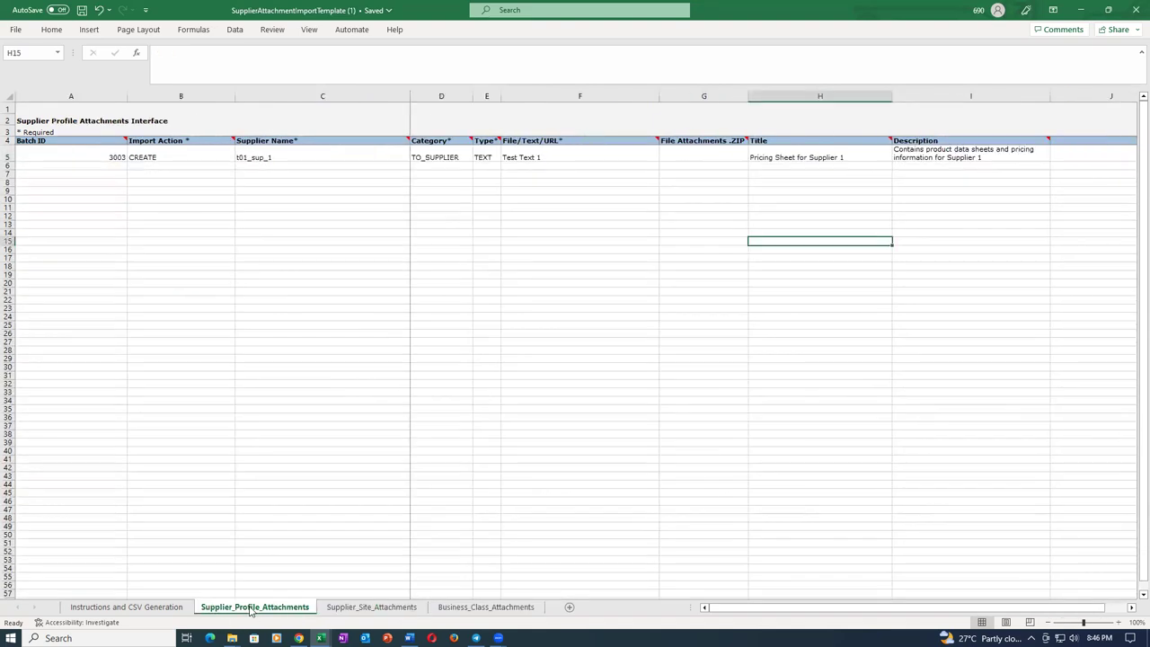
{"action": "left_click", "coordinate": [133, 608]}
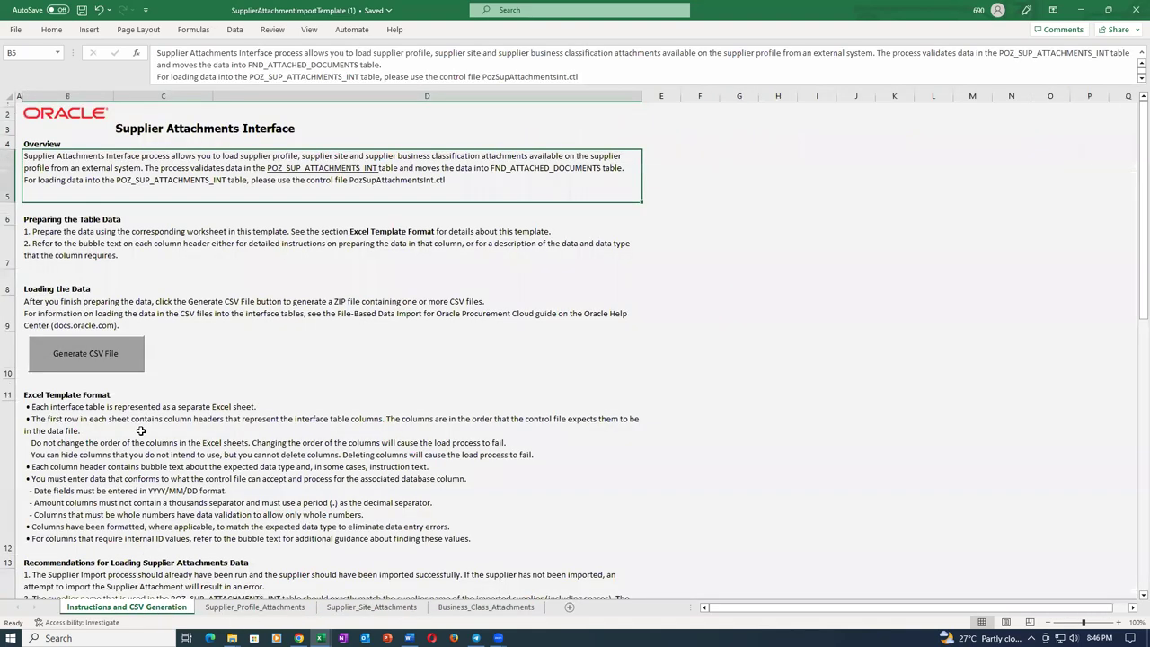
{"action": "left_click", "coordinate": [90, 354]}
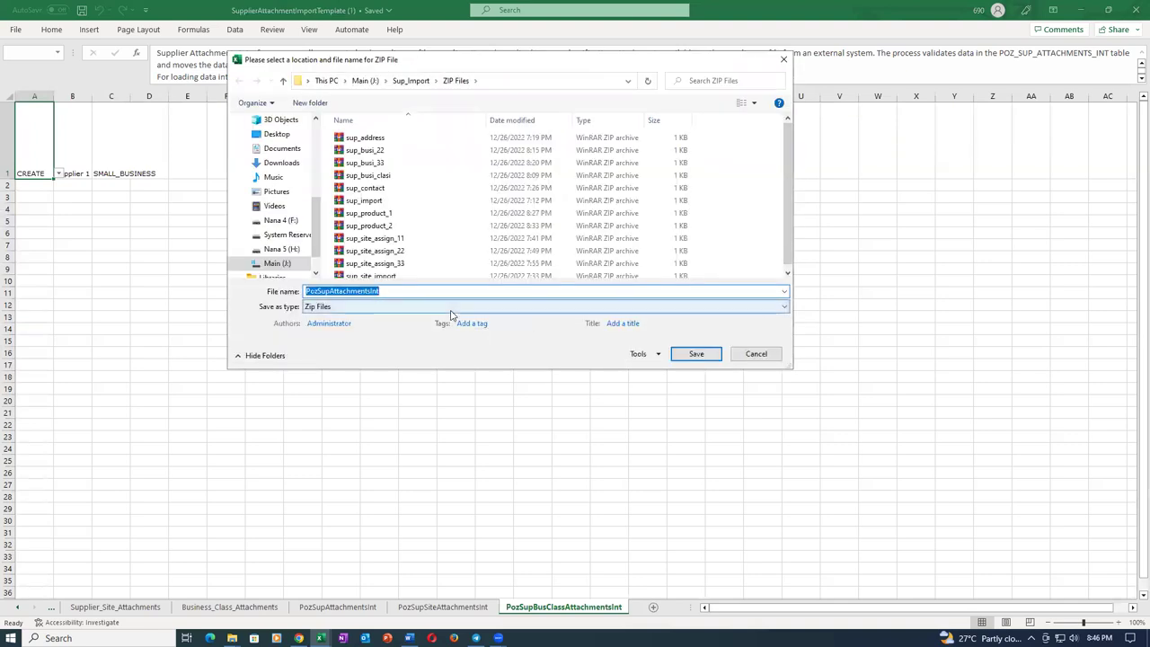
{"action": "type", "text": "sup_atta"}
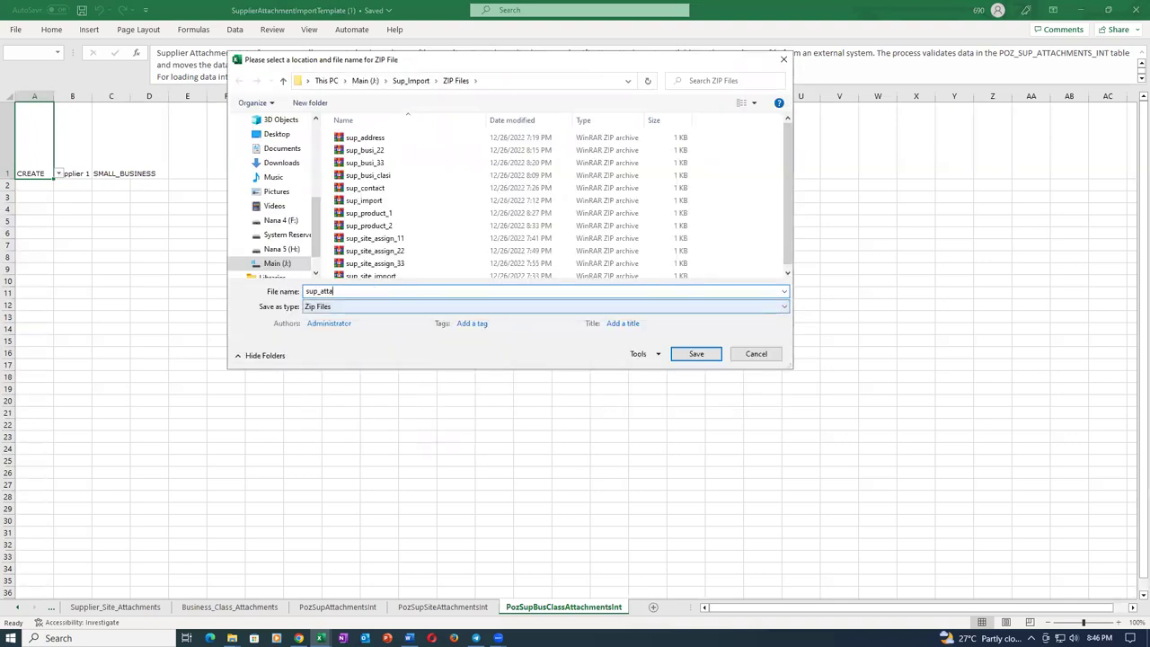
{"action": "type", "text": "ch_1"}
{"action": "left_click", "coordinate": [697, 354]}
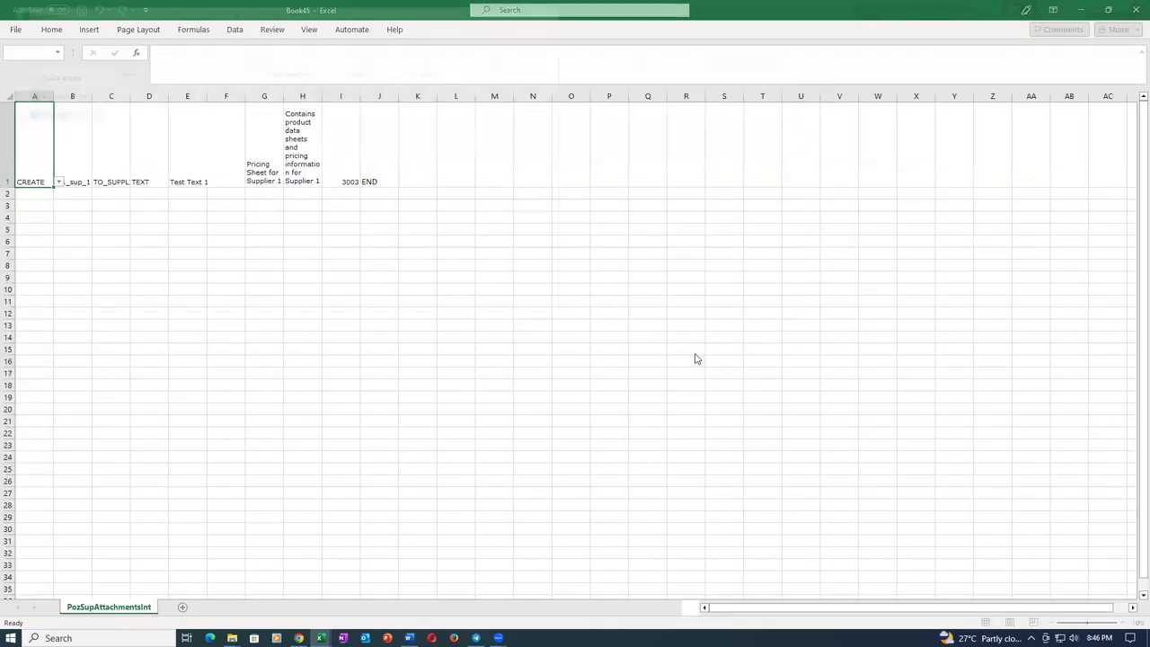
Save the generated CSVs, including PozSupAttachmentsInt and PozSupBusClassAttachmentsInt, and acknowledge completion.
{"action": "key", "text": "F12"}
{"action": "left_click", "coordinate": [485, 305]}
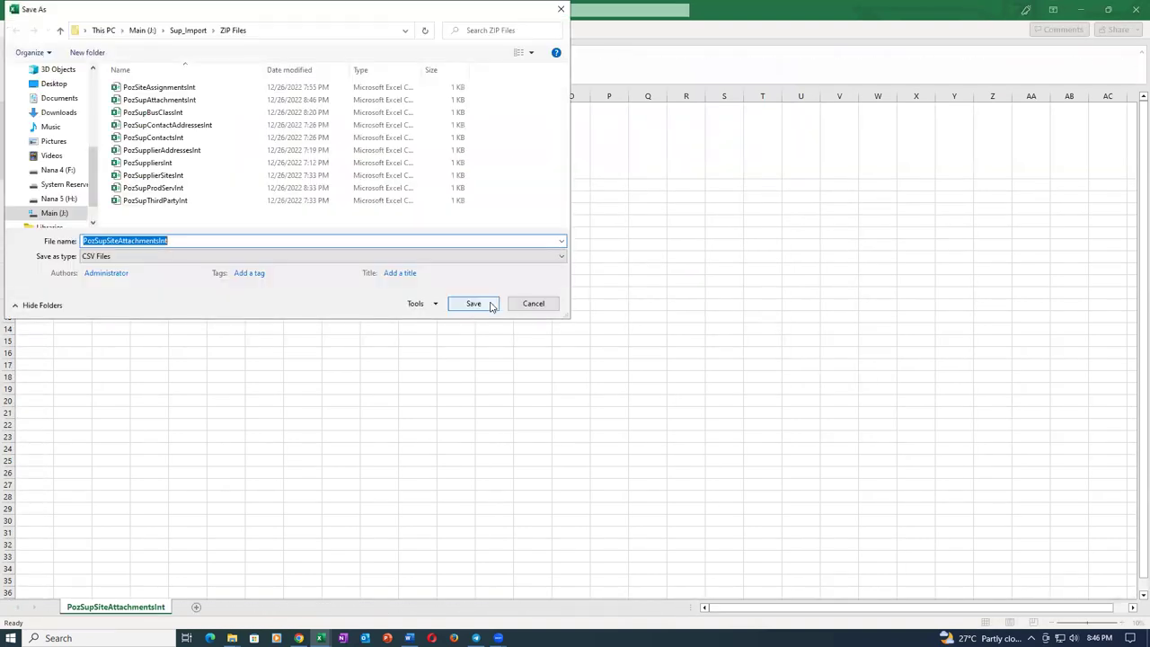
{"action": "left_click", "coordinate": [491, 306]}
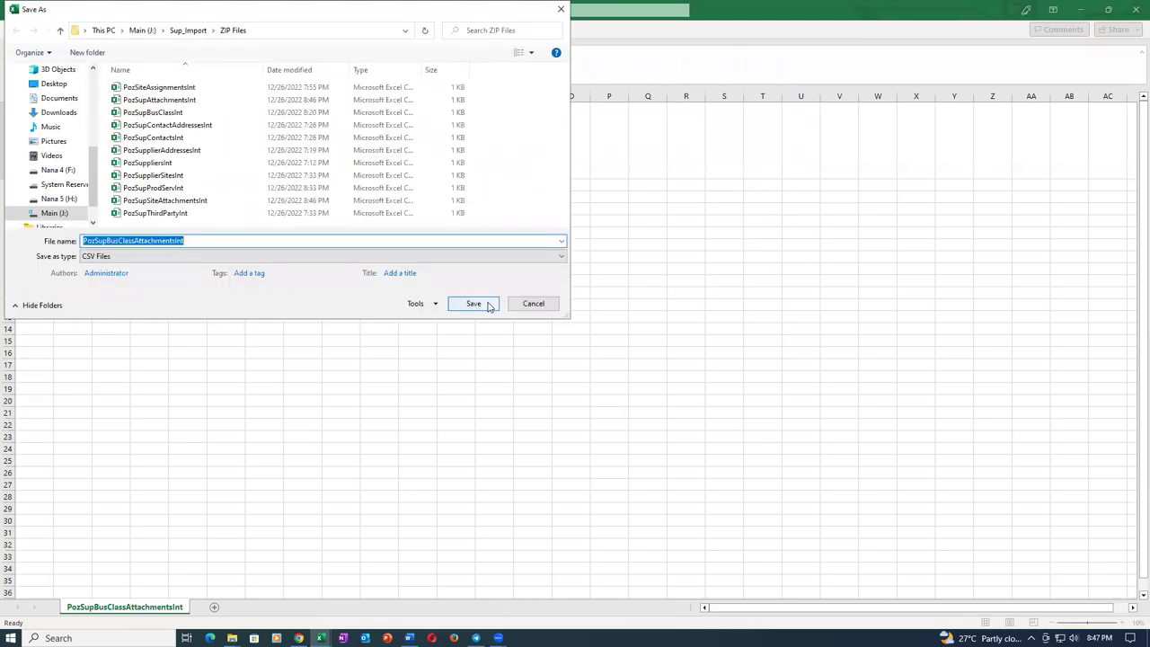
{"action": "left_click", "coordinate": [466, 307]}
{"action": "left_click", "coordinate": [624, 361]}
Close the attachment and site templates without saving and show the browser's Downloads page.
{"action": "left_click", "coordinate": [1132, 11]}
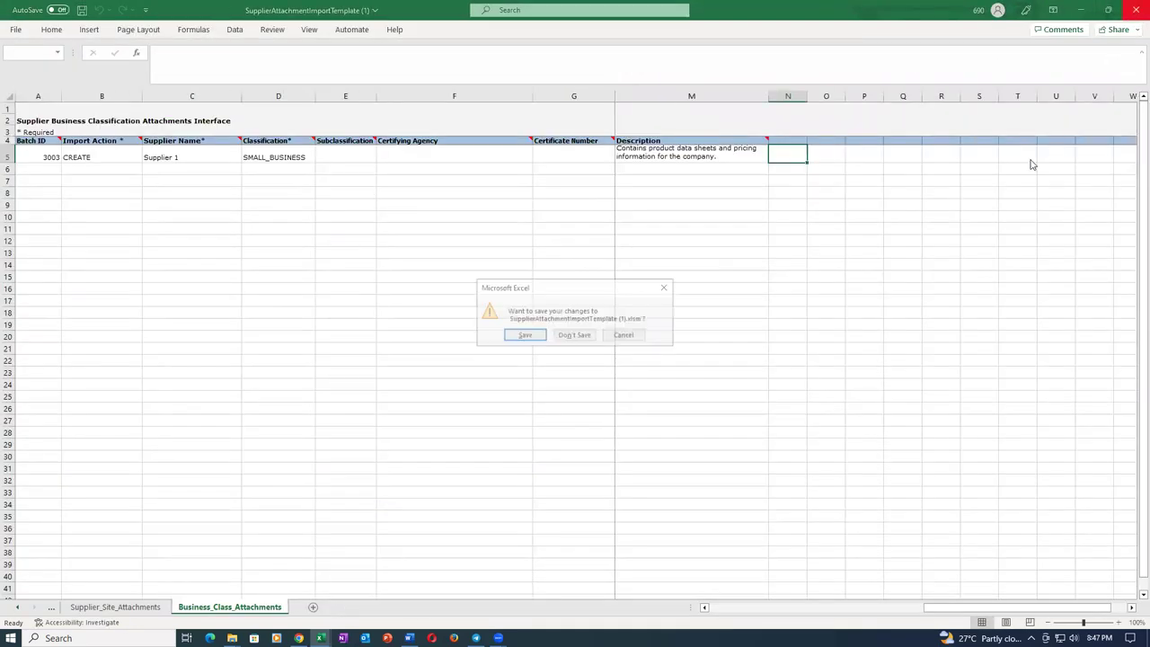
{"action": "left_click", "coordinate": [589, 333]}
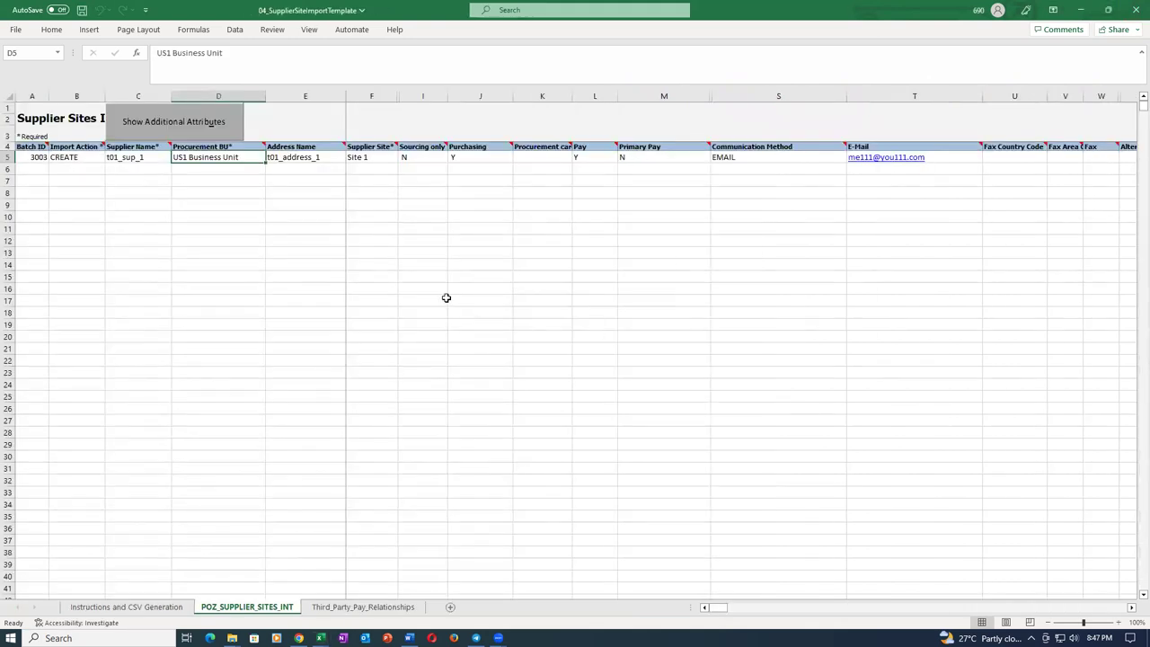
{"action": "left_click", "coordinate": [1132, 11]}
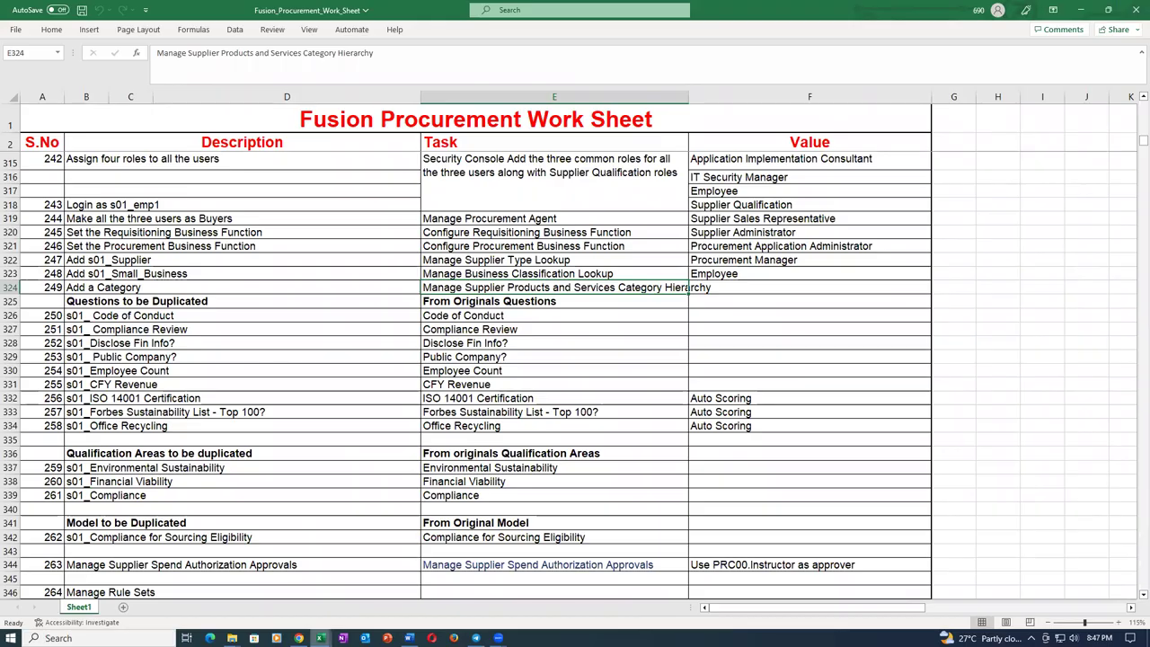
{"action": "left_click", "coordinate": [299, 638]}
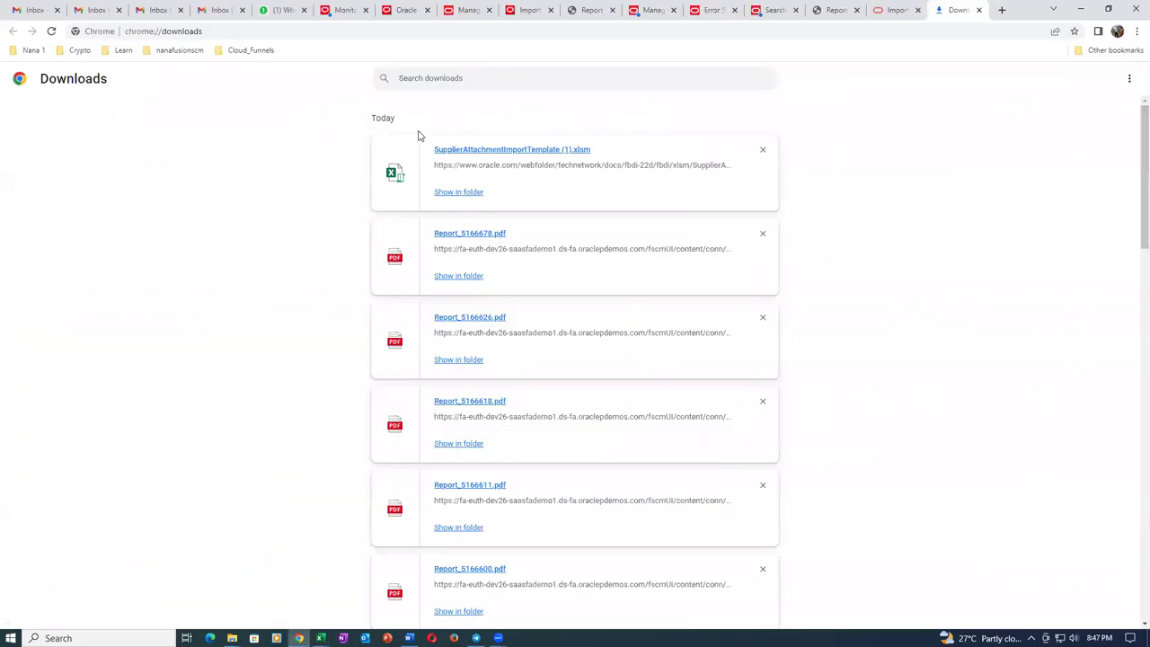
Dismiss both server exception alerts on the Oracle process monitor page.
{"action": "left_click", "coordinate": [350, 11]}
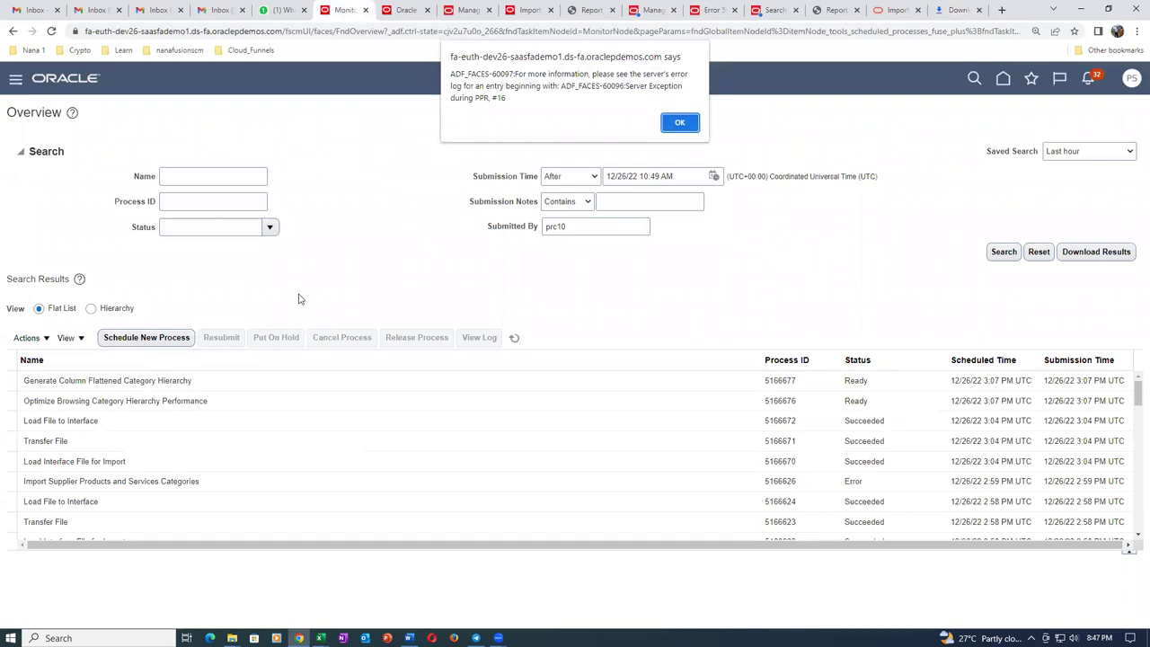
{"action": "left_click", "coordinate": [694, 122]}
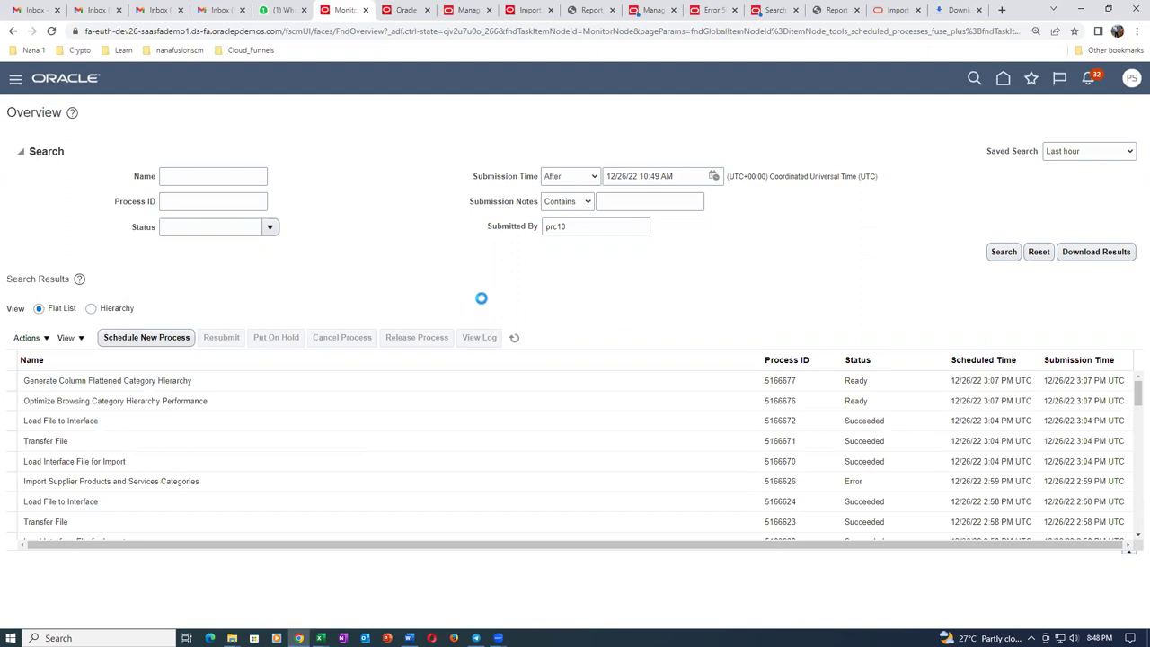
{"action": "left_click", "coordinate": [279, 34]}
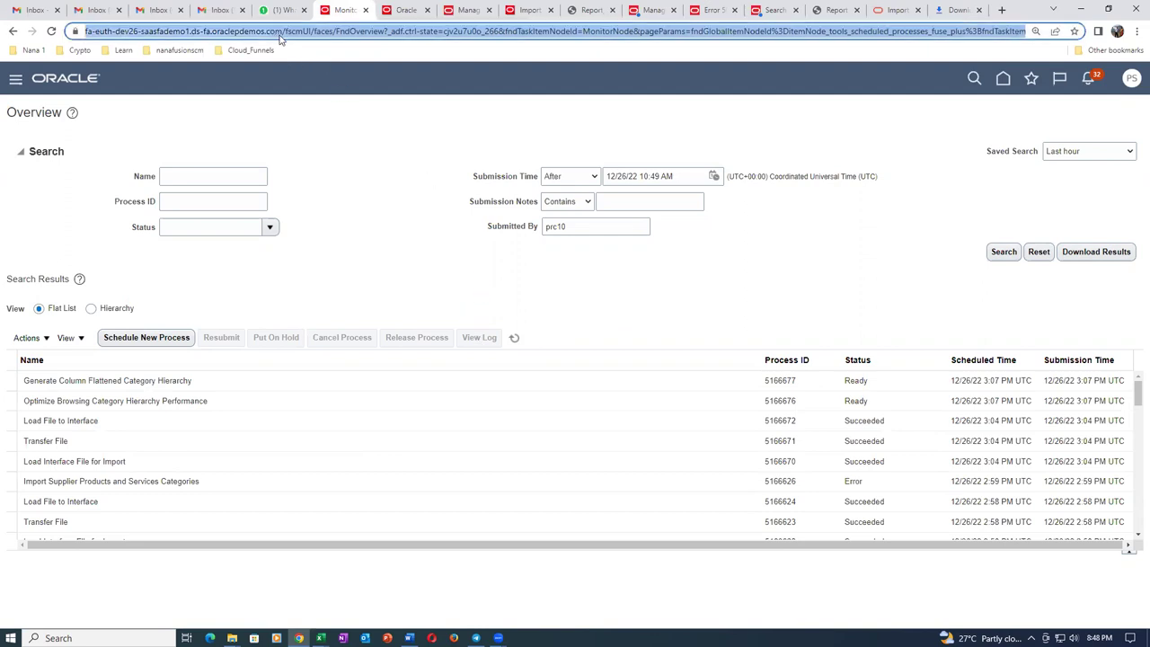
{"action": "left_click", "coordinate": [281, 36]}
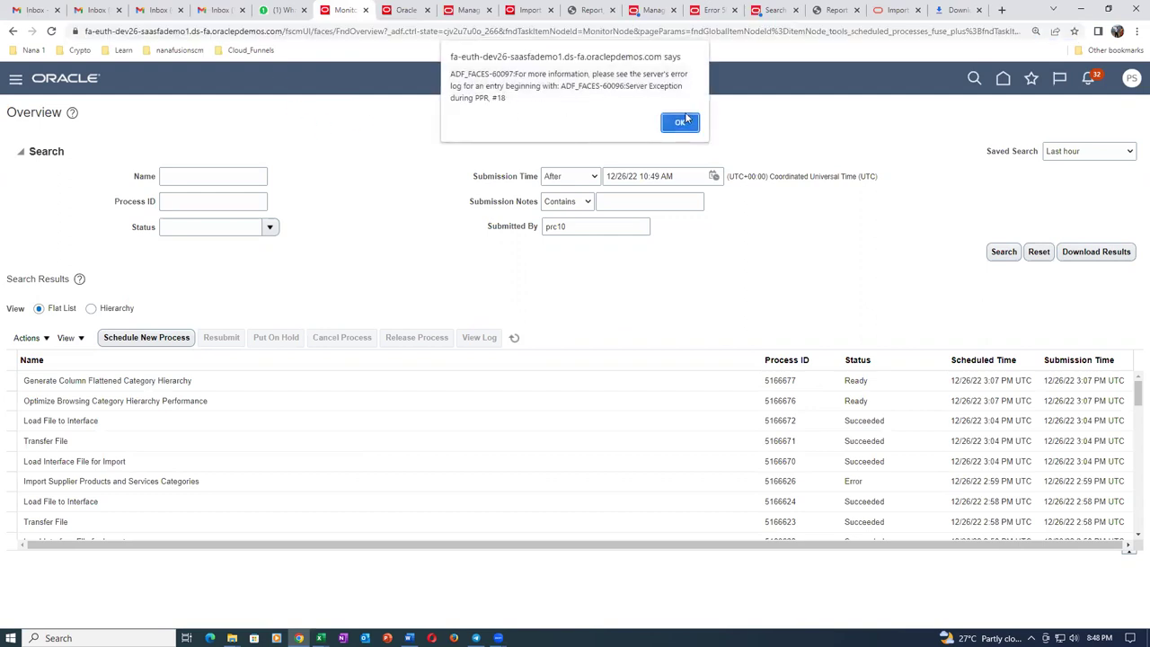
{"action": "left_click", "coordinate": [683, 121]}
Select the oraclepdemos.com host in the address bar and launch a new Firefox window.
{"action": "left_click", "coordinate": [254, 33]}
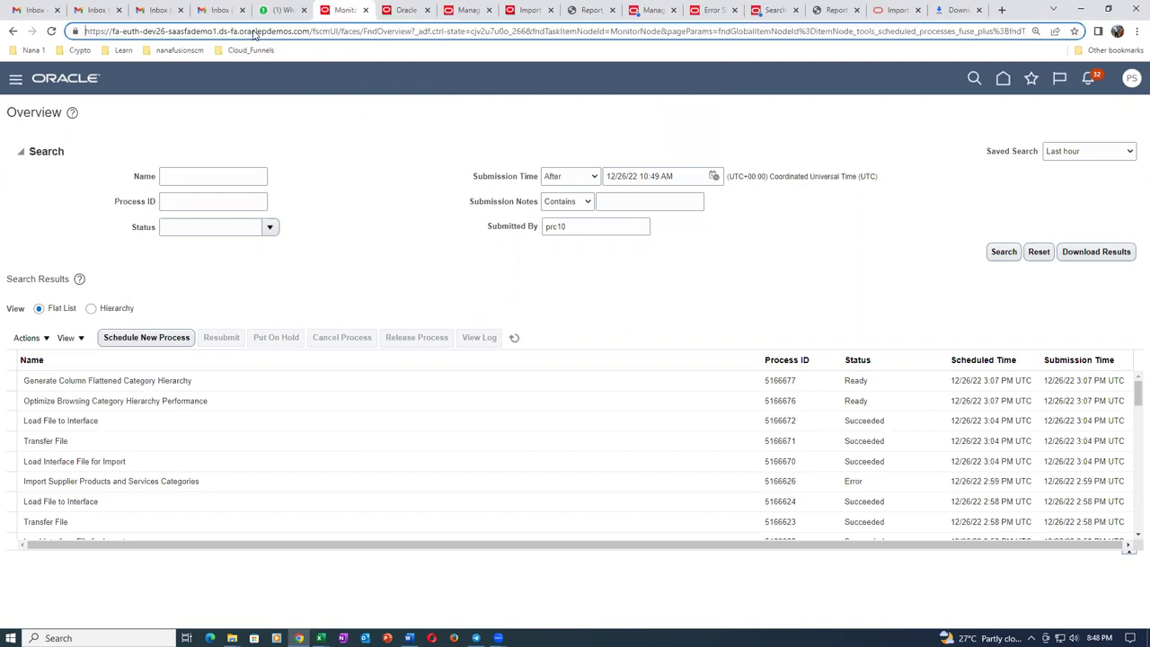
{"action": "key", "text": "shift+Right"}
{"action": "key", "text": "shift+Right"}
{"action": "key", "text": "shift+Right"}
{"action": "key", "text": "shift+Right"}
{"action": "key", "text": "shift+Right"}
{"action": "key", "text": "shift+Right"}
{"action": "key", "text": "shift+Right"}
{"action": "key", "text": "shift+Right"}
{"action": "key", "text": "shift+Right"}
{"action": "key", "text": "shift+Right"}
{"action": "key", "text": "shift+Right"}
{"action": "key", "text": "shift+Right"}
{"action": "key", "text": "shift+Right"}
{"action": "key", "text": "shift+Right"}
{"action": "key", "text": "shift+Right"}
{"action": "key", "text": "shift+Right"}
{"action": "key", "text": "shift+Right"}
{"action": "key", "text": "shift+Right"}
{"action": "key", "text": "shift+Right"}
{"action": "key", "text": "shift+Right"}
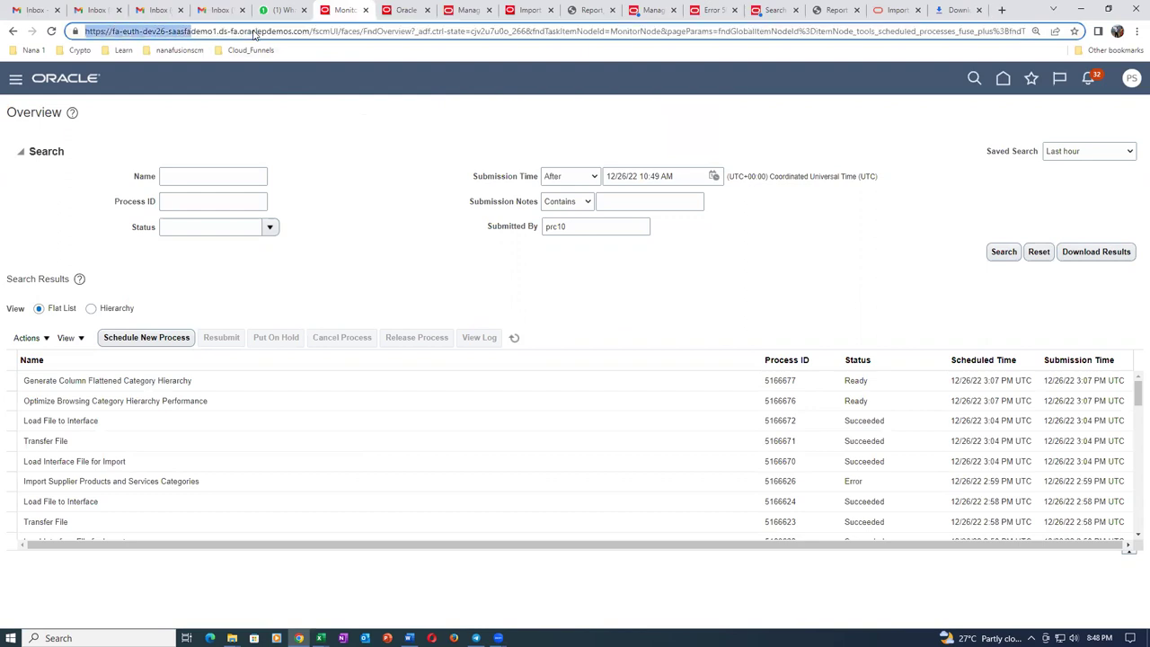
{"action": "key", "text": "shift+Right"}
{"action": "key", "text": "shift+Right"}
{"action": "key", "text": "shift+Right"}
{"action": "key", "text": "shift+Right"}
{"action": "key", "text": "shift+Right"}
{"action": "key", "text": "shift+Right"}
{"action": "key", "text": "shift+Right"}
{"action": "key", "text": "shift+Right"}
{"action": "key", "text": "shift+Right"}
{"action": "key", "text": "shift+Right"}
{"action": "key", "text": "shift+Right"}
{"action": "key", "text": "shift+Right"}
{"action": "key", "text": "shift+Right"}
{"action": "key", "text": "ctrl+c"}
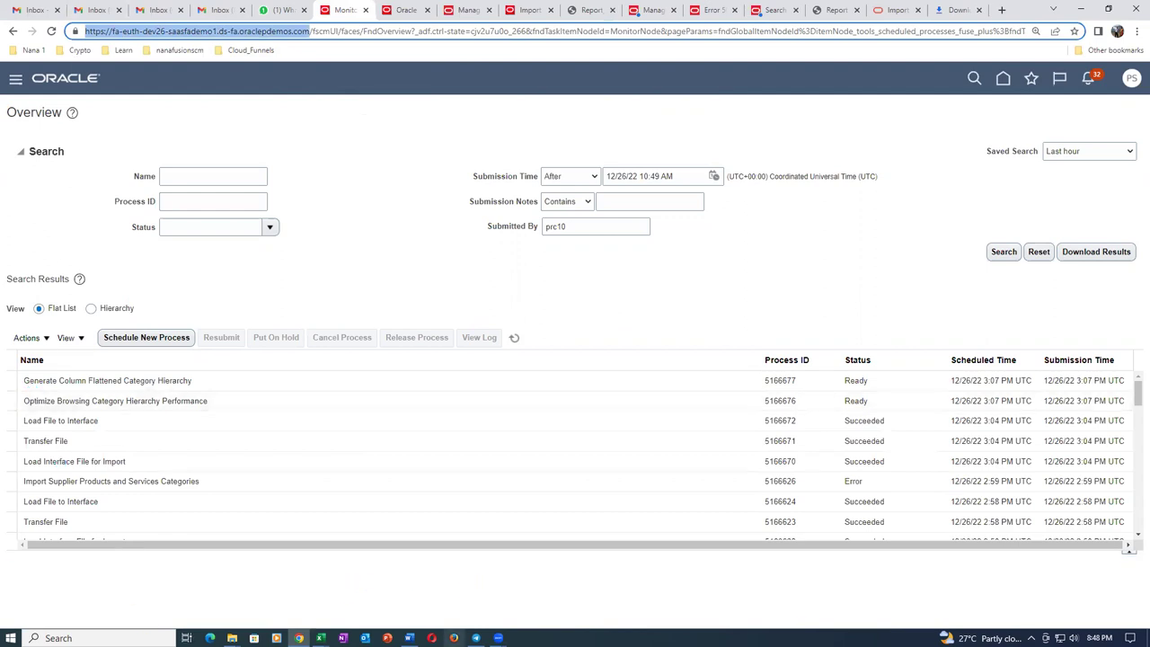
{"action": "left_click", "coordinate": [454, 638]}
{"action": "left_click", "coordinate": [498, 638]}
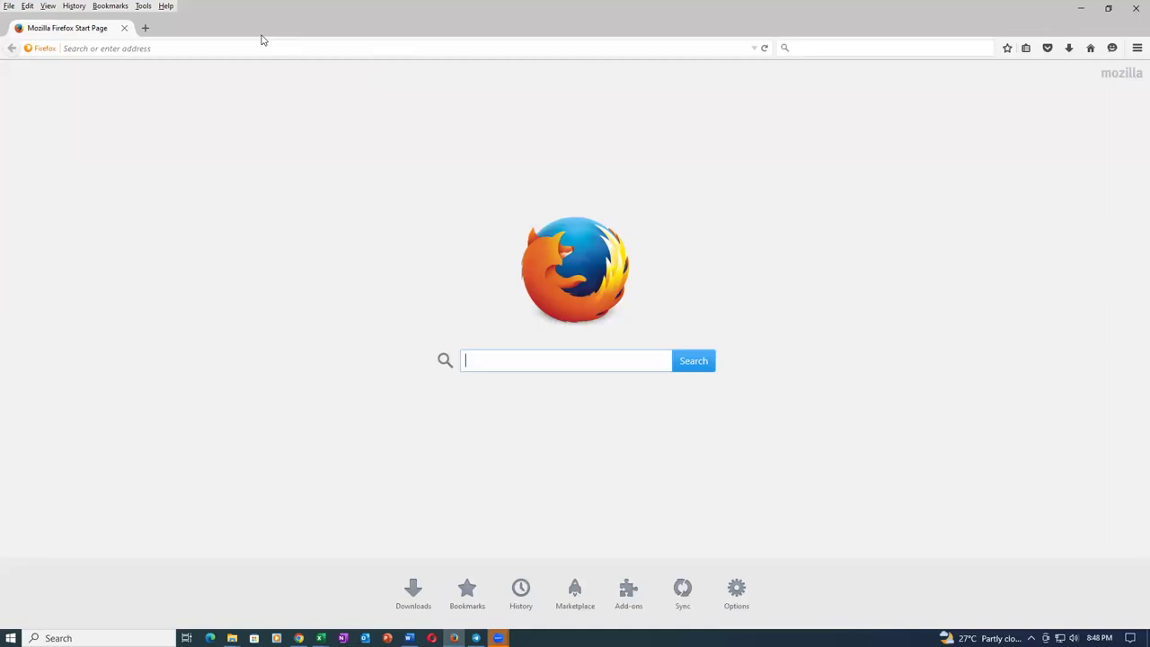
Load the Oracle Applications Cloud sign-in page from the pasted demo address.
{"action": "left_click", "coordinate": [254, 44]}
{"action": "key", "text": "ctrl+v"}
{"action": "key", "text": "Return"}
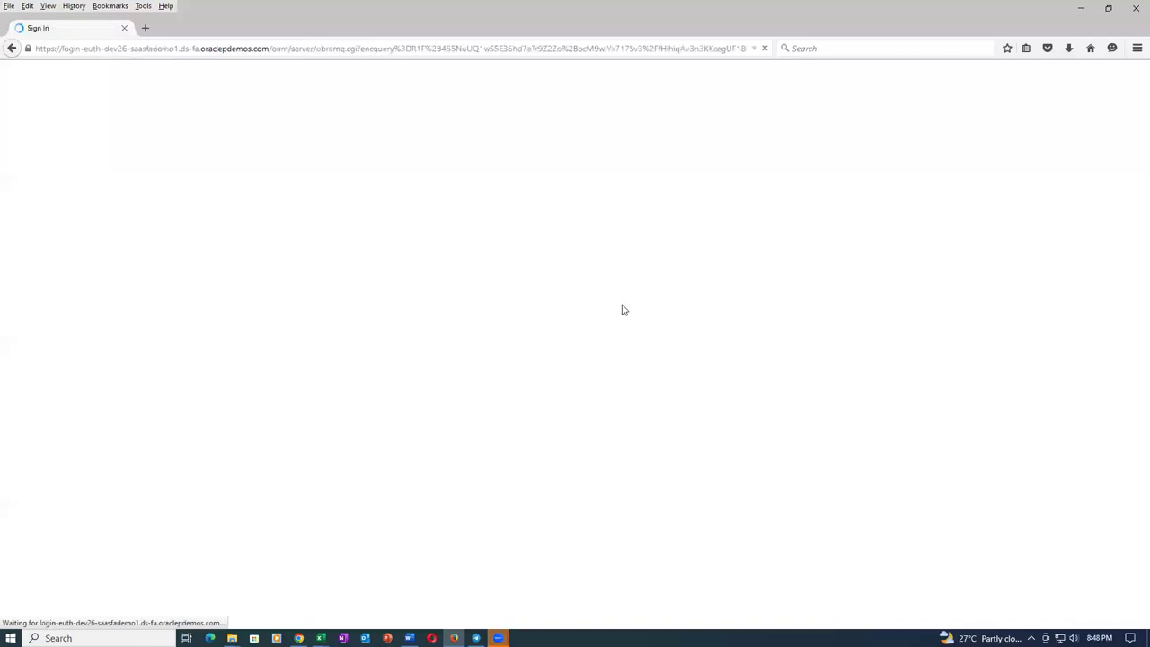
Sign in with the saved user ID and password to reach the Welcome page.
{"action": "left_click", "coordinate": [571, 270]}
{"action": "type", "text": "prc10"}
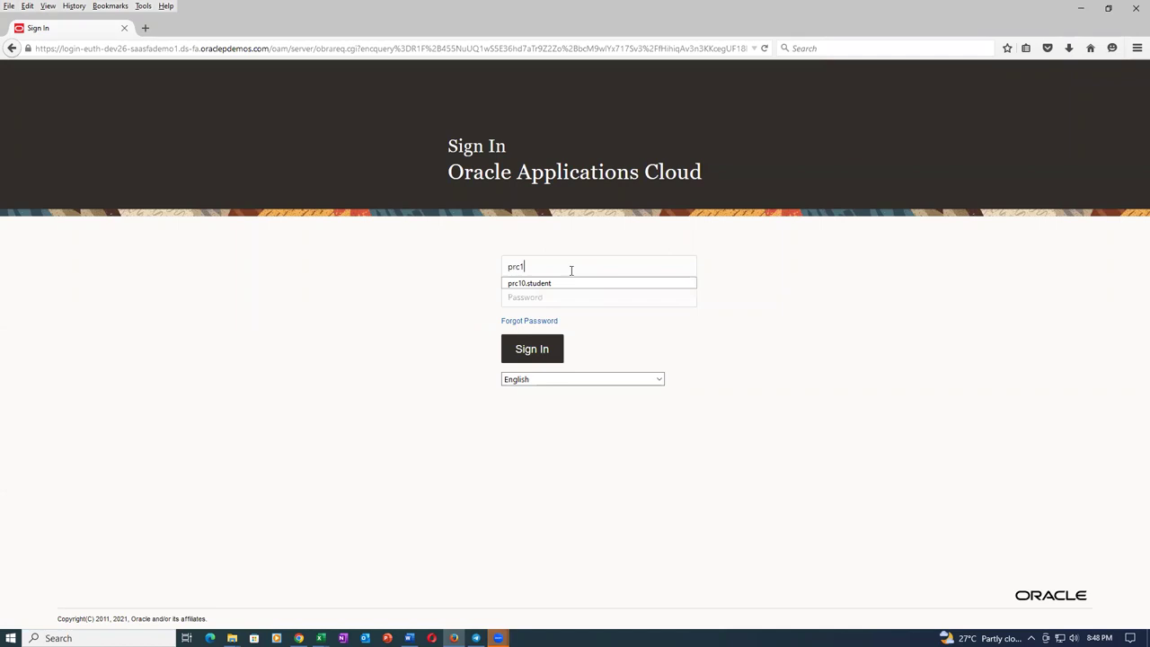
{"action": "left_click", "coordinate": [564, 284]}
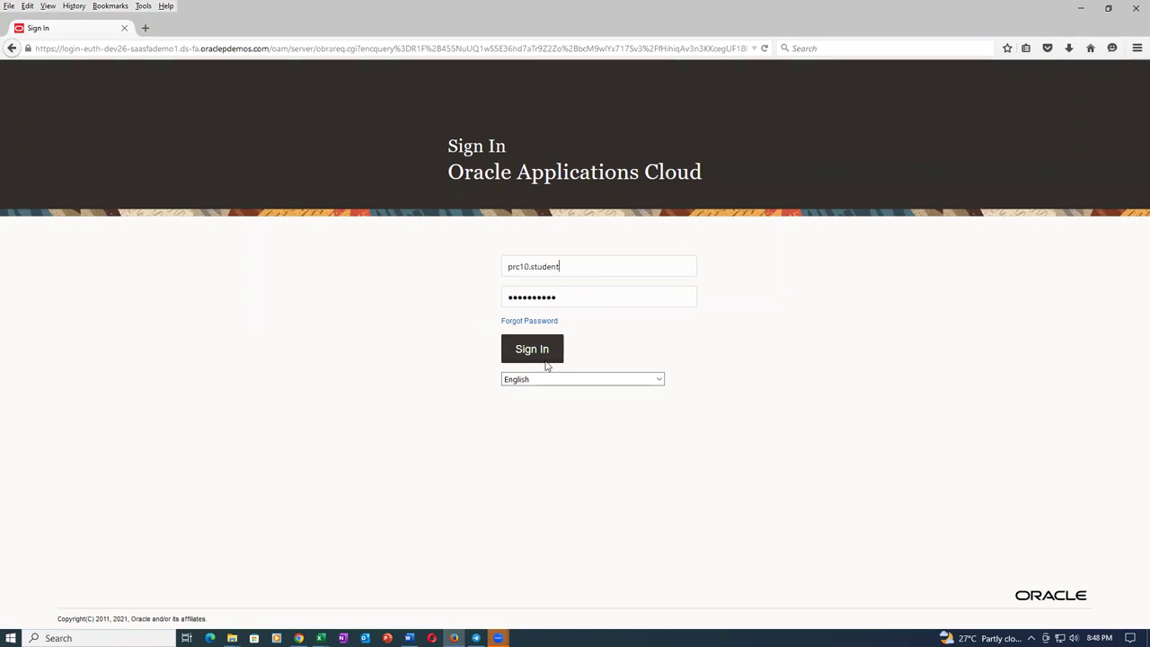
{"action": "left_click", "coordinate": [537, 354]}
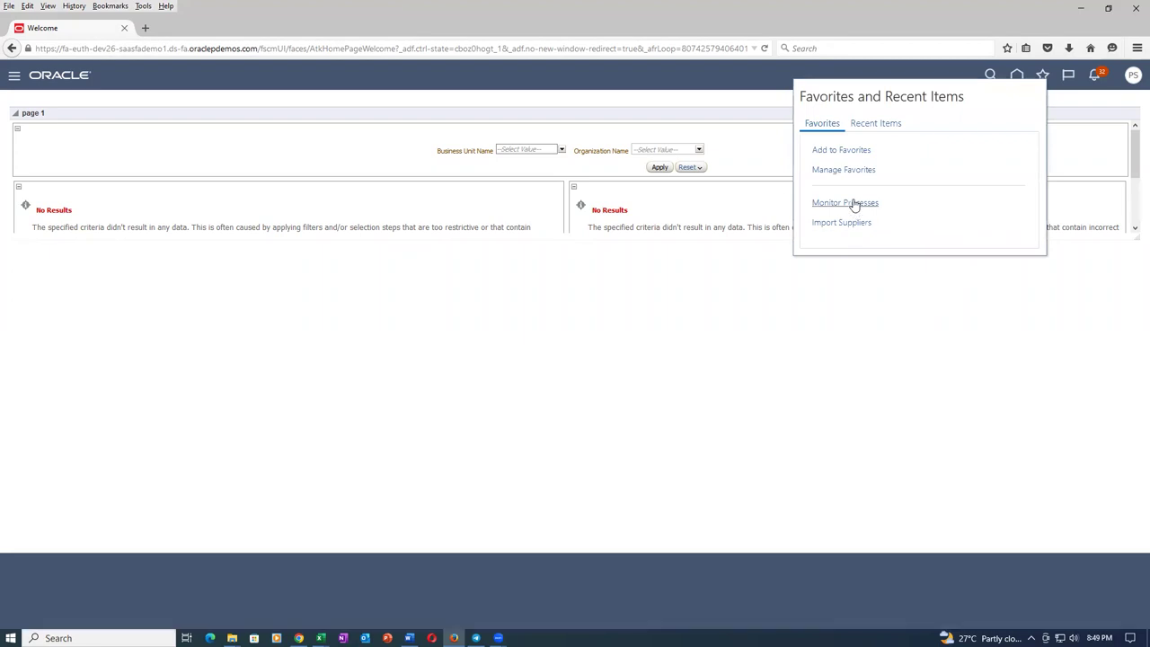
In Monitor Processes, schedule a new Load Interface File for Import job.
{"action": "left_click", "coordinate": [853, 203]}
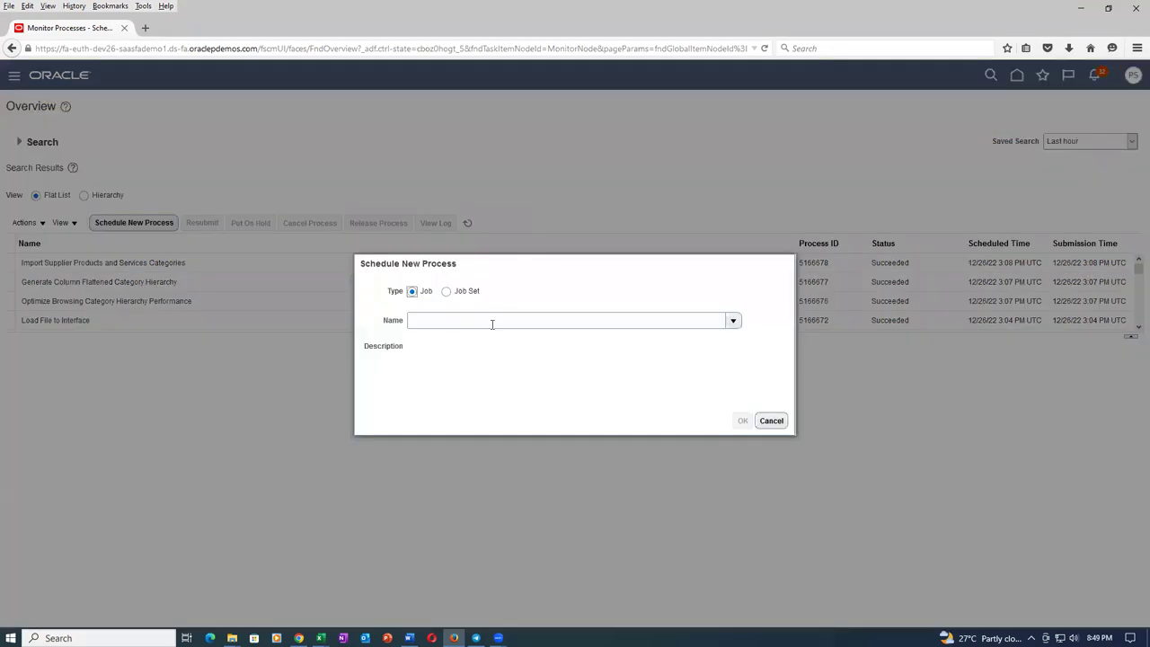
{"action": "left_click", "coordinate": [508, 320]}
{"action": "type", "text": "load int"}
{"action": "left_click", "coordinate": [565, 396]}
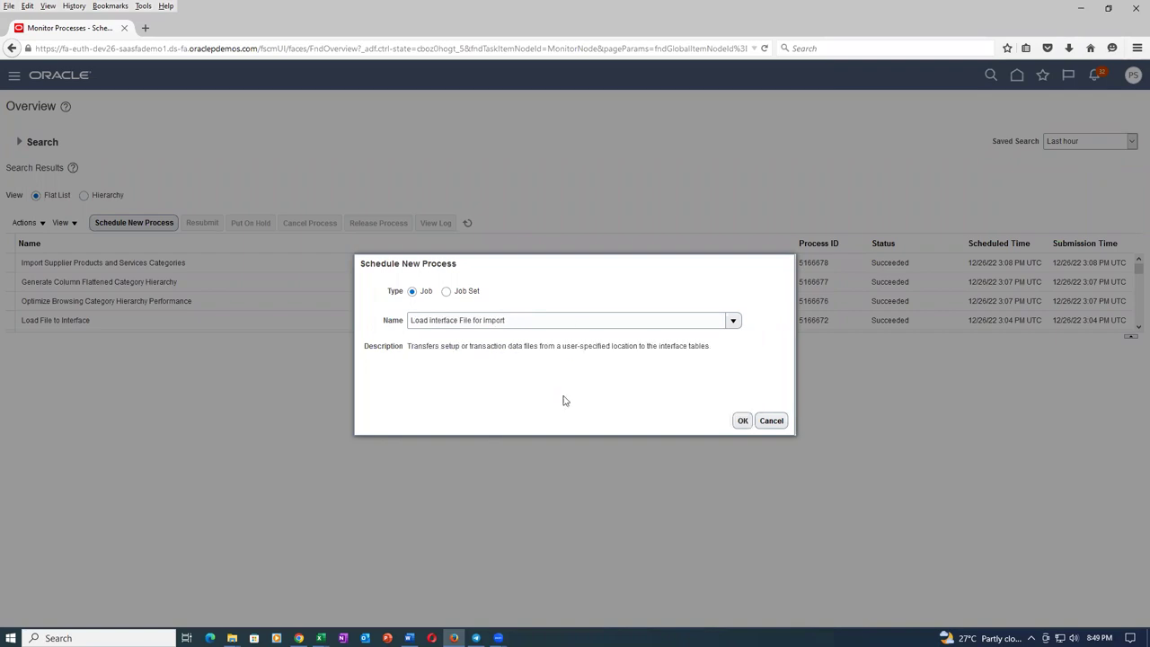
{"action": "left_click", "coordinate": [743, 423]}
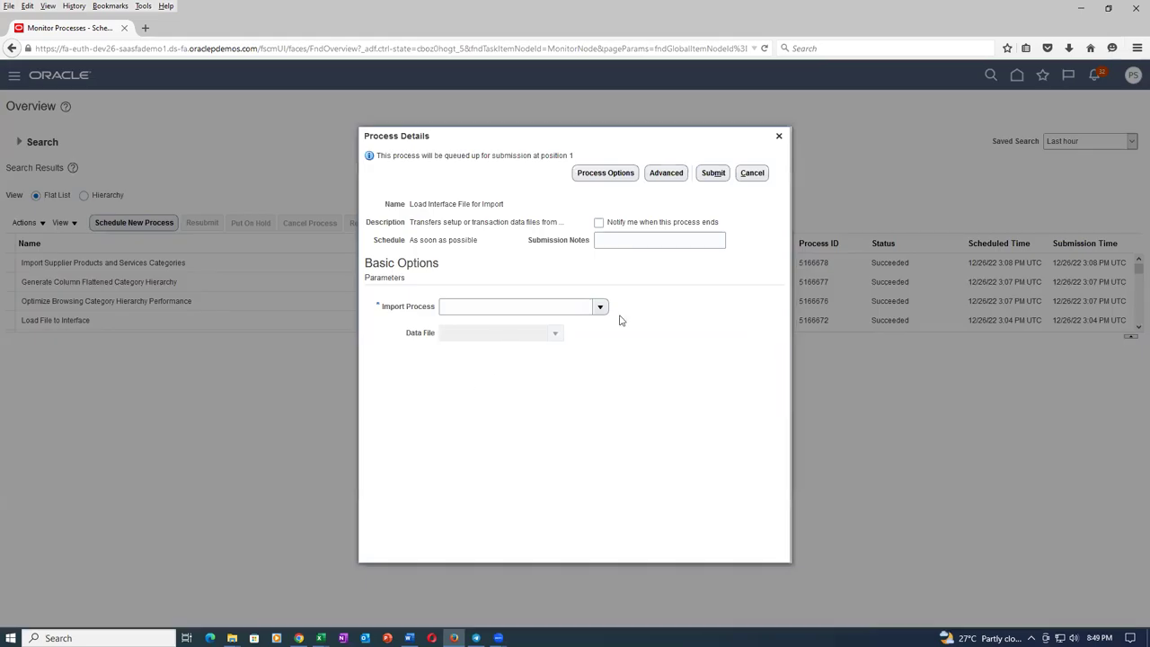
Set its import process to Import Supplier Attachments, found by searching 'Imp%'.
{"action": "left_click", "coordinate": [600, 308]}
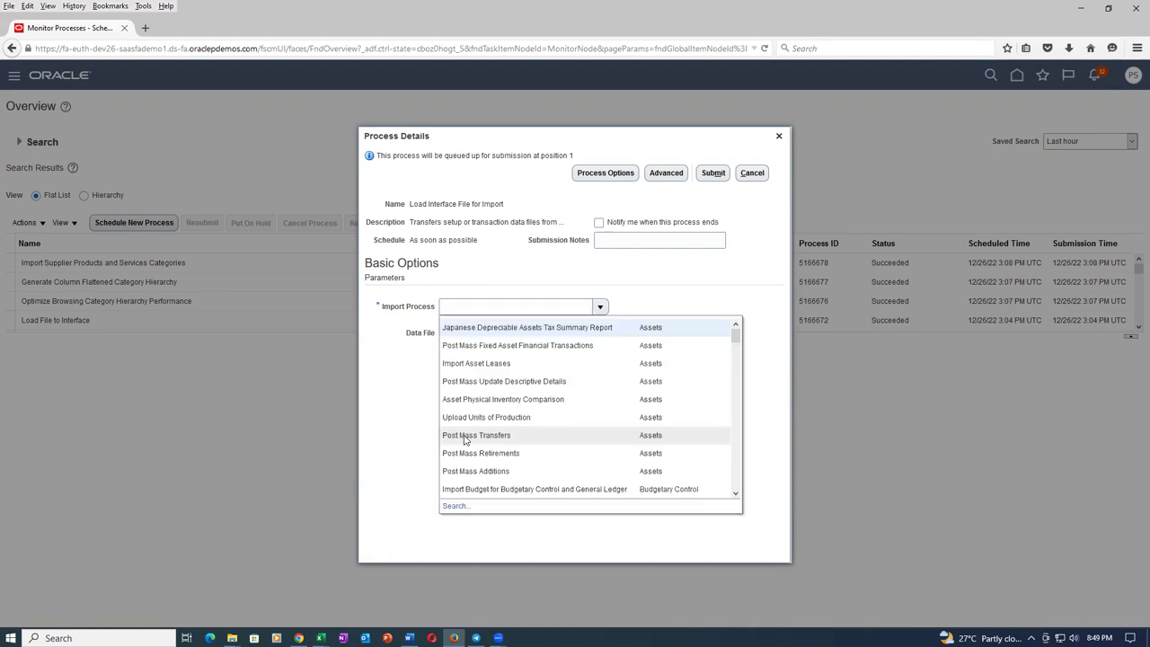
{"action": "left_click", "coordinate": [456, 507]}
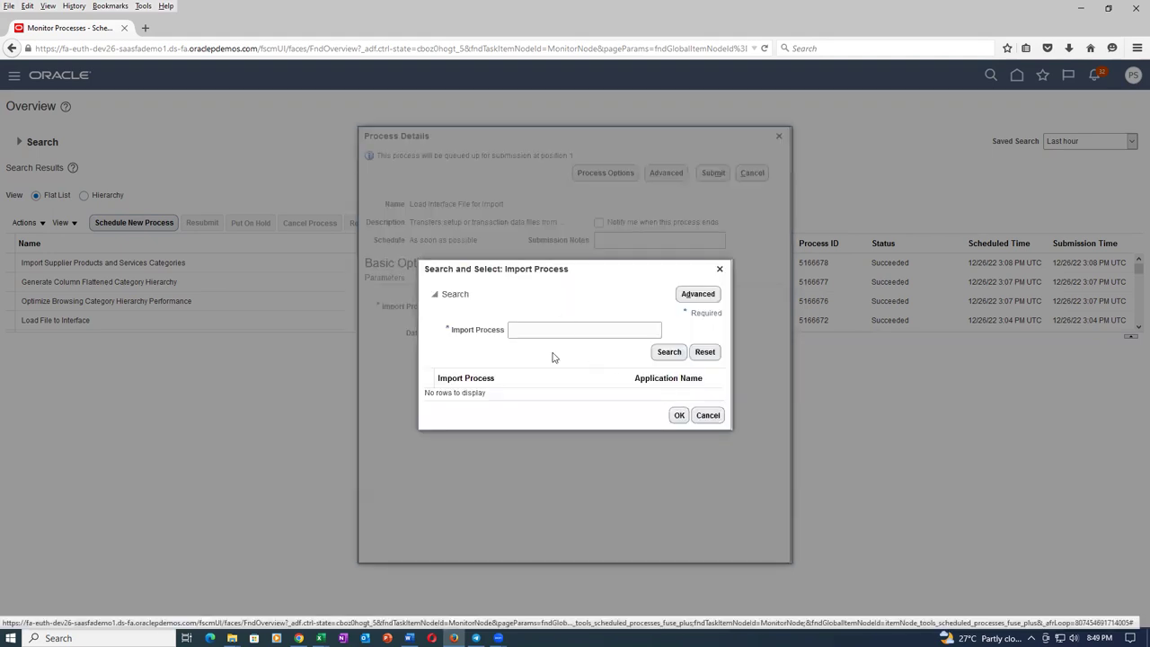
{"action": "type", "text": "Imp%Sup%"}
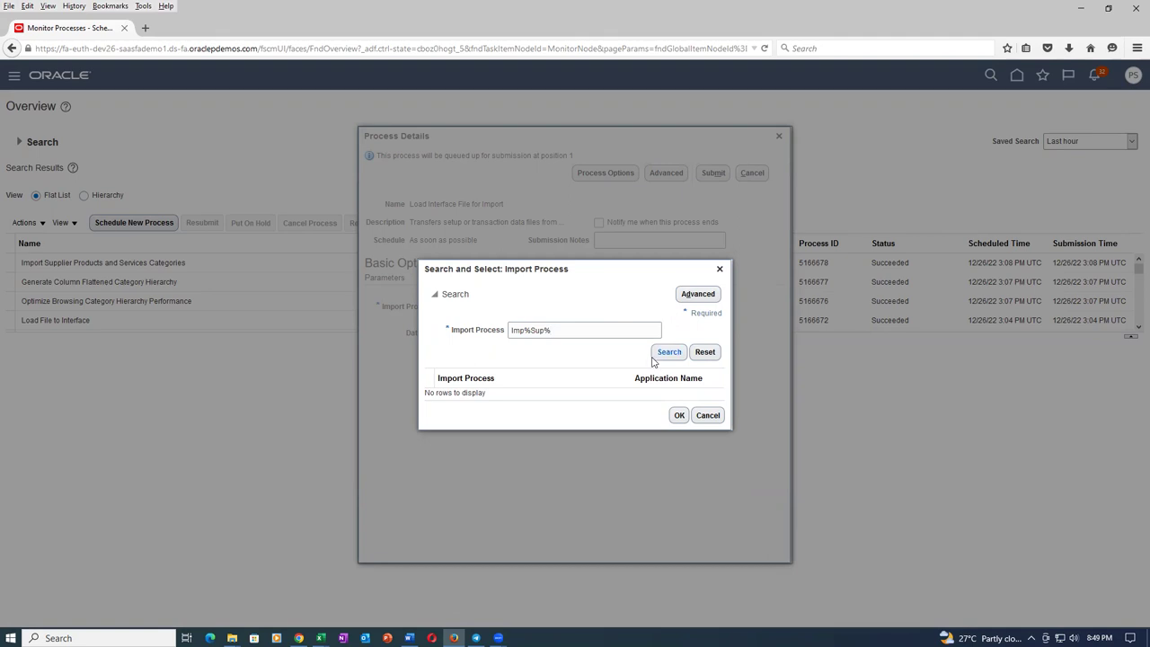
{"action": "left_click", "coordinate": [660, 353]}
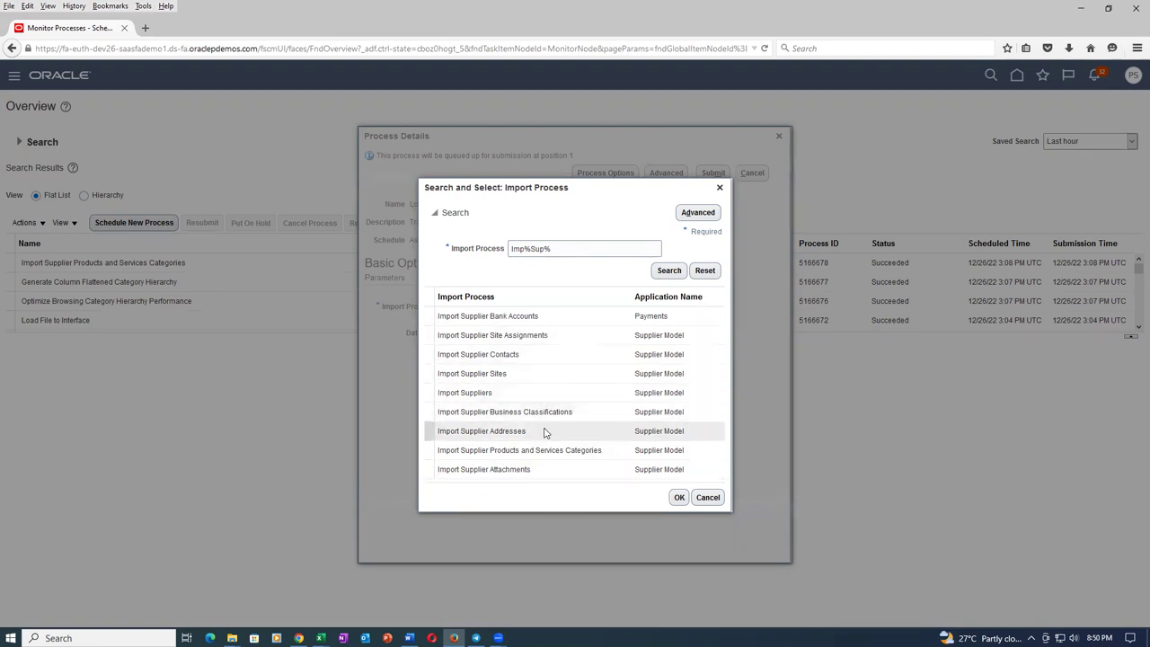
{"action": "left_click", "coordinate": [537, 470]}
{"action": "left_click", "coordinate": [679, 497]}
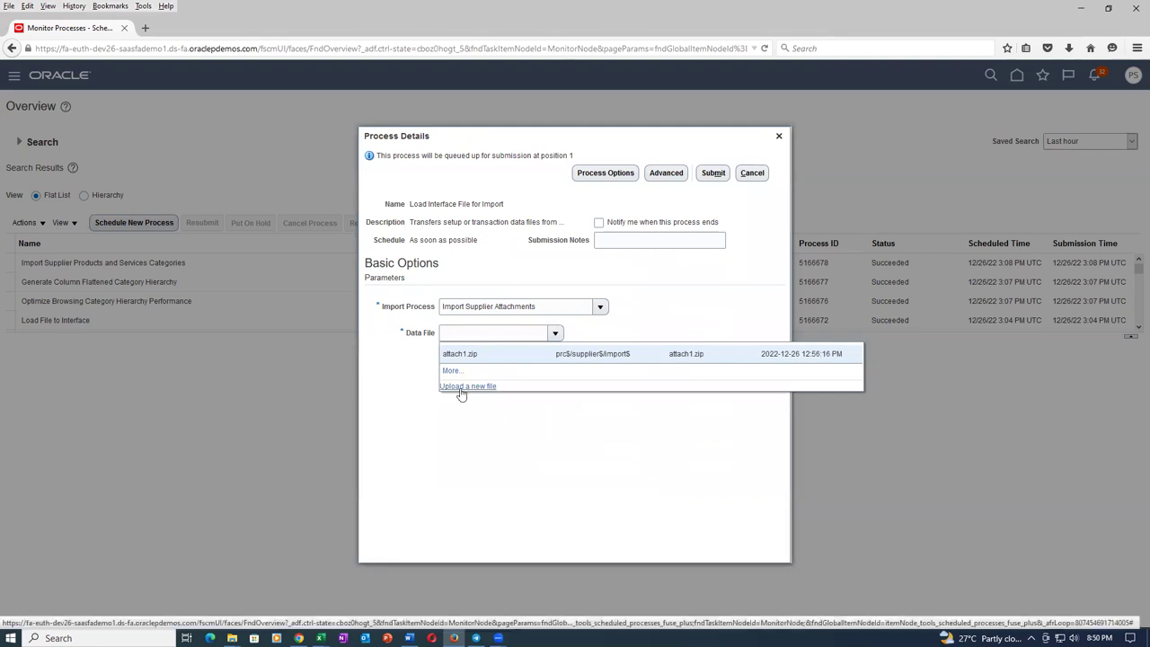
{"action": "left_click", "coordinate": [462, 389]}
Upload sup_attach_1.zip from J:\Sup_Import\ZIP Files as the process's data file.
{"action": "left_click", "coordinate": [538, 346]}
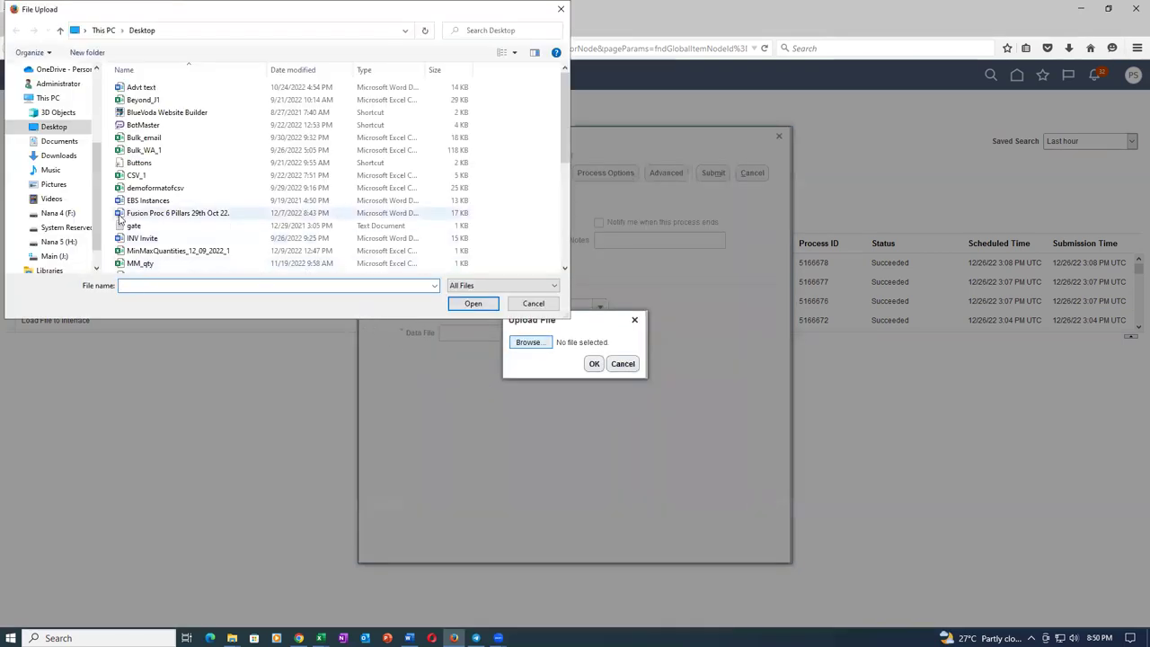
{"action": "left_click", "coordinate": [56, 256]}
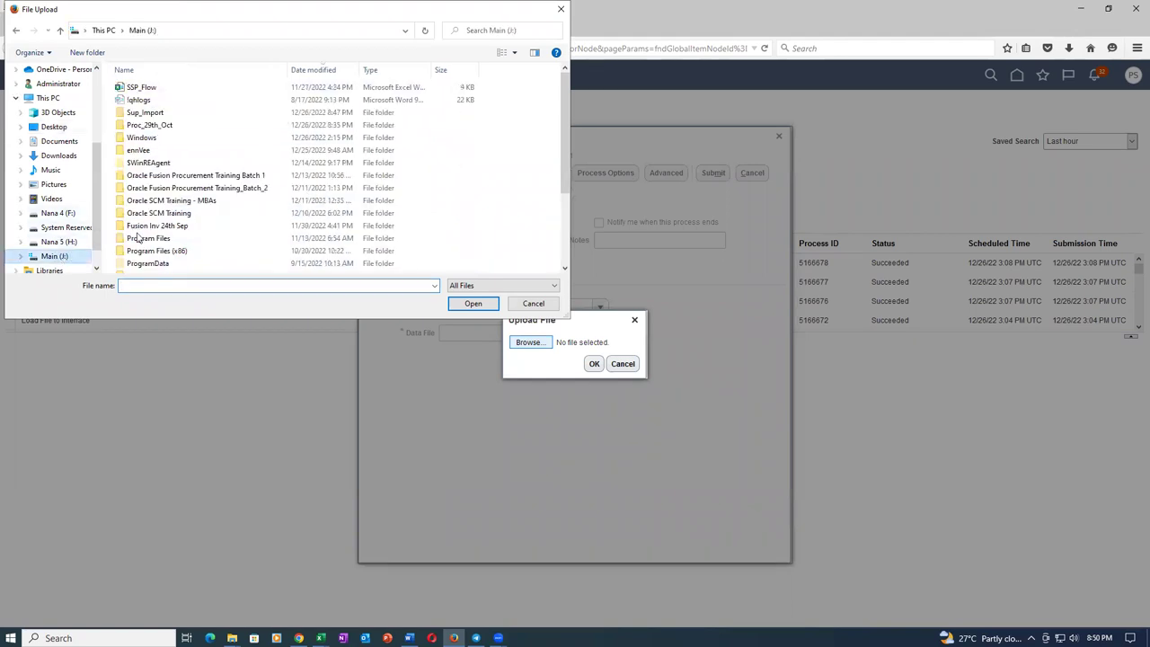
{"action": "double_click", "coordinate": [159, 113]}
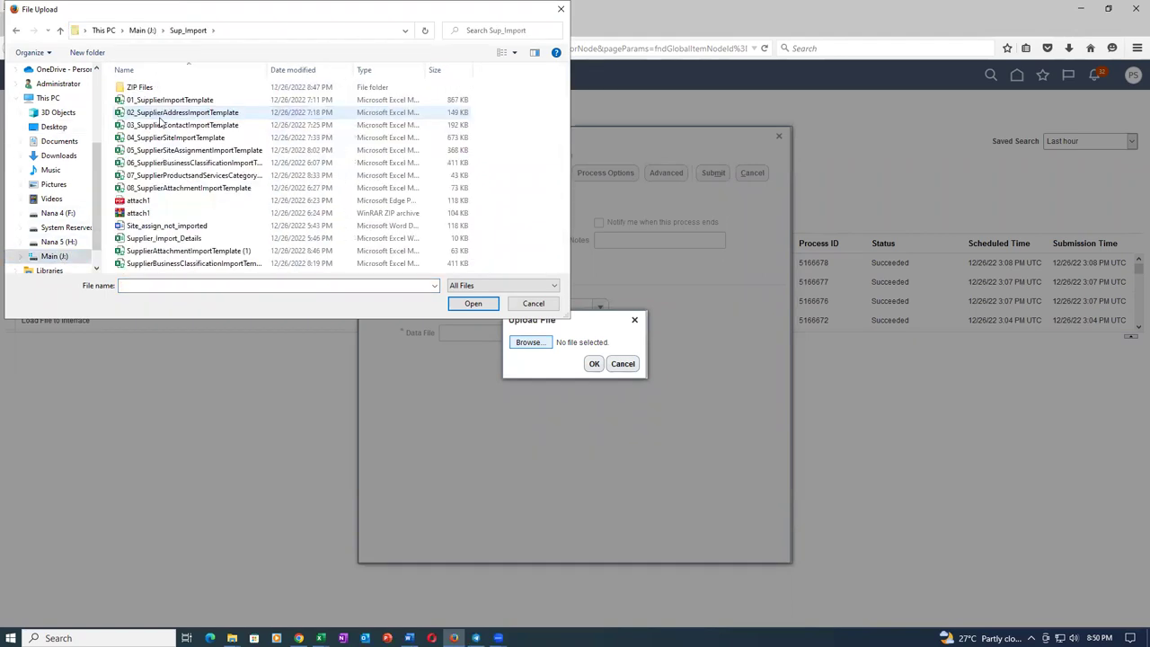
{"action": "double_click", "coordinate": [159, 87]}
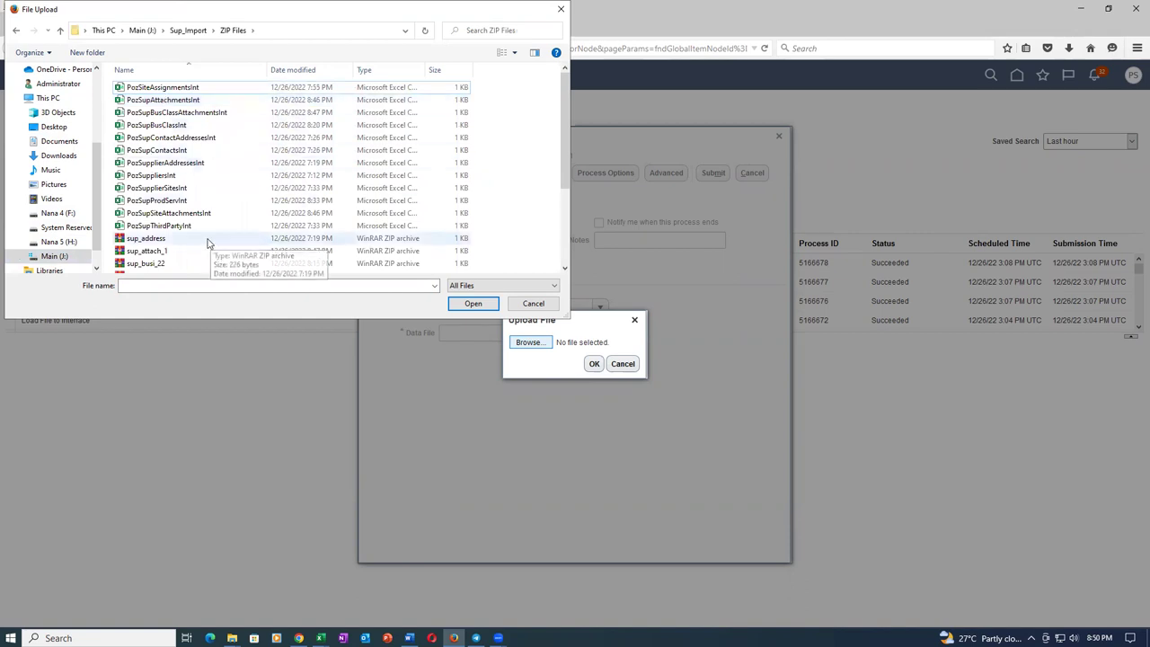
{"action": "scroll", "coordinate": [208, 241], "scroll_direction": "down", "scroll_amount": 2}
{"action": "left_click", "coordinate": [175, 178]}
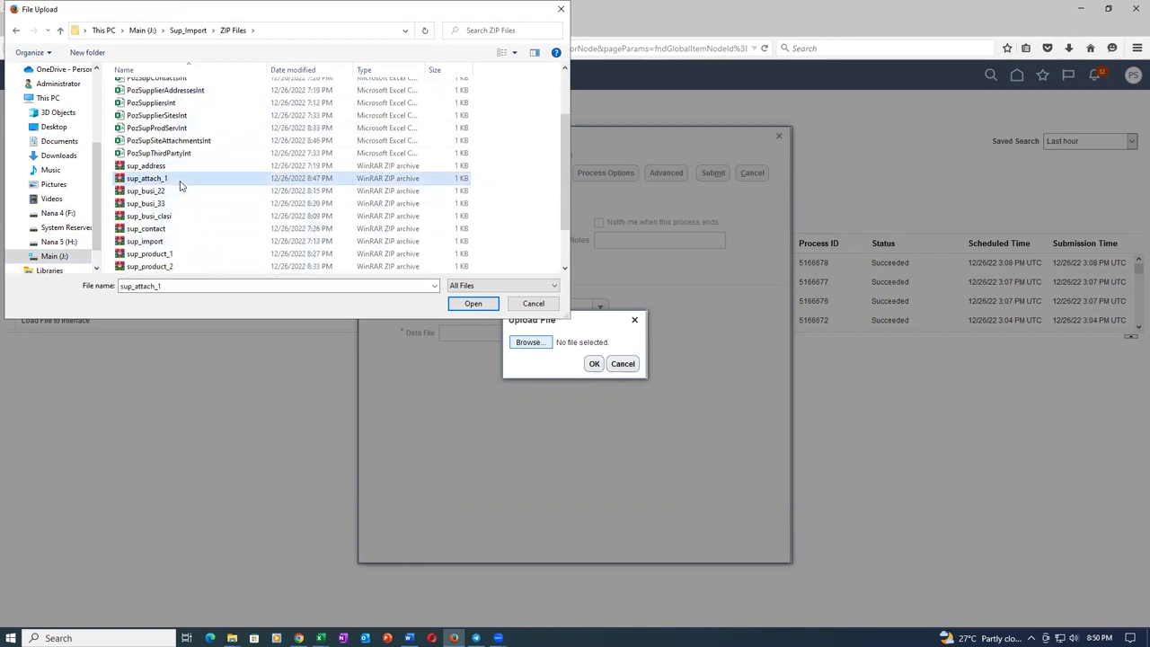
{"action": "left_click", "coordinate": [471, 303]}
{"action": "left_click", "coordinate": [594, 364]}
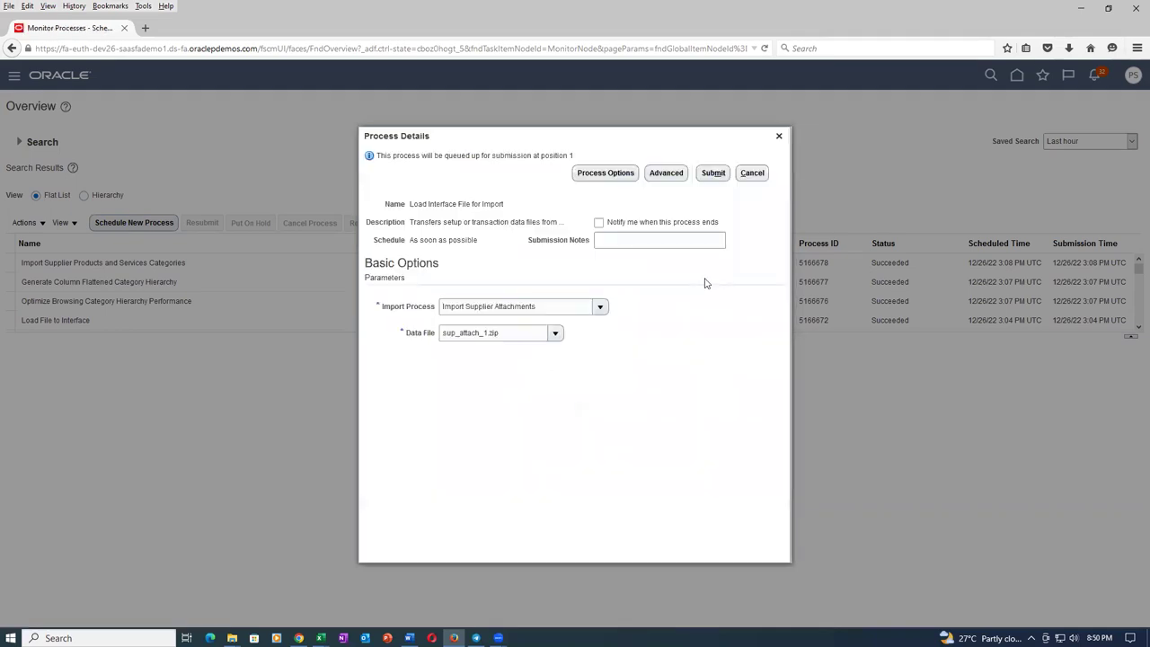
Submit the load process and refresh until the three Load File to Interface jobs succeed.
{"action": "left_click", "coordinate": [713, 172]}
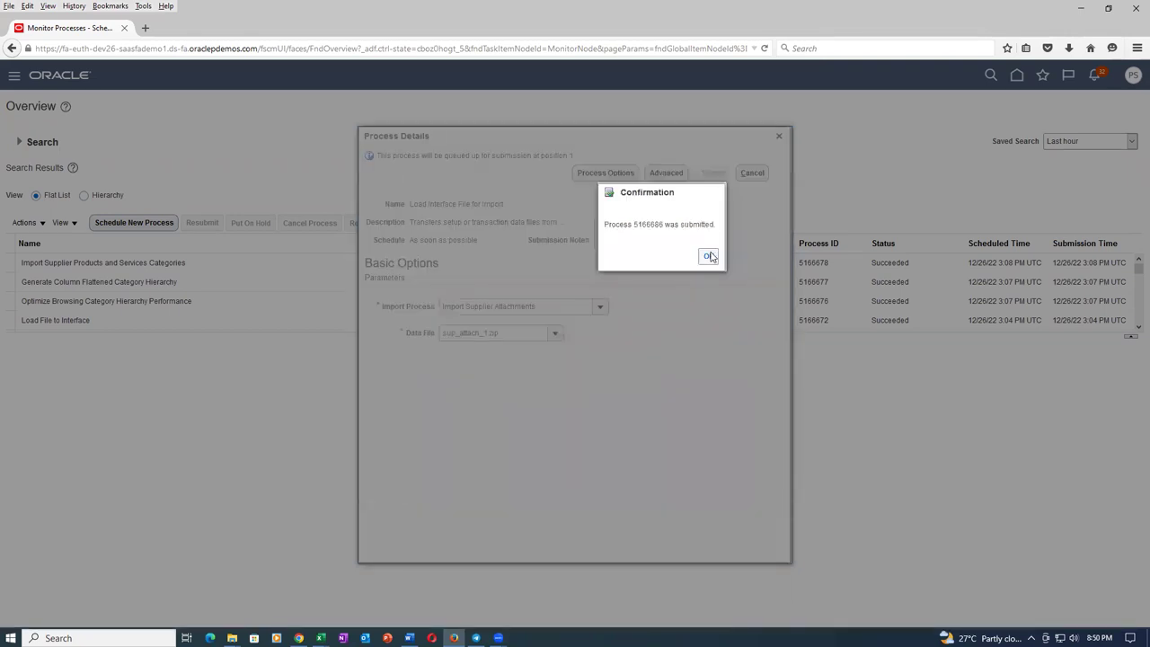
{"action": "key", "text": "Return"}
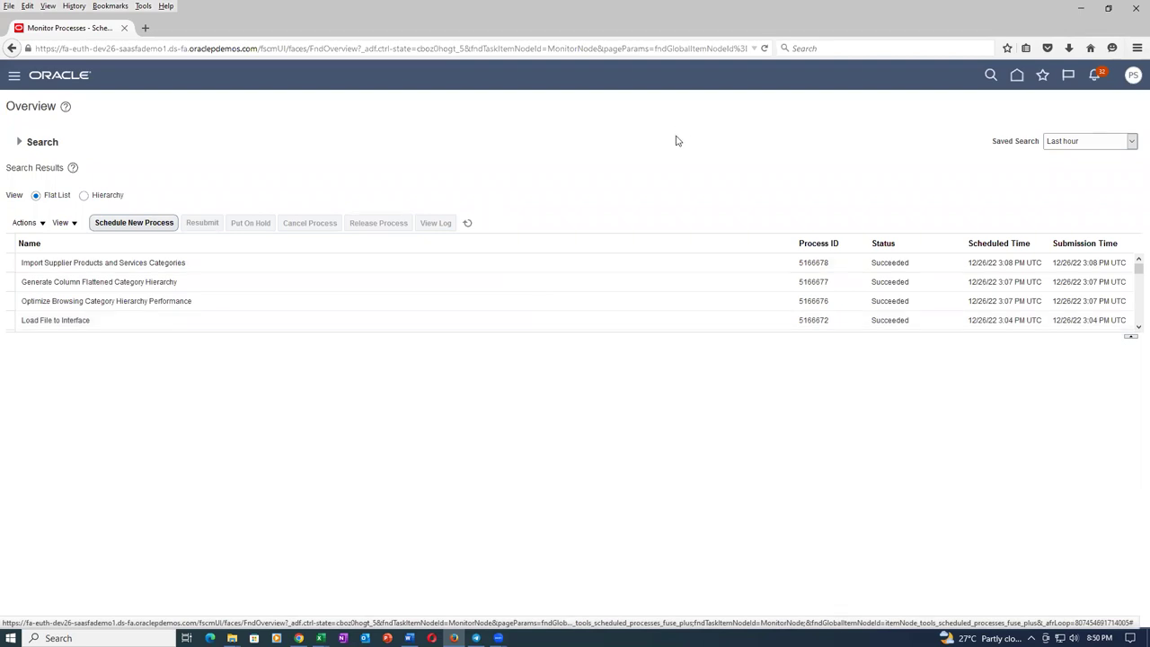
{"action": "left_click", "coordinate": [468, 224]}
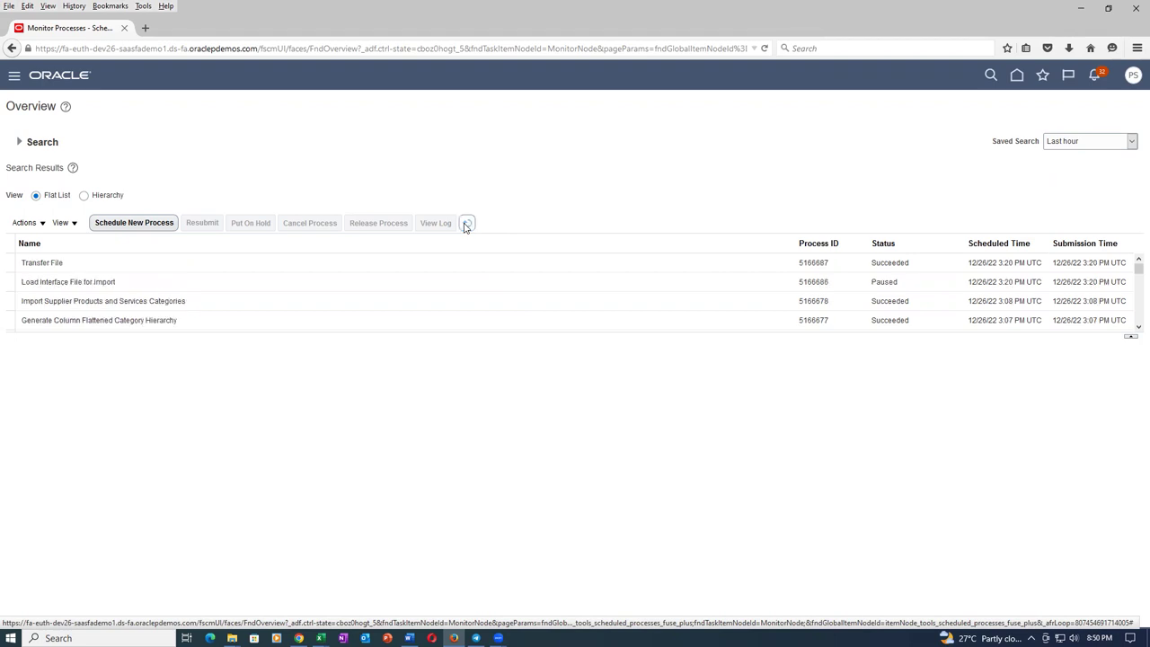
{"action": "left_click", "coordinate": [467, 224]}
Select the Oracle host name at the start of the page address for copying.
{"action": "right_click", "coordinate": [71, 28]}
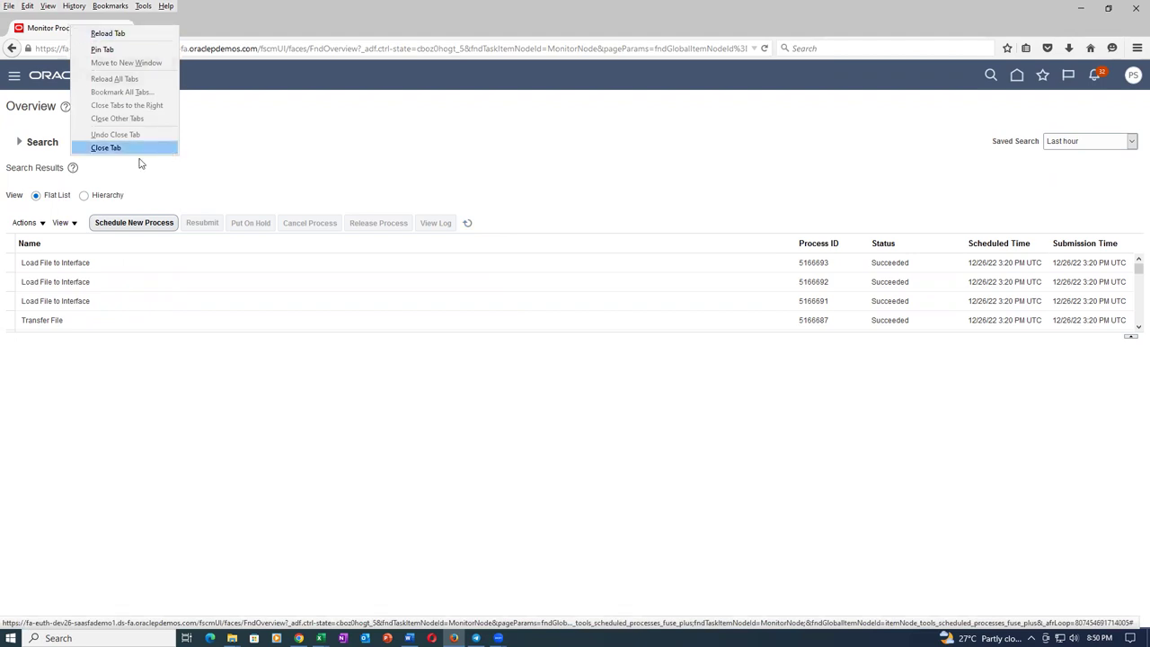
{"action": "left_click", "coordinate": [224, 174]}
{"action": "left_click", "coordinate": [144, 50]}
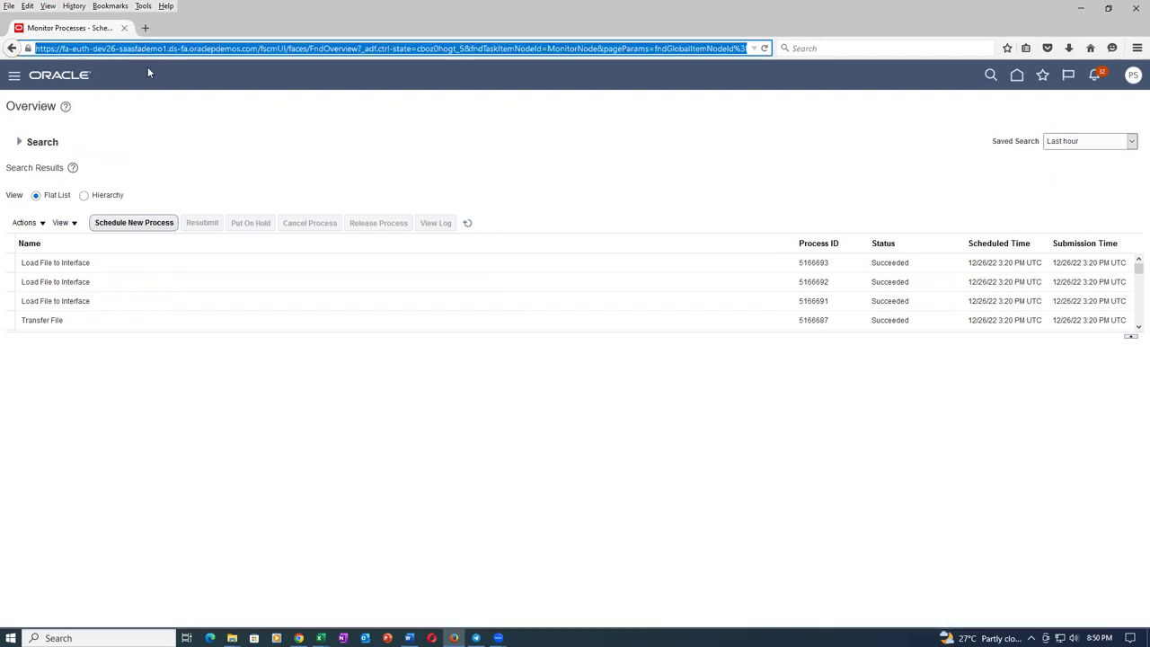
{"action": "key", "text": "Home"}
{"action": "key", "text": "shift+Right"}
{"action": "key", "text": "shift+Right"}
{"action": "key", "text": "shift+Right"}
{"action": "key", "text": "shift+Right"}
{"action": "key", "text": "shift+Right"}
{"action": "key", "text": "shift+Right"}
{"action": "key", "text": "shift+Right"}
{"action": "key", "text": "shift+Right"}
{"action": "key", "text": "shift+Right"}
{"action": "key", "text": "shift+Right"}
{"action": "key", "text": "shift+Right"}
{"action": "key", "text": "shift+Right"}
{"action": "key", "text": "shift+Right"}
{"action": "key", "text": "shift+Right"}
{"action": "key", "text": "shift+Right"}
{"action": "key", "text": "shift+Right"}
{"action": "key", "text": "shift+Right"}
{"action": "key", "text": "shift+Right"}
{"action": "key", "text": "shift+Right"}
{"action": "key", "text": "shift+Right"}
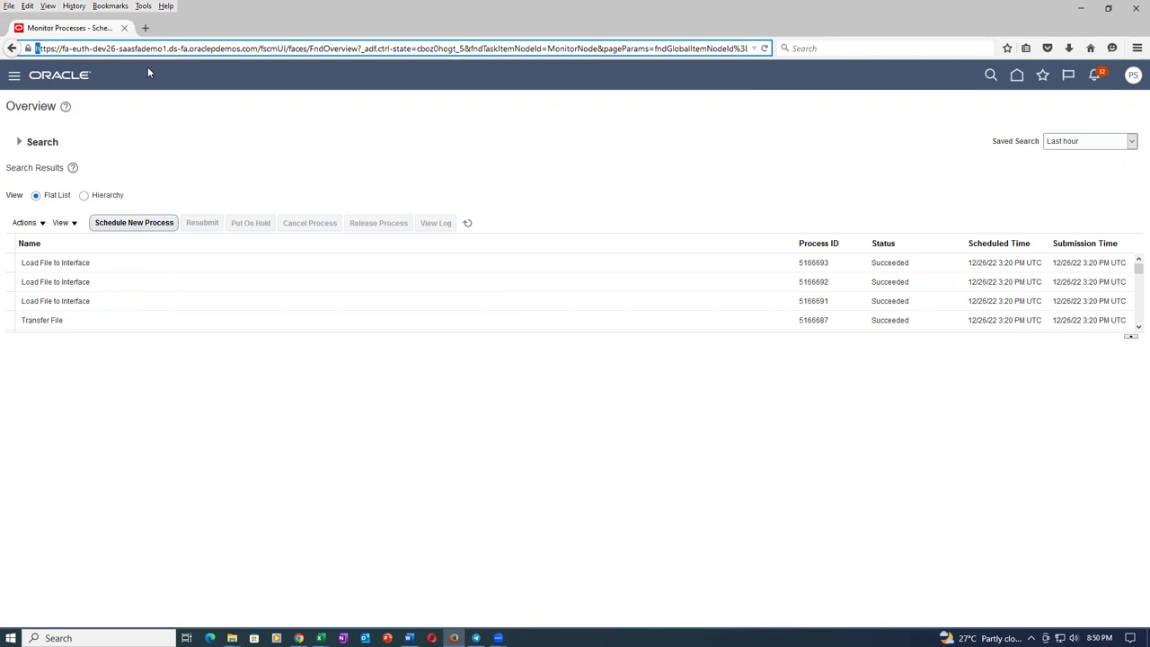
{"action": "key", "text": "shift+Right"}
{"action": "key", "text": "shift+Right"}
{"action": "key", "text": "shift+Right"}
{"action": "key", "text": "shift+Right"}
{"action": "key", "text": "shift+Right"}
{"action": "key", "text": "shift+Right"}
{"action": "key", "text": "shift+Right"}
{"action": "key", "text": "shift+Right"}
{"action": "key", "text": "shift+Right"}
{"action": "key", "text": "shift+Right"}
{"action": "key", "text": "shift+Right"}
{"action": "key", "text": "shift+Right"}
{"action": "key", "text": "shift+Right"}
{"action": "key", "text": "shift+Right"}
{"action": "key", "text": "shift+Right"}
{"action": "key", "text": "shift+Right"}
{"action": "key", "text": "shift+Right"}
{"action": "key", "text": "shift+Right"}
{"action": "key", "text": "shift+Right"}
{"action": "key", "text": "shift+Right"}
{"action": "key", "text": "ctrl+c"}
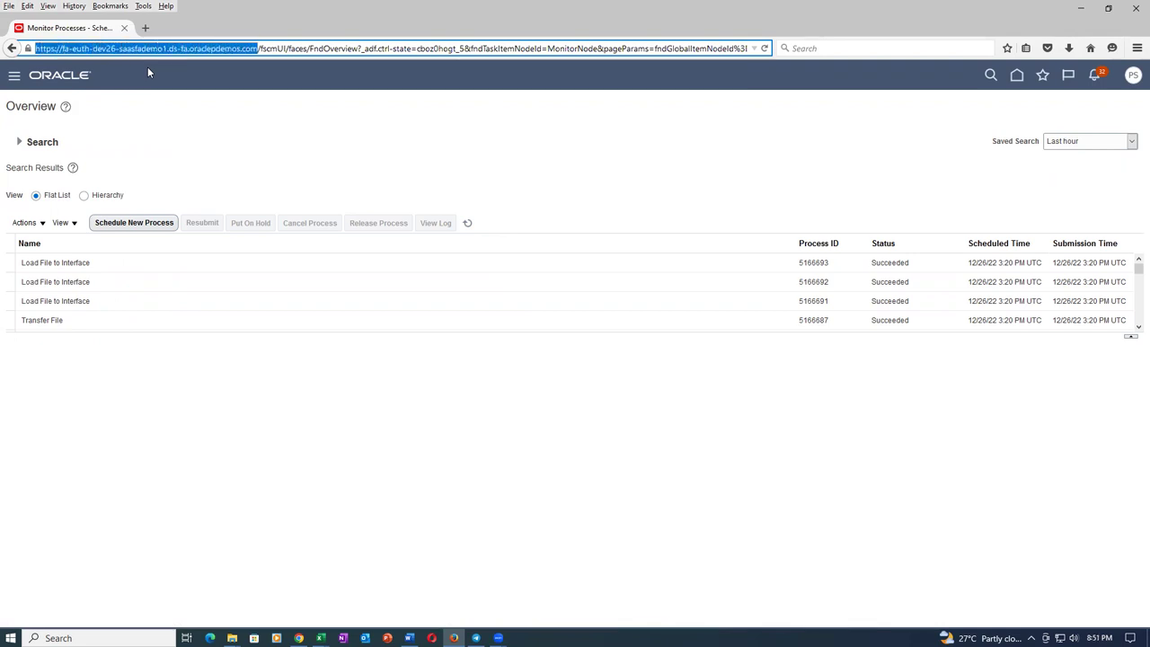
Load the Oracle host's home page in a new browser tab.
{"action": "left_click", "coordinate": [144, 28]}
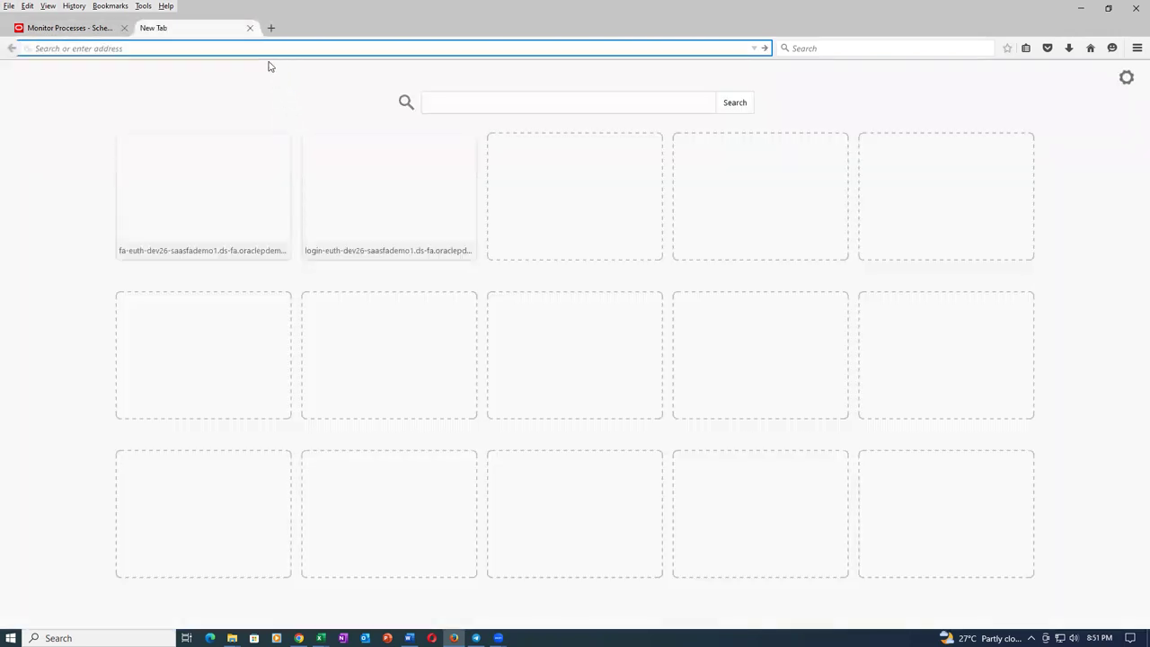
{"action": "key", "text": "ctrl+v"}
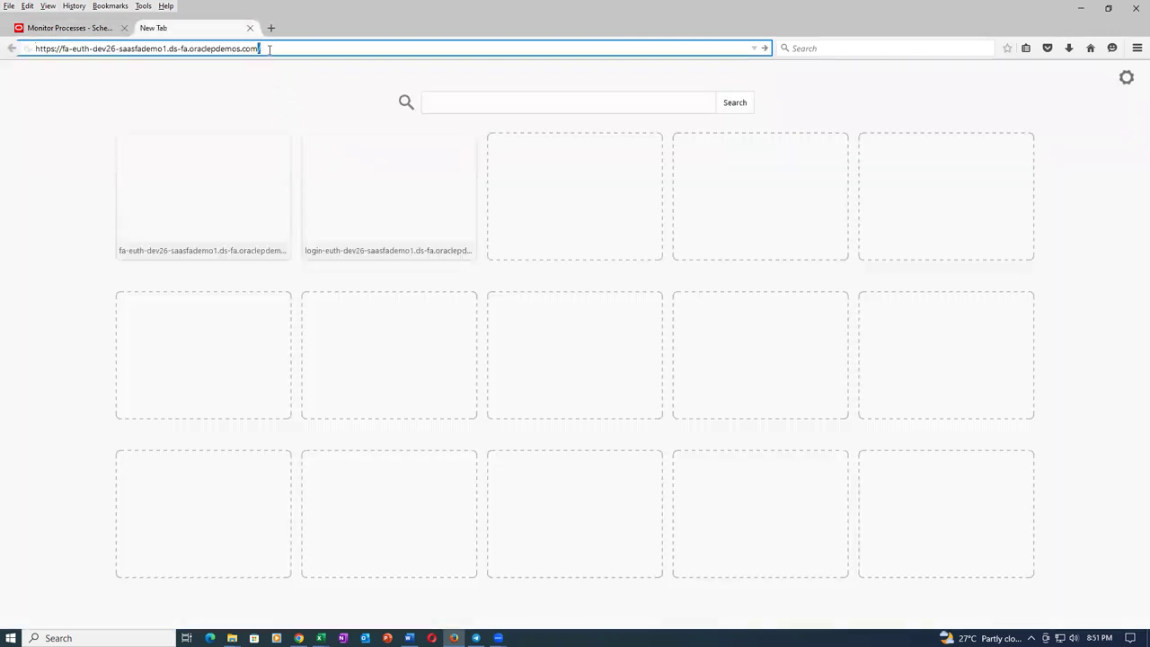
{"action": "key", "text": "Return"}
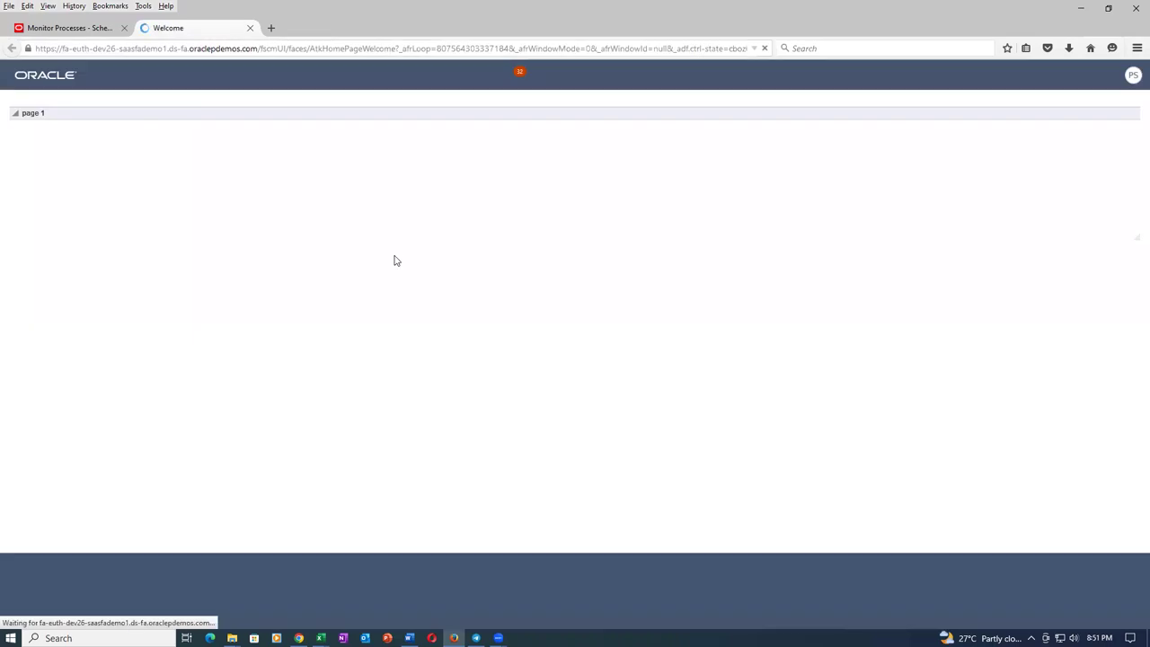
Refresh the Monitor Processes list and enlarge its results table.
{"action": "left_click", "coordinate": [95, 30]}
{"action": "left_click", "coordinate": [467, 224]}
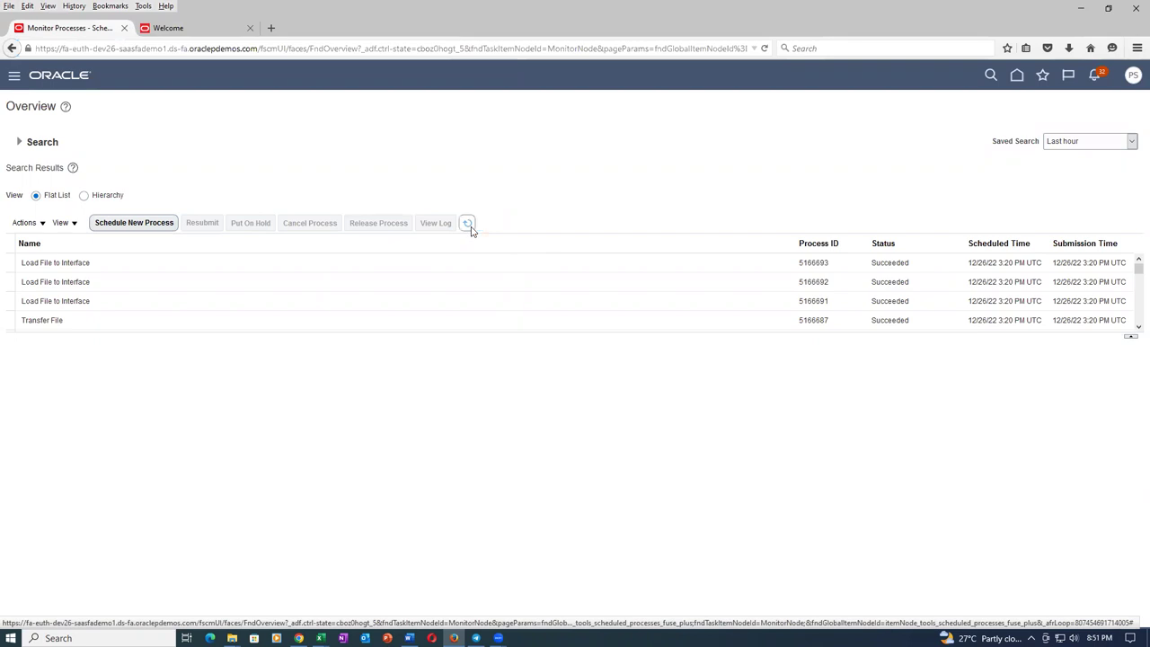
{"action": "left_click", "coordinate": [508, 415]}
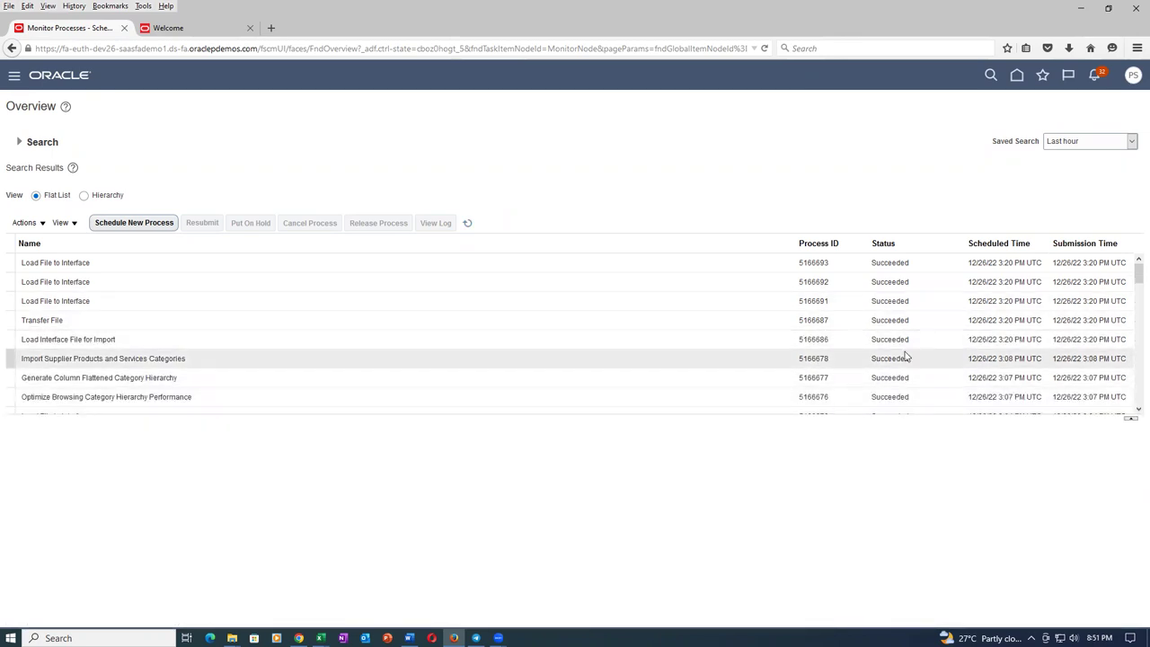
From Favorites in the new tab, go to the Import Suppliers page.
{"action": "left_click", "coordinate": [174, 32]}
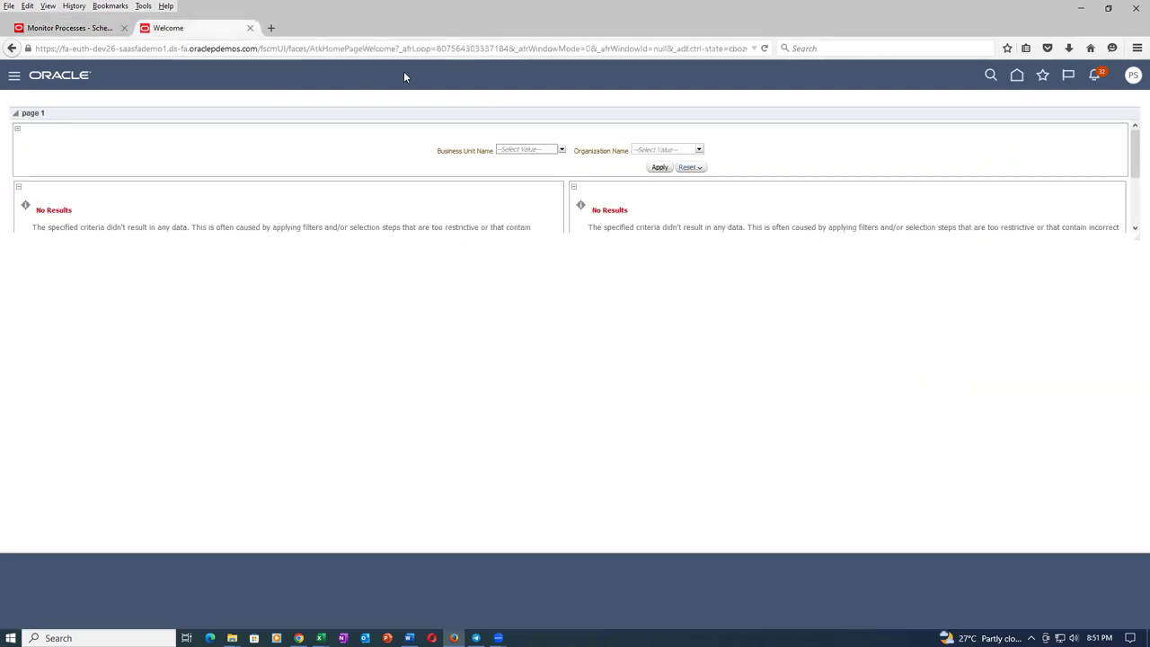
{"action": "left_click", "coordinate": [1043, 77]}
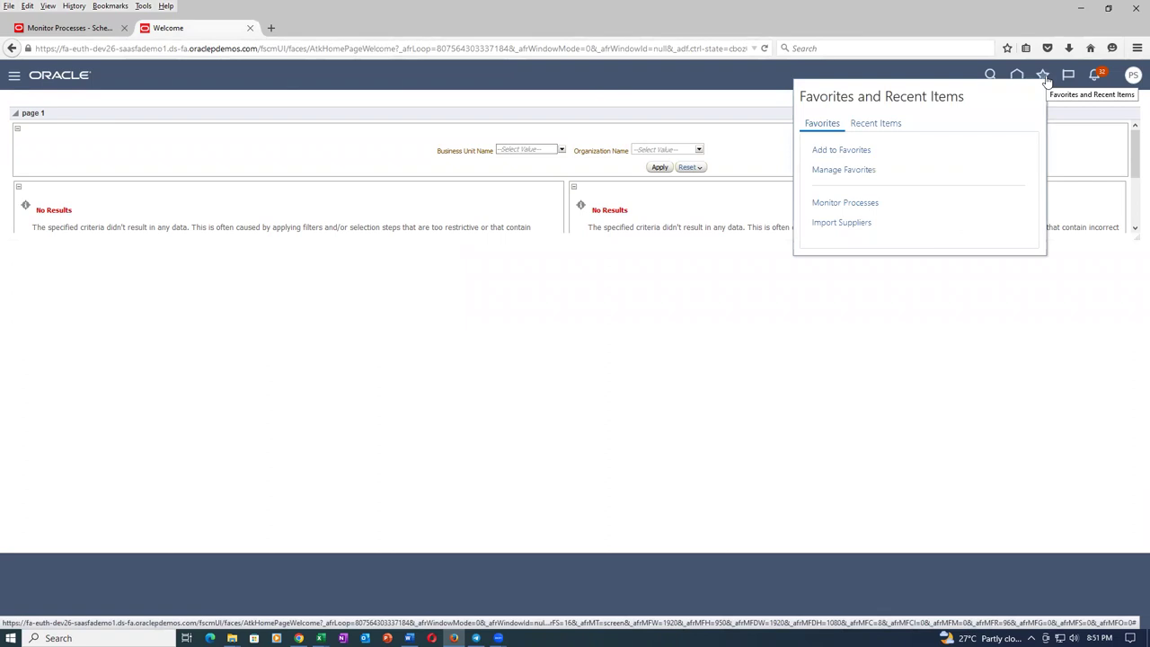
{"action": "left_click", "coordinate": [843, 225]}
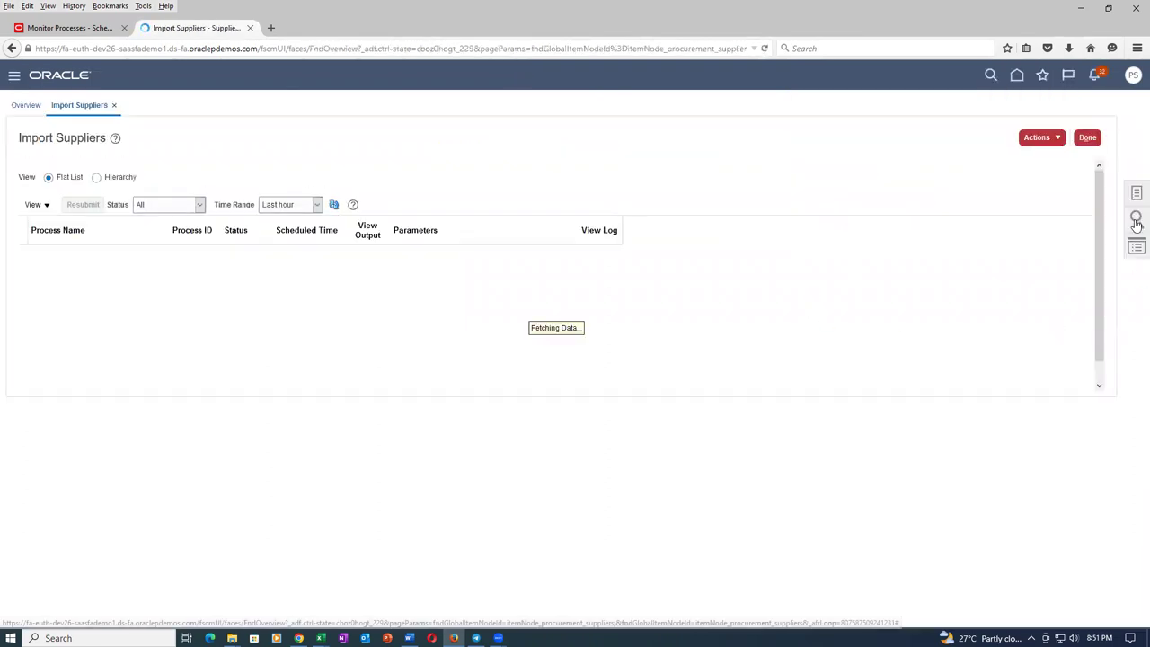
Submit Import Supplier Attachments with Import Options All and Batch ID 3003, then refresh.
{"action": "left_click", "coordinate": [1127, 194]}
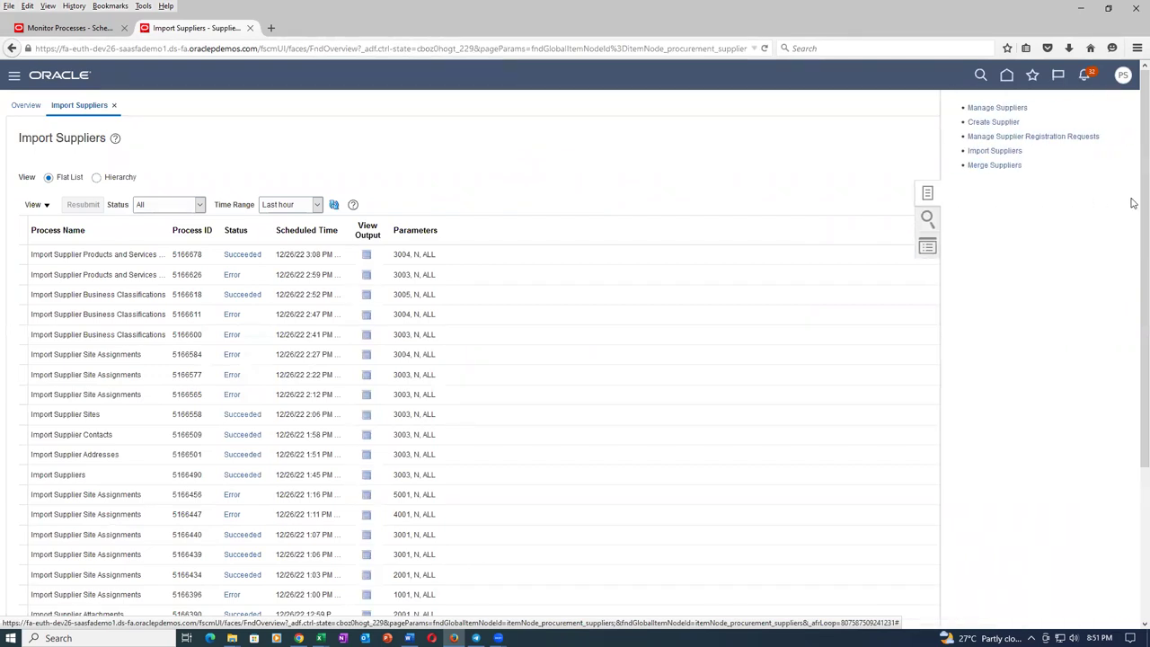
{"action": "left_click", "coordinate": [853, 167]}
{"action": "left_click", "coordinate": [1031, 140]}
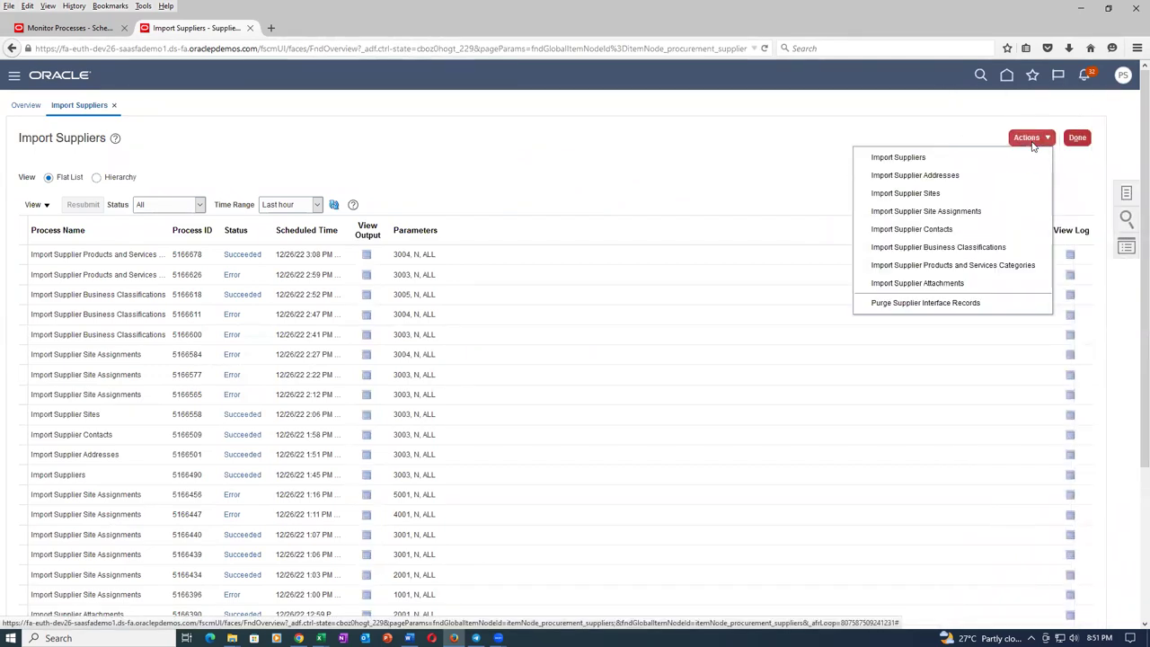
{"action": "left_click", "coordinate": [973, 283]}
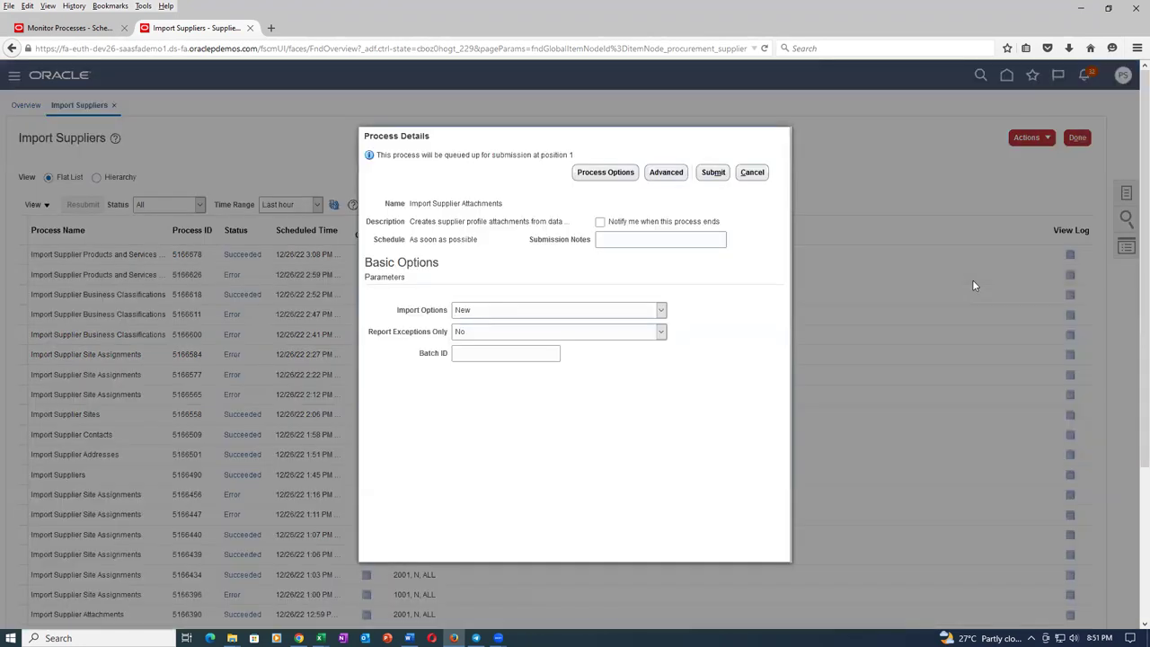
{"action": "left_click", "coordinate": [578, 311]}
{"action": "left_click", "coordinate": [576, 323]}
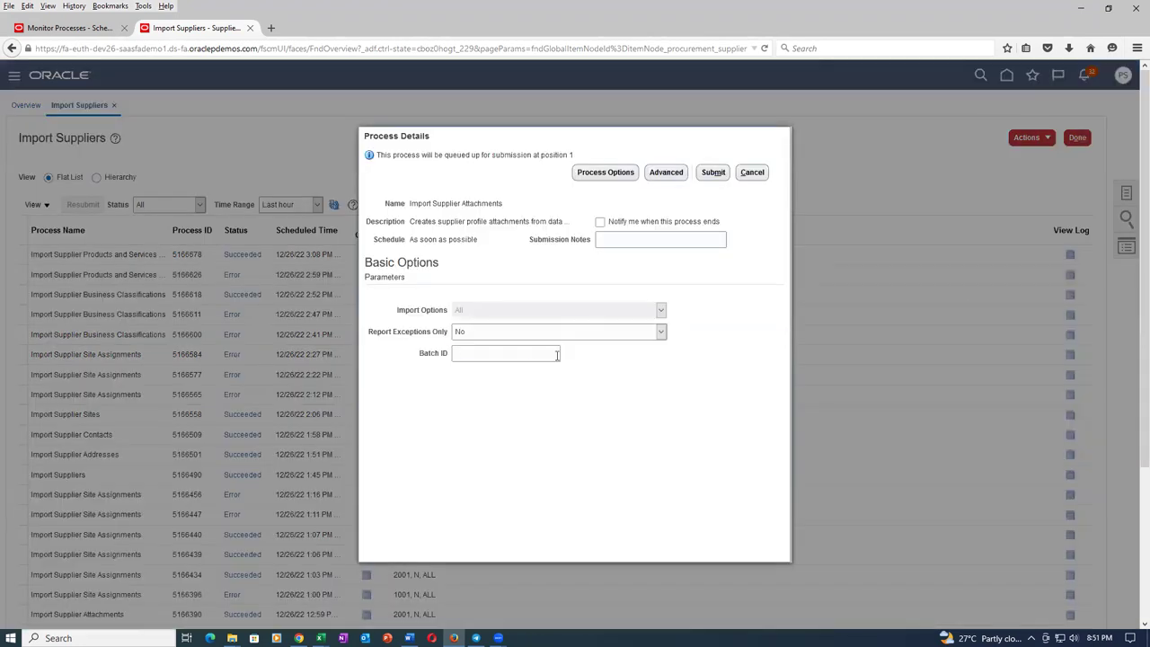
{"action": "left_click", "coordinate": [528, 355]}
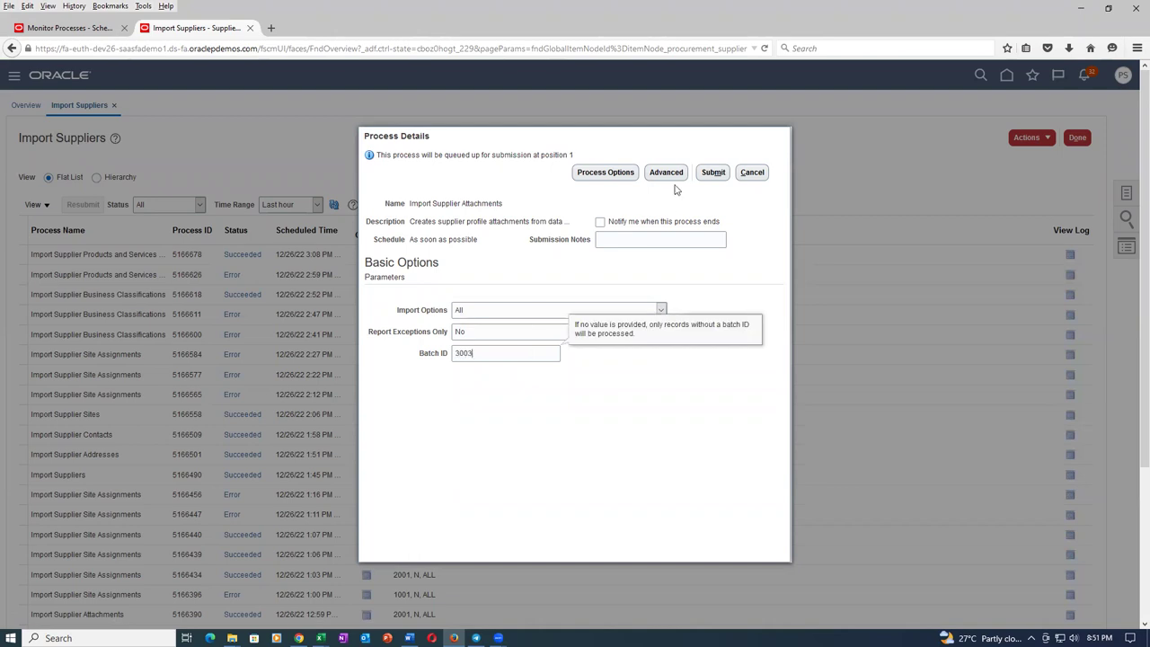
{"action": "left_click", "coordinate": [712, 172]}
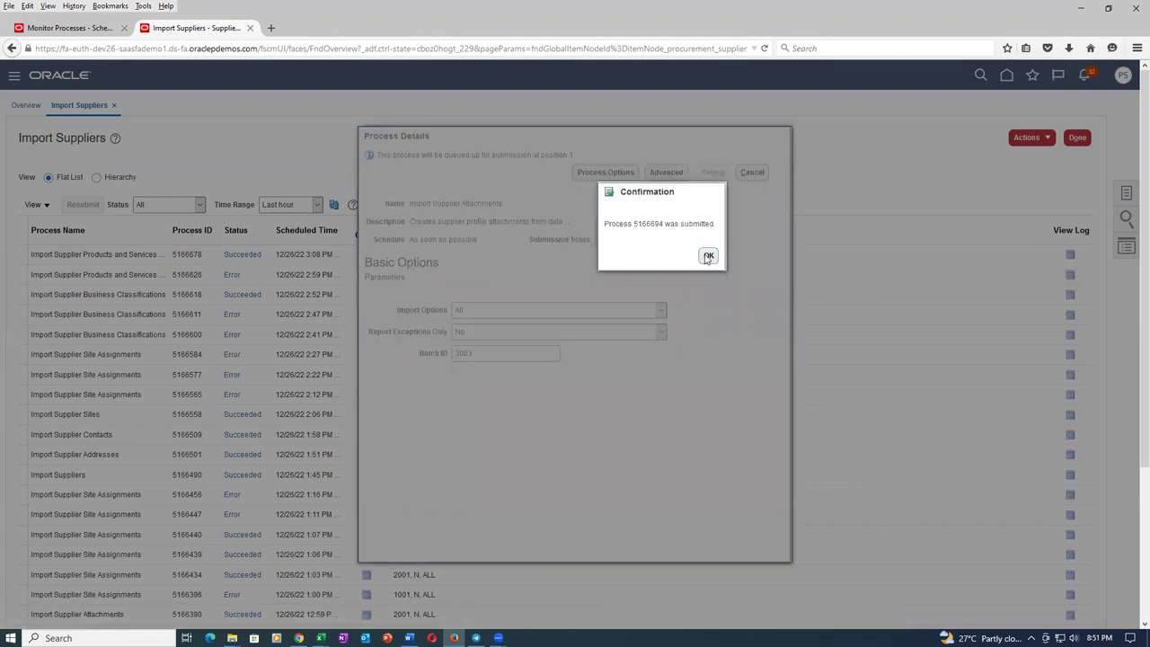
{"action": "left_click", "coordinate": [707, 256]}
{"action": "left_click", "coordinate": [333, 205]}
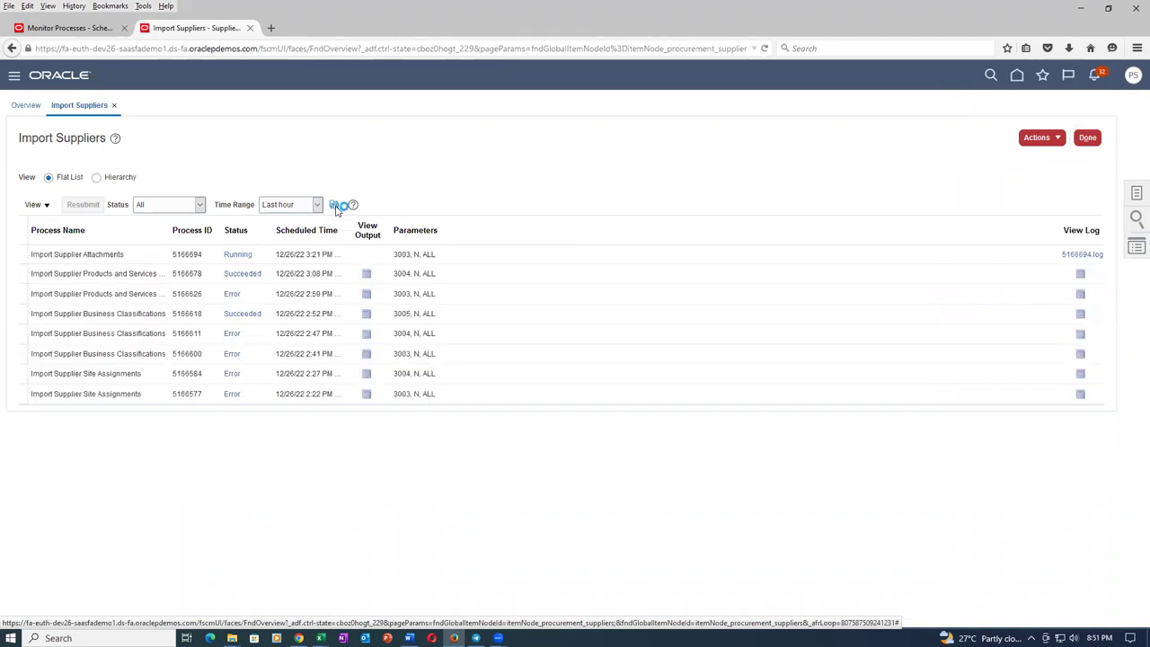
Refresh the process list until import 5166694 shows Error.
{"action": "left_click", "coordinate": [334, 206]}
{"action": "left_click", "coordinate": [334, 206]}
{"action": "left_click", "coordinate": [335, 206]}
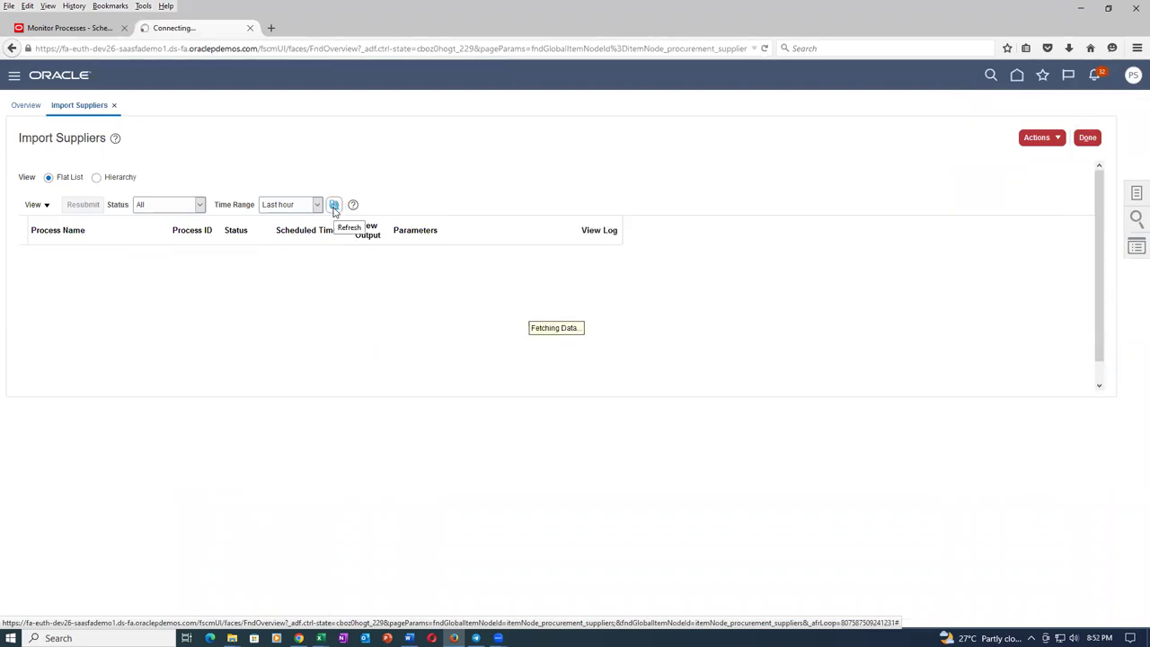
{"action": "left_click", "coordinate": [335, 207]}
{"action": "left_click", "coordinate": [334, 207]}
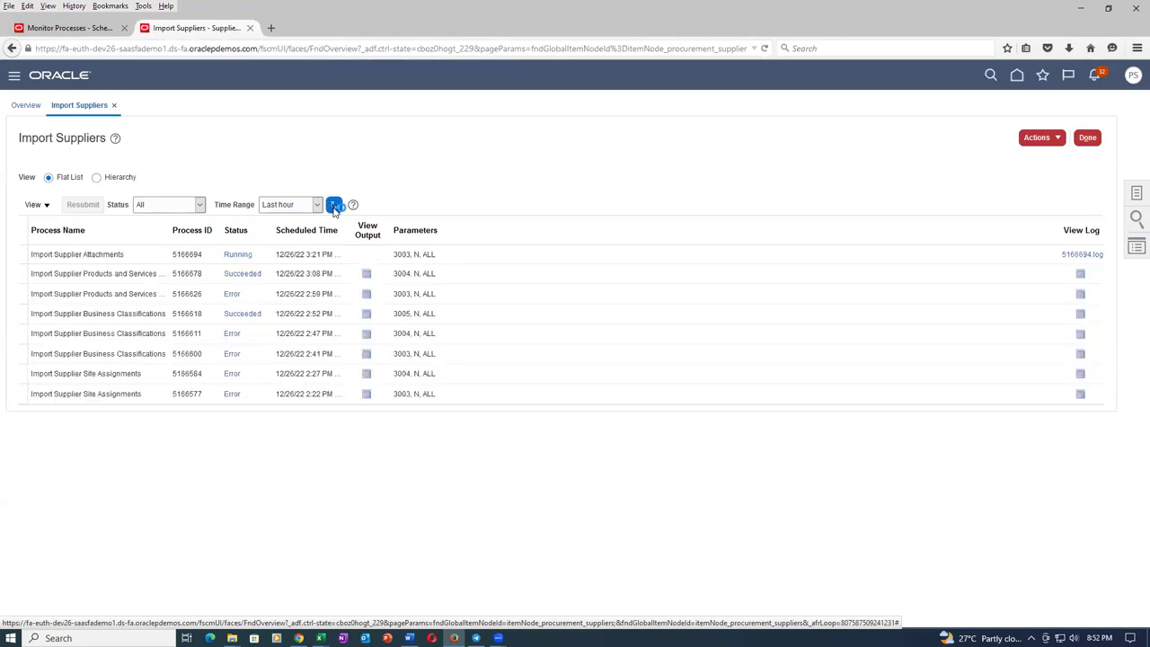
{"action": "left_click", "coordinate": [334, 207]}
{"action": "left_click", "coordinate": [334, 207]}
{"action": "left_click", "coordinate": [334, 207]}
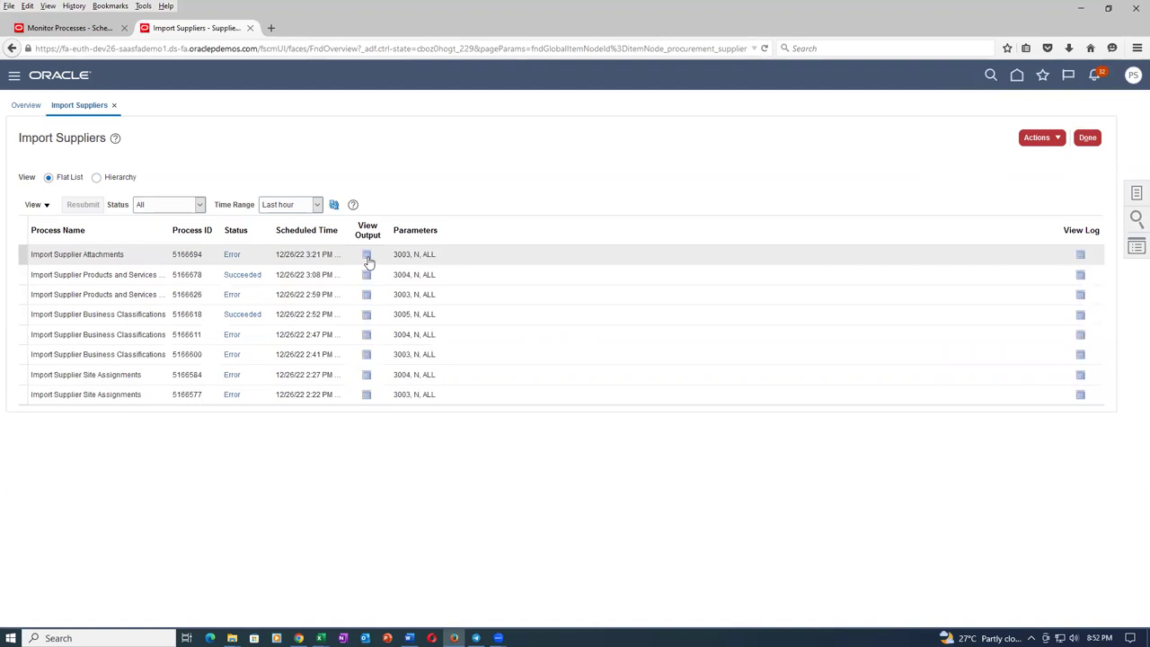
Download Report_5166694.pdf from the process output and open it full screen.
{"action": "left_click", "coordinate": [367, 255]}
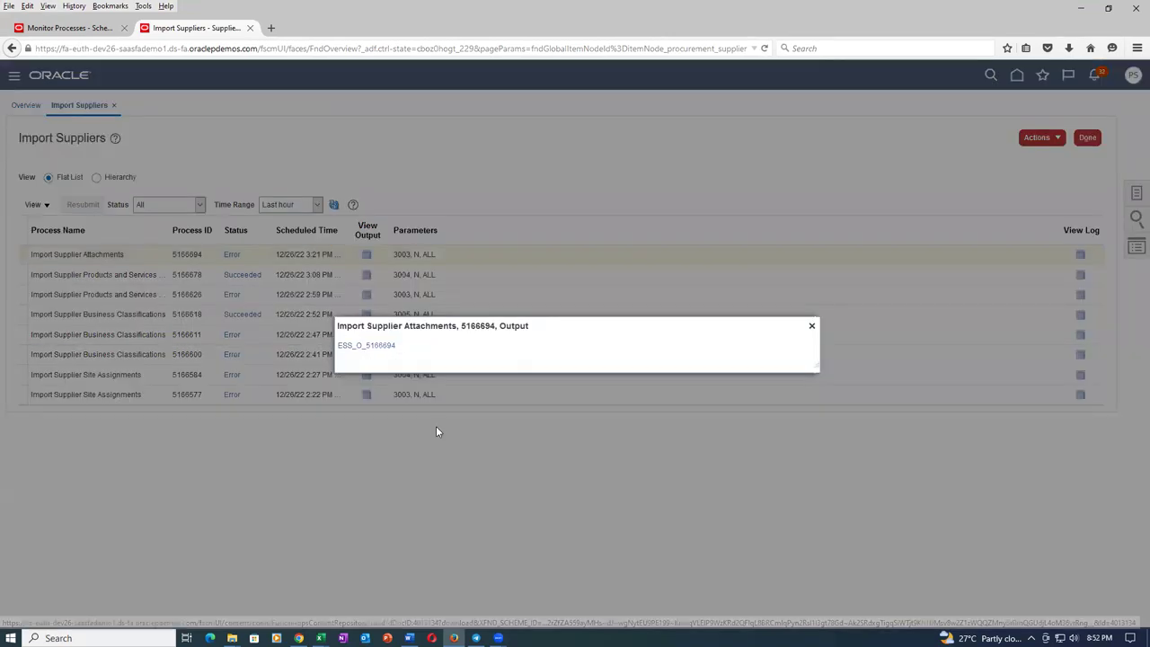
{"action": "left_click", "coordinate": [379, 347]}
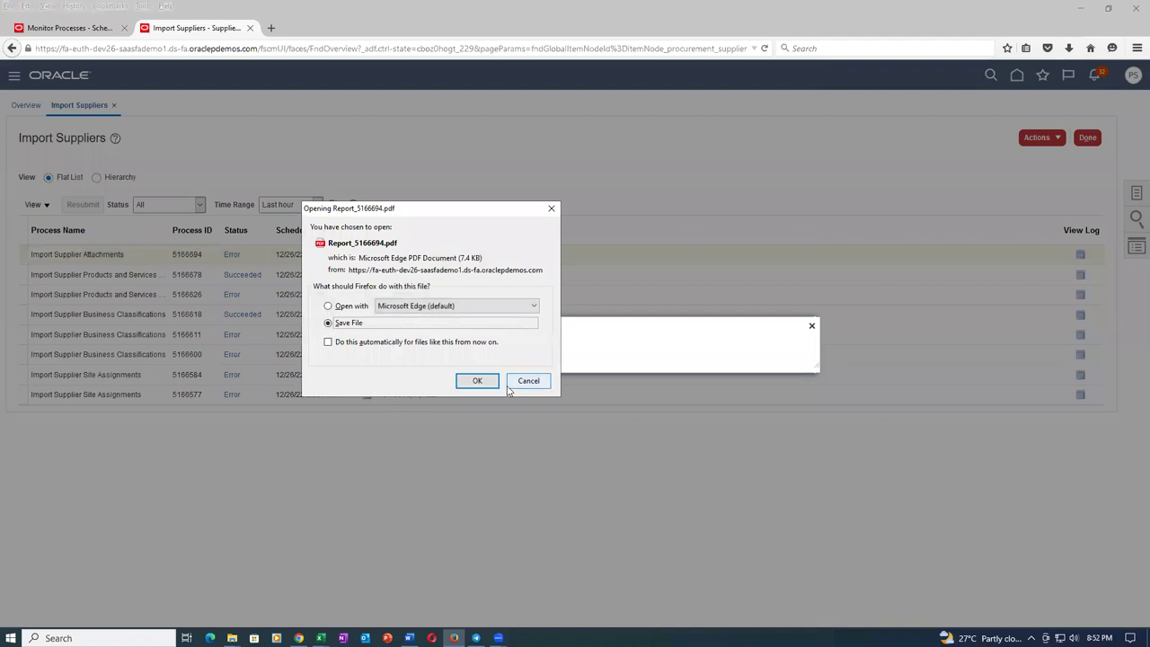
{"action": "left_click", "coordinate": [477, 381]}
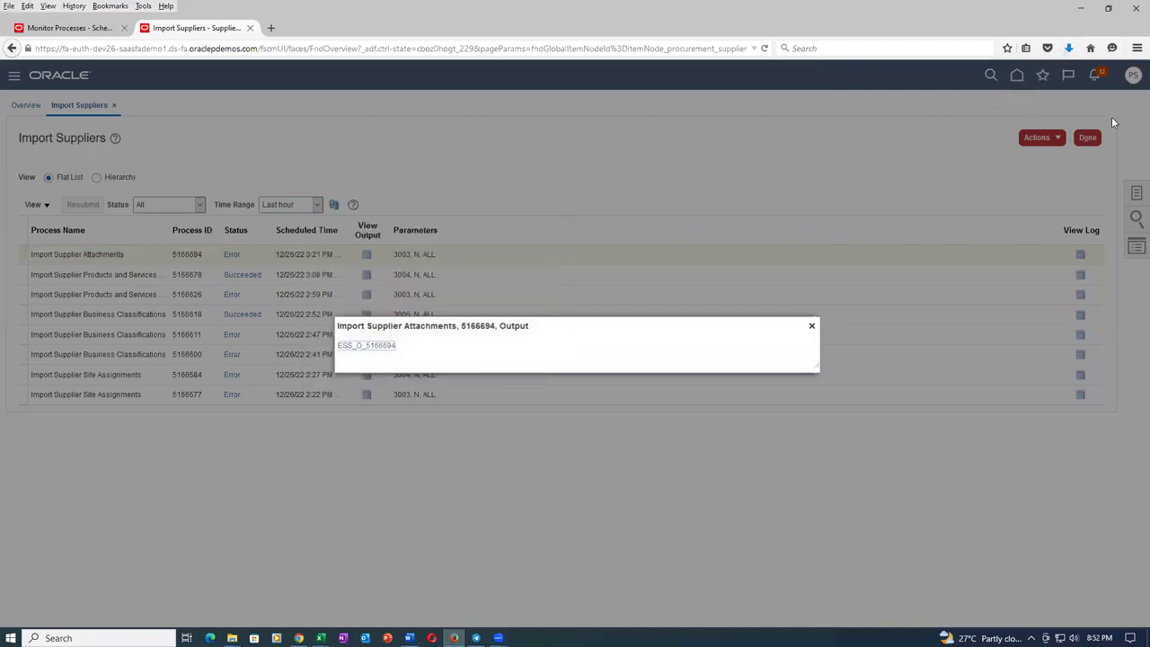
{"action": "left_click", "coordinate": [1069, 50]}
{"action": "left_click", "coordinate": [914, 84]}
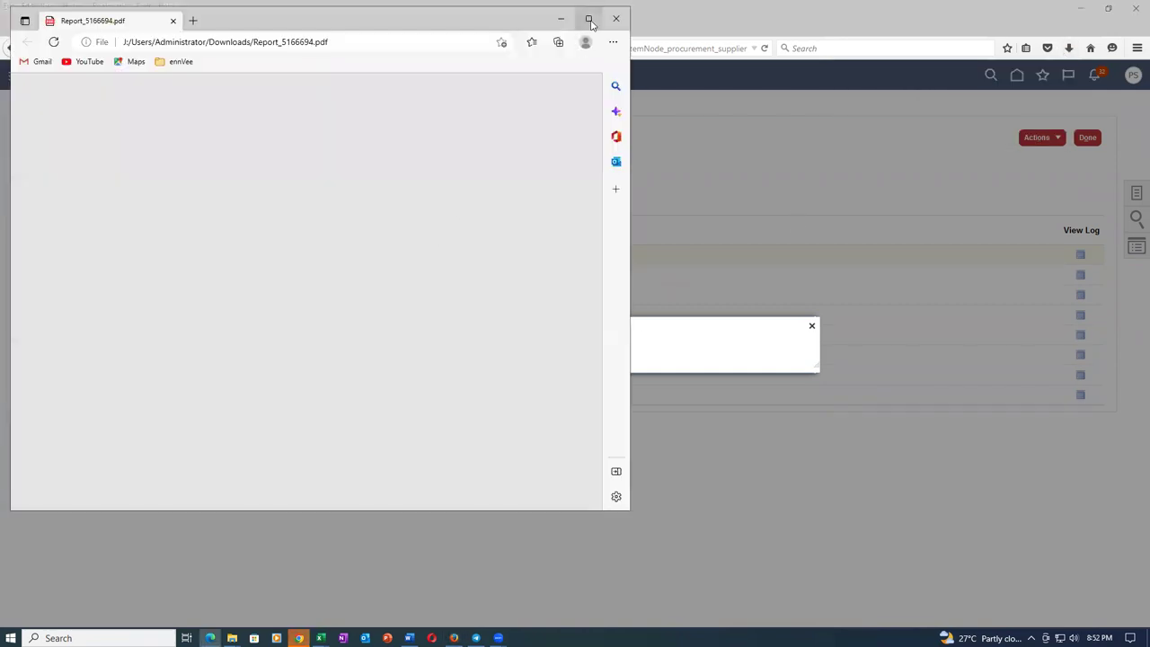
{"action": "left_click", "coordinate": [588, 19]}
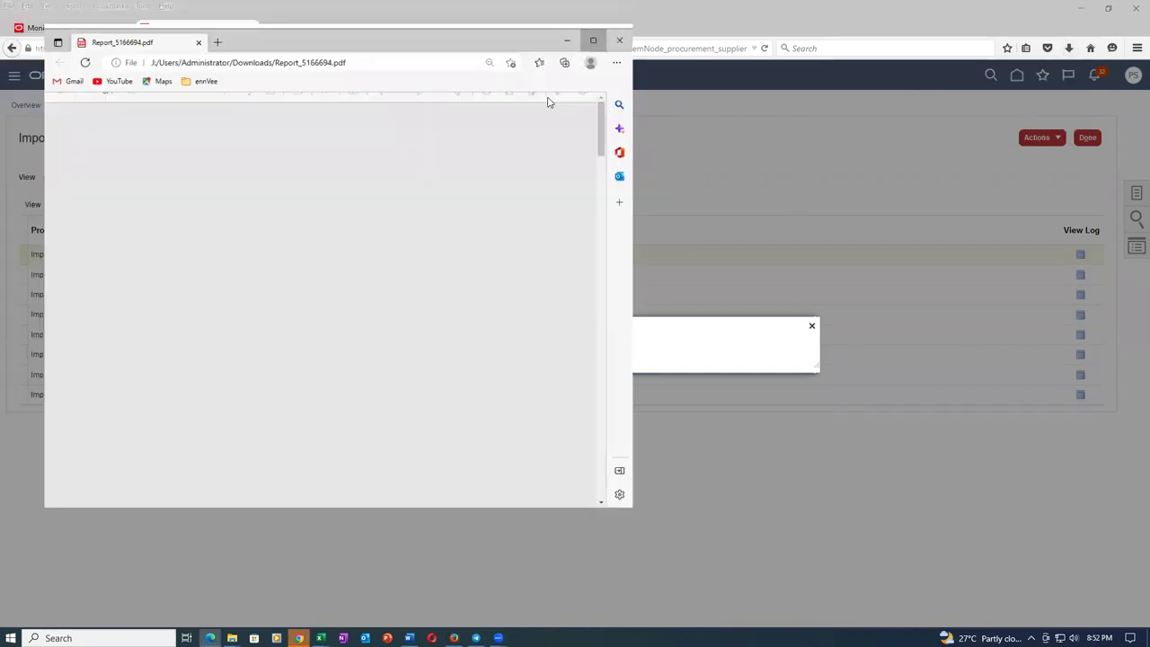
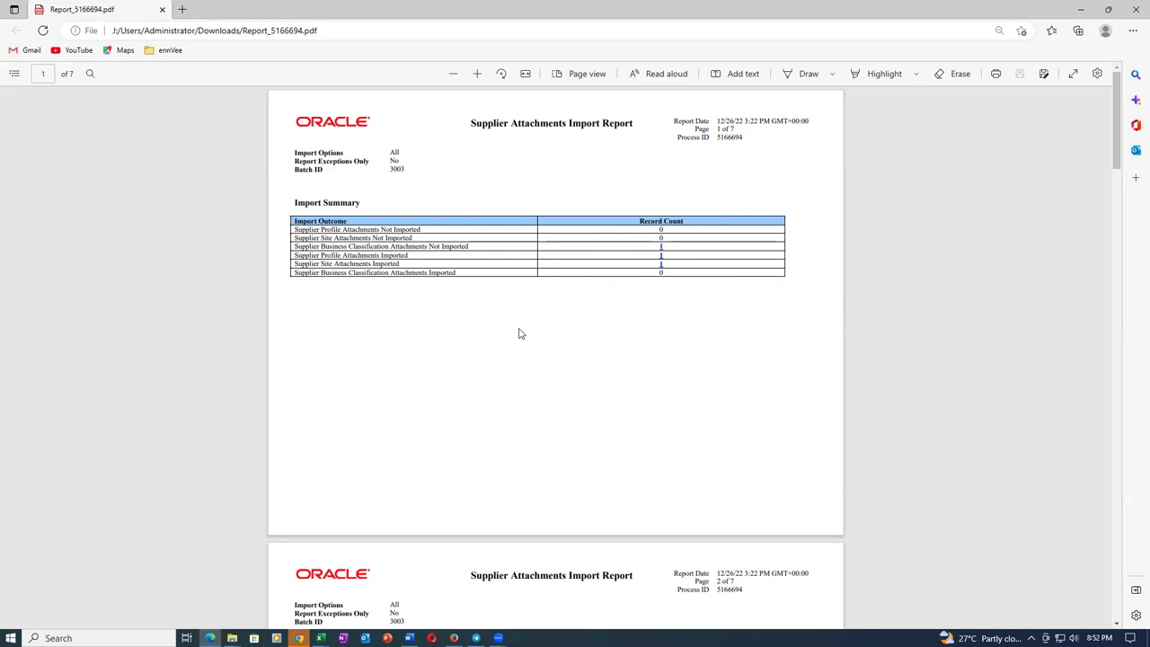
Scroll to page 4 of the report and highlight the ATTACHMENT_CATEGORY rejection reason and Supplier 1 value.
{"action": "scroll", "coordinate": [504, 314], "scroll_direction": "down", "scroll_amount": 3}
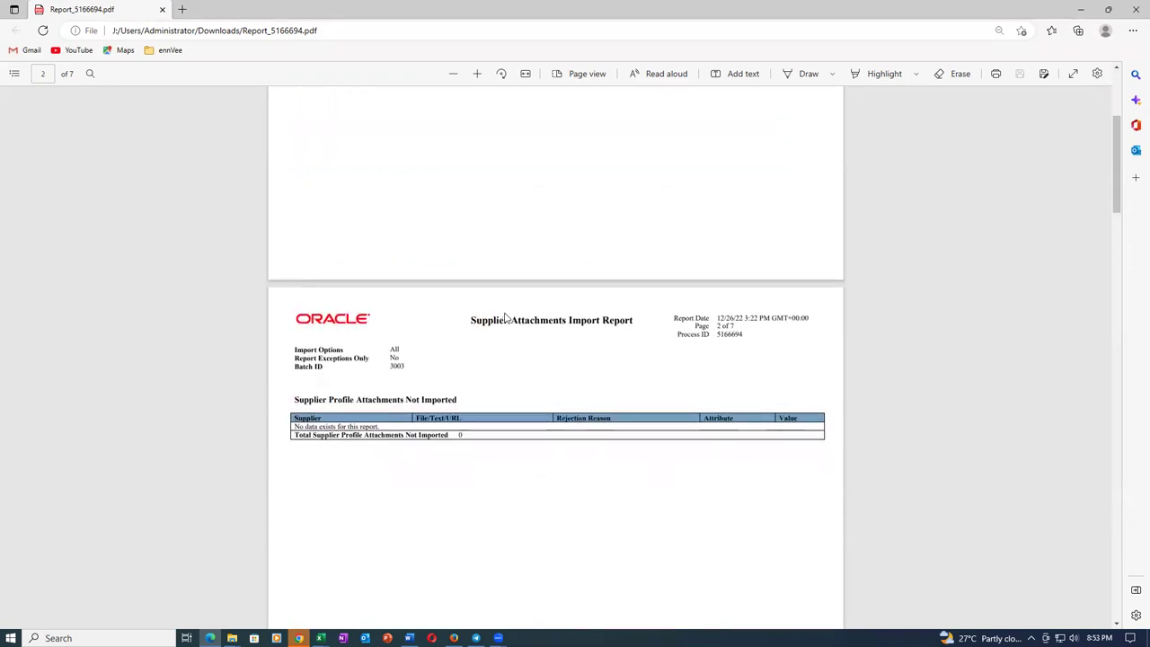
{"action": "scroll", "coordinate": [504, 318], "scroll_direction": "down", "scroll_amount": 7}
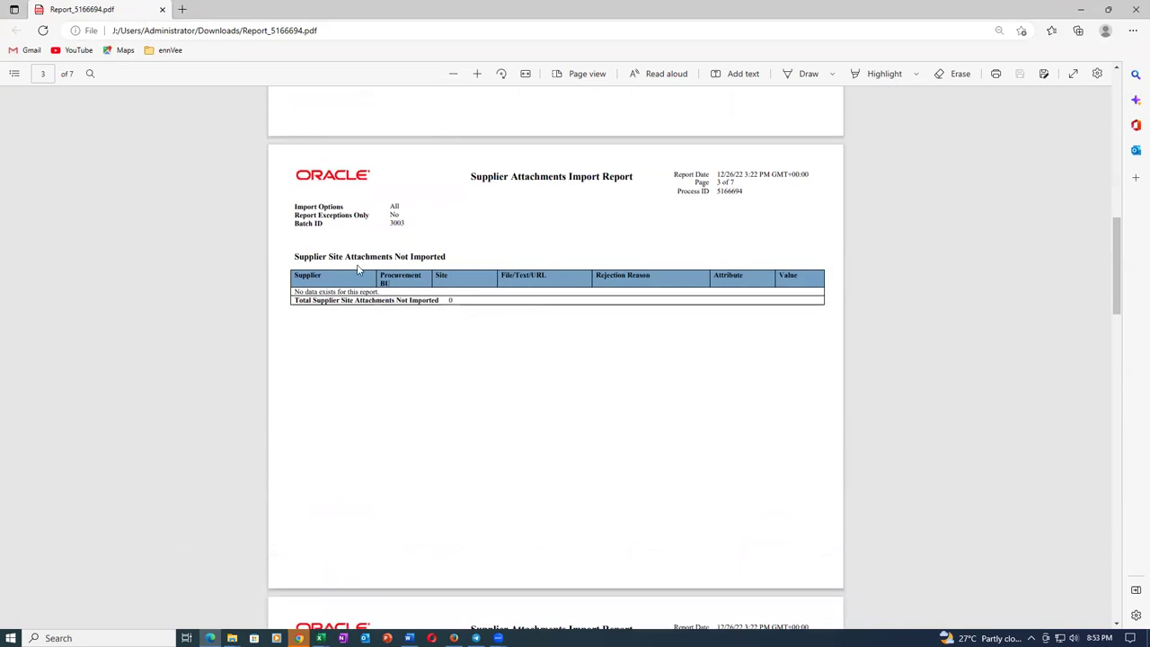
{"action": "scroll", "coordinate": [475, 260], "scroll_direction": "up", "scroll_amount": 5}
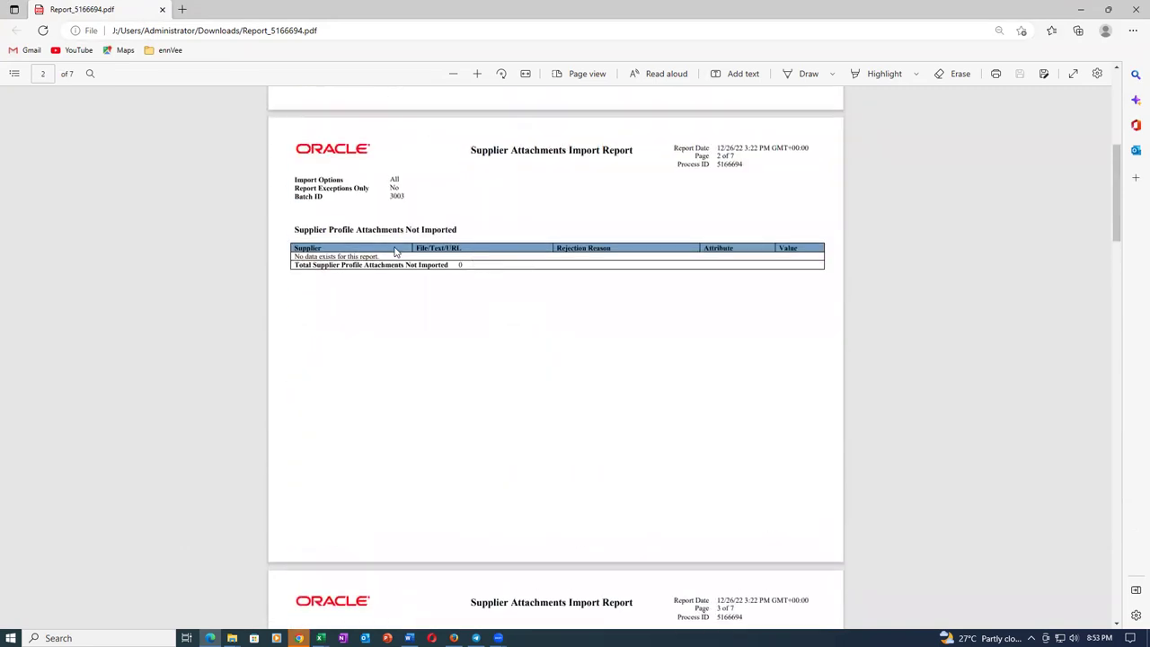
{"action": "scroll", "coordinate": [460, 309], "scroll_direction": "down", "scroll_amount": 8}
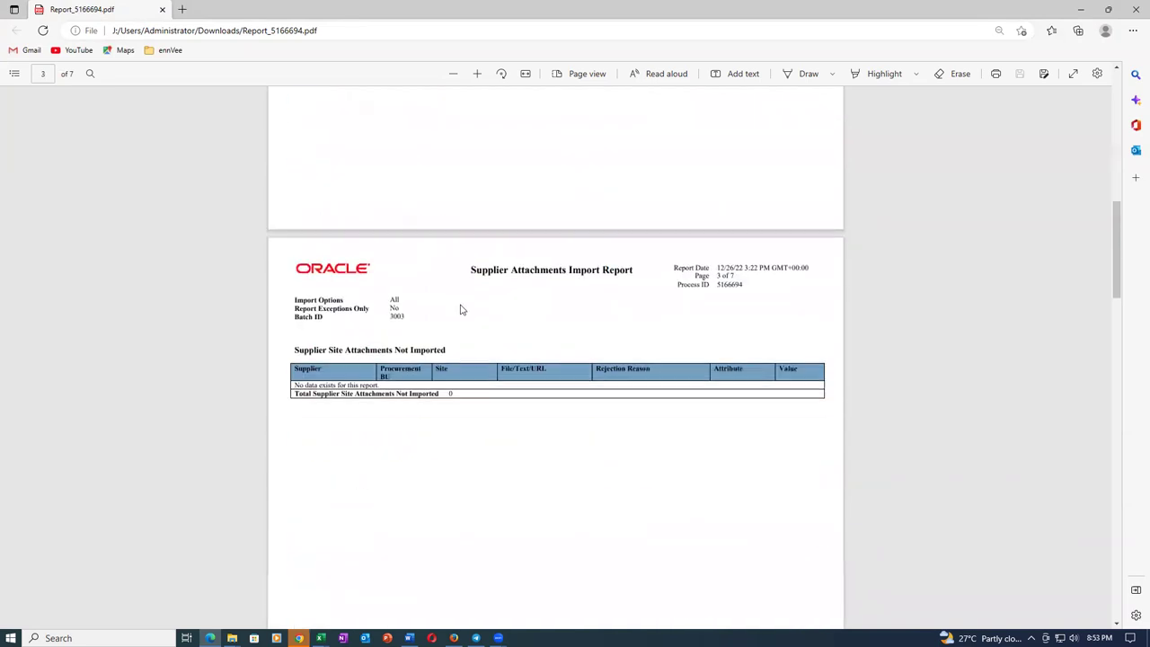
{"action": "scroll", "coordinate": [460, 309], "scroll_direction": "down", "scroll_amount": 2}
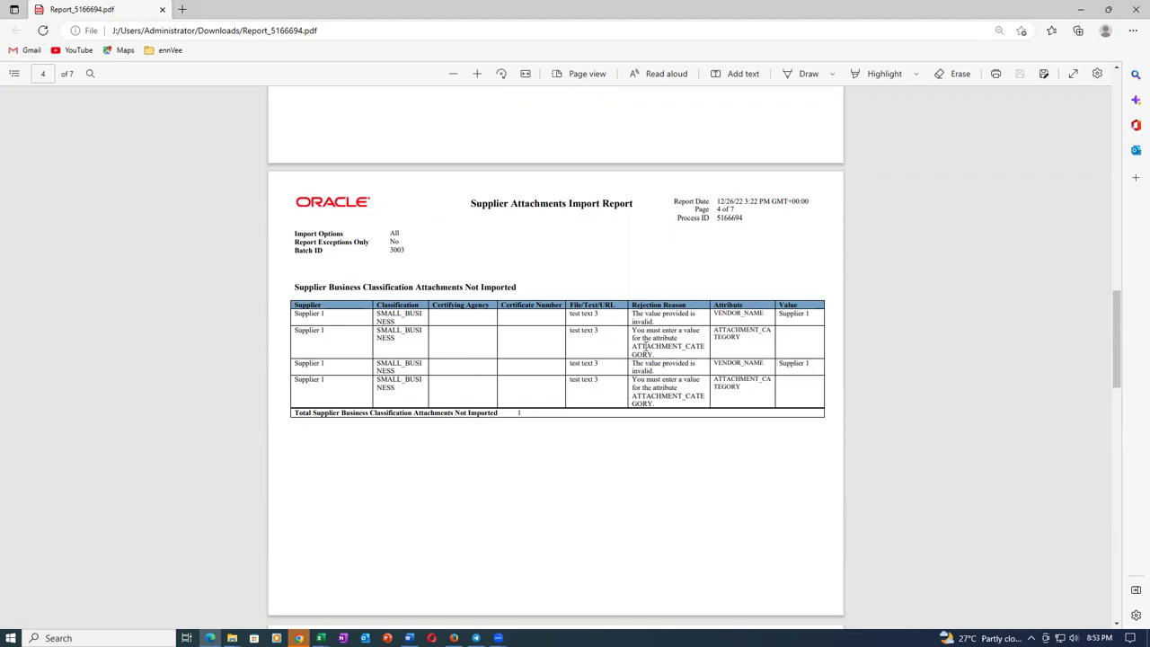
{"action": "left_click_drag", "start_coordinate": [645, 347], "coordinate": [650, 354]}
{"action": "left_click_drag", "start_coordinate": [645, 347], "coordinate": [652, 354]}
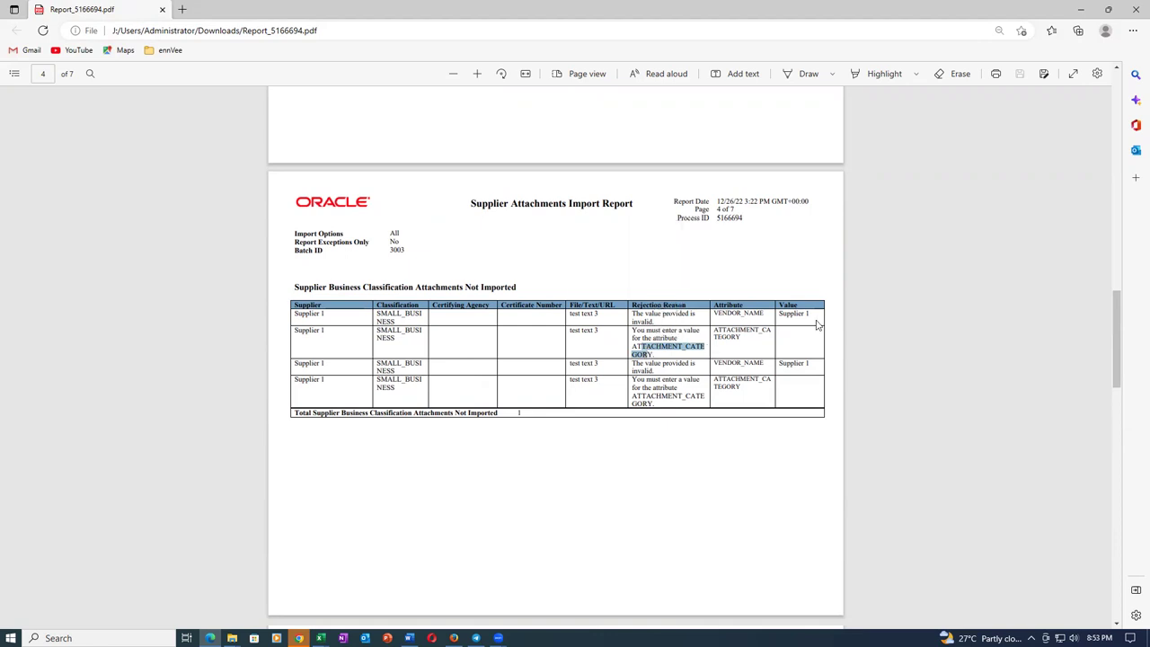
{"action": "left_click_drag", "start_coordinate": [790, 314], "coordinate": [809, 315]}
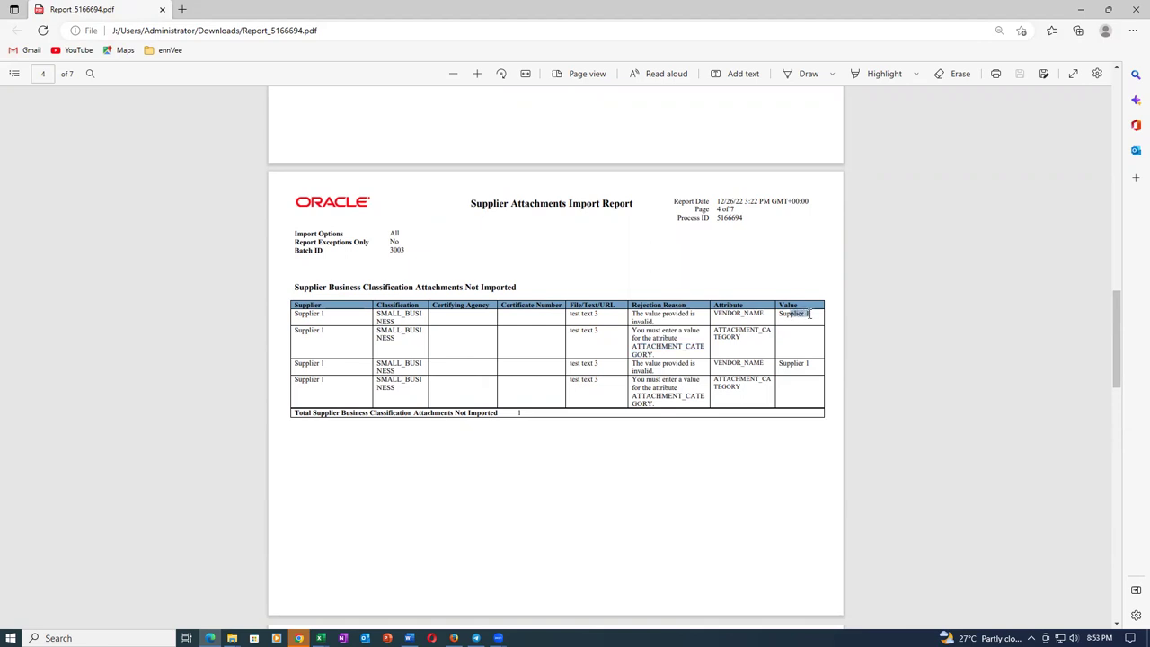
Switch to the Fusion_Procurement_Work_Sheet workbook in Excel and show its recent workbooks list.
{"action": "left_click", "coordinate": [320, 638]}
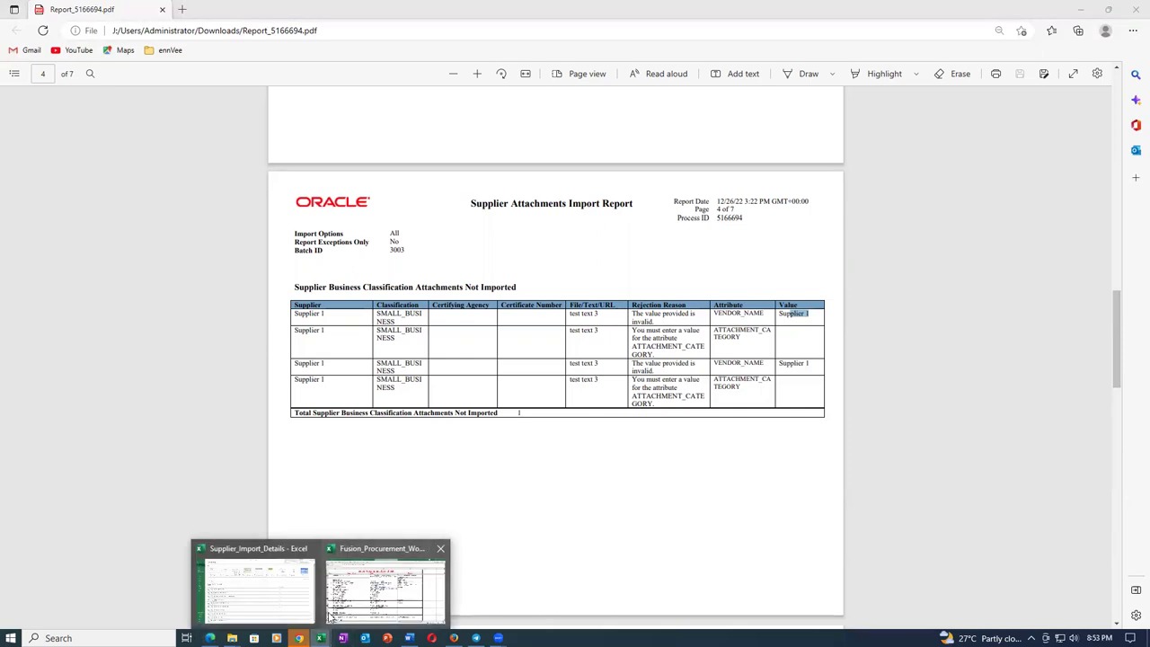
{"action": "left_click", "coordinate": [386, 588]}
{"action": "left_click", "coordinate": [18, 29]}
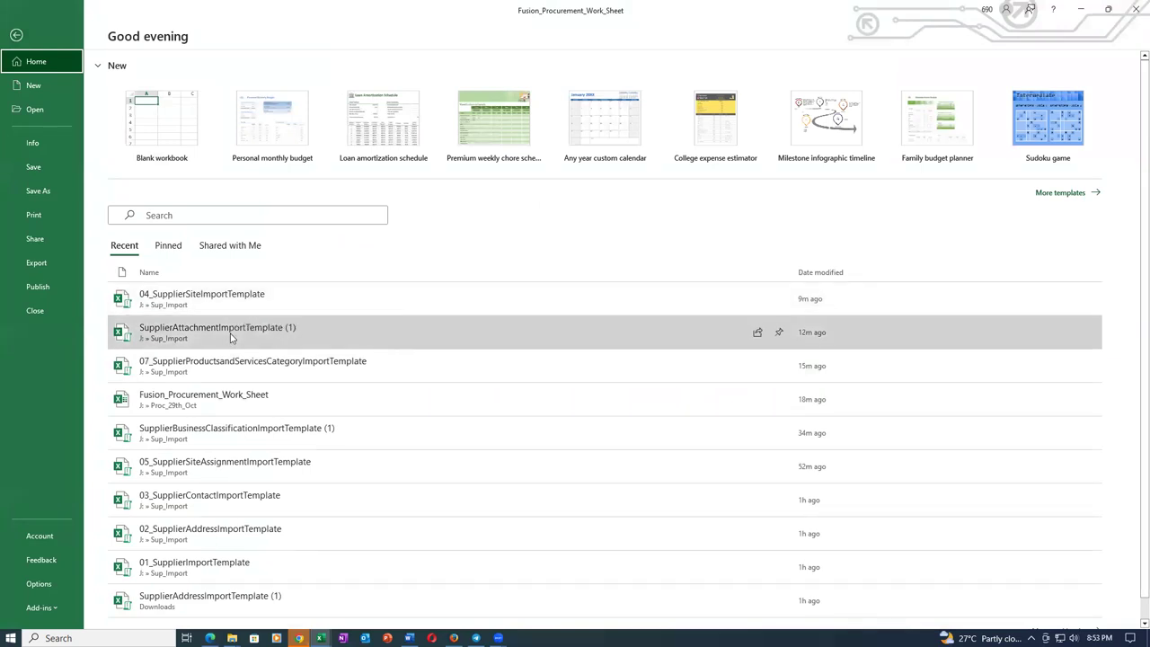
Open SupplierAttachmentImportTemplate (1) and set Business_Class_Attachments cell C5 to t01_sup_1.
{"action": "left_click", "coordinate": [230, 333]}
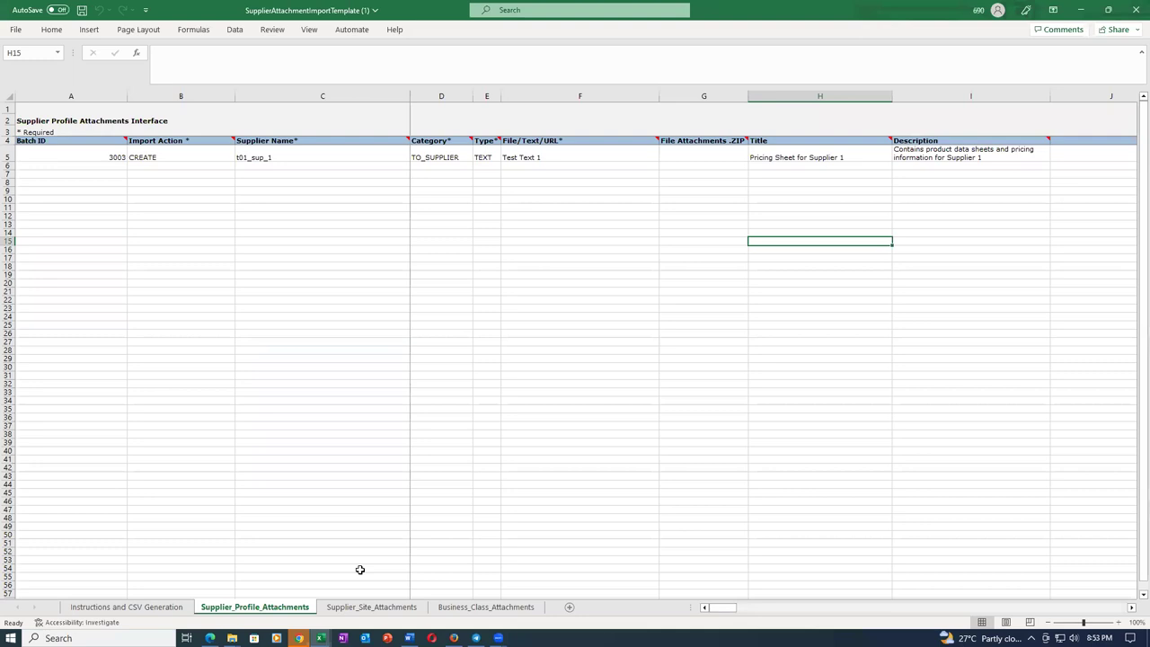
{"action": "left_click", "coordinate": [485, 607]}
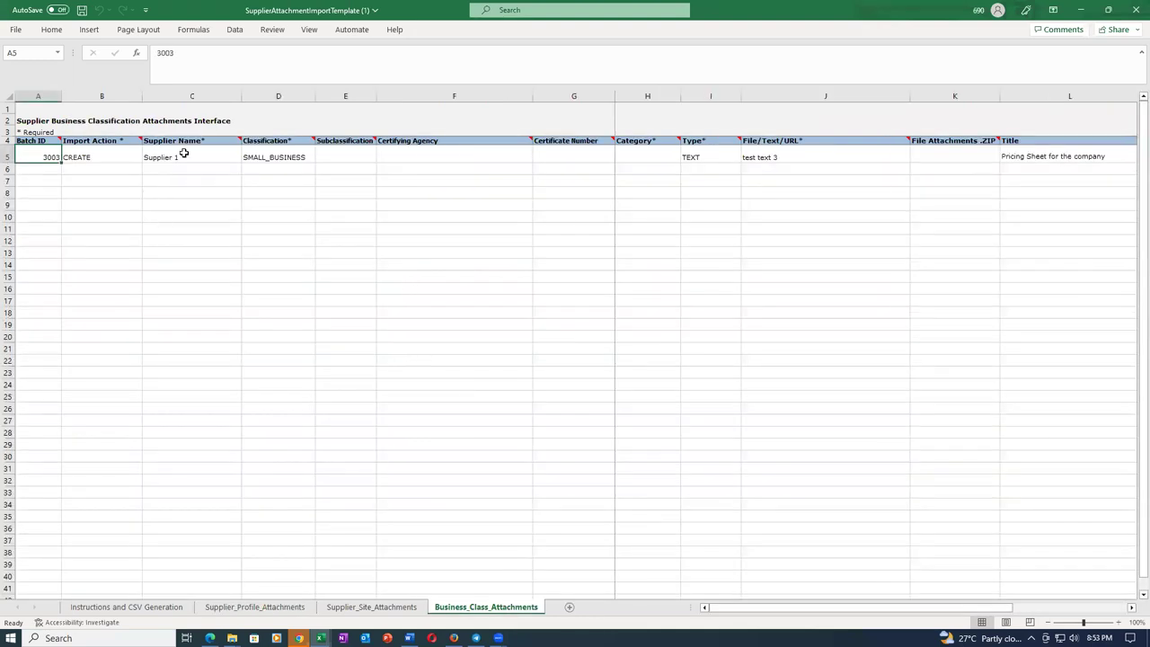
{"action": "left_click", "coordinate": [190, 157]}
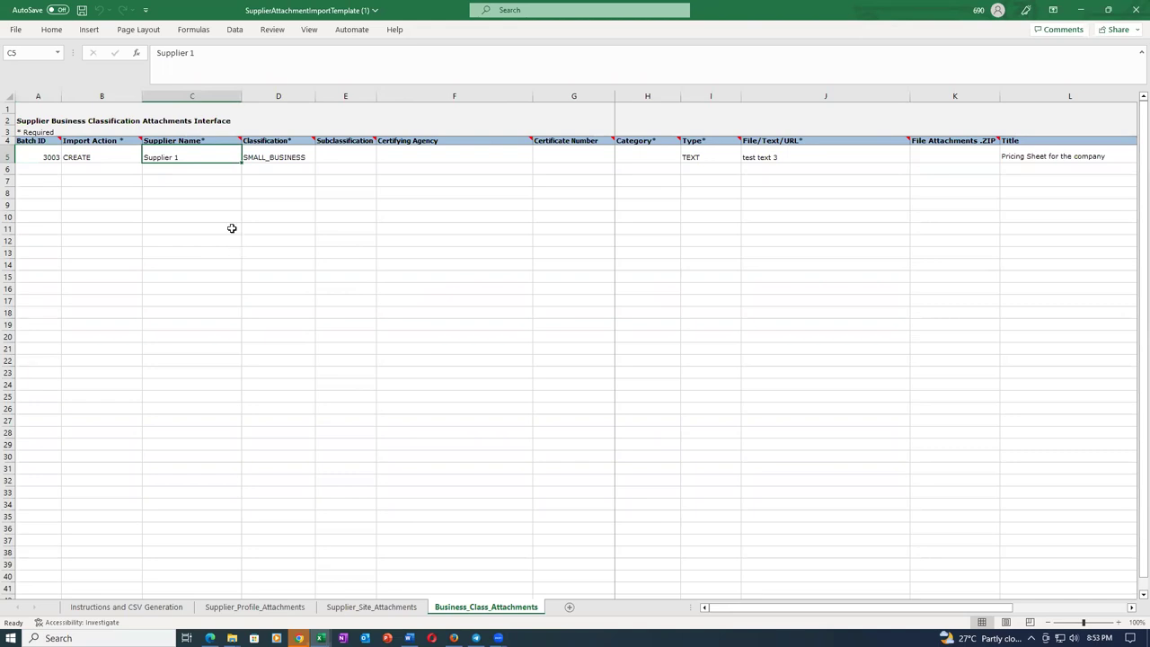
{"action": "type", "text": "t01"}
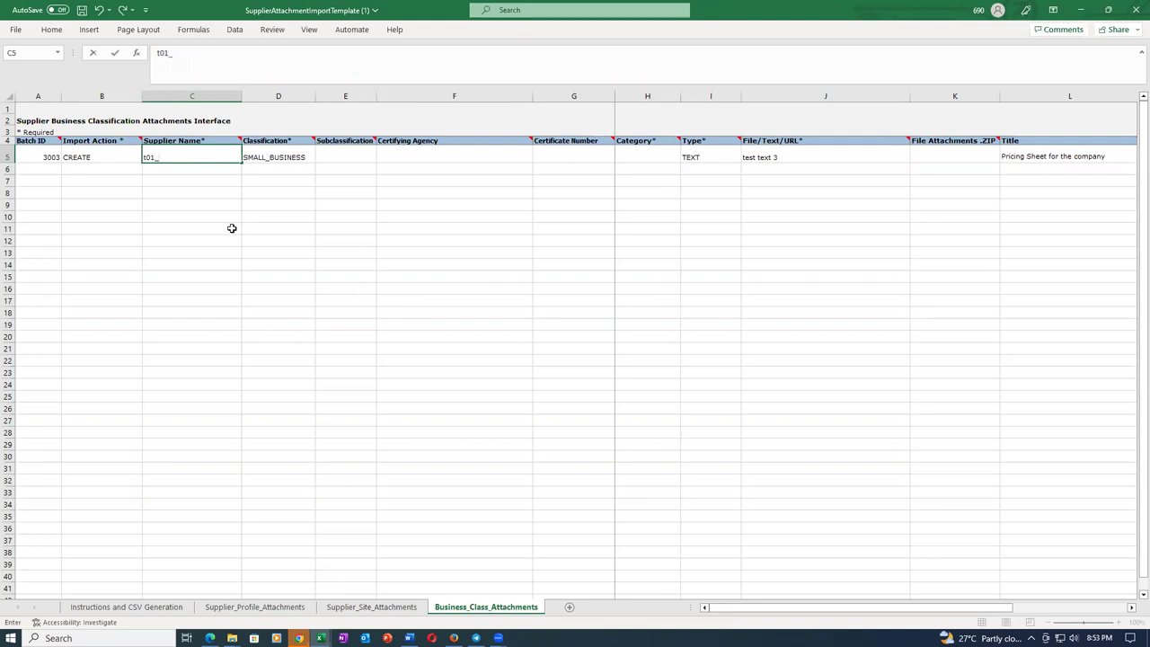
{"action": "type", "text": "_sup_1"}
{"action": "key", "text": "Tab"}
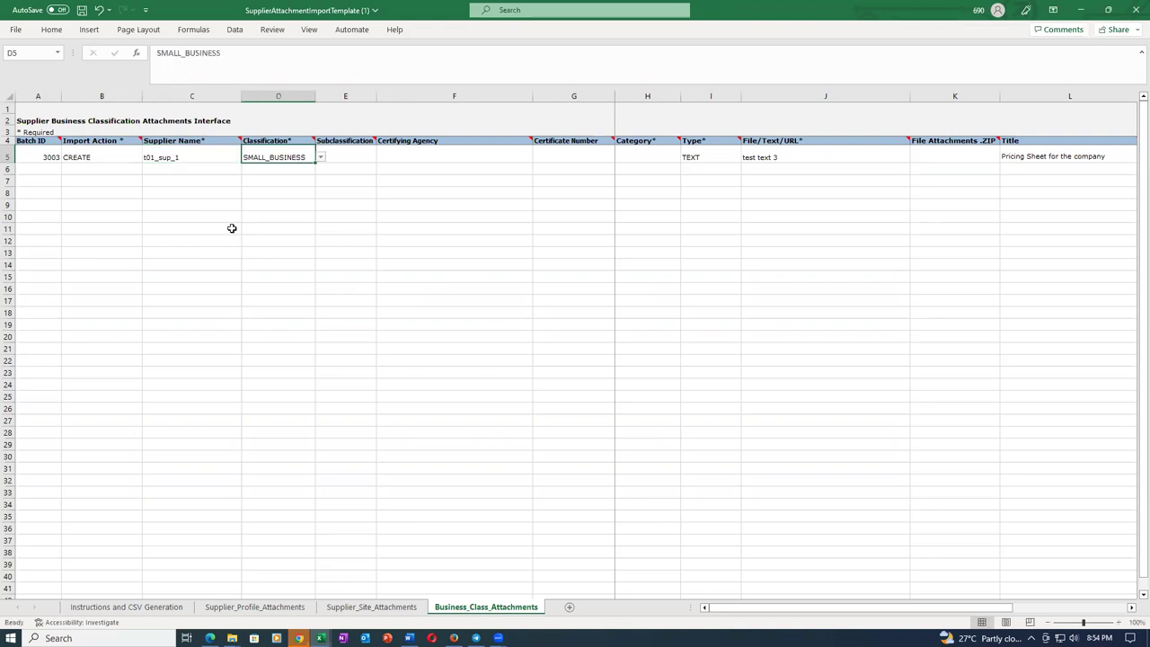
Save the template past the personal information warning and return to the Edge import report.
{"action": "key", "text": "ctrl+s"}
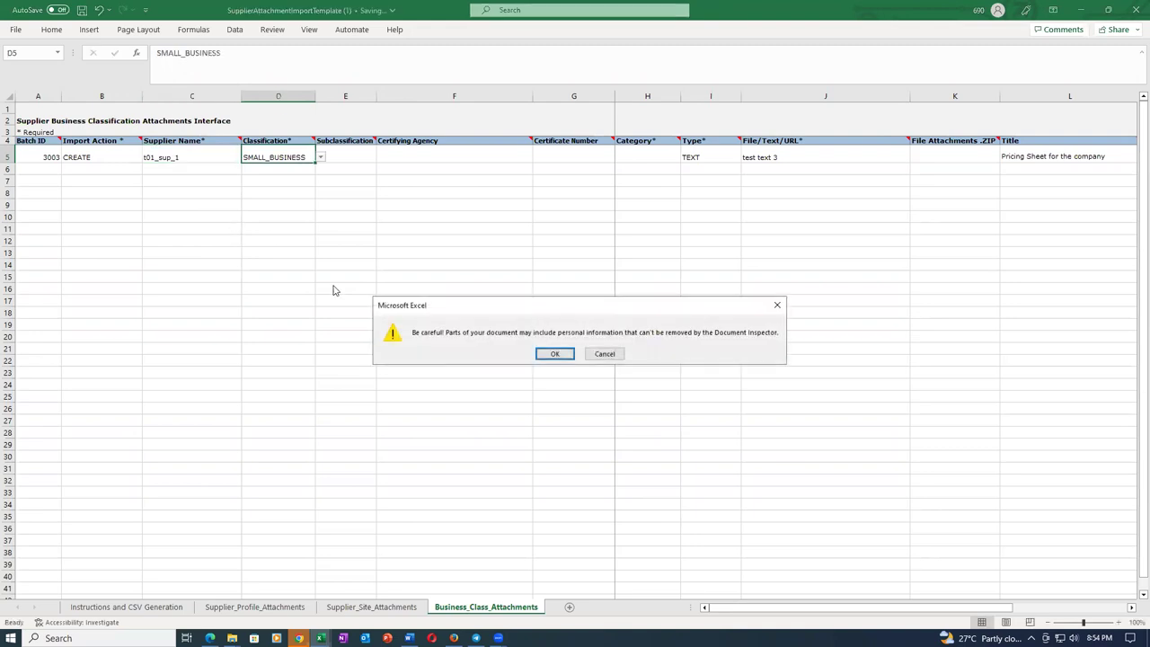
{"action": "left_click", "coordinate": [555, 354]}
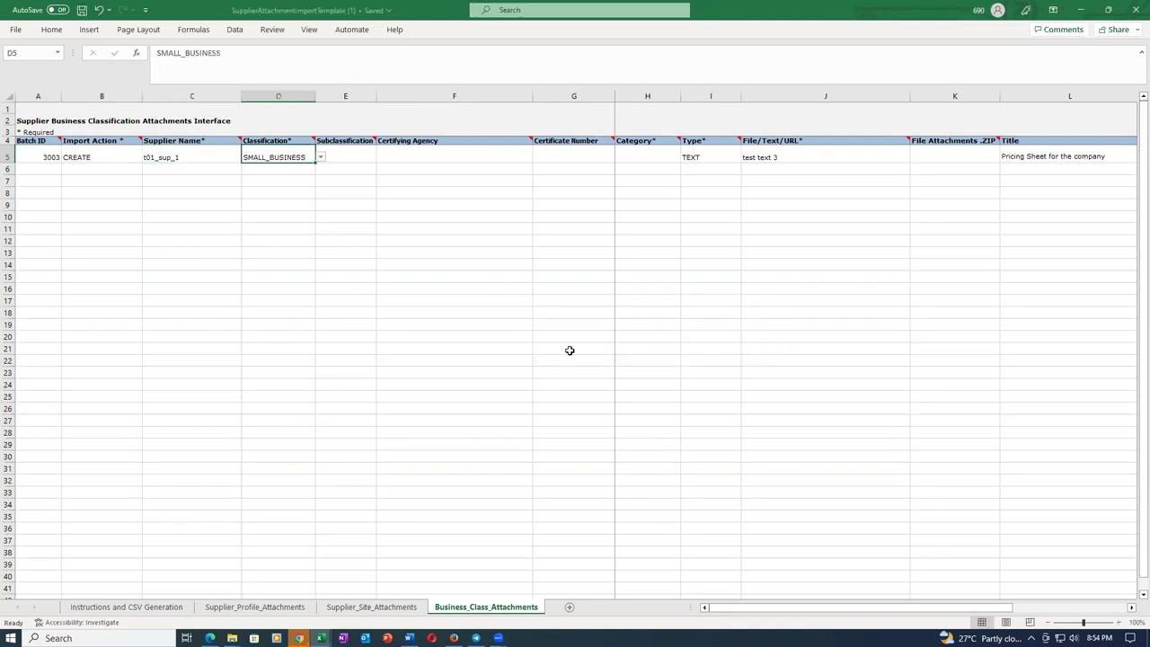
{"action": "key", "text": "alt+Tab"}
{"action": "key", "text": "alt+Tab"}
{"action": "key", "text": "Tab"}
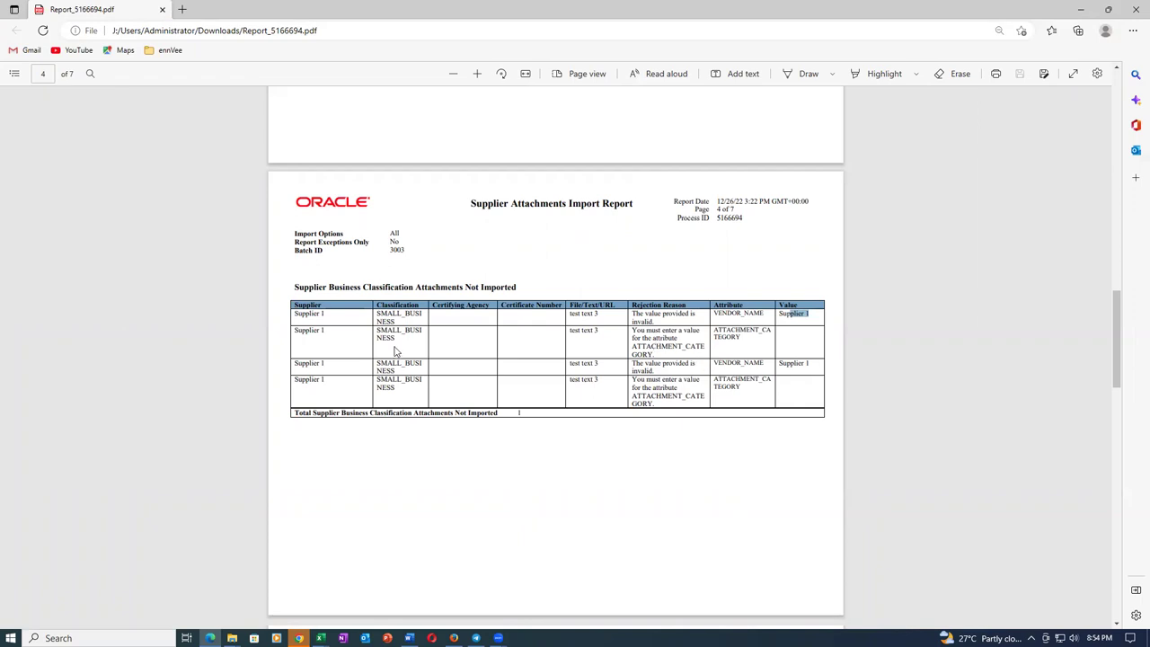
Recheck the ATTACHMENT_CATEGORY rejection reason, then set the template's Category cell H5 to TO_SUPPLIER.
{"action": "left_click", "coordinate": [689, 334]}
{"action": "left_click_drag", "start_coordinate": [661, 347], "coordinate": [661, 356]}
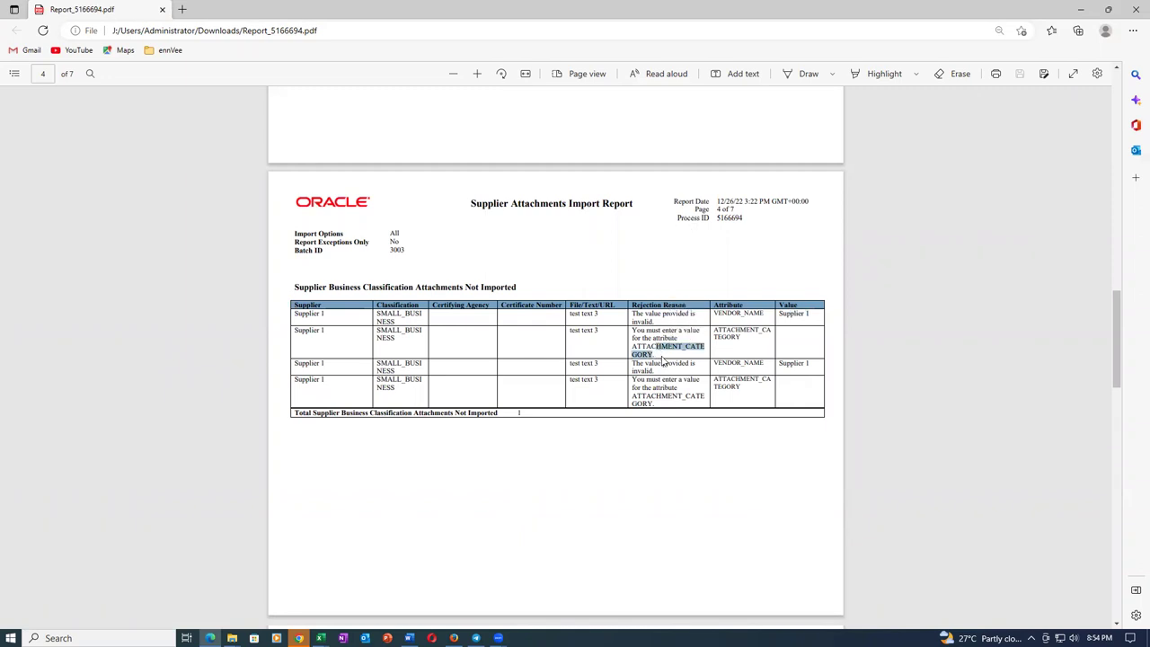
{"action": "key", "text": "alt+Tab"}
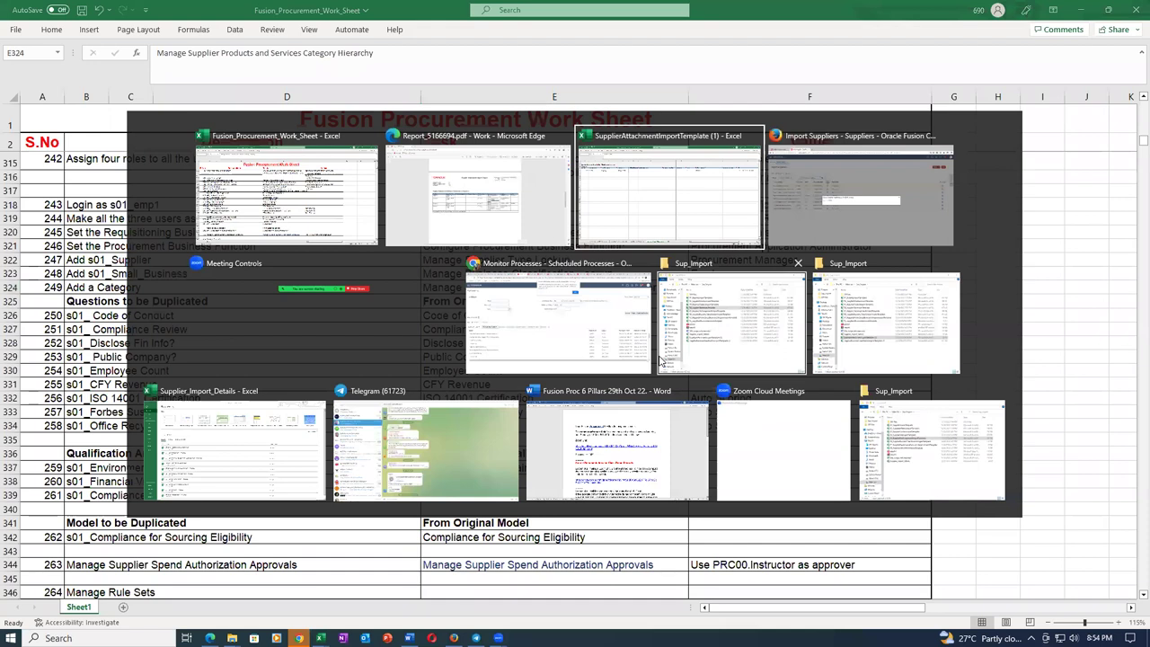
{"action": "key", "text": "alt+Tab"}
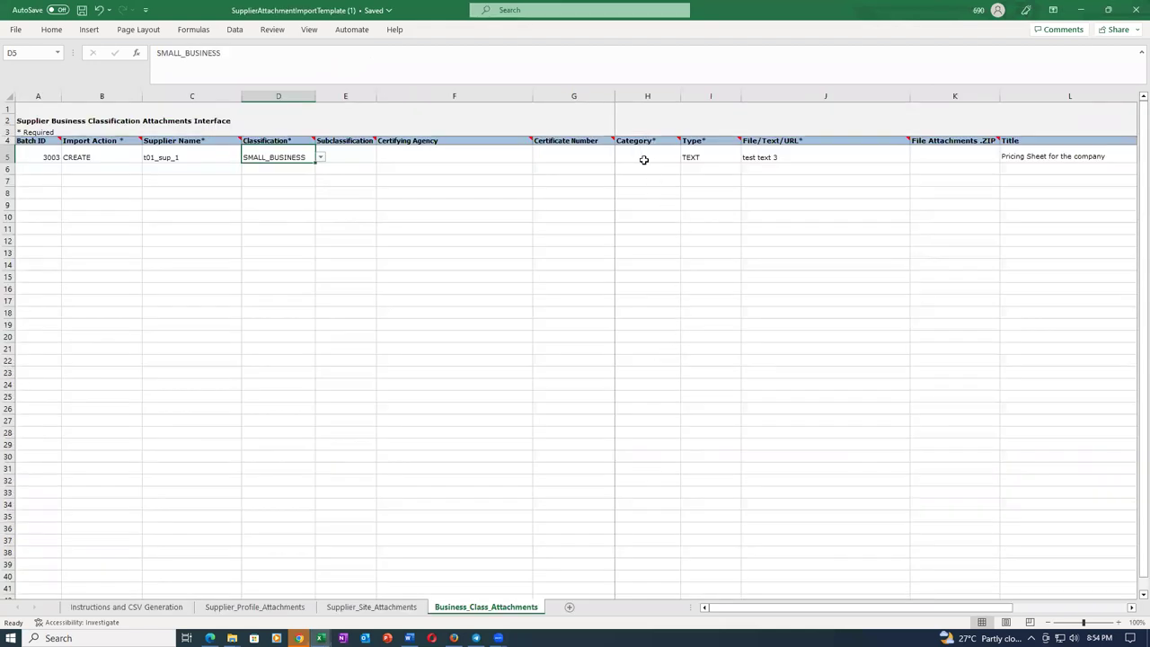
{"action": "left_click", "coordinate": [643, 164]}
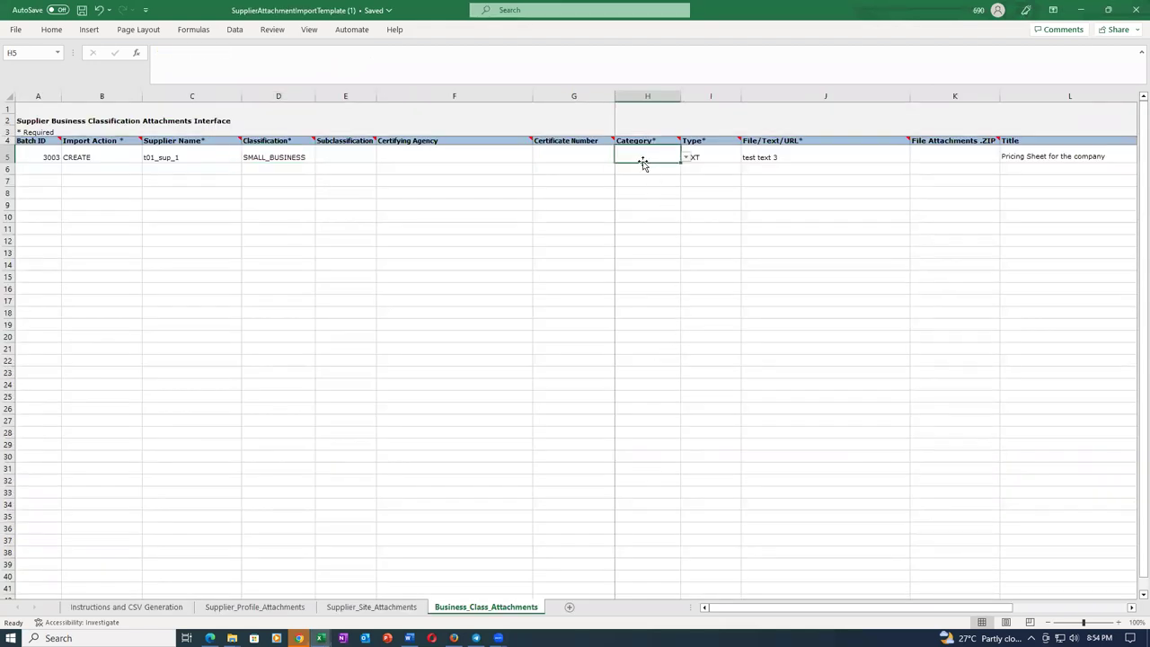
{"action": "left_click", "coordinate": [685, 158]}
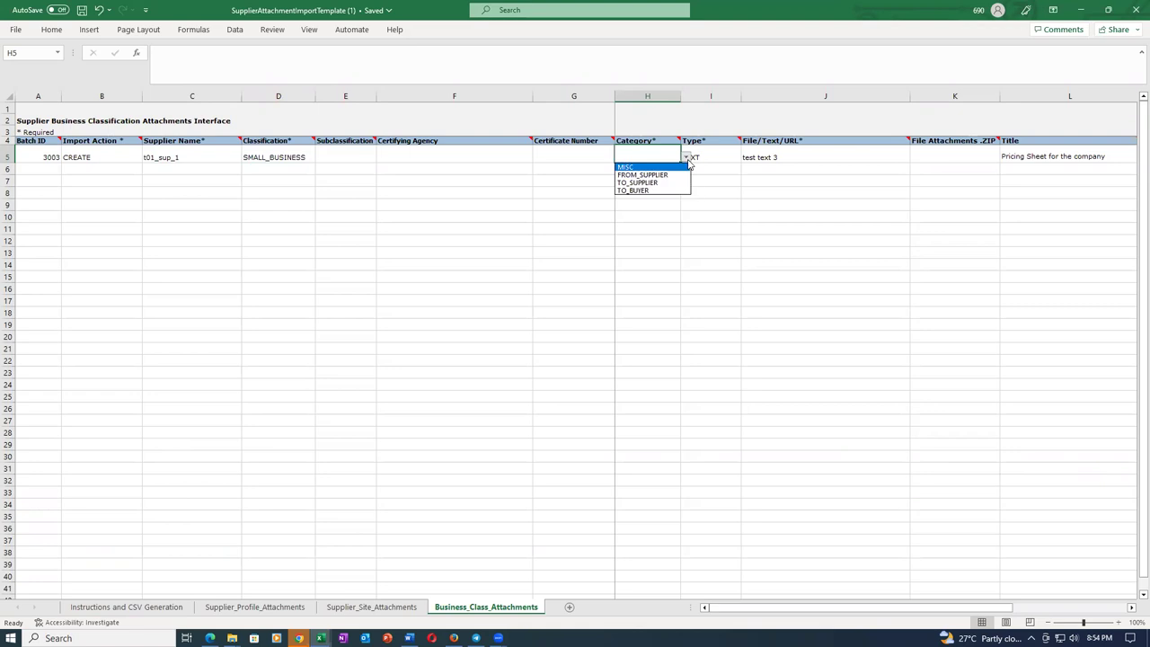
{"action": "left_click", "coordinate": [640, 182]}
{"action": "left_click", "coordinate": [662, 275]}
Save the attachment template and close the PDF import report in Edge.
{"action": "key", "text": "ctrl+s"}
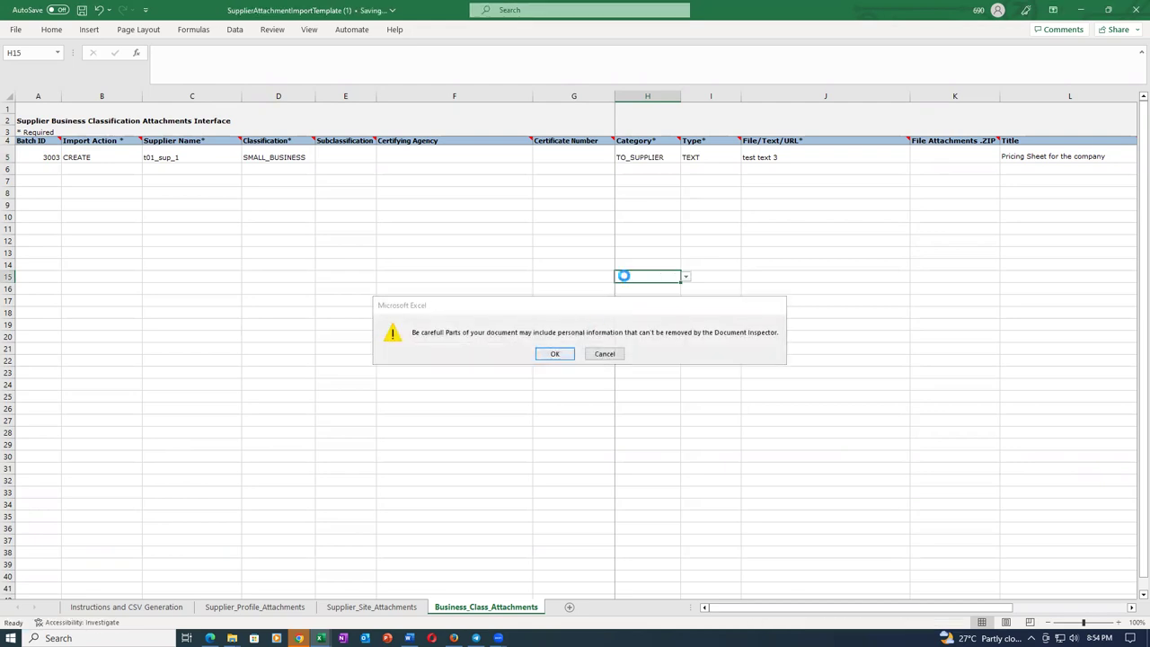
{"action": "key", "text": "Return"}
{"action": "key", "text": "alt+Tab"}
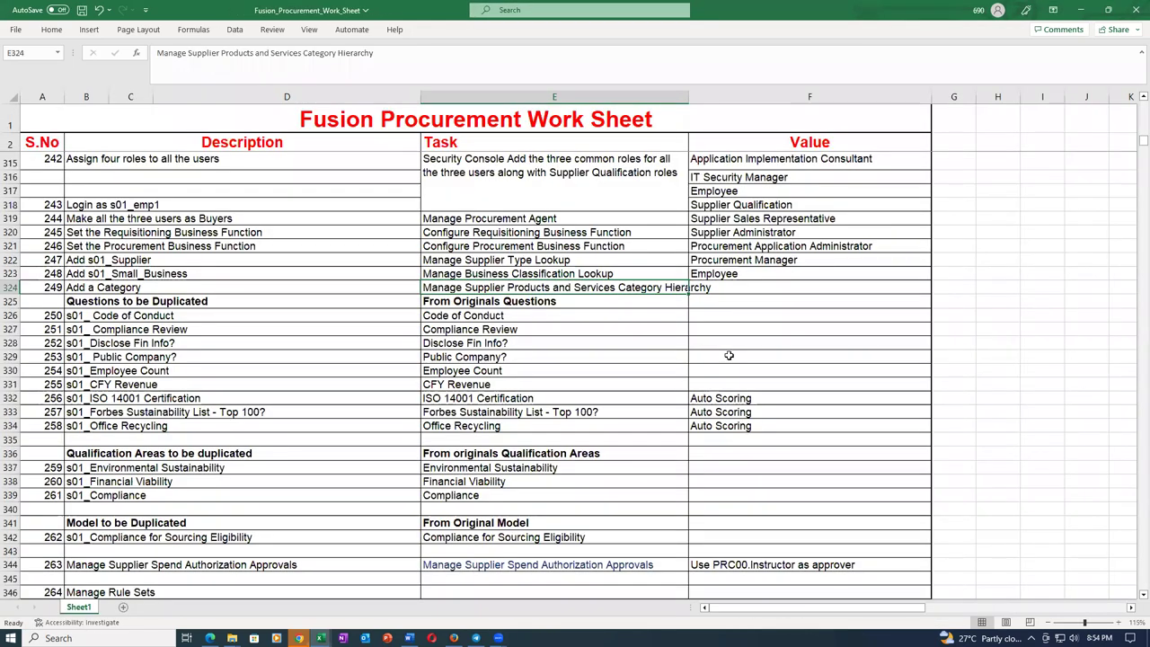
{"action": "key", "text": "alt+Tab"}
{"action": "key", "text": "alt+Tab"}
{"action": "key", "text": "Tab"}
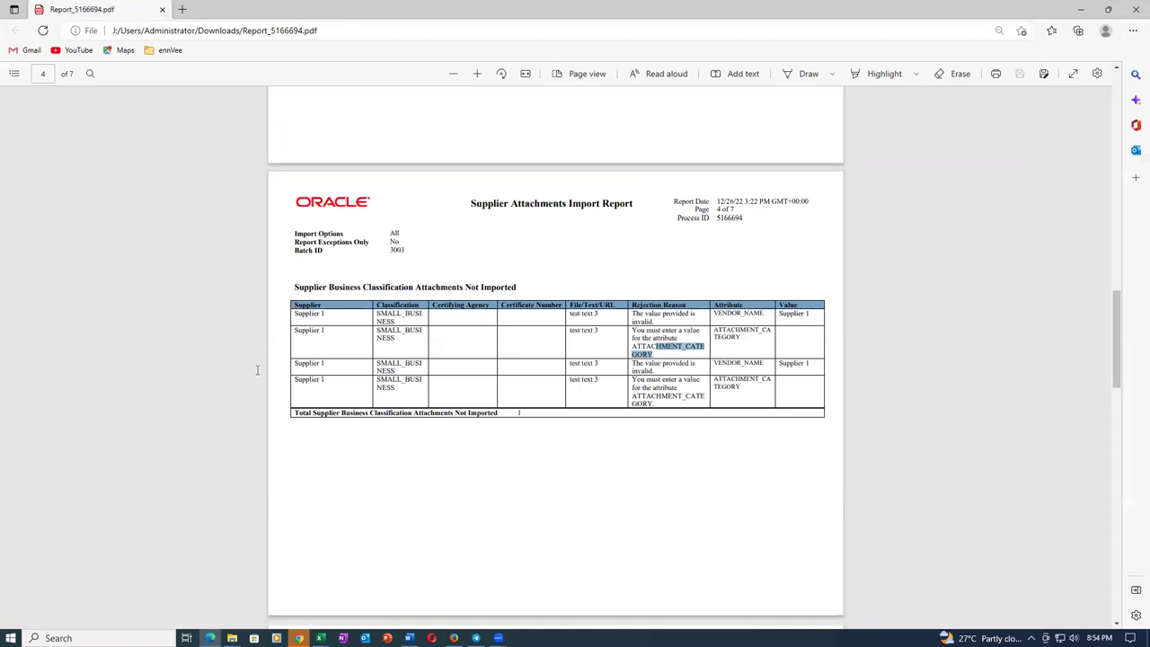
{"action": "left_click", "coordinate": [378, 382]}
{"action": "left_click", "coordinate": [162, 11]}
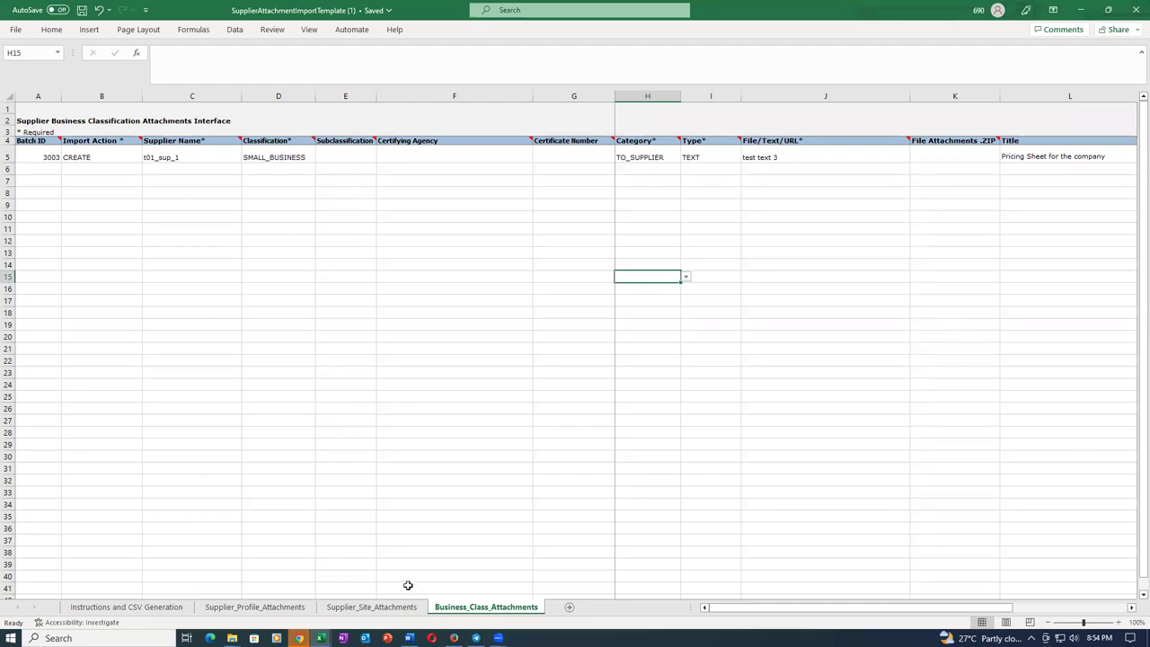
Close the attachments import output dialog and select the Oracle host address in the address bar.
{"action": "left_click", "coordinate": [454, 638]}
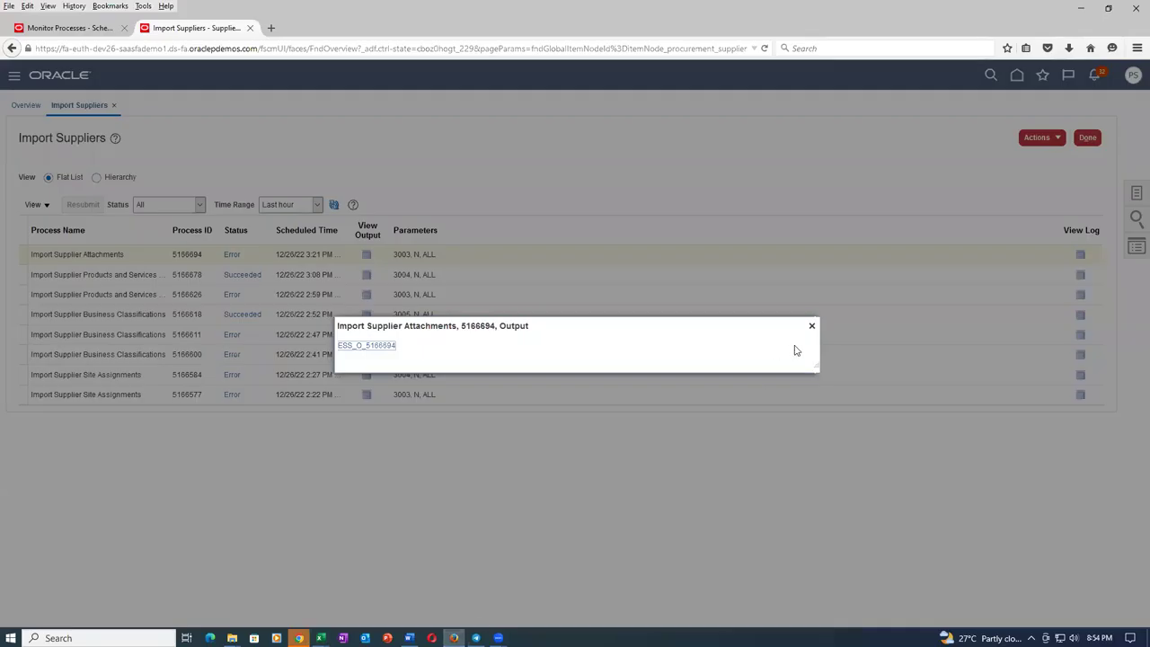
{"action": "left_click", "coordinate": [811, 325]}
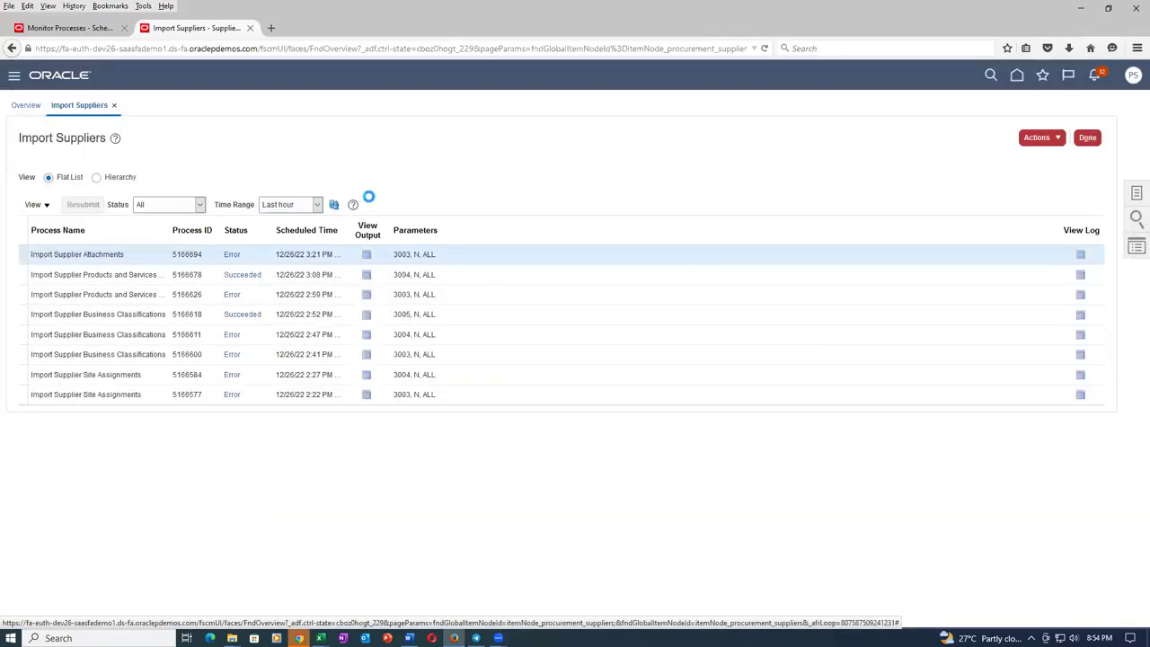
{"action": "left_click", "coordinate": [181, 54]}
{"action": "key", "text": "Home"}
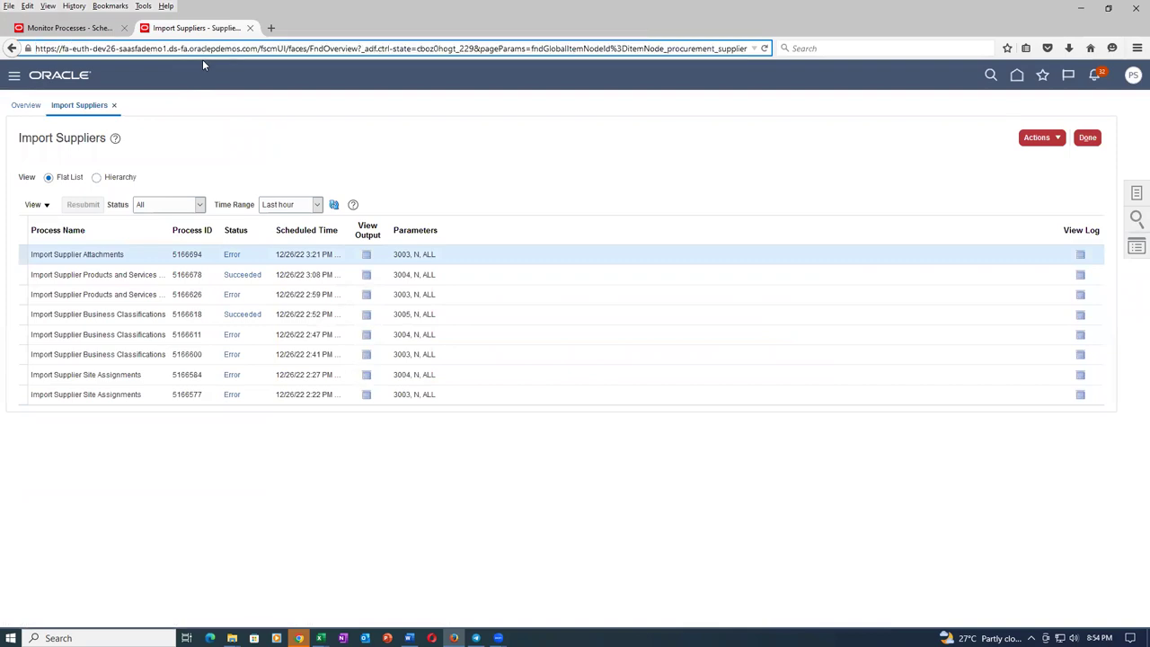
{"action": "key", "text": "shift+Right"}
{"action": "key", "text": "shift+Right"}
{"action": "key", "text": "shift+Right"}
{"action": "key", "text": "shift+Right"}
{"action": "key", "text": "shift+Right"}
{"action": "key", "text": "shift+Right"}
{"action": "key", "text": "shift+Right"}
{"action": "key", "text": "shift+Right"}
{"action": "key", "text": "shift+Right"}
{"action": "key", "text": "shift+Right"}
{"action": "key", "text": "shift+Right"}
{"action": "key", "text": "shift+Right"}
{"action": "key", "text": "shift+Right"}
{"action": "key", "text": "shift+Right"}
{"action": "key", "text": "shift+Right"}
{"action": "key", "text": "shift+Right"}
{"action": "key", "text": "shift+Right"}
{"action": "key", "text": "shift+Right"}
{"action": "key", "text": "shift+Right"}
{"action": "key", "text": "shift+Right"}
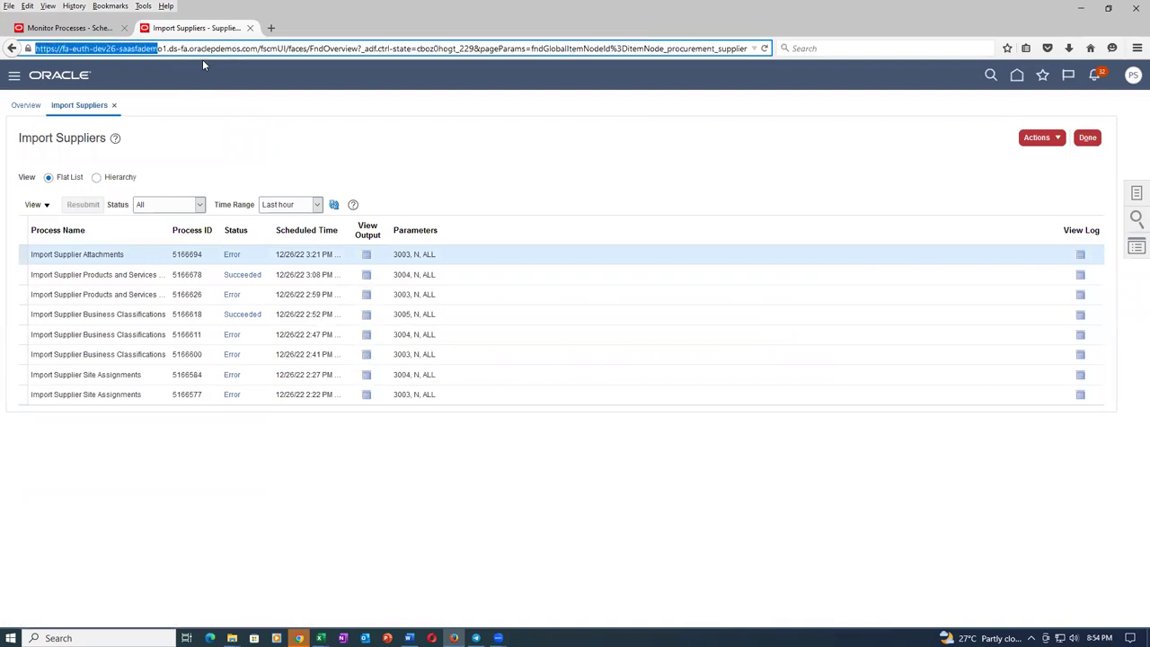
{"action": "key", "text": "shift+Right"}
{"action": "key", "text": "shift+Right"}
{"action": "key", "text": "shift+Right"}
{"action": "key", "text": "shift+Right"}
{"action": "key", "text": "shift+Right"}
{"action": "key", "text": "shift+Right"}
{"action": "key", "text": "shift+Right"}
{"action": "key", "text": "shift+Right"}
{"action": "key", "text": "shift+Right"}
{"action": "key", "text": "shift+Right"}
{"action": "key", "text": "shift+Right"}
{"action": "key", "text": "shift+Right"}
{"action": "key", "text": "shift+Right"}
{"action": "key", "text": "shift+Right"}
{"action": "key", "text": "shift+Right"}
{"action": "key", "text": "shift+Right"}
{"action": "key", "text": "shift+Right"}
{"action": "key", "text": "shift+Right"}
{"action": "key", "text": "shift+Right"}
{"action": "key", "text": "shift+Right"}
{"action": "key", "text": "ctrl+c"}
Load the Oracle site in a new tab and go via Import Suppliers to Manage Suppliers.
{"action": "left_click", "coordinate": [271, 28]}
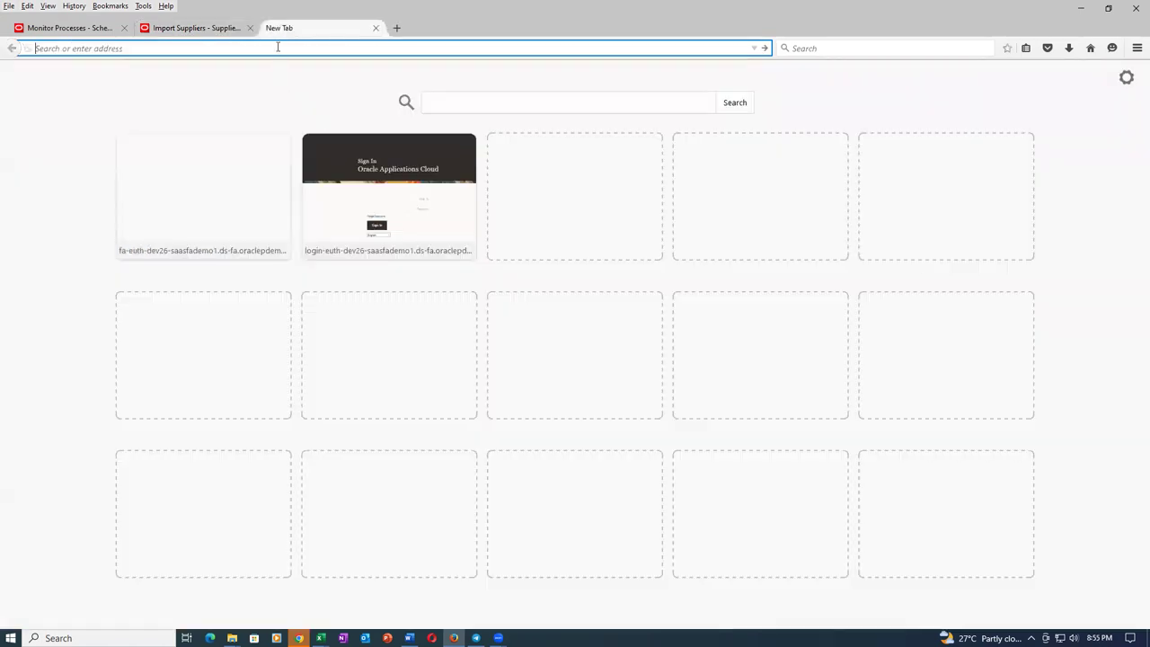
{"action": "key", "text": "ctrl+v"}
{"action": "key", "text": "Return"}
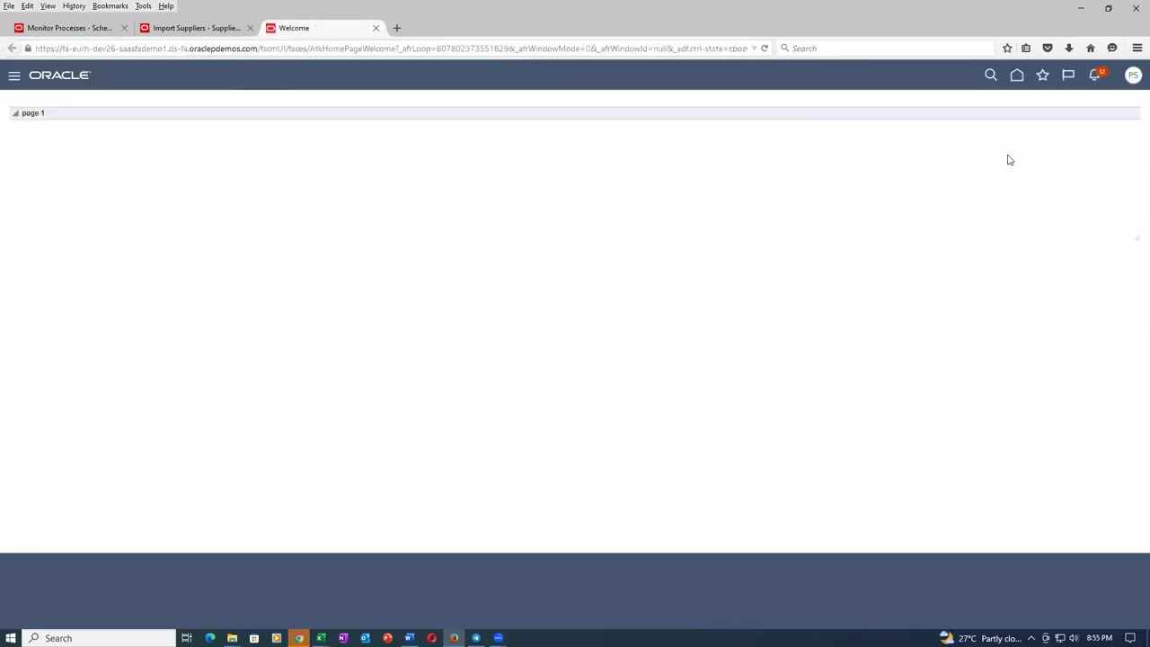
{"action": "left_click", "coordinate": [1041, 78]}
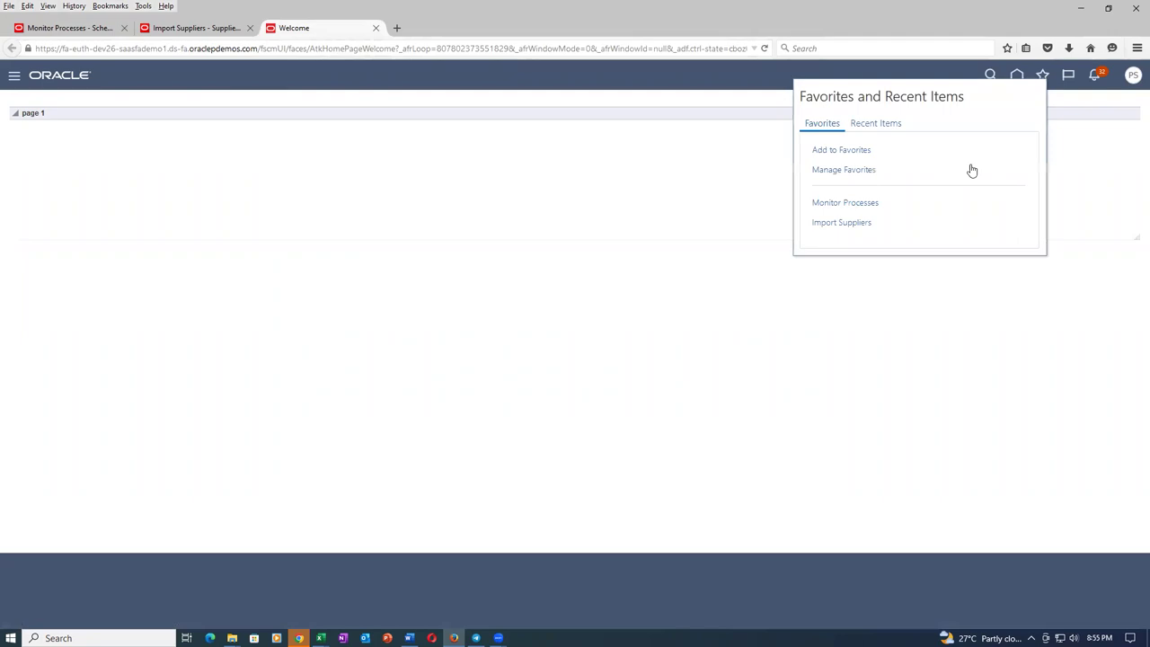
{"action": "left_click", "coordinate": [853, 224]}
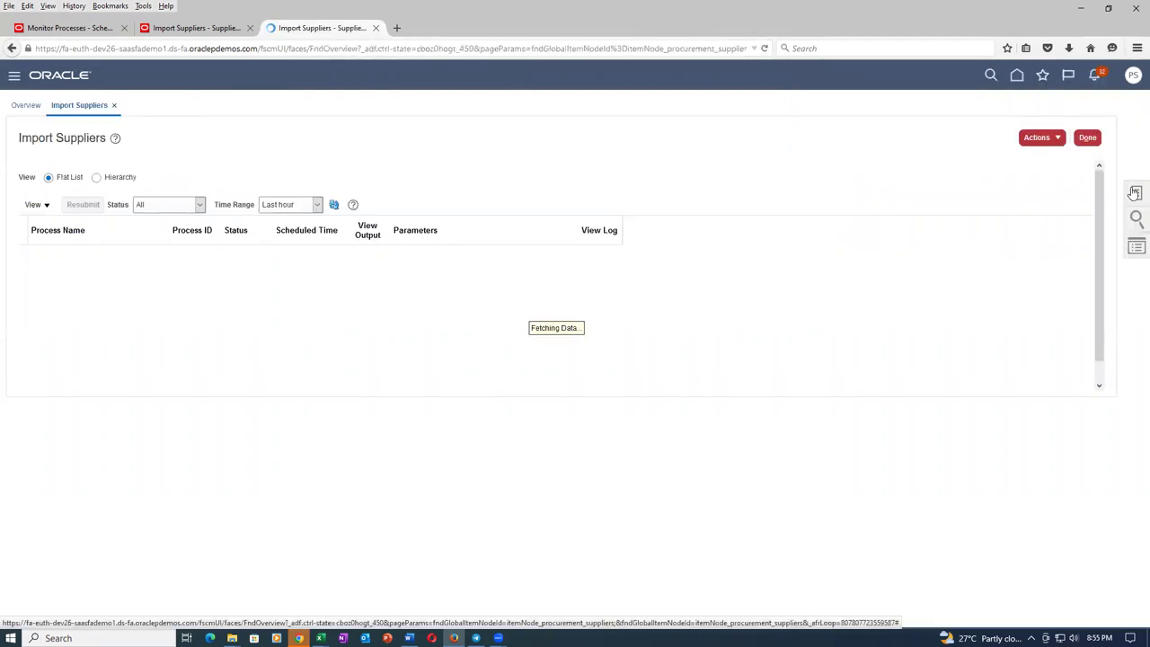
{"action": "left_click", "coordinate": [1135, 193]}
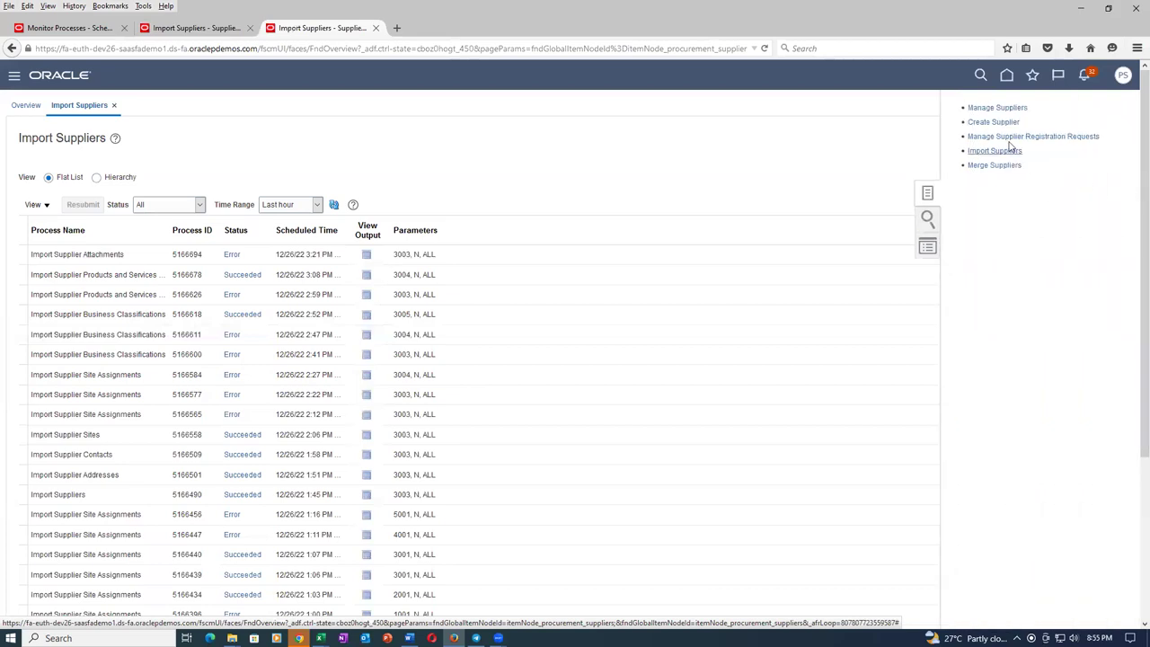
{"action": "left_click", "coordinate": [996, 108]}
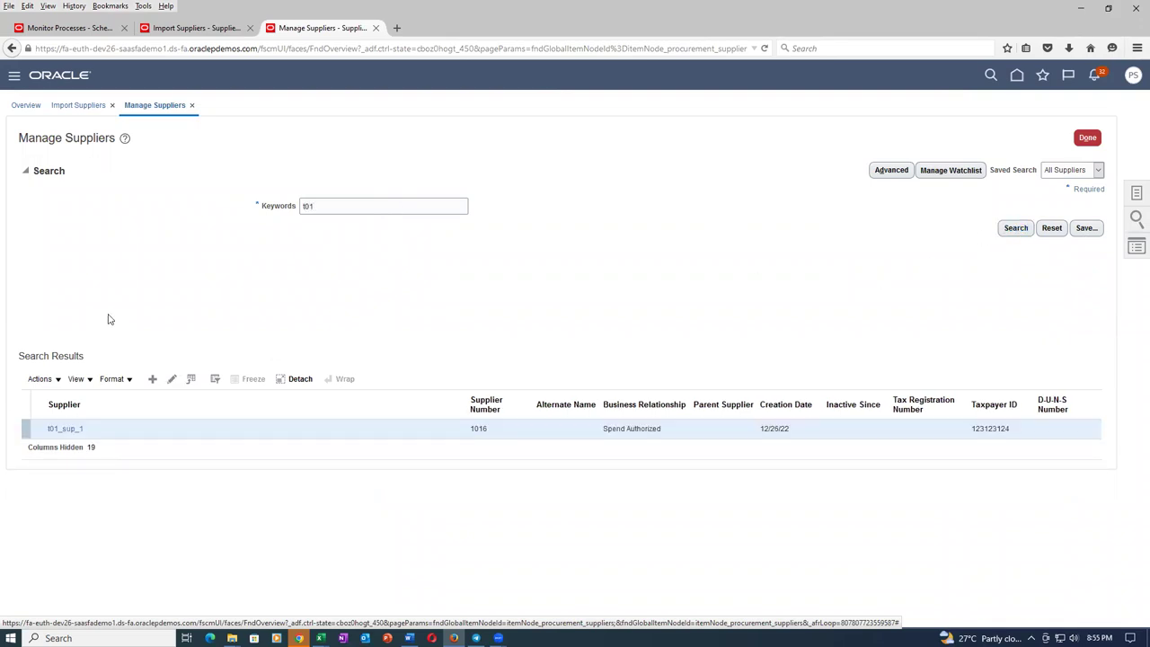
Open t01_sup_1's profile and compare Products and Services with Business Classifications, which shows Small Business.
{"action": "left_click", "coordinate": [64, 430]}
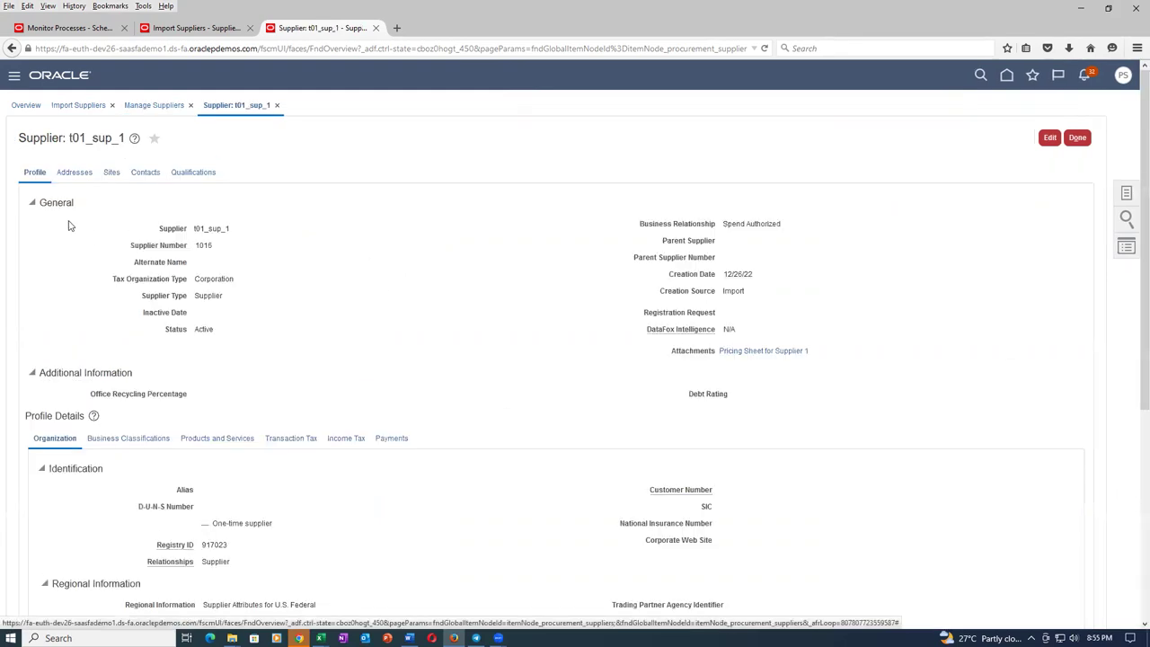
{"action": "left_click", "coordinate": [141, 443]}
{"action": "left_click", "coordinate": [227, 444]}
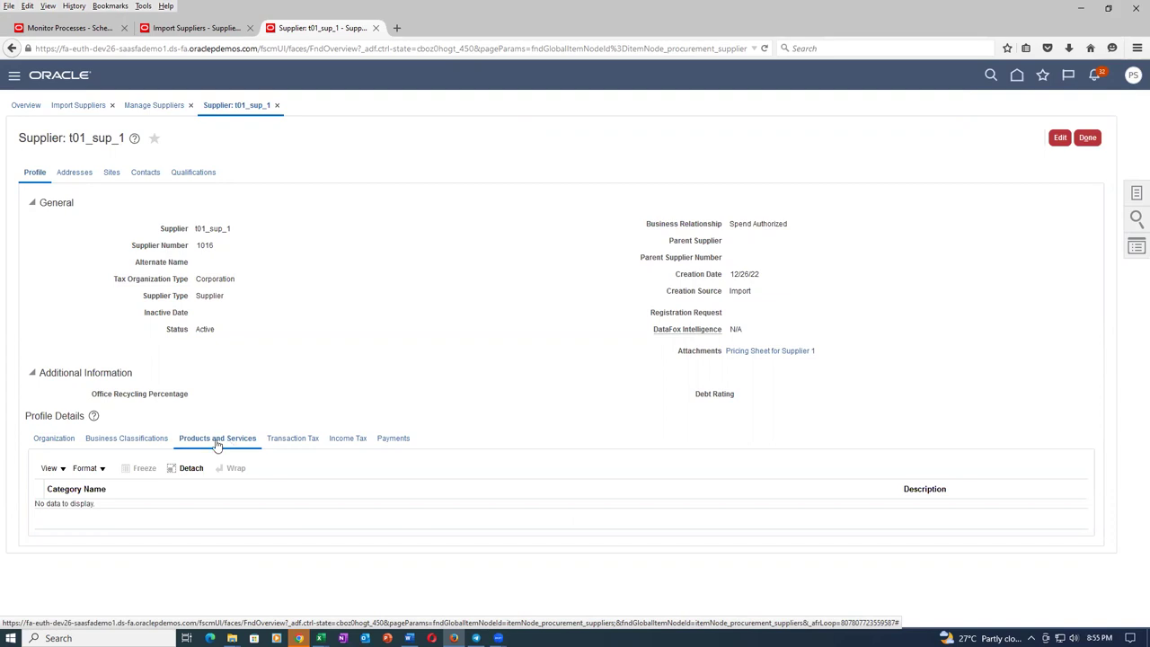
{"action": "left_click", "coordinate": [122, 439]}
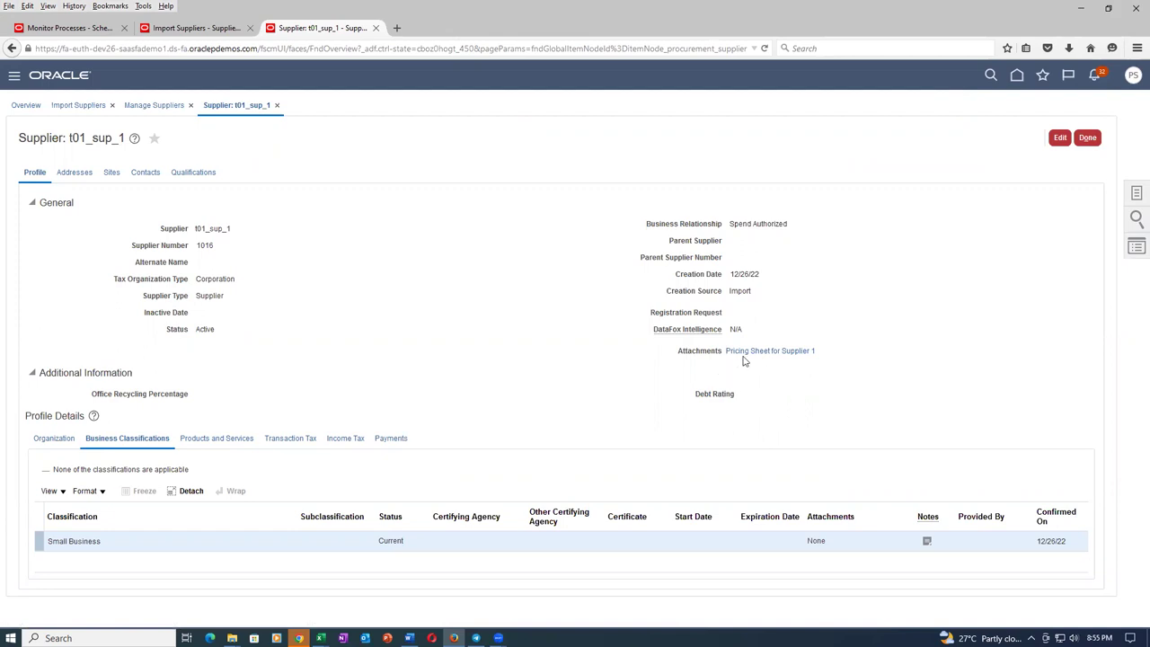
{"action": "mouse_move", "coordinate": [745, 358]}
Download the Pricing Sheet for Supplier 1 attachment and verify in Notepad it reads Test Text 1.
{"action": "left_click", "coordinate": [761, 351]}
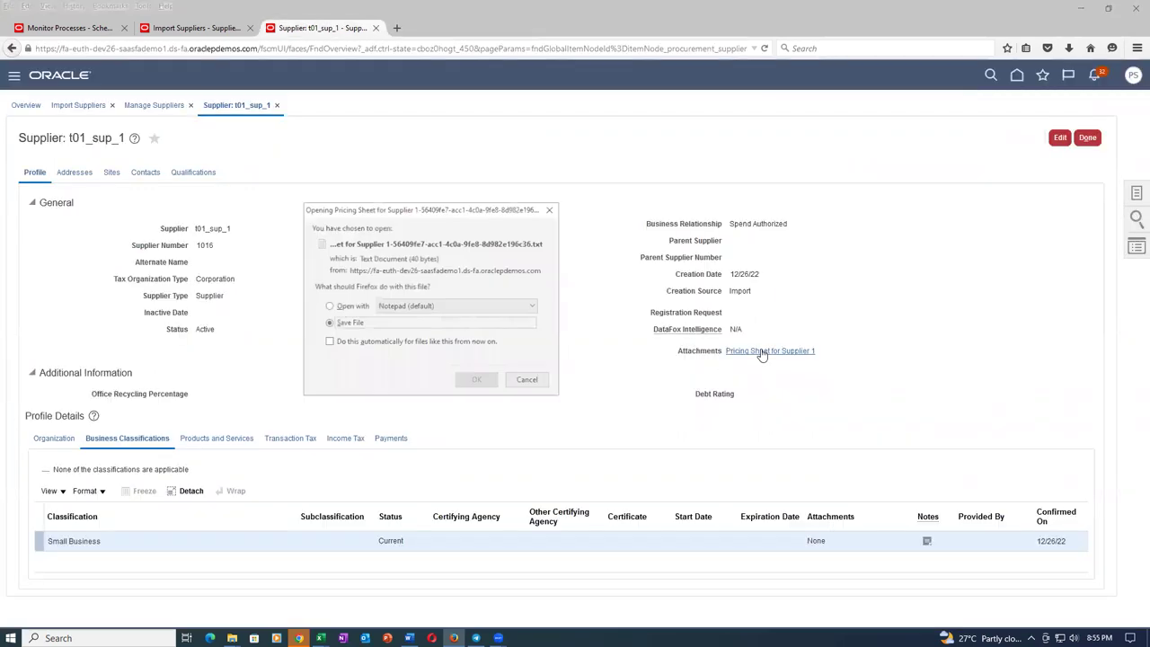
{"action": "left_click", "coordinate": [477, 380]}
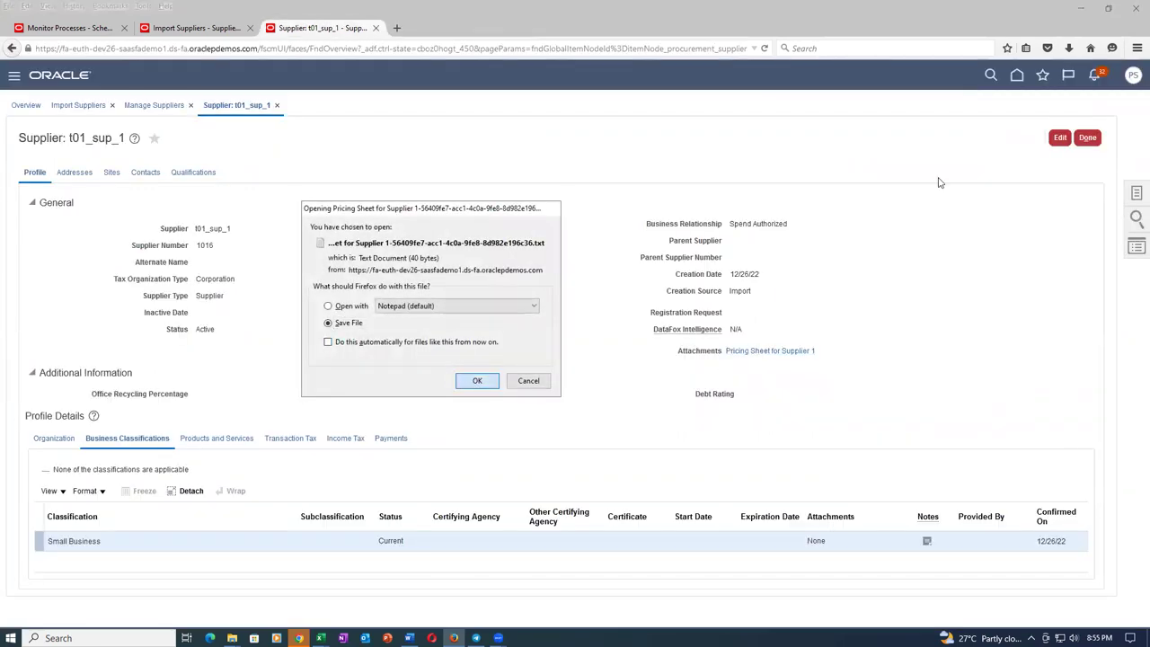
{"action": "left_click", "coordinate": [1069, 48]}
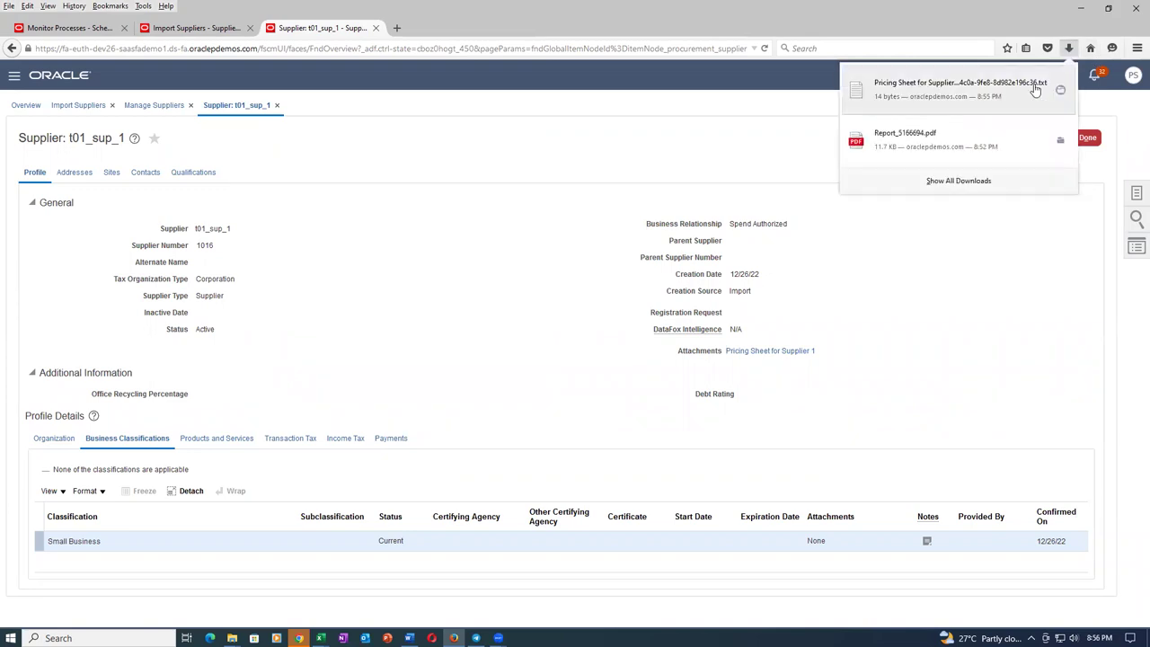
{"action": "left_click", "coordinate": [931, 104]}
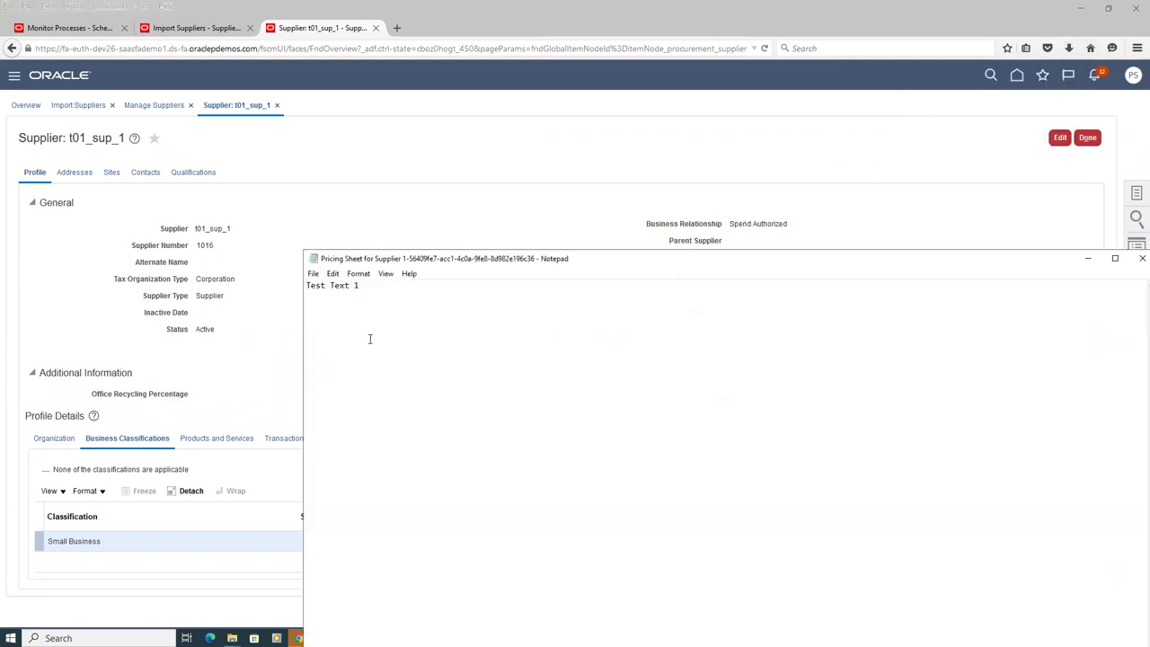
{"action": "double_click", "coordinate": [334, 286]}
{"action": "left_click", "coordinate": [1142, 259]}
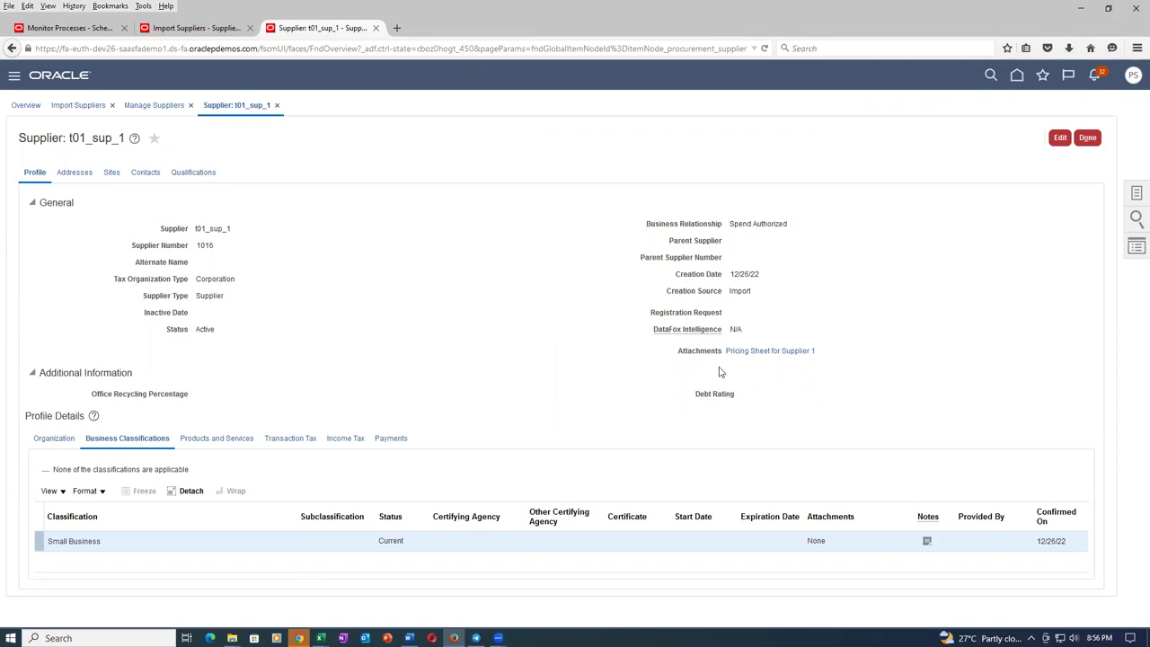
On the Sites tab, download Site 1's Pricing Sheet for the company and confirm it reads Test text 2.
{"action": "left_click", "coordinate": [111, 171]}
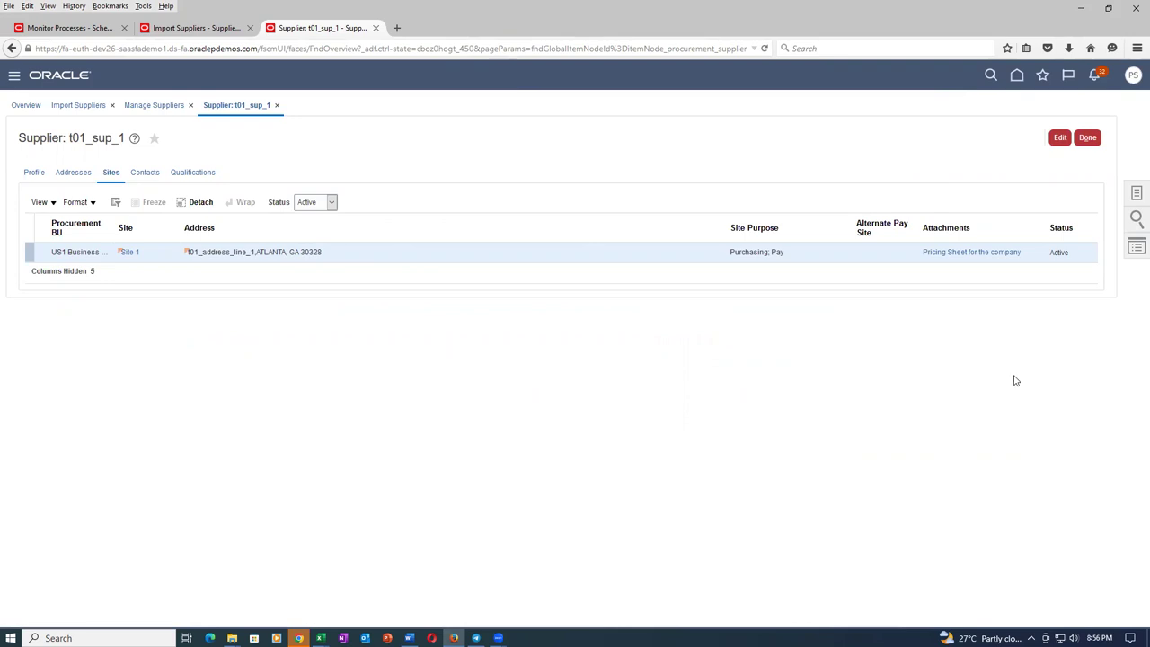
{"action": "left_click", "coordinate": [991, 253]}
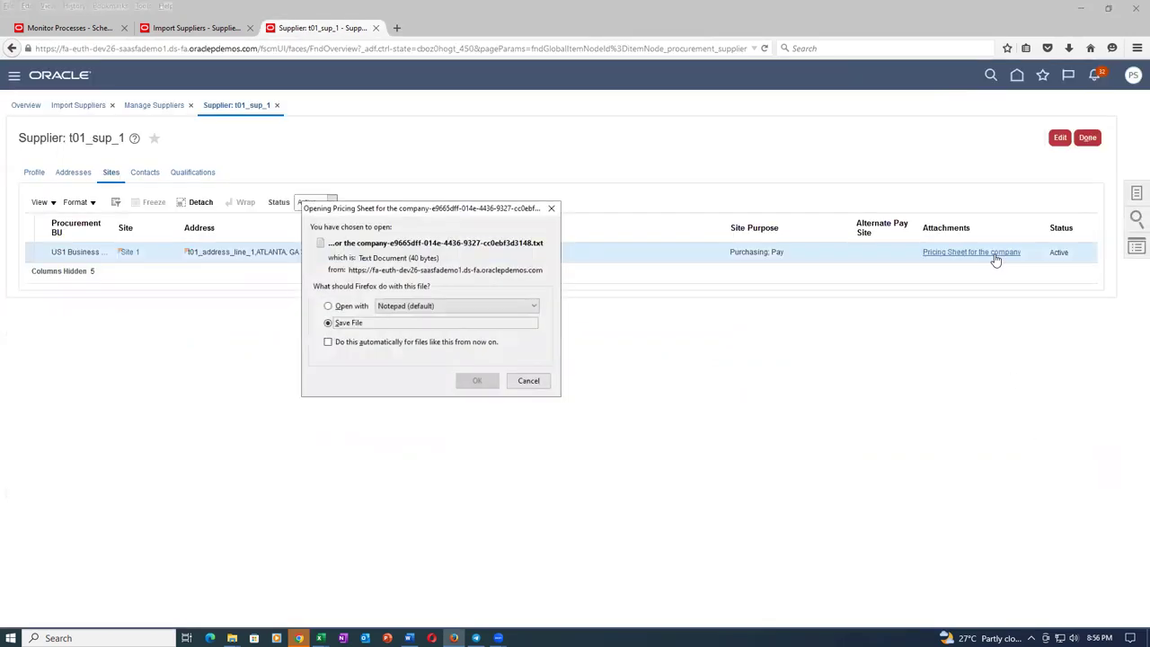
{"action": "left_click", "coordinate": [475, 381]}
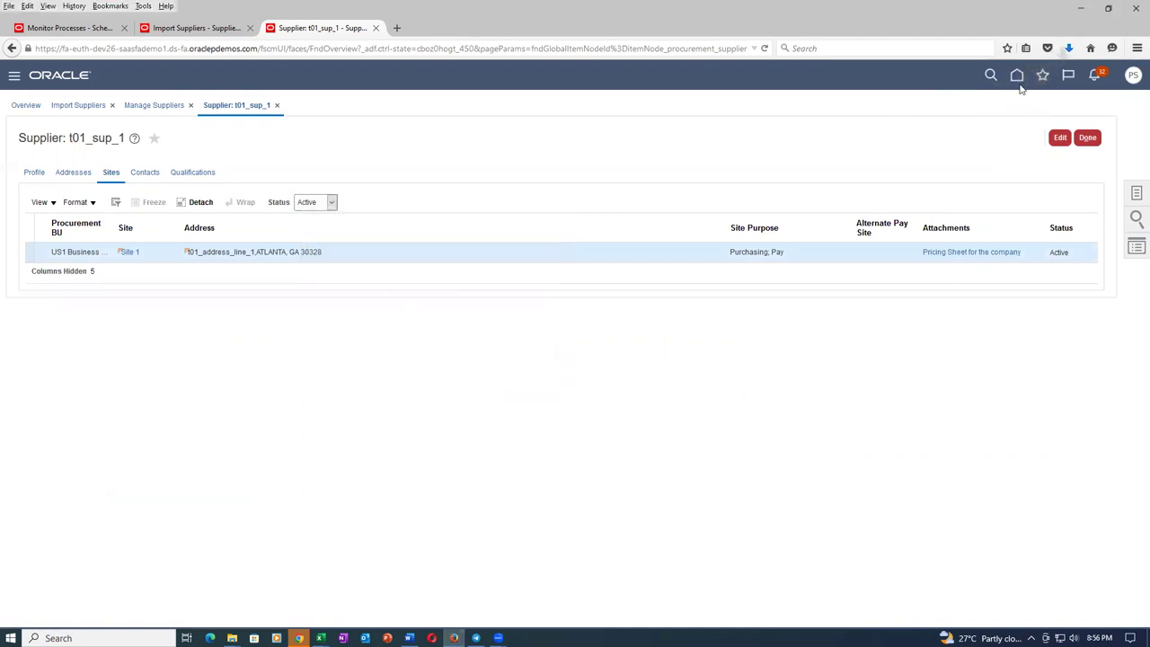
{"action": "left_click", "coordinate": [1069, 50]}
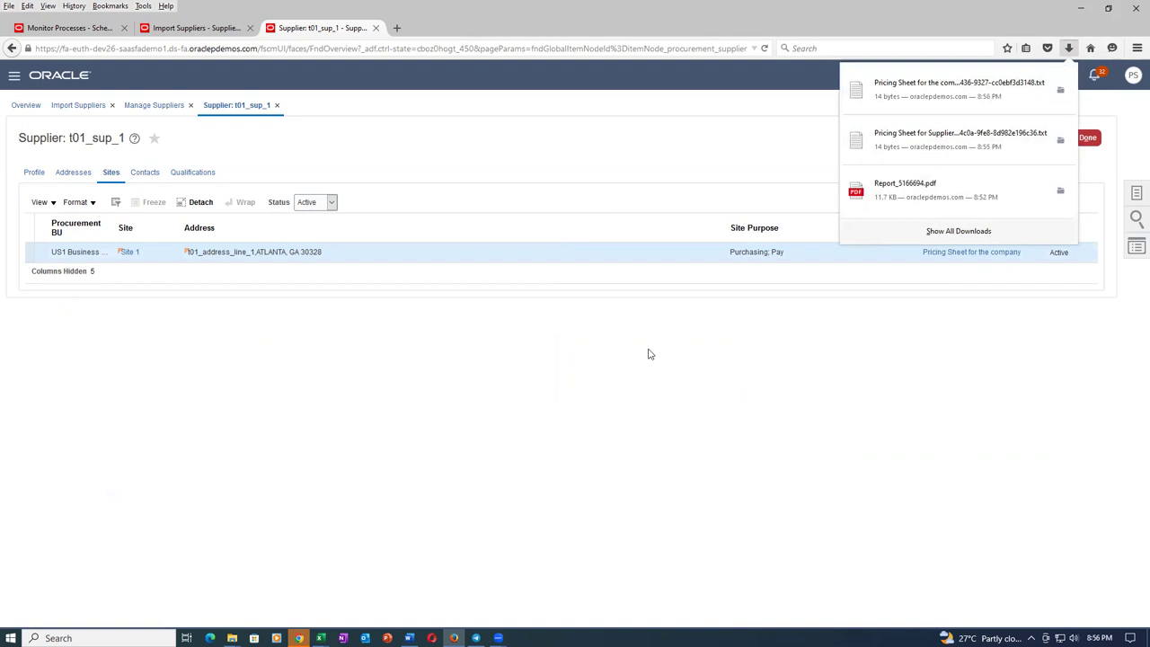
{"action": "left_click", "coordinate": [919, 100]}
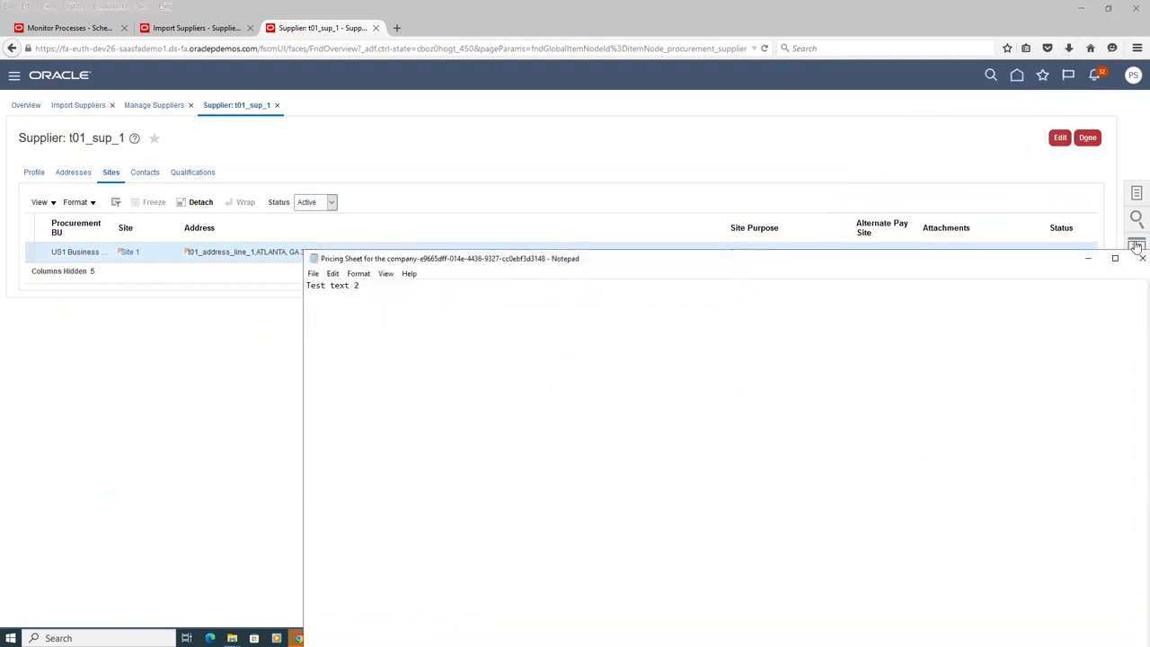
{"action": "left_click", "coordinate": [1142, 257]}
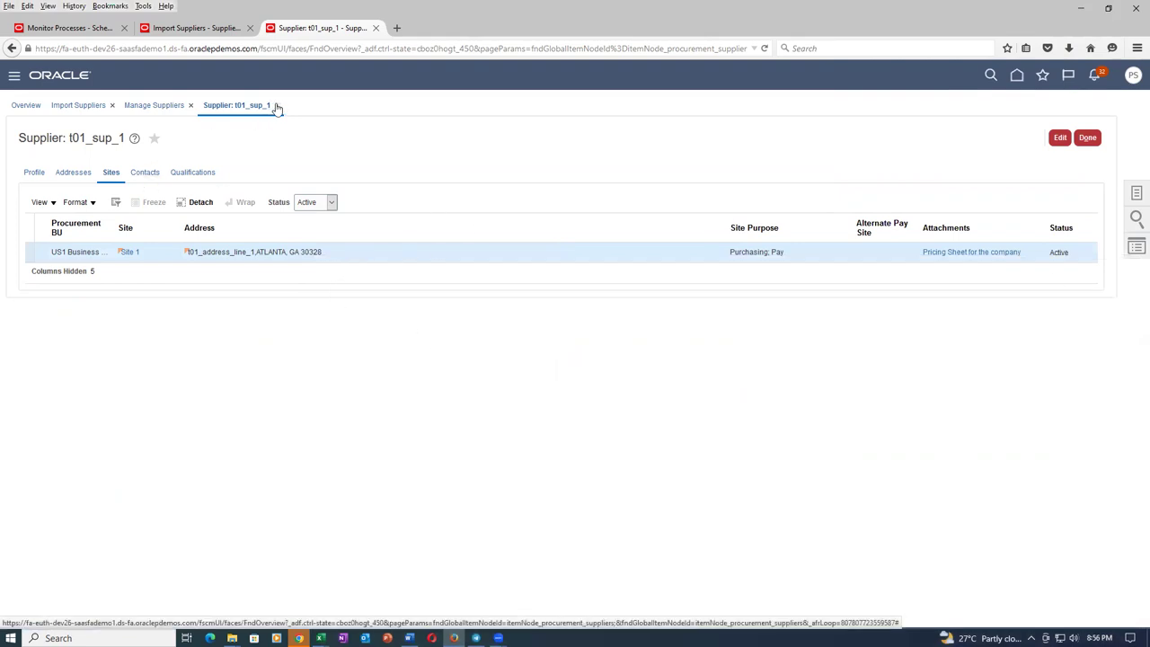
{"action": "left_click", "coordinate": [155, 105]}
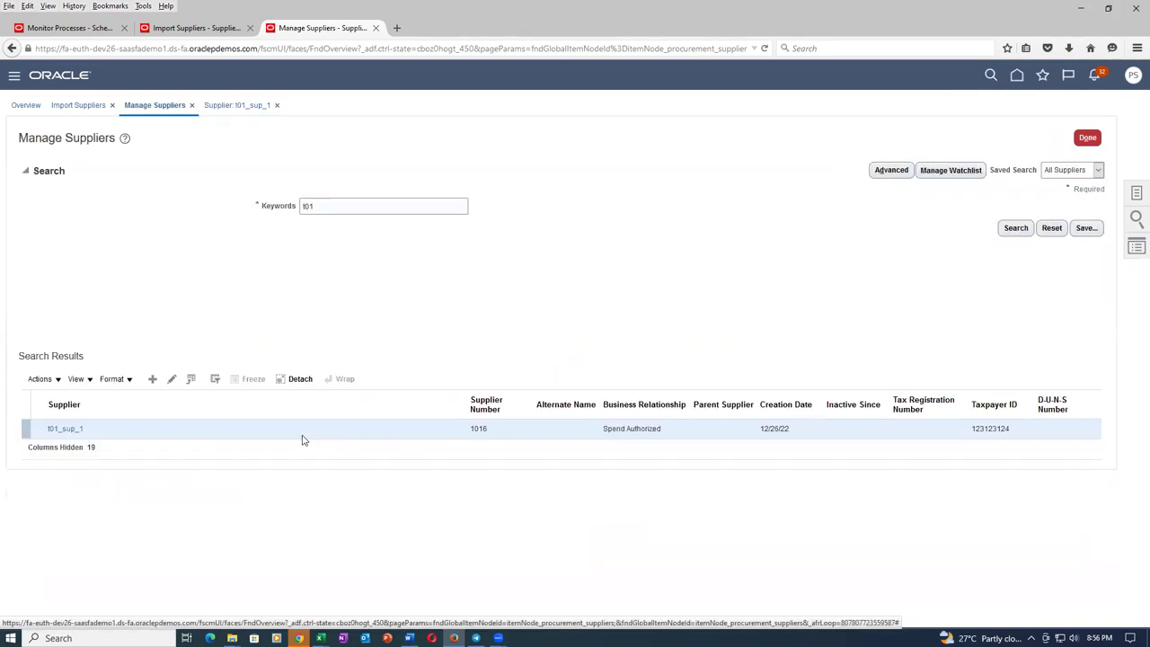
Put t01_sup_1 in edit mode and review its Products and Services and attachment-less Small Business classification.
{"action": "left_click", "coordinate": [68, 429]}
{"action": "left_click", "coordinate": [1061, 138]}
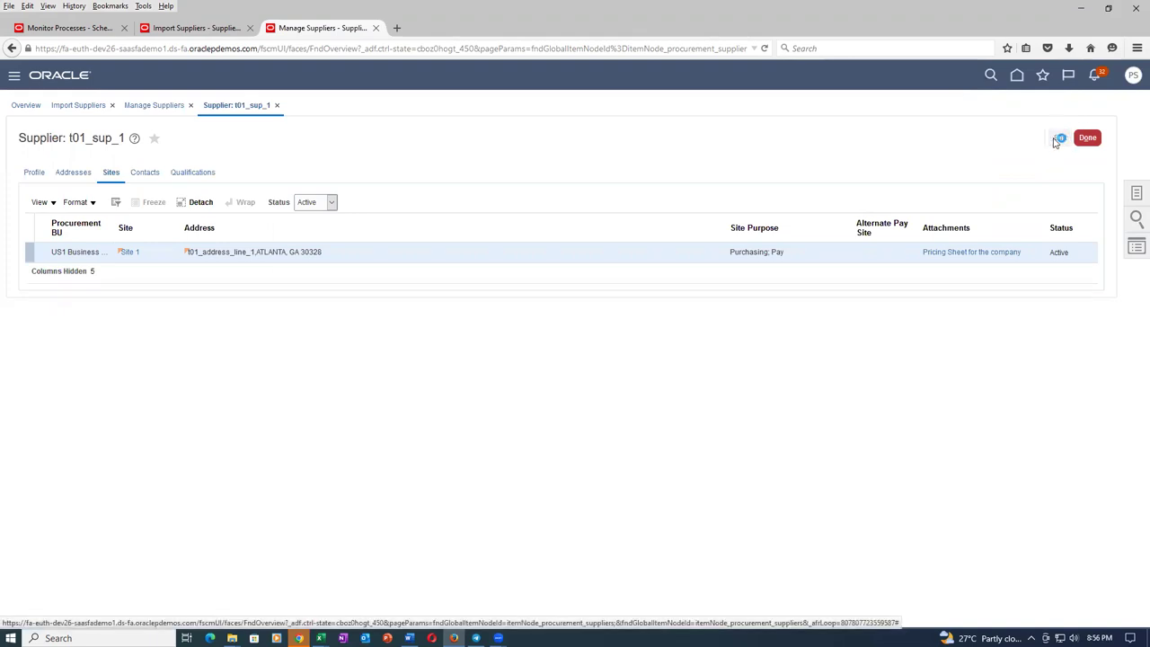
{"action": "left_click", "coordinate": [30, 179]}
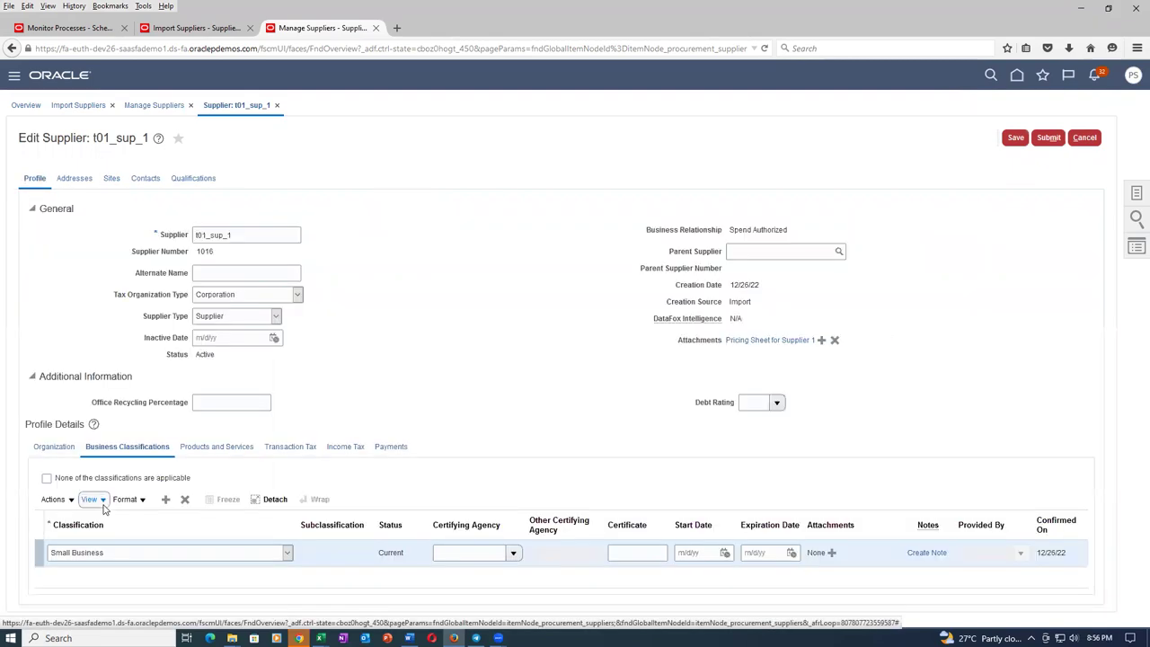
{"action": "left_click", "coordinate": [232, 451]}
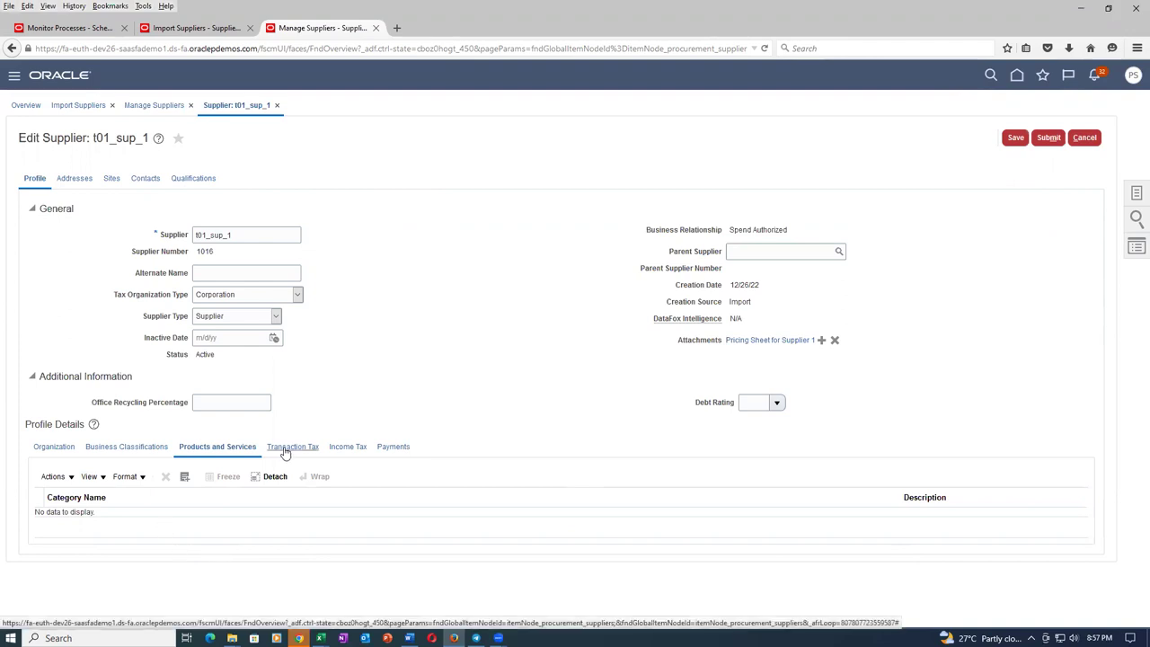
{"action": "left_click", "coordinate": [130, 449]}
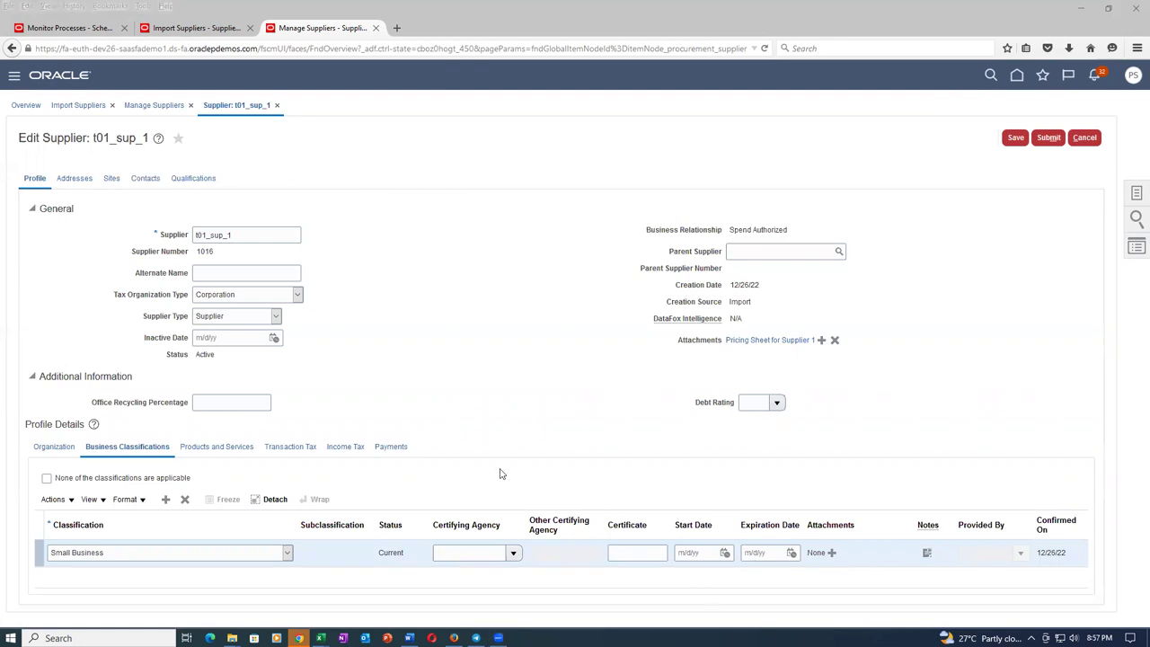
{"action": "left_click", "coordinate": [217, 447]}
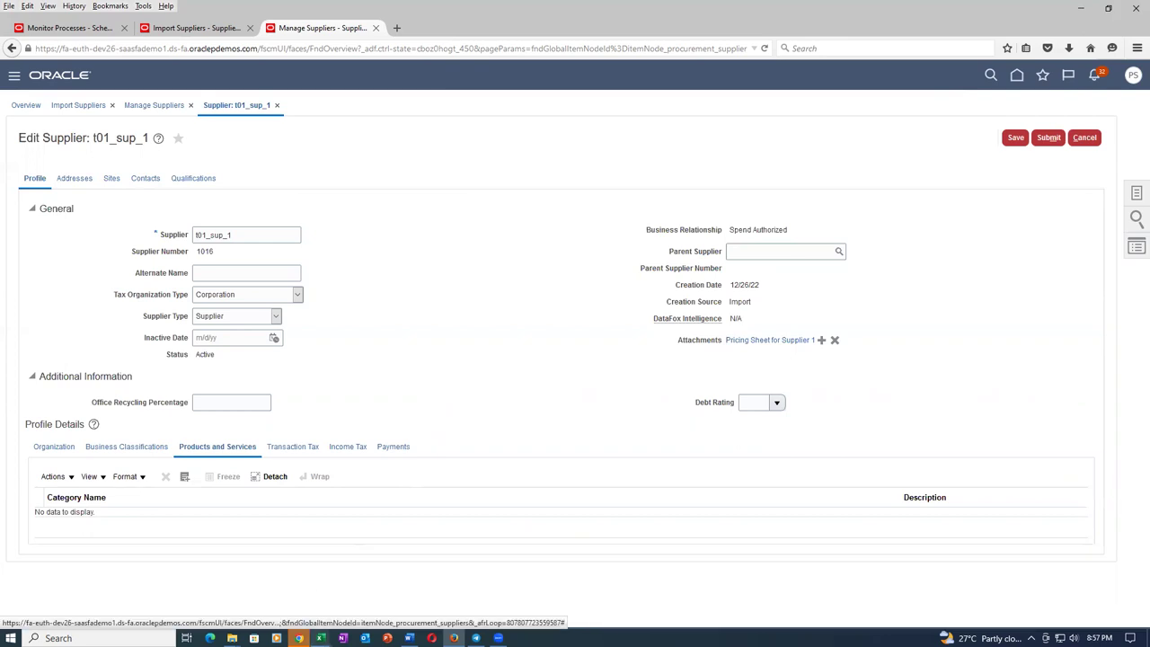
{"action": "left_click", "coordinate": [125, 448]}
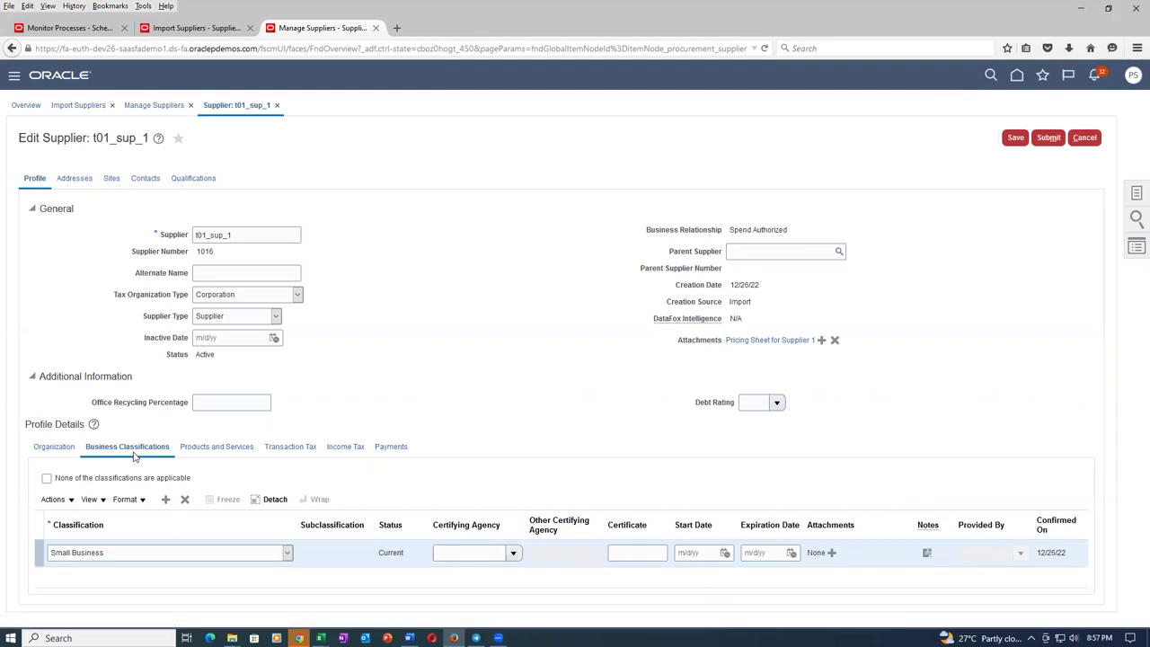
Return to the attachment template in Excel and save it past the personal-information warning.
{"action": "mouse_move", "coordinate": [232, 637]}
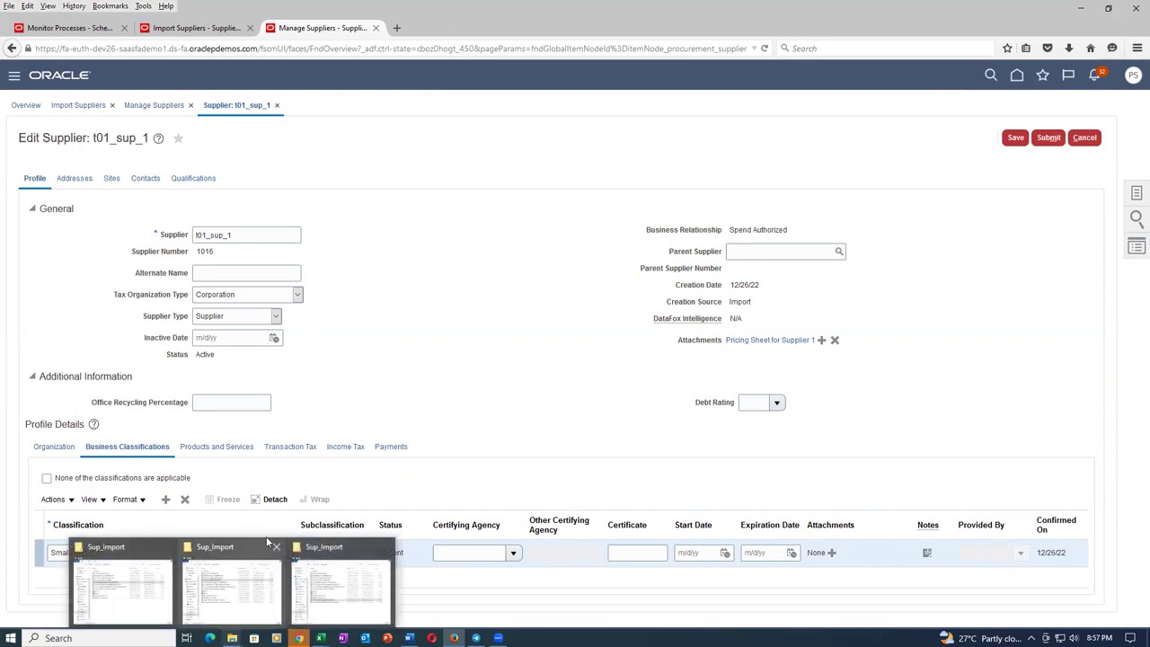
{"action": "mouse_move", "coordinate": [320, 637]}
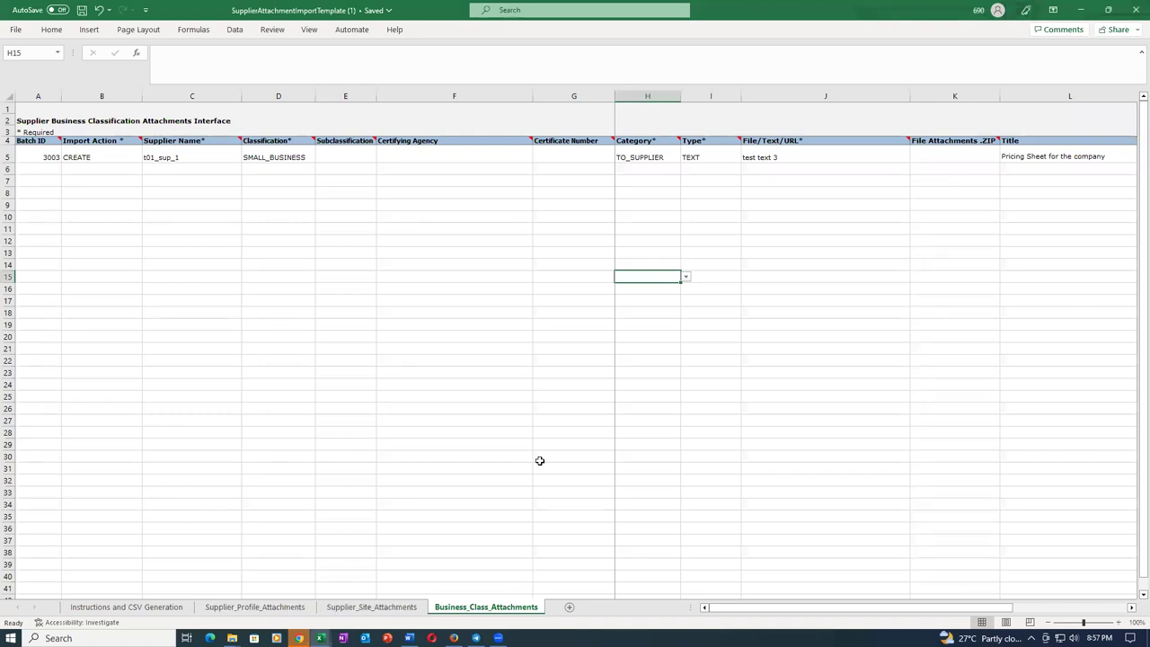
{"action": "left_click", "coordinate": [380, 265]}
{"action": "left_click", "coordinate": [393, 165]}
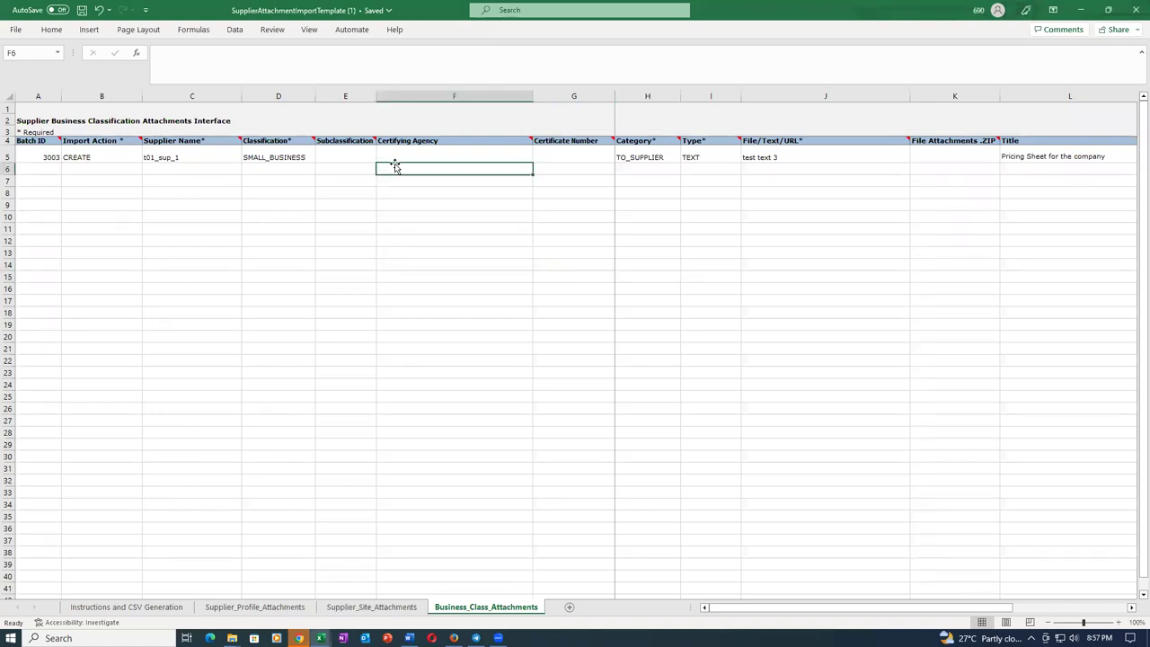
{"action": "left_click", "coordinate": [398, 158]}
{"action": "key", "text": "ctrl+s"}
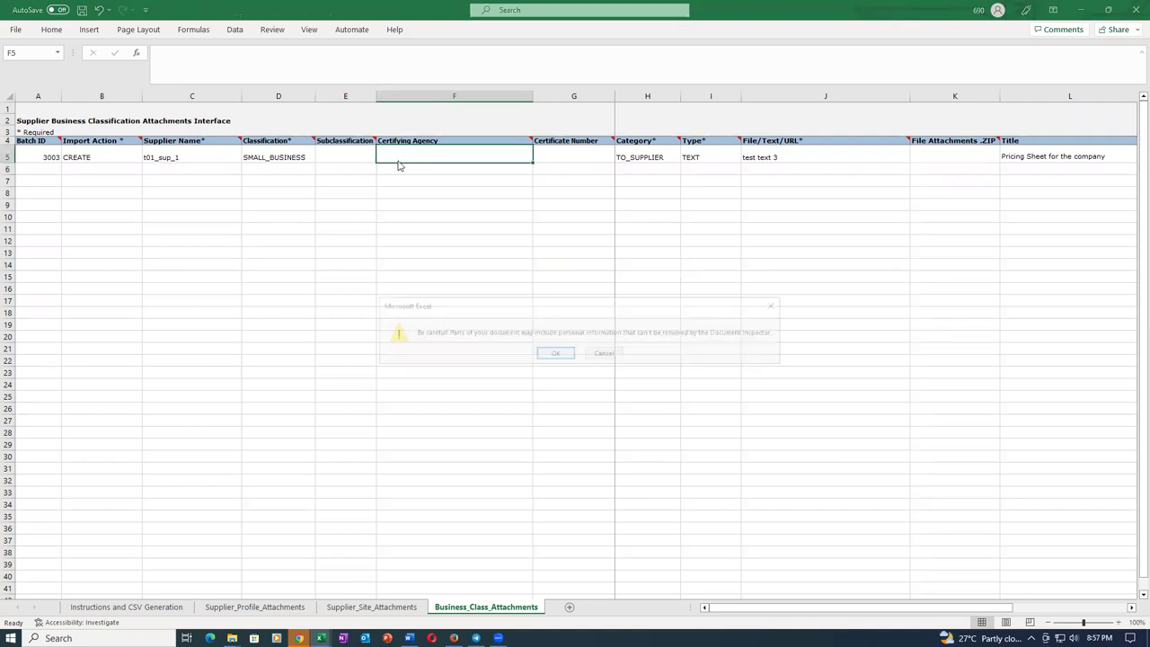
{"action": "left_click", "coordinate": [555, 353]}
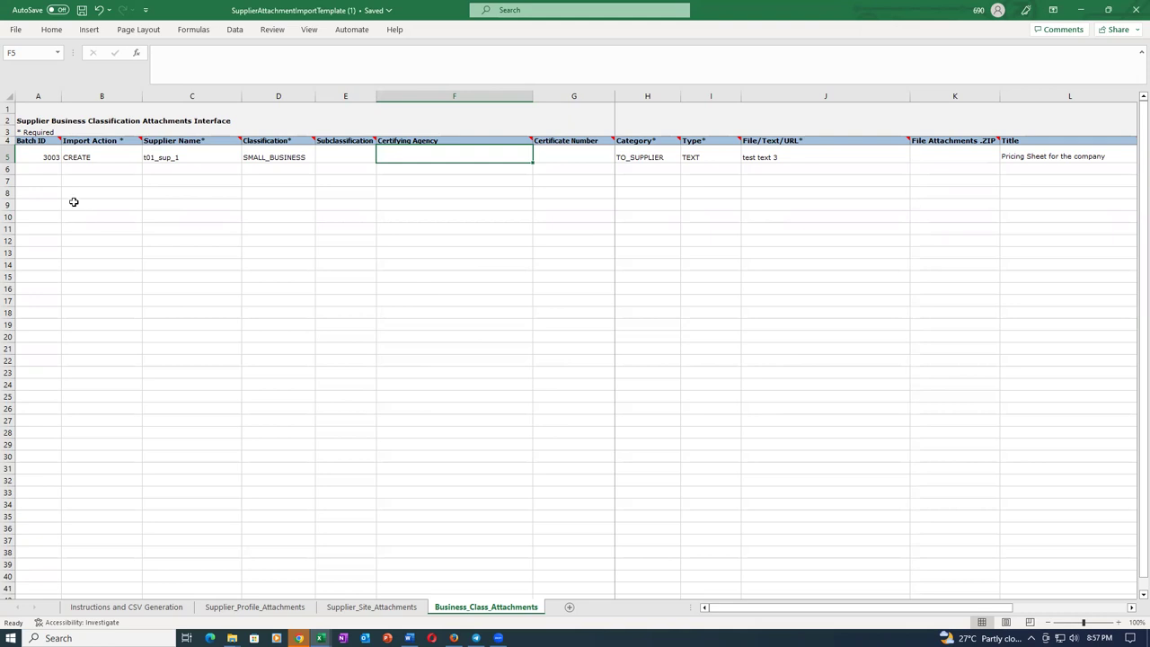
Append a 4 to the File/Text/URL text in cell J5 and save the workbook.
{"action": "left_click", "coordinate": [77, 158]}
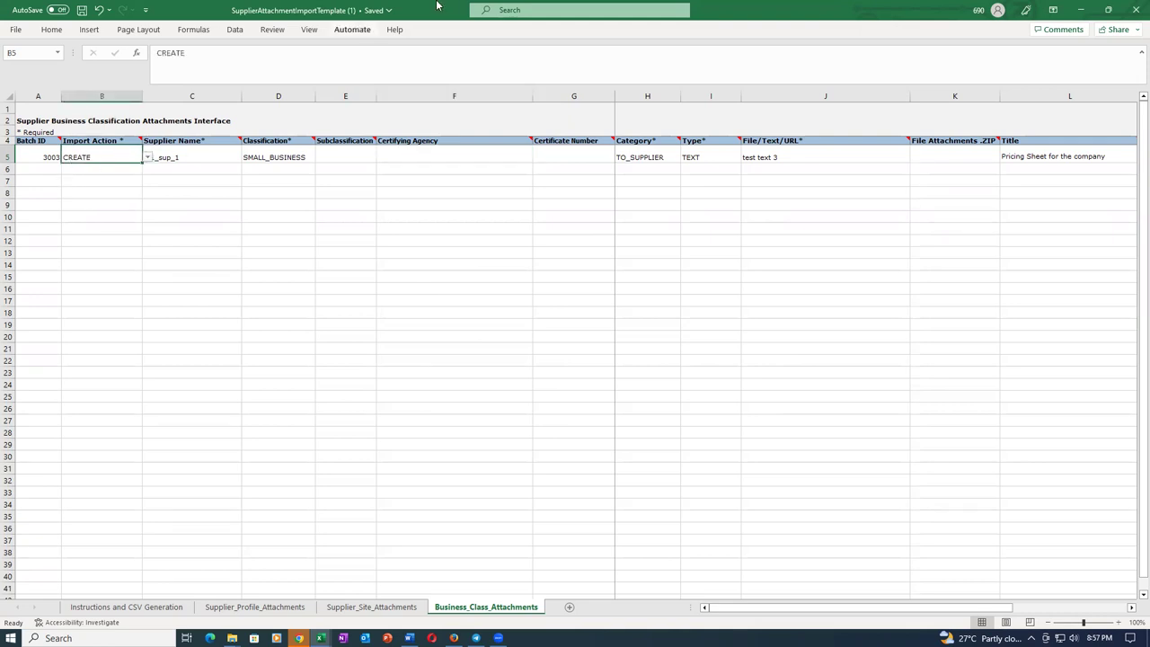
{"action": "left_click", "coordinate": [825, 159]}
{"action": "double_click", "coordinate": [825, 157]}
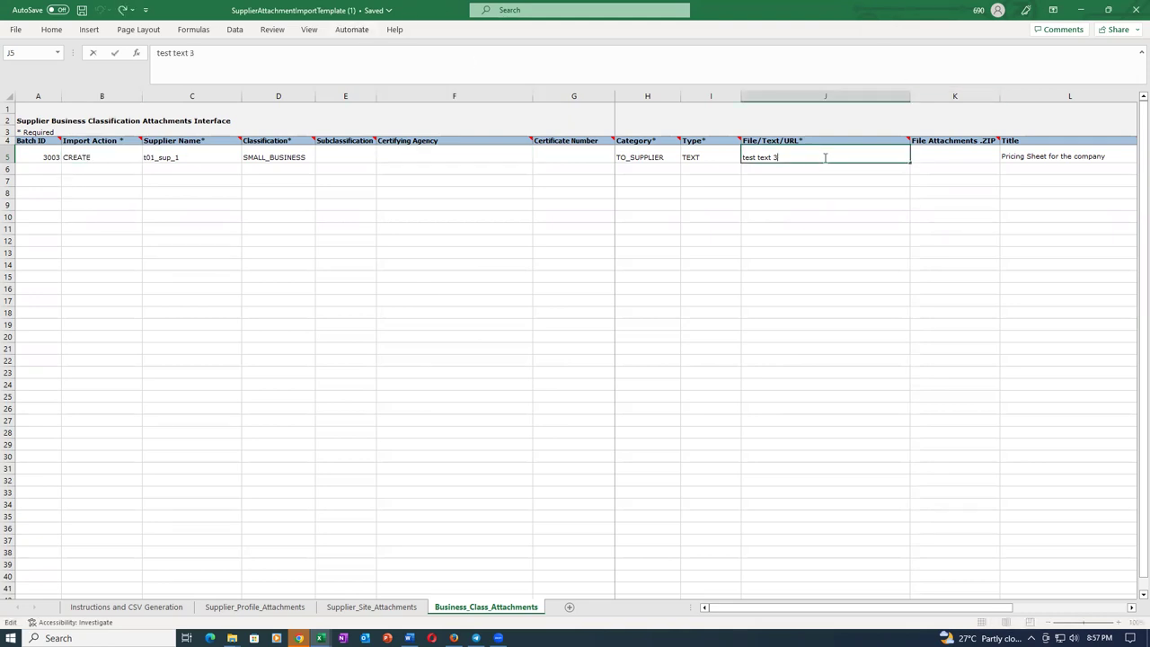
{"action": "type", "text": "4"}
{"action": "key", "text": "Tab"}
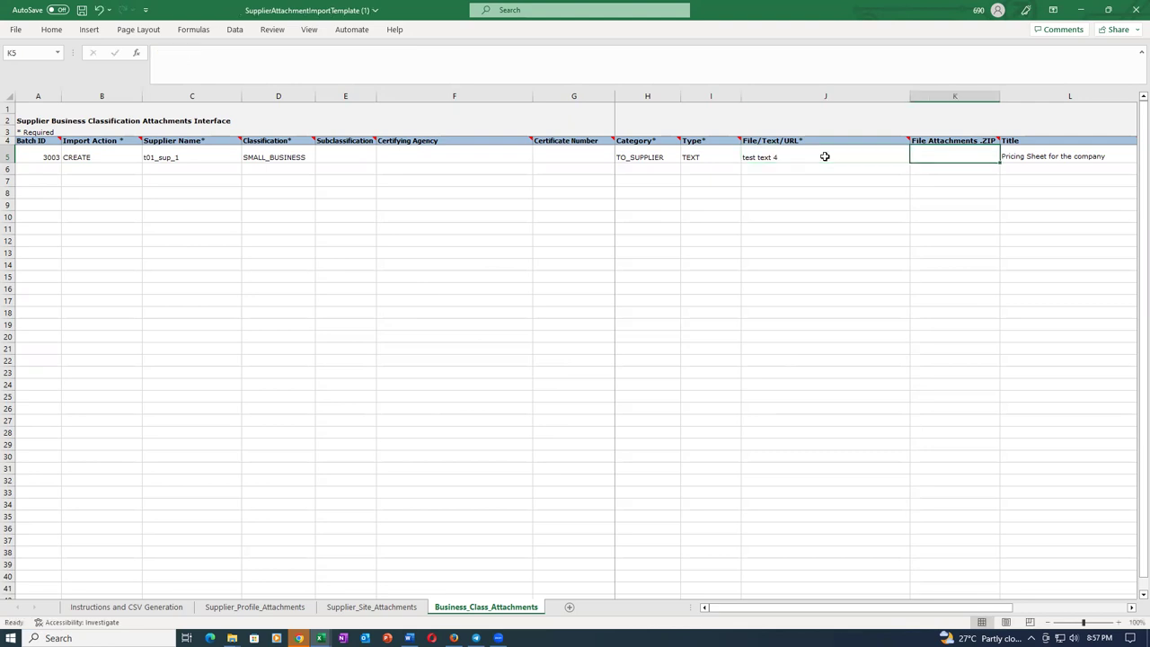
{"action": "key", "text": "ctrl+s"}
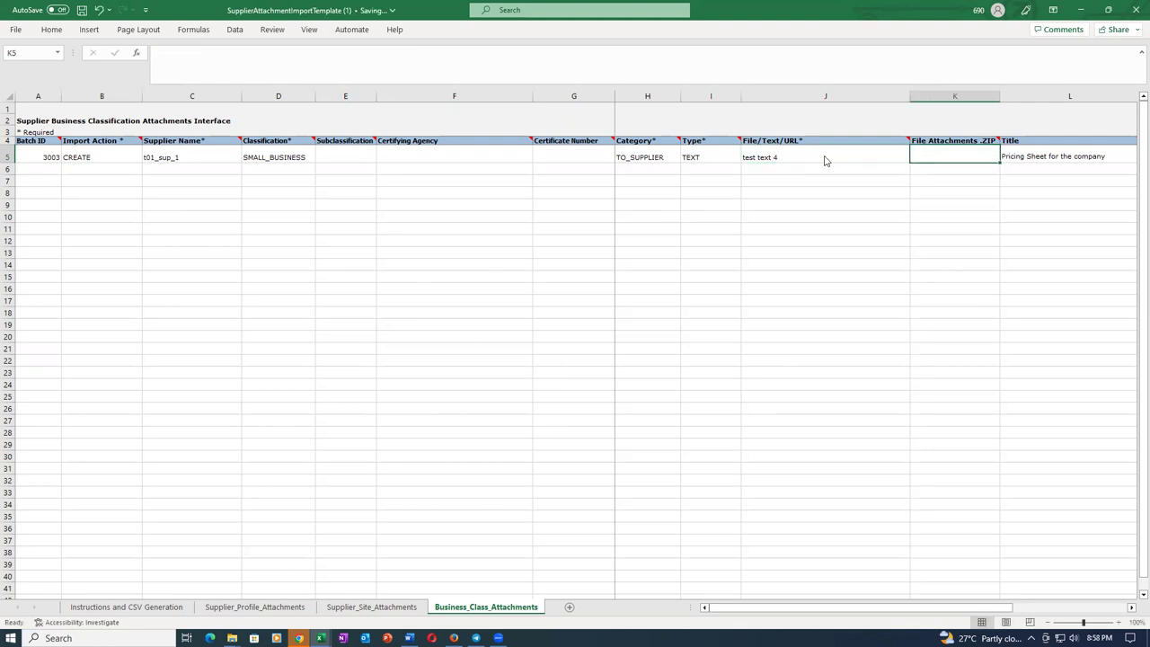
{"action": "left_click", "coordinate": [556, 355]}
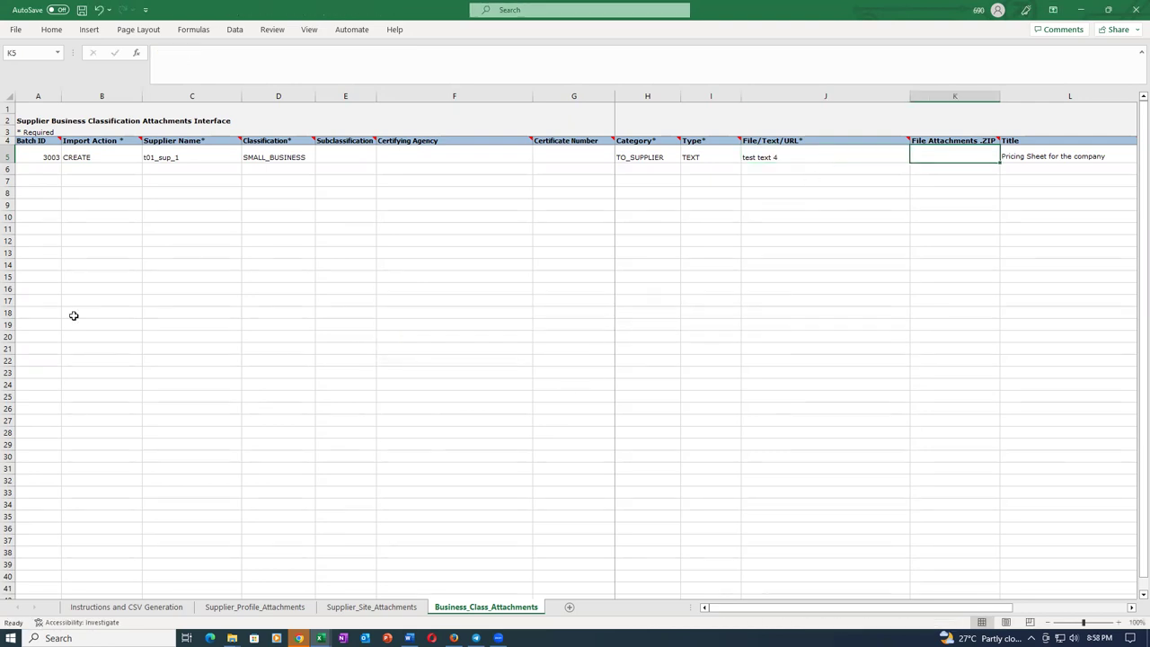
Set Batch ID A5 to 3004 and complete J5's text as test text 44, saving the workbook.
{"action": "left_click", "coordinate": [38, 157]}
{"action": "type", "text": "3"}
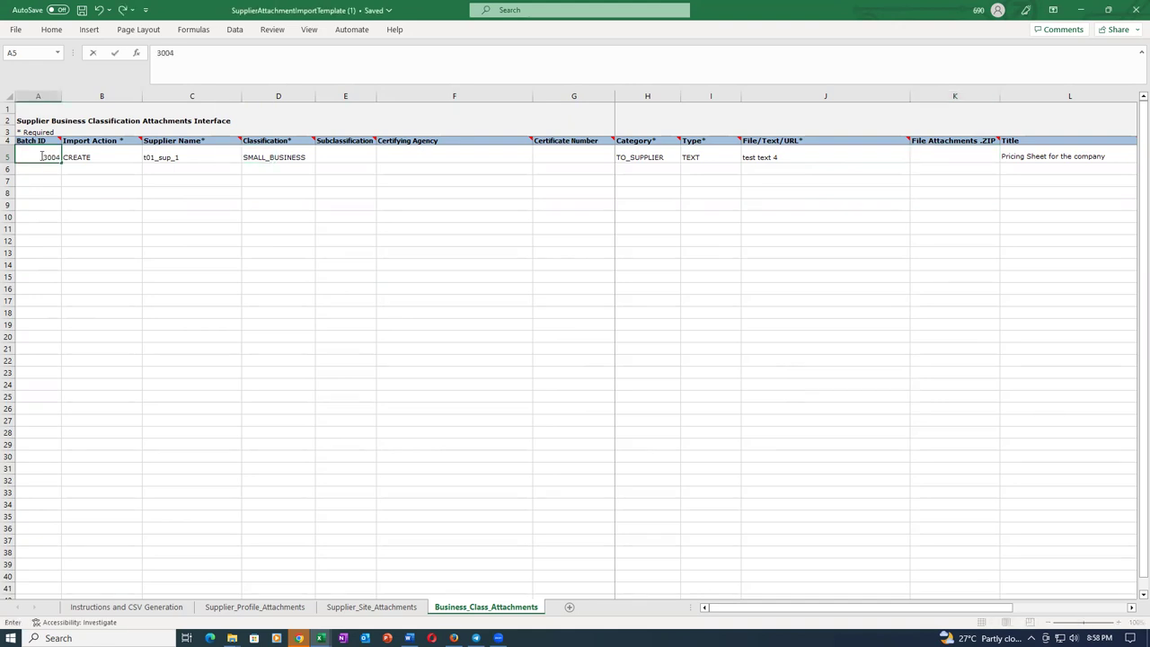
{"action": "type", "text": "004"}
{"action": "key", "text": "Tab"}
{"action": "key", "text": "ctrl+s"}
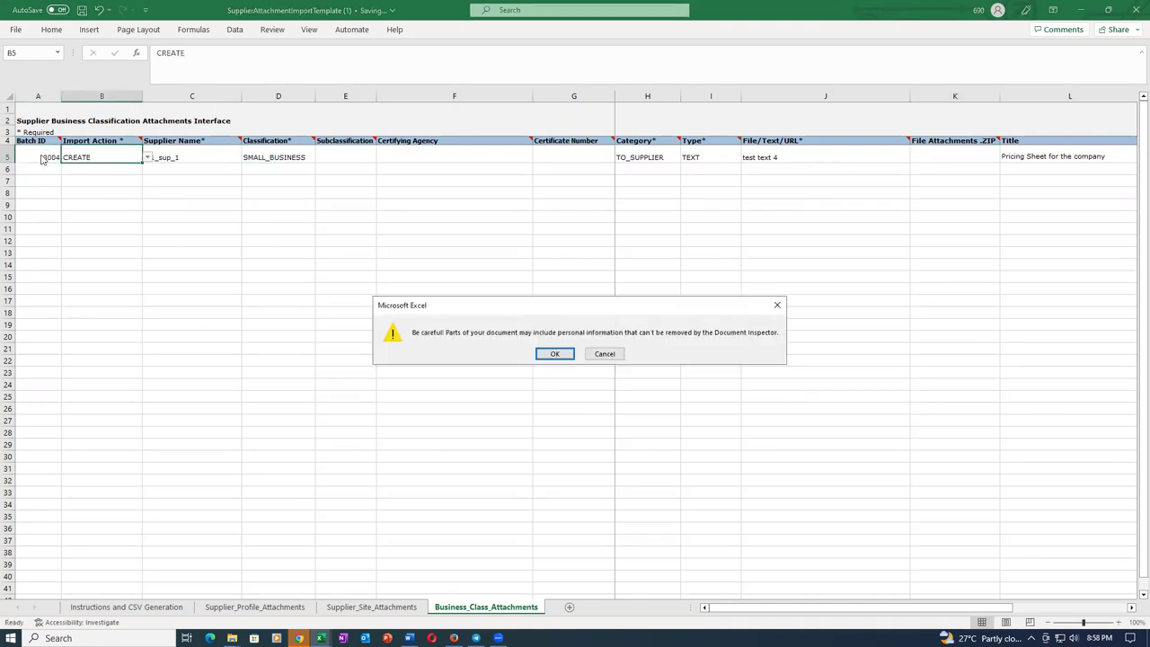
{"action": "left_click", "coordinate": [555, 353]}
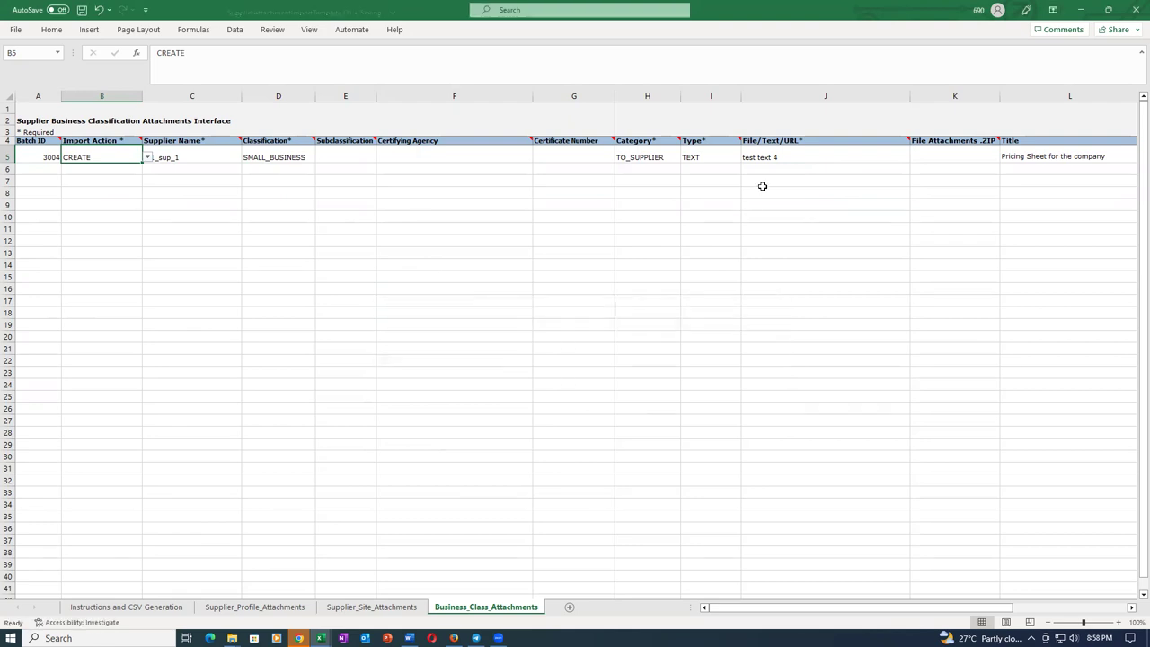
{"action": "double_click", "coordinate": [821, 154]}
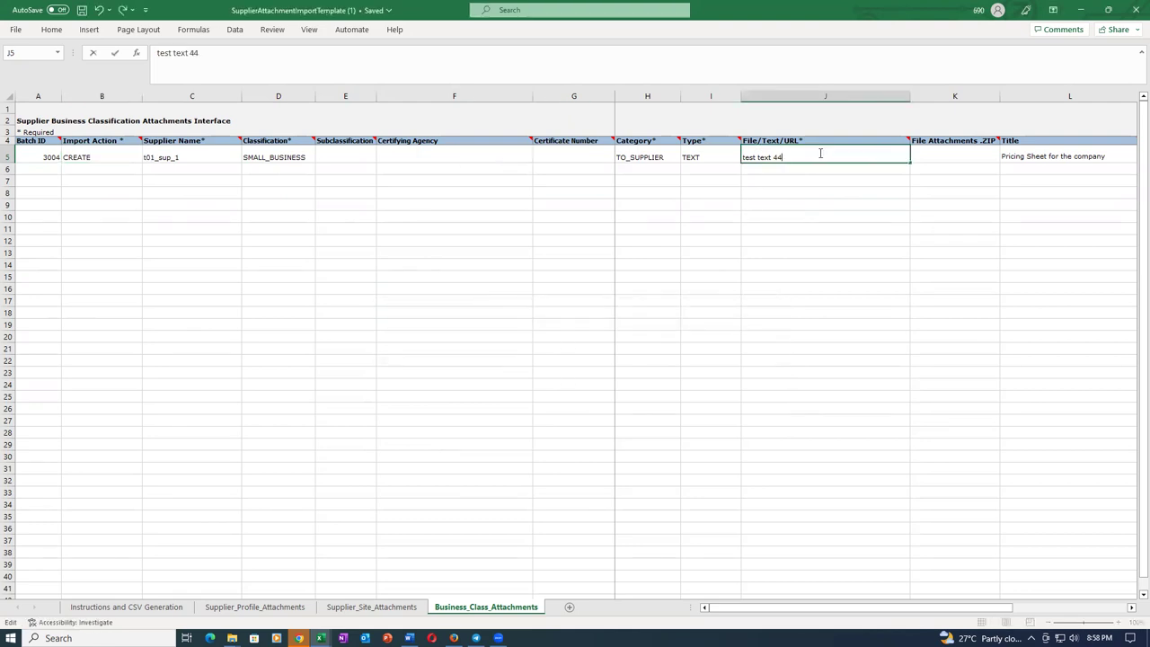
{"action": "type", "text": "4"}
{"action": "key", "text": "ctrl+s"}
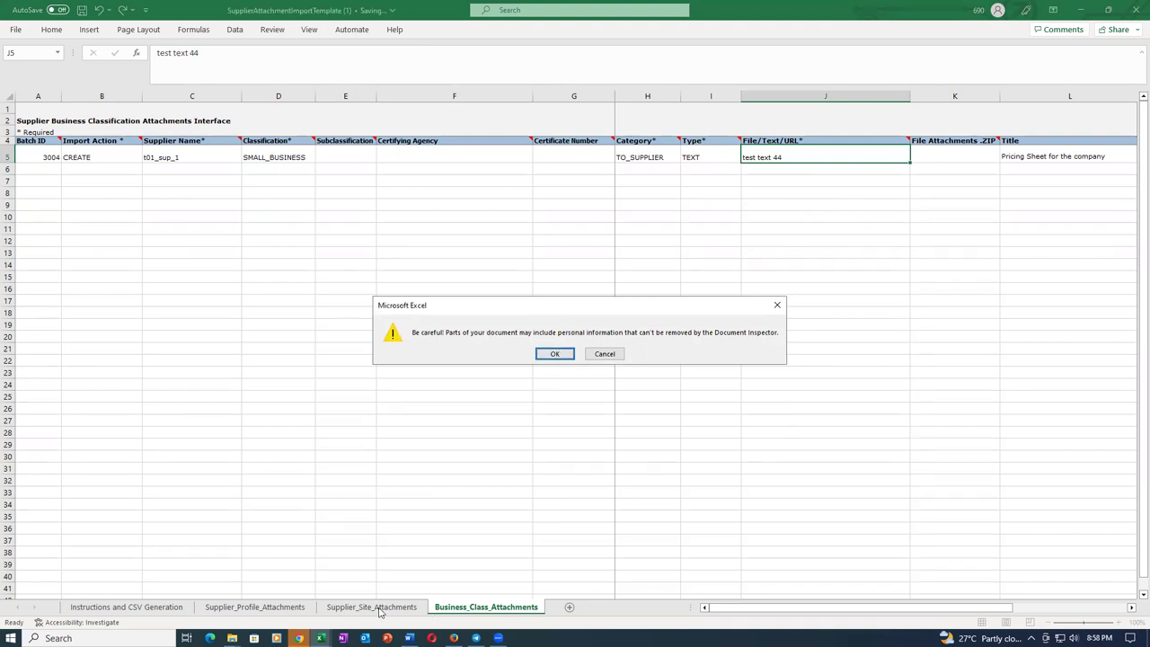
{"action": "left_click", "coordinate": [561, 352]}
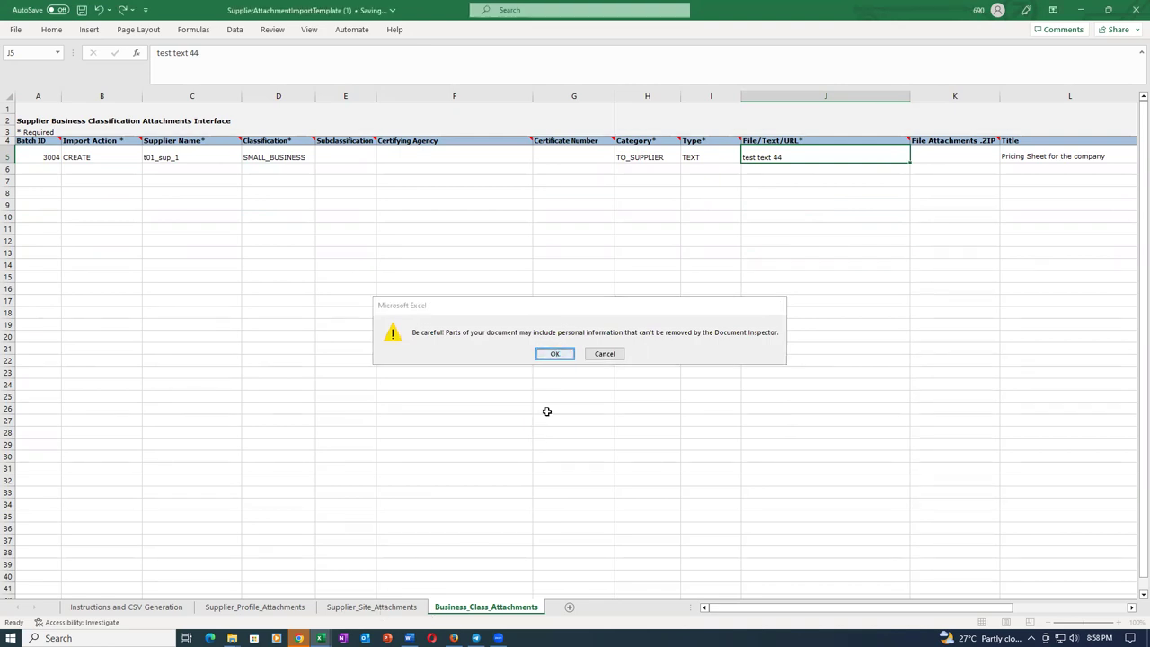
On Supplier_Site_Attachments, change H5 to Test text 22 and Batch ID A5 to 3004, saving each.
{"action": "left_click", "coordinate": [402, 608]}
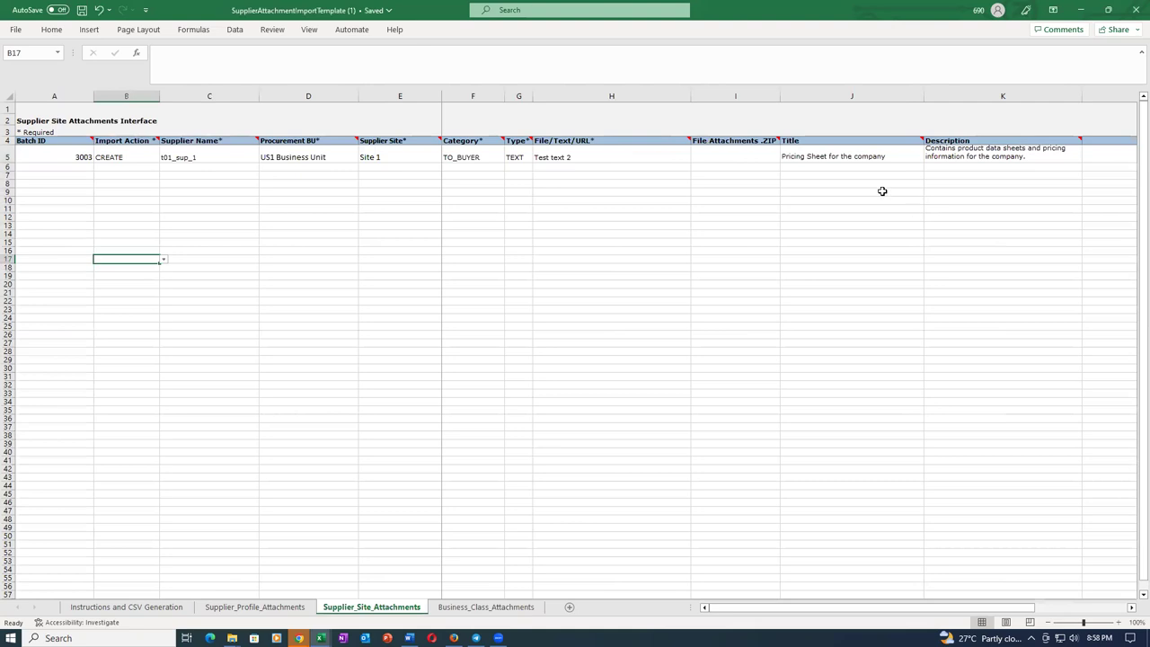
{"action": "left_click", "coordinate": [608, 159]}
{"action": "double_click", "coordinate": [608, 159]}
{"action": "key", "text": "ctrl+s"}
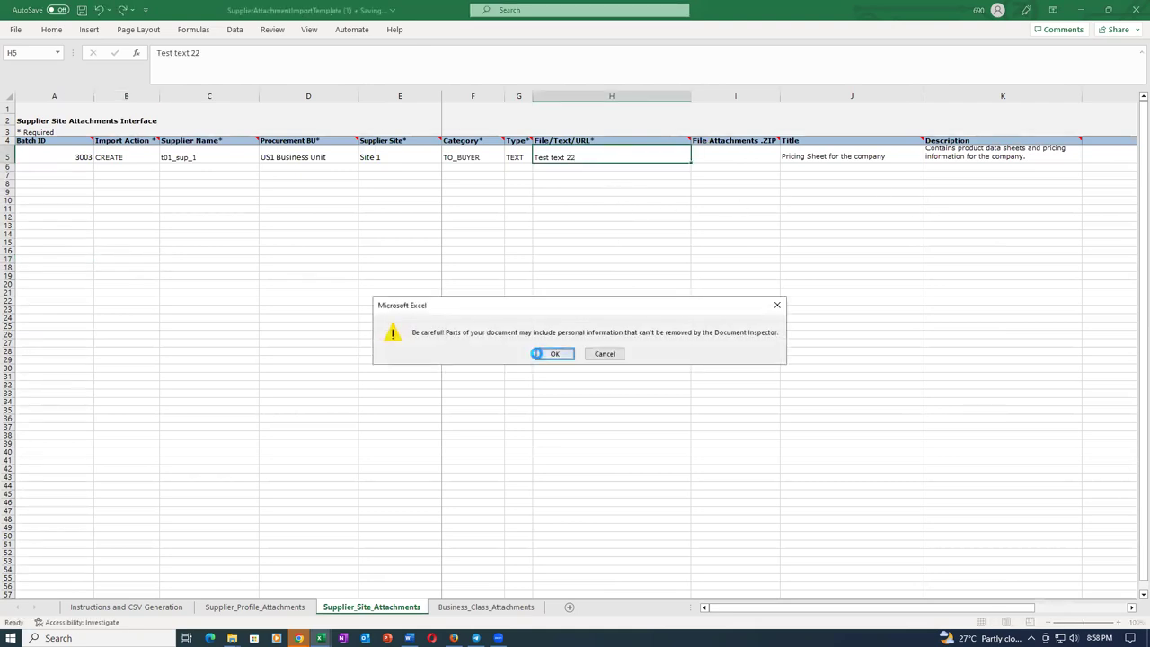
{"action": "key", "text": "Return"}
{"action": "left_click", "coordinate": [43, 148]}
{"action": "type", "text": "3"}
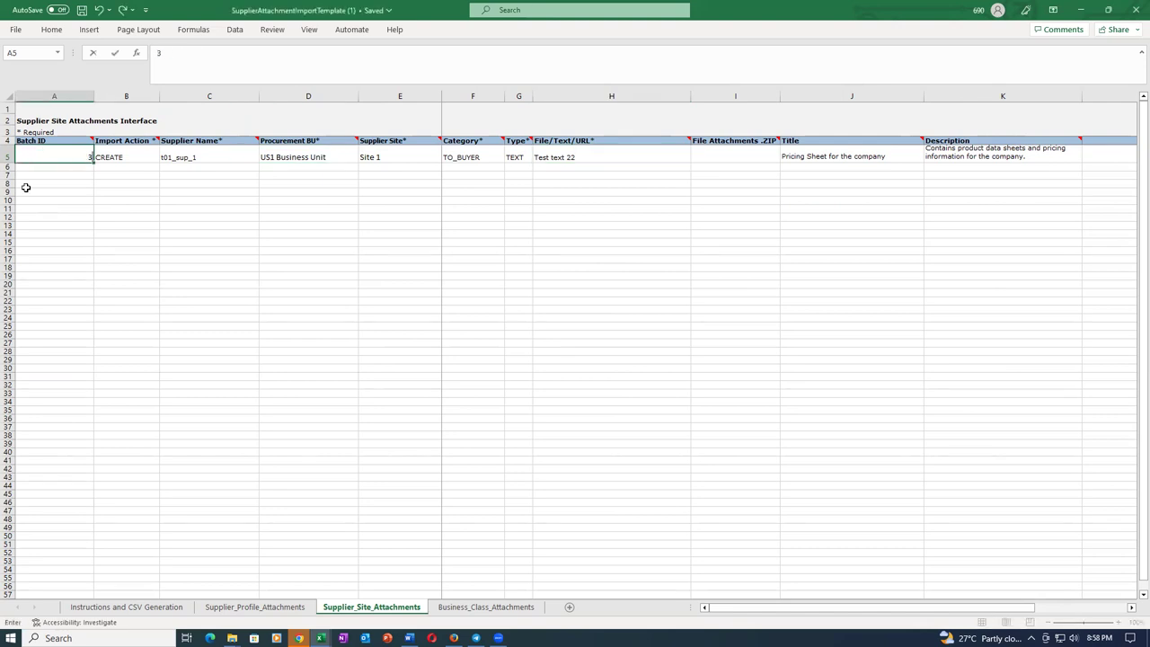
{"action": "key", "text": "Tab"}
{"action": "key", "text": "ctrl+s"}
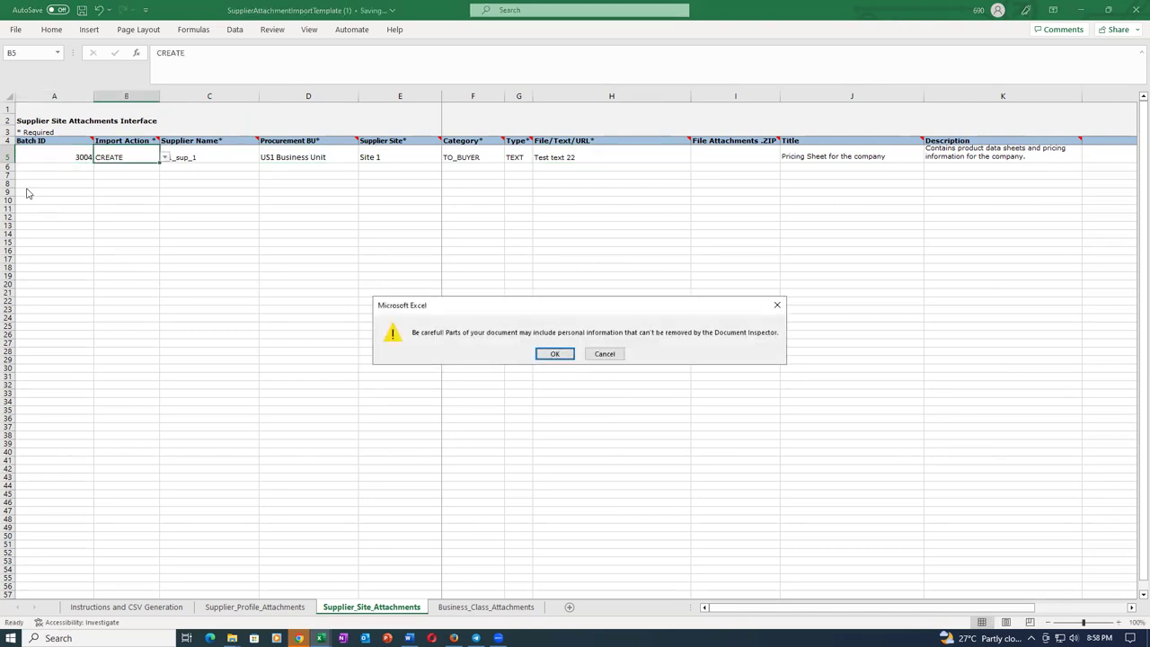
{"action": "left_click", "coordinate": [554, 354]}
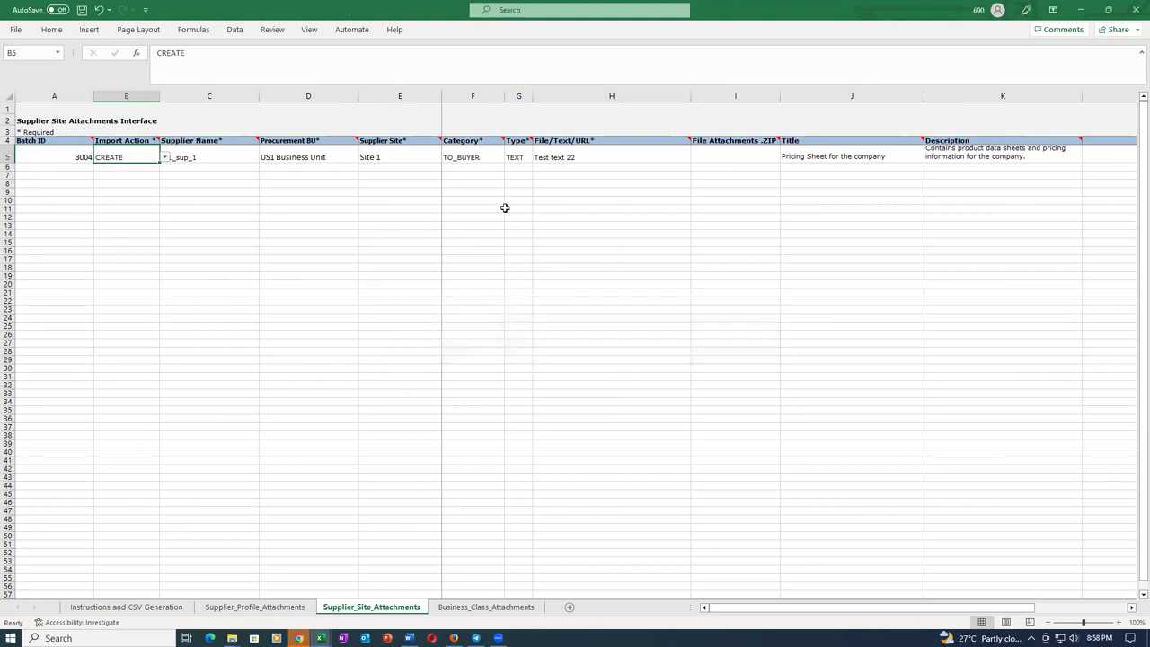
Change Business_Class_Attachments cell J5 from test text 44 to test text 33 and save.
{"action": "left_click", "coordinate": [514, 606]}
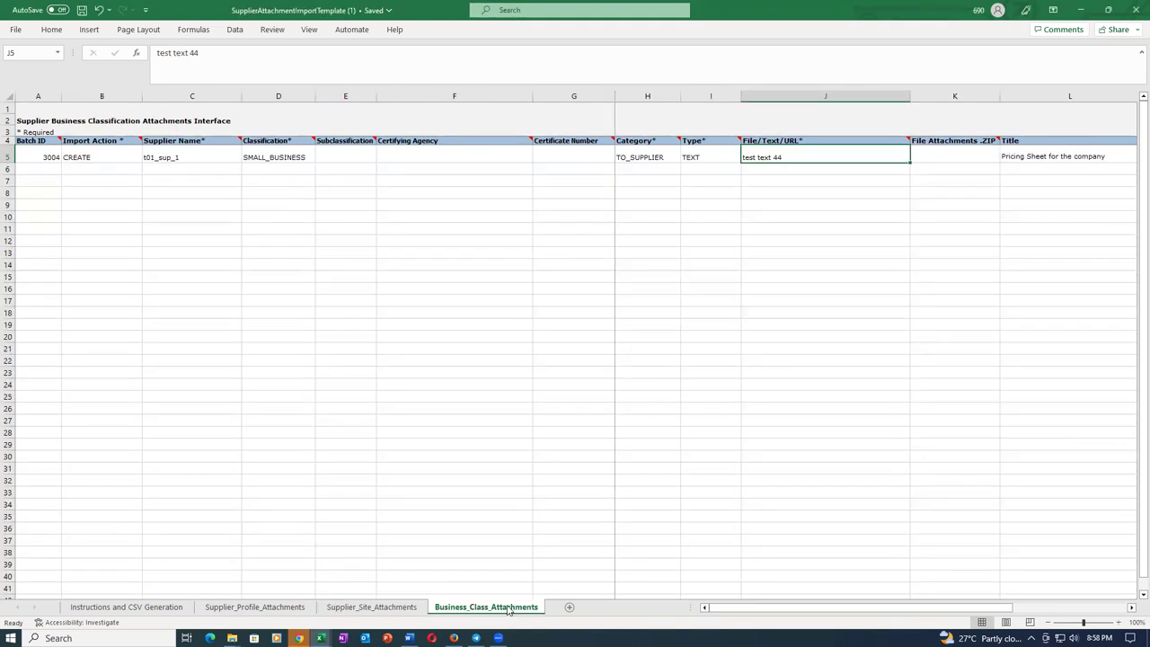
{"action": "double_click", "coordinate": [814, 154]}
{"action": "key", "text": "BackSpace"}
{"action": "key", "text": "BackSpace"}
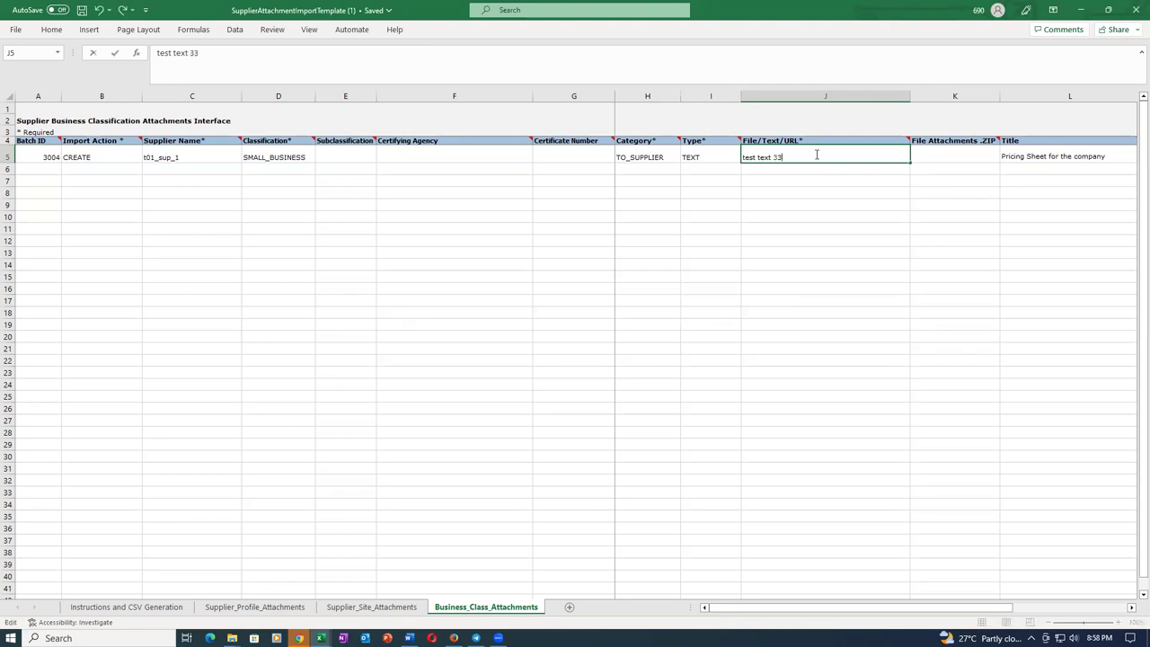
{"action": "key", "text": "ctrl+s"}
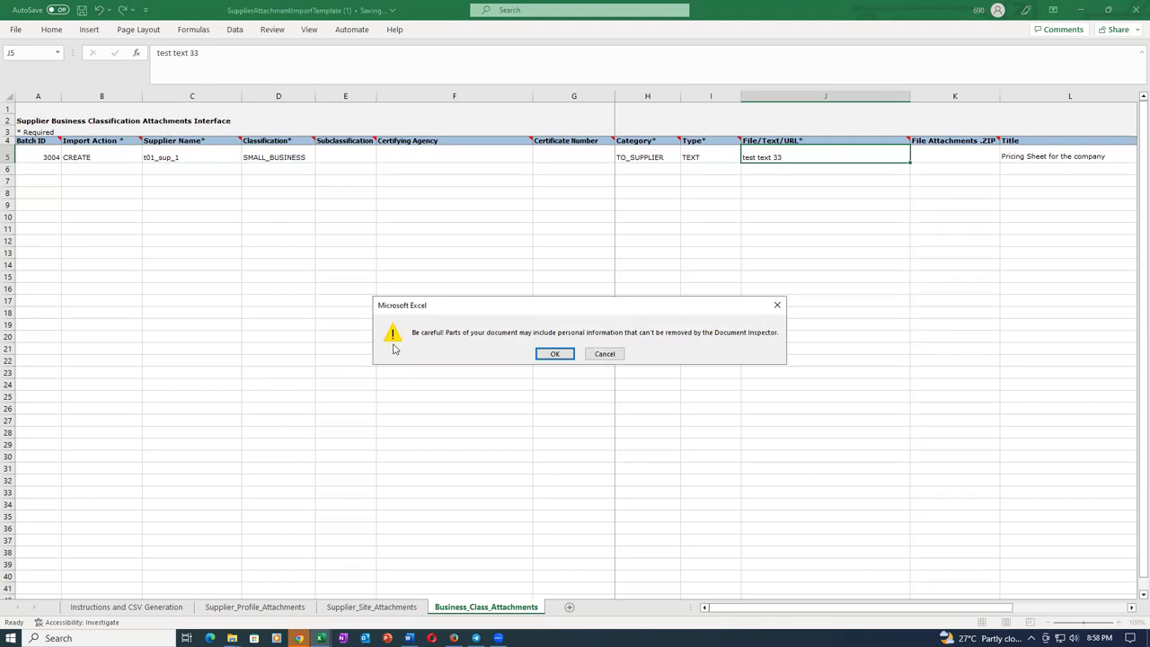
{"action": "left_click", "coordinate": [554, 354]}
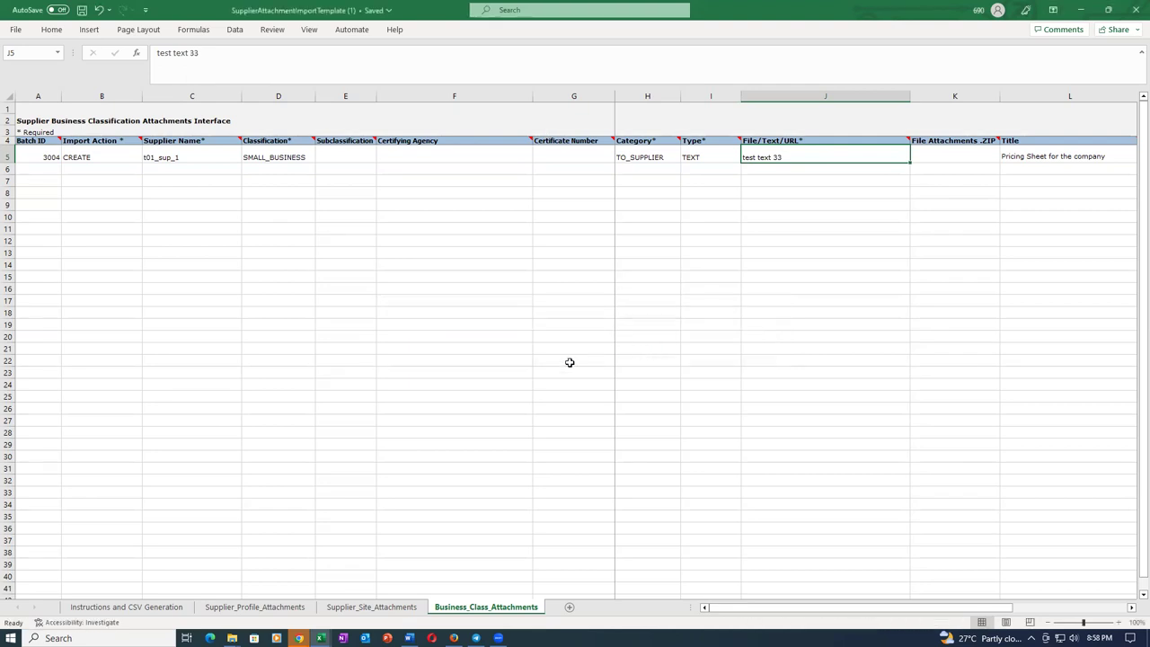
On Supplier_Profile_Attachments, set Batch ID A5 to 3004 and F5 to Test Text 11, then save.
{"action": "left_click", "coordinate": [230, 611]}
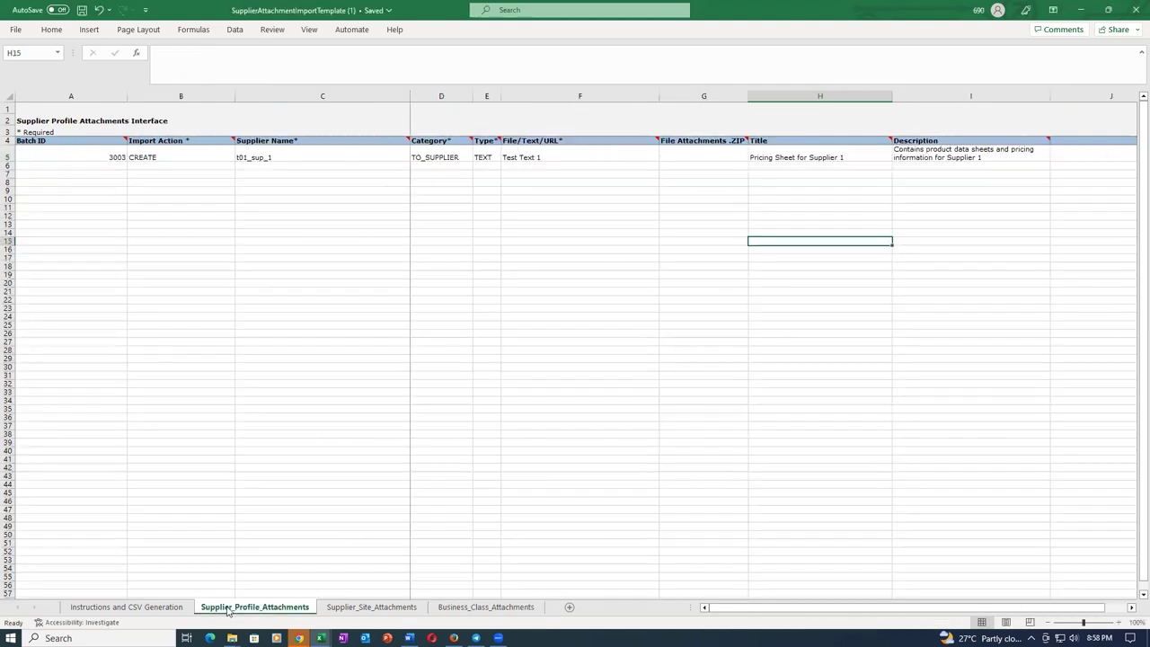
{"action": "left_click", "coordinate": [109, 157]}
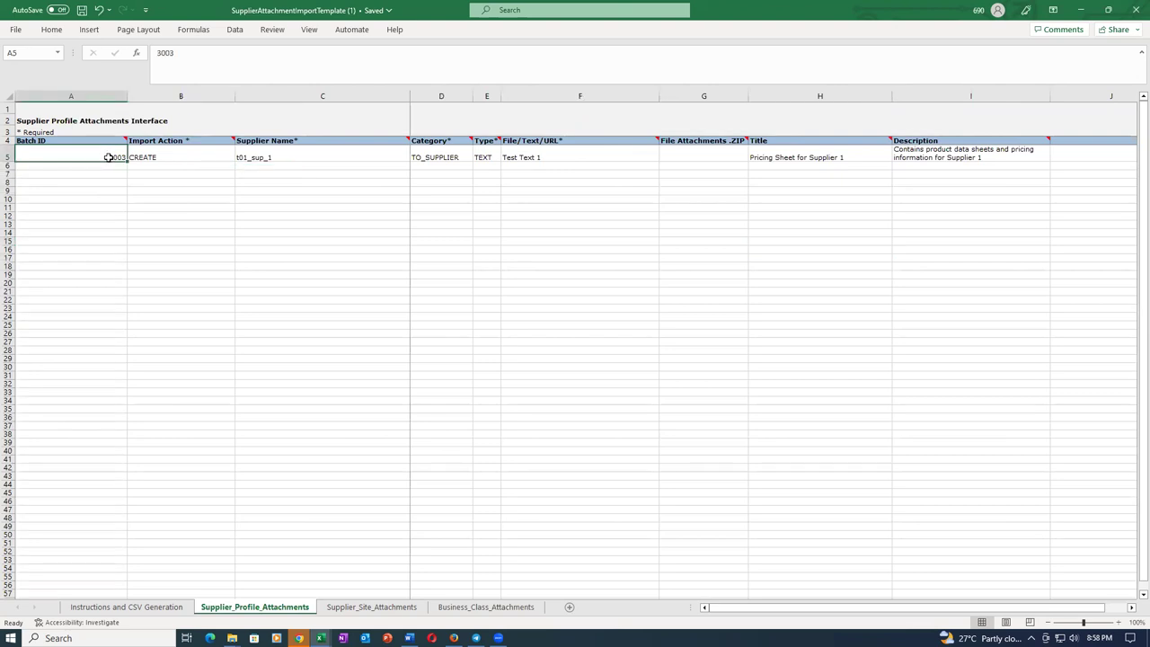
{"action": "type", "text": "2004"}
{"action": "key", "text": "Tab"}
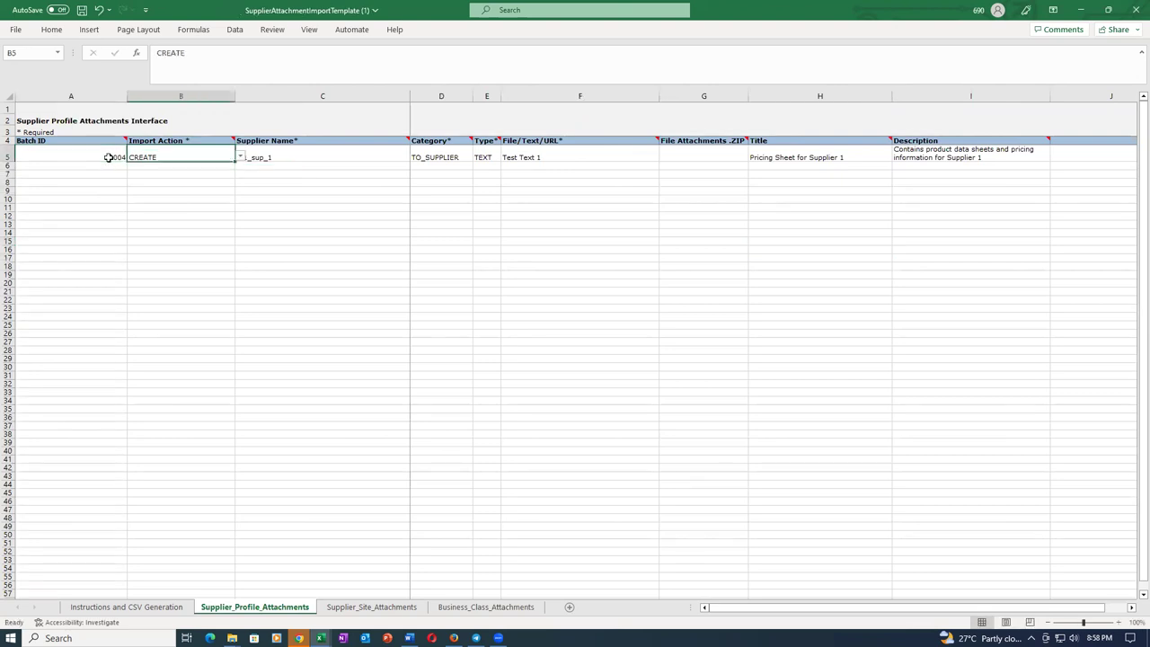
{"action": "double_click", "coordinate": [592, 157]}
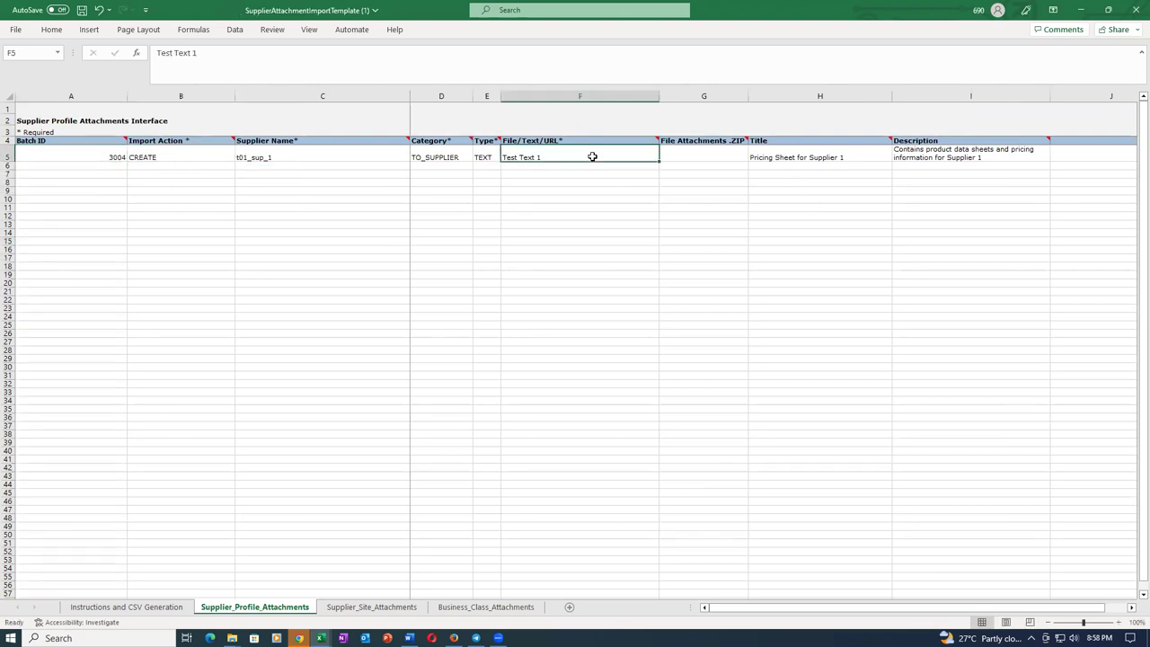
{"action": "key", "text": "ctrl+s"}
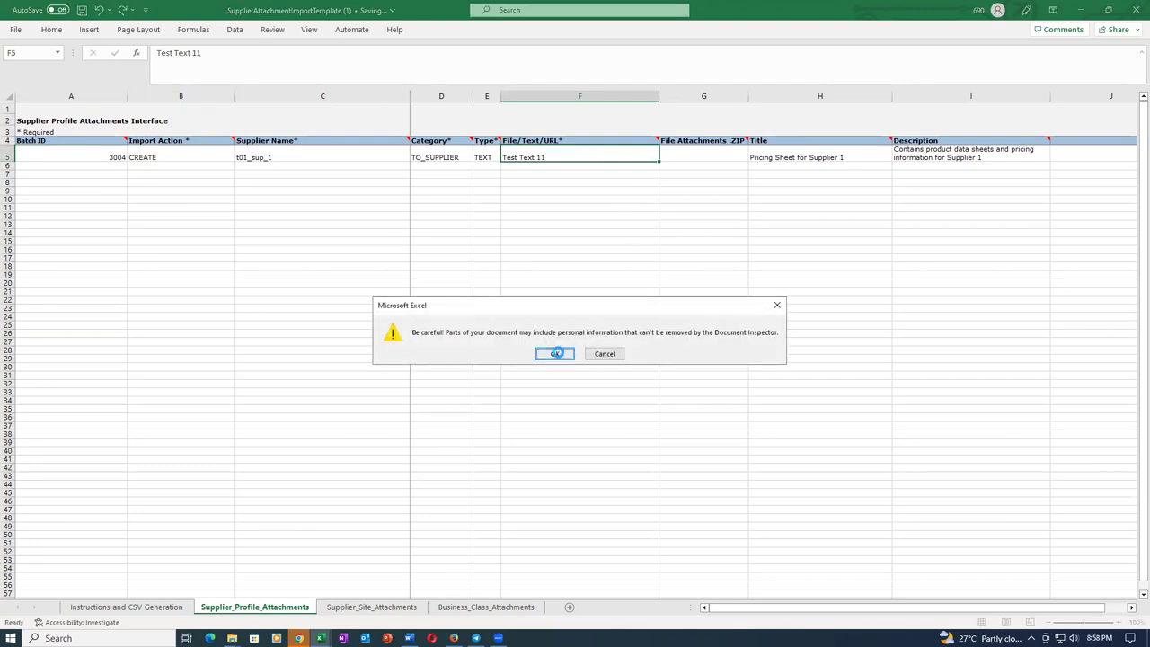
{"action": "left_click", "coordinate": [564, 353]}
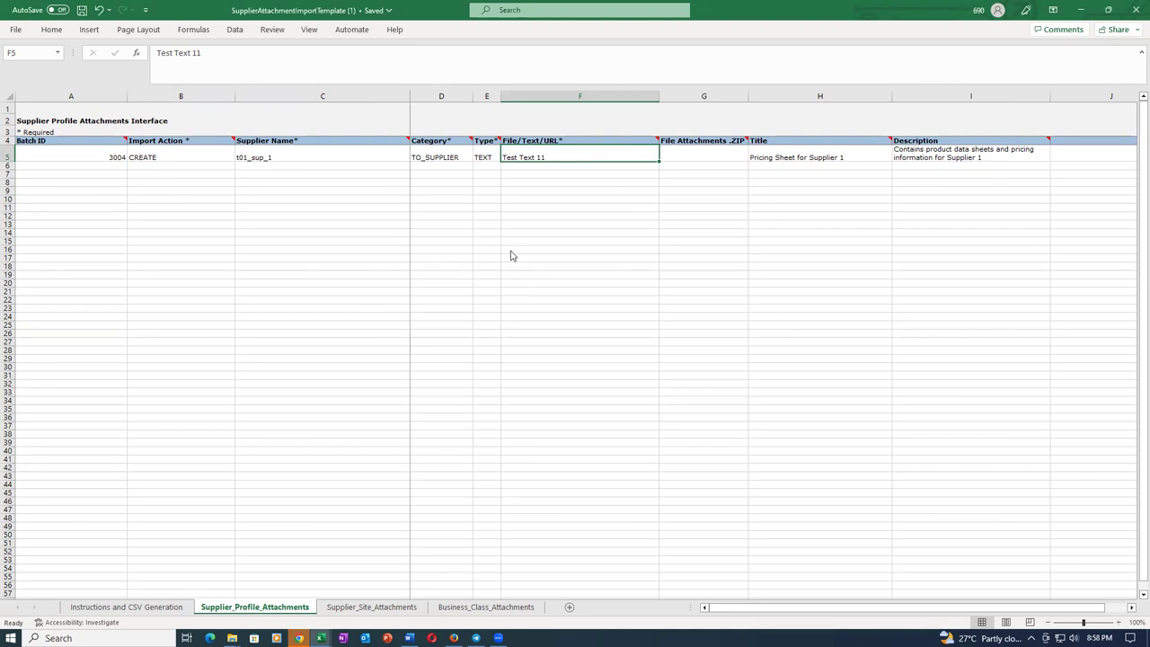
Save the workbook again and start Generate CSV File from the Instructions and CSV Generation sheet.
{"action": "key", "text": "ctrl+s"}
{"action": "left_click", "coordinate": [555, 353]}
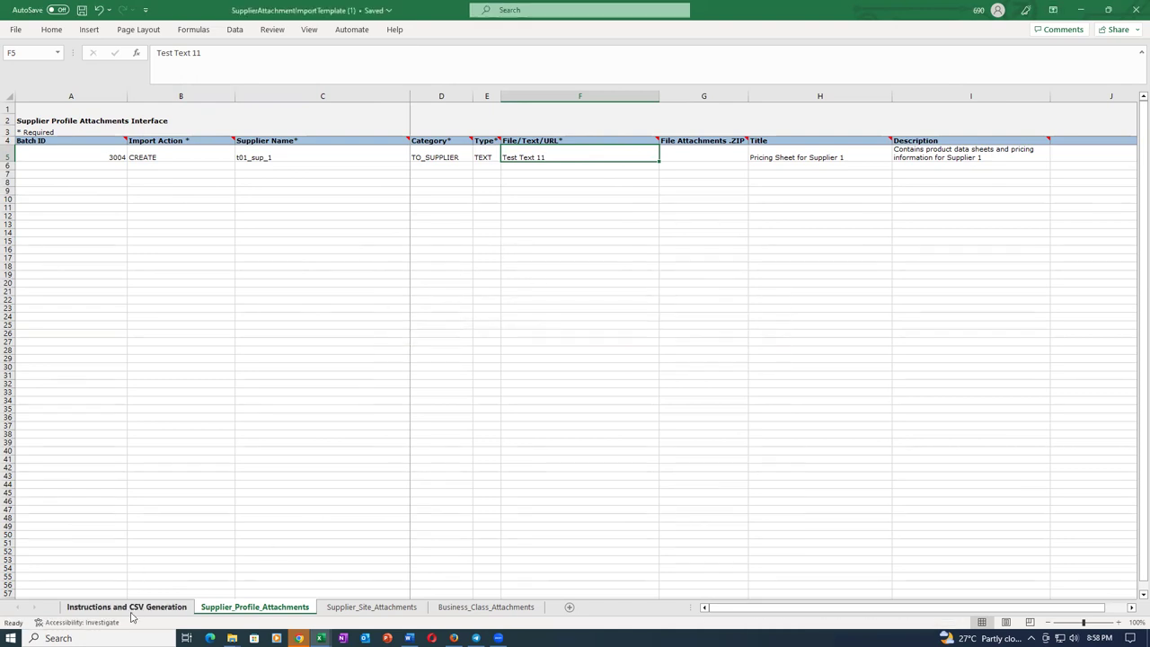
{"action": "left_click", "coordinate": [130, 608]}
{"action": "left_click", "coordinate": [117, 361]}
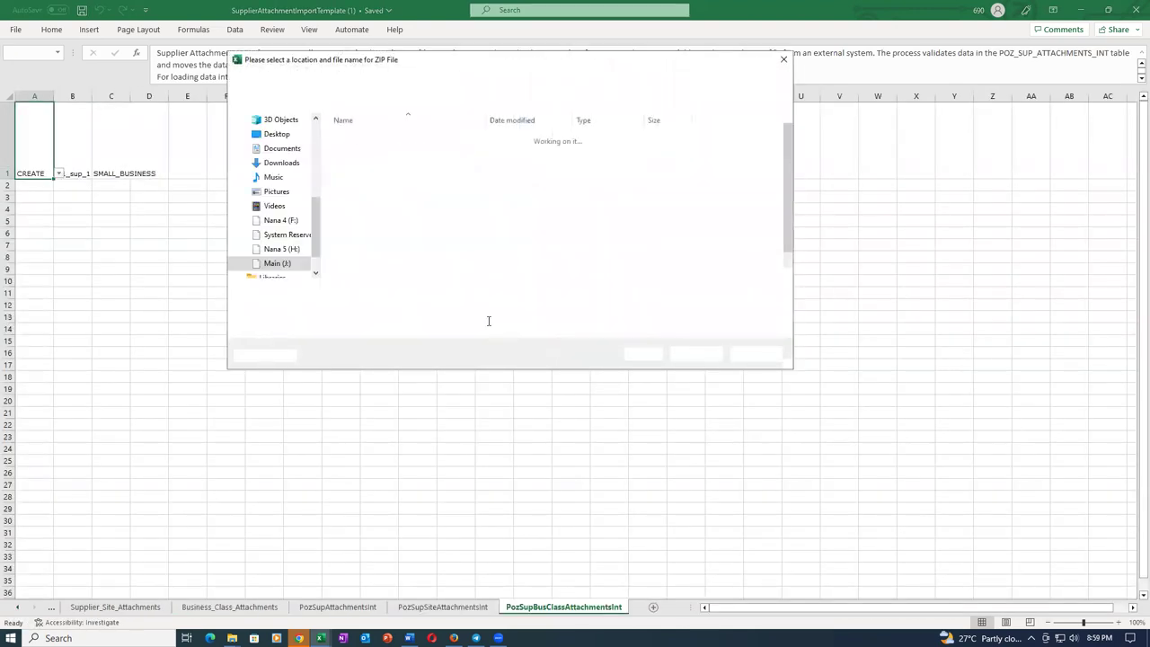
Save the ZIP as sup_attach_22 plus the PozSupAttachmentsInt, PozSupSiteAttachmentsInt and PozSupBusClassAttachmentsInt CSVs.
{"action": "key", "text": "BackSpace"}
{"action": "type", "text": "sup_attach_22"}
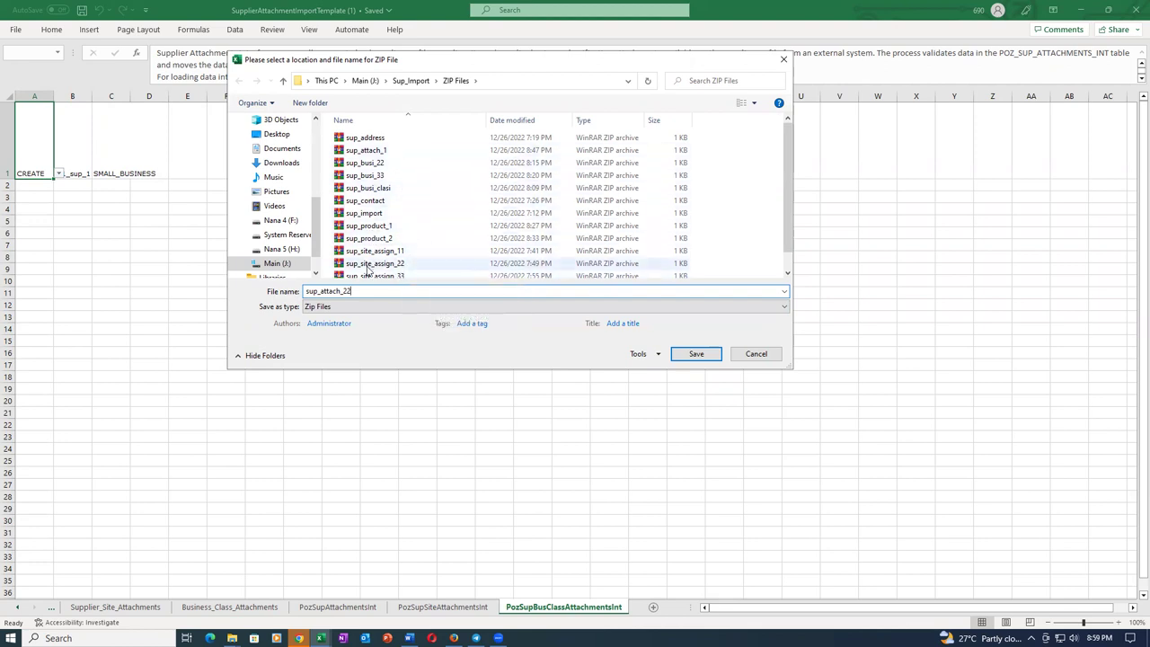
{"action": "left_click", "coordinate": [693, 355]}
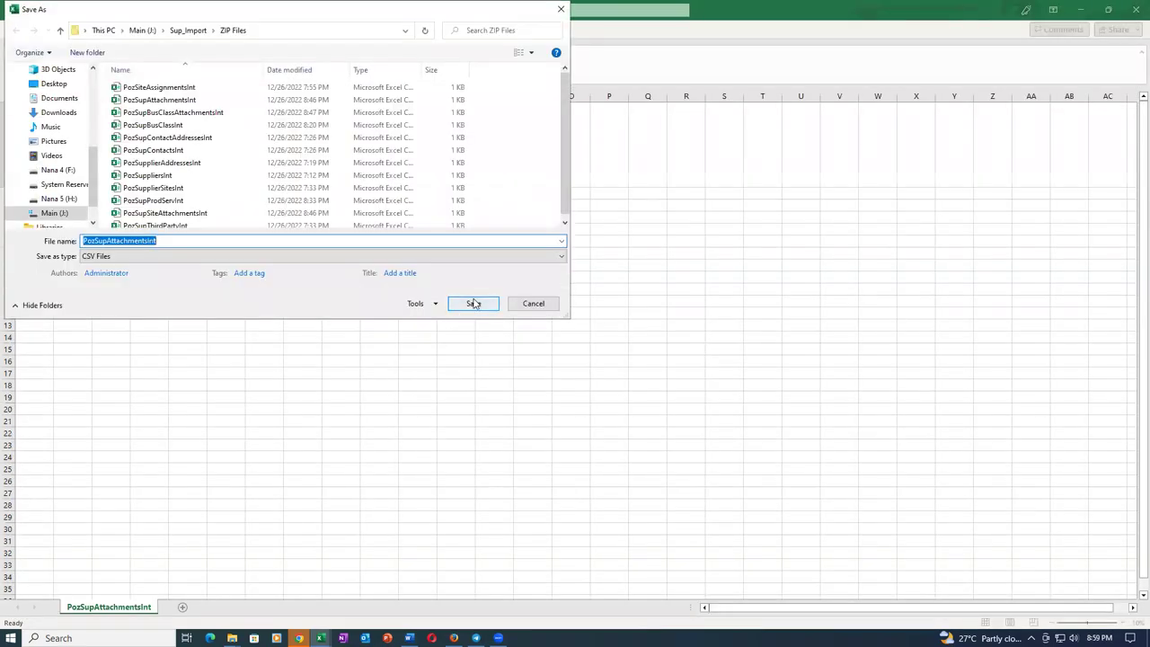
{"action": "left_click", "coordinate": [474, 304]}
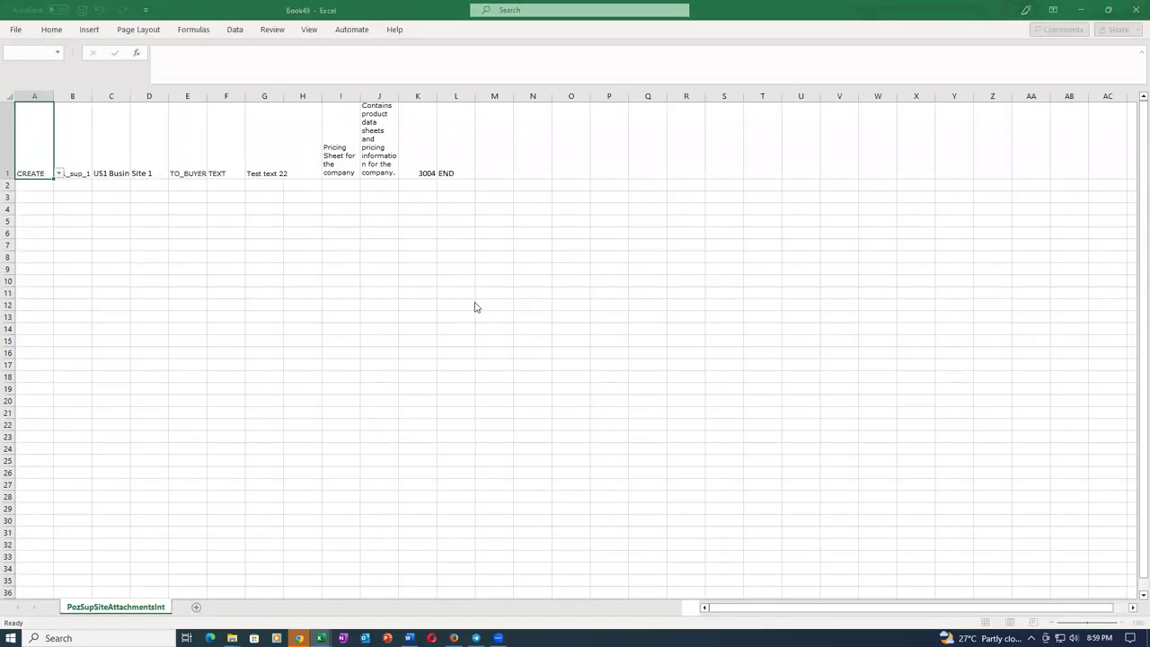
{"action": "left_click", "coordinate": [474, 303]}
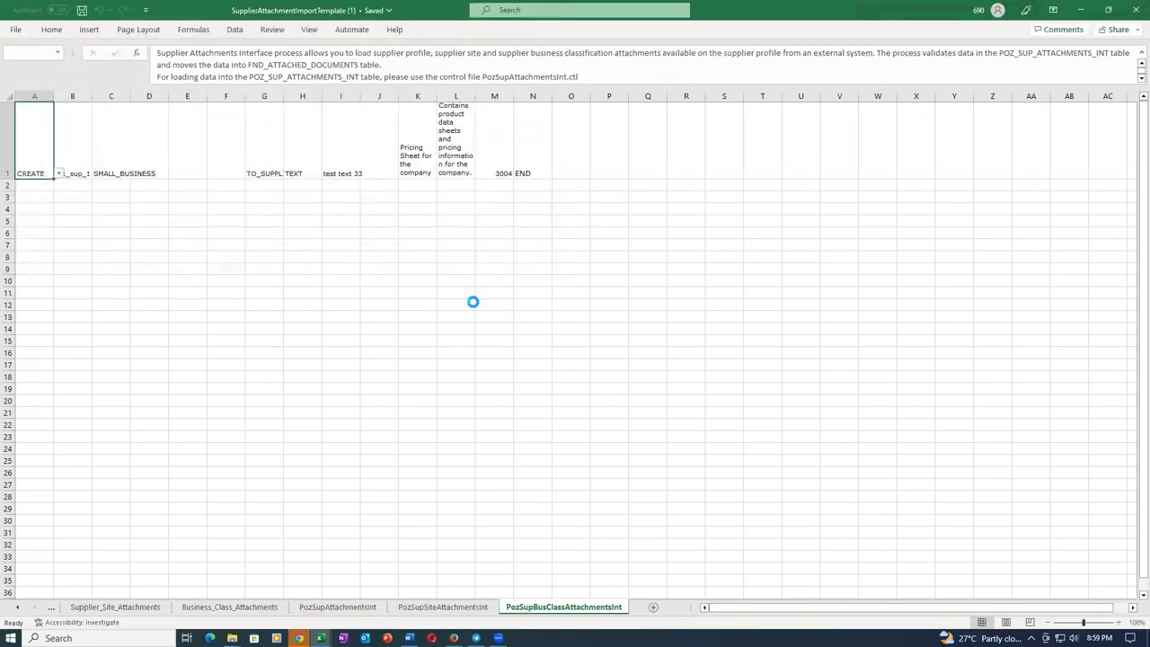
{"action": "left_click", "coordinate": [474, 302]}
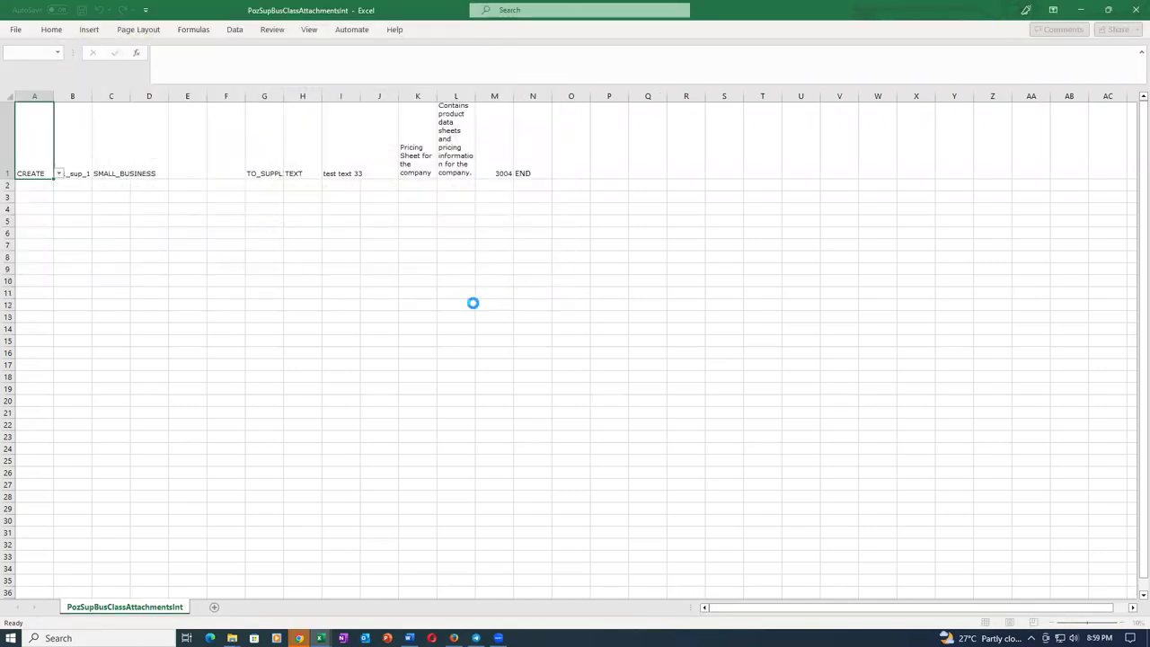
{"action": "left_click", "coordinate": [629, 358]}
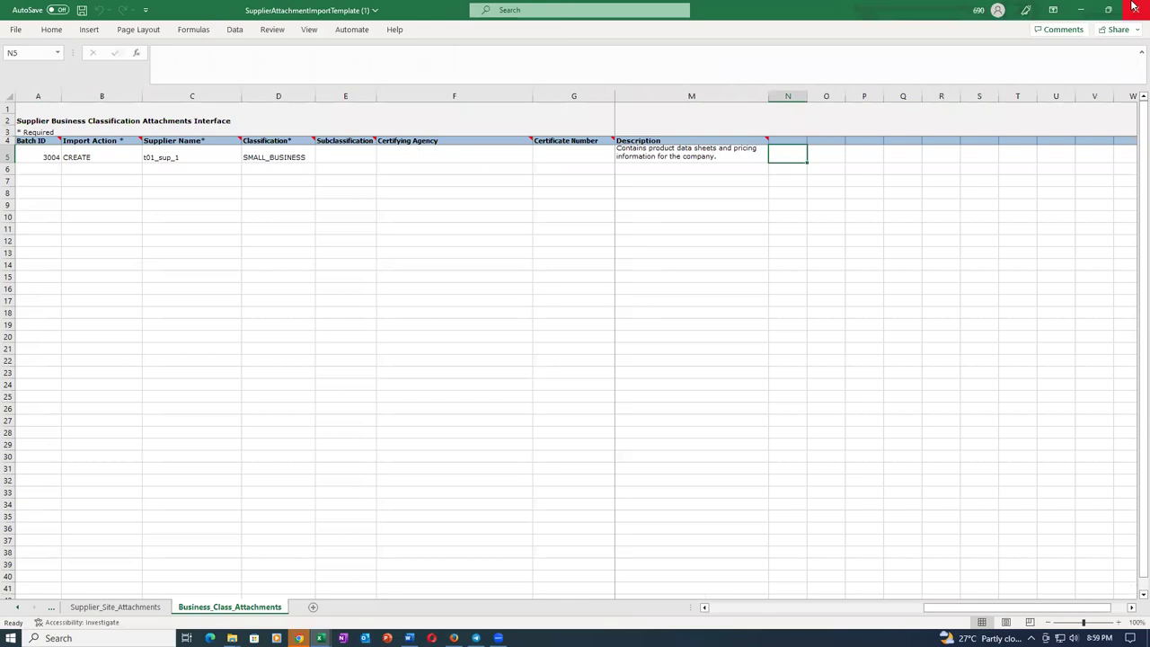
Close the Excel template without saving and return to Oracle's Monitor Processes overview.
{"action": "left_click", "coordinate": [576, 337]}
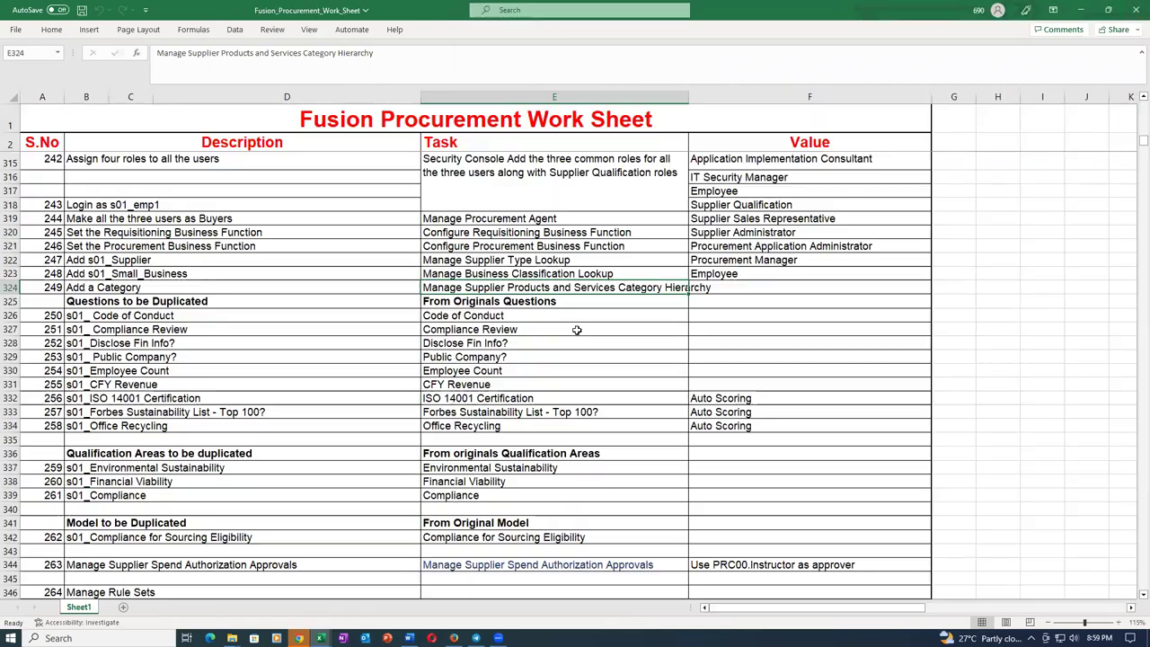
{"action": "left_click", "coordinate": [261, 304]}
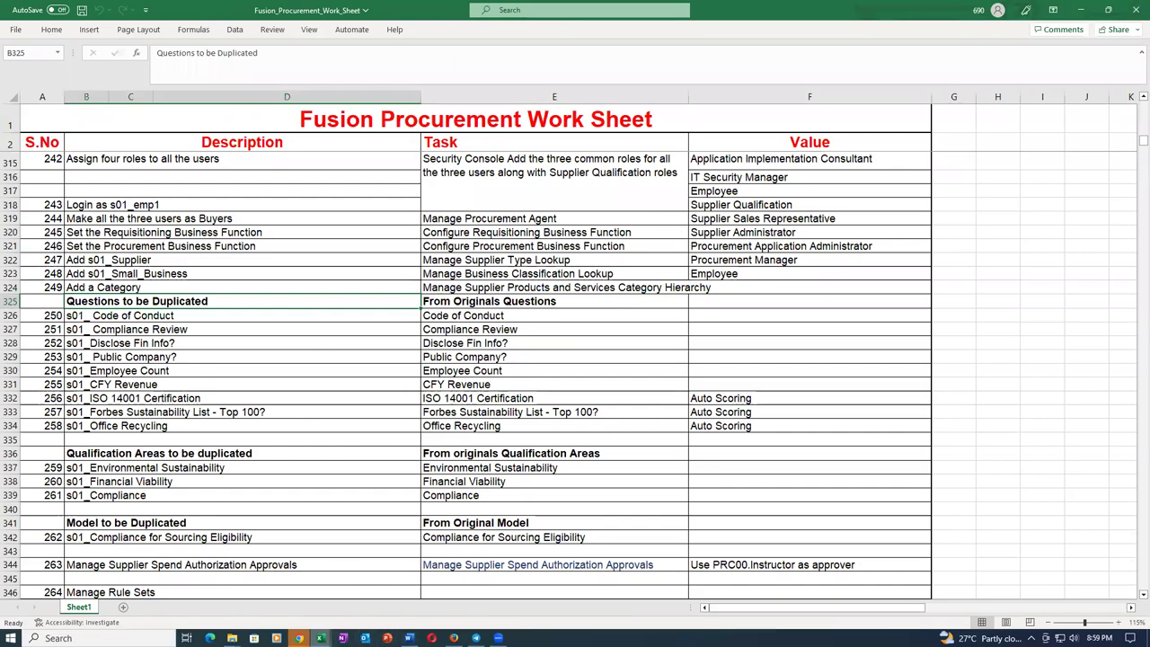
{"action": "left_click", "coordinate": [300, 638]}
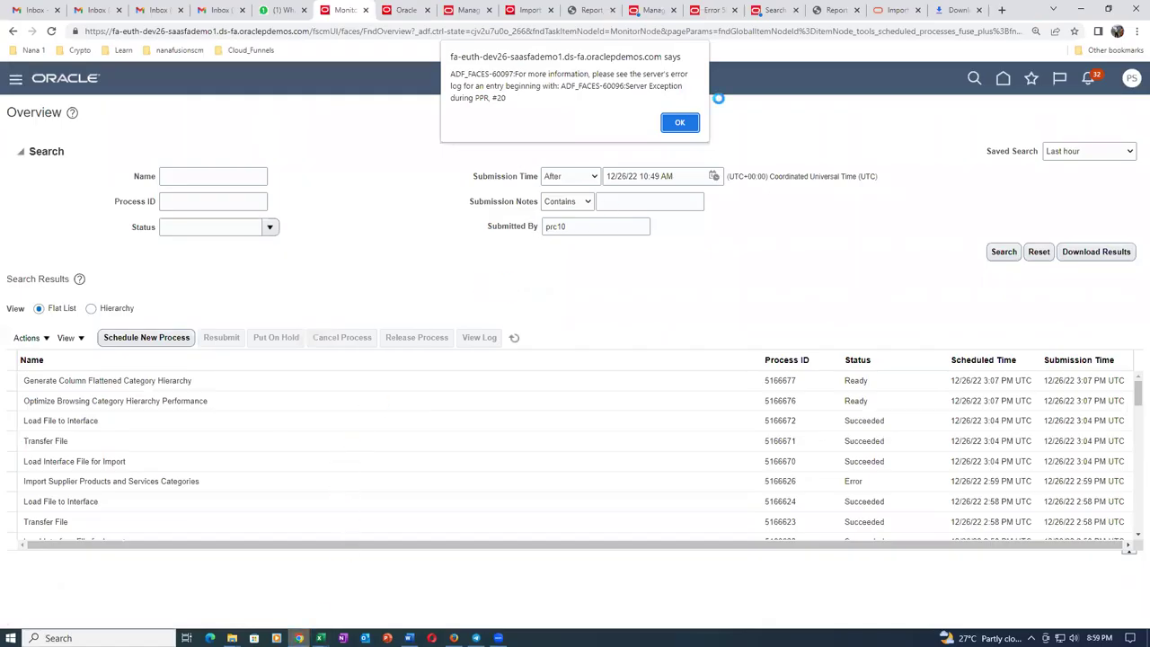
{"action": "left_click", "coordinate": [680, 122]}
{"action": "left_click", "coordinate": [453, 637]}
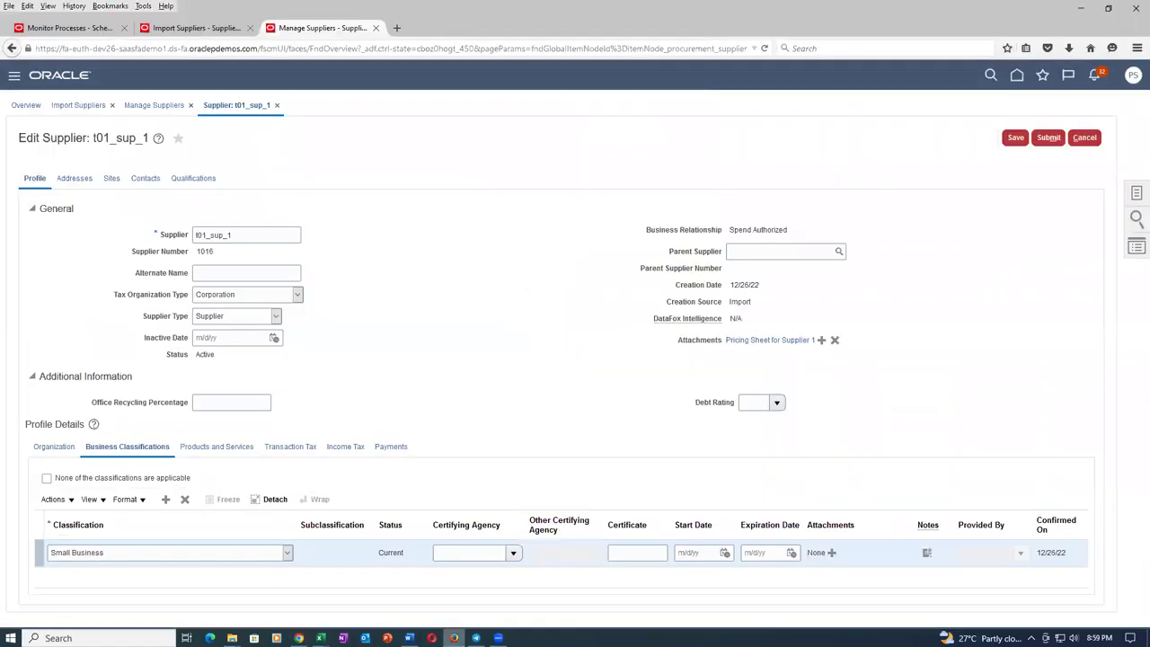
{"action": "left_click", "coordinate": [94, 30]}
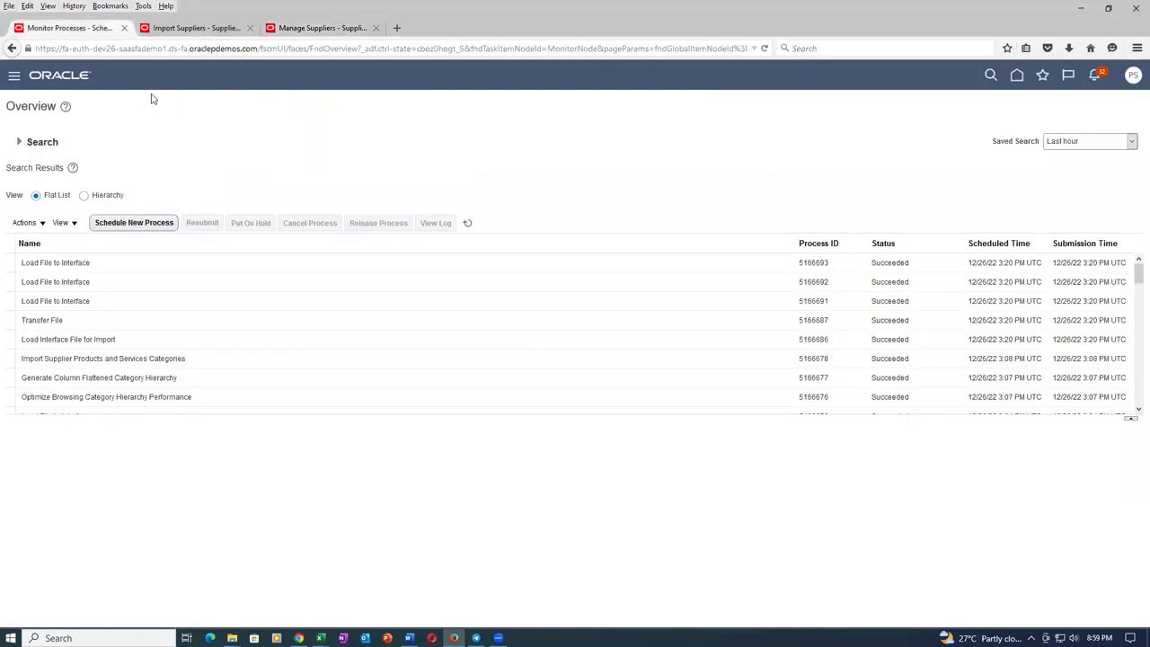
Schedule Load Interface File for Import with Import Supplier Attachments (searched via Imp%Sup%), uploading a new data file.
{"action": "left_click", "coordinate": [139, 231]}
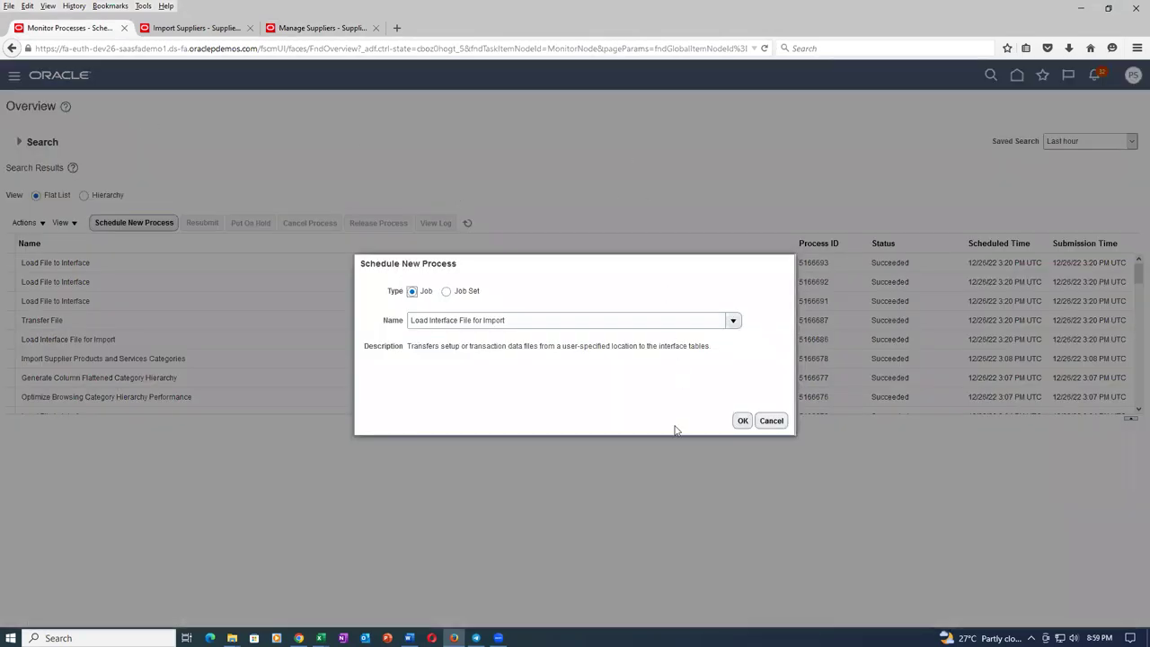
{"action": "left_click", "coordinate": [744, 422]}
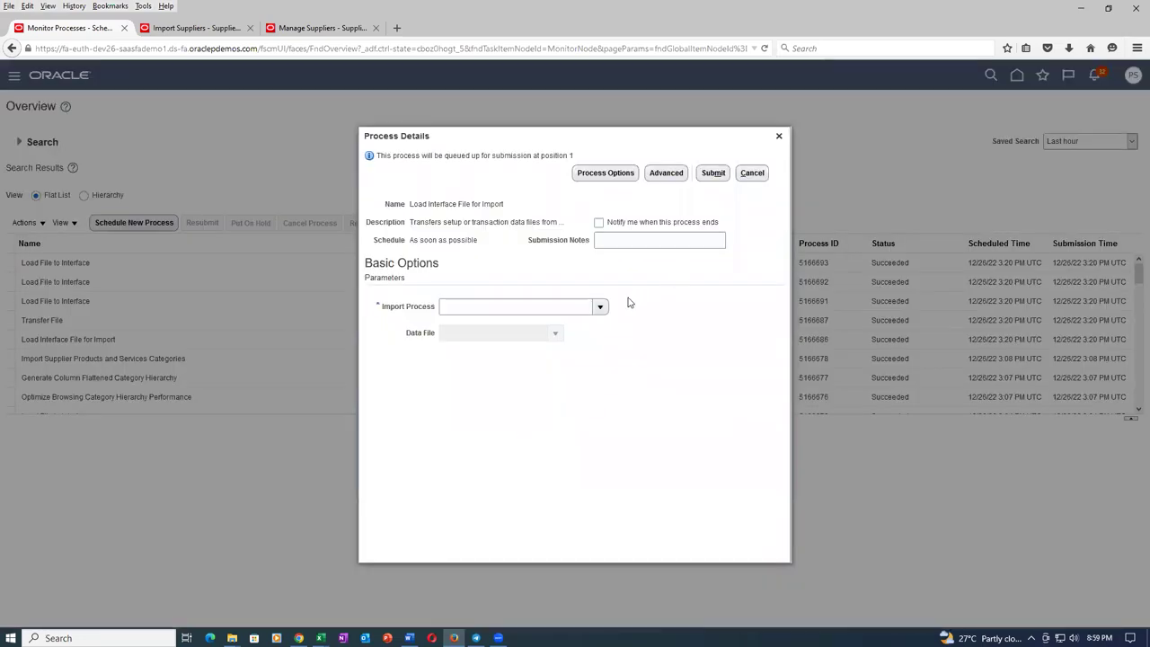
{"action": "left_click", "coordinate": [599, 306]}
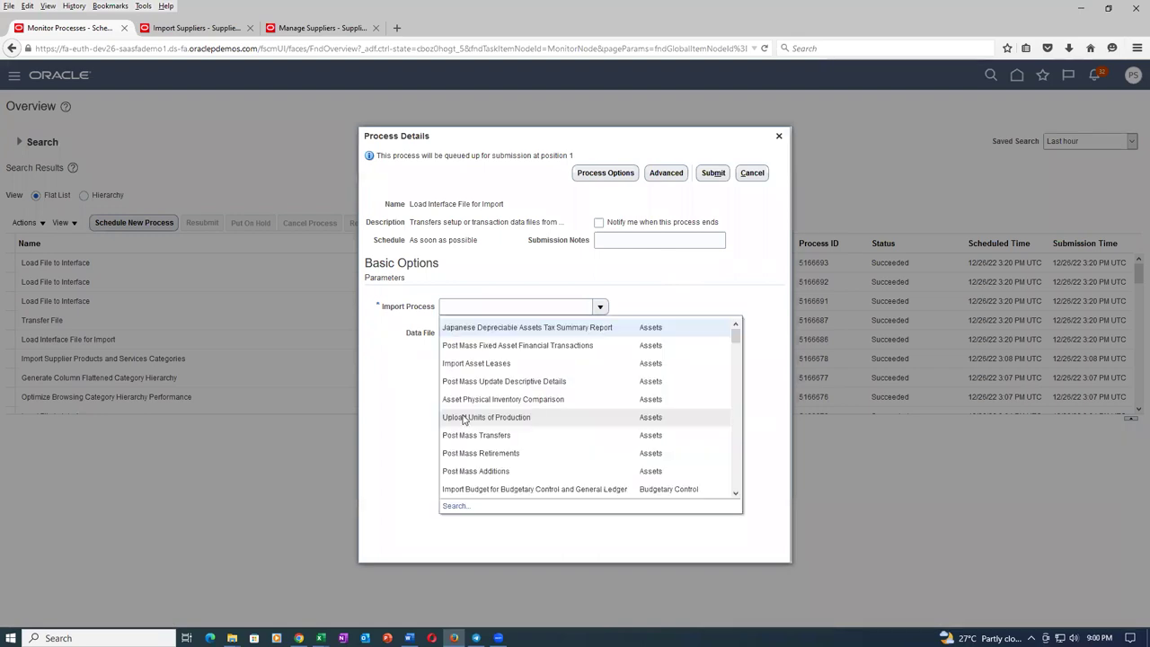
{"action": "left_click", "coordinate": [452, 507]}
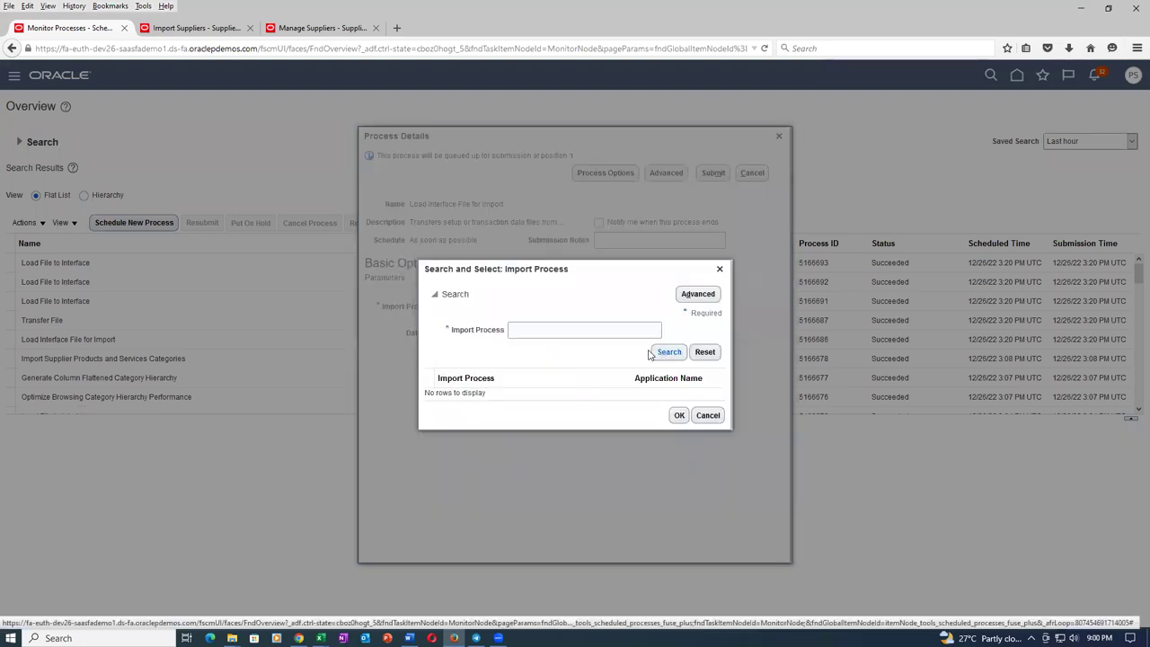
{"action": "type", "text": "Imp%S"}
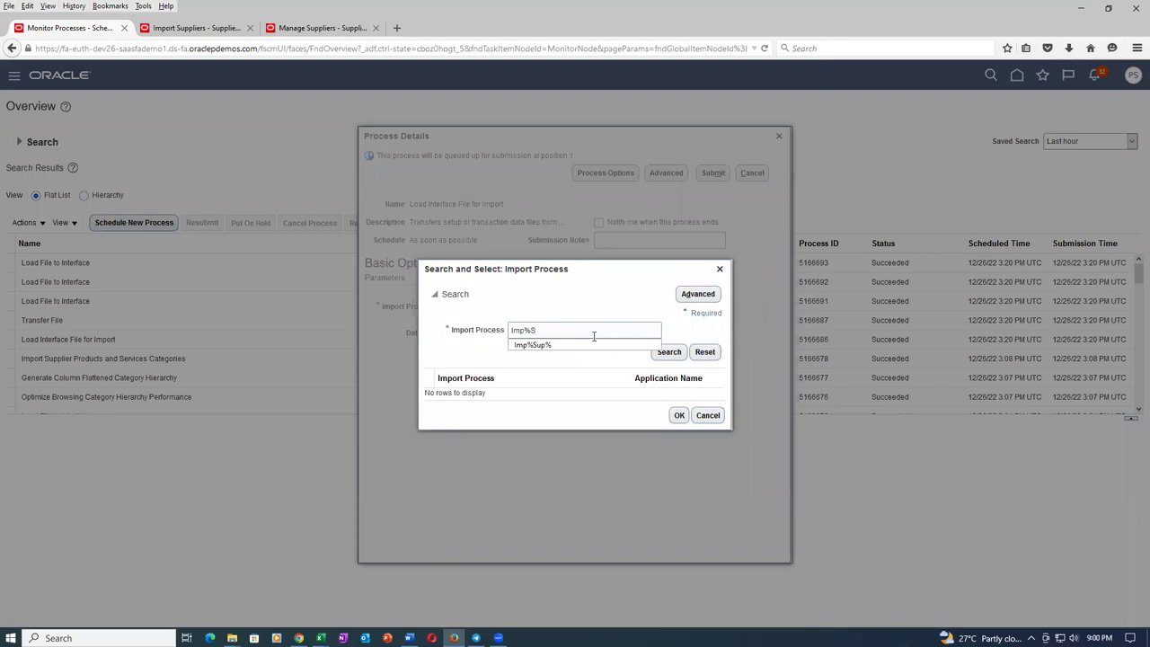
{"action": "type", "text": "up%"}
{"action": "left_click", "coordinate": [668, 351]}
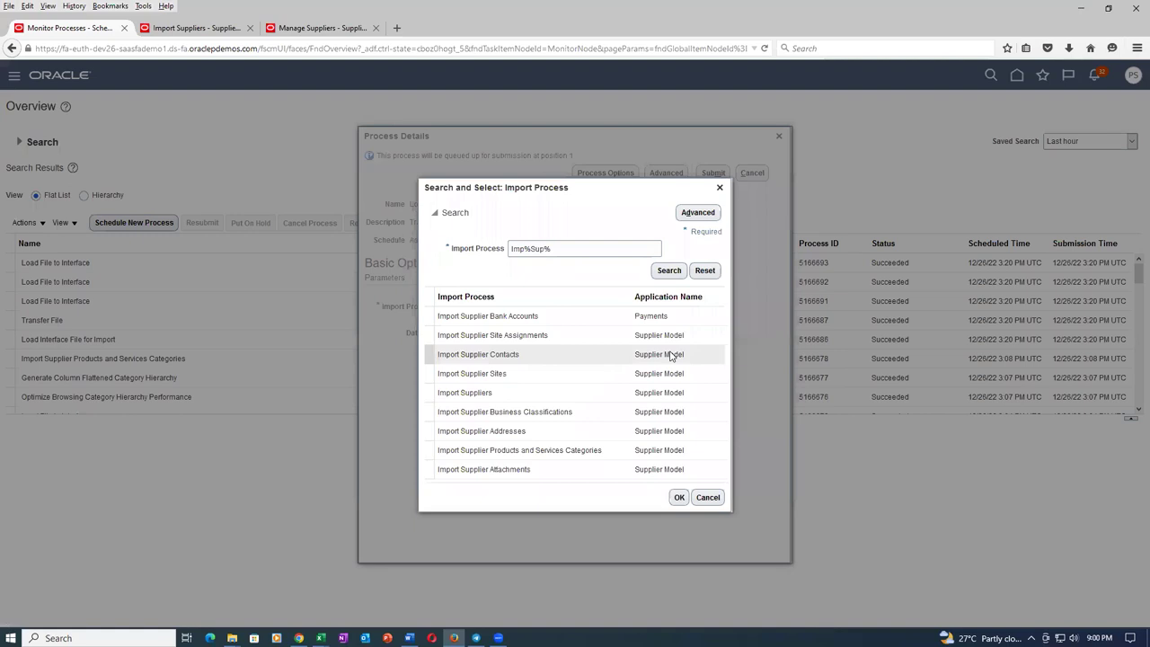
{"action": "left_click", "coordinate": [587, 472]}
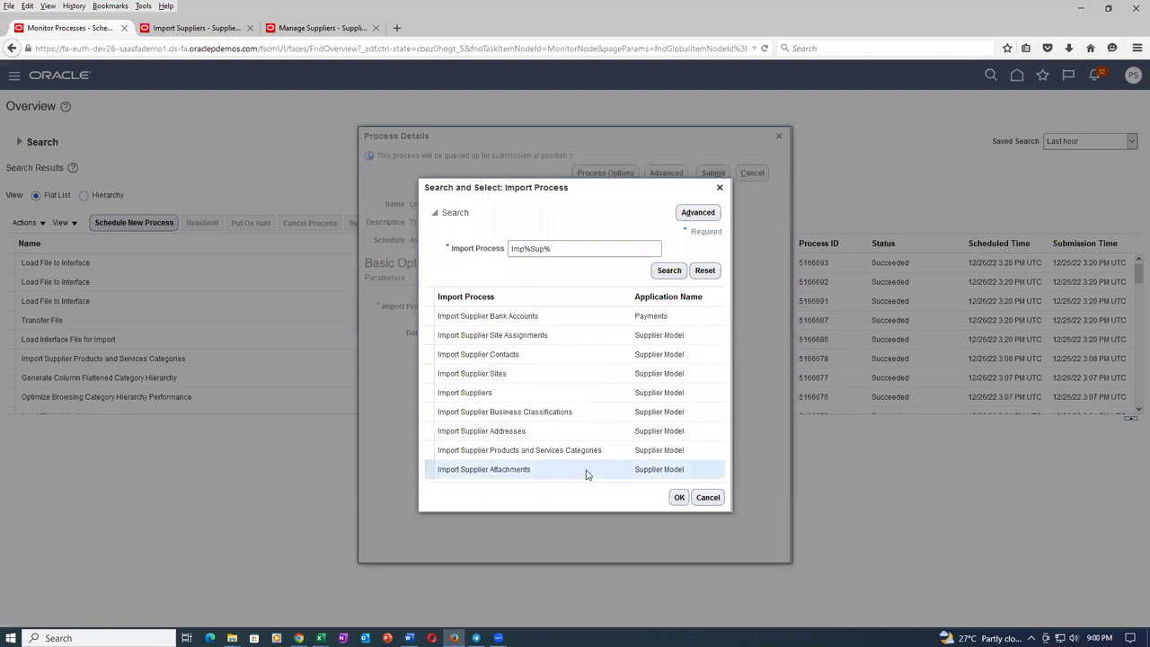
{"action": "left_click", "coordinate": [679, 497]}
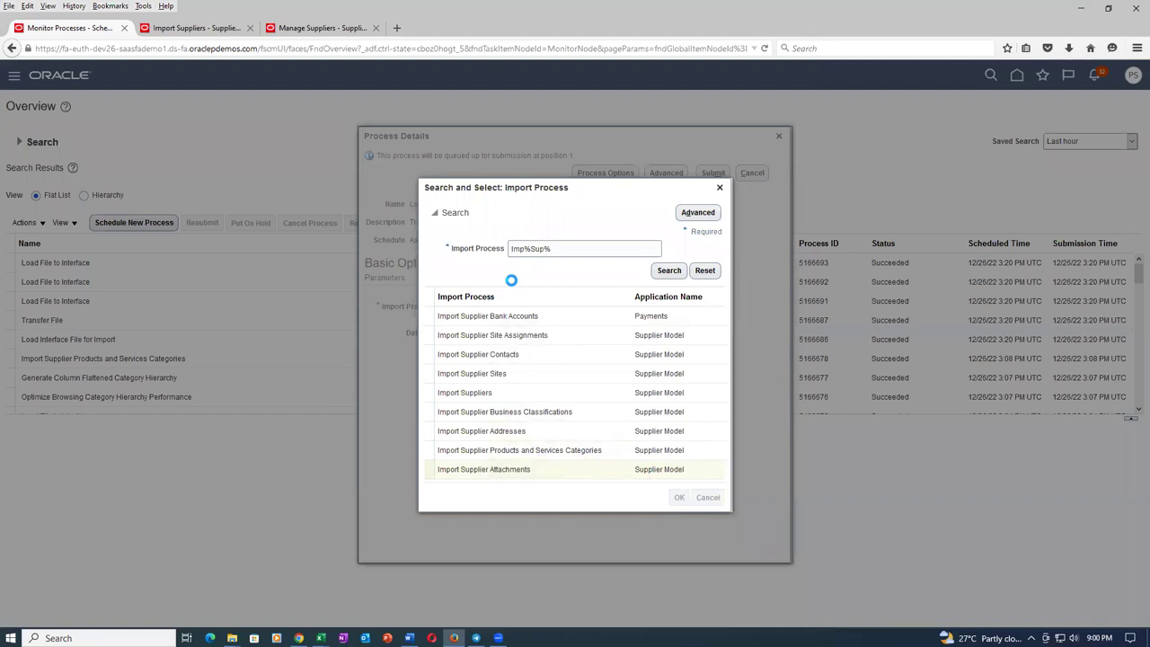
{"action": "left_click", "coordinate": [555, 334]}
{"action": "left_click", "coordinate": [468, 388]}
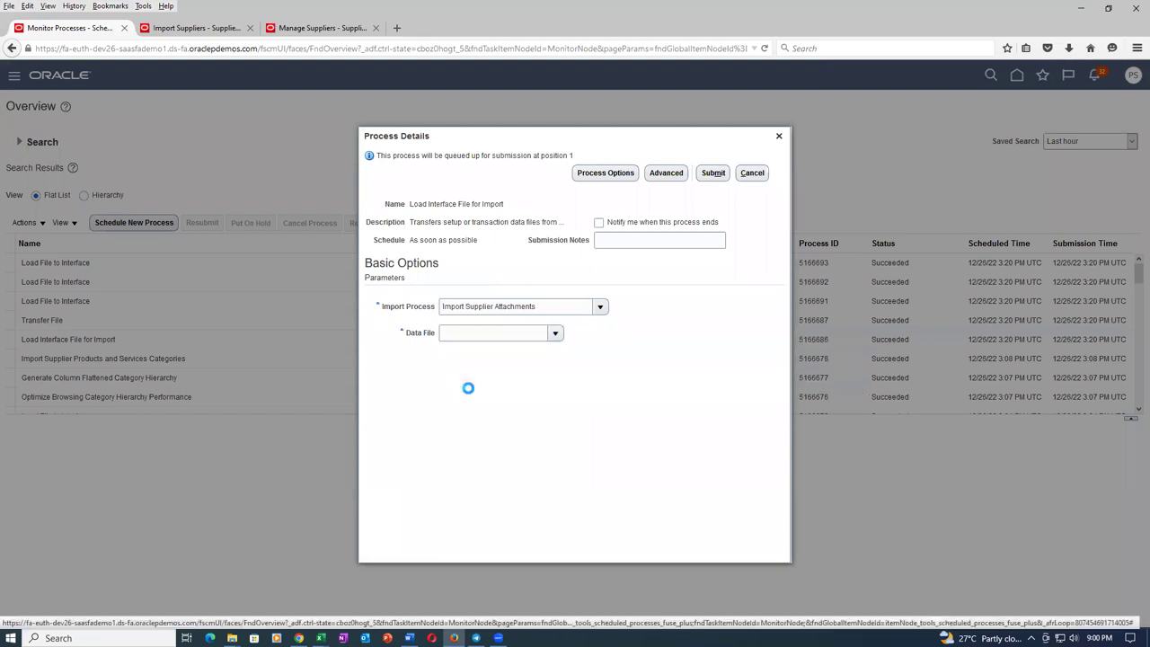
Upload sup_attach_22.zip as the data file and submit the load process.
{"action": "left_click", "coordinate": [530, 342]}
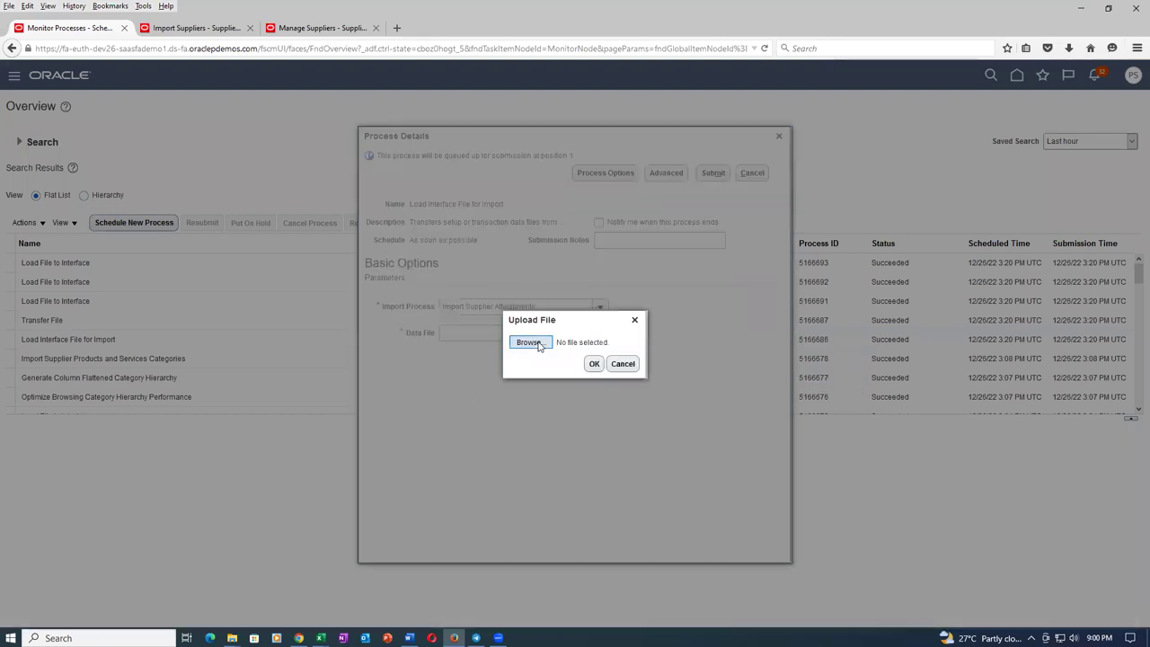
{"action": "left_click", "coordinate": [202, 263]}
{"action": "left_click", "coordinate": [474, 303]}
{"action": "left_click", "coordinate": [593, 364]}
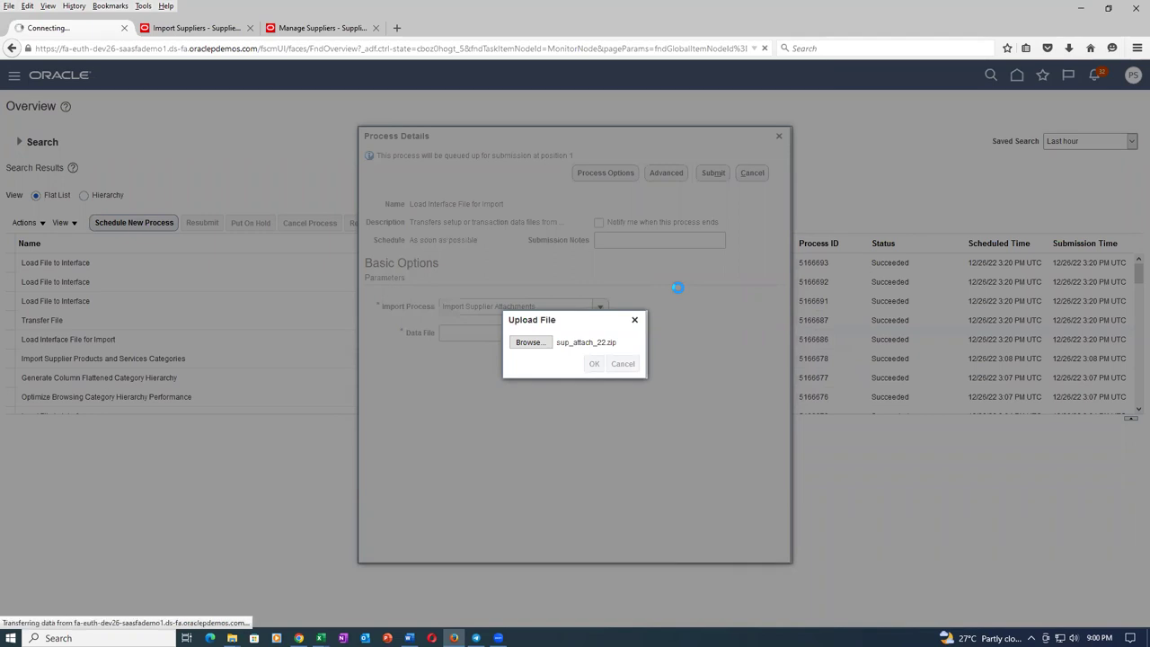
{"action": "left_click", "coordinate": [715, 173]}
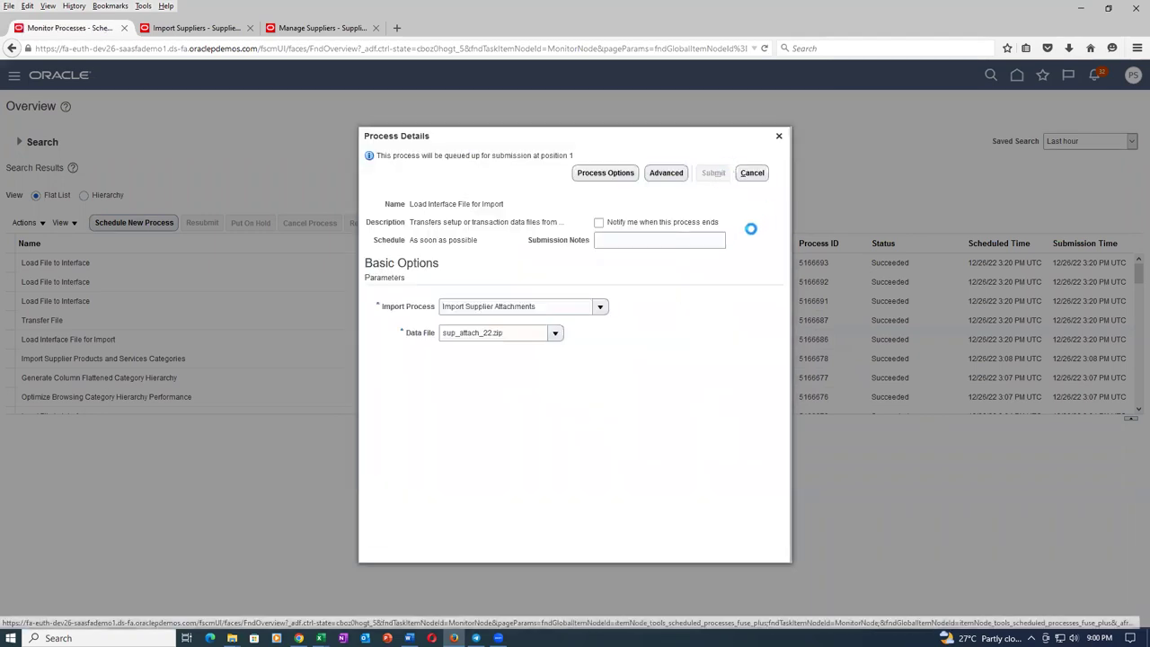
{"action": "left_click", "coordinate": [709, 255]}
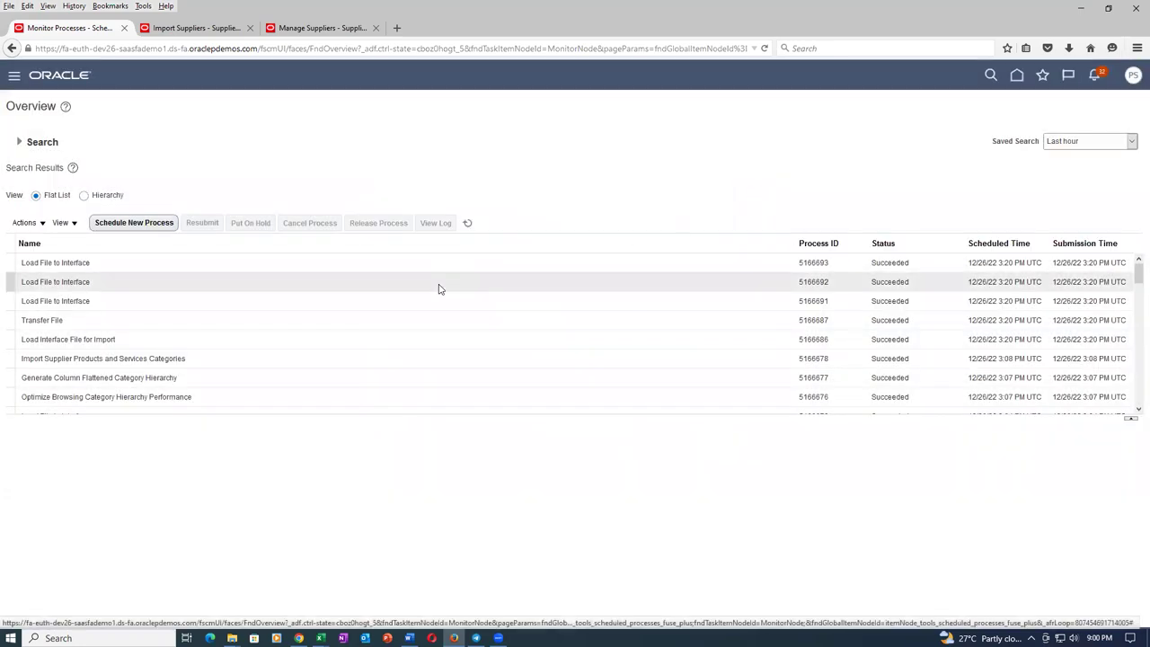
Refresh until process 5166699 and its Load File to Interface jobs show Succeeded.
{"action": "left_click", "coordinate": [467, 225]}
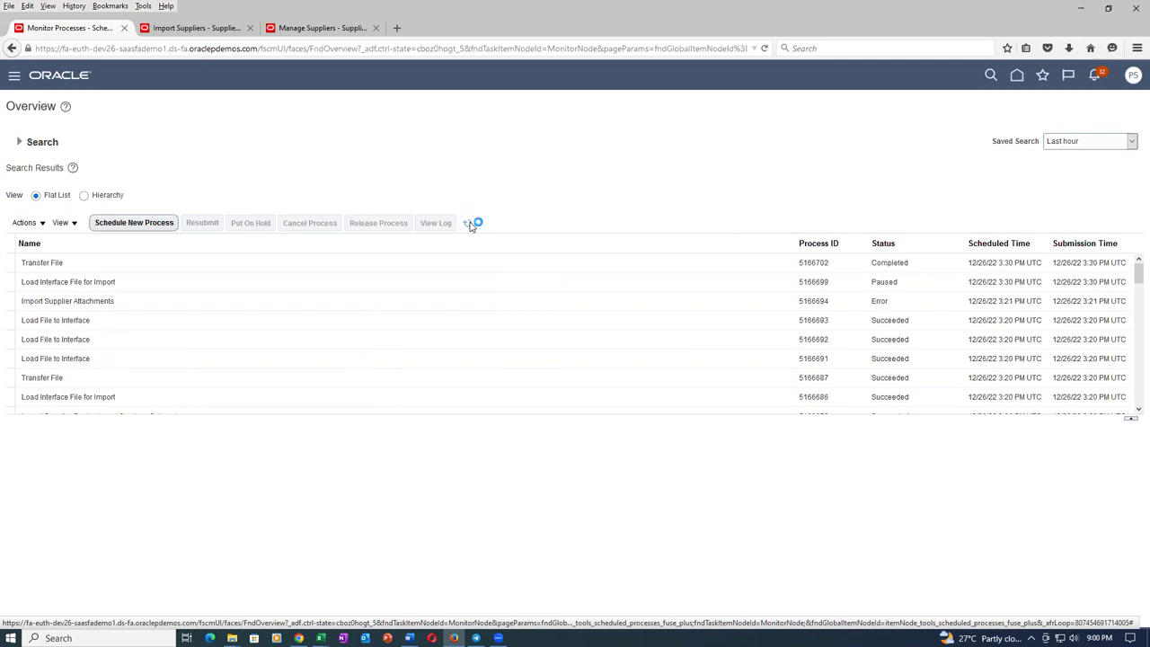
{"action": "left_click", "coordinate": [469, 225]}
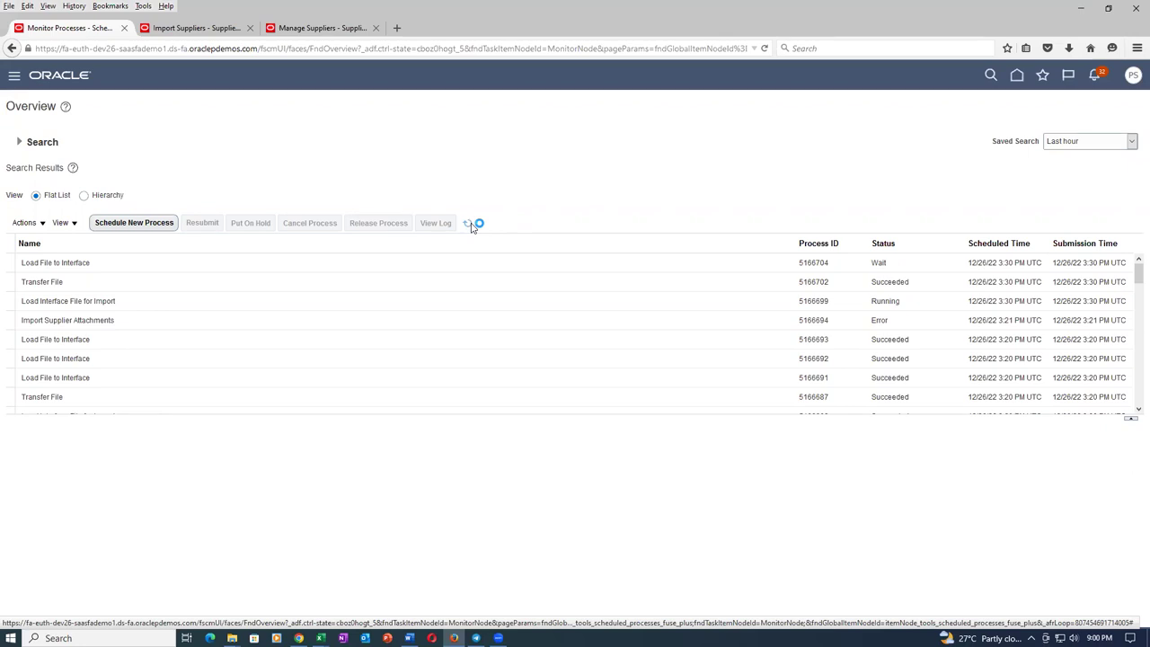
{"action": "left_click", "coordinate": [469, 226]}
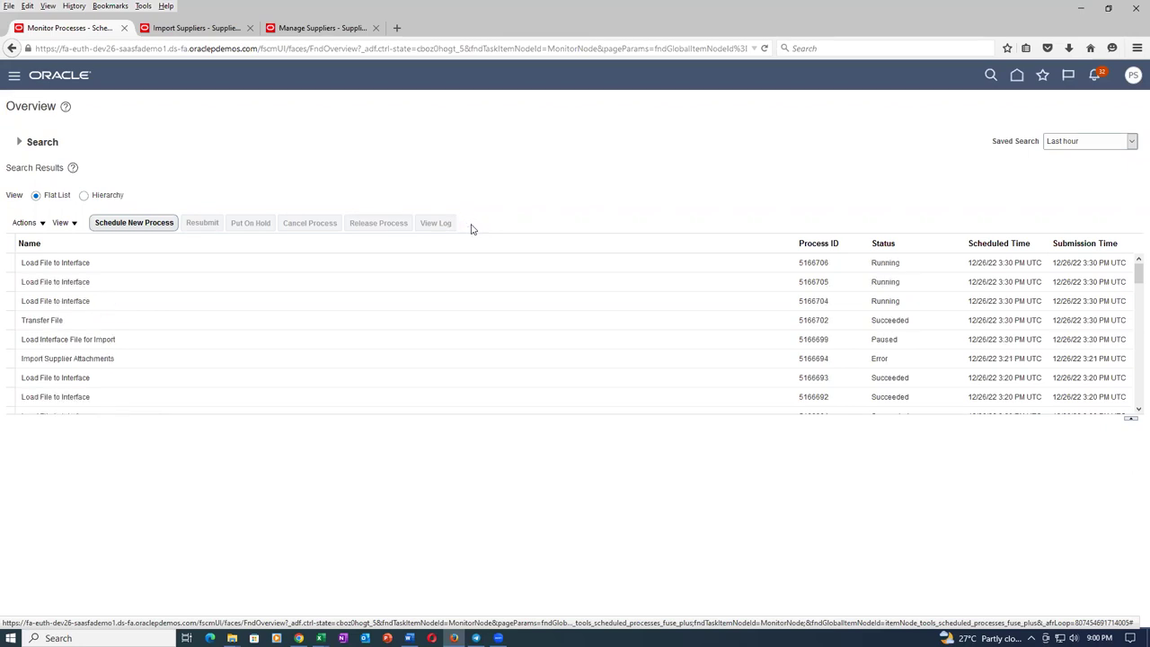
{"action": "left_click", "coordinate": [470, 226]}
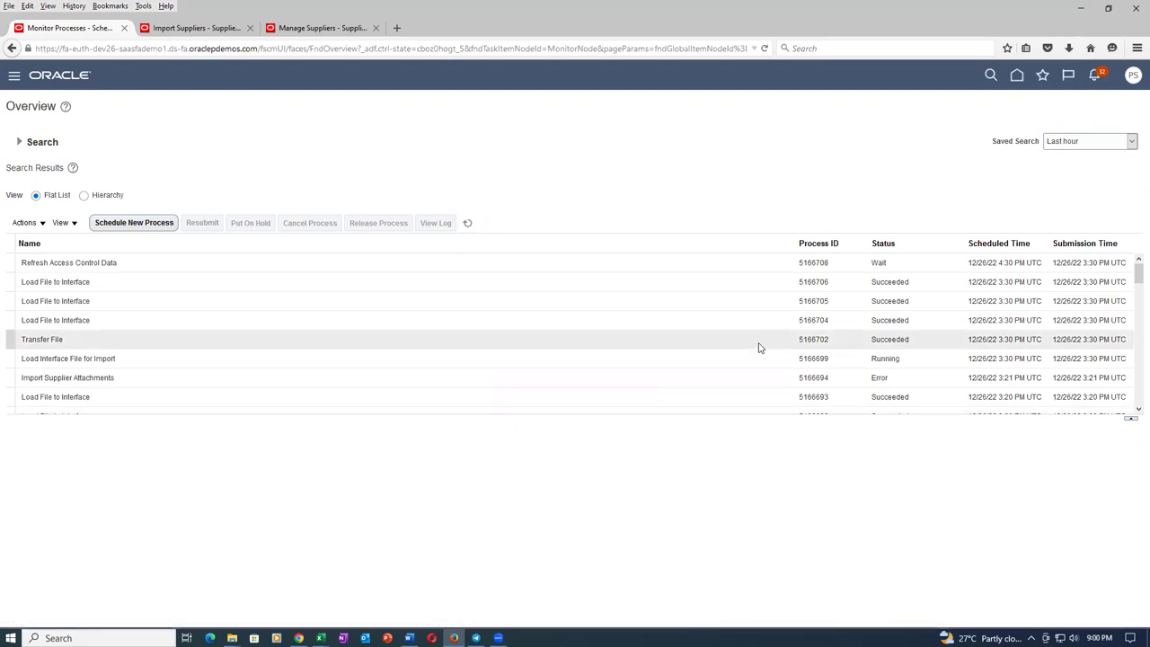
{"action": "left_click", "coordinate": [466, 225]}
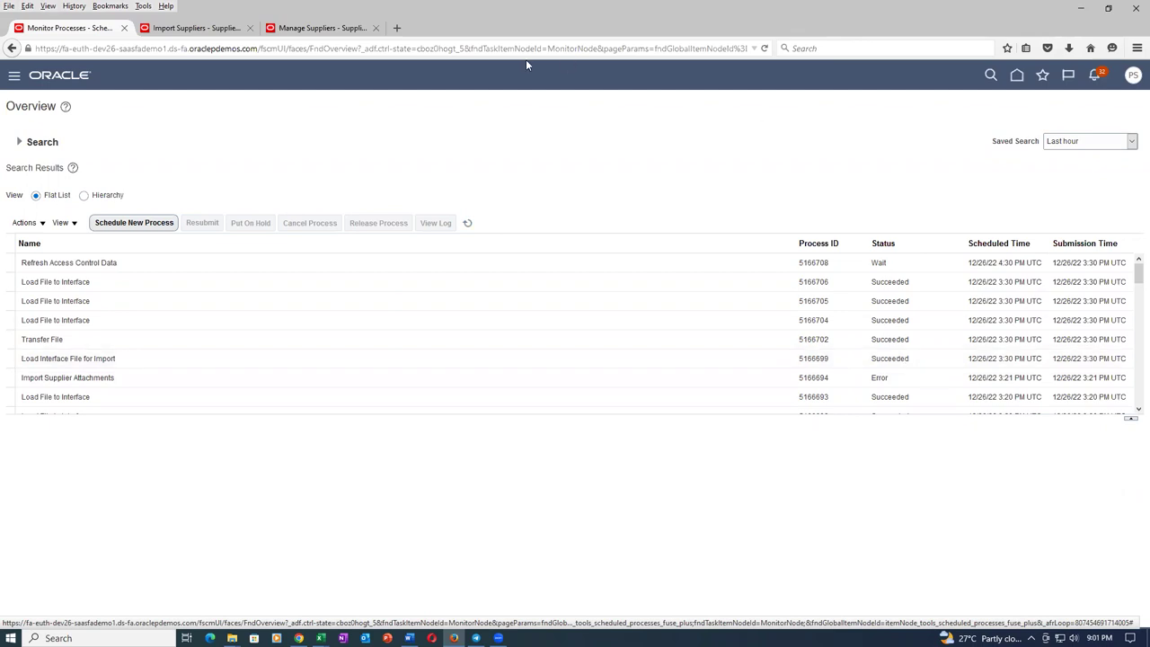
Submit a new Import Supplier Attachments run for batch 3004 with Import Options set to All.
{"action": "left_click", "coordinate": [194, 30]}
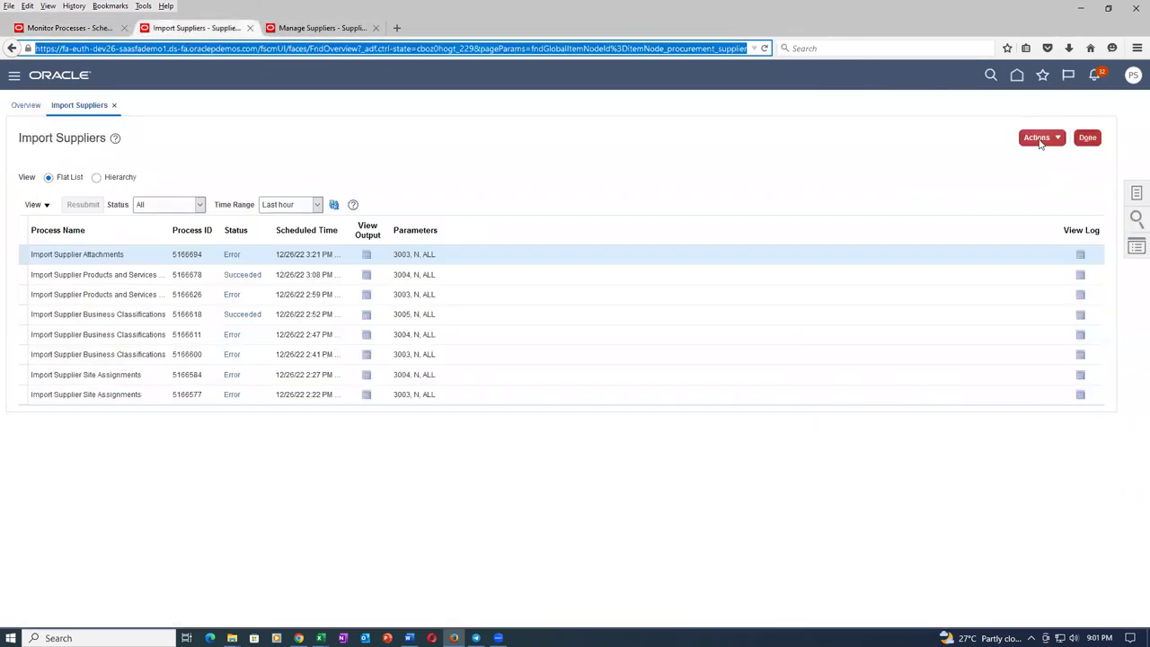
{"action": "left_click", "coordinate": [1038, 140]}
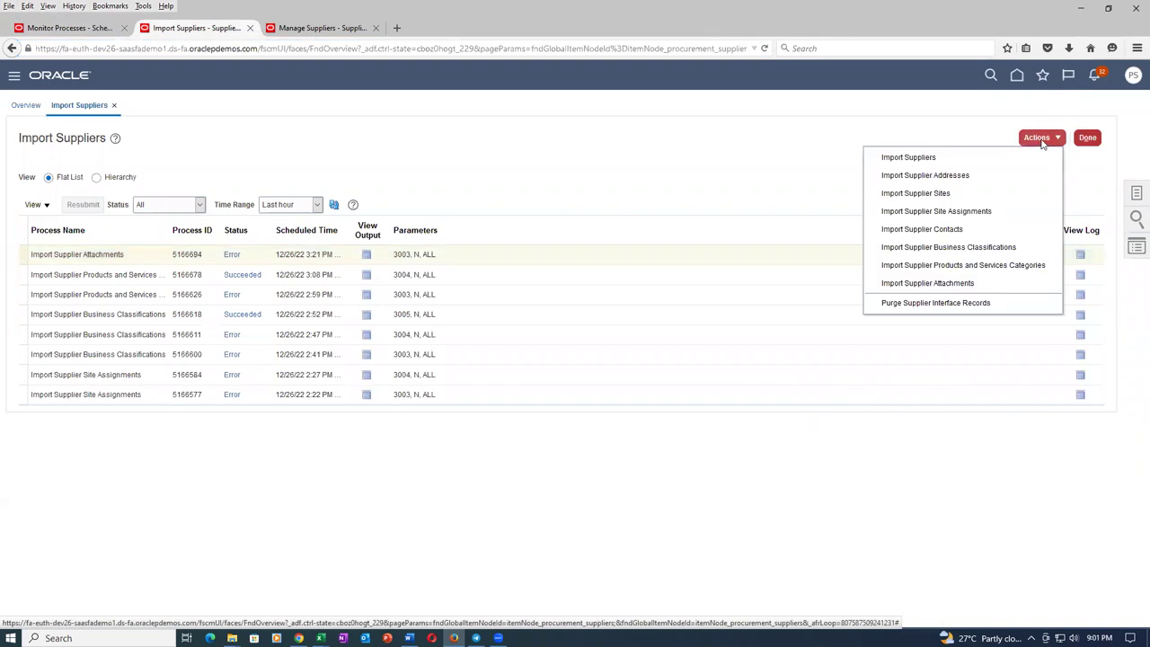
{"action": "left_click", "coordinate": [962, 285]}
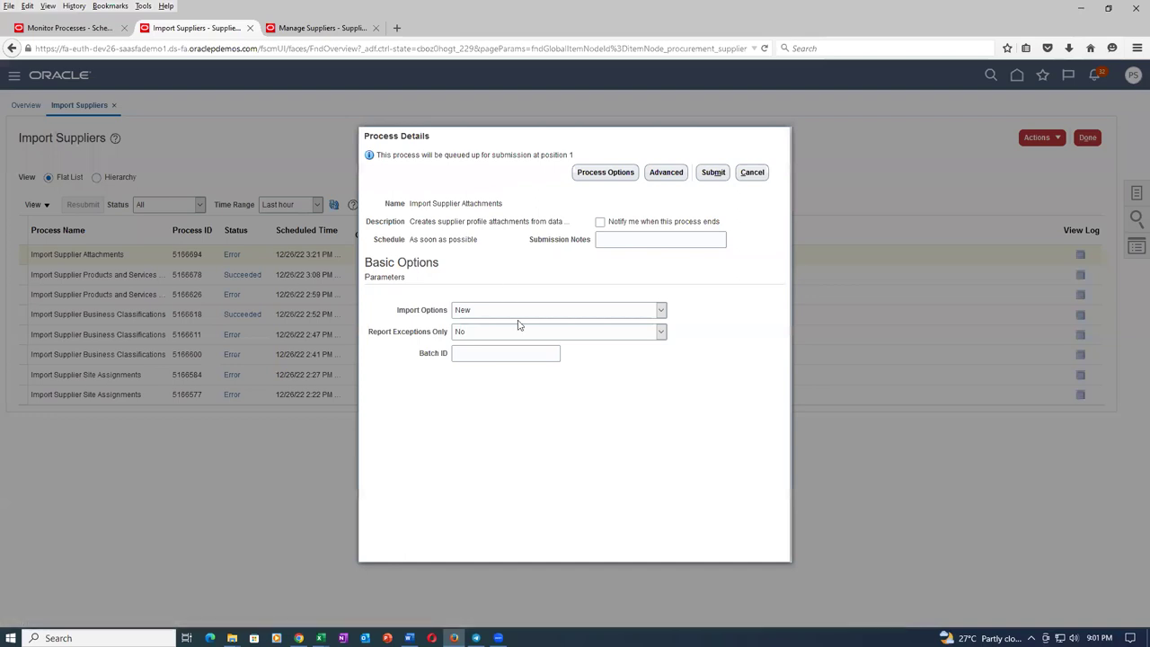
{"action": "left_click", "coordinate": [522, 315]}
{"action": "left_click", "coordinate": [521, 323]}
{"action": "left_click", "coordinate": [712, 173]}
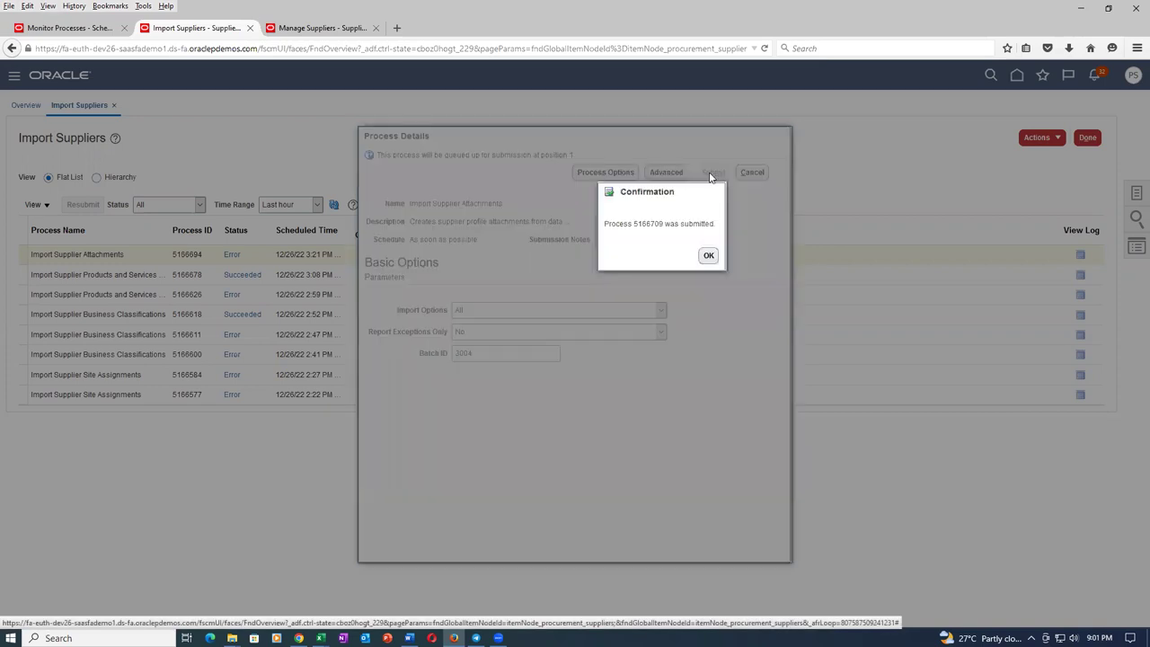
{"action": "left_click", "coordinate": [709, 257]}
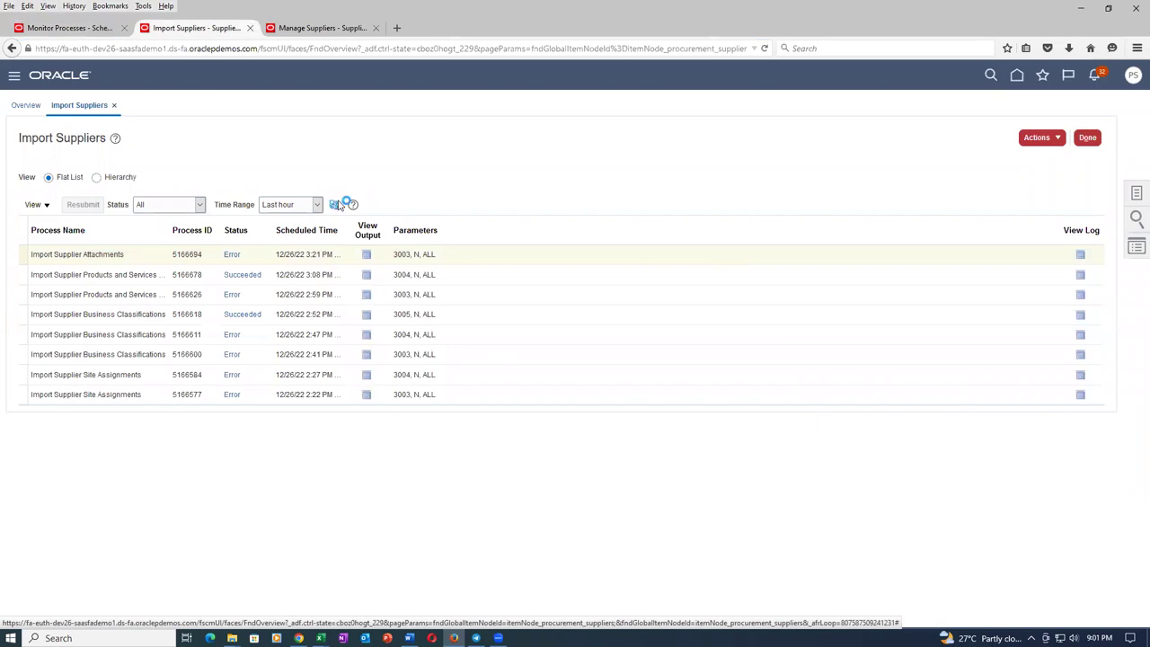
Refresh the Import Suppliers process list until process 5166709 shows Completed.
{"action": "left_click", "coordinate": [336, 205]}
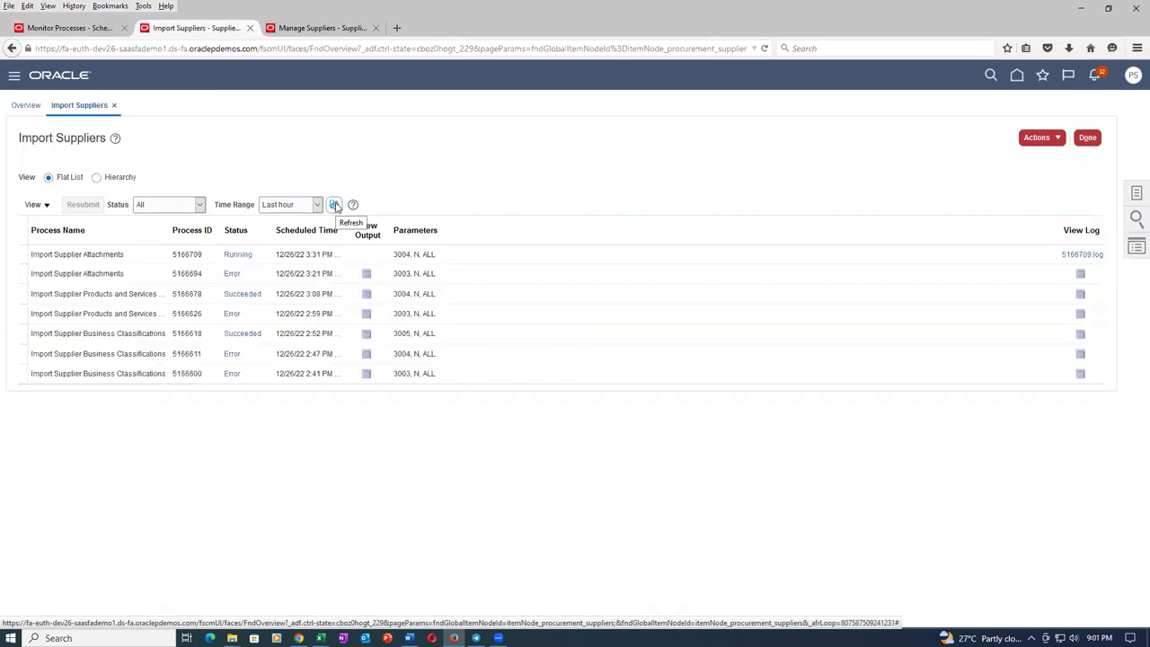
{"action": "left_click", "coordinate": [335, 205]}
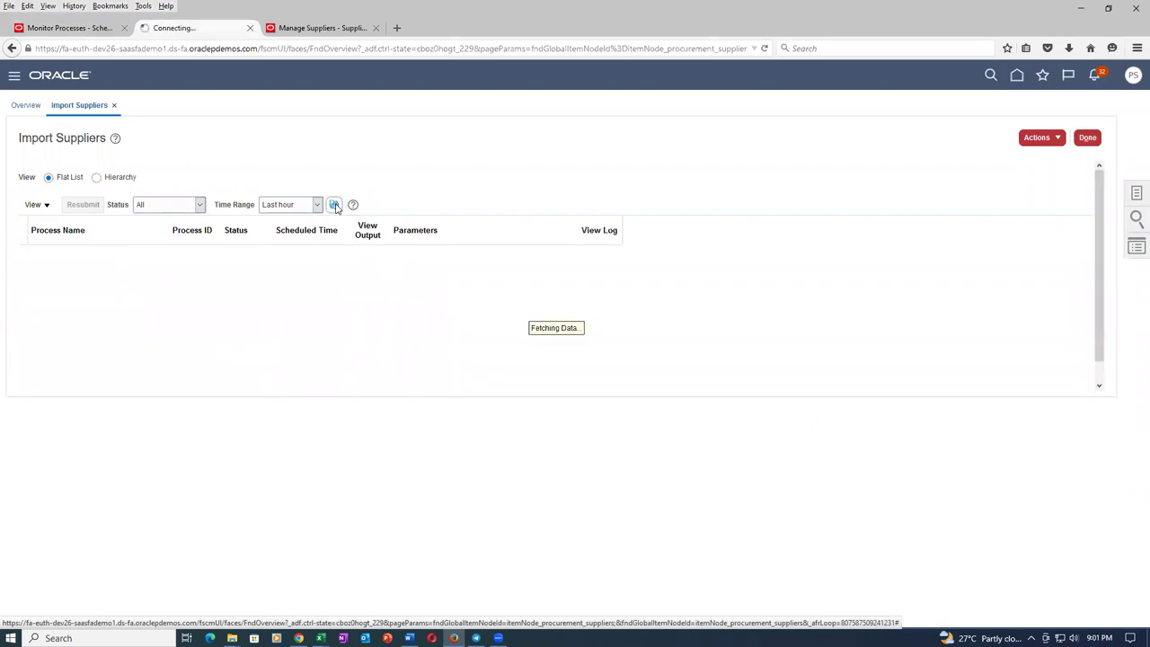
{"action": "left_click", "coordinate": [336, 206]}
{"action": "left_click", "coordinate": [336, 206]}
{"action": "left_click", "coordinate": [333, 206]}
{"action": "left_click", "coordinate": [334, 206]}
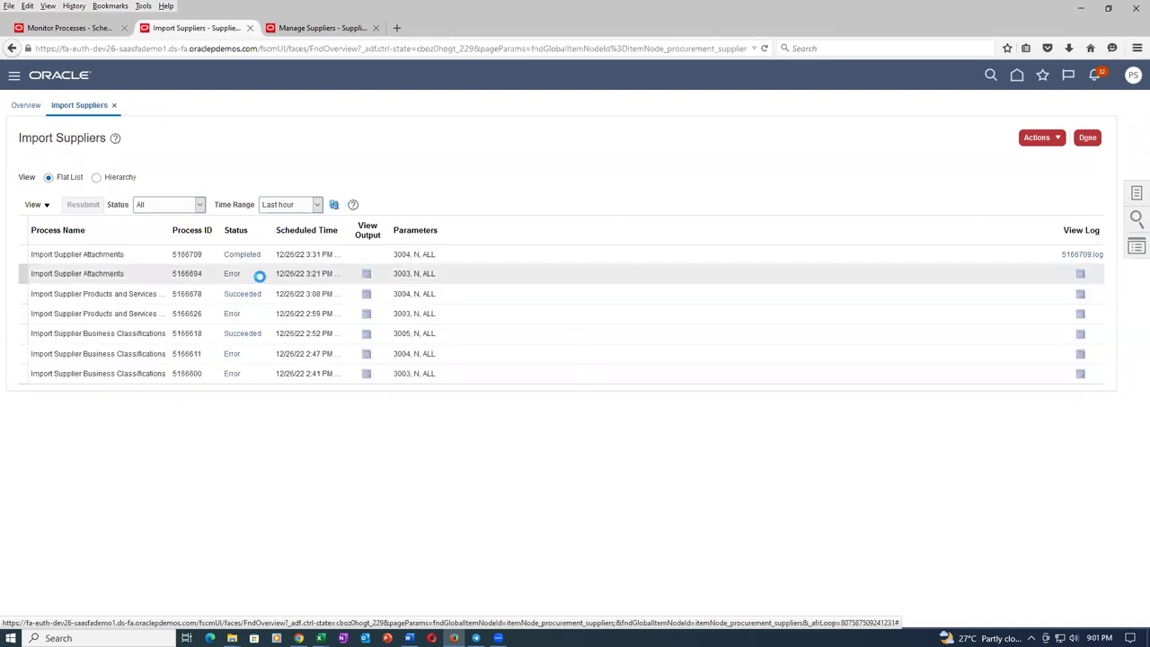
Download process 5166709's output report ESS_O_5166709 and open the PDF from Downloads.
{"action": "left_click", "coordinate": [334, 205]}
{"action": "left_click", "coordinate": [334, 205]}
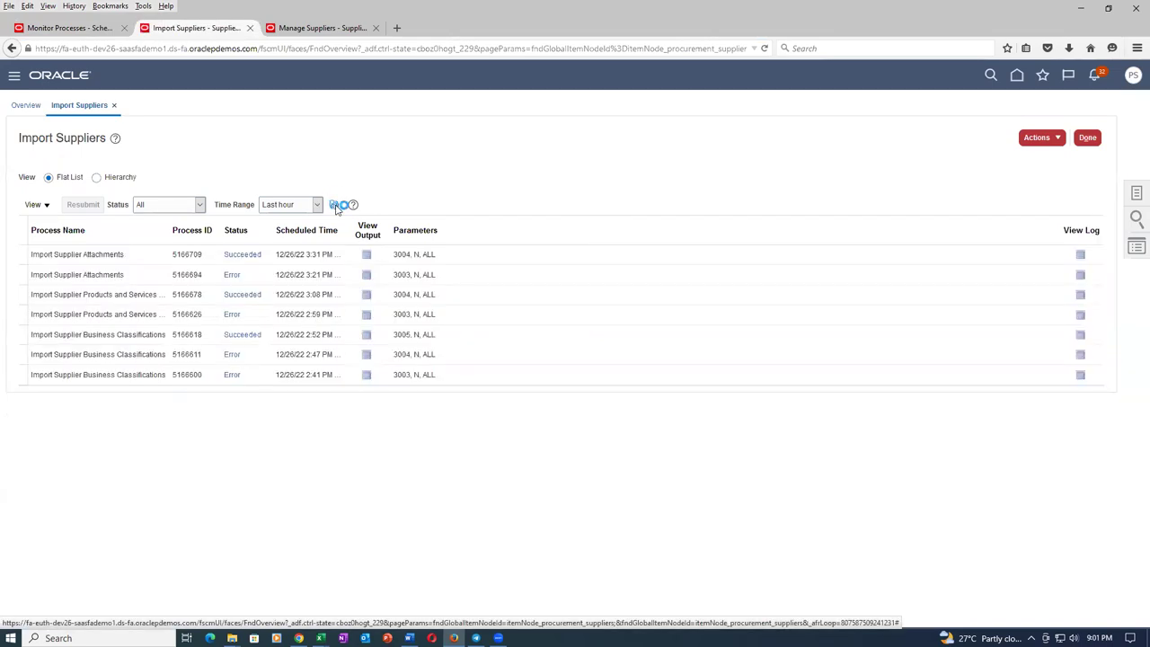
{"action": "left_click", "coordinate": [366, 255]}
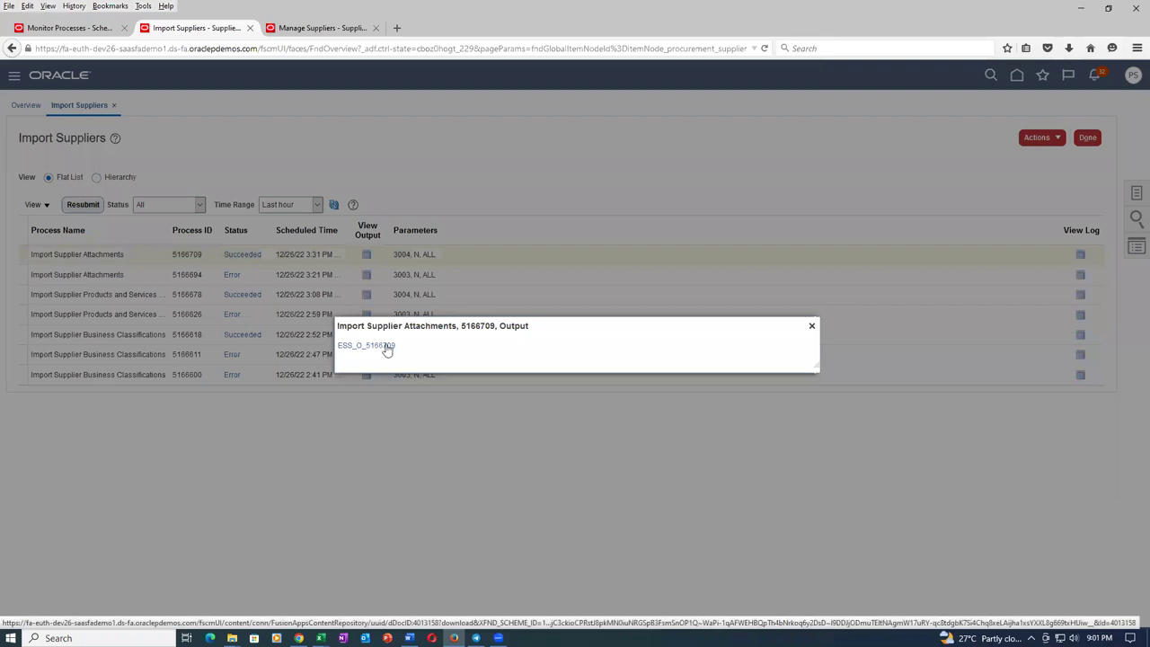
{"action": "left_click", "coordinate": [387, 349]}
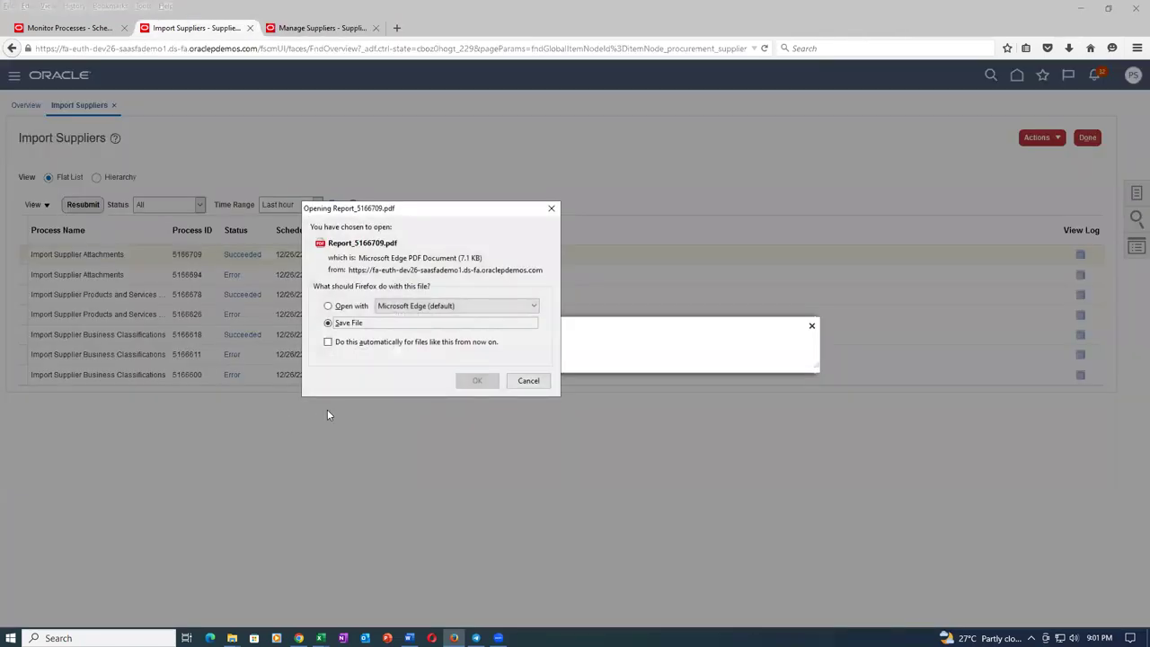
{"action": "left_click", "coordinate": [476, 381]}
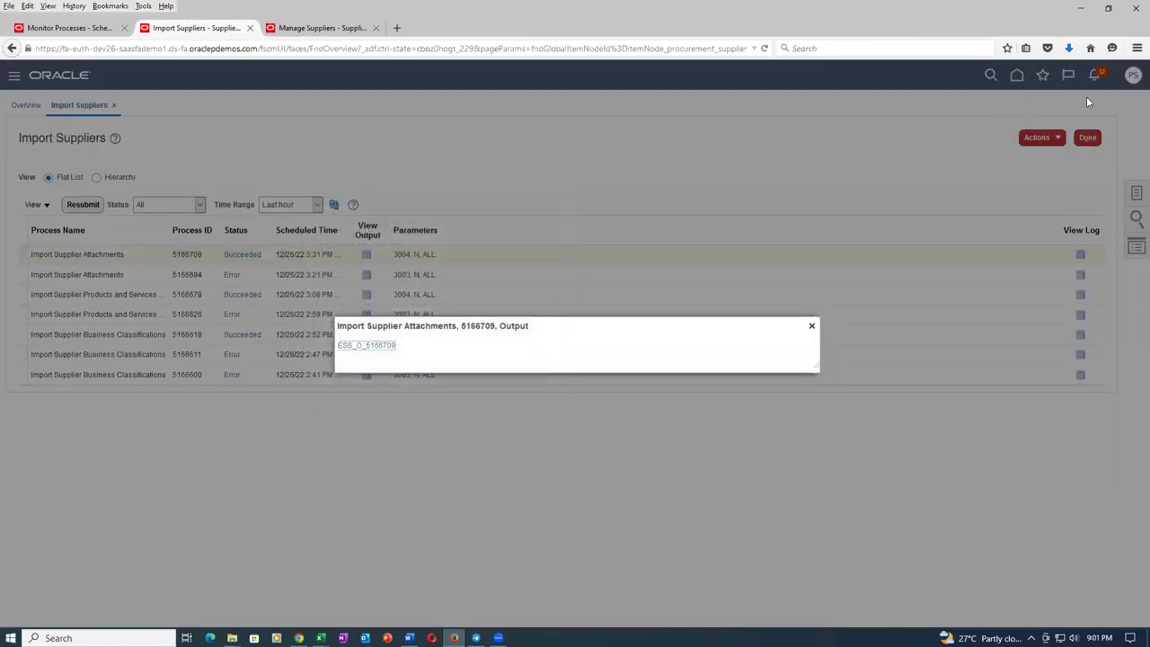
{"action": "left_click", "coordinate": [1070, 48]}
{"action": "left_click", "coordinate": [943, 83]}
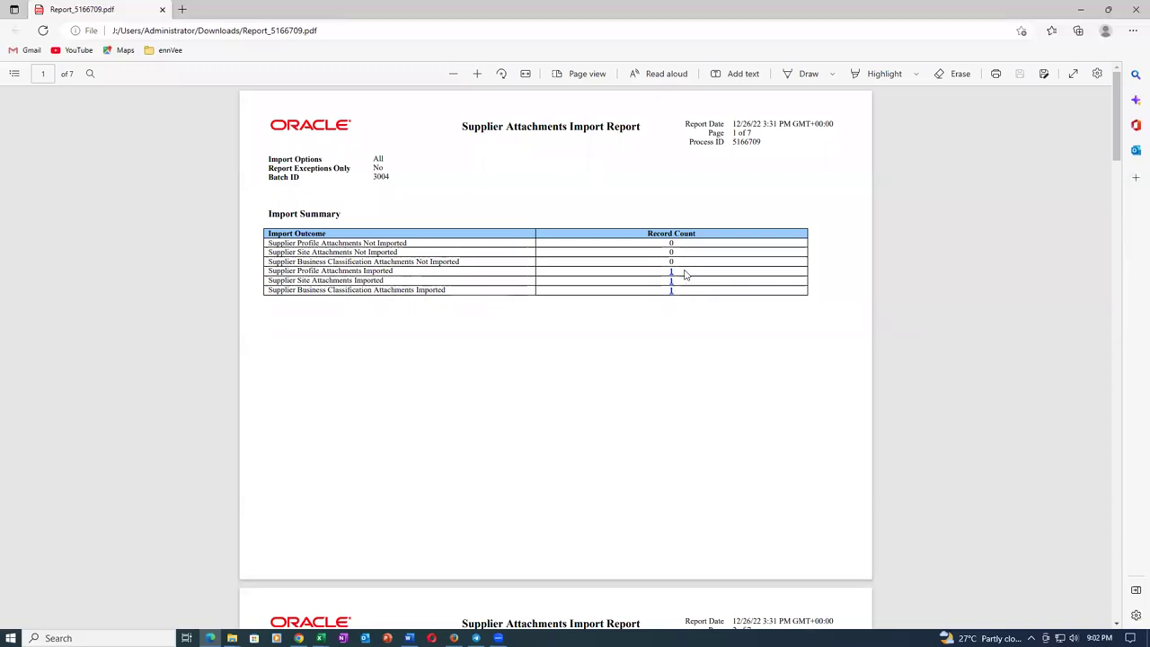
Scroll through all seven pages of Report_5166709.pdf down to End of Report.
{"action": "scroll", "coordinate": [428, 357], "scroll_direction": "down", "scroll_amount": 6}
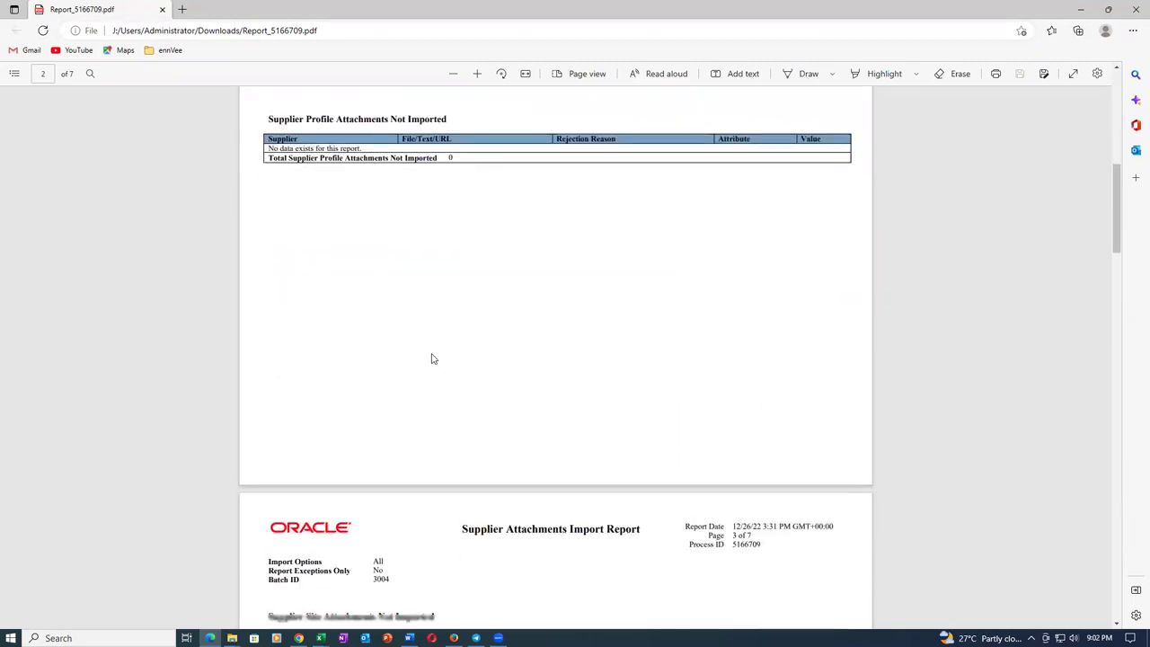
{"action": "scroll", "coordinate": [509, 304], "scroll_direction": "down", "scroll_amount": 4}
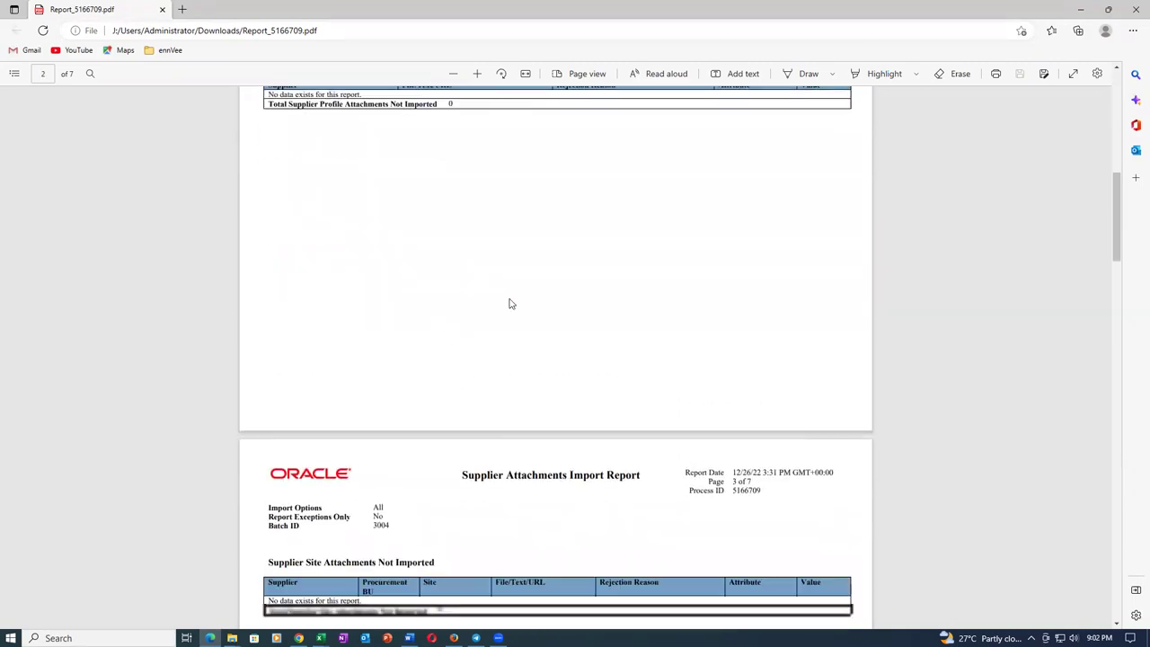
{"action": "scroll", "coordinate": [470, 333], "scroll_direction": "down", "scroll_amount": 4}
{"action": "scroll", "coordinate": [470, 332], "scroll_direction": "down", "scroll_amount": 5}
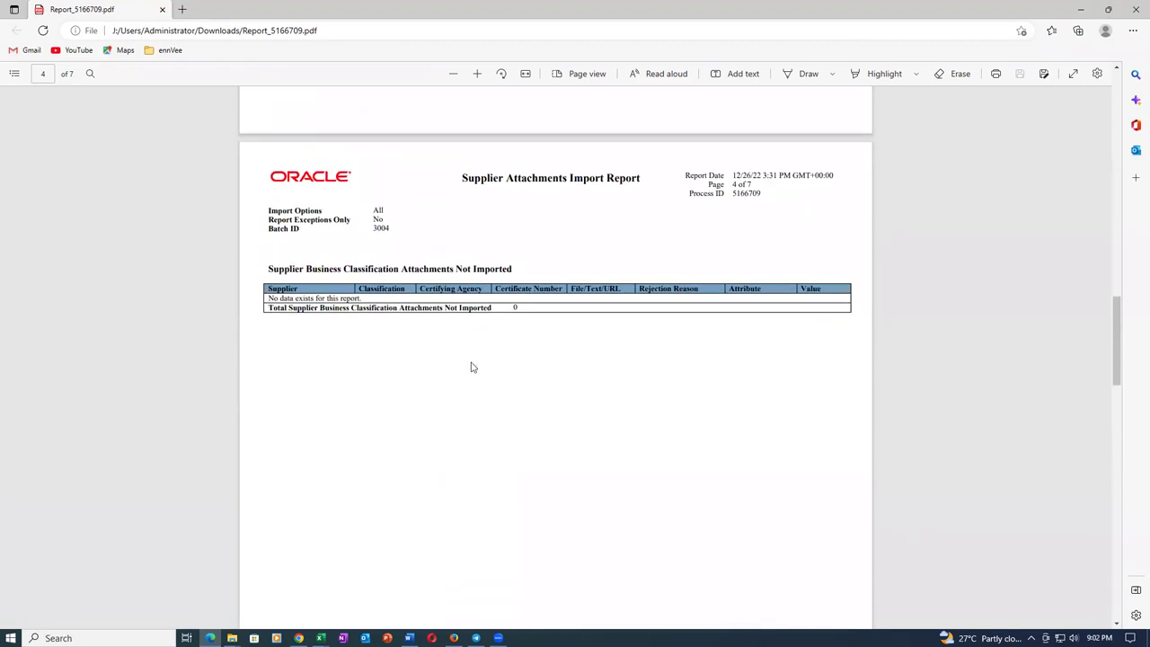
{"action": "scroll", "coordinate": [494, 350], "scroll_direction": "down", "scroll_amount": 2}
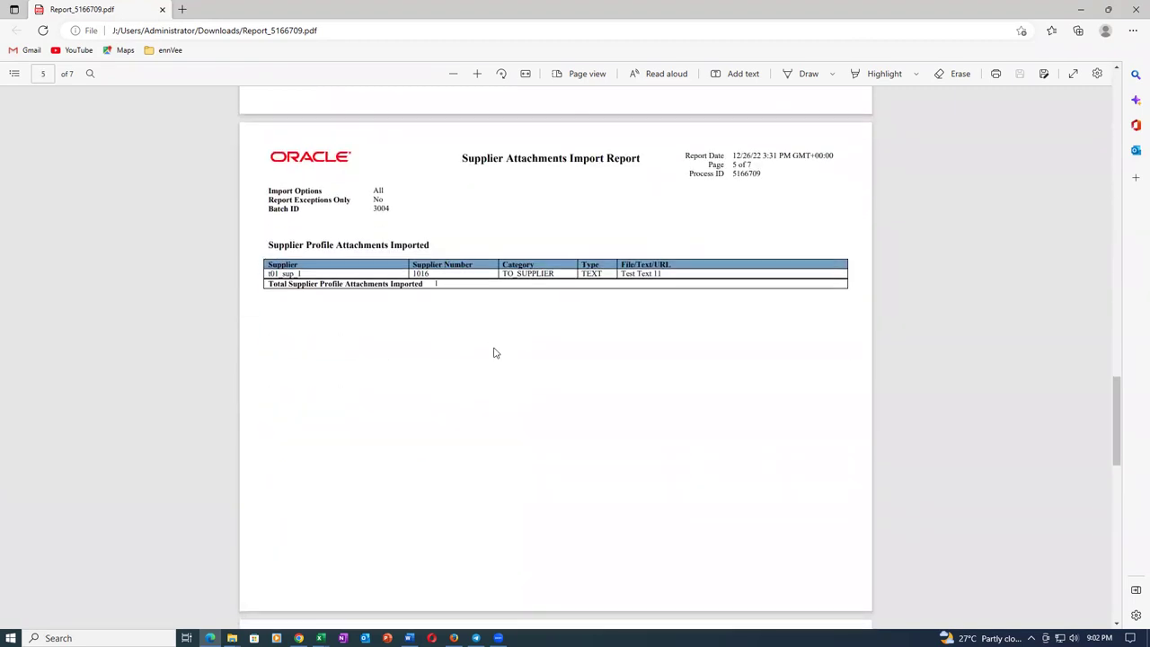
{"action": "scroll", "coordinate": [676, 315], "scroll_direction": "down", "scroll_amount": 6}
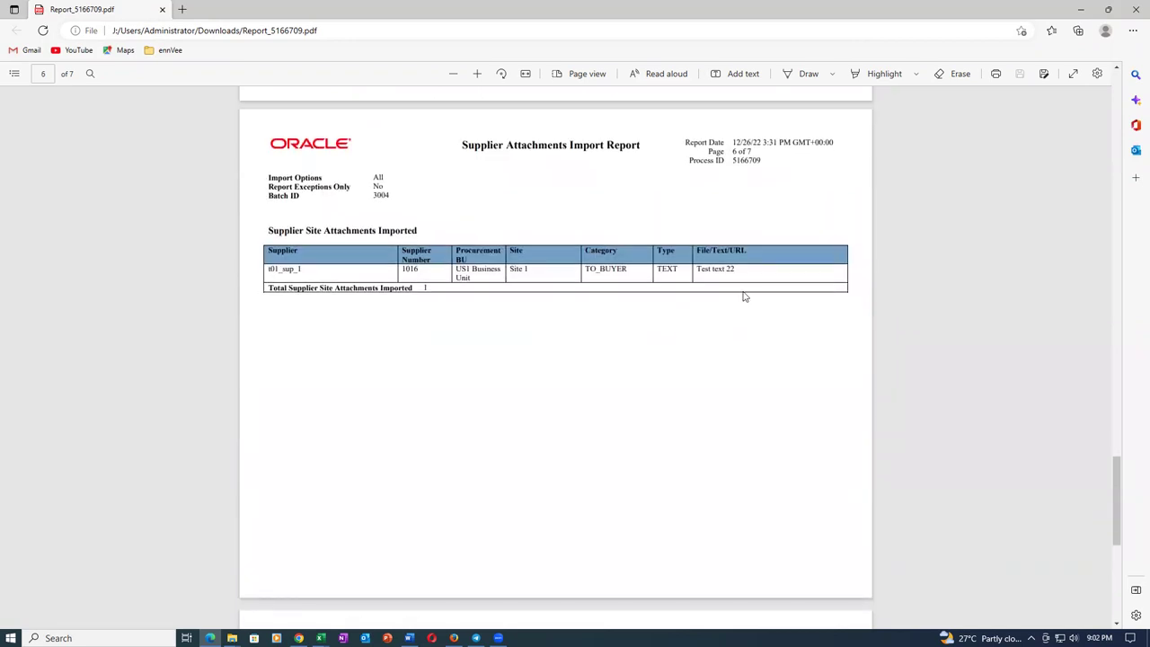
{"action": "scroll", "coordinate": [744, 296], "scroll_direction": "down", "scroll_amount": 5}
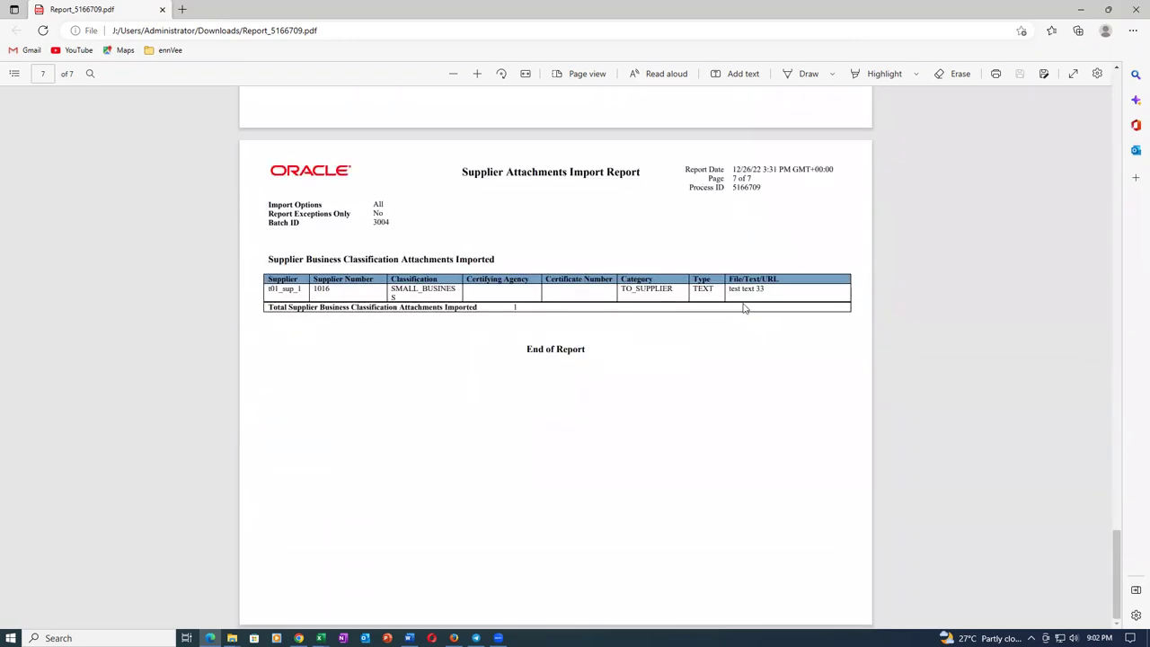
Close the report, cancel editing, and open t01_sup_1's Business Classifications with its Pricing Sheet attachment.
{"action": "left_click", "coordinate": [161, 9]}
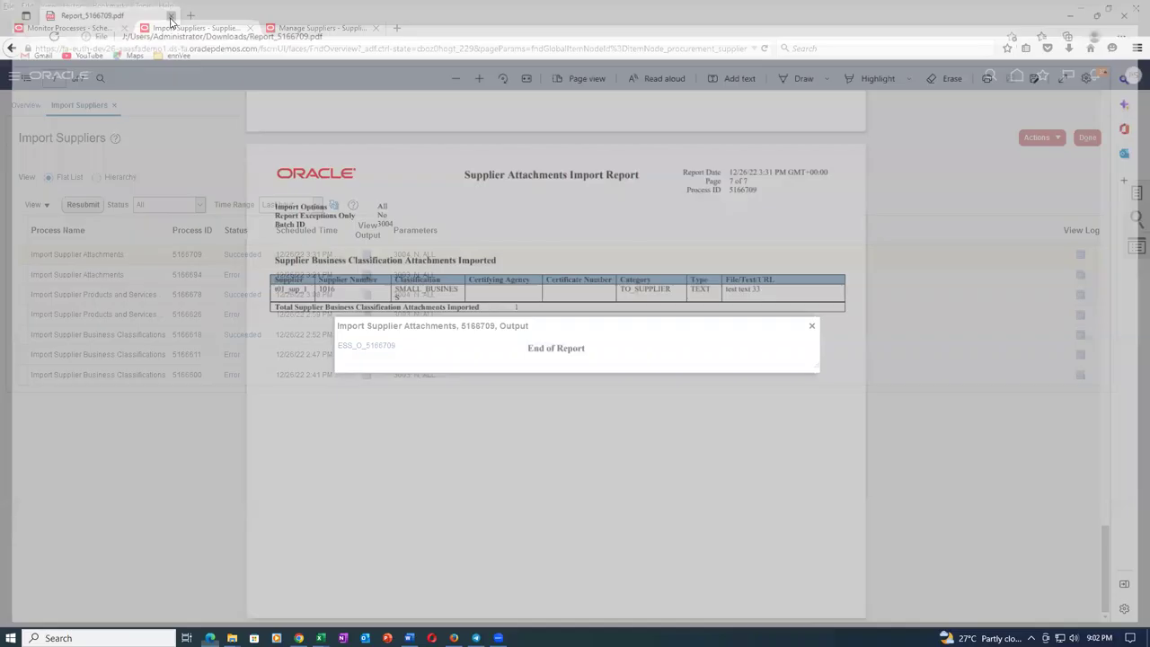
{"action": "left_click", "coordinate": [315, 28]}
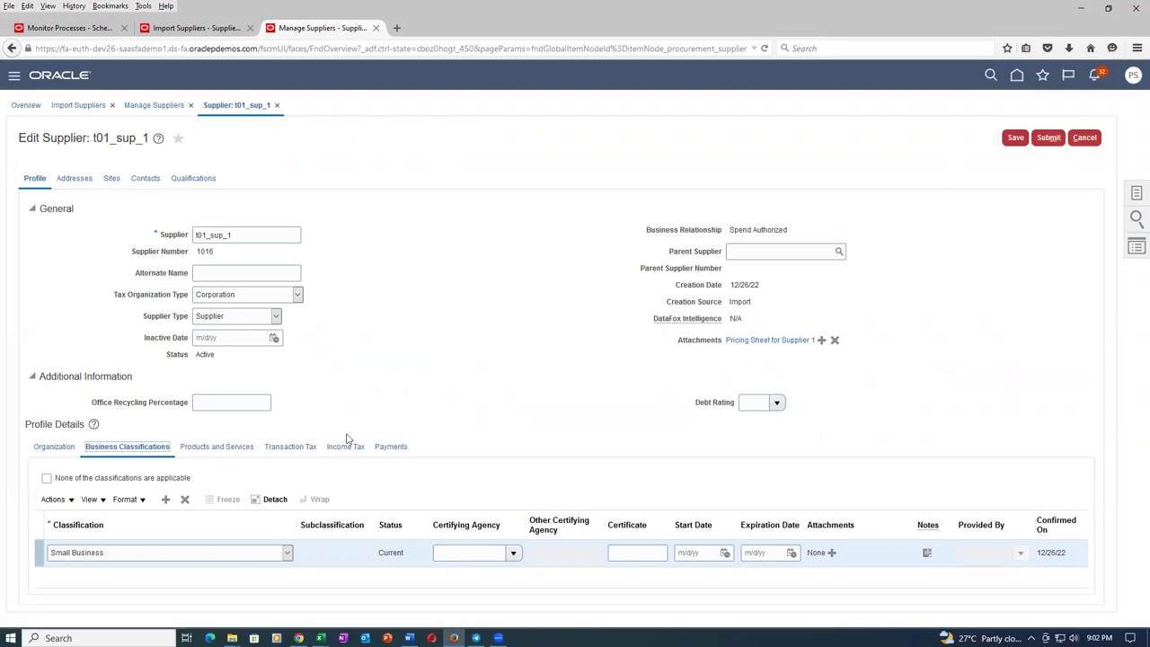
{"action": "left_click", "coordinate": [1087, 139]}
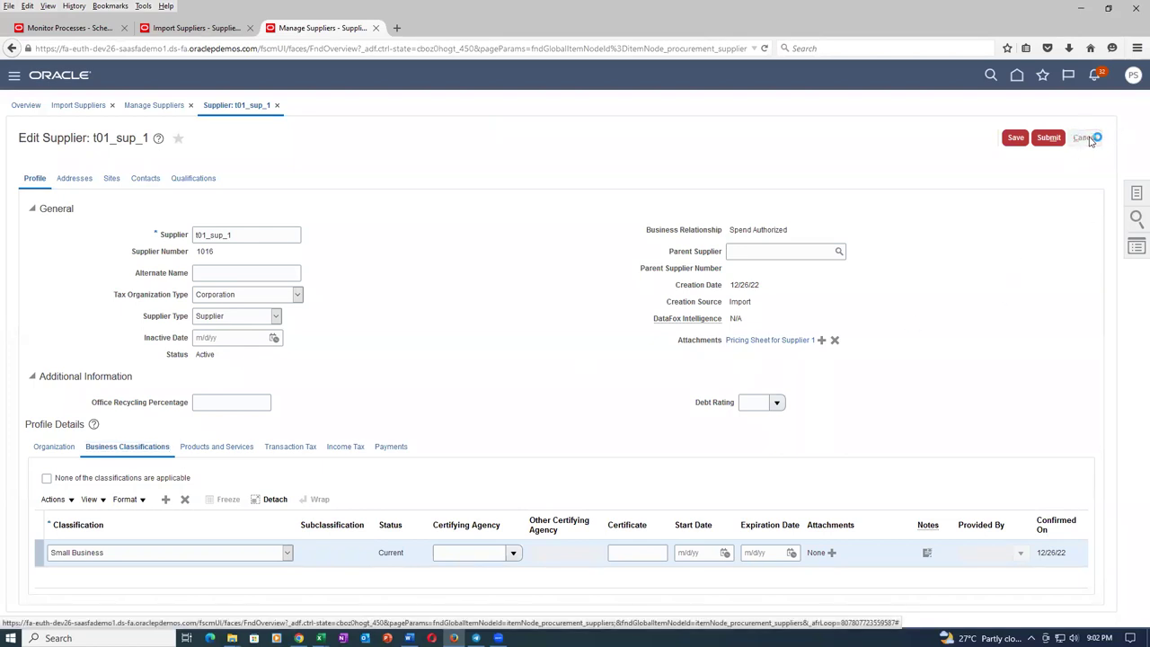
{"action": "left_click", "coordinate": [1089, 139]}
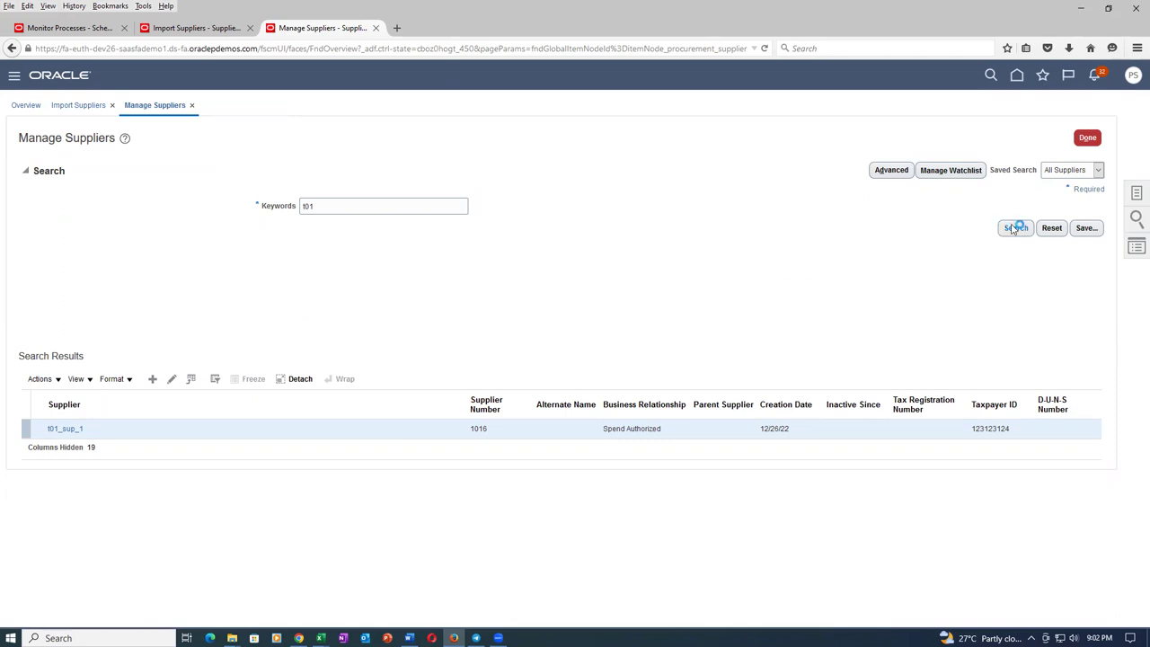
{"action": "left_click", "coordinate": [54, 429]}
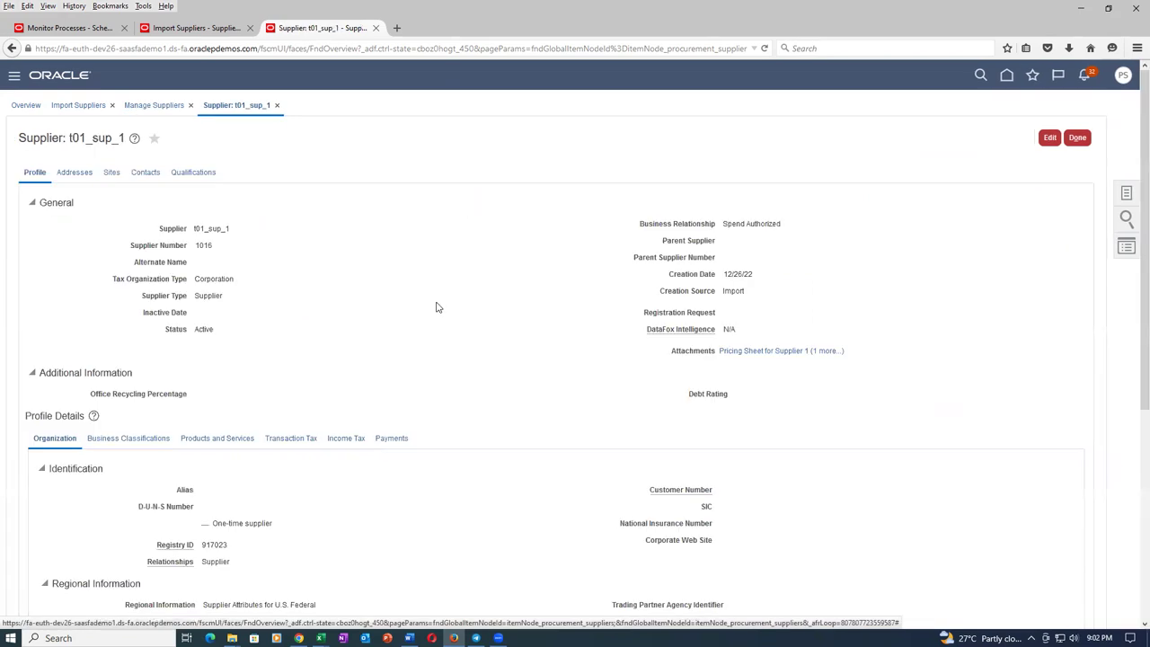
{"action": "left_click", "coordinate": [134, 439]}
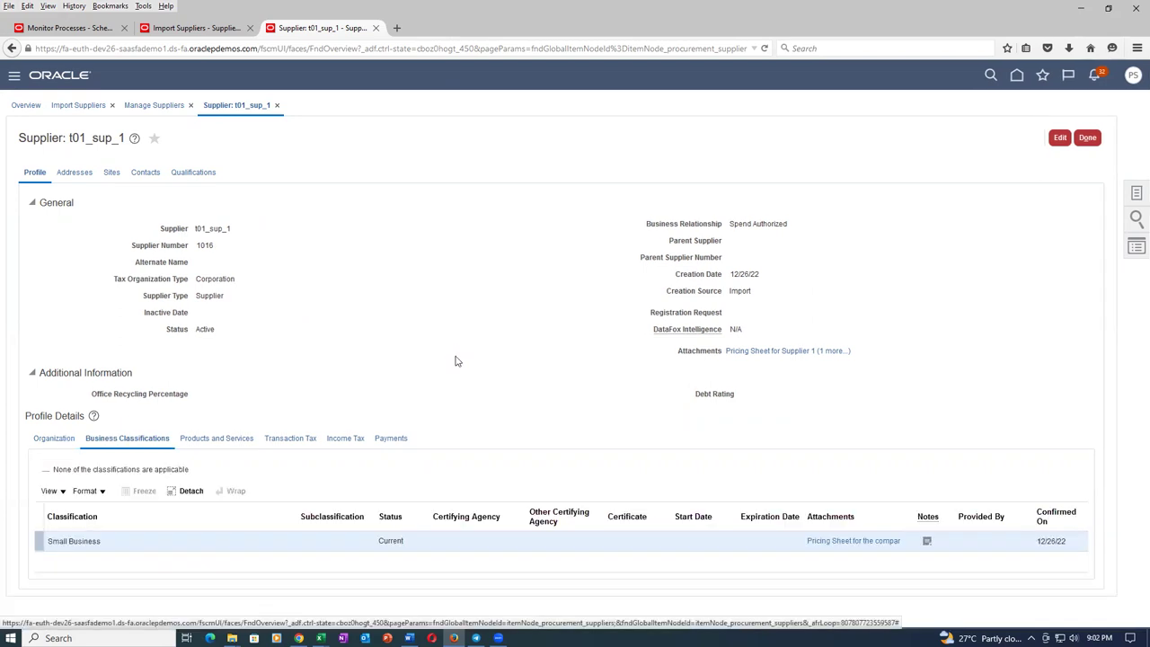
Download and view the Small Business classification's Pricing Sheet attachment, which reads Test Text 11.
{"action": "left_click", "coordinate": [848, 542]}
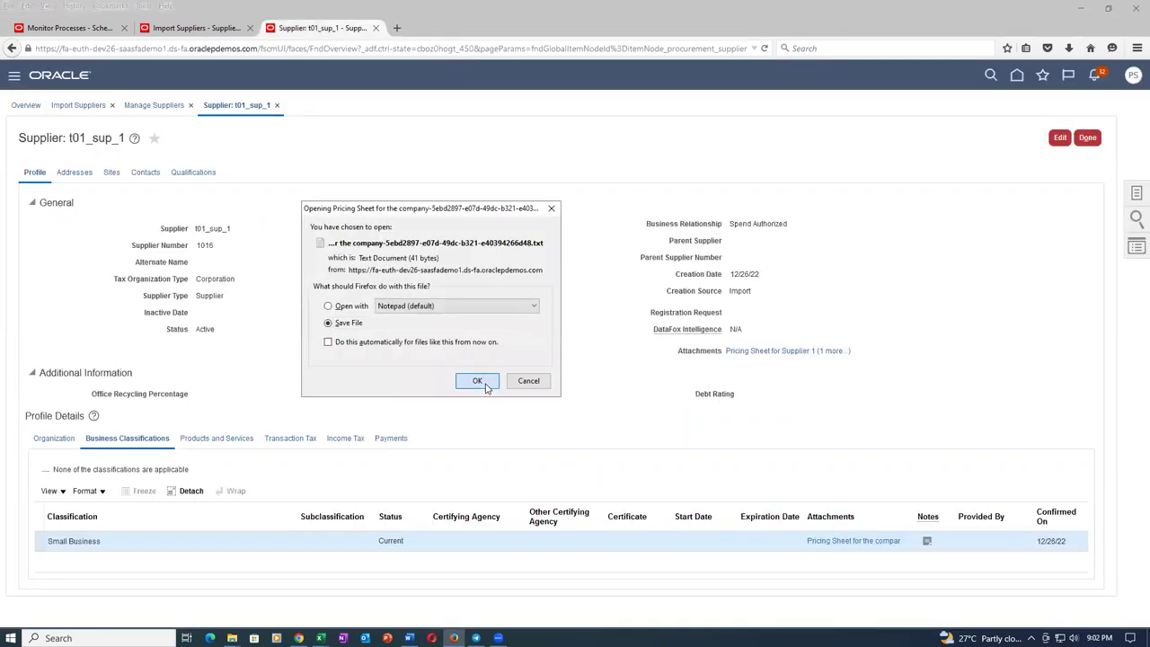
{"action": "left_click", "coordinate": [483, 384]}
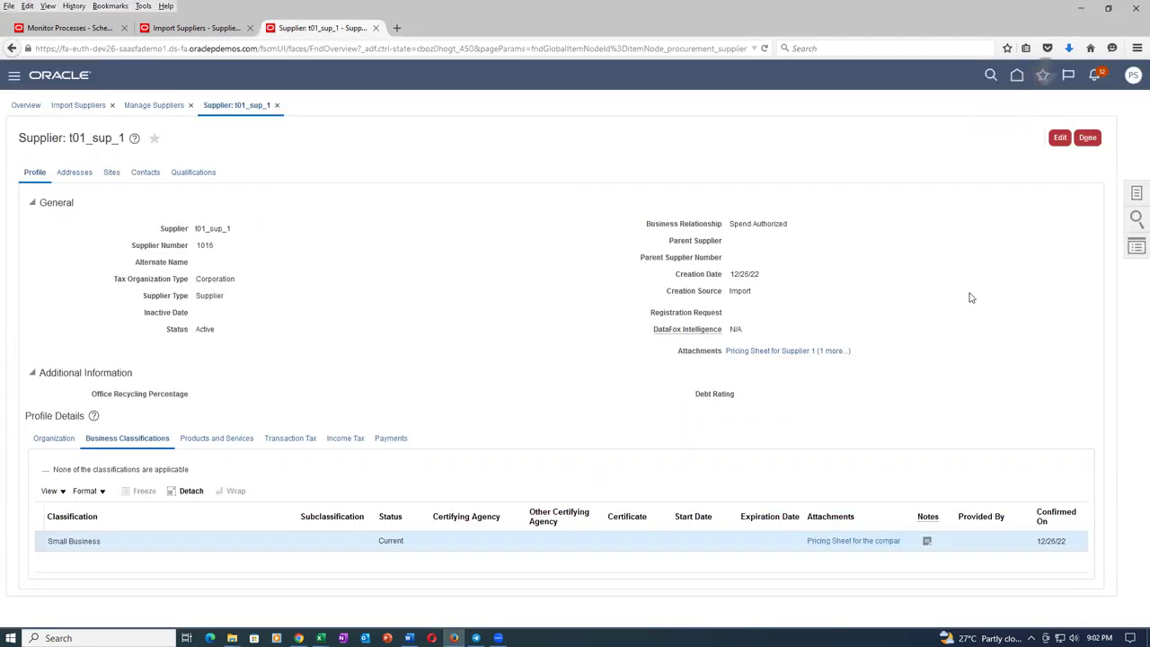
{"action": "left_click", "coordinate": [1068, 48]}
{"action": "left_click", "coordinate": [923, 97]}
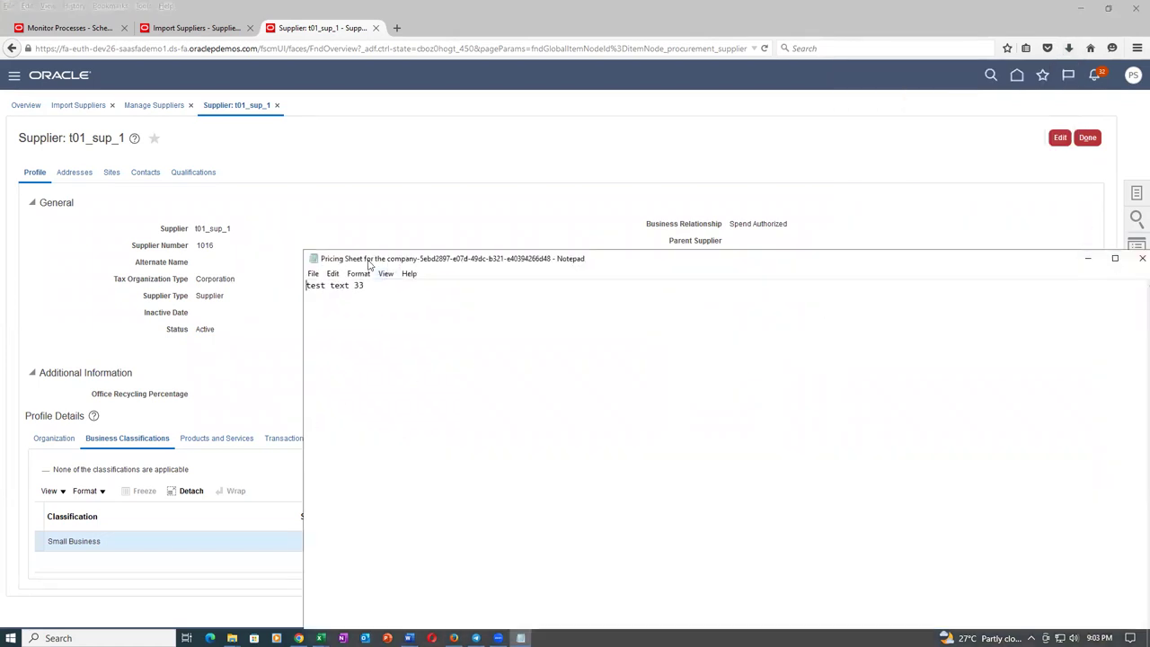
{"action": "left_click", "coordinate": [1142, 258]}
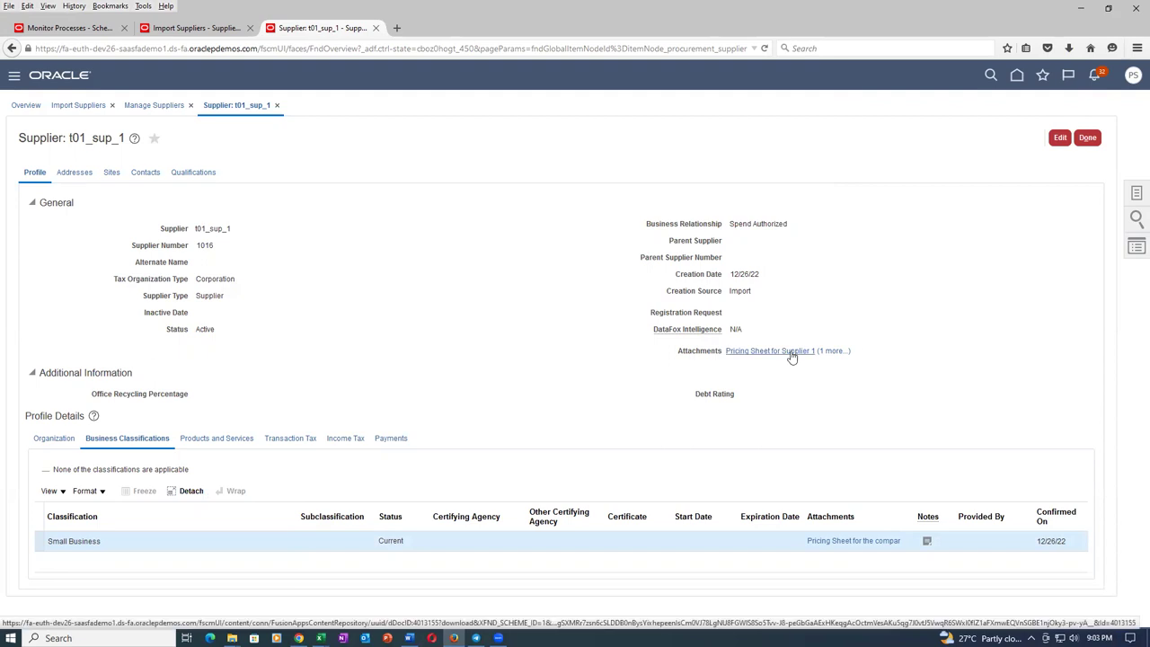
Download and open the supplier's 'Pricing Sheet for Supplier 1' profile attachment.
{"action": "left_click", "coordinate": [840, 357]}
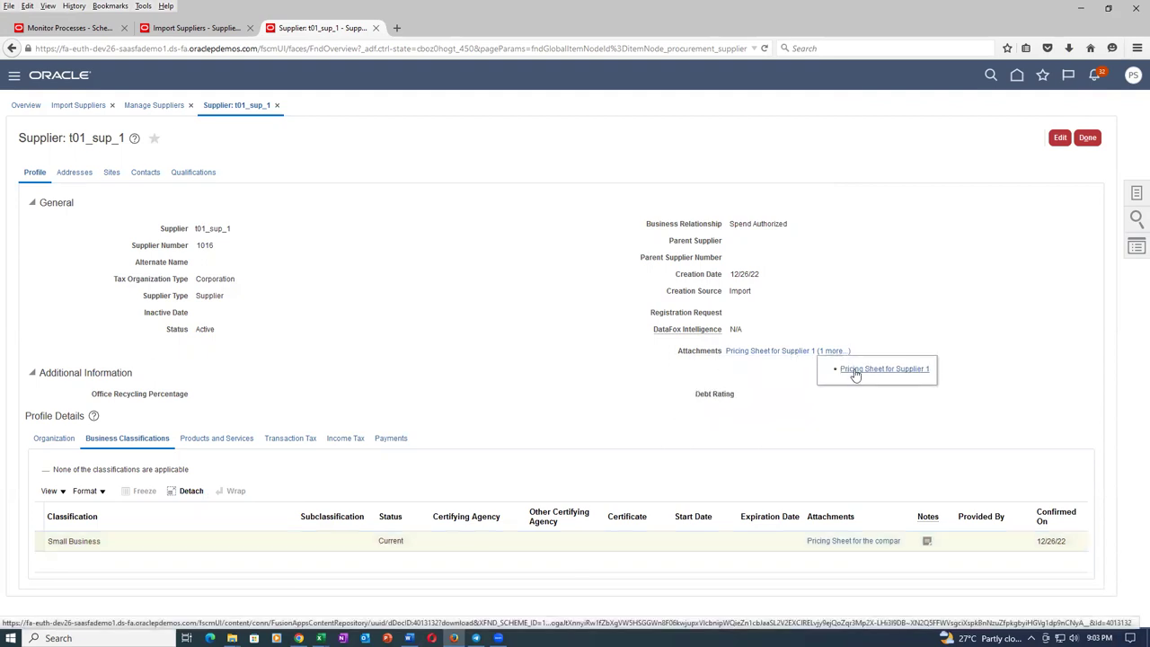
{"action": "left_click", "coordinate": [855, 370]}
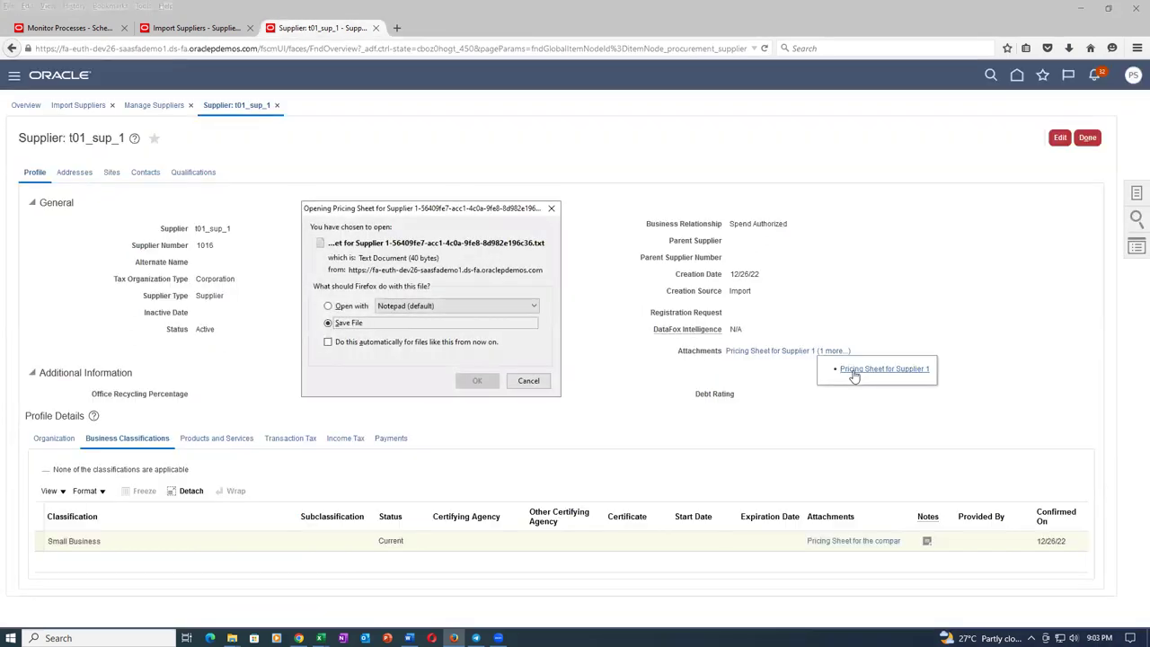
{"action": "left_click", "coordinate": [478, 381]}
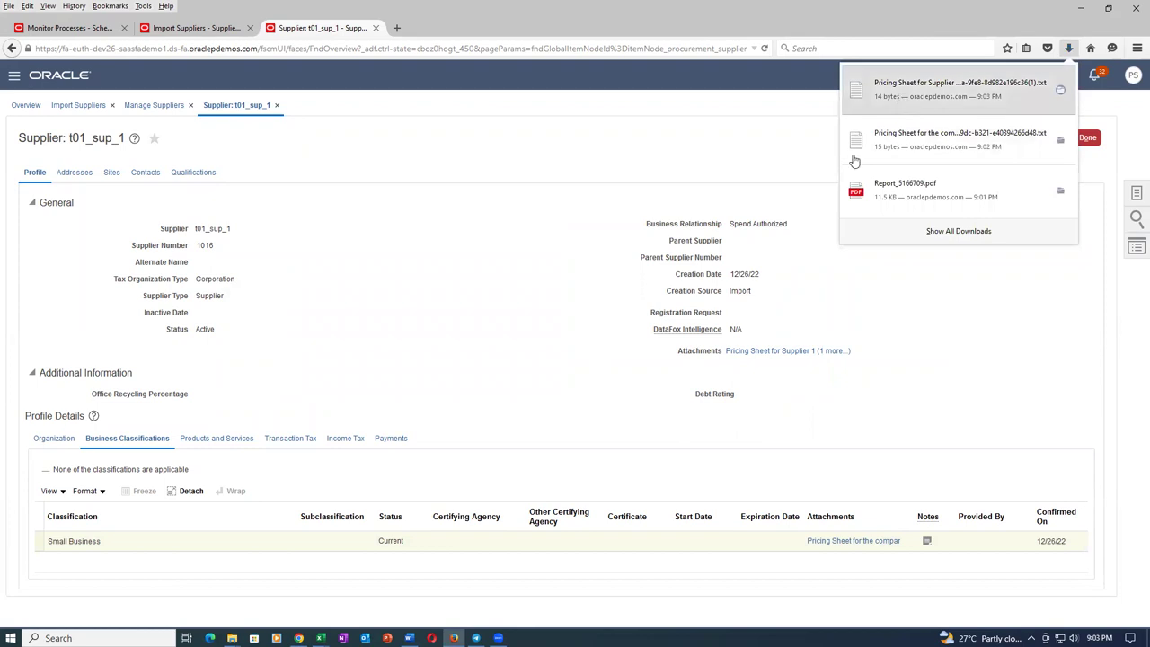
{"action": "left_click", "coordinate": [930, 106]}
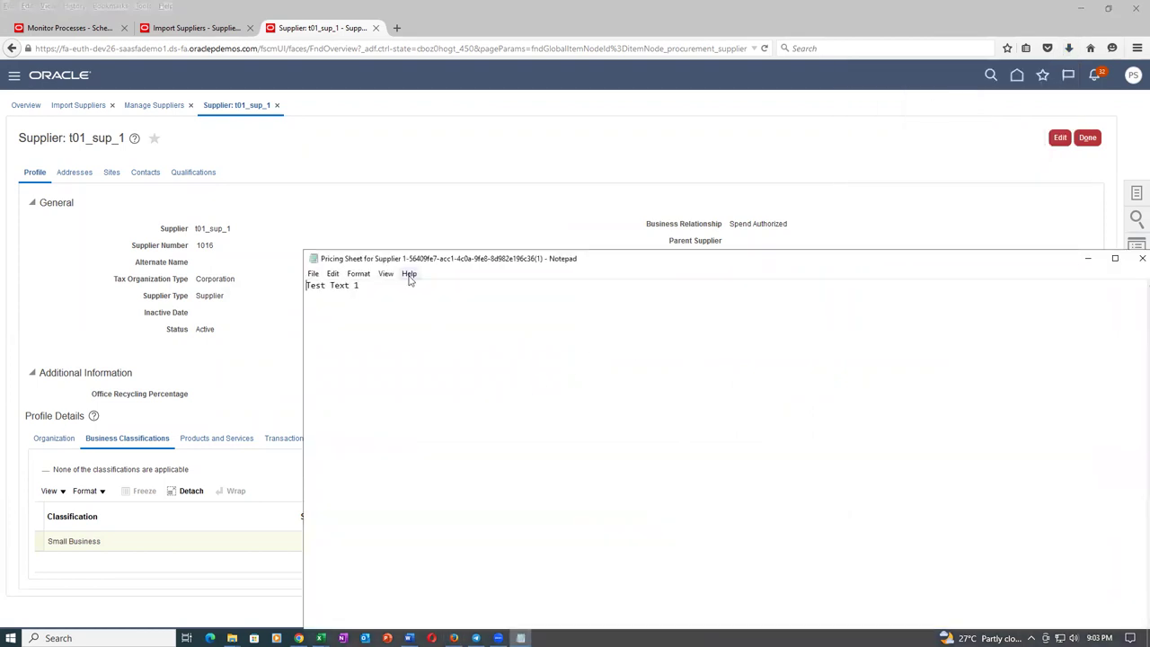
{"action": "left_click", "coordinate": [1138, 261]}
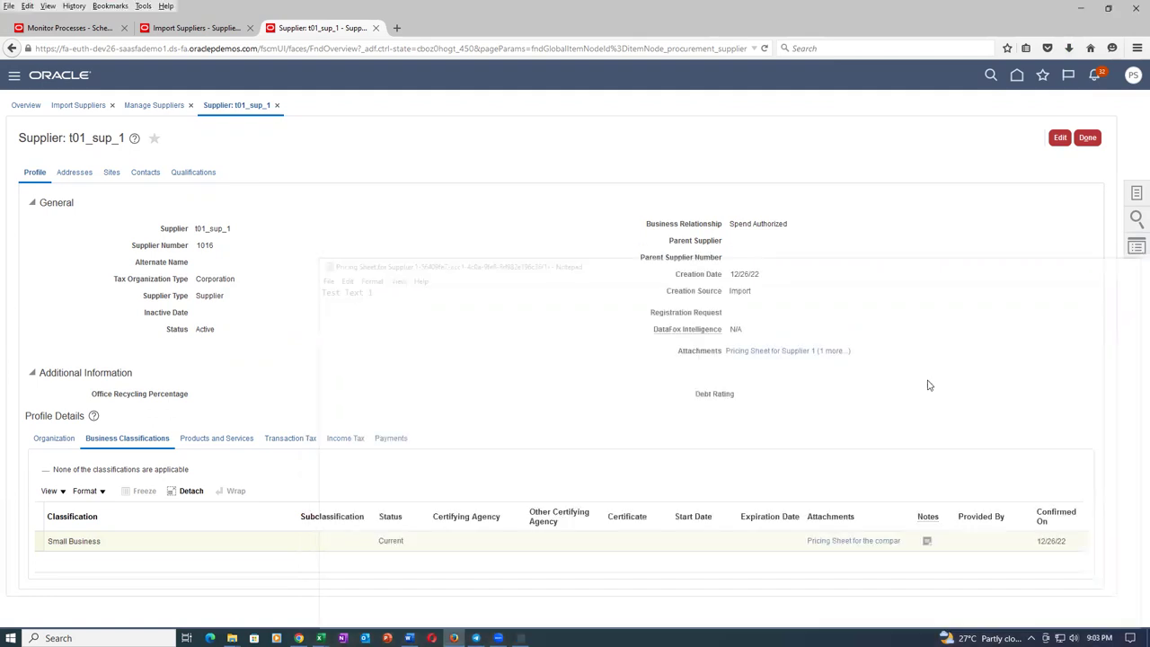
Check the supplier's pricing sheet once more, then show Products and Services, which lists no categories.
{"action": "left_click", "coordinate": [737, 353]}
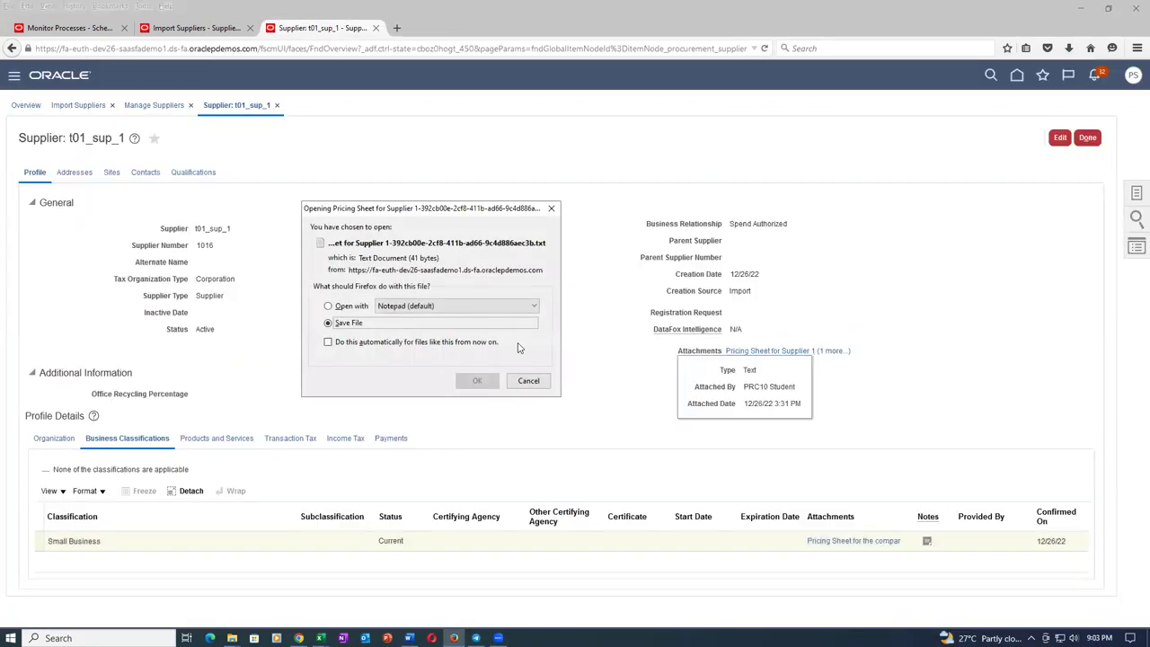
{"action": "left_click", "coordinate": [477, 380]}
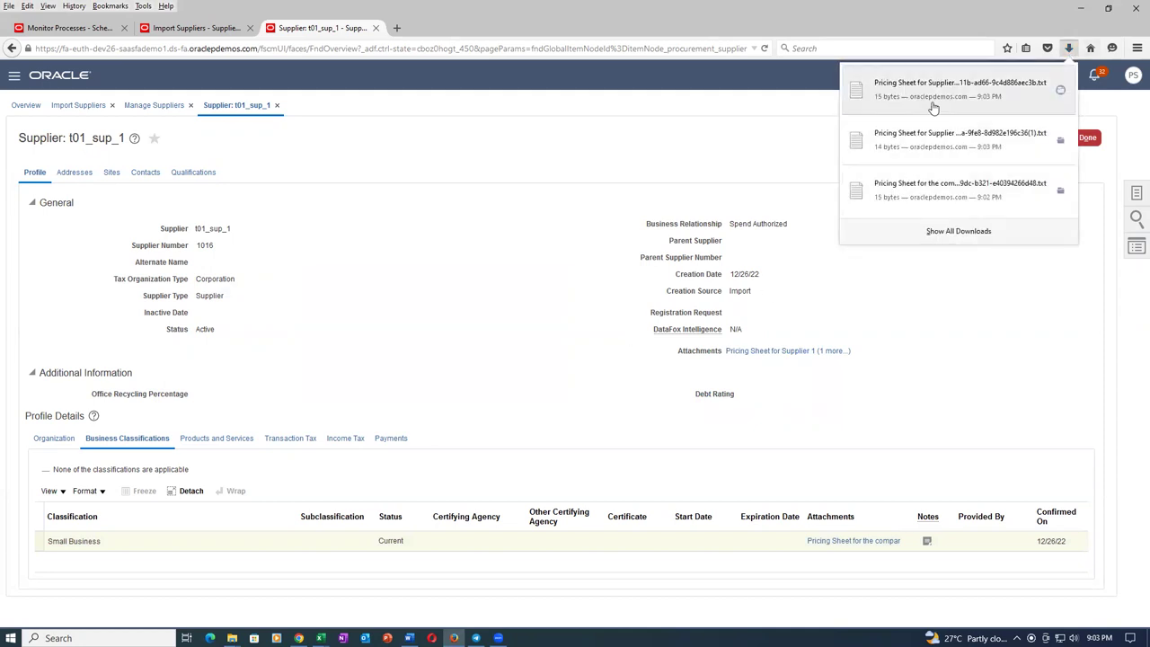
{"action": "left_click", "coordinate": [934, 104]}
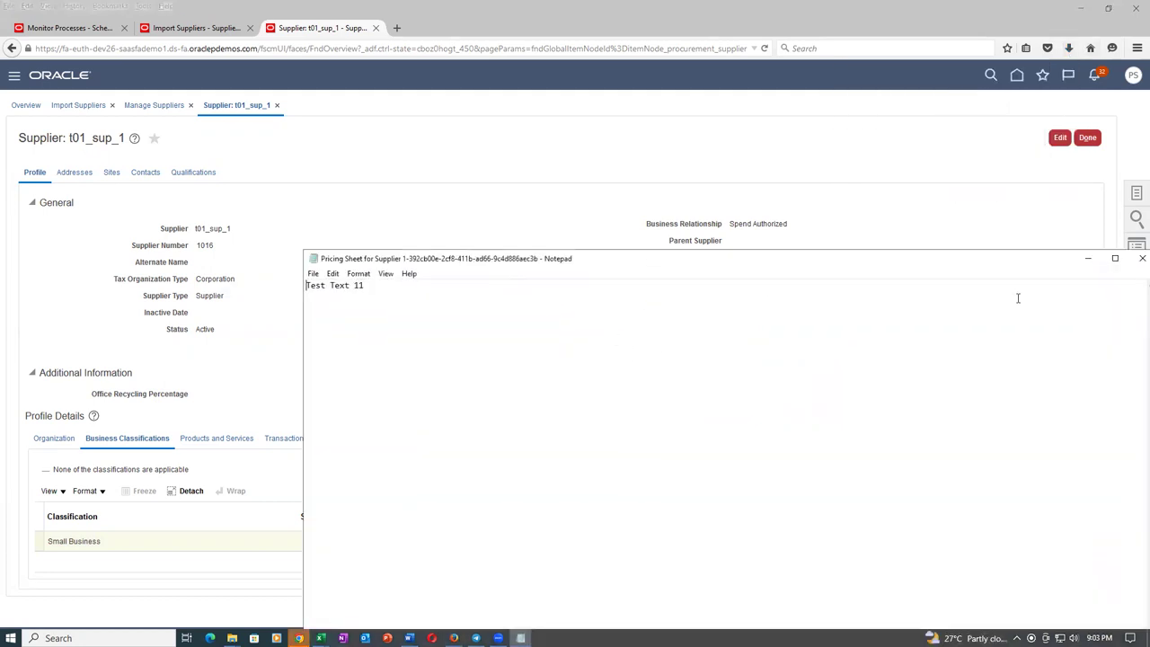
{"action": "left_click", "coordinate": [1142, 257]}
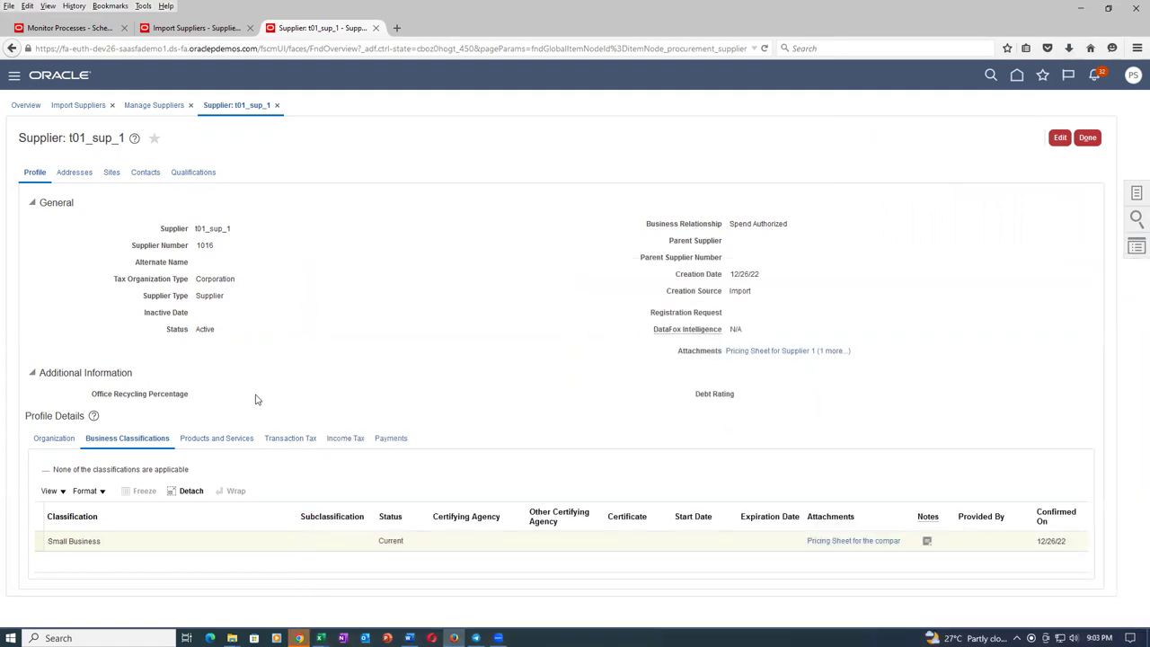
{"action": "left_click", "coordinate": [235, 439]}
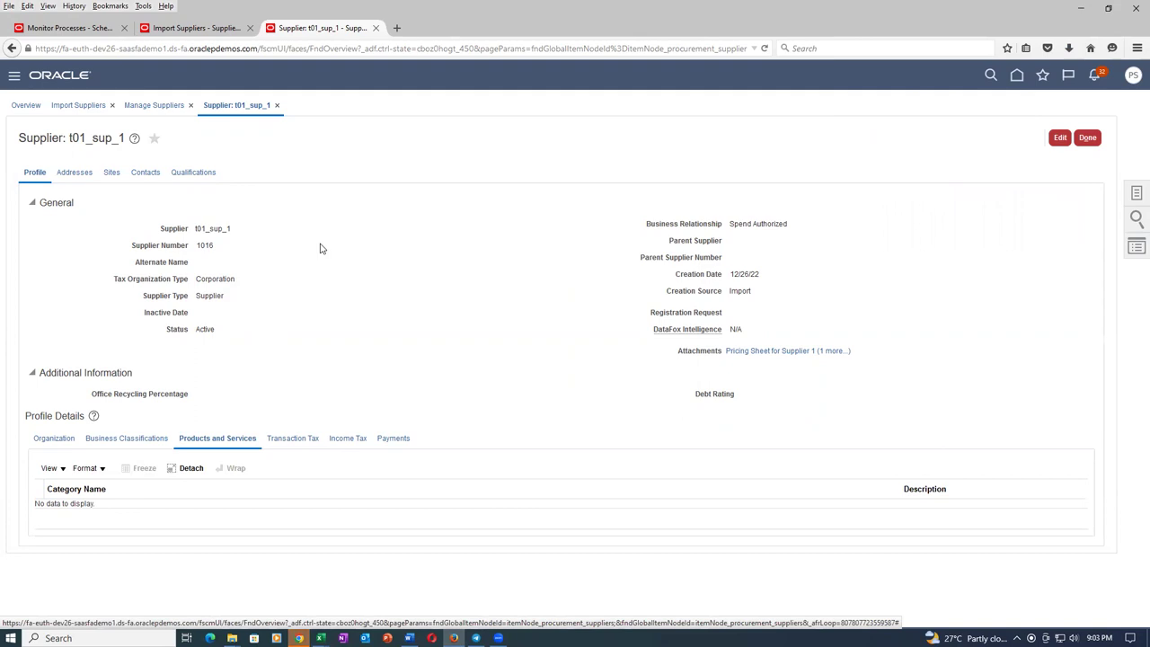
Submit Import Supplier Products and Services Categories for batch 3004 with All options, listed as process 5166710.
{"action": "left_click", "coordinate": [211, 27]}
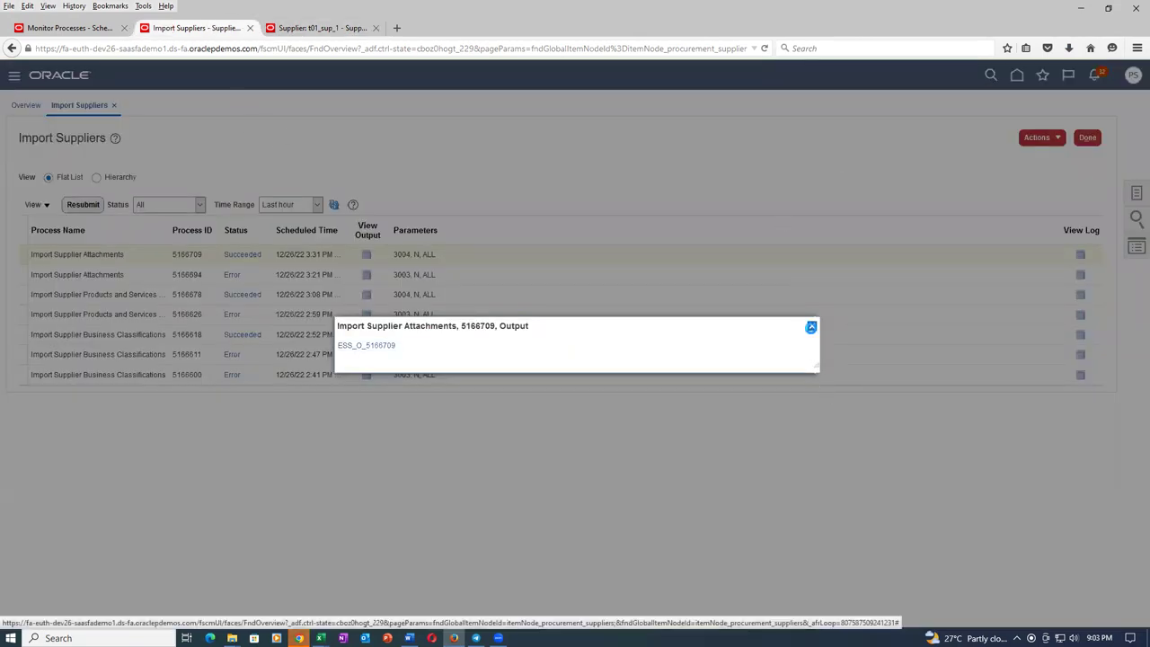
{"action": "left_click", "coordinate": [811, 326]}
{"action": "left_click", "coordinate": [1055, 144]}
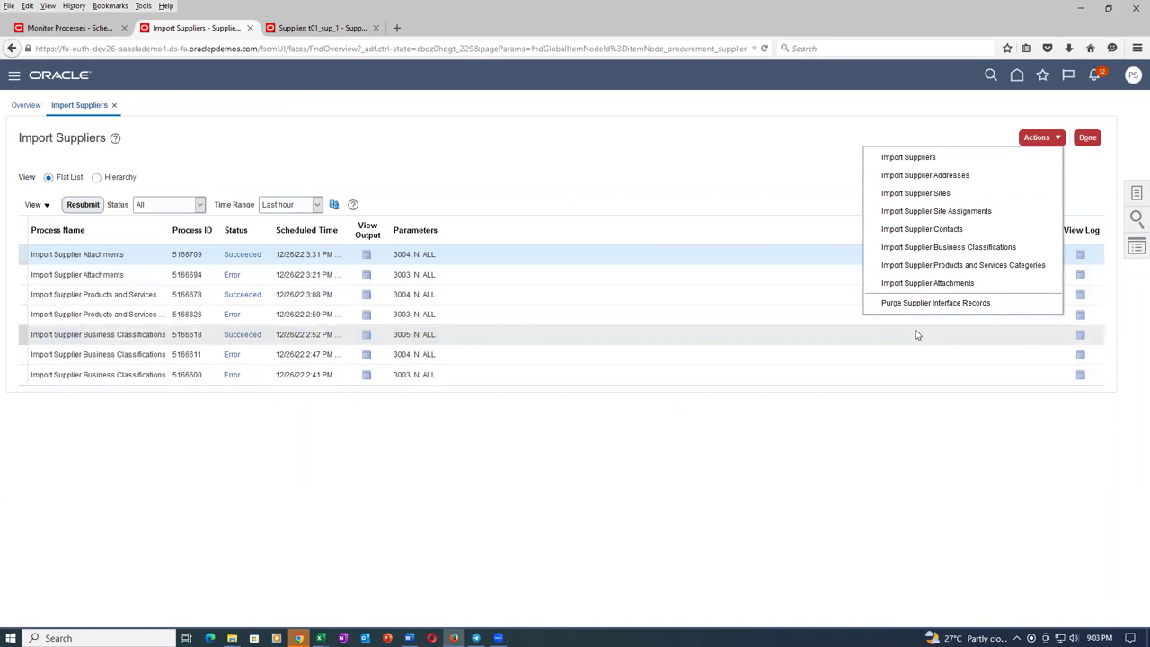
{"action": "left_click", "coordinate": [950, 265]}
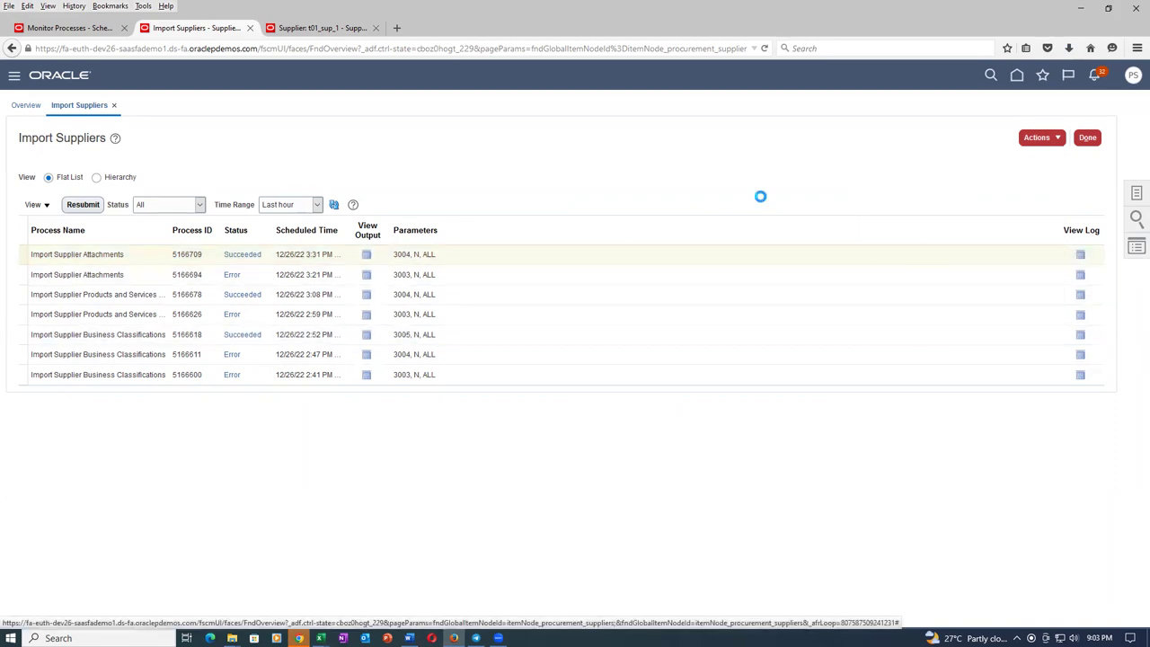
{"action": "left_click", "coordinate": [538, 317]}
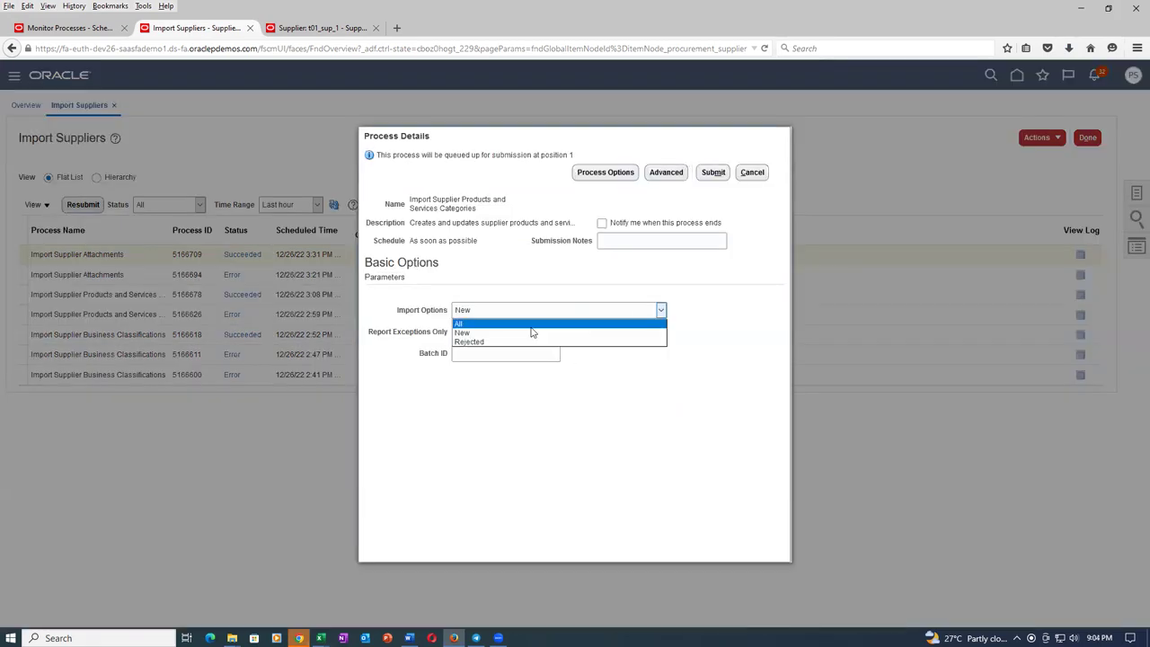
{"action": "left_click", "coordinate": [530, 323]}
{"action": "mouse_move", "coordinate": [510, 356]}
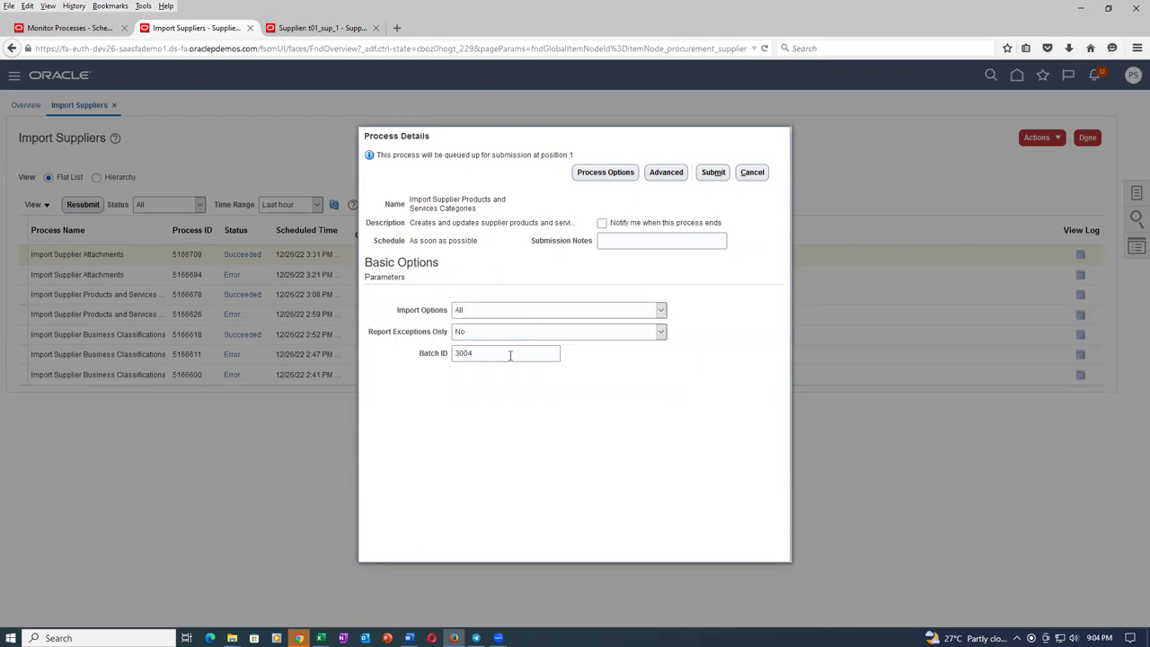
{"action": "left_click", "coordinate": [714, 171]}
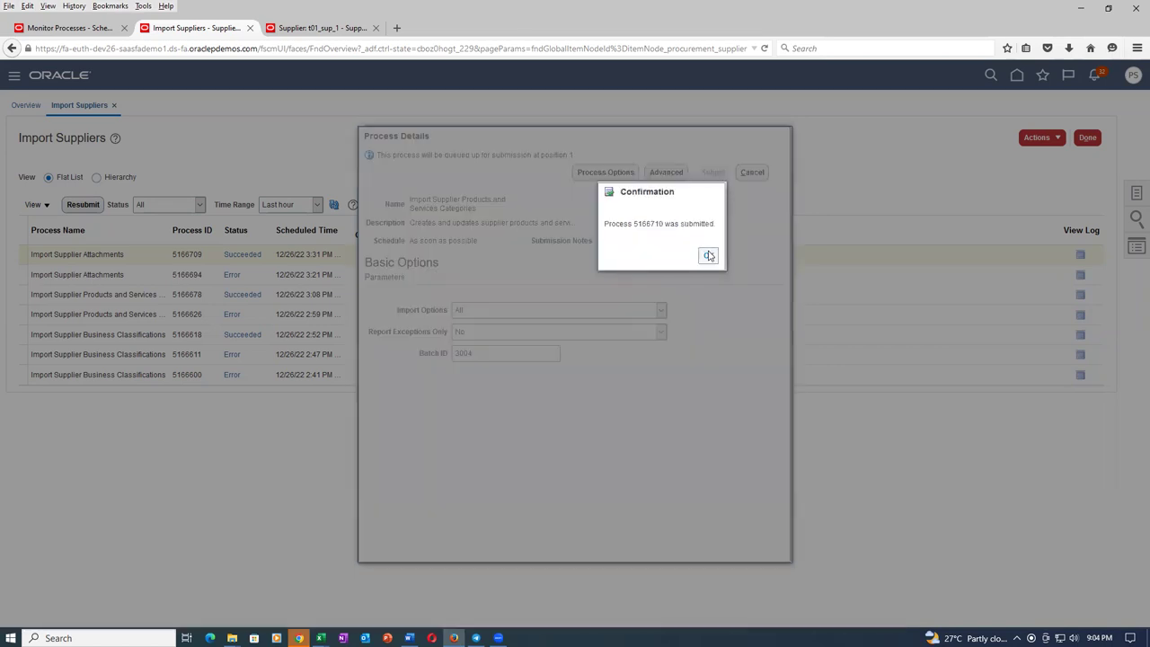
{"action": "left_click", "coordinate": [708, 326]}
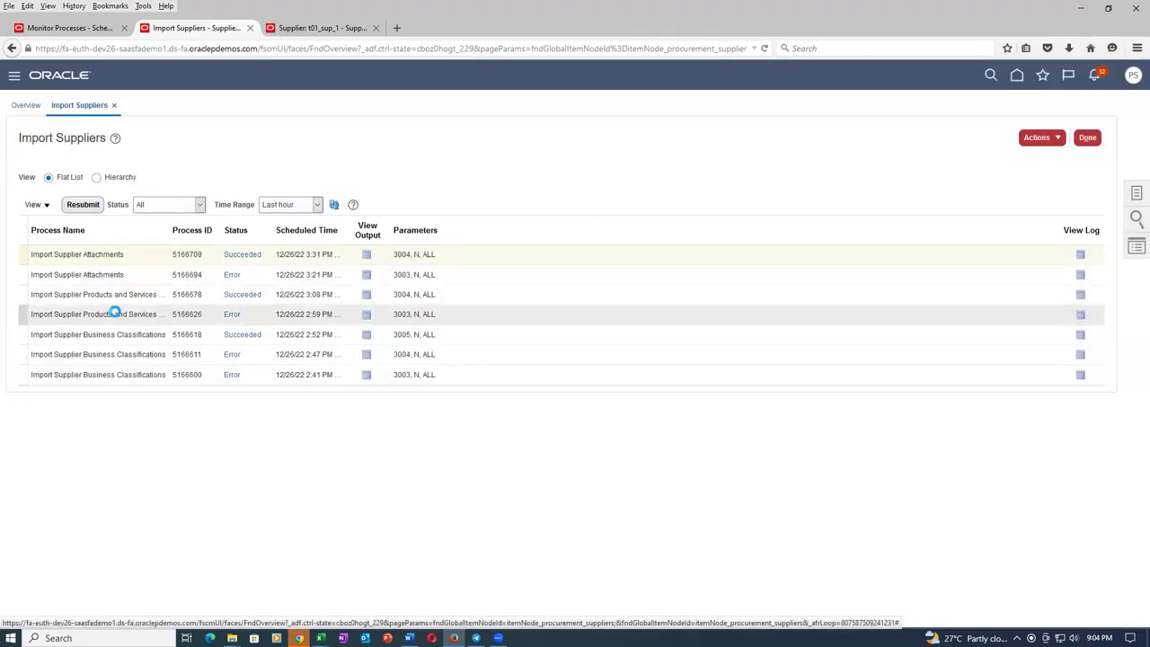
{"action": "left_click", "coordinate": [141, 315]}
{"action": "left_click", "coordinate": [334, 205]}
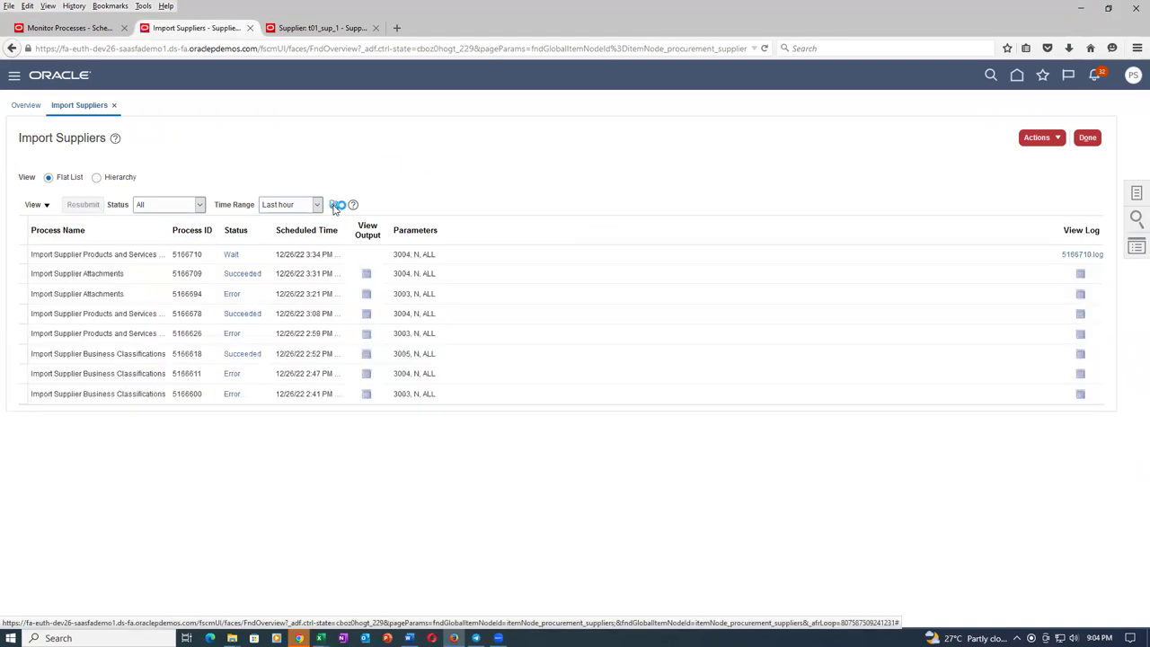
Refresh the process list until process 5166710 shows Succeeded.
{"action": "left_click", "coordinate": [334, 206]}
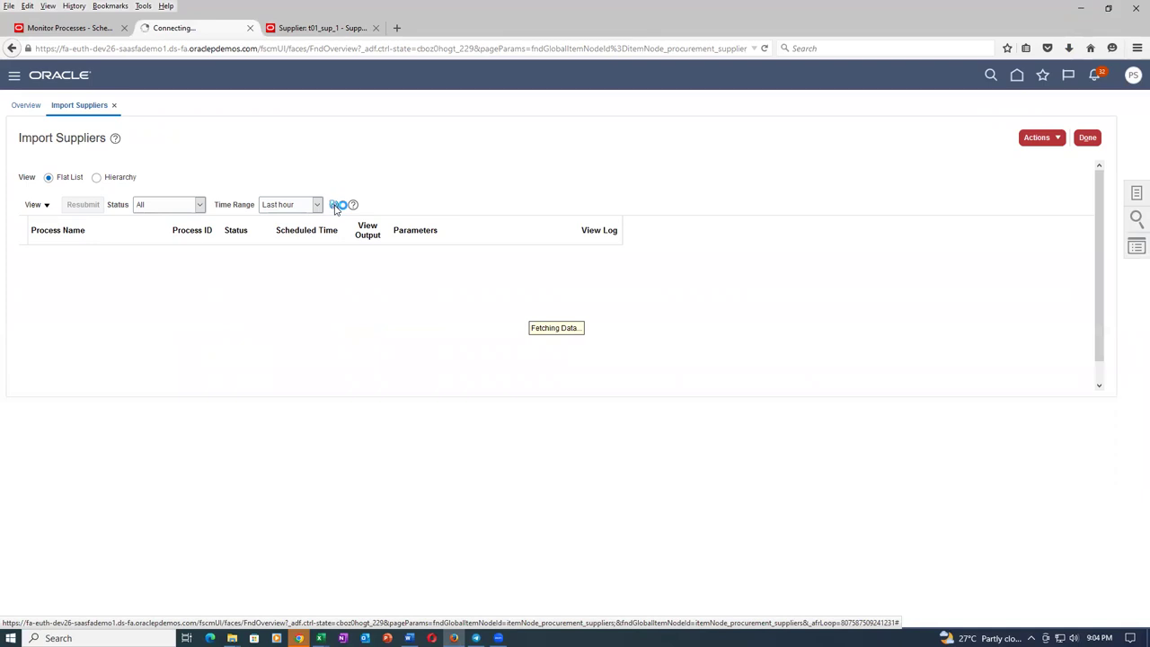
{"action": "left_click", "coordinate": [335, 205]}
{"action": "left_click", "coordinate": [335, 206]}
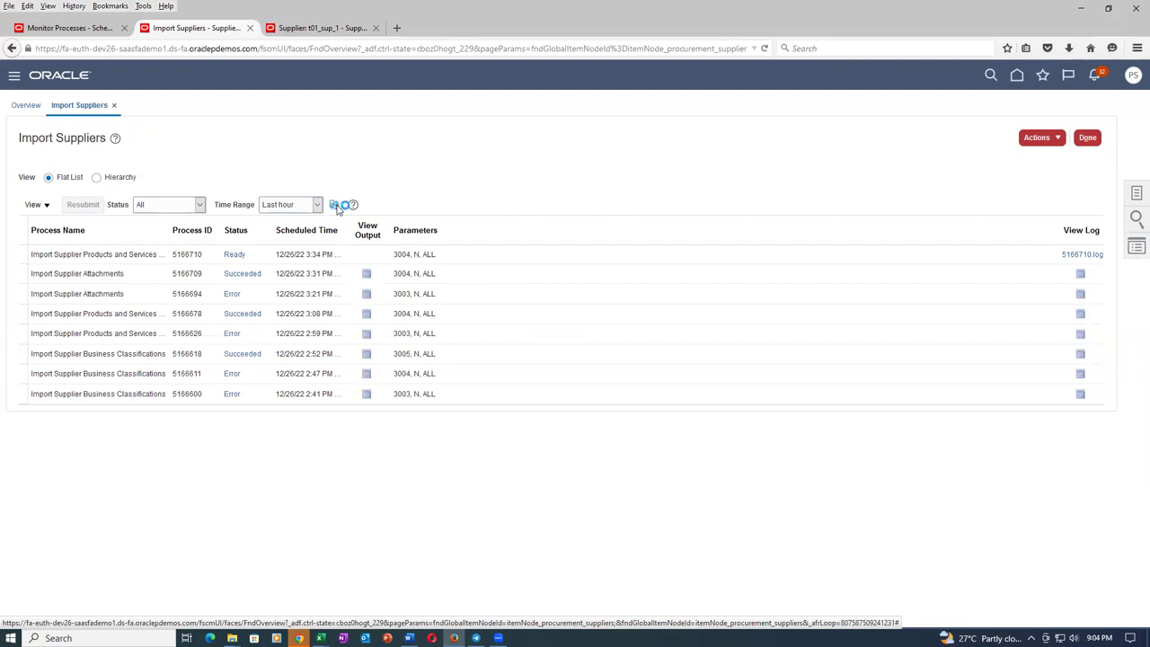
{"action": "left_click", "coordinate": [335, 206]}
{"action": "left_click", "coordinate": [335, 205]}
{"action": "left_click", "coordinate": [335, 206]}
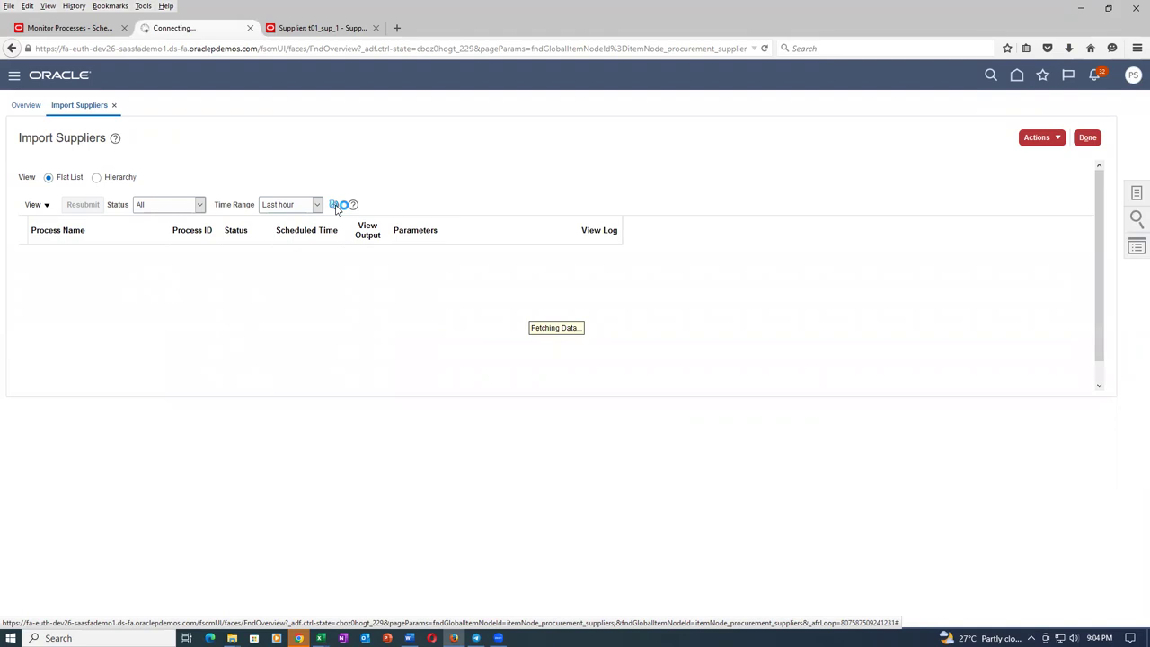
{"action": "left_click", "coordinate": [335, 206]}
{"action": "left_click", "coordinate": [335, 206]}
Save process 5166710's ESS_O_5166710 import report PDF and open it from Downloads.
{"action": "left_click", "coordinate": [364, 257]}
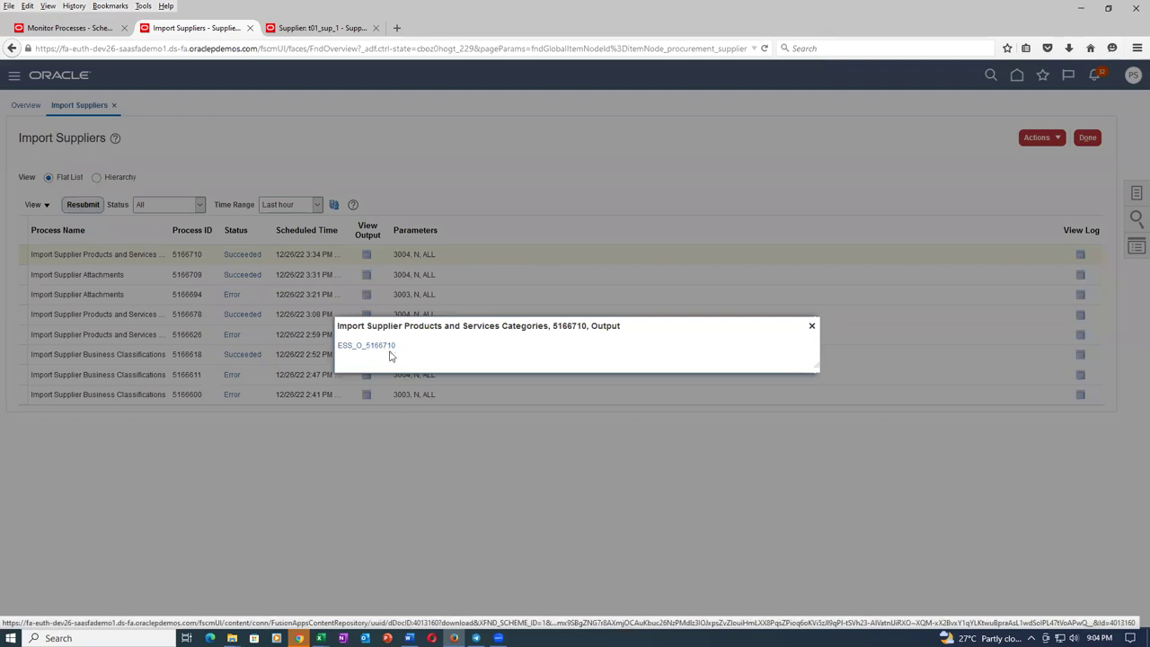
{"action": "left_click", "coordinate": [387, 349]}
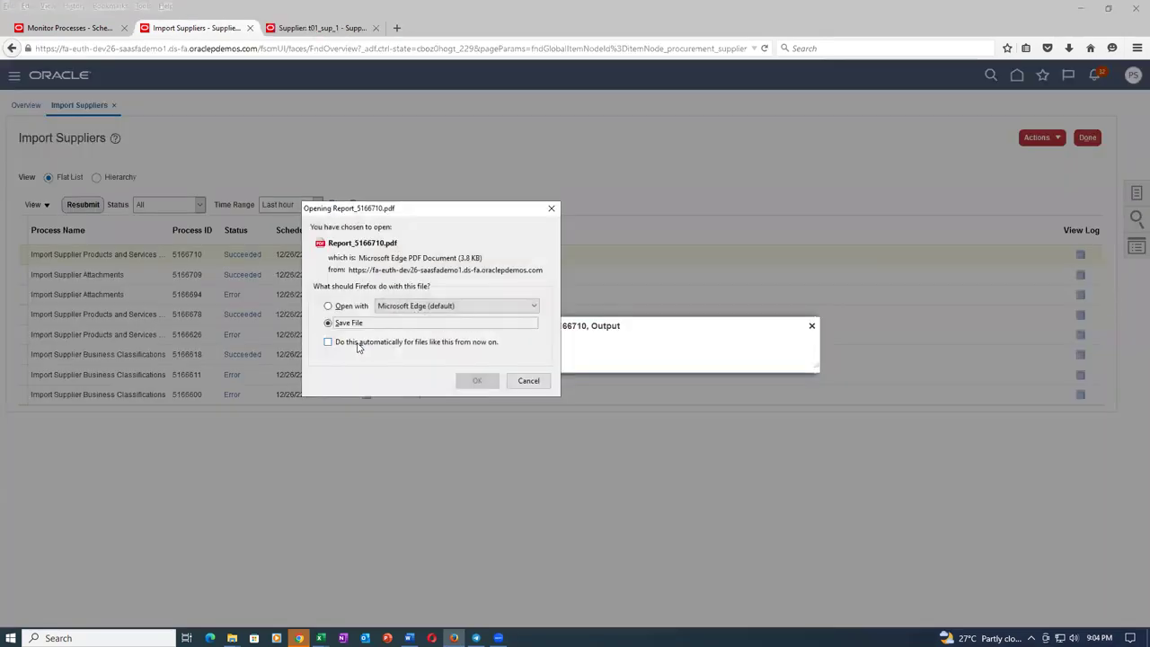
{"action": "left_click", "coordinate": [463, 381]}
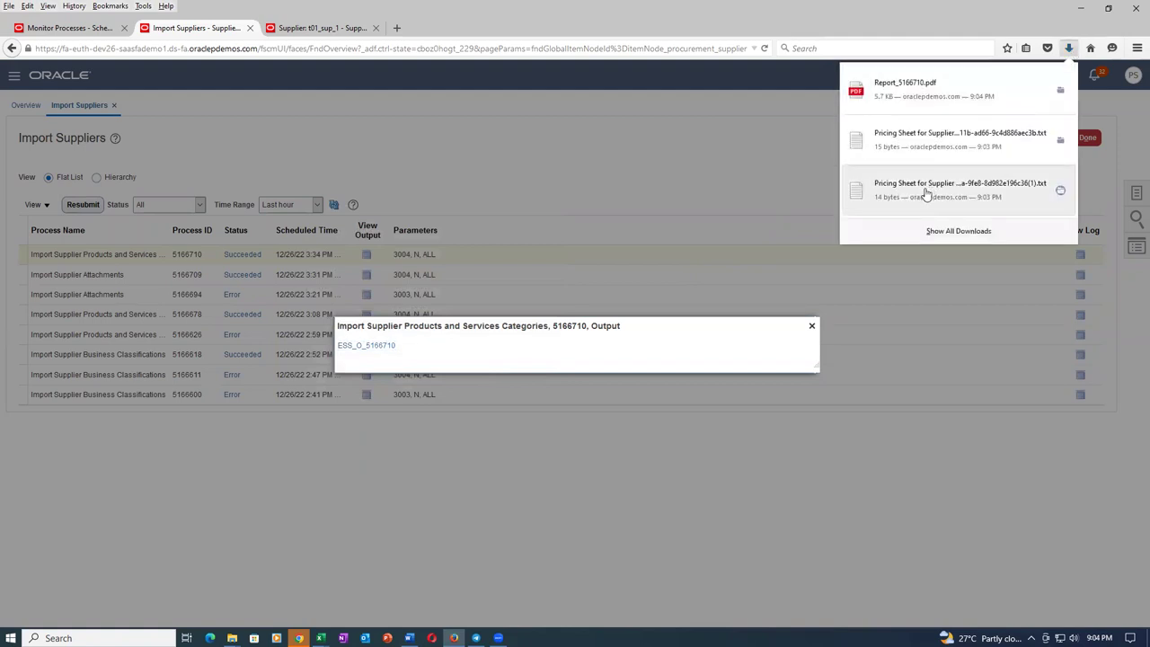
{"action": "left_click", "coordinate": [942, 88]}
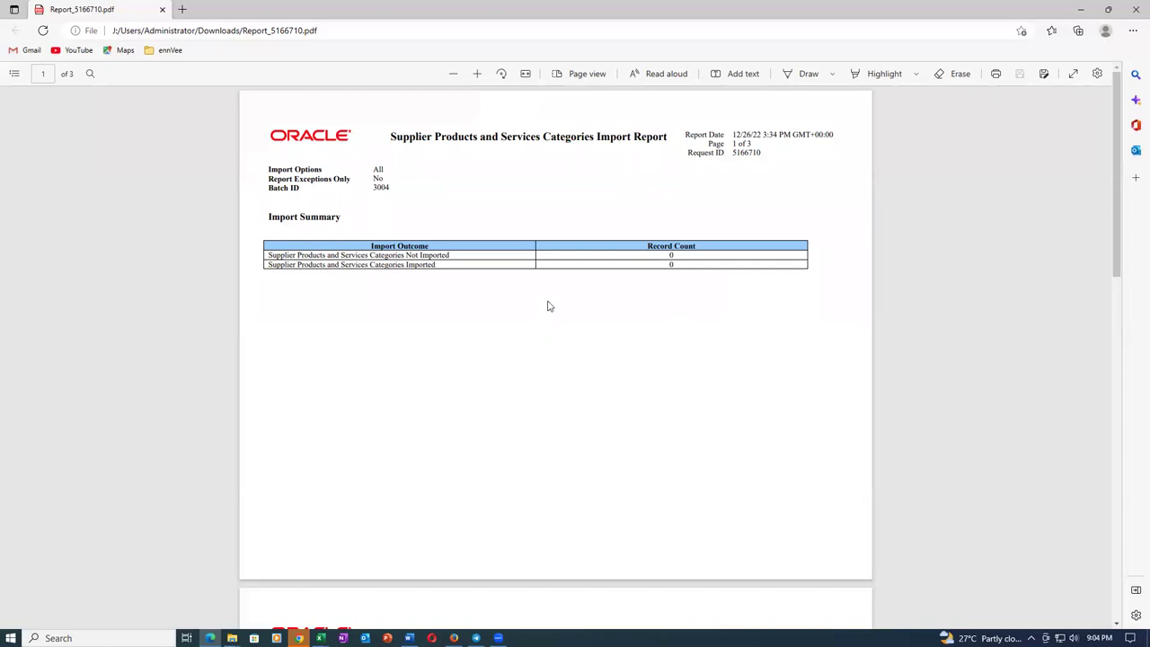
Scroll through Report_5166710.pdf's pages confirming no categories imported or rejected, then close it.
{"action": "scroll", "coordinate": [549, 306], "scroll_direction": "down", "scroll_amount": 7}
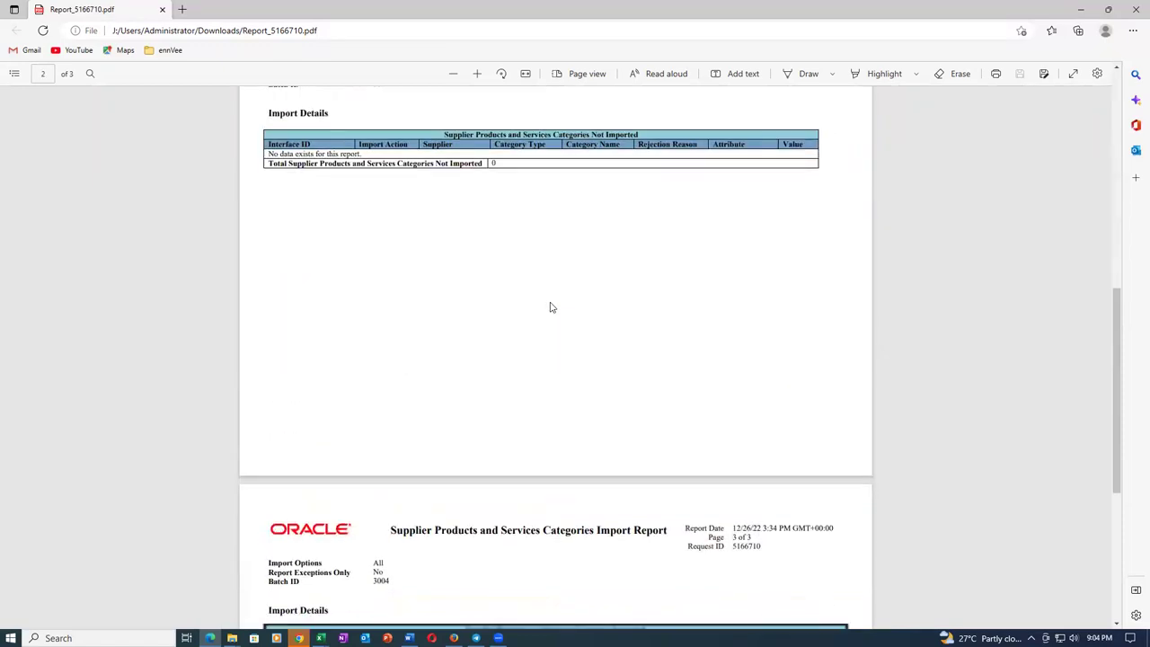
{"action": "scroll", "coordinate": [552, 307], "scroll_direction": "down", "scroll_amount": 5}
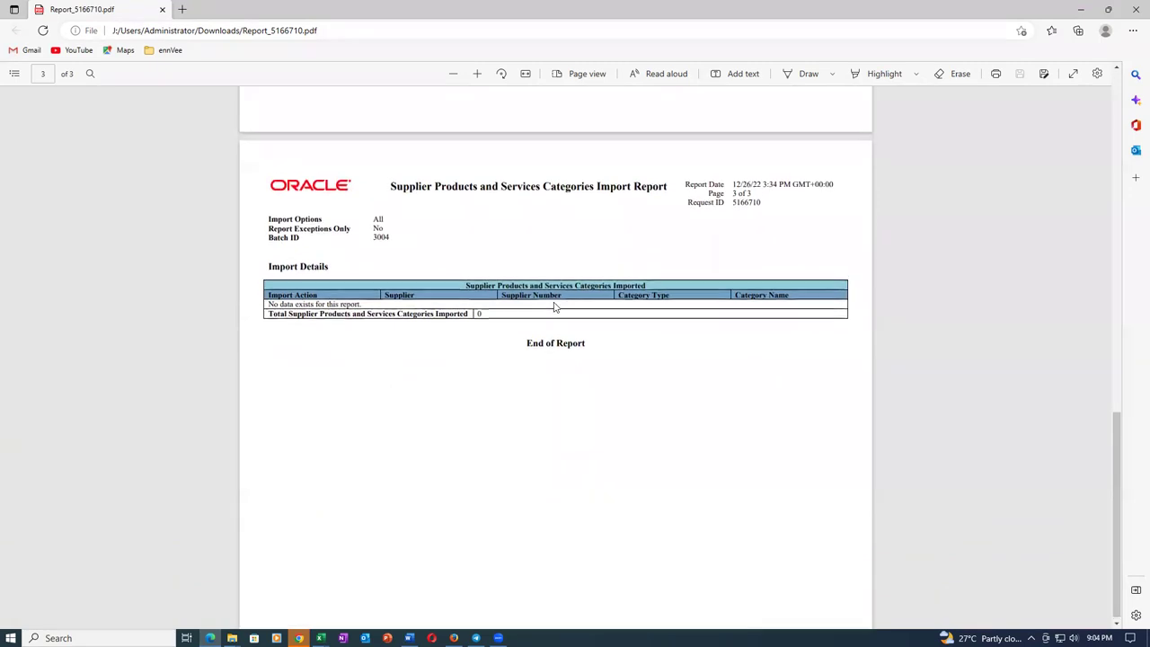
{"action": "scroll", "coordinate": [555, 308], "scroll_direction": "up", "scroll_amount": 4}
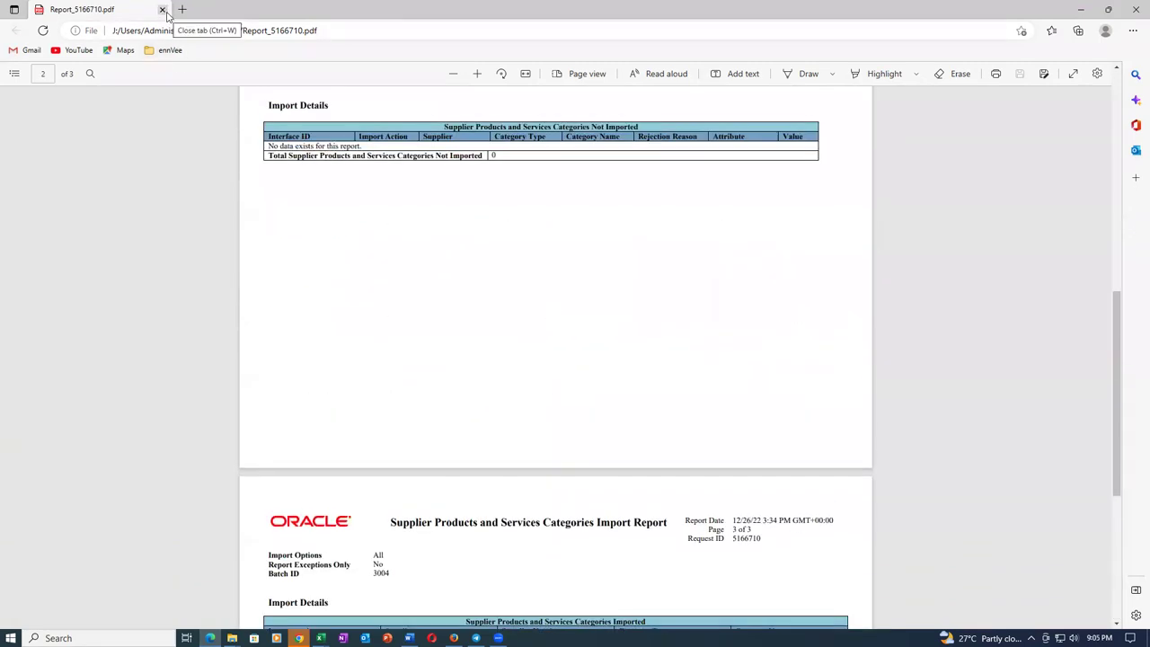
{"action": "left_click", "coordinate": [161, 9]}
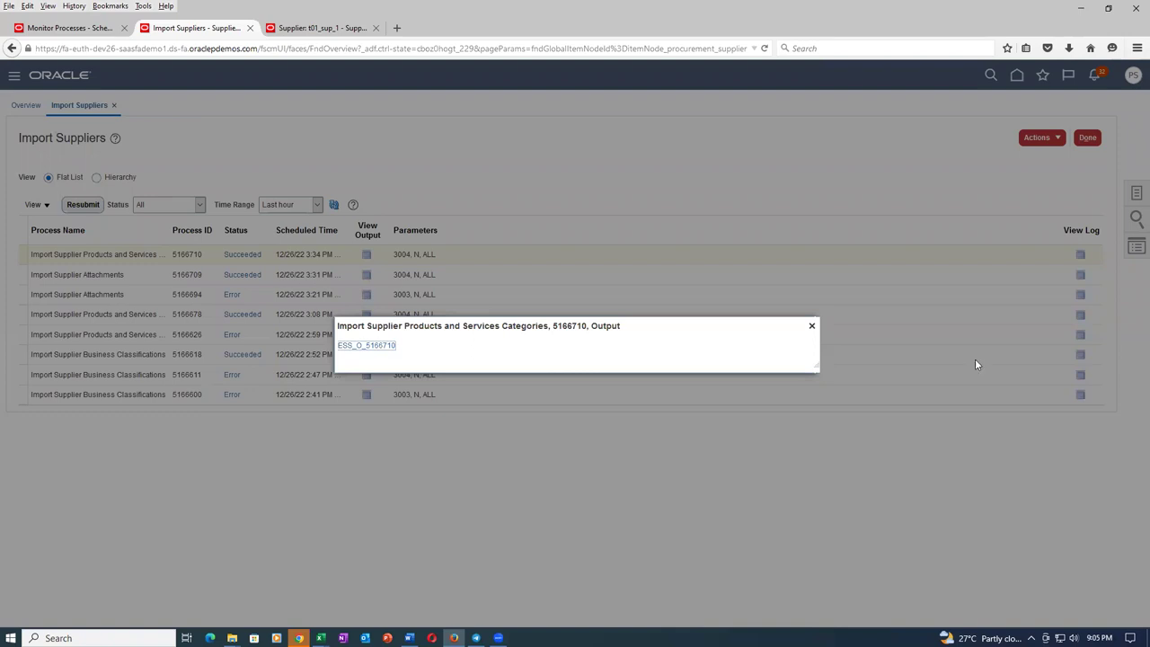
Submit Import Supplier Products and Services Categories for batch 3003 with Import Options set to All.
{"action": "left_click", "coordinate": [811, 327]}
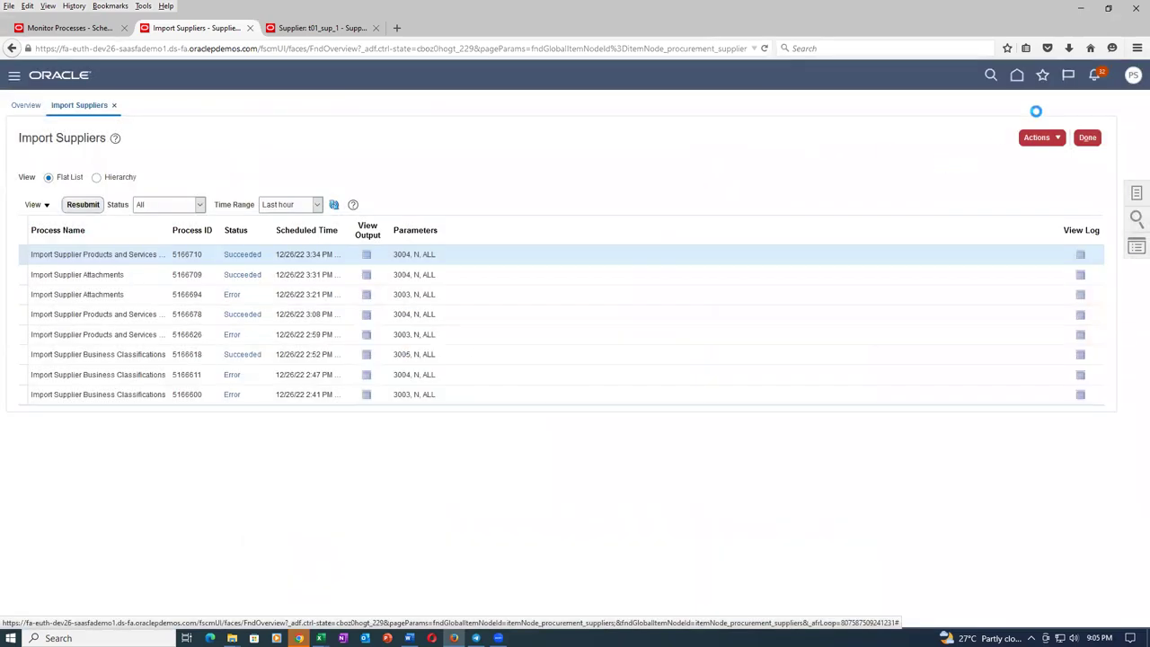
{"action": "left_click", "coordinate": [1032, 140]}
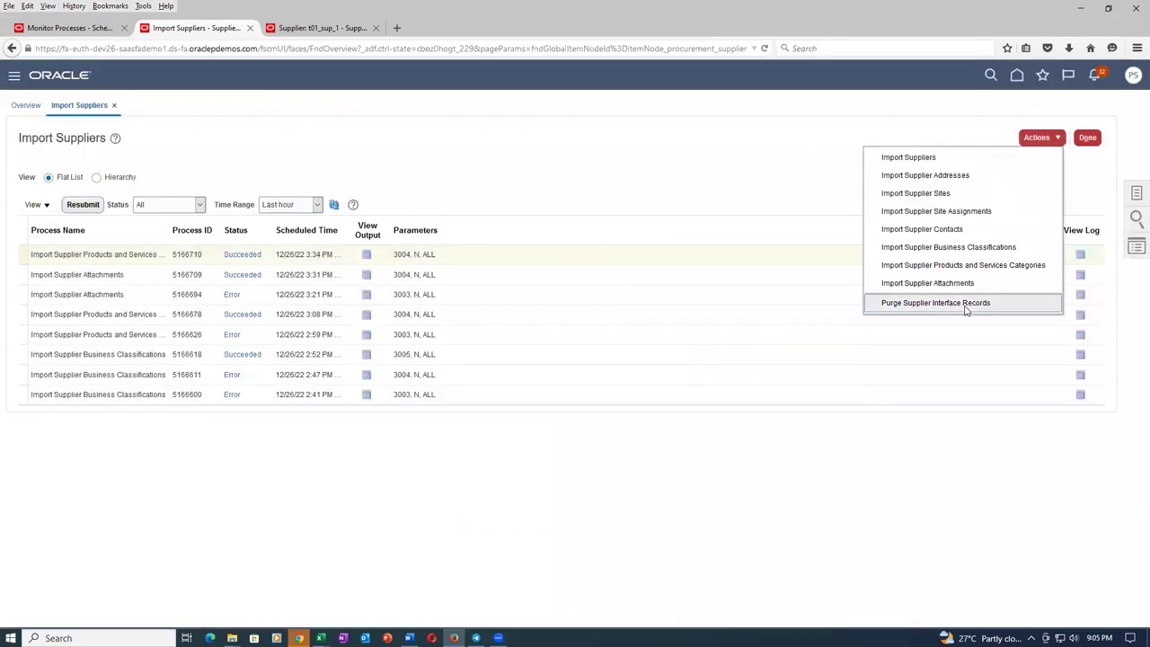
{"action": "left_click", "coordinate": [983, 267]}
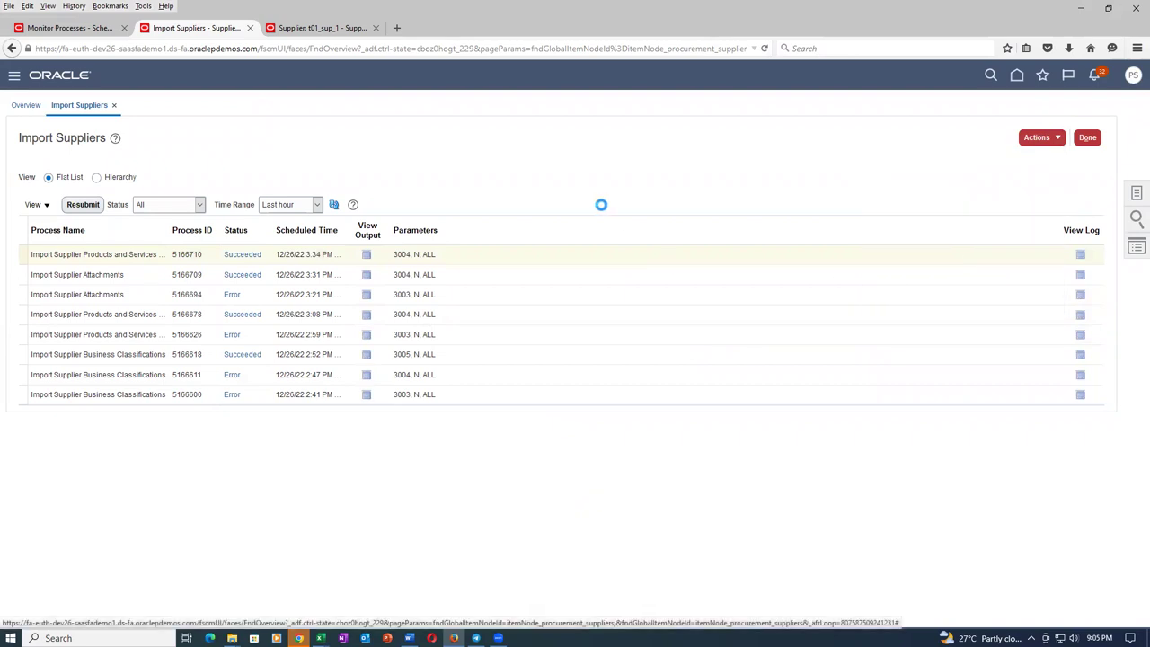
{"action": "left_click", "coordinate": [487, 306]}
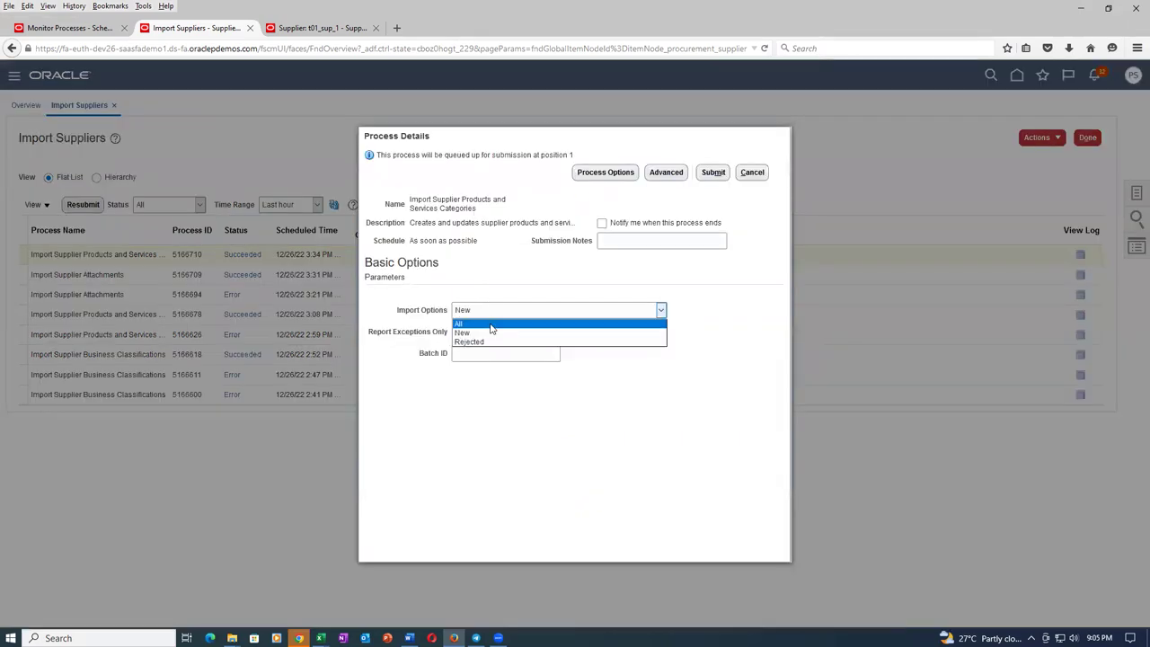
{"action": "left_click", "coordinate": [488, 329]}
{"action": "left_click", "coordinate": [494, 357]}
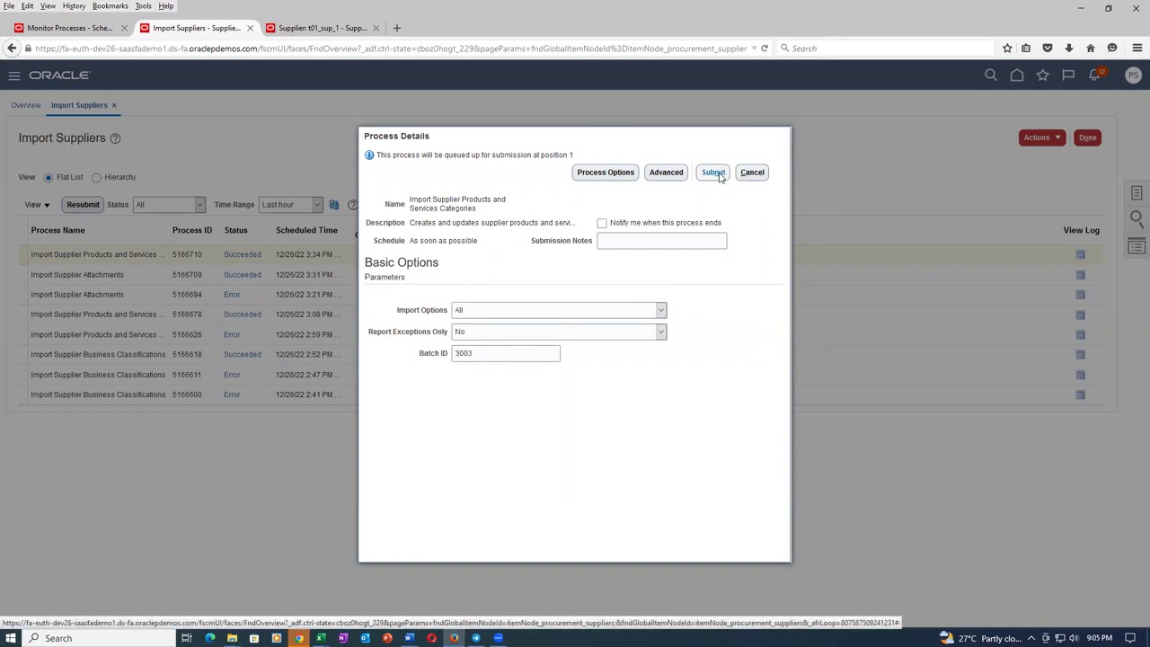
{"action": "left_click", "coordinate": [725, 179]}
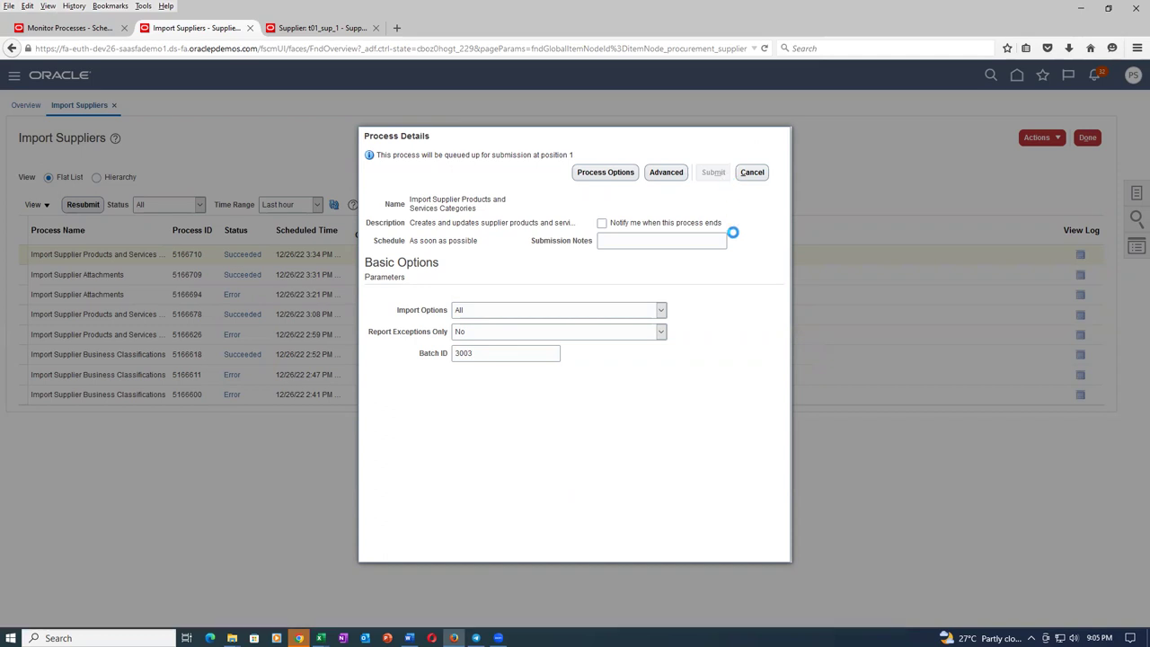
{"action": "left_click", "coordinate": [709, 326]}
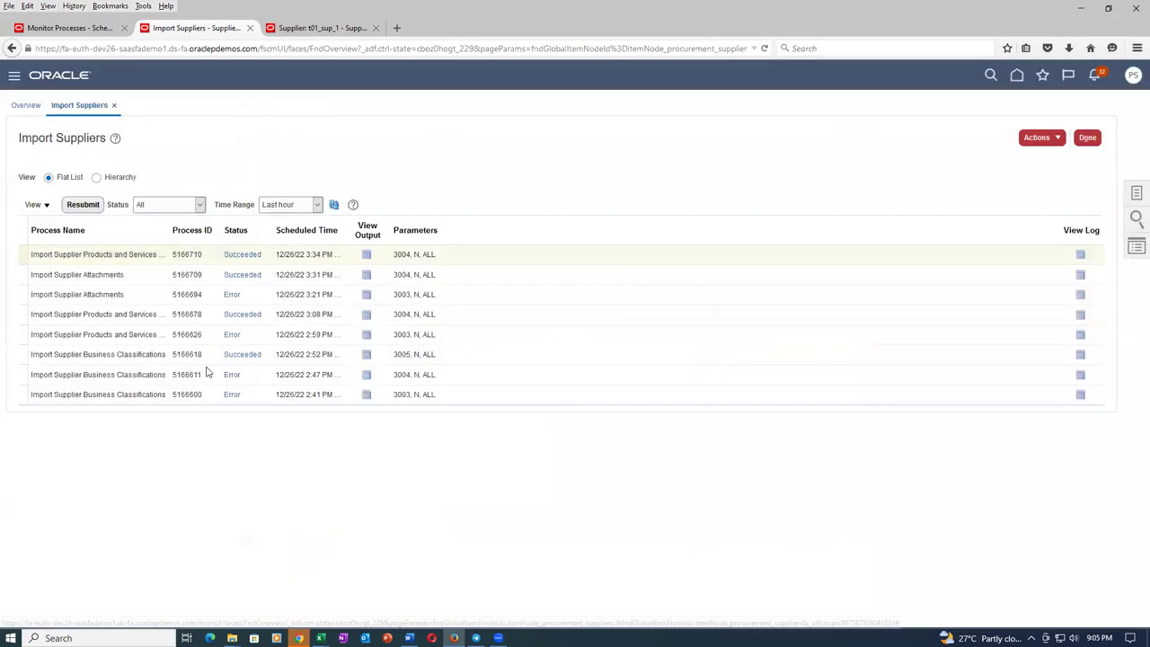
Save process 5166678's ESS_O_5166678 output report as a PDF and open it from Downloads.
{"action": "left_click", "coordinate": [367, 313]}
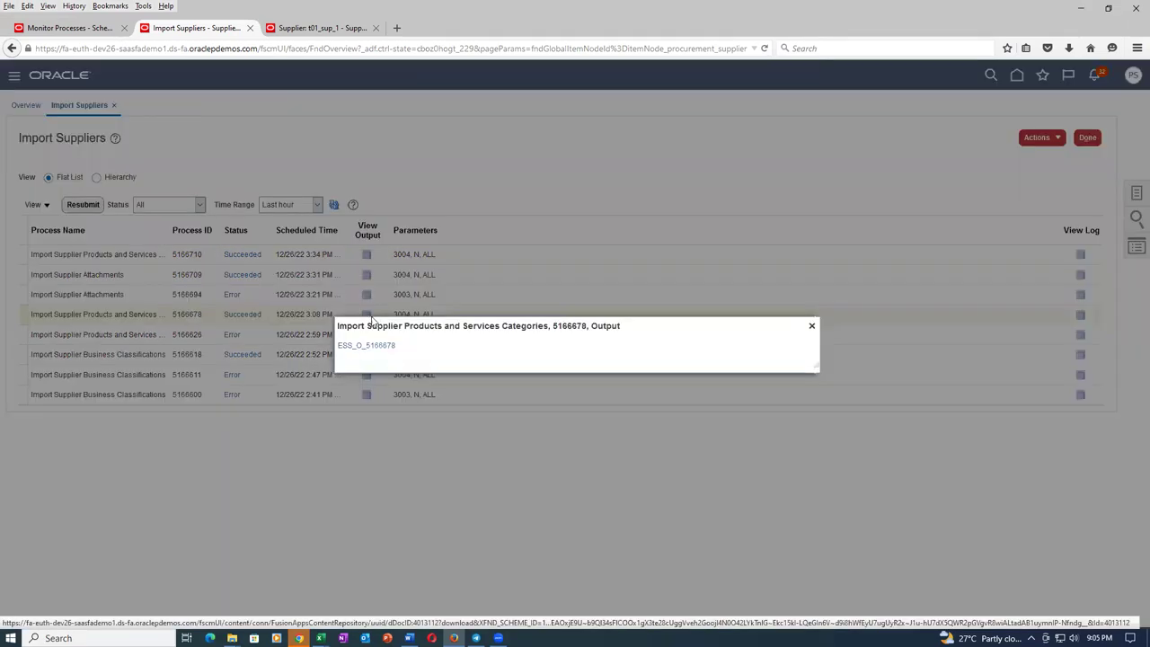
{"action": "left_click", "coordinate": [374, 349]}
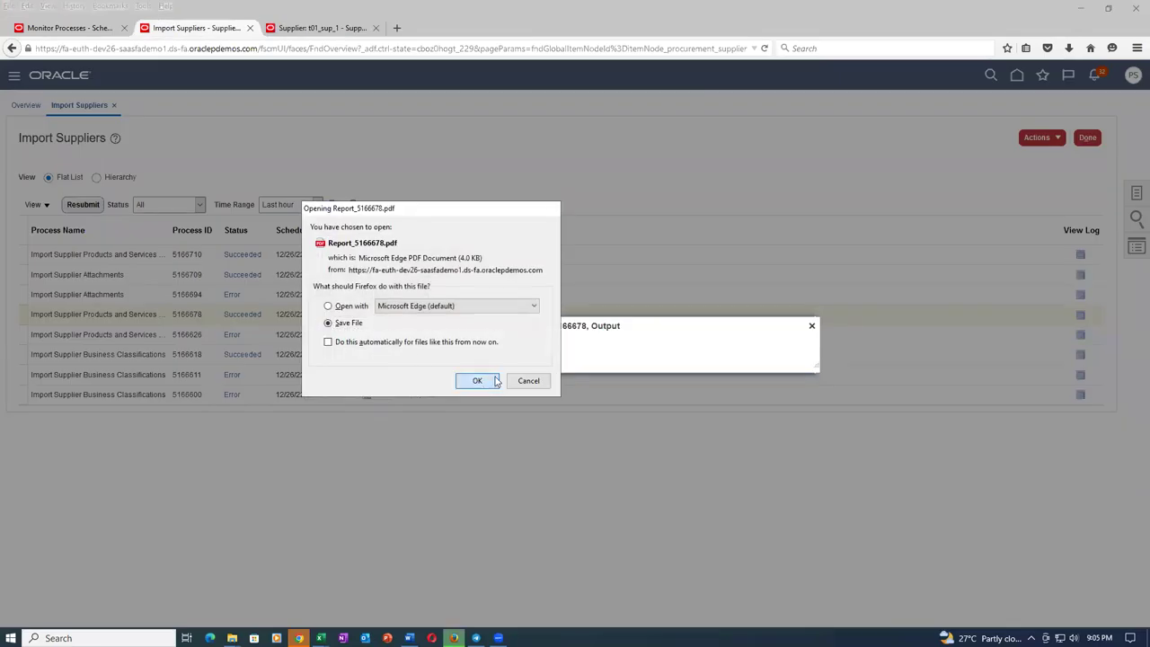
{"action": "left_click", "coordinate": [477, 380]}
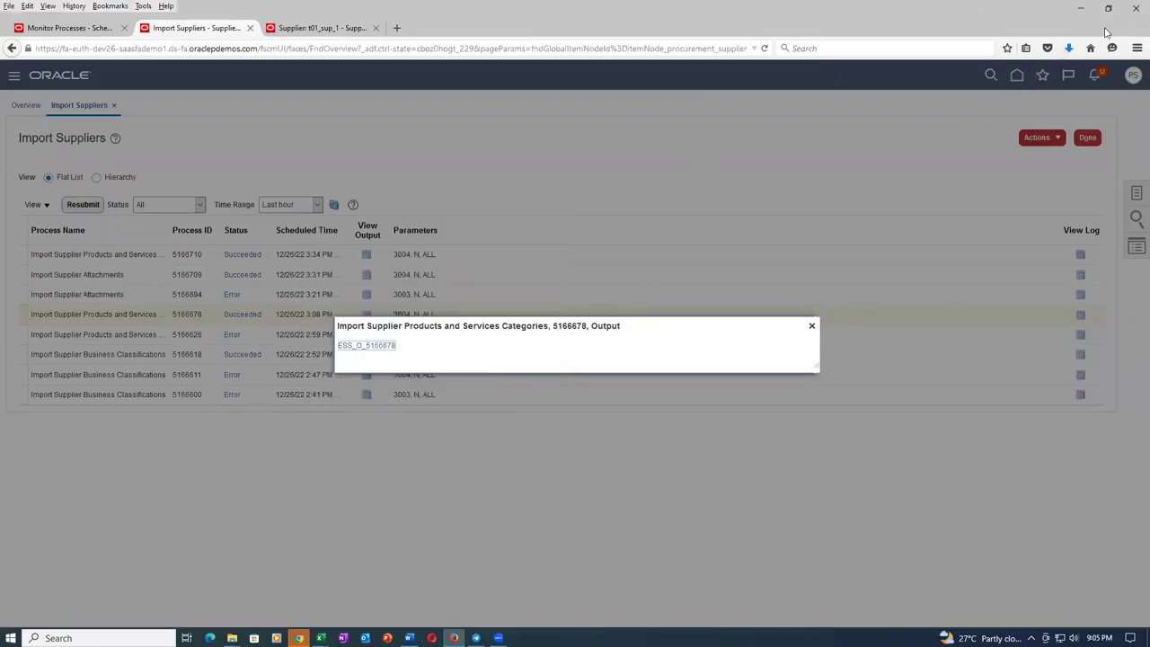
{"action": "left_click", "coordinate": [1069, 48]}
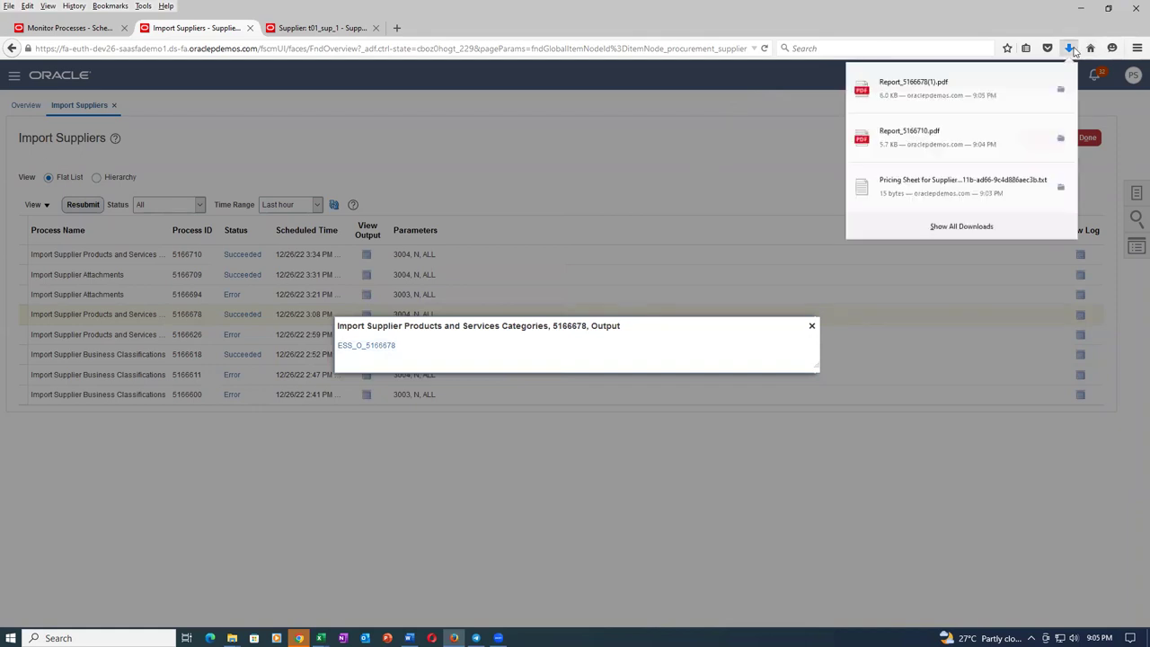
{"action": "left_click", "coordinate": [959, 85]}
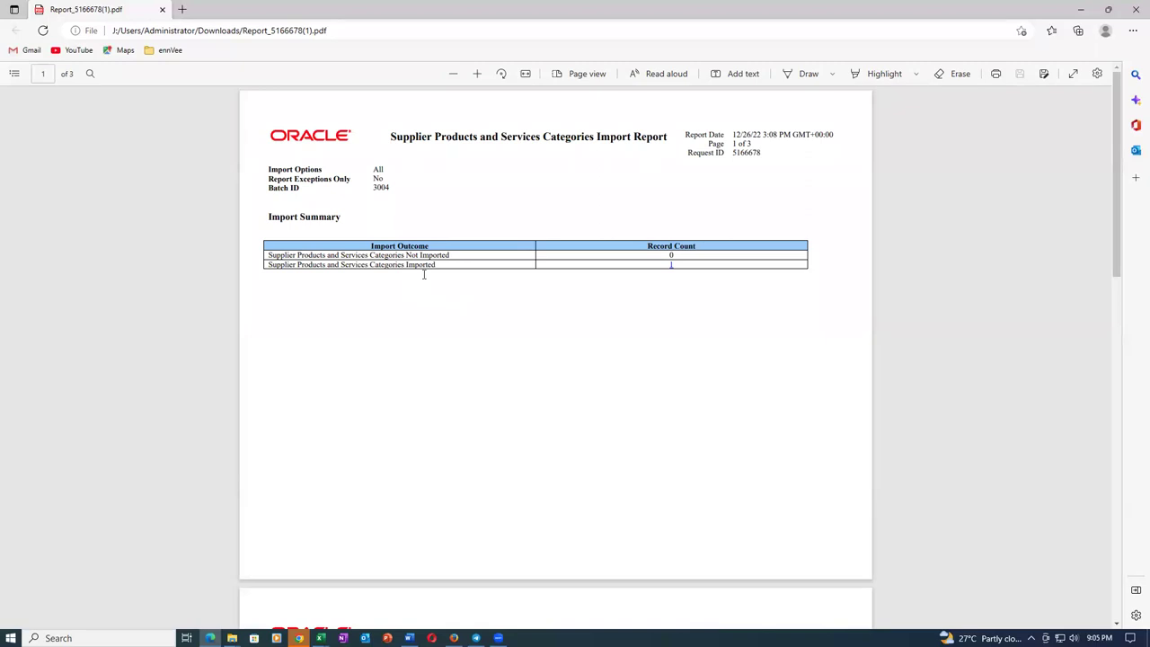
Scroll through Report_5166678(1).pdf, showing one p01_sup_1 category imported and none rejected, then close it.
{"action": "scroll", "coordinate": [522, 276], "scroll_direction": "down", "scroll_amount": 5}
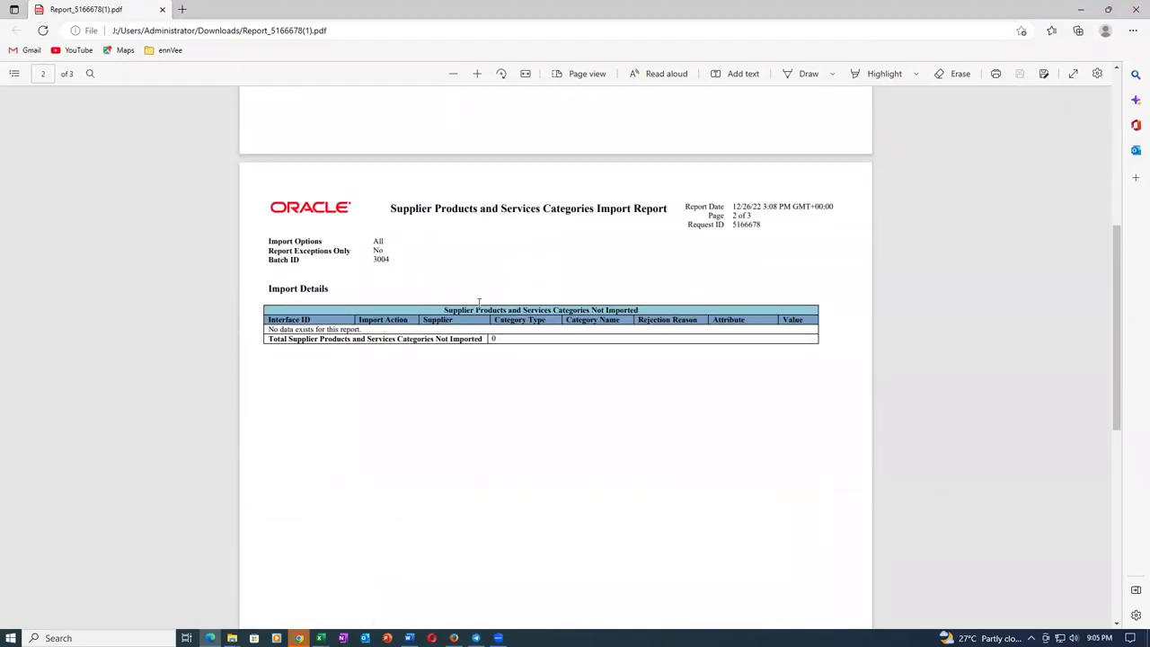
{"action": "scroll", "coordinate": [512, 306], "scroll_direction": "down", "scroll_amount": 5}
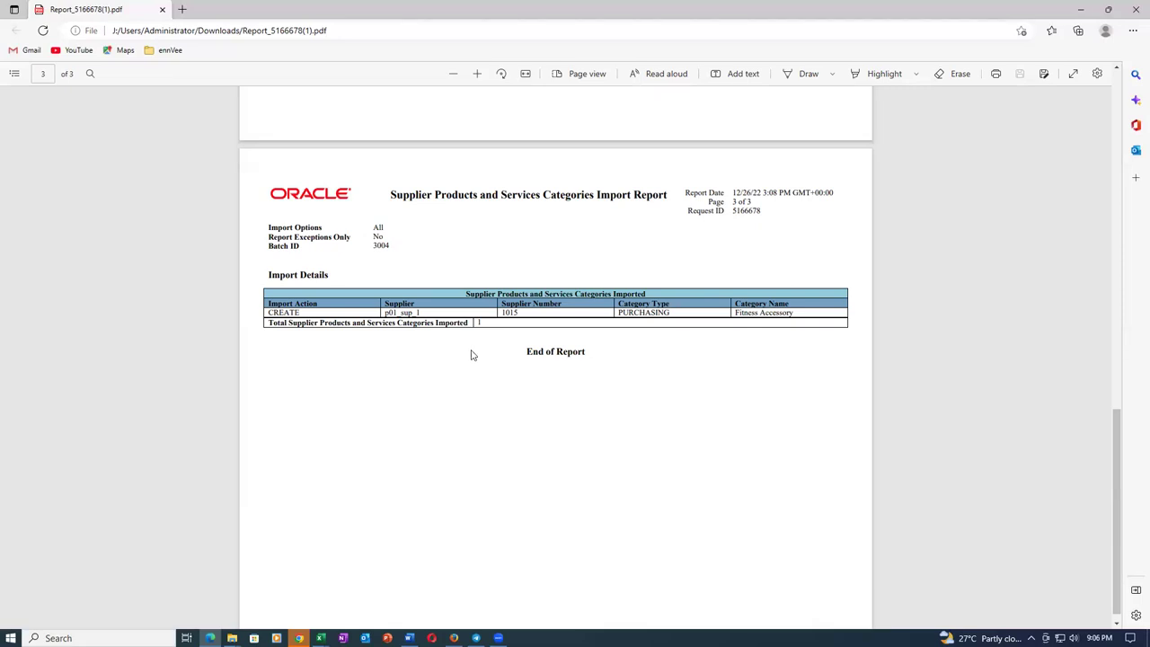
{"action": "left_click", "coordinate": [161, 11]}
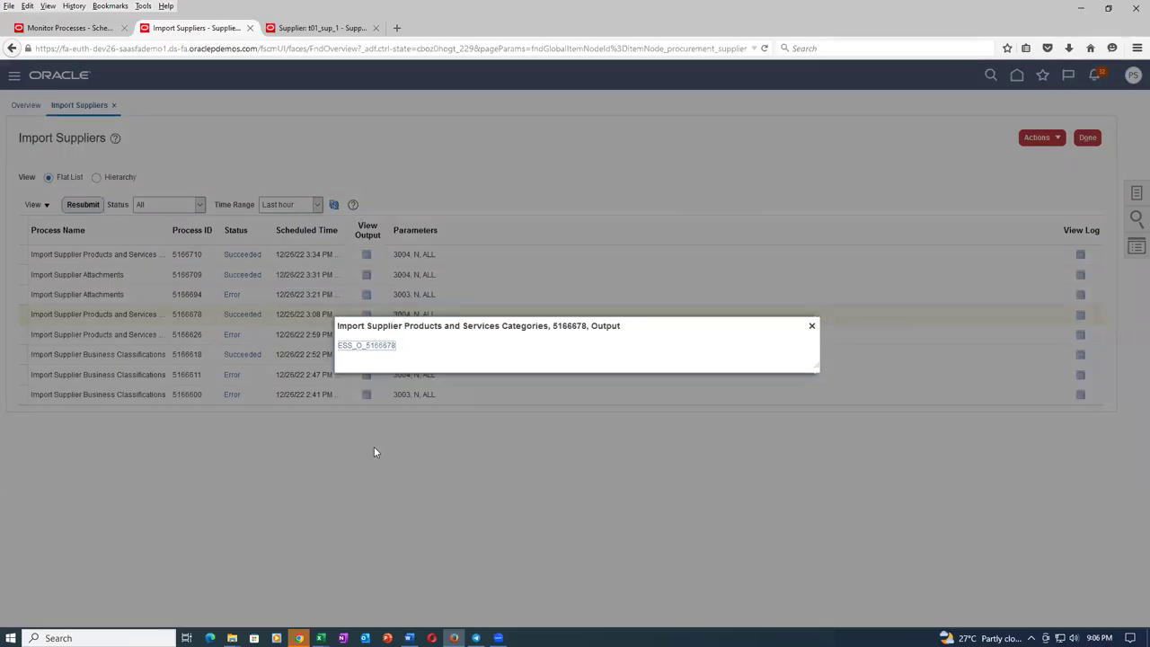
Close the output dialog and search suppliers with keyword p01 instead of t01.
{"action": "left_click", "coordinate": [812, 326]}
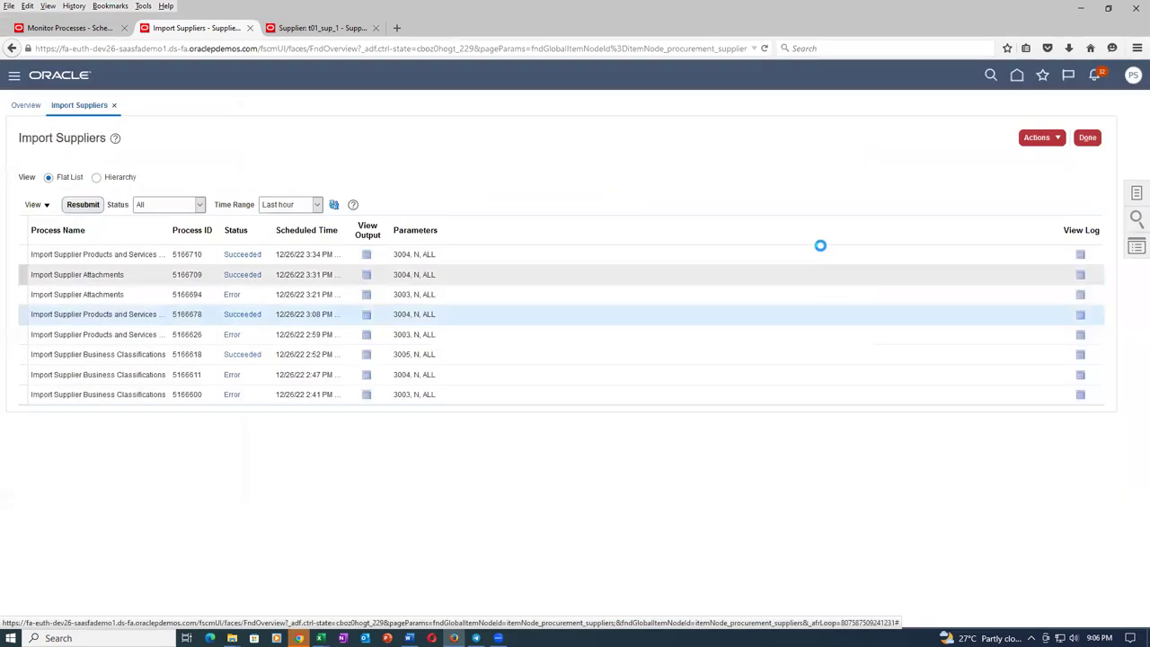
{"action": "left_click", "coordinate": [319, 28]}
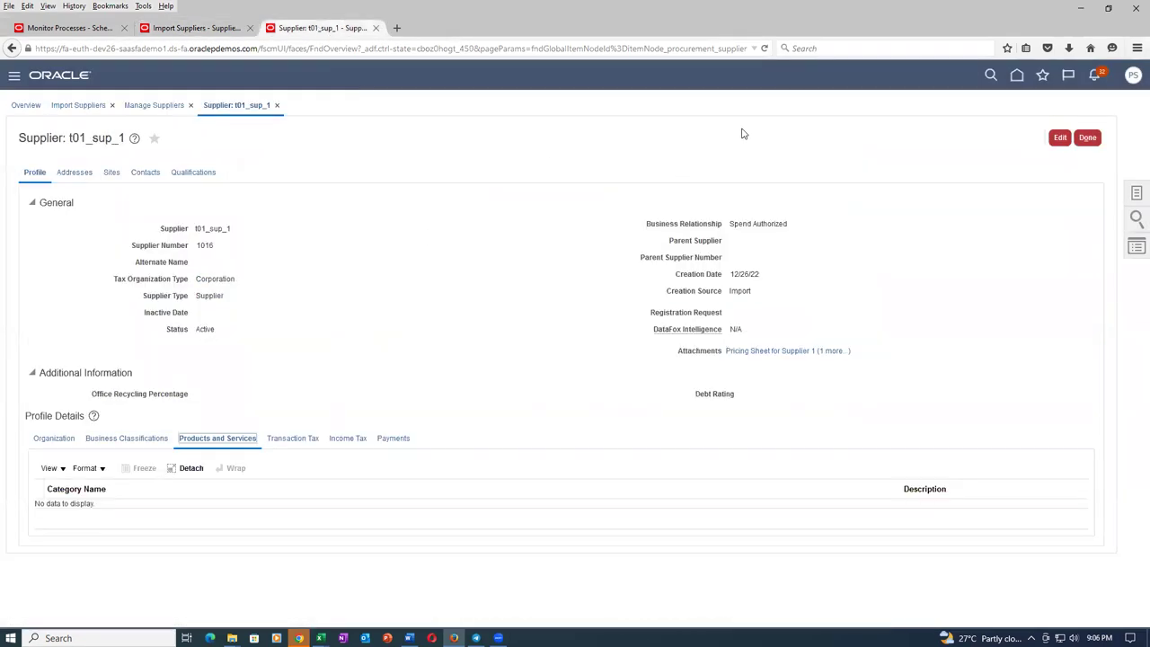
{"action": "left_click", "coordinate": [1087, 138]}
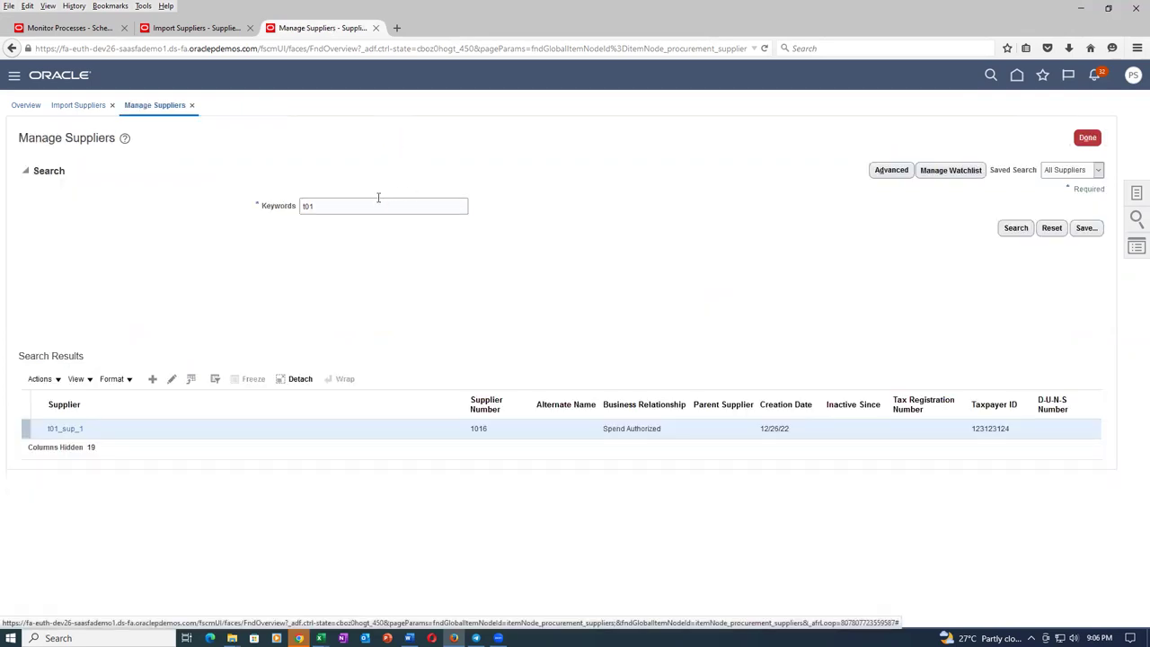
{"action": "key", "text": "BackSpace"}
{"action": "key", "text": "BackSpace"}
{"action": "key", "text": "BackSpace"}
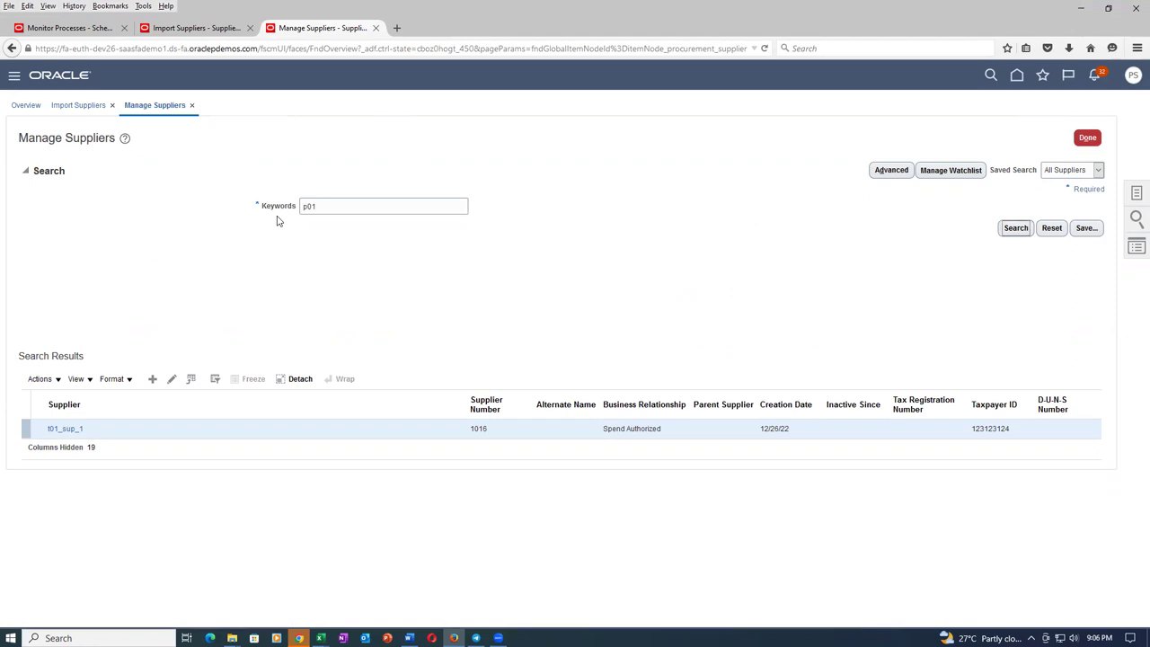
{"action": "left_click", "coordinate": [1017, 228]}
Open p01_sup_1's Products and Services to confirm Fitness Accessories > Fitness Accessory is listed.
{"action": "left_click", "coordinate": [75, 431]}
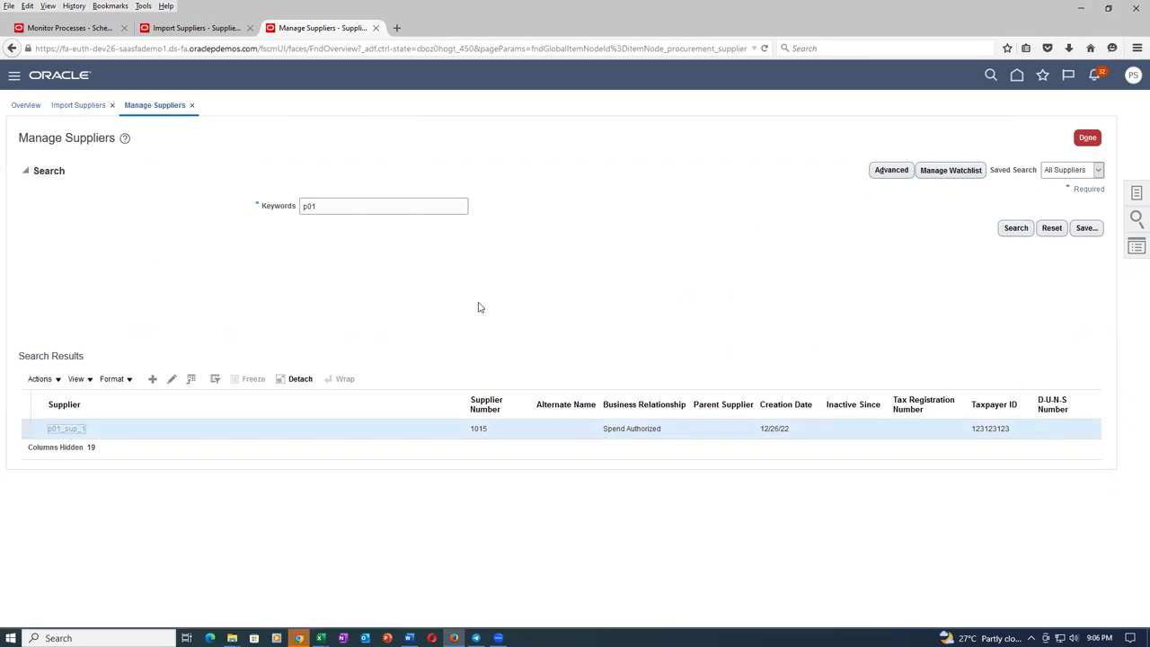
{"action": "left_click", "coordinate": [216, 438]}
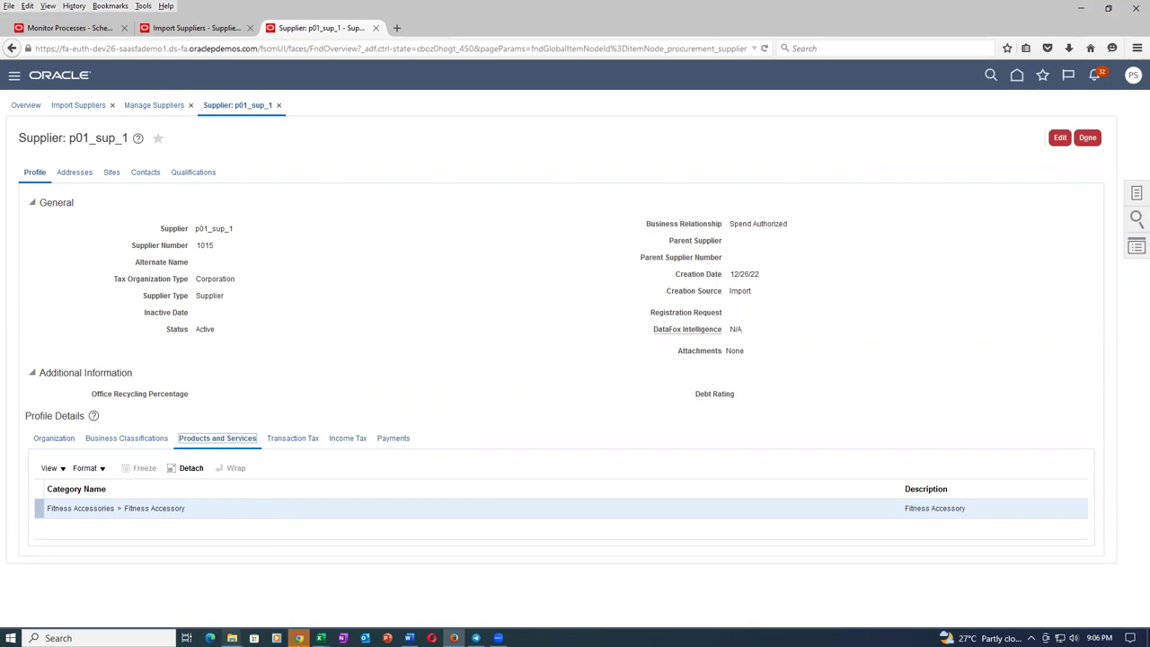
{"action": "mouse_move", "coordinate": [231, 638]}
{"action": "left_click", "coordinate": [232, 584]}
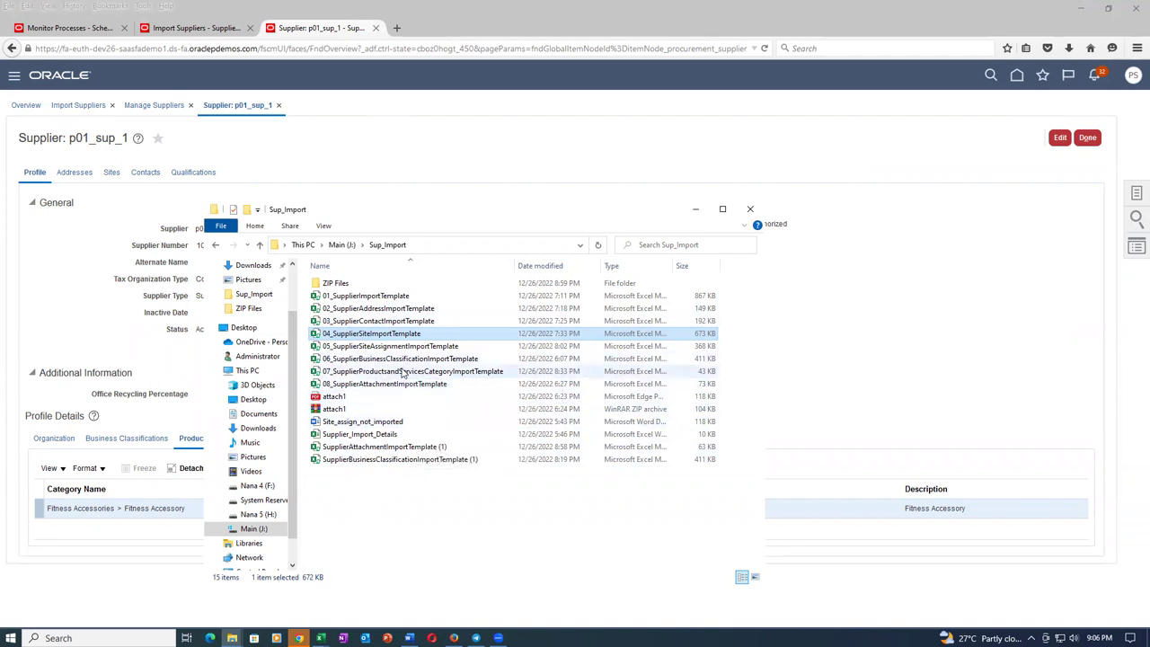
In the 07 products and services template, change cell C5 from p01_sup_1 to t01_sup_1.
{"action": "left_click", "coordinate": [401, 370]}
{"action": "key", "text": "alt+Tab"}
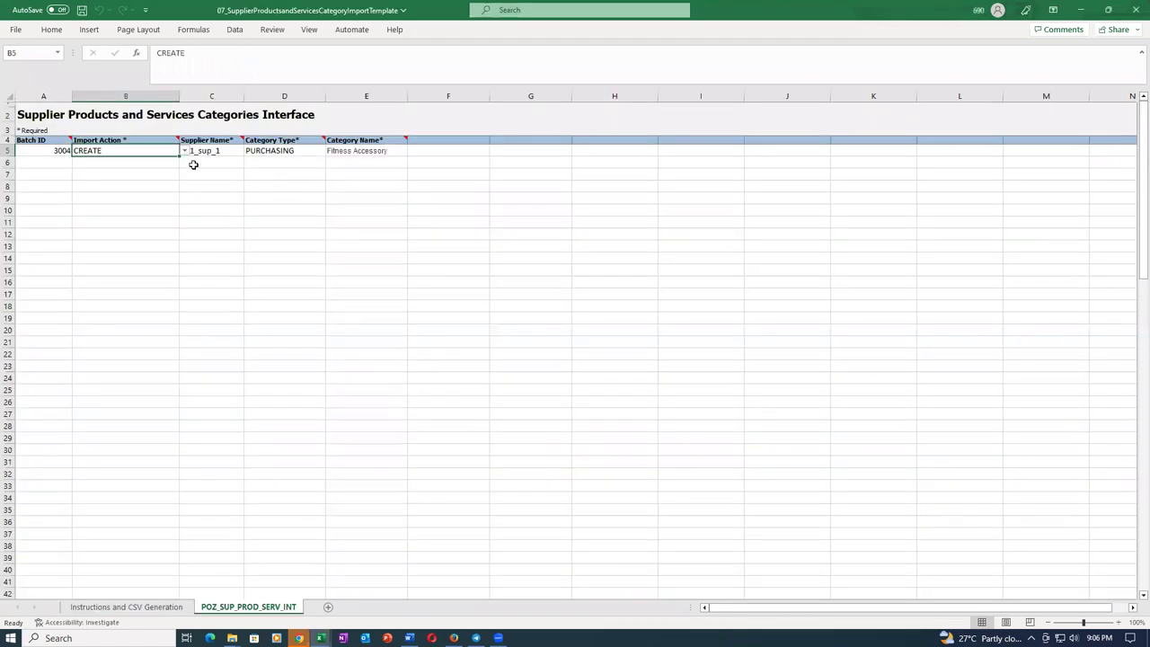
{"action": "left_click", "coordinate": [227, 150]}
{"action": "double_click", "coordinate": [230, 153]}
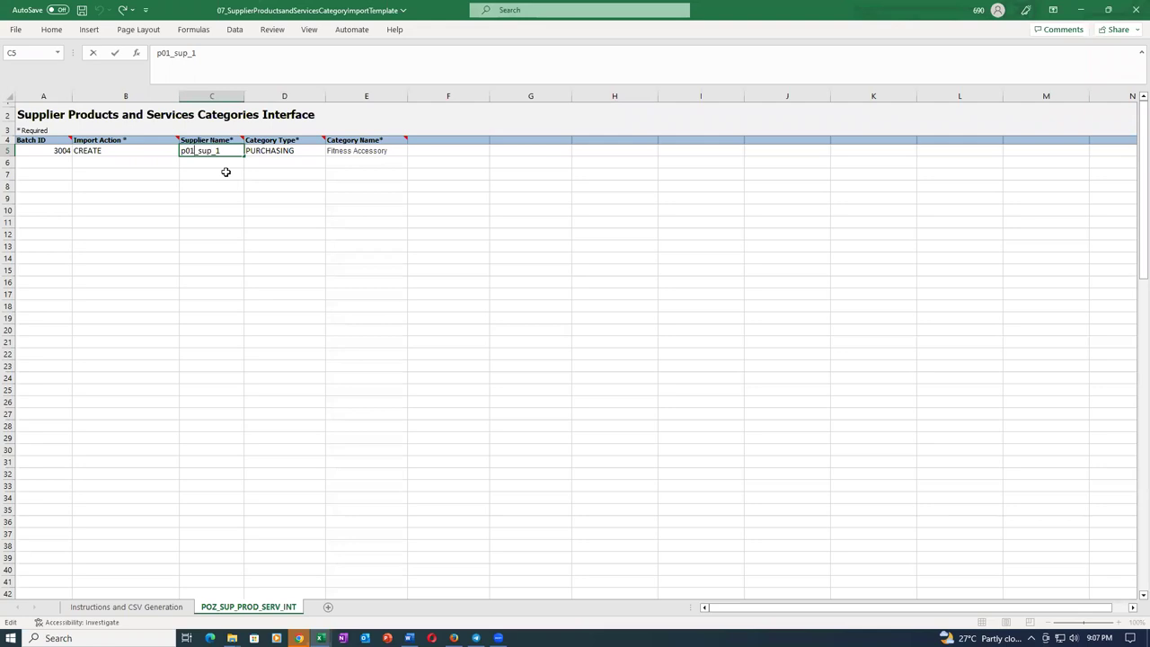
{"action": "key", "text": "BackSpace"}
{"action": "type", "text": "t"}
{"action": "key", "text": "Tab"}
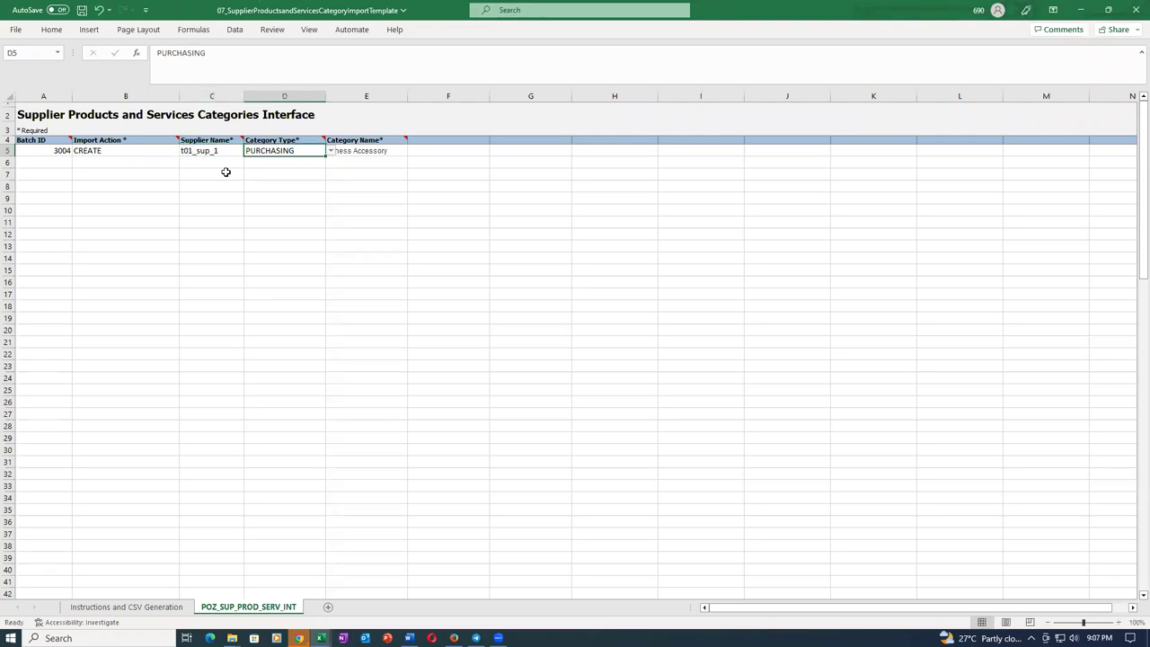
Save the template past the personal information warning and close the workbook.
{"action": "key", "text": "ctrl+s"}
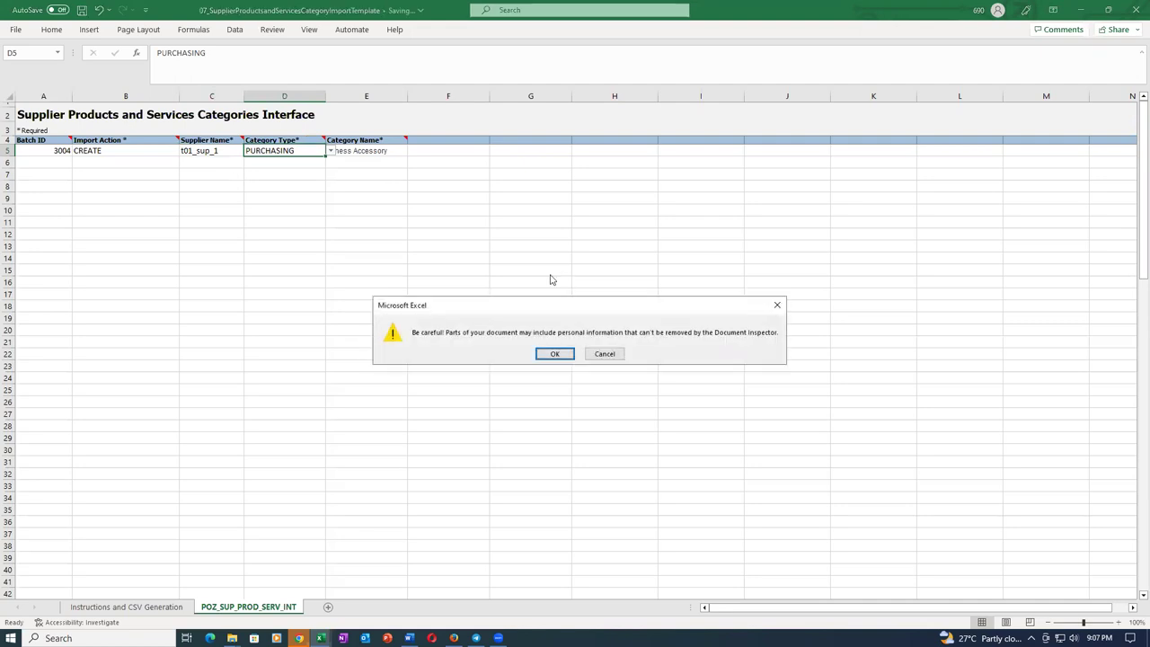
{"action": "left_click", "coordinate": [554, 354]}
{"action": "left_click", "coordinate": [473, 315]}
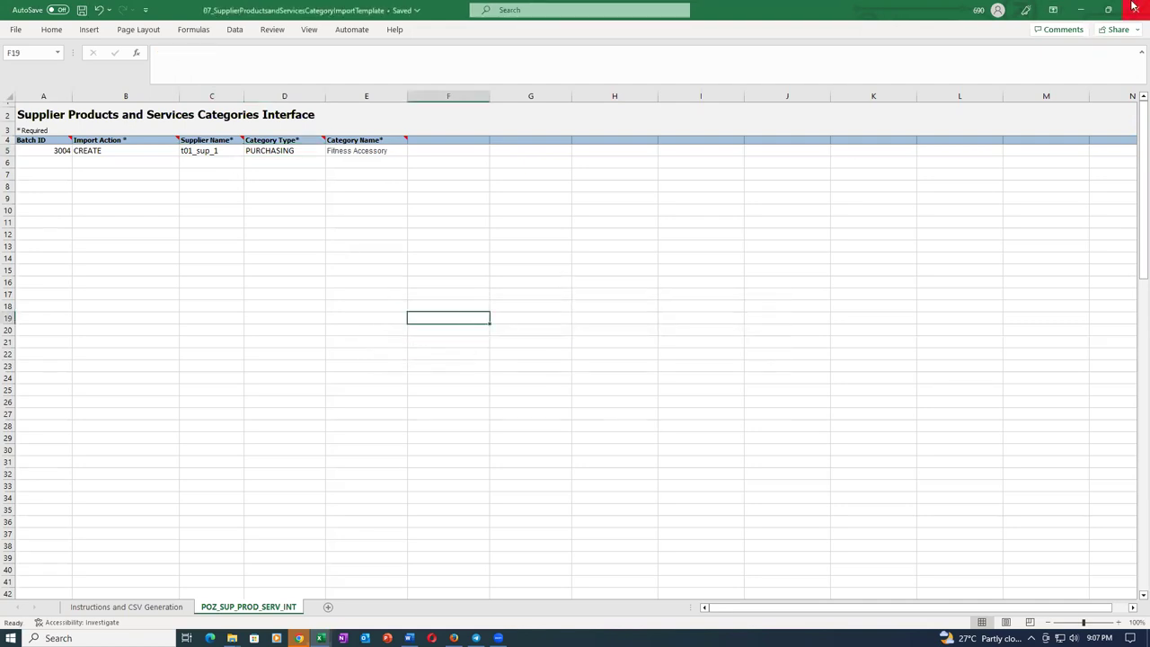
{"action": "left_click", "coordinate": [1134, 9]}
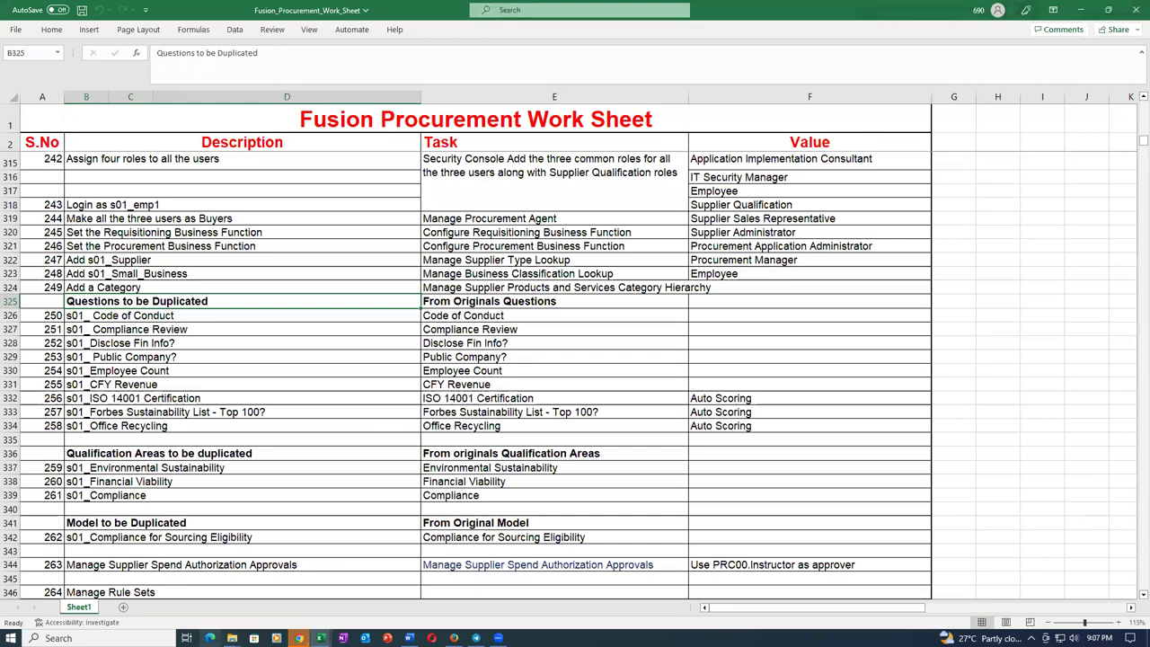
Bring up the Sup_Import folder, clear the selection and refresh the listing.
{"action": "mouse_move", "coordinate": [232, 638]}
{"action": "left_click", "coordinate": [232, 579]}
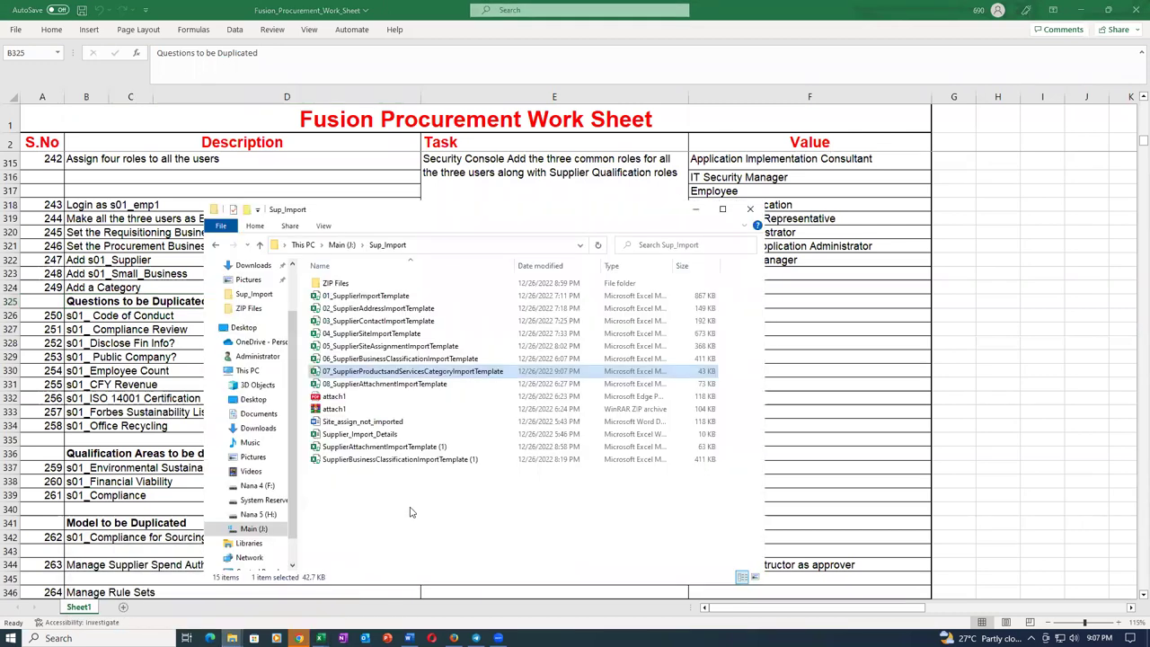
{"action": "left_click", "coordinate": [449, 515]}
{"action": "left_click", "coordinate": [372, 247]}
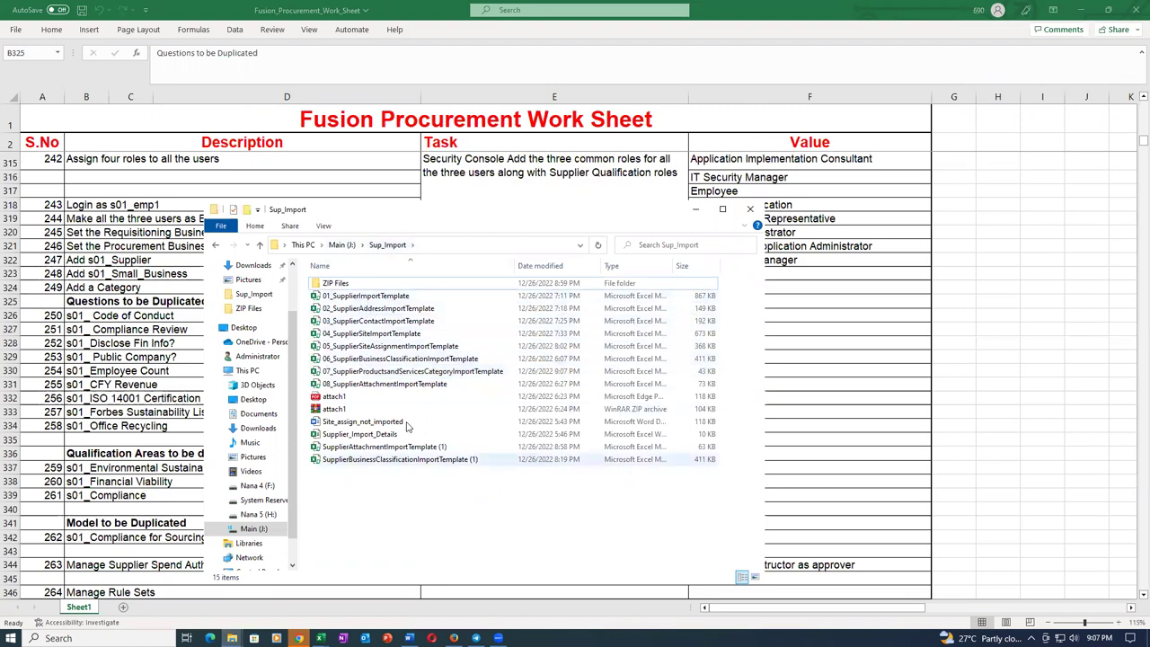
Delete the attach1 PDF, attach1 ZIP and Site_assign_not_imported files from Sup_Import.
{"action": "left_click", "coordinate": [396, 397]}
{"action": "key", "text": "Delete"}
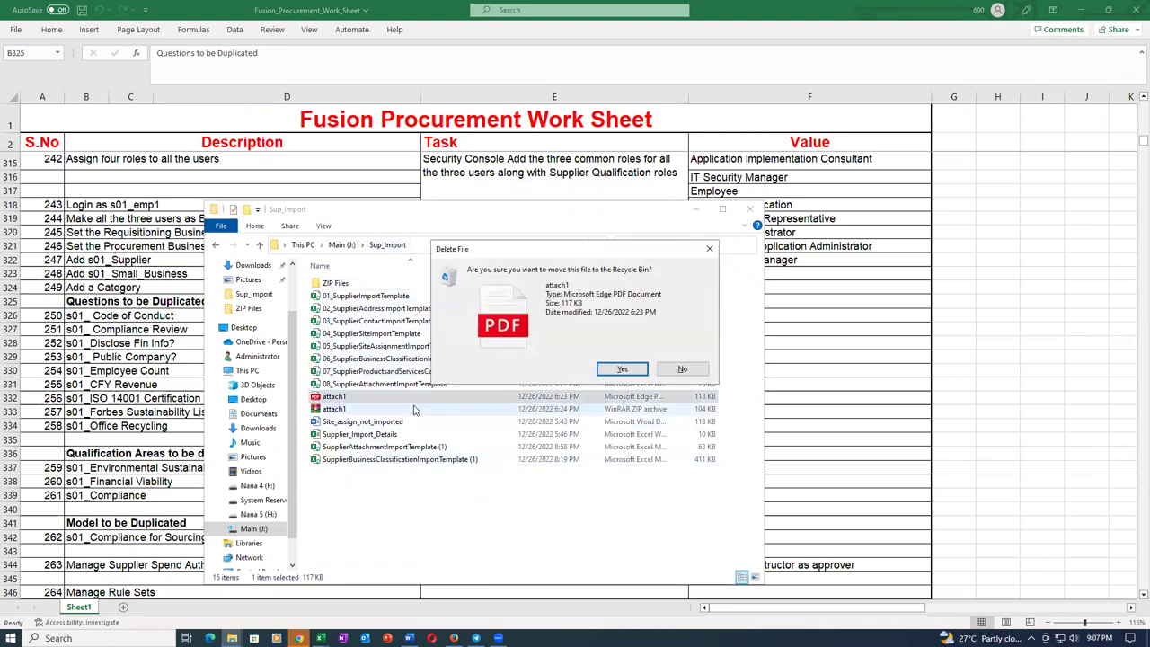
{"action": "left_click", "coordinate": [632, 367]}
{"action": "left_click", "coordinate": [341, 404]}
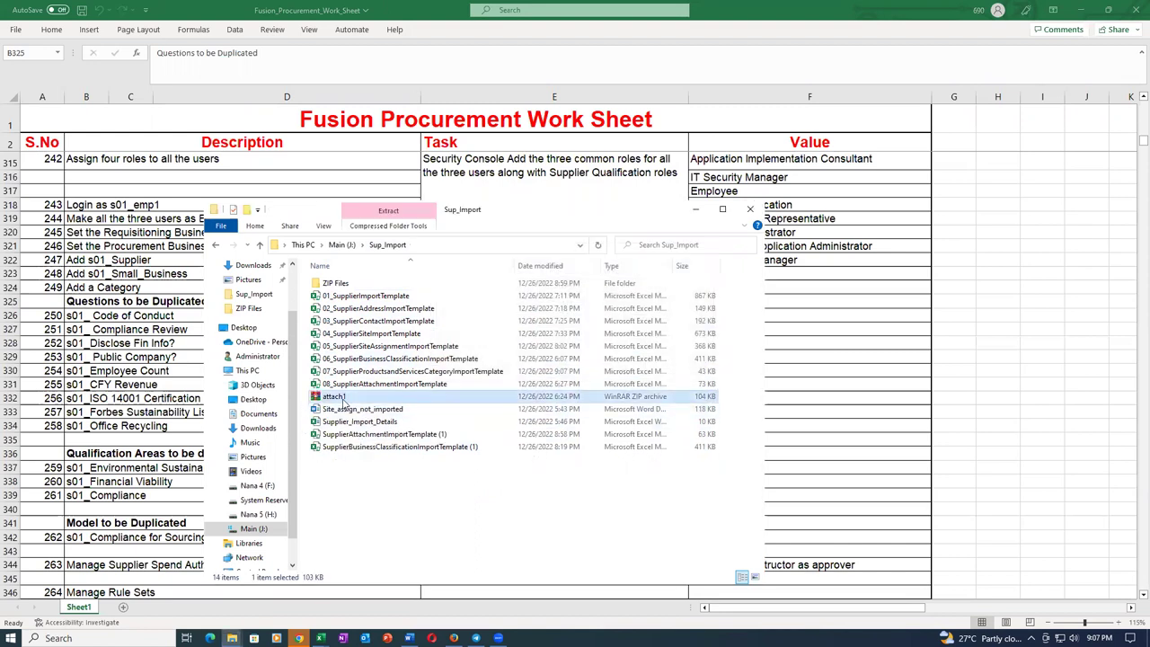
{"action": "key", "text": "Delete"}
{"action": "left_click", "coordinate": [629, 370]}
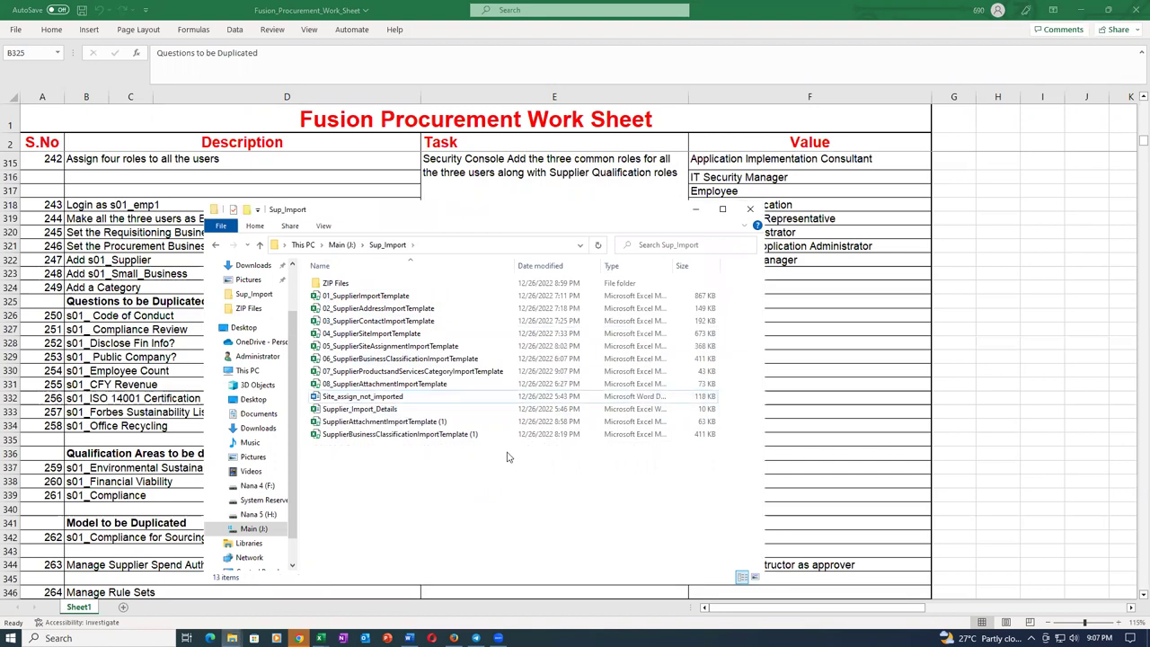
{"action": "left_click", "coordinate": [417, 398]}
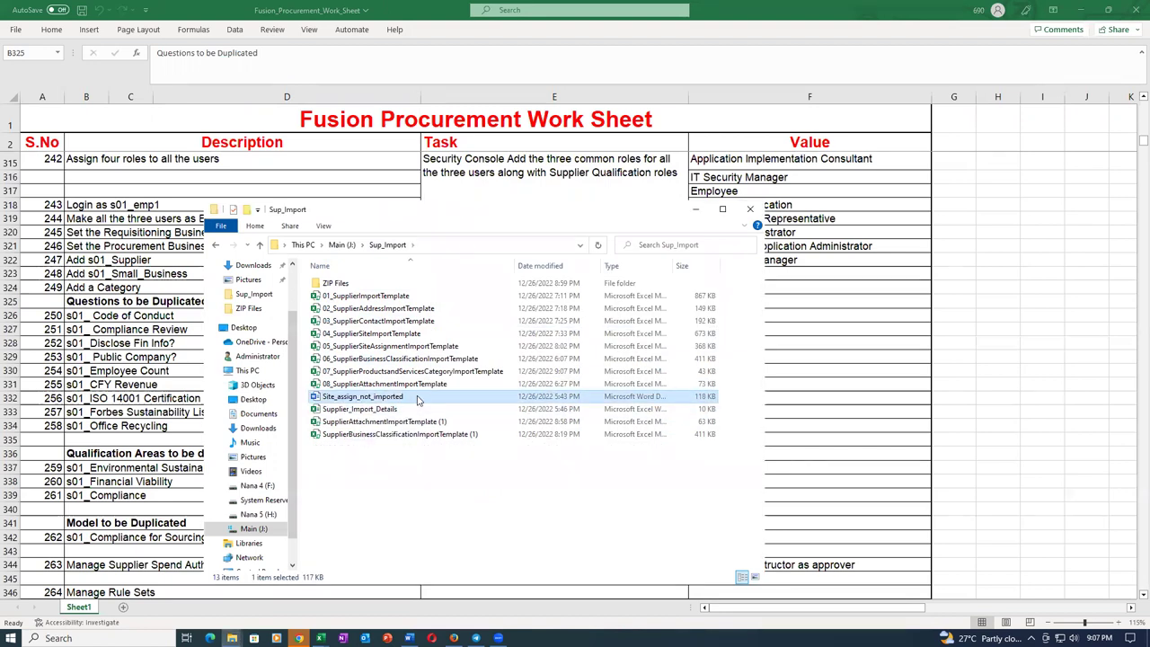
{"action": "key", "text": "Delete"}
{"action": "left_click", "coordinate": [632, 368]}
Rename SupplierAttachmentImportTemplate (1) by adding the 08_ prefix.
{"action": "left_click", "coordinate": [429, 401]}
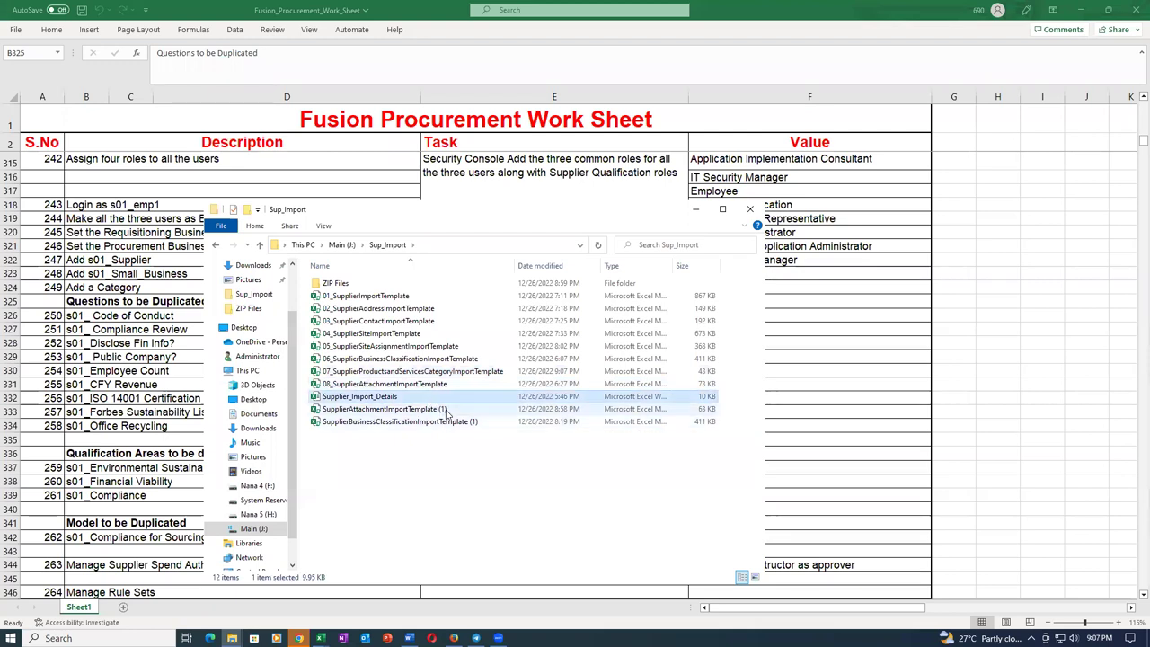
{"action": "left_click", "coordinate": [446, 410]}
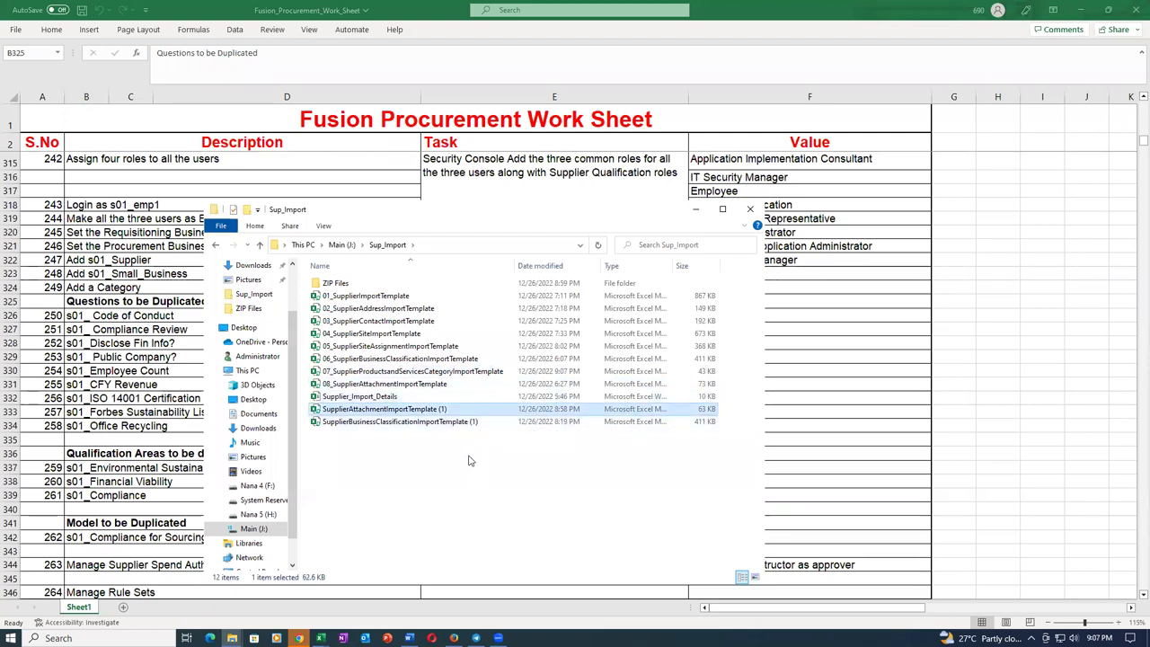
{"action": "left_click", "coordinate": [474, 424]}
{"action": "right_click", "coordinate": [426, 413]}
{"action": "left_click", "coordinate": [446, 388]}
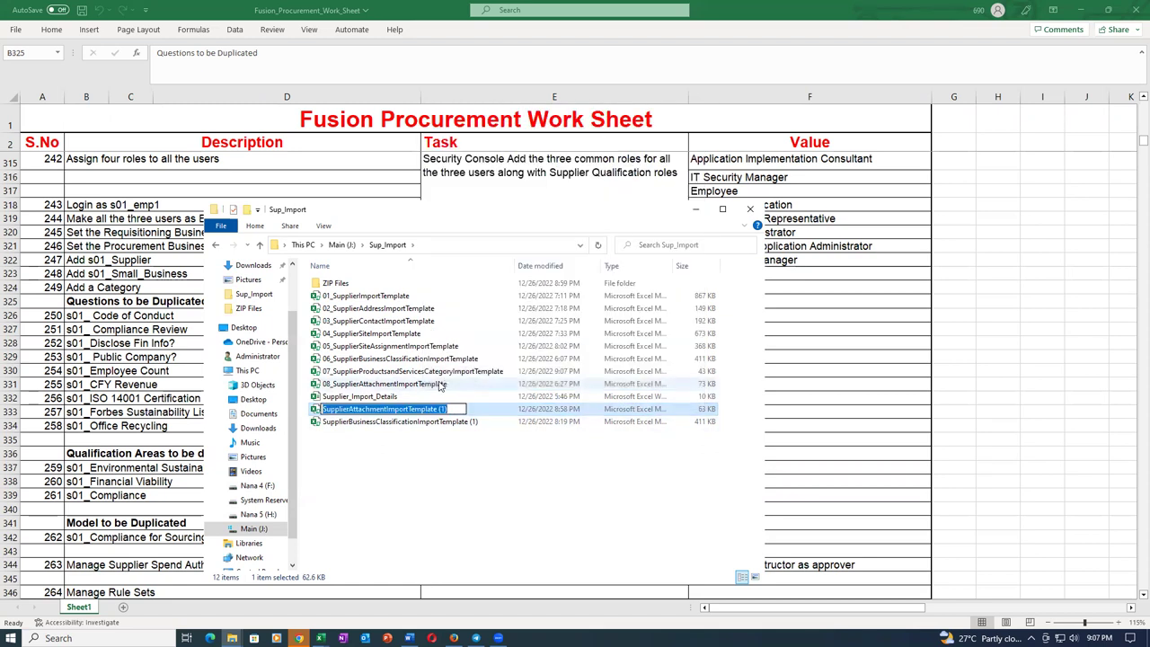
{"action": "key", "text": "Home"}
{"action": "type", "text": "08_"}
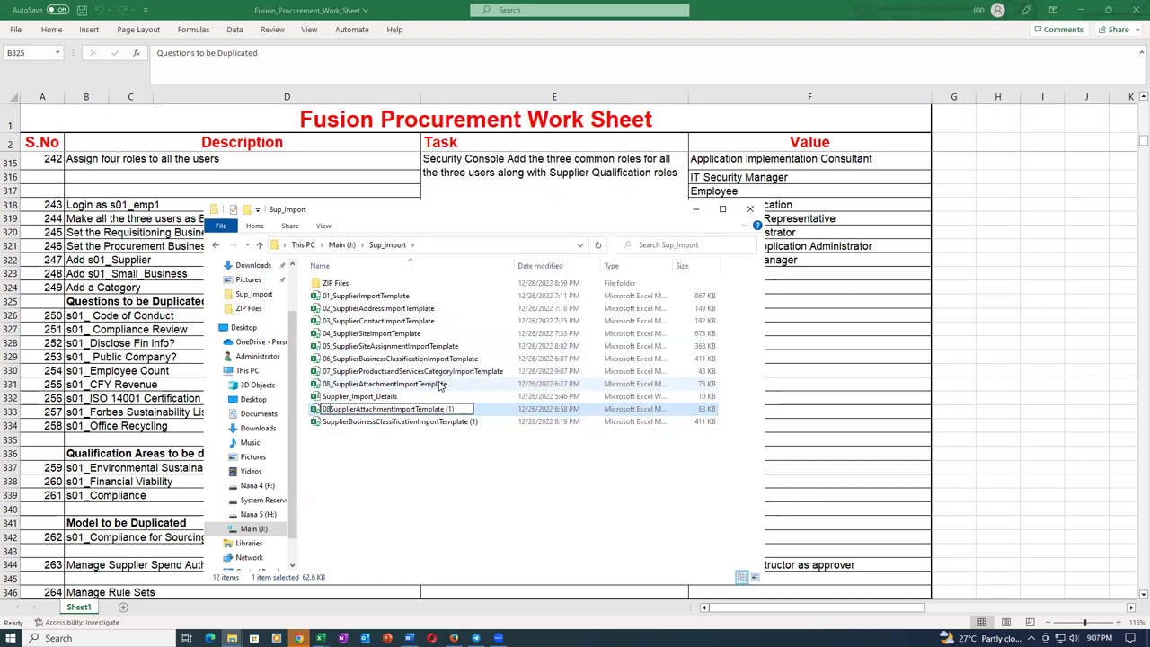
{"action": "key", "text": "Return"}
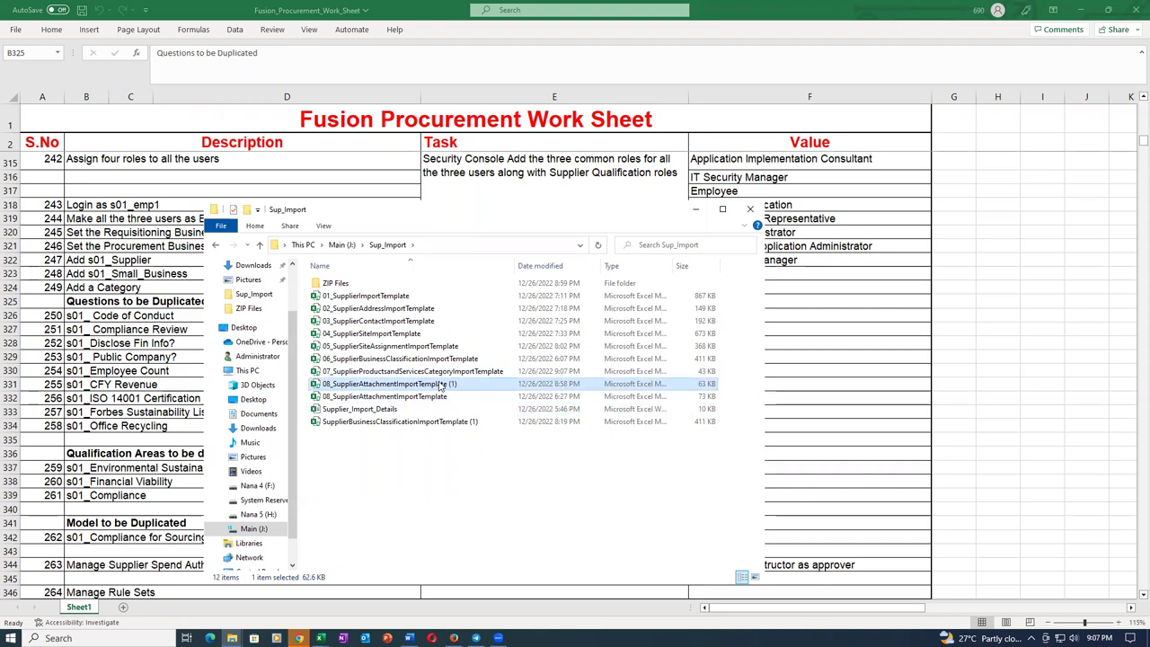
Delete the older 08 attachment template and open 06_SupplierBusinessClassificationImportTemplate.
{"action": "left_click", "coordinate": [398, 399]}
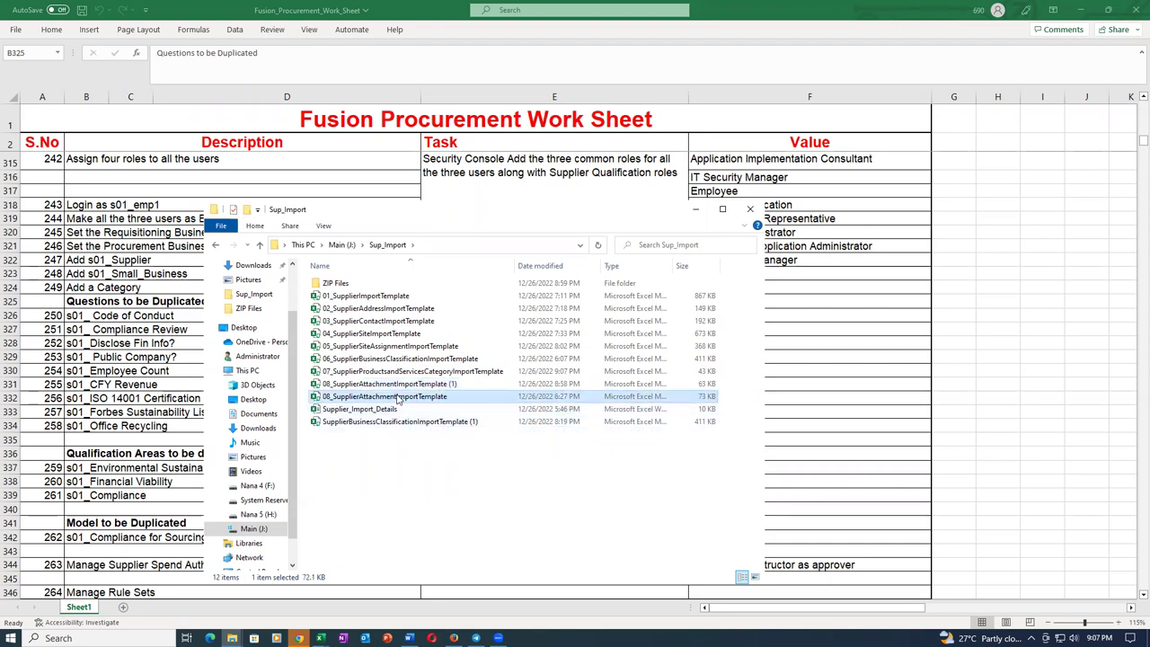
{"action": "key", "text": "Delete"}
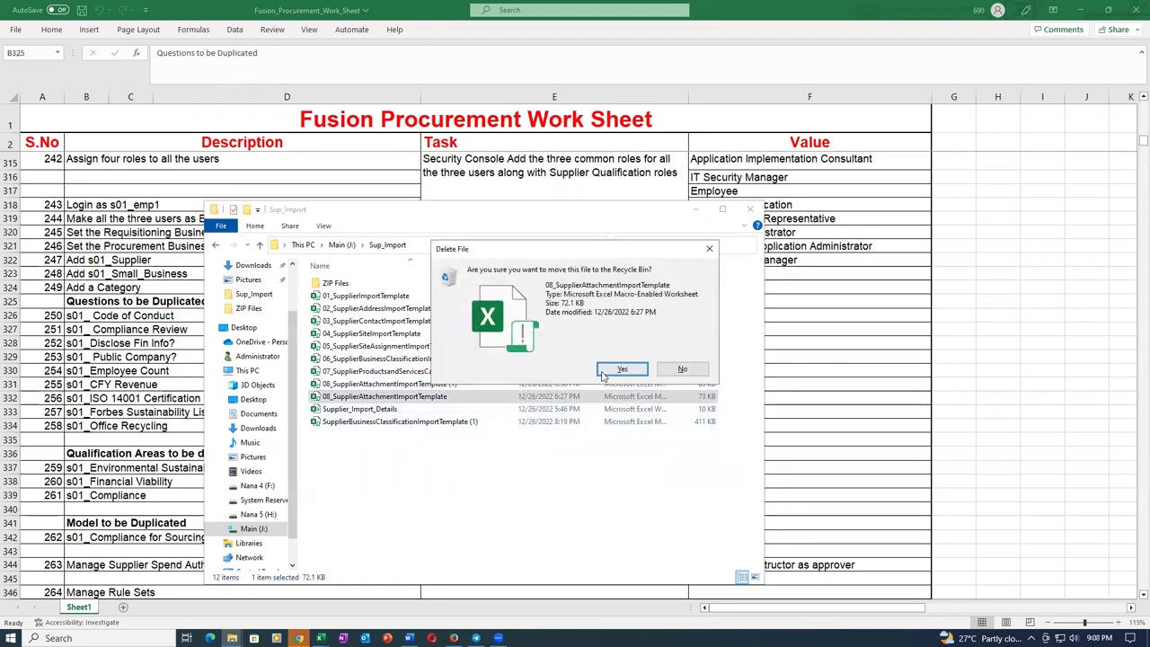
{"action": "left_click", "coordinate": [623, 374]}
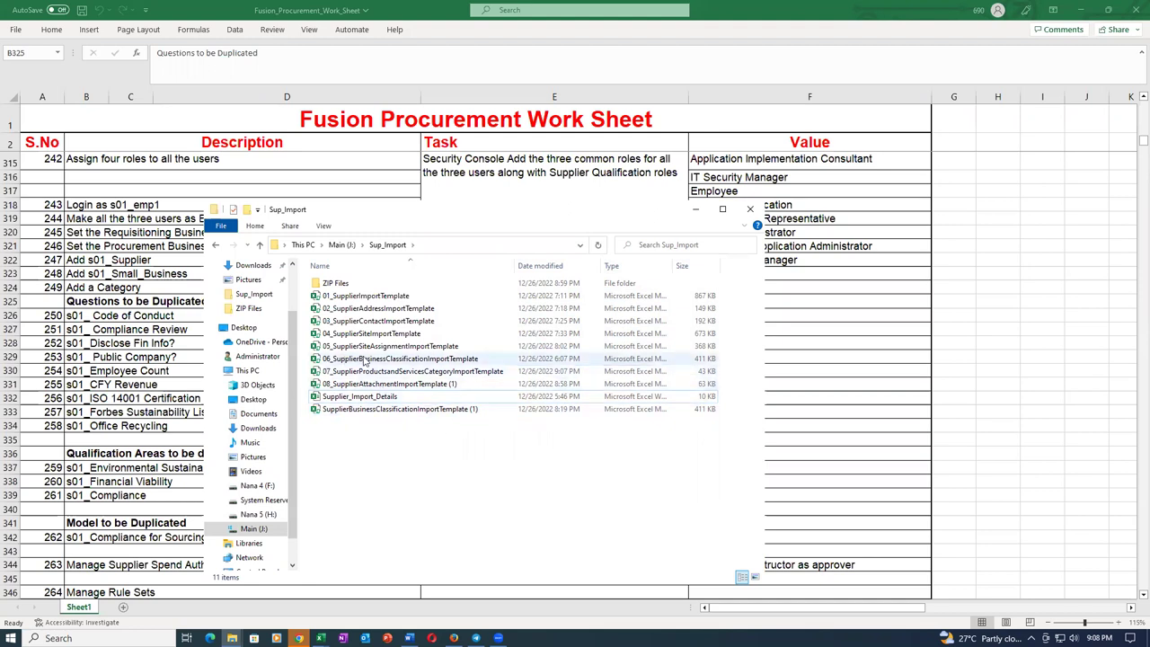
{"action": "left_click", "coordinate": [374, 410]}
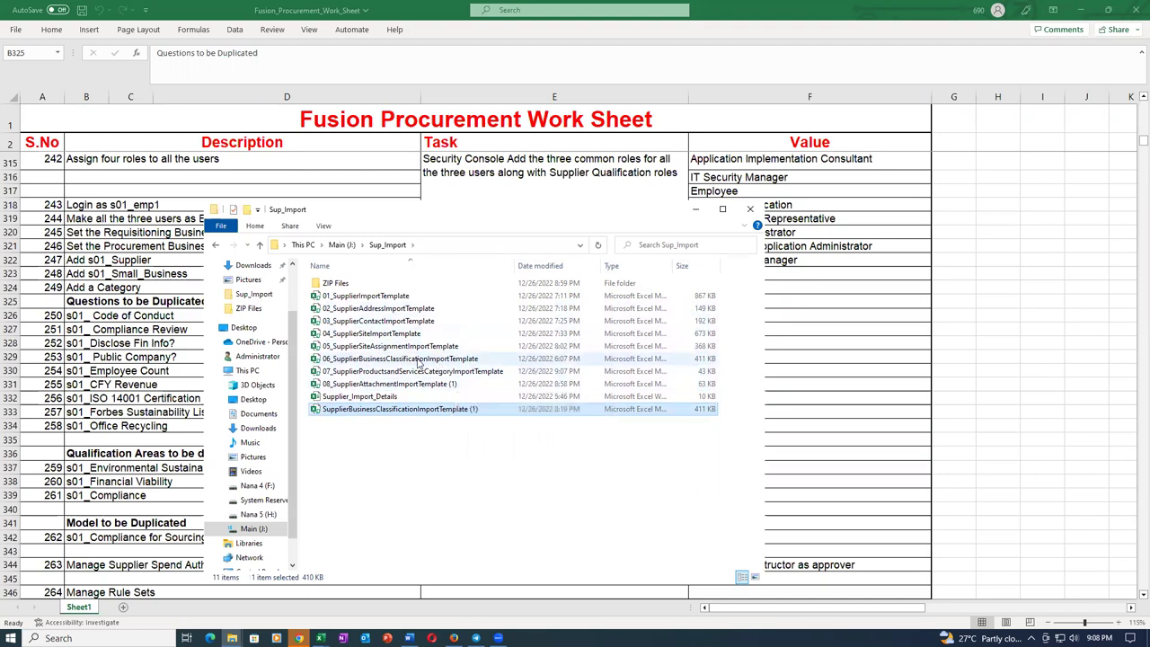
{"action": "left_click", "coordinate": [422, 363]}
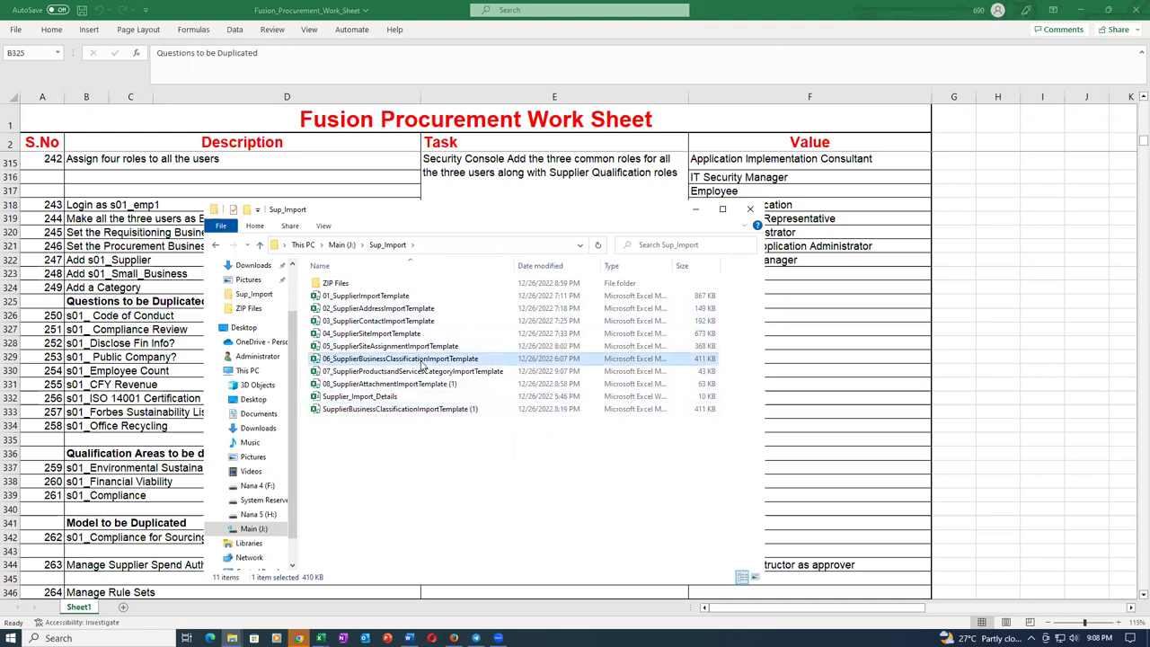
{"action": "double_click", "coordinate": [422, 360]}
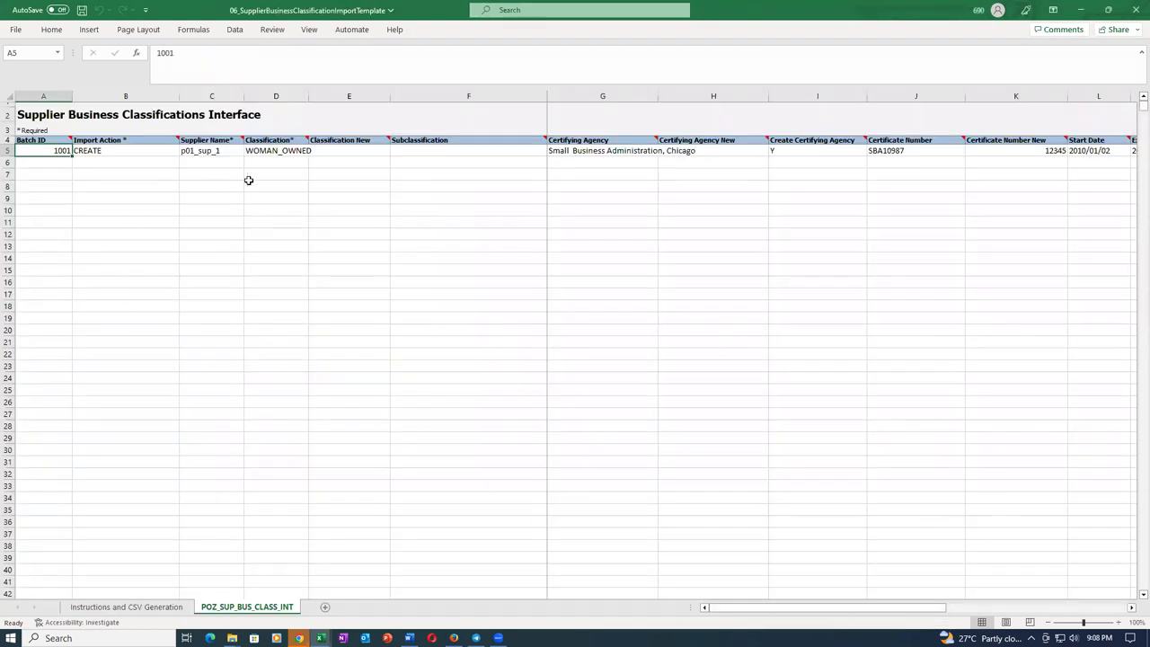
Review the 06 template's WOMAN_OWNED classification, certifying agency and certificate number SBA10987.
{"action": "left_click", "coordinate": [296, 150]}
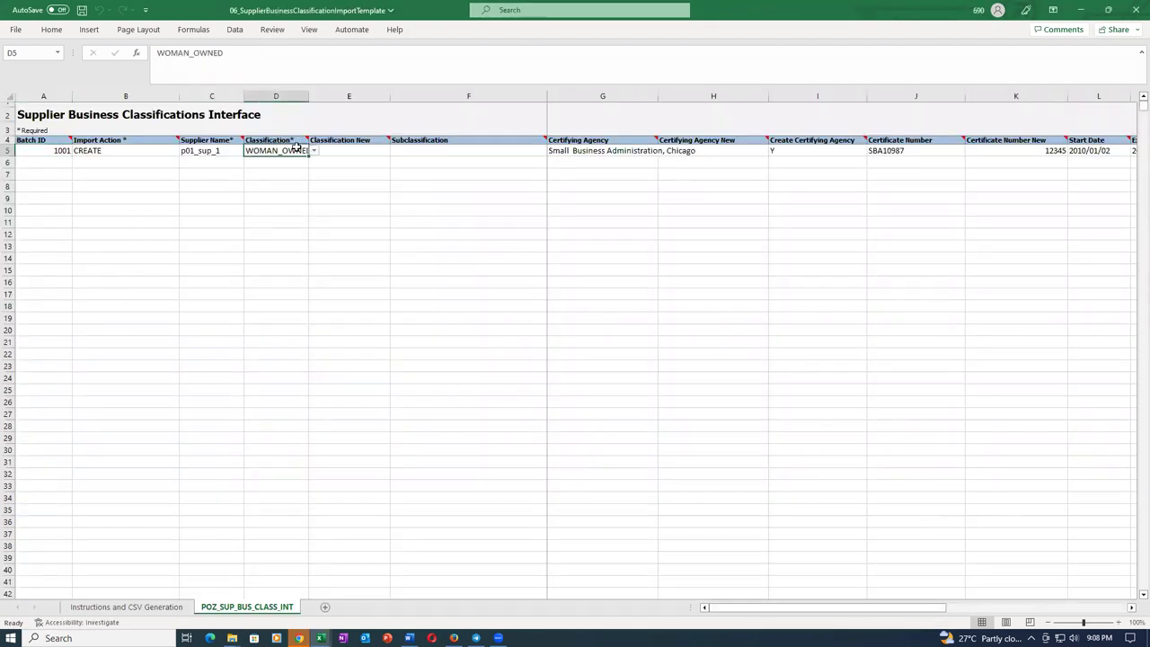
{"action": "left_click", "coordinate": [573, 152]}
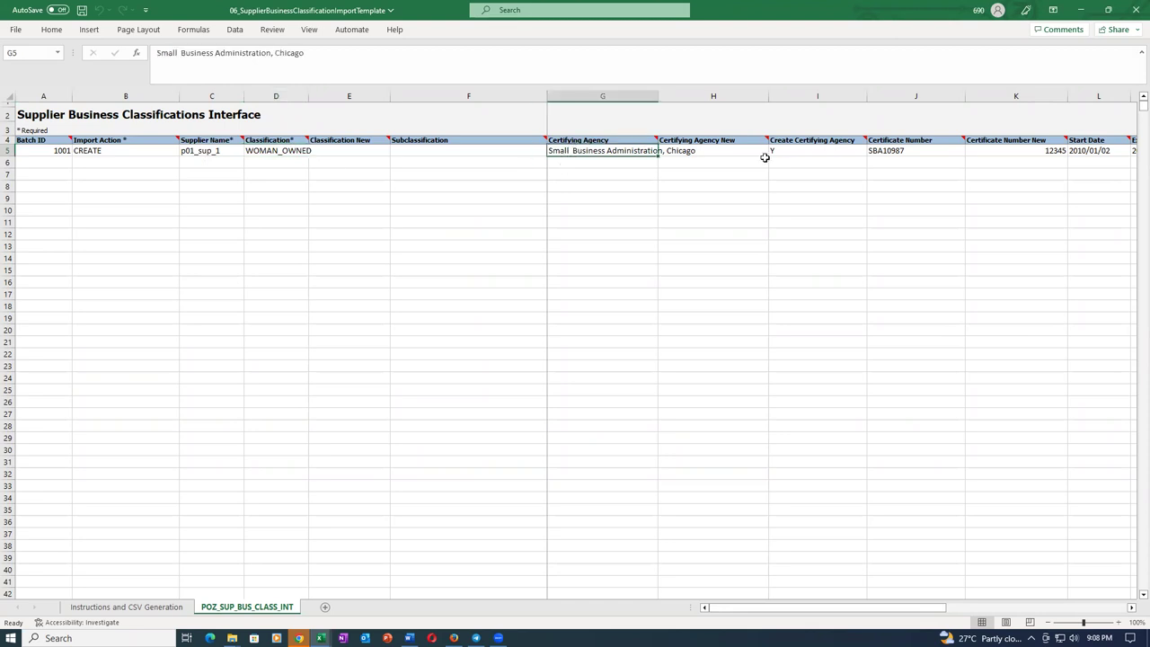
{"action": "left_click", "coordinate": [900, 152]}
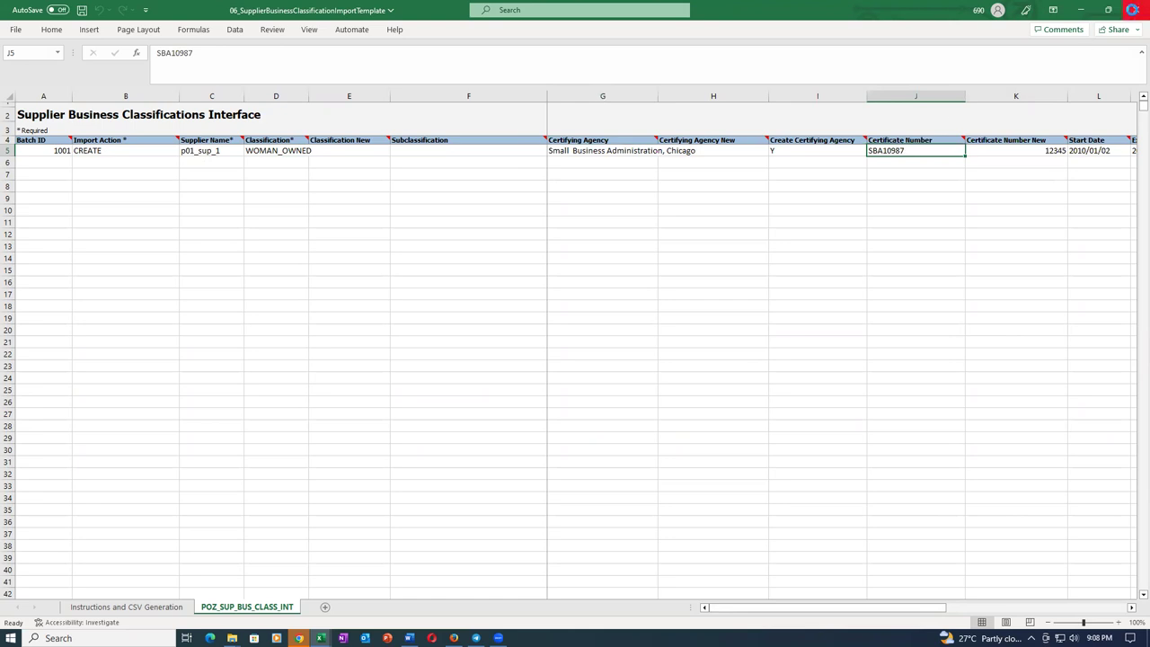
Open the business classification copy, check its SMALL_BUSINESS value, and close it.
{"action": "key", "text": "alt+Tab"}
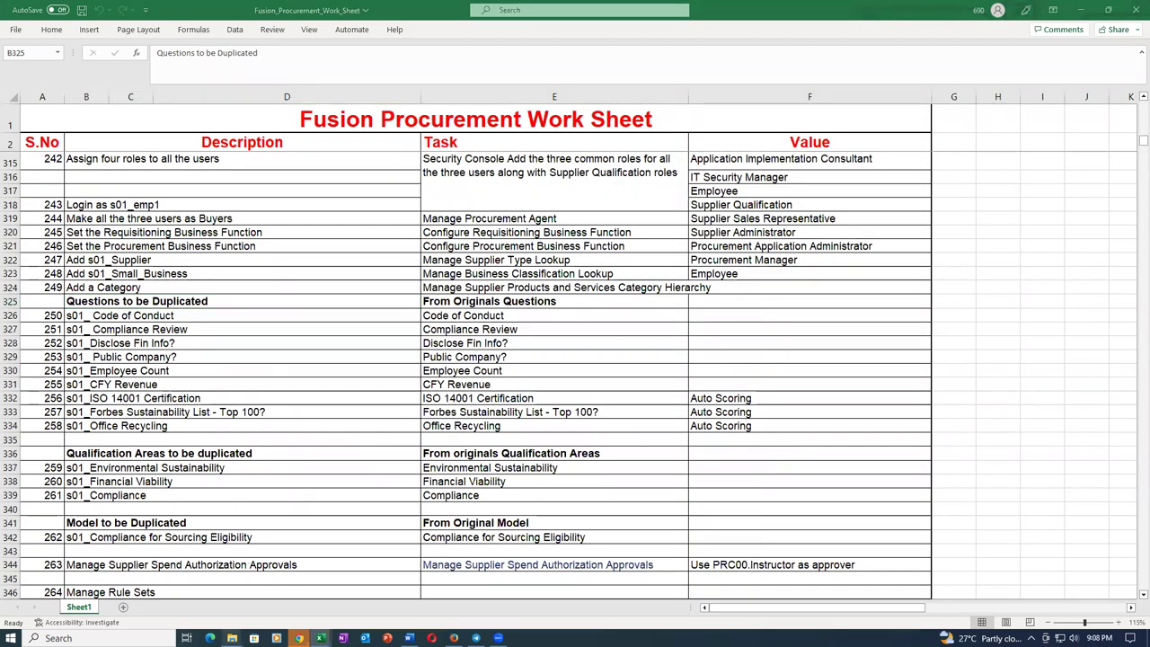
{"action": "mouse_move", "coordinate": [231, 638]}
{"action": "left_click", "coordinate": [234, 584]}
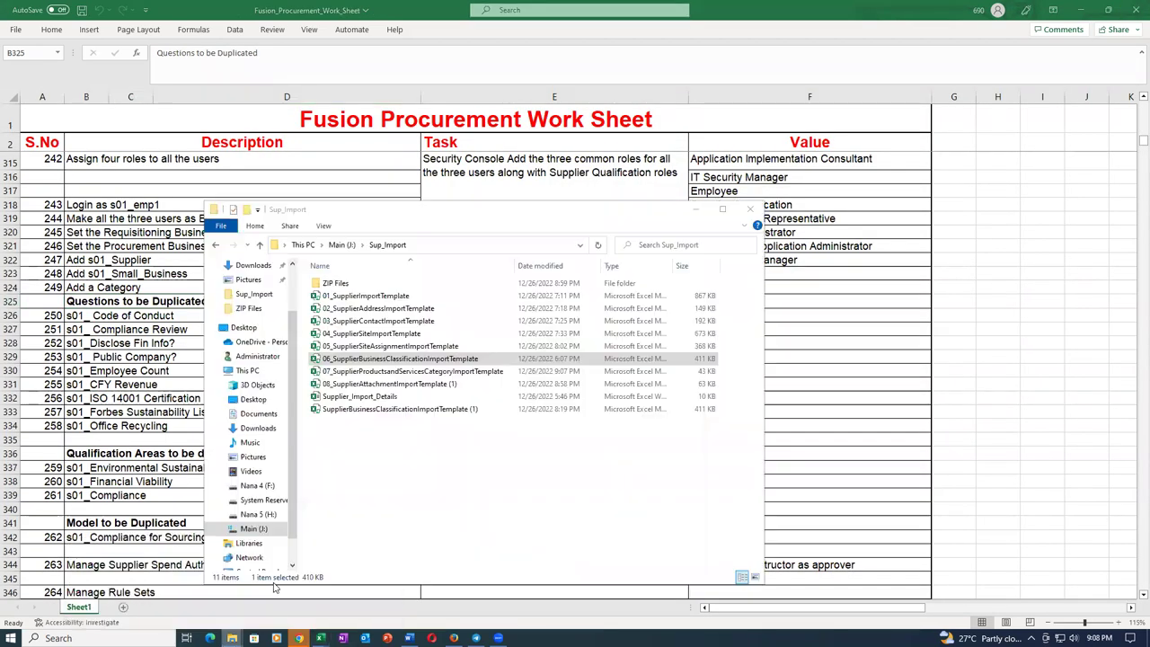
{"action": "double_click", "coordinate": [404, 410]}
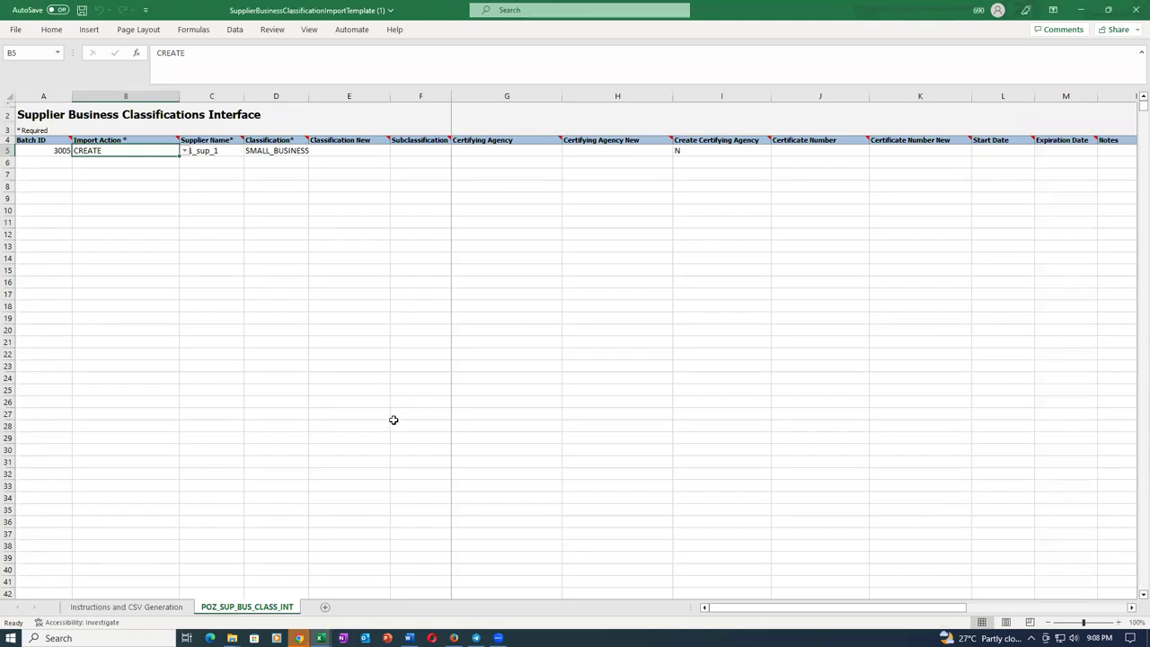
{"action": "left_click", "coordinate": [296, 148]}
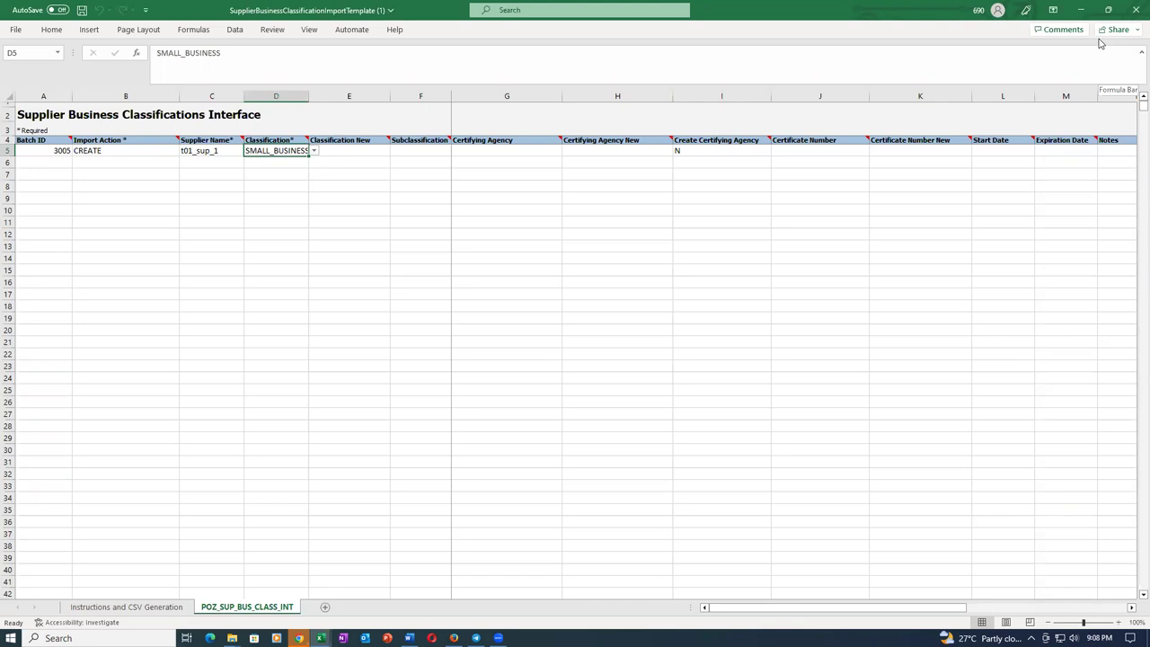
{"action": "left_click", "coordinate": [1135, 9]}
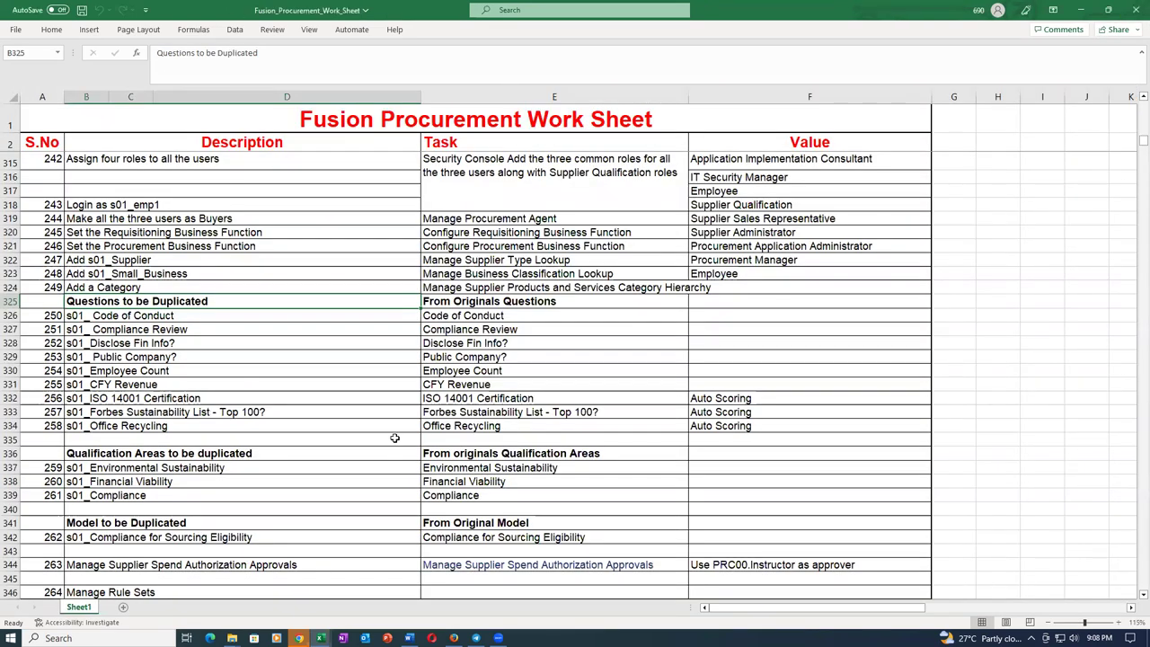
Rename the business classification template copy by adding the 06_ prefix.
{"action": "mouse_move", "coordinate": [231, 638]}
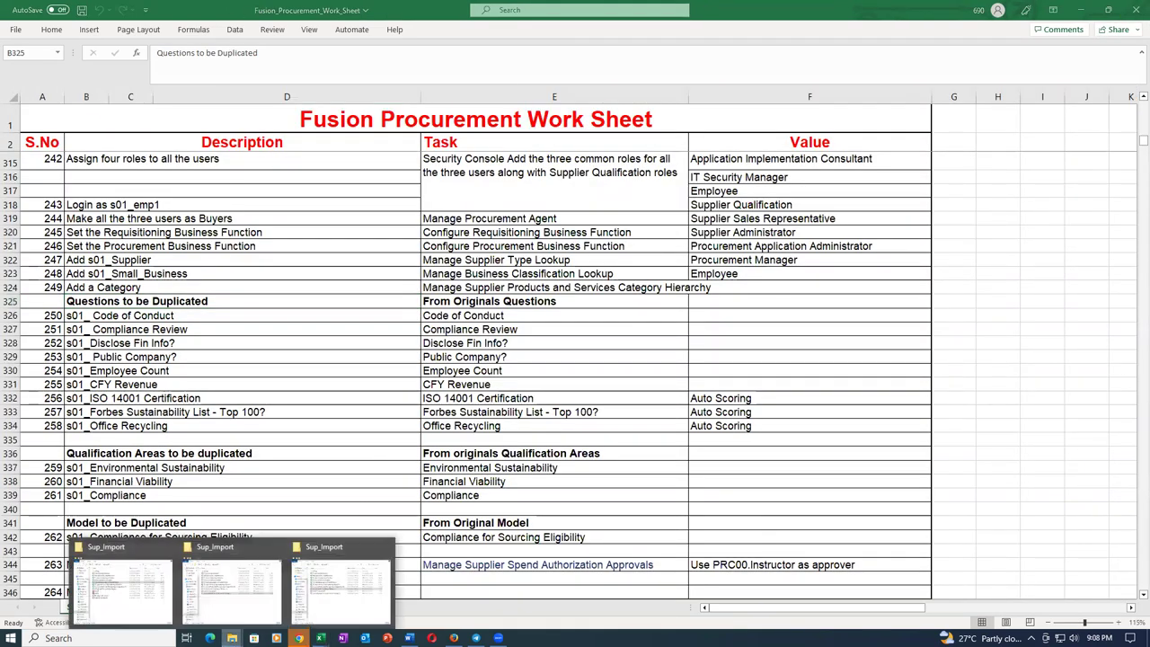
{"action": "left_click", "coordinate": [351, 577]}
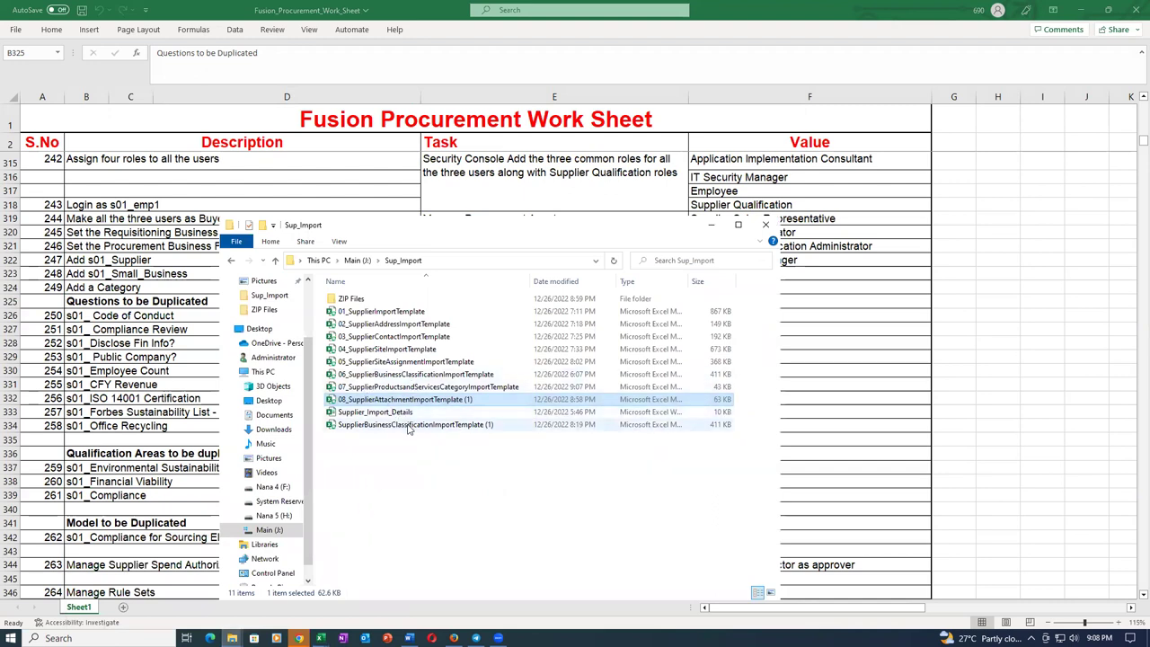
{"action": "left_click", "coordinate": [408, 429]}
{"action": "right_click", "coordinate": [405, 427]}
{"action": "left_click", "coordinate": [441, 398]}
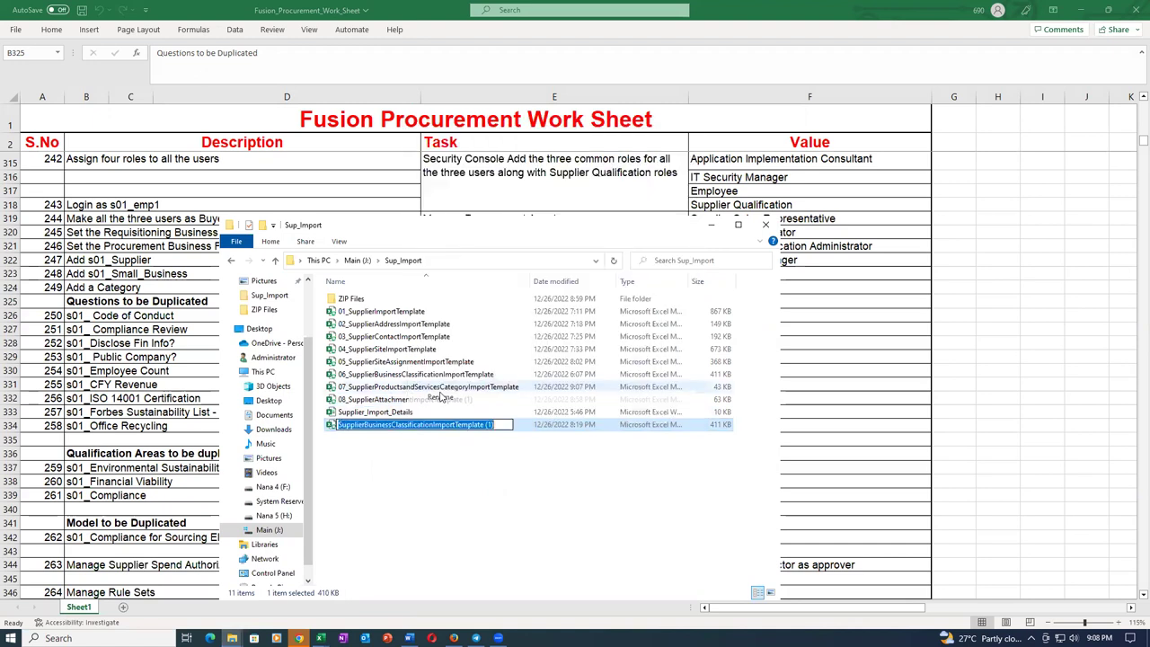
{"action": "key", "text": "Home"}
{"action": "type", "text": "06_"}
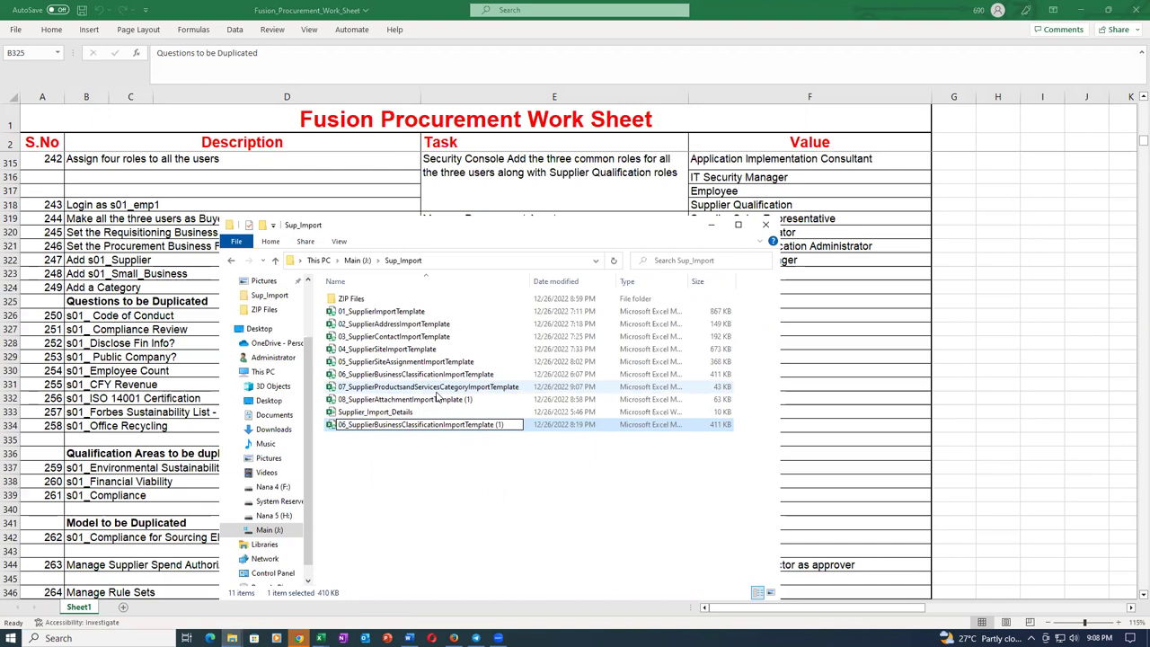
{"action": "key", "text": "Return"}
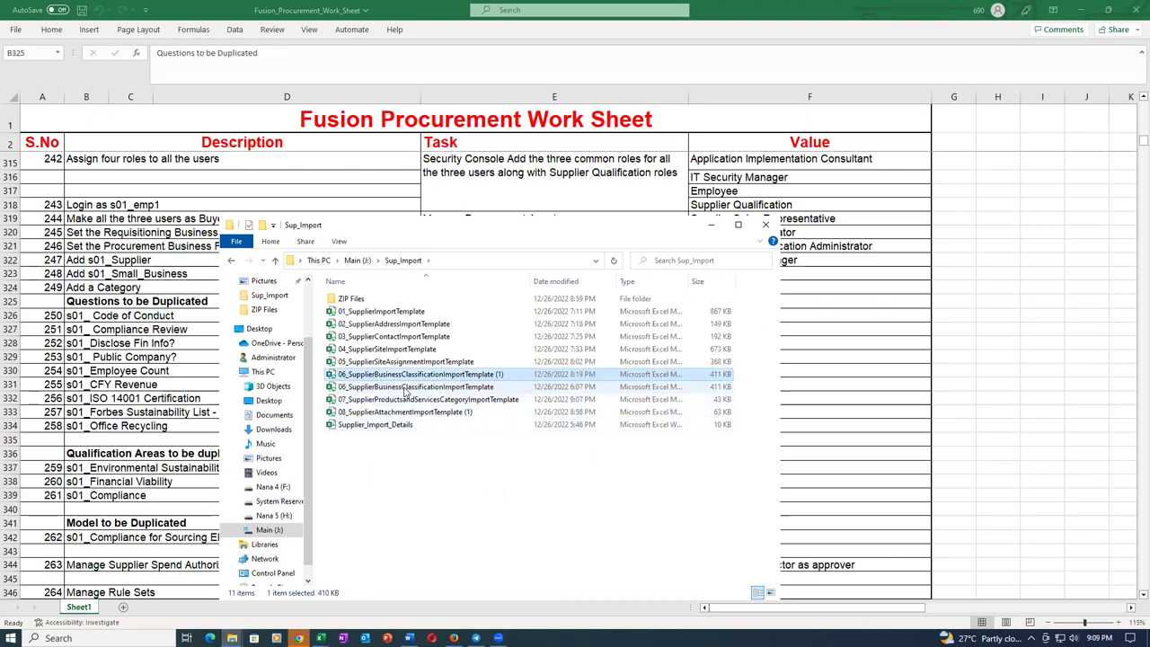
Delete the older 06 template, then open the Supplier_Import_Details workbook.
{"action": "left_click", "coordinate": [406, 388]}
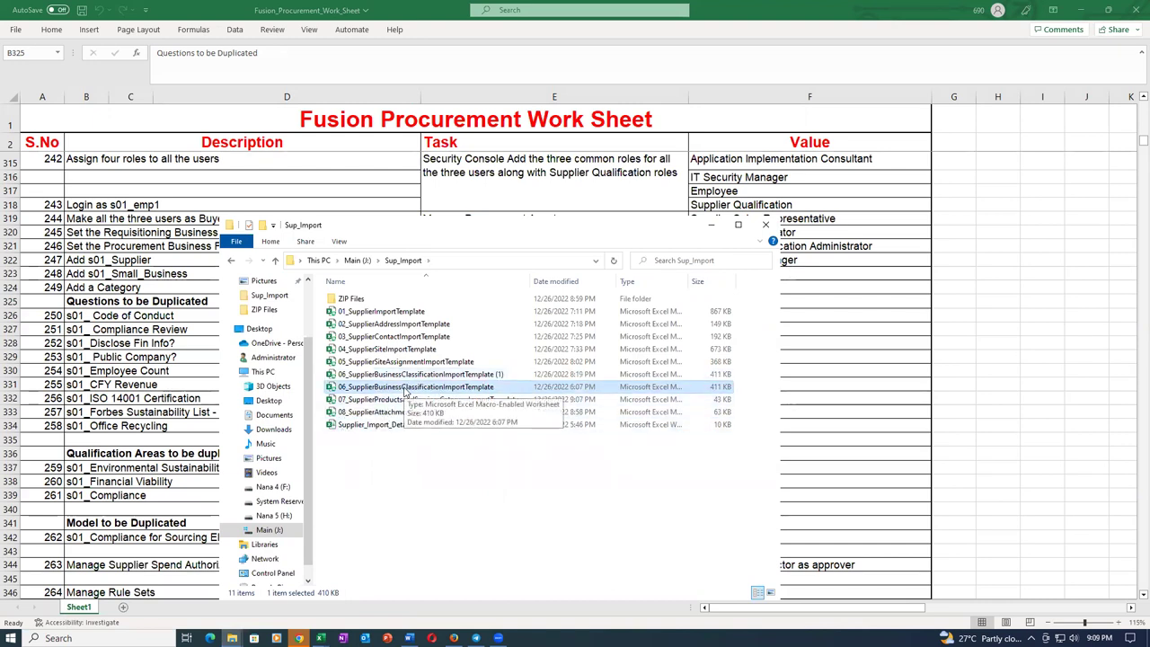
{"action": "key", "text": "Delete"}
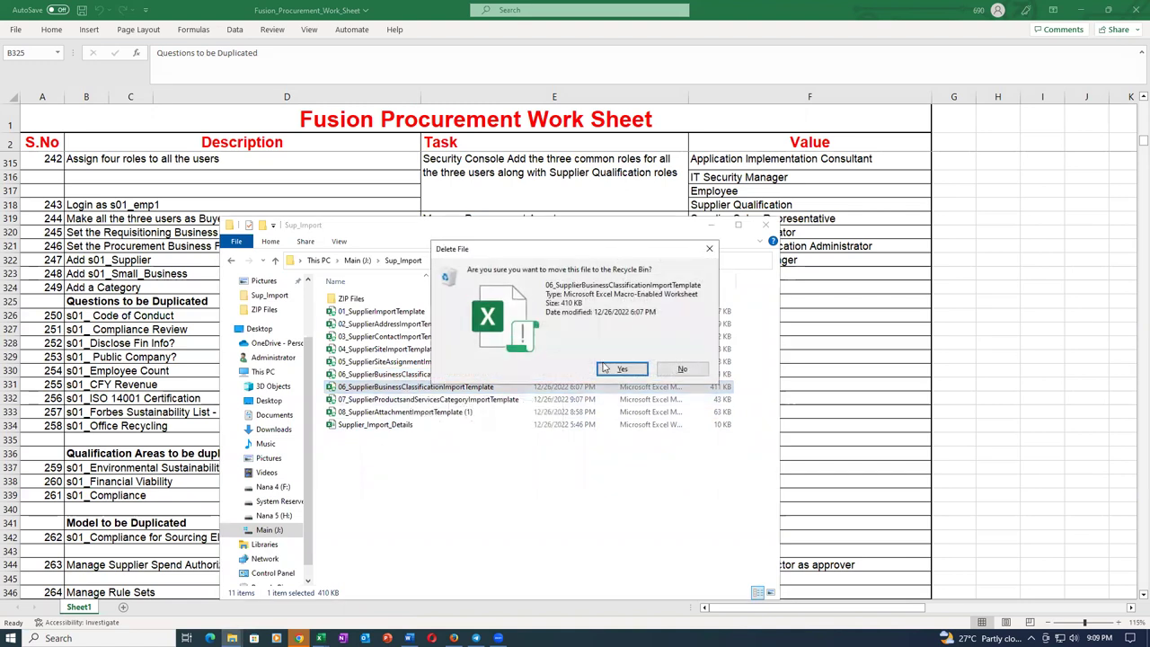
{"action": "key", "text": "Return"}
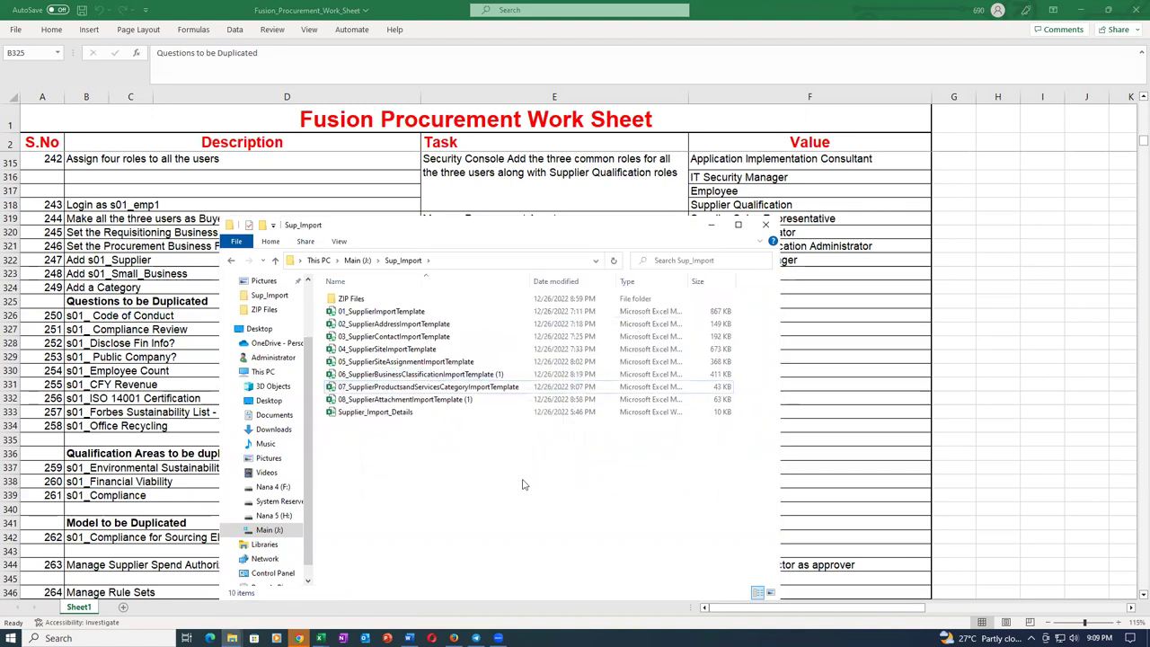
{"action": "left_click", "coordinate": [388, 388]}
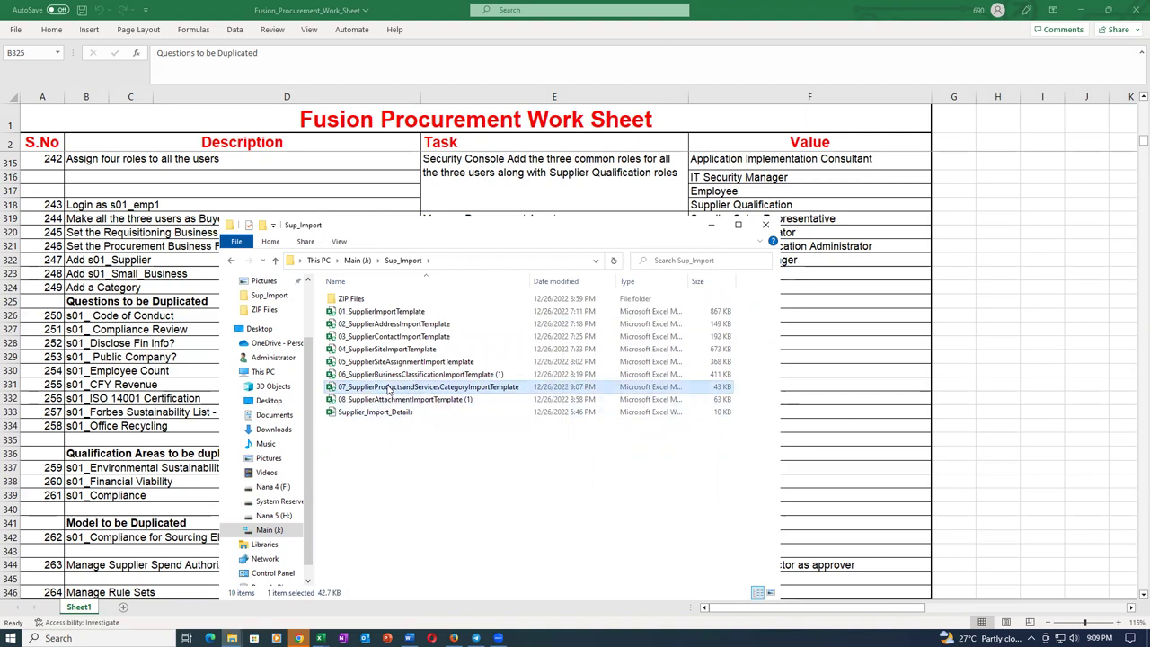
{"action": "left_click", "coordinate": [410, 401]}
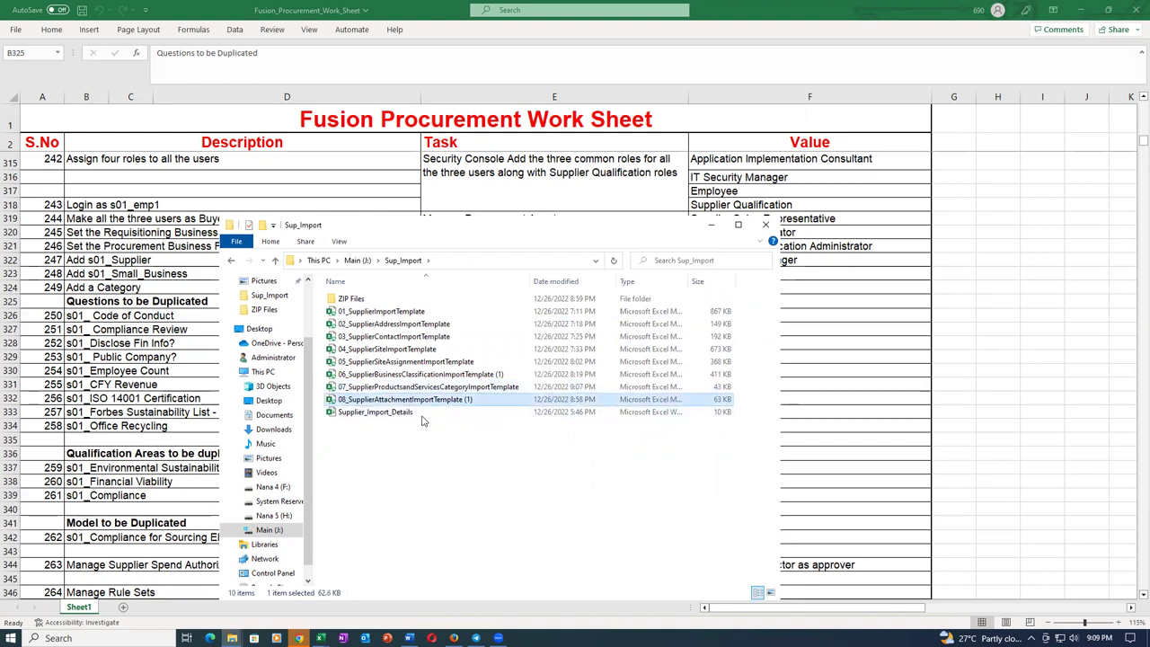
{"action": "left_click", "coordinate": [421, 413]}
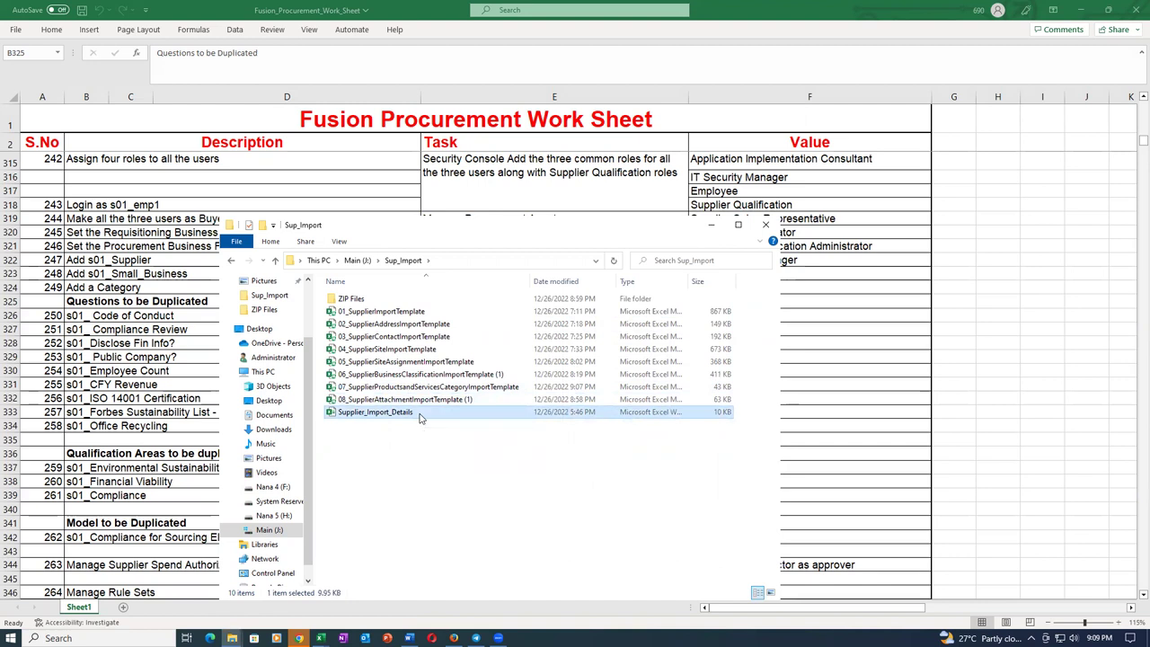
{"action": "double_click", "coordinate": [421, 414]}
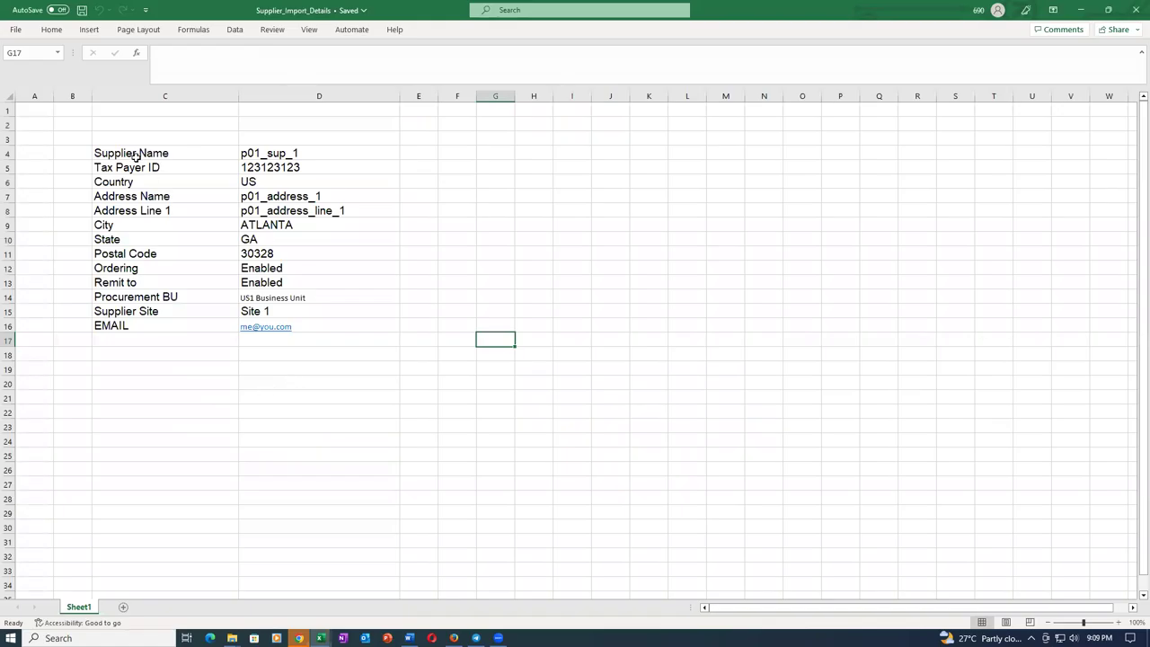
Review the supplier field labels in column C, from Supplier Name down to City.
{"action": "left_click_drag", "start_coordinate": [135, 154], "coordinate": [166, 329]}
{"action": "left_click", "coordinate": [164, 441]}
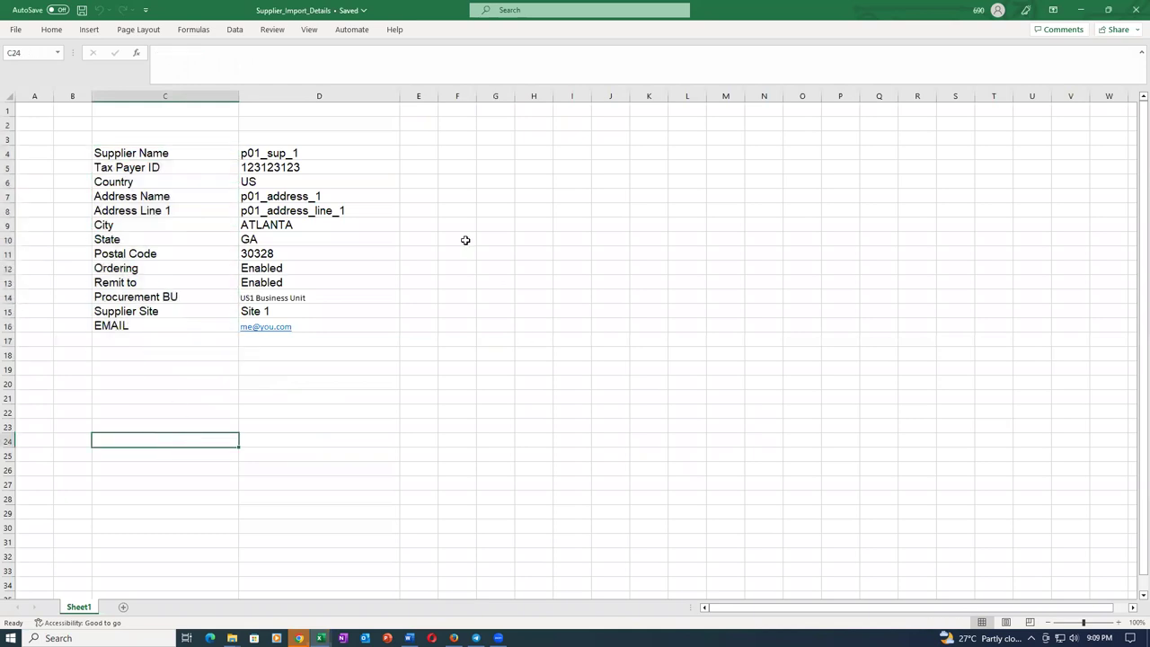
{"action": "left_click", "coordinate": [137, 155]}
{"action": "left_click", "coordinate": [144, 168]}
{"action": "left_click", "coordinate": [135, 183]}
{"action": "left_click", "coordinate": [150, 198]}
{"action": "left_click", "coordinate": [160, 221]}
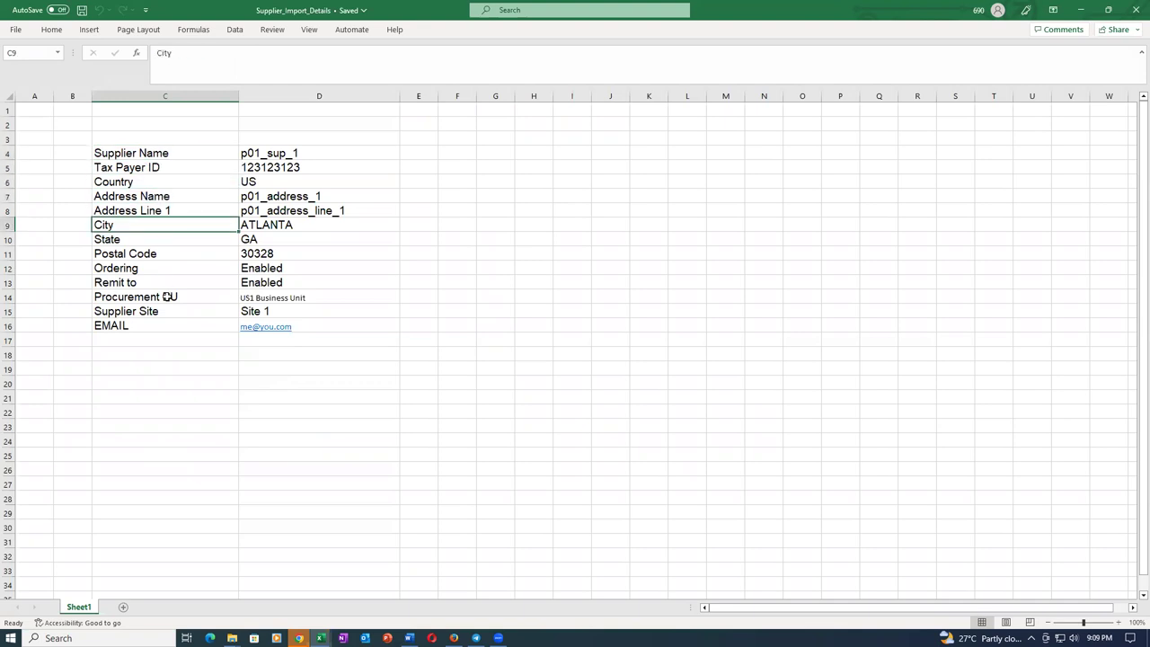
Check the p01_sup_1 supplier name value, then switch to the Fusion Procurement Work Sheet workbook.
{"action": "left_click", "coordinate": [288, 160]}
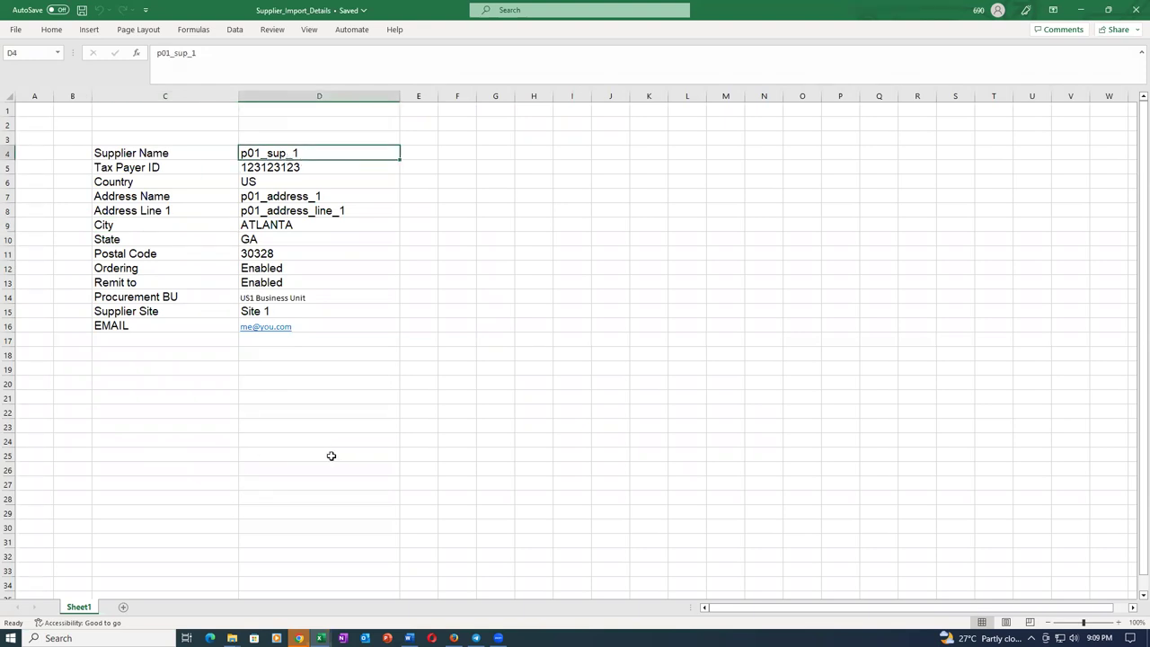
{"action": "left_click_drag", "start_coordinate": [112, 155], "coordinate": [141, 330]}
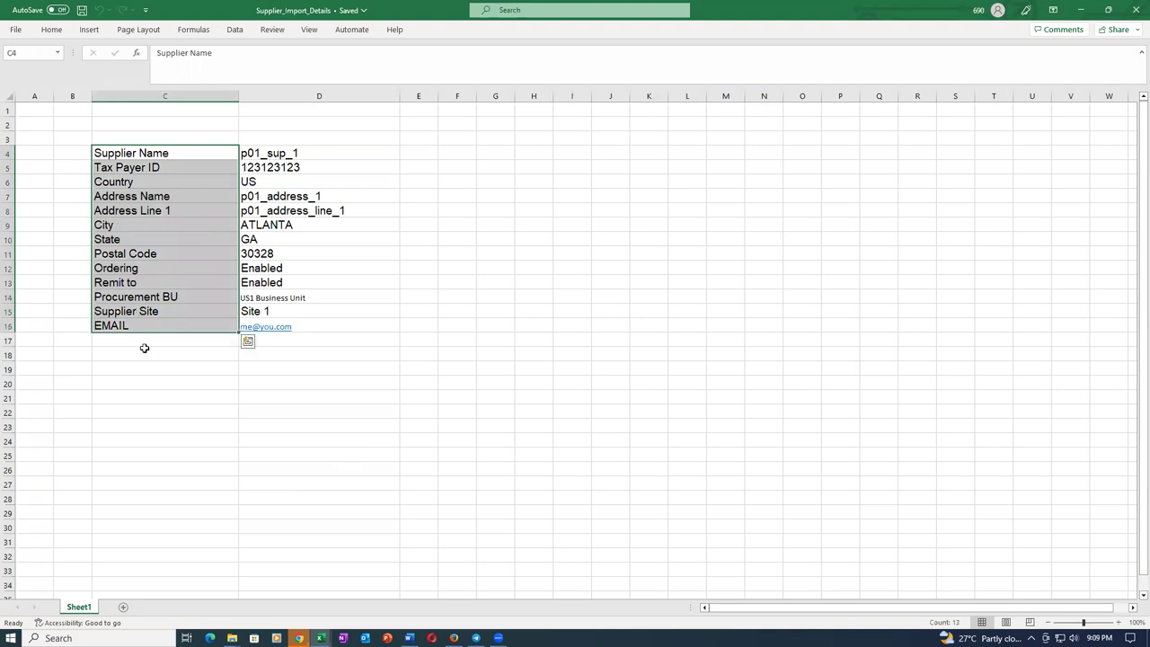
{"action": "left_click", "coordinate": [153, 416]}
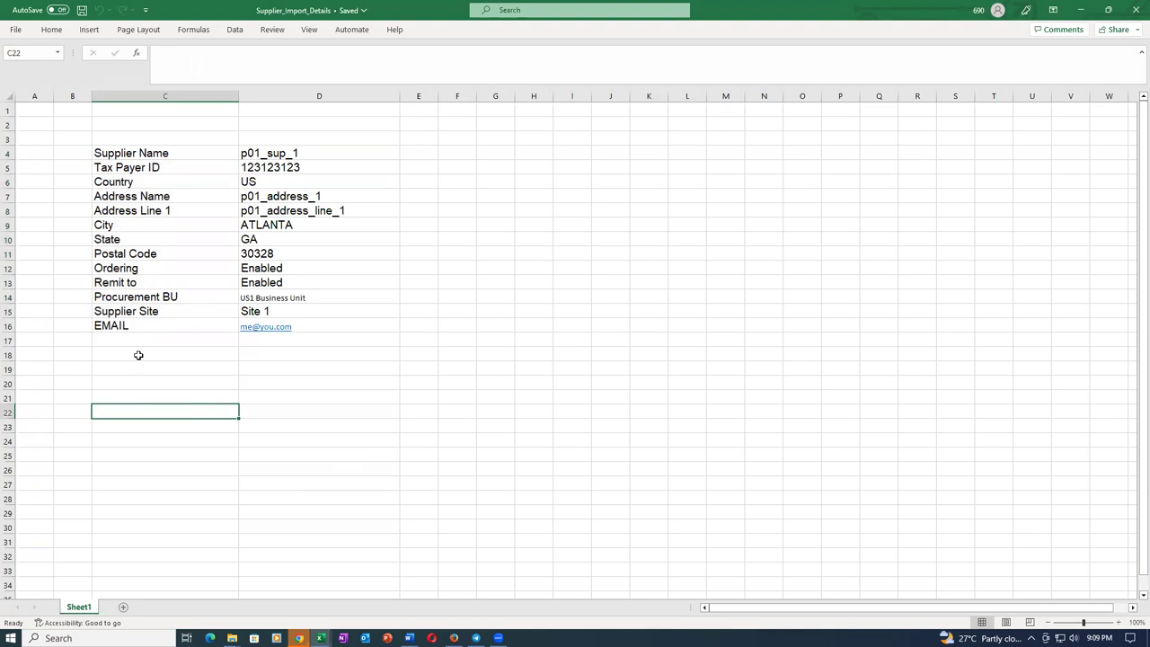
{"action": "key", "text": "alt+Tab"}
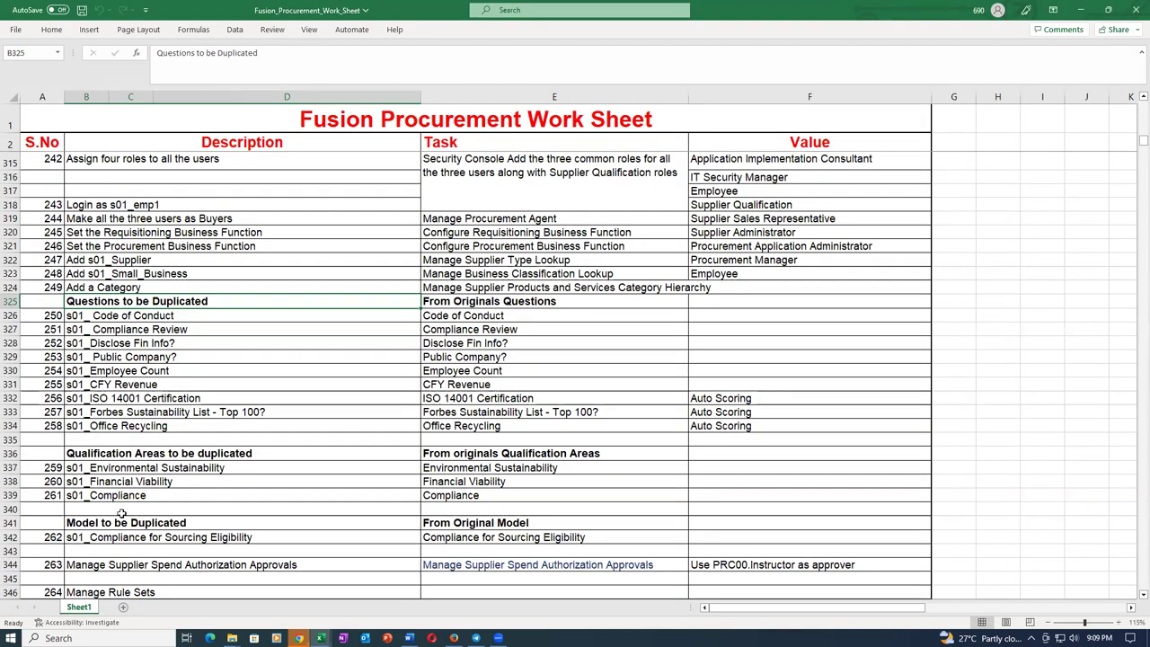
Bring up the Sup_Import folder in File Explorer and look through its ZIP Files subfolder.
{"action": "mouse_move", "coordinate": [232, 638]}
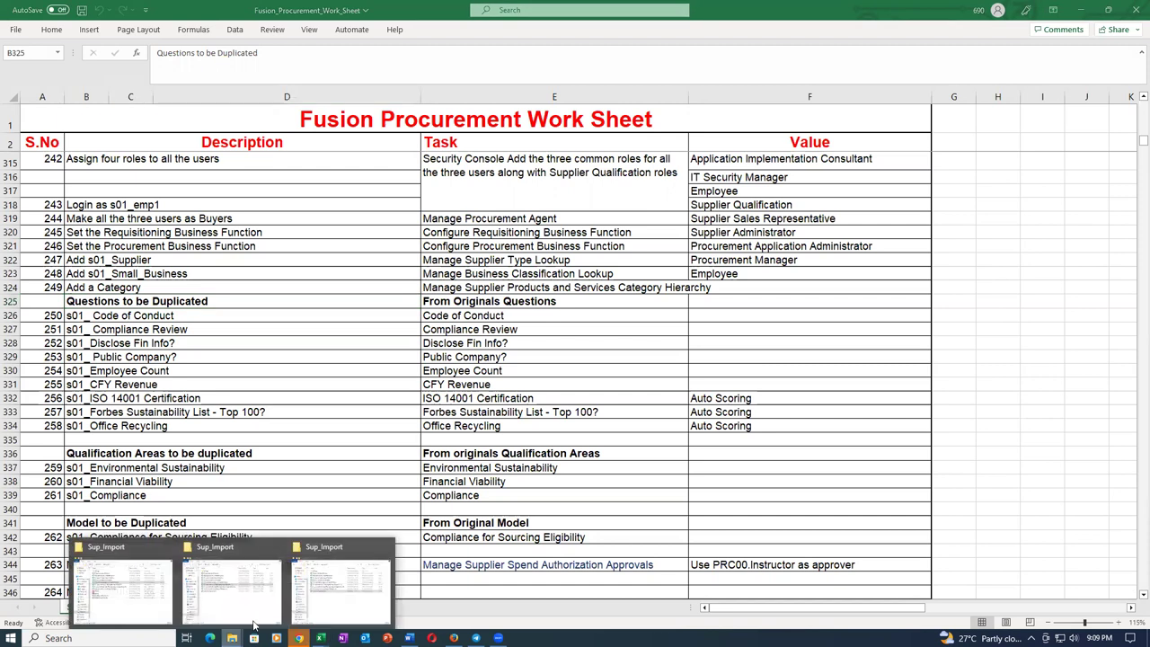
{"action": "left_click", "coordinate": [330, 579]}
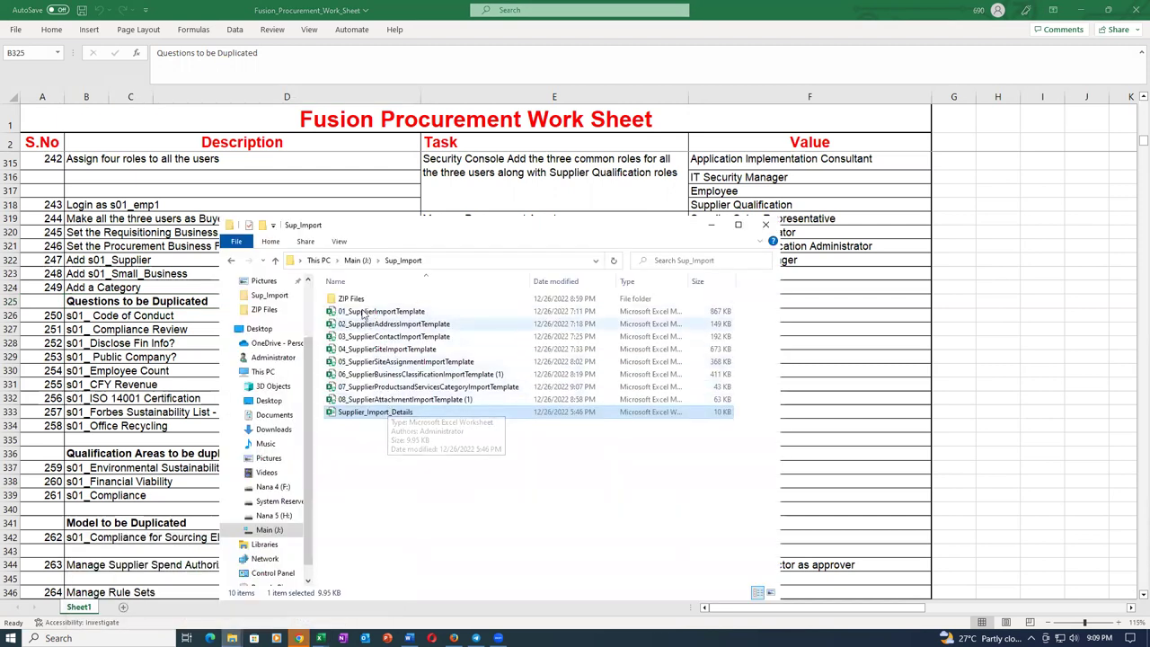
{"action": "double_click", "coordinate": [362, 302]}
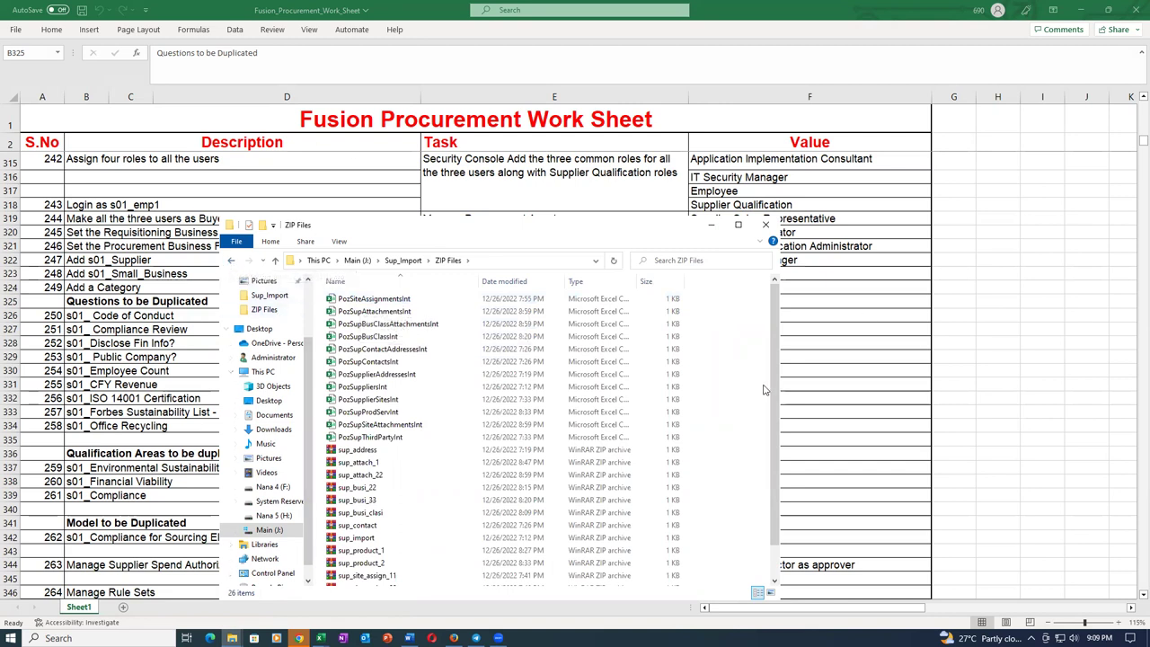
{"action": "scroll", "coordinate": [778, 458], "scroll_direction": "down", "scroll_amount": 1}
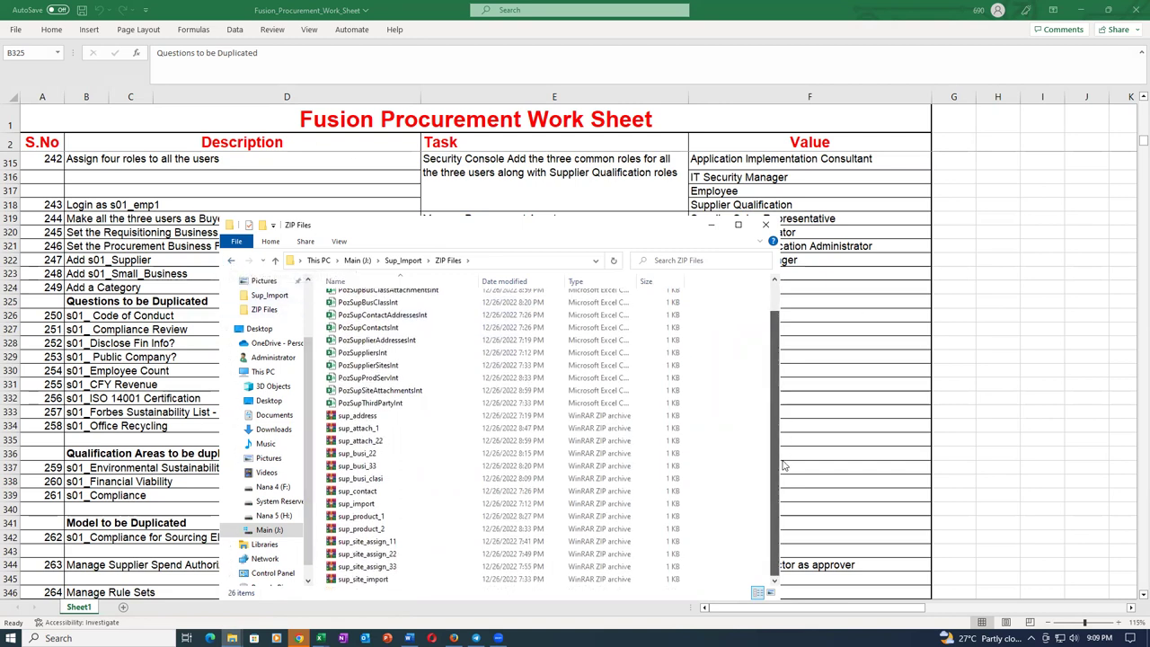
{"action": "scroll", "coordinate": [775, 440], "scroll_direction": "up", "scroll_amount": 1}
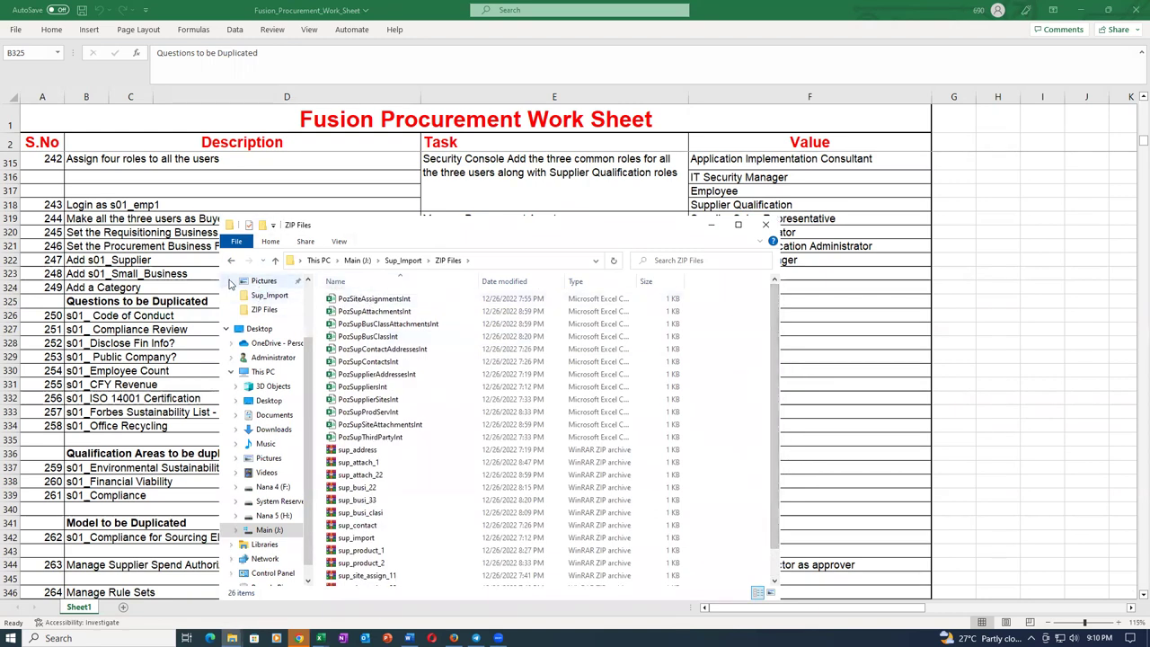
Try deleting the ZIP Files folder, which stays because it is in use.
{"action": "left_click", "coordinate": [269, 295]}
{"action": "left_click", "coordinate": [350, 300]}
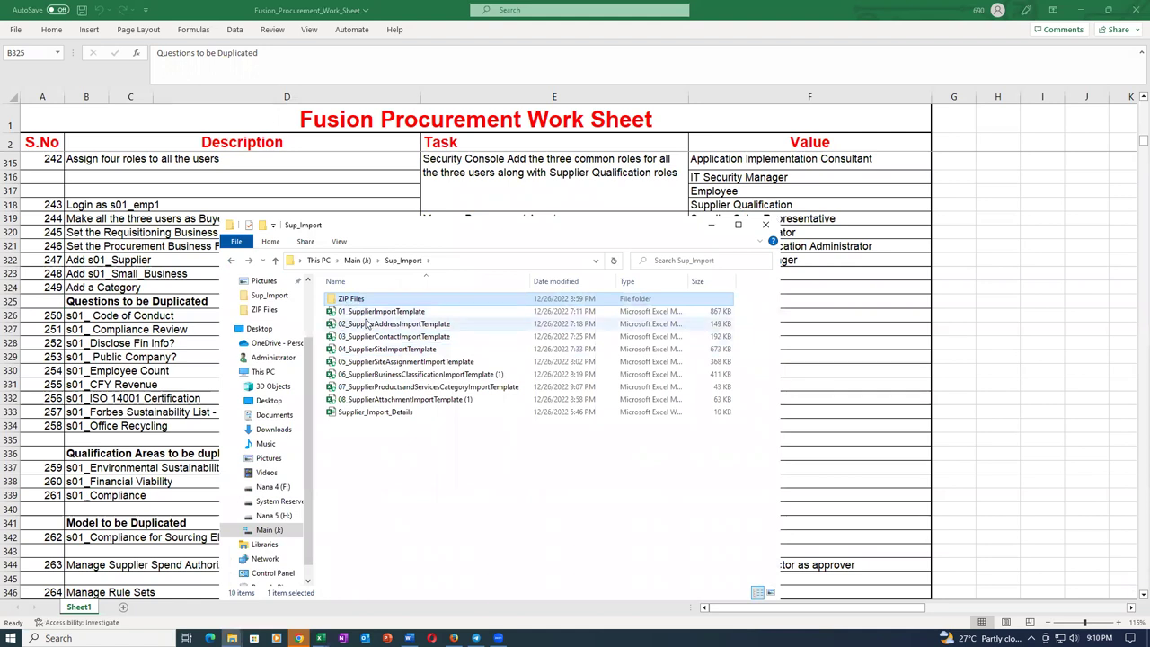
{"action": "left_click", "coordinate": [366, 311]}
{"action": "left_click", "coordinate": [374, 301]}
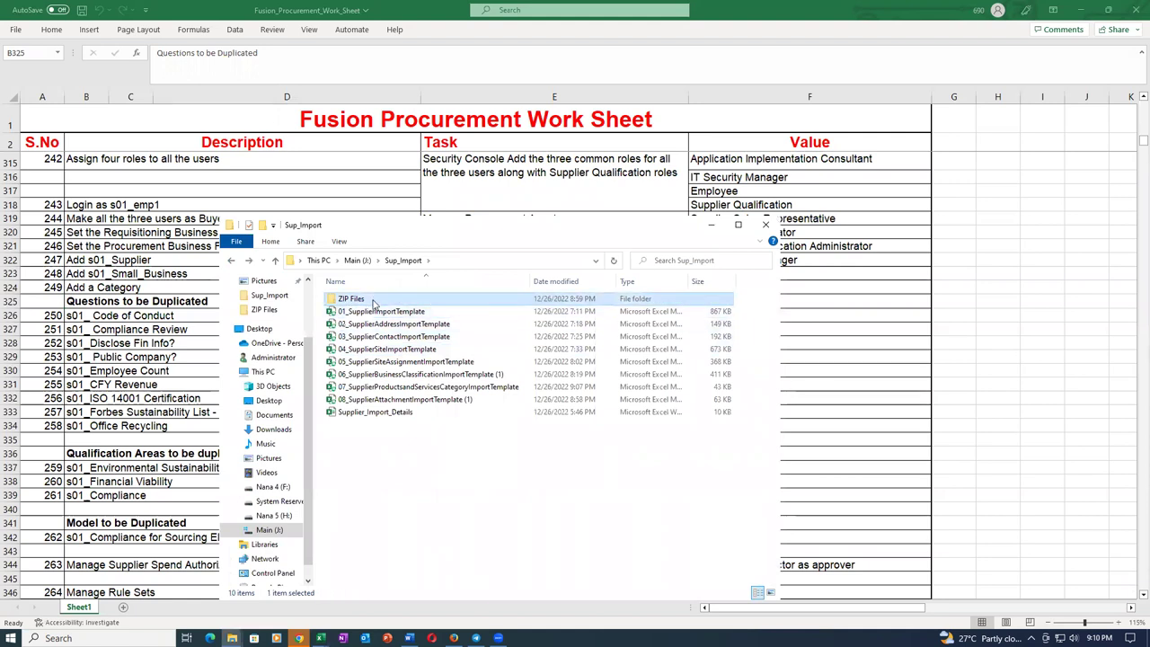
{"action": "key", "text": "Delete"}
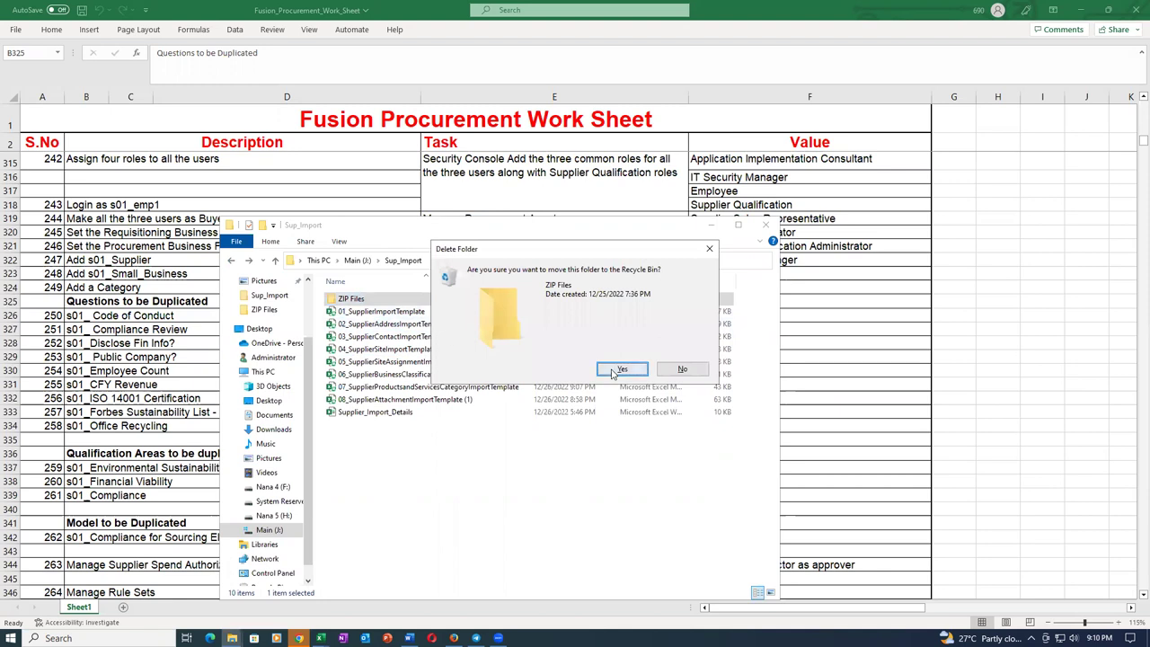
{"action": "left_click", "coordinate": [620, 370]}
{"action": "left_click", "coordinate": [372, 266]}
{"action": "left_click", "coordinate": [383, 310]}
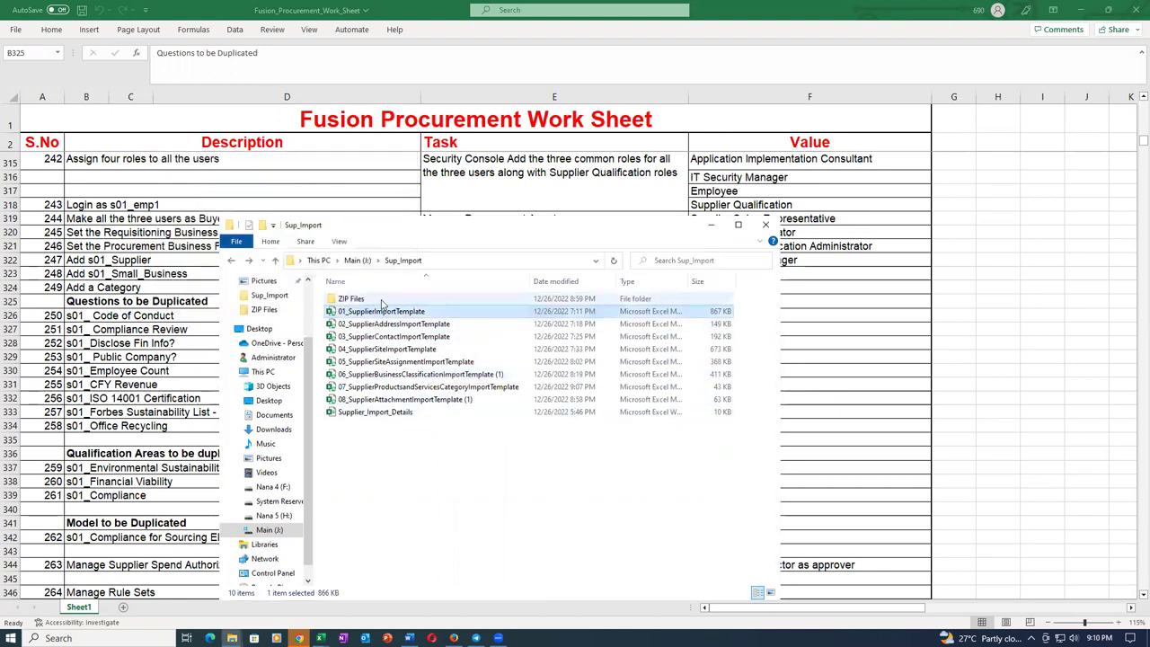
{"action": "left_click", "coordinate": [379, 299]}
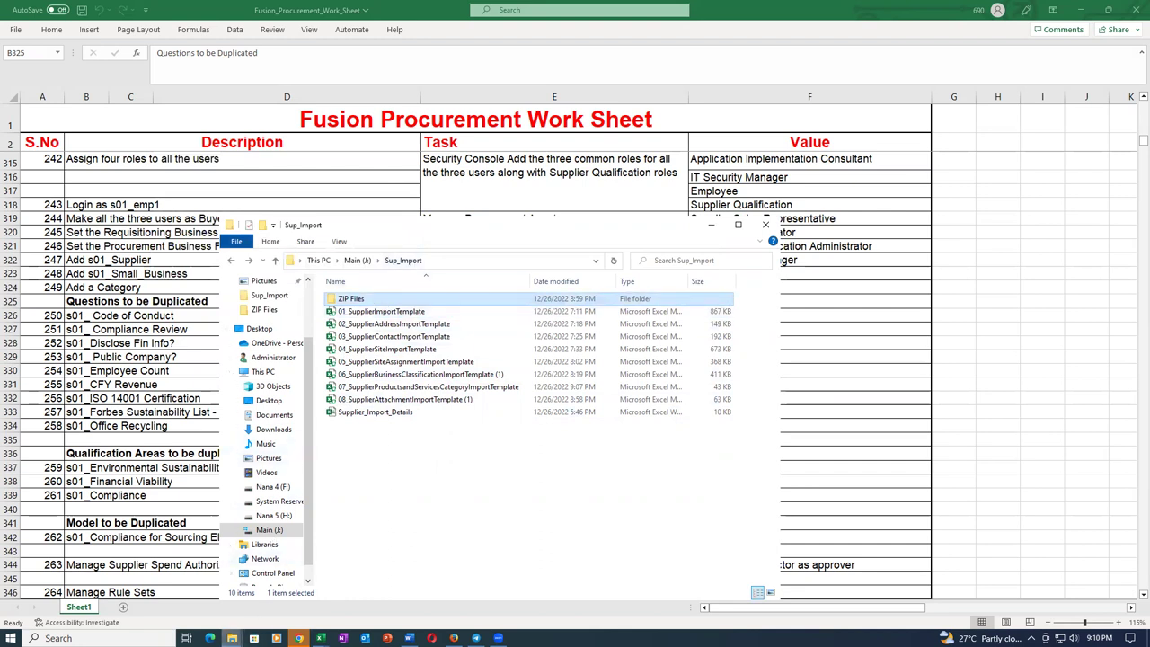
Dismiss the Oracle server error alert in Chrome.
{"action": "mouse_move", "coordinate": [232, 638]}
{"action": "left_click", "coordinate": [299, 638]}
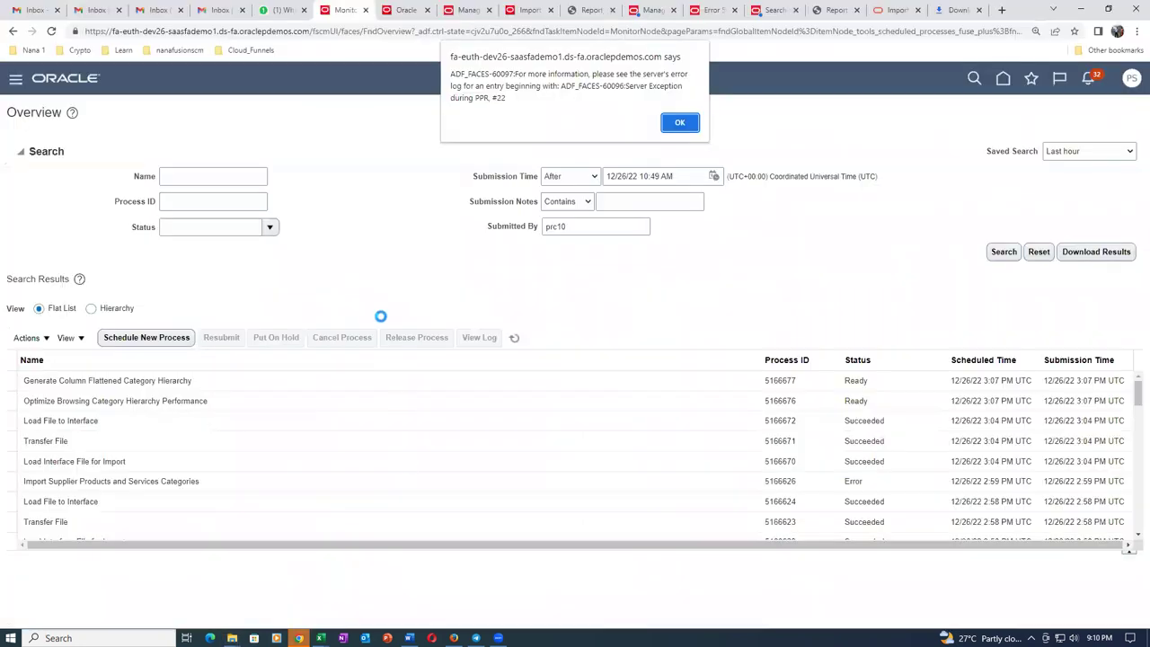
{"action": "left_click", "coordinate": [683, 124]}
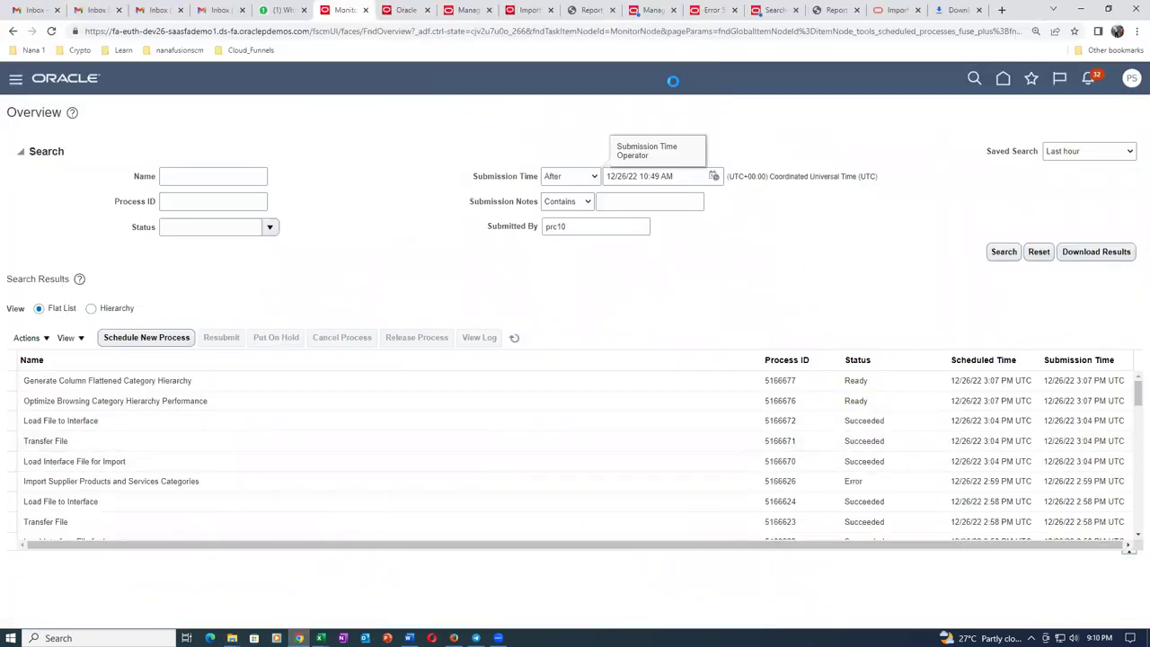
Load drive.google.com in a new browser tab.
{"action": "left_click", "coordinate": [1000, 11]}
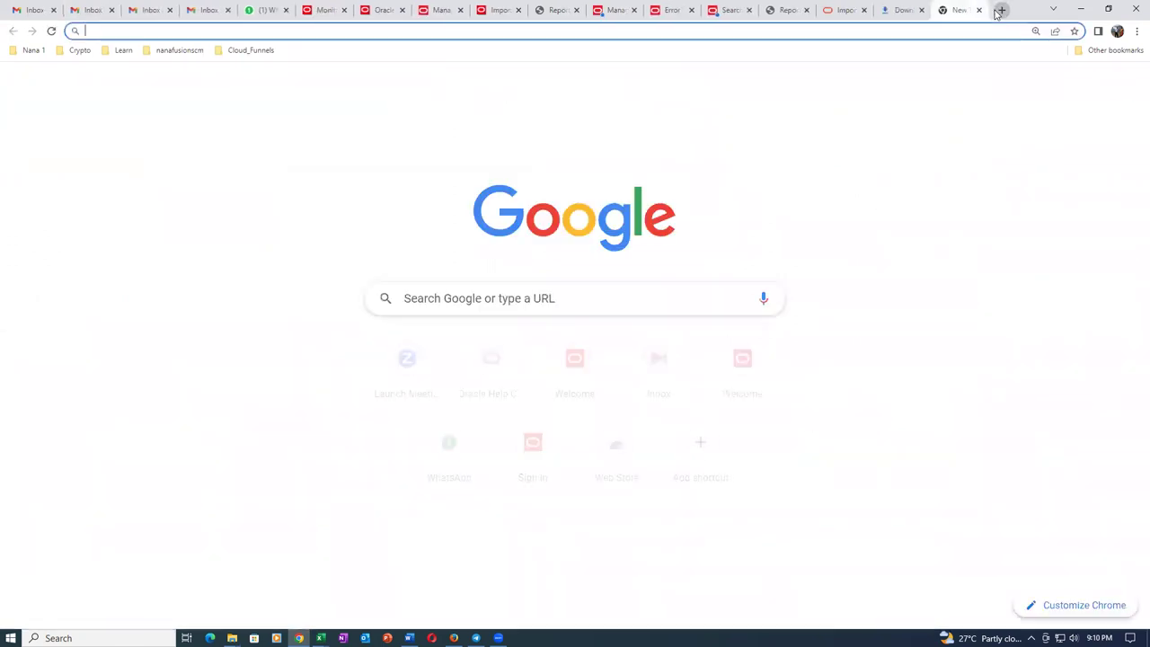
{"action": "type", "text": "drive"}
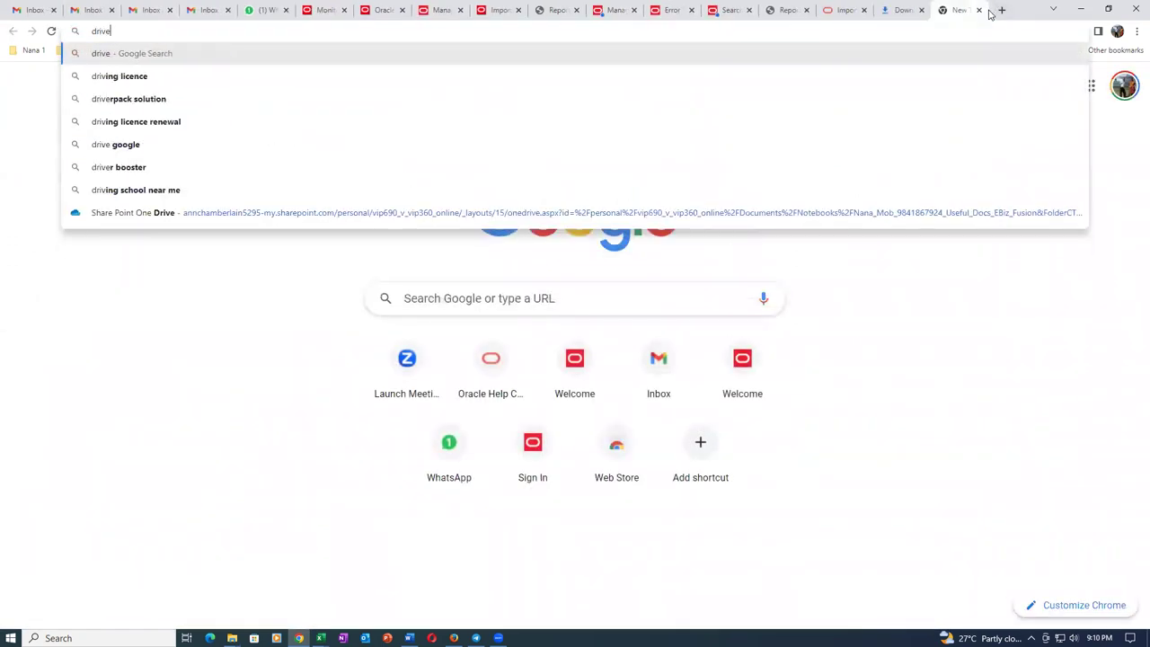
{"action": "type", "text": ".google"}
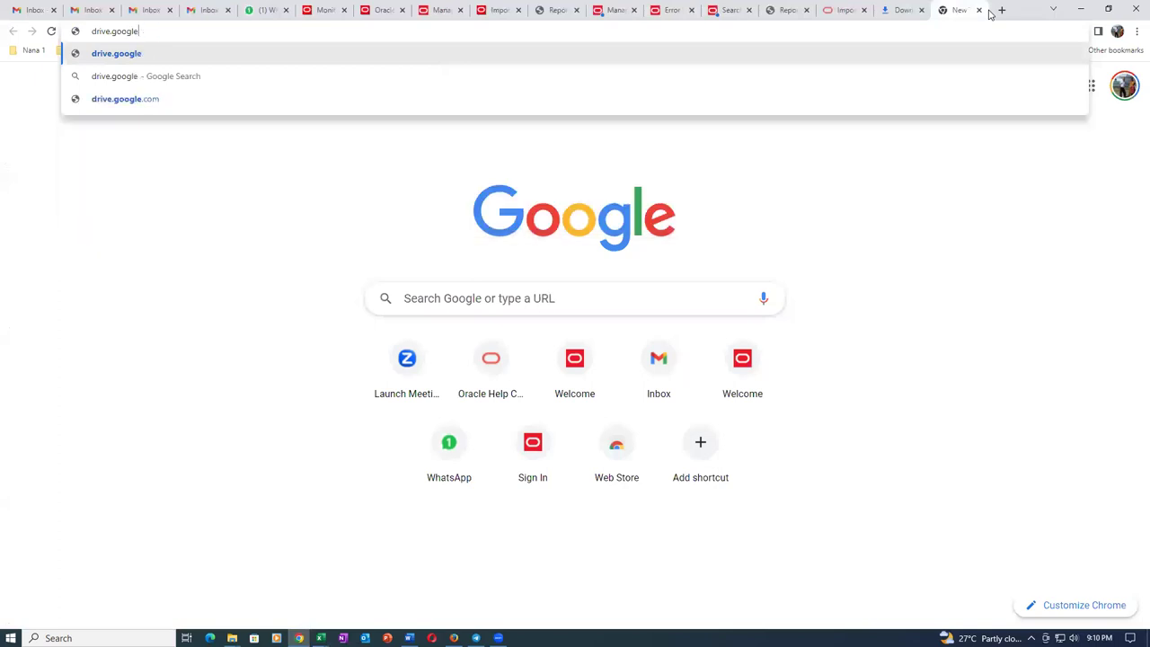
{"action": "type", "text": ".com"}
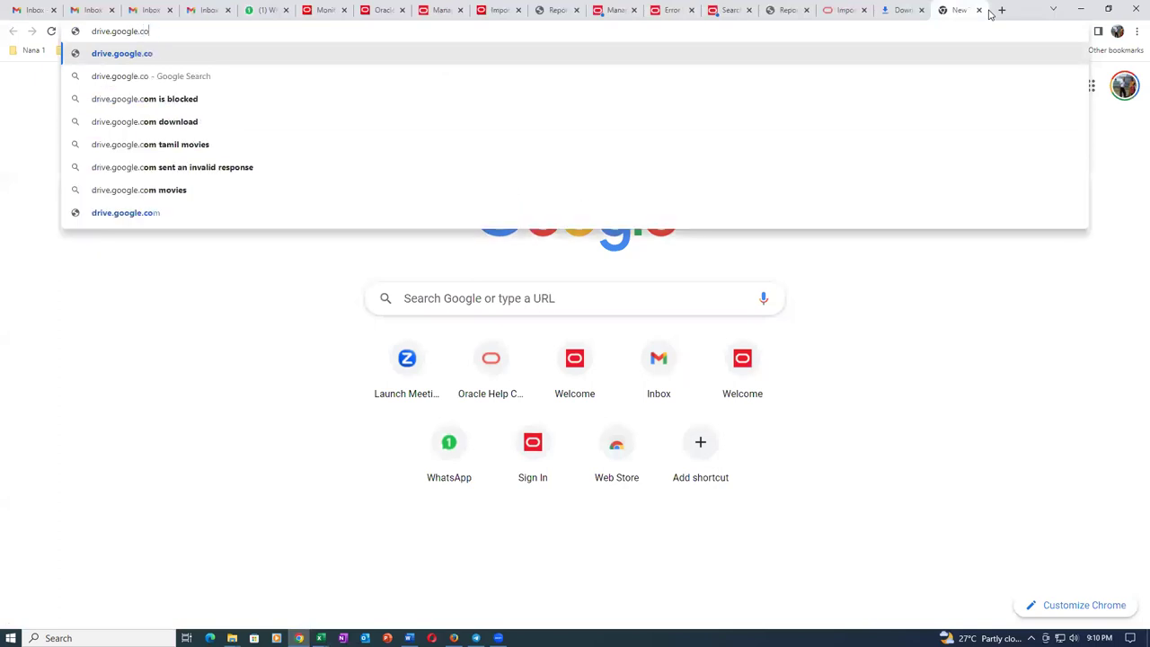
{"action": "key", "text": "Return"}
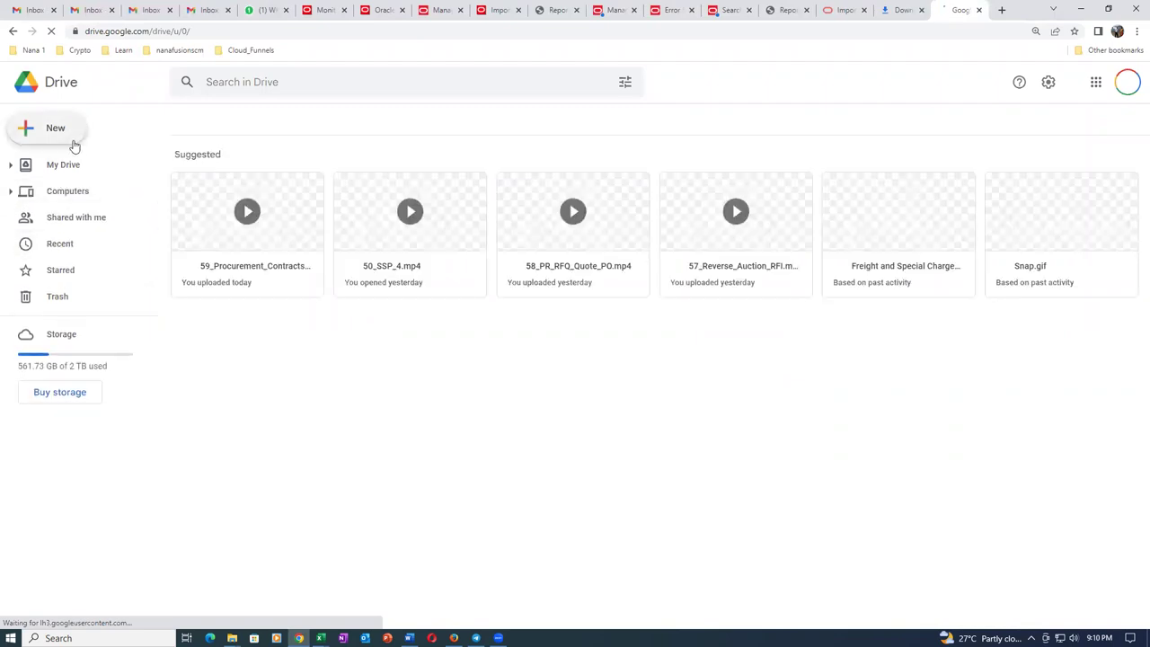
Upload the Sup_Import folder from Main (J:) into My Drive, allowing all 36 files.
{"action": "left_click", "coordinate": [74, 144]}
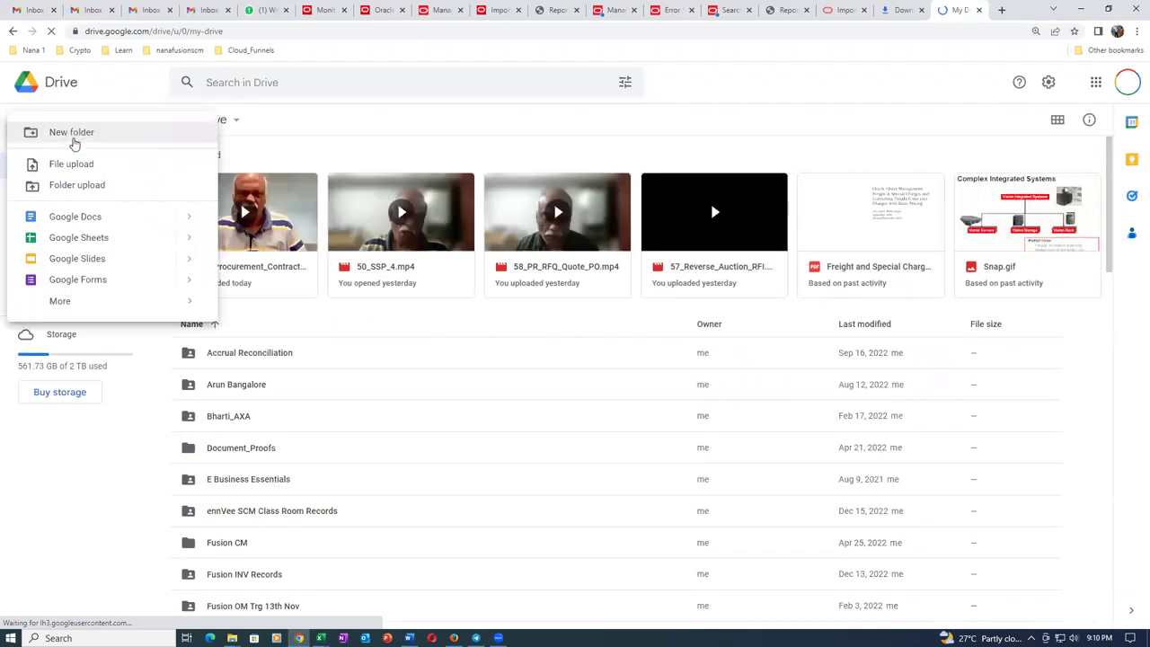
{"action": "left_click", "coordinate": [79, 188]}
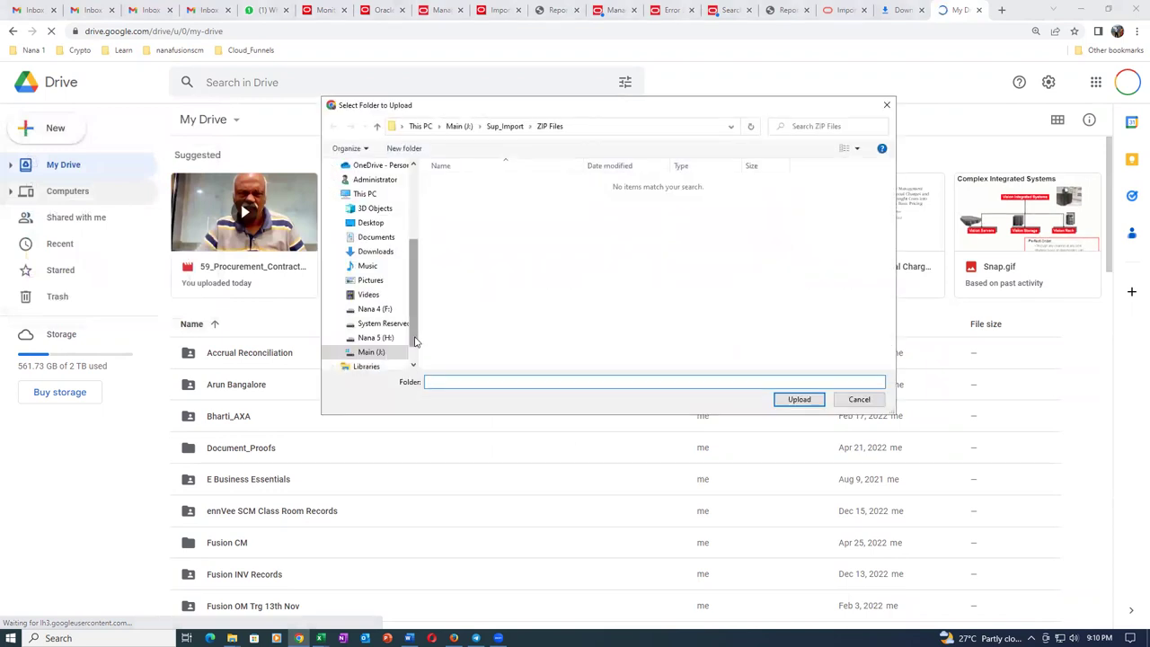
{"action": "scroll", "coordinate": [395, 347], "scroll_direction": "down", "scroll_amount": 1}
{"action": "left_click", "coordinate": [388, 338]}
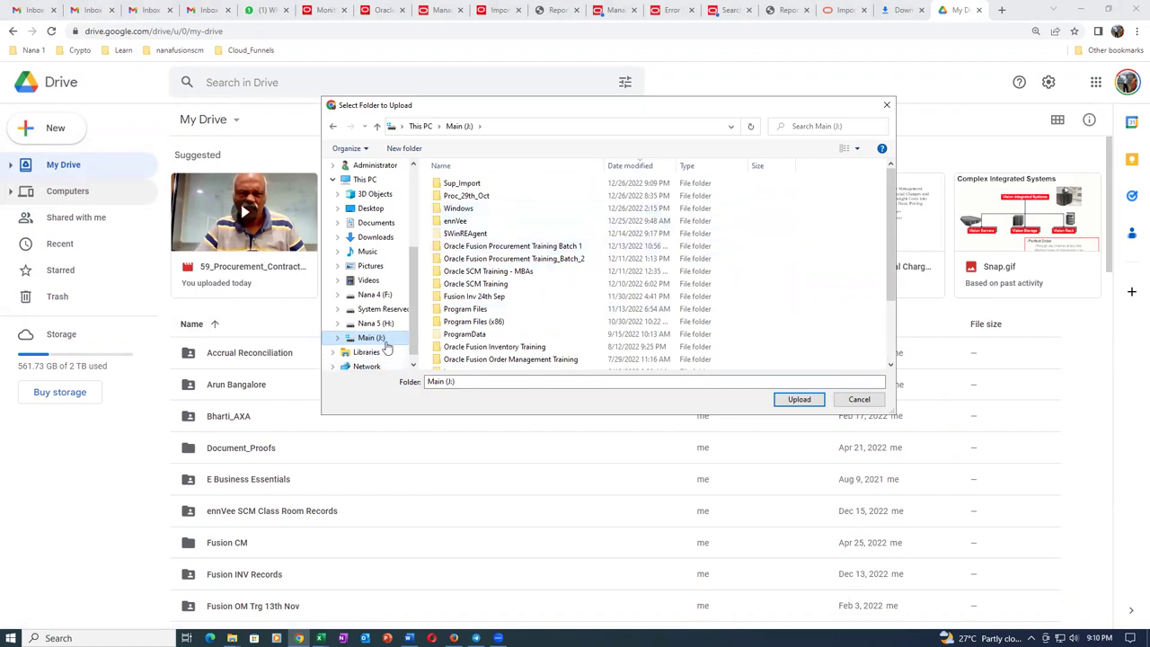
{"action": "left_click", "coordinate": [500, 184]}
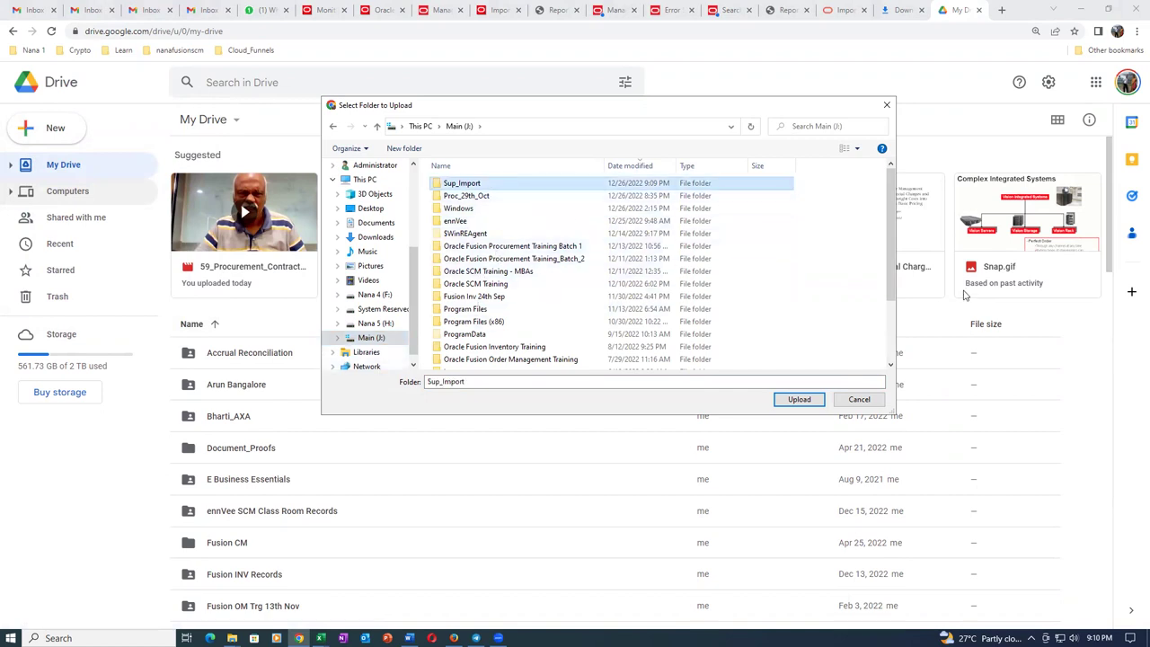
{"action": "left_click", "coordinate": [812, 399]}
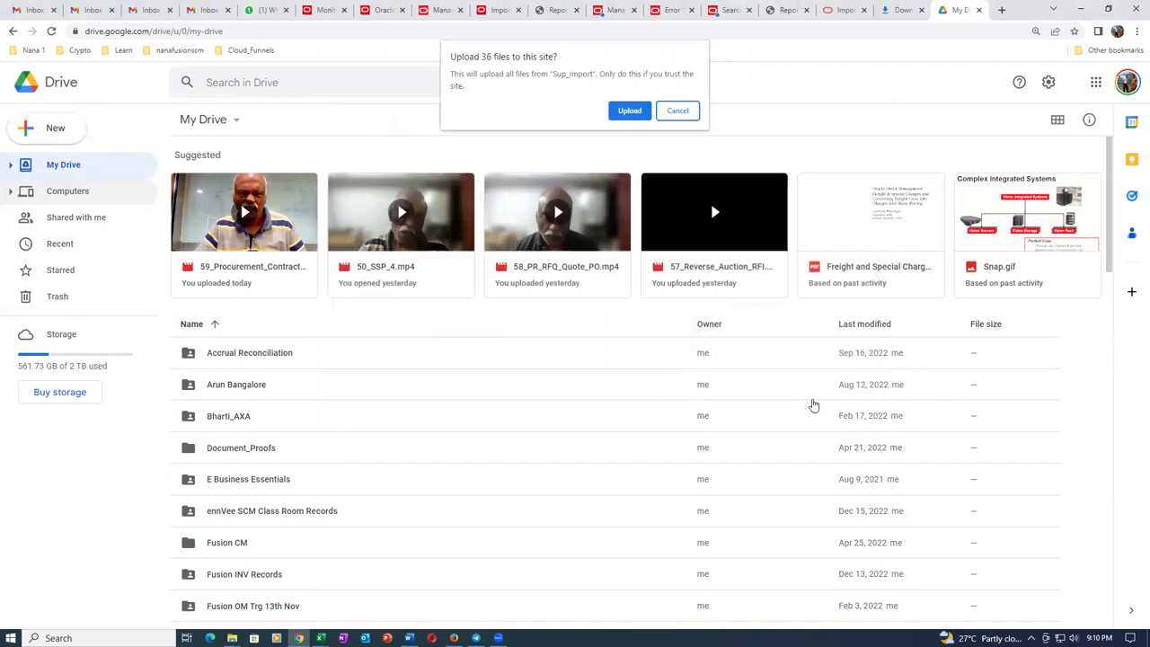
{"action": "left_click", "coordinate": [630, 110]}
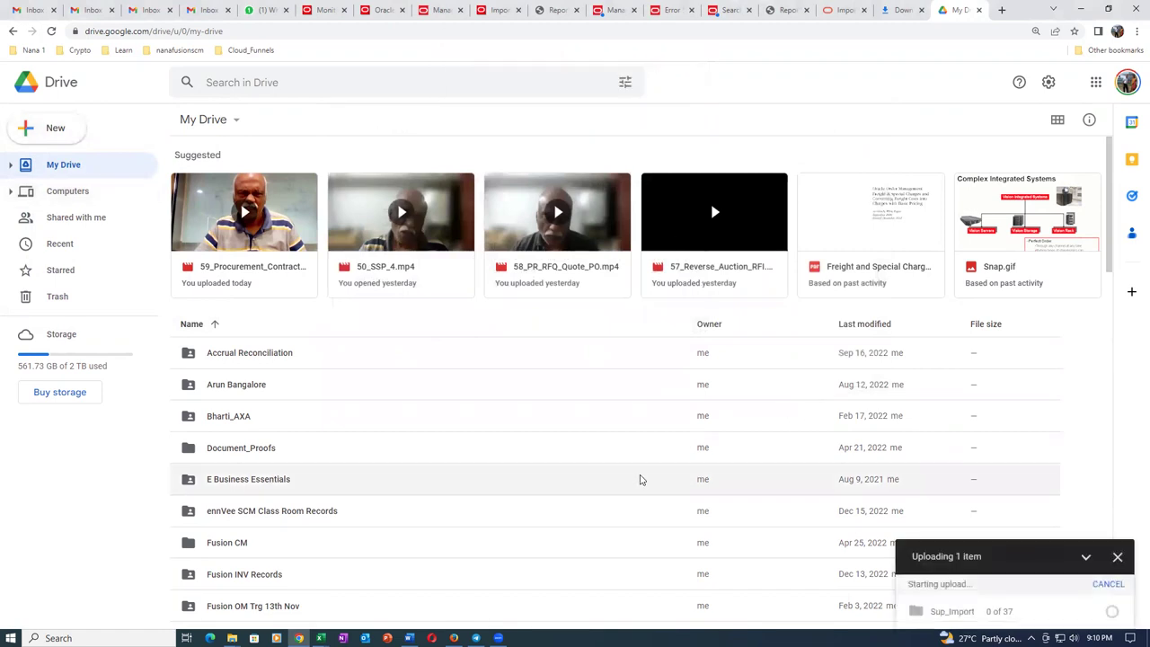
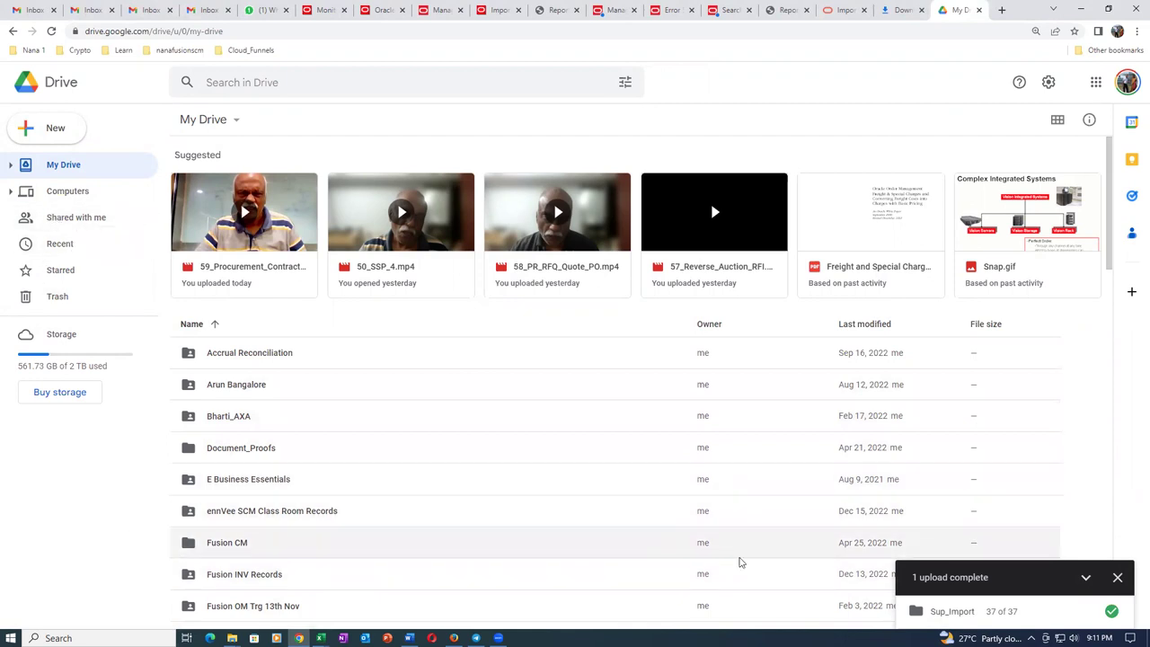
Dismiss the finished-upload notice and open the Fusion Procurement 6 Pillars 29th Oct 22 folder.
{"action": "left_click", "coordinate": [1118, 577]}
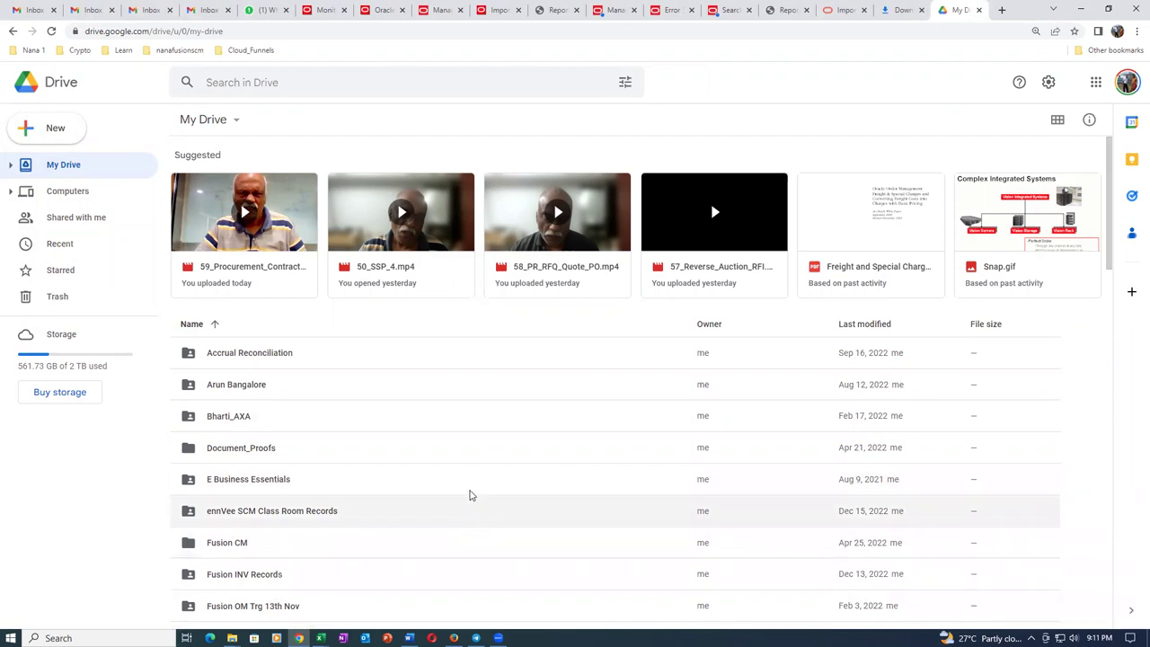
{"action": "scroll", "coordinate": [429, 458], "scroll_direction": "down", "scroll_amount": 1}
{"action": "scroll", "coordinate": [429, 459], "scroll_direction": "down", "scroll_amount": 2}
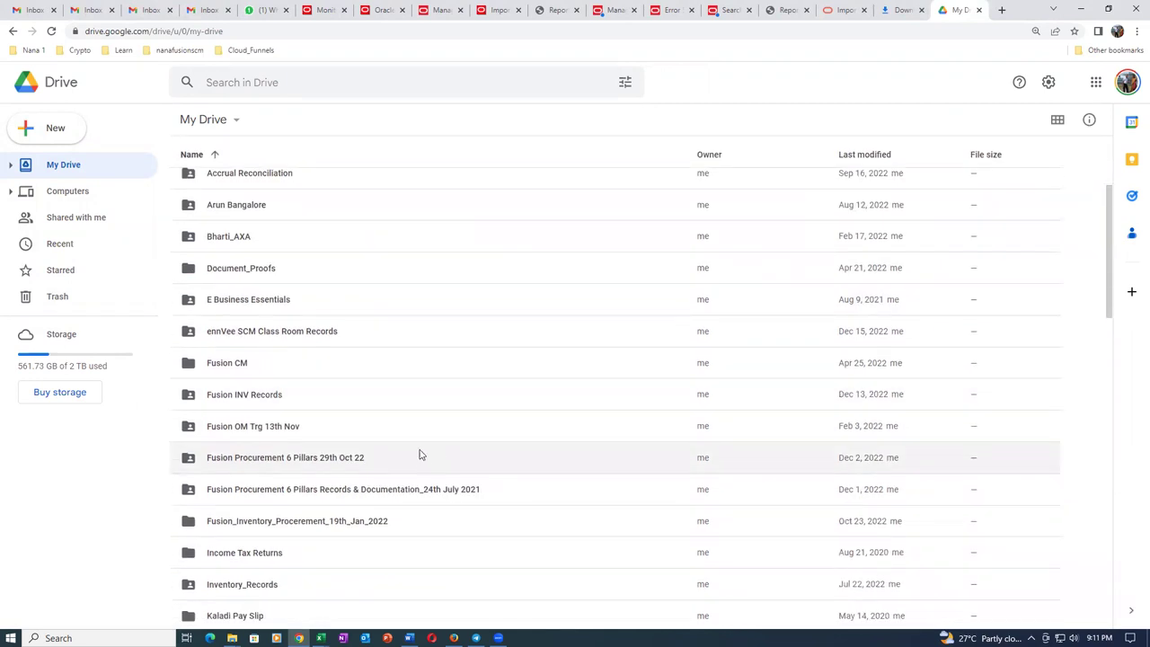
{"action": "left_click", "coordinate": [403, 468]}
{"action": "double_click", "coordinate": [402, 465]}
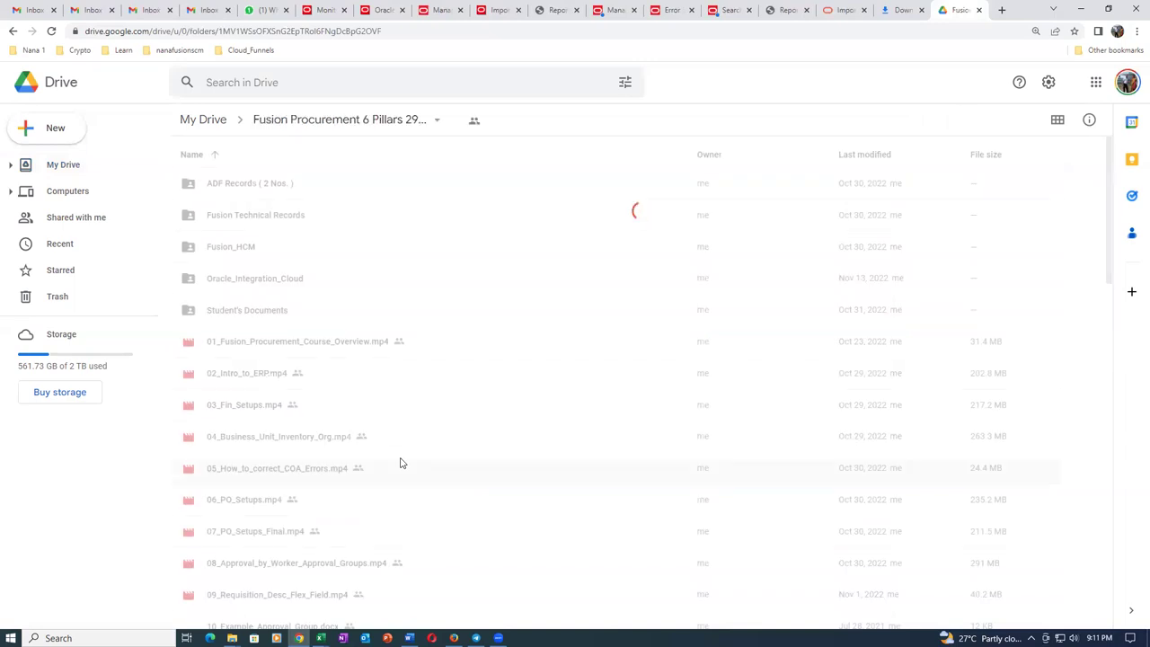
Start a file upload from Sup_Import on Main (J:), then cancel it.
{"action": "left_click", "coordinate": [67, 131]}
{"action": "left_click", "coordinate": [80, 165]}
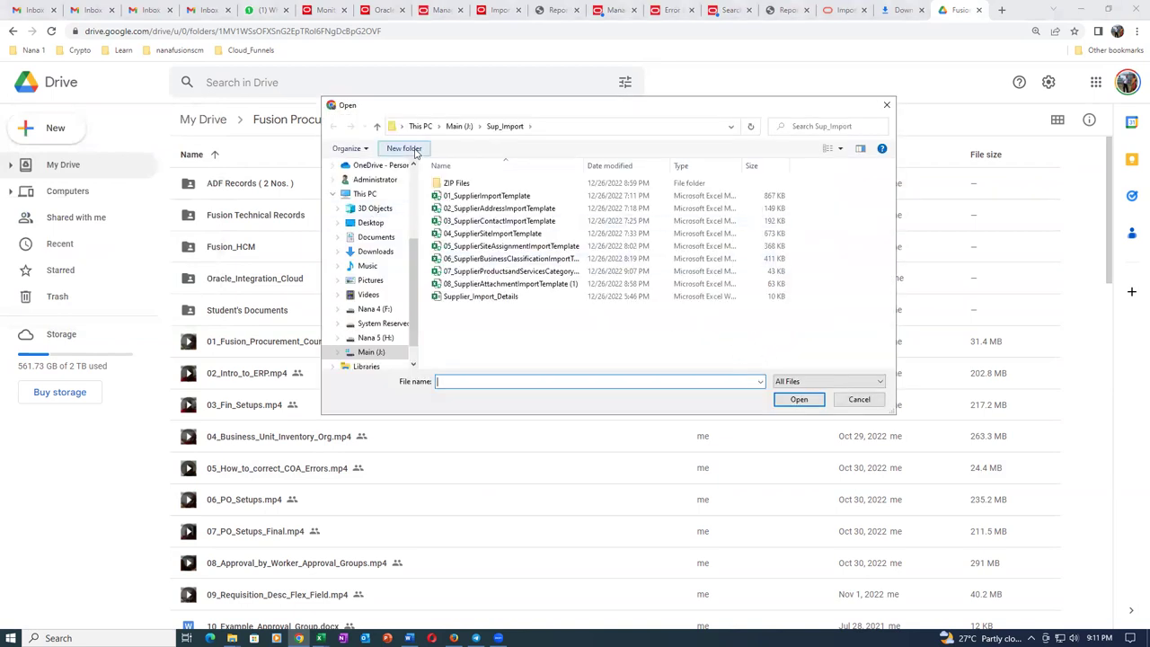
{"action": "left_click", "coordinate": [458, 126]}
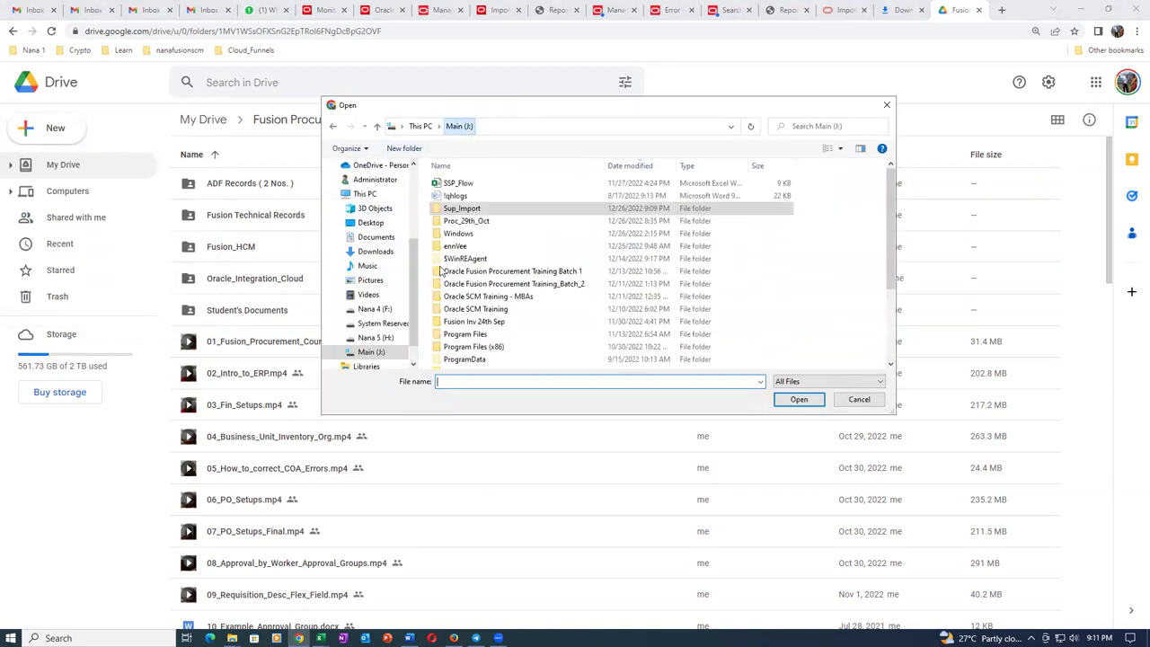
{"action": "left_click", "coordinate": [495, 222]}
{"action": "left_click", "coordinate": [496, 209]}
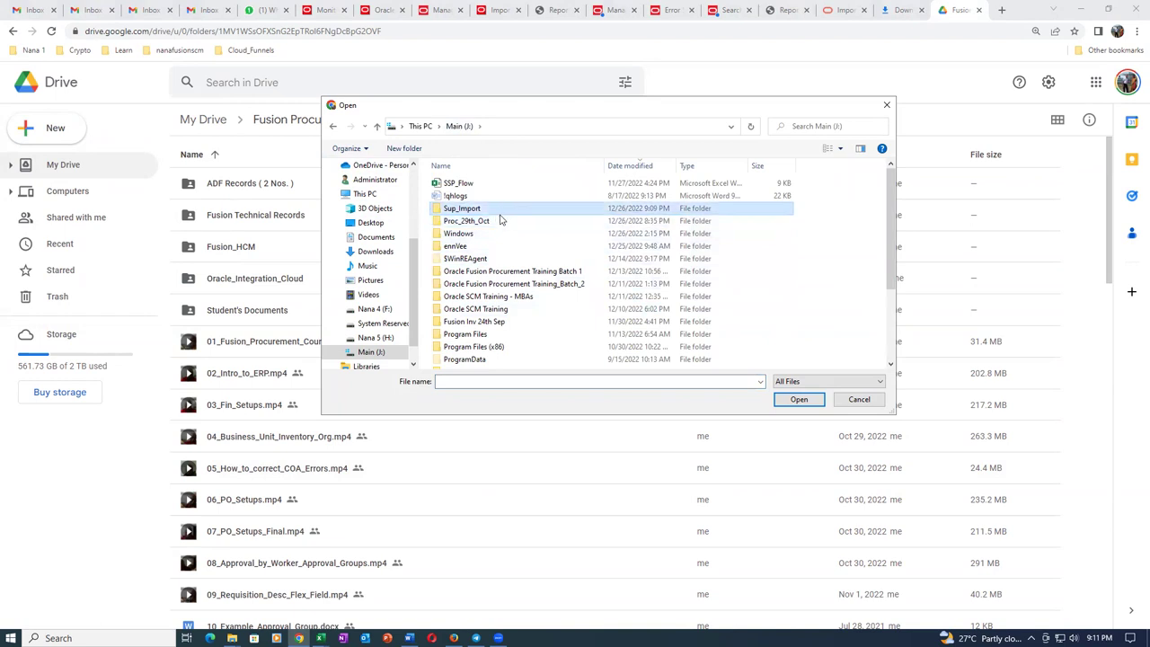
{"action": "left_click", "coordinate": [799, 401]}
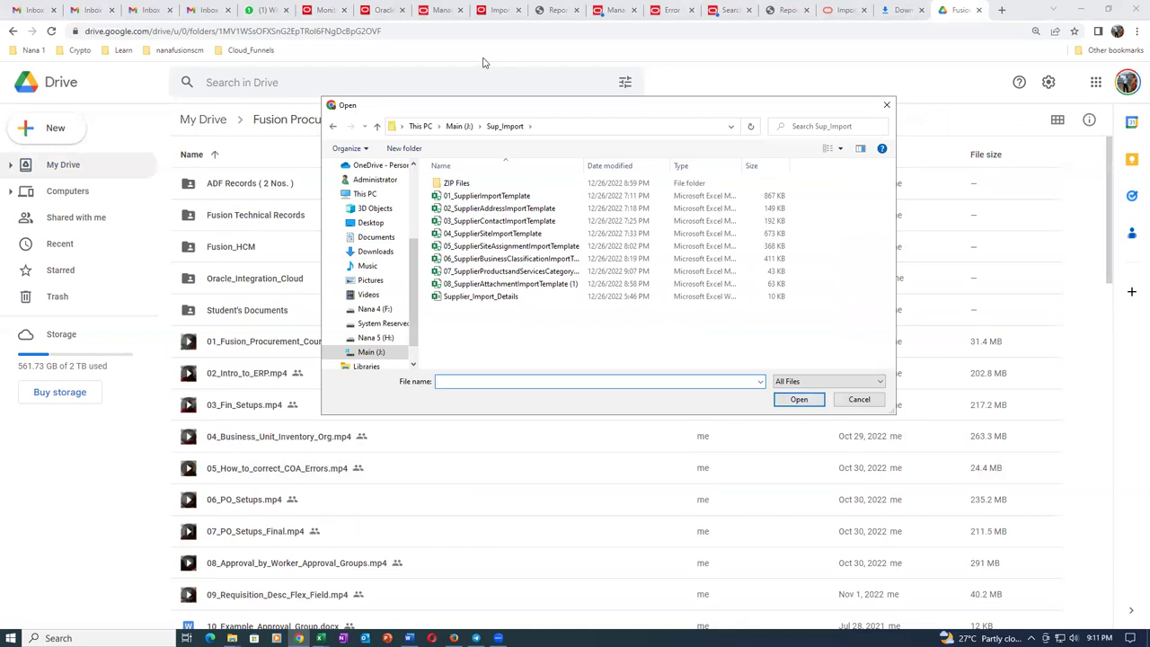
{"action": "left_click", "coordinate": [879, 404]}
Upload the Sup_Import folder from Main (J:) and confirm uploading all 36 files.
{"action": "left_click", "coordinate": [54, 133]}
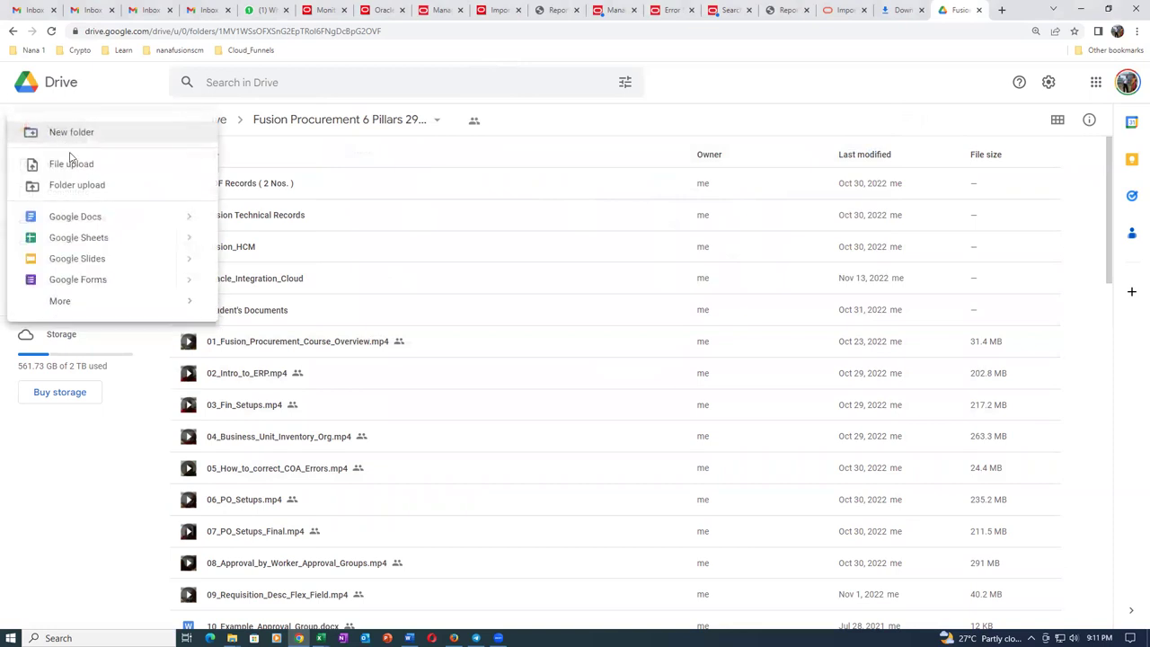
{"action": "left_click", "coordinate": [77, 185]}
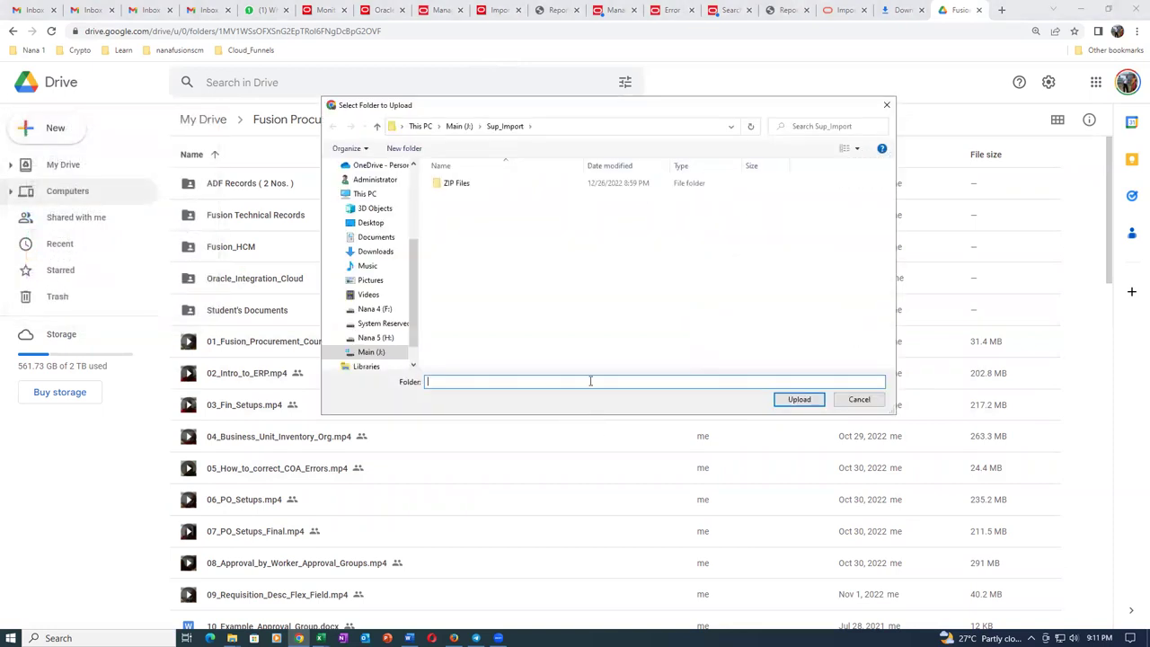
{"action": "left_click", "coordinate": [458, 126]}
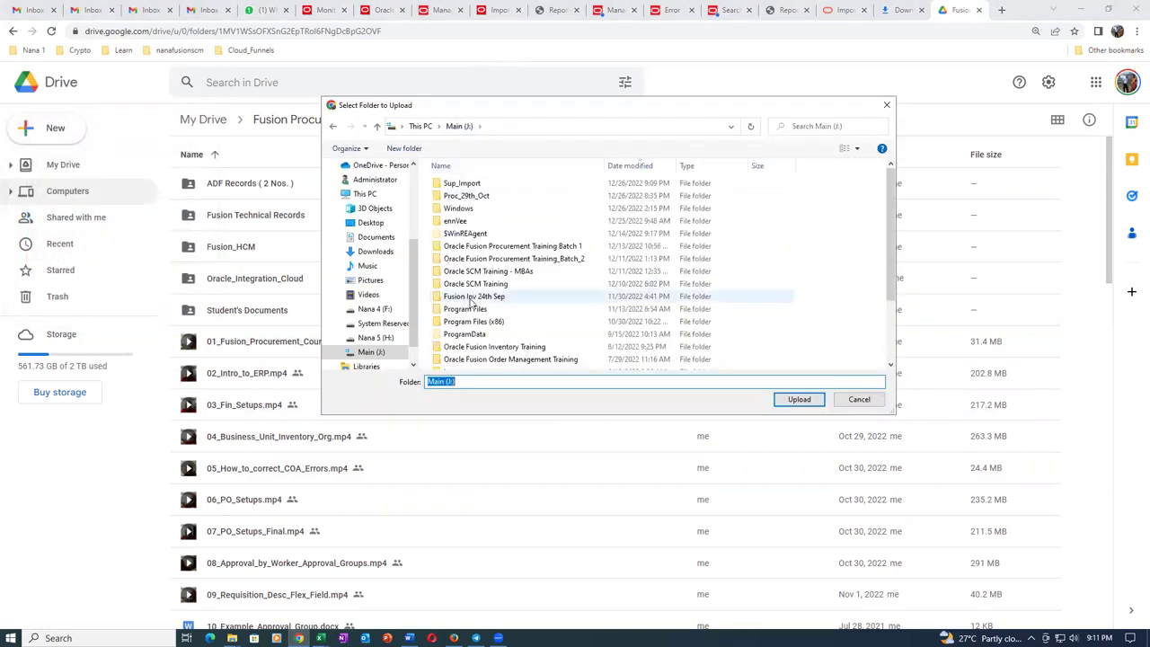
{"action": "left_click", "coordinate": [489, 184]}
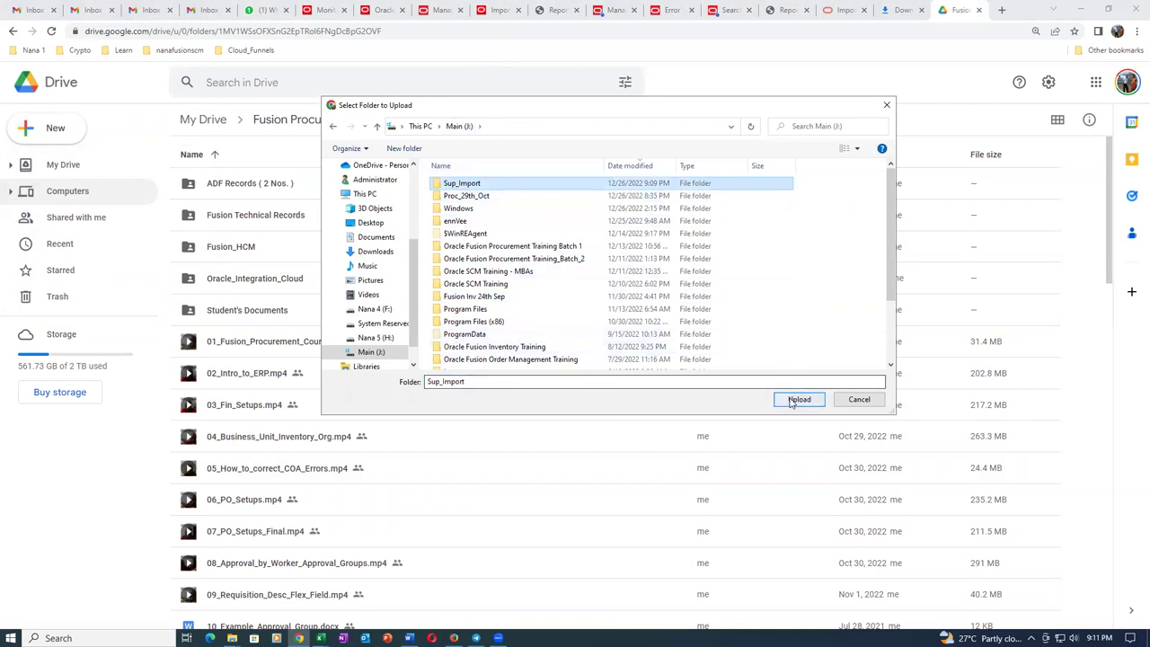
{"action": "left_click", "coordinate": [797, 400]}
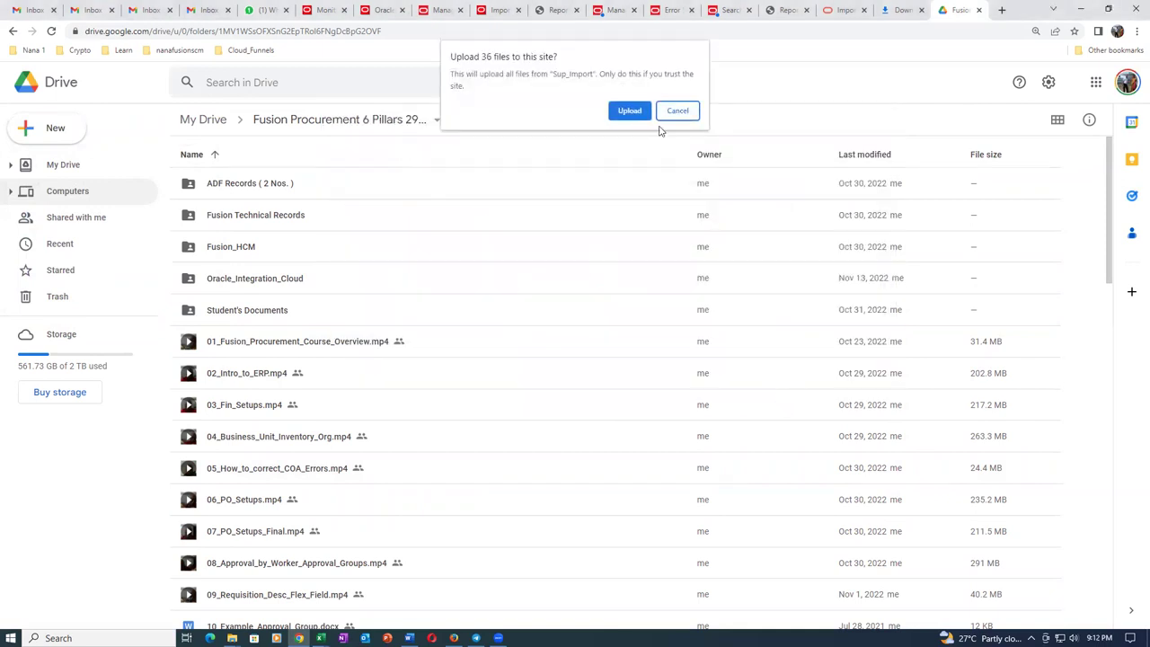
{"action": "left_click", "coordinate": [629, 109]}
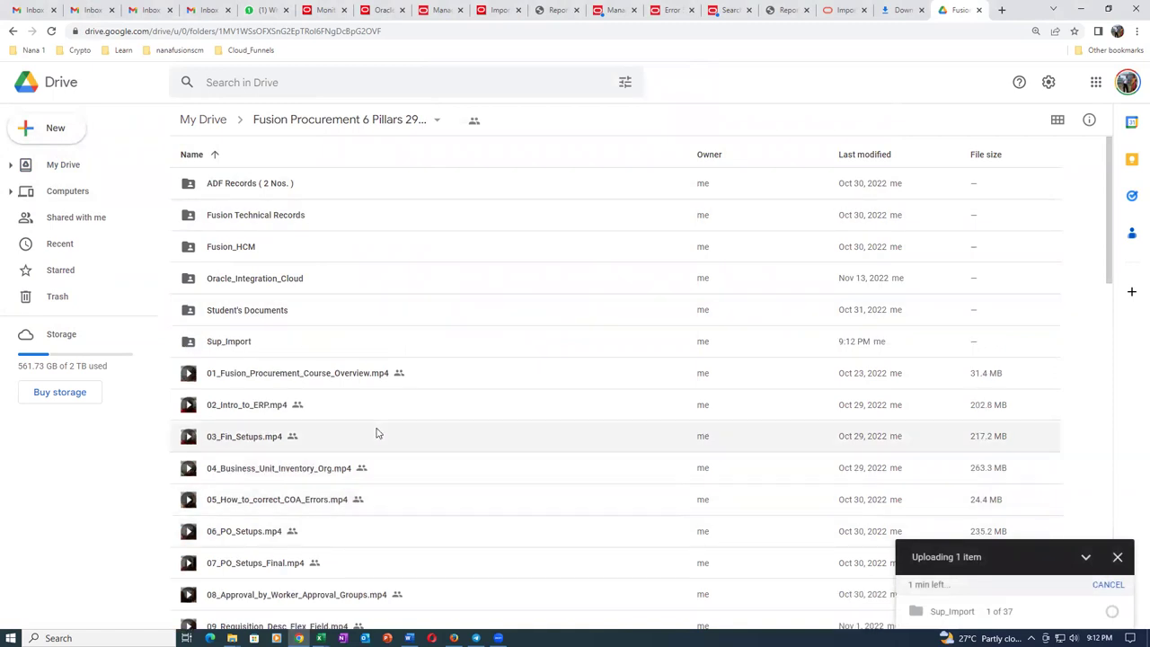
Delete '_Final_Record' from the 65_Repid video's name, leaving 65_Repid_Implementation_PO_Import.mp4.
{"action": "scroll", "coordinate": [377, 434], "scroll_direction": "down", "scroll_amount": 9}
{"action": "scroll", "coordinate": [381, 434], "scroll_direction": "down", "scroll_amount": 4}
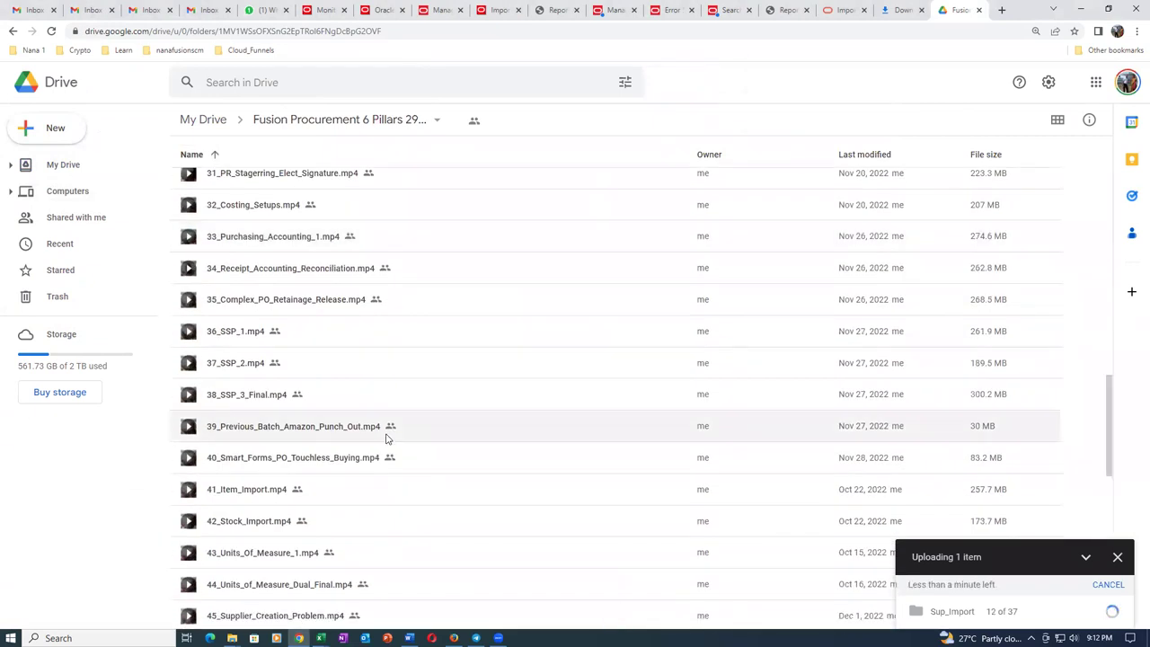
{"action": "scroll", "coordinate": [386, 438], "scroll_direction": "down", "scroll_amount": 6}
{"action": "scroll", "coordinate": [387, 439], "scroll_direction": "down", "scroll_amount": 3}
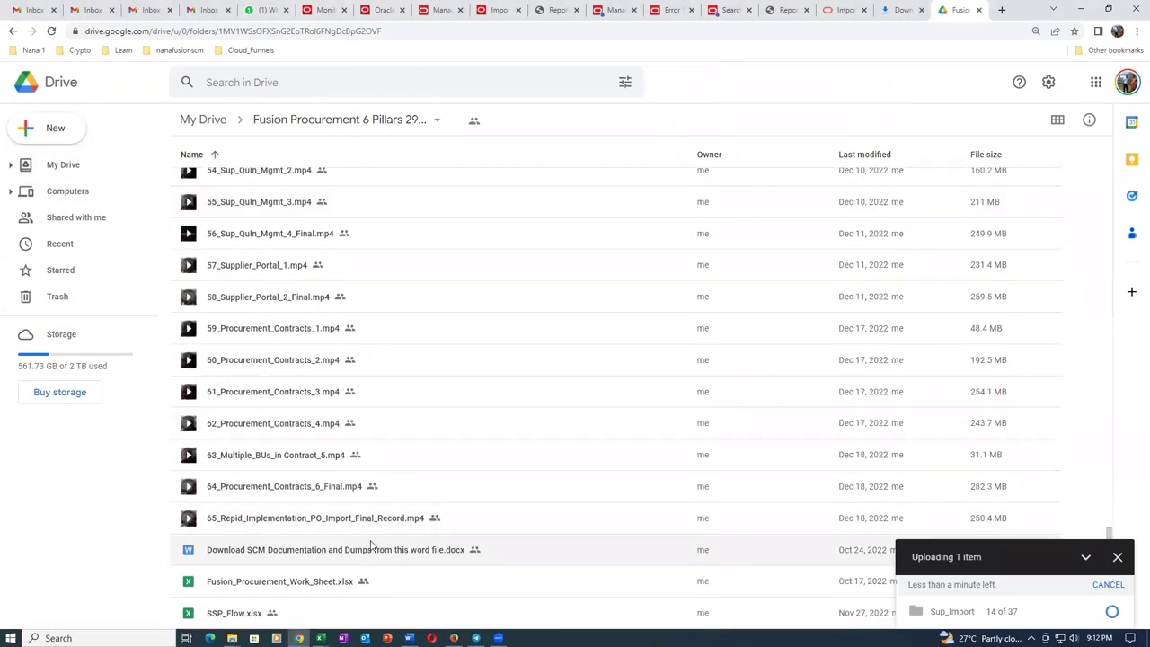
{"action": "left_click", "coordinate": [487, 521]}
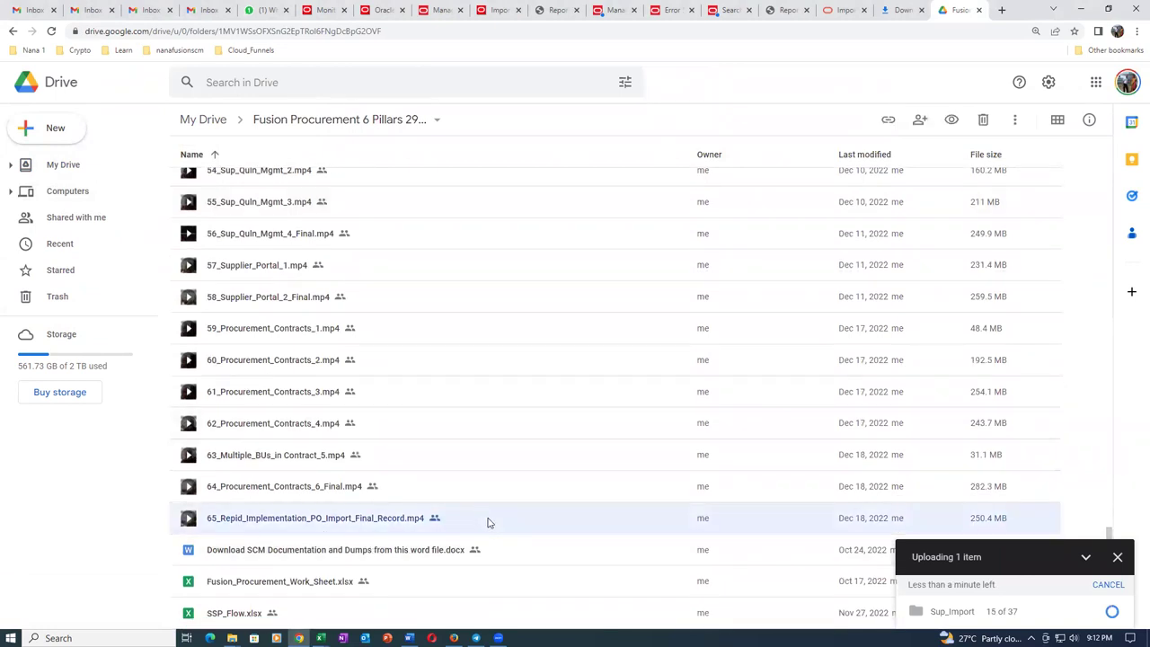
{"action": "right_click", "coordinate": [488, 522]}
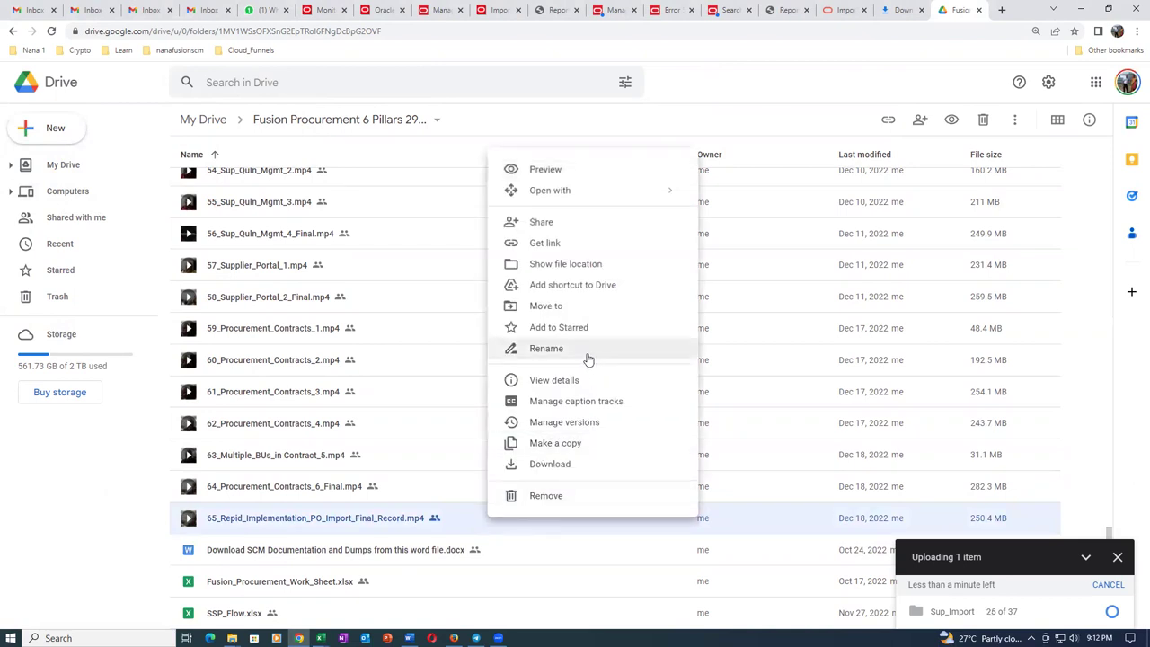
{"action": "left_click", "coordinate": [546, 348]}
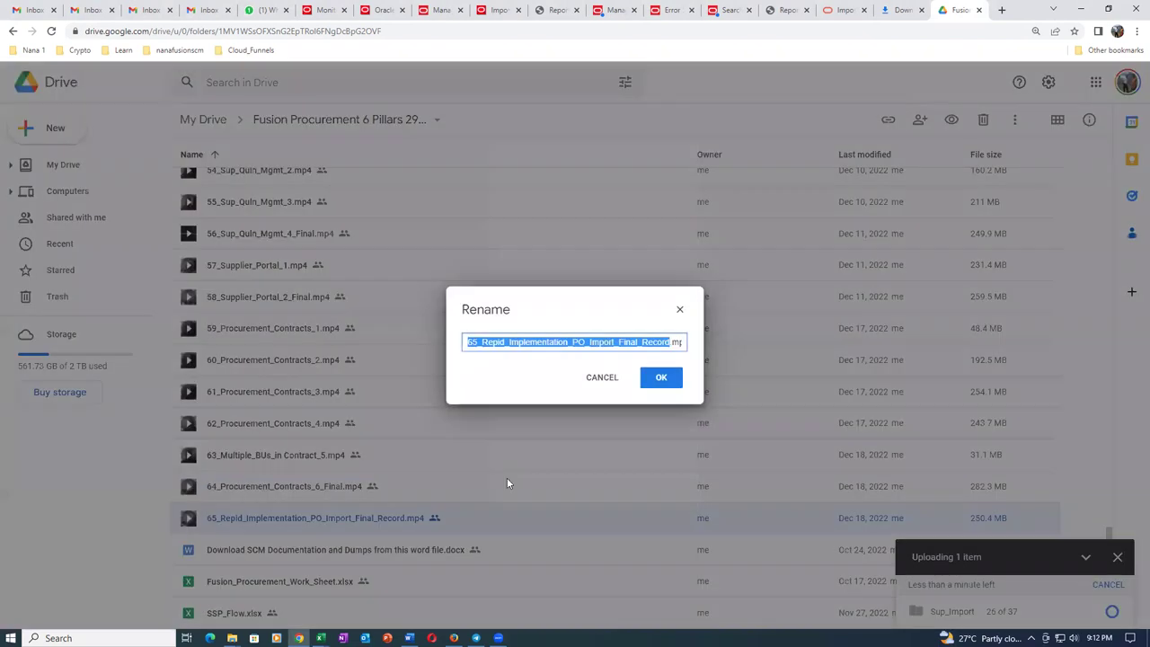
{"action": "left_click", "coordinate": [620, 346]}
{"action": "left_click", "coordinate": [657, 381]}
{"action": "key", "text": "Delete"}
{"action": "key", "text": "Delete"}
{"action": "key", "text": "Delete"}
{"action": "key", "text": "Delete"}
{"action": "key", "text": "Delete"}
{"action": "key", "text": "Delete"}
{"action": "key", "text": "Delete"}
{"action": "key", "text": "Delete"}
{"action": "key", "text": "Delete"}
{"action": "key", "text": "Delete"}
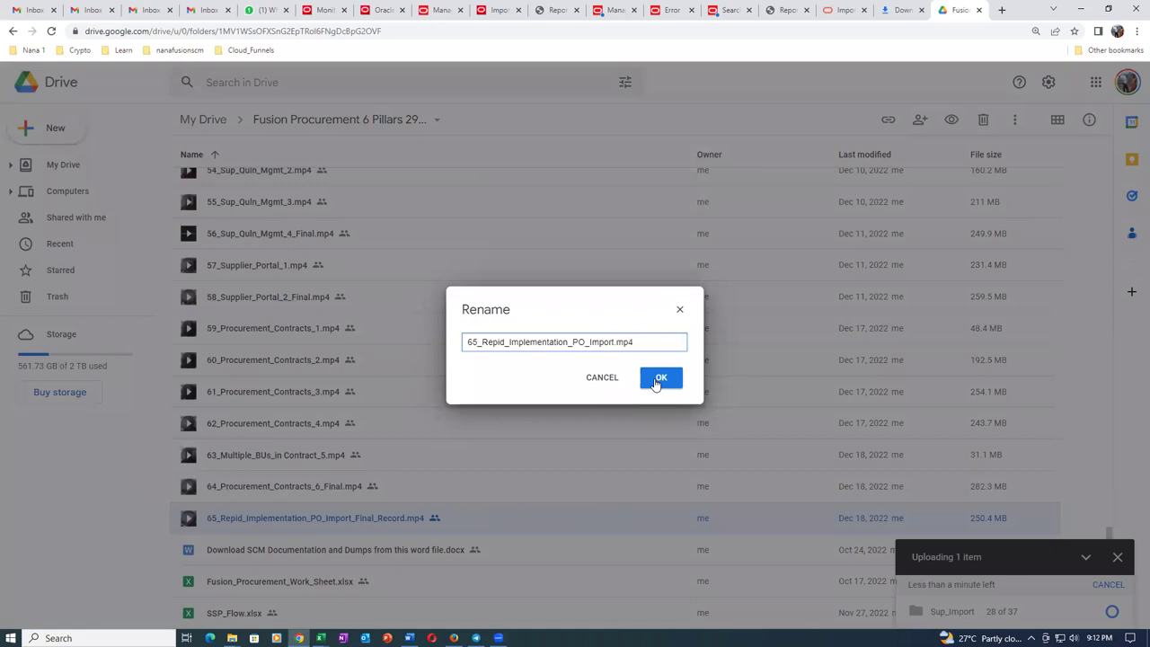
{"action": "left_click", "coordinate": [661, 378]}
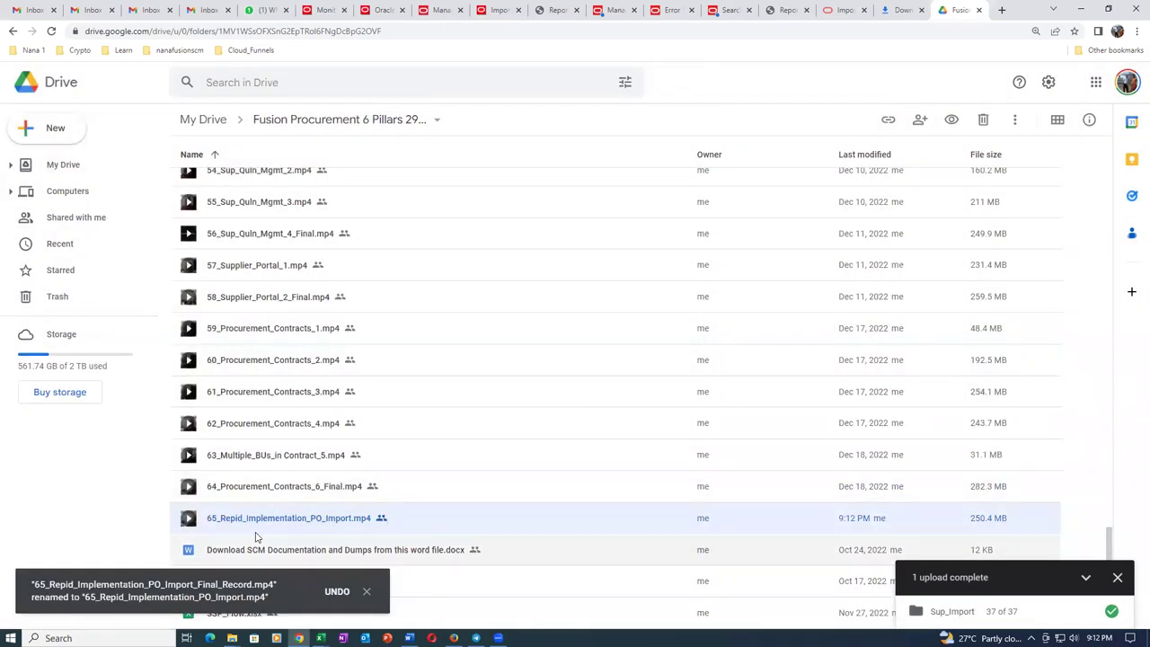
Open the Sup_Import folder and trash the ~$Supplier_Import_Details.xlsx temp file.
{"action": "left_click", "coordinate": [66, 487]}
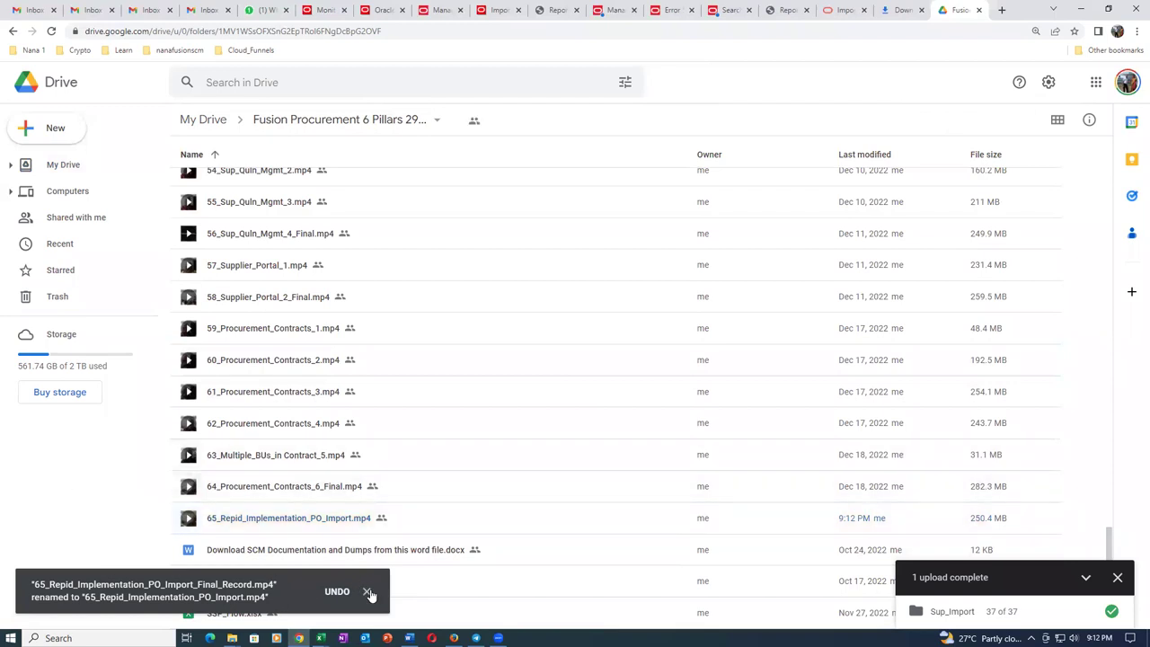
{"action": "scroll", "coordinate": [373, 402], "scroll_direction": "up", "scroll_amount": 6}
{"action": "scroll", "coordinate": [379, 402], "scroll_direction": "up", "scroll_amount": 14}
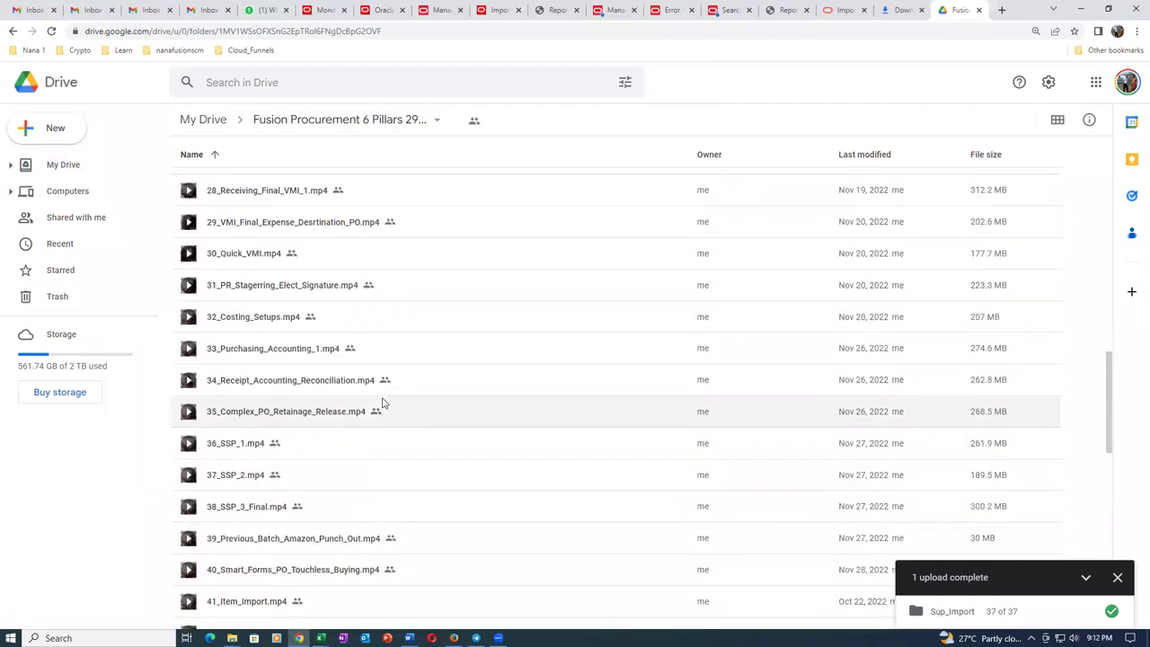
{"action": "scroll", "coordinate": [397, 400], "scroll_direction": "up", "scroll_amount": 1}
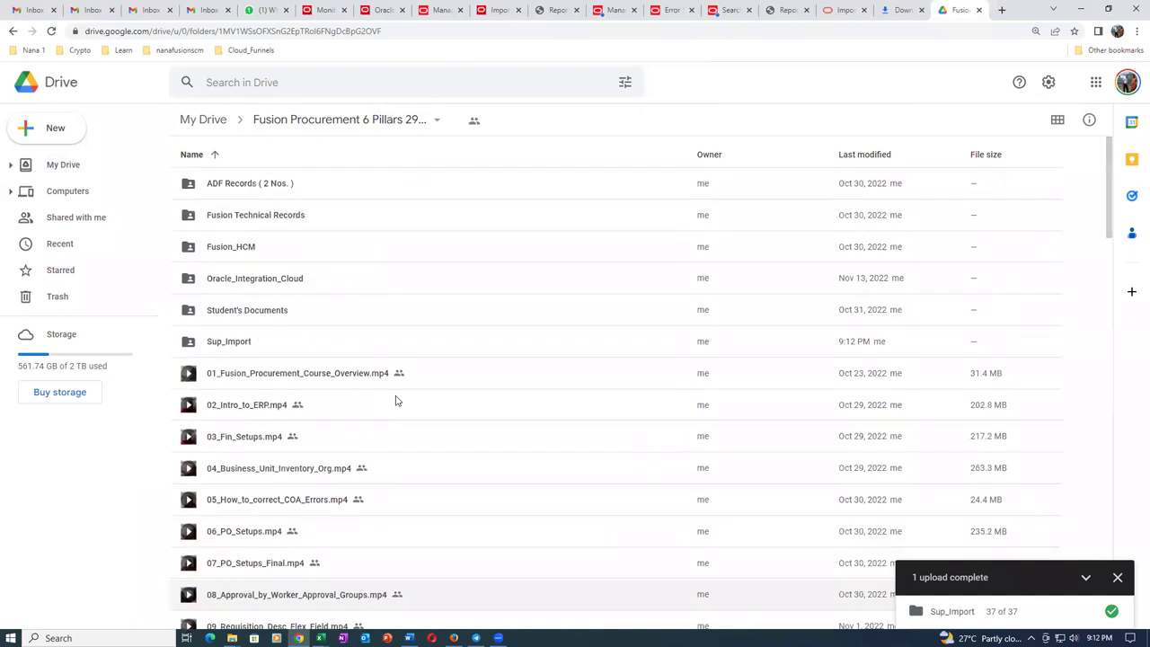
{"action": "double_click", "coordinate": [314, 340]}
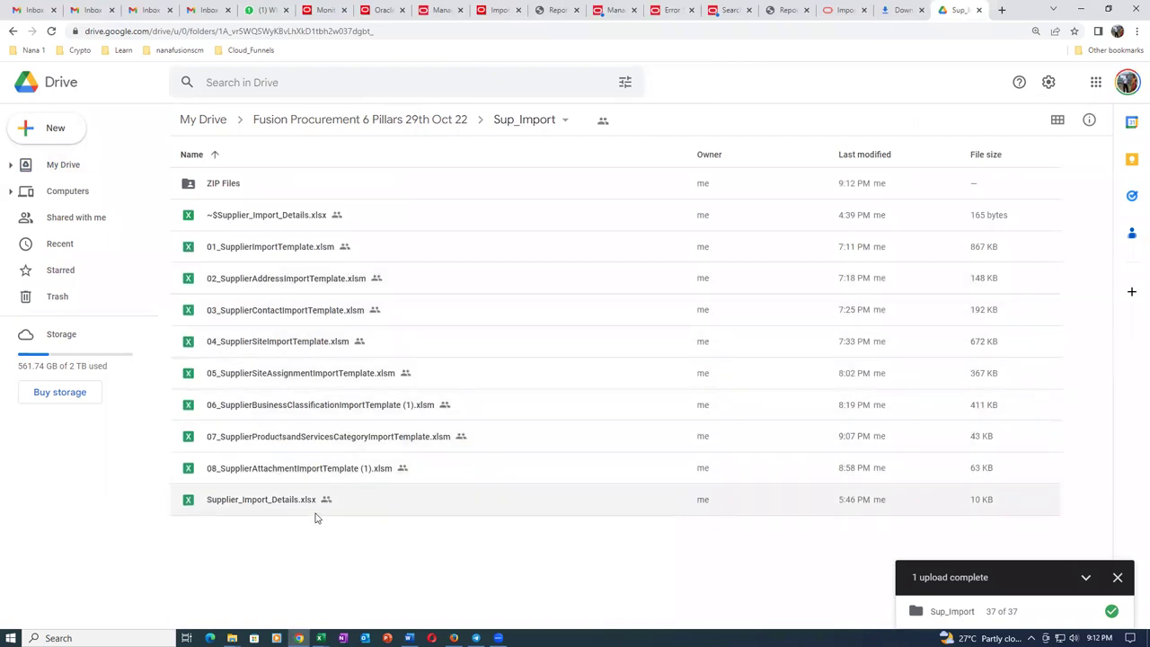
{"action": "left_click", "coordinate": [376, 224]}
{"action": "key", "text": "Delete"}
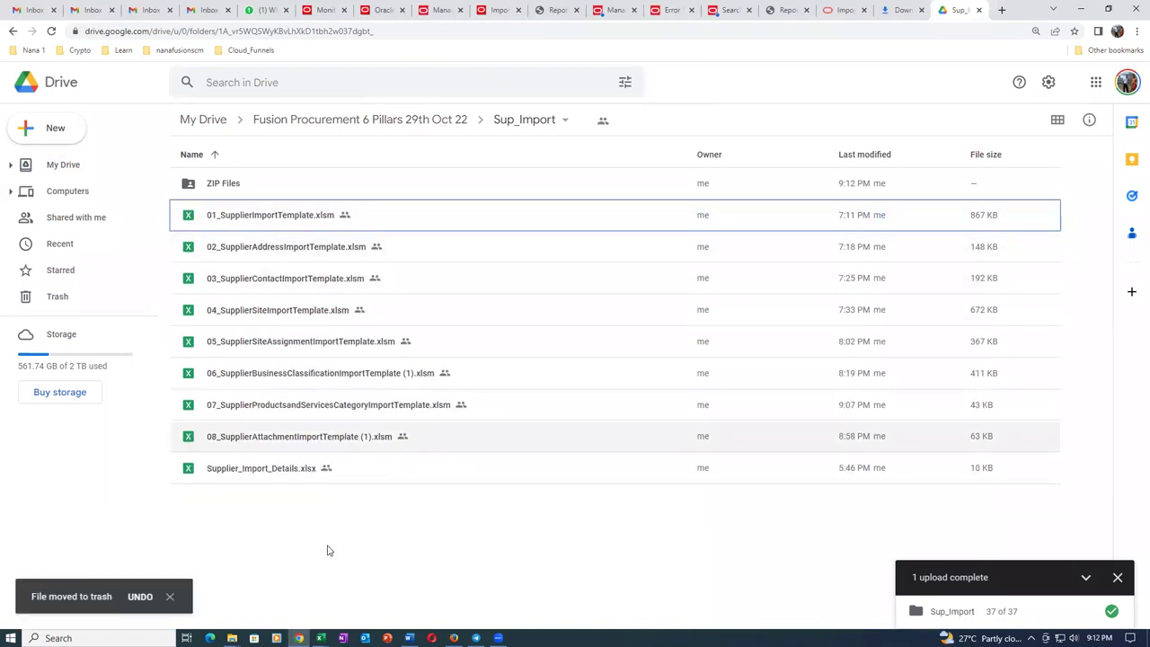
Check the ZIP Files subfolder, then return to the Fusion Procurement 6 Pillars 29th Oct 22 folder.
{"action": "double_click", "coordinate": [333, 185]}
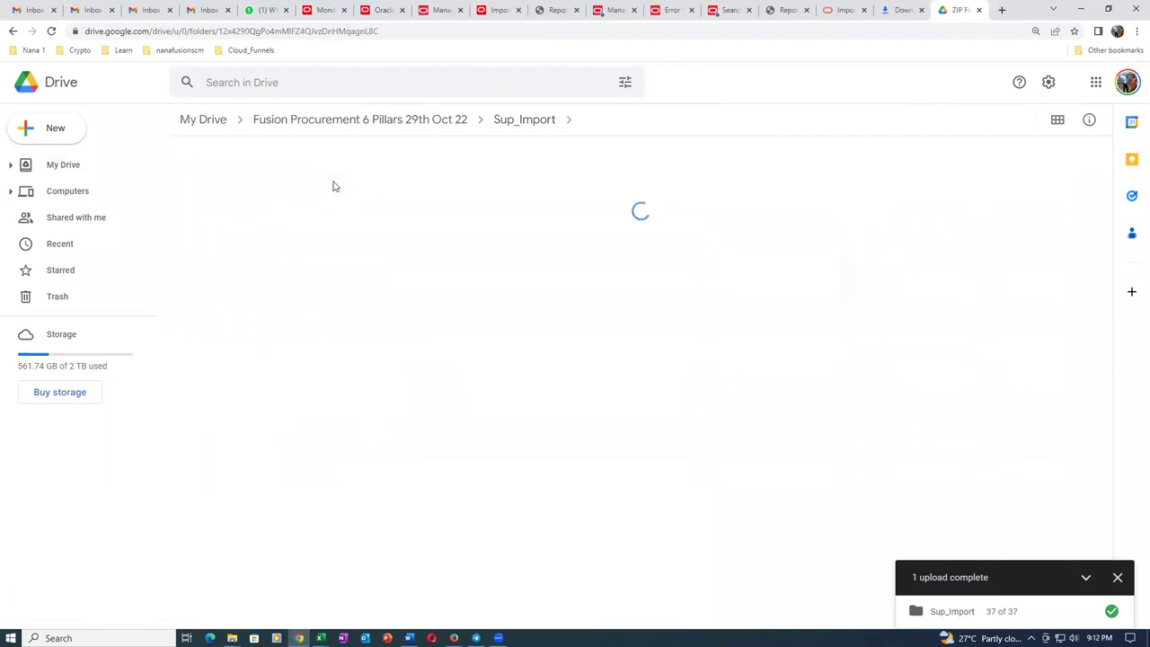
{"action": "scroll", "coordinate": [331, 503], "scroll_direction": "down", "scroll_amount": 5}
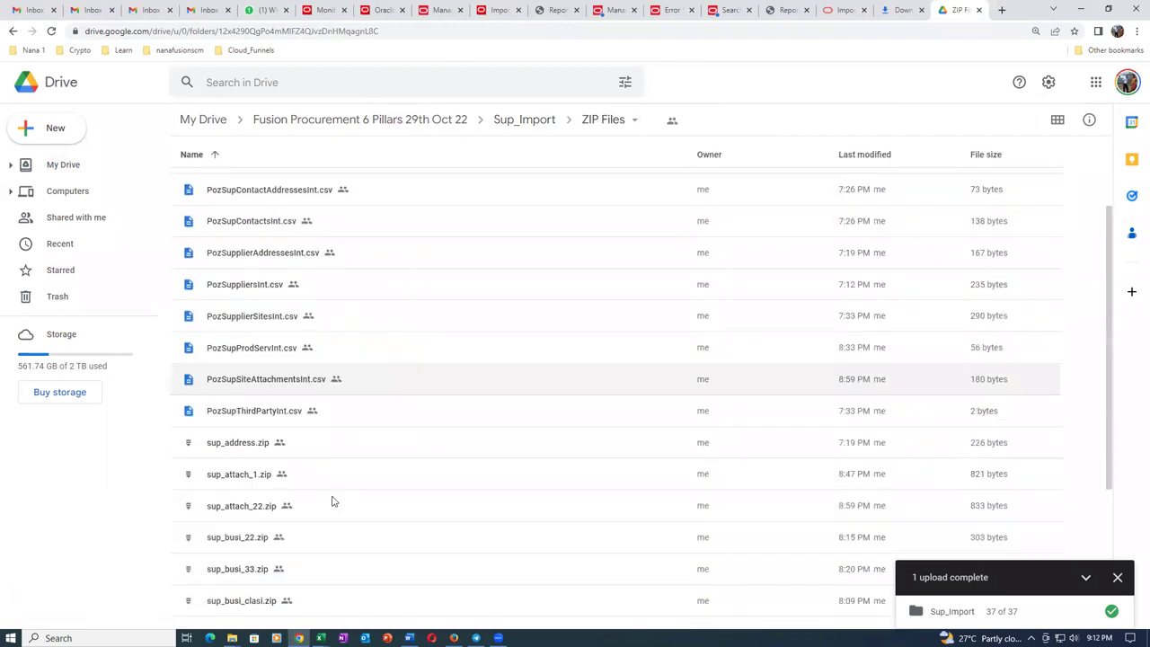
{"action": "scroll", "coordinate": [336, 495], "scroll_direction": "up", "scroll_amount": 5}
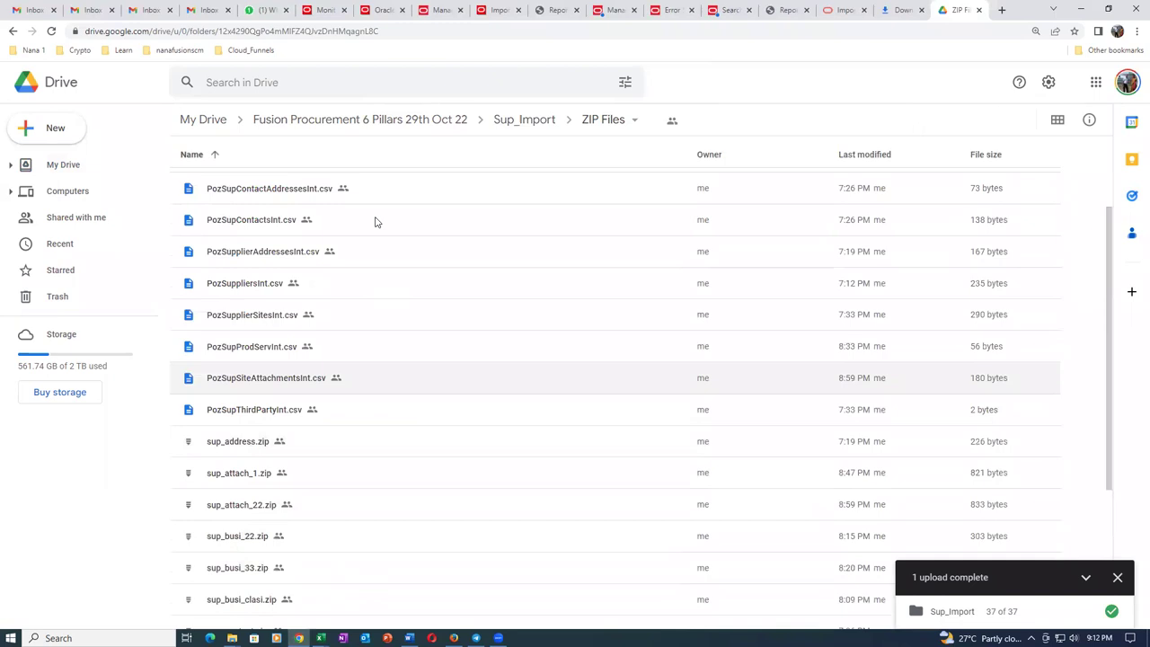
{"action": "left_click", "coordinate": [313, 119]}
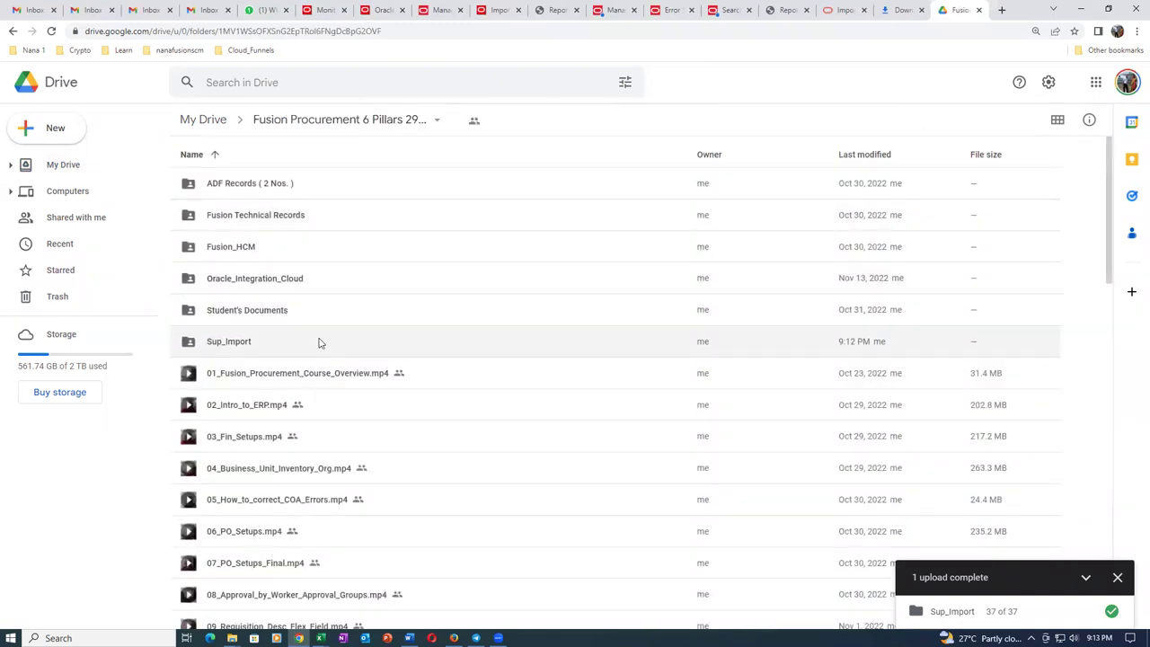